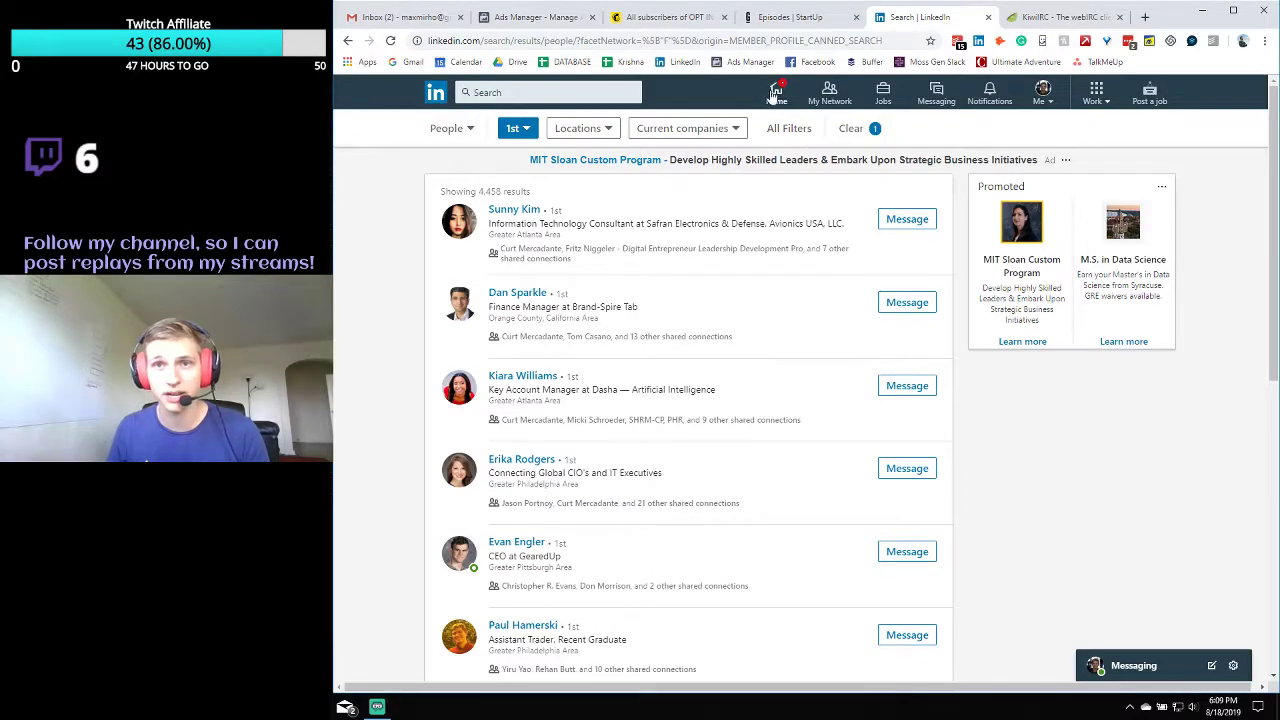
# - Return to the LinkedIn home feed, skim it, and switch to the KiwiIRC chat tab
pyautogui.click(776, 95)
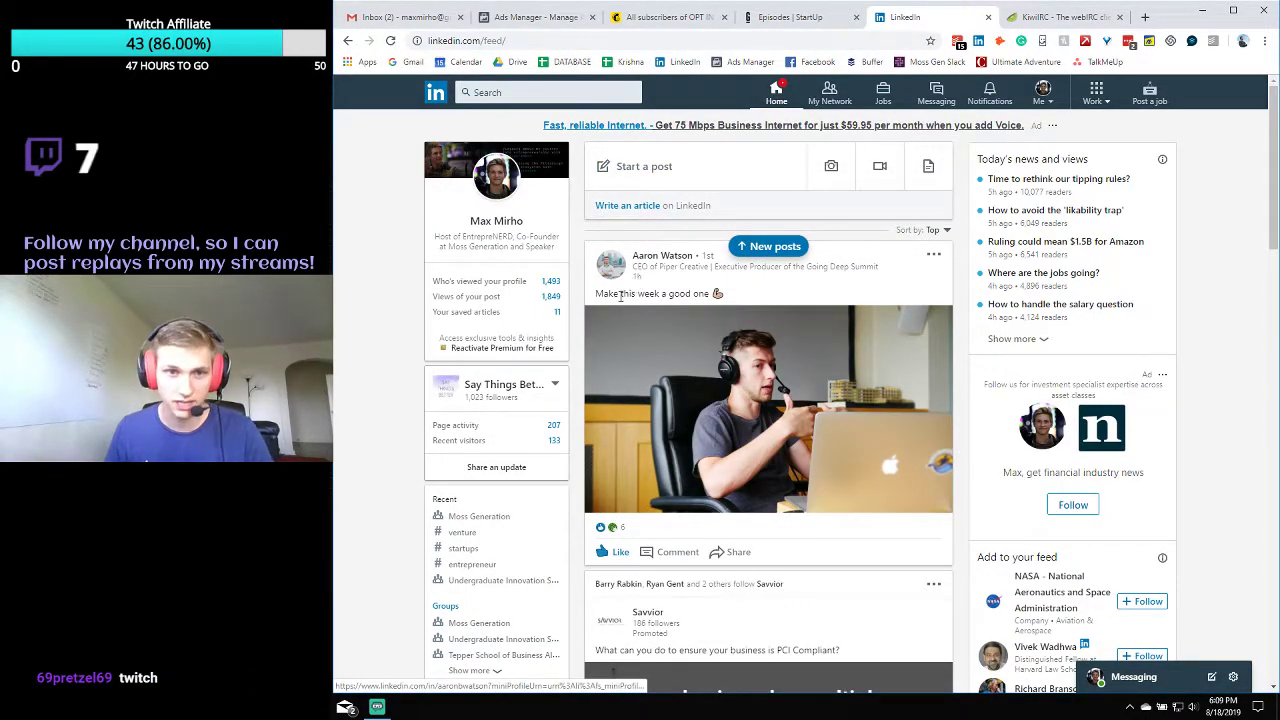
pyautogui.scroll(-2, 560, 414)
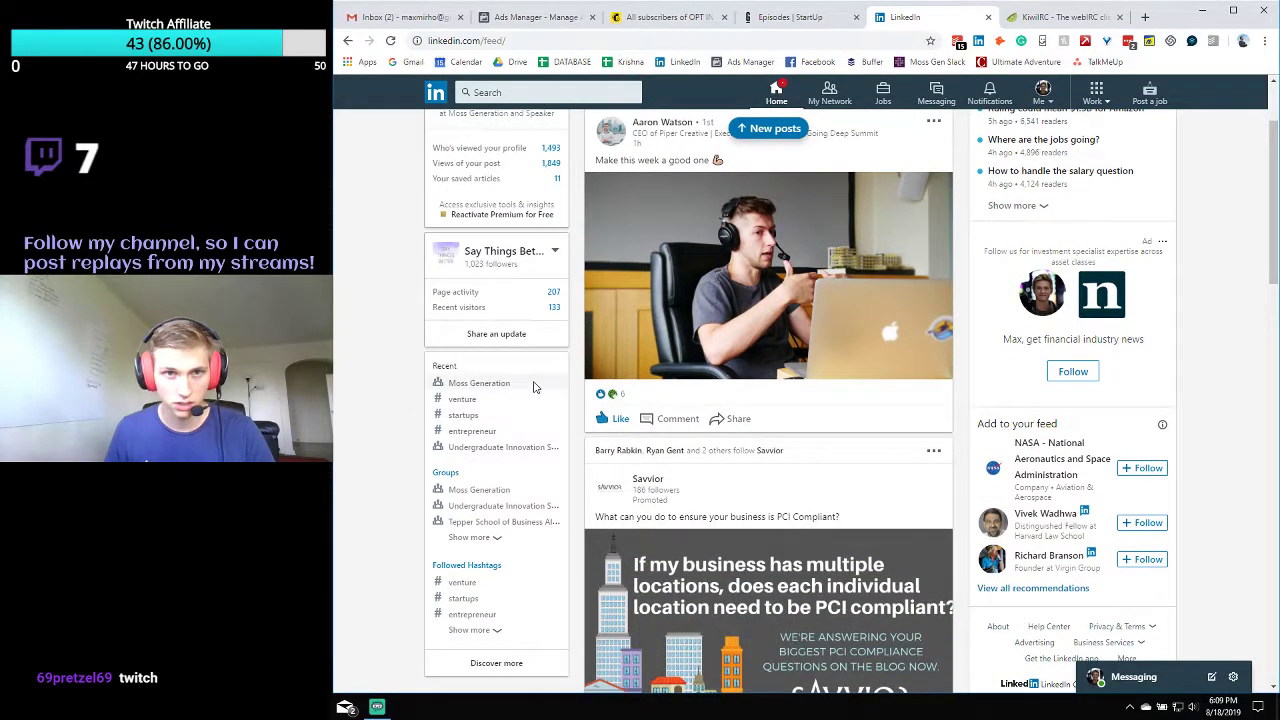
pyautogui.scroll(-3, 529, 392)
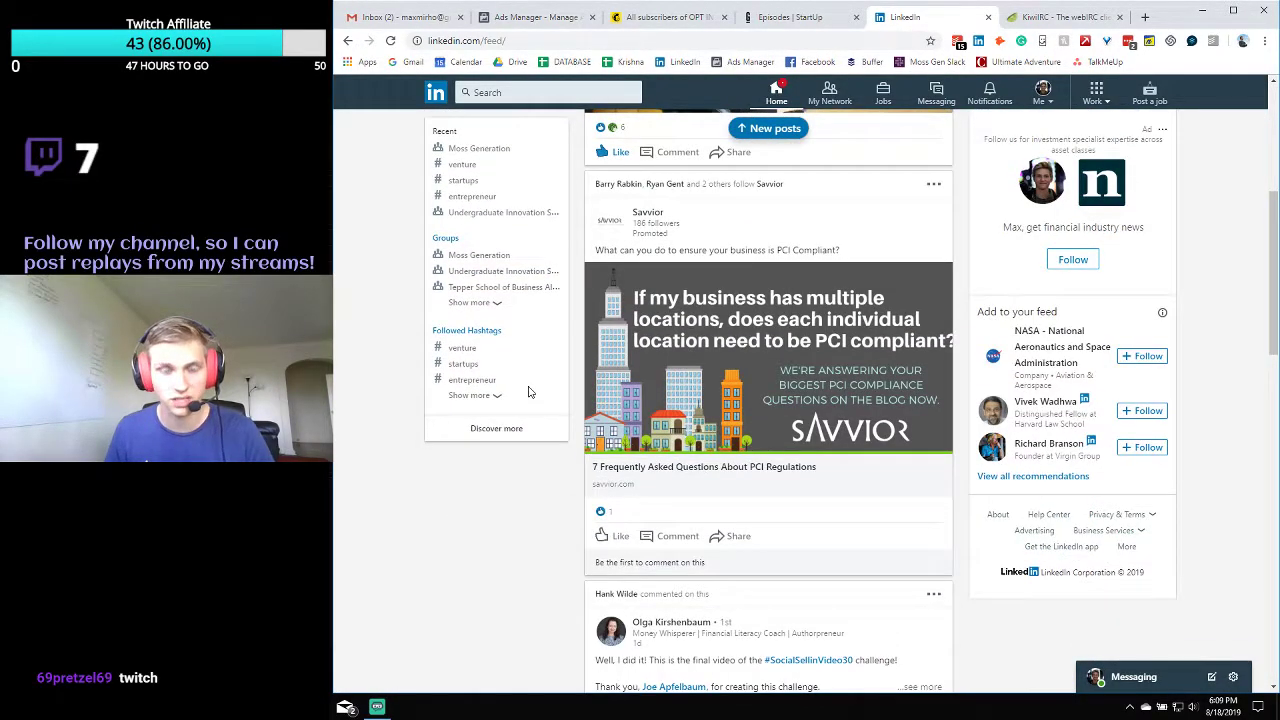
pyautogui.scroll(4, 529, 392)
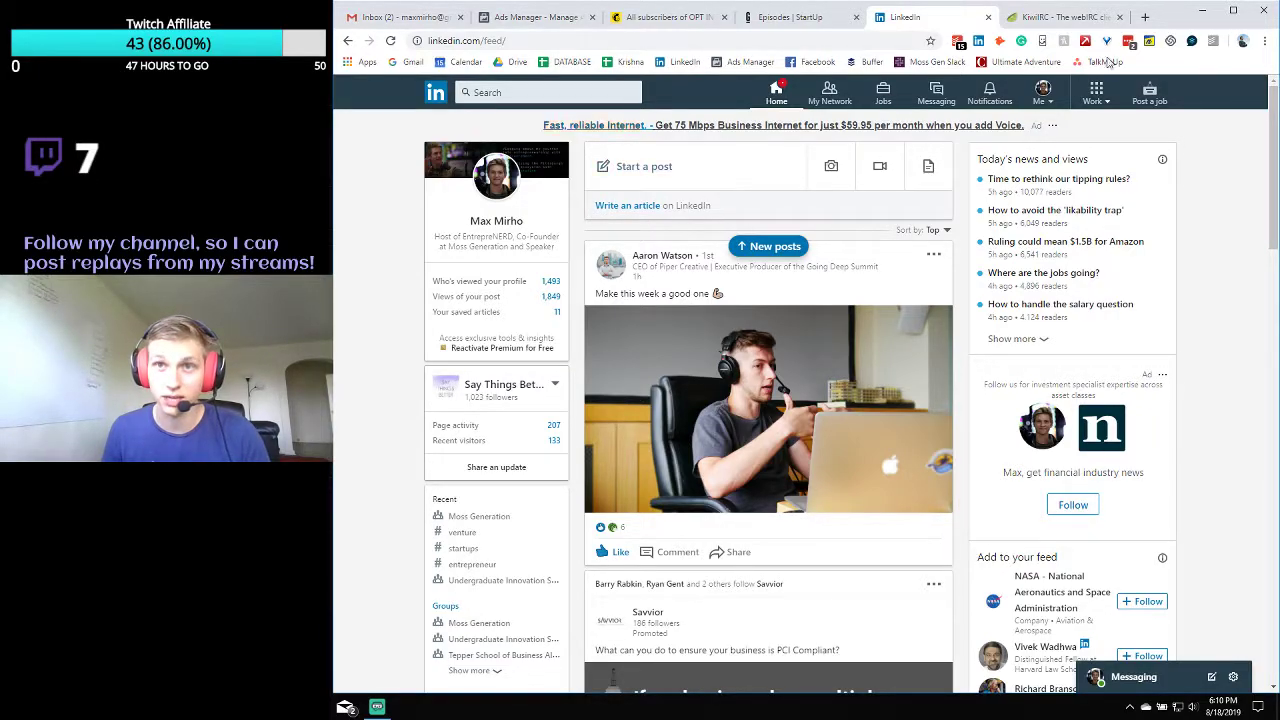
pyautogui.click(1110, 18)
# - Close the KiwiIRC tab and resume the expired Mailchimp session on the OPT IN BOI list
pyautogui.click(1120, 18)
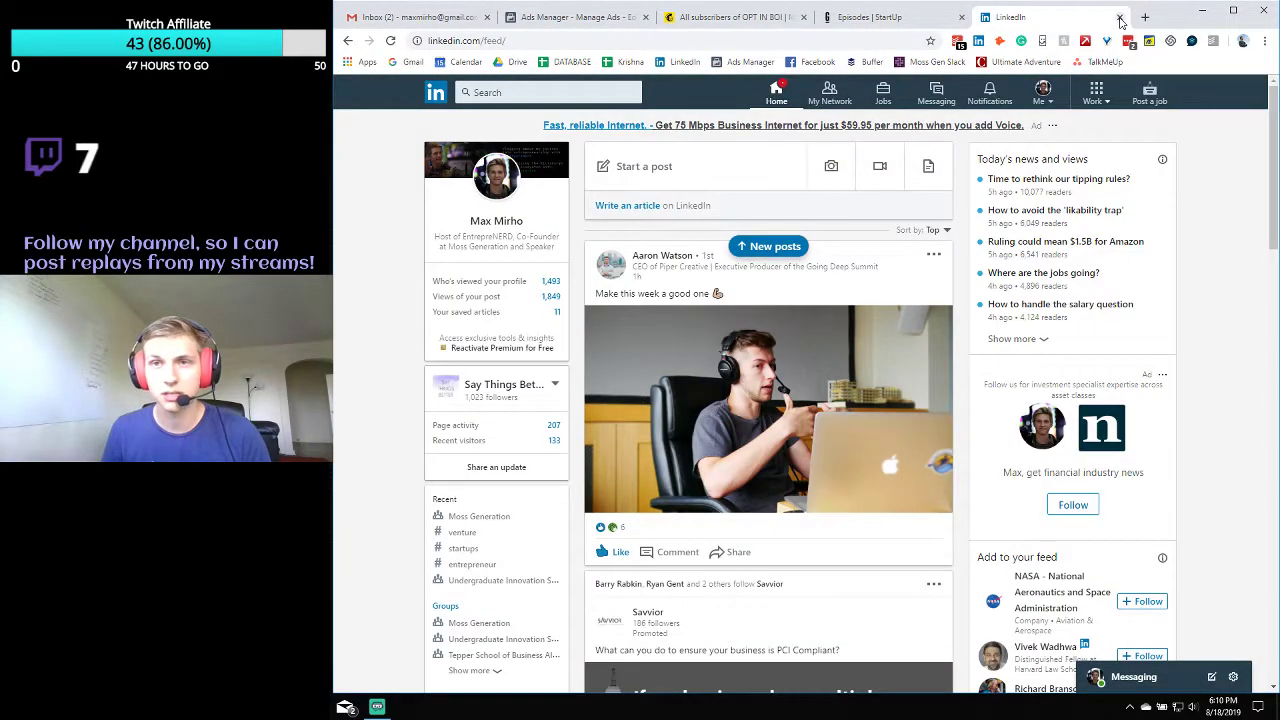
pyautogui.click(728, 17)
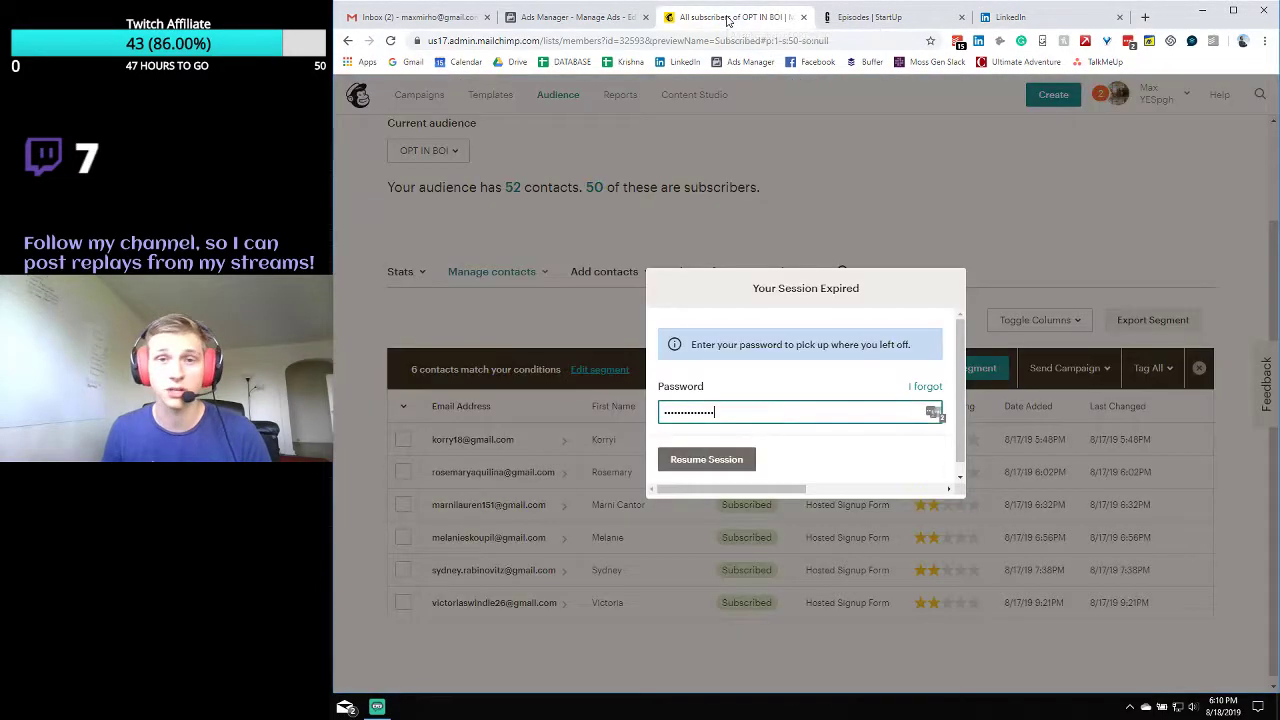
pyautogui.press('Return')
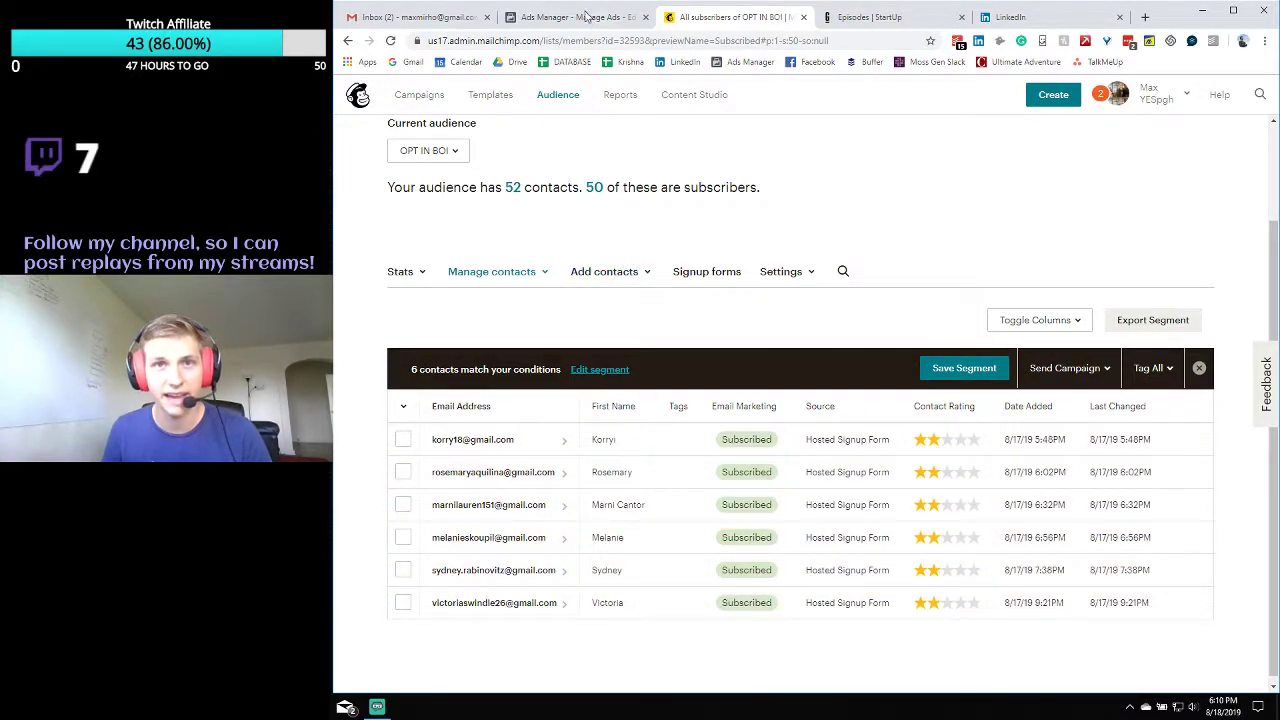
pyautogui.click(590, 17)
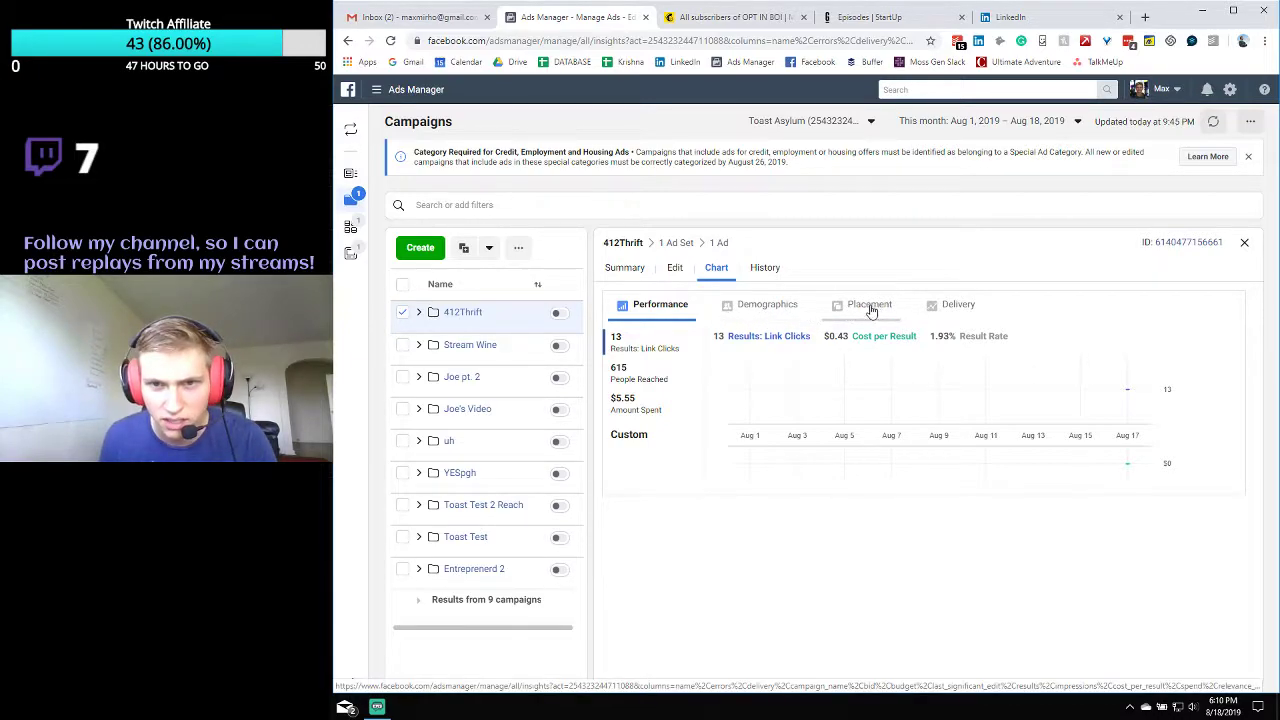
# - Review the 412Thrift campaign's edit settings and summary, then bring up File Explorer's recent files
pyautogui.click(688, 278)
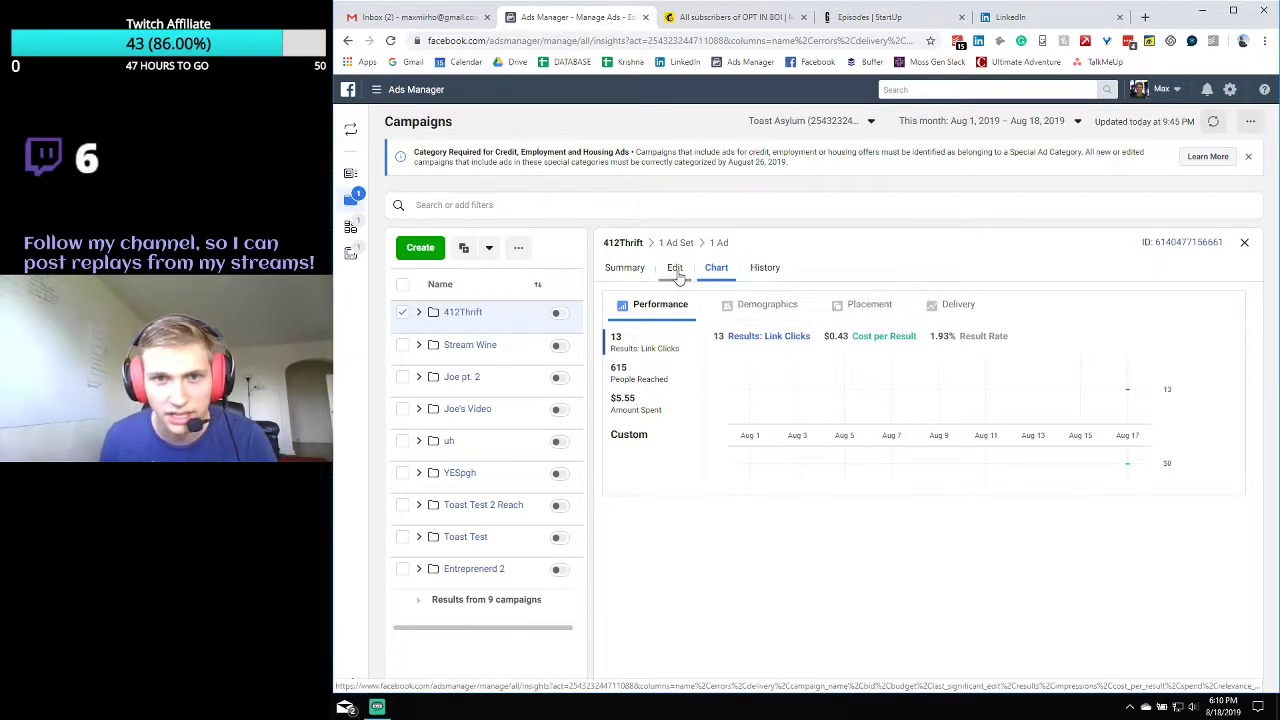
pyautogui.scroll(-2, 740, 350)
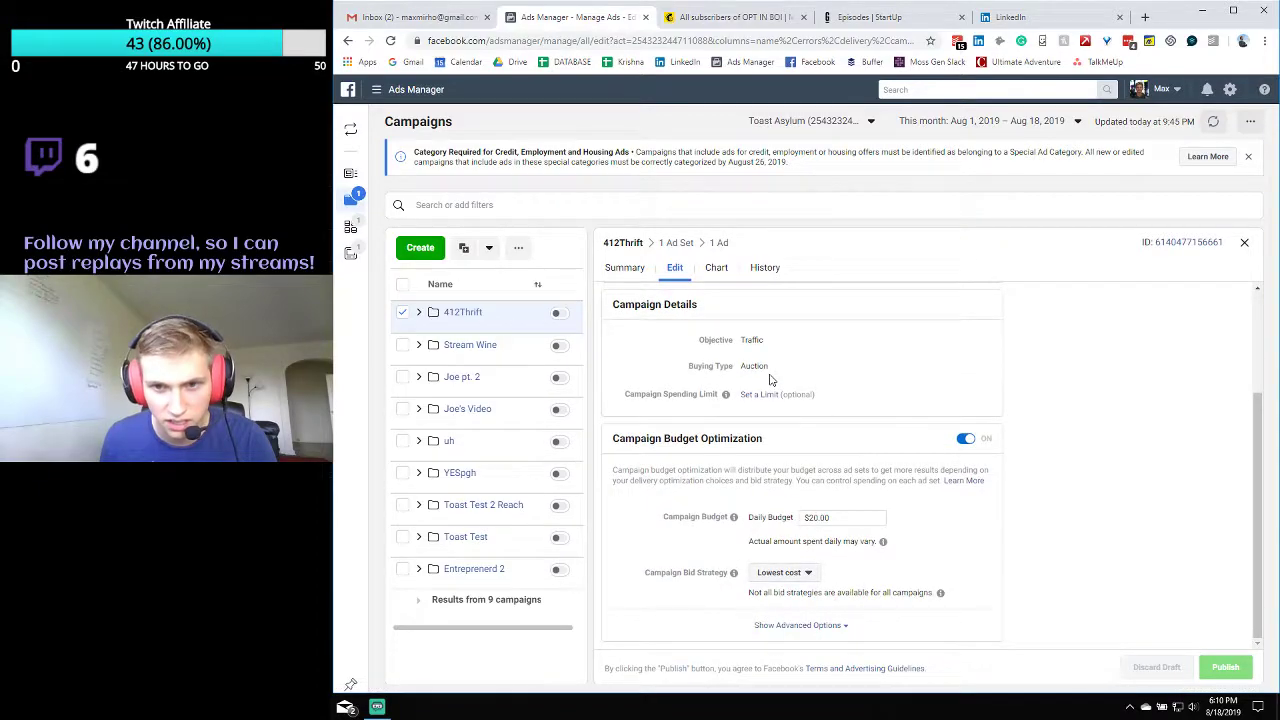
pyautogui.scroll(2, 760, 350)
pyautogui.click(626, 270)
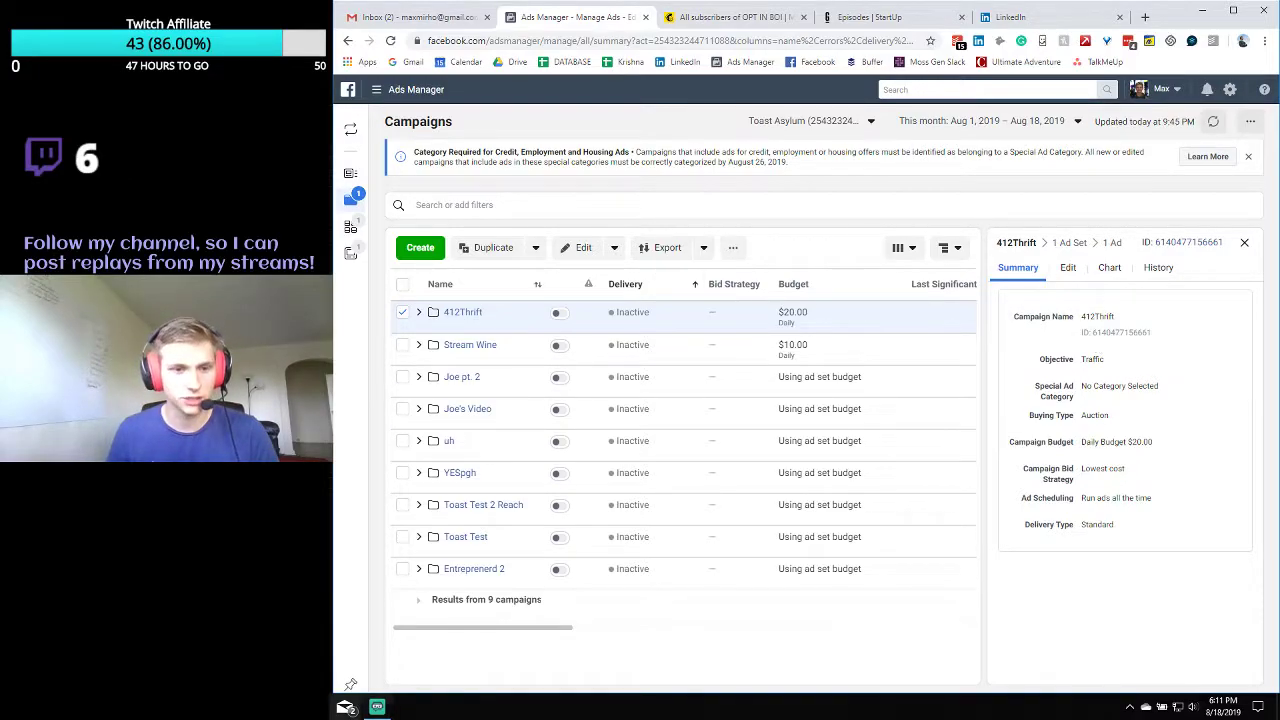
pyautogui.press('super+e')
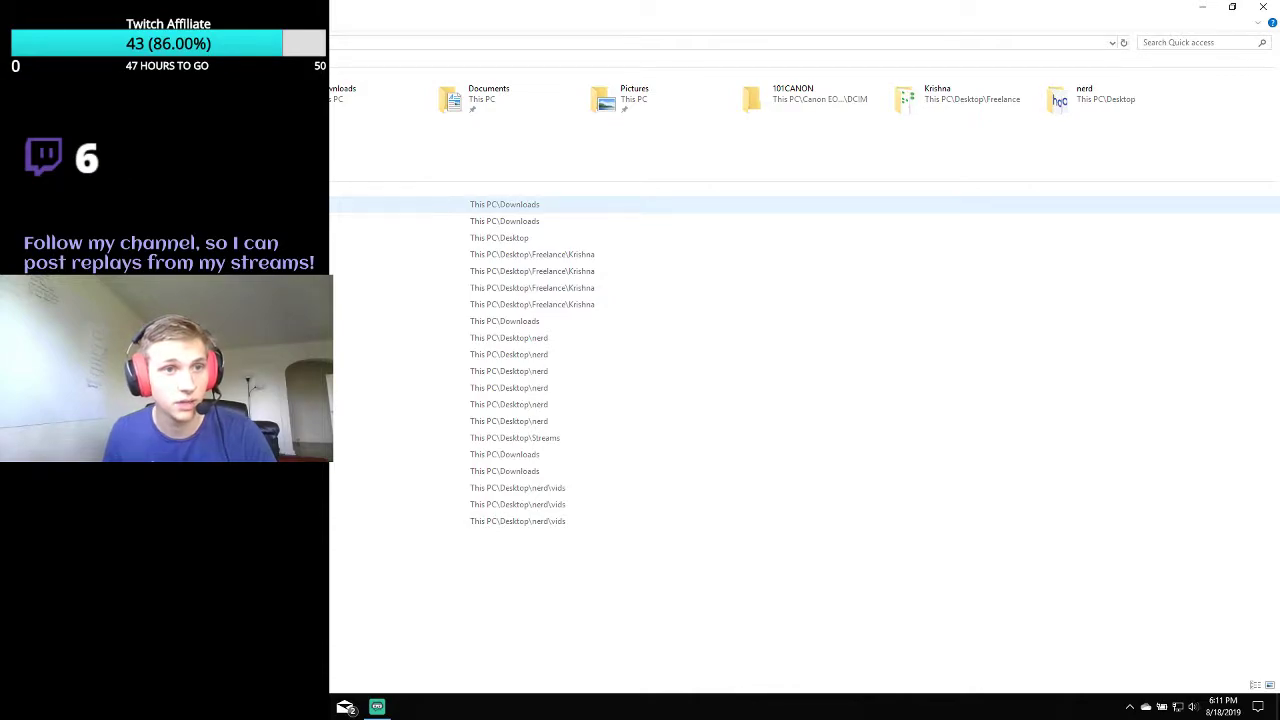
# - Preview the thrift shop day ad image in Photos, then close Photos and File Explorer
pyautogui.doubleClick(250, 204)
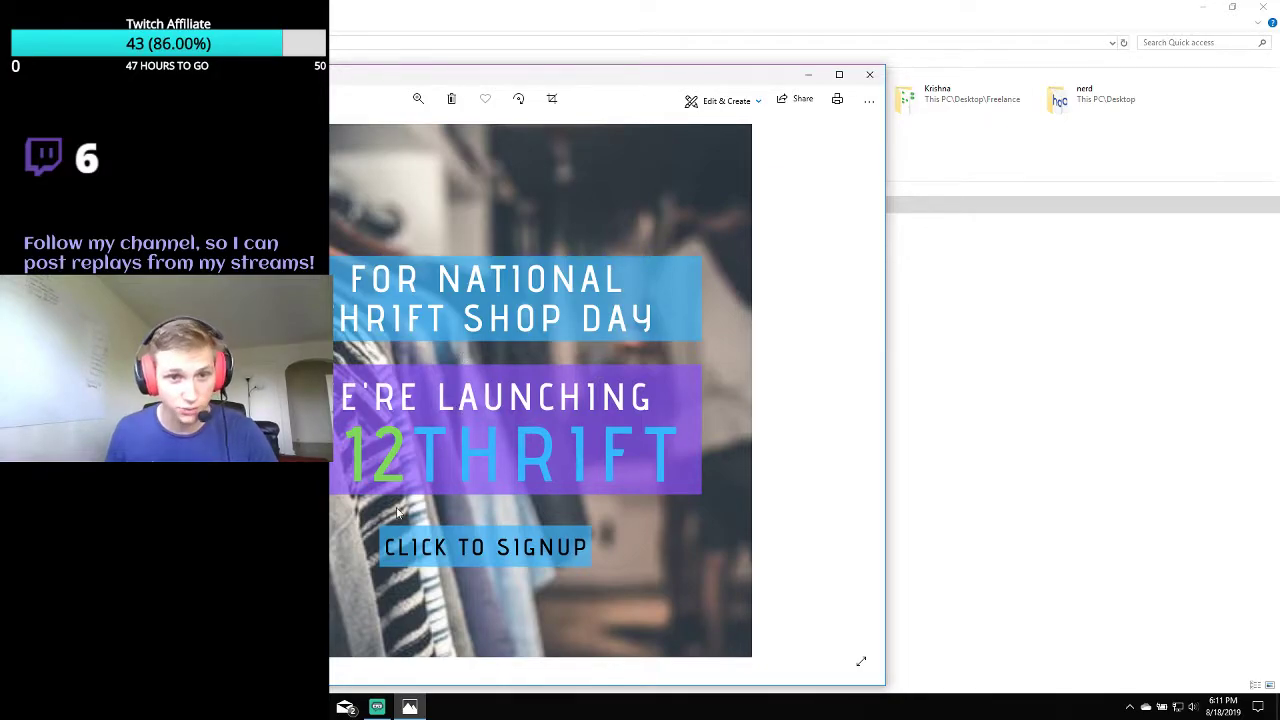
pyautogui.click(870, 74)
pyautogui.click(1262, 7)
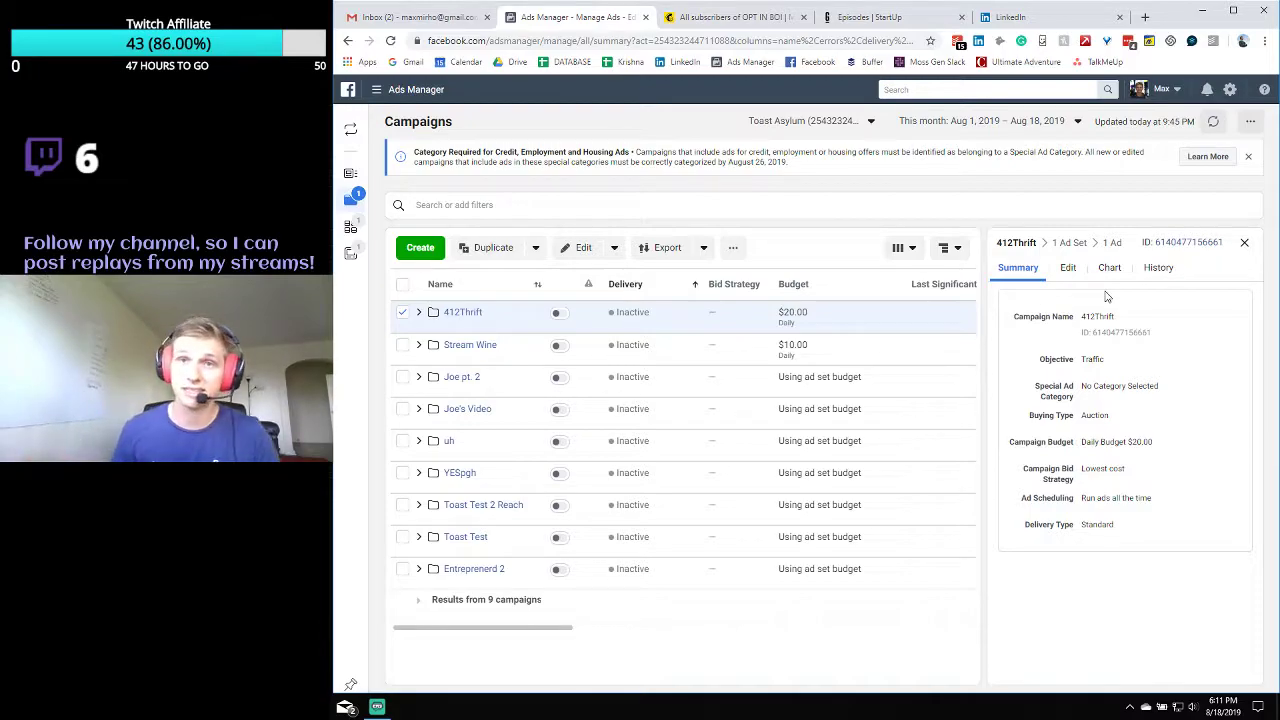
# - Switch to the Mailchimp 'All subscribers of OPT IN BOI' tab
pyautogui.click(733, 17)
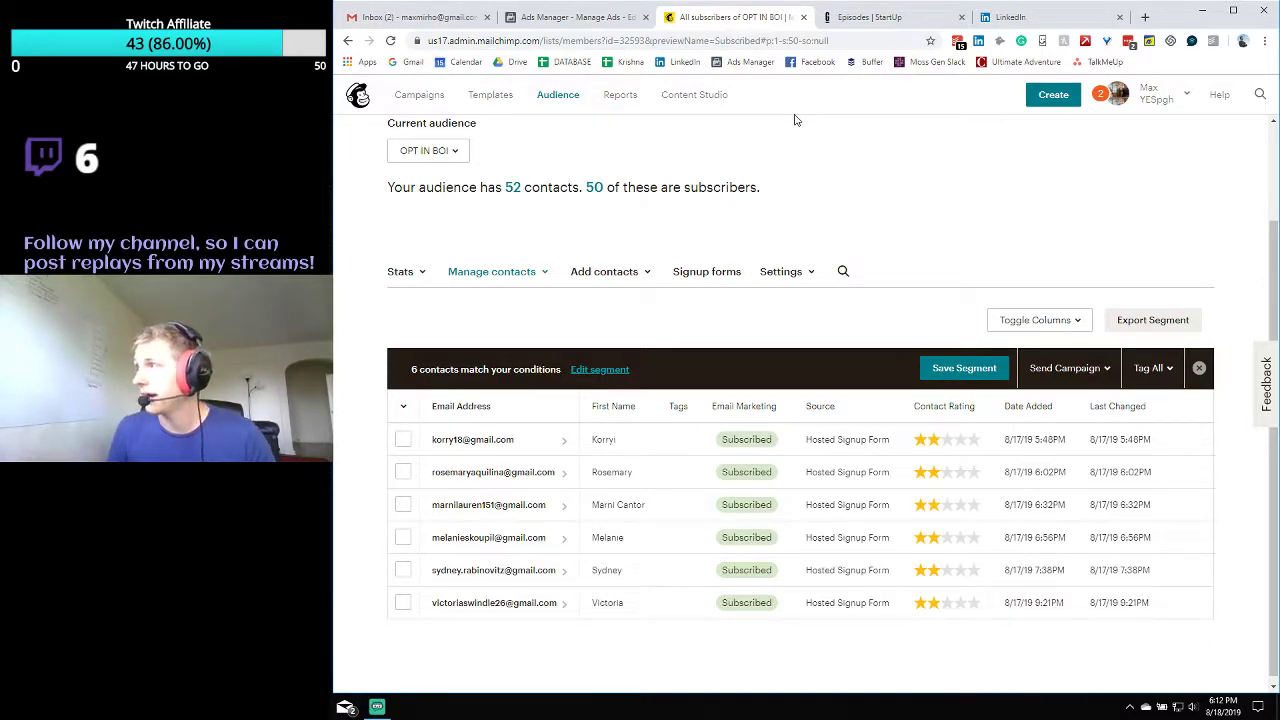
# - Close the Mailchimp and Facebook Ads Manager tabs
pyautogui.click(803, 17)
pyautogui.click(636, 17)
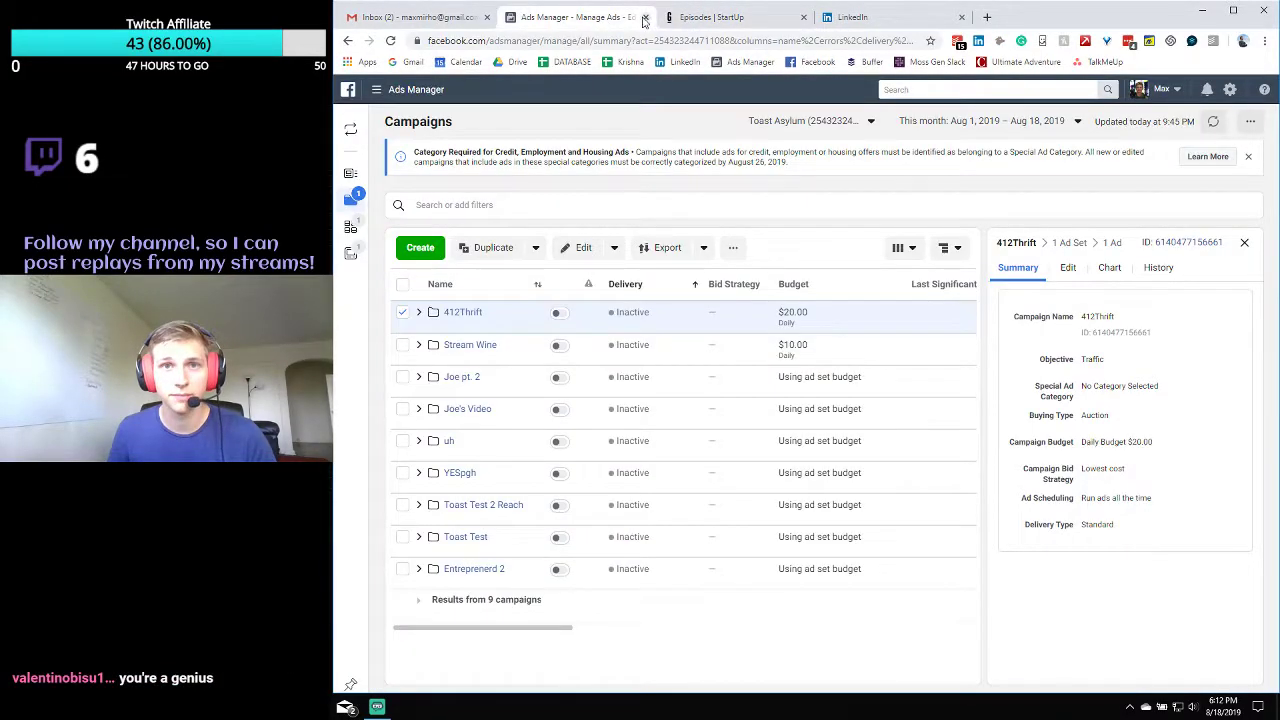
pyautogui.click(645, 17)
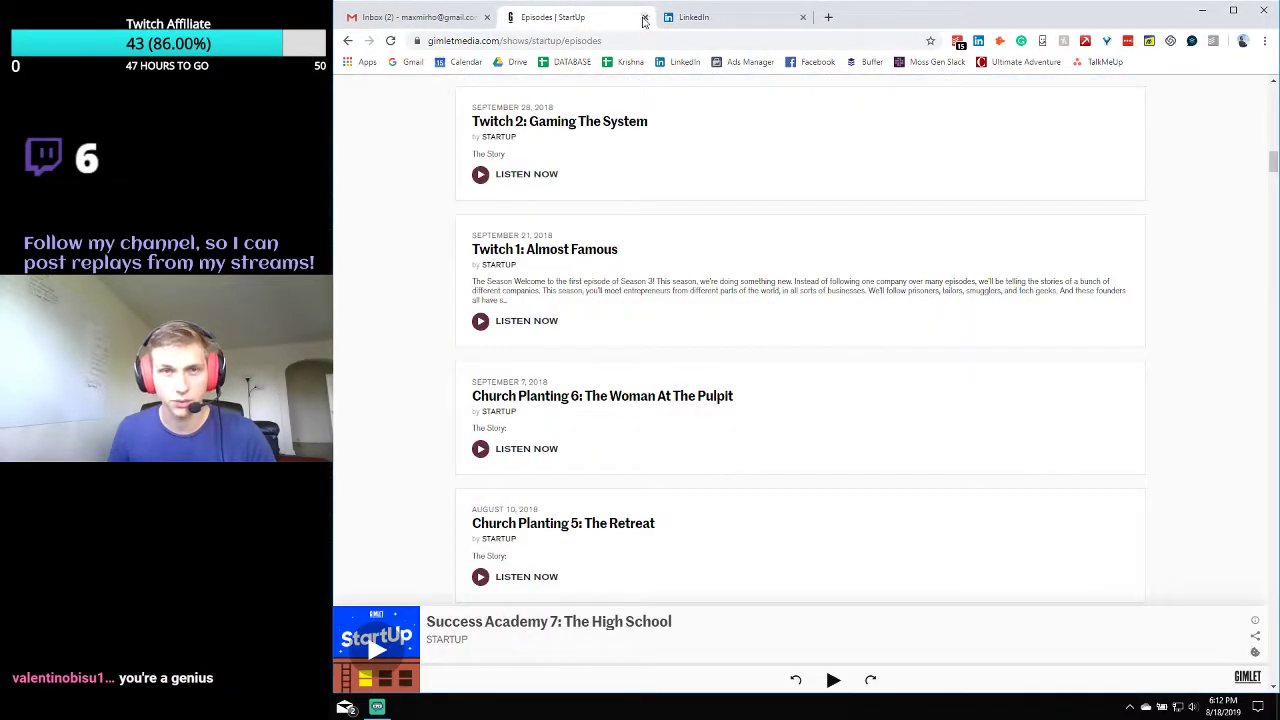
# - Glance at Gmail's Updates, LinkedIn and StartUp episodes, then save all tabs to OneTab
pyautogui.click(420, 17)
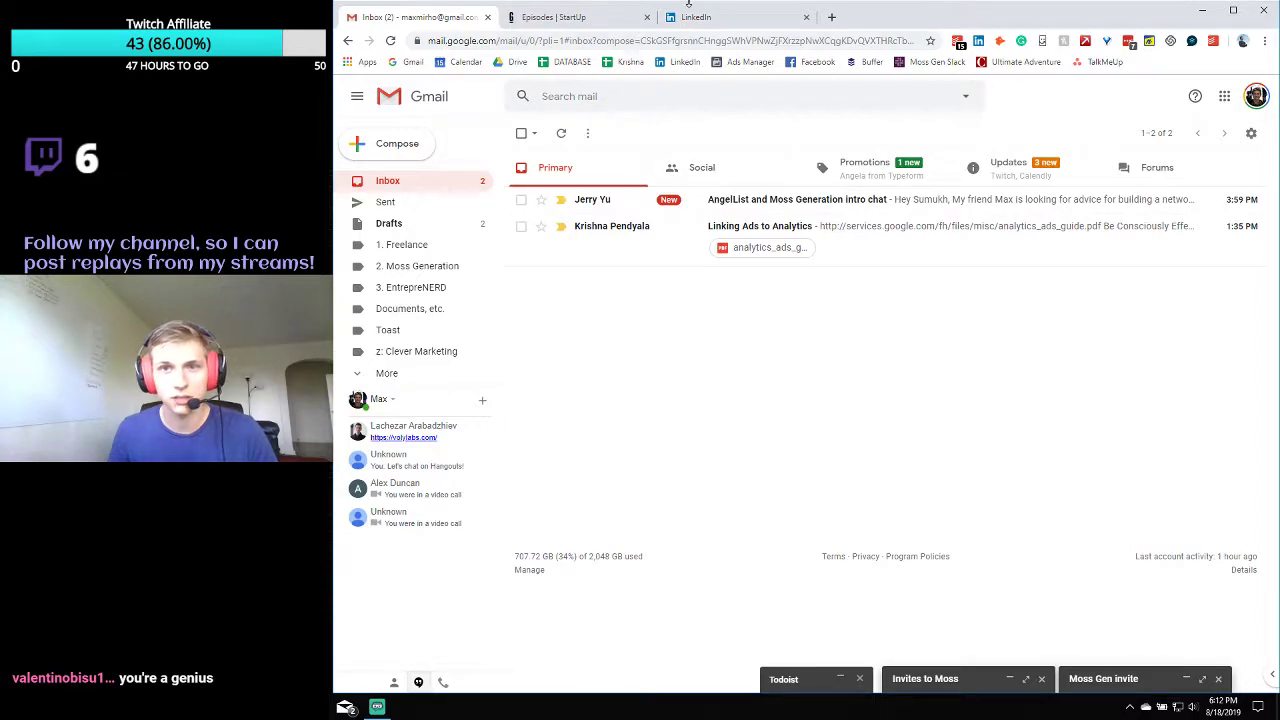
pyautogui.click(1008, 172)
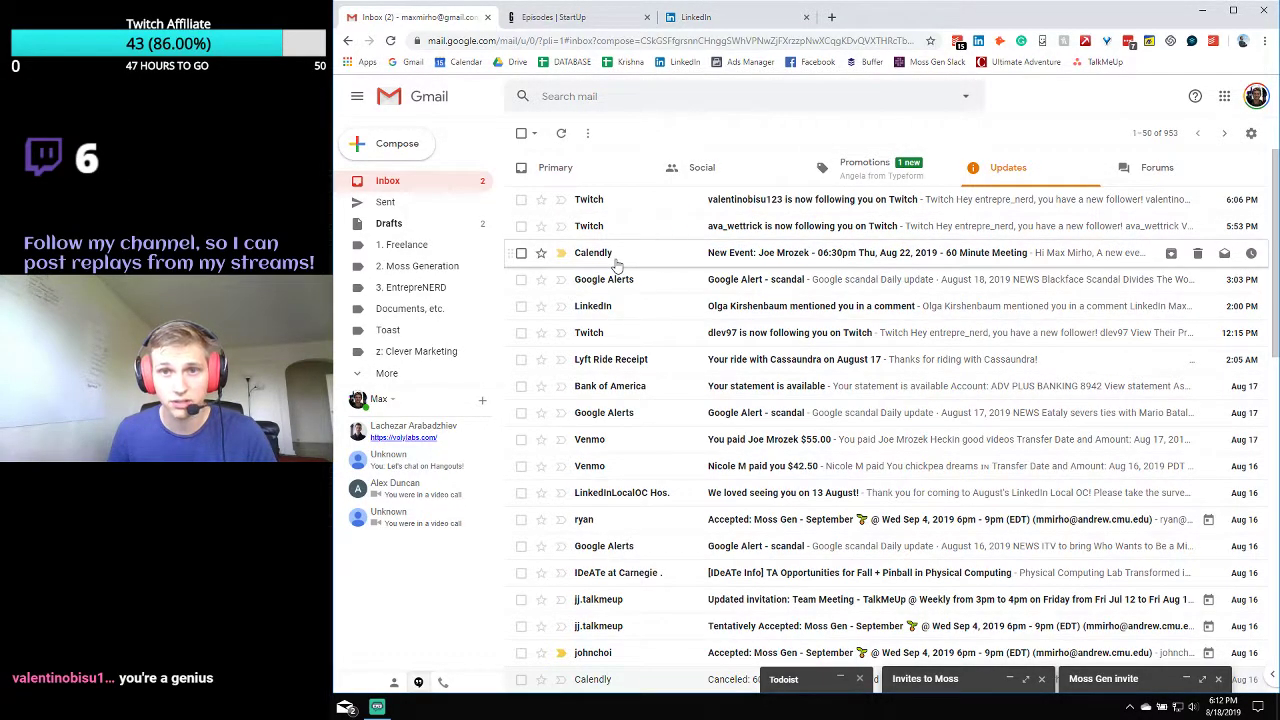
pyautogui.click(714, 18)
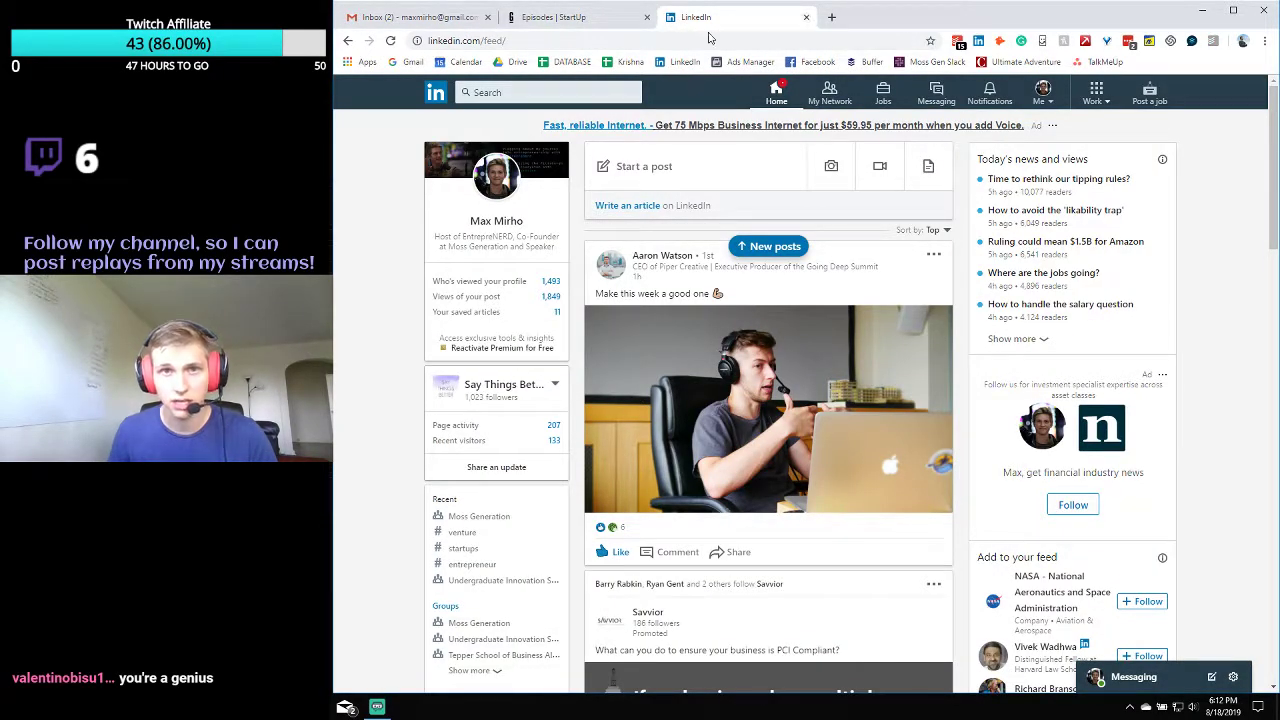
pyautogui.click(570, 20)
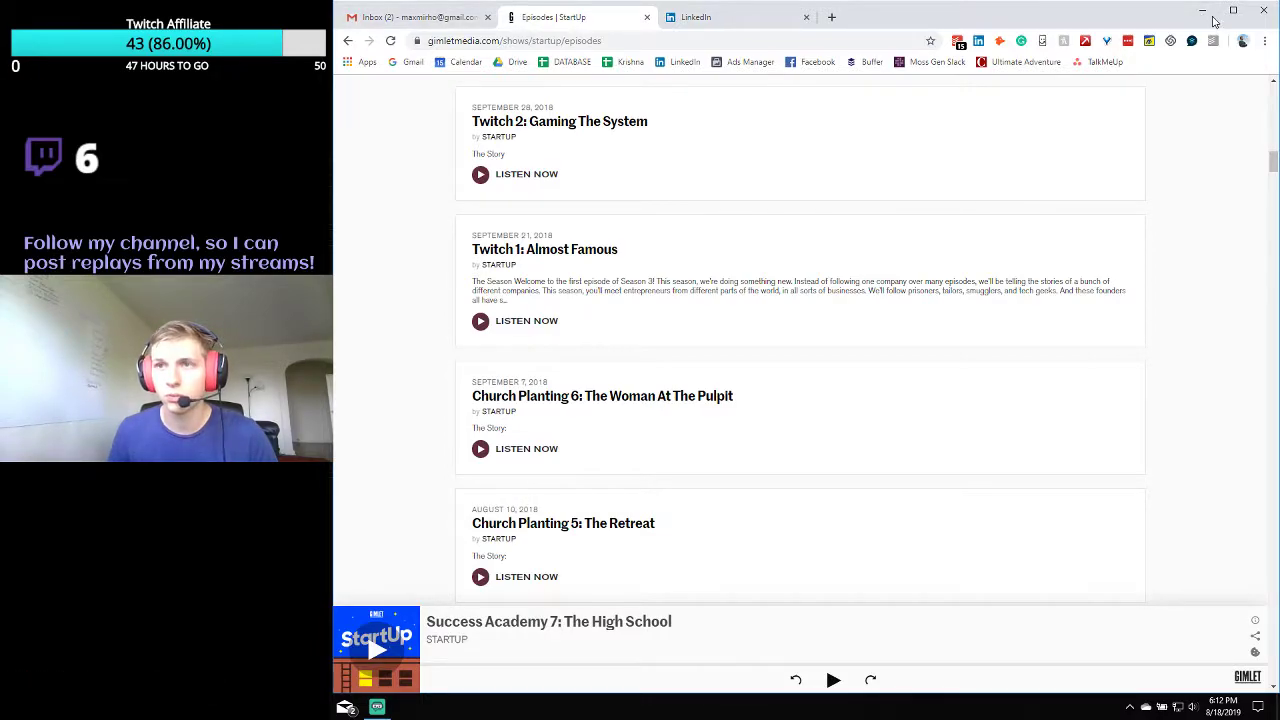
pyautogui.click(1265, 41)
pyautogui.click(1106, 41)
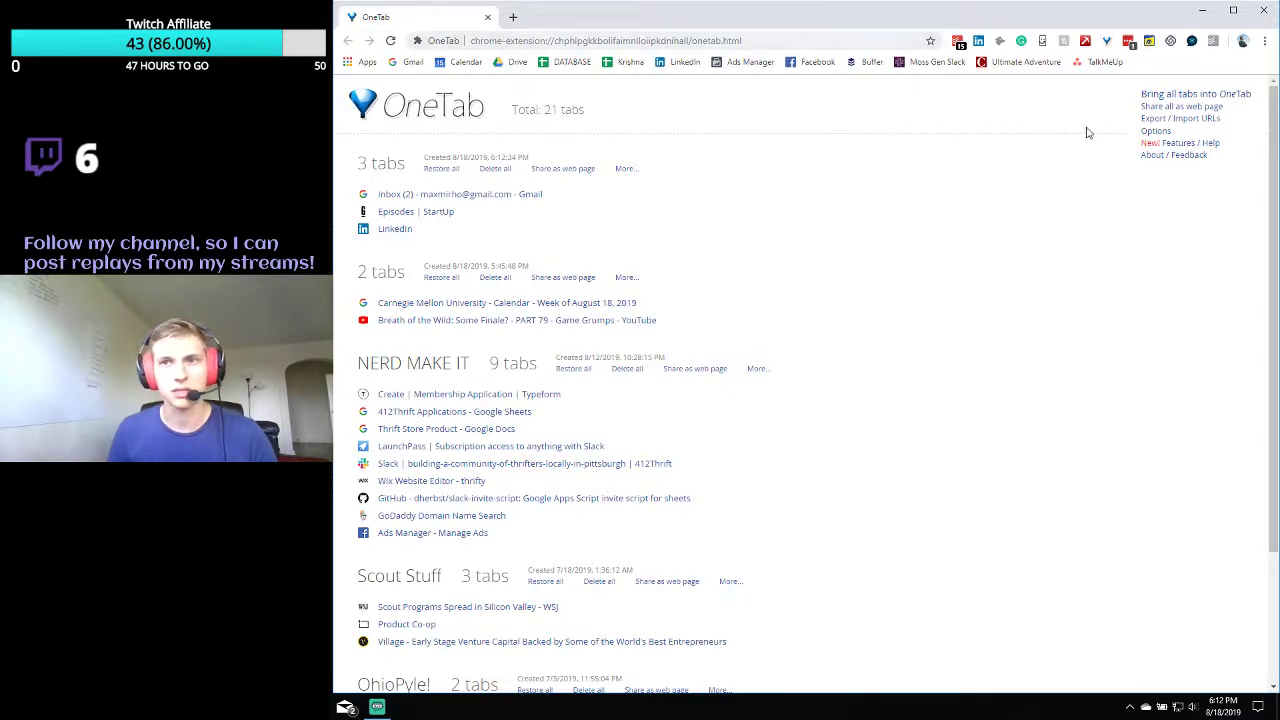
# - In the Todoist extension, pick Entreprenerd from the Projects menu and scroll its tasks
pyautogui.click(957, 42)
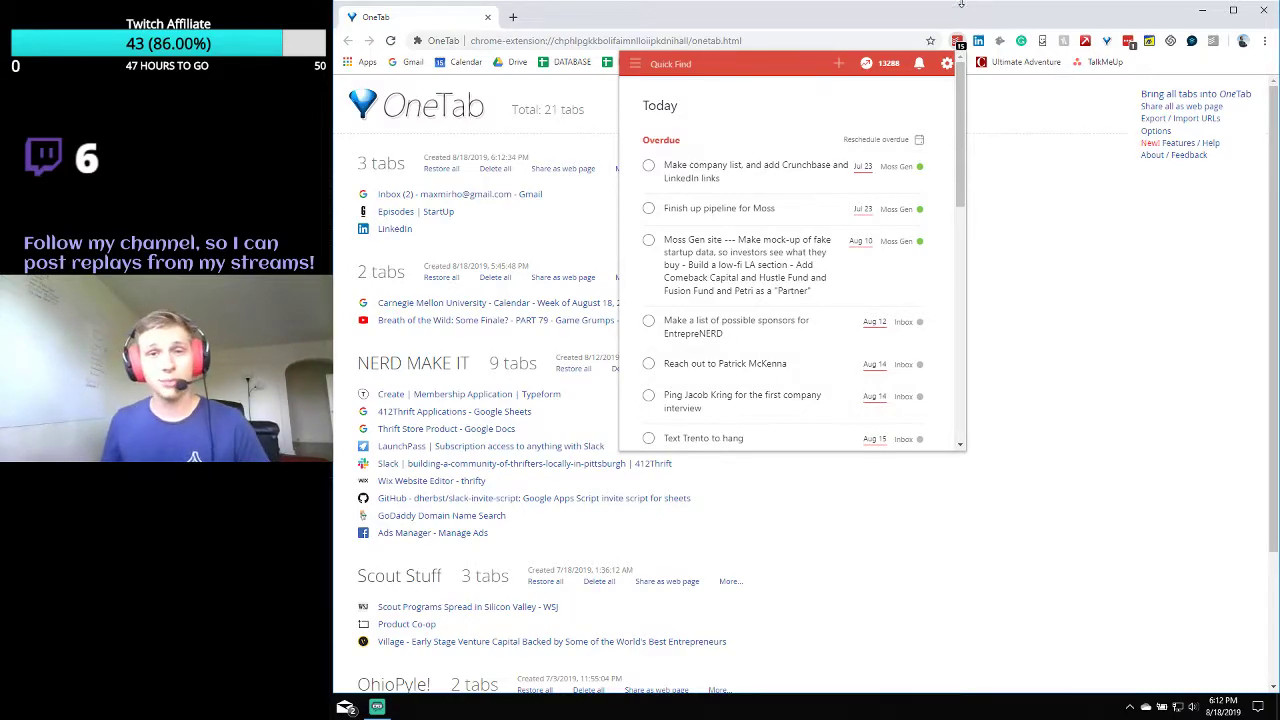
pyautogui.click(630, 63)
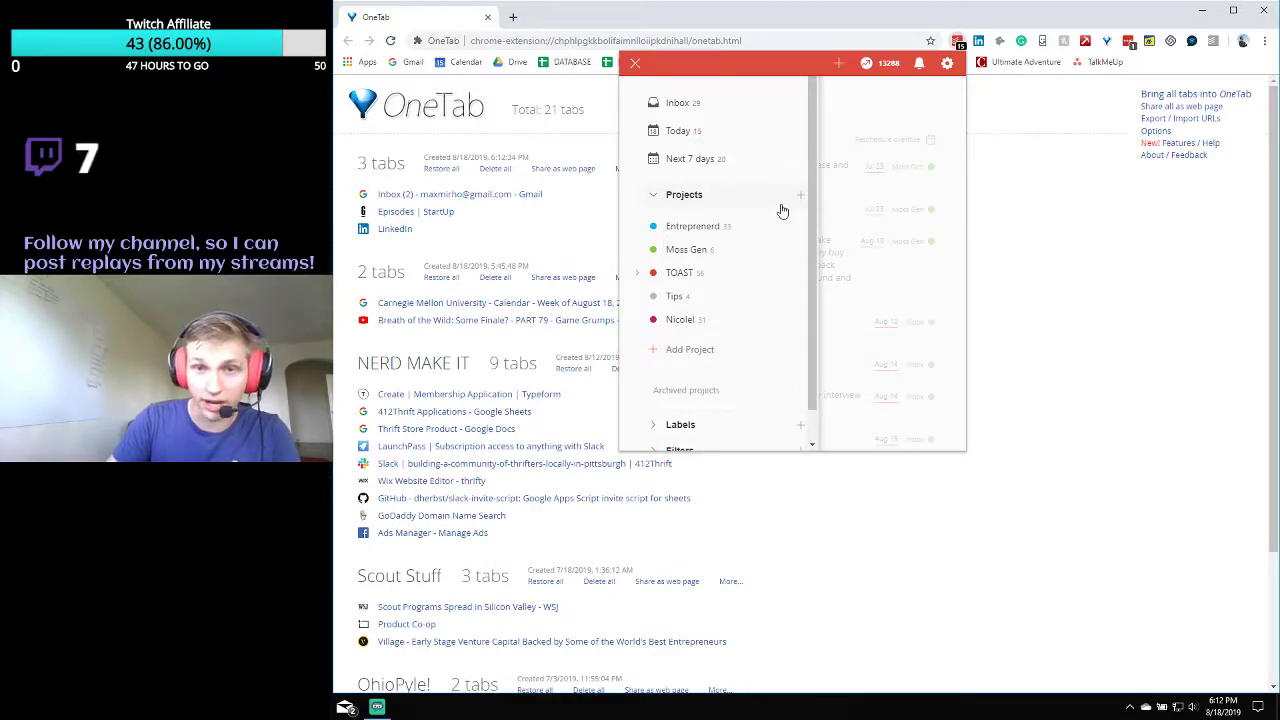
pyautogui.click(832, 228)
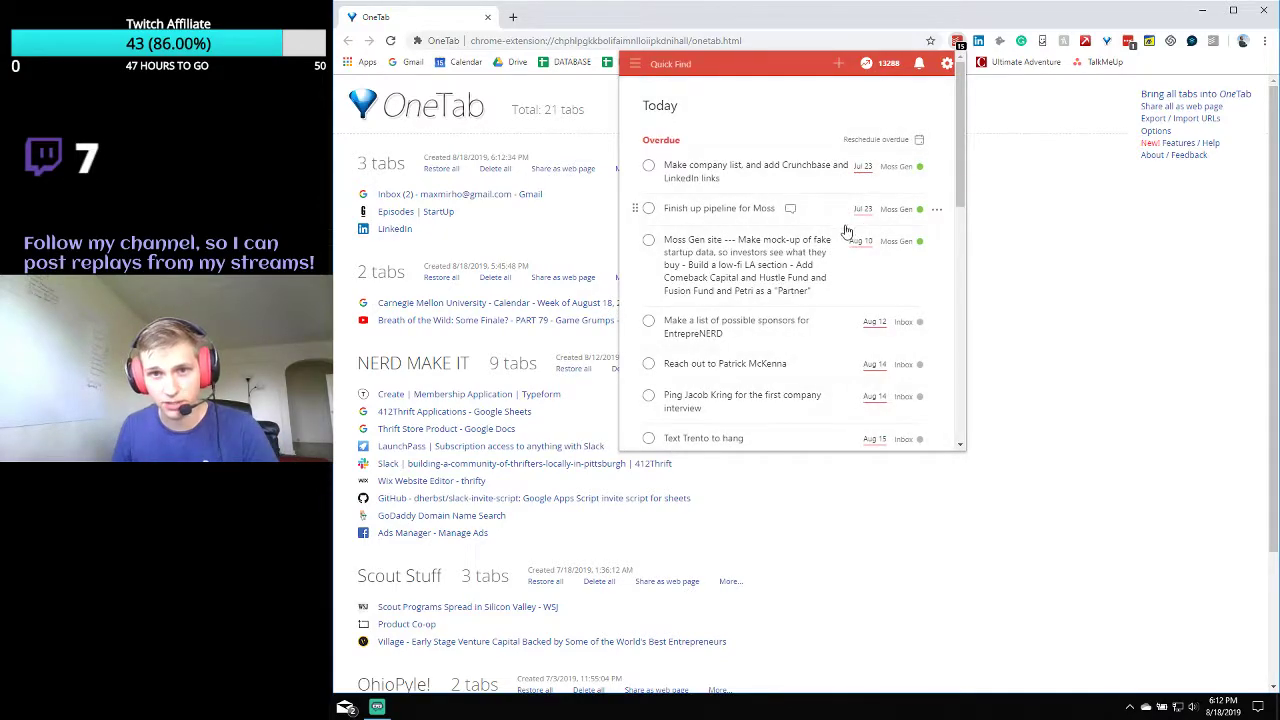
pyautogui.click(636, 64)
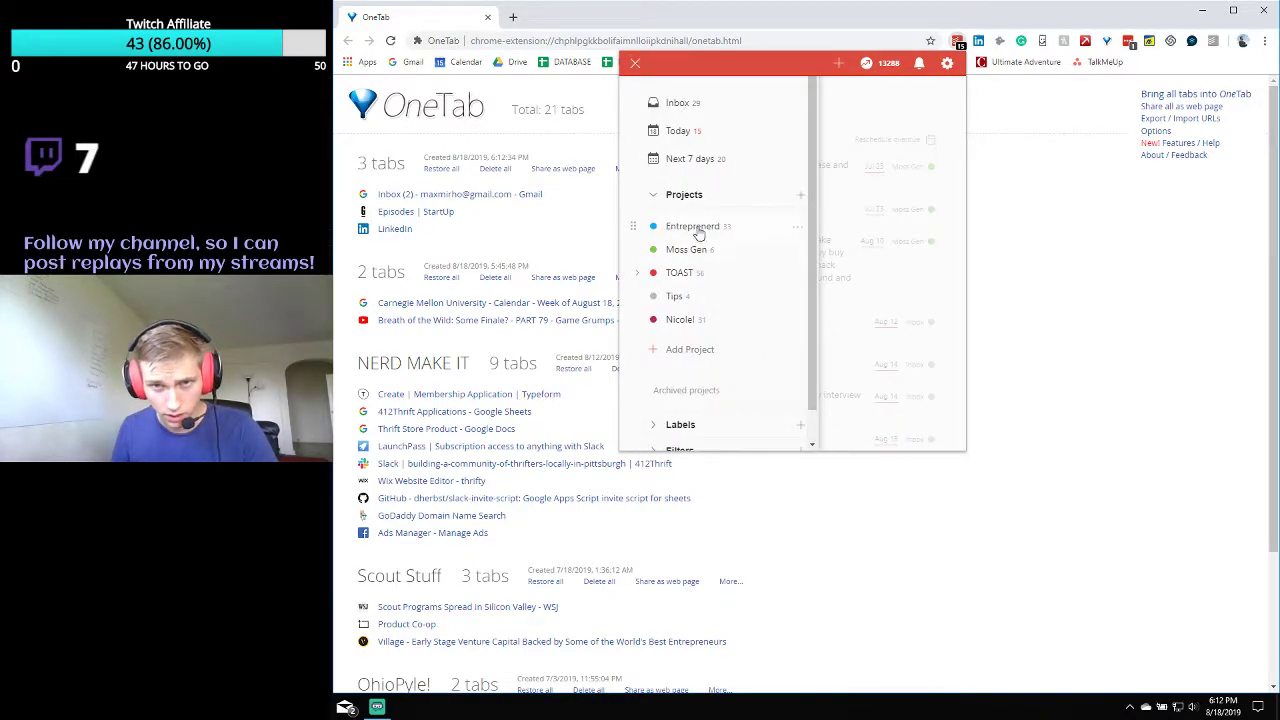
pyautogui.click(697, 228)
pyautogui.scroll(-1, 687, 329)
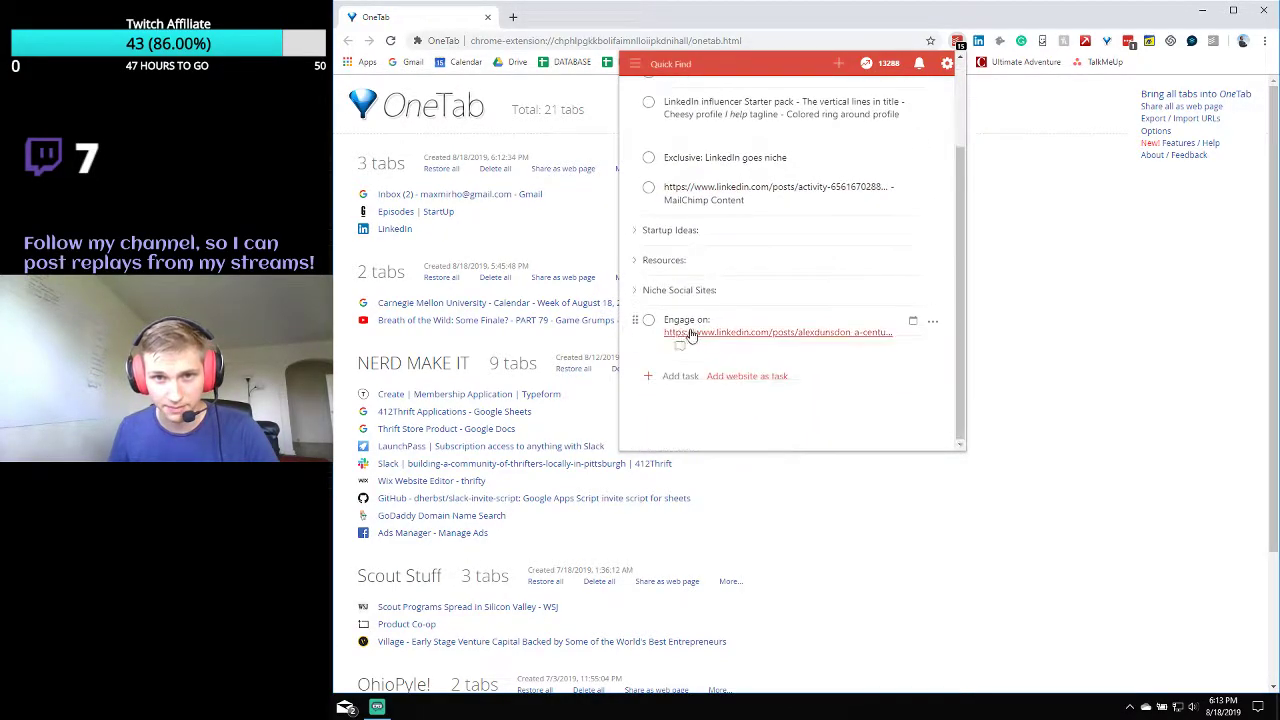
# - Expand Niche Social Sites, scroll its candidate platforms, and check the Alignable.com task options
pyautogui.click(635, 291)
pyautogui.scroll(-2, 786, 303)
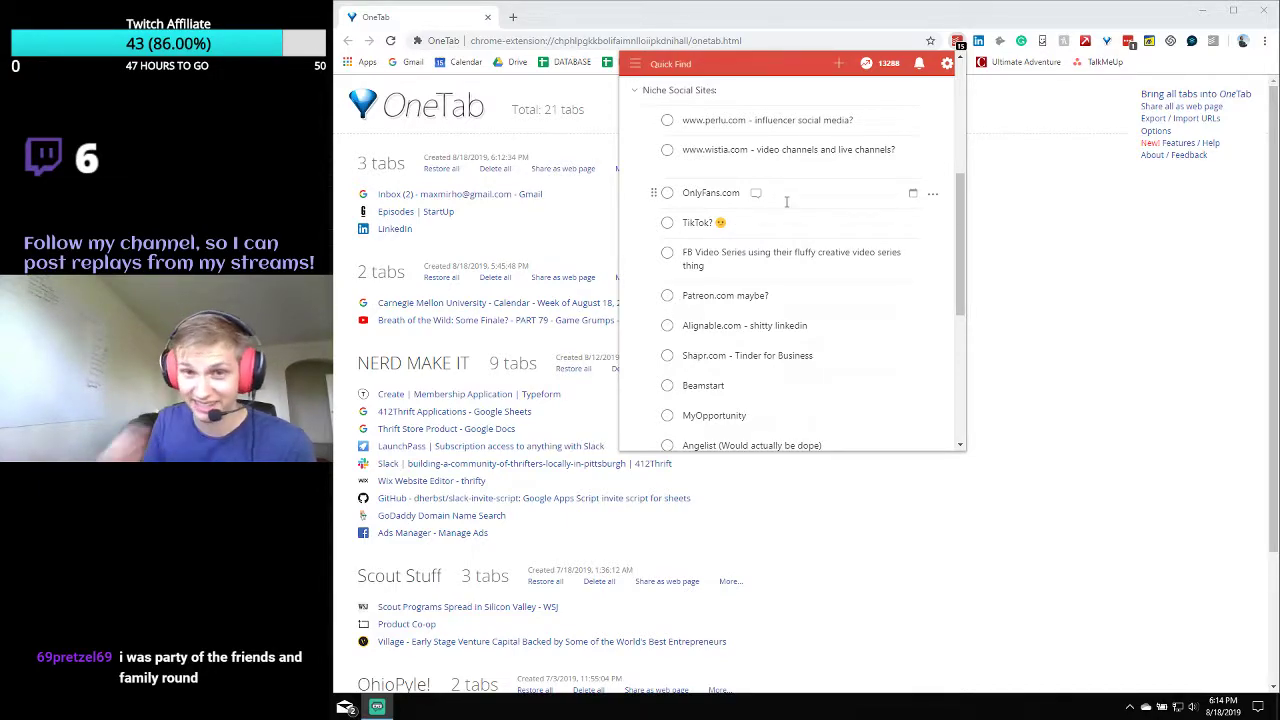
pyautogui.rightClick(670, 328)
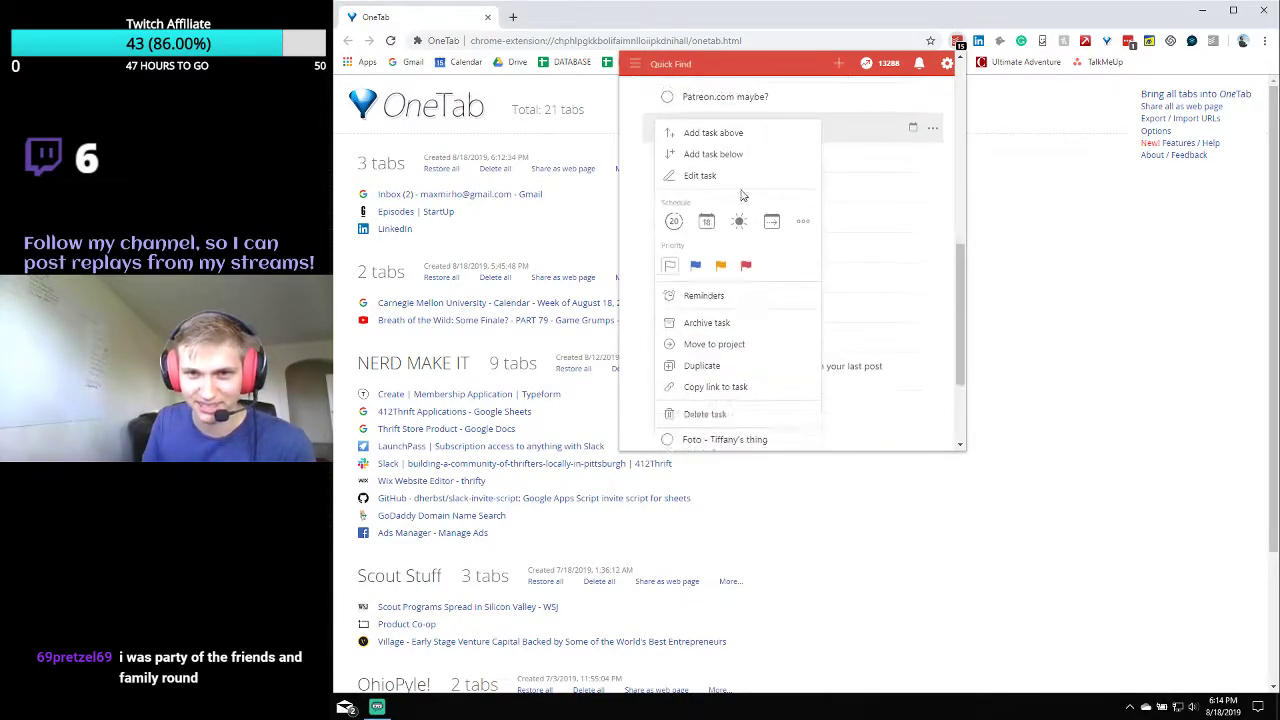
pyautogui.click(635, 117)
pyautogui.scroll(2, 809, 306)
pyautogui.scroll(-3, 809, 306)
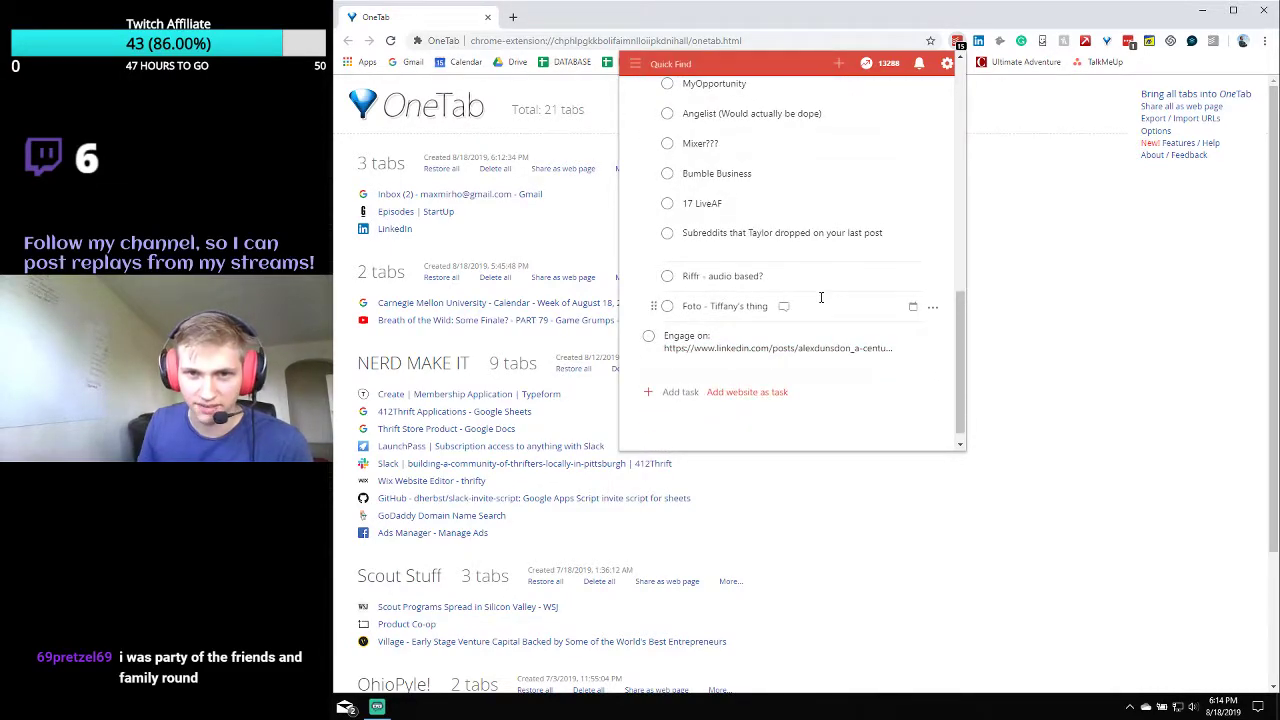
pyautogui.scroll(1, 821, 297)
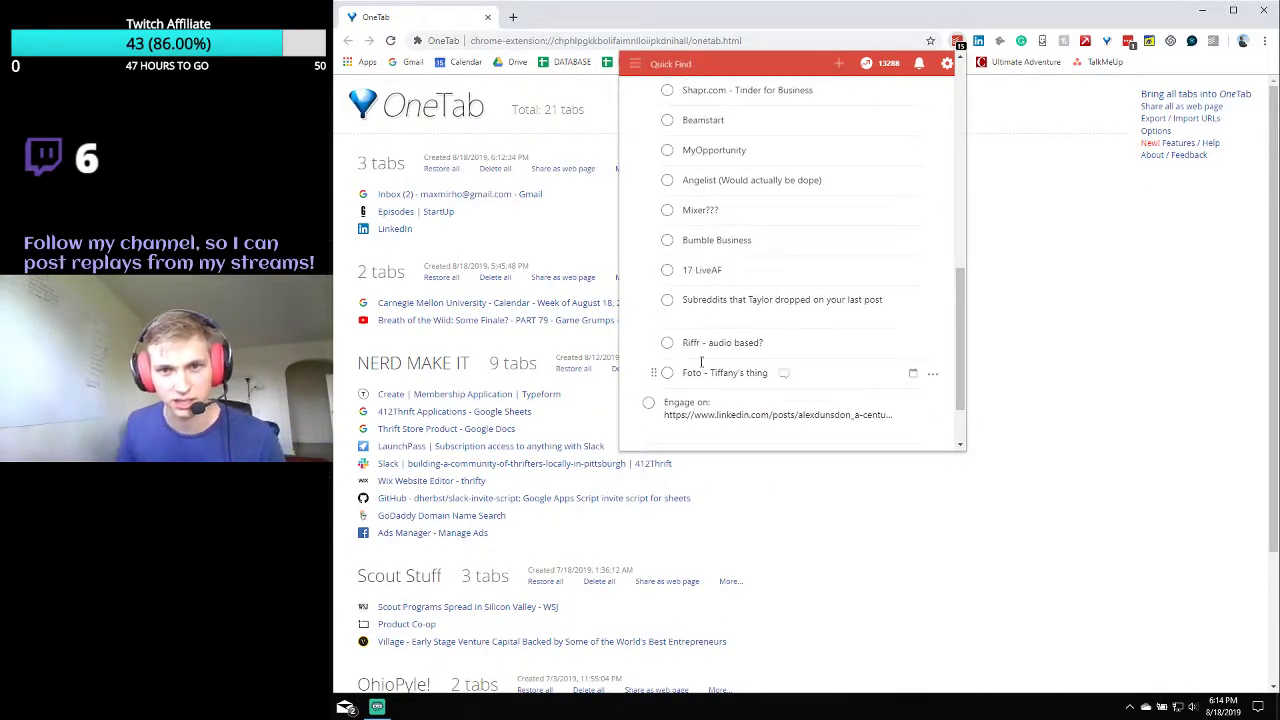
pyautogui.click(513, 17)
# - Search Google for 'foto' and 'foto.com', visit the FOTO.com site, and go back
pyautogui.write('f')
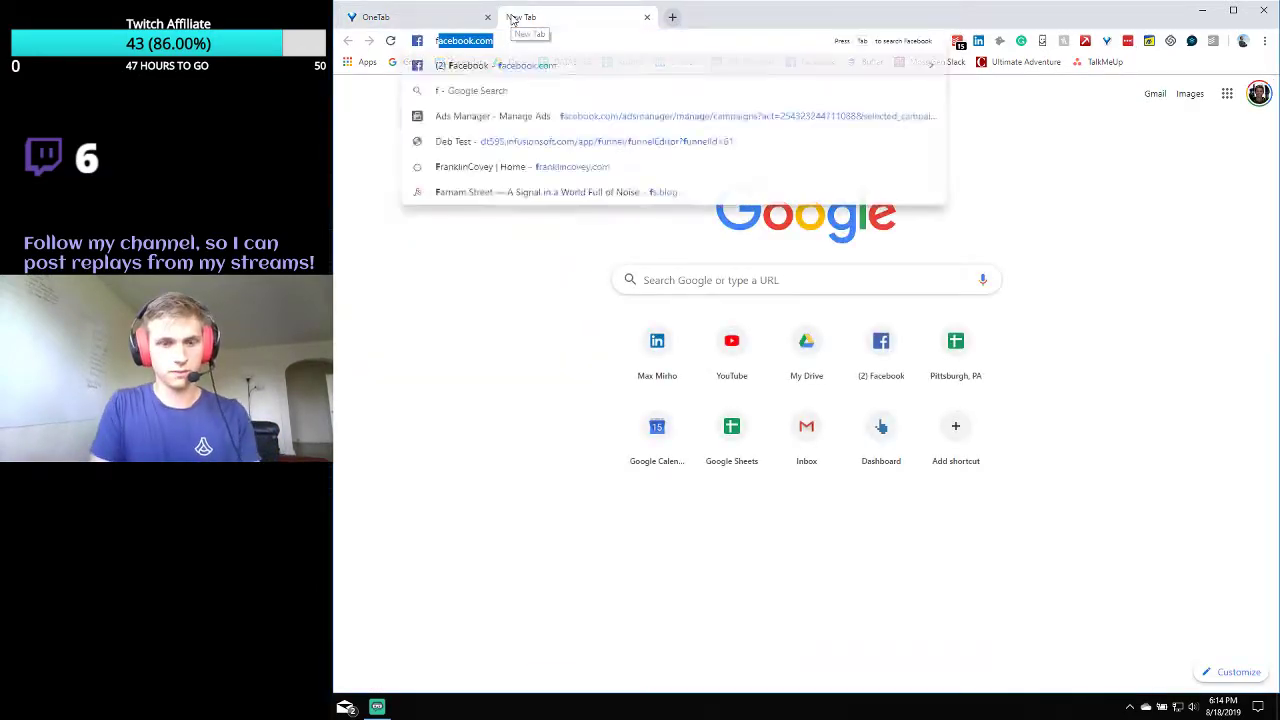
pyautogui.write('oto')
pyautogui.press('Return')
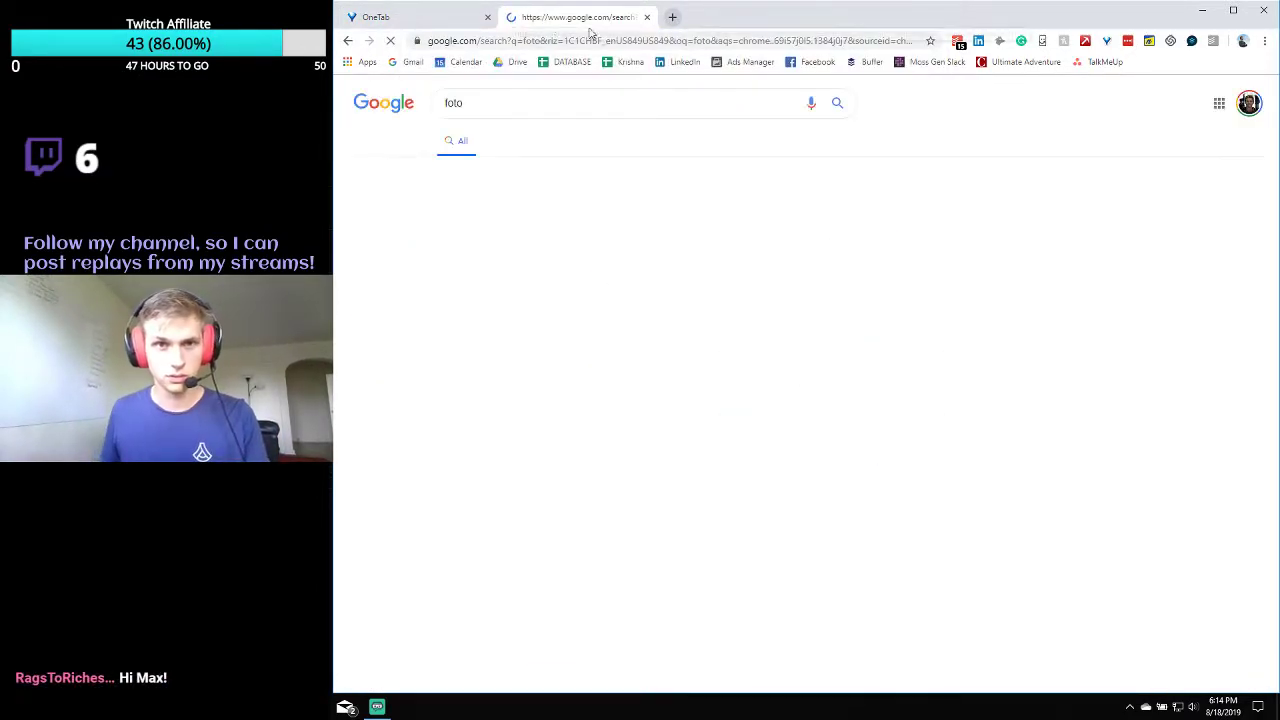
pyautogui.click(497, 102)
pyautogui.write('.com')
pyautogui.press('Return')
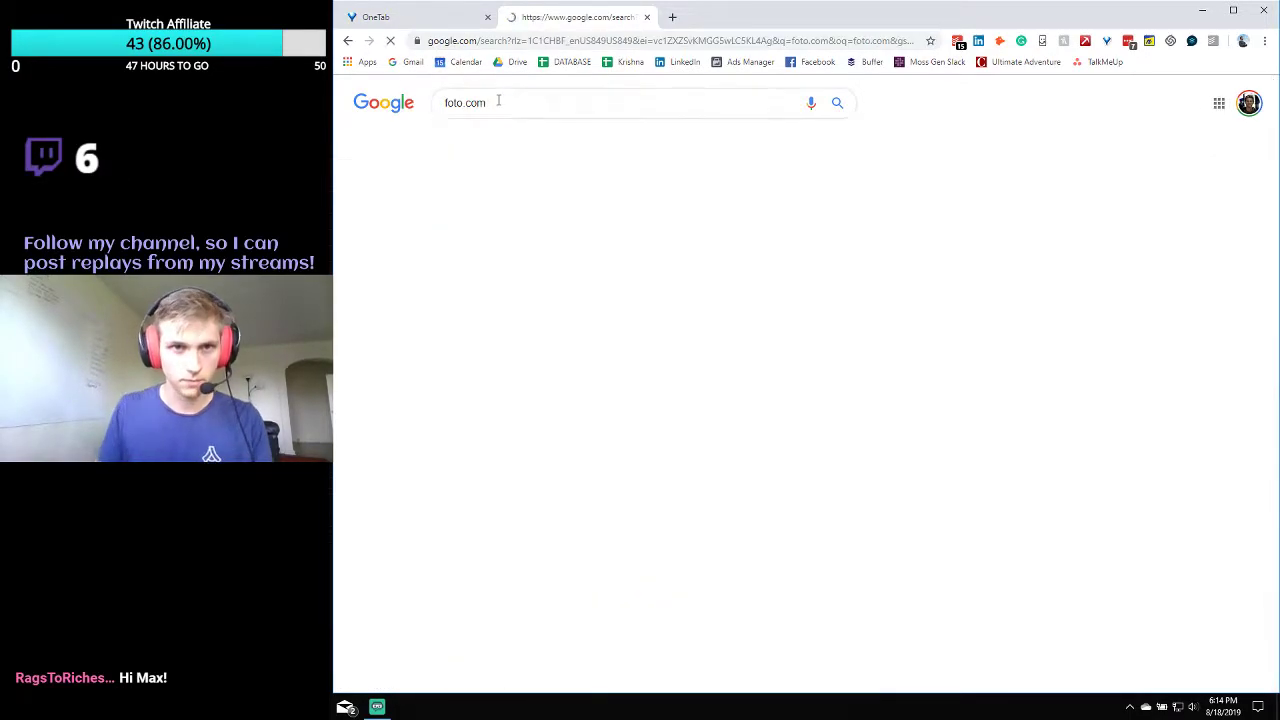
pyautogui.click(491, 202)
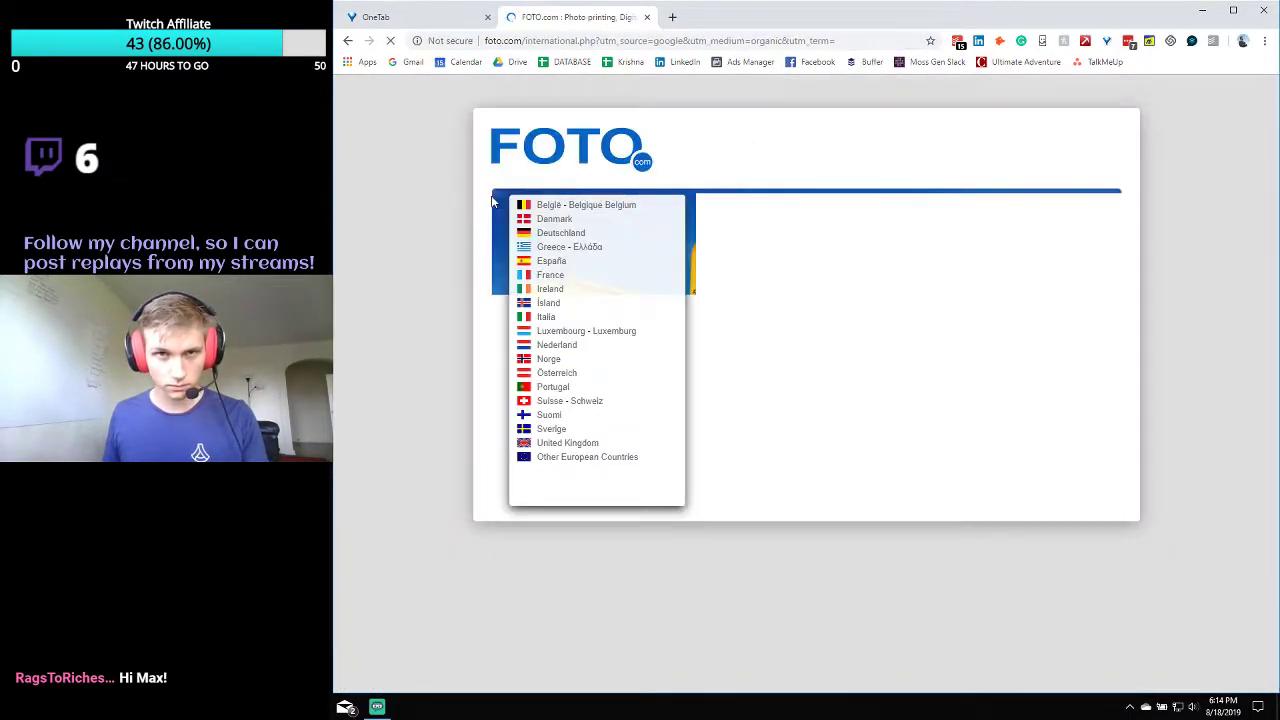
pyautogui.click(347, 41)
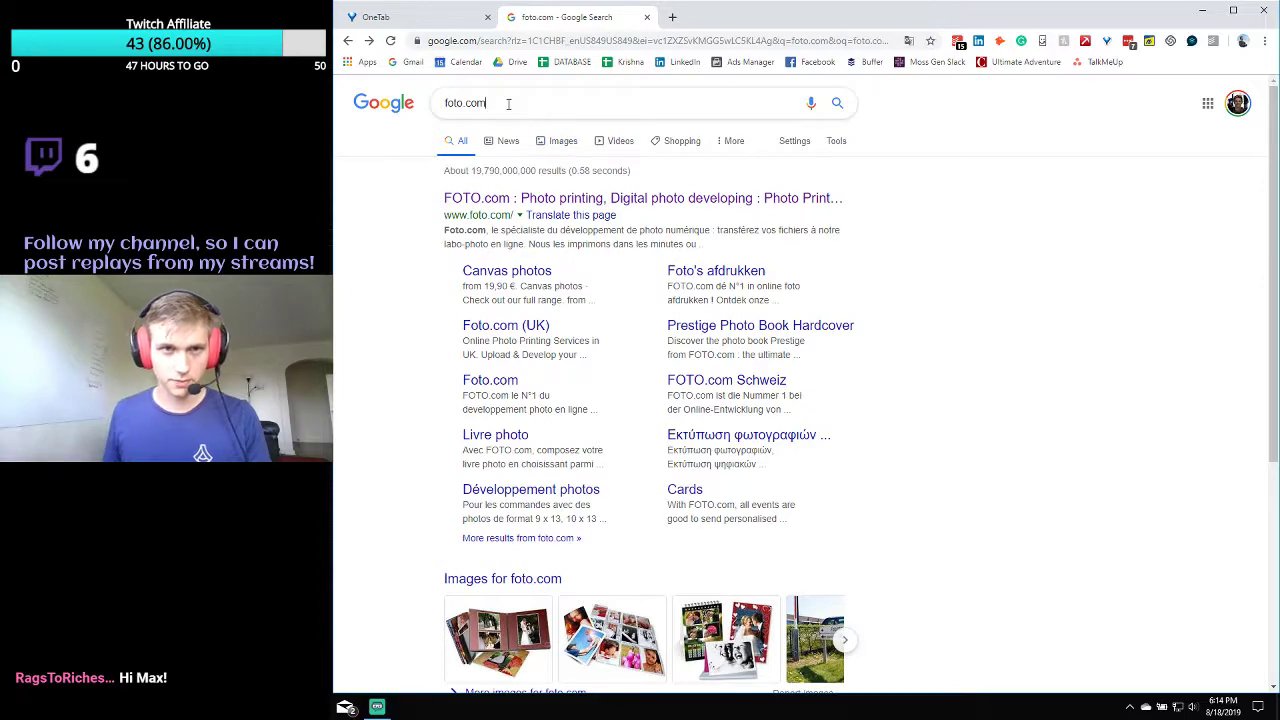
# - Search 'foto social media' and open Lifewire's top social networking sites article
pyautogui.moveTo(508, 104); pyautogui.dragTo(463, 107)
pyautogui.write('social media')
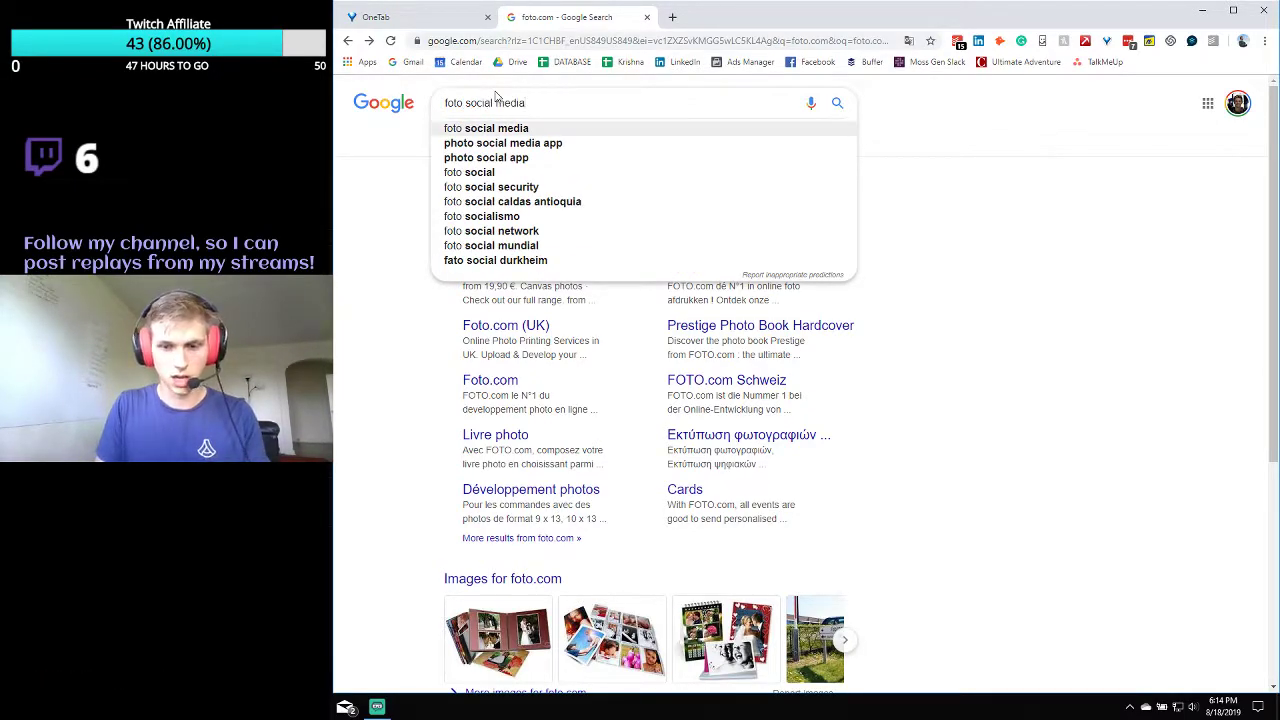
pyautogui.press('Return')
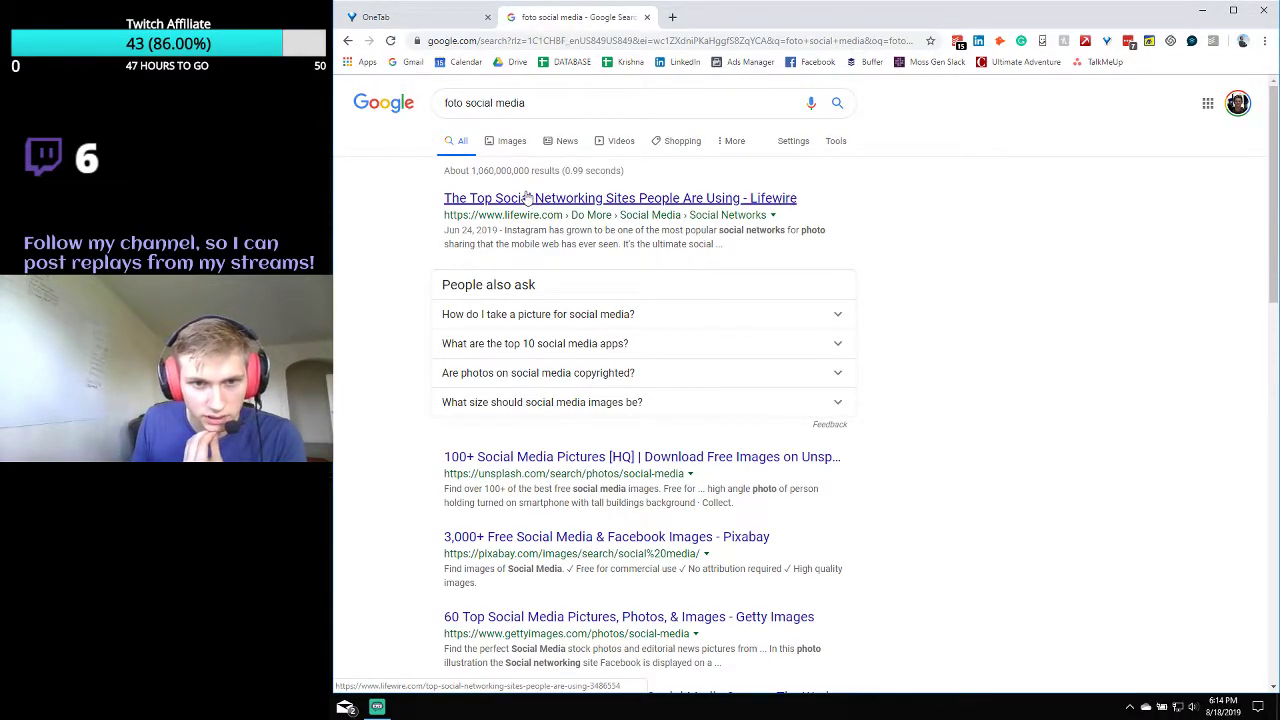
pyautogui.click(528, 197)
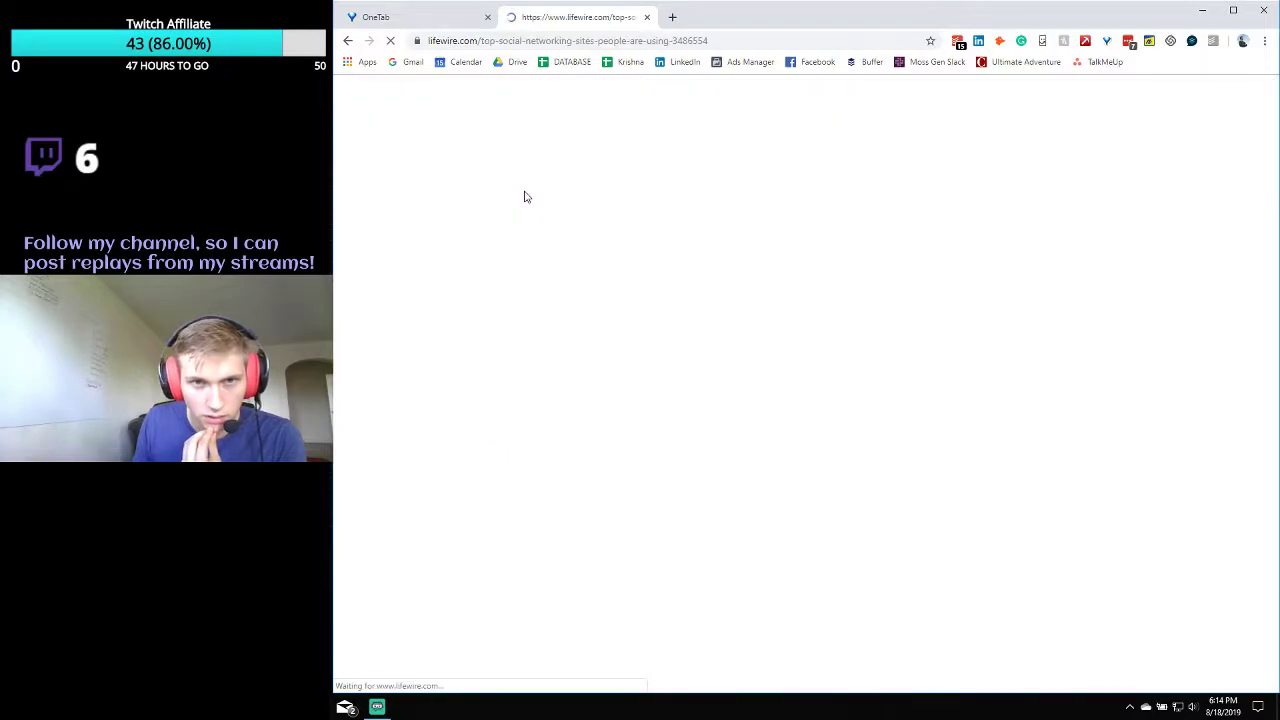
# - Read through the Lifewire article covering Facebook, Twitter, LinkedIn, YouTube and Instagram
pyautogui.scroll(-5, 481, 219)
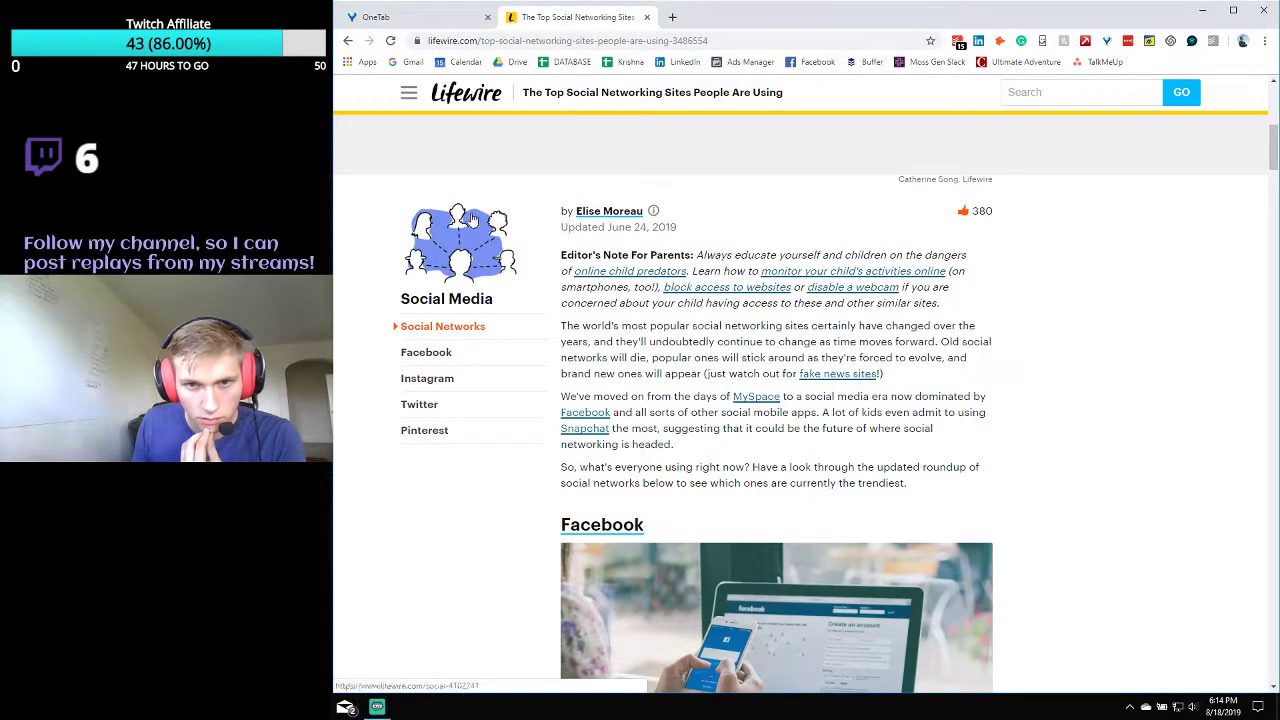
pyautogui.scroll(-5, 555, 257)
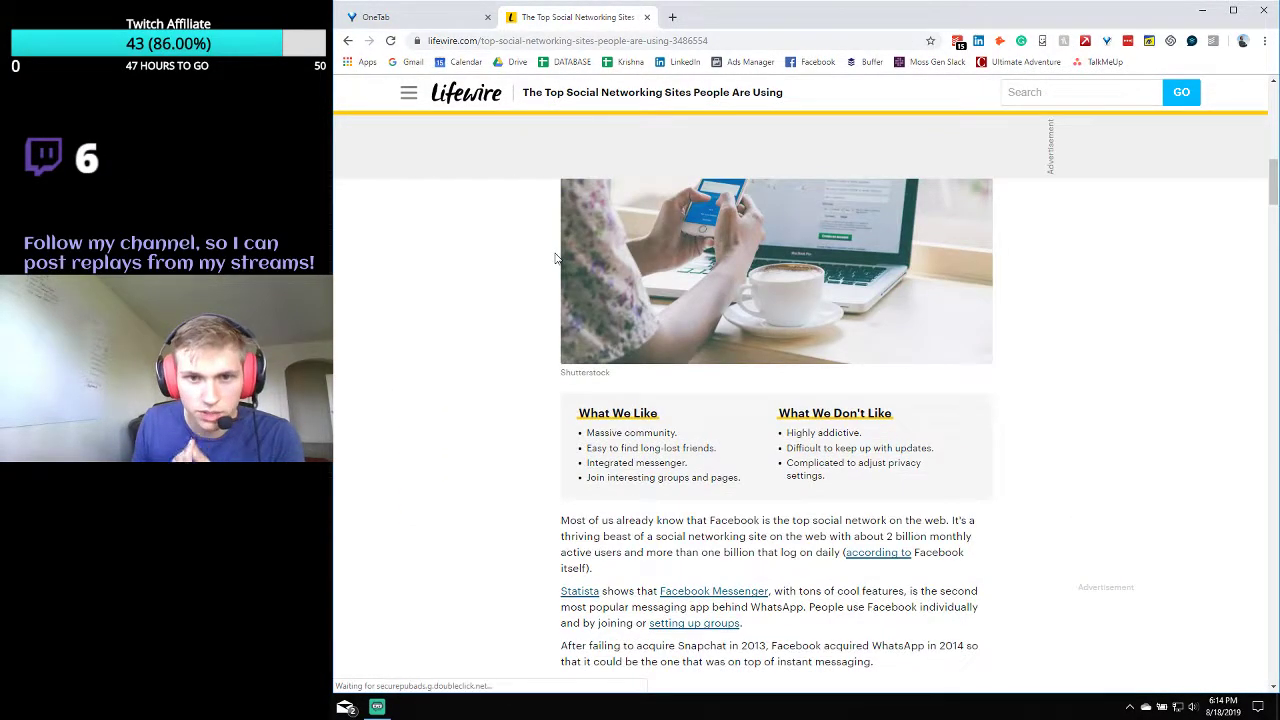
pyautogui.scroll(-3, 555, 259)
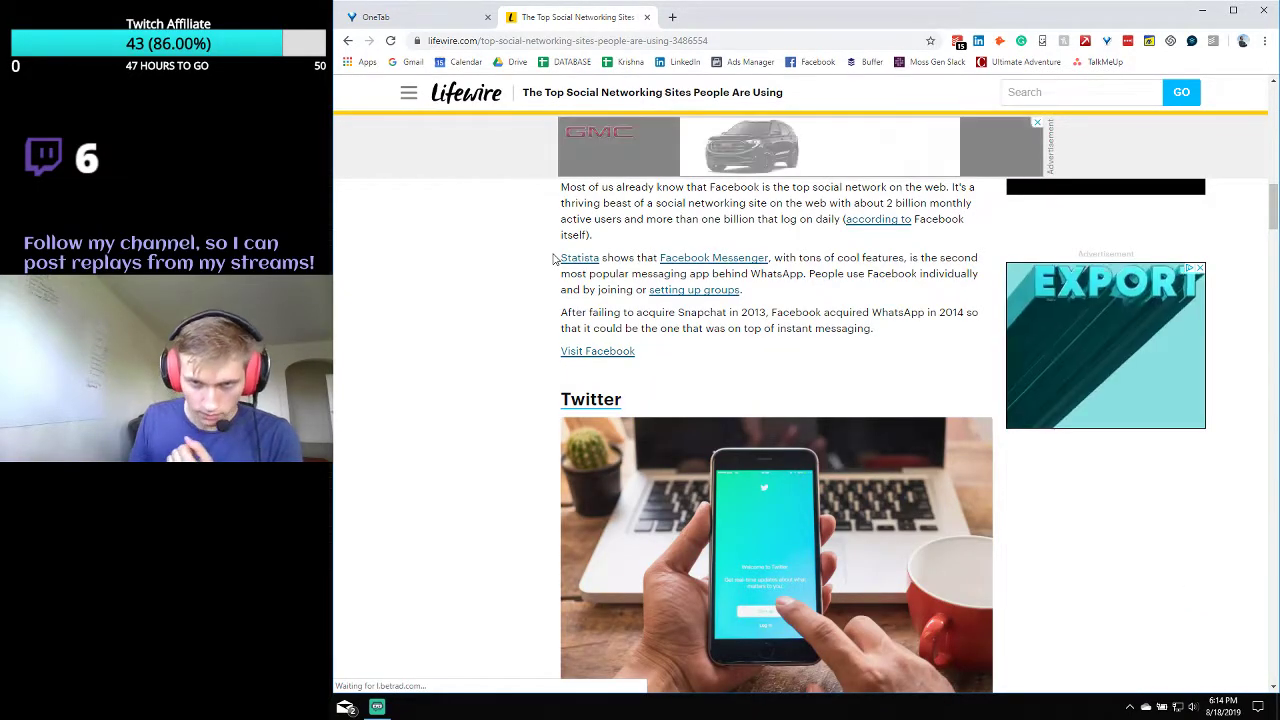
pyautogui.scroll(-3, 531, 266)
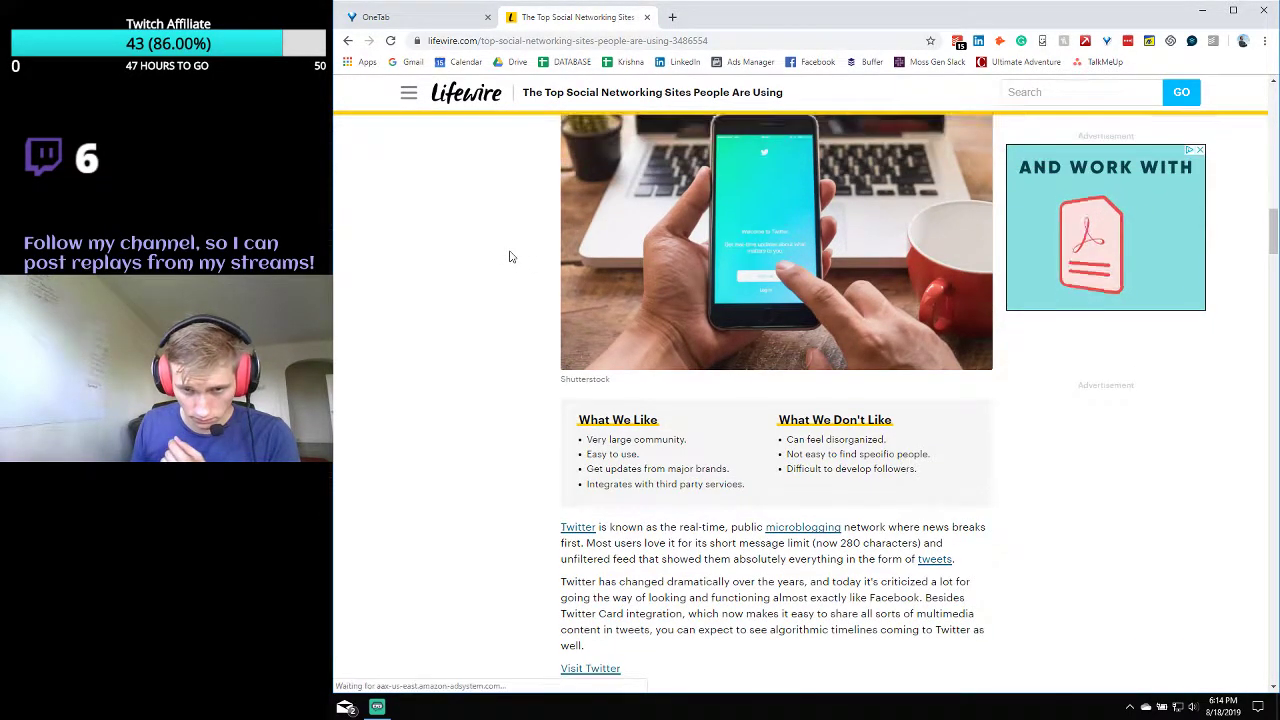
pyautogui.scroll(-3, 510, 256)
pyautogui.scroll(-3, 509, 257)
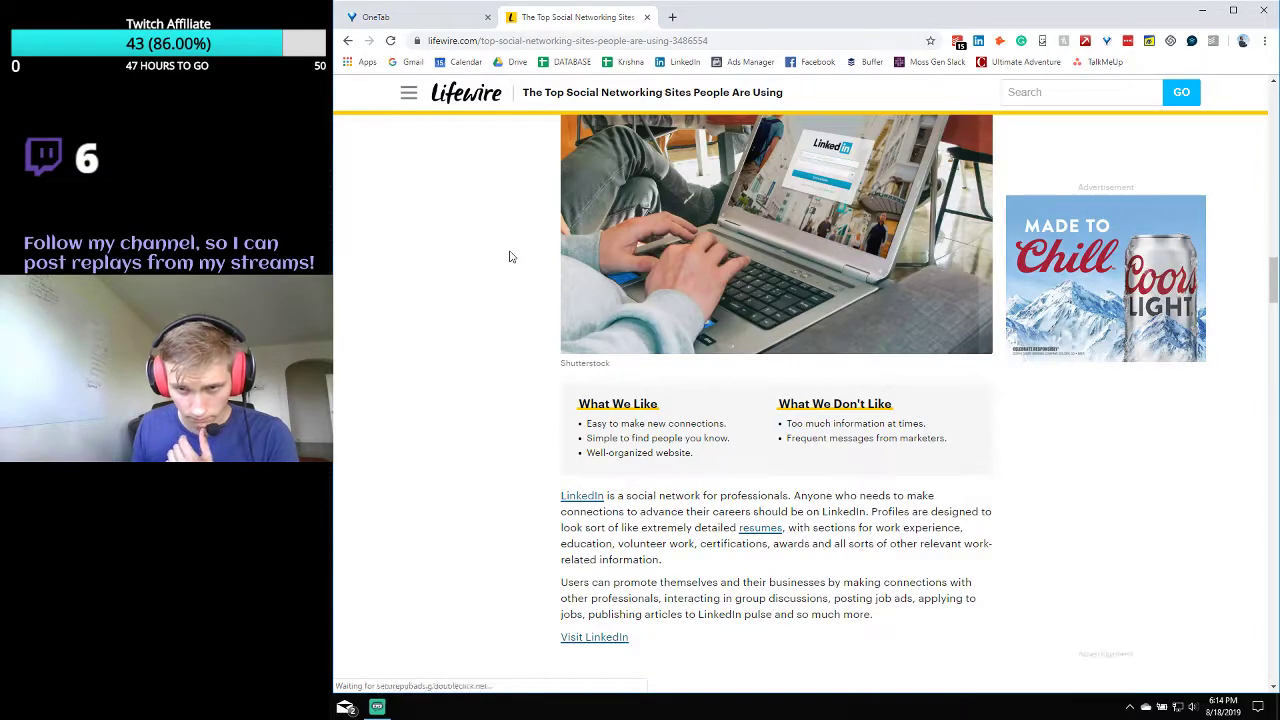
pyautogui.scroll(2, 512, 259)
pyautogui.scroll(2, 512, 259)
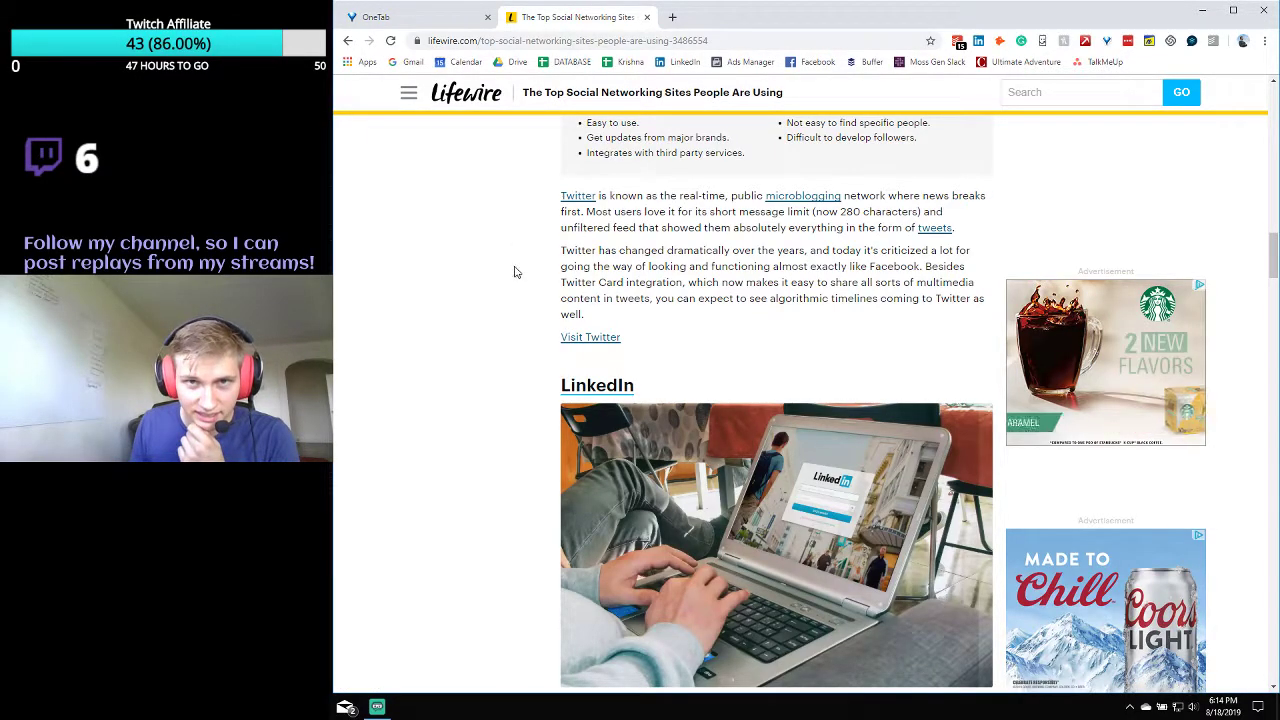
pyautogui.scroll(-15, 493, 315)
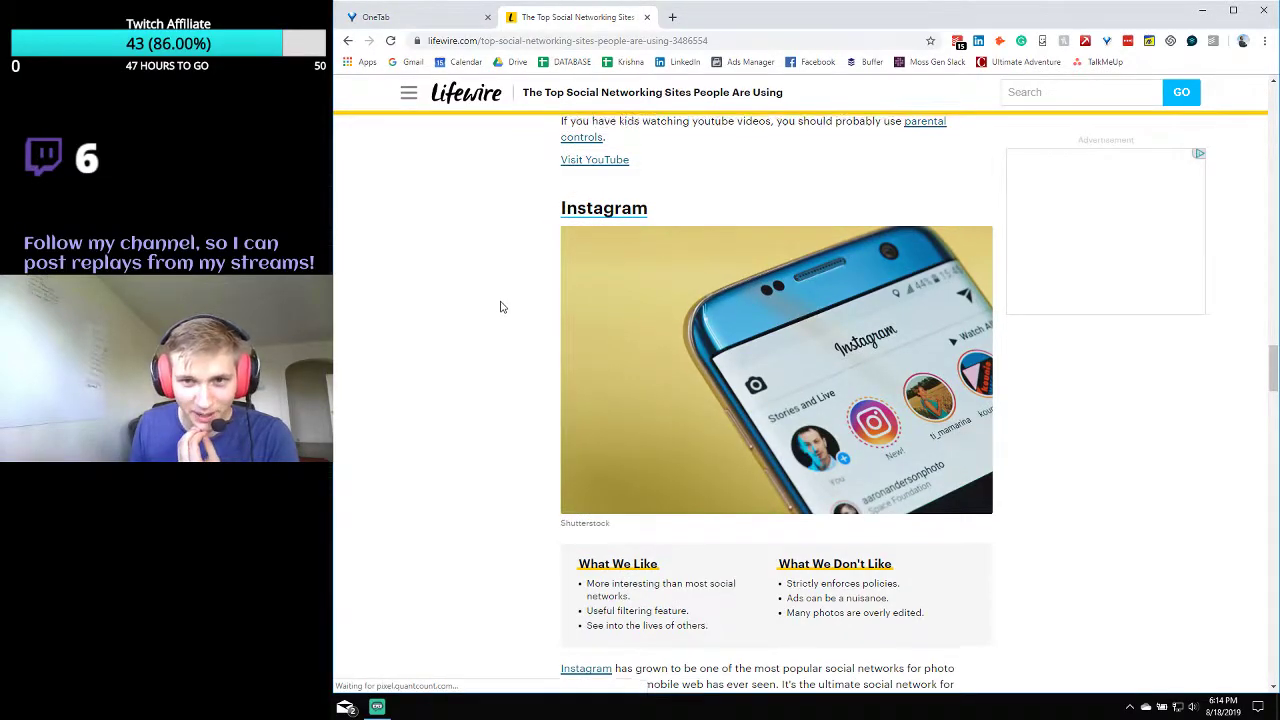
pyautogui.scroll(15, 500, 310)
pyautogui.scroll(20, 507, 318)
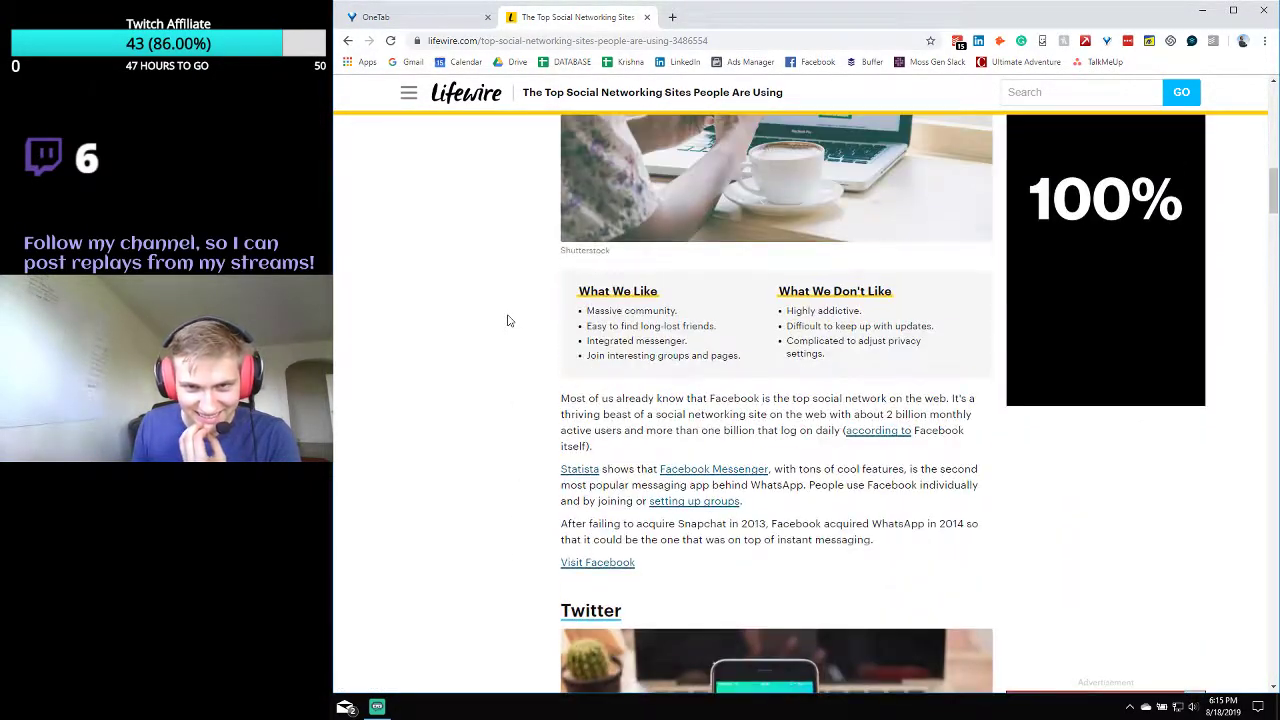
pyautogui.scroll(8, 507, 318)
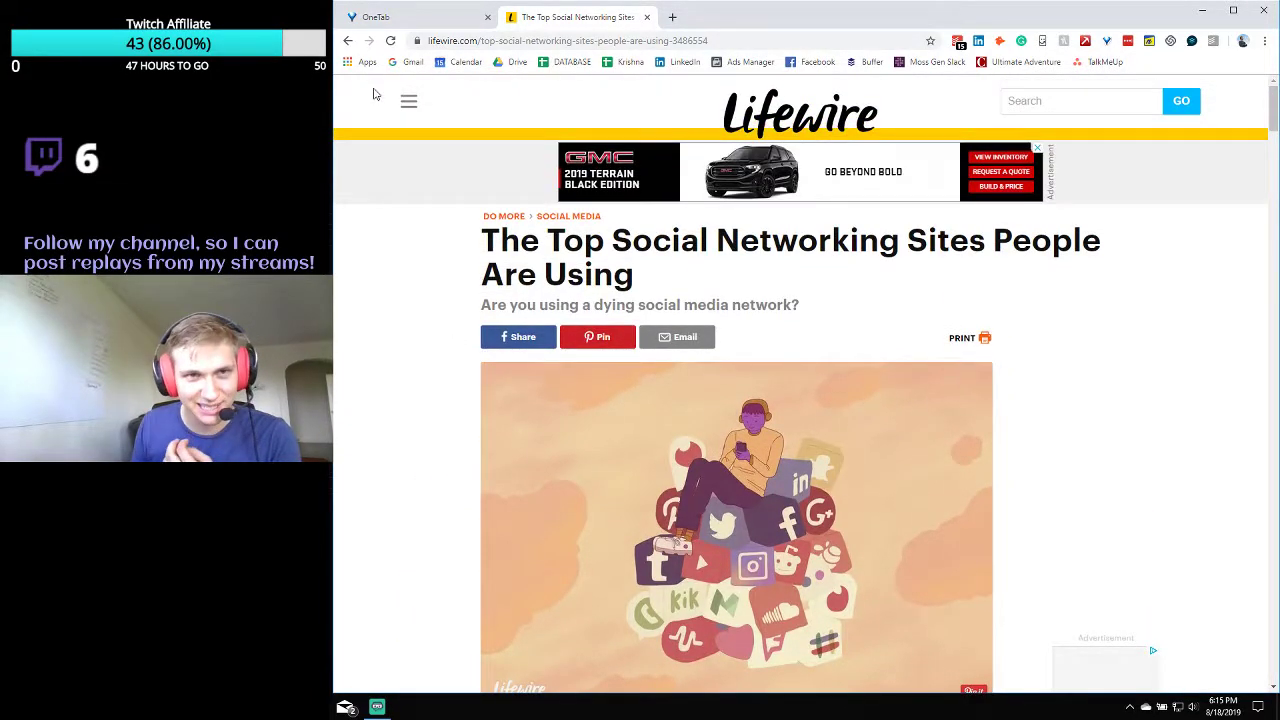
# - Return to the 'foto social media' results, select the query, then open the LinkedIn profile bookmark
pyautogui.click(347, 40)
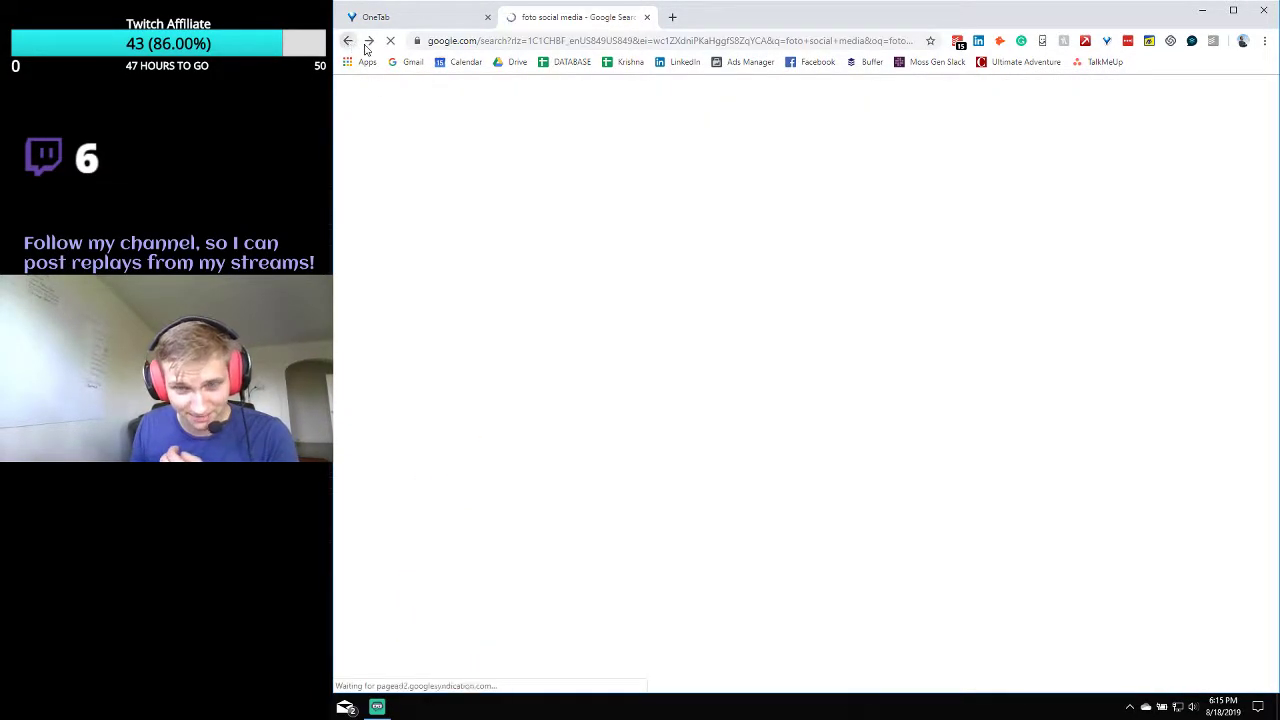
pyautogui.scroll(-3, 672, 451)
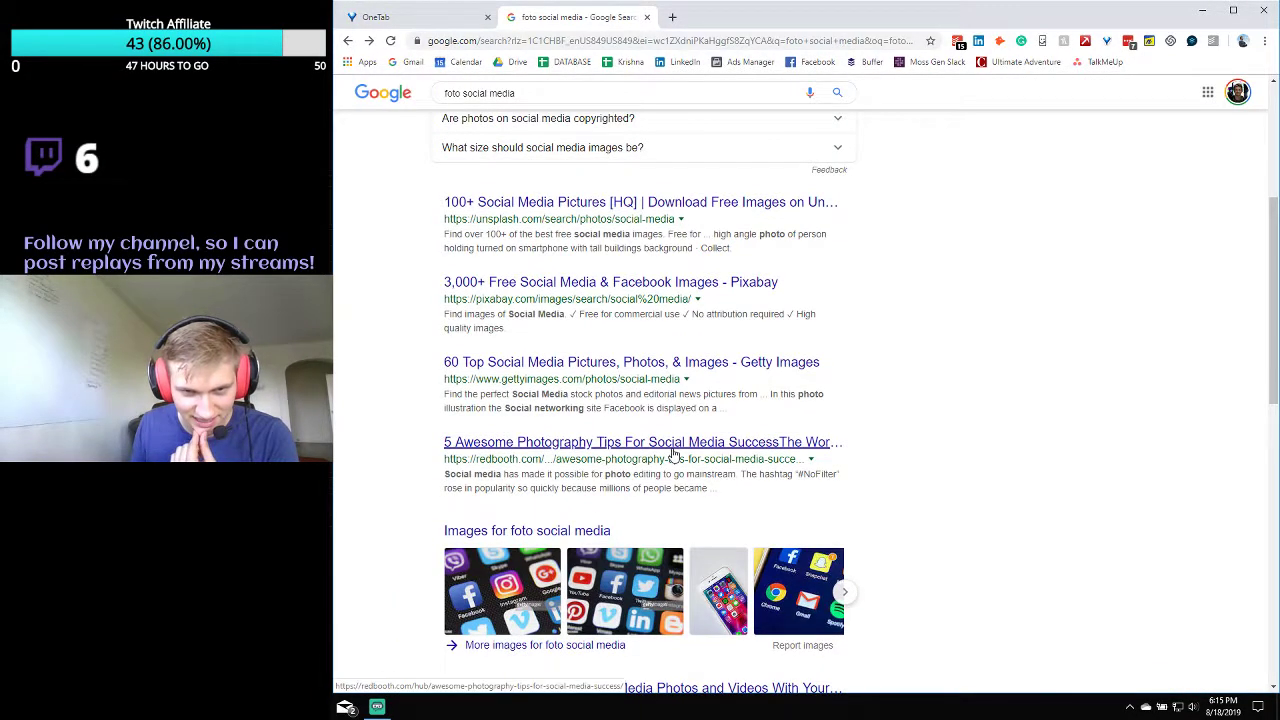
pyautogui.scroll(4, 660, 451)
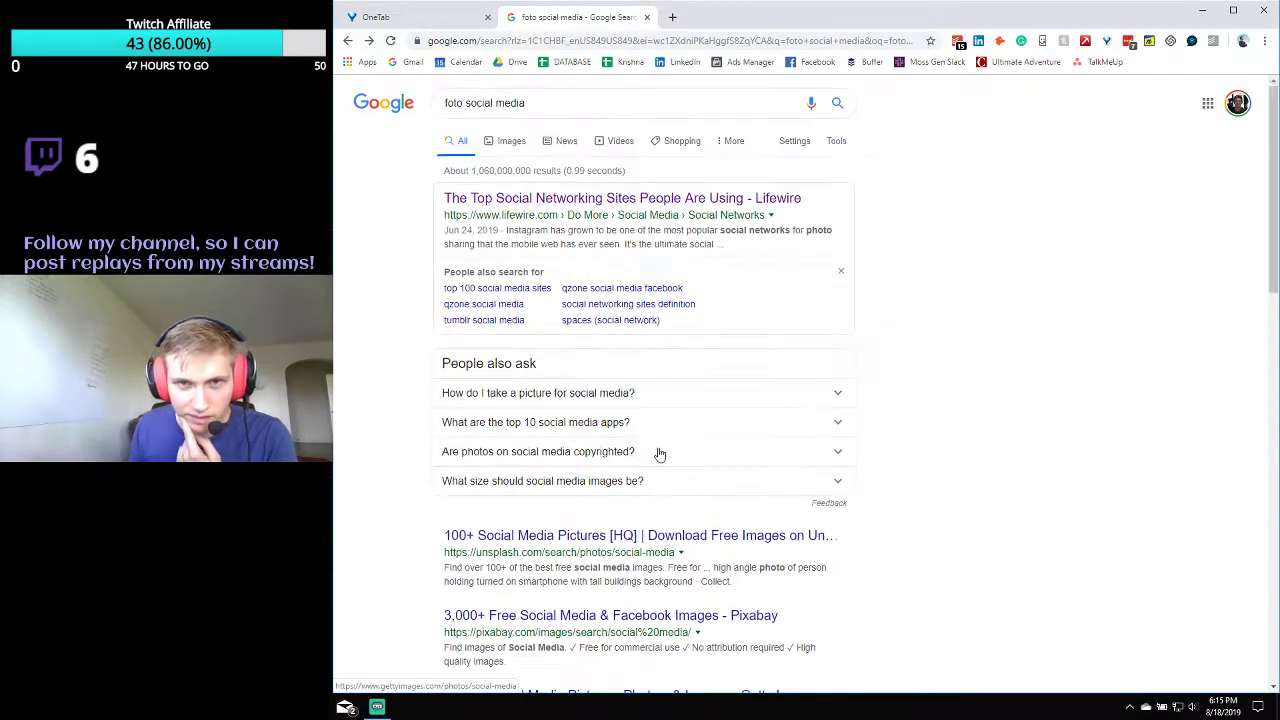
pyautogui.click(544, 107)
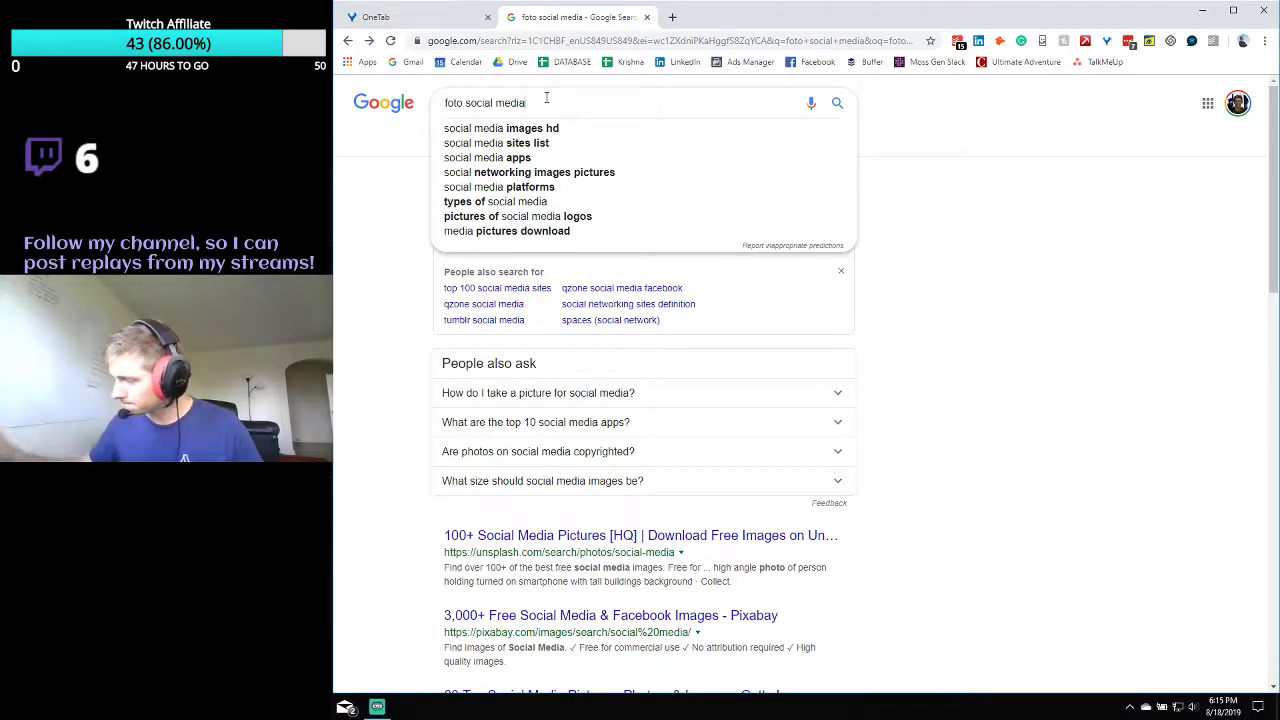
pyautogui.click(918, 337)
pyautogui.click(599, 99)
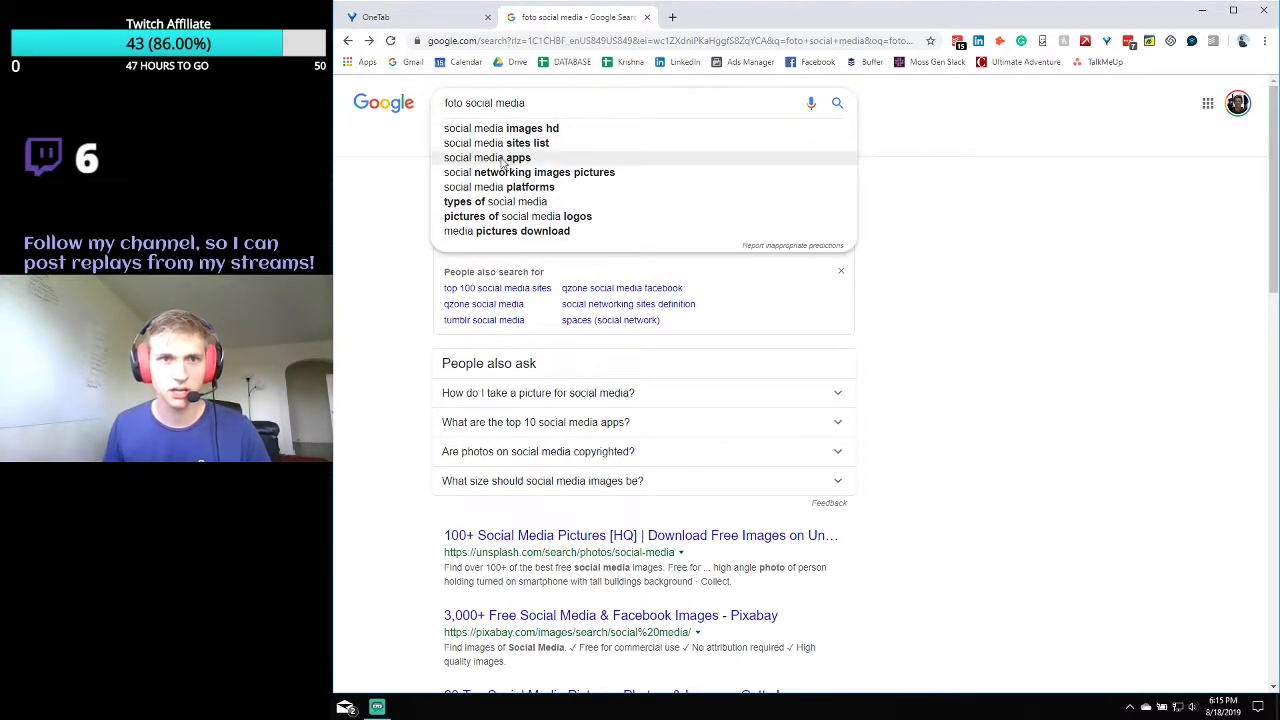
pyautogui.moveTo(525, 104); pyautogui.dragTo(434, 111)
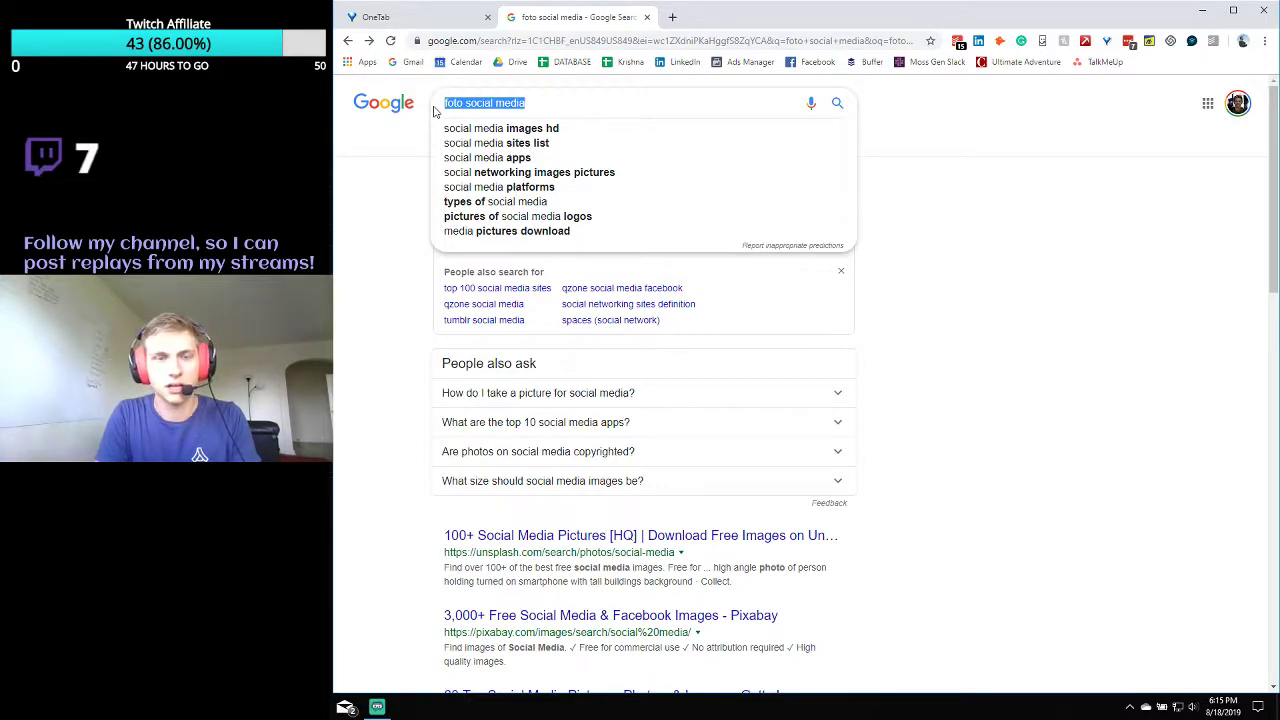
pyautogui.click(678, 62)
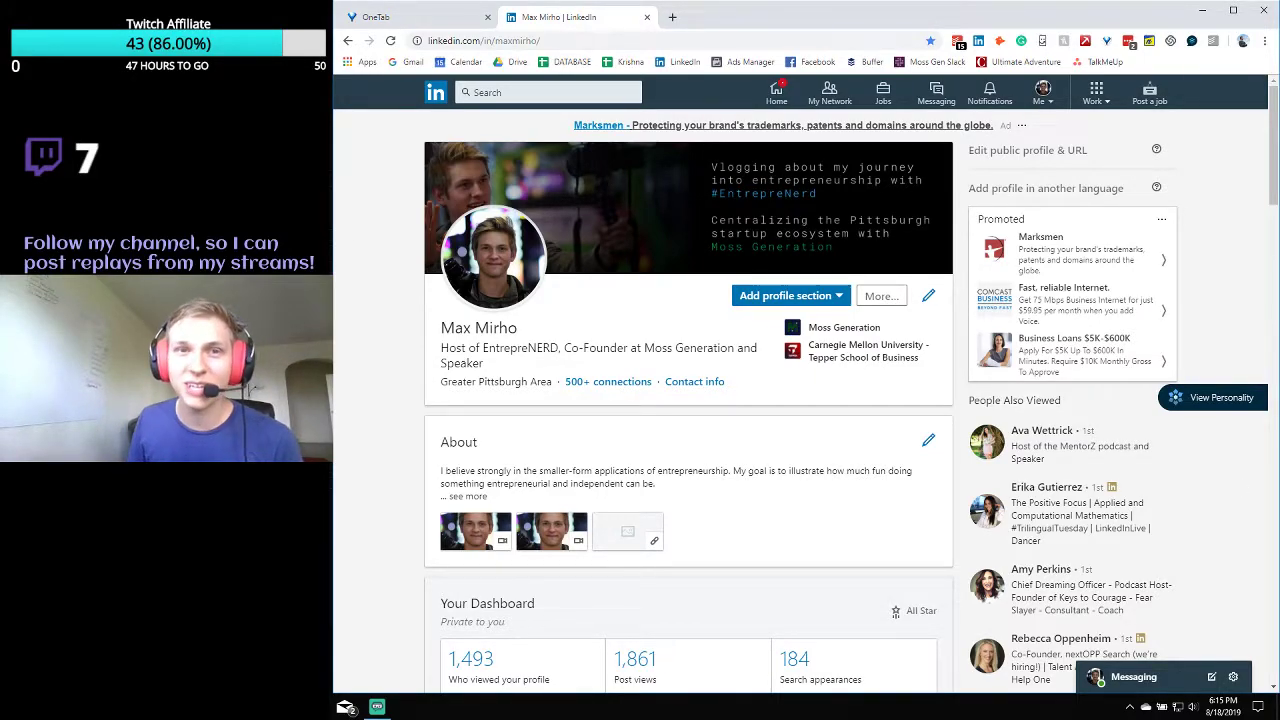
# - Search LinkedIn for the contact by name and open the first matching person's profile
pyautogui.click(550, 91)
pyautogui.write('tifany')
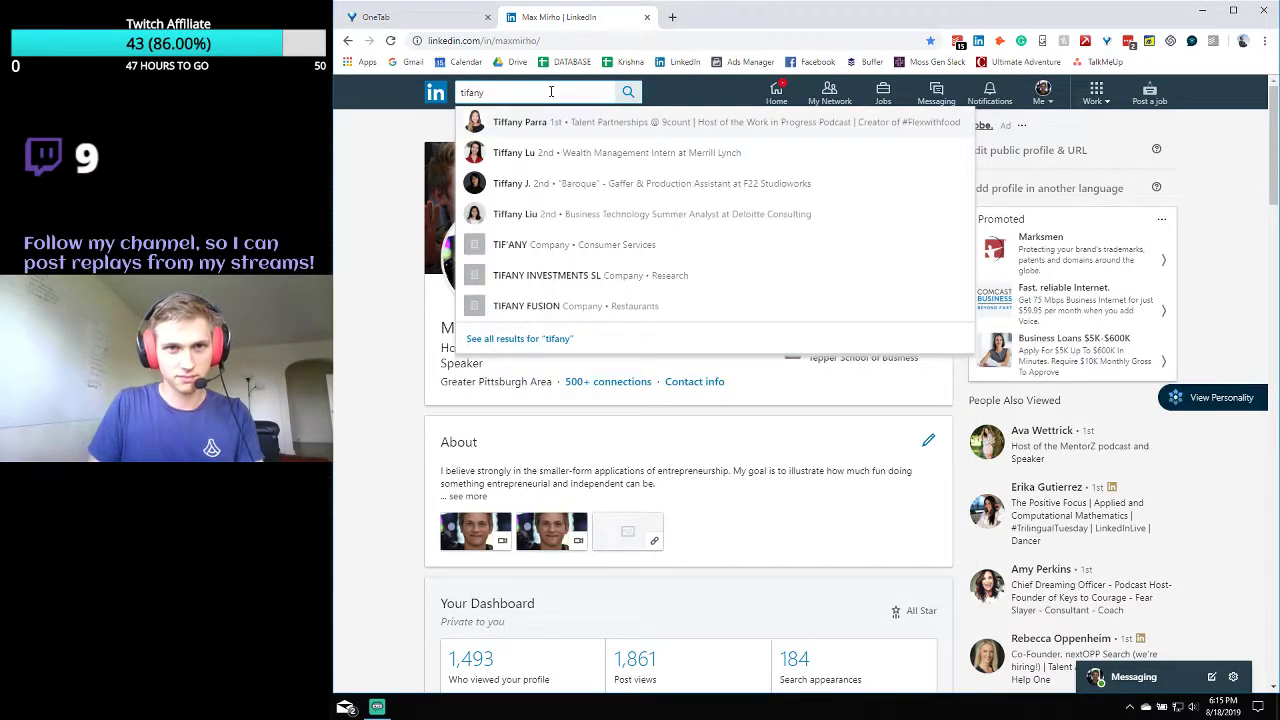
pyautogui.click(605, 119)
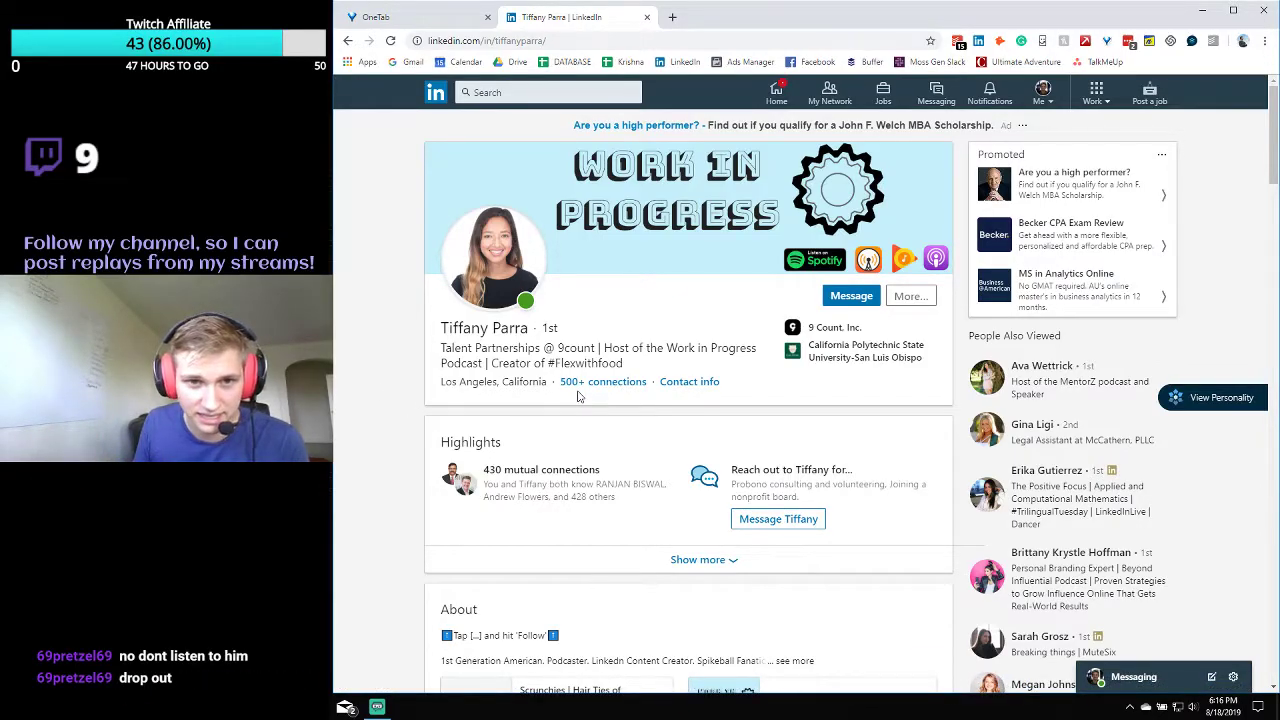
# - Scroll the profile to review the contact's 9count headline, podcast details and experience entries
pyautogui.scroll(-6, 577, 396)
pyautogui.scroll(-4, 706, 466)
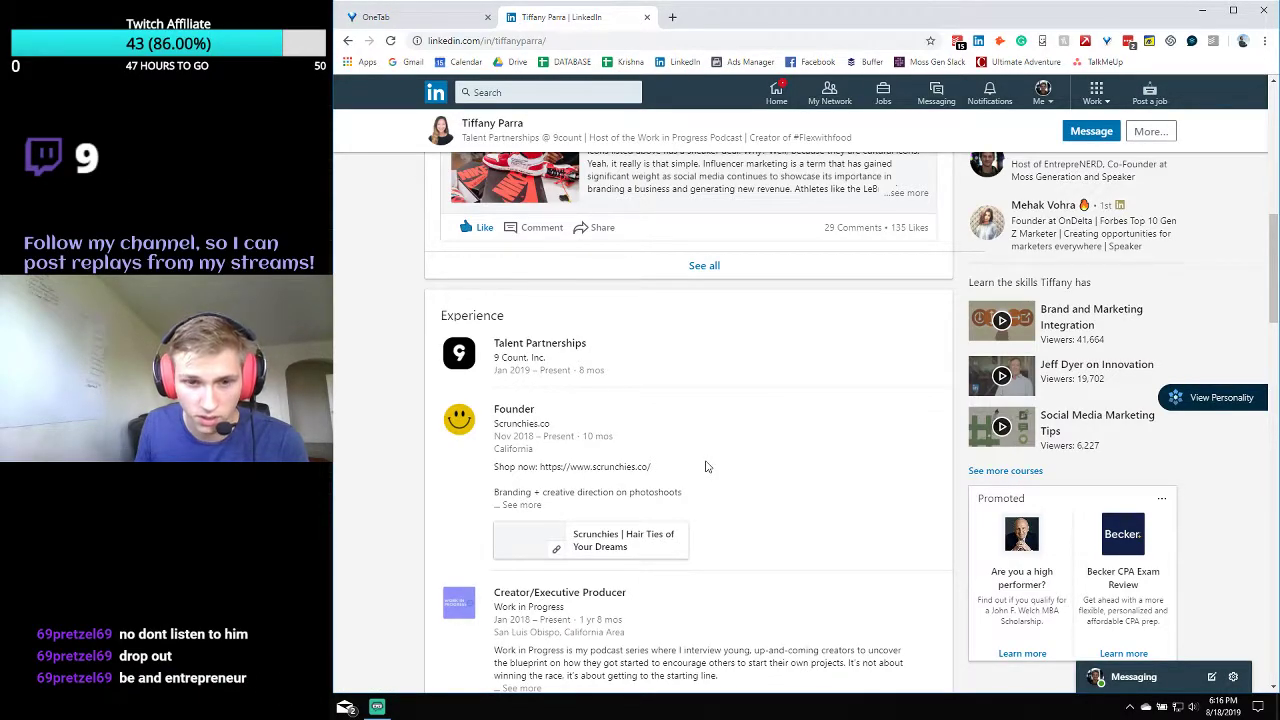
pyautogui.scroll(-3, 705, 466)
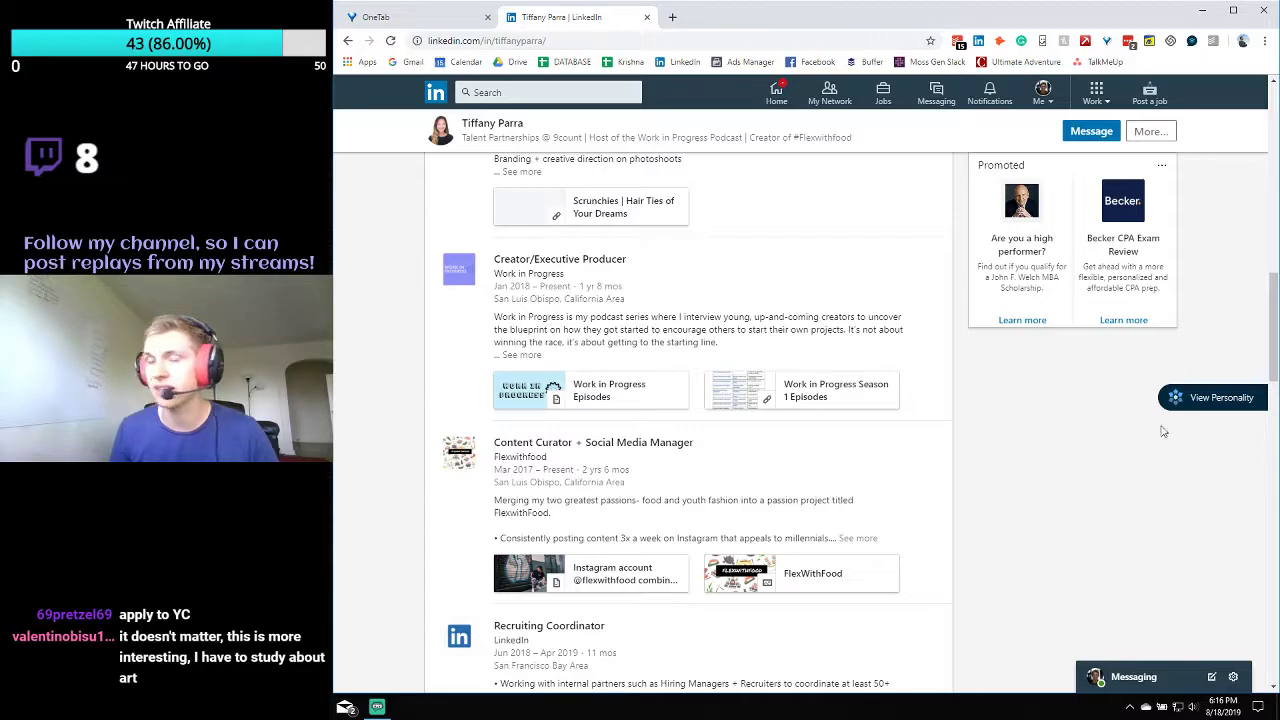
pyautogui.scroll(4, 665, 368)
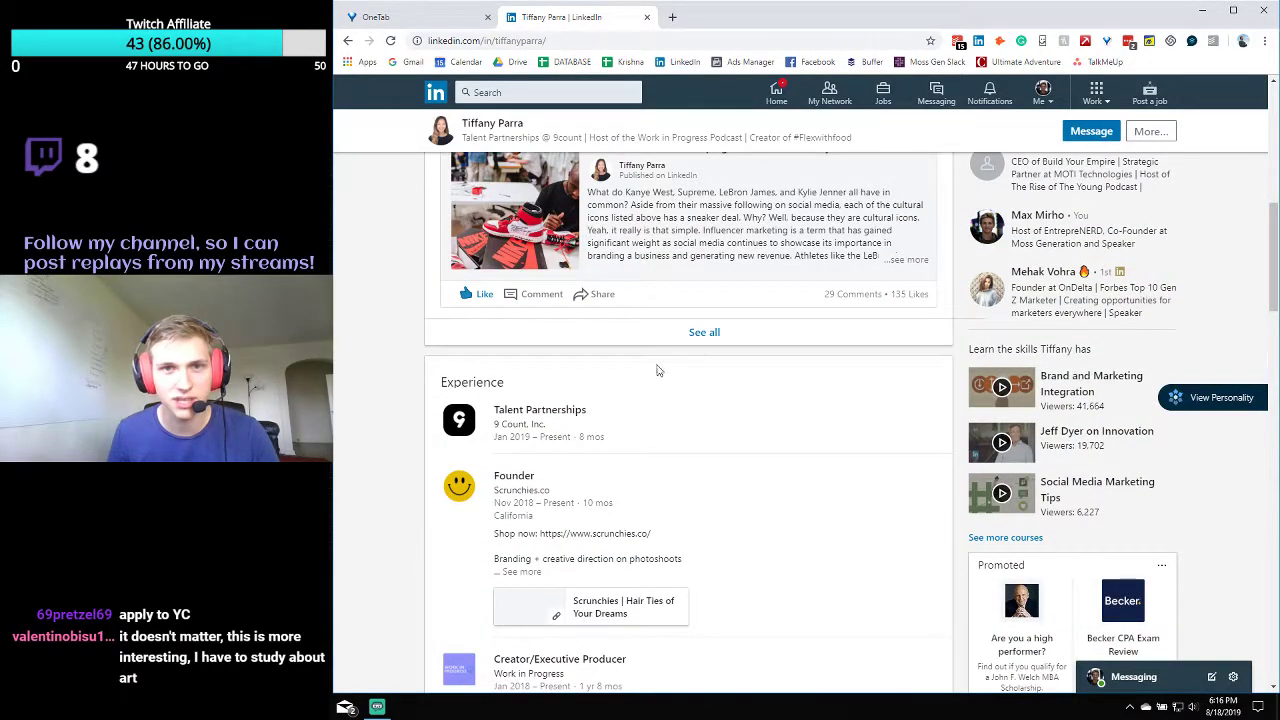
pyautogui.scroll(3, 657, 371)
pyautogui.scroll(2, 655, 375)
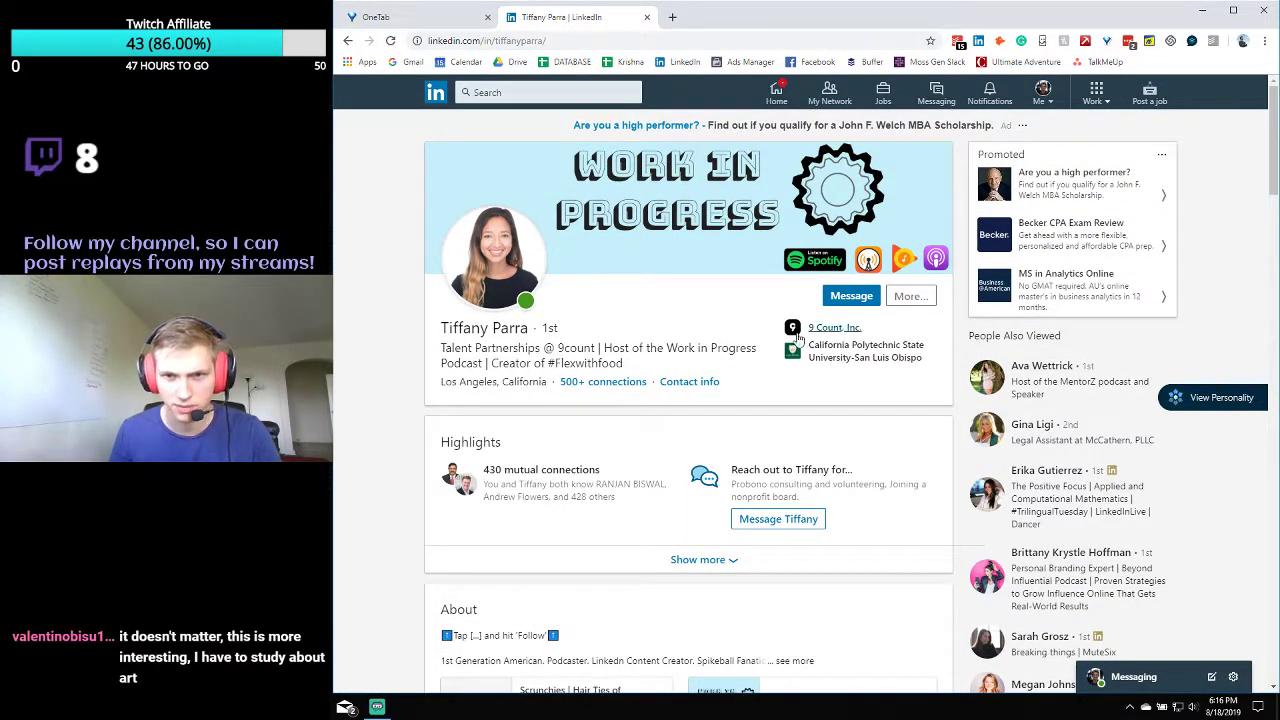
pyautogui.scroll(-5, 812, 334)
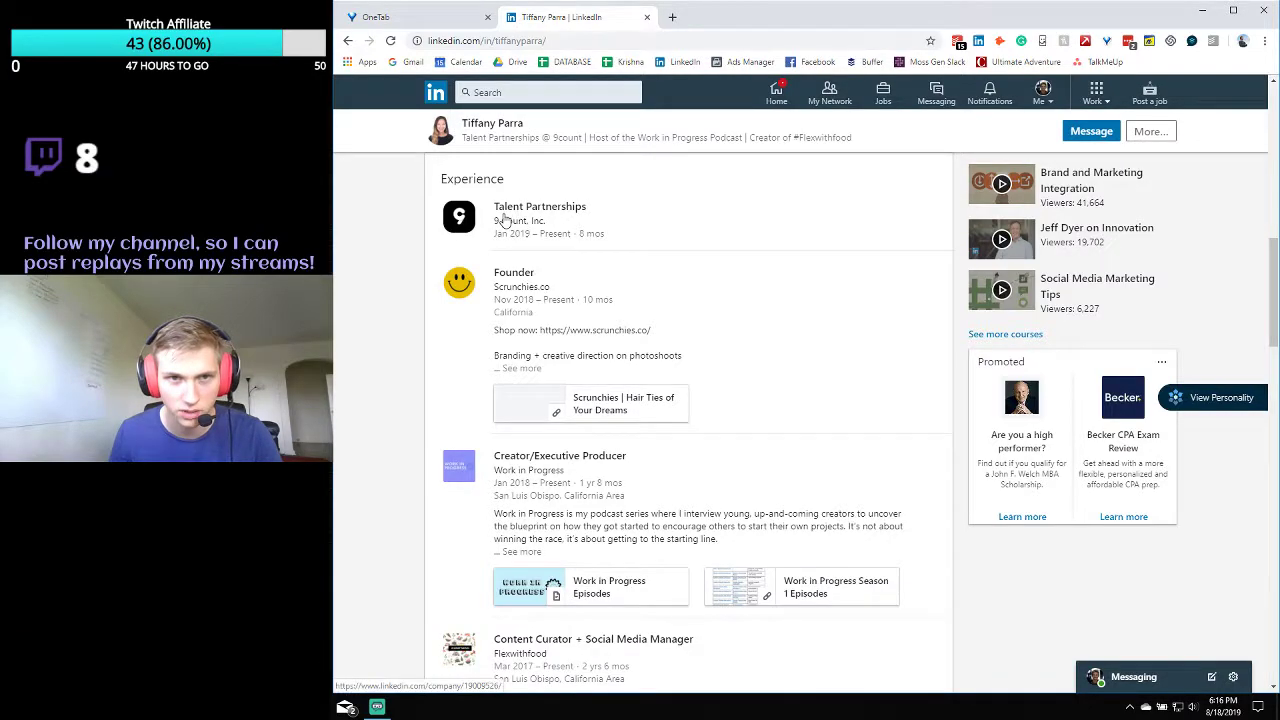
# - Open the 9 Count, Inc. company page, browse its feed and briefly visit its website
pyautogui.click(505, 215)
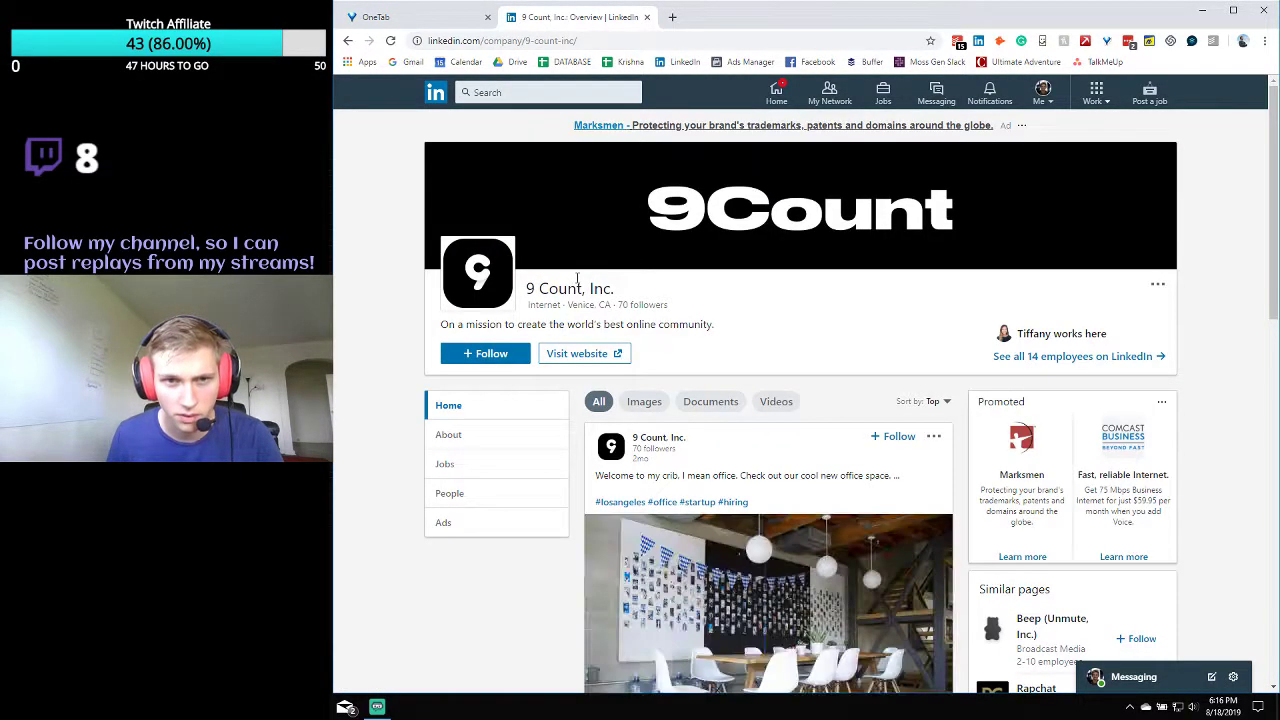
pyautogui.scroll(-2, 676, 316)
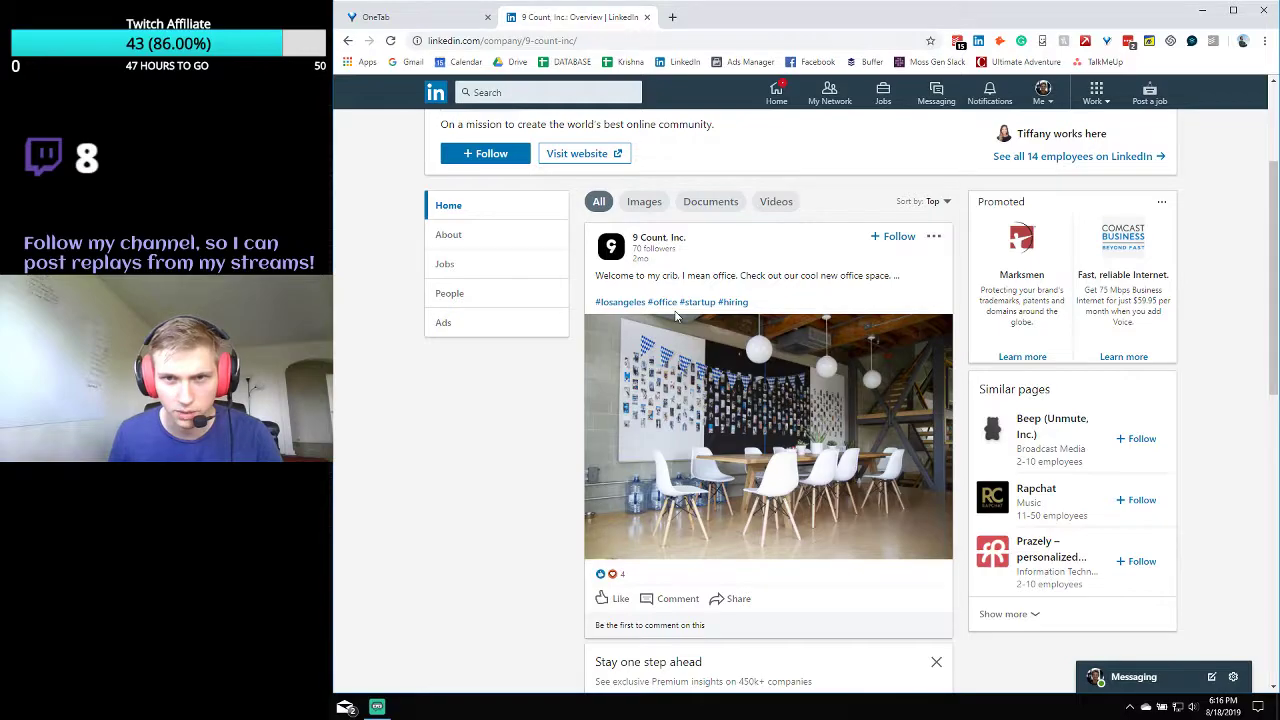
pyautogui.scroll(-5, 676, 316)
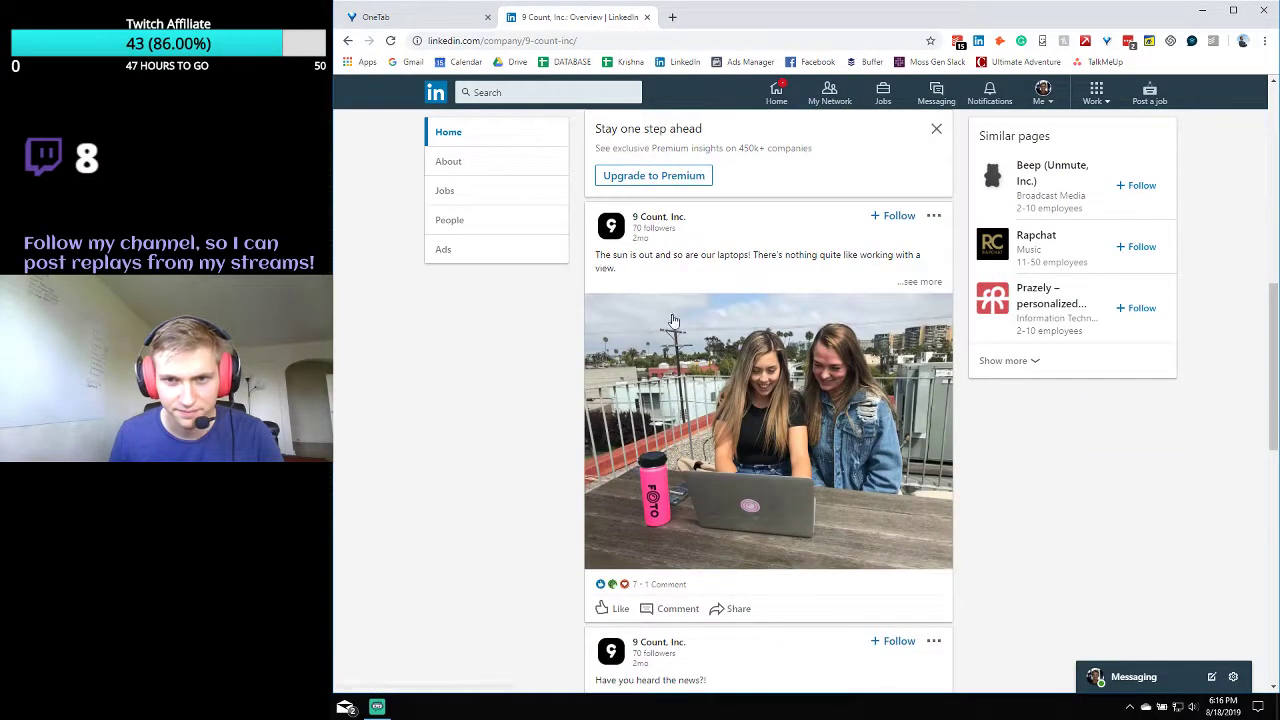
pyautogui.scroll(-4, 674, 320)
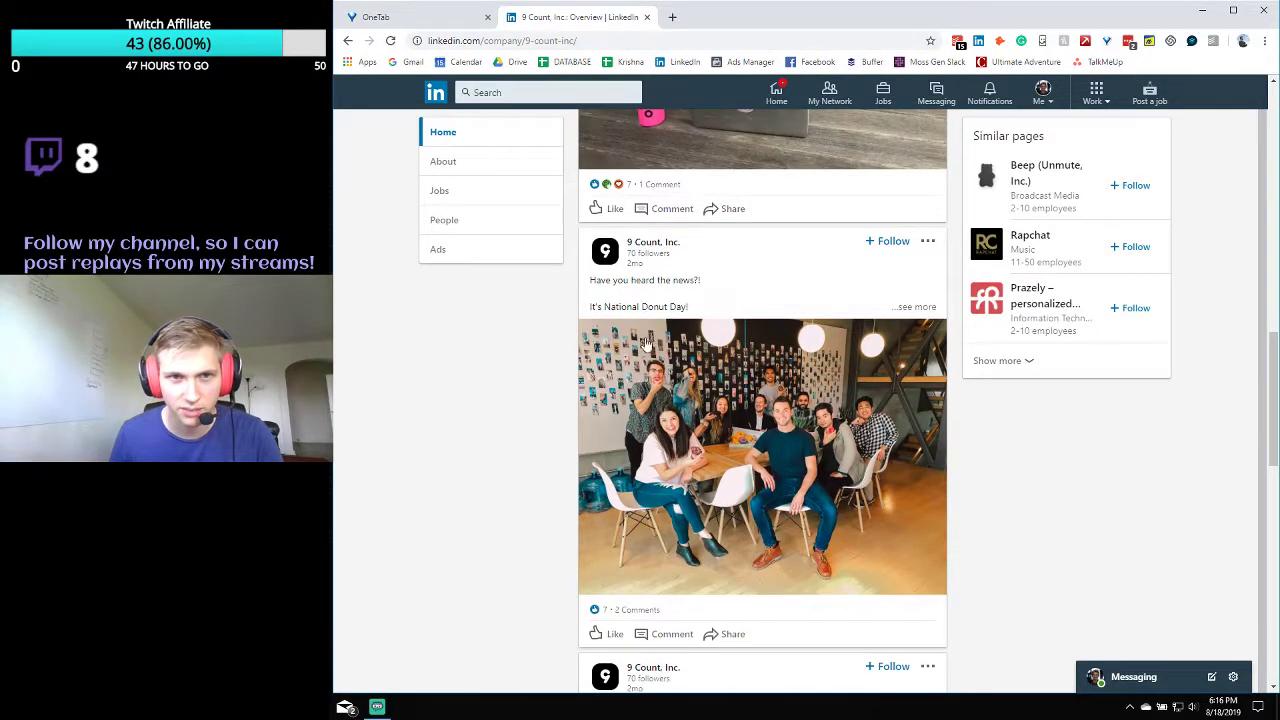
pyautogui.scroll(10, 543, 534)
pyautogui.scroll(2, 540, 535)
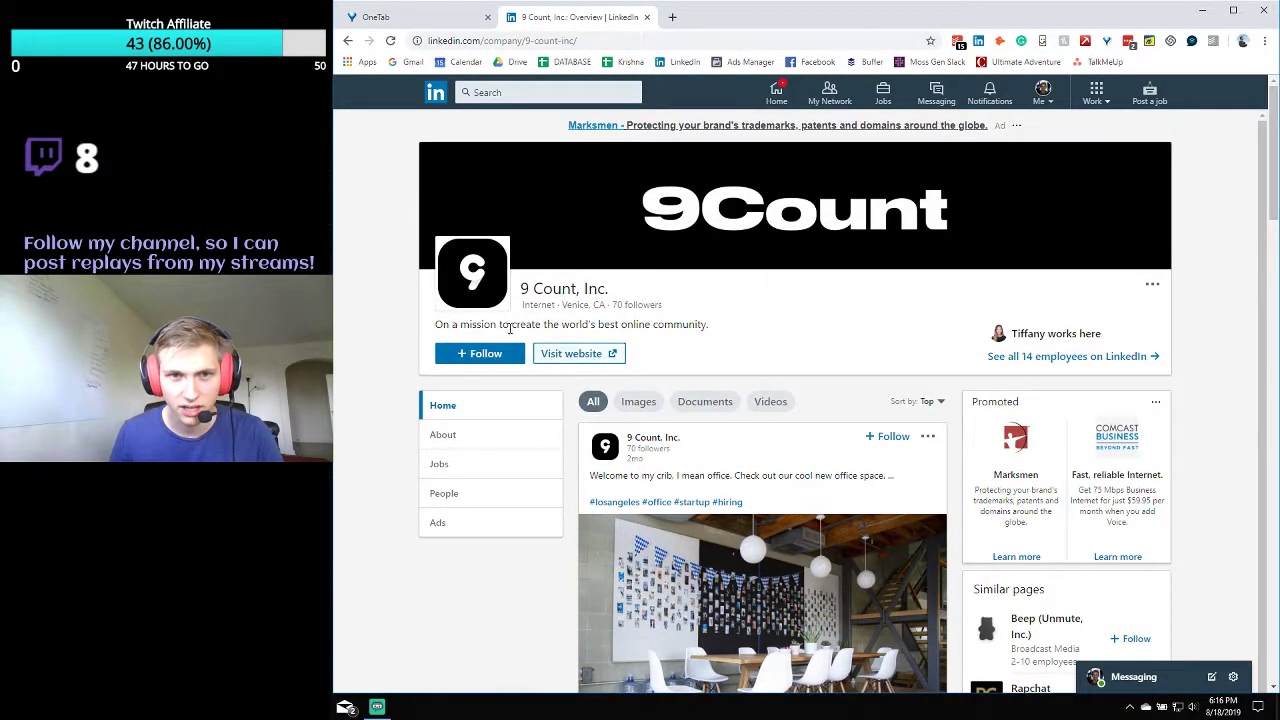
pyautogui.click(583, 355)
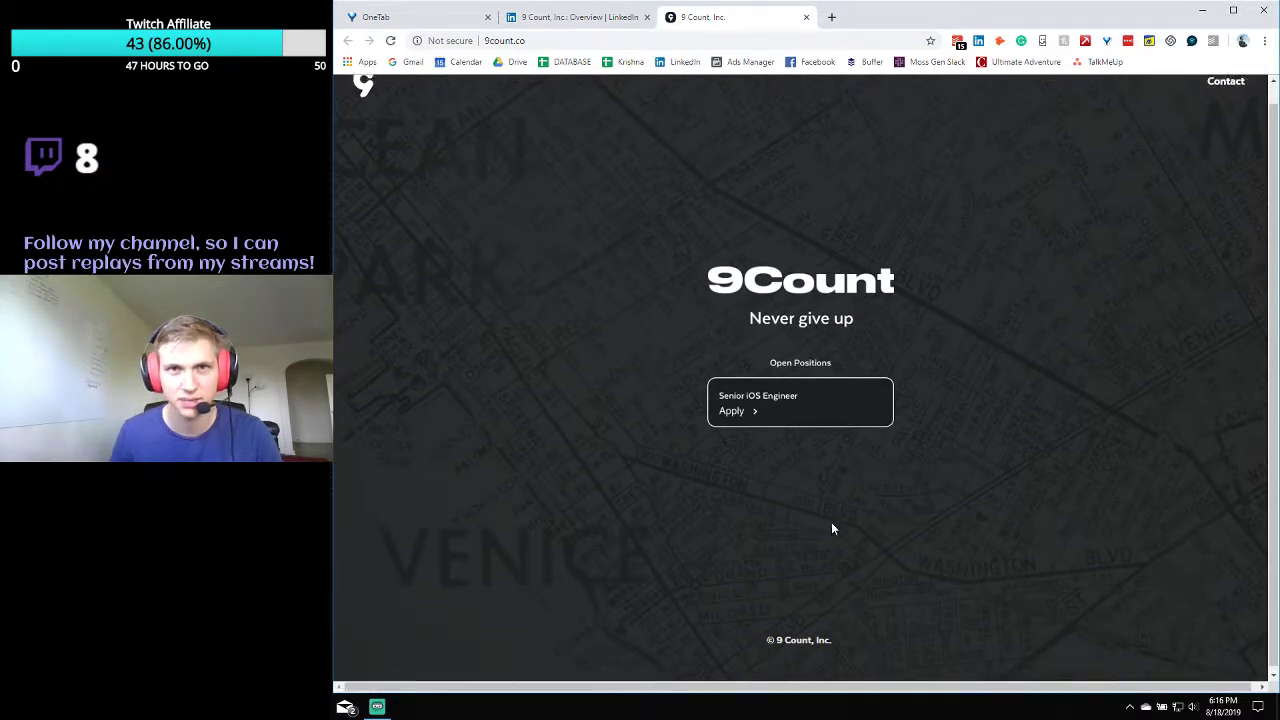
pyautogui.click(806, 18)
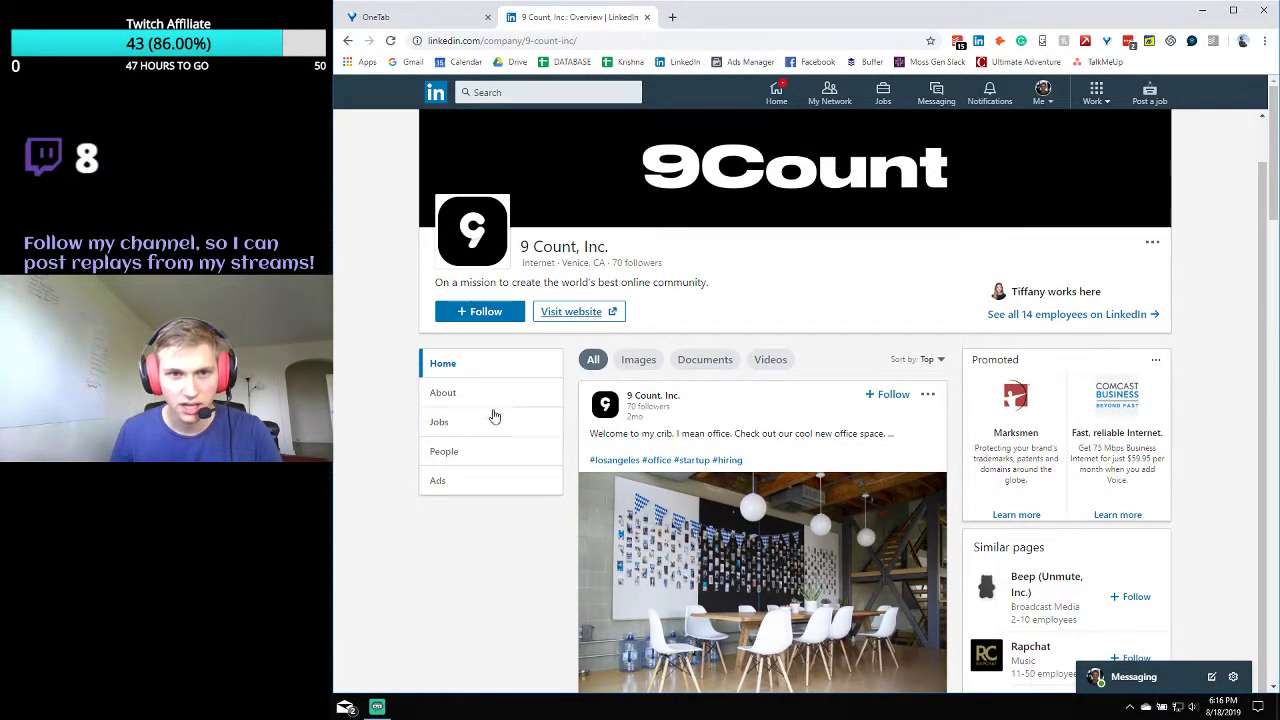
# - Show the company's About details (Internet, 2-10 employees, Venice, CA) and follow the 9count.co link
pyautogui.click(475, 405)
pyautogui.scroll(-2, 823, 441)
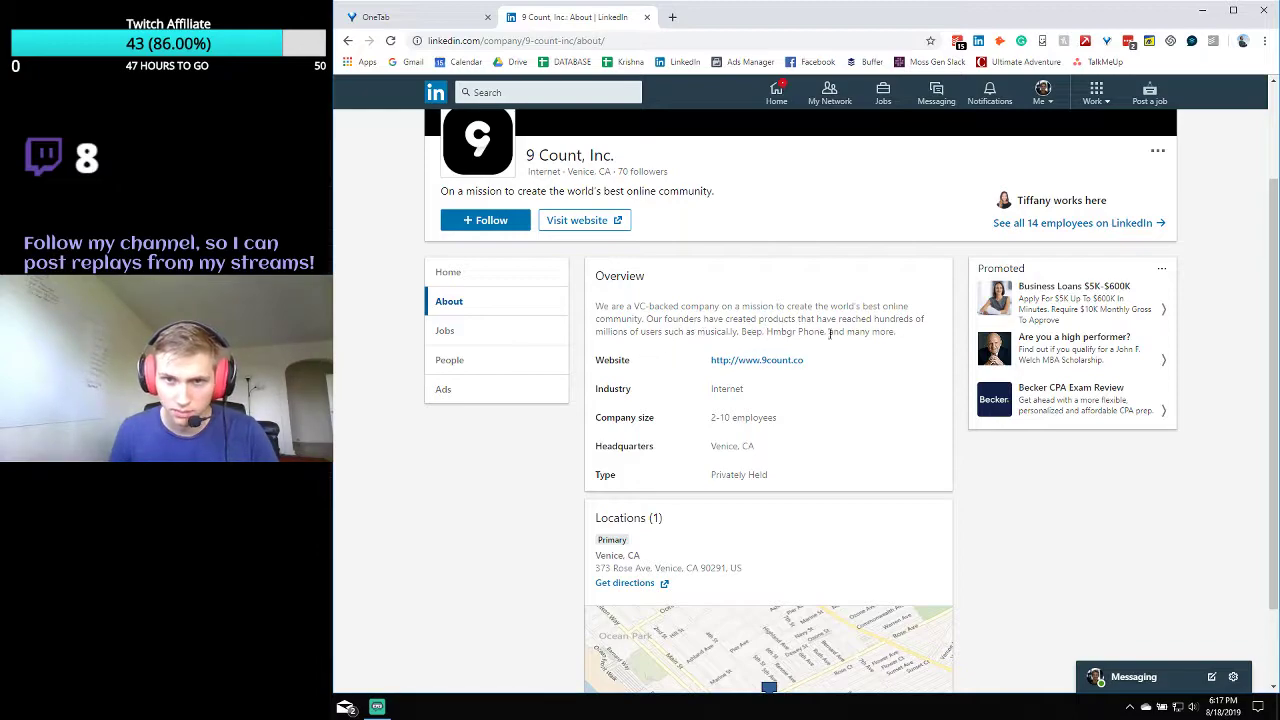
pyautogui.click(769, 361)
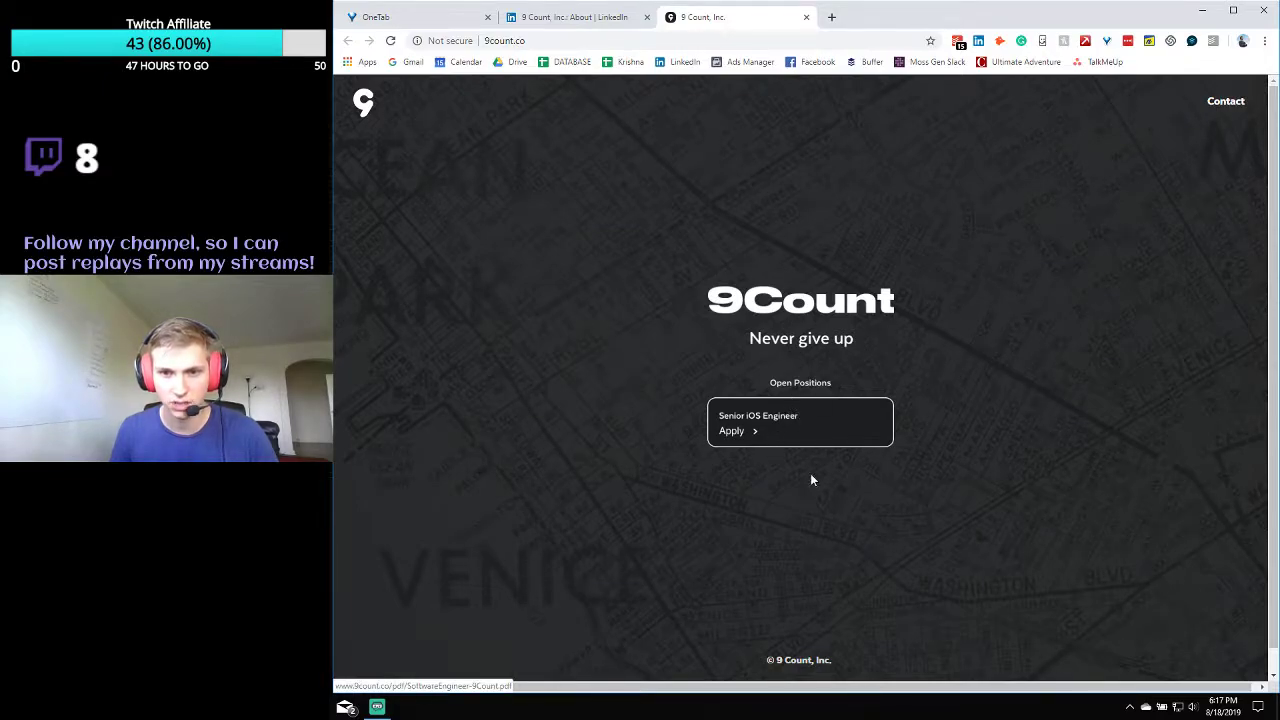
# - View the Senior iOS Engineer job description PDF, then close it
pyautogui.click(782, 429)
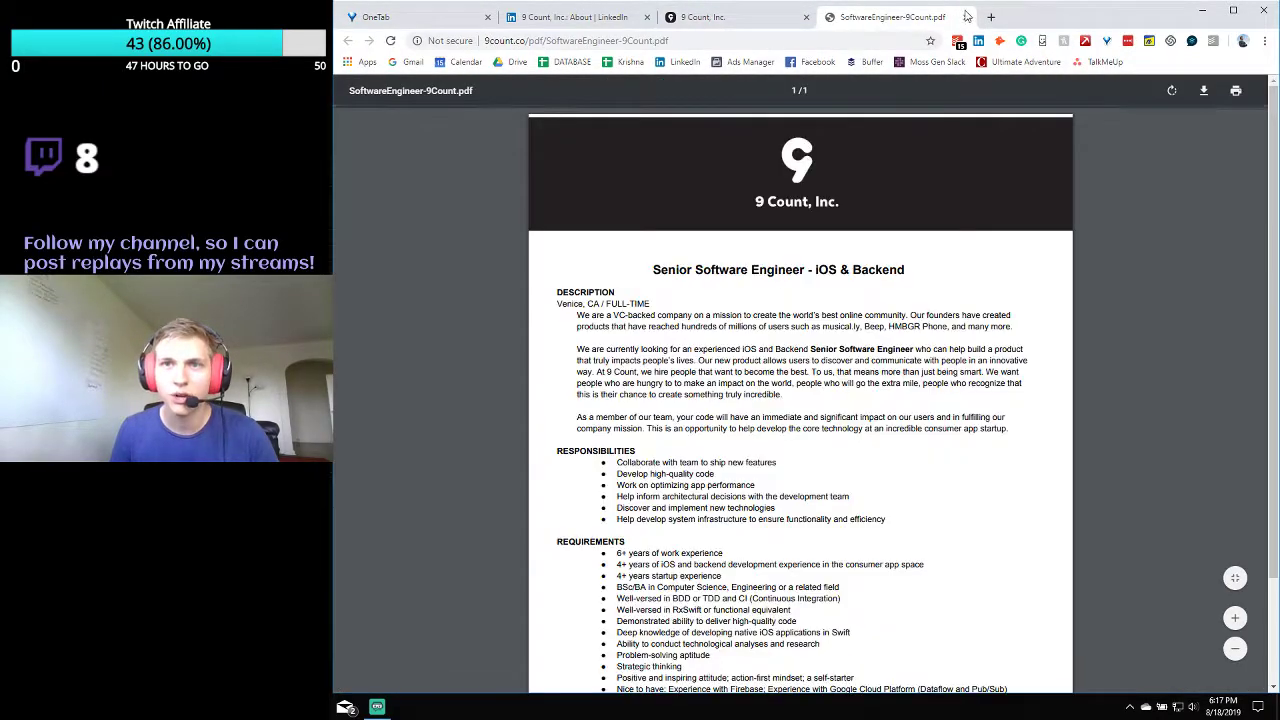
pyautogui.click(966, 17)
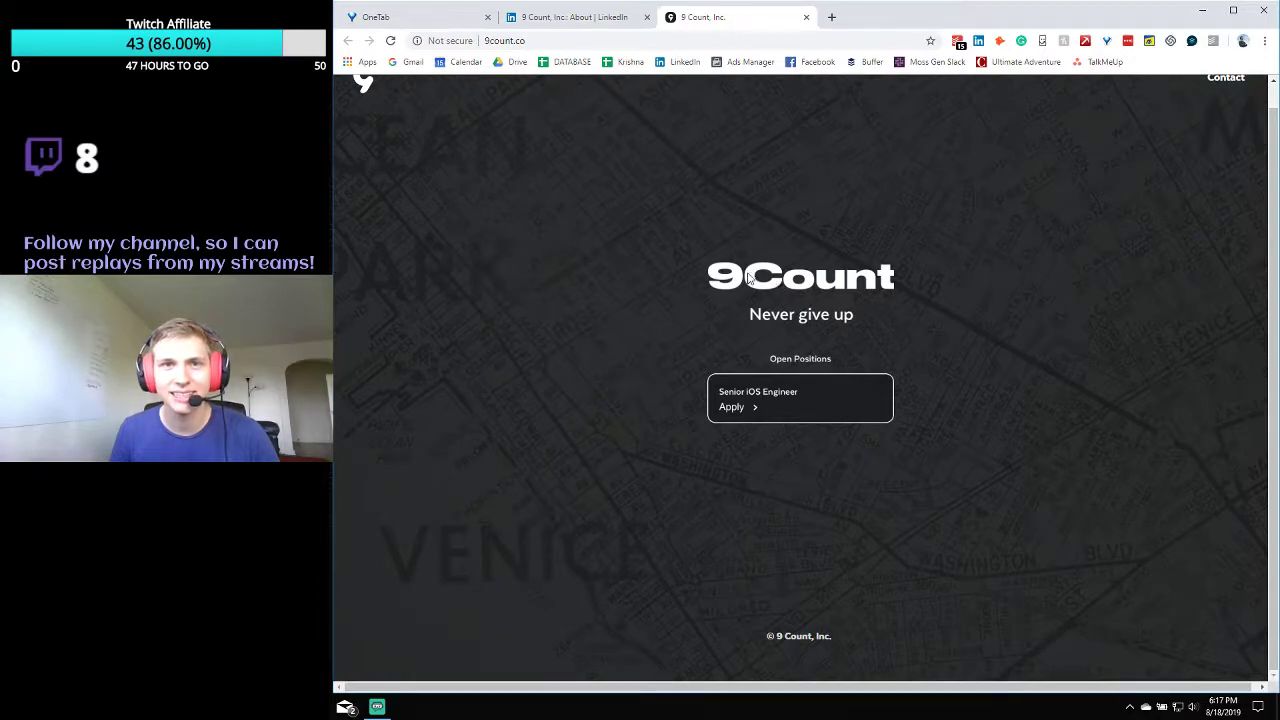
pyautogui.scroll(1, 748, 278)
# - Look up email contacts for the 9Count domain with Hunter, then dismiss the popup
pyautogui.click(999, 40)
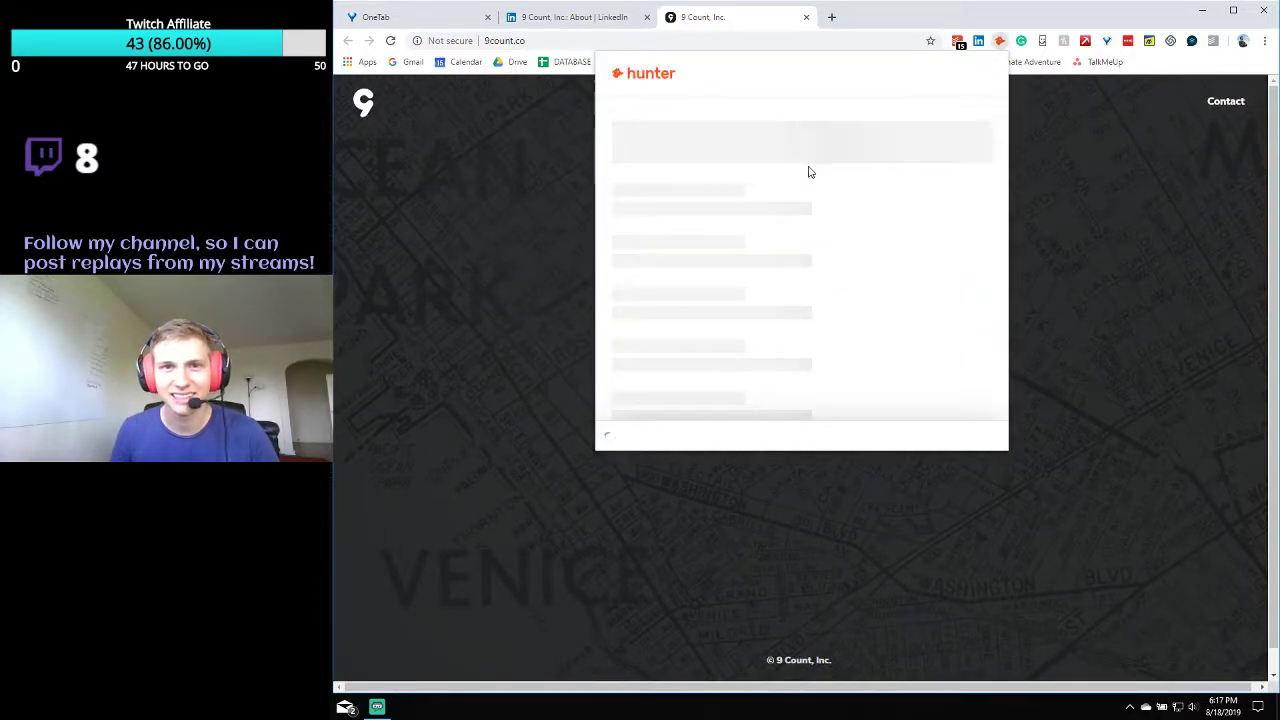
pyautogui.click(512, 230)
pyautogui.scroll(-1, 800, 459)
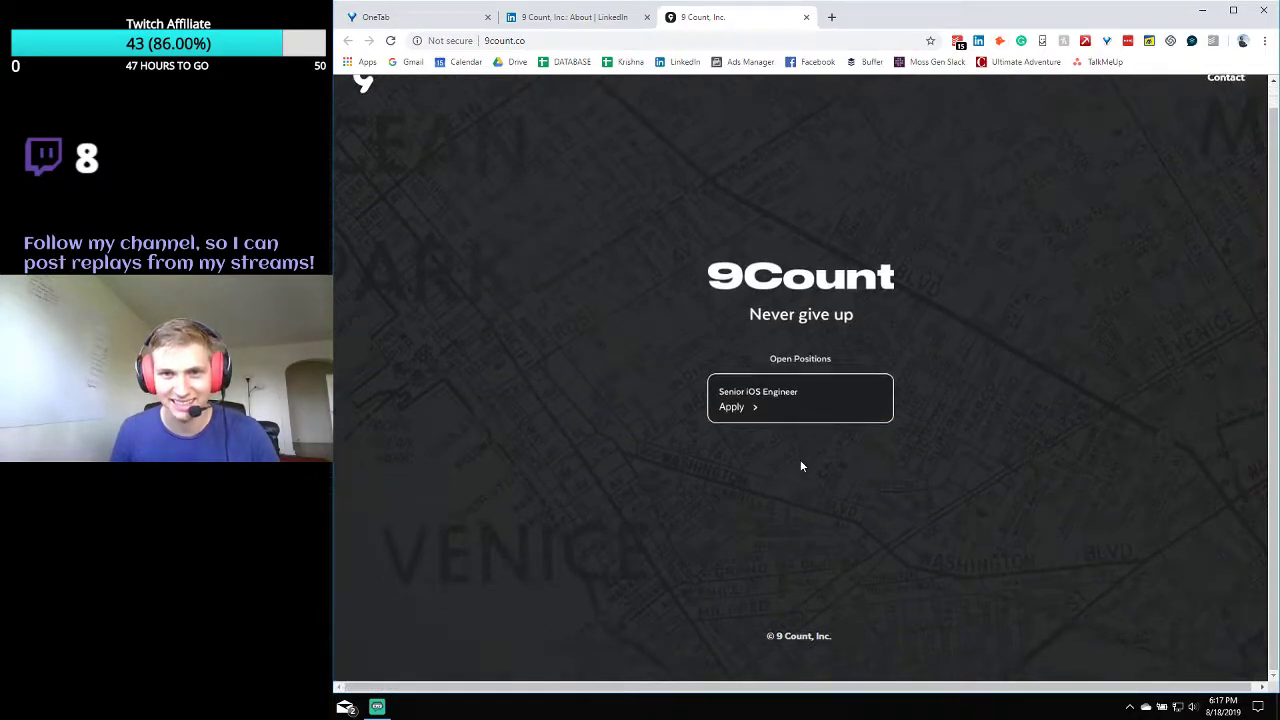
pyautogui.scroll(1, 760, 430)
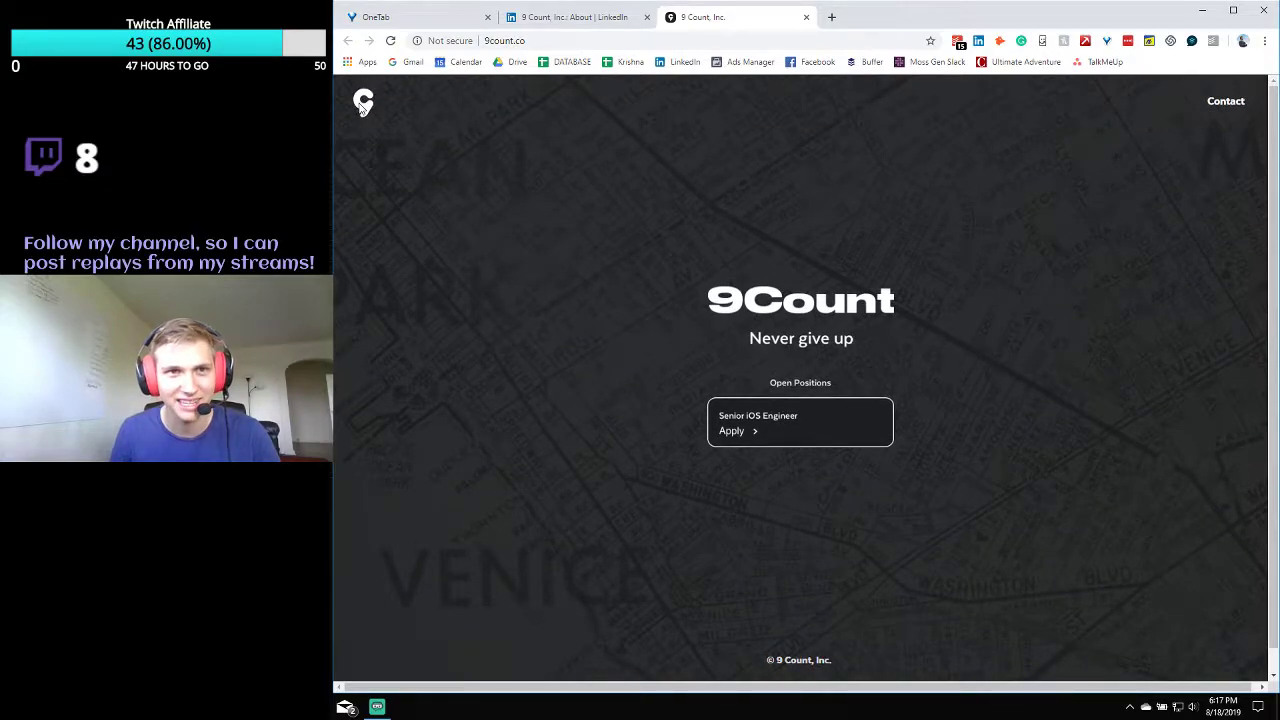
# - Close the 9count.co tab and start a fresh Chrome tab
pyautogui.click(806, 17)
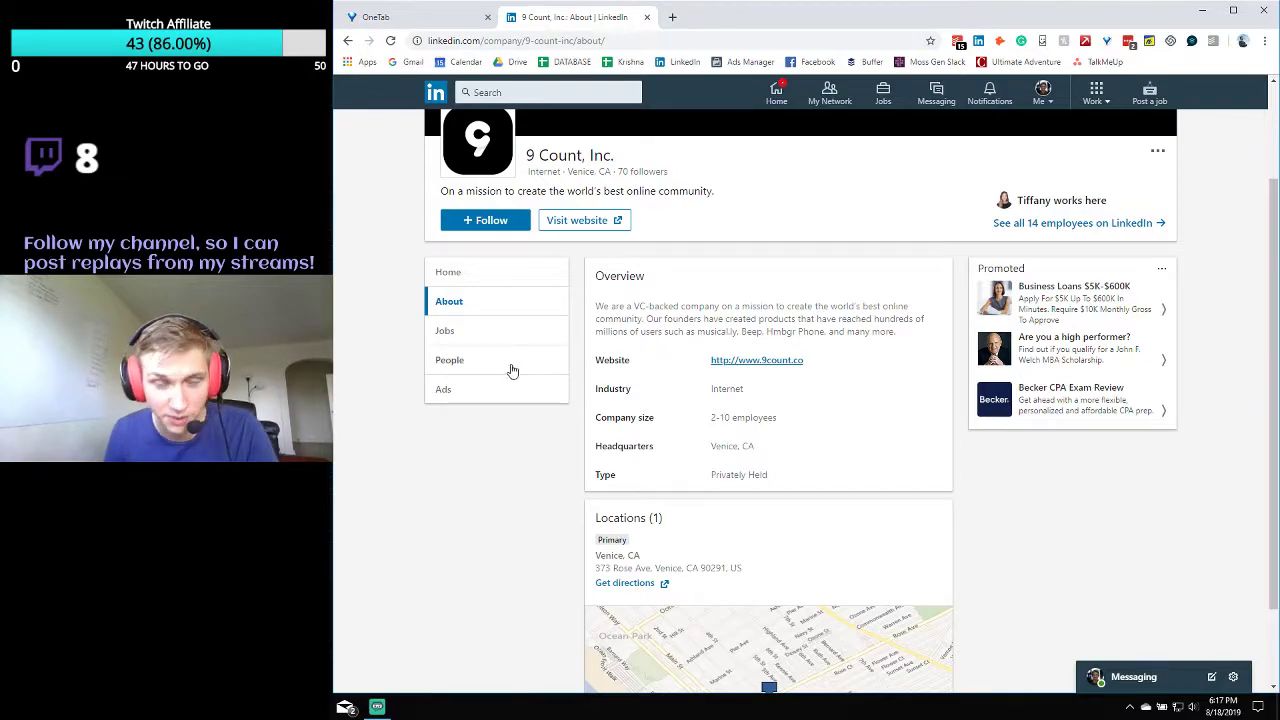
pyautogui.scroll(-1, 546, 363)
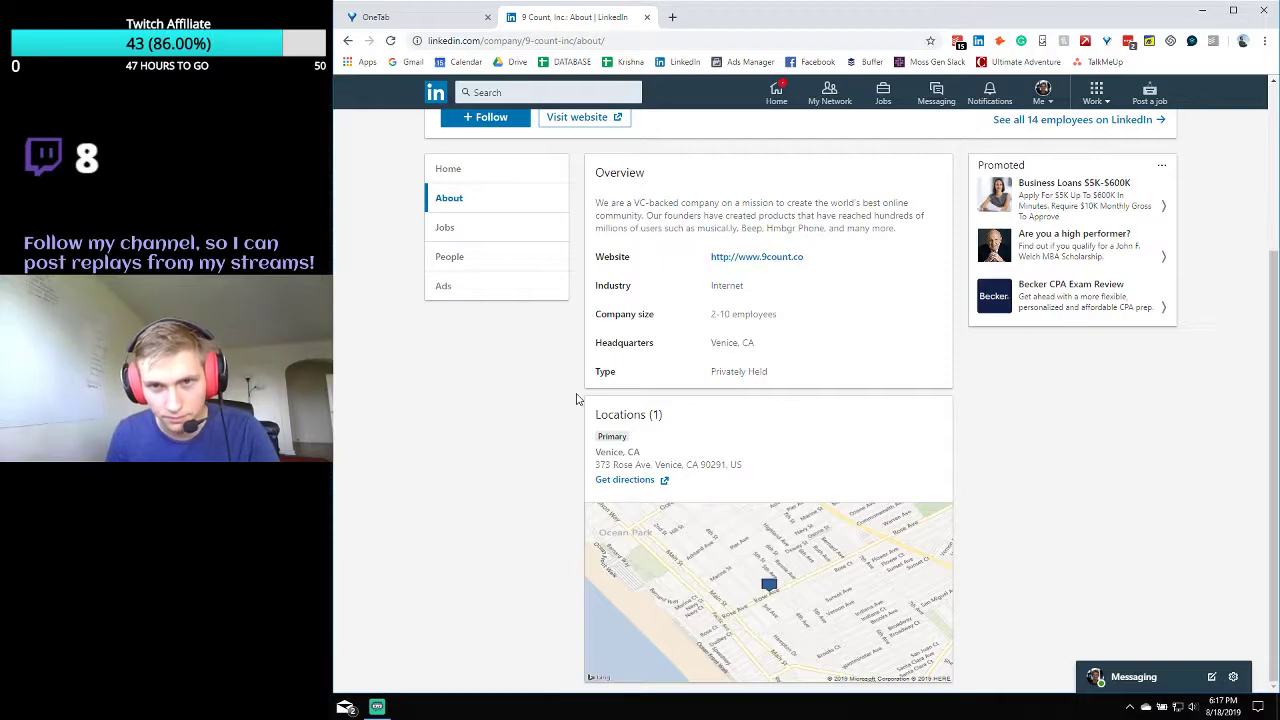
pyautogui.scroll(2, 575, 404)
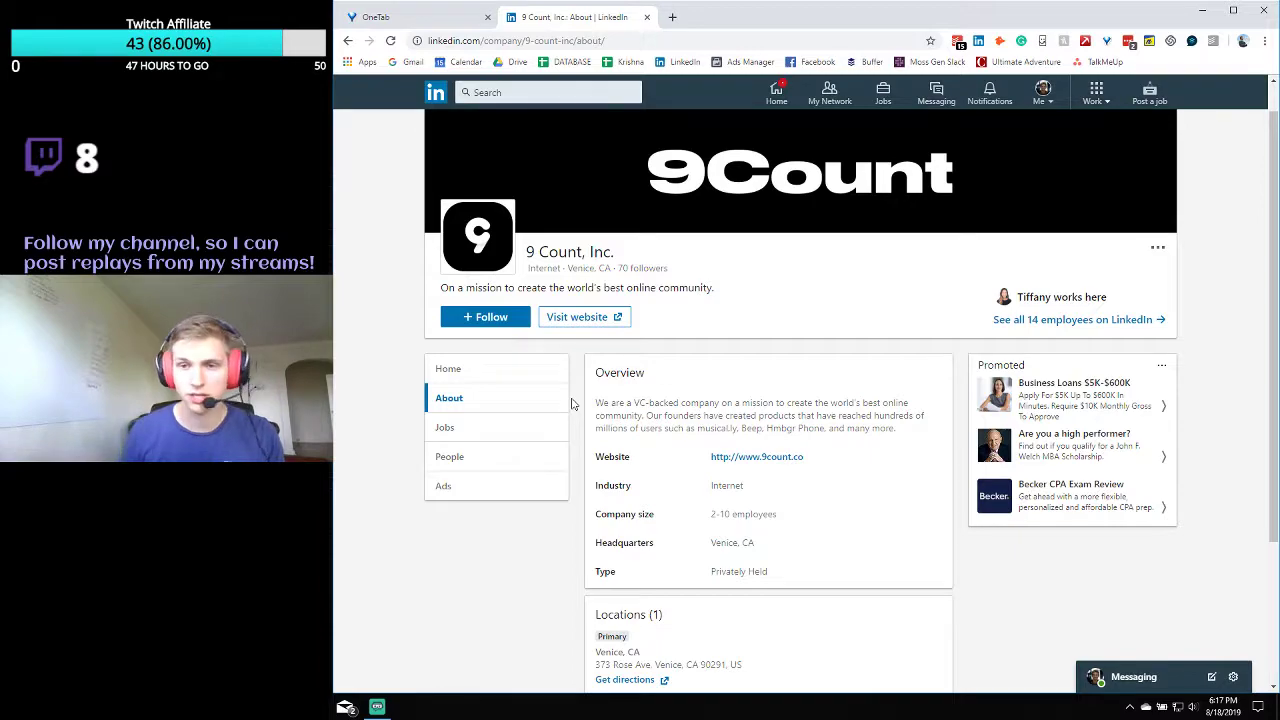
pyautogui.click(672, 15)
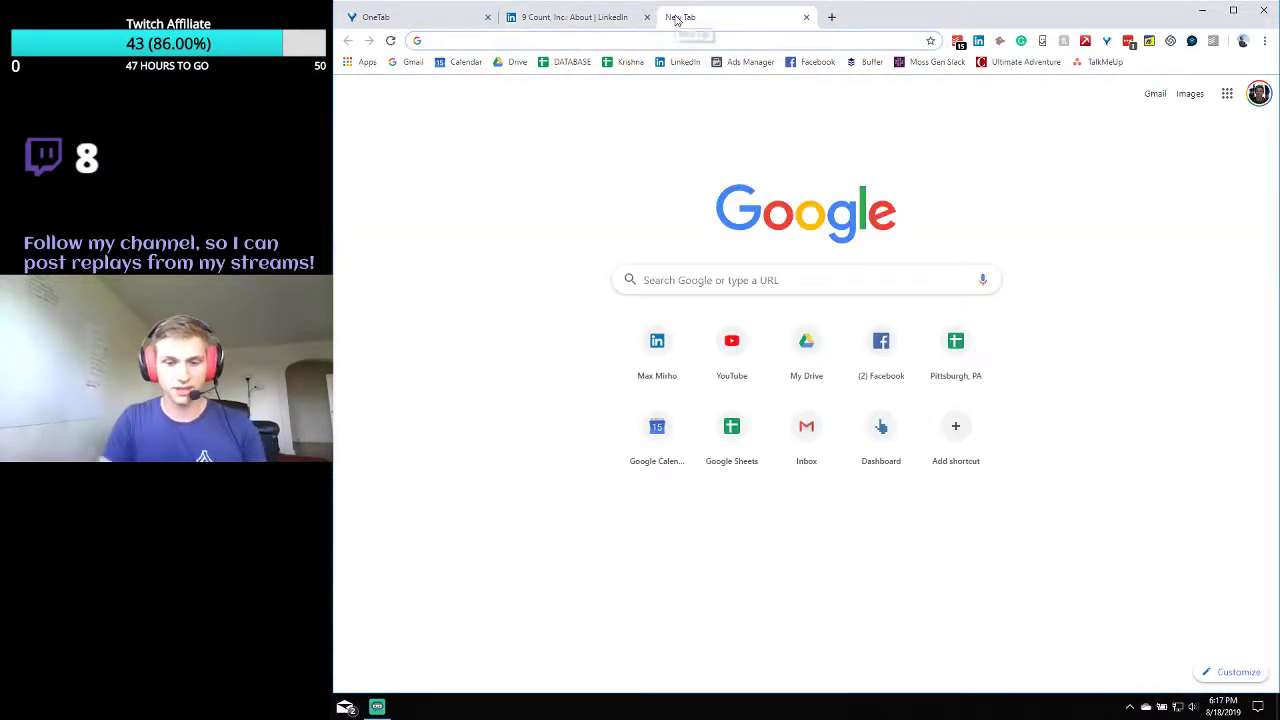
# - Search Google for 'how to share iphone screen on computer' using the address bar suggestion
pyautogui.write('how to share f')
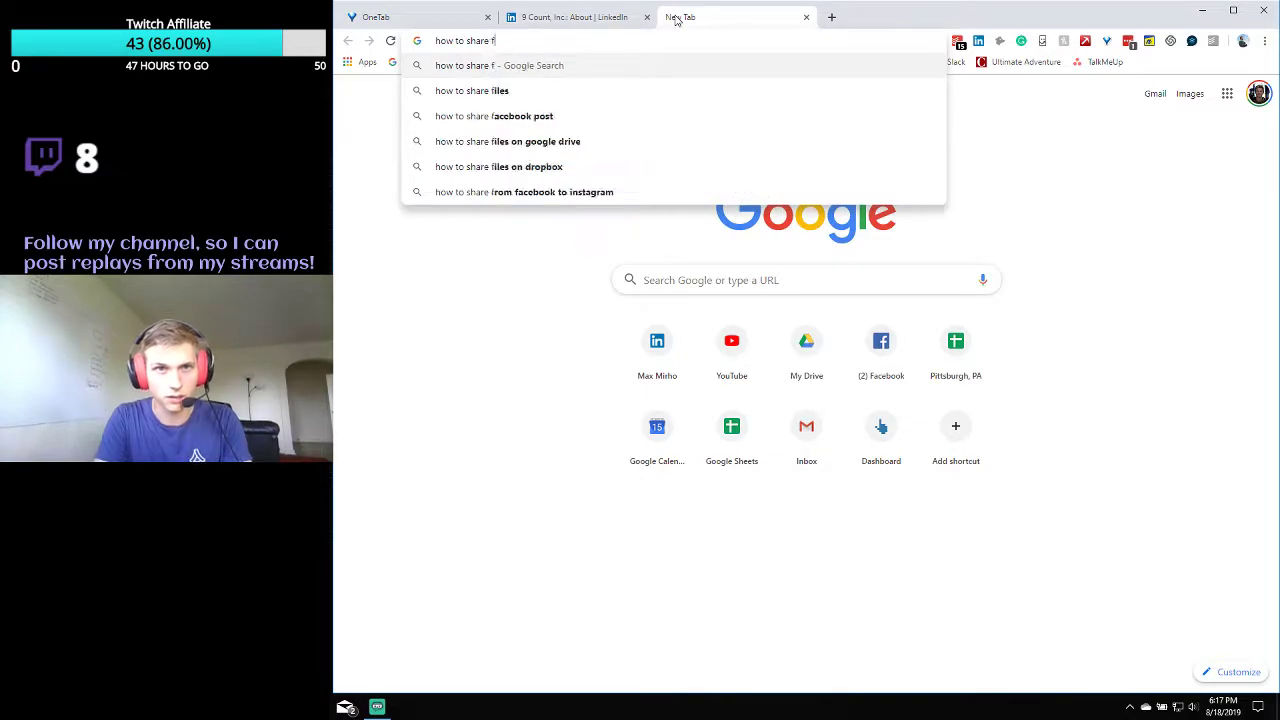
pyautogui.press('BackSpace')
pyautogui.write('phone screen on o')
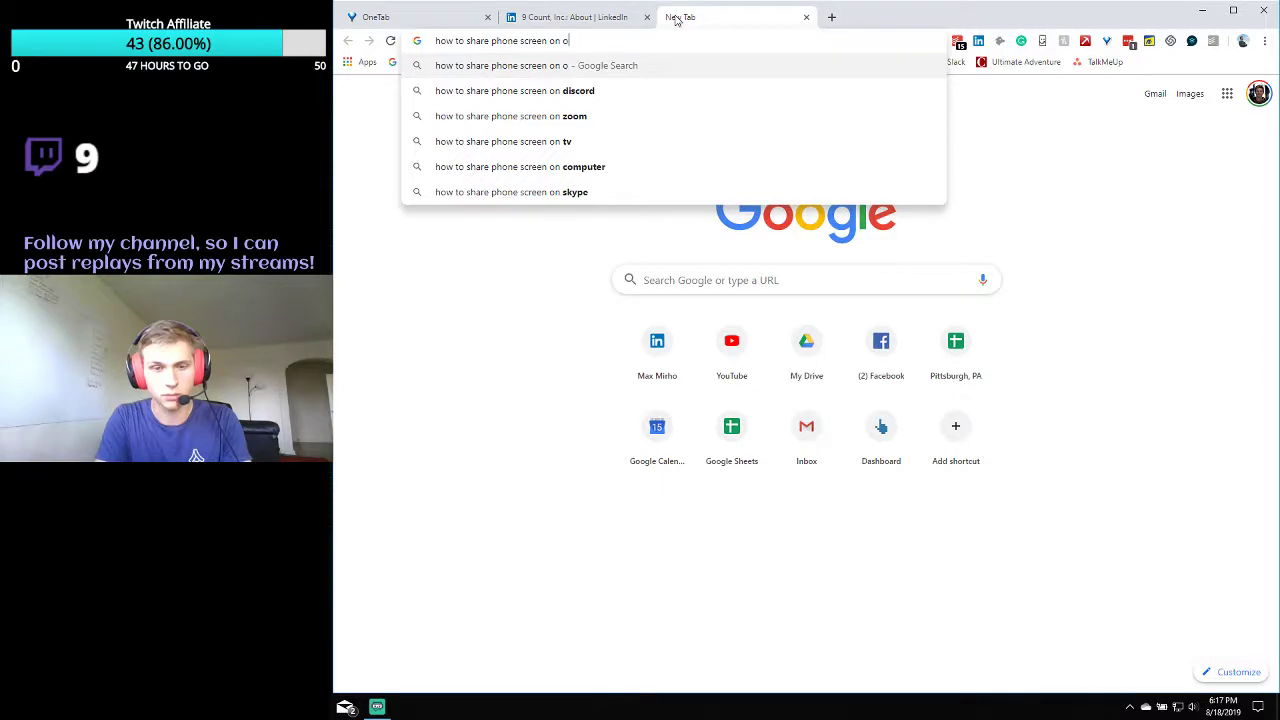
pyautogui.press('BackSpace')
pyautogui.write('computer')
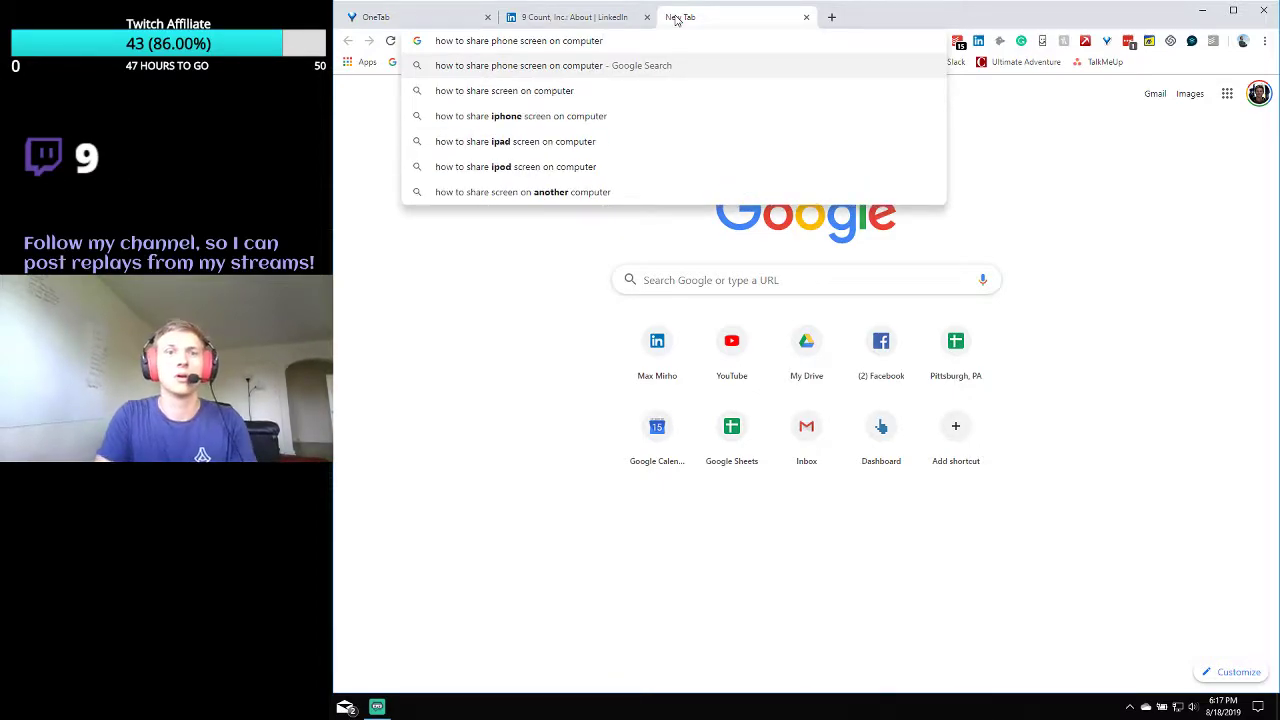
pyautogui.press('Down')
pyautogui.press('Down')
pyautogui.press('Return')
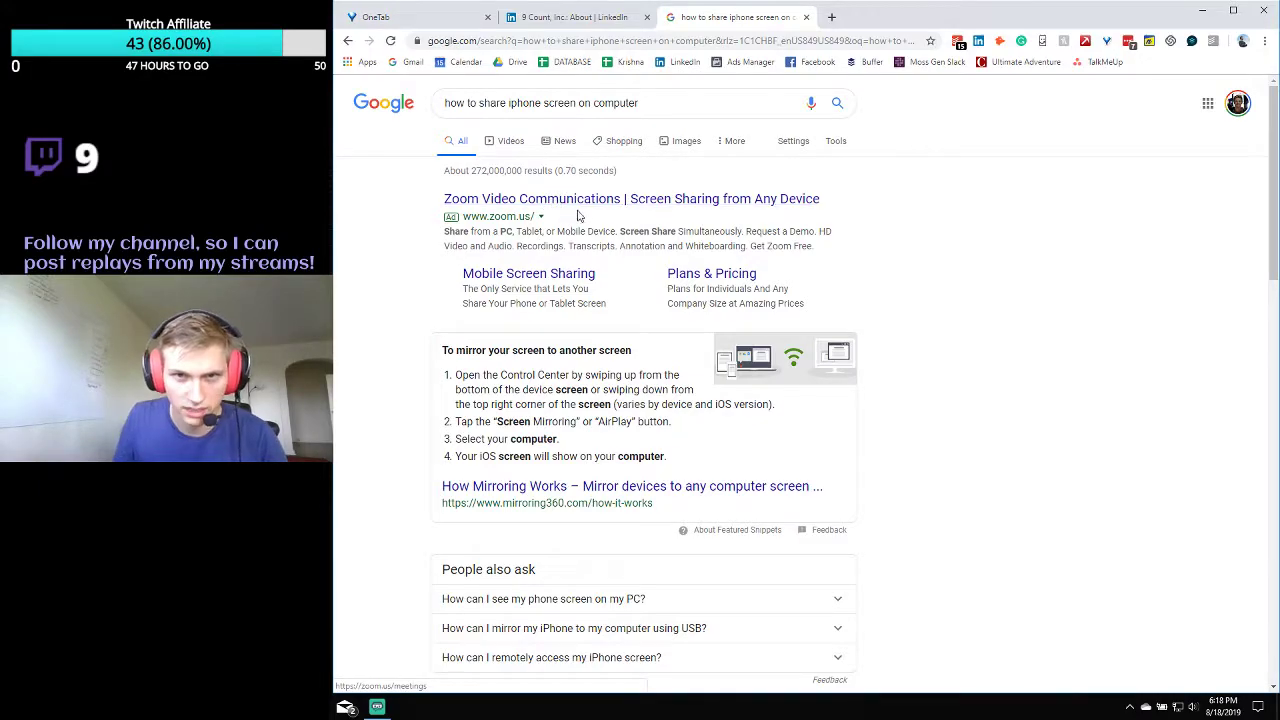
# - Scroll through the results, including the join.me and Air Squirrels guides
pyautogui.scroll(-2, 655, 287)
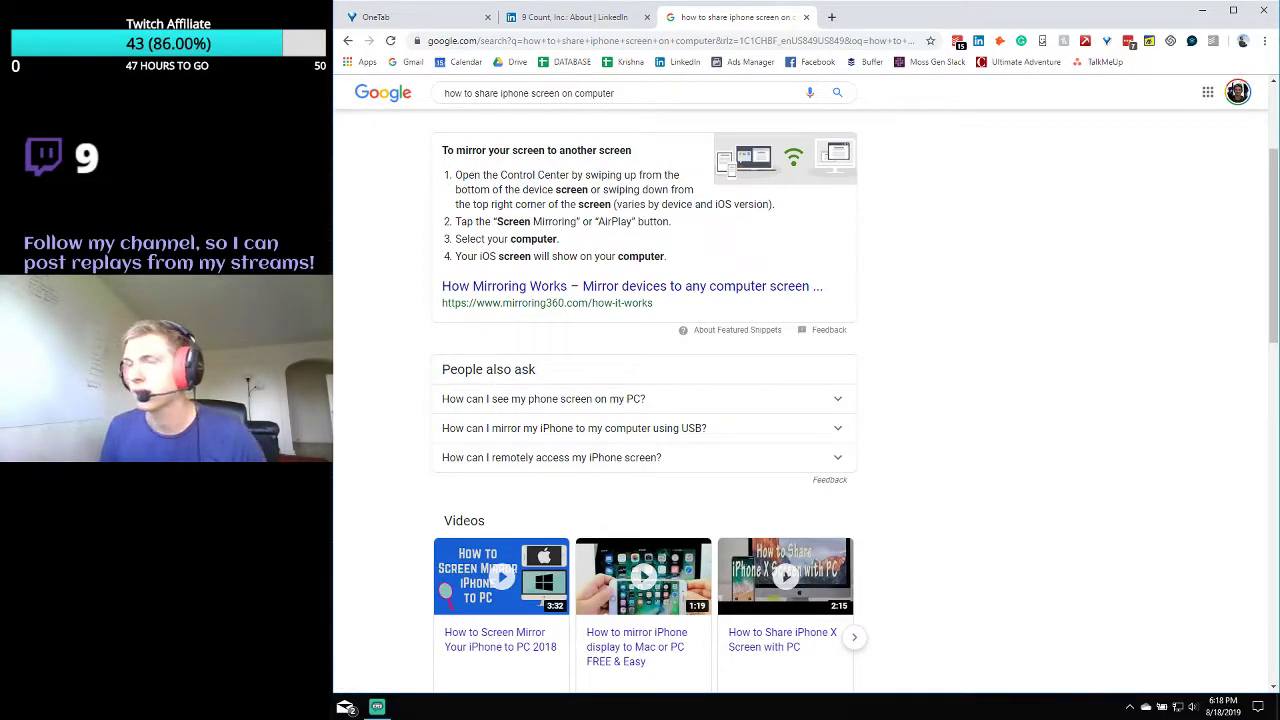
pyautogui.scroll(-3, 791, 409)
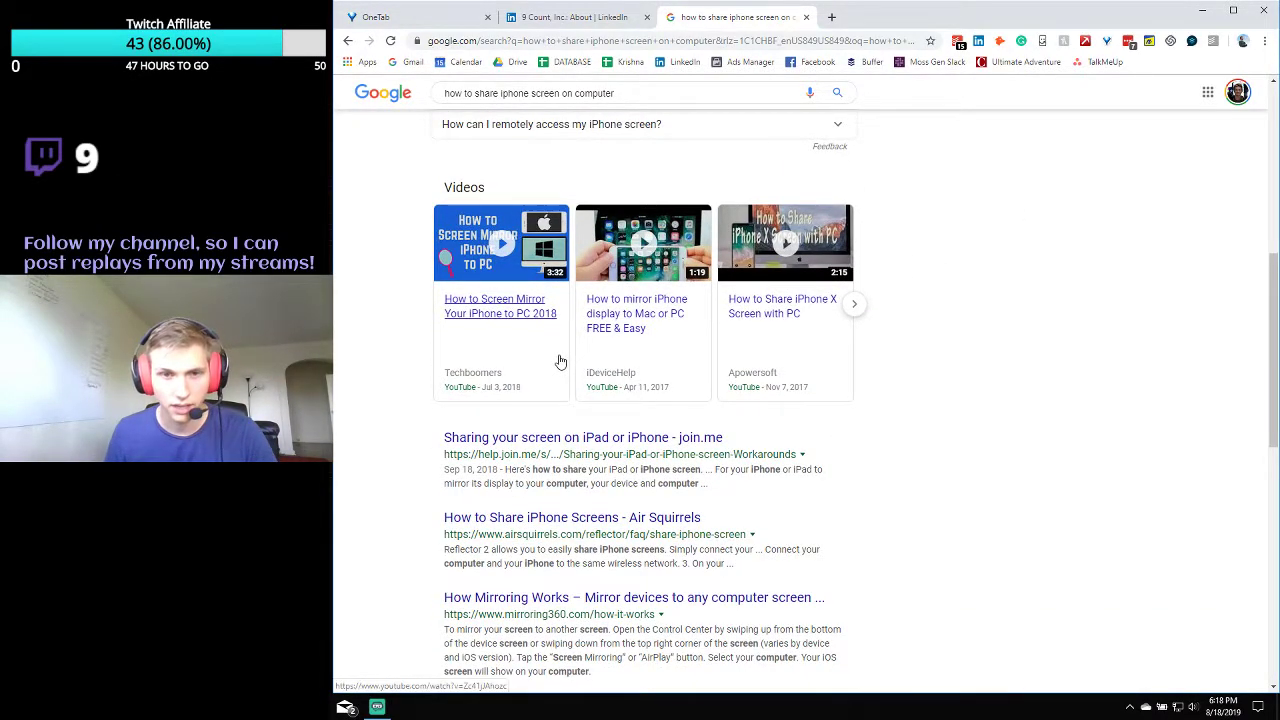
pyautogui.scroll(-1, 561, 361)
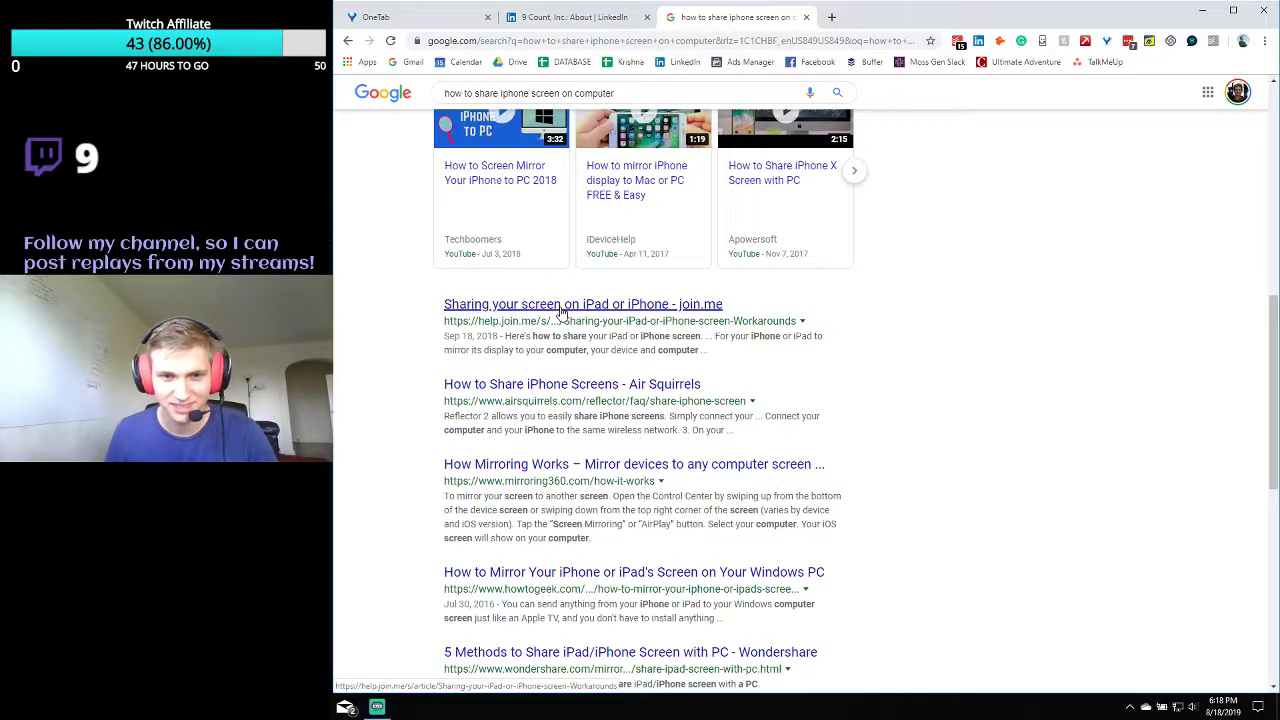
pyautogui.scroll(-3, 562, 312)
# - Read the How-To Geek article's LonelyScreen setup steps, then start a new Chrome tab
pyautogui.click(567, 315)
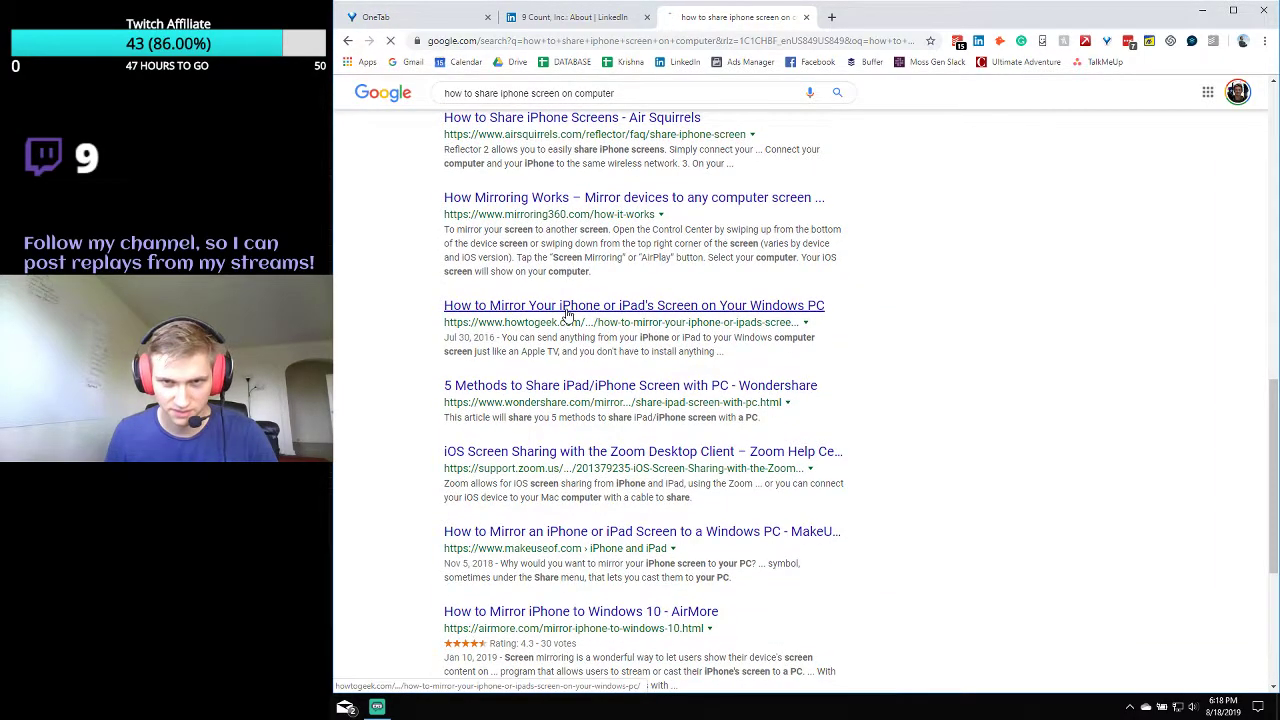
pyautogui.scroll(-3, 720, 373)
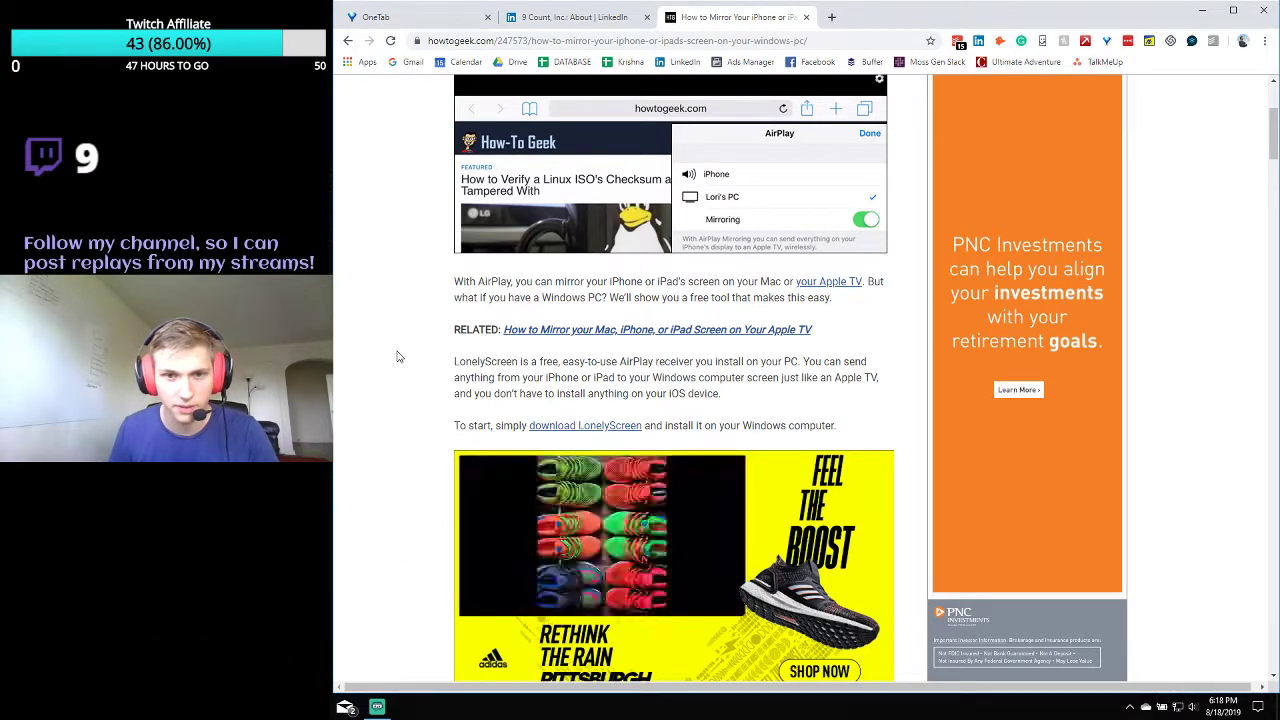
pyautogui.scroll(-3, 397, 357)
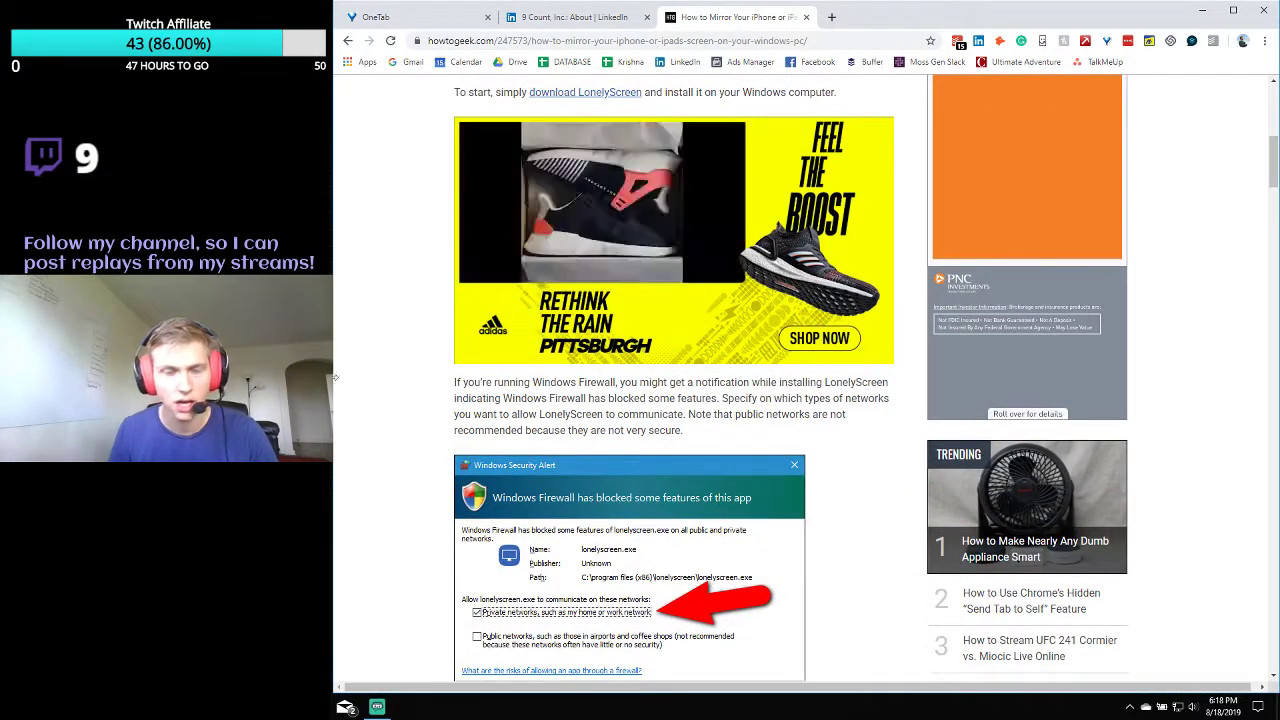
pyautogui.scroll(-3, 409, 340)
pyautogui.scroll(-3, 430, 340)
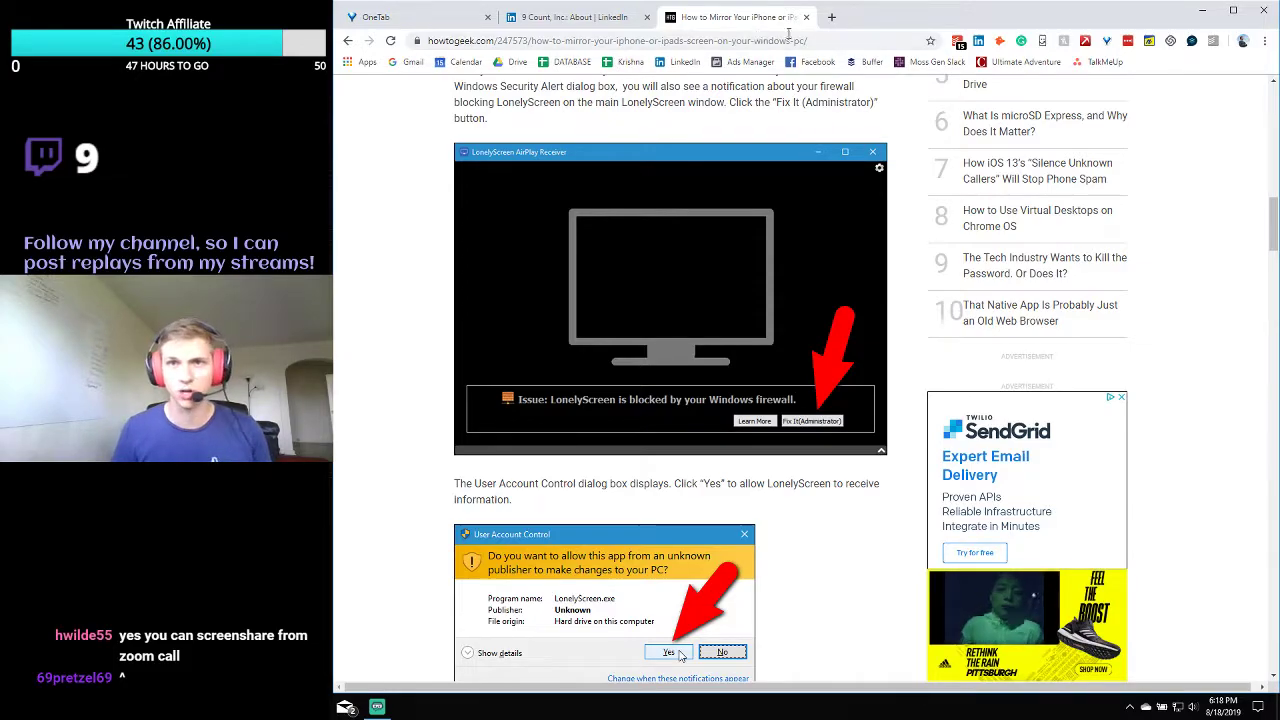
pyautogui.click(831, 17)
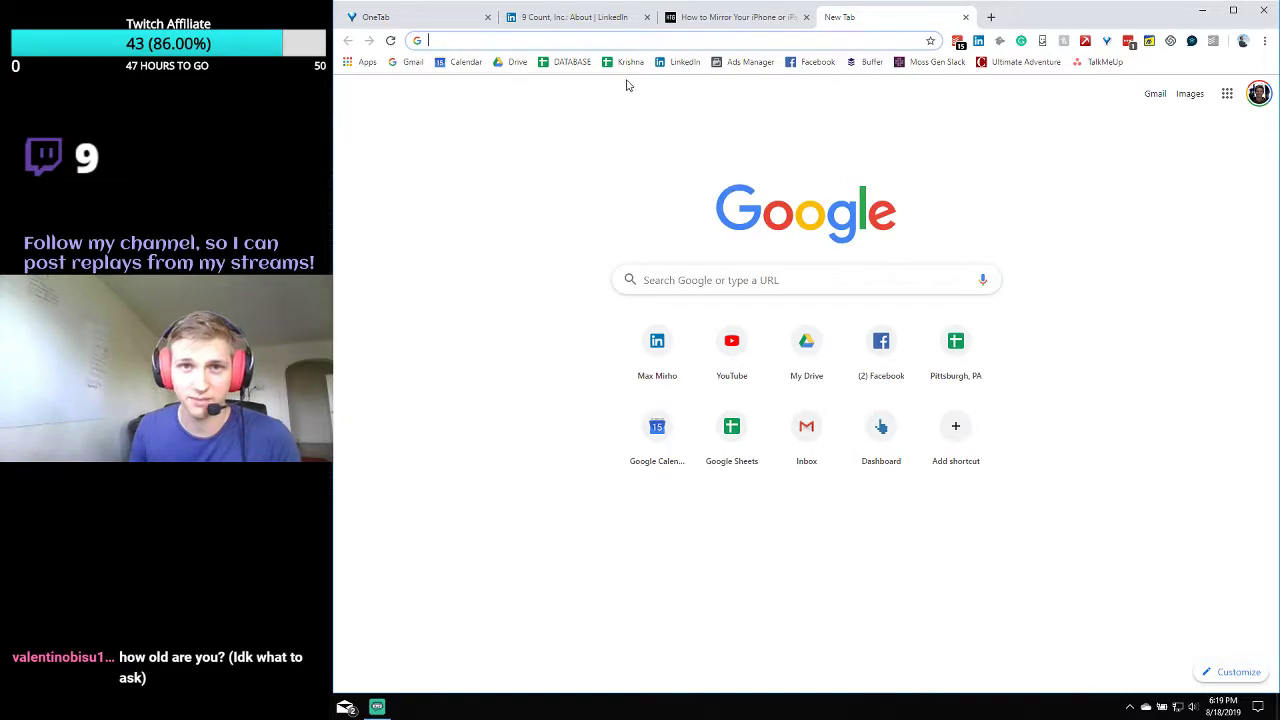
pyautogui.click(965, 17)
pyautogui.scroll(-8, 760, 298)
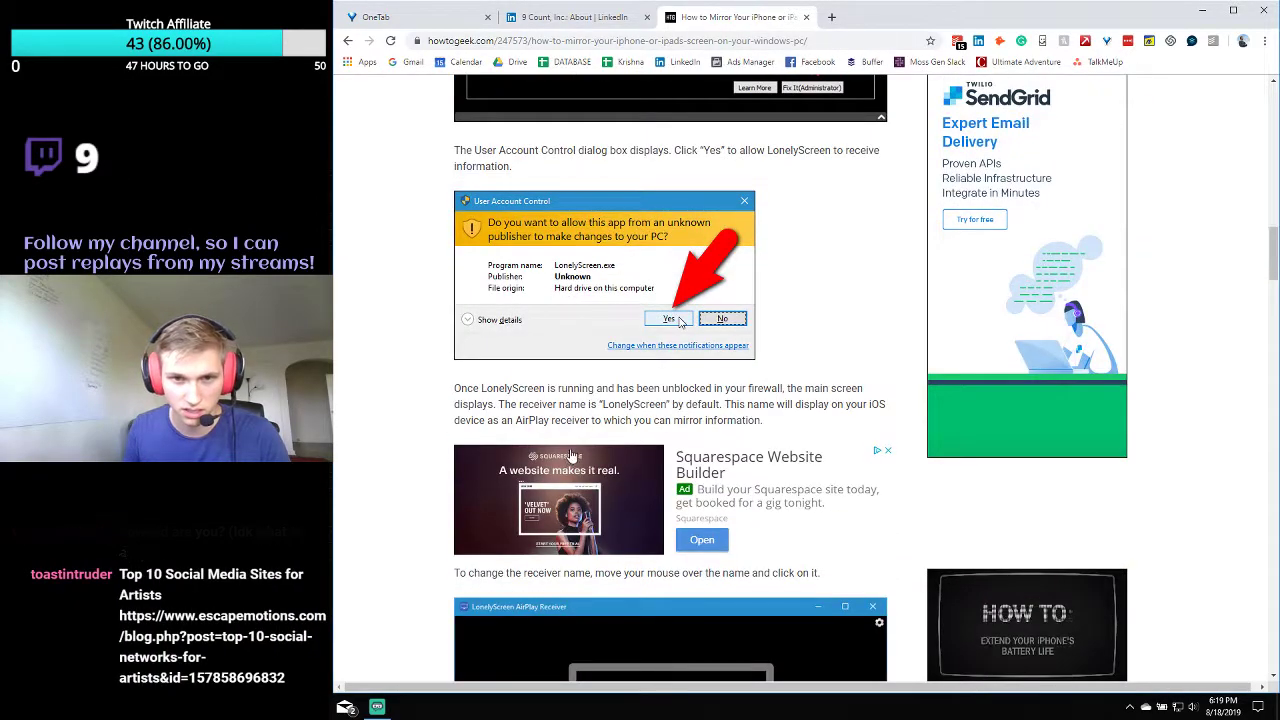
pyautogui.scroll(-3, 588, 417)
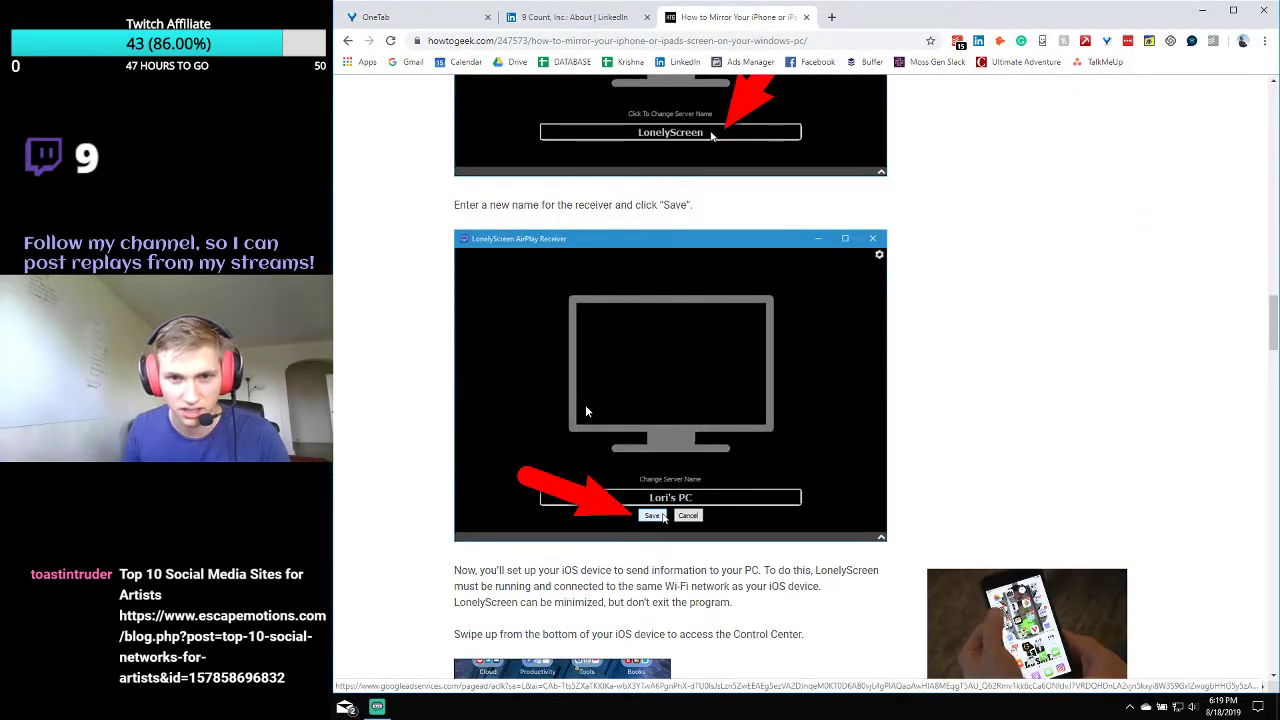
pyautogui.scroll(-4, 436, 379)
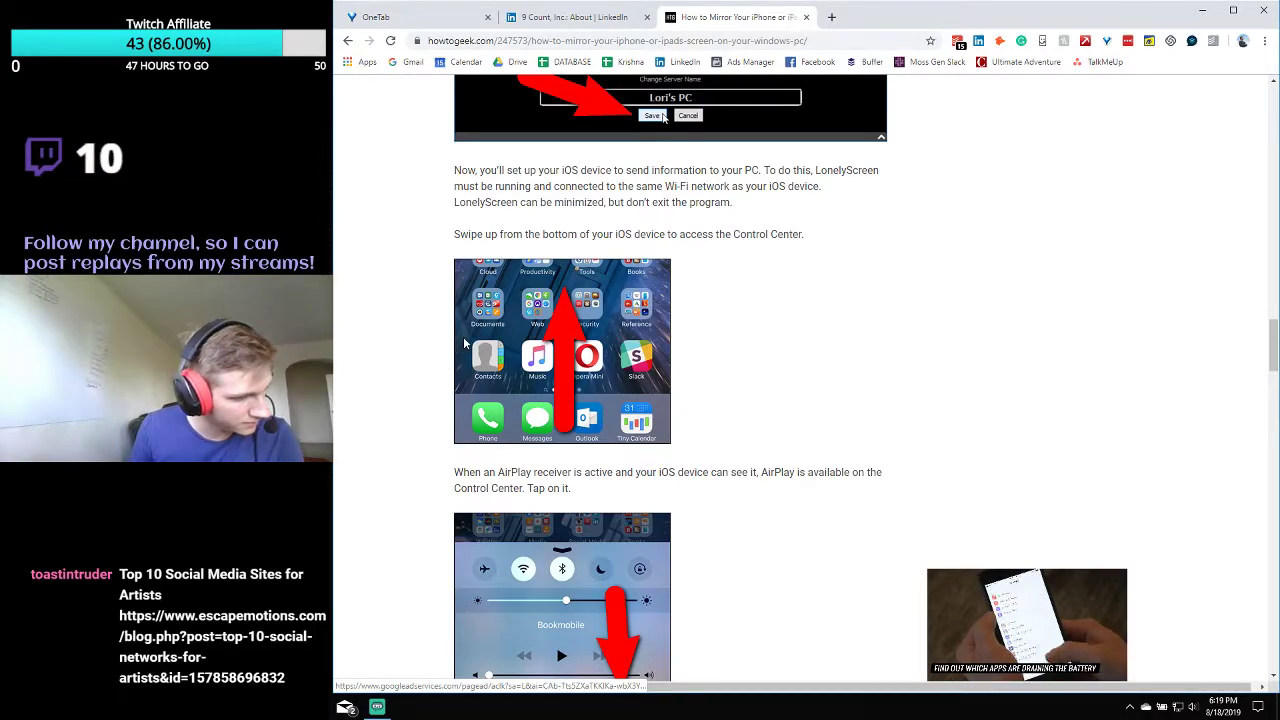
pyautogui.scroll(-3, 465, 343)
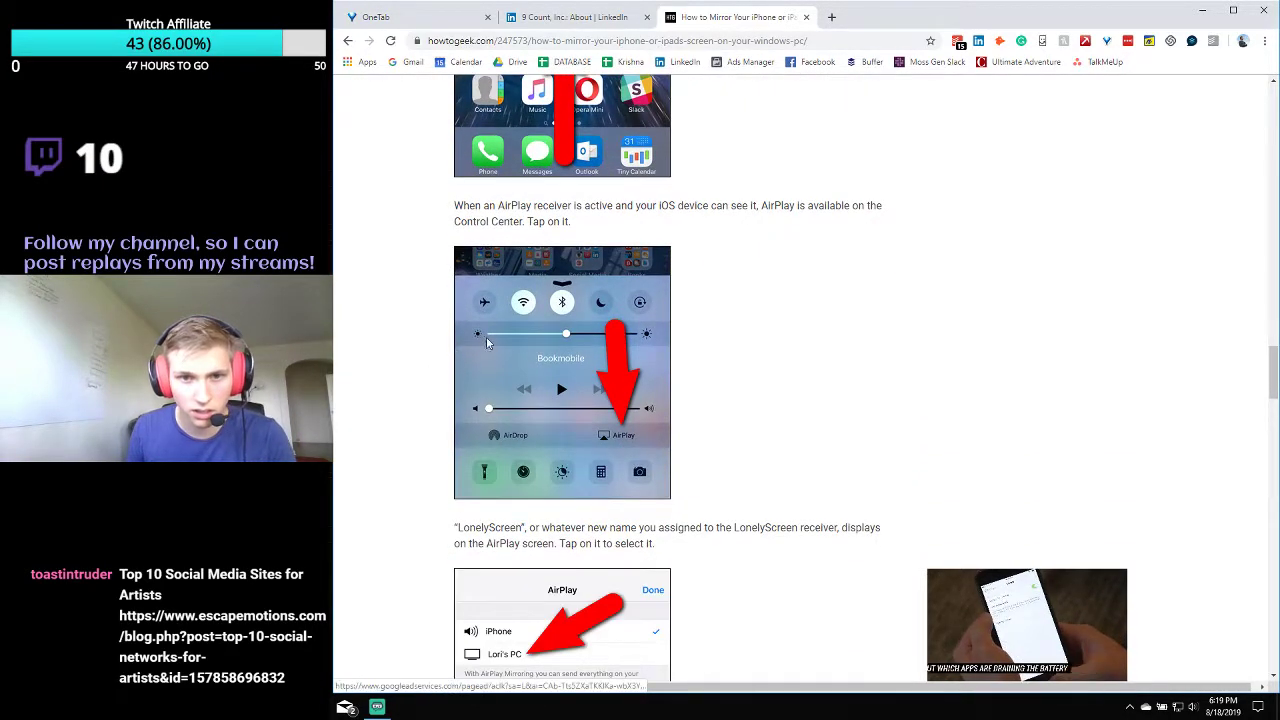
pyautogui.scroll(3, 755, 289)
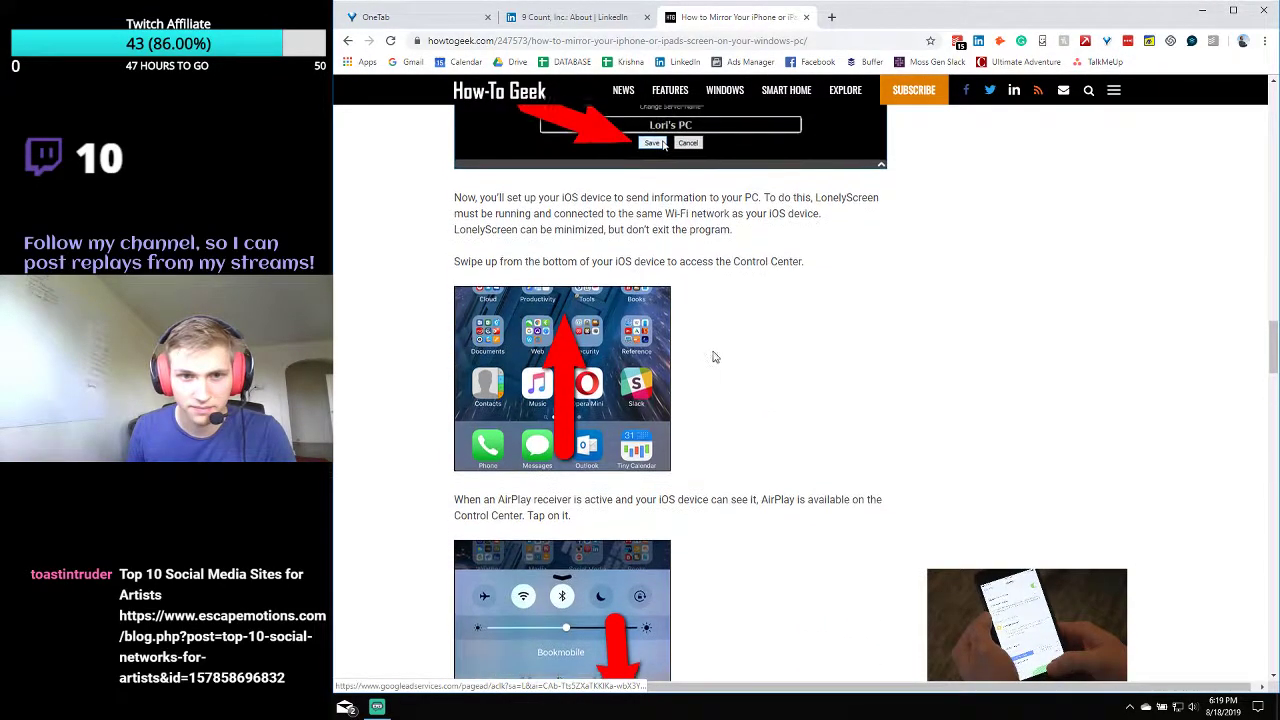
pyautogui.scroll(-6, 712, 350)
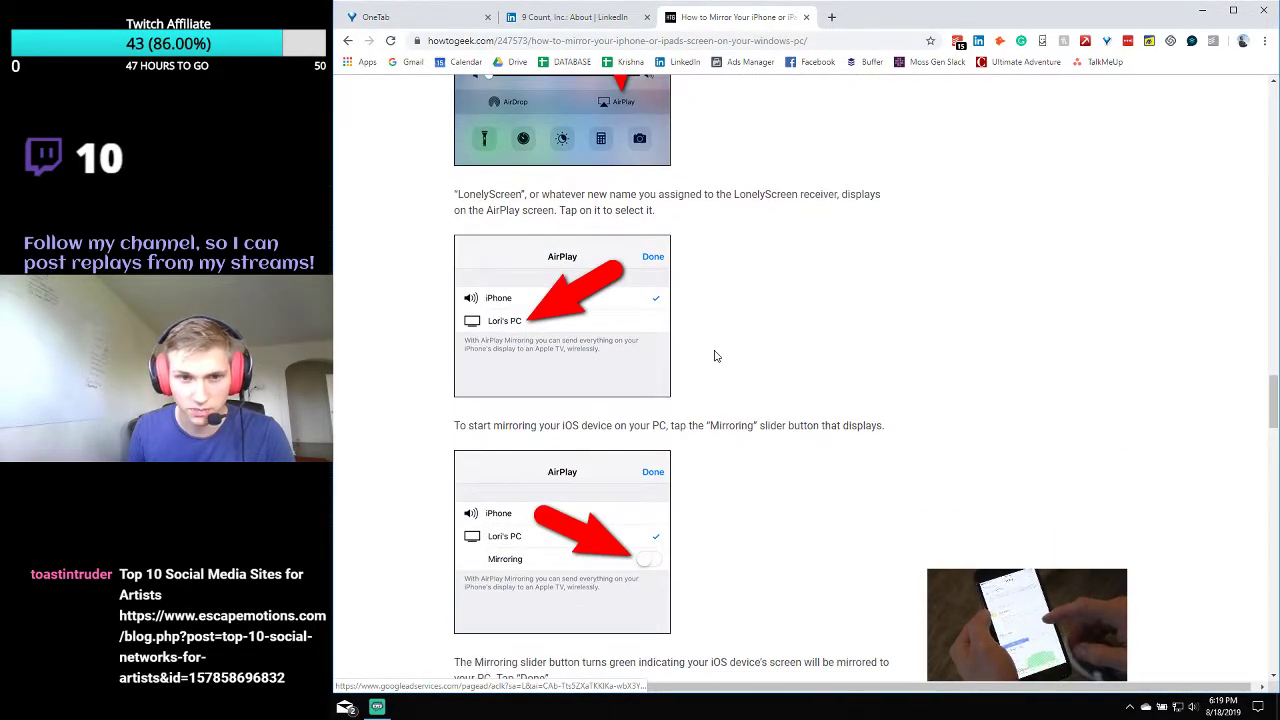
pyautogui.scroll(-2, 715, 356)
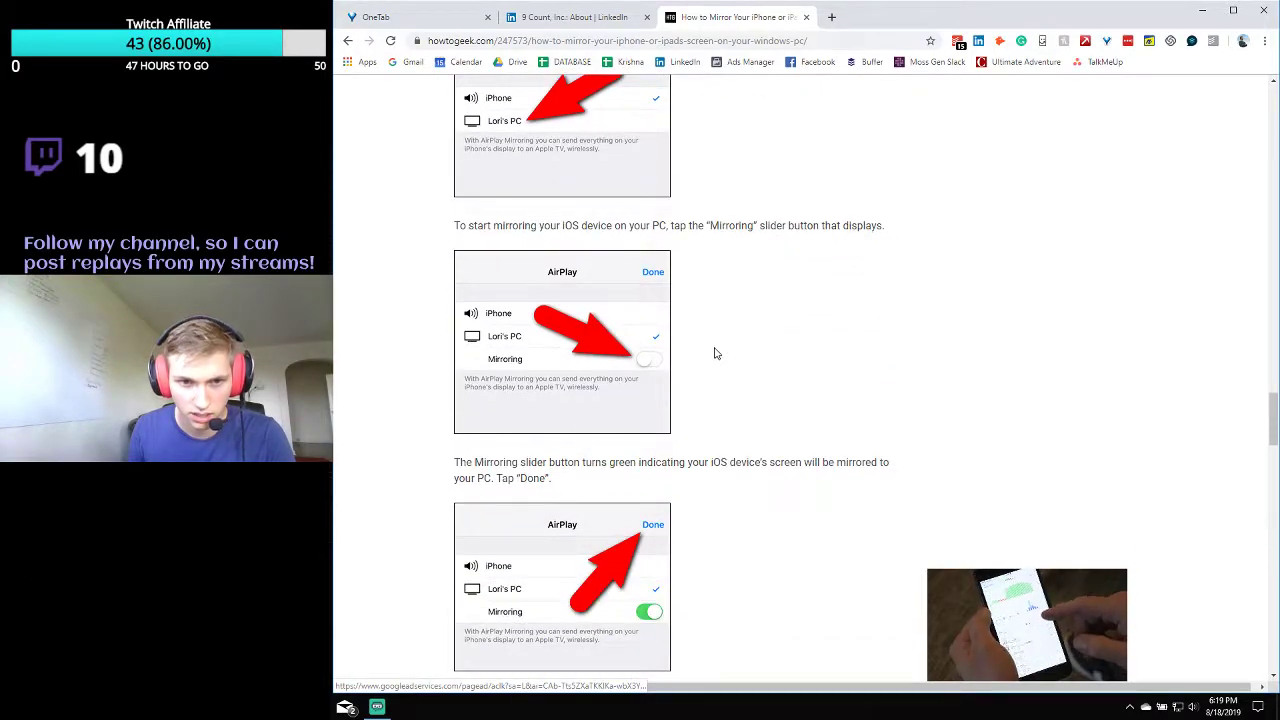
pyautogui.scroll(14, 764, 350)
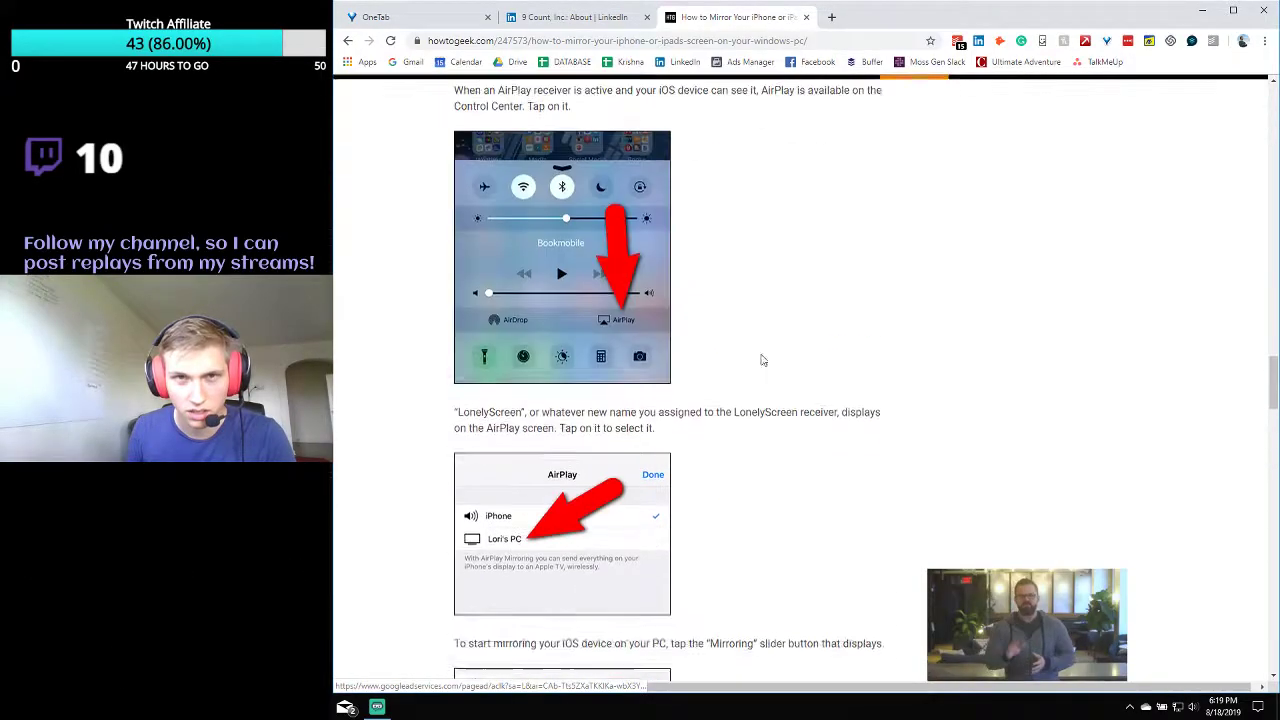
pyautogui.scroll(3, 755, 385)
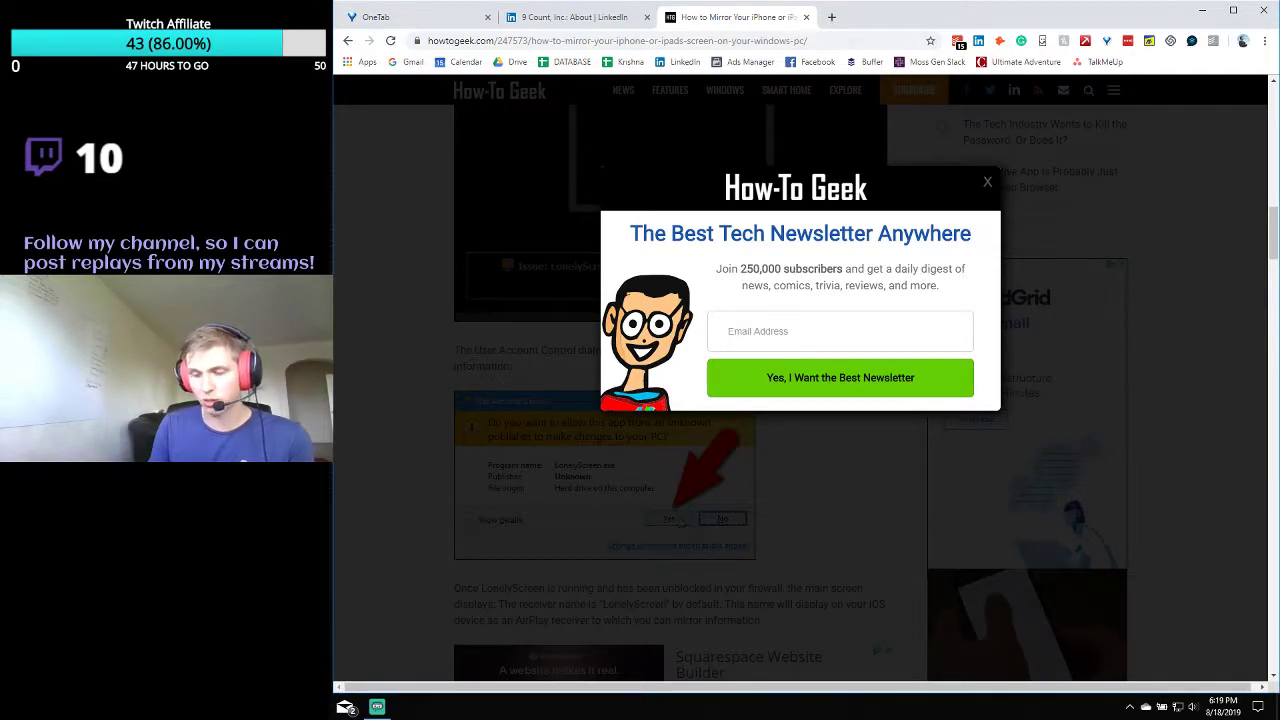
# - Close the How-To Geek newsletter signup popup
pyautogui.click(987, 181)
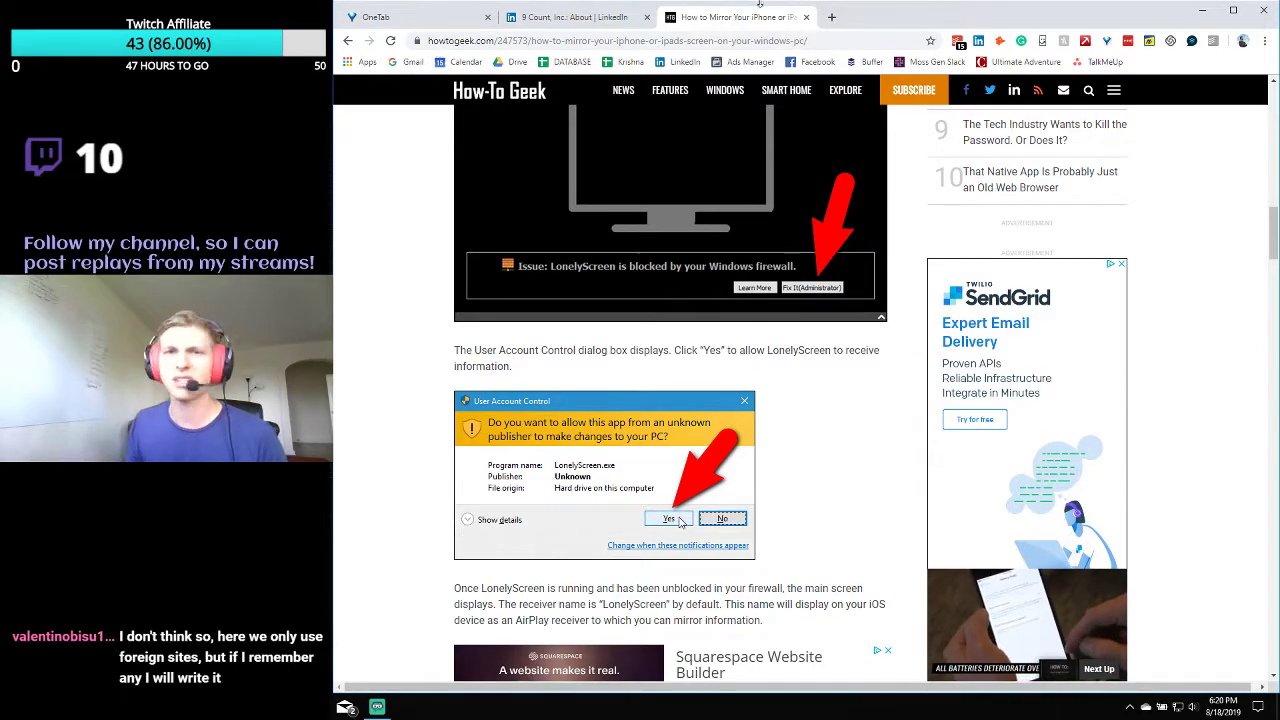
# - Open Nextdoor from a Google search for 'nextdoor' in a new tab, then return to the How-To Geek article
pyautogui.click(832, 24)
pyautogui.write('nextdoor')
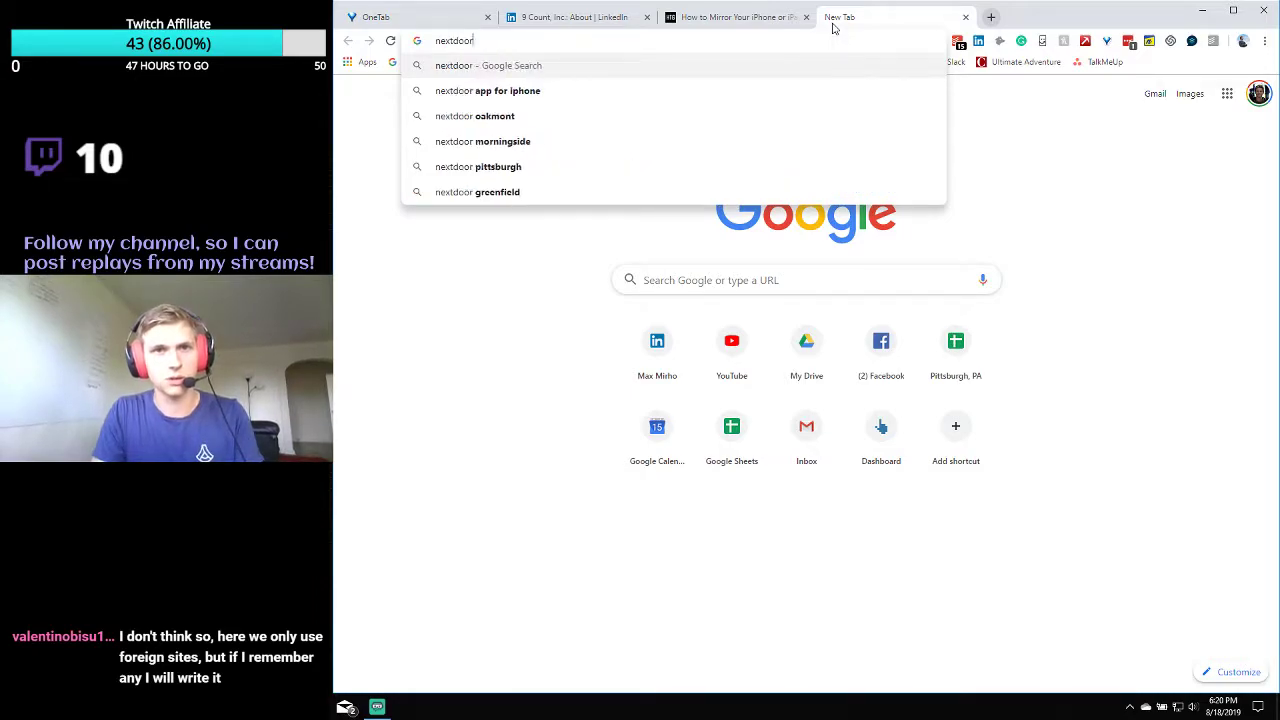
pyautogui.press('Return')
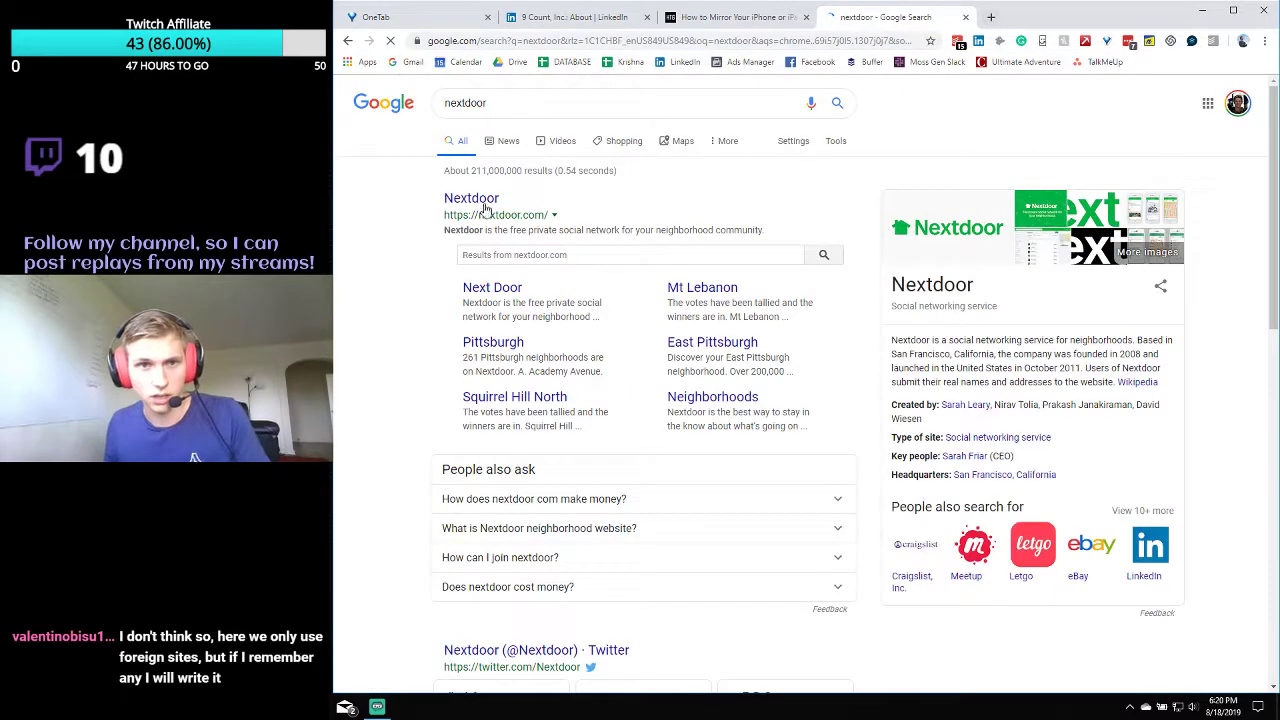
pyautogui.click(462, 204)
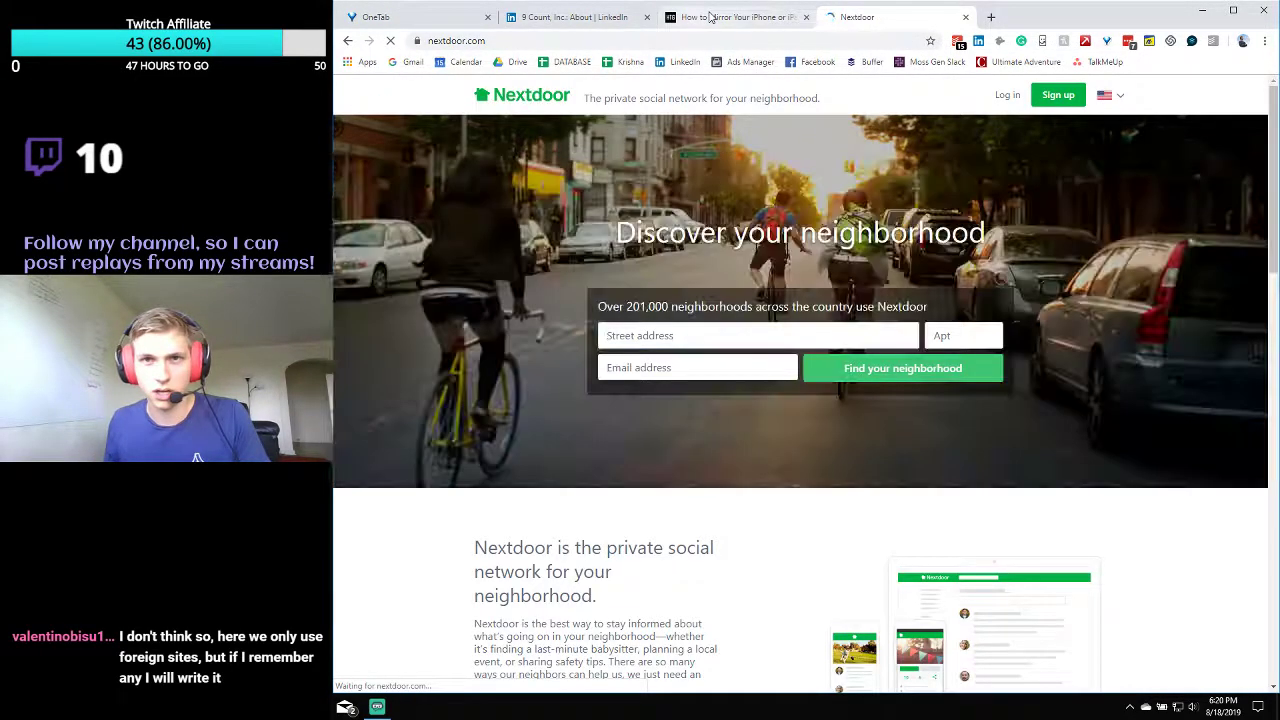
pyautogui.click(730, 17)
pyautogui.scroll(15, 543, 394)
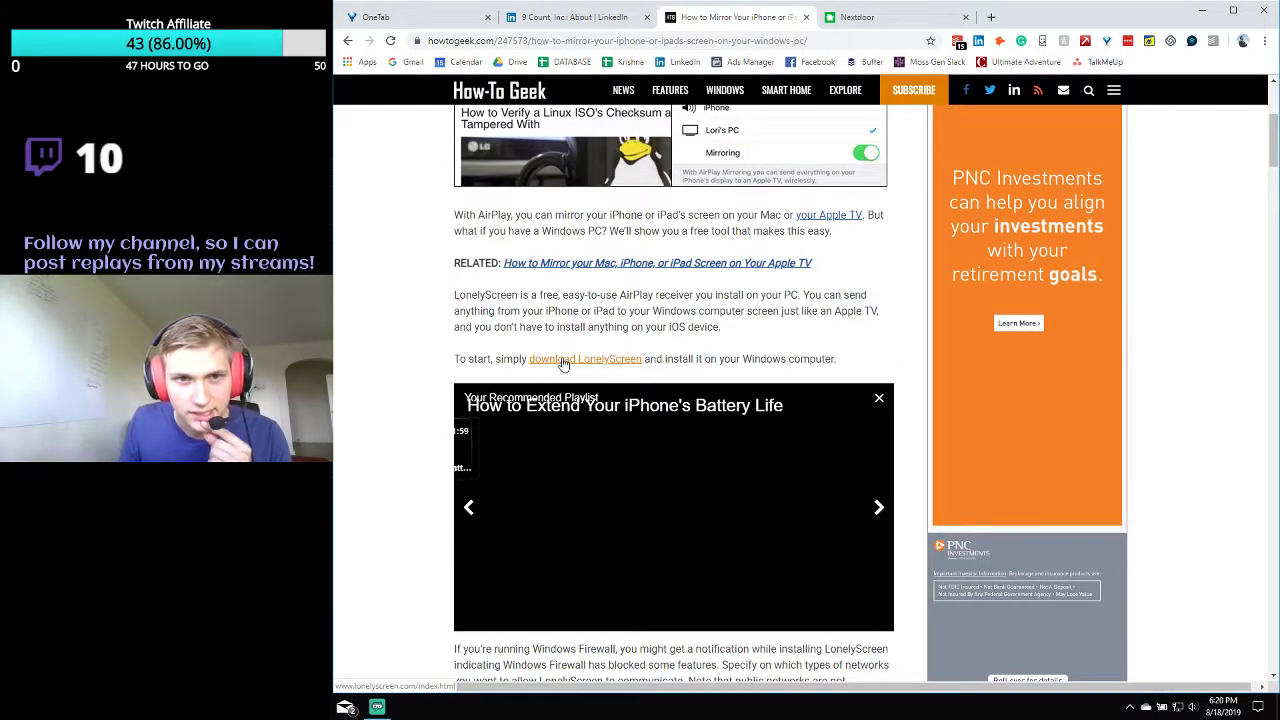
# - Search Google for 'is lonelyscreen safe' in a new tab and open the Quora question
pyautogui.click(991, 17)
pyautogui.write('is l')
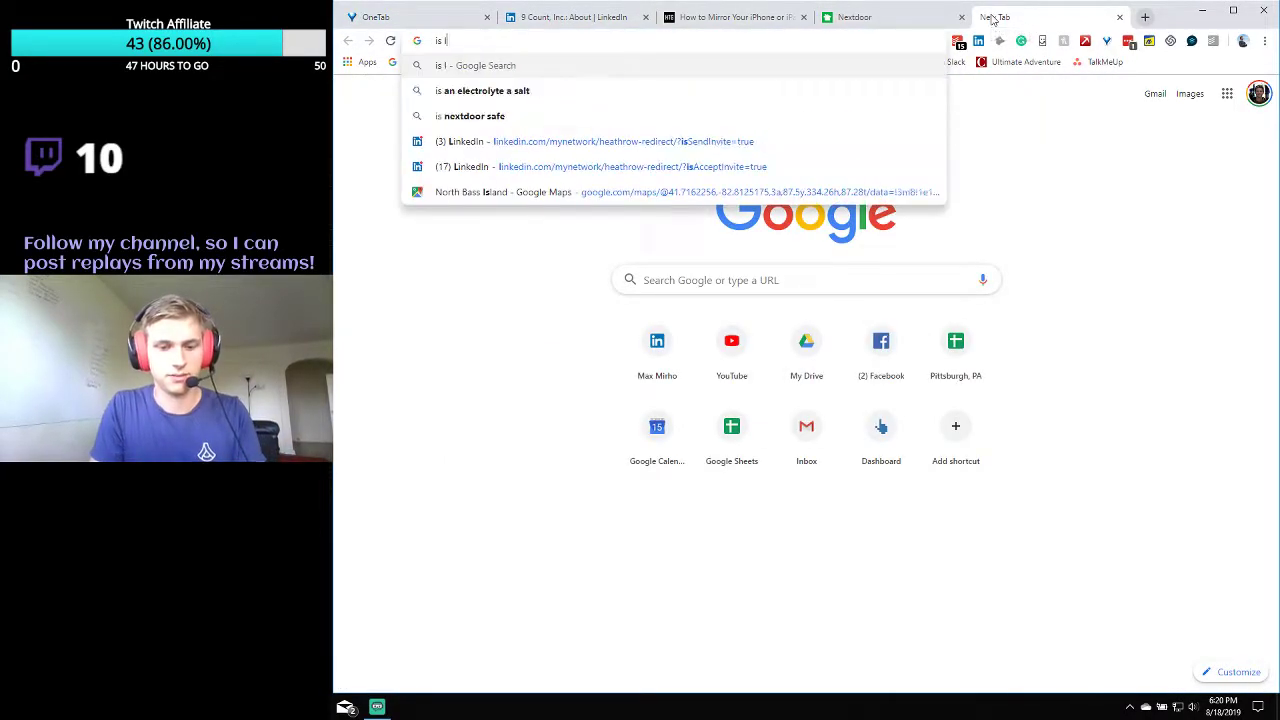
pyautogui.write('onleyscr')
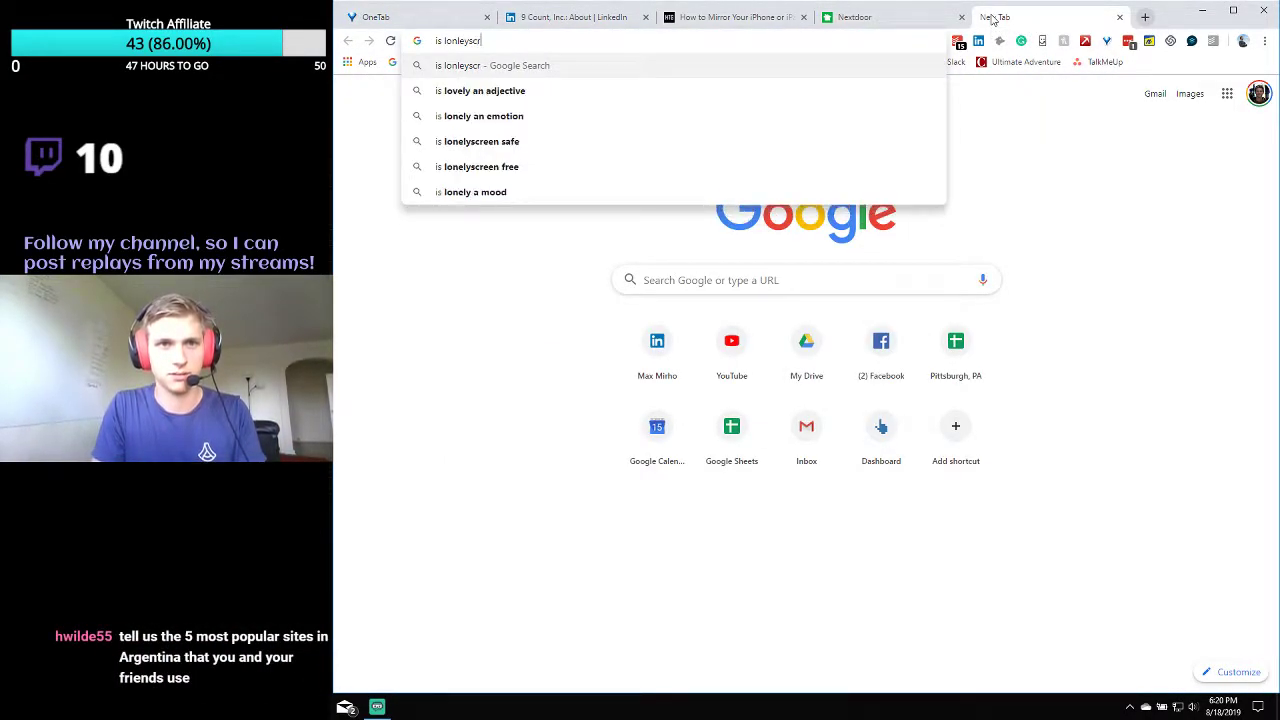
pyautogui.write('een')
pyautogui.press('Down')
pyautogui.press('Return')
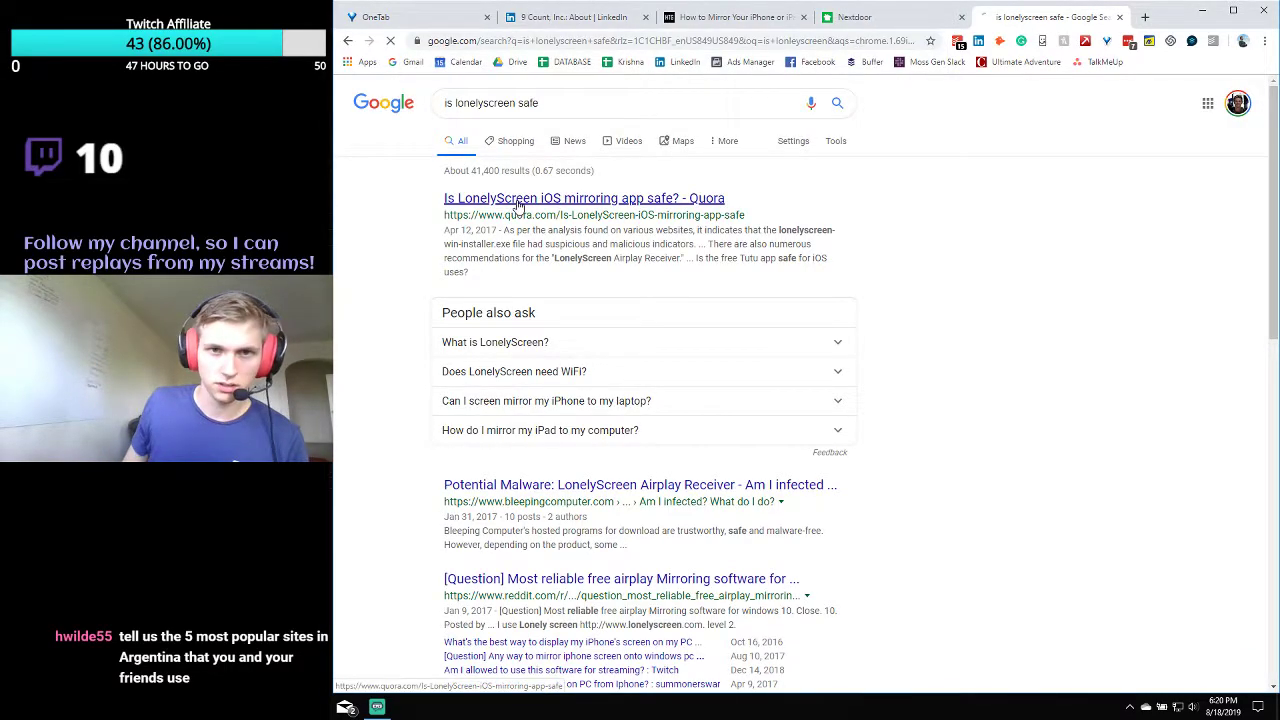
pyautogui.click(514, 203)
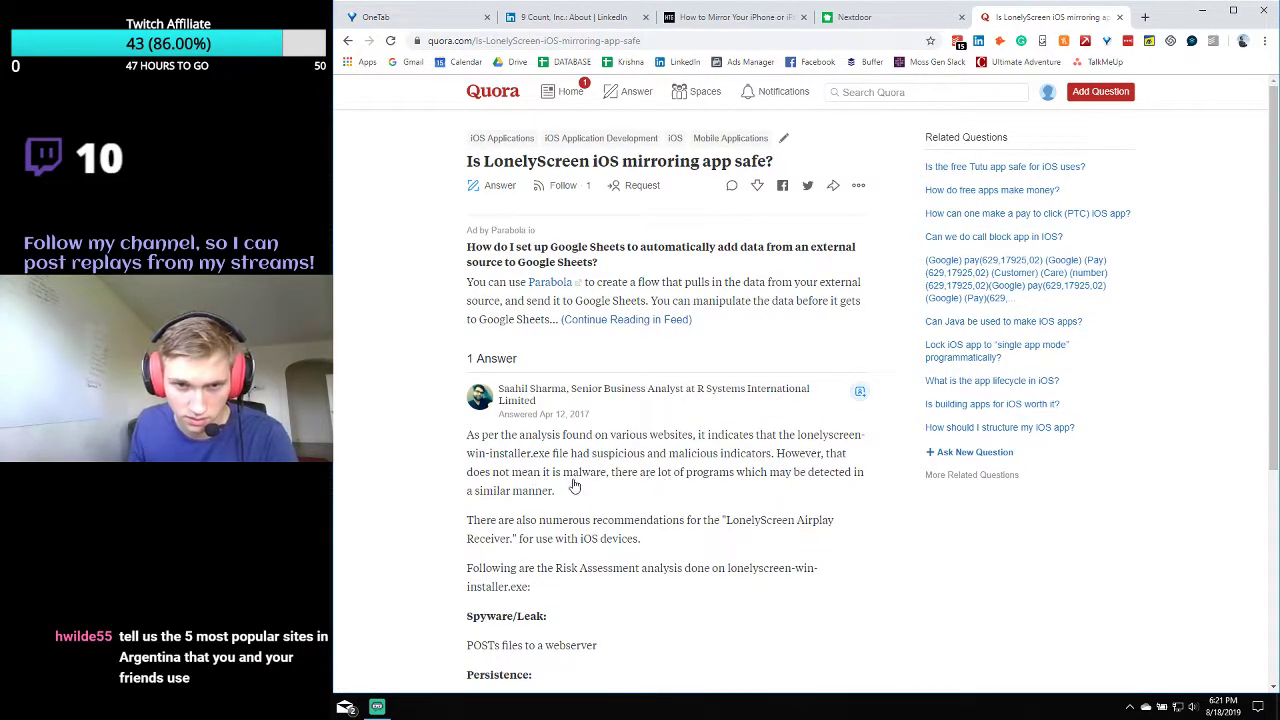
# - Expand and read the full Quora answer about LonelyScreen installer risk indicators
pyautogui.scroll(-2, 626, 485)
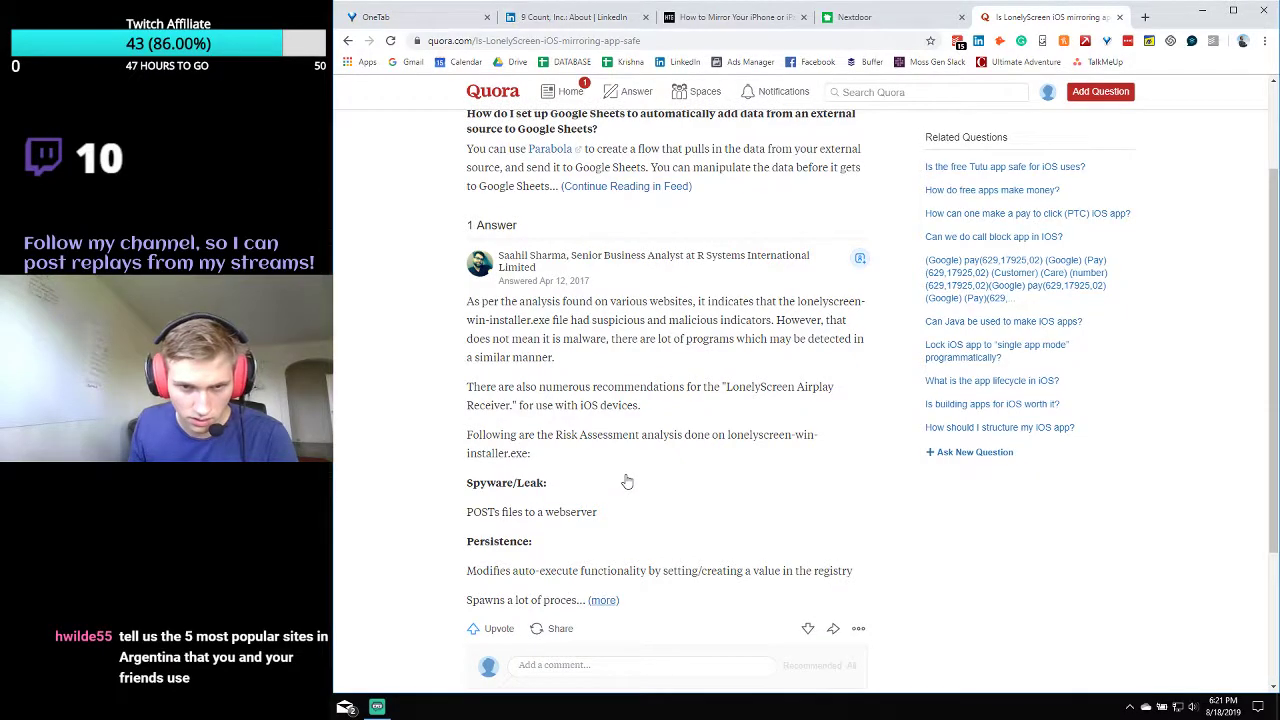
pyautogui.scroll(-1, 650, 462)
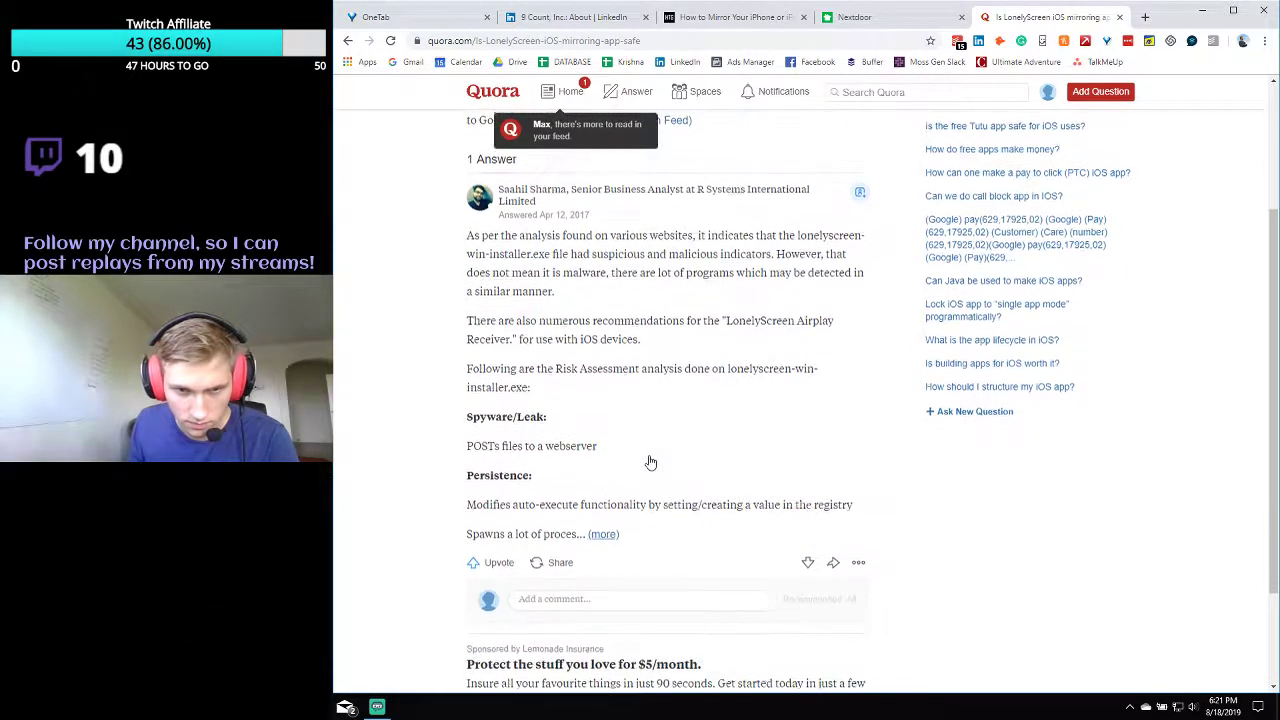
pyautogui.scroll(-2, 648, 462)
pyautogui.scroll(1, 637, 451)
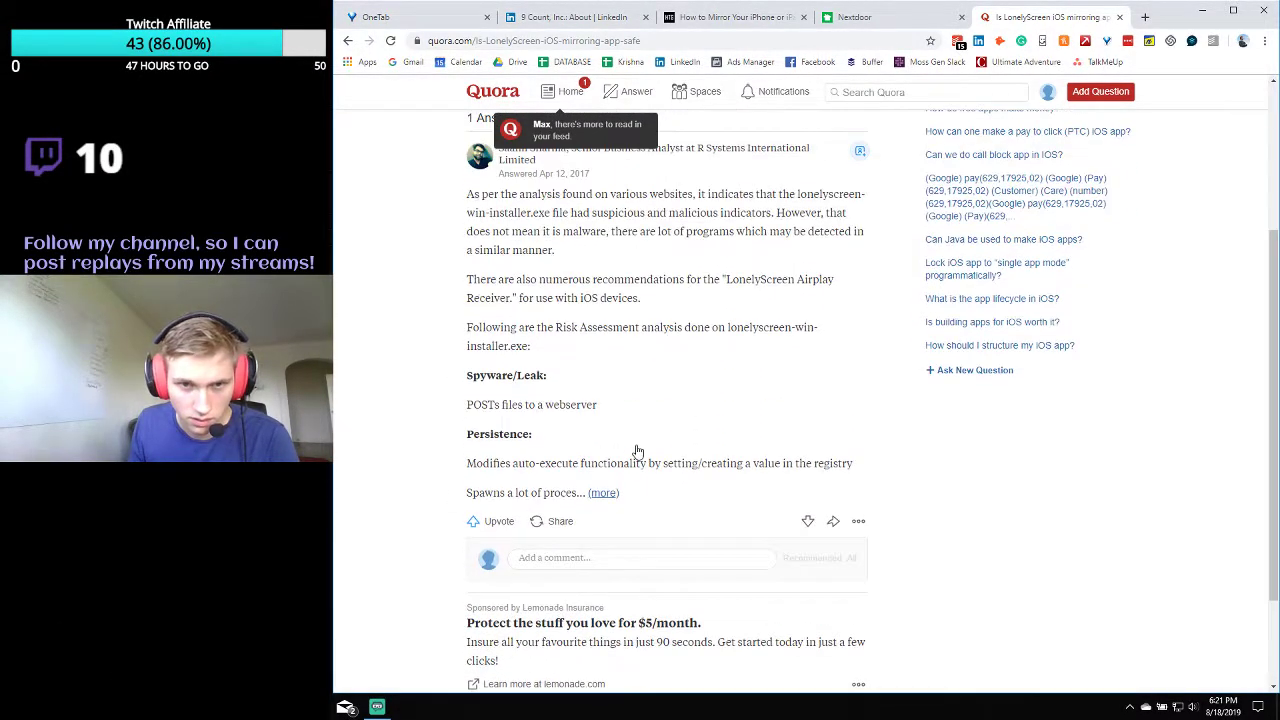
pyautogui.click(601, 493)
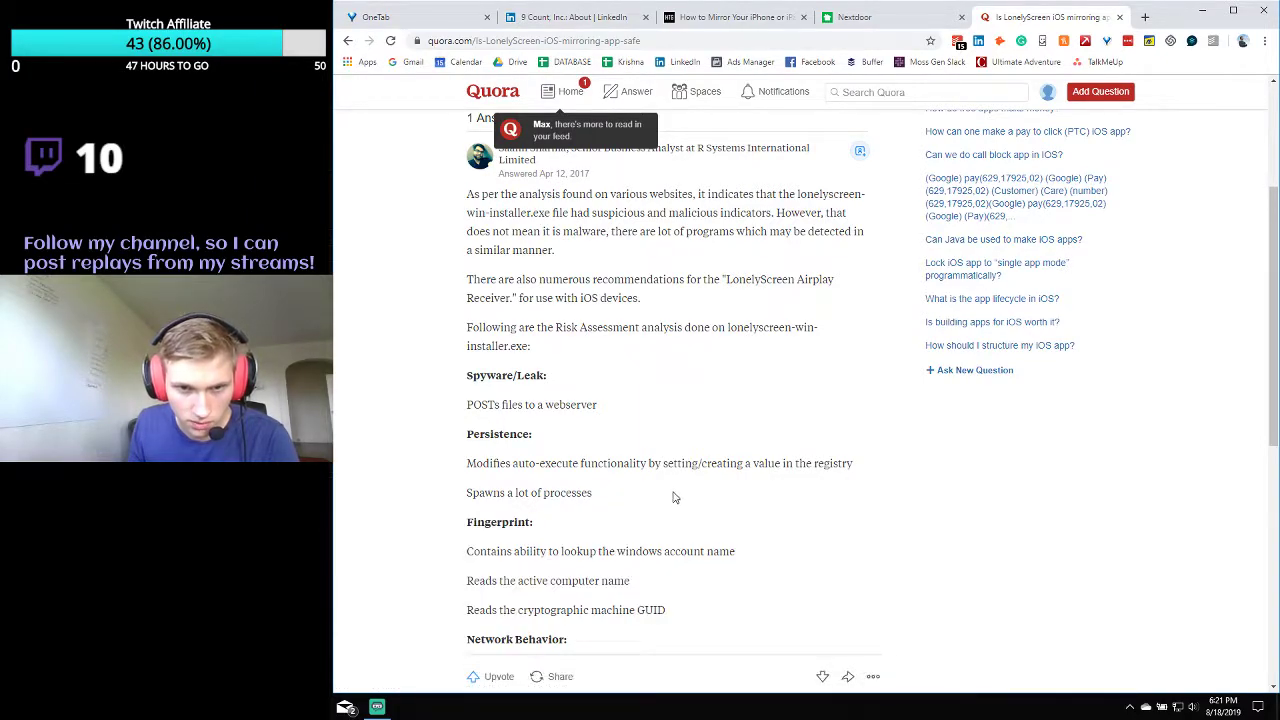
pyautogui.scroll(-1, 670, 482)
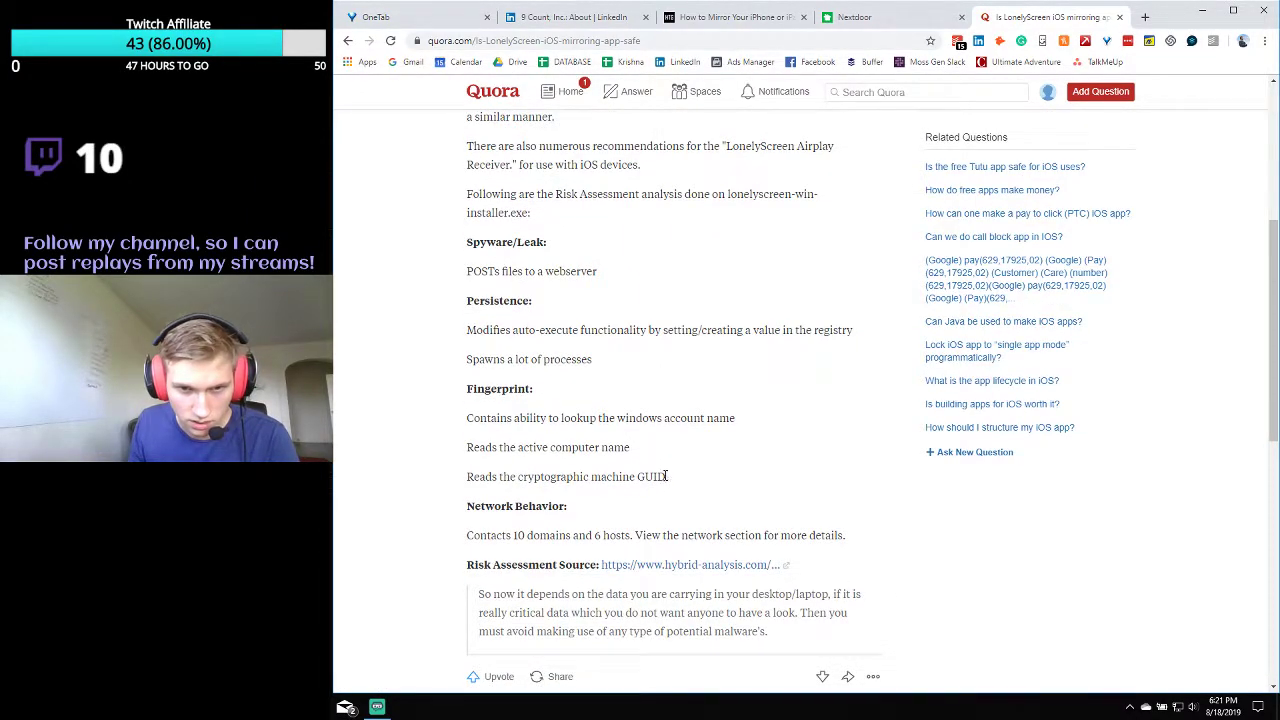
pyautogui.scroll(-2, 662, 476)
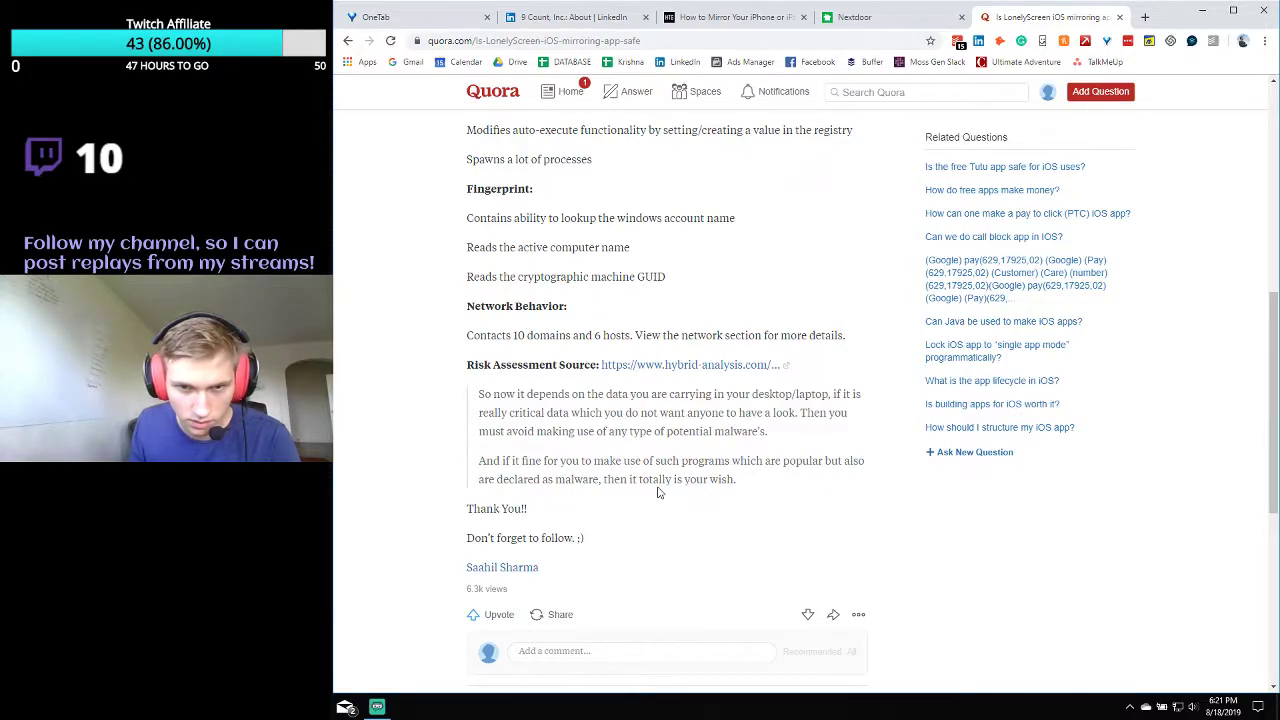
pyautogui.scroll(6, 600, 420)
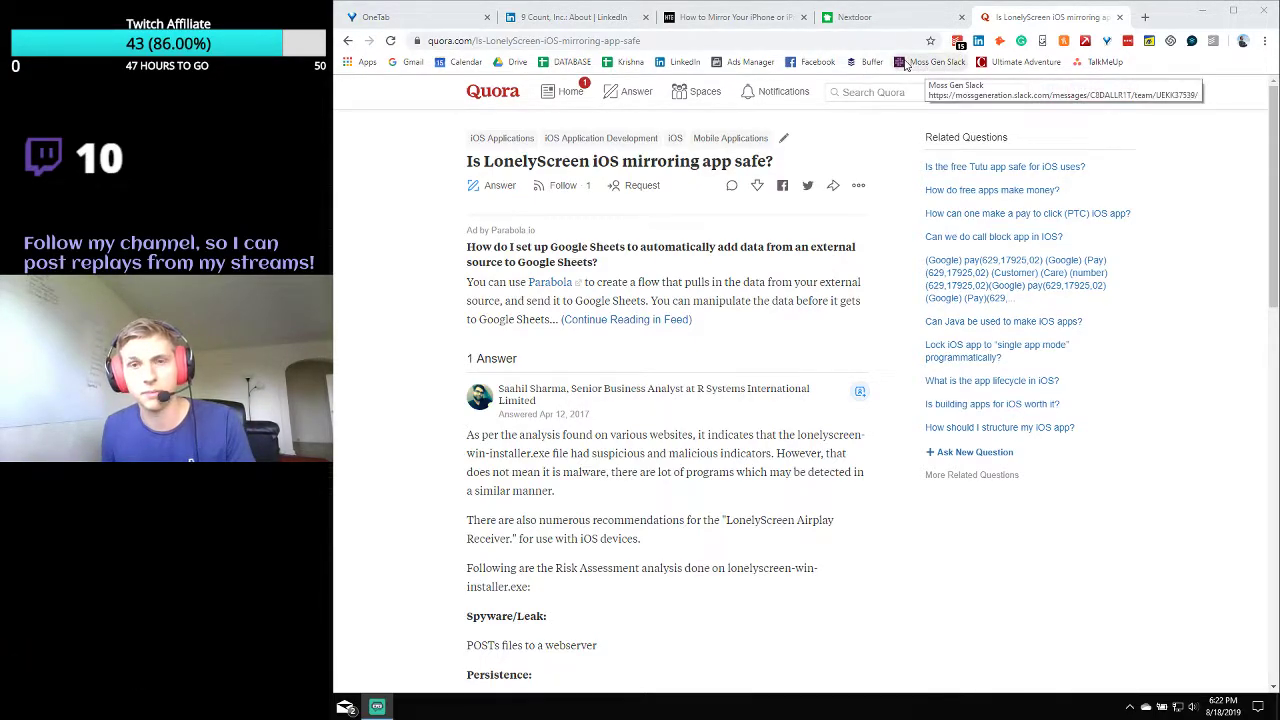
# - Close the Quora and How-To Geek tabs and switch to the 9 Count LinkedIn tab
pyautogui.click(1119, 17)
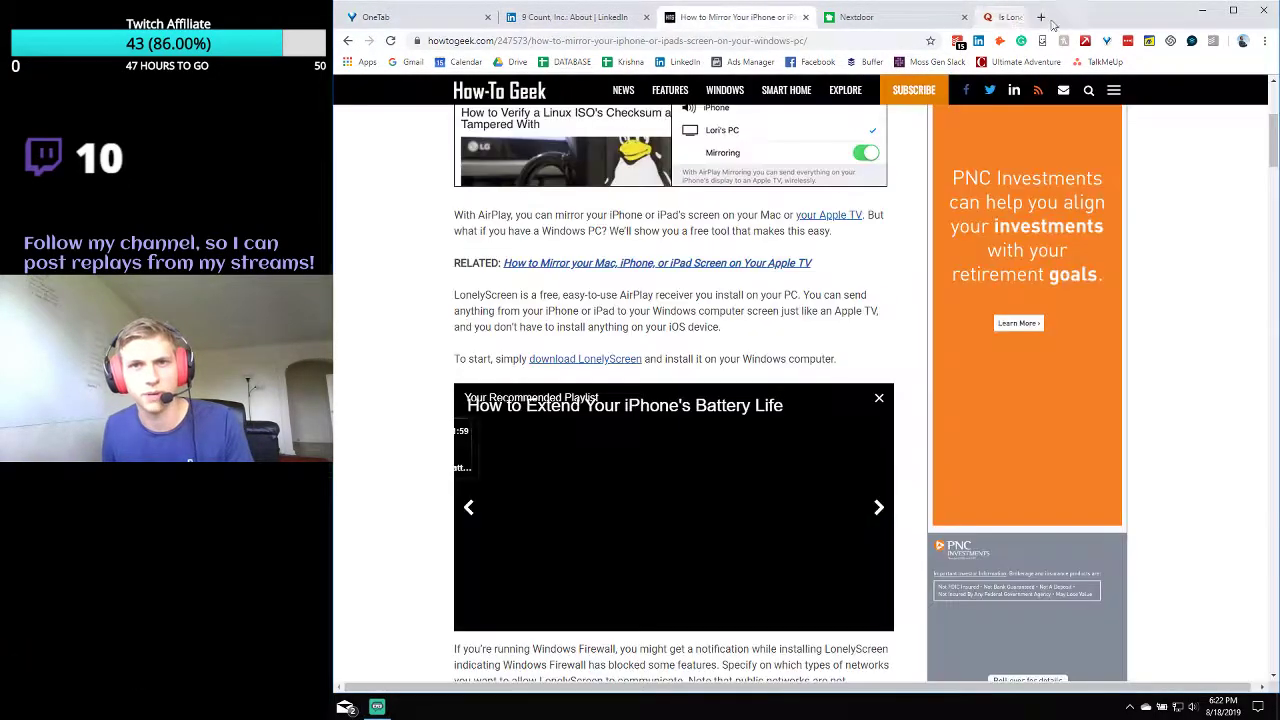
pyautogui.click(805, 17)
pyautogui.click(638, 20)
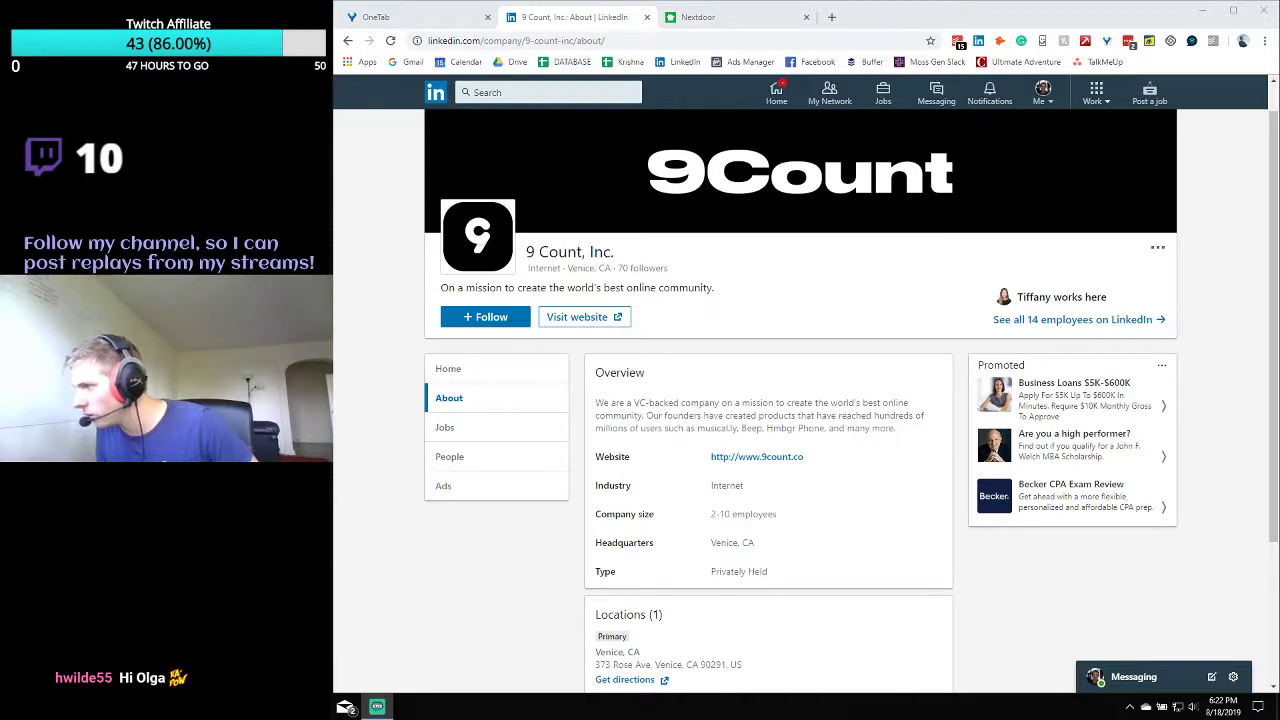
# - Open taringa.net from a Google search for 'Taringa' and dismiss its welcome tour
pyautogui.click(831, 17)
pyautogui.write('Taringa')
pyautogui.press('Return')
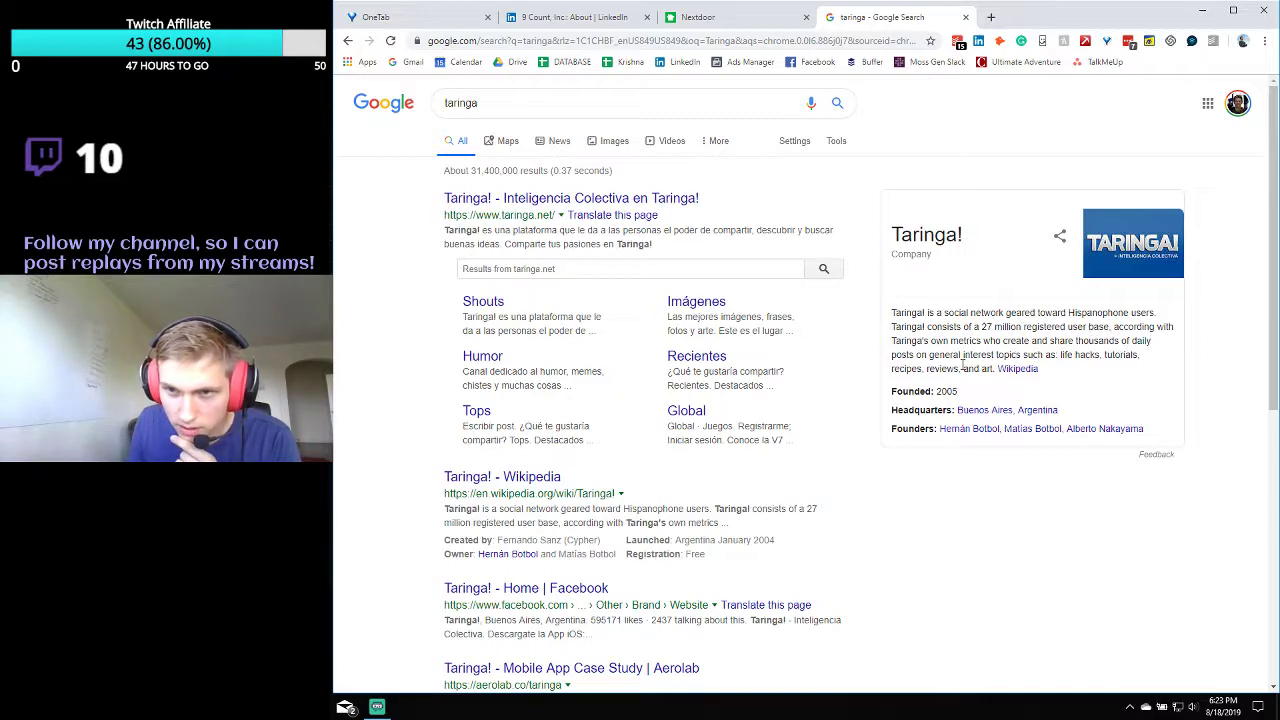
pyautogui.click(540, 202)
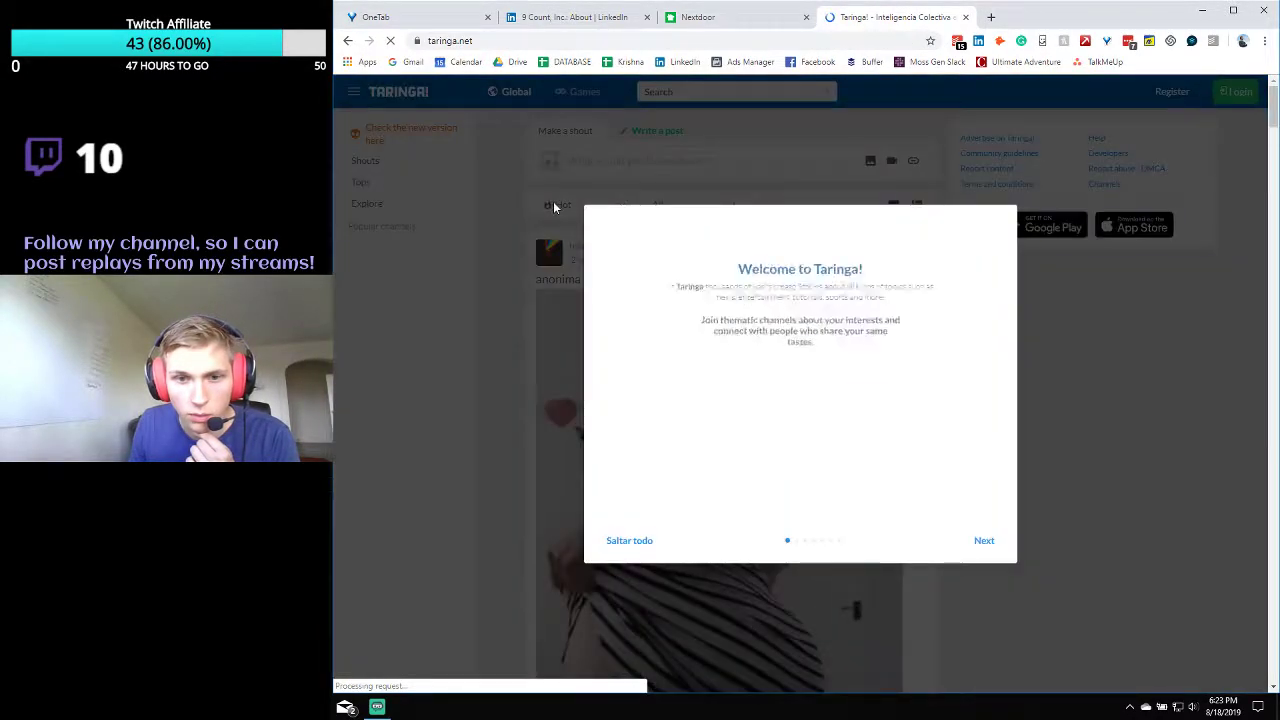
pyautogui.click(984, 541)
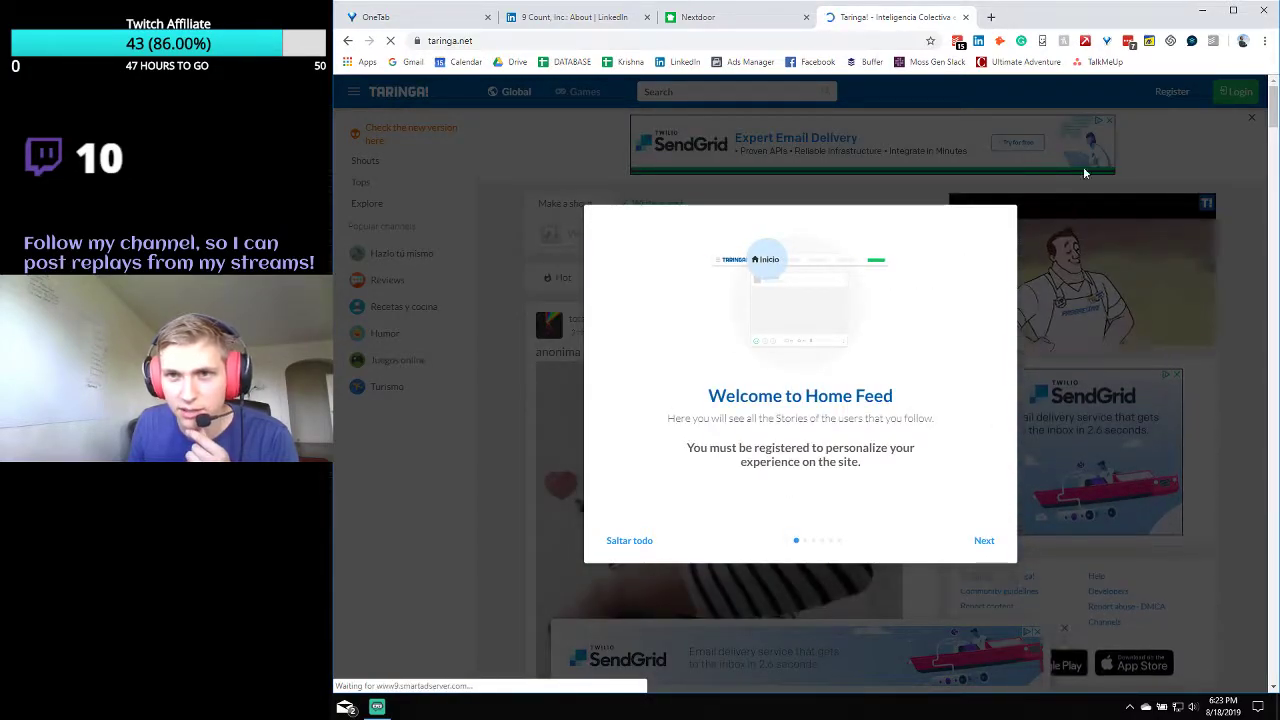
pyautogui.click(1037, 165)
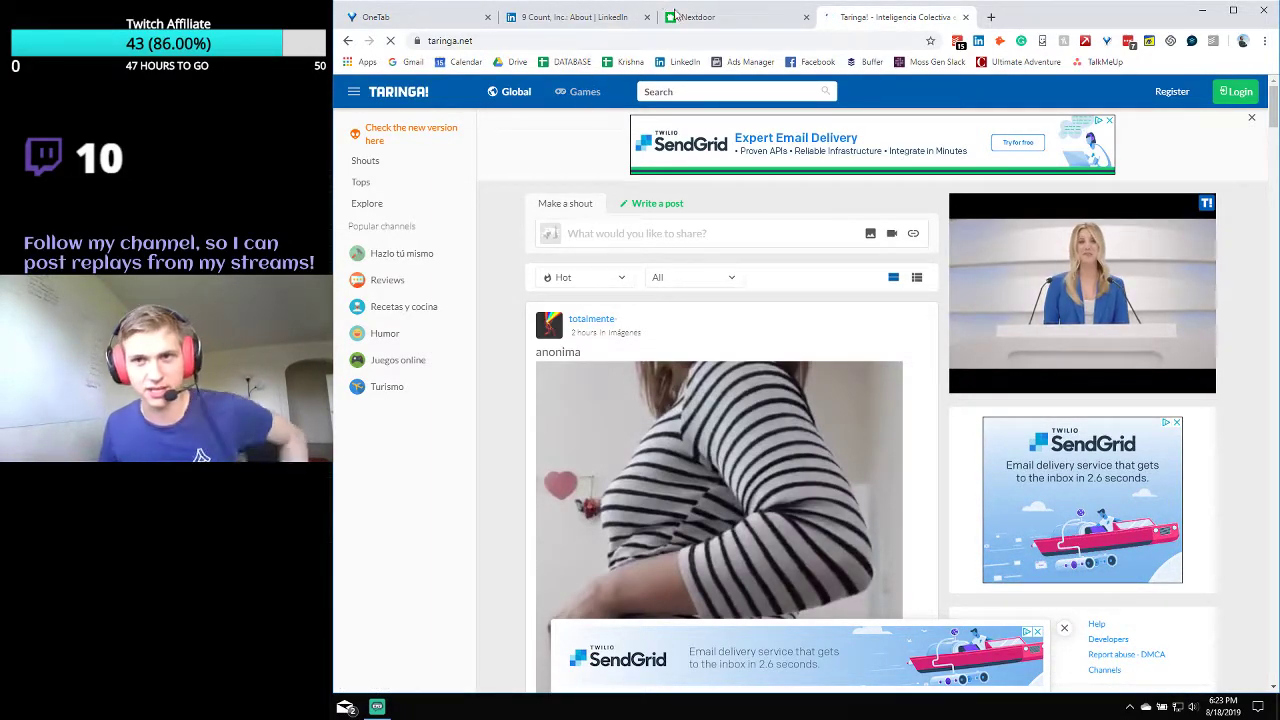
# - Load onlyfans.com in a new tab, then return to the Taringa tab
pyautogui.click(991, 17)
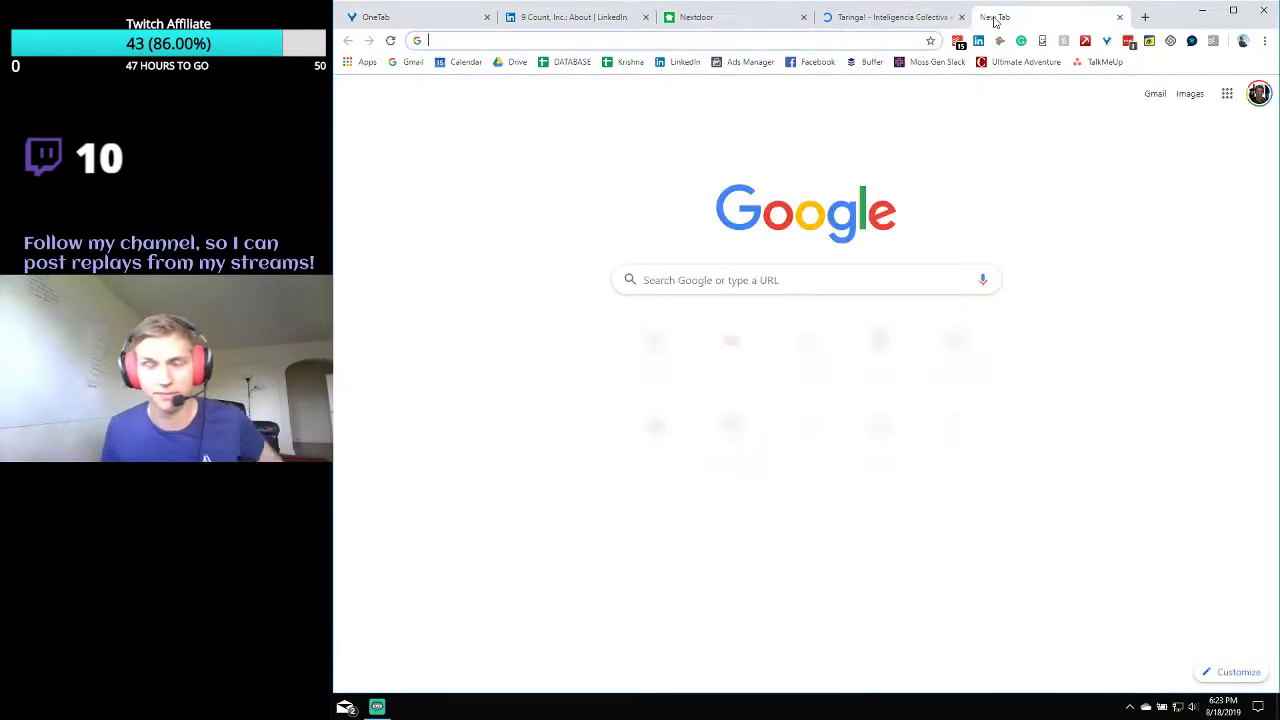
pyautogui.write('only')
pyautogui.press('Return')
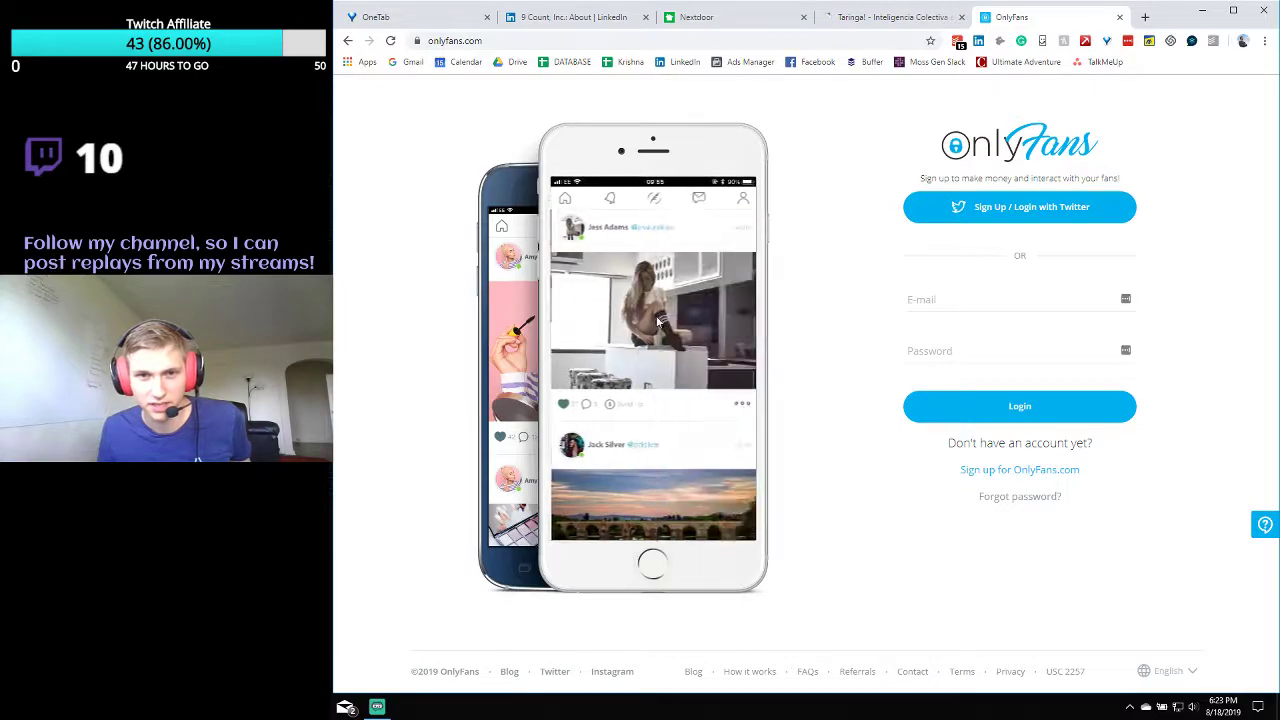
pyautogui.click(878, 22)
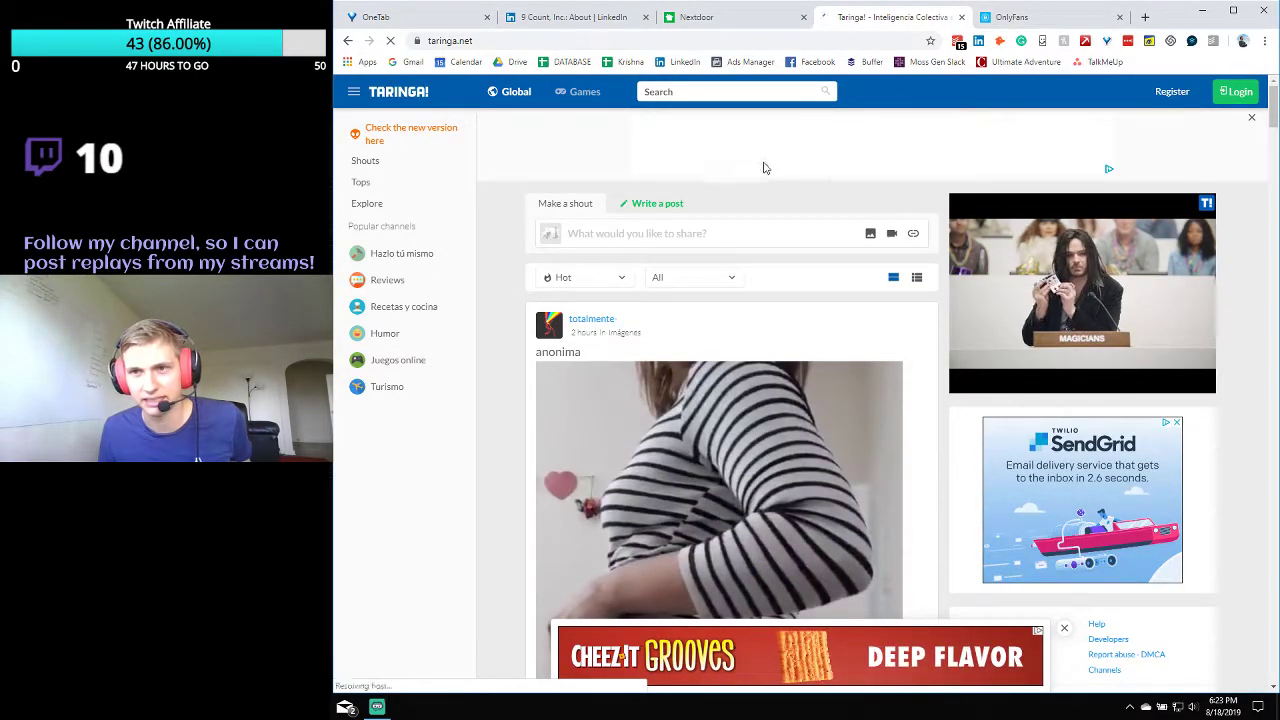
pyautogui.click(384, 334)
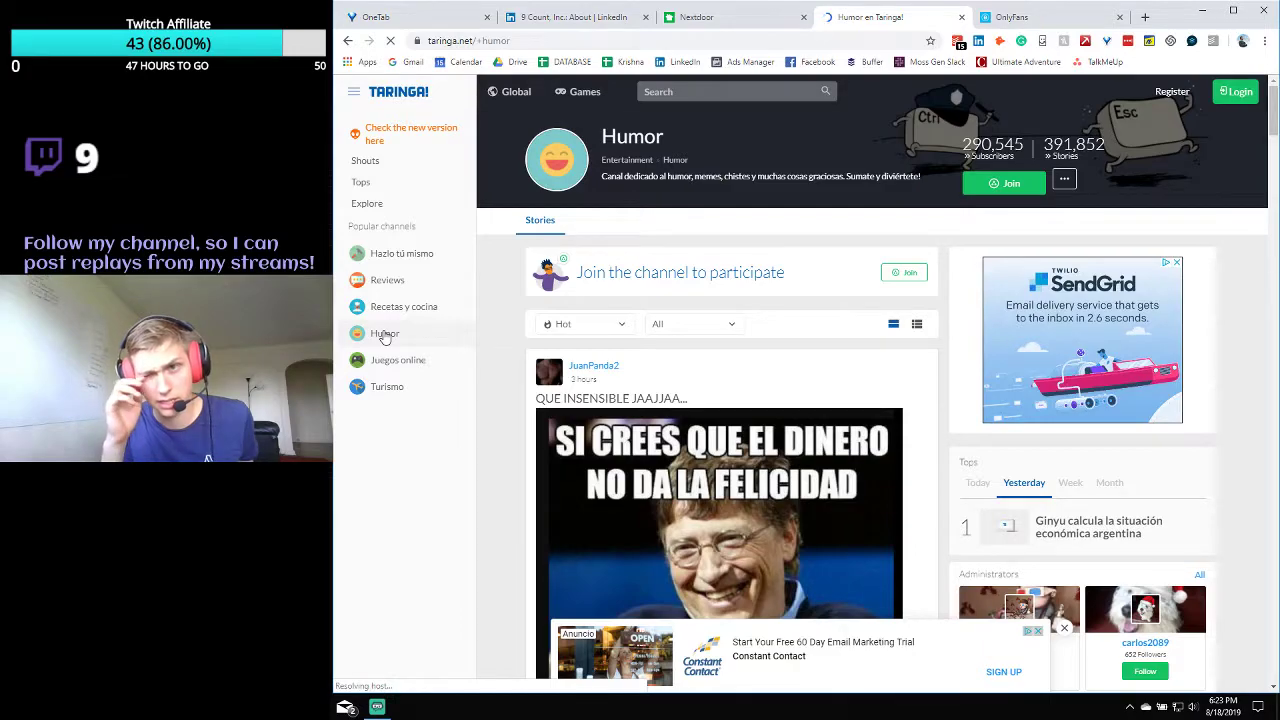
pyautogui.click(1038, 632)
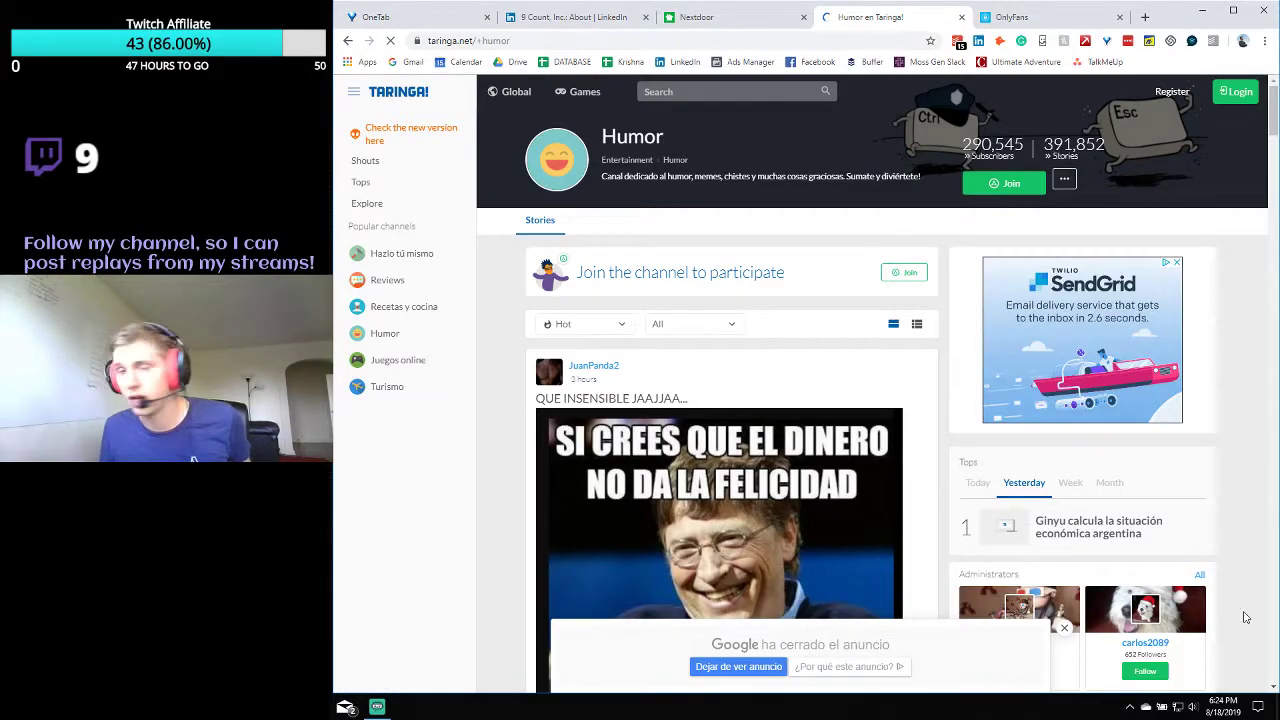
pyautogui.scroll(-5, 491, 591)
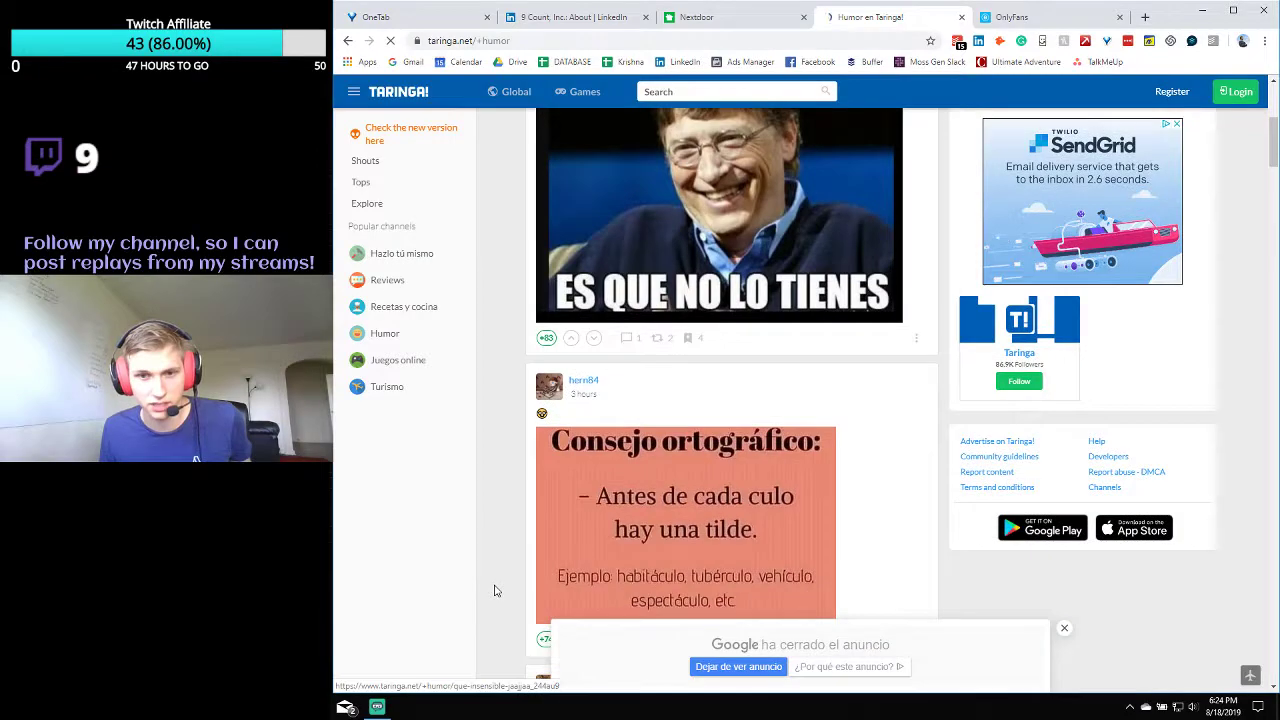
pyautogui.scroll(-4, 400, 501)
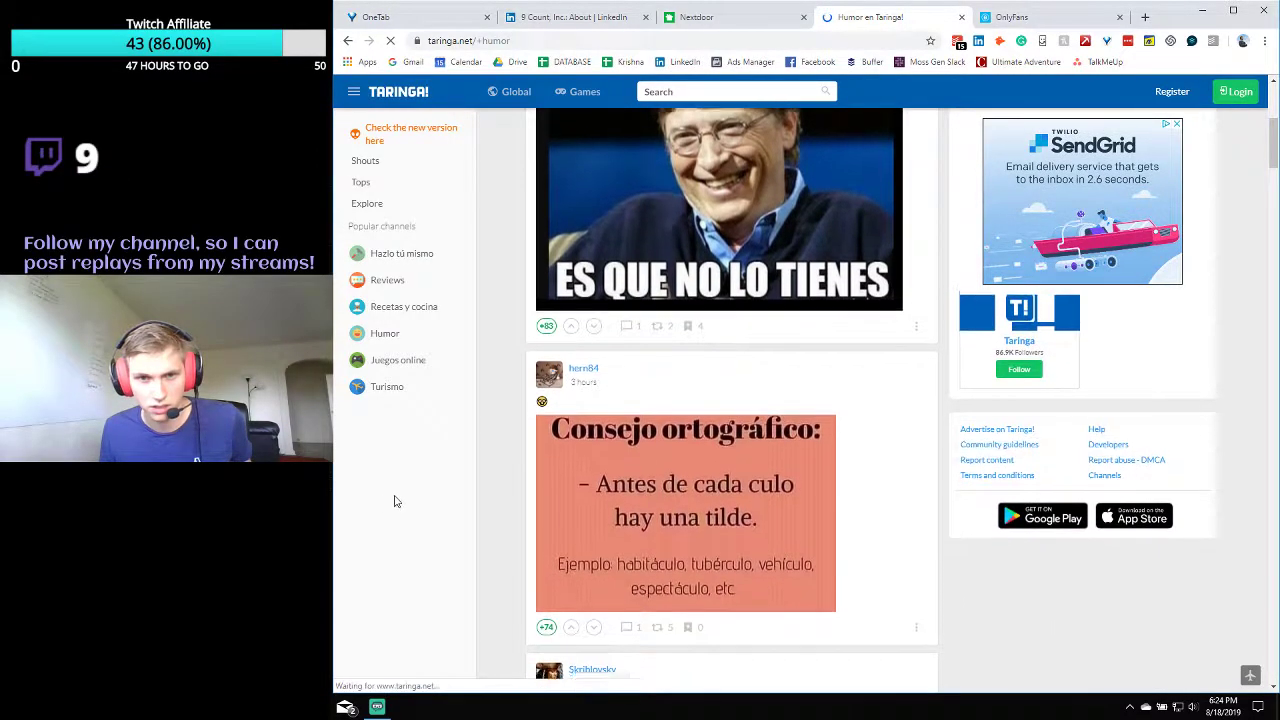
pyautogui.scroll(-3, 408, 501)
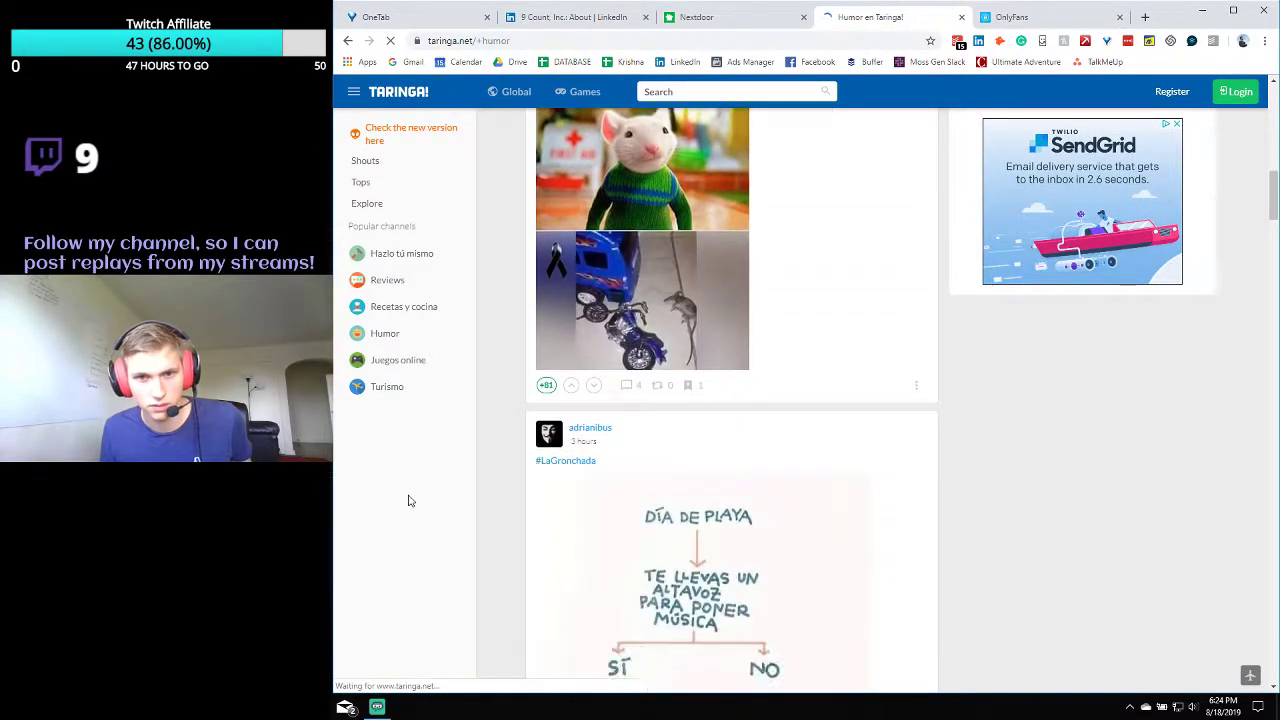
pyautogui.scroll(10, 408, 501)
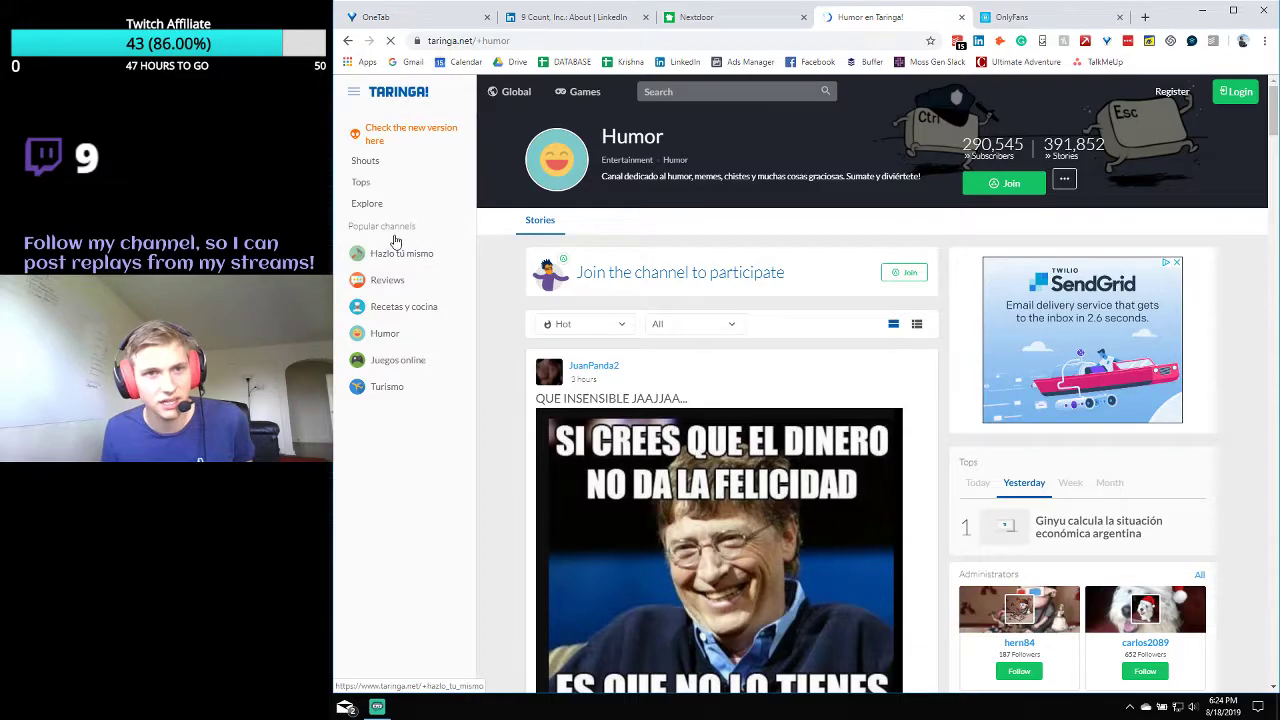
pyautogui.click(403, 362)
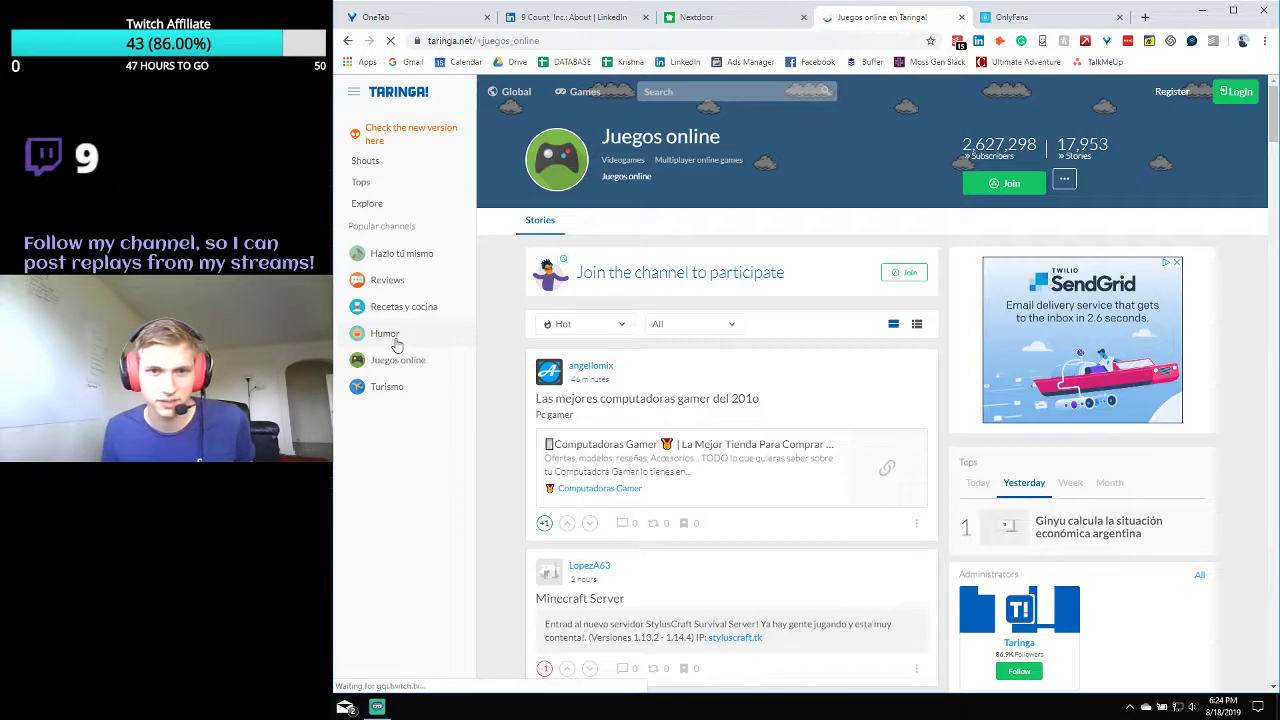
pyautogui.click(395, 336)
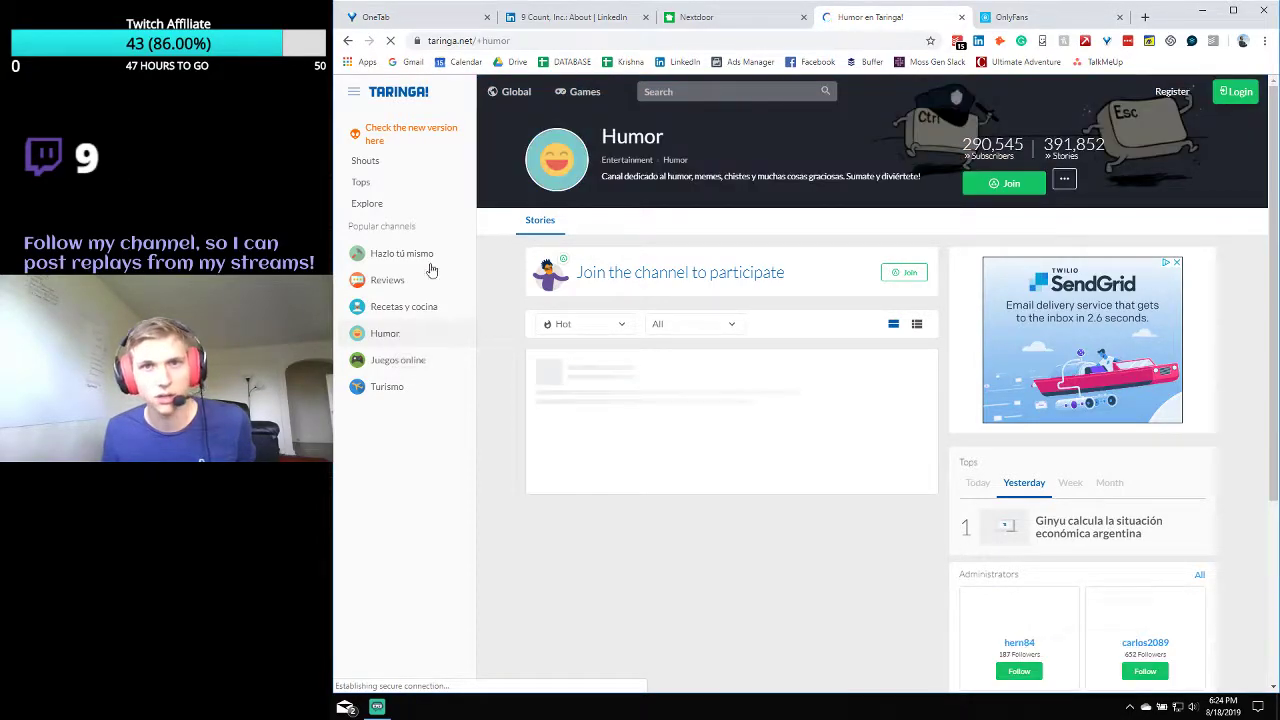
# - Close the OneTab tab and copy 'Beep' from 9 Count's Overview into a new tab
pyautogui.click(430, 17)
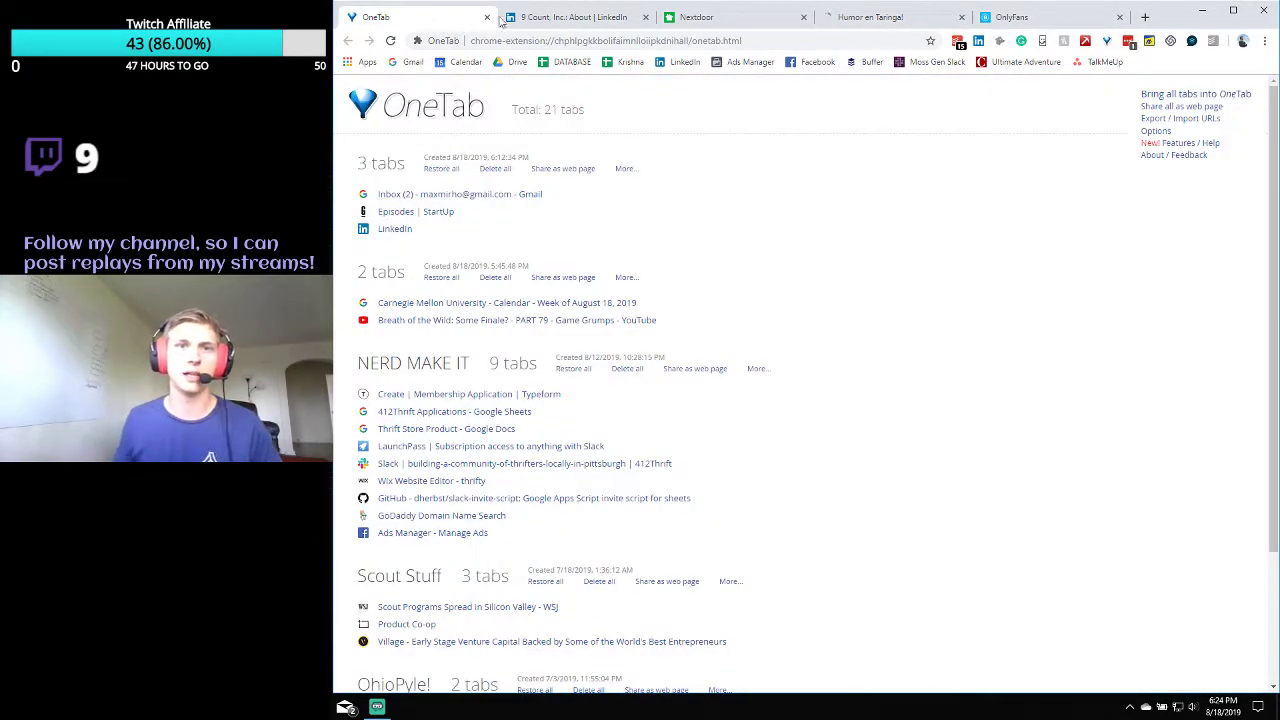
pyautogui.click(487, 17)
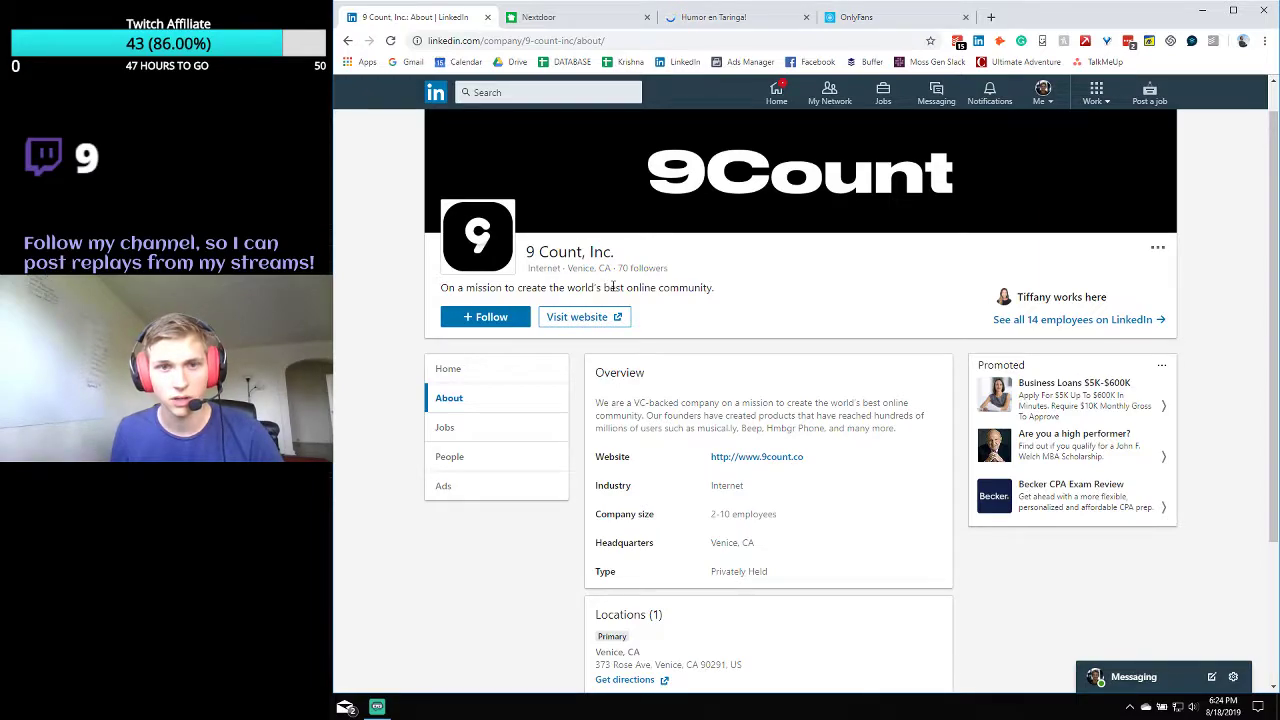
pyautogui.moveTo(697, 430); pyautogui.dragTo(760, 428)
pyautogui.hotkey('ctrl', 'c')
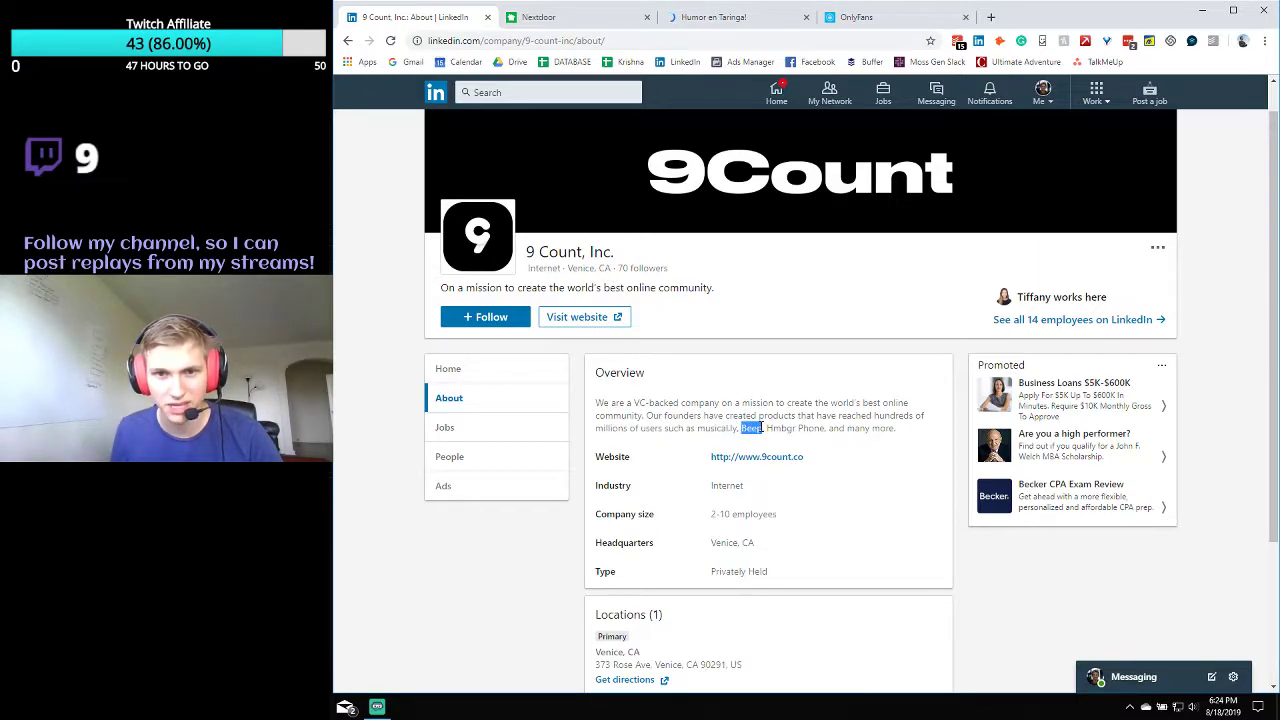
pyautogui.click(990, 17)
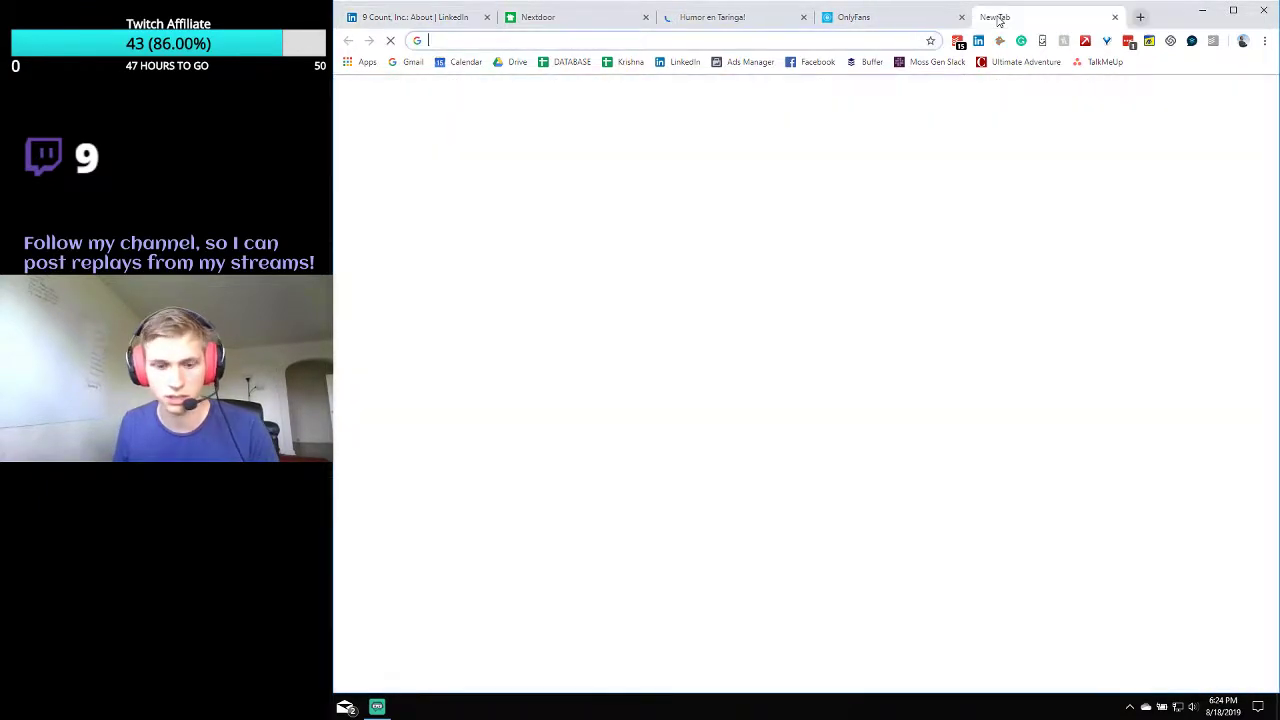
# - Search Google for 'Beep social media', check the beep.digital result, then close the tab
pyautogui.hotkey('ctrl', 'v')
pyautogui.write('social media')
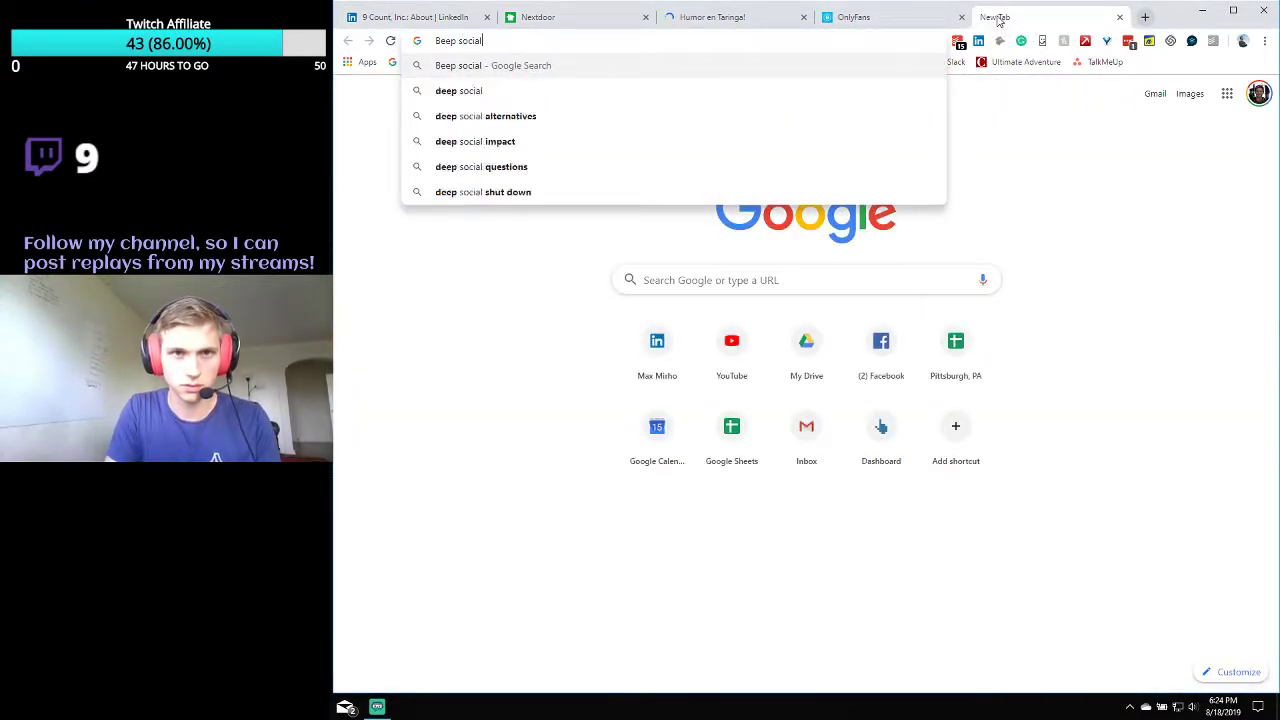
pyautogui.press('Return')
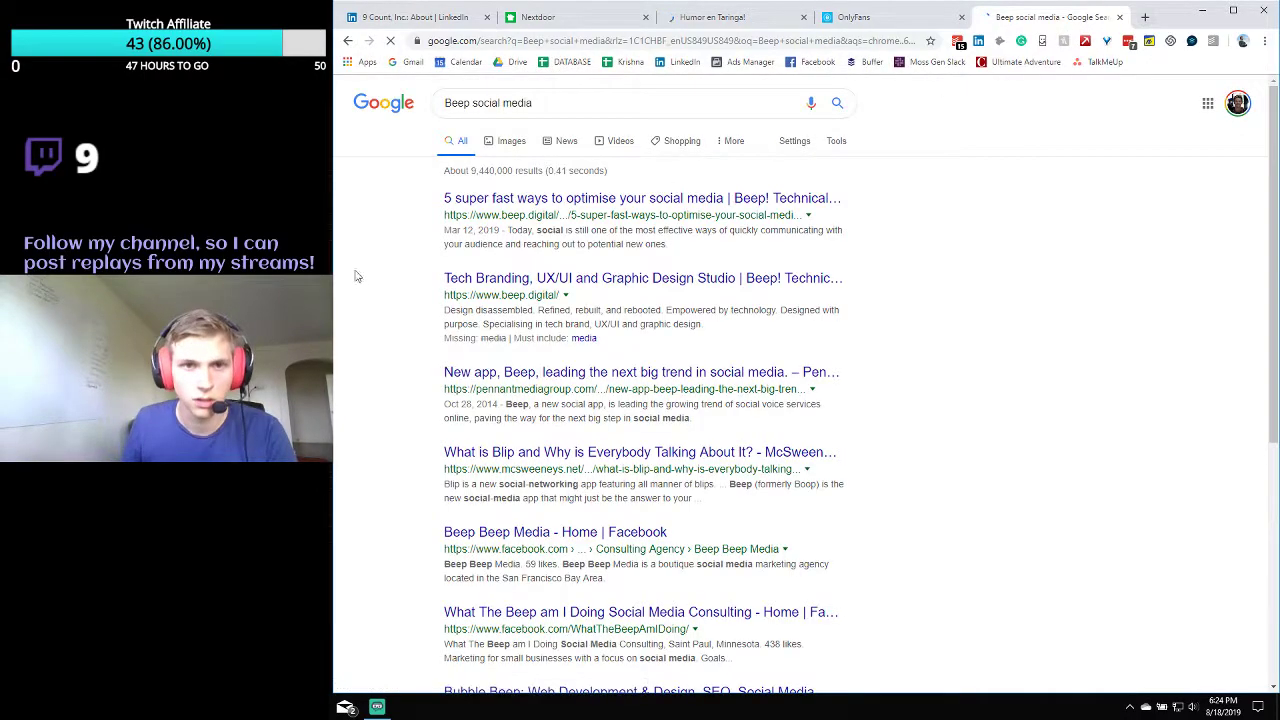
pyautogui.click(549, 197)
pyautogui.click(349, 42)
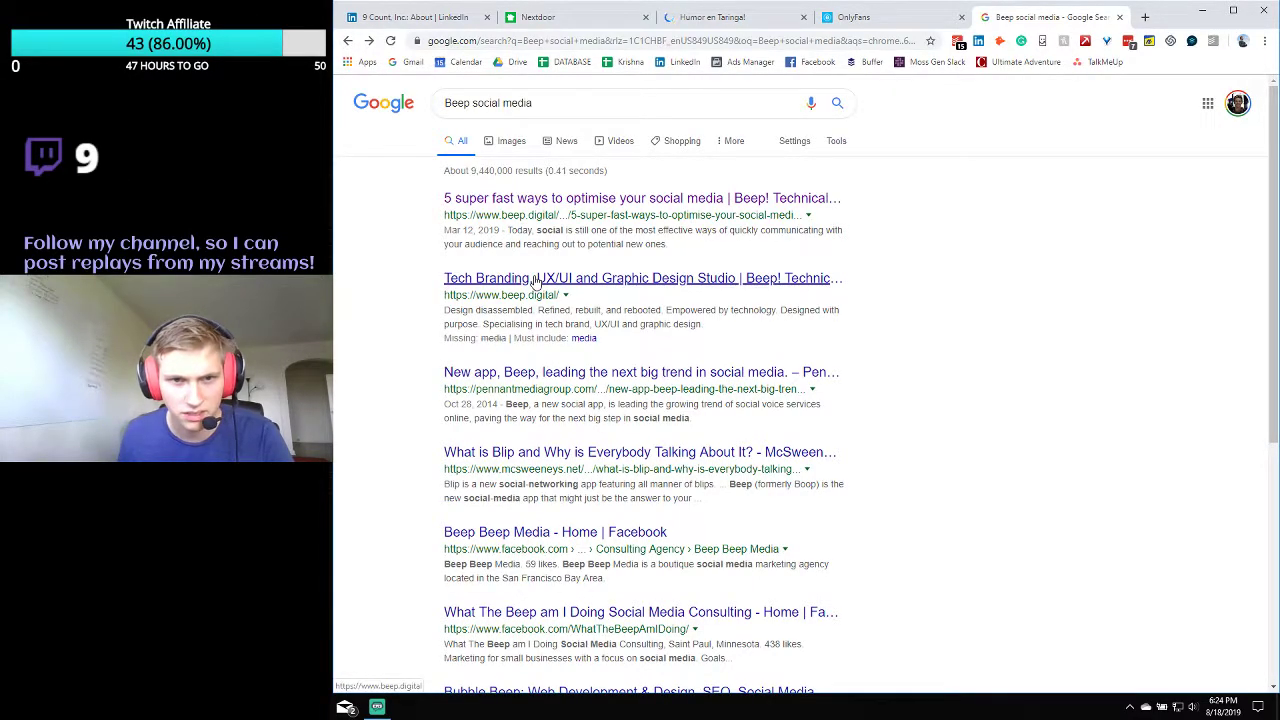
pyautogui.scroll(-3, 535, 281)
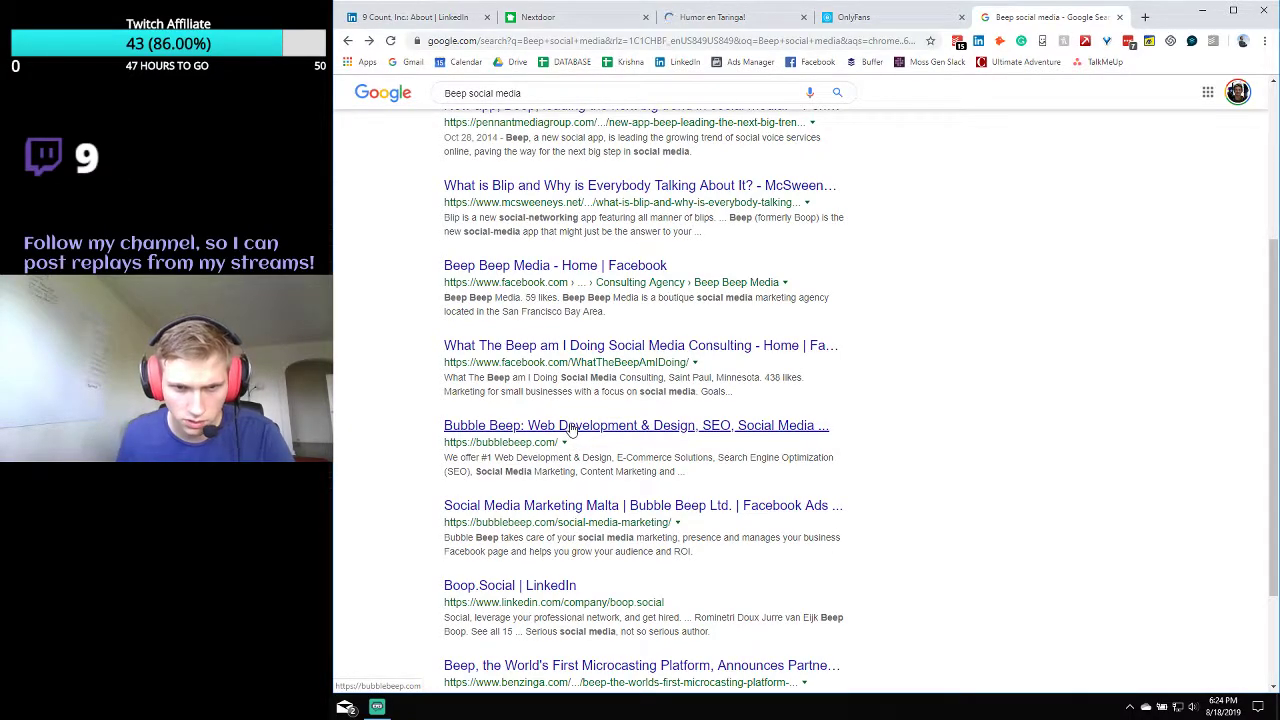
pyautogui.scroll(3, 573, 438)
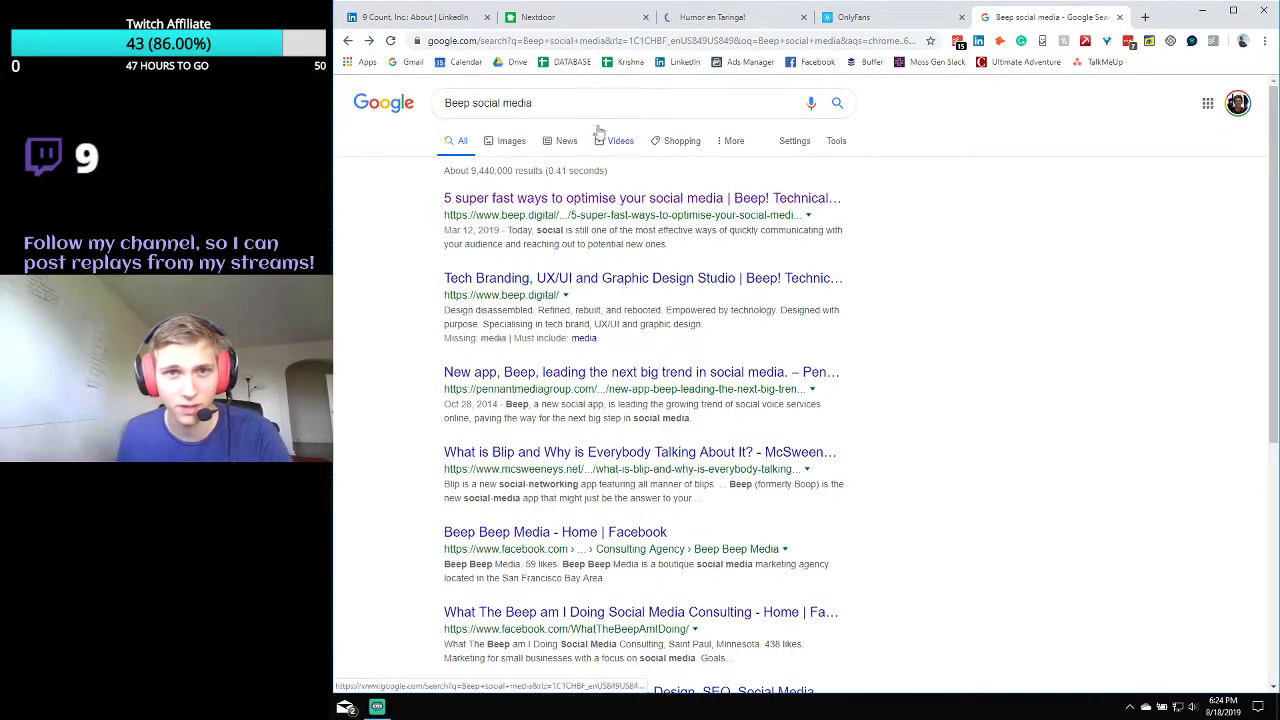
pyautogui.click(1118, 18)
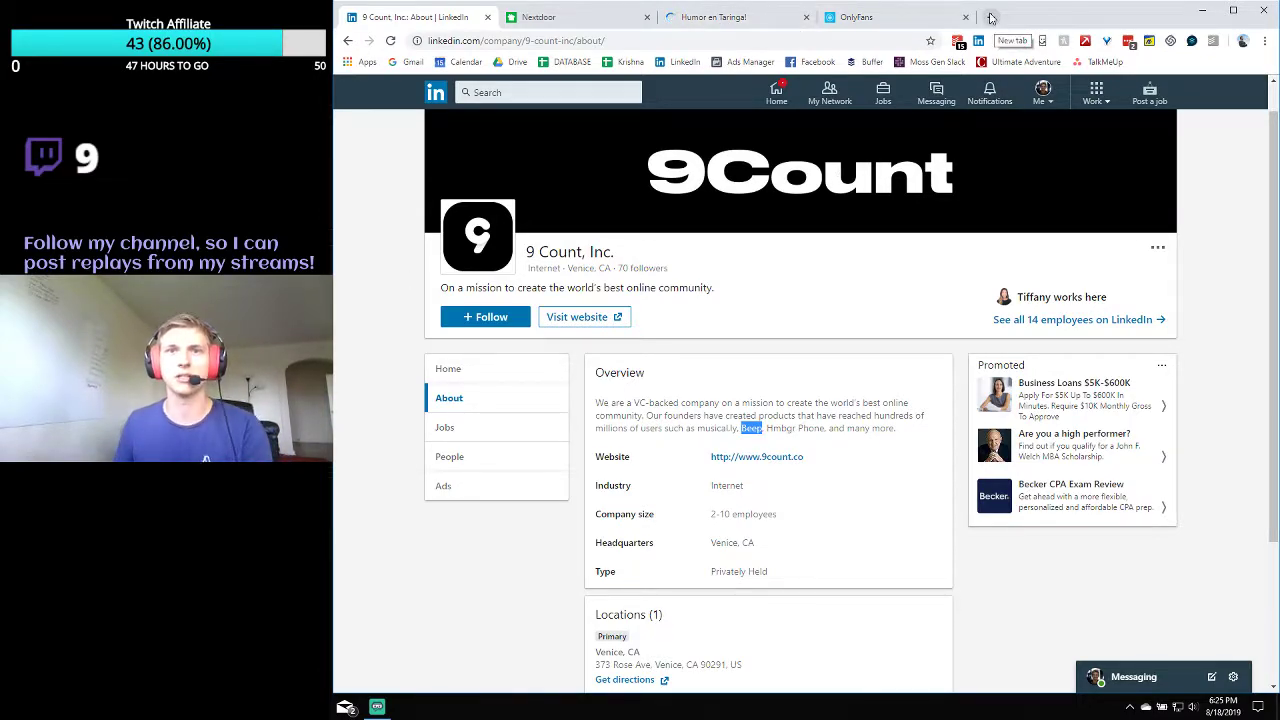
# - Return to LinkedIn via Taringa and OnlyFans, and copy 'even minds' from the chat message
pyautogui.click(722, 17)
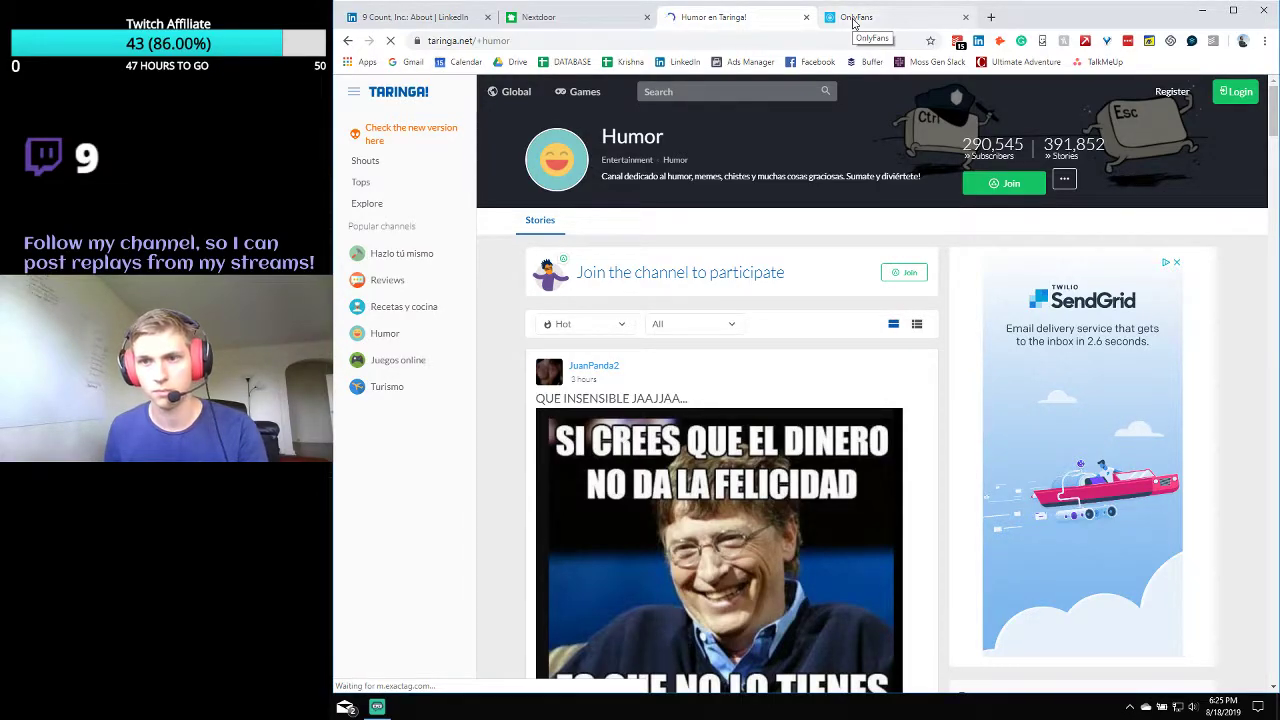
pyautogui.click(853, 18)
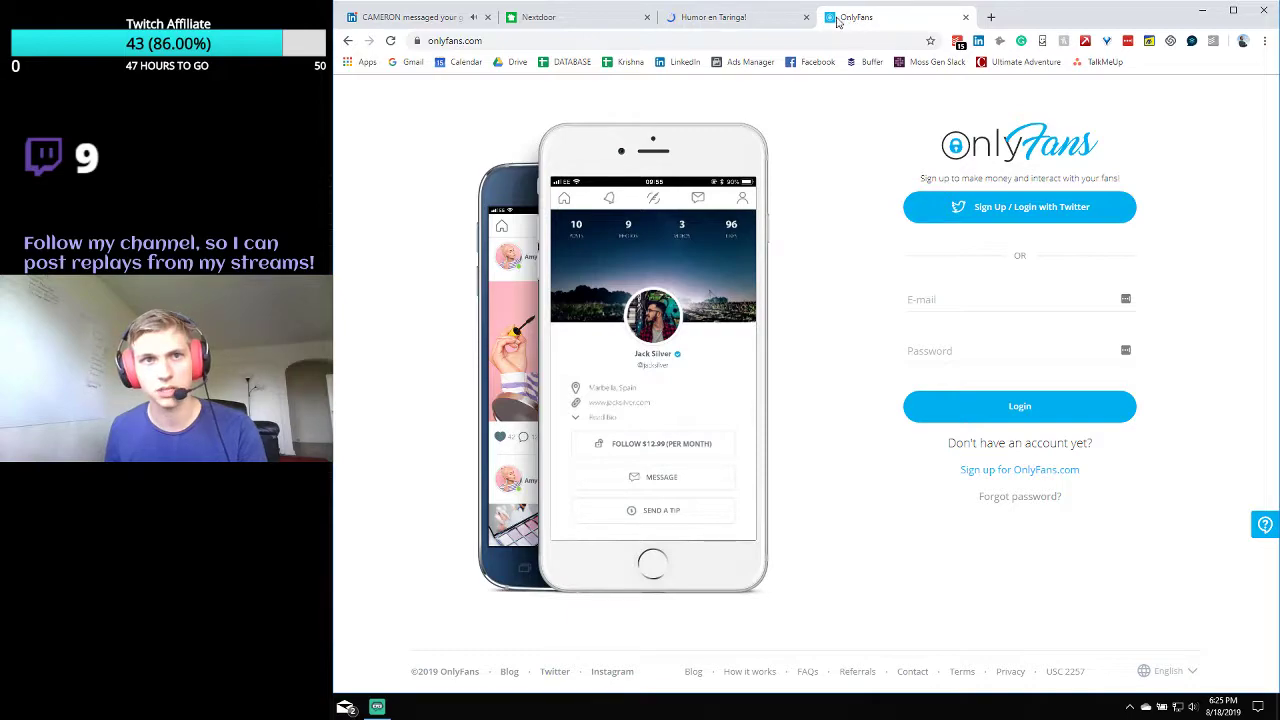
pyautogui.click(405, 17)
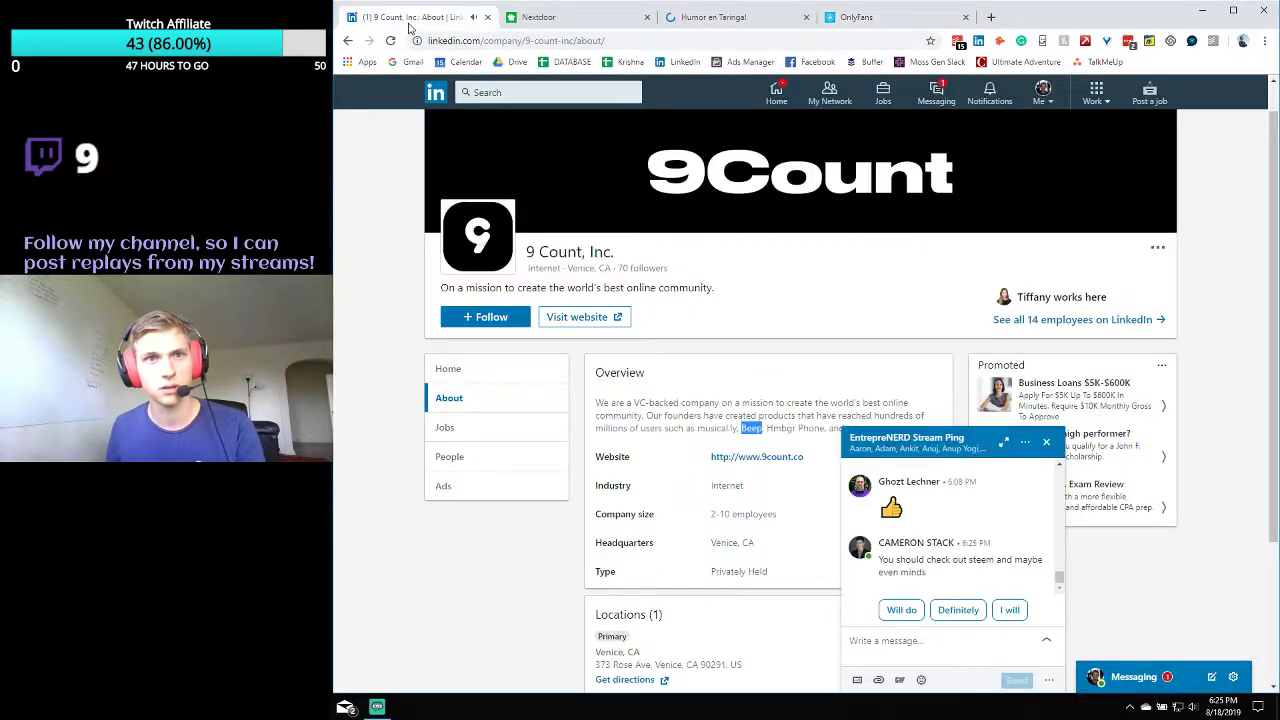
pyautogui.click(940, 644)
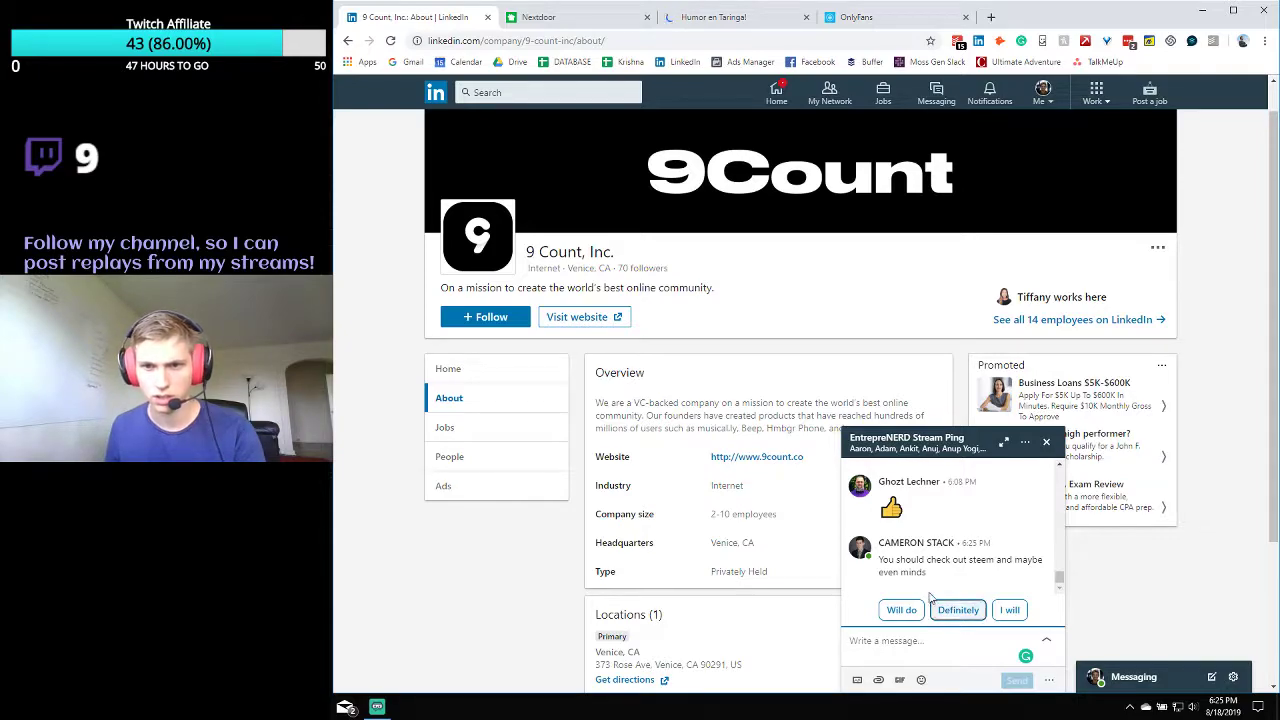
pyautogui.moveTo(927, 573); pyautogui.dragTo(880, 574)
pyautogui.hotkey('ctrl', 'c')
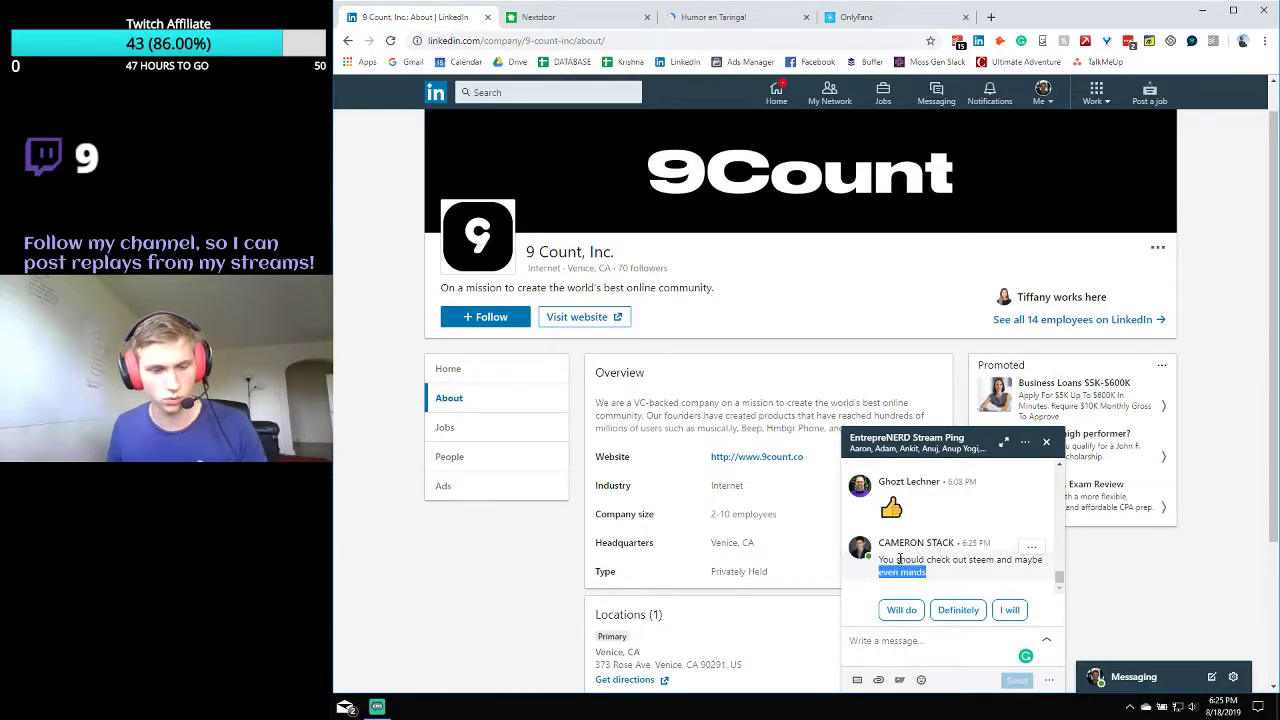
pyautogui.click(991, 17)
# - Search 'even minds social media' and open the Minds Wefunder result
pyautogui.hotkey('ctrl', 'v')
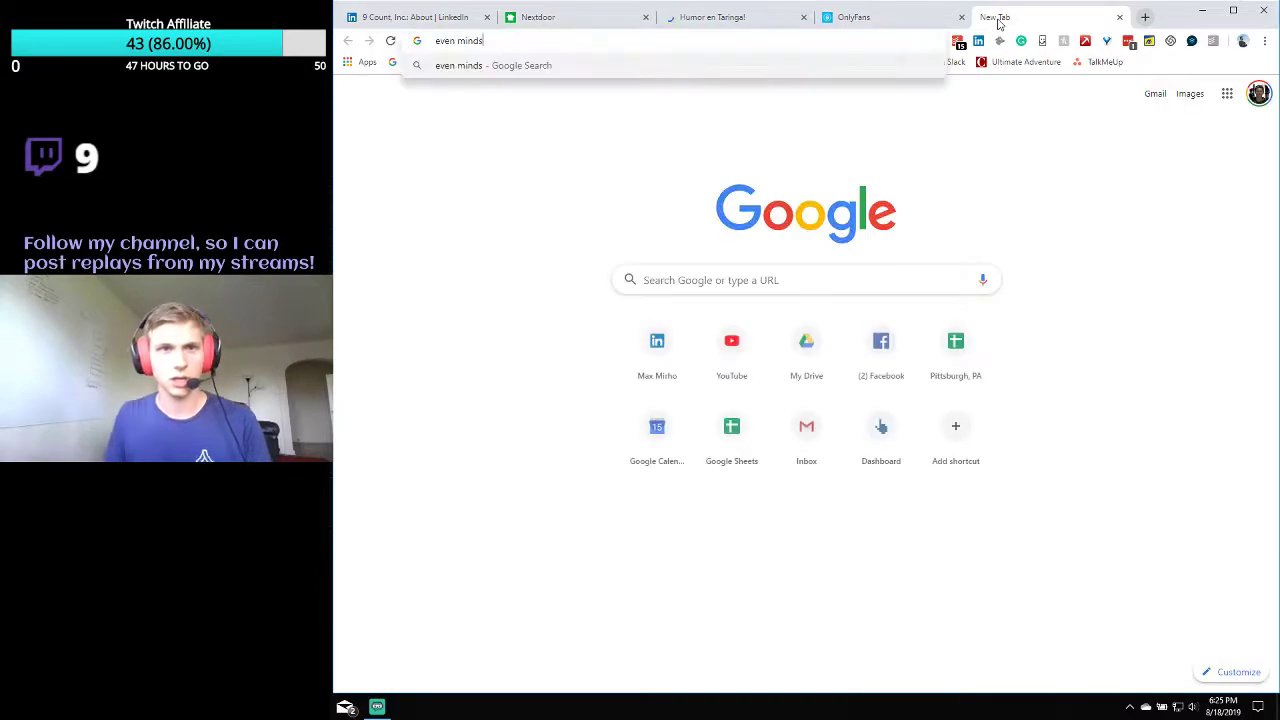
pyautogui.write('social media')
pyautogui.press('Return')
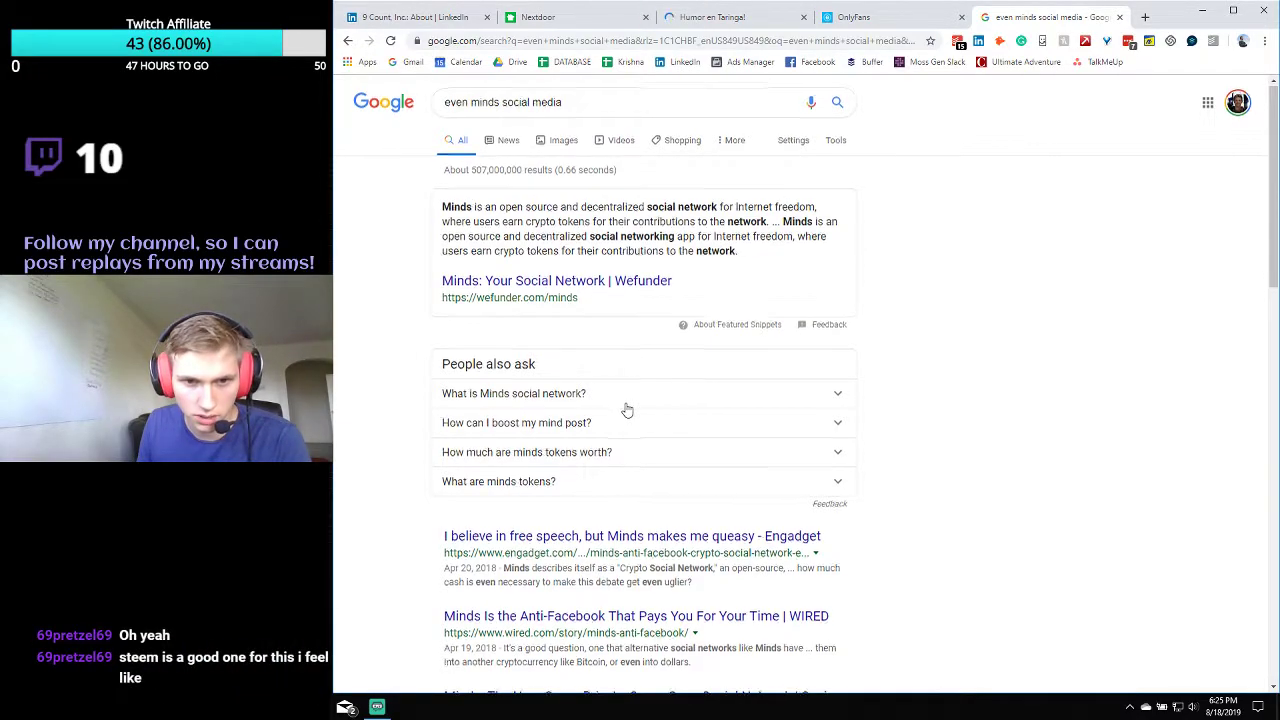
pyautogui.scroll(-2, 629, 409)
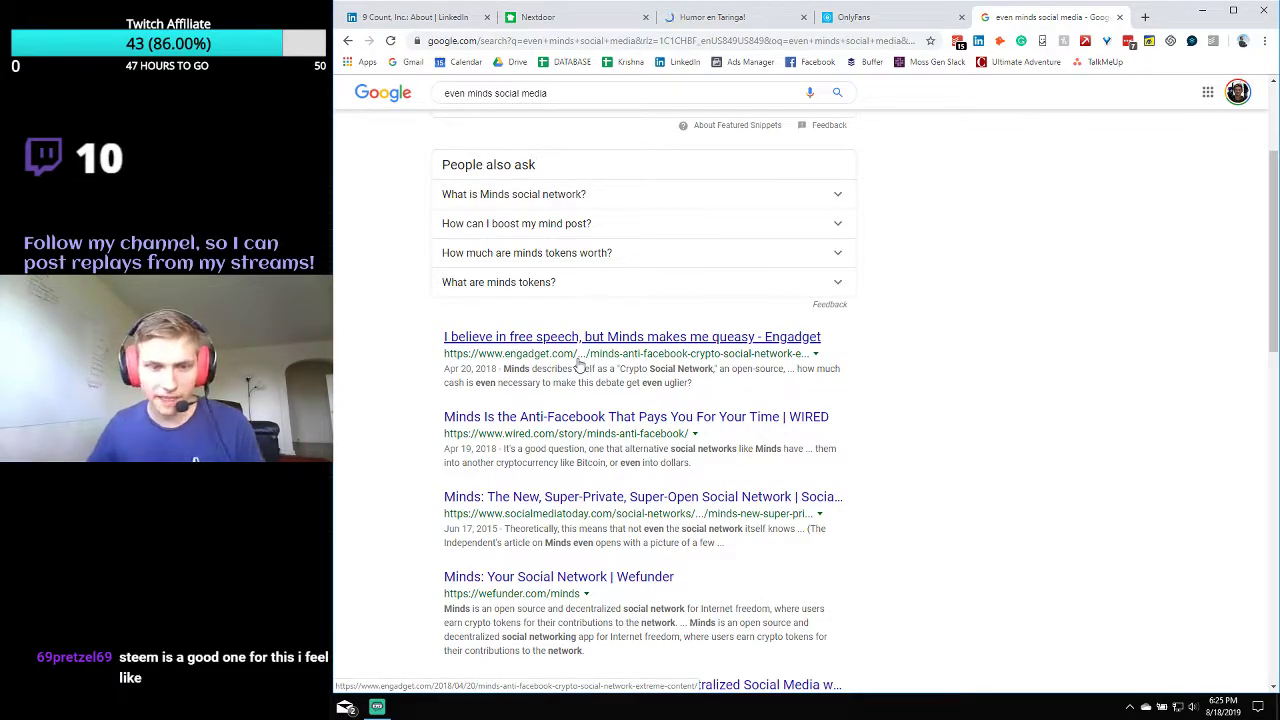
pyautogui.scroll(-2, 578, 366)
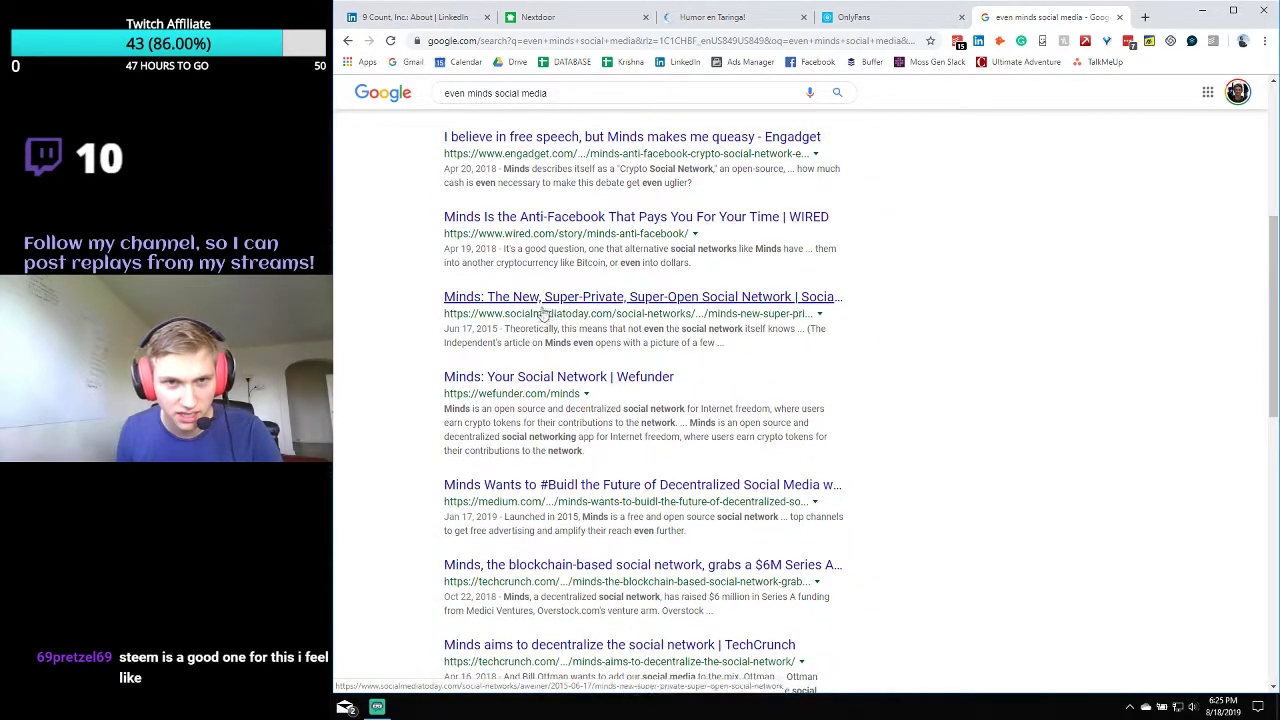
pyautogui.scroll(4, 540, 318)
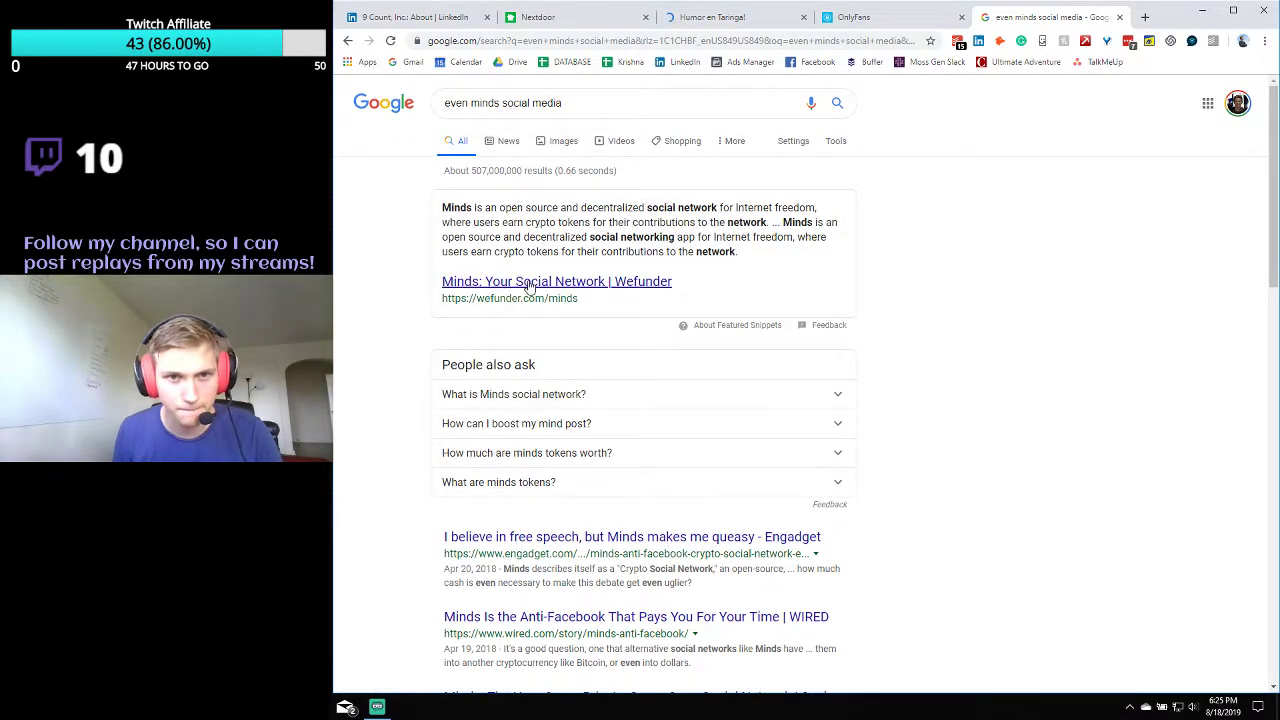
pyautogui.click(524, 300)
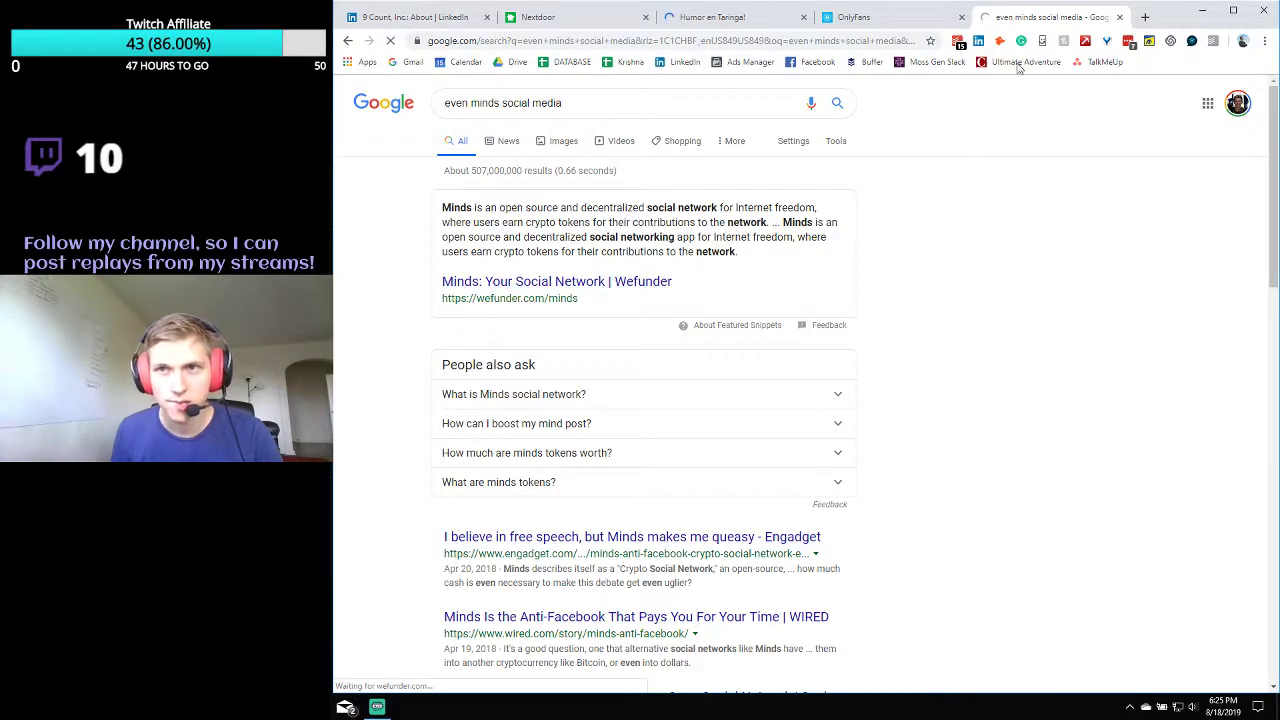
# - Search 'steem' in a new tab, open steem.com, and return to LinkedIn
pyautogui.click(1145, 18)
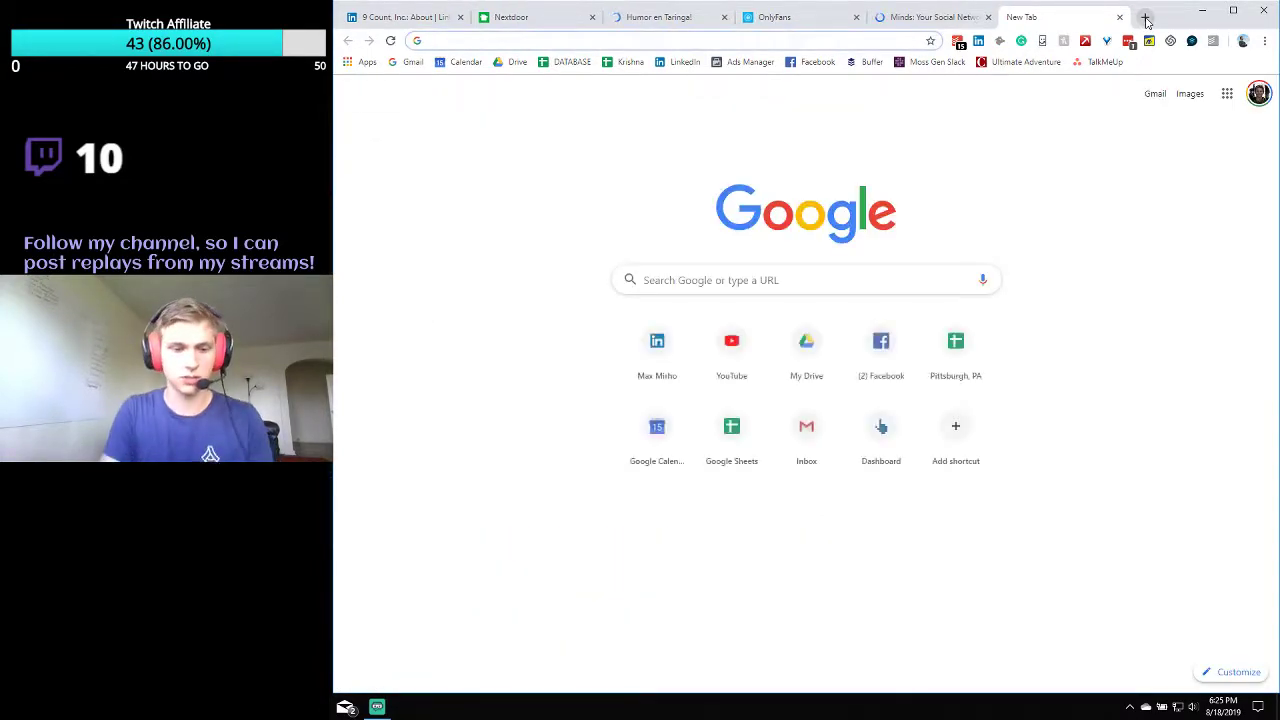
pyautogui.write('steem')
pyautogui.press('Return')
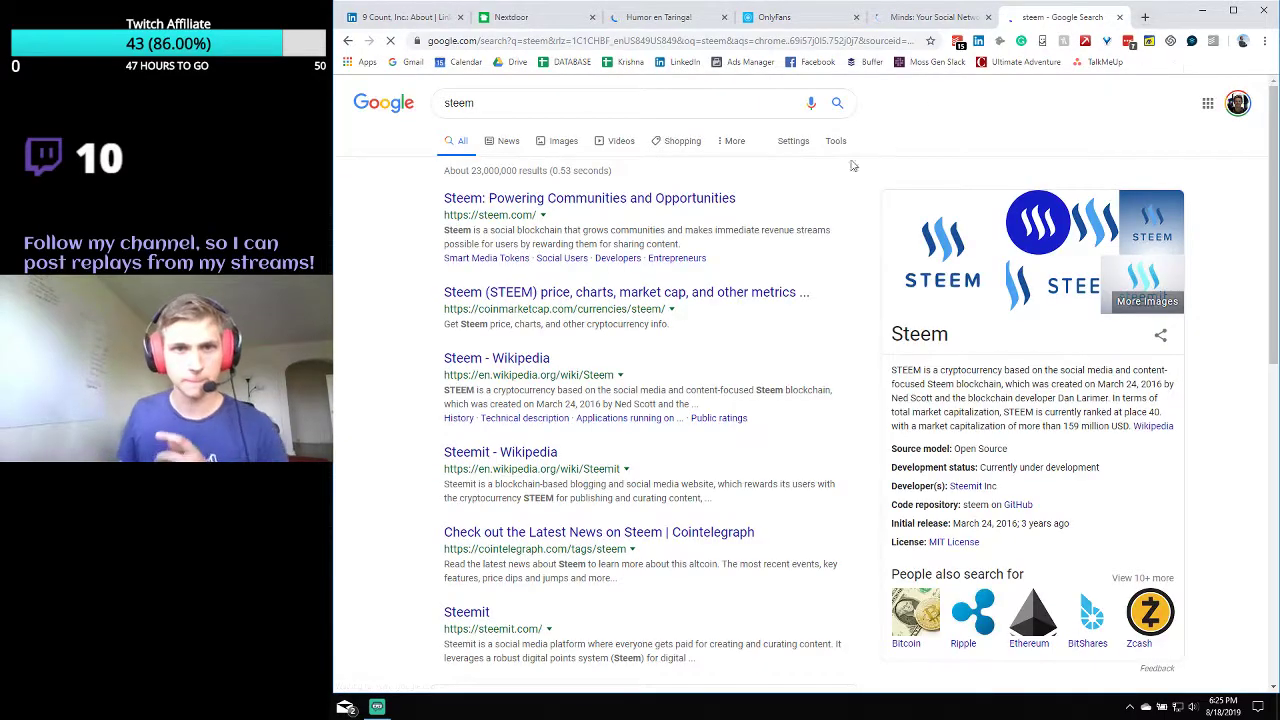
pyautogui.click(557, 203)
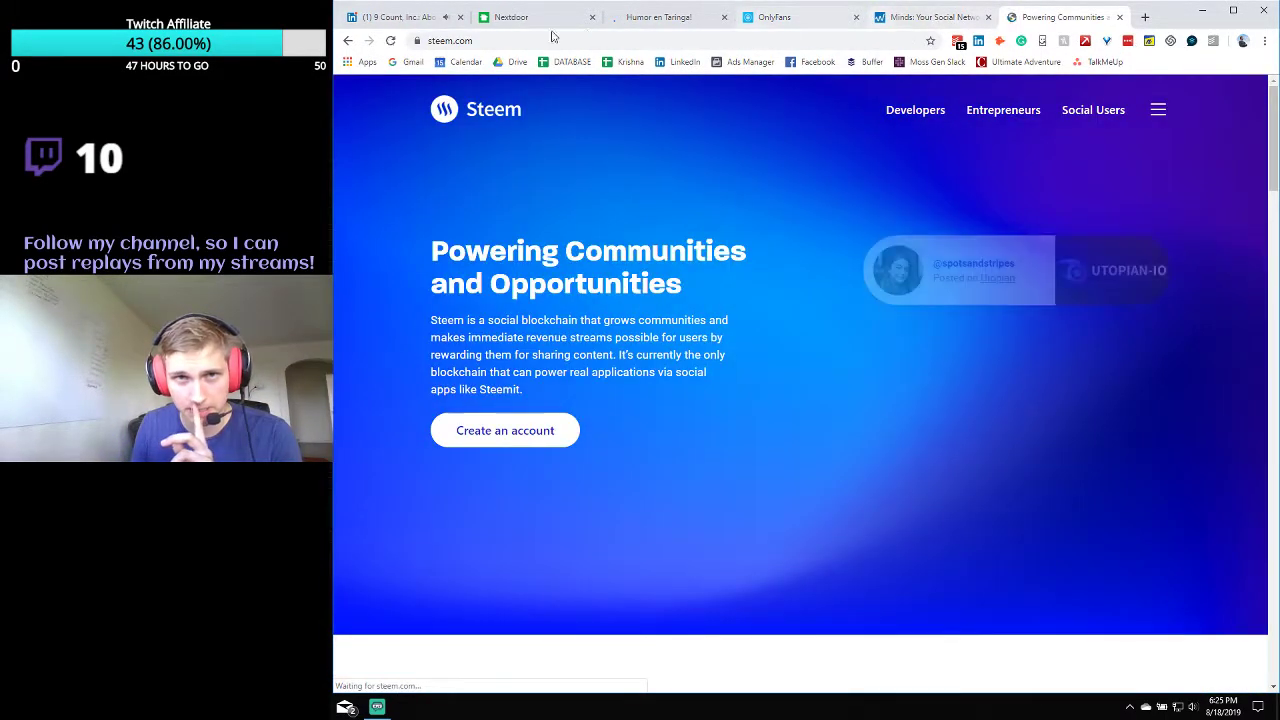
pyautogui.click(400, 18)
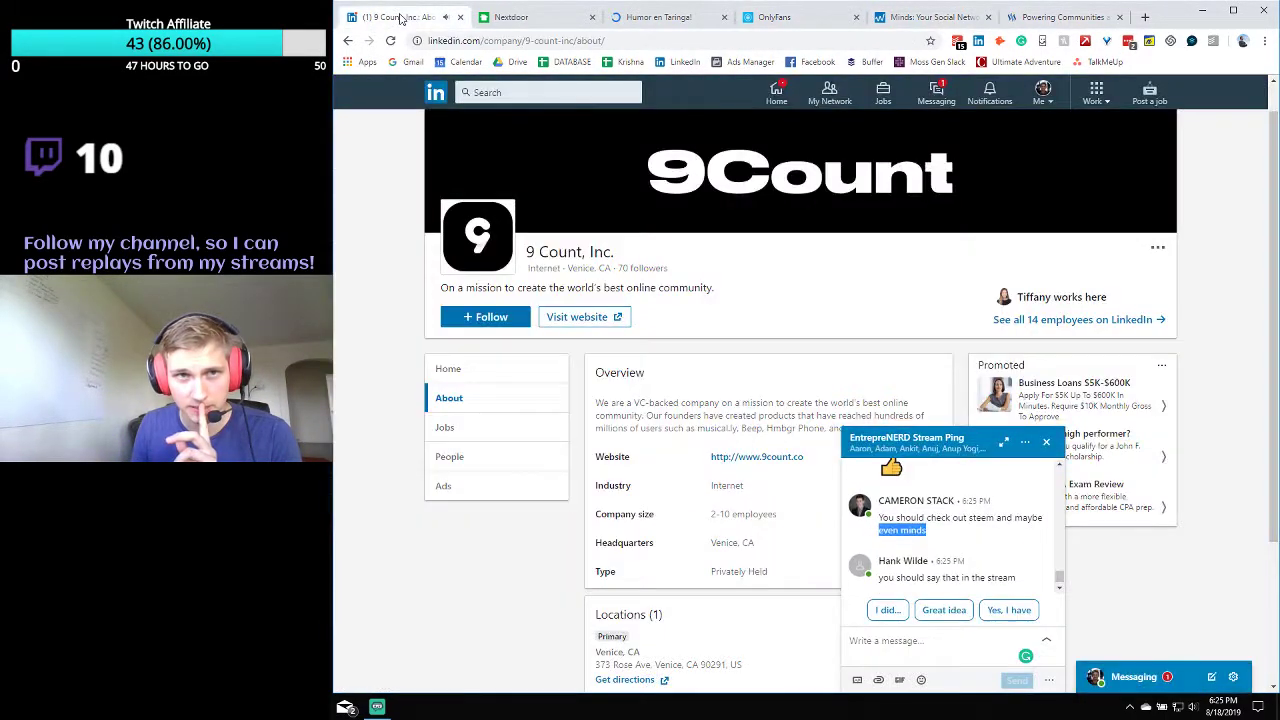
# - Send 'Haha, don't give him sass' in the EntrepreNERD Stream Ping chat and close it
pyautogui.click(960, 555)
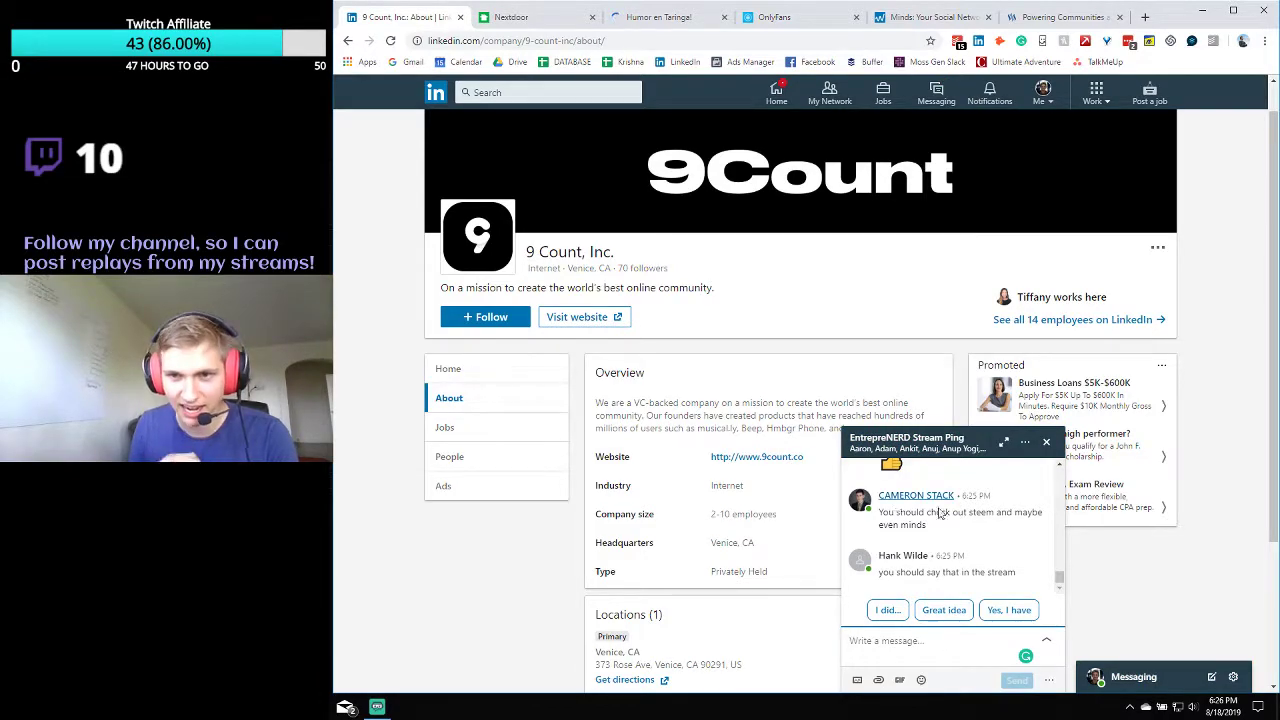
pyautogui.click(962, 644)
pyautogui.write('Dont')
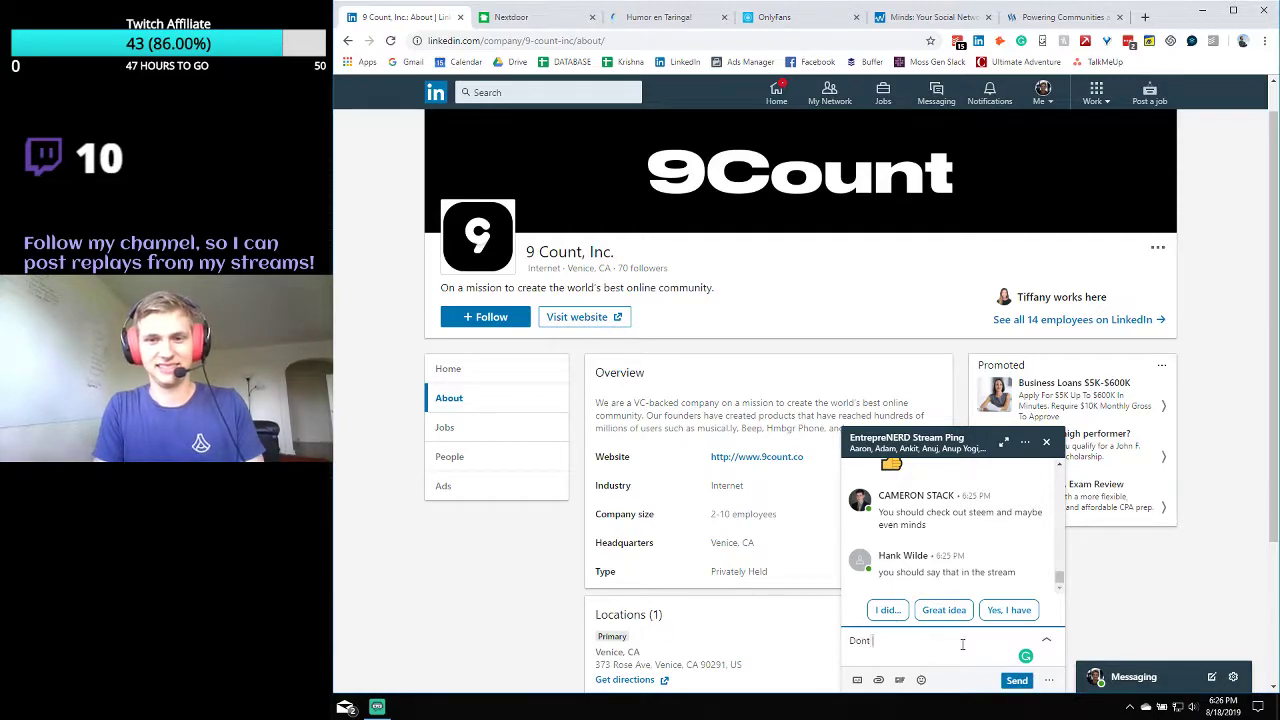
pyautogui.press('BackSpace')
pyautogui.press('BackSpace')
pyautogui.press('BackSpace')
pyautogui.press('BackSpace')
pyautogui.press('BackSpace')
pyautogui.write("Hahha, don't give him sass")
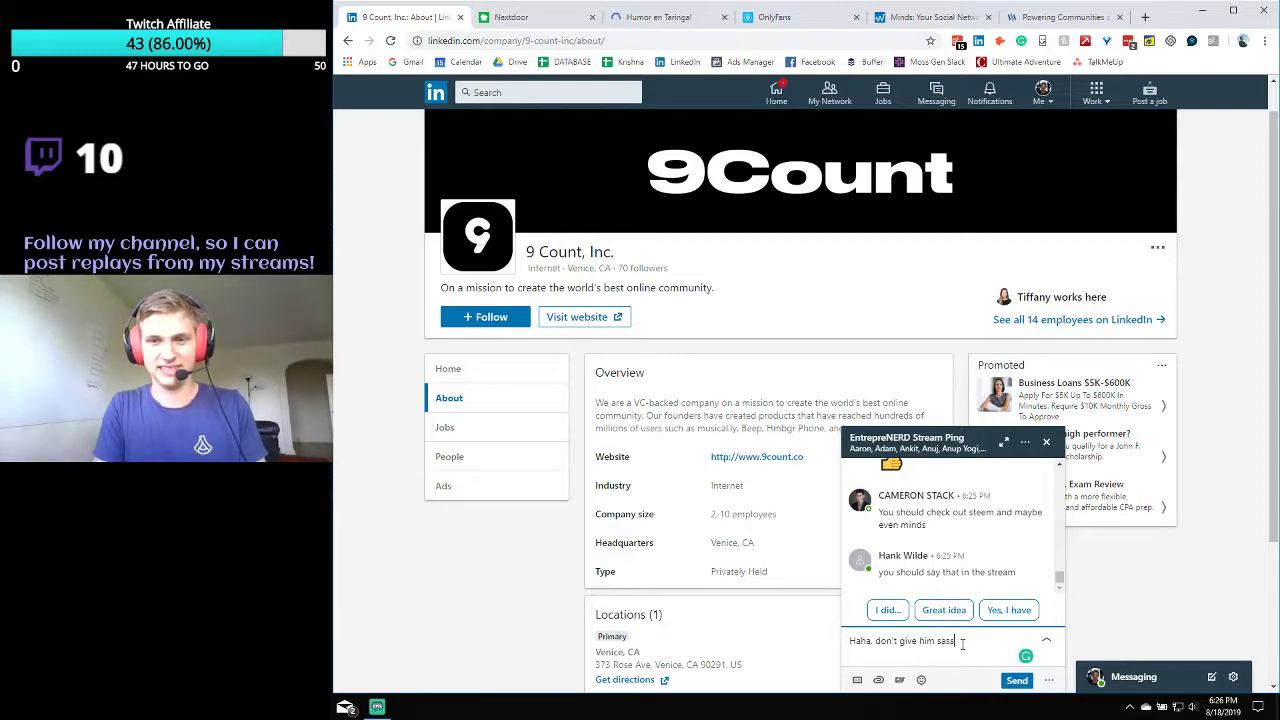
pyautogui.press('Return')
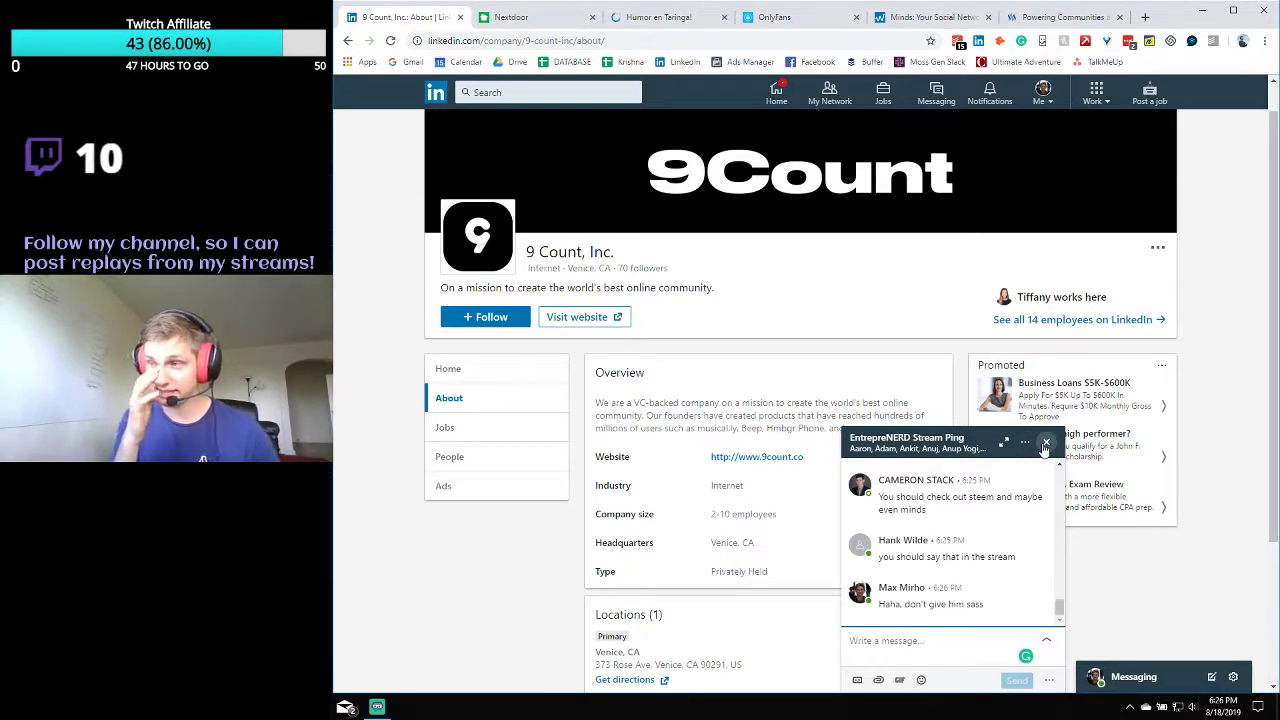
pyautogui.click(1045, 443)
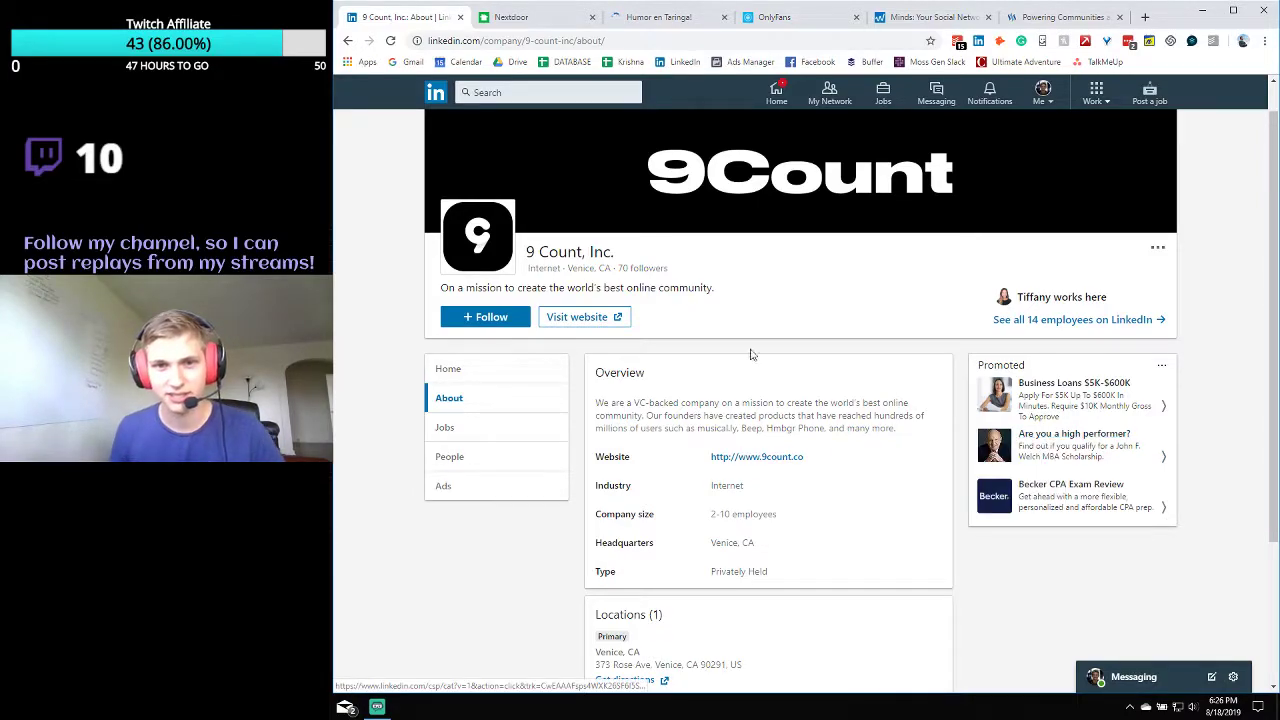
# - Browse minds.com and its Wefunder page, then detach the Minds tab into its own window
pyautogui.click(1060, 17)
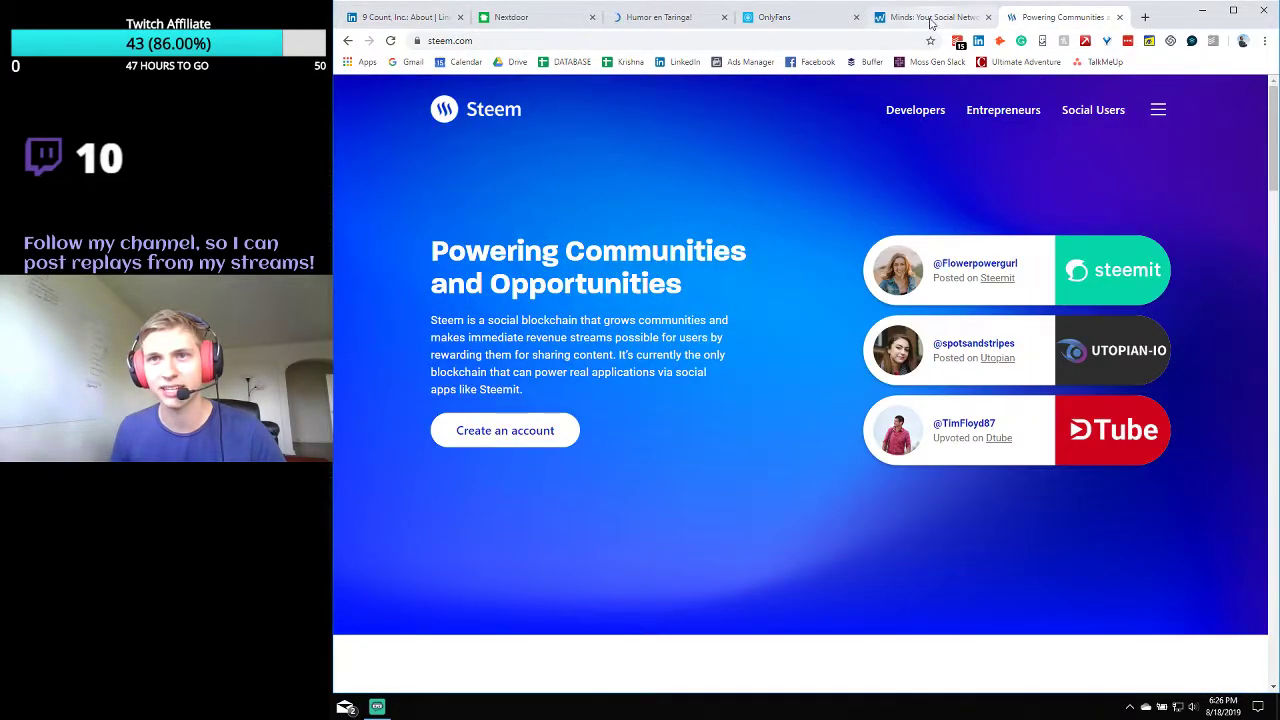
pyautogui.click(886, 18)
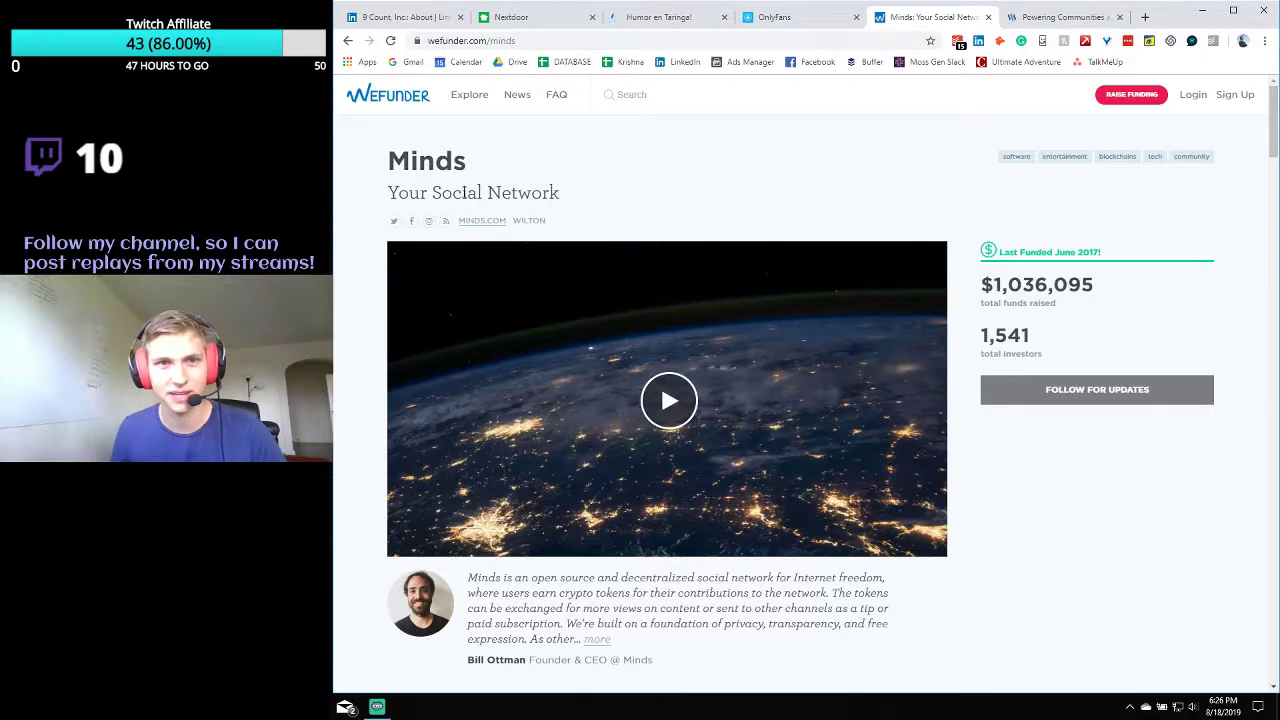
pyautogui.click(480, 221)
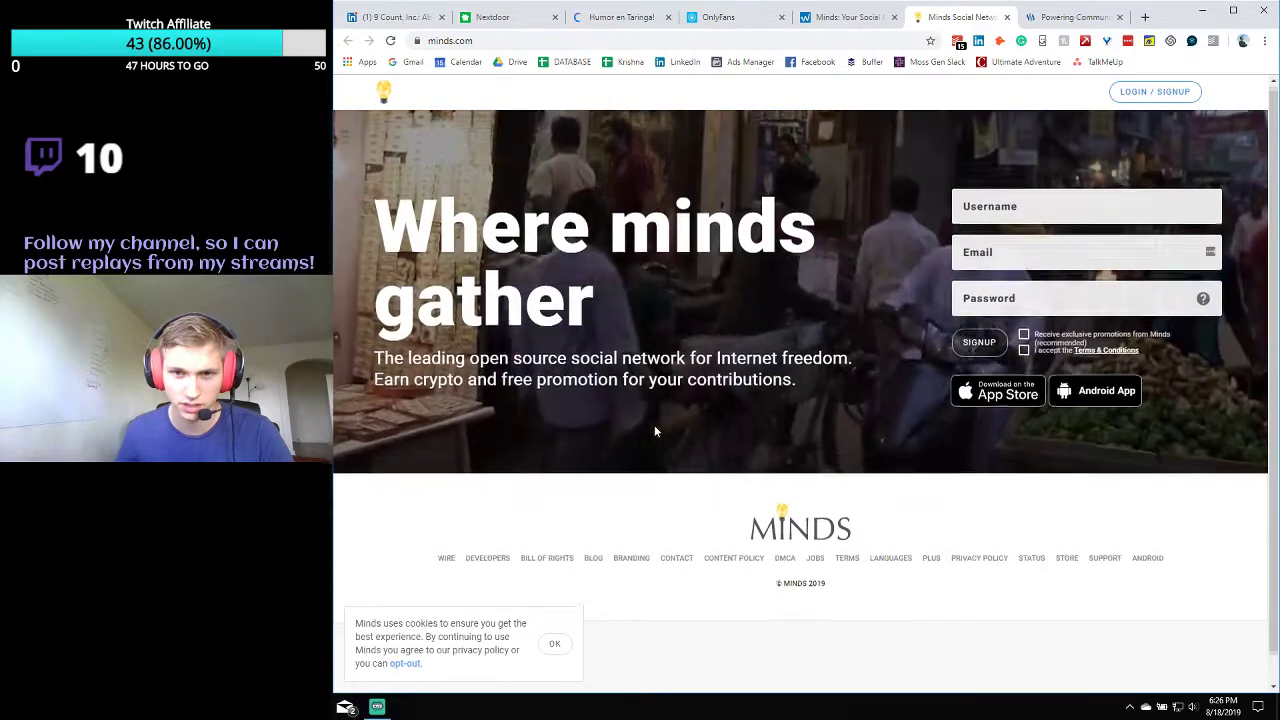
pyautogui.scroll(-1, 654, 423)
pyautogui.scroll(1, 655, 424)
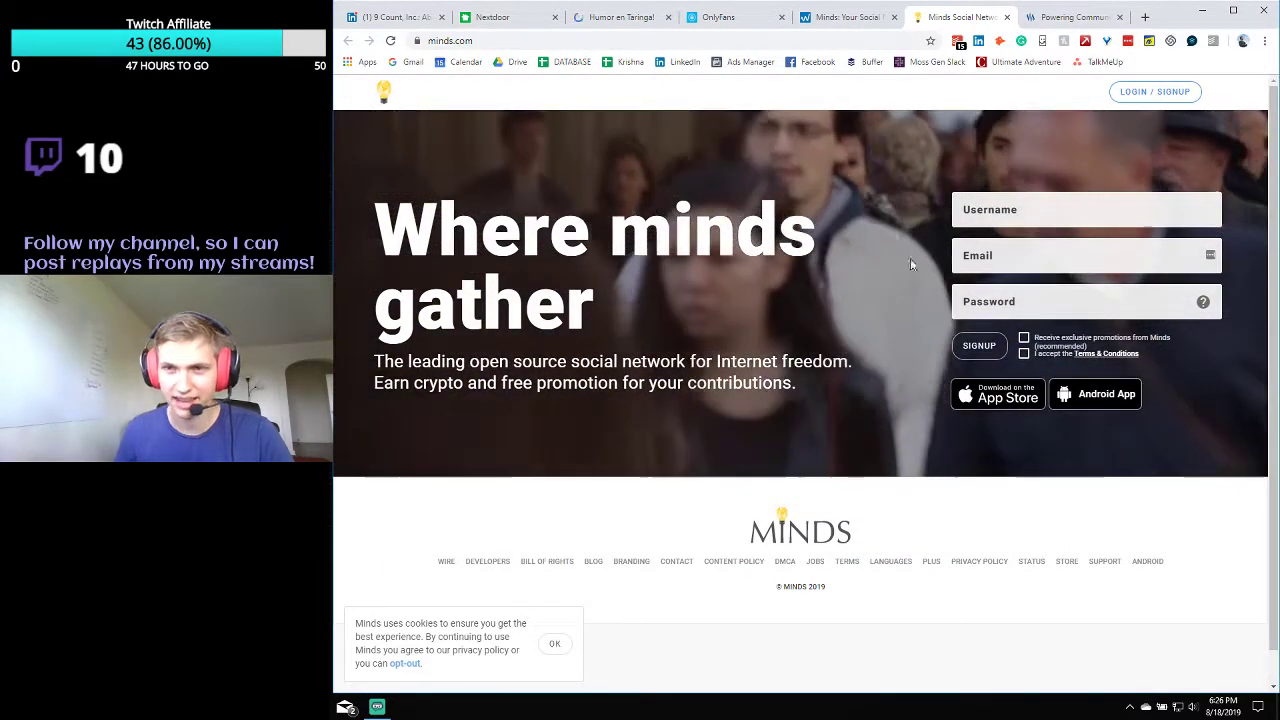
pyautogui.click(845, 12)
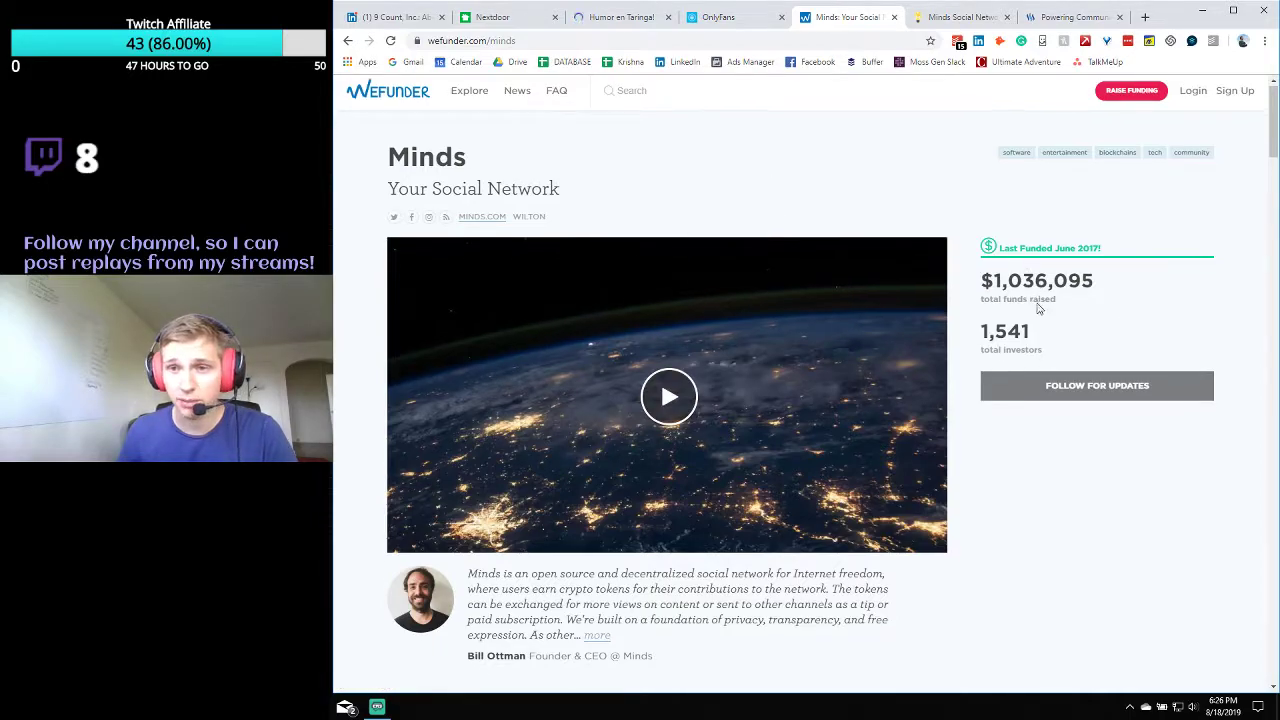
pyautogui.scroll(-3, 1038, 309)
pyautogui.scroll(-3, 1038, 309)
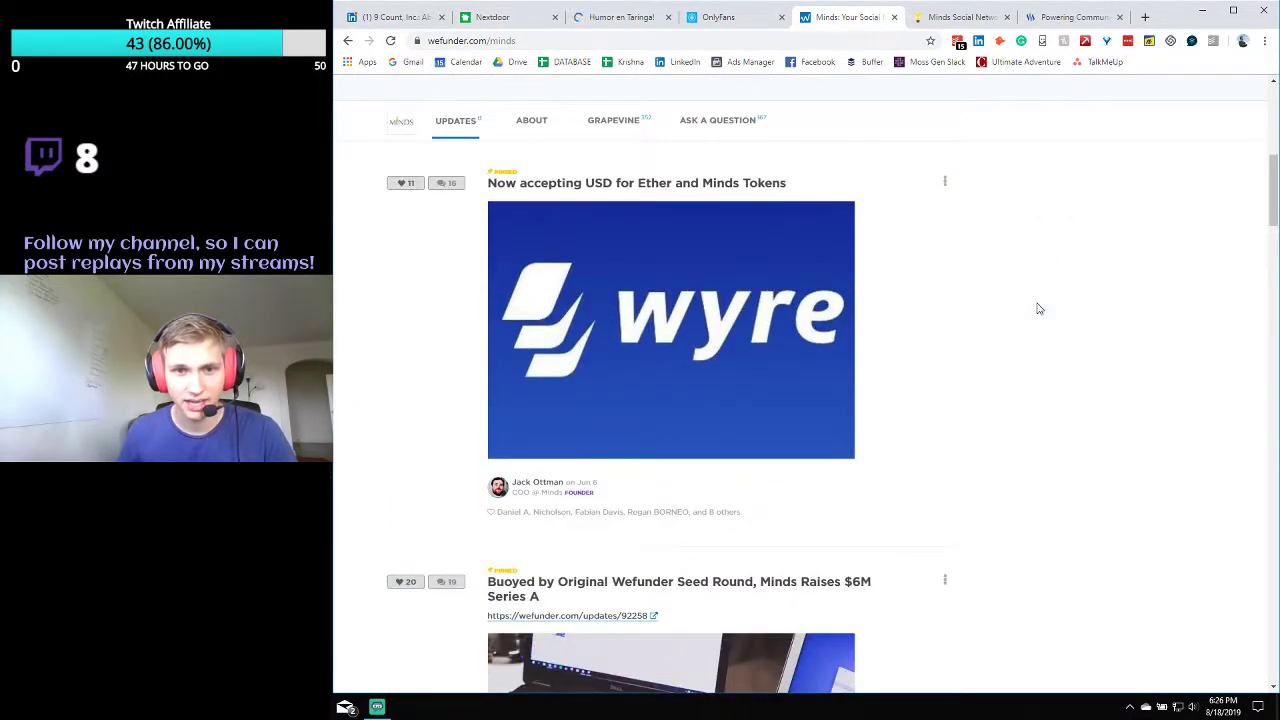
pyautogui.scroll(6, 1038, 309)
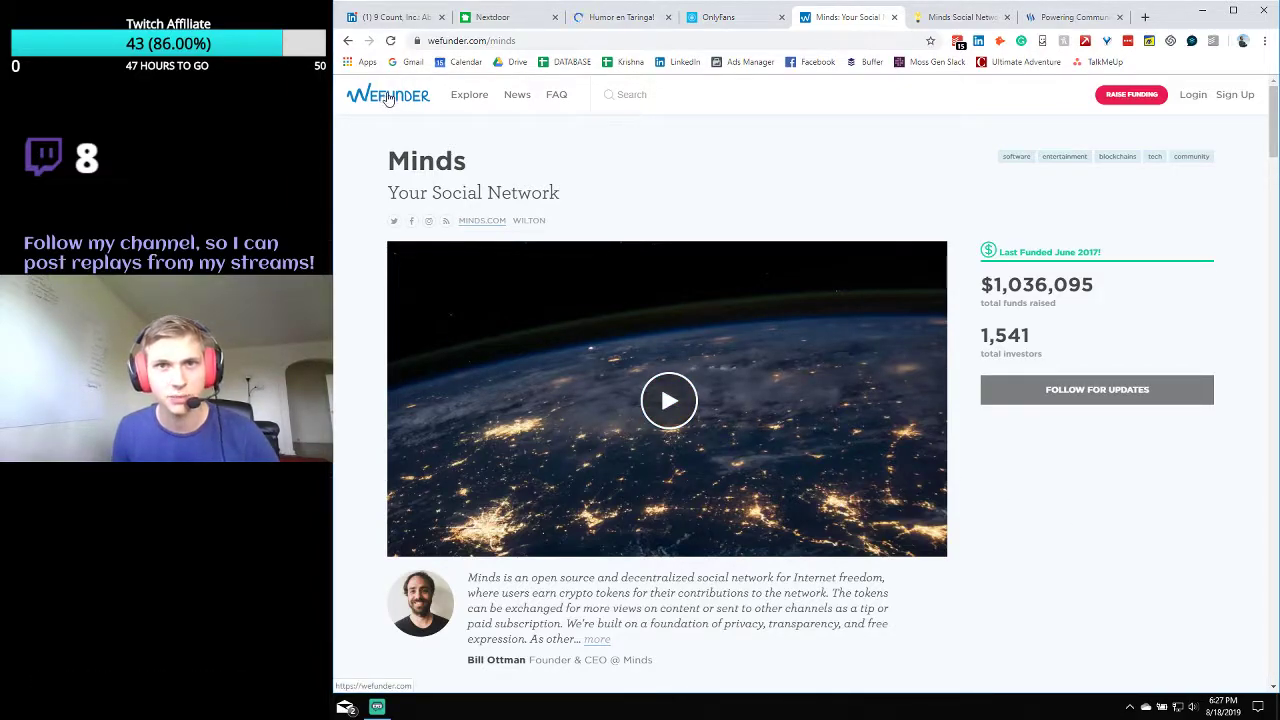
pyautogui.moveTo(835, 18)
pyautogui.mouseDown()
pyautogui.moveTo(300, 197)
pyautogui.moveTo(815, 23)
pyautogui.mouseUp()
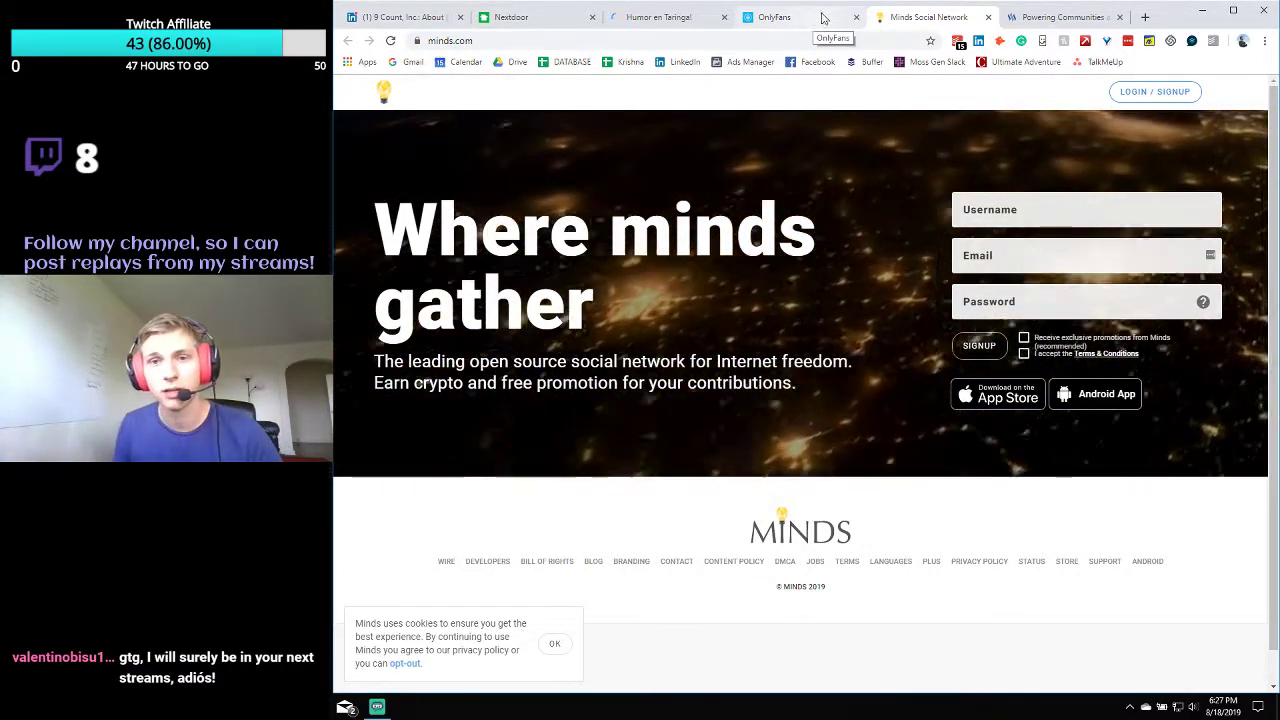
pyautogui.click(1048, 22)
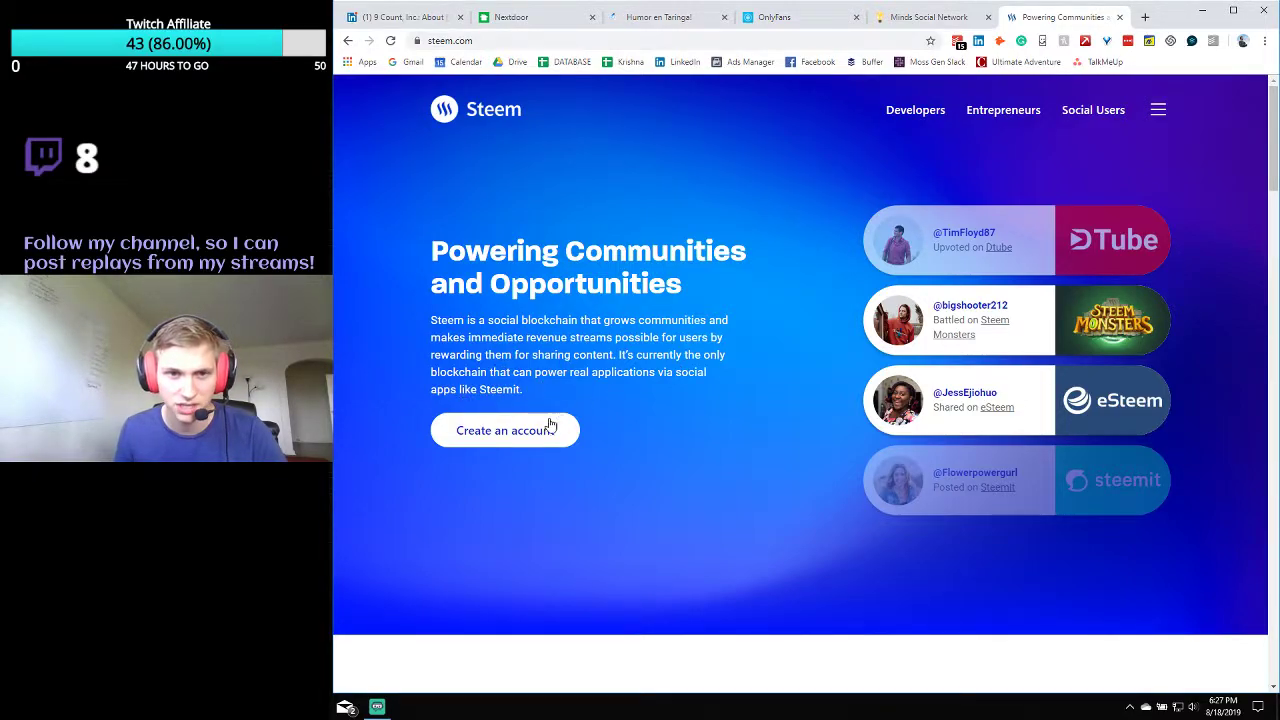
pyautogui.click(993, 120)
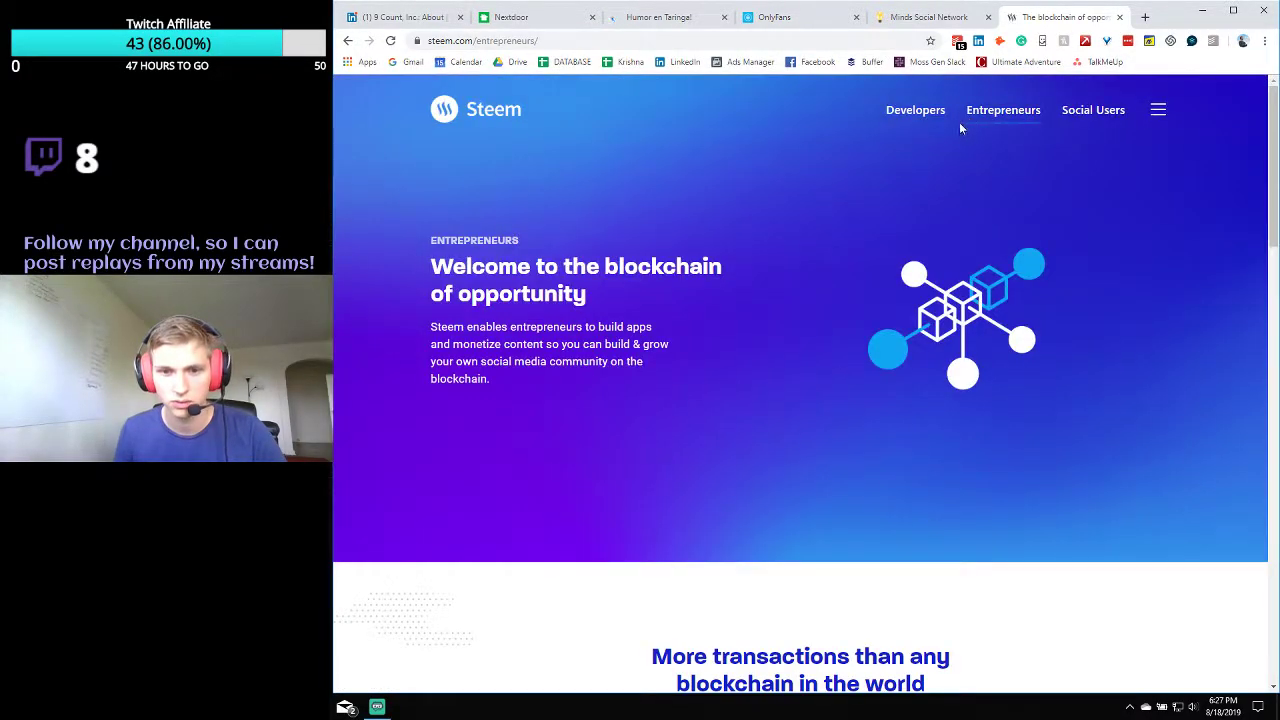
pyautogui.click(347, 40)
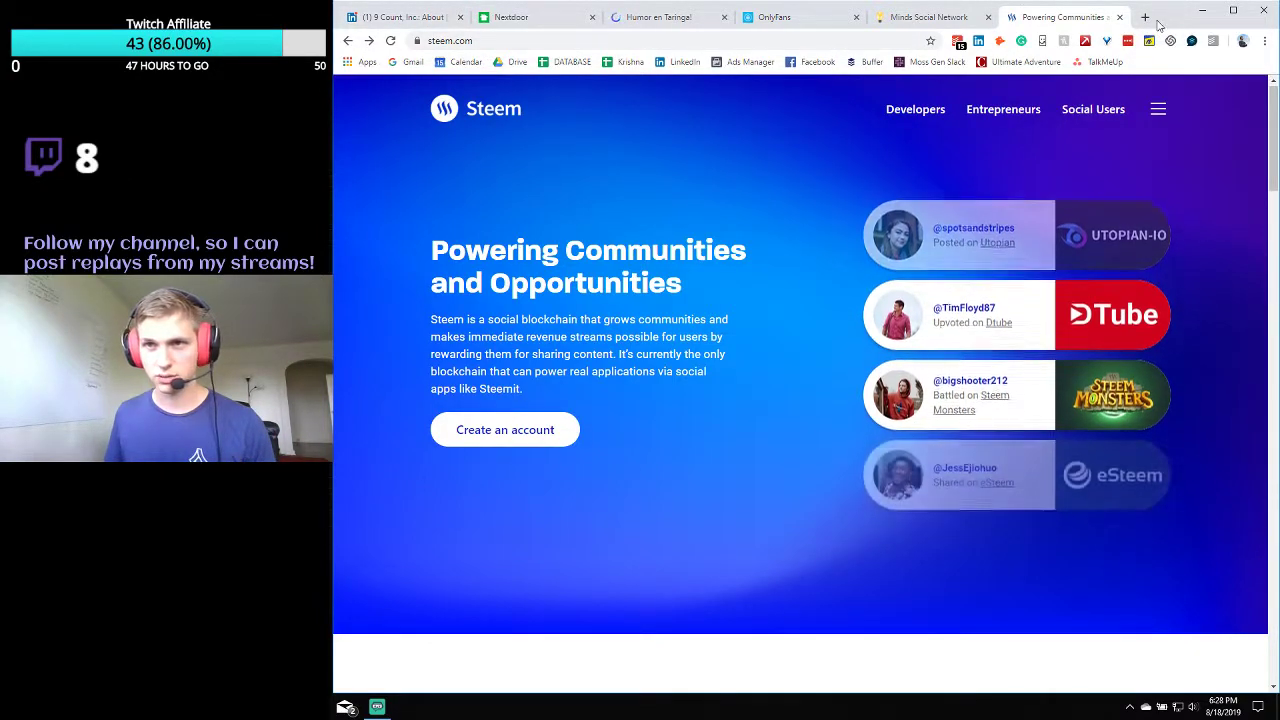
pyautogui.click(955, 45)
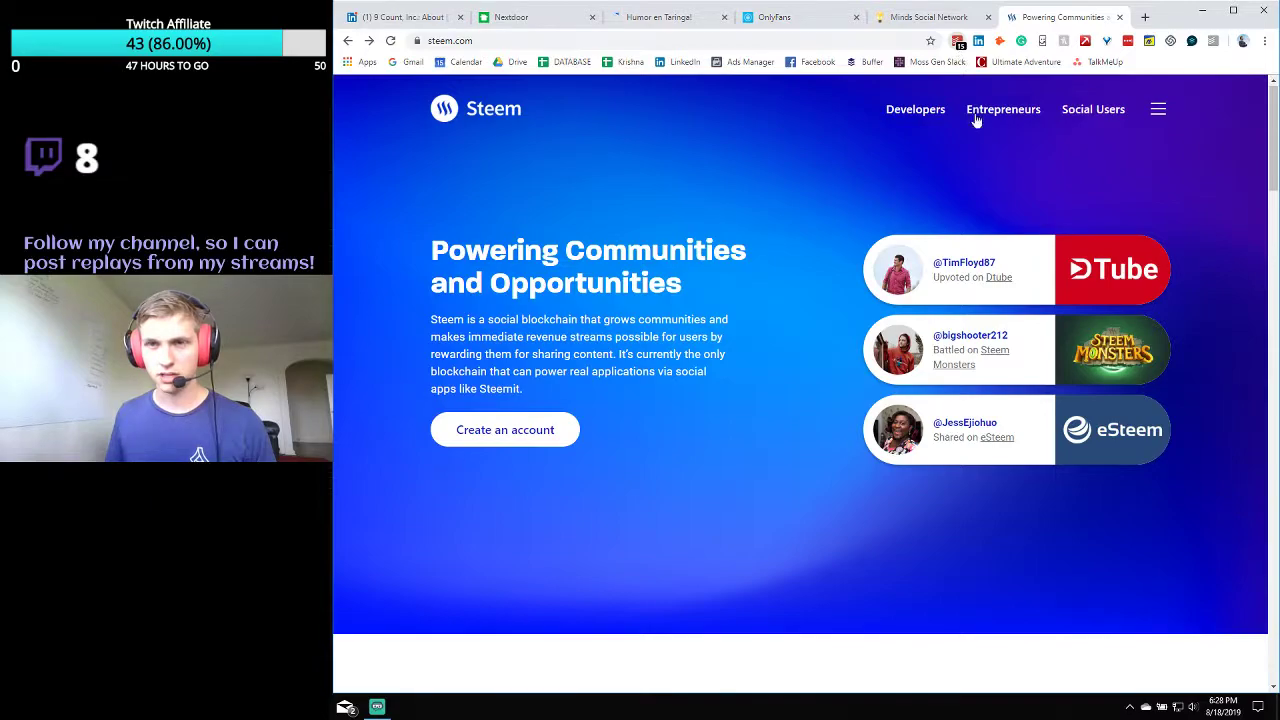
pyautogui.scroll(-5, 800, 290)
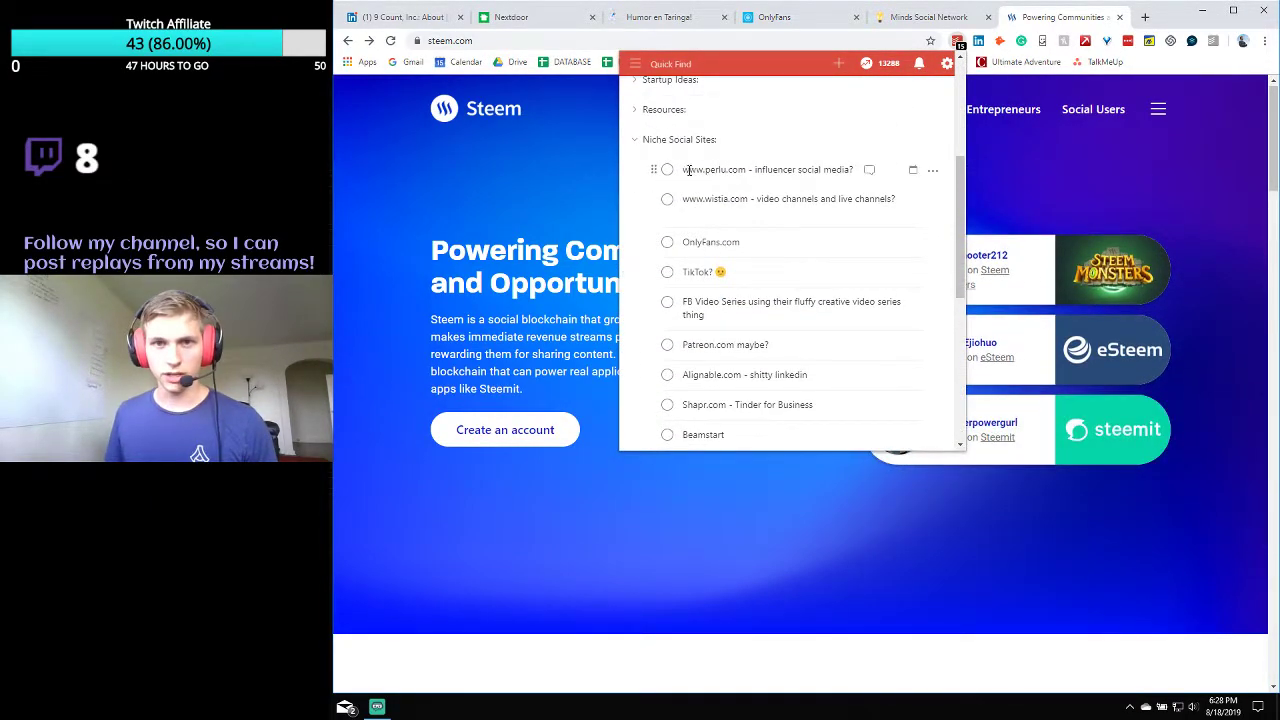
pyautogui.moveTo(684, 170); pyautogui.dragTo(742, 172)
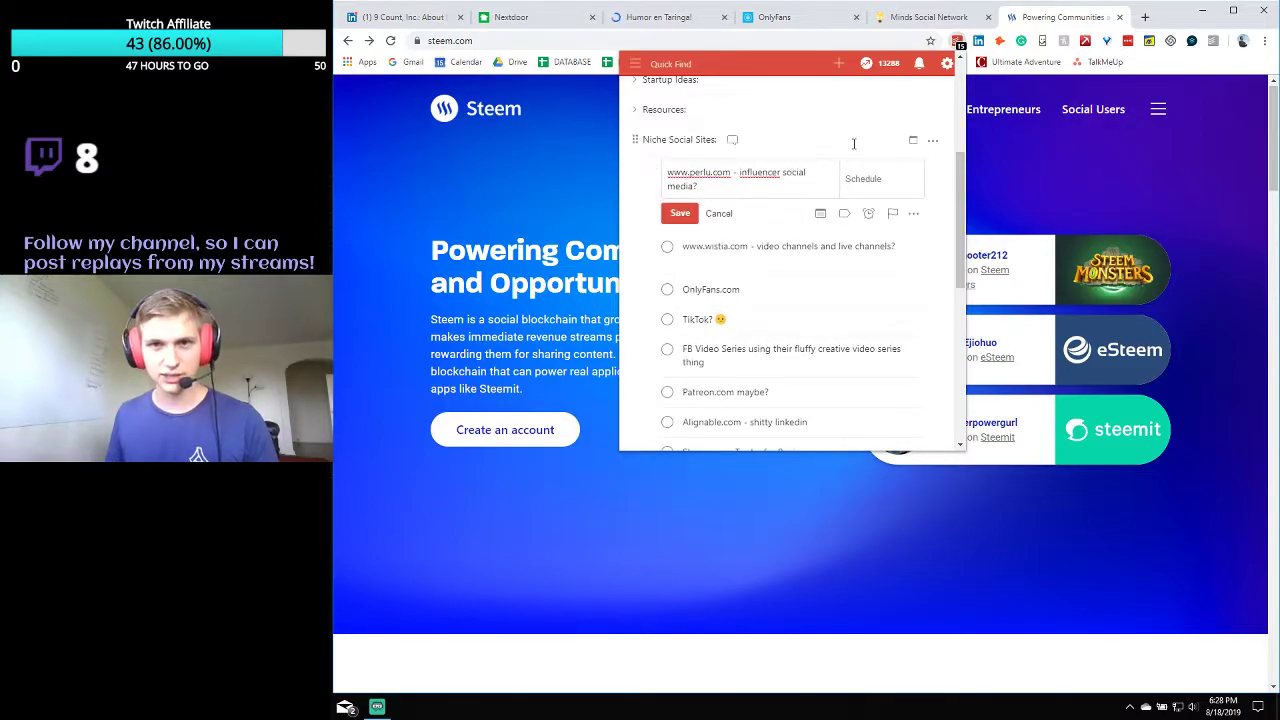
pyautogui.click(1145, 17)
pyautogui.write('even minds')
pyautogui.press('Return')
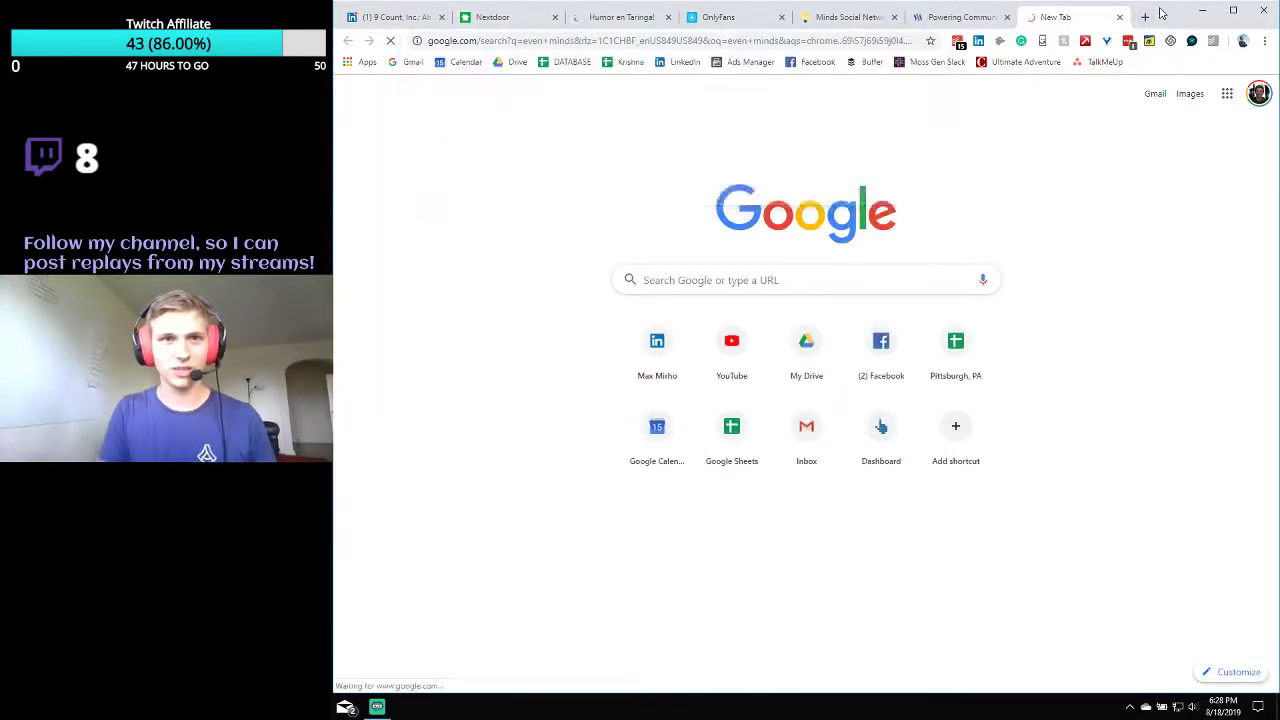
pyautogui.click(850, 45)
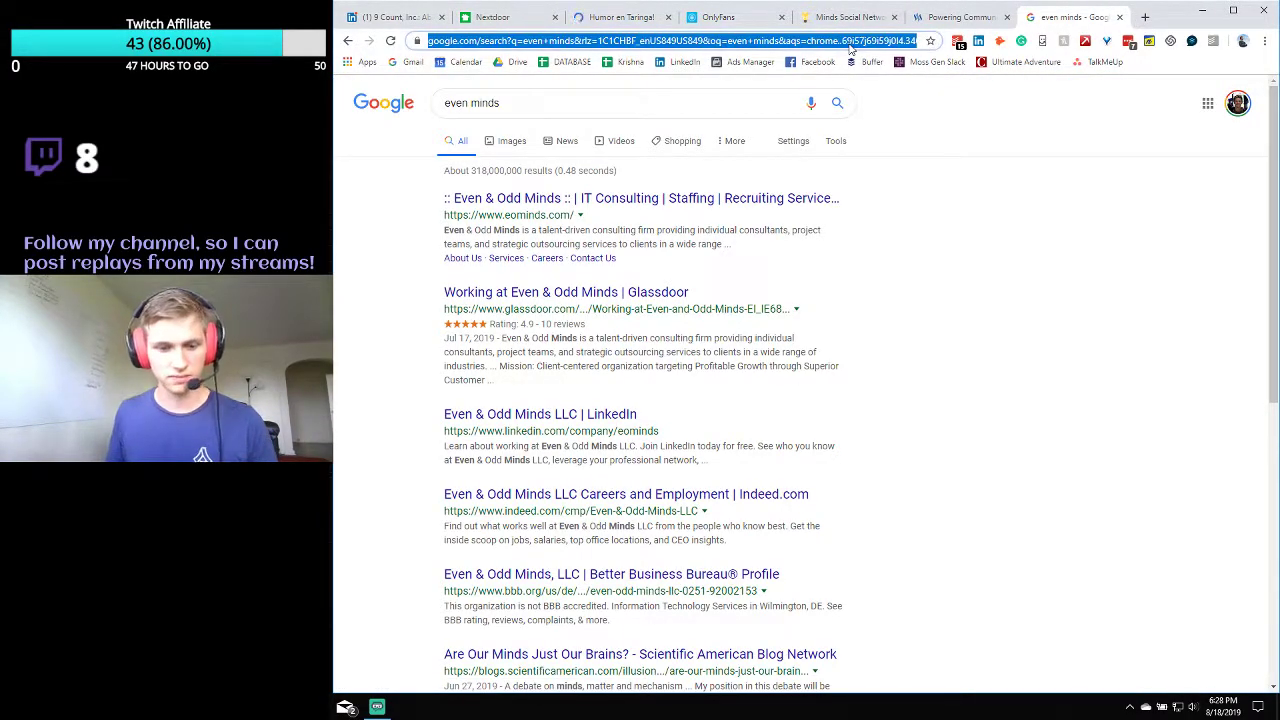
pyautogui.write('www.perlu')
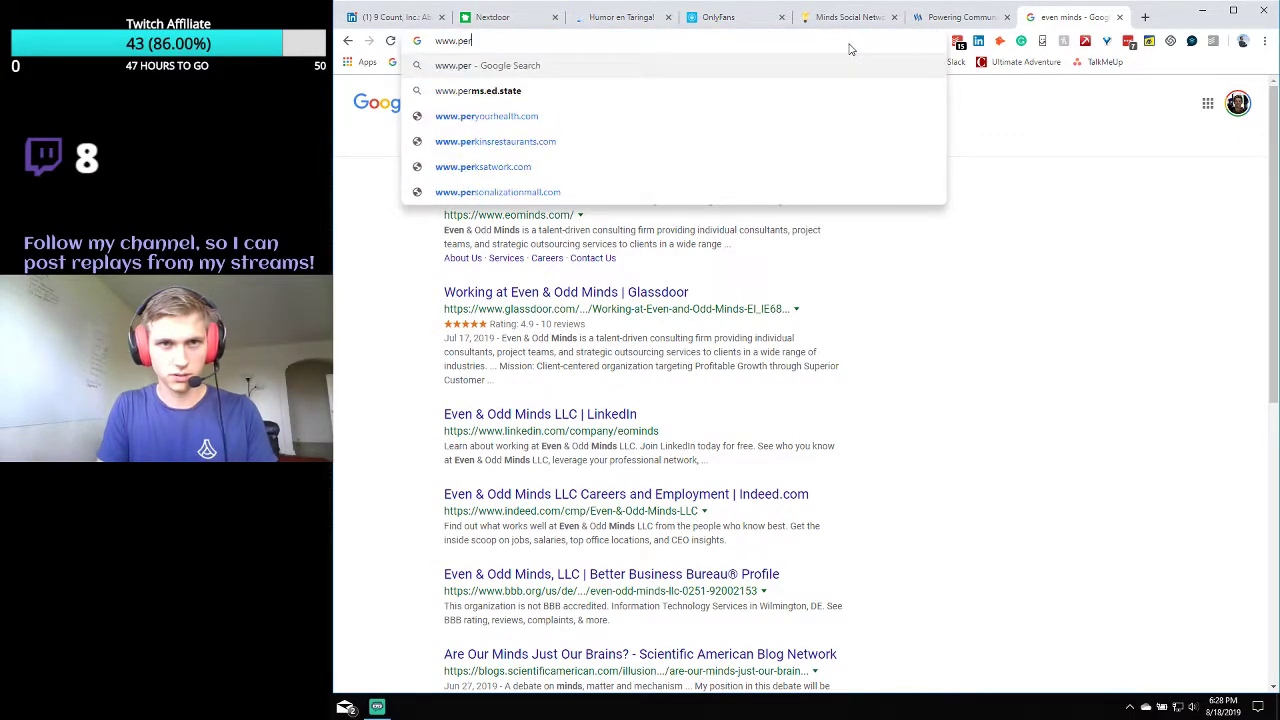
pyautogui.write('.com')
pyautogui.press('Return')
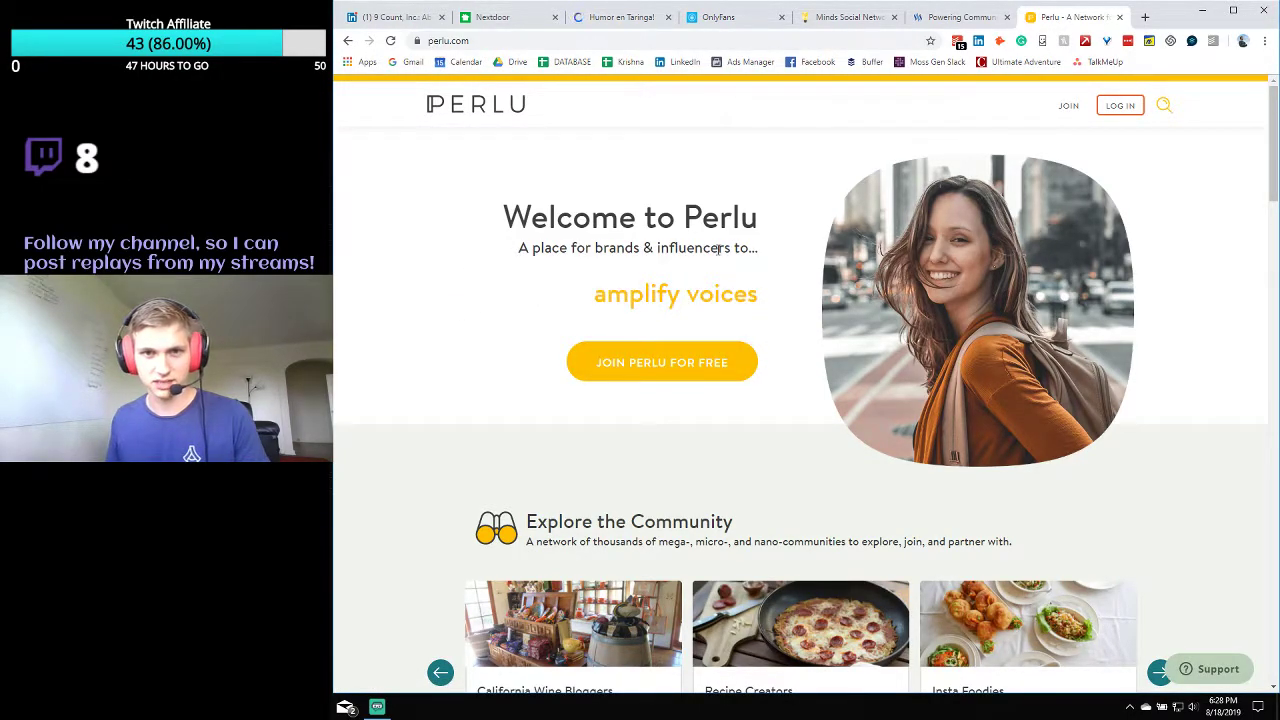
pyautogui.scroll(-2, 517, 361)
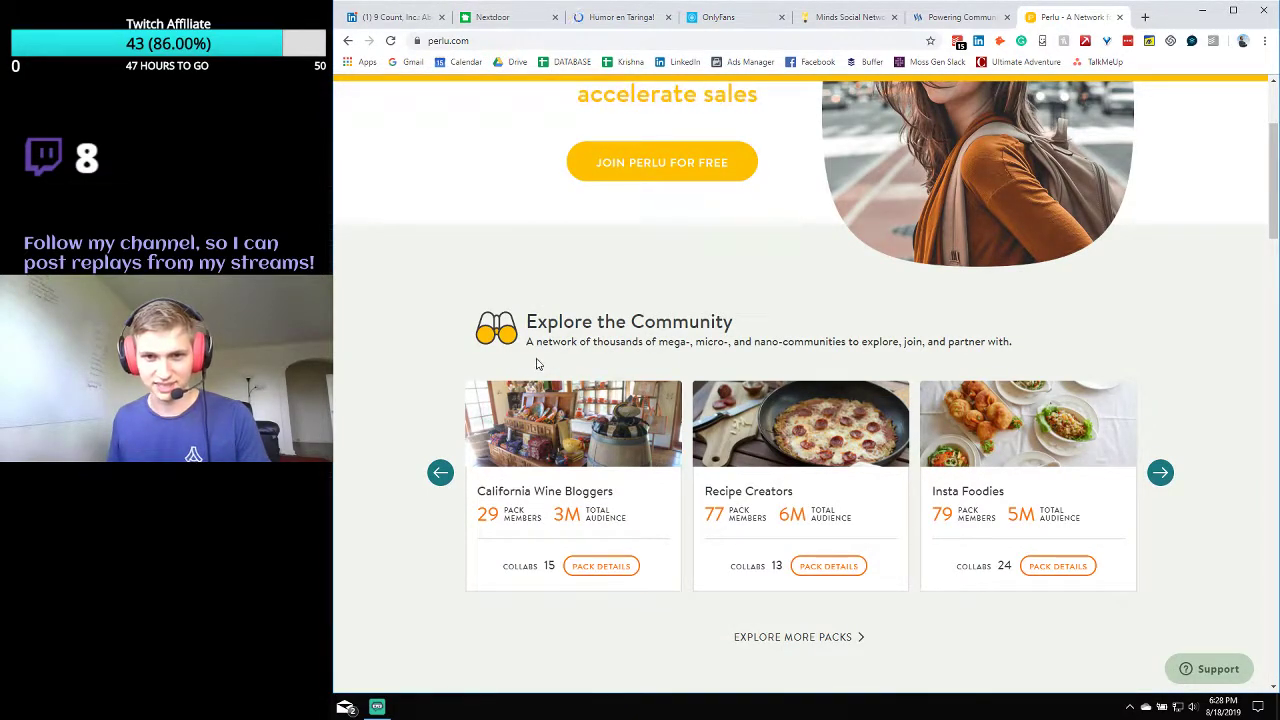
pyautogui.scroll(2, 600, 320)
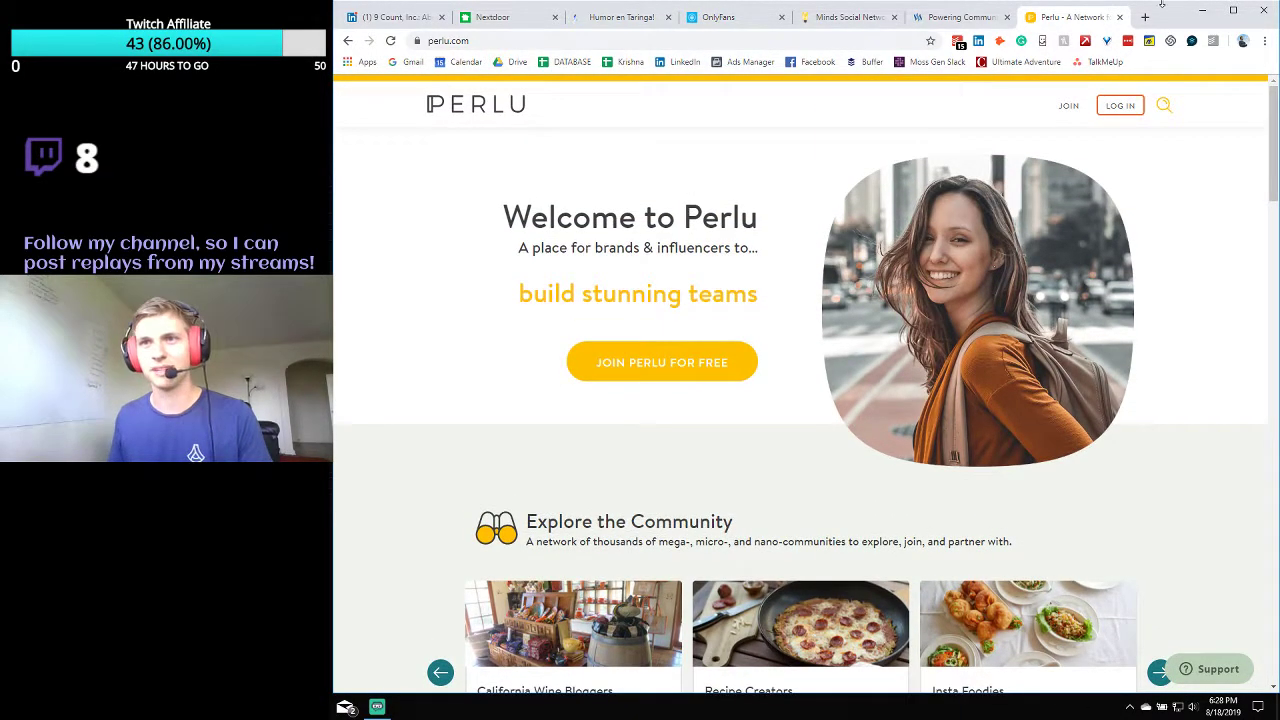
pyautogui.click(958, 41)
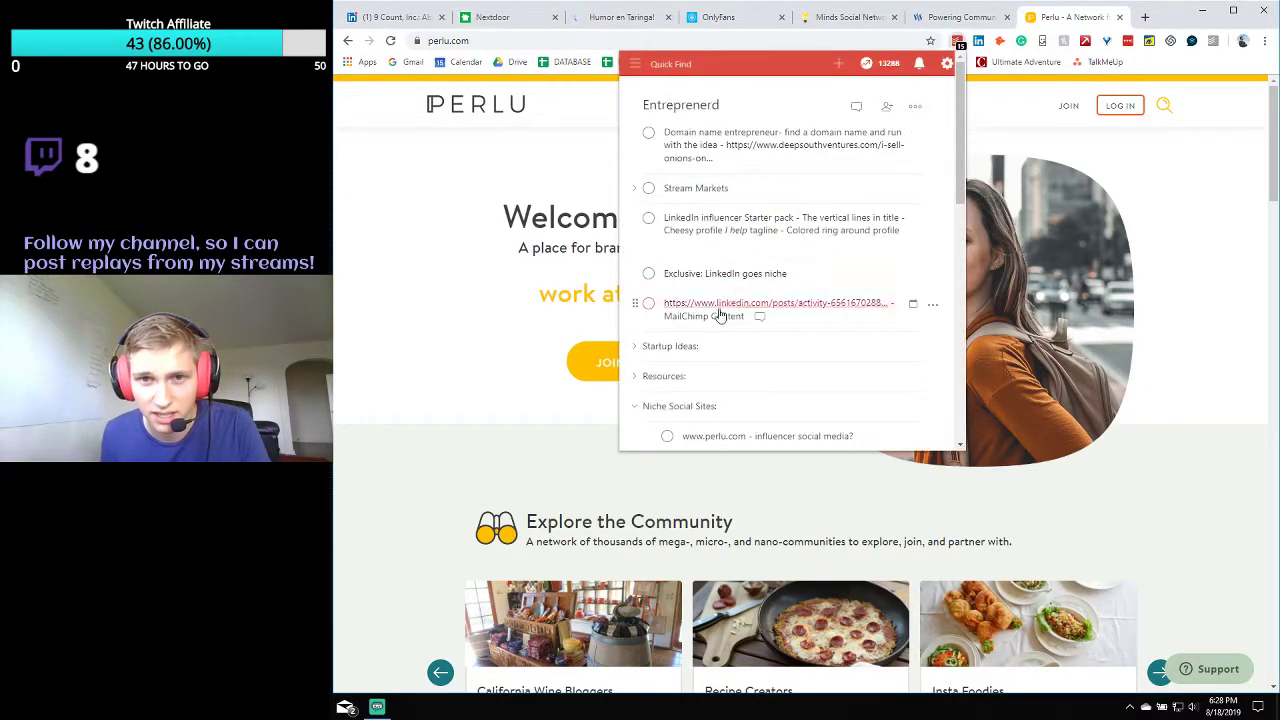
pyautogui.scroll(-1, 674, 380)
pyautogui.click(667, 302)
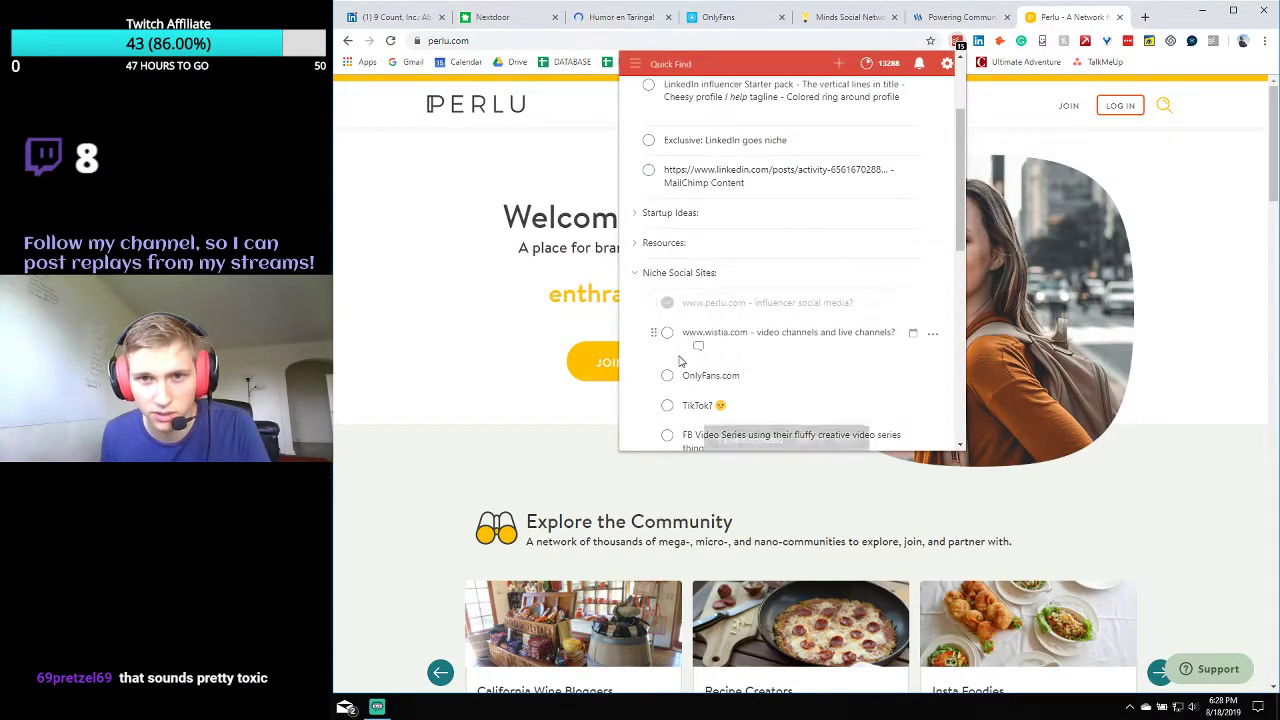
pyautogui.moveTo(682, 332); pyautogui.dragTo(732, 334)
pyautogui.hotkey('ctrl', 'c')
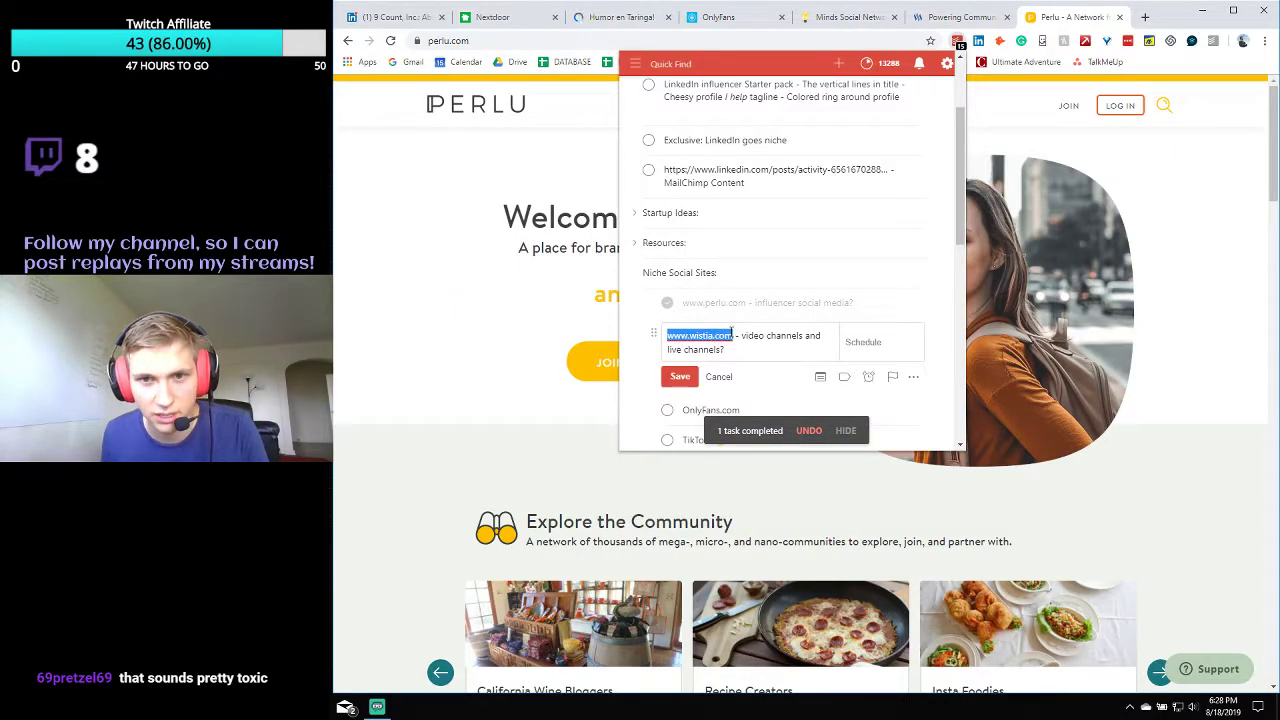
pyautogui.click(679, 376)
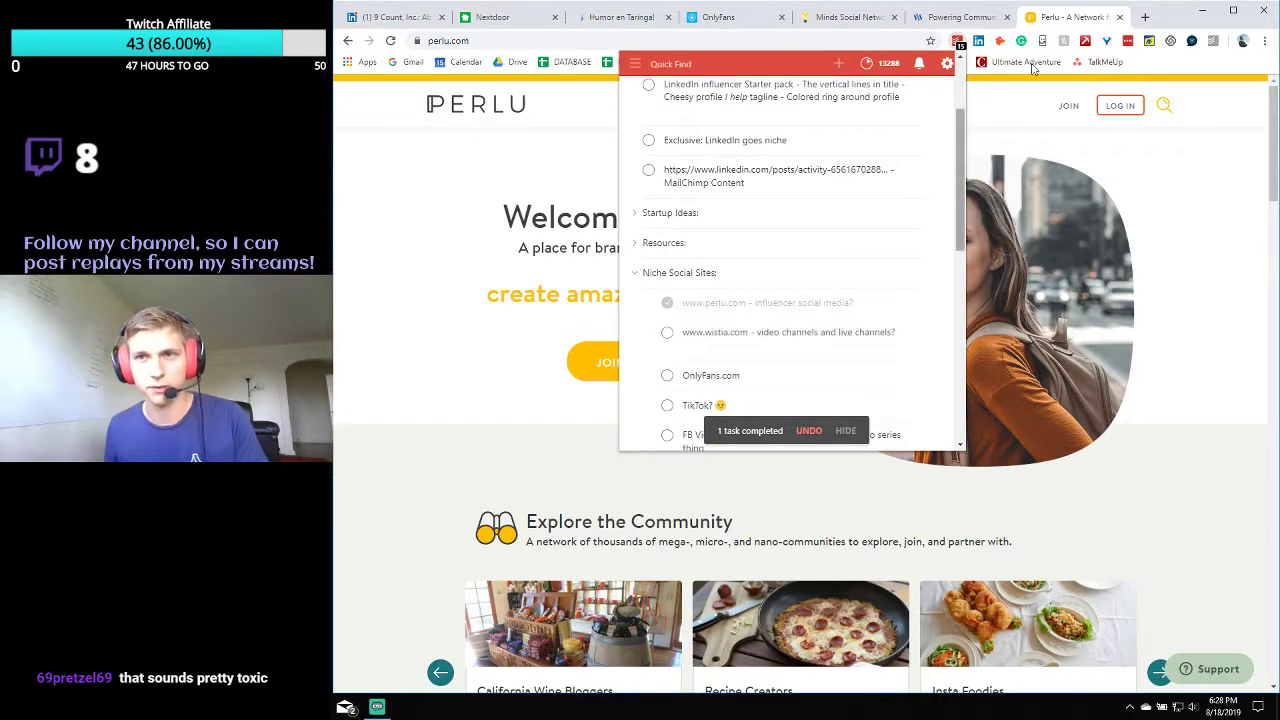
pyautogui.click(1145, 17)
pyautogui.hotkey('ctrl', 'v')
pyautogui.press('Return')
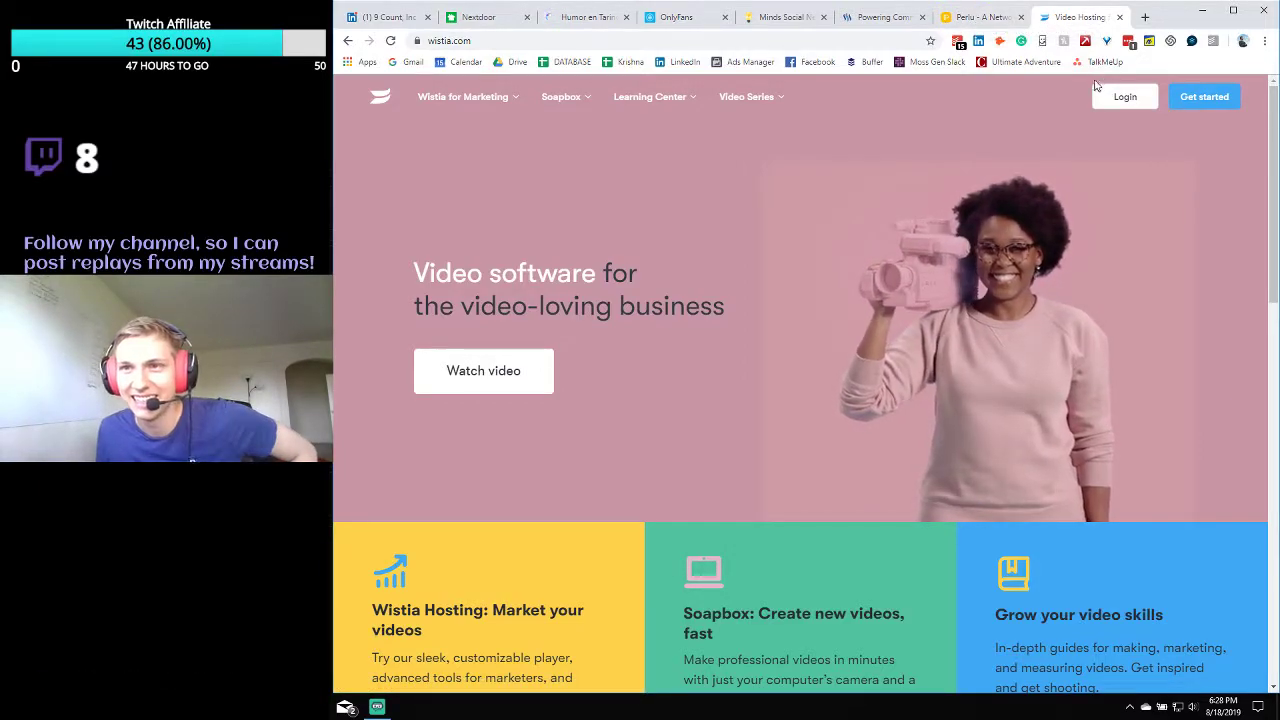
# - Read 'Introducing Wistia Channels' down to 'Drive more traffic to your site', then return to LinkedIn's 9 Count tab
pyautogui.scroll(-5, 746, 334)
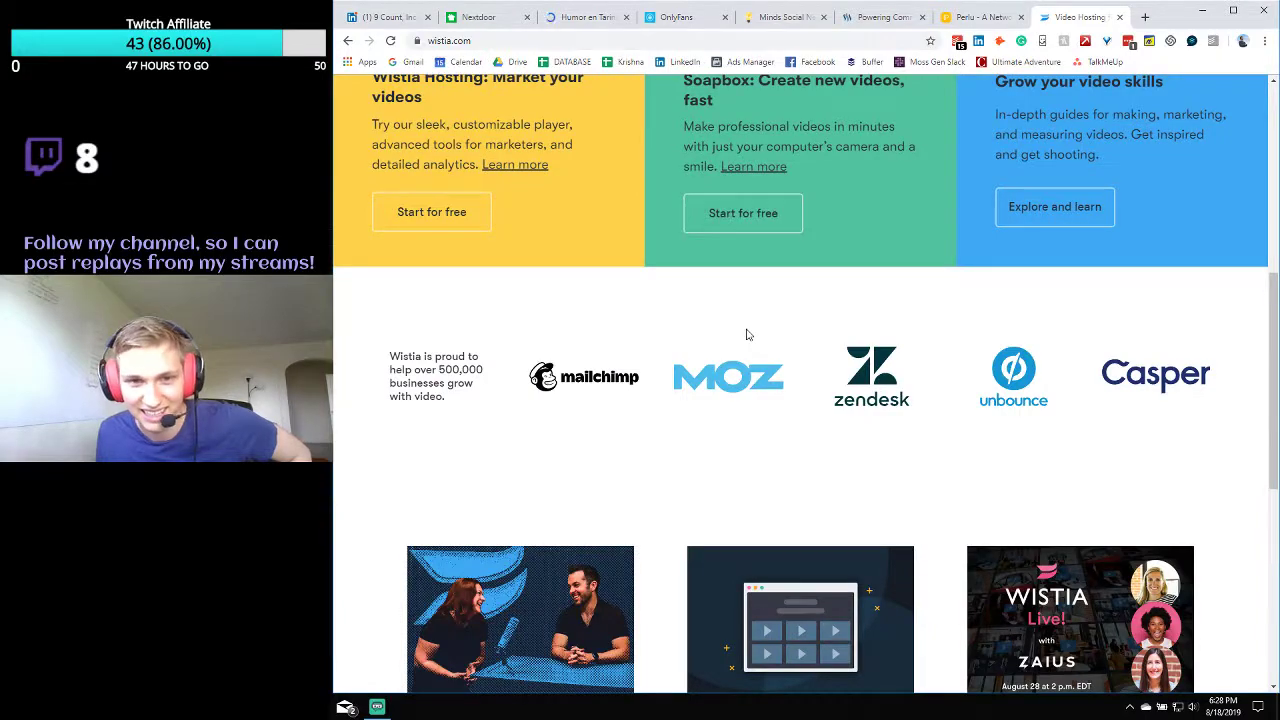
pyautogui.scroll(-3, 744, 336)
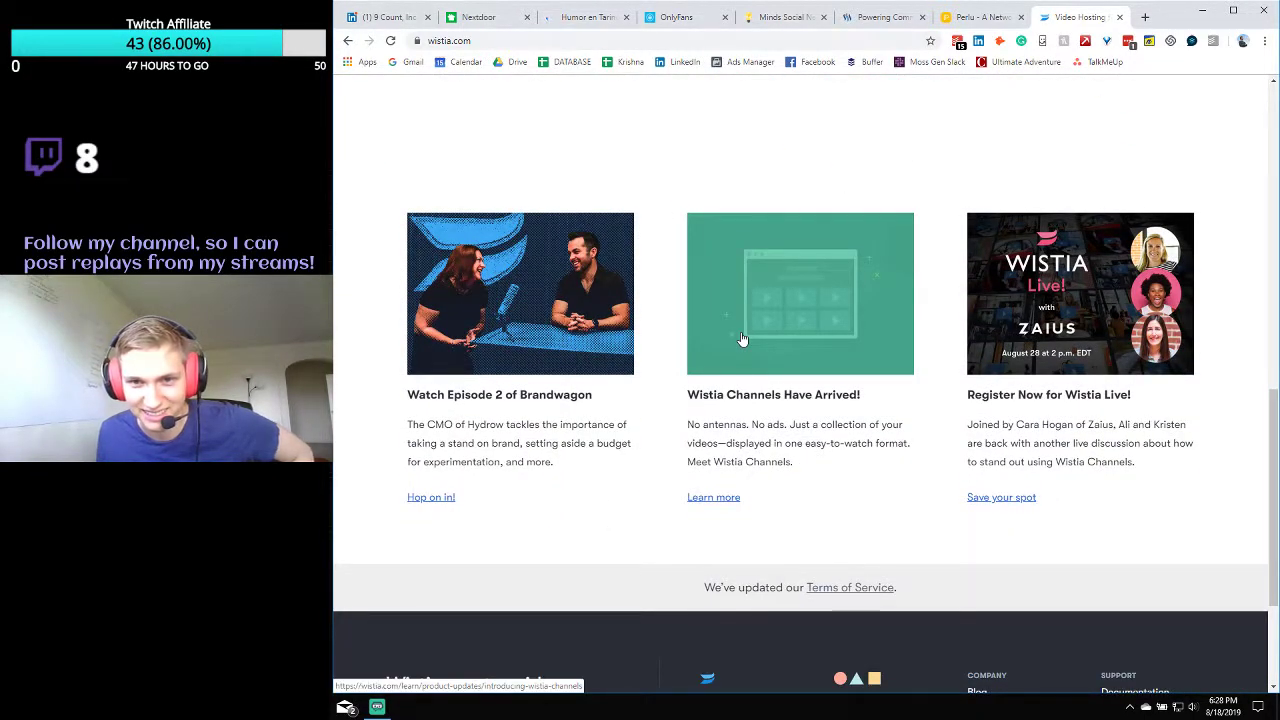
pyautogui.click(765, 312)
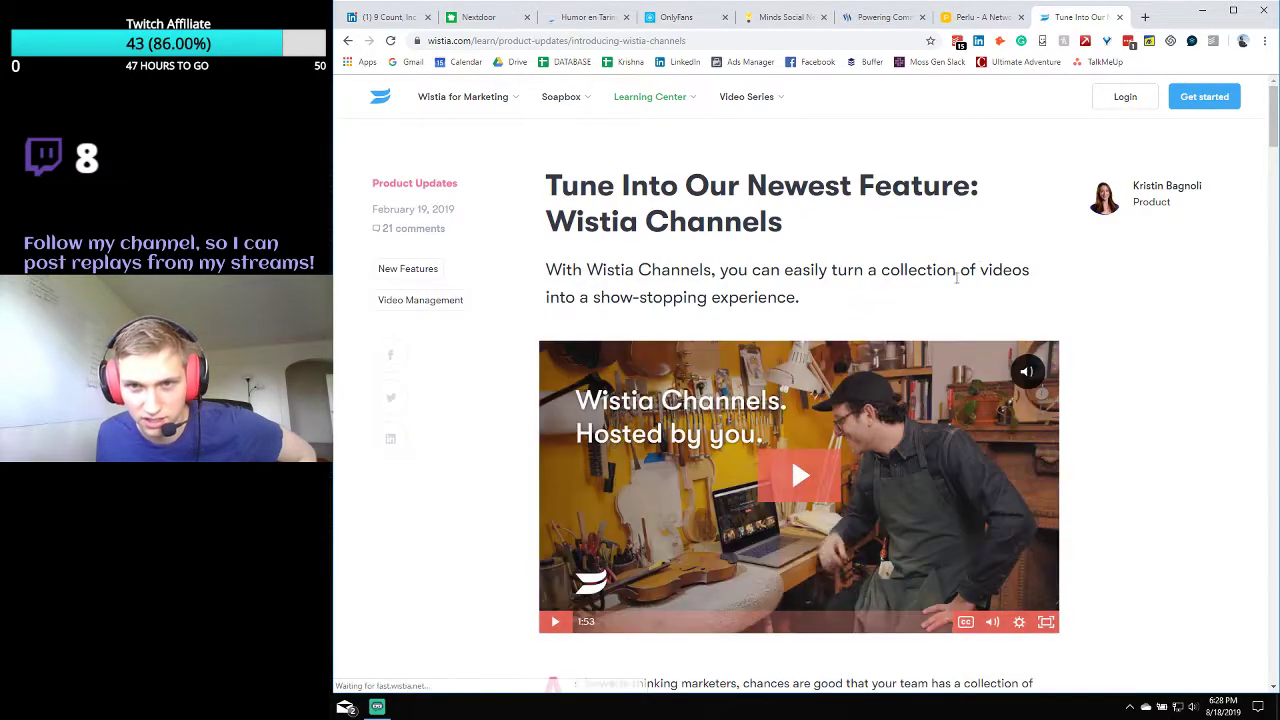
pyautogui.scroll(-1, 566, 545)
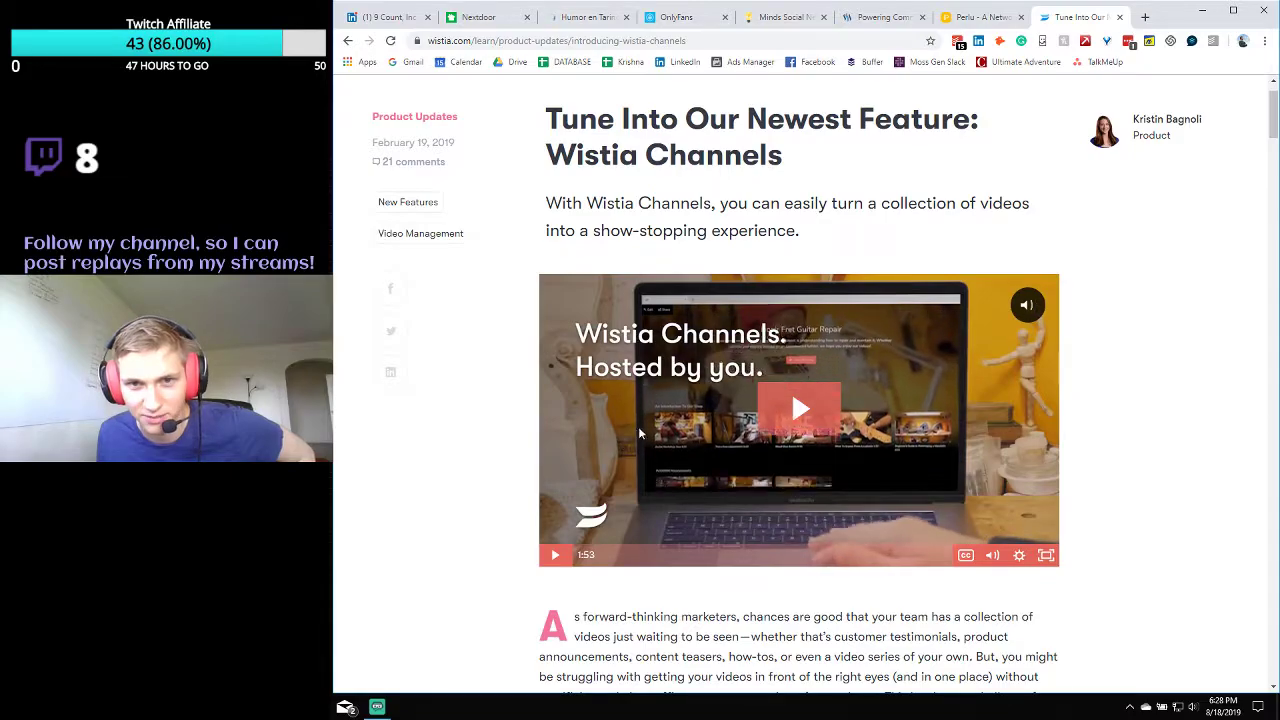
pyautogui.scroll(-9, 638, 426)
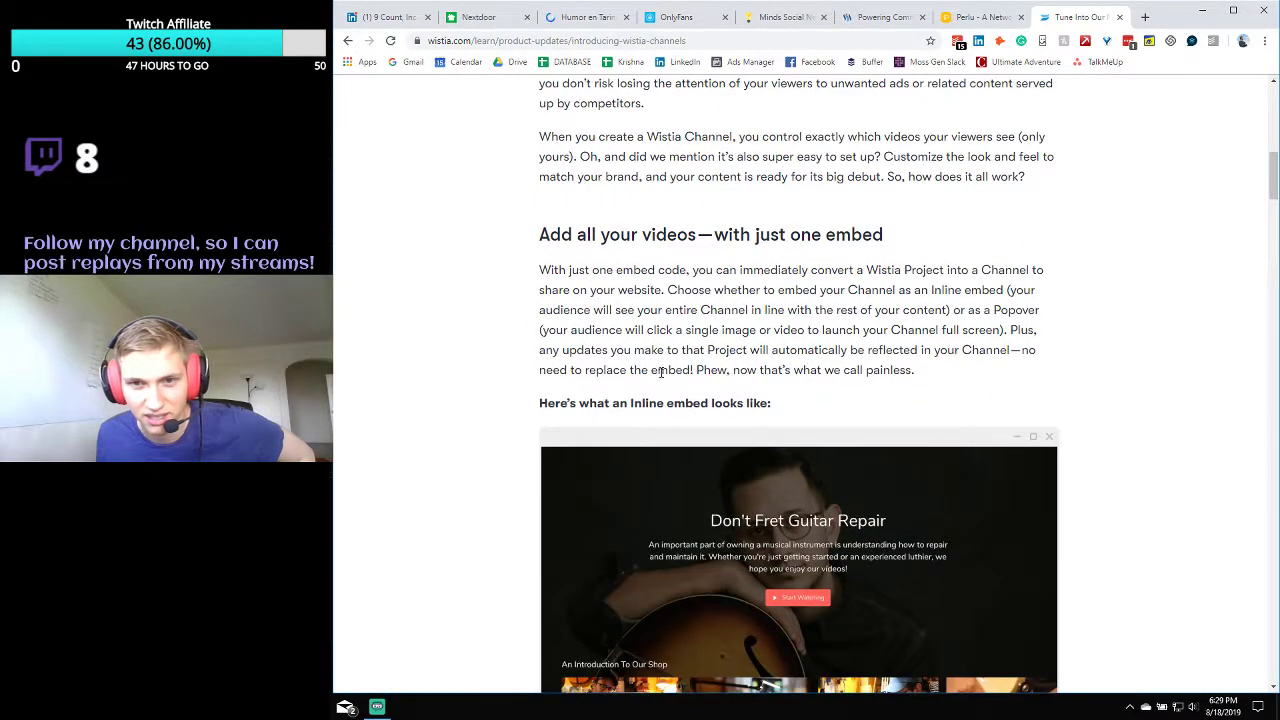
pyautogui.scroll(-10, 660, 372)
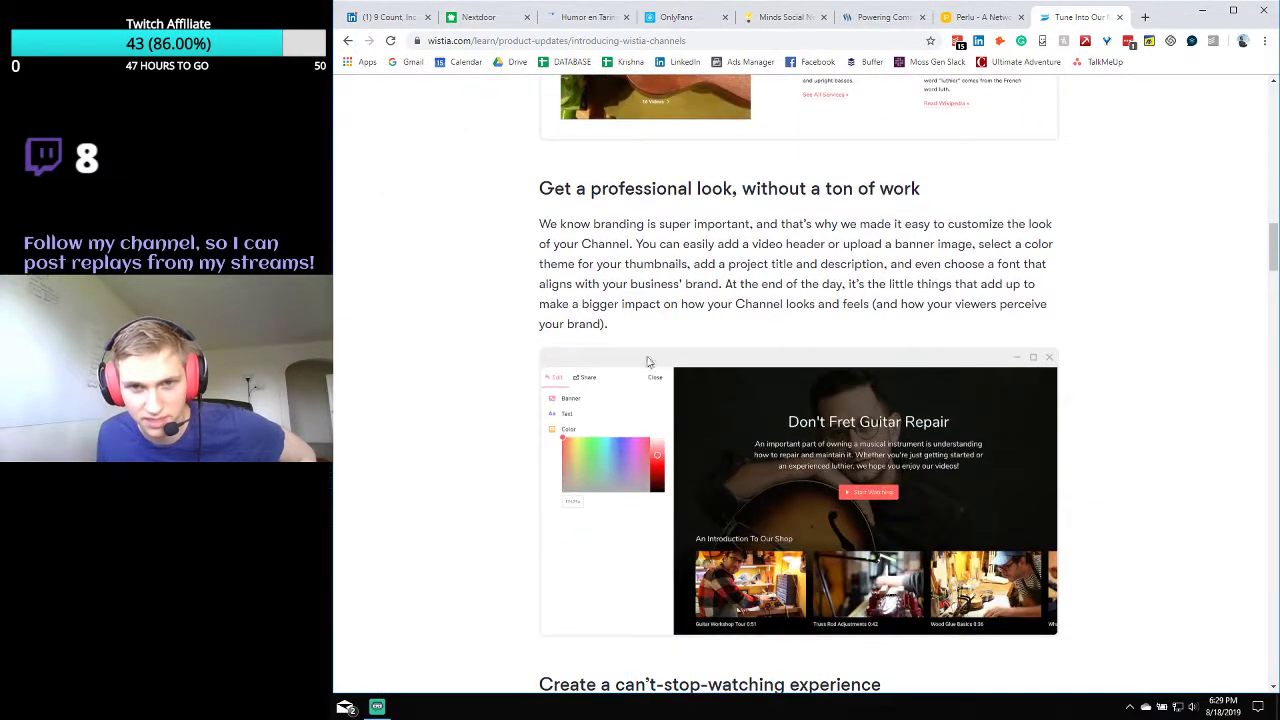
pyautogui.scroll(-3, 600, 360)
pyautogui.scroll(-4, 527, 355)
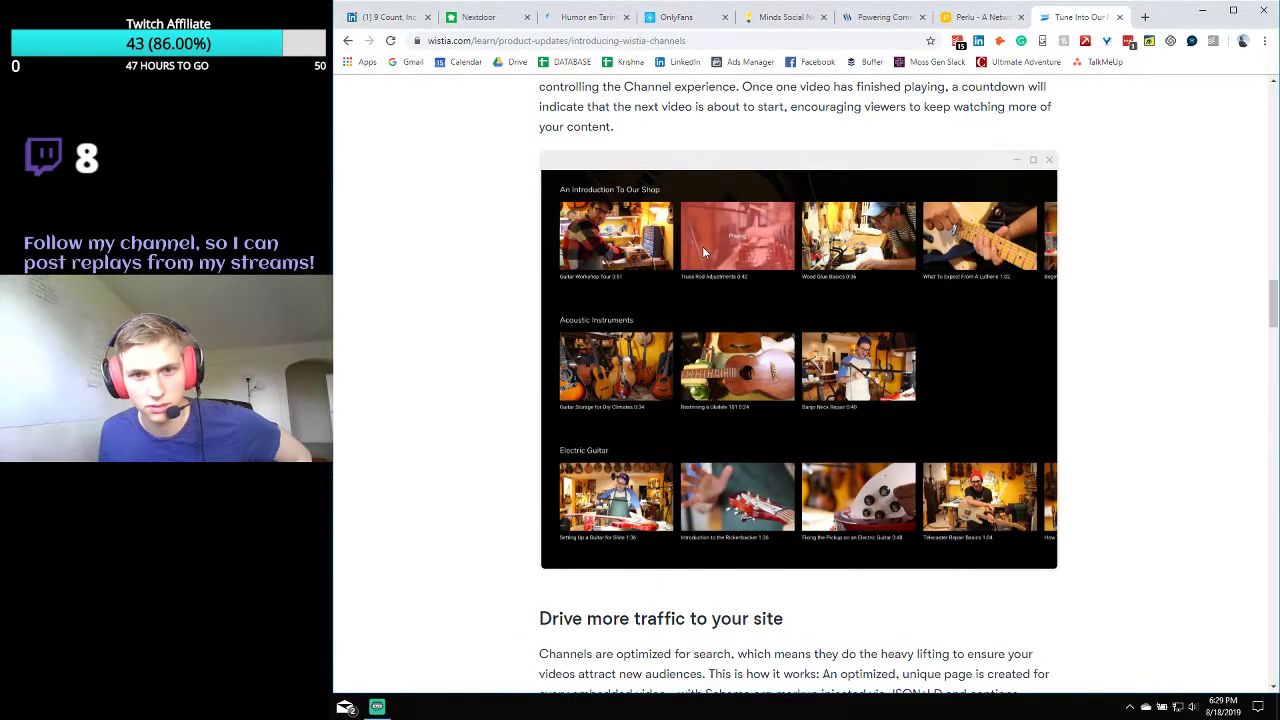
pyautogui.scroll(-4, 500, 270)
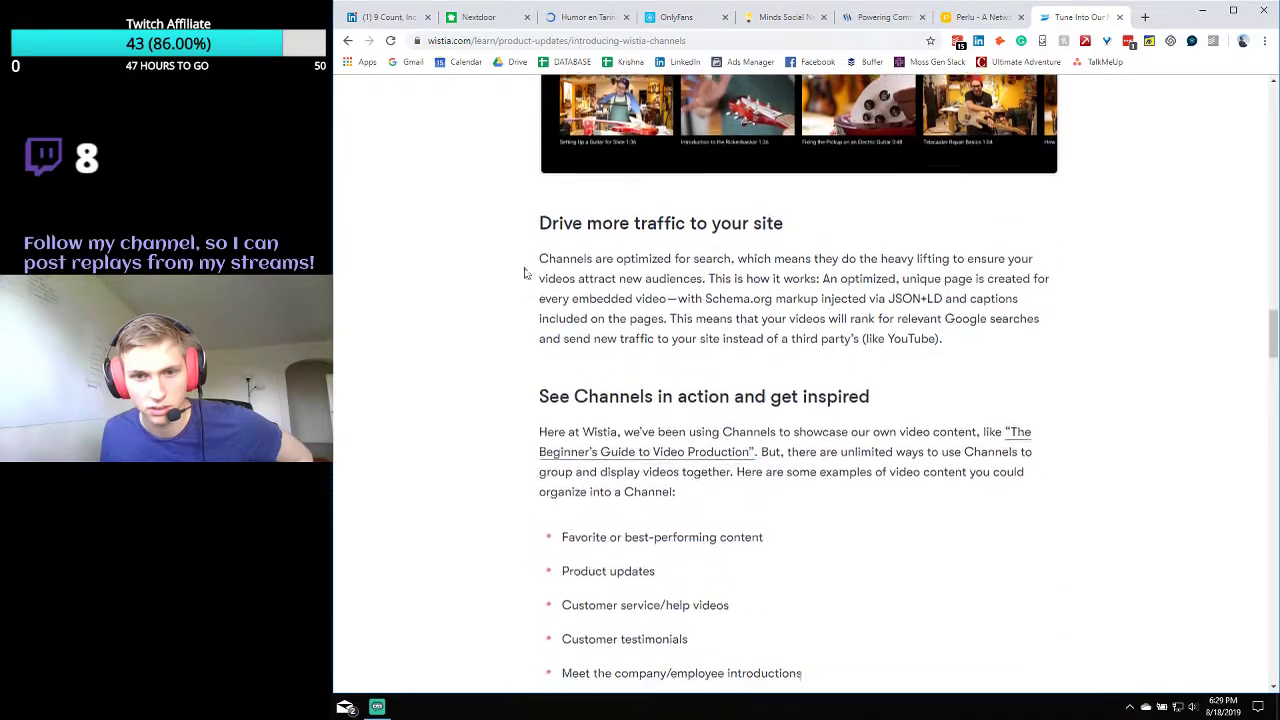
pyautogui.scroll(-2, 501, 270)
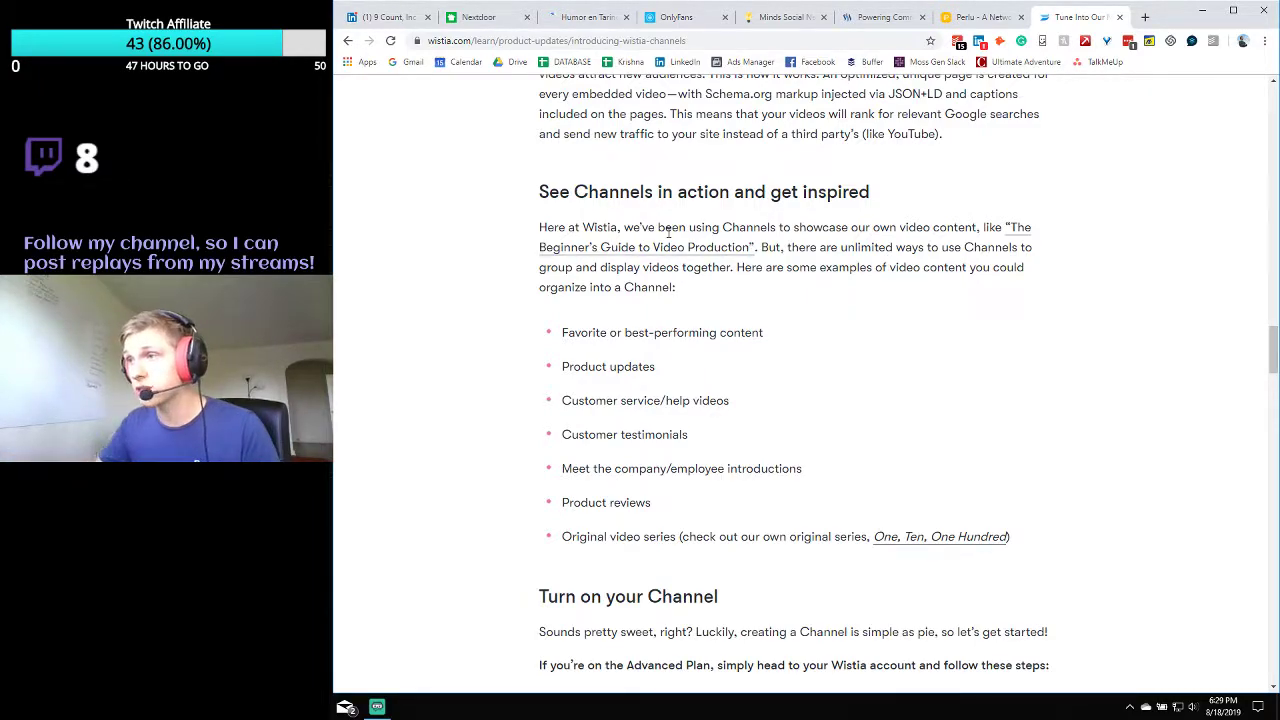
pyautogui.click(398, 18)
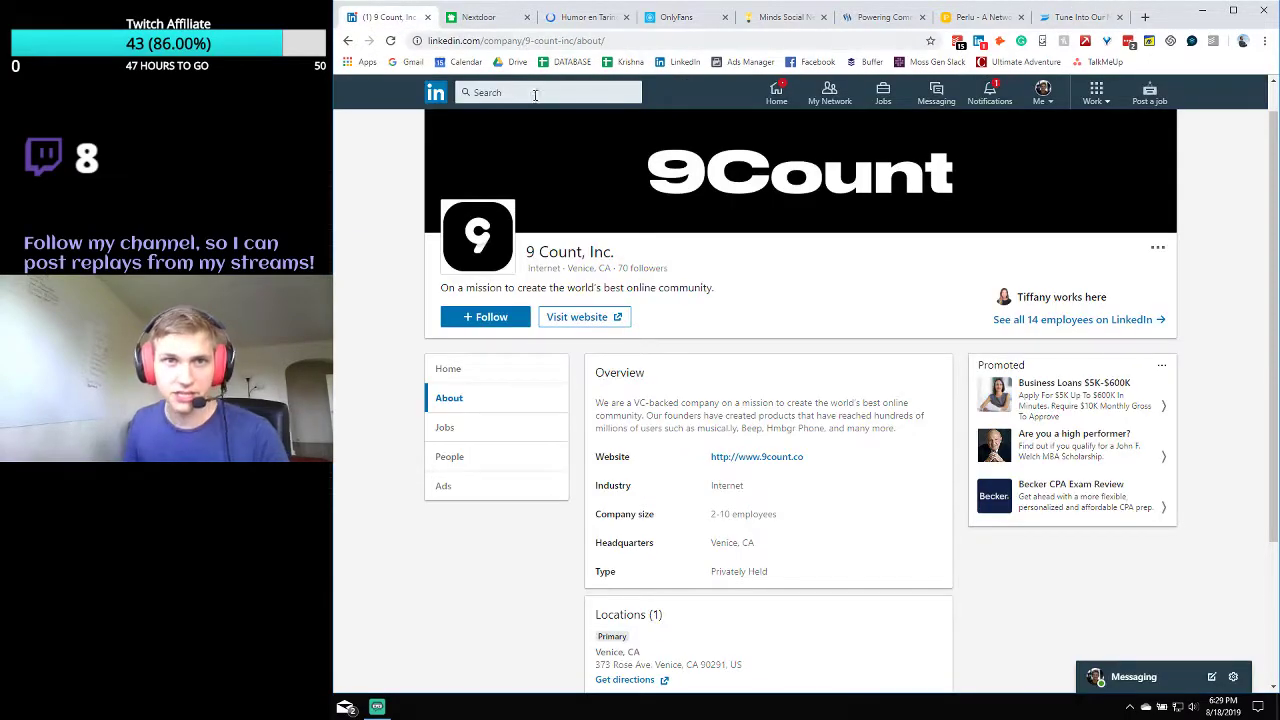
# - Search LinkedIn for 'entrepreneur' and show the People results
pyautogui.click(532, 94)
pyautogui.write('entrepreneur')
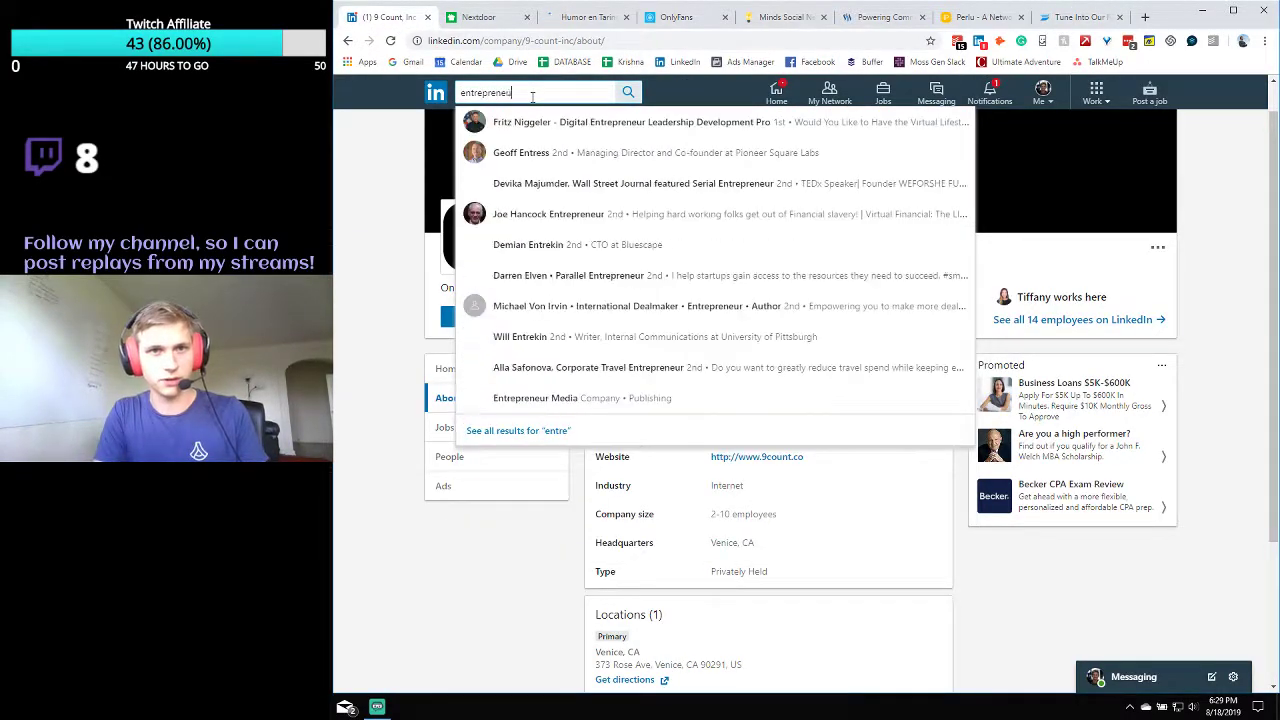
pyautogui.click(530, 134)
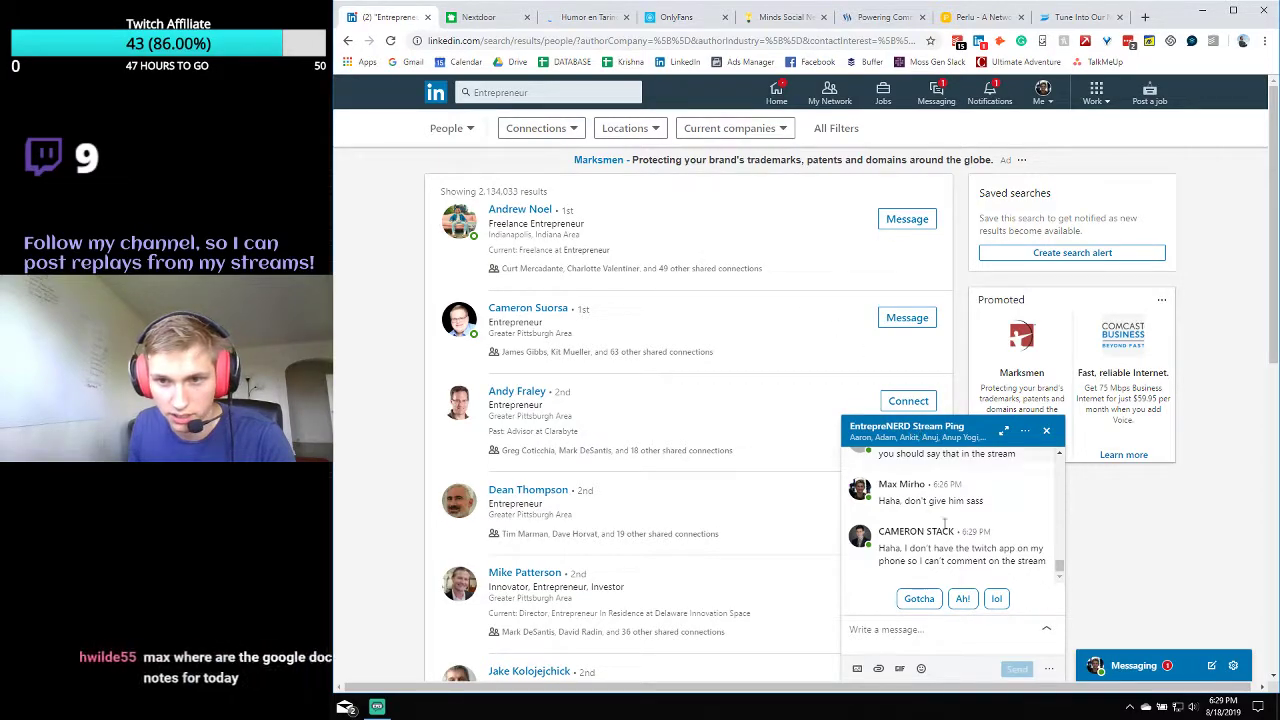
# - Enter 'Yo' in the group chat, then close the chat window
pyautogui.click(948, 630)
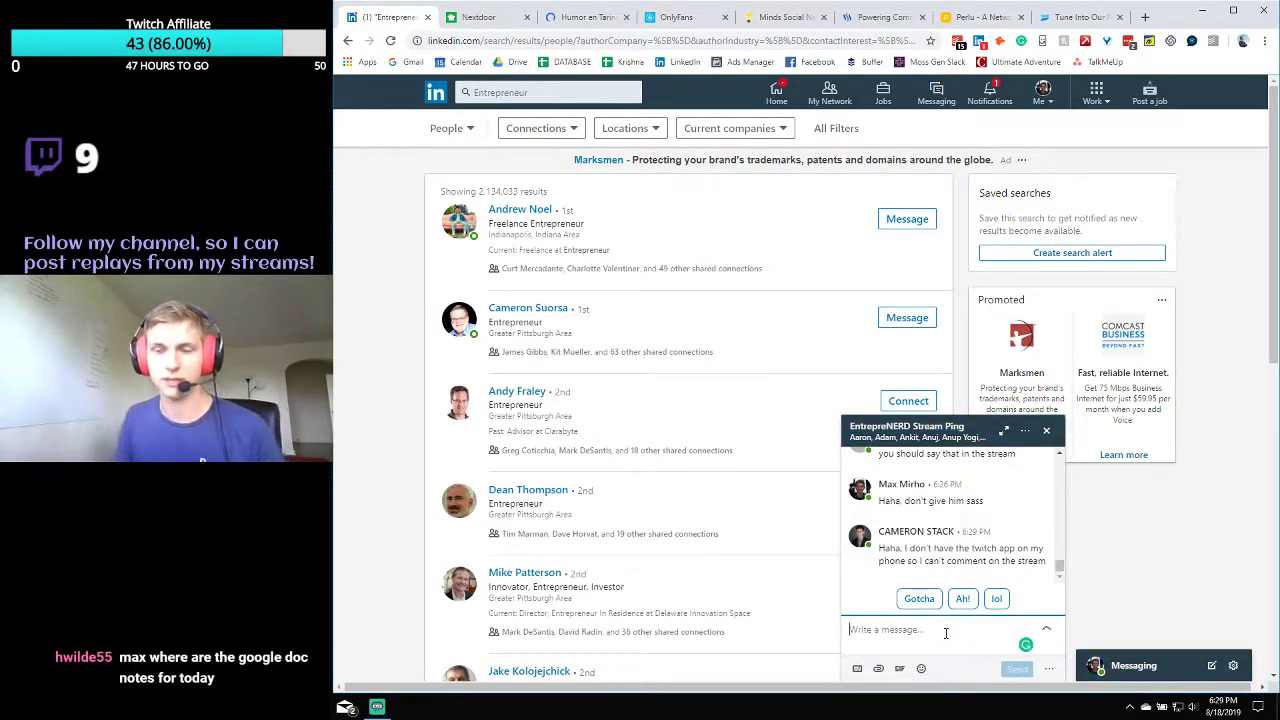
pyautogui.write('Yo')
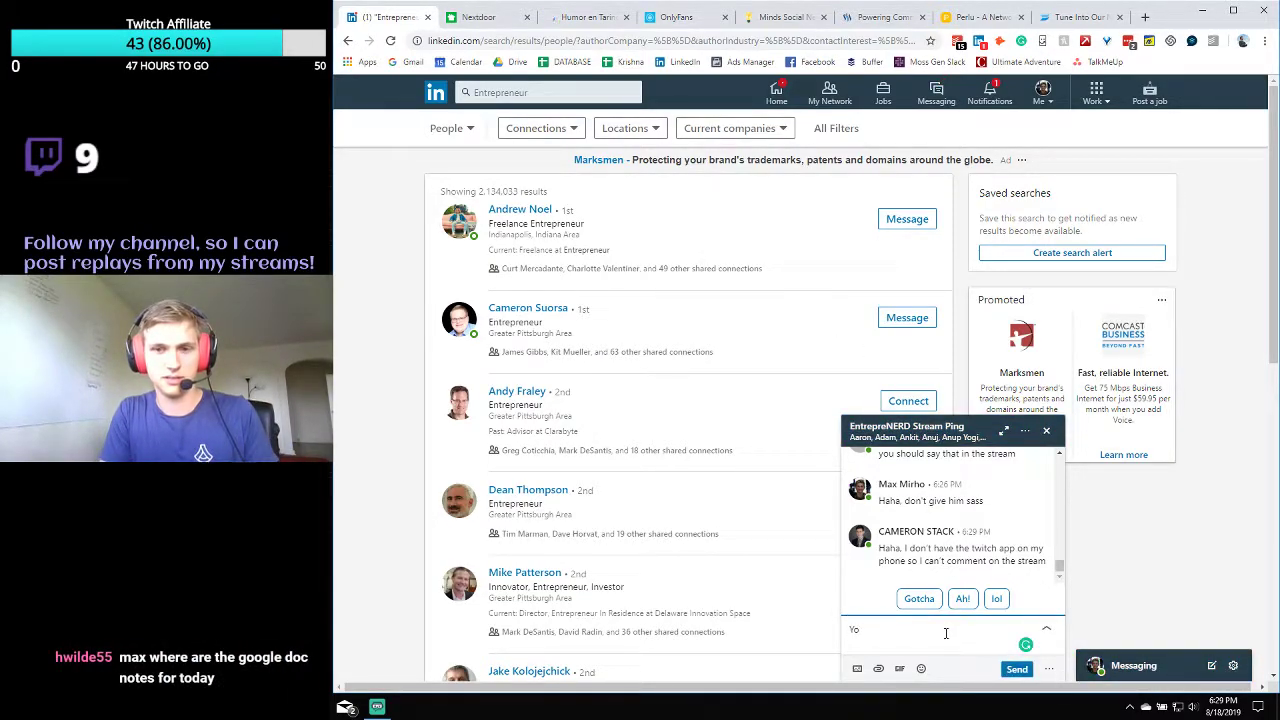
pyautogui.press('Return')
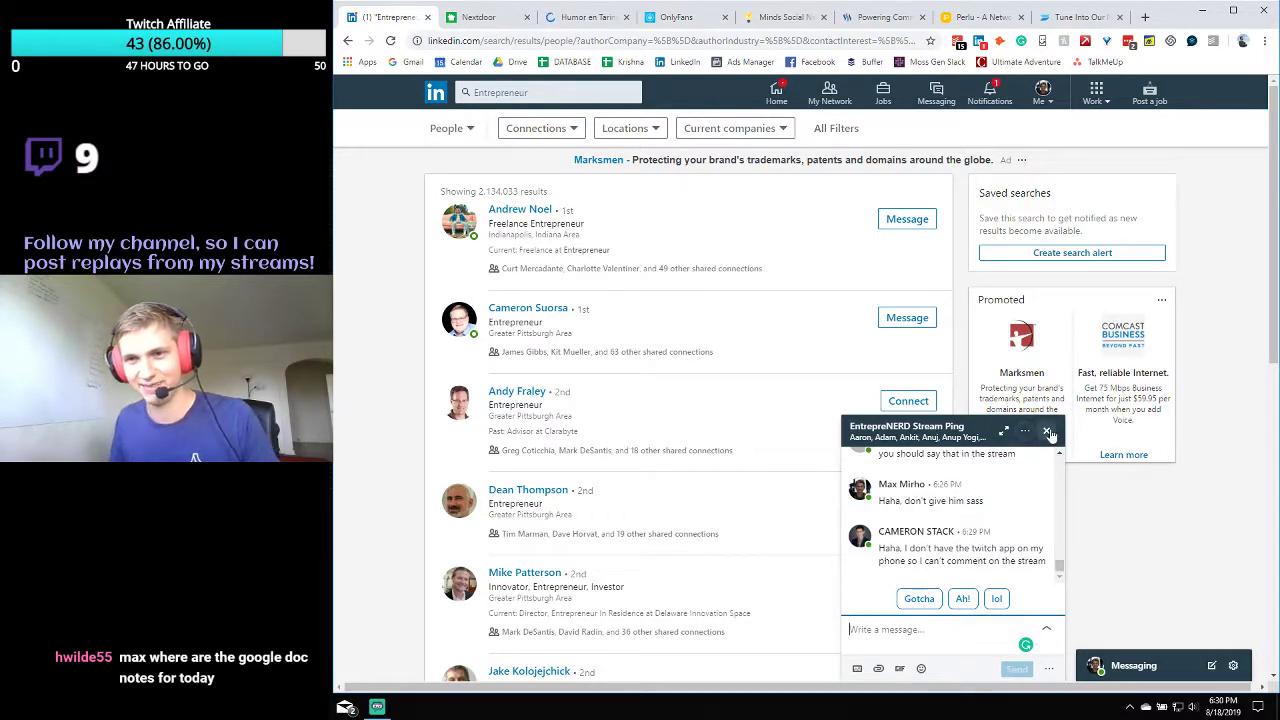
pyautogui.click(1046, 430)
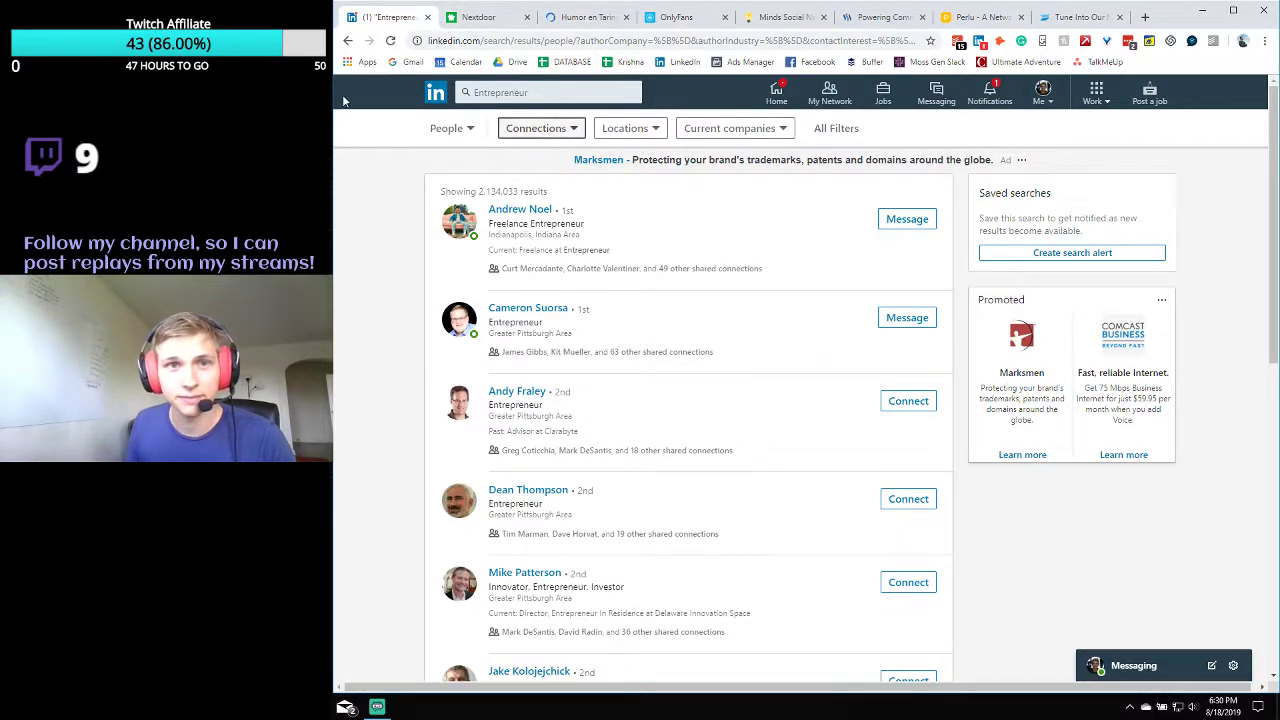
# - Search the web for 'google docs' in a new tab and open the Google Docs document list
pyautogui.click(348, 41)
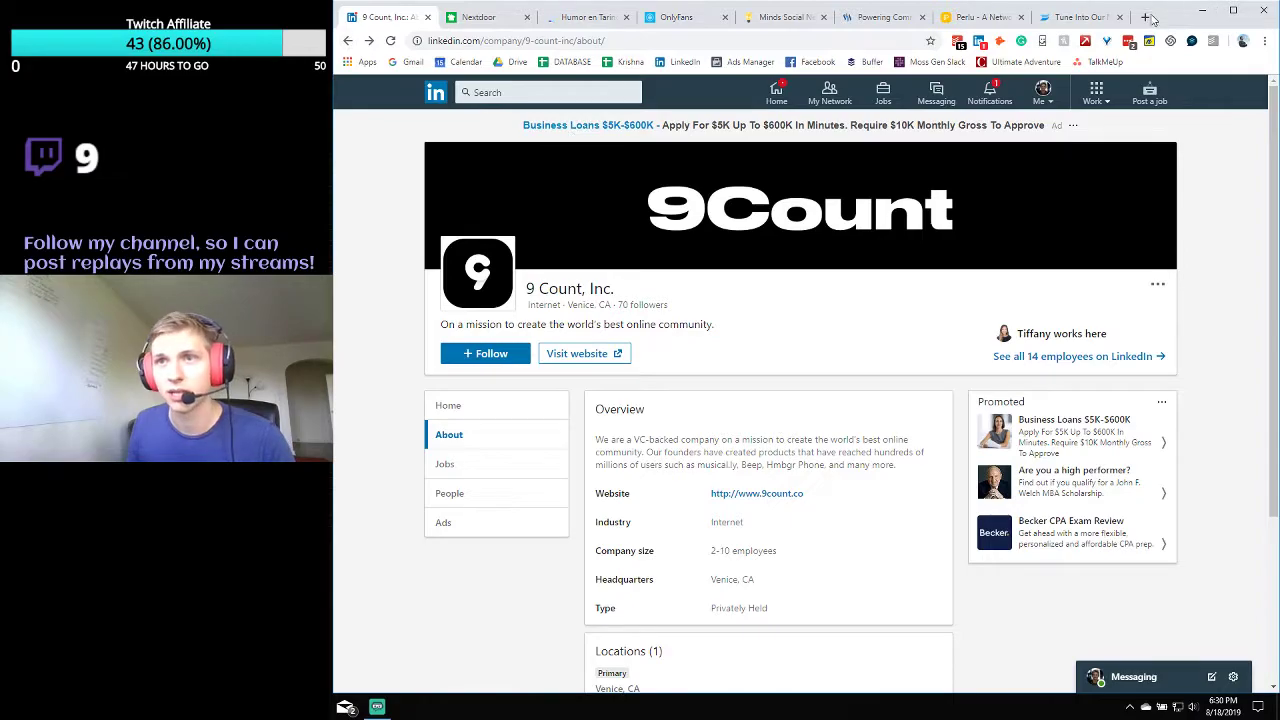
pyautogui.click(1146, 18)
pyautogui.write('google docs')
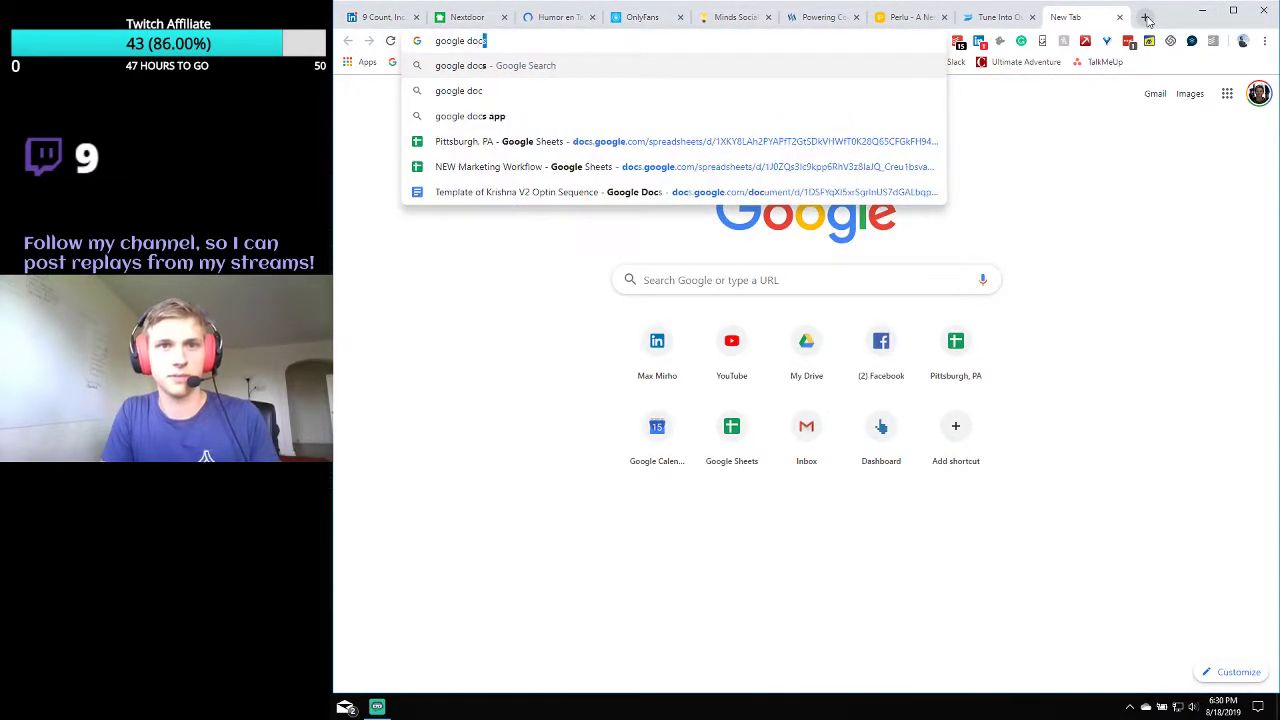
pyautogui.press('Return')
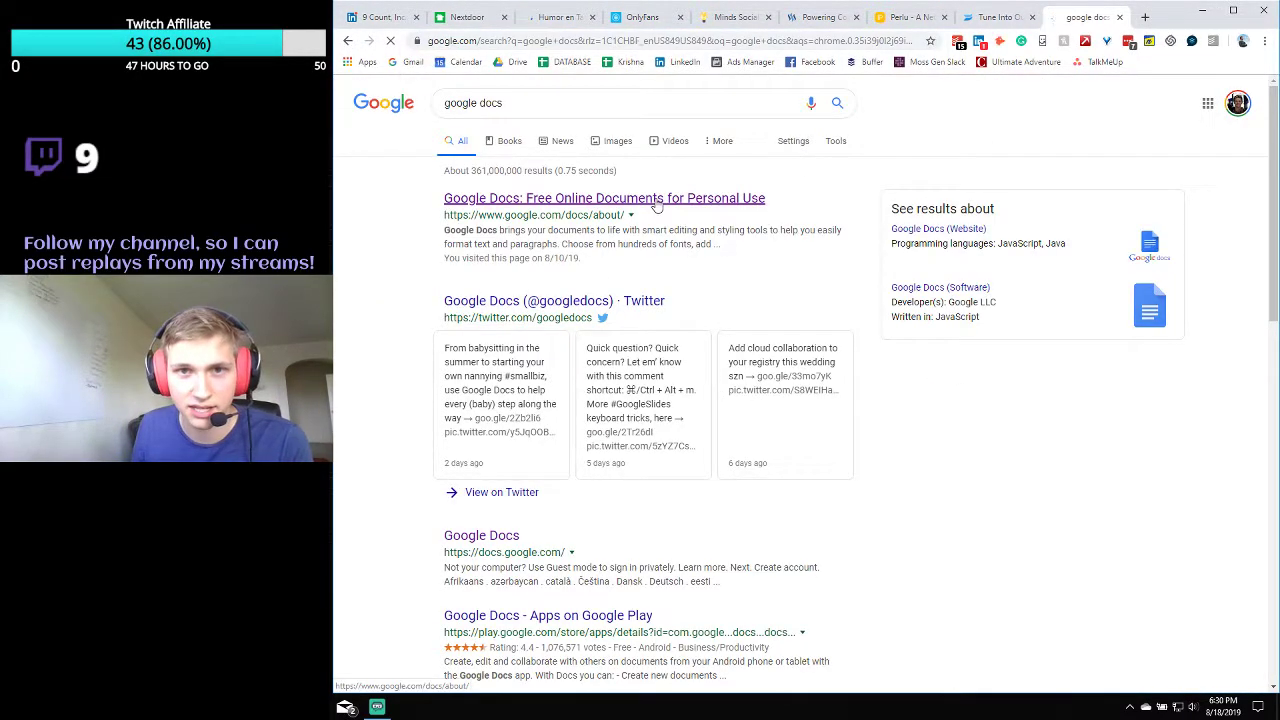
pyautogui.click(688, 196)
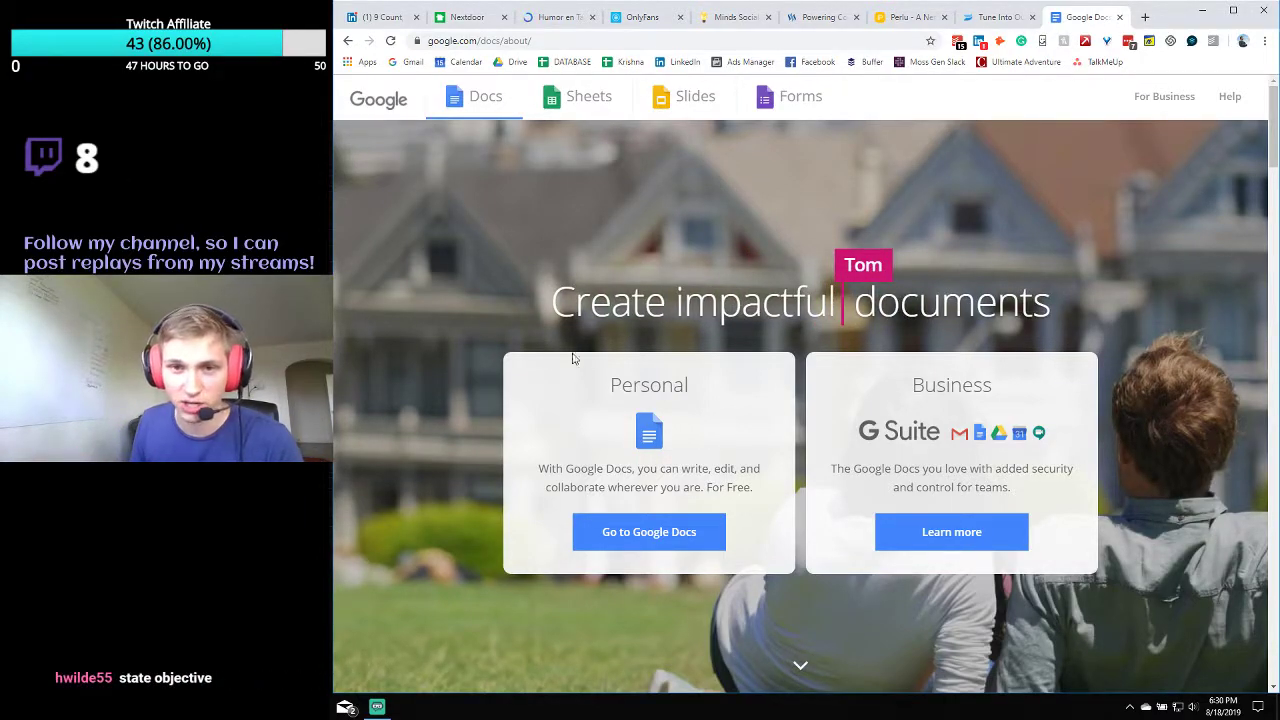
pyautogui.click(645, 535)
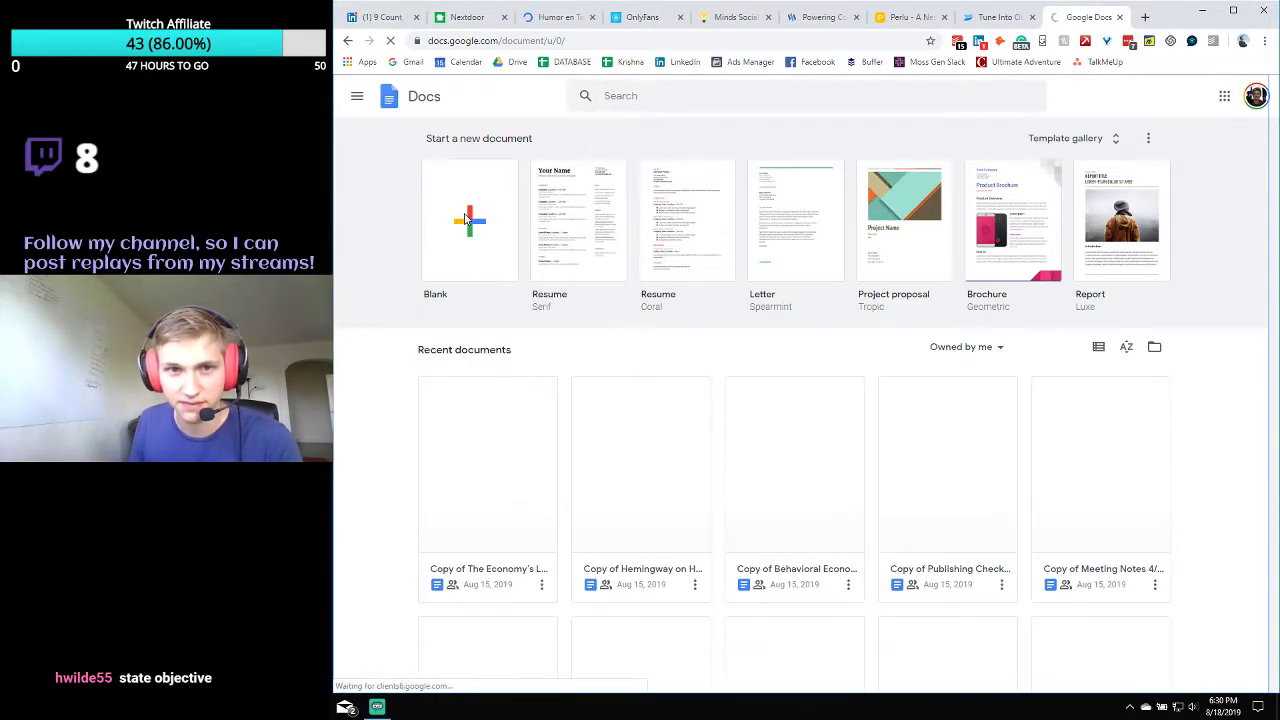
# - Create a blank document titled 'Social Media Platform Notes' and start the body with 'Objective:'
pyautogui.click(502, 210)
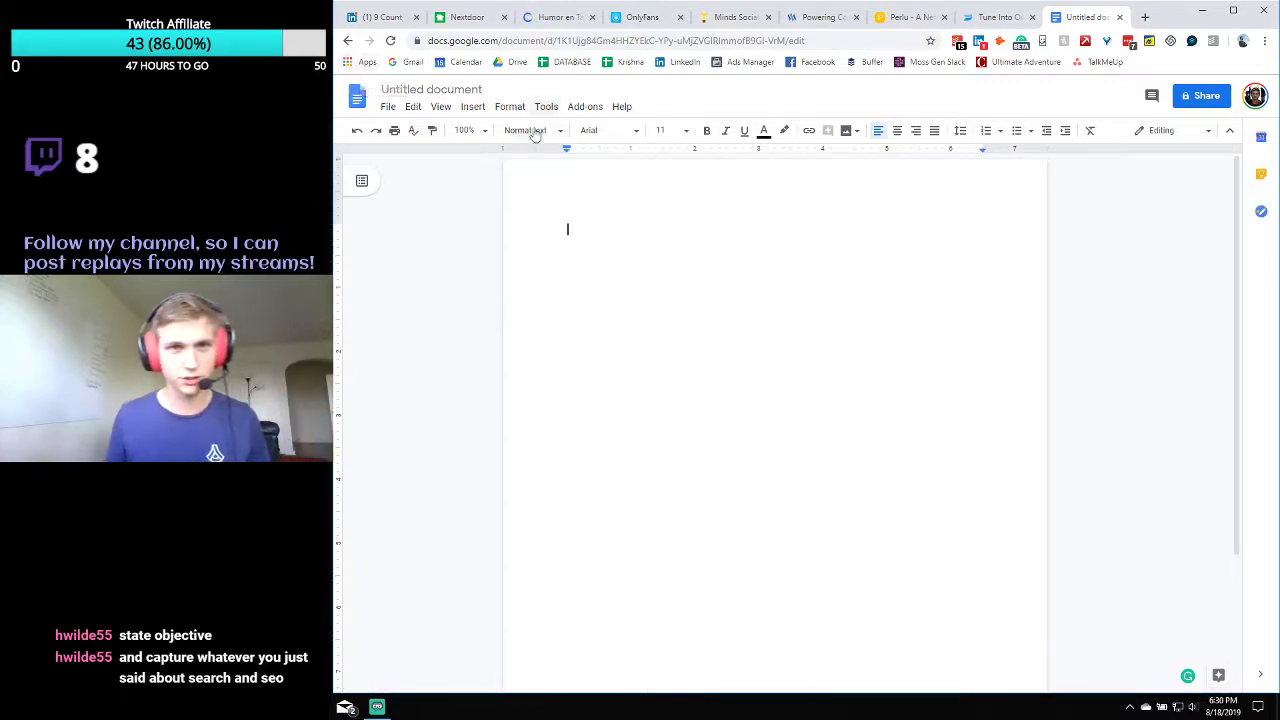
pyautogui.click(430, 90)
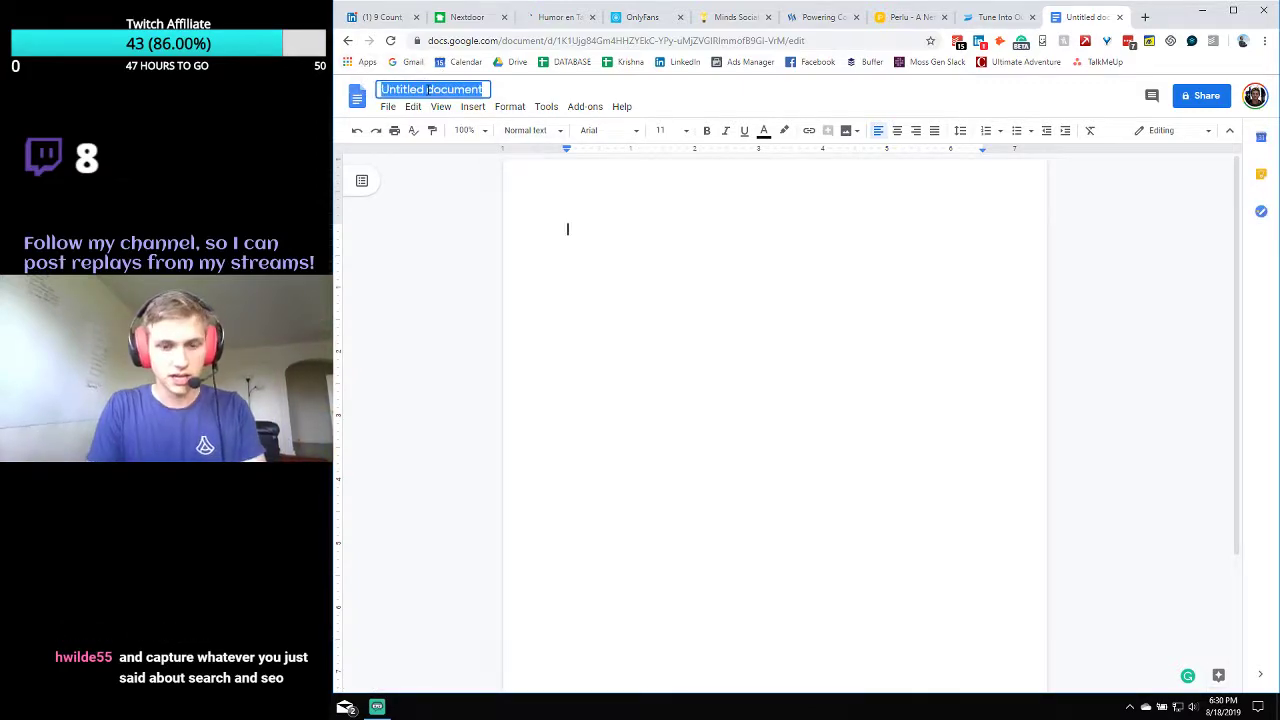
pyautogui.write('Social Med')
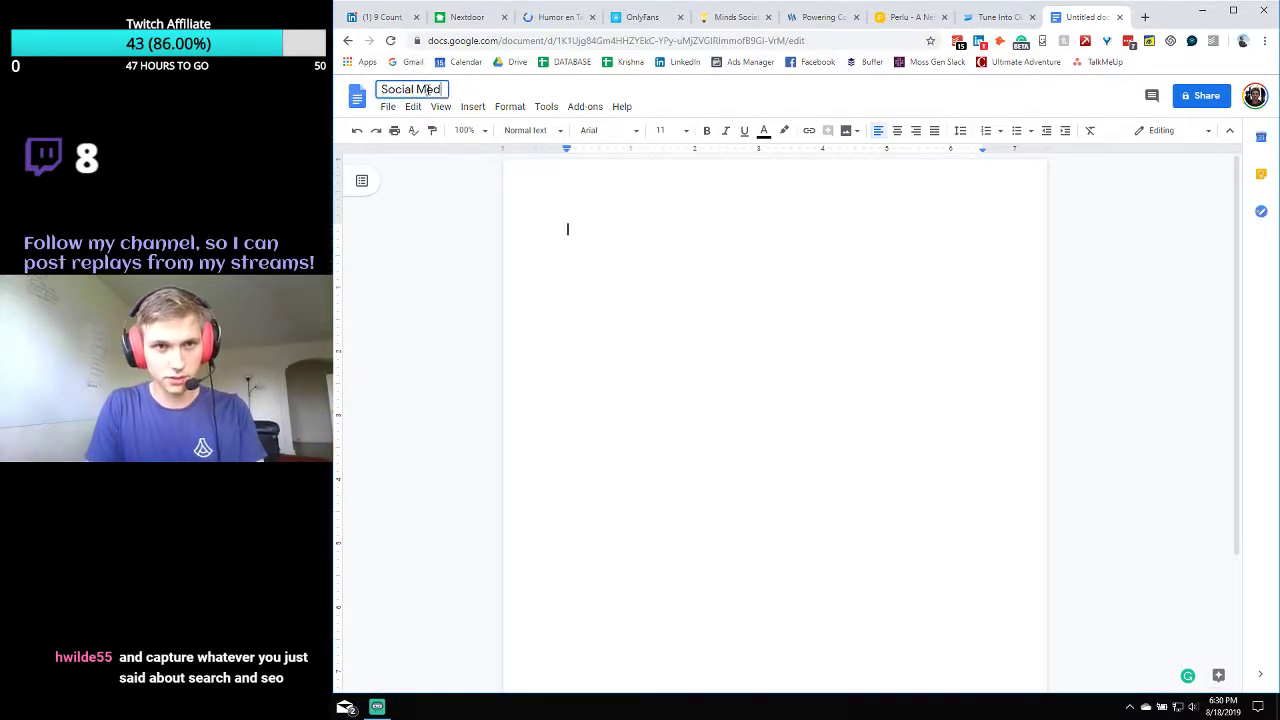
pyautogui.write('ia PlatNotes')
pyautogui.hotkey('ctrl', 'Left')
pyautogui.write('Plat')
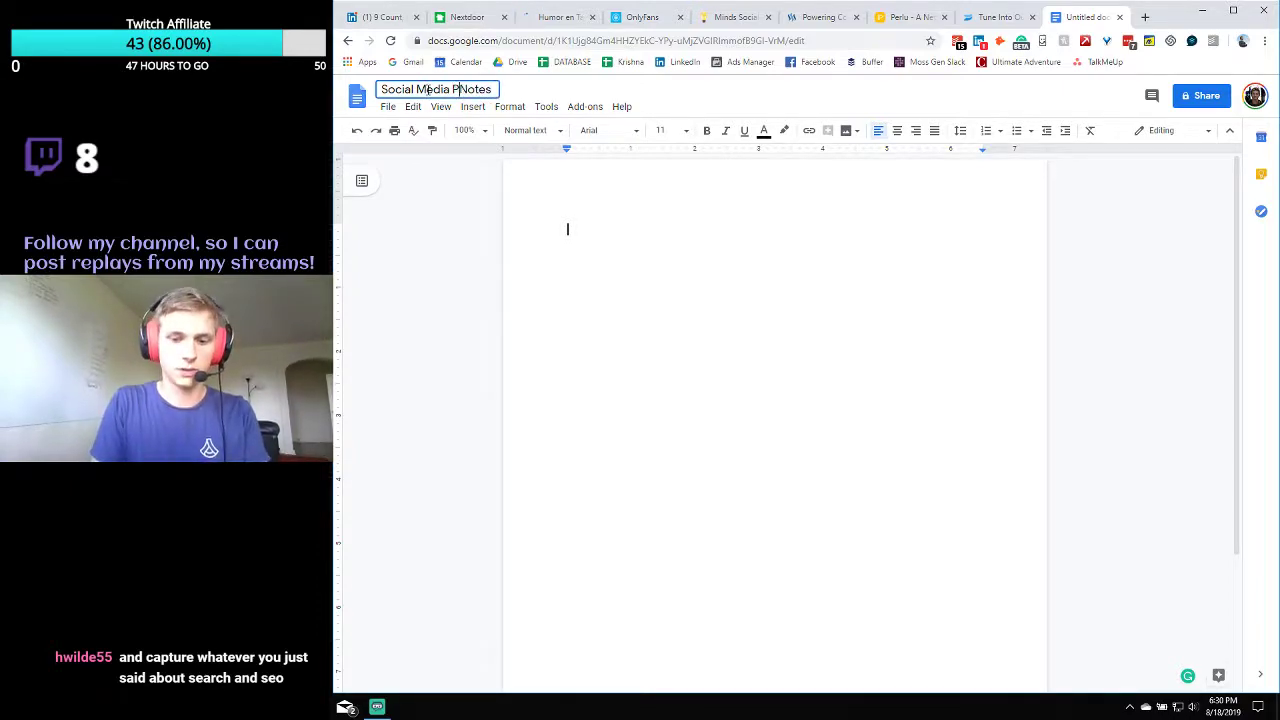
pyautogui.write('form ')
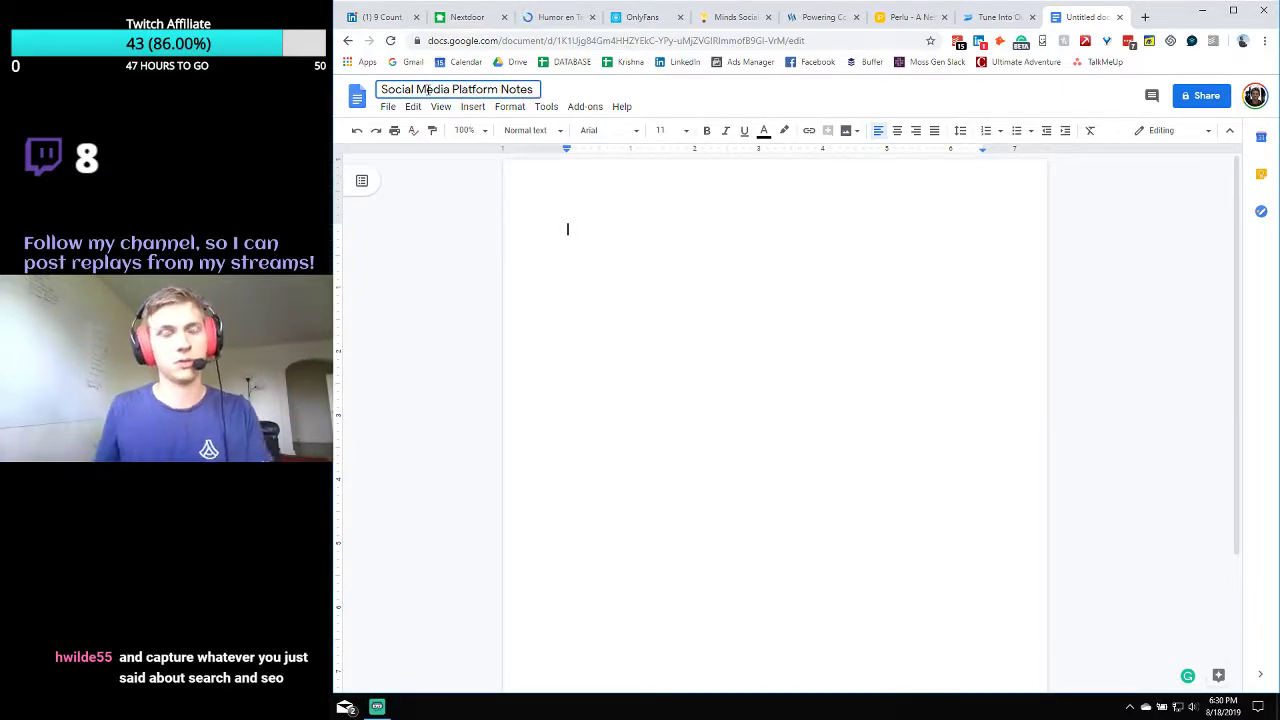
pyautogui.write('Obj')
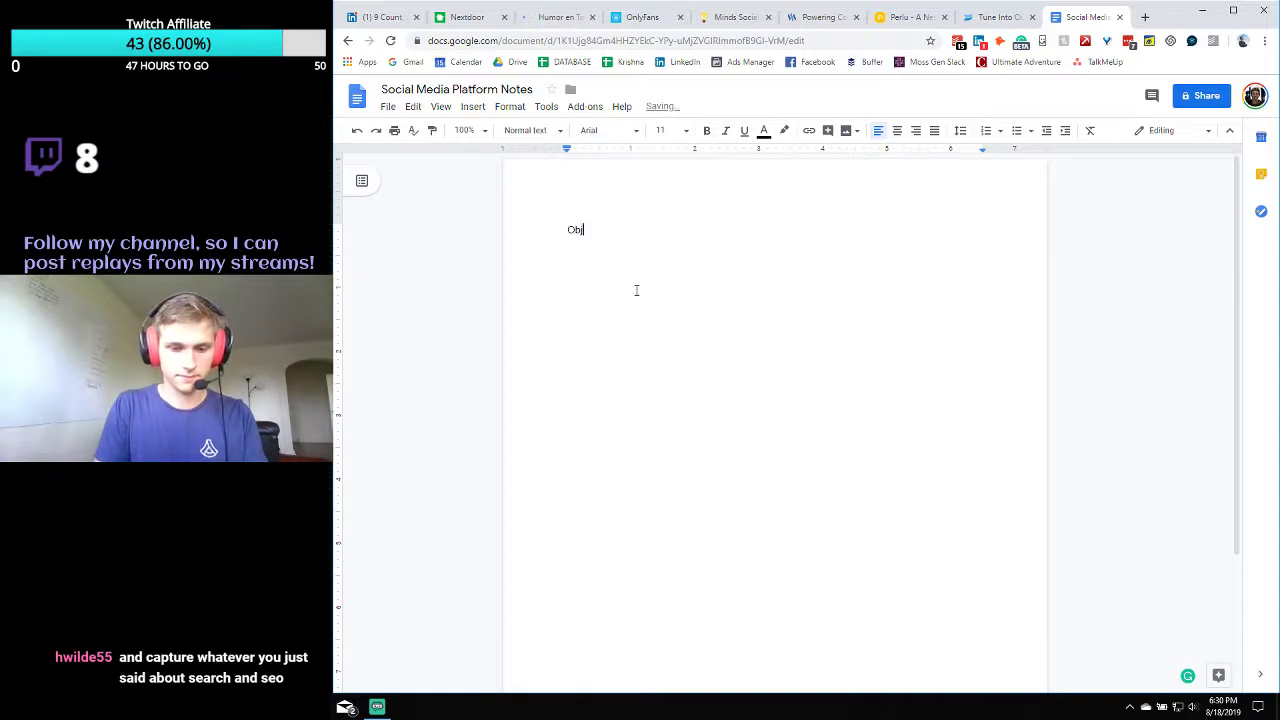
pyautogui.write('ective:')
# - Add the Objective bullet: build an audience on a niche platform that's underserved or unpopular
pyautogui.press('Return')
pyautogui.write('0-')
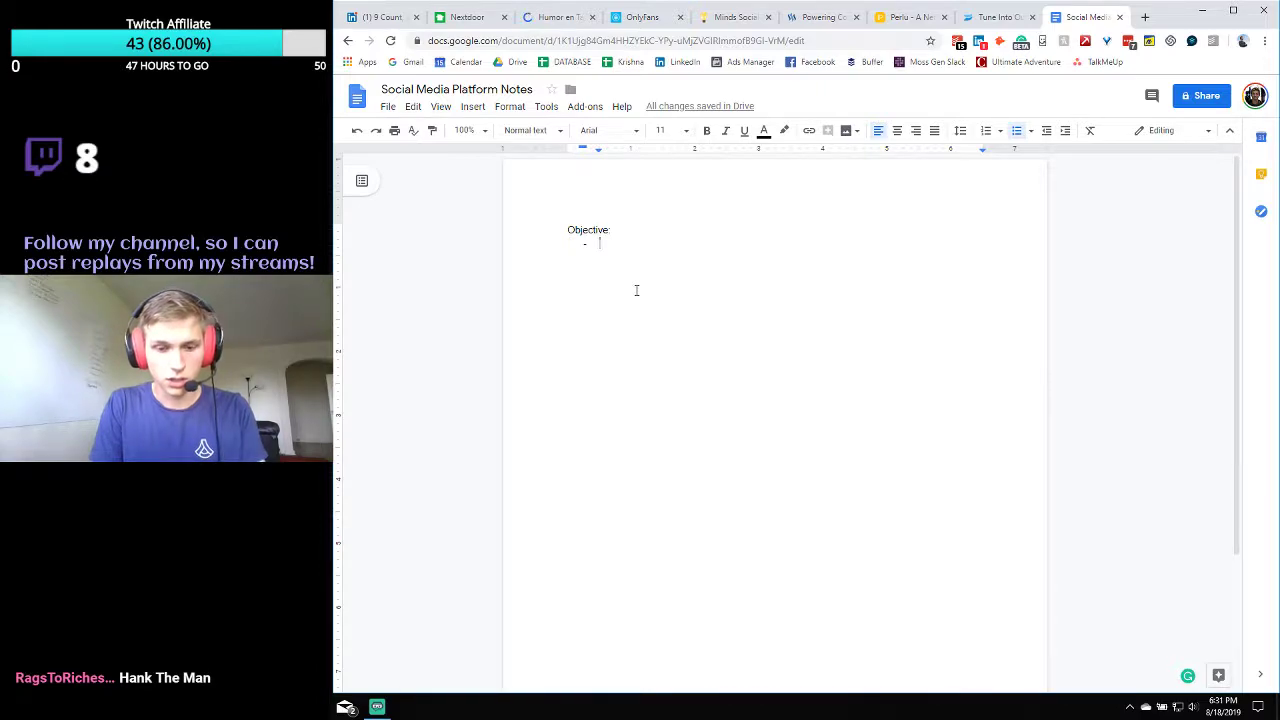
pyautogui.write('Bui')
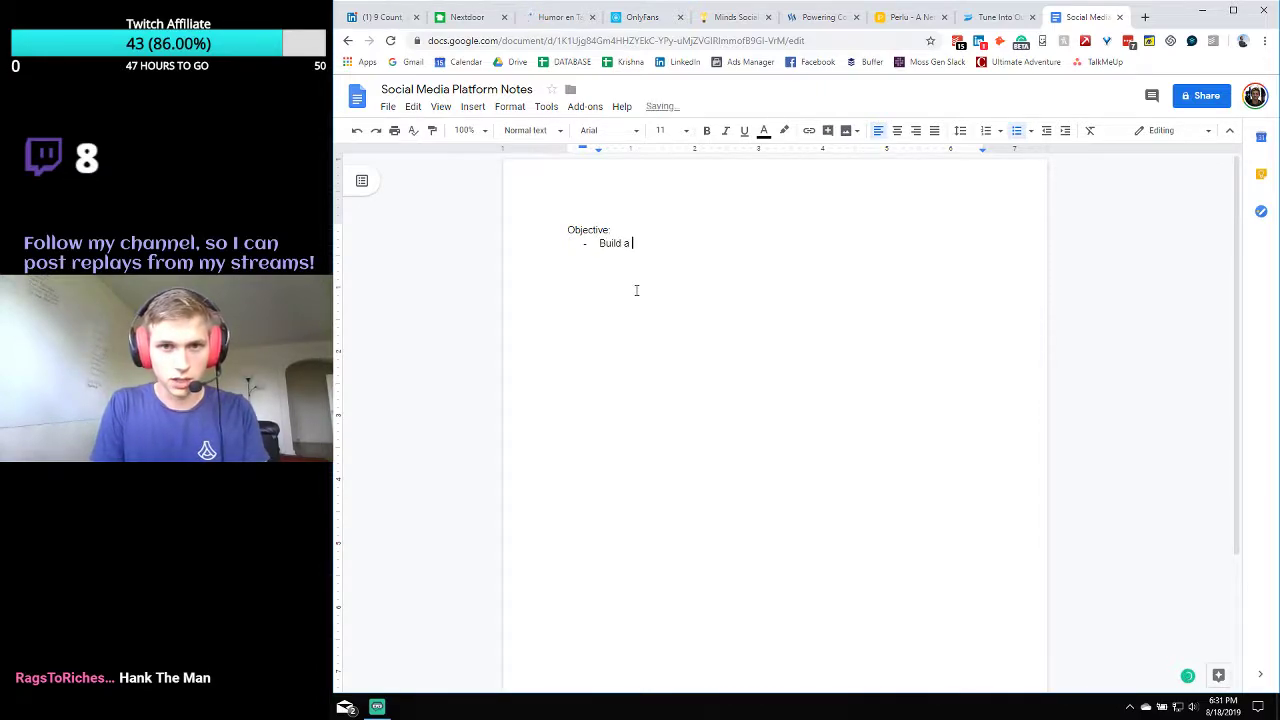
pyautogui.write('ld an audience ')
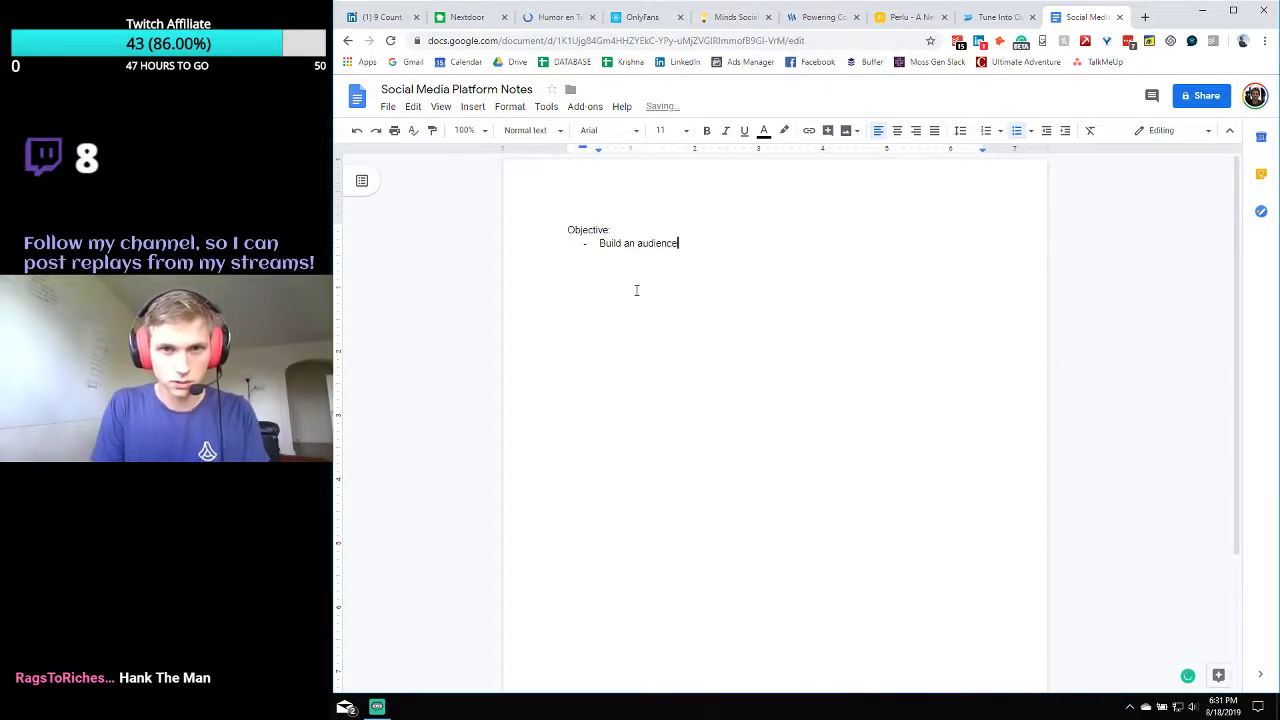
pyautogui.write('on a nich')
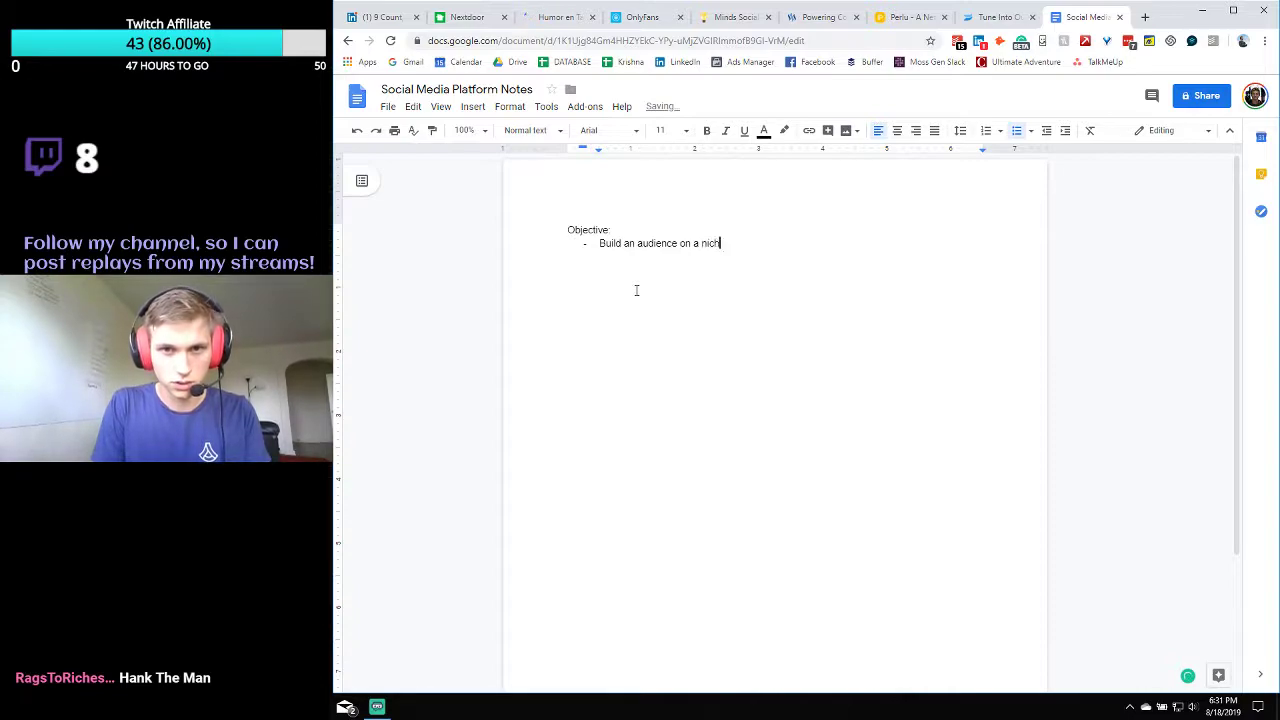
pyautogui.write('e social')
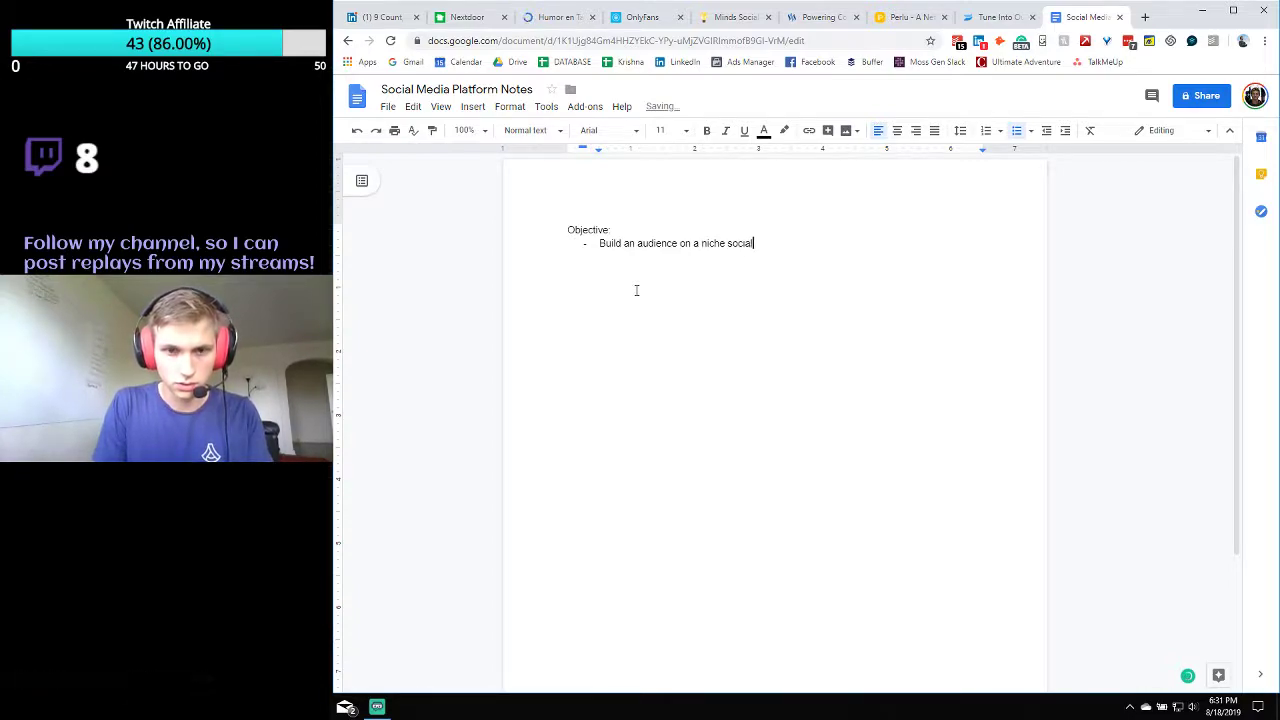
pyautogui.write(' platform, usin')
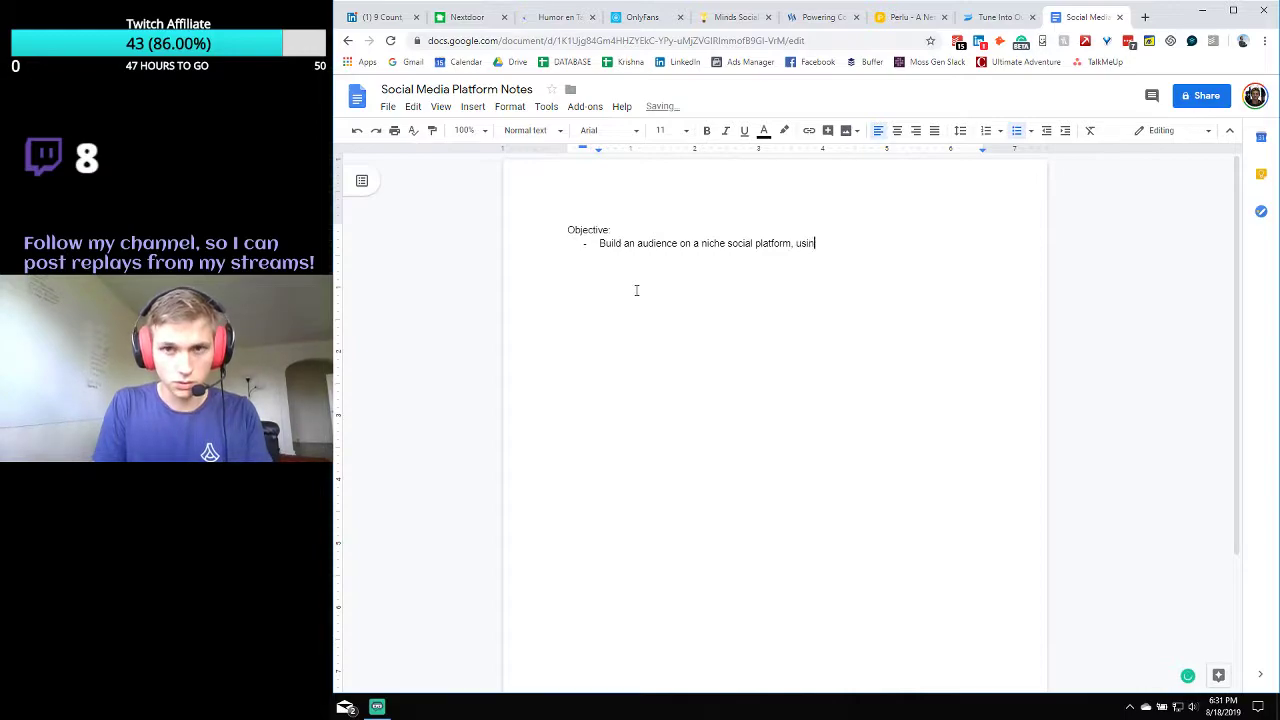
pyautogui.write('g the fact htat')
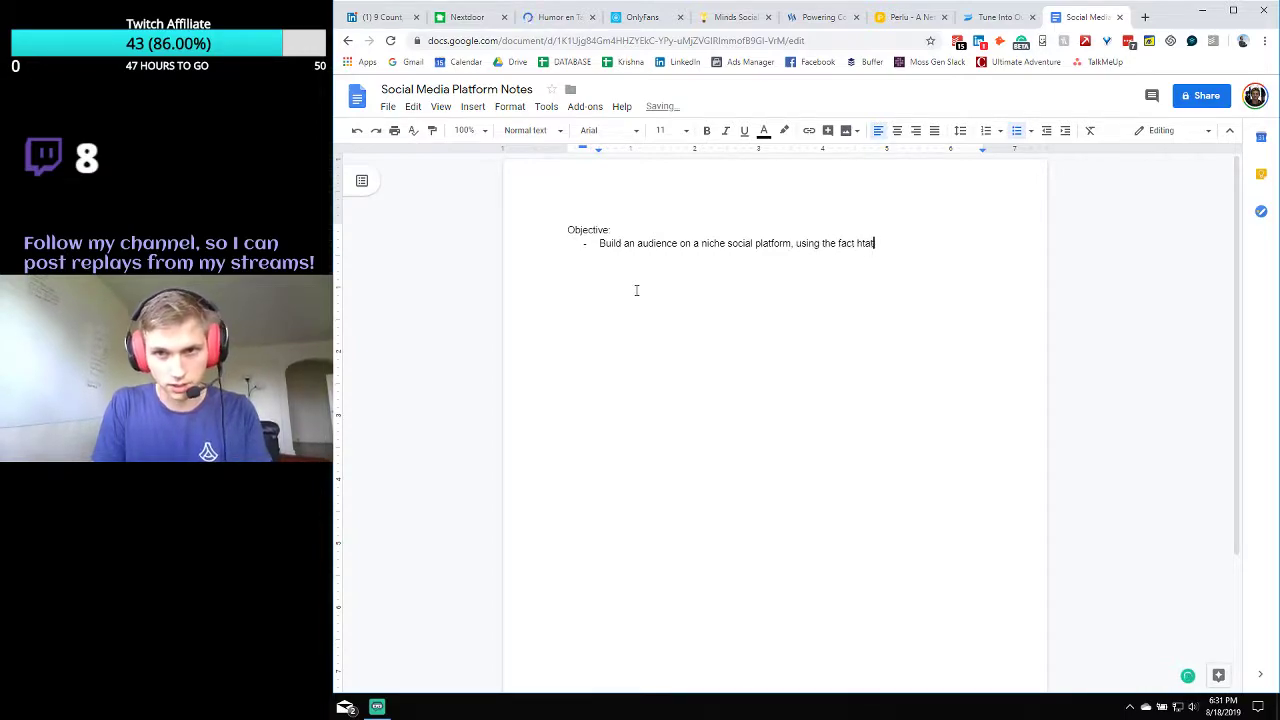
pyautogui.press('BackSpace')
pyautogui.press('BackSpace')
pyautogui.press('BackSpace')
pyautogui.press('BackSpace')
pyautogui.write('that')
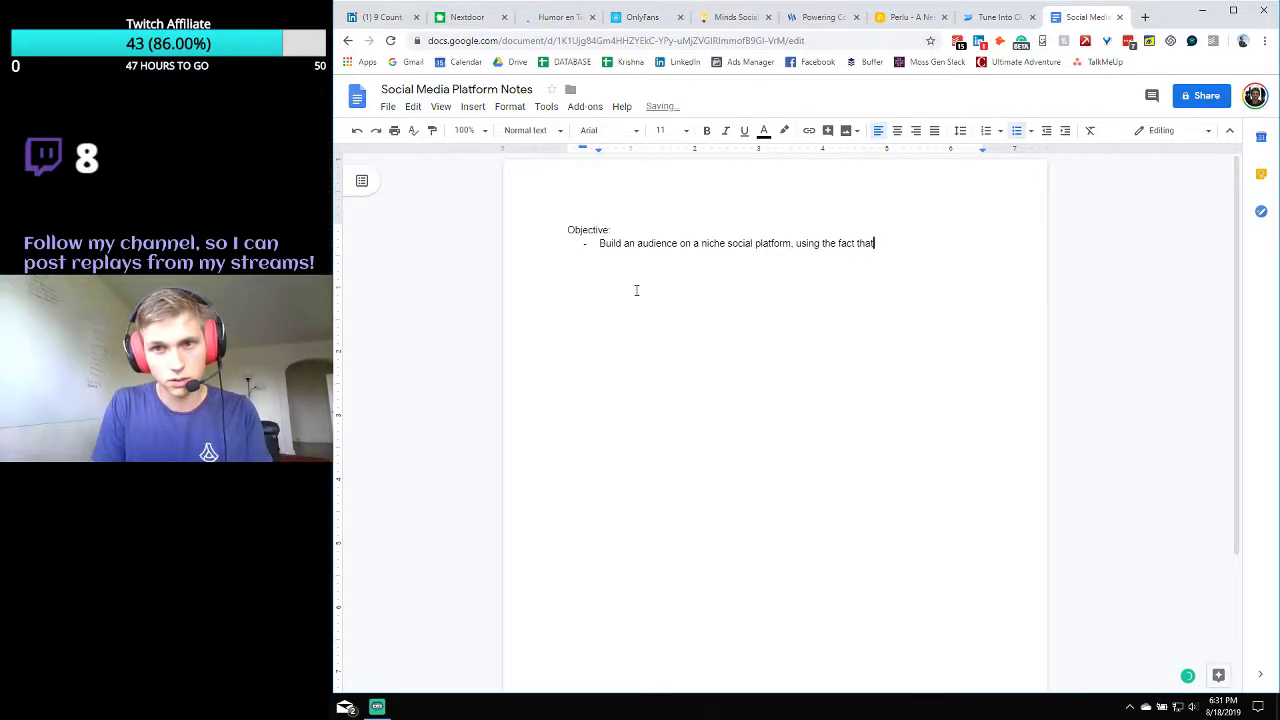
pyautogui.write(" it's underserv")
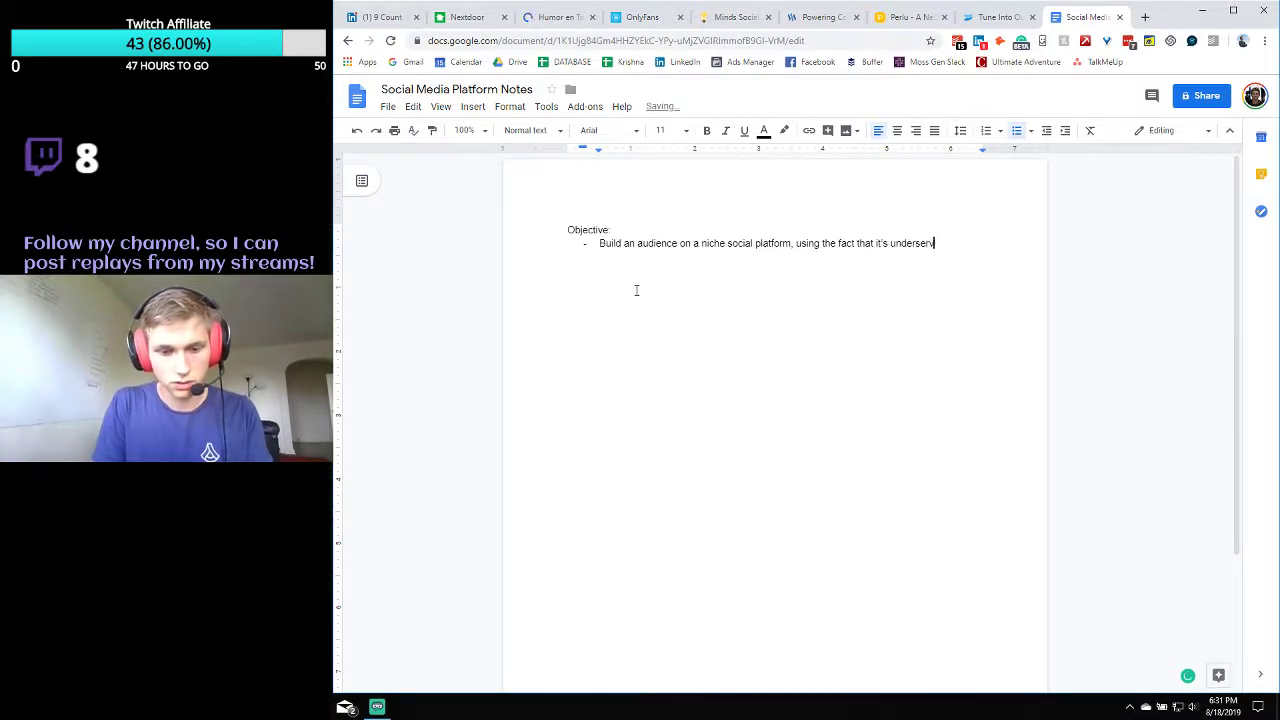
pyautogui.write('ed or upo')
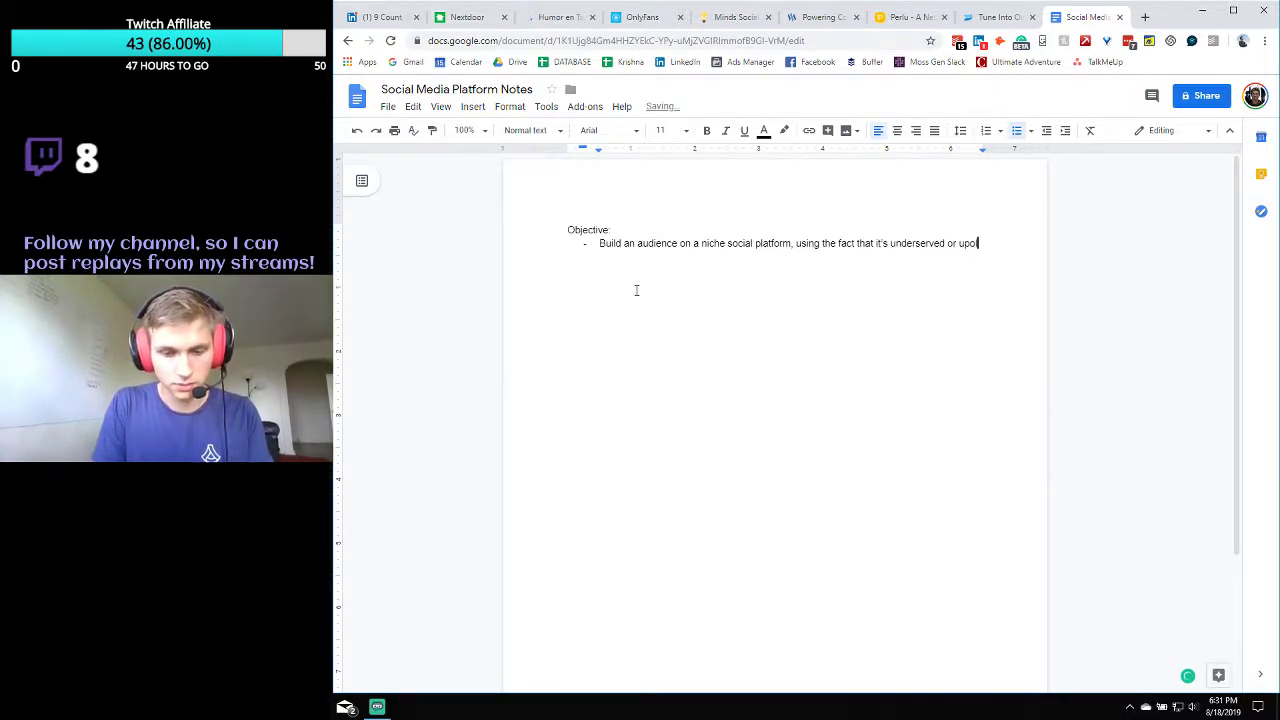
pyautogui.write('pular to sta')
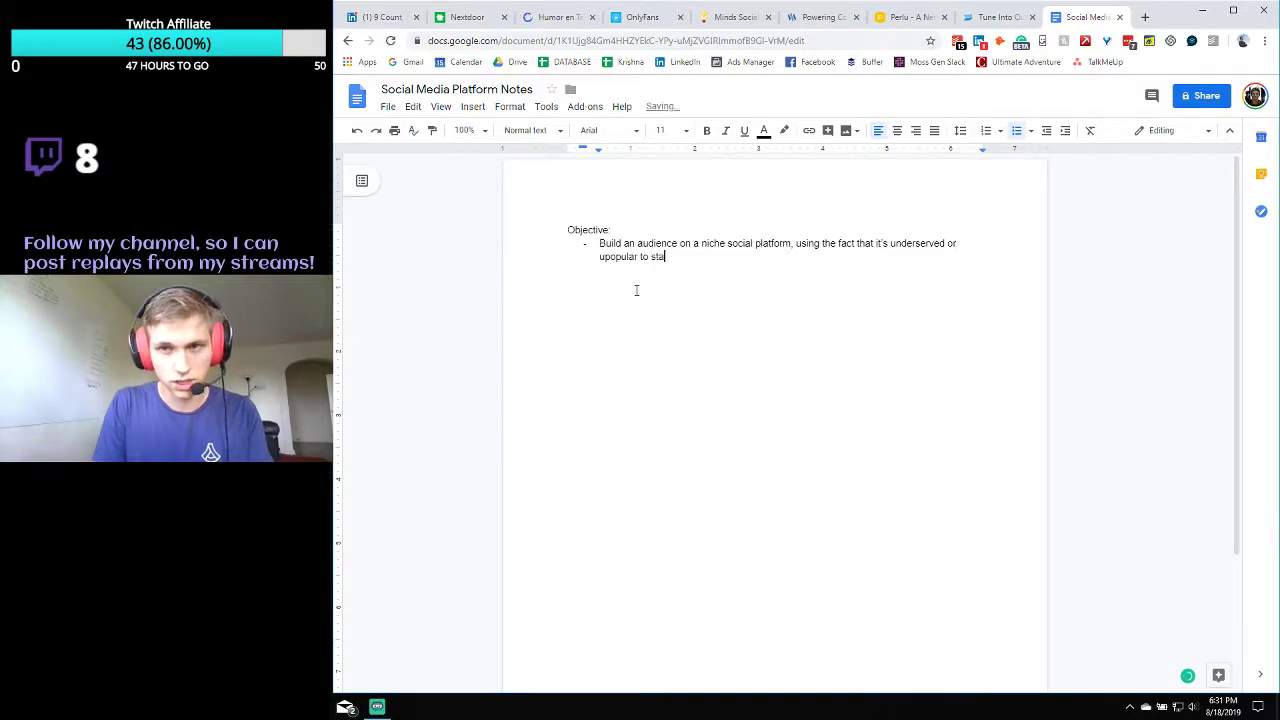
pyautogui.write('nd out')
# - Add a 'Requirements:' heading followed by the line 'One of these two-'
pyautogui.press('Return')
pyautogui.press('Return')
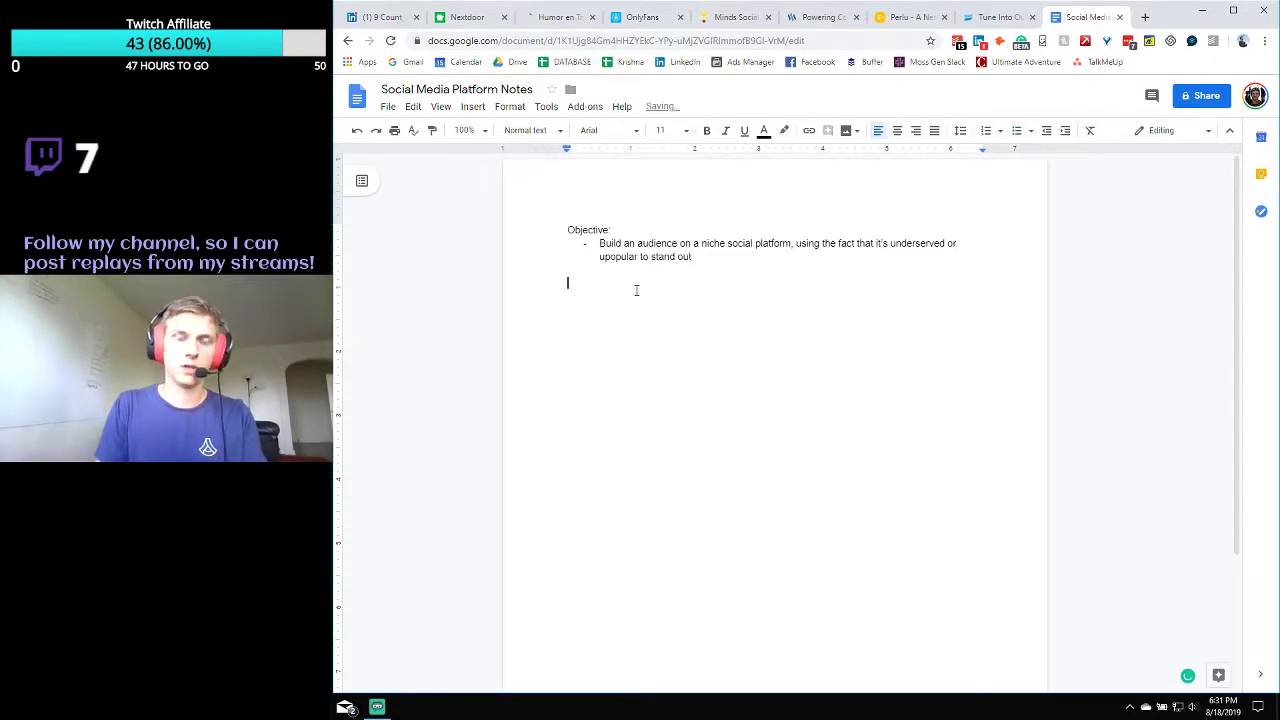
pyautogui.write('Requiremtn')
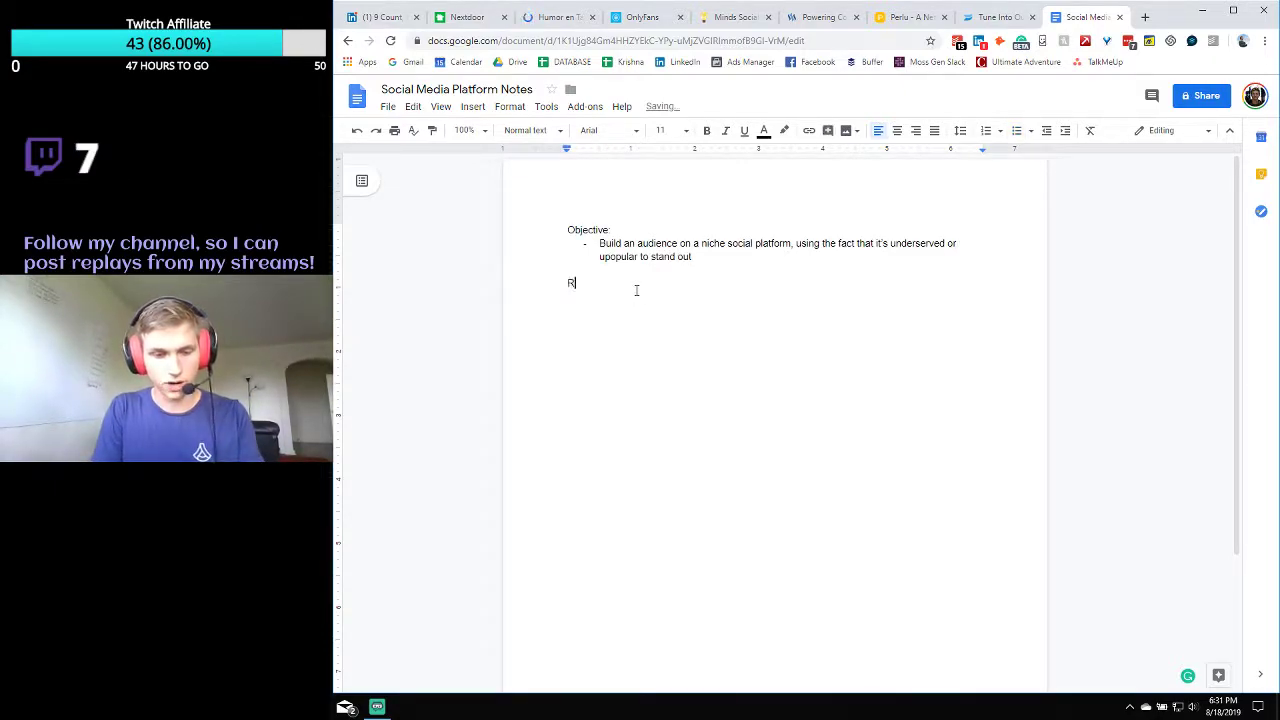
pyautogui.press('BackSpace')
pyautogui.press('BackSpace')
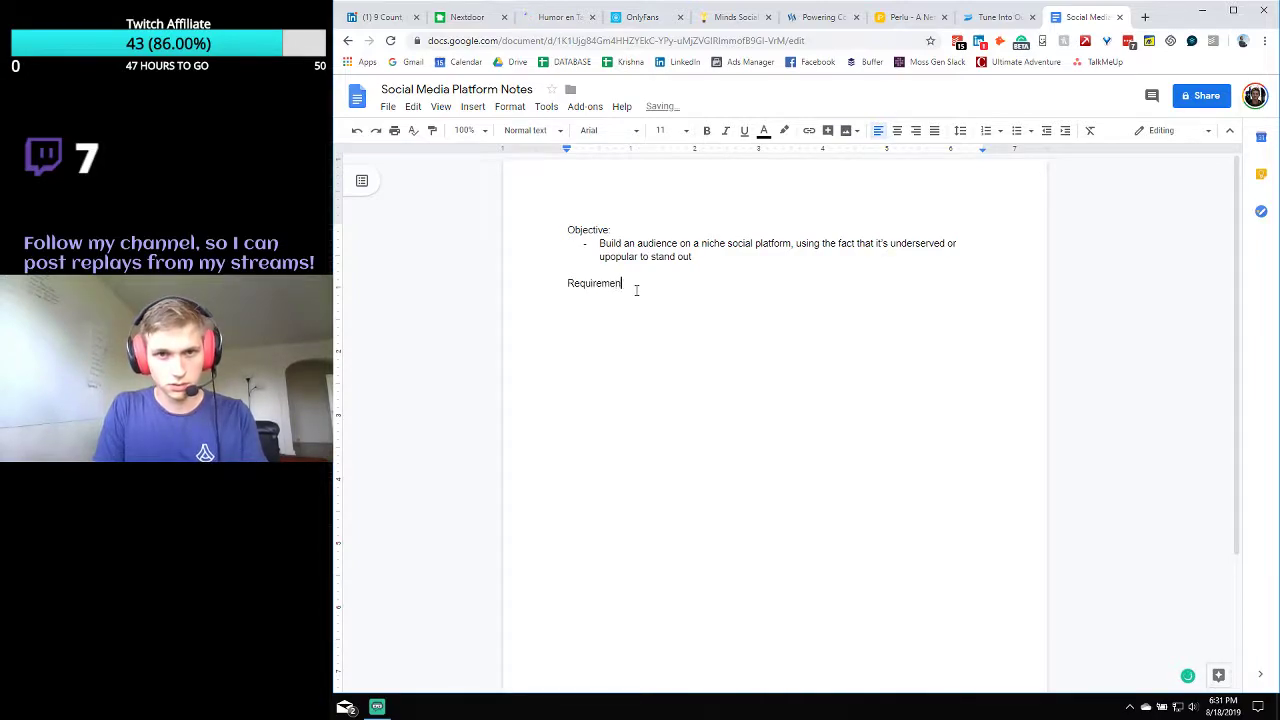
pyautogui.write('ents fo')
pyautogui.press('BackSpace')
pyautogui.press('BackSpace')
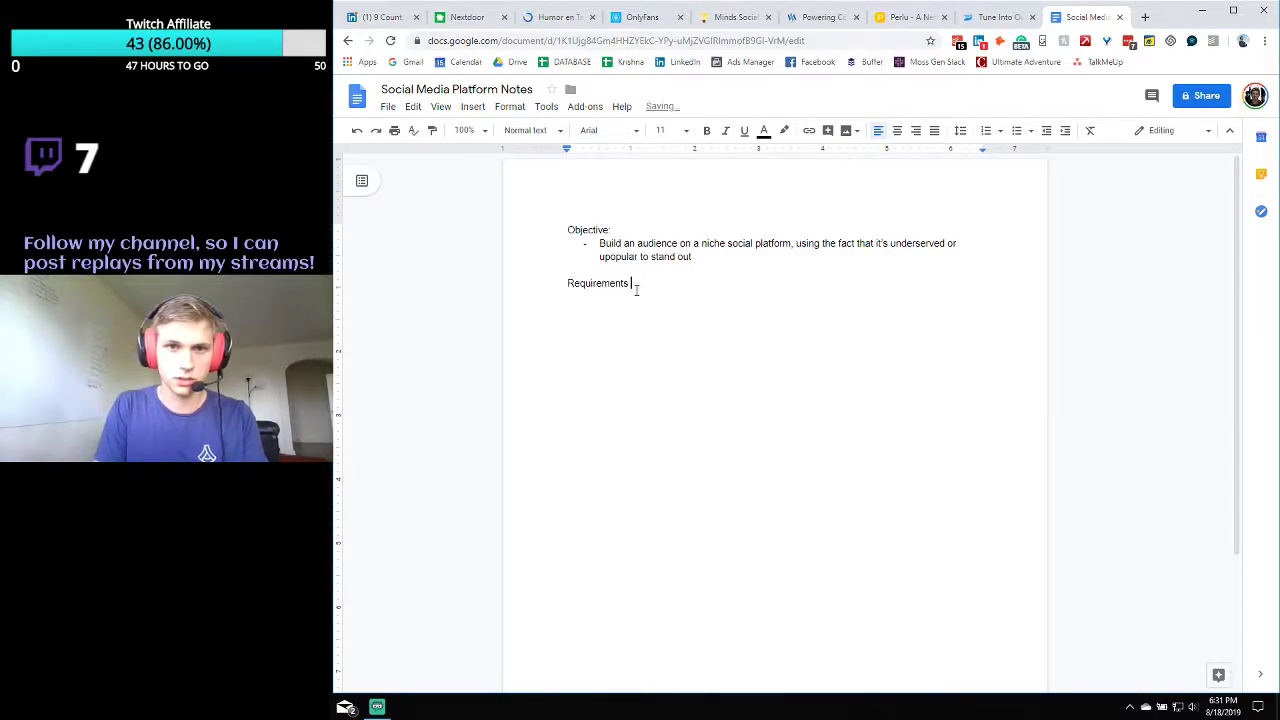
pyautogui.write(':')
pyautogui.press('Return')
pyautogui.write('-')
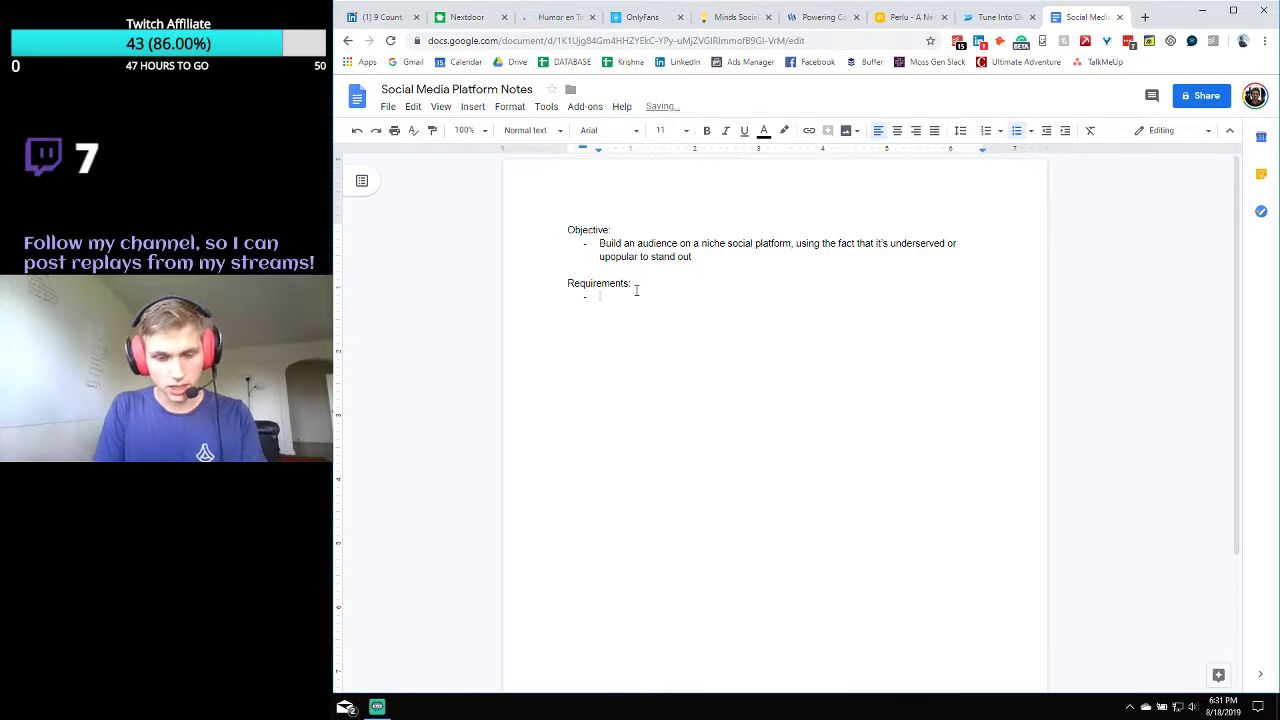
pyautogui.press('BackSpace')
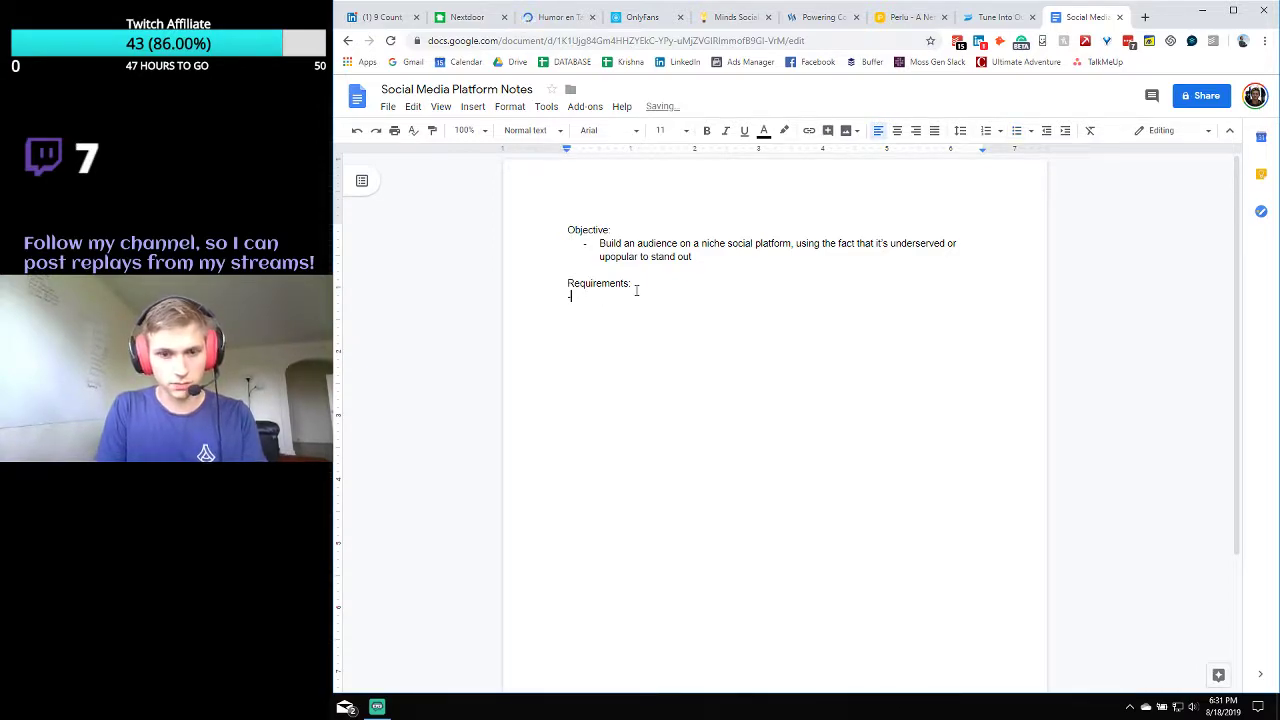
pyautogui.write('One of th')
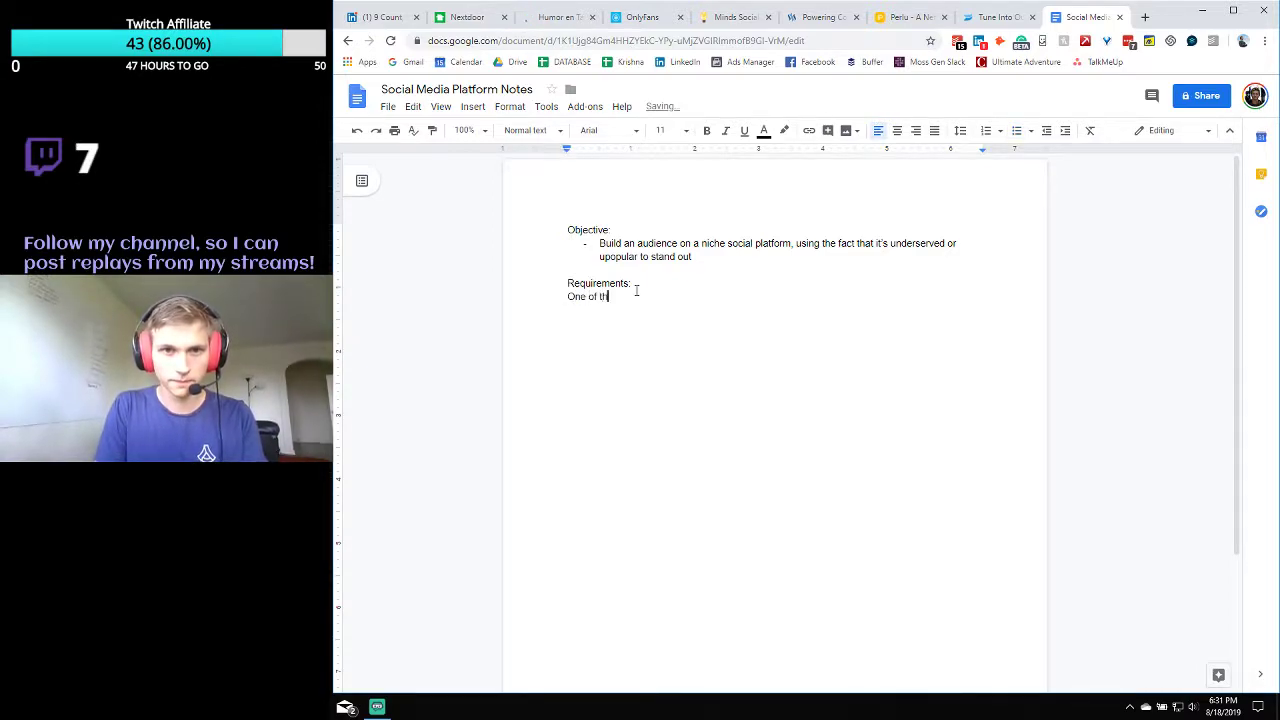
pyautogui.write('ese two')
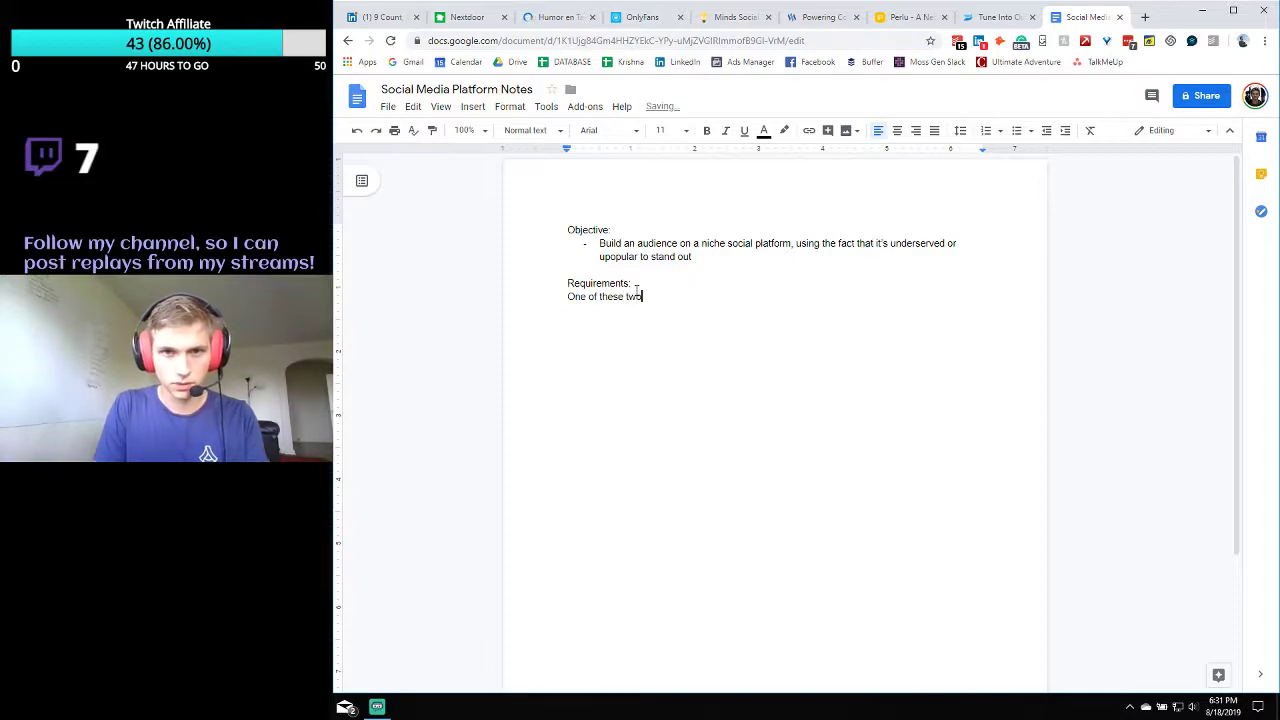
pyautogui.write('-')
# - Add a dash bullet reading 'In-app SEO or search'
pyautogui.press('Return')
pyautogui.write('- ')
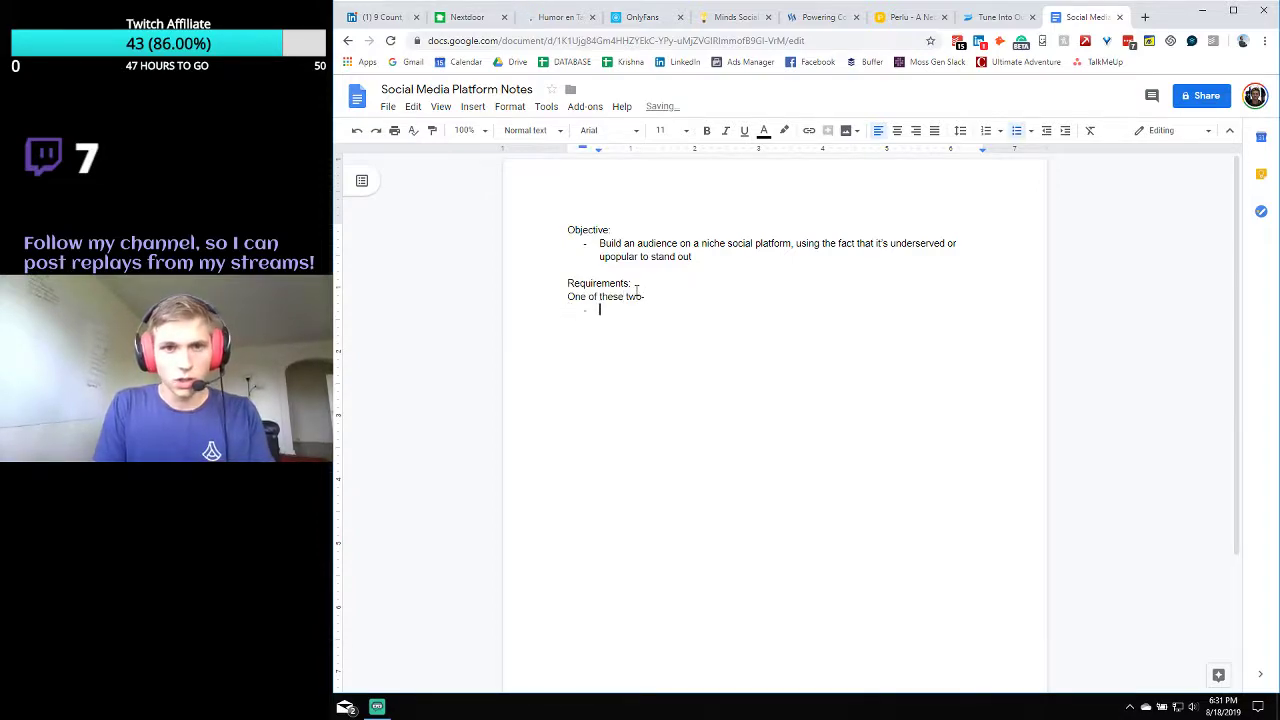
pyautogui.write('In')
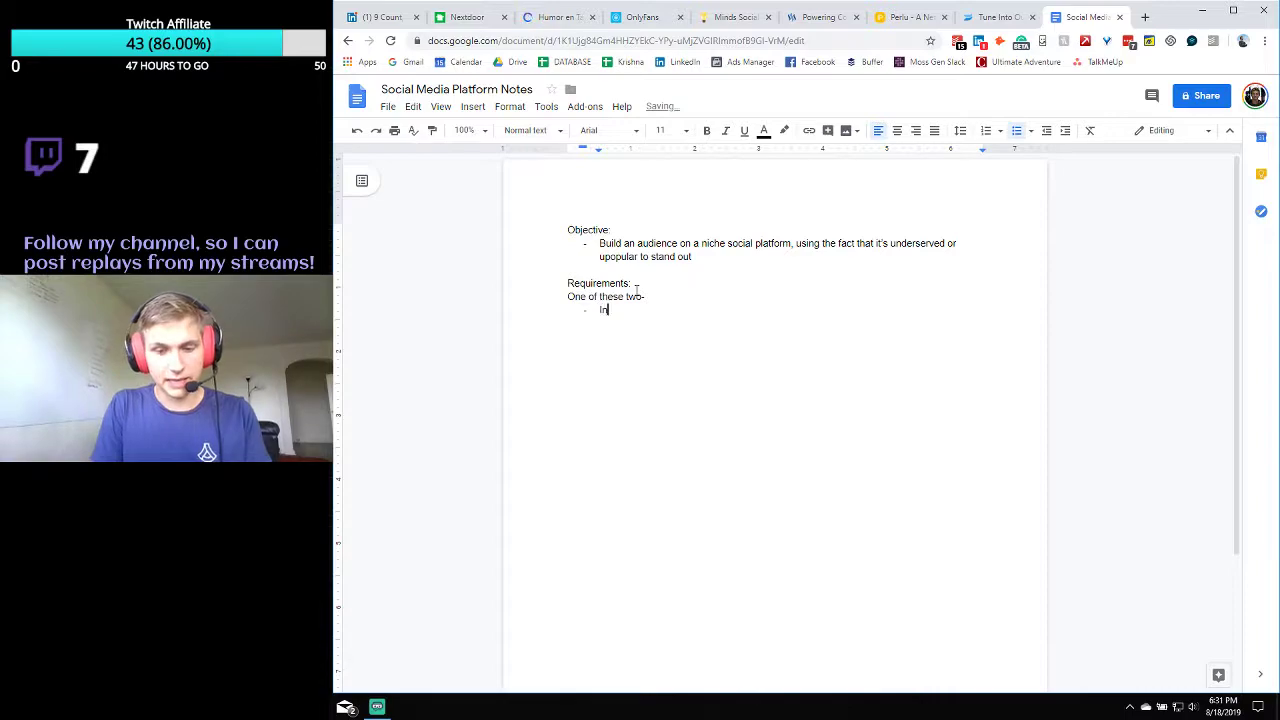
pyautogui.write('-App')
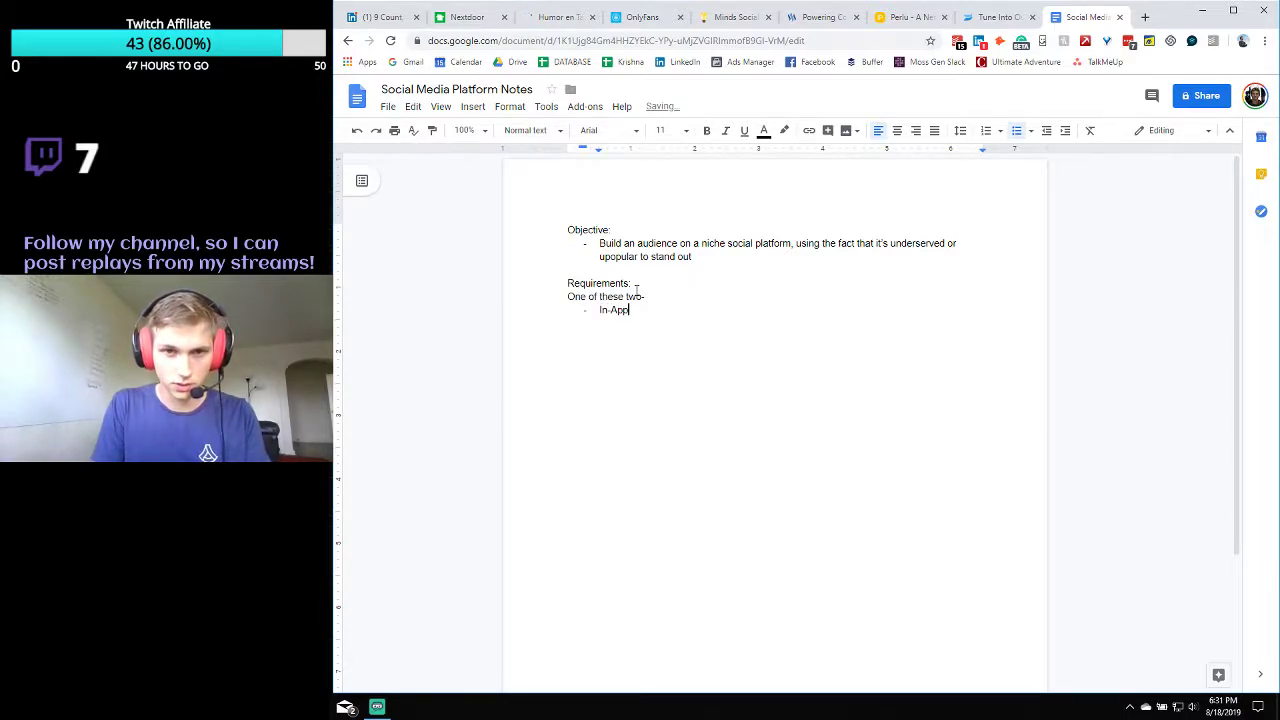
pyautogui.press('BackSpace')
pyautogui.press('BackSpace')
pyautogui.press('BackSpace')
pyautogui.press('BackSpace')
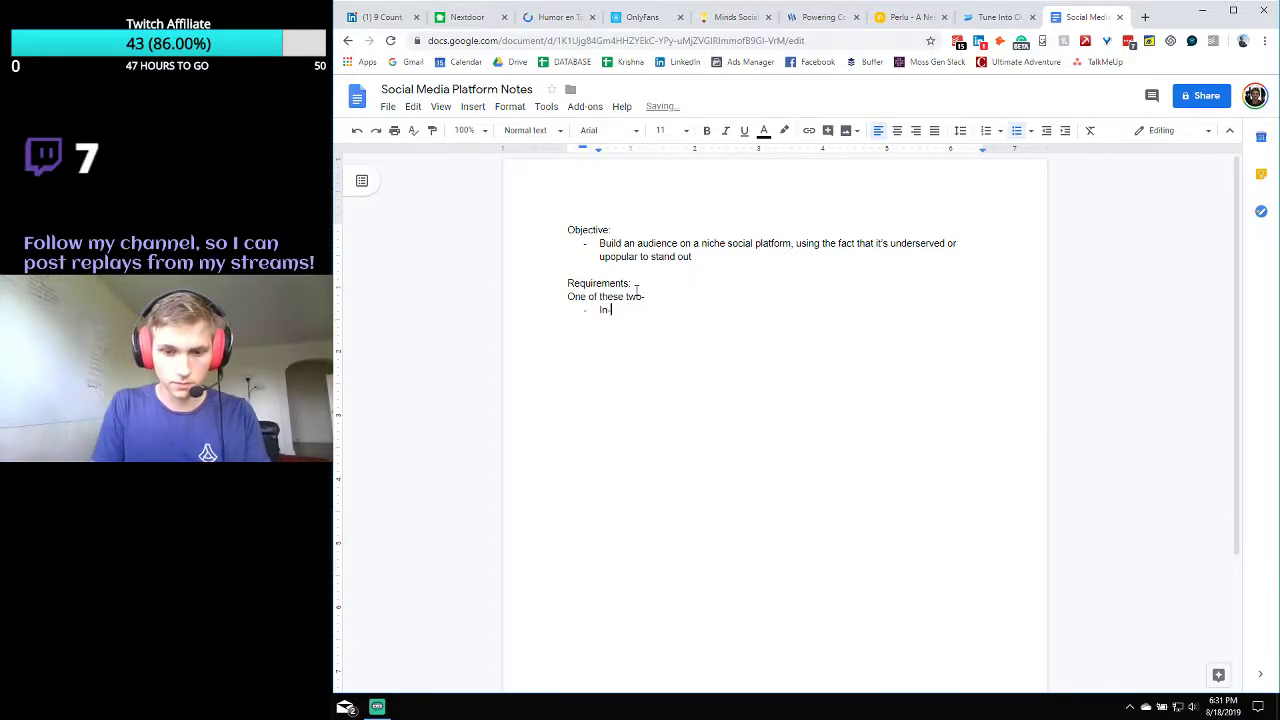
pyautogui.write('app ')
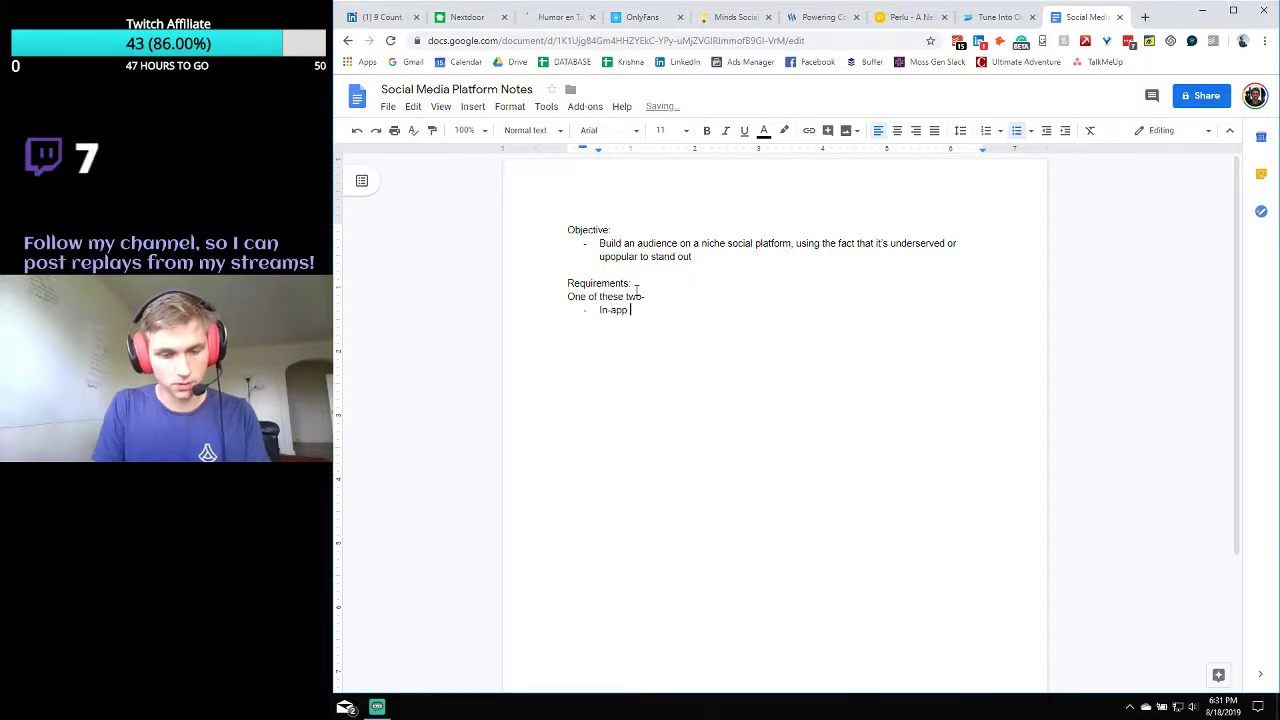
pyautogui.write('s')
pyautogui.write('SEO')
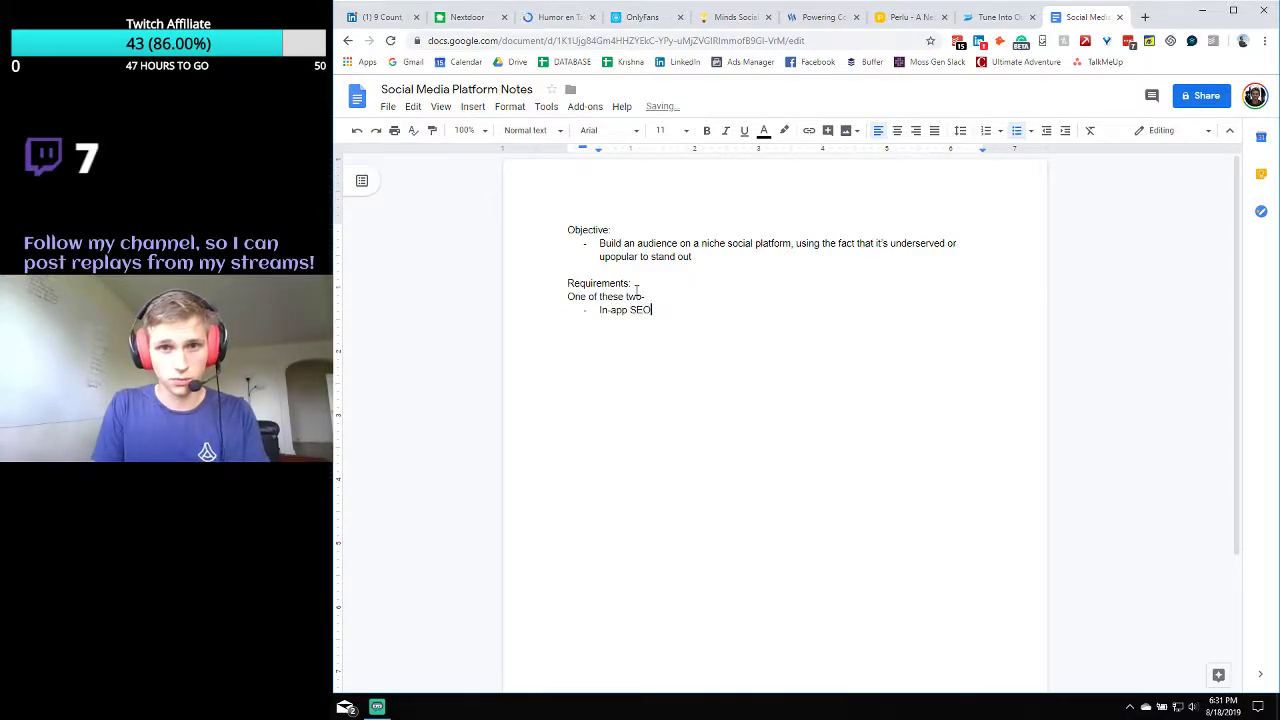
pyautogui.write(' or search')
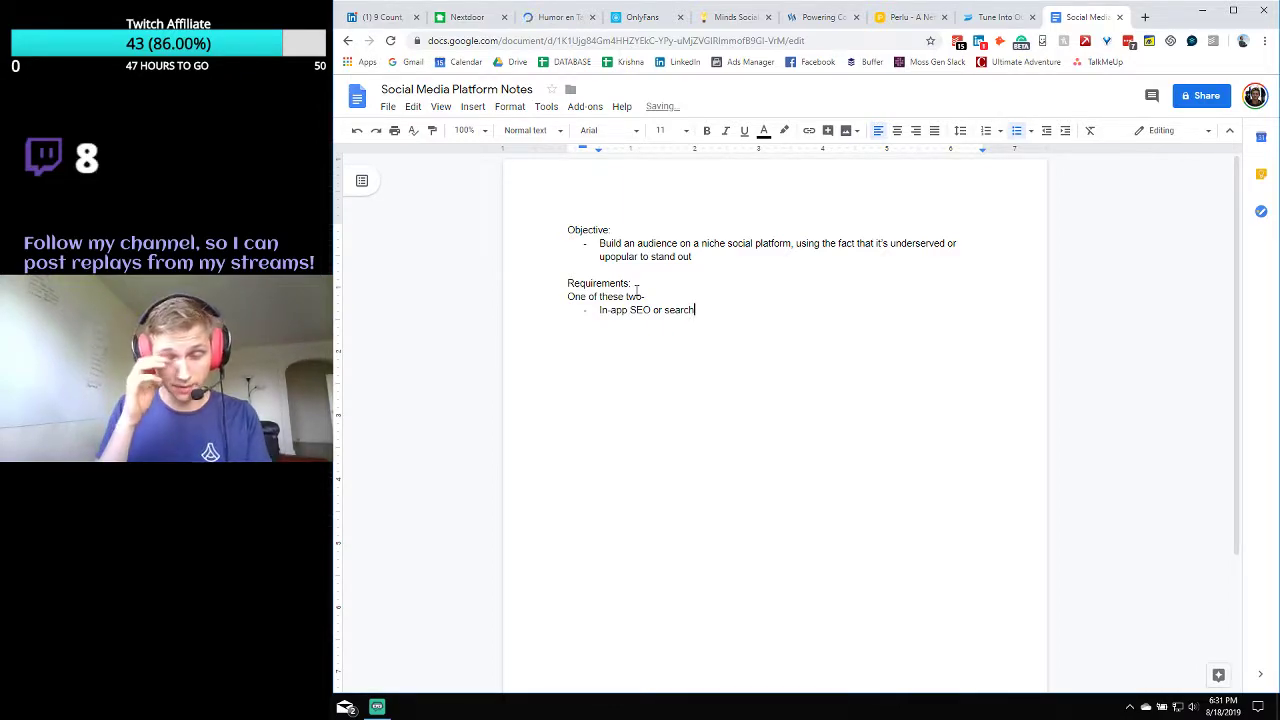
# - Add an indented sub-bullet: 'Leverage this to show up in a certain and become found more often'
pyautogui.press('Return')
pyautogui.press('Tab')
pyautogui.write('Le')
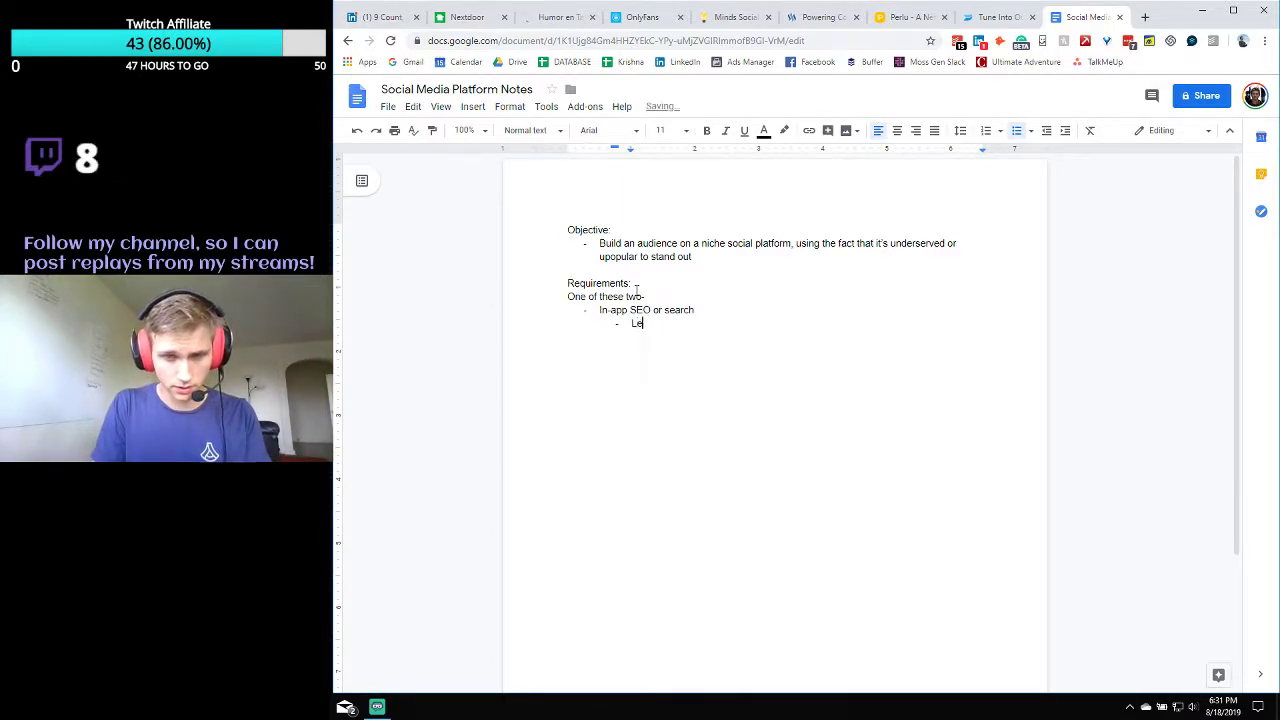
pyautogui.write('verage this to ')
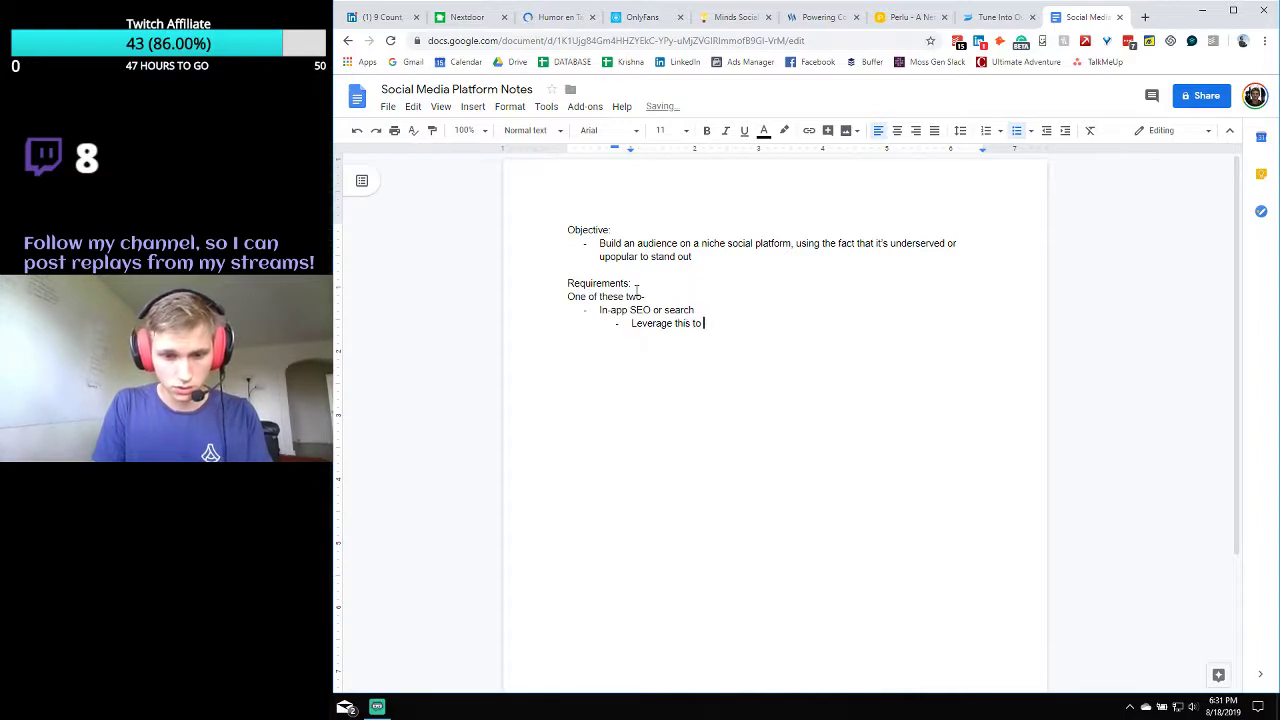
pyautogui.write('show up in')
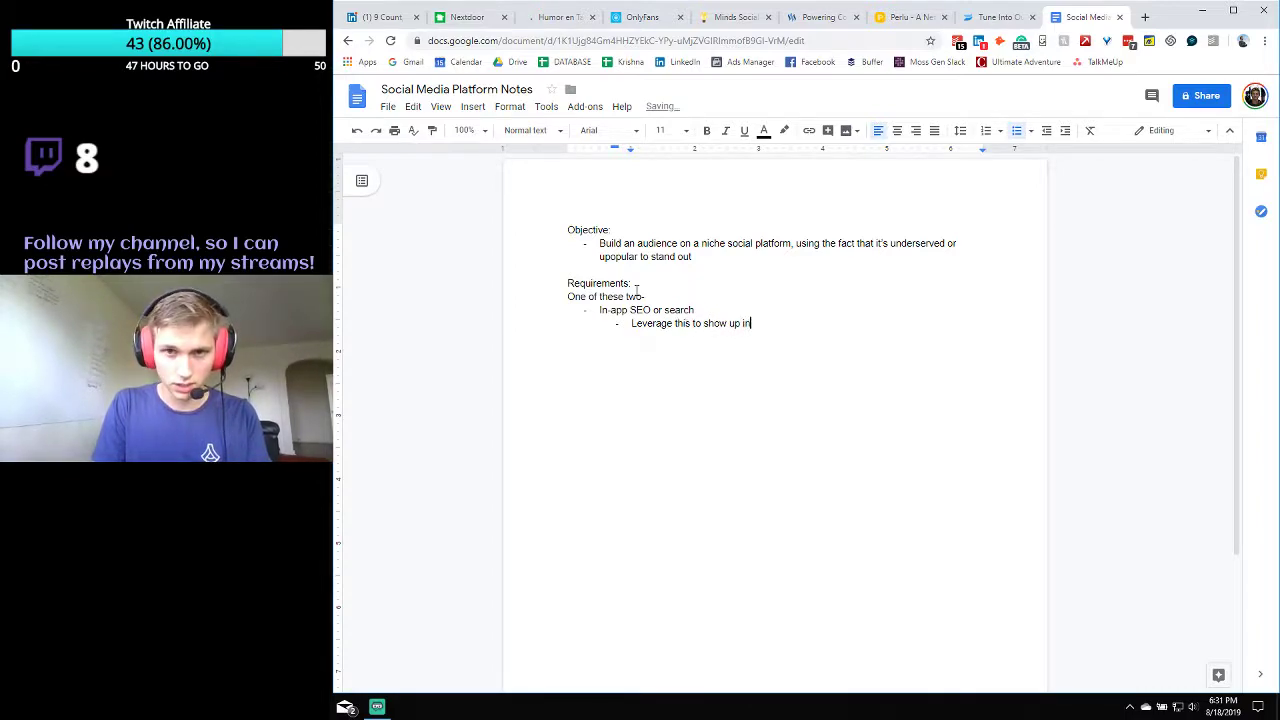
pyautogui.write(' a certain')
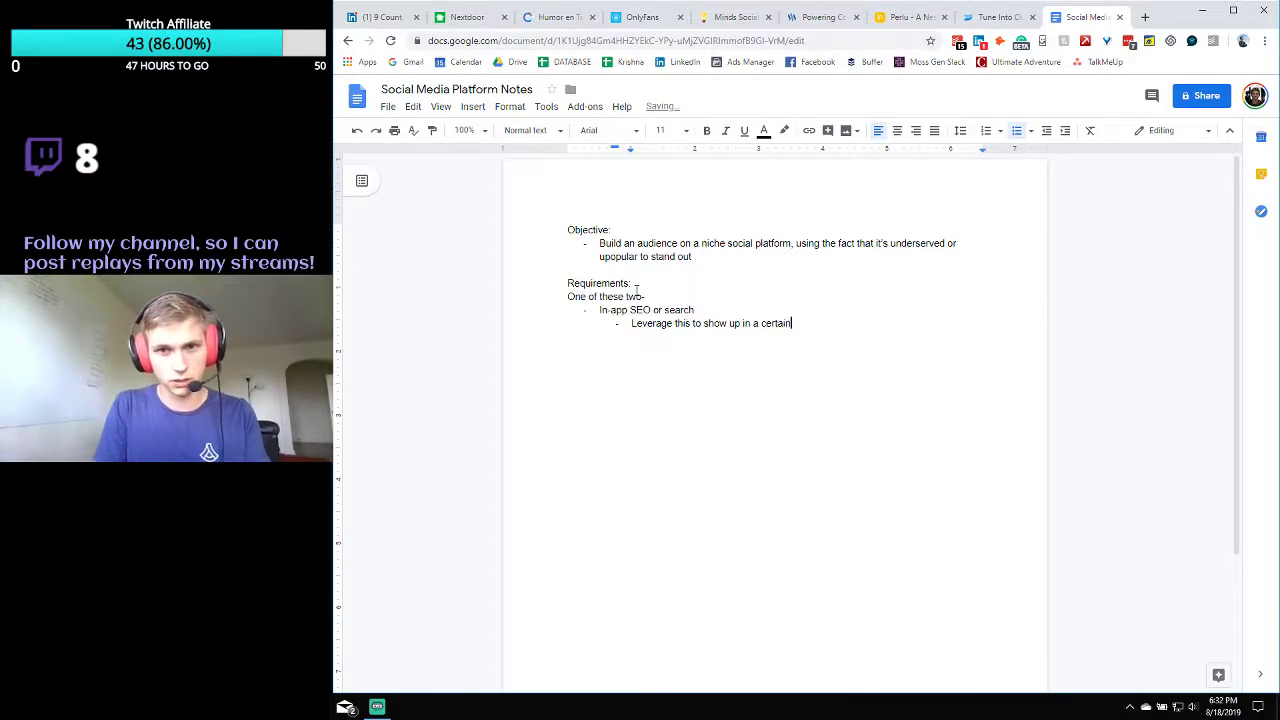
pyautogui.write(' and become more')
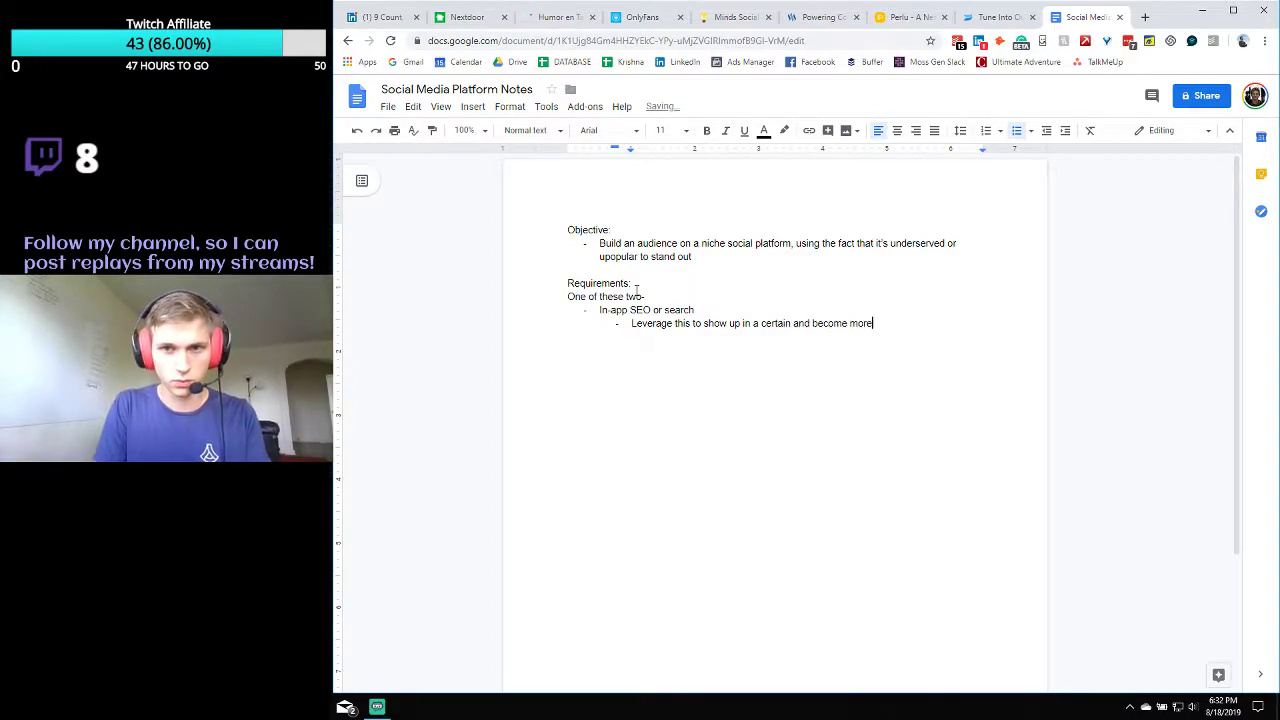
pyautogui.press('BackSpace')
pyautogui.press('BackSpace')
pyautogui.press('BackSpace')
pyautogui.press('BackSpace')
pyautogui.write('f')
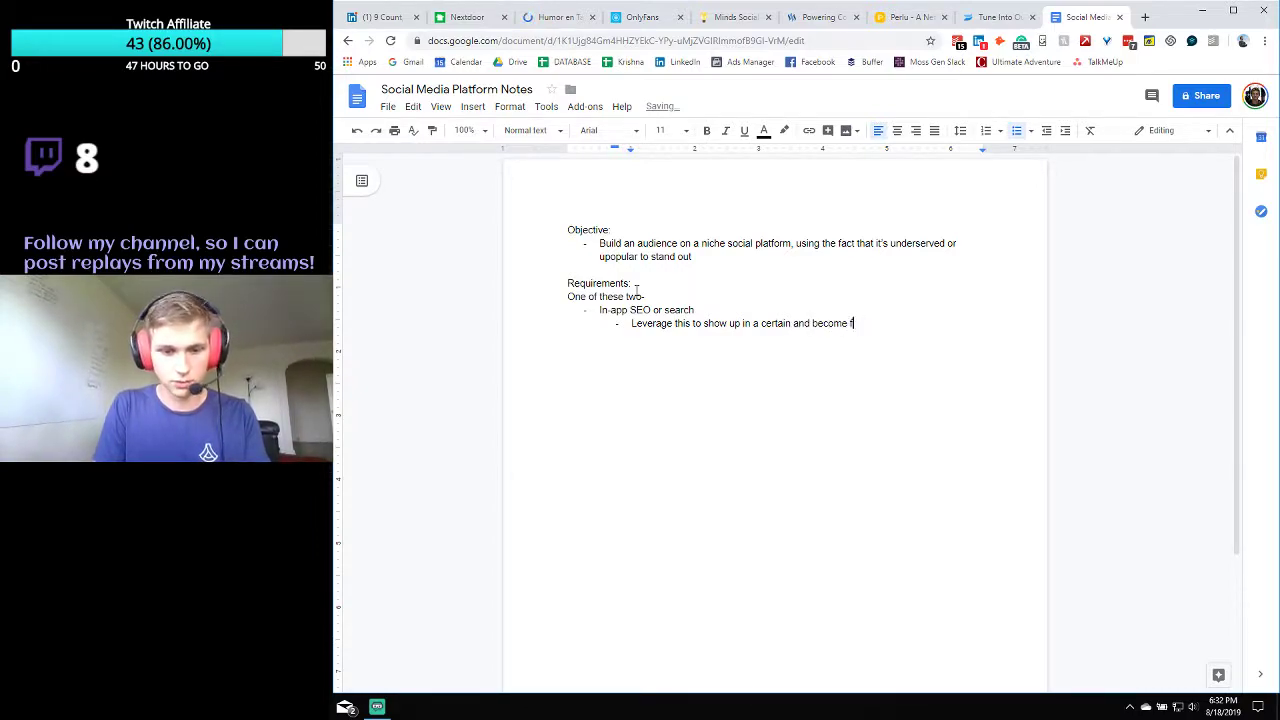
pyautogui.write('ound more often')
pyautogui.press('Return')
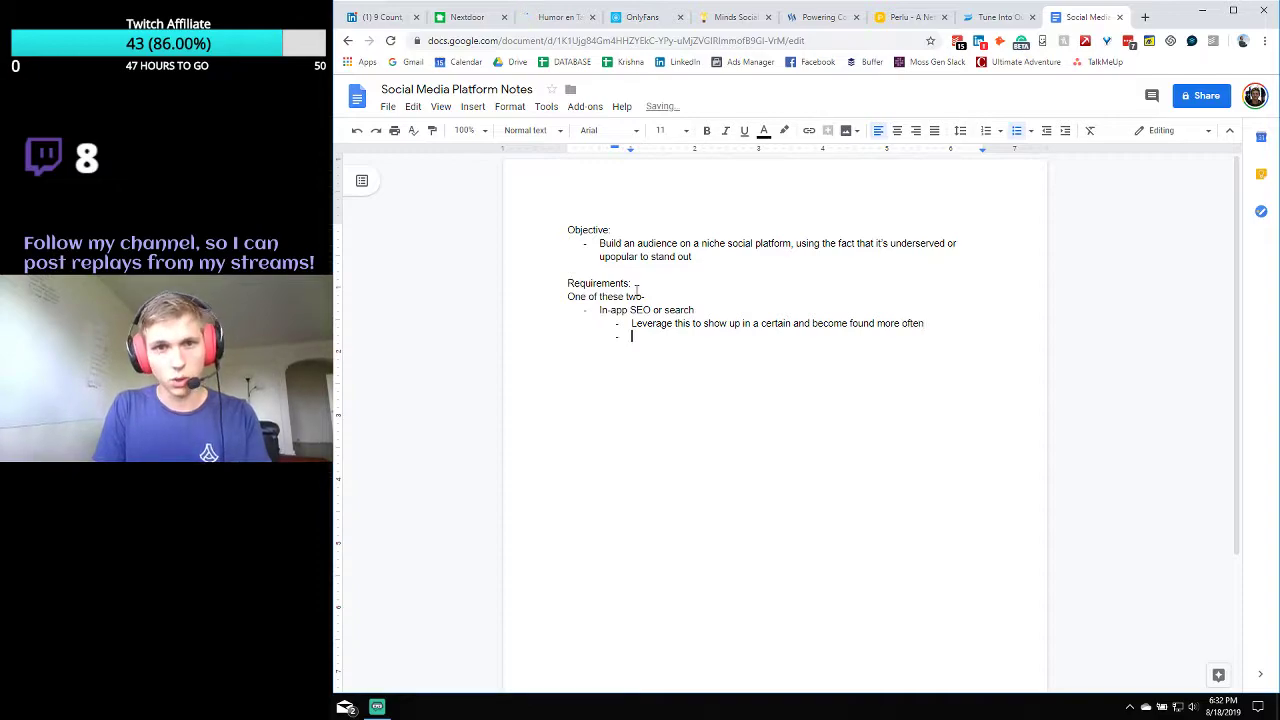
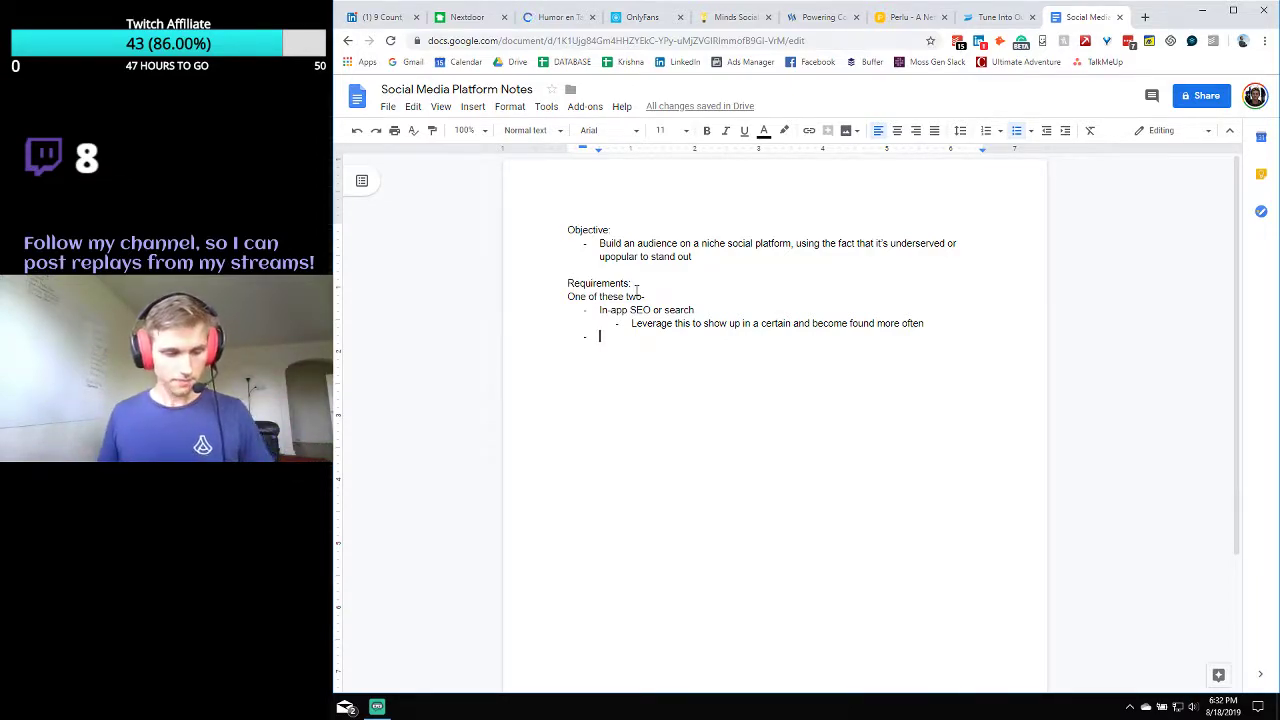
# - Add a 'Natural discovery' bullet covering a discover page or a newsfeed, and tidy its wording
pyautogui.write('Natural')
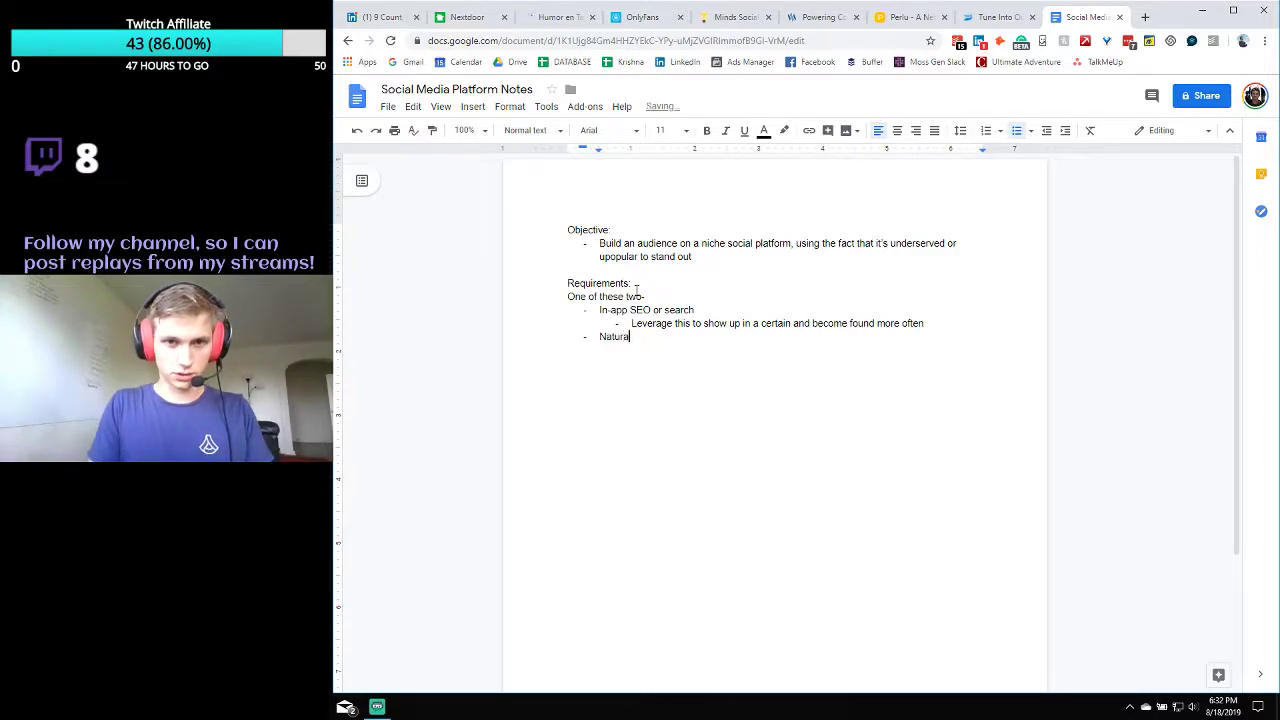
pyautogui.write(' discovery')
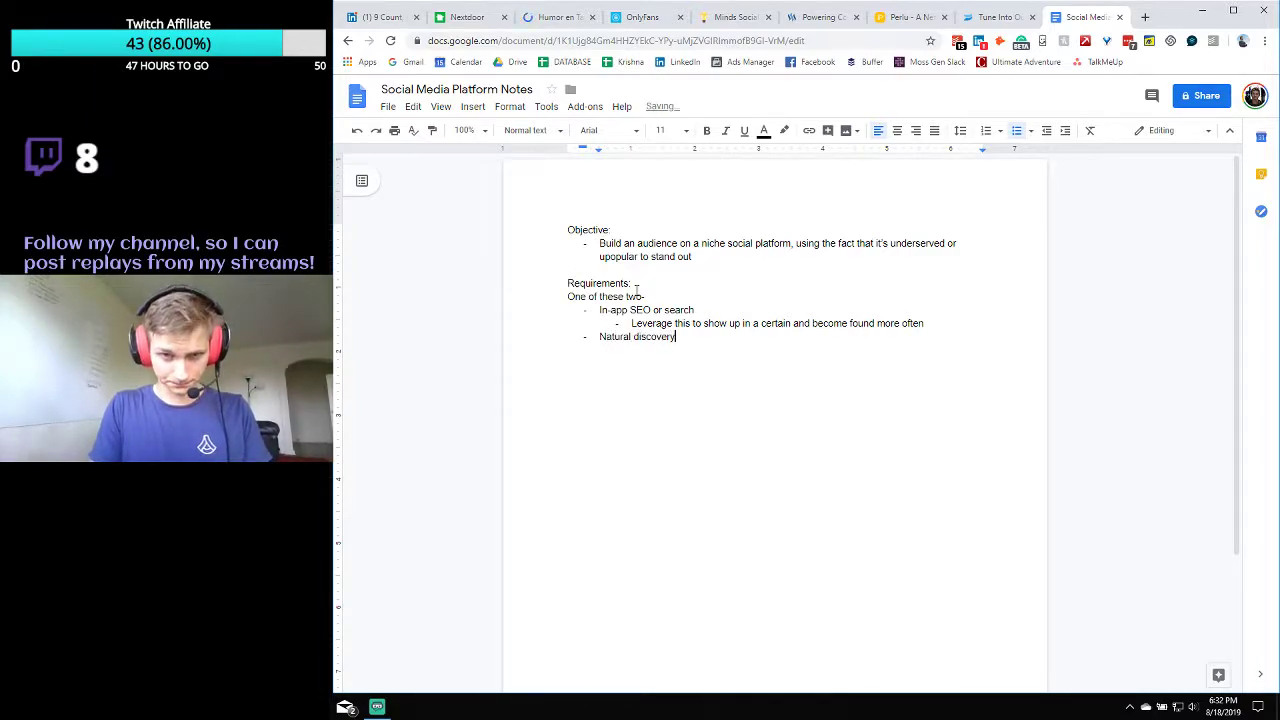
pyautogui.write(', eith')
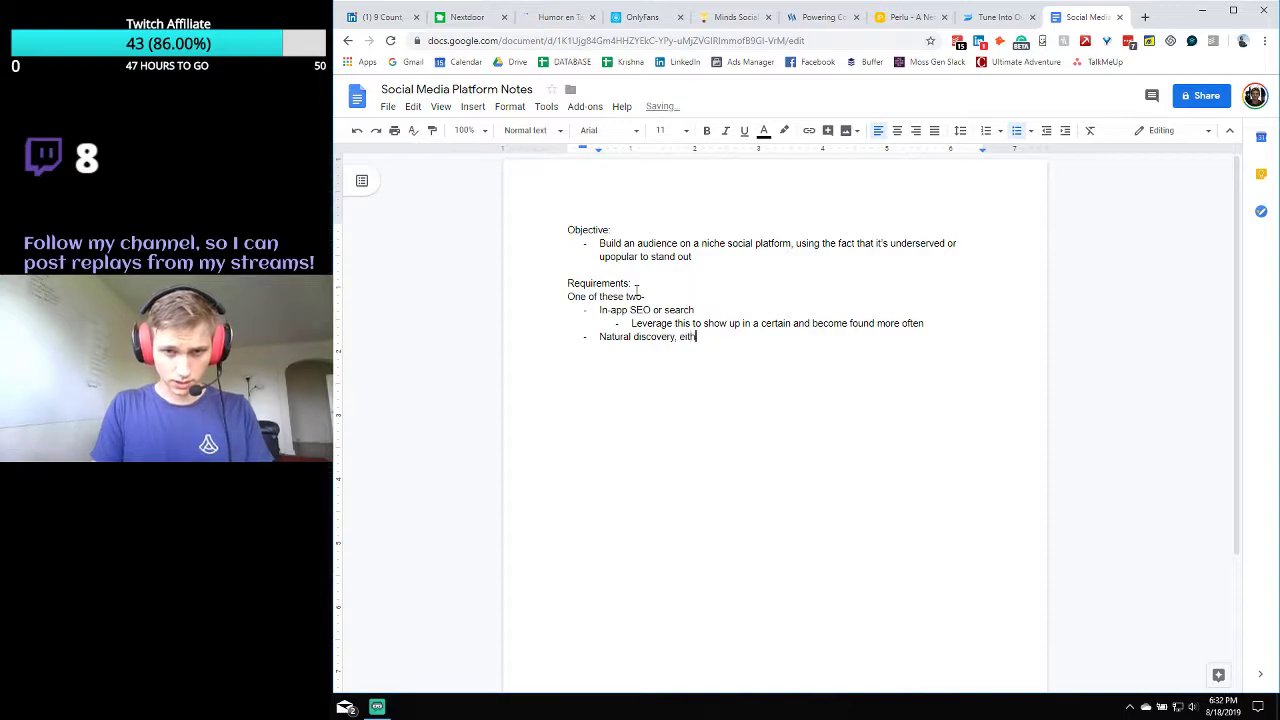
pyautogui.write('er through a discover pag')
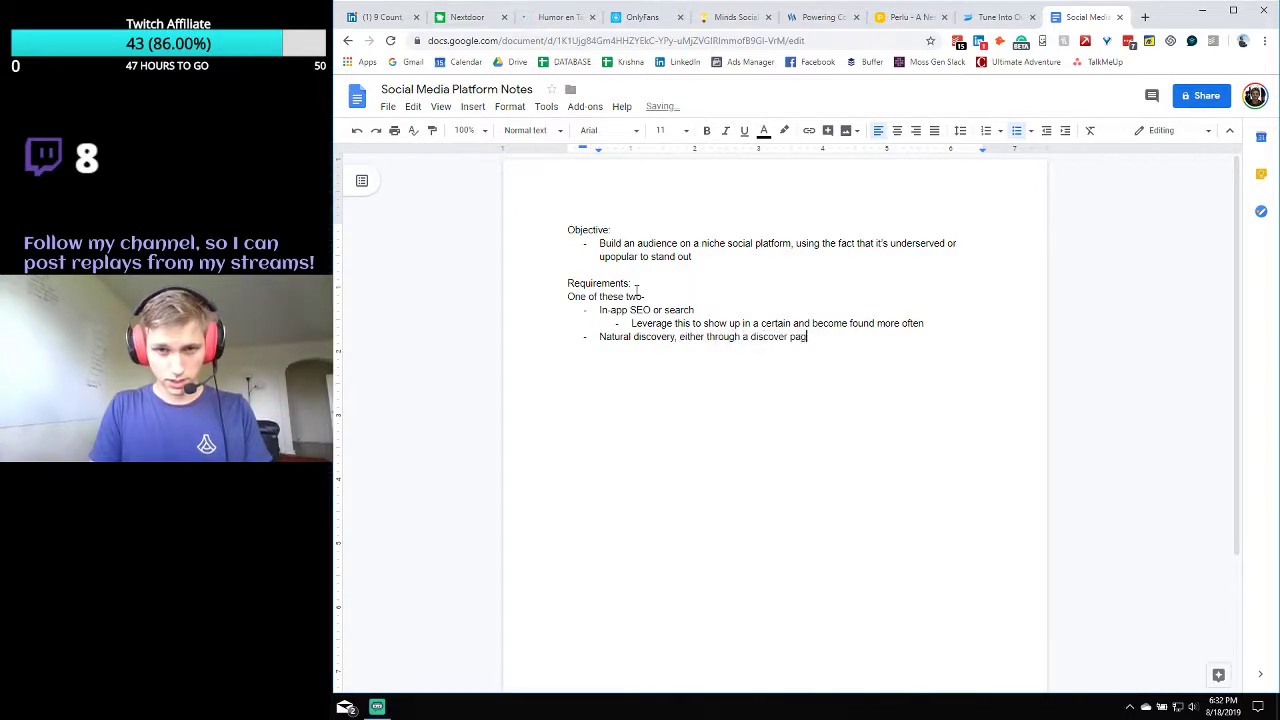
pyautogui.write('e, ')
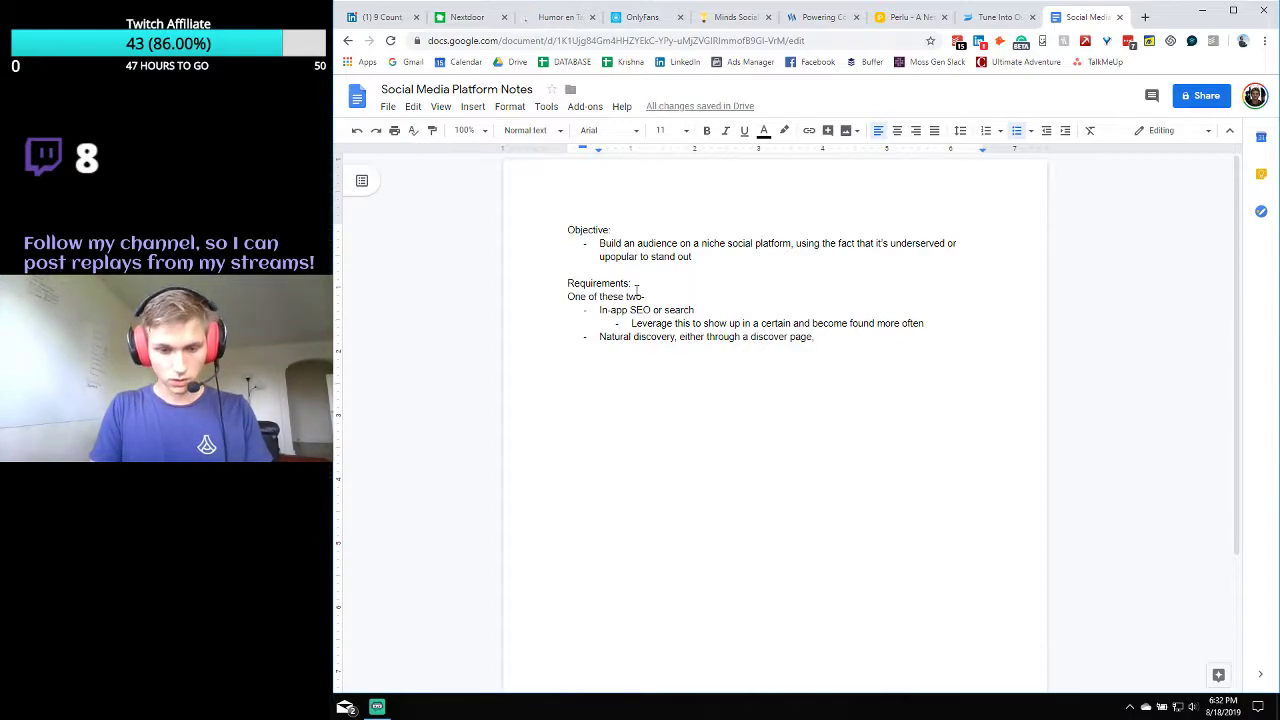
pyautogui.write('natural dis')
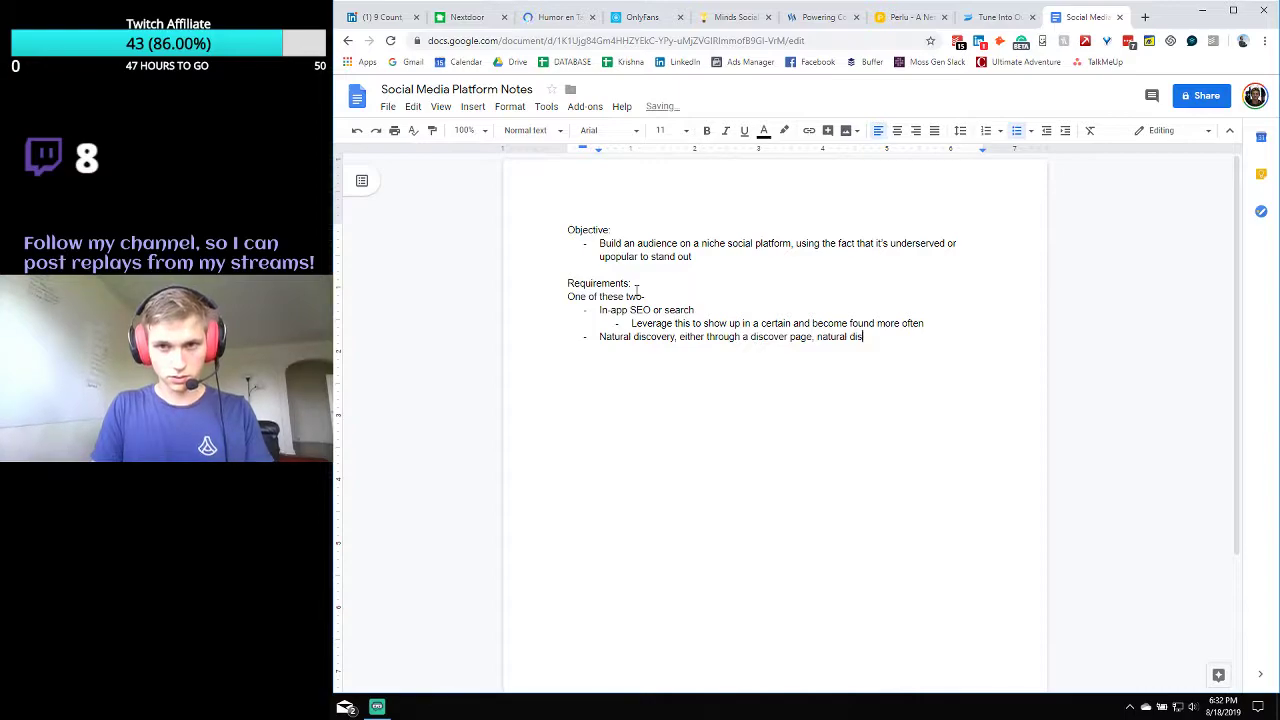
pyautogui.write('covery via a new')
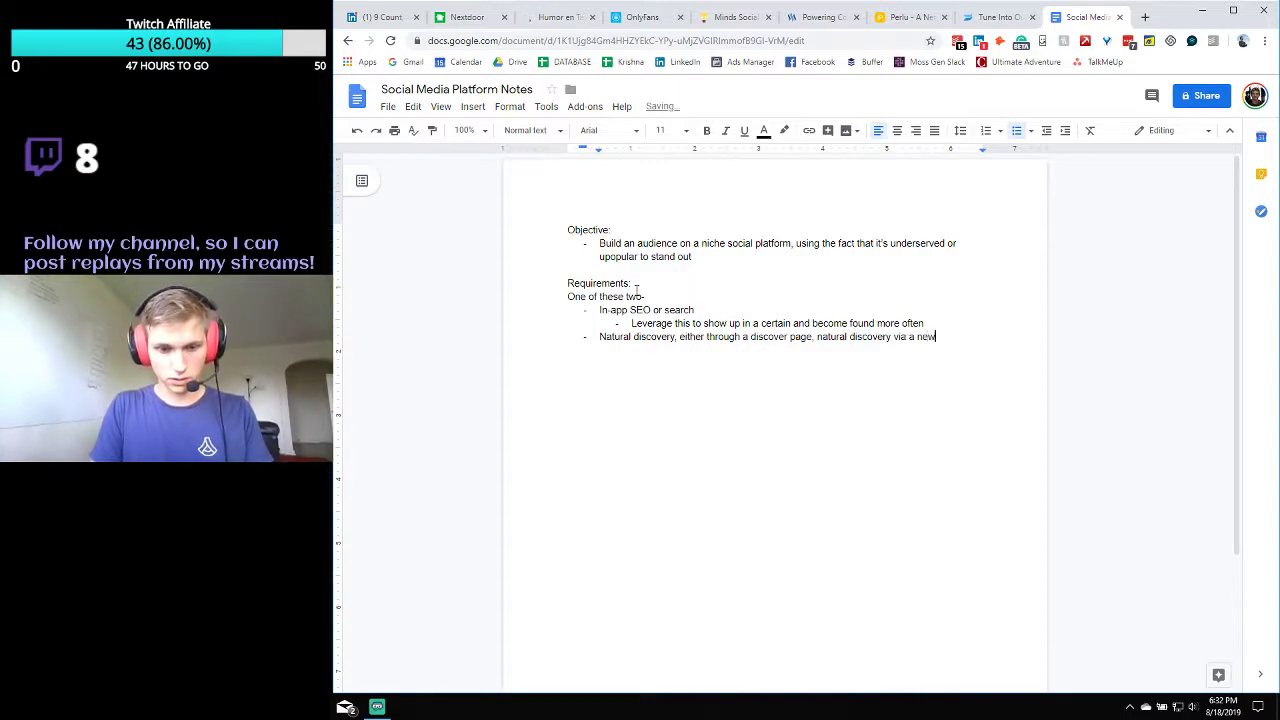
pyautogui.write('slefeed, or')
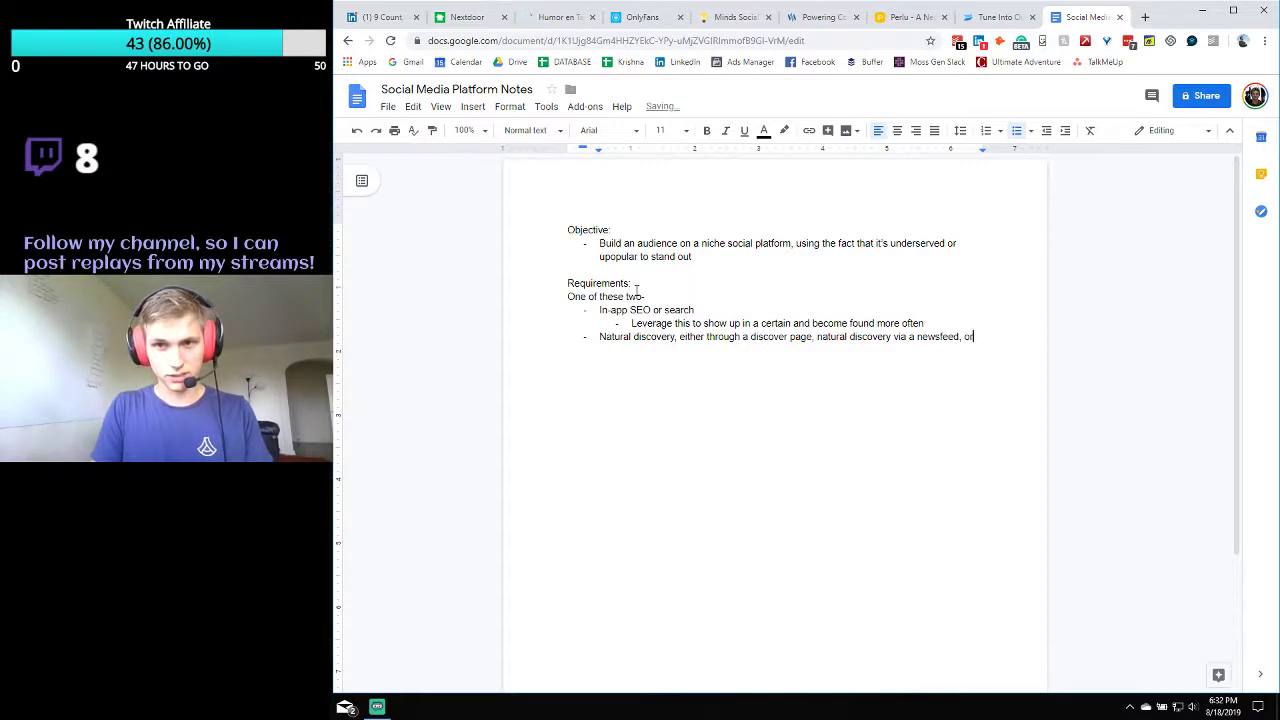
pyautogui.press('BackSpace')
pyautogui.press('BackSpace')
pyautogui.press('BackSpace')
pyautogui.press('BackSpace')
pyautogui.hotkey('ctrl', 'Left')
pyautogui.hotkey('ctrl', 'Left')
pyautogui.hotkey('ctrl', 'Left')
pyautogui.hotkey('ctrl', 'Left')
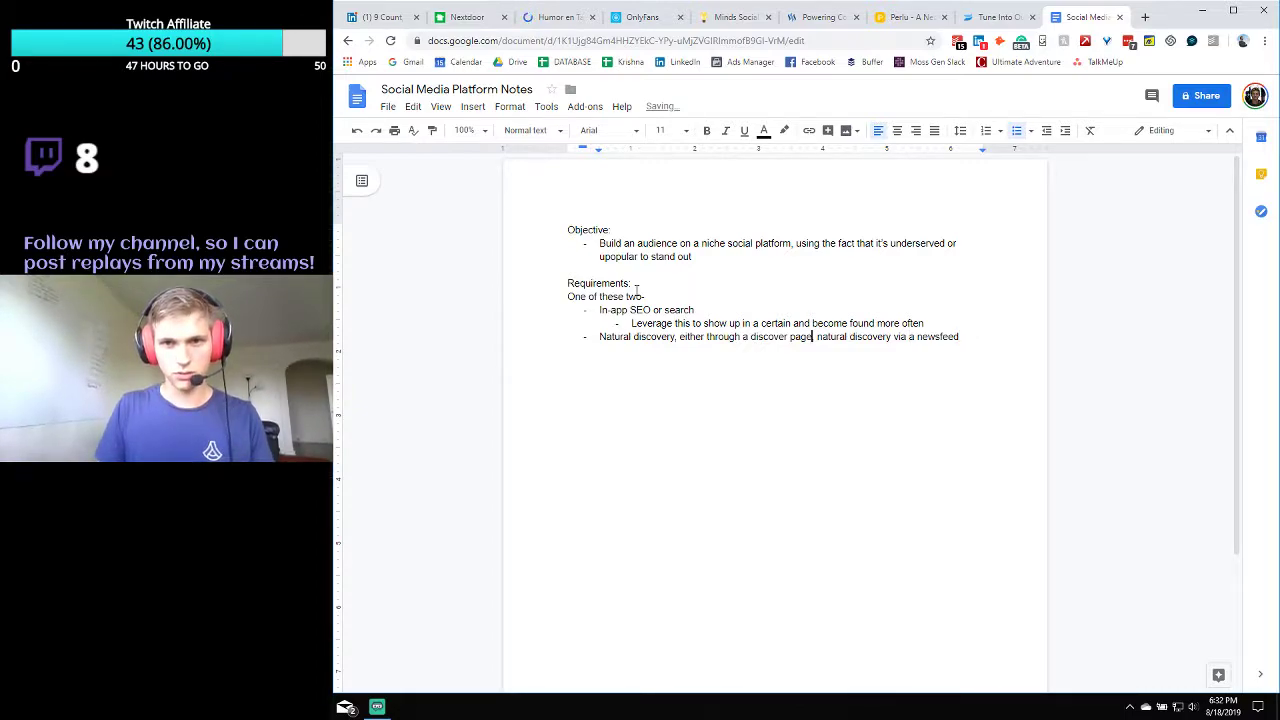
pyautogui.press('BackSpace')
pyautogui.press('BackSpace')
pyautogui.write('or')
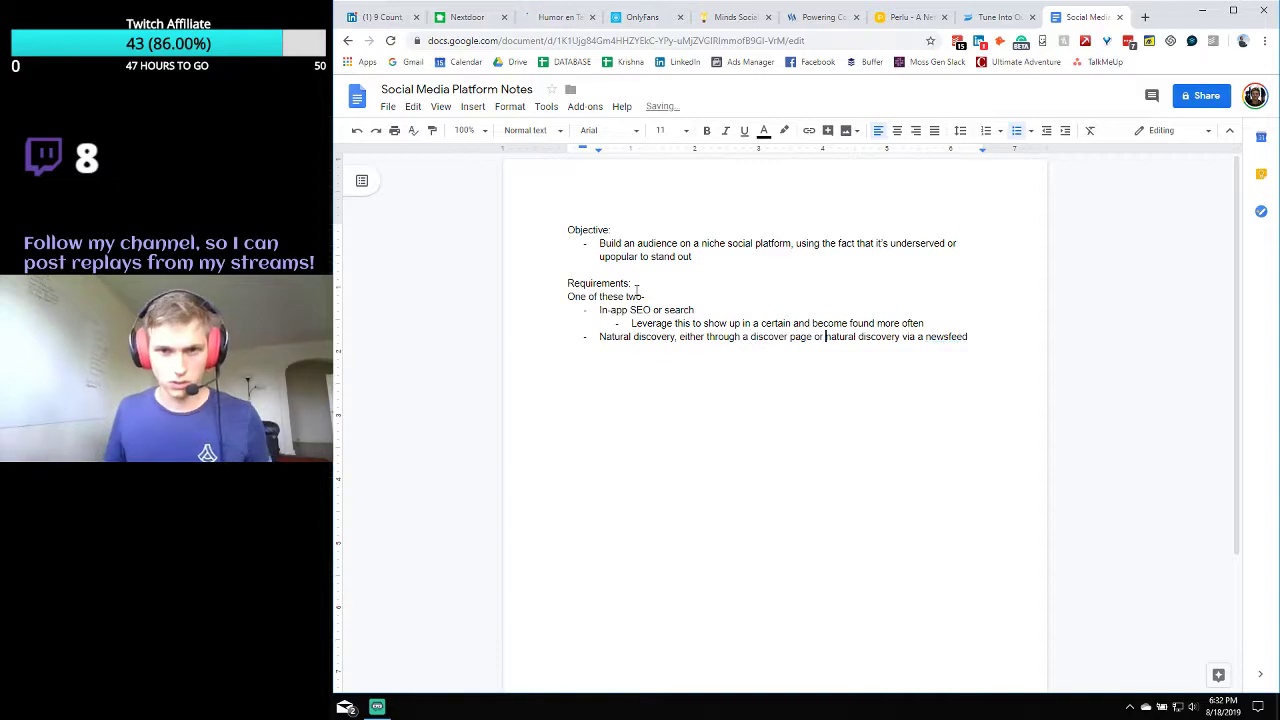
# - Add a 'Hashtags and meta descriptions' sub-point under the Leverage line, then an empty line below the list
pyautogui.click(932, 320)
pyautogui.press('Return')
pyautogui.write('Hi')
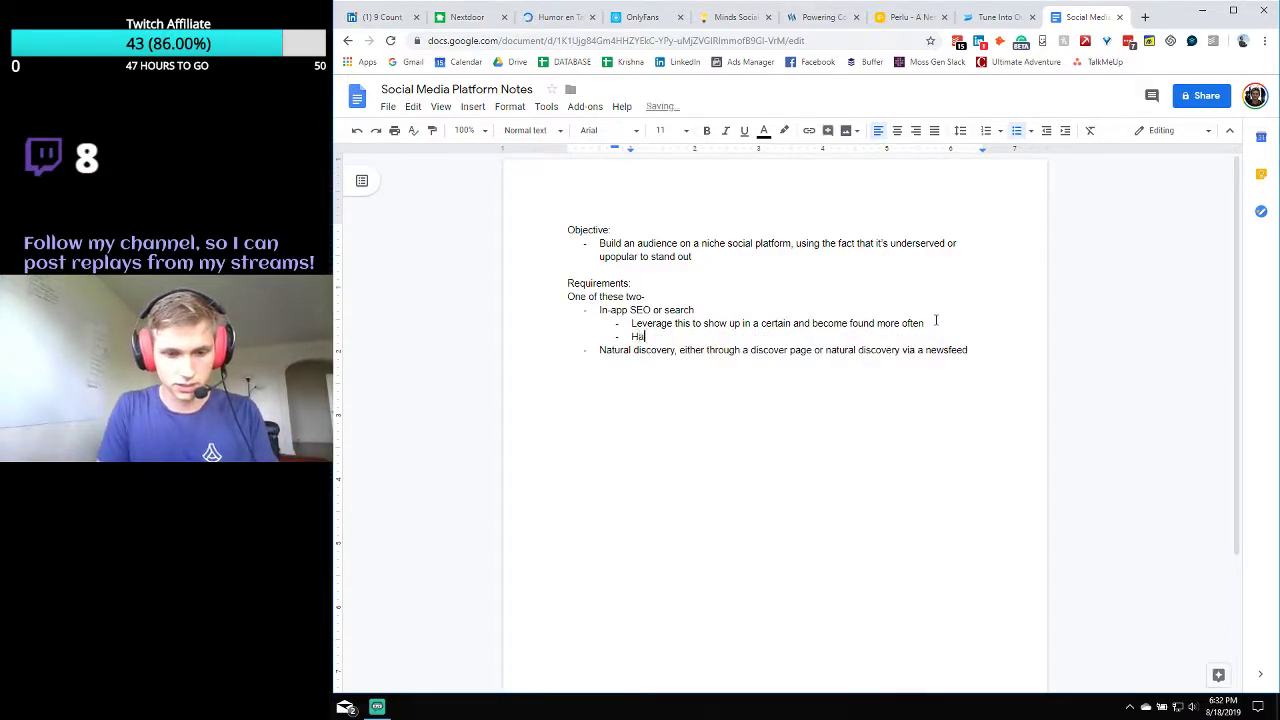
pyautogui.write('shta')
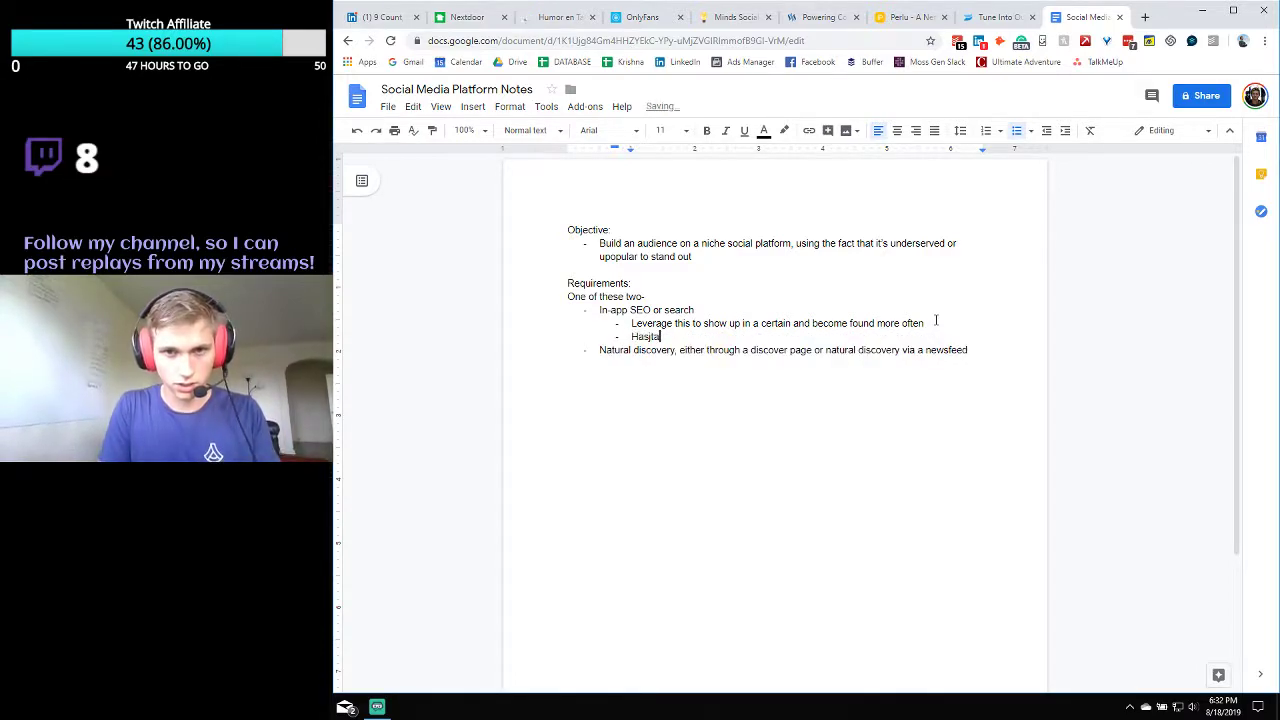
pyautogui.press('BackSpace')
pyautogui.press('BackSpace')
pyautogui.press('BackSpace')
pyautogui.write('htags and meta')
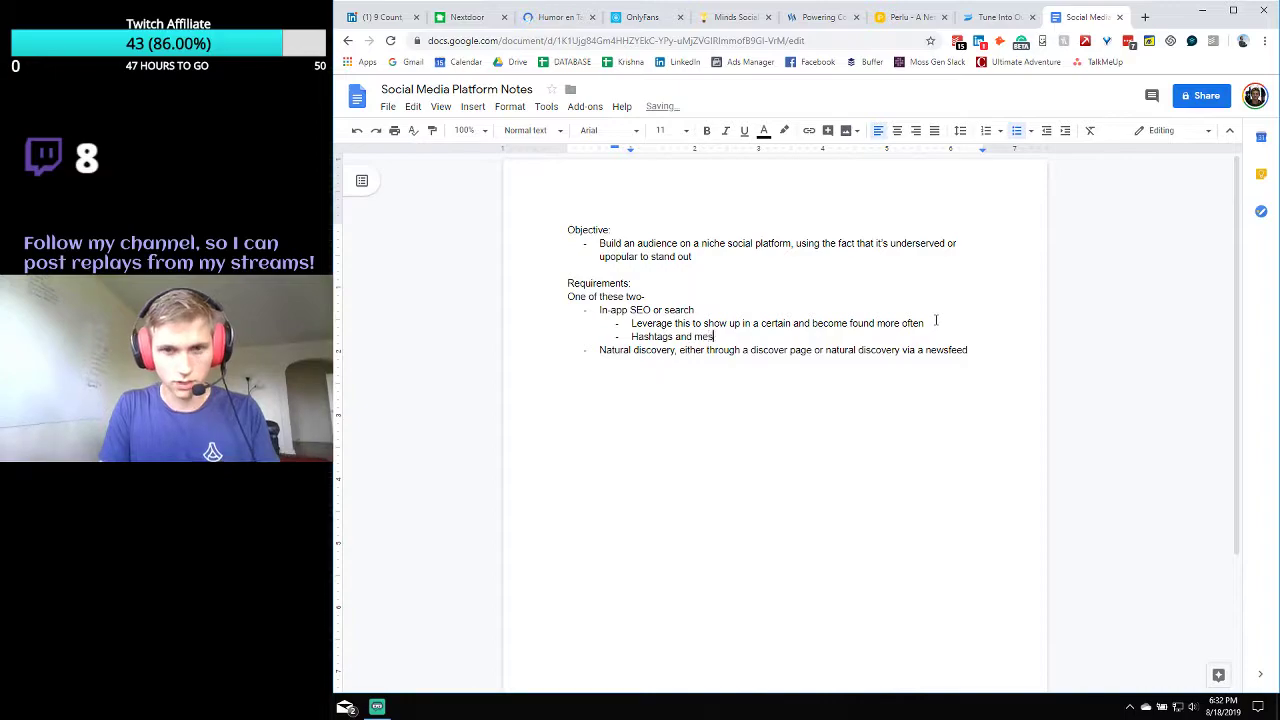
pyautogui.write('descriptions')
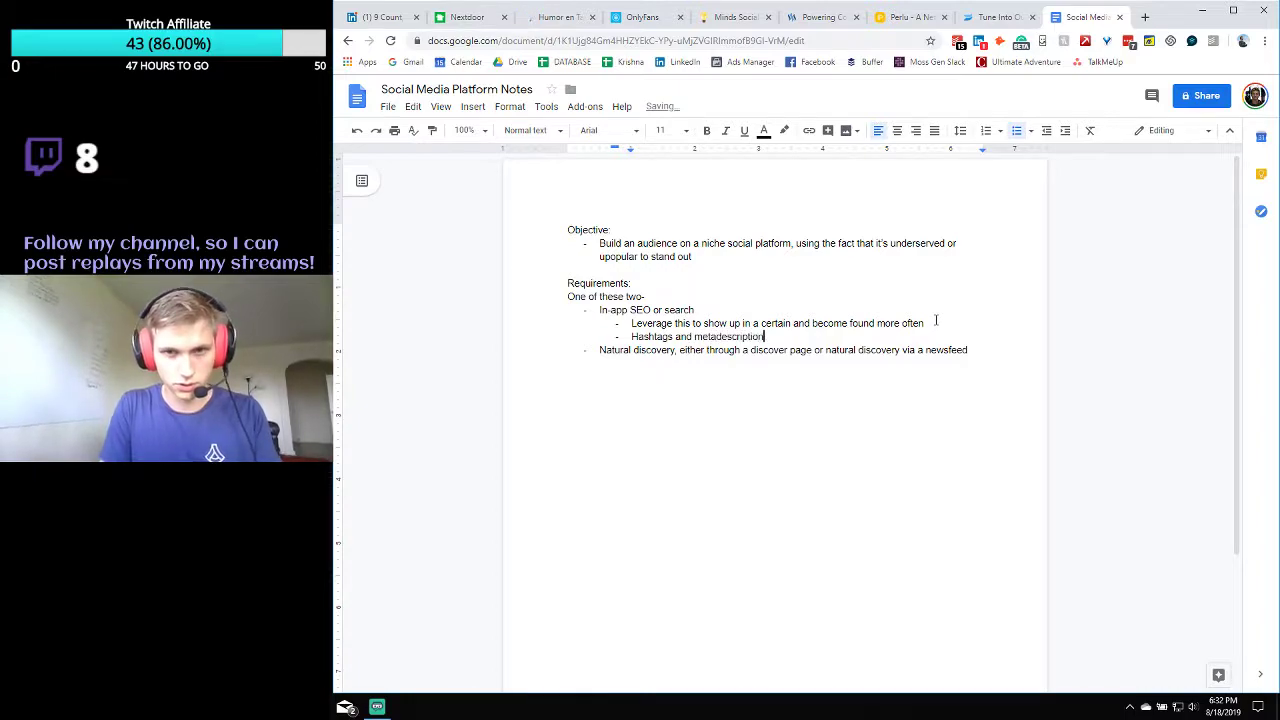
pyautogui.rightClick(714, 344)
pyautogui.click(750, 371)
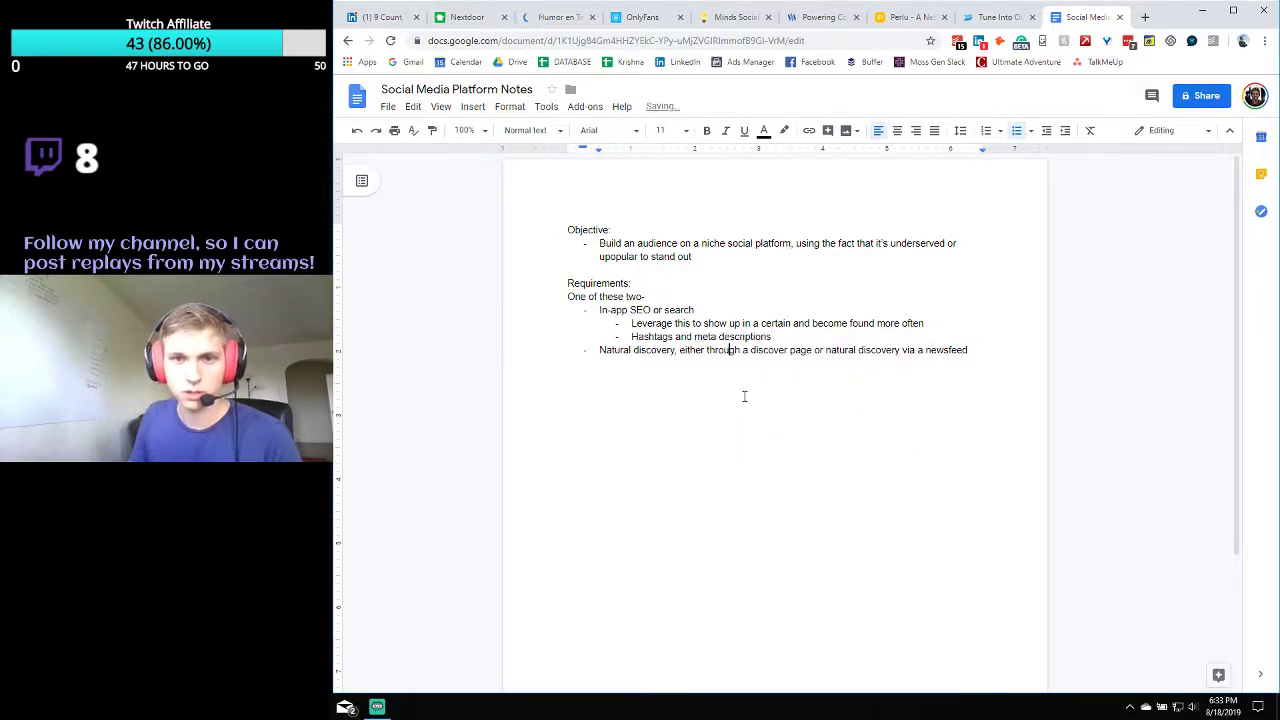
pyautogui.click(980, 350)
pyautogui.press('Return')
pyautogui.press('Return')
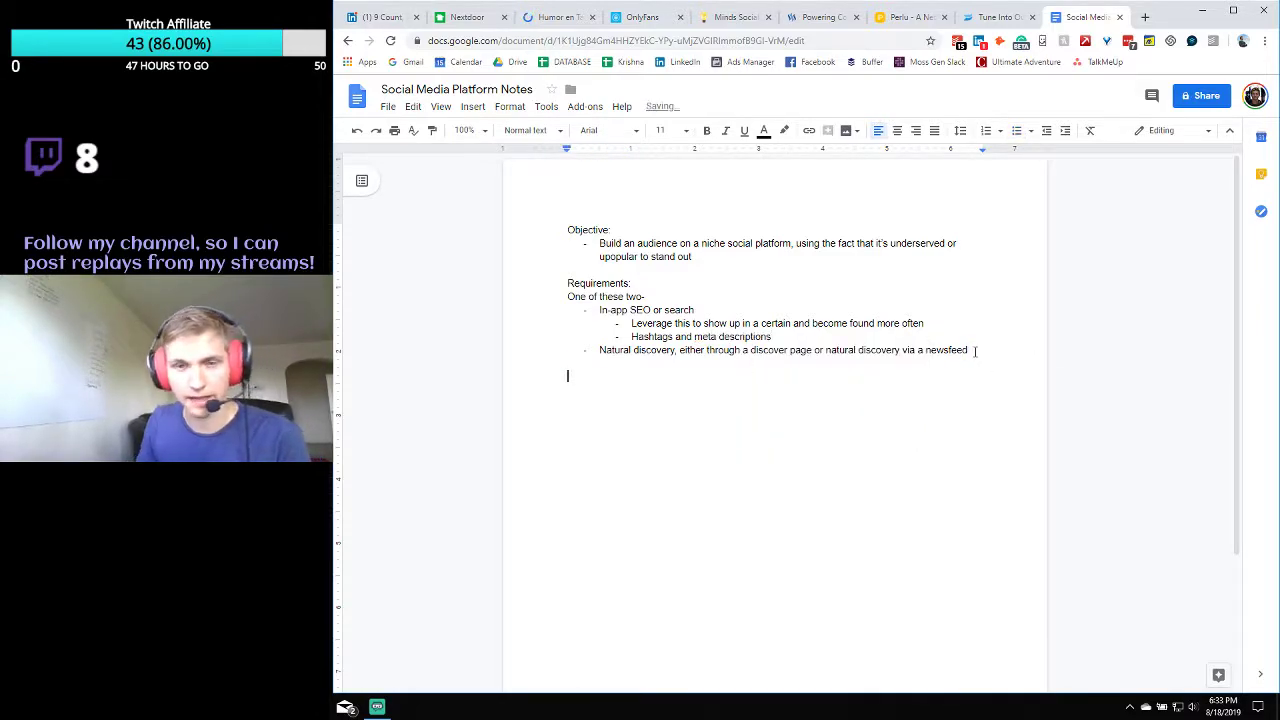
# - Make 'Requirements:' and 'Objective:' bold, larger headings and move the notes tab to the far left
pyautogui.moveTo(644, 288); pyautogui.dragTo(428, 286)
pyautogui.hotkey('ctrl', 'b')
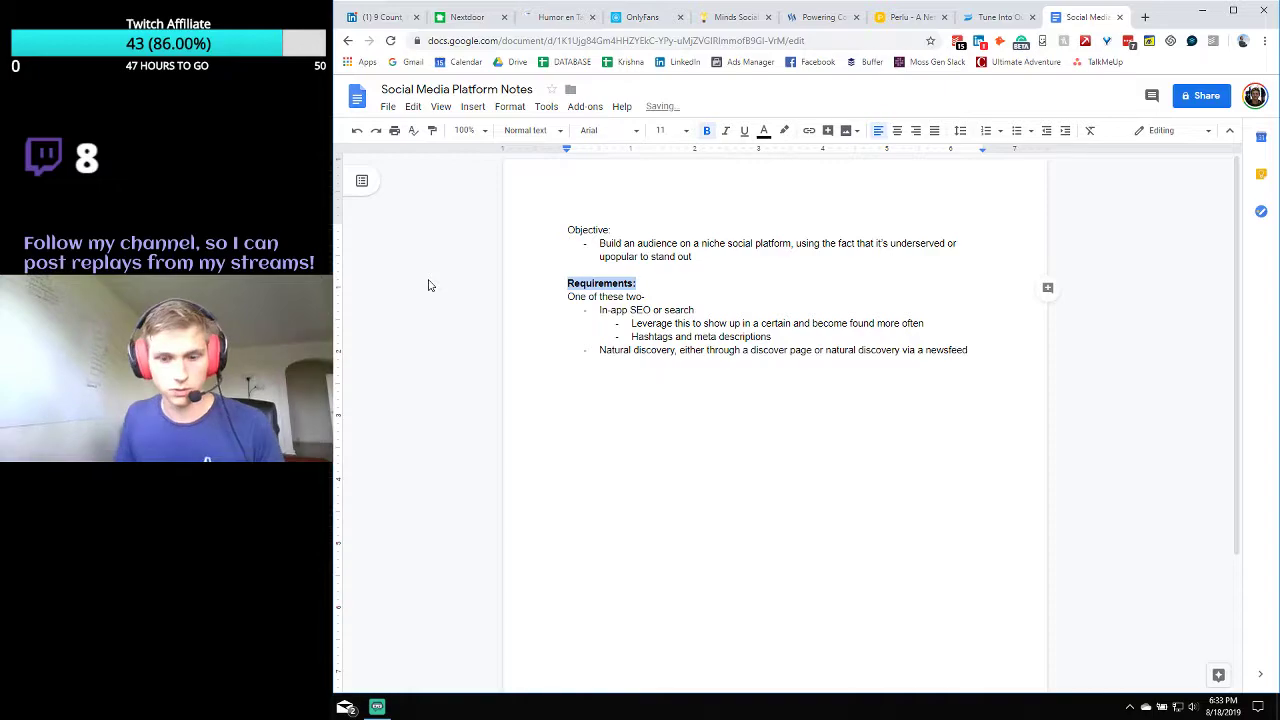
pyautogui.hotkey('ctrl', 'shift', '.')
pyautogui.hotkey('ctrl', 'shift', '.')
pyautogui.hotkey('ctrl', 'shift', '.')
pyautogui.hotkey('ctrl', 'shift', '.')
pyautogui.hotkey('ctrl', 'shift', '.')
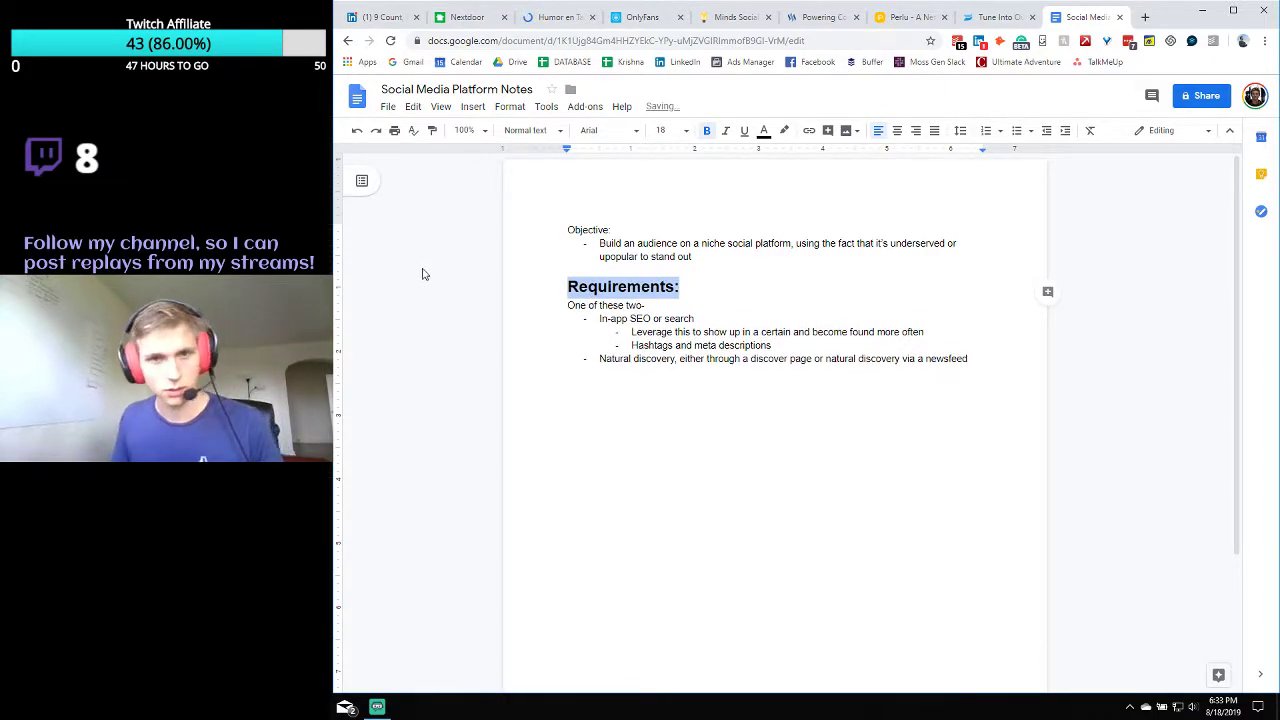
pyautogui.click(432, 130)
pyautogui.moveTo(545, 228); pyautogui.dragTo(745, 220)
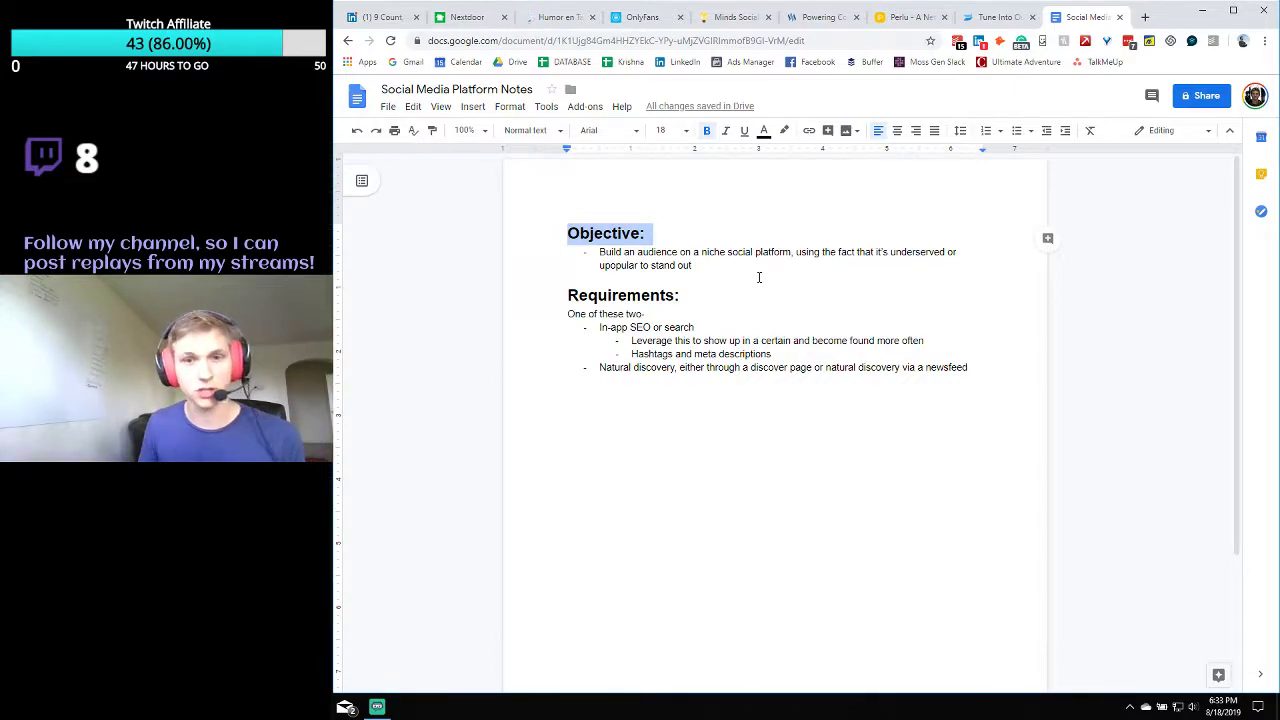
pyautogui.click(614, 437)
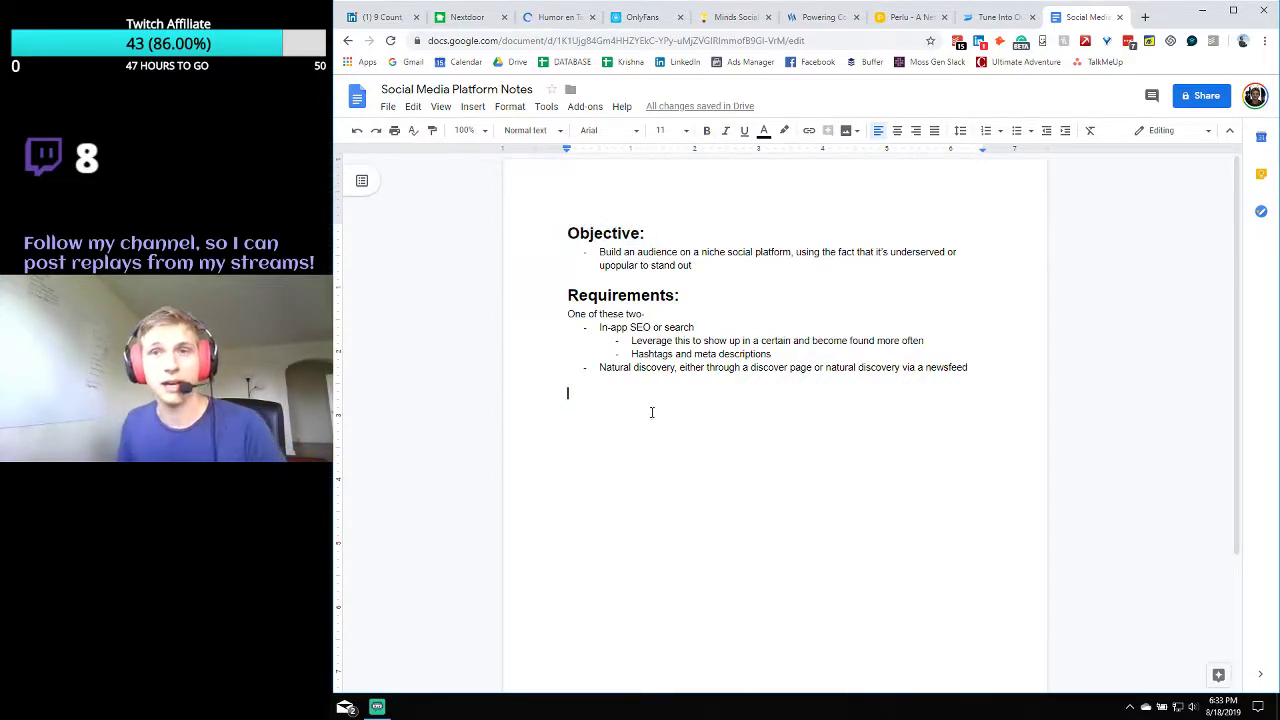
pyautogui.moveTo(1095, 17); pyautogui.dragTo(418, 22)
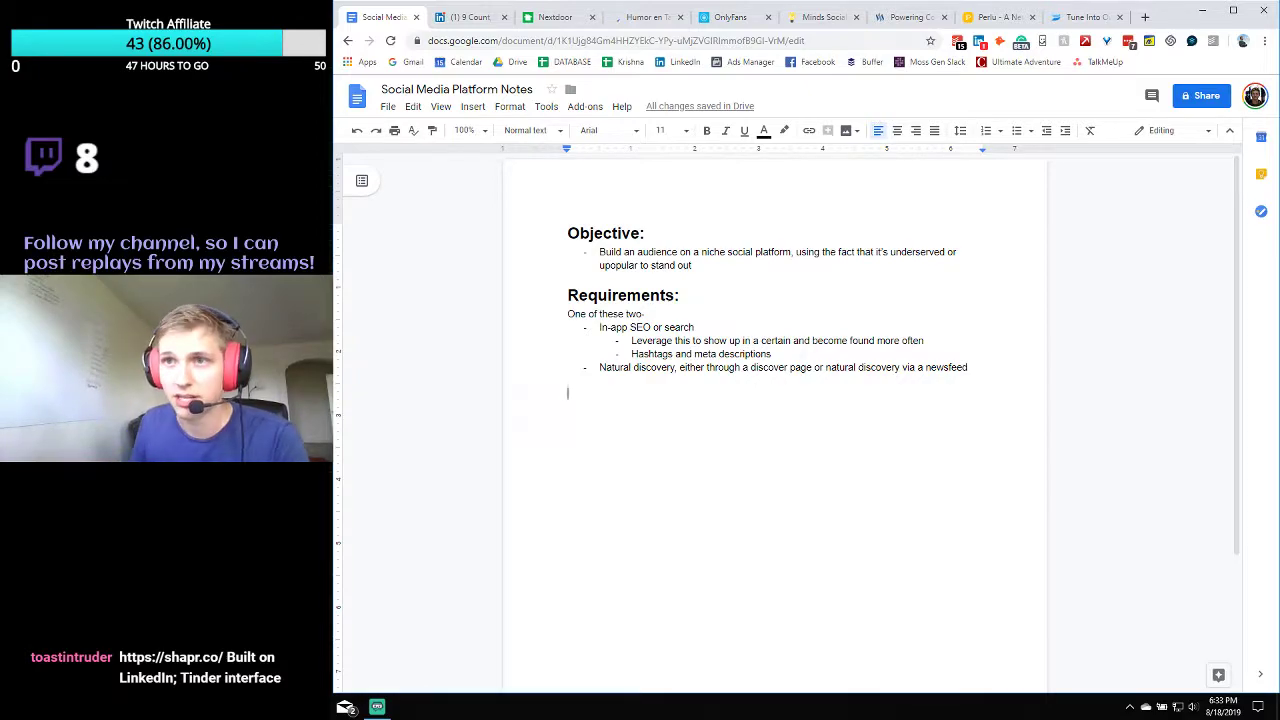
# - Search Google for 'shapr' in a new tab and open the Shapr homepage at shapr.co
pyautogui.click(1145, 17)
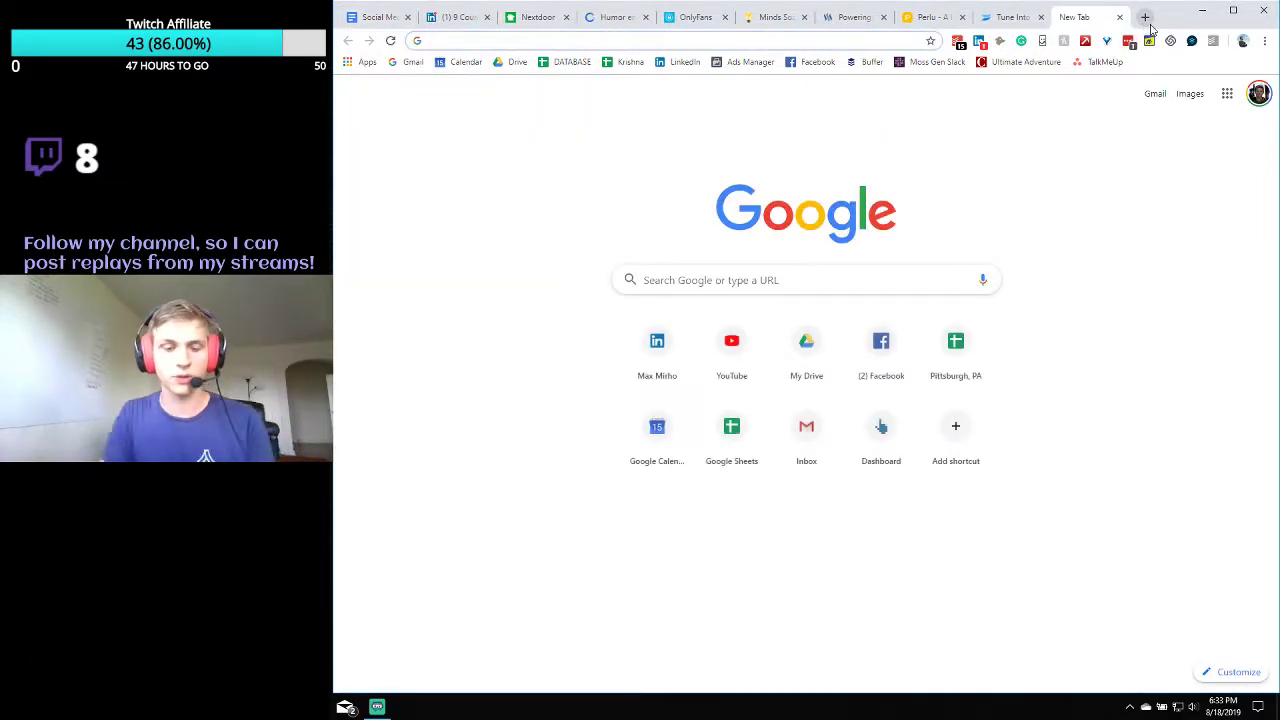
pyautogui.write('shapr')
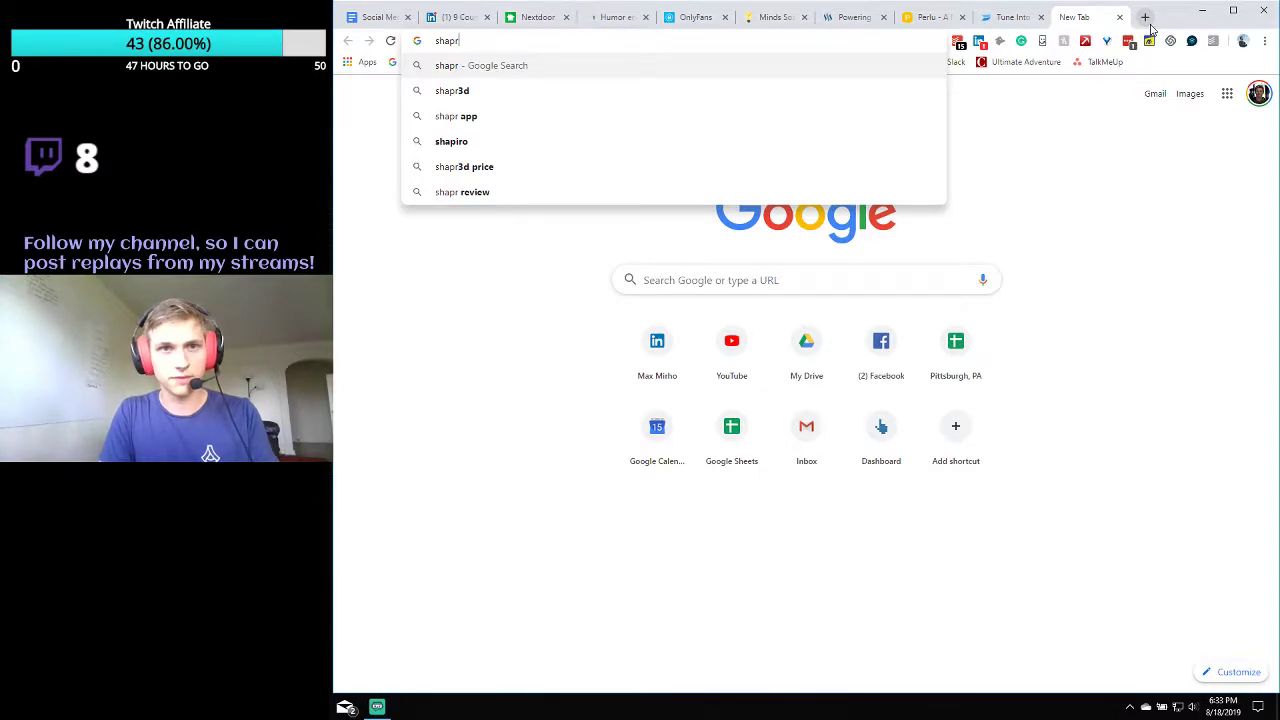
pyautogui.press('Return')
pyautogui.click(500, 200)
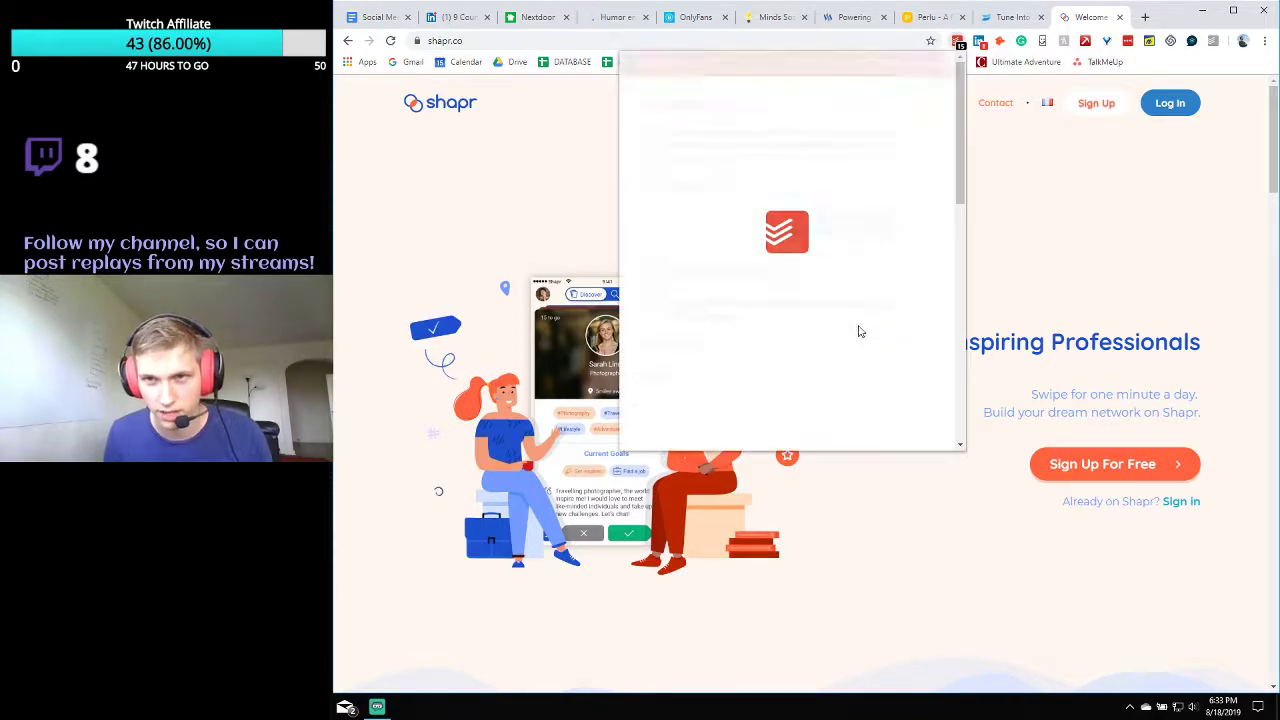
# - Check off the wistia.com task in Todoist and close the Wistia channels article
pyautogui.scroll(-3, 700, 320)
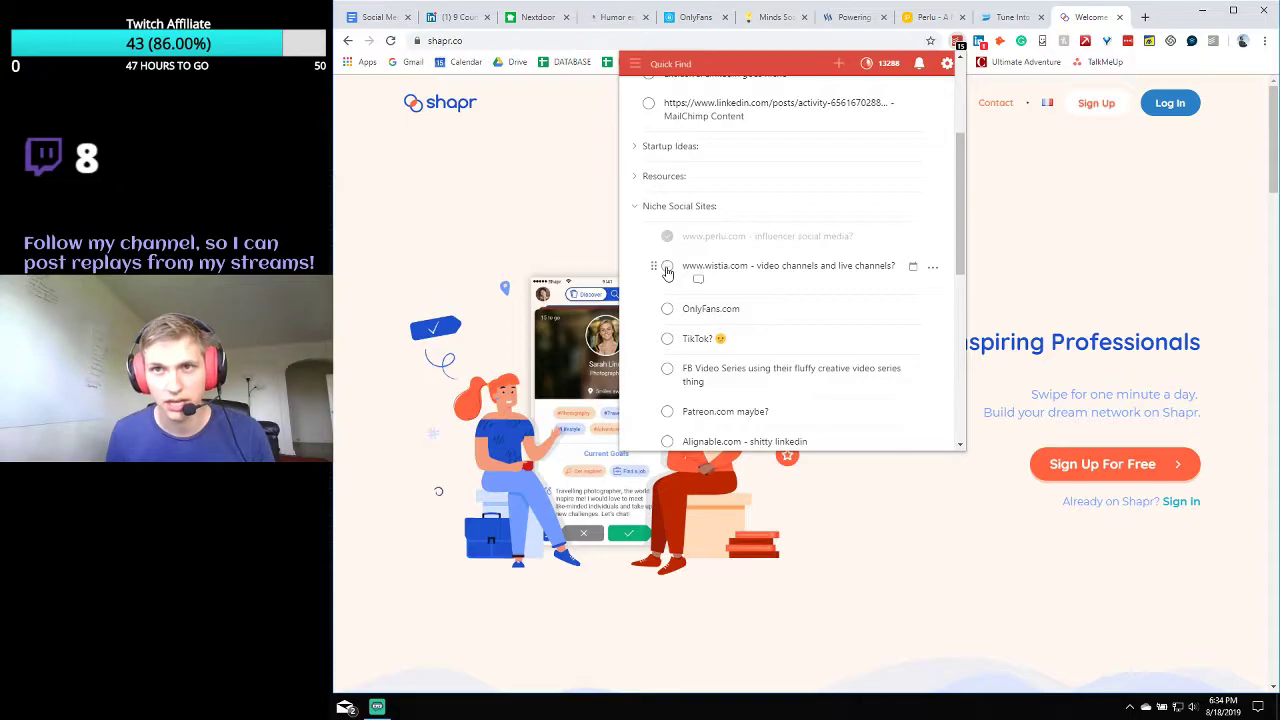
pyautogui.click(667, 270)
pyautogui.click(1010, 18)
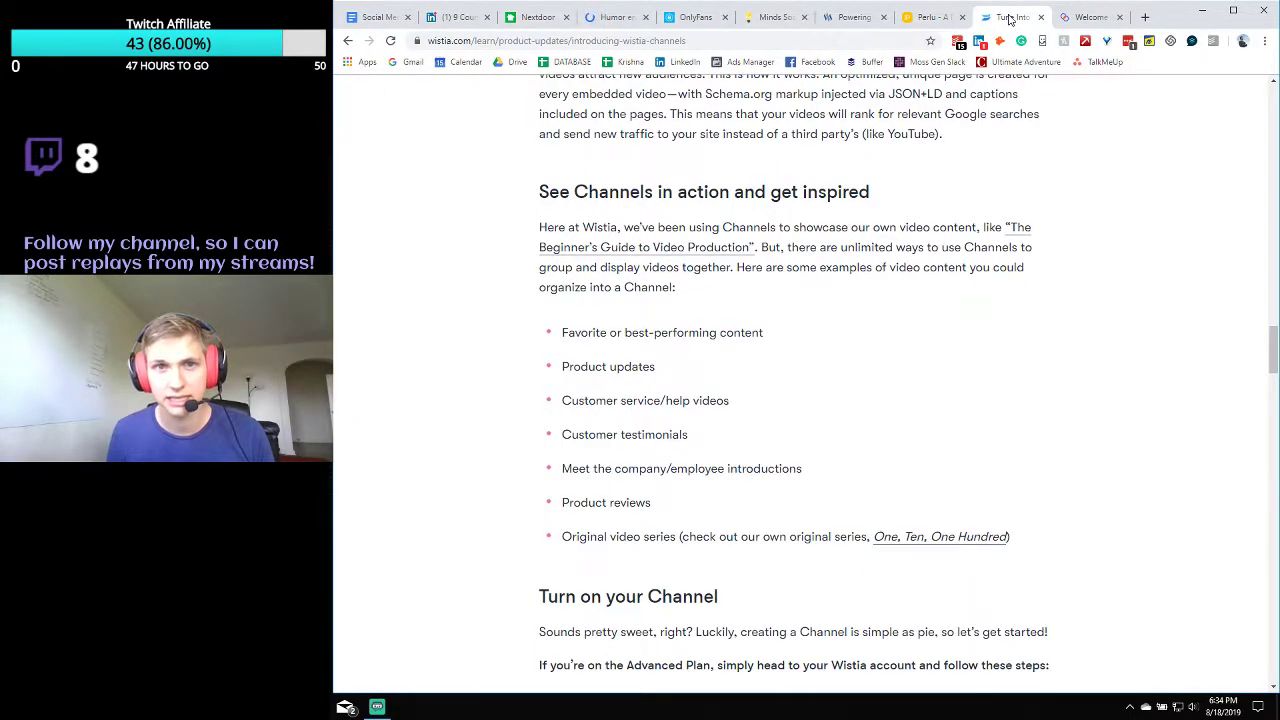
pyautogui.click(1041, 18)
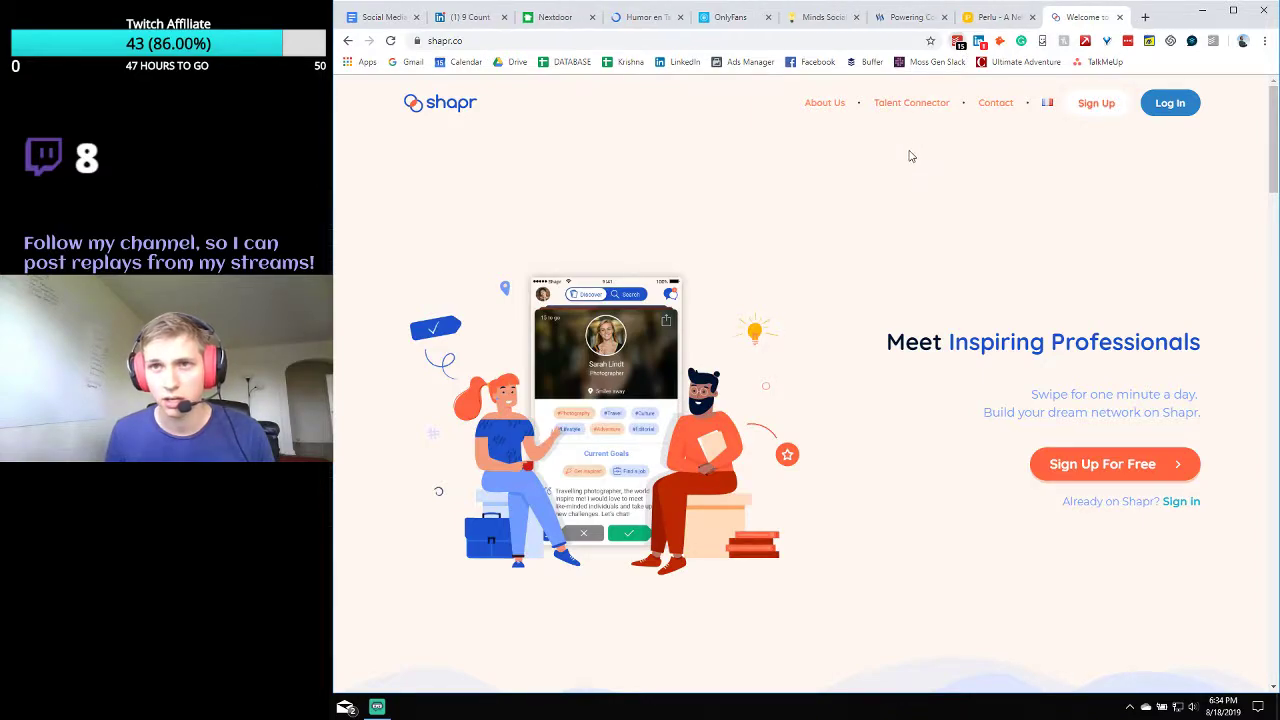
# - Check off the OnlyFans.com task, then enter 'facebook video platf' in a new tab
pyautogui.hotkey('ctrl', 'shift', 'a')
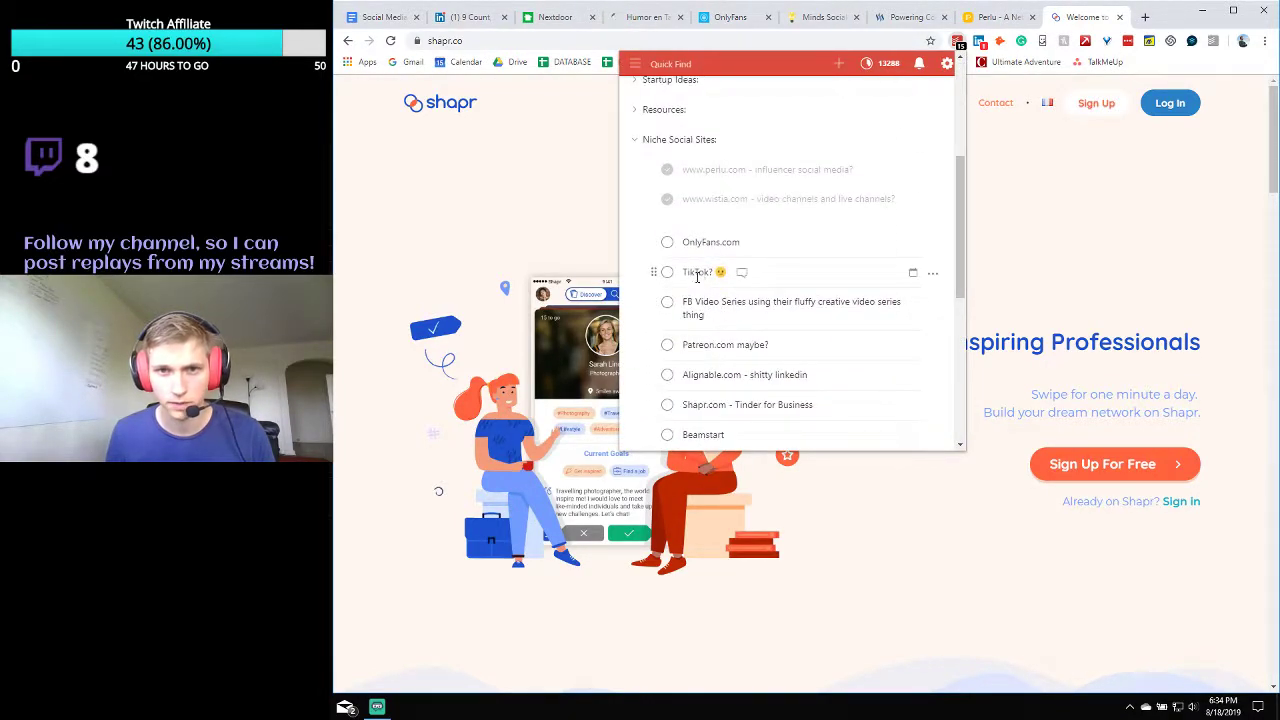
pyautogui.click(667, 242)
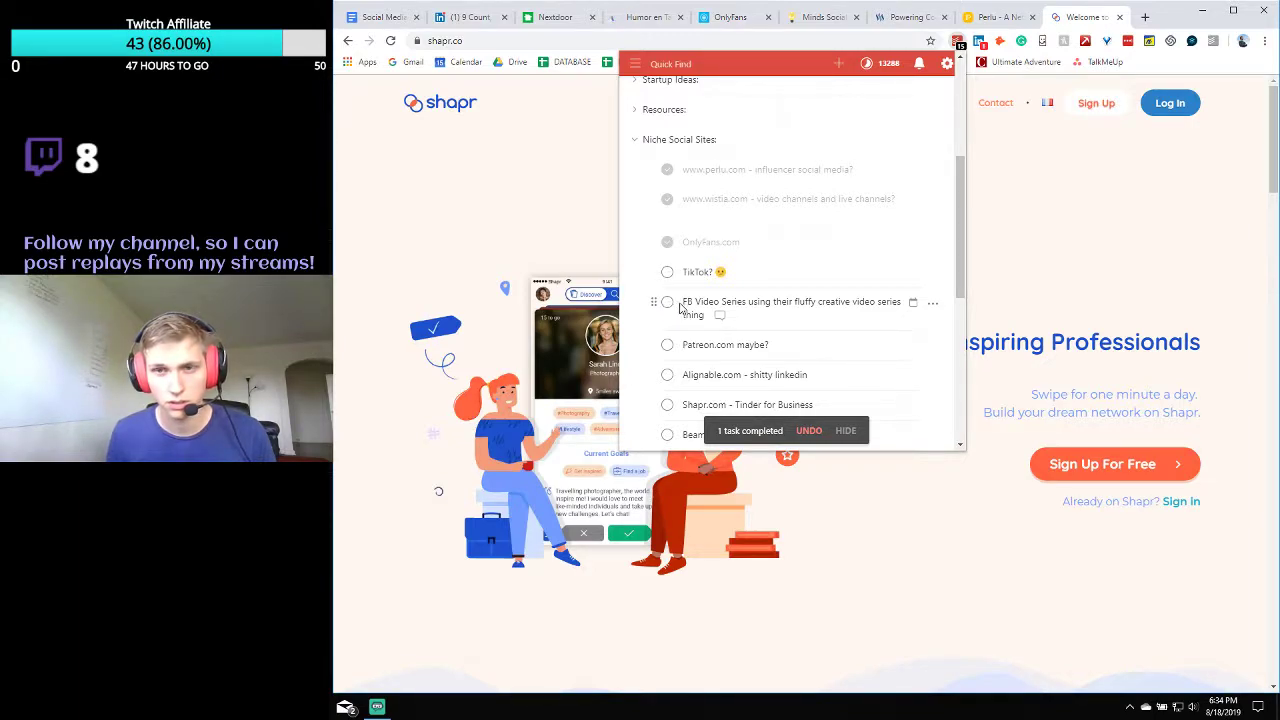
pyautogui.click(1145, 17)
pyautogui.write('facebook ')
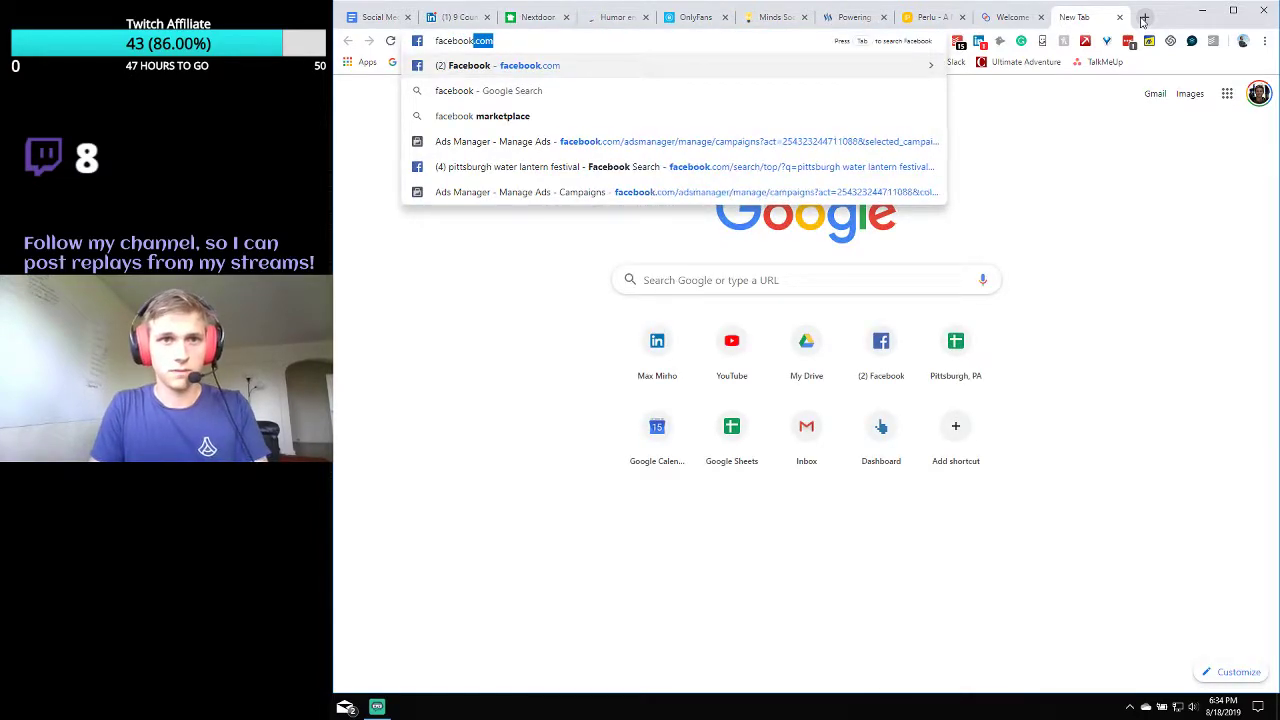
pyautogui.write('video platf')
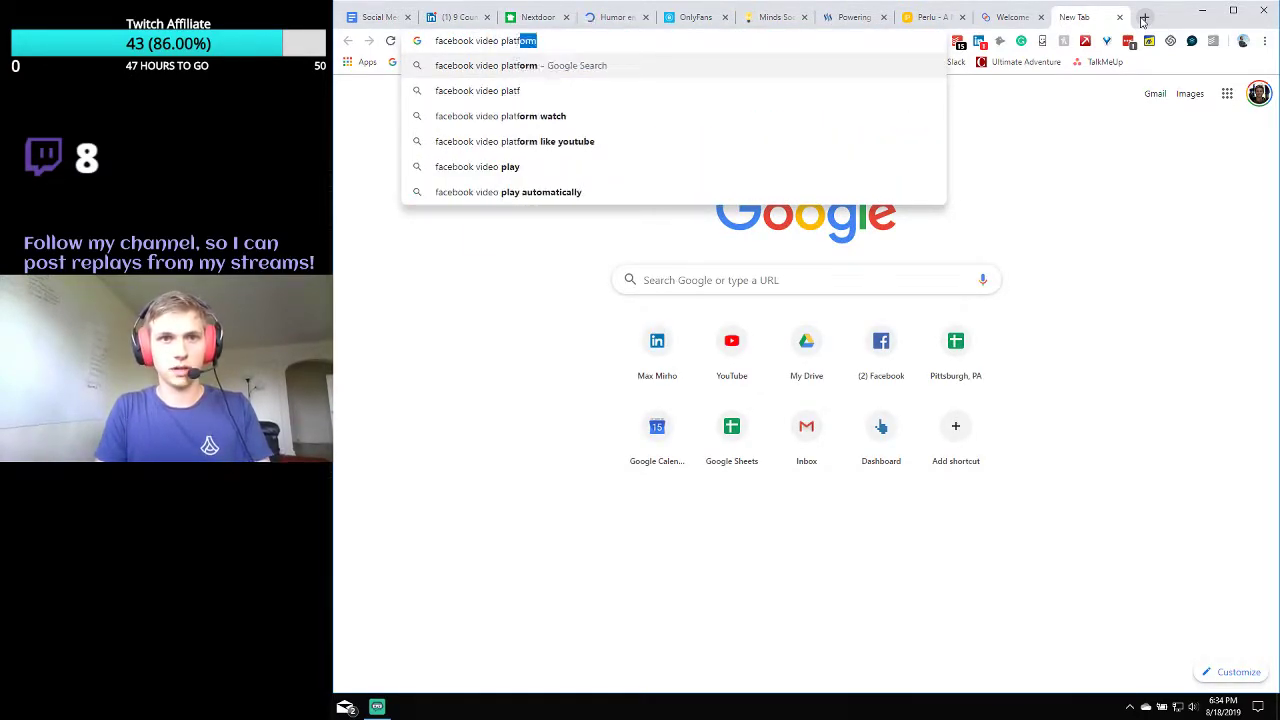
# - Search 'facebook video platform' and open The Verge article on Facebook's video expansion
pyautogui.press('Return')
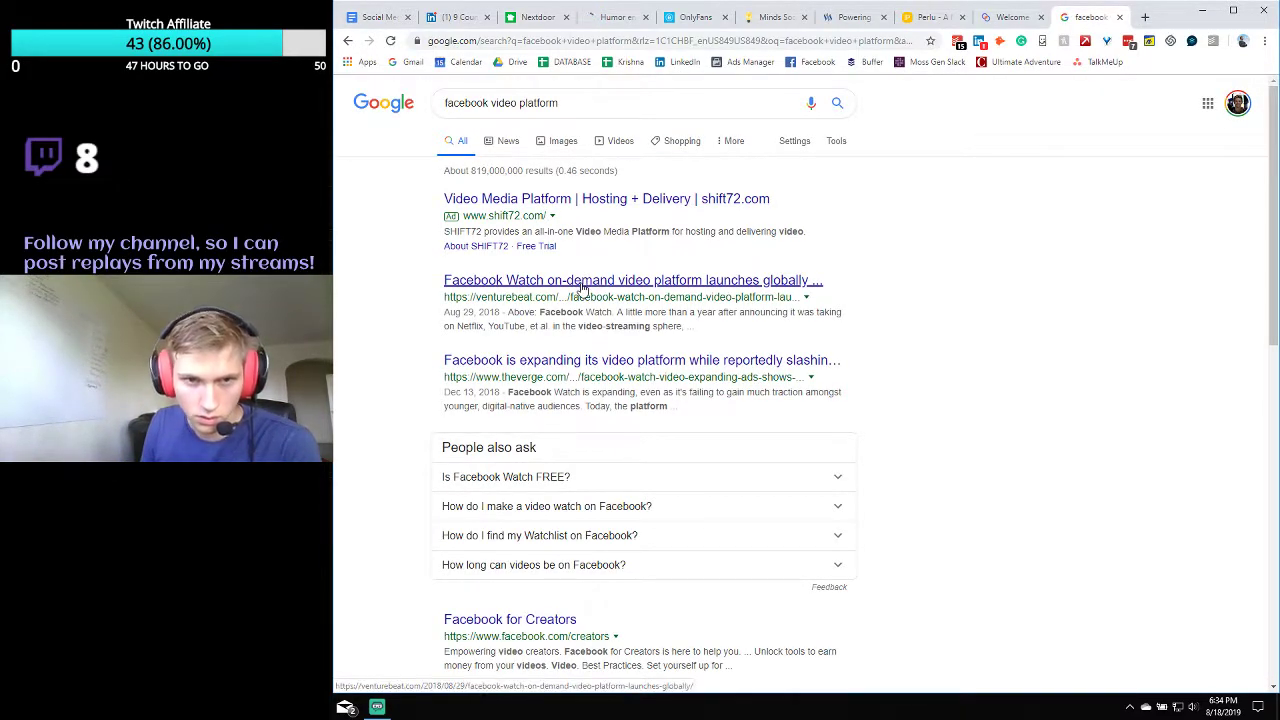
pyautogui.click(601, 363)
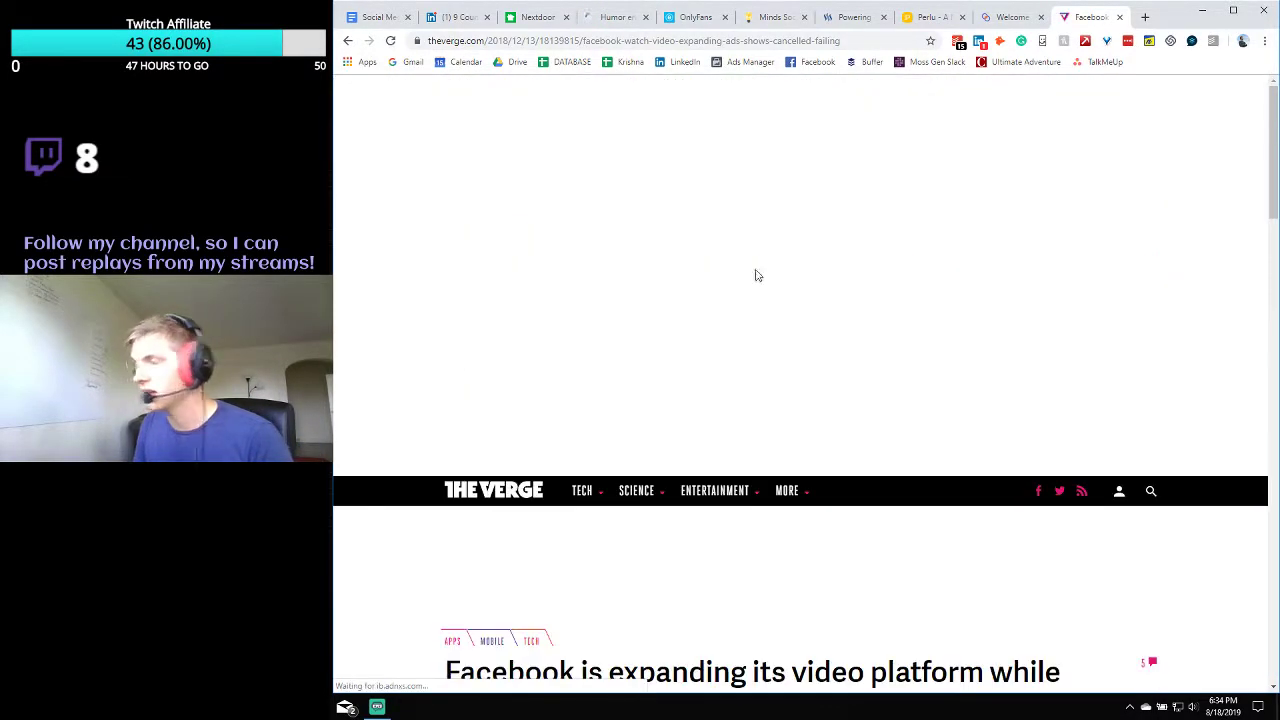
# - Read through The Verge's Facebook Watch article, then go back to the search results
pyautogui.scroll(-3, 636, 400)
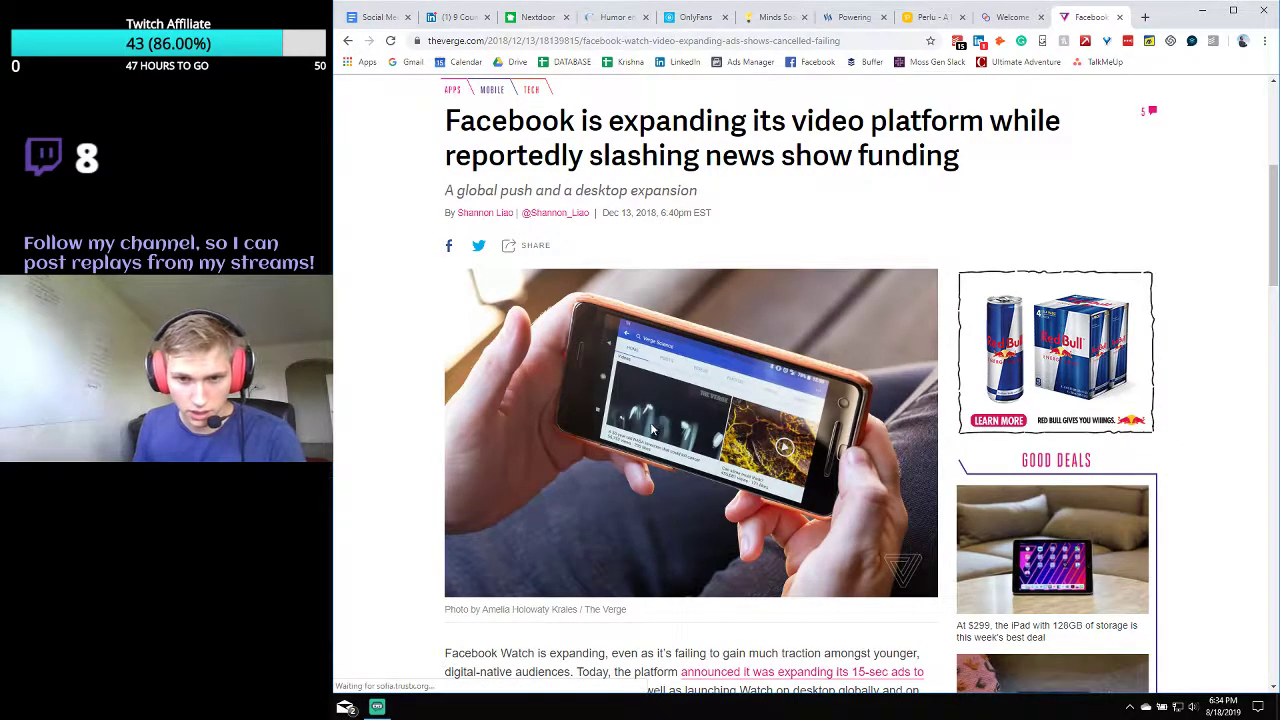
pyautogui.scroll(-3, 634, 415)
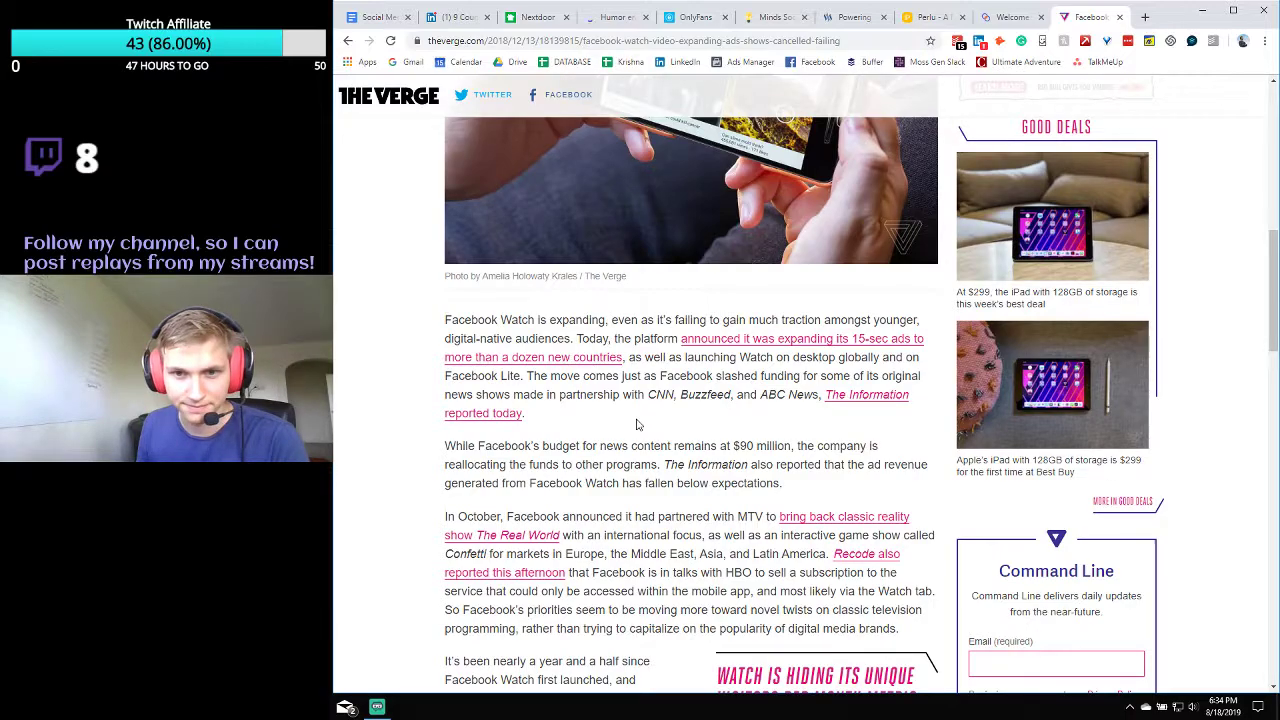
pyautogui.scroll(-3, 645, 418)
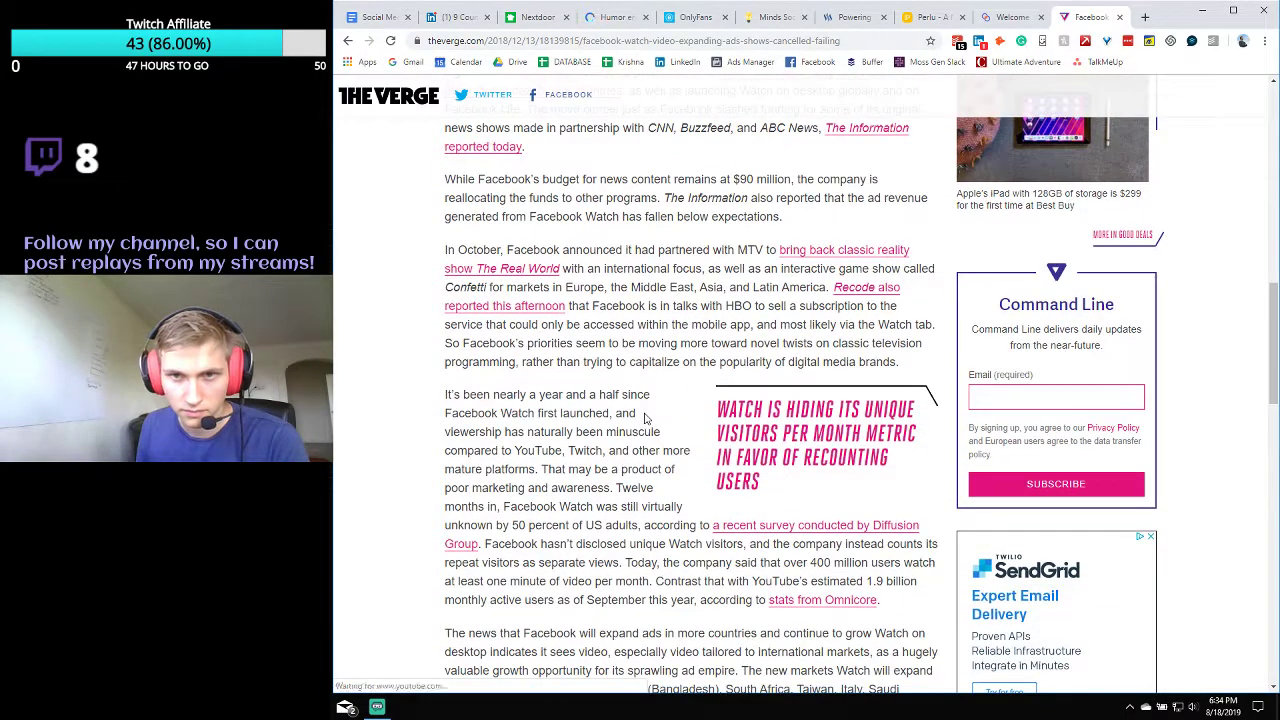
pyautogui.scroll(4, 645, 418)
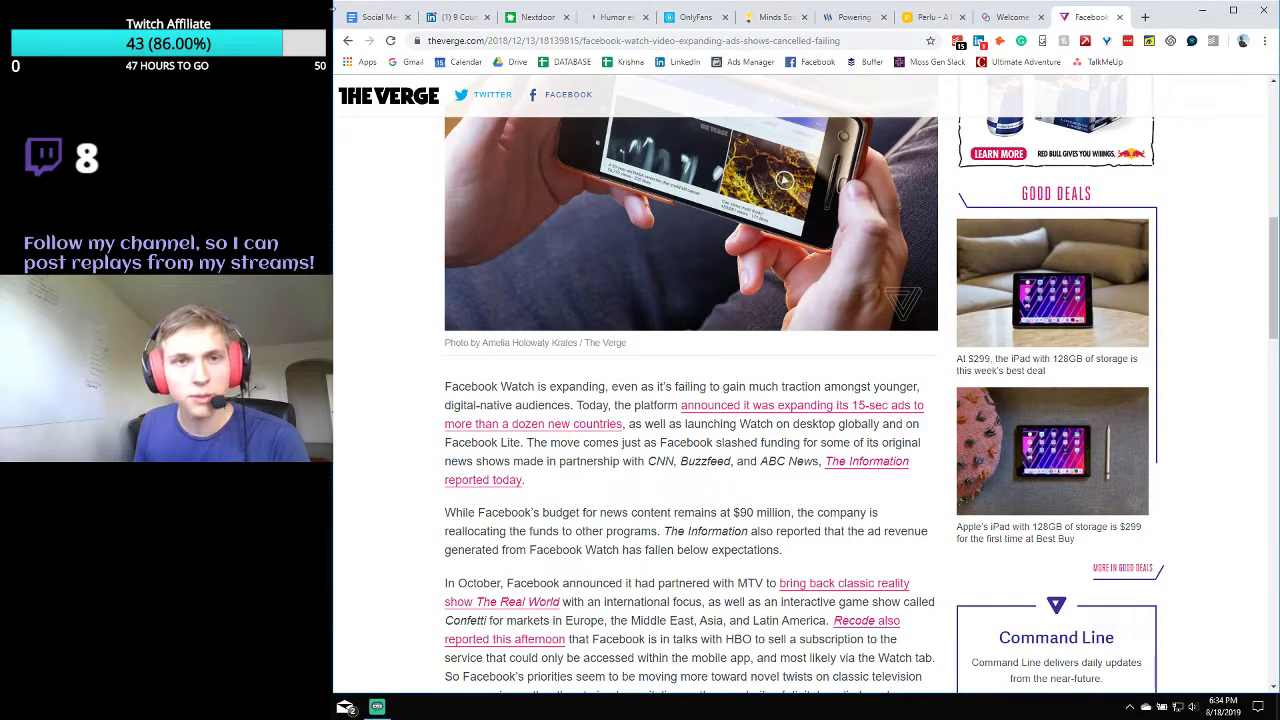
pyautogui.click(347, 39)
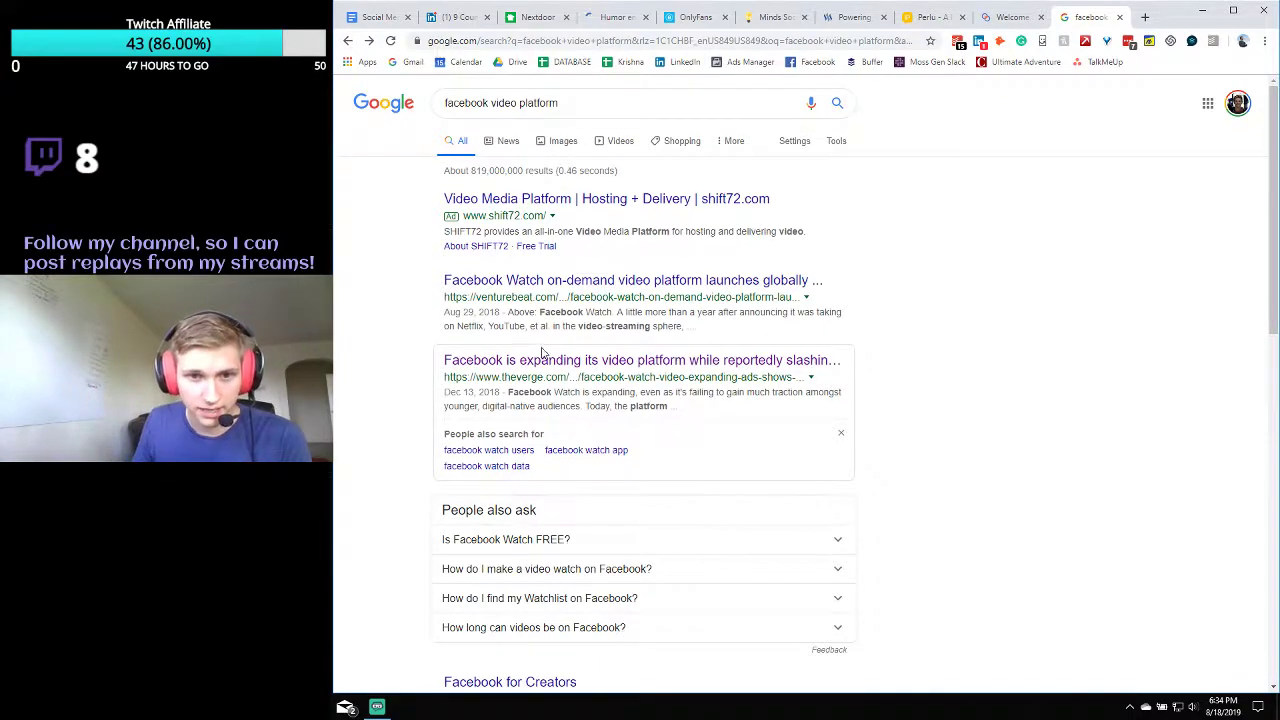
# - Open the Facebook for Creators site and scroll down to its 'Get the stats' section
pyautogui.scroll(-3, 545, 352)
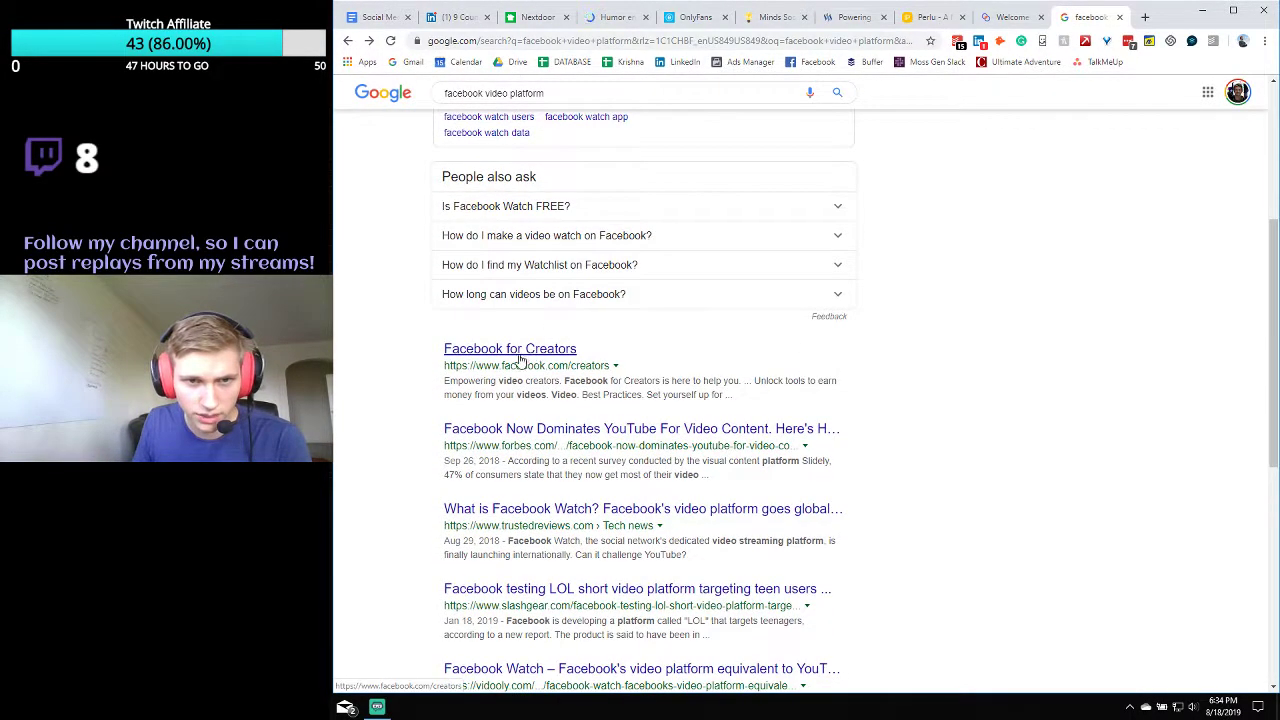
pyautogui.click(518, 349)
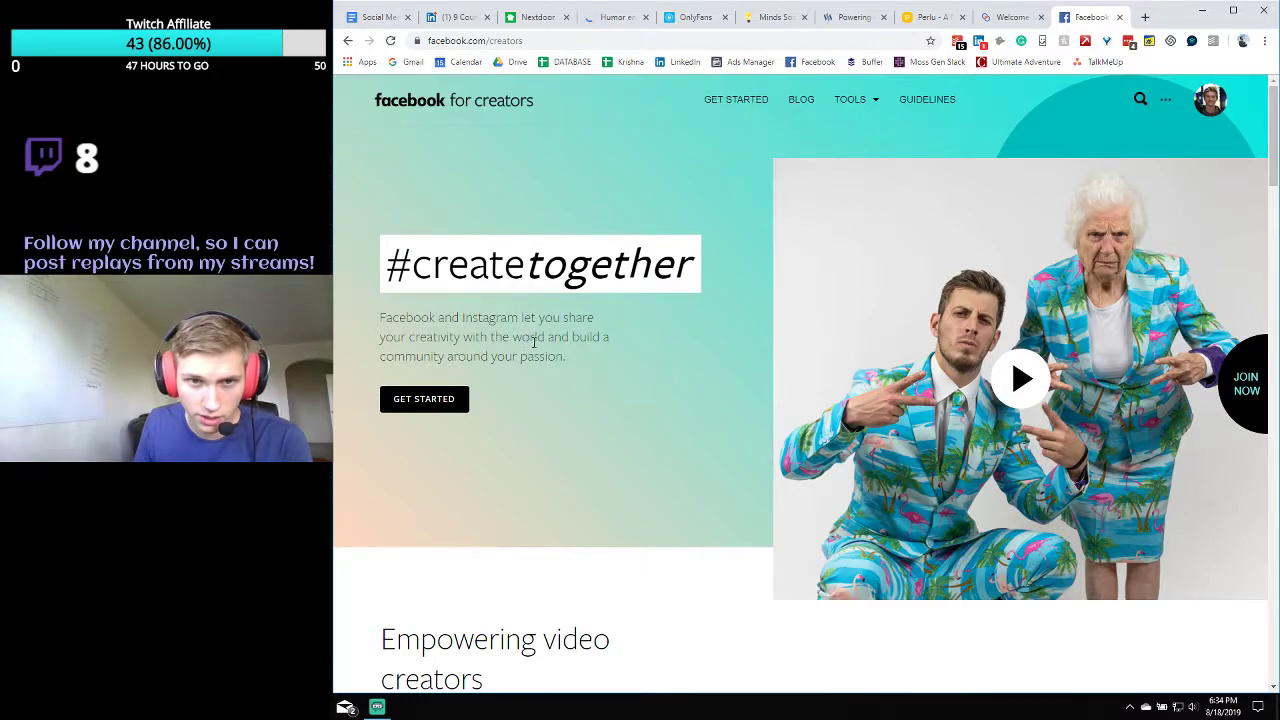
pyautogui.scroll(-5, 589, 362)
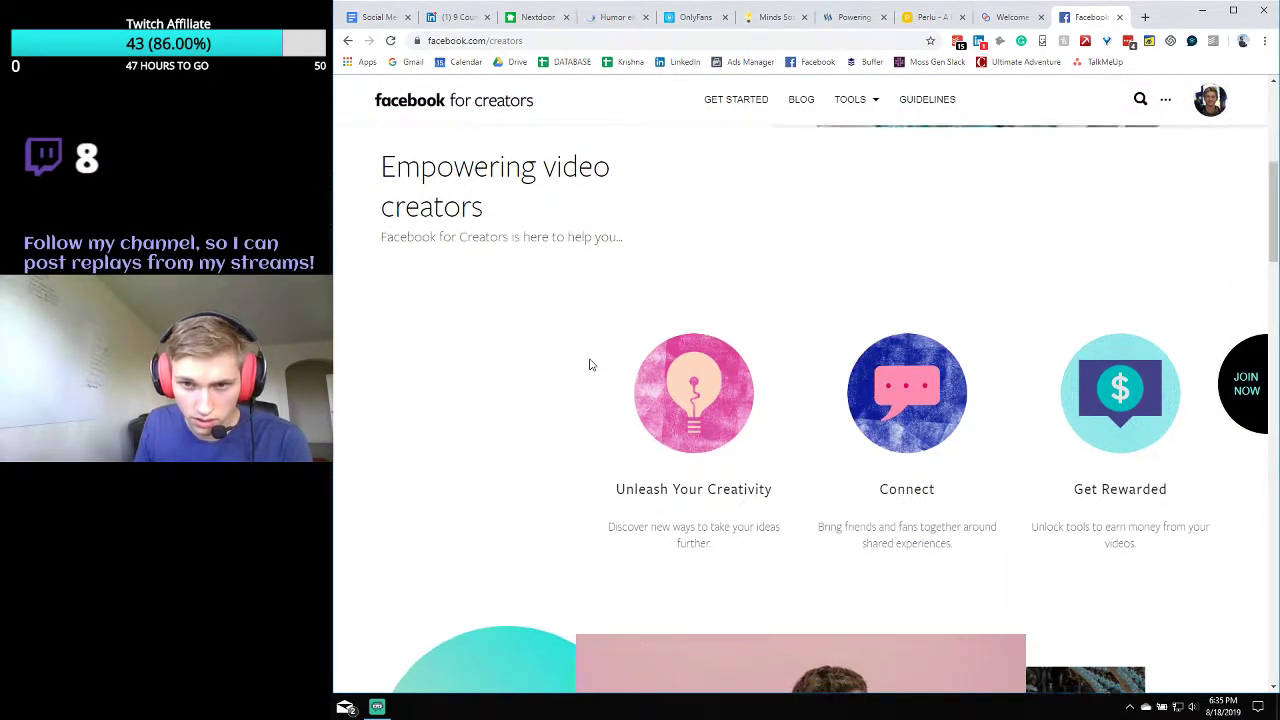
pyautogui.scroll(-5, 589, 364)
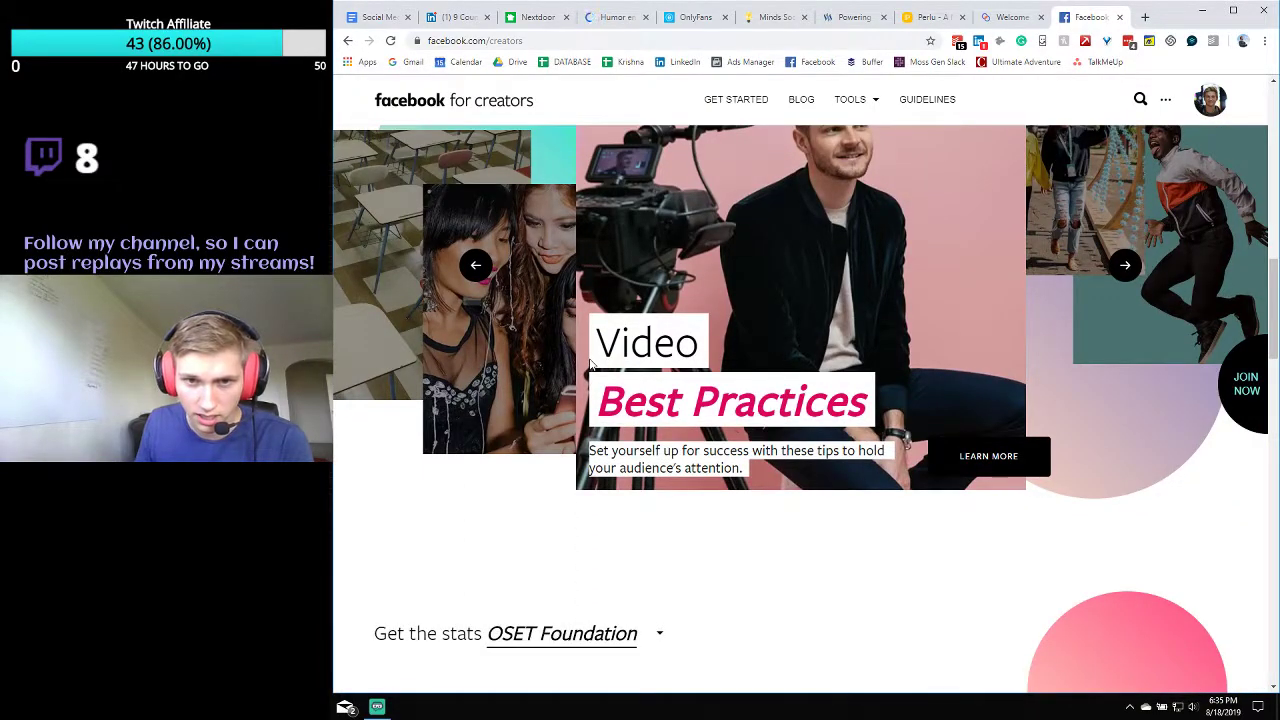
pyautogui.scroll(-3, 590, 365)
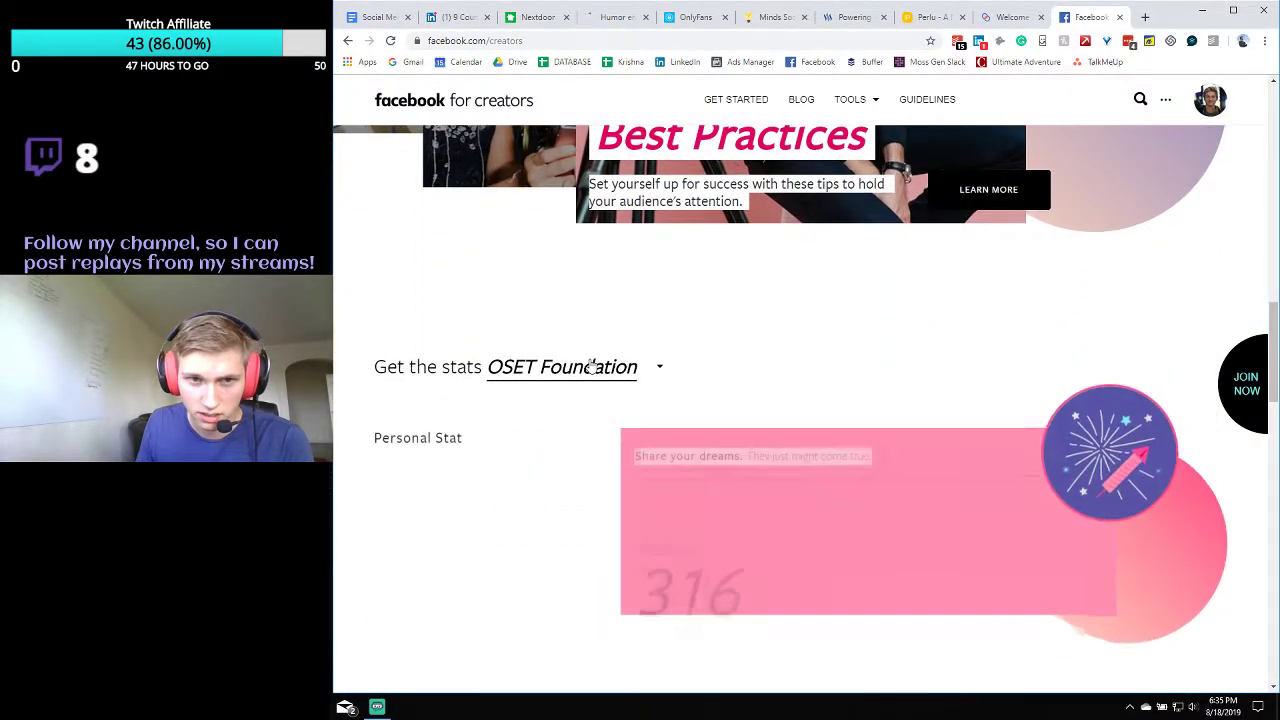
pyautogui.scroll(-4, 577, 364)
pyautogui.scroll(3, 577, 364)
# - Switch the stats page from OSET Foundation to Entreprenerd and browse the recommended tools
pyautogui.click(659, 168)
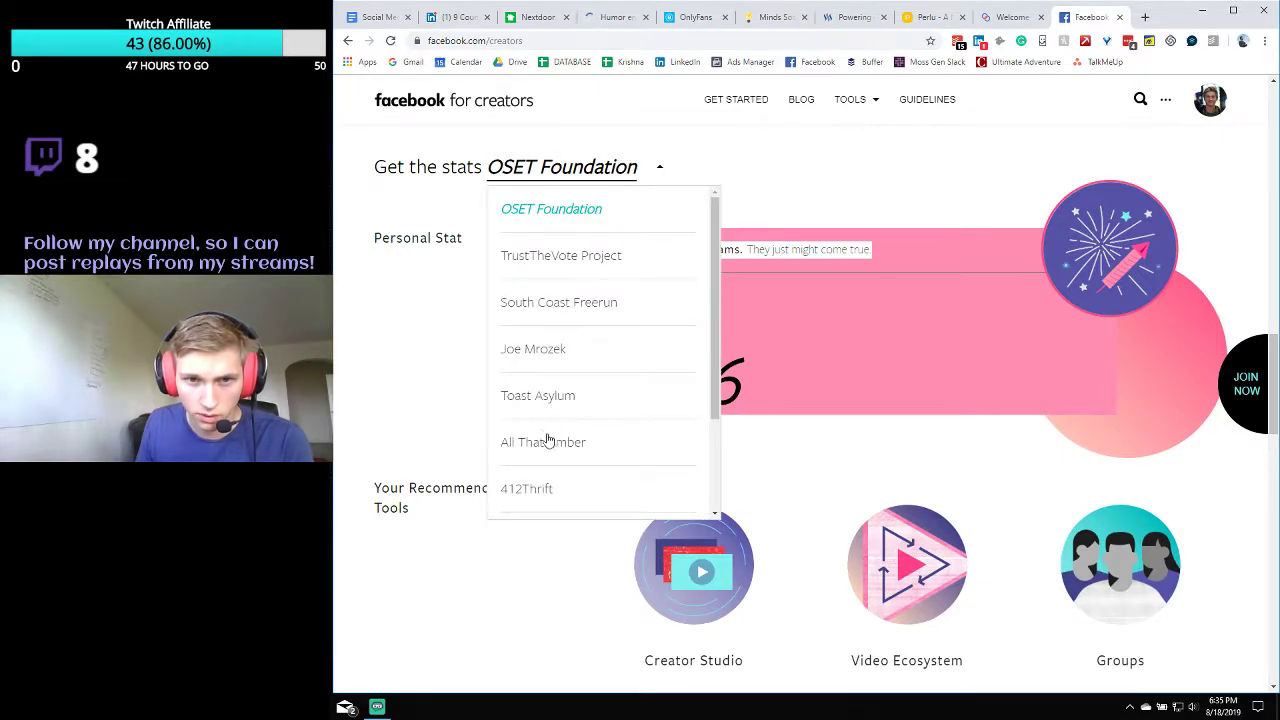
pyautogui.scroll(-2, 522, 422)
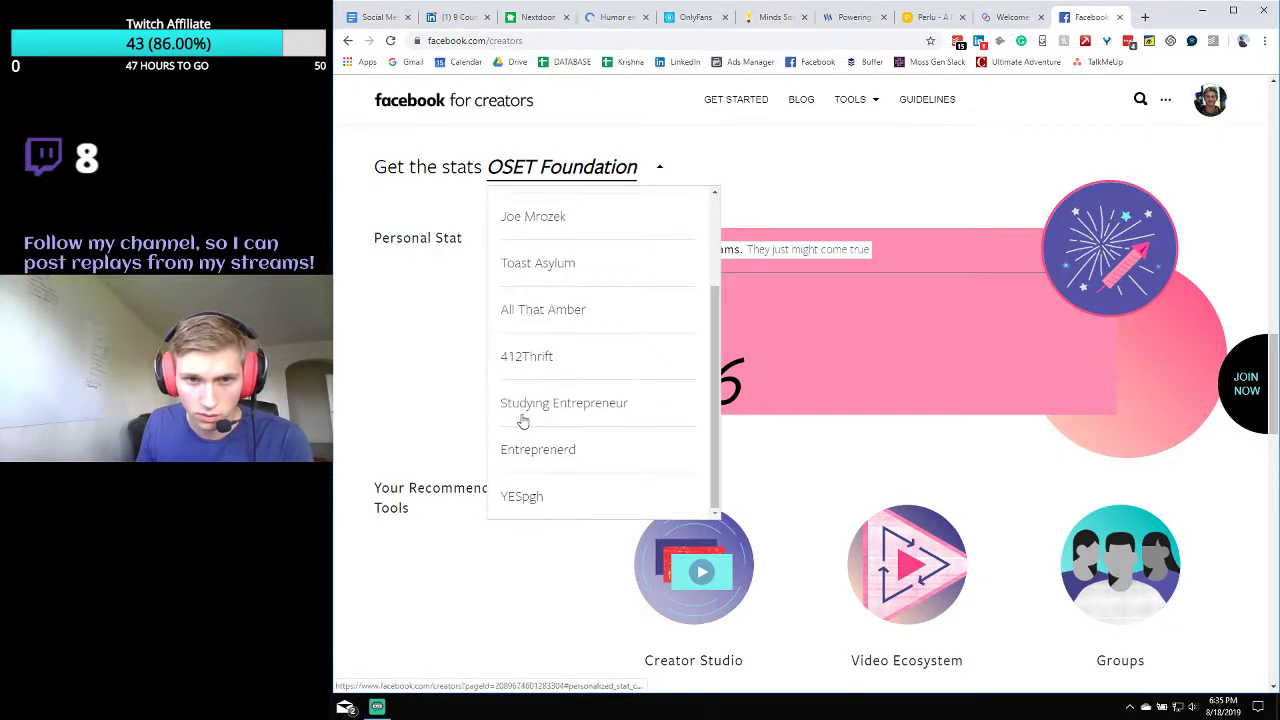
pyautogui.click(571, 424)
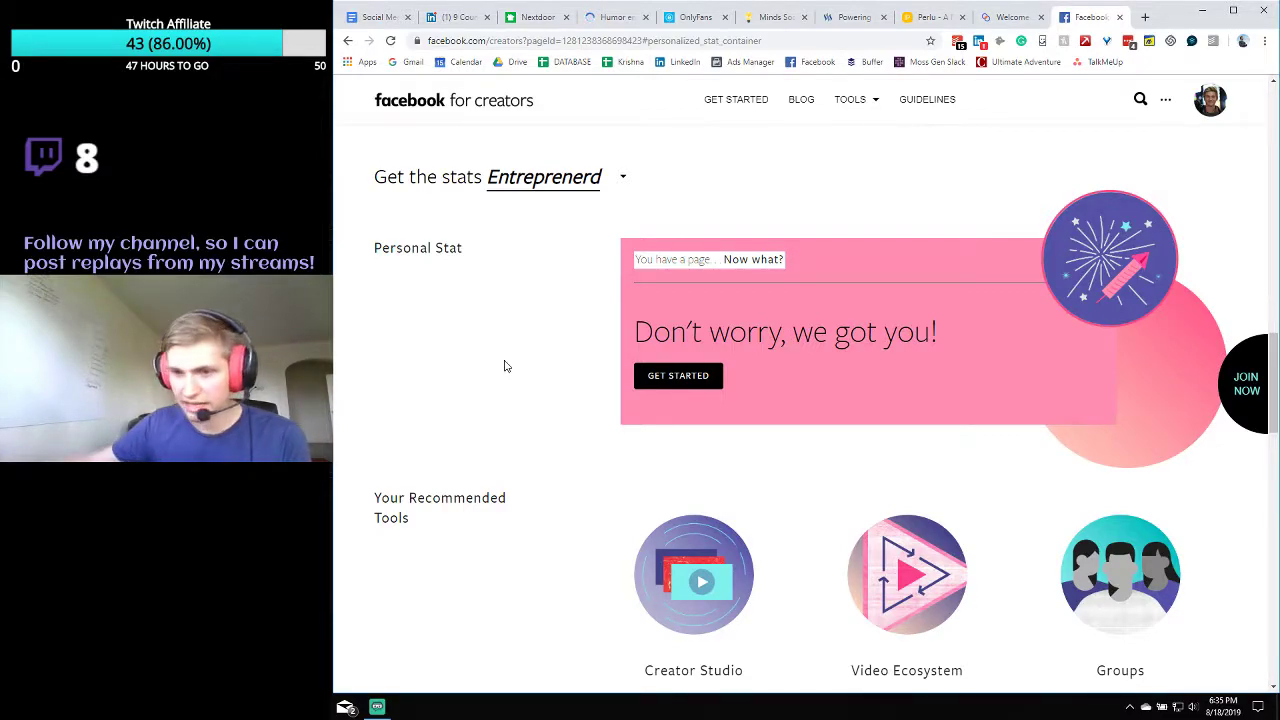
pyautogui.scroll(-3, 510, 400)
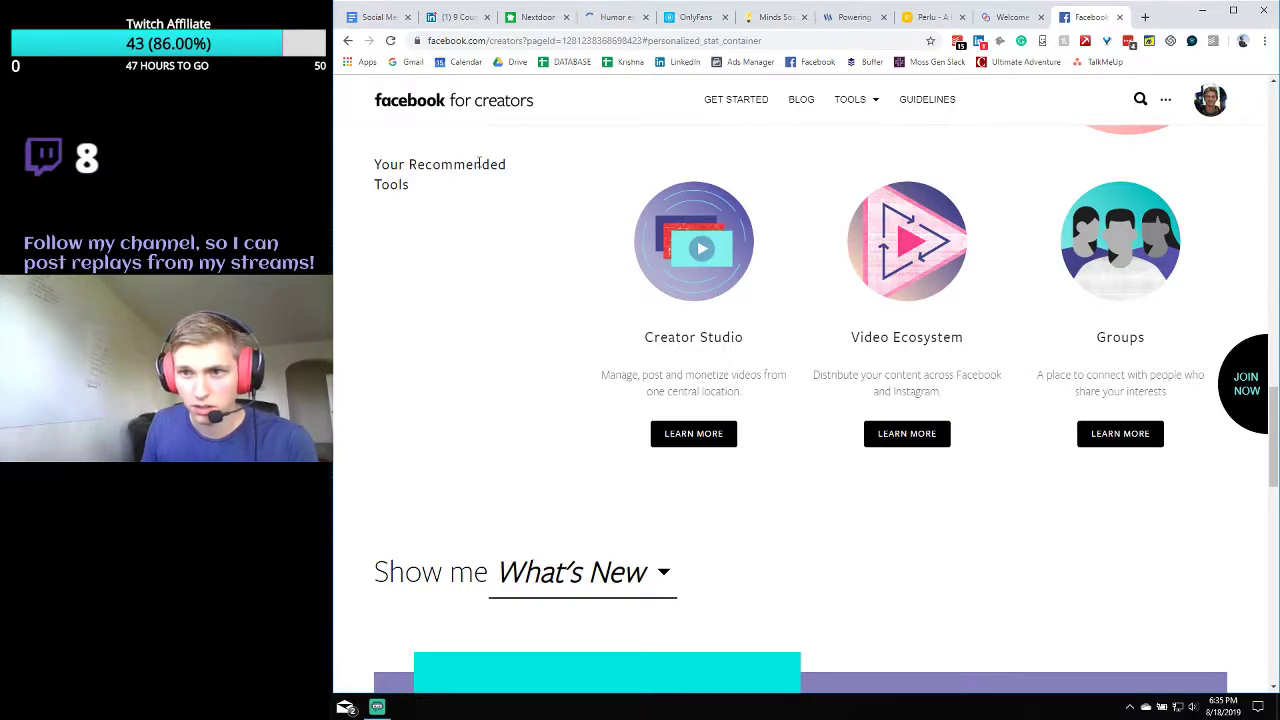
pyautogui.scroll(-6, 526, 200)
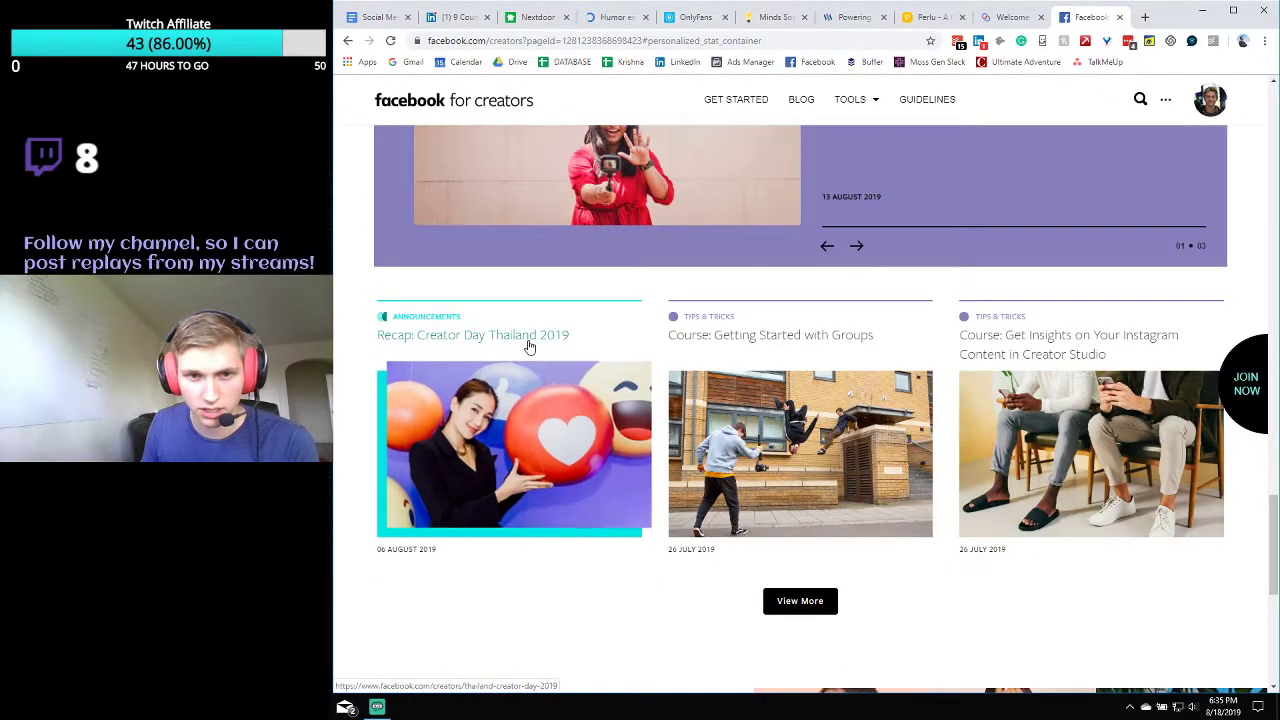
pyautogui.scroll(-3, 600, 552)
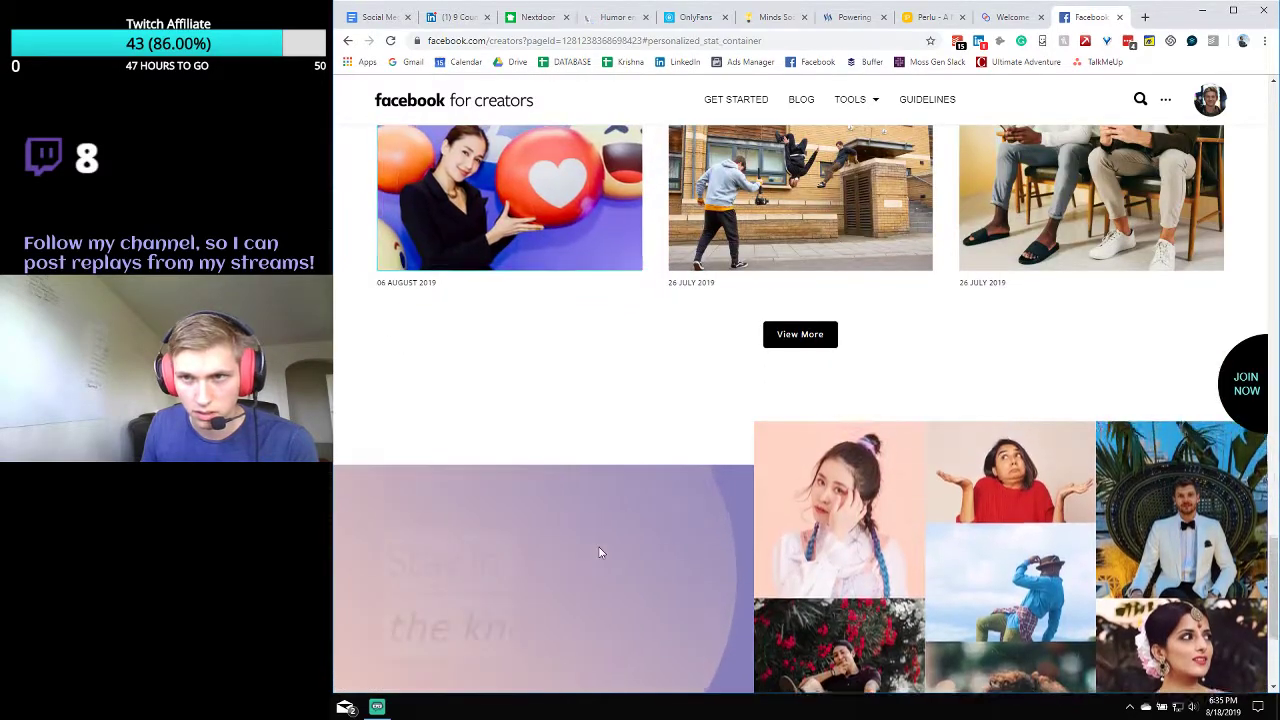
pyautogui.scroll(3, 600, 552)
pyautogui.scroll(10, 600, 552)
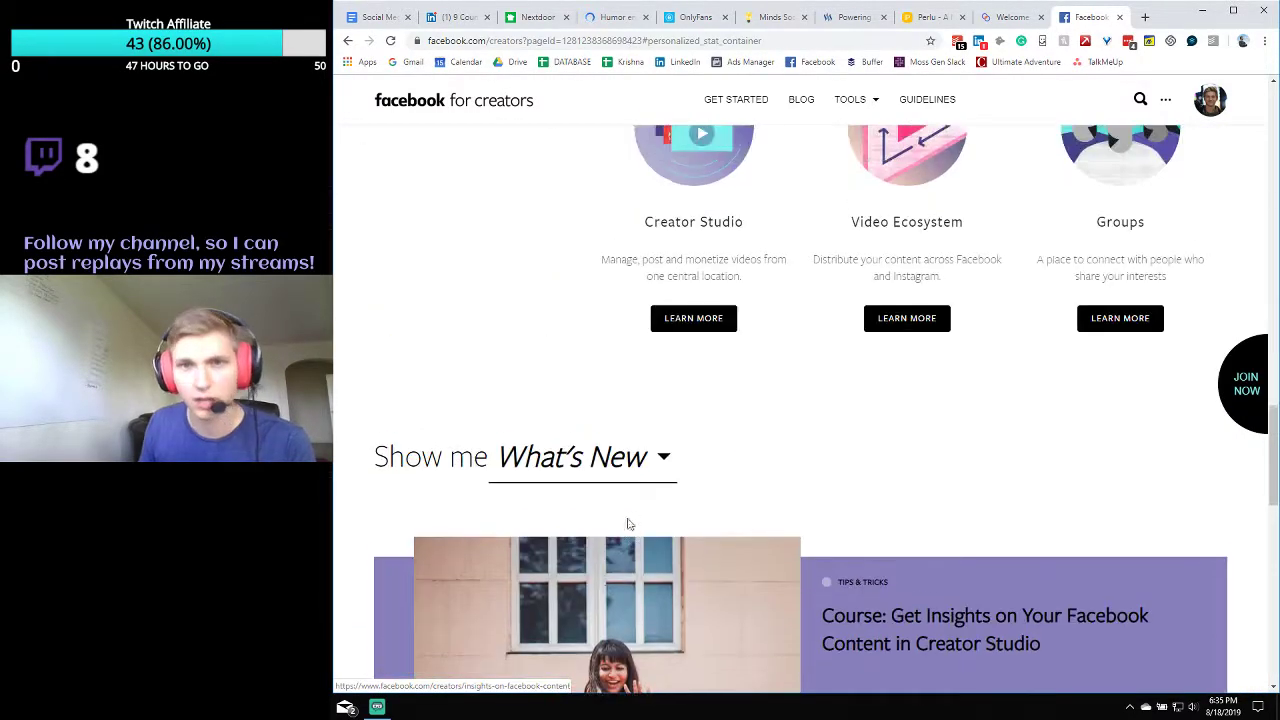
# - Split Facebook for Creators into its own window and check off Shapr.com and FB Video Series in Todoist
pyautogui.moveTo(1090, 17); pyautogui.dragTo(390, 120)
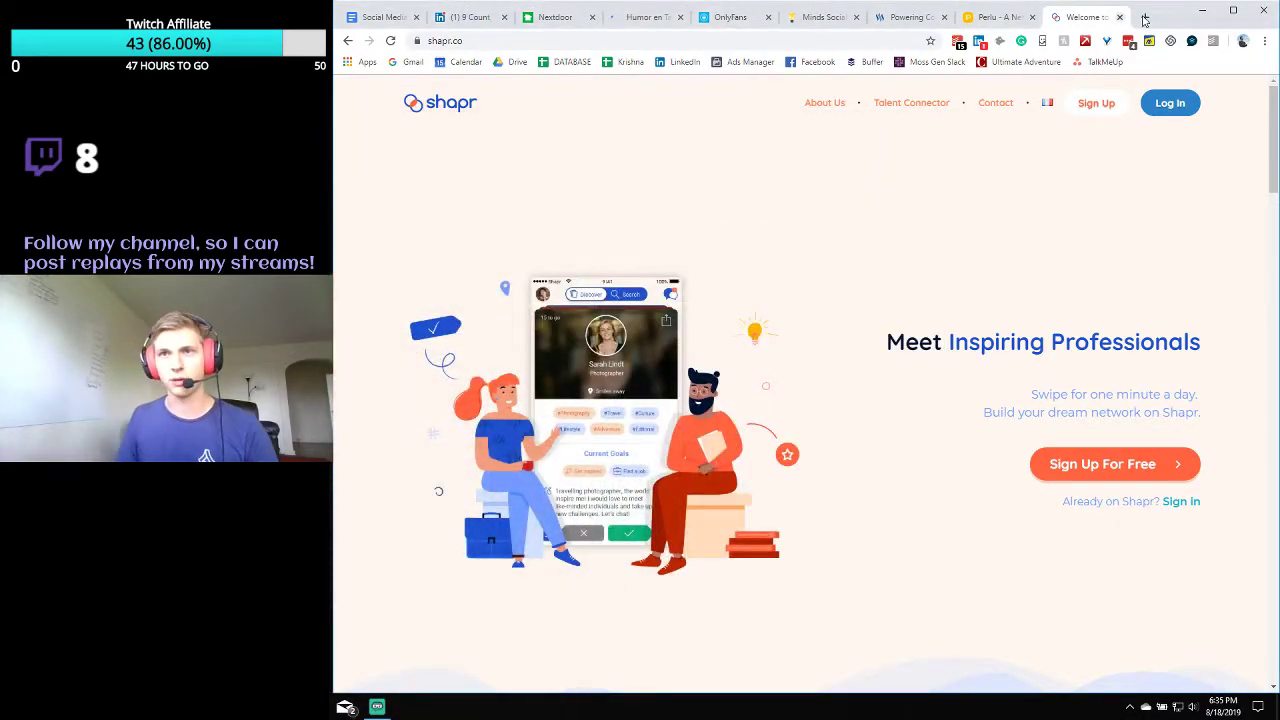
pyautogui.click(1145, 17)
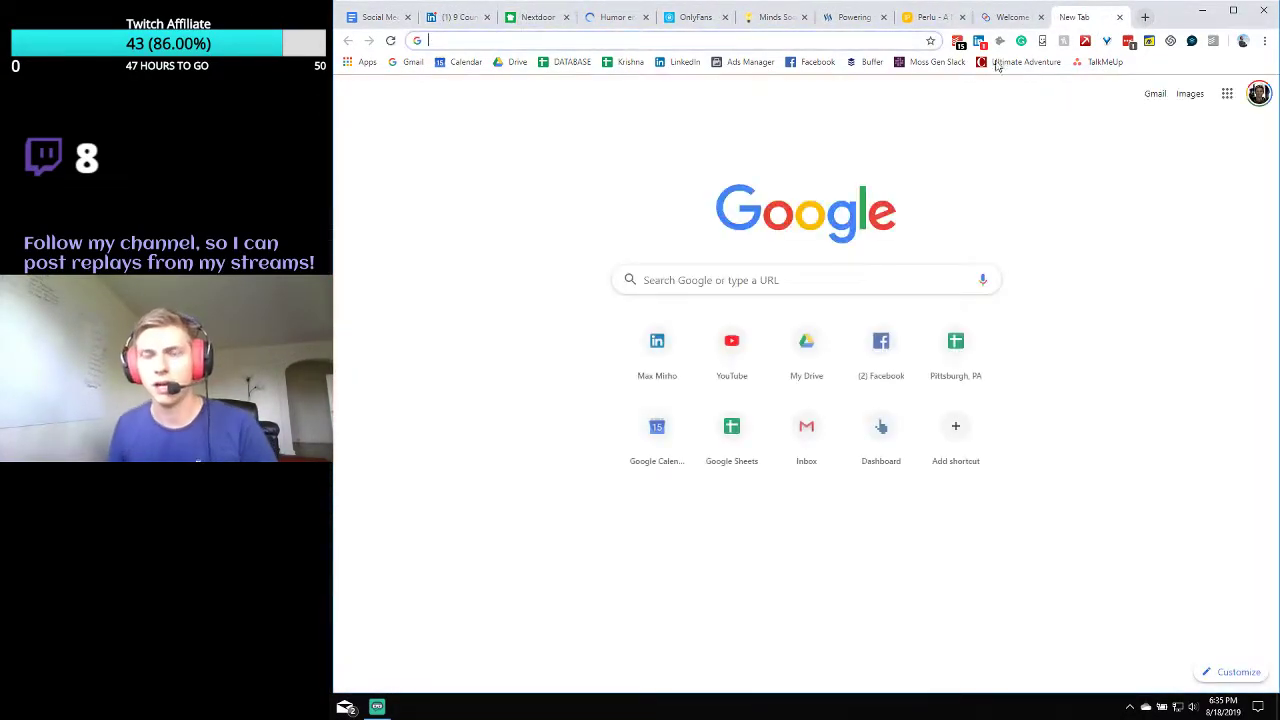
pyautogui.hotkey('ctrl', 'shift', 'a')
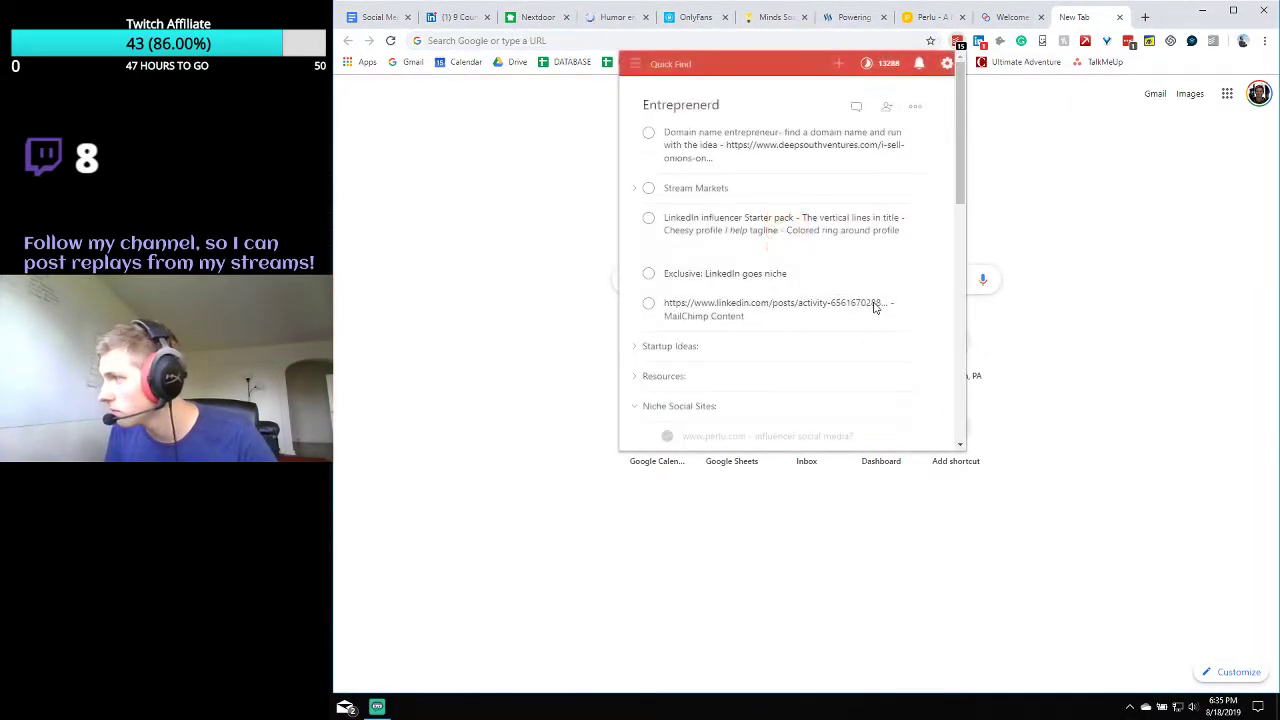
pyautogui.scroll(-3, 682, 338)
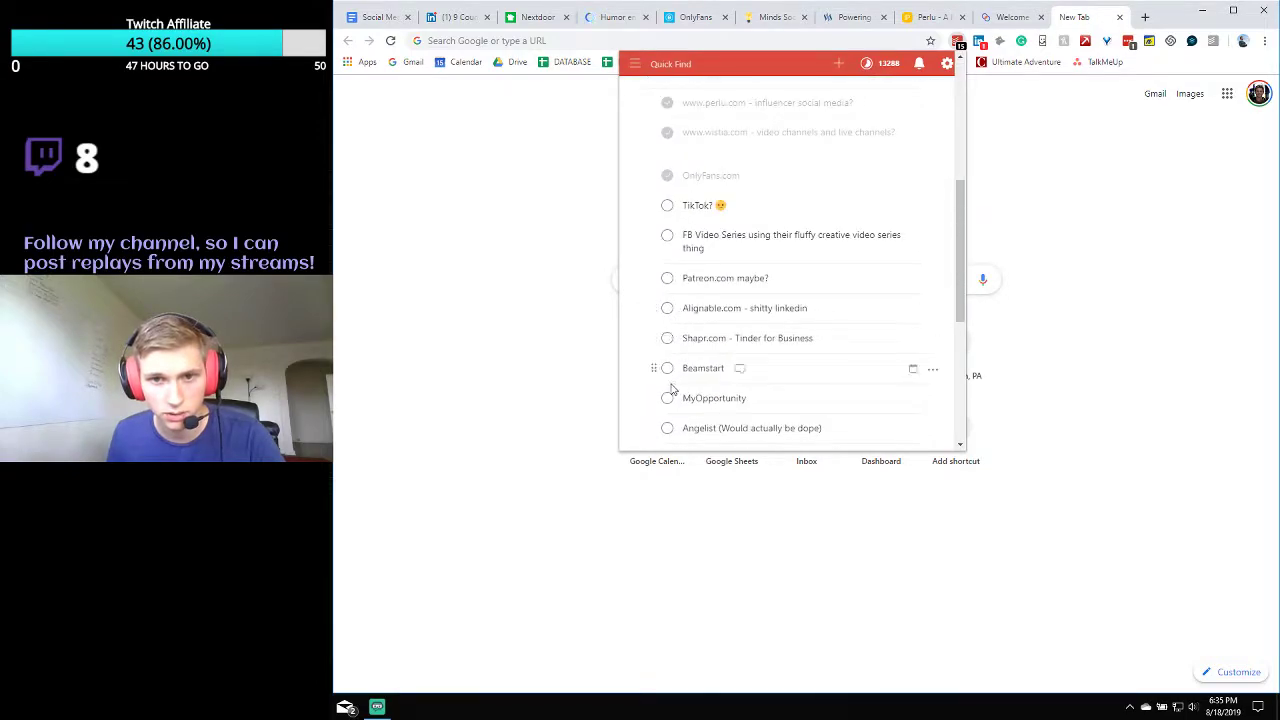
pyautogui.click(667, 338)
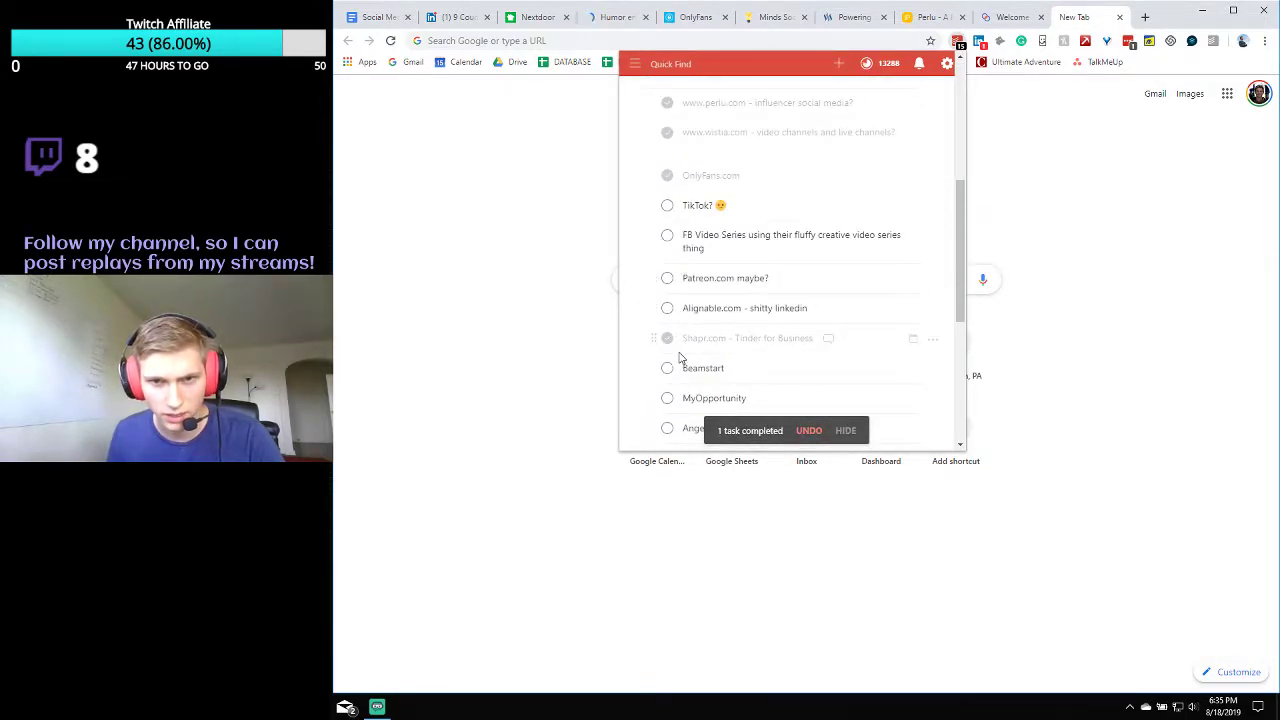
pyautogui.scroll(-2, 675, 345)
pyautogui.scroll(2, 661, 278)
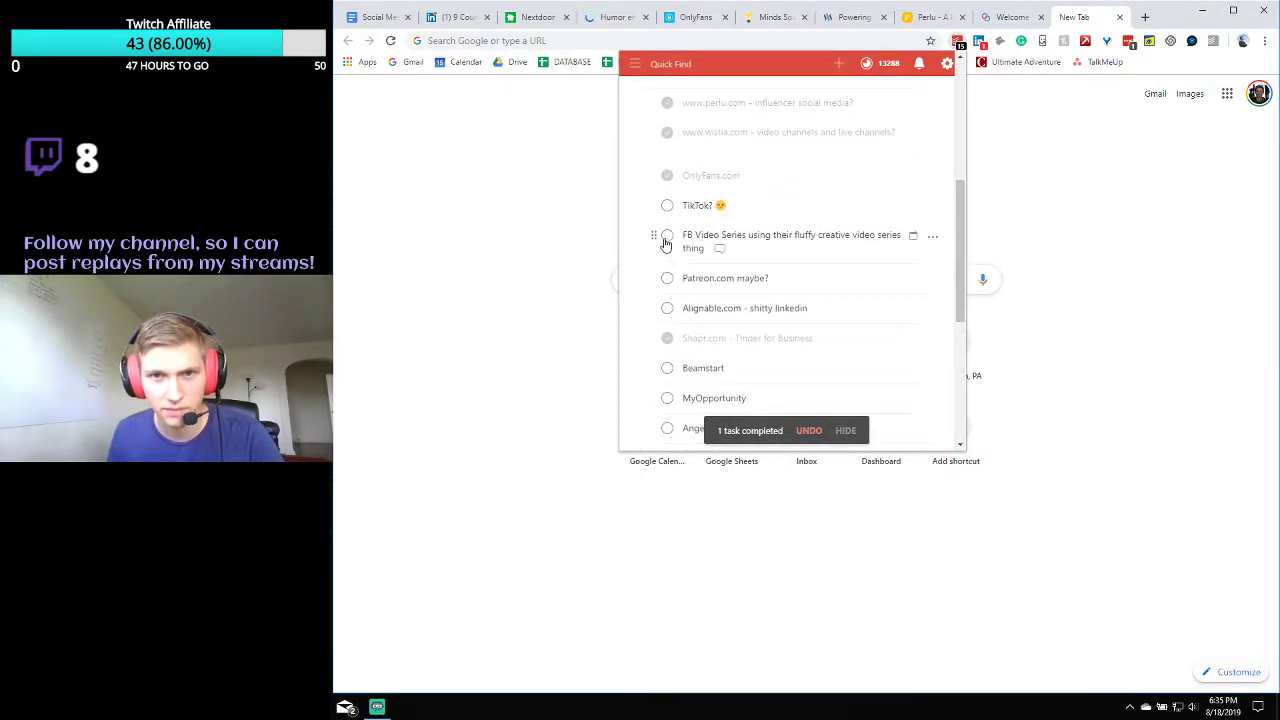
pyautogui.click(666, 237)
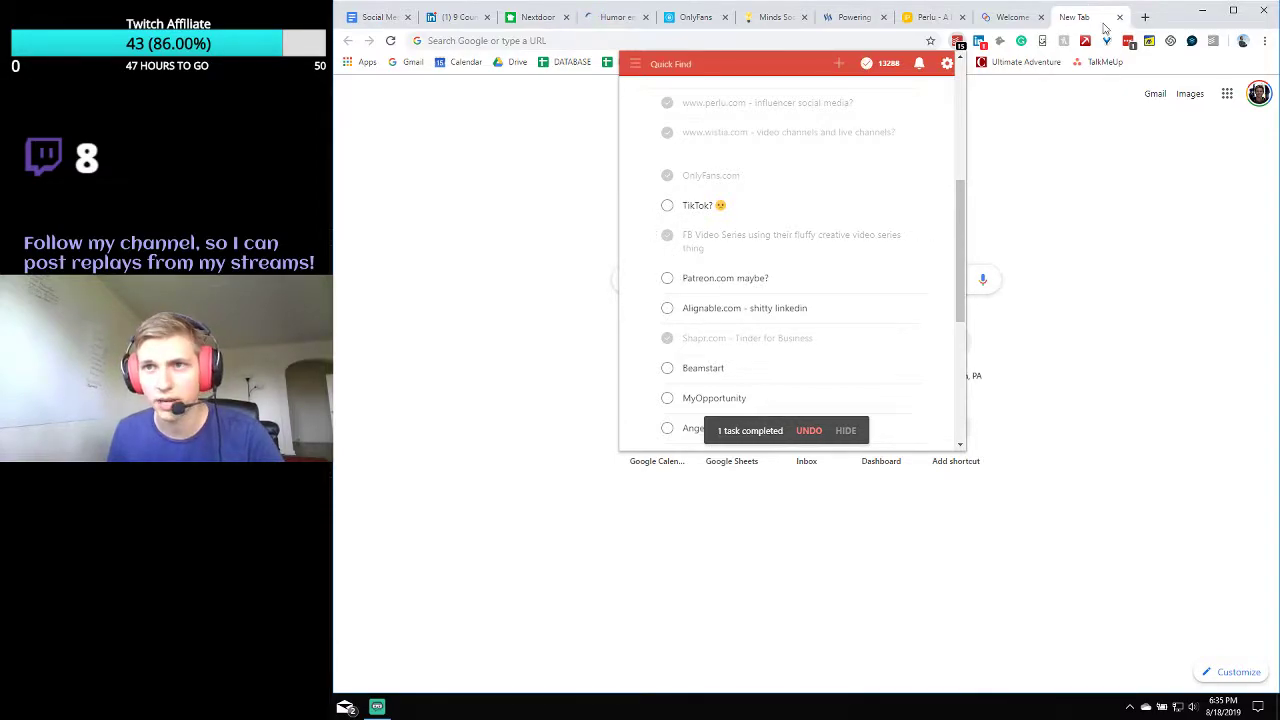
# - Load alignable.com from the address bar suggestion, then open another blank tab
pyautogui.click(855, 43)
pyautogui.write('align')
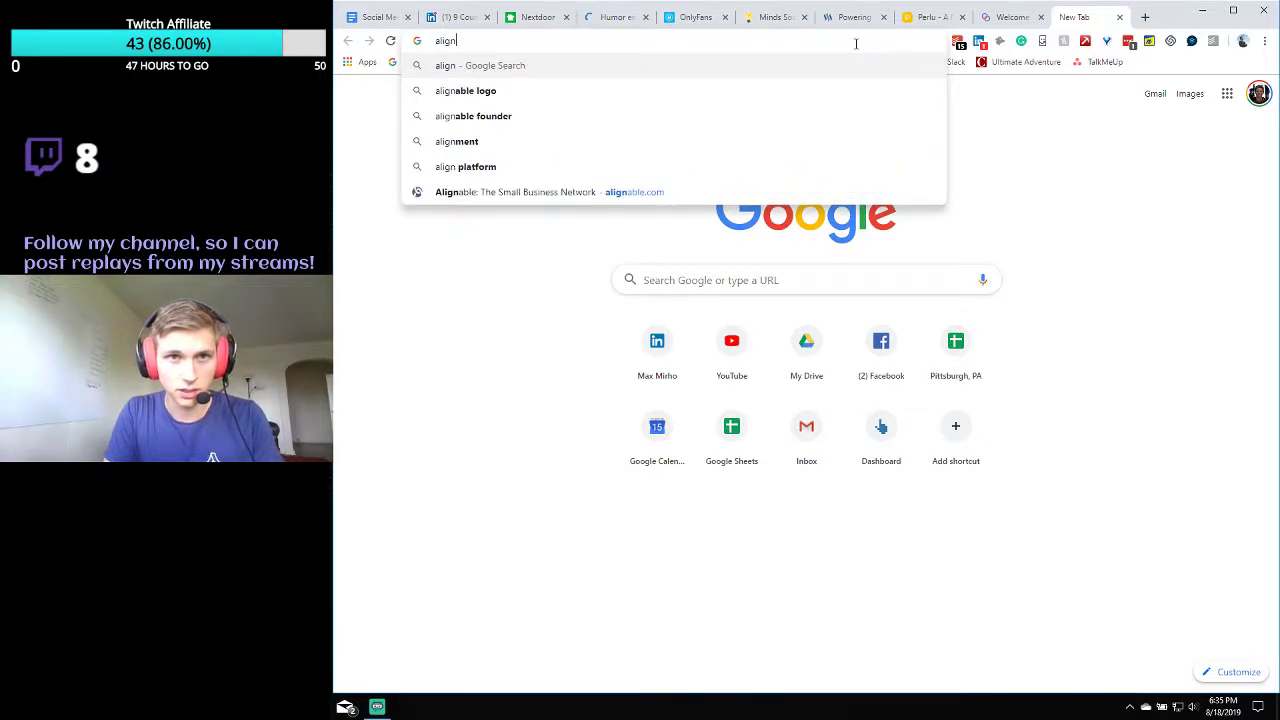
pyautogui.press('BackSpace')
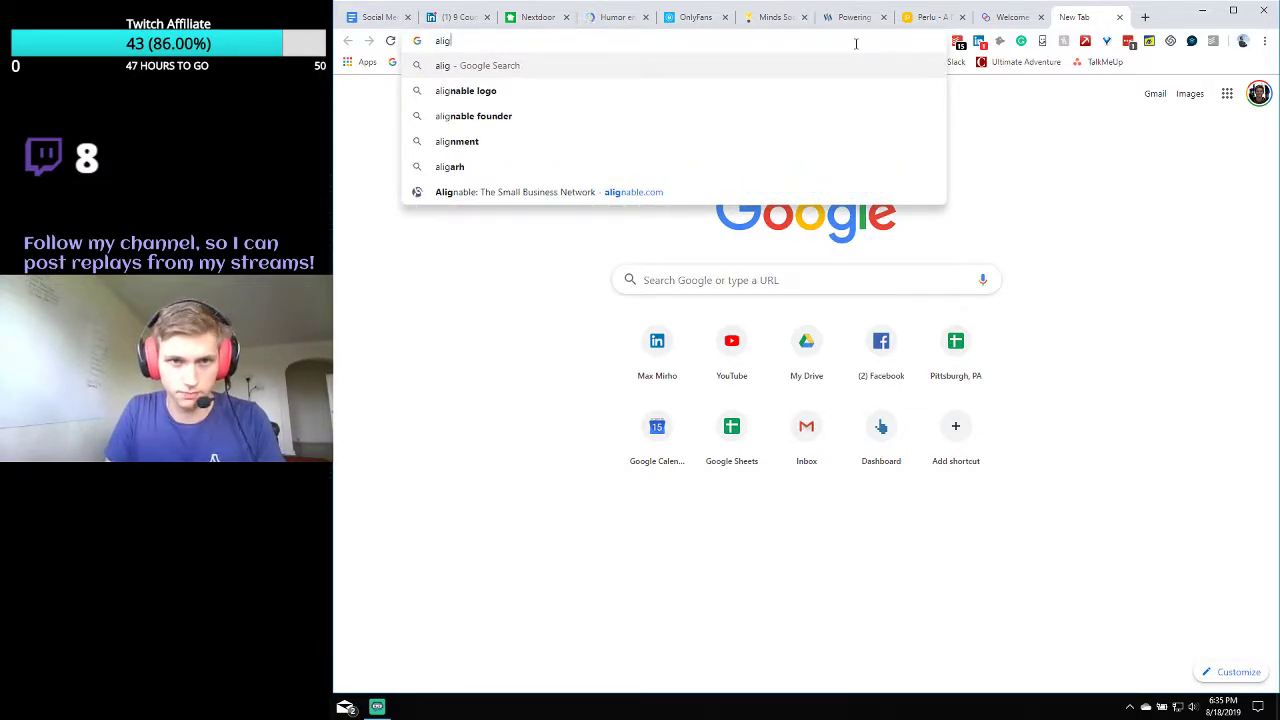
pyautogui.press('Down')
pyautogui.press('Down')
pyautogui.press('Down')
pyautogui.press('Down')
pyautogui.press('Down')
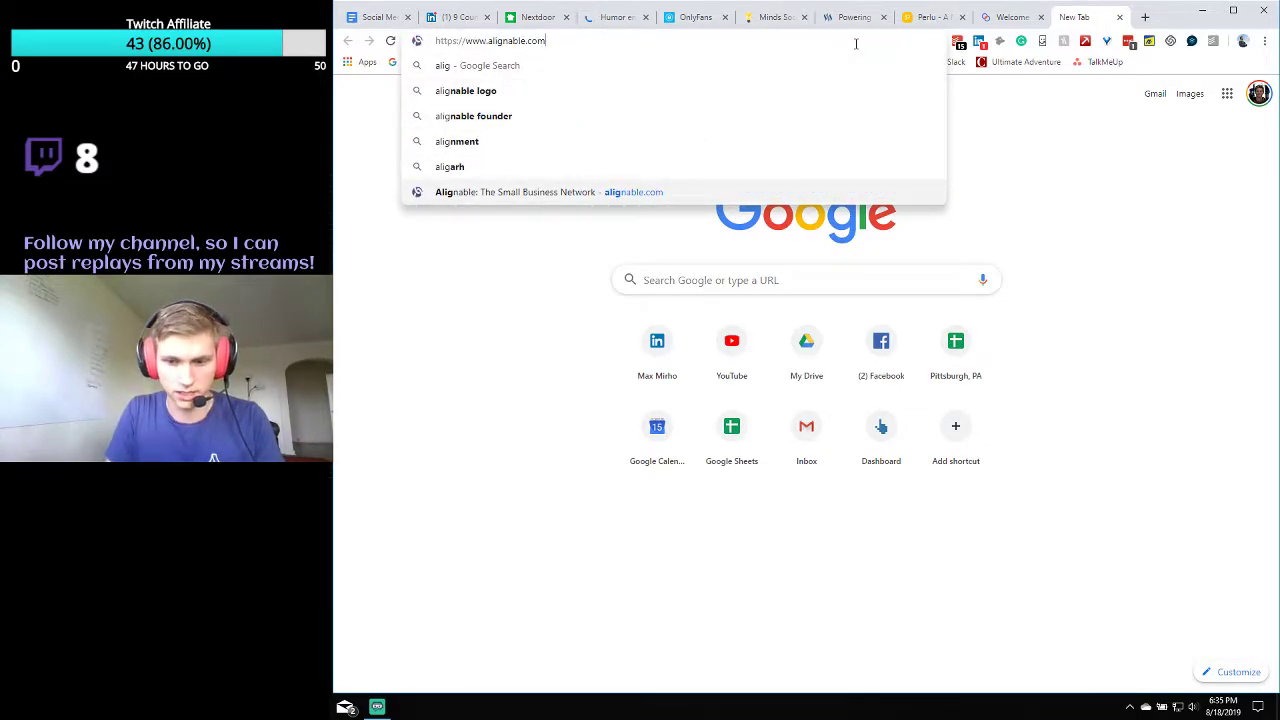
pyautogui.press('Return')
pyautogui.click(1145, 17)
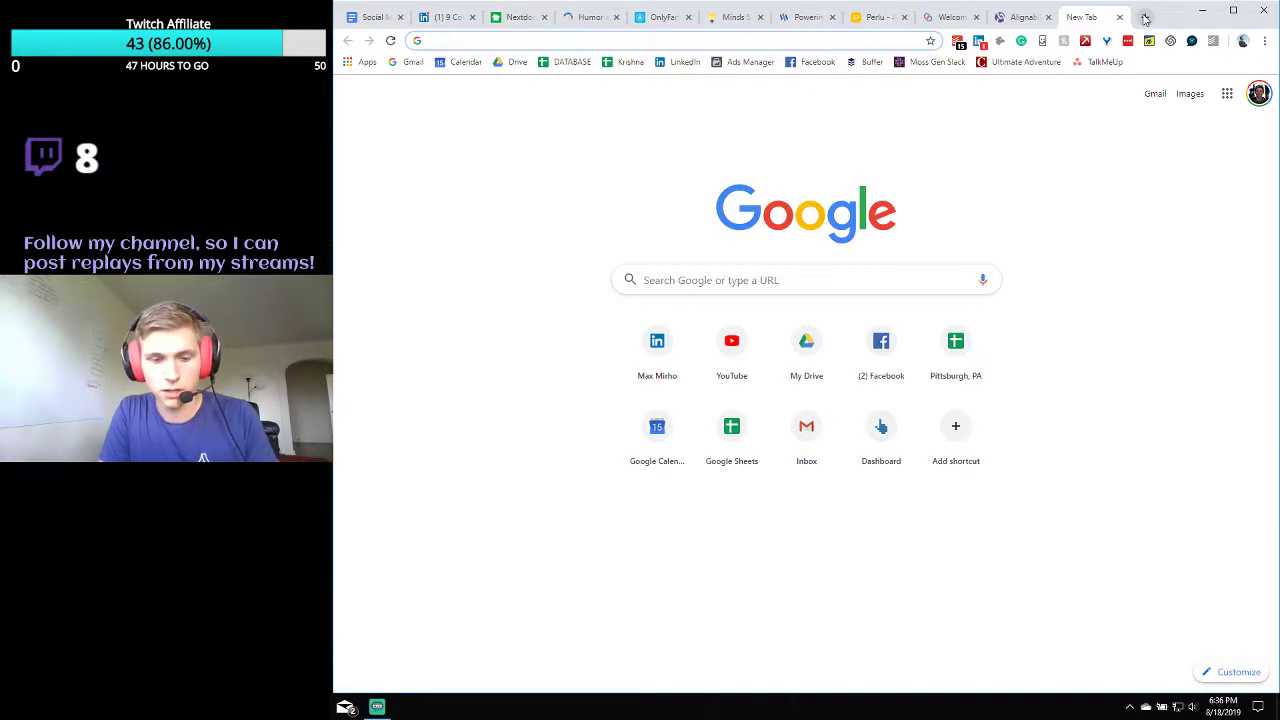
# - Check off the Alignable.com task in the Todoist task list
pyautogui.write('ins')
pyautogui.press('BackSpace')
pyautogui.press('BackSpace')
pyautogui.press('BackSpace')
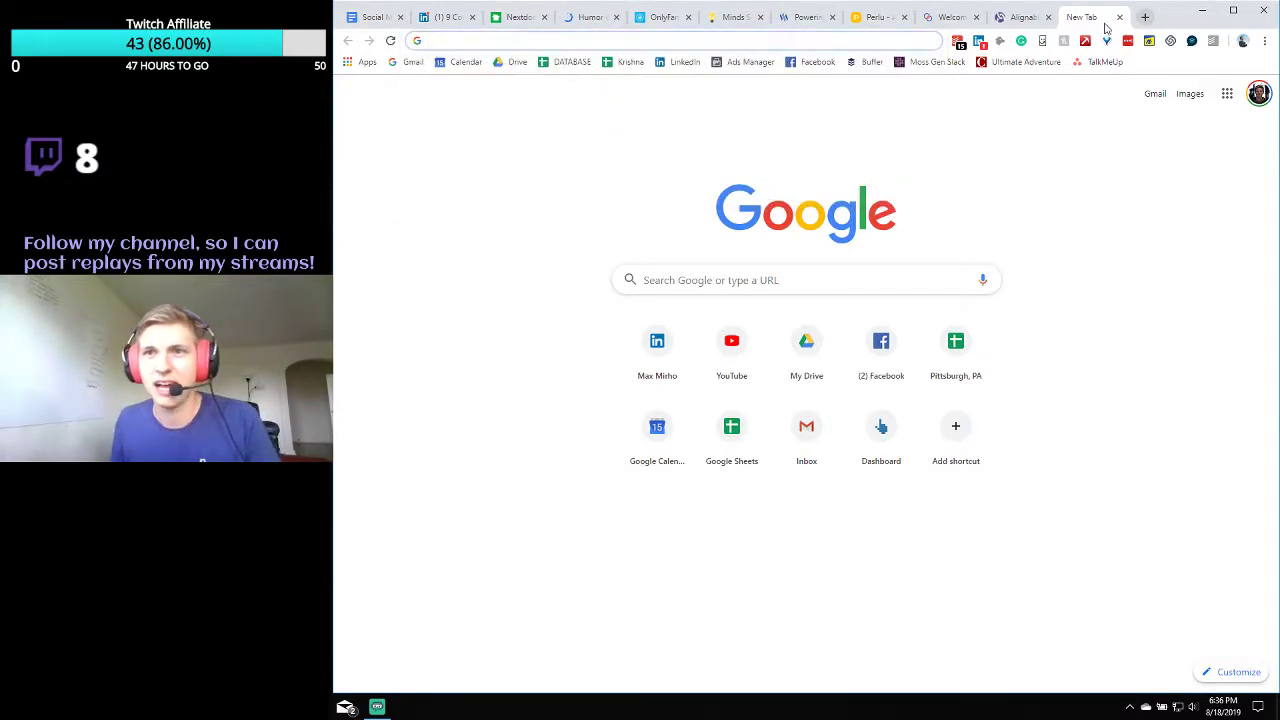
pyautogui.click(960, 45)
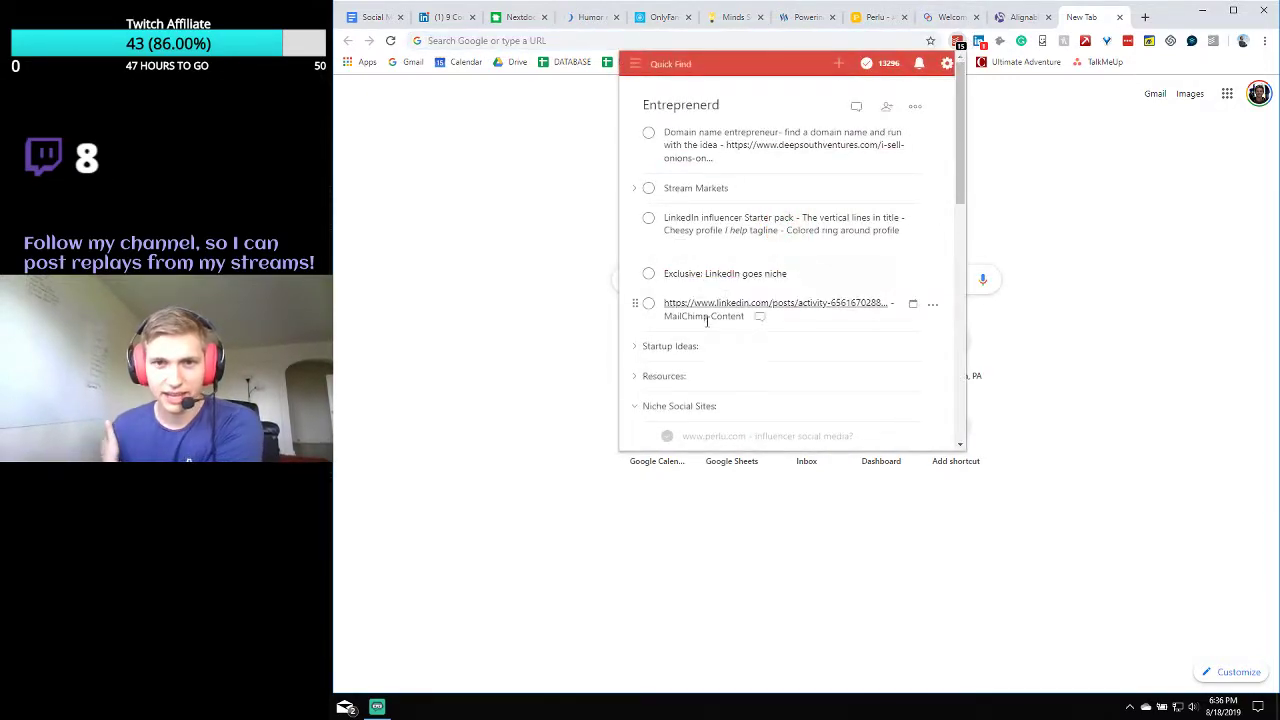
pyautogui.scroll(-5, 735, 290)
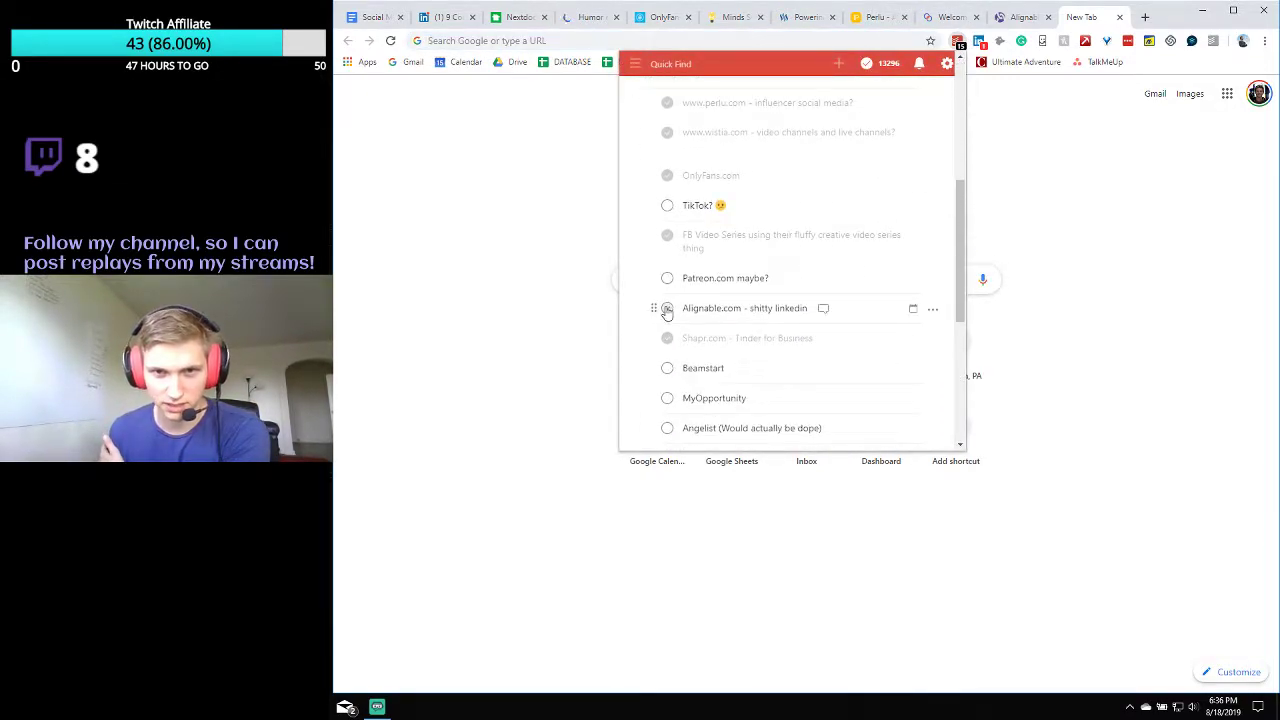
pyautogui.click(667, 309)
pyautogui.scroll(-3, 843, 294)
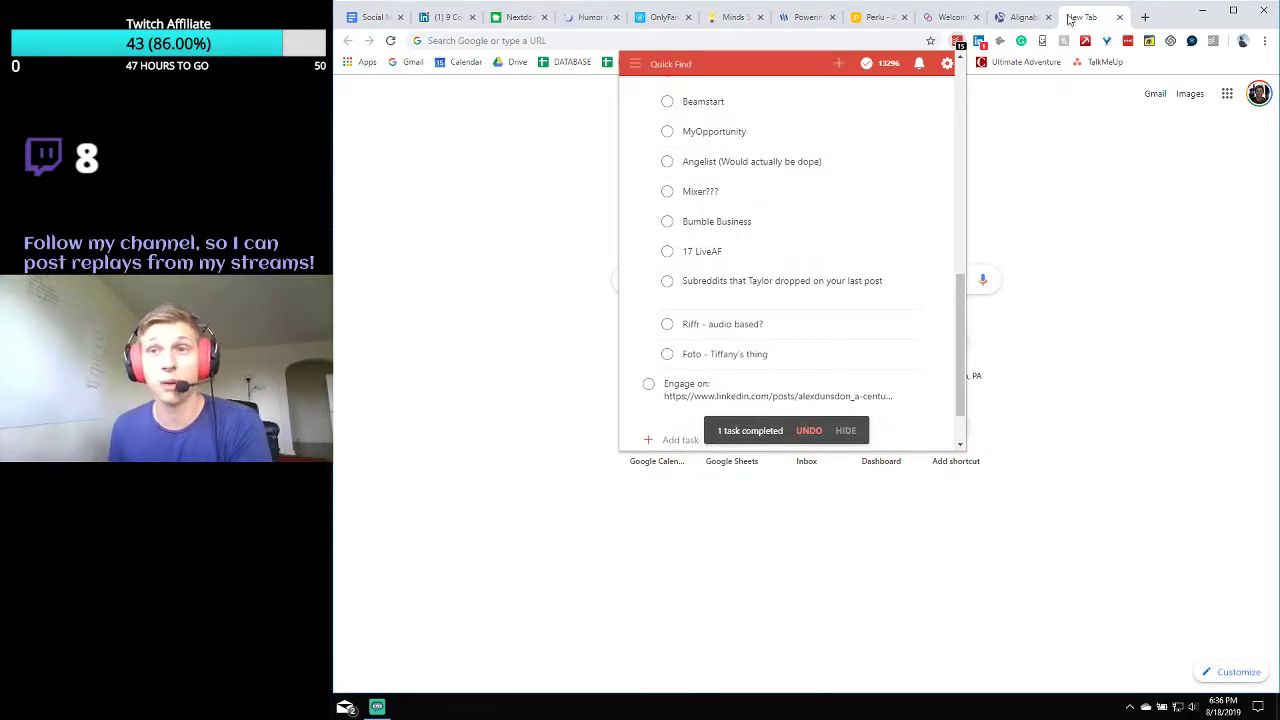
# - Search 'bumble business' and open the Bumble Bizz page at bumble.com/bizz, then a blank tab
pyautogui.click(881, 38)
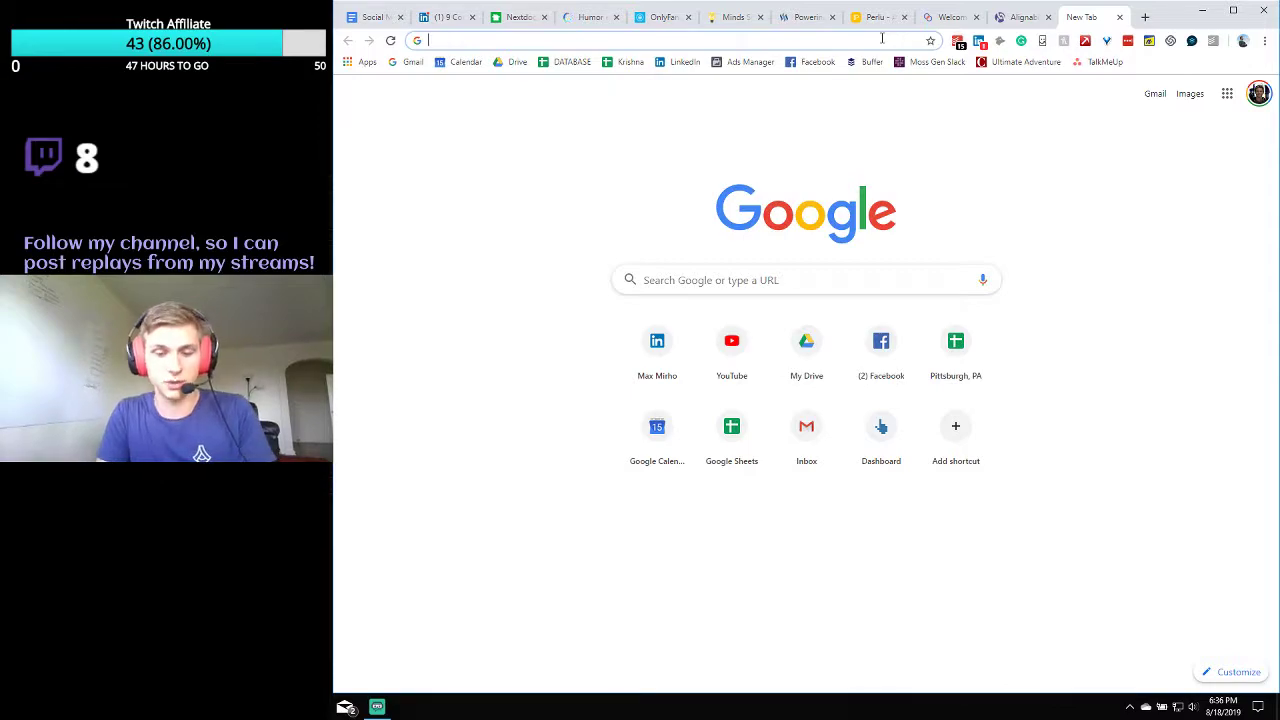
pyautogui.write('bumble bus')
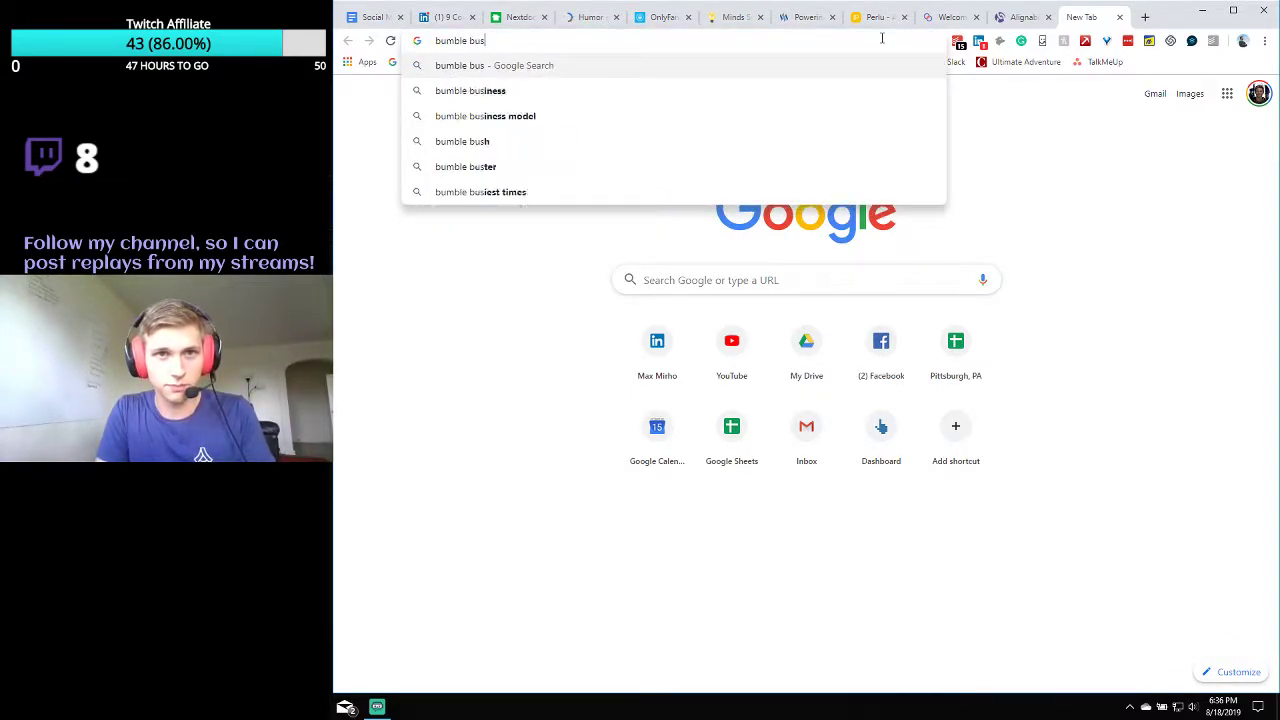
pyautogui.press('Down')
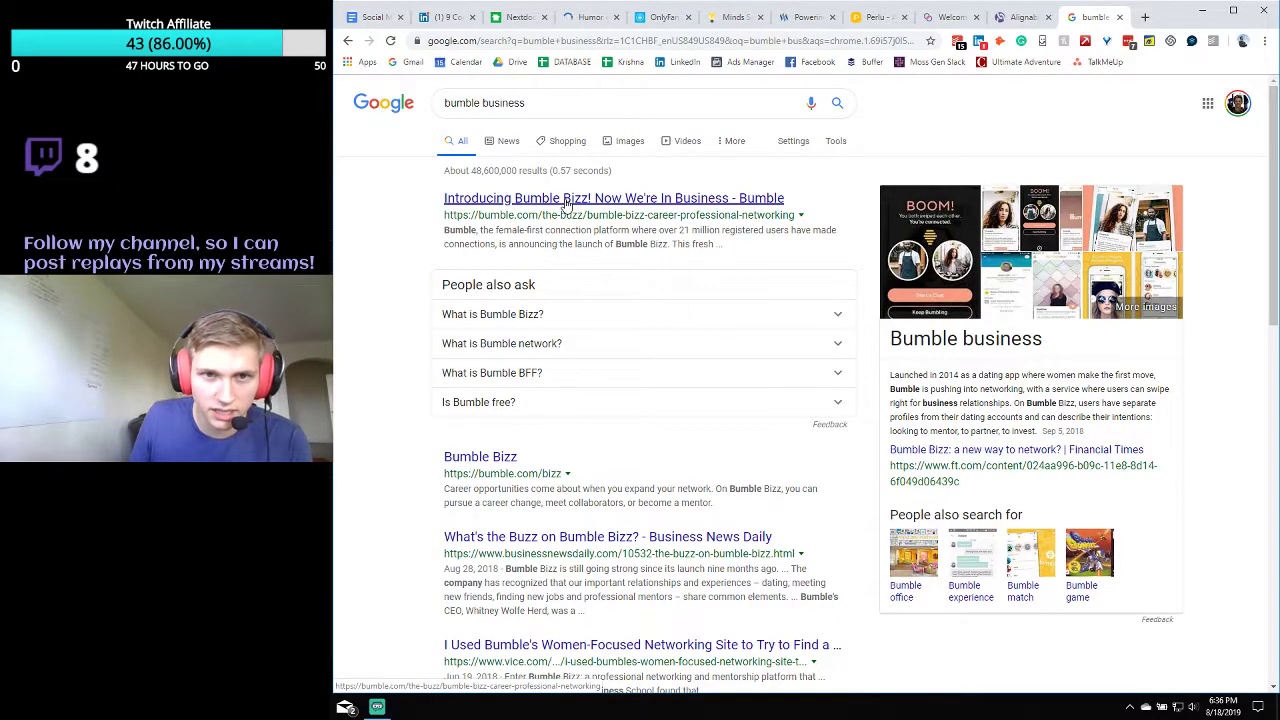
pyautogui.click(462, 458)
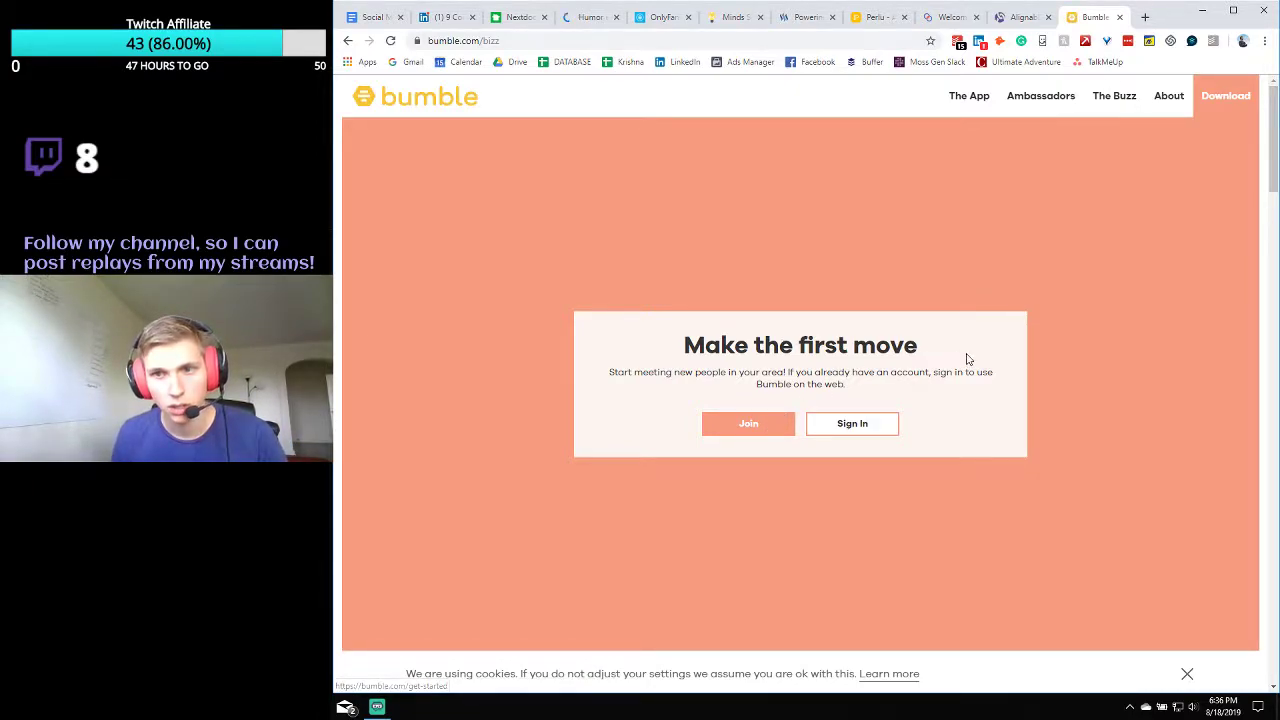
pyautogui.click(1145, 17)
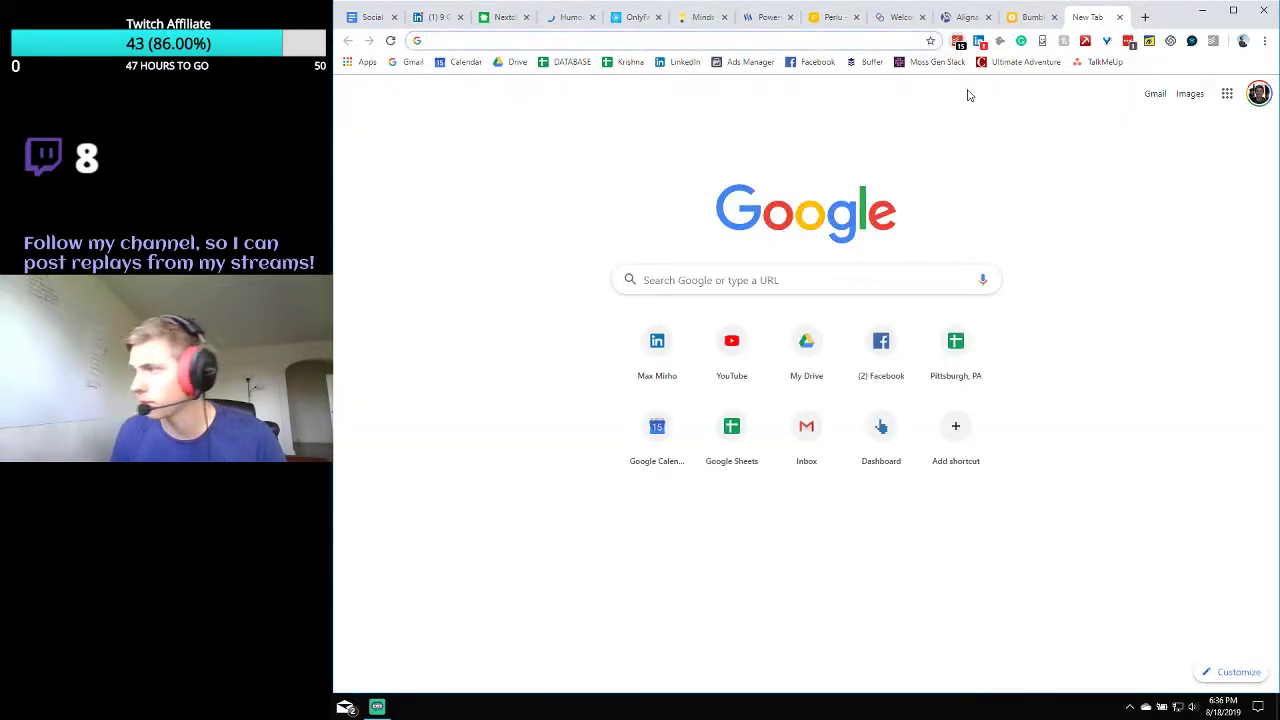
# - Check off the Mixer, Bumble Business and Foto tasks in Todoist
pyautogui.hotkey('ctrl', 'shift', 'a')
pyautogui.scroll(-5, 744, 330)
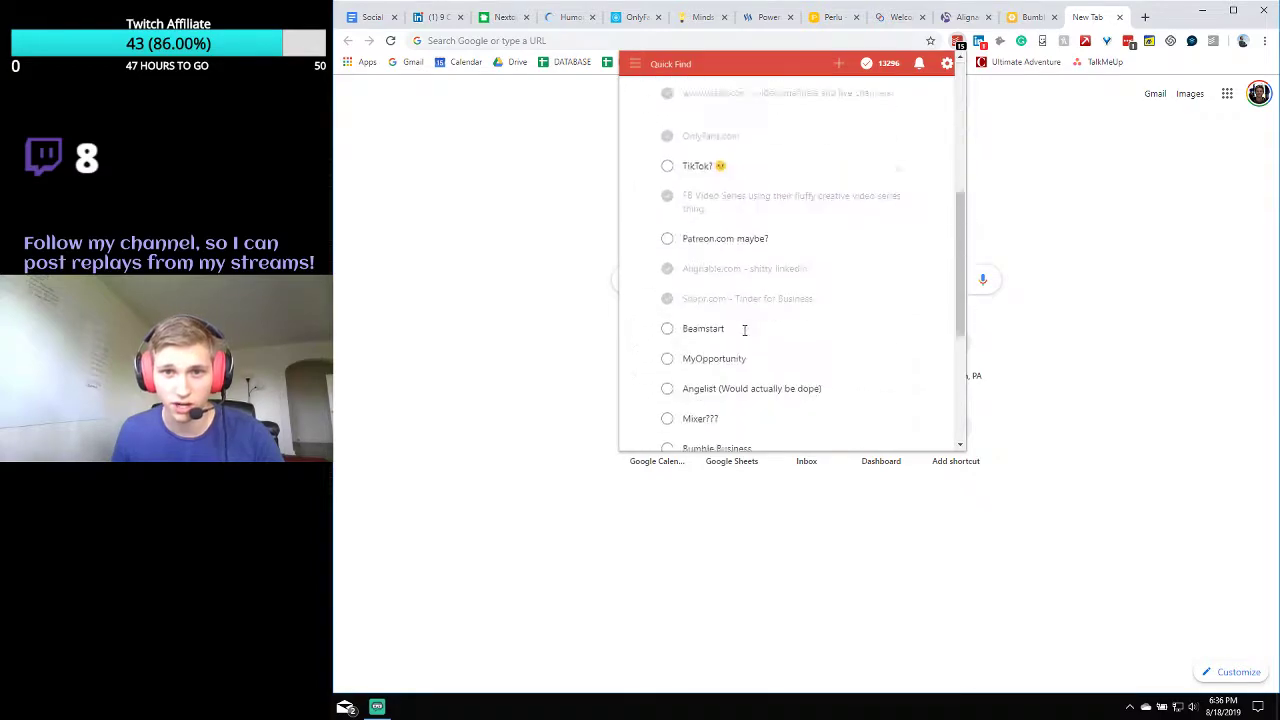
pyautogui.scroll(-1, 744, 330)
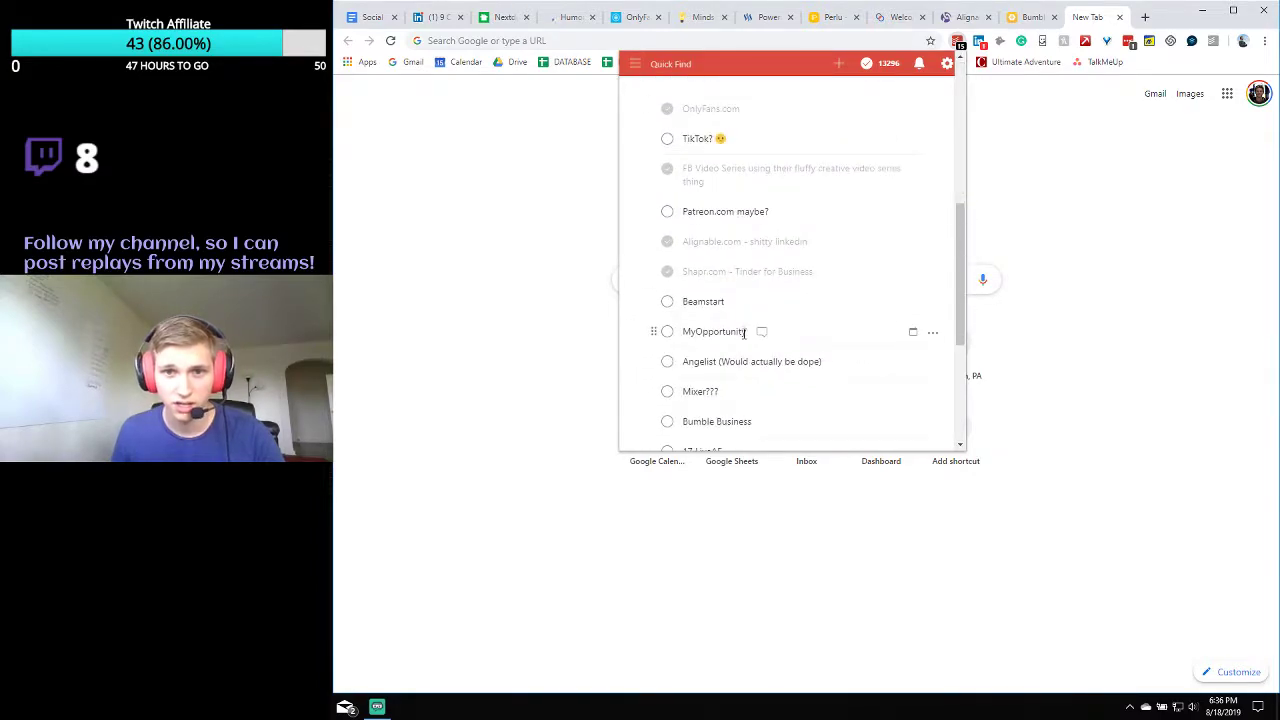
pyautogui.click(666, 391)
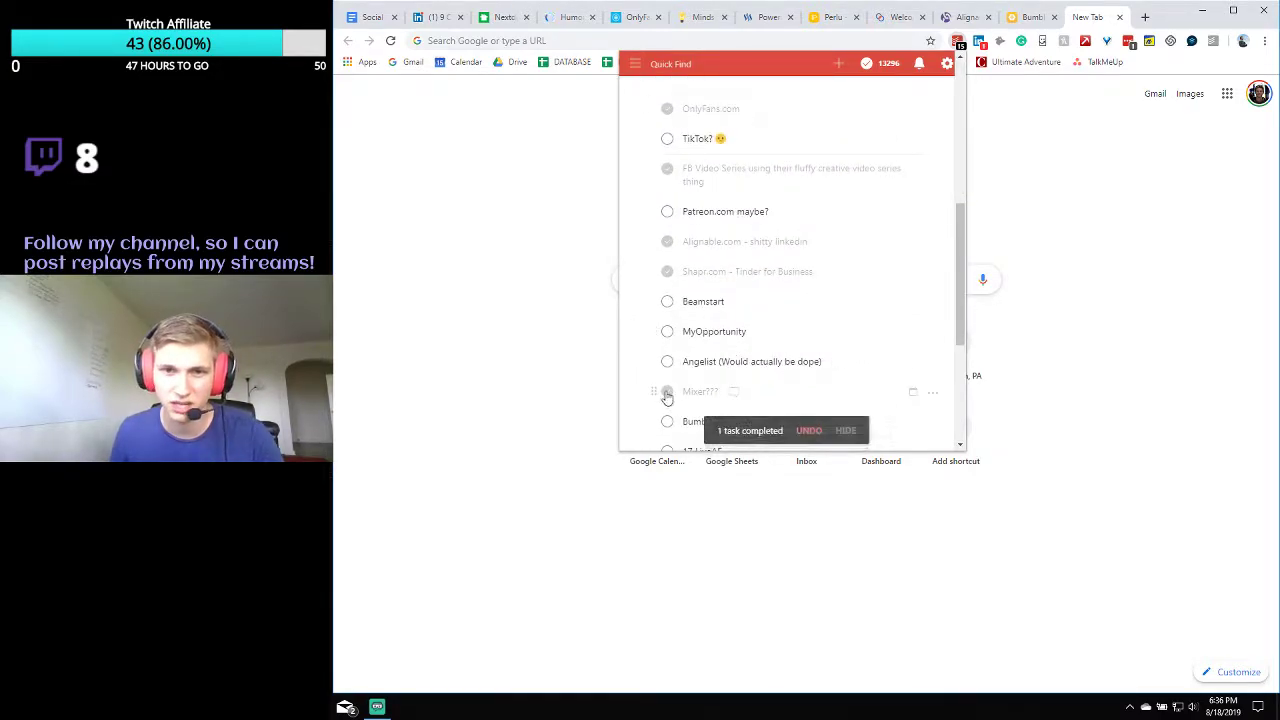
pyautogui.click(667, 421)
pyautogui.scroll(-2, 826, 354)
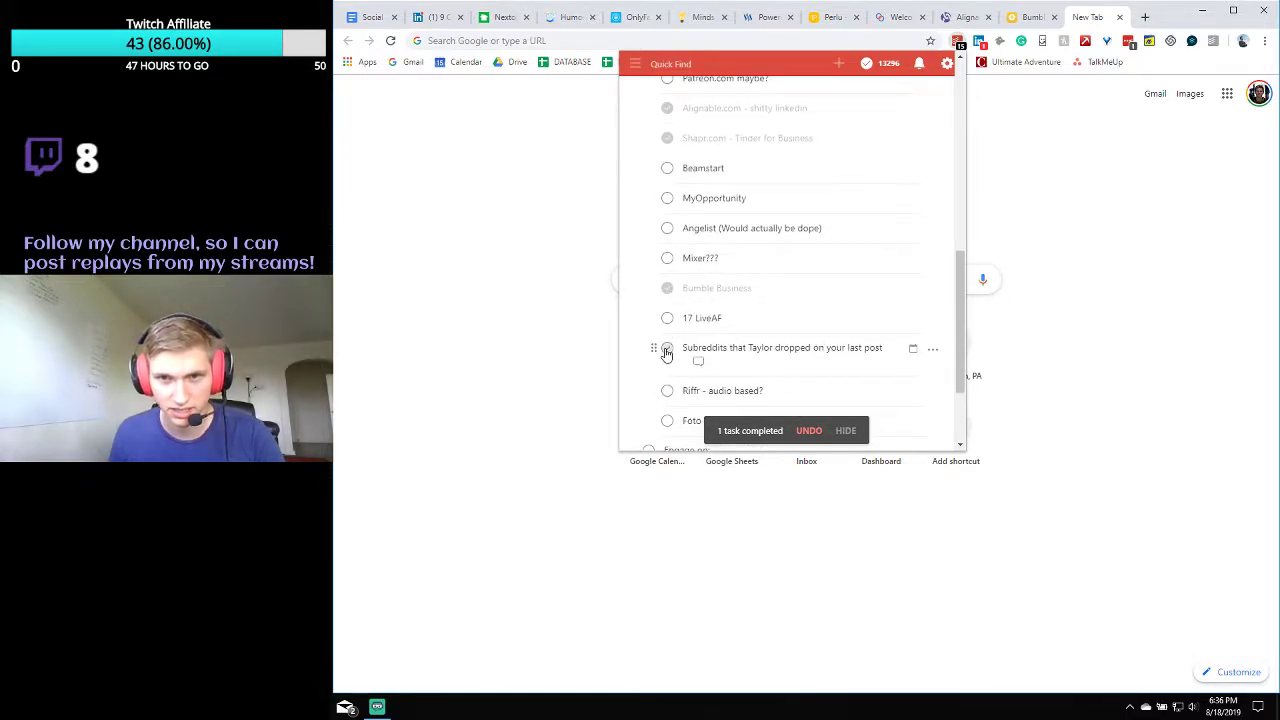
pyautogui.scroll(-2, 706, 352)
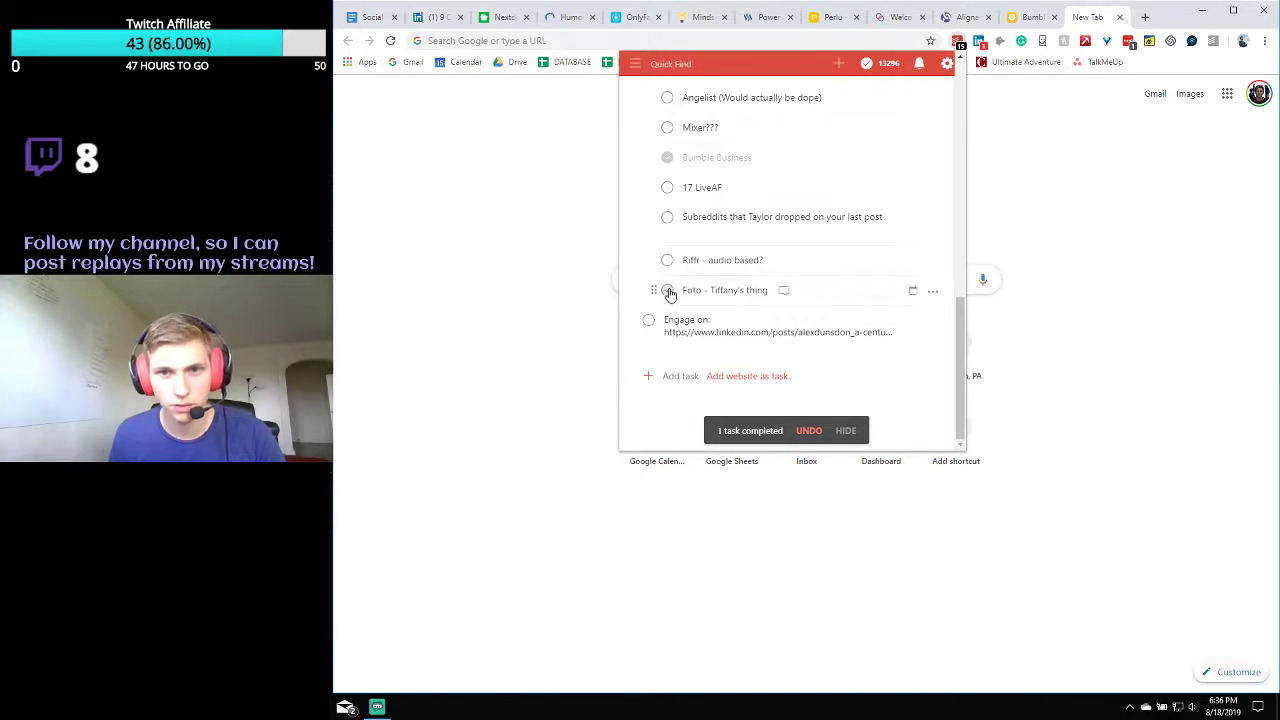
pyautogui.click(667, 291)
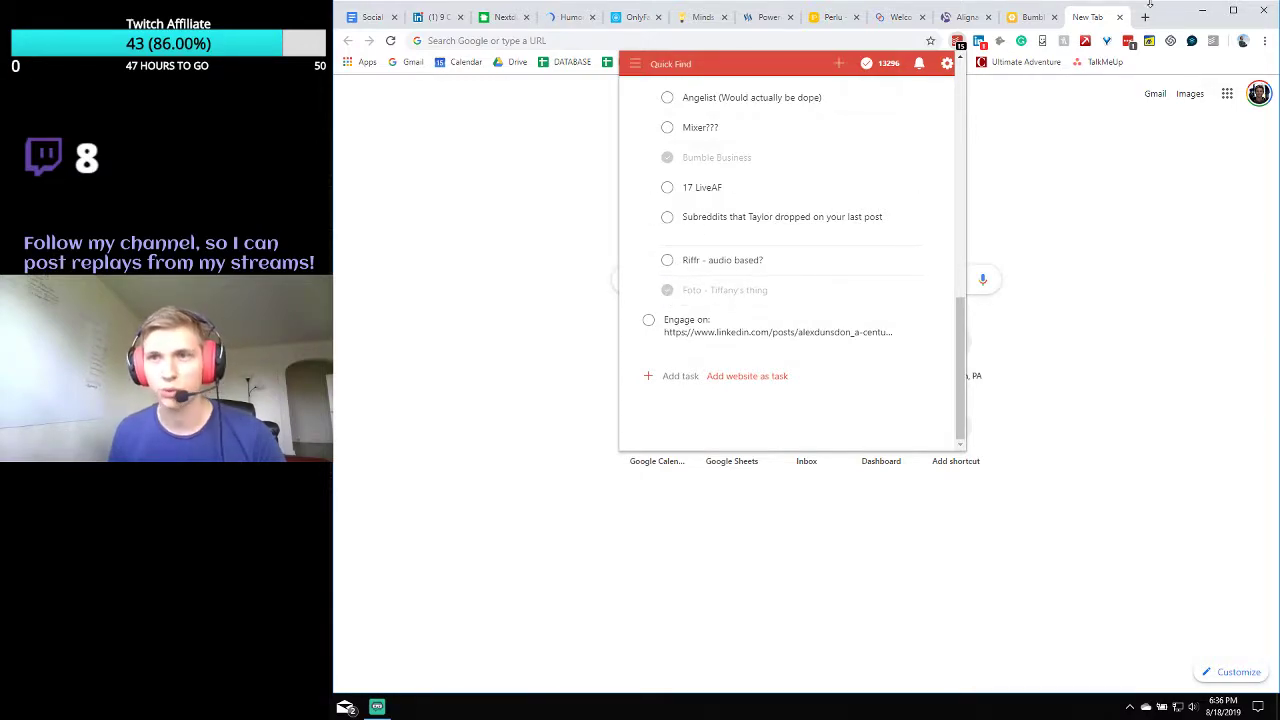
# - Search 'riffr', open the Riffr homepage and scroll through its audio clip grid
pyautogui.click(872, 40)
pyautogui.write('riffr')
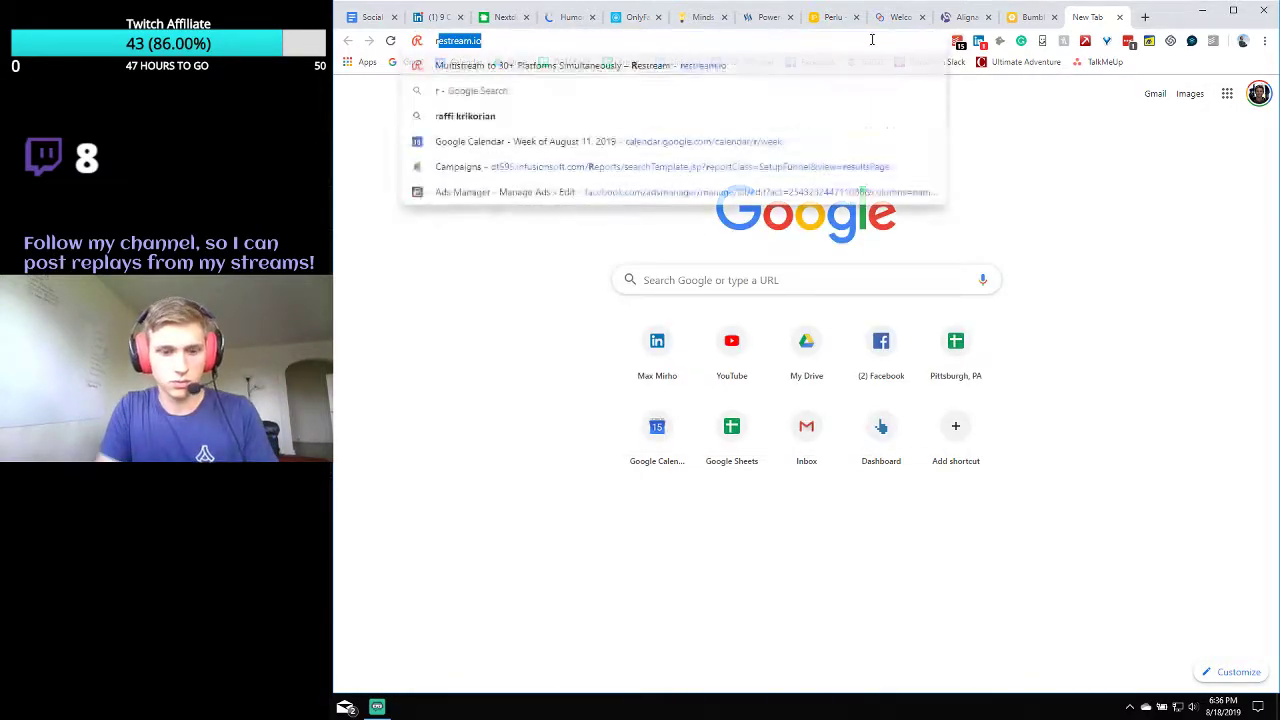
pyautogui.press('Return')
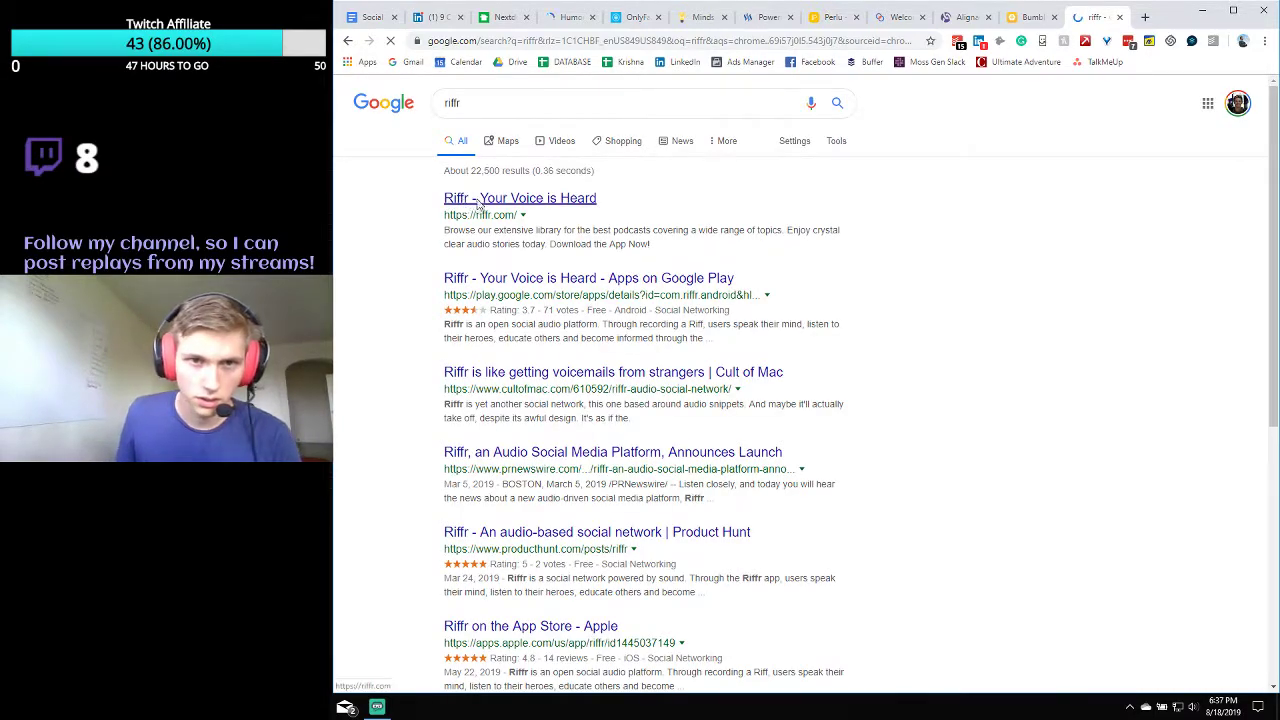
pyautogui.click(493, 202)
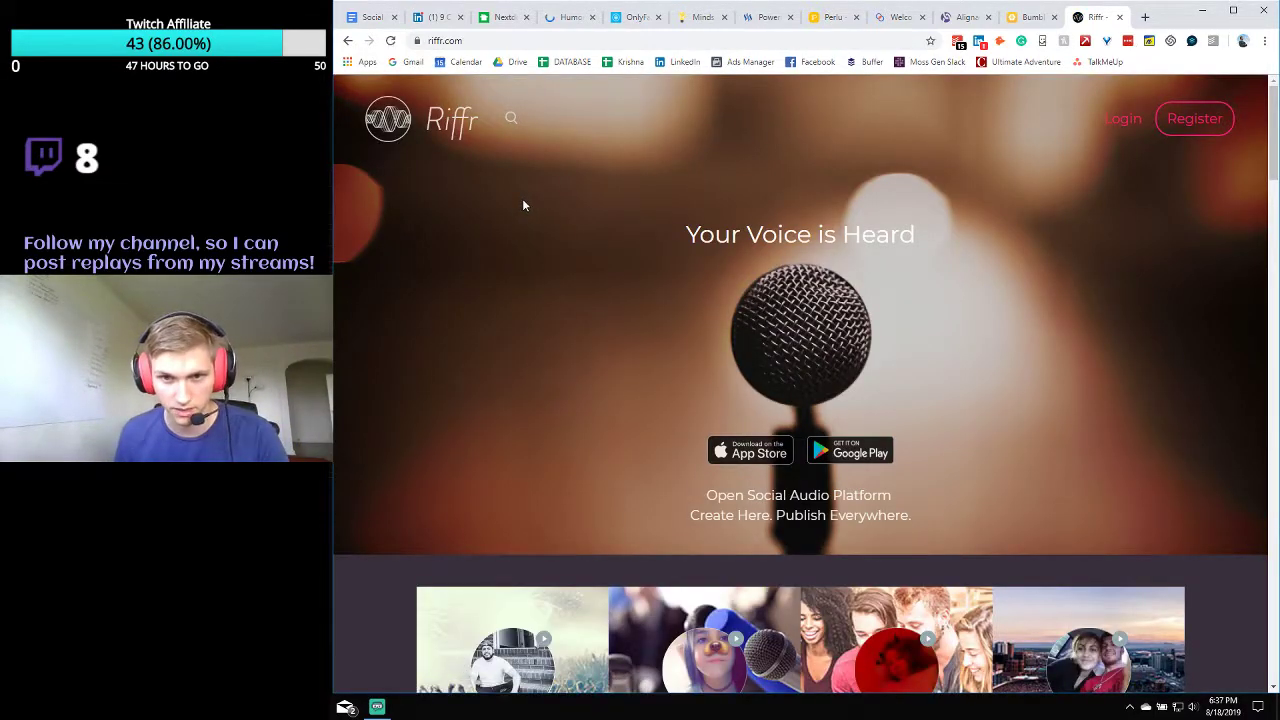
pyautogui.scroll(-3, 562, 278)
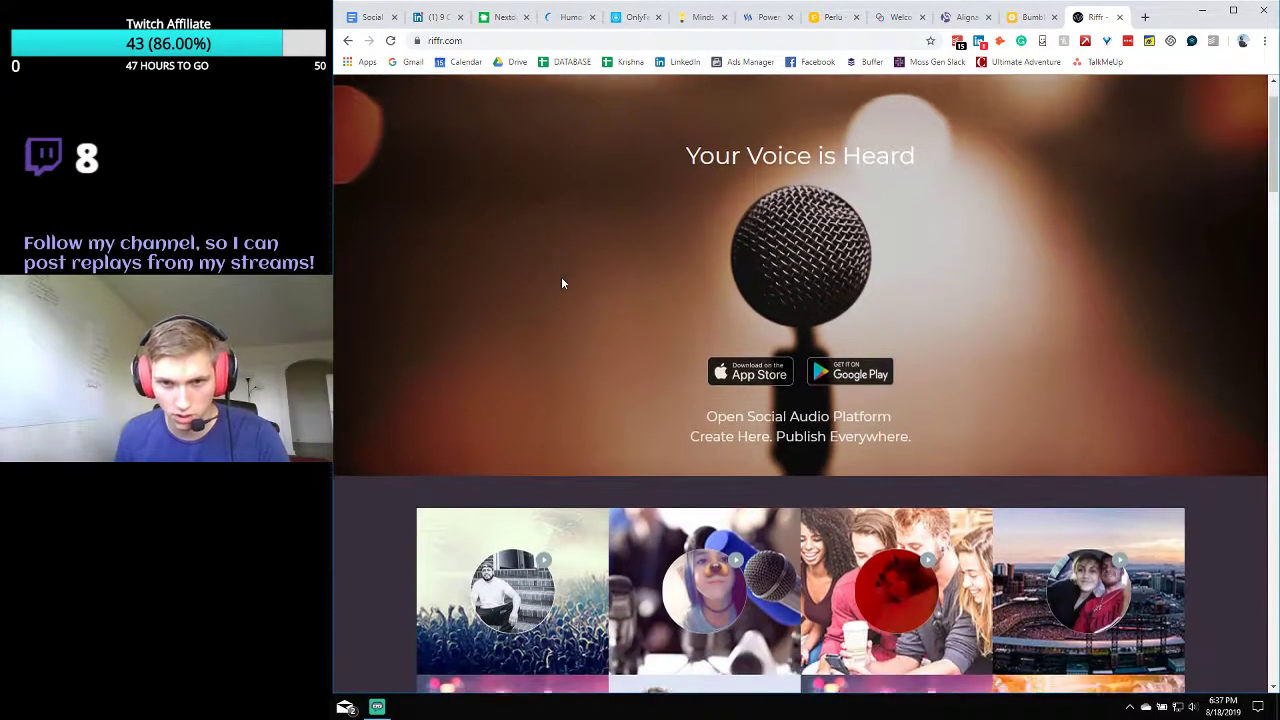
pyautogui.scroll(-10, 370, 298)
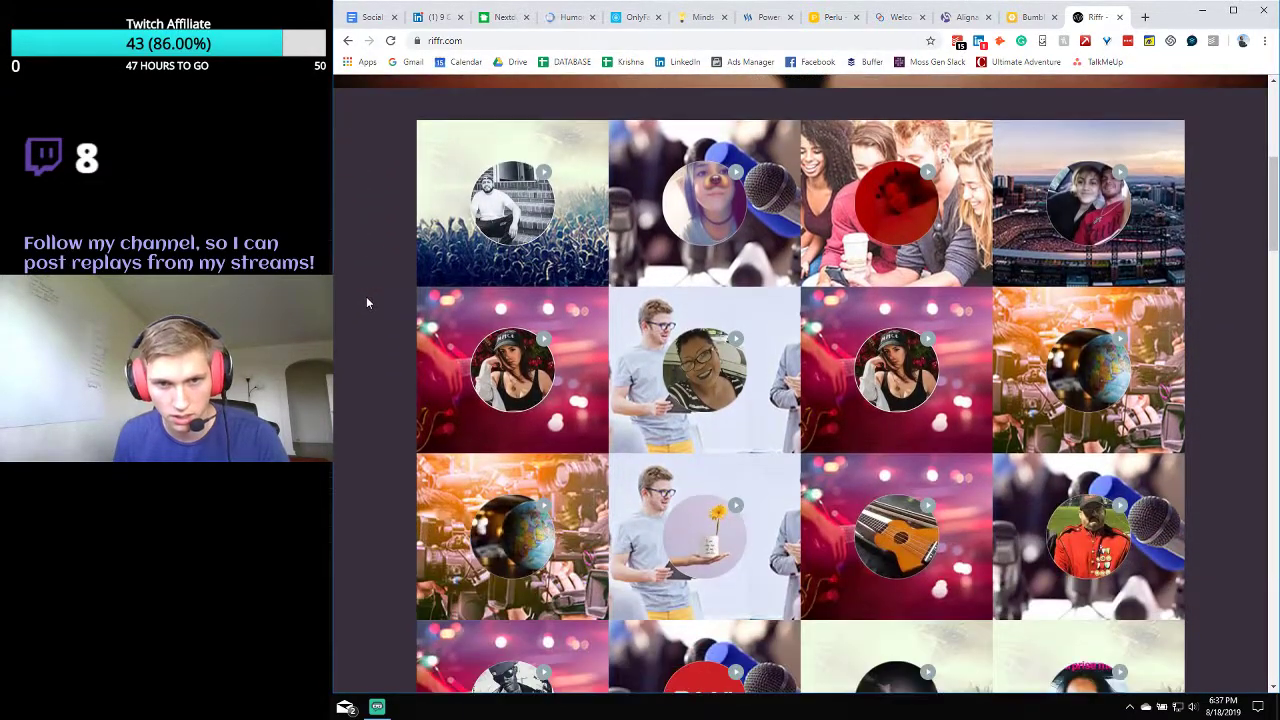
pyautogui.scroll(-13, 368, 299)
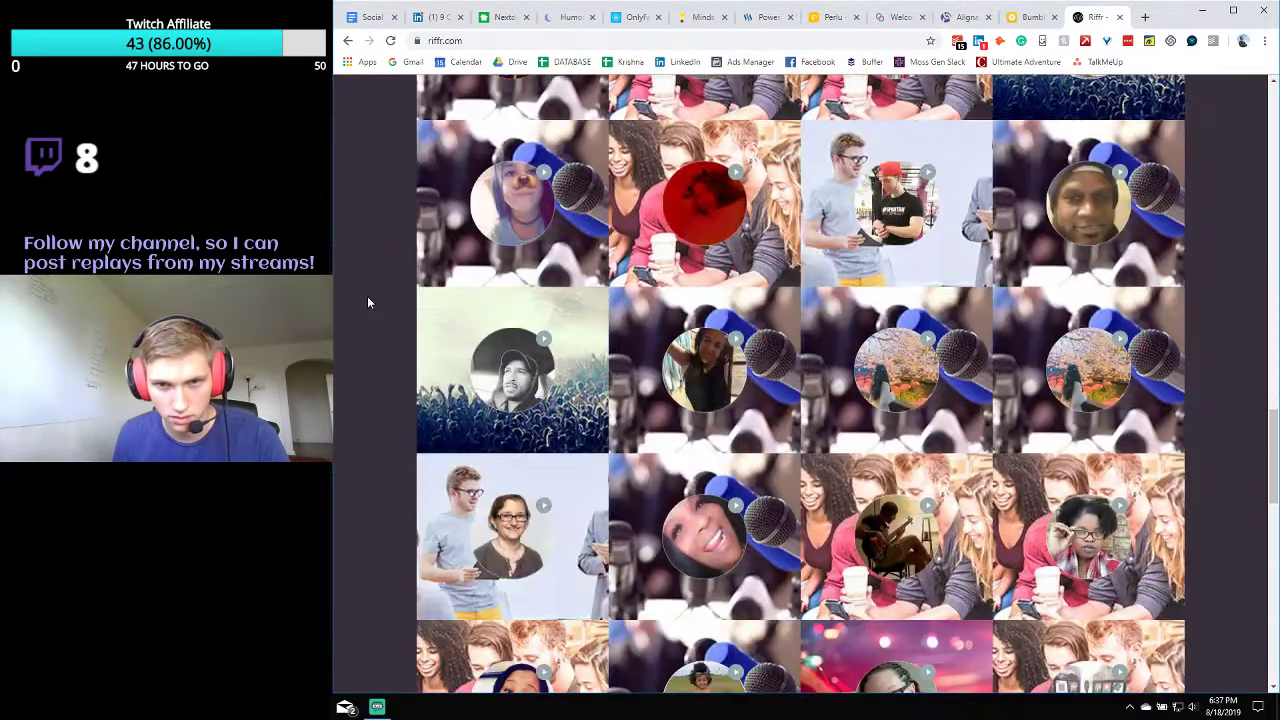
pyautogui.scroll(20, 384, 346)
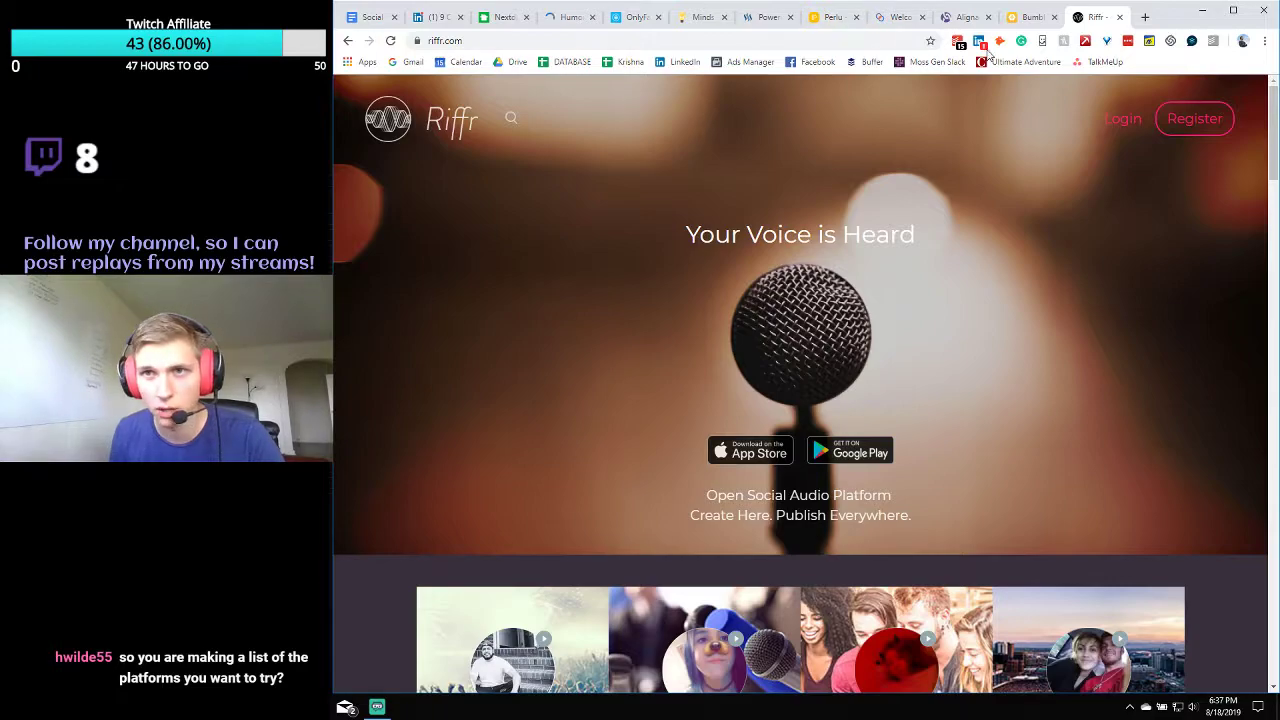
# - Mark the Riffr and Angelist tasks as done in the Todoist quick task list
pyautogui.click(1143, 17)
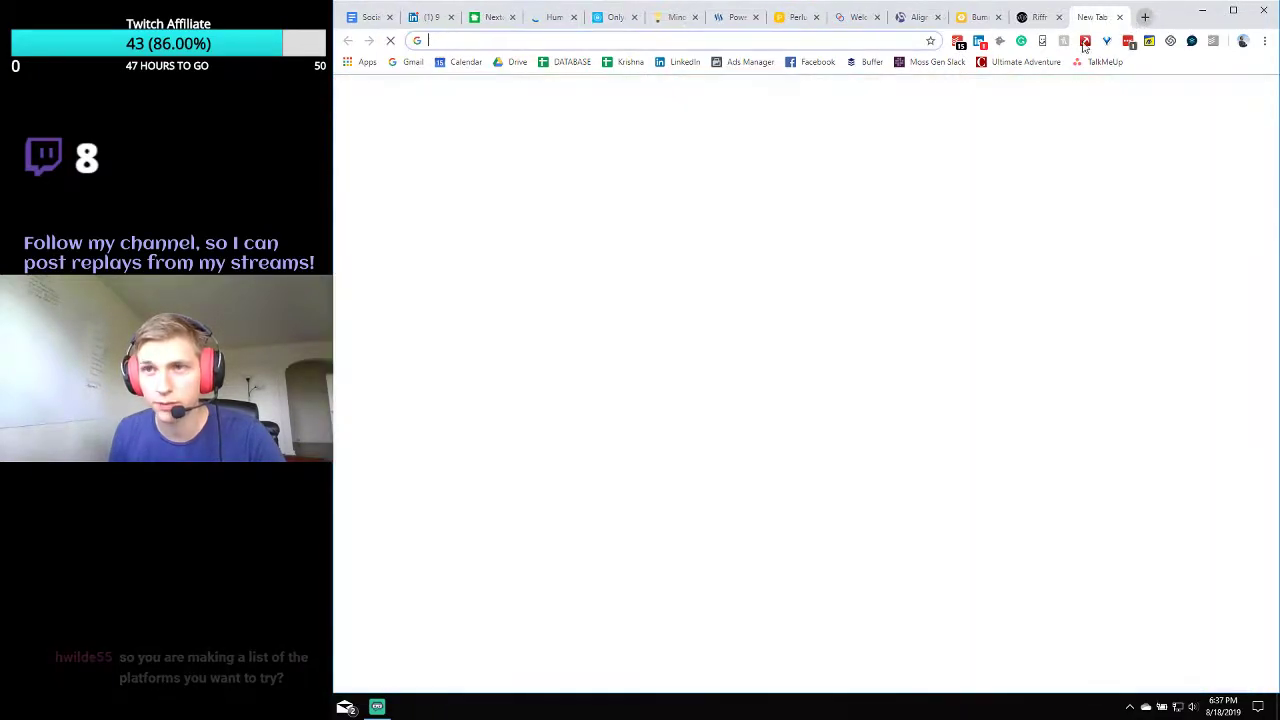
pyautogui.click(957, 42)
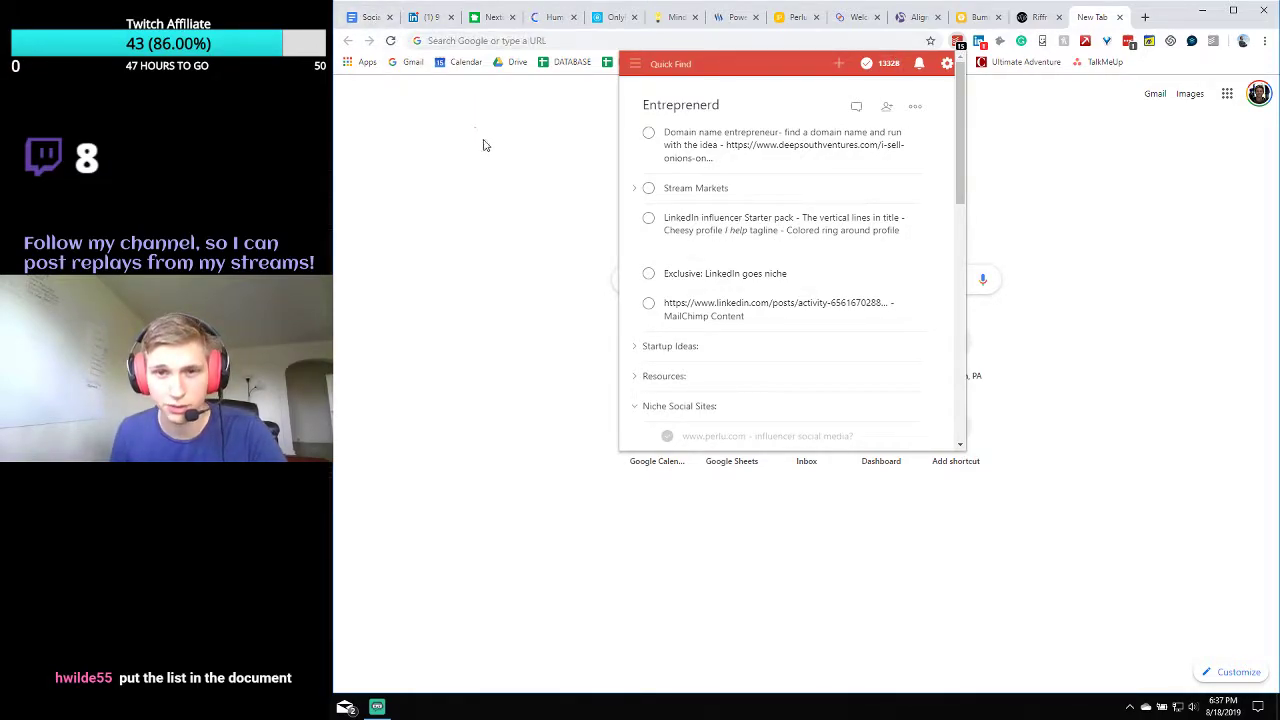
pyautogui.scroll(-2, 750, 325)
pyautogui.scroll(-2, 705, 339)
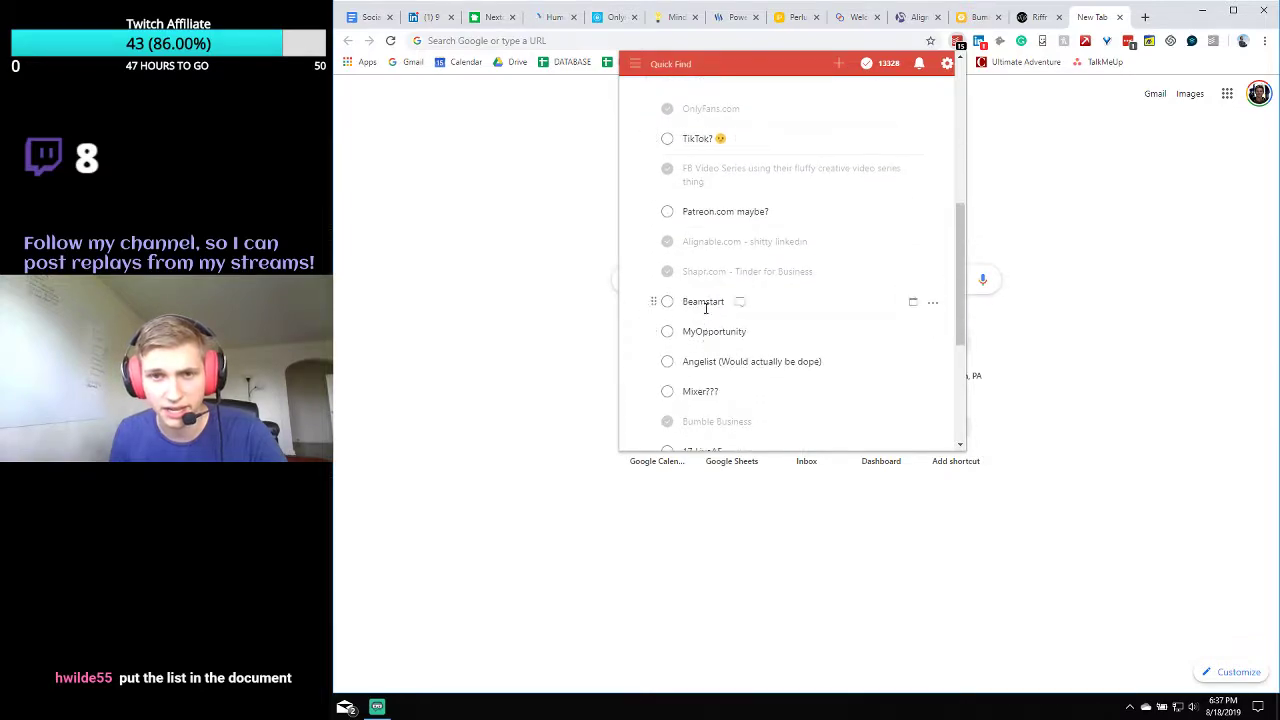
pyautogui.scroll(-2, 672, 390)
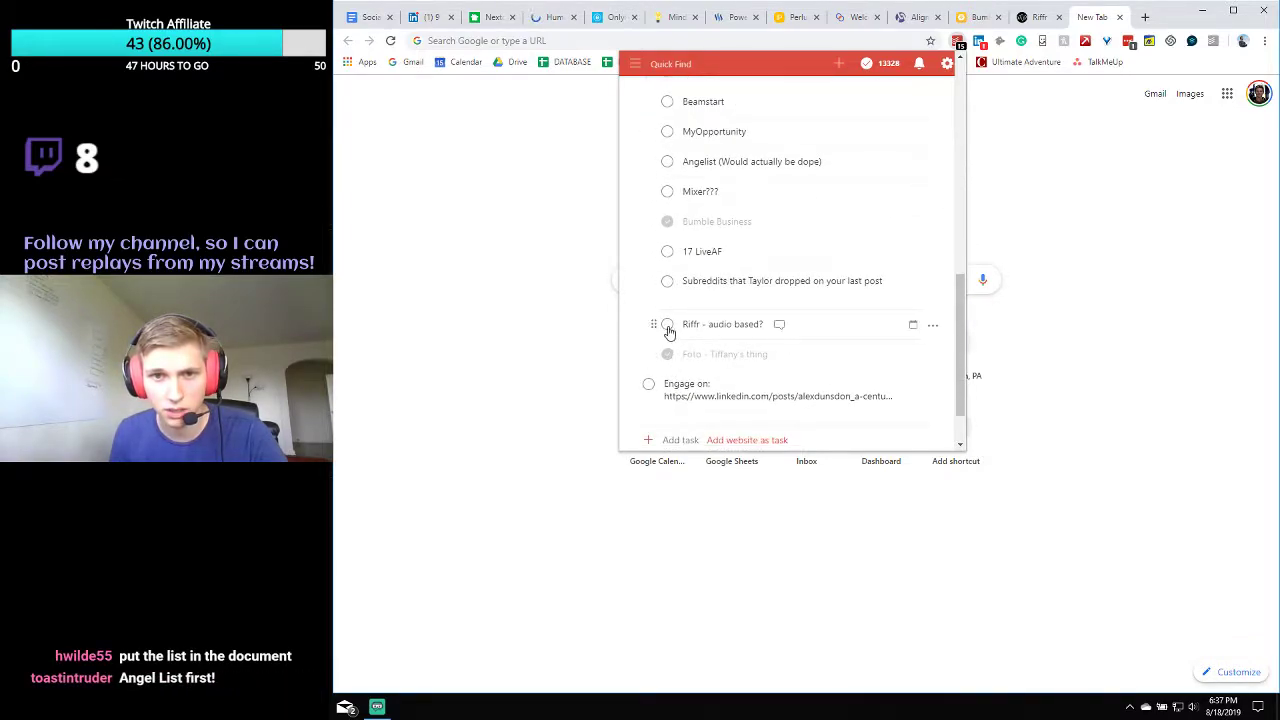
pyautogui.click(669, 326)
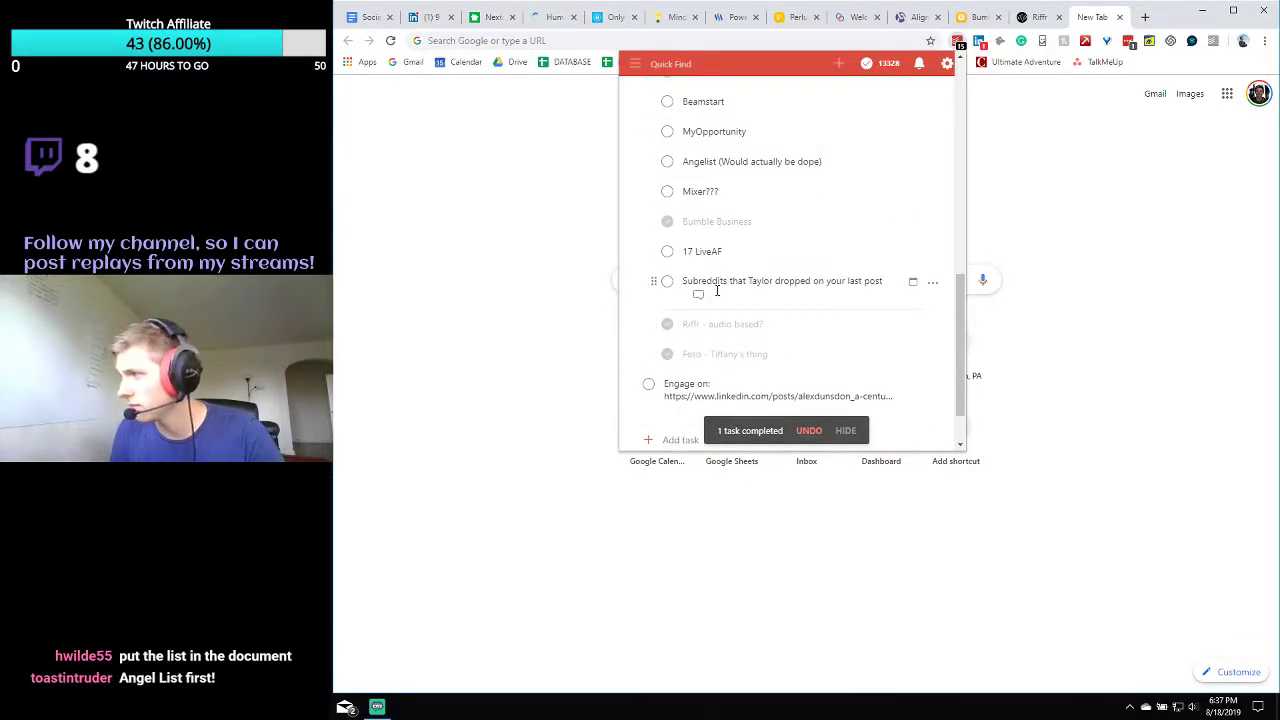
pyautogui.click(667, 161)
# - Go to angel.co and browse the home page's startup jobs and investing sections
pyautogui.click(822, 40)
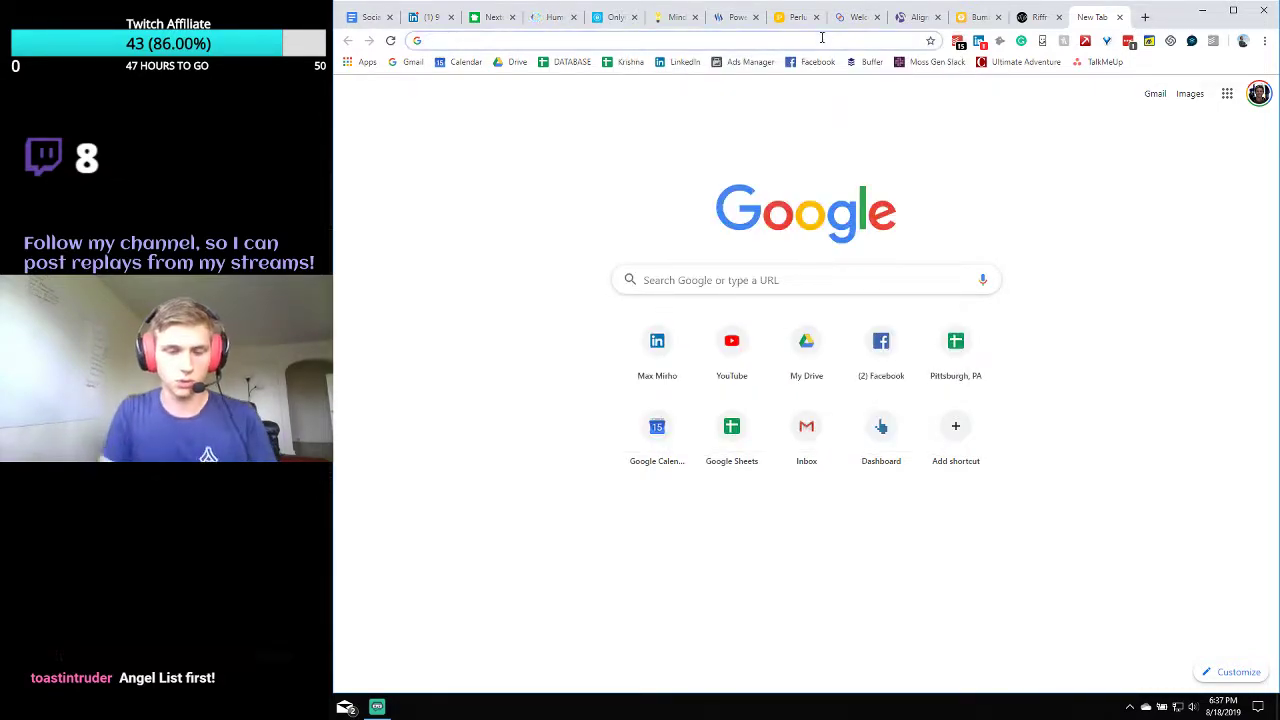
pyautogui.write('angel')
pyautogui.press('Return')
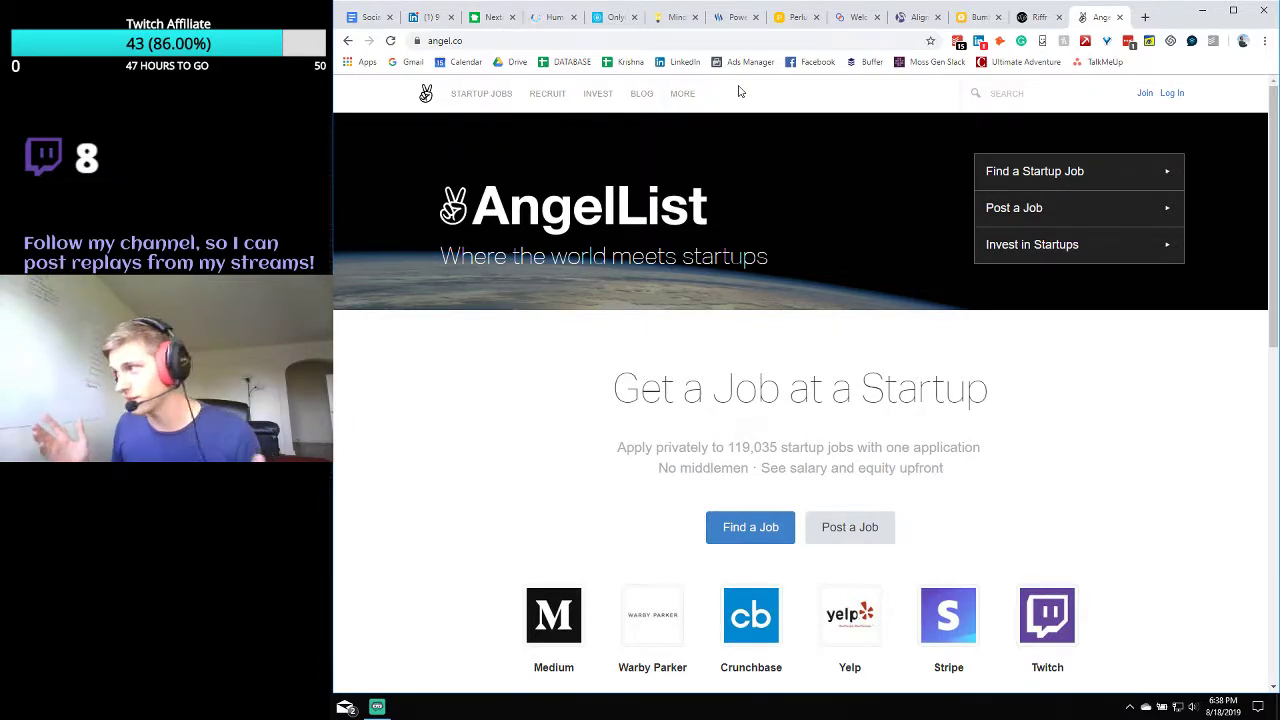
pyautogui.scroll(-3, 574, 340)
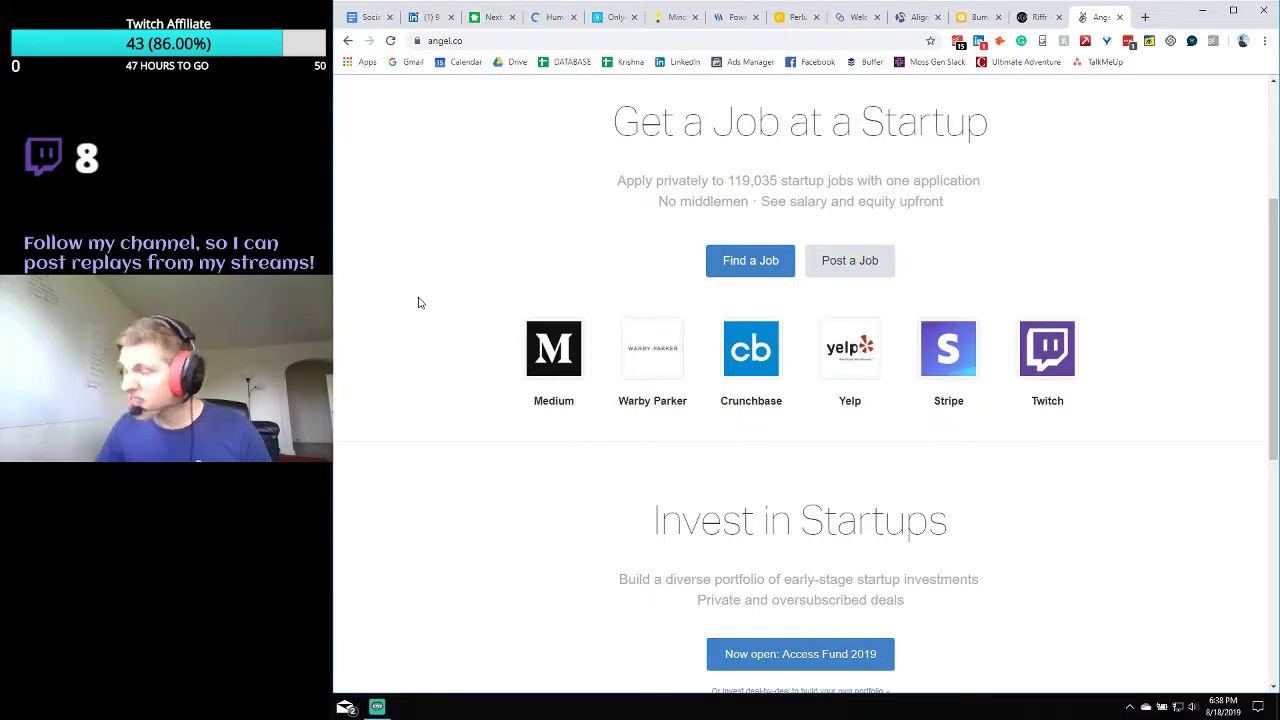
pyautogui.scroll(-3, 400, 298)
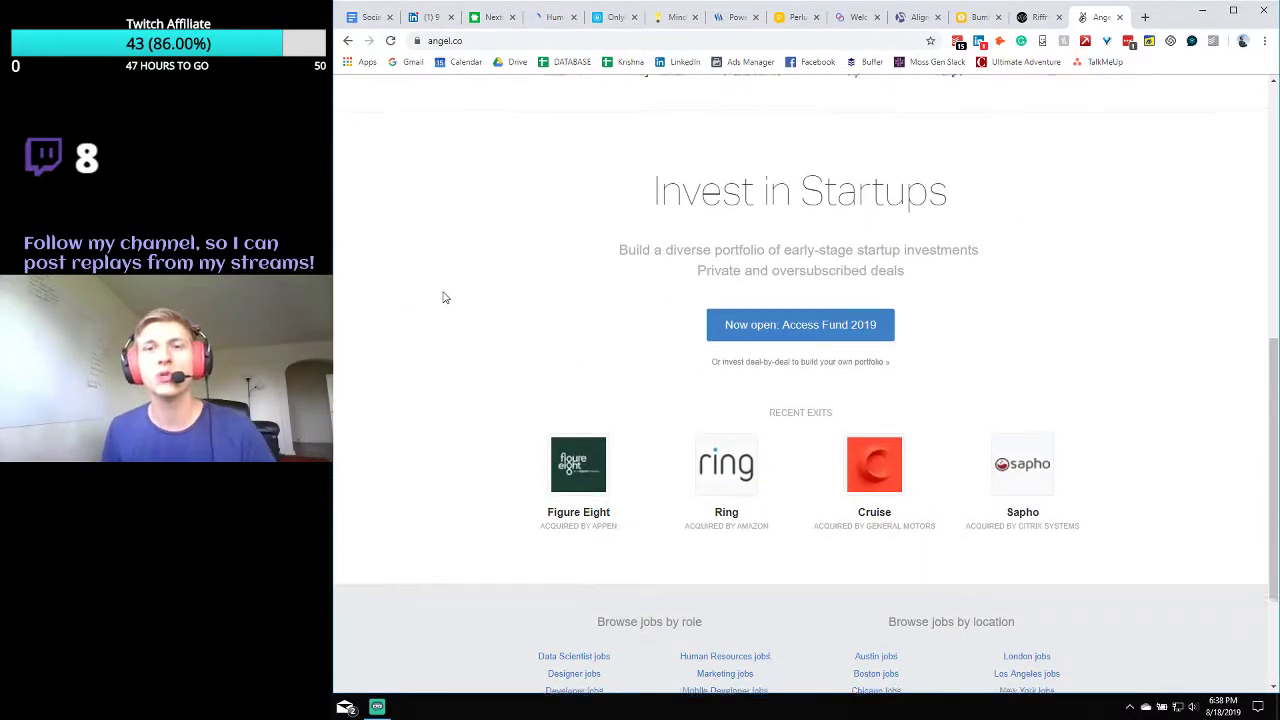
pyautogui.scroll(10, 440, 305)
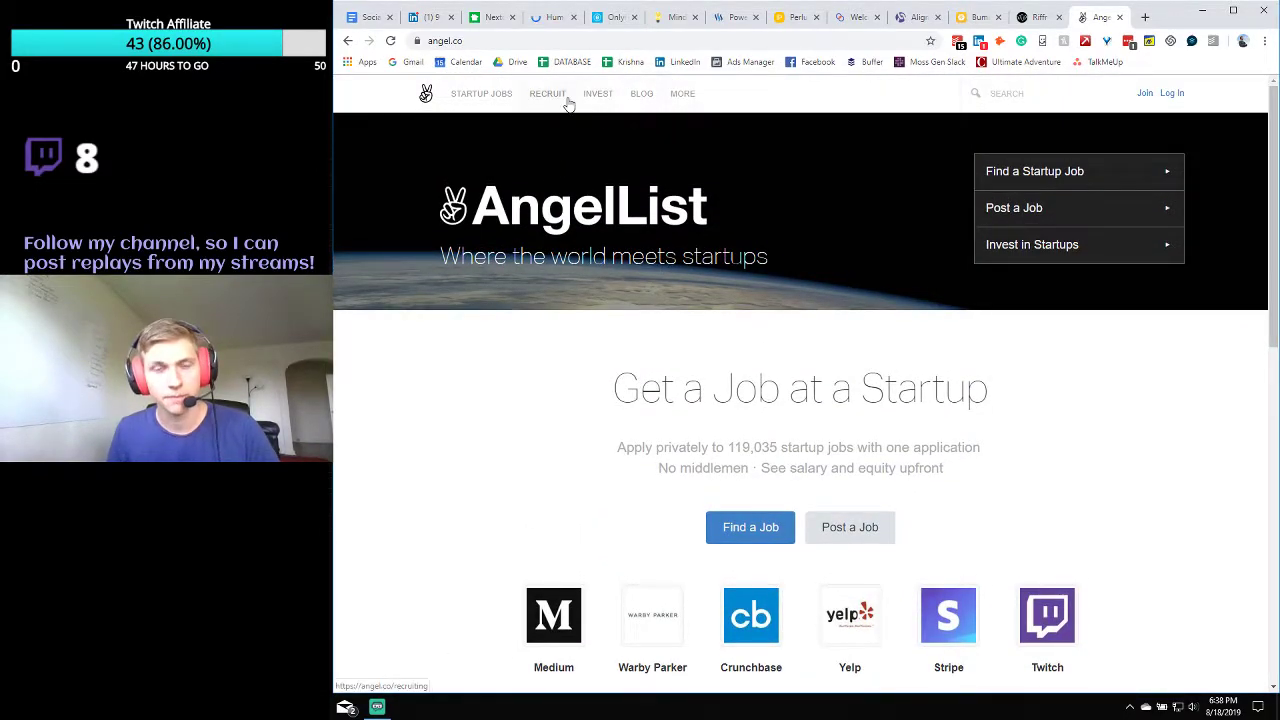
pyautogui.moveTo(706, 100)
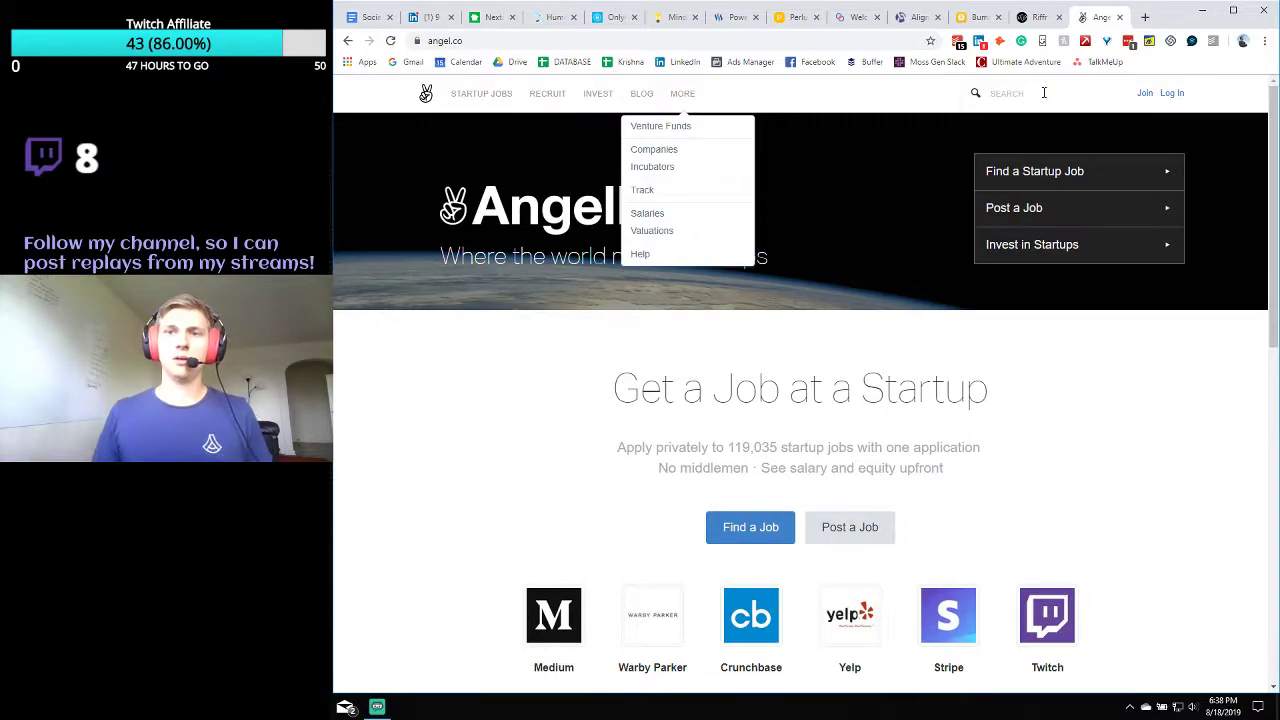
pyautogui.write('pittsburgh')
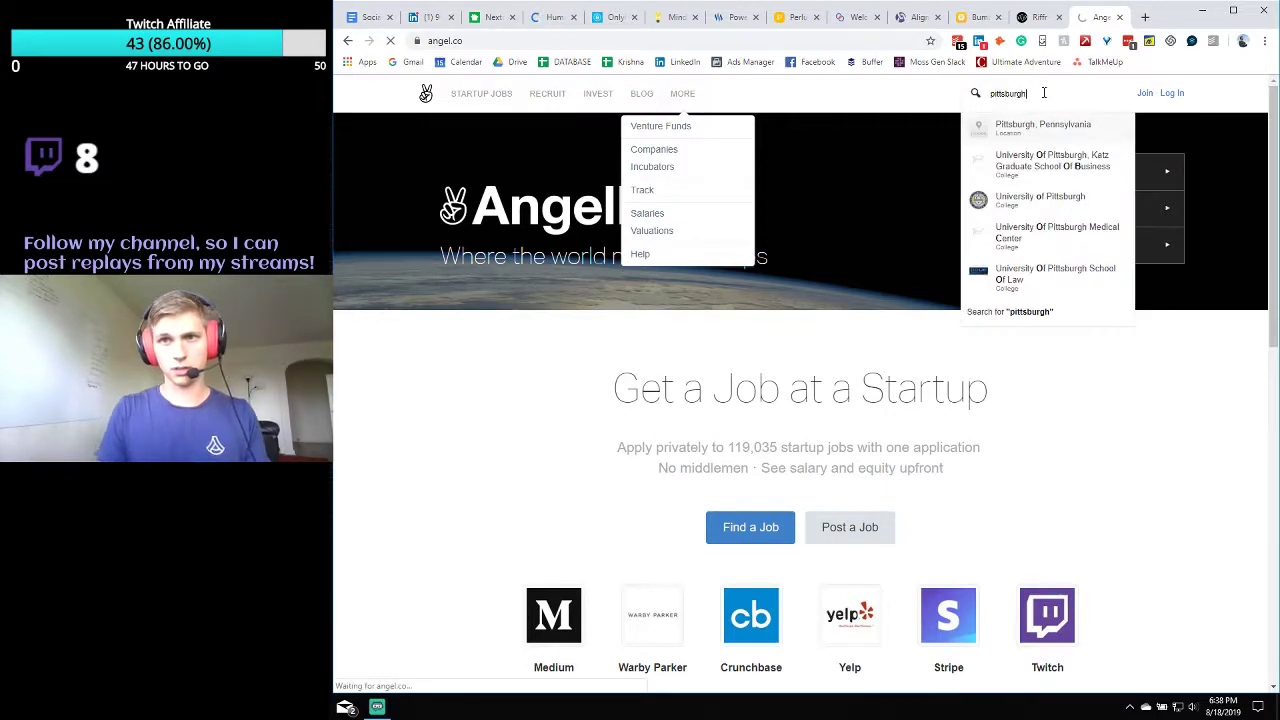
pyautogui.press('Return')
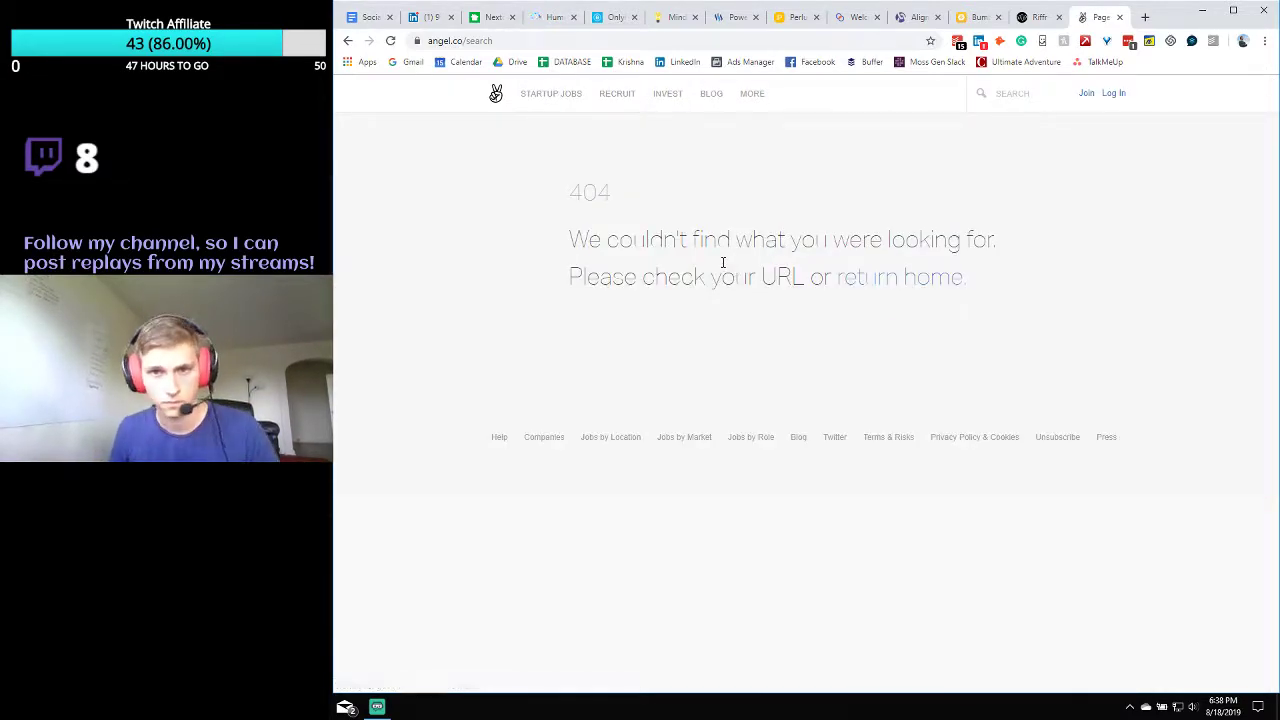
pyautogui.click(1000, 99)
pyautogui.write('a')
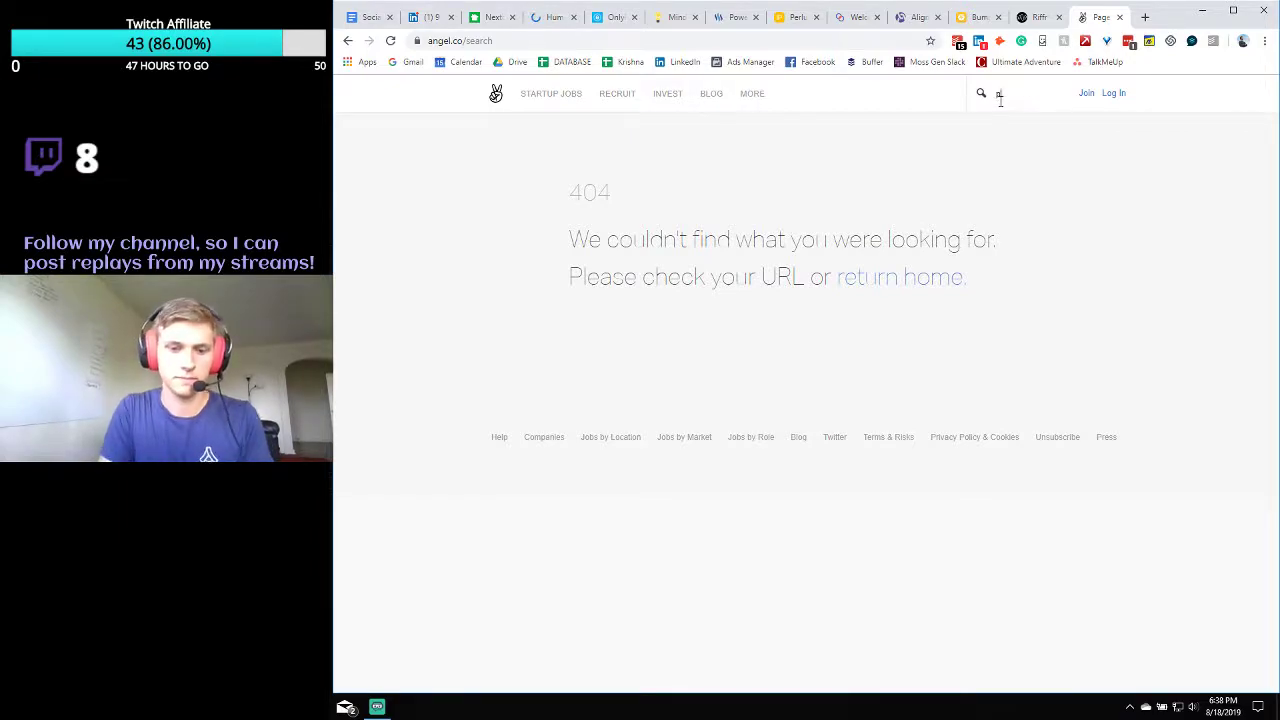
pyautogui.write('ittsburgh')
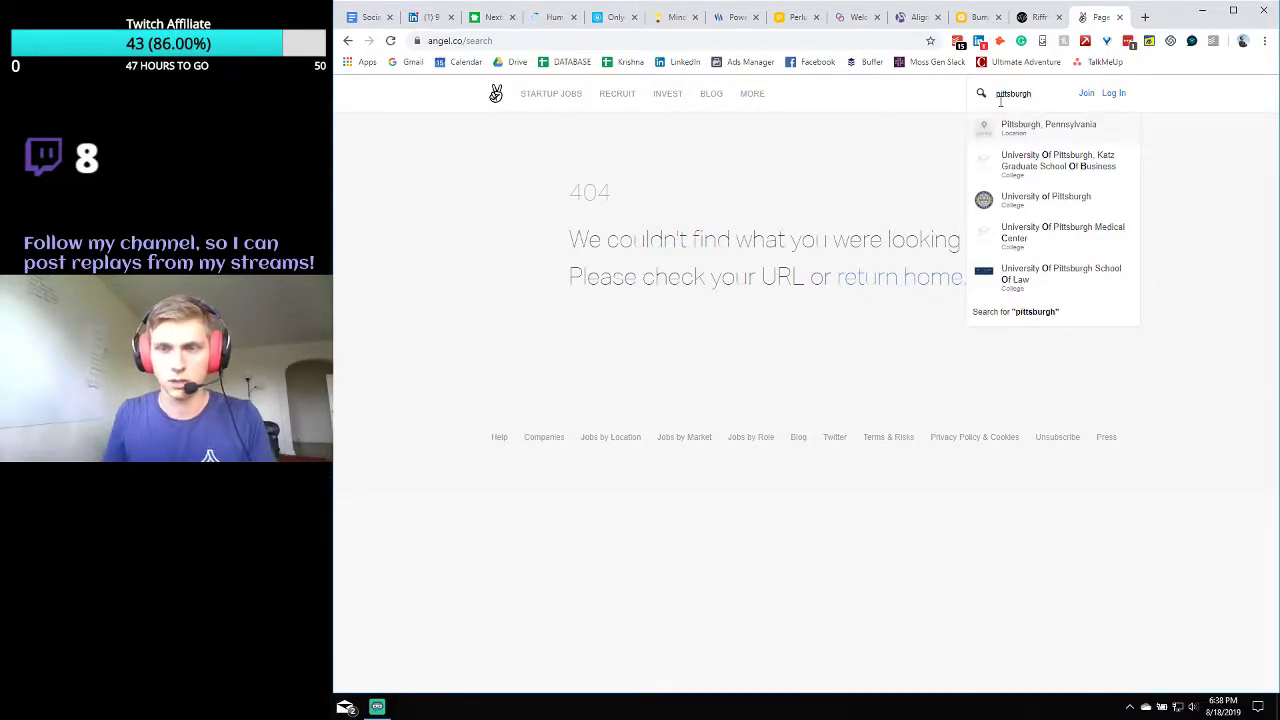
pyautogui.click(1054, 125)
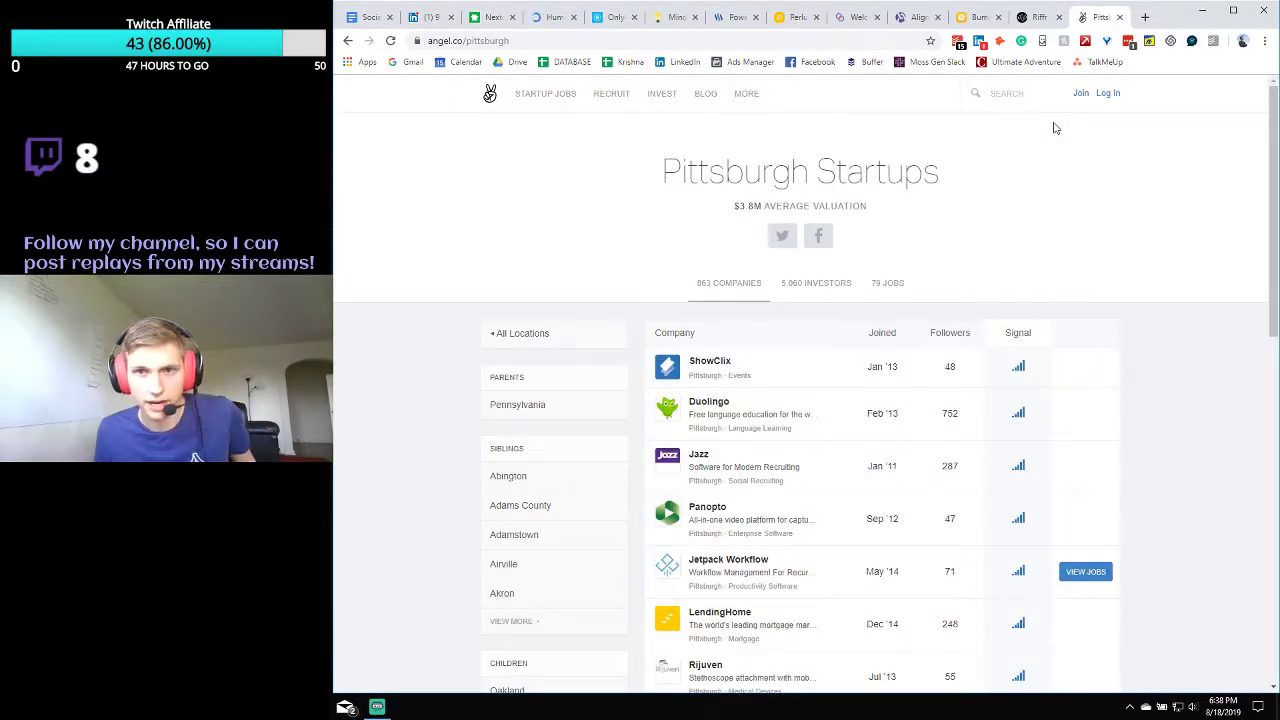
pyautogui.click(810, 283)
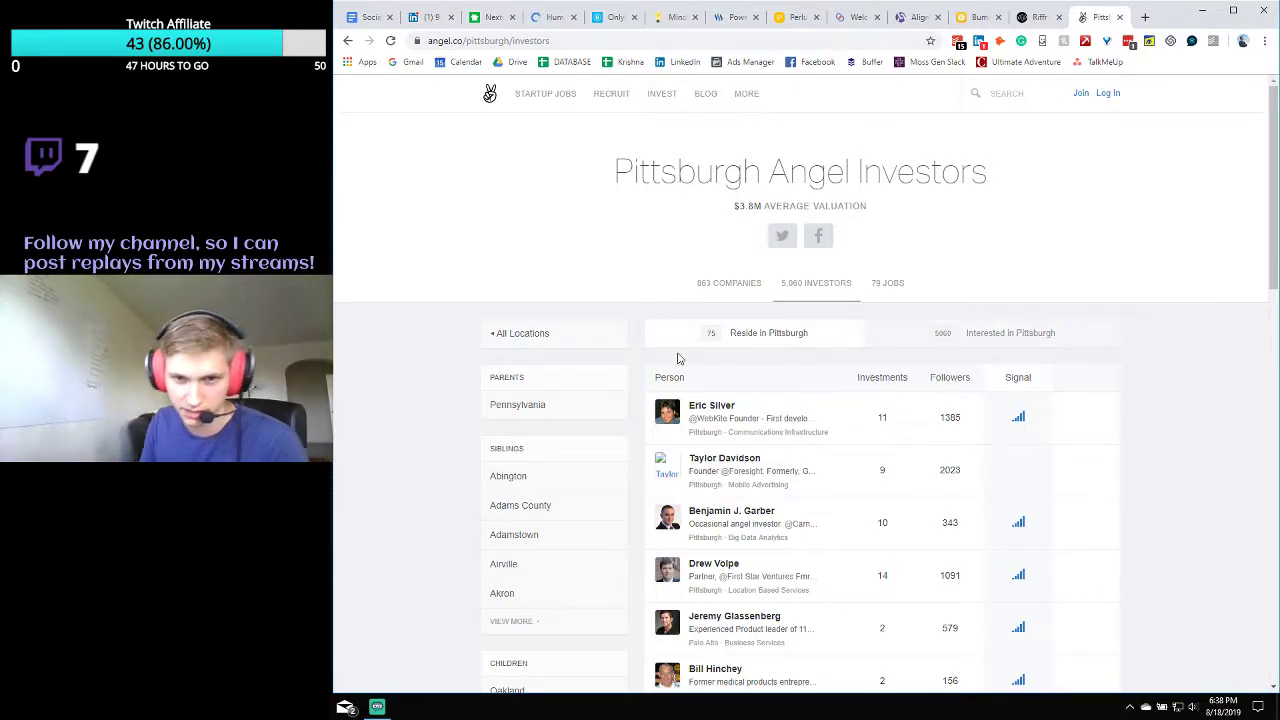
pyautogui.scroll(-3, 609, 337)
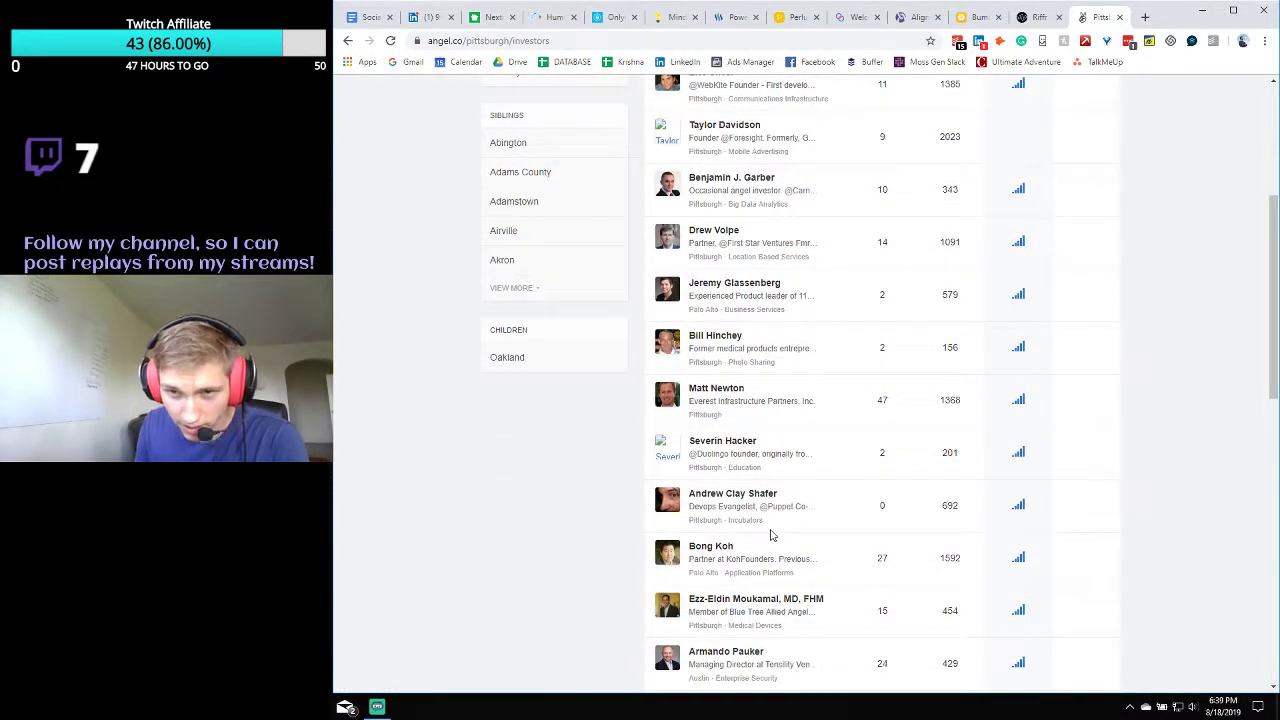
pyautogui.scroll(-6, 594, 470)
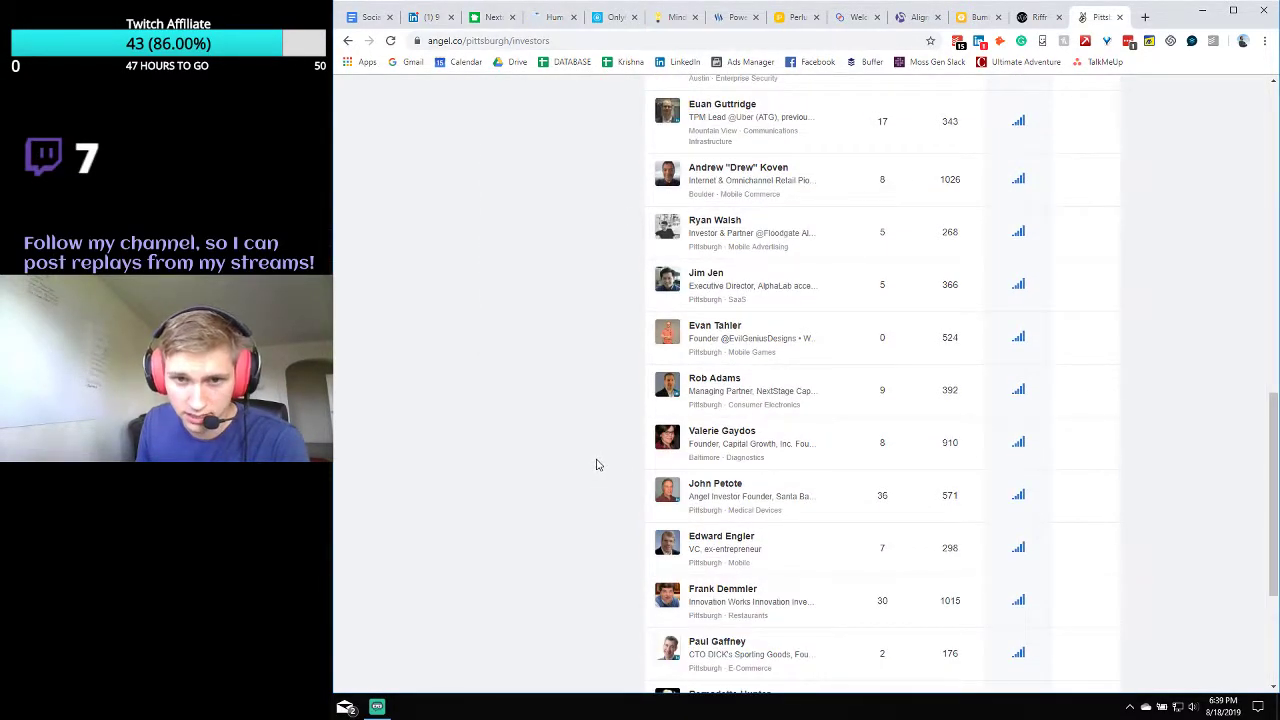
pyautogui.scroll(-3, 598, 458)
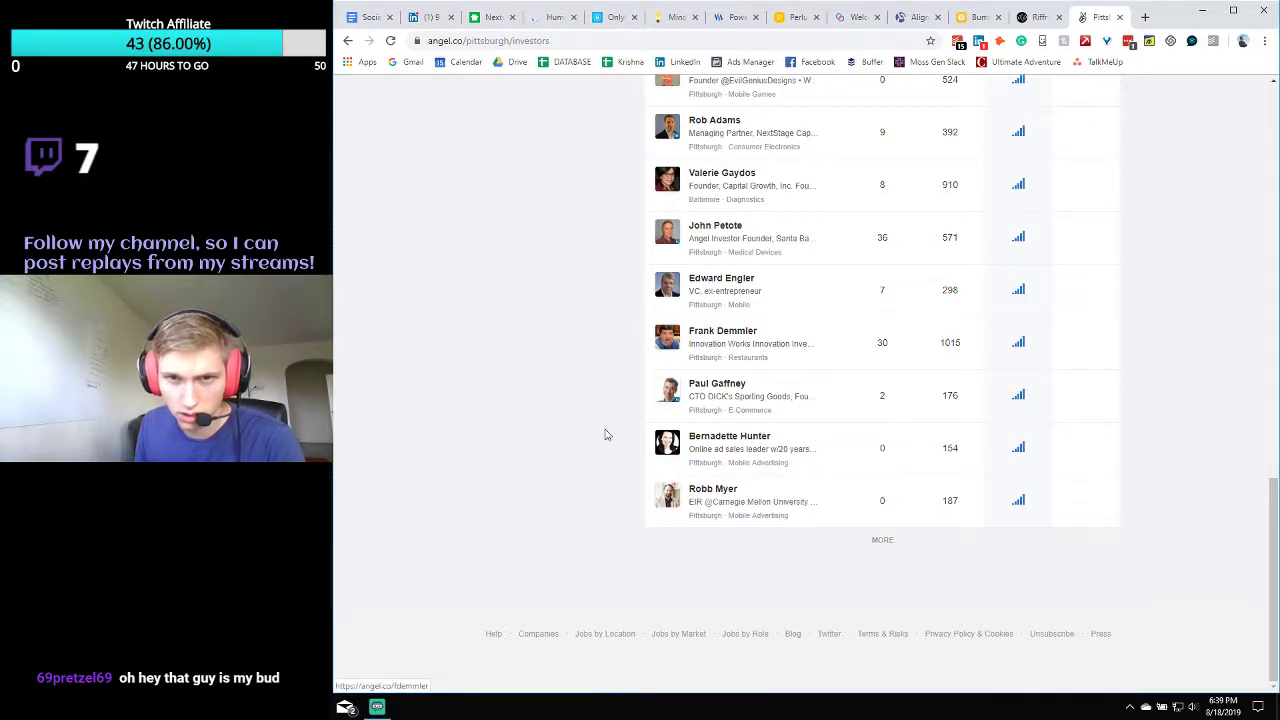
pyautogui.scroll(7, 608, 486)
pyautogui.scroll(3, 616, 503)
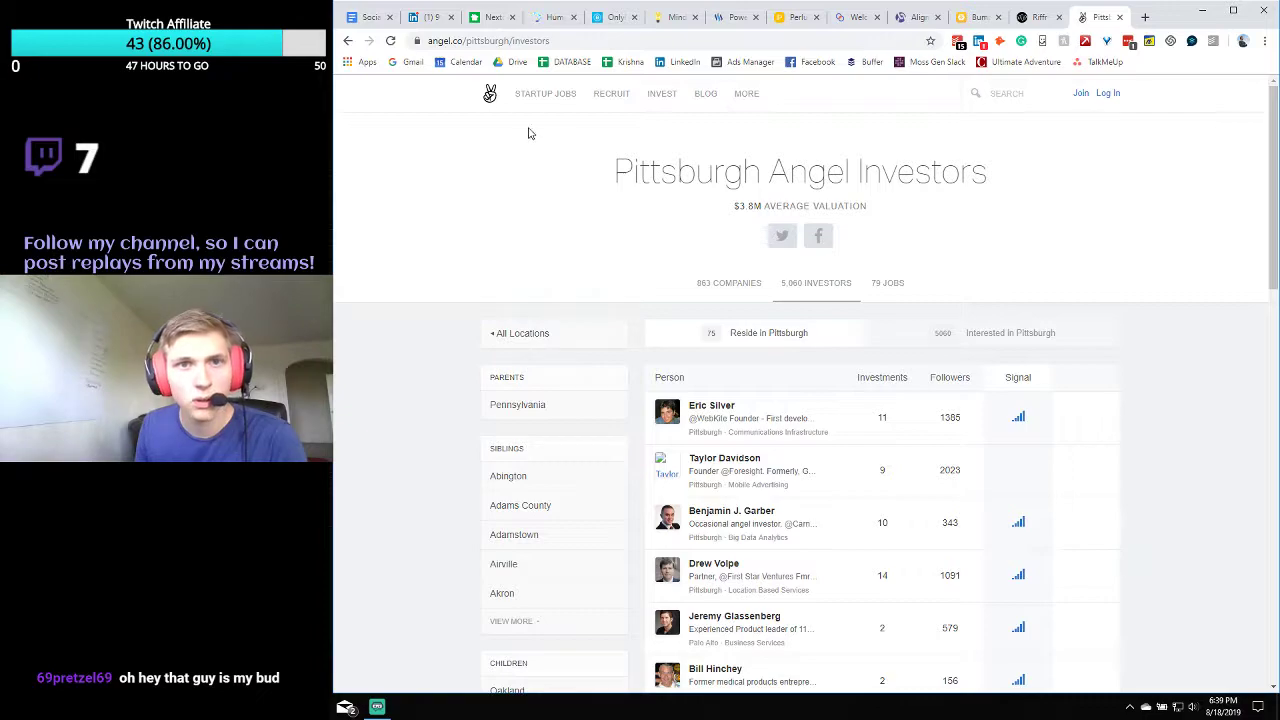
pyautogui.click(490, 94)
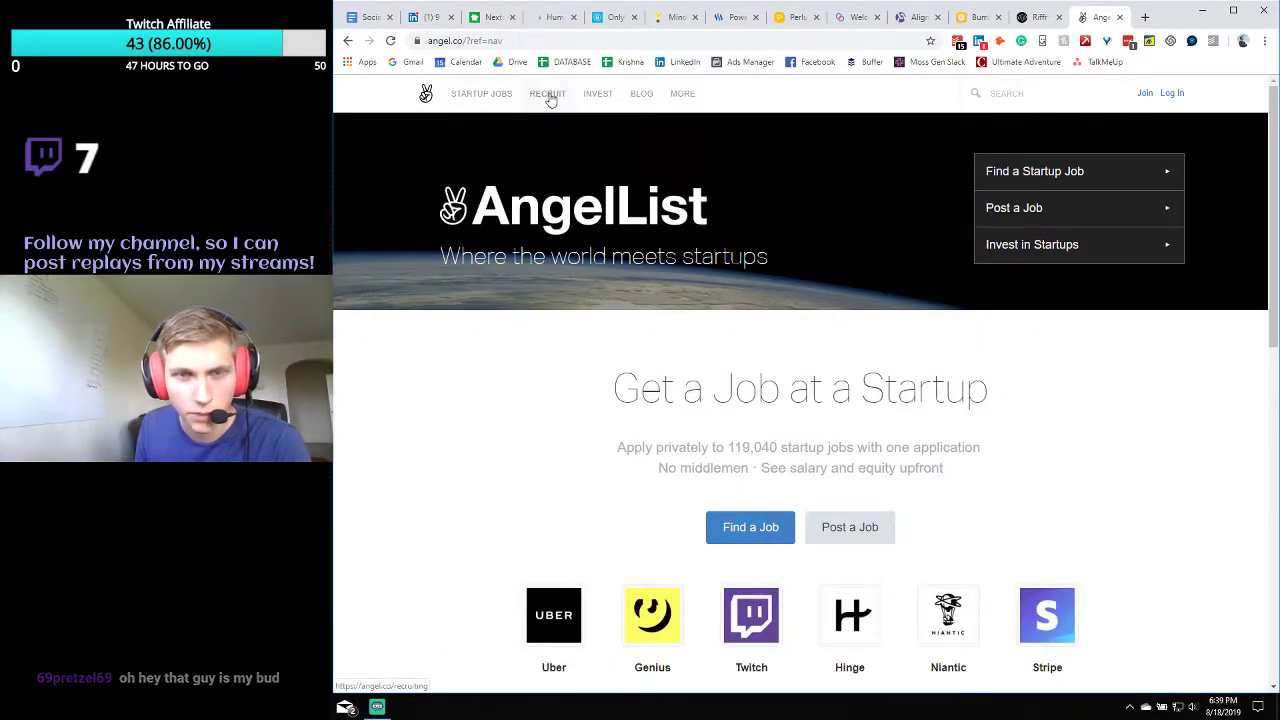
# - Visit the Recruit page, then scroll through the Investing on AngelList page
pyautogui.click(548, 95)
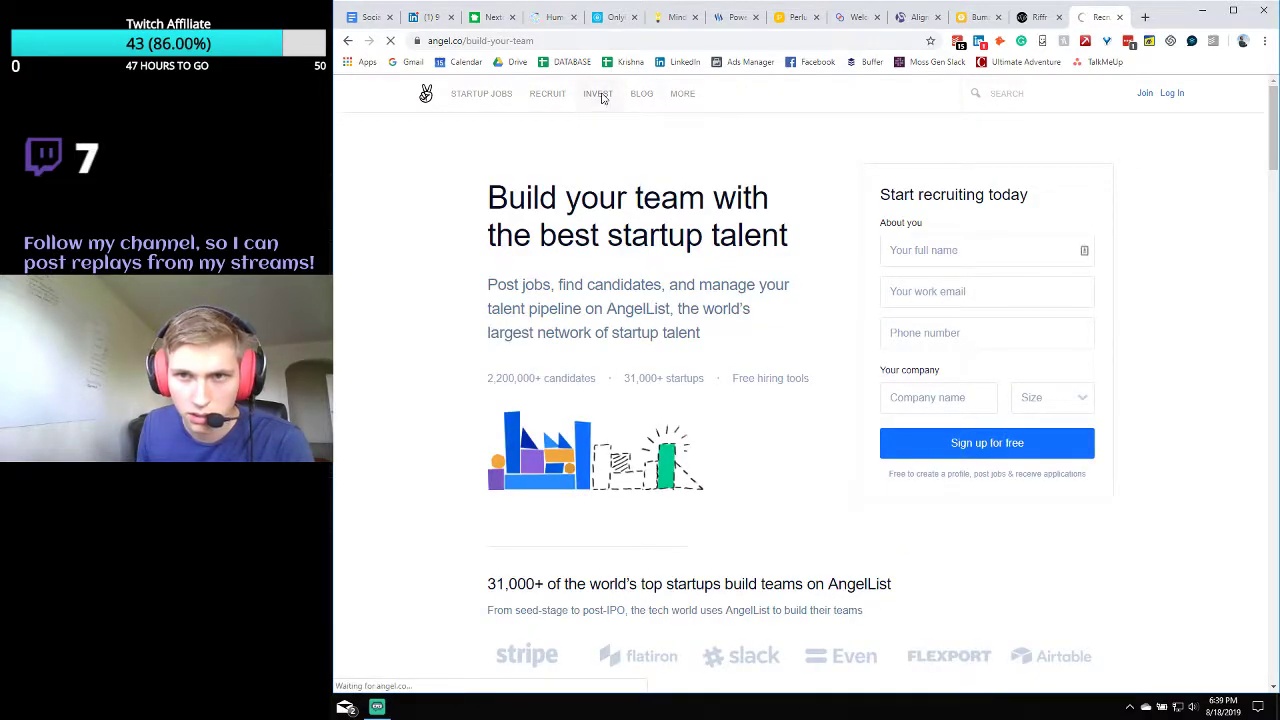
pyautogui.click(600, 96)
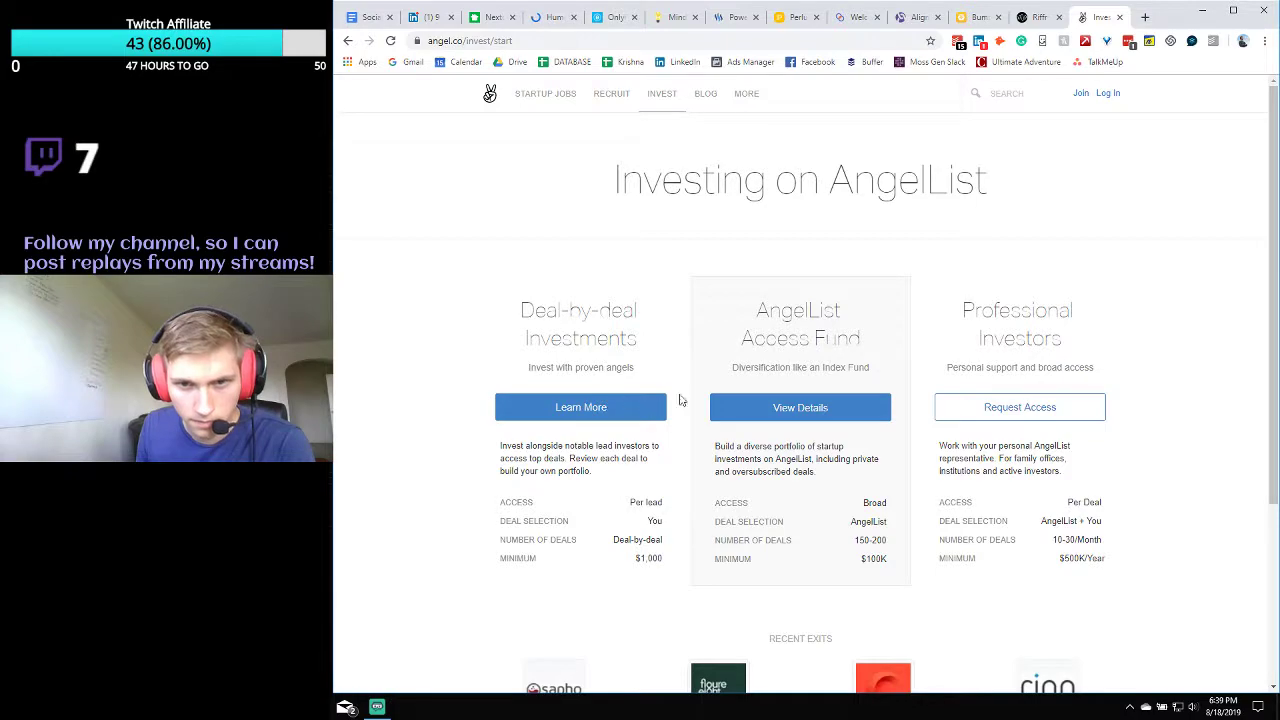
pyautogui.scroll(-3, 960, 480)
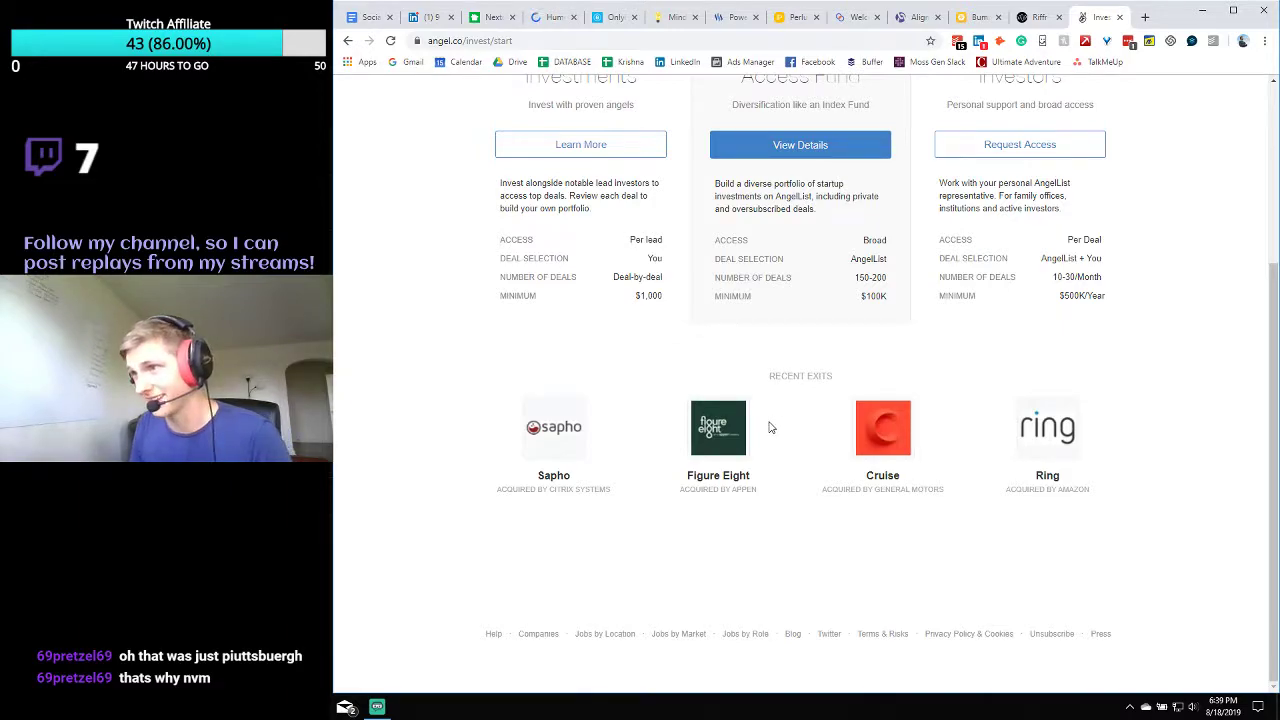
pyautogui.scroll(3, 600, 420)
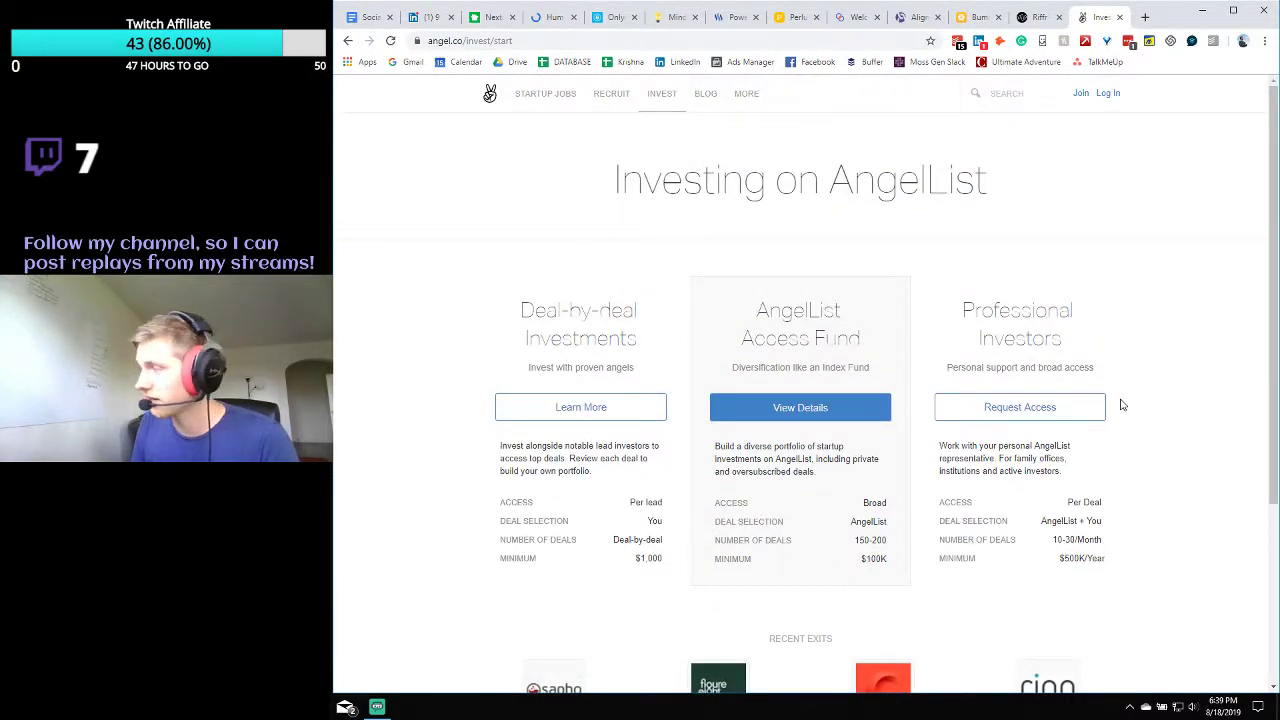
# - Try the AngelList blog, which fails to load, and go back to the investing page
pyautogui.click(708, 97)
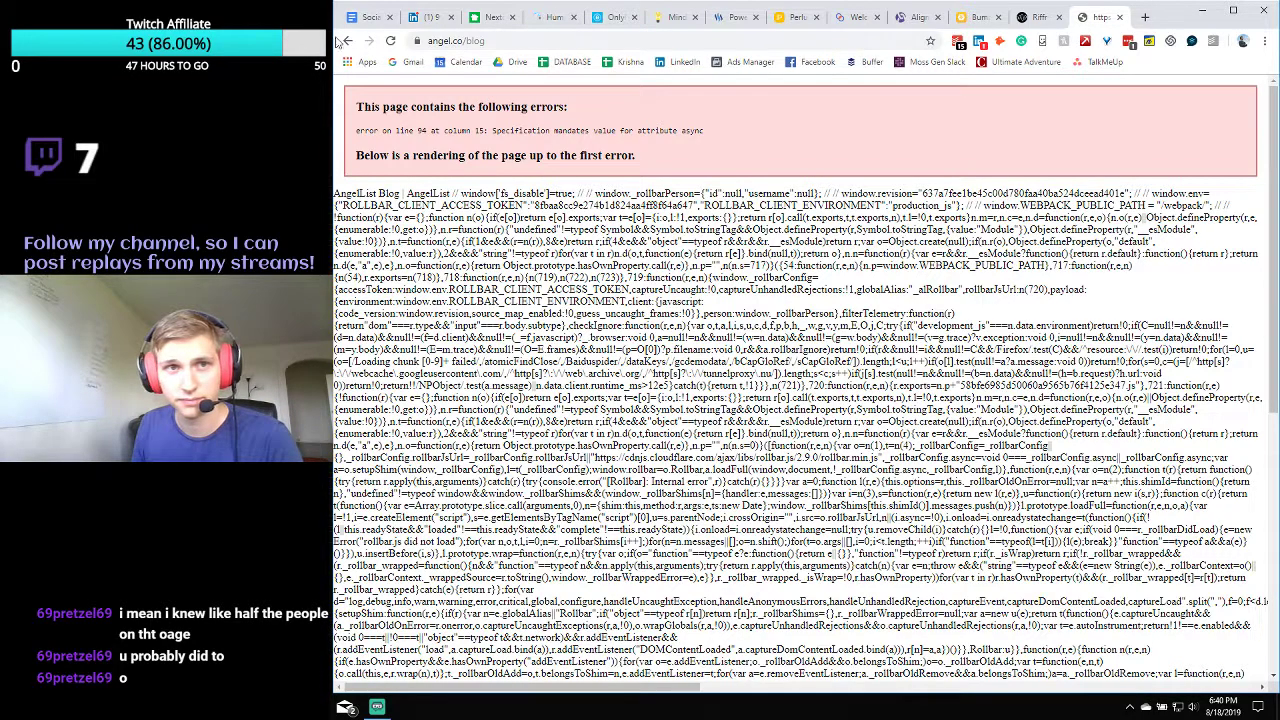
pyautogui.scroll(-4, 833, 396)
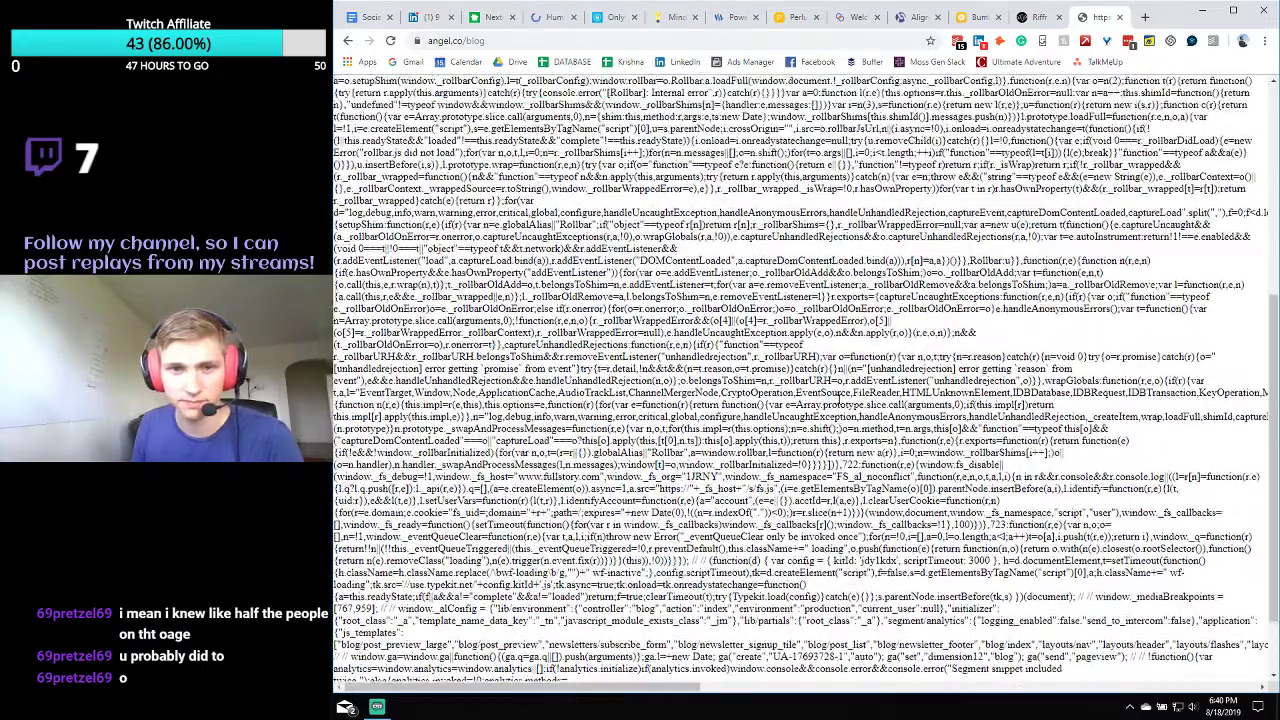
pyautogui.scroll(4, 838, 394)
pyautogui.click(348, 41)
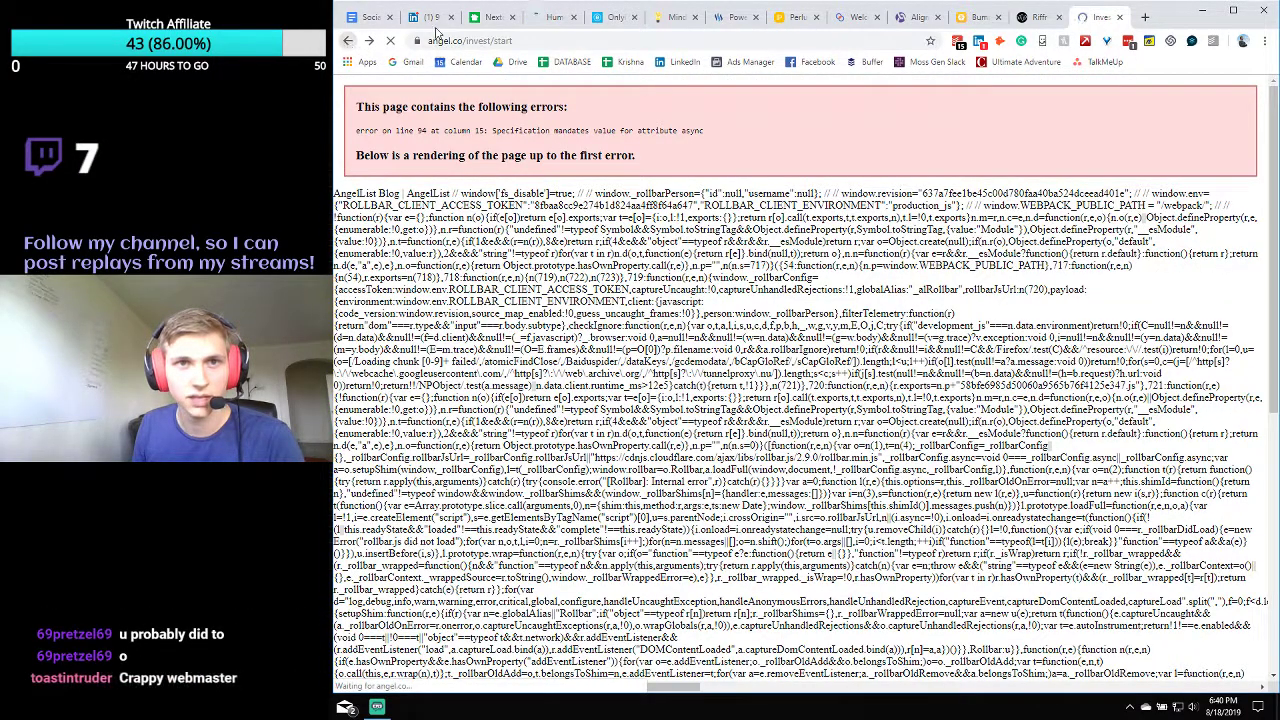
# - Close the Humor tab, retry the AngelList blog, and return to the investing page
pyautogui.click(553, 17)
pyautogui.click(573, 17)
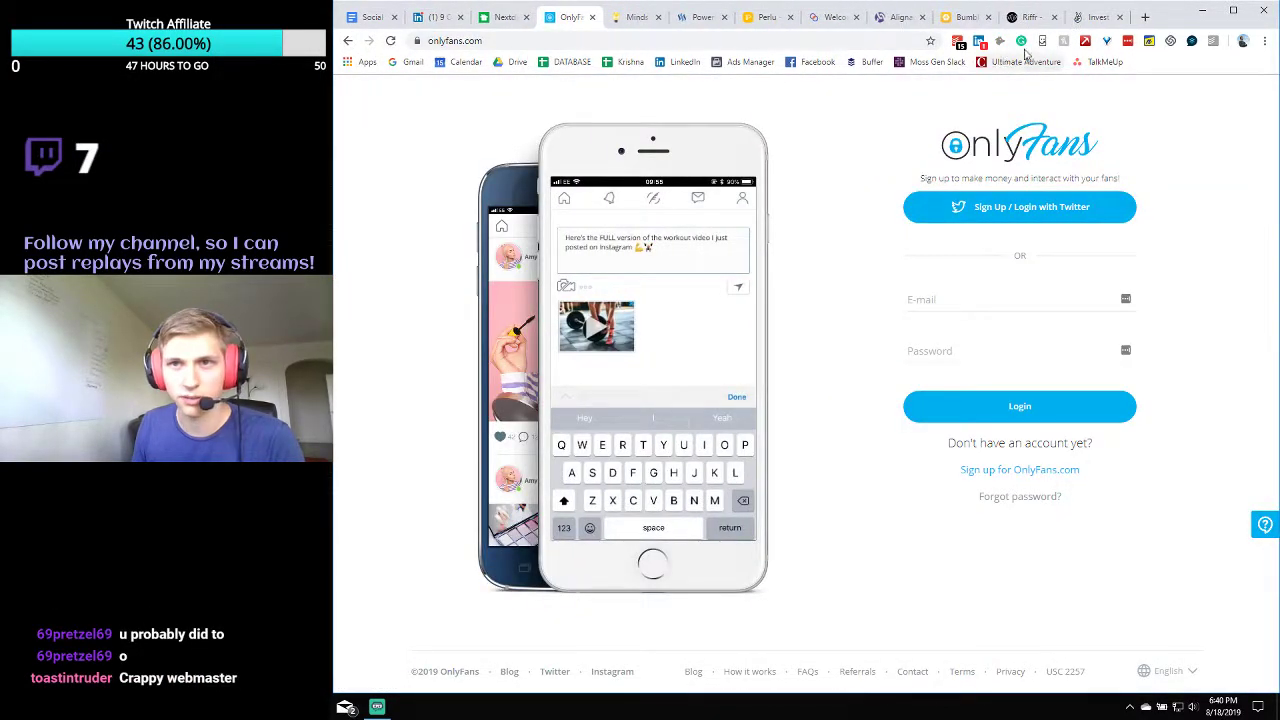
pyautogui.click(1097, 18)
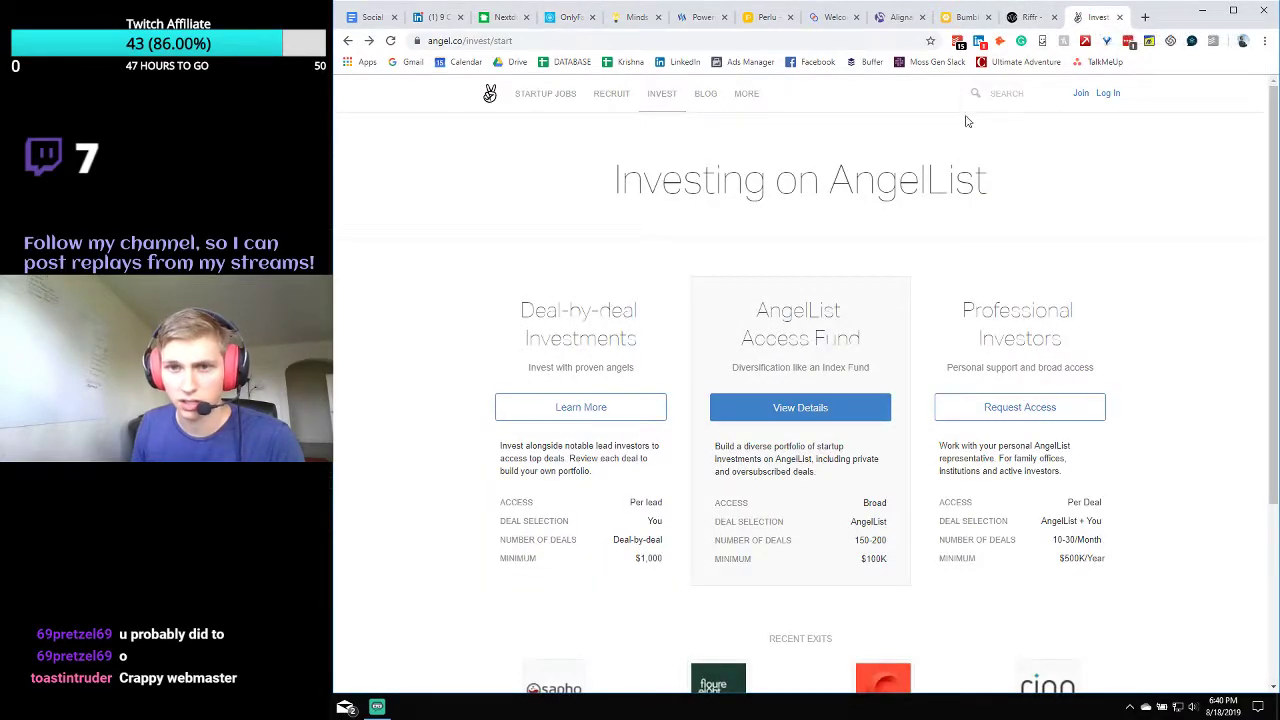
pyautogui.click(705, 104)
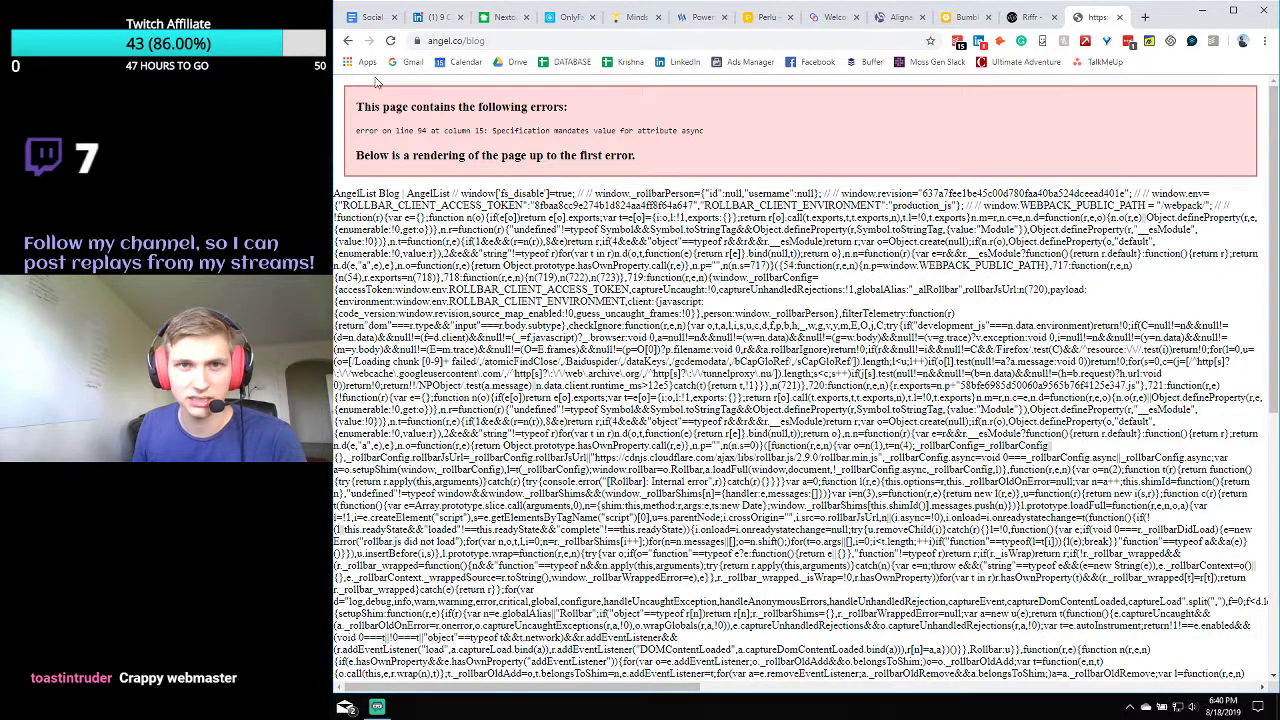
pyautogui.click(347, 40)
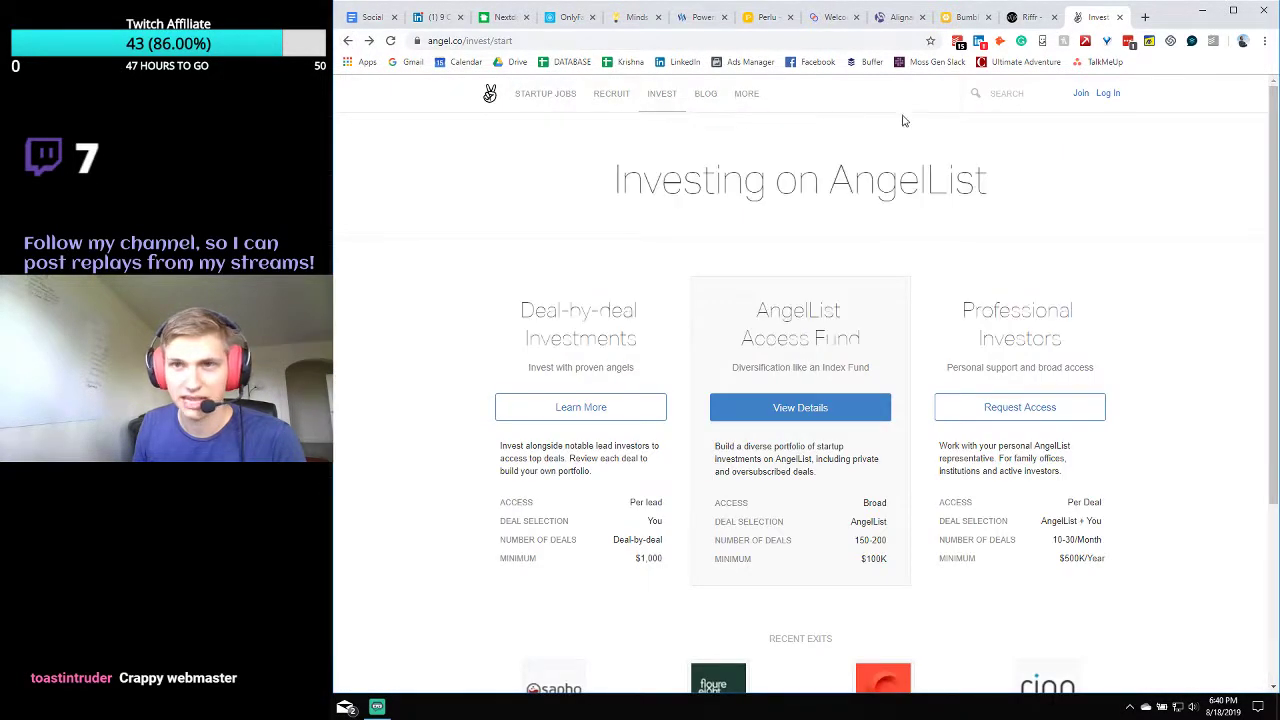
# - Log in with saved credentials, check messages from others and from connections, then return to Invest
pyautogui.click(1106, 93)
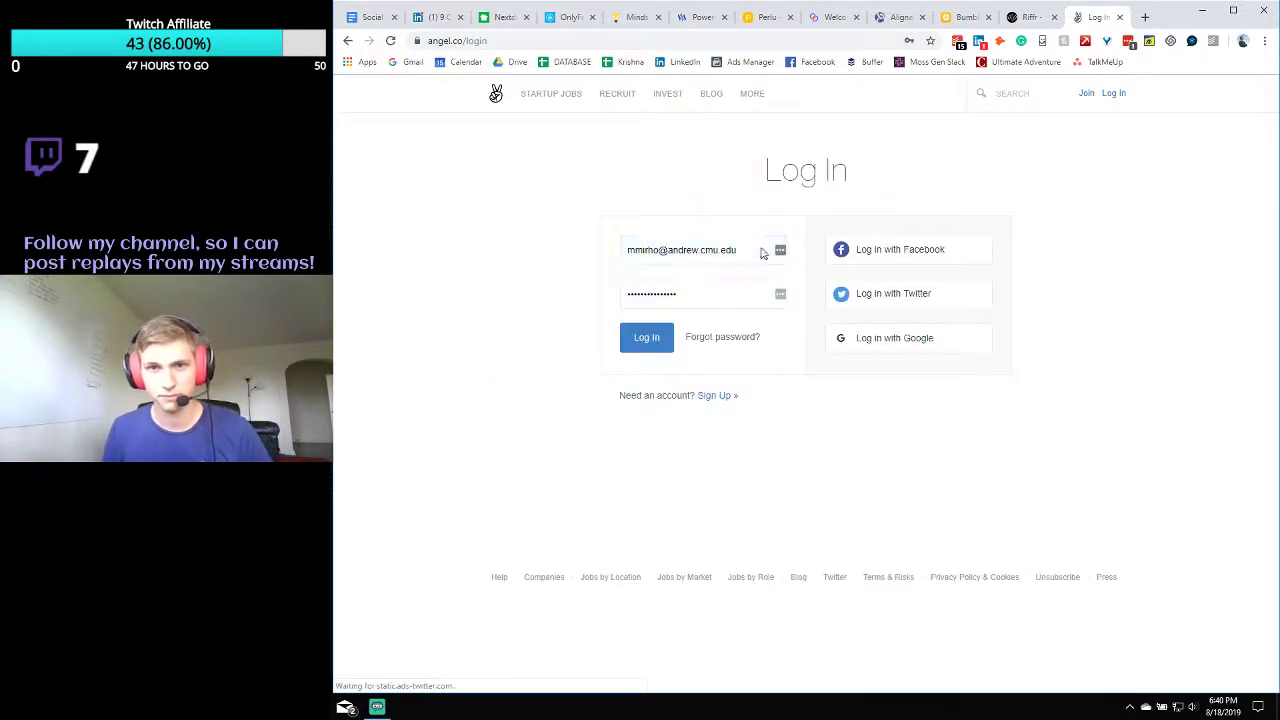
pyautogui.click(652, 339)
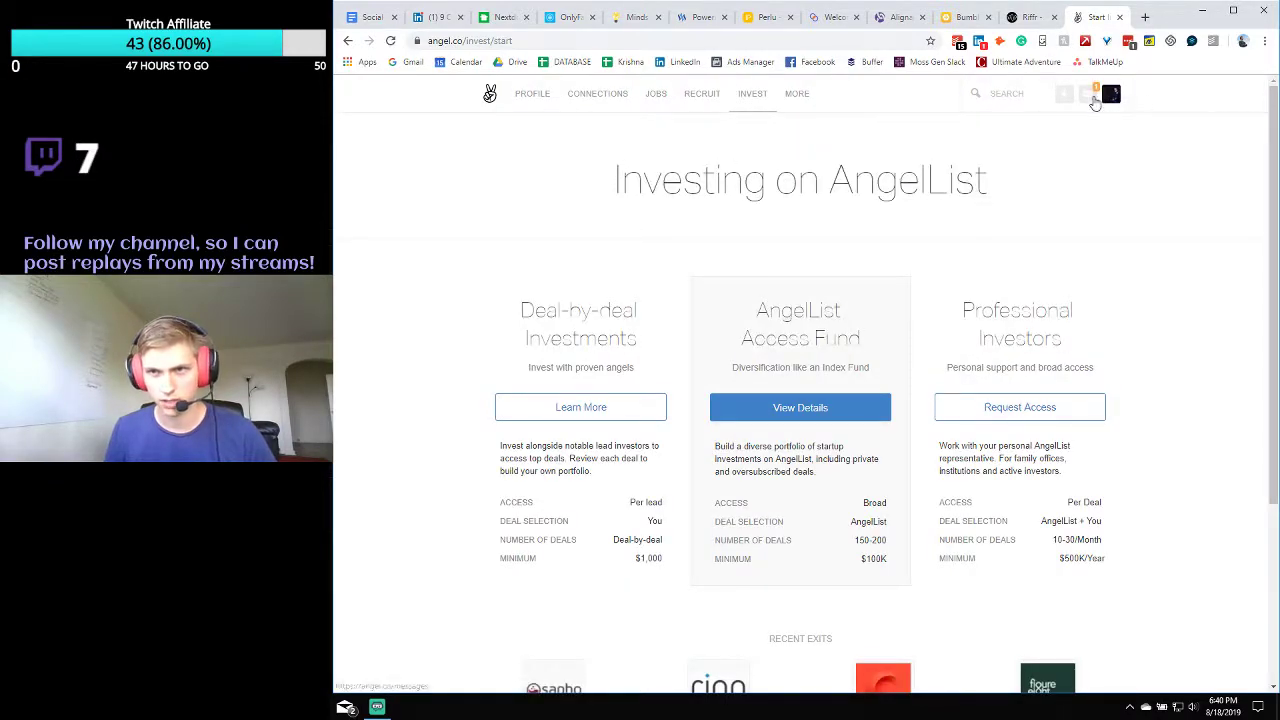
pyautogui.click(1092, 100)
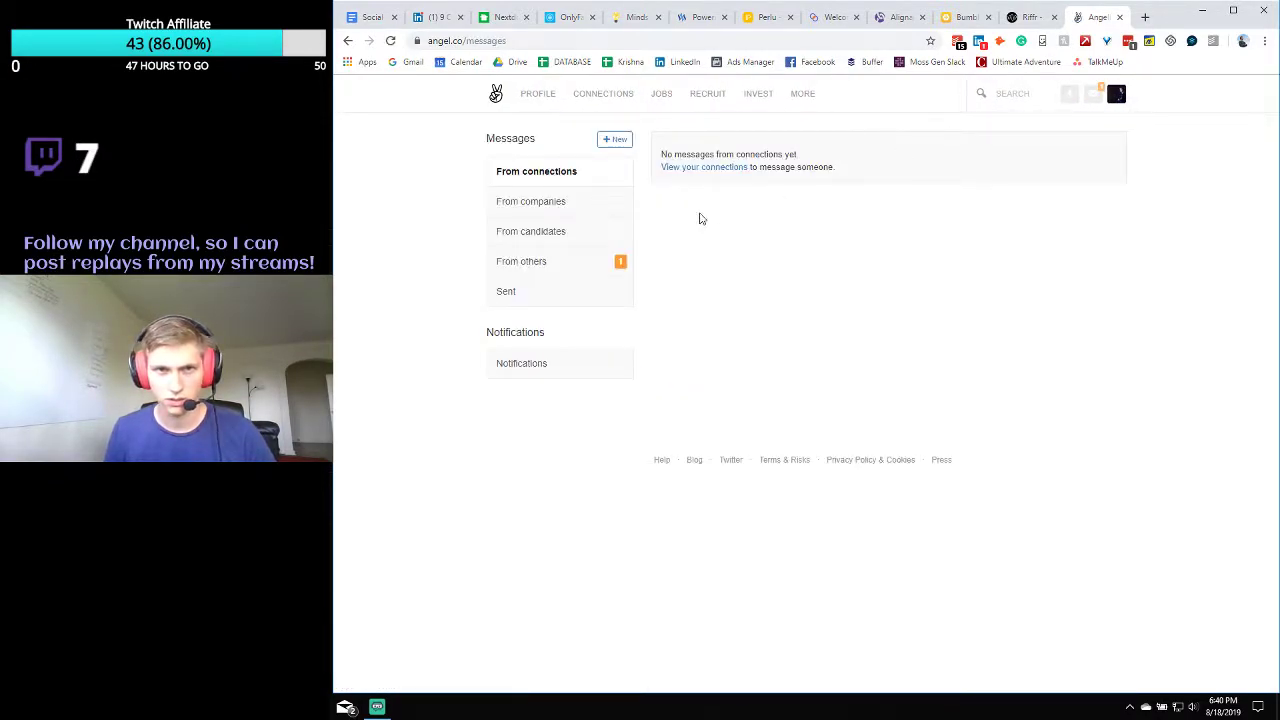
pyautogui.click(523, 262)
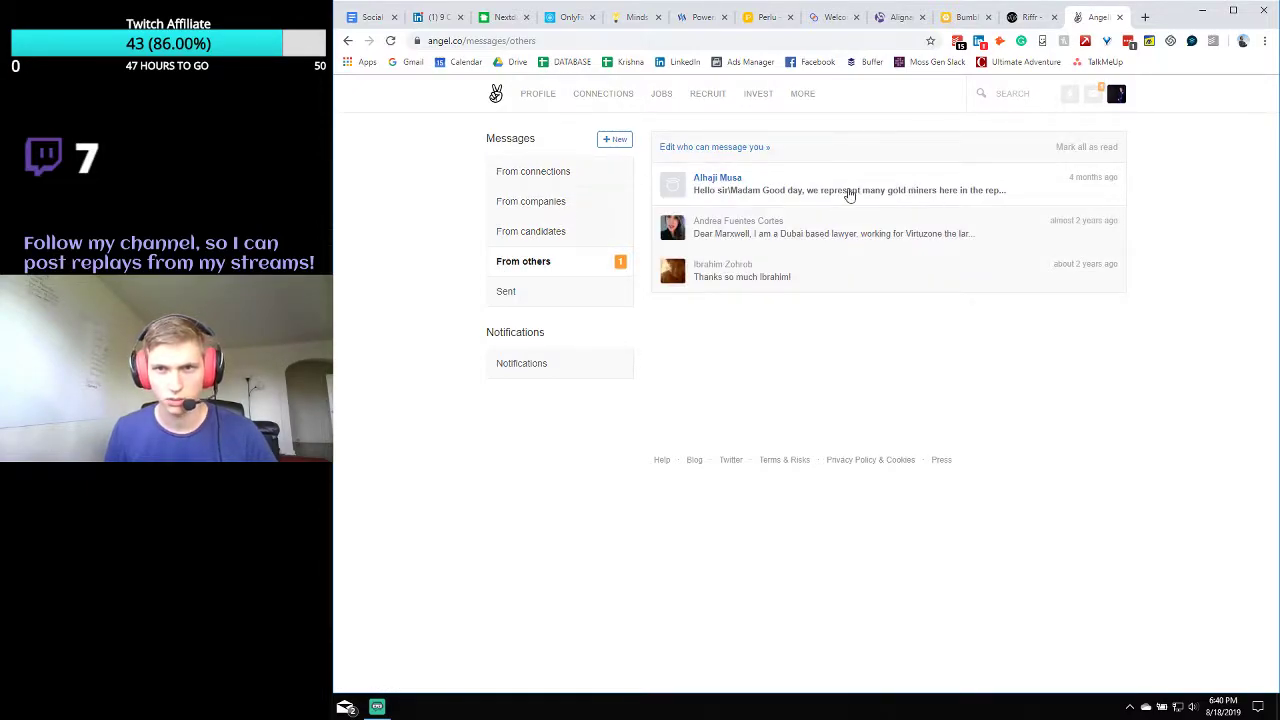
pyautogui.click(536, 170)
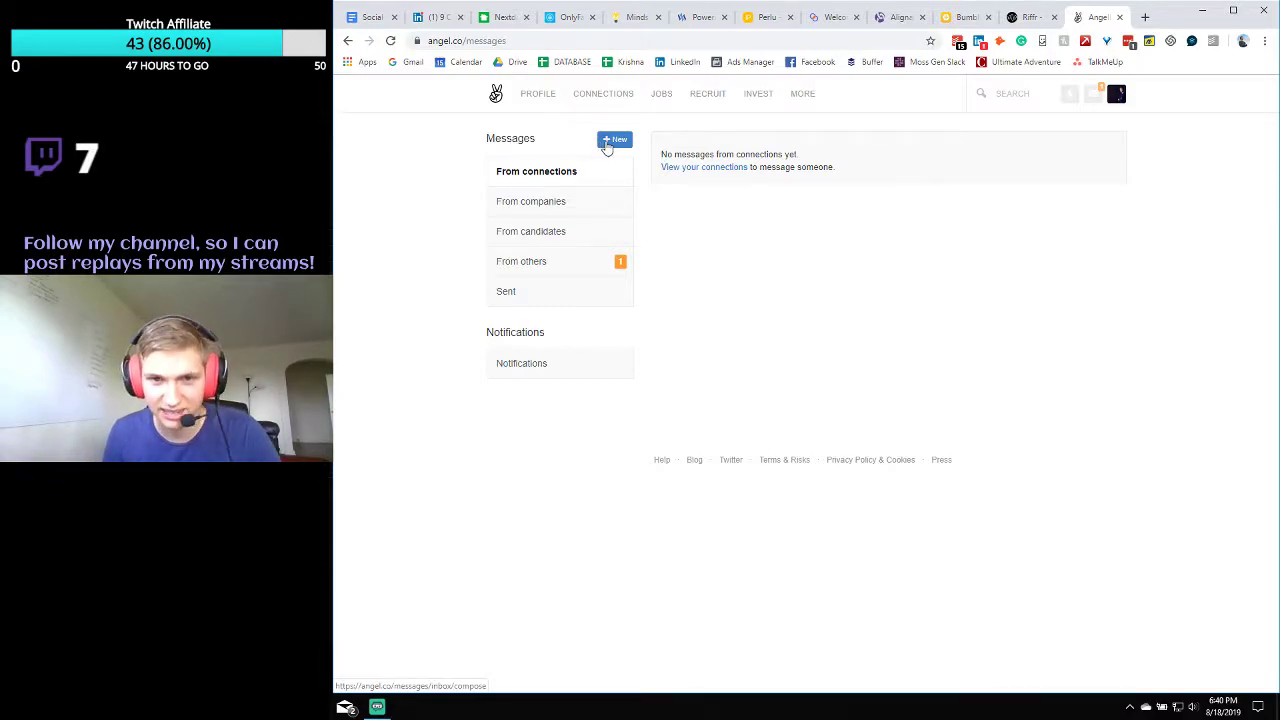
pyautogui.click(746, 94)
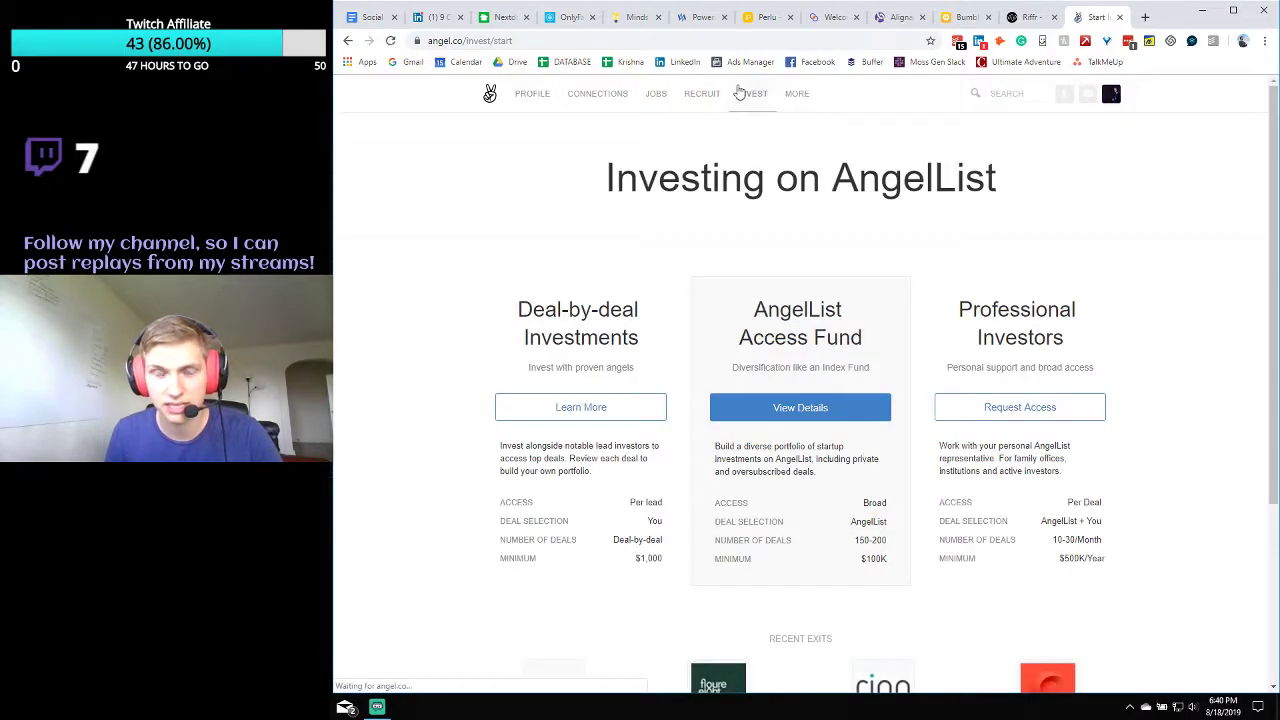
pyautogui.moveTo(797, 94)
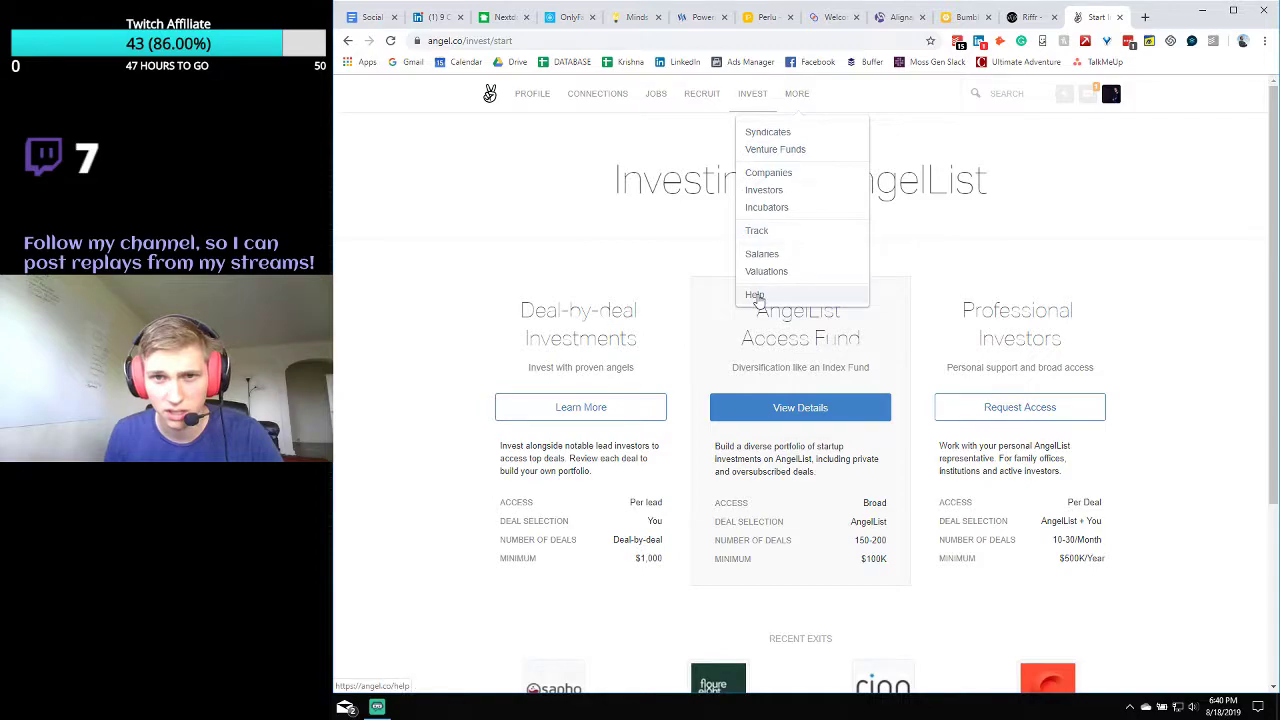
# - Open the Find People directory and click into its people search box
pyautogui.click(769, 193)
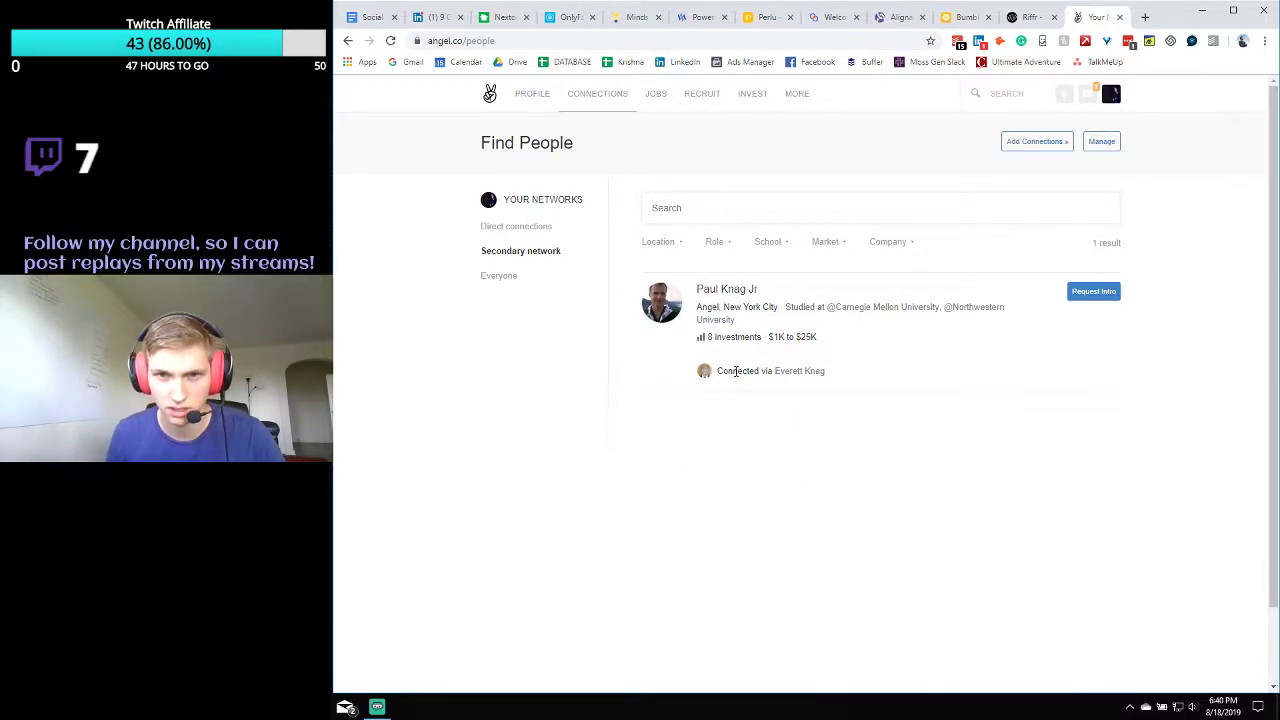
pyautogui.moveTo(730, 293)
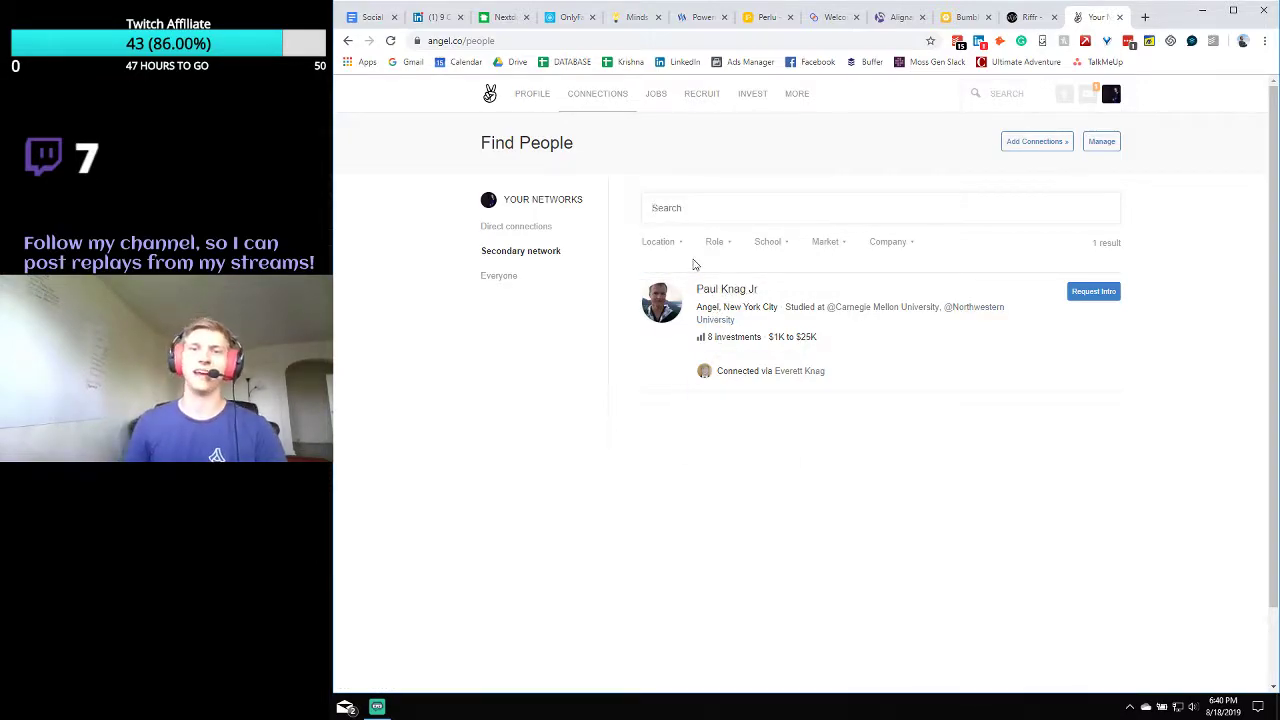
pyautogui.click(693, 211)
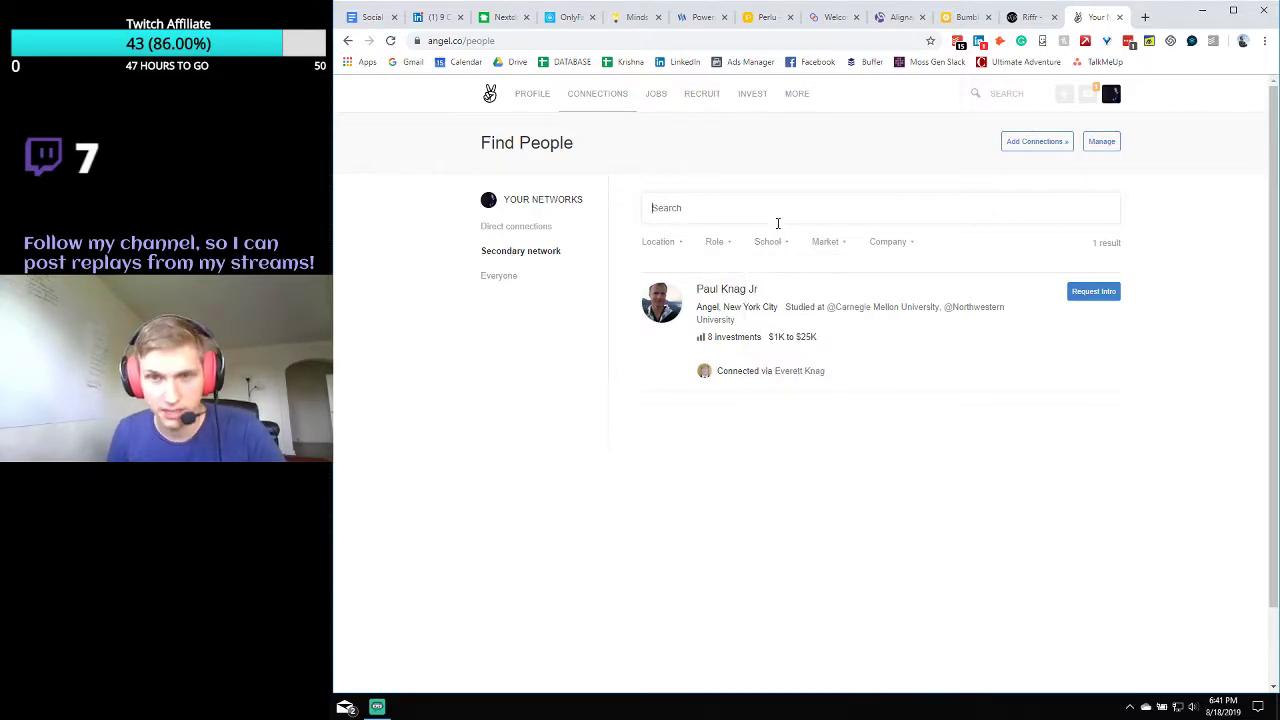
pyautogui.moveTo(773, 241)
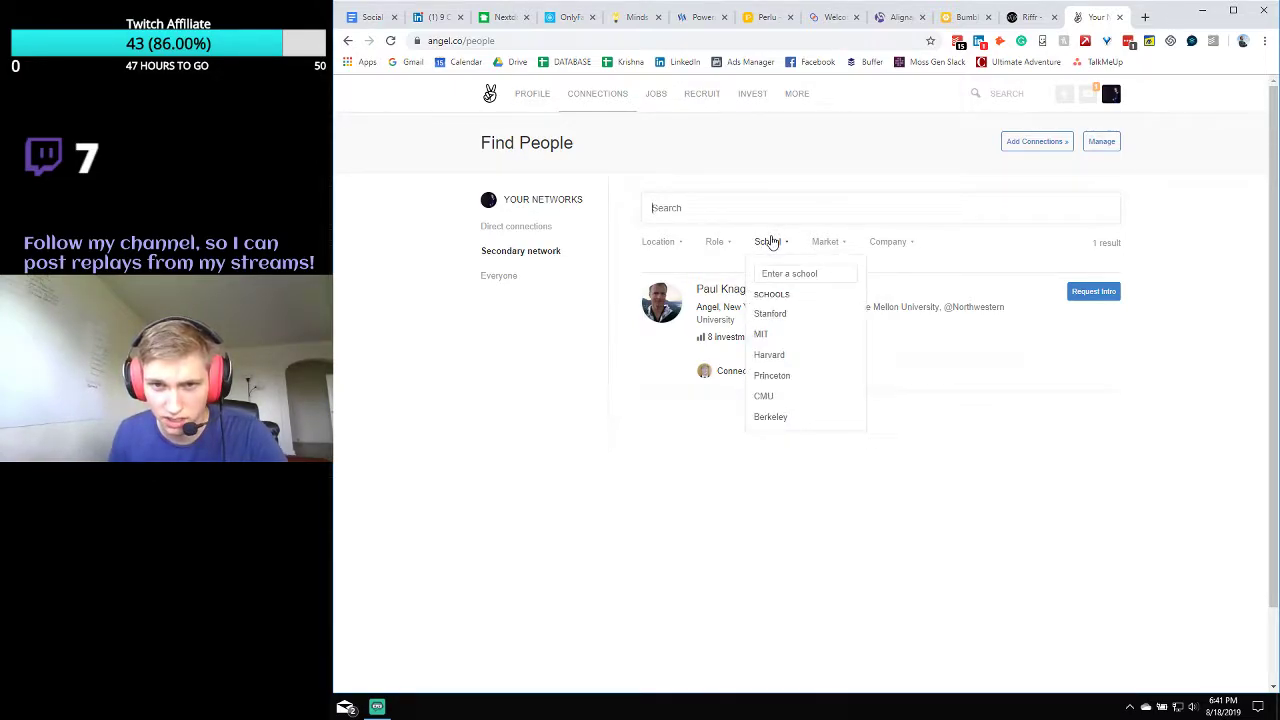
pyautogui.moveTo(731, 243)
pyautogui.moveTo(730, 270)
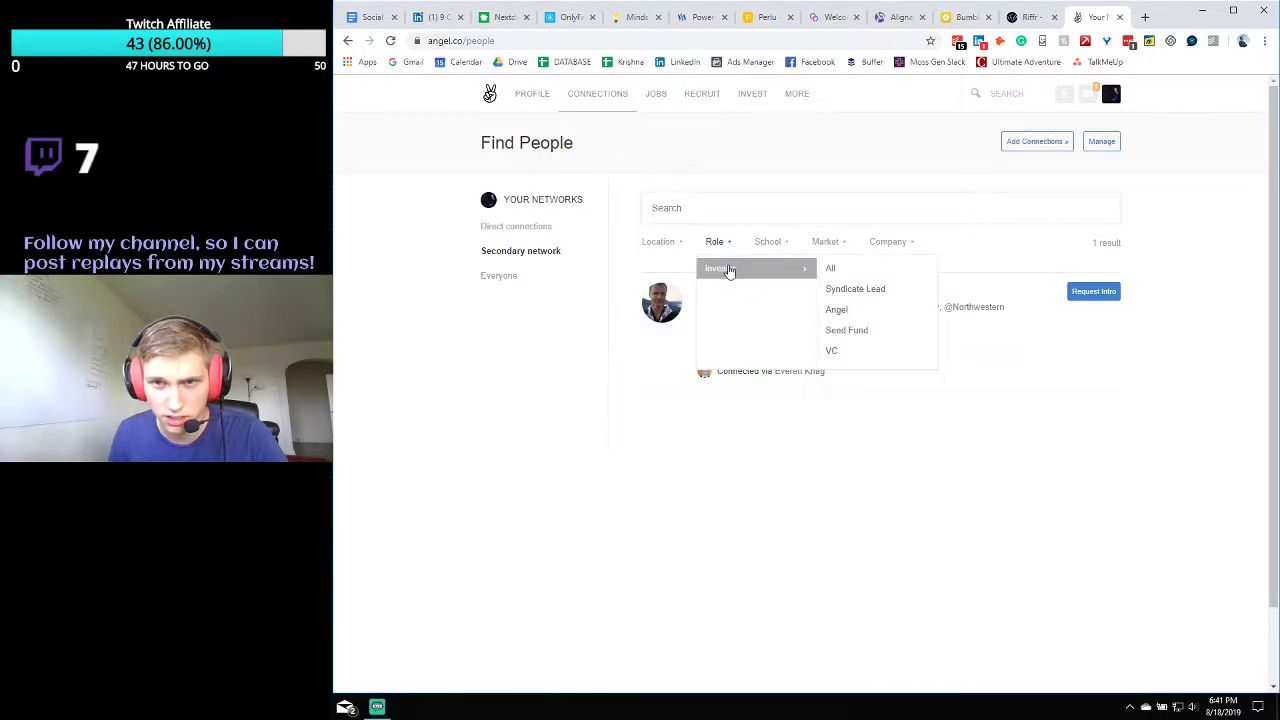
pyautogui.moveTo(672, 248)
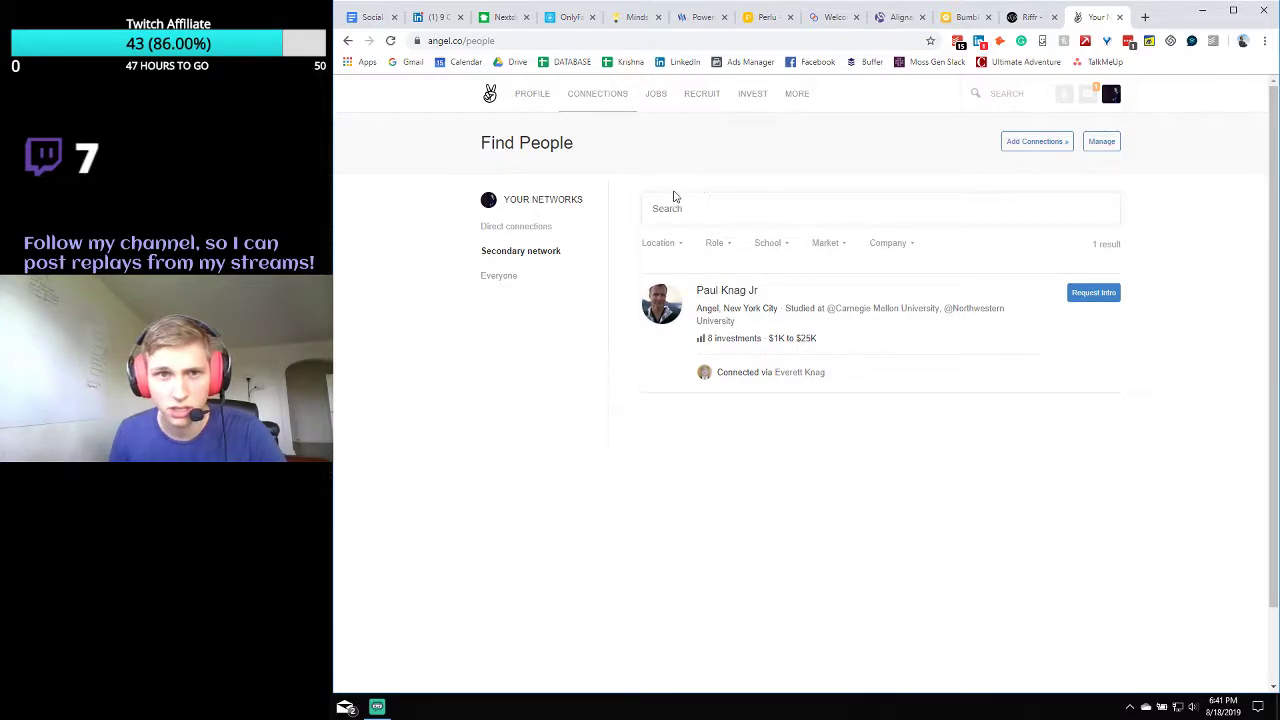
# - Filter people by direct connections, secondary network and everyone, then open your own profile
pyautogui.click(532, 228)
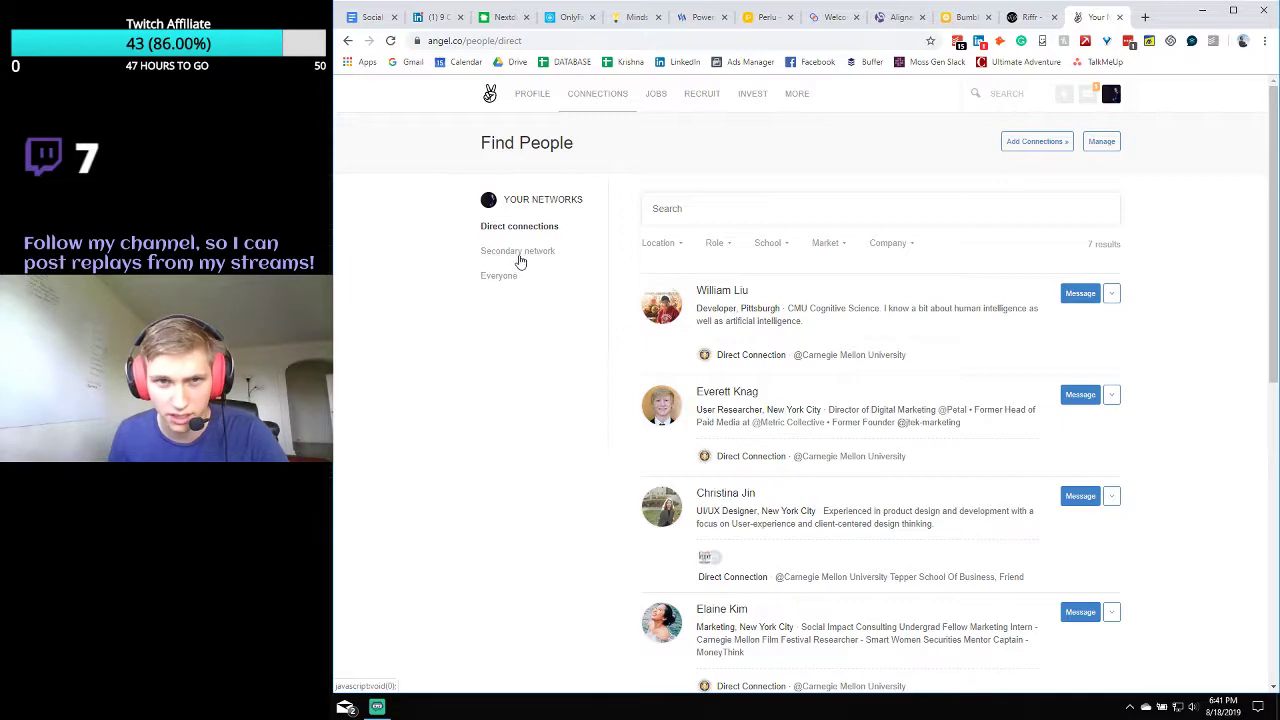
pyautogui.click(519, 258)
pyautogui.click(499, 278)
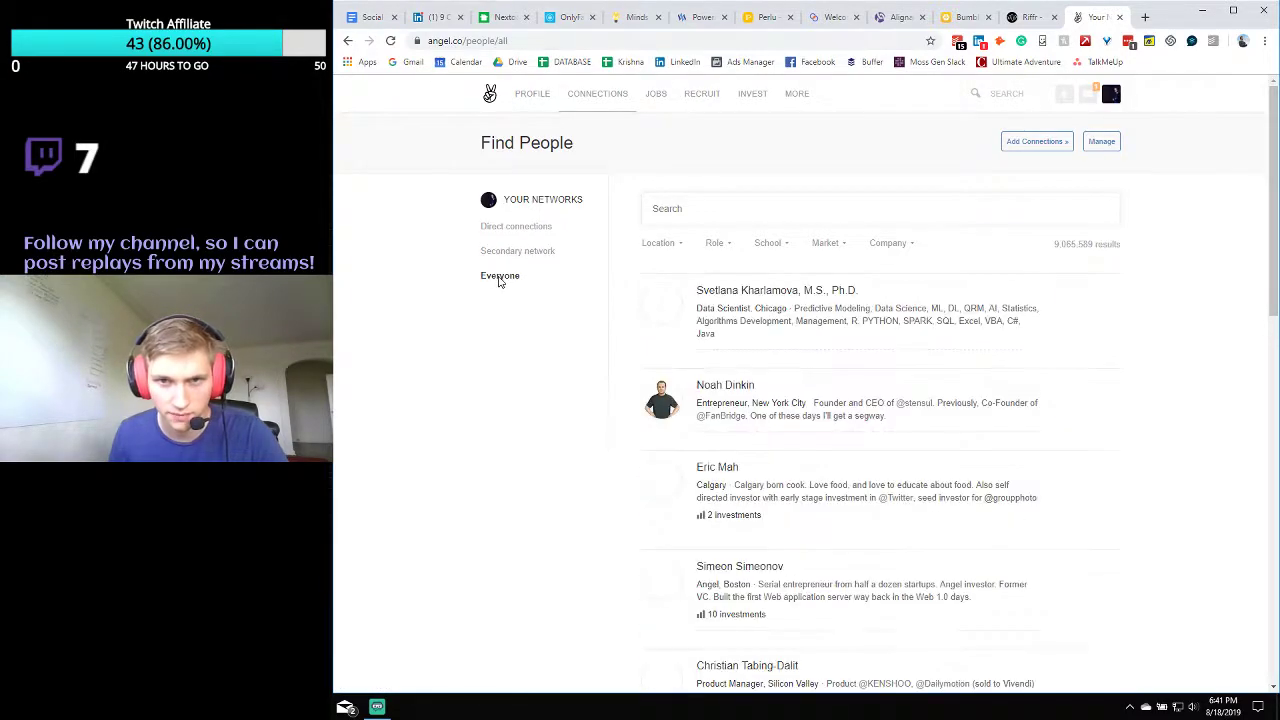
pyautogui.click(750, 205)
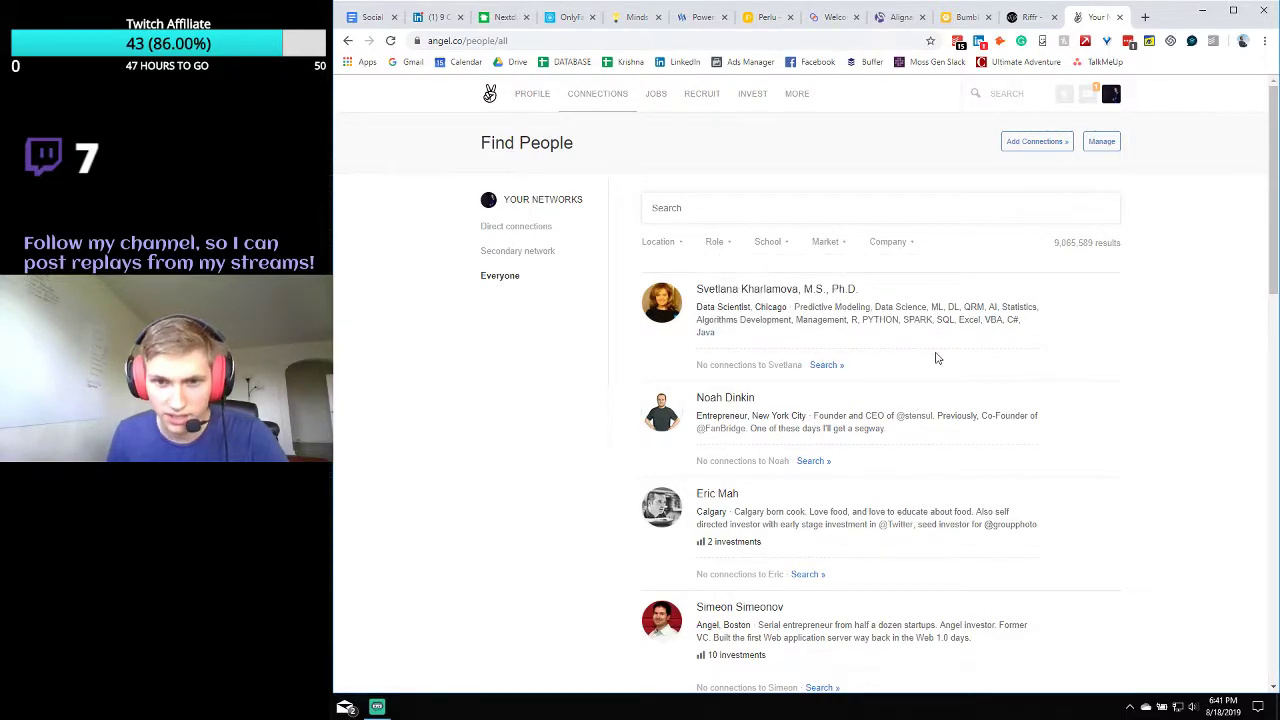
pyautogui.moveTo(785, 297)
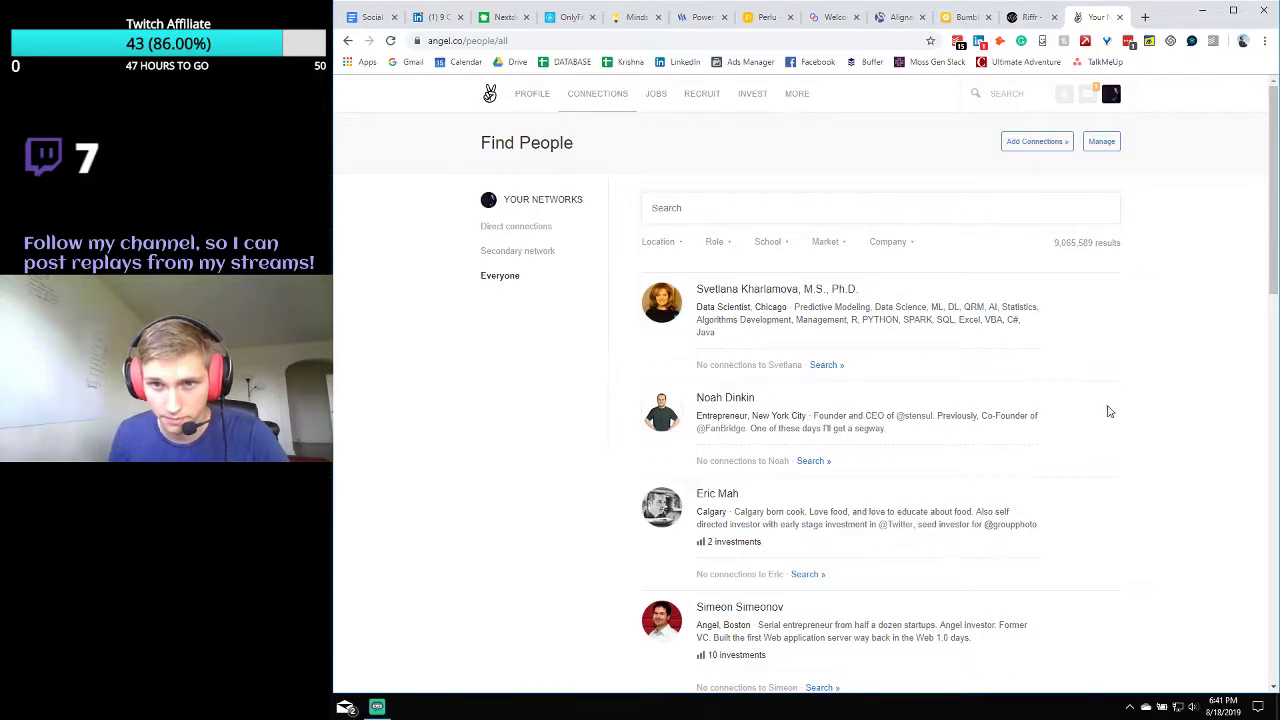
pyautogui.scroll(-8, 889, 460)
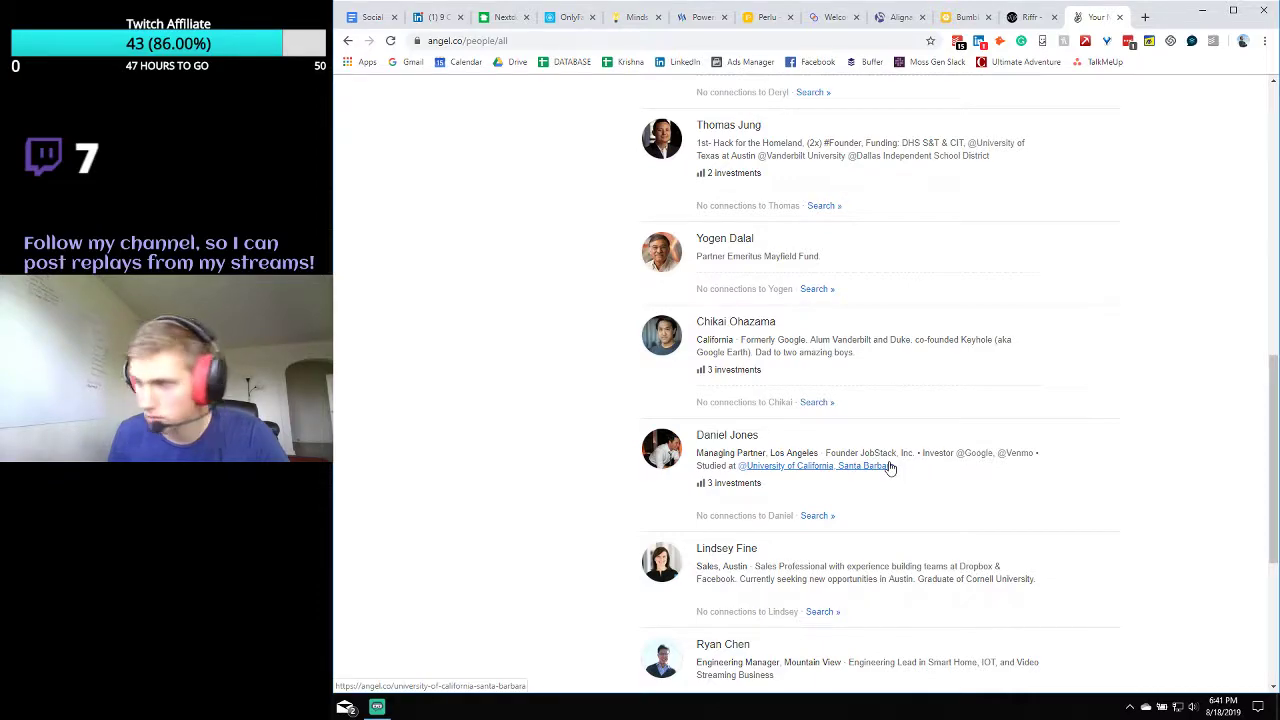
pyautogui.scroll(-4, 889, 467)
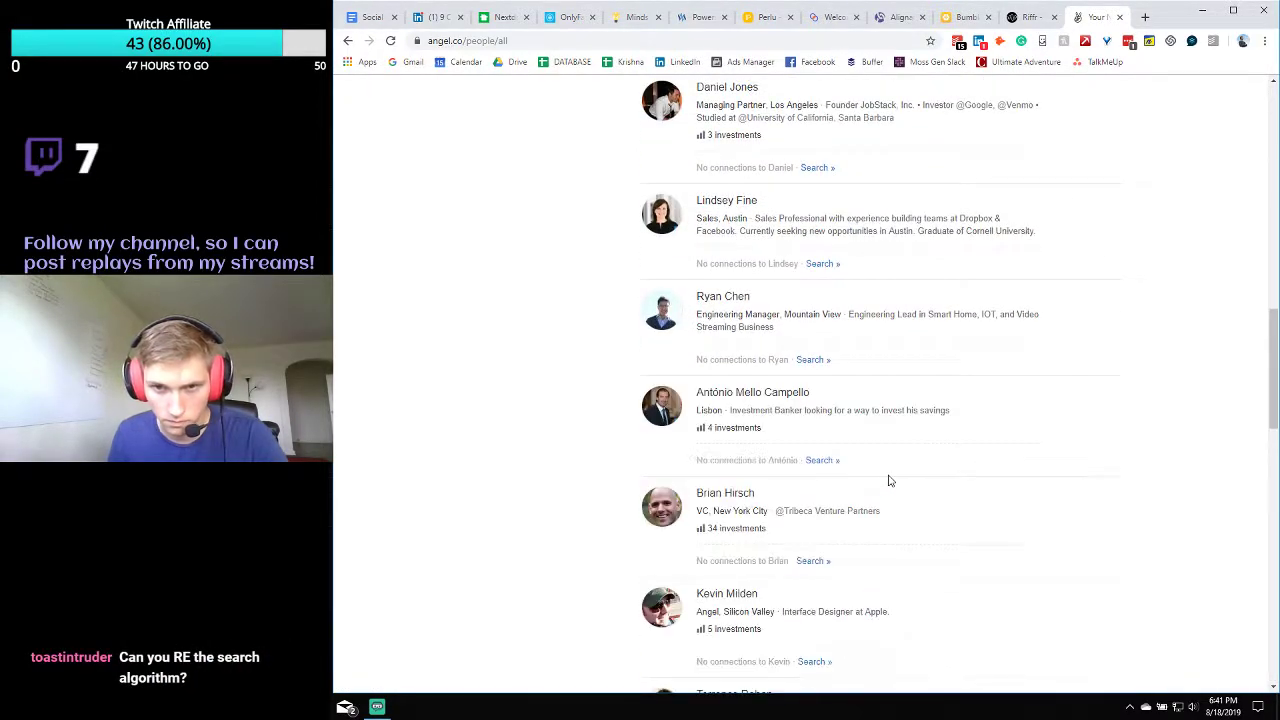
pyautogui.scroll(-3, 889, 481)
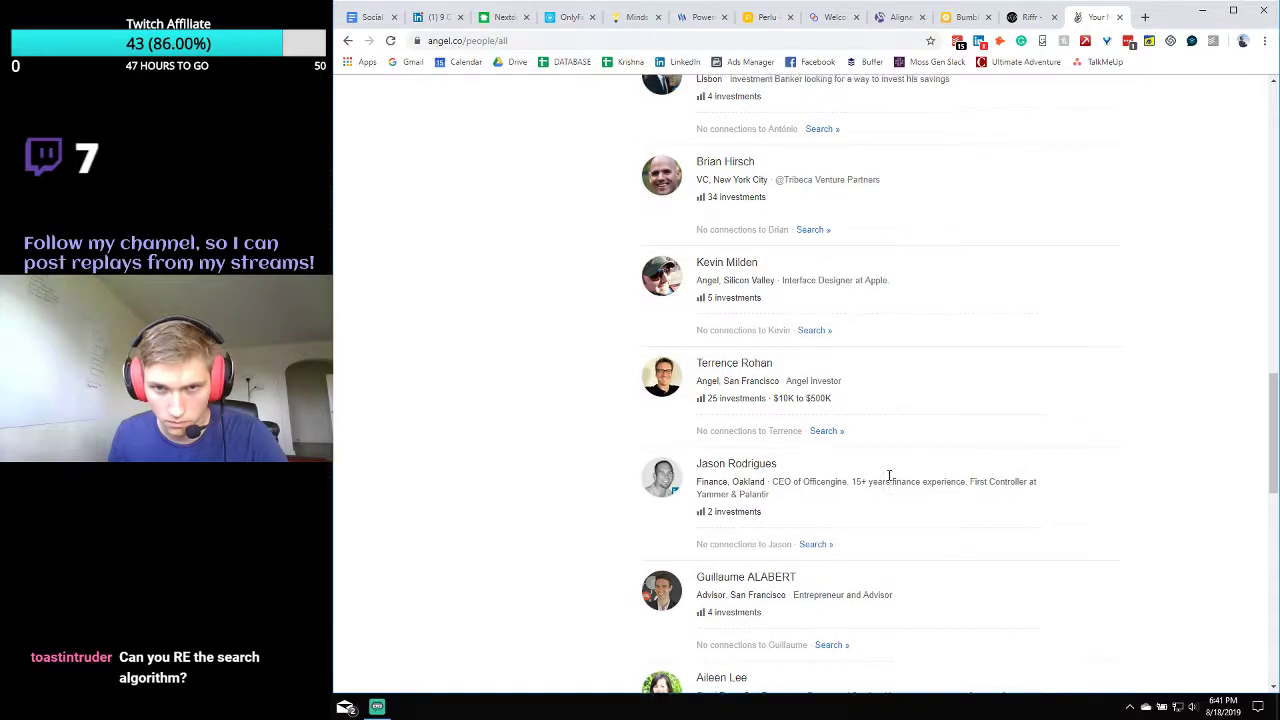
pyautogui.scroll(15, 889, 476)
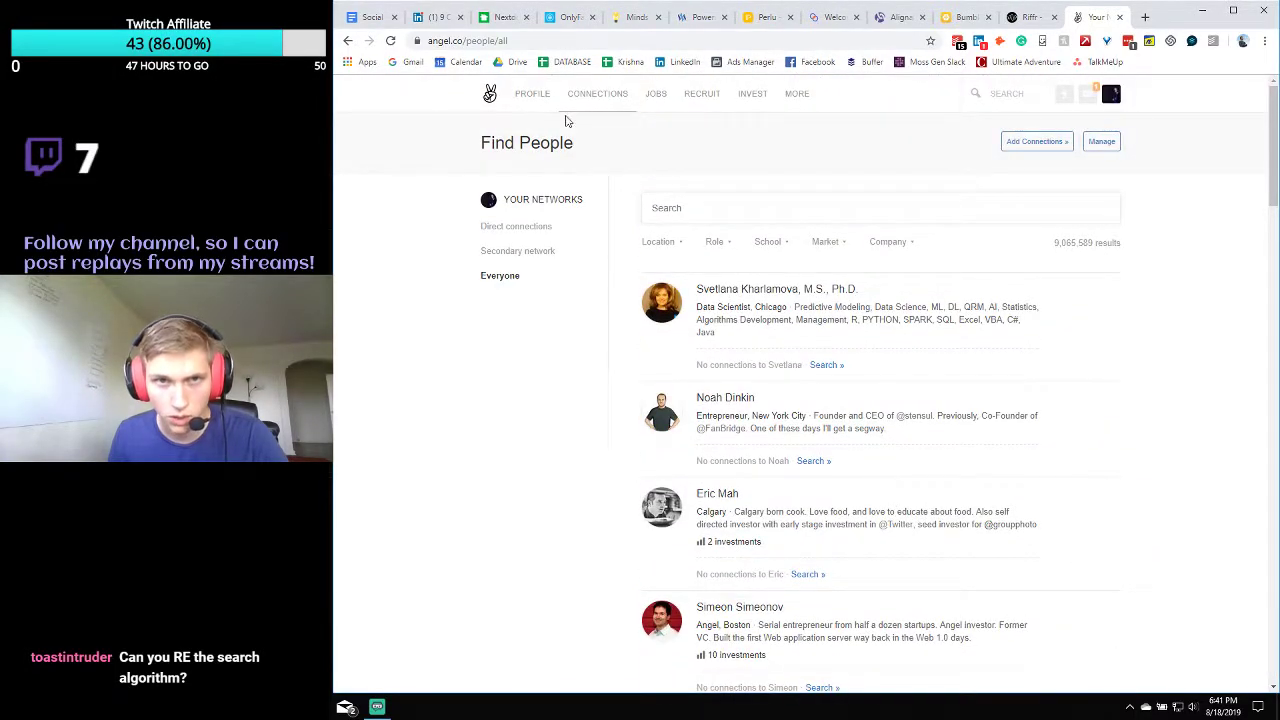
pyautogui.click(537, 101)
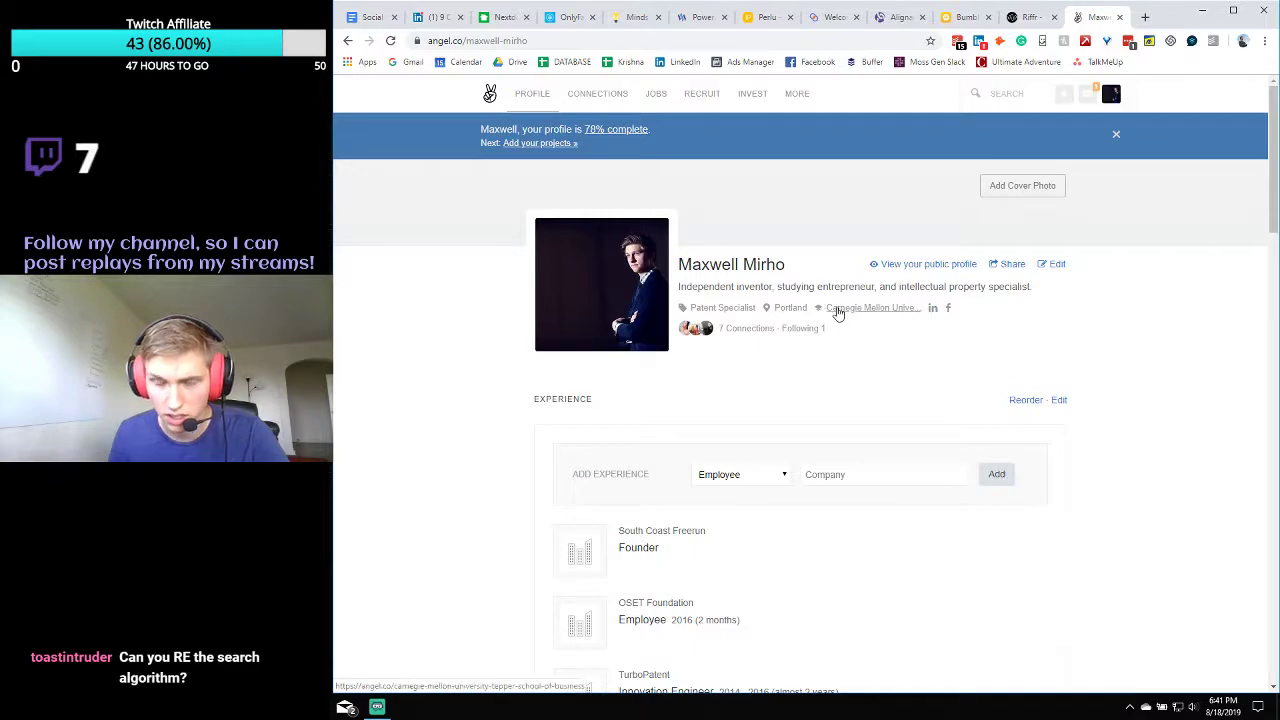
# - Glance at the Portland location page, close it, and open the profile's Edit form
pyautogui.click(785, 308)
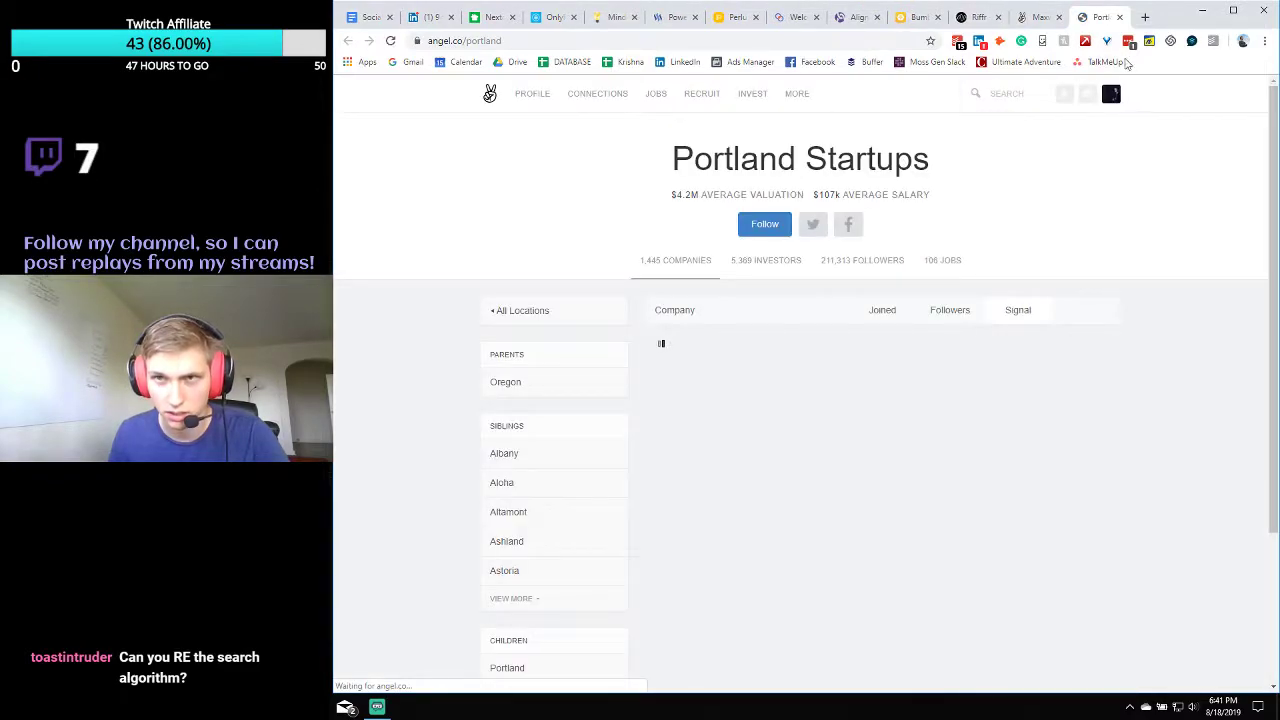
pyautogui.middleClick(1080, 20)
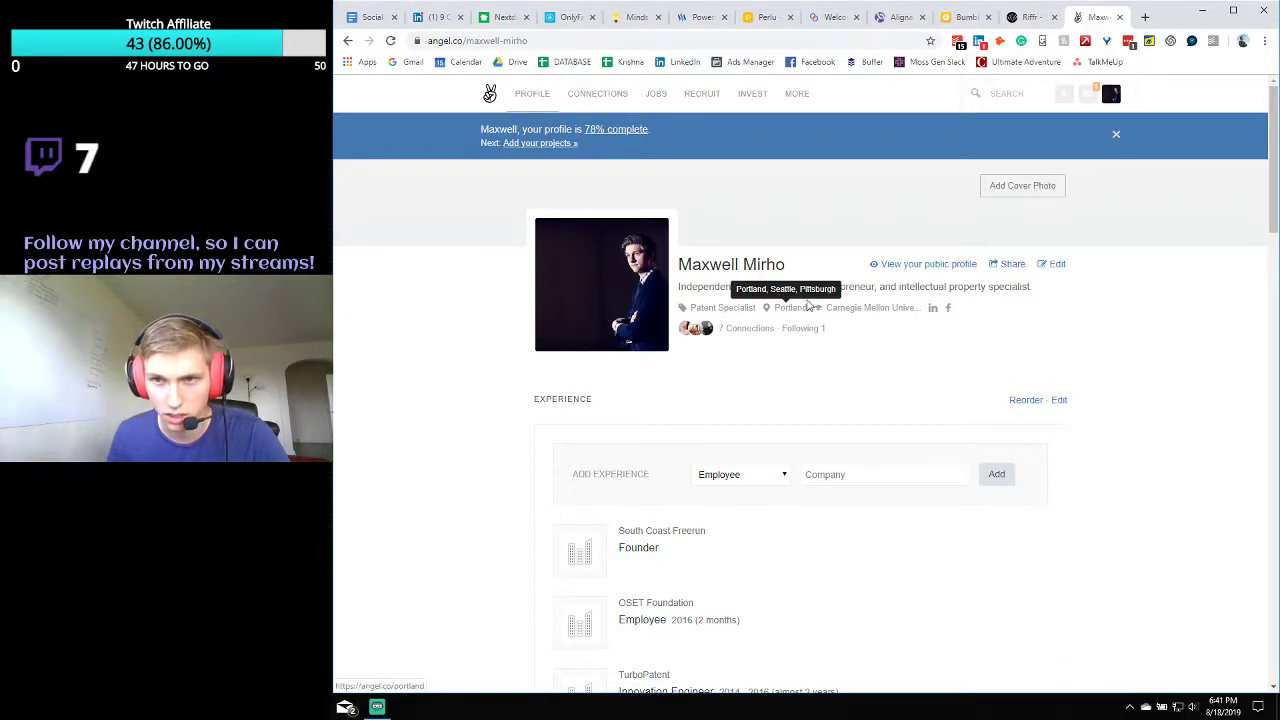
pyautogui.click(1052, 265)
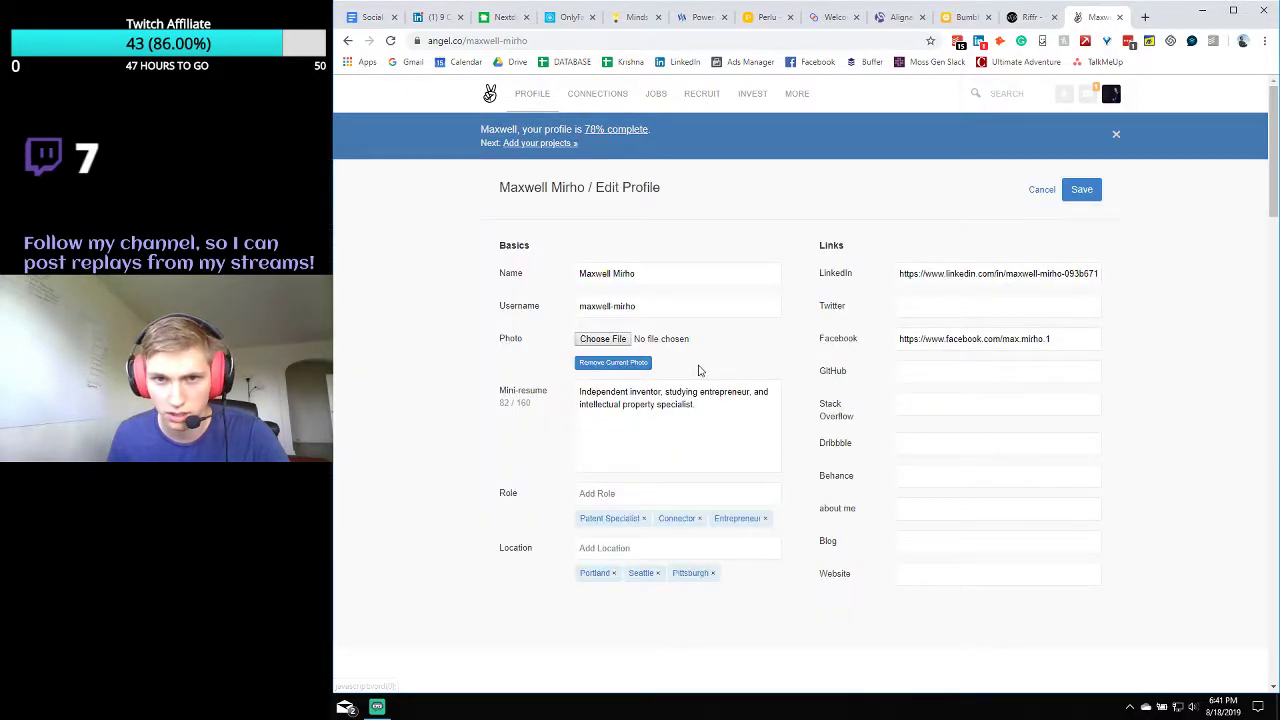
# - Delete part of the profile username to shorten it
pyautogui.click(659, 309)
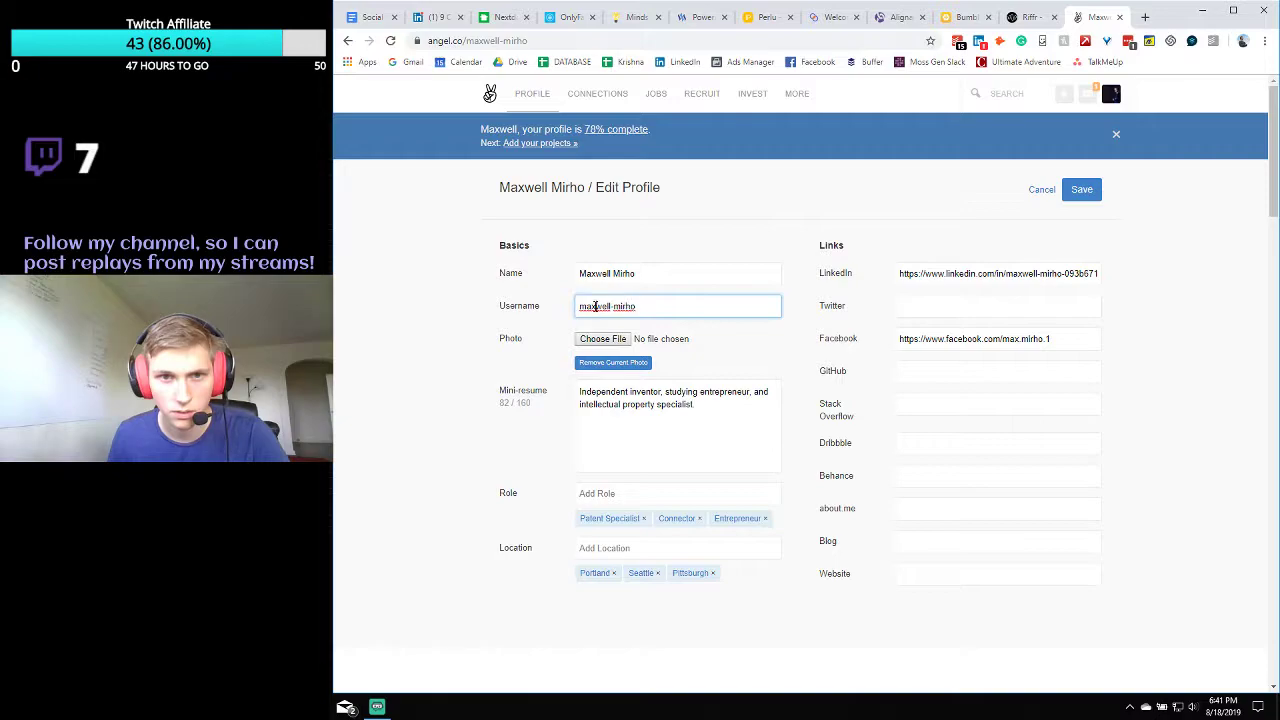
pyautogui.moveTo(610, 306); pyautogui.dragTo(594, 306)
pyautogui.press('BackSpace')
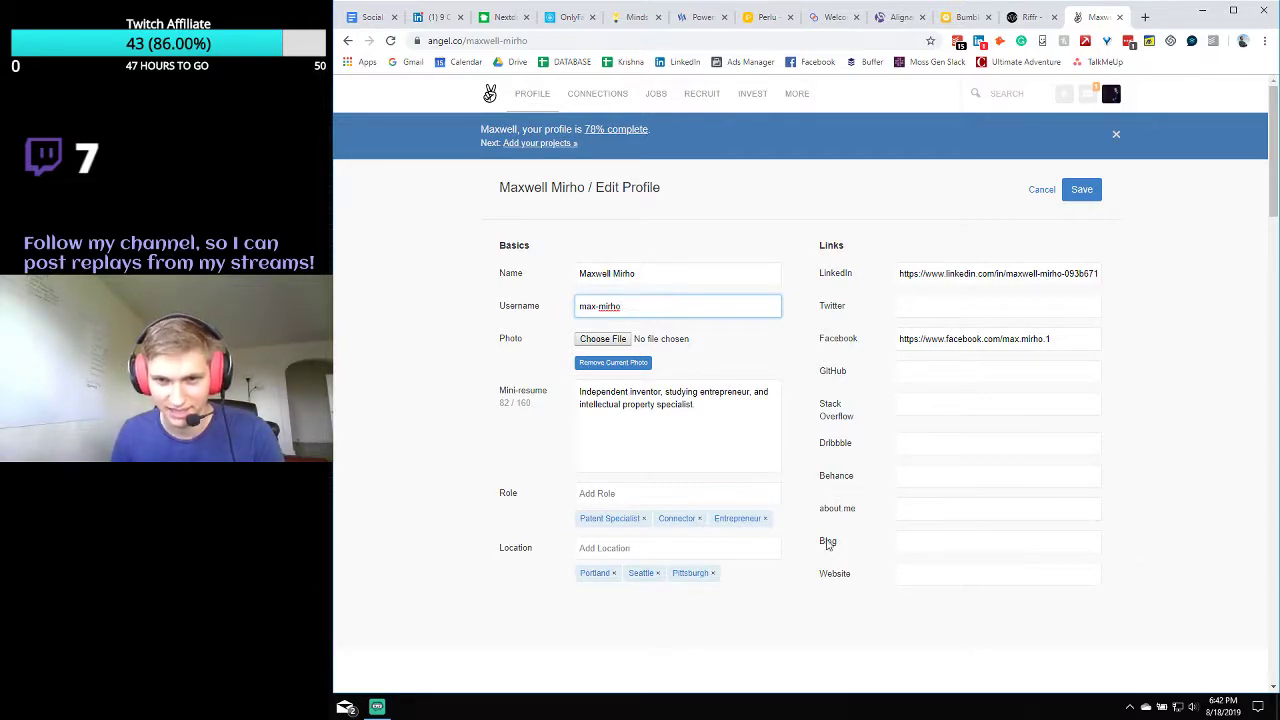
# - Remove the Portland and Seattle location tags, leaving only Pittsburgh
pyautogui.click(613, 574)
pyautogui.click(612, 576)
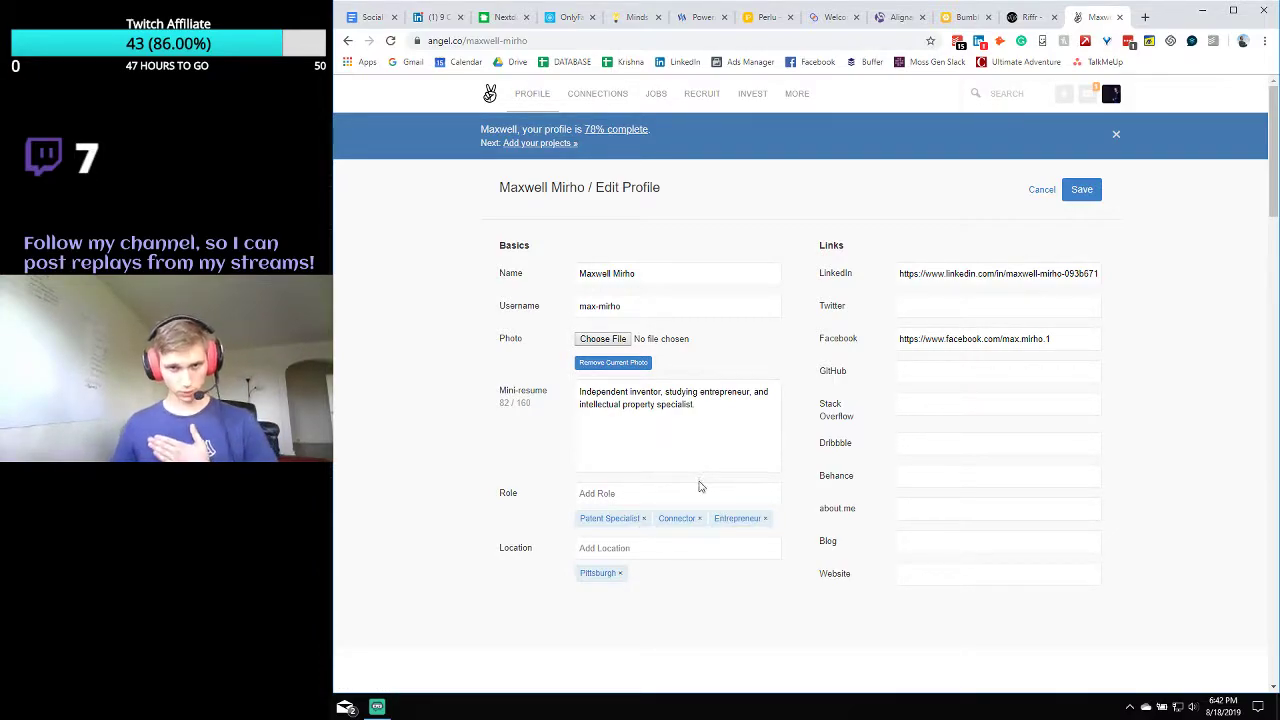
pyautogui.click(717, 414)
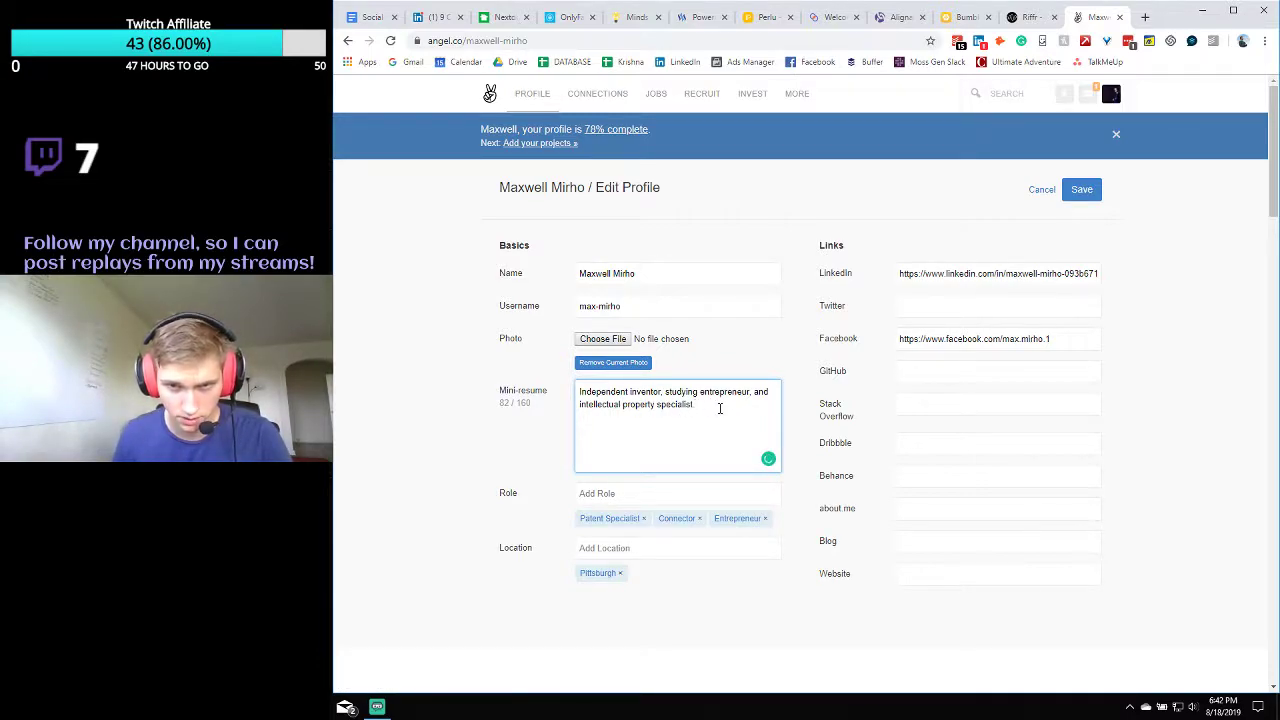
# - Replace the mini-resume with 'Co-Founder of Moss Generation.' and shorten the first name in Name
pyautogui.moveTo(698, 407); pyautogui.dragTo(533, 391)
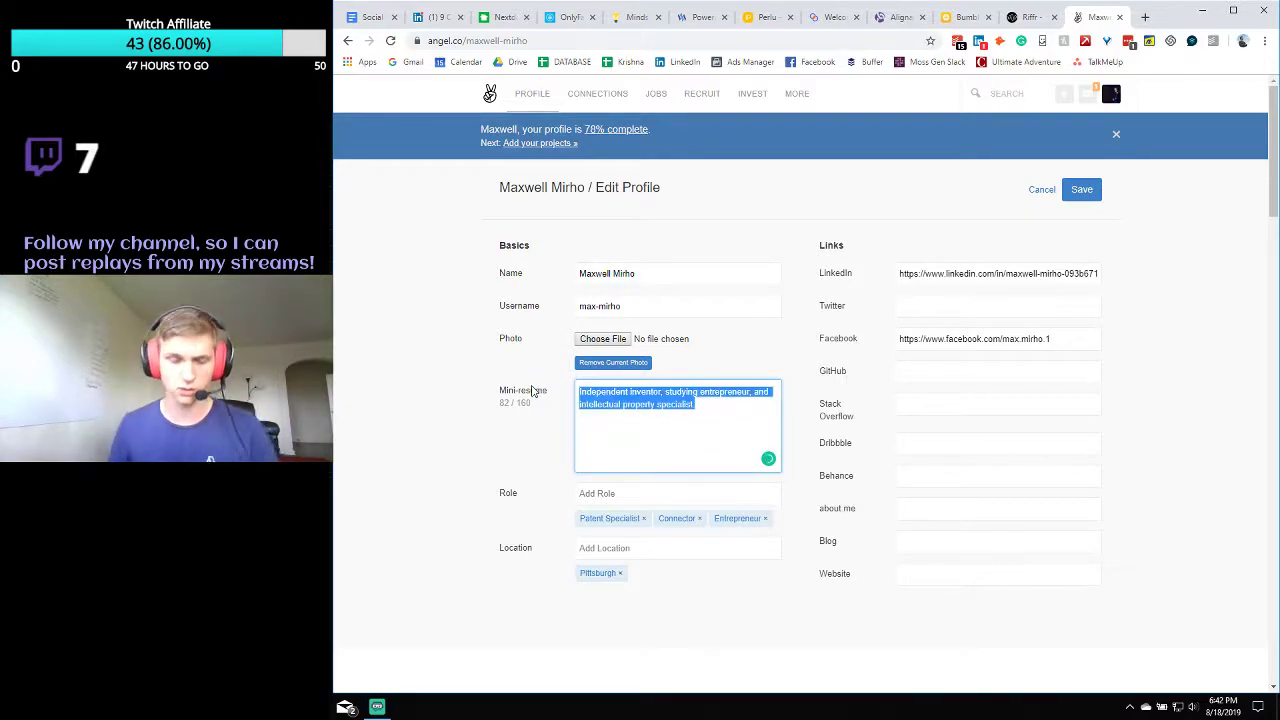
pyautogui.write('Co-Fo')
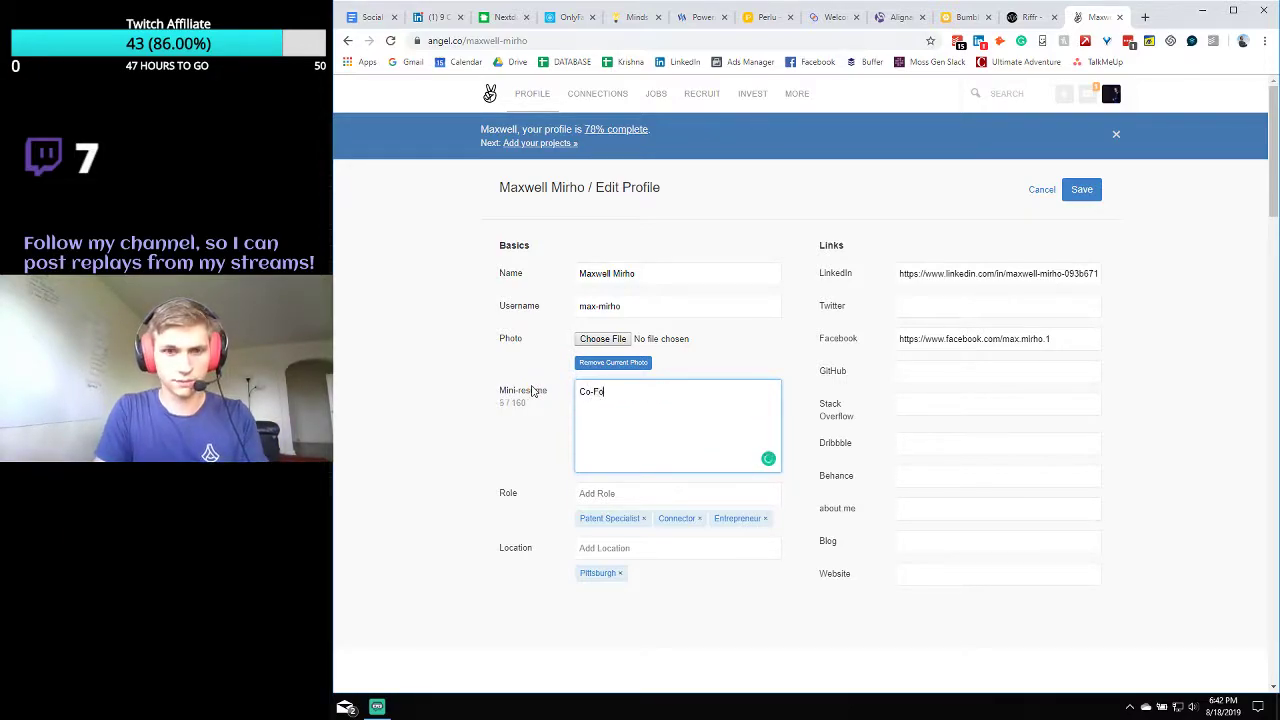
pyautogui.write('under of Moss ')
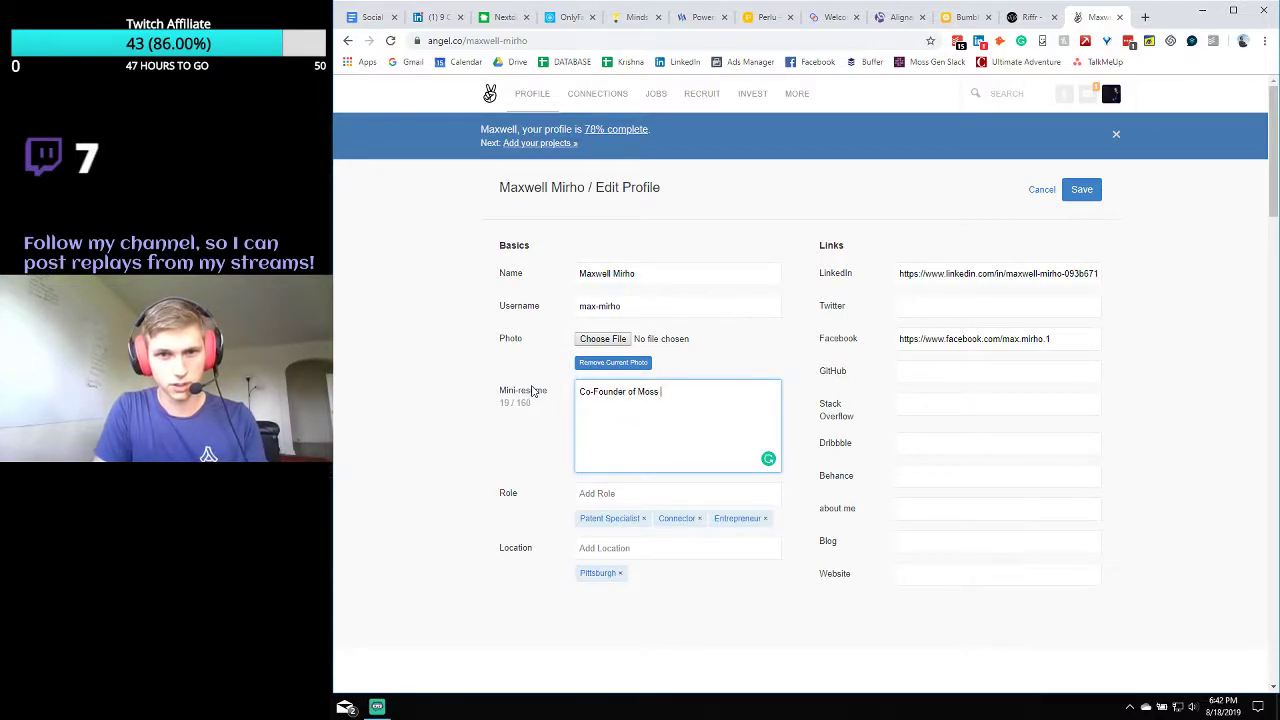
pyautogui.write('Generation.')
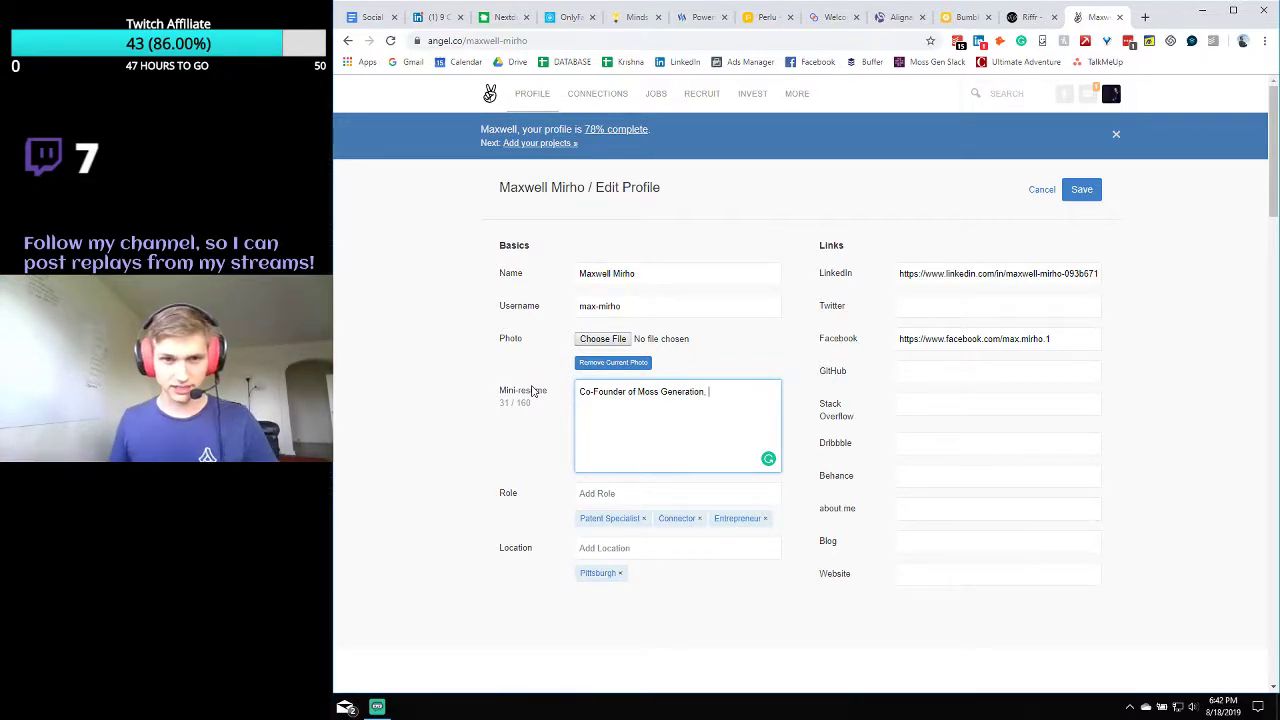
pyautogui.press('BackSpace')
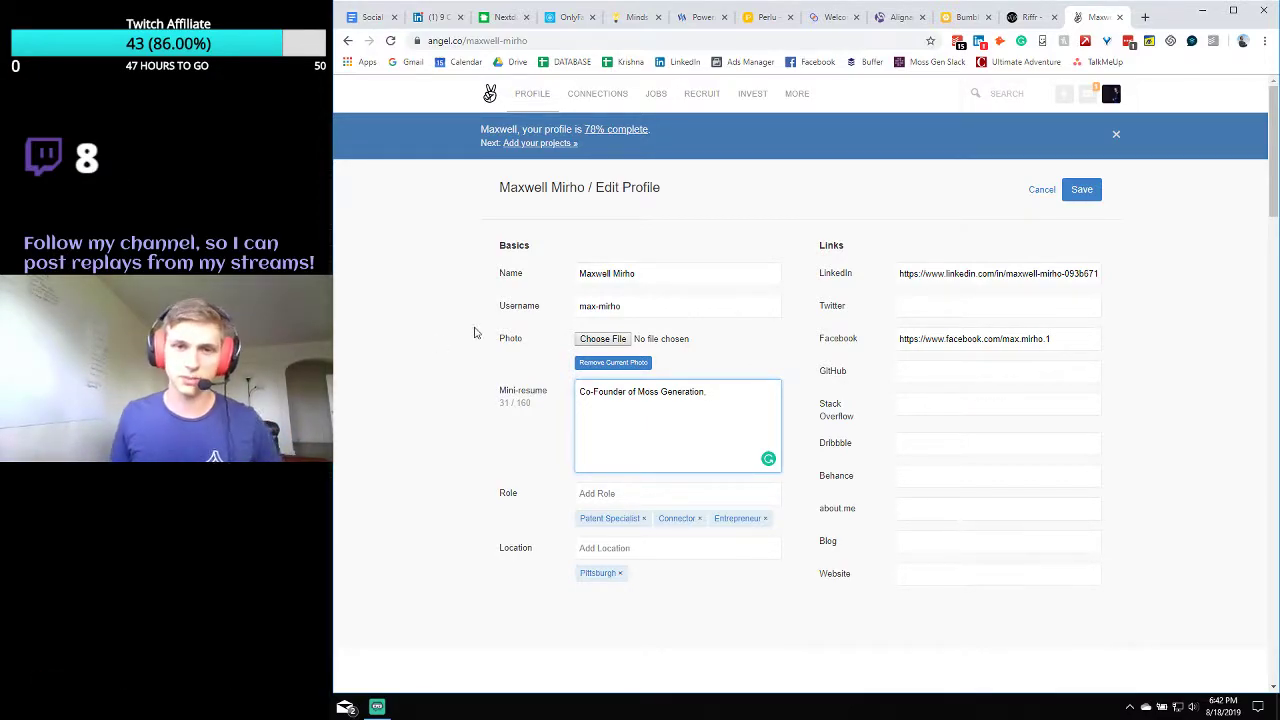
pyautogui.click(622, 275)
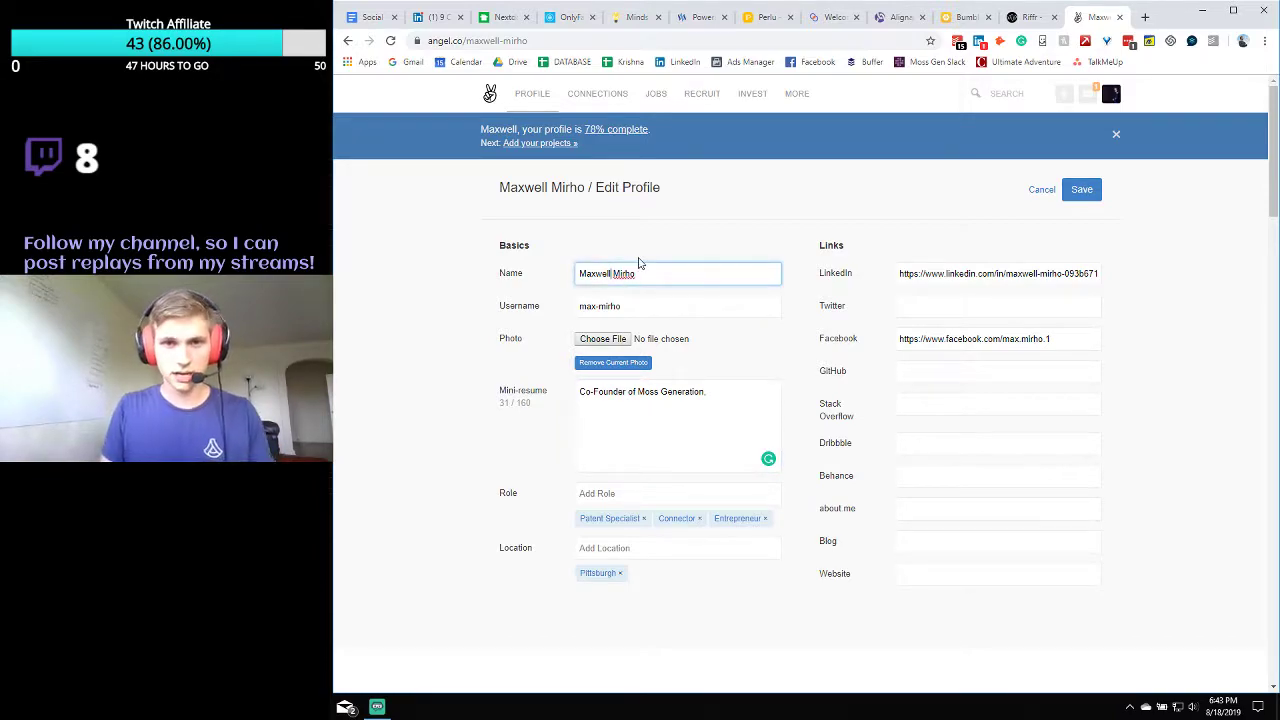
pyautogui.press('BackSpace')
pyautogui.press('BackSpace')
pyautogui.press('BackSpace')
pyautogui.press('BackSpace')
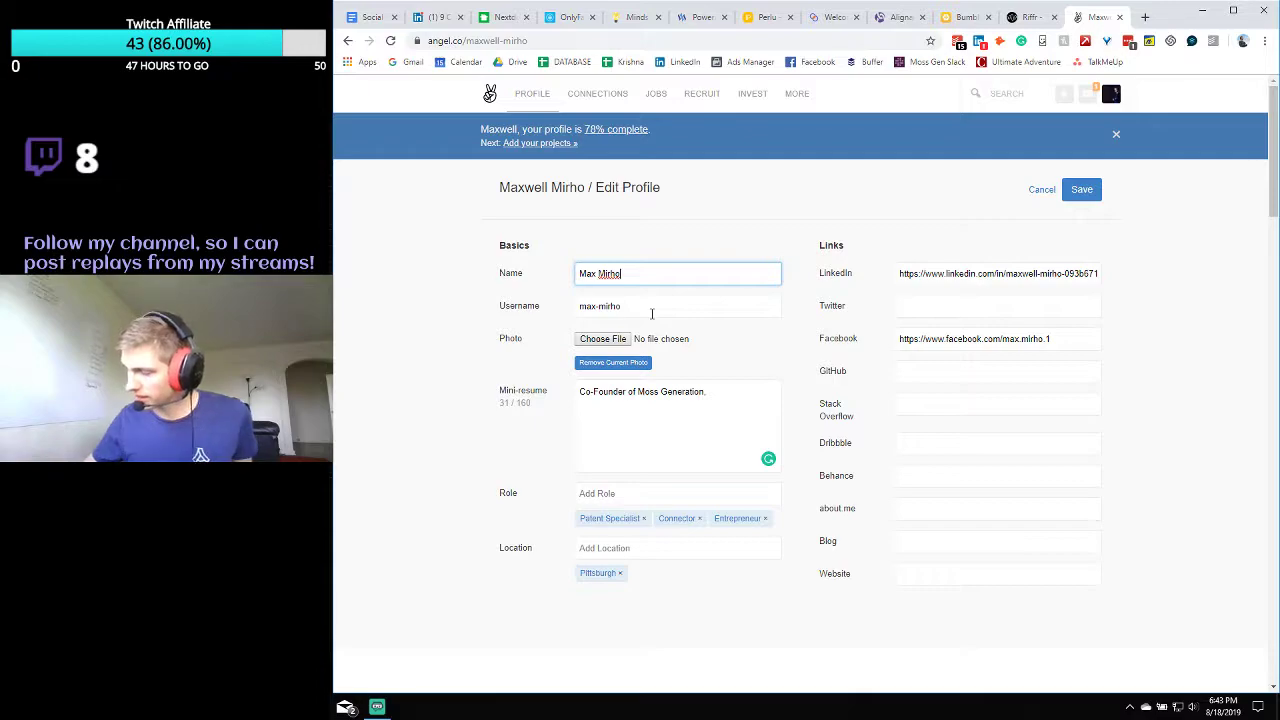
pyautogui.click(651, 313)
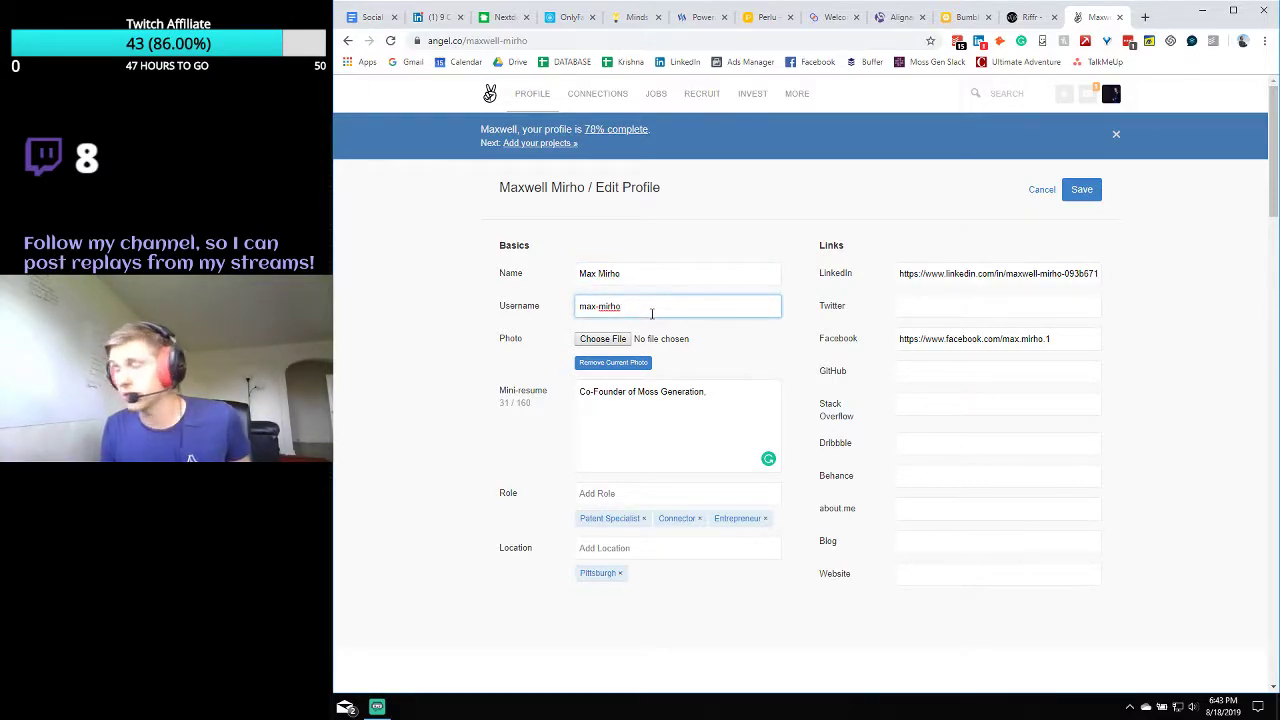
pyautogui.click(618, 408)
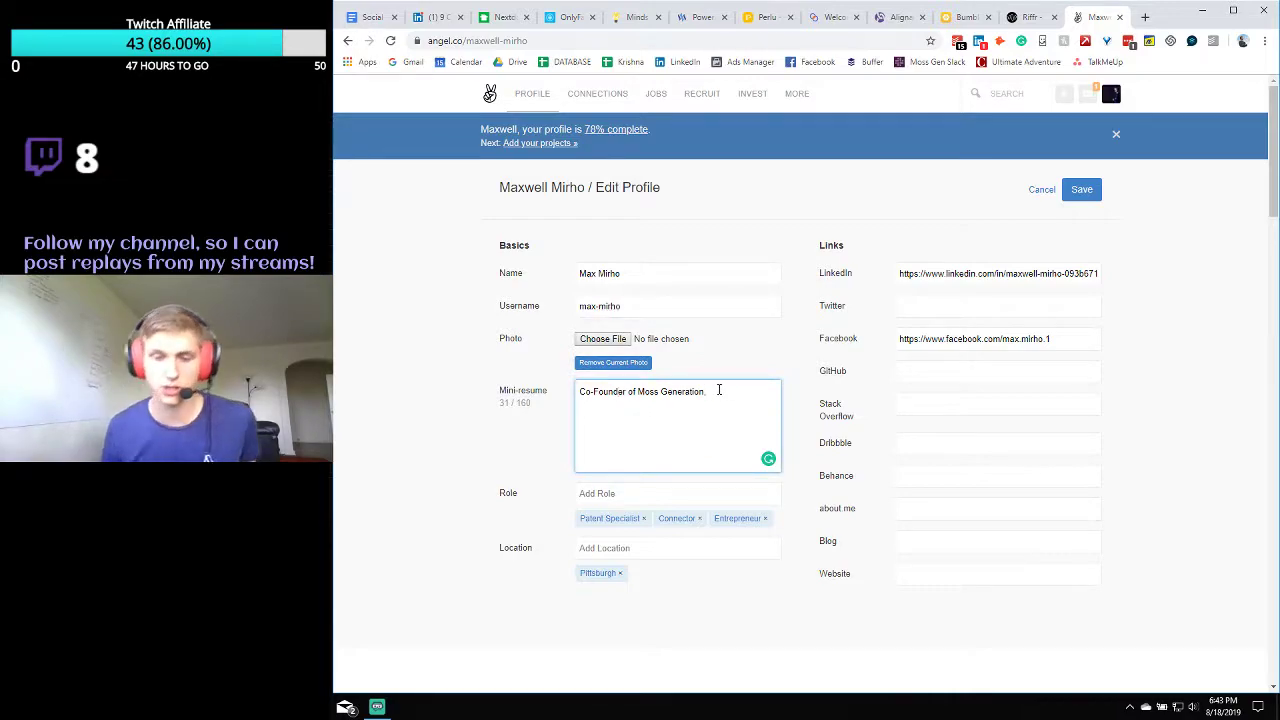
pyautogui.press('BackSpace')
pyautogui.write('.')
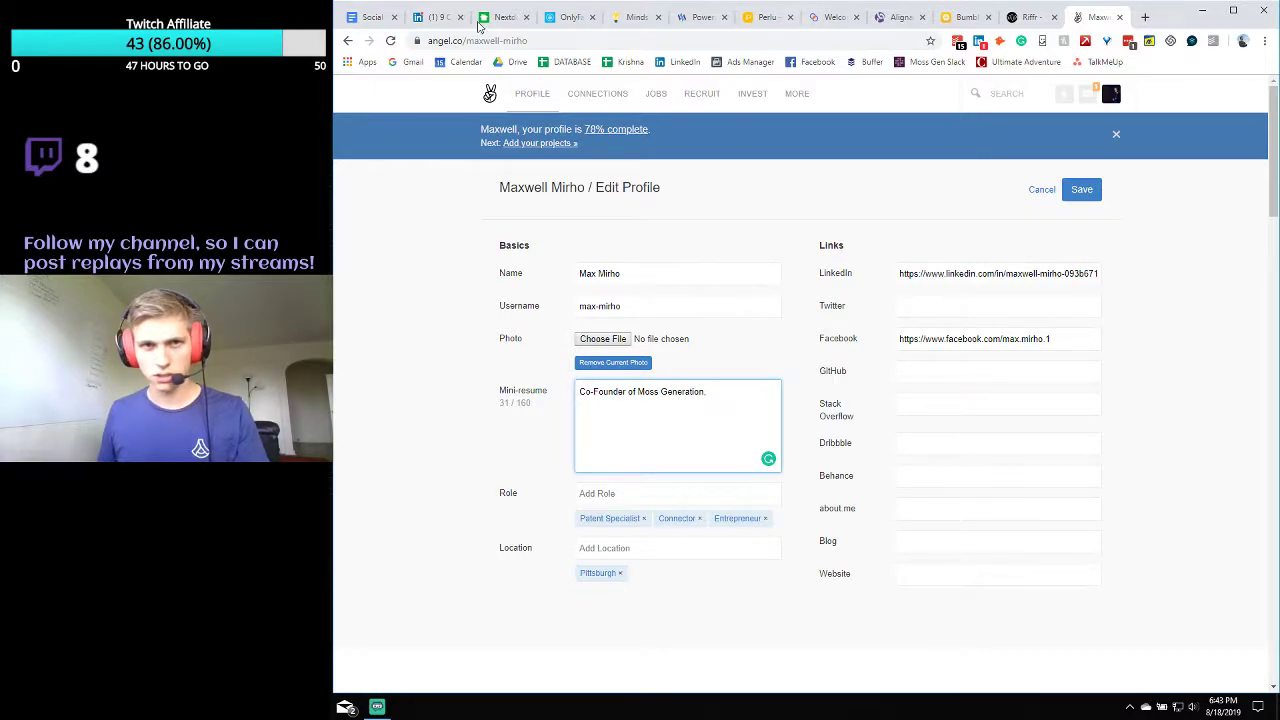
# - Copy your own LinkedIn profile address and paste it into AngelList's LinkedIn link field
pyautogui.click(430, 17)
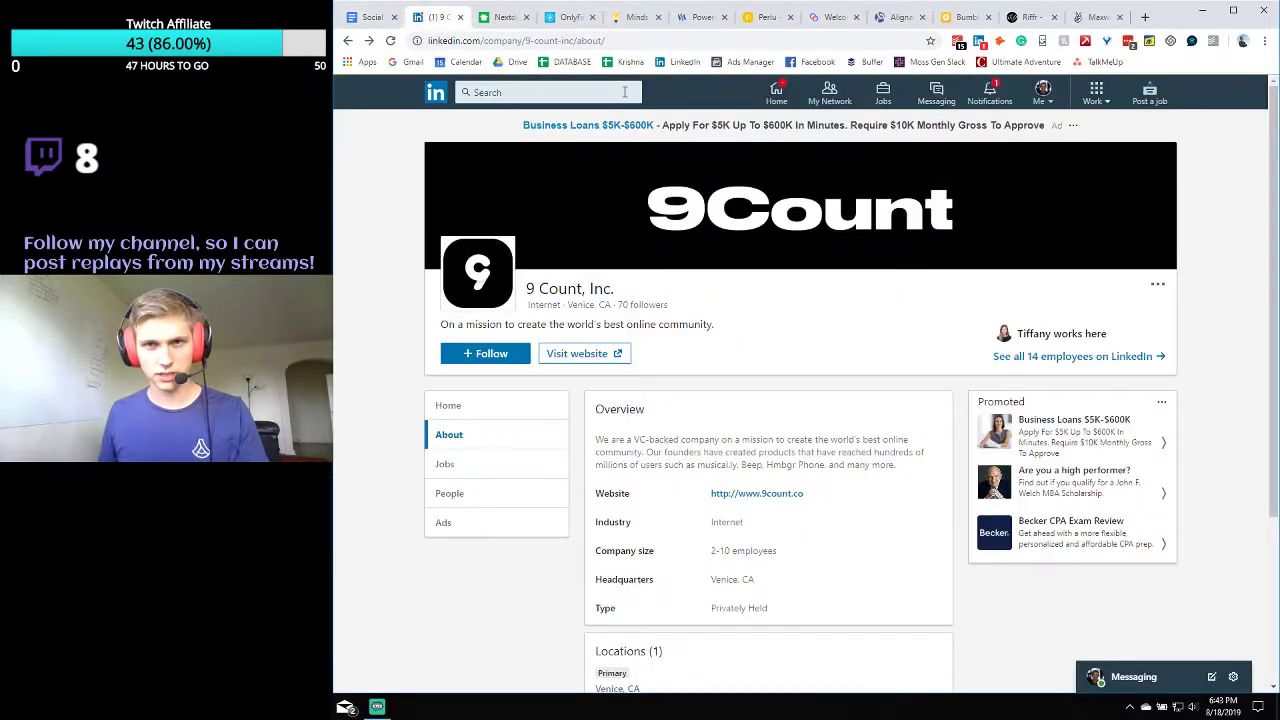
pyautogui.click(1040, 97)
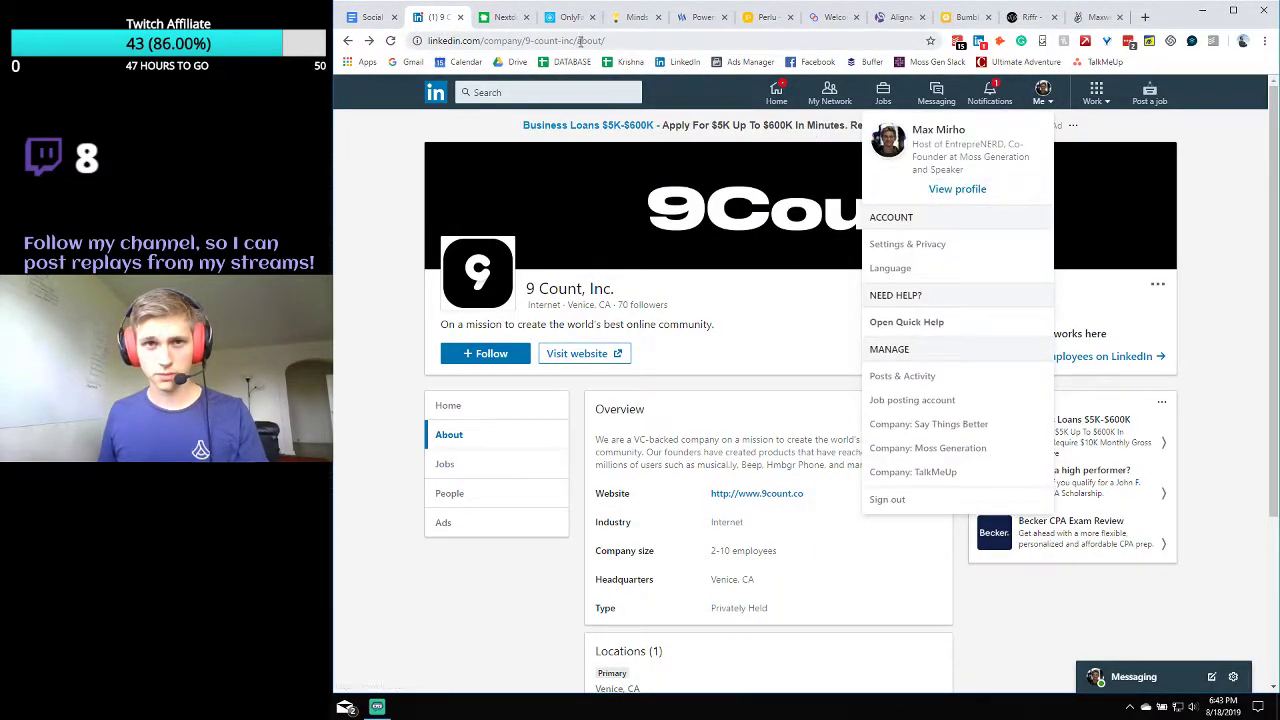
pyautogui.click(957, 189)
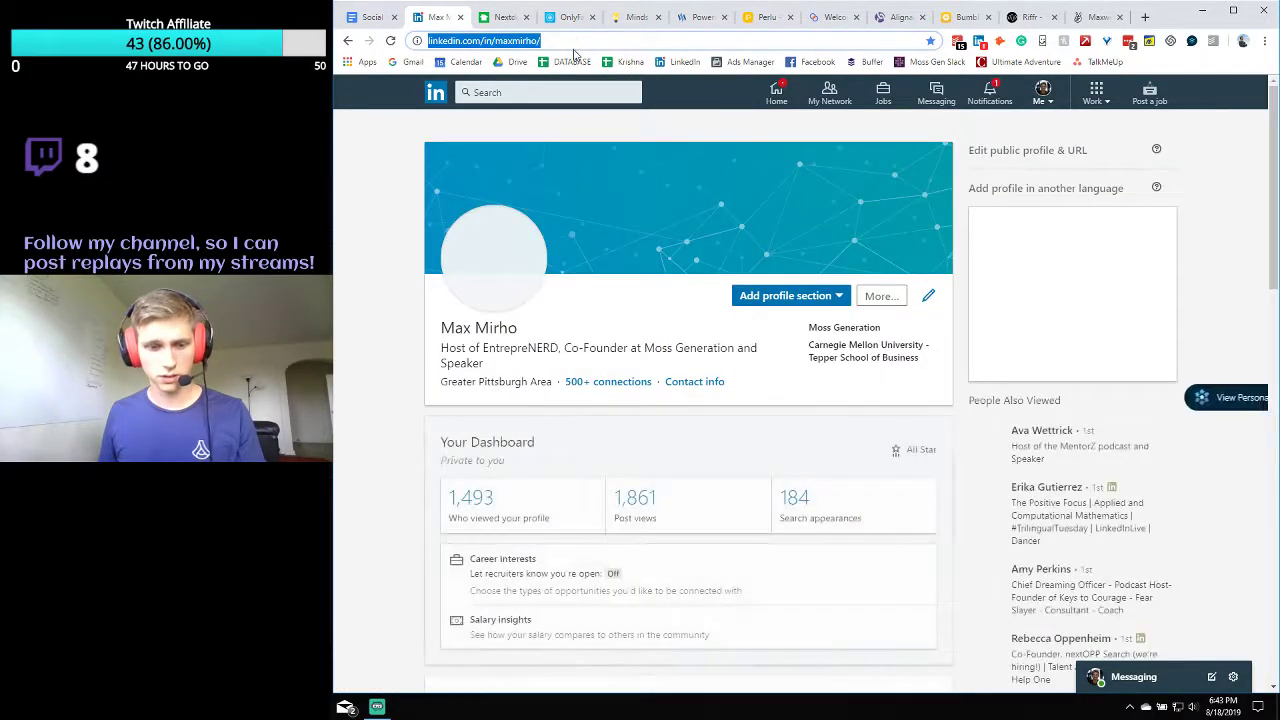
pyautogui.click(575, 40)
pyautogui.press('BackSpace')
pyautogui.click(461, 18)
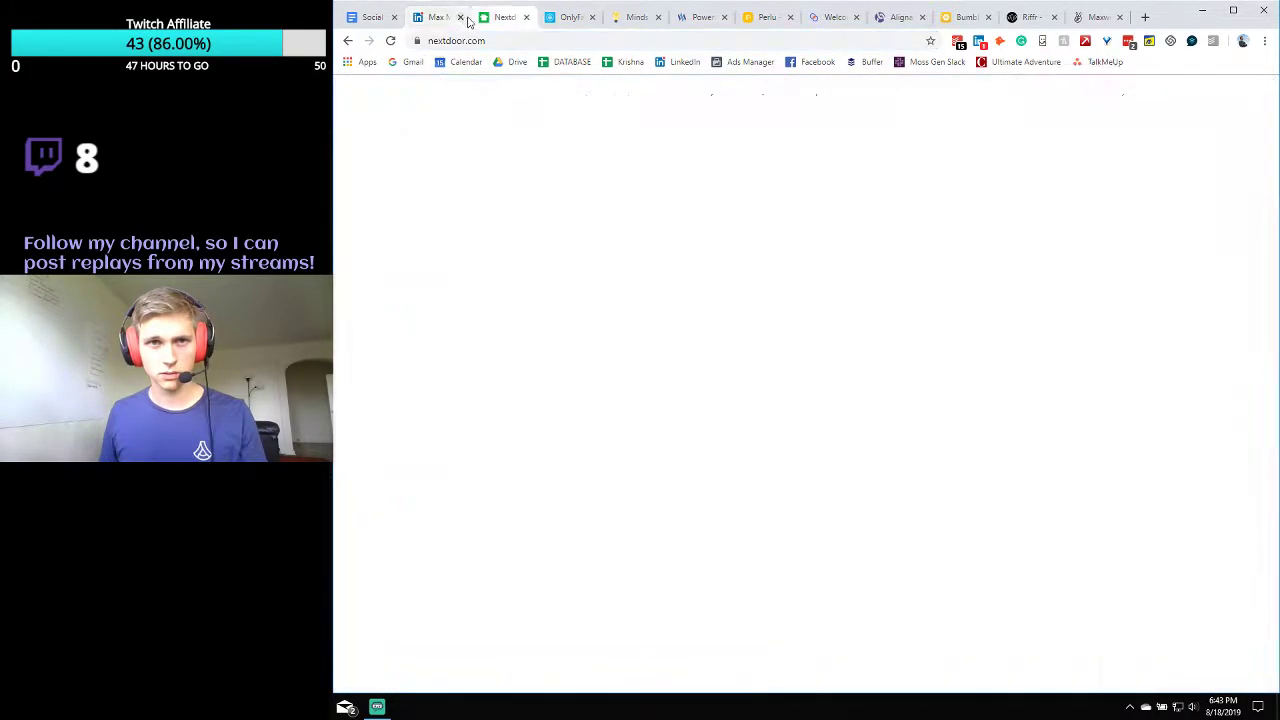
pyautogui.click(1032, 17)
pyautogui.tripleClick(966, 273)
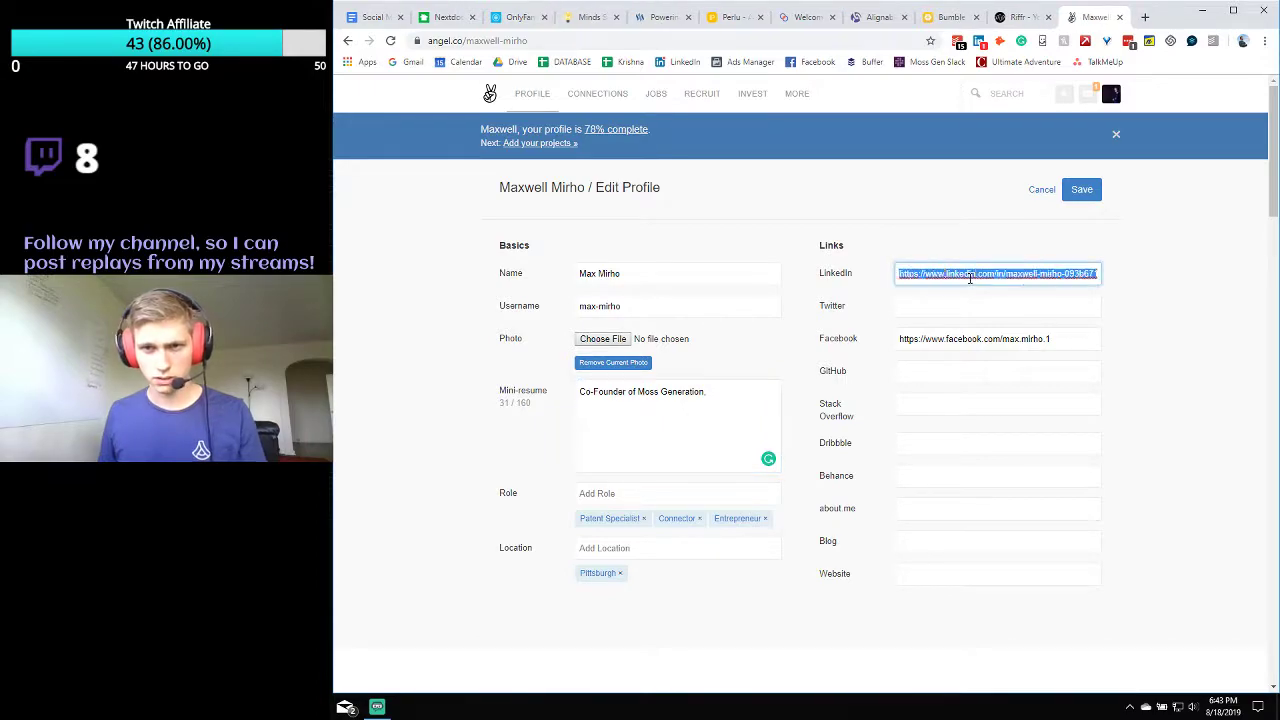
pyautogui.write('https://www.linkedin.com/in/maxmirho/')
pyautogui.click(954, 305)
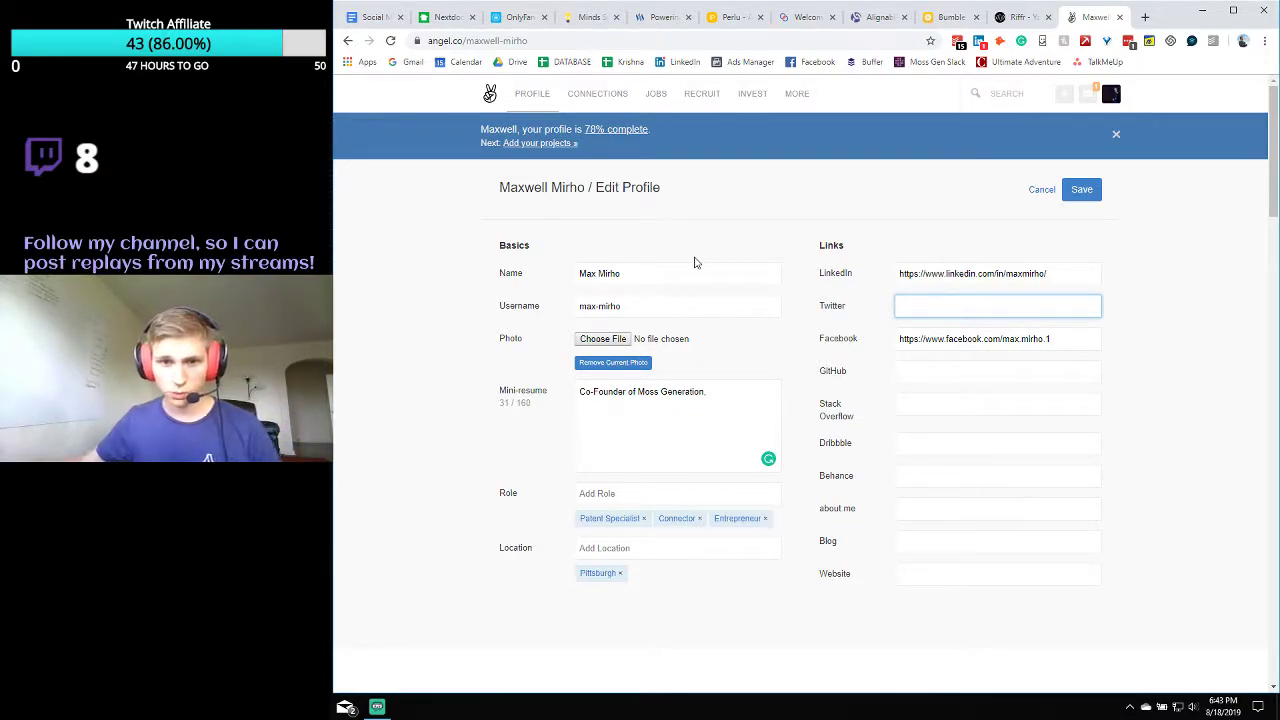
pyautogui.click(939, 578)
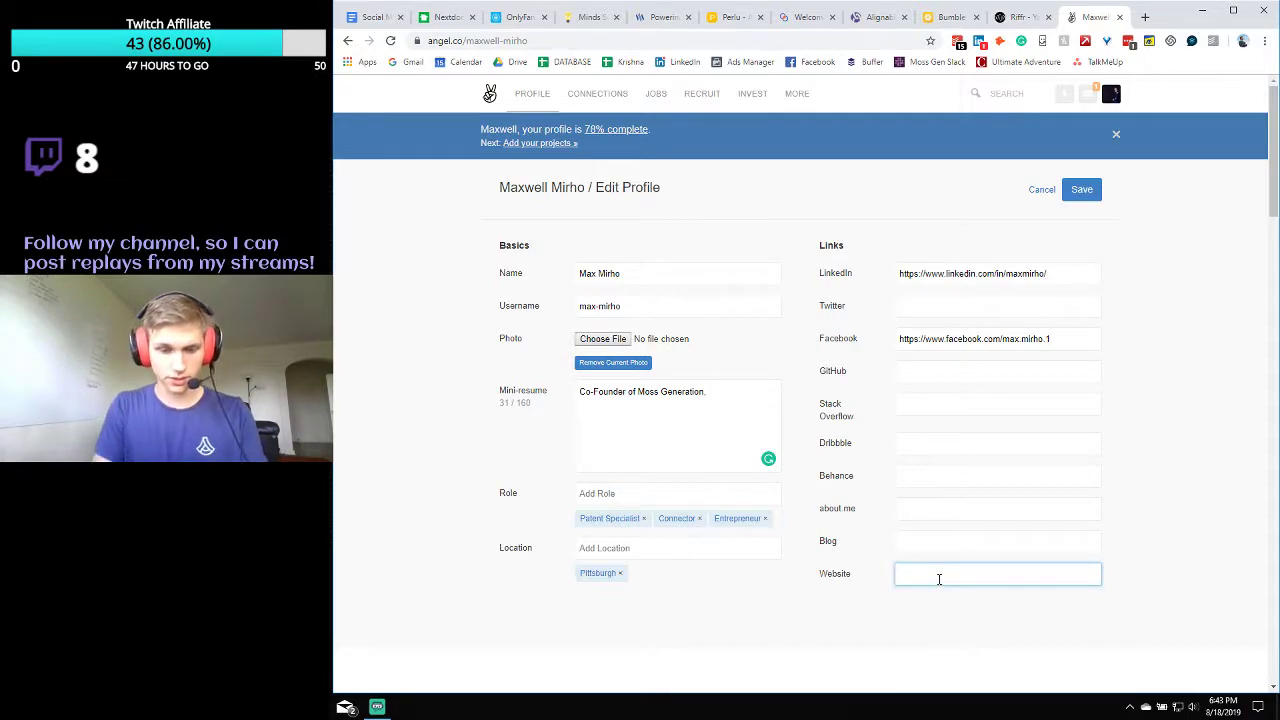
pyautogui.write('www.mossgen')
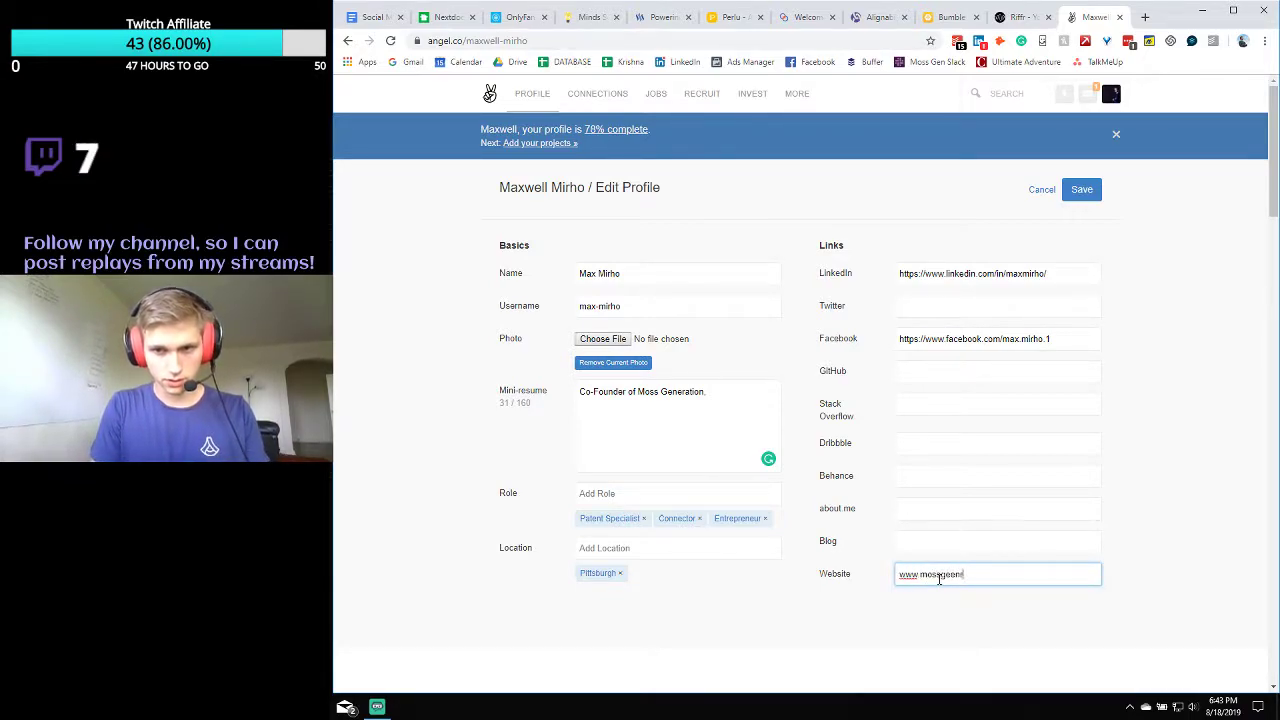
pyautogui.press('BackSpace')
pyautogui.write('n')
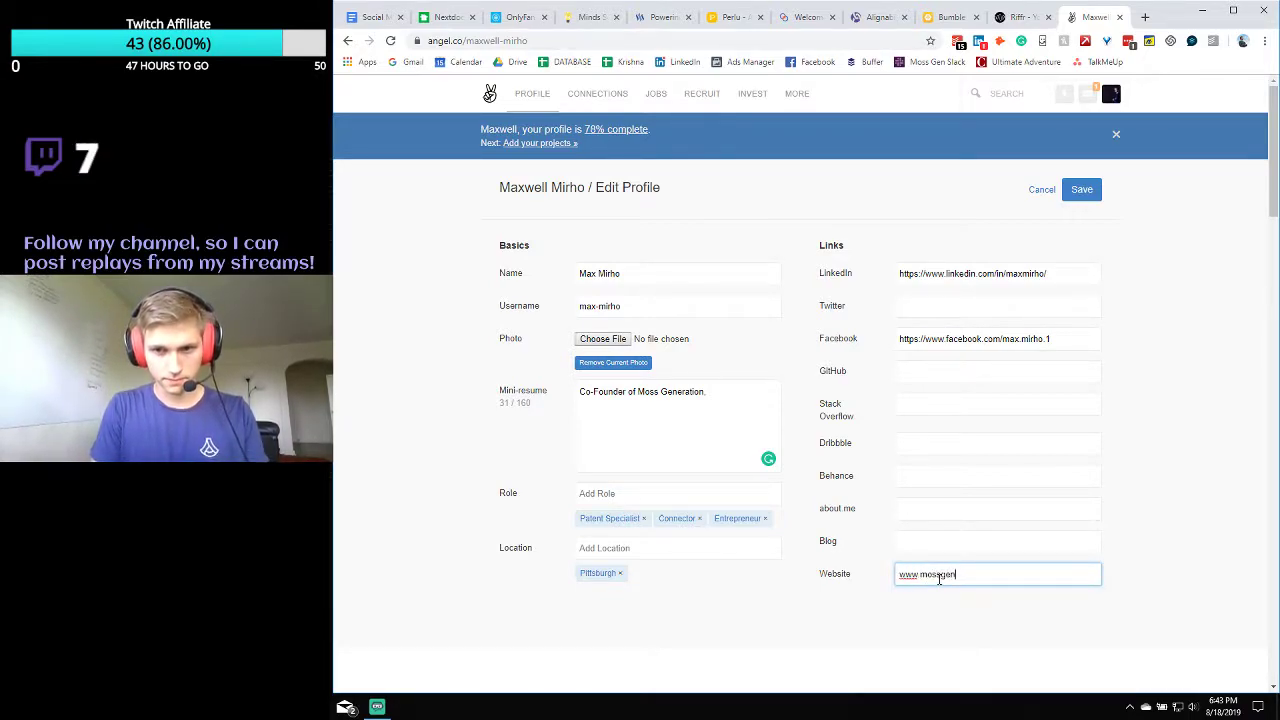
pyautogui.write('eration.com')
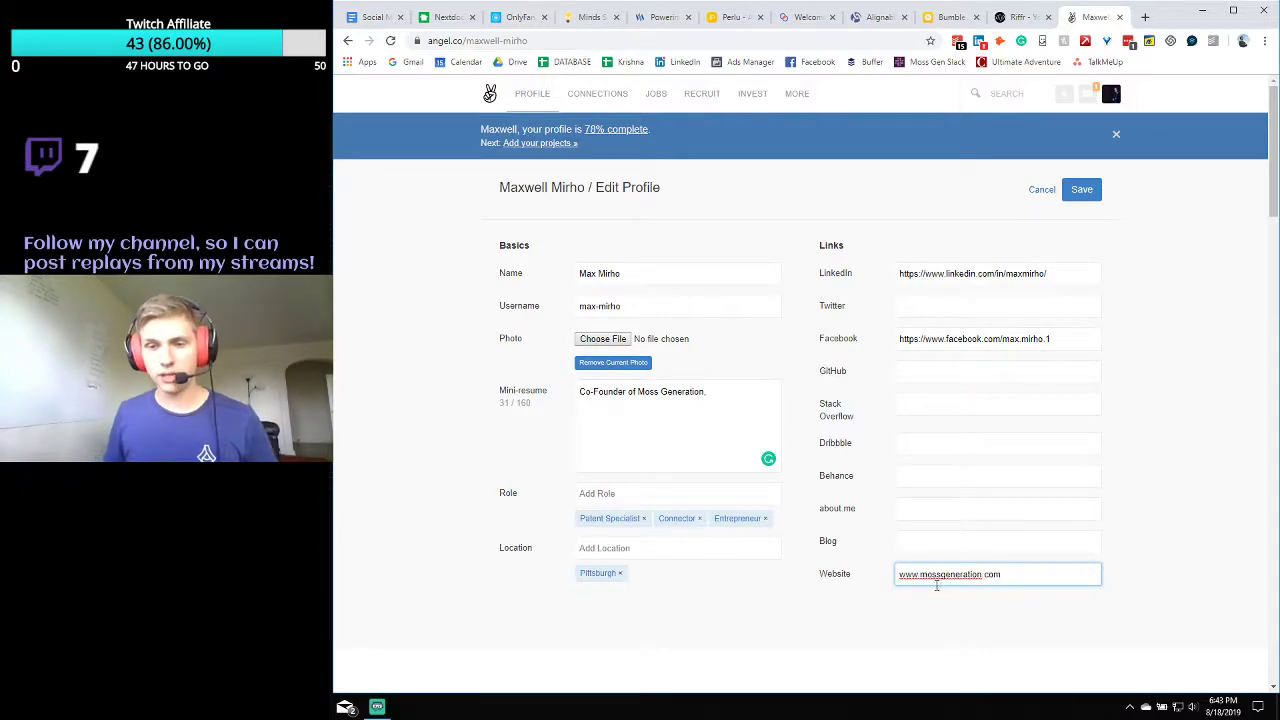
pyautogui.click(938, 609)
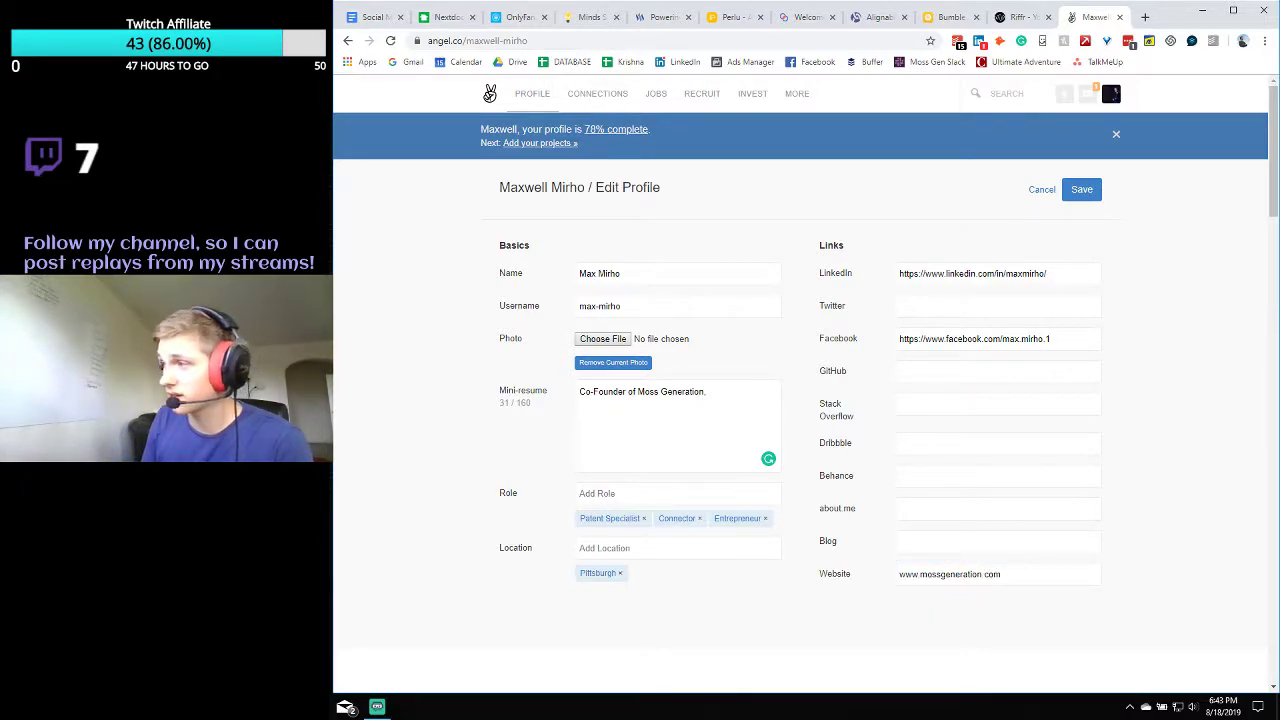
# - Recheck the mini-resume and website address, then open a new blank browser tab
pyautogui.click(732, 393)
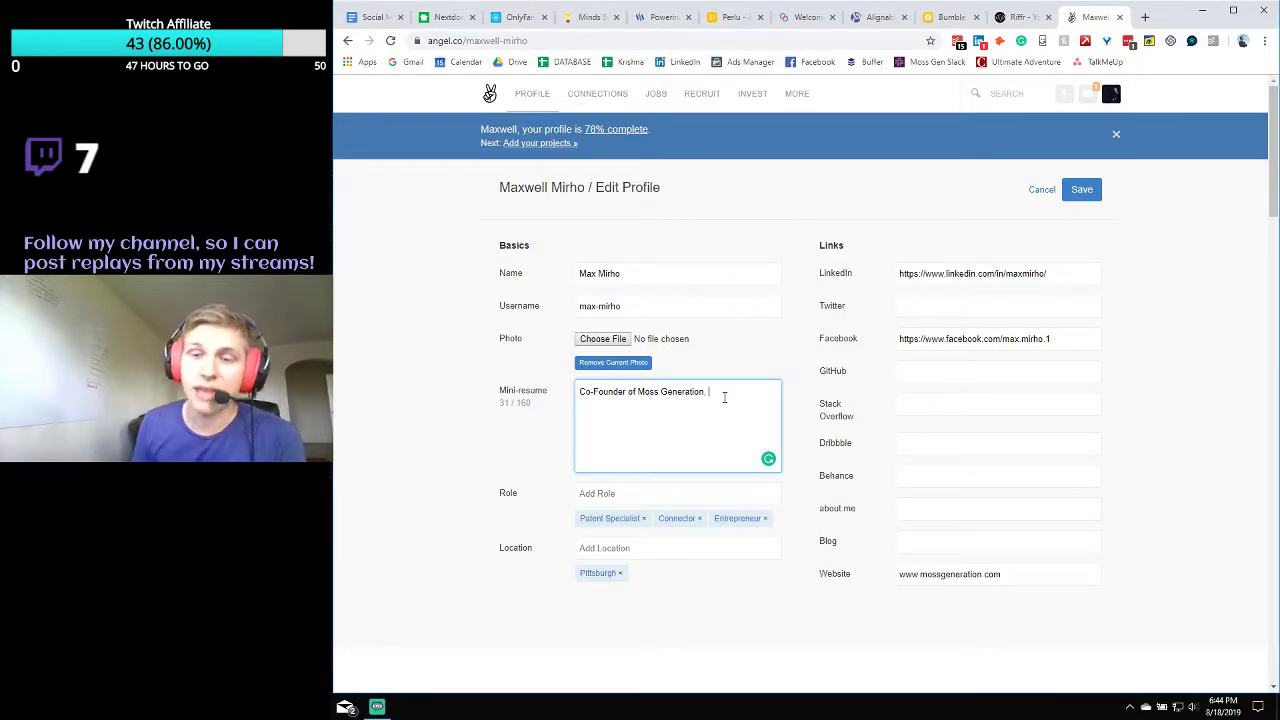
pyautogui.click(1040, 572)
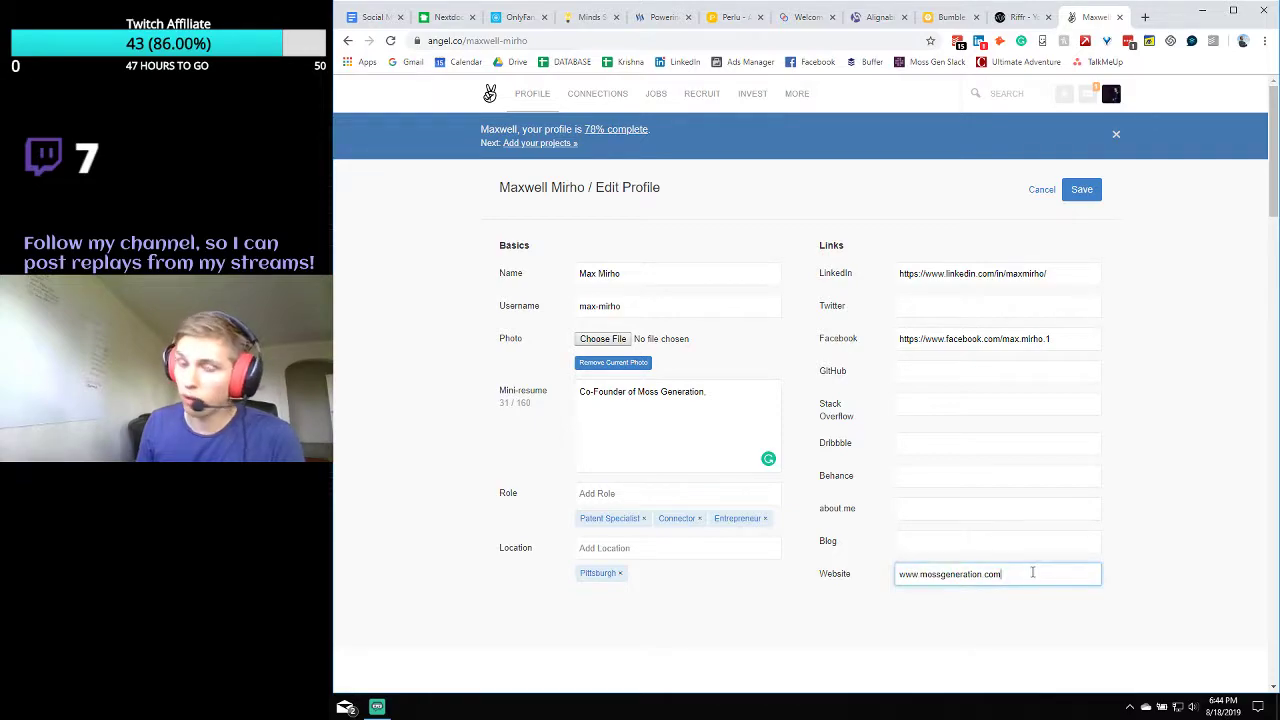
pyautogui.moveTo(1035, 577); pyautogui.dragTo(831, 580)
pyautogui.click(877, 598)
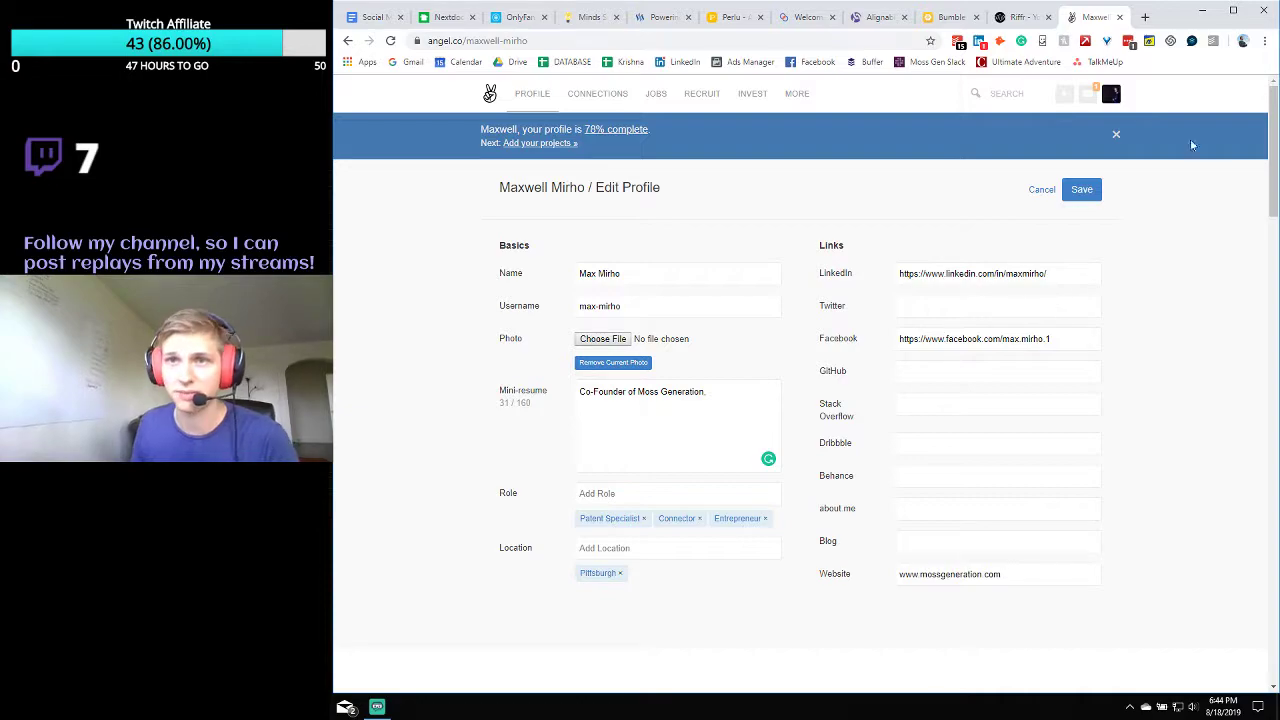
pyautogui.click(1146, 18)
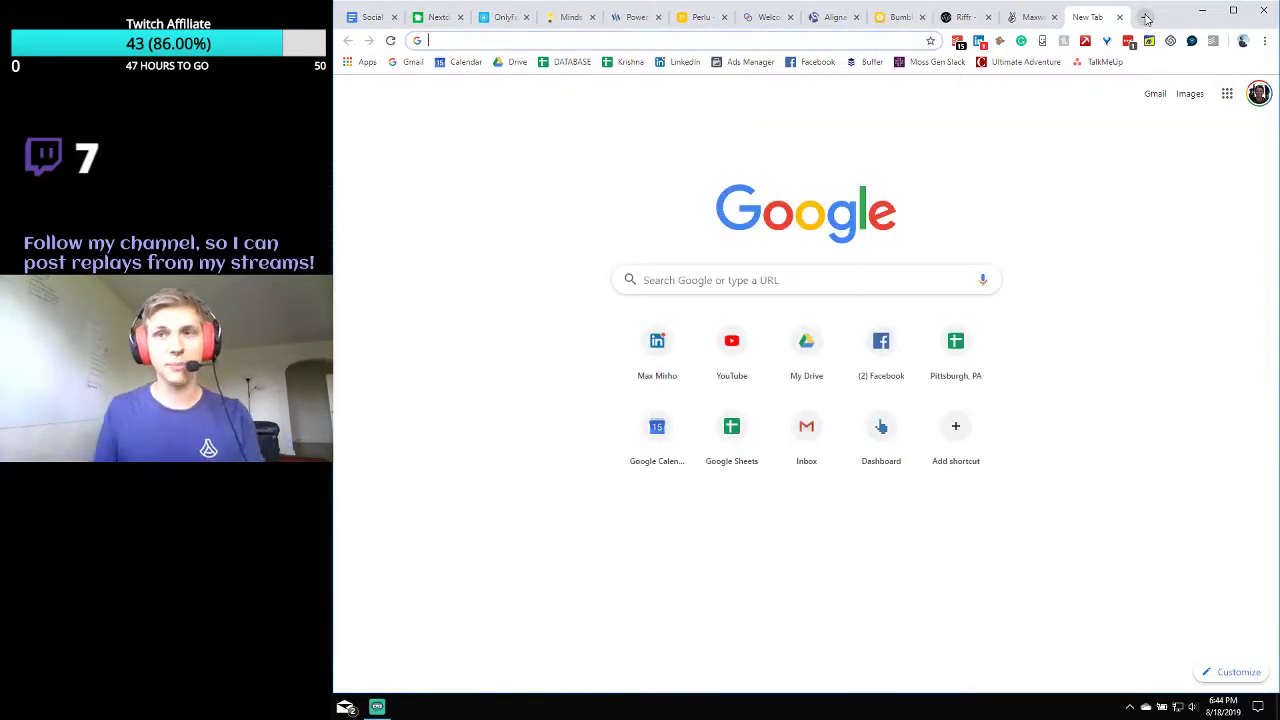
# - Go to twitter.com in the new tab, open your own profile and copy its address
pyautogui.click(1040, 15)
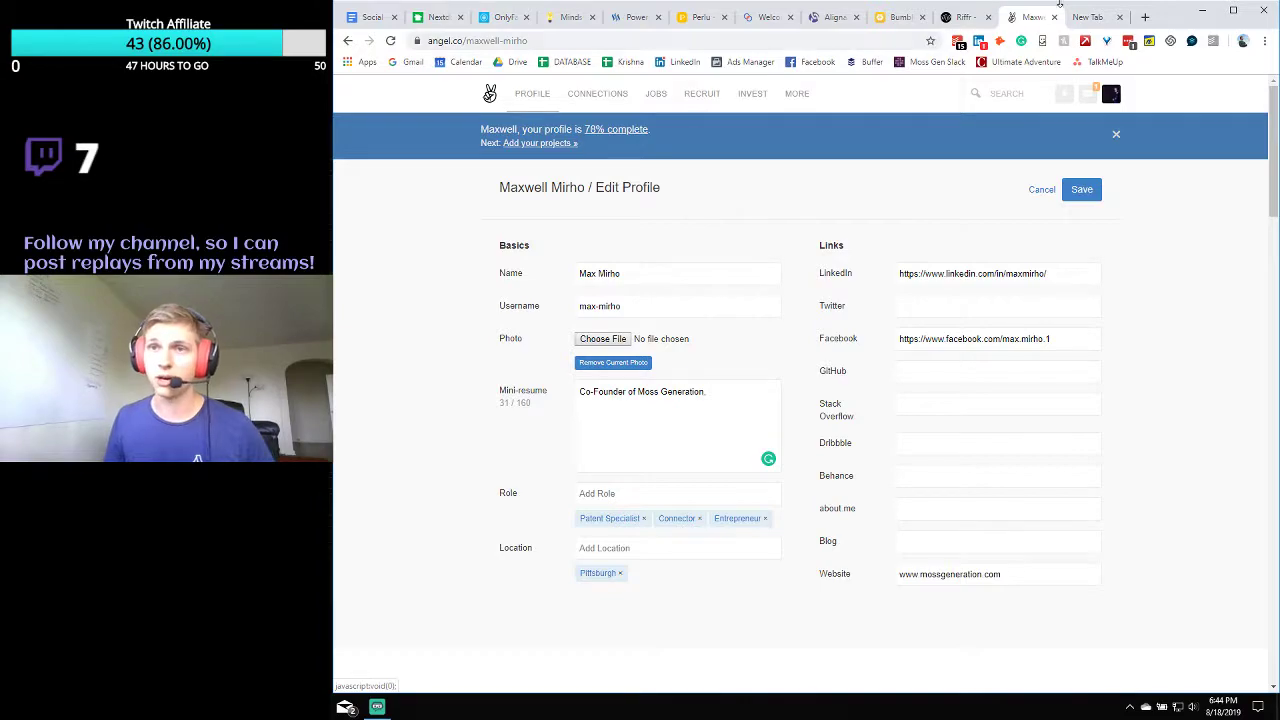
pyautogui.click(1090, 17)
pyautogui.write('twi')
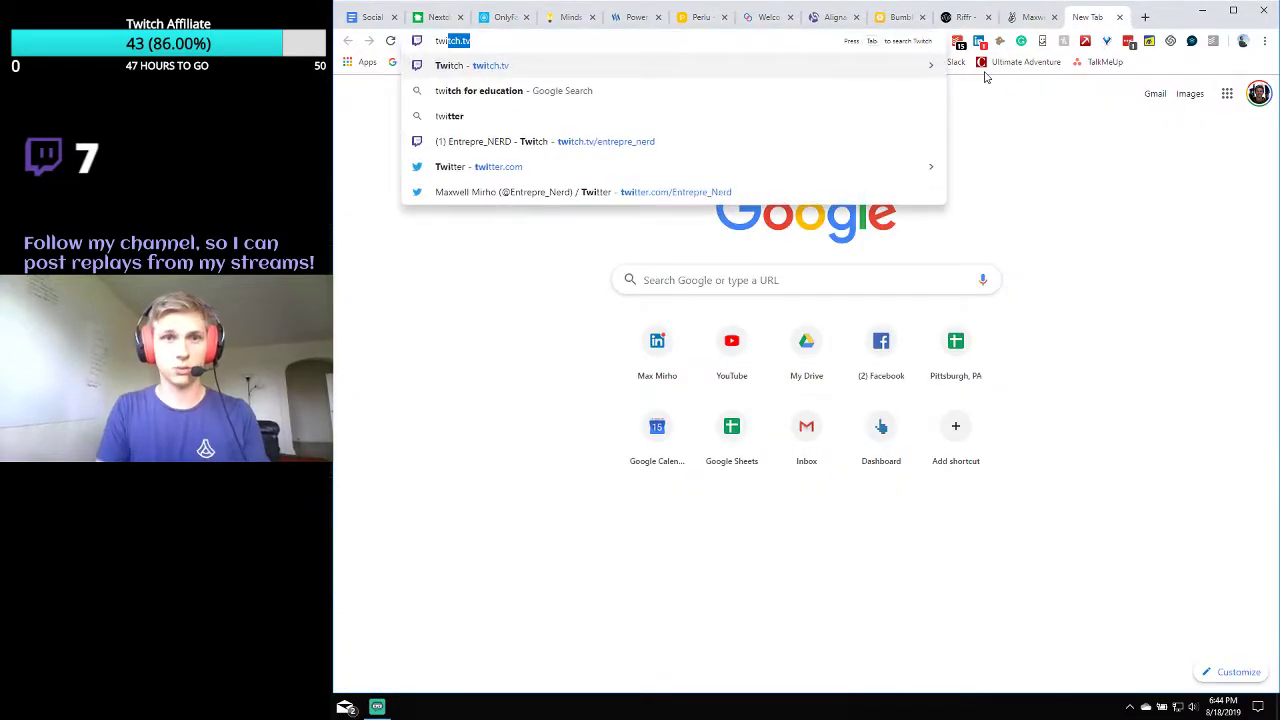
pyautogui.press('Down')
pyautogui.press('Down')
pyautogui.press('Down')
pyautogui.press('Down')
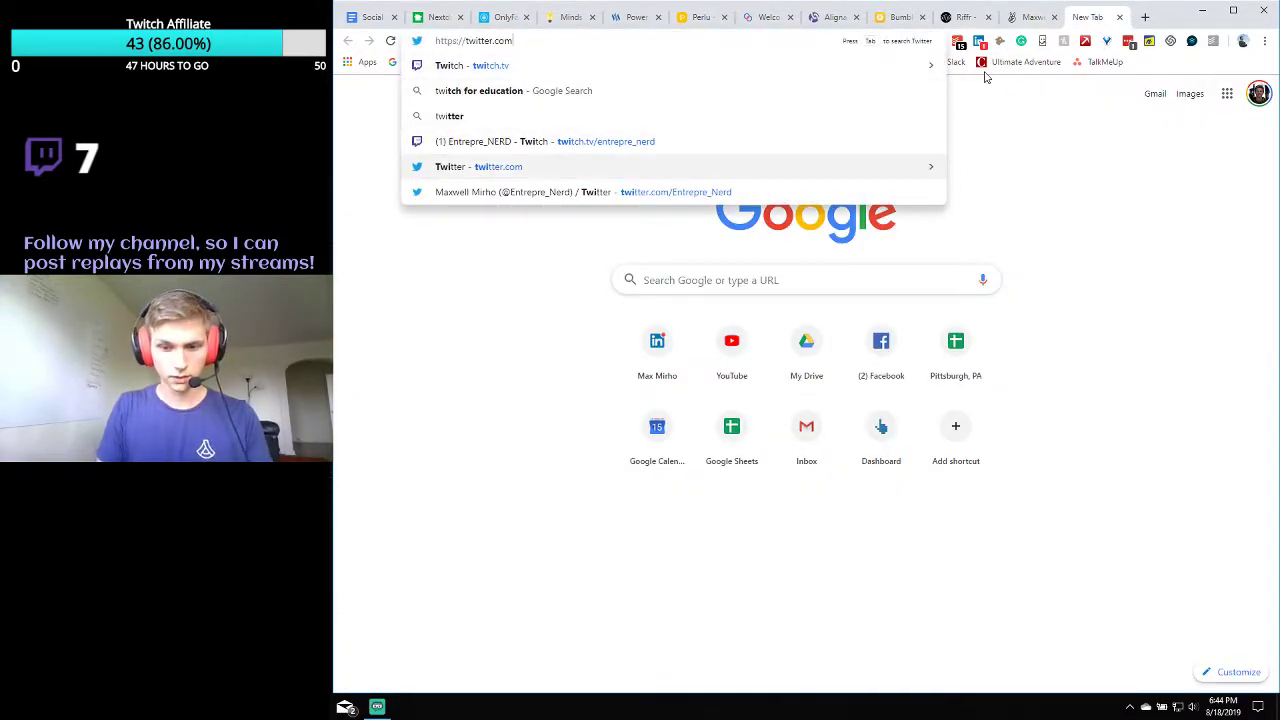
pyautogui.press('Return')
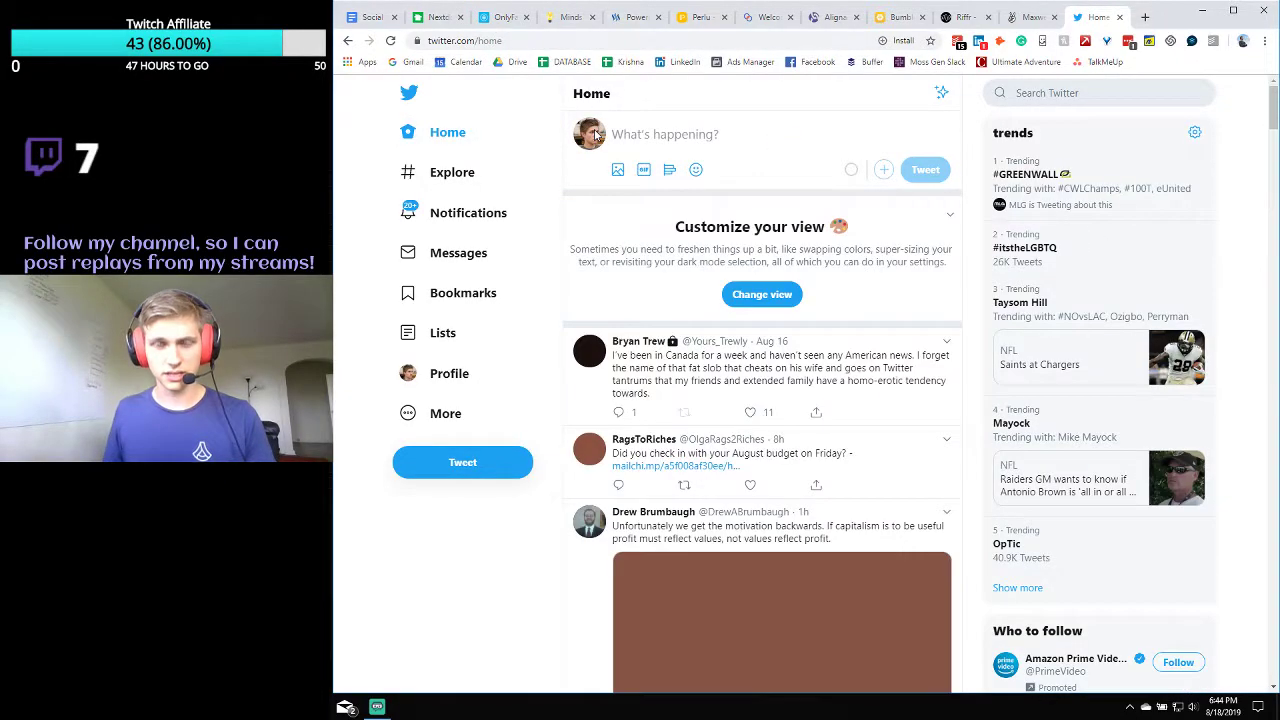
pyautogui.click(464, 388)
pyautogui.hotkey('ctrl', 'l')
pyautogui.hotkey('ctrl', 'c')
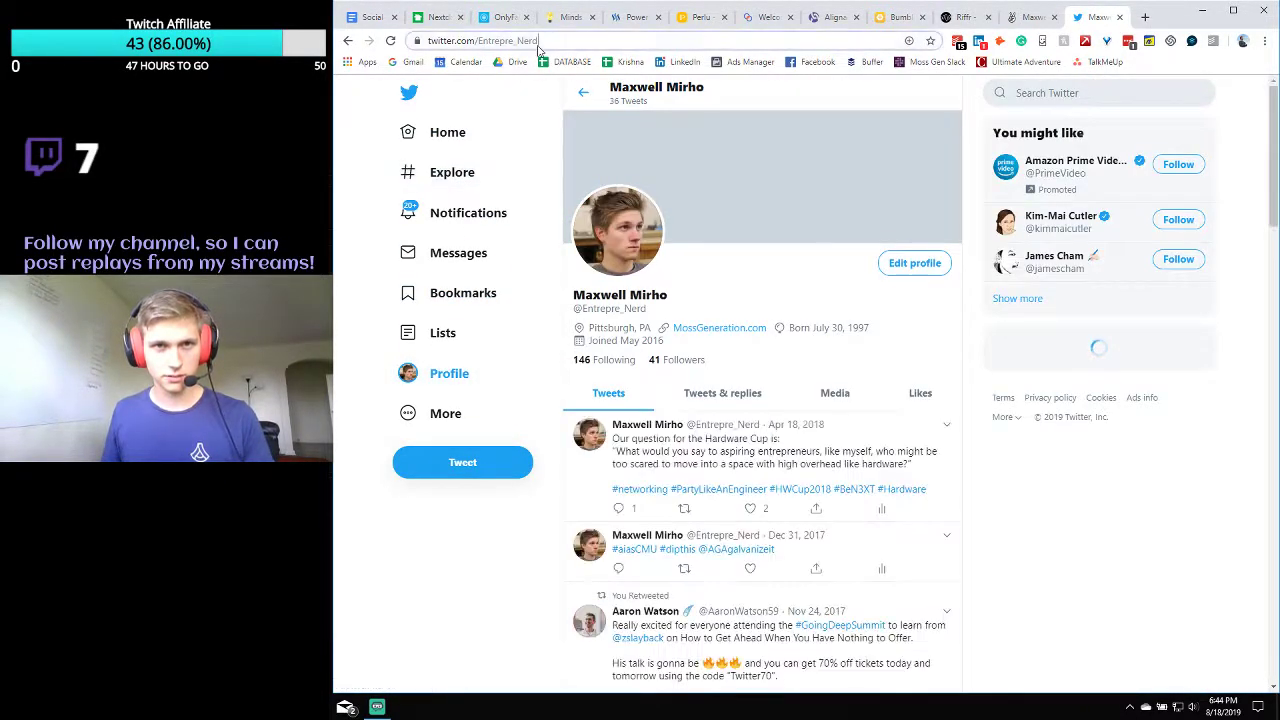
# - Paste the copied Twitter profile address into the Twitter link field
pyautogui.click(1119, 17)
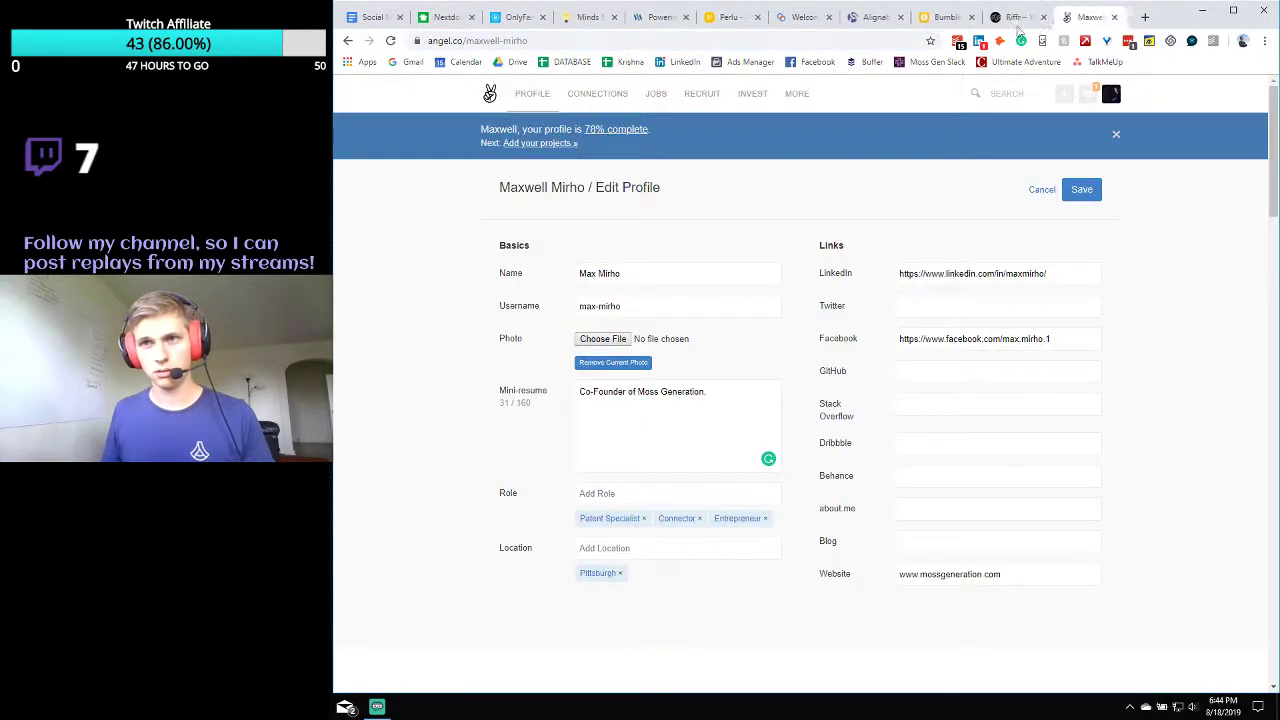
pyautogui.click(940, 308)
pyautogui.hotkey('ctrl', 'v')
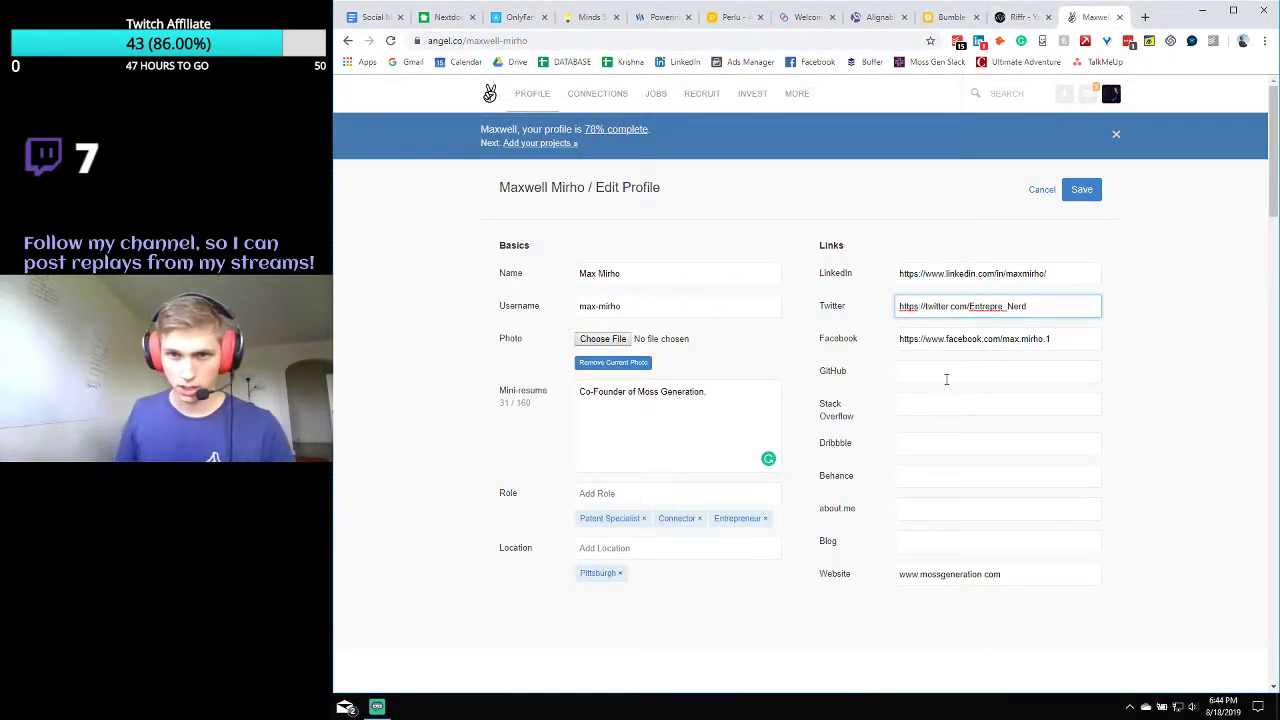
pyautogui.click(947, 374)
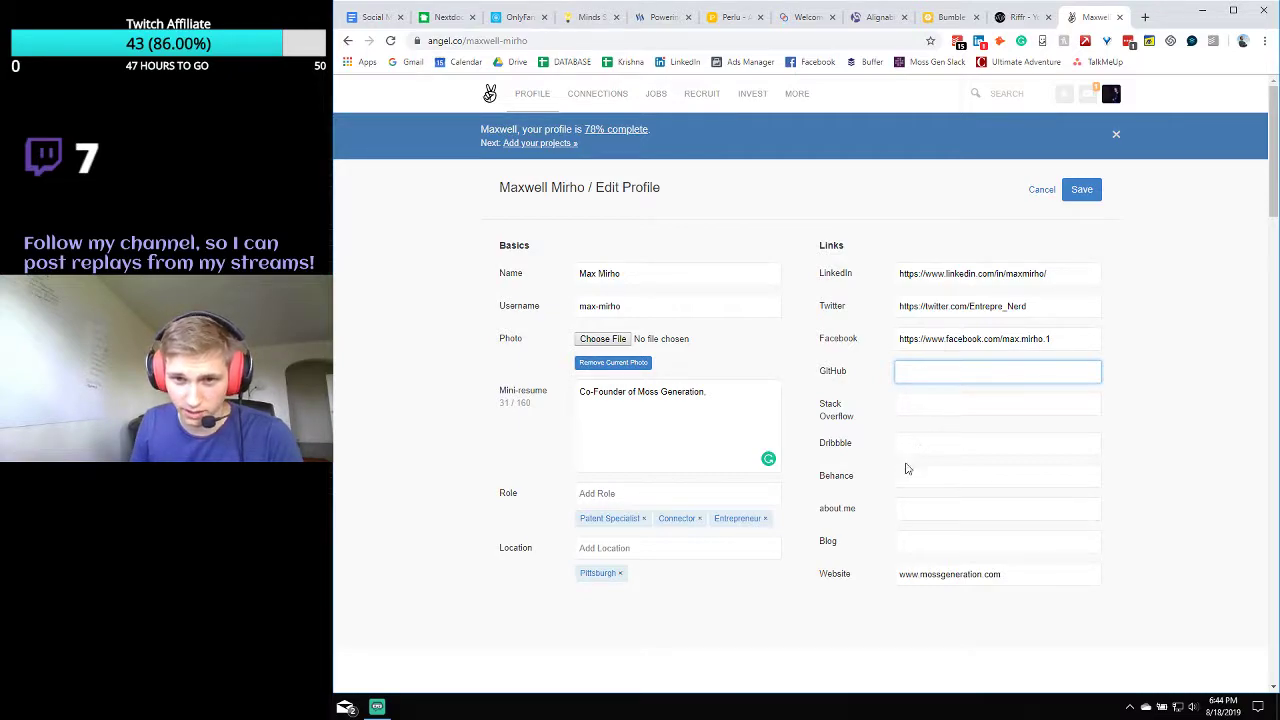
# - Add hosting the EntrepreNERD show and 'Connecting investors to Pittsburgh tech startups.' to the mini-resume
pyautogui.click(752, 447)
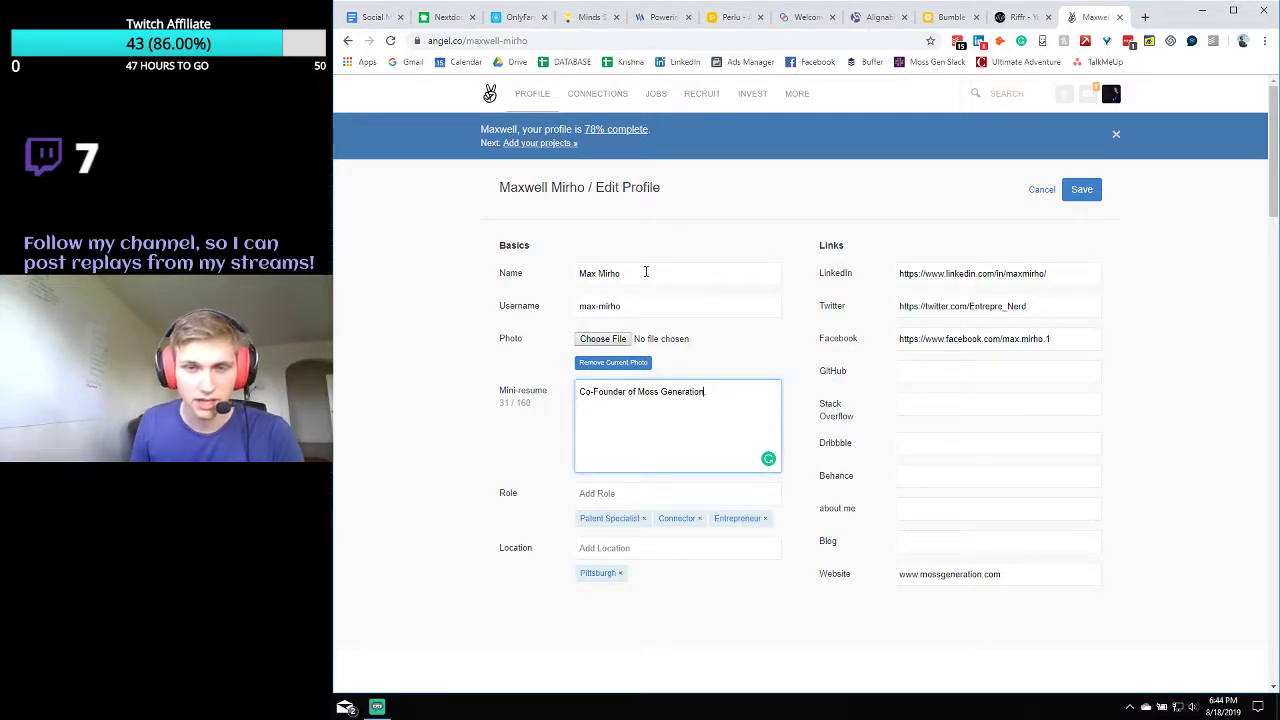
pyautogui.click(629, 305)
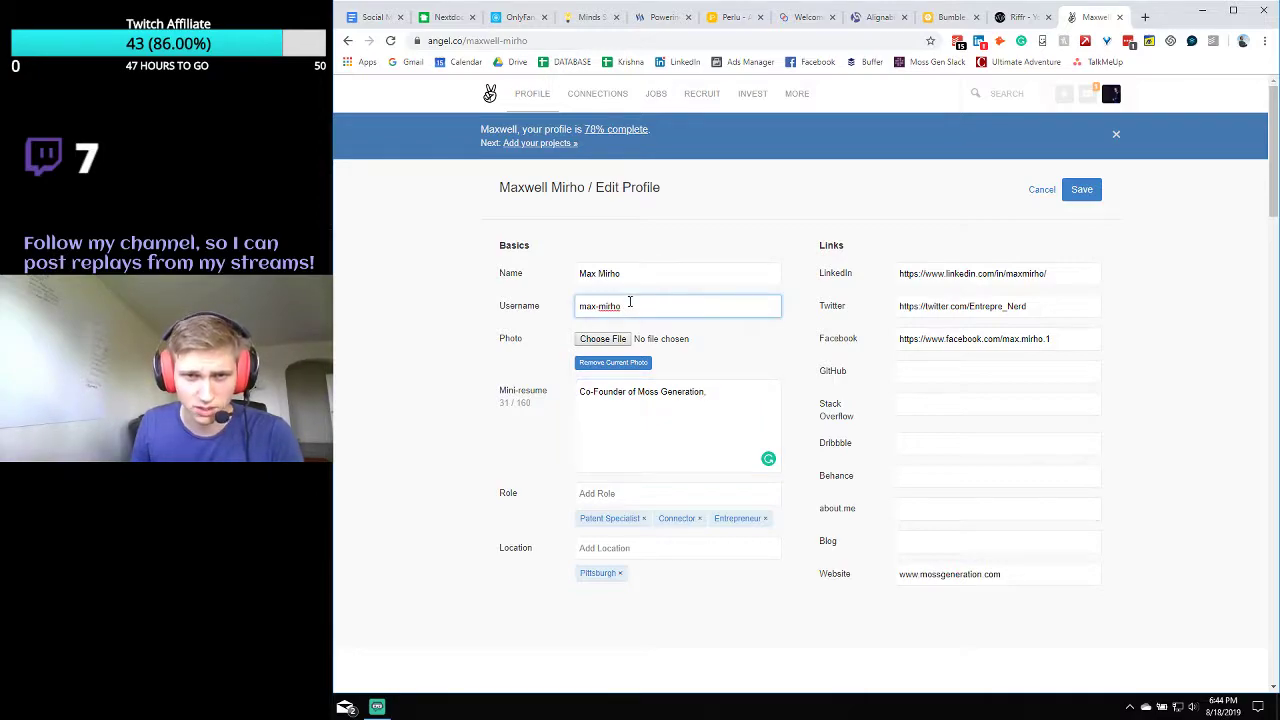
pyautogui.click(660, 405)
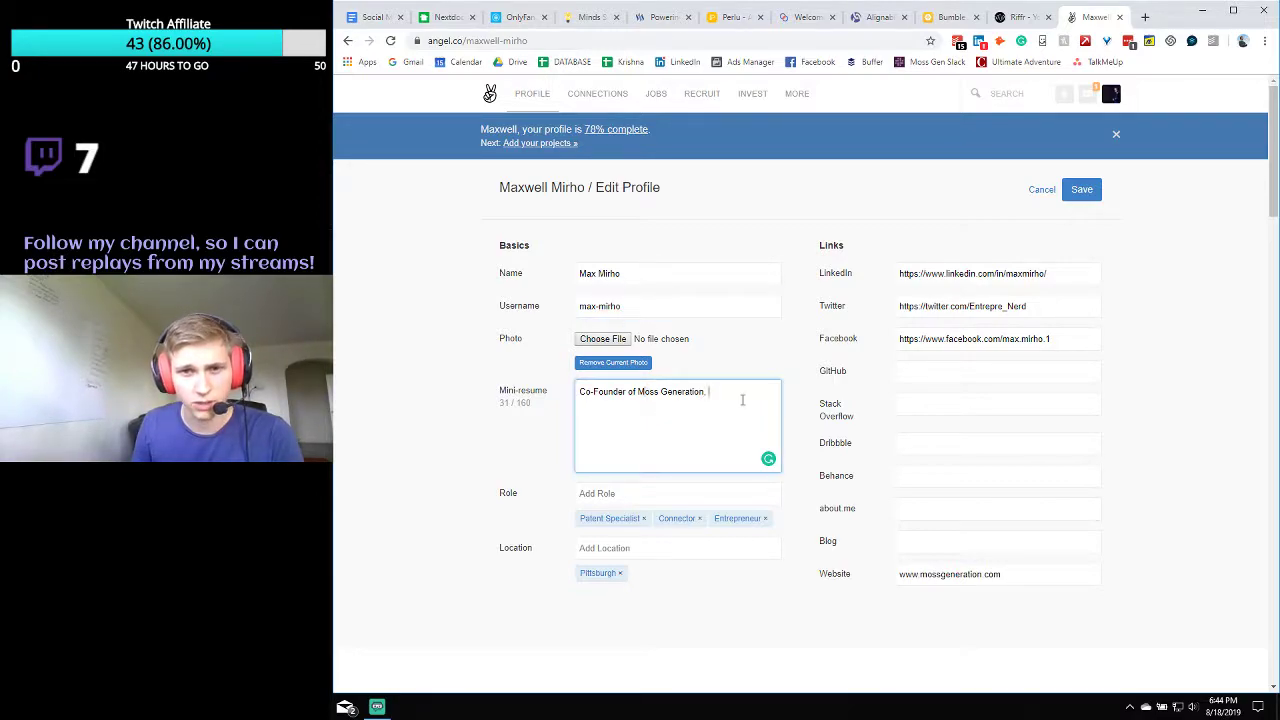
pyautogui.write('Hot of')
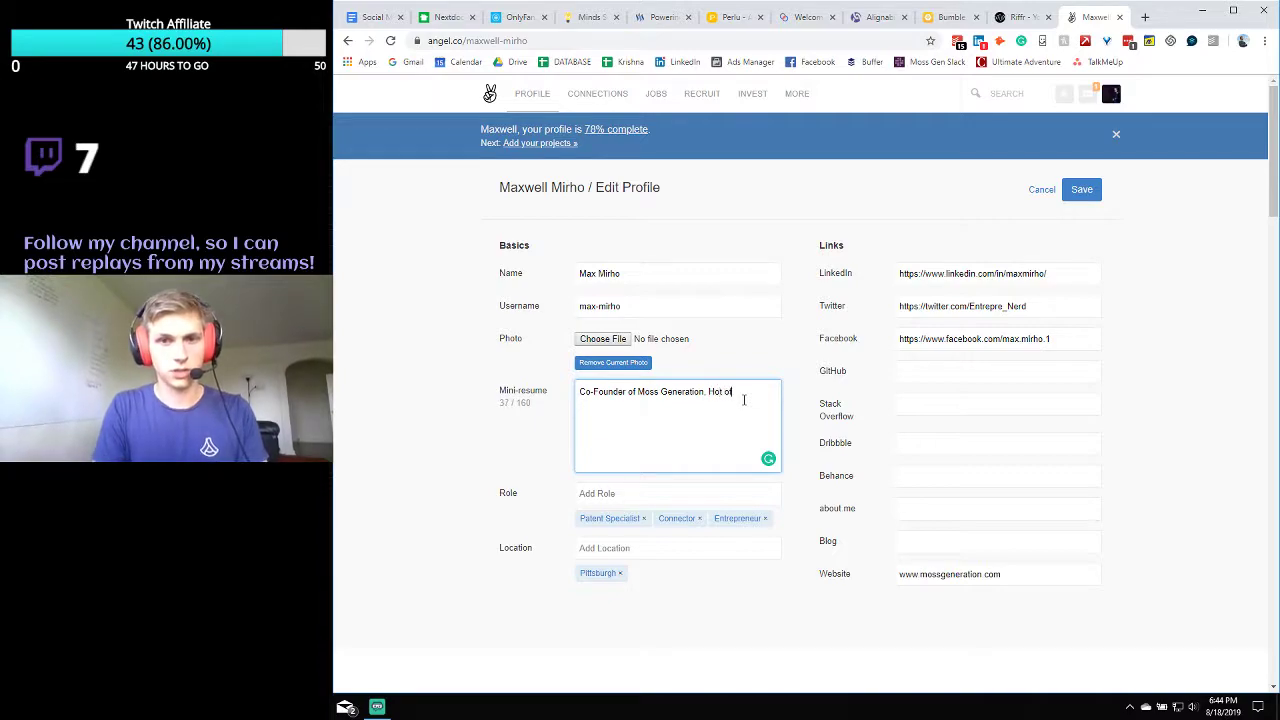
pyautogui.write('ost ')
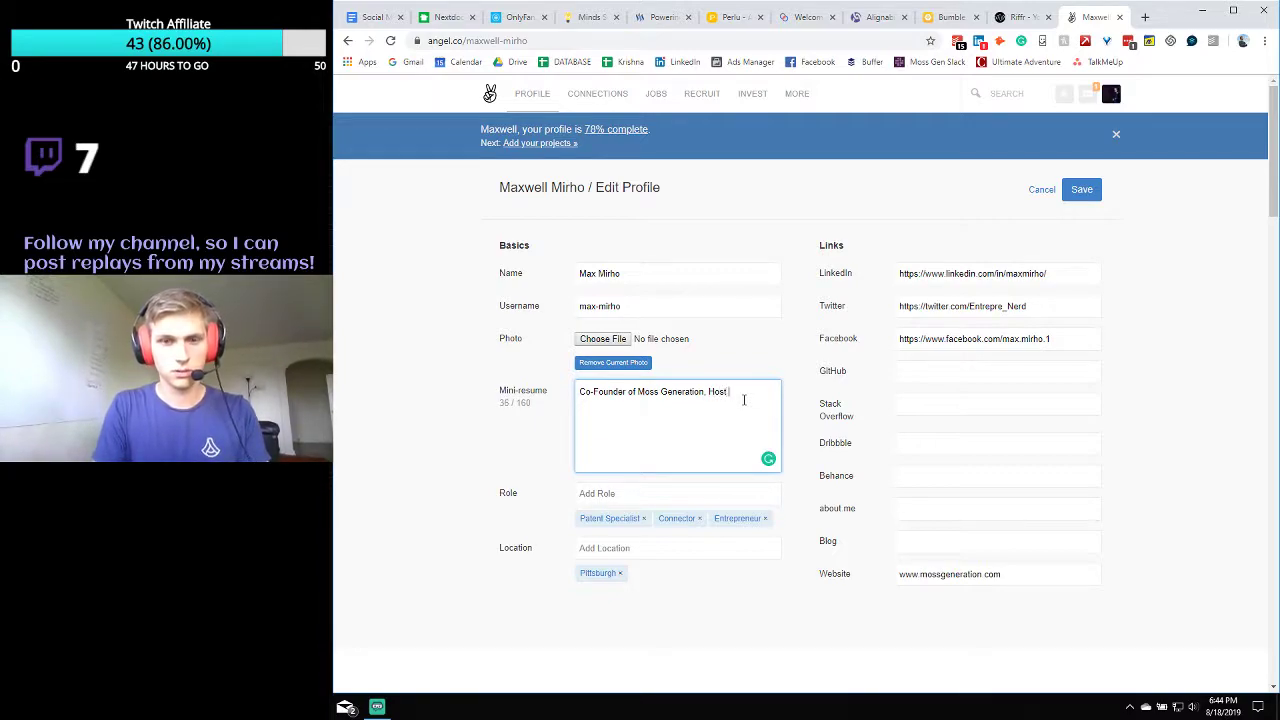
pyautogui.write('of the Entrepre')
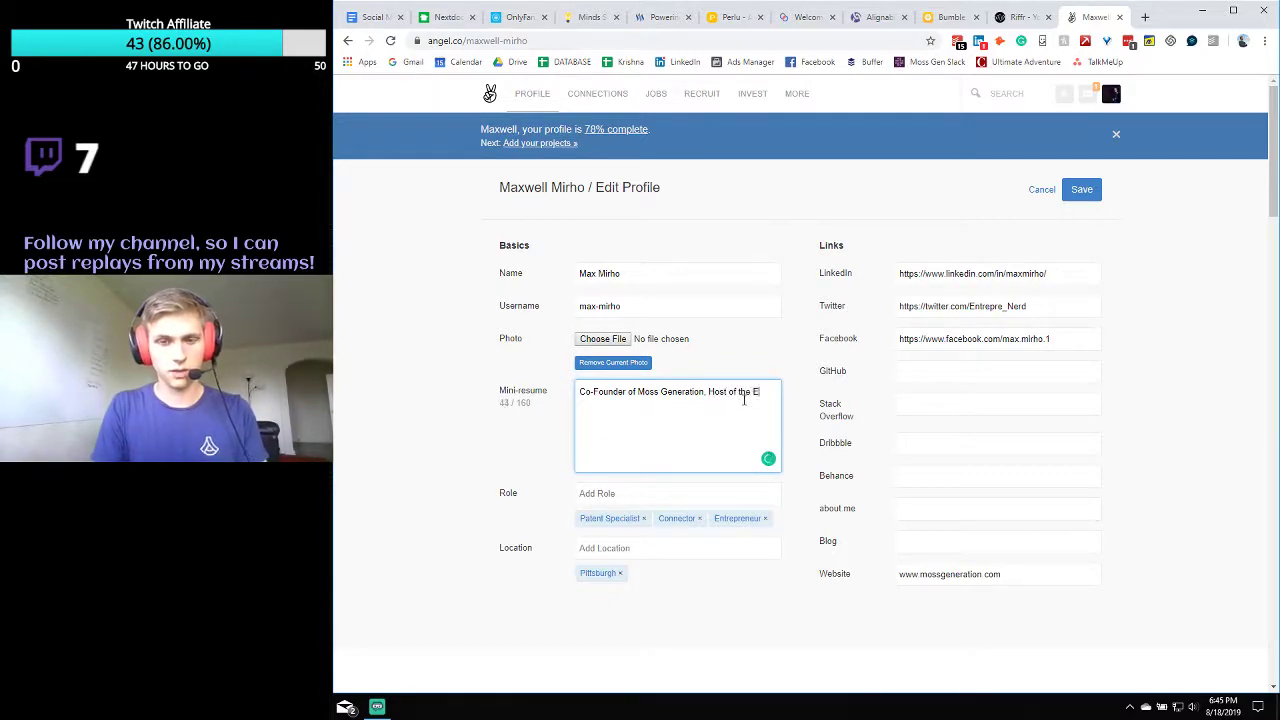
pyautogui.press('BackSpace')
pyautogui.press('BackSpace')
pyautogui.press('BackSpace')
pyautogui.write('pre')
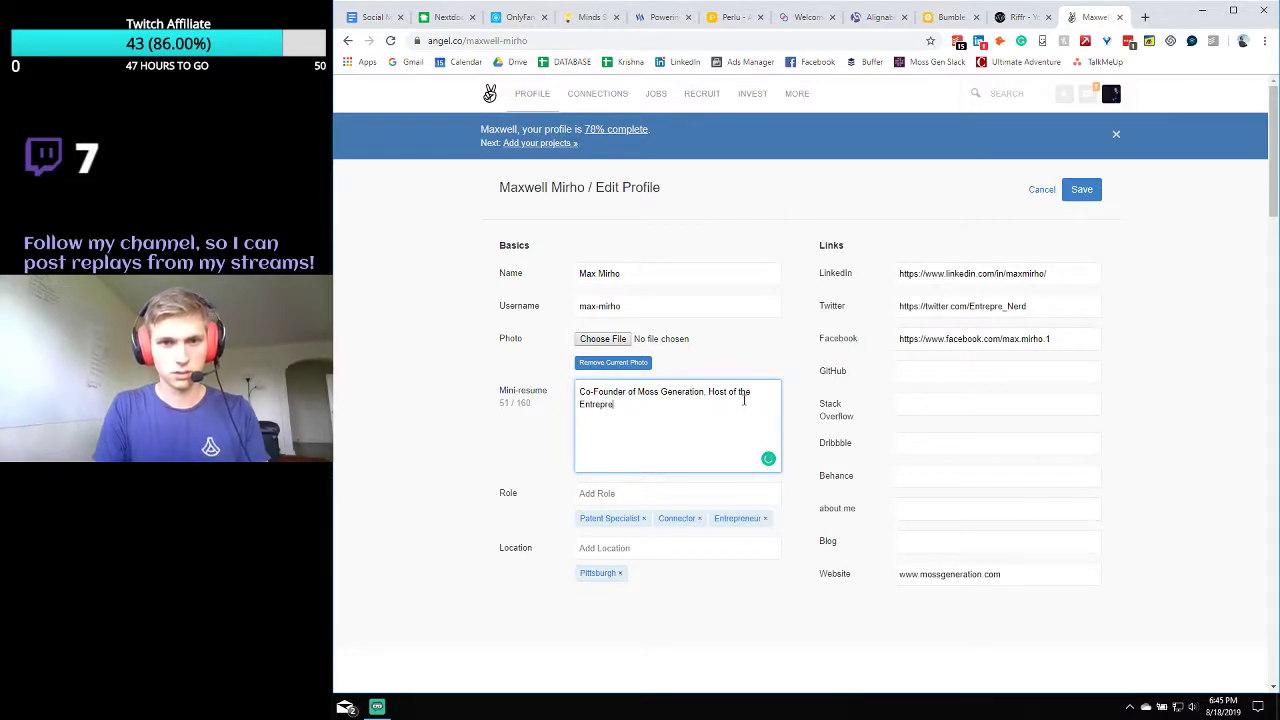
pyautogui.write('NERD show')
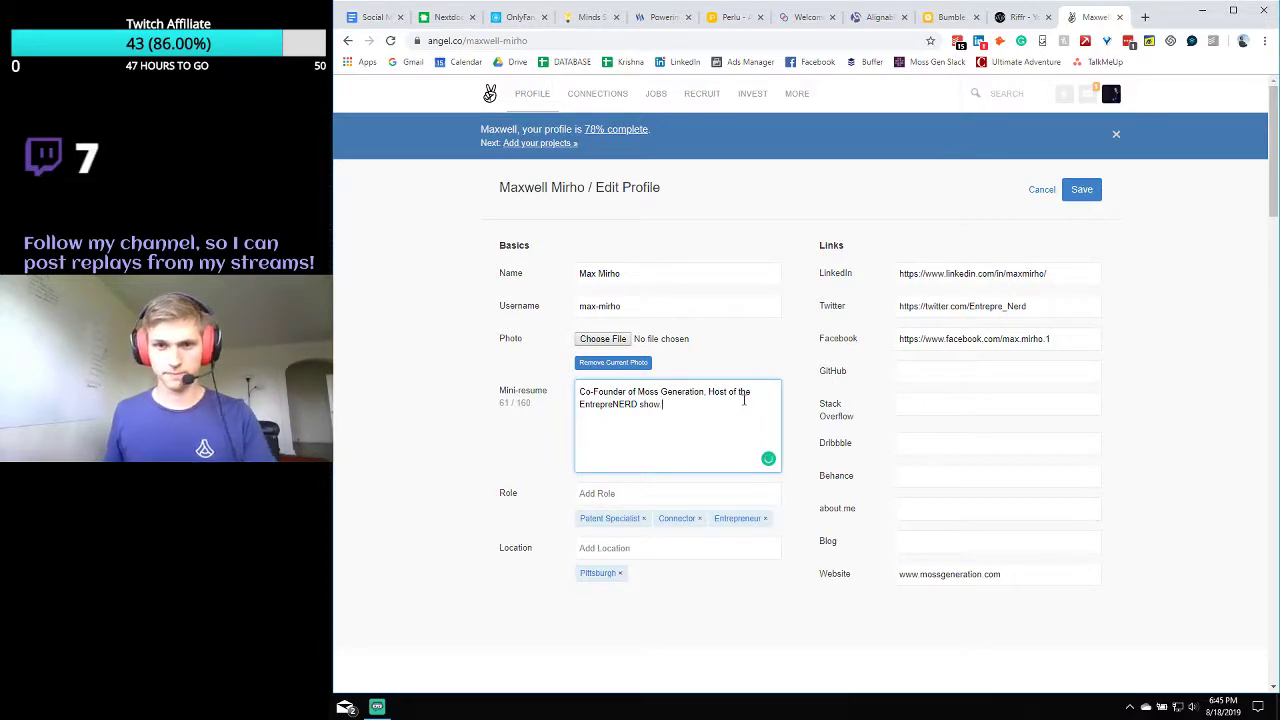
pyautogui.write('. Conne')
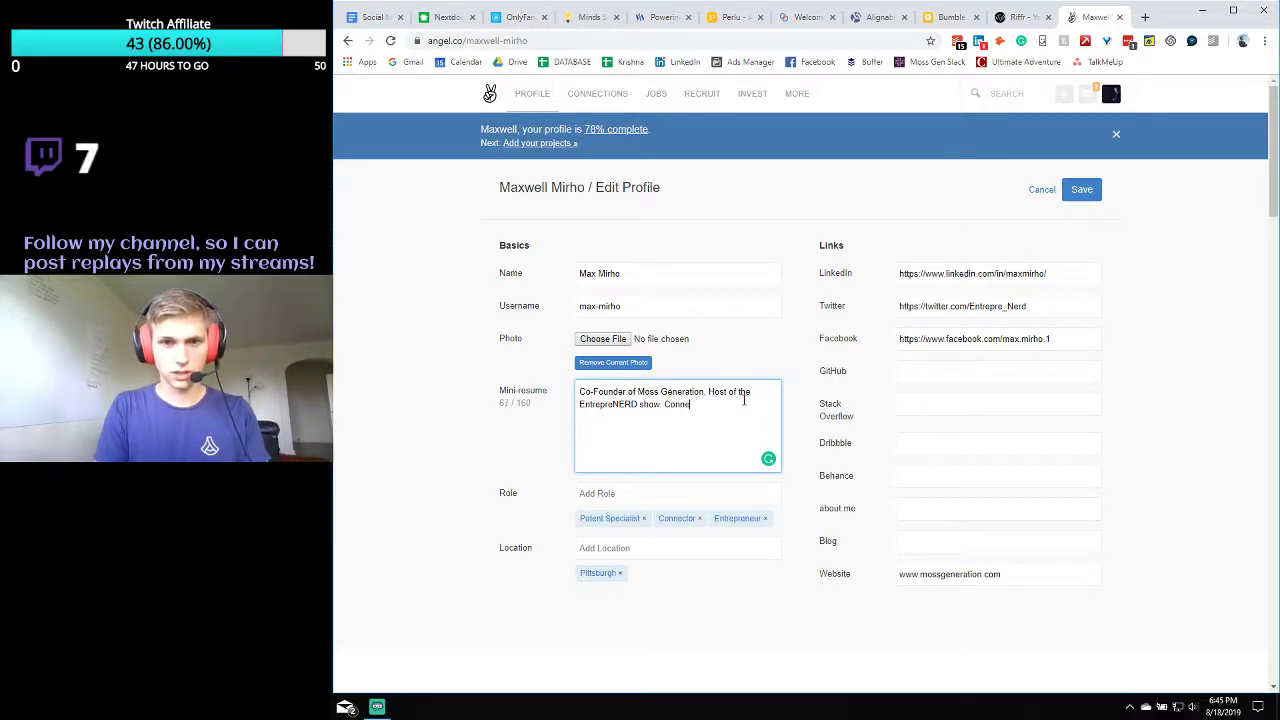
pyautogui.write('cting inves')
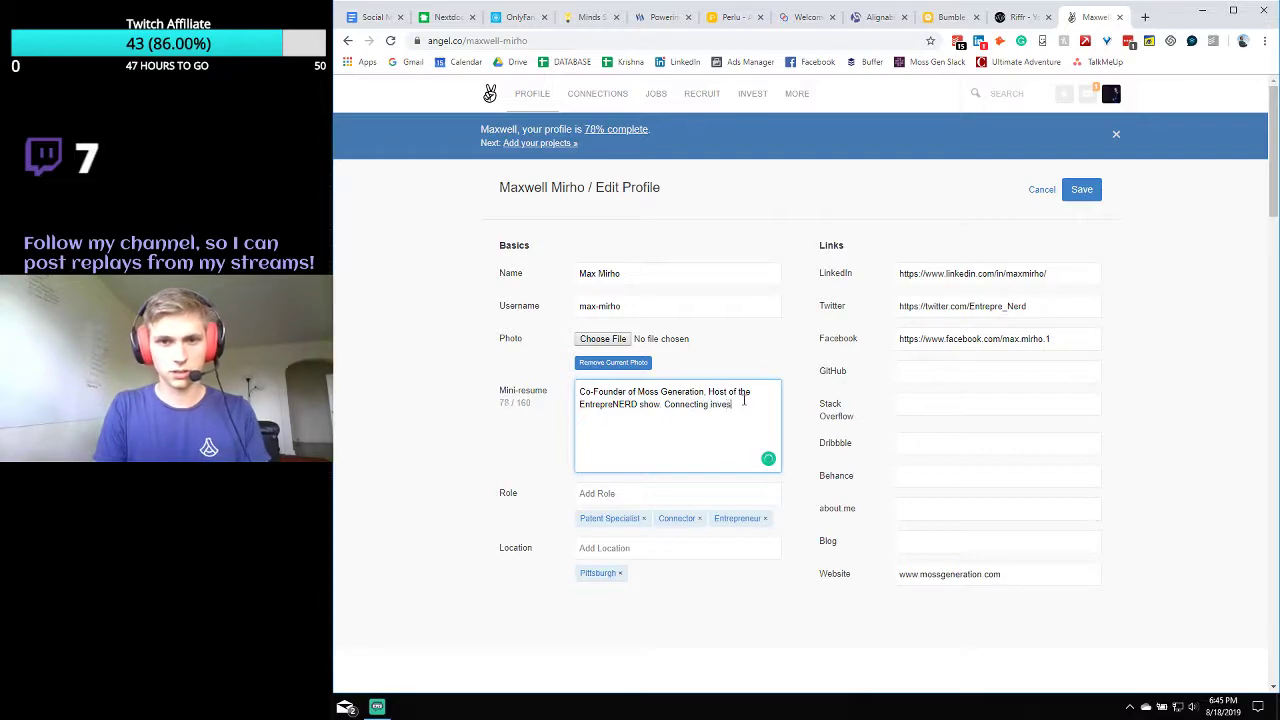
pyautogui.write('tors to Pittsb')
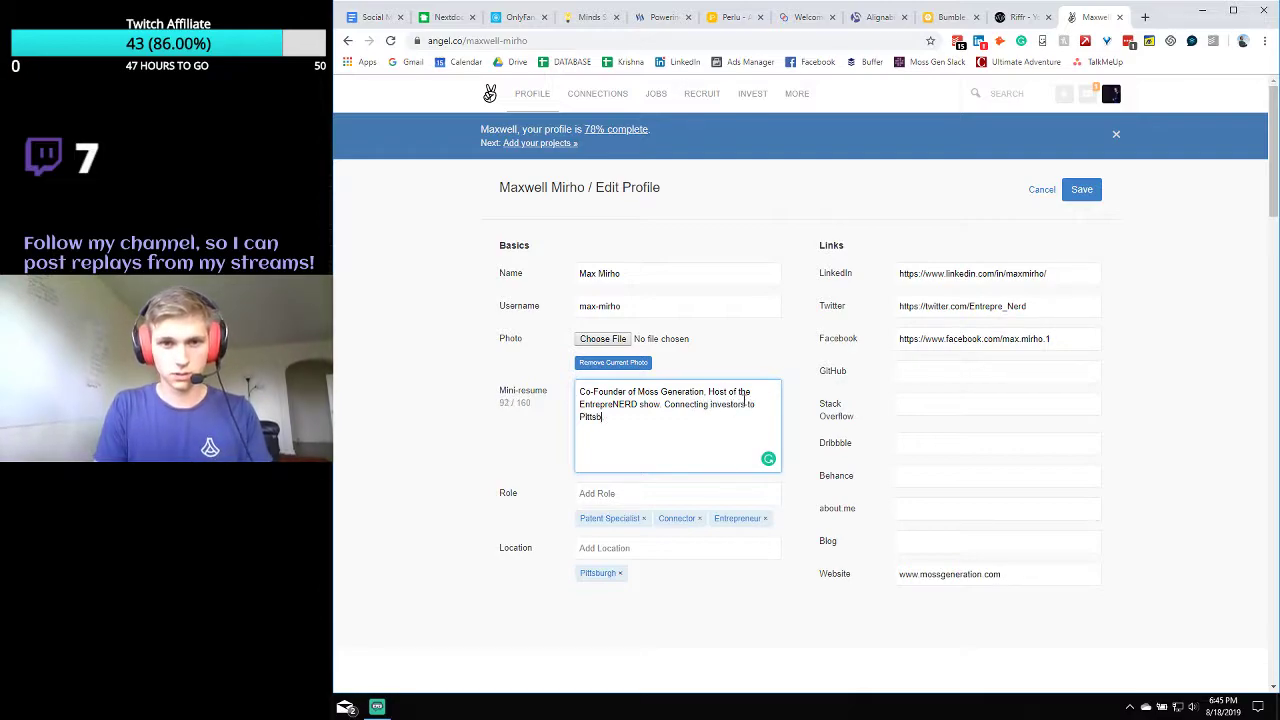
pyautogui.write('urgh t')
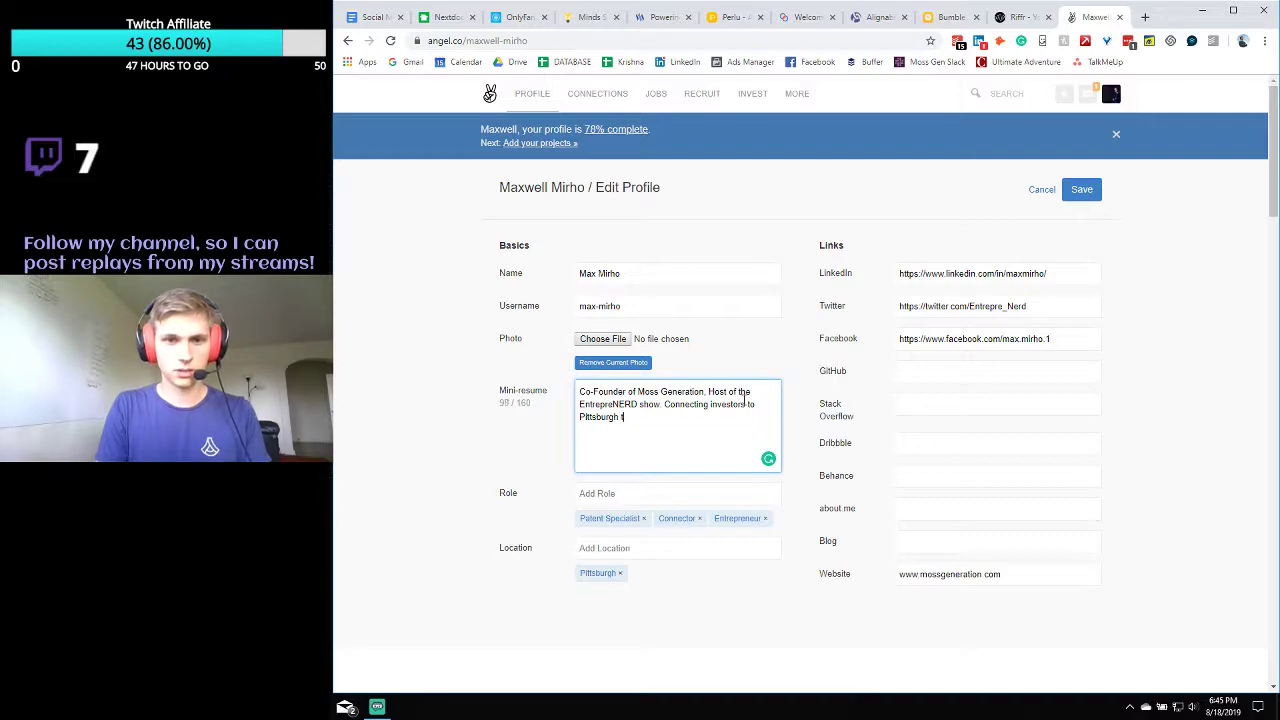
pyautogui.write('ech start')
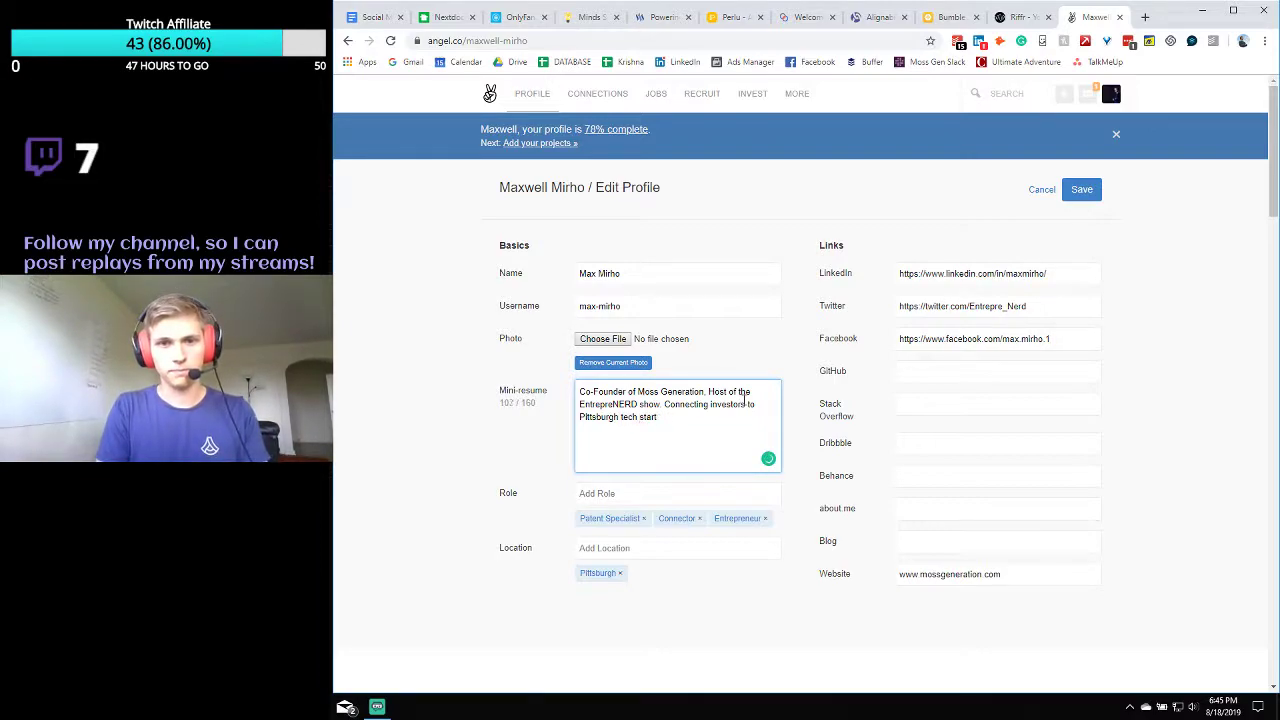
pyautogui.write('ups.')
pyautogui.click(547, 453)
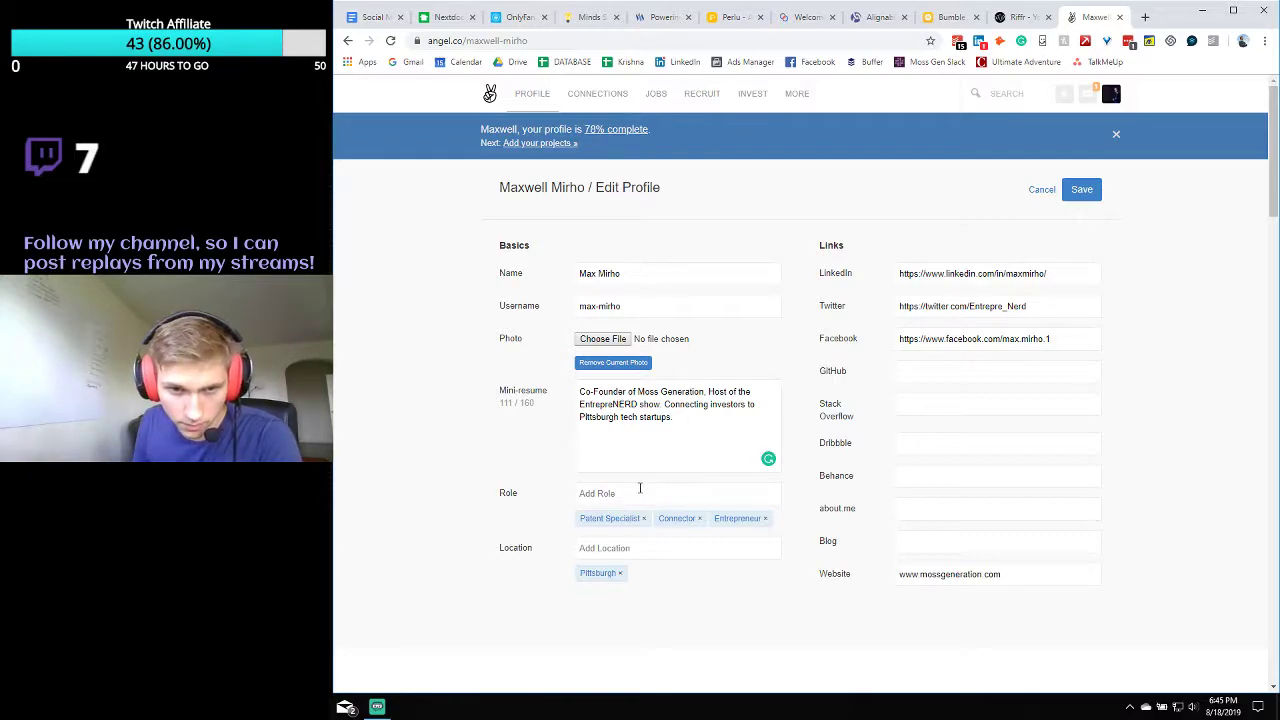
# - Remove the Patent Specialist role and add Incubator as a role
pyautogui.click(643, 518)
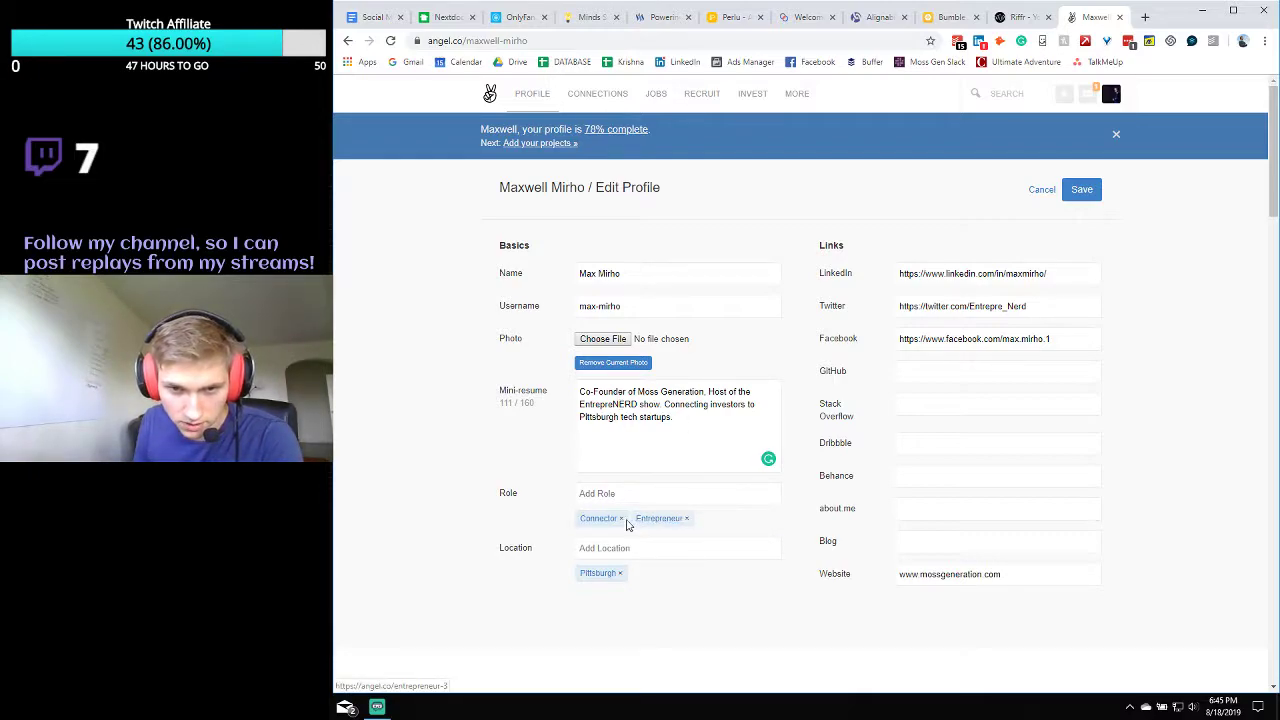
pyautogui.click(623, 492)
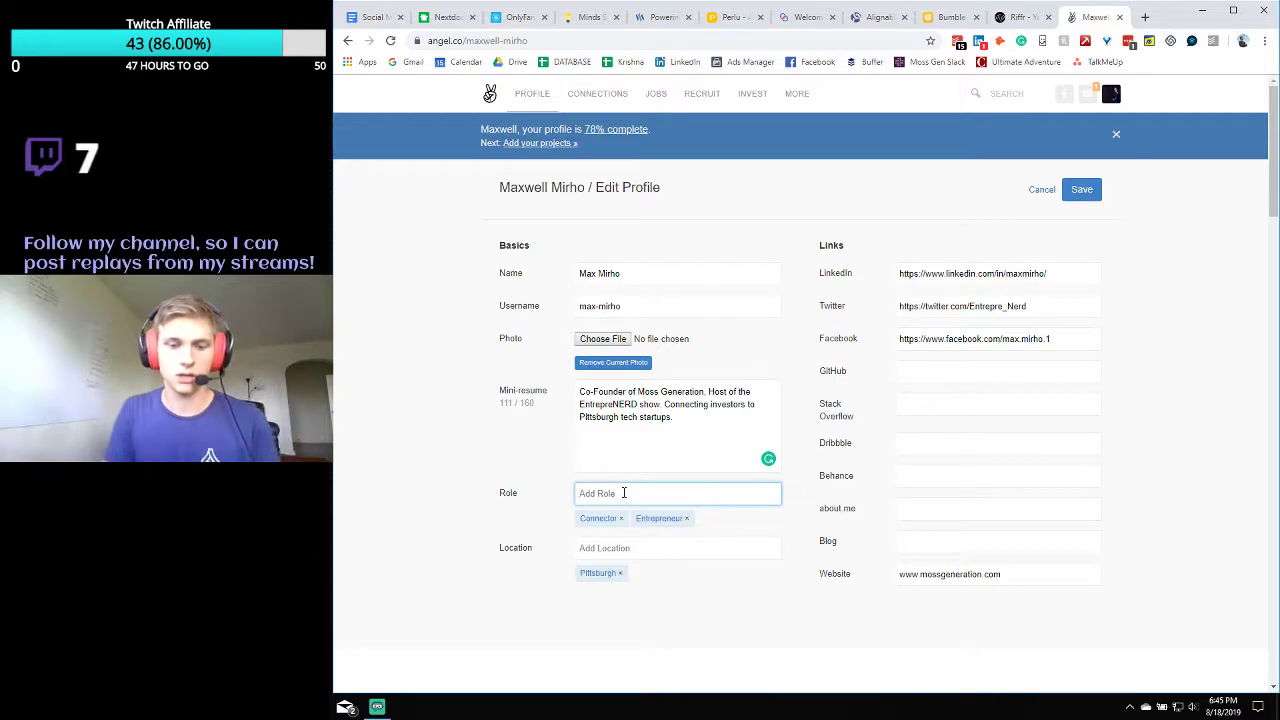
pyautogui.write('investor')
pyautogui.press('BackSpace')
pyautogui.press('BackSpace')
pyautogui.press('BackSpace')
pyautogui.press('BackSpace')
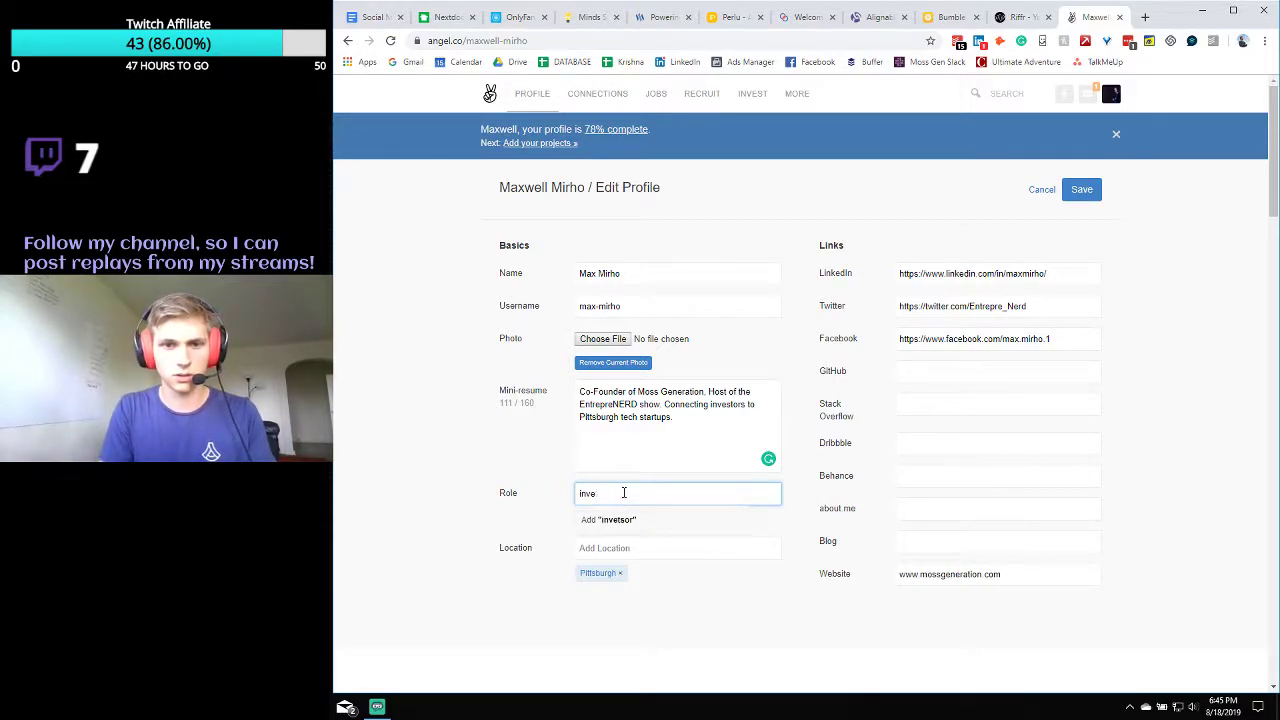
pyautogui.press('BackSpace')
pyautogui.press('BackSpace')
pyautogui.press('BackSpace')
pyautogui.press('BackSpace')
pyautogui.write('incu')
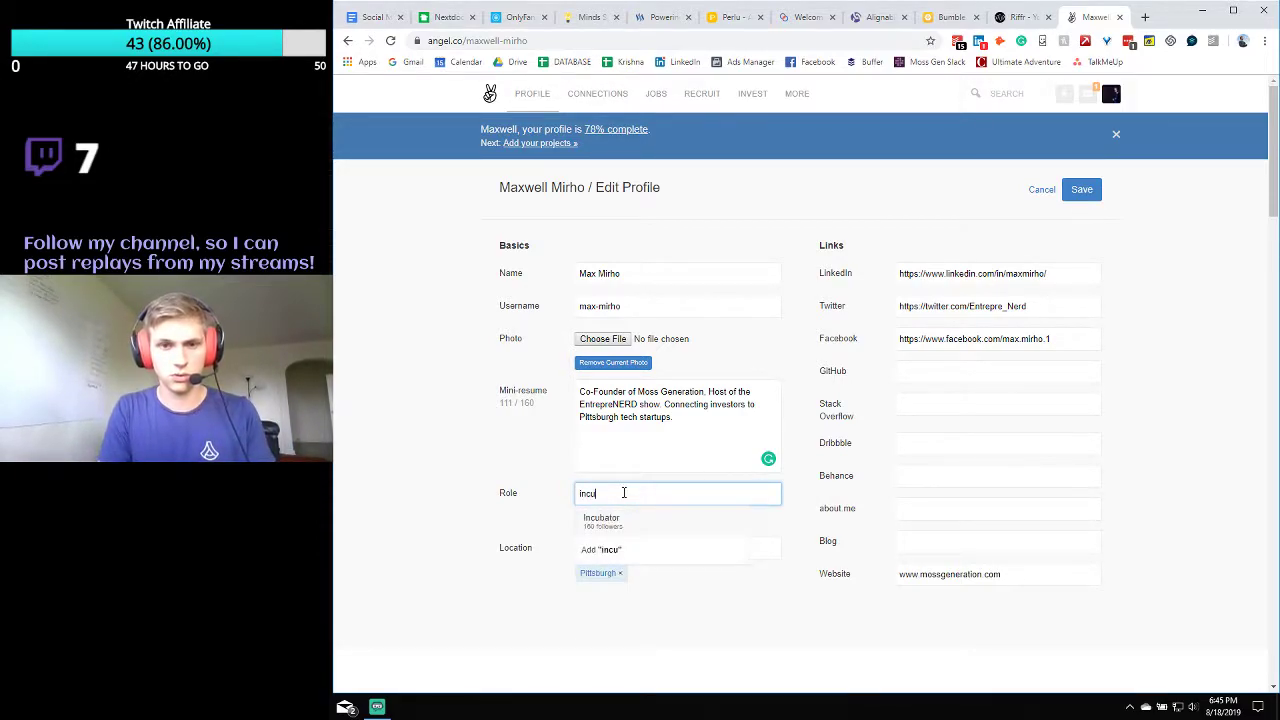
pyautogui.press('Return')
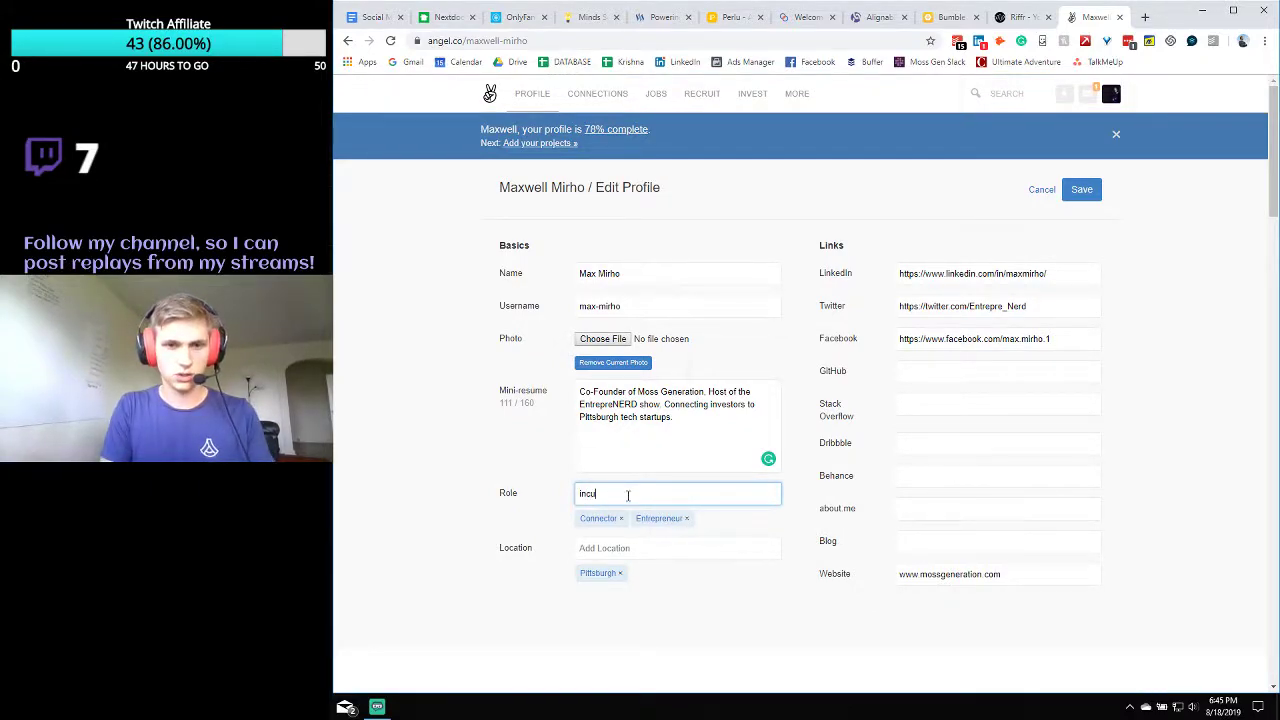
pyautogui.write('ator')
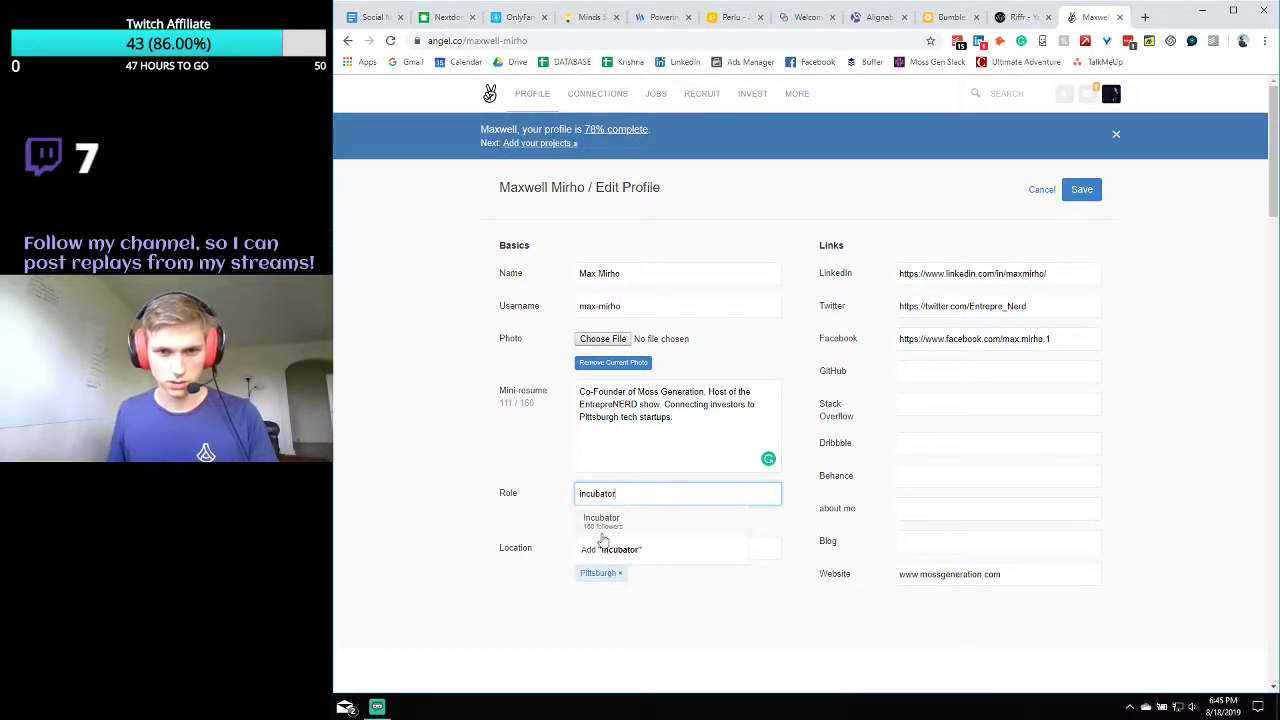
pyautogui.click(612, 521)
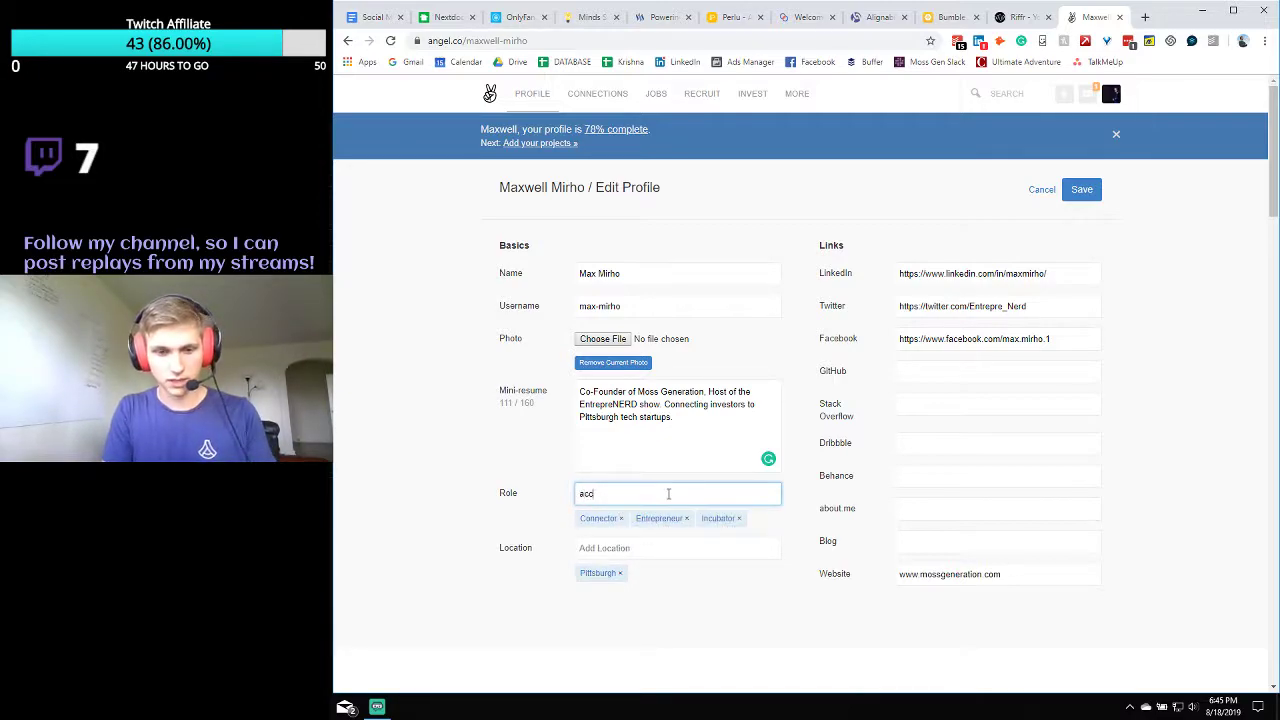
# - Add Accelerator and Community Manager as roles
pyautogui.click(630, 526)
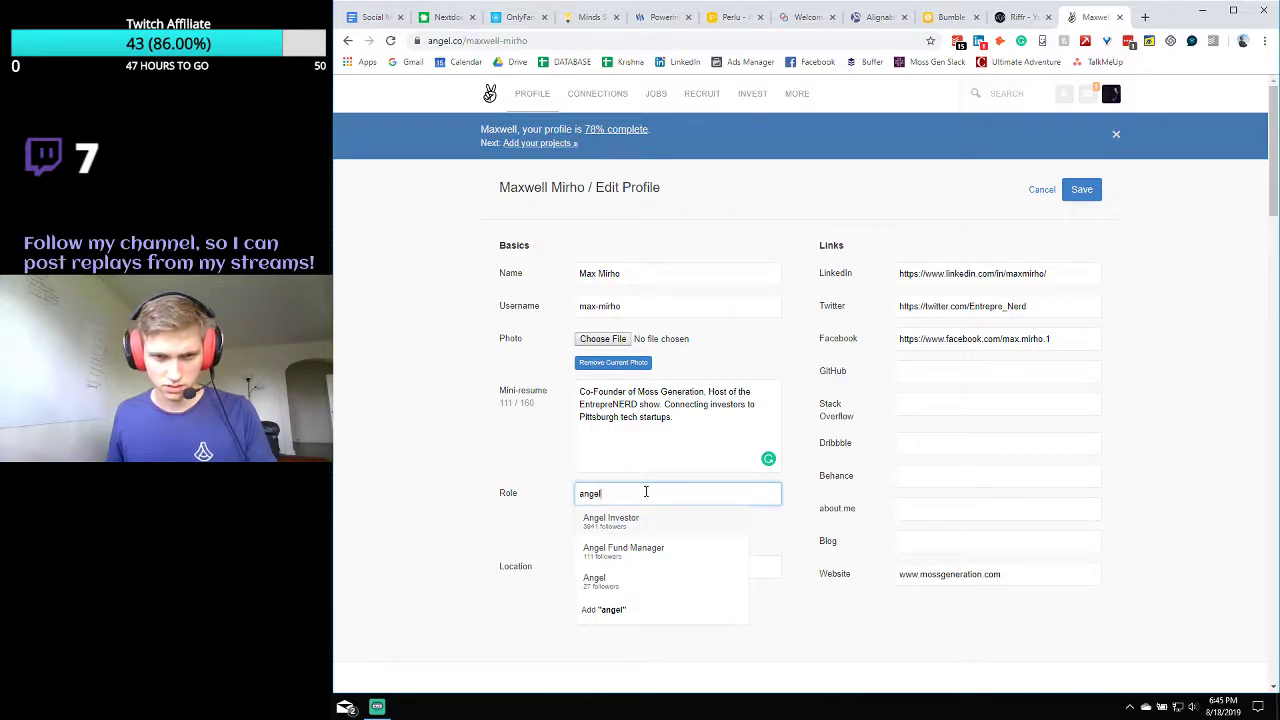
pyautogui.write('s')
pyautogui.moveTo(643, 494); pyautogui.dragTo(557, 494)
pyautogui.press('BackSpace')
pyautogui.write('c')
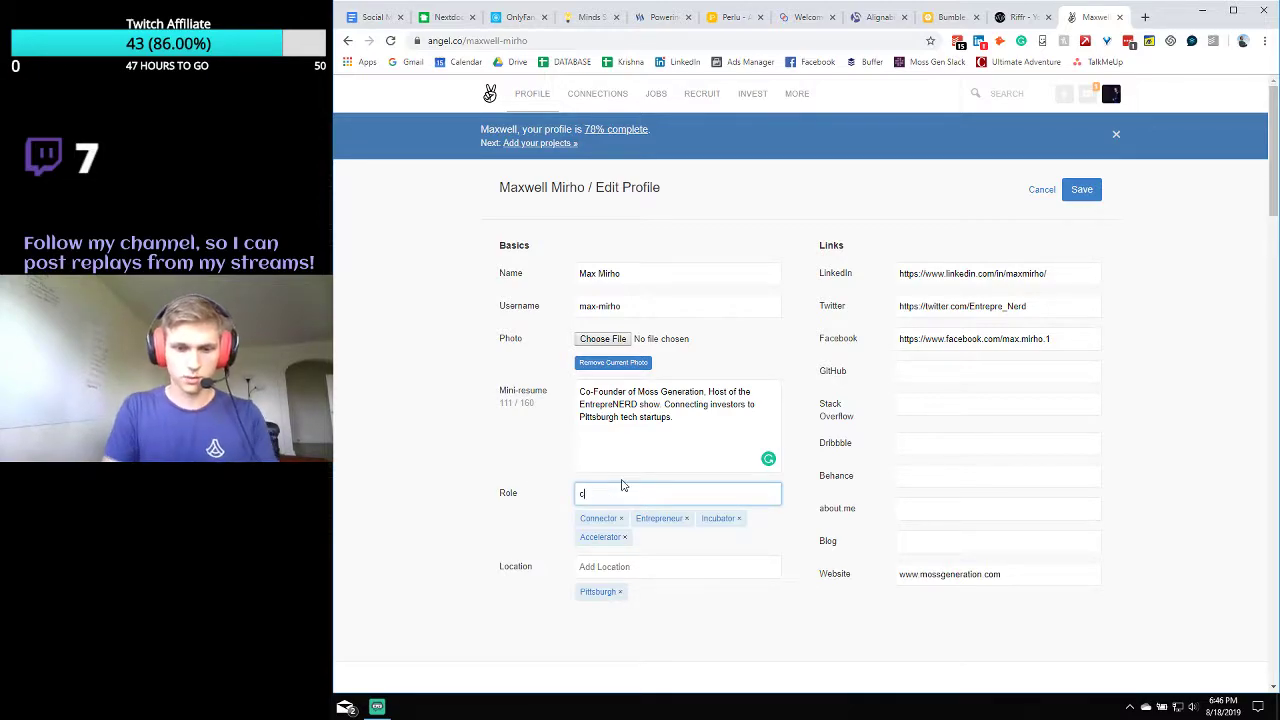
pyautogui.write('ommunity')
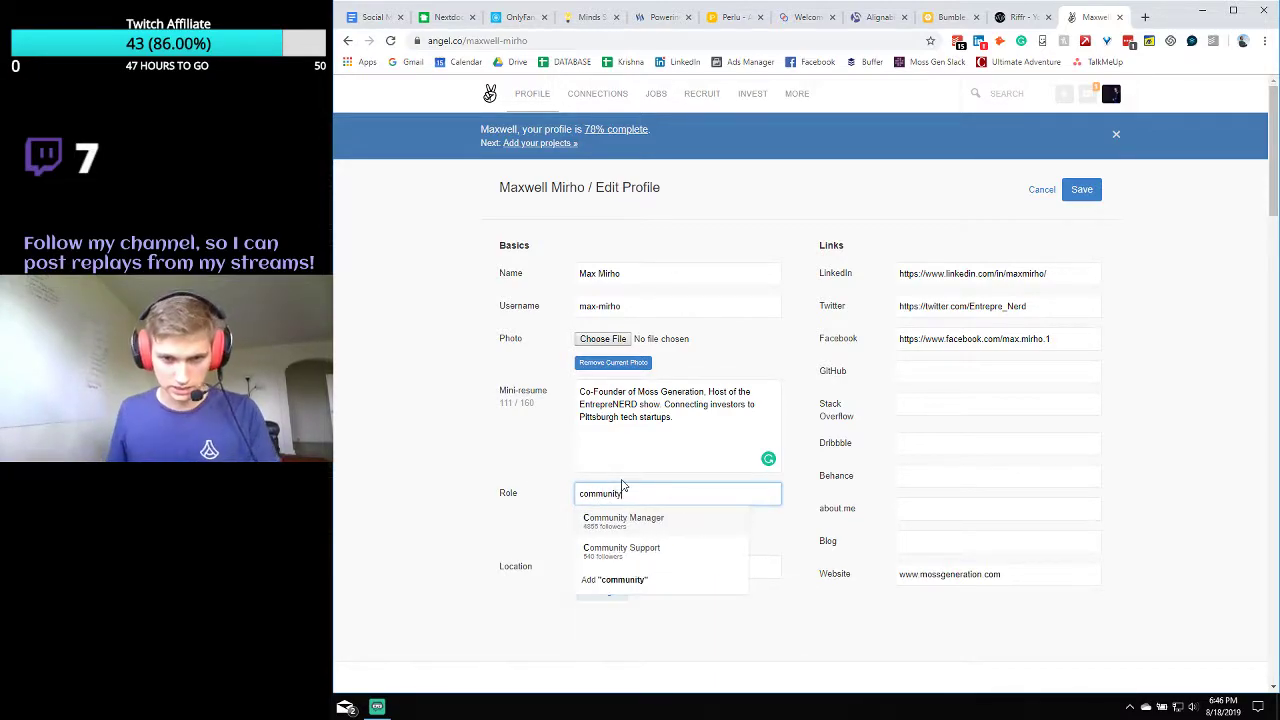
pyautogui.click(640, 521)
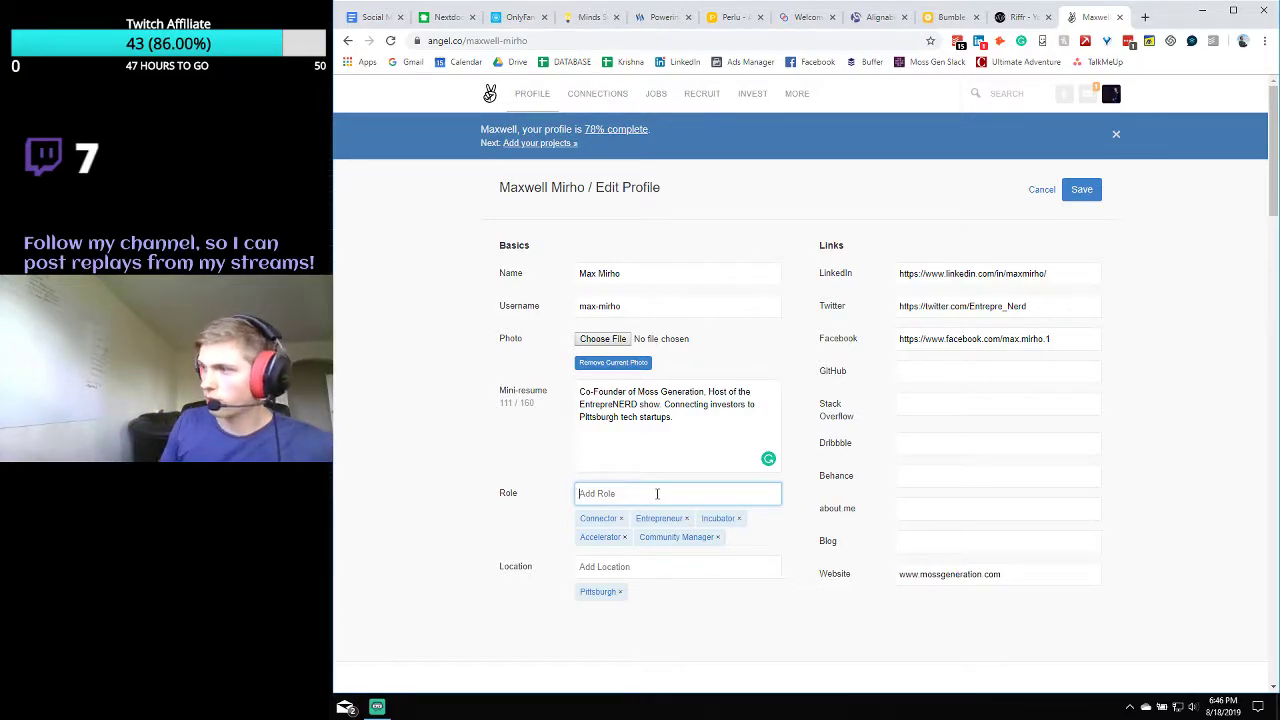
pyautogui.click(657, 566)
# - Add United States as a location and remove the accidental Pennington tag
pyautogui.write('uni')
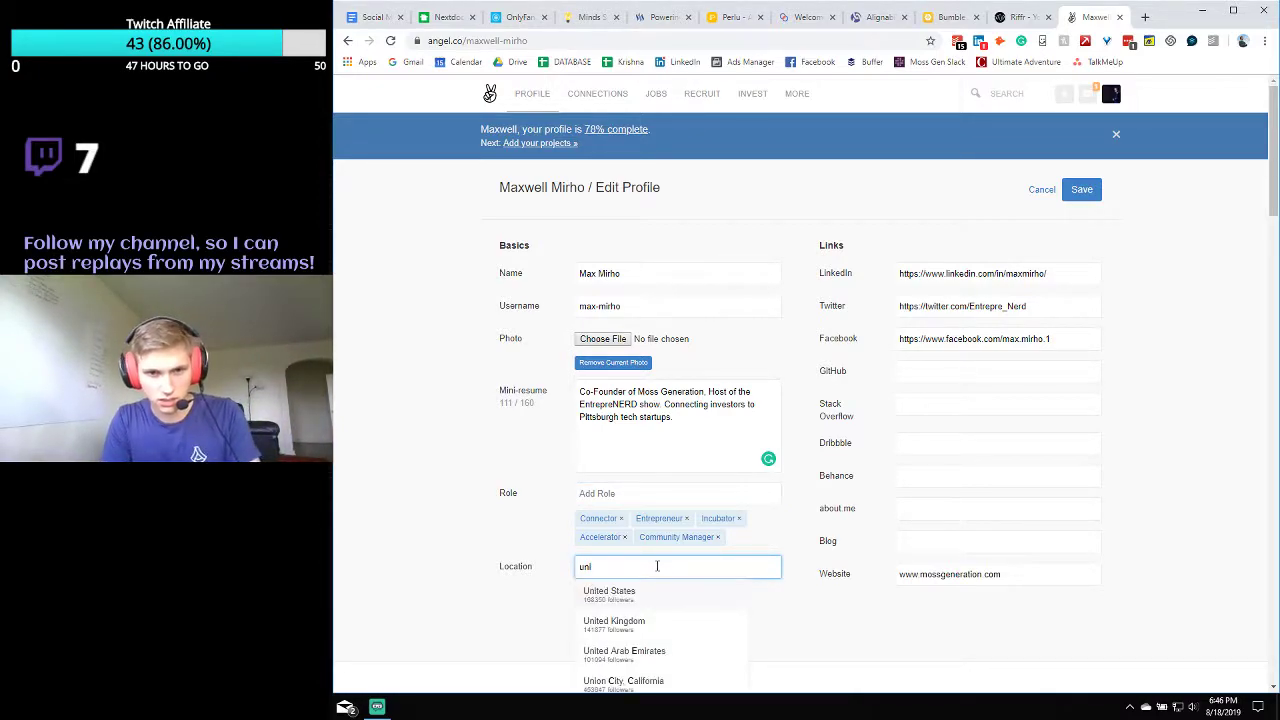
pyautogui.click(643, 598)
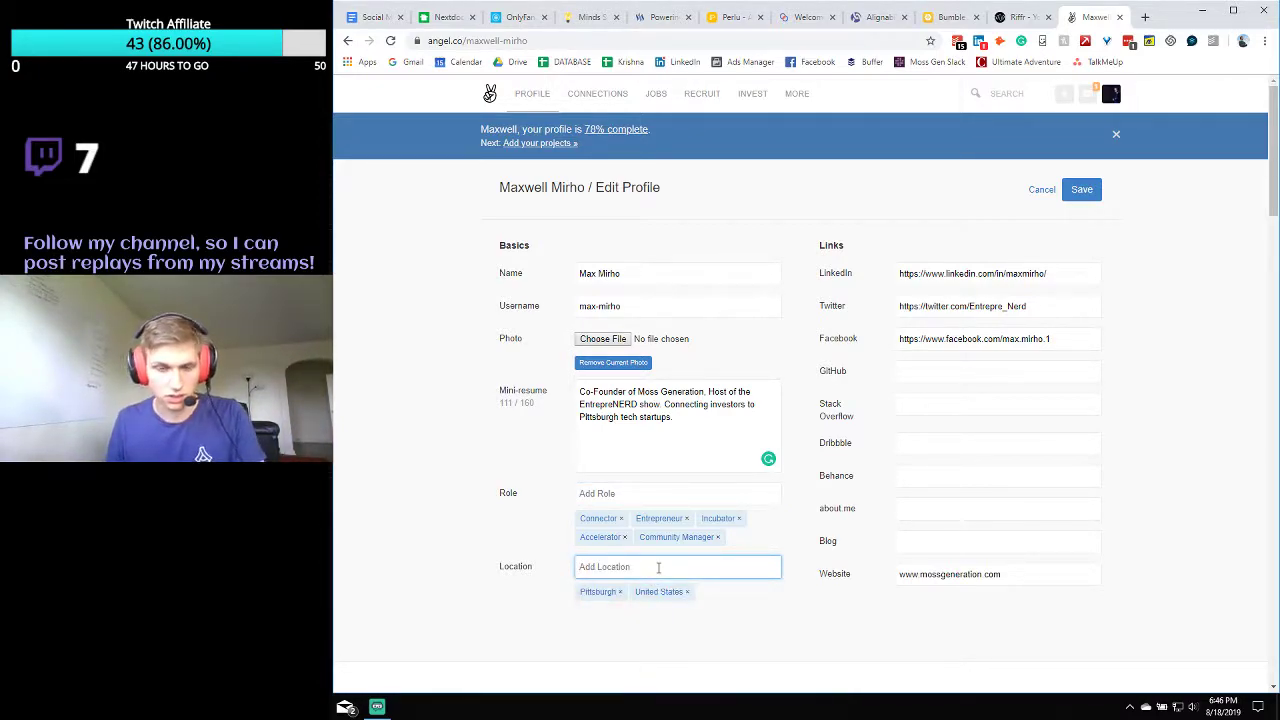
pyautogui.write('penn')
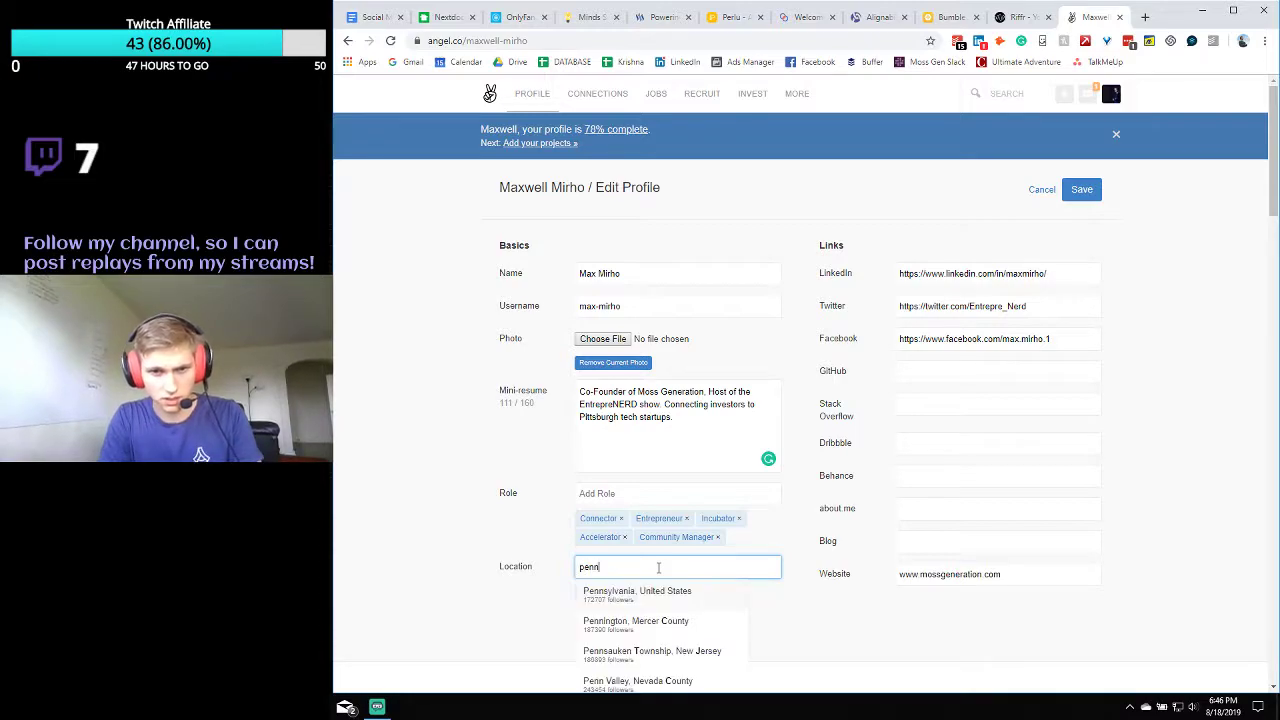
pyautogui.press('Down')
pyautogui.press('Down')
pyautogui.press('Return')
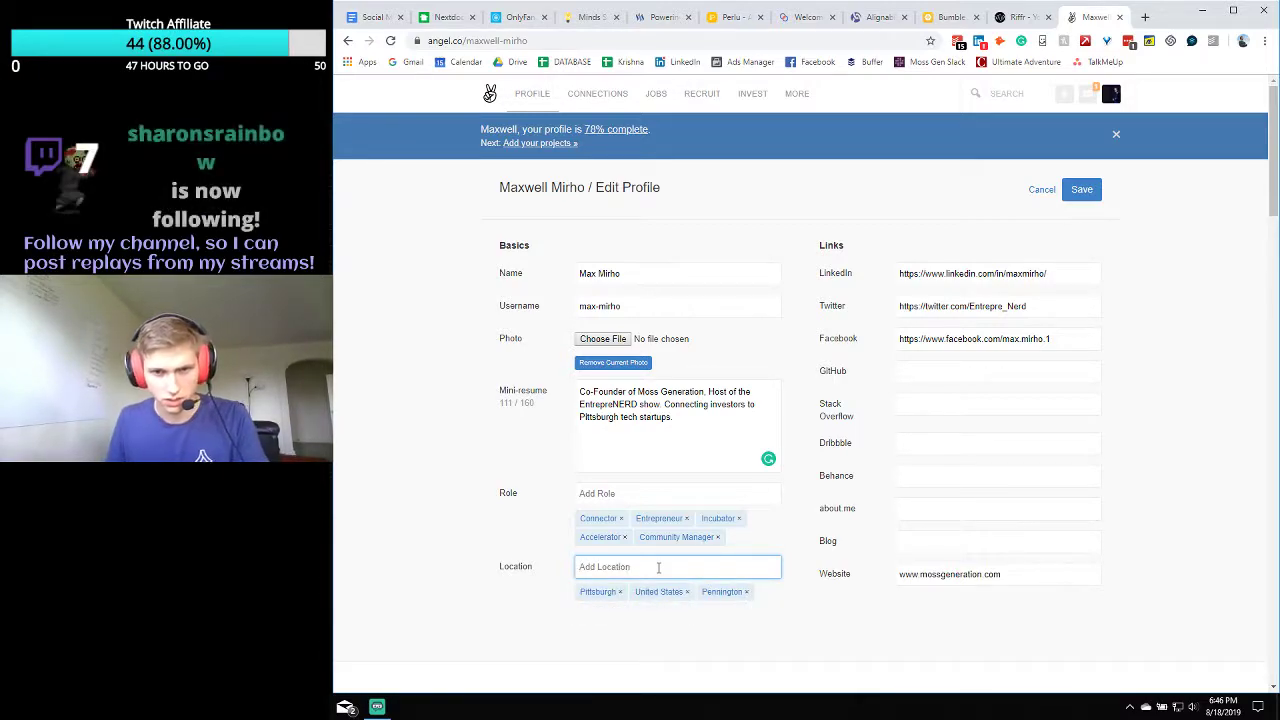
pyautogui.click(744, 591)
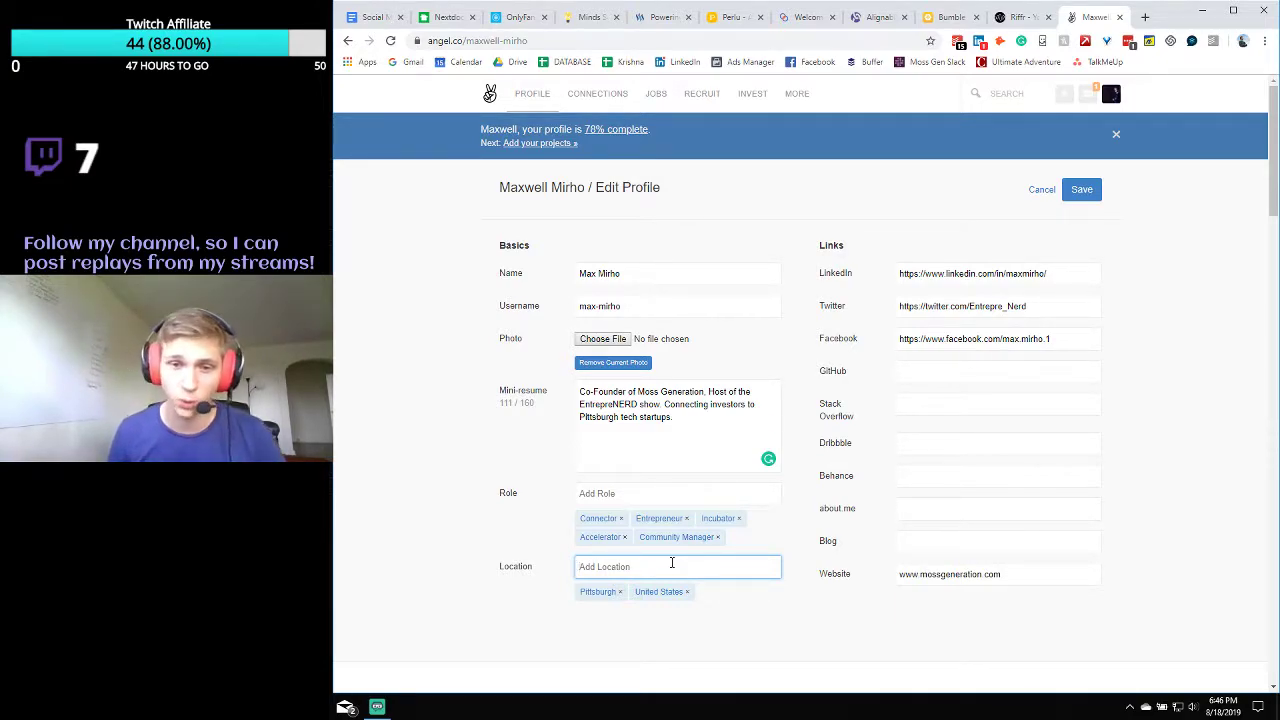
# - Try network and VC in the role field, then clear them without adding either
pyautogui.click(645, 498)
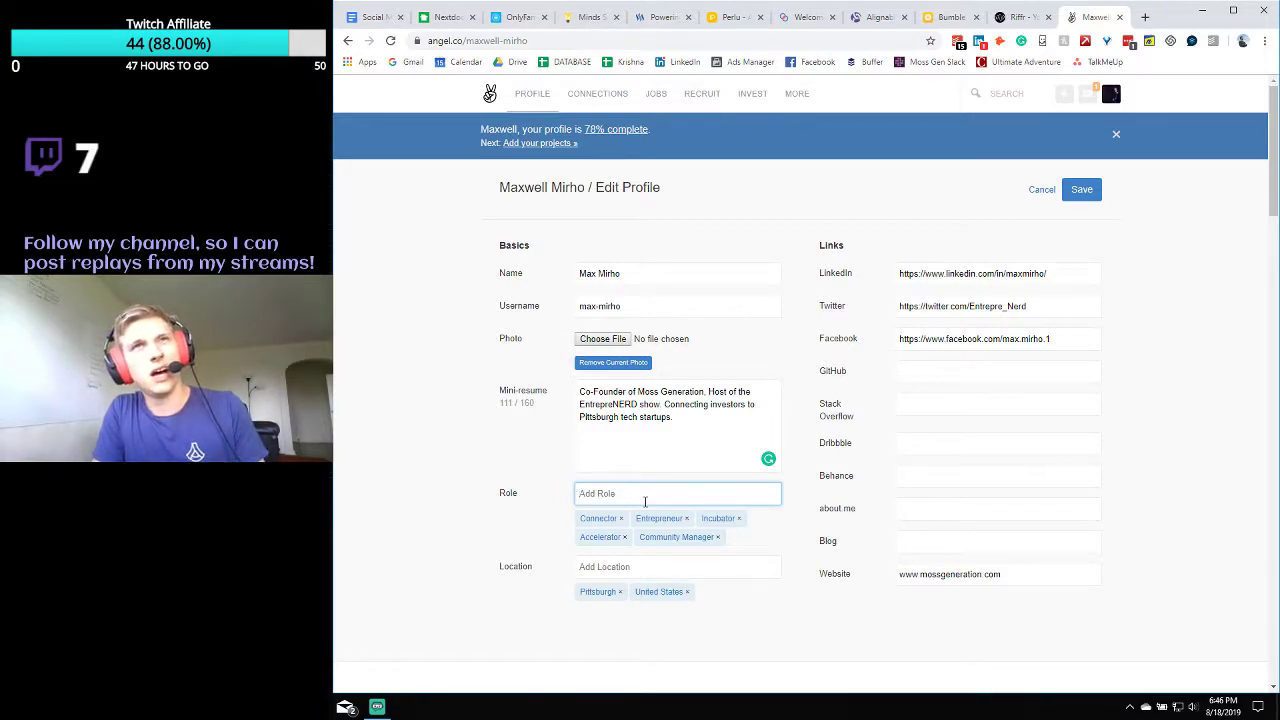
pyautogui.write('network')
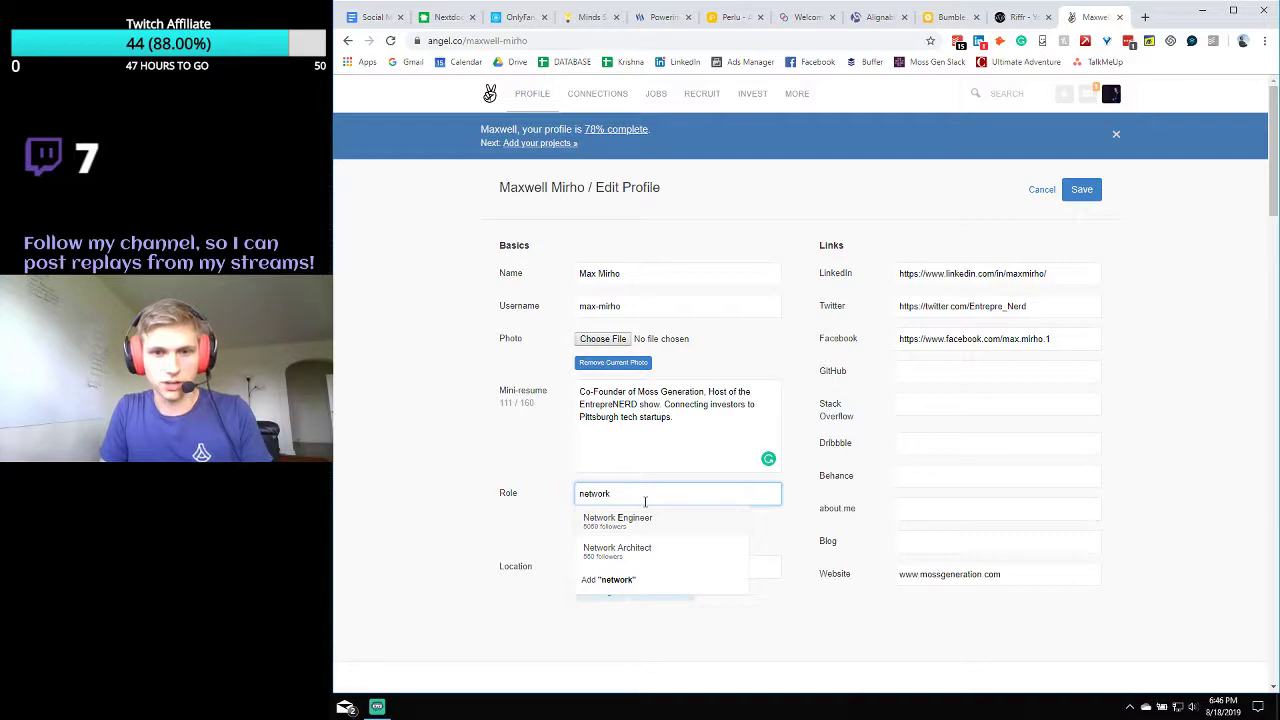
pyautogui.press('BackSpace')
pyautogui.press('BackSpace')
pyautogui.press('BackSpace')
pyautogui.press('BackSpace')
pyautogui.press('BackSpace')
pyautogui.press('BackSpace')
pyautogui.press('BackSpace')
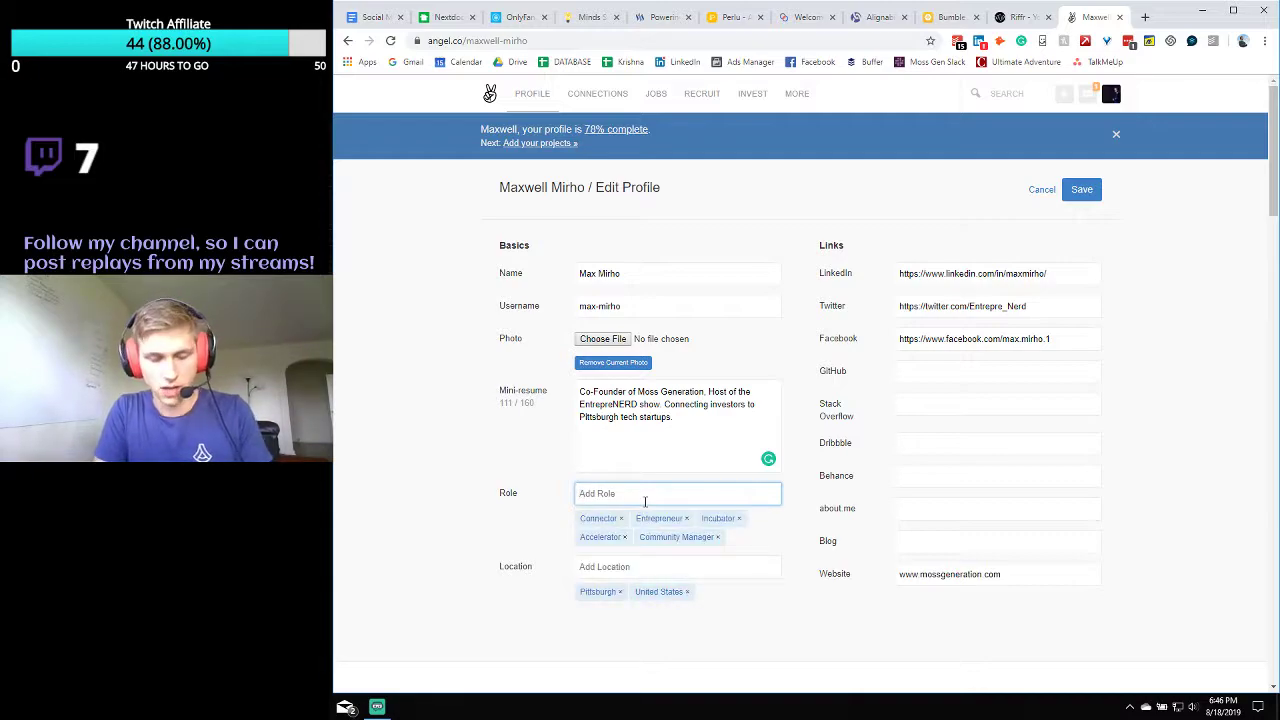
pyautogui.write('VC')
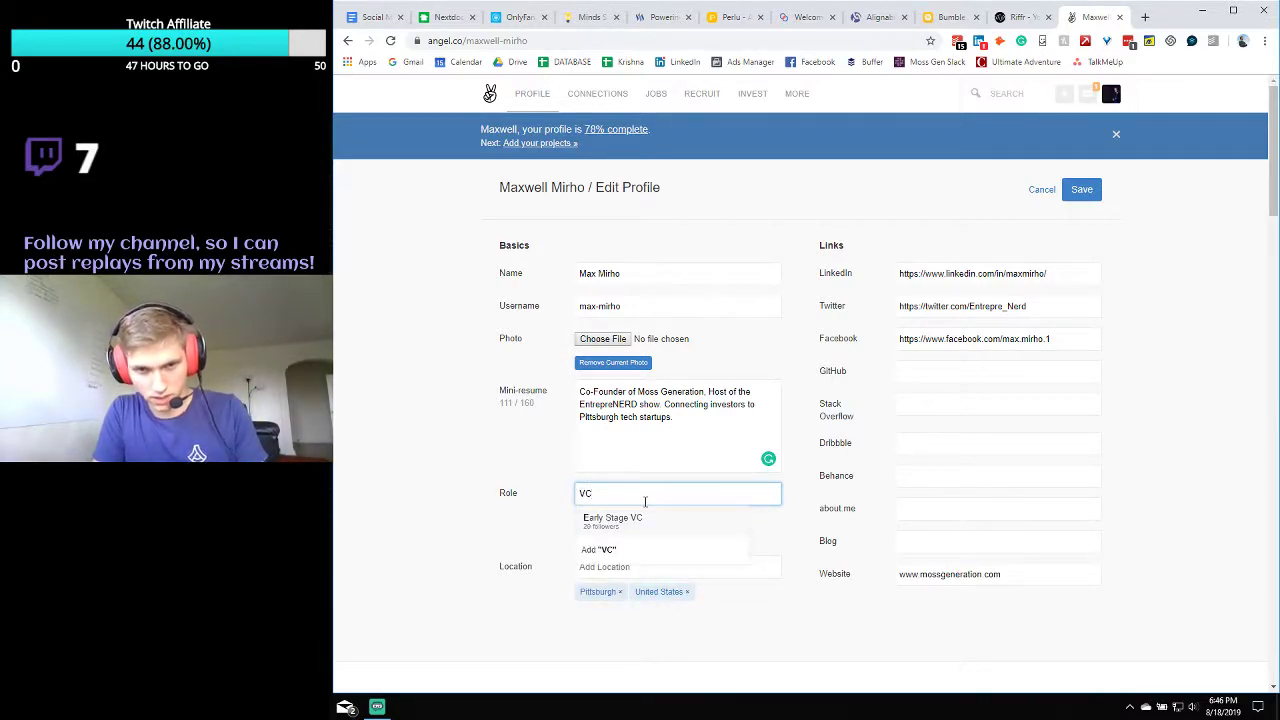
pyautogui.press('BackSpace')
pyautogui.press('BackSpace')
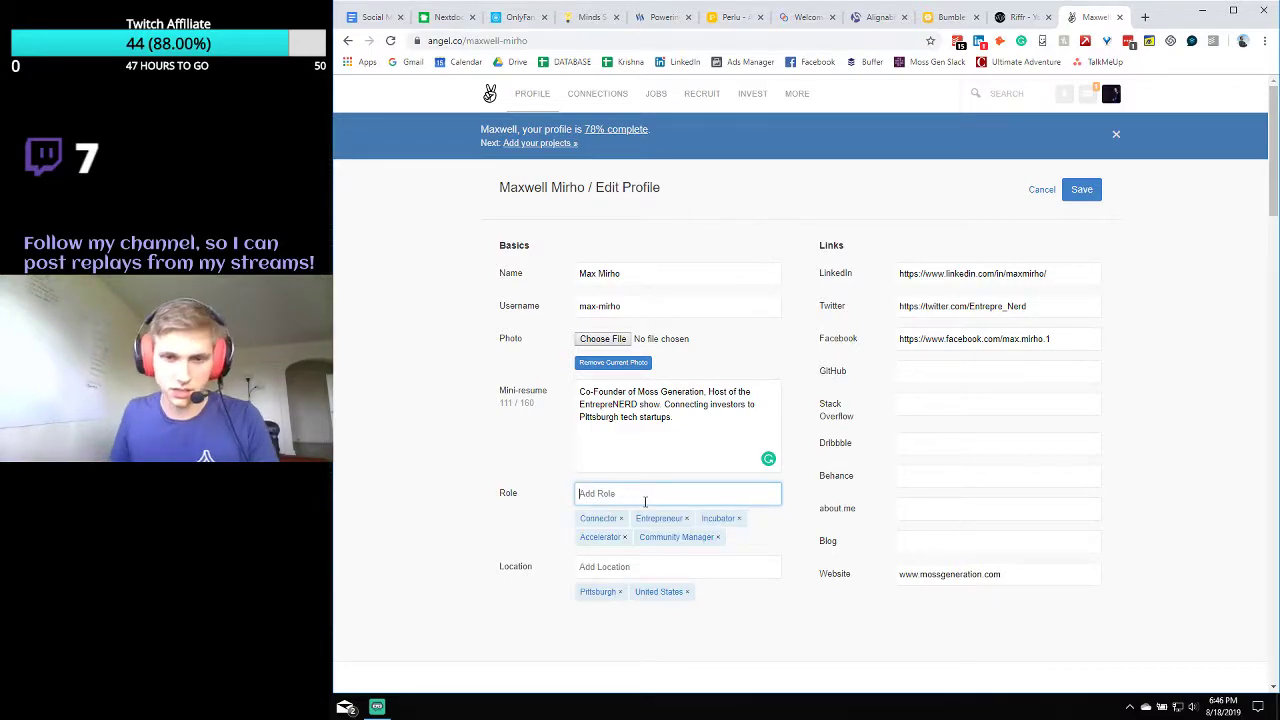
pyautogui.click(624, 567)
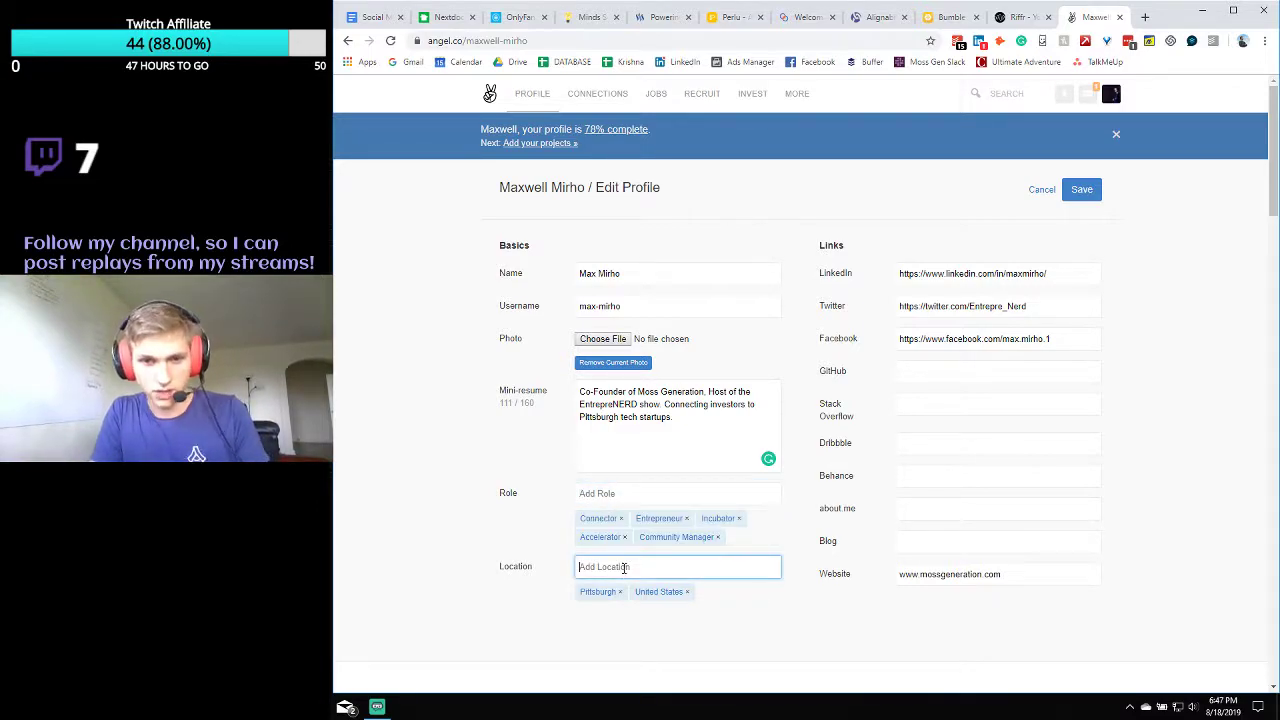
# - Add Pennsylvania and Los Angeles as locations
pyautogui.write('penns')
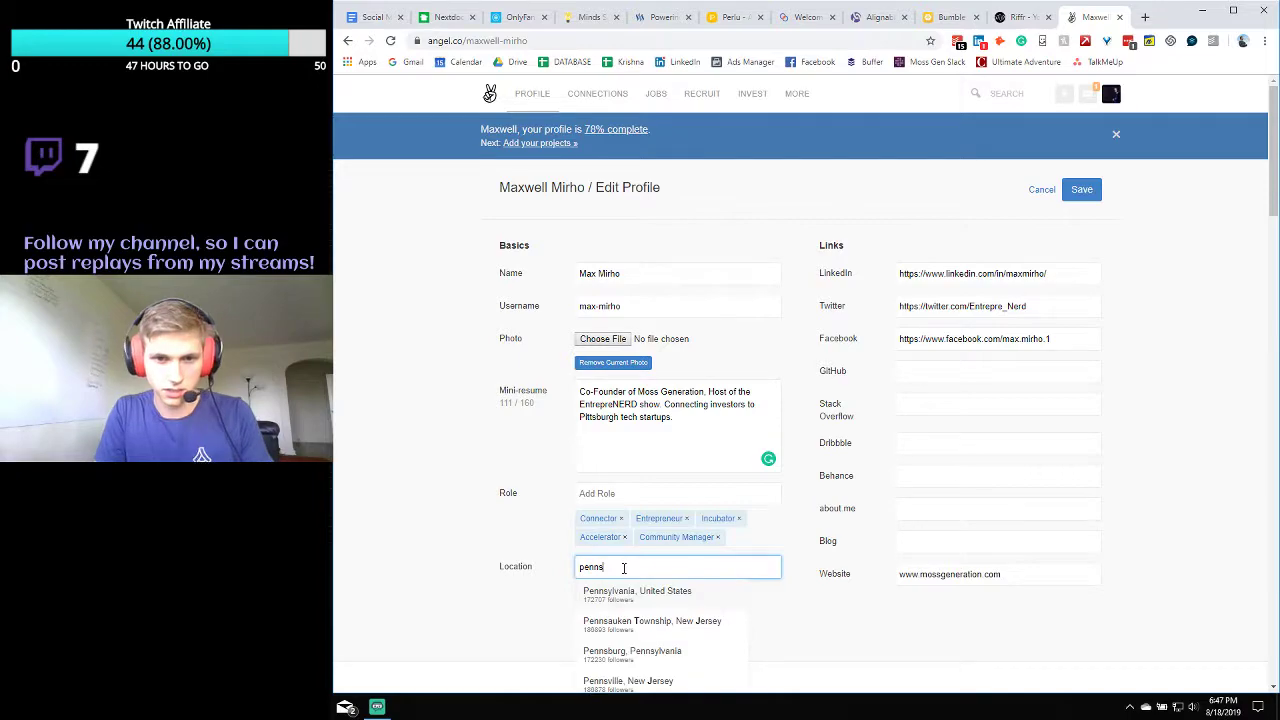
pyautogui.click(634, 596)
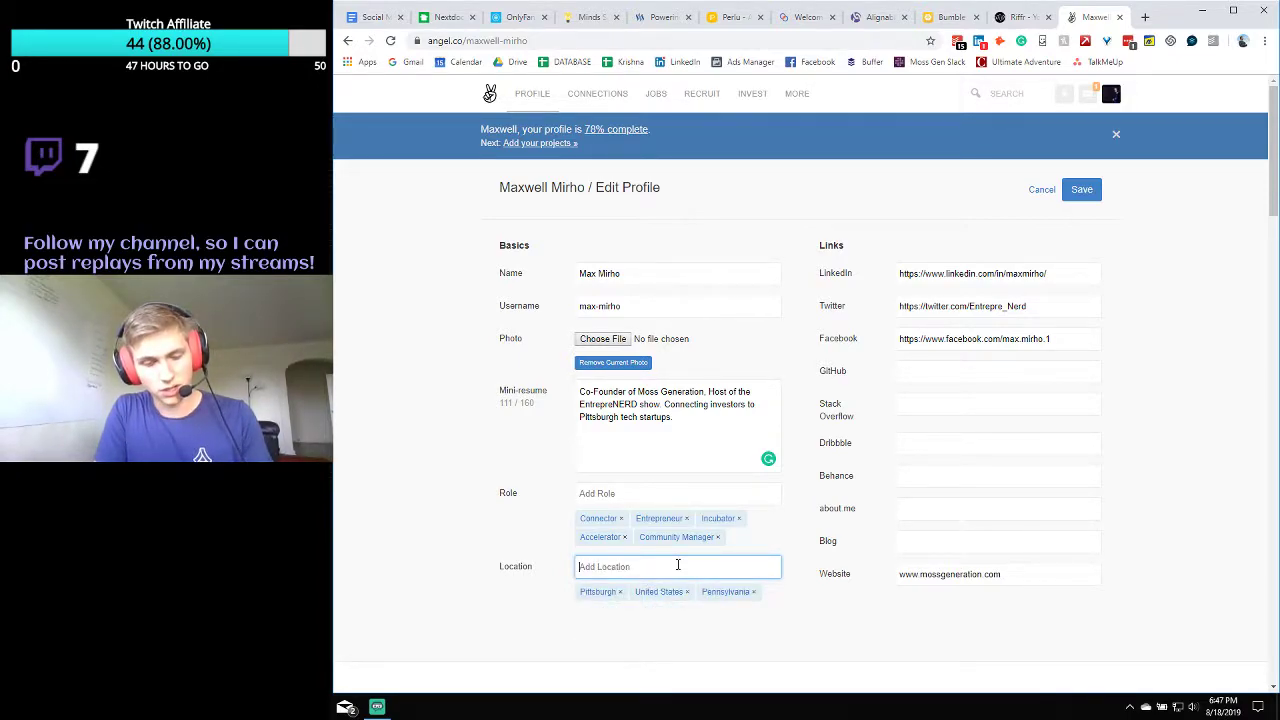
pyautogui.write('LA')
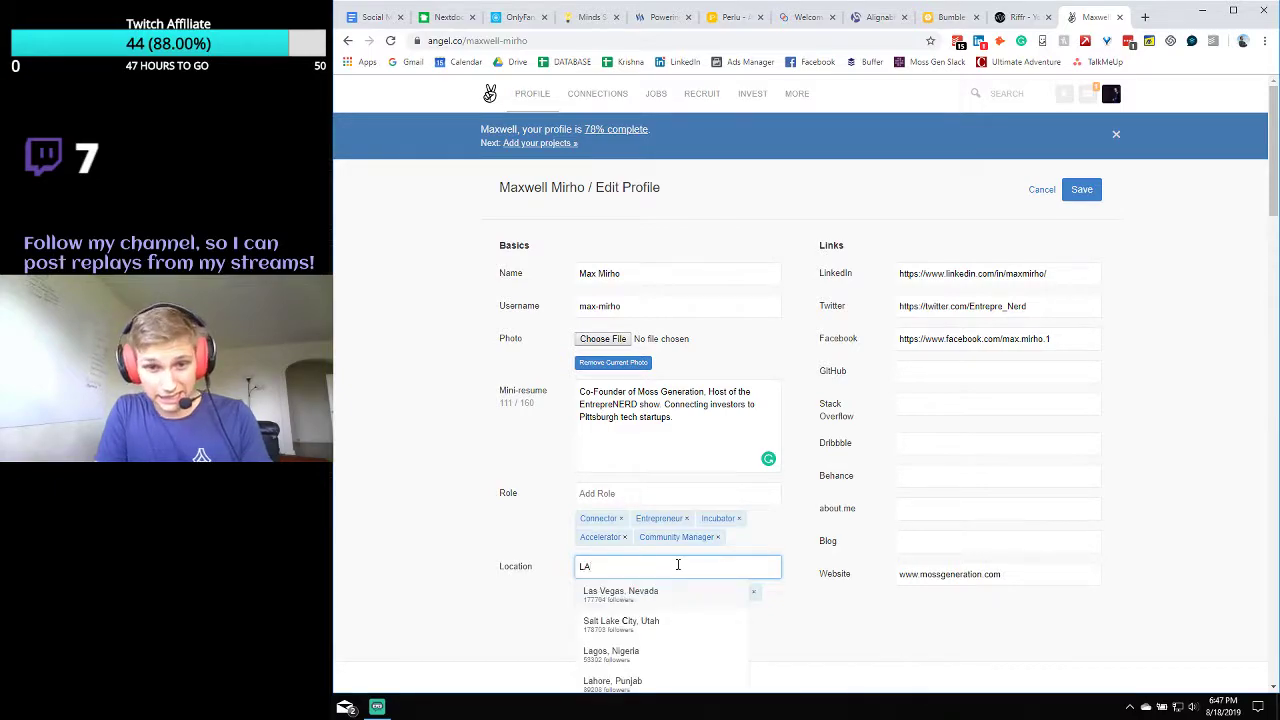
pyautogui.press('BackSpace')
pyautogui.press('BackSpace')
pyautogui.write('Los')
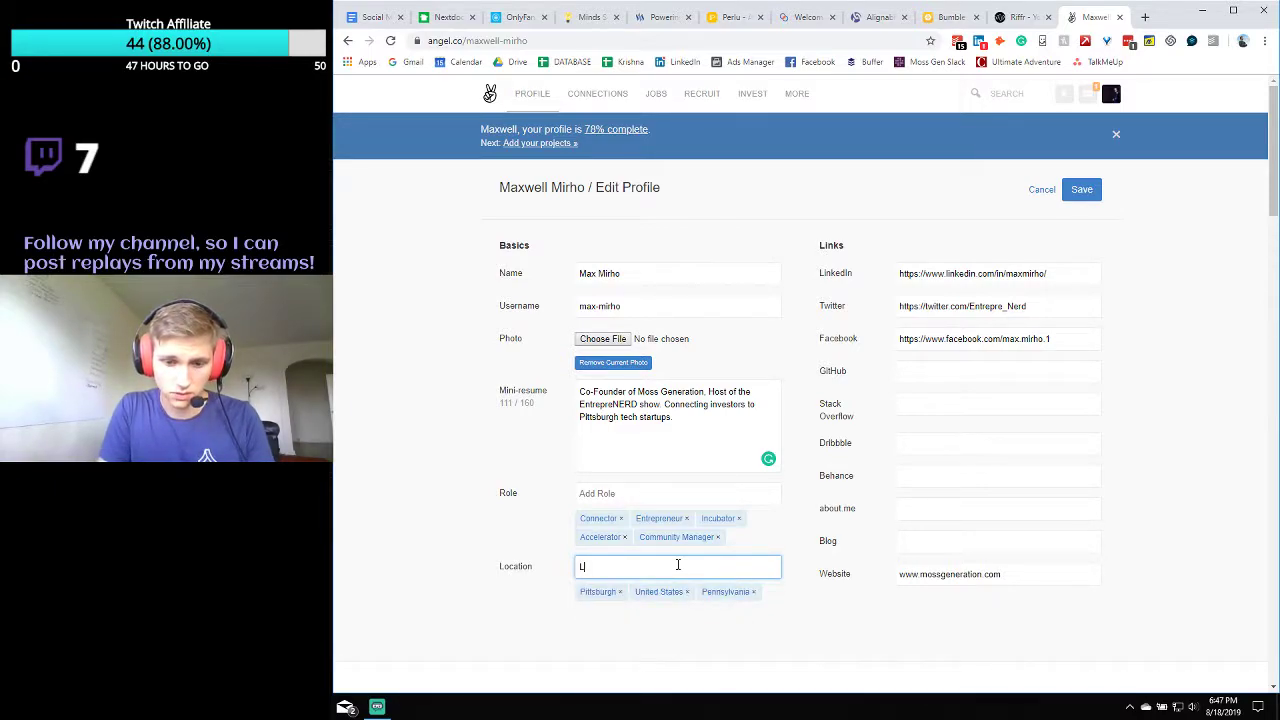
pyautogui.rightClick(678, 565)
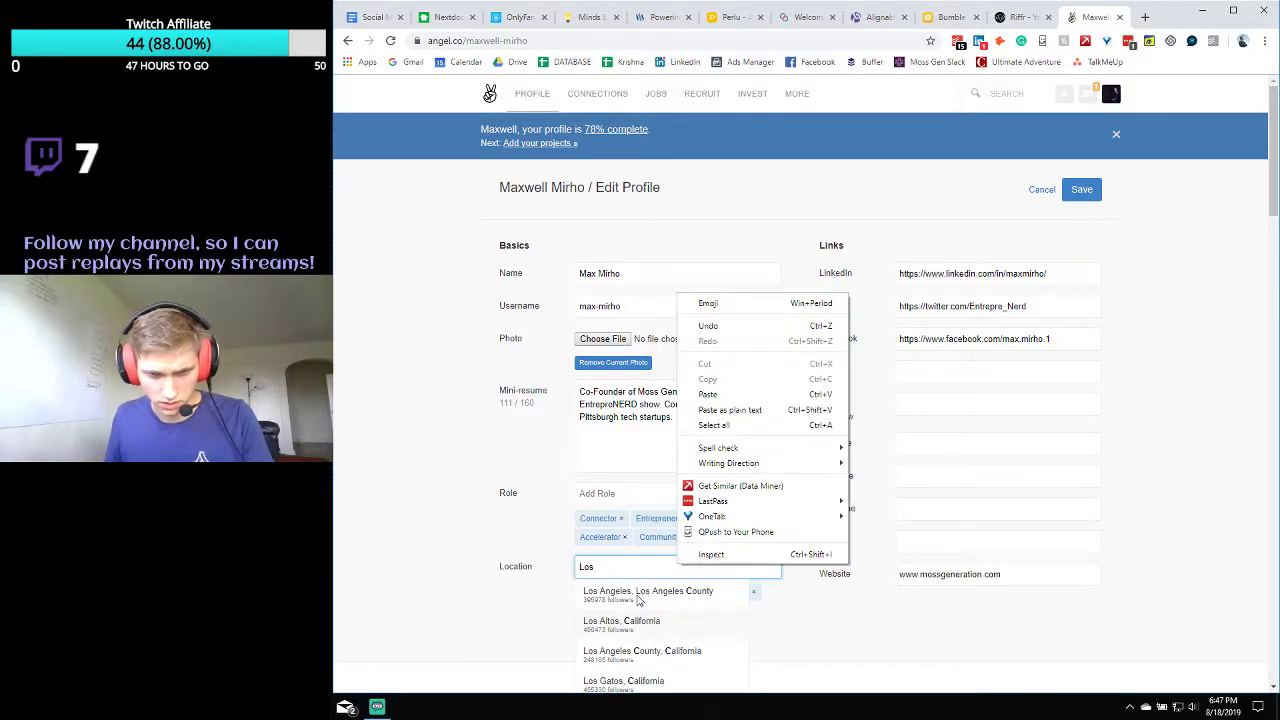
pyautogui.click(640, 596)
pyautogui.click(640, 594)
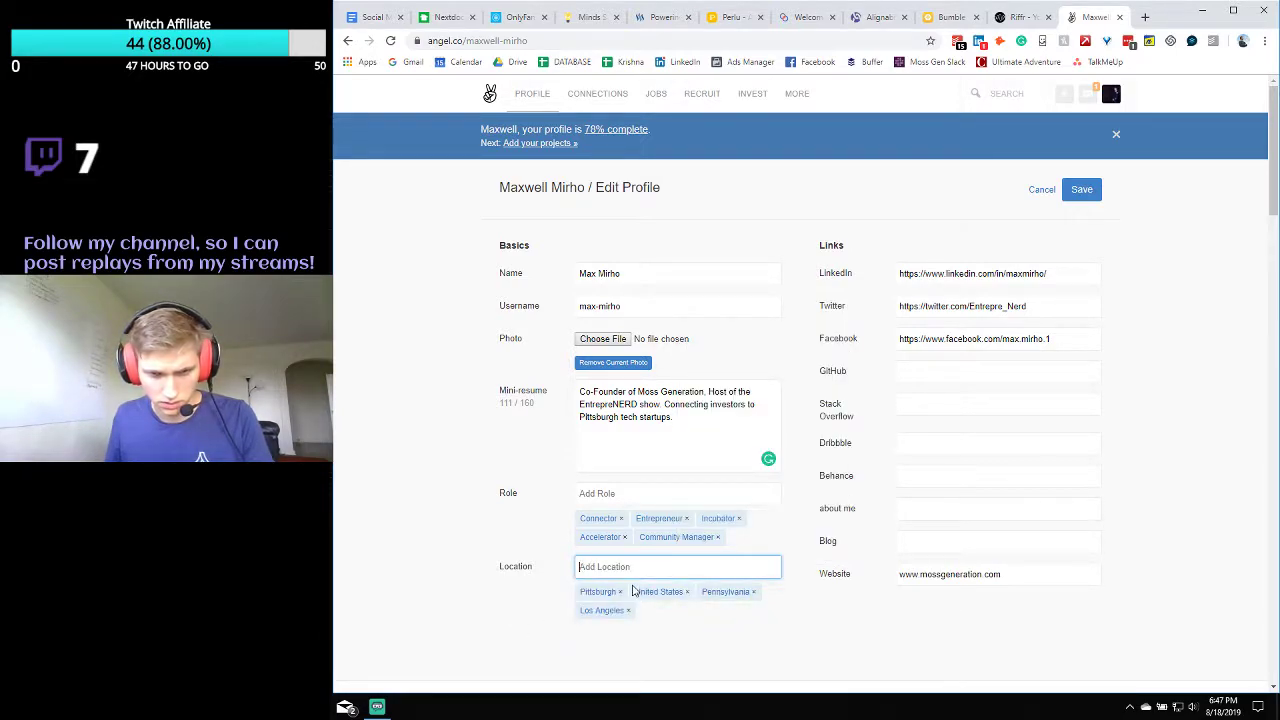
pyautogui.click(657, 665)
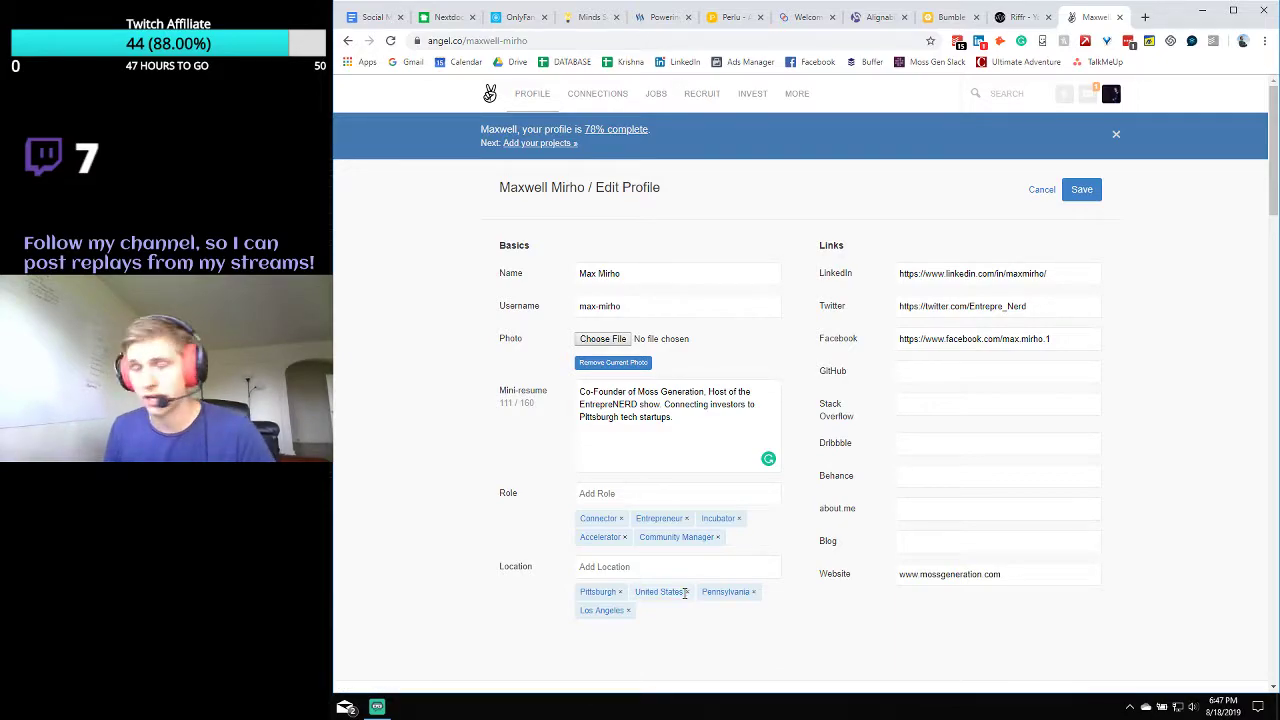
pyautogui.click(712, 440)
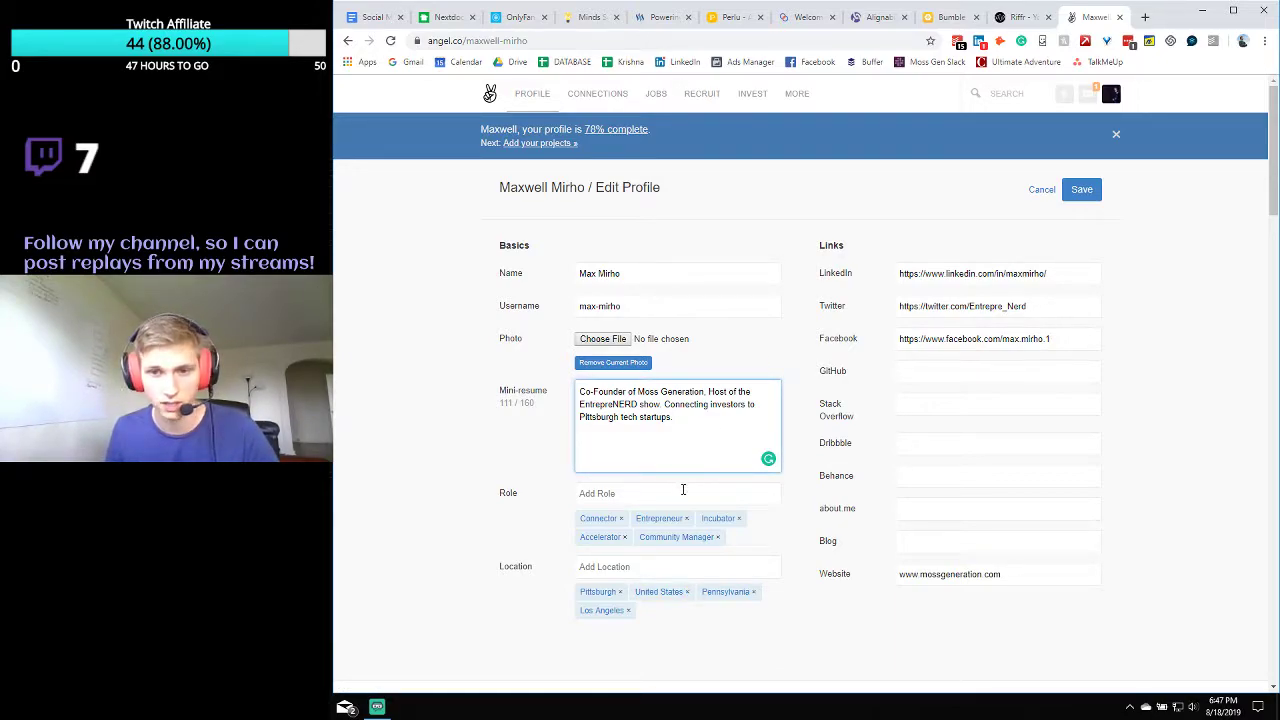
# - Add Portland, Seattle, Silicon Valley and New York City as locations
pyautogui.click(643, 567)
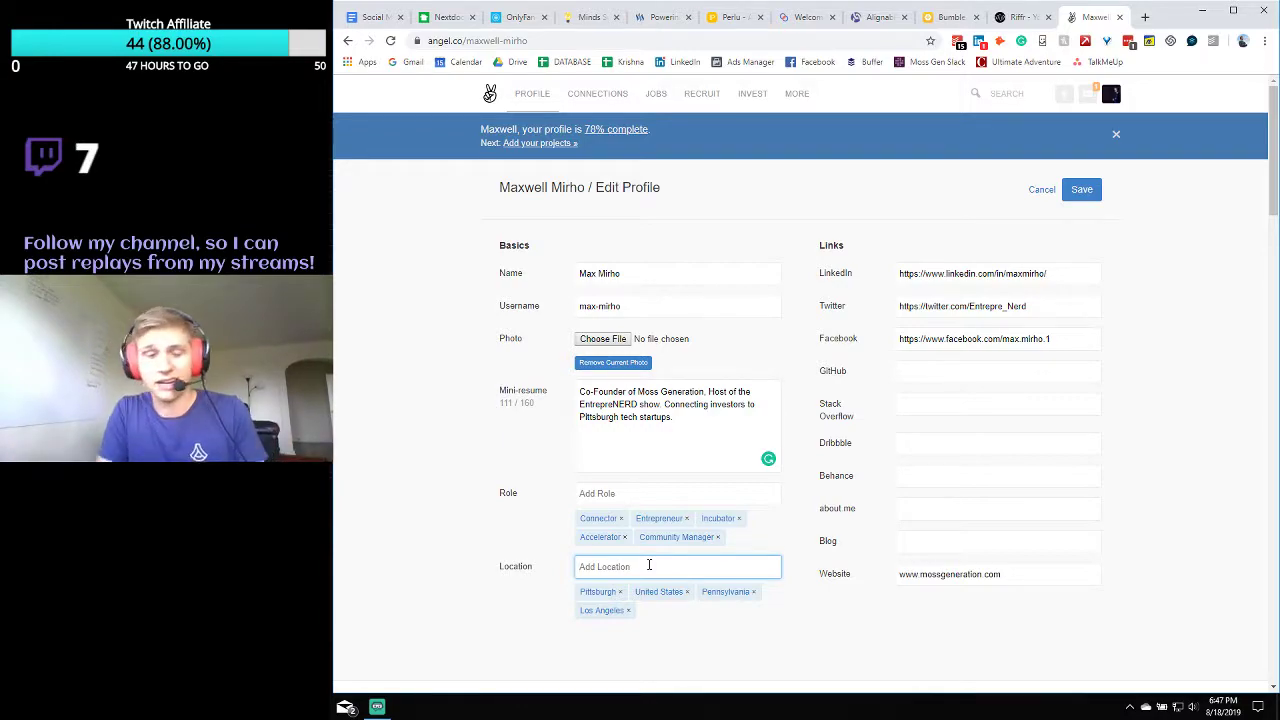
pyautogui.write('Portland')
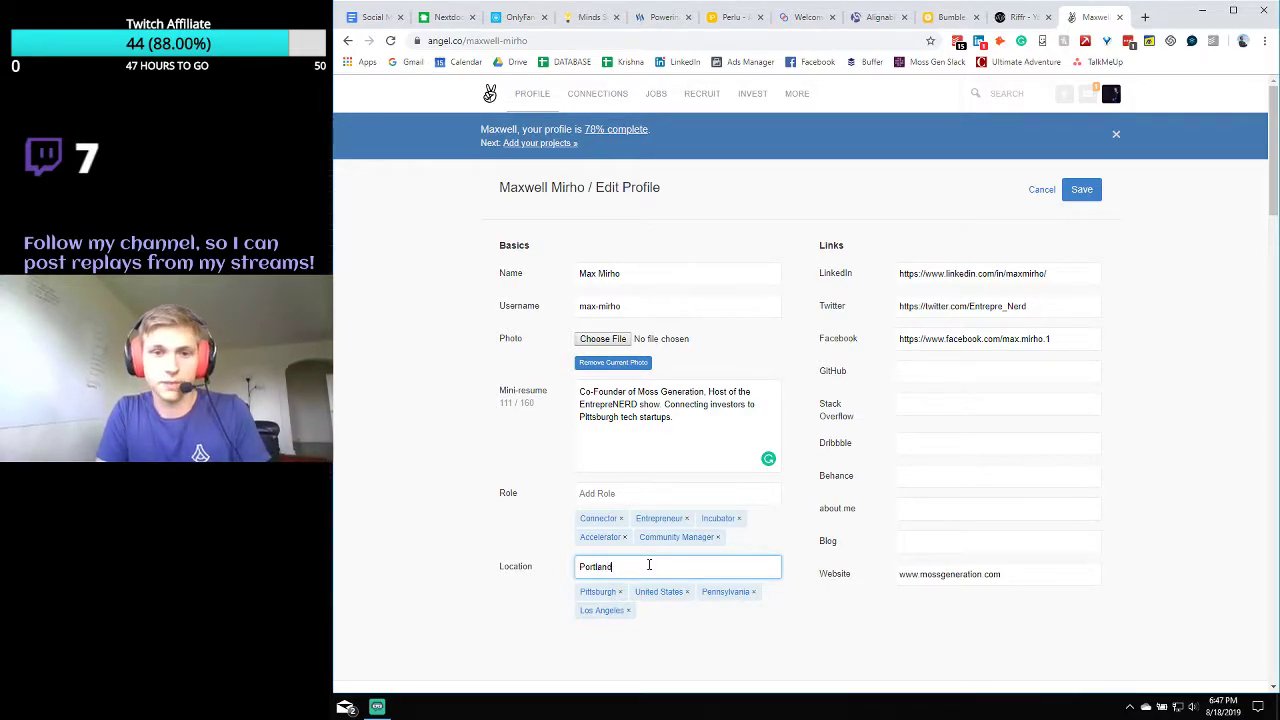
pyautogui.click(652, 603)
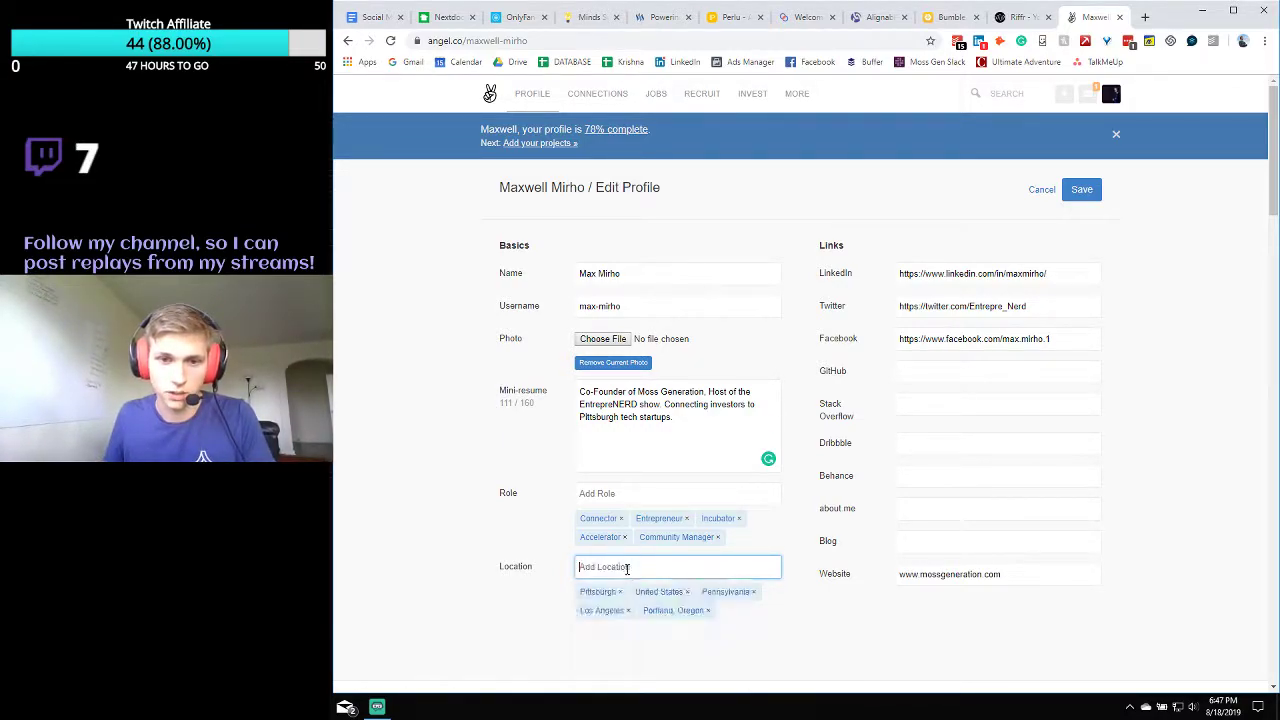
pyautogui.write('Seattle')
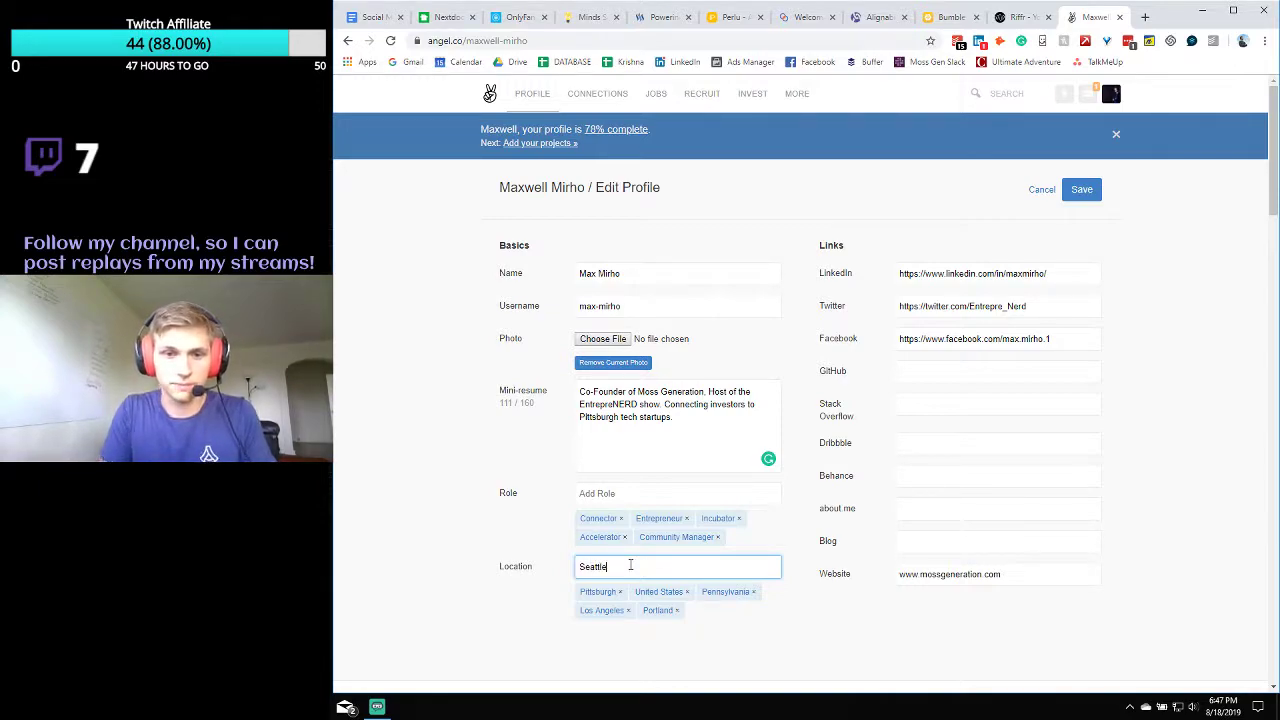
pyautogui.press('Return')
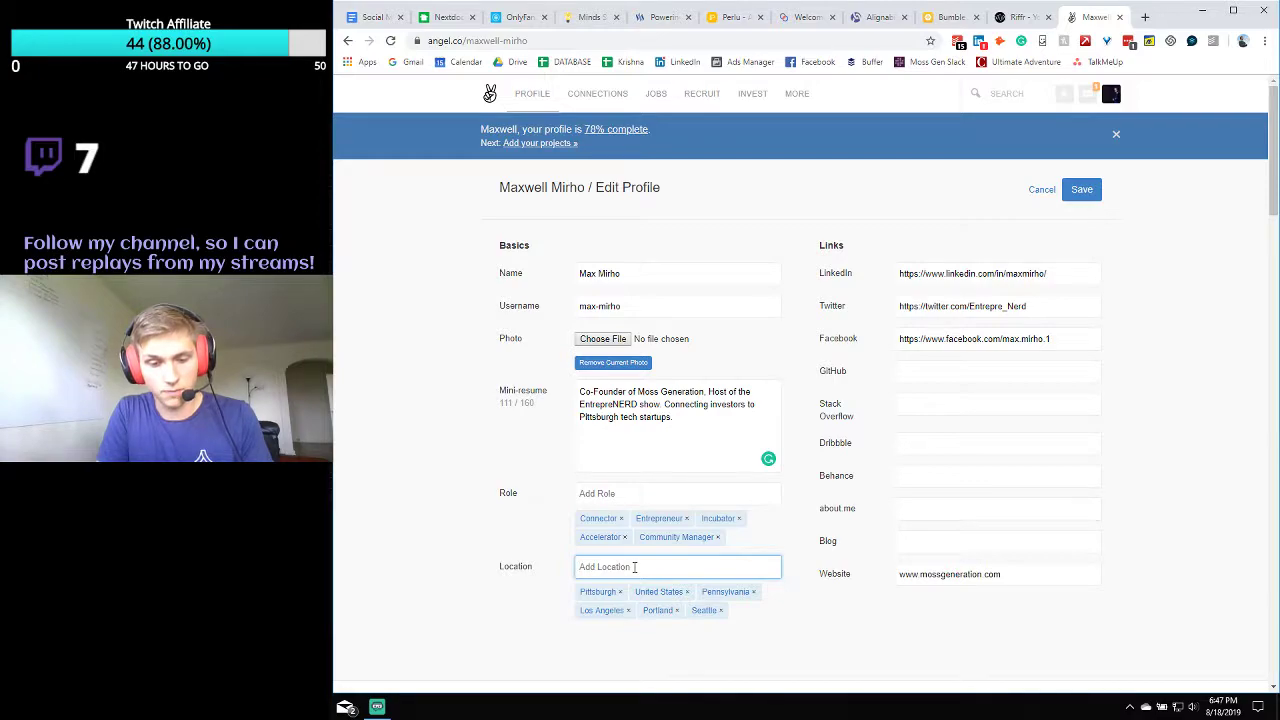
pyautogui.write('Silicon')
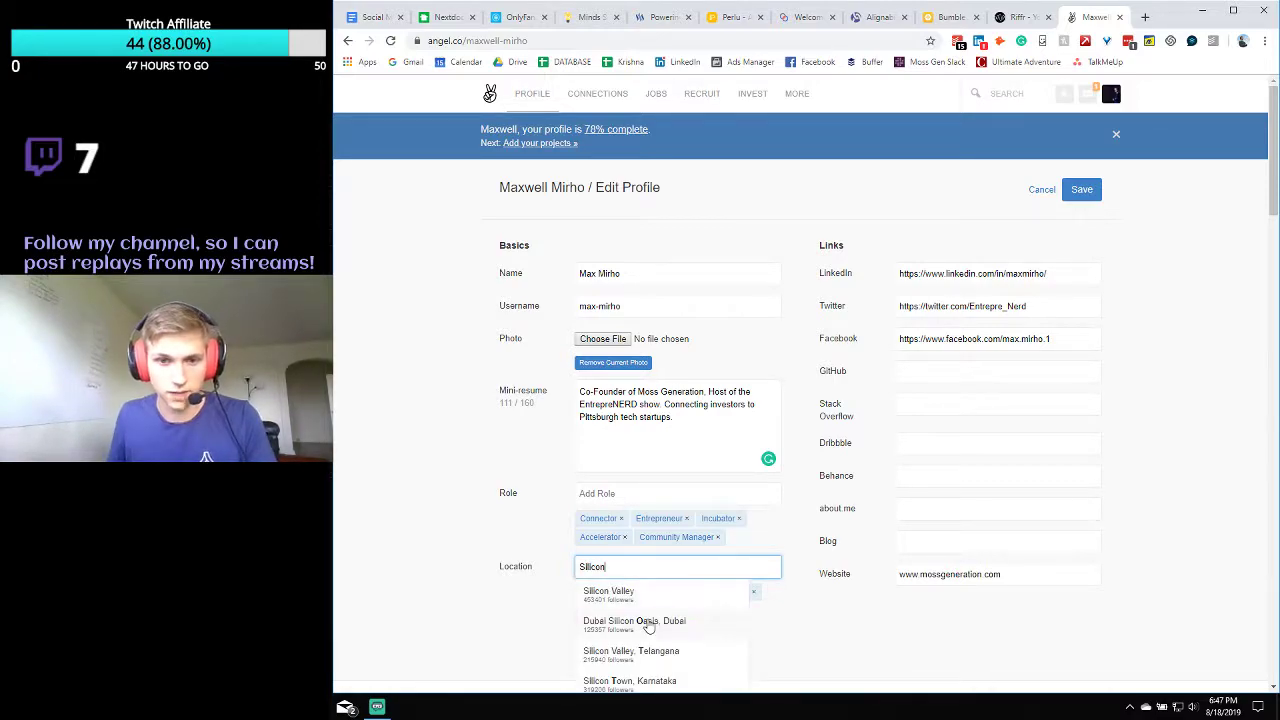
pyautogui.click(643, 597)
pyautogui.write('New')
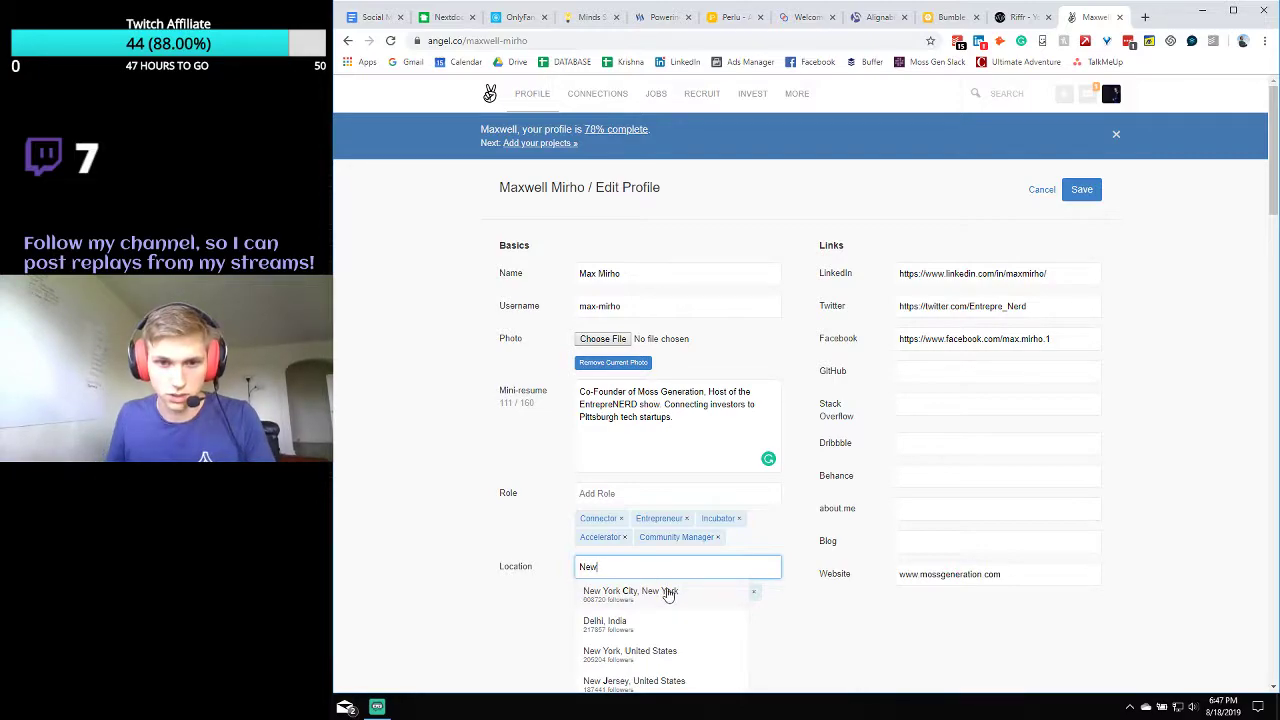
pyautogui.click(665, 592)
# - Add Boston, Austin and Philadelphia as locations
pyautogui.write('Boston')
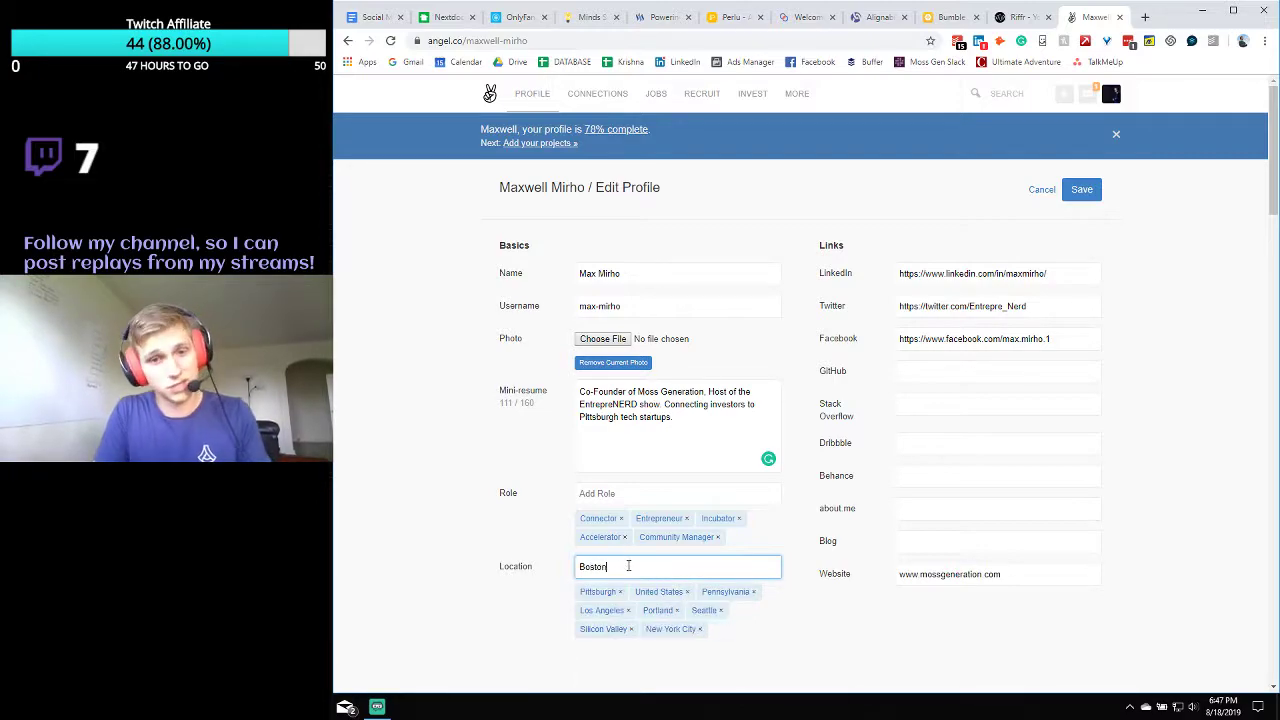
pyautogui.click(640, 593)
pyautogui.write('Aus')
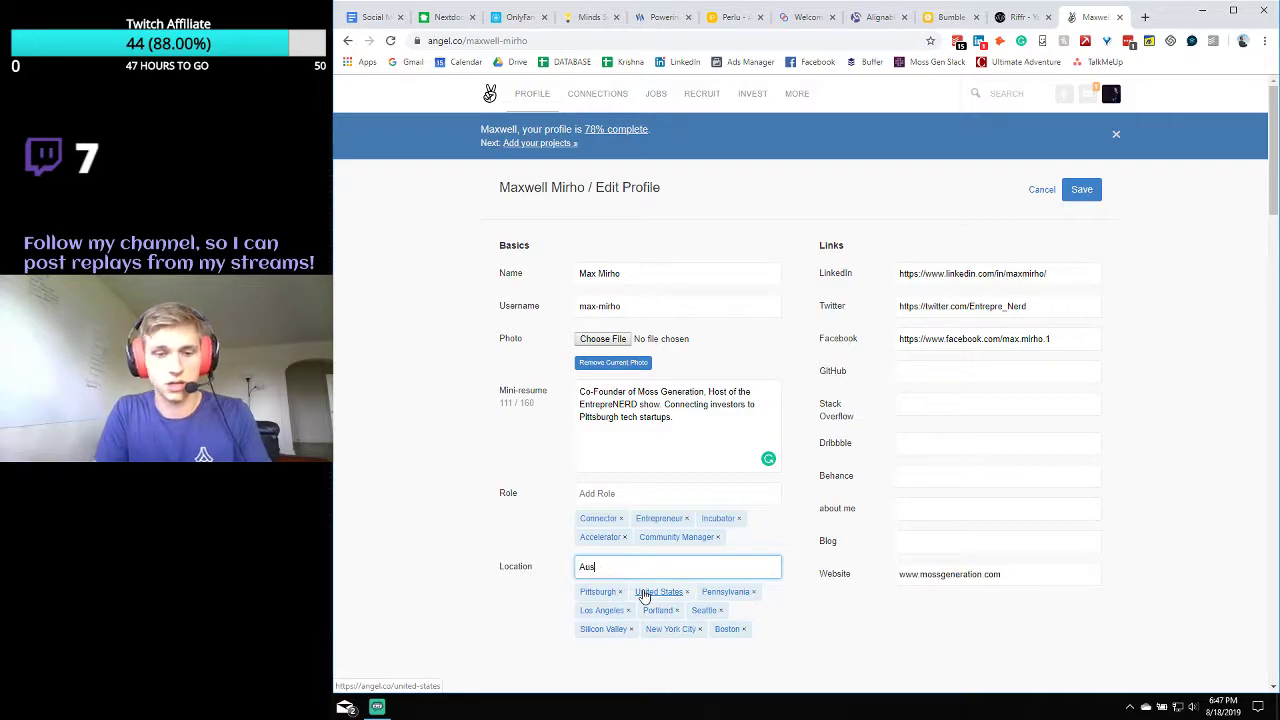
pyautogui.write('tin')
pyautogui.click(646, 594)
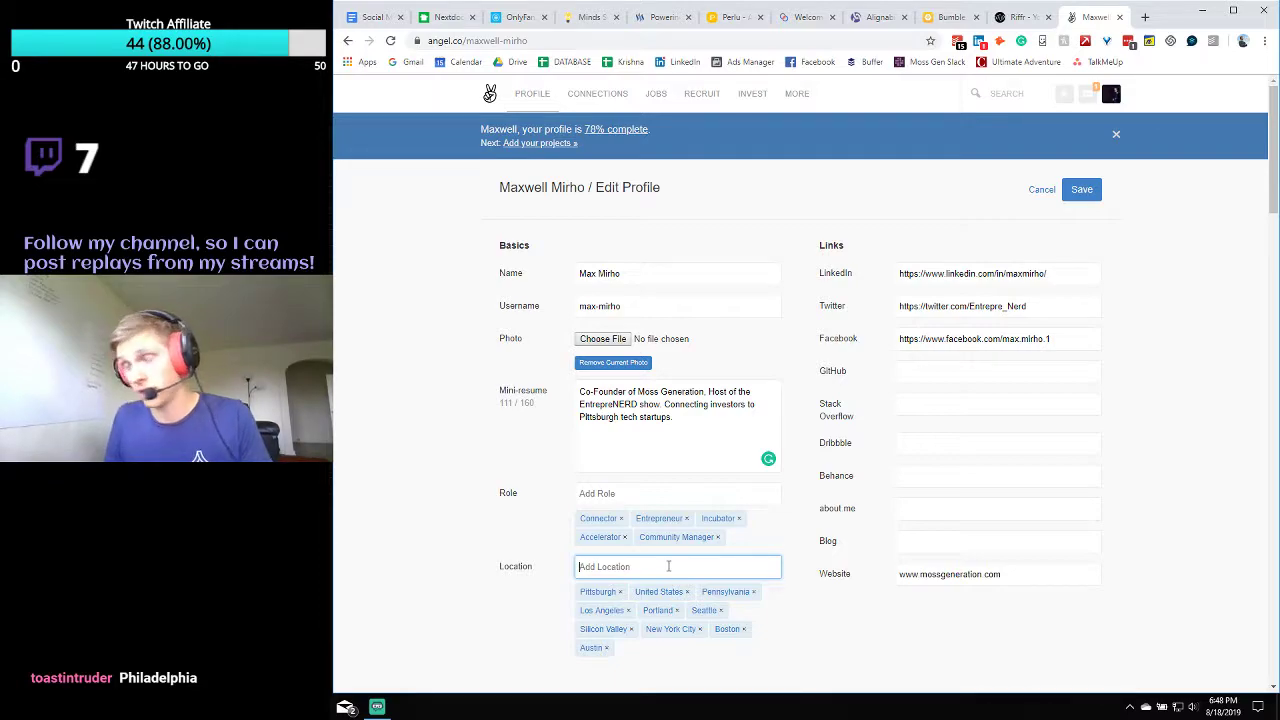
pyautogui.write('Phila')
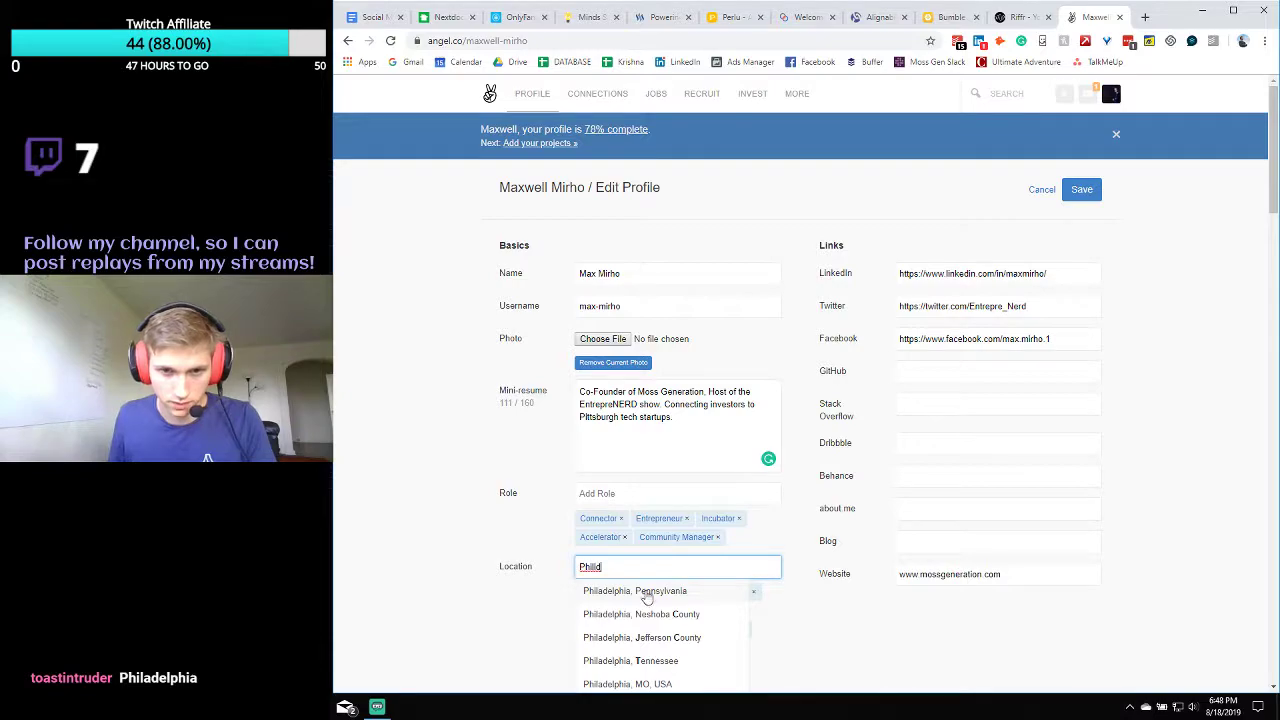
pyautogui.click(648, 592)
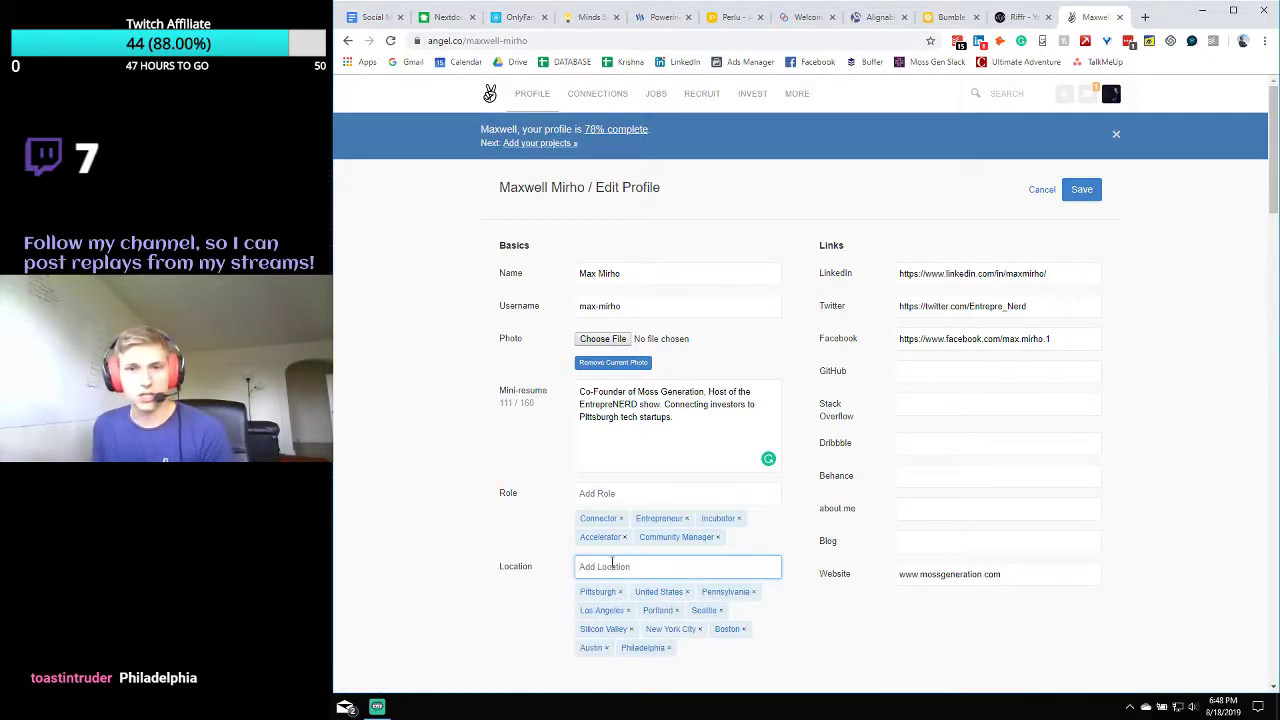
pyautogui.click(507, 601)
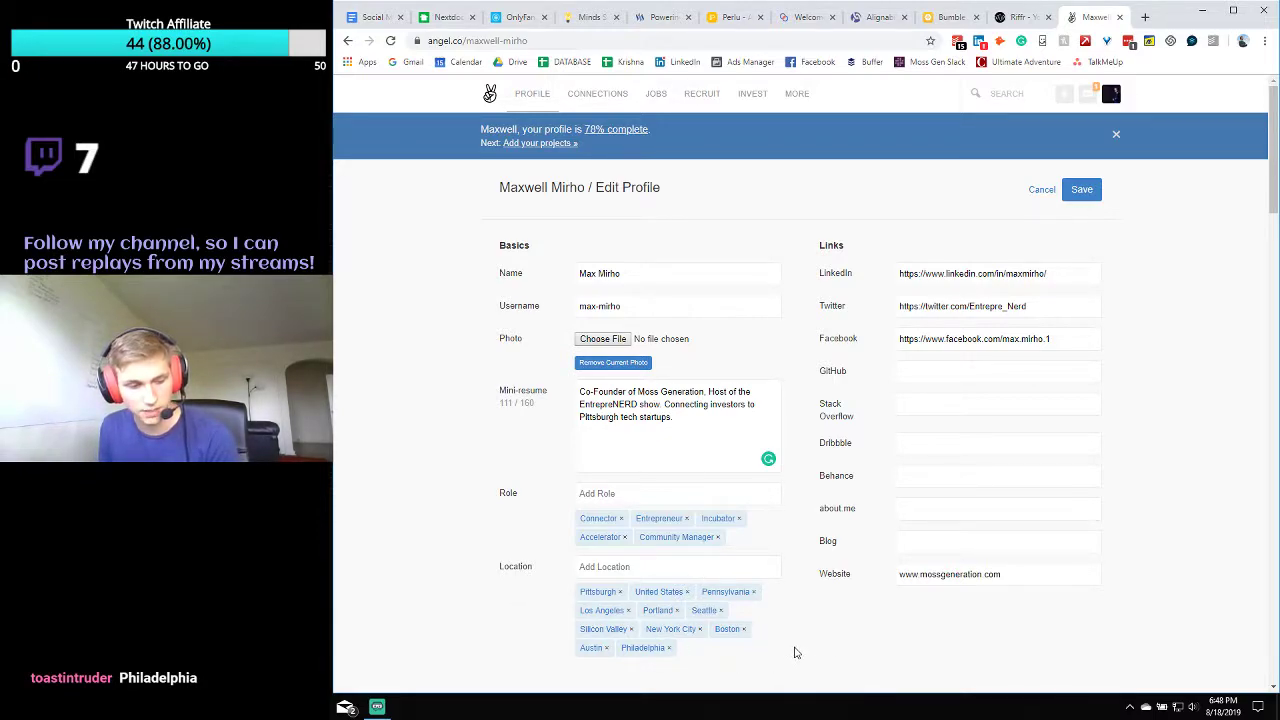
# - Add Cleveland and Columbus as locations and save the profile
pyautogui.click(638, 566)
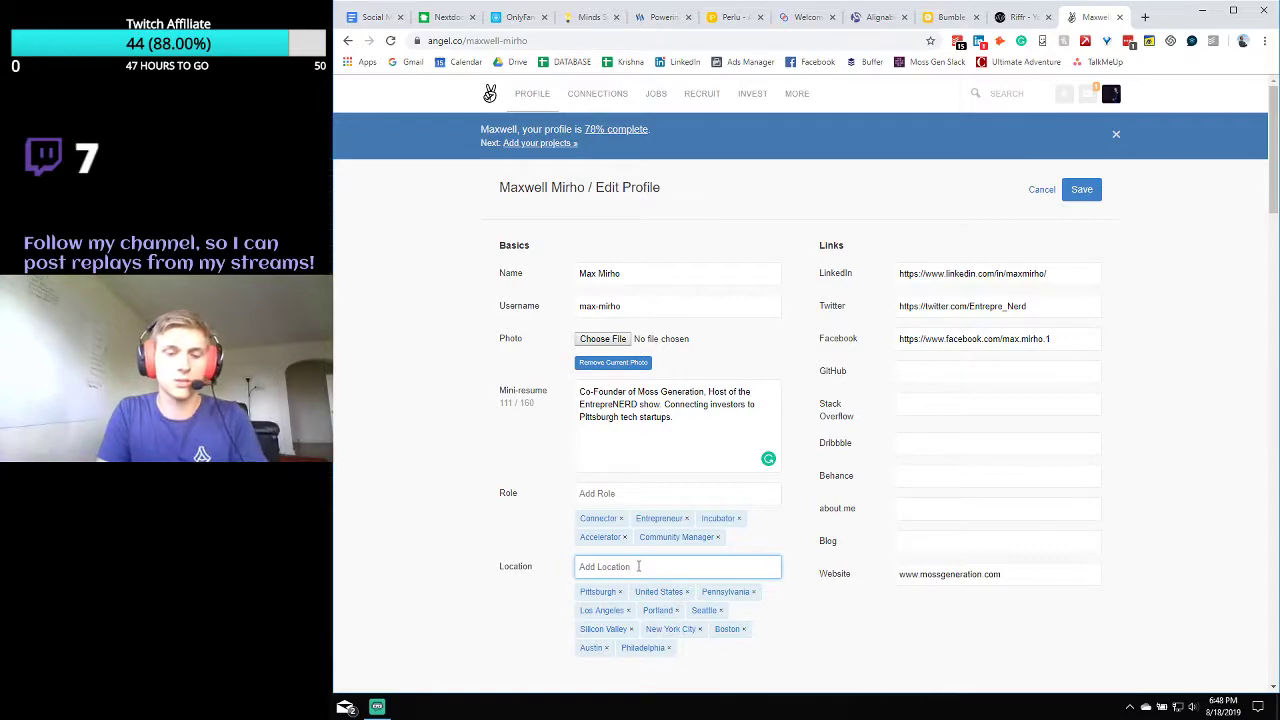
pyautogui.write('Cle')
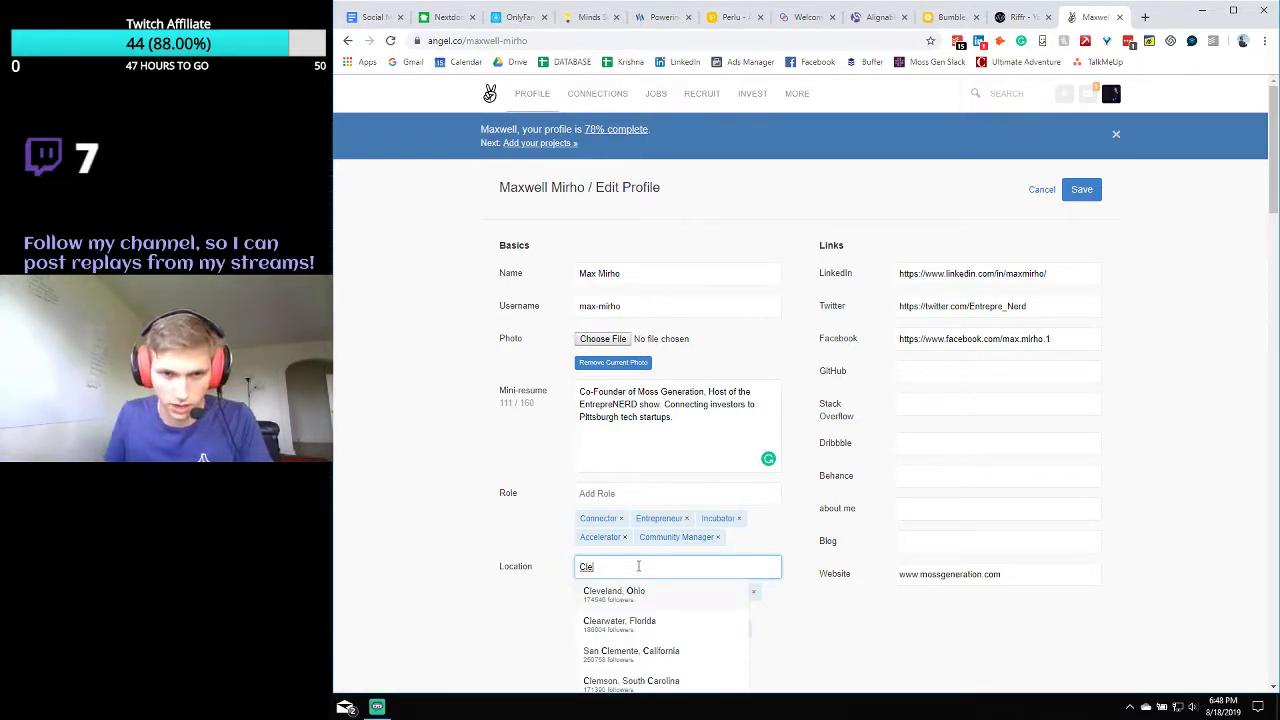
pyautogui.press('BackSpace')
pyautogui.press('BackSpace')
pyautogui.press('BackSpace')
pyautogui.write('Columbus')
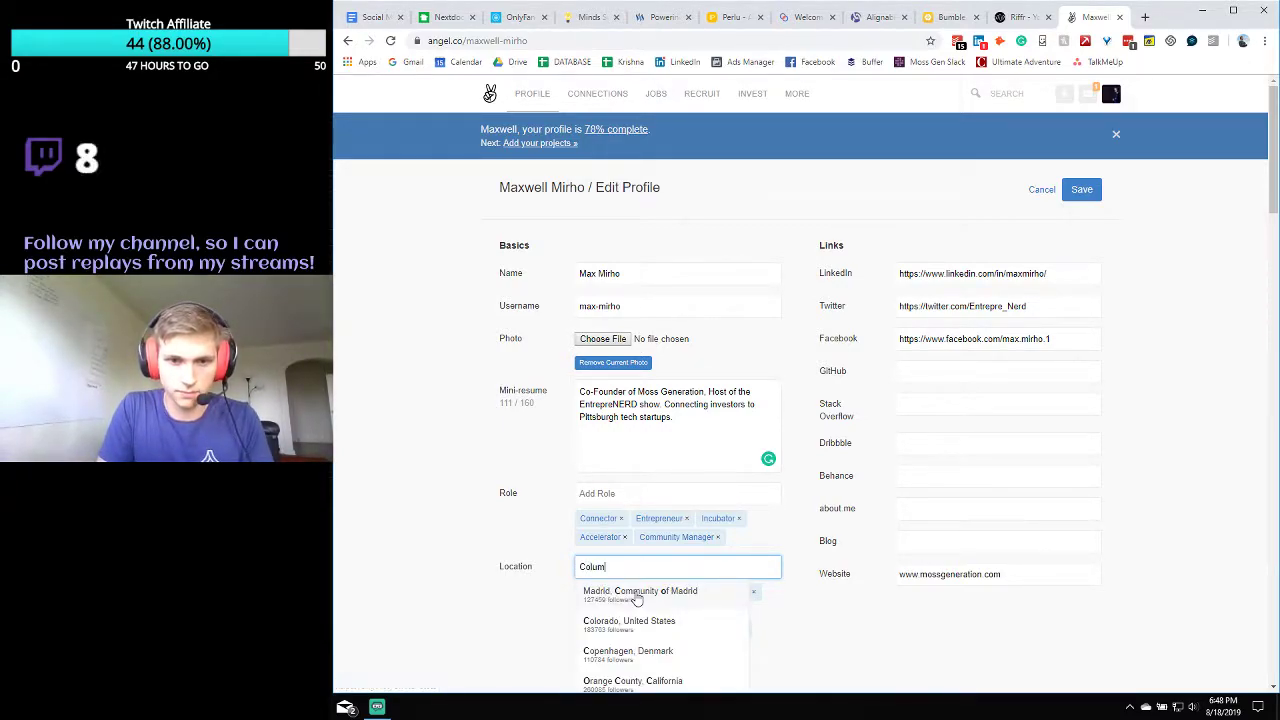
pyautogui.click(637, 593)
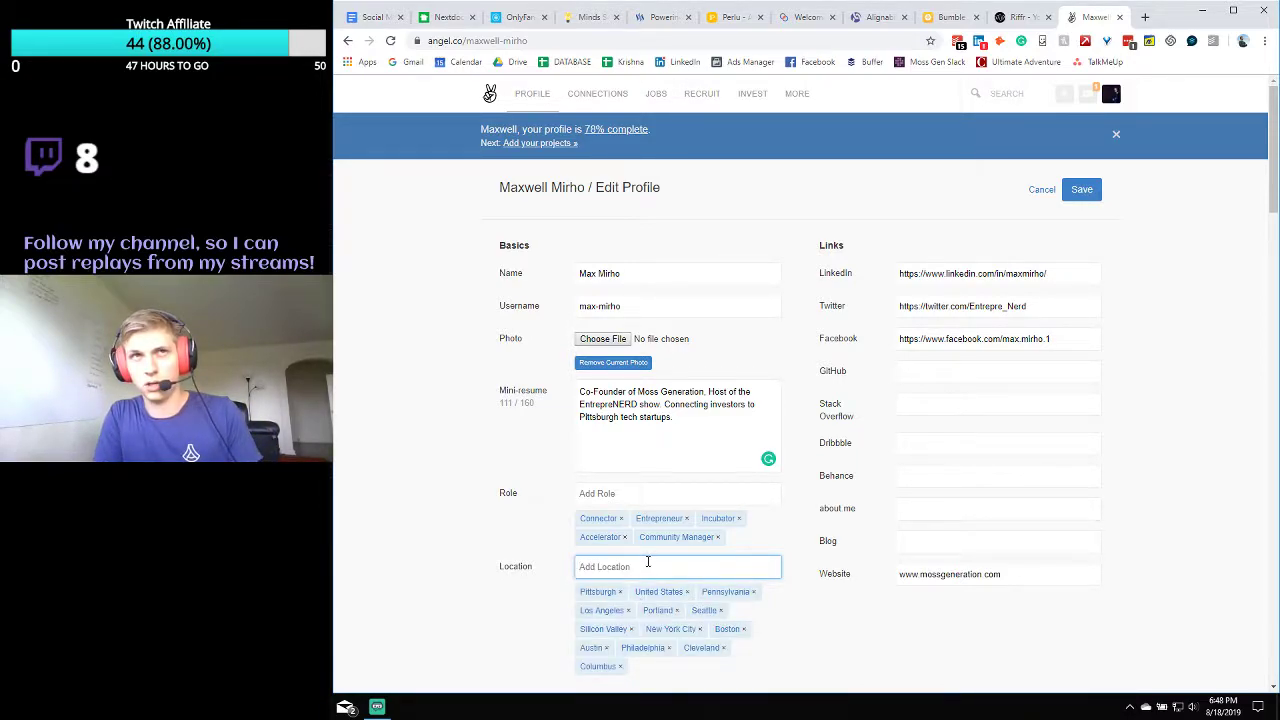
pyautogui.write('york')
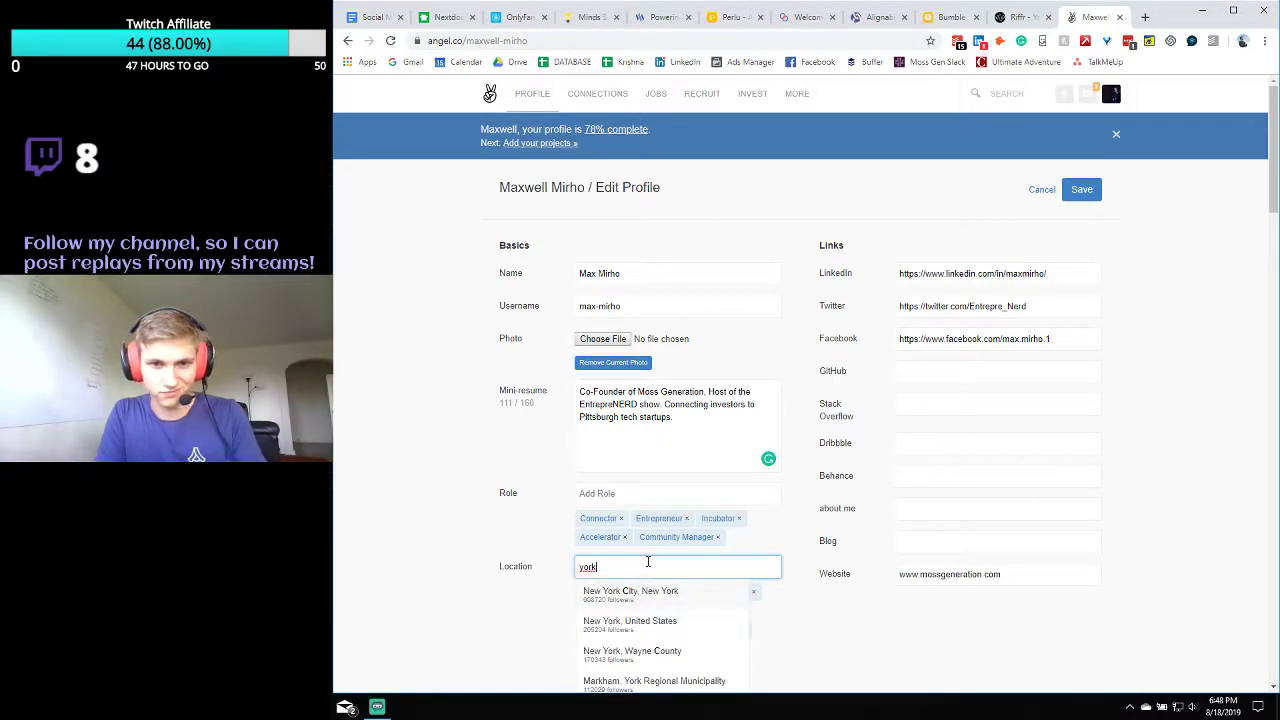
pyautogui.press('BackSpace')
pyautogui.press('BackSpace')
pyautogui.press('BackSpace')
pyautogui.press('BackSpace')
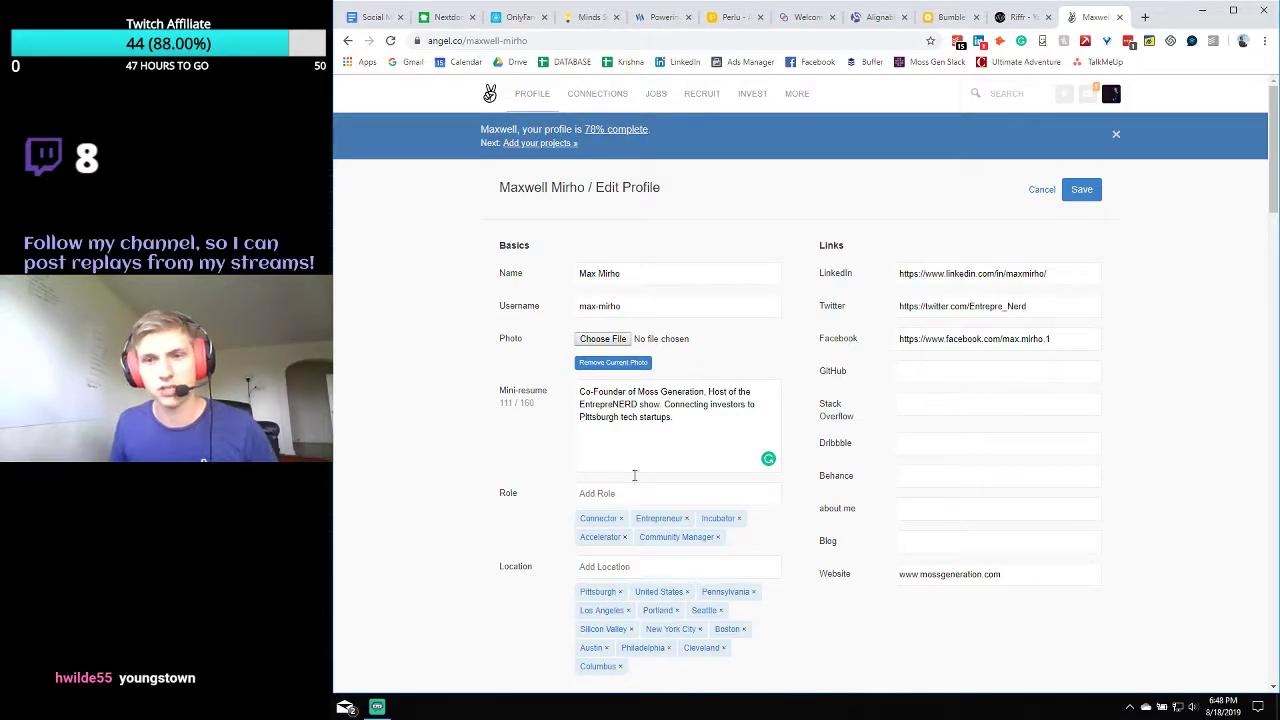
pyautogui.click(1086, 196)
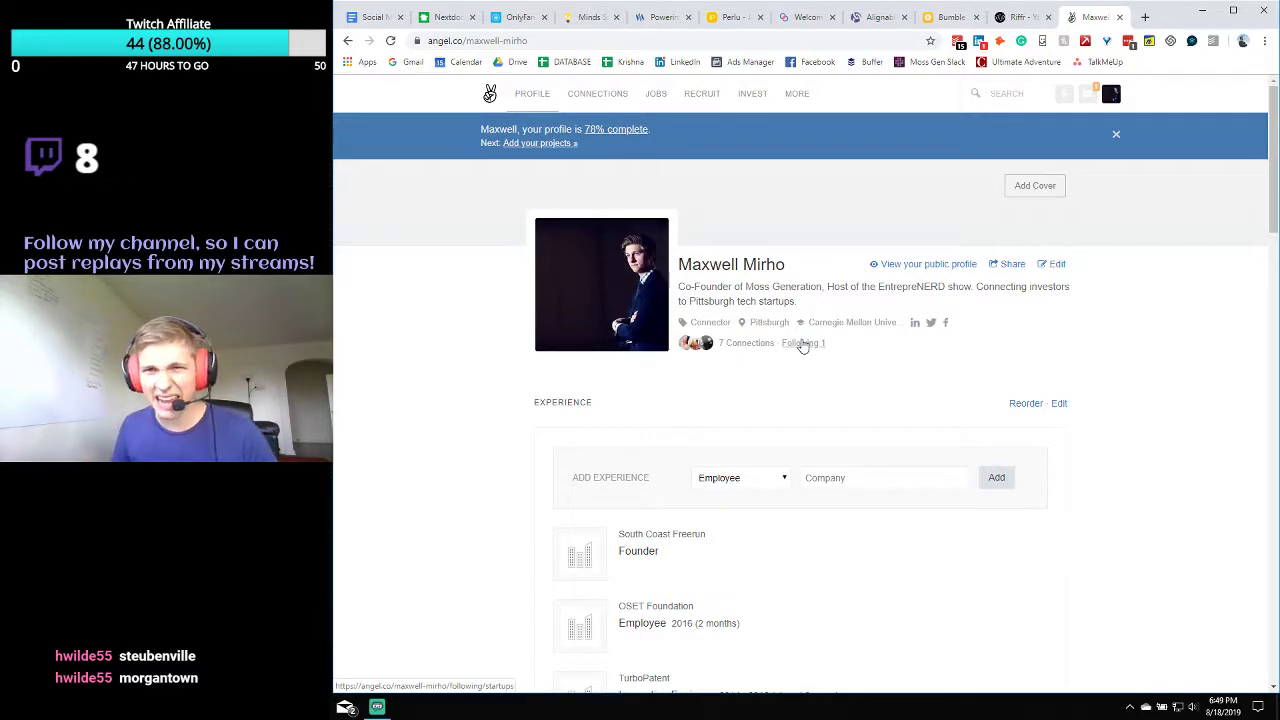
# - Reopen the profile editor and add Youngstown, Ohio and Paoli, Pennsylvania as locations
pyautogui.click(1052, 264)
pyautogui.scroll(-2, 586, 434)
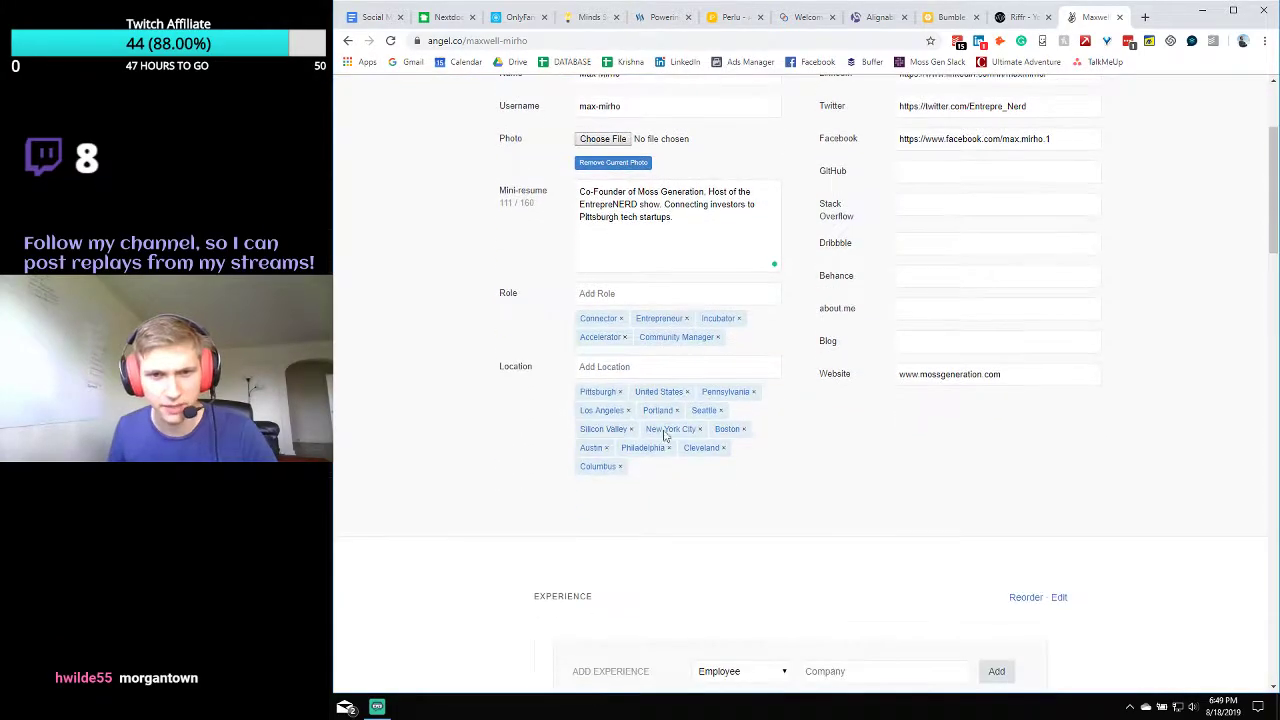
pyautogui.click(660, 371)
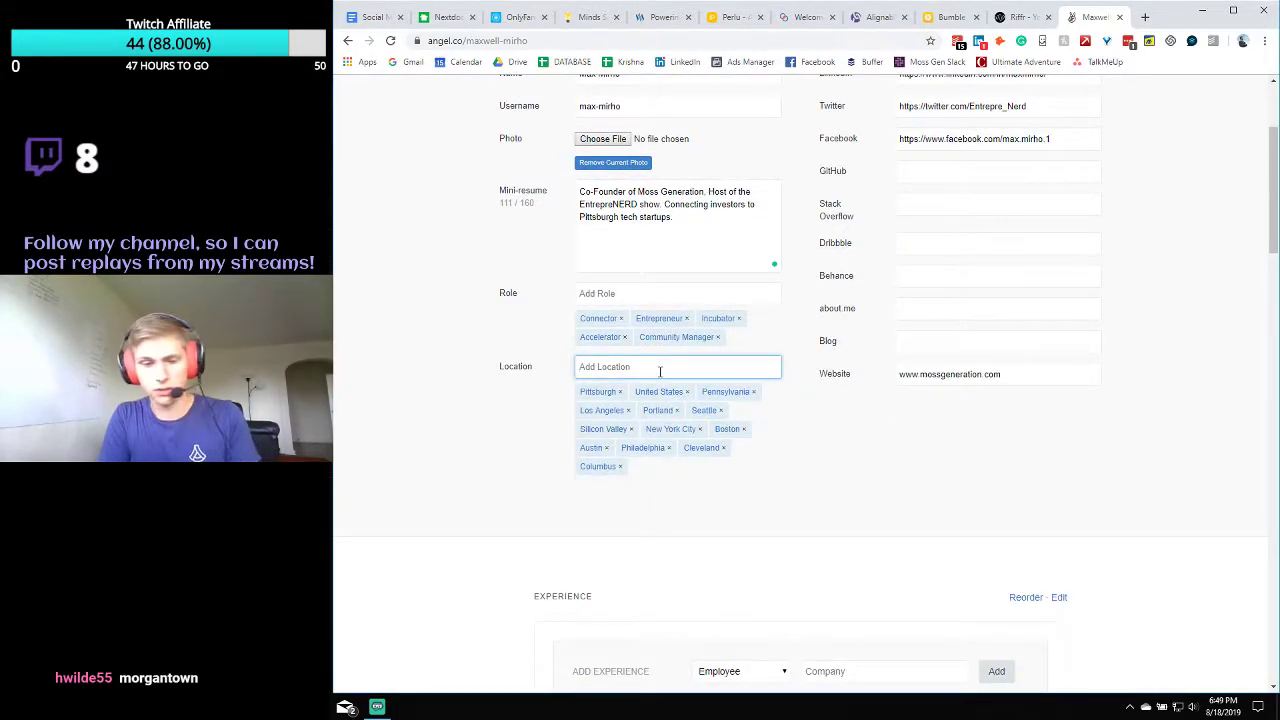
pyautogui.write('youngstown')
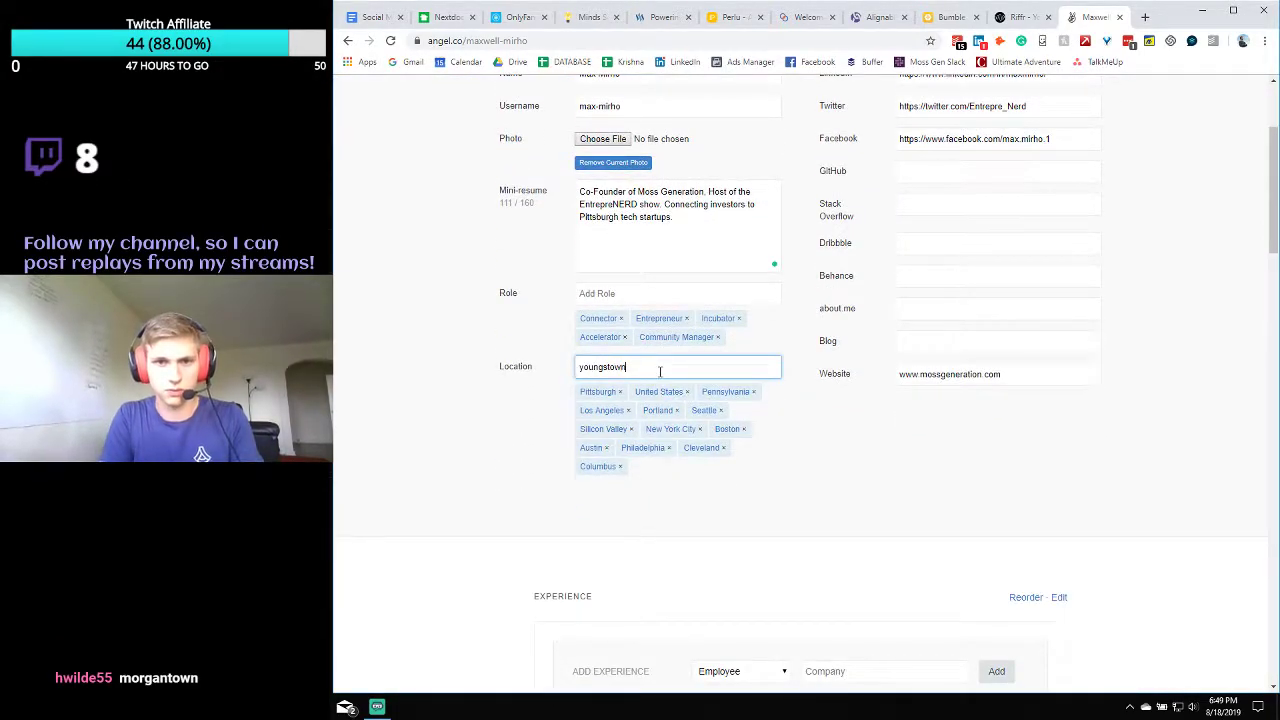
pyautogui.click(650, 396)
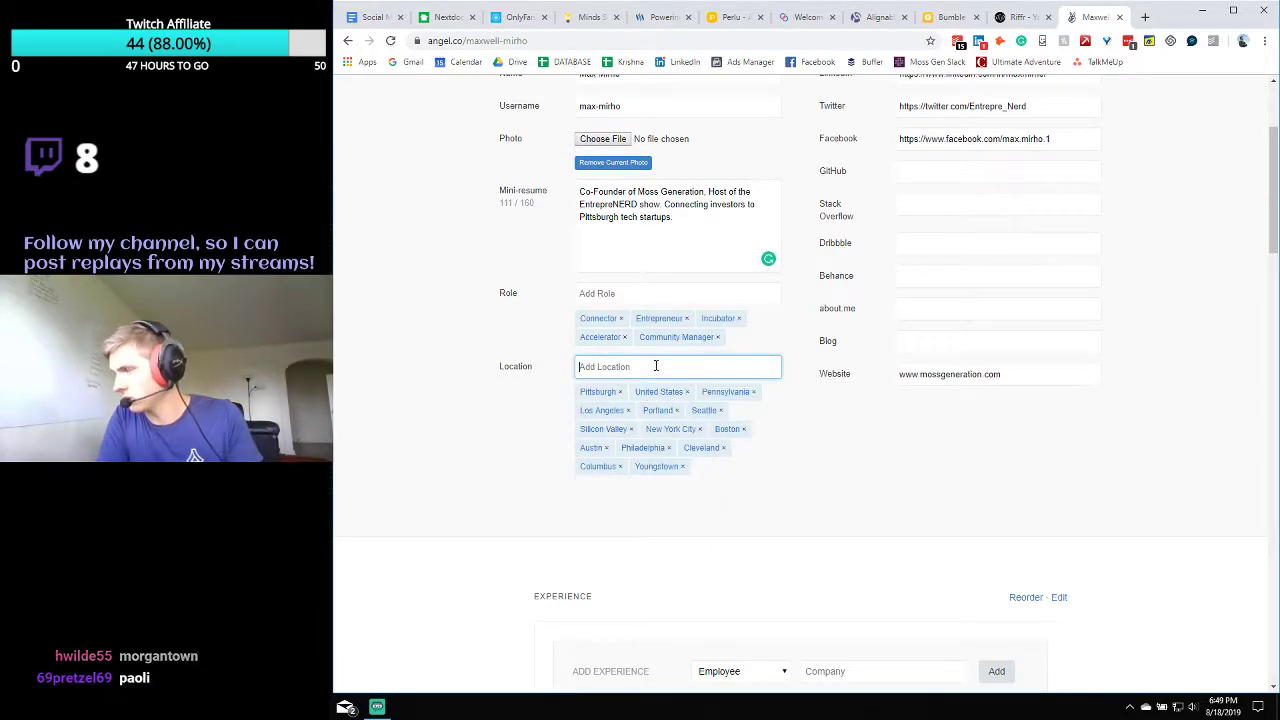
pyautogui.write('paoli')
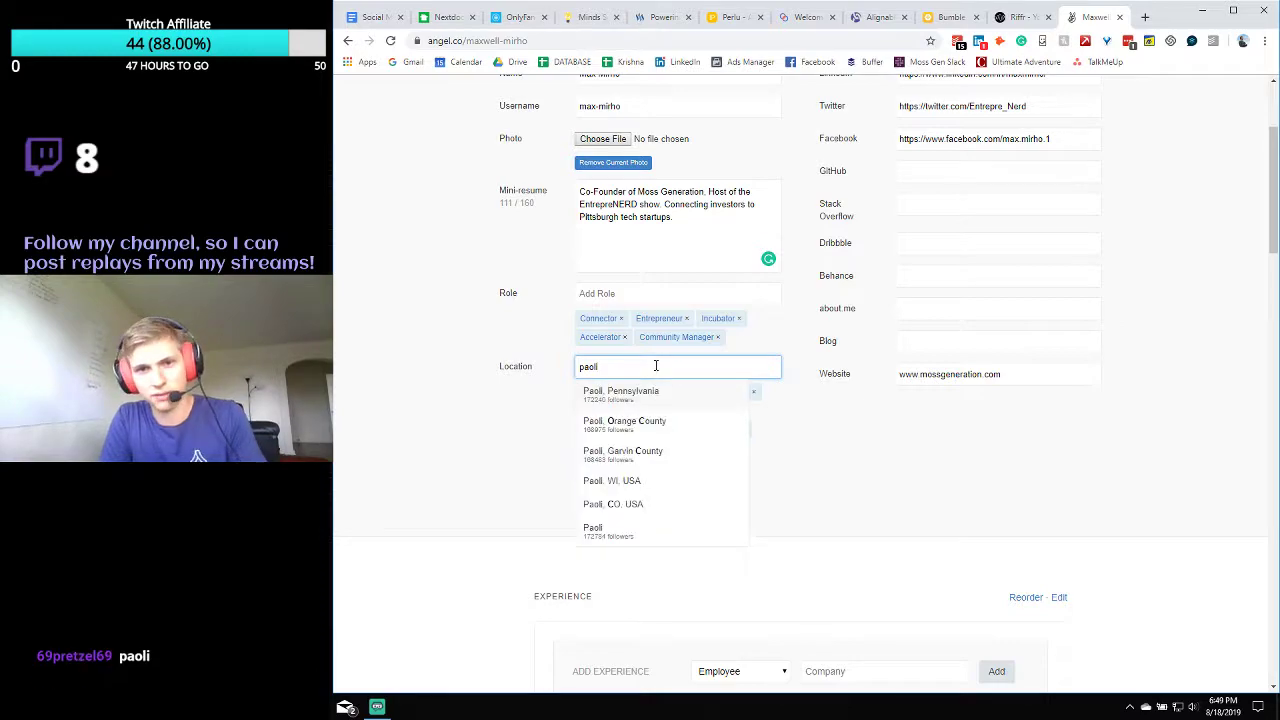
pyautogui.click(647, 395)
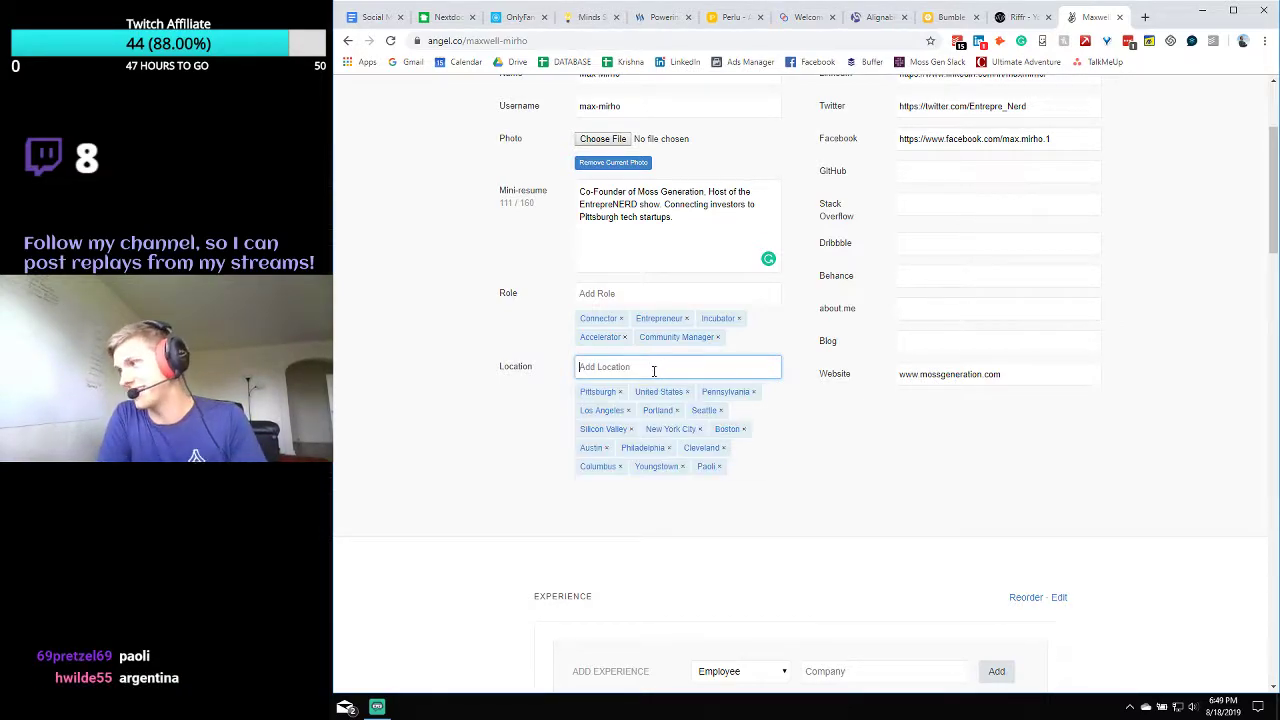
# - Add Morgantown, West Virginia as a location and save the profile
pyautogui.write('morgano')
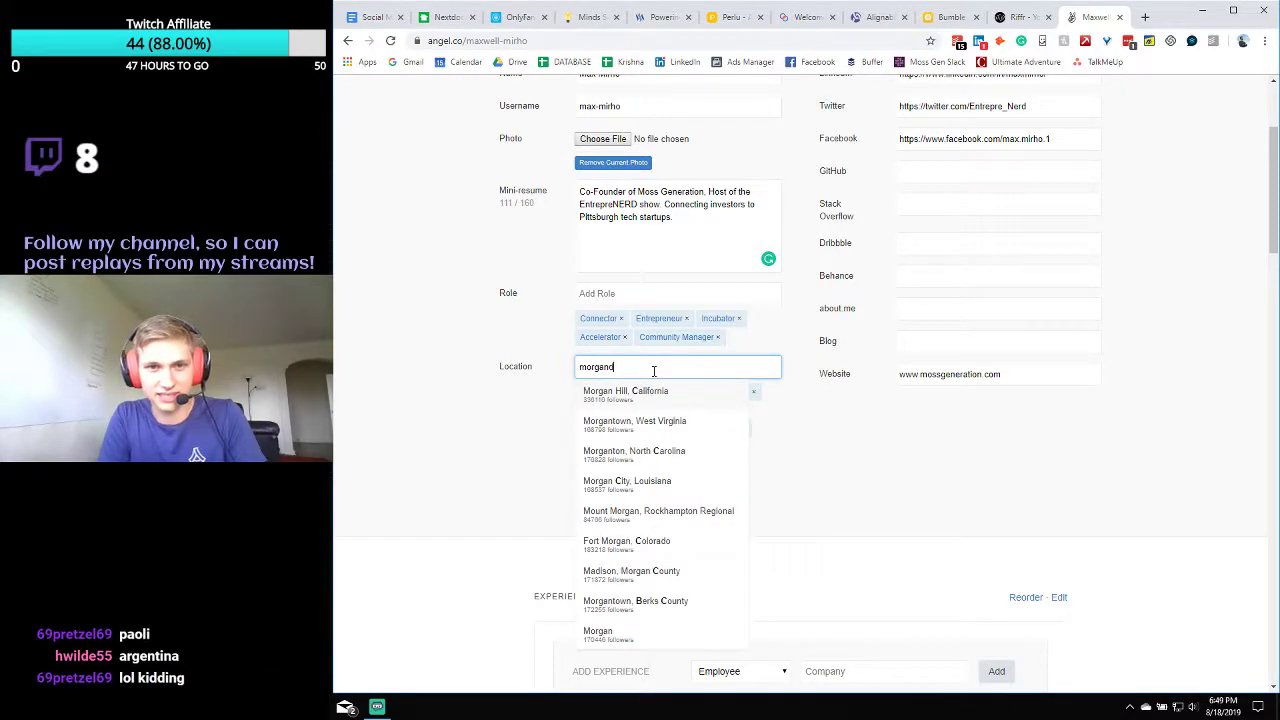
pyautogui.press('BackSpace')
pyautogui.write('town')
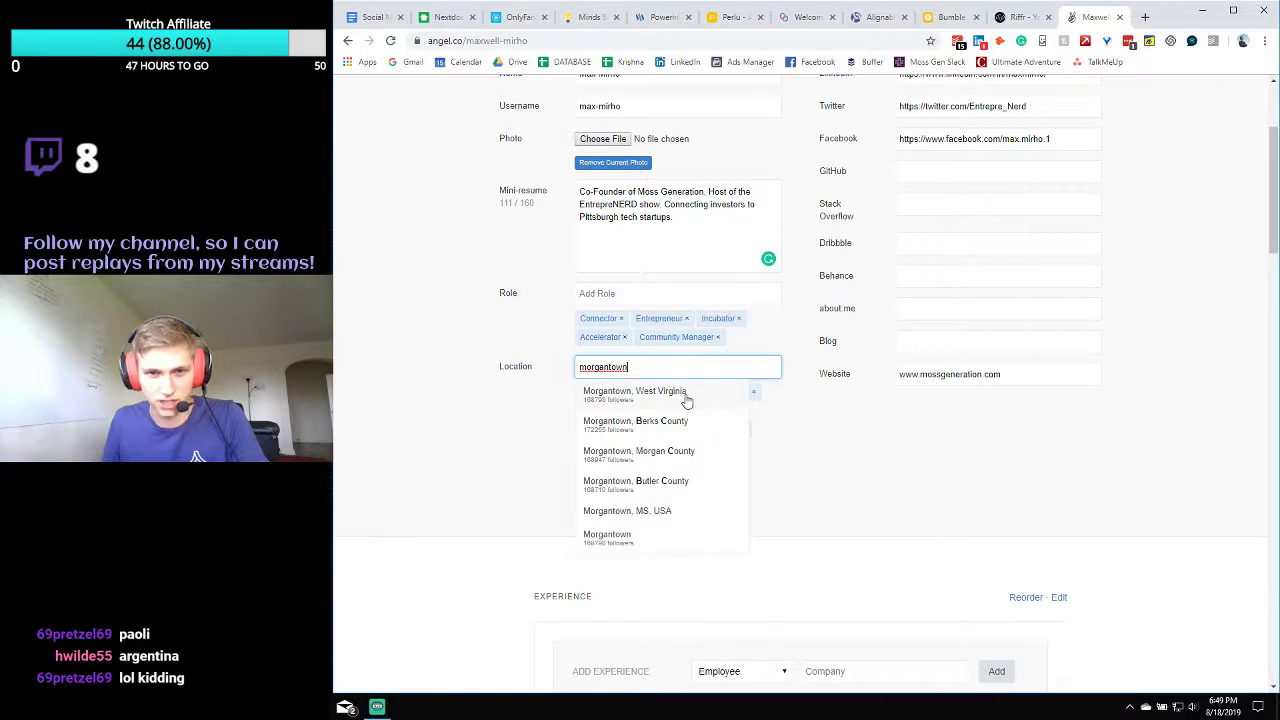
pyautogui.click(686, 395)
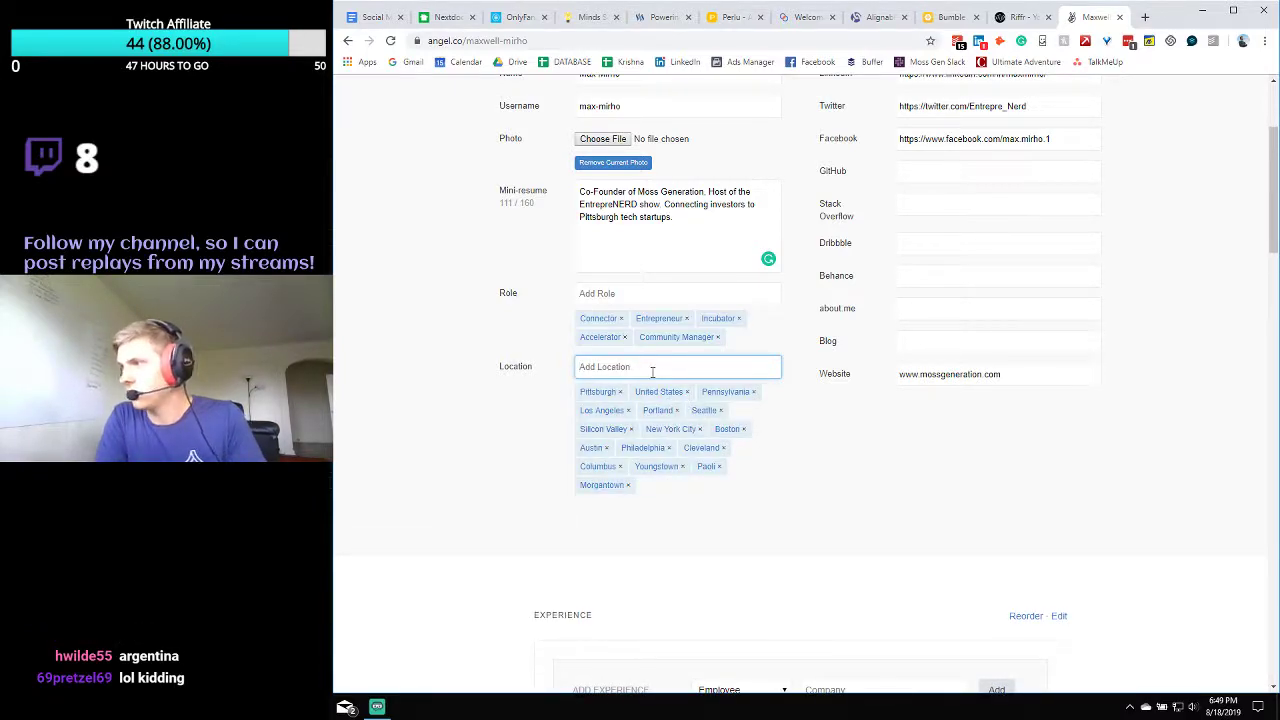
pyautogui.write('steub')
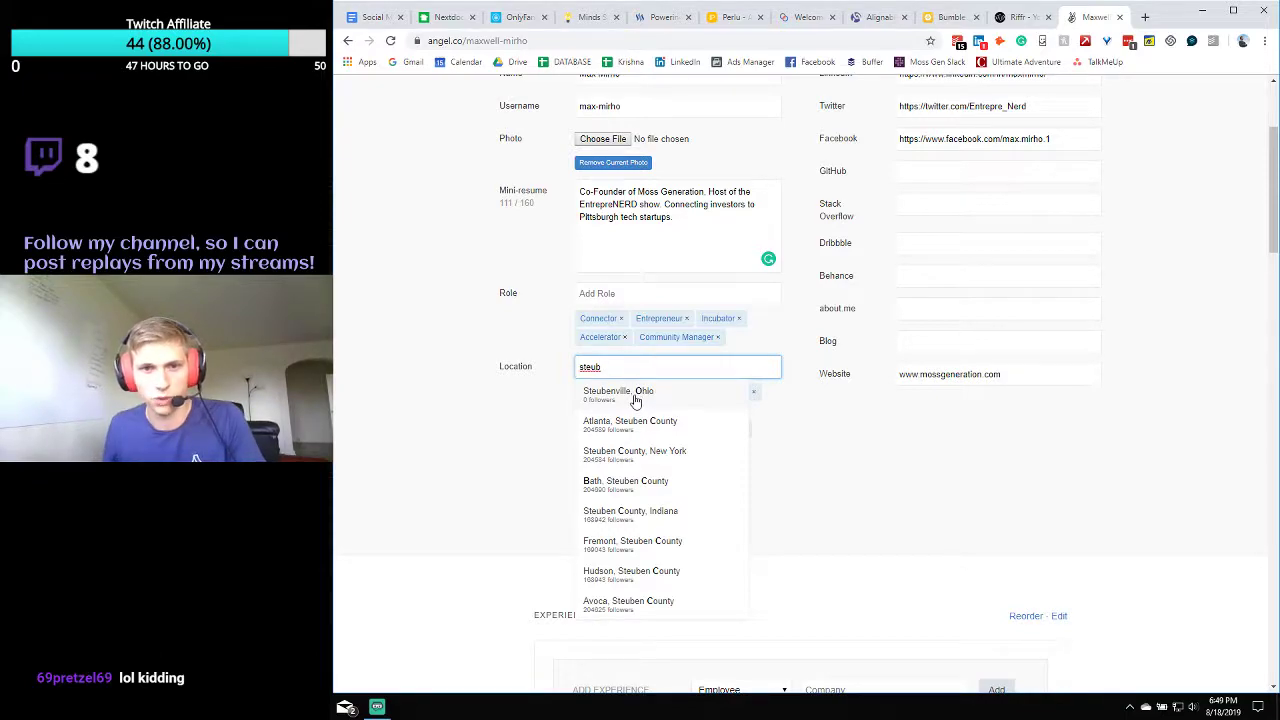
pyautogui.press('BackSpace')
pyautogui.press('BackSpace')
pyautogui.press('BackSpace')
pyautogui.press('BackSpace')
pyautogui.press('BackSpace')
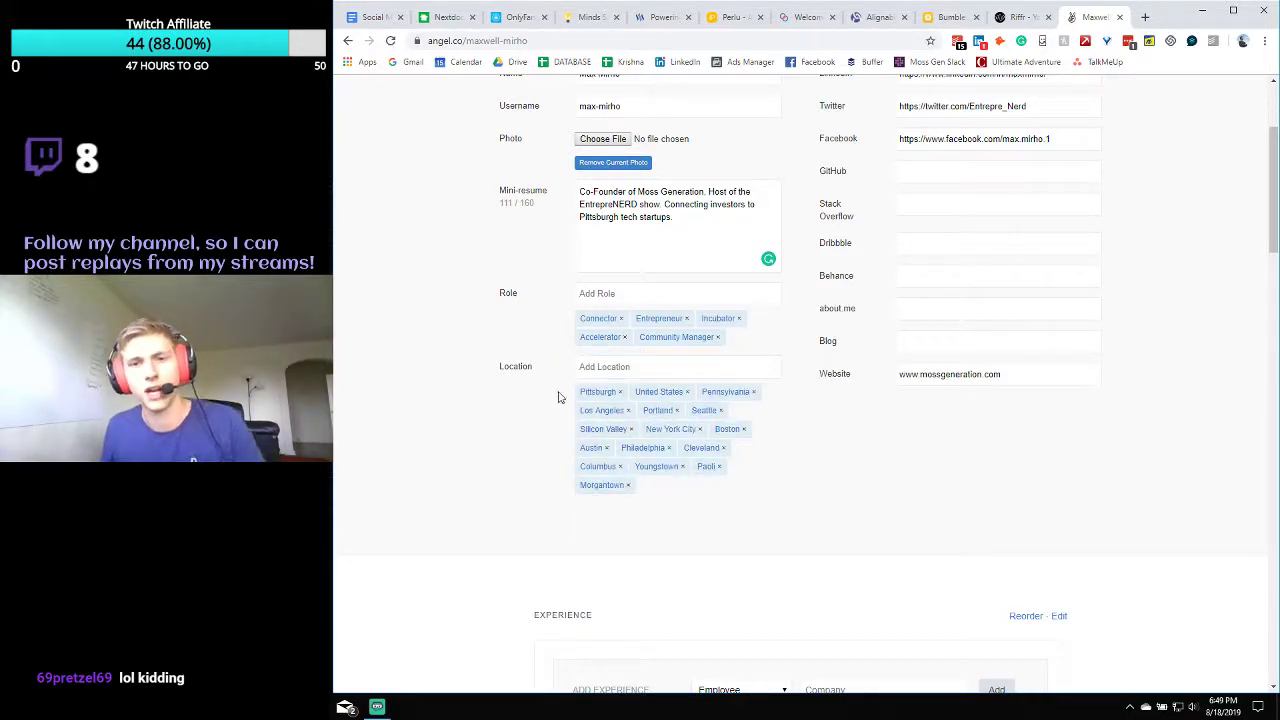
pyautogui.scroll(3, 558, 397)
pyautogui.click(1083, 190)
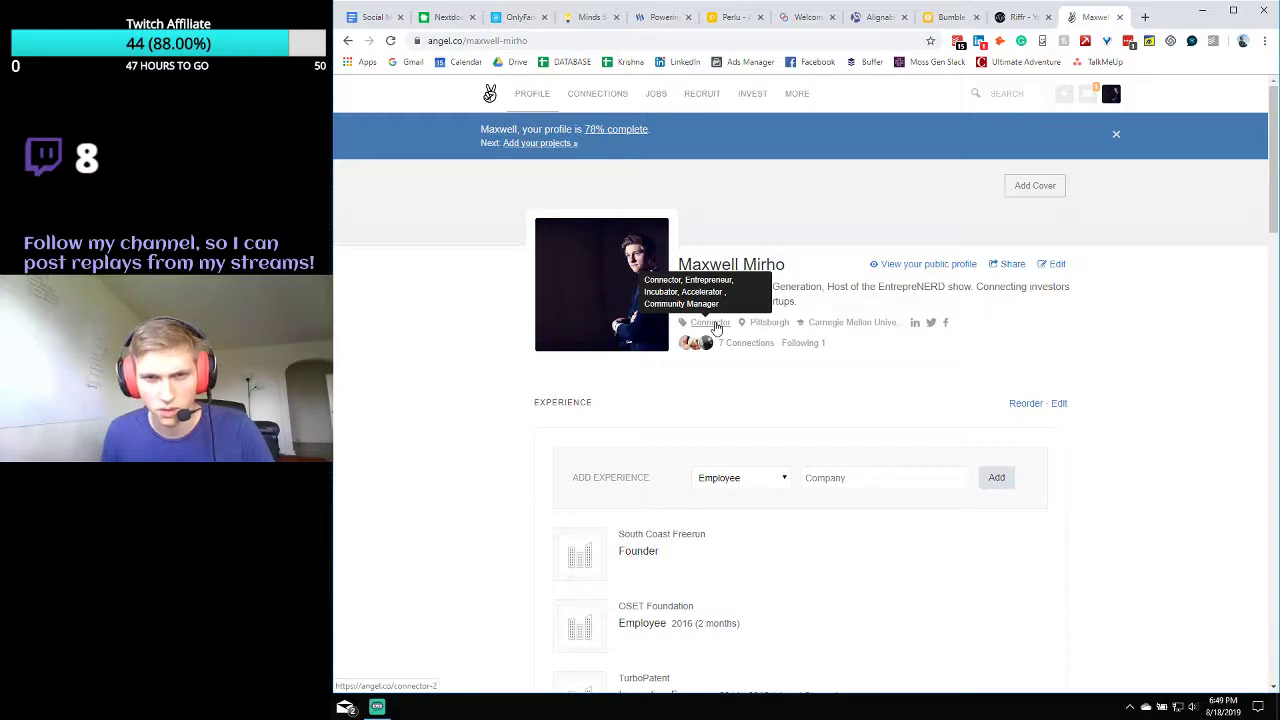
# - Reopen the profile editor and remove Paoli from the locations
pyautogui.click(1052, 266)
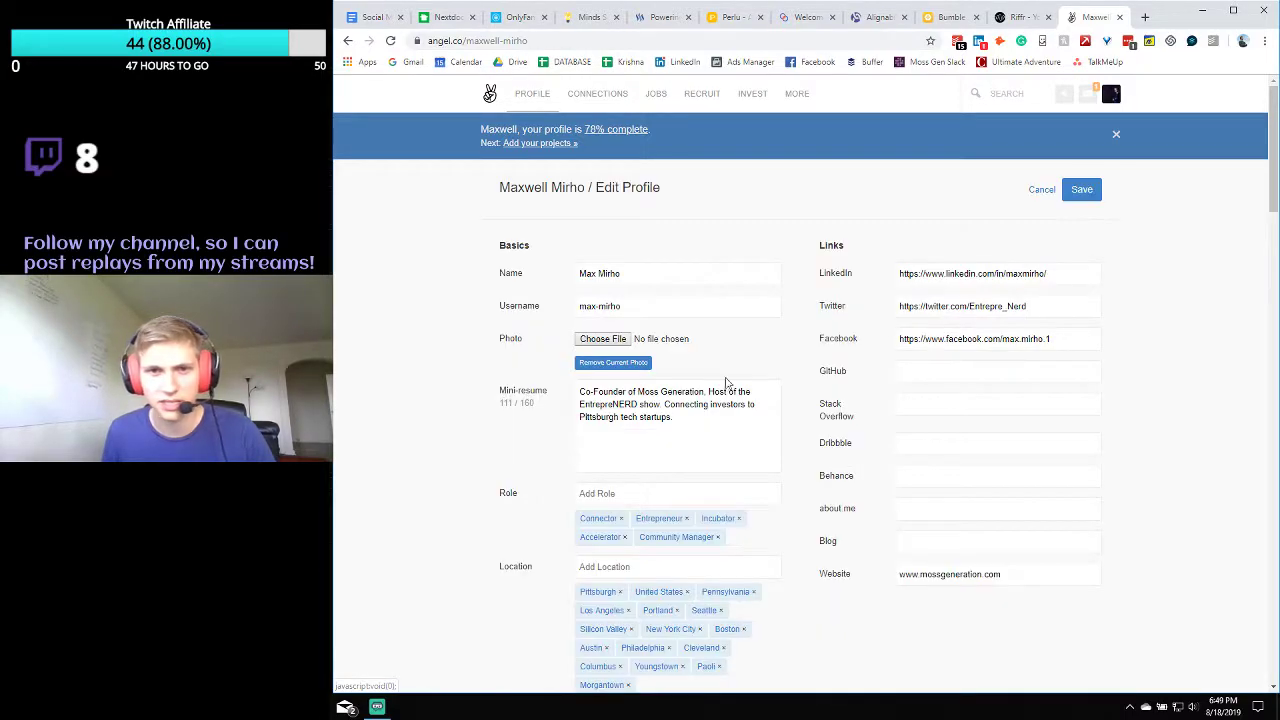
pyautogui.scroll(-3, 672, 304)
pyautogui.moveTo(663, 383); pyautogui.dragTo(697, 411)
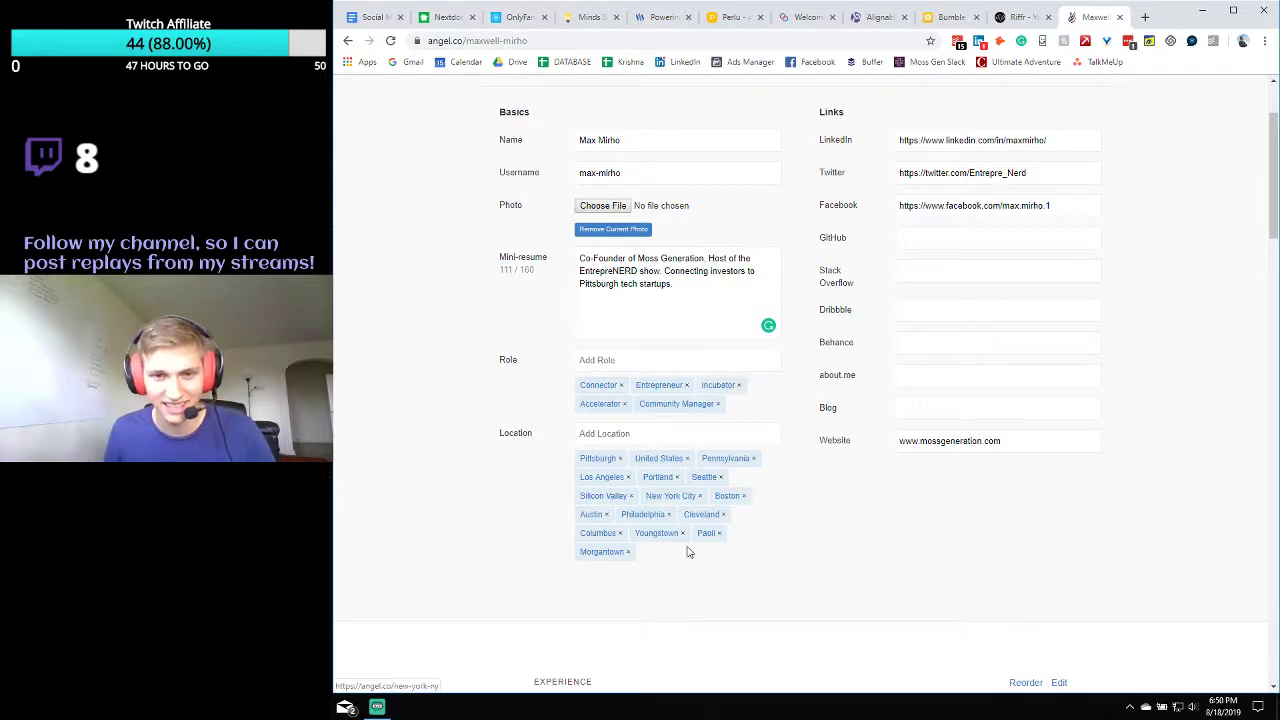
pyautogui.click(720, 532)
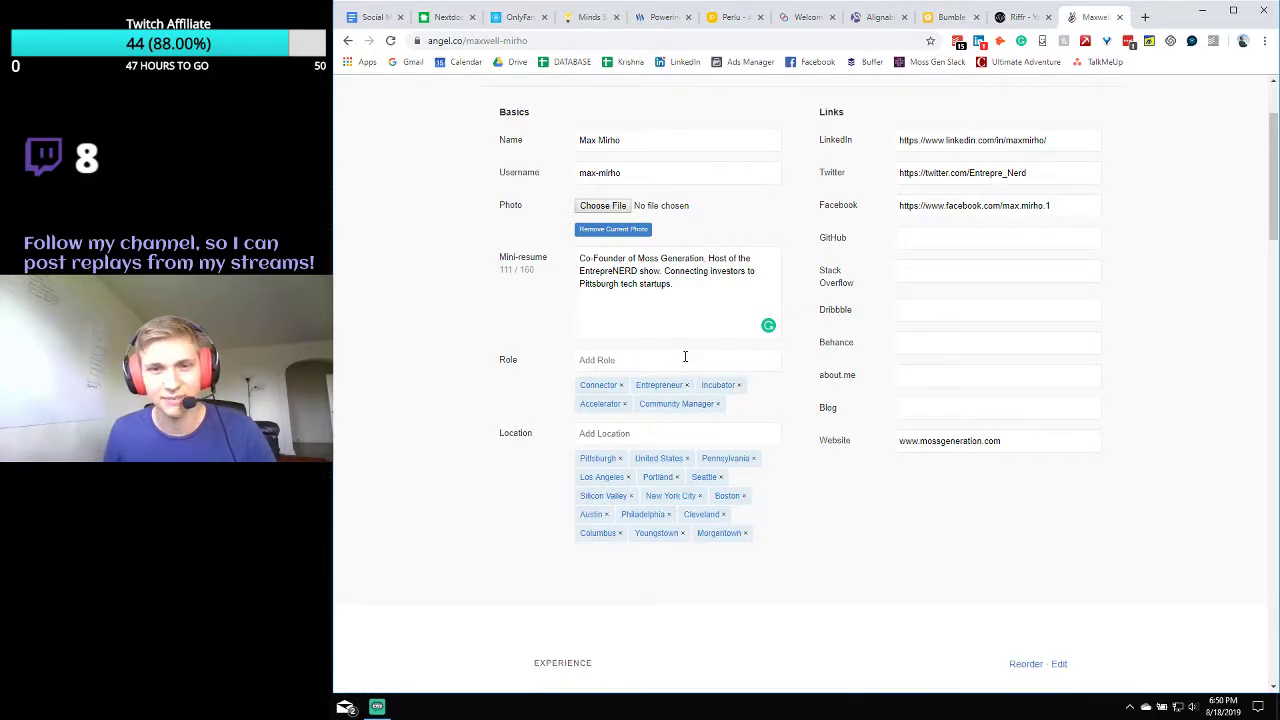
# - Remove and re-add Connector and Entrepreneur so Incubator leads the role list
pyautogui.click(685, 360)
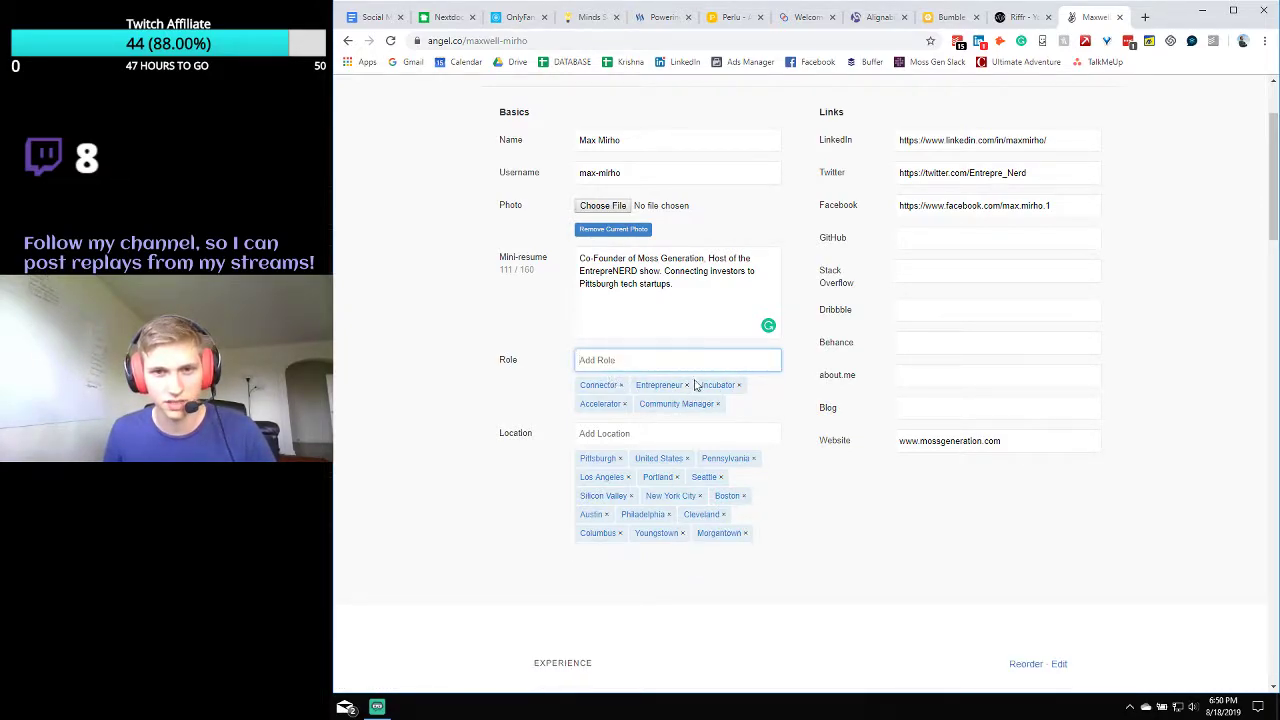
pyautogui.click(623, 385)
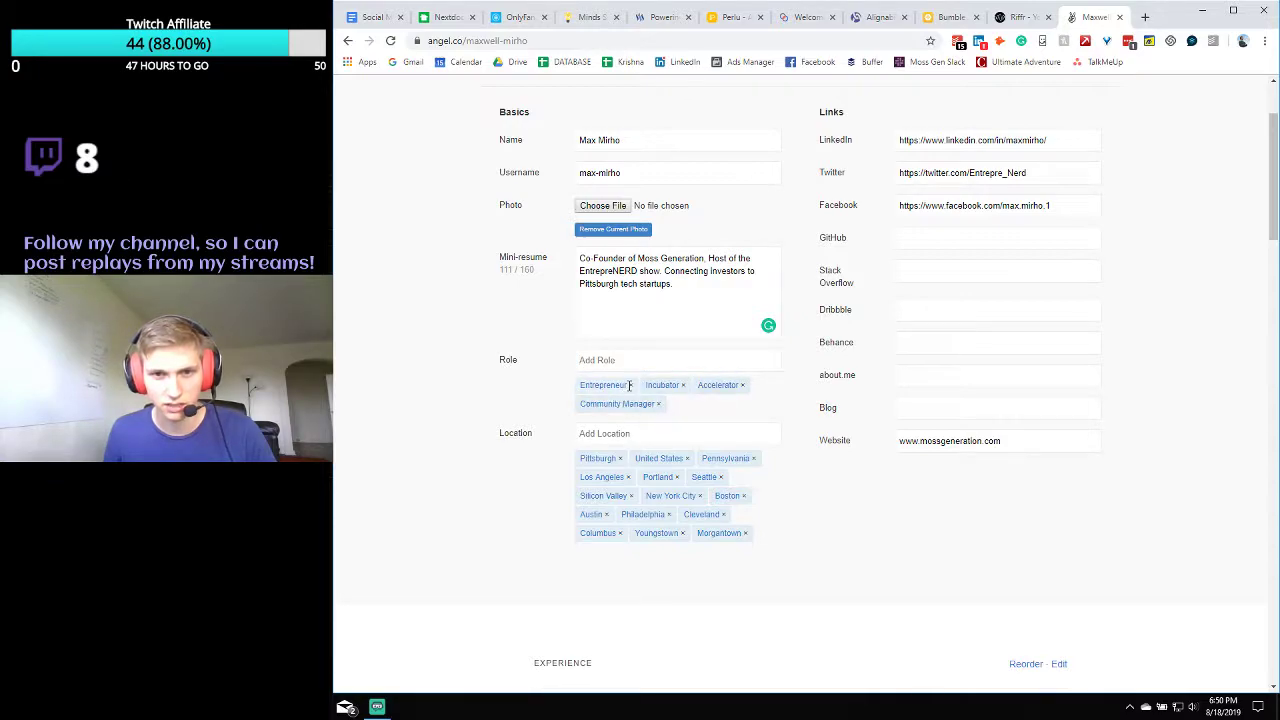
pyautogui.click(630, 385)
pyautogui.write('c')
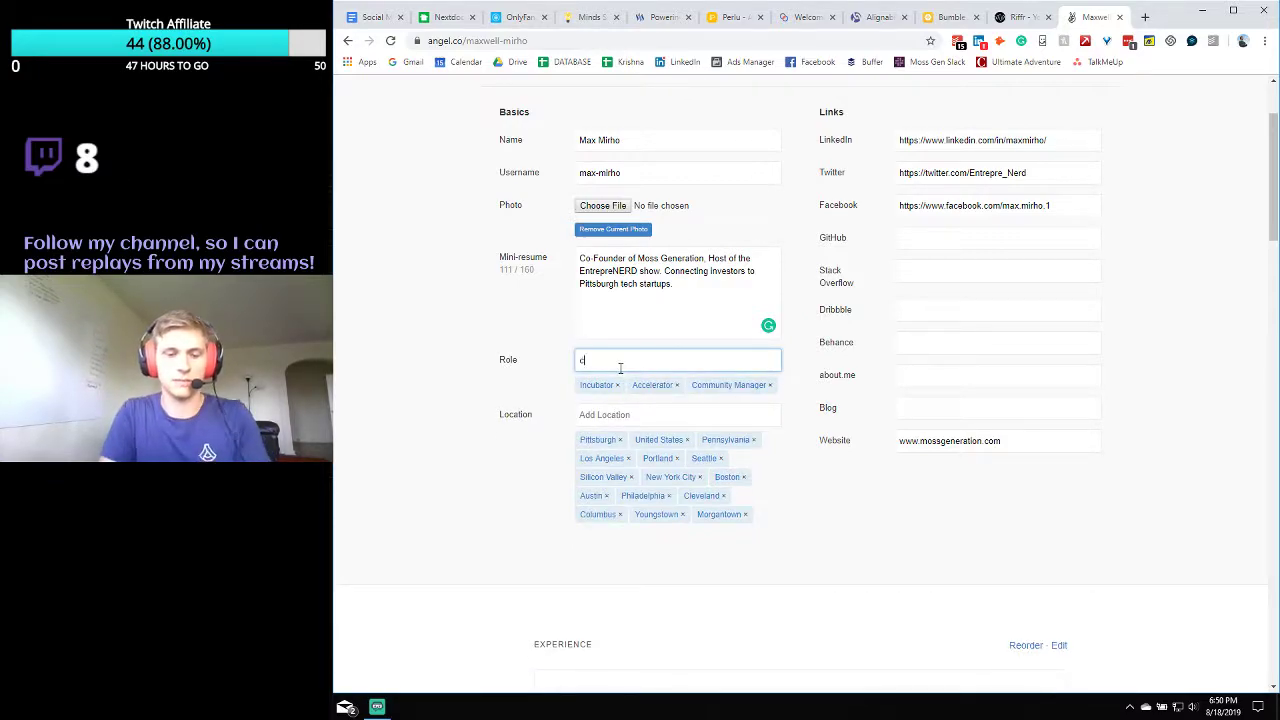
pyautogui.write('onnector')
pyautogui.click(624, 386)
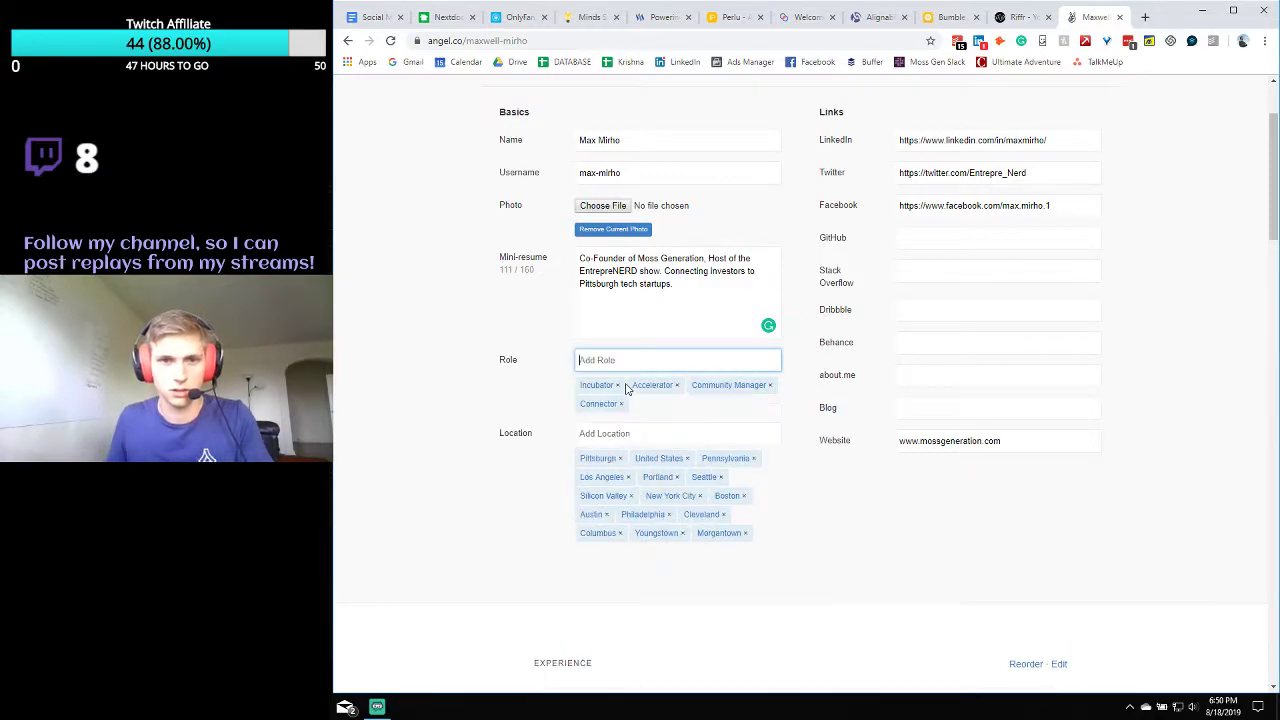
pyautogui.write('cntrepre')
pyautogui.click(624, 386)
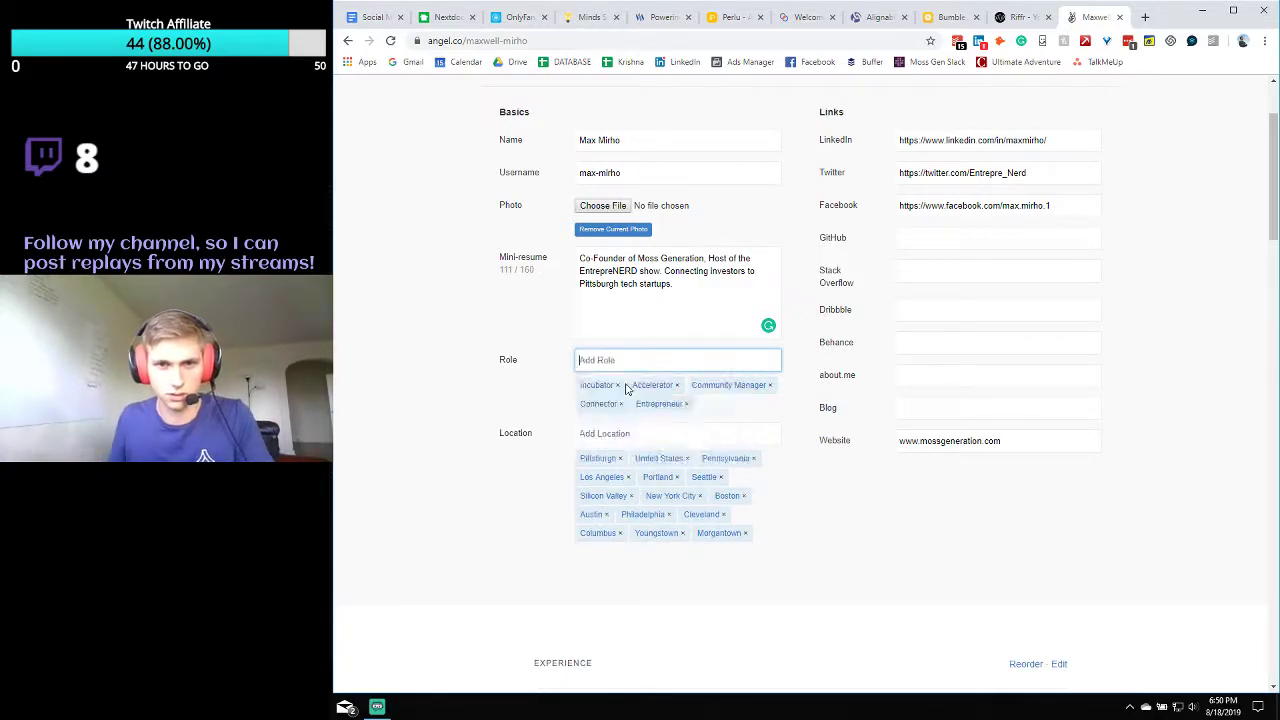
# - Add Innovation as a role and save the profile
pyautogui.click(593, 366)
pyautogui.click(669, 371)
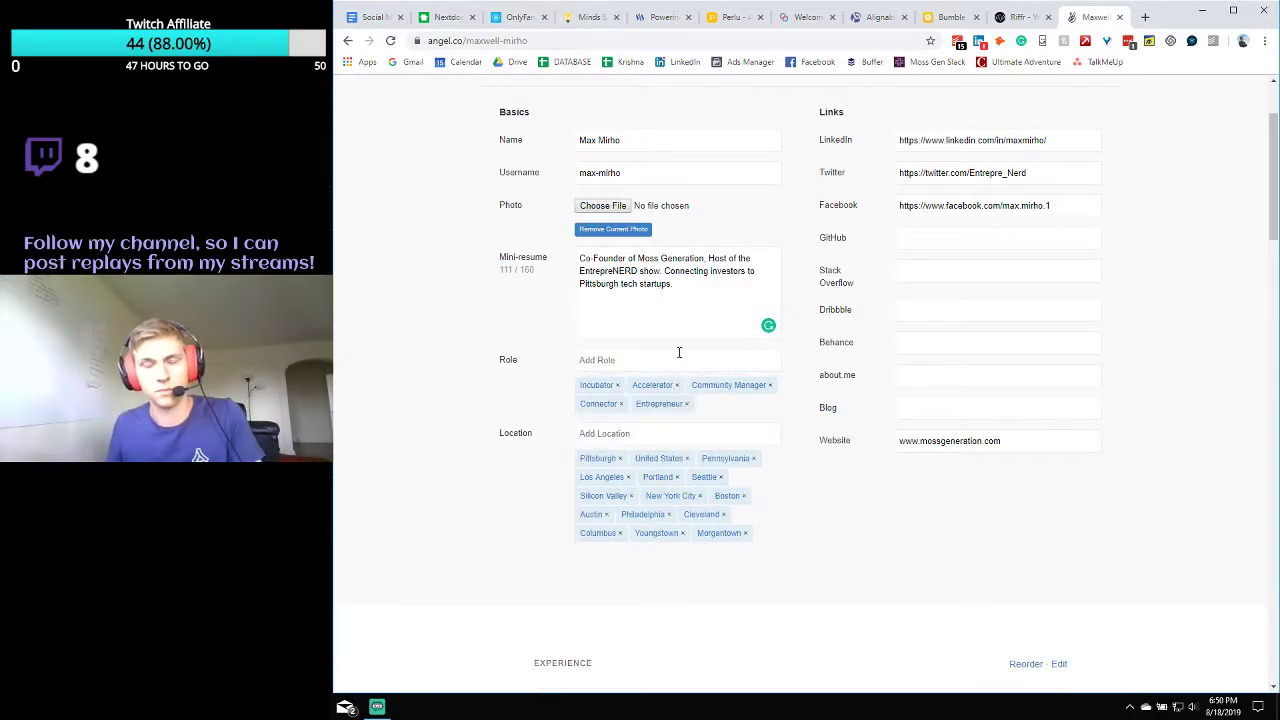
pyautogui.click(671, 362)
pyautogui.write('innov')
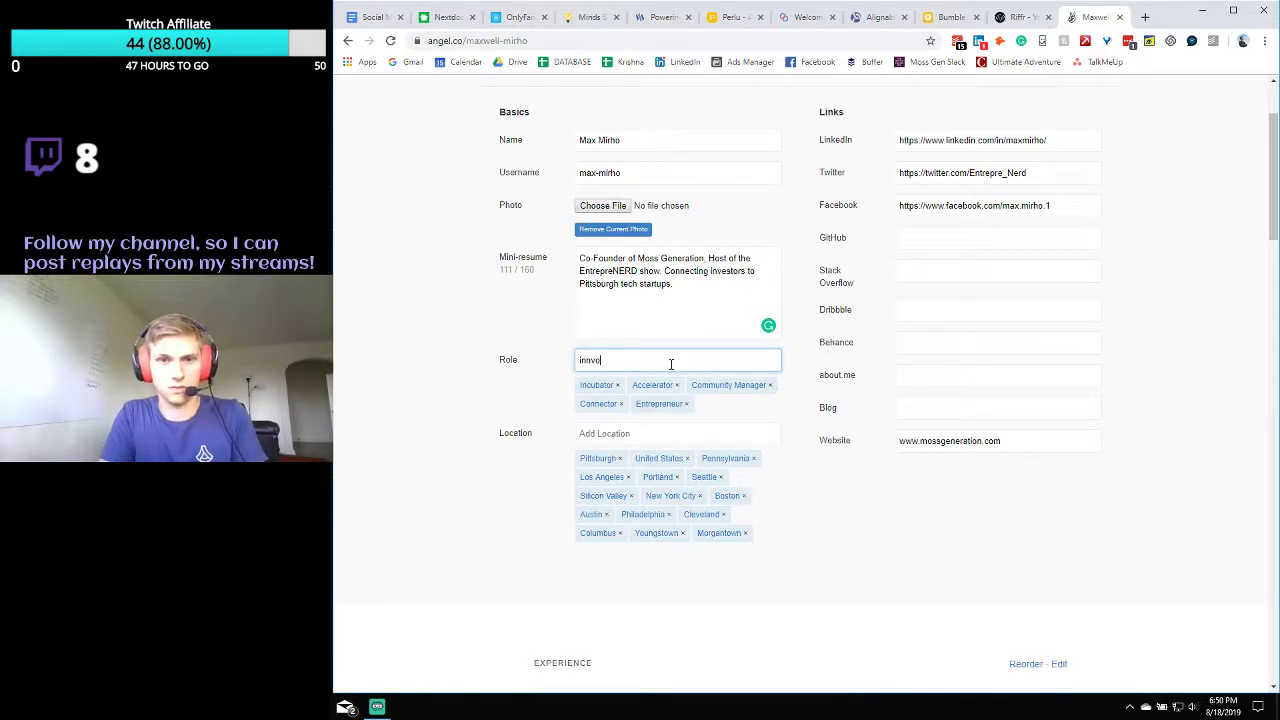
pyautogui.write('a')
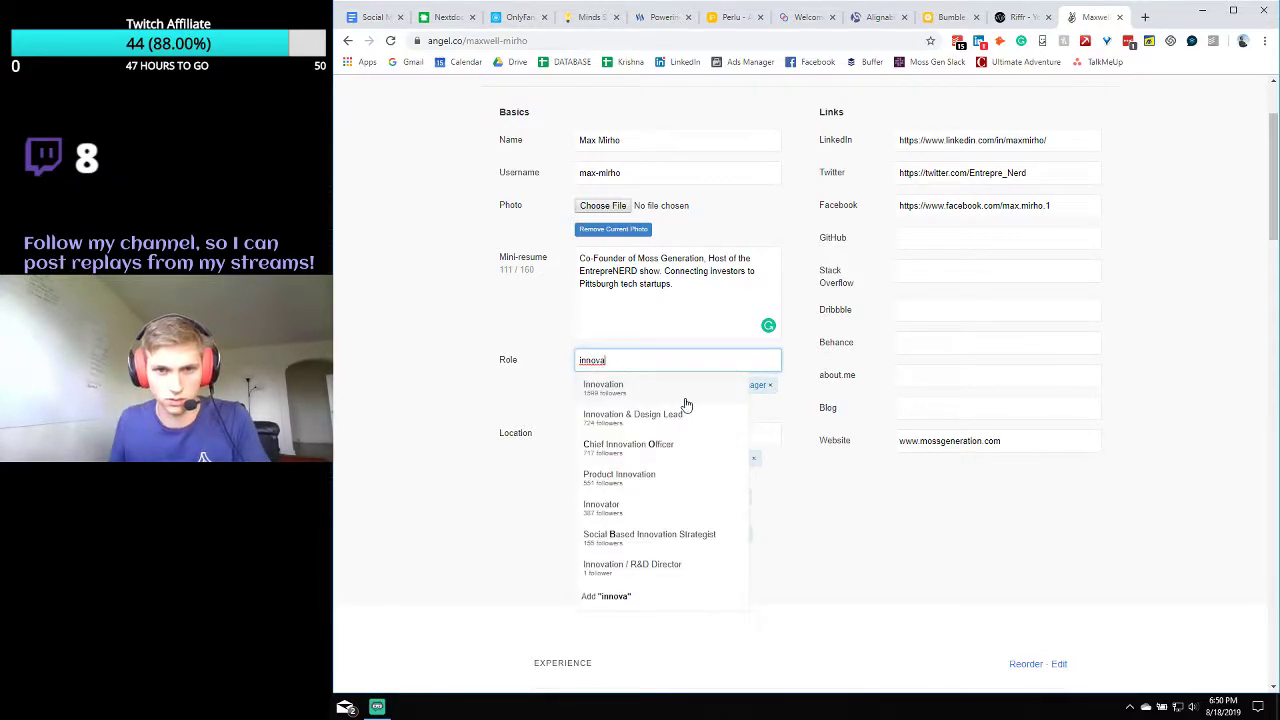
pyautogui.click(638, 384)
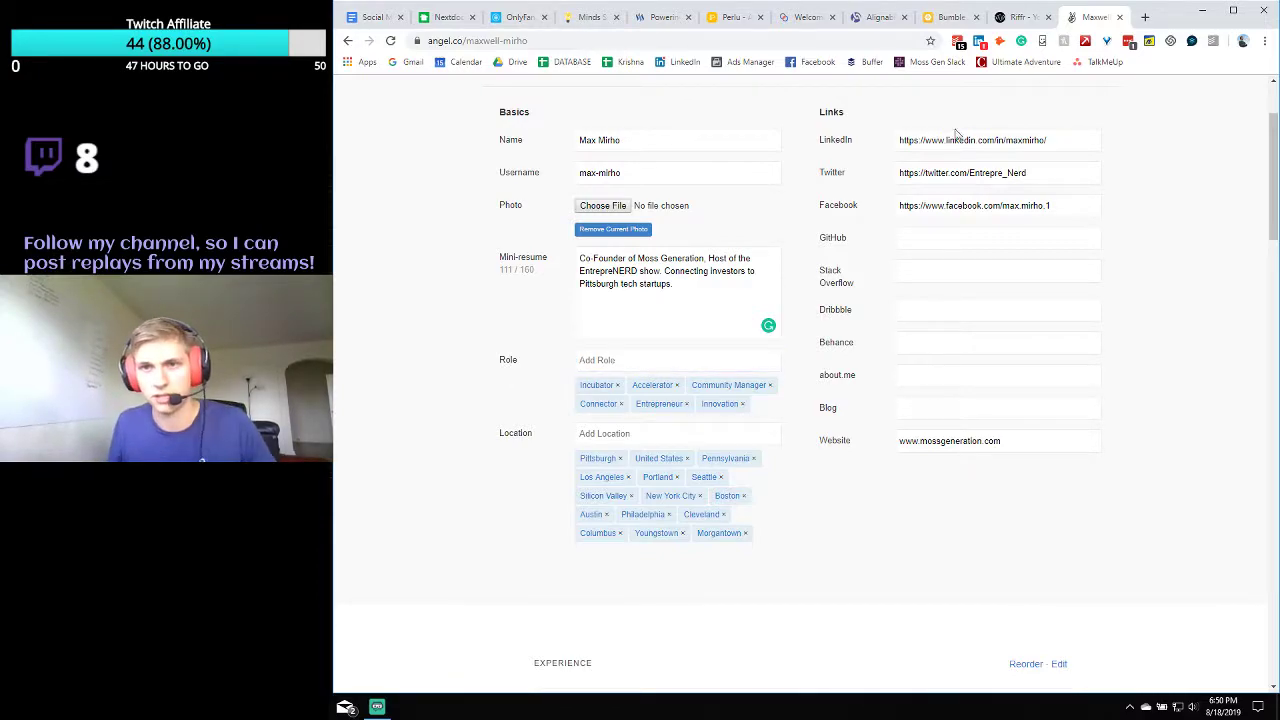
pyautogui.scroll(2, 515, 387)
pyautogui.click(1078, 192)
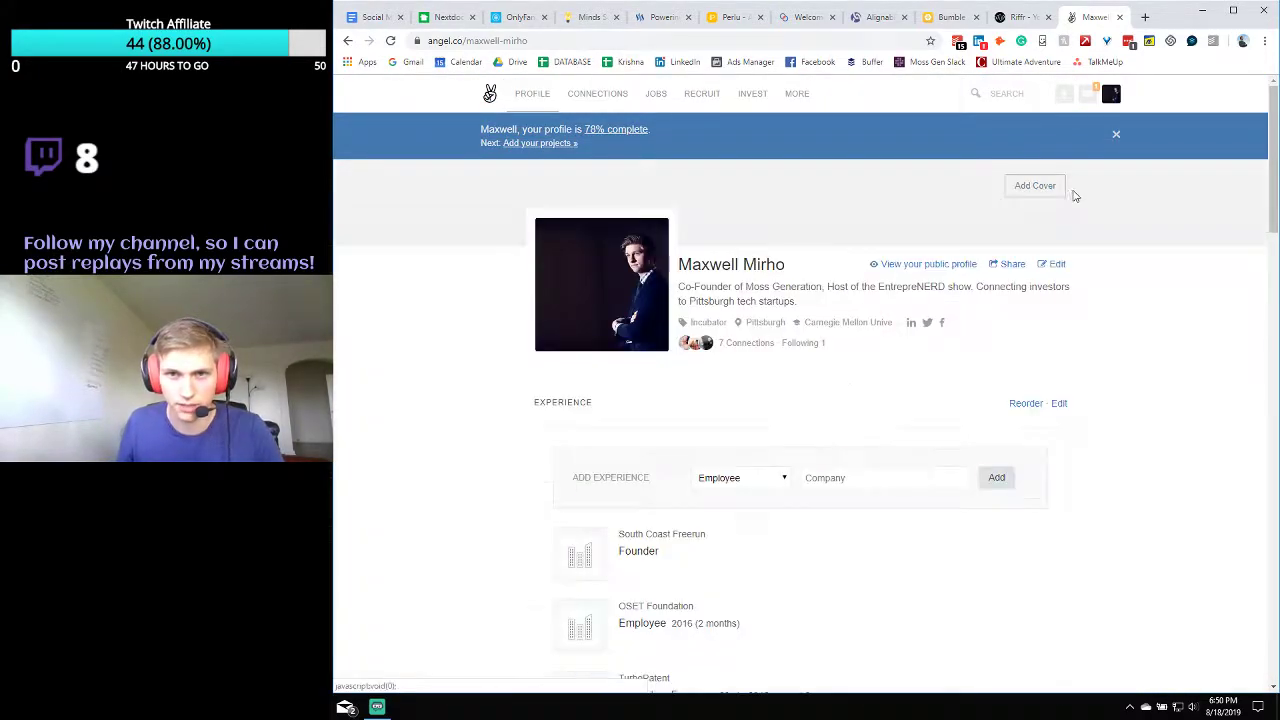
# - After the old address returns a 404, load angel.co/max-mirho and view the public profile
pyautogui.click(929, 265)
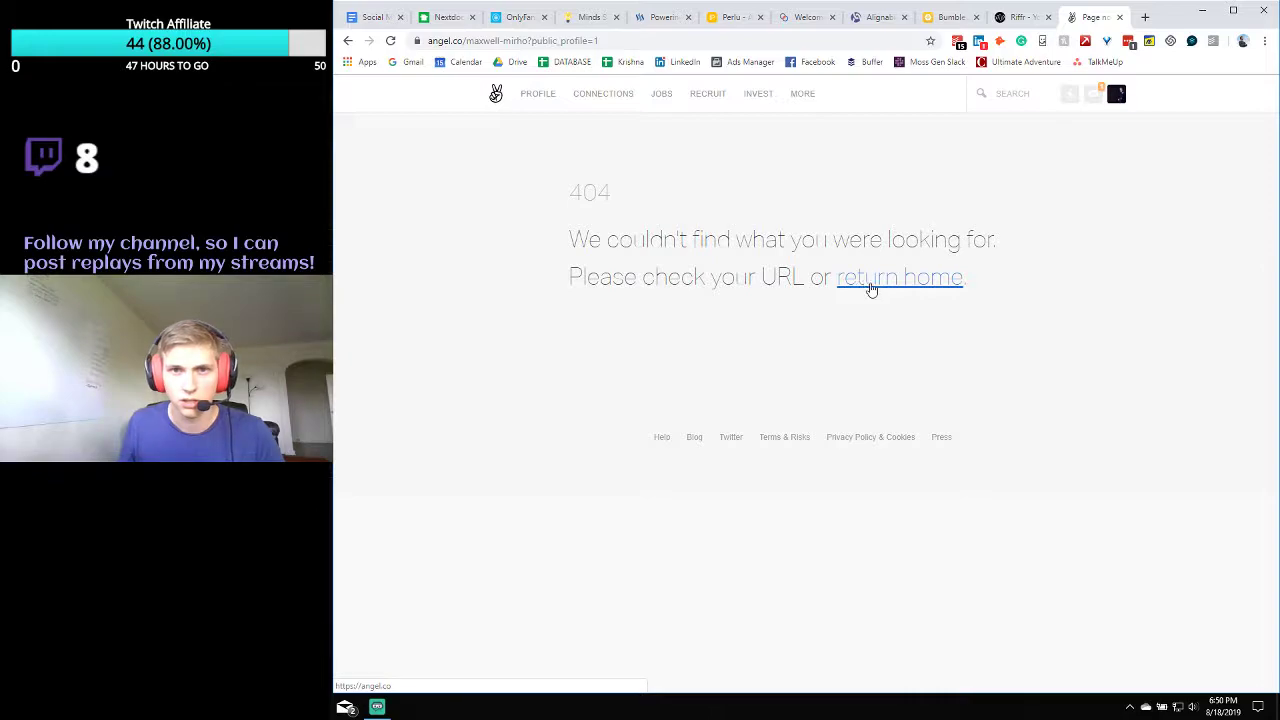
pyautogui.click(347, 40)
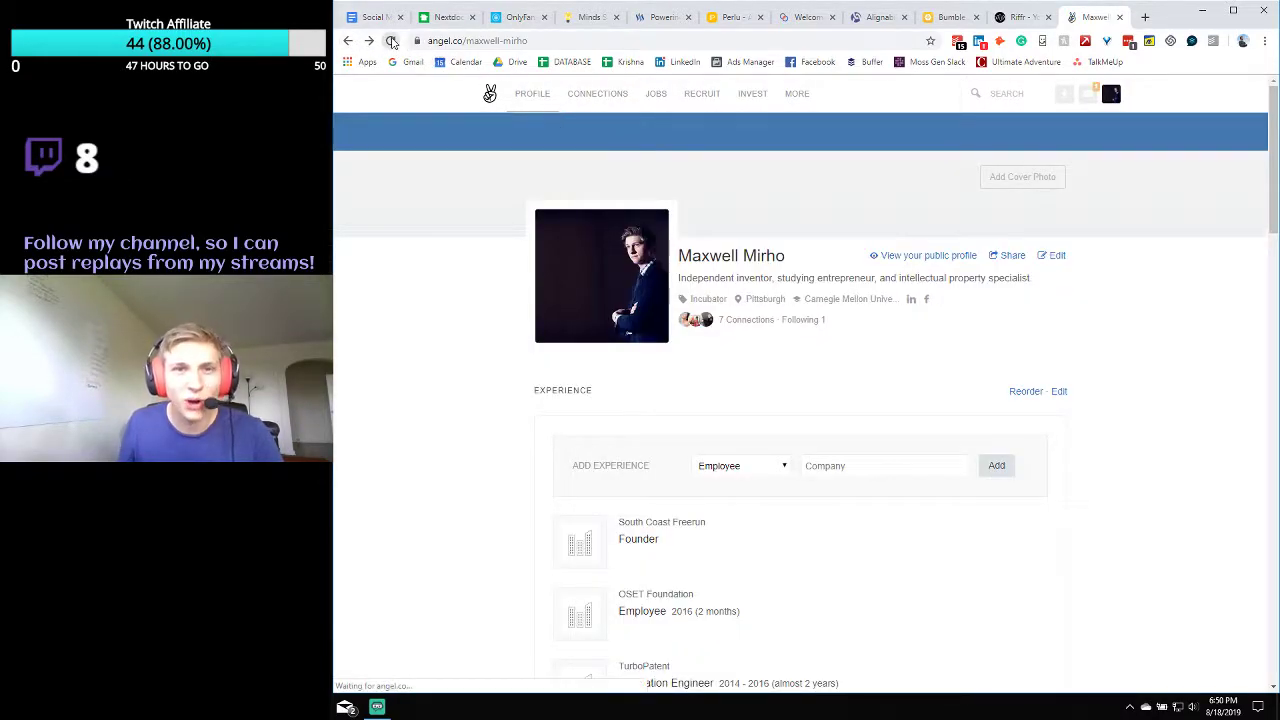
pyautogui.click(390, 40)
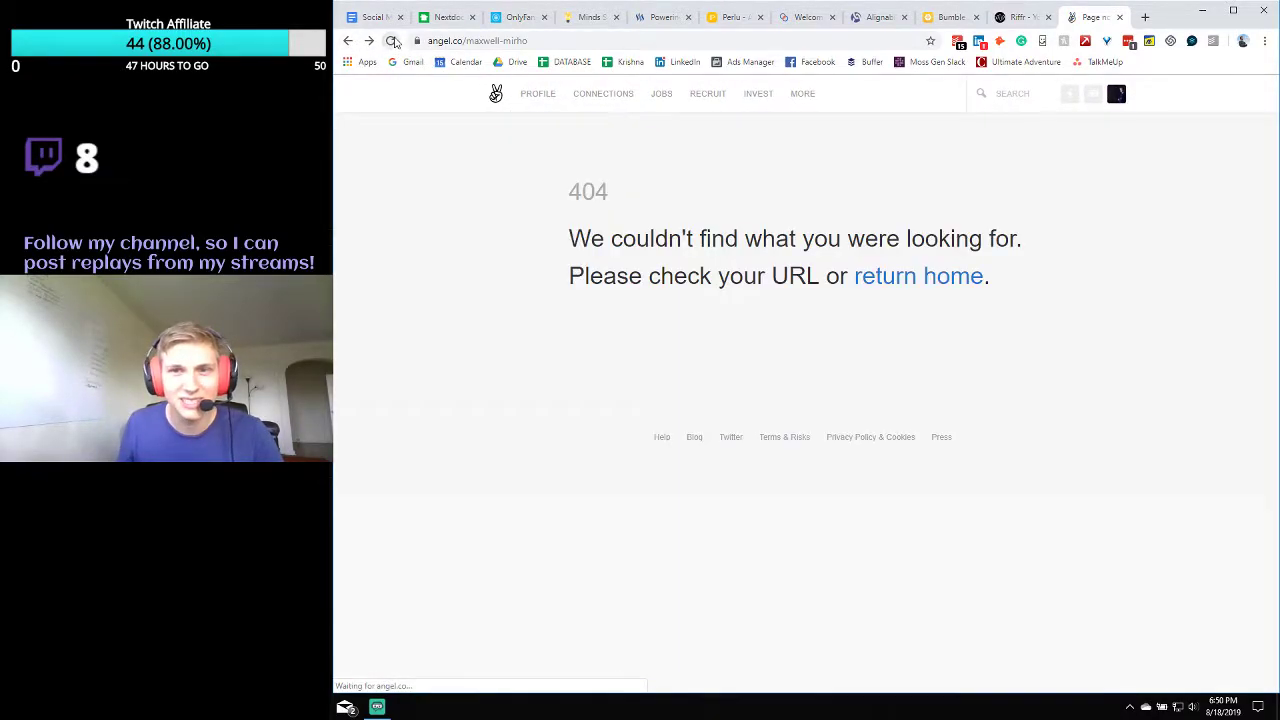
pyautogui.click(480, 40)
pyautogui.click(494, 40)
pyautogui.moveTo(515, 40); pyautogui.dragTo(532, 38)
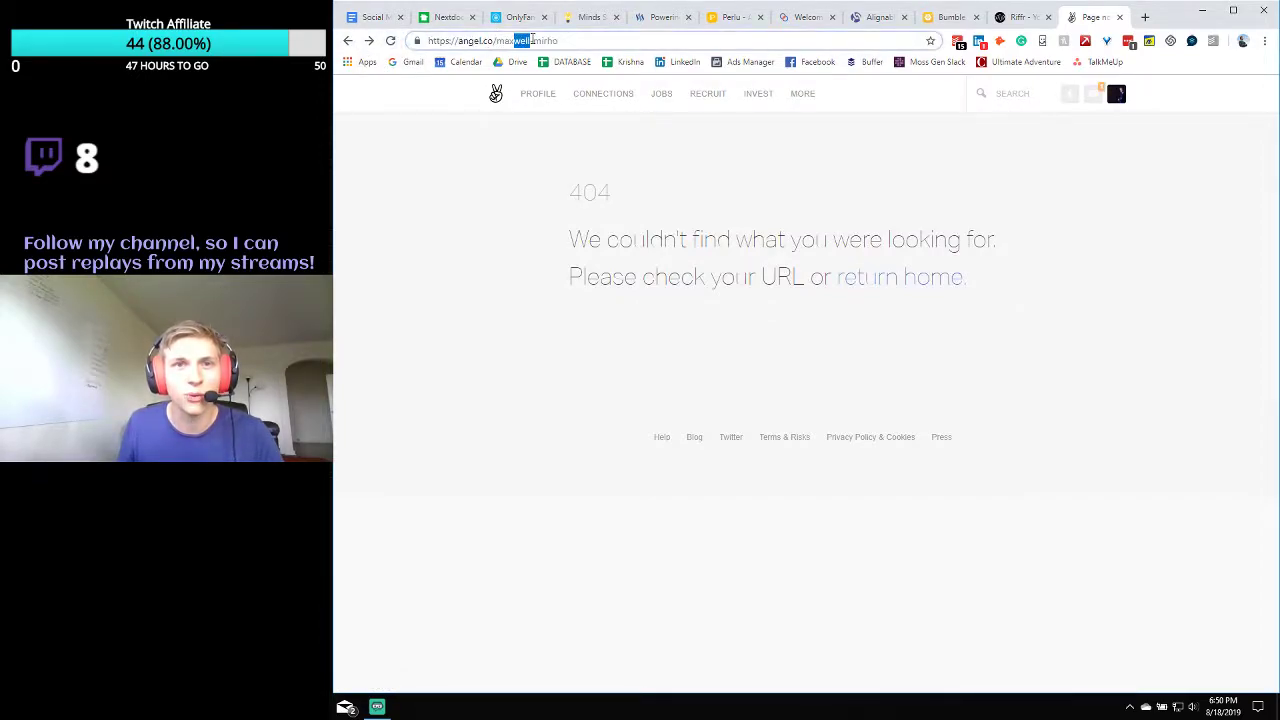
pyautogui.press('BackSpace')
pyautogui.press('Return')
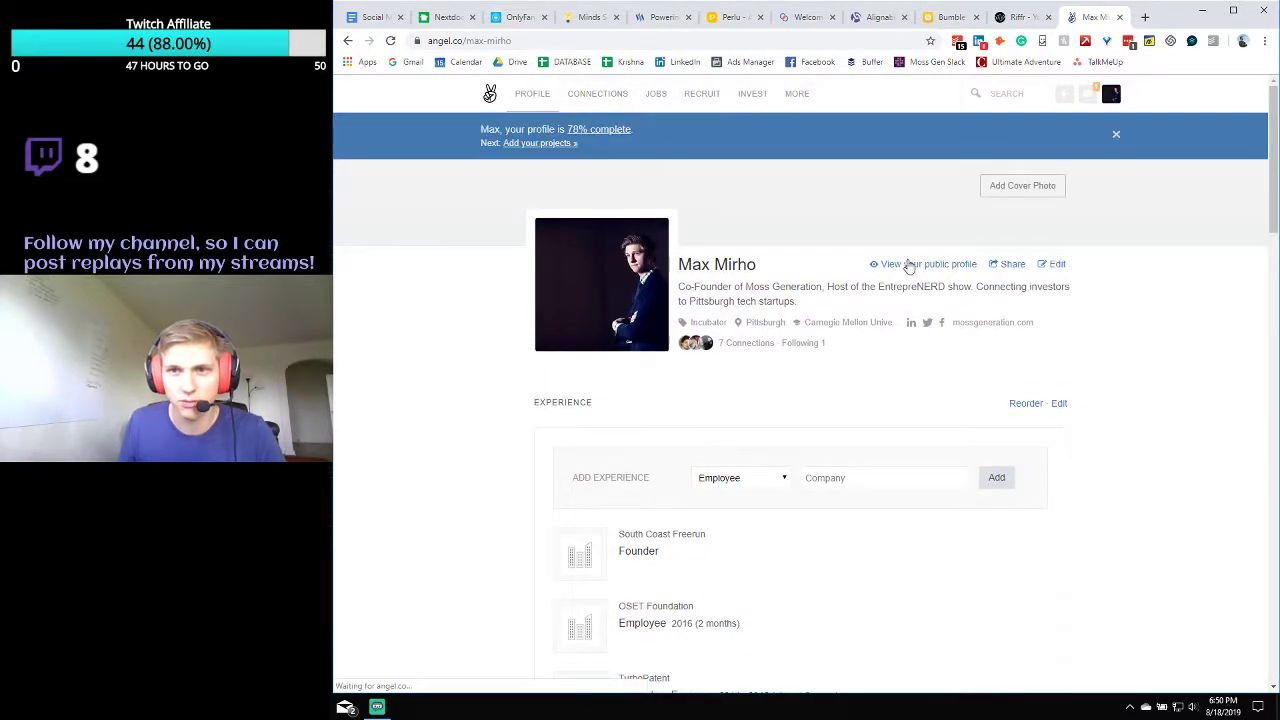
pyautogui.click(907, 268)
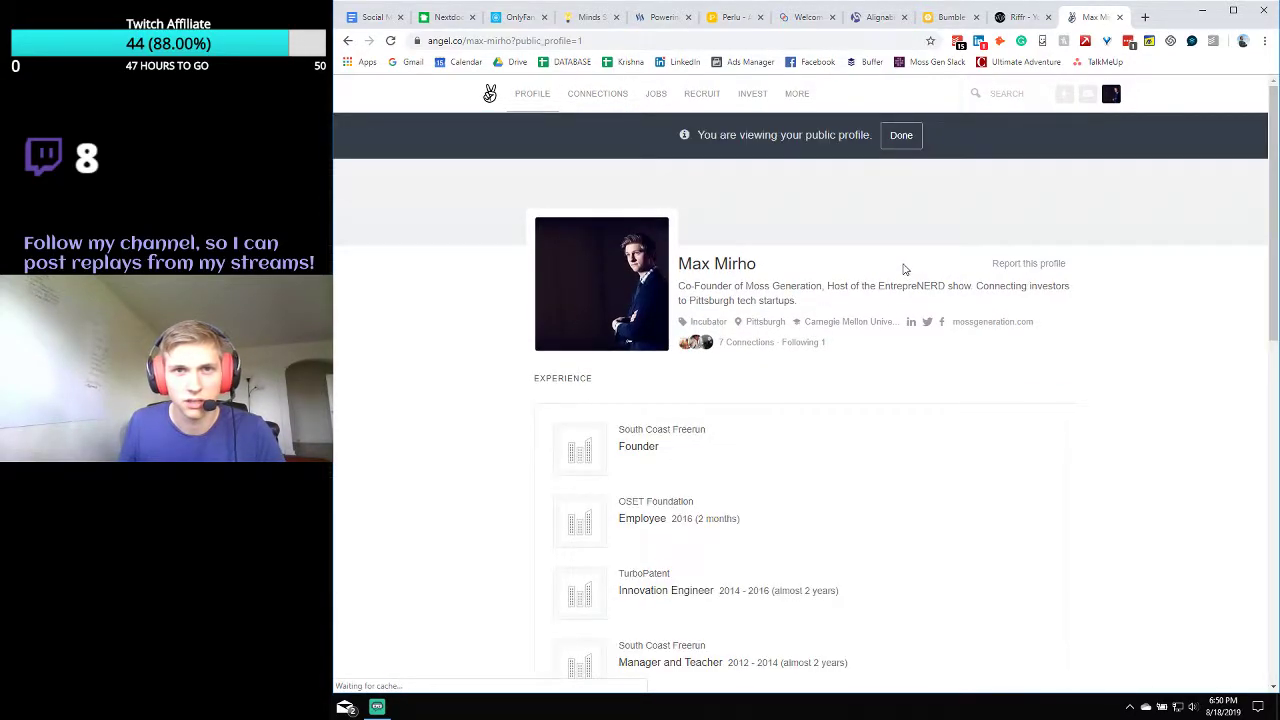
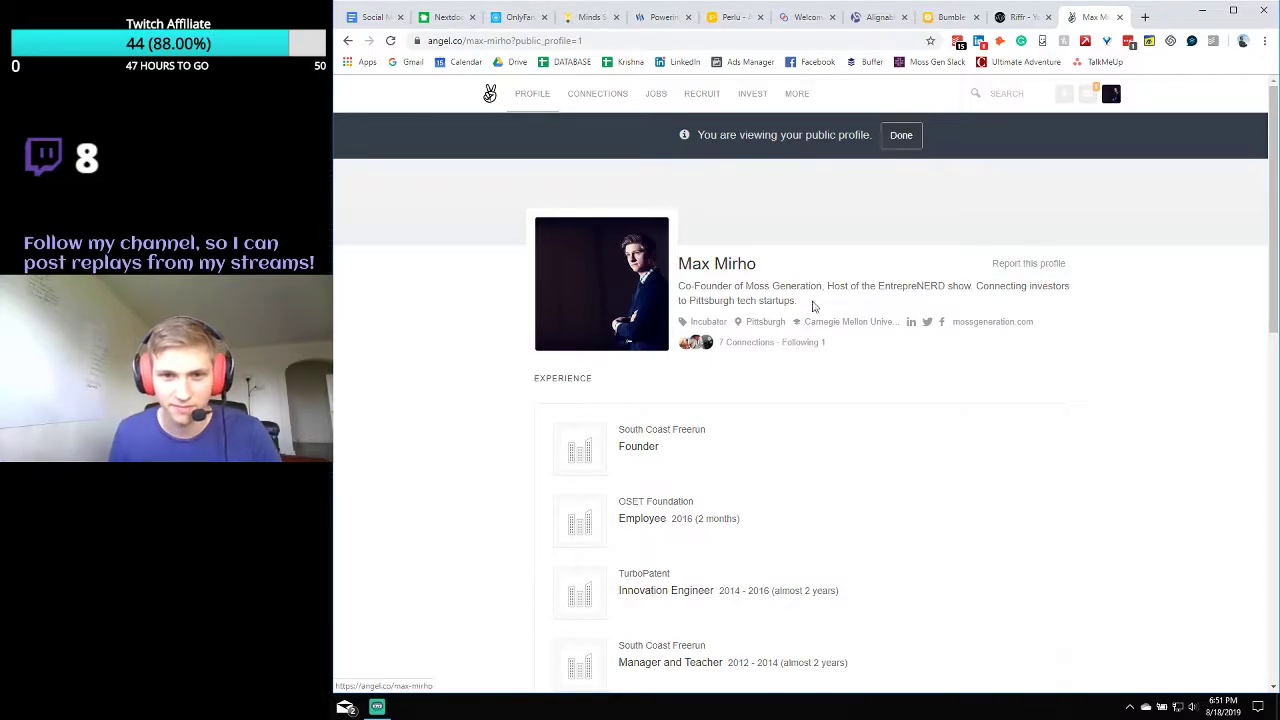
# - Exit the public preview, reload the profile, and open the 78% complete Improve Your Profile checklist
pyautogui.scroll(-2, 812, 307)
pyautogui.scroll(3, 903, 137)
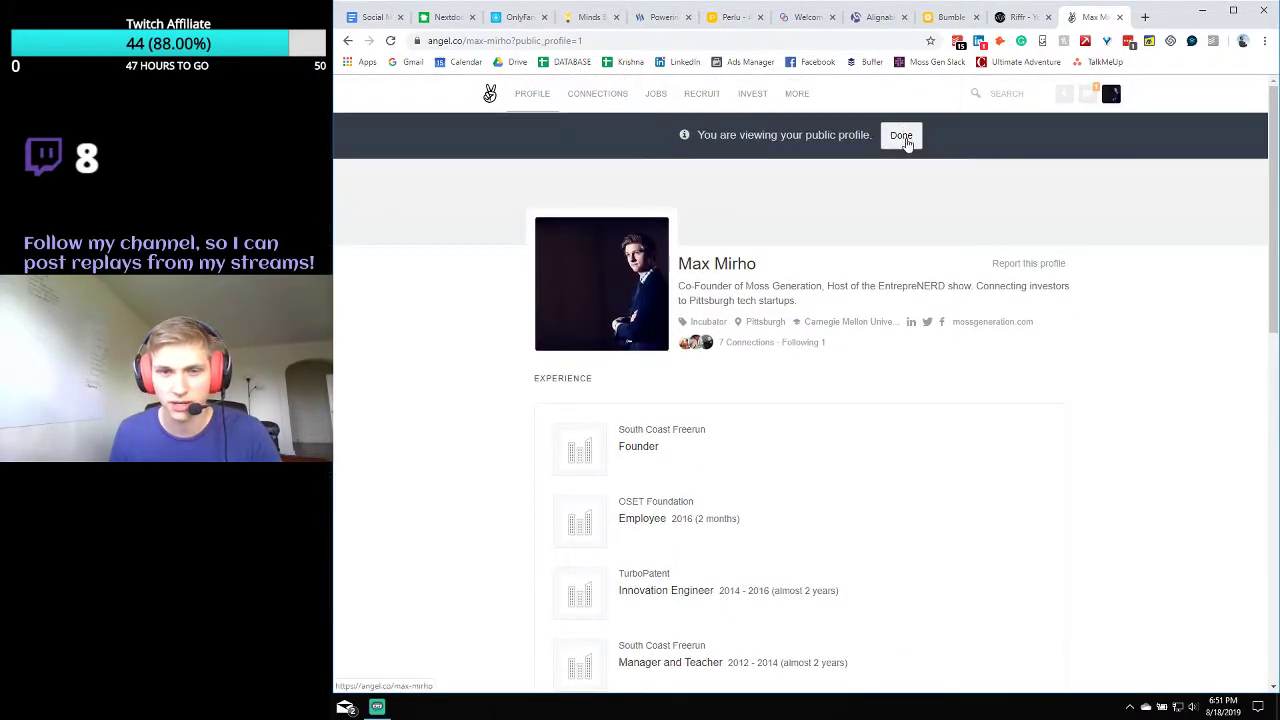
pyautogui.click(899, 137)
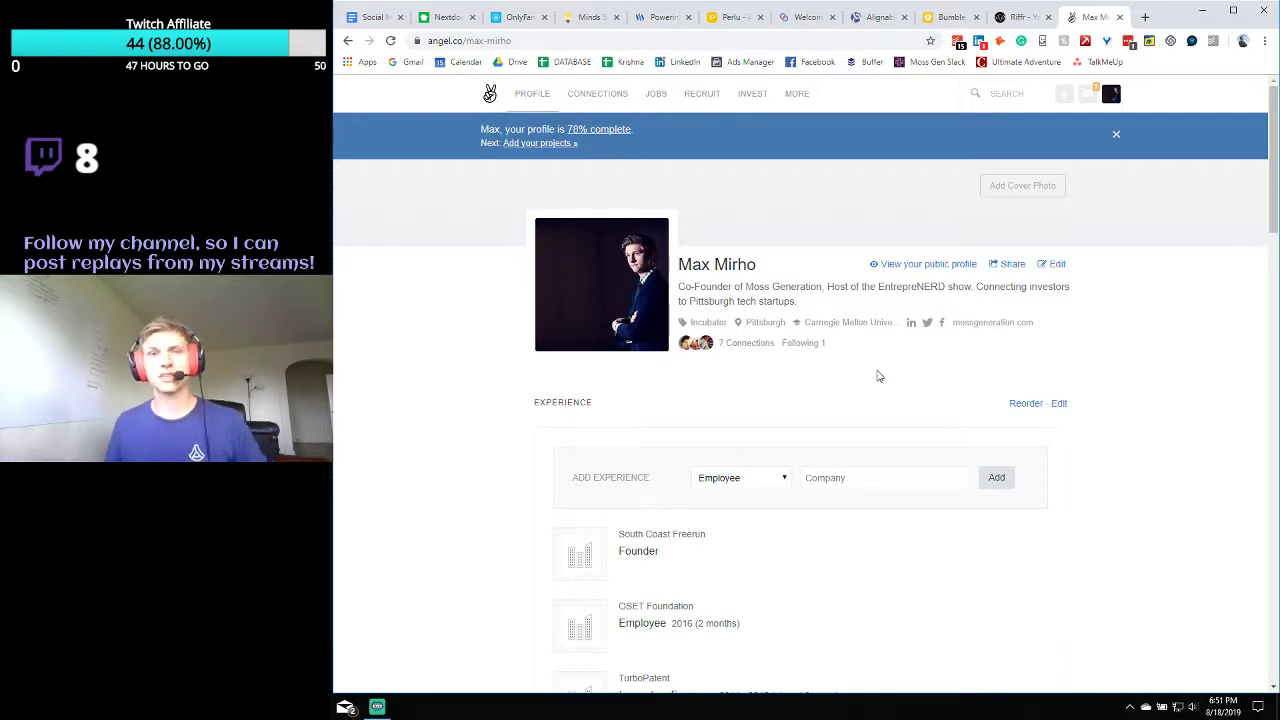
pyautogui.click(520, 100)
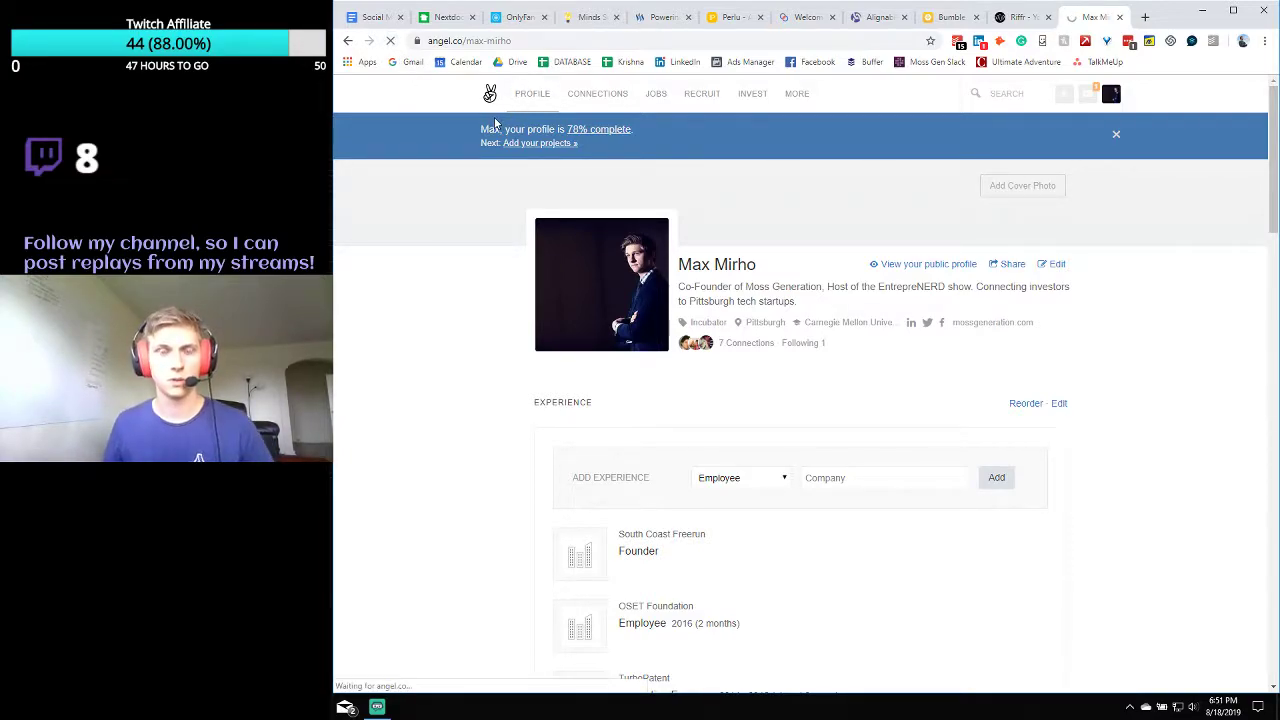
pyautogui.click(575, 139)
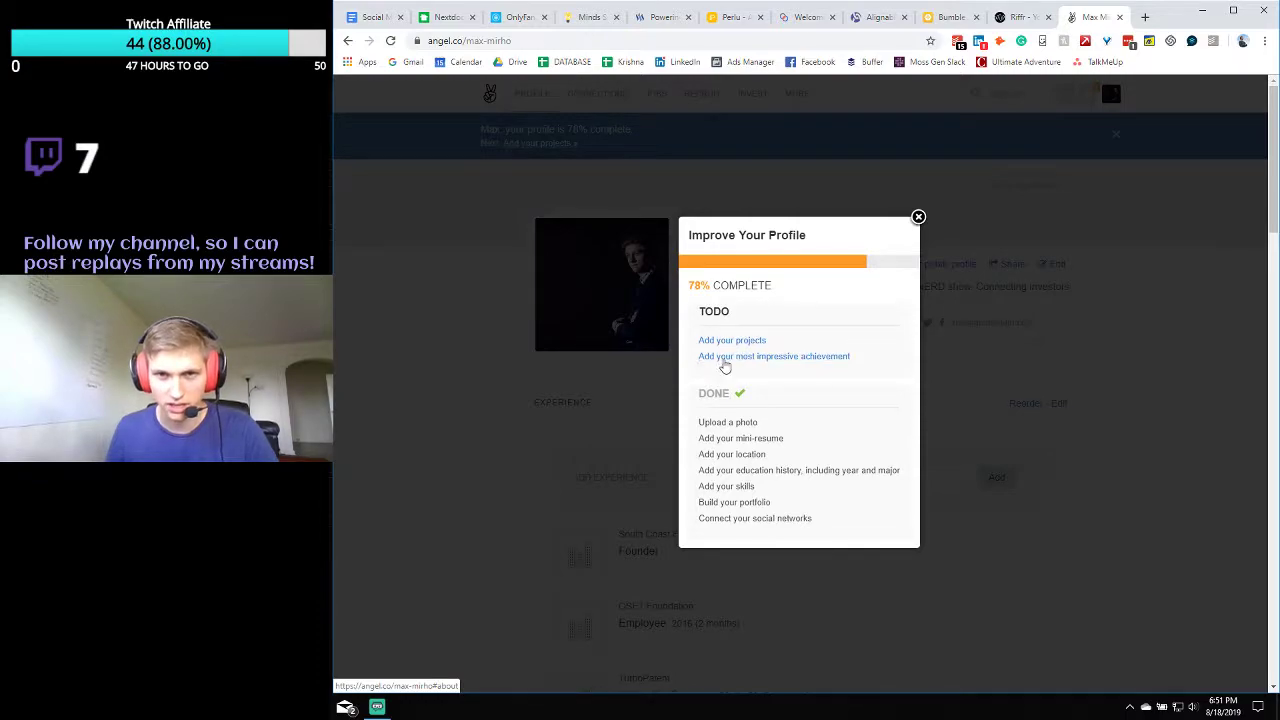
# - Start a new profile project titled EntrepreNERD
pyautogui.click(727, 341)
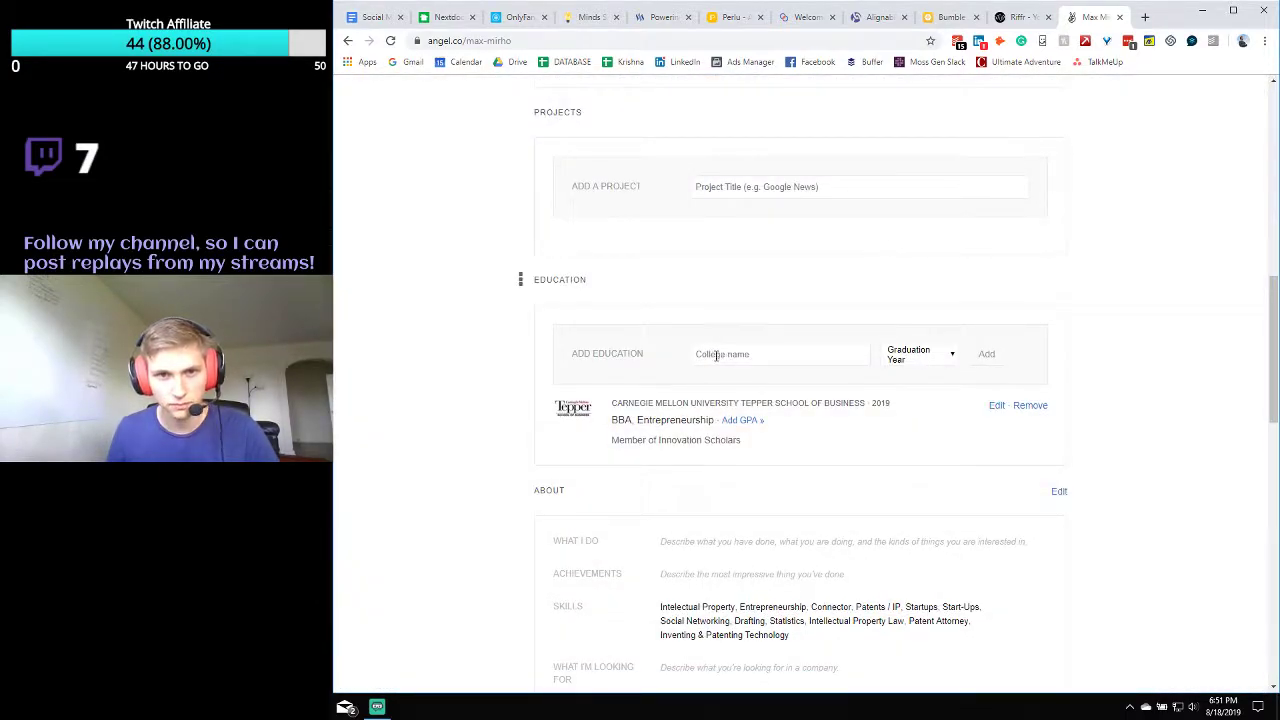
pyautogui.click(756, 187)
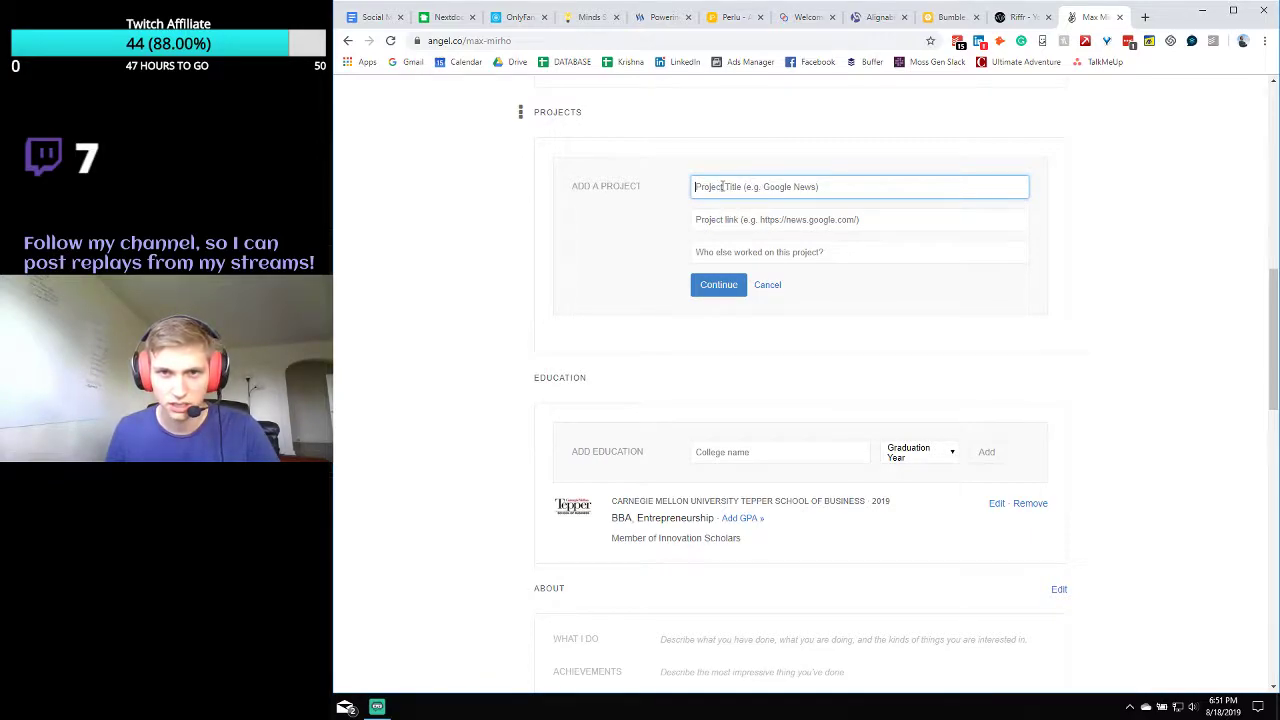
pyautogui.write('Entrep')
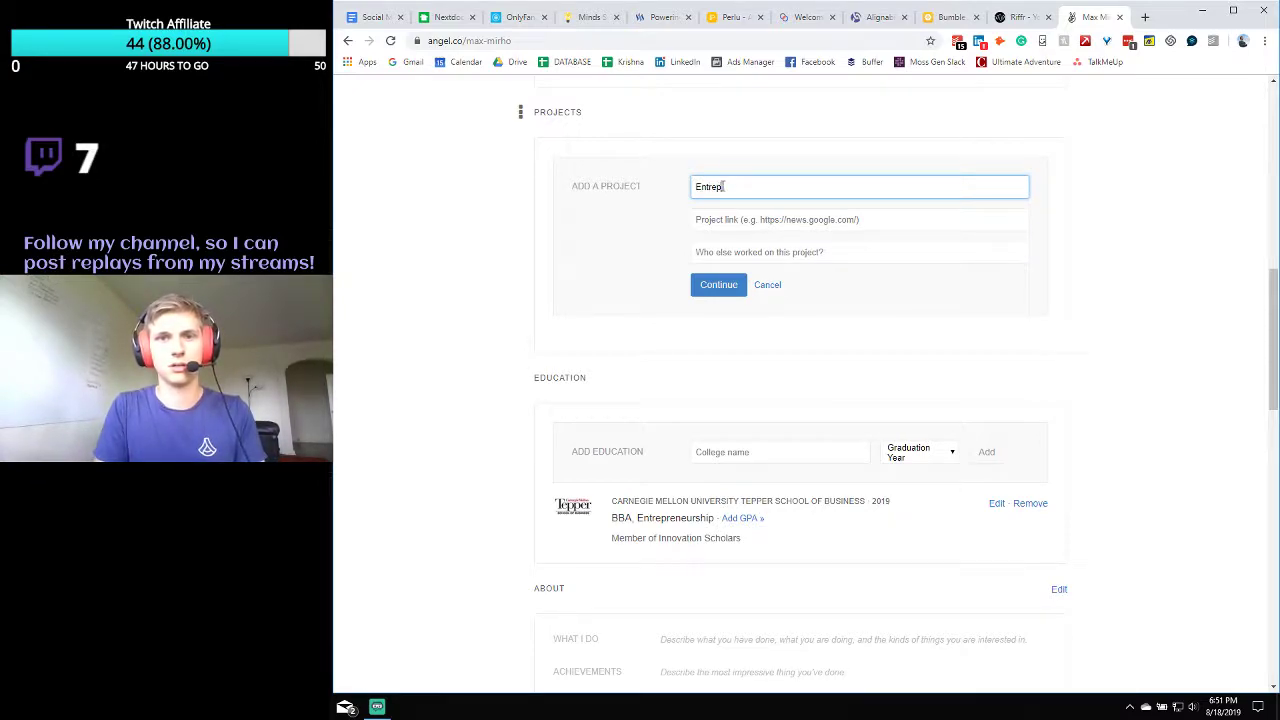
pyautogui.write('renNERD')
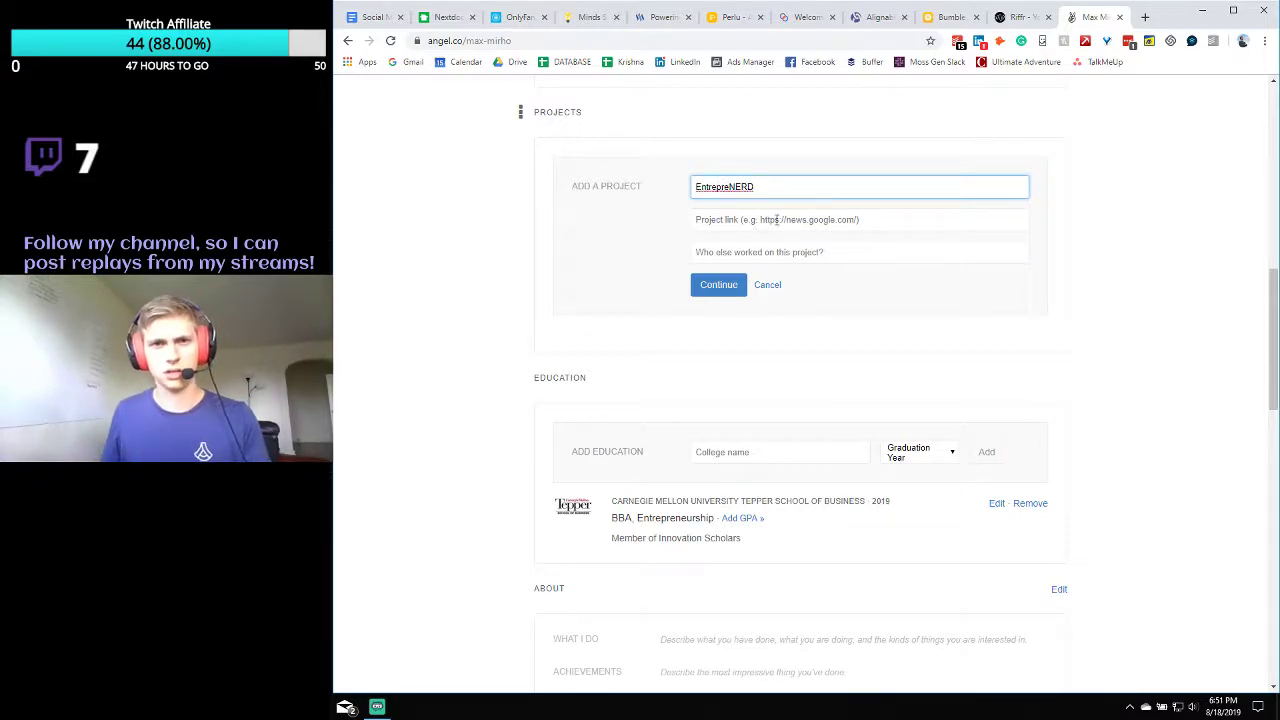
pyautogui.click(776, 219)
pyautogui.click(1142, 18)
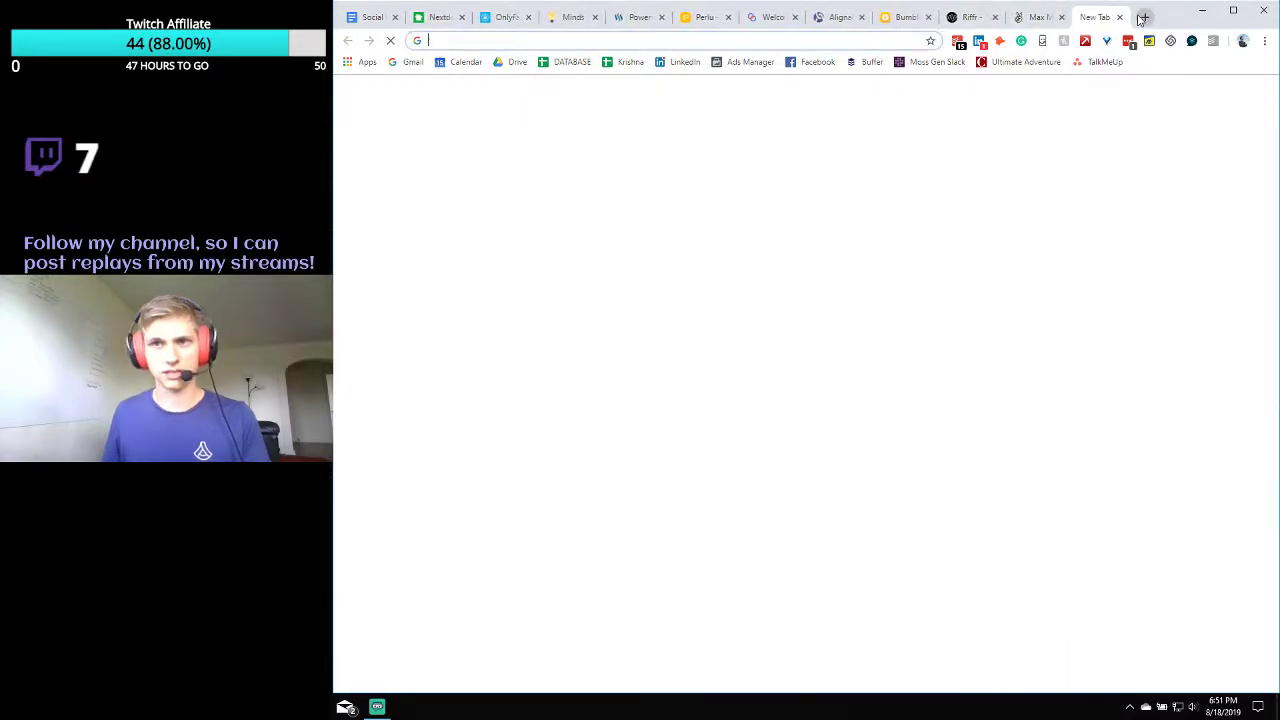
pyautogui.write('t')
pyautogui.press('Down')
pyautogui.press('Down')
pyautogui.press('Down')
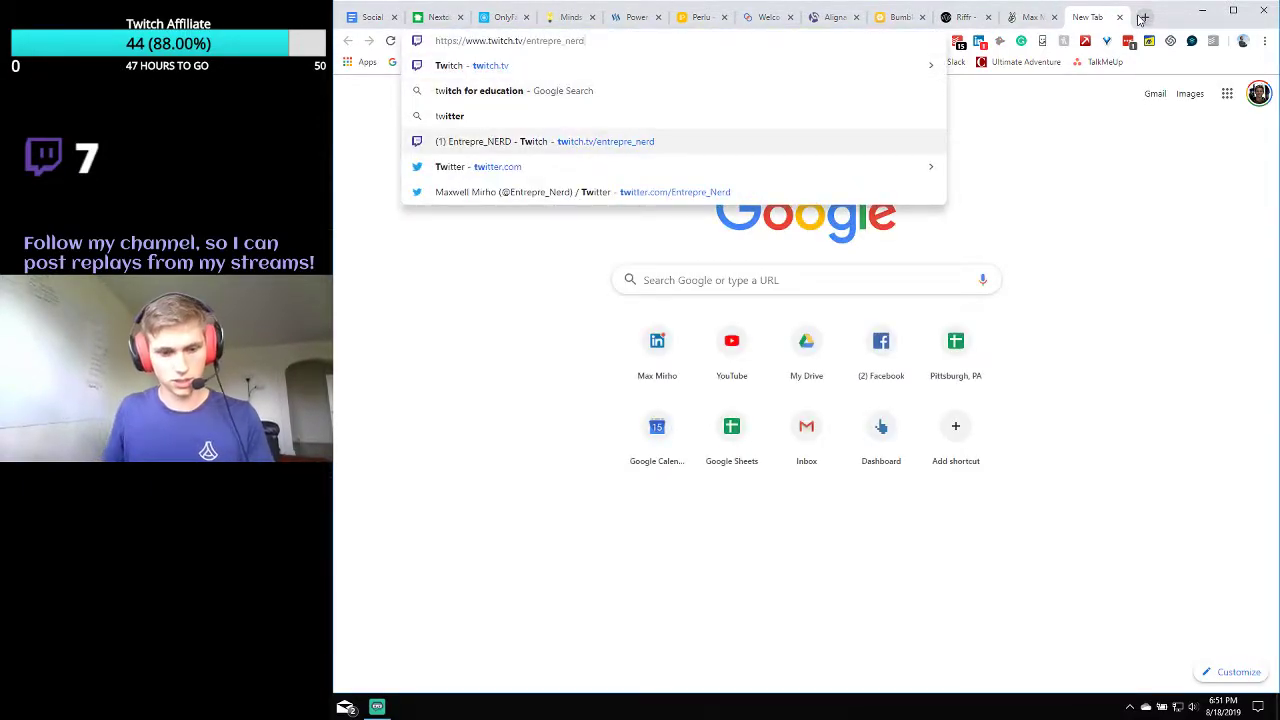
pyautogui.press('Escape')
pyautogui.press('Escape')
pyautogui.click(1119, 17)
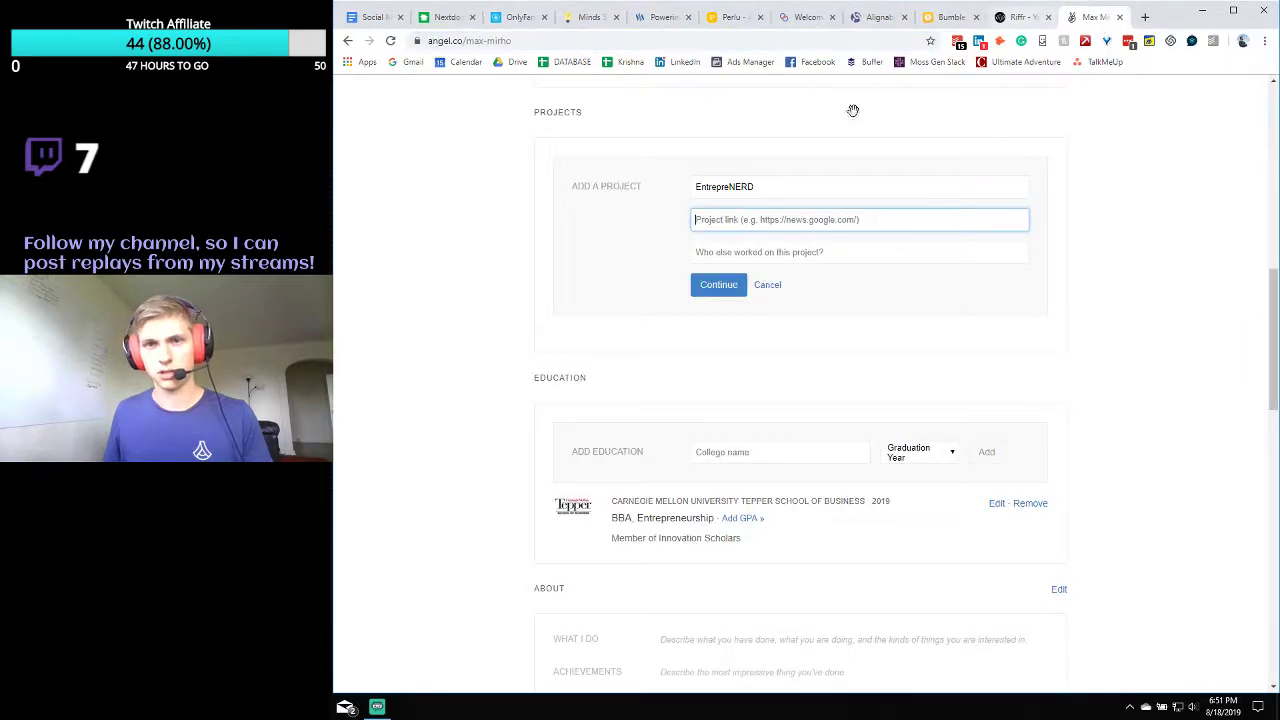
pyautogui.write('https://www.twitch.tv/entrepre_nerd')
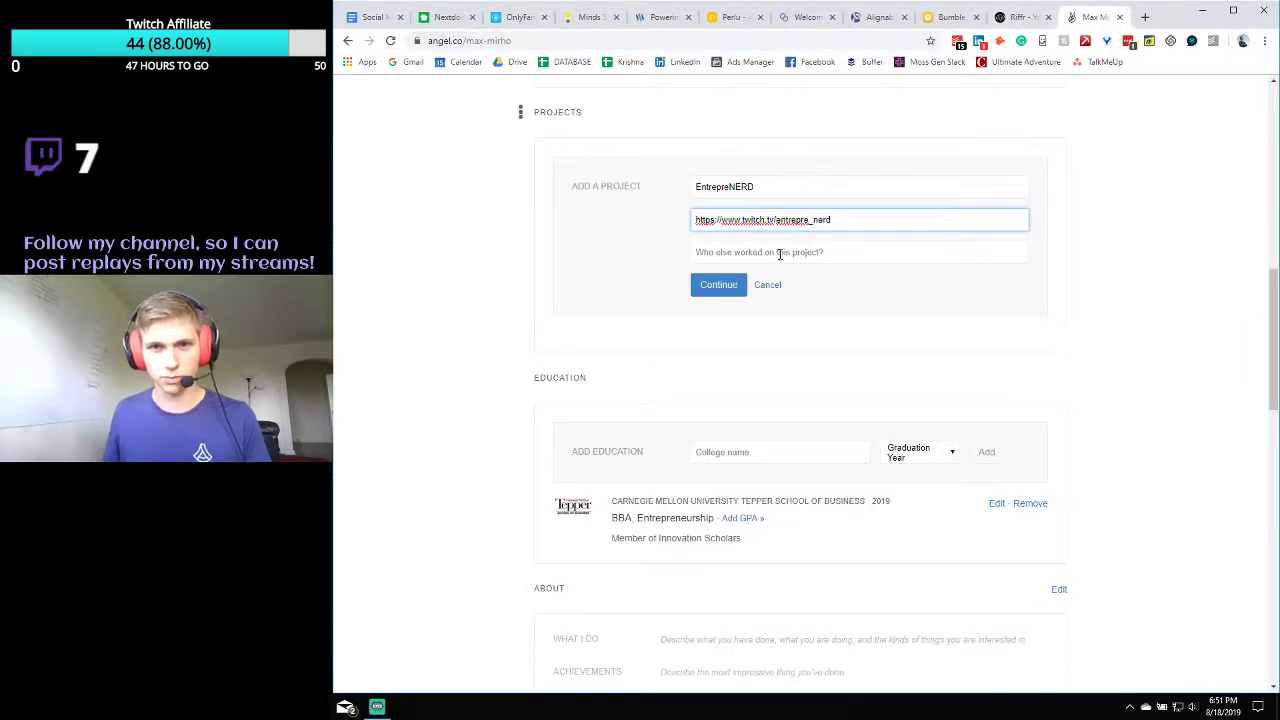
pyautogui.click(779, 253)
pyautogui.click(729, 284)
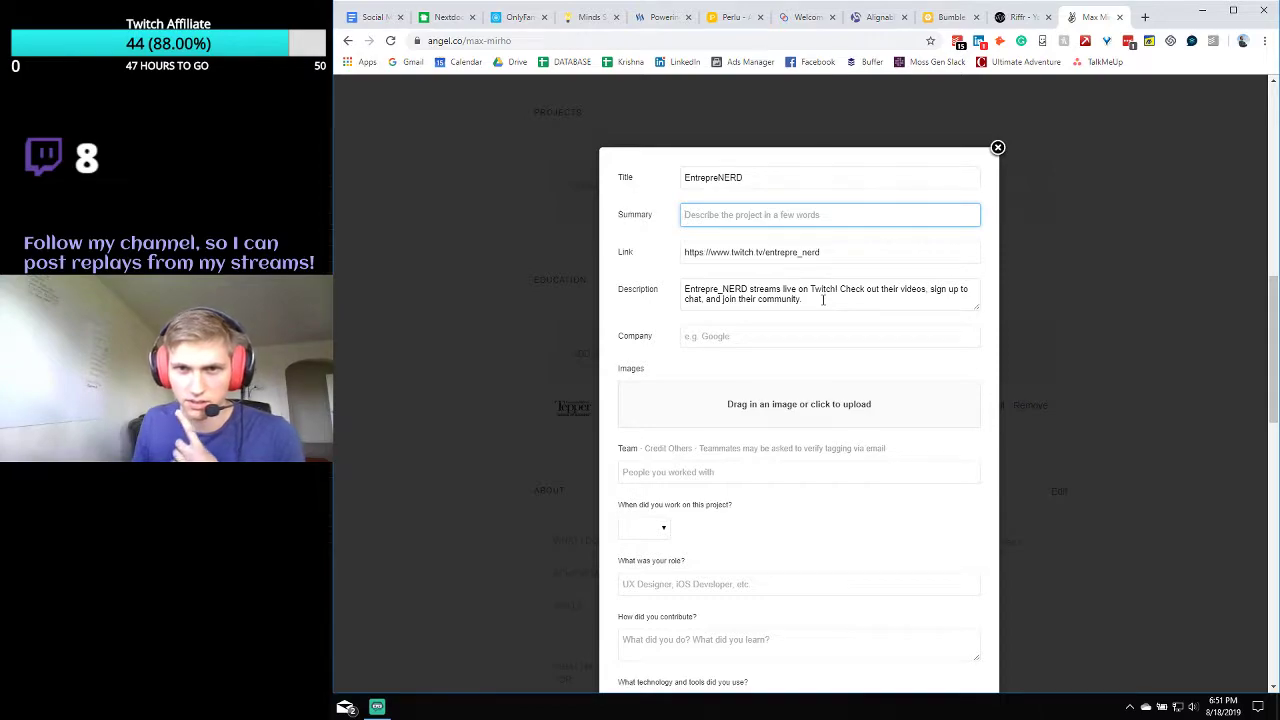
# - Fill in the project summary 'A live stream to education viewers on entrepreneurship', correcting 'livestream'
pyautogui.moveTo(840, 288); pyautogui.dragTo(848, 314)
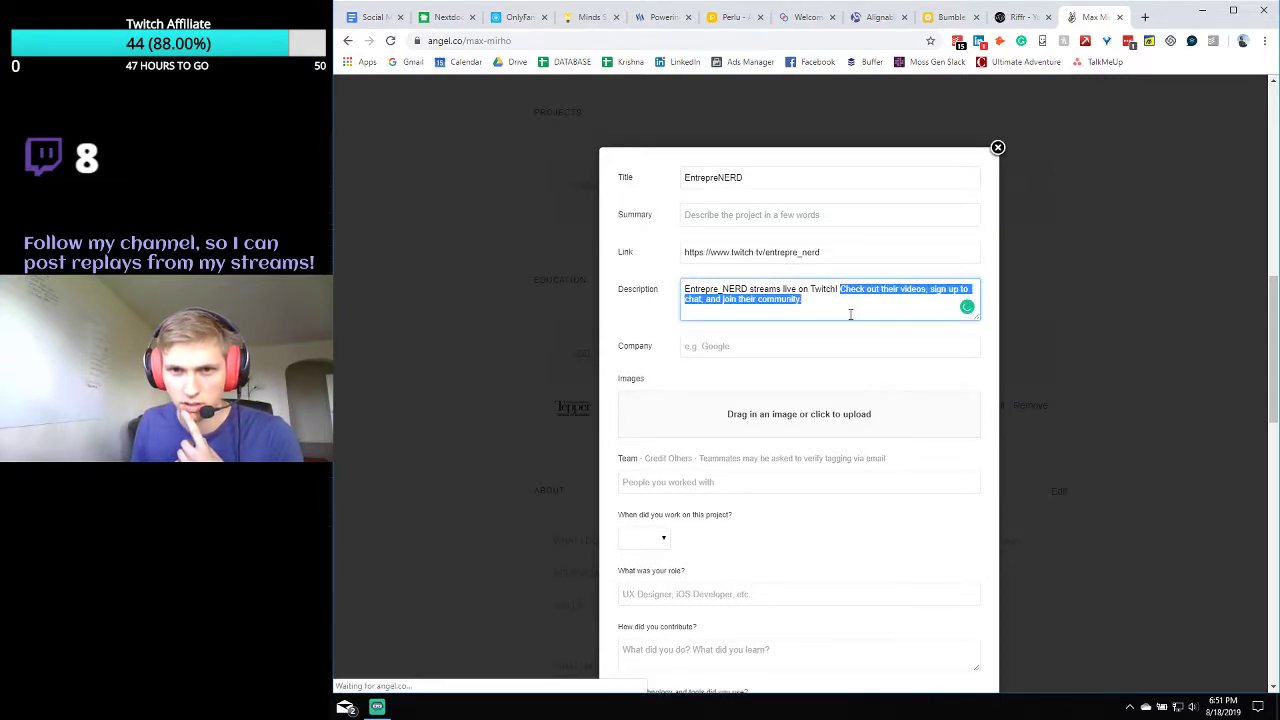
pyautogui.click(820, 300)
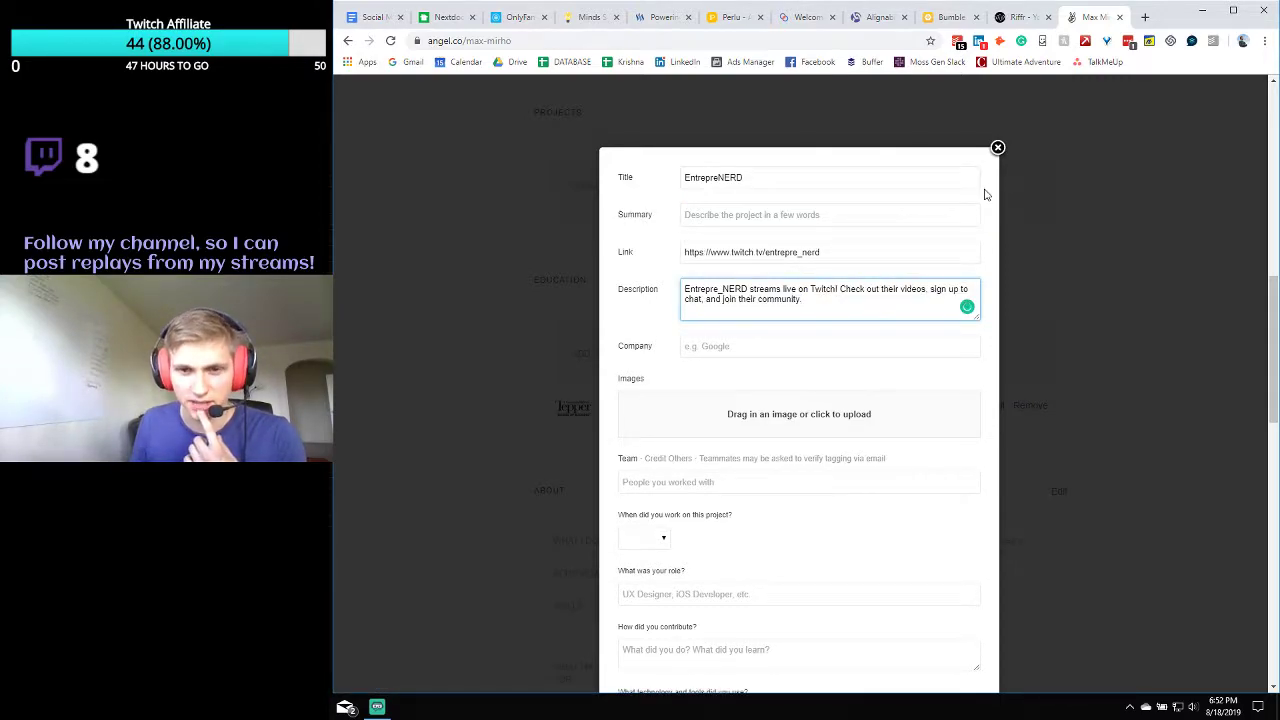
pyautogui.scroll(-5, 834, 340)
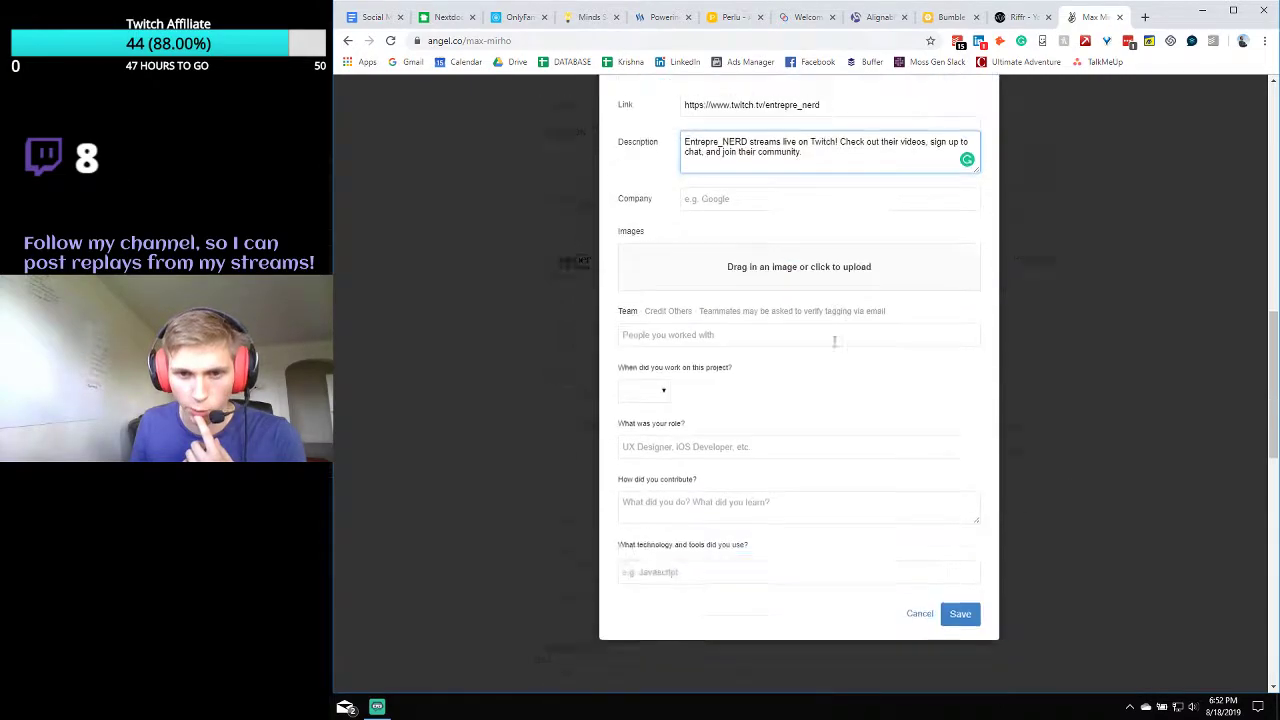
pyautogui.click(958, 298)
pyautogui.scroll(4, 803, 343)
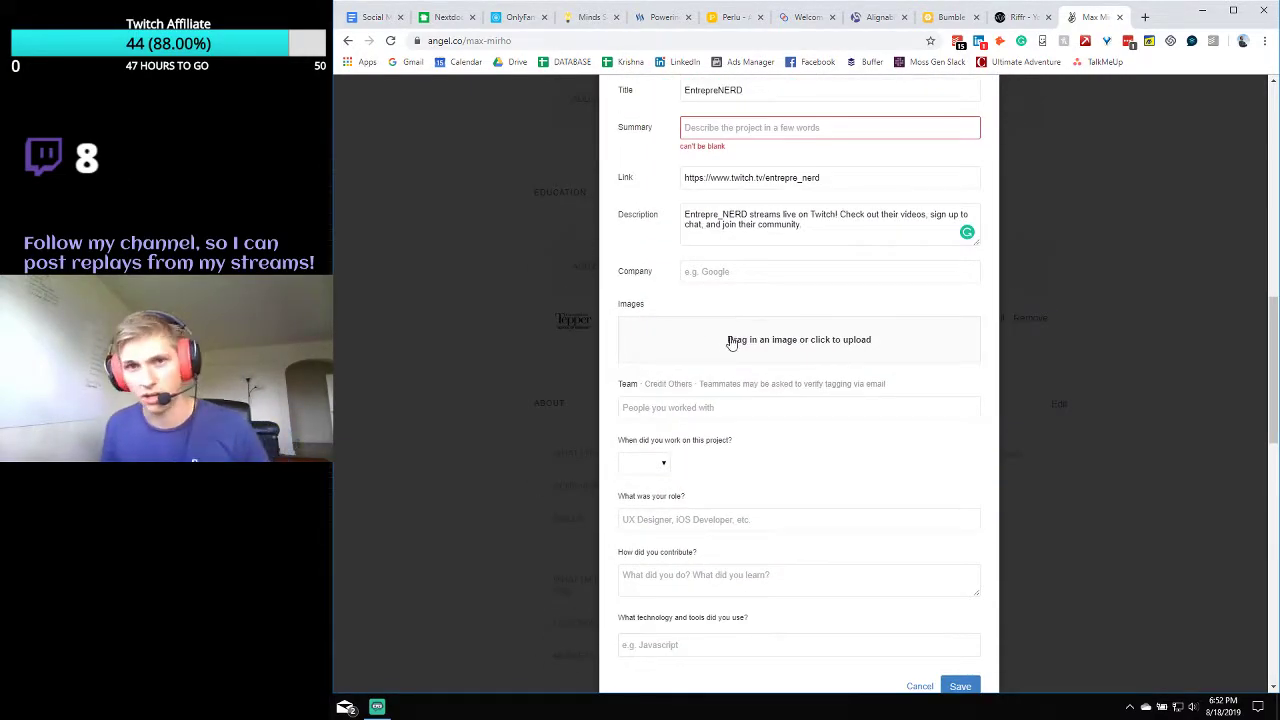
pyautogui.scroll(2, 729, 337)
pyautogui.click(745, 329)
pyautogui.write('A')
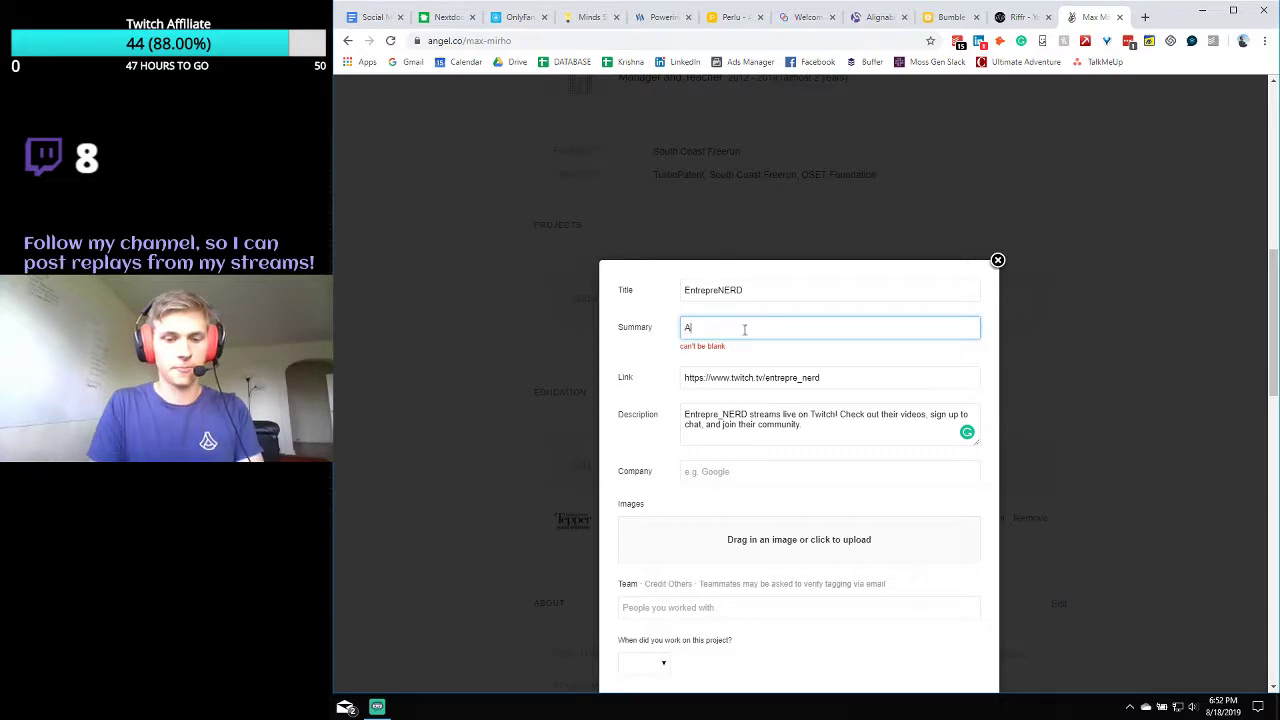
pyautogui.write(' livestream ')
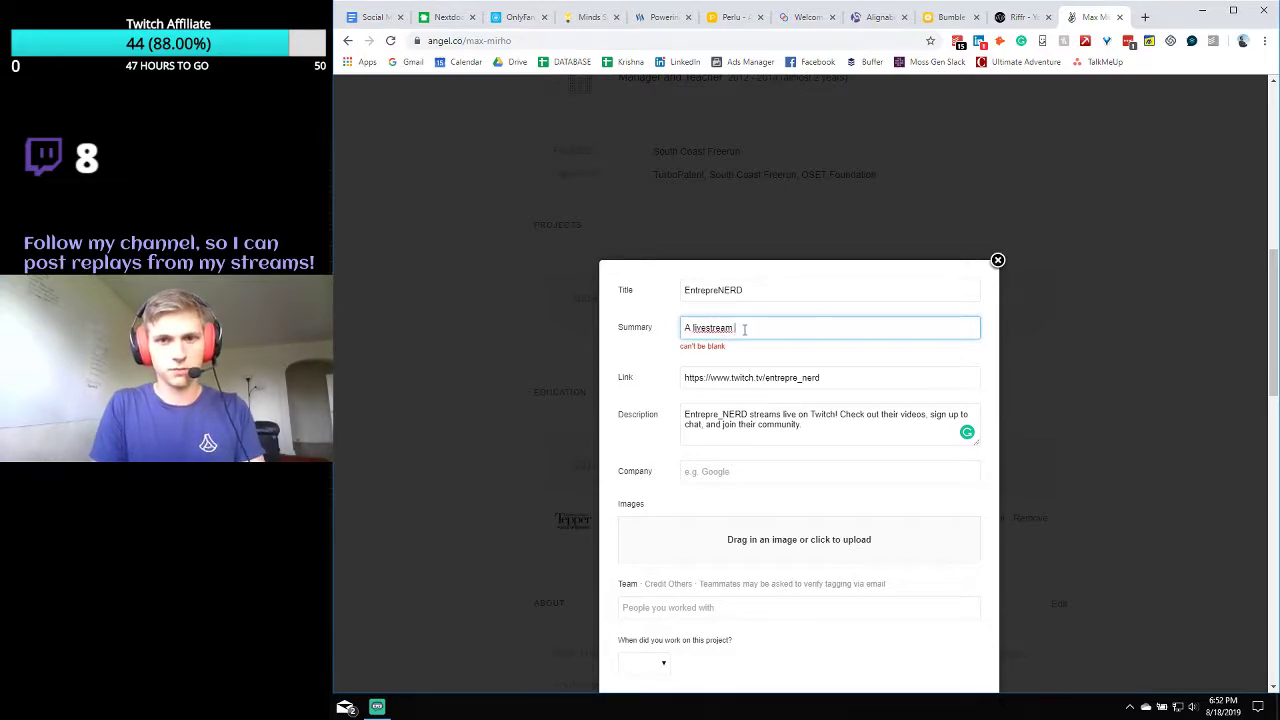
pyautogui.write('to education viewer')
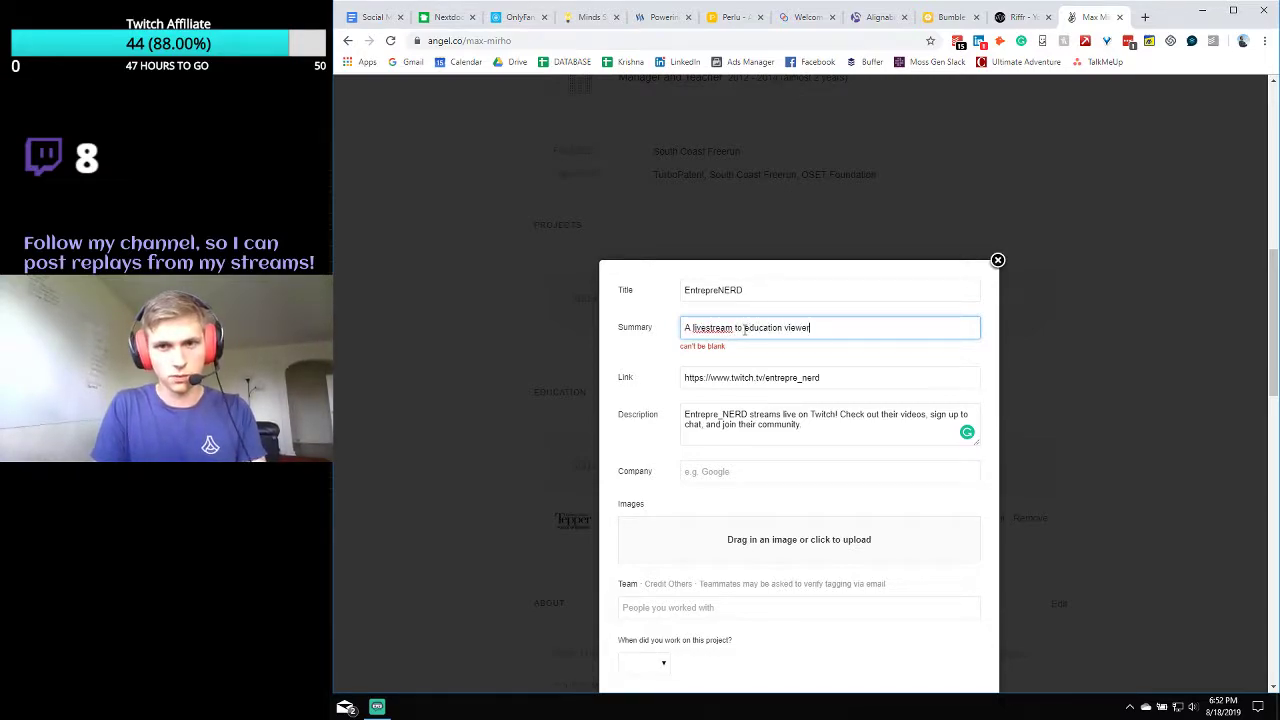
pyautogui.write('s on entr')
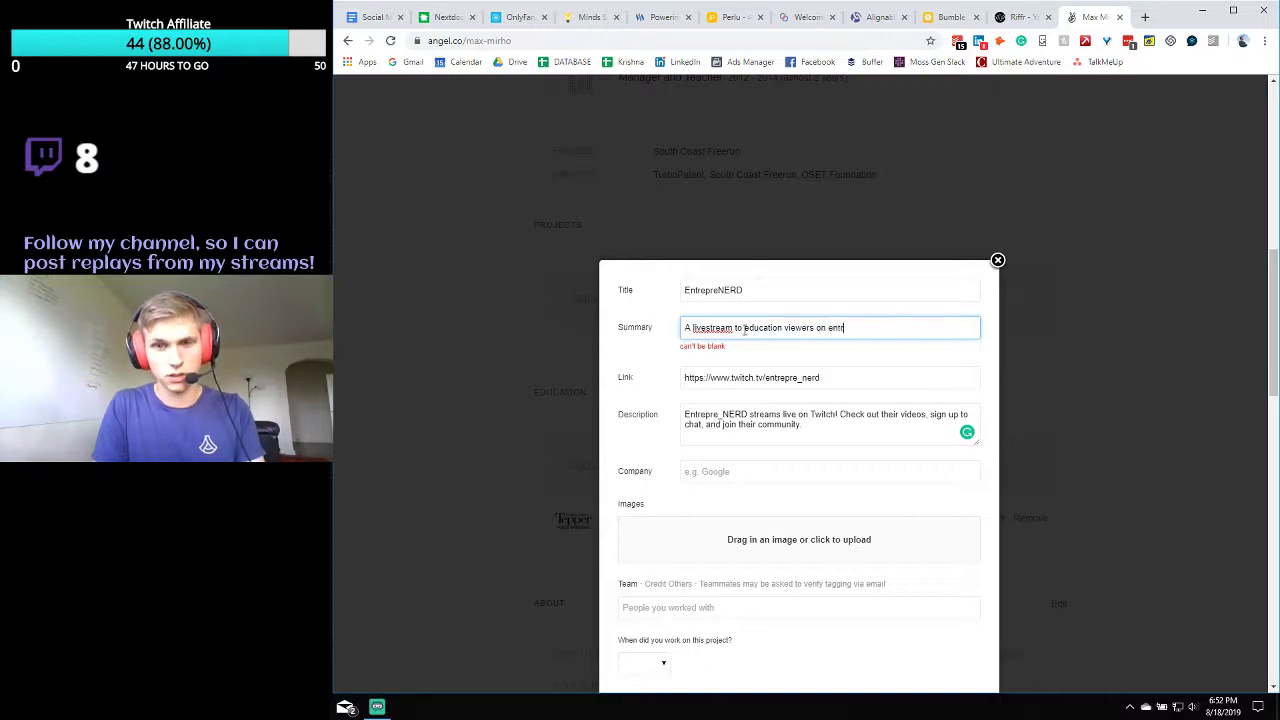
pyautogui.write('epreneurship')
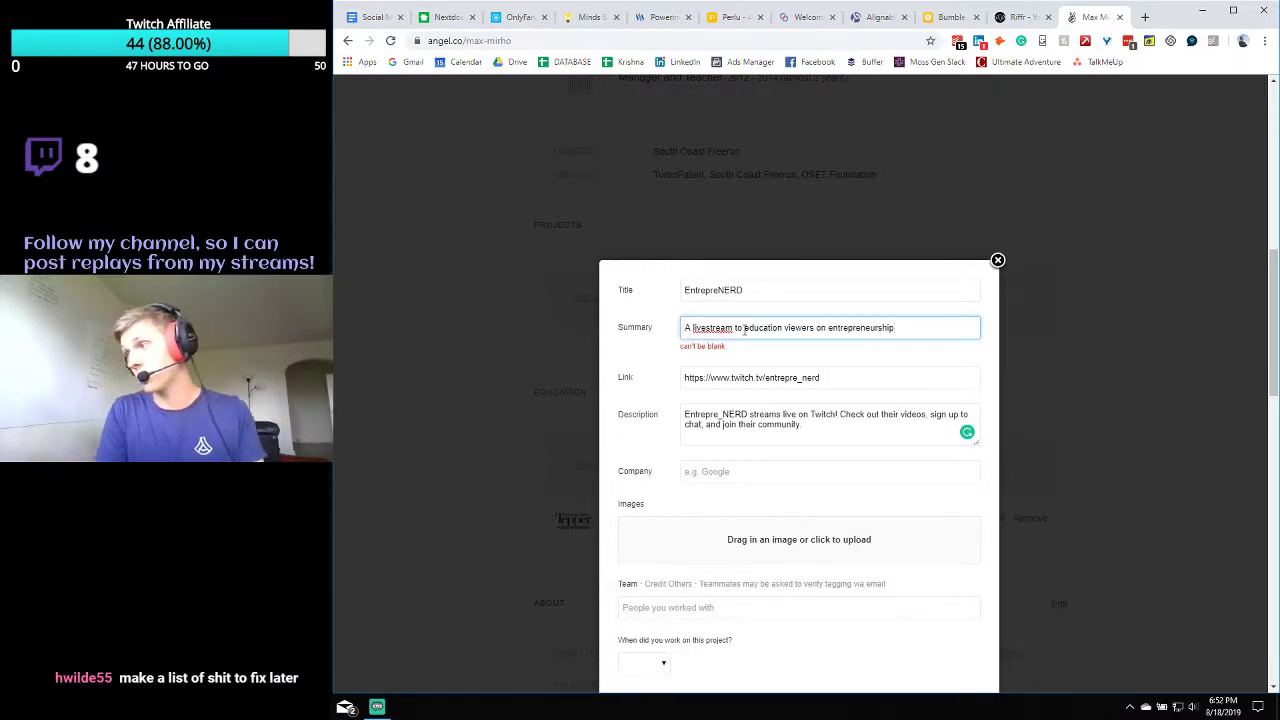
pyautogui.rightClick(712, 328)
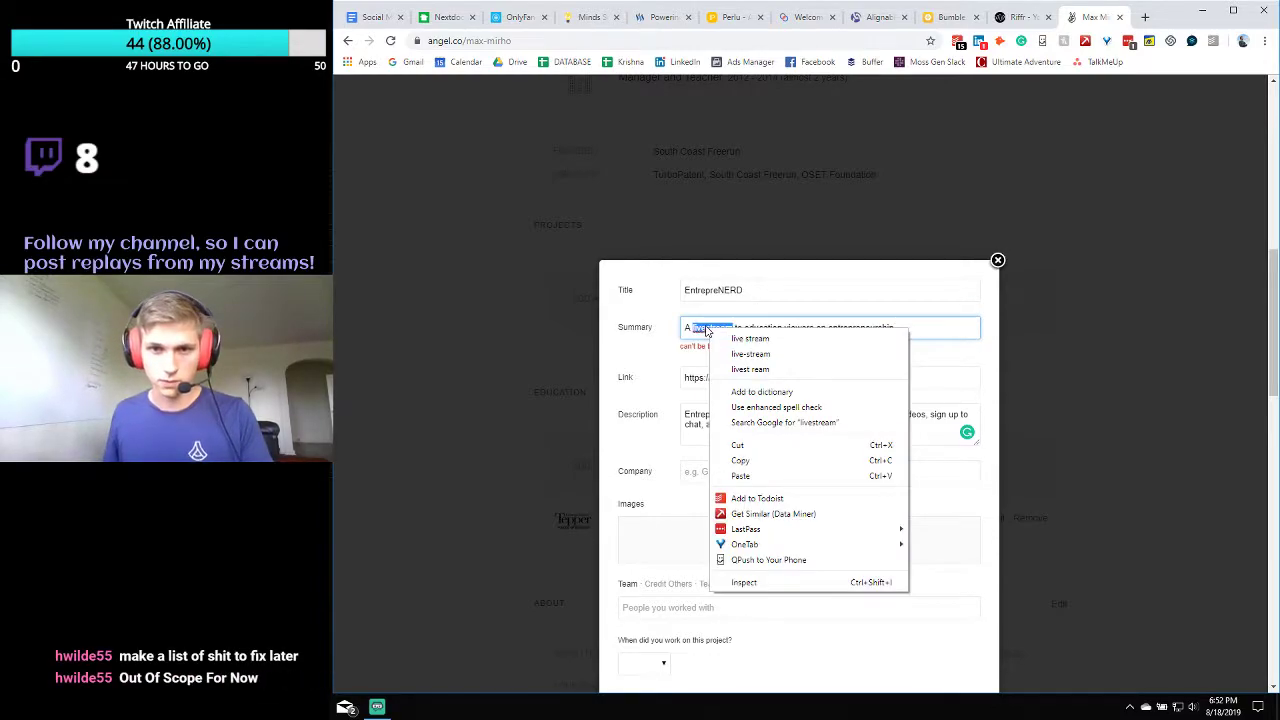
pyautogui.click(748, 340)
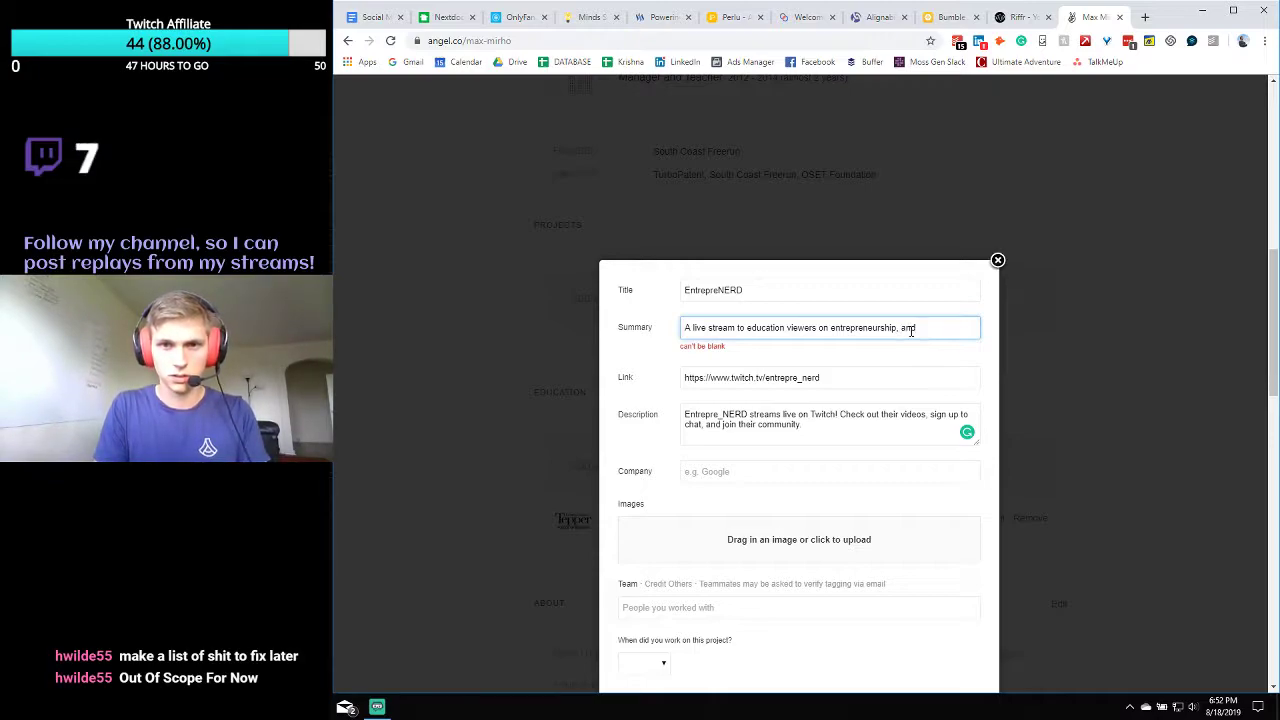
# - Check the project link and save the EntrepreNERD project
pyautogui.click(882, 372)
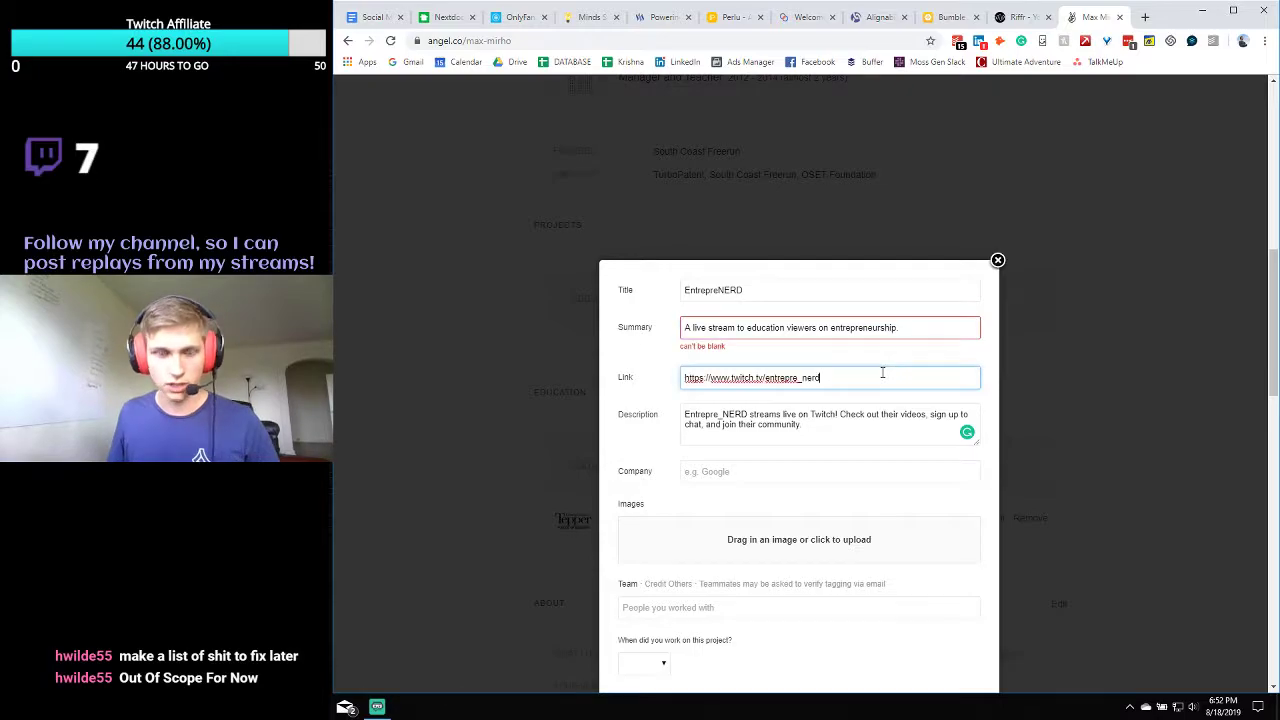
pyautogui.click(857, 462)
pyautogui.scroll(-2, 861, 463)
pyautogui.scroll(-2, 861, 463)
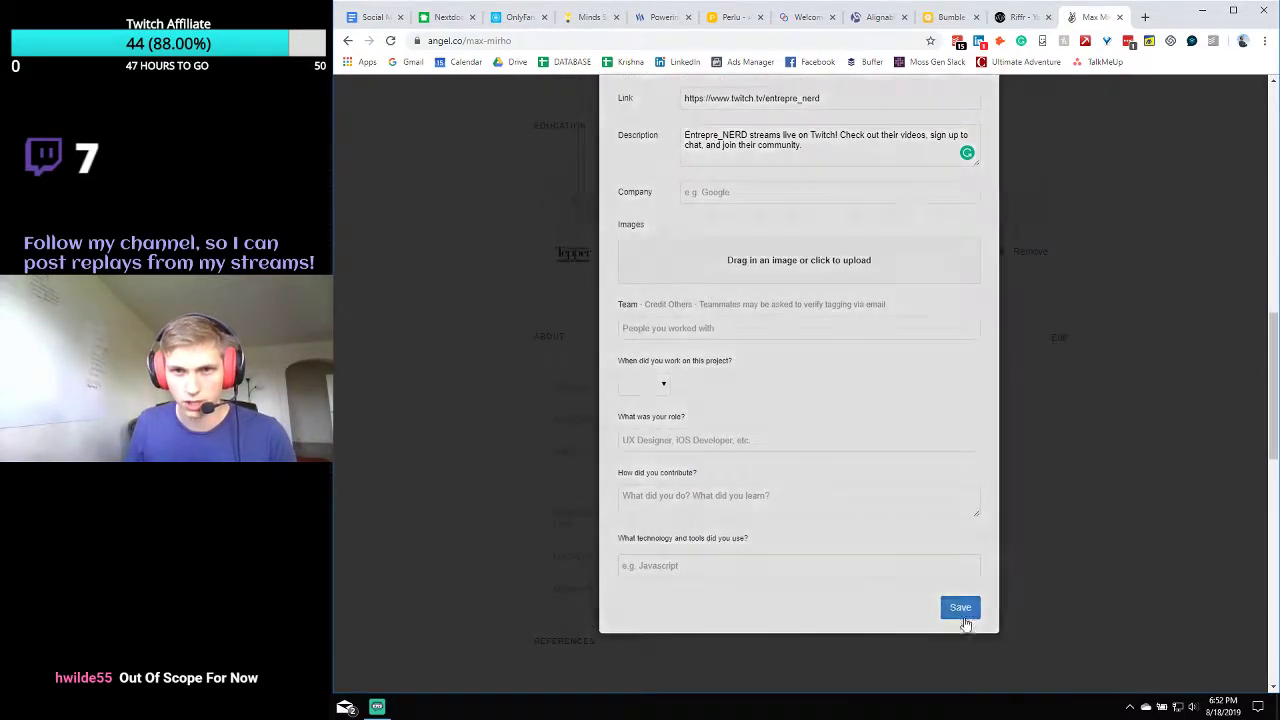
pyautogui.click(960, 606)
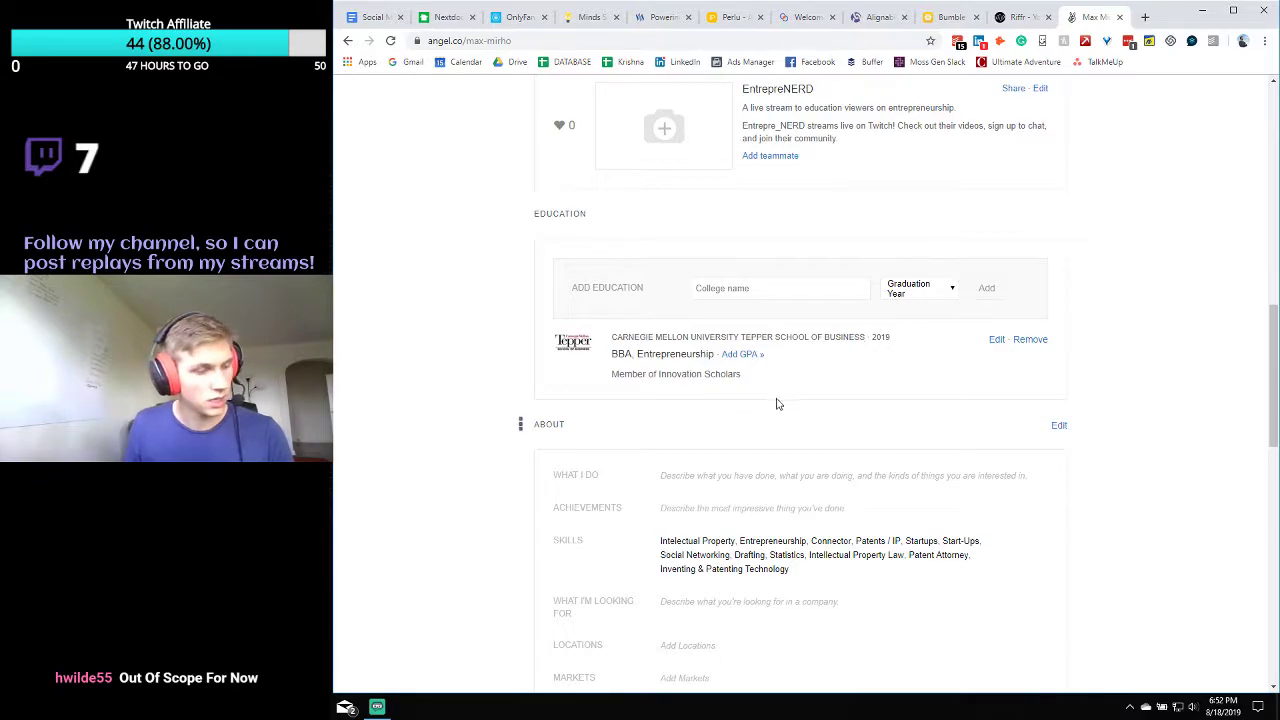
# - Add an angelList heading with the bullet 'Fix up profile, put in projects, and add links'
pyautogui.click(372, 17)
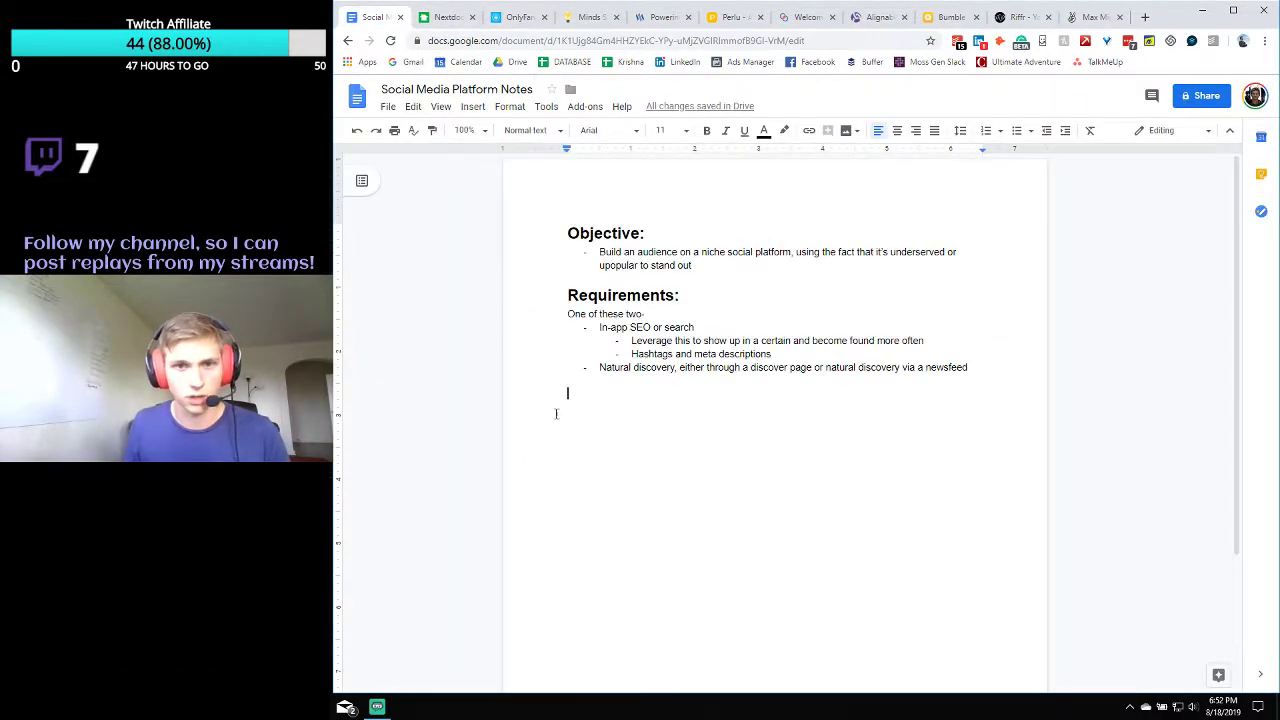
pyautogui.write('angel')
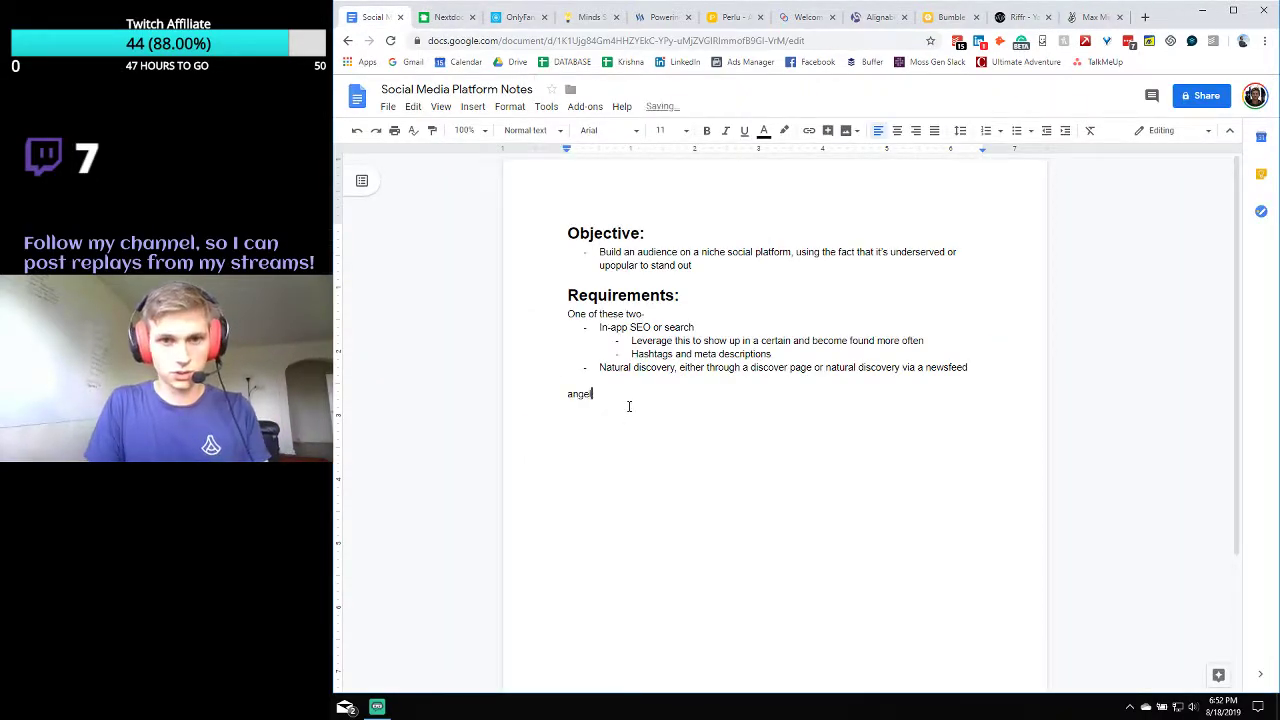
pyautogui.write('List')
pyautogui.press('Return')
pyautogui.write('- ')
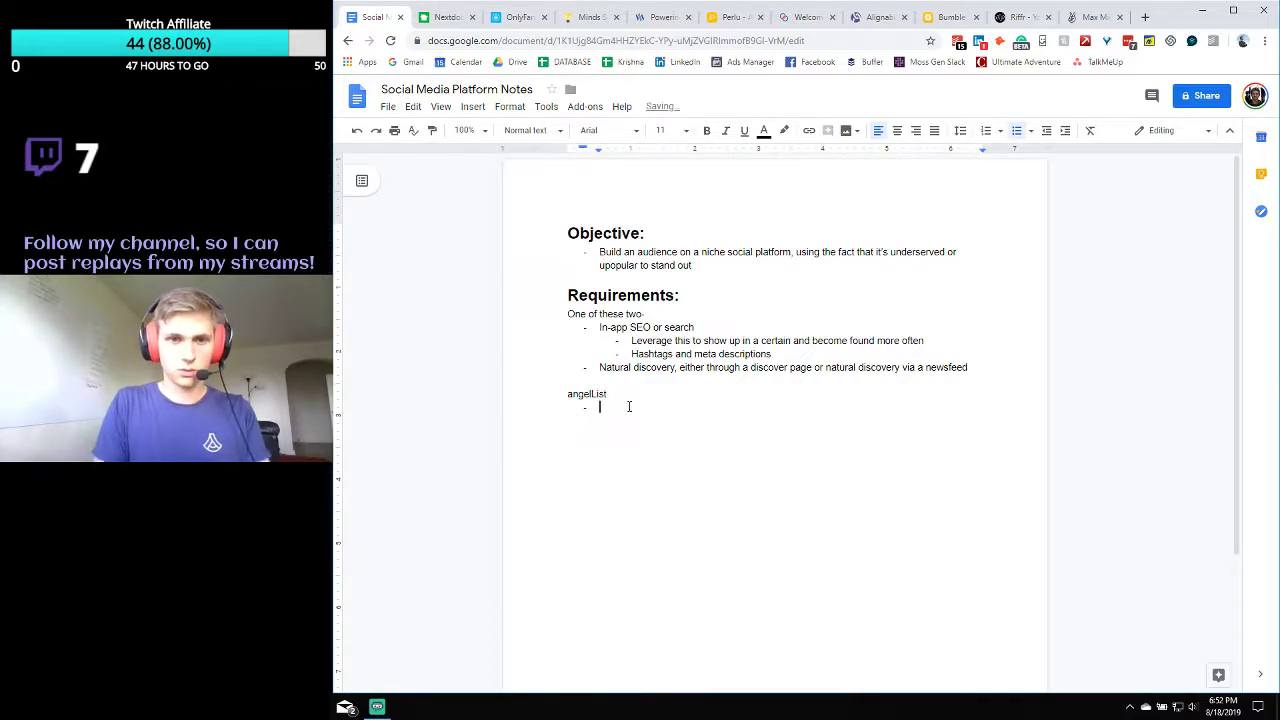
pyautogui.write('Fix up pro')
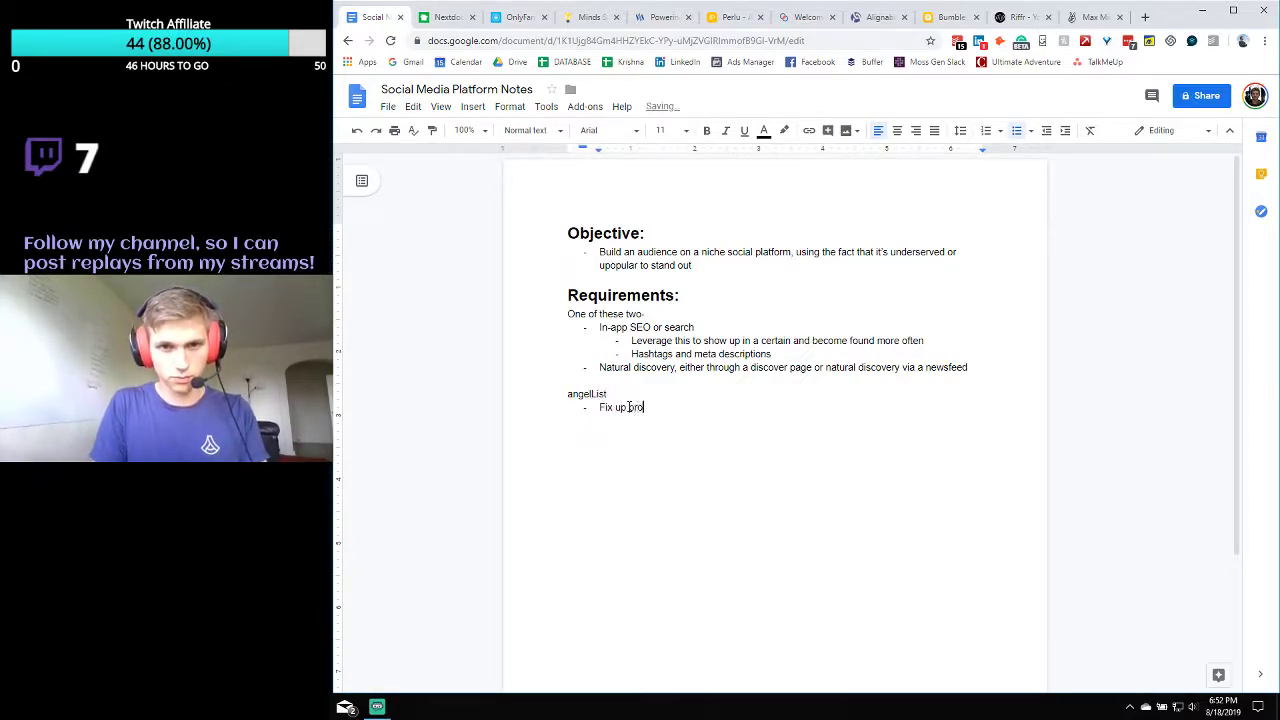
pyautogui.write('dile, put in')
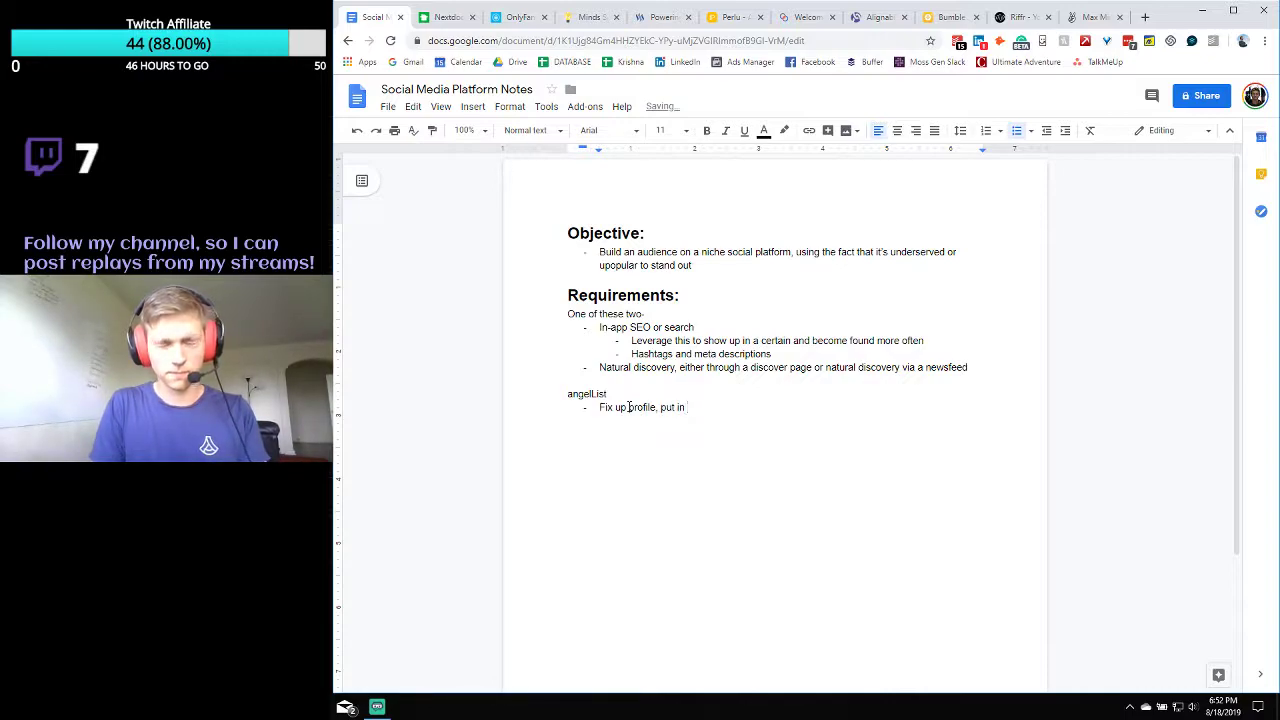
pyautogui.write(' projects, and')
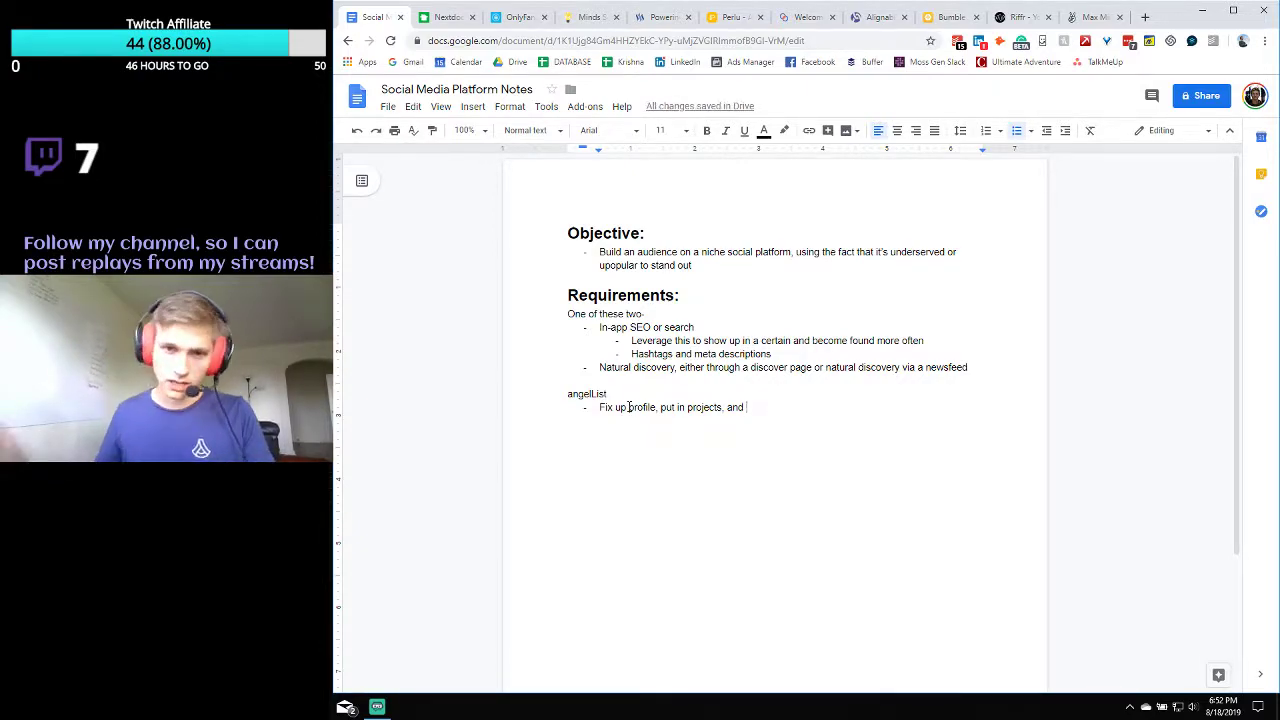
pyautogui.write('add')
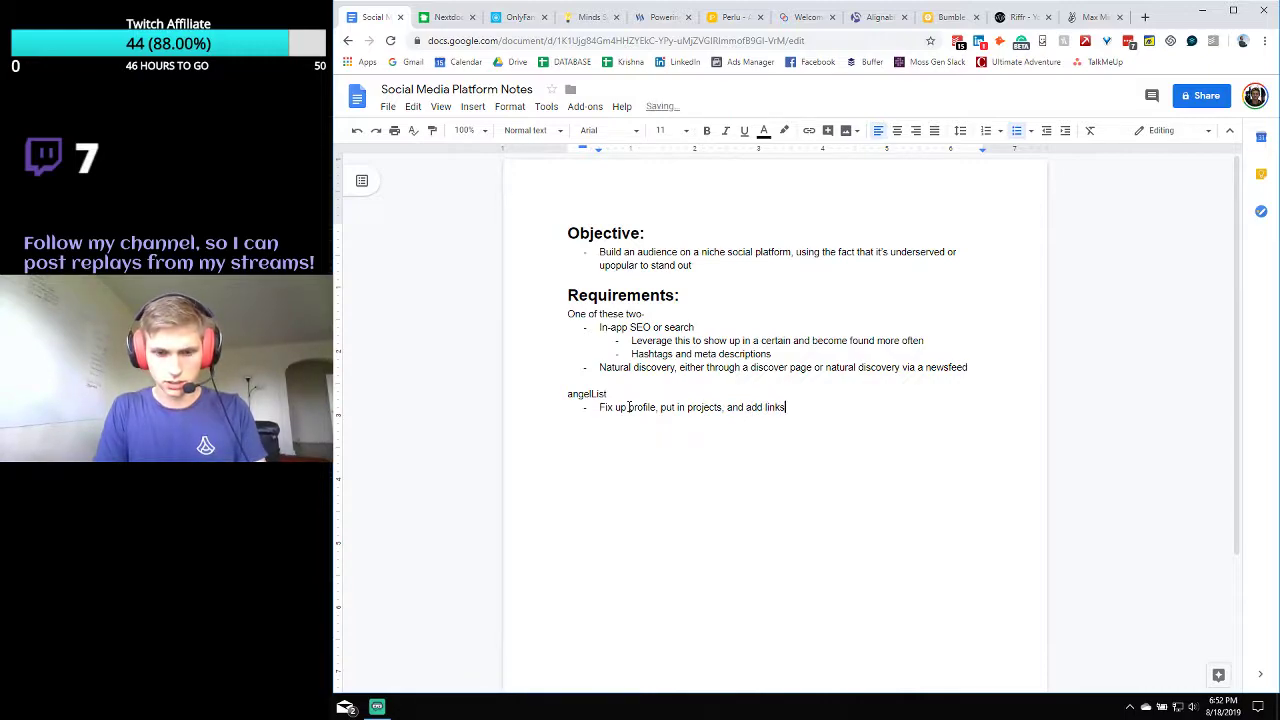
pyautogui.write(' links')
# - Add the bullet 'Clean up unrelated previous projects' and make the angelList heading bold
pyautogui.press('Return')
pyautogui.write('Cl')
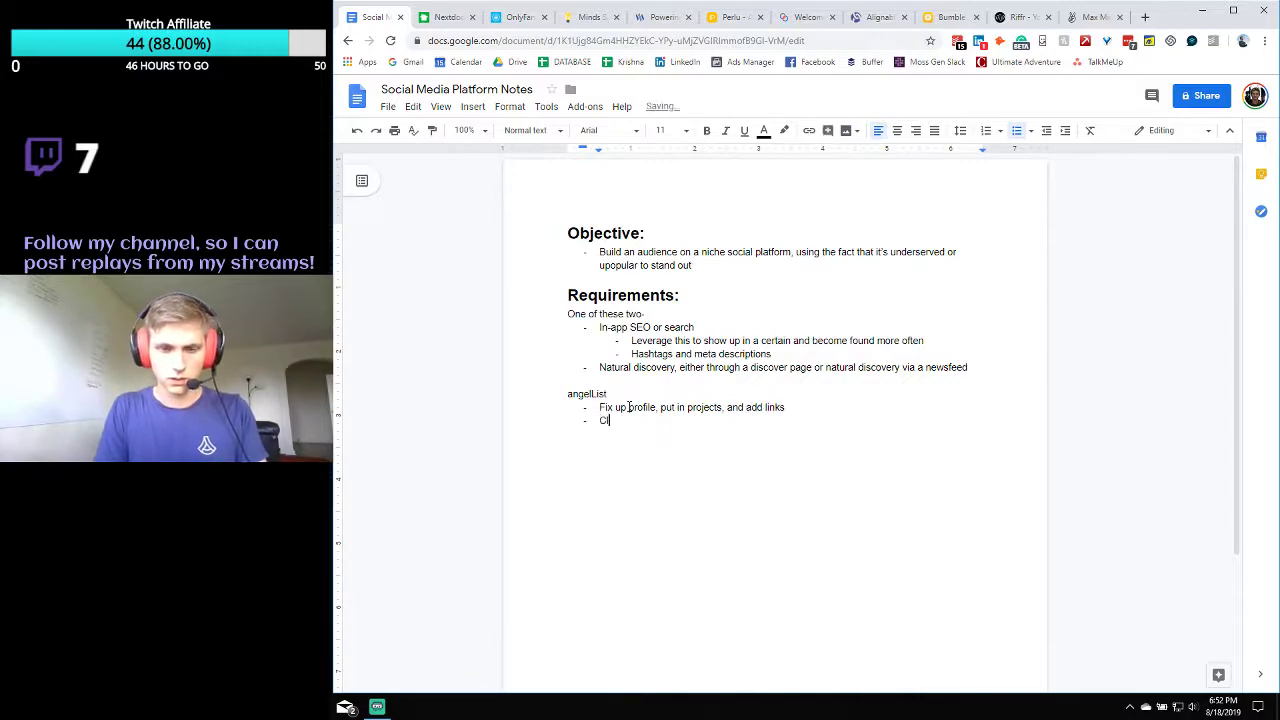
pyautogui.write('ean up unre')
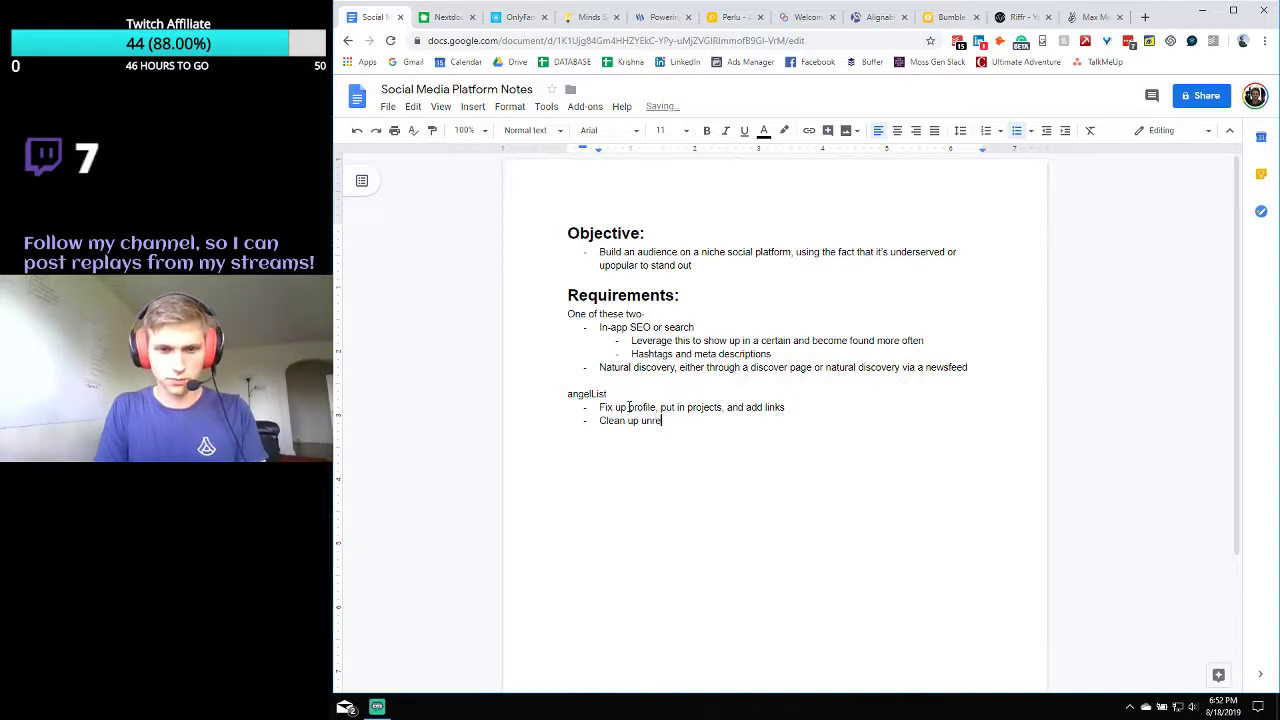
pyautogui.write('lated previous projects')
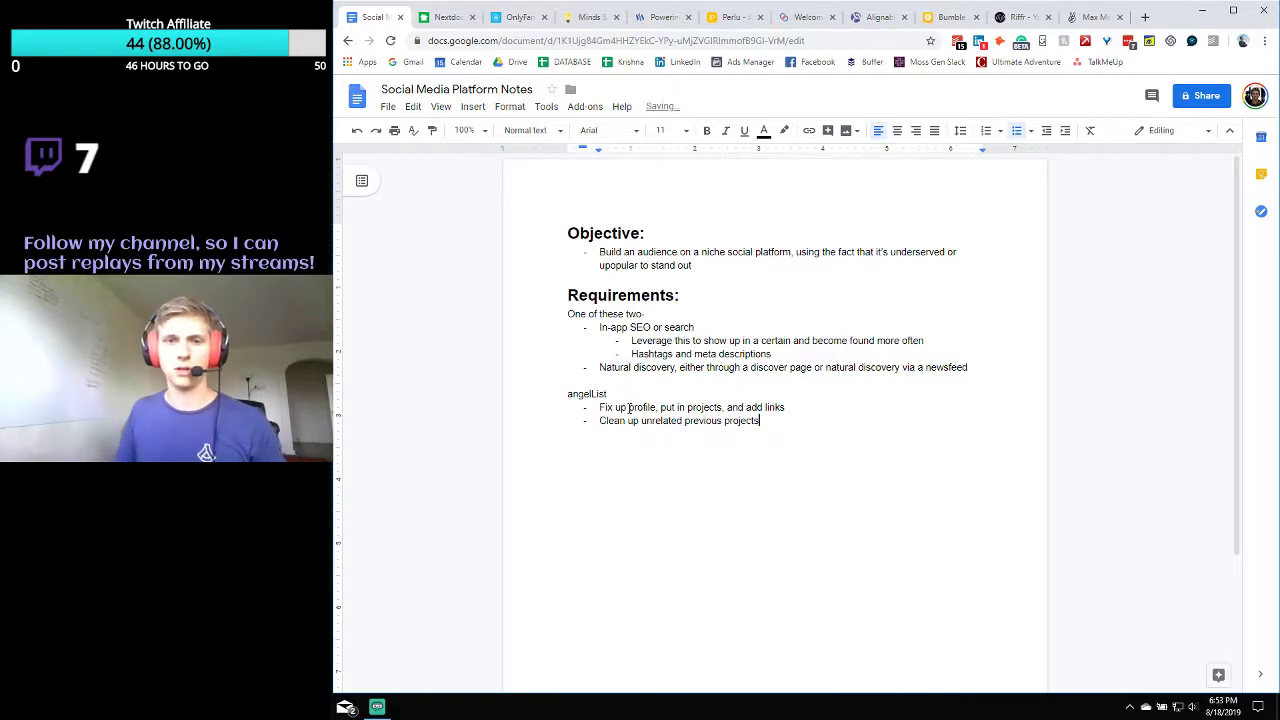
pyautogui.moveTo(607, 394); pyautogui.dragTo(503, 391)
pyautogui.hotkey('ctrl', 'b')
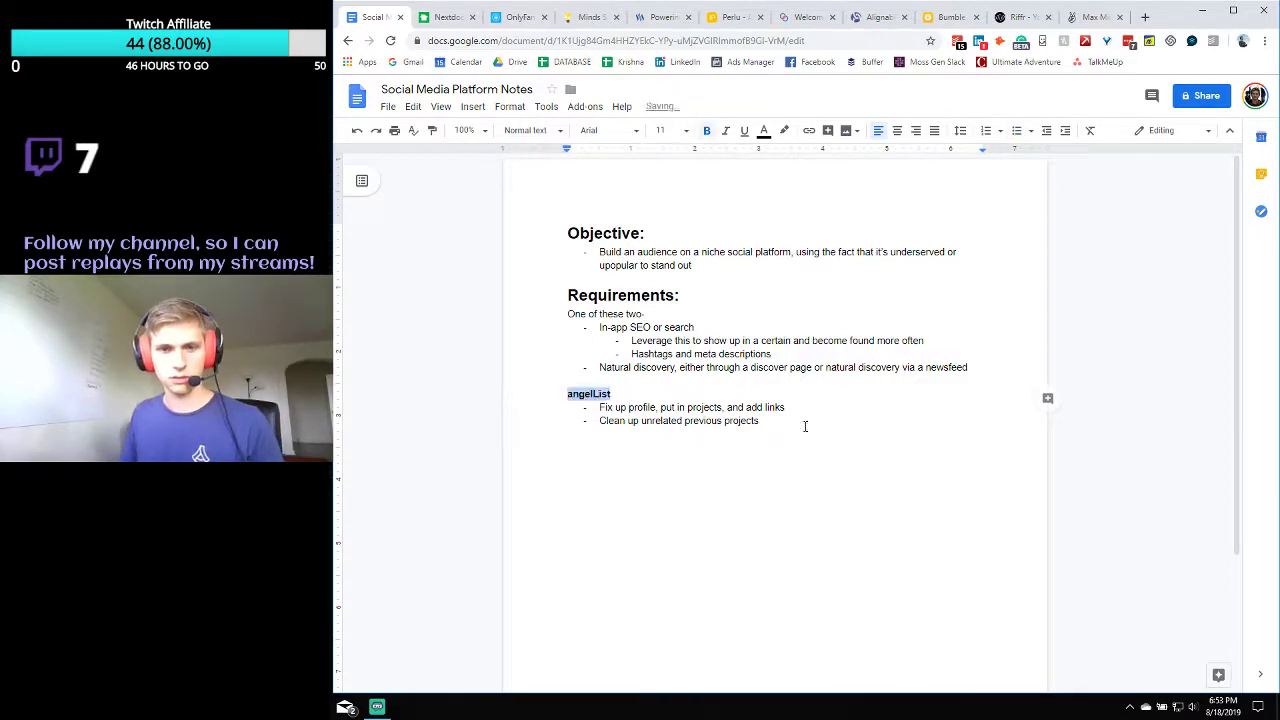
pyautogui.click(843, 434)
# - Open the 89% complete profile checklist on AngelList
pyautogui.click(1082, 18)
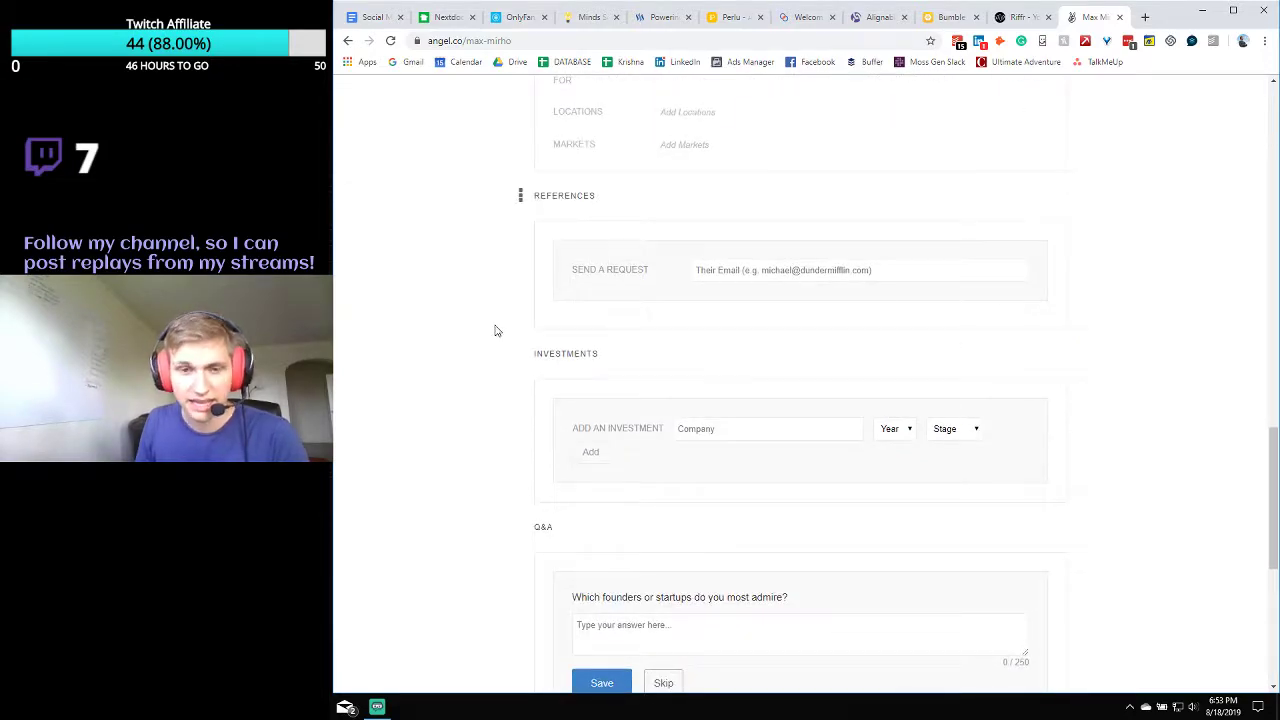
pyautogui.scroll(-4, 490, 332)
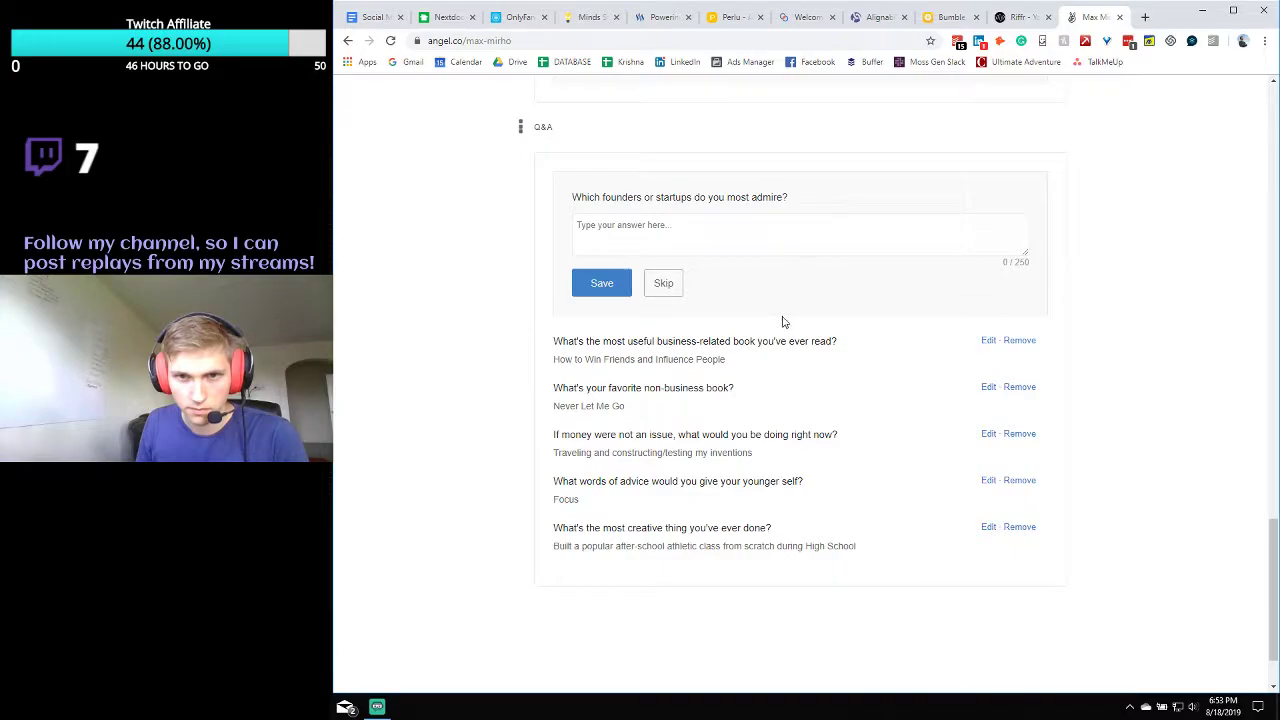
pyautogui.scroll(-2, 766, 429)
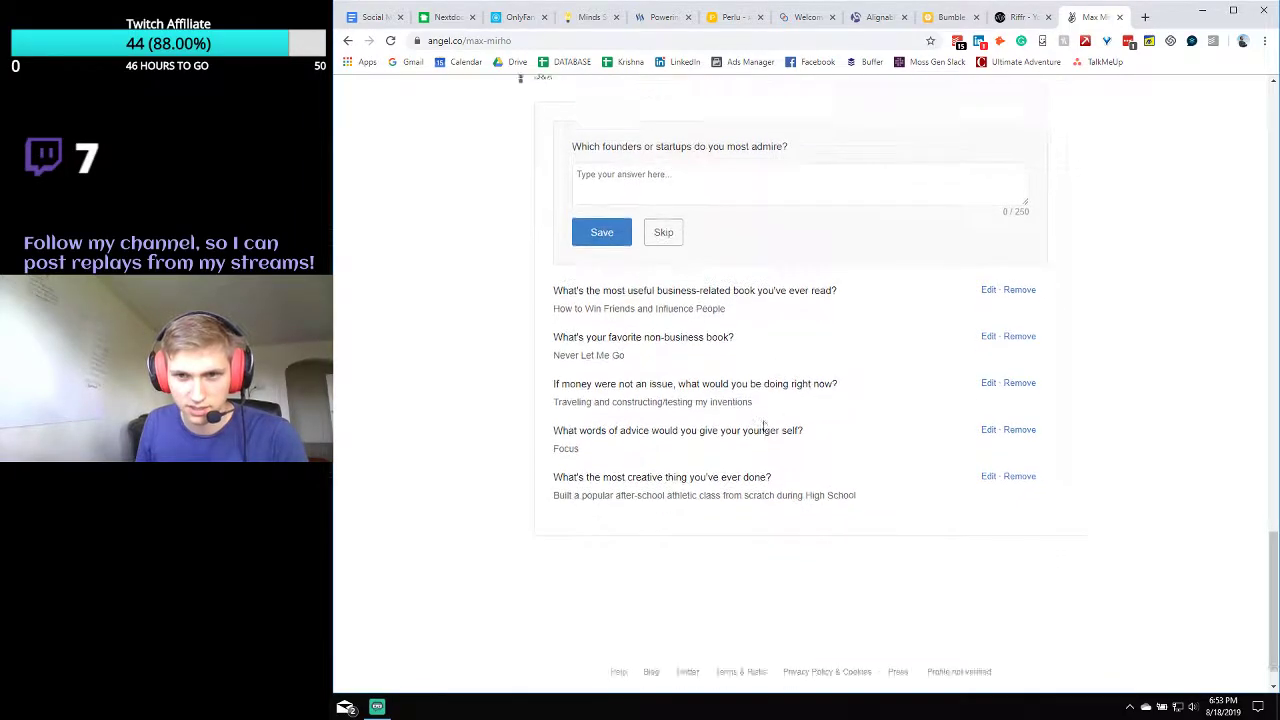
pyautogui.scroll(10, 486, 449)
pyautogui.scroll(3, 486, 457)
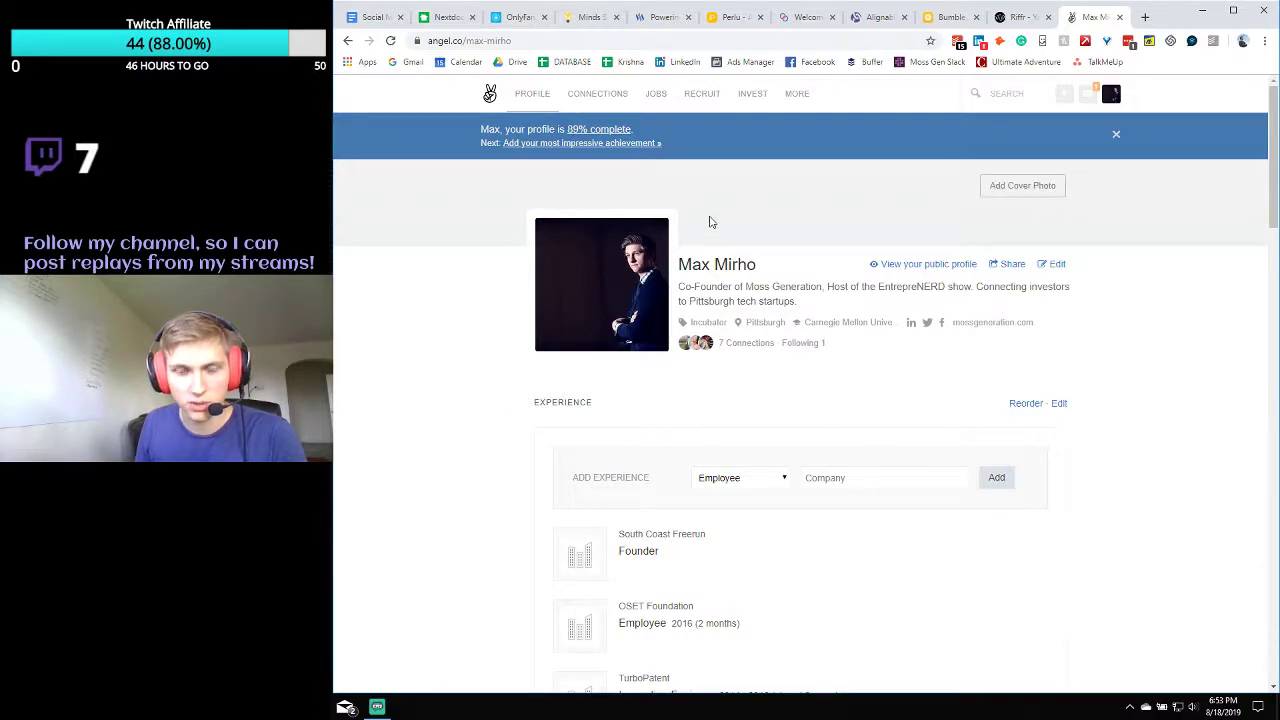
pyautogui.click(582, 131)
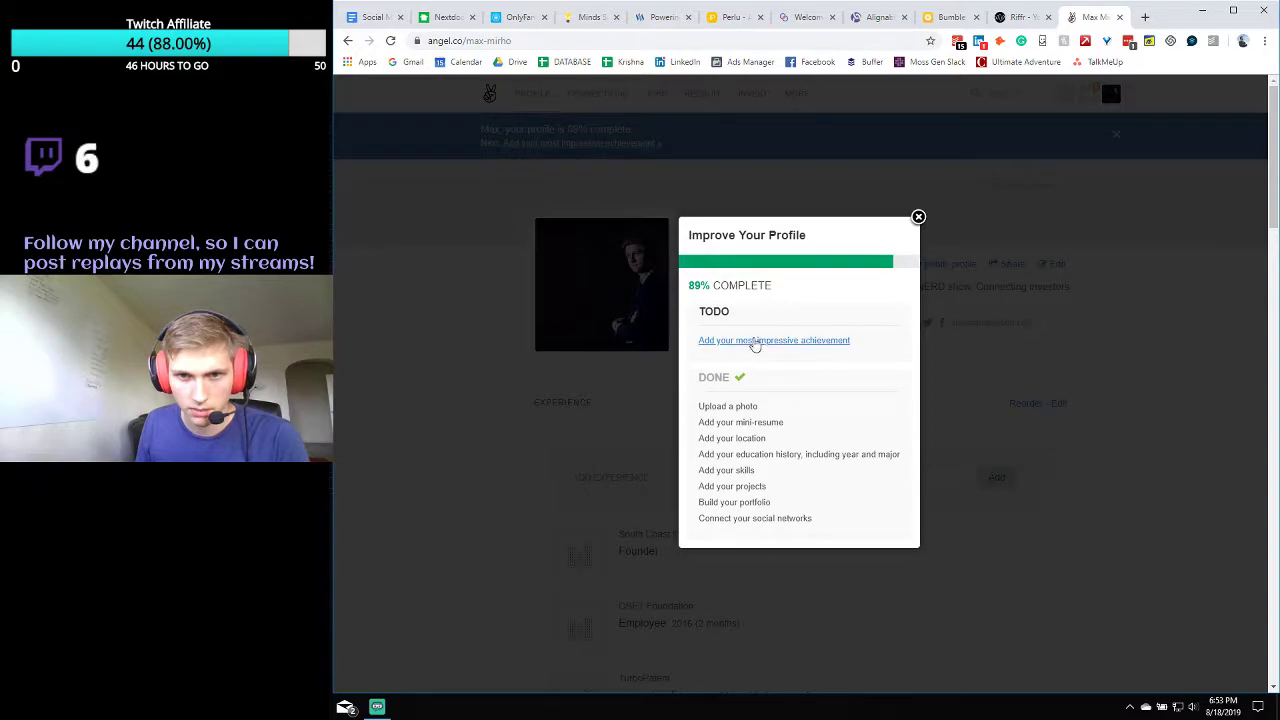
# - Add and save the achievement 'Start and build Moss Generation'
pyautogui.click(752, 342)
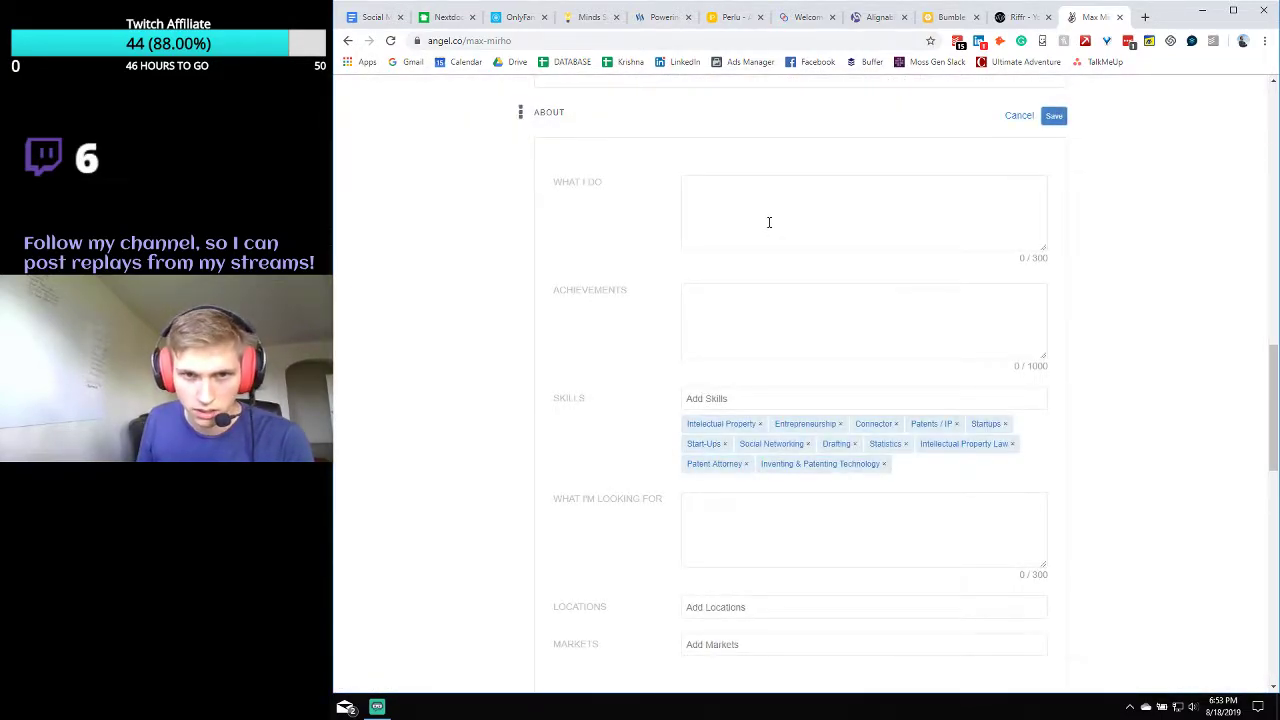
pyautogui.click(731, 314)
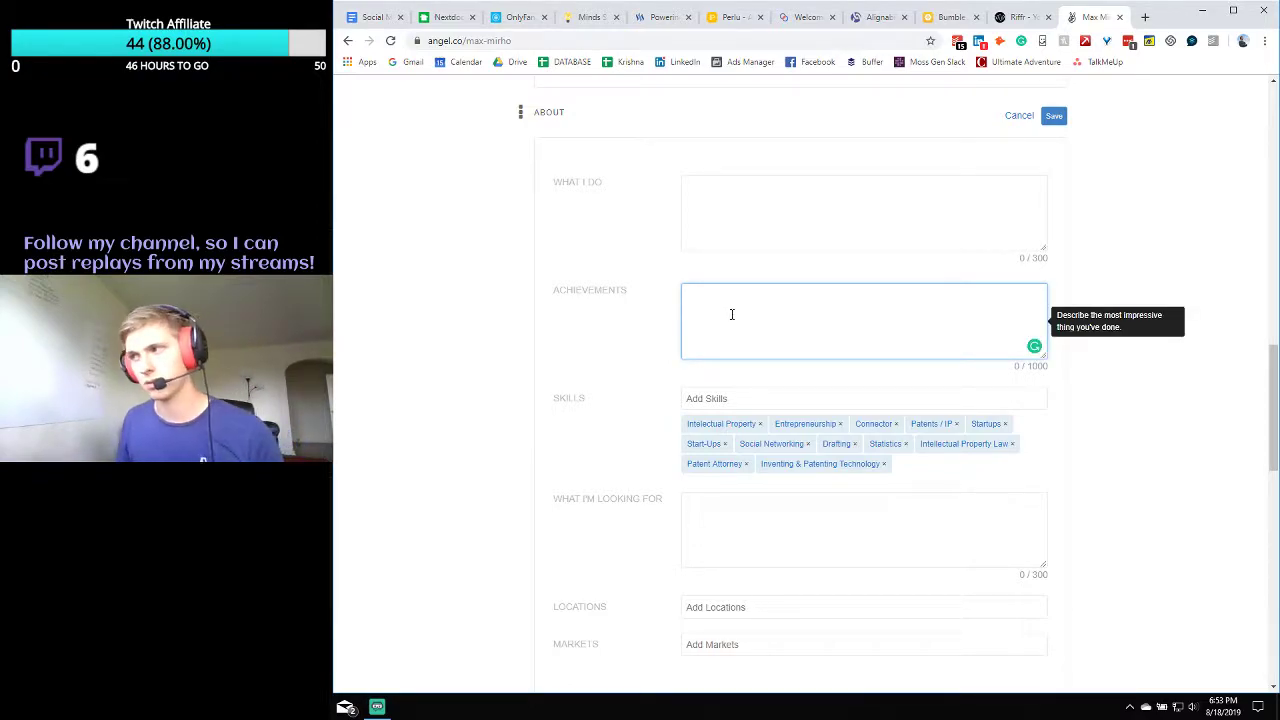
pyautogui.write('Start ')
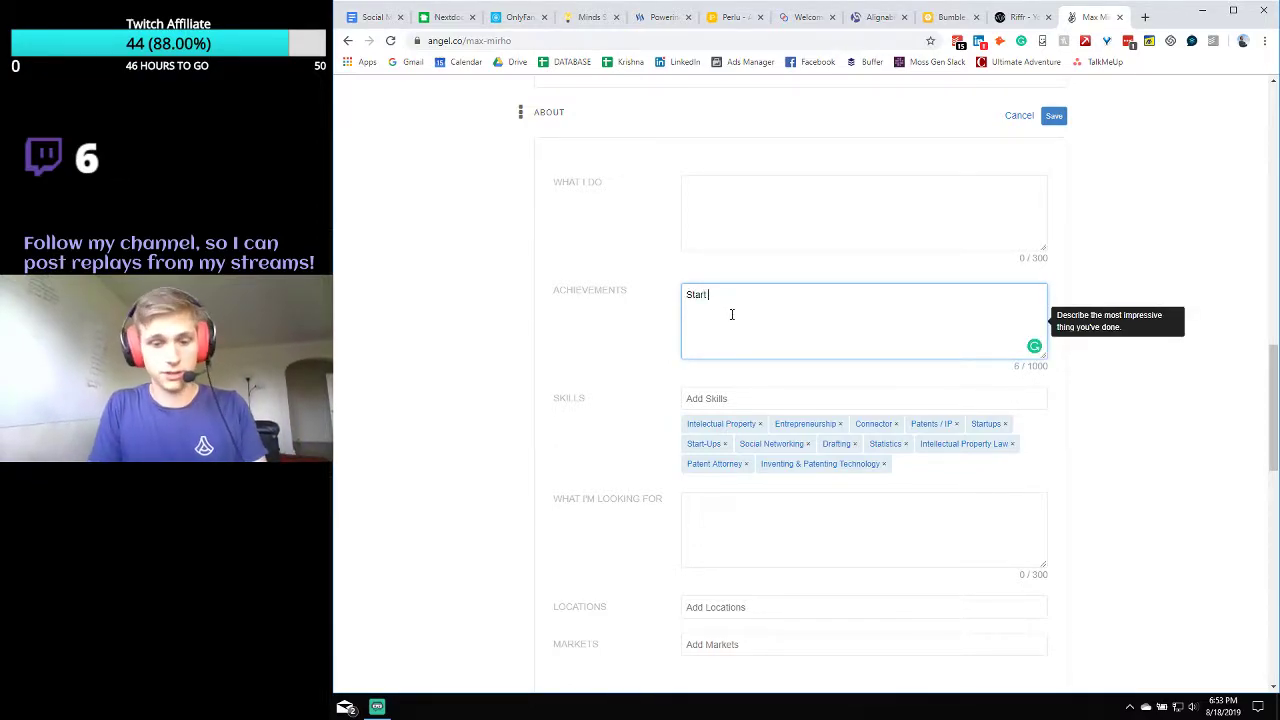
pyautogui.write('and build Moss Generation')
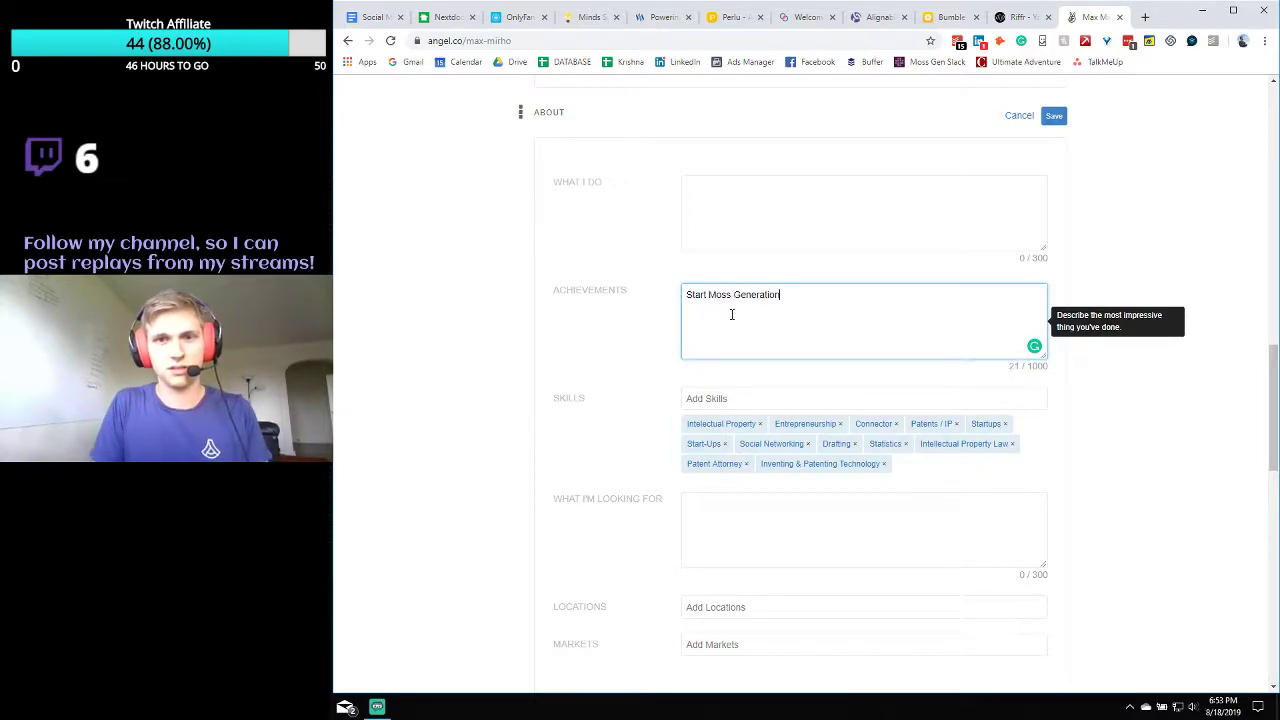
pyautogui.hotkey('ctrl', 'Left')
pyautogui.hotkey('ctrl', 'Left')
pyautogui.write('and build')
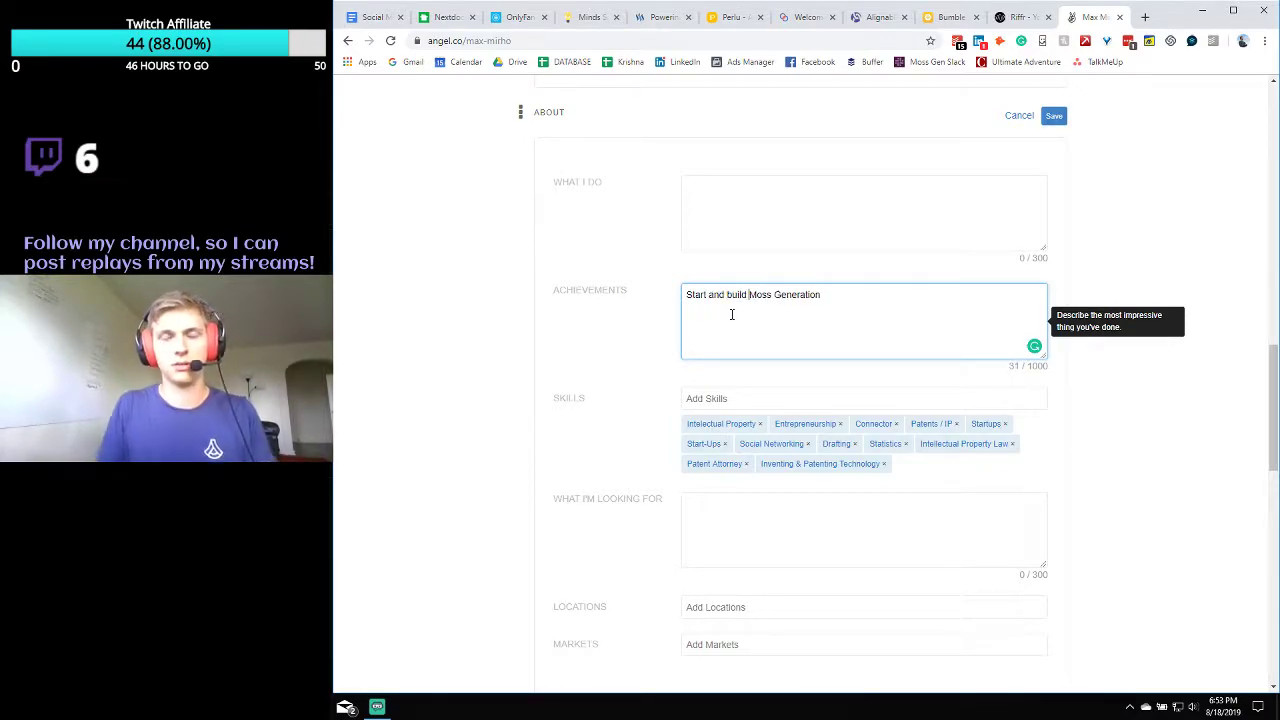
pyautogui.click(1054, 116)
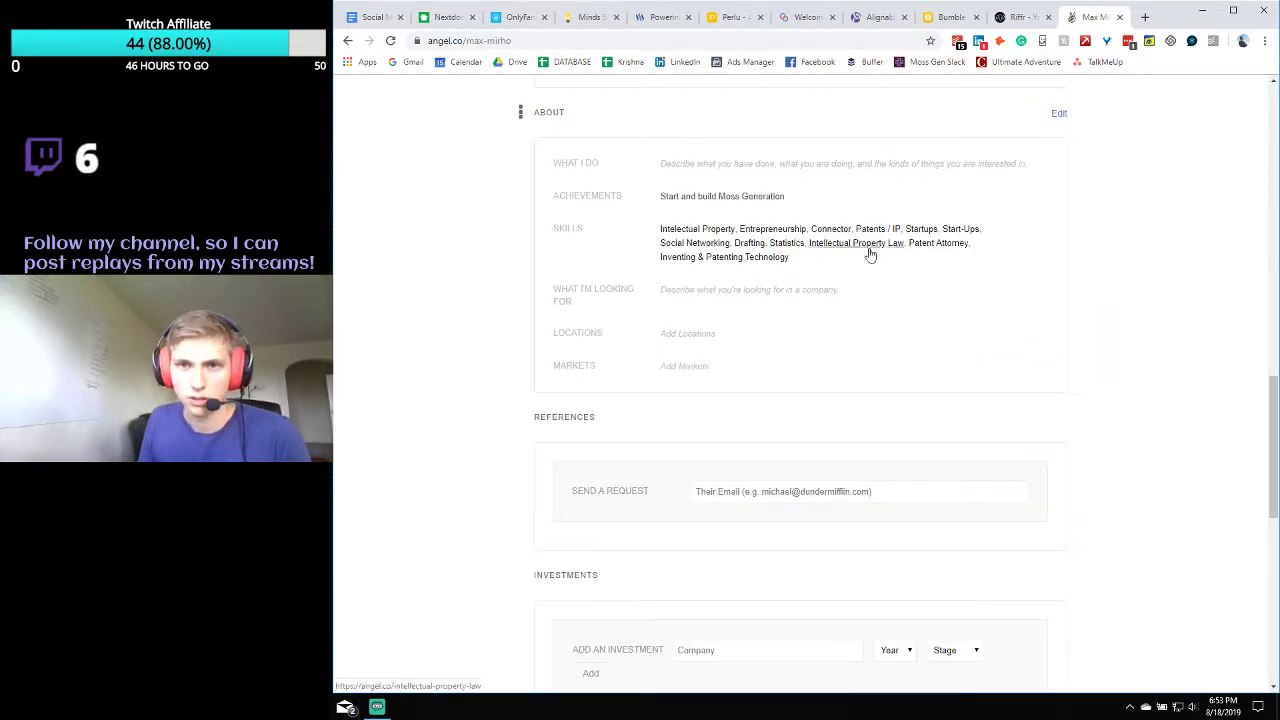
# - Dismiss the share options and 100% completion banner, then return to the notes document
pyautogui.scroll(5, 697, 265)
pyautogui.scroll(10, 697, 265)
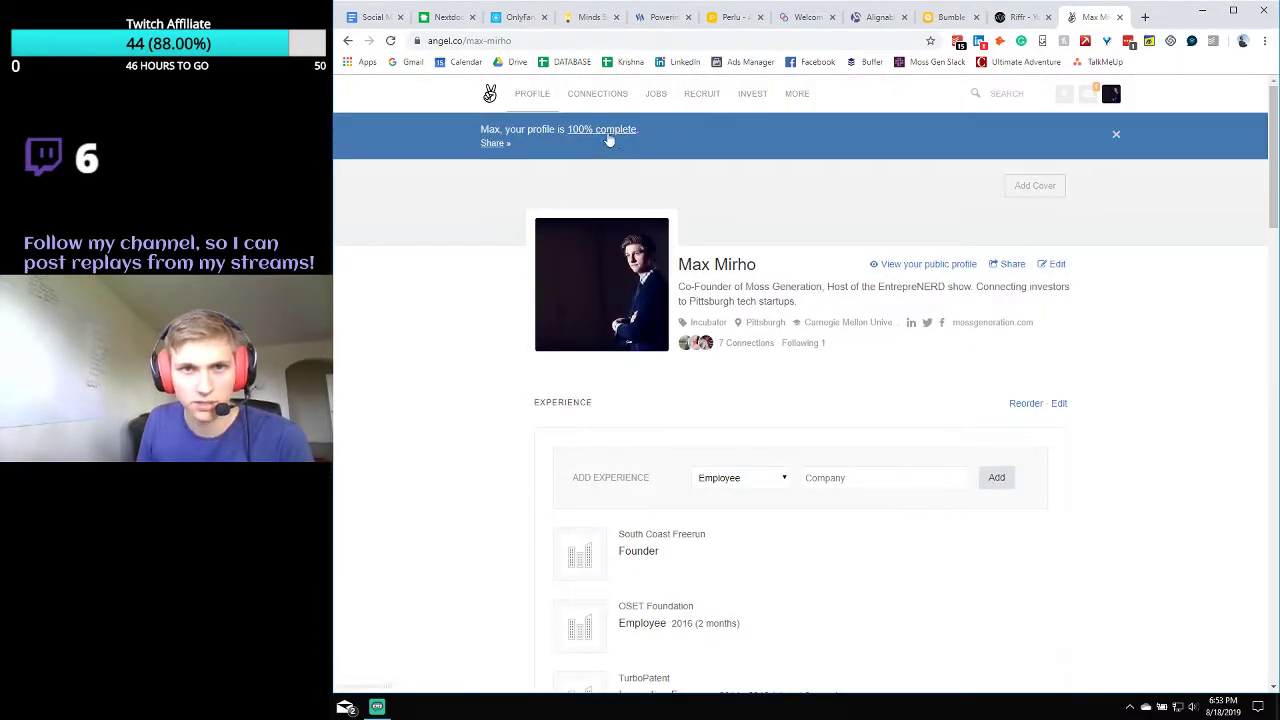
pyautogui.click(495, 143)
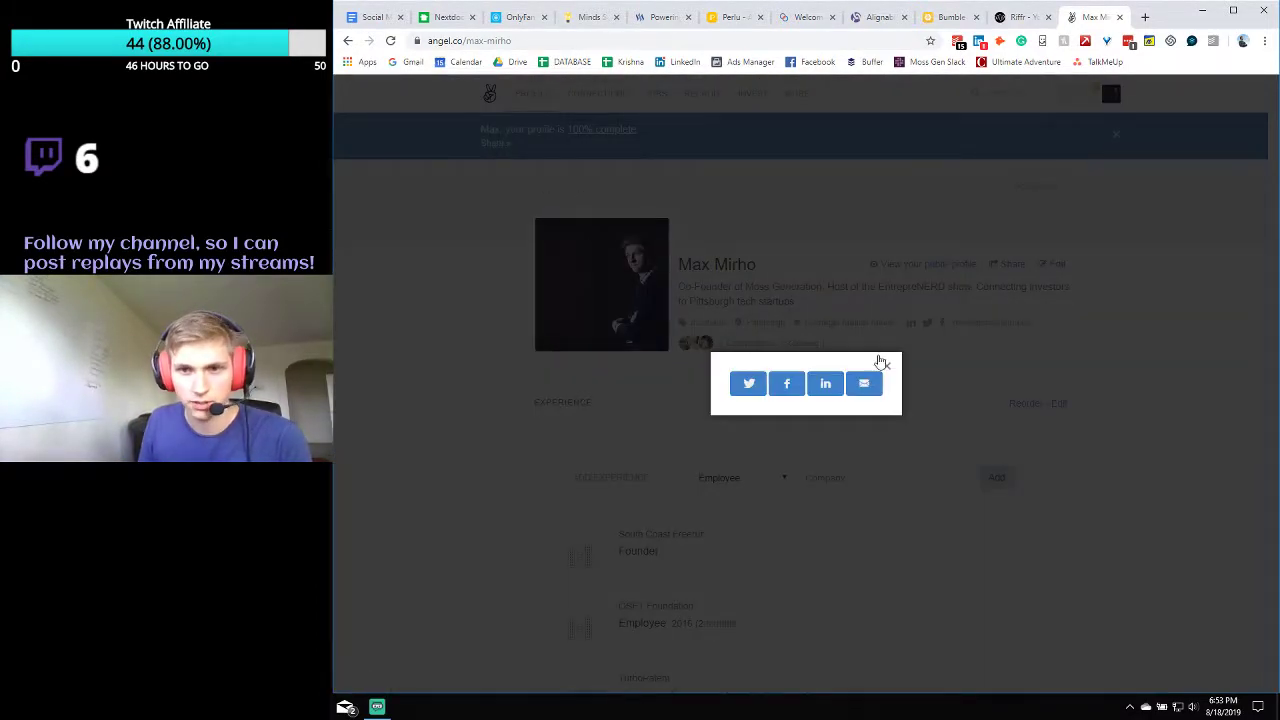
pyautogui.click(884, 364)
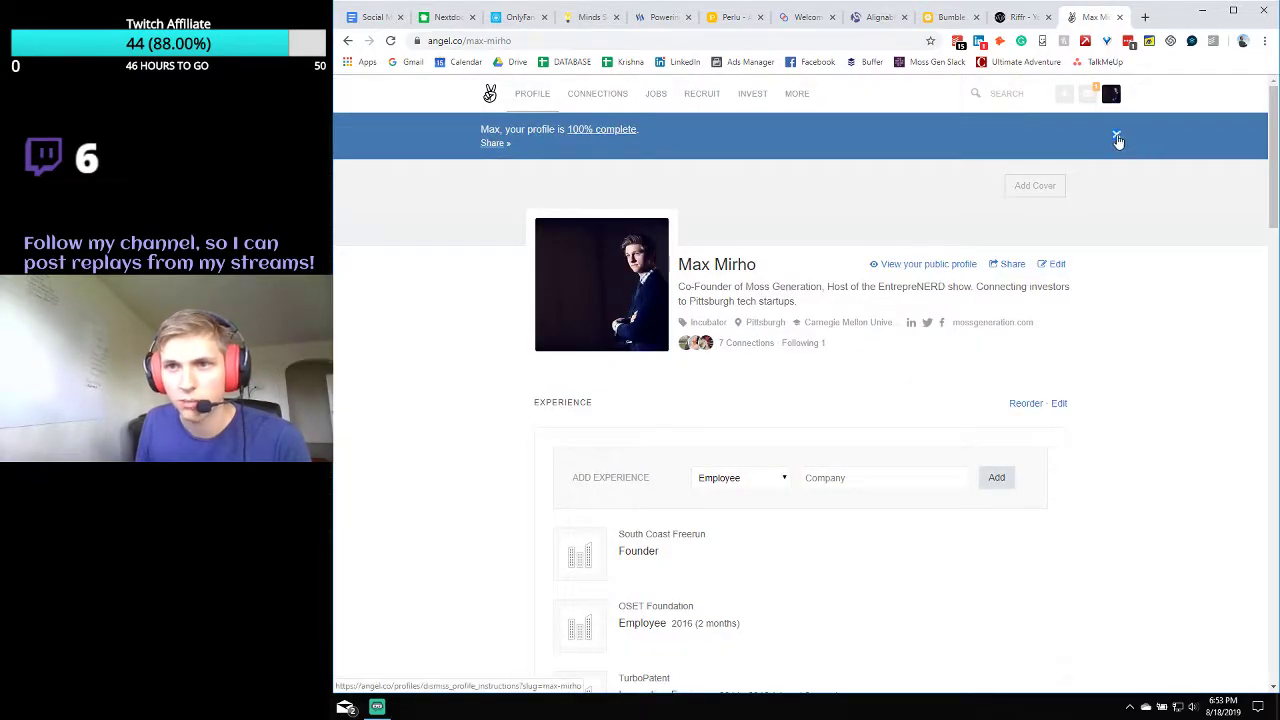
pyautogui.click(1117, 137)
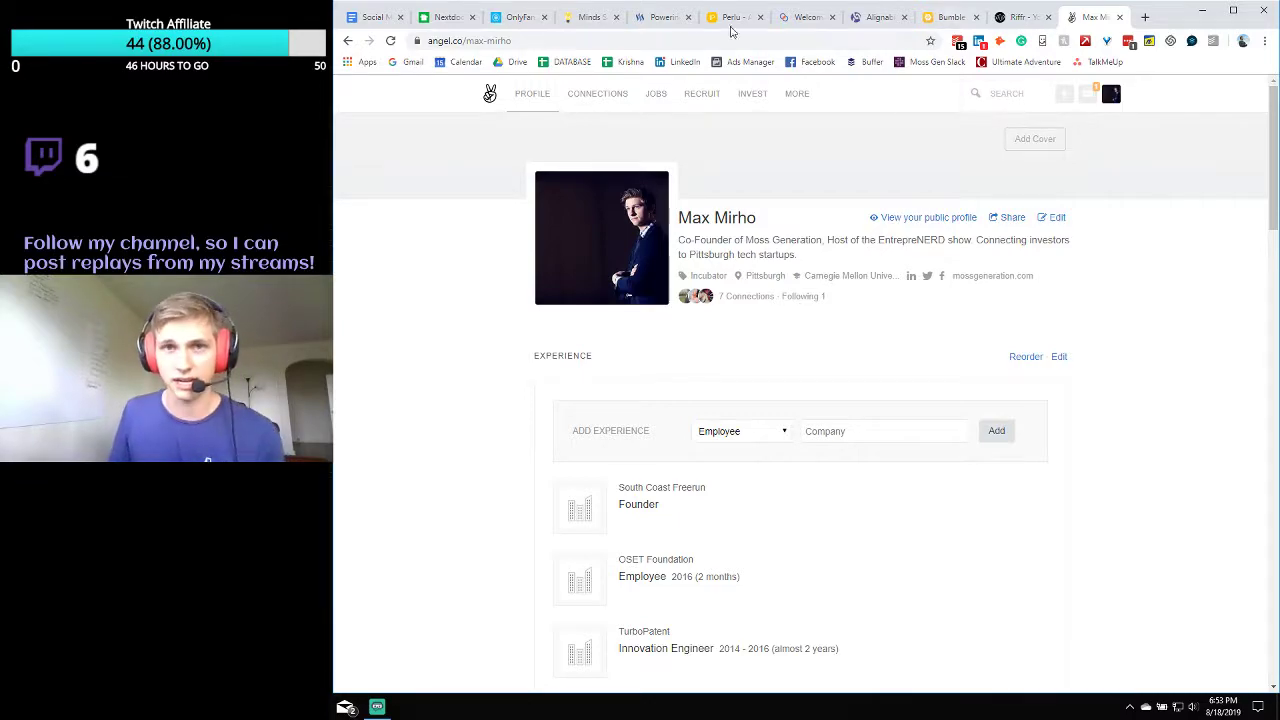
pyautogui.click(372, 22)
# - Add the bullet 'Add a cover photo' under angelList and switch back to the AngelList profile
pyautogui.click(817, 421)
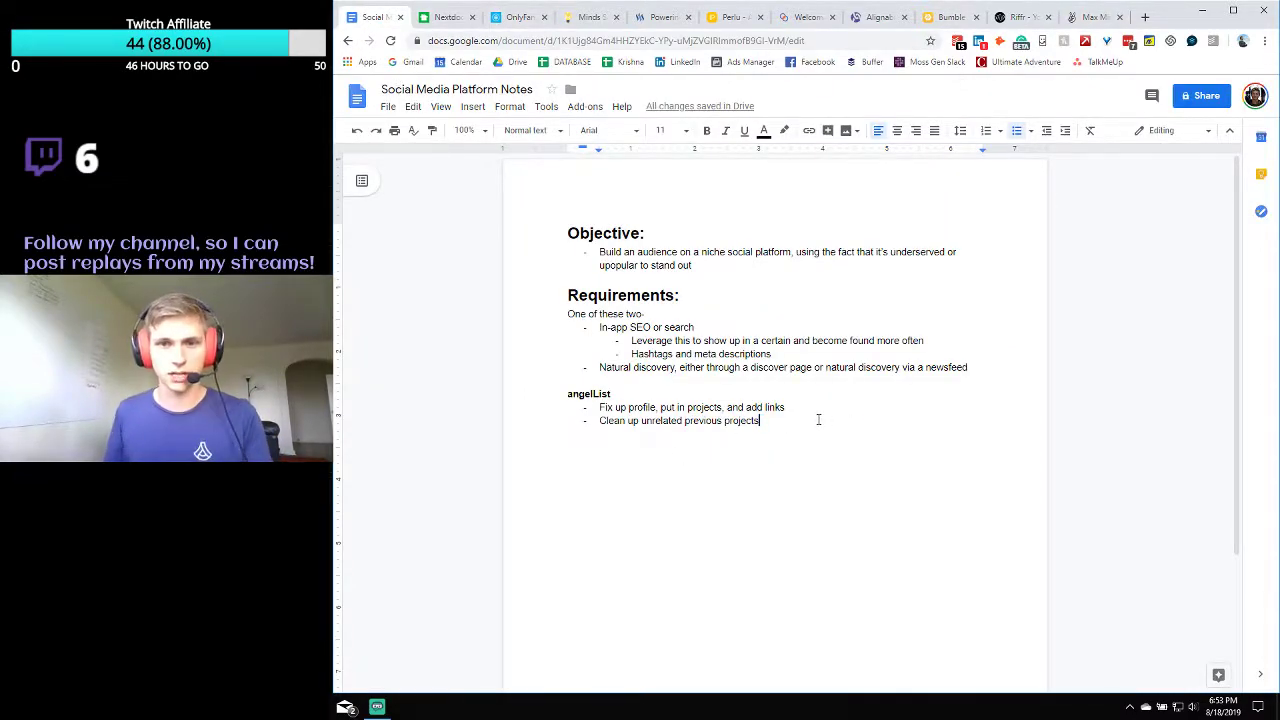
pyautogui.press('Return')
pyautogui.write('Add a cov')
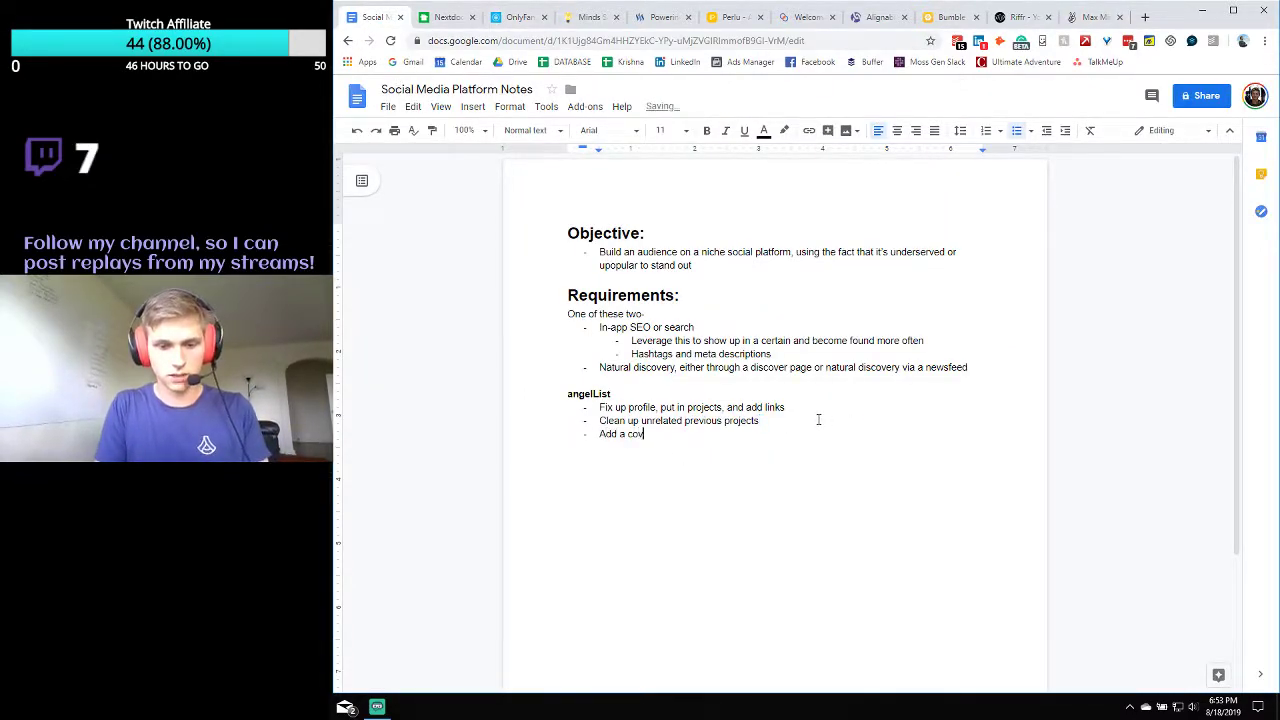
pyautogui.write('er photo')
pyautogui.press('Return')
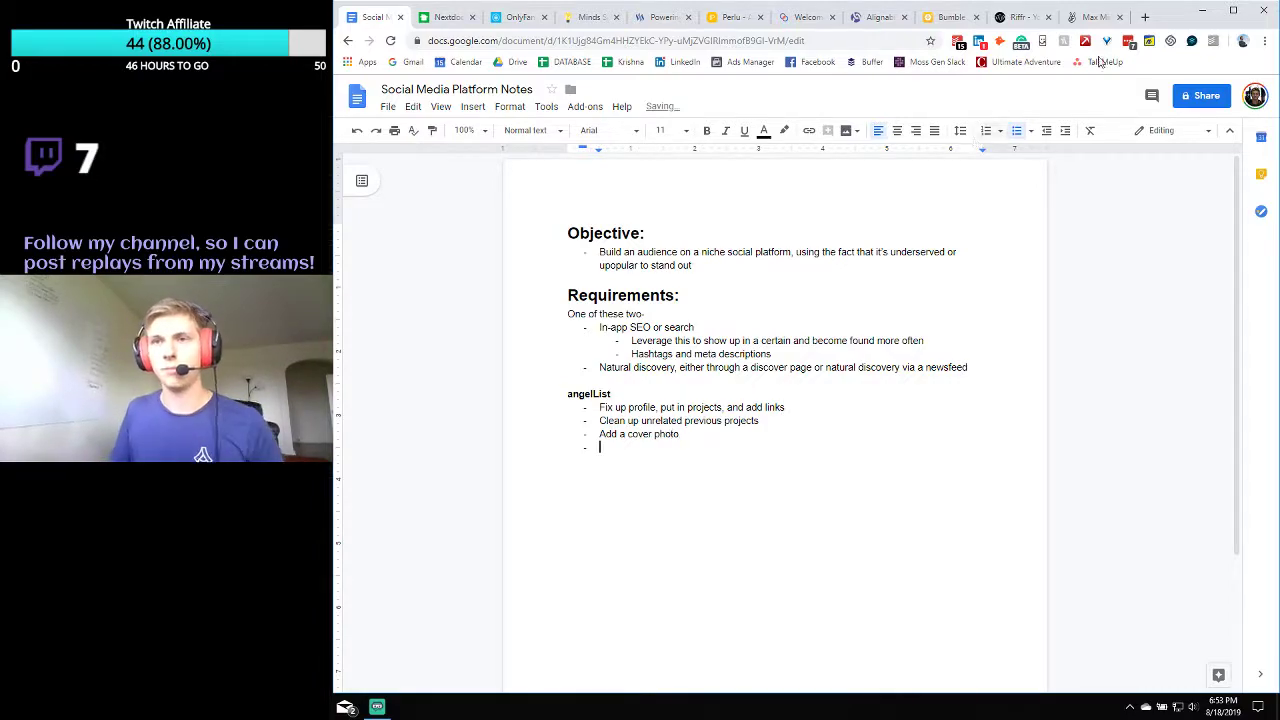
pyautogui.click(1092, 18)
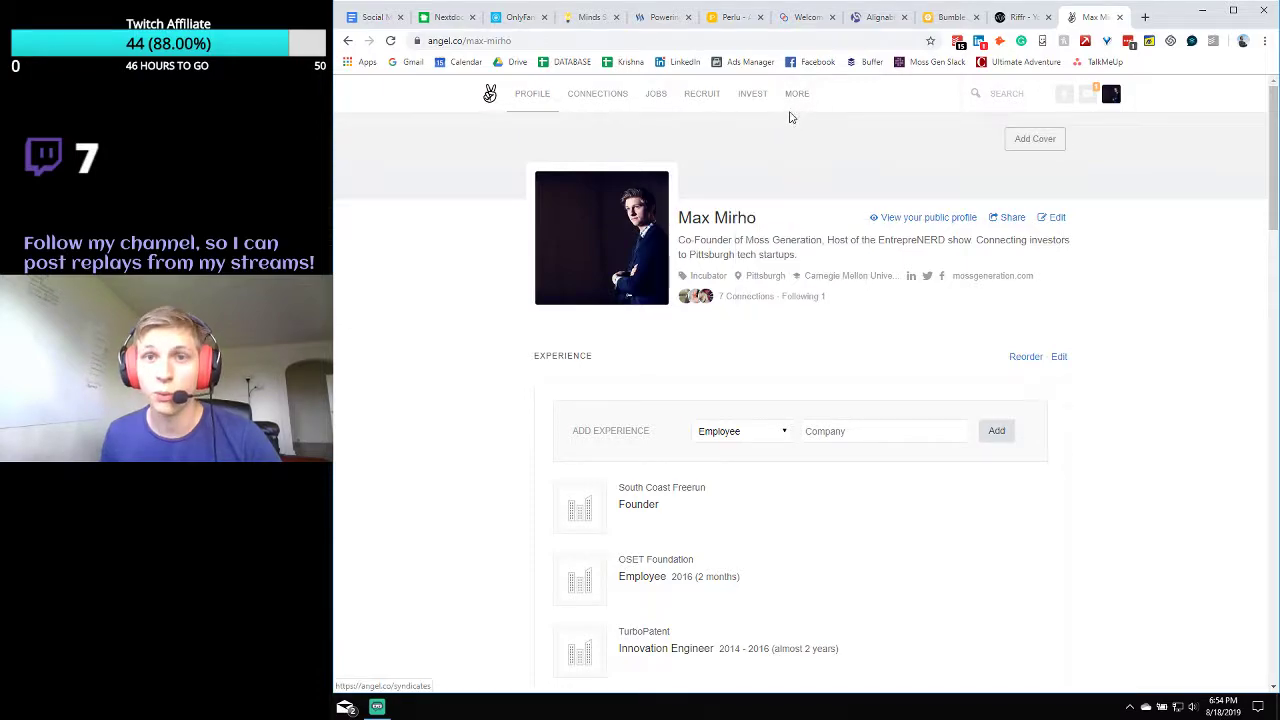
# - Search 'pittsburgh investors' and open the Pittsburgh location page
pyautogui.click(1010, 92)
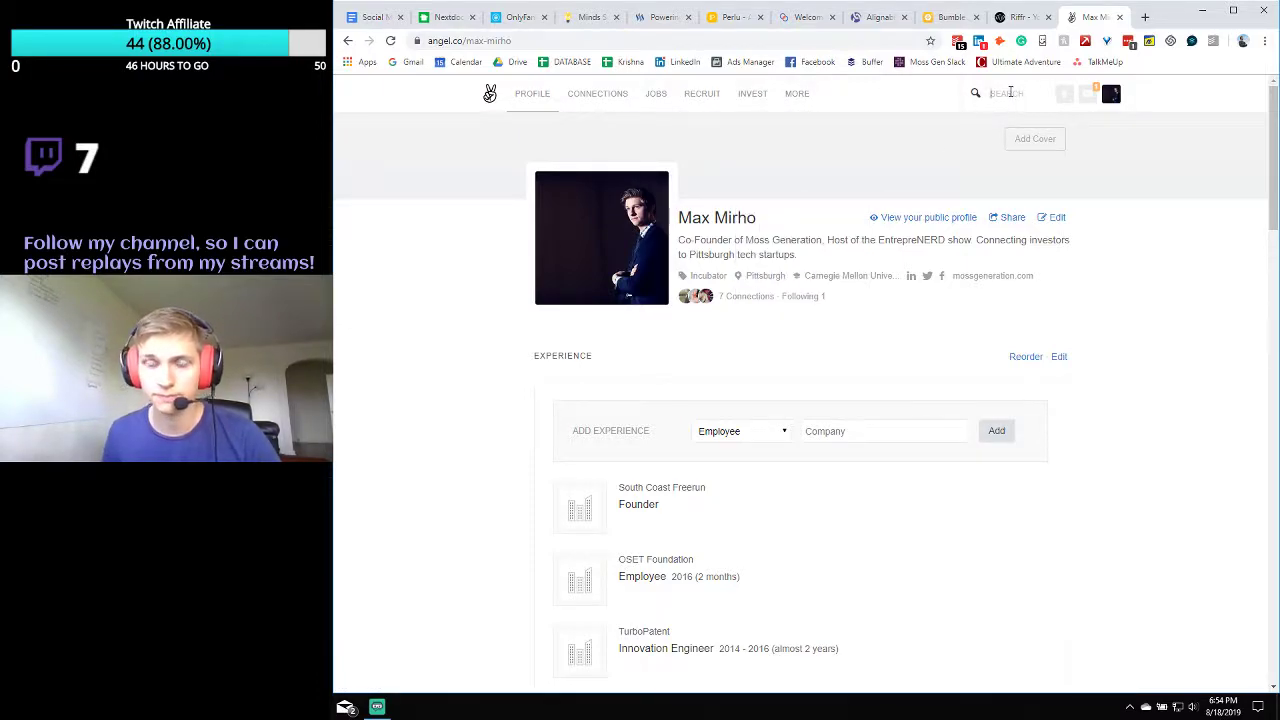
pyautogui.write('pittsb')
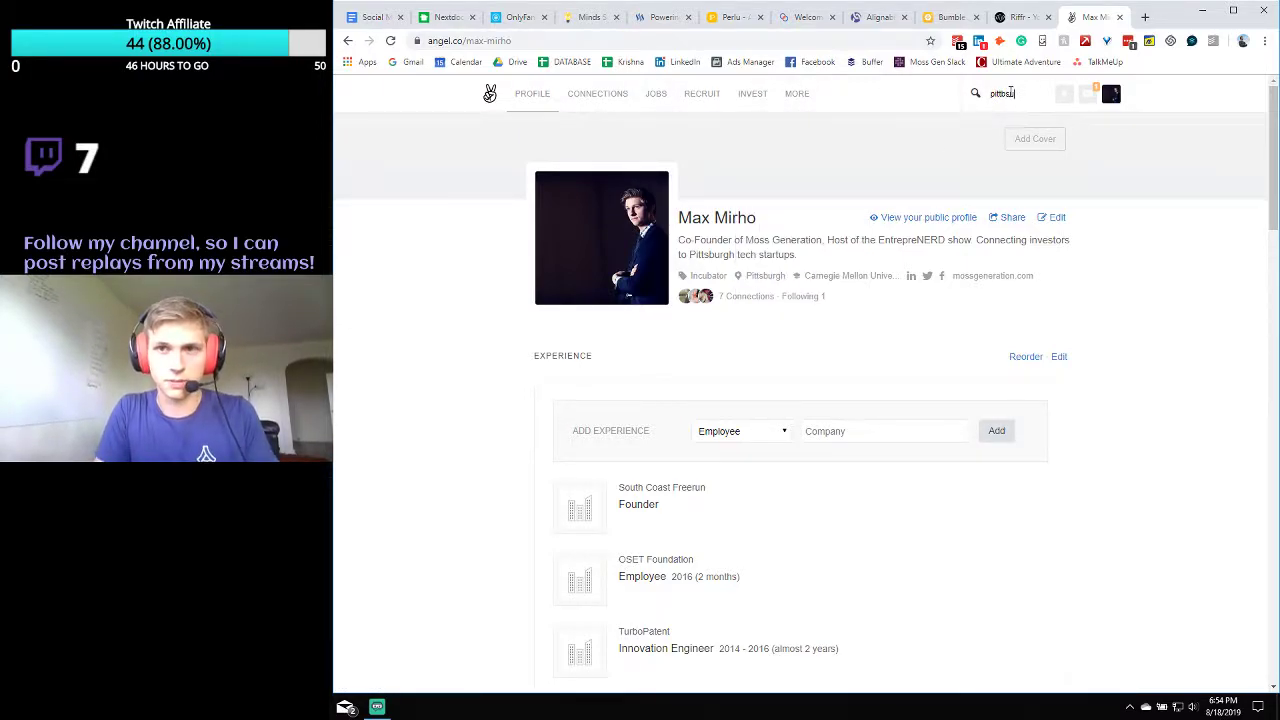
pyautogui.write('urgh investors')
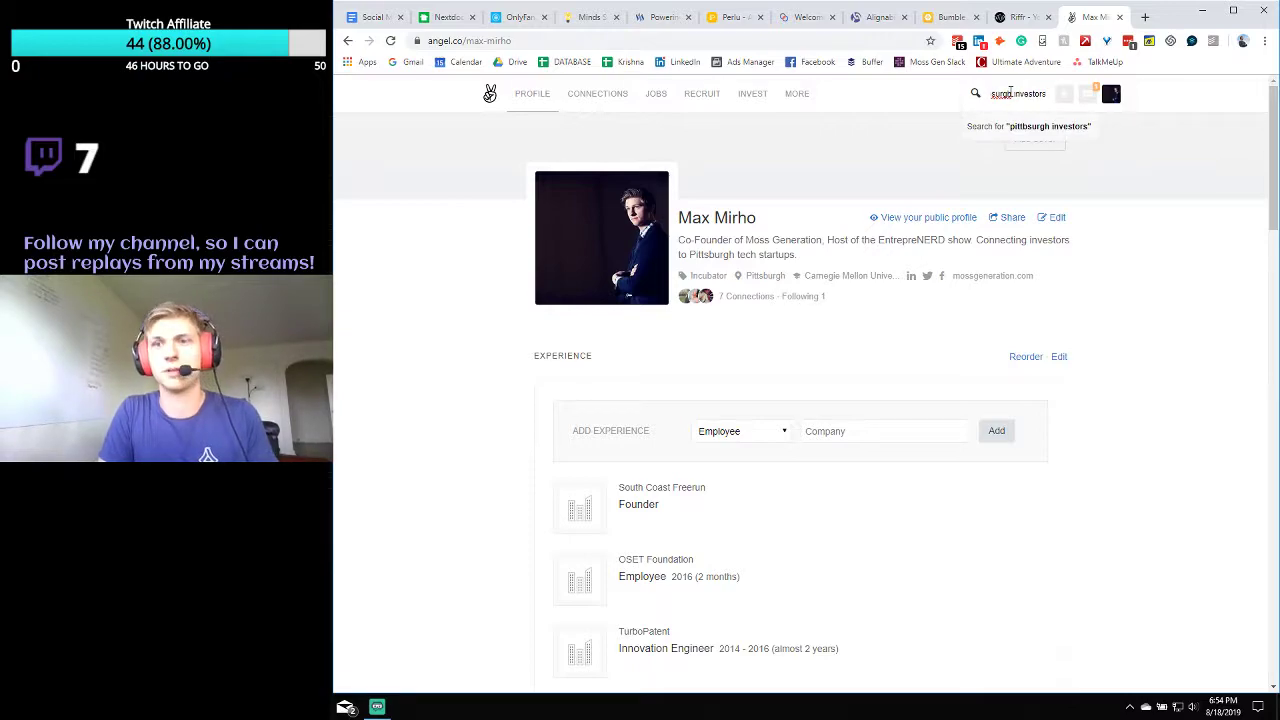
pyautogui.press('Return')
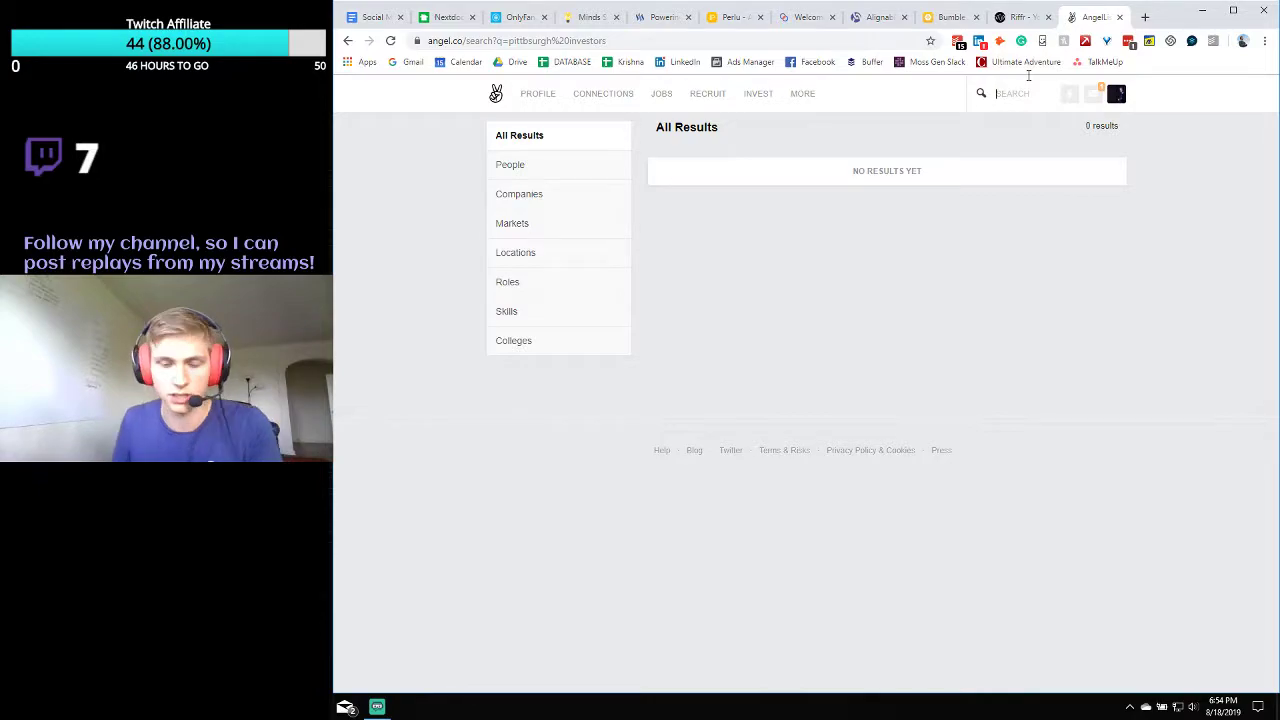
pyautogui.write('pittsburgh')
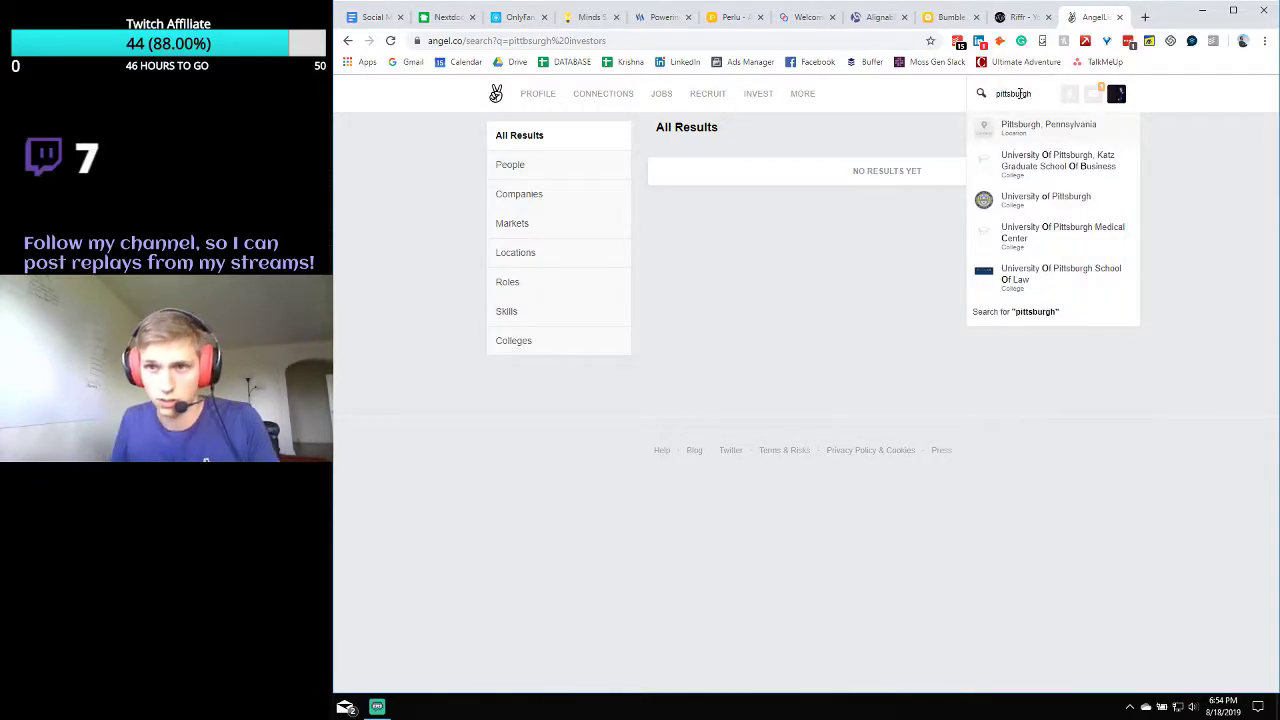
pyautogui.click(1008, 128)
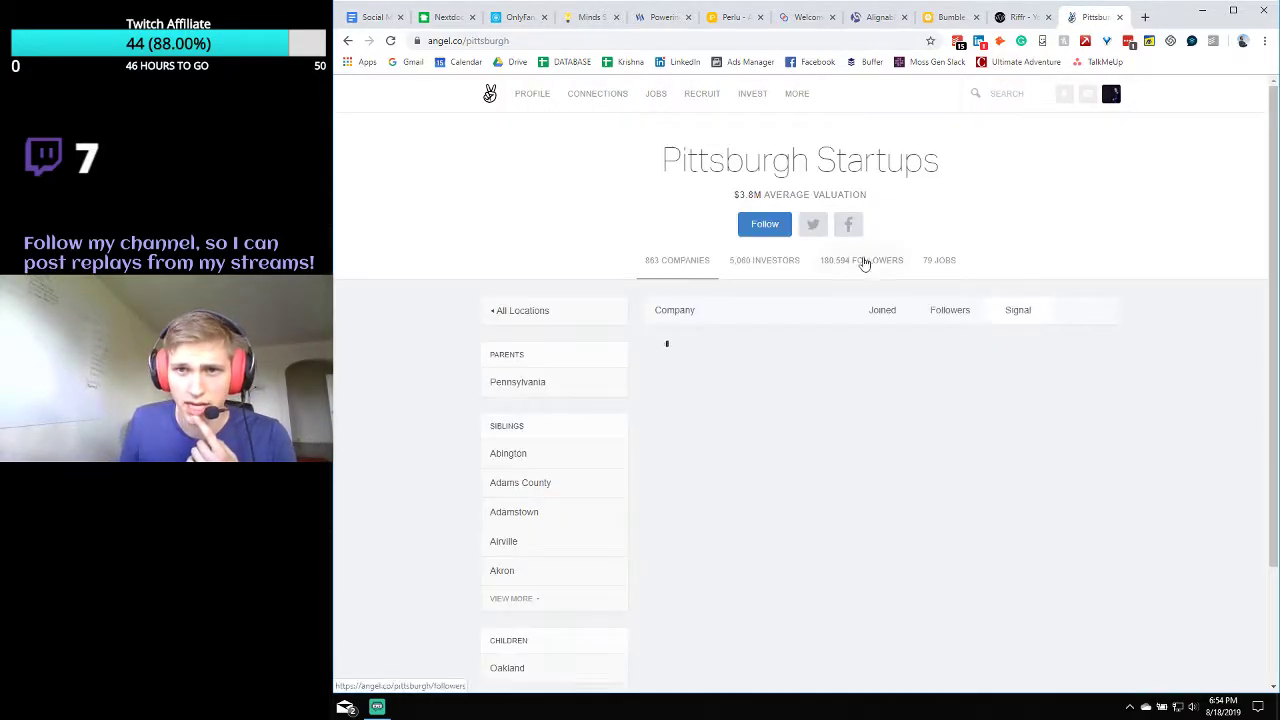
# - List the investors interested in Pittsburgh and open one investor's profile
pyautogui.click(776, 264)
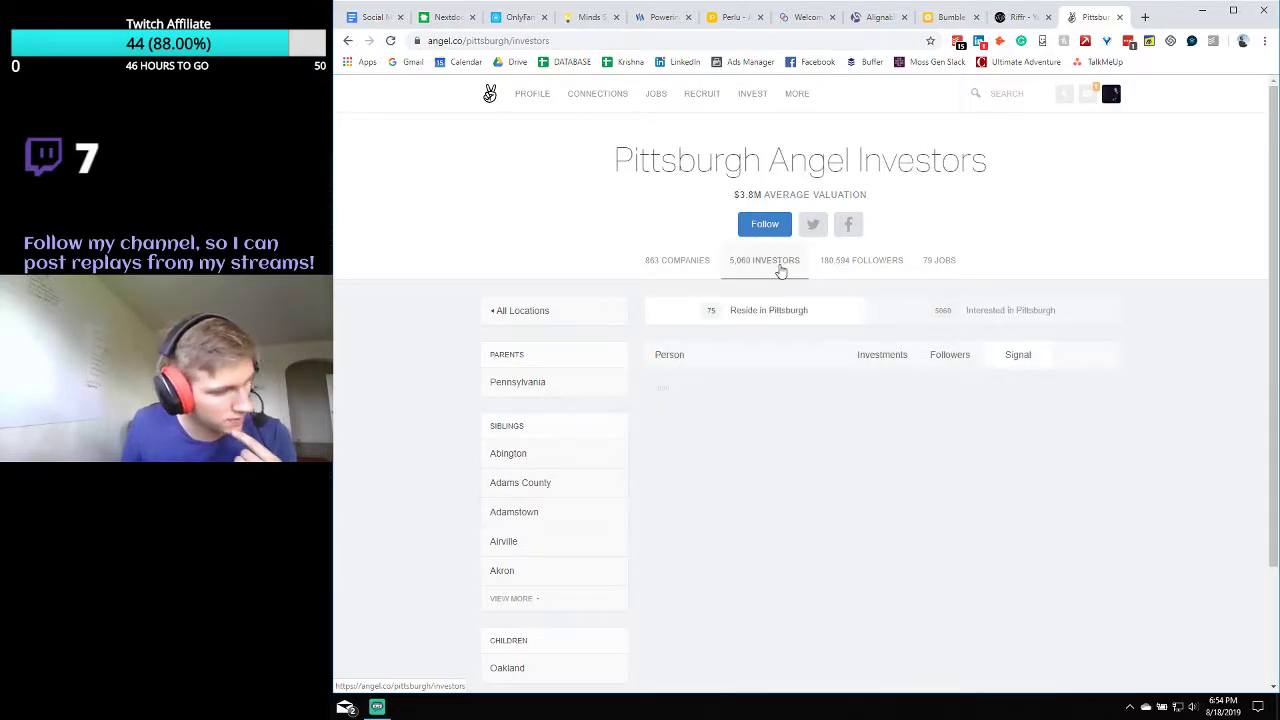
pyautogui.click(985, 310)
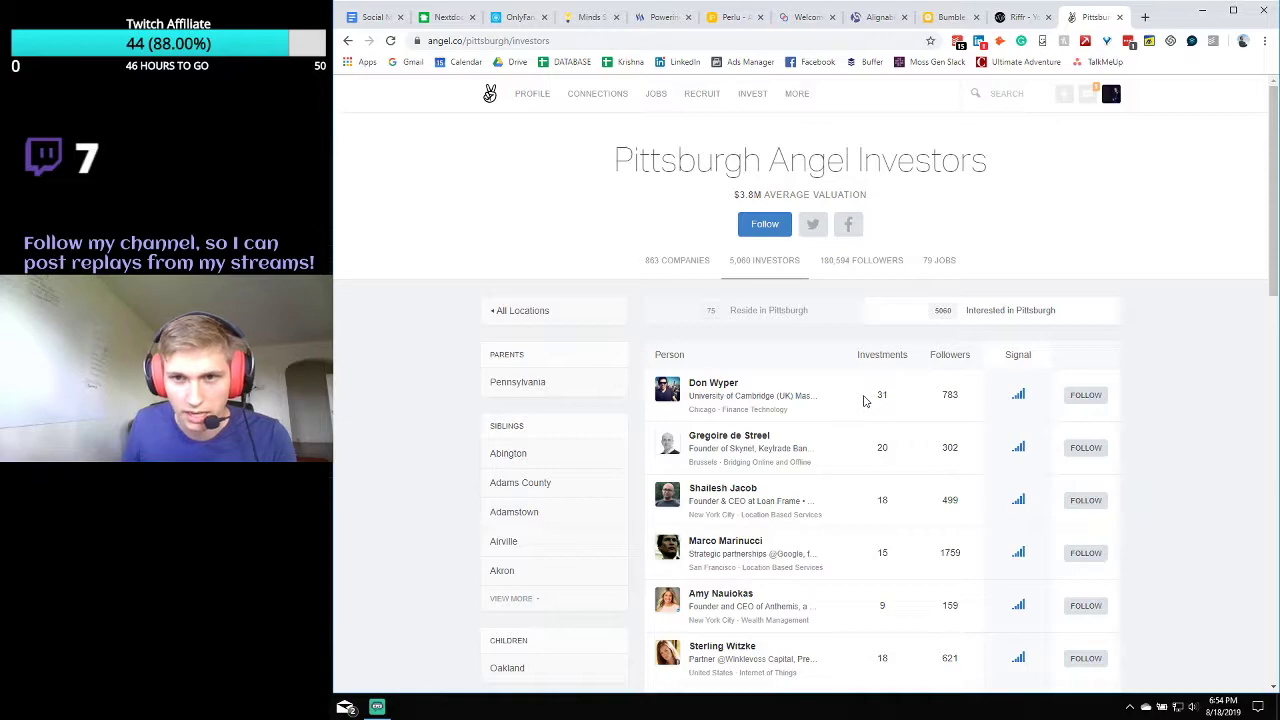
pyautogui.scroll(-1, 828, 402)
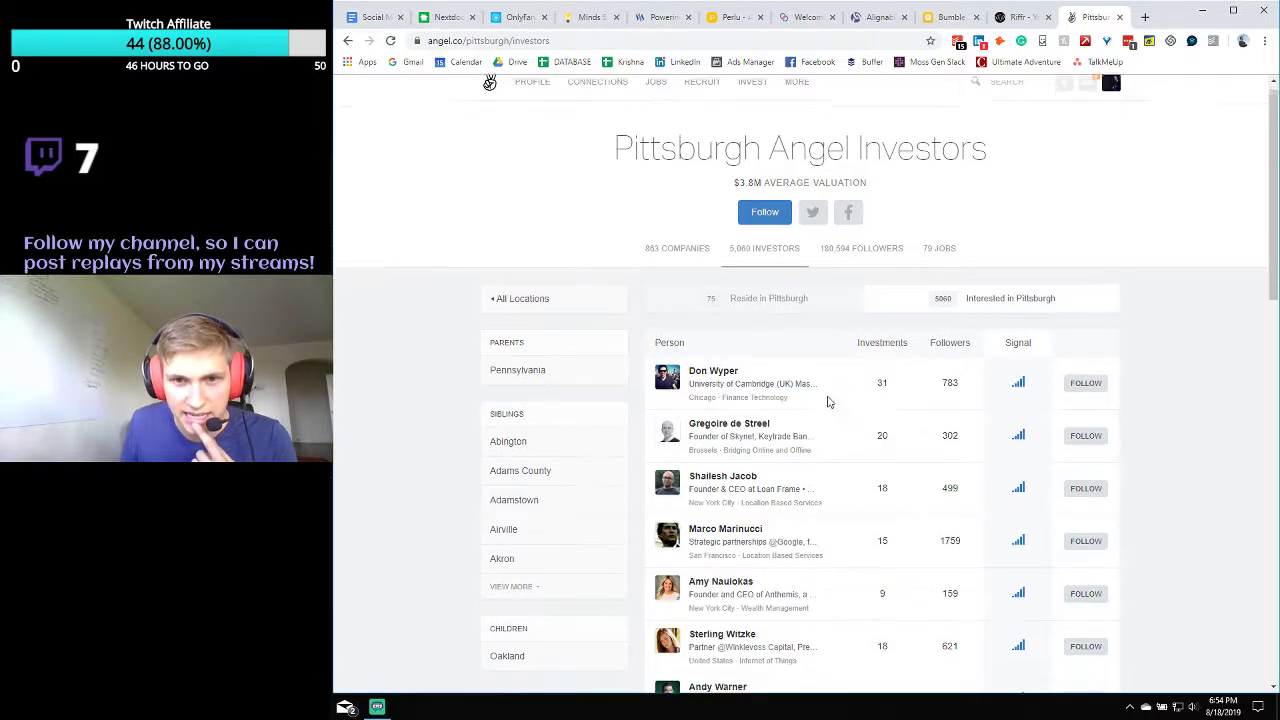
pyautogui.scroll(-1, 828, 402)
pyautogui.click(720, 357)
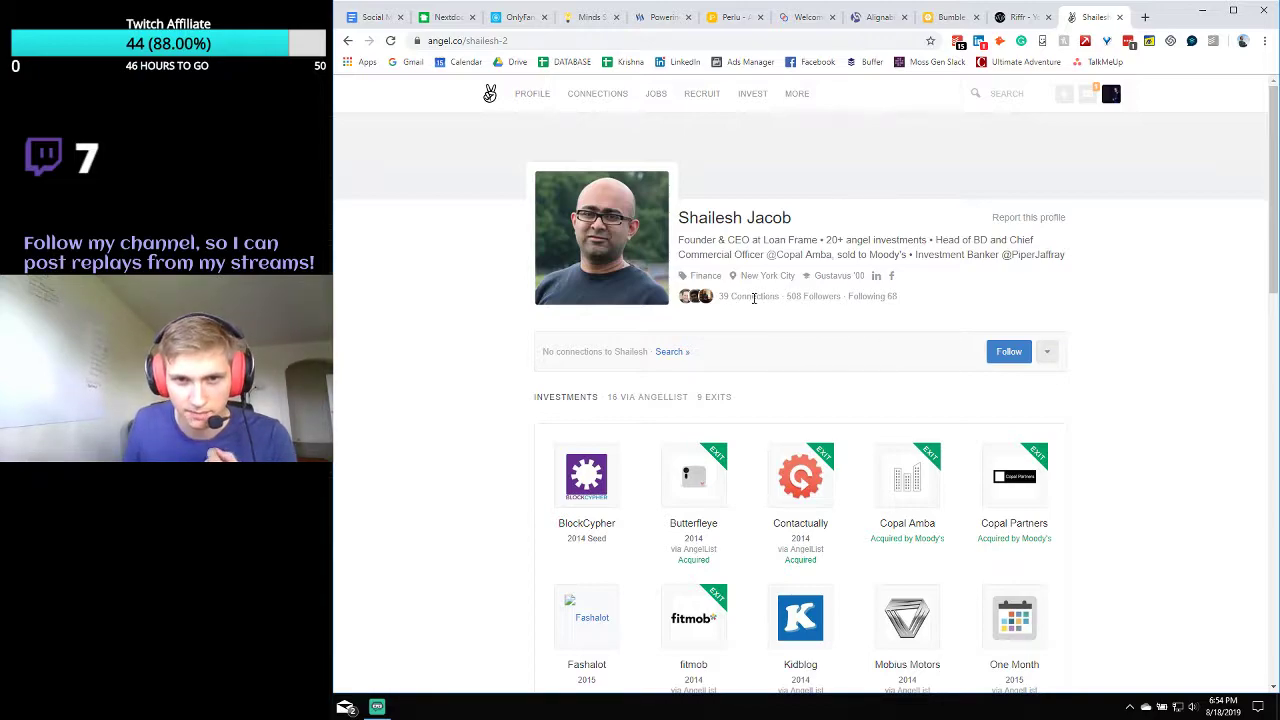
# - Open the last Pittsburgh investor's profile, a Carnegie Mellon EIR, and go to find connections
pyautogui.click(347, 41)
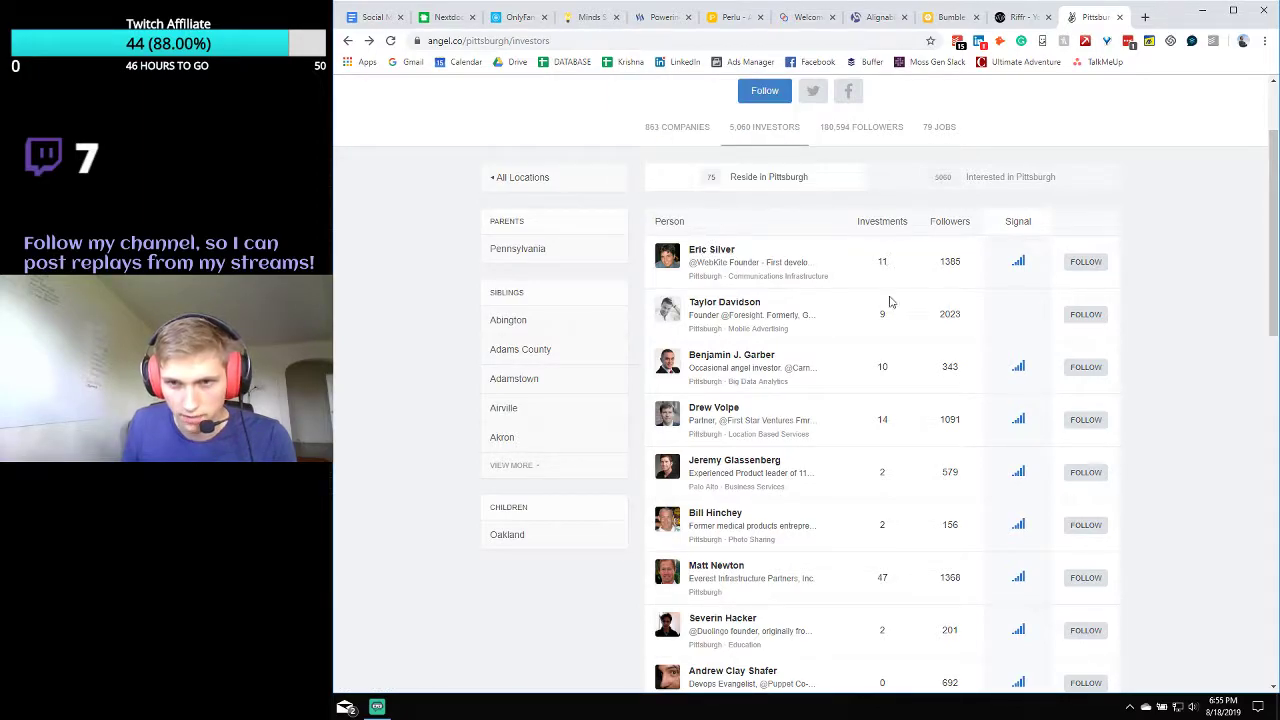
pyautogui.scroll(-10, 886, 330)
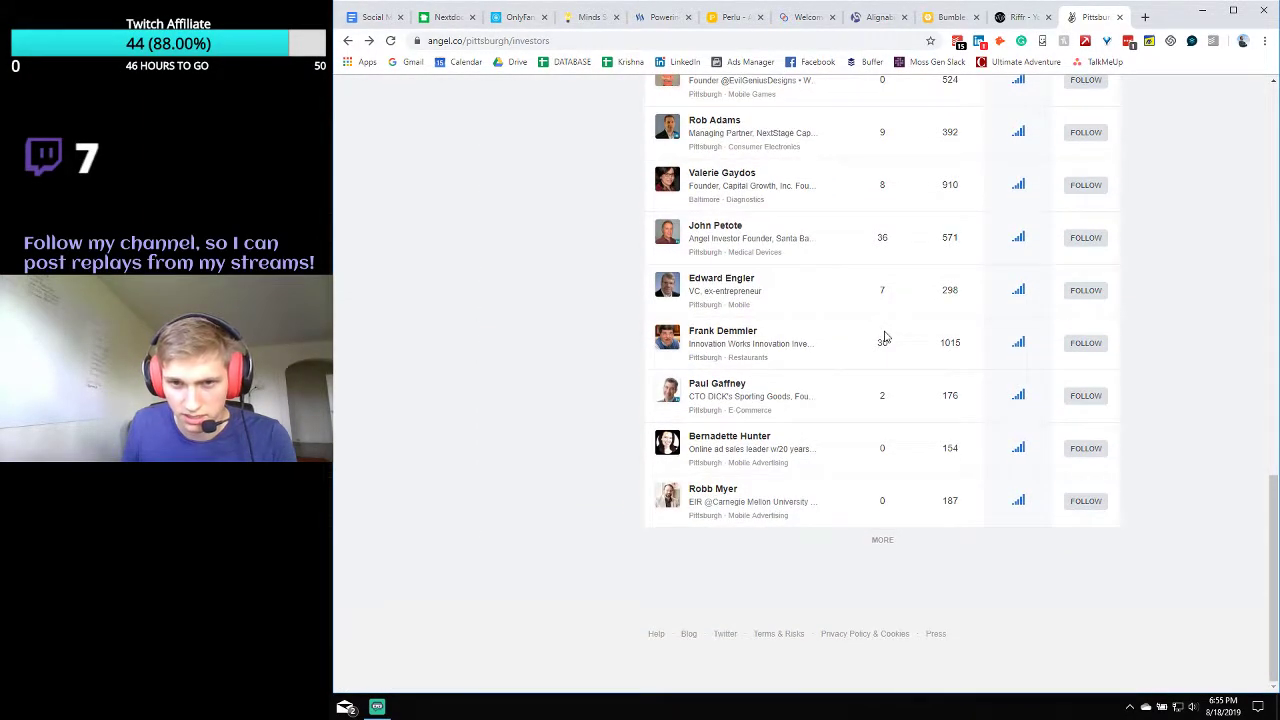
pyautogui.click(708, 490)
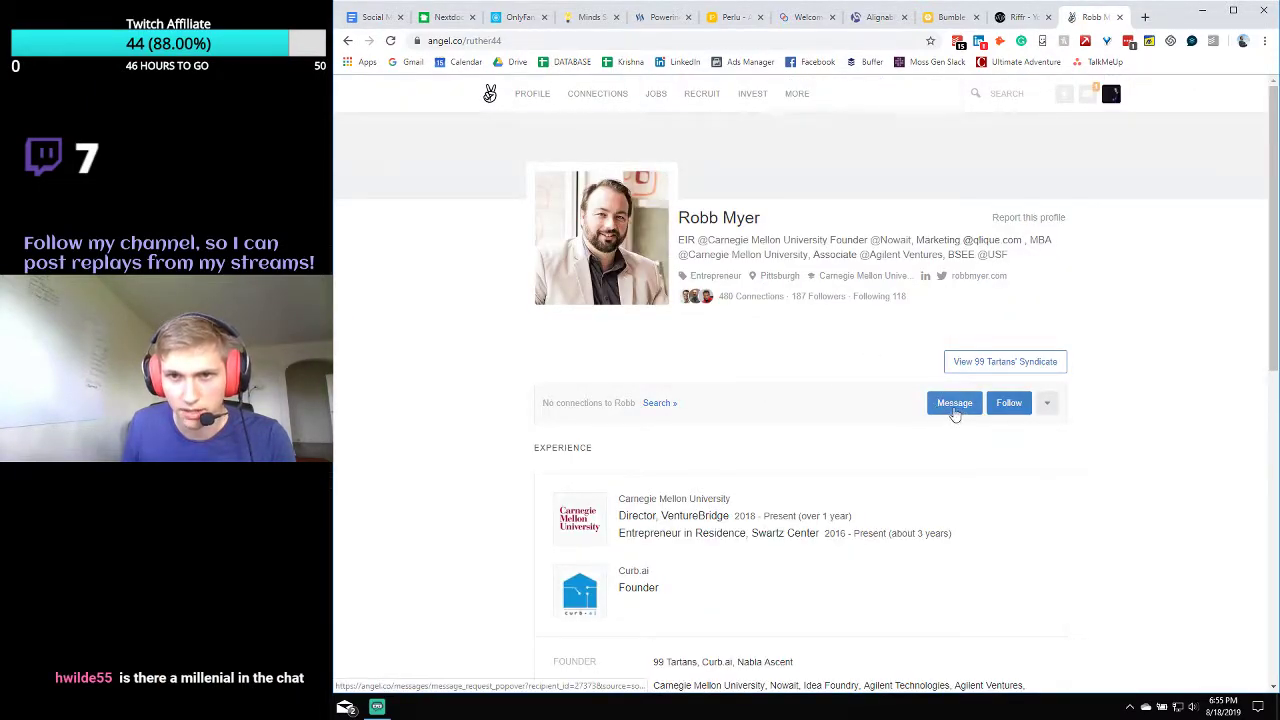
pyautogui.click(1047, 405)
pyautogui.click(880, 349)
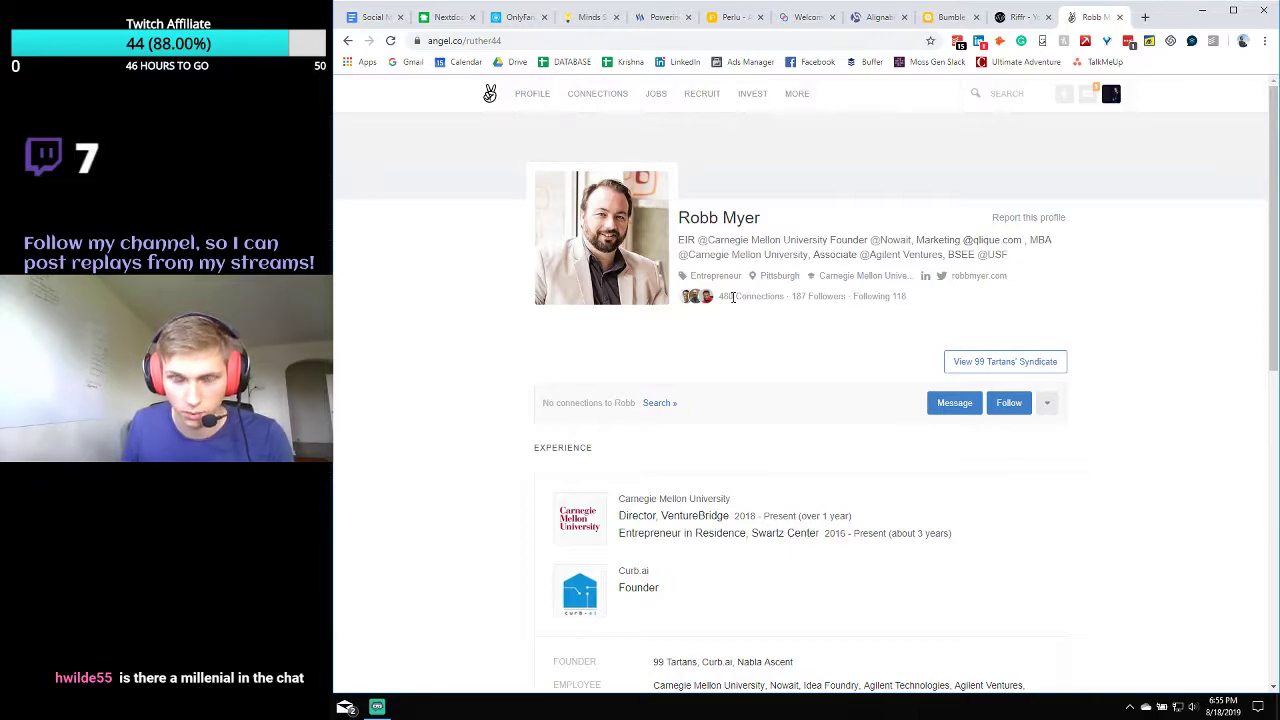
pyautogui.click(656, 404)
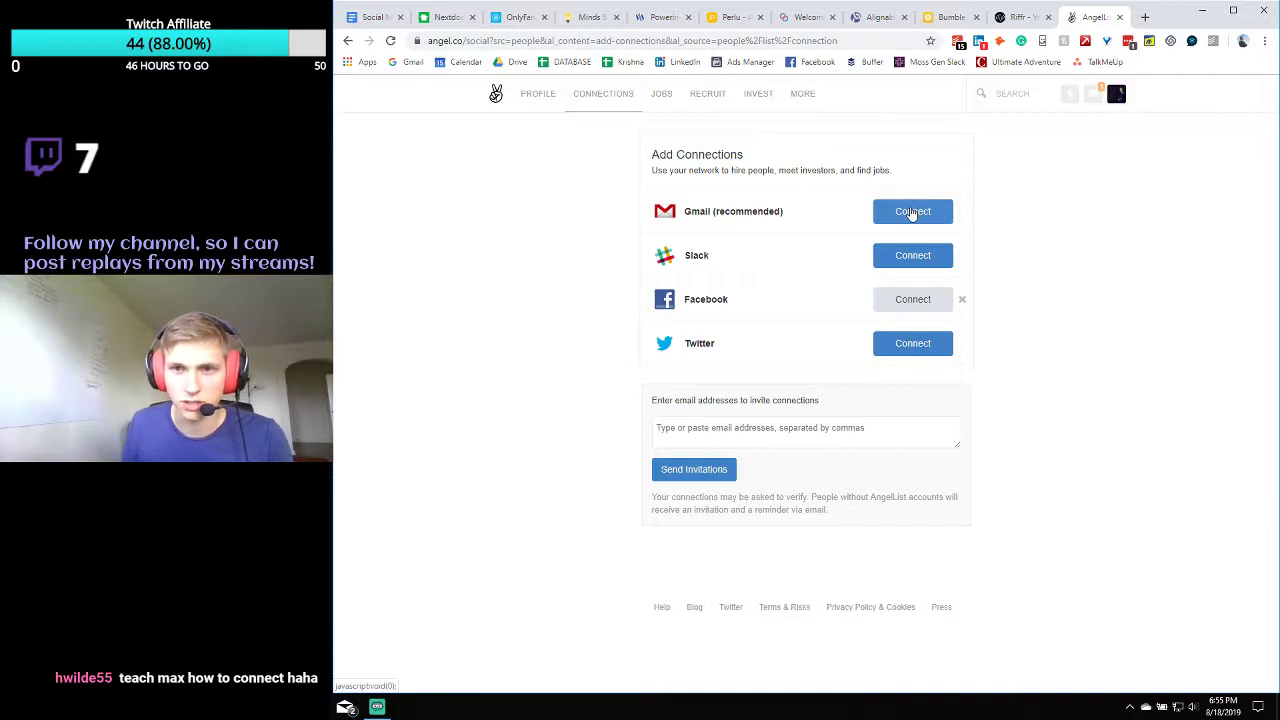
# - Link Gmail, allow Google access, and connect with all 84 selected contacts
pyautogui.click(912, 214)
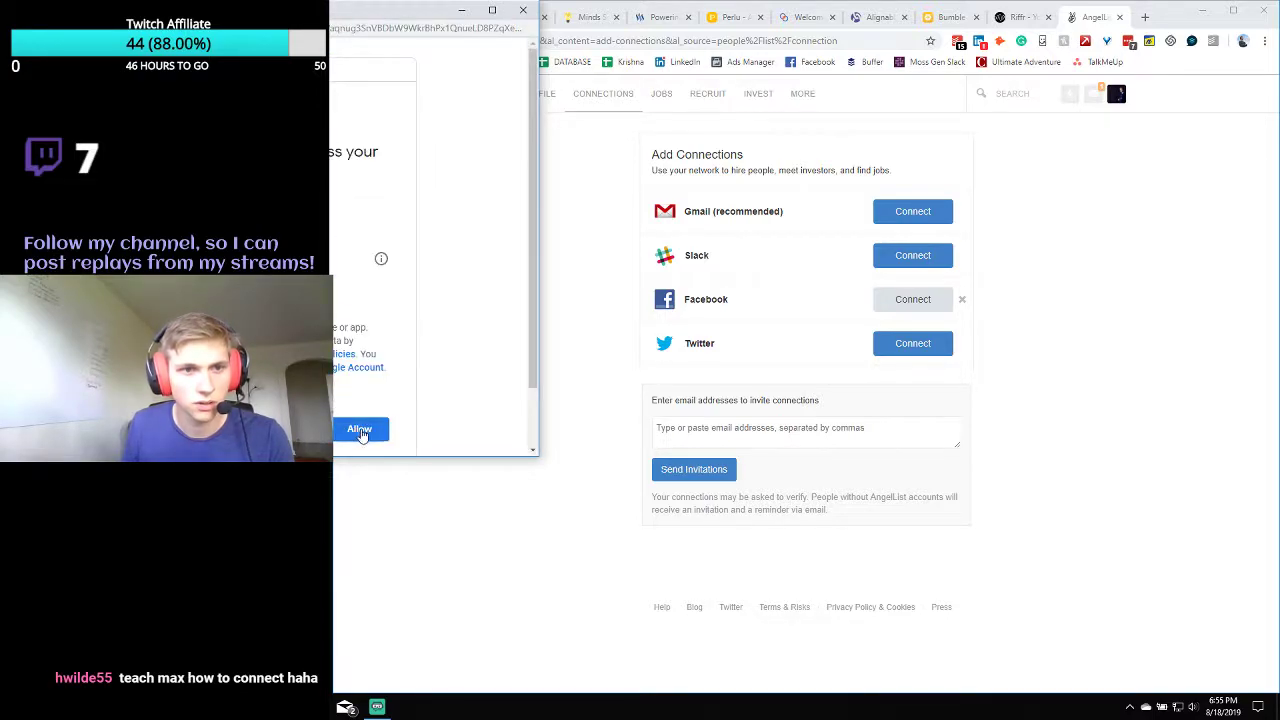
pyautogui.scroll(-1, 362, 433)
pyautogui.click(352, 410)
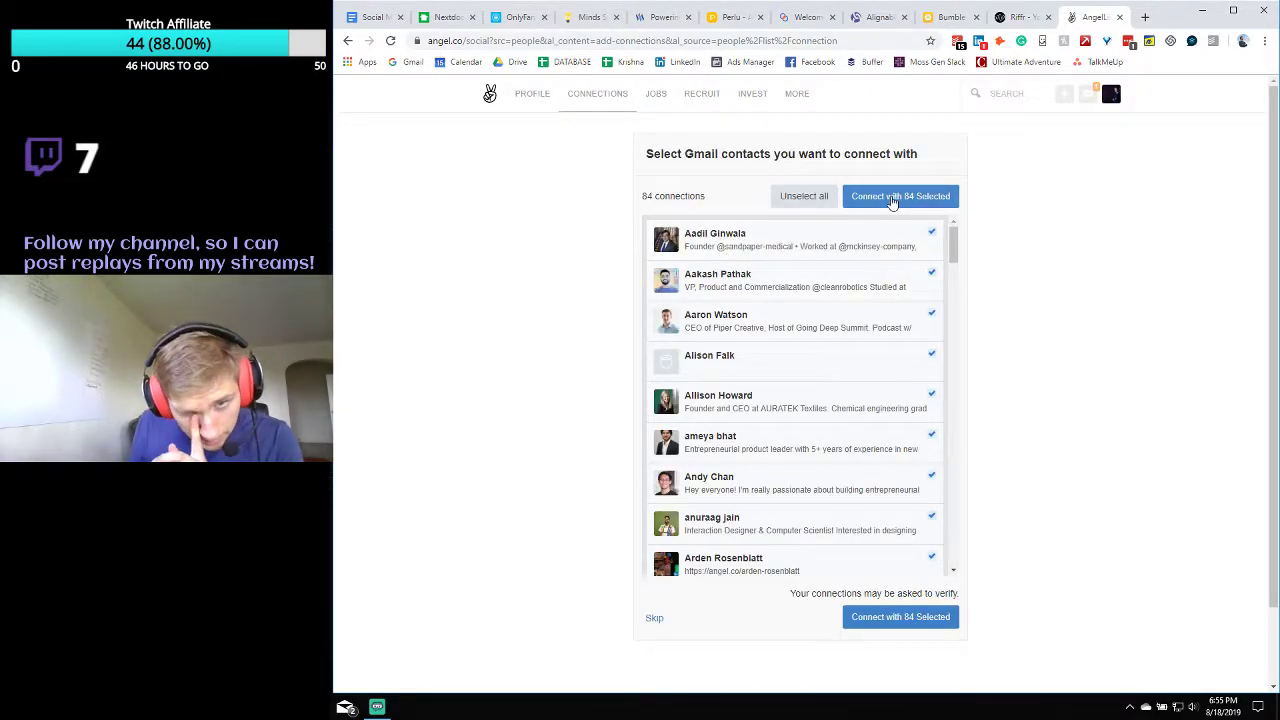
pyautogui.scroll(-1, 775, 414)
pyautogui.scroll(-3, 771, 408)
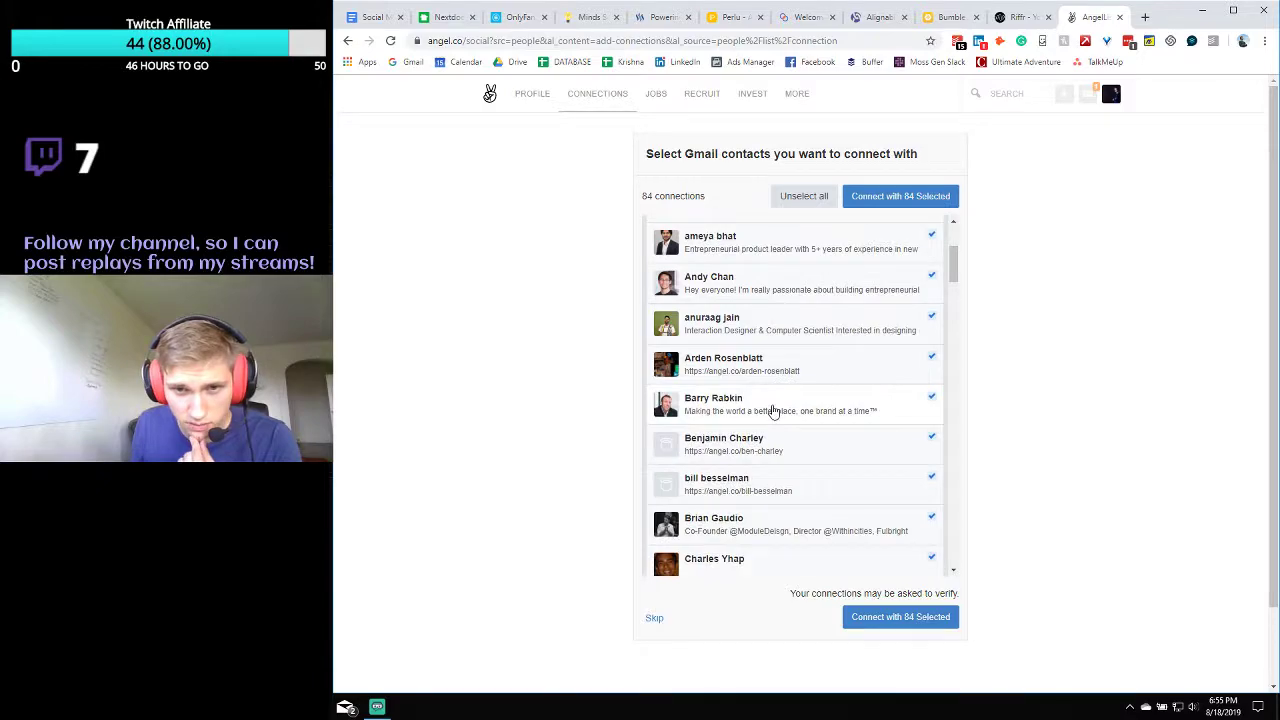
pyautogui.scroll(-1, 740, 340)
pyautogui.scroll(-3, 697, 380)
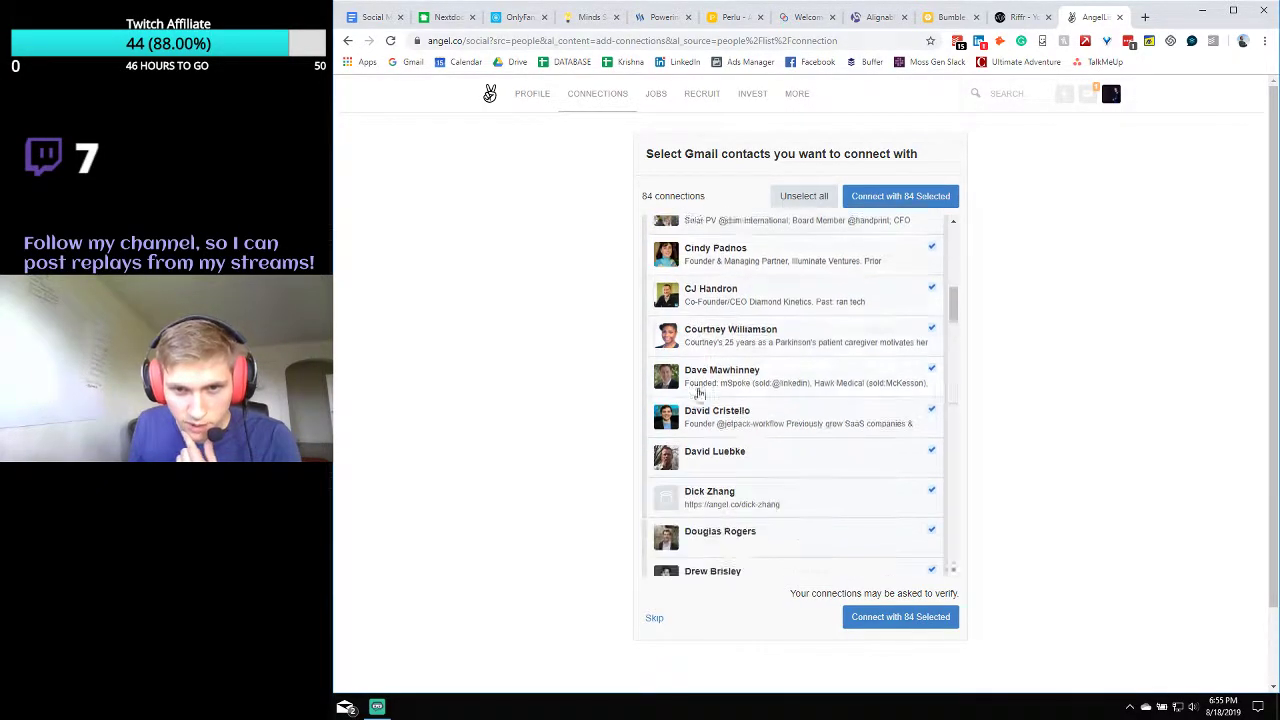
pyautogui.click(904, 206)
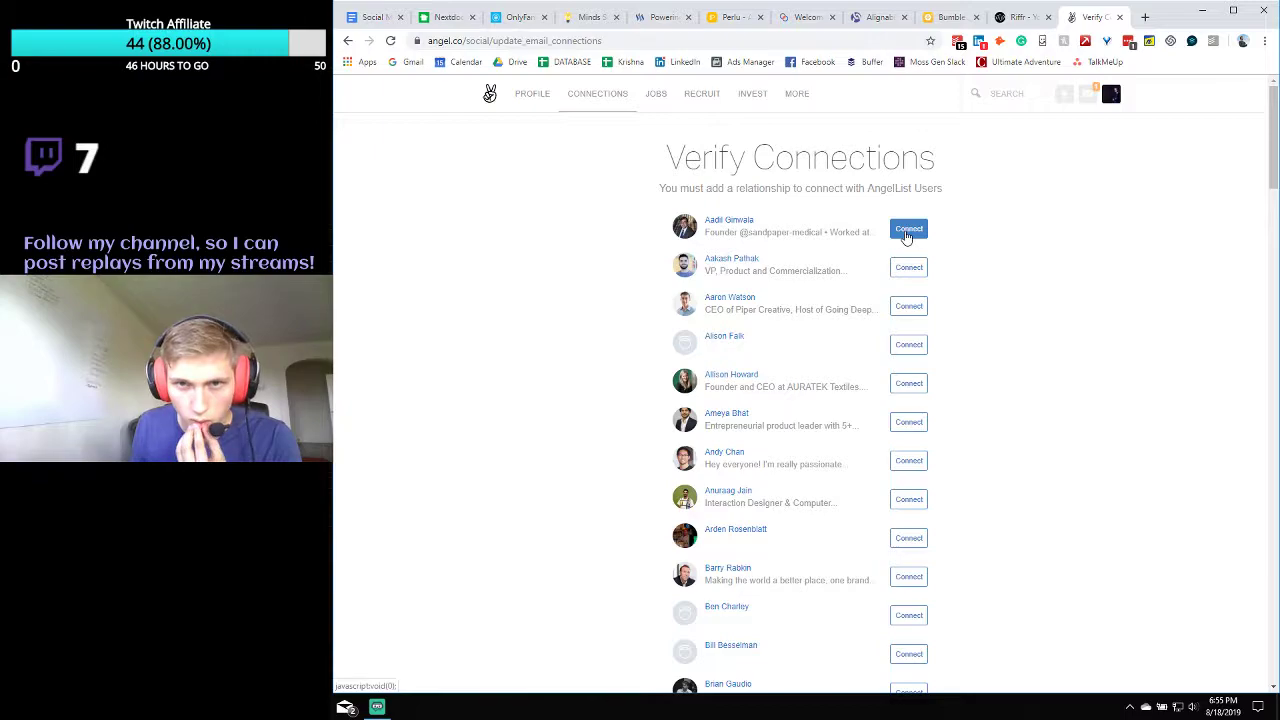
# - Connect the first two contacts, marking the second as a collaborator at Other without saving details
pyautogui.click(906, 233)
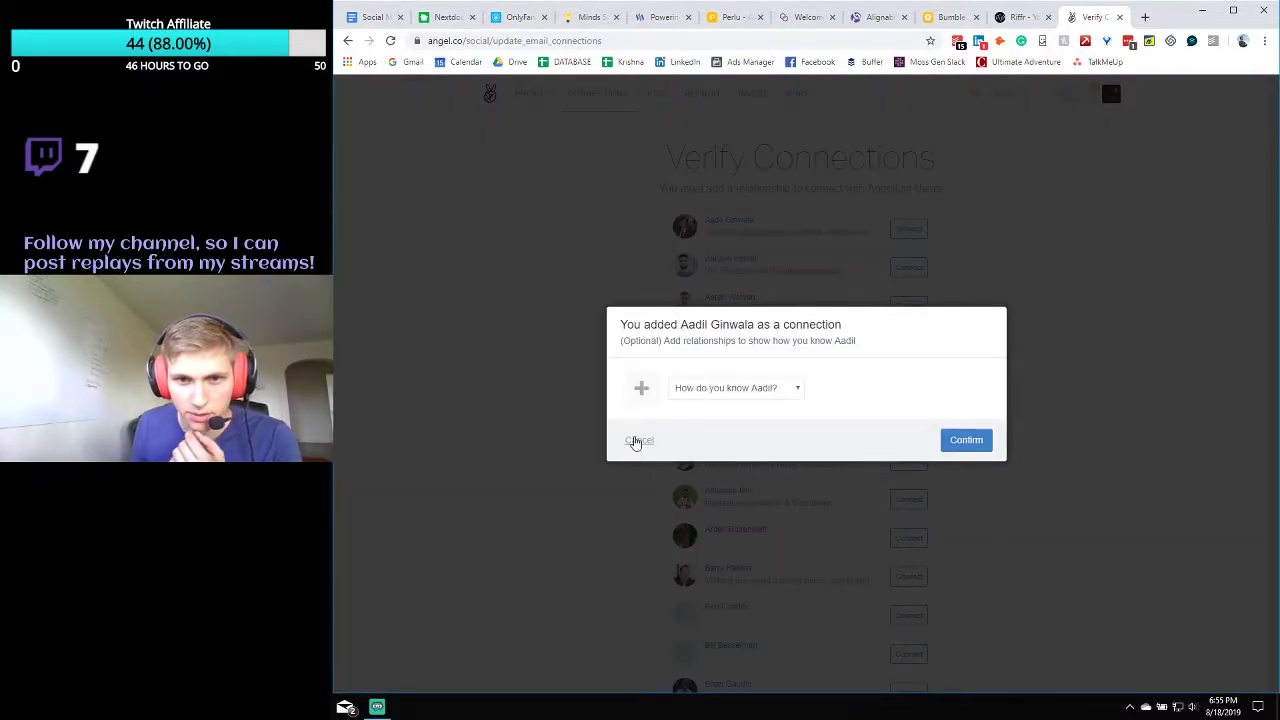
pyautogui.click(637, 440)
pyautogui.click(912, 229)
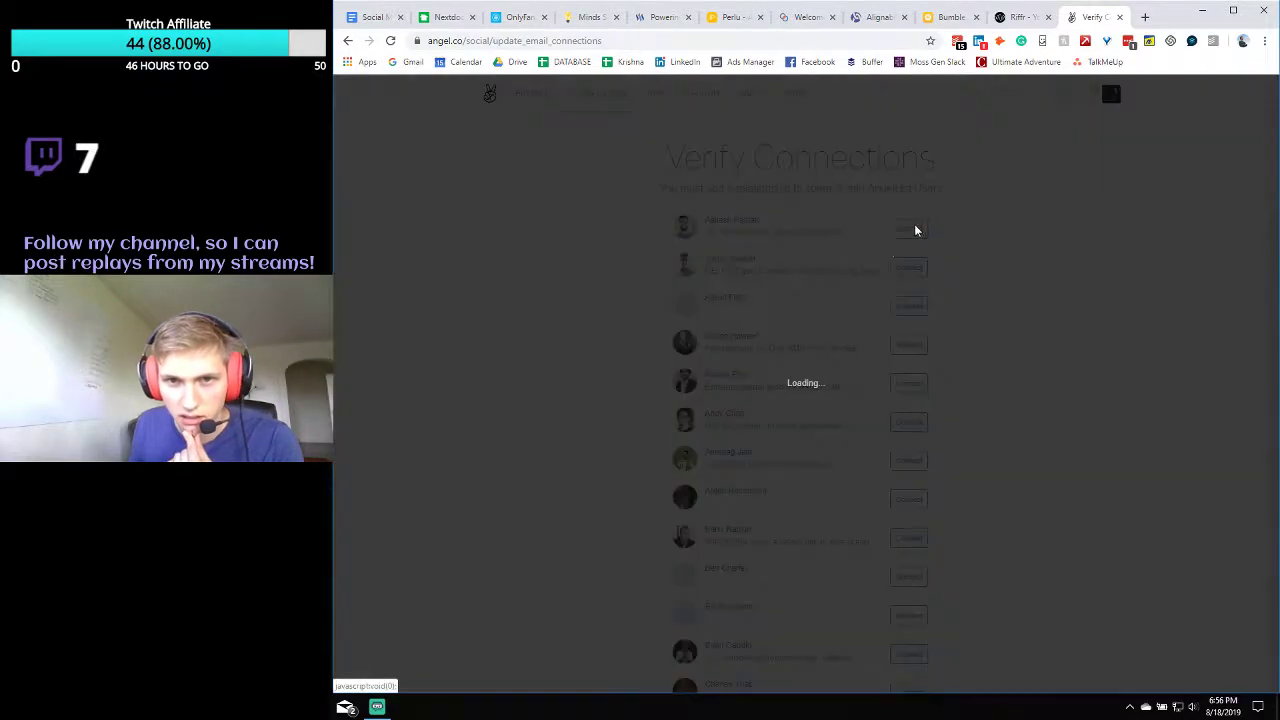
pyautogui.click(745, 389)
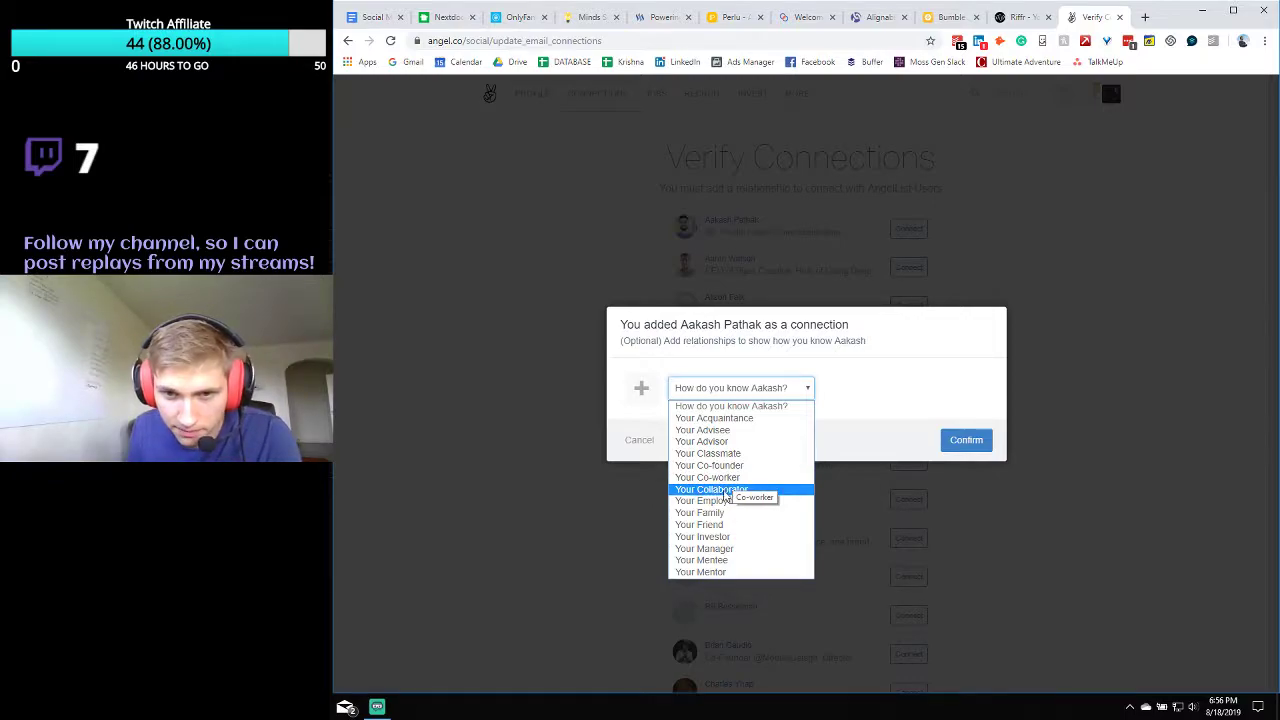
pyautogui.click(733, 489)
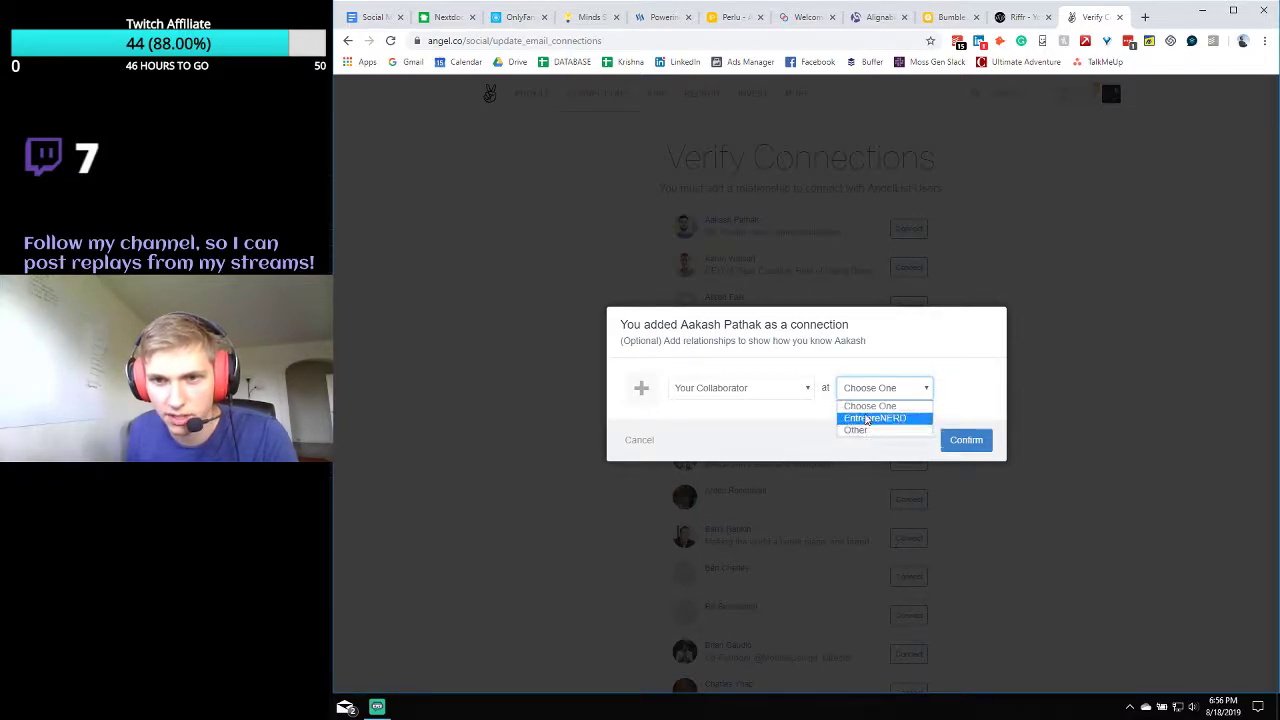
pyautogui.click(864, 431)
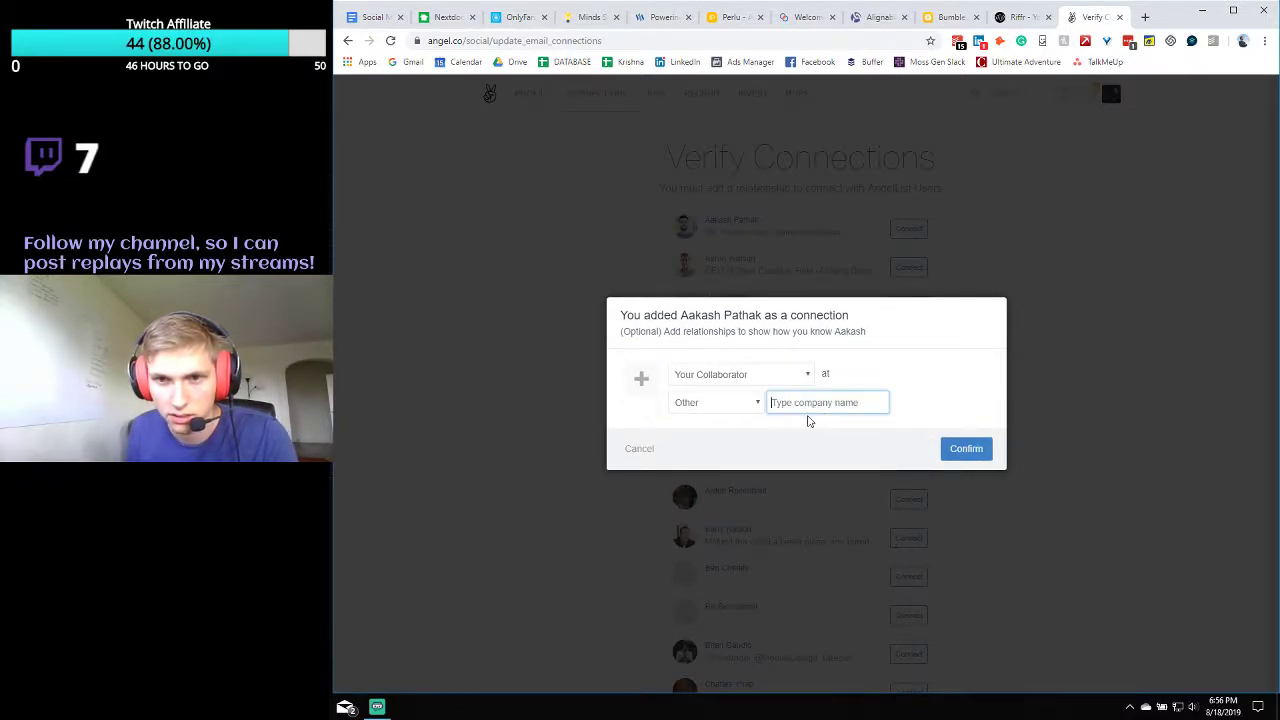
pyautogui.click(640, 449)
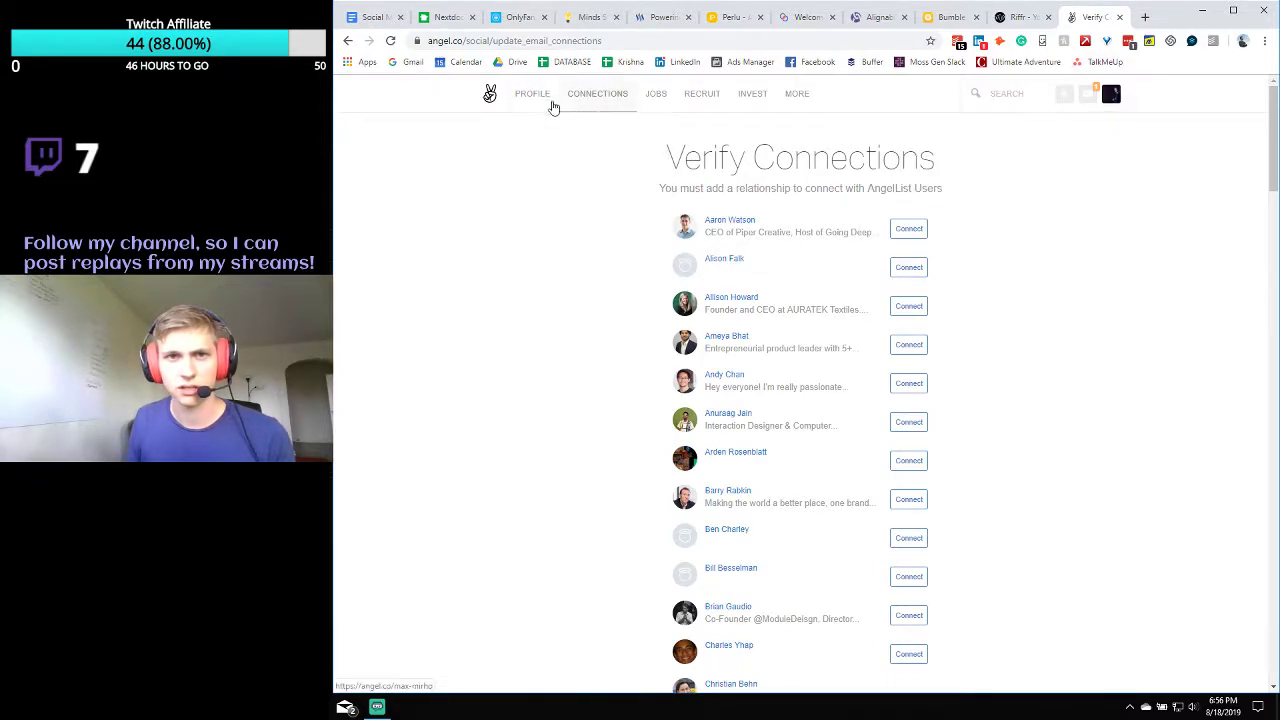
# - Open General account settings and start replacing the account email address with a new one
pyautogui.moveTo(581, 99)
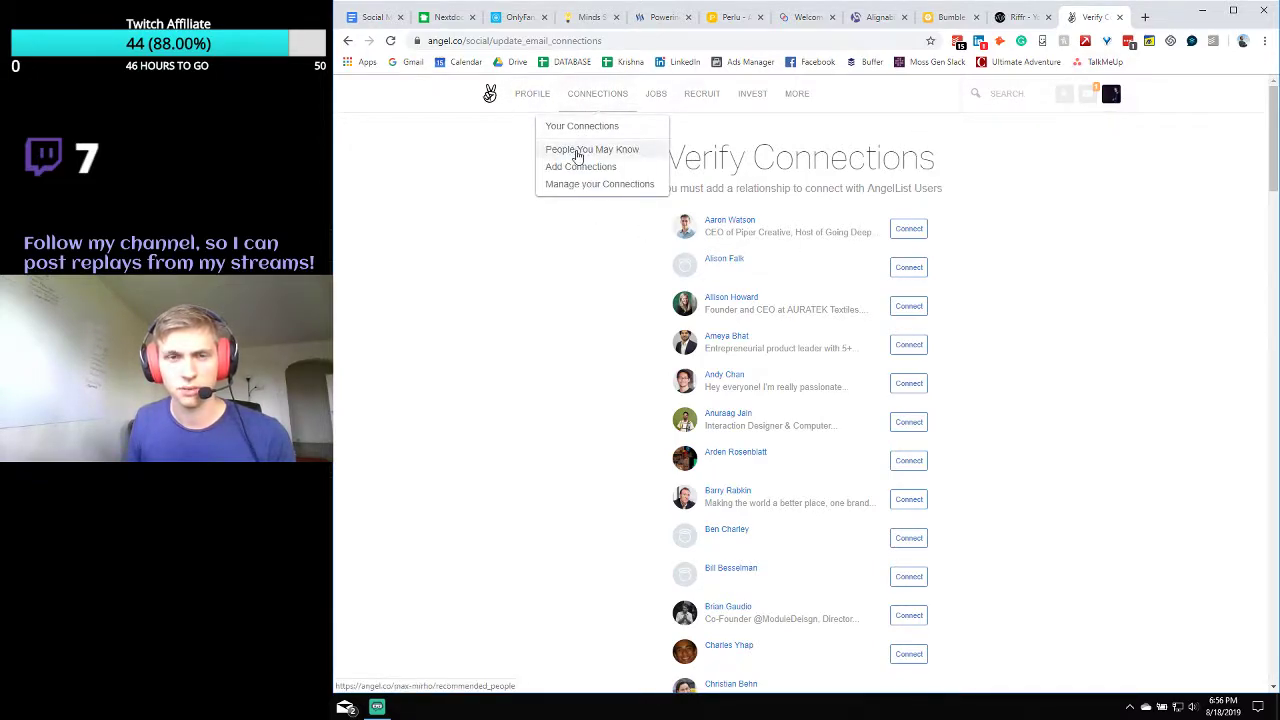
pyautogui.moveTo(1110, 95)
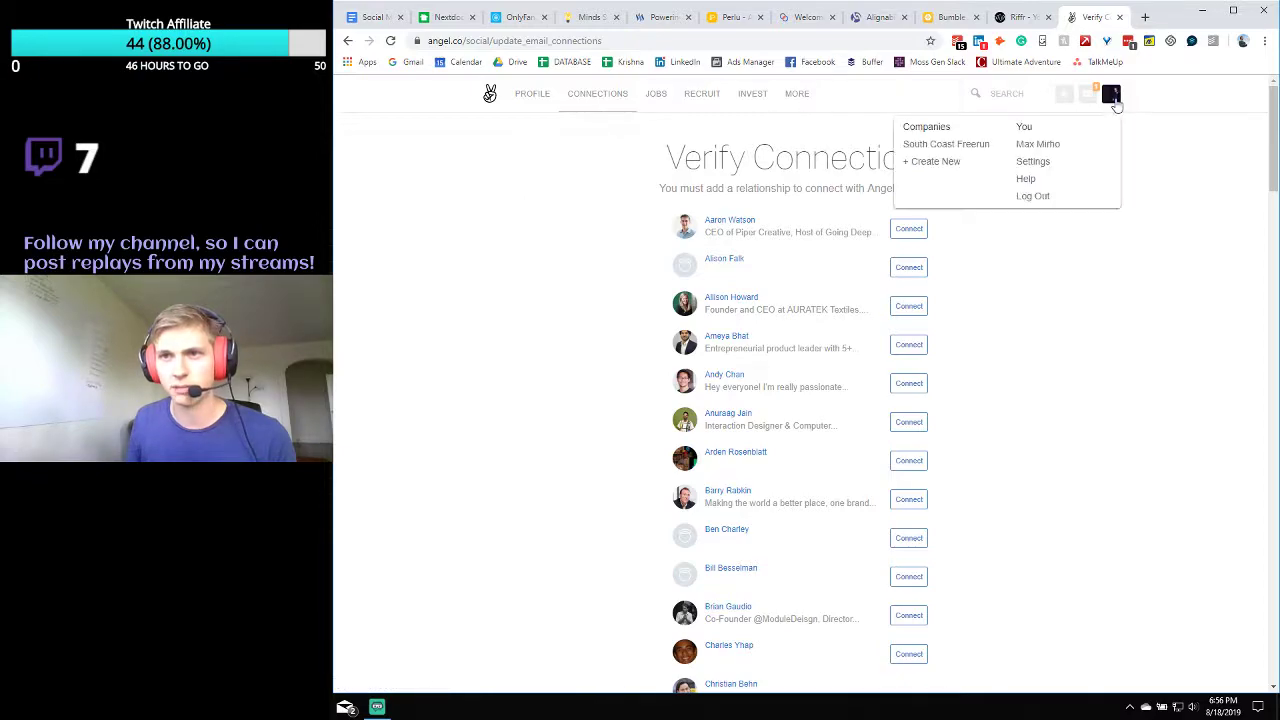
pyautogui.click(1034, 163)
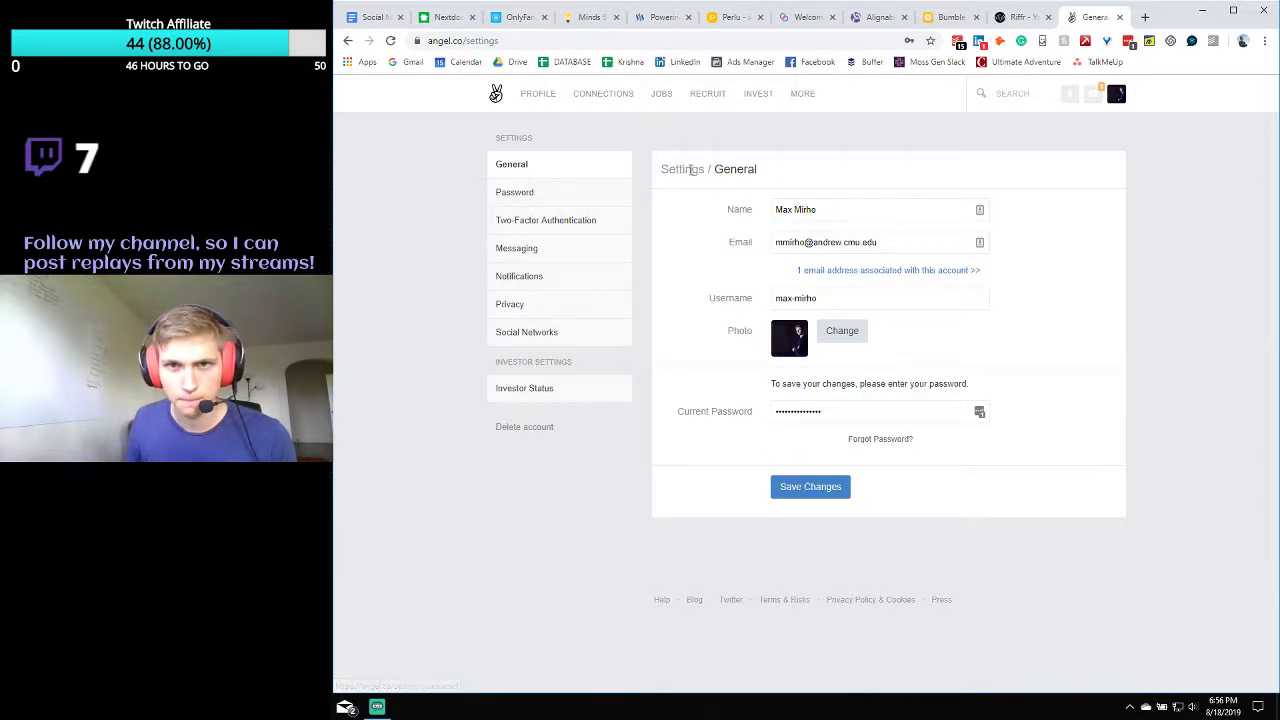
pyautogui.click(906, 240)
pyautogui.hotkey('ctrl', 'a')
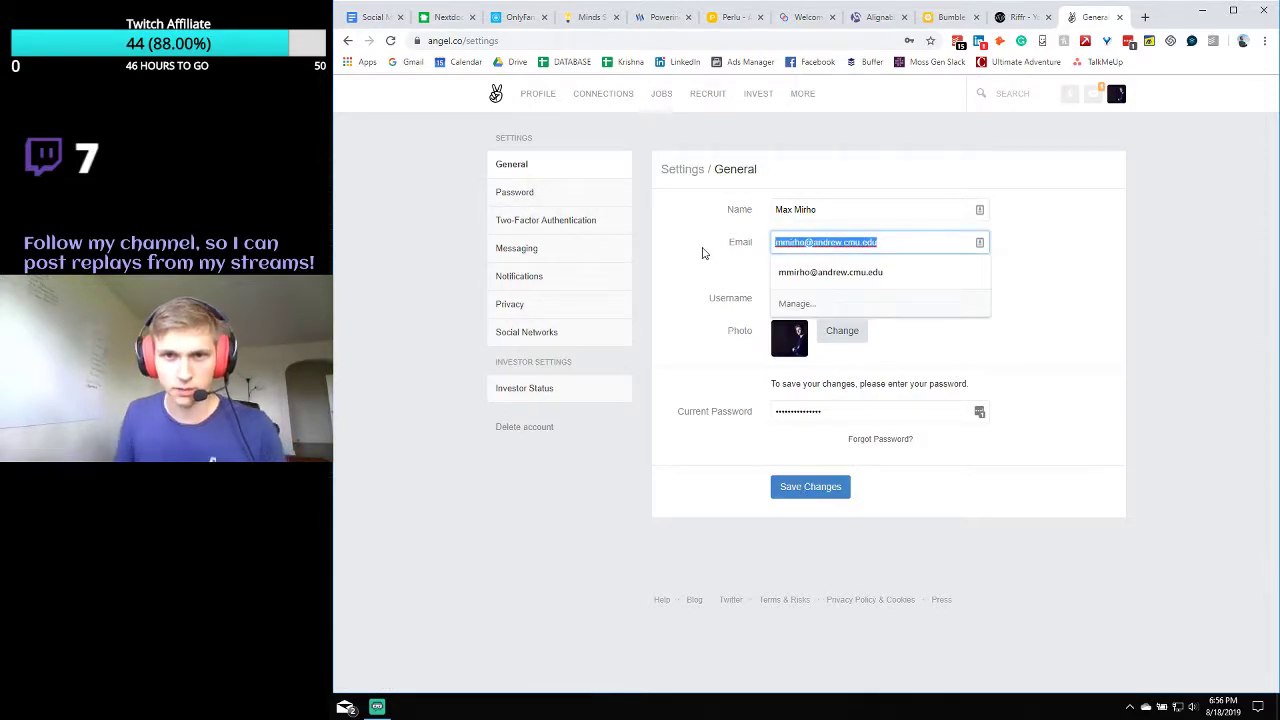
pyautogui.write('maxmirho')
pyautogui.press('Down')
pyautogui.press('Return')
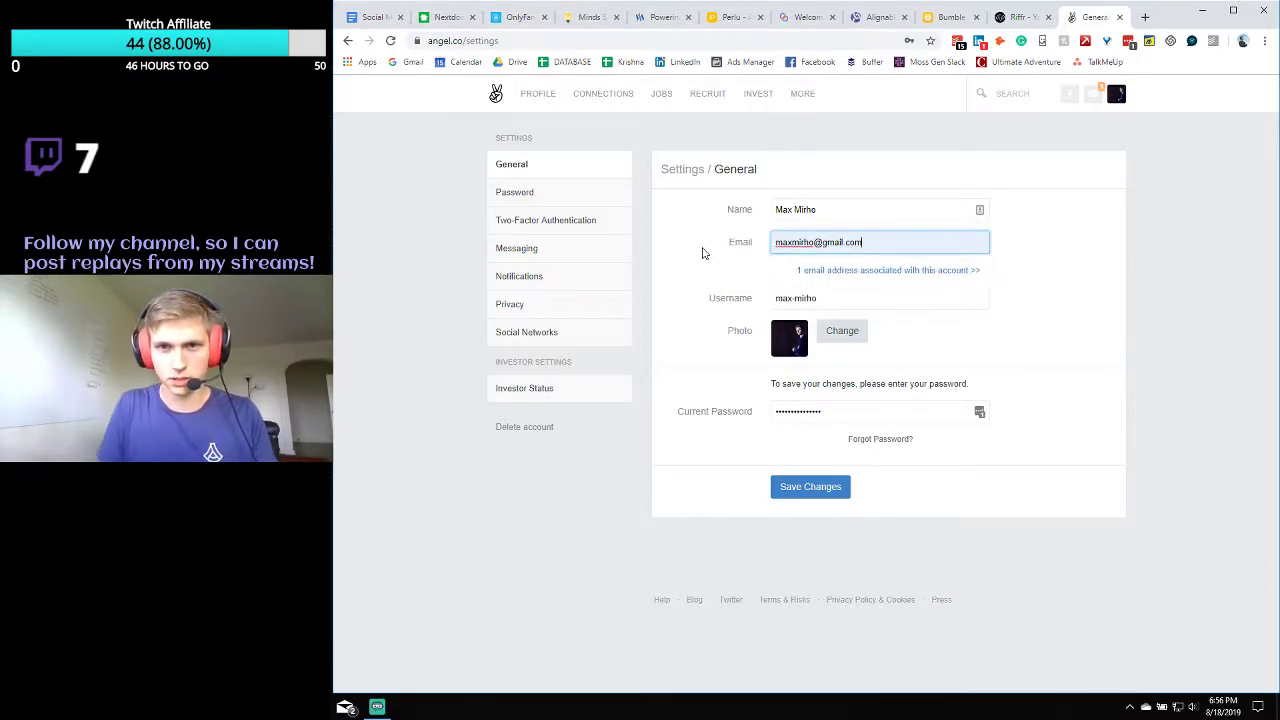
# - Begin a new address in the Update your contact email dialog, then cancel without changes
pyautogui.click(1095, 281)
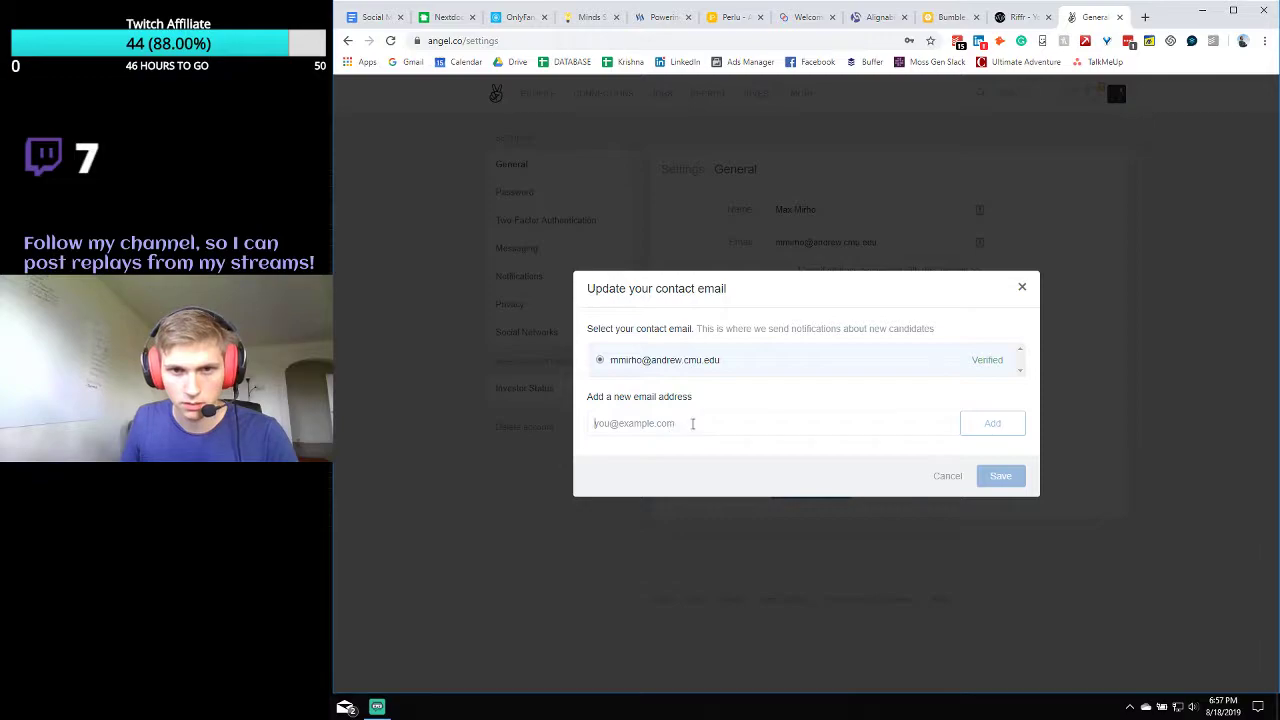
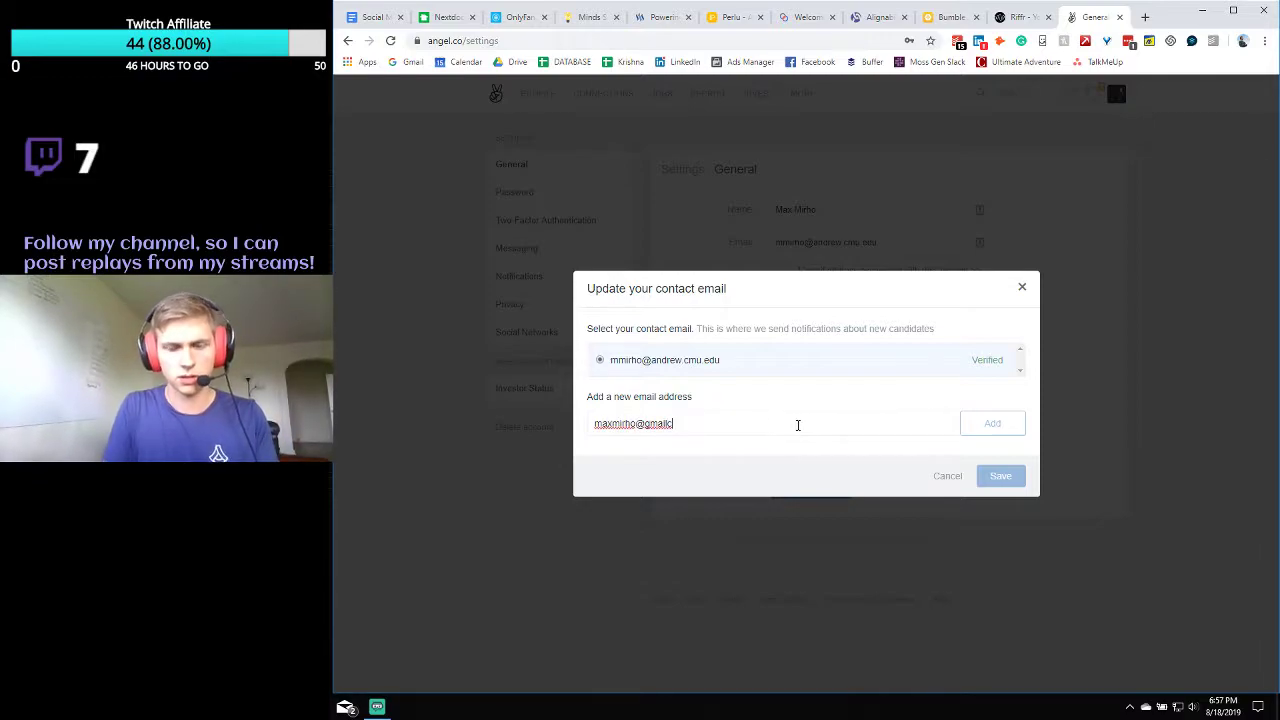
pyautogui.rightClick(890, 484)
pyautogui.click(926, 511)
pyautogui.click(946, 477)
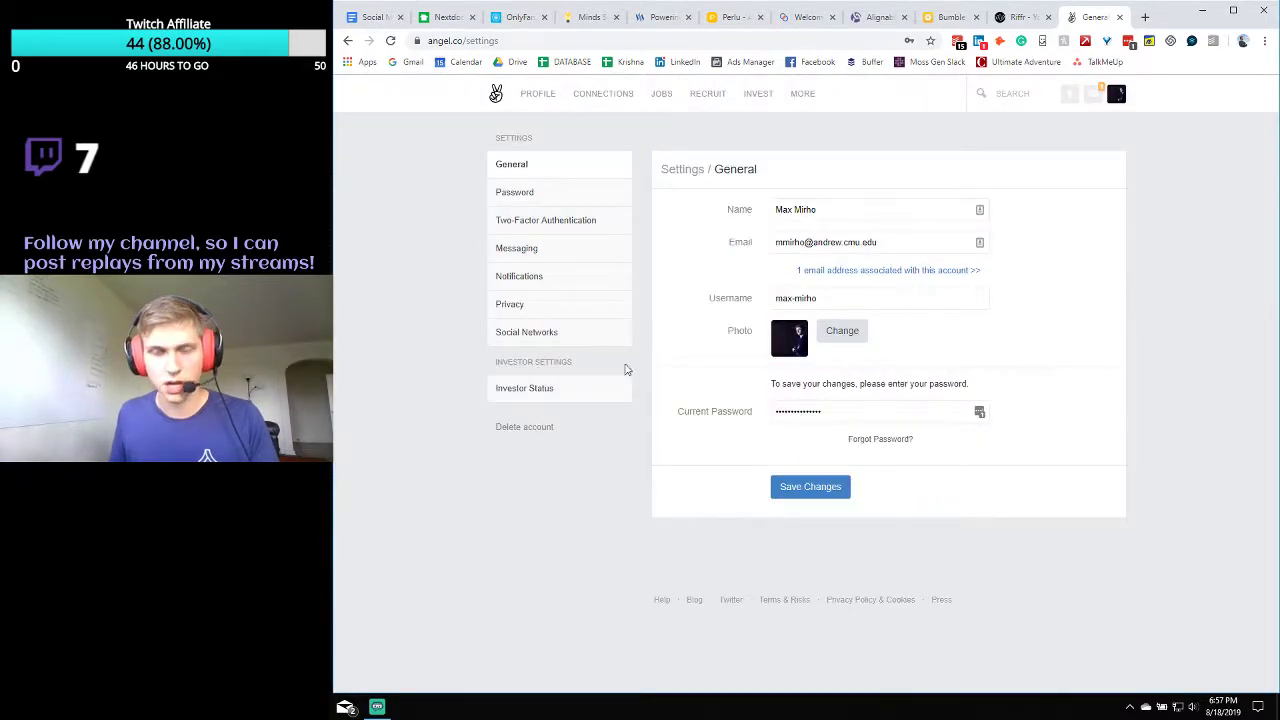
# - Add a 'Change email' bullet to the angelList notes in Google Docs, then return to AngelList
pyautogui.click(372, 17)
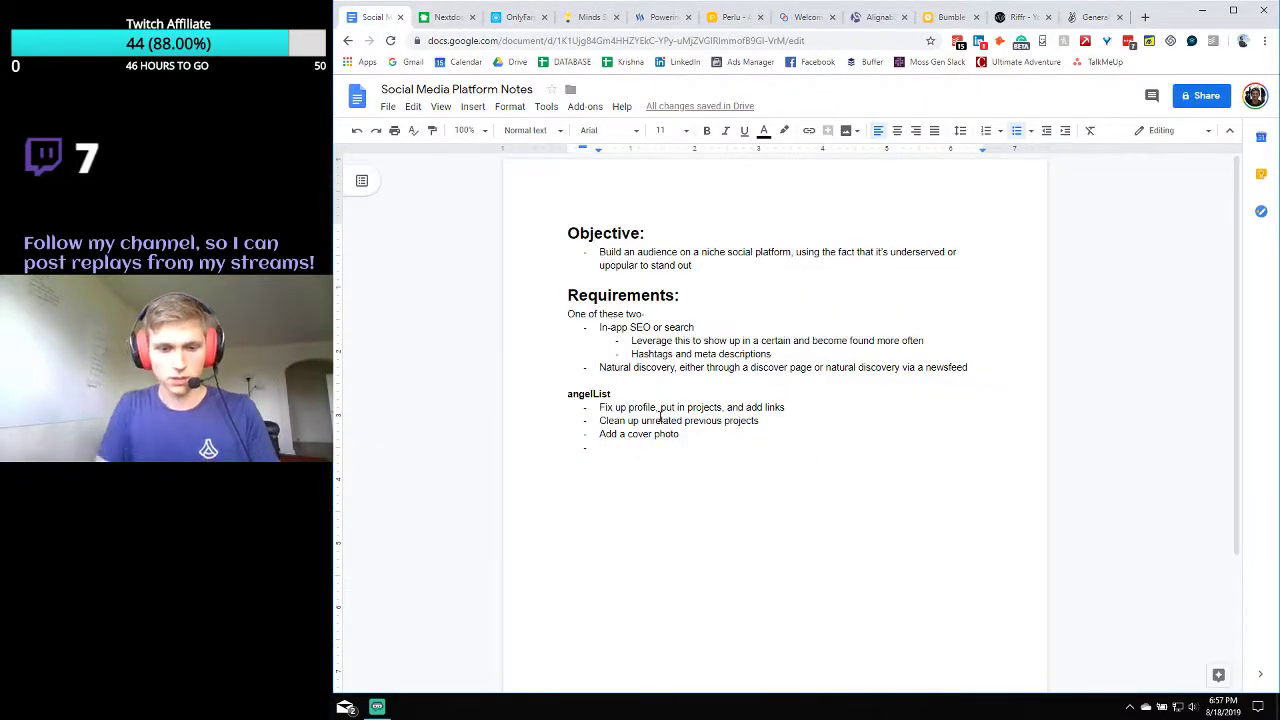
pyautogui.write('Change email')
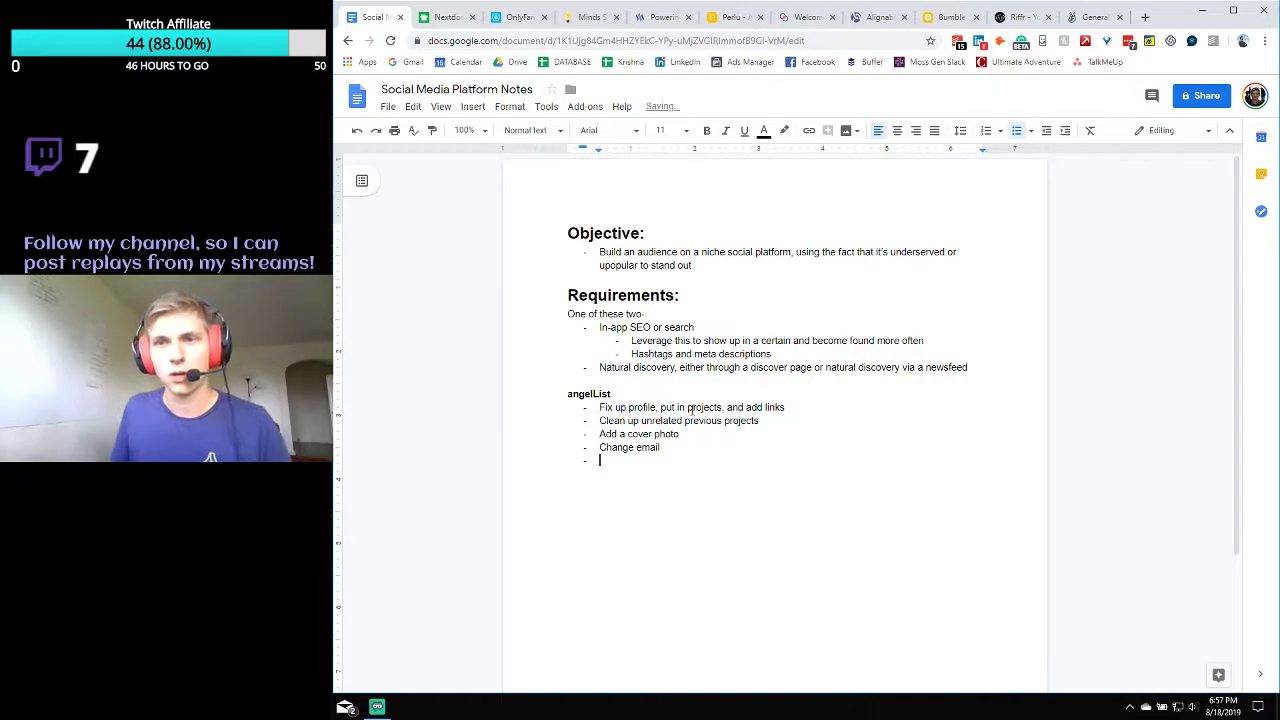
pyautogui.click(1095, 18)
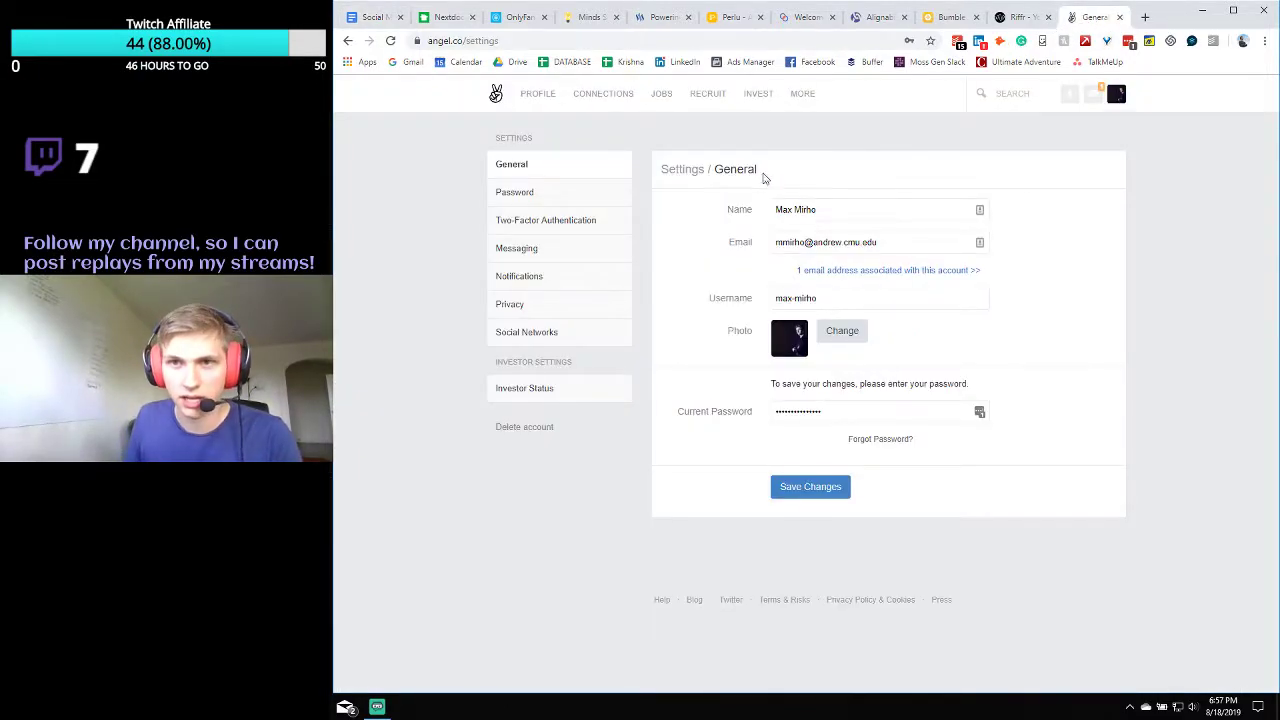
# - Open your AngelList profile, enter and cancel editing the Mini-resume, and scroll to Projects
pyautogui.moveTo(803, 96)
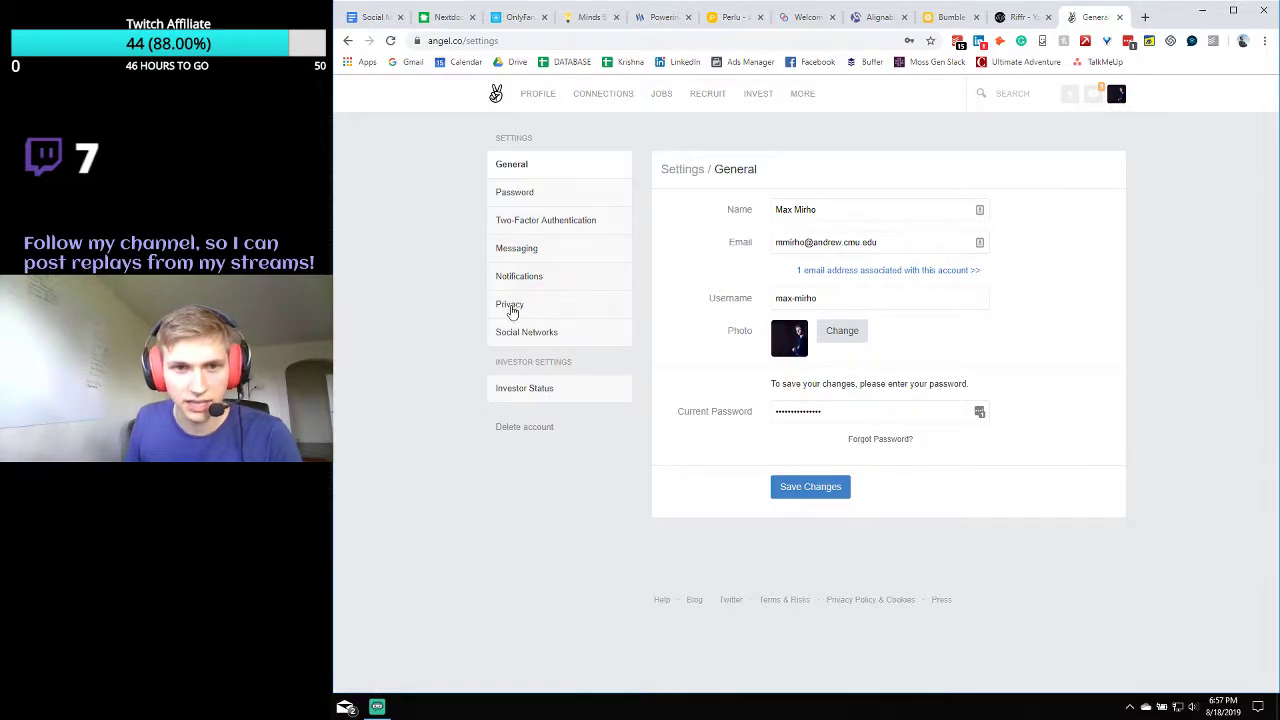
pyautogui.moveTo(1108, 102)
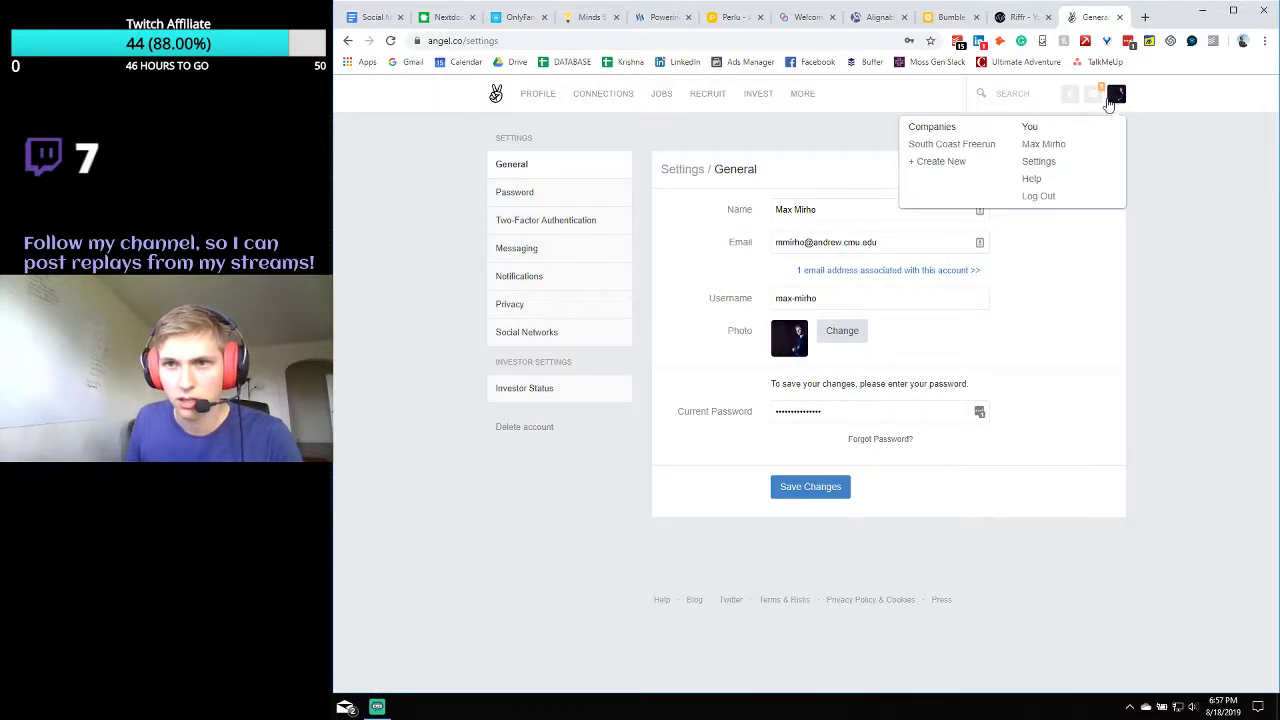
pyautogui.click(1041, 147)
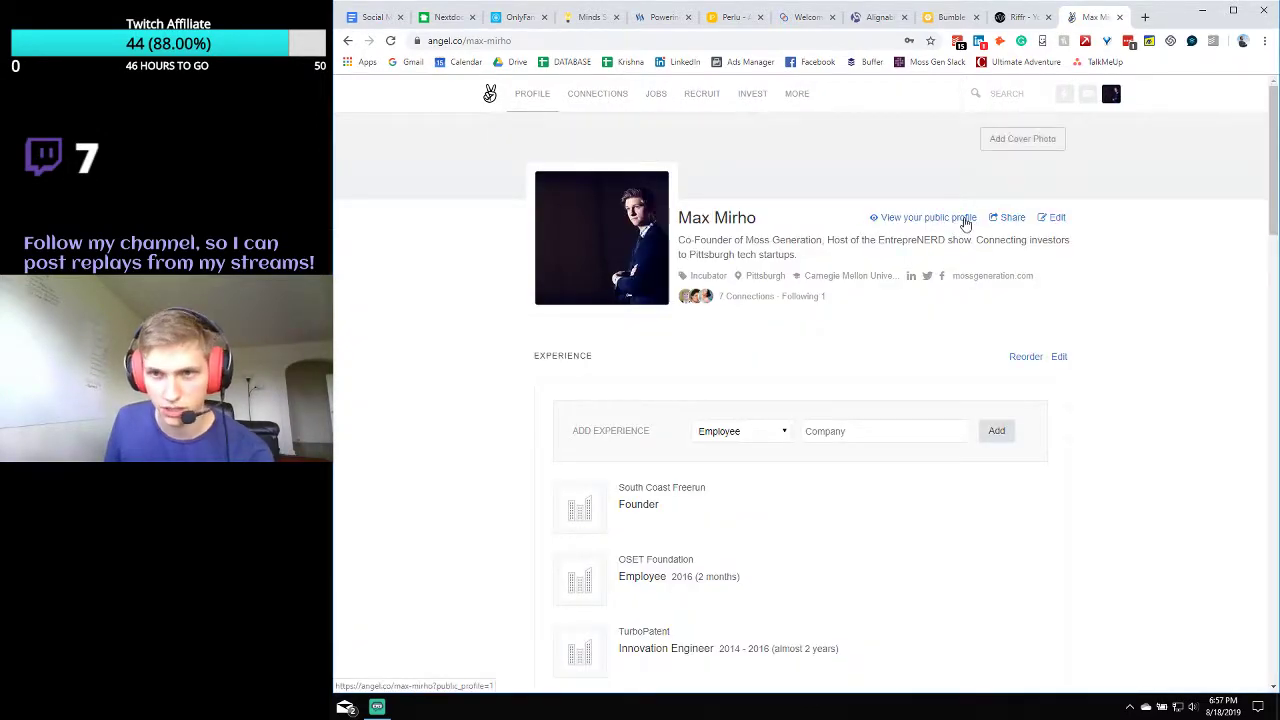
pyautogui.click(1052, 217)
pyautogui.click(673, 394)
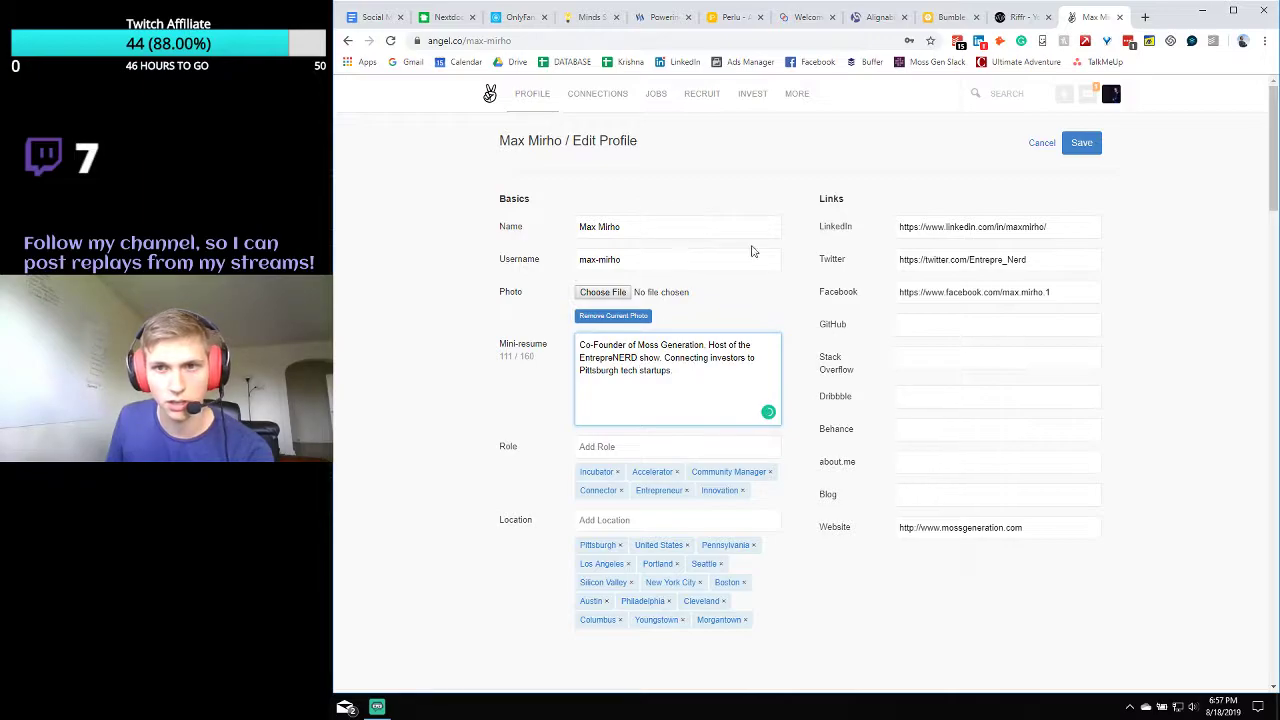
pyautogui.click(1040, 146)
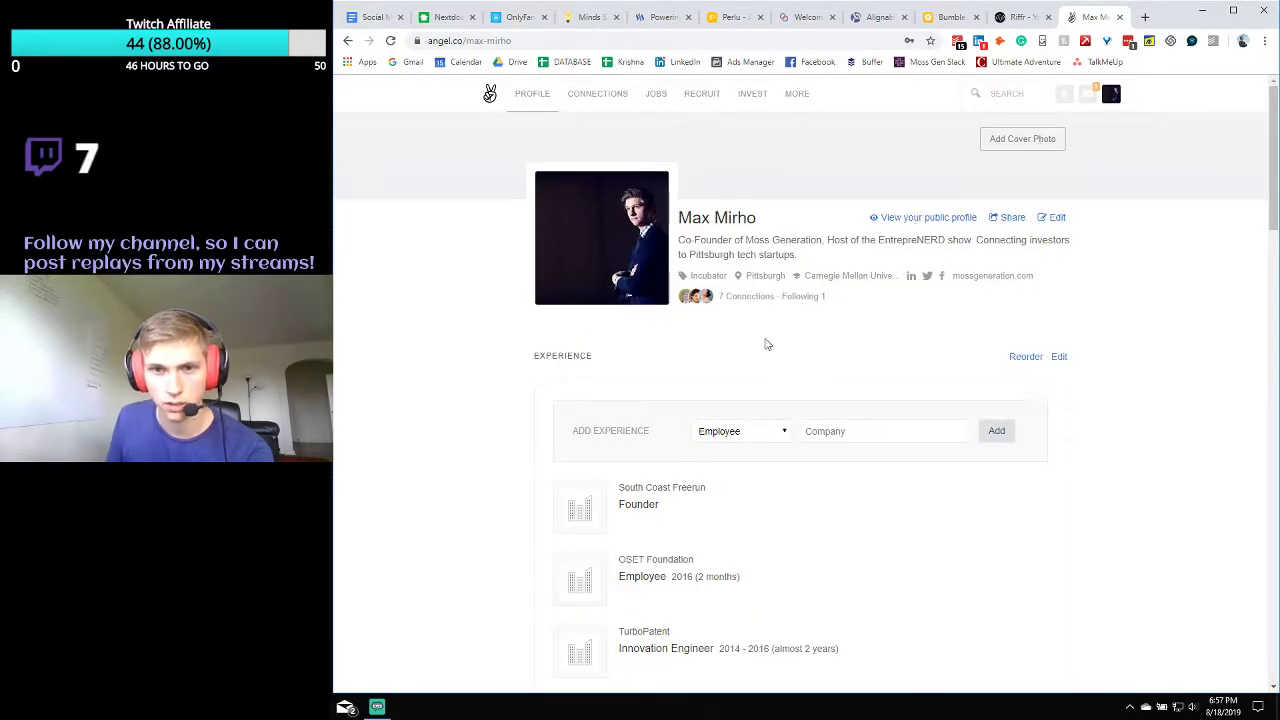
pyautogui.scroll(-10, 731, 371)
pyautogui.scroll(2, 731, 363)
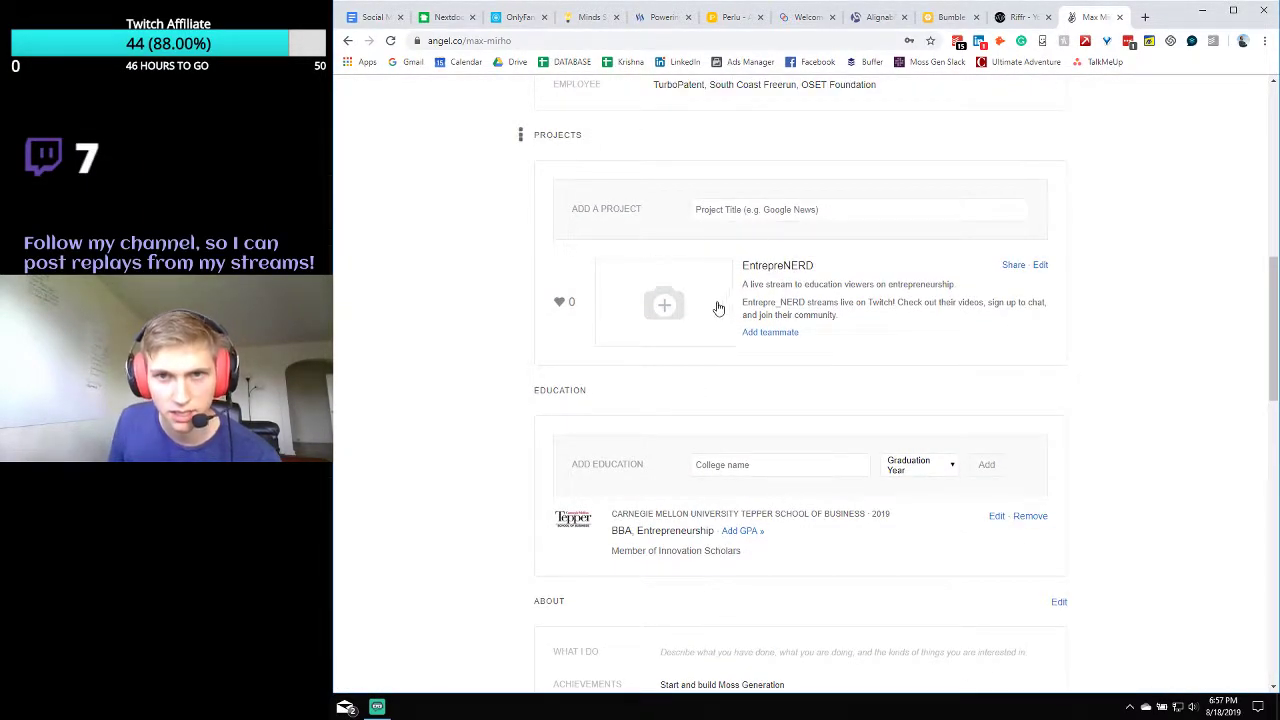
# - Start a new project titled 'Moss Generation' with the mossgeneration.com link
pyautogui.click(740, 209)
pyautogui.write('Mo')
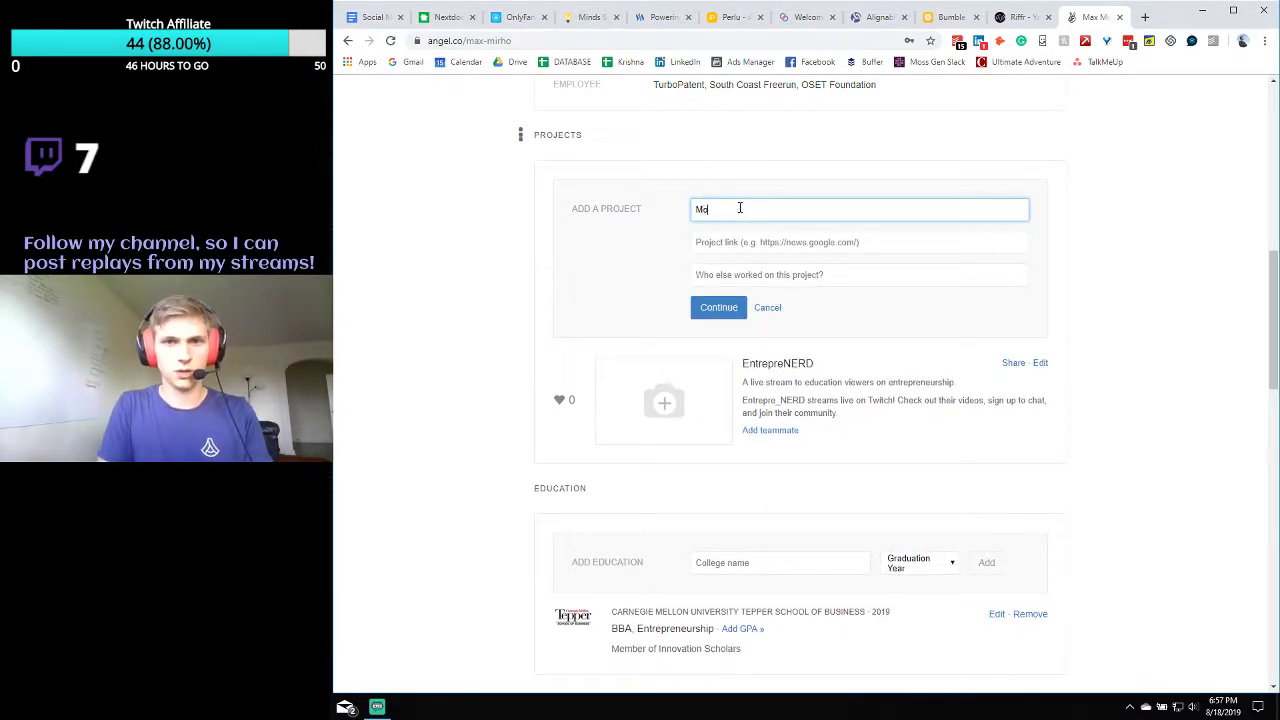
pyautogui.write('ss Generation')
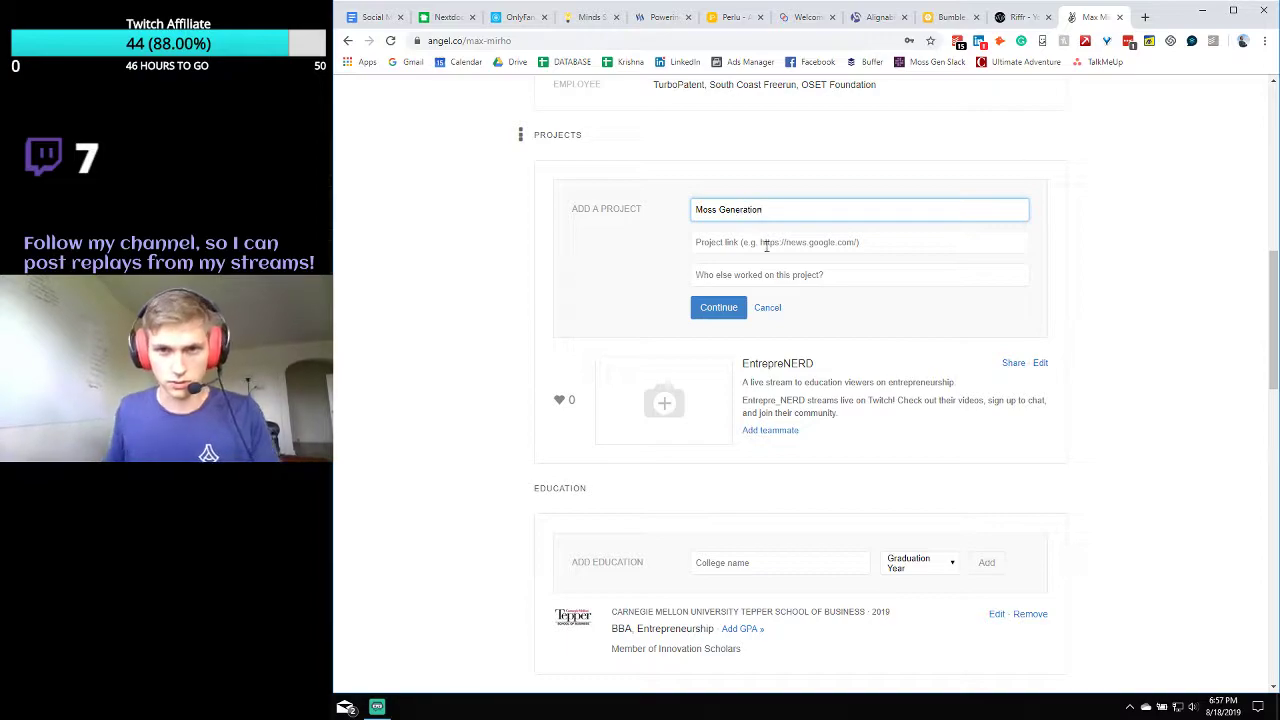
pyautogui.click(768, 244)
pyautogui.write('www.mossgeneration.com')
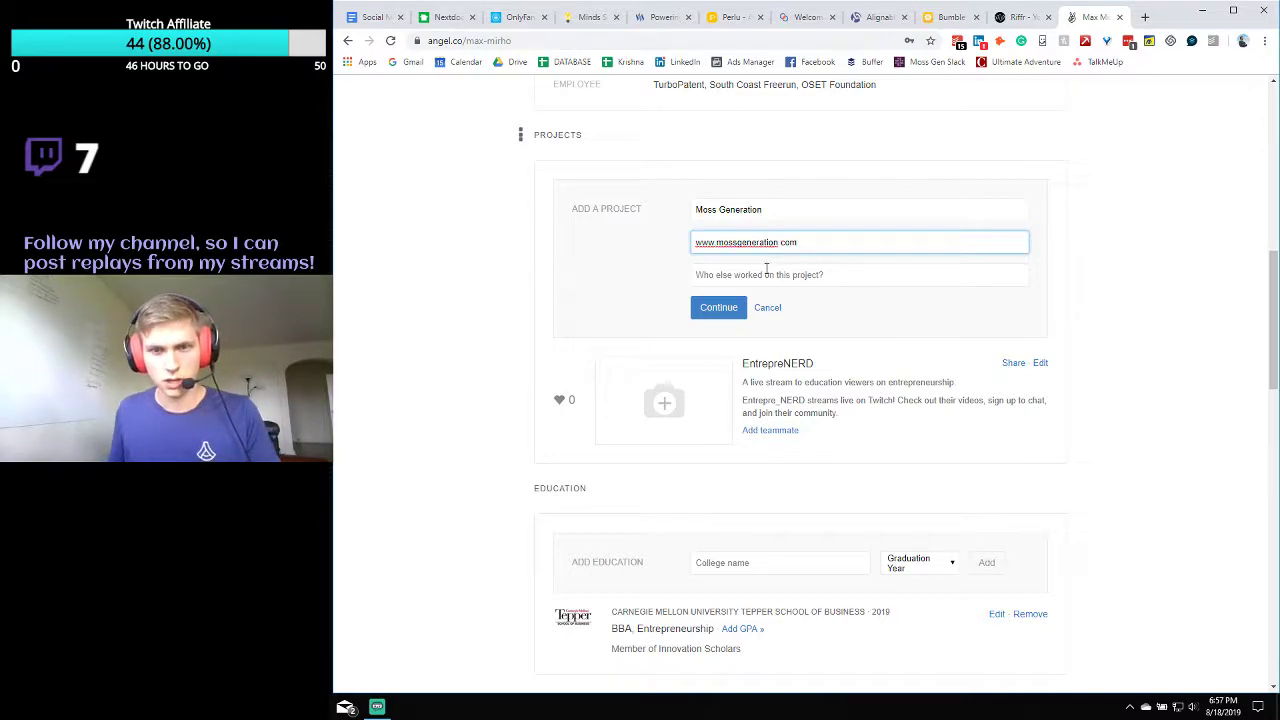
pyautogui.click(727, 311)
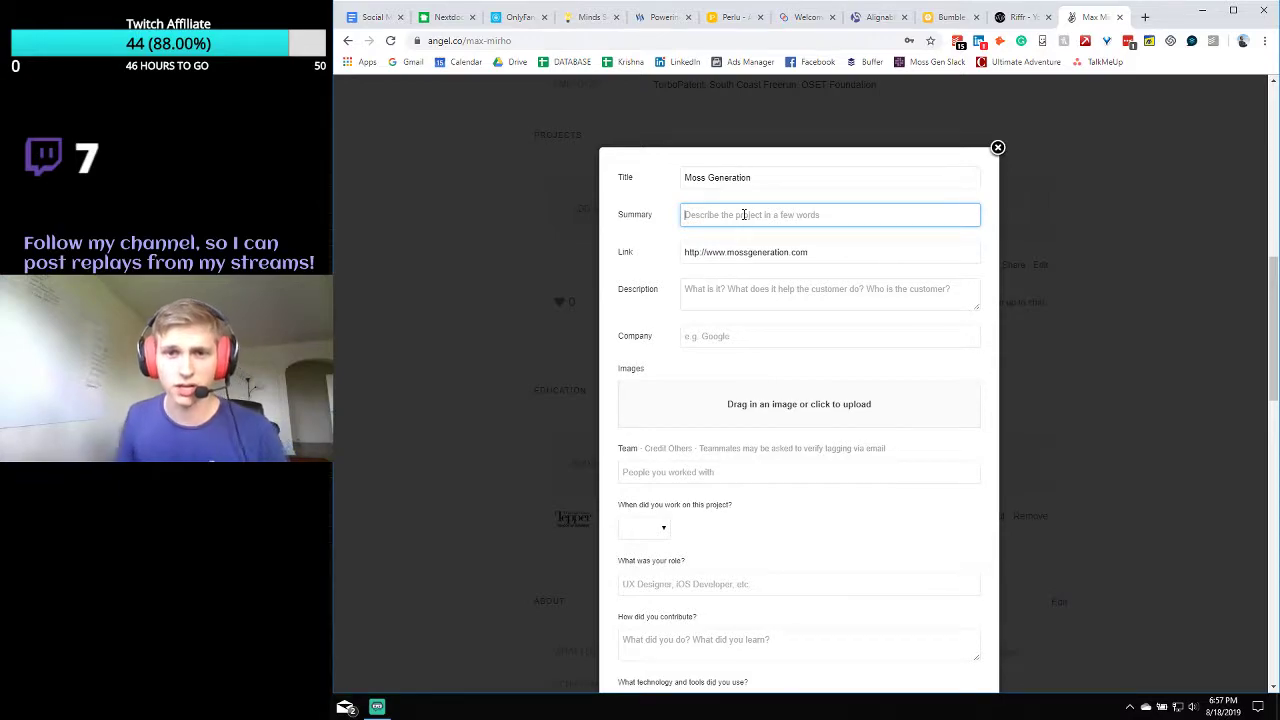
# - Enter the summary 'Network of invest-able Pittsburgh Startups', fix its spelling, and save the project
pyautogui.write('Netow')
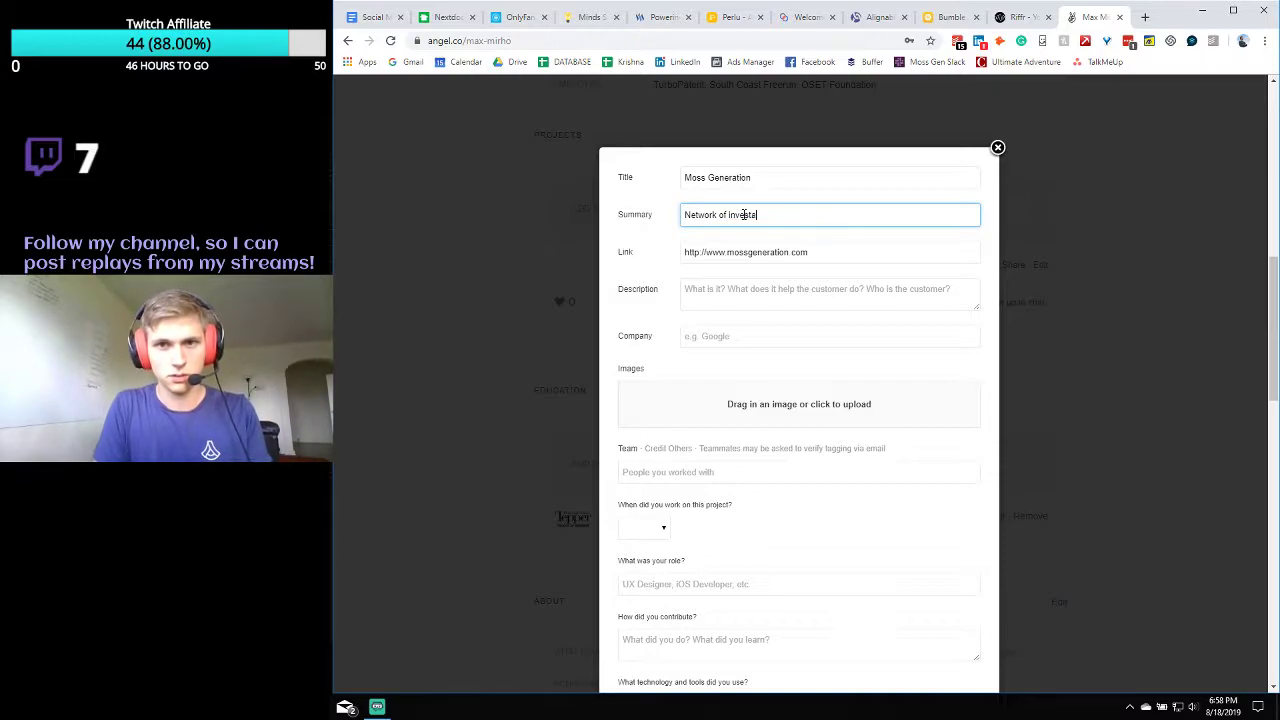
pyautogui.write('ble Pittsbu')
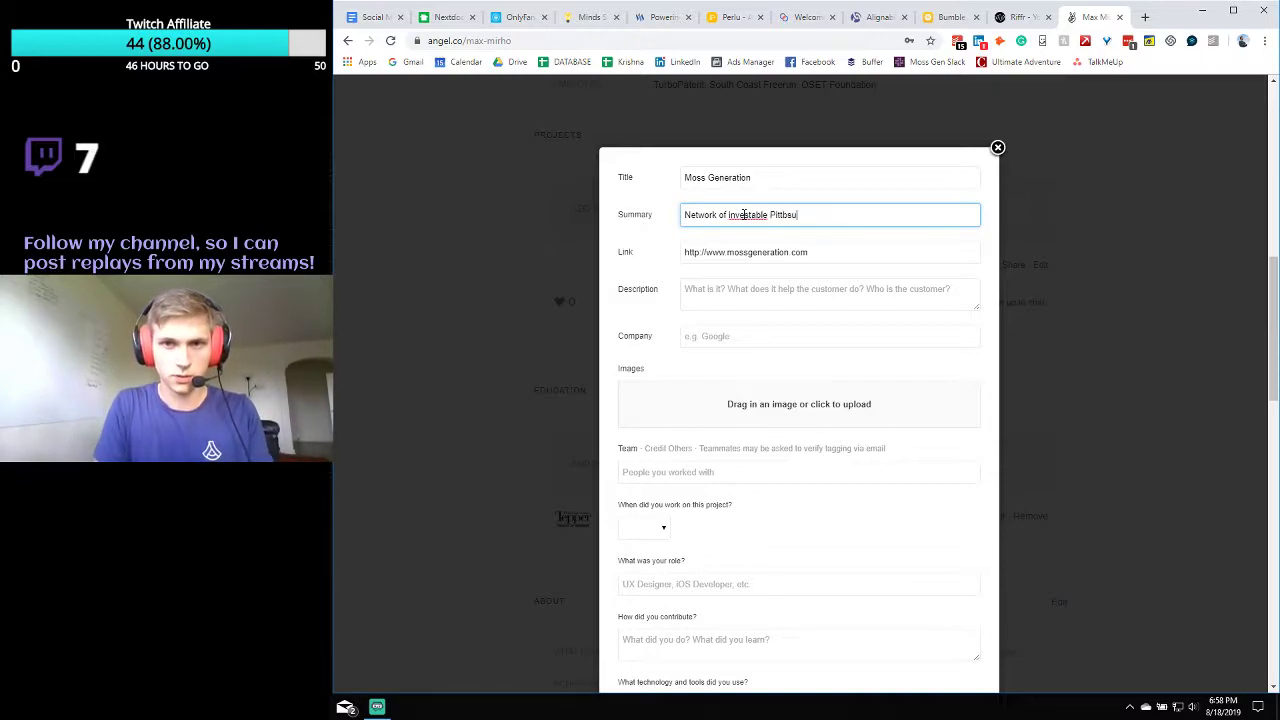
pyautogui.write('rgh Startups')
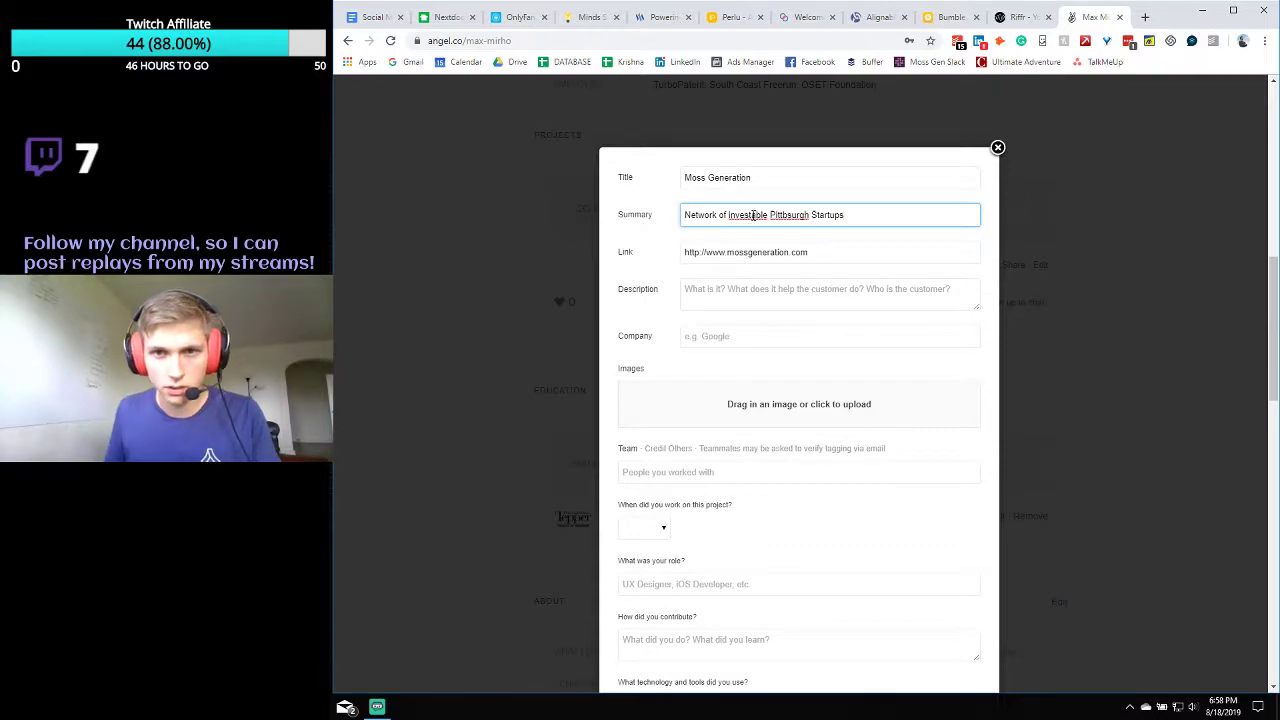
pyautogui.rightClick(800, 214)
pyautogui.press('Escape')
pyautogui.rightClick(748, 216)
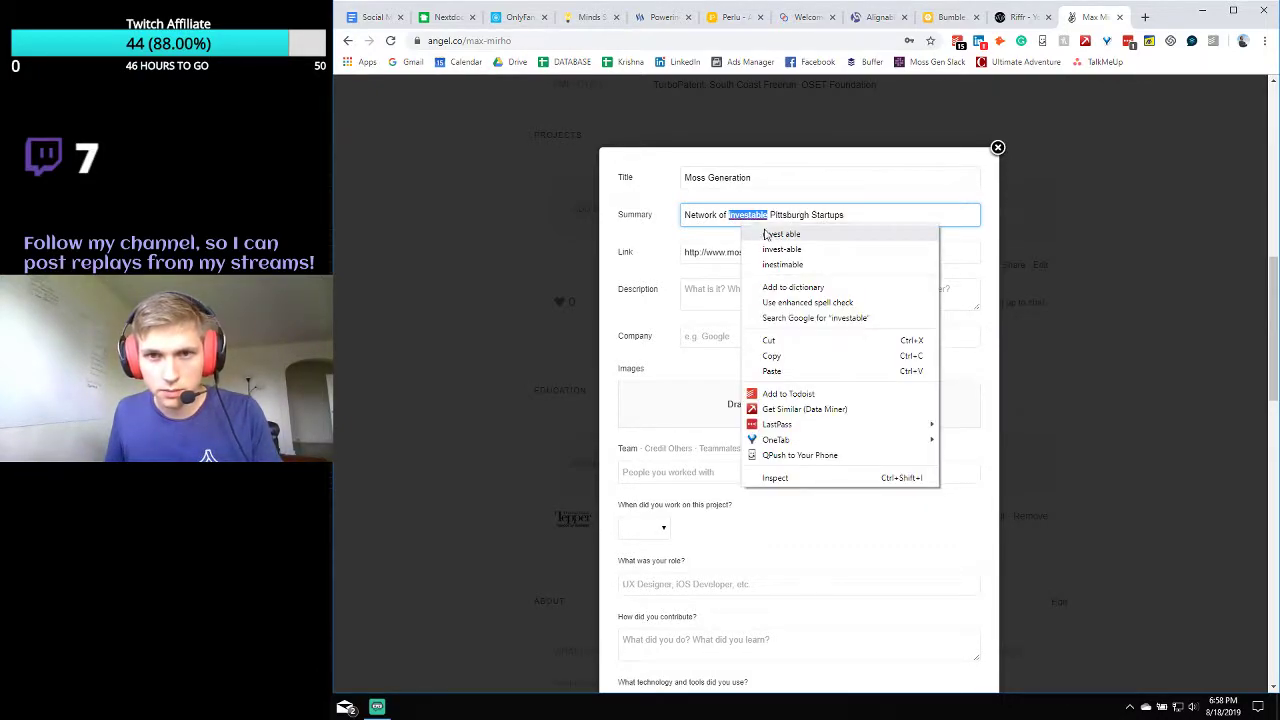
pyautogui.click(781, 249)
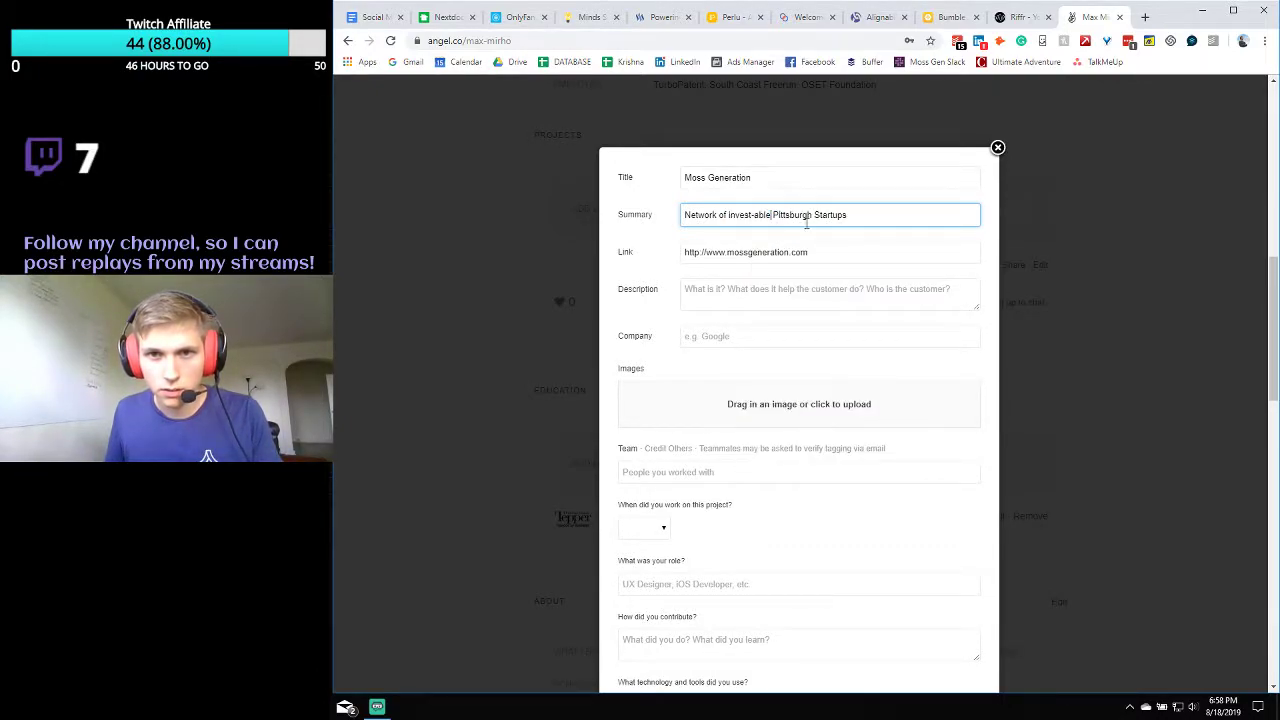
pyautogui.click(749, 290)
pyautogui.scroll(-5, 857, 514)
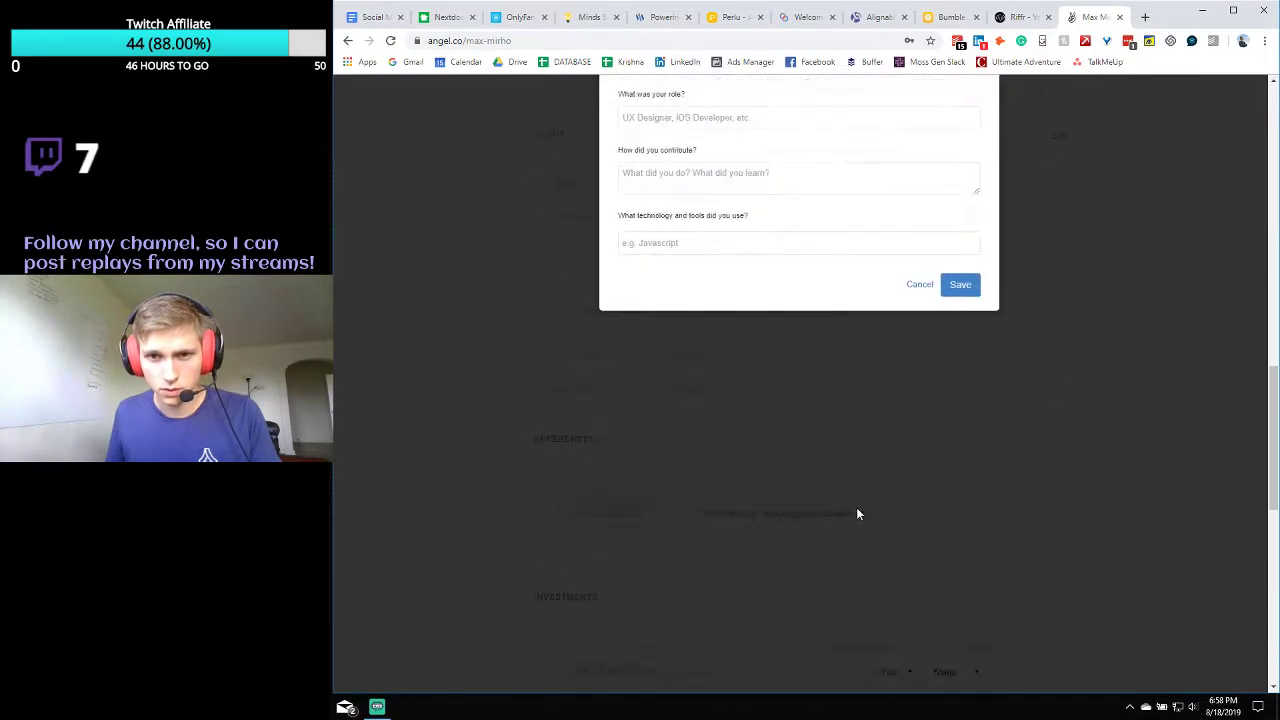
pyautogui.click(958, 286)
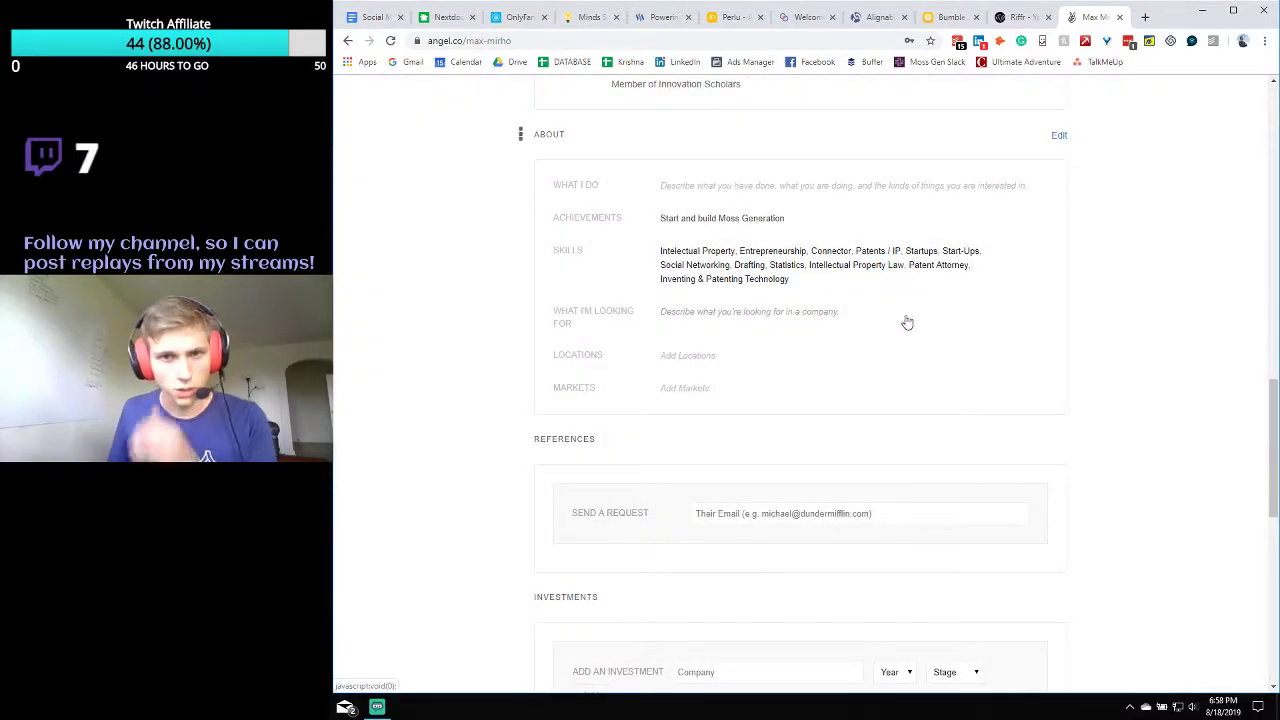
# - Go to Connections > Add Connections and connect Gmail with all 82 contacts selected
pyautogui.scroll(8, 901, 200)
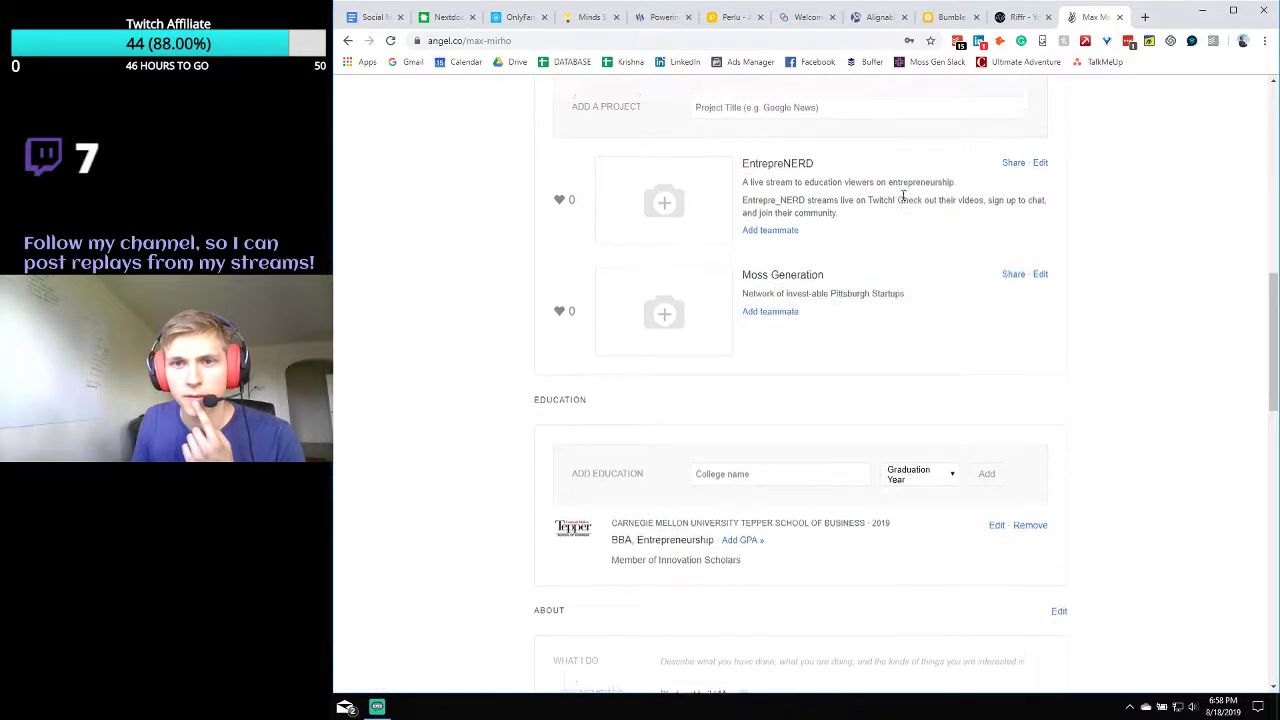
pyautogui.scroll(5, 901, 217)
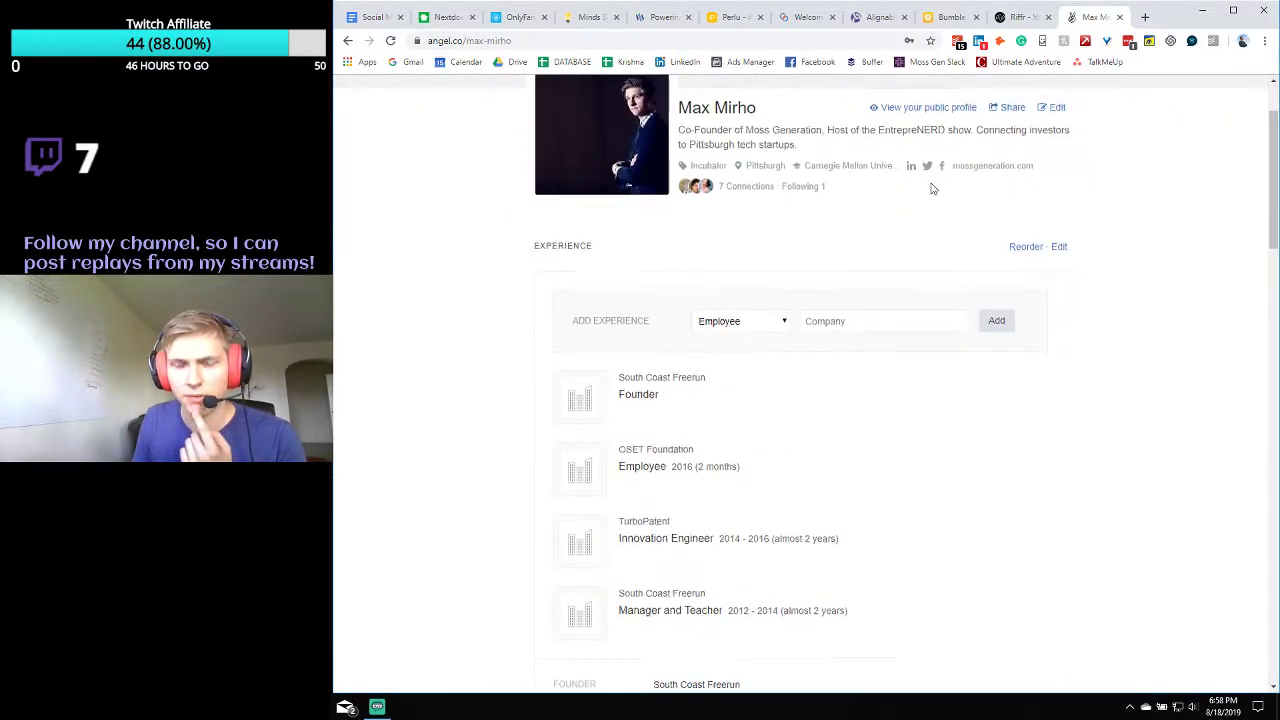
pyautogui.scroll(1, 929, 186)
pyautogui.moveTo(591, 100)
pyautogui.click(580, 127)
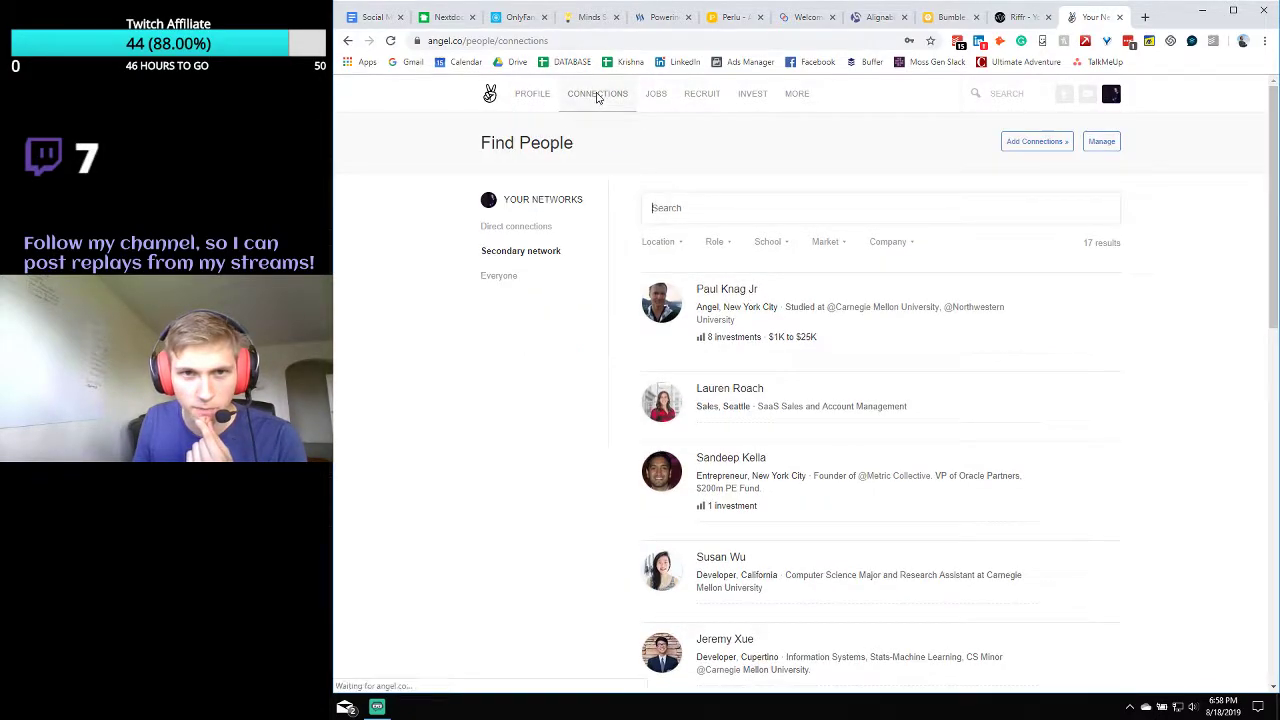
pyautogui.moveTo(580, 100)
pyautogui.click(588, 155)
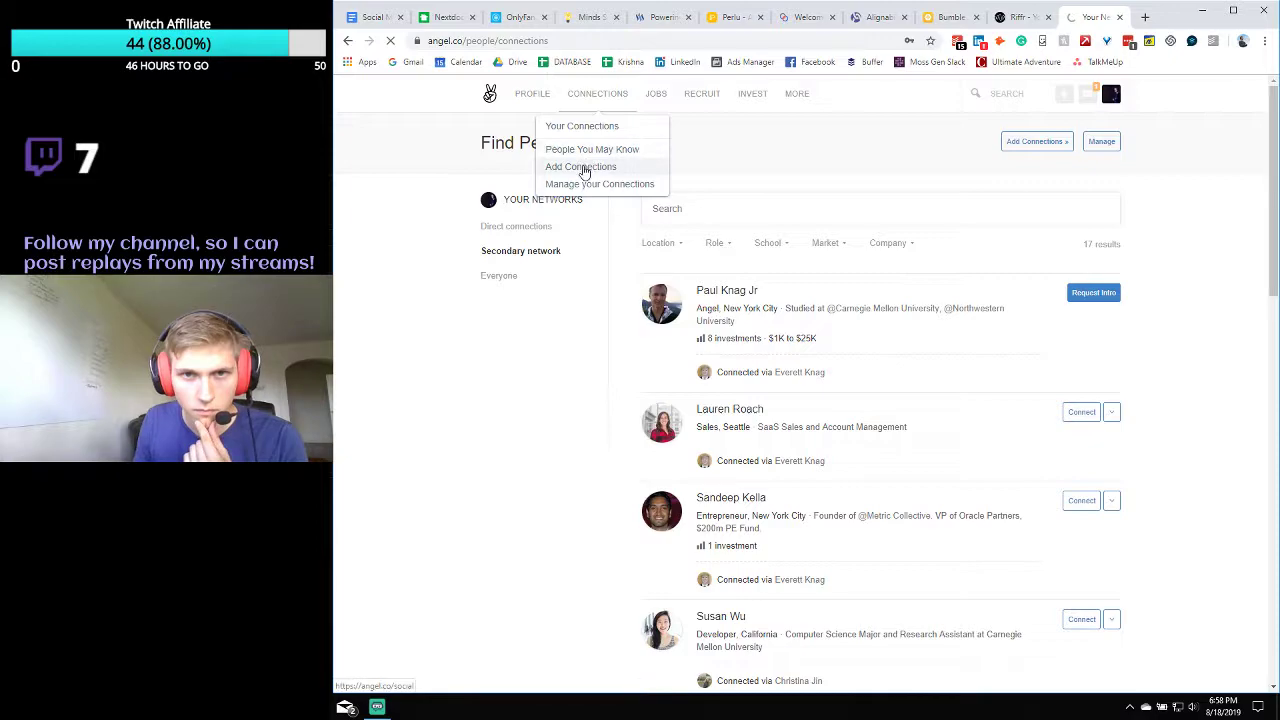
pyautogui.click(585, 170)
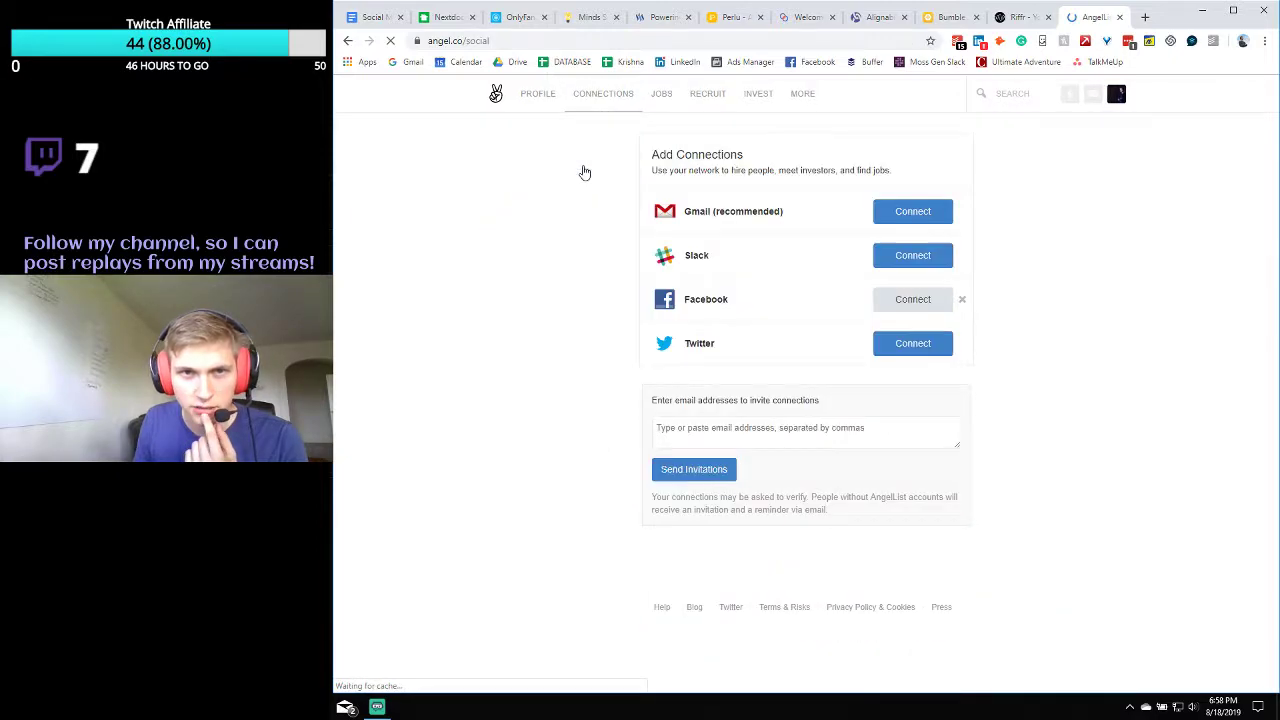
pyautogui.click(913, 211)
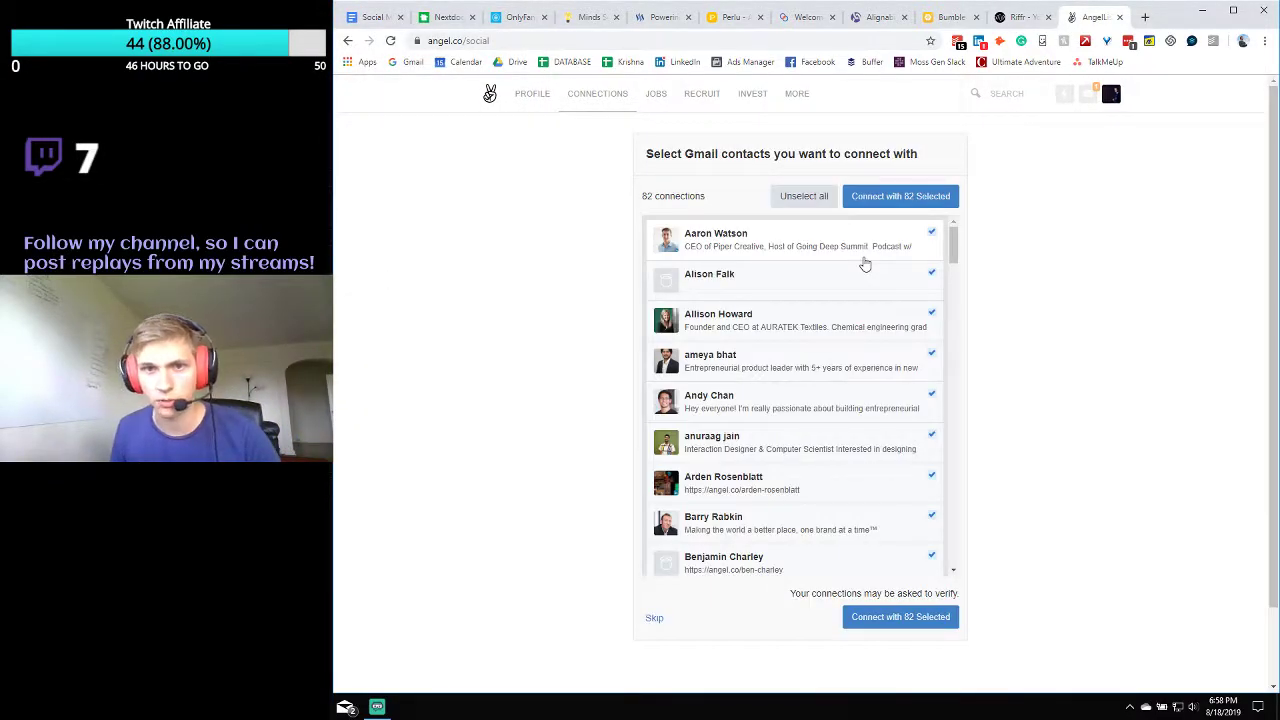
pyautogui.click(895, 203)
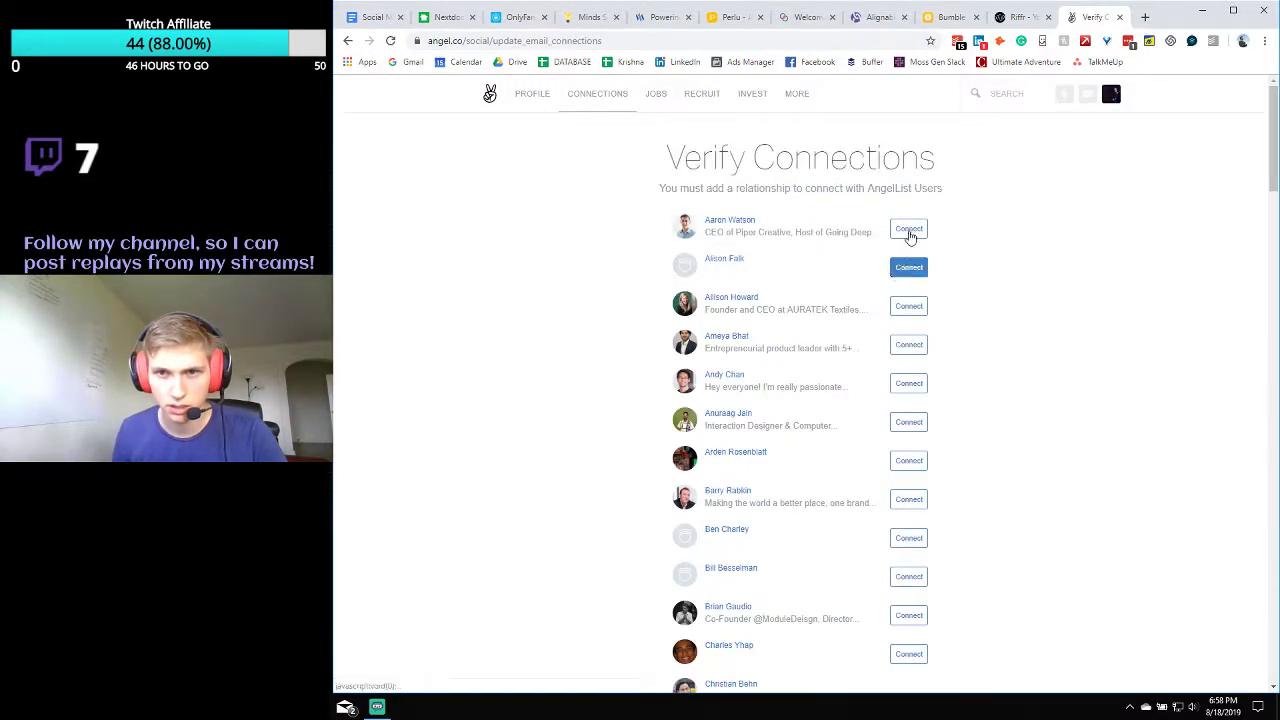
# - Connect the first two contacts as collaborators at Moss Generation
pyautogui.click(909, 229)
pyautogui.click(730, 389)
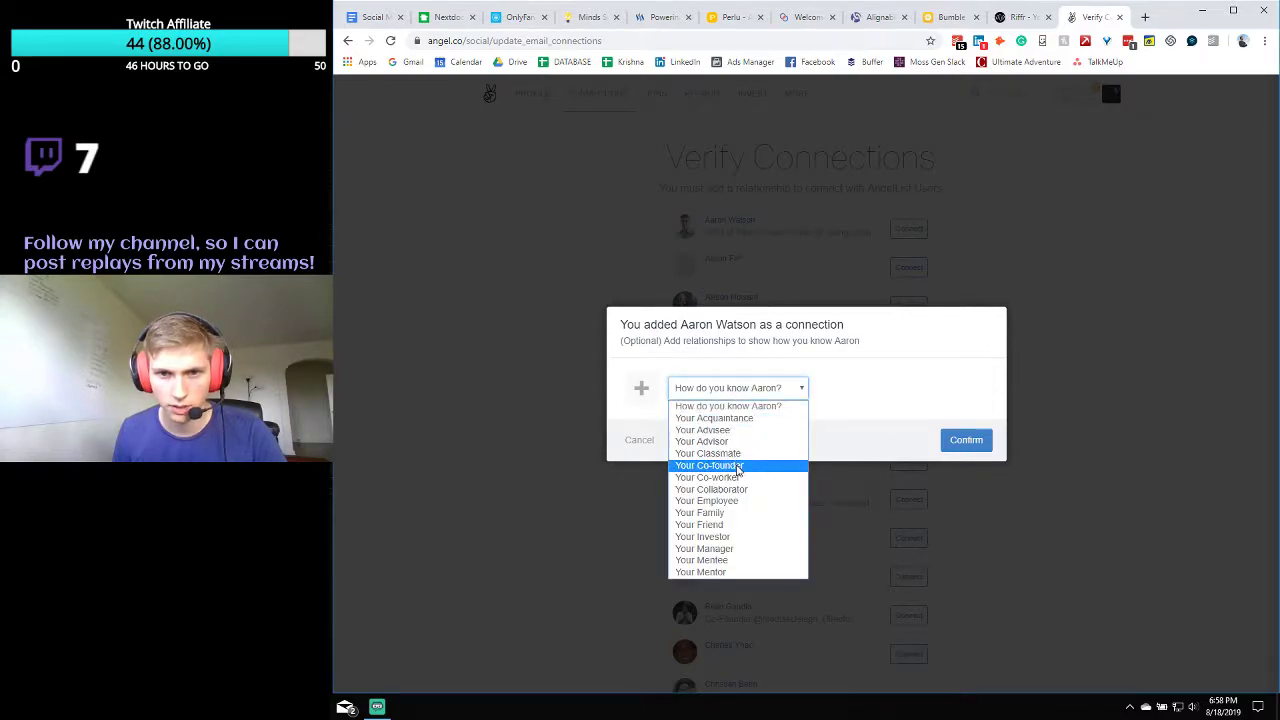
pyautogui.click(755, 491)
pyautogui.click(880, 387)
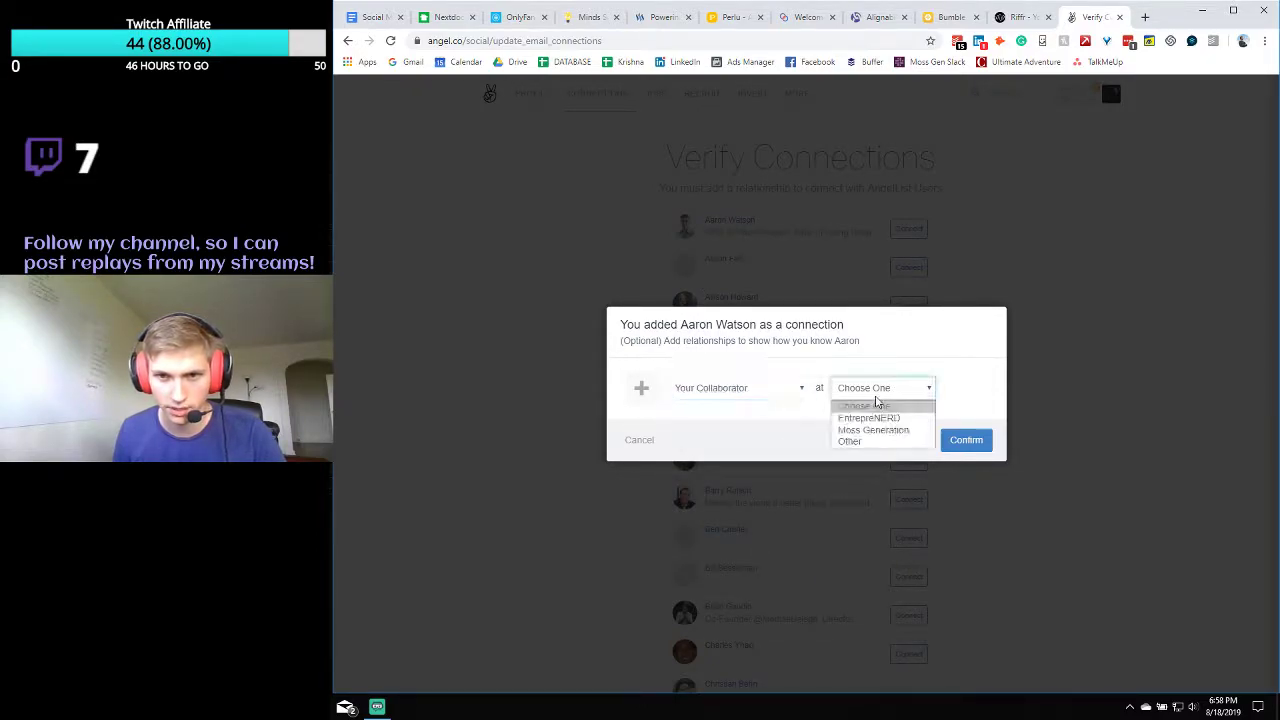
pyautogui.click(870, 428)
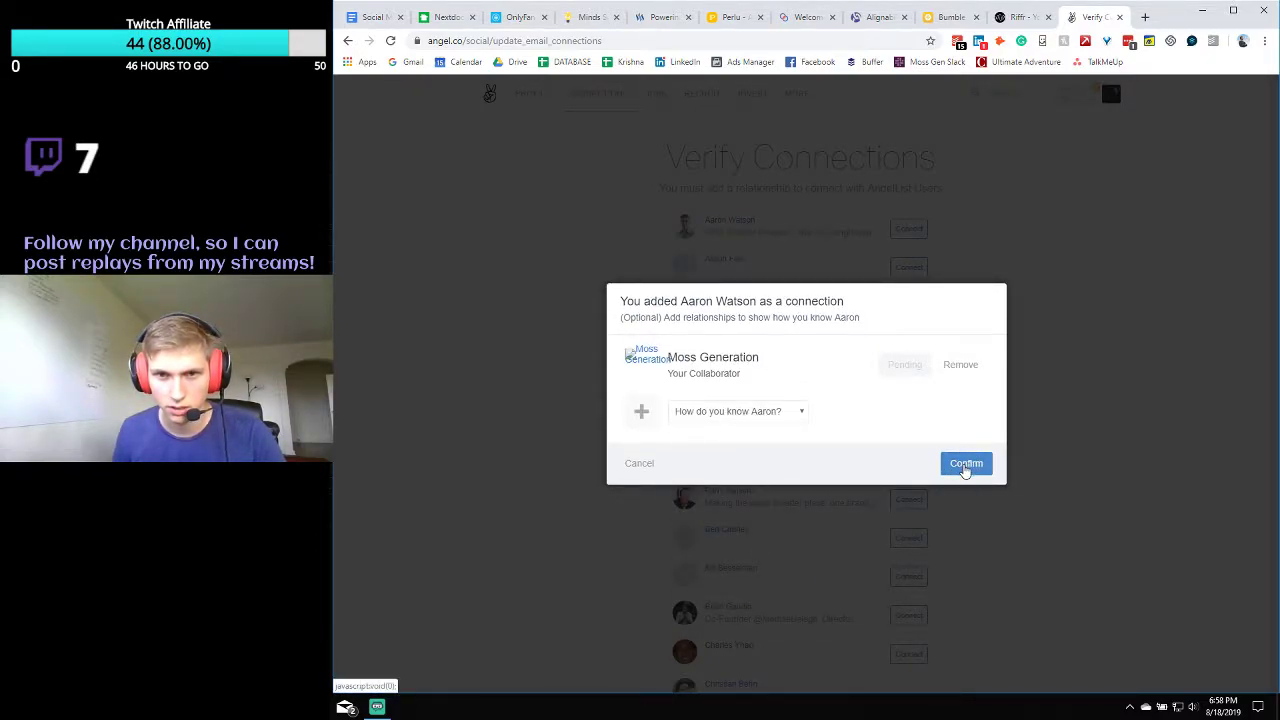
pyautogui.click(965, 468)
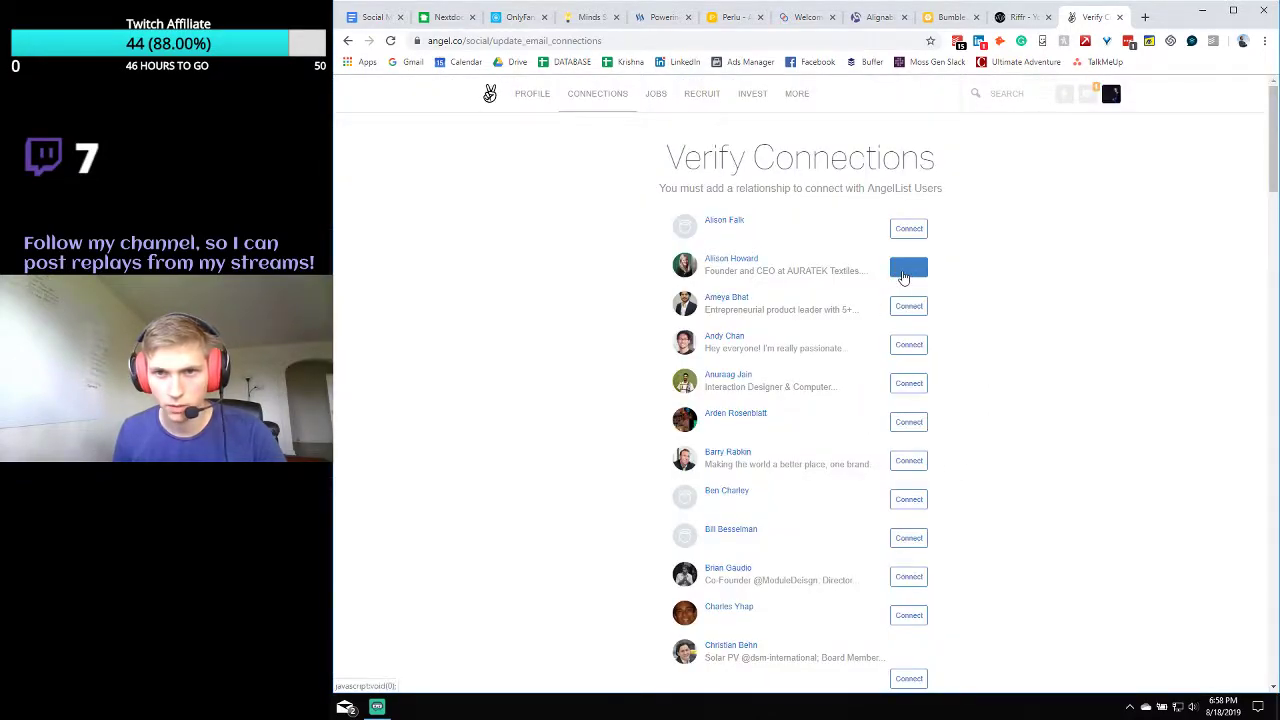
pyautogui.click(908, 268)
pyautogui.click(740, 388)
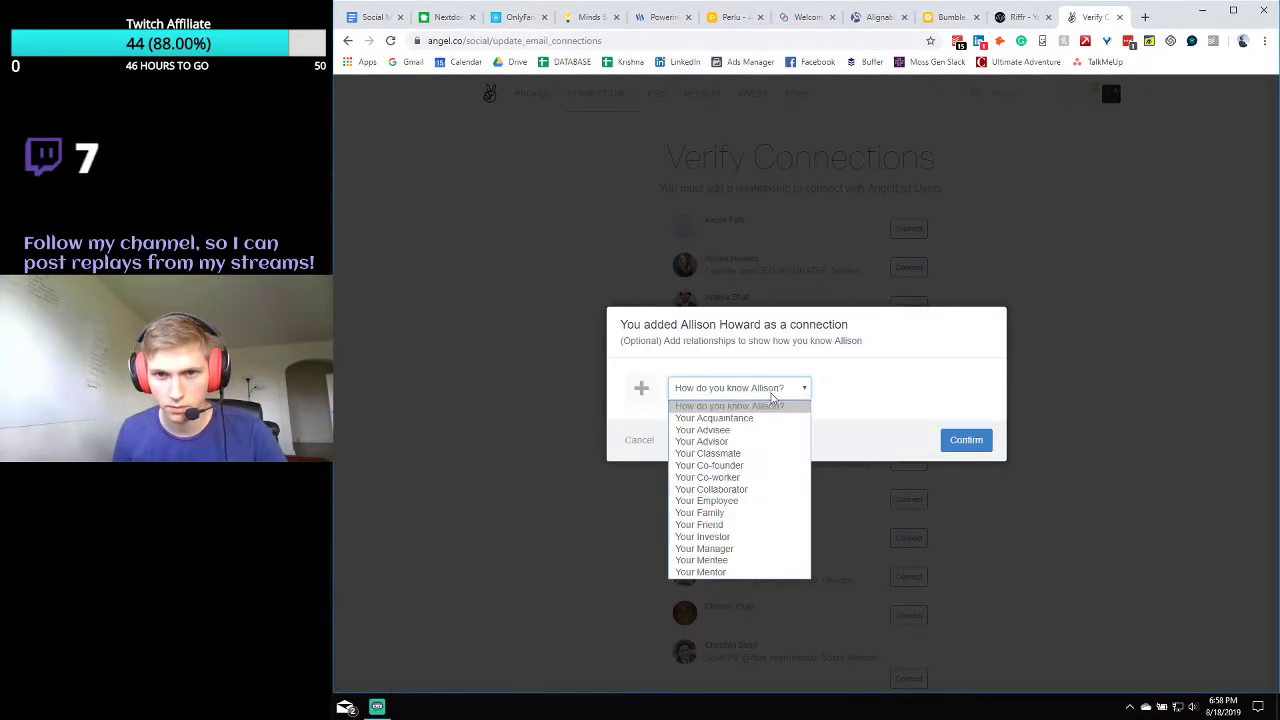
pyautogui.click(735, 488)
pyautogui.click(848, 390)
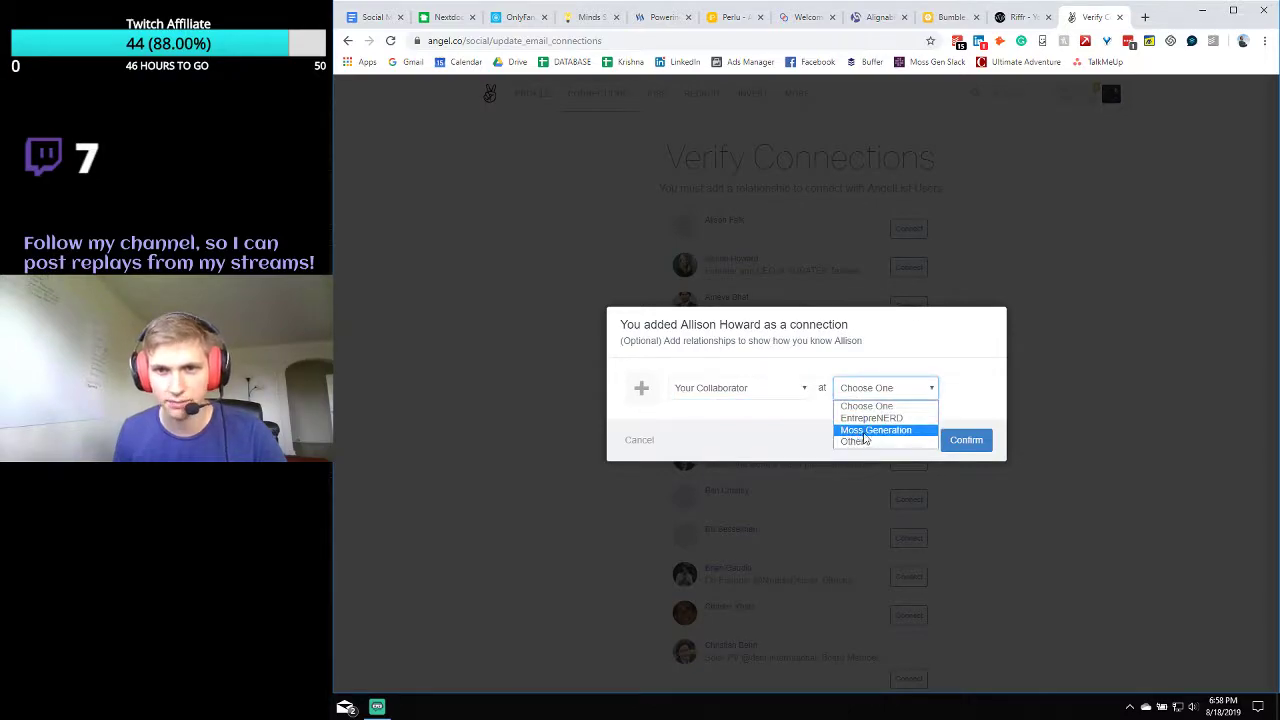
pyautogui.click(866, 431)
pyautogui.click(972, 459)
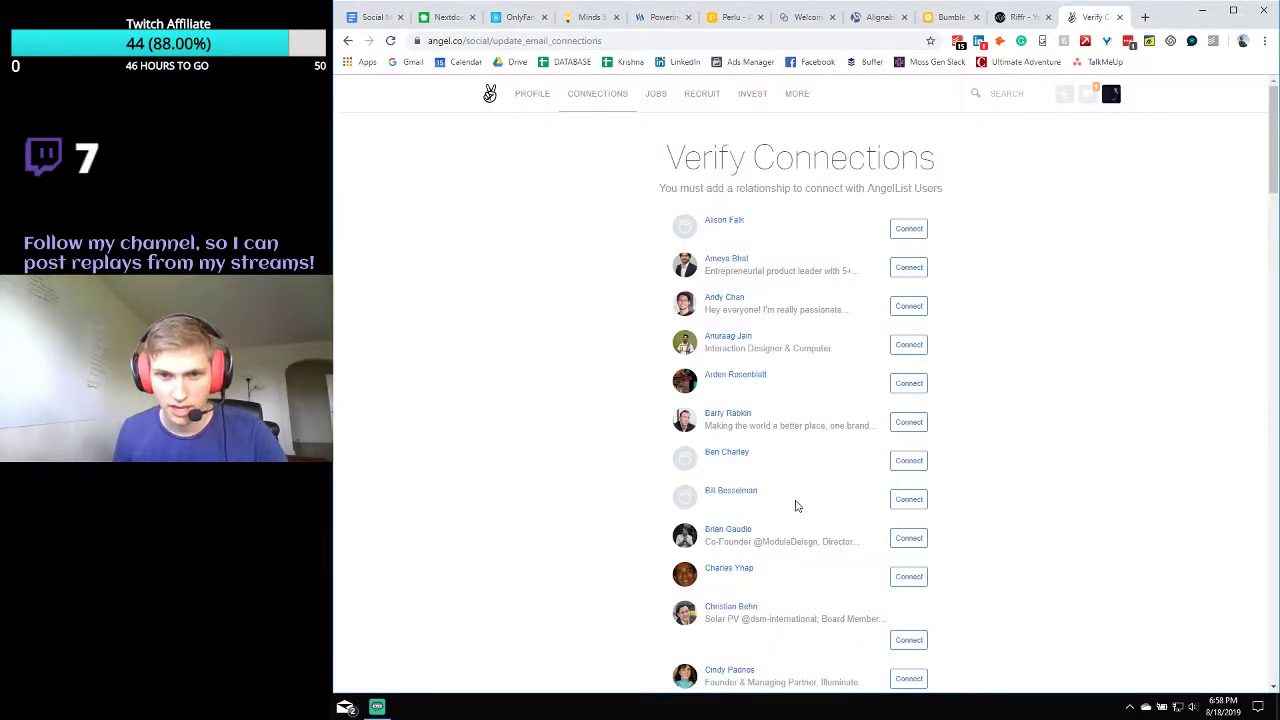
# - Connect two more contacts as collaborators, one at Moss Generation and one with no company
pyautogui.click(908, 424)
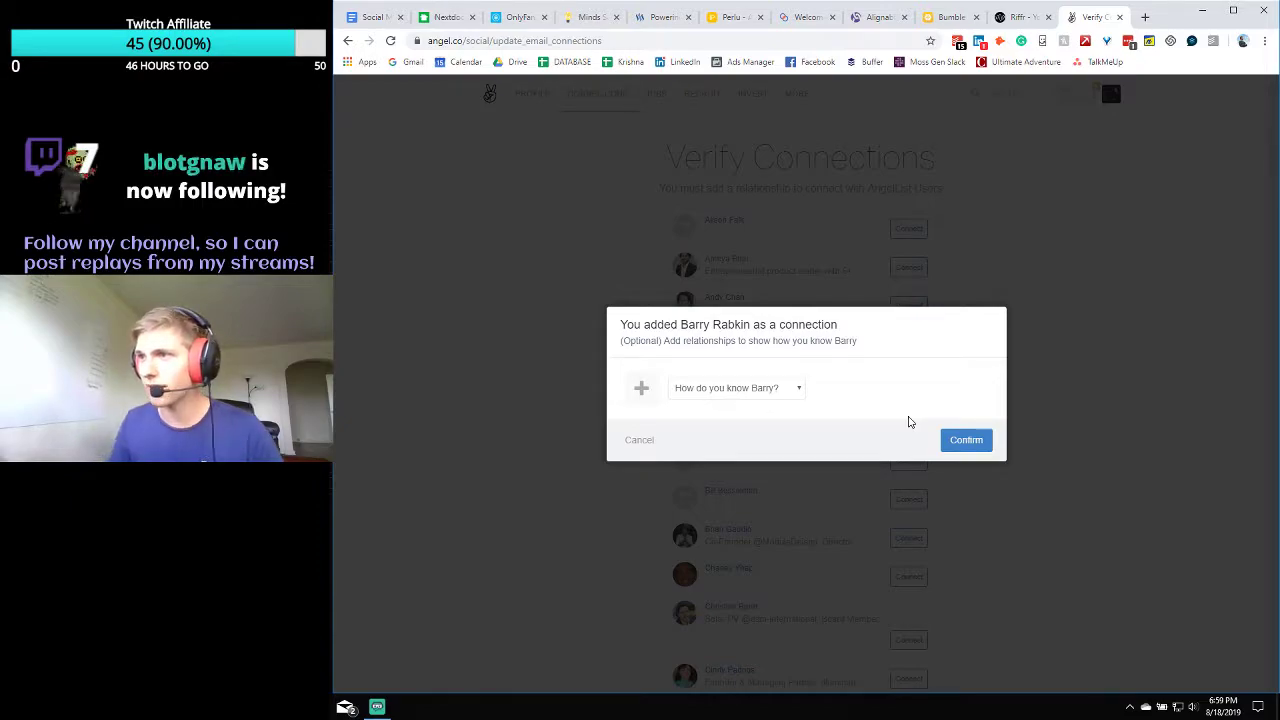
pyautogui.click(772, 388)
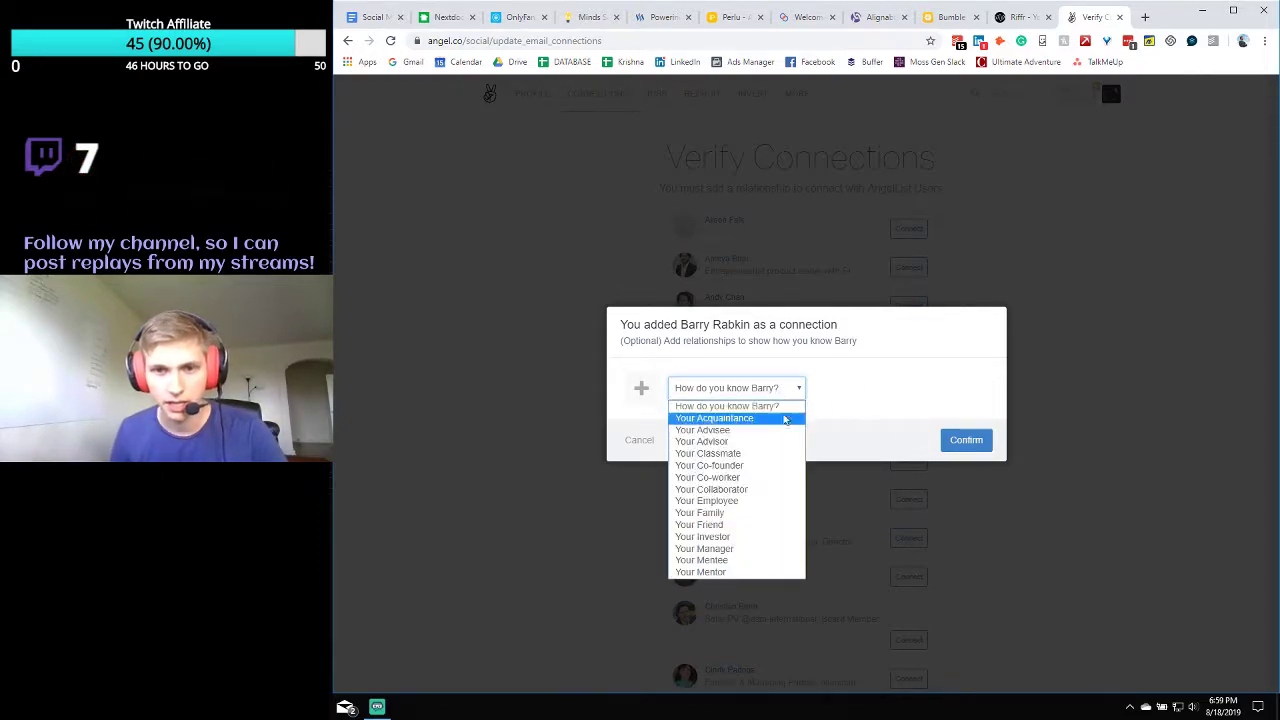
pyautogui.click(770, 489)
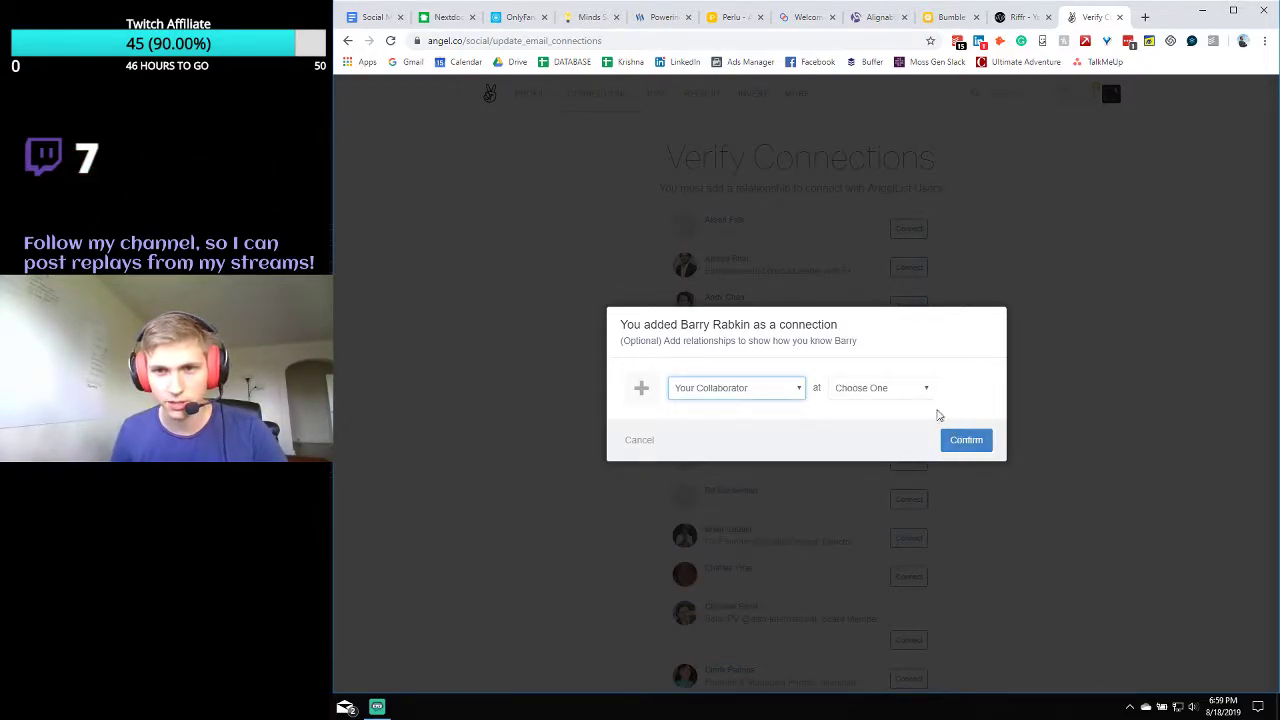
pyautogui.click(905, 388)
pyautogui.click(900, 430)
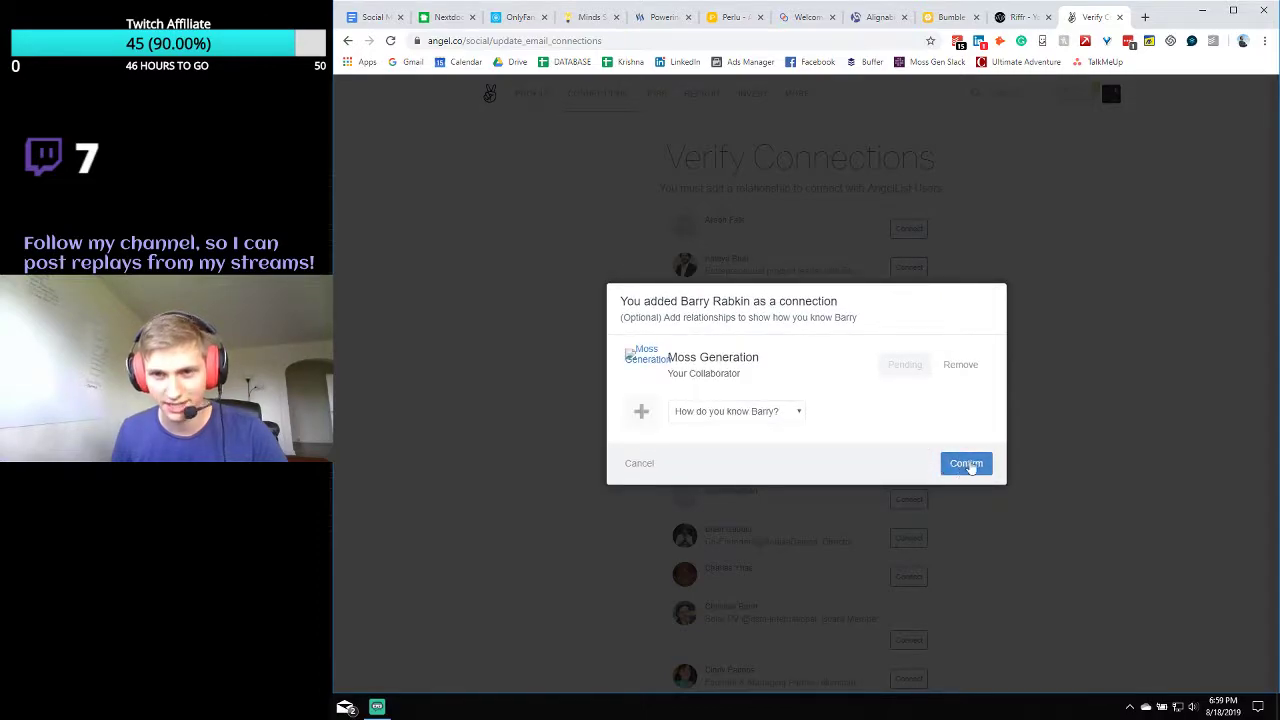
pyautogui.click(966, 464)
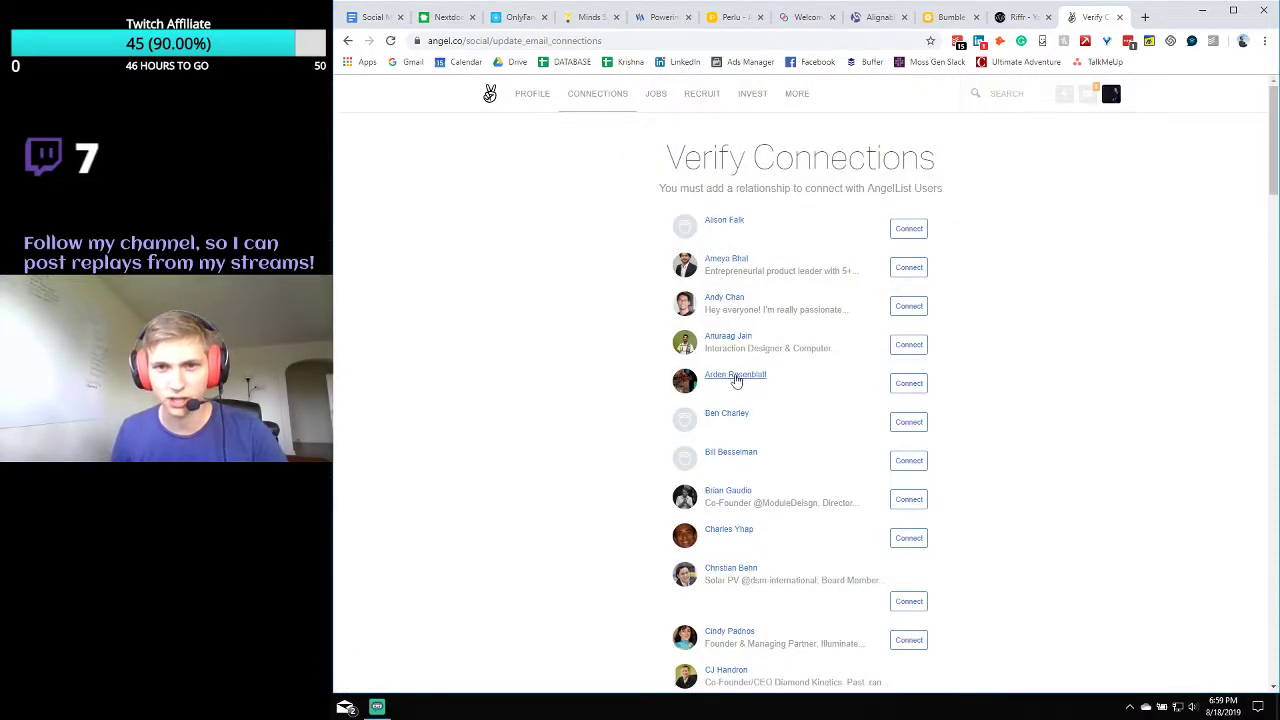
pyautogui.click(909, 344)
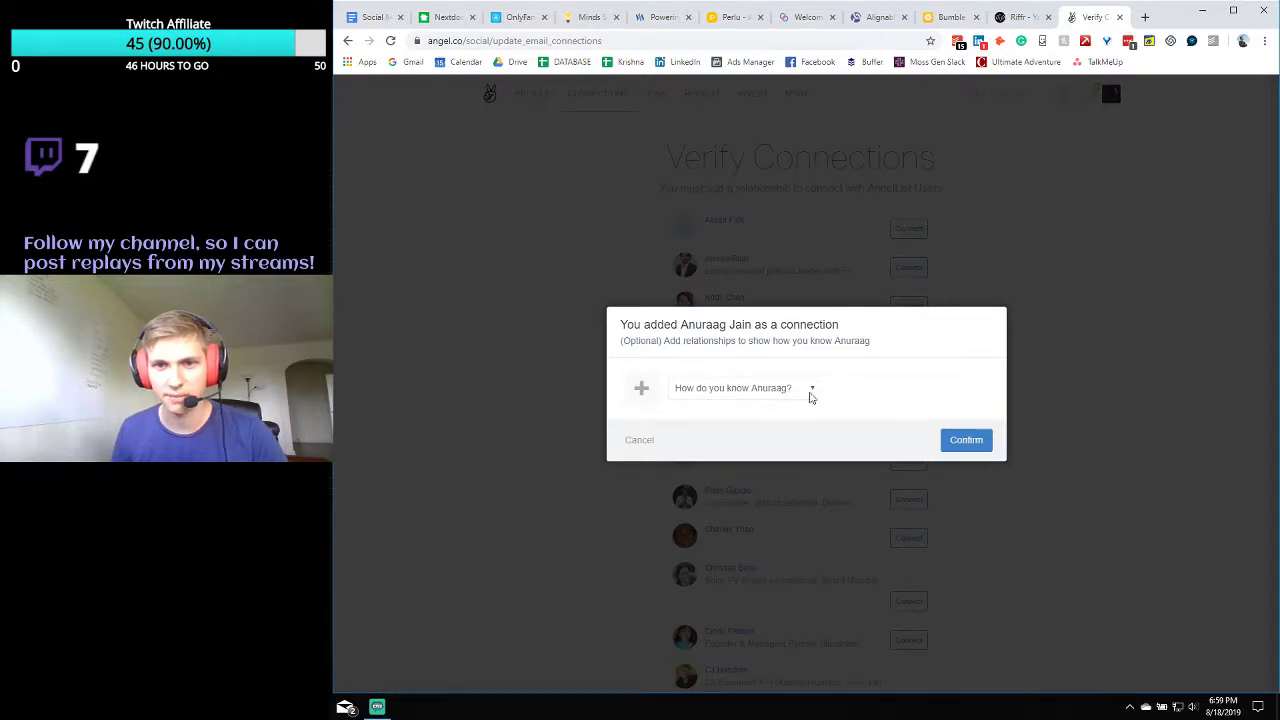
pyautogui.click(811, 394)
pyautogui.click(763, 455)
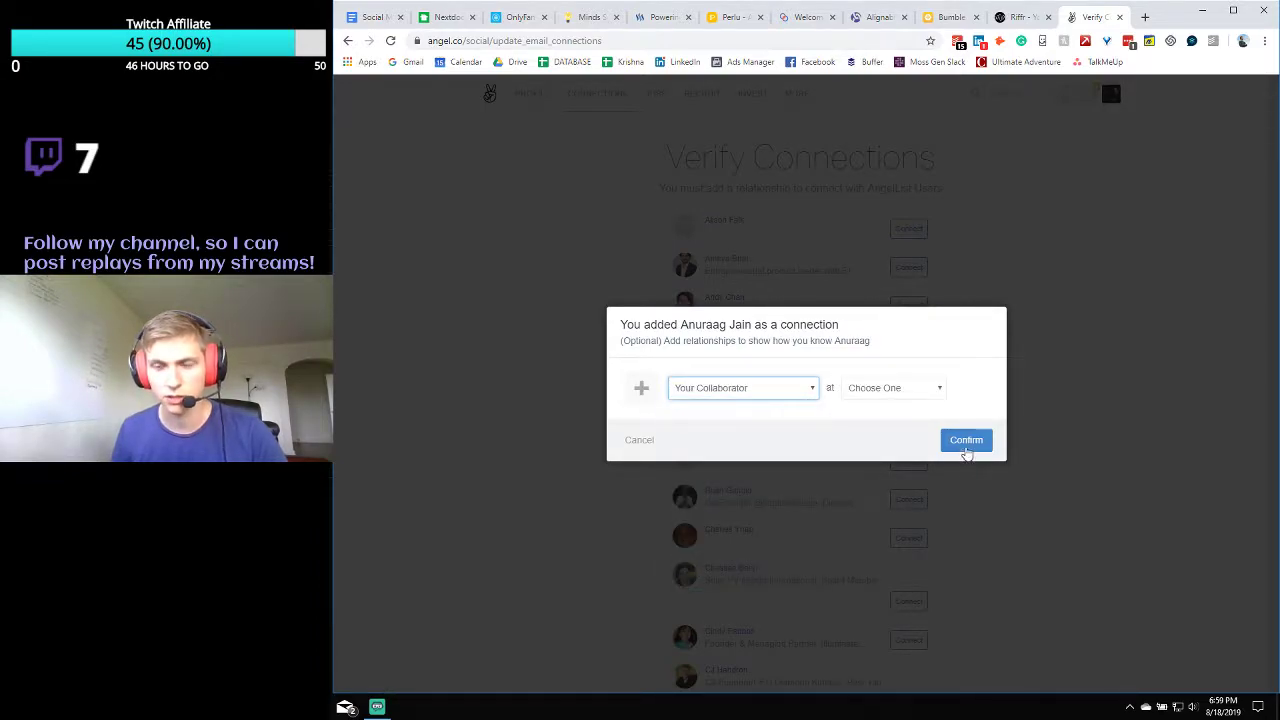
pyautogui.click(966, 445)
# - Connect the next two contacts as collaborators without choosing a company
pyautogui.click(909, 306)
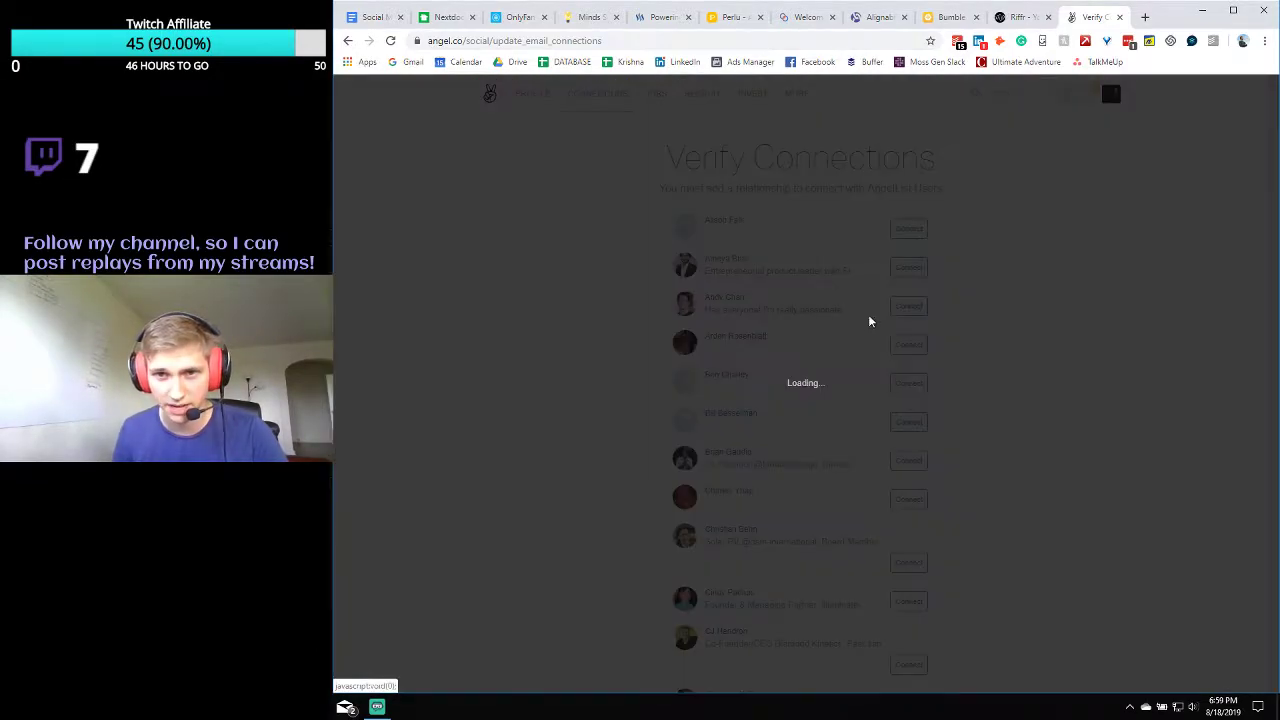
pyautogui.click(790, 390)
pyautogui.click(766, 489)
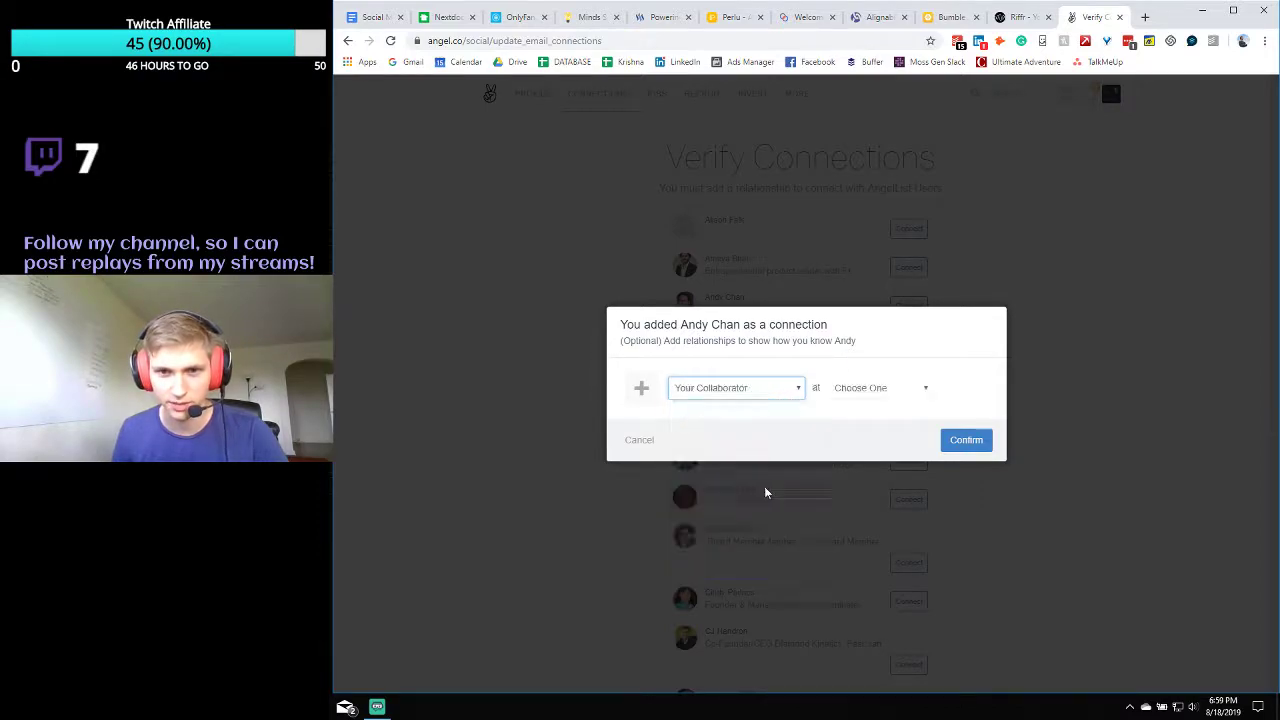
pyautogui.click(966, 441)
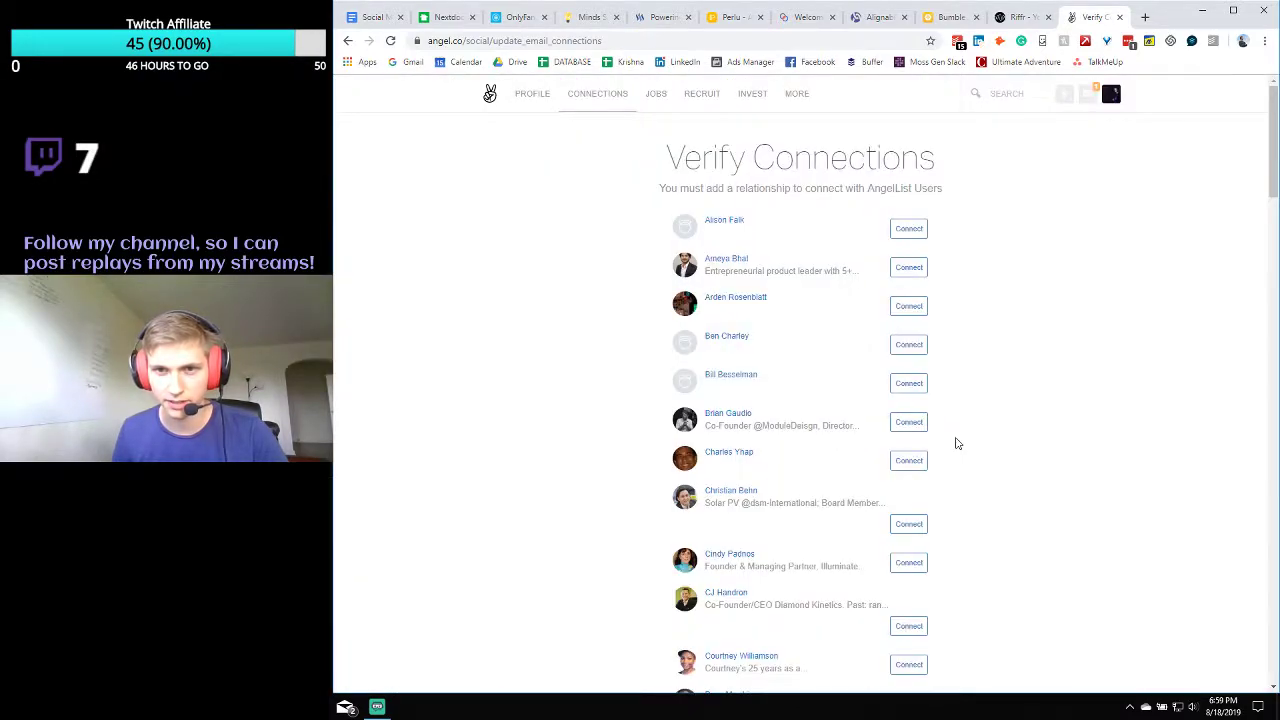
pyautogui.click(908, 279)
pyautogui.click(785, 390)
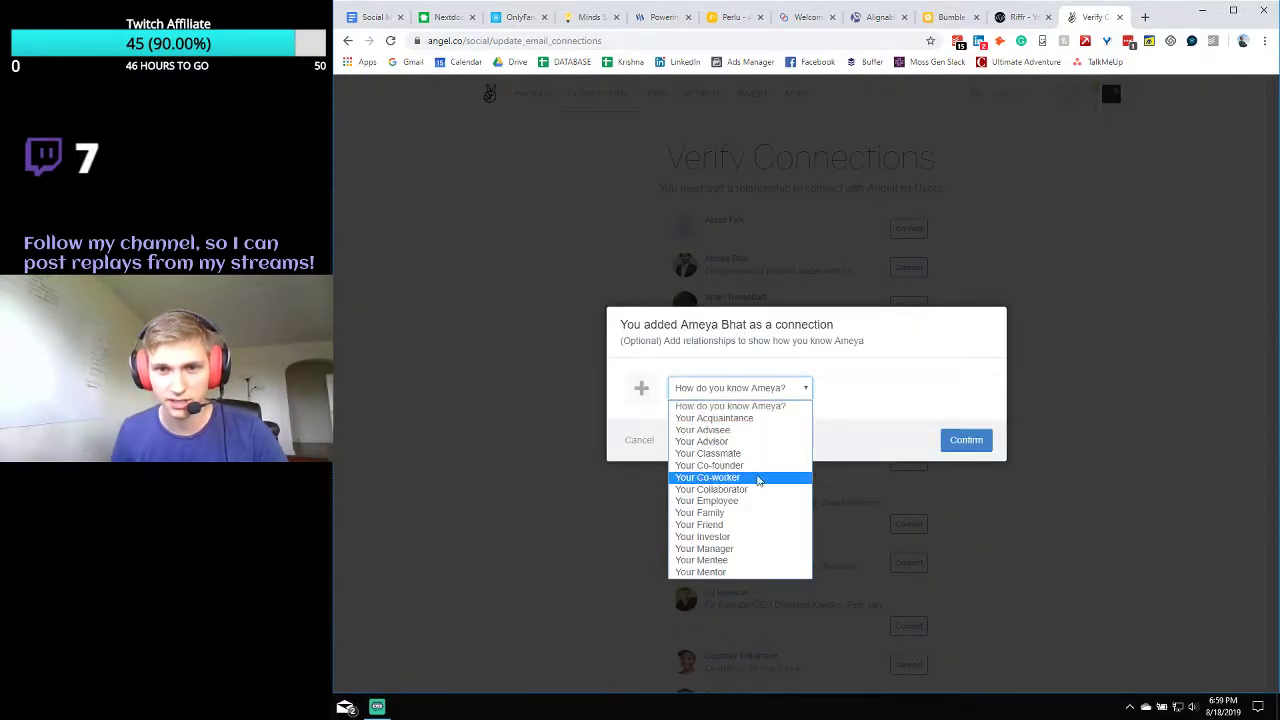
pyautogui.click(757, 489)
pyautogui.click(909, 391)
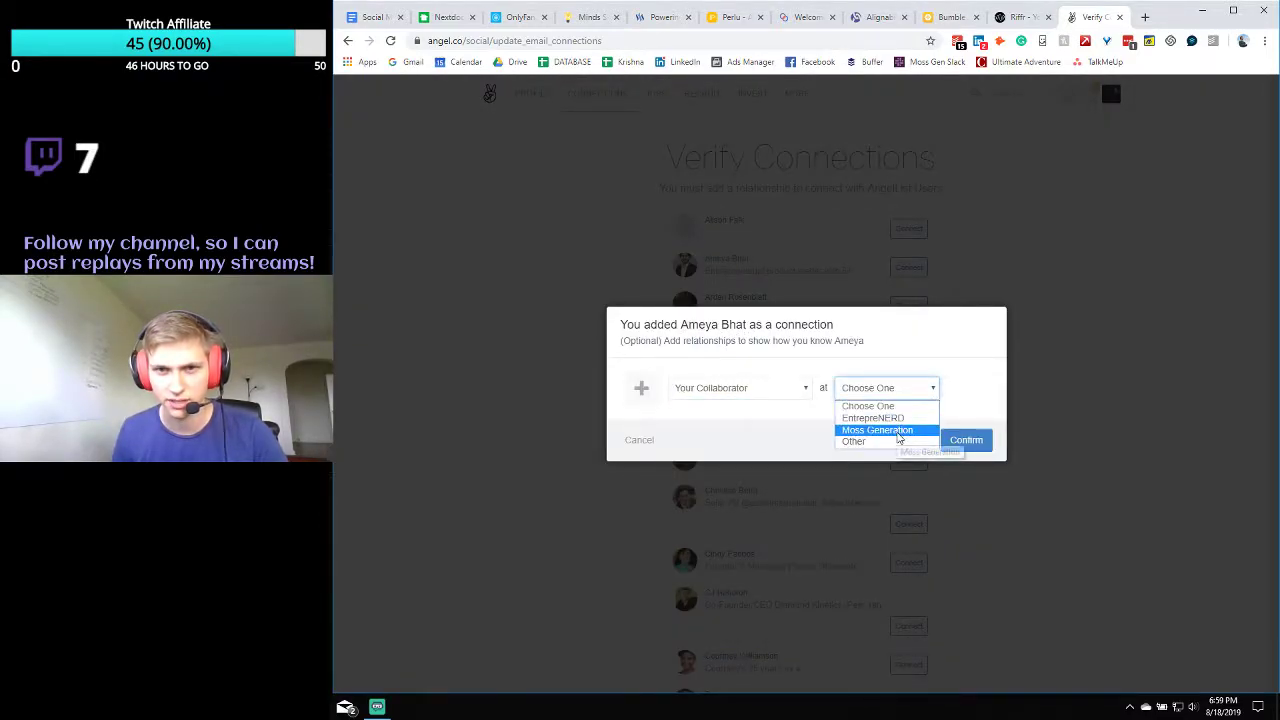
pyautogui.click(990, 407)
pyautogui.click(966, 440)
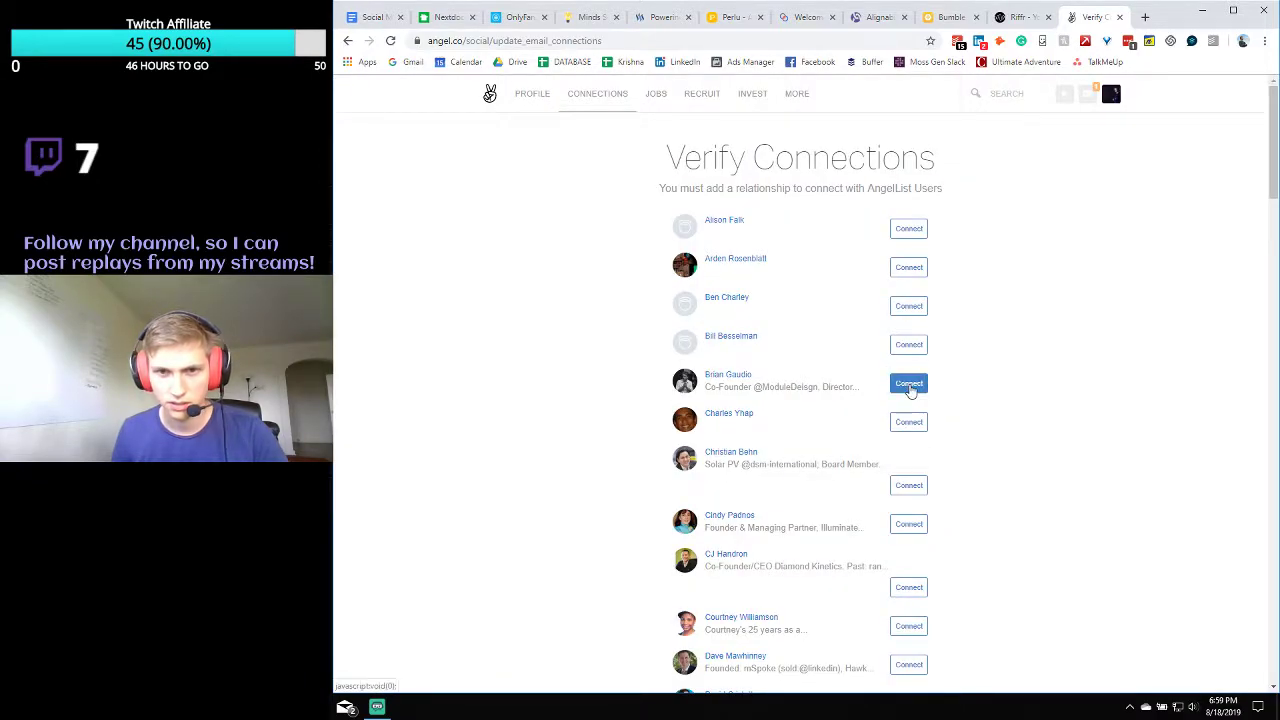
# - Connect two further contacts as collaborators at Moss Generation
pyautogui.click(909, 386)
pyautogui.click(779, 392)
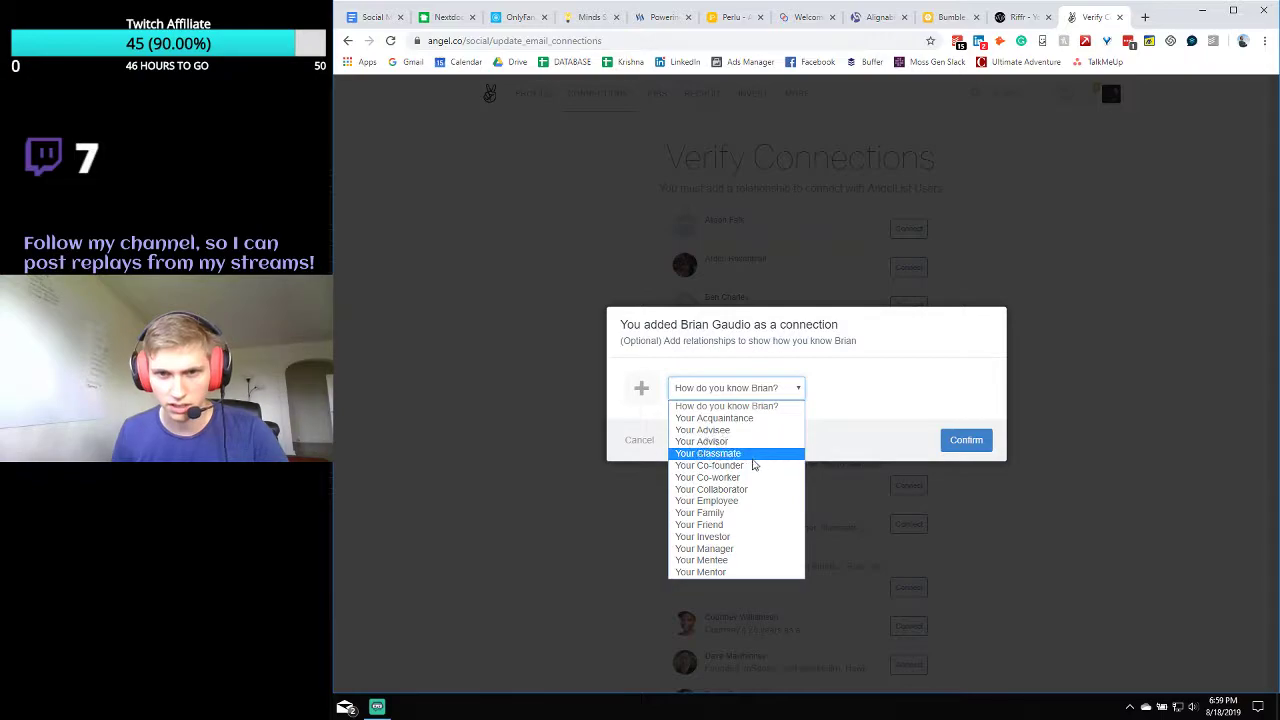
pyautogui.click(762, 488)
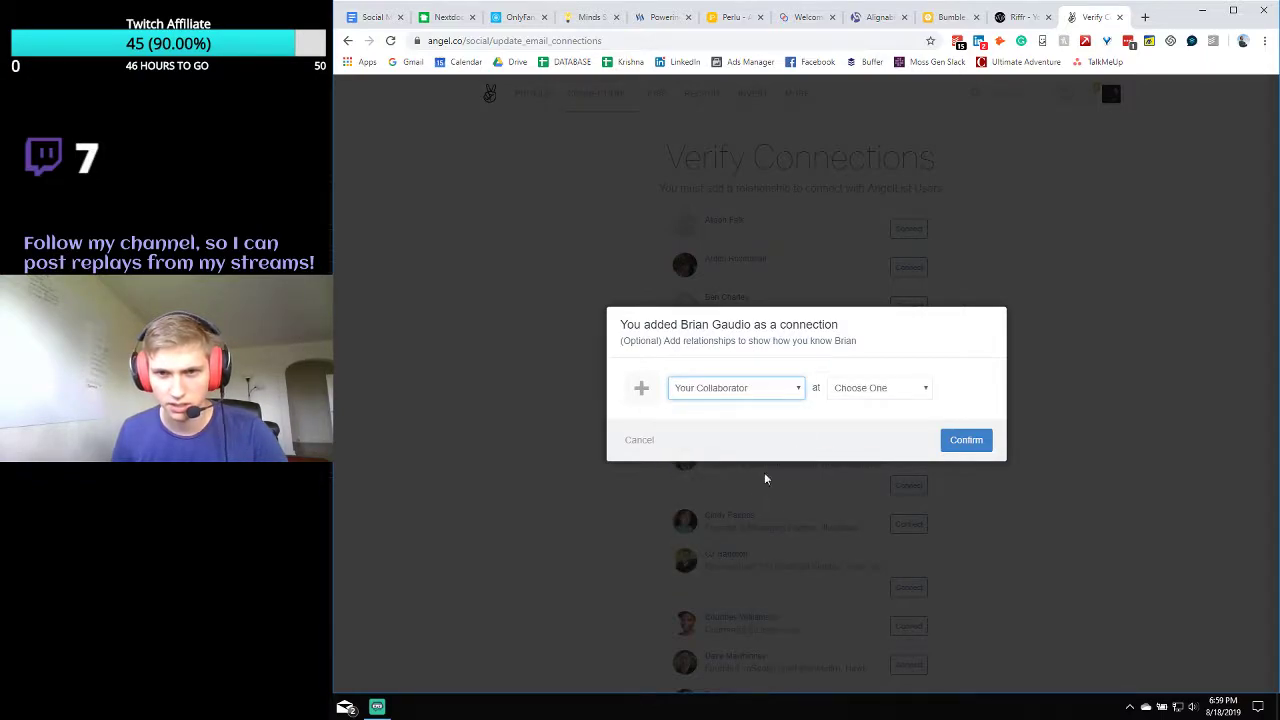
pyautogui.click(886, 390)
pyautogui.click(883, 430)
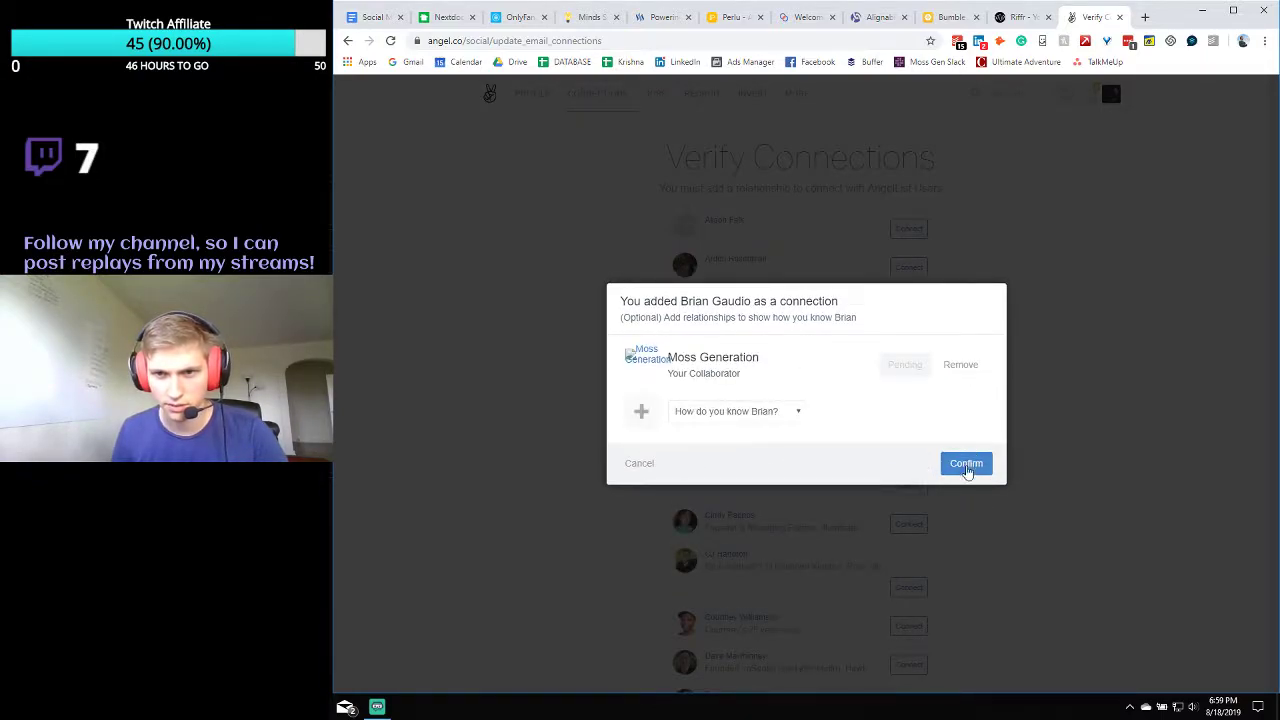
pyautogui.click(967, 466)
pyautogui.click(899, 387)
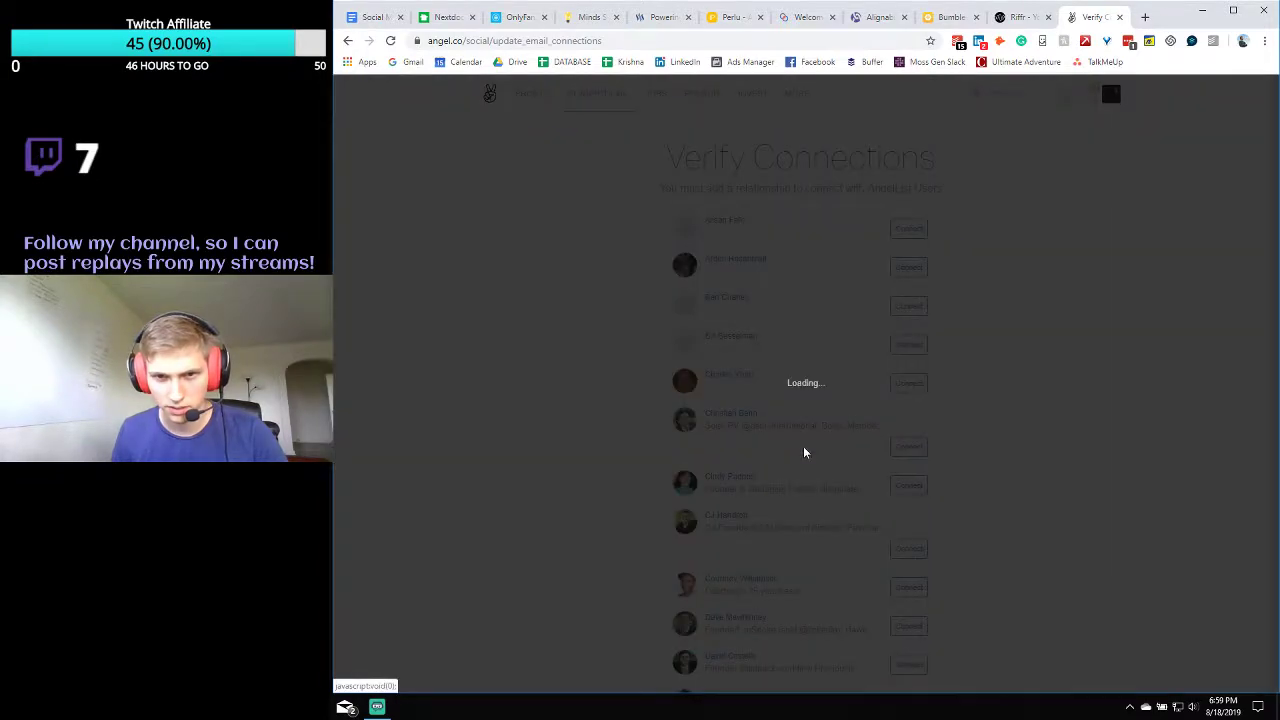
pyautogui.click(809, 395)
pyautogui.click(766, 489)
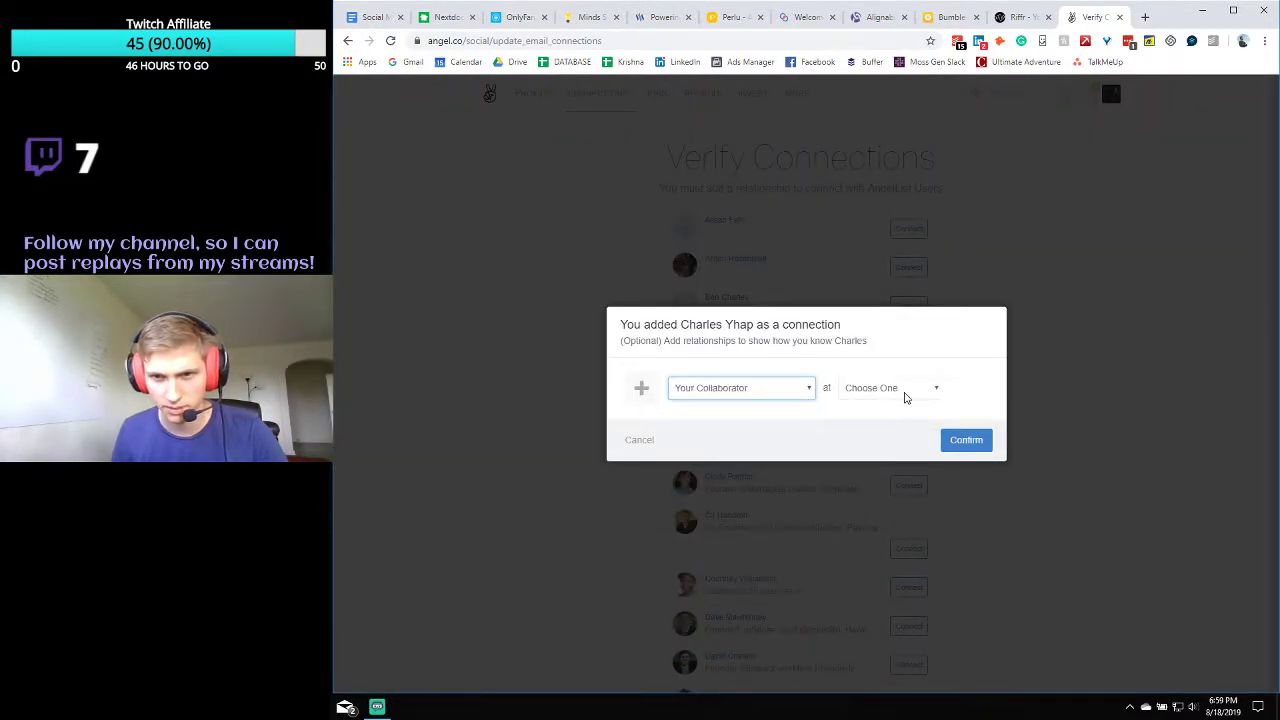
pyautogui.click(906, 396)
pyautogui.click(903, 431)
pyautogui.click(966, 460)
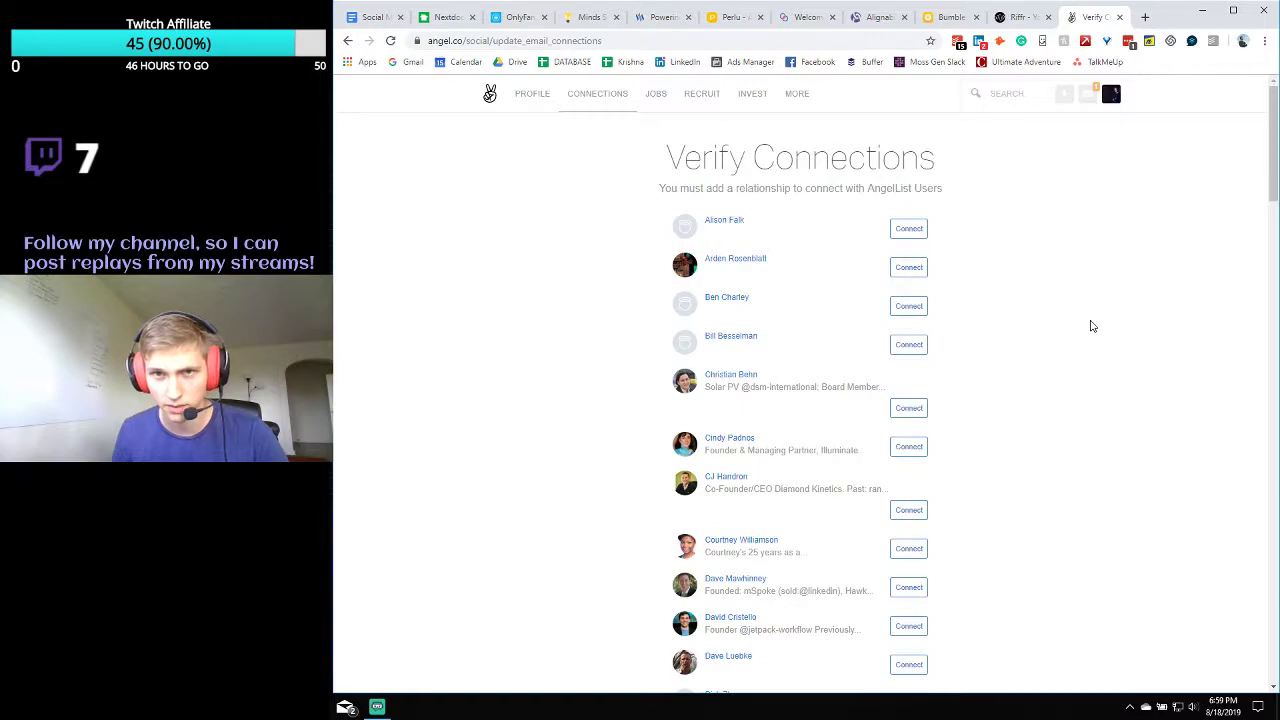
# - Connect the Jetpack Workflow and mSpoke founders as company collaborators, mSpoke's at Moss Generation
pyautogui.scroll(-3, 988, 395)
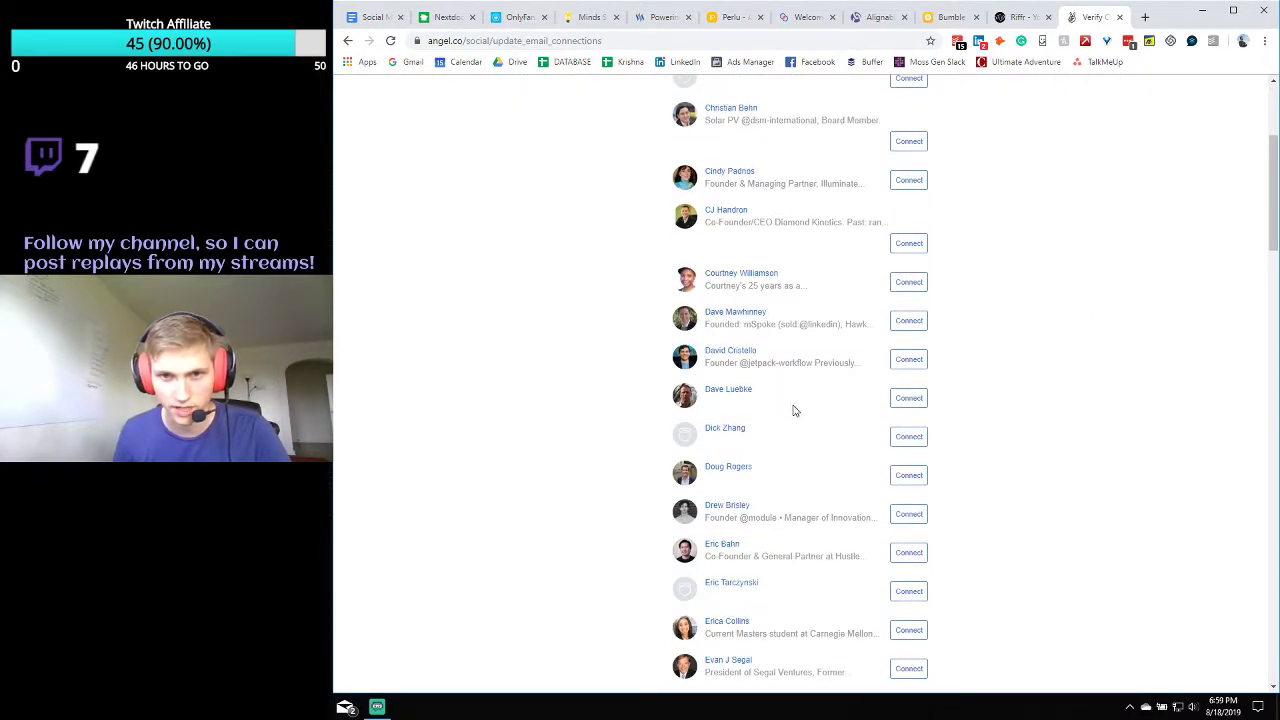
pyautogui.click(906, 360)
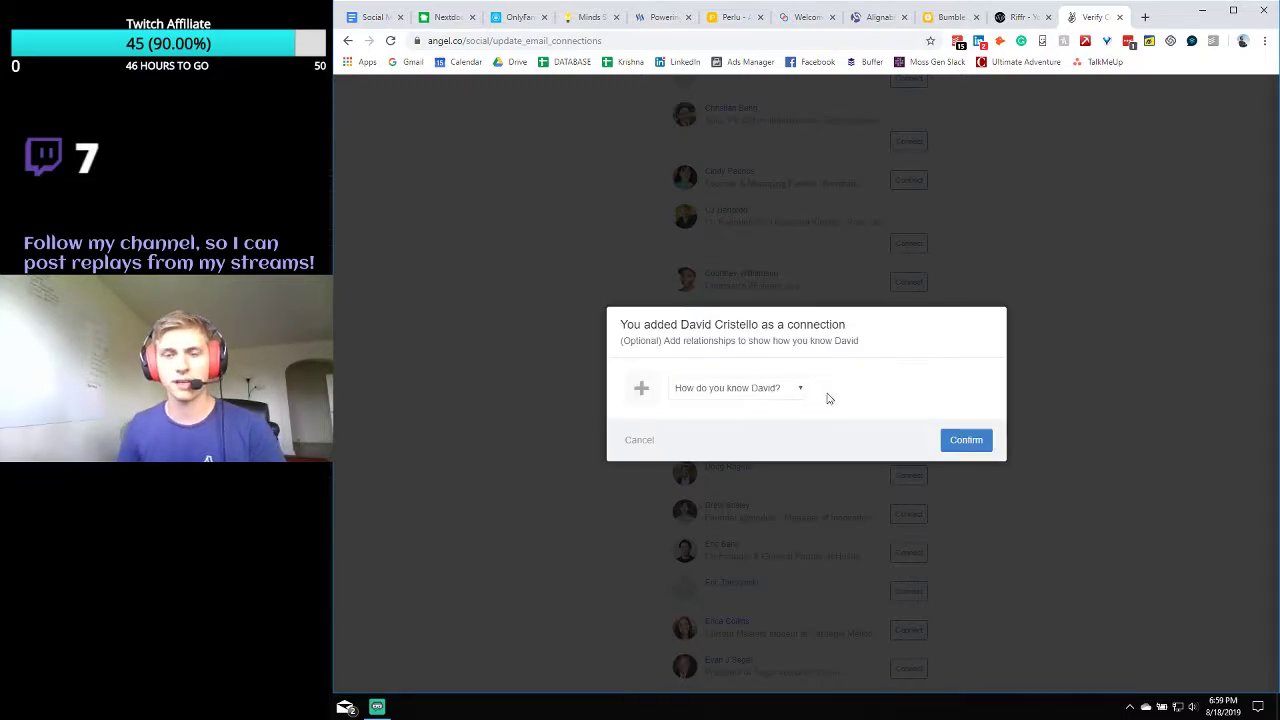
pyautogui.click(788, 393)
pyautogui.click(740, 489)
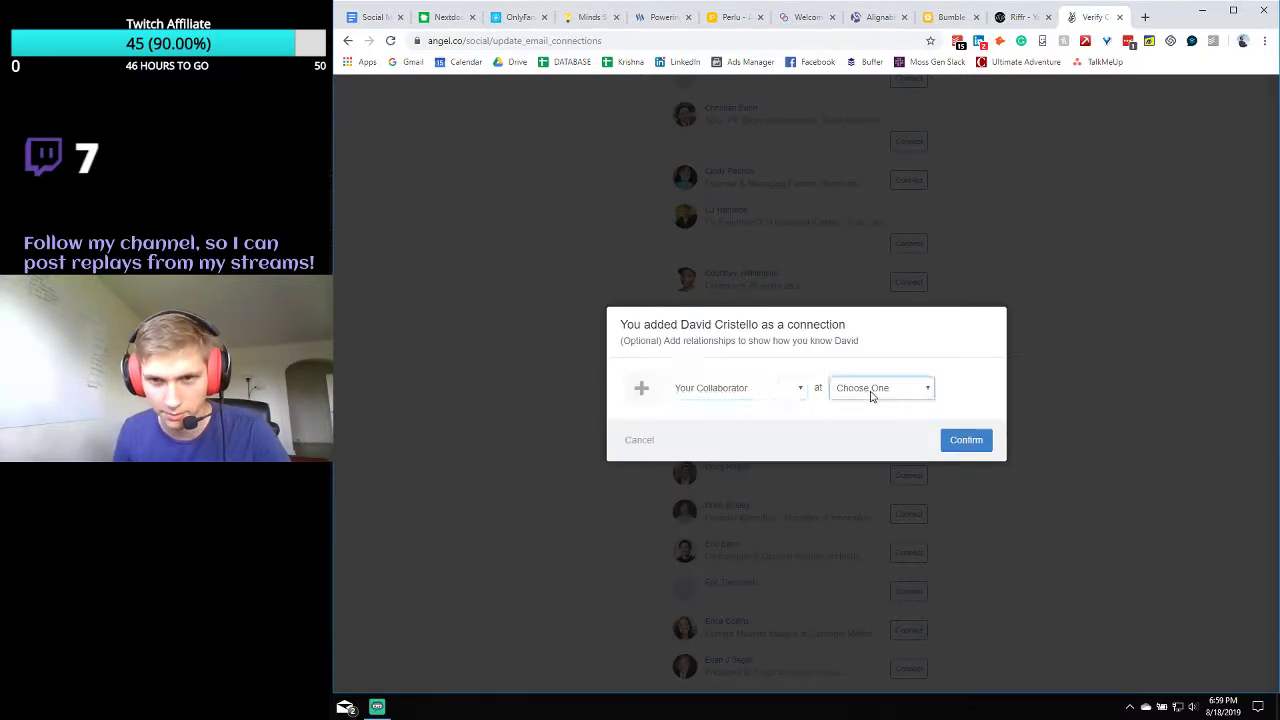
pyautogui.click(870, 390)
pyautogui.click(886, 440)
pyautogui.click(966, 462)
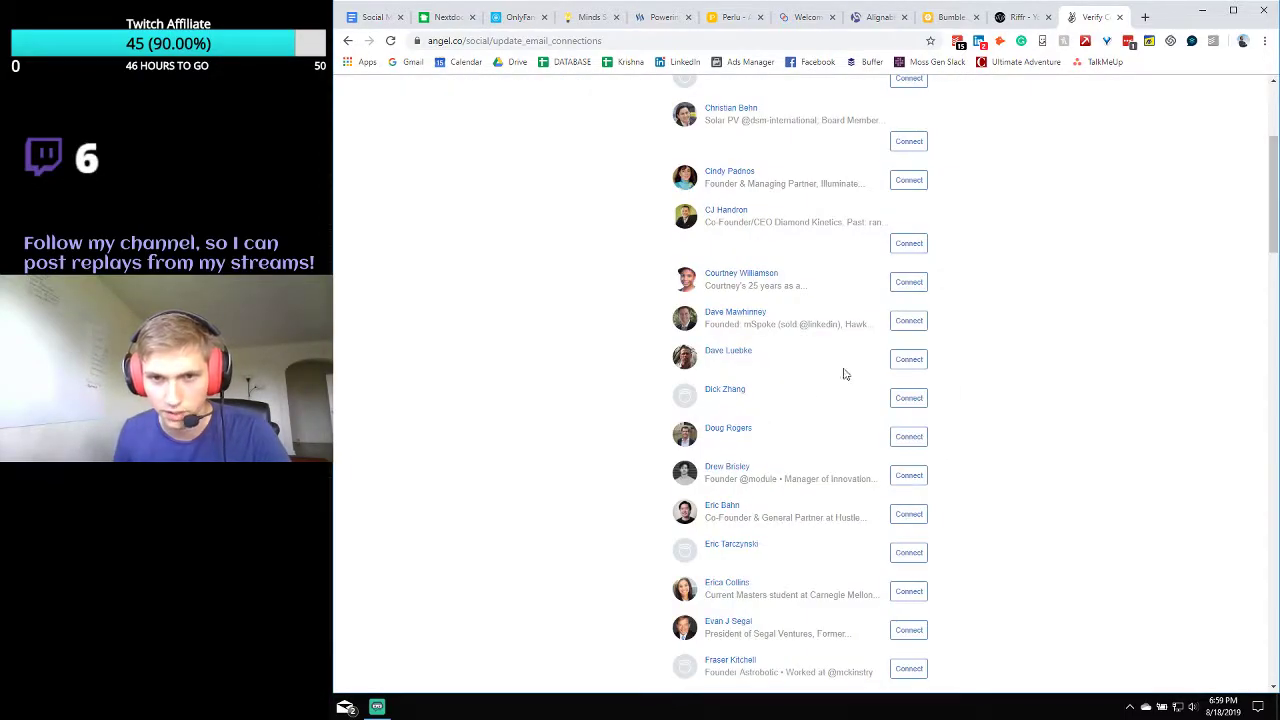
pyautogui.click(905, 322)
pyautogui.click(796, 389)
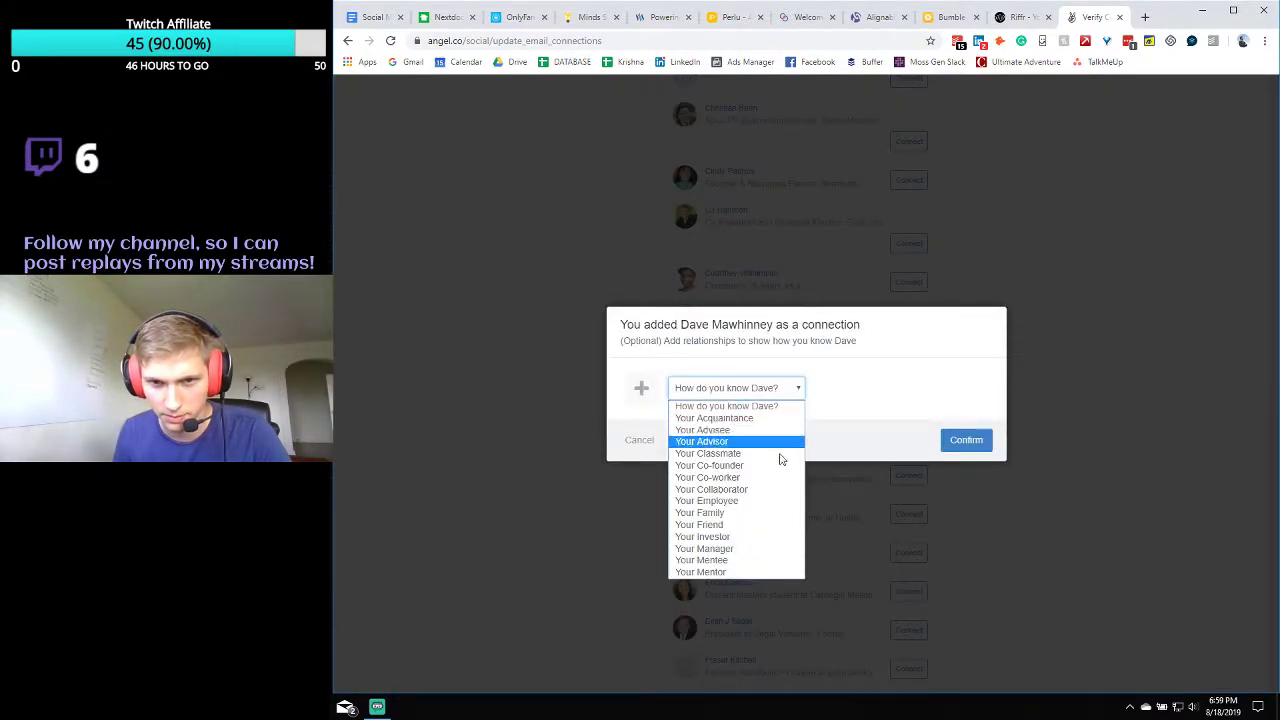
pyautogui.click(786, 489)
pyautogui.click(880, 389)
pyautogui.click(890, 430)
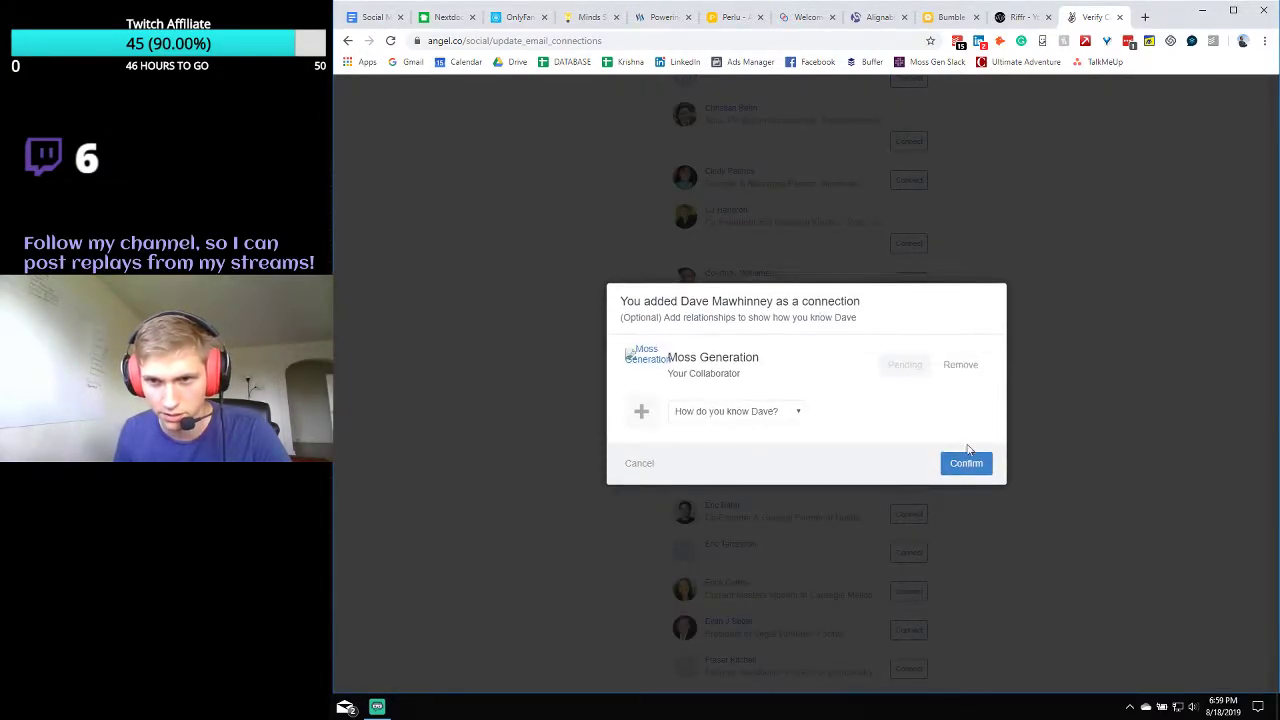
pyautogui.click(966, 462)
# - Connect a co-founder and general partner as an advisee at Moss Generation, and the OVO Fund associate as an acquaintance
pyautogui.scroll(-2, 834, 439)
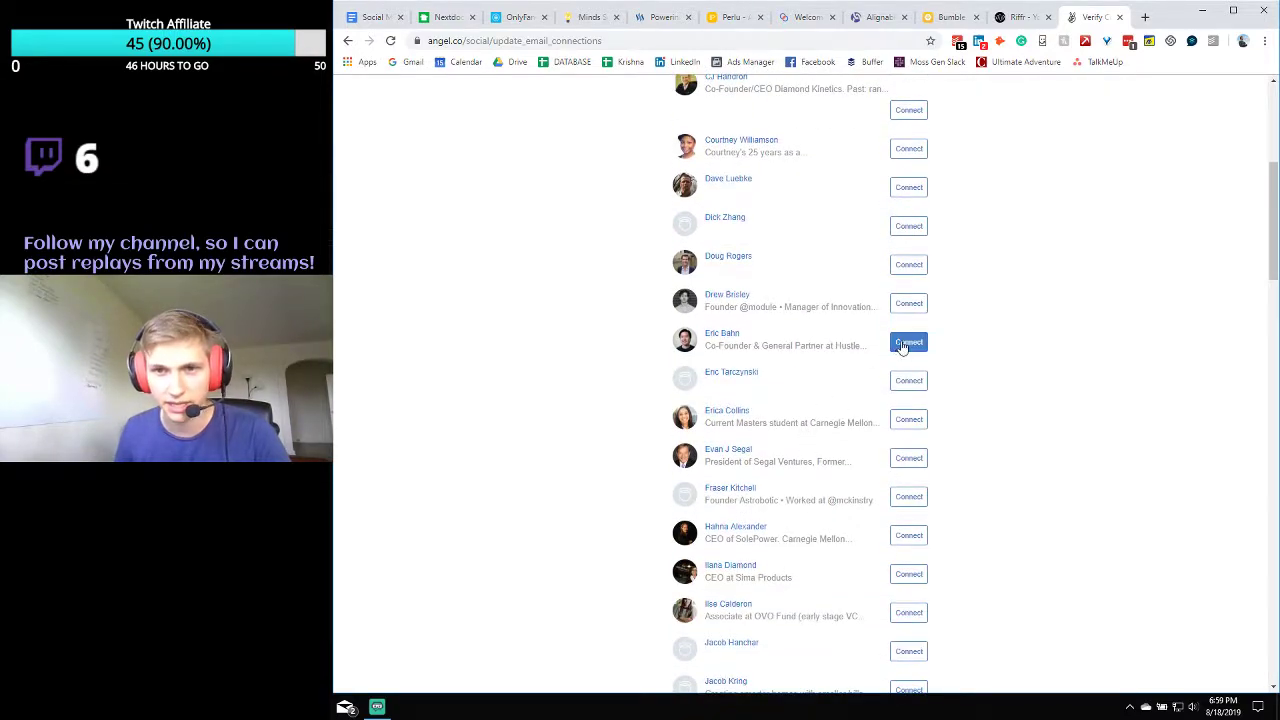
pyautogui.click(908, 345)
pyautogui.click(760, 388)
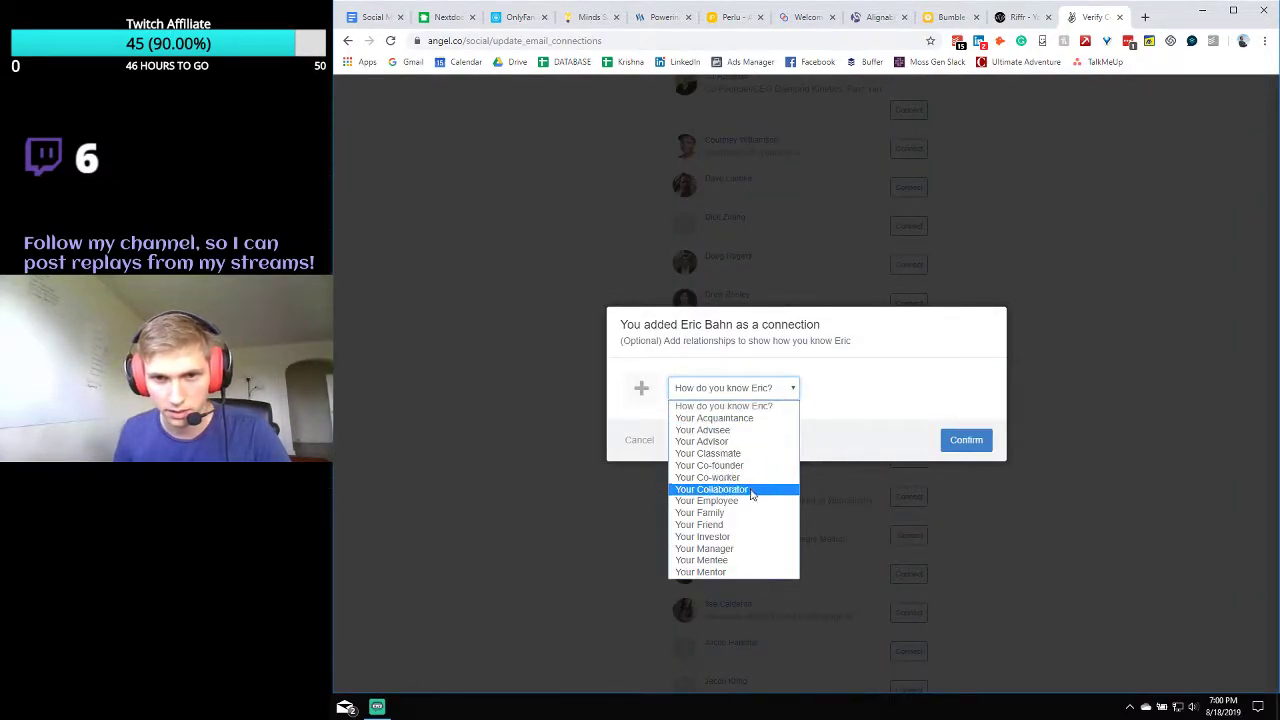
pyautogui.click(736, 431)
pyautogui.click(868, 390)
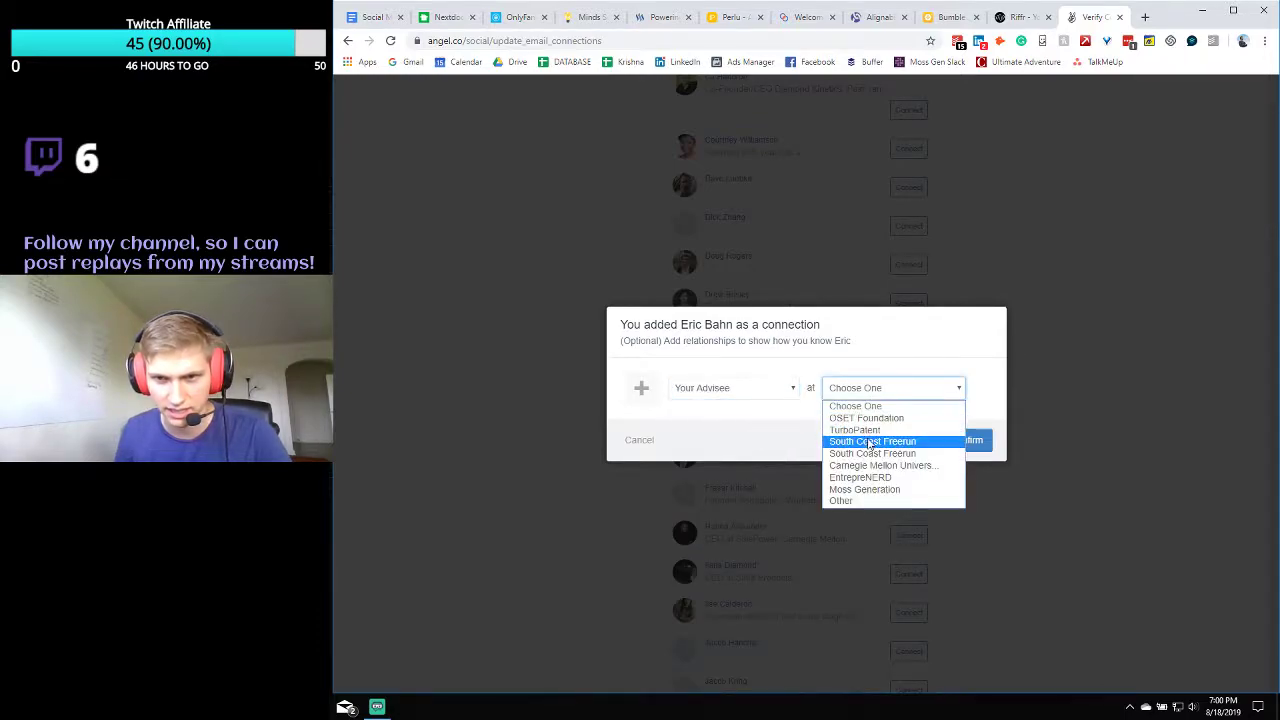
pyautogui.click(870, 489)
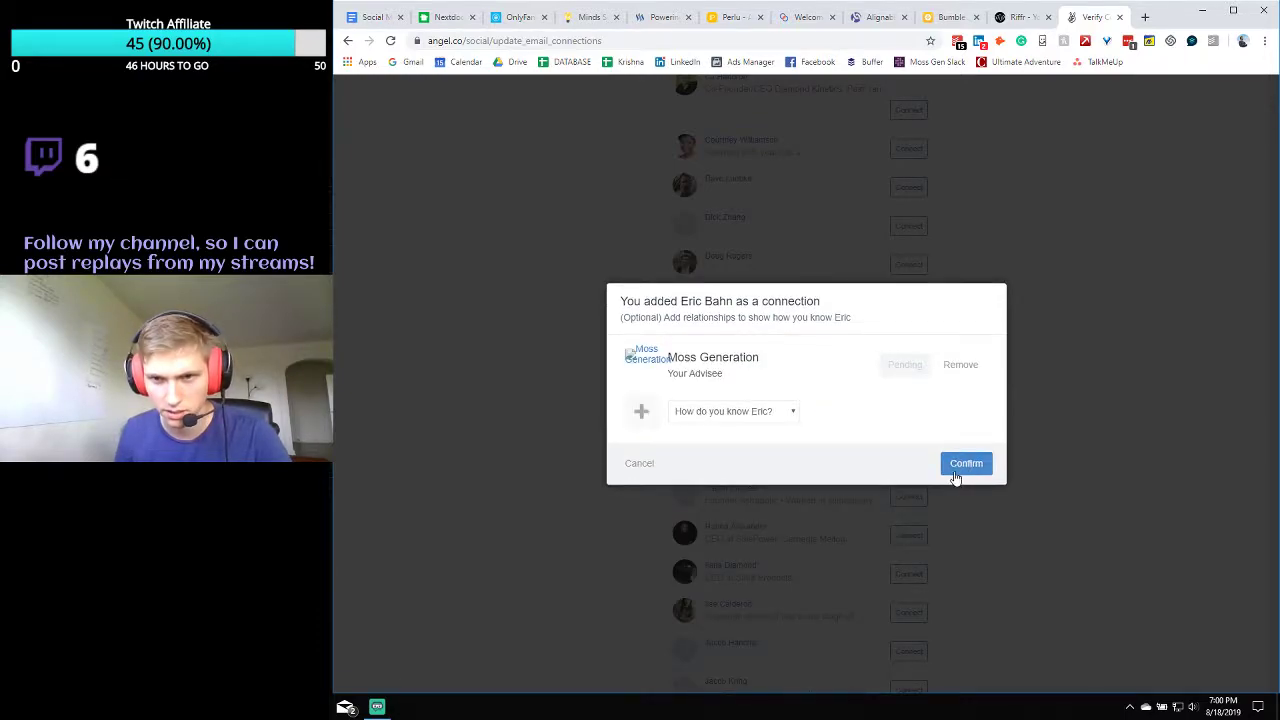
pyautogui.click(958, 468)
pyautogui.scroll(-2, 867, 474)
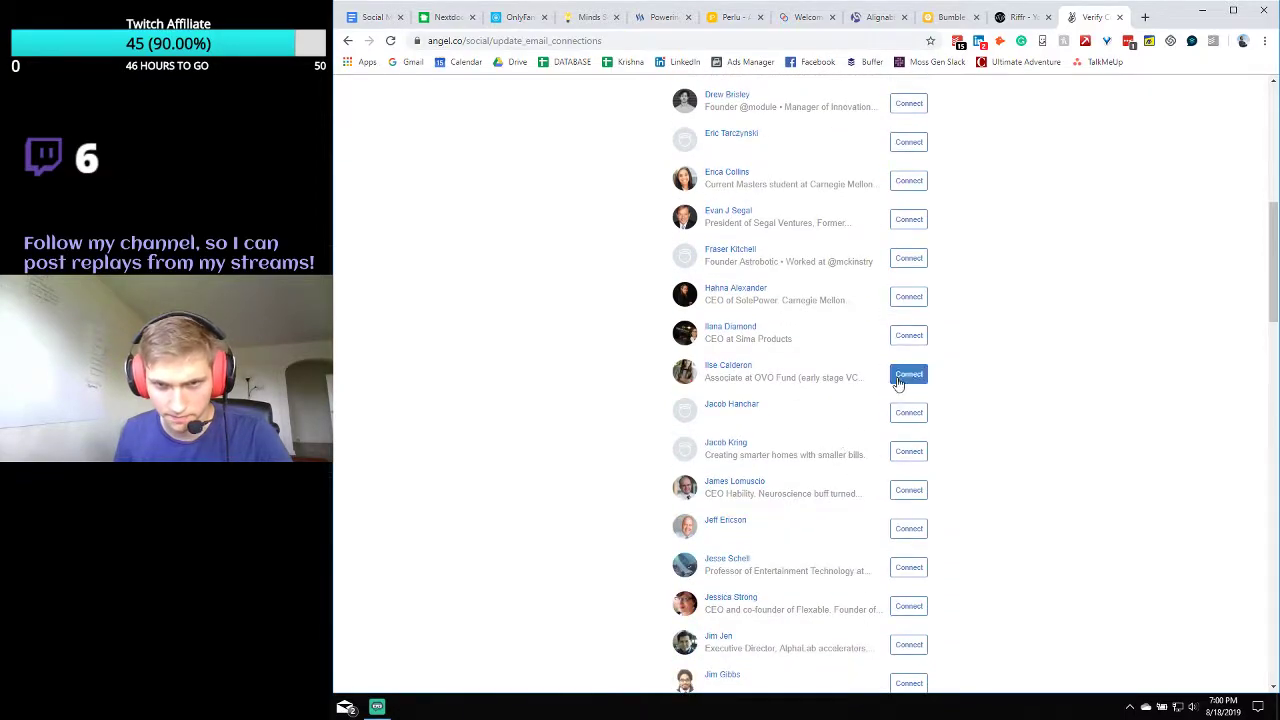
pyautogui.click(905, 375)
pyautogui.click(781, 400)
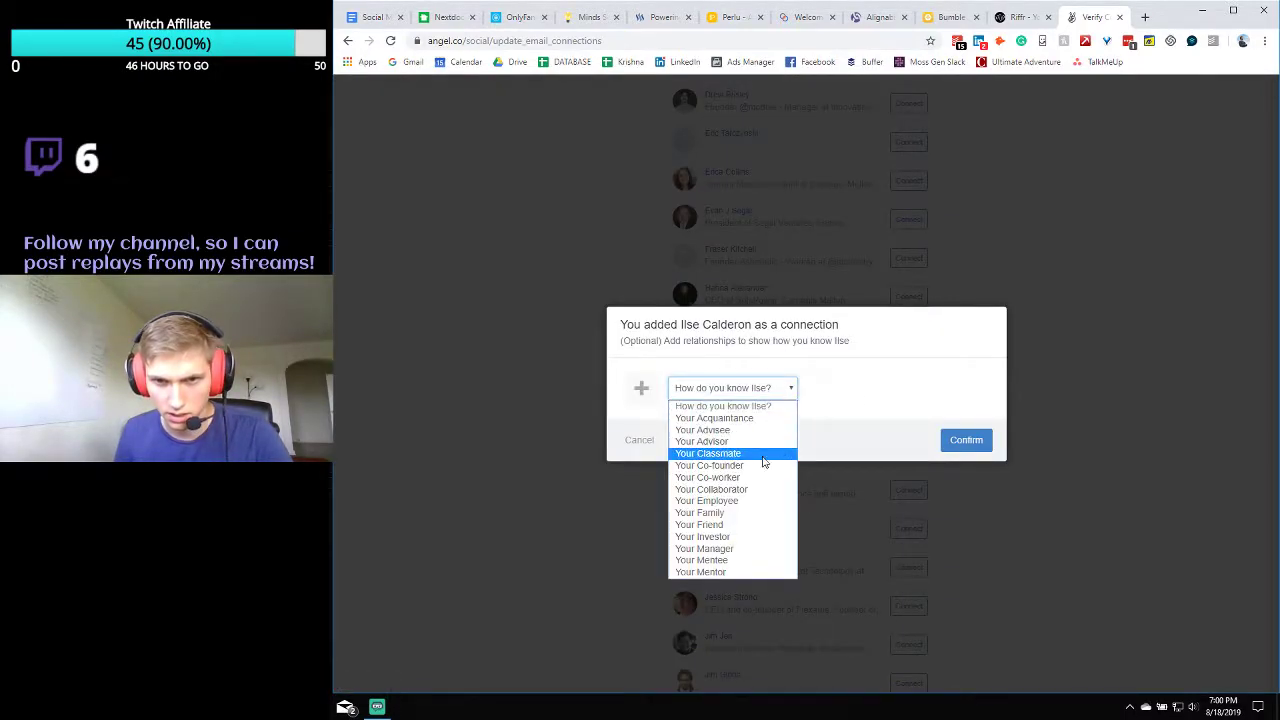
pyautogui.click(745, 418)
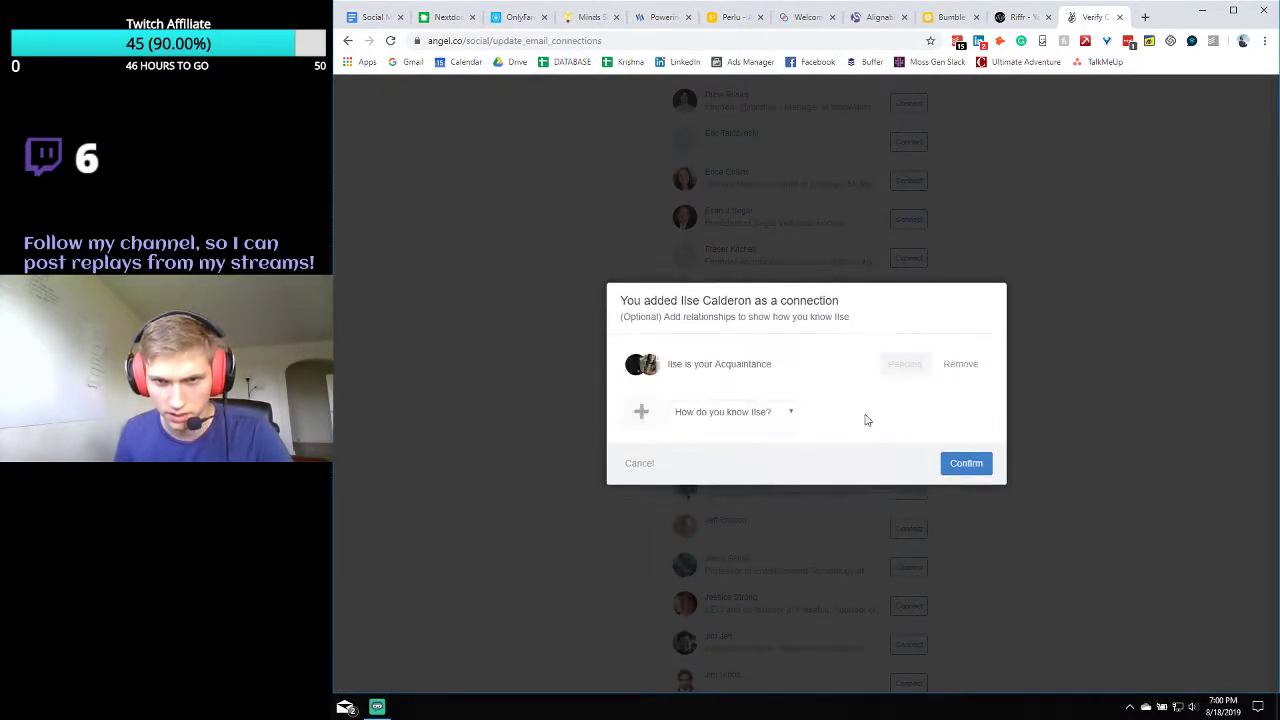
pyautogui.click(957, 465)
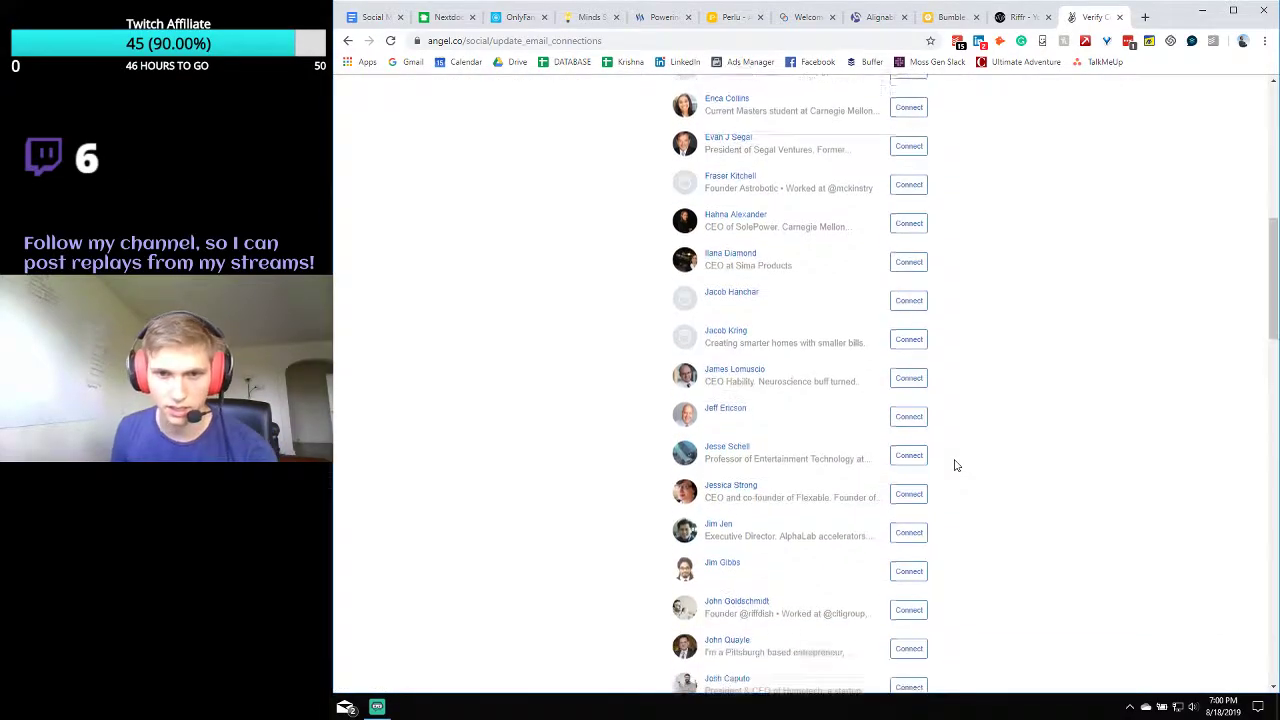
# - Connect the AlphaLab executive director without a relationship, then the ChoiceLadder Institute founder
pyautogui.scroll(-1, 954, 463)
pyautogui.click(906, 473)
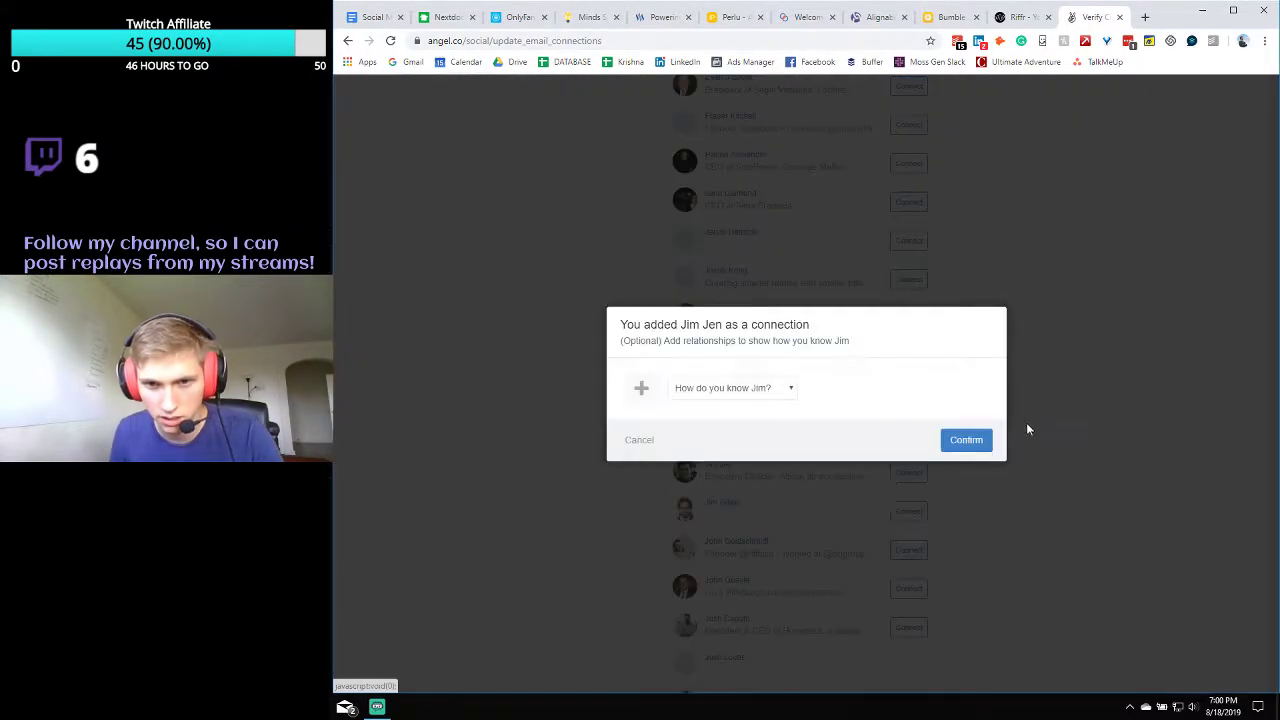
pyautogui.click(650, 447)
pyautogui.scroll(-4, 1005, 487)
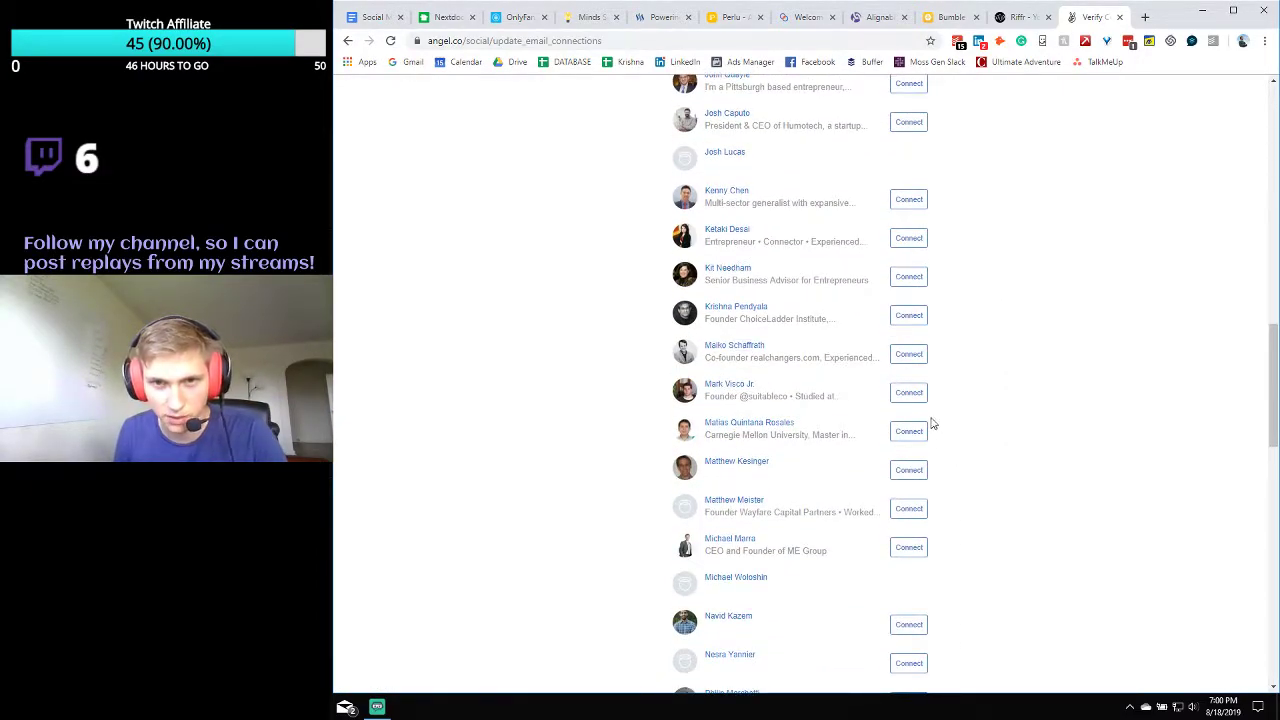
pyautogui.click(905, 318)
# - Mark the new connection as your advisor at Moss Generation and confirm
pyautogui.click(809, 391)
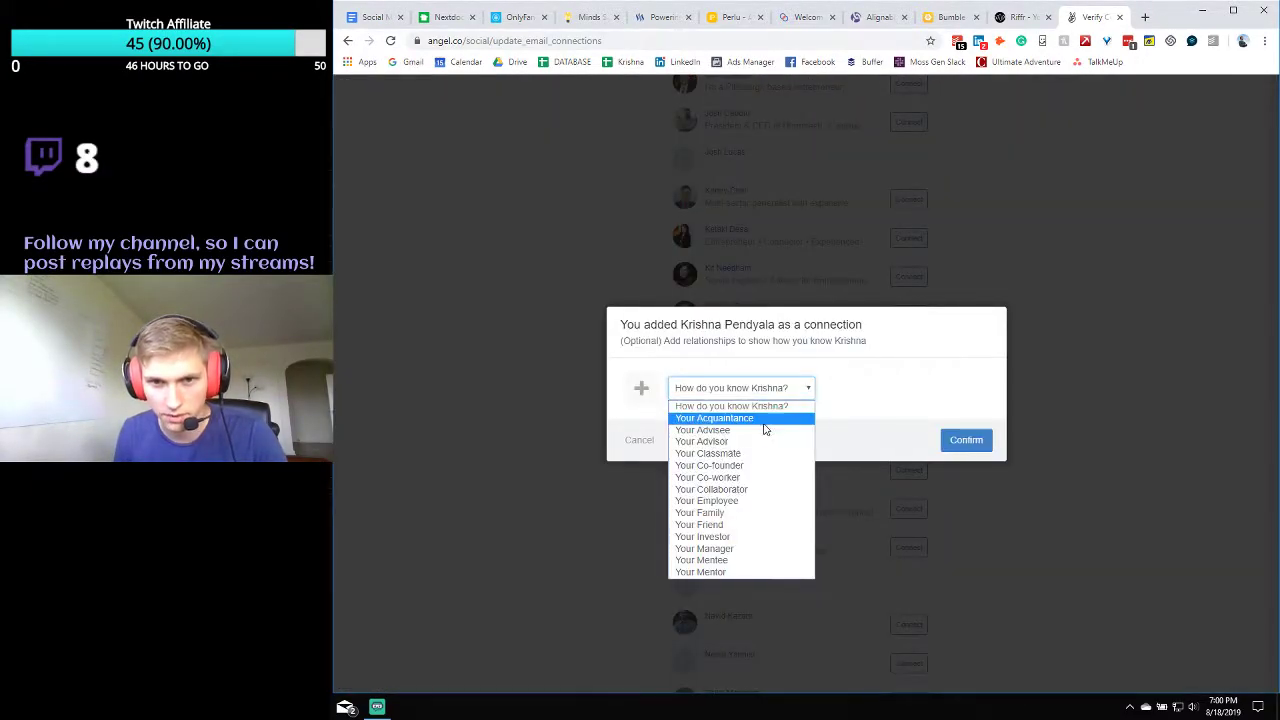
pyautogui.click(742, 430)
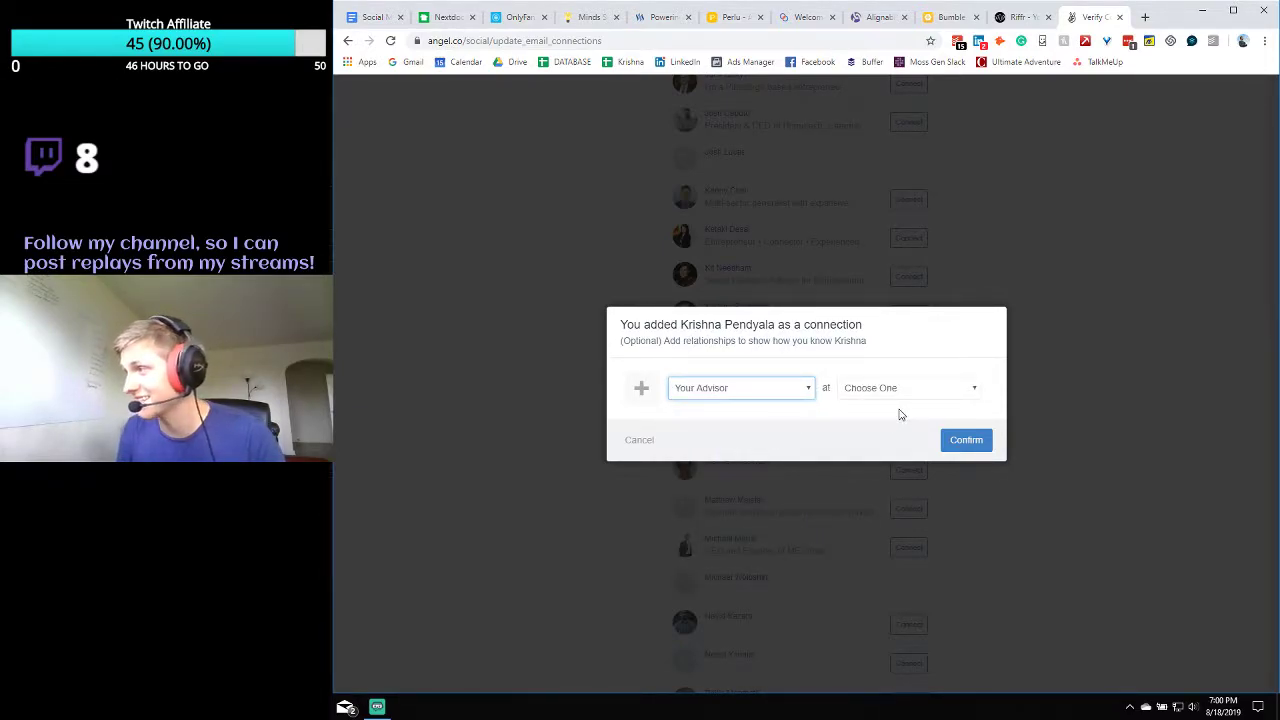
pyautogui.click(872, 394)
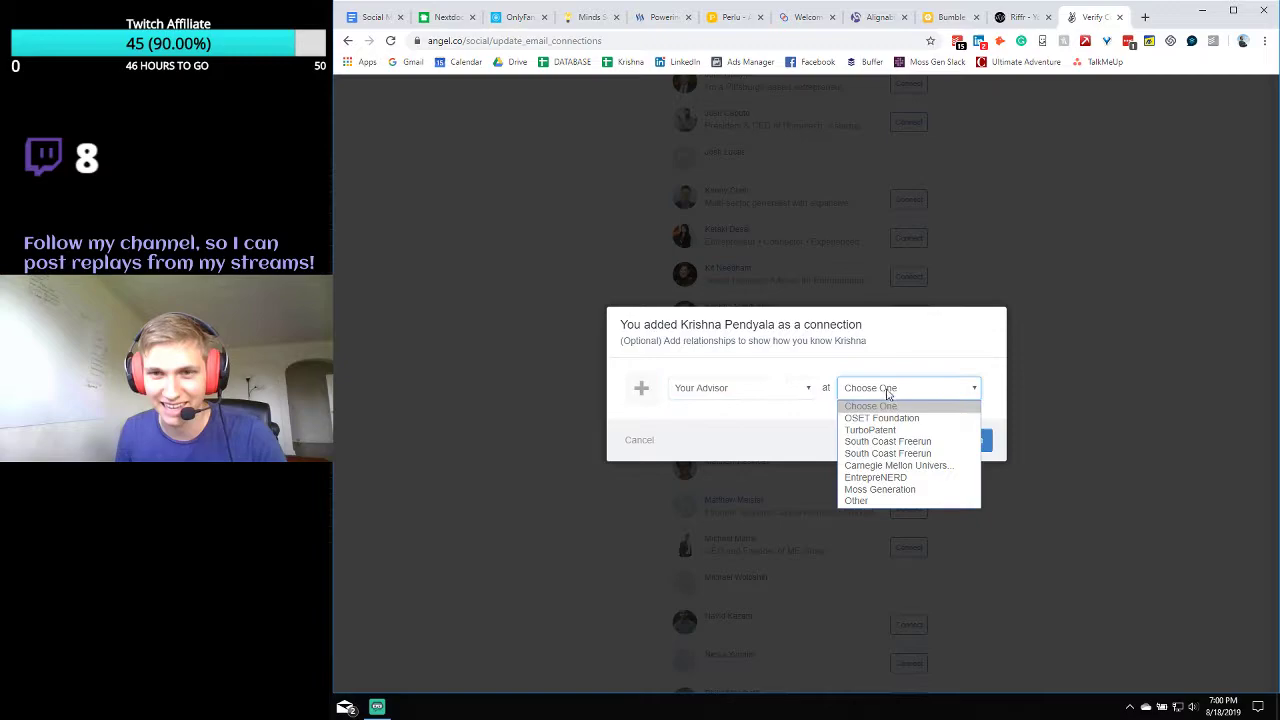
pyautogui.click(880, 488)
pyautogui.click(962, 468)
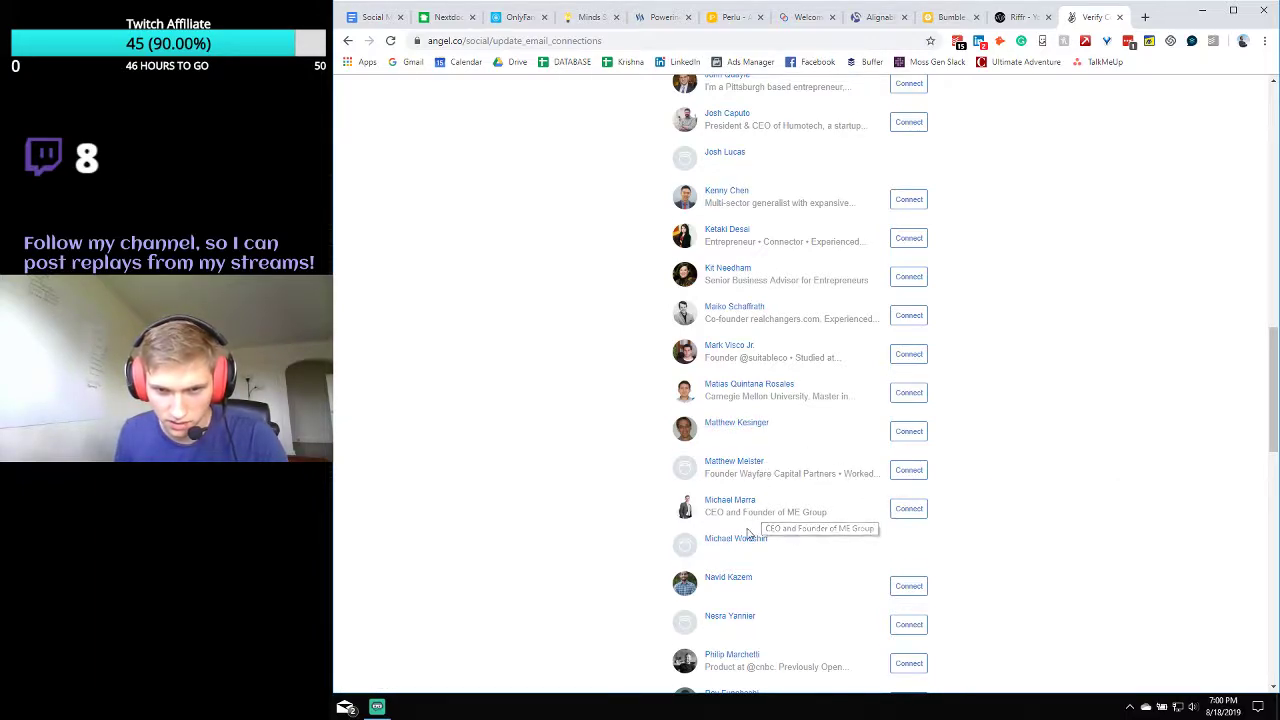
# - Connect the Carnegie Mellon EIR as a collaborator at Moss Generation
pyautogui.scroll(-2, 752, 525)
pyautogui.scroll(-1, 755, 518)
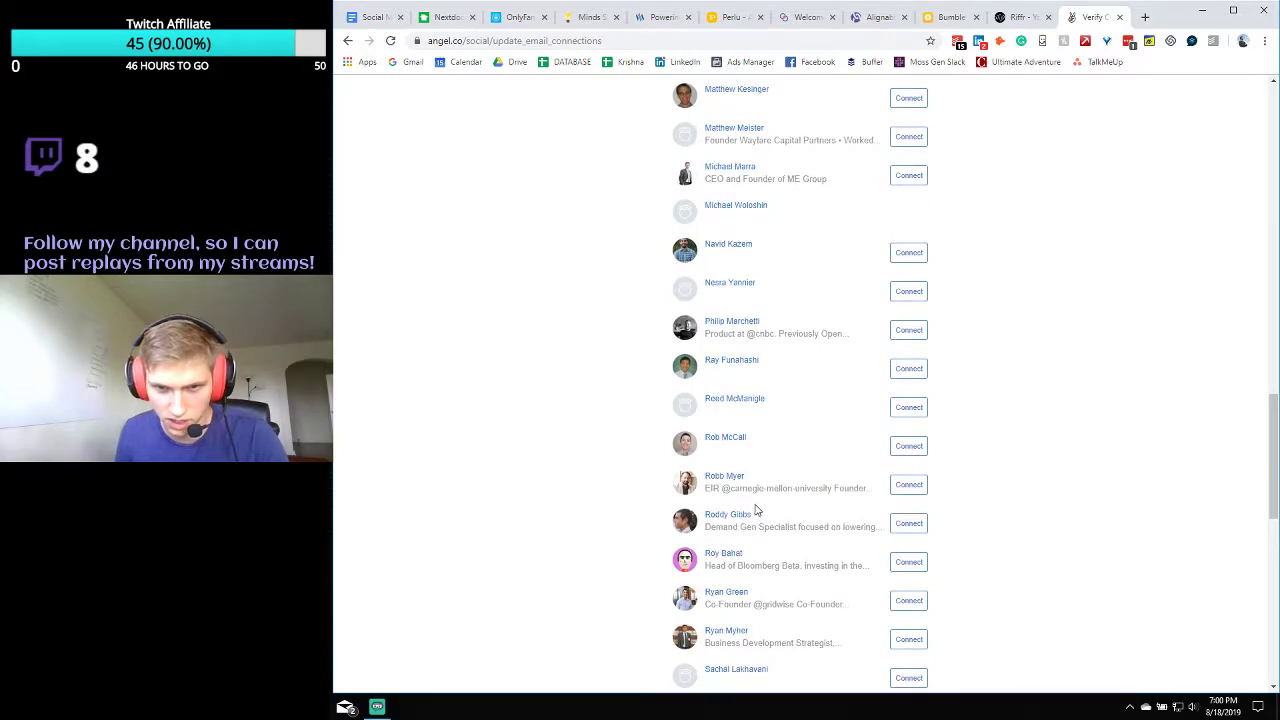
pyautogui.click(908, 484)
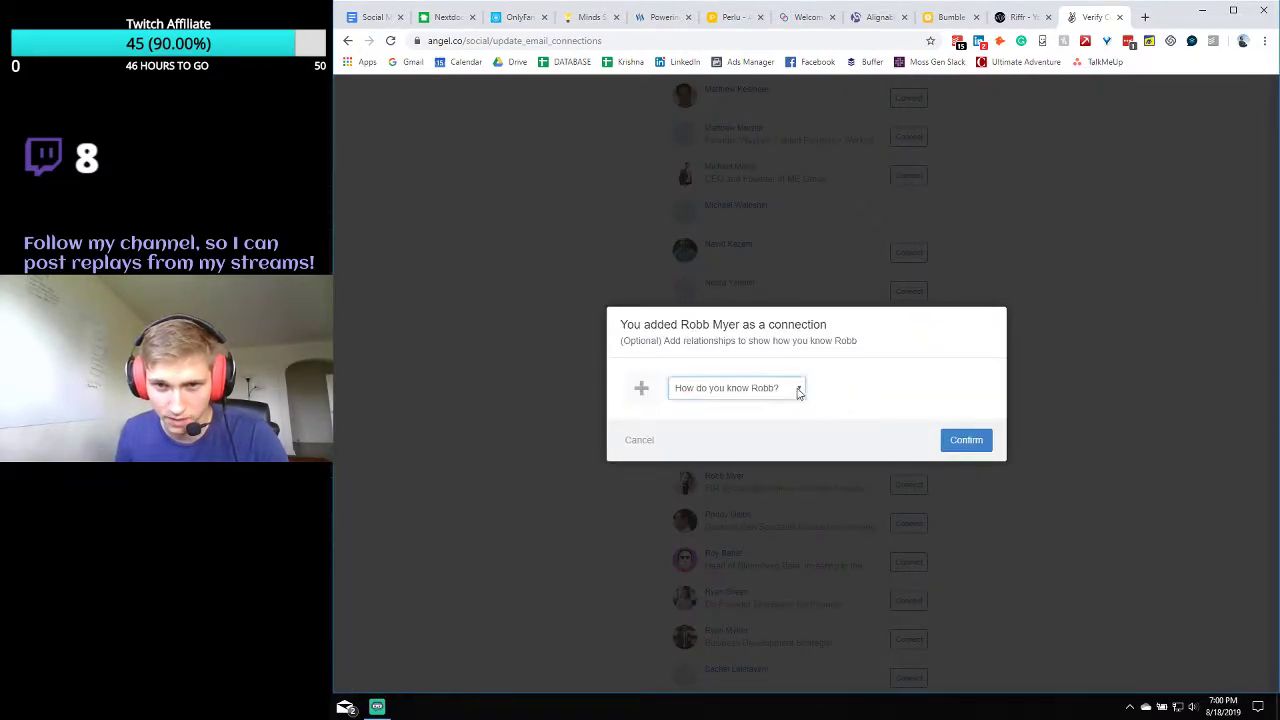
pyautogui.click(798, 392)
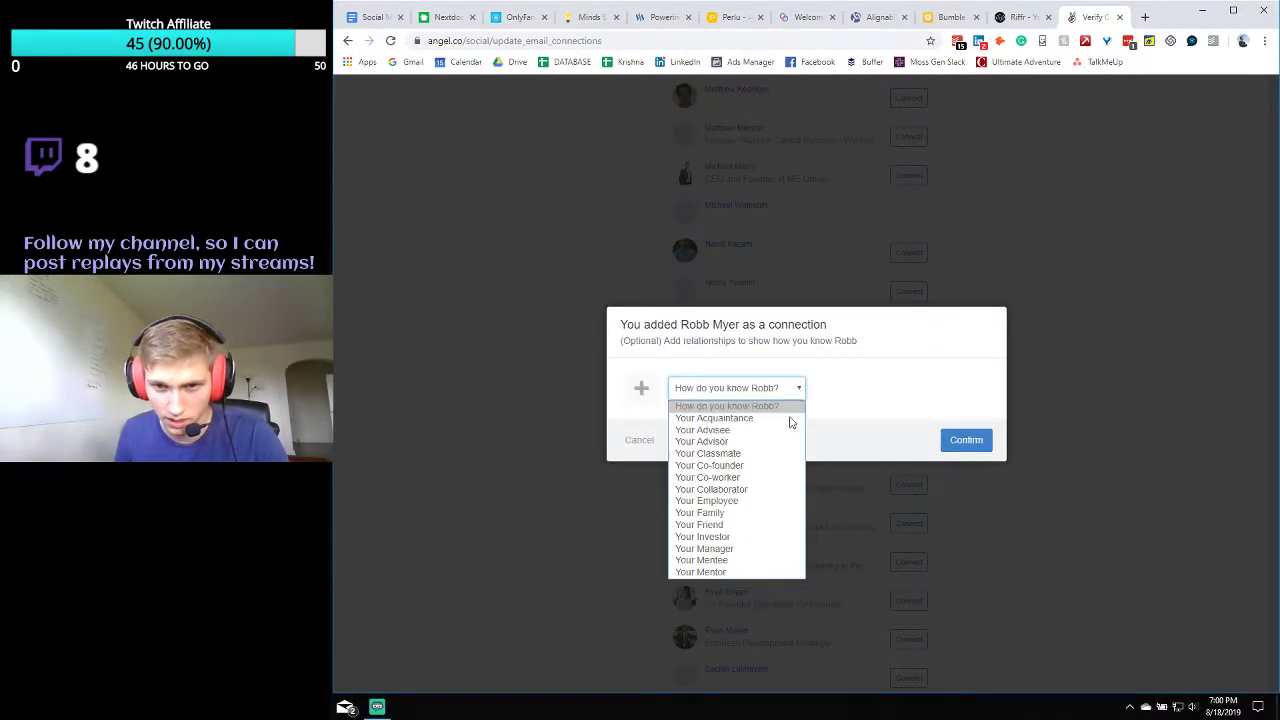
pyautogui.click(734, 490)
pyautogui.click(877, 388)
pyautogui.click(877, 432)
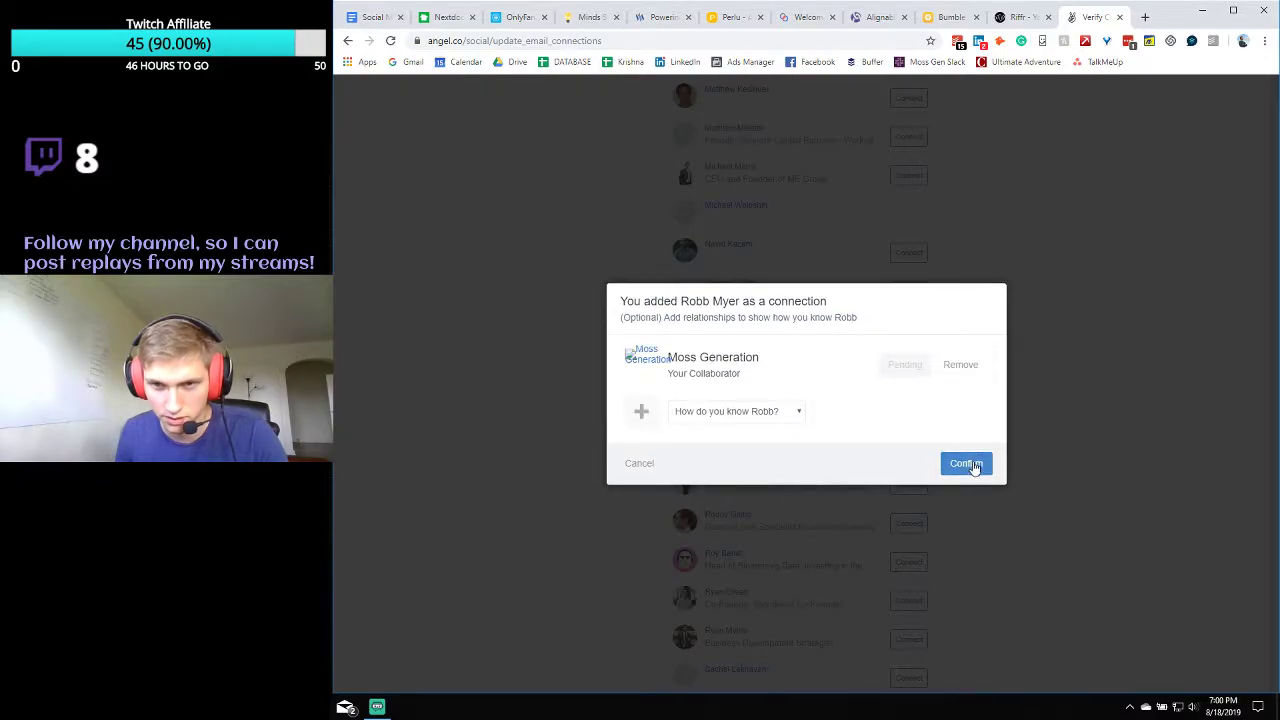
pyautogui.click(966, 464)
# - Scroll to the end of the Verify Connections list and connect the last person
pyautogui.scroll(-5, 789, 532)
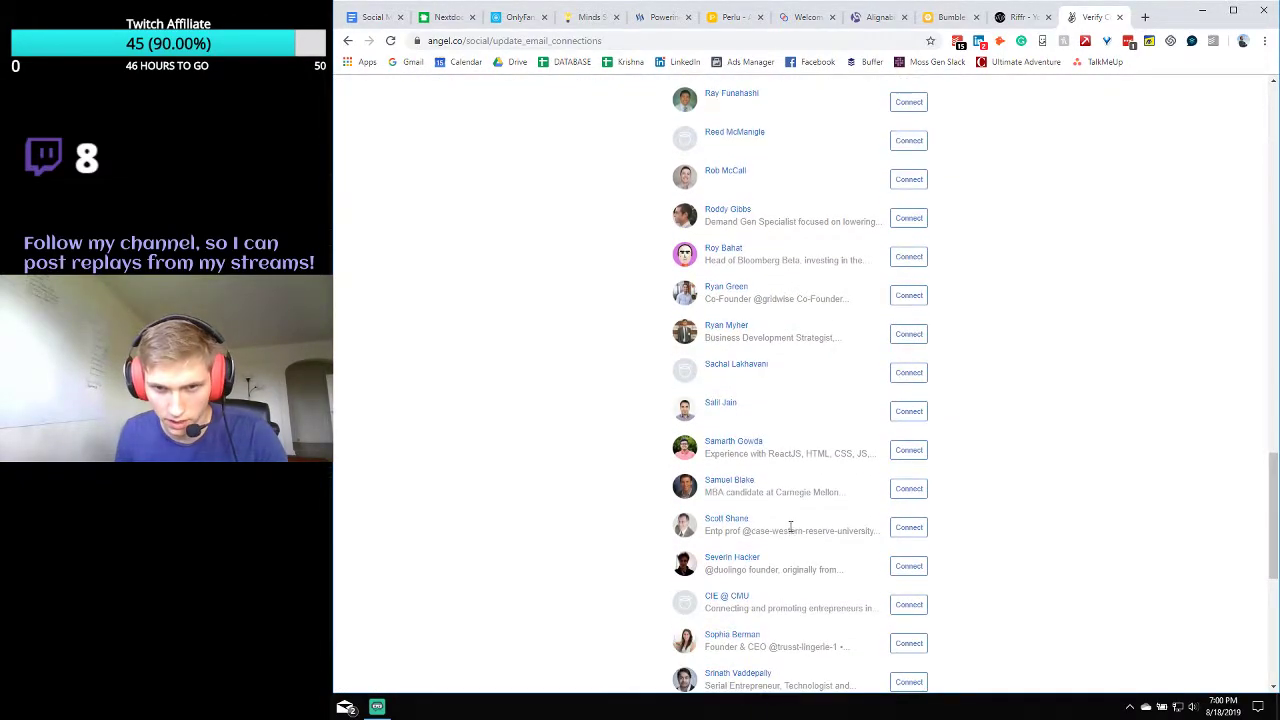
pyautogui.scroll(-3, 790, 530)
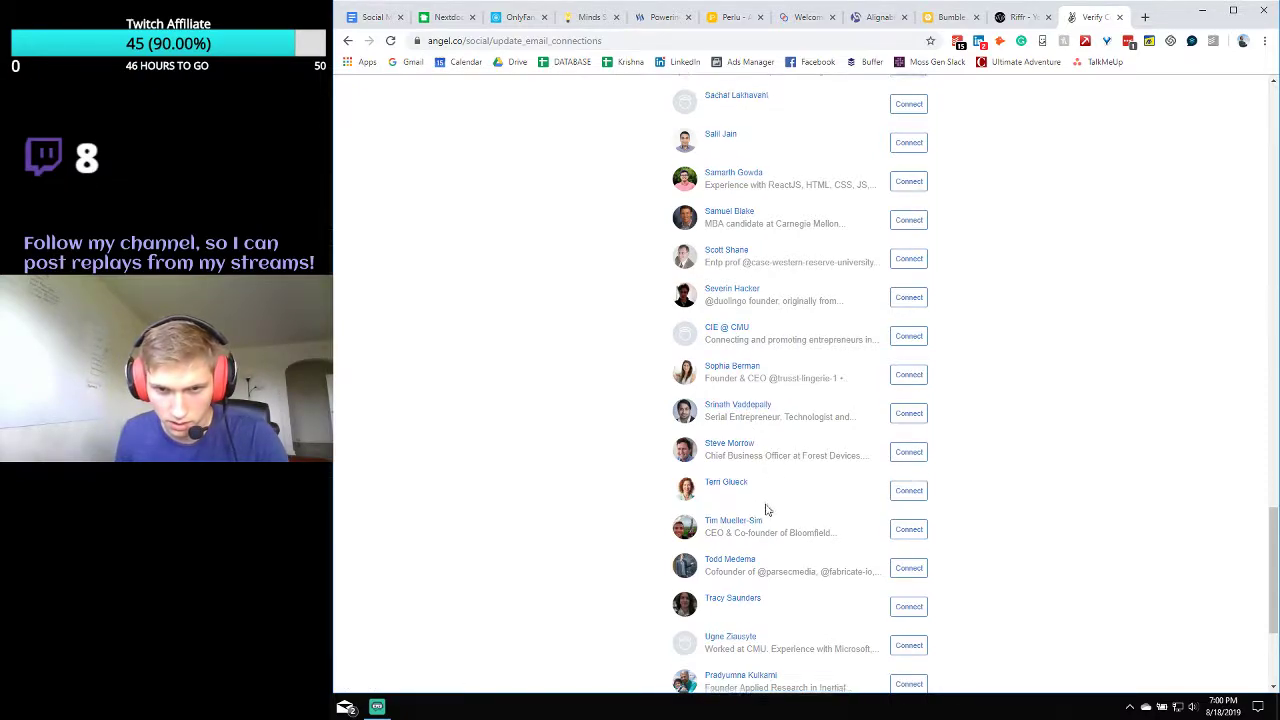
pyautogui.scroll(-2, 765, 505)
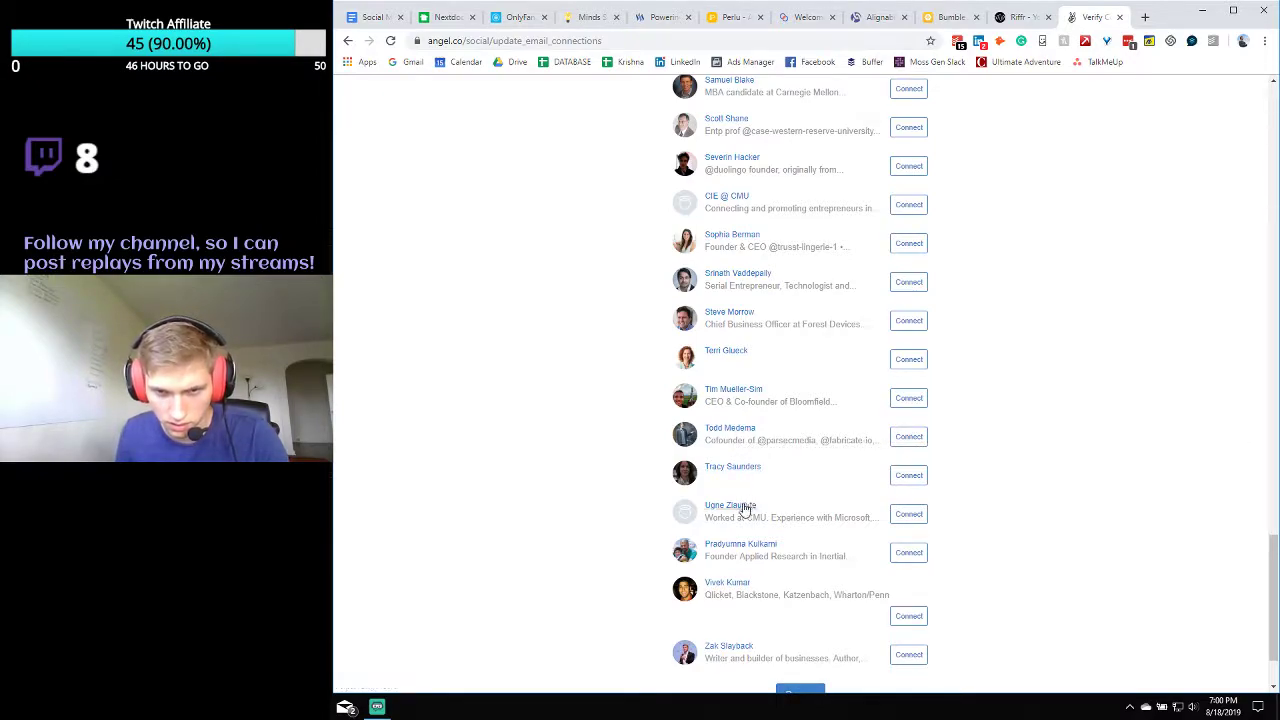
pyautogui.scroll(-2, 738, 513)
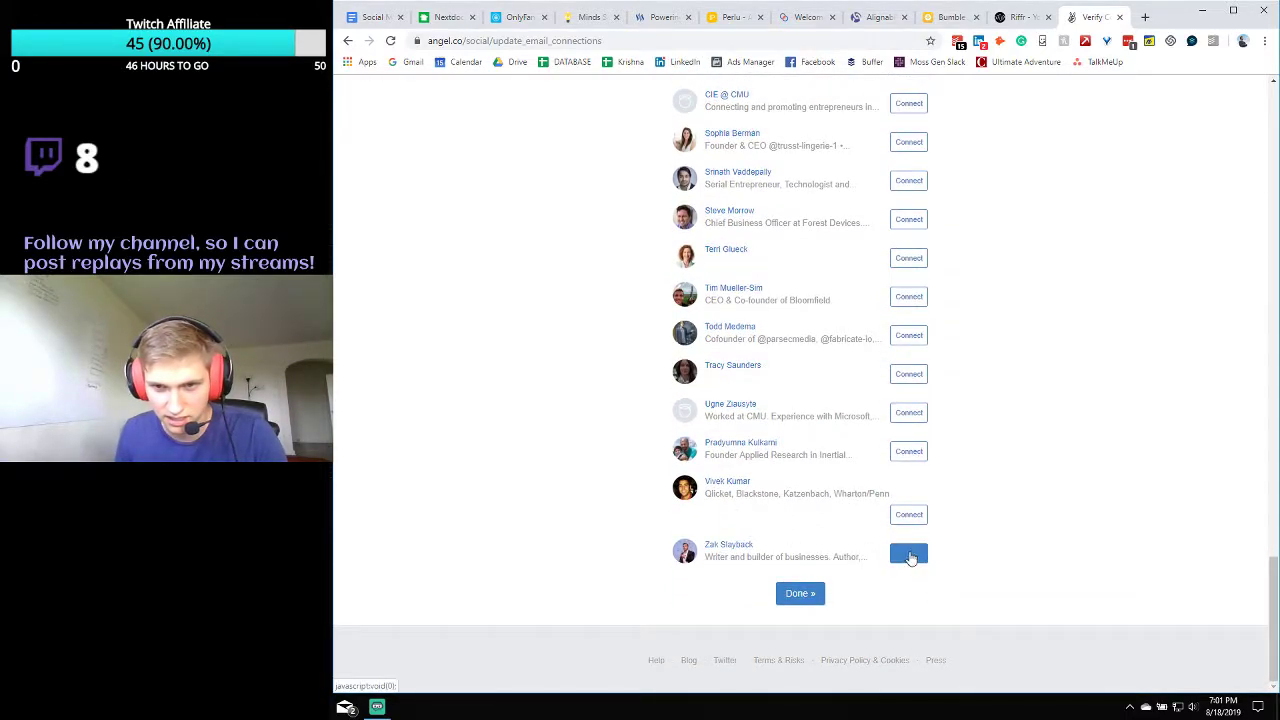
pyautogui.click(912, 557)
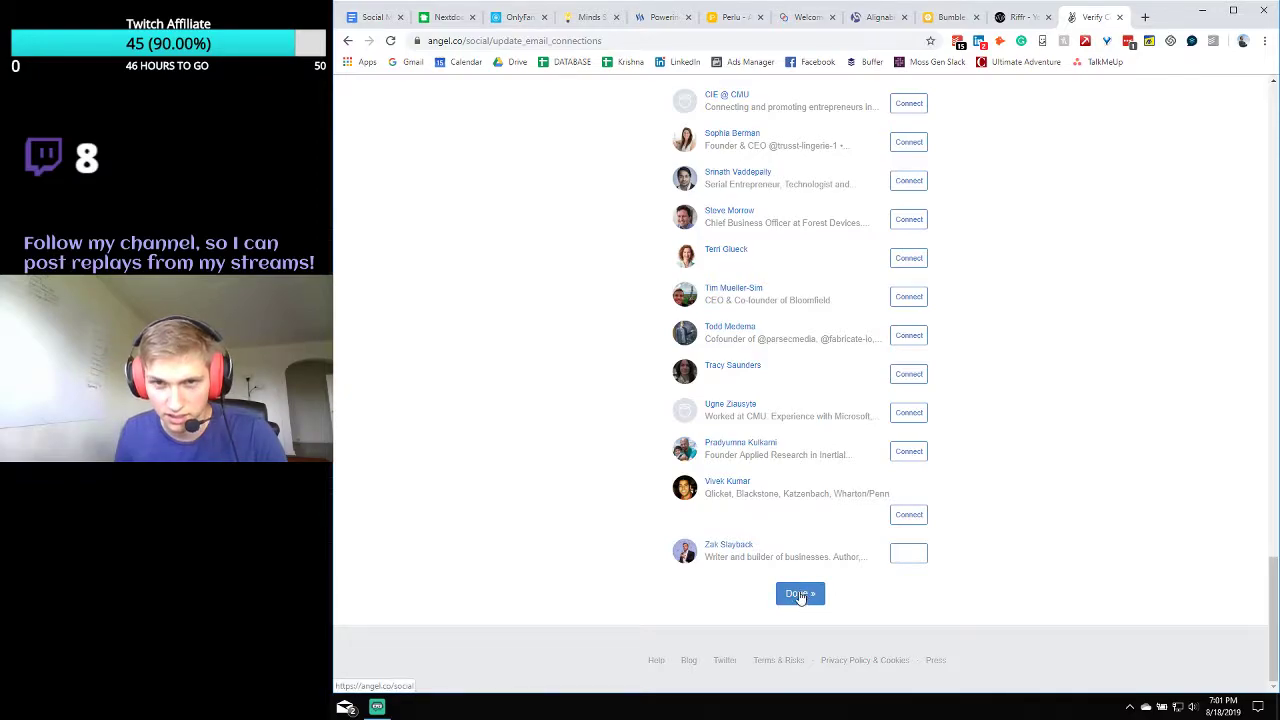
# - Finish the Verify Connections list with Done and pass the 'I'm not a robot' check
pyautogui.scroll(15, 943, 531)
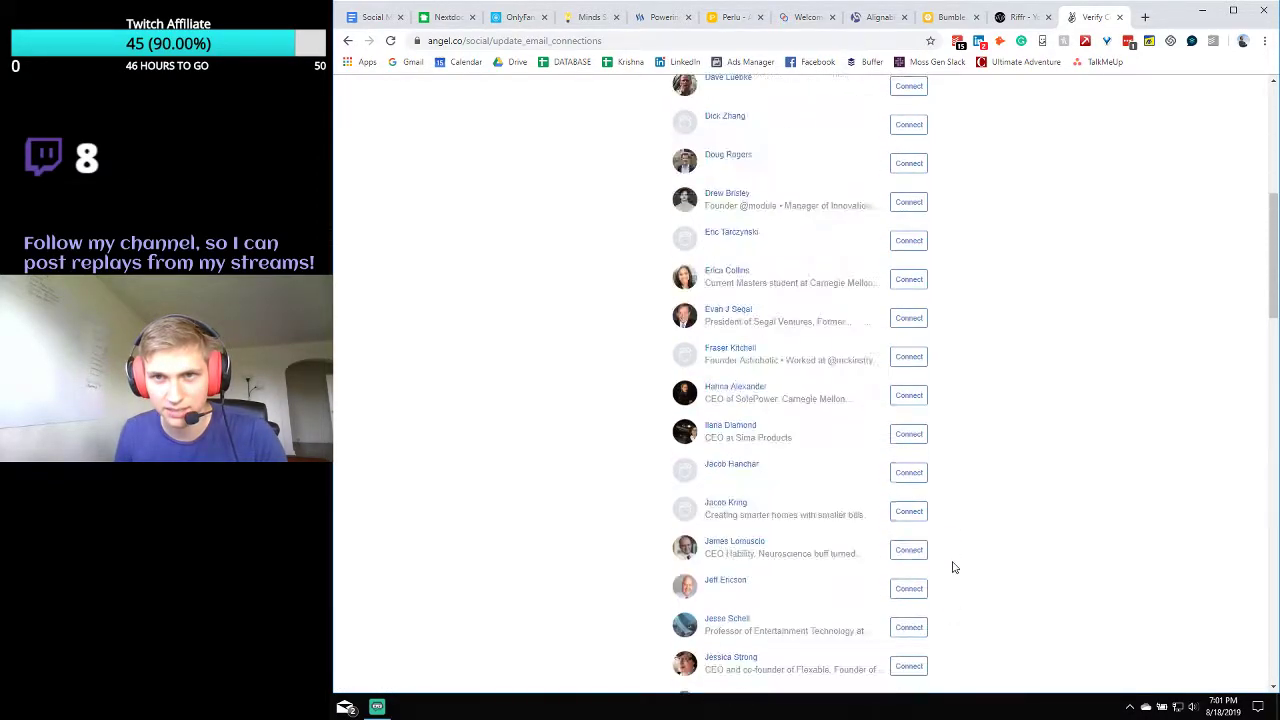
pyautogui.scroll(-15, 952, 575)
pyautogui.click(799, 602)
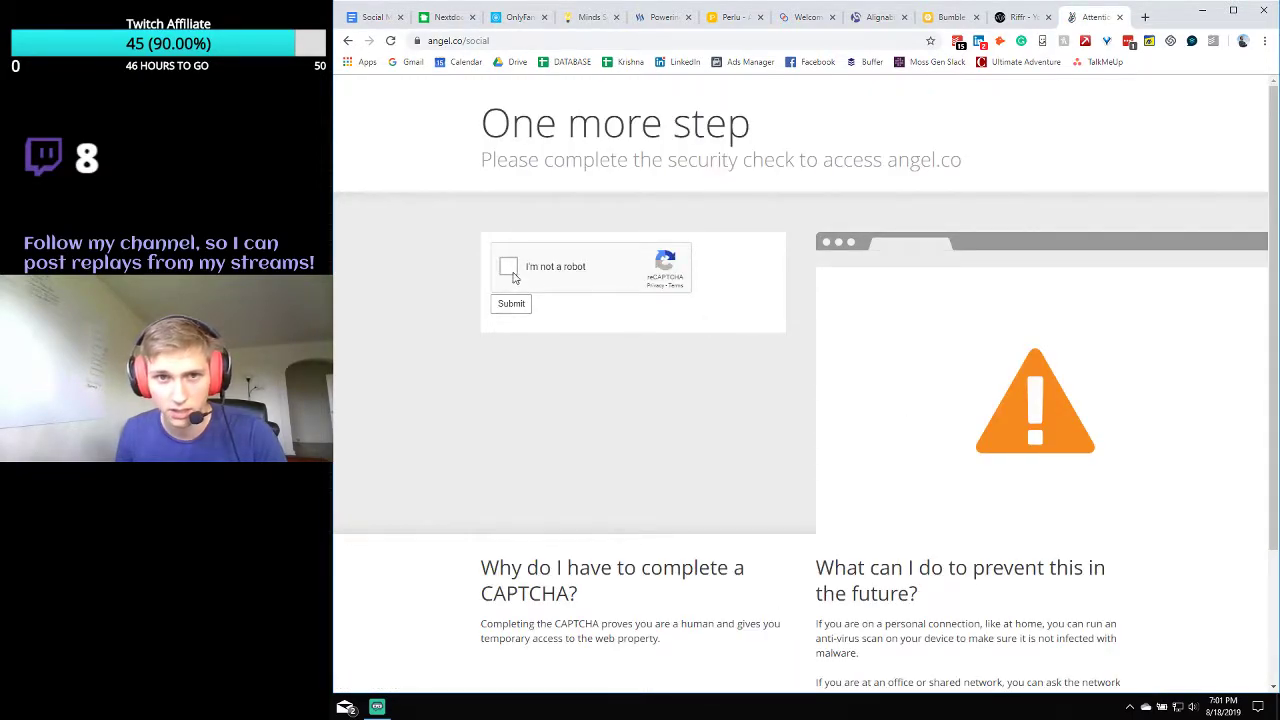
pyautogui.click(508, 266)
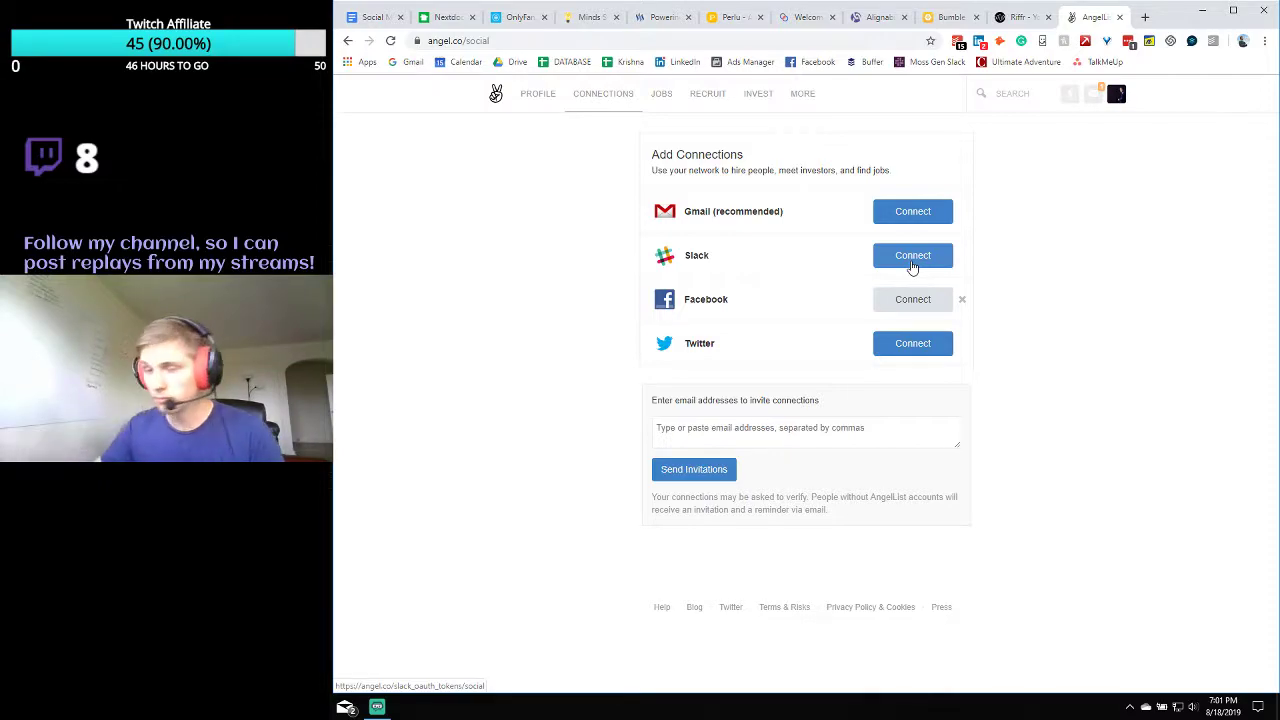
# - Go through the Connections menu to the Manage your Connections page
pyautogui.moveTo(603, 100)
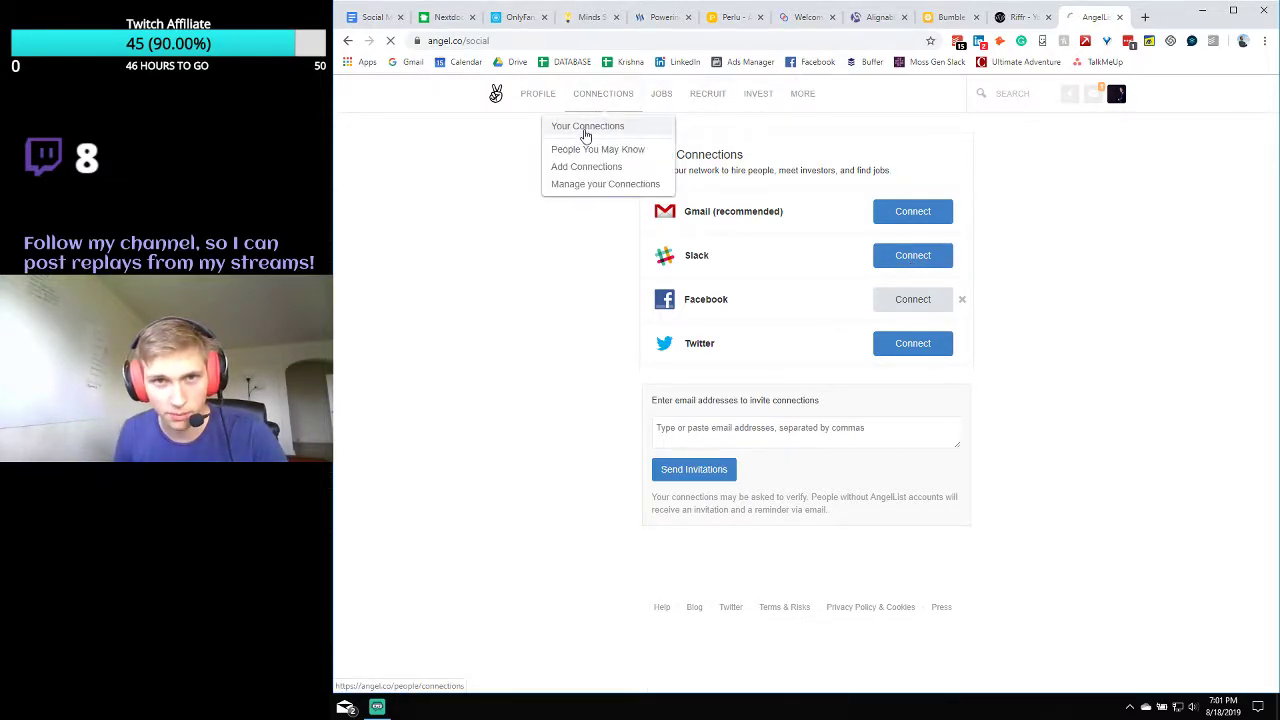
pyautogui.click(586, 129)
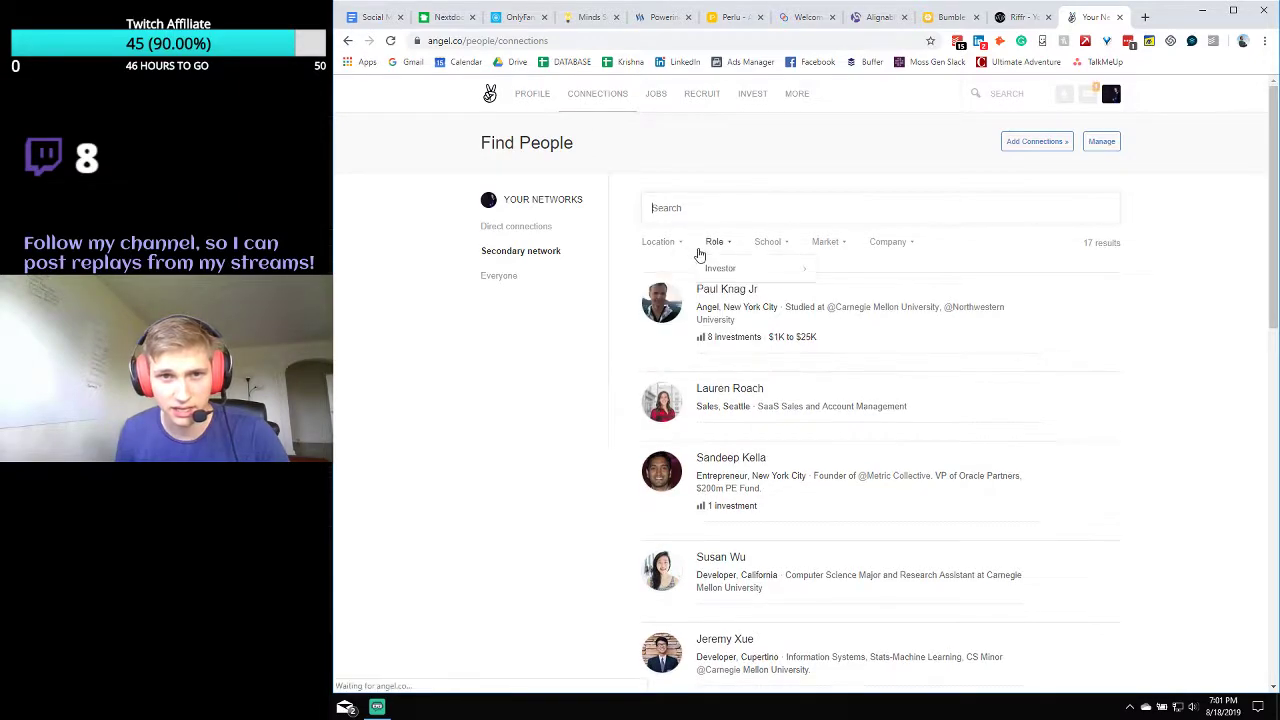
pyautogui.moveTo(603, 96)
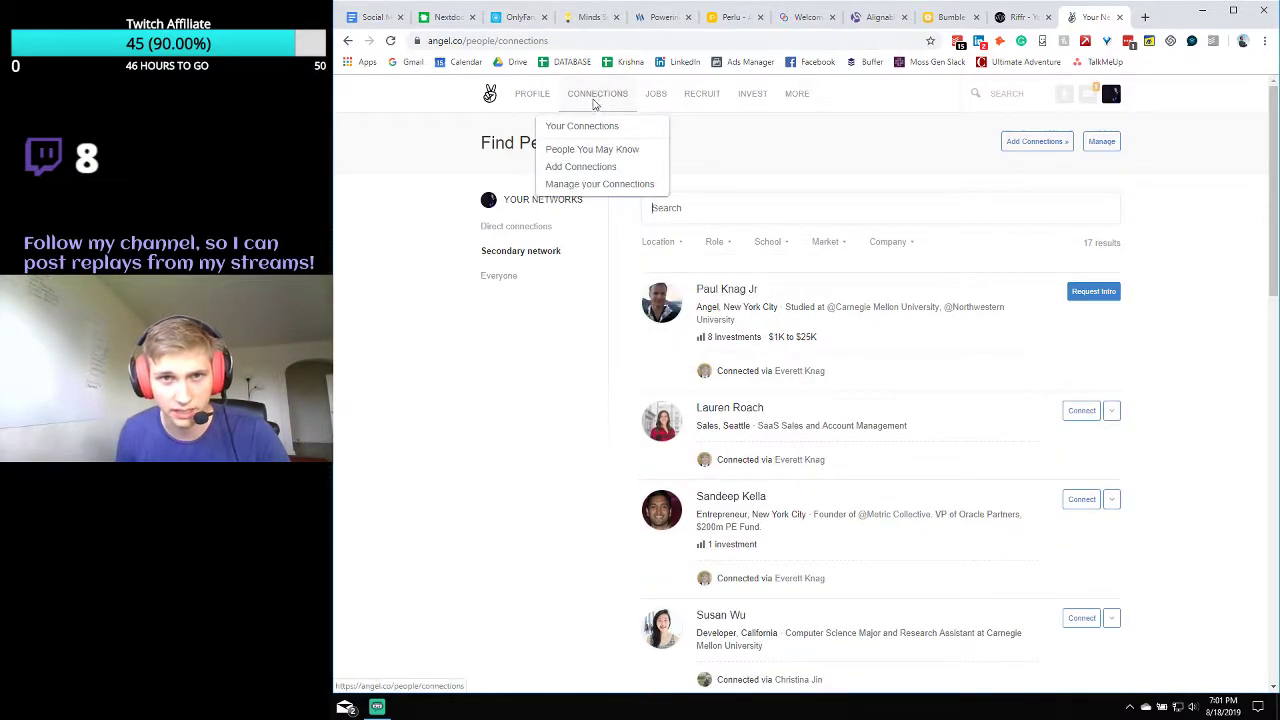
pyautogui.click(586, 166)
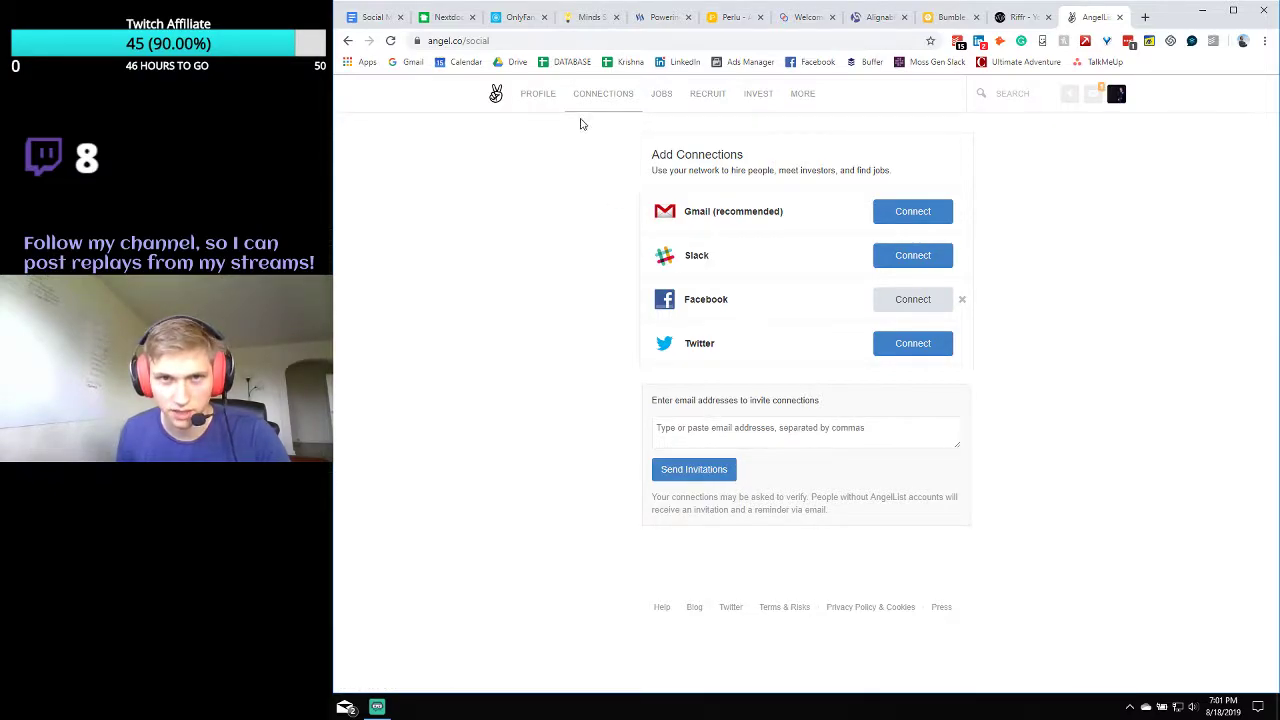
pyautogui.moveTo(594, 95)
pyautogui.click(583, 184)
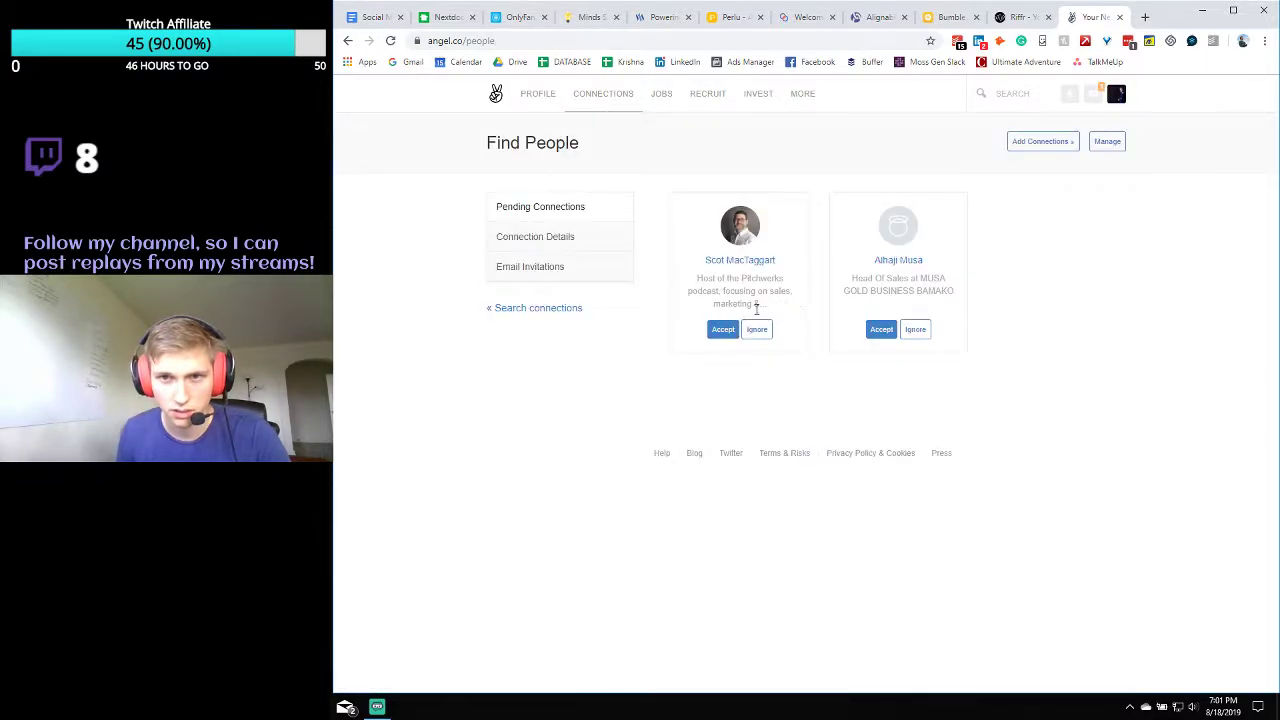
# - Accept the first pending request, ignore the second, then open Your Connections
pyautogui.click(723, 329)
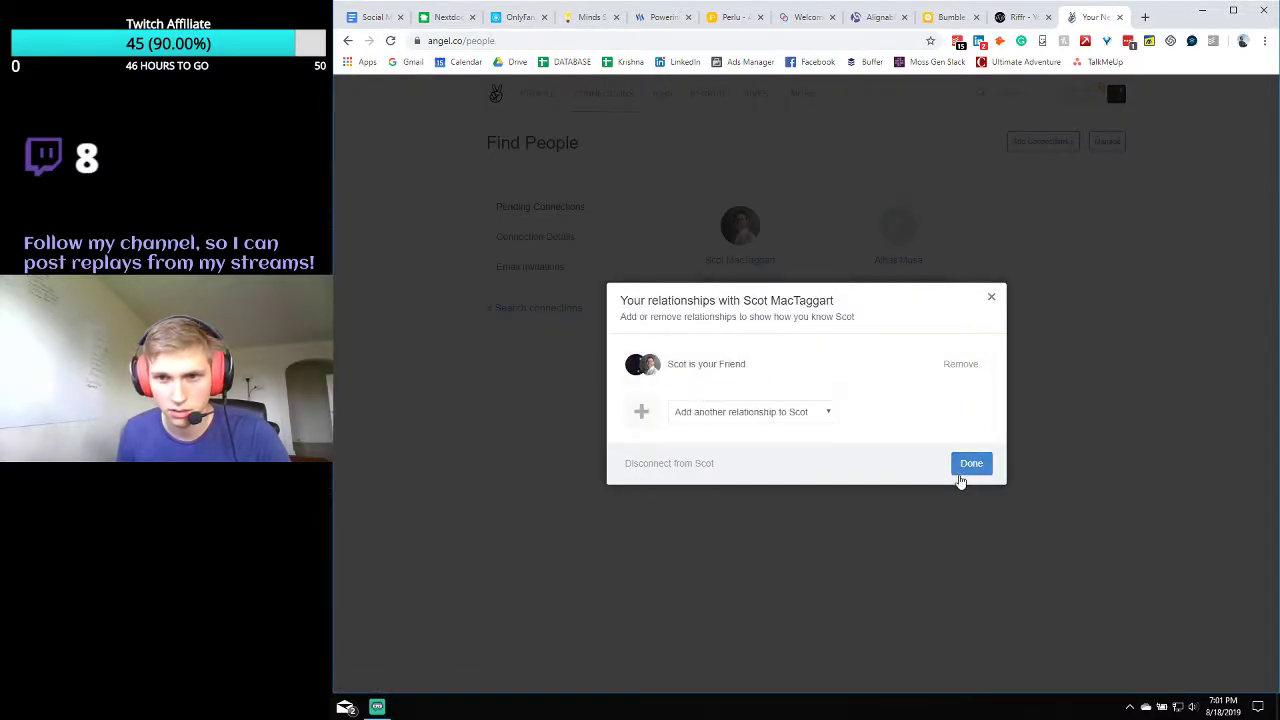
pyautogui.click(965, 470)
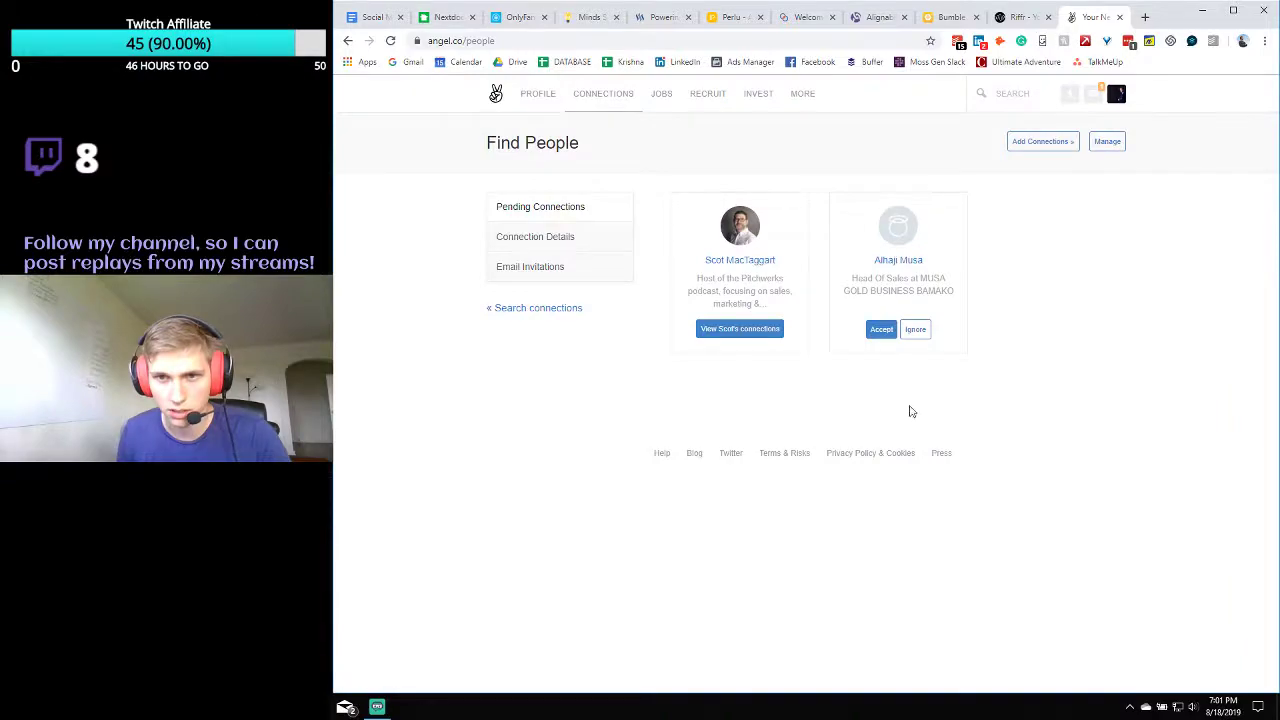
pyautogui.click(918, 332)
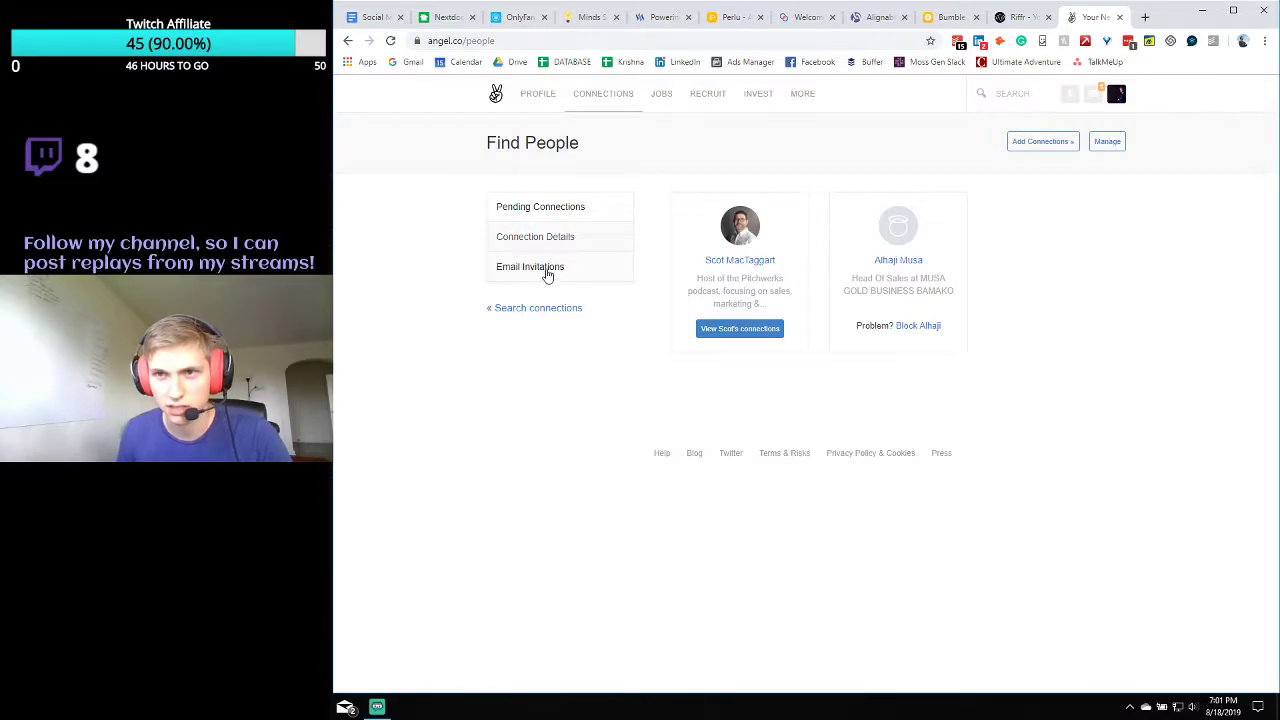
pyautogui.click(1046, 143)
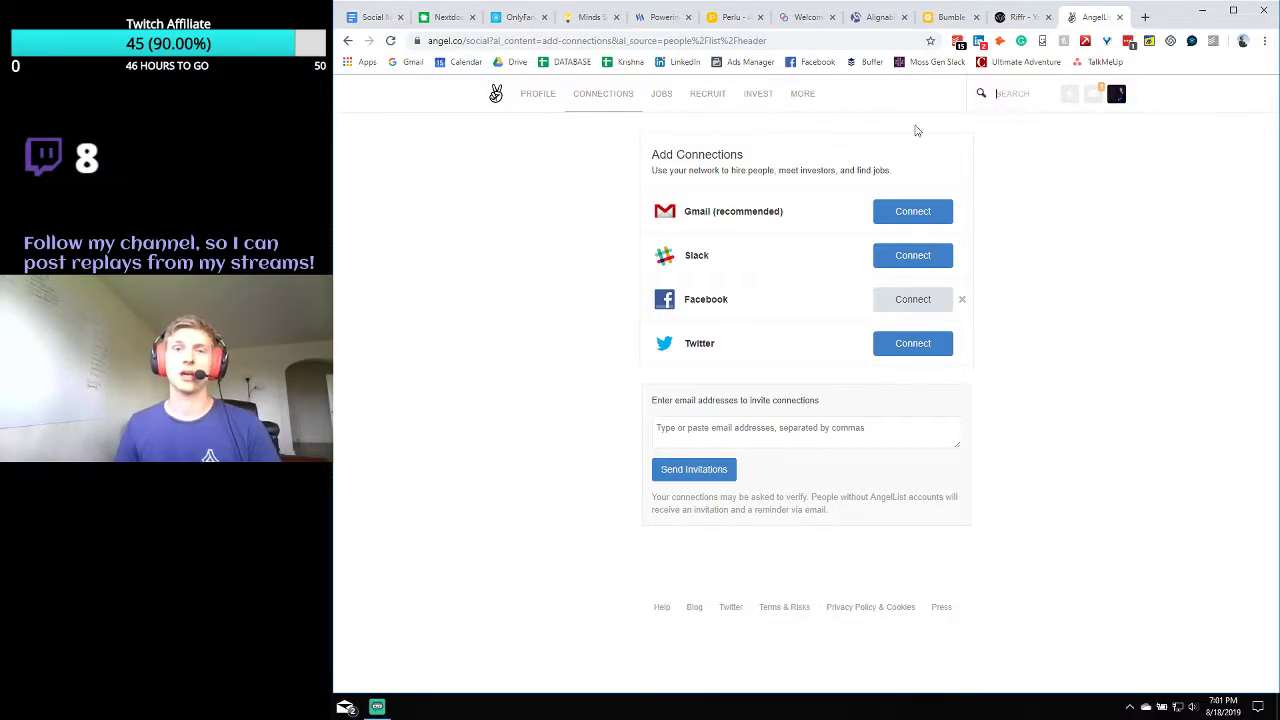
pyautogui.moveTo(594, 100)
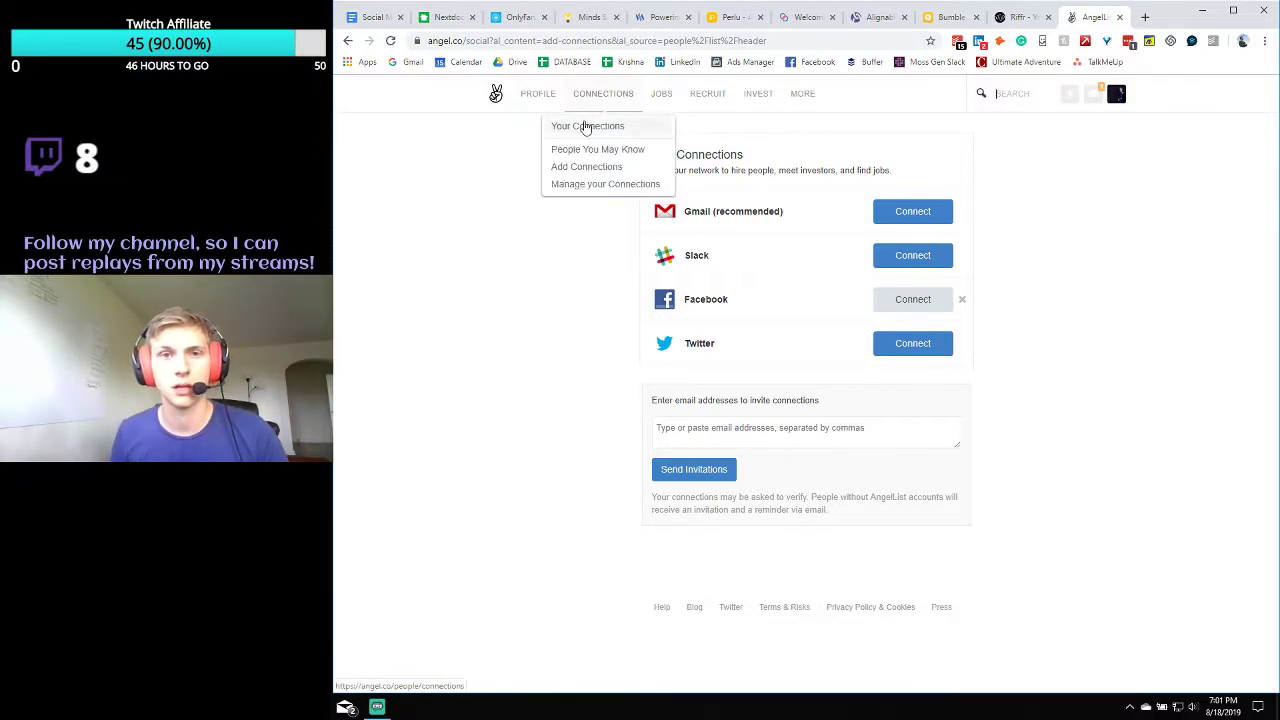
pyautogui.click(588, 126)
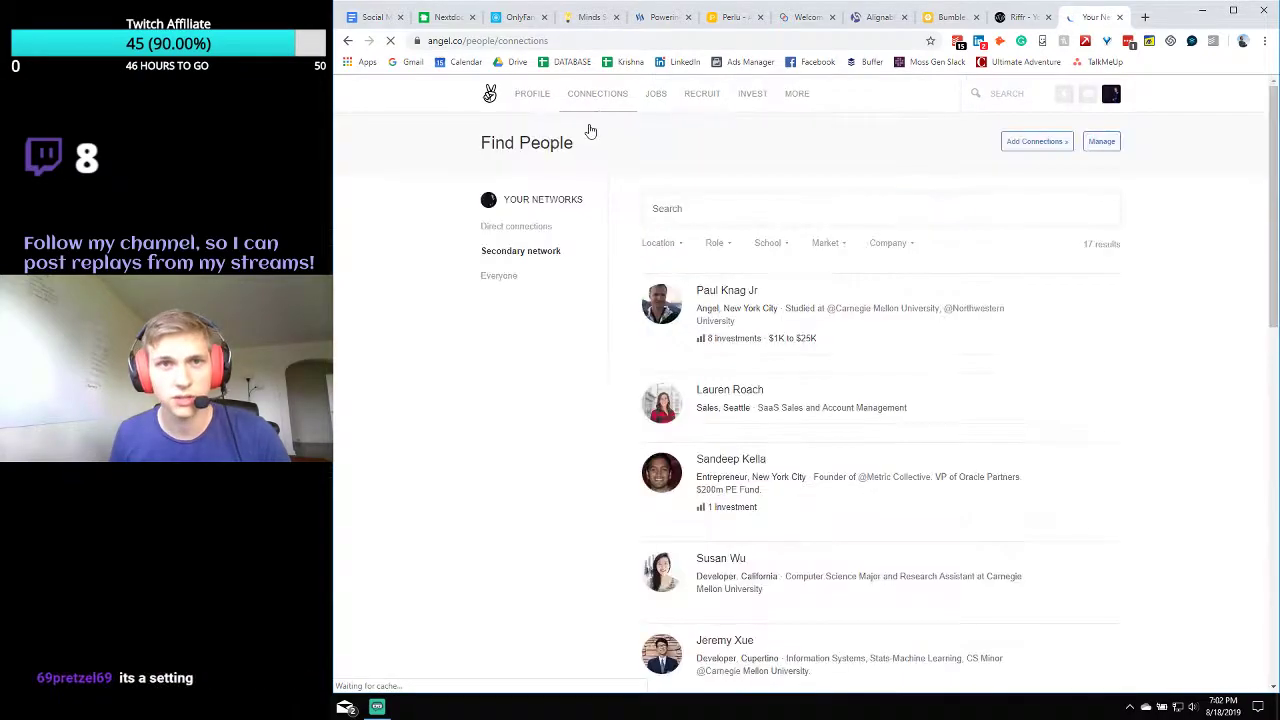
# - Browse the secondary network's 17 results and check the Location filter options
pyautogui.scroll(-3, 786, 305)
pyautogui.scroll(1, 786, 305)
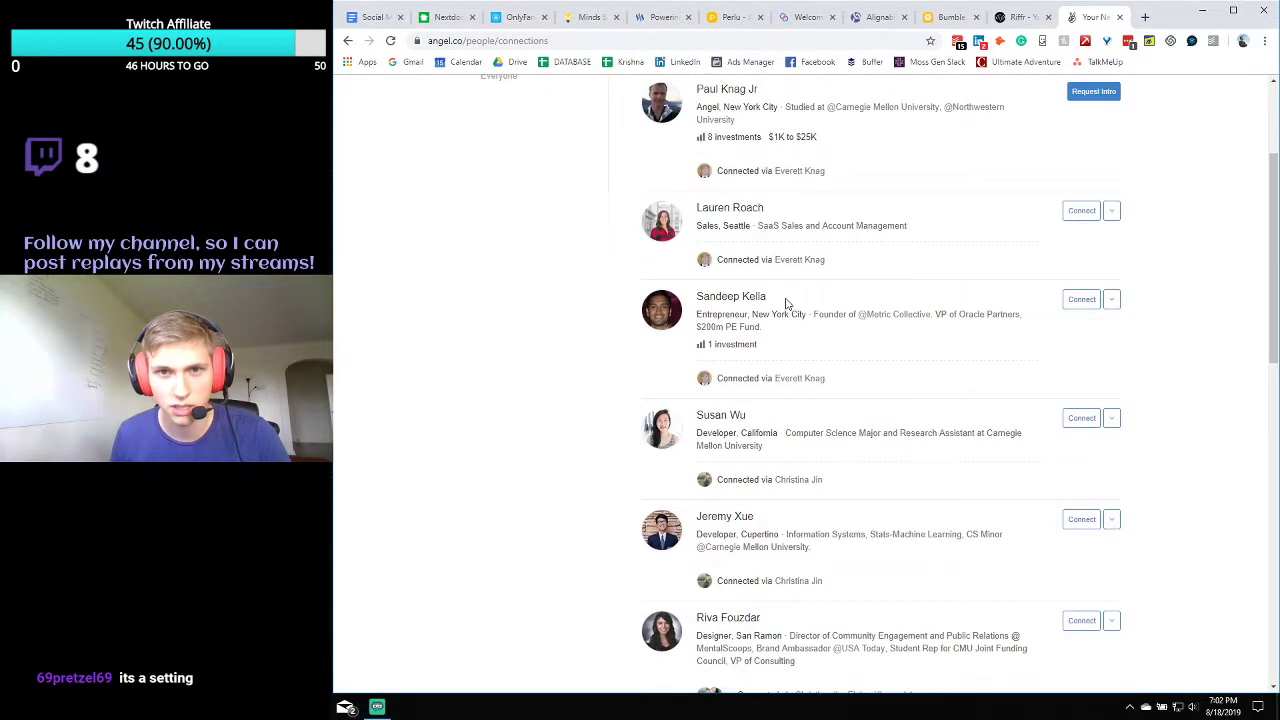
pyautogui.scroll(-1, 786, 305)
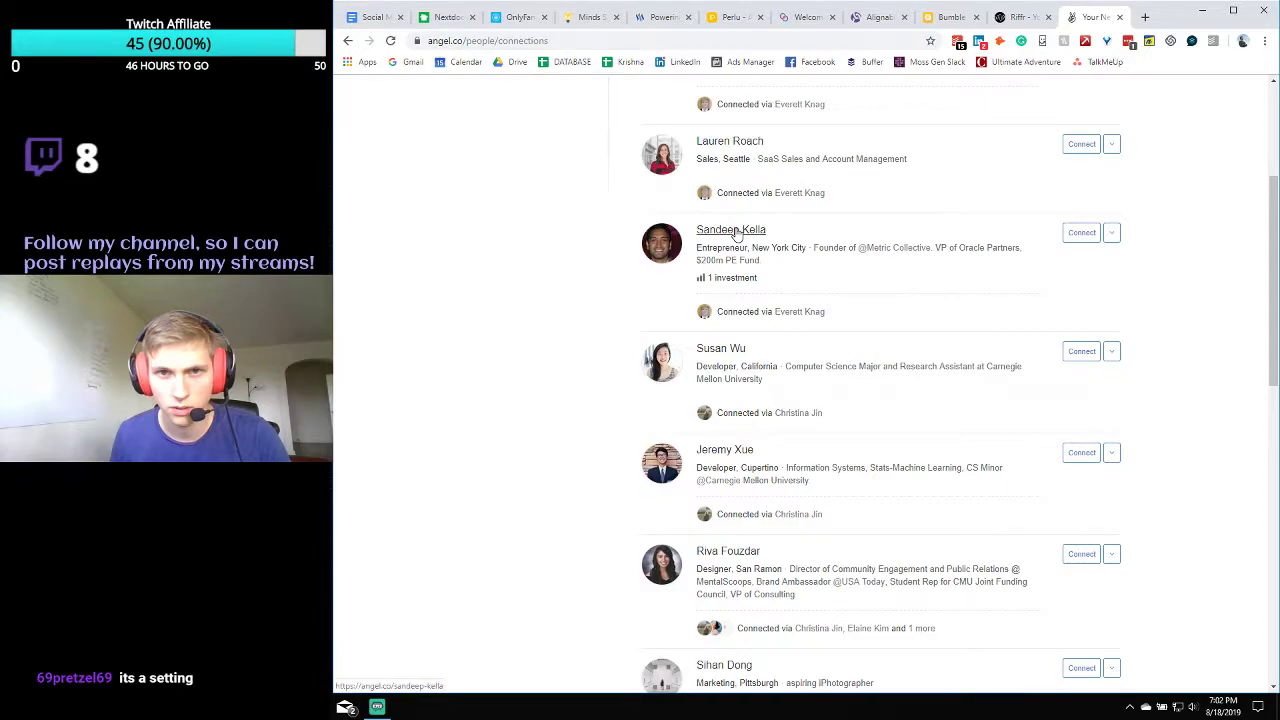
pyautogui.moveTo(736, 233)
pyautogui.scroll(-2, 583, 343)
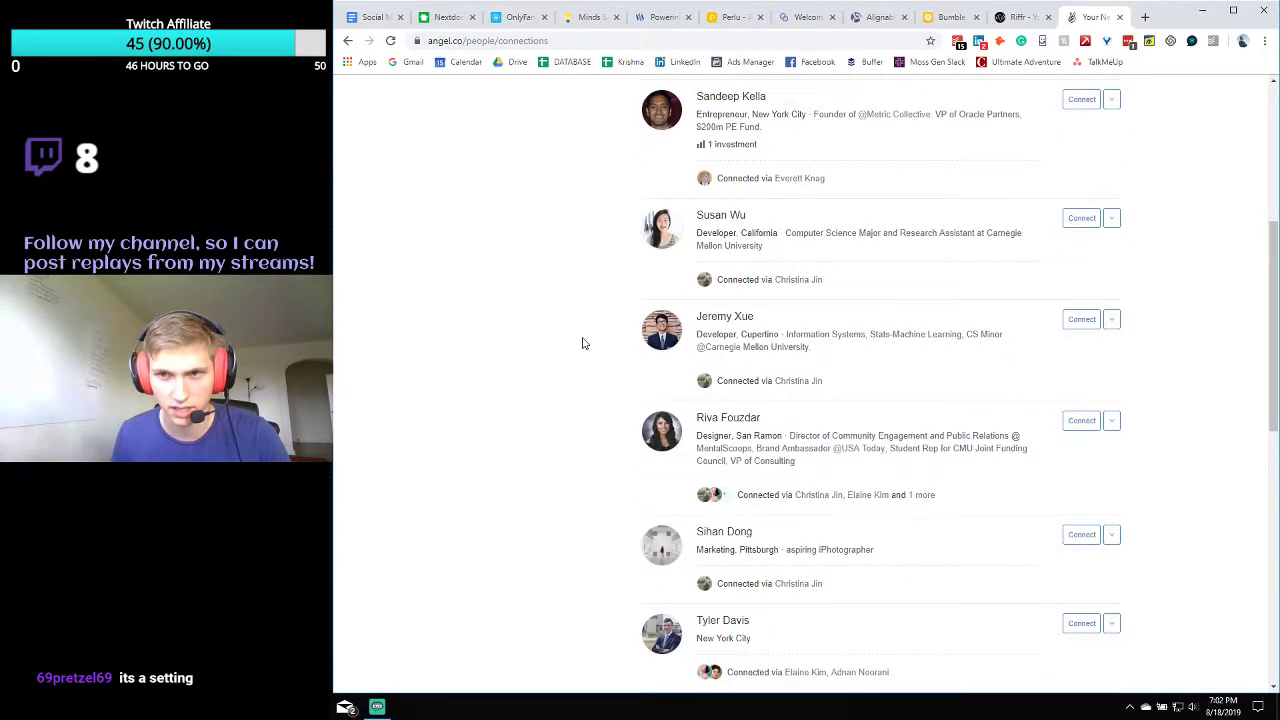
pyautogui.scroll(-15, 789, 346)
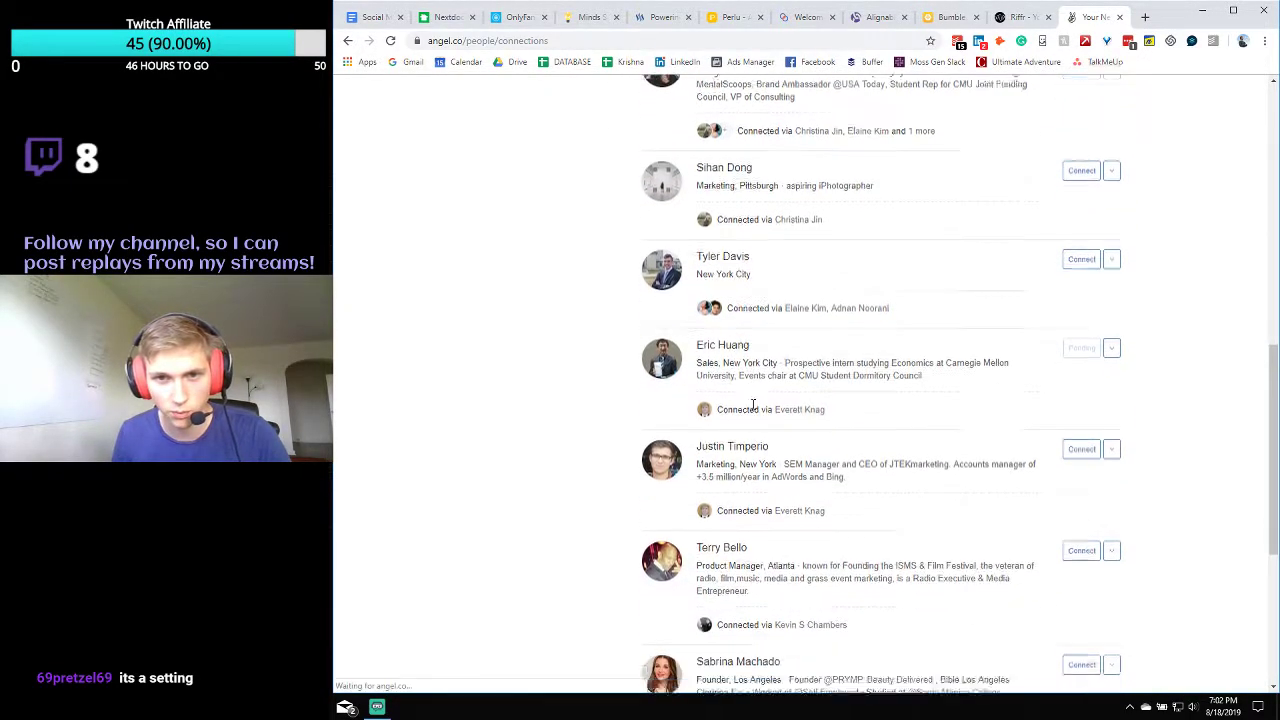
pyautogui.scroll(-1, 755, 411)
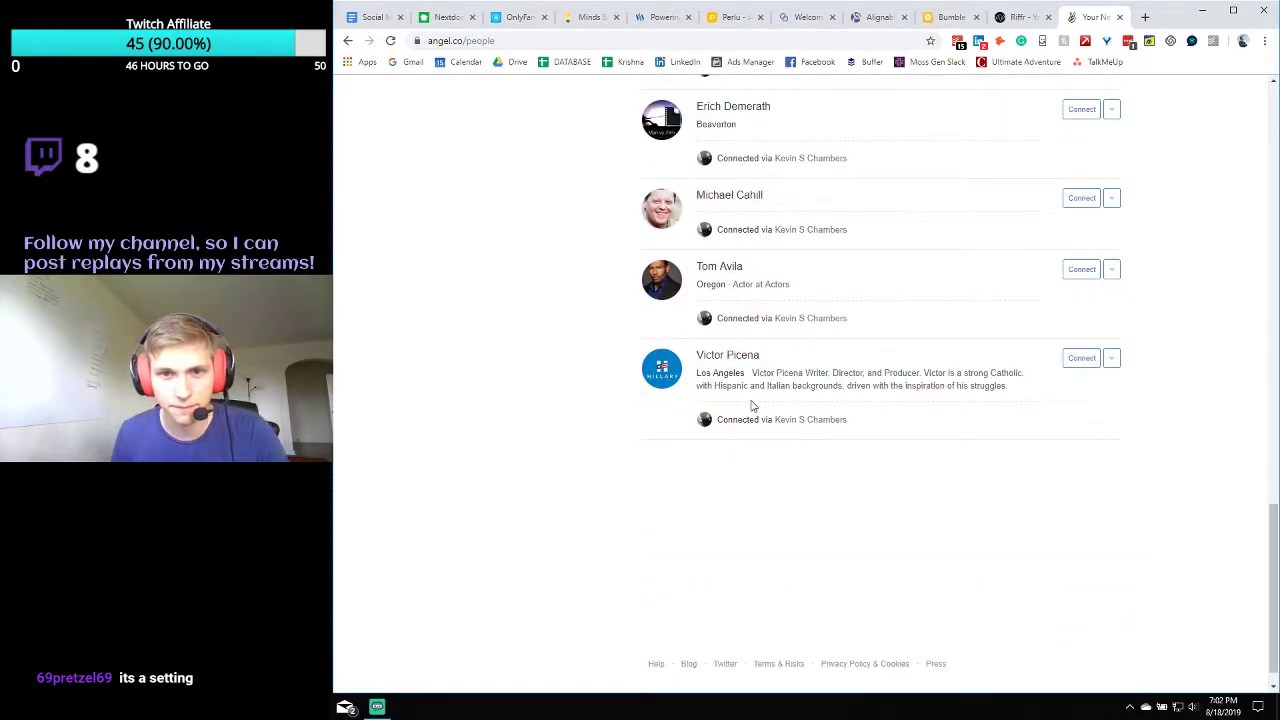
pyautogui.scroll(18, 750, 401)
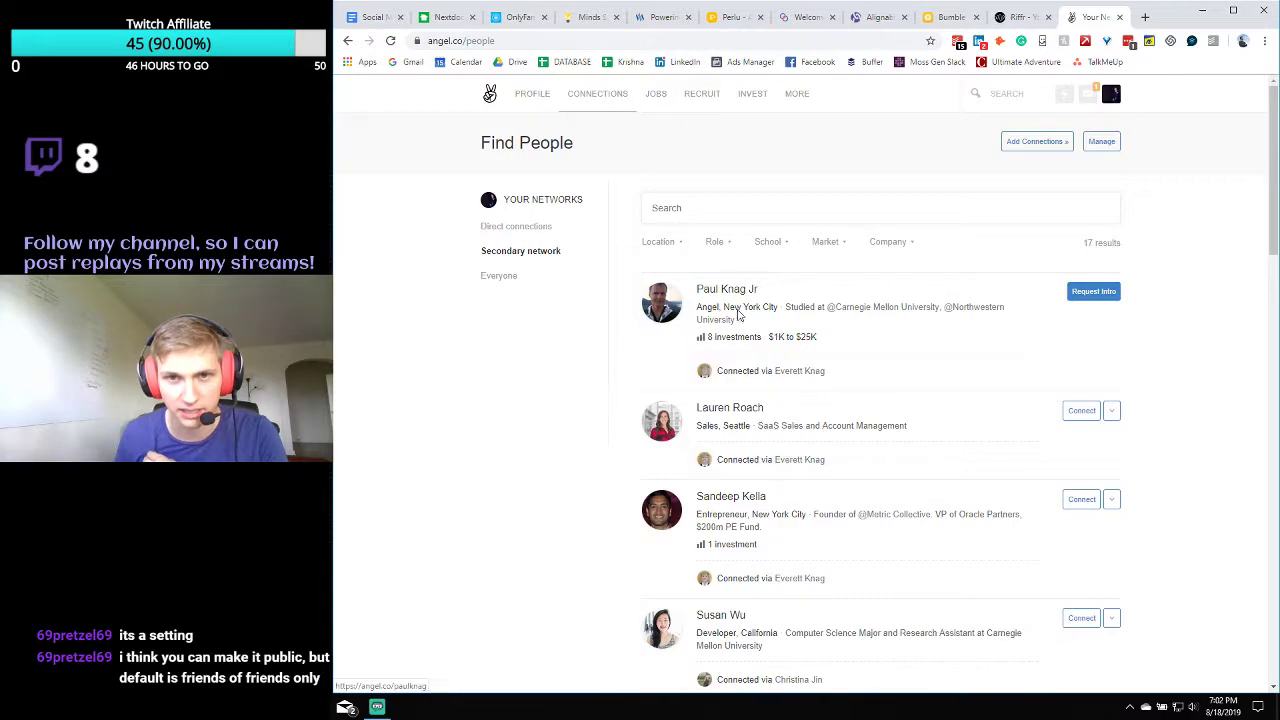
pyautogui.click(679, 244)
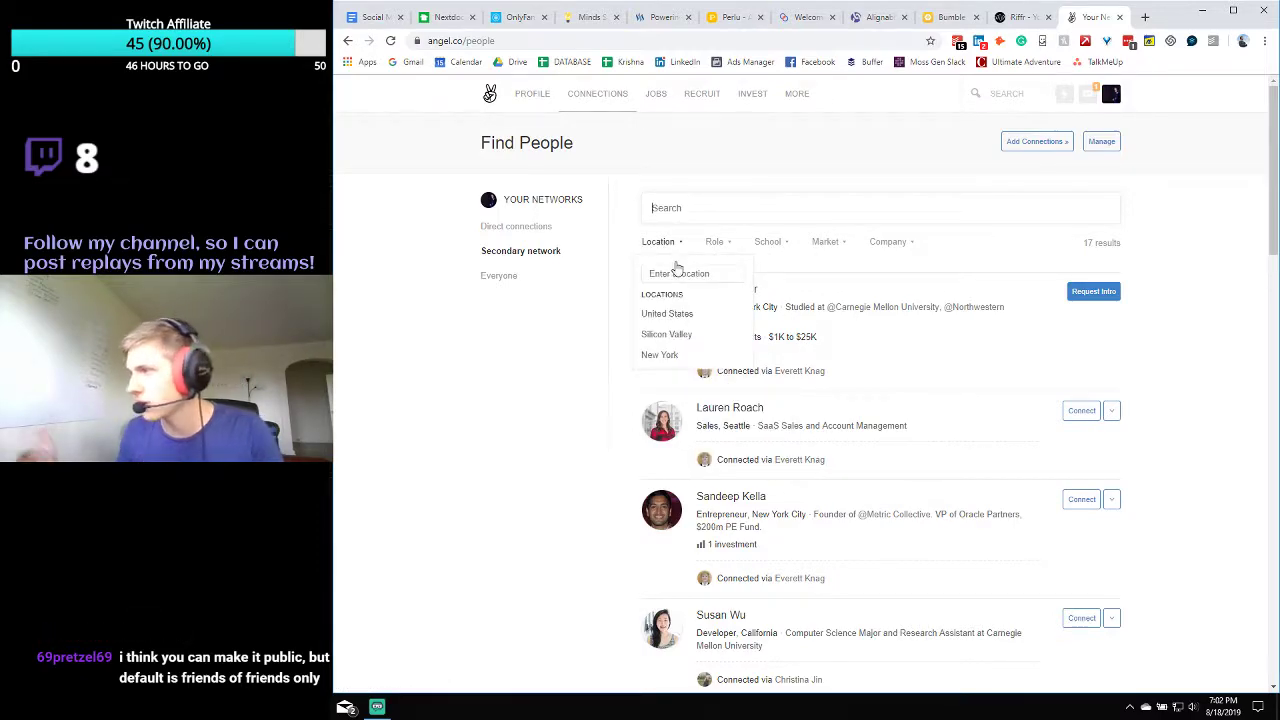
pyautogui.click(1014, 378)
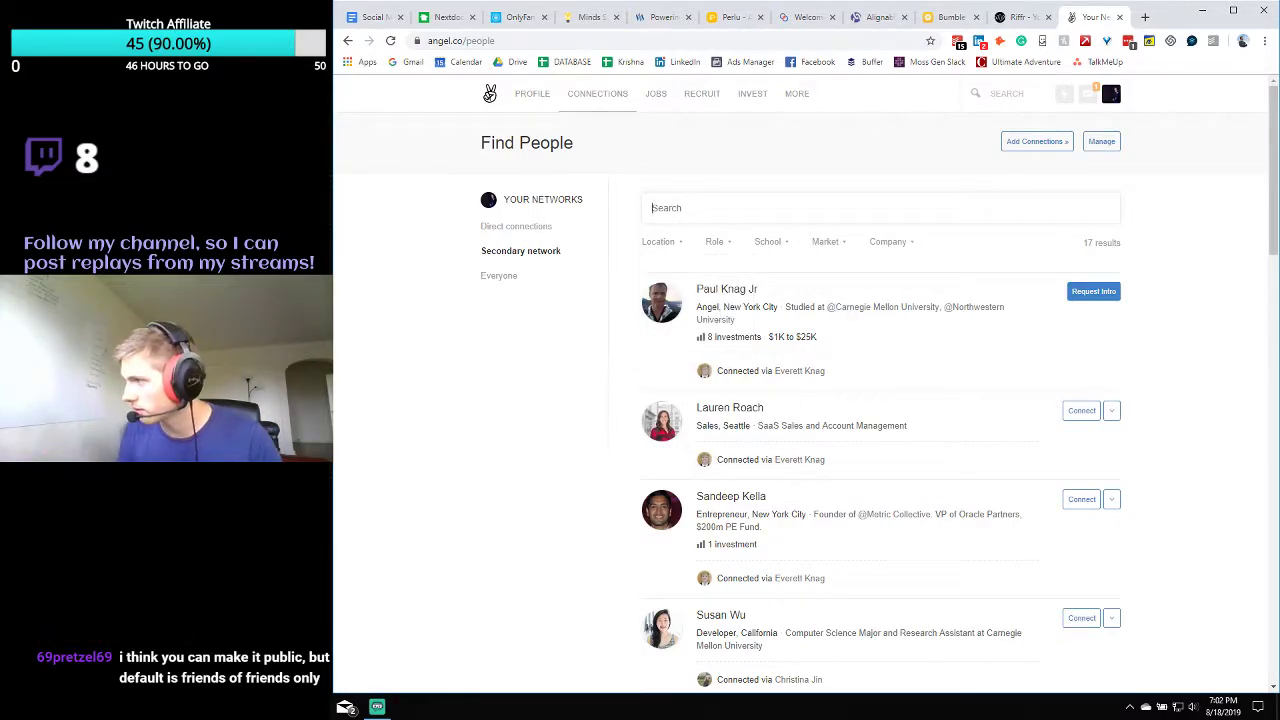
# - Switch through Everyone, Secondary network and Direct connections, then open the last direct connection's profile
pyautogui.click(509, 281)
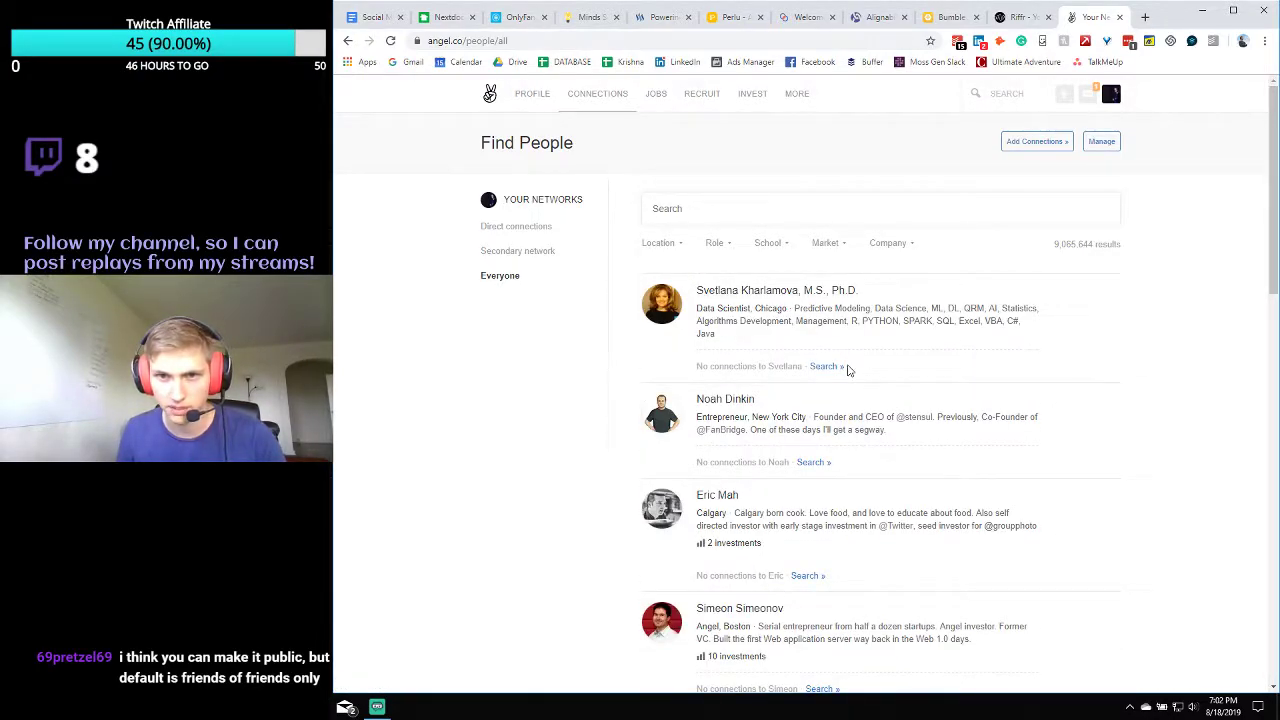
pyautogui.click(524, 250)
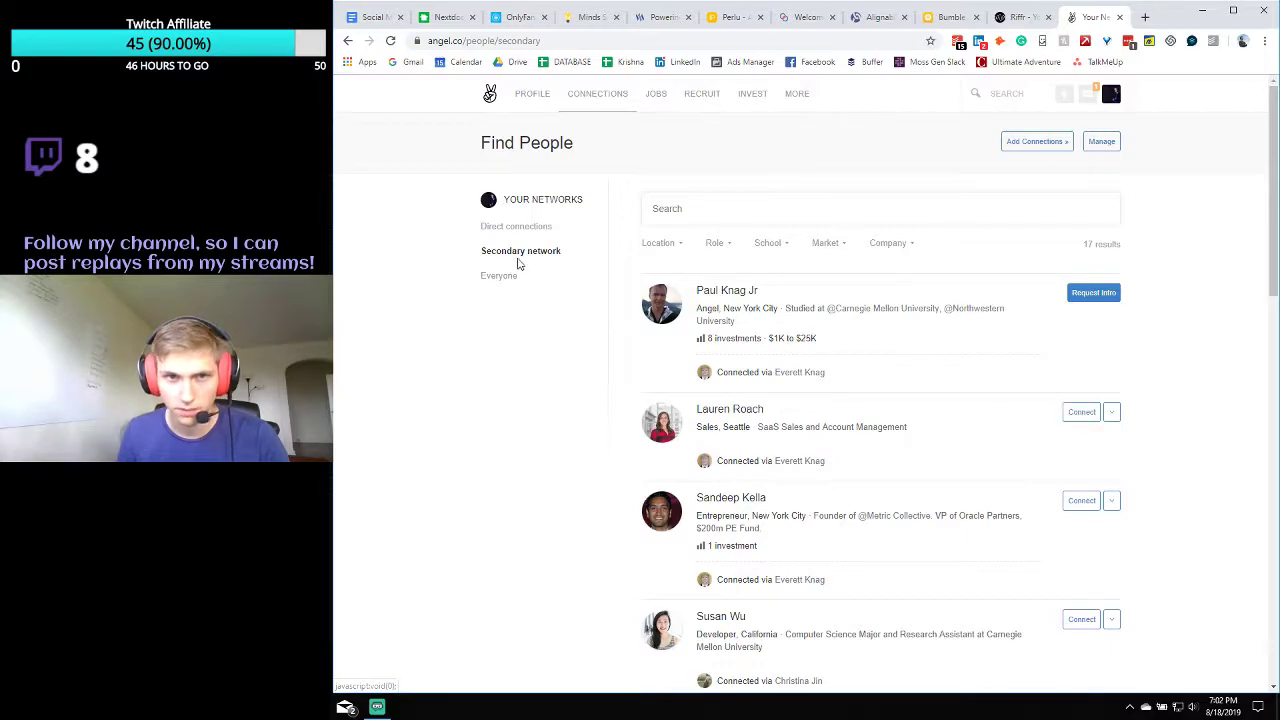
pyautogui.click(519, 227)
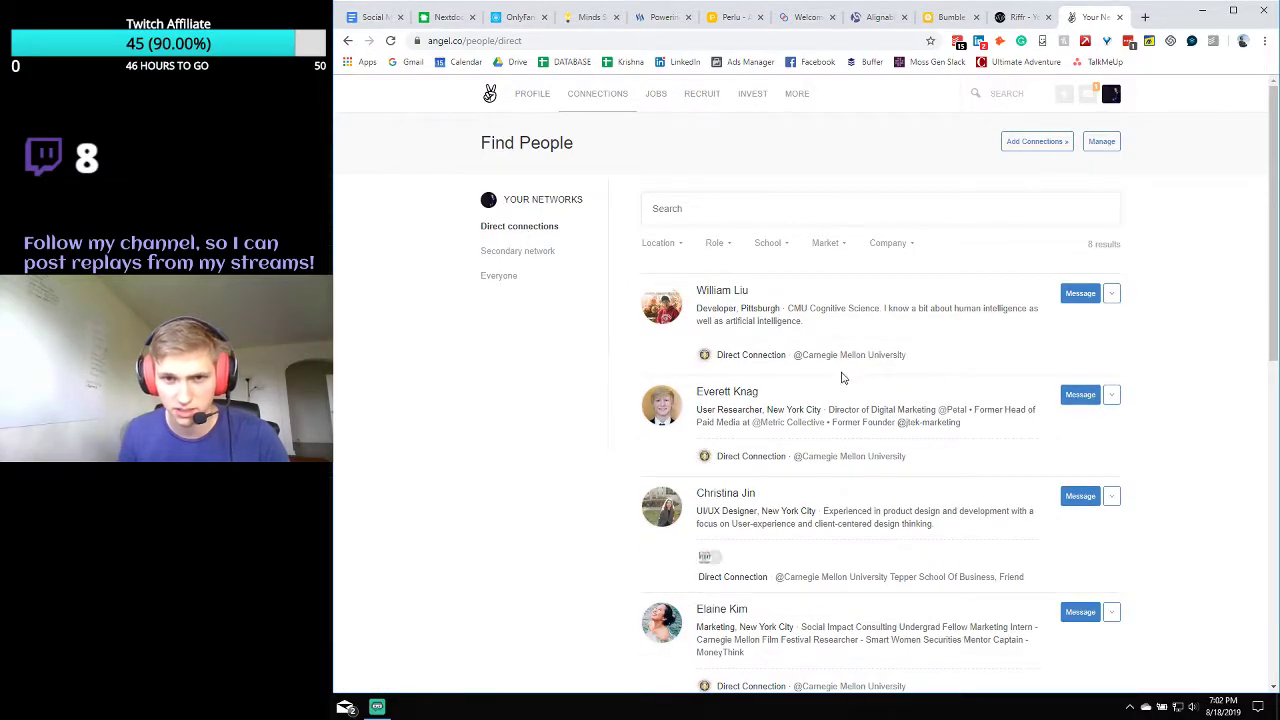
pyautogui.scroll(-5, 842, 377)
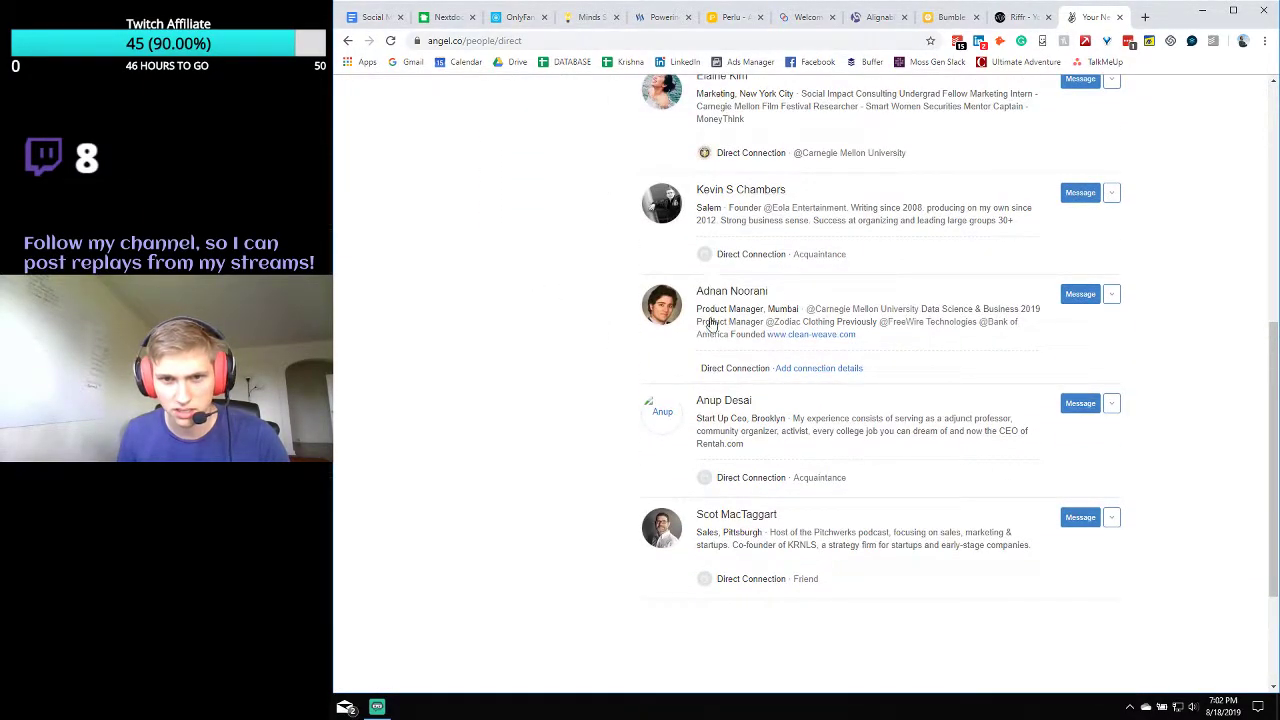
pyautogui.click(730, 515)
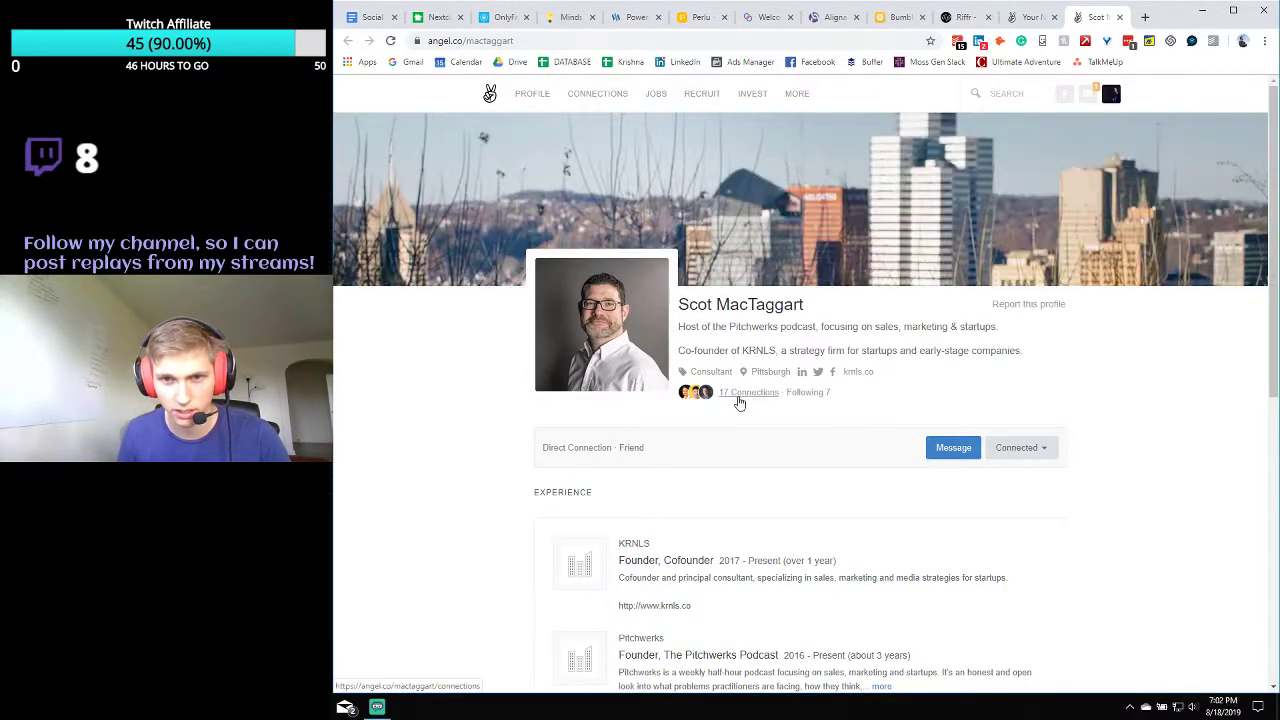
pyautogui.click(740, 396)
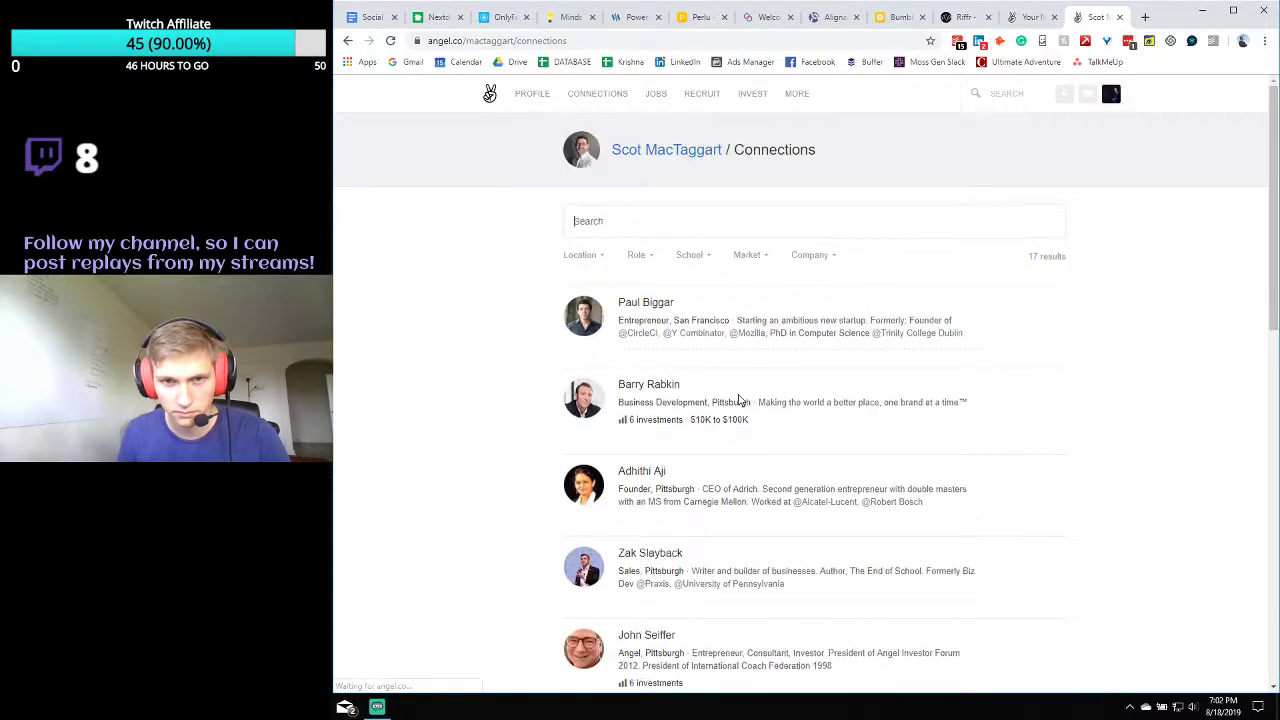
pyautogui.scroll(-2, 983, 498)
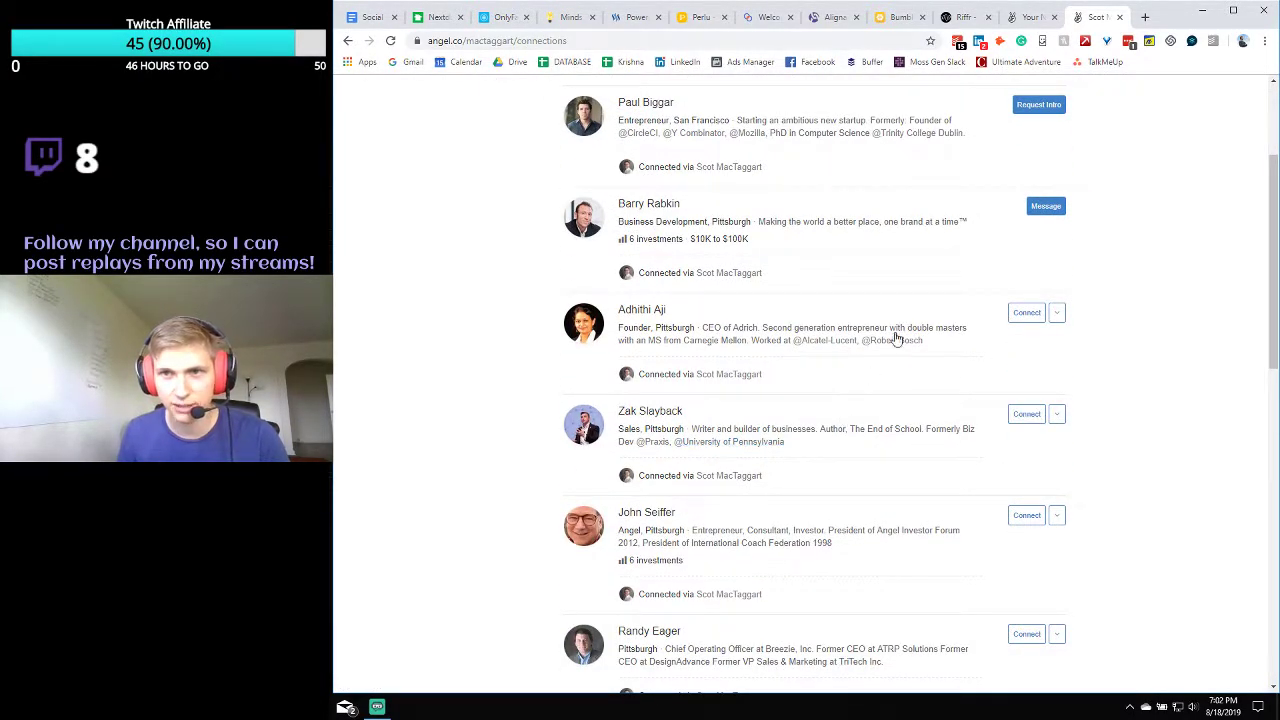
pyautogui.scroll(-8, 840, 302)
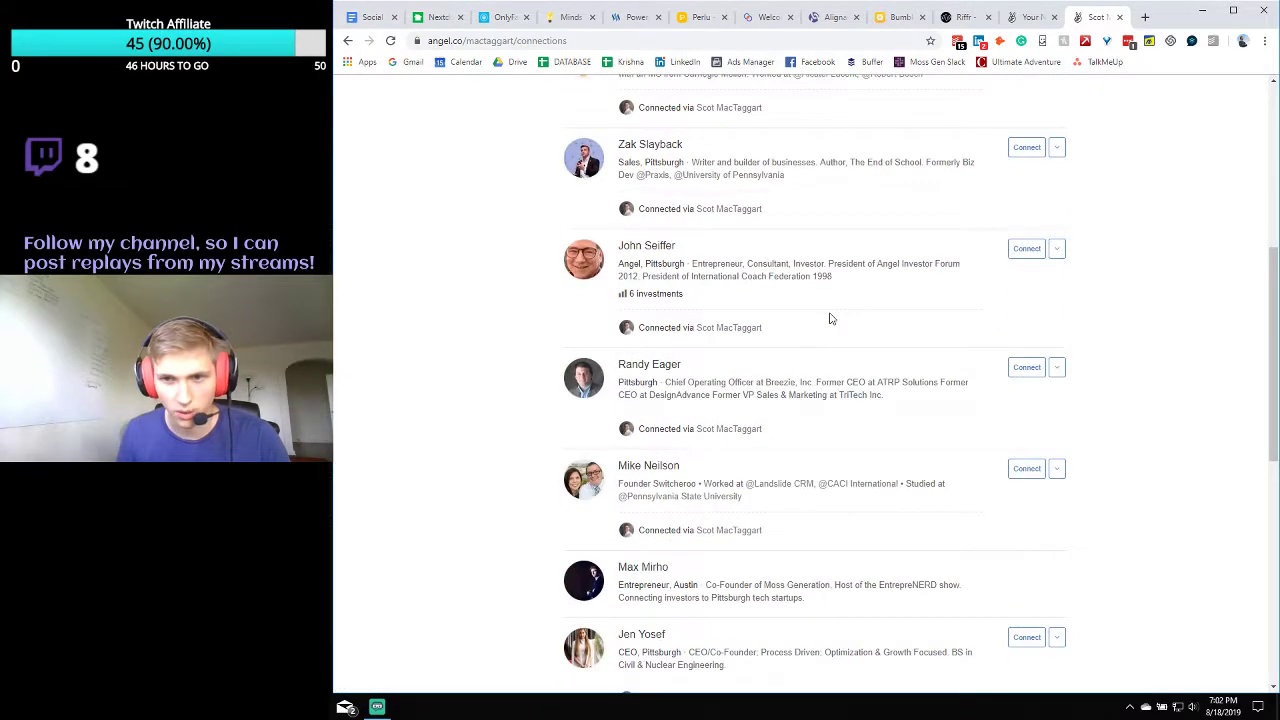
pyautogui.scroll(-2, 769, 520)
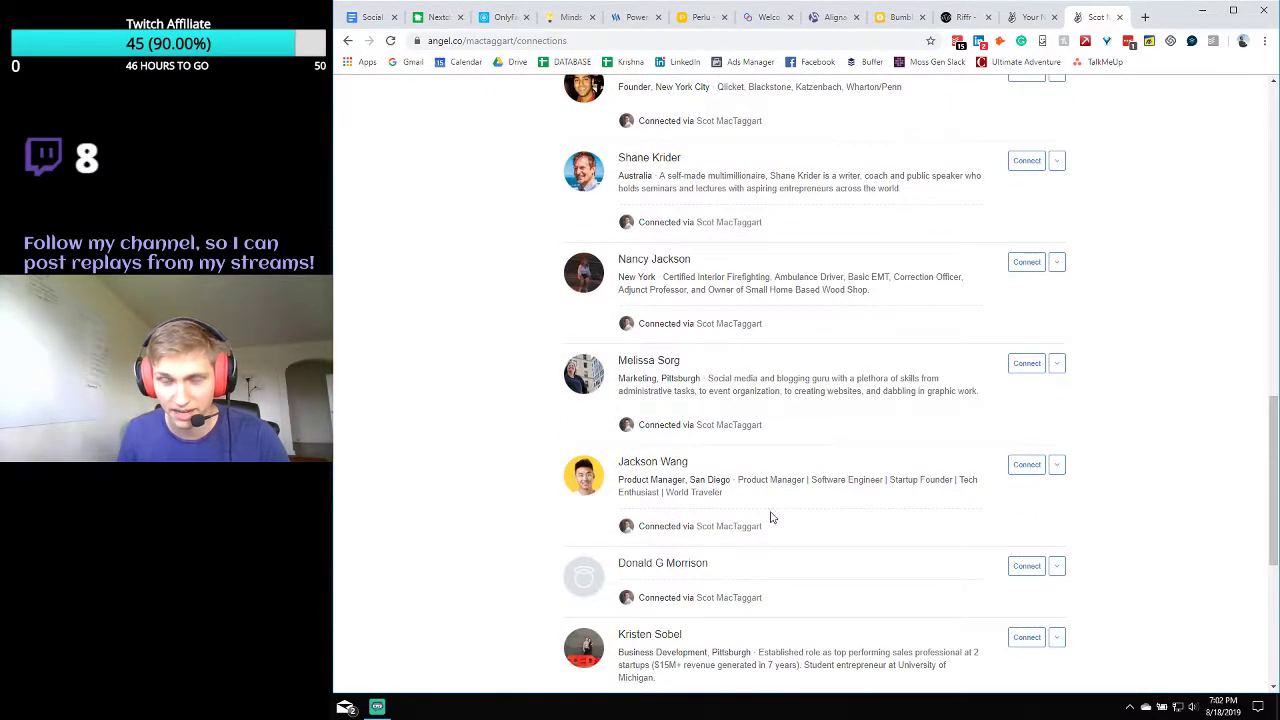
pyautogui.scroll(6, 774, 503)
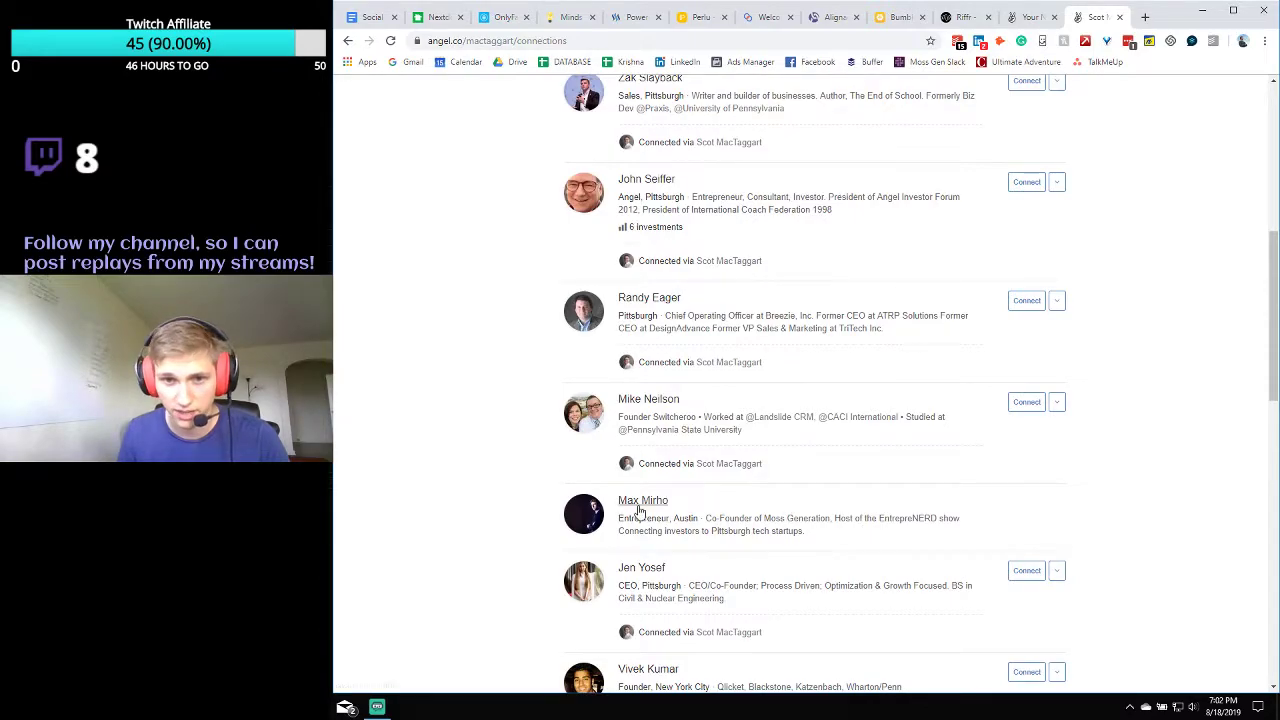
pyautogui.scroll(-10, 768, 520)
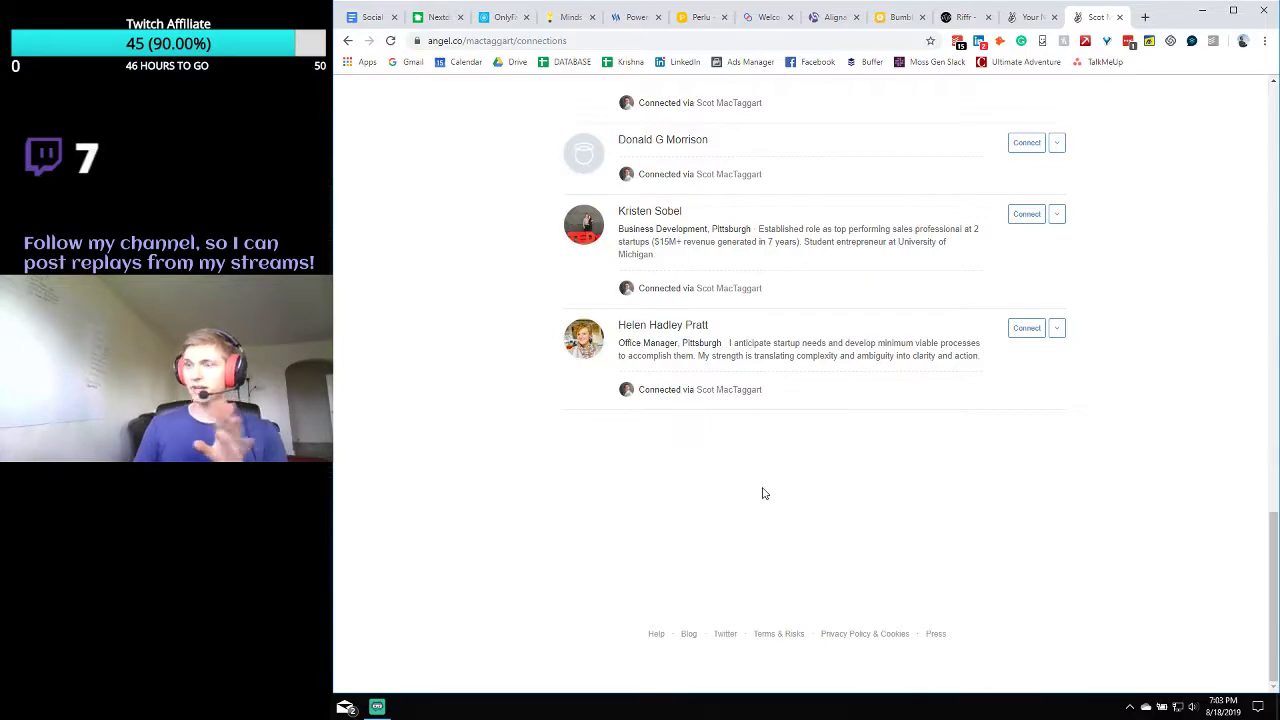
pyautogui.click(368, 17)
# - Add the plain line 'Manually send connection requests to all pittsburgh interested investors', fixing spelling
pyautogui.press('BackSpace')
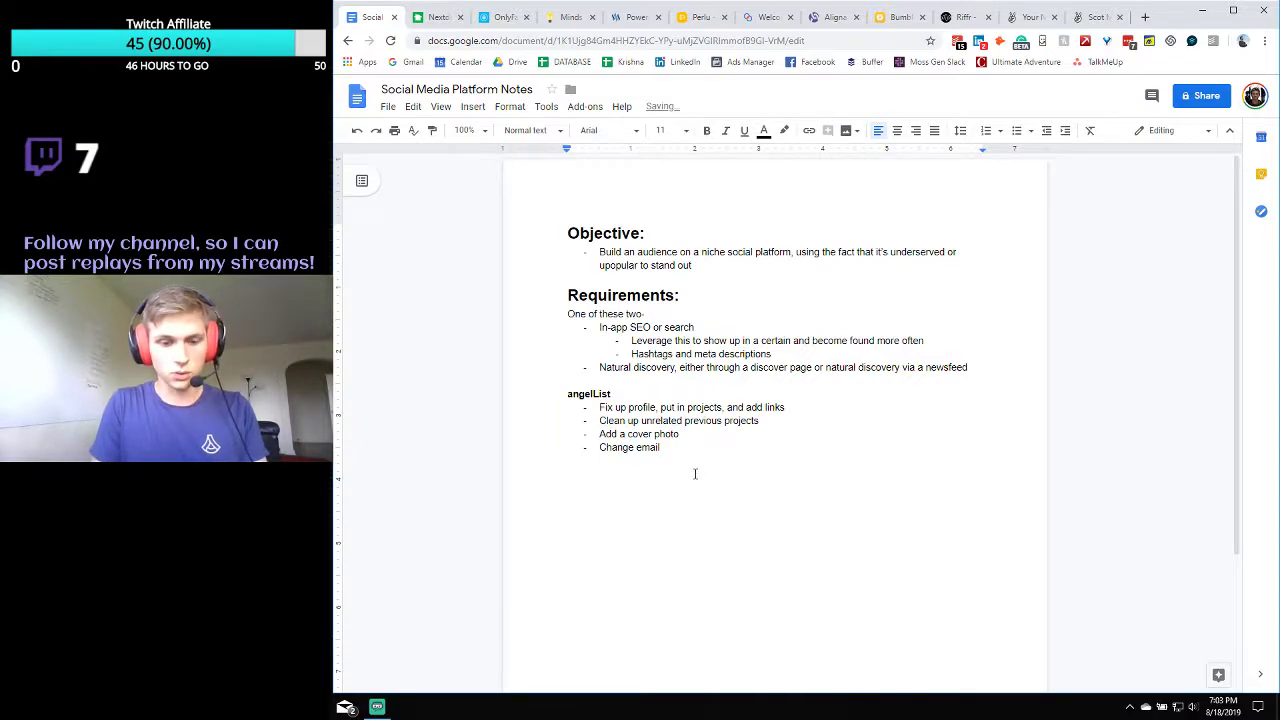
pyautogui.write('ually')
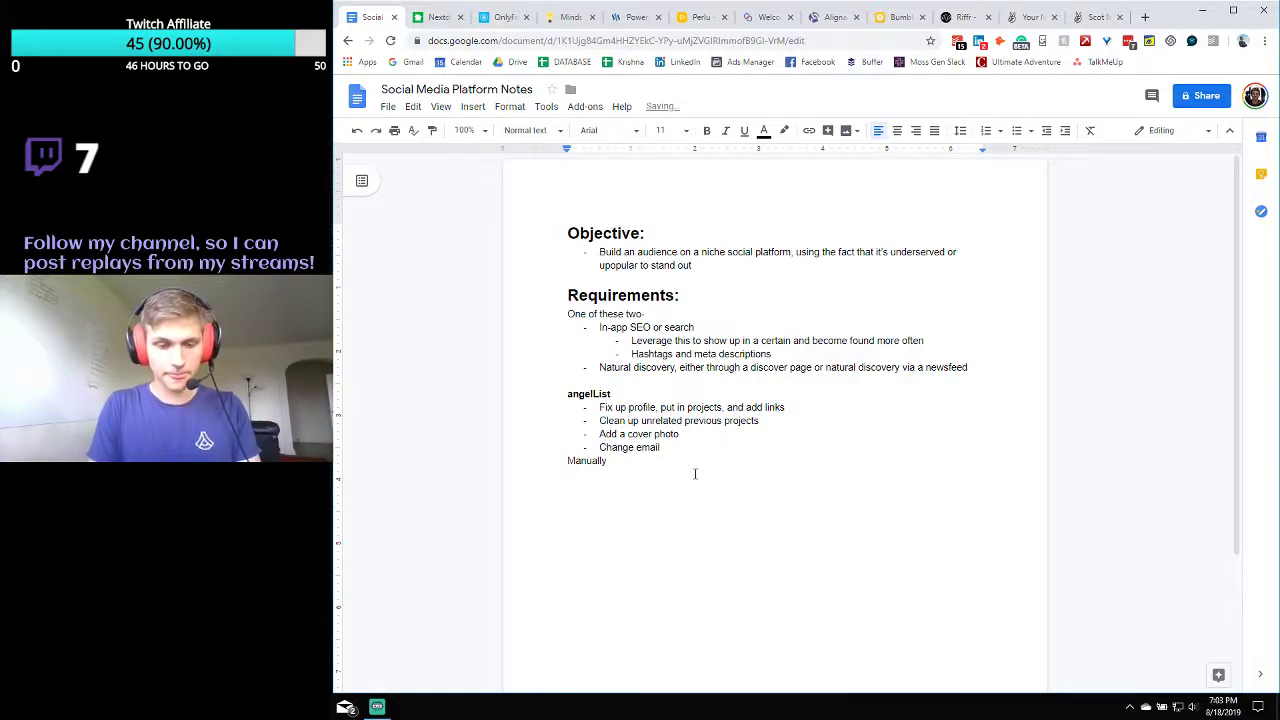
pyautogui.write('send ')
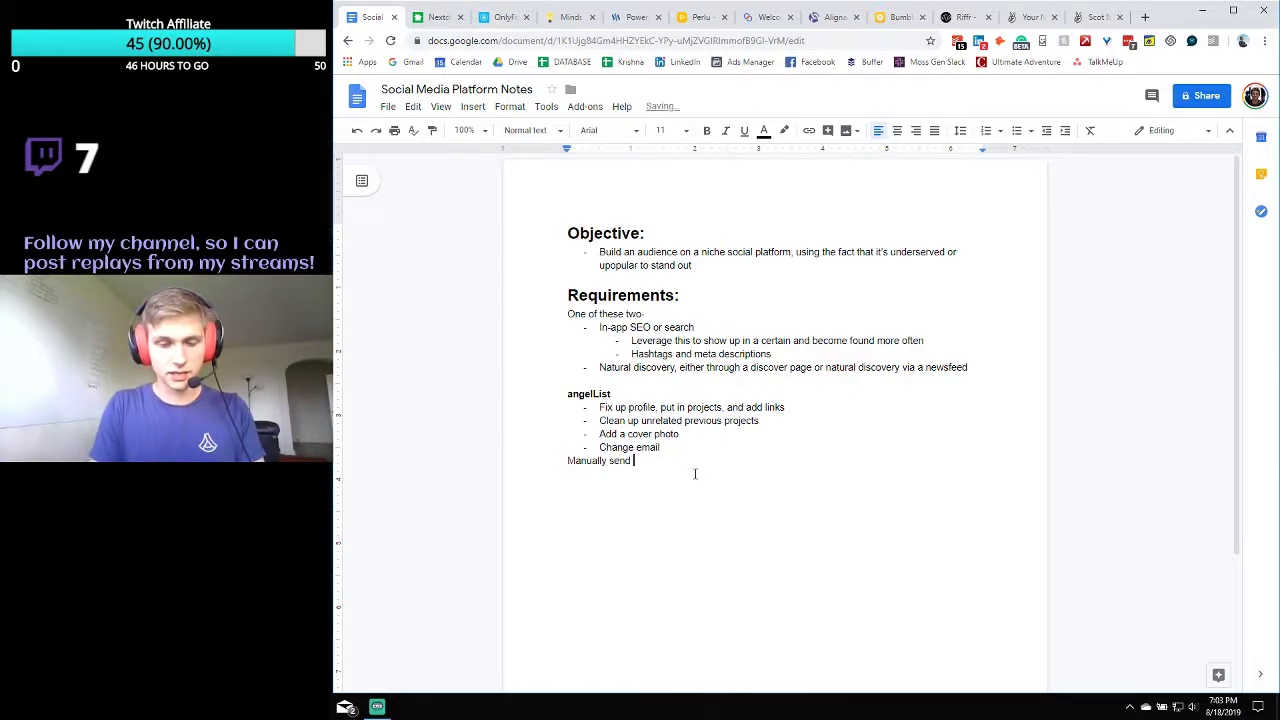
pyautogui.write('connections')
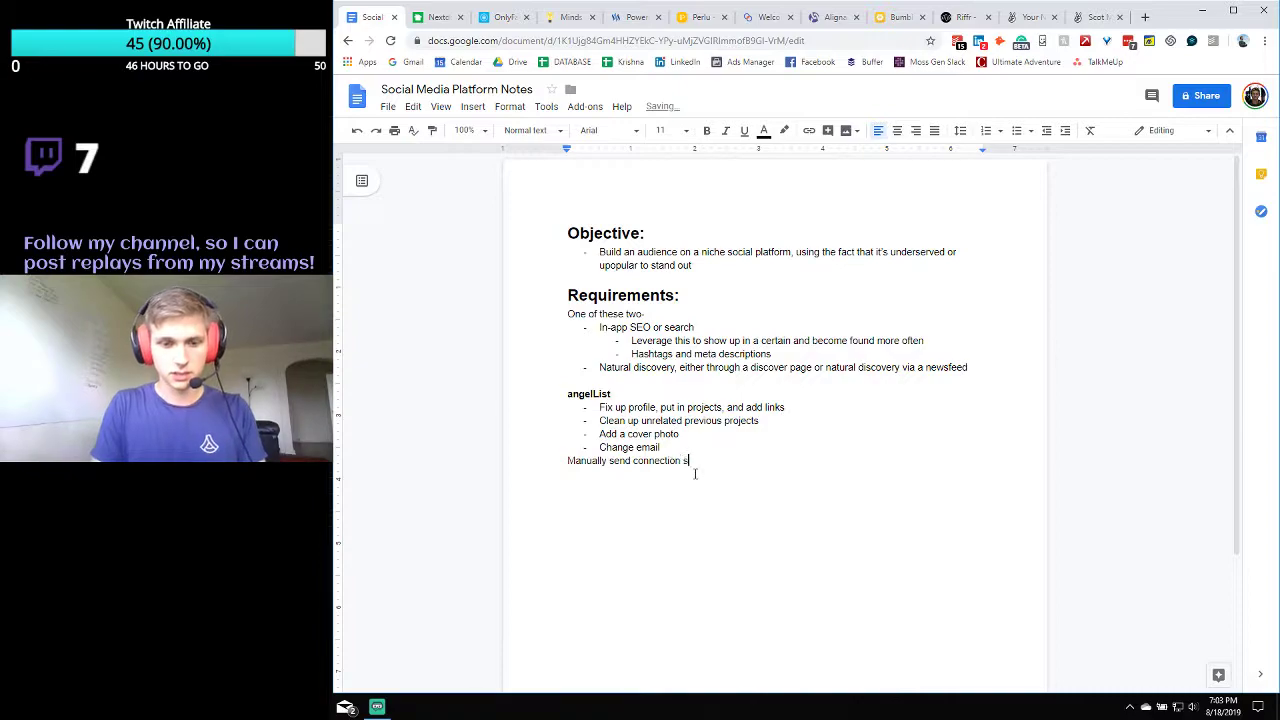
pyautogui.press('BackSpace')
pyautogui.write('requests to ')
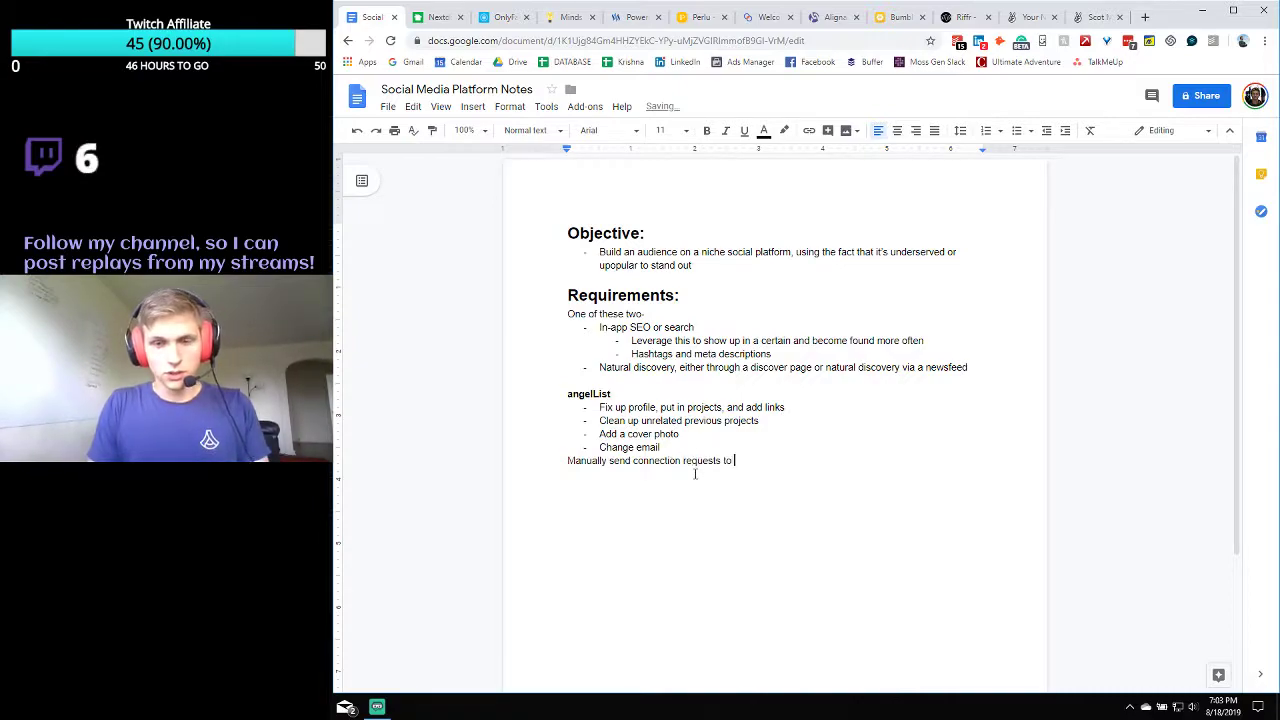
pyautogui.write('all p')
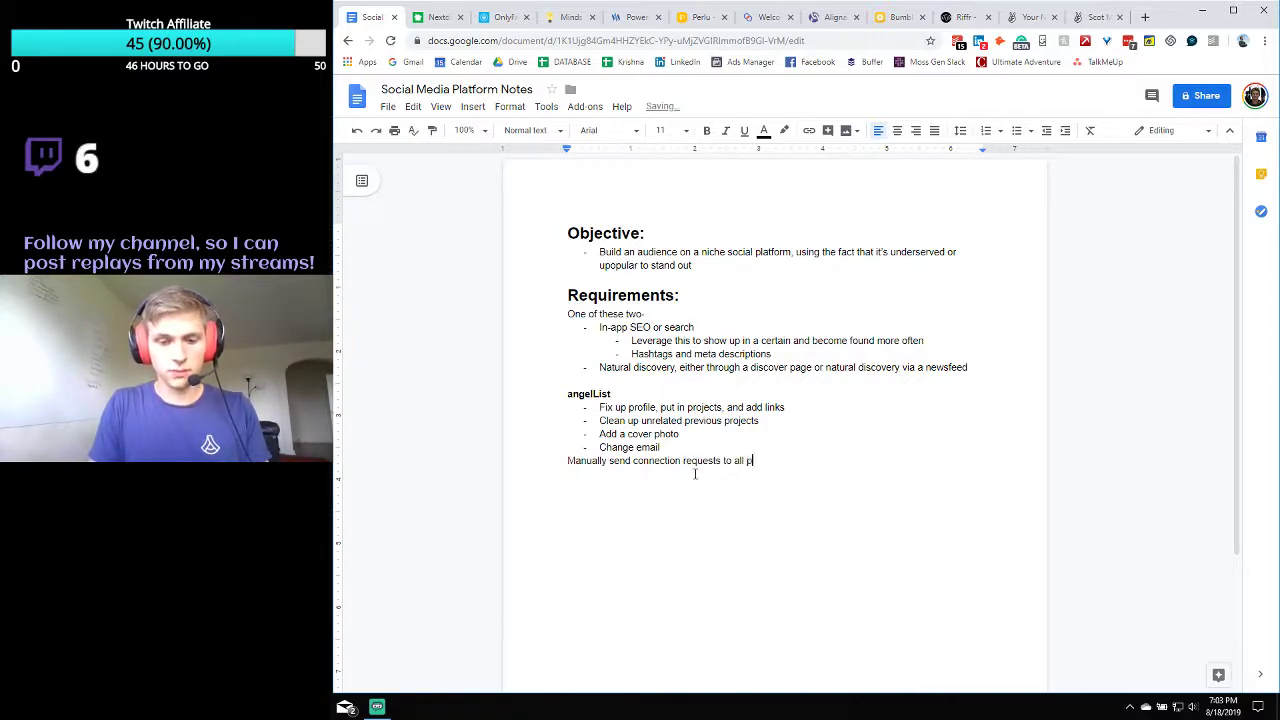
pyautogui.write('ittsburgh intereste')
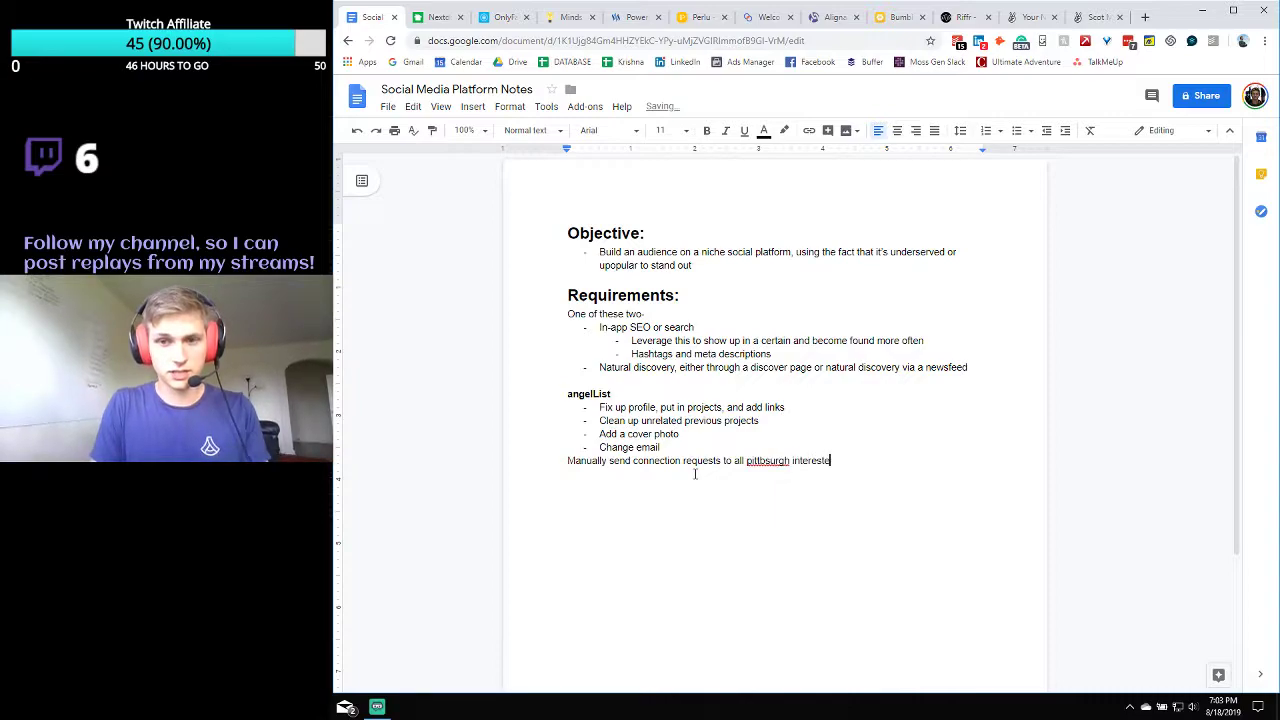
pyautogui.write('d investors')
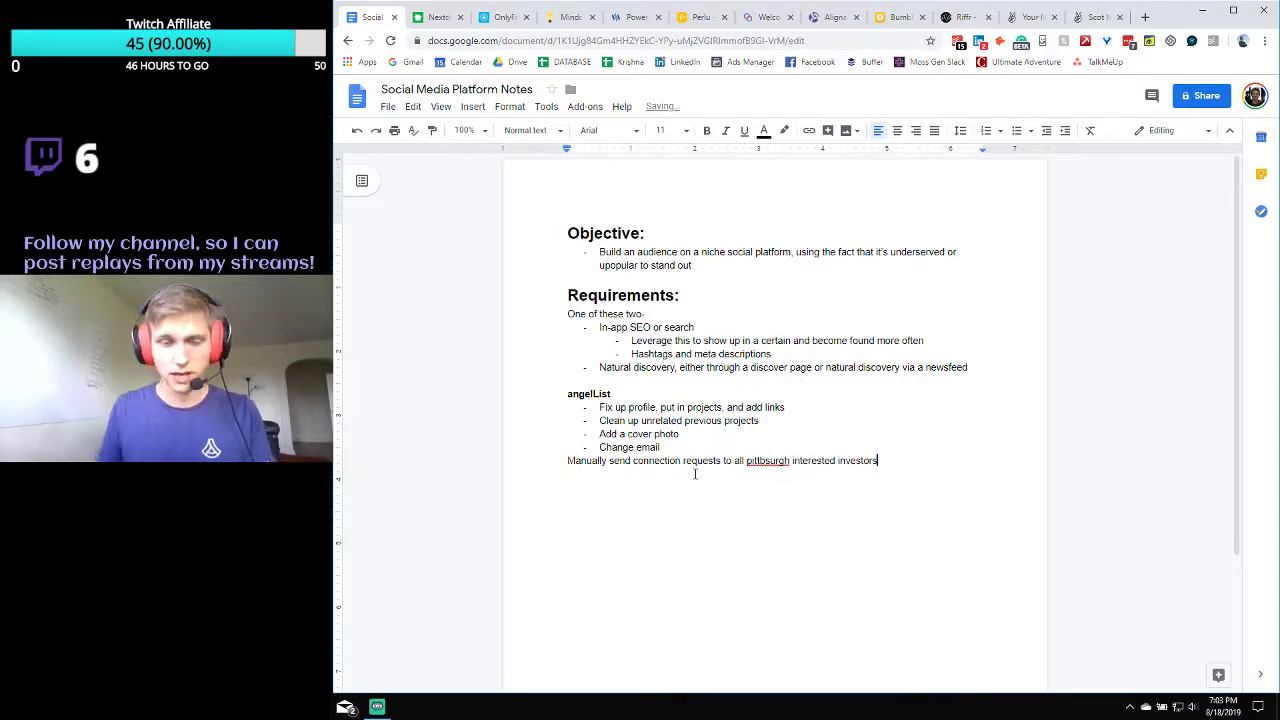
pyautogui.rightClick(775, 462)
pyautogui.click(810, 490)
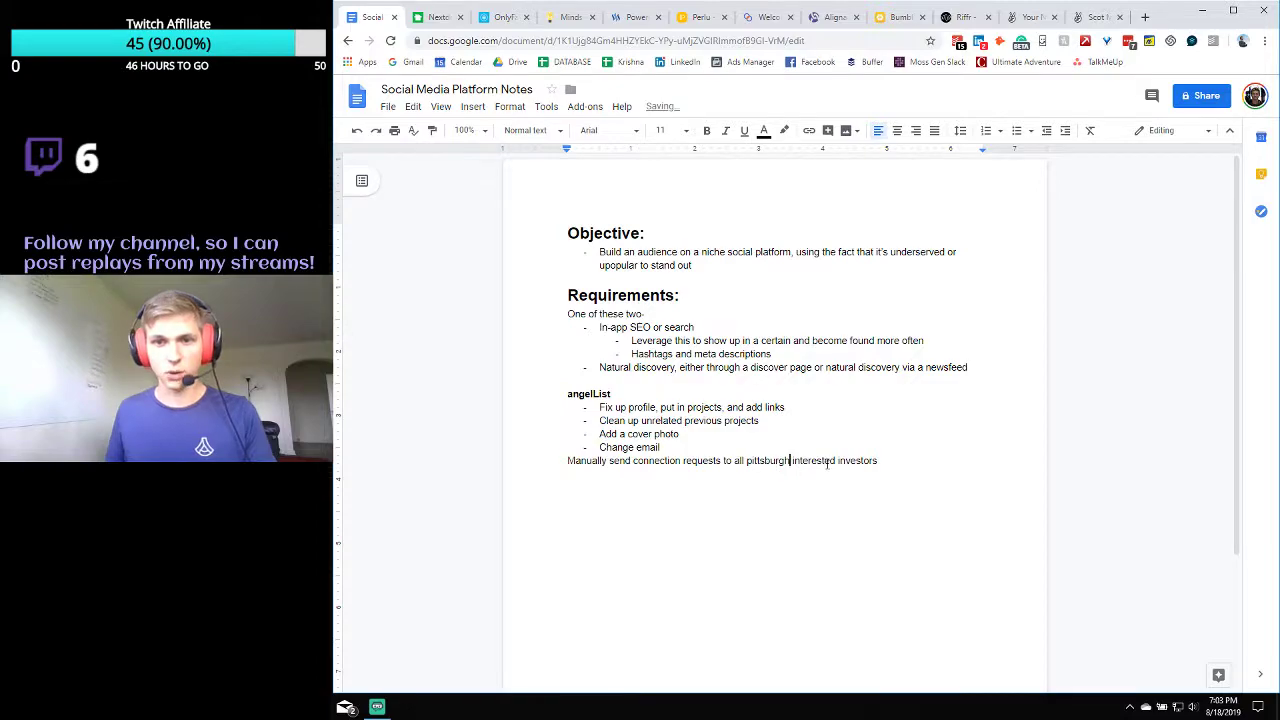
pyautogui.click(909, 461)
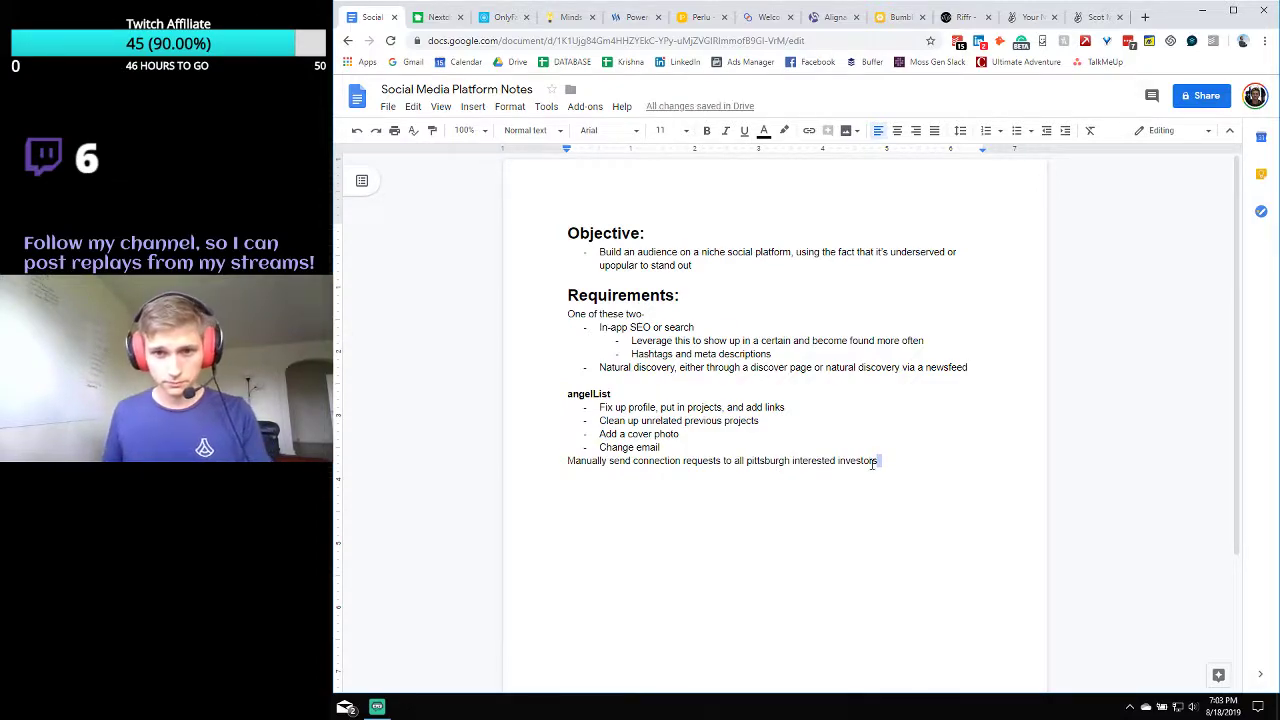
pyautogui.click(910, 460)
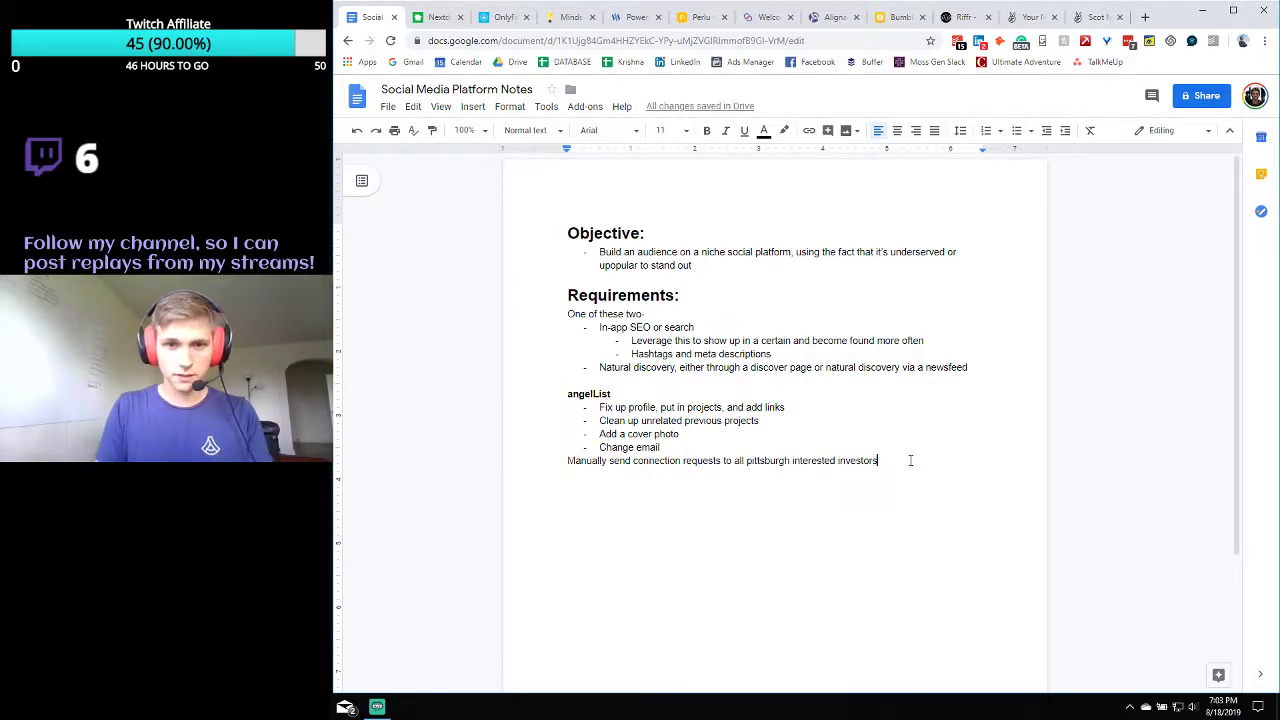
# - Add a line about building a Pittsburgh network directly and scaling out from there
pyautogui.press('Return')
pyautogui.write('The only was')
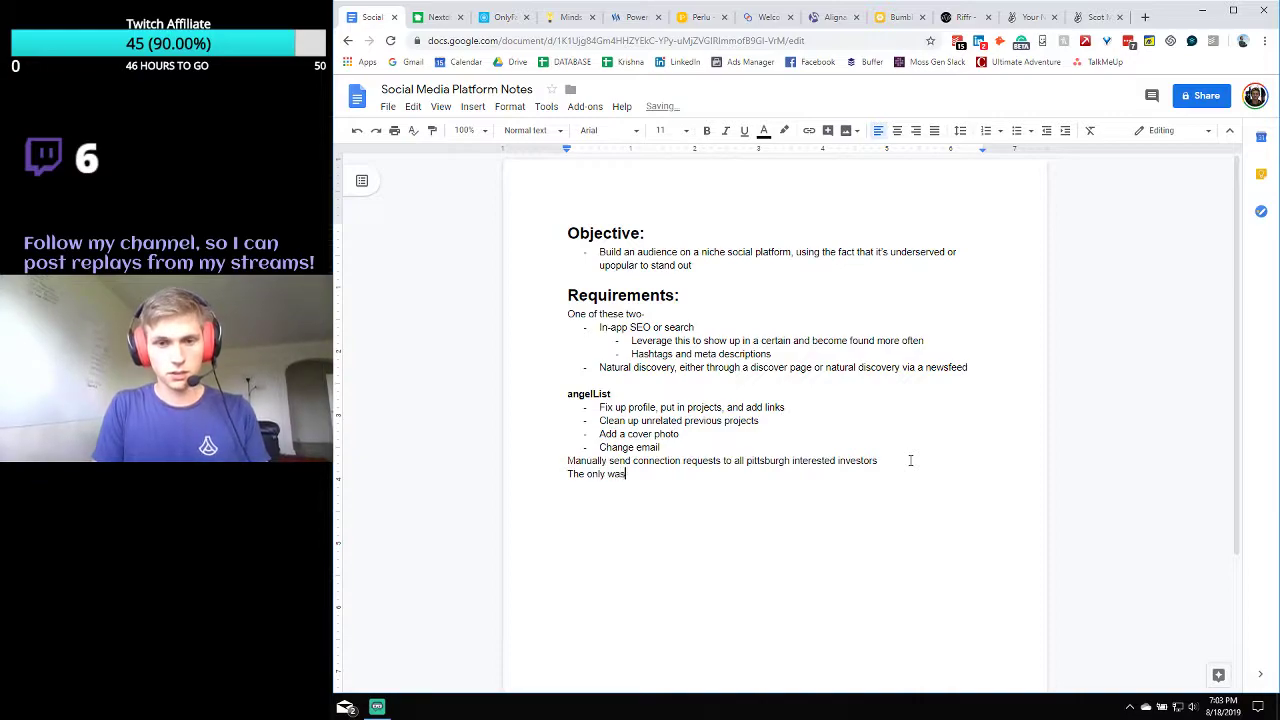
pyautogui.press('BackSpace')
pyautogui.write('y this is possible')
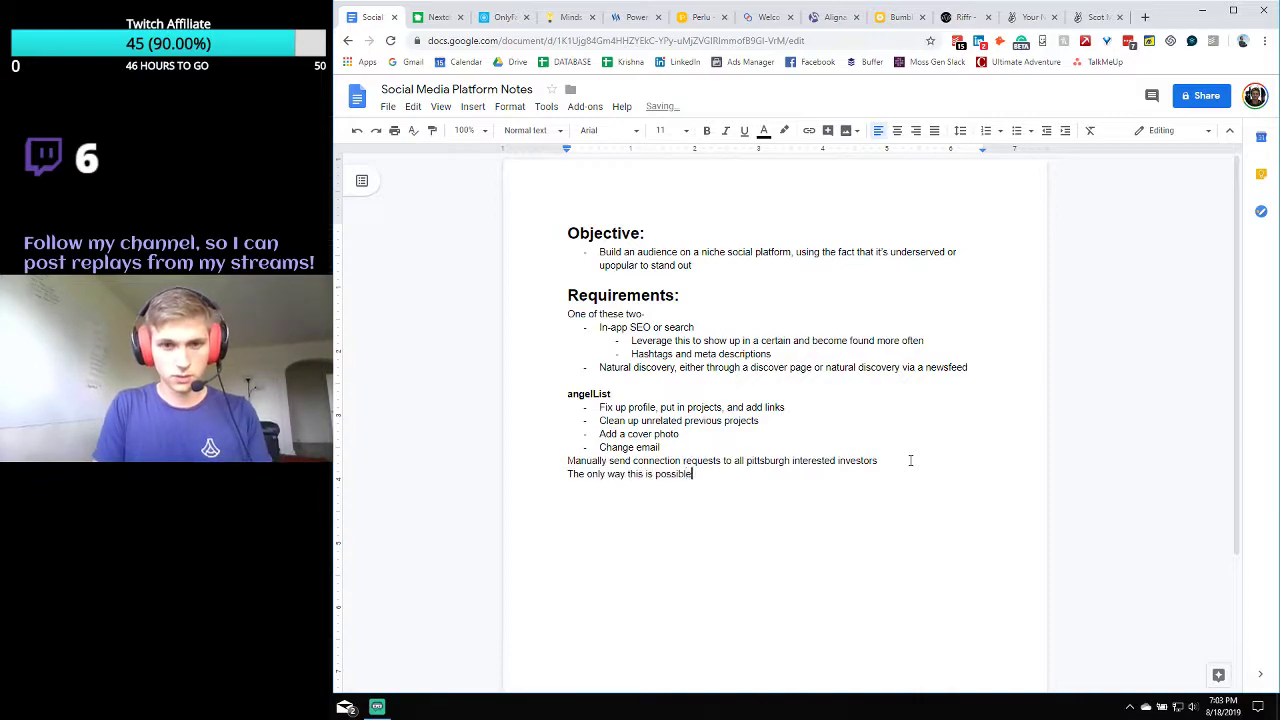
pyautogui.write(' is if you b')
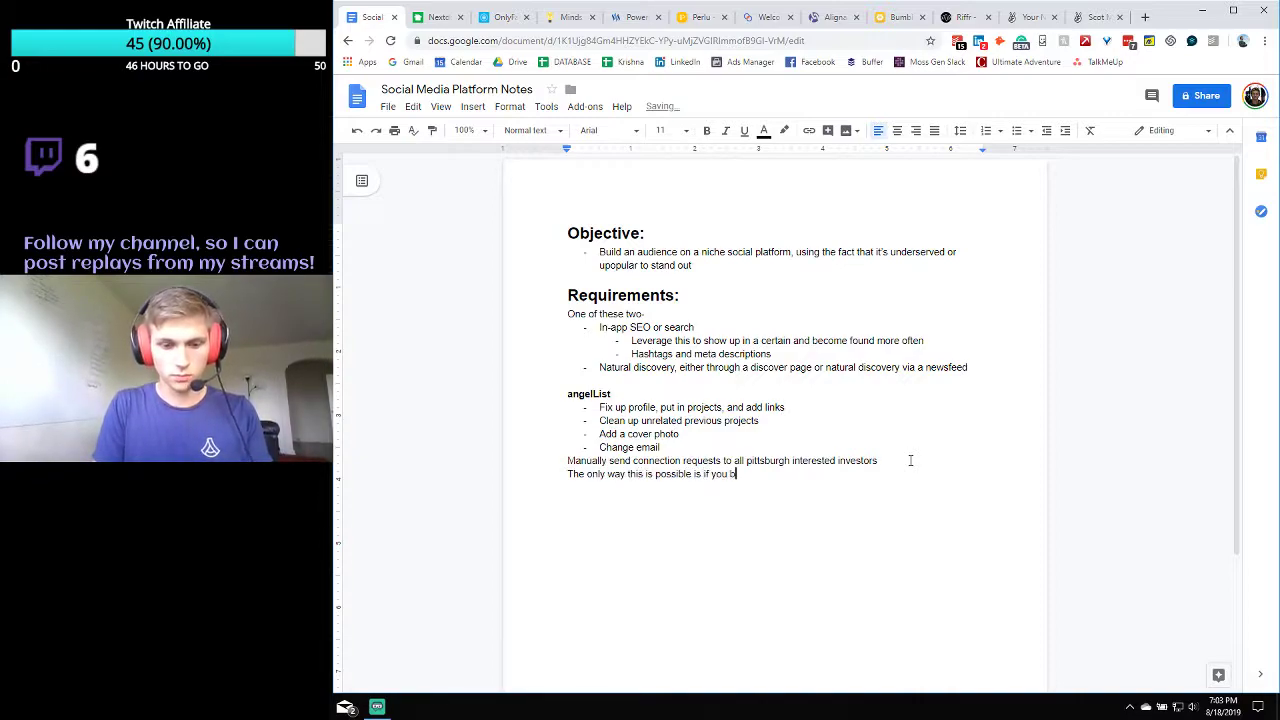
pyautogui.write('uild a Pit')
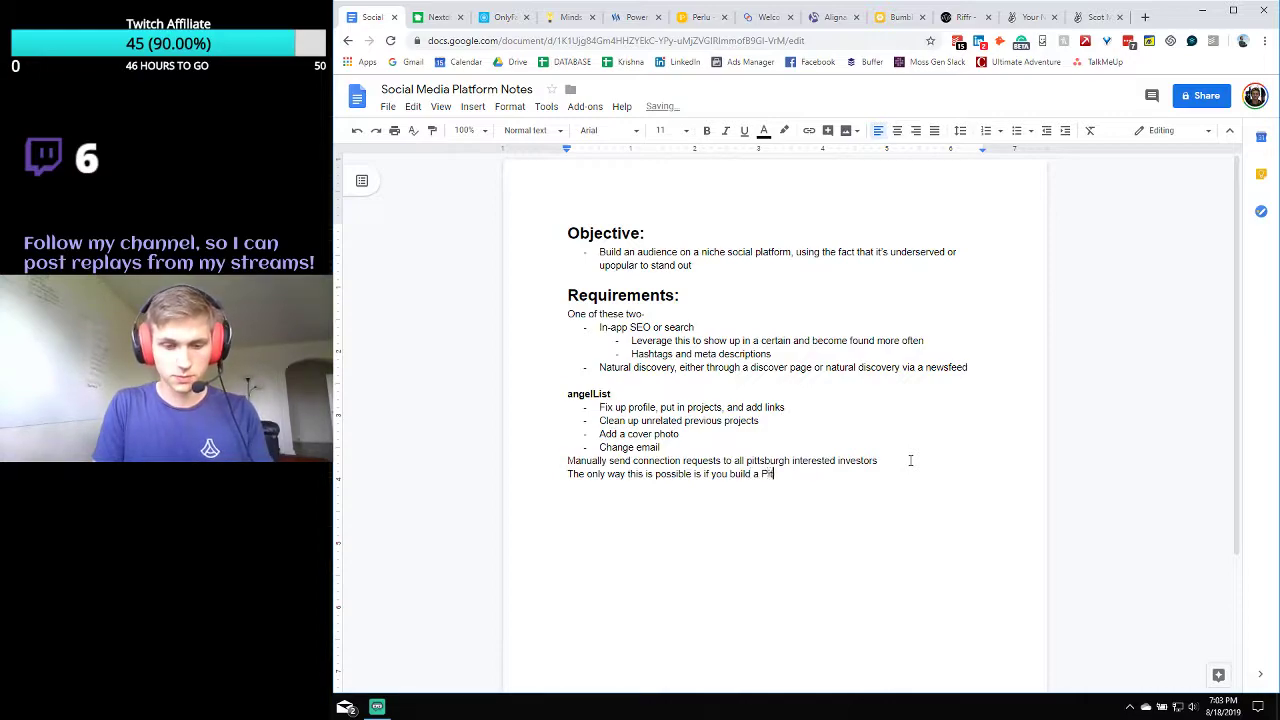
pyautogui.write('tsburgh ne')
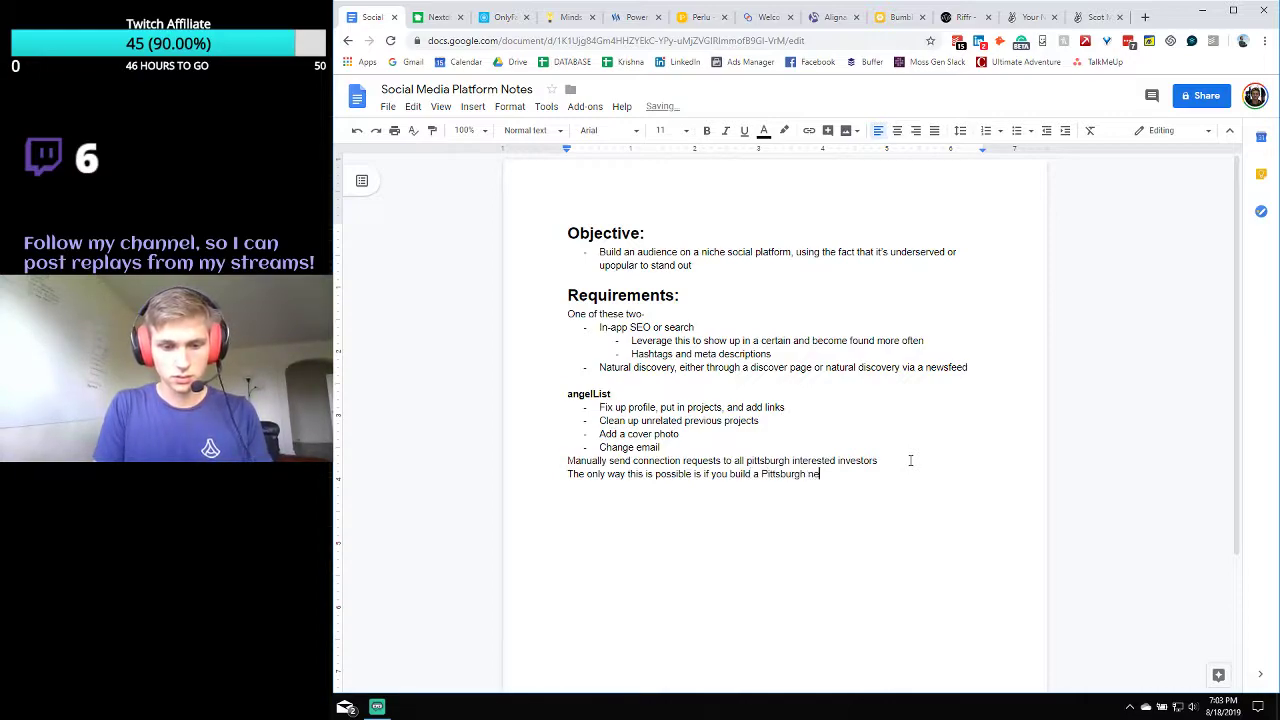
pyautogui.write('twork directly, and')
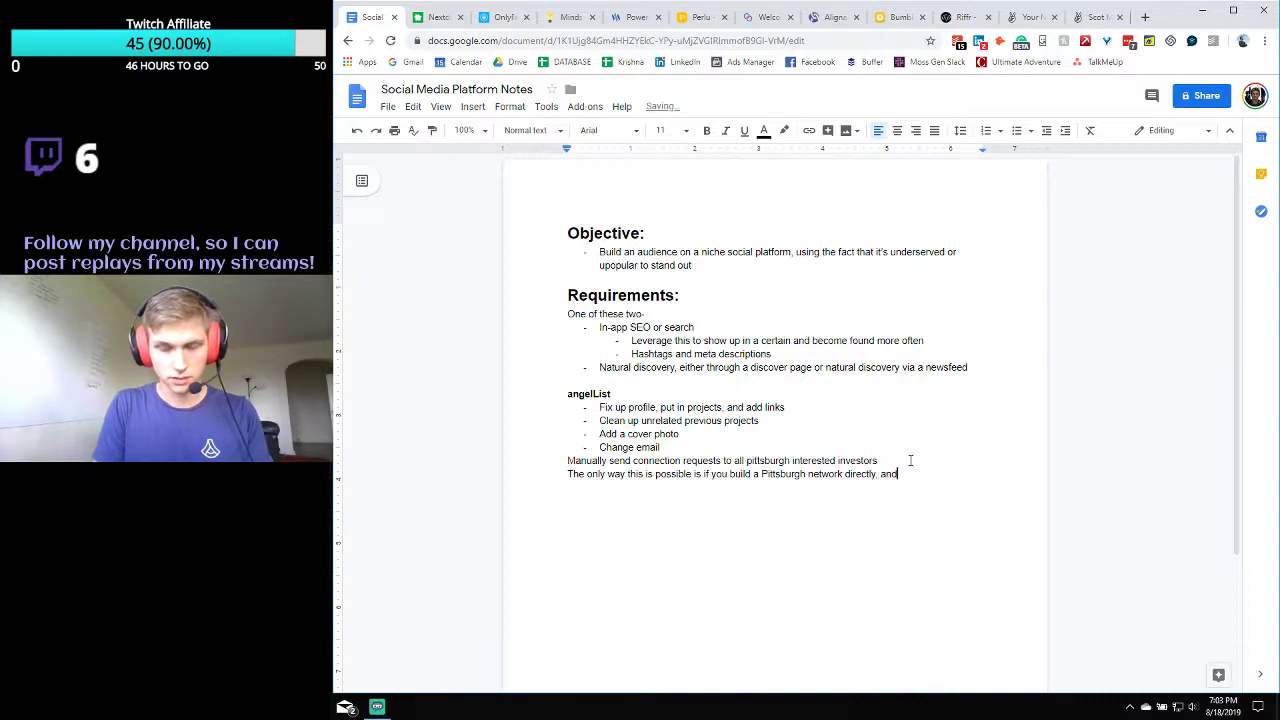
pyautogui.write(' you build a')
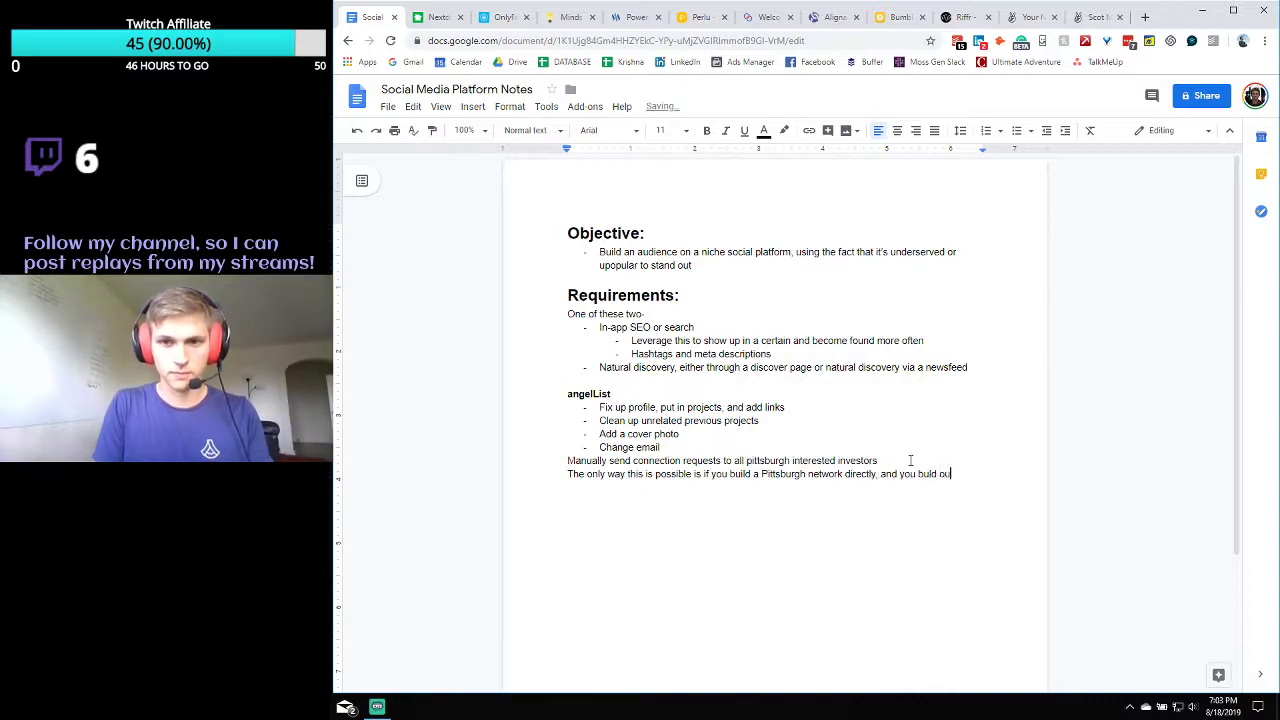
pyautogui.press('BackSpace')
pyautogui.press('BackSpace')
pyautogui.press('BackSpace')
pyautogui.press('BackSpace')
pyautogui.press('BackSpace')
pyautogui.press('BackSpace')
pyautogui.press('BackSpace')
pyautogui.write('scale out fromt here')
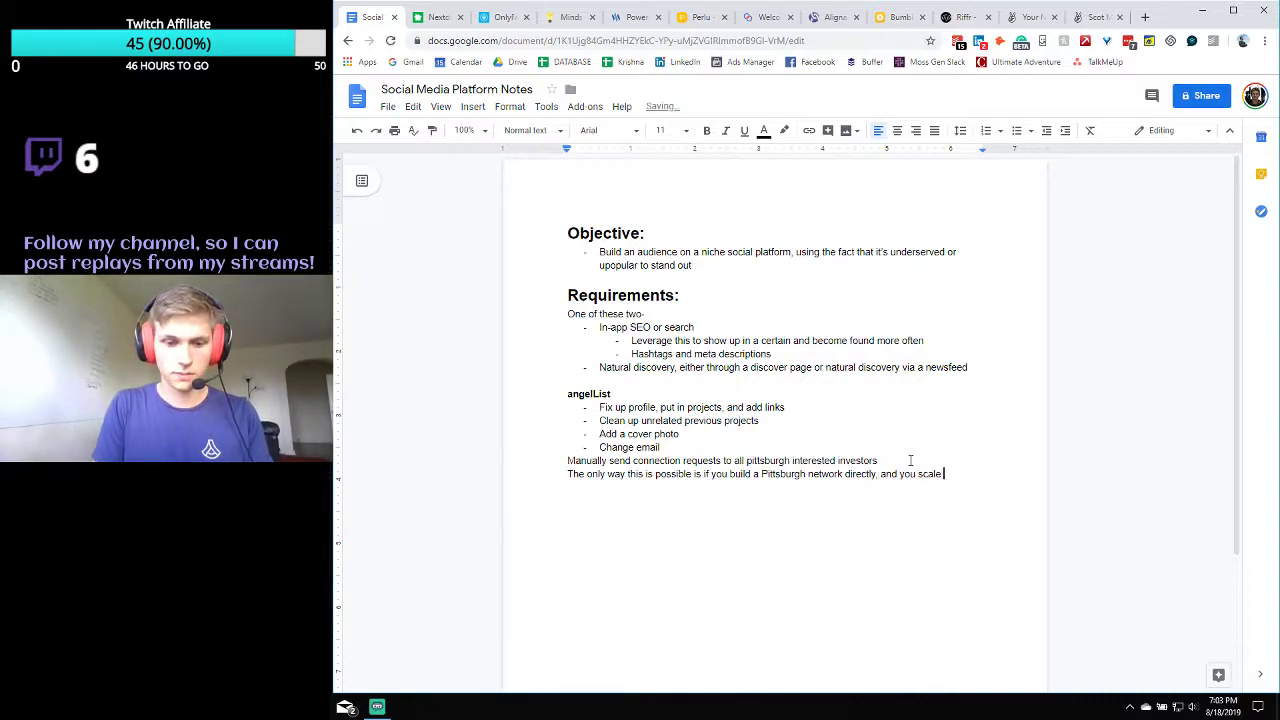
pyautogui.press('BackSpace')
pyautogui.press('BackSpace')
pyautogui.press('BackSpace')
pyautogui.press('BackSpace')
pyautogui.press('BackSpace')
pyautogui.press('BackSpace')
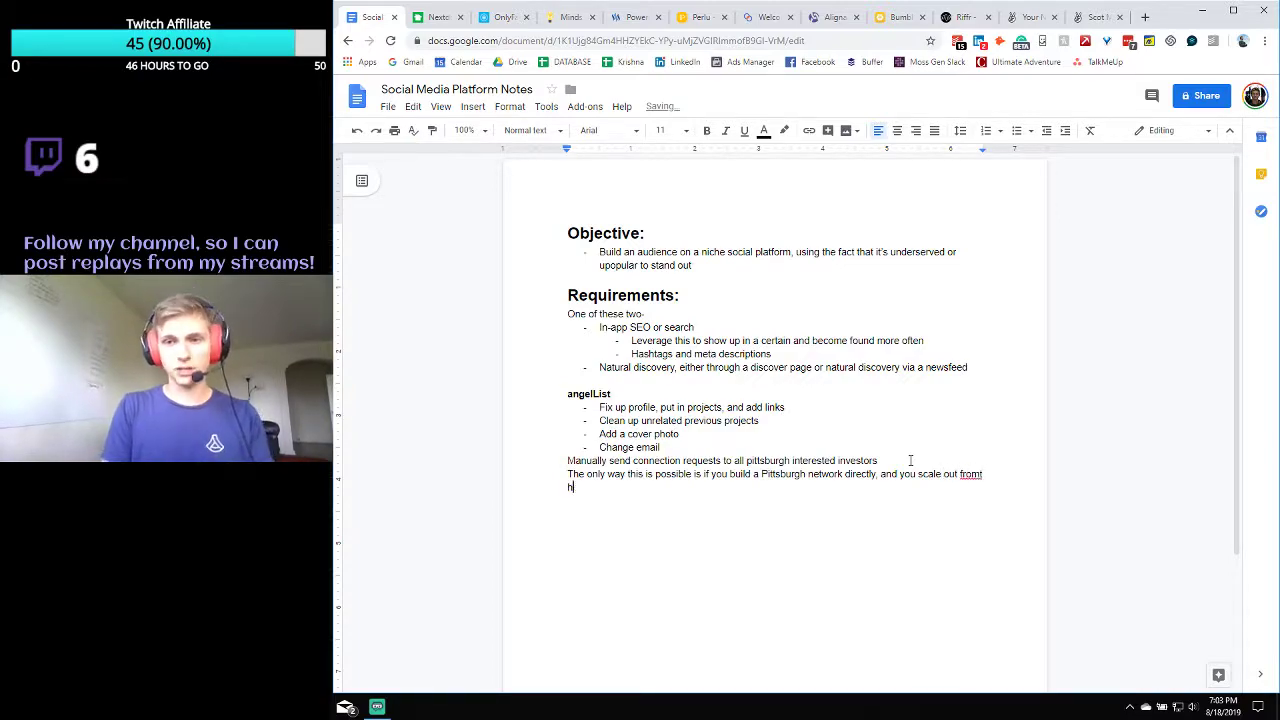
pyautogui.write('t')
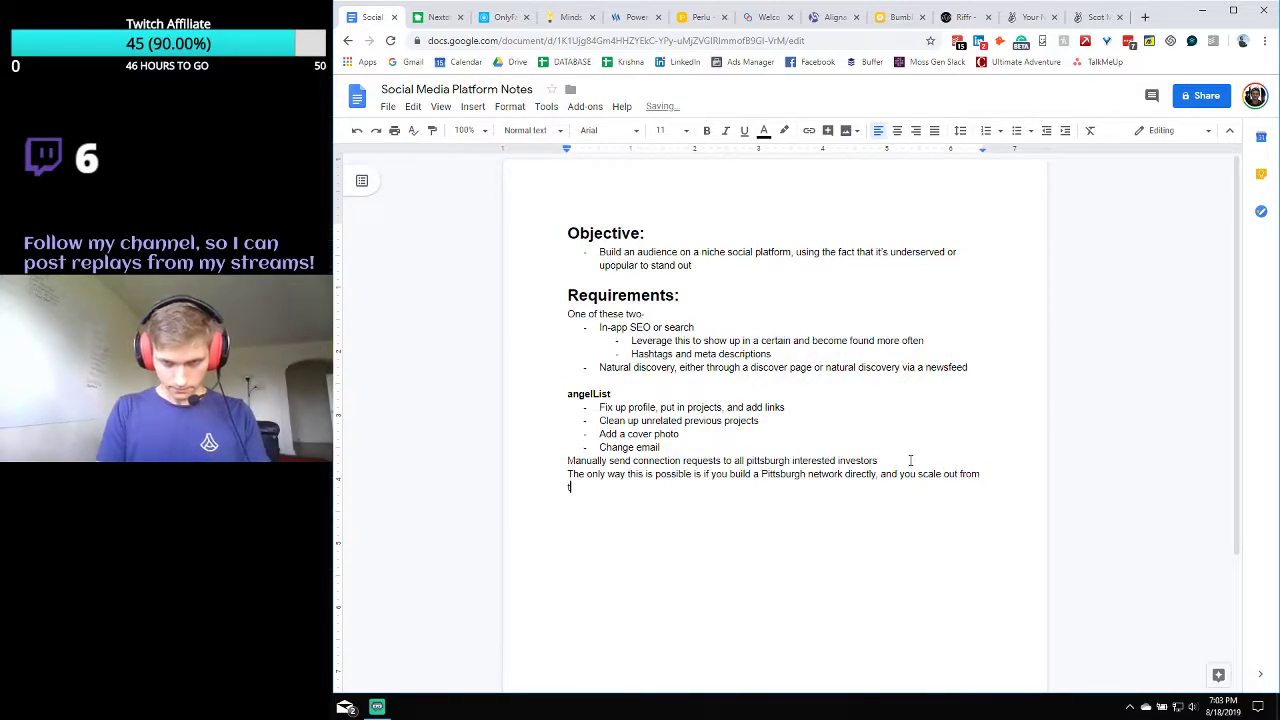
pyautogui.write('here')
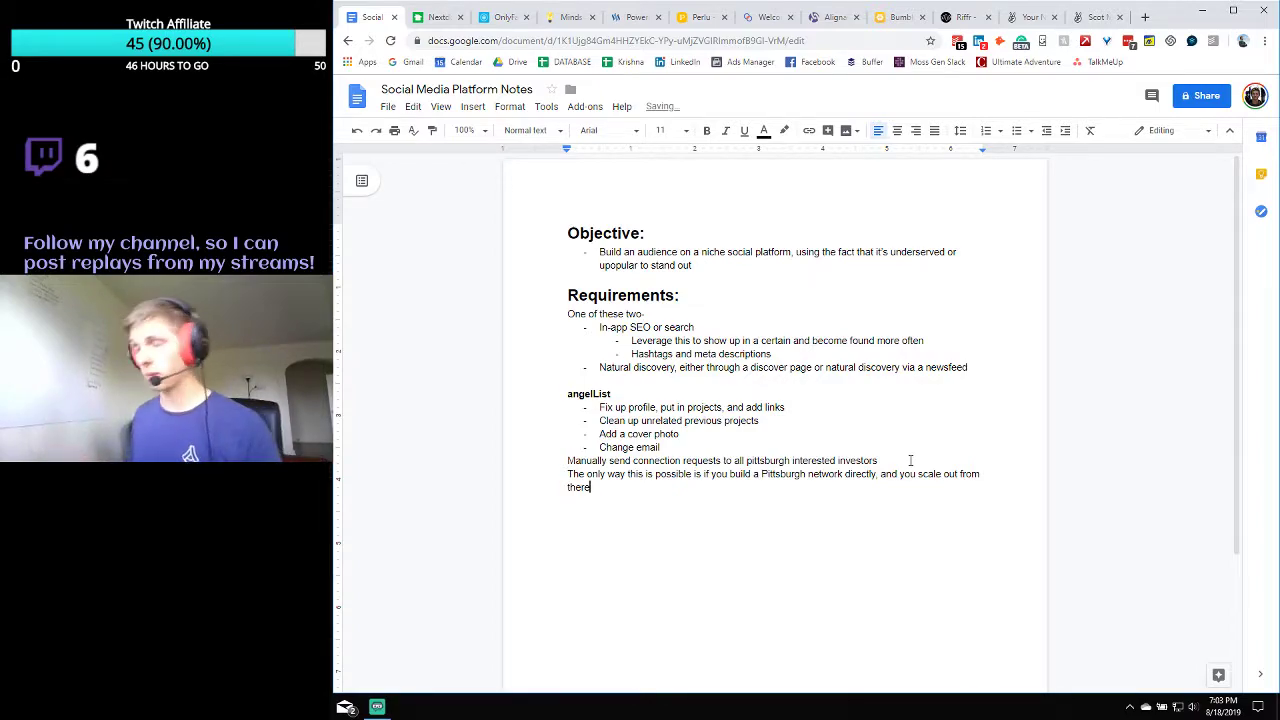
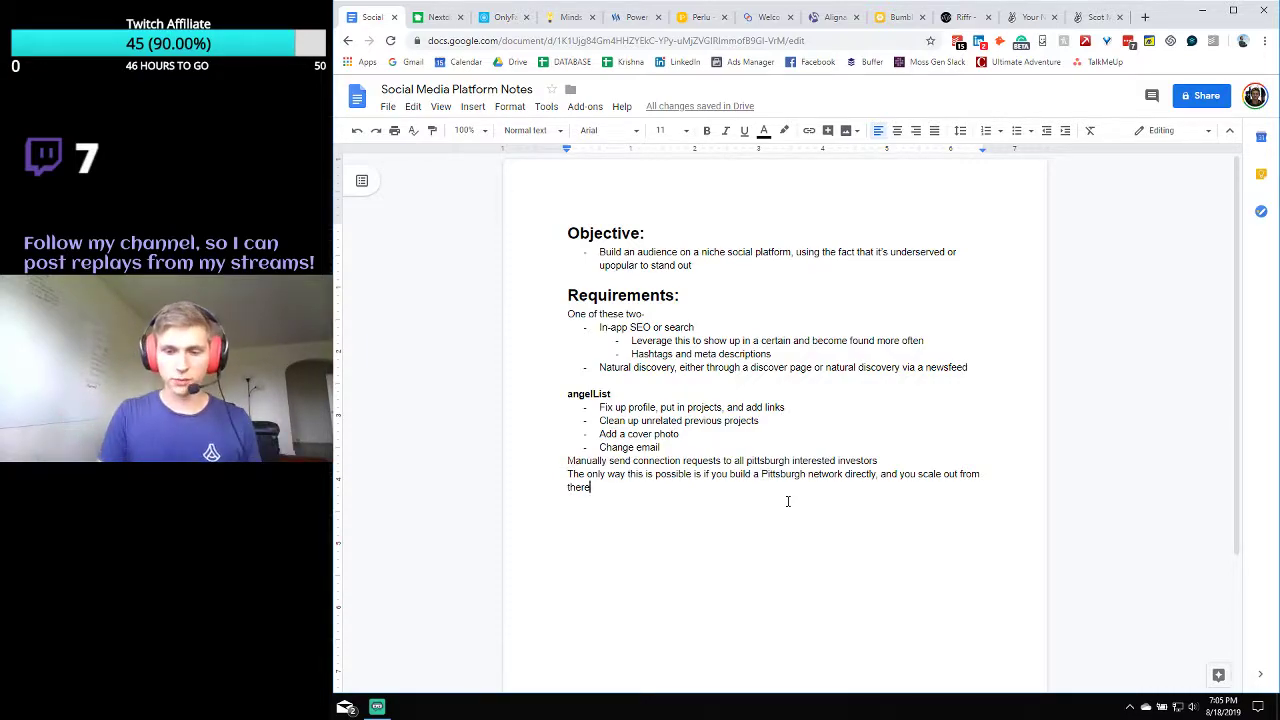
# - Add a new '- Hack' bullet under the Pittsburgh network note
pyautogui.press('Return')
pyautogui.write('- ')
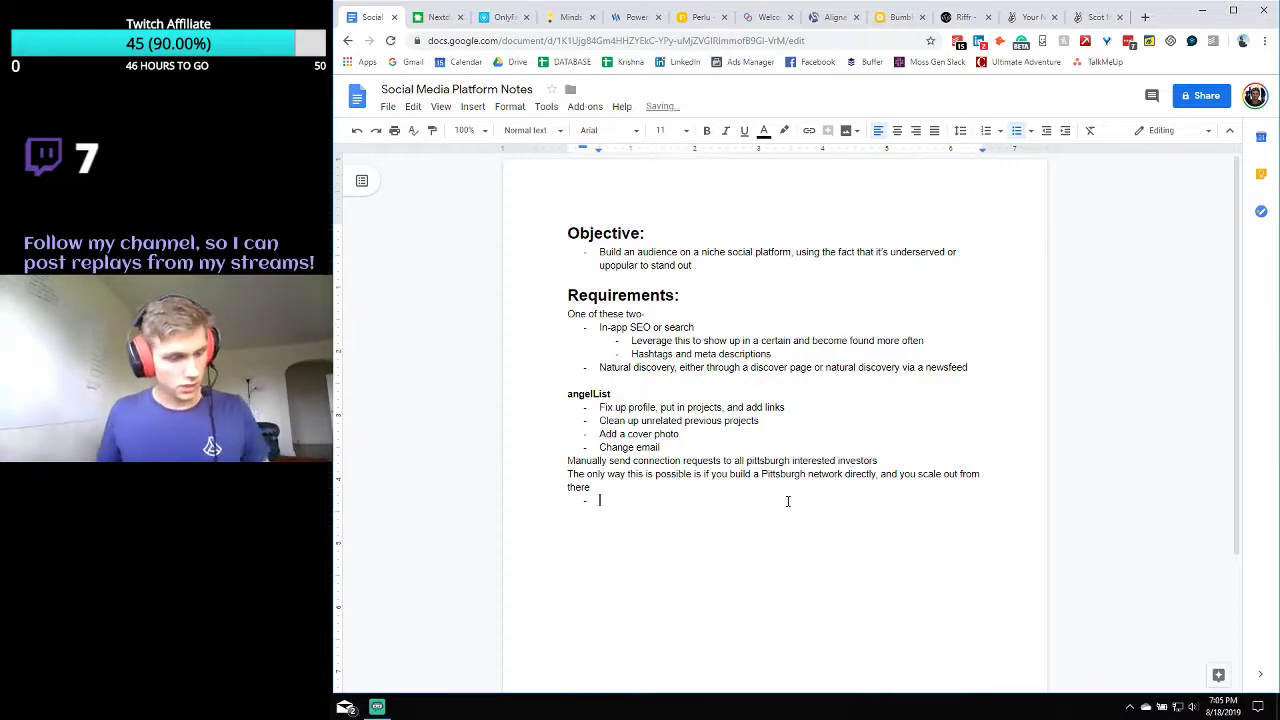
pyautogui.write('Hasd')
pyautogui.press('BackSpace')
pyautogui.press('BackSpace')
pyautogui.press('BackSpace')
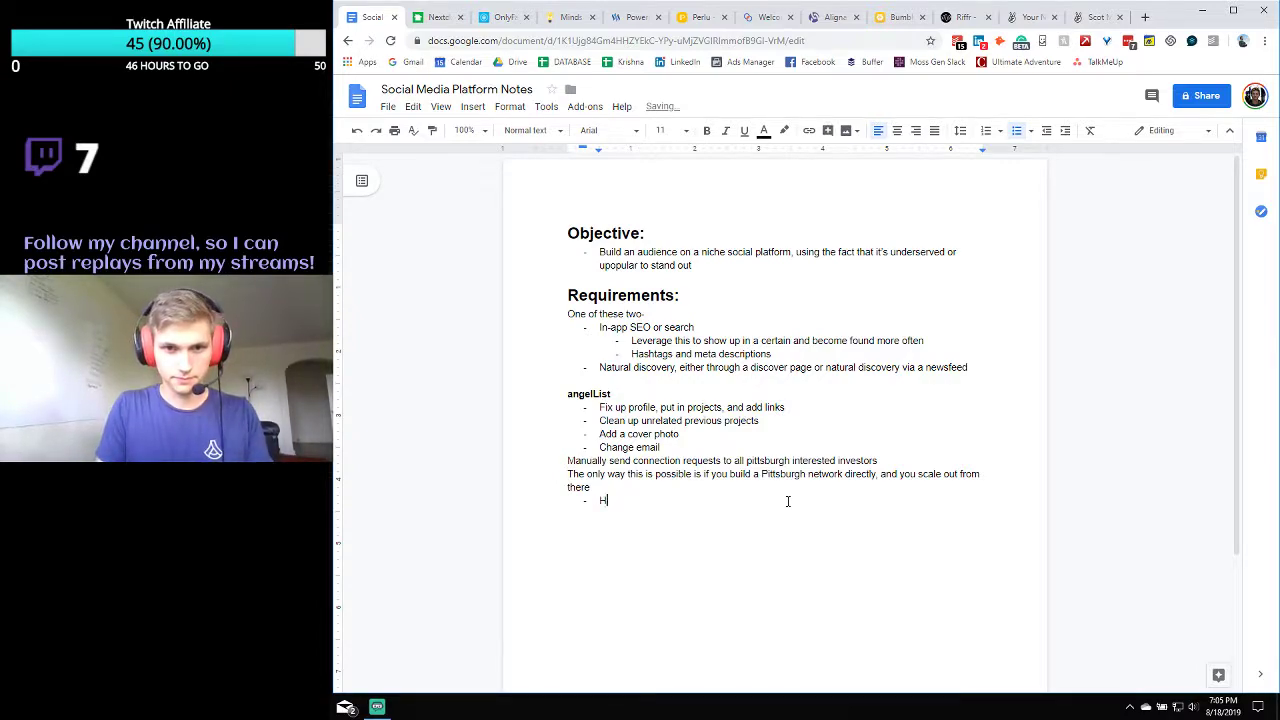
pyautogui.write('ack')
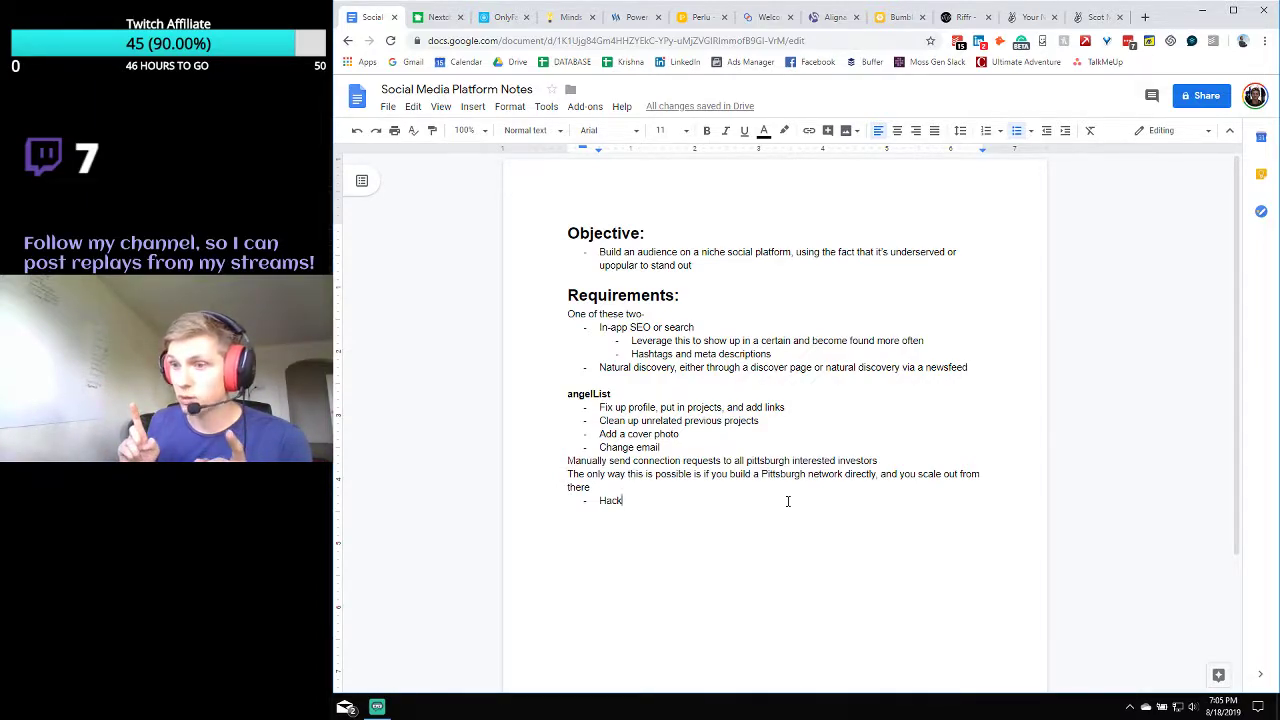
pyautogui.click(1096, 18)
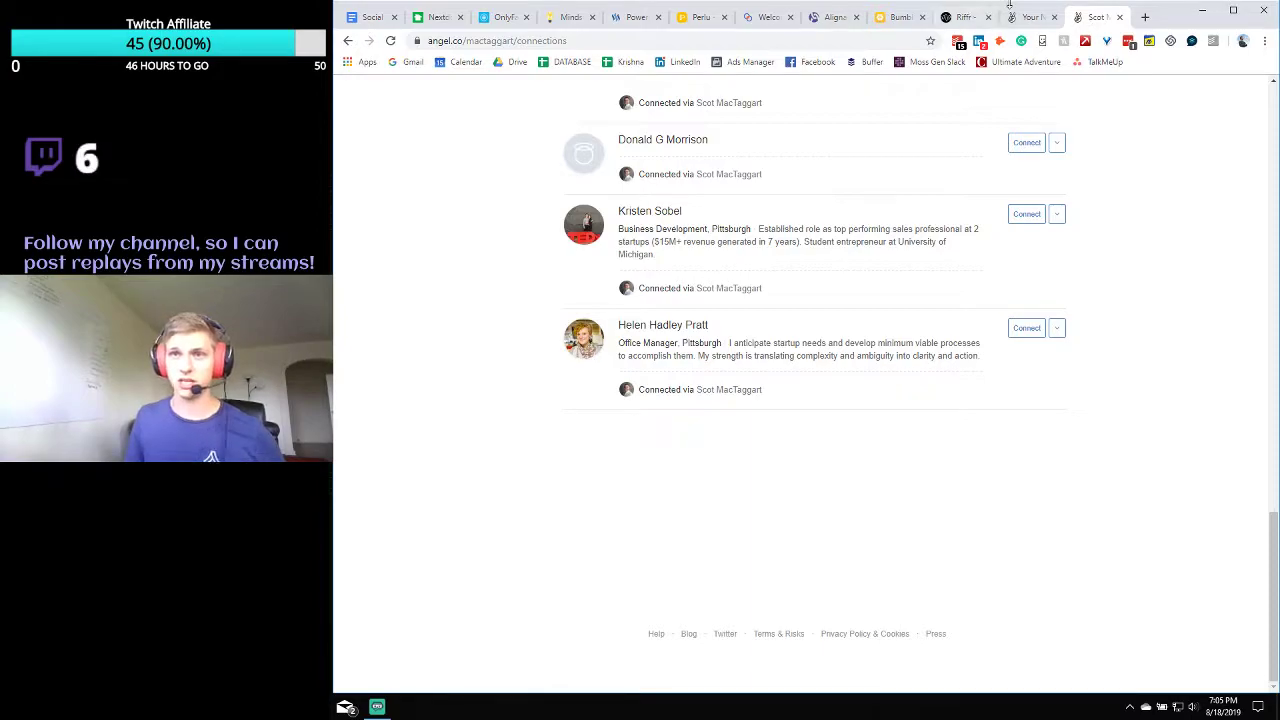
# - Search AngelList for 'pittsburgh' and follow the Pittsburgh location page
pyautogui.scroll(10, 815, 263)
pyautogui.scroll(5, 815, 263)
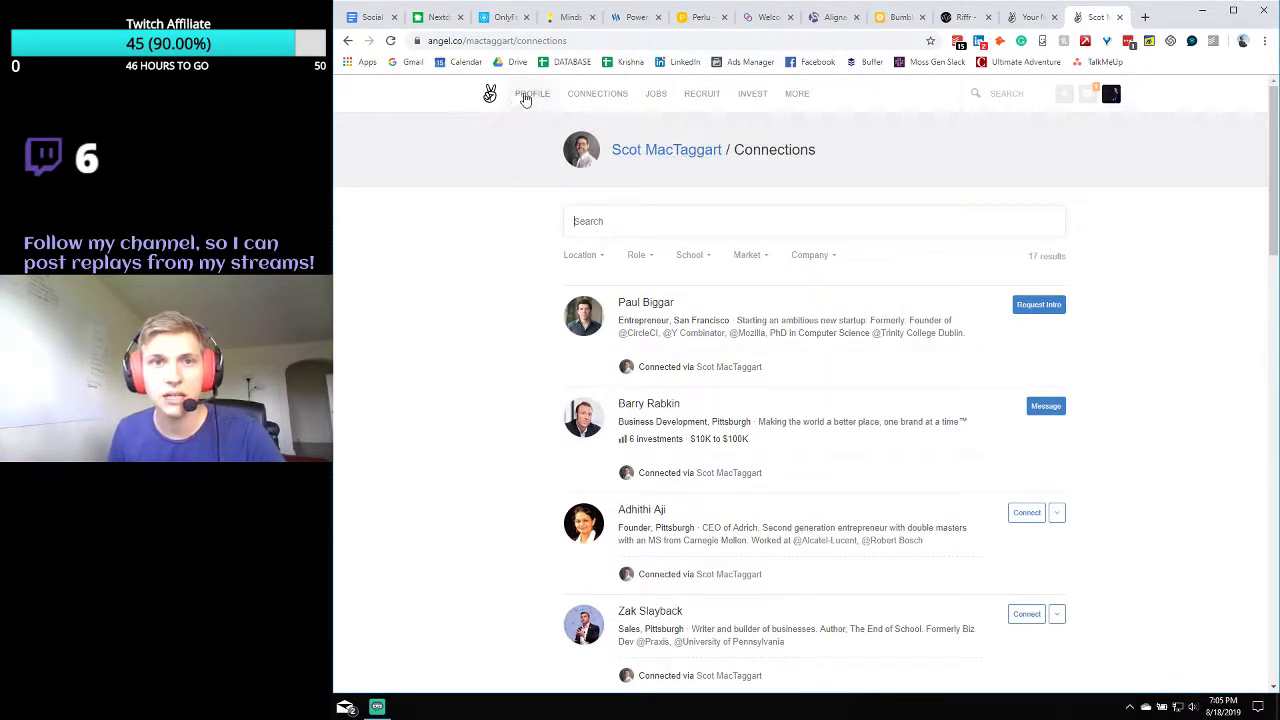
pyautogui.click(1010, 92)
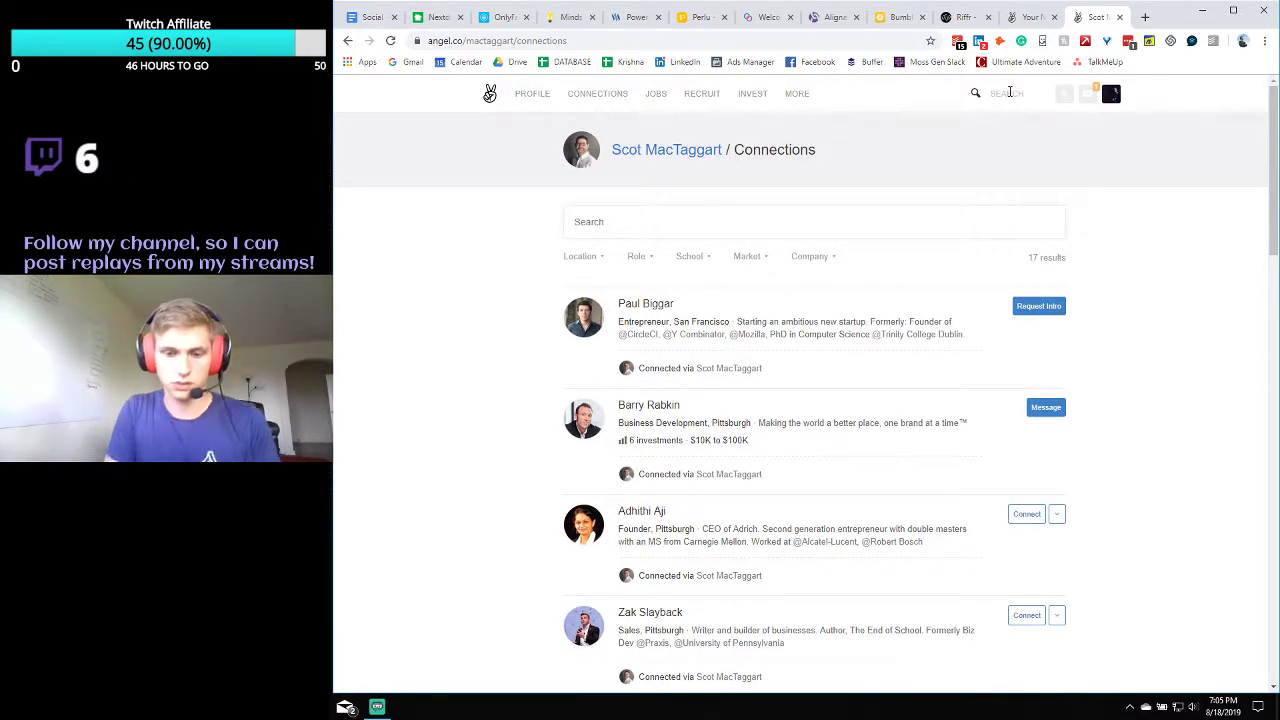
pyautogui.write('pittsburgh')
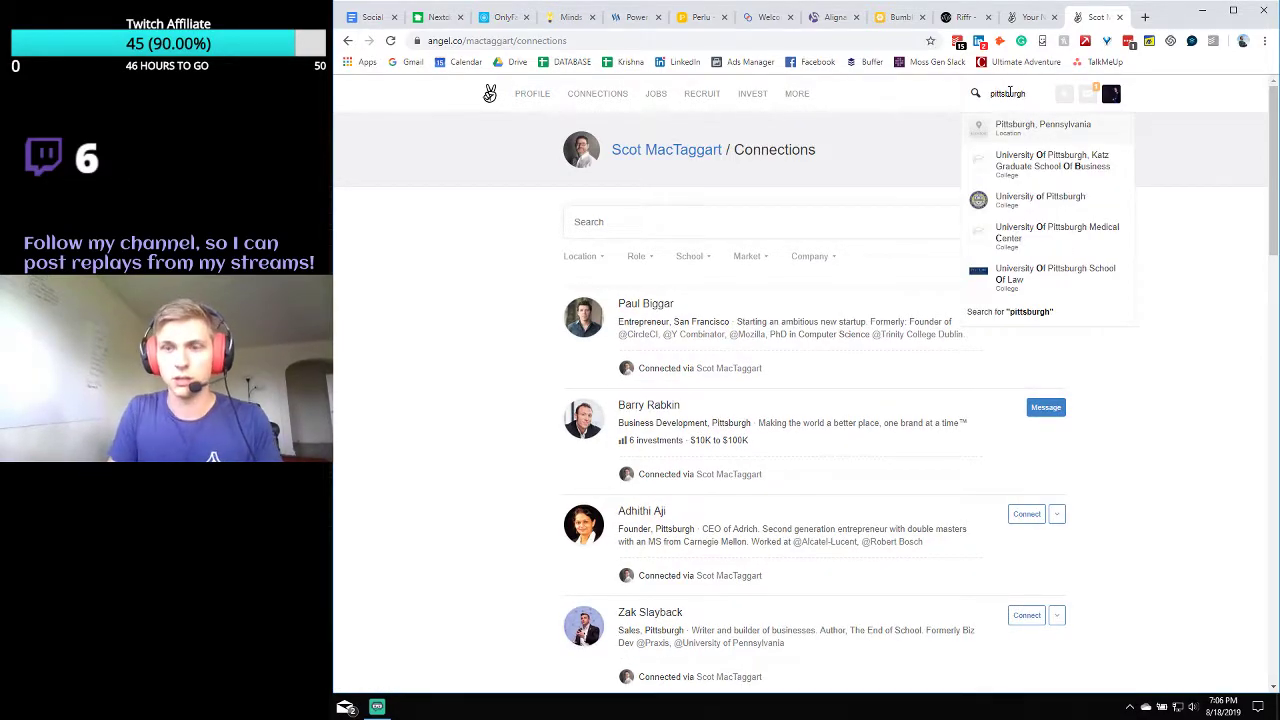
pyautogui.press('Return')
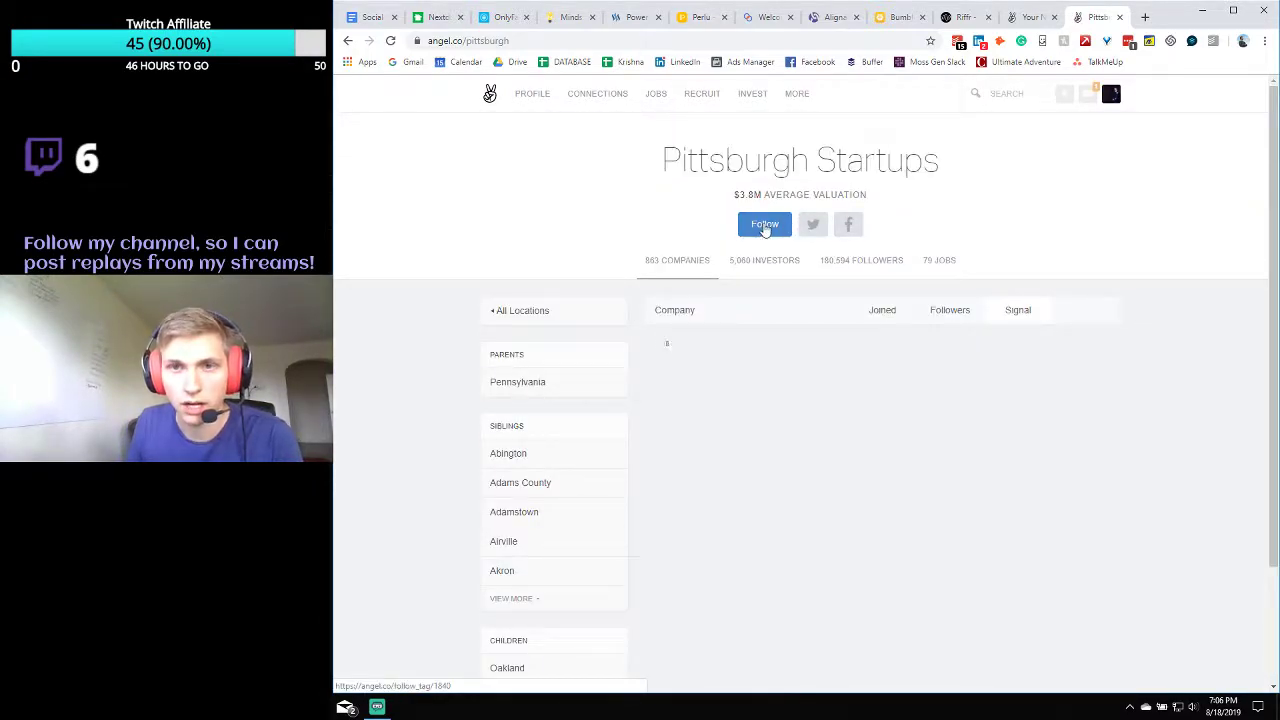
pyautogui.click(765, 228)
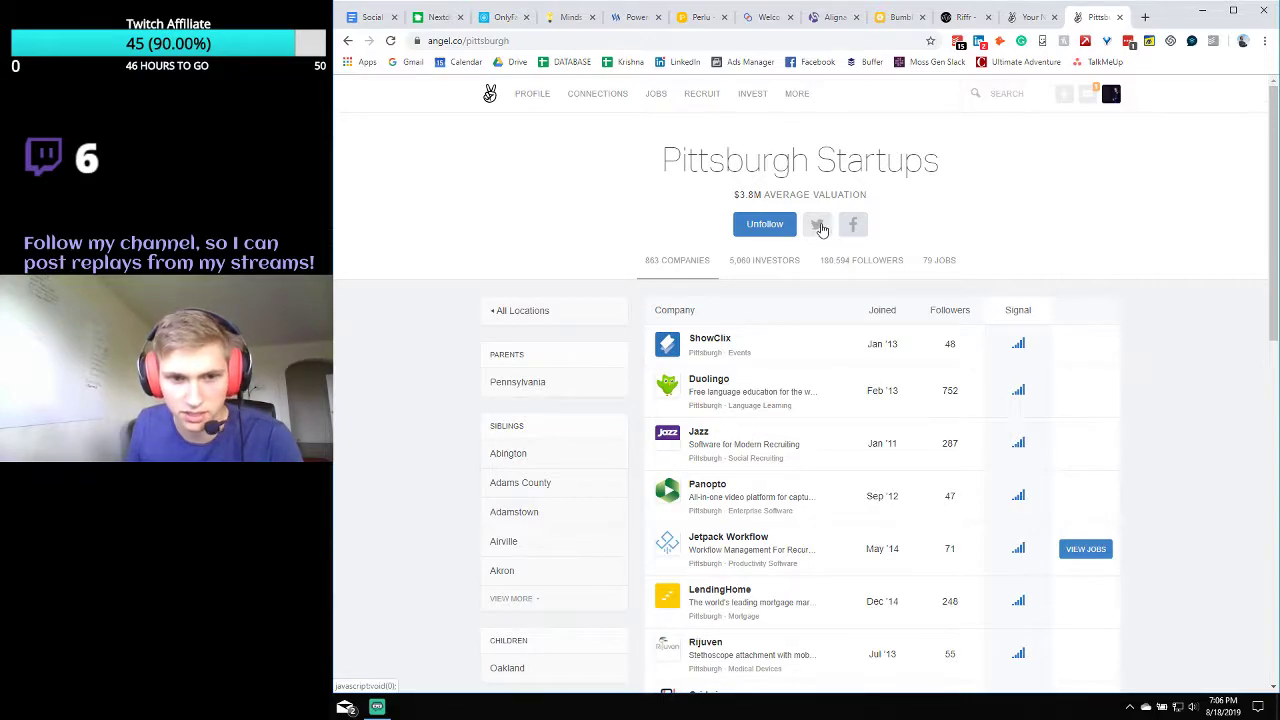
pyautogui.click(817, 228)
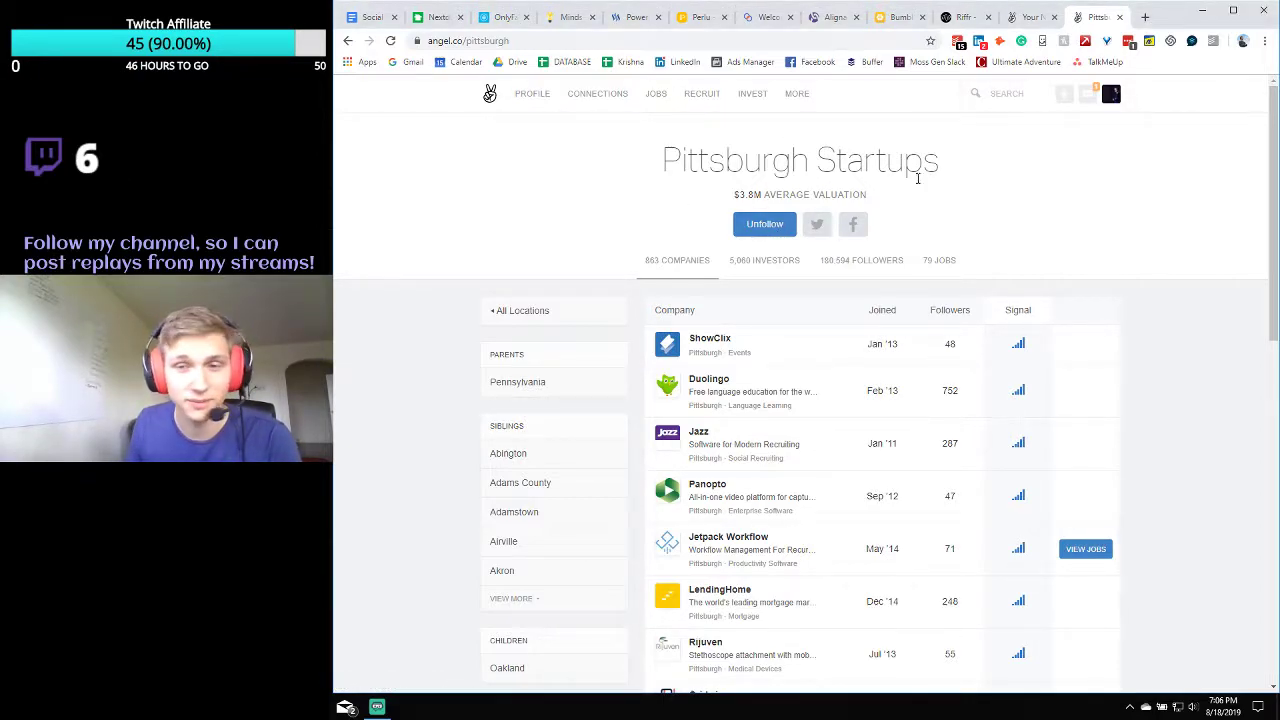
# - List the Pittsburgh angel investors, filtered to those interested in Pittsburgh
pyautogui.click(862, 262)
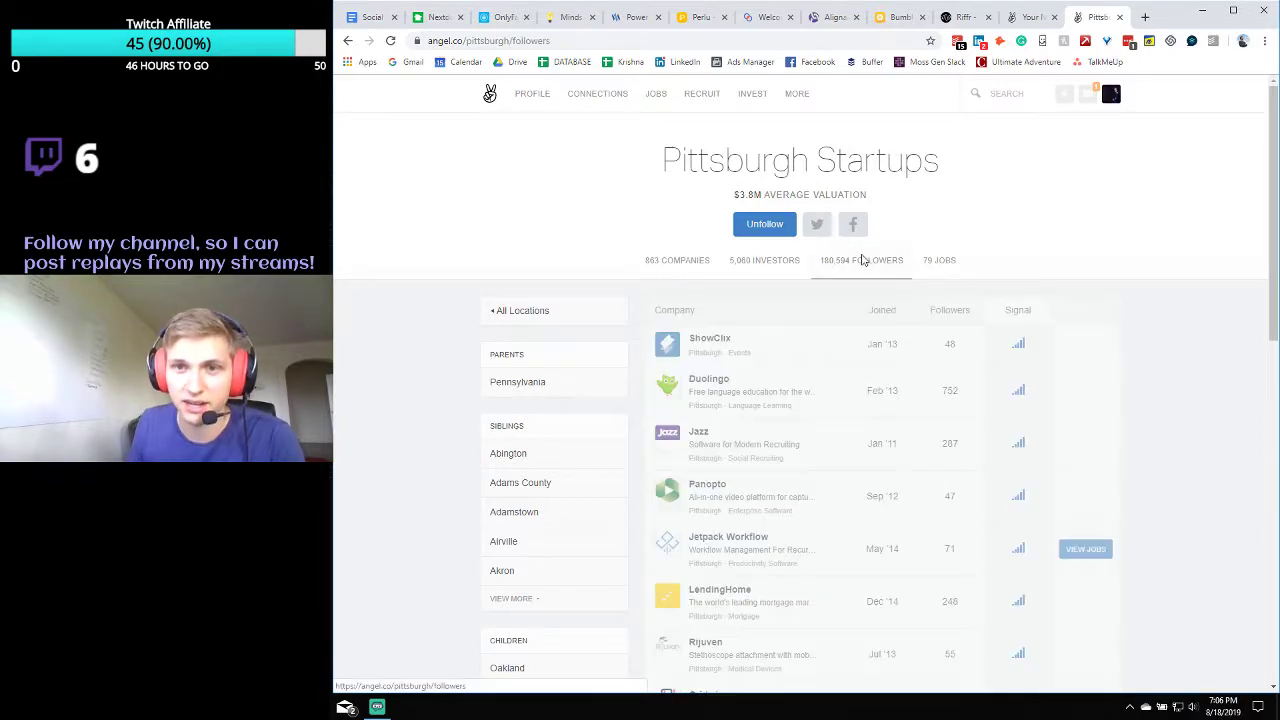
pyautogui.click(760, 262)
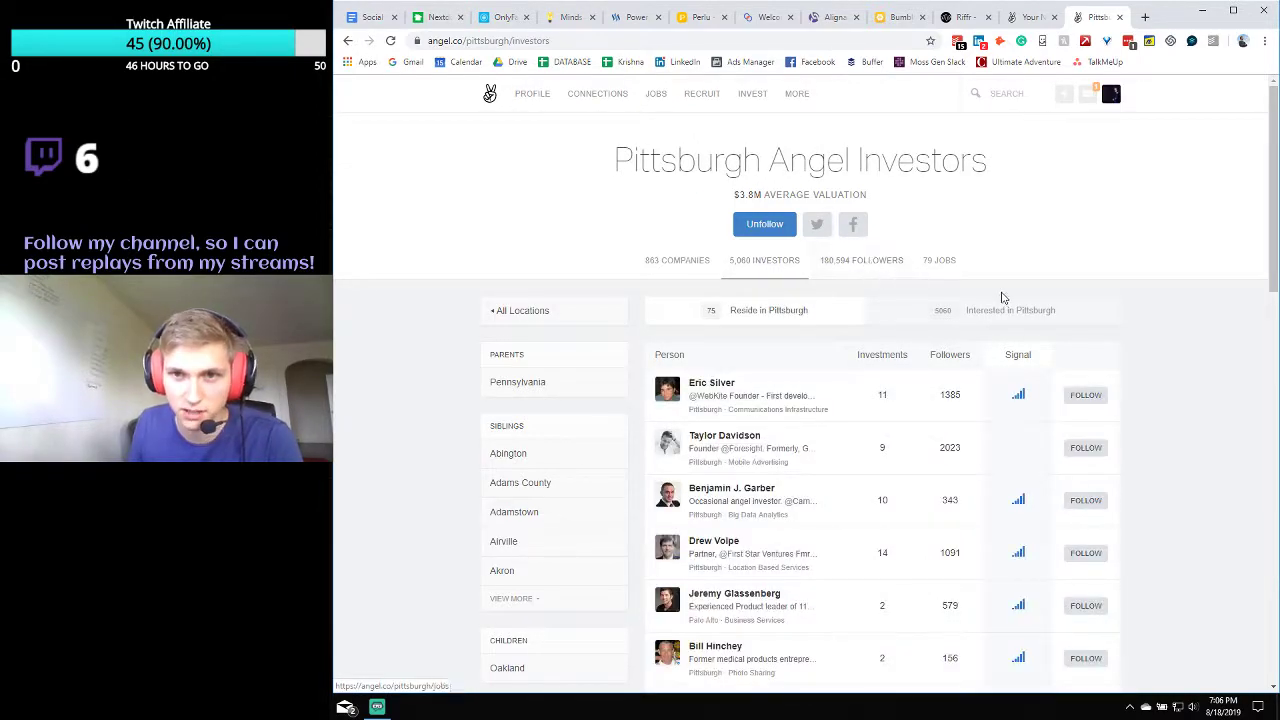
pyautogui.click(987, 310)
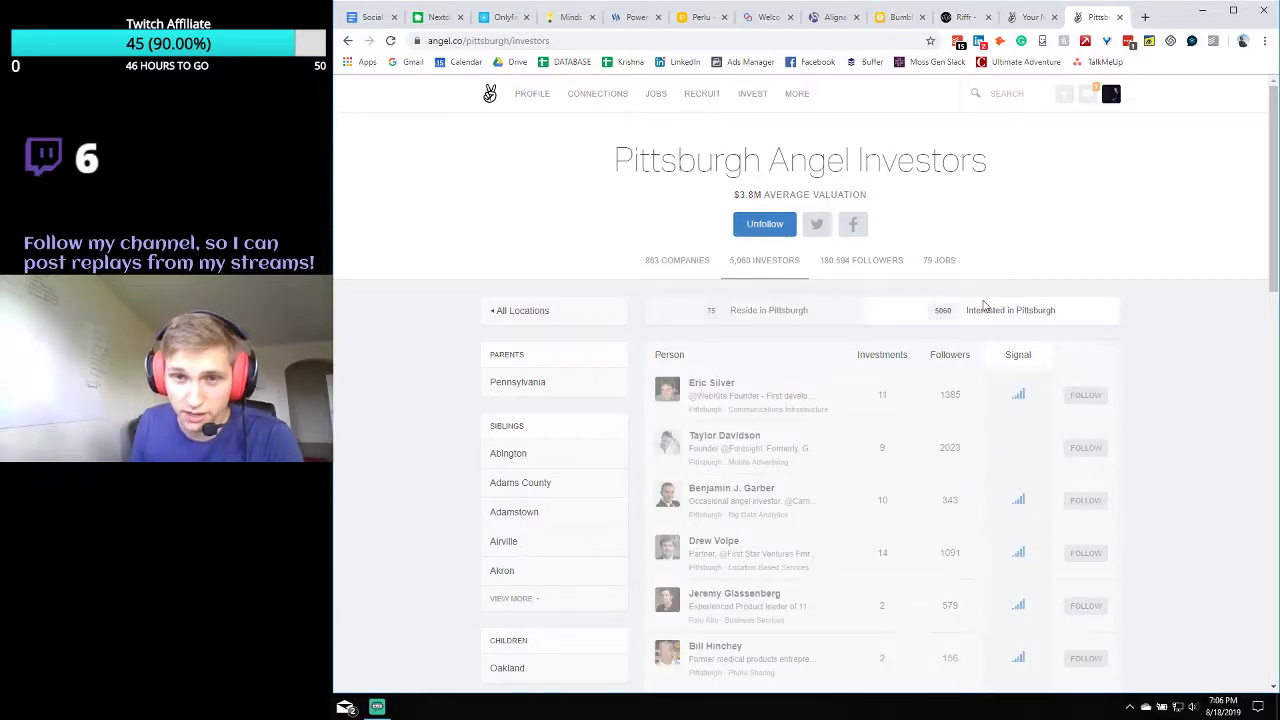
pyautogui.scroll(-5, 780, 452)
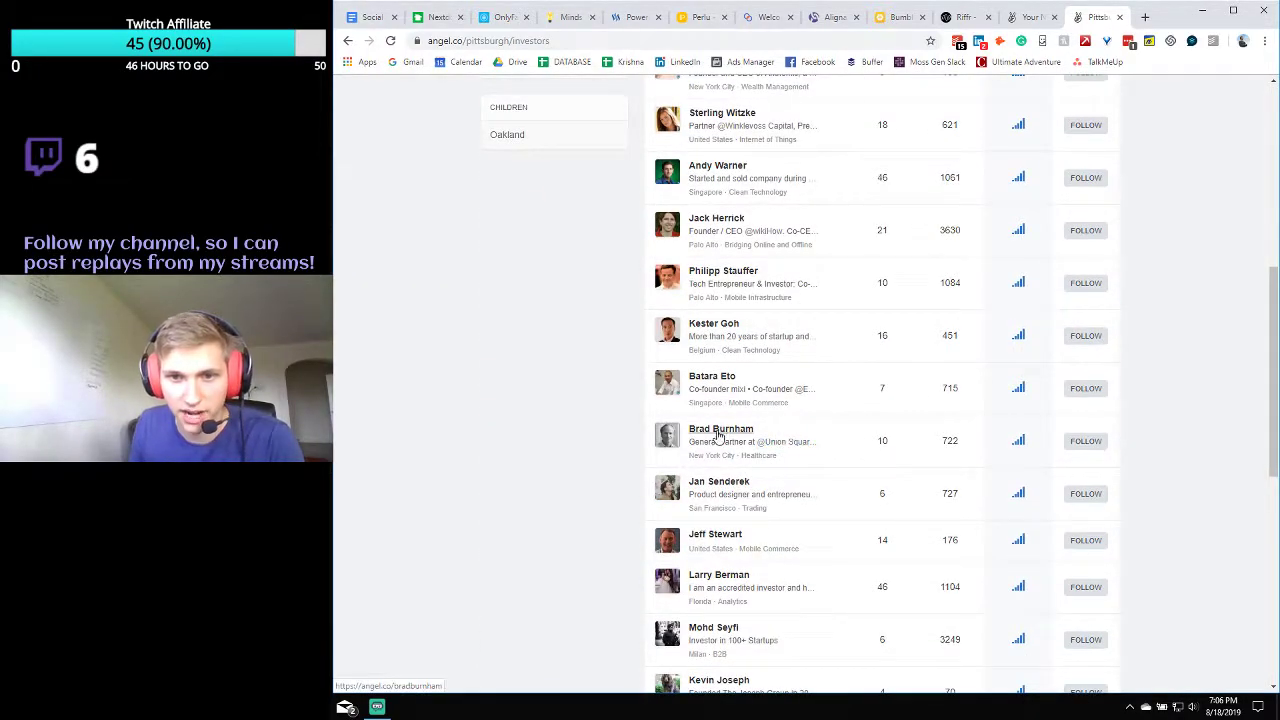
pyautogui.click(705, 432)
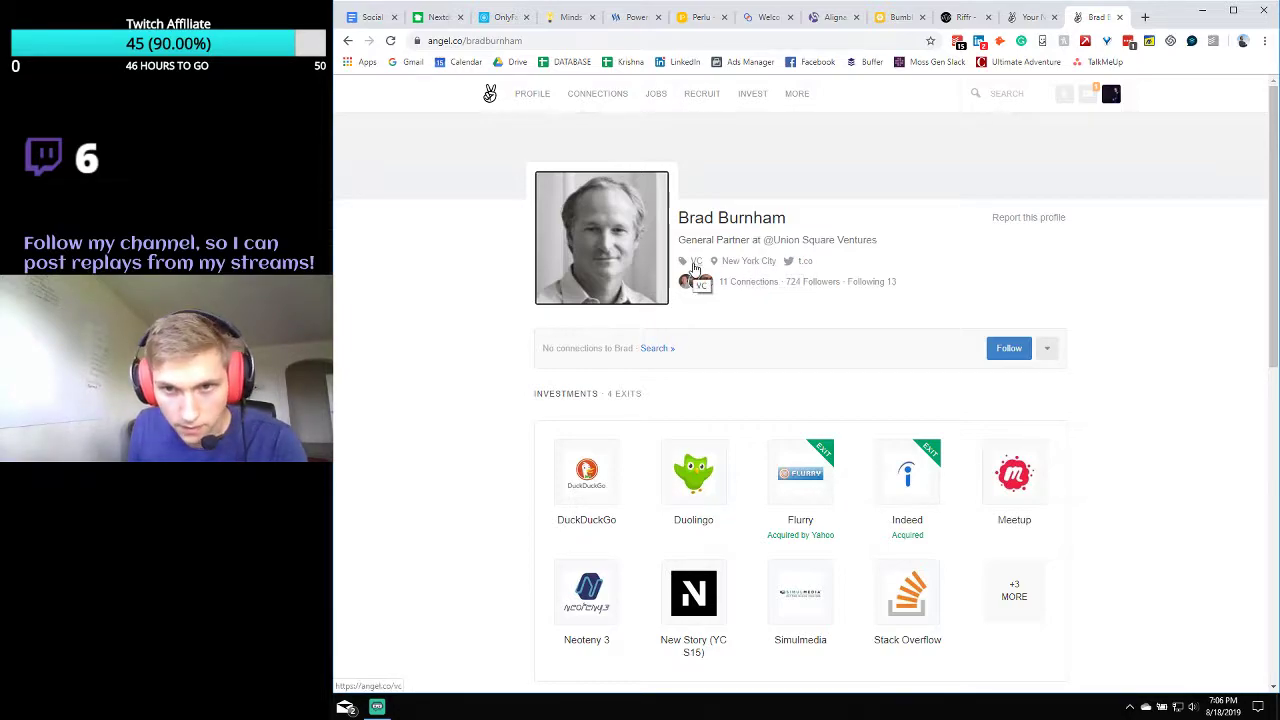
pyautogui.click(1044, 349)
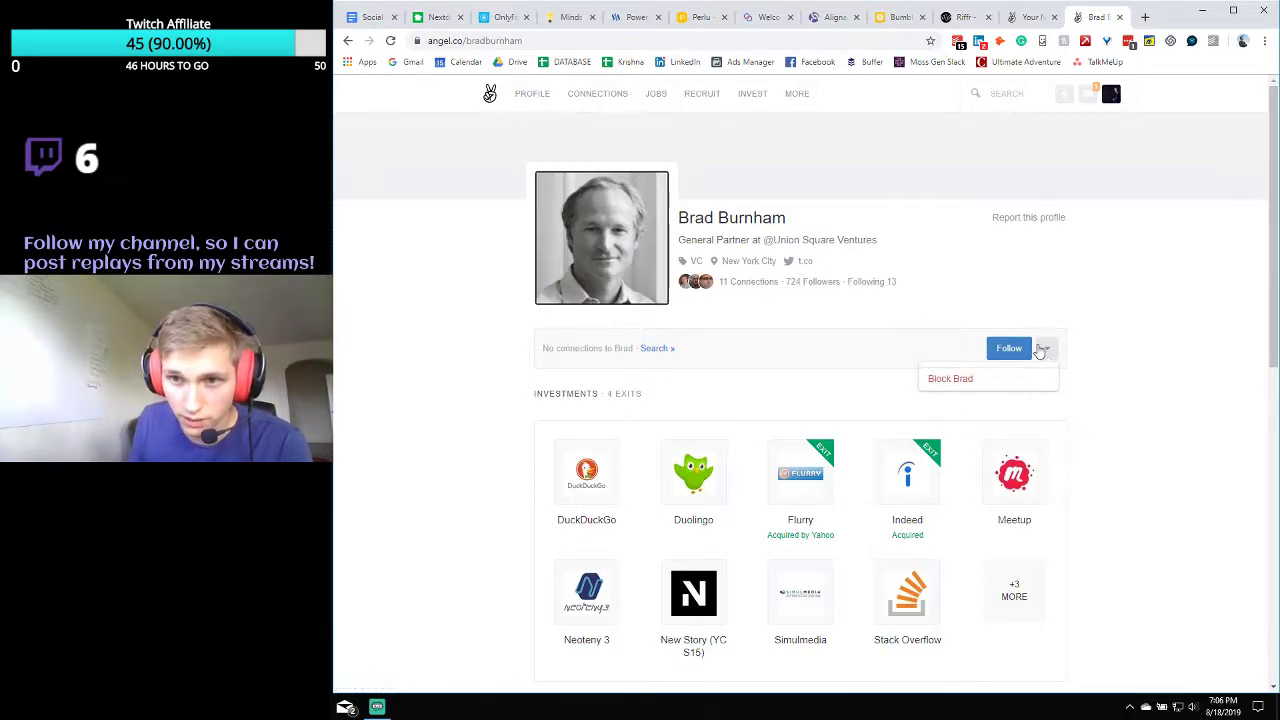
pyautogui.click(988, 302)
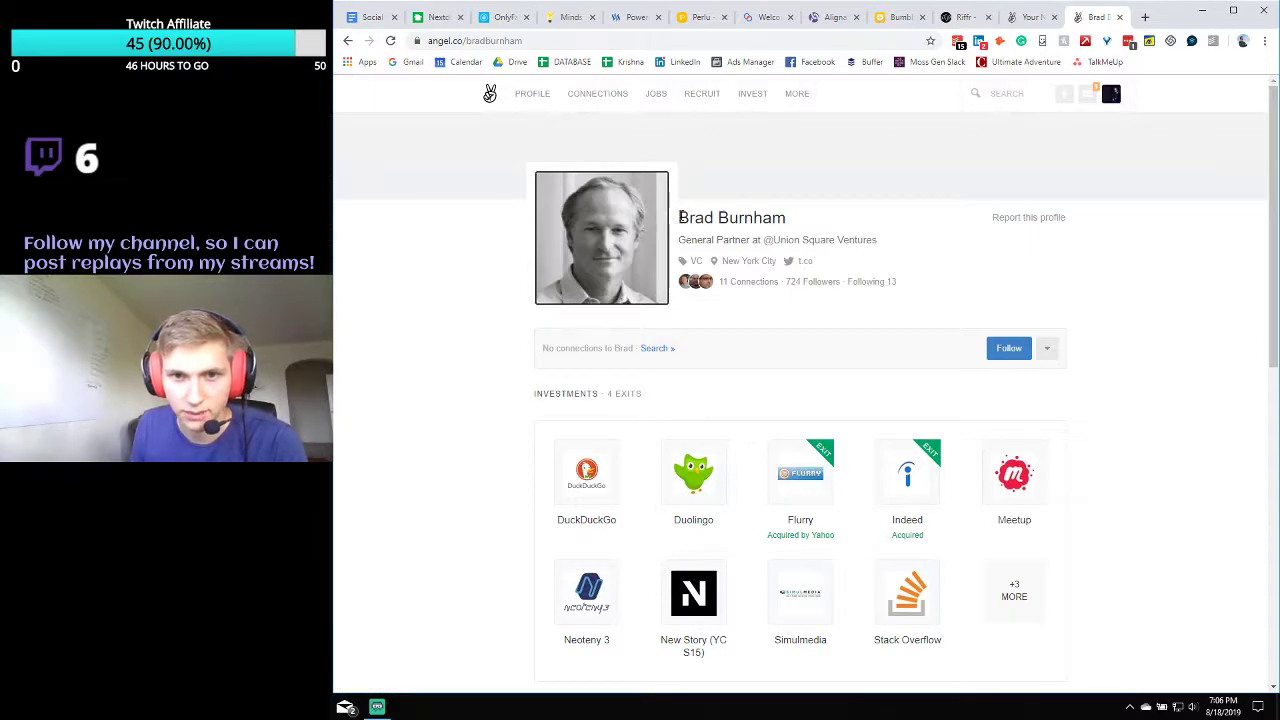
pyautogui.click(803, 262)
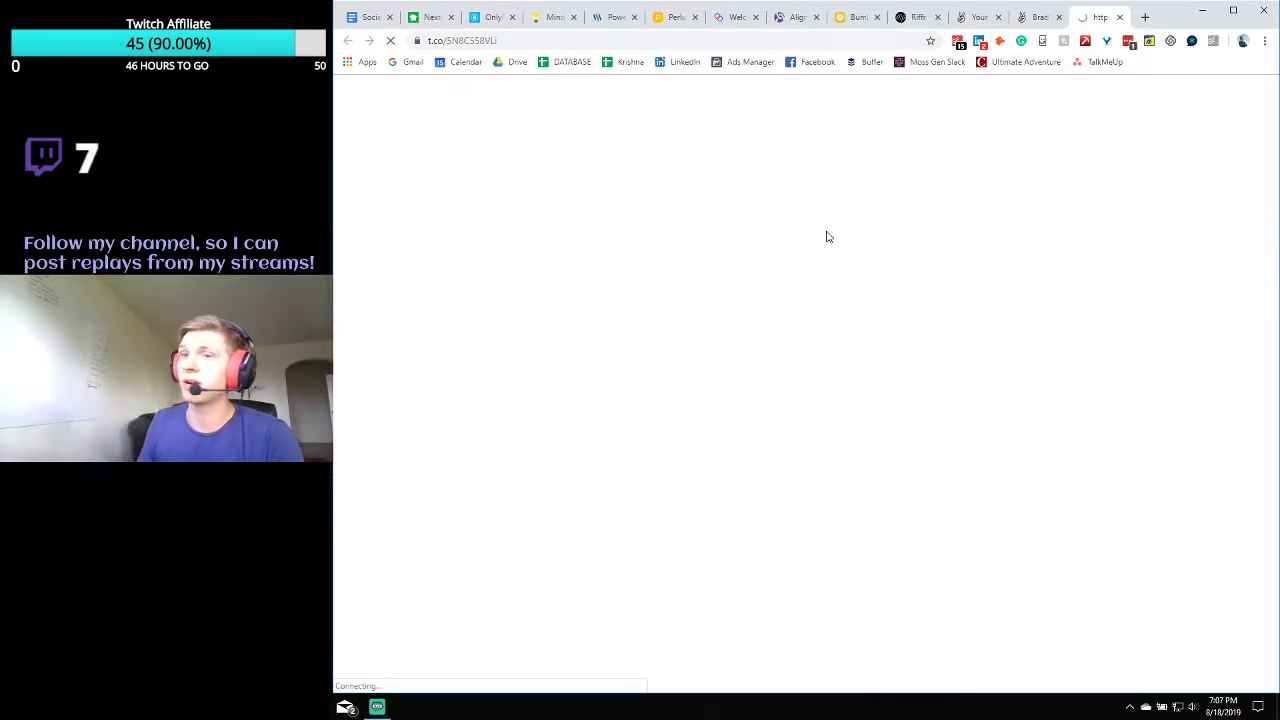
pyautogui.click(1022, 16)
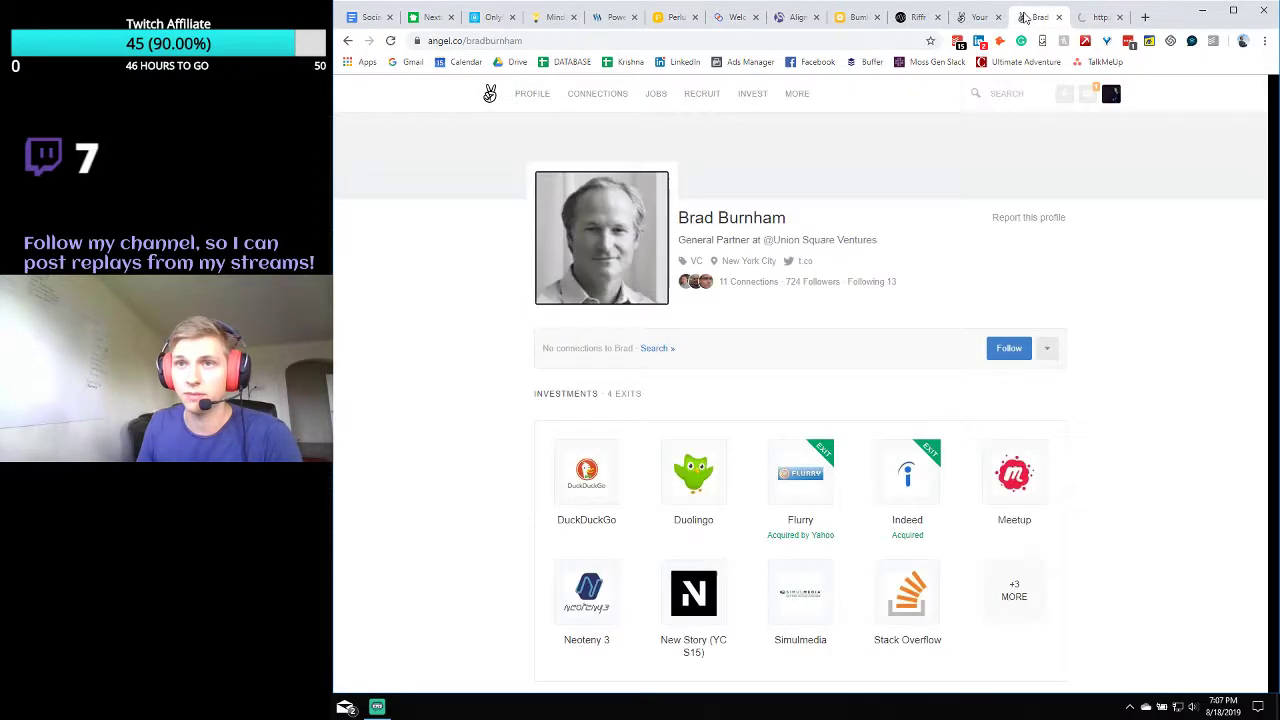
pyautogui.click(806, 266)
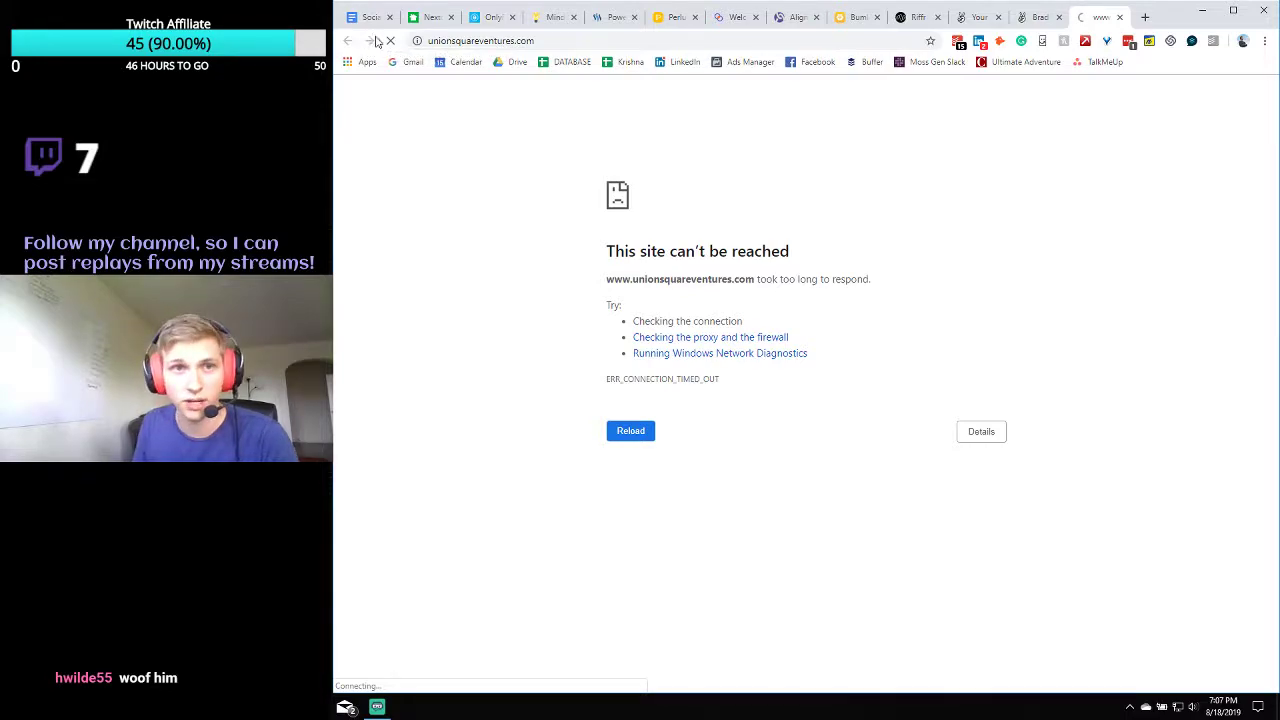
pyautogui.click(1119, 17)
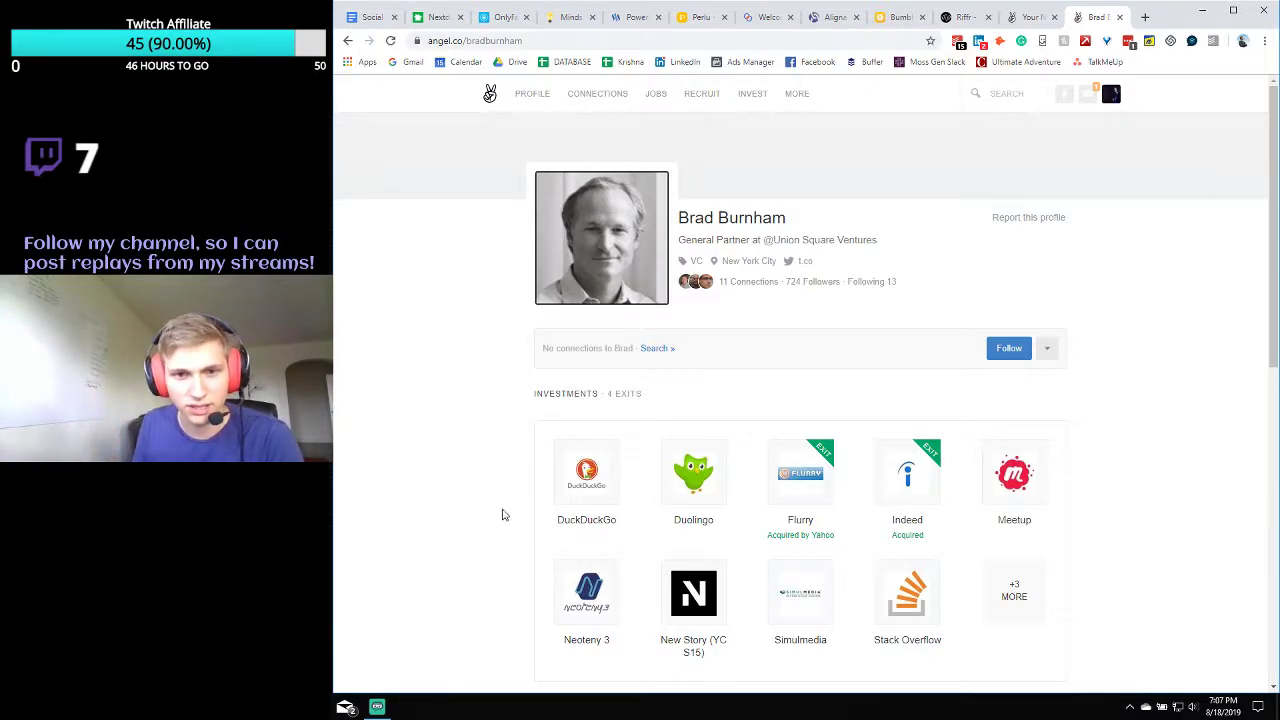
pyautogui.scroll(-2, 590, 475)
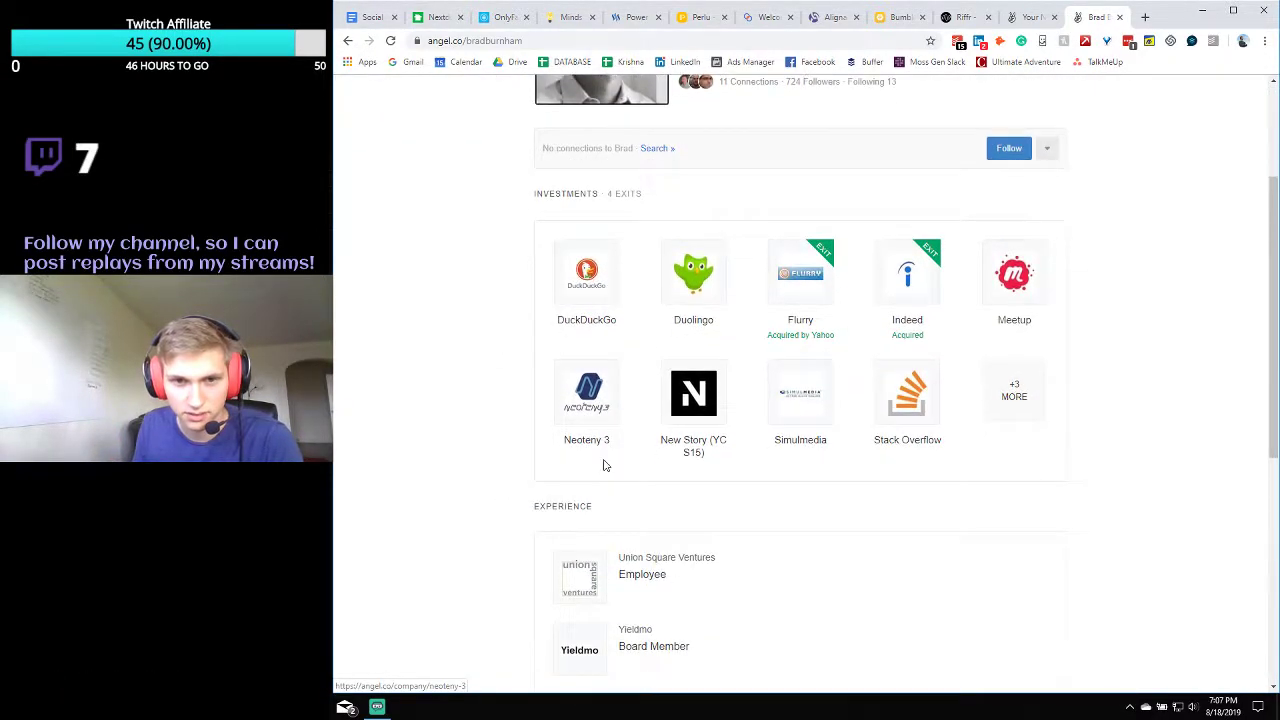
pyautogui.moveTo(912, 395)
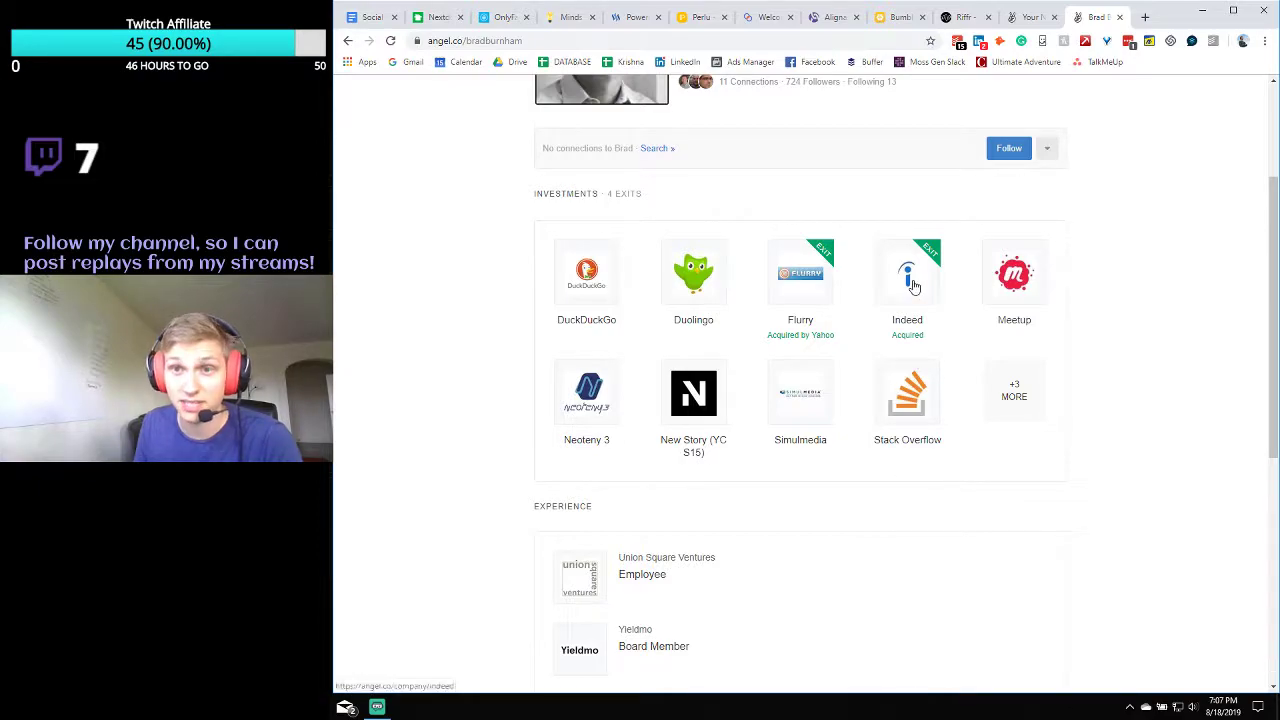
pyautogui.scroll(2, 808, 331)
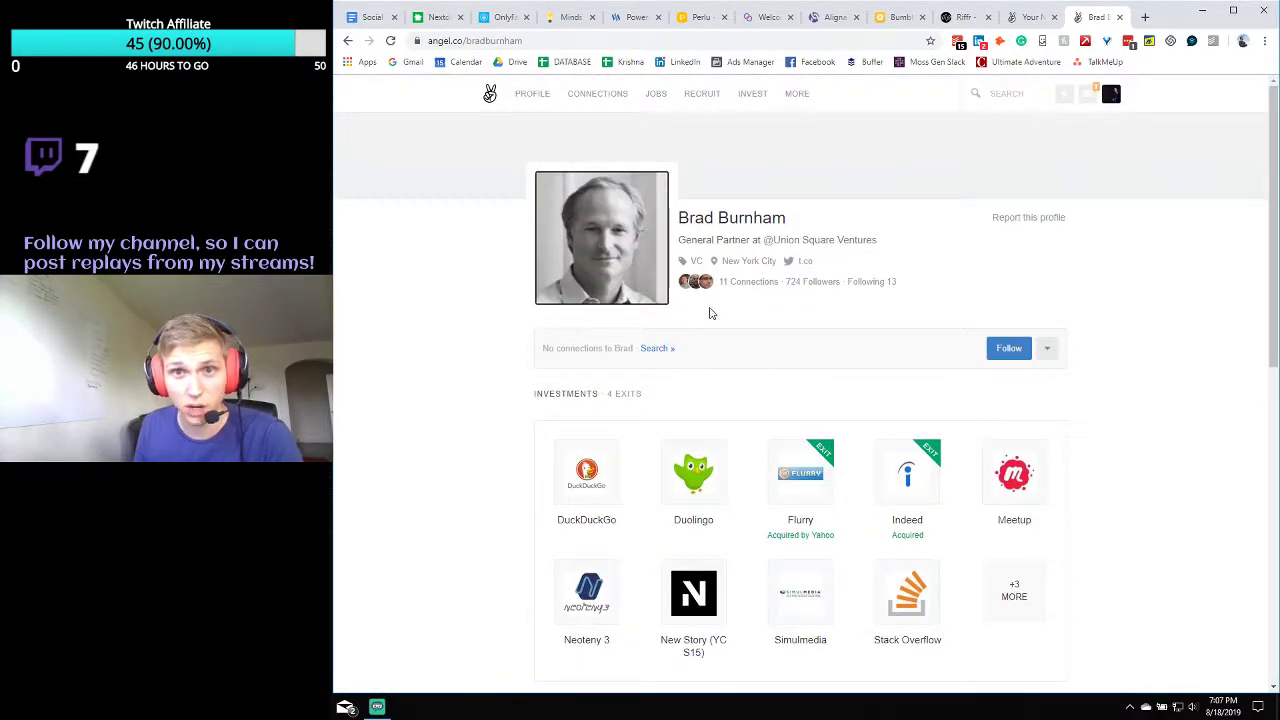
pyautogui.scroll(-4, 710, 313)
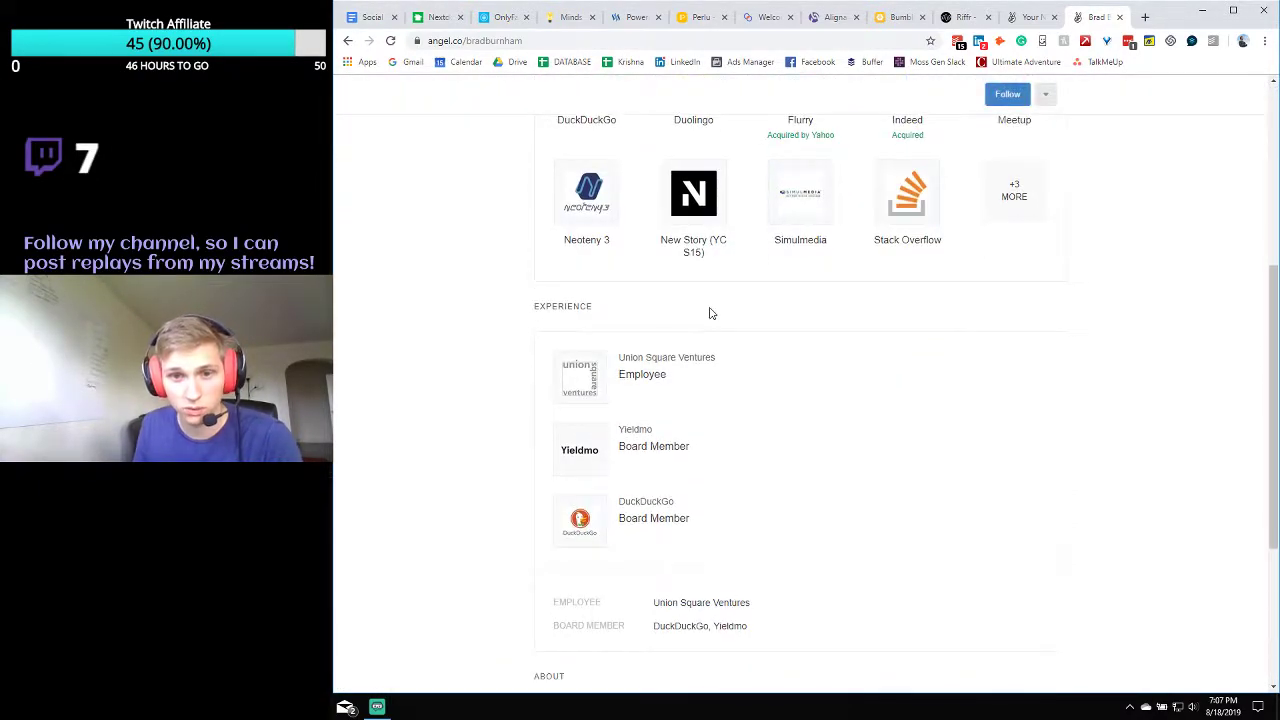
pyautogui.scroll(-3, 710, 313)
pyautogui.scroll(7, 715, 307)
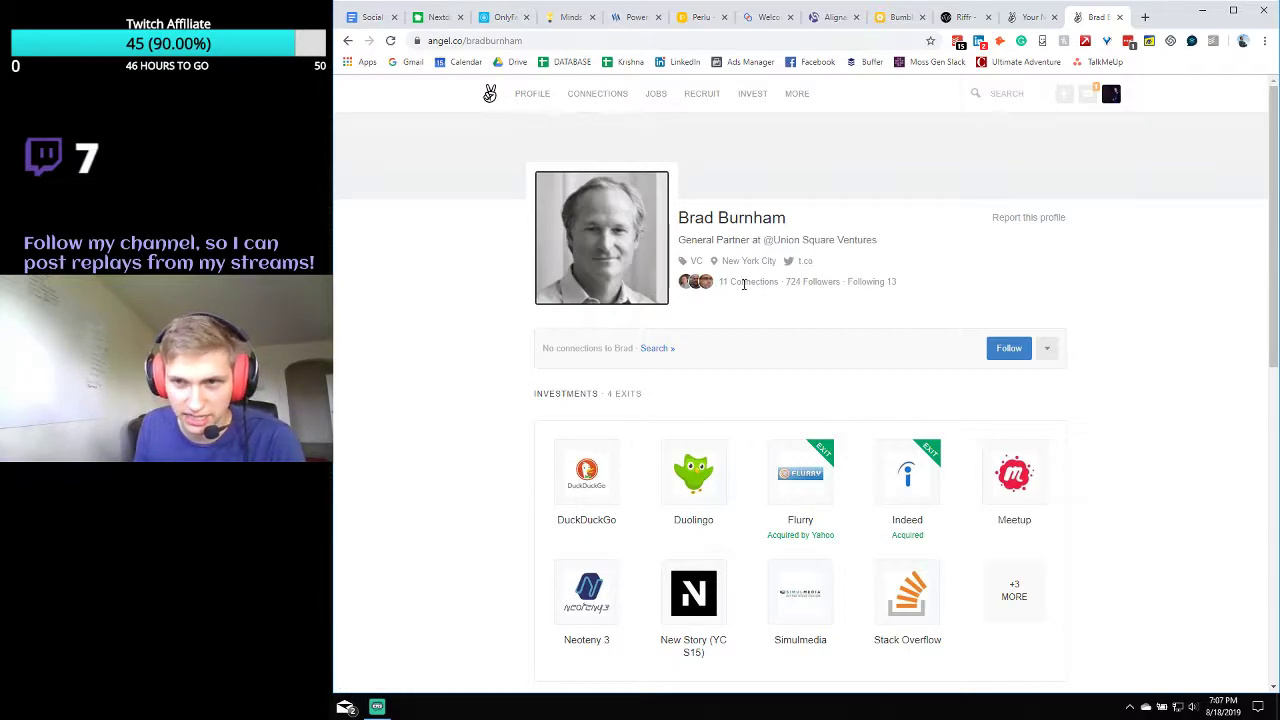
pyautogui.moveTo(781, 246)
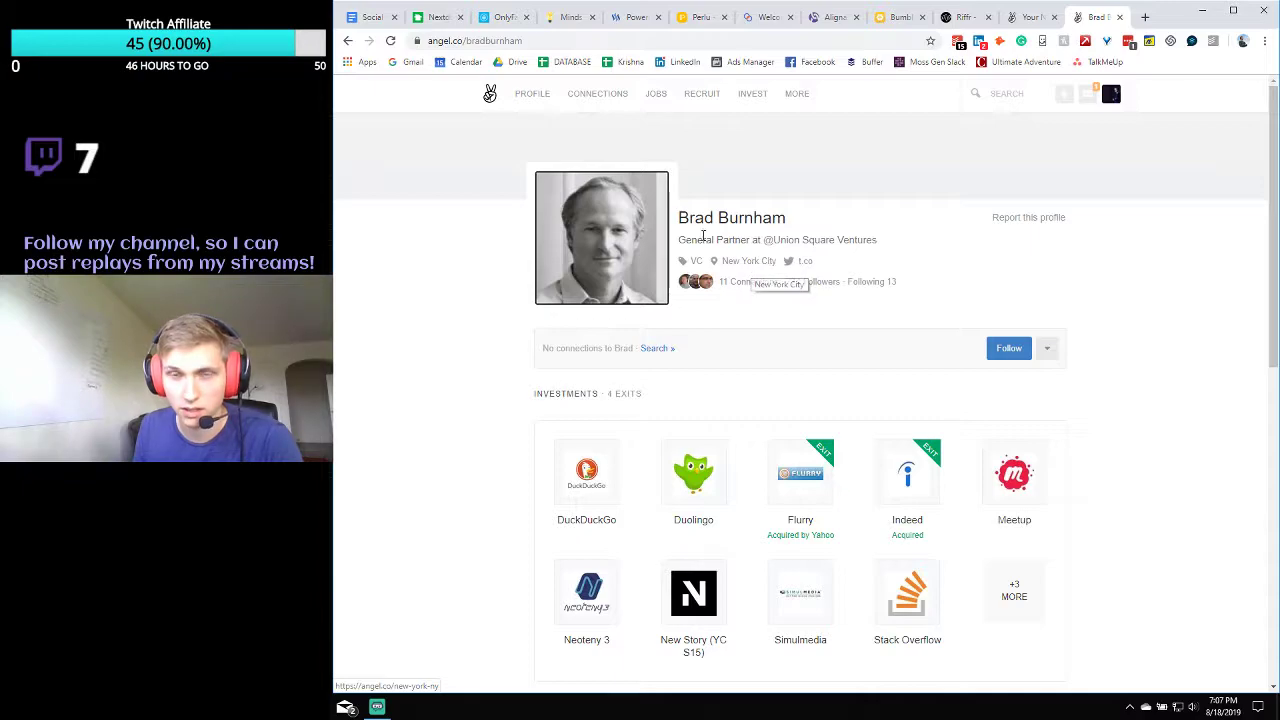
pyautogui.hotkey('alt', 'Left')
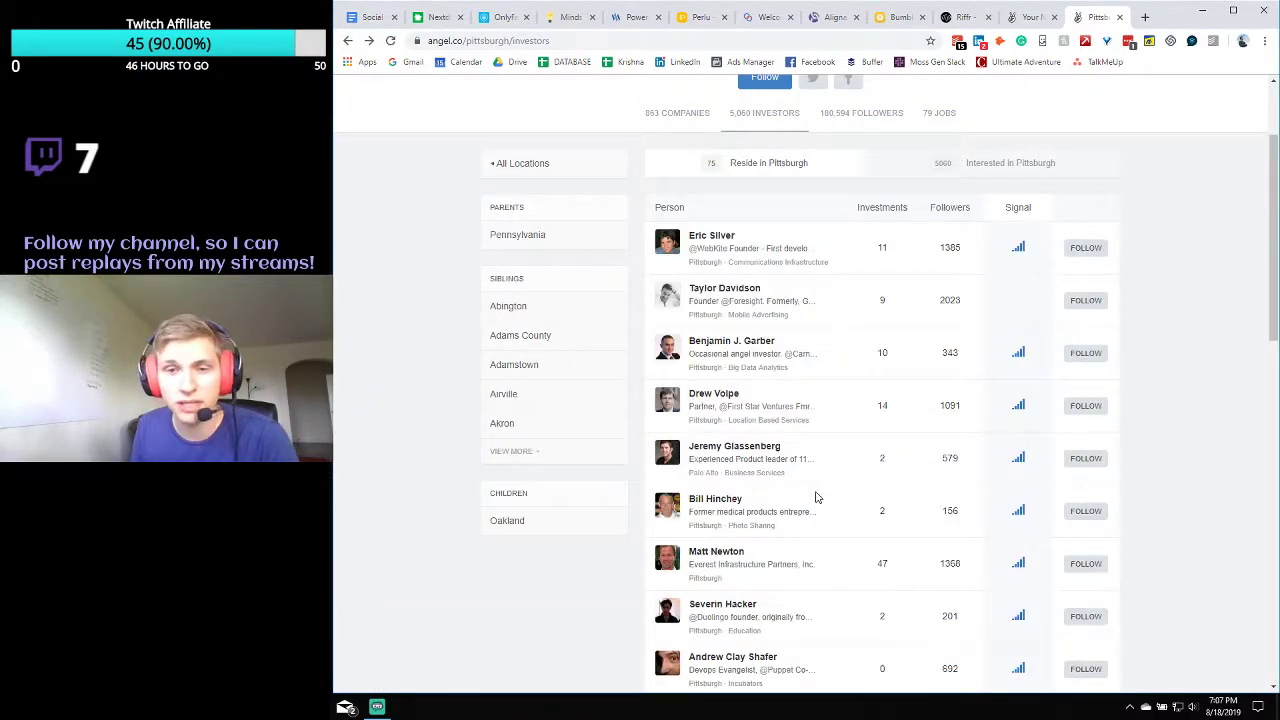
# - Open another investor's profile, then return to the Pittsburgh angel investors list
pyautogui.scroll(-3, 815, 497)
pyautogui.click(724, 432)
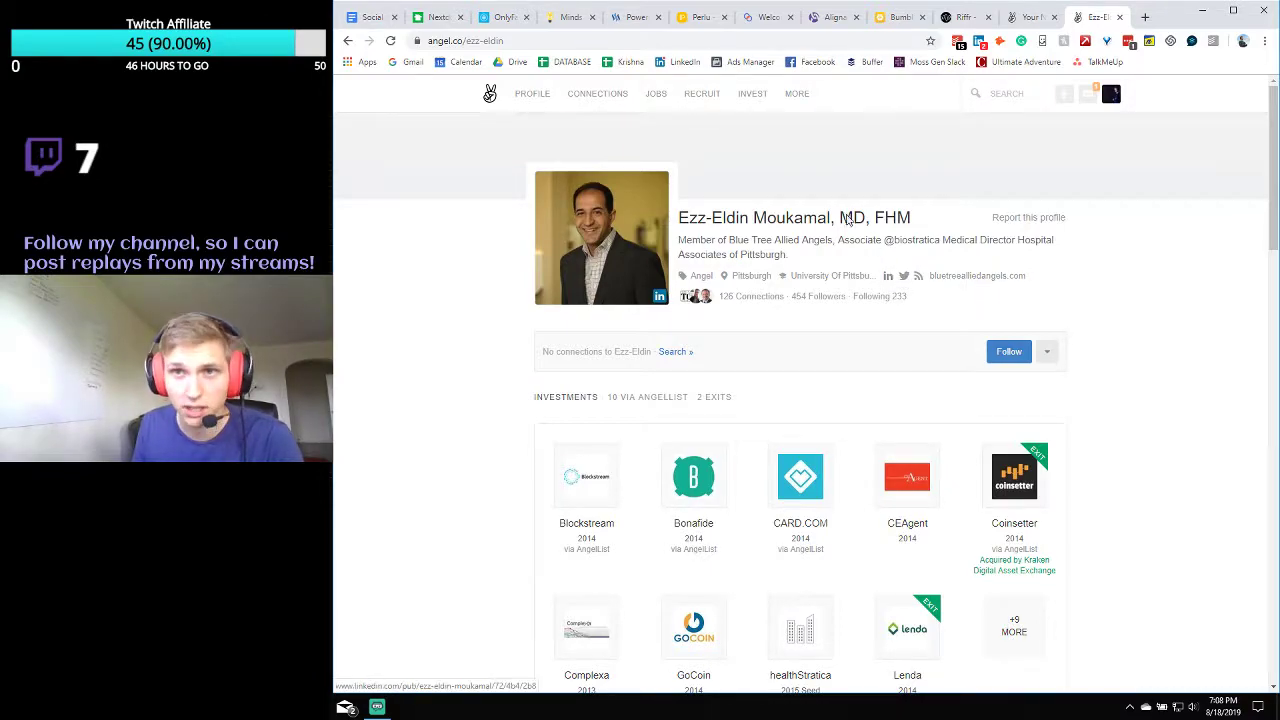
pyautogui.click(347, 41)
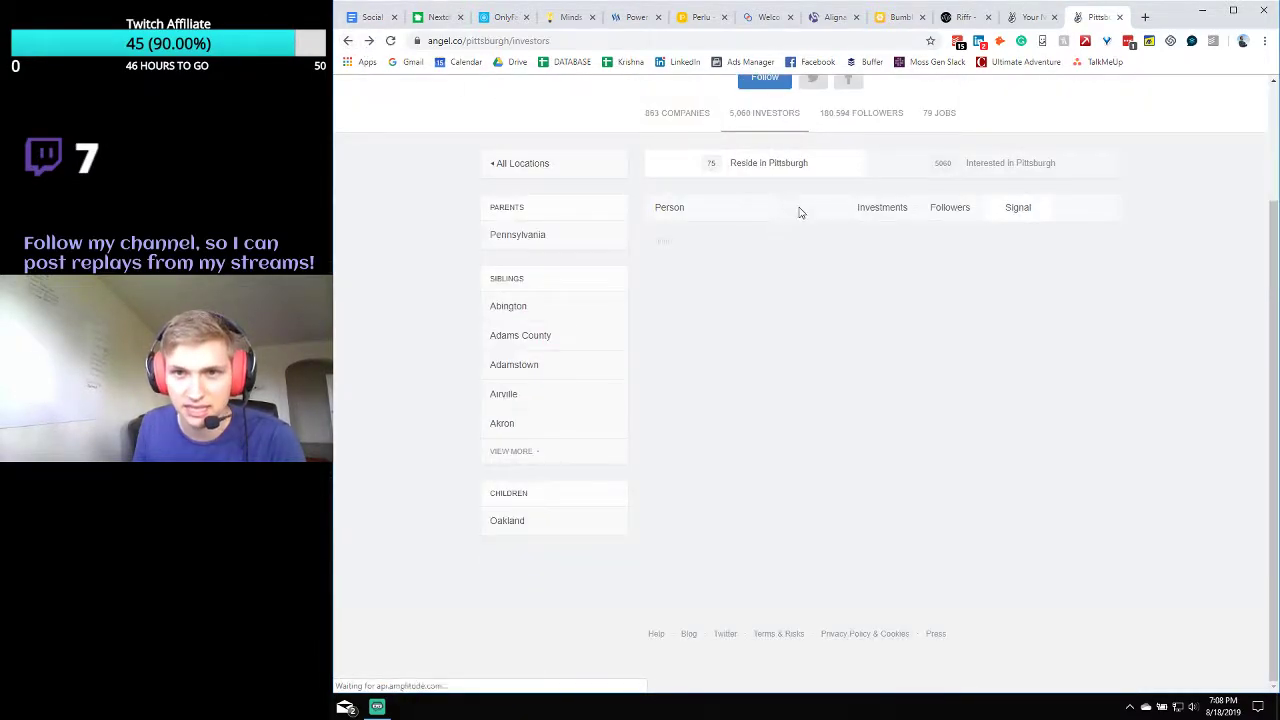
# - Show investors interested in Pittsburgh and open the New York healthcare investor's profile
pyautogui.scroll(-8, 733, 430)
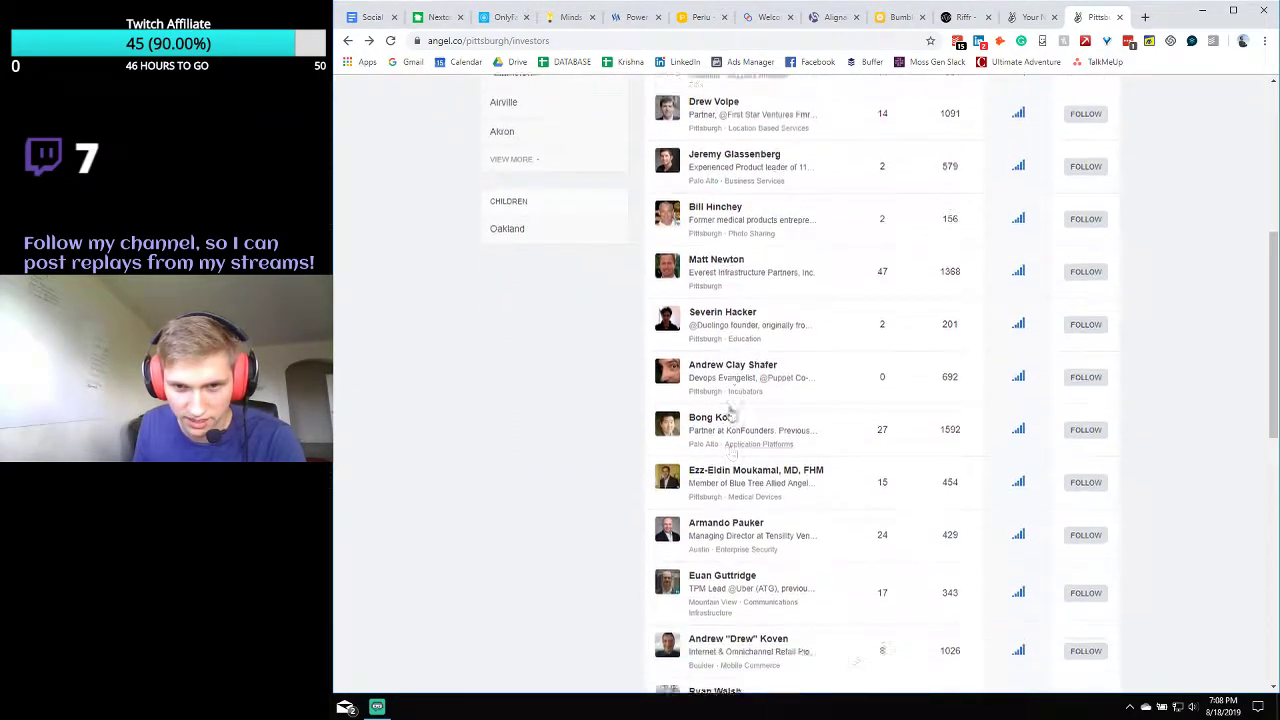
pyautogui.scroll(-3, 733, 410)
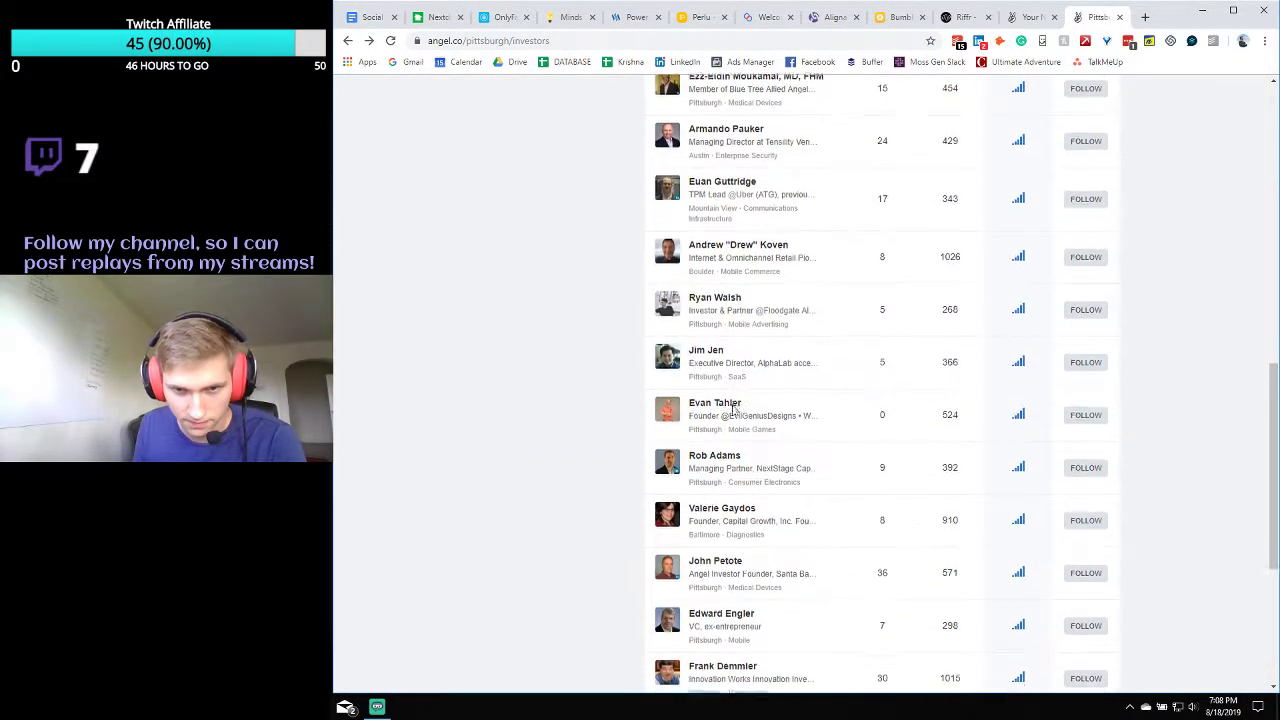
pyautogui.scroll(9, 733, 410)
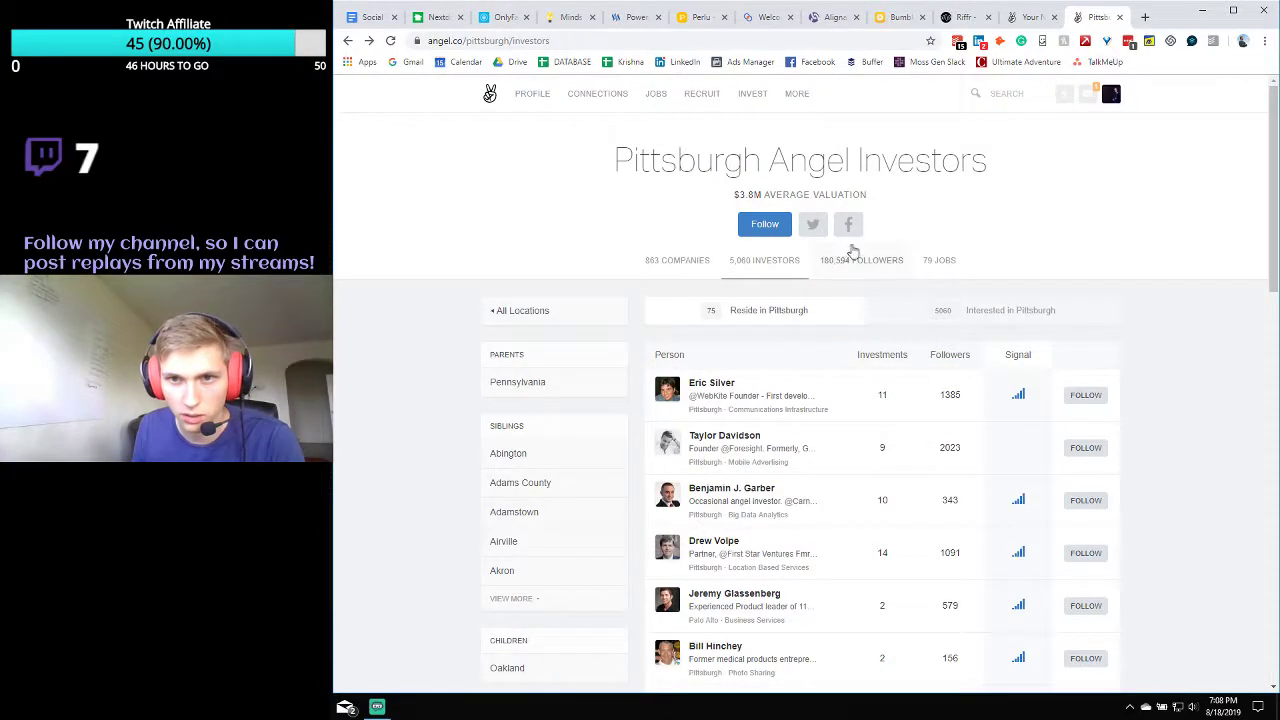
pyautogui.click(1001, 310)
pyautogui.scroll(-5, 730, 421)
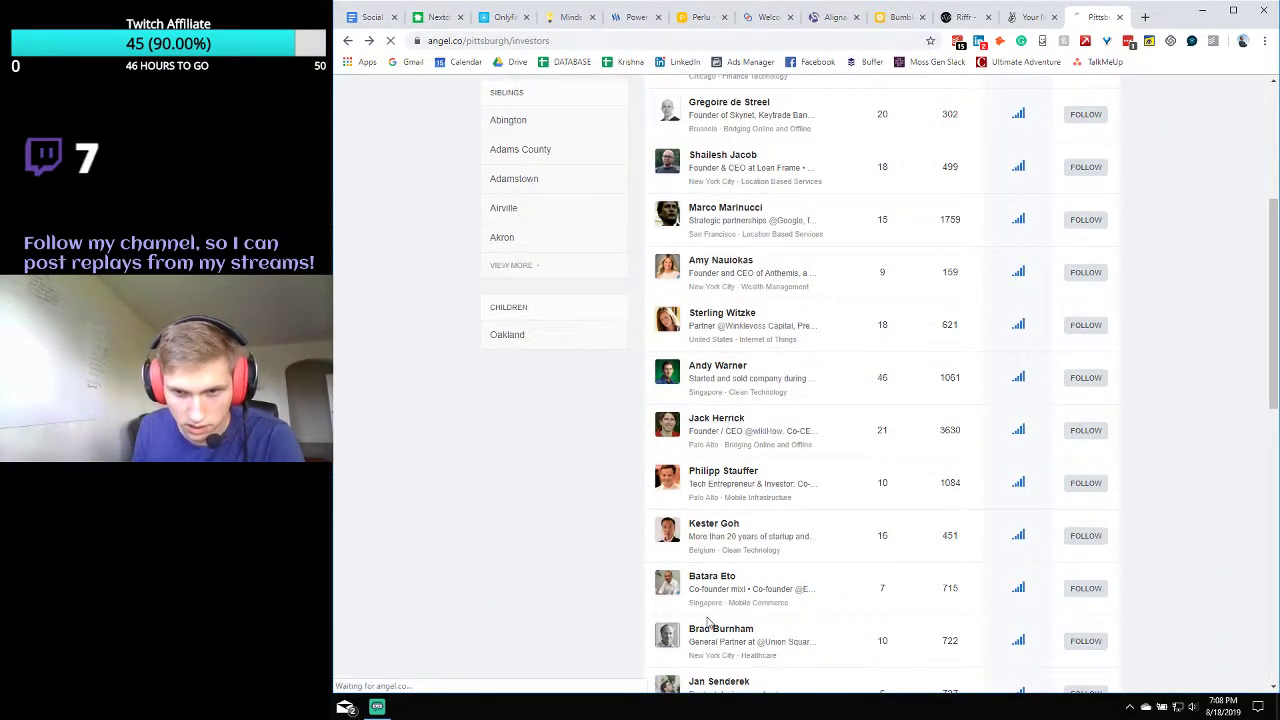
pyautogui.click(712, 628)
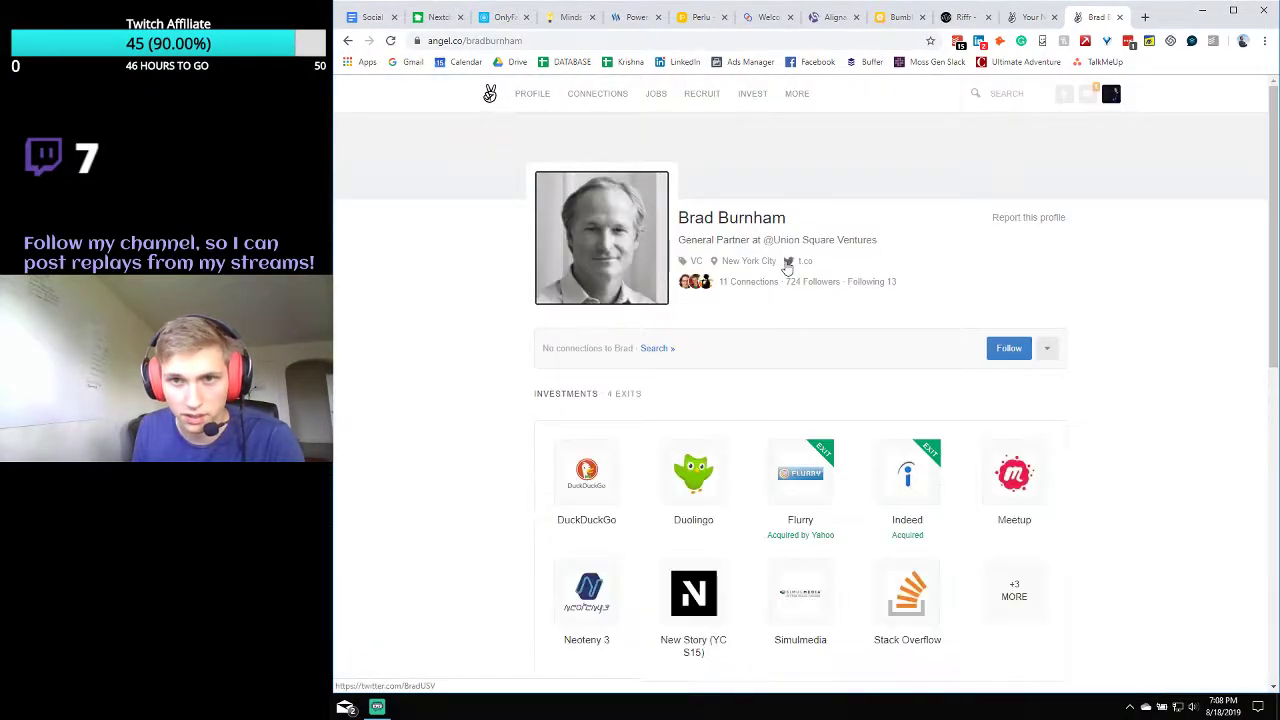
# - Follow the Union Square Ventures general partner on Twitter, then return to his AngelList profile
pyautogui.click(788, 264)
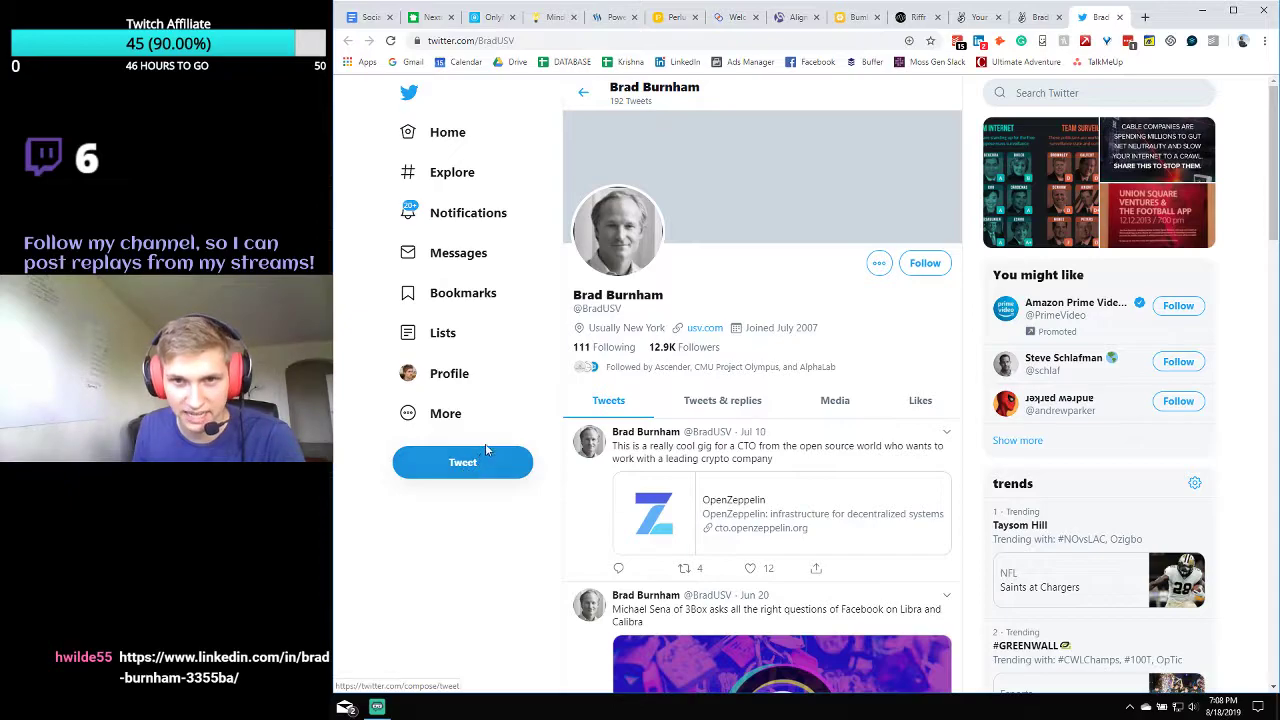
pyautogui.click(924, 265)
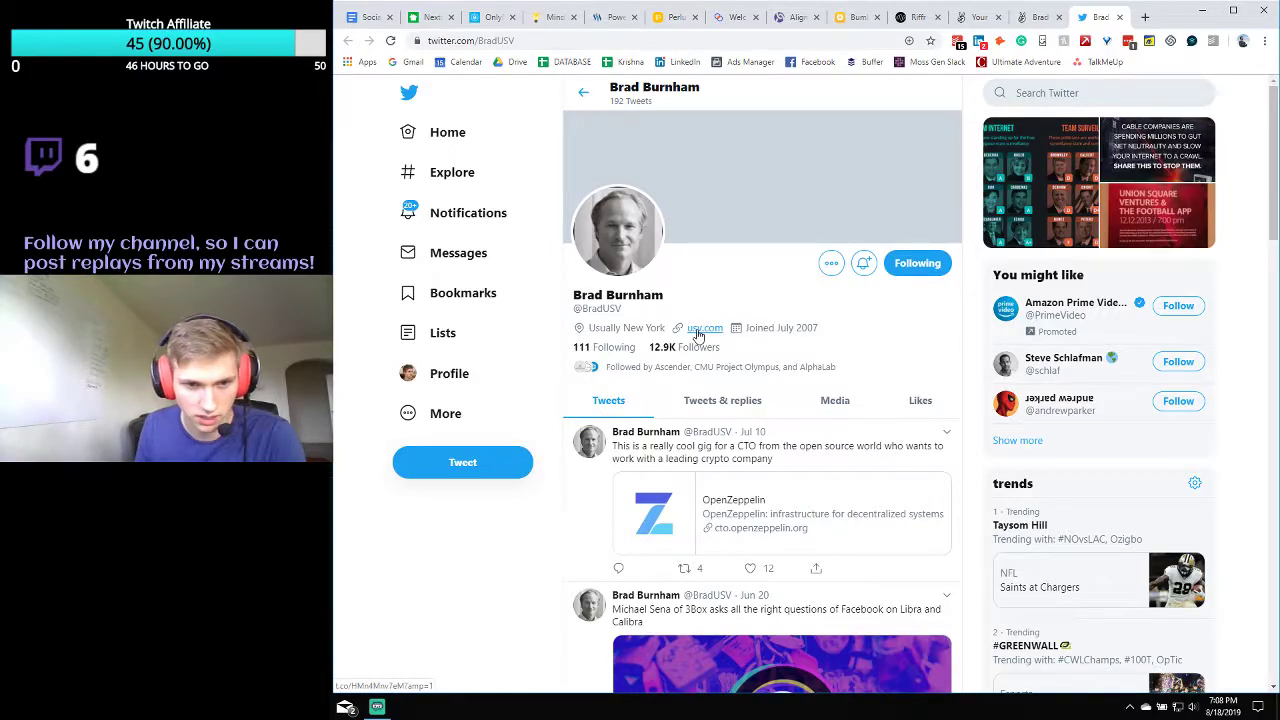
pyautogui.hotkey('ctrl', 'shift', 'Tab')
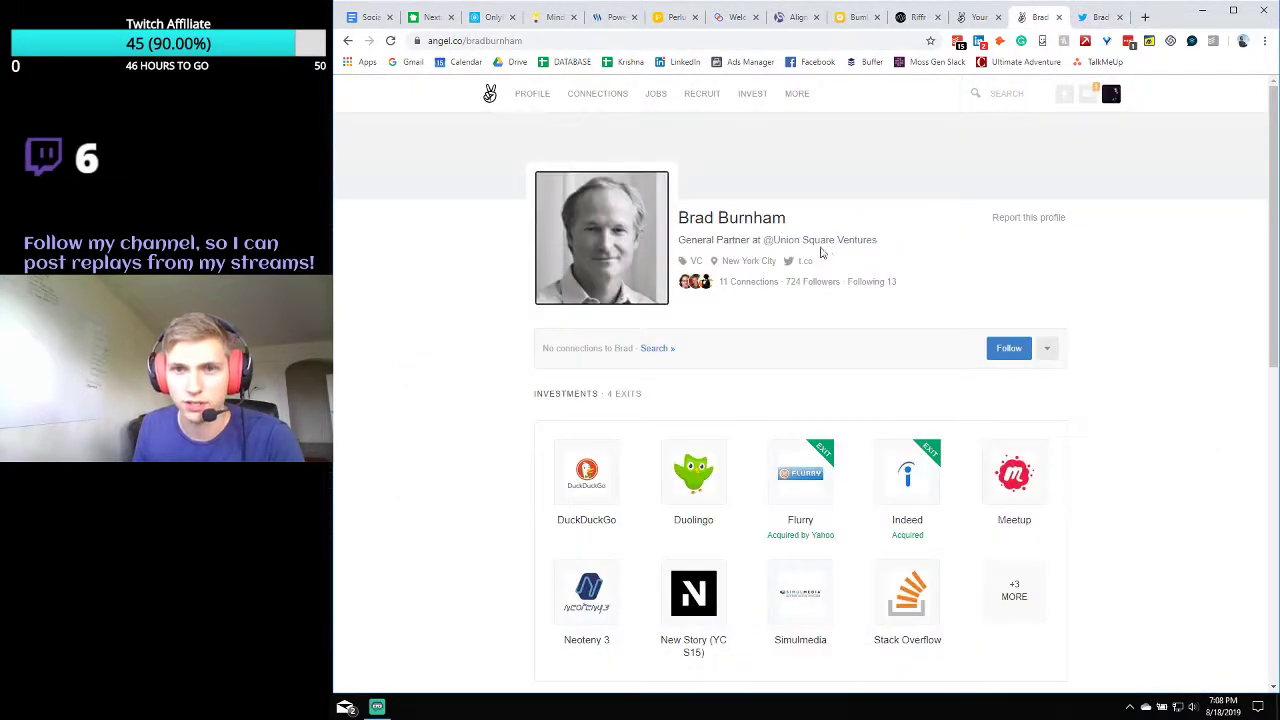
# - Check the Union Square Ventures company page, then bring up People You May Know suggestions
pyautogui.click(822, 243)
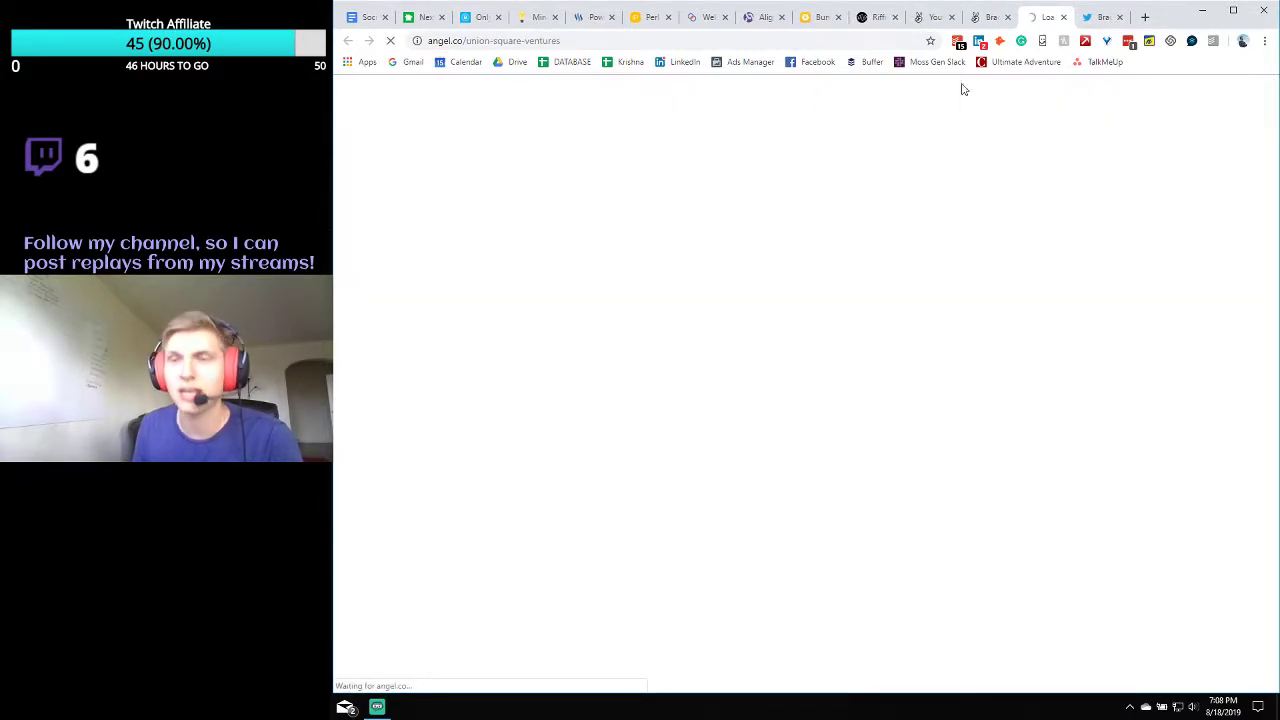
pyautogui.click(1063, 17)
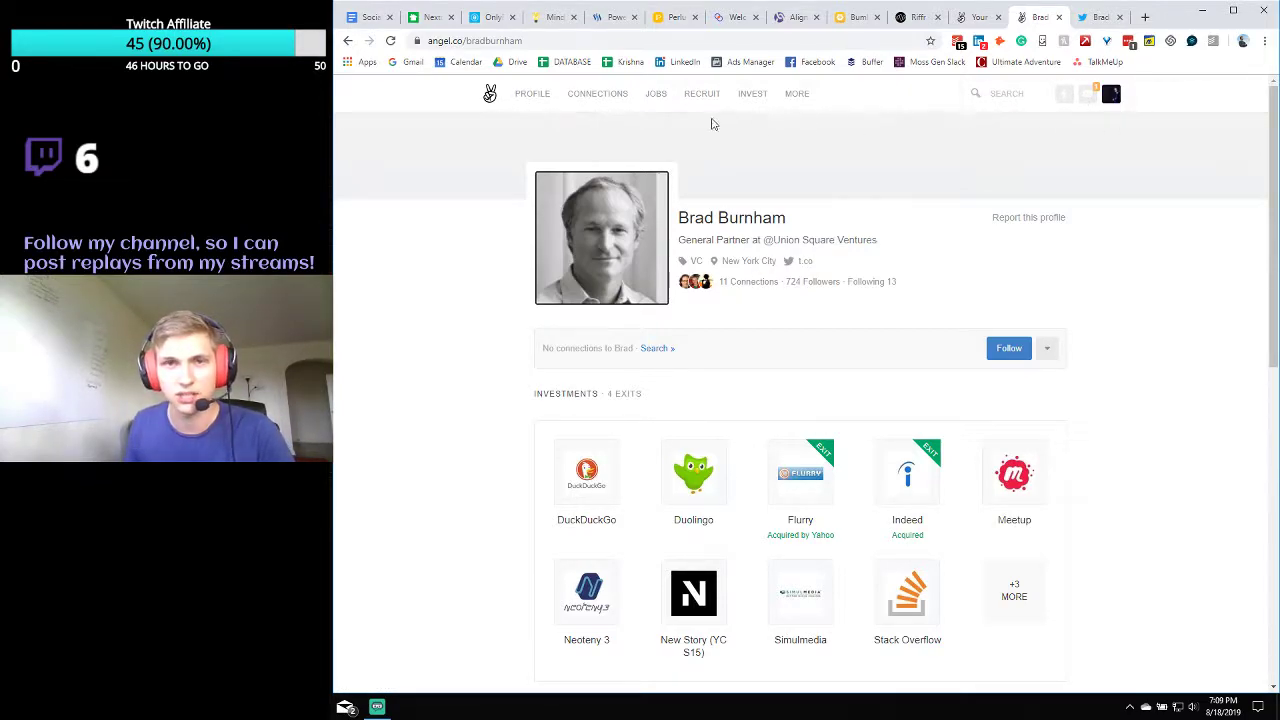
pyautogui.moveTo(600, 96)
pyautogui.click(582, 155)
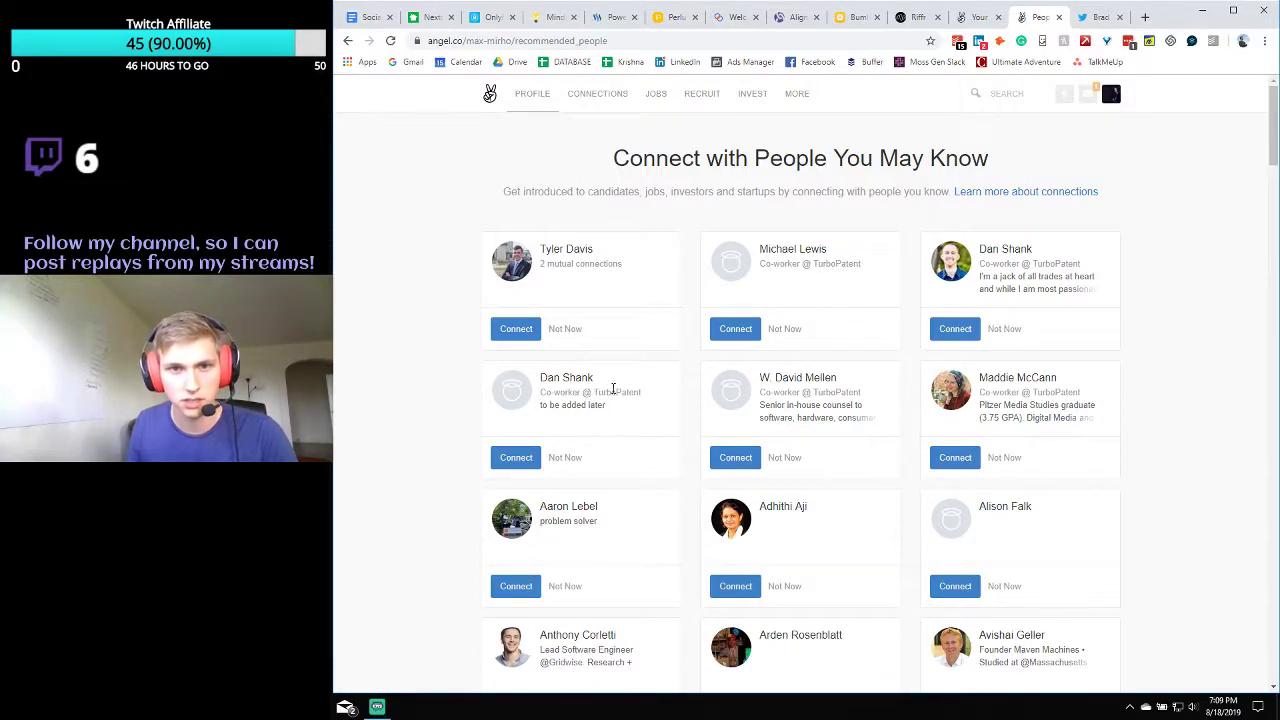
pyautogui.scroll(-15, 760, 345)
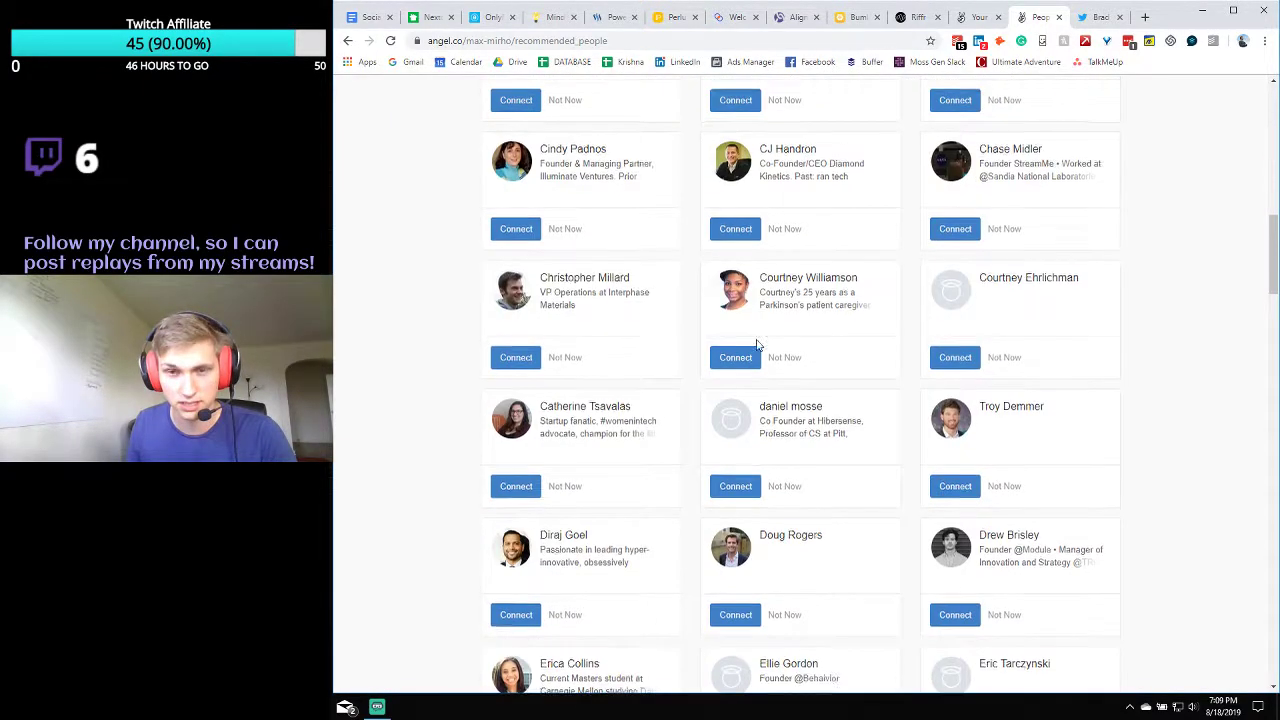
pyautogui.scroll(-5, 748, 347)
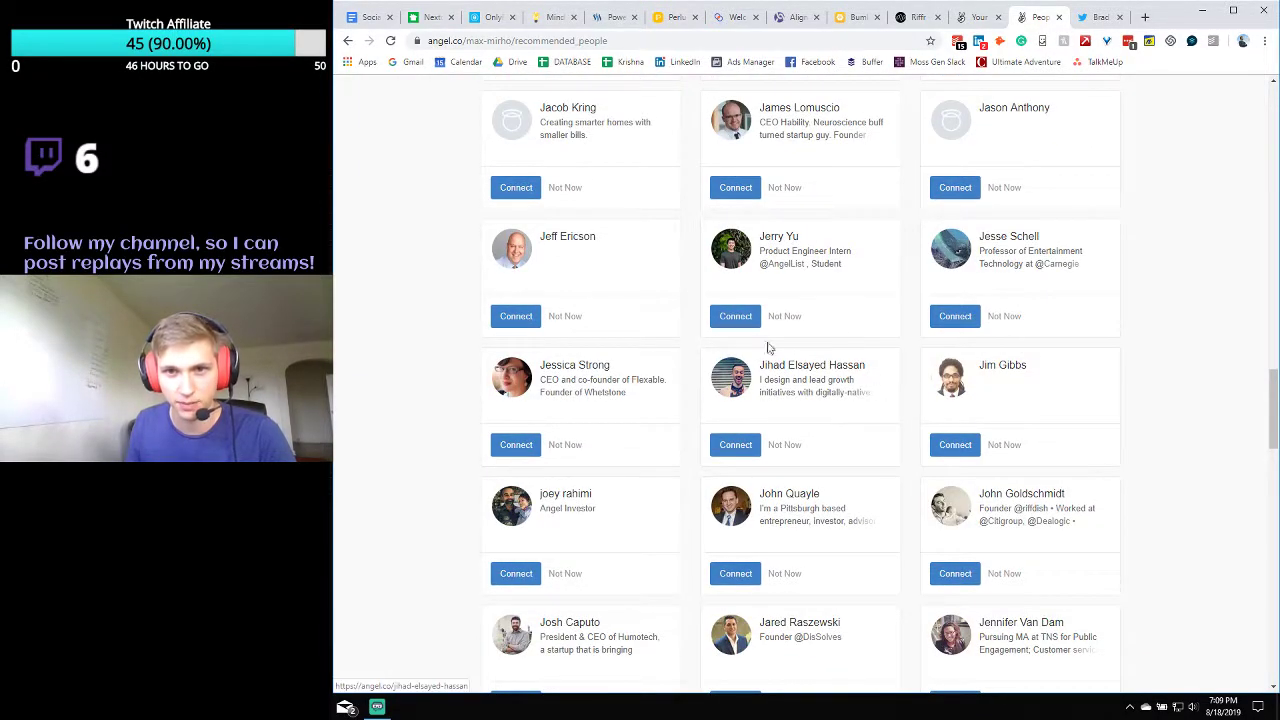
# - Connect with the suggested product engineer intern, marked as 'Your Friend'
pyautogui.click(735, 316)
pyautogui.click(790, 389)
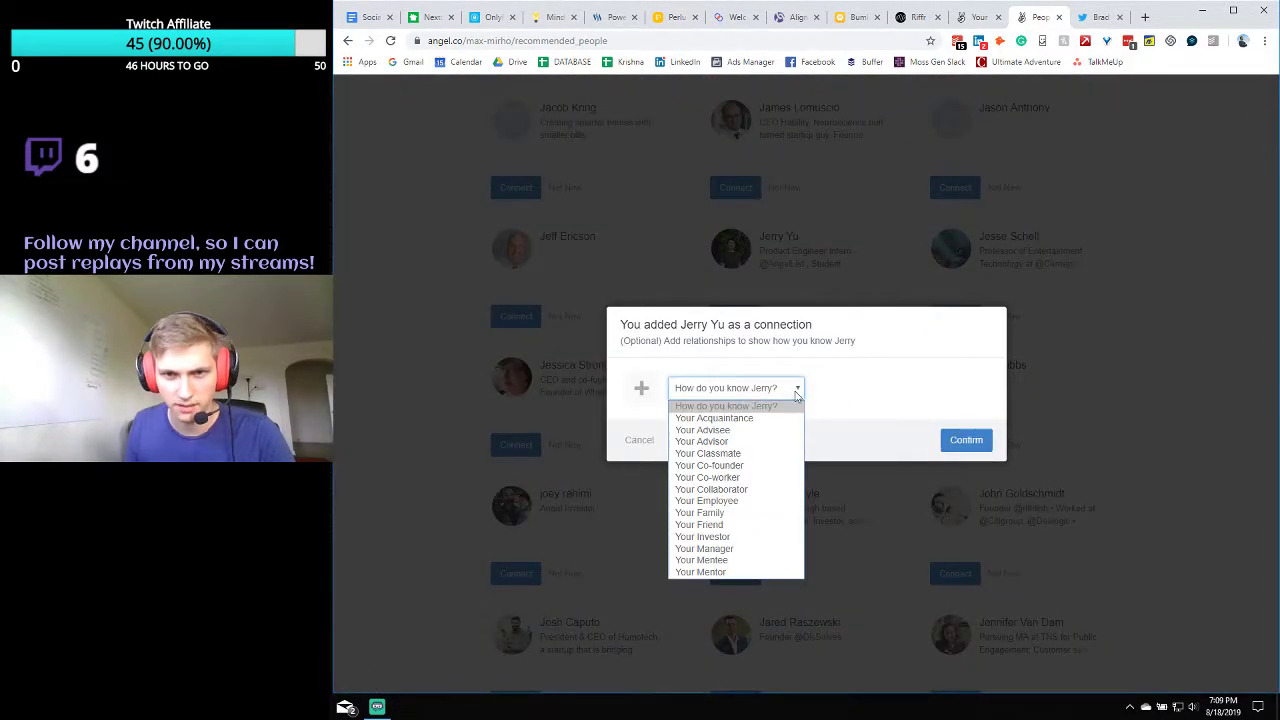
pyautogui.click(700, 524)
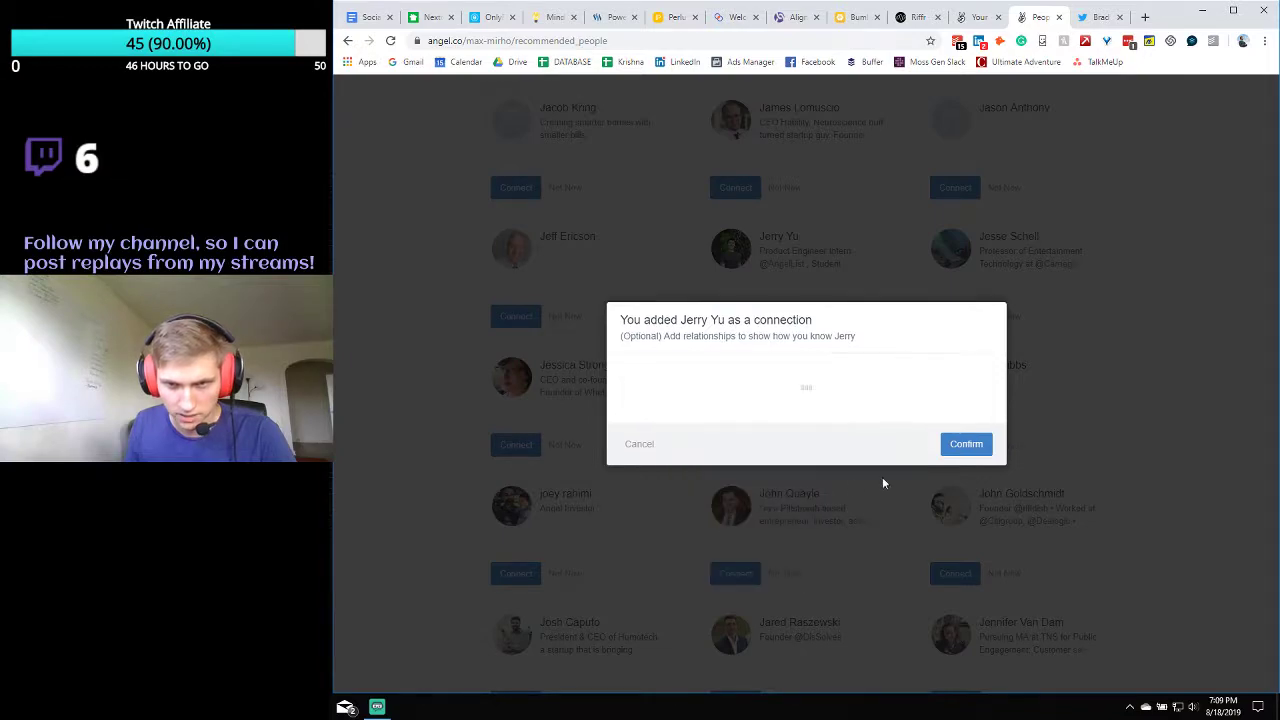
pyautogui.click(966, 464)
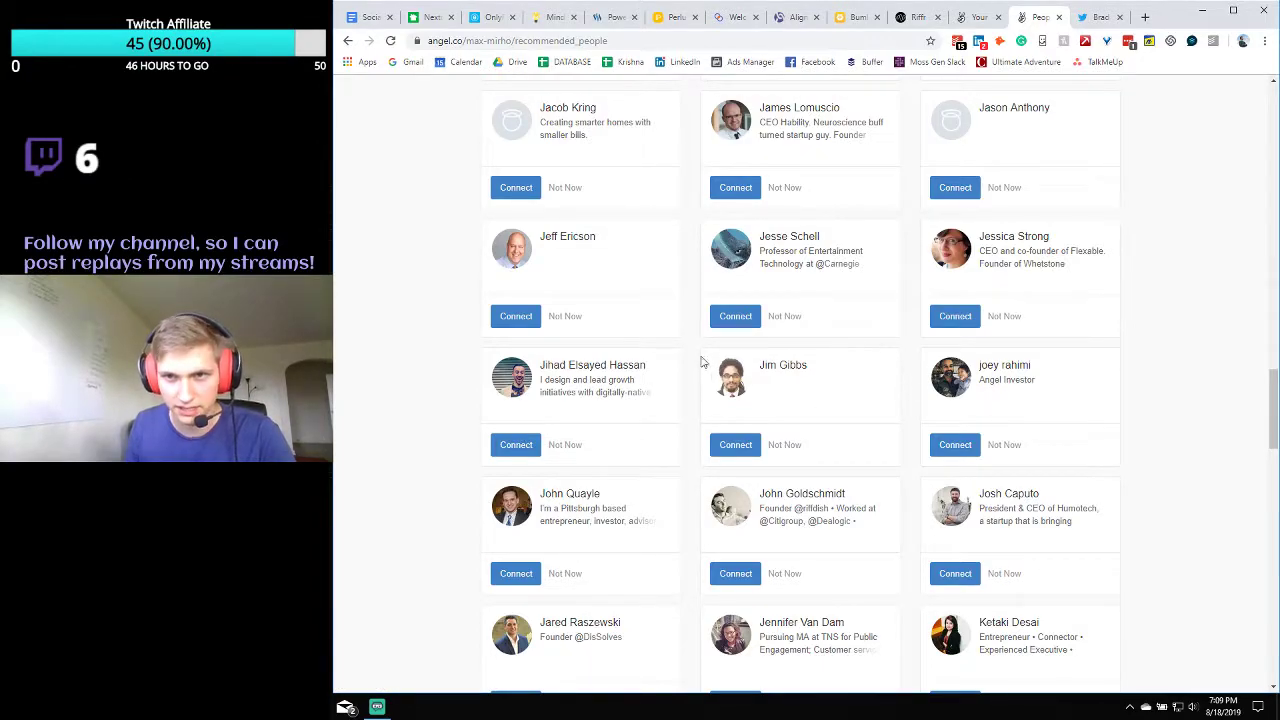
# - Review the suggestions list and go to the Add Connections page
pyautogui.scroll(-11, 714, 400)
pyautogui.scroll(-5, 714, 400)
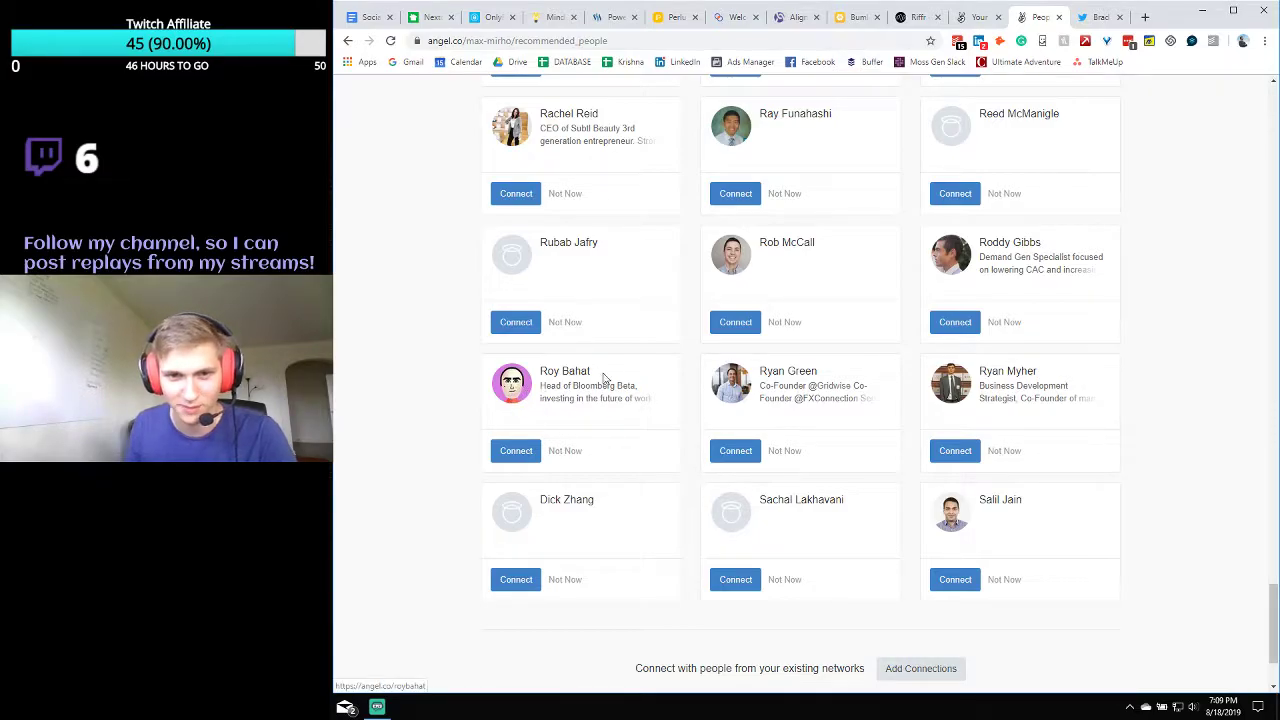
pyautogui.scroll(20, 620, 400)
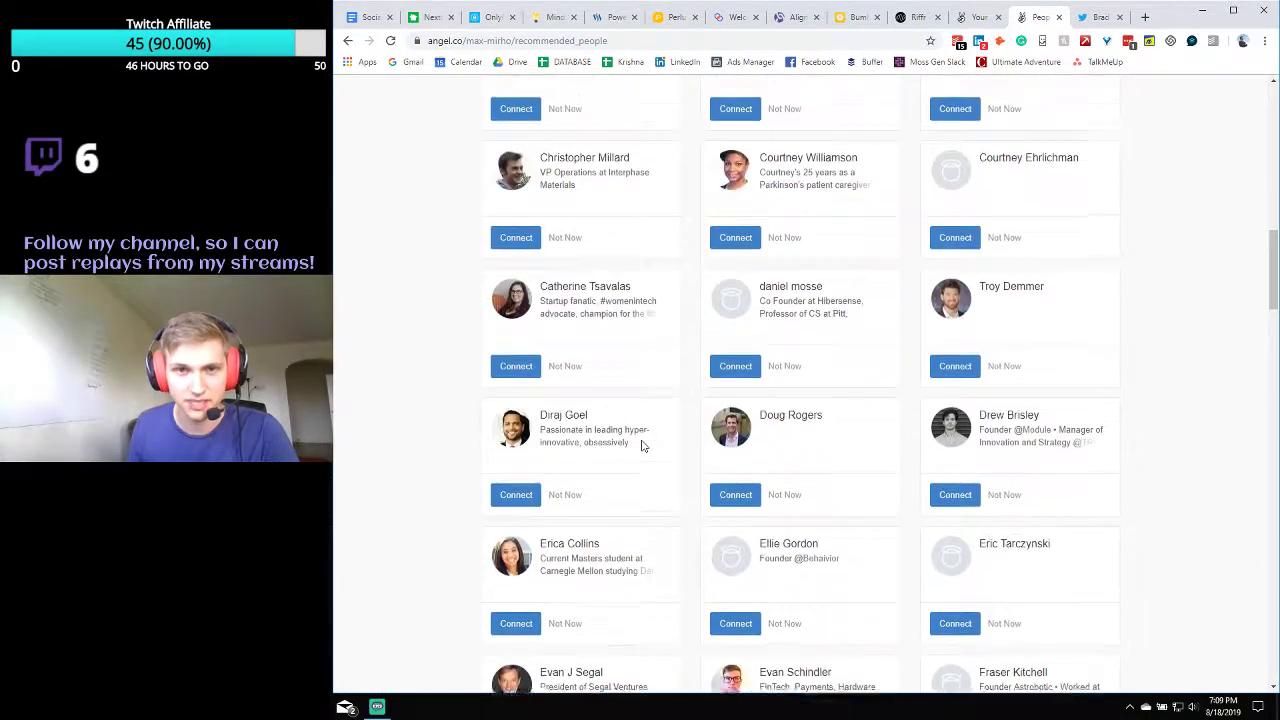
pyautogui.scroll(8, 643, 446)
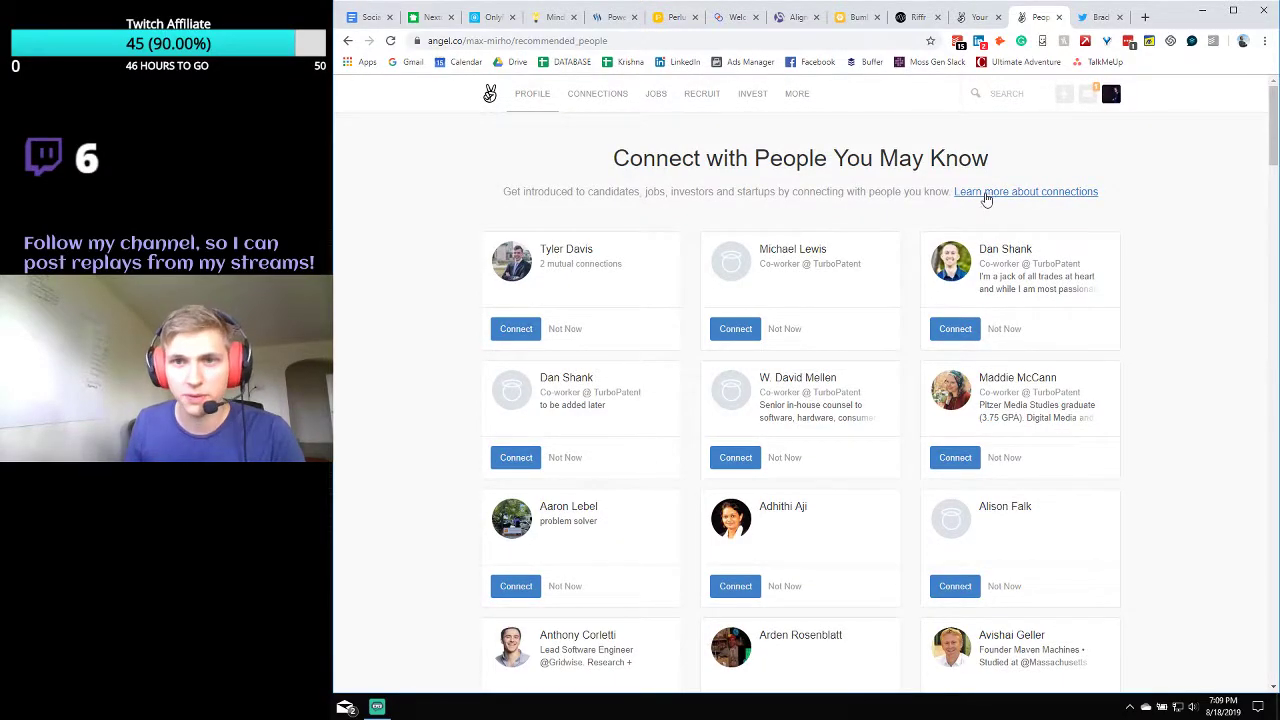
pyautogui.moveTo(611, 105)
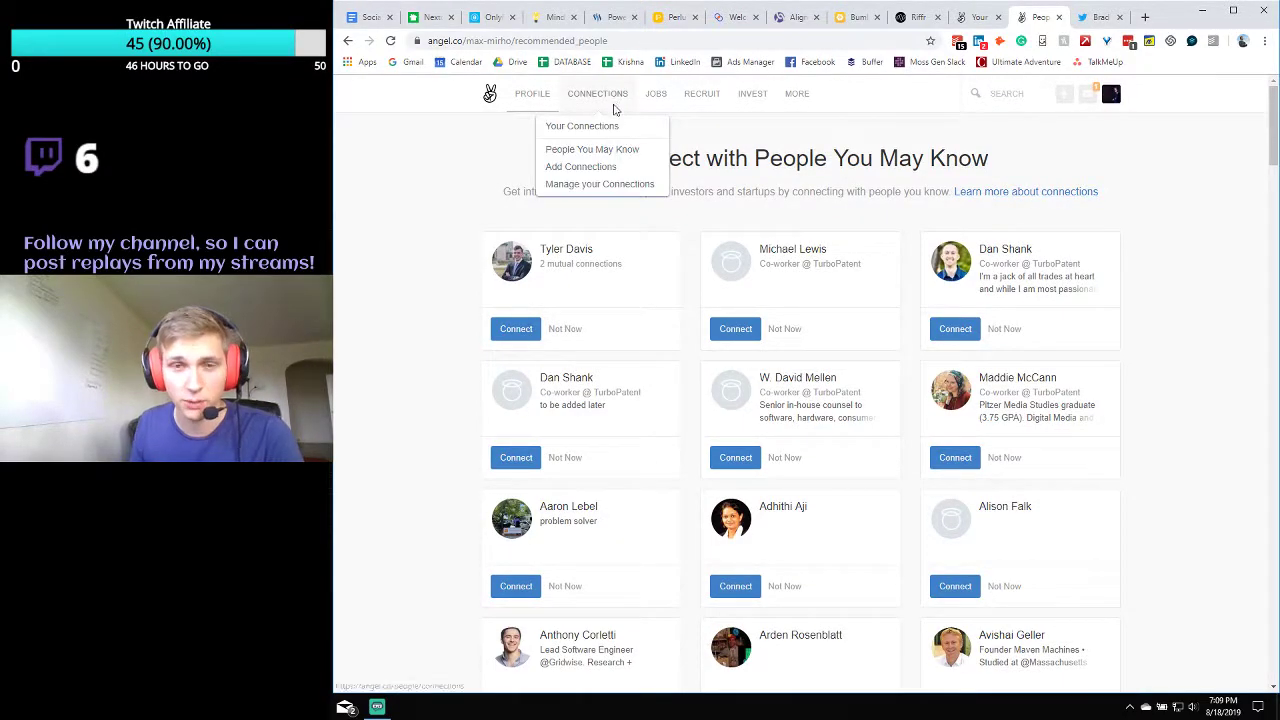
pyautogui.click(598, 168)
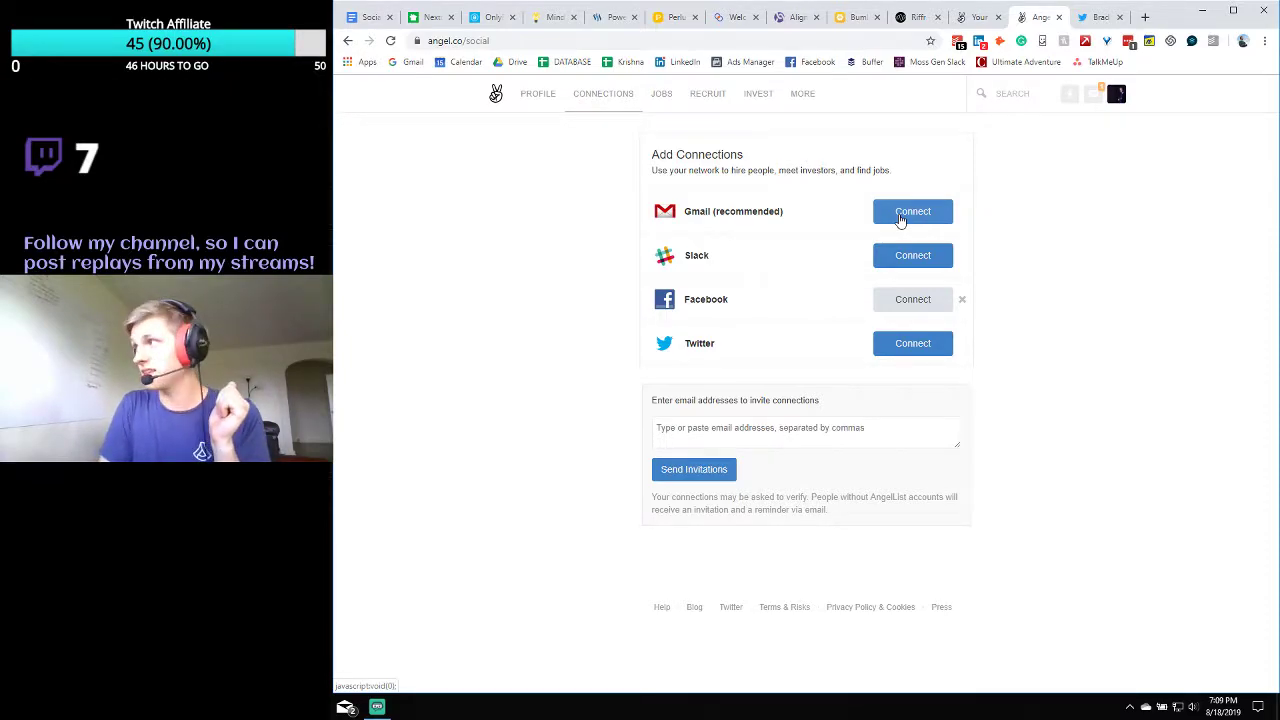
# - View and close the direct connections list, returning to the investor's Twitter profile
pyautogui.click(972, 18)
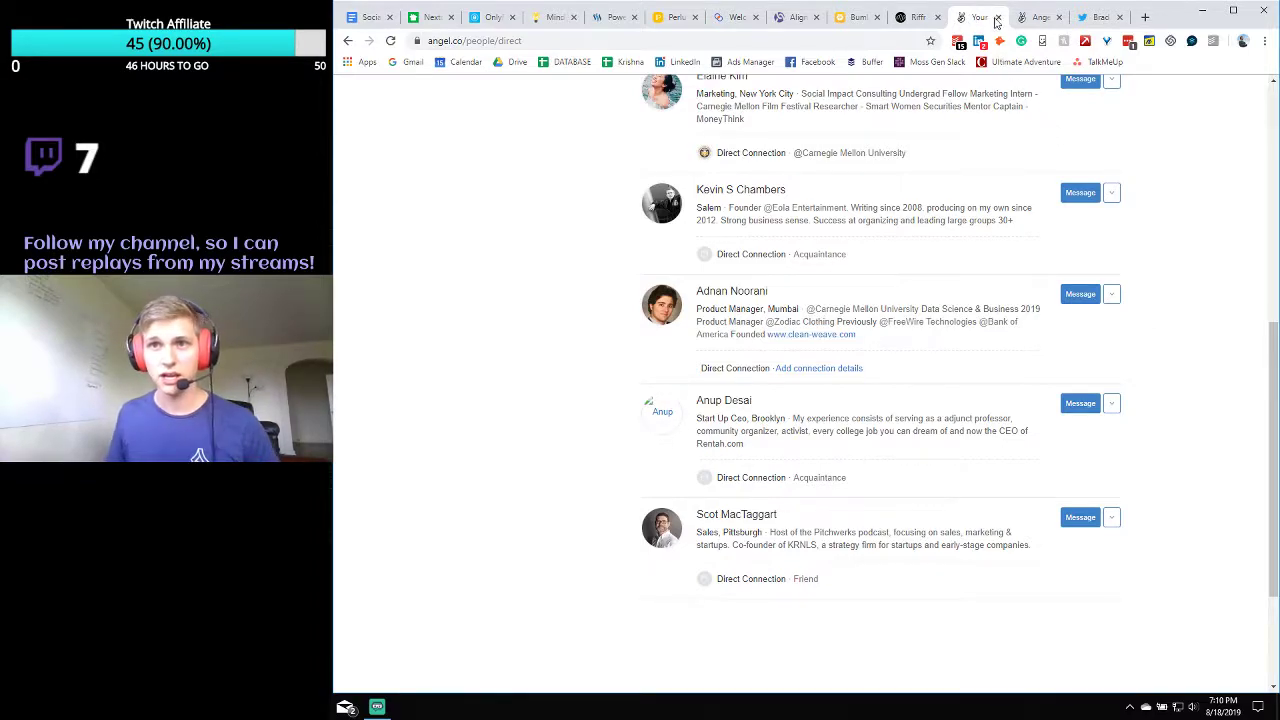
pyautogui.click(996, 18)
pyautogui.click(1040, 17)
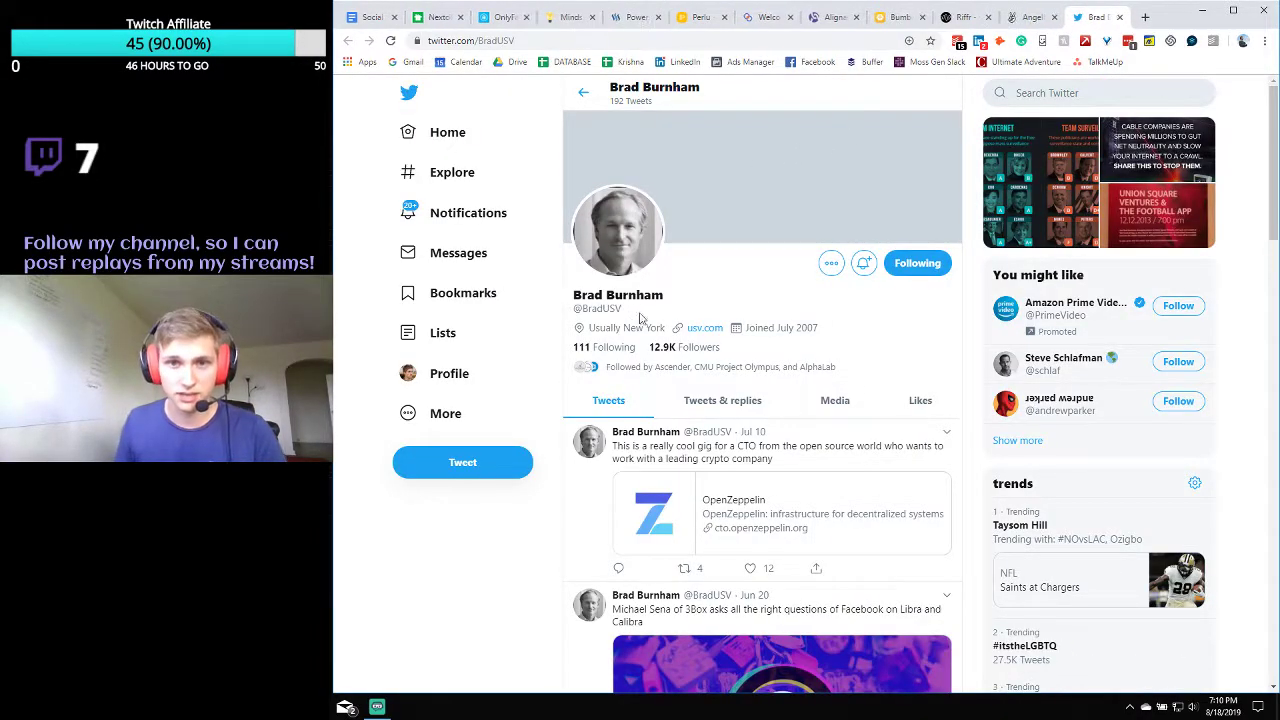
# - From the investor's LinkedIn profile, list Union Square Ventures people and paste the firm name into a new tab
pyautogui.click(1168, 323)
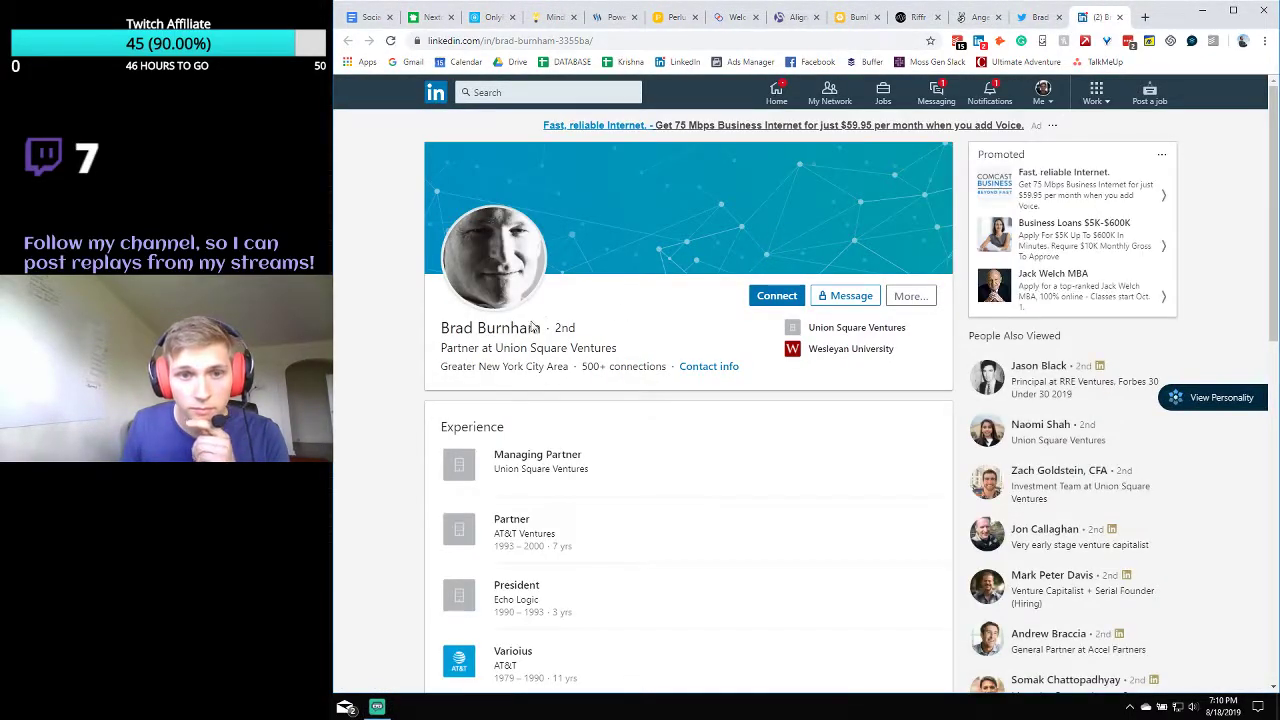
pyautogui.click(531, 470)
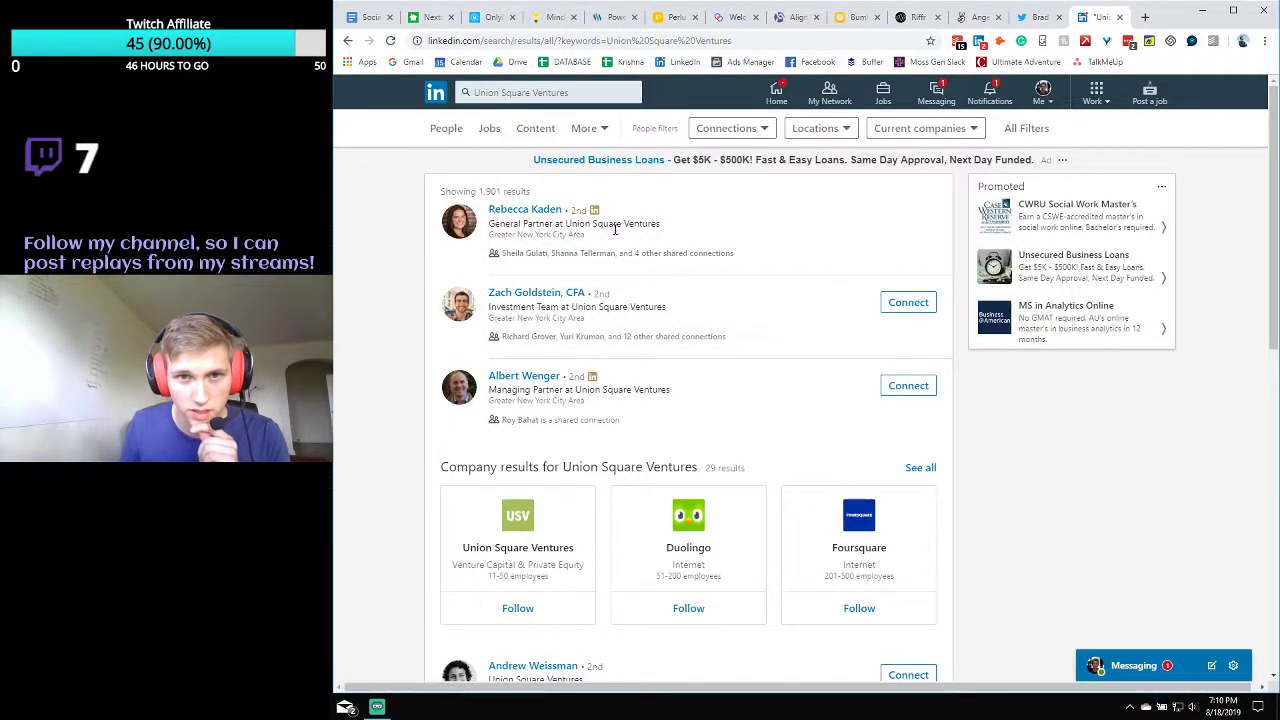
pyautogui.moveTo(566, 223); pyautogui.dragTo(675, 233)
pyautogui.hotkey('ctrl', 'c')
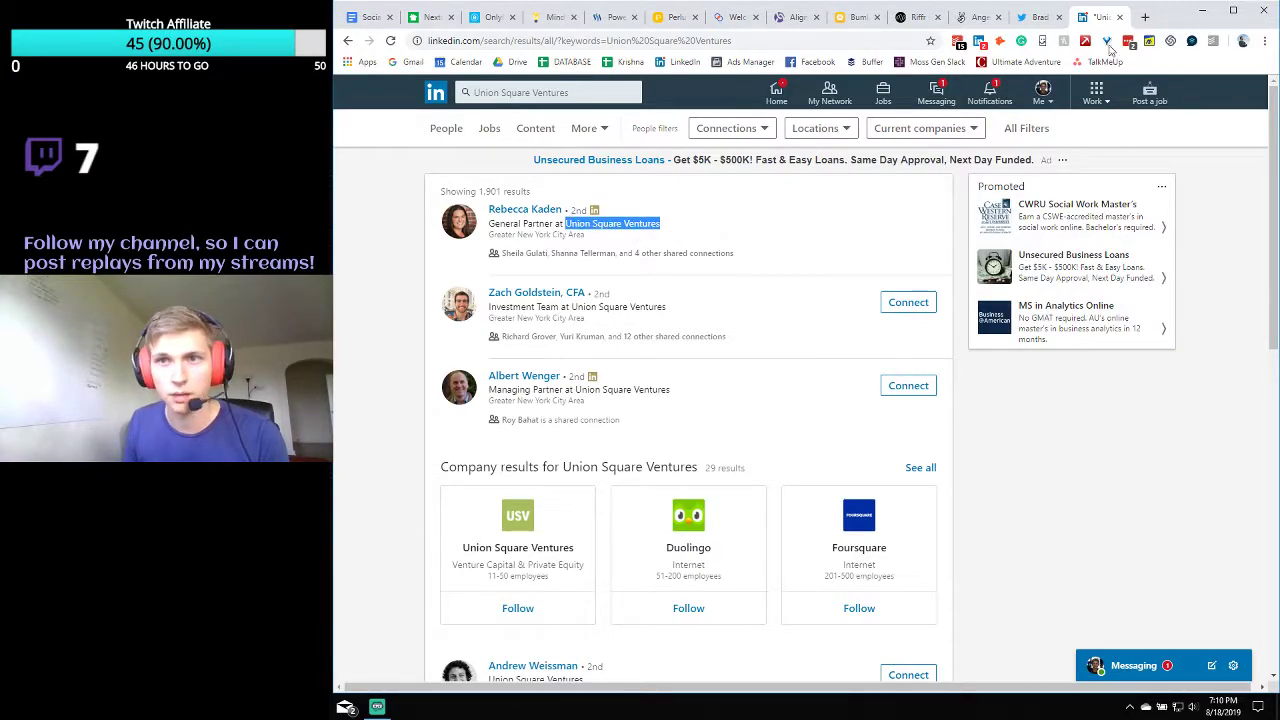
pyautogui.click(1144, 18)
pyautogui.hotkey('ctrl', 'v')
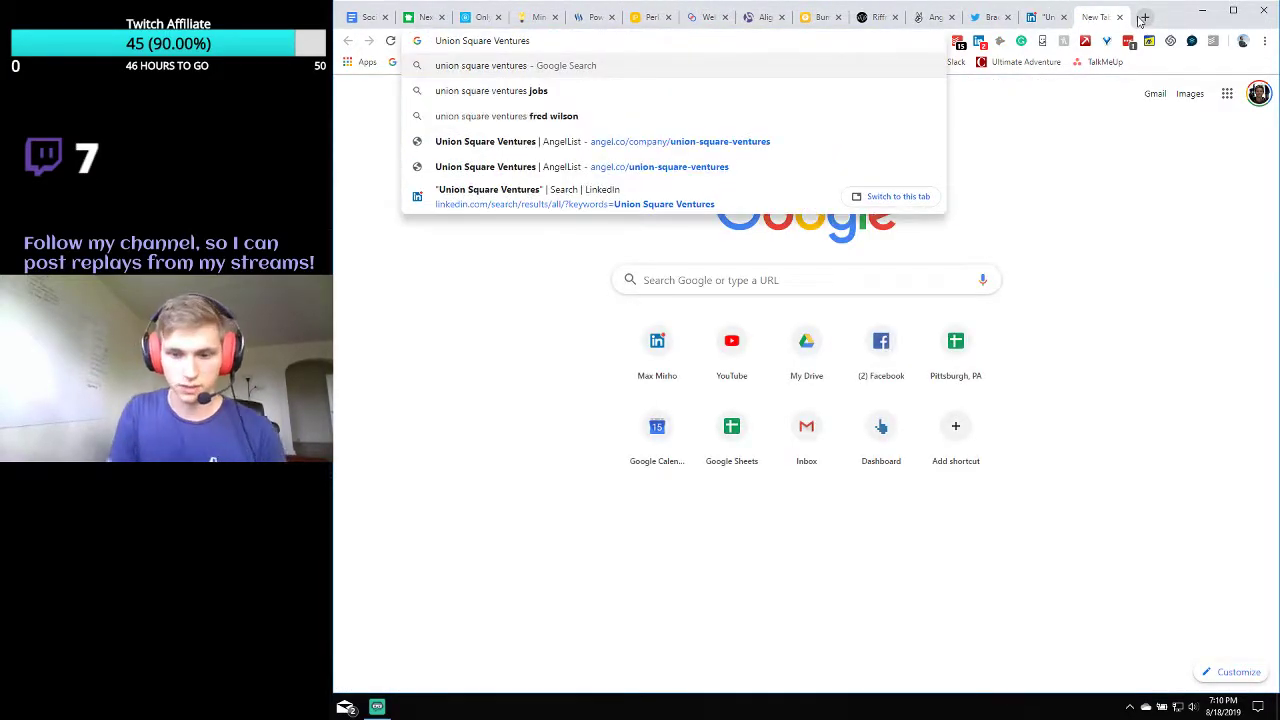
# - Search the web for Union Square Ventures and open usv.com
pyautogui.press('Return')
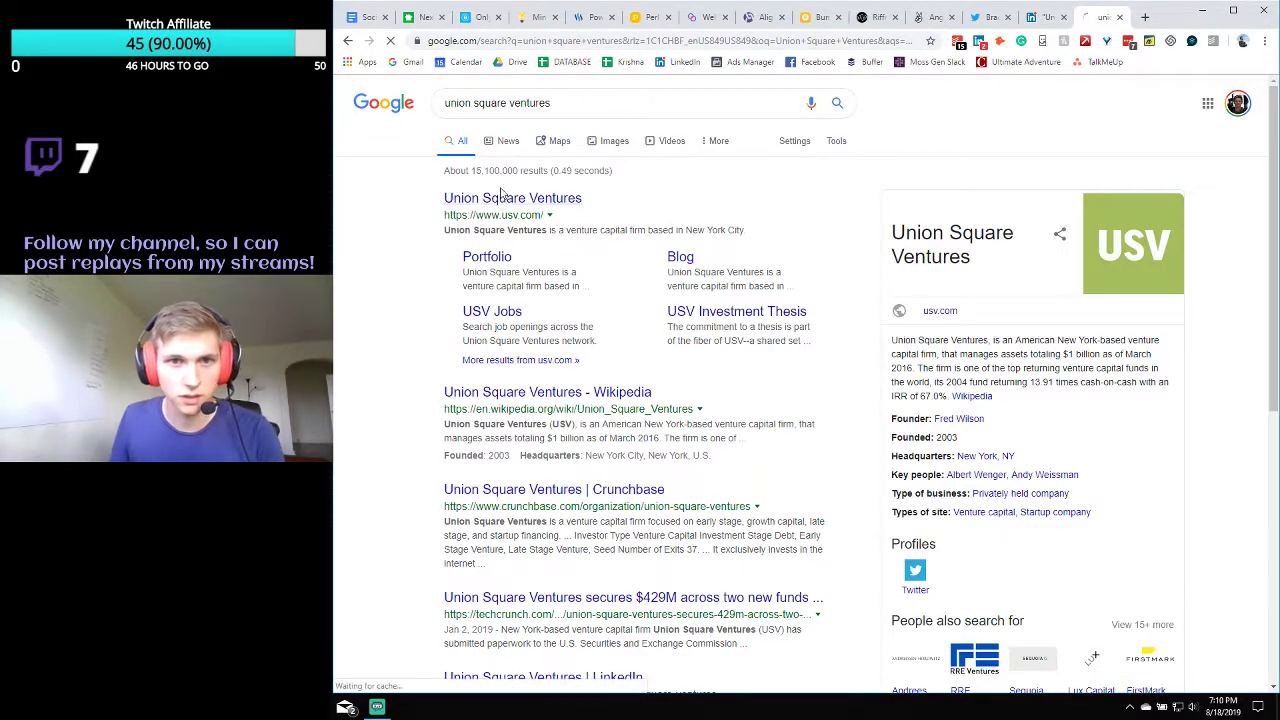
pyautogui.click(503, 197)
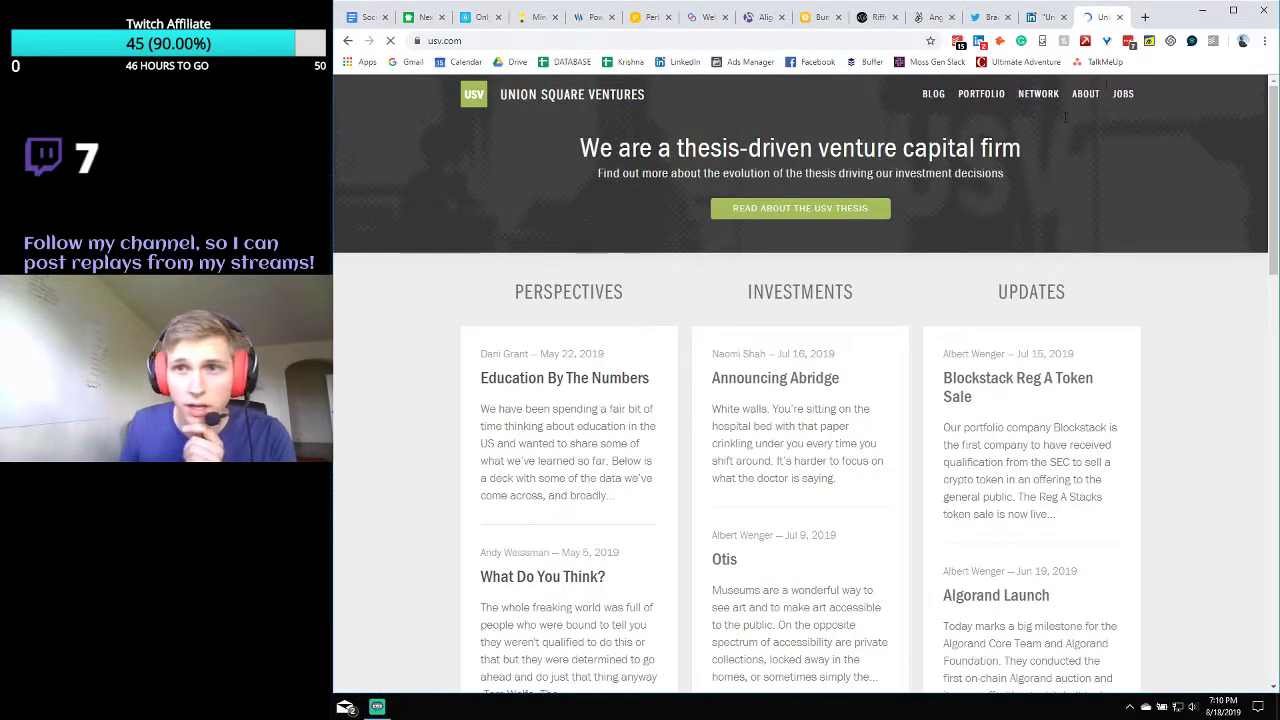
pyautogui.click(1000, 40)
# - Copy the partner's name from LinkedIn, find his usv.com email in Hunter, and copy it
pyautogui.click(1040, 17)
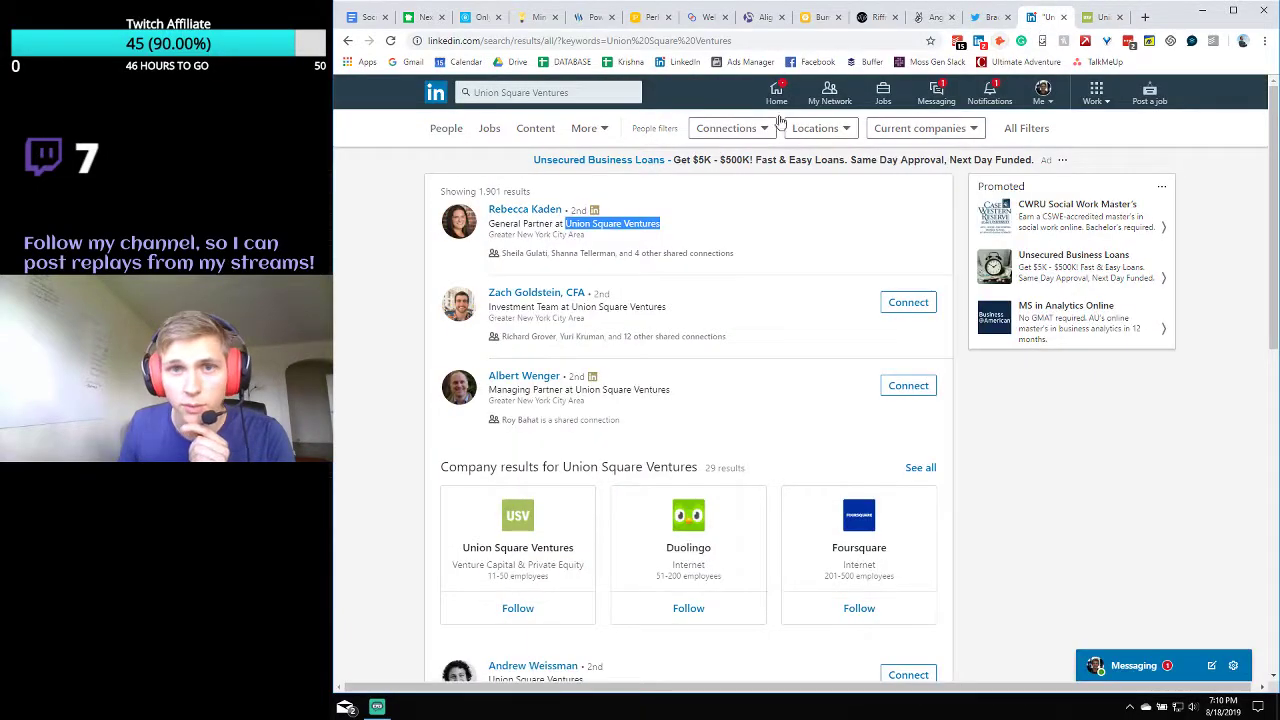
pyautogui.click(347, 40)
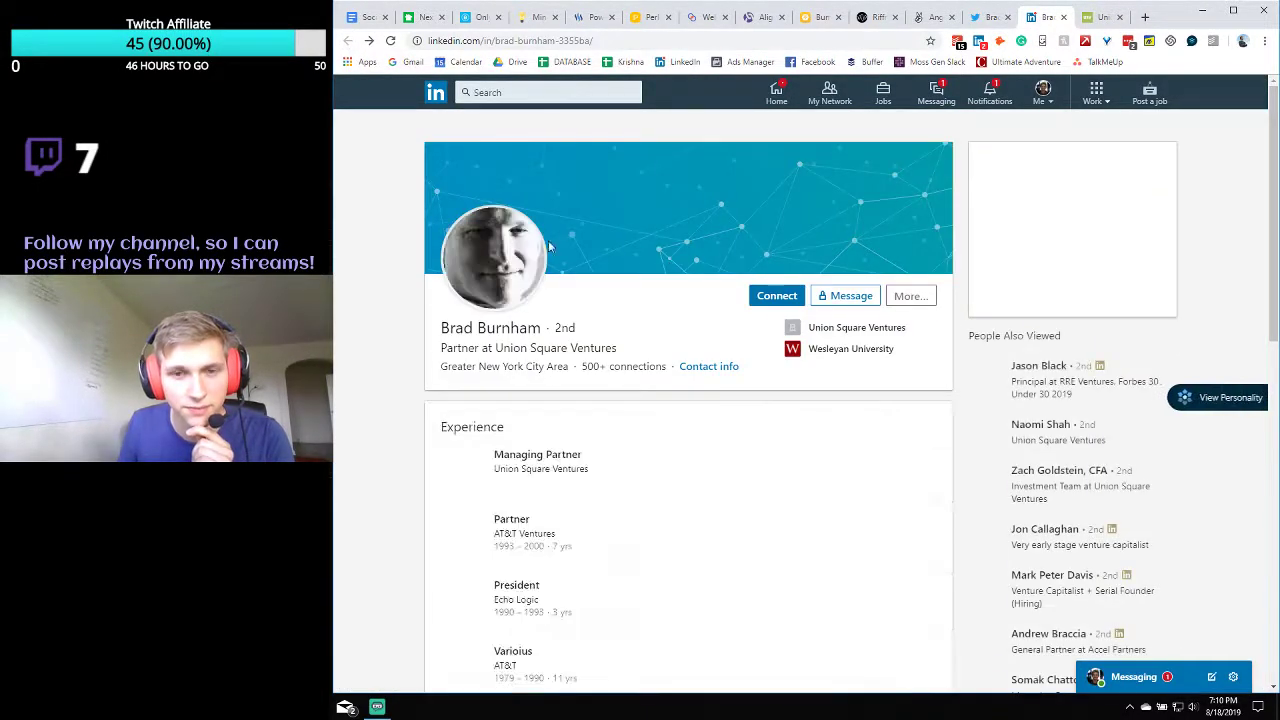
pyautogui.moveTo(442, 328); pyautogui.dragTo(547, 336)
pyautogui.hotkey('ctrl', 'c')
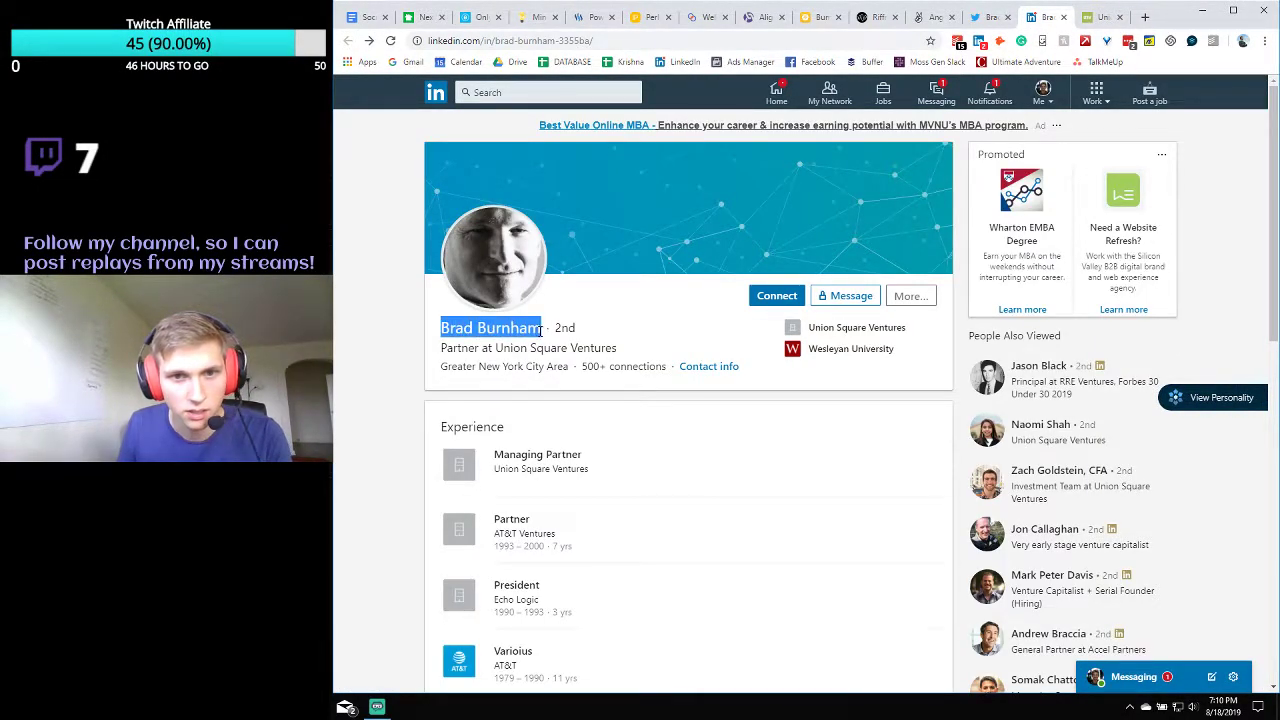
pyautogui.click(1097, 17)
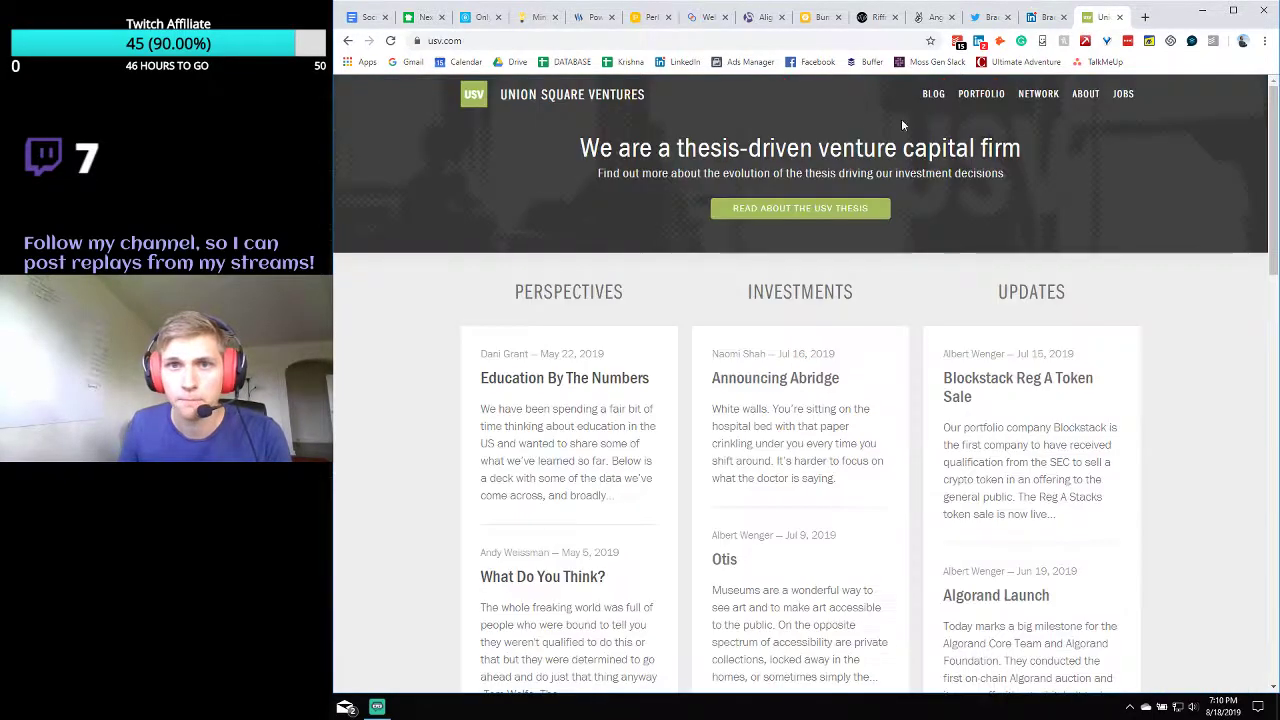
pyautogui.click(999, 40)
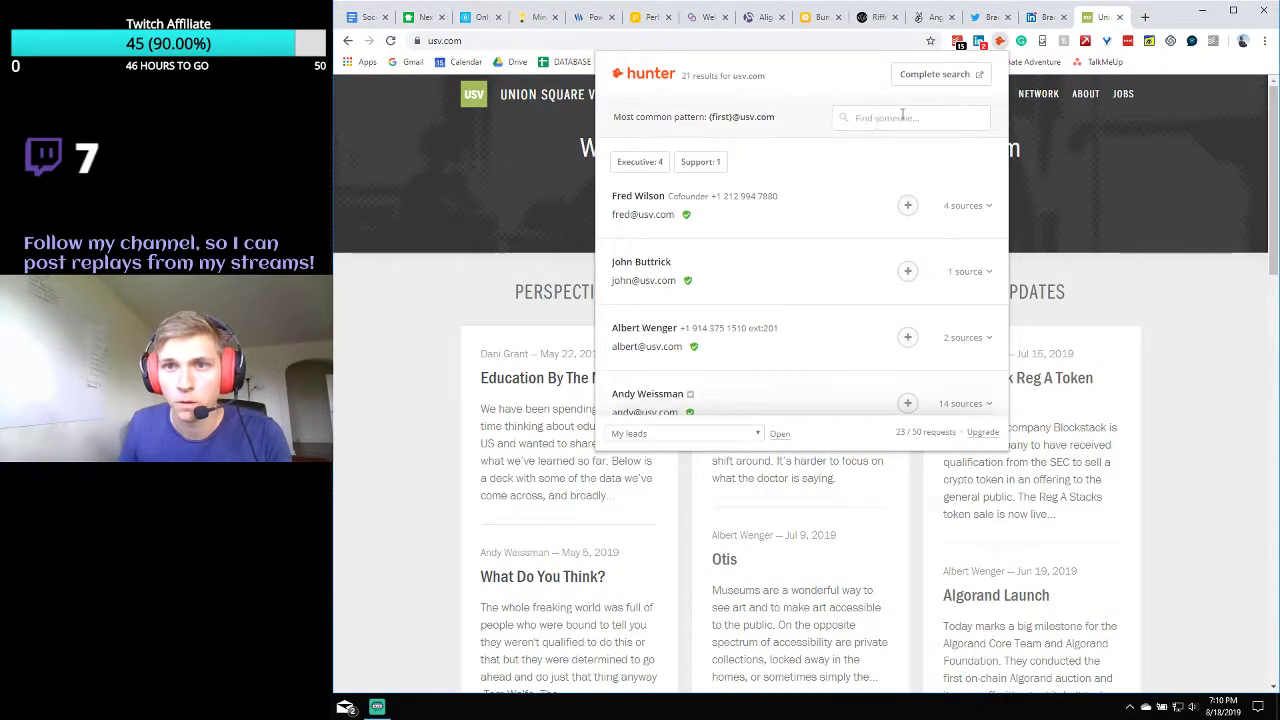
pyautogui.hotkey('ctrl', 'v')
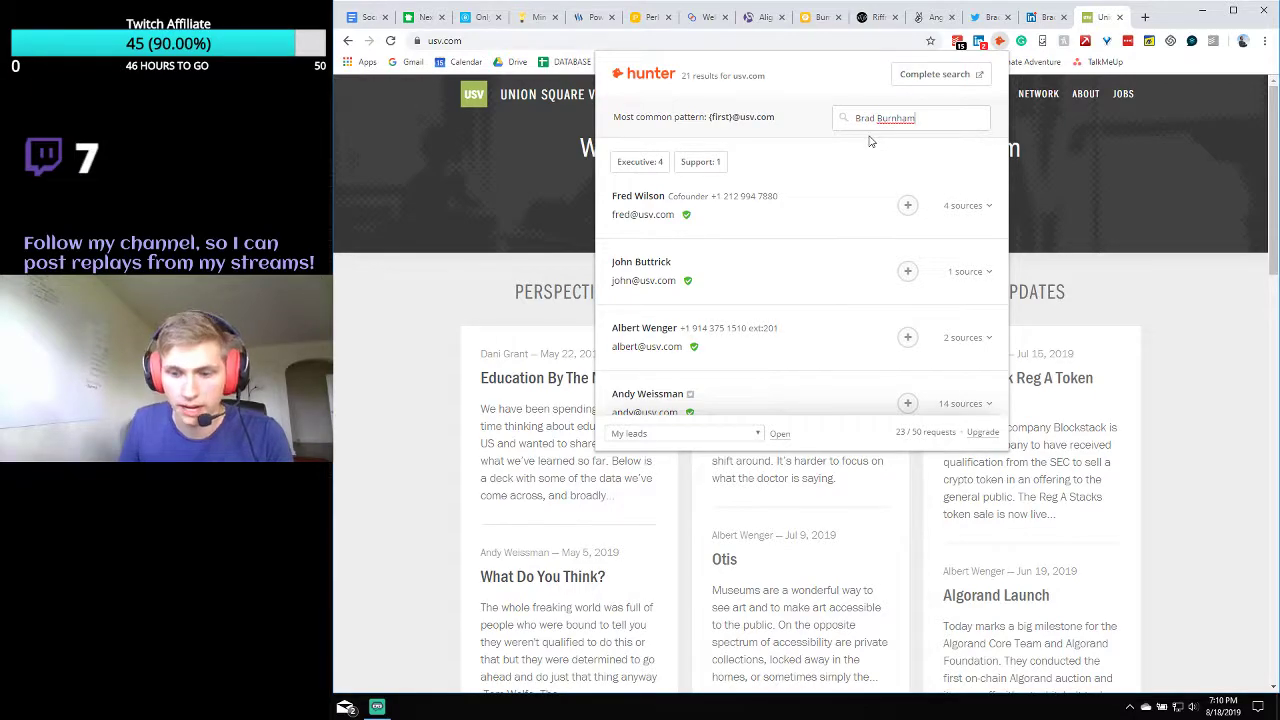
pyautogui.click(660, 166)
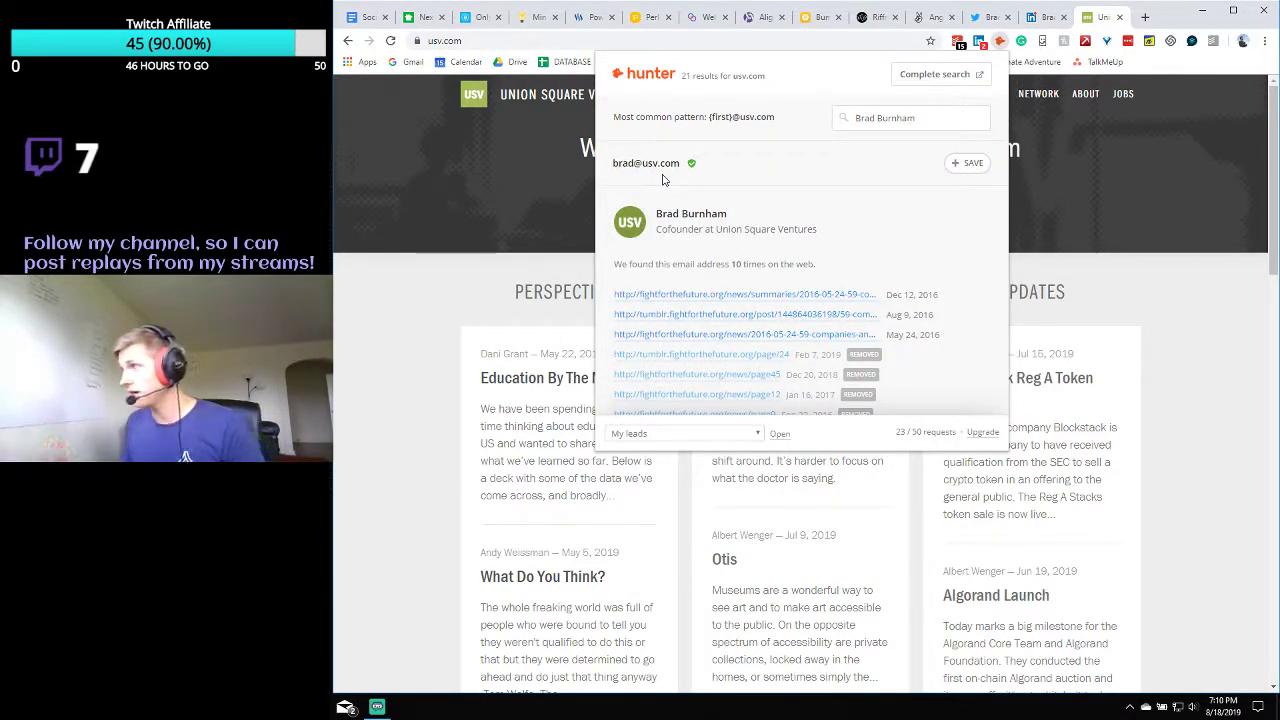
pyautogui.click(1145, 17)
pyautogui.click(738, 277)
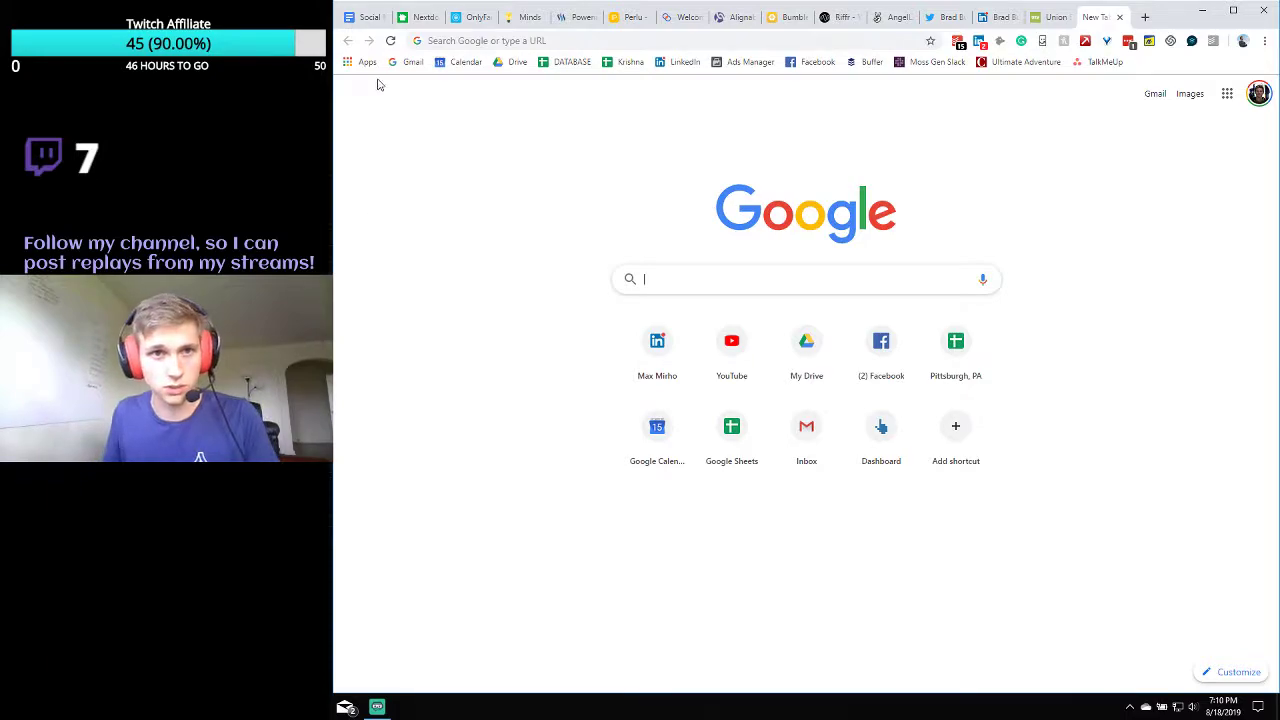
# - Open Gmail, dismiss the MailTracker prompt, and switch to the personal account
pyautogui.click(408, 62)
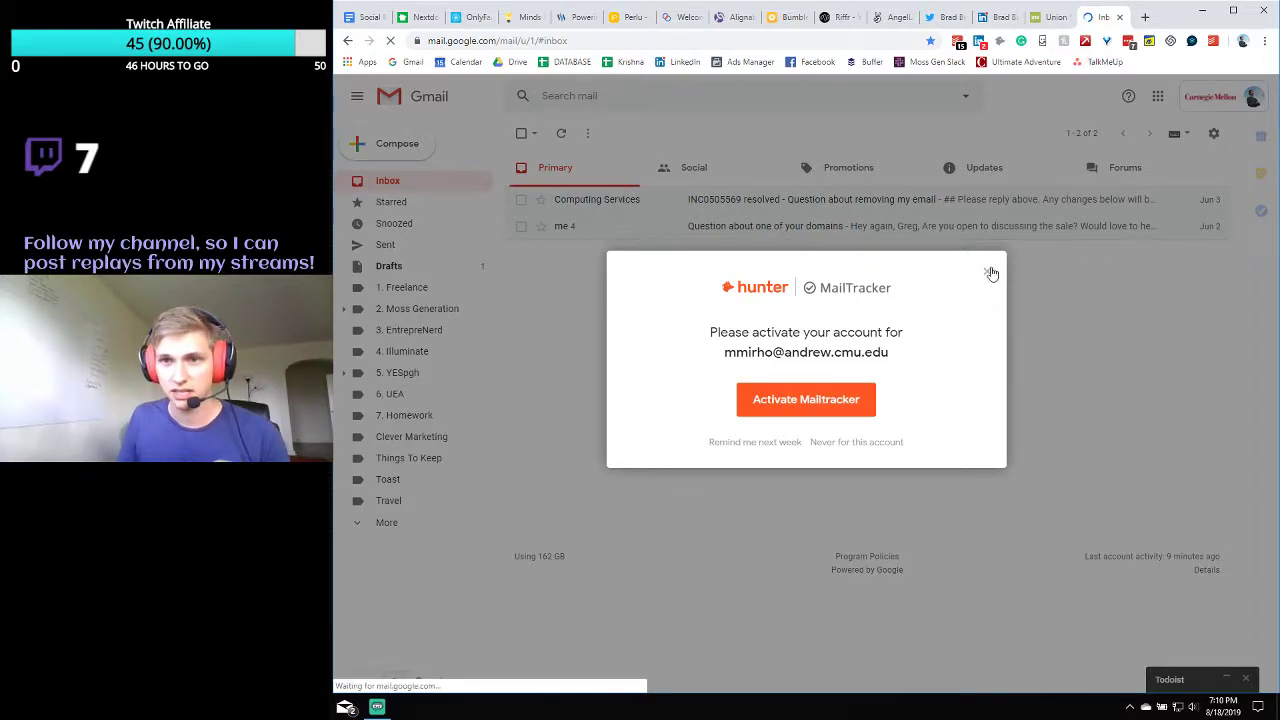
pyautogui.click(988, 272)
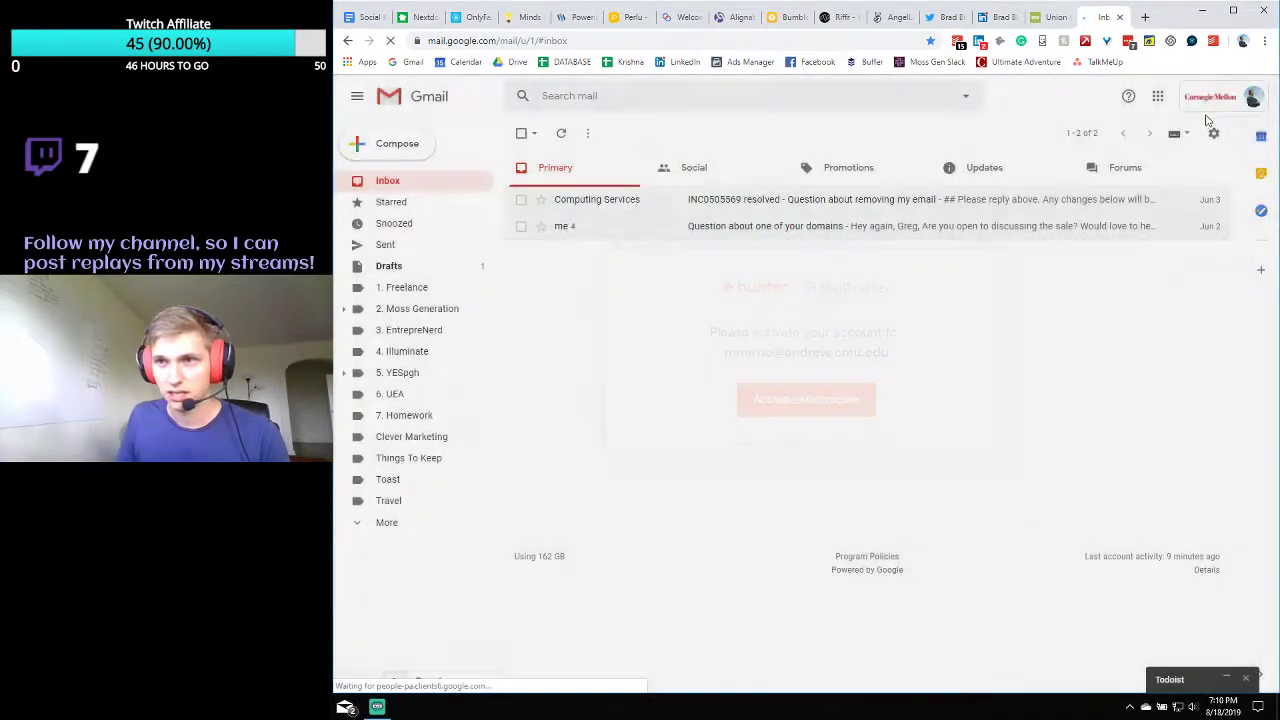
pyautogui.click(1253, 96)
pyautogui.click(1168, 310)
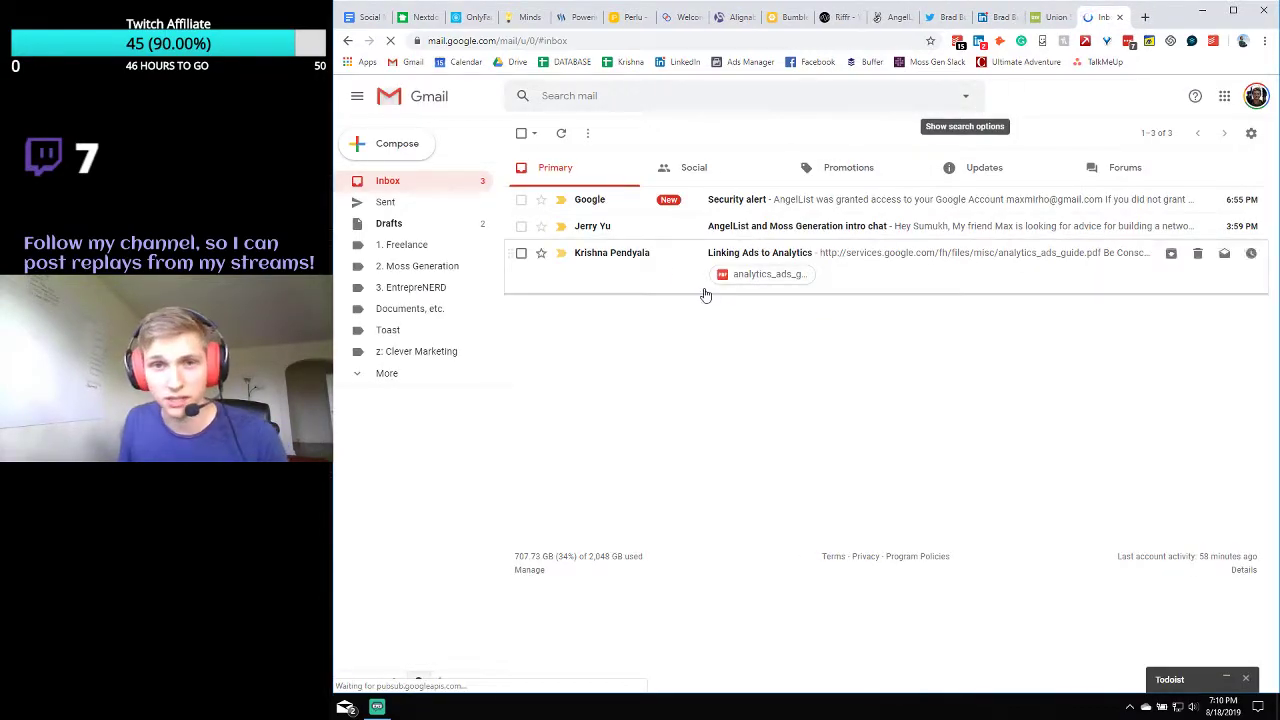
# - Archive the Google security alert email
pyautogui.click(521, 199)
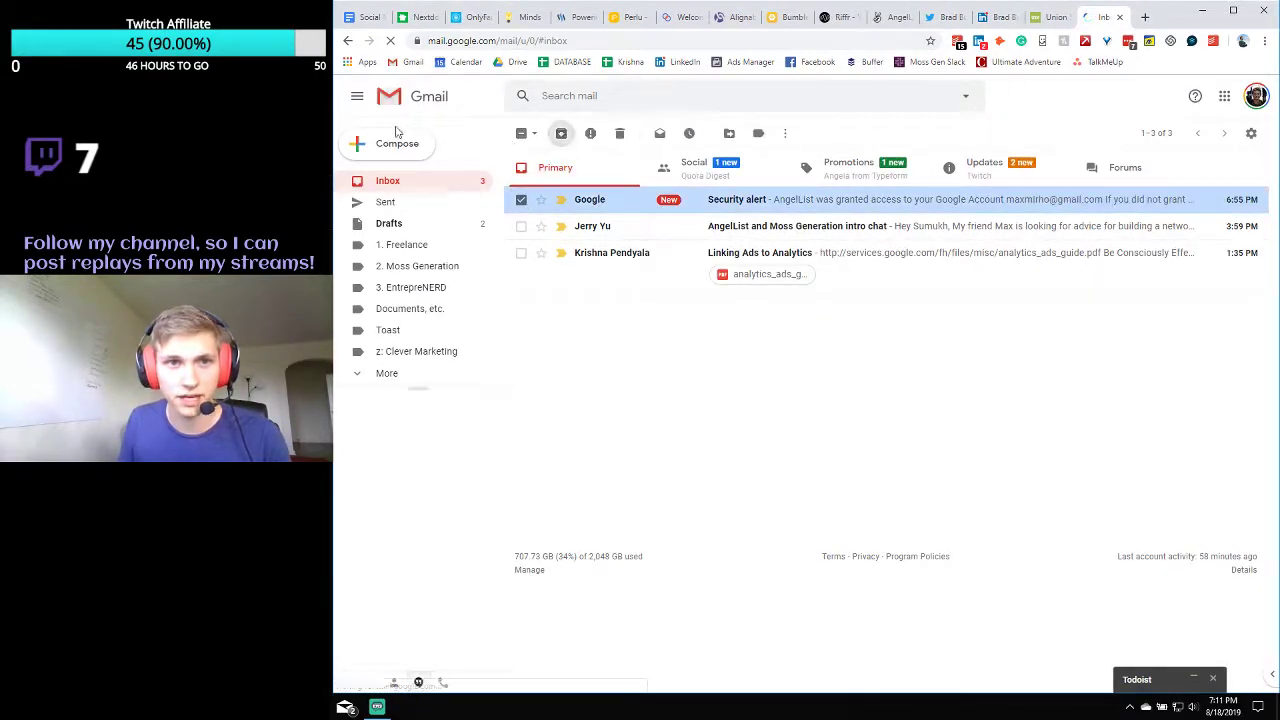
pyautogui.press('e')
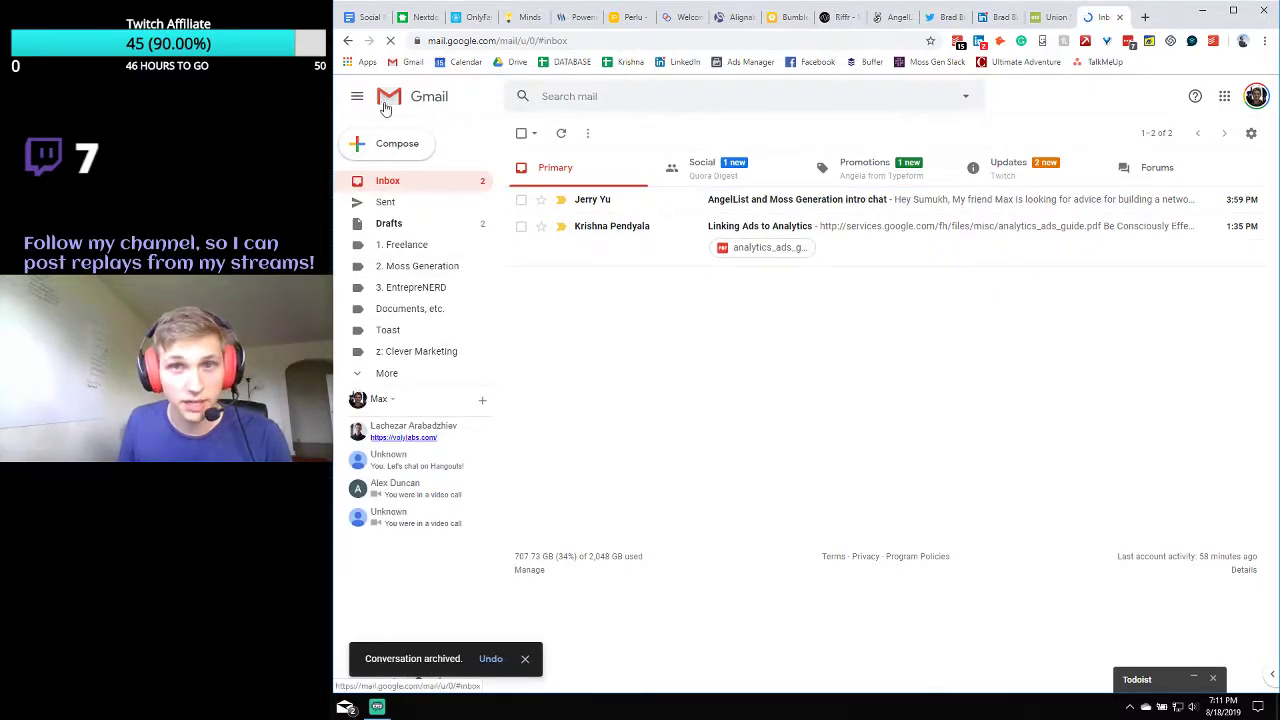
pyautogui.click(1224, 96)
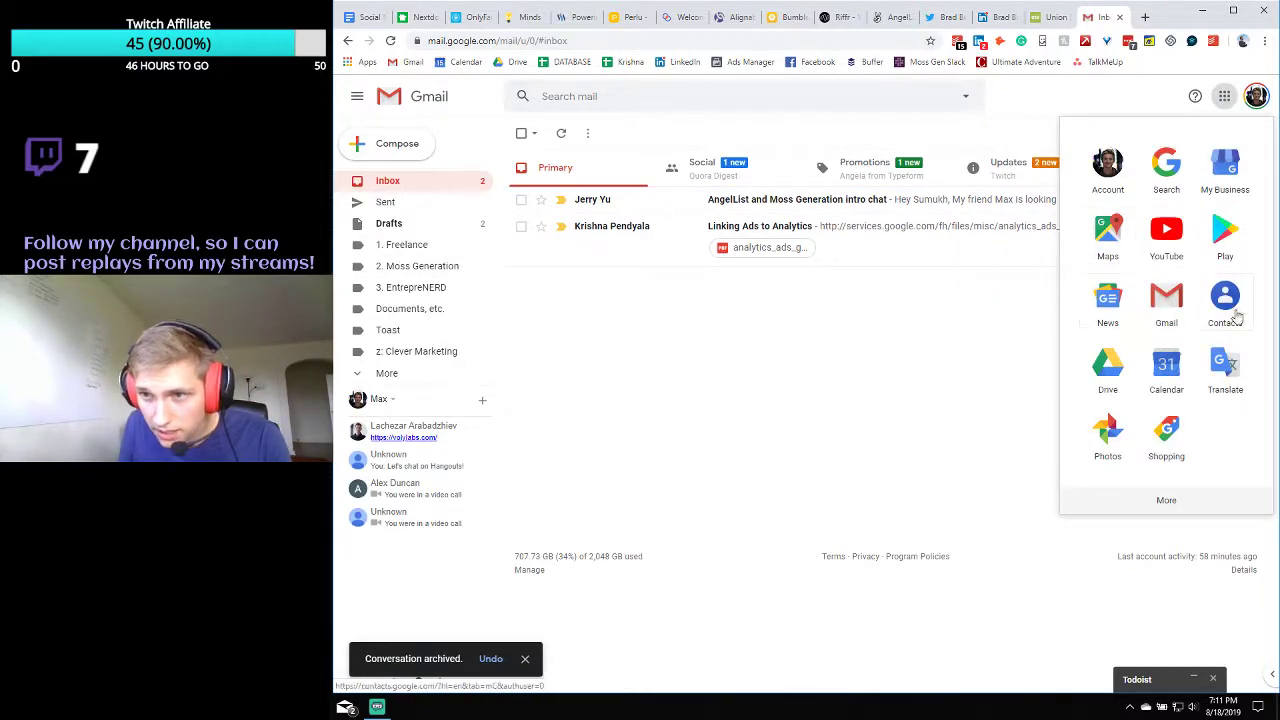
pyautogui.click(1232, 310)
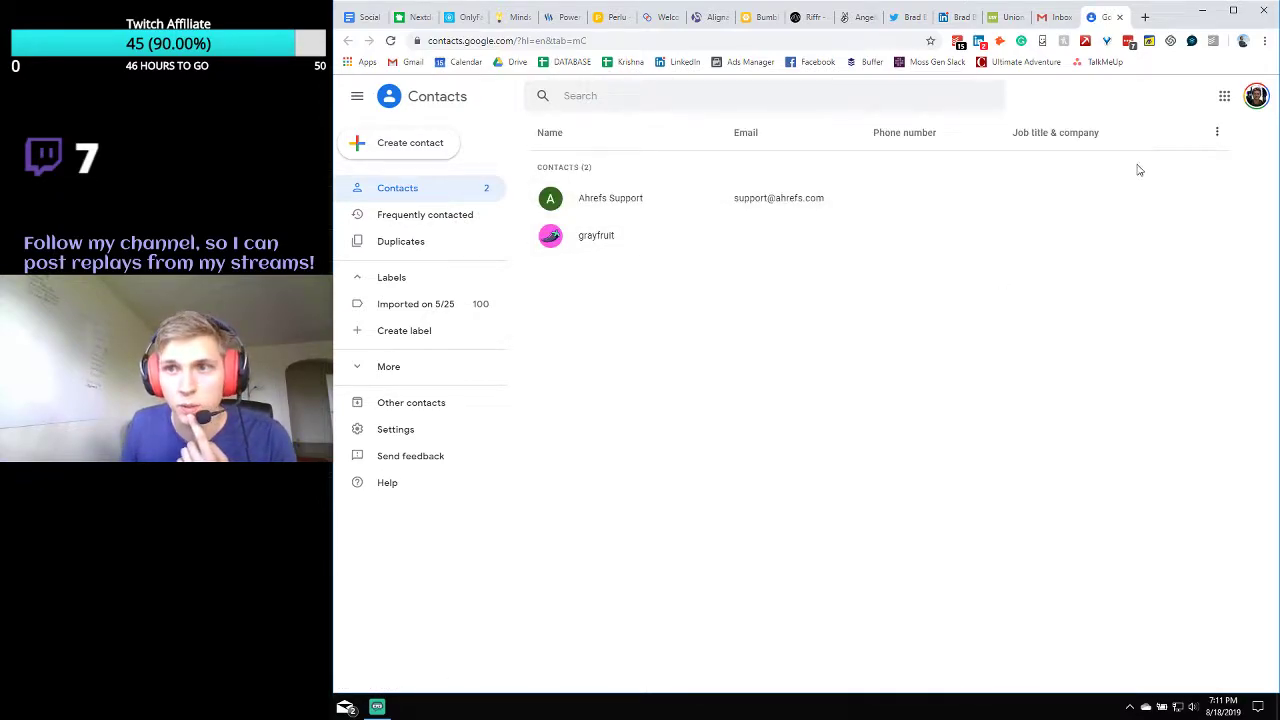
# - Start a new contact with the partner's copied work email and his first name
pyautogui.click(404, 148)
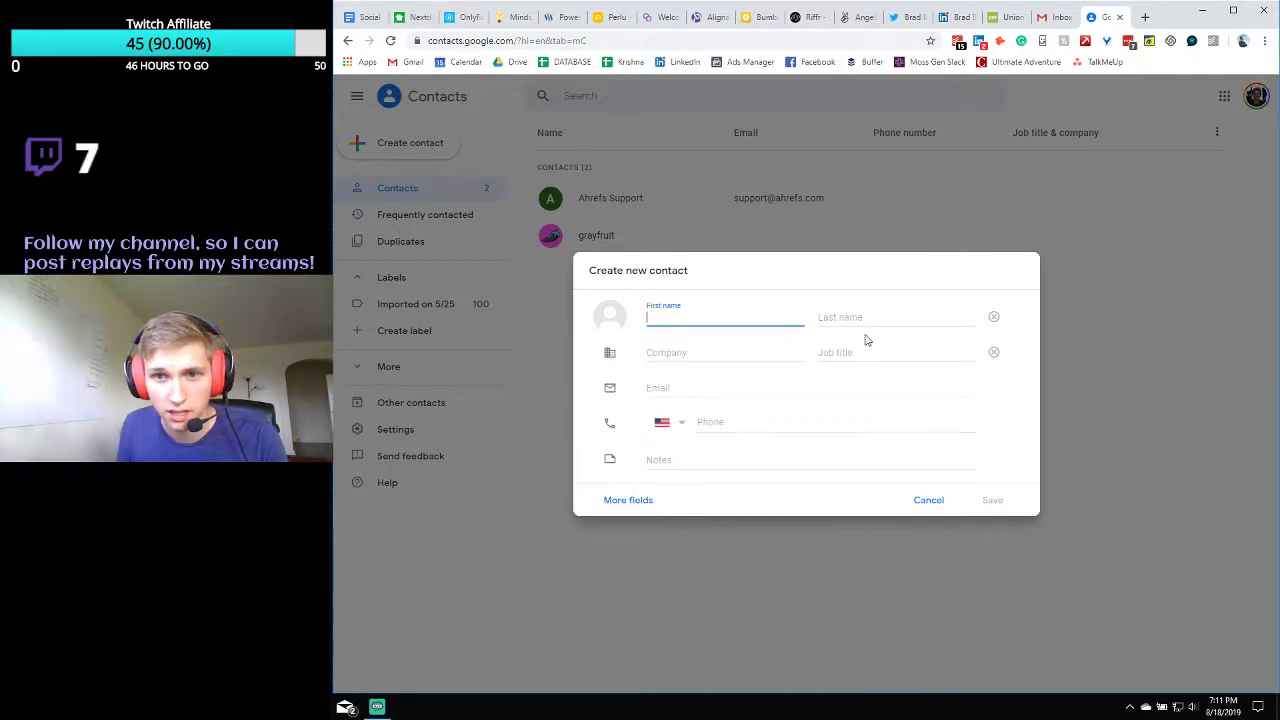
pyautogui.click(717, 389)
pyautogui.press('Down')
pyautogui.press('Return')
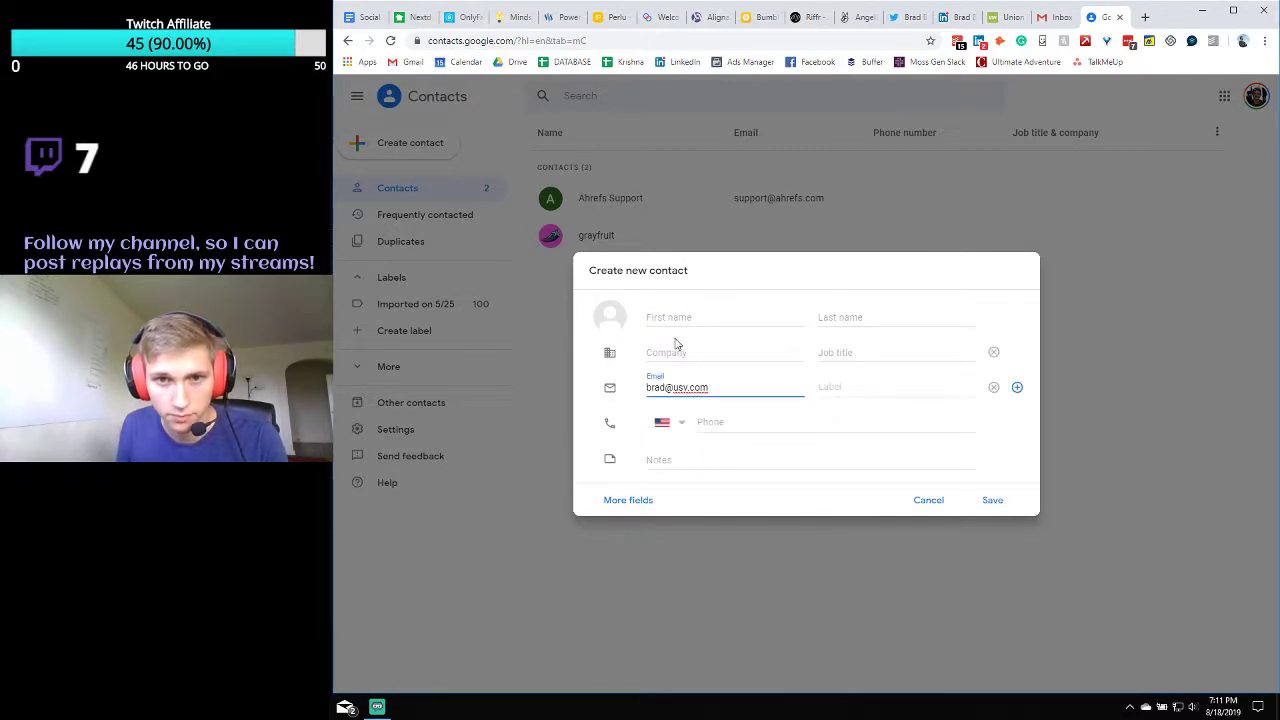
pyautogui.click(681, 322)
pyautogui.write('Brad')
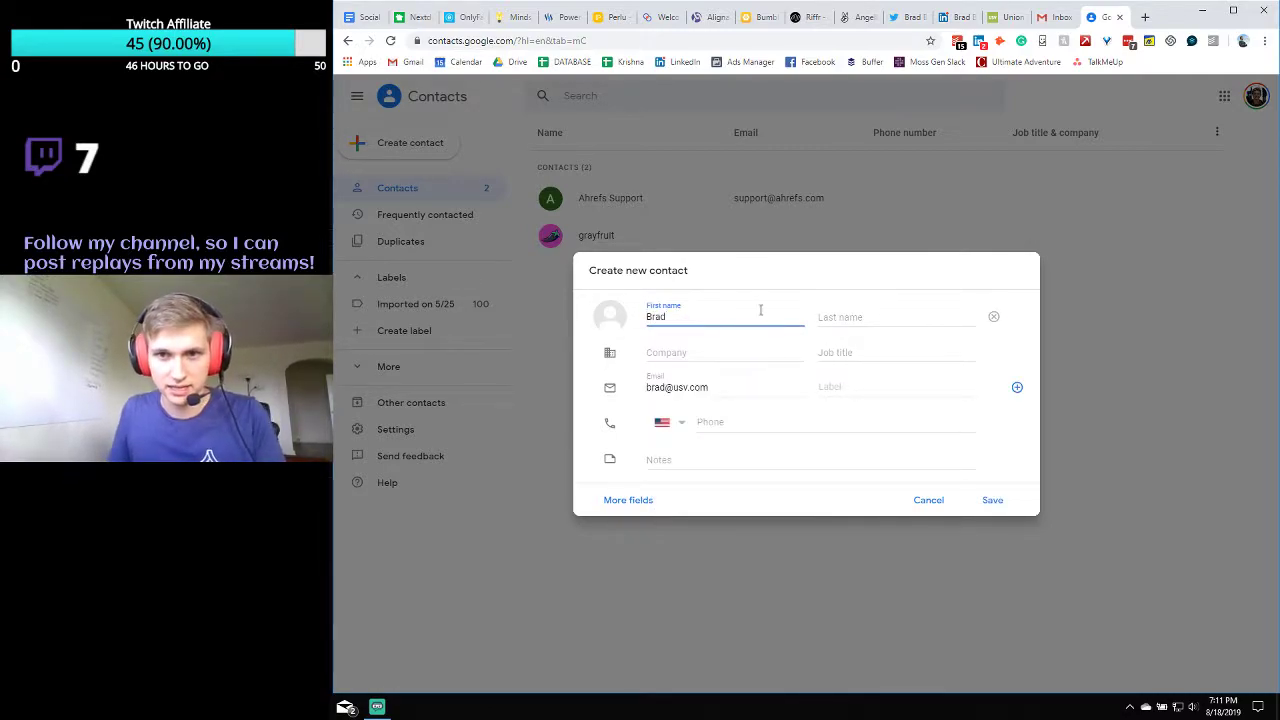
# - Copy the partner's surname from LinkedIn into the contact's Last name field
pyautogui.click(863, 322)
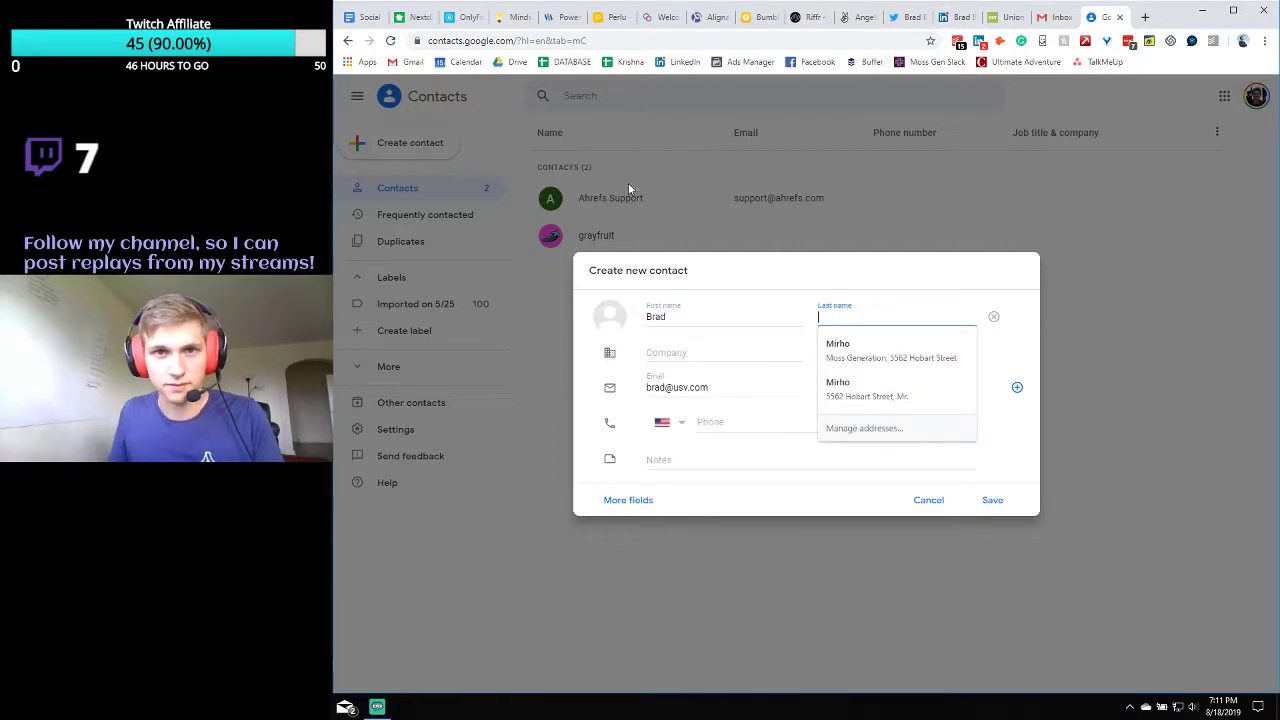
pyautogui.click(955, 17)
pyautogui.click(500, 362)
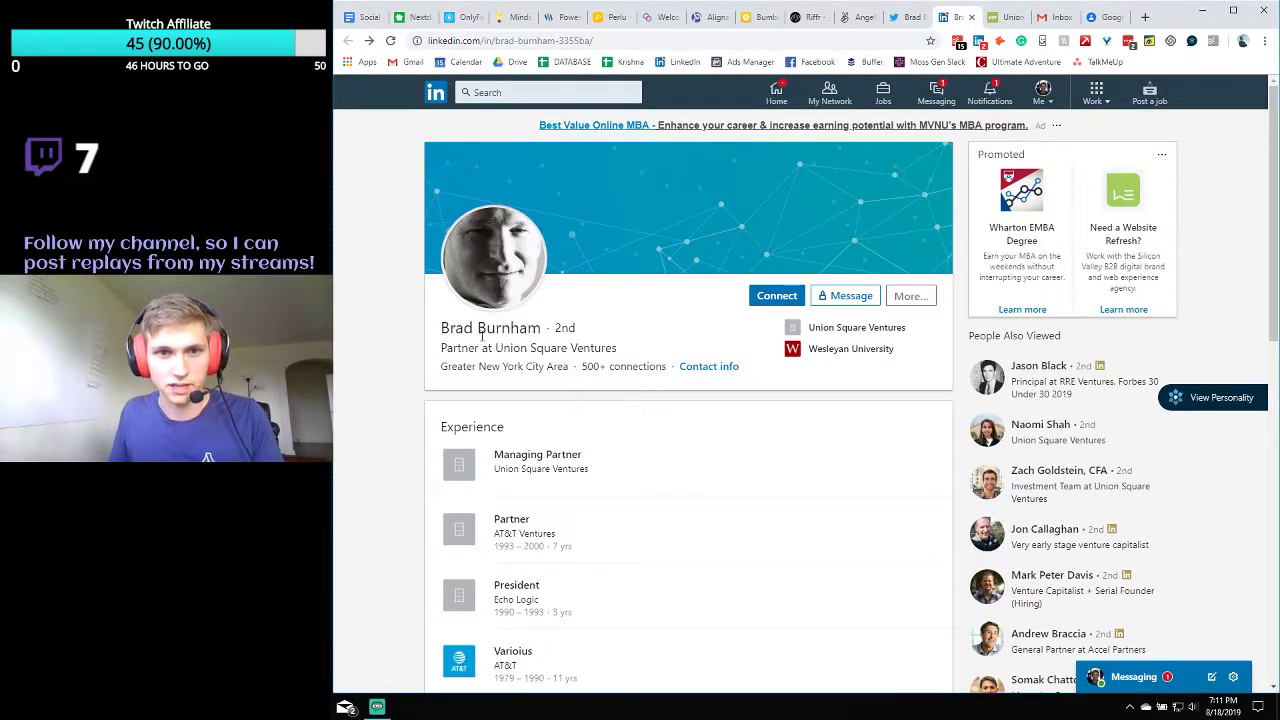
pyautogui.moveTo(480, 334); pyautogui.dragTo(538, 332)
pyautogui.hotkey('ctrl', 'c')
pyautogui.click(1103, 17)
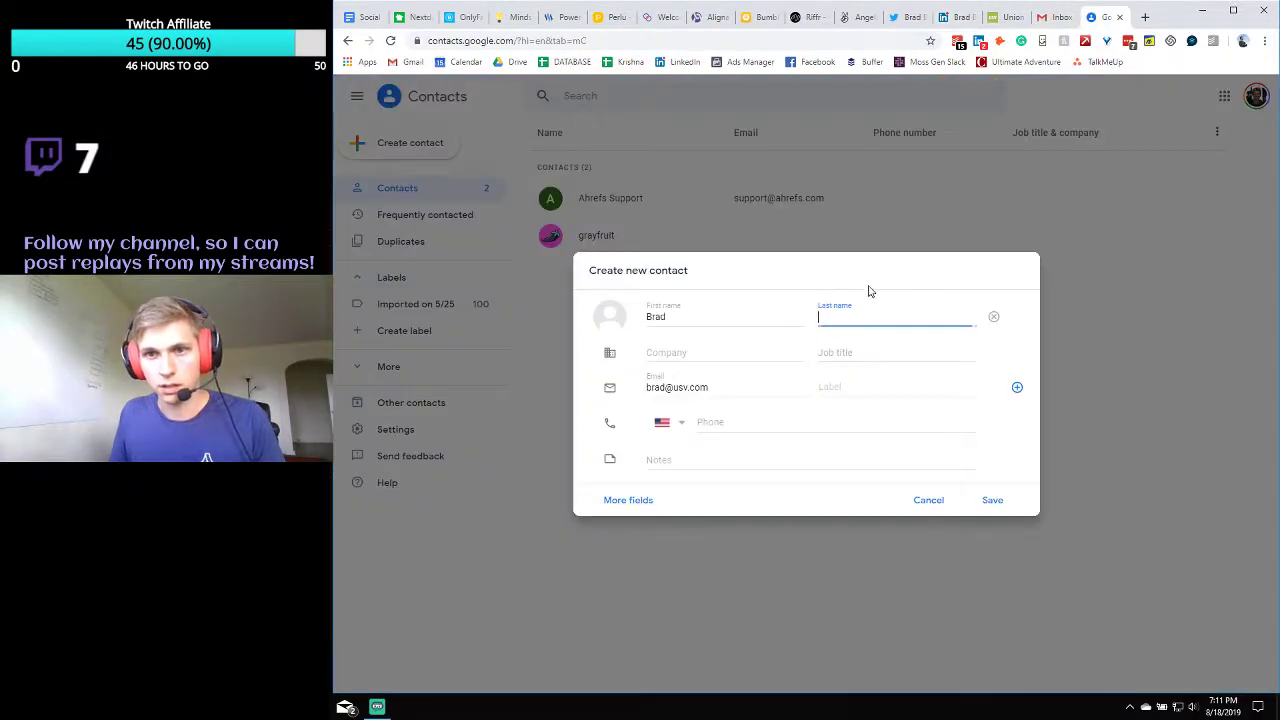
pyautogui.hotkey('ctrl', 'v')
# - Save the new contact and return to the Gmail inbox
pyautogui.click(694, 354)
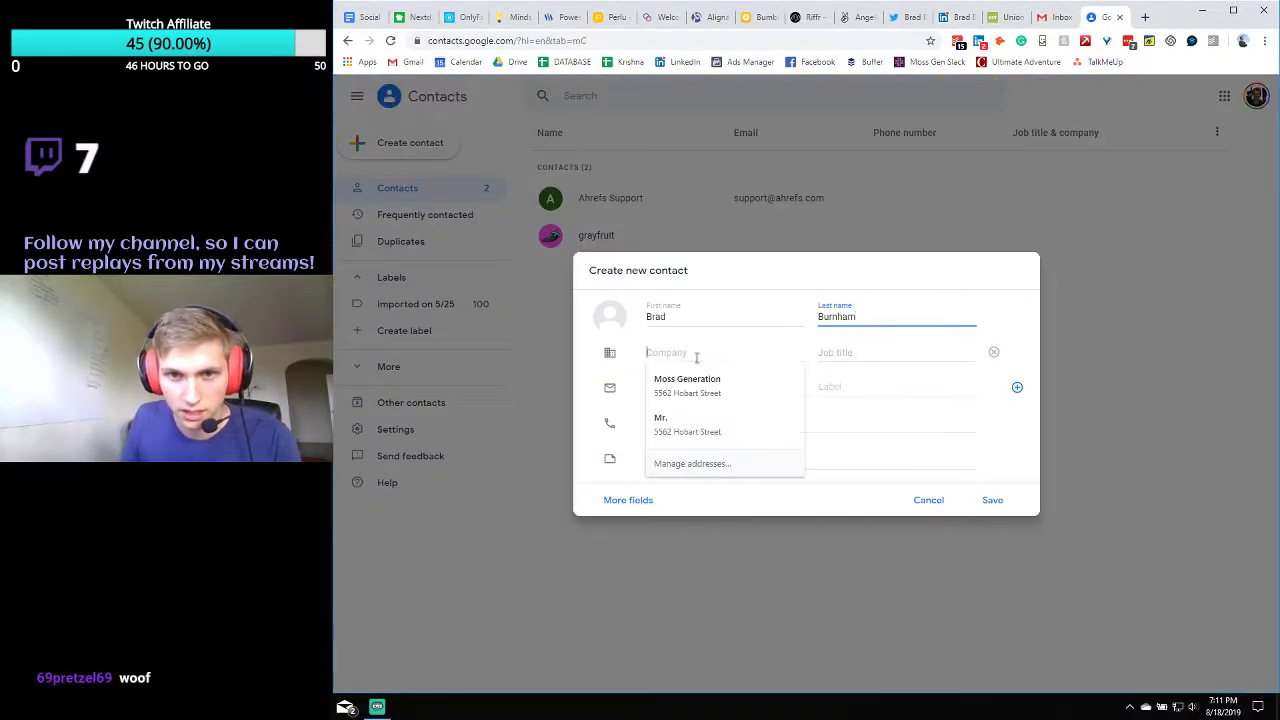
pyautogui.click(992, 501)
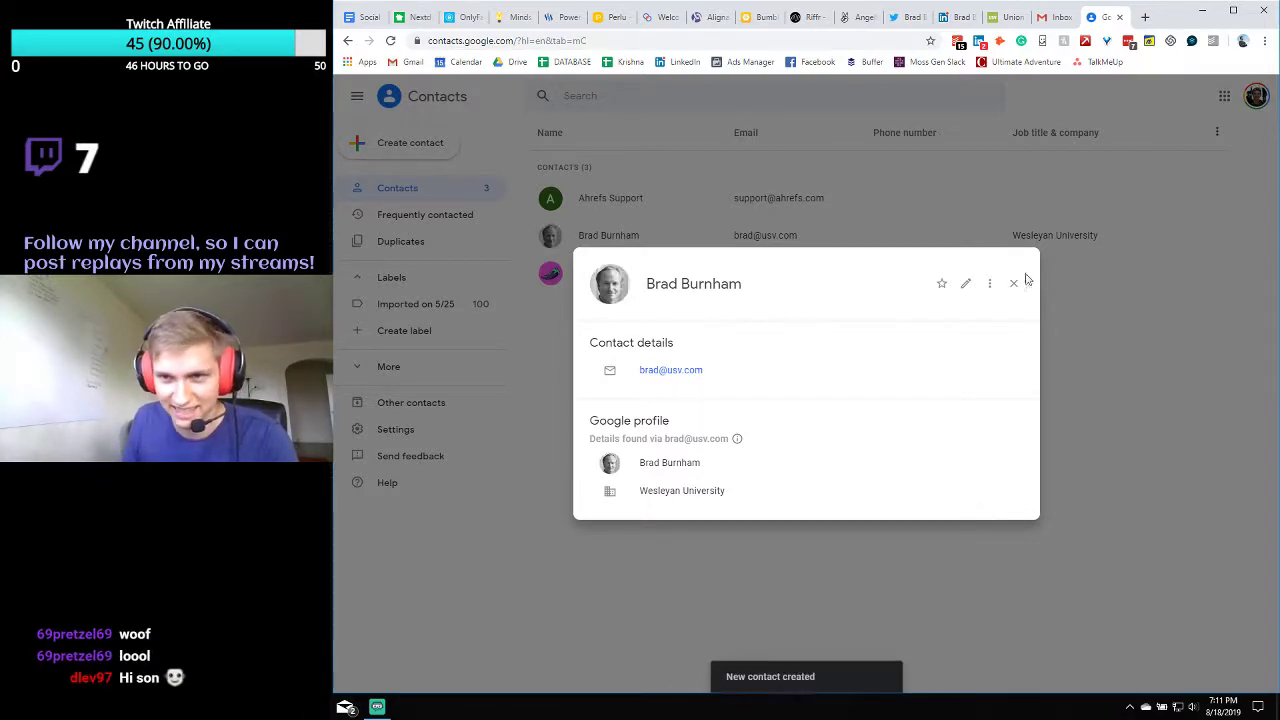
pyautogui.click(777, 238)
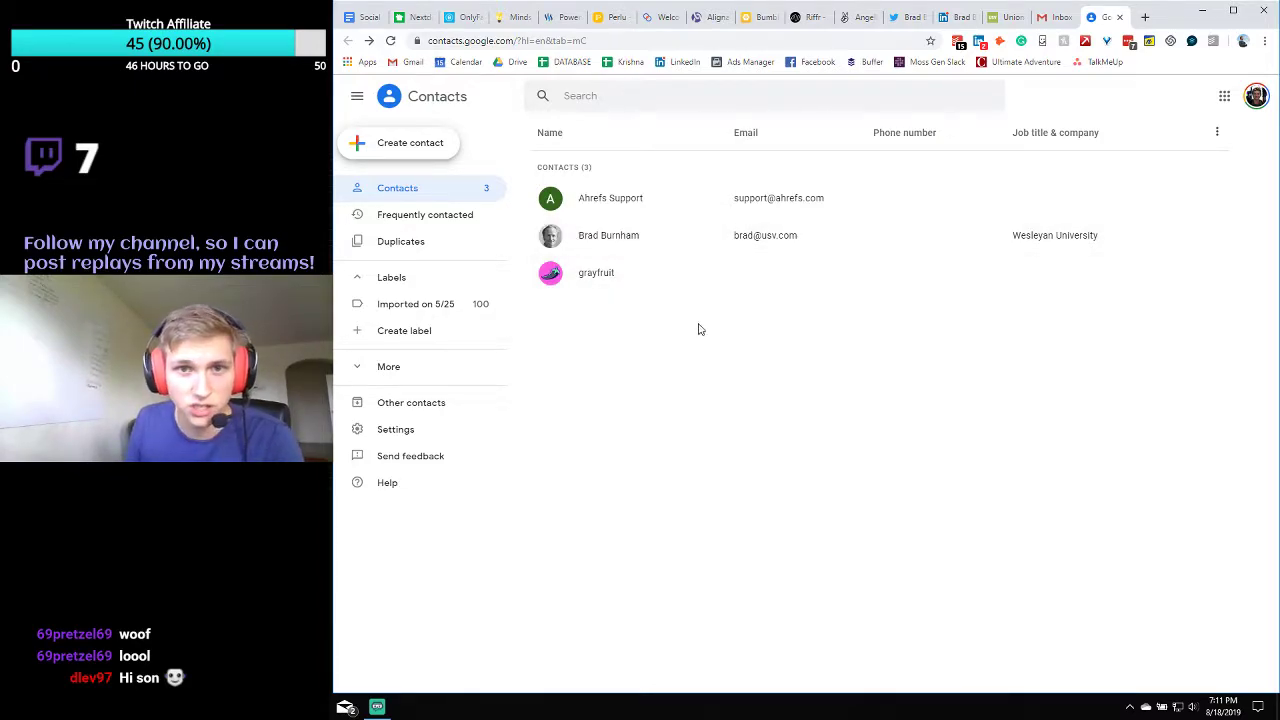
pyautogui.click(1055, 20)
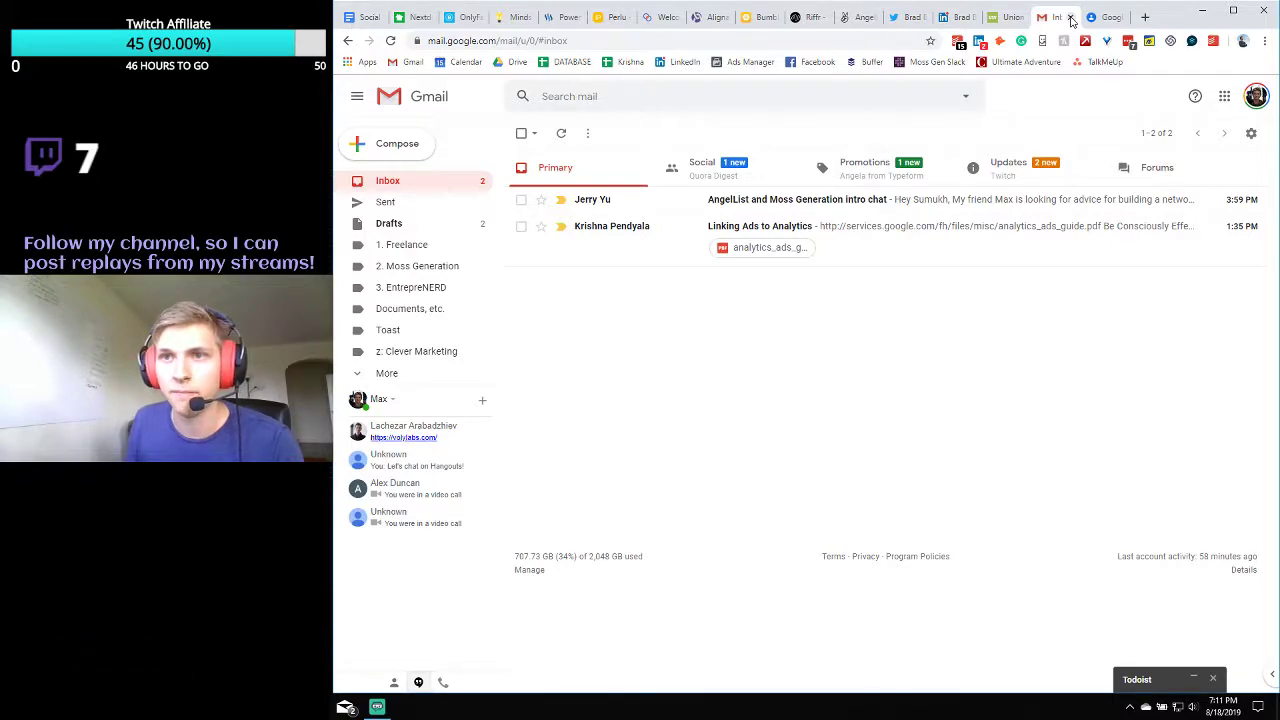
# - Close the Gmail, Google Contacts, Union Square Ventures, LinkedIn and Twitter tabs to reach AngelList
pyautogui.click(1071, 18)
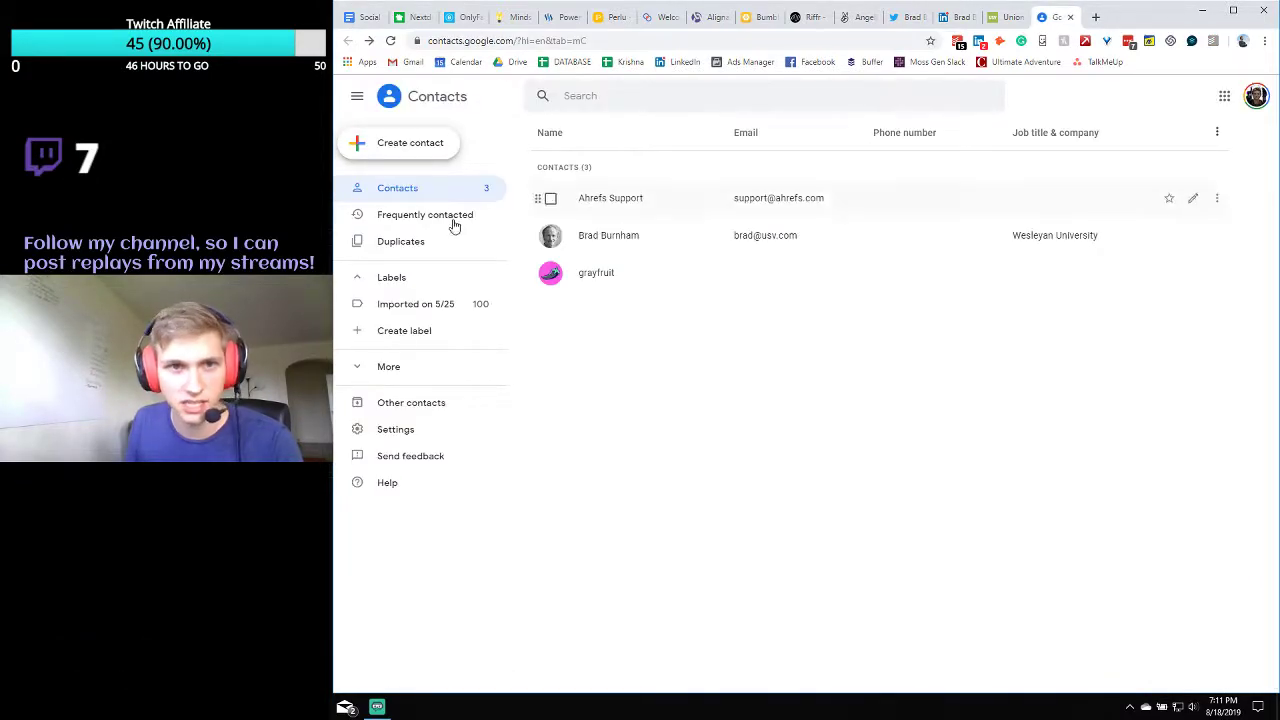
pyautogui.click(1120, 18)
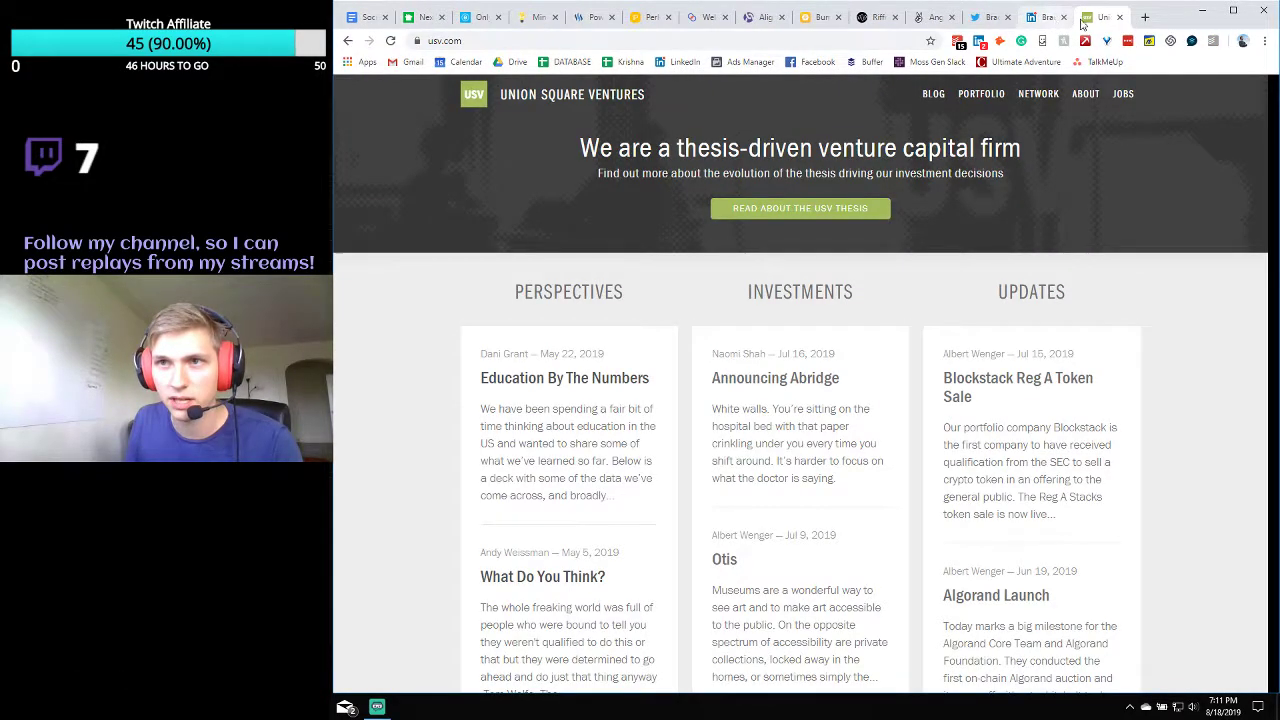
pyautogui.click(1121, 18)
pyautogui.click(1101, 17)
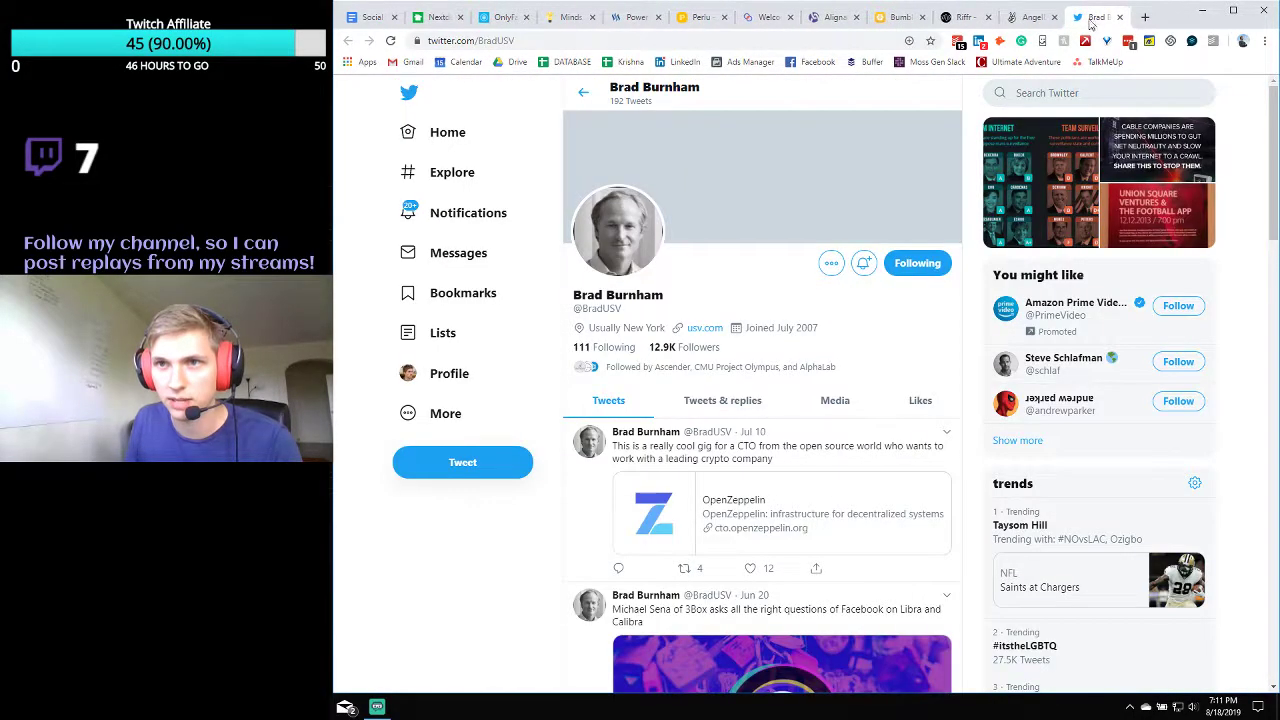
pyautogui.click(1112, 17)
# - List the 68 Gmail contacts for connecting in AngelList, keeping all selected, then go to the notes document
pyautogui.click(906, 204)
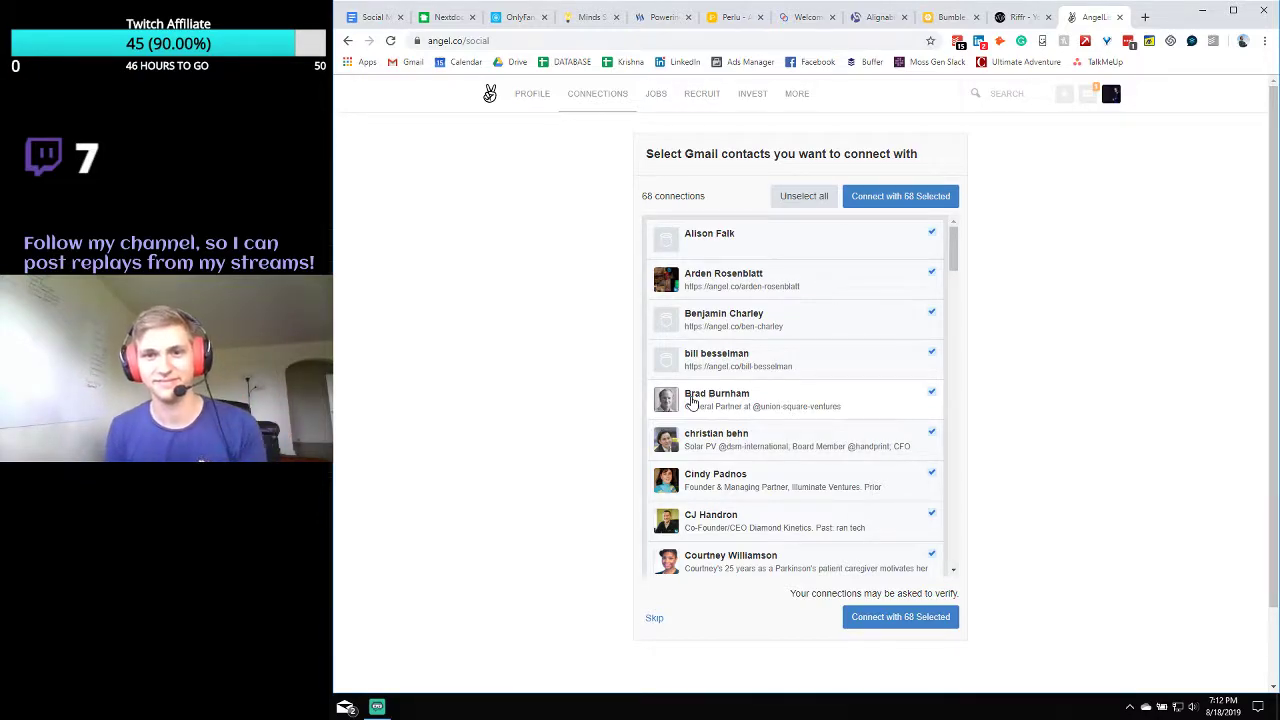
pyautogui.click(926, 400)
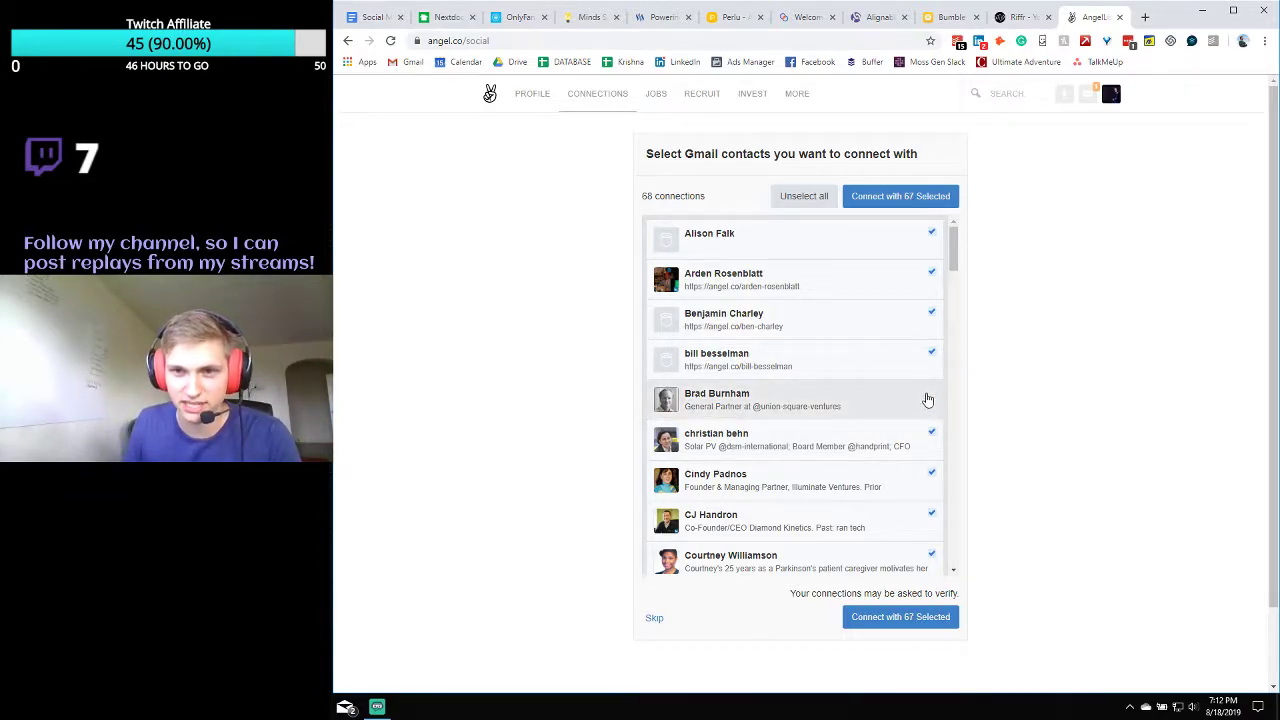
pyautogui.click(927, 412)
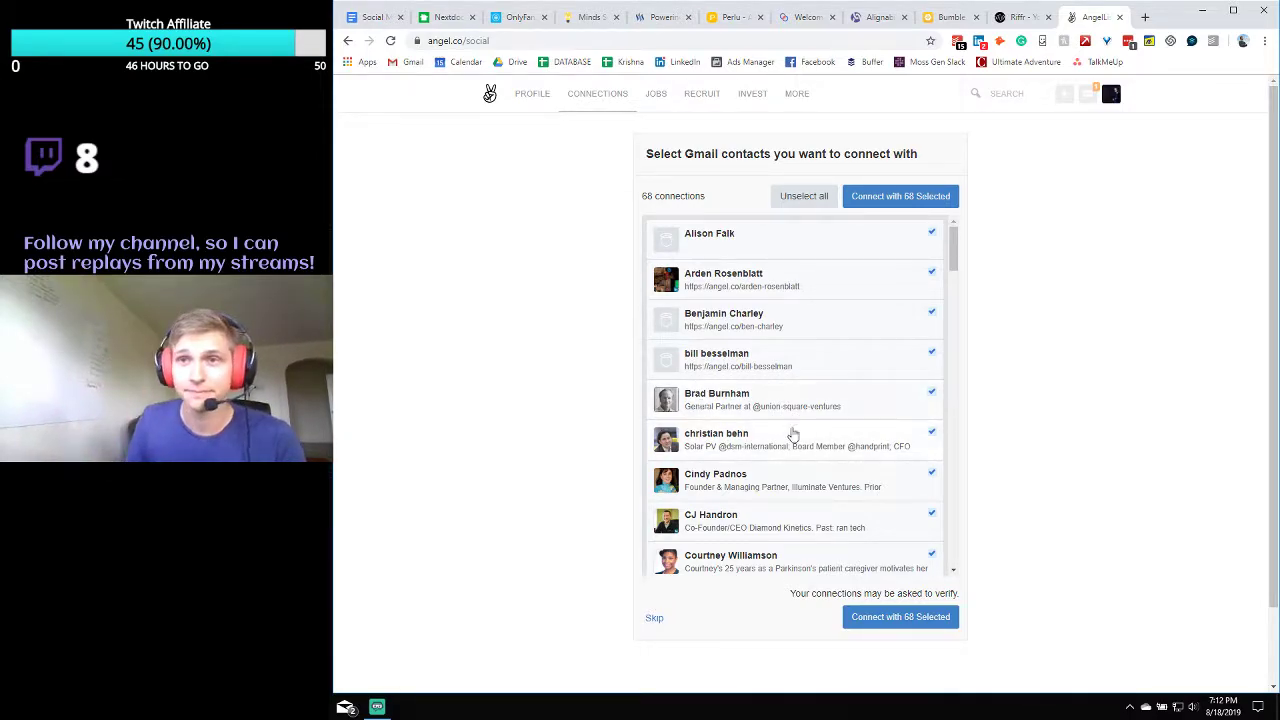
pyautogui.click(375, 17)
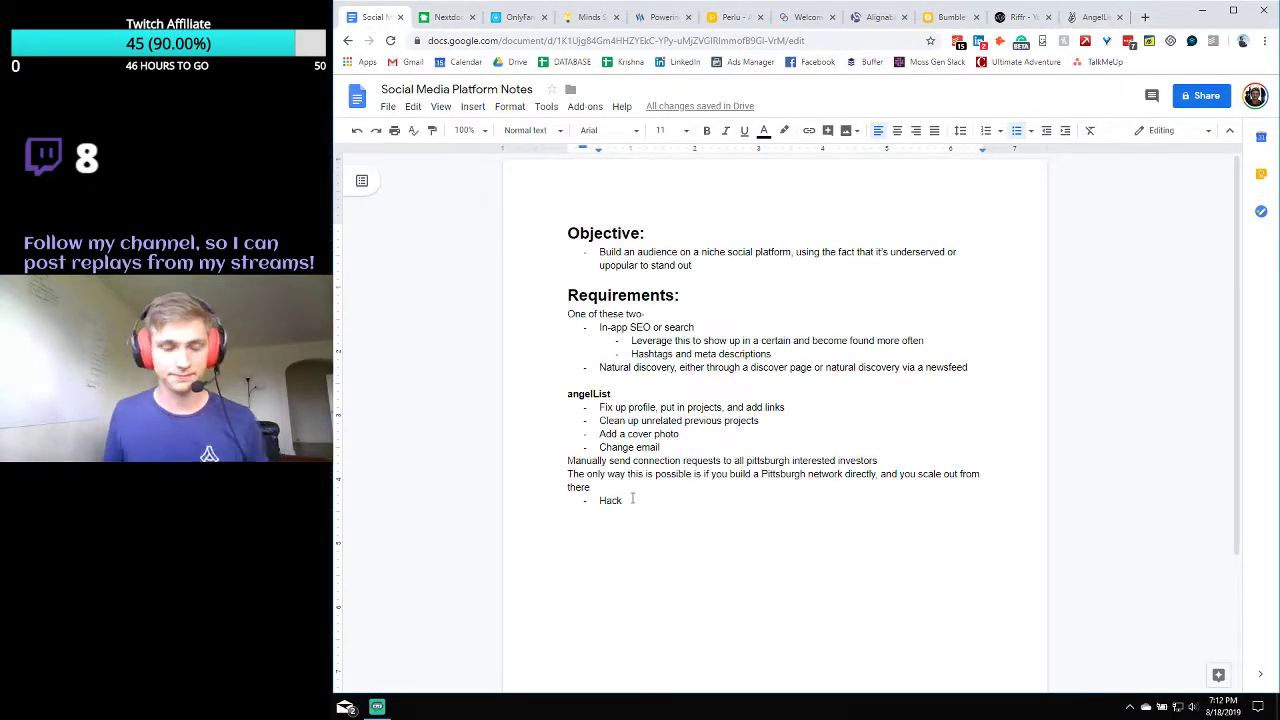
# - Reword the bullet as a HACK note: request connections with Pittsburgh-interested investors from the 5000 sized list
pyautogui.press('BackSpace')
pyautogui.press('BackSpace')
pyautogui.press('BackSpace')
pyautogui.press('BackSpace')
pyautogui.write('HACK: Scrape emails off linkedin or')
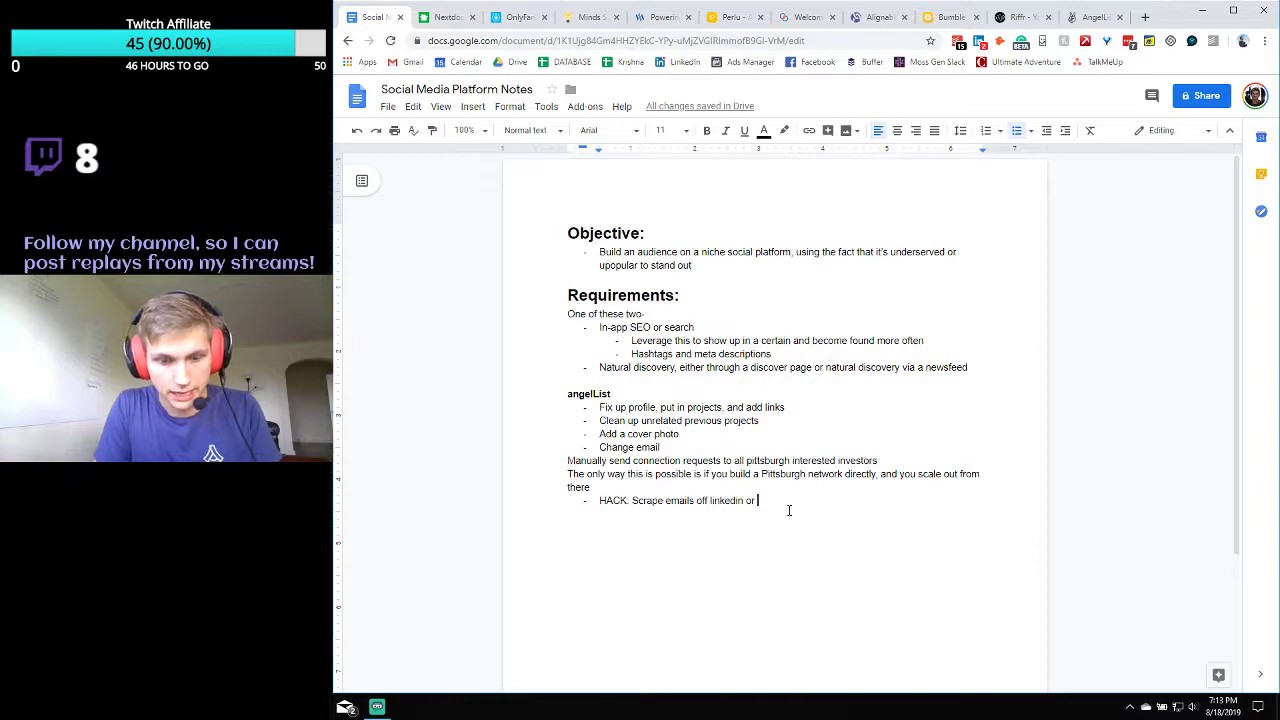
pyautogui.write('VC website')
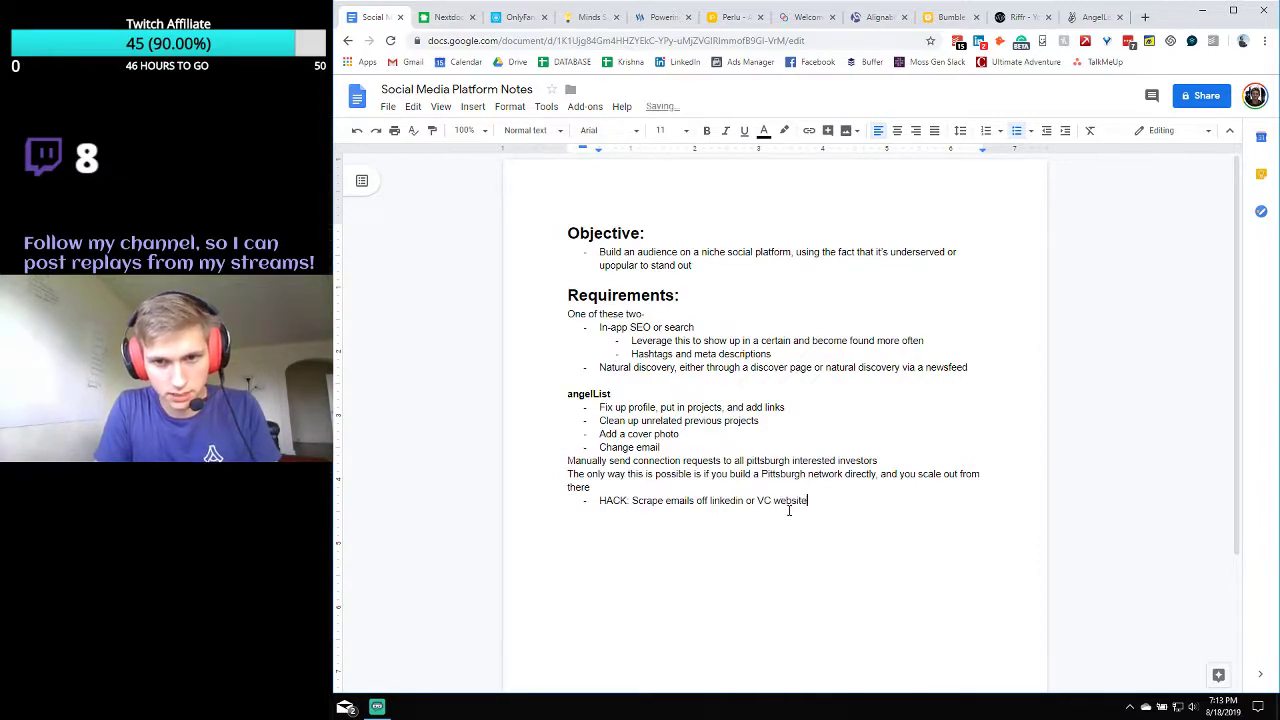
pyautogui.write('s and directly')
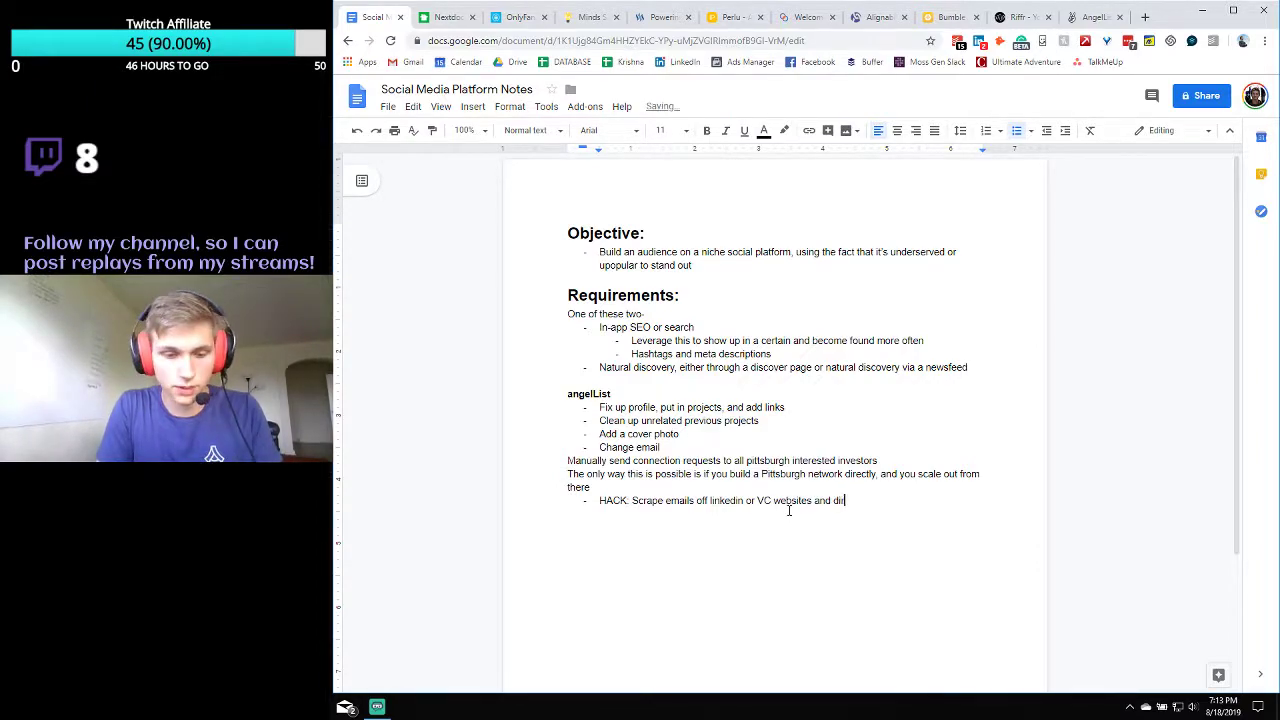
pyautogui.press('BackSpace')
pyautogui.press('BackSpace')
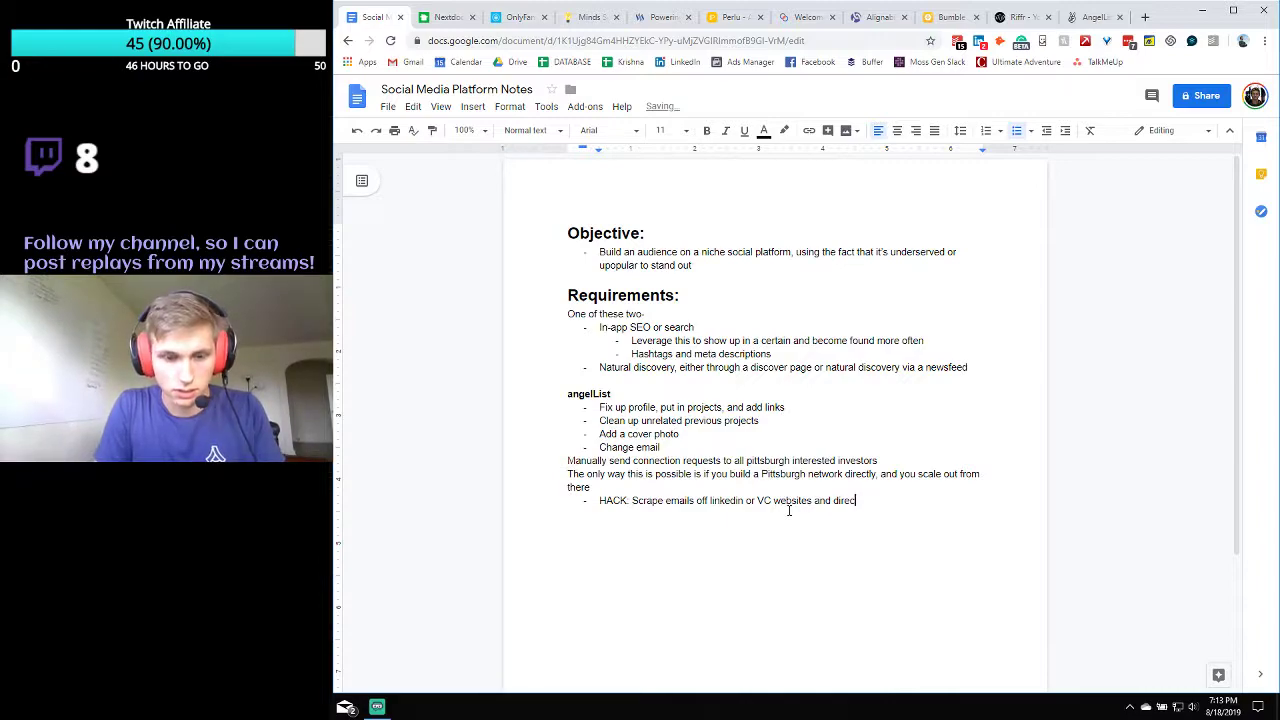
pyautogui.write('tly link to')
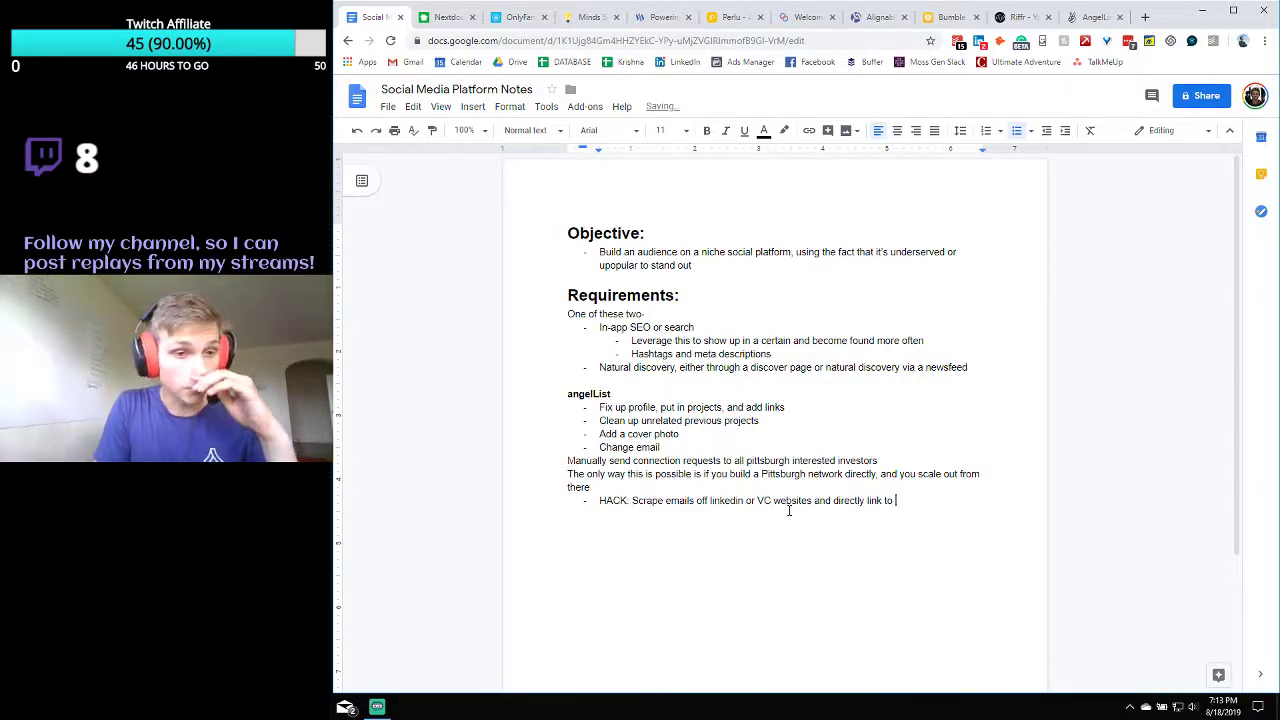
pyautogui.press('BackSpace')
pyautogui.press('BackSpace')
pyautogui.press('BackSpace')
pyautogui.press('BackSpace')
pyautogui.press('BackSpace')
pyautogui.press('BackSpace')
pyautogui.press('BackSpace')
pyautogui.press('BackSpace')
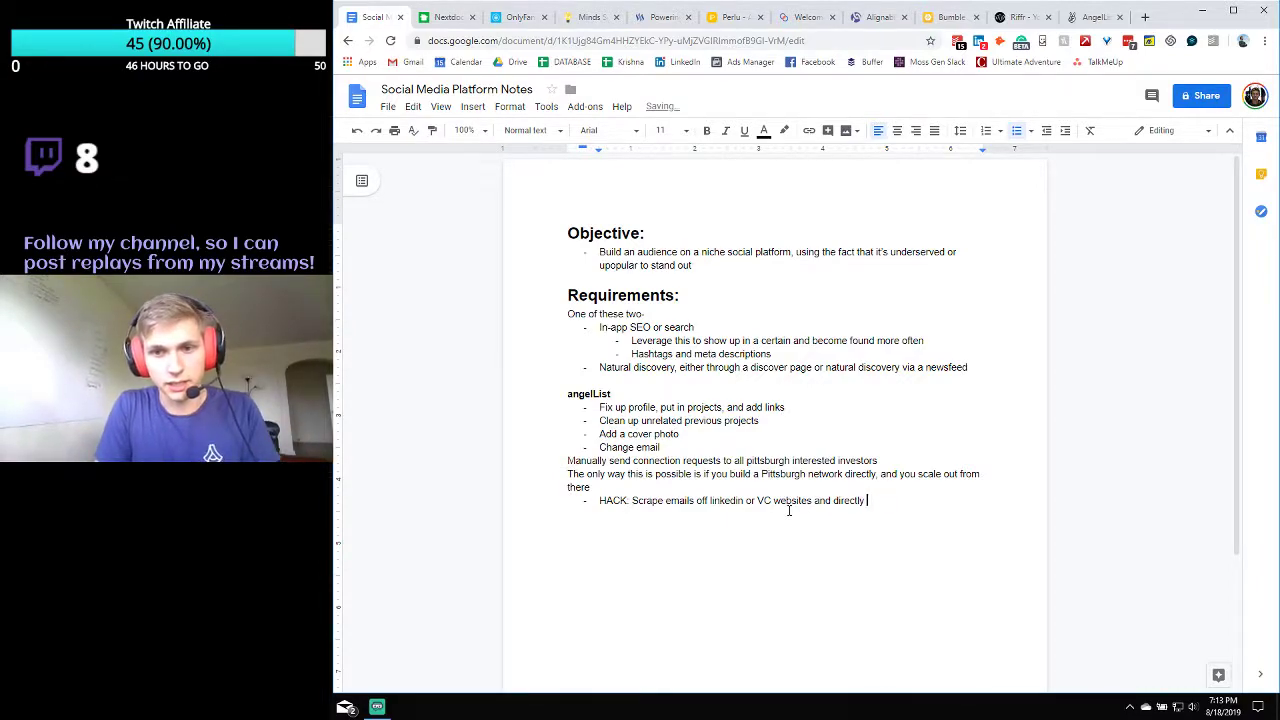
pyautogui.write('request c')
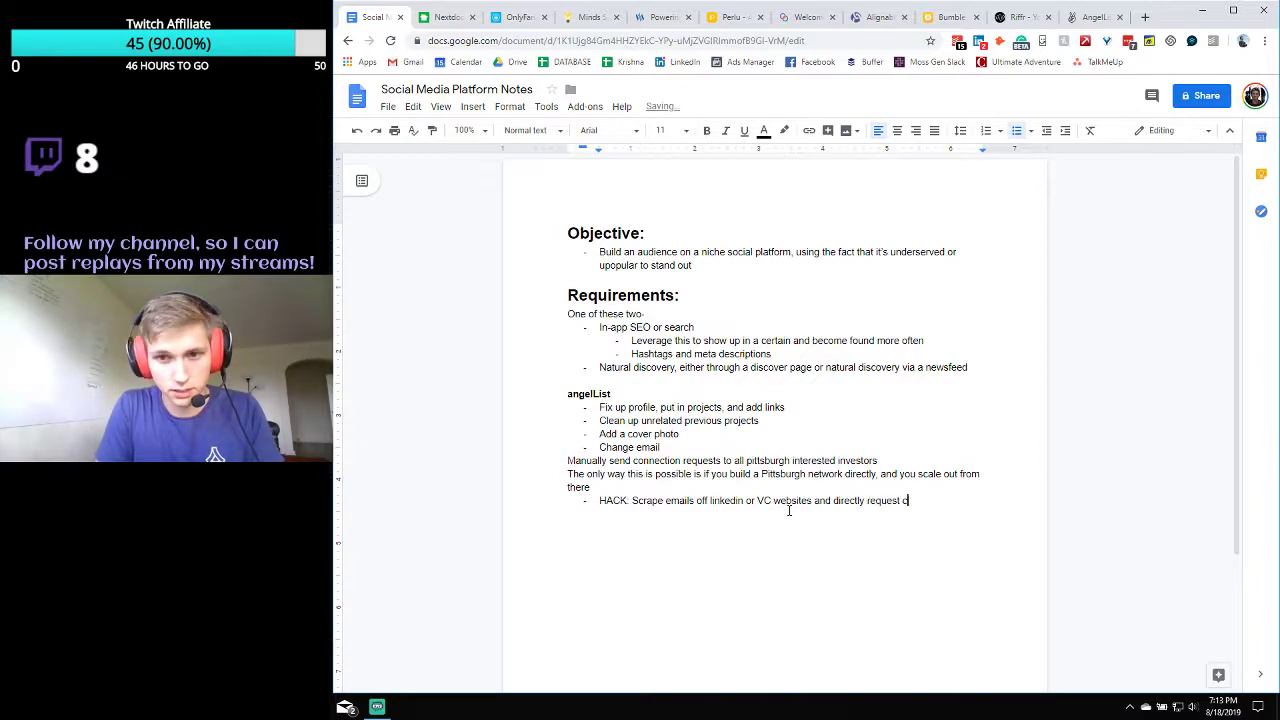
pyautogui.write('onnections of ')
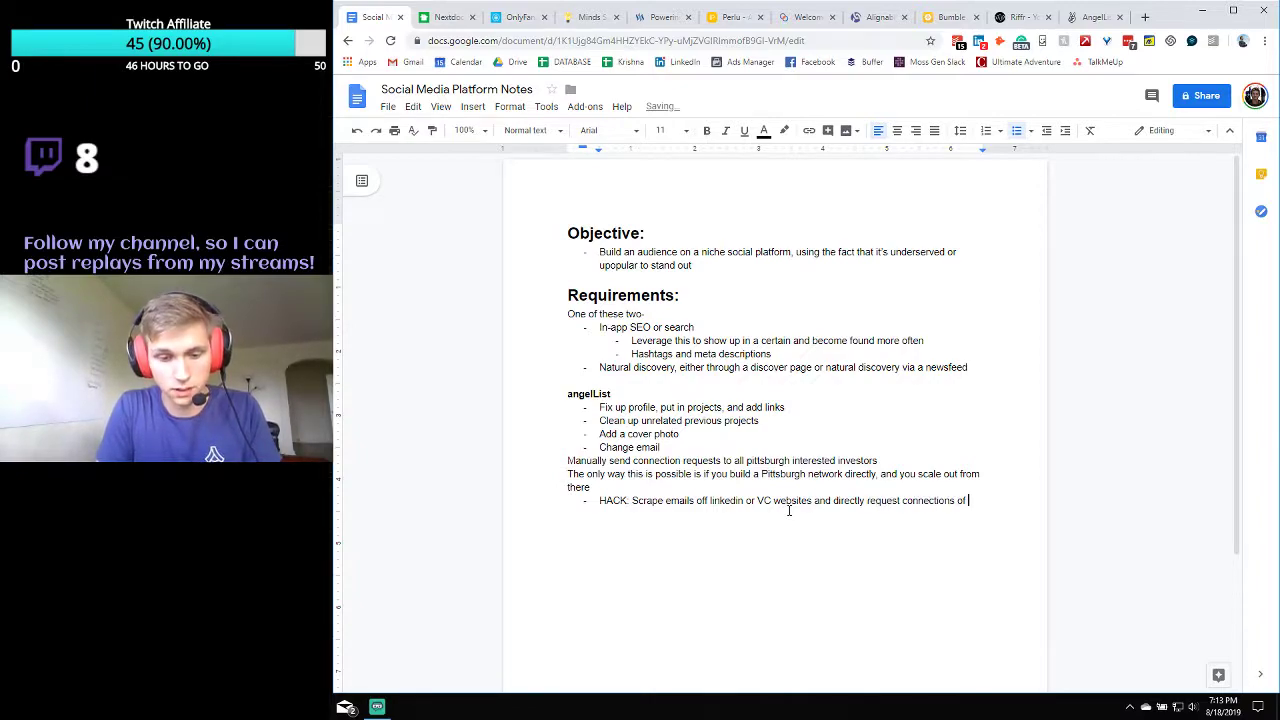
pyautogui.write('inevs')
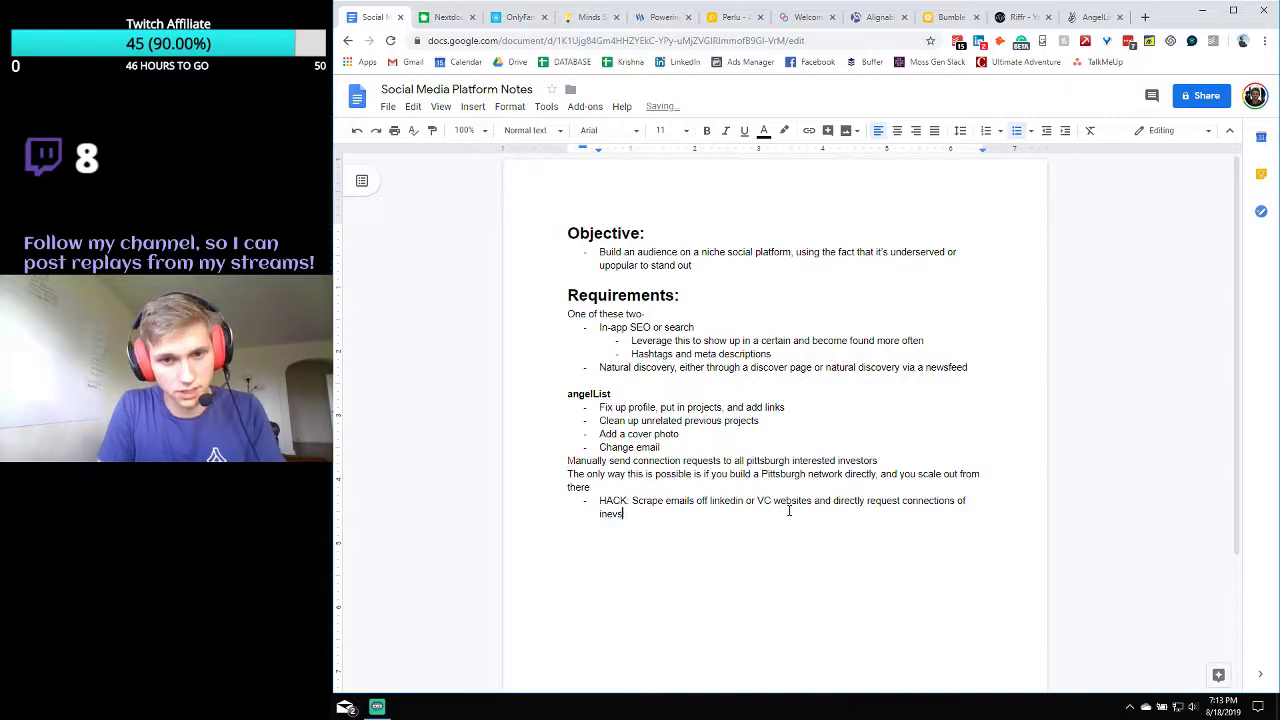
pyautogui.press('BackSpace')
pyautogui.press('BackSpace')
pyautogui.press('BackSpace')
pyautogui.write('vestors ')
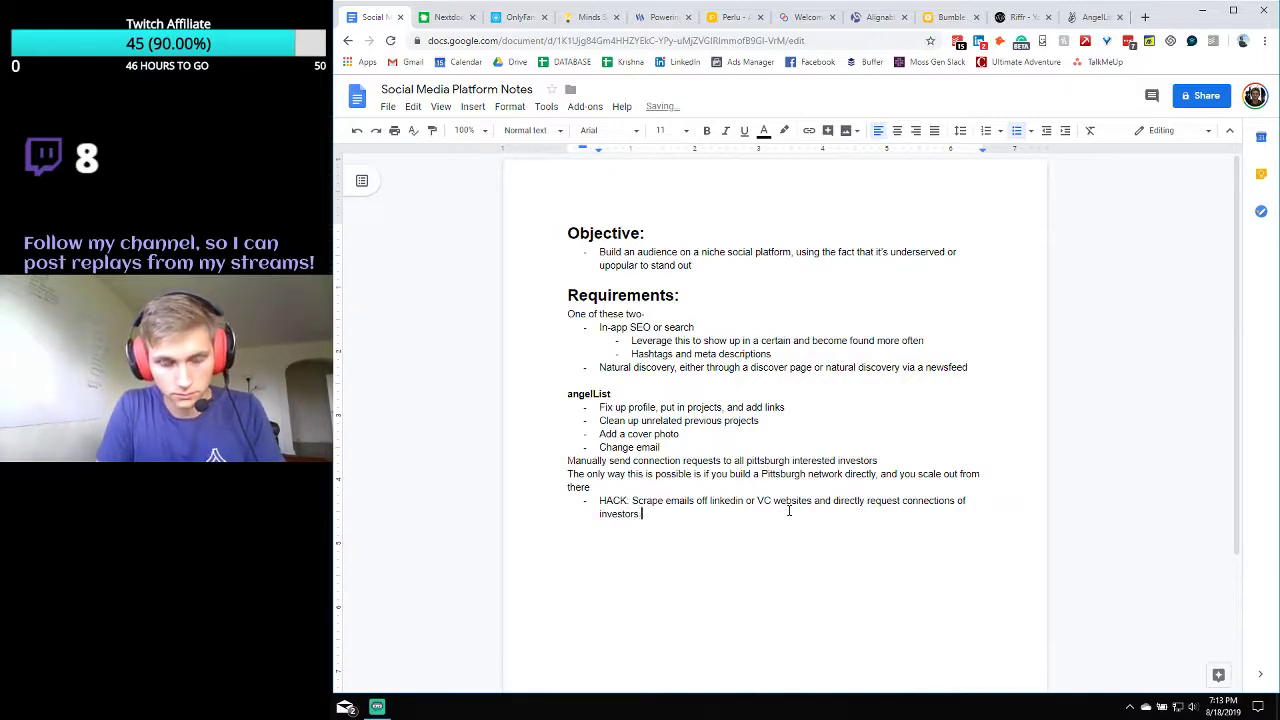
pyautogui.write('interested ')
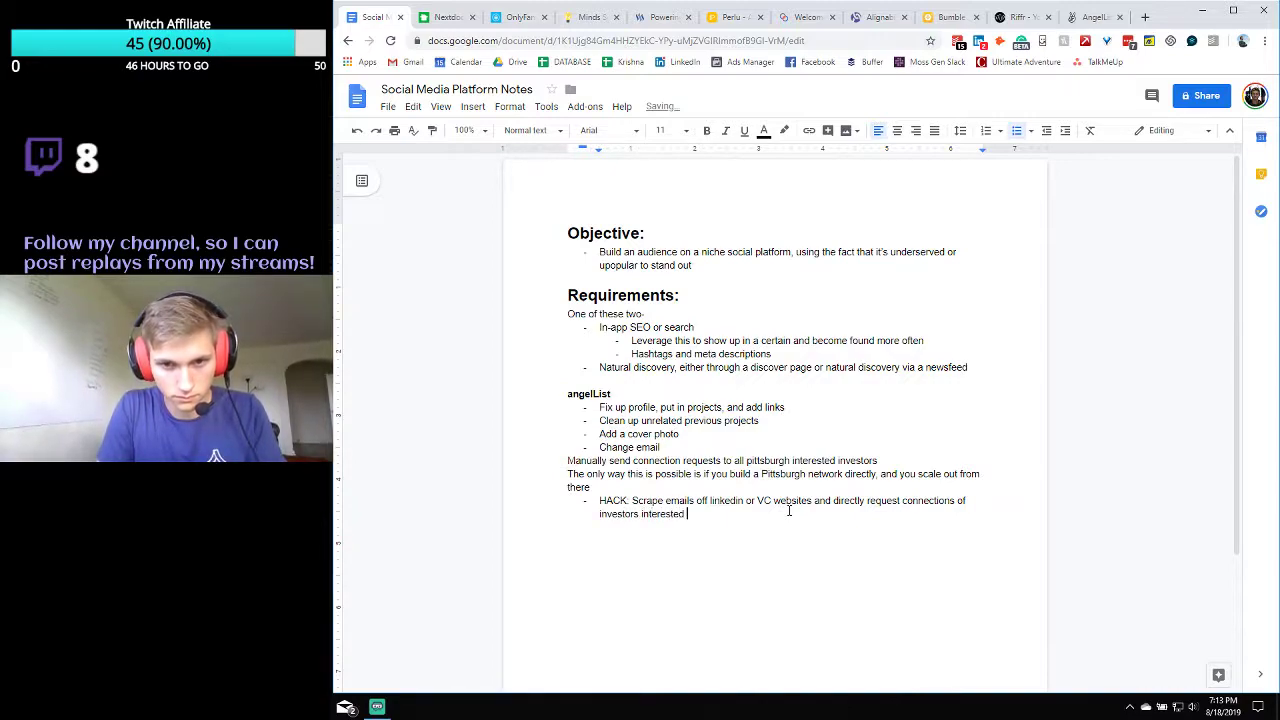
pyautogui.write('in Pittsburgh for')
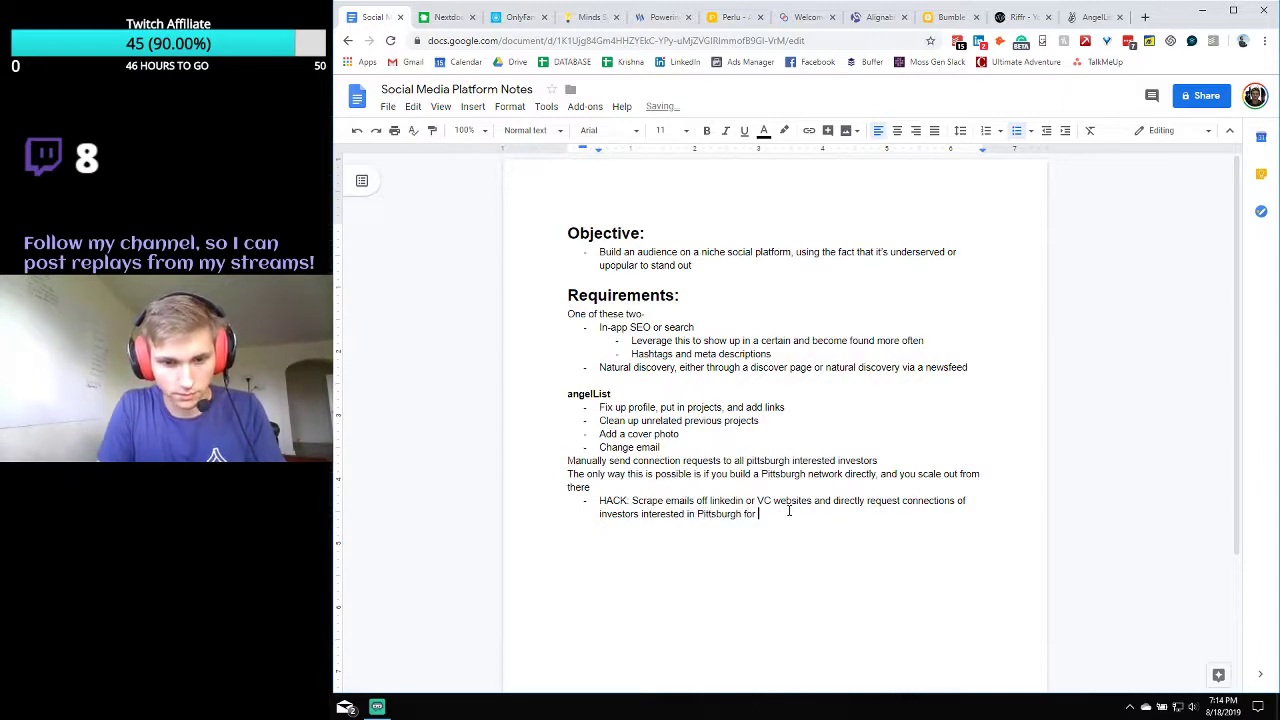
pyautogui.press('BackSpace')
pyautogui.press('BackSpace')
pyautogui.press('BackSpace')
pyautogui.write('rom the list')
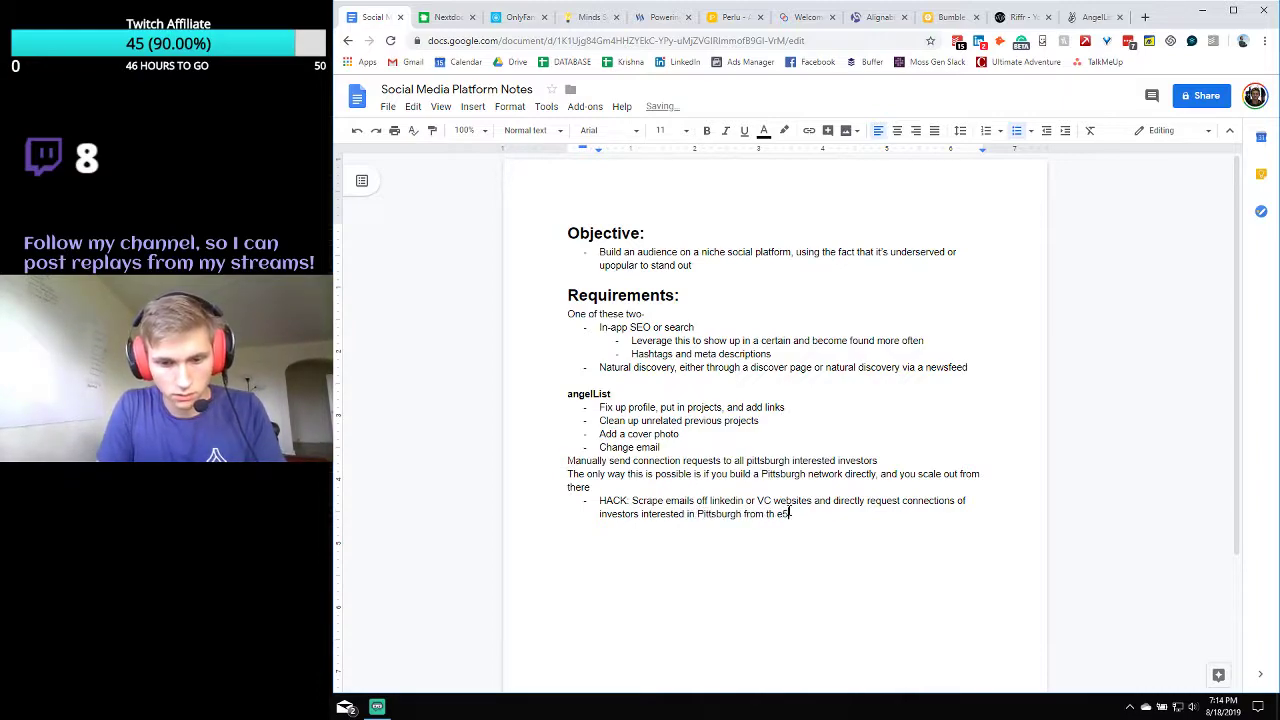
pyautogui.press('BackSpace')
pyautogui.press('BackSpace')
pyautogui.press('BackSpace')
pyautogui.press('BackSpace')
pyautogui.press('BackSpace')
pyautogui.press('BackSpace')
pyautogui.write('e 5000')
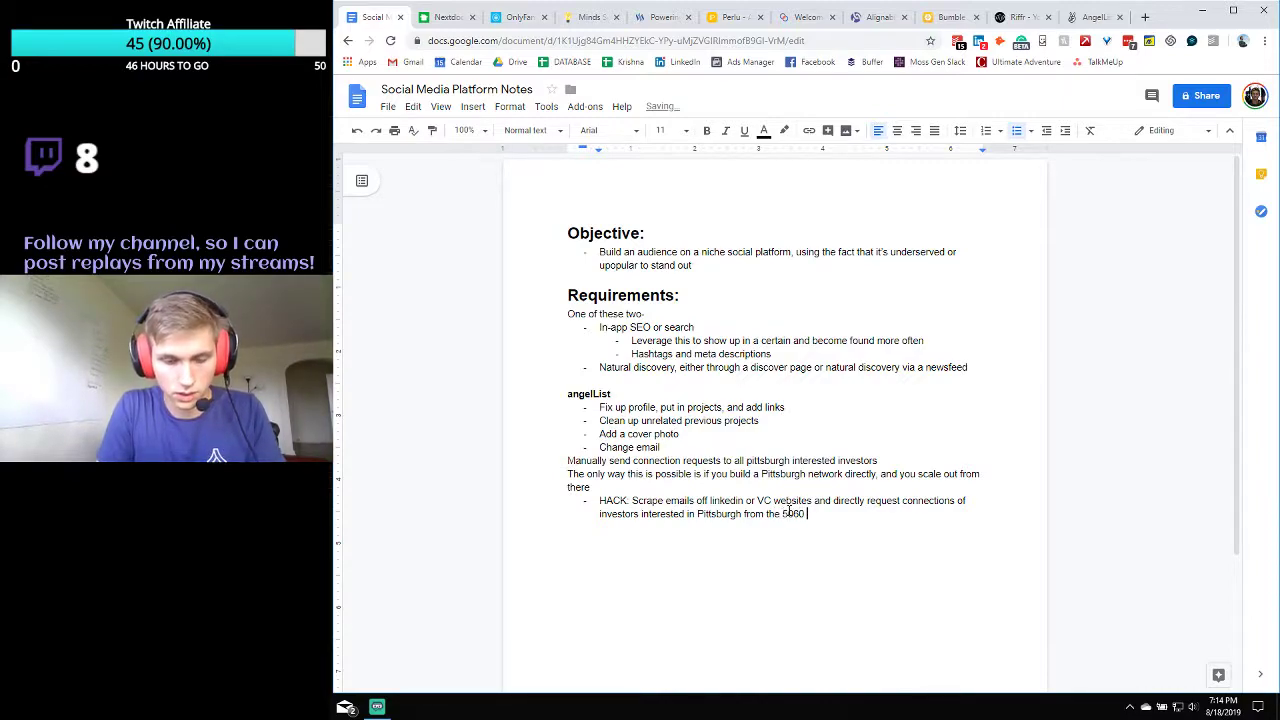
pyautogui.write(' sized li')
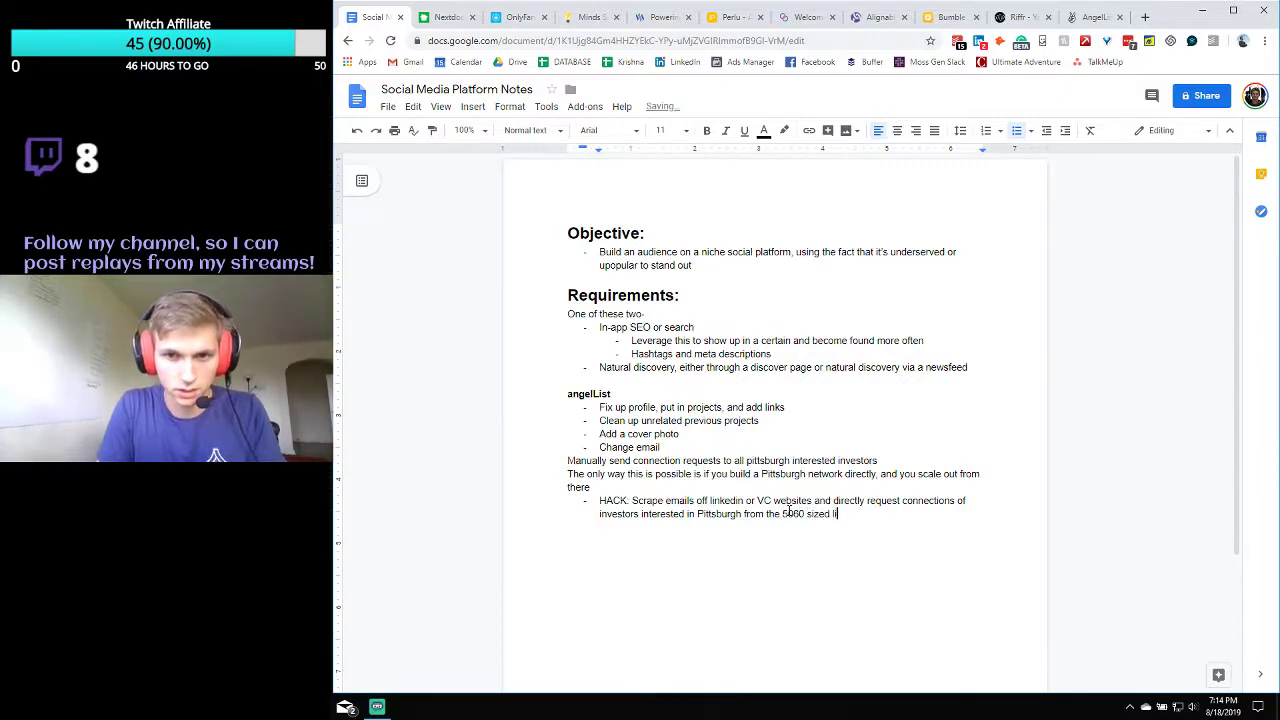
pyautogui.write('st')
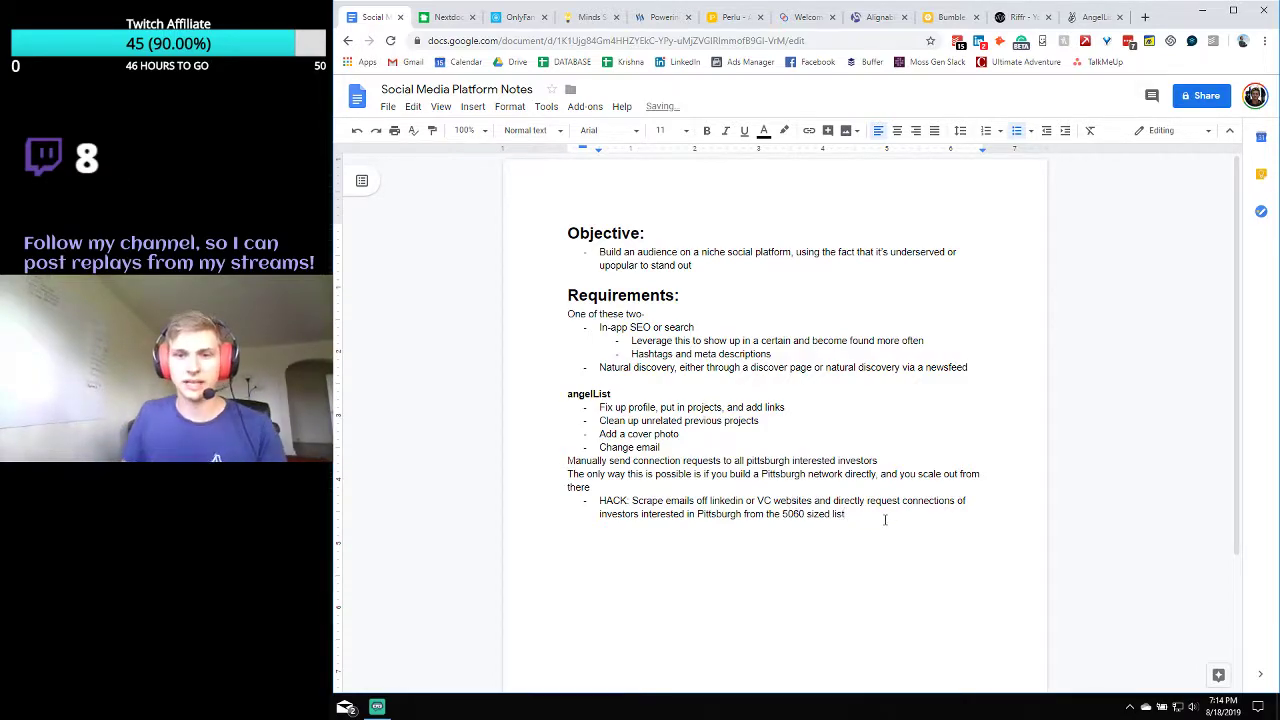
# - Make the whole HACK bullet bold and start a new line below it
pyautogui.moveTo(883, 517); pyautogui.dragTo(509, 494)
pyautogui.hotkey('ctrl', 'b')
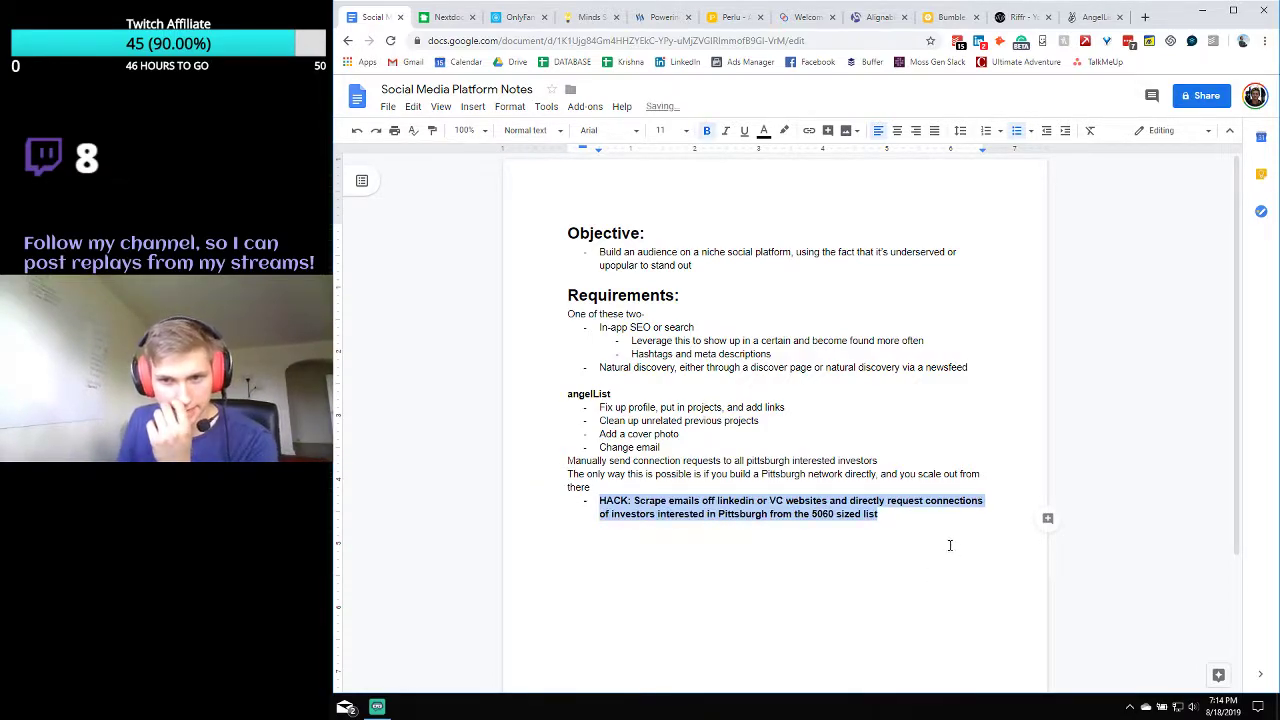
pyautogui.click(944, 536)
pyautogui.press('Return')
pyautogui.press('Return')
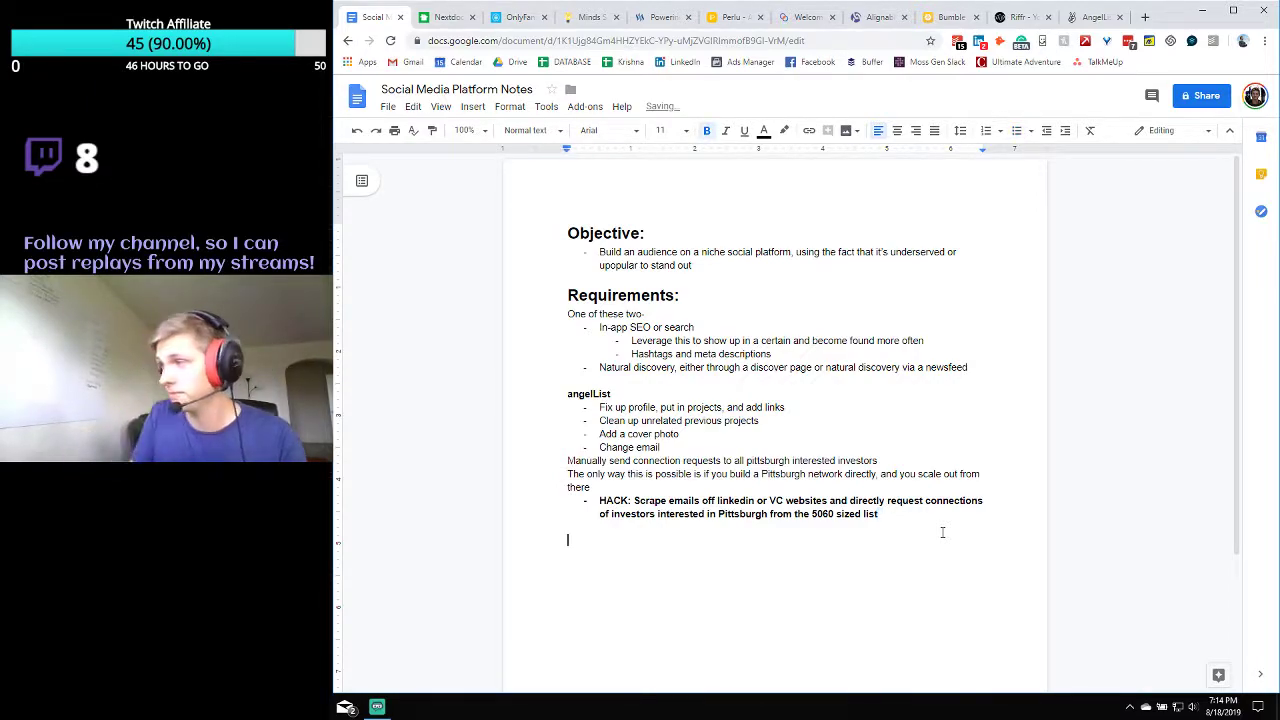
# - Close AngelList and sign up on Alignable with the user's email address
pyautogui.click(1125, 18)
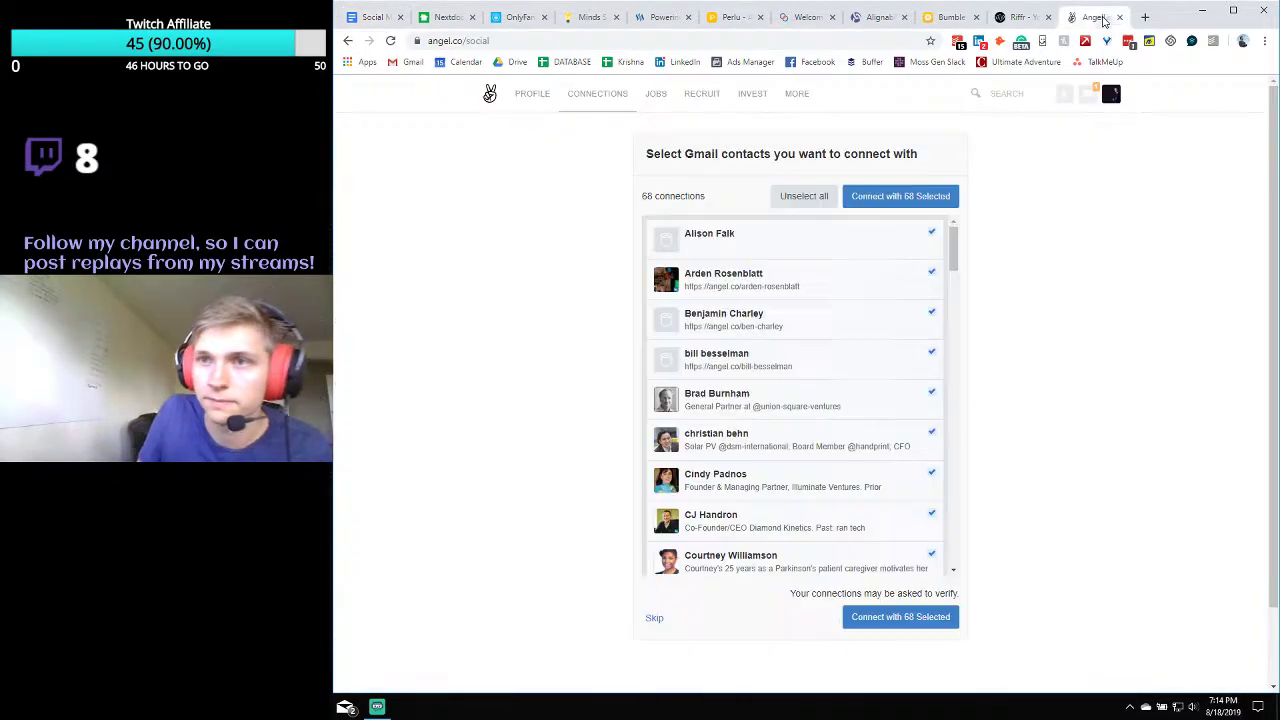
pyautogui.click(1121, 17)
pyautogui.click(930, 17)
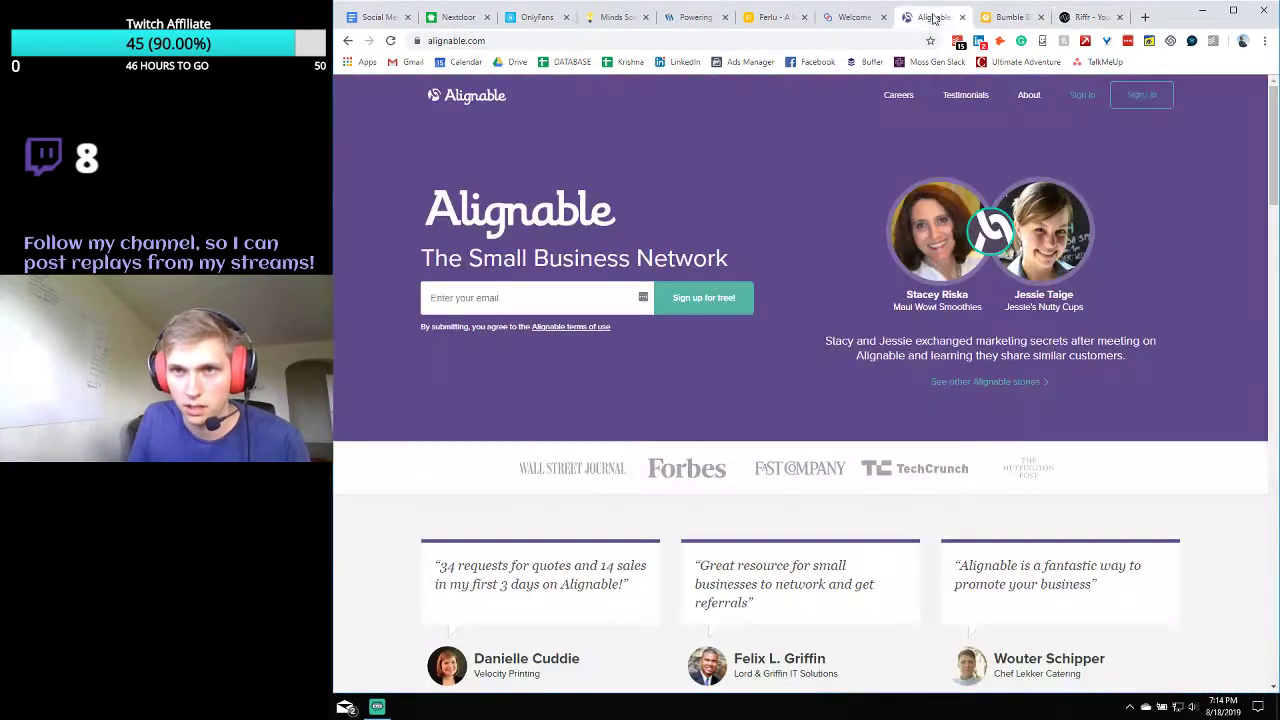
pyautogui.click(486, 298)
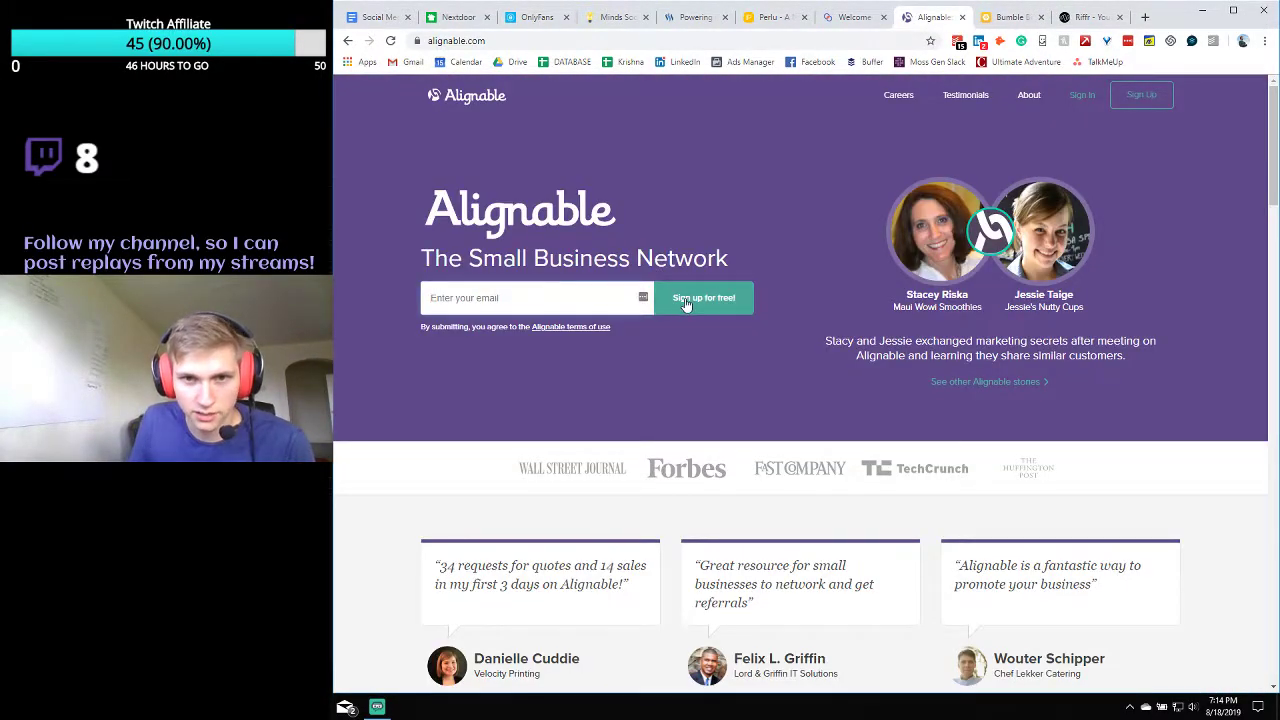
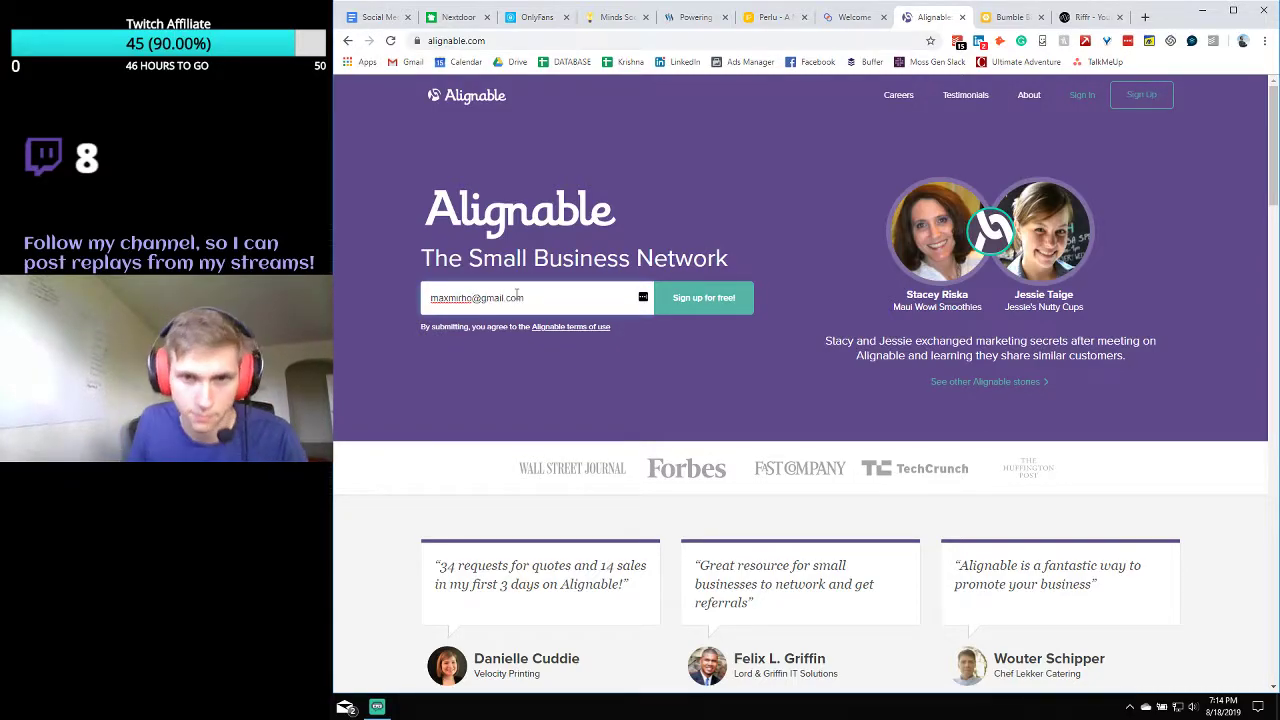
pyautogui.press('Return')
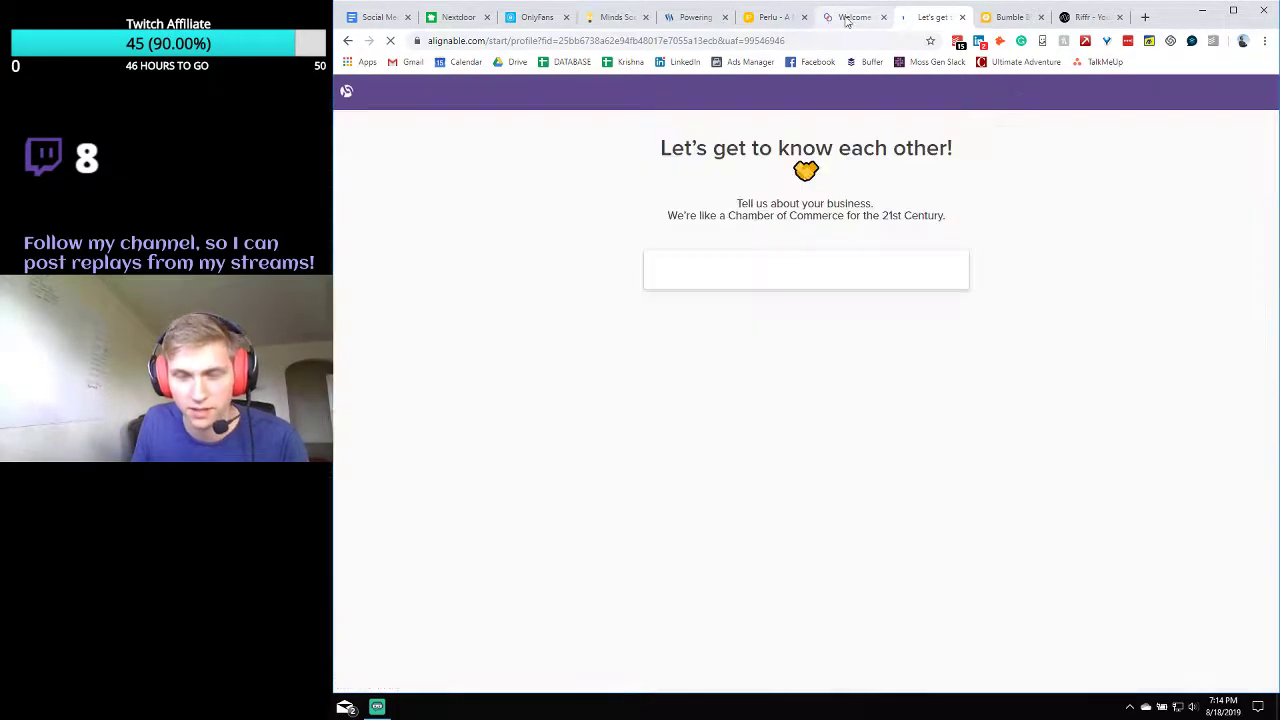
# - Fill in the user's saved full name and the business name Moss Generation
pyautogui.click(765, 18)
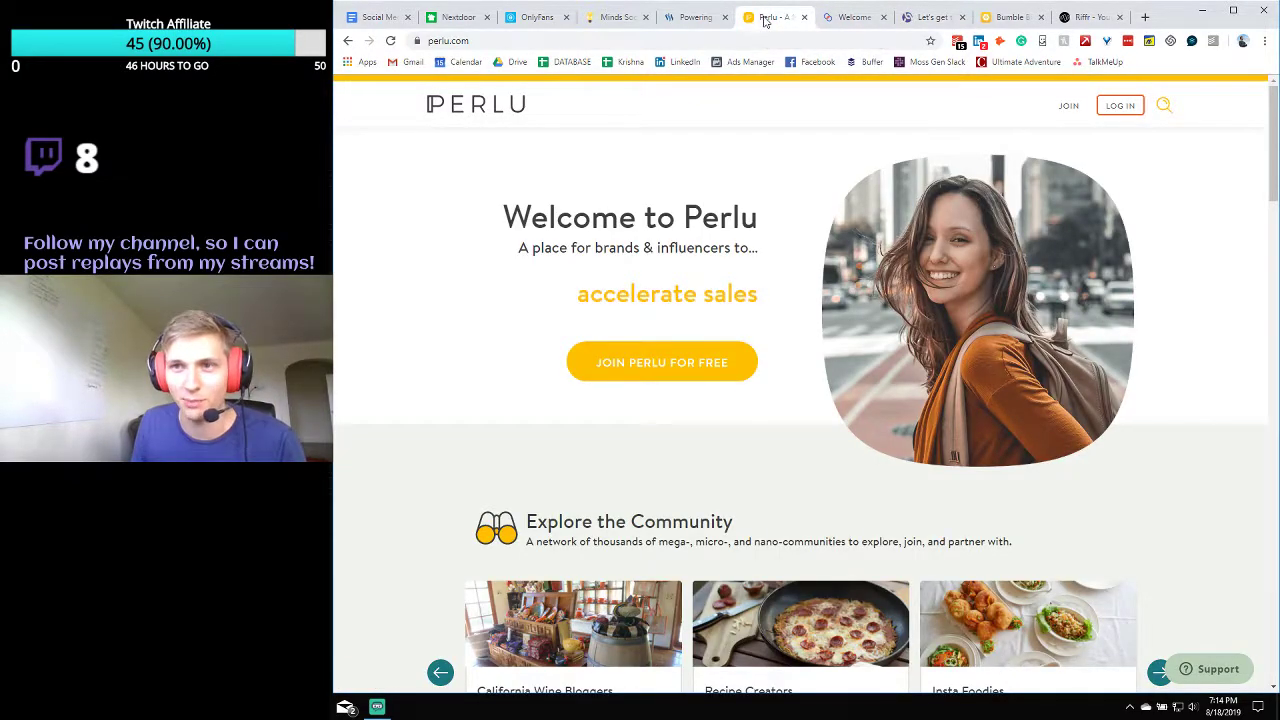
pyautogui.click(920, 17)
pyautogui.click(730, 297)
pyautogui.click(731, 333)
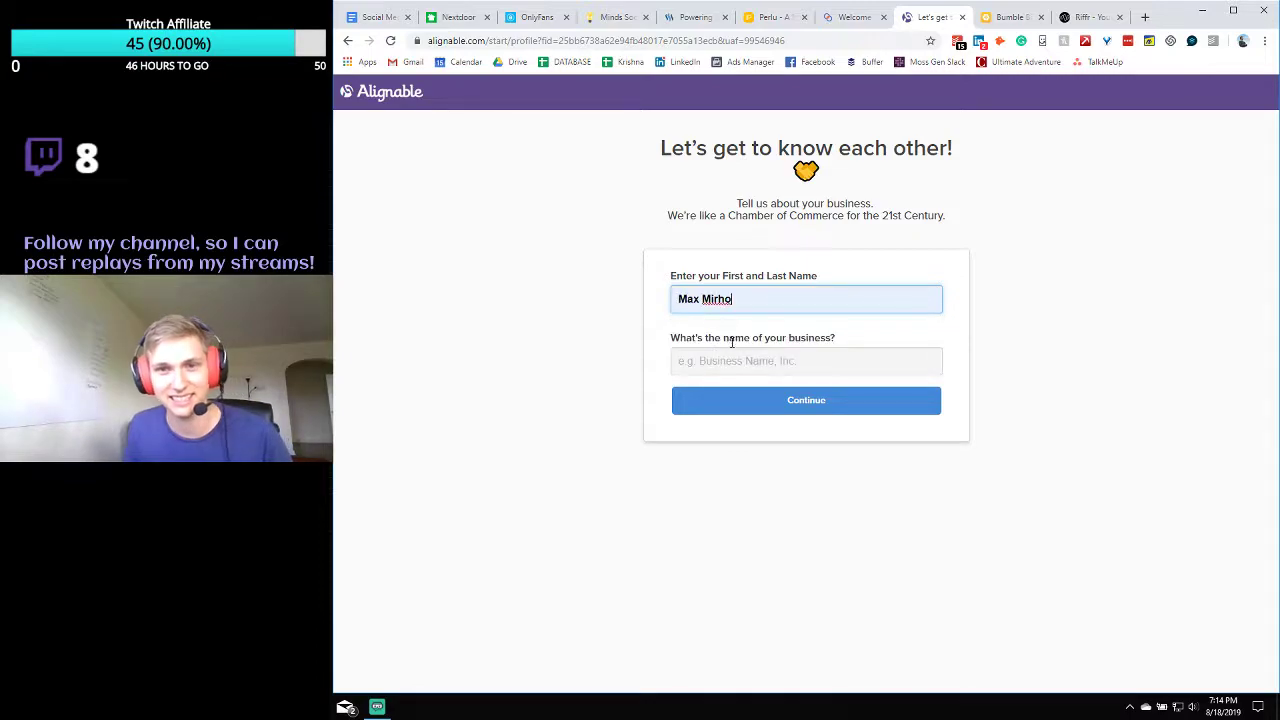
pyautogui.click(740, 362)
pyautogui.write('Moss Gneer')
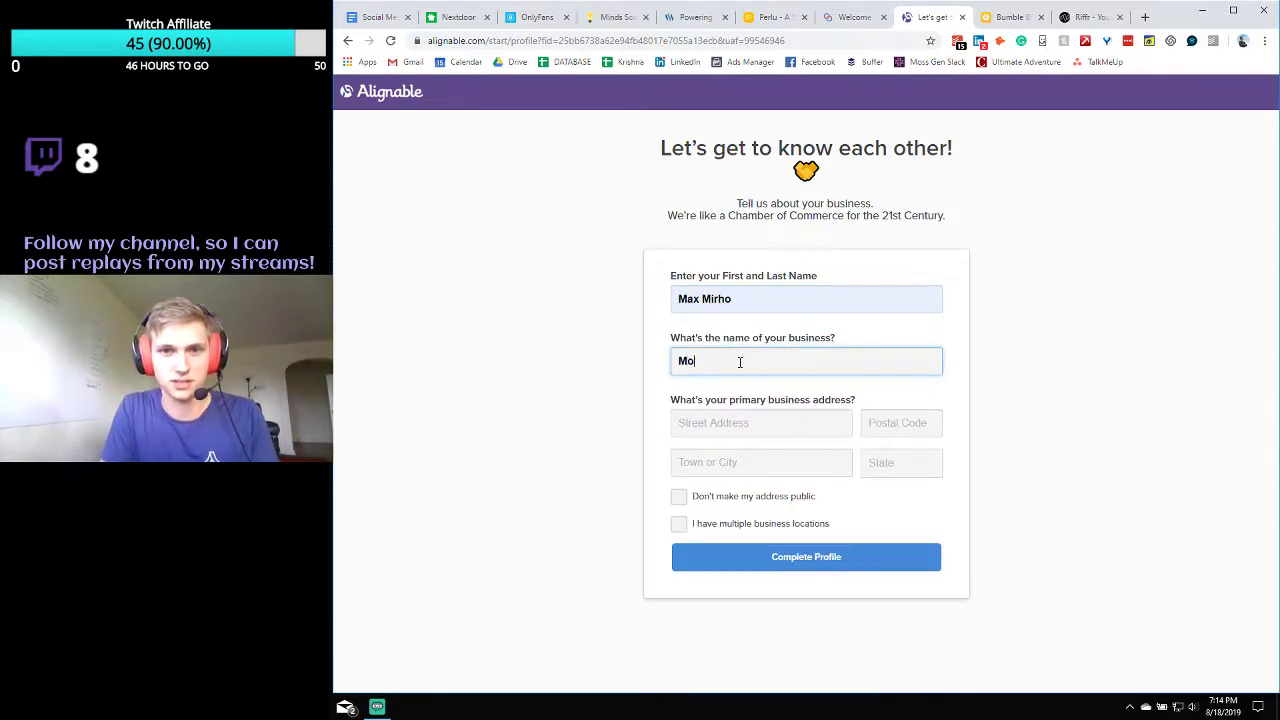
pyautogui.press('BackSpace')
pyautogui.press('BackSpace')
pyautogui.press('BackSpace')
pyautogui.press('BackSpace')
pyautogui.write('eneration')
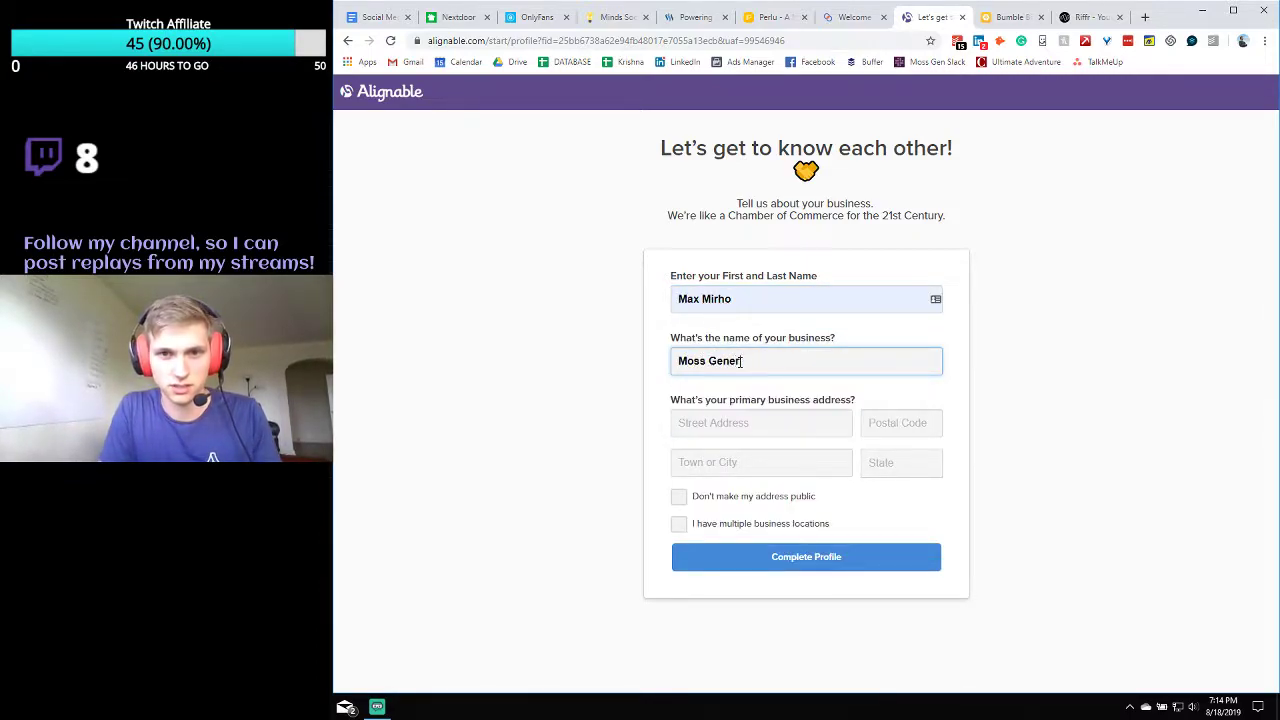
# - Autofill the saved business address, mark it not public, and submit the profile
pyautogui.click(768, 418)
pyautogui.click(733, 452)
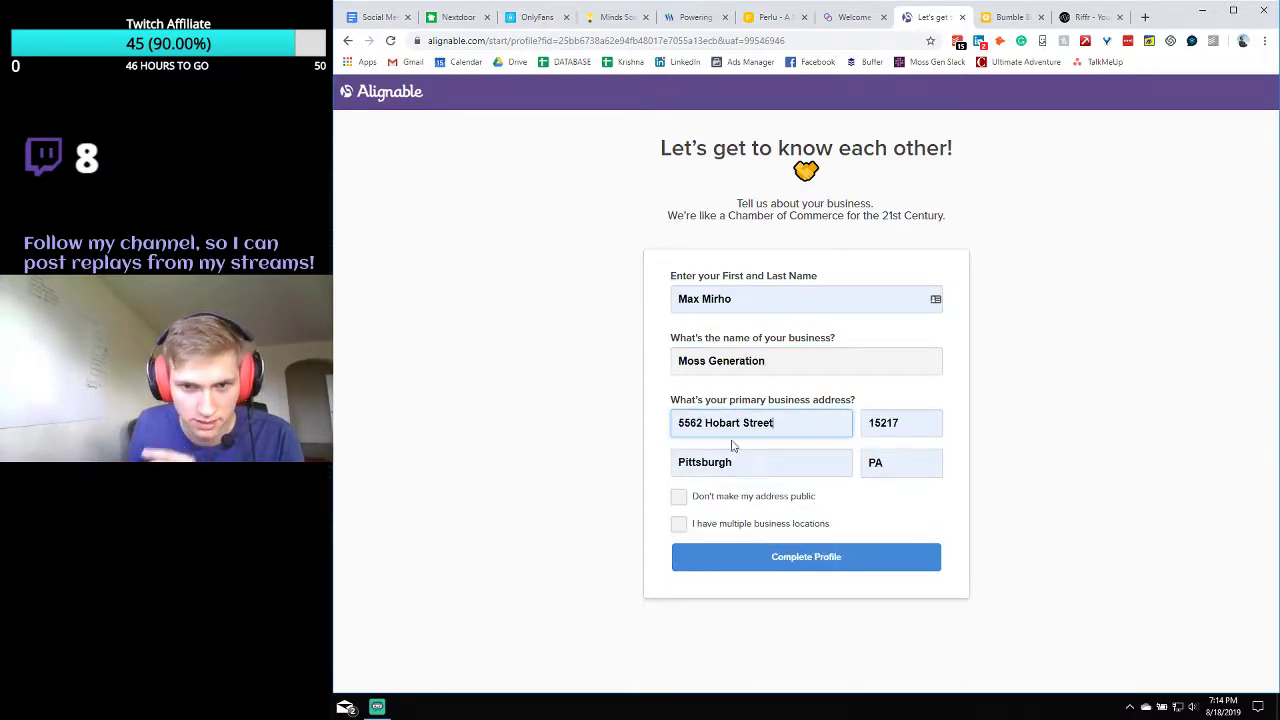
pyautogui.click(678, 498)
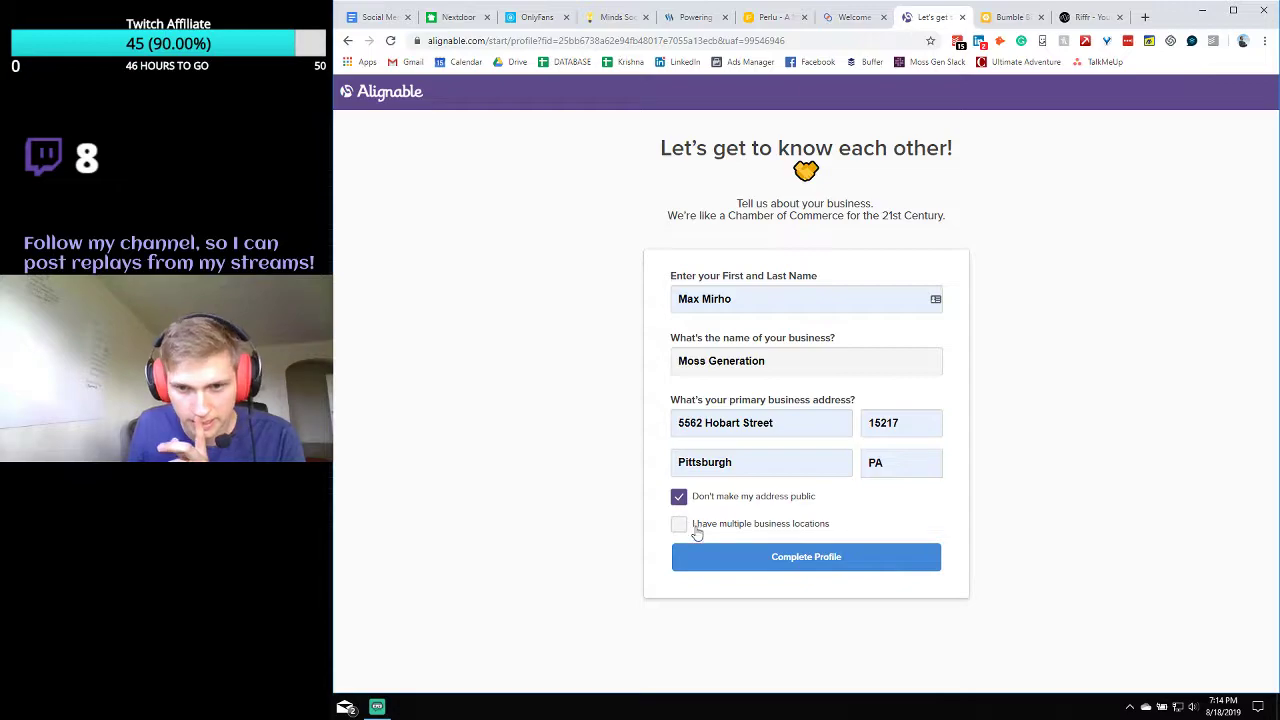
pyautogui.click(683, 526)
pyautogui.click(681, 527)
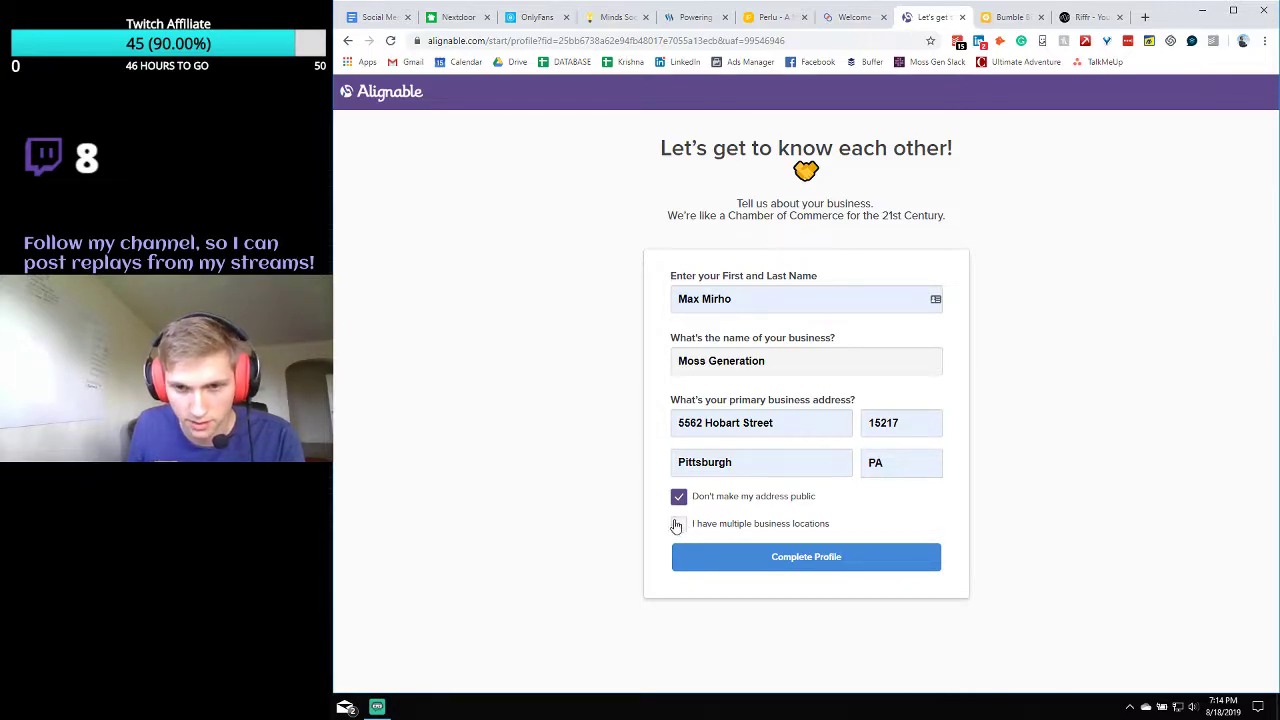
pyautogui.click(814, 557)
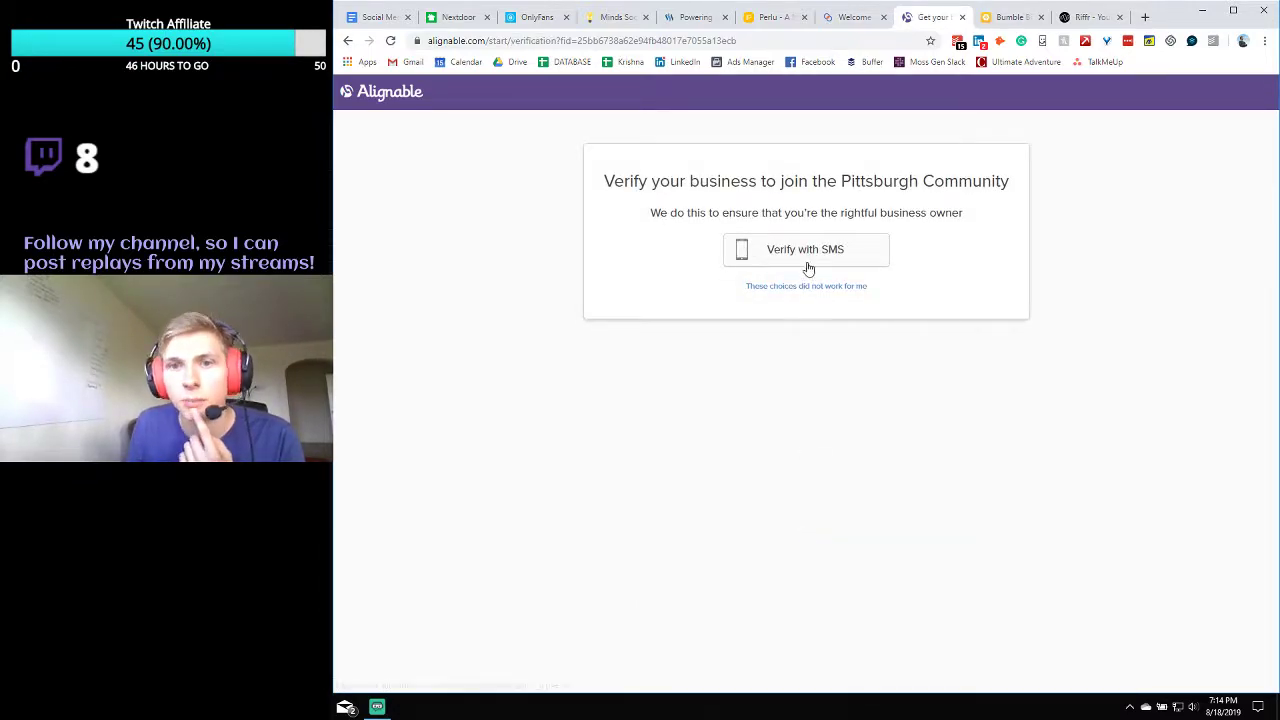
# - Verify the account by SMS with the user's mobile number and the six-digit code received
pyautogui.click(806, 262)
pyautogui.click(774, 201)
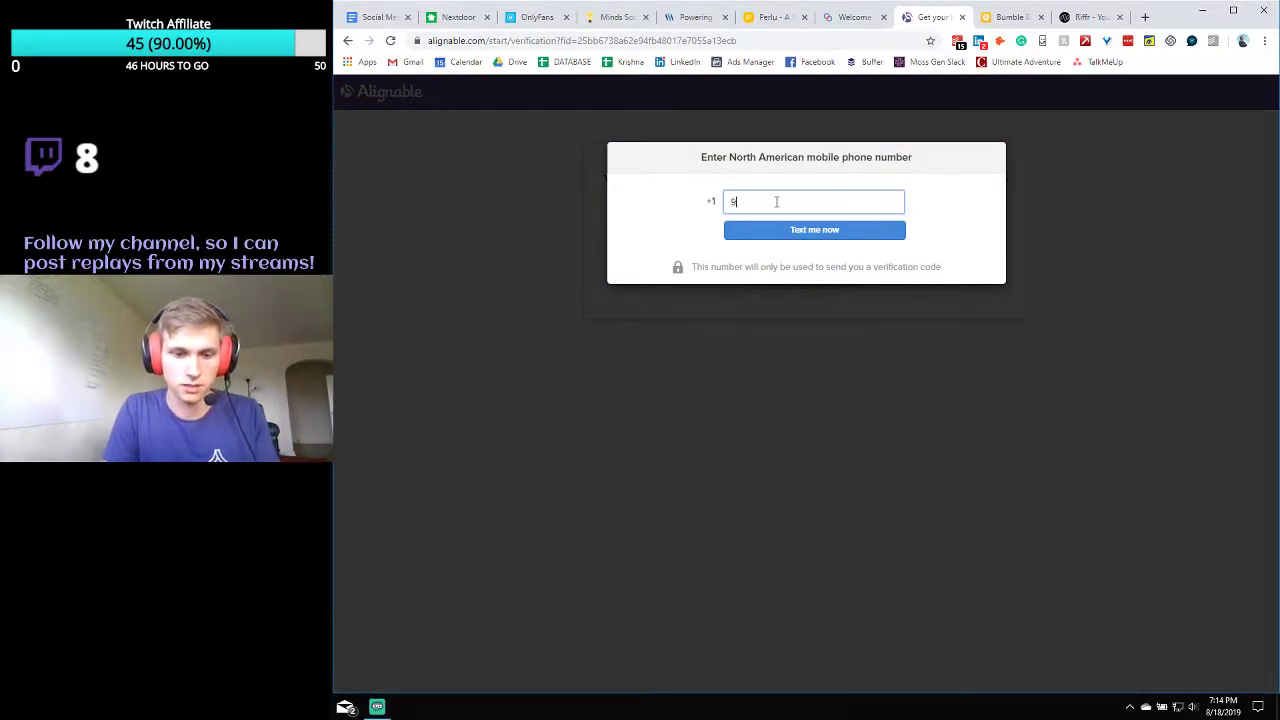
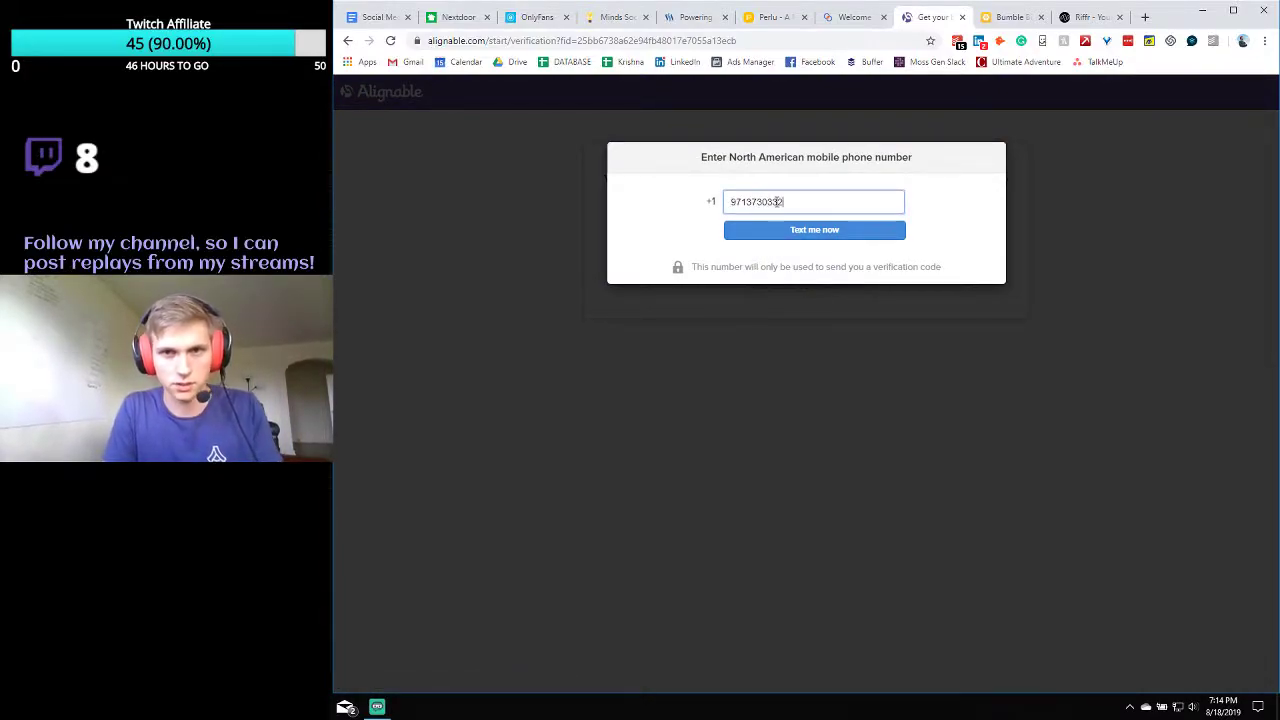
pyautogui.press('Return')
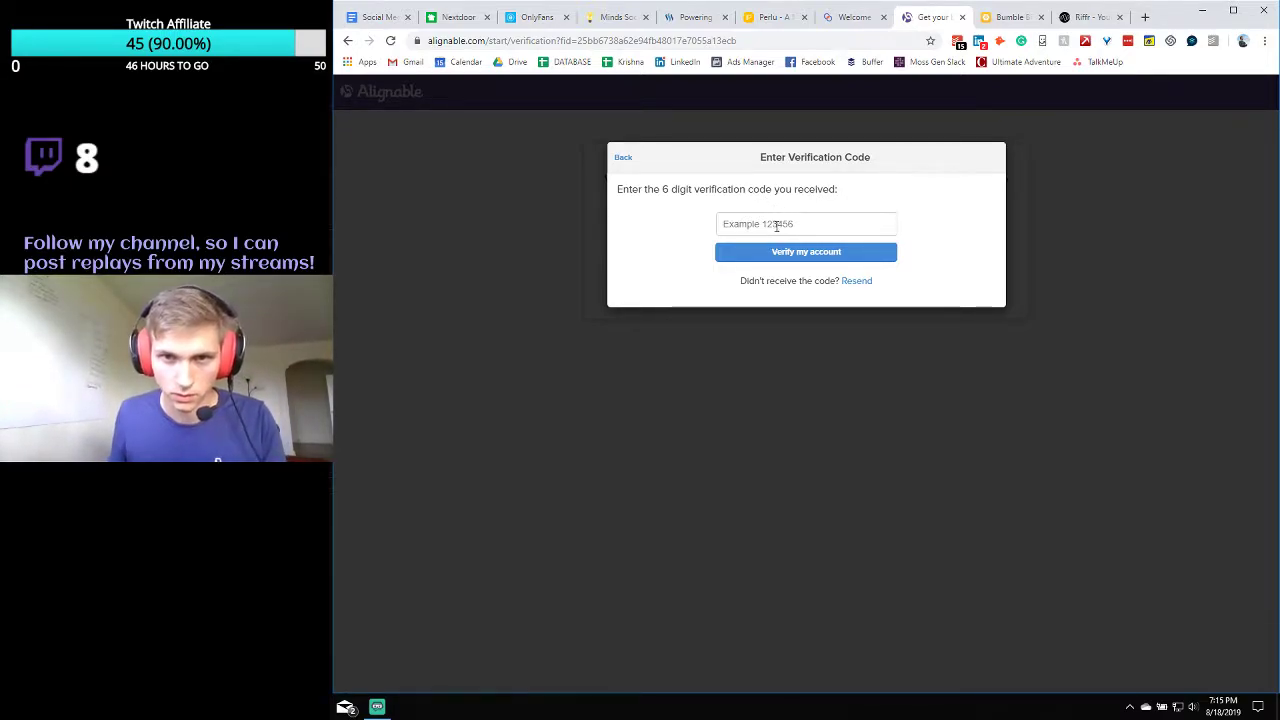
pyautogui.click(776, 224)
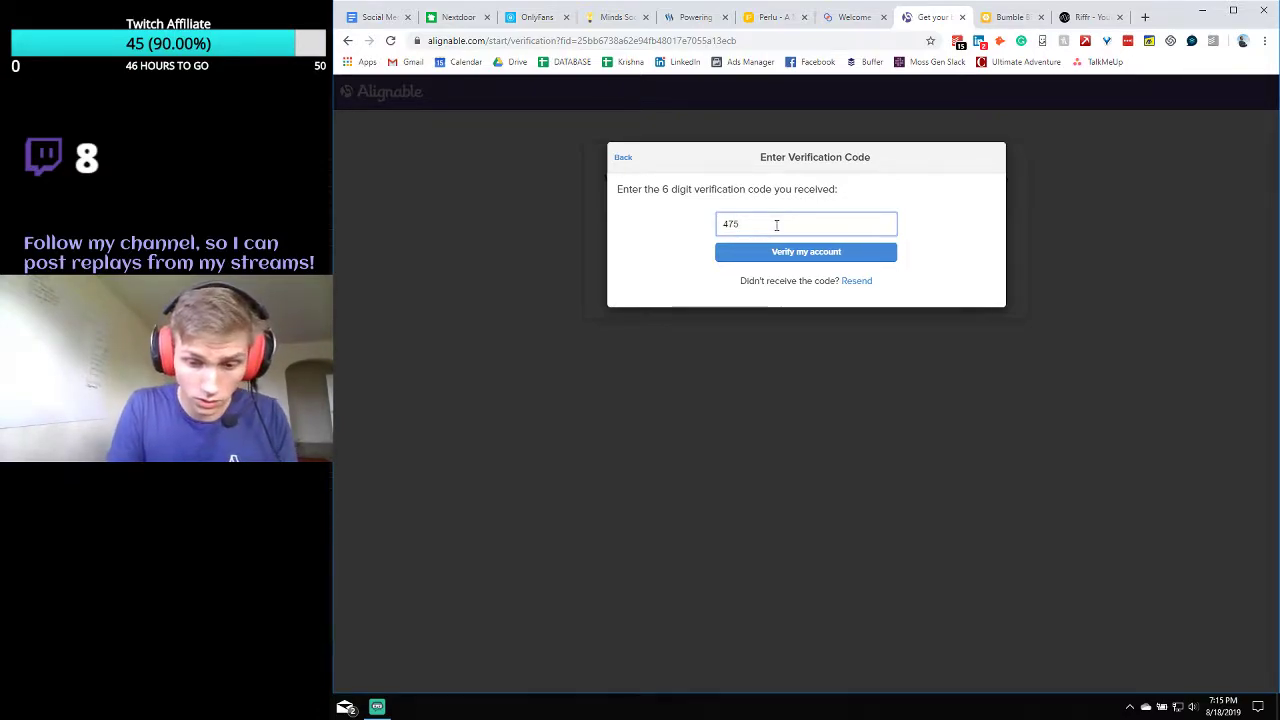
pyautogui.click(763, 252)
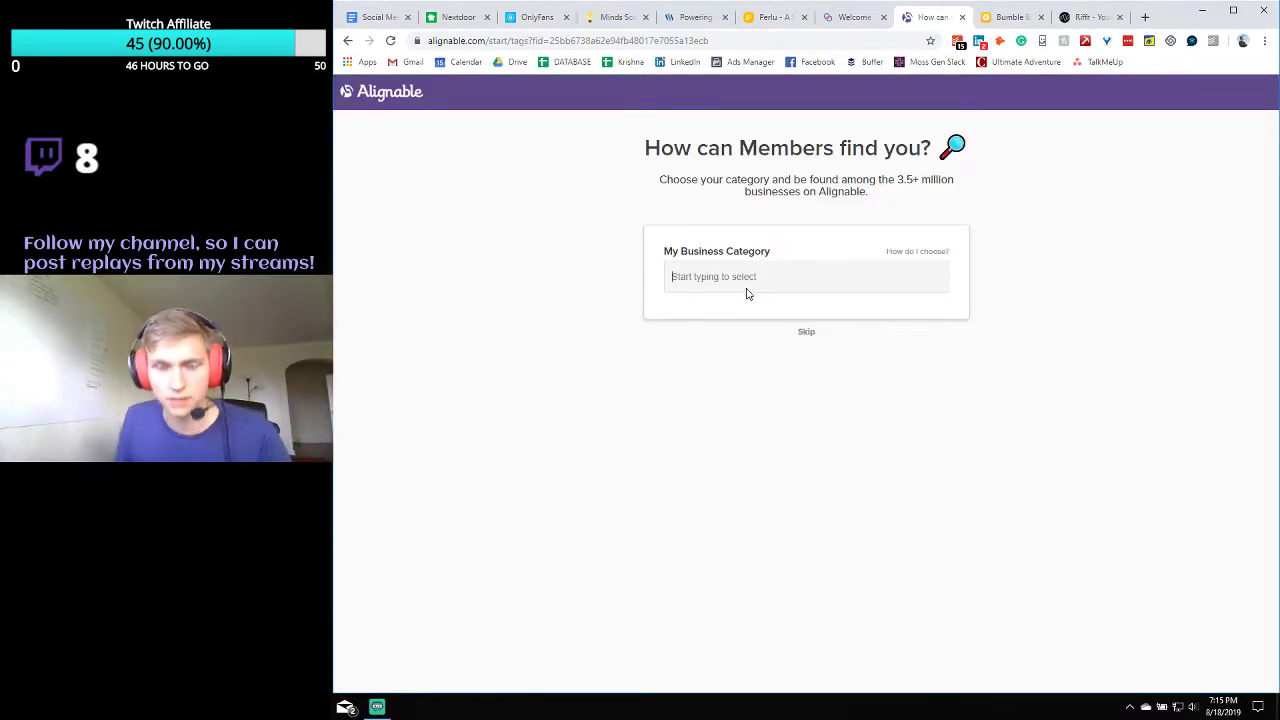
# - Replace the unmatched 'Startupup' text with Investor as the business category
pyautogui.write('Start')
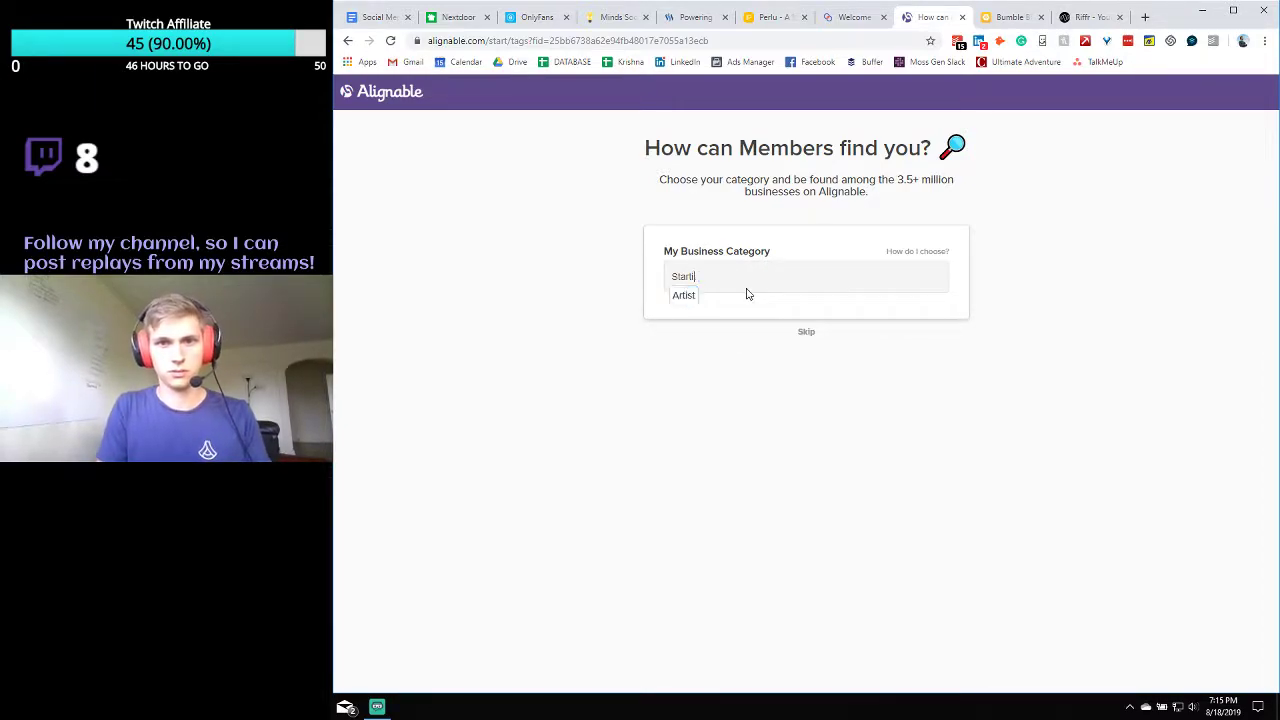
pyautogui.write('upup')
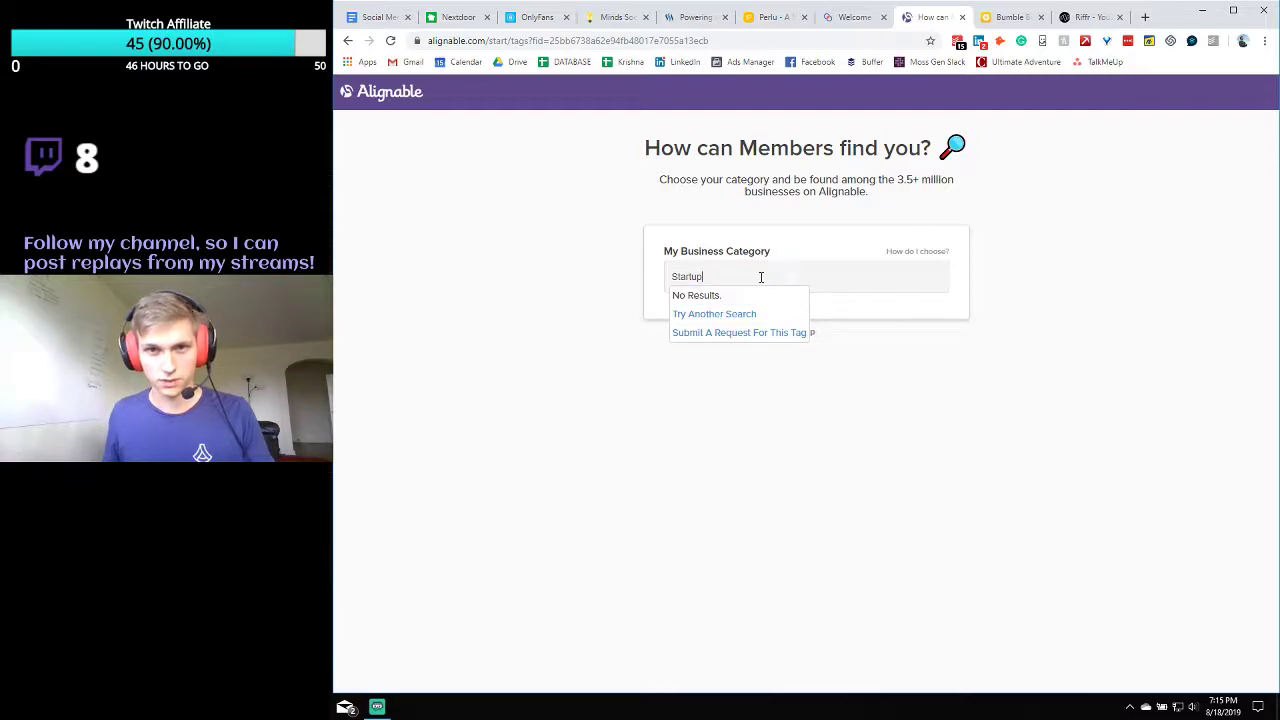
pyautogui.moveTo(760, 277); pyautogui.dragTo(646, 286)
pyautogui.press('BackSpace')
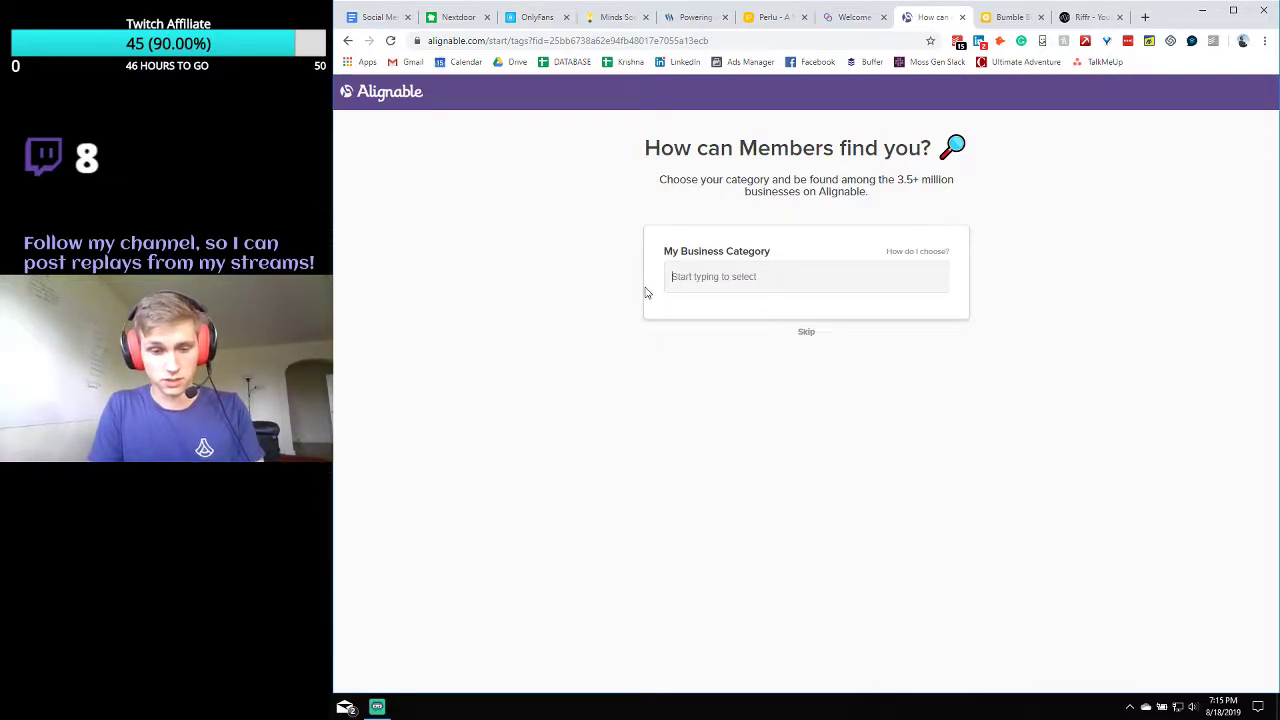
pyautogui.write('invest')
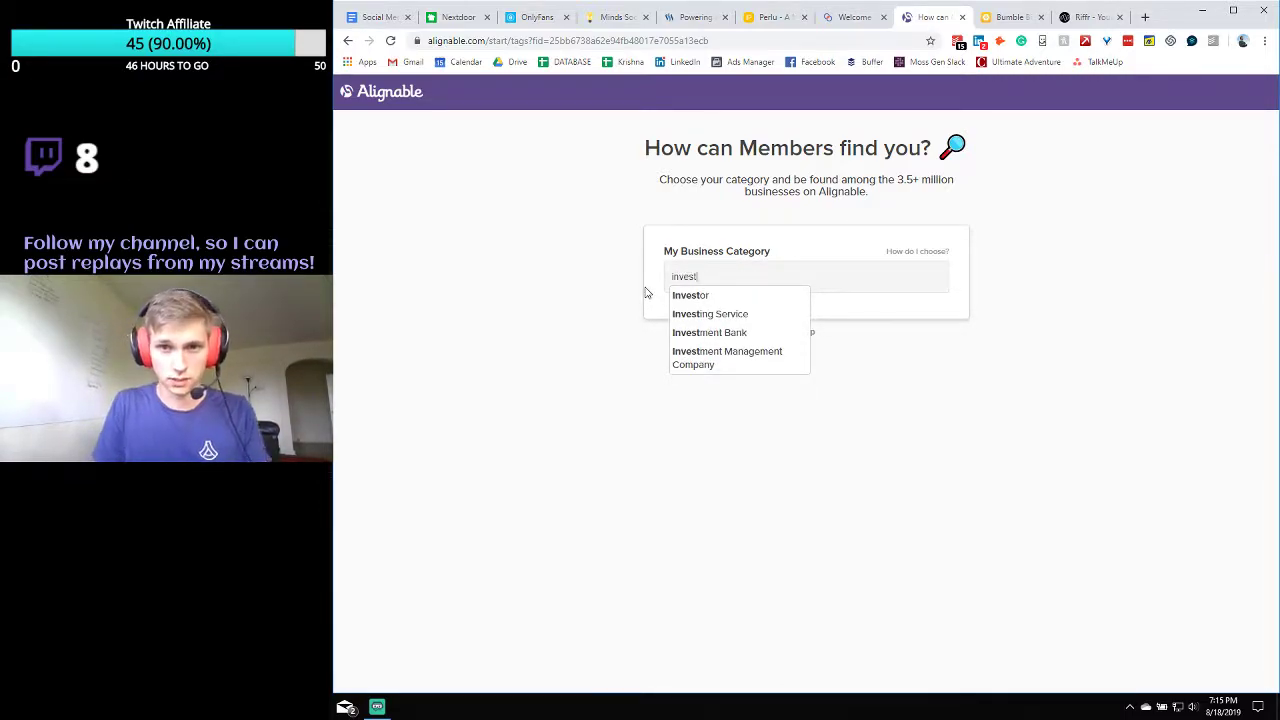
pyautogui.press('Down')
pyautogui.press('Return')
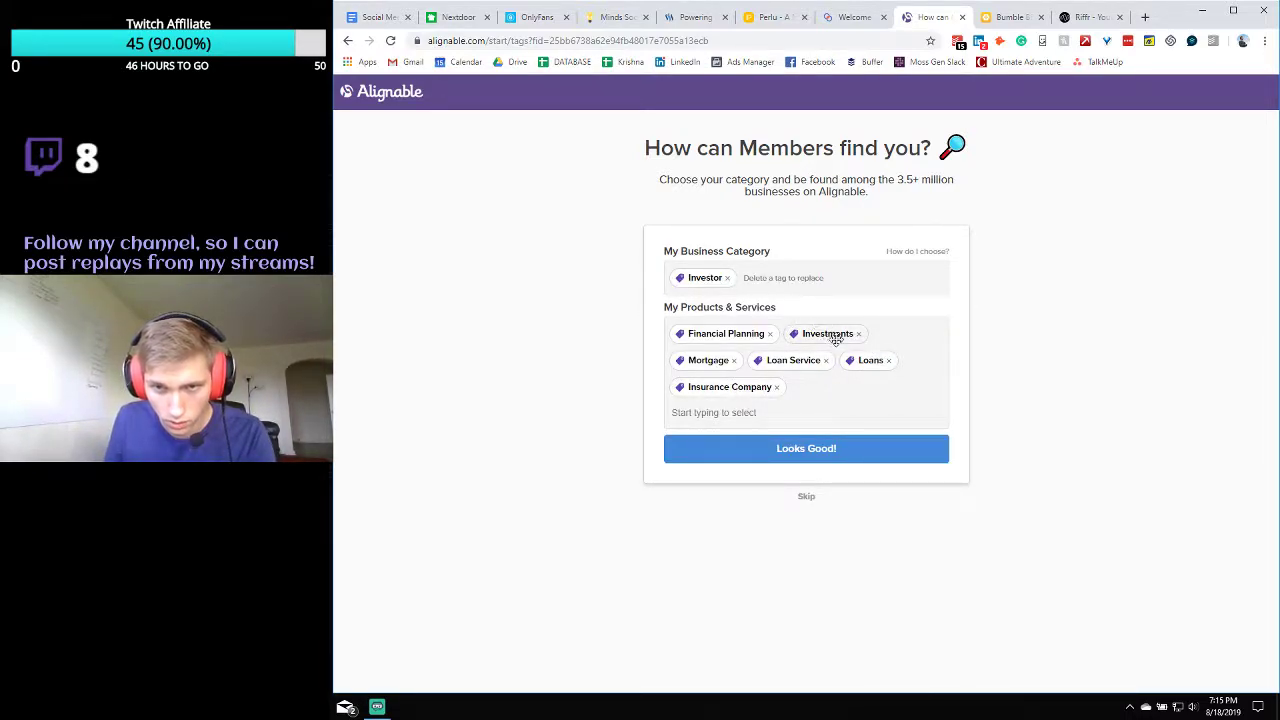
# - Remove the suggested Financial Planning, Mortgage, Loan Service, Loans and Insurance Company services
pyautogui.click(858, 334)
pyautogui.click(814, 331)
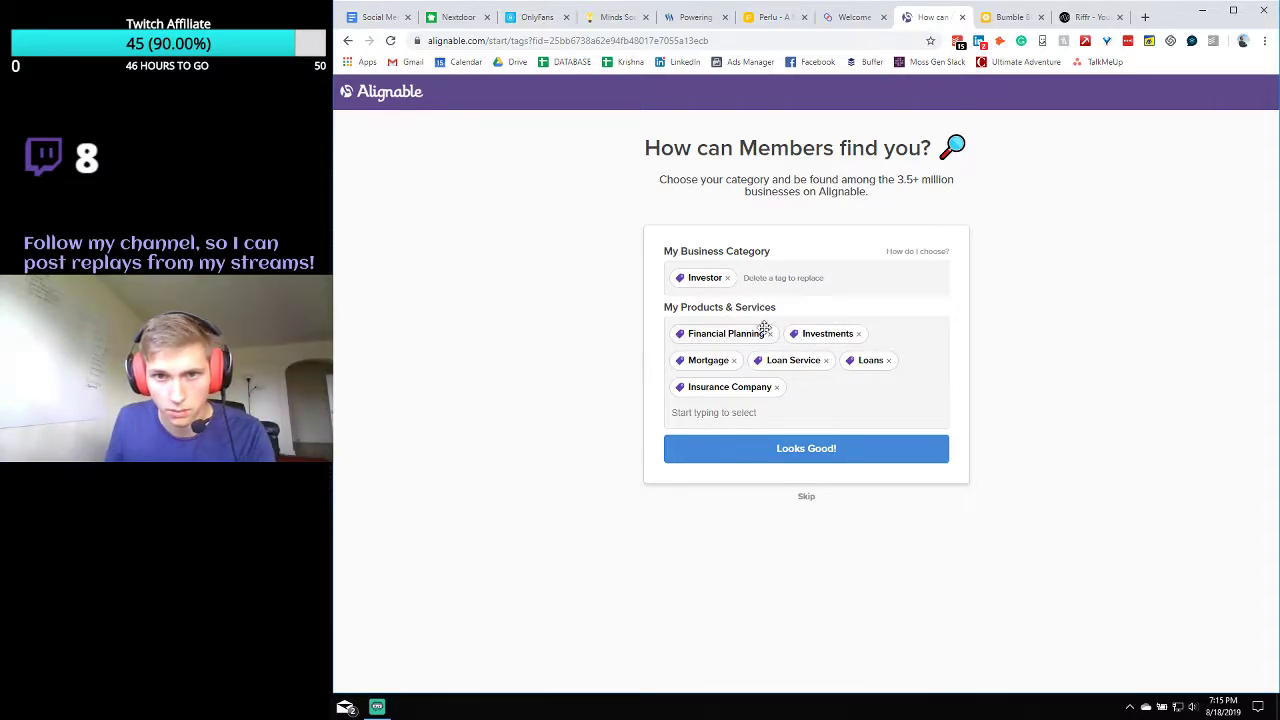
pyautogui.click(769, 334)
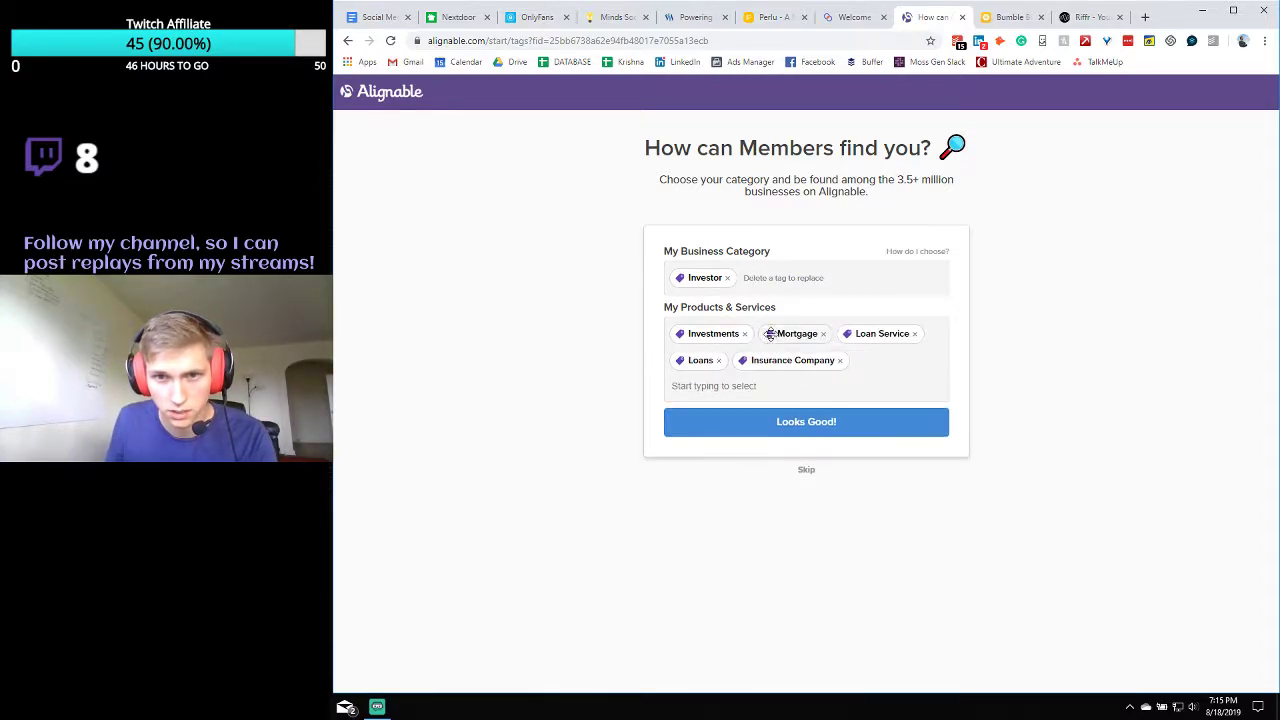
pyautogui.click(822, 334)
pyautogui.doubleClick(826, 335)
pyautogui.click(833, 334)
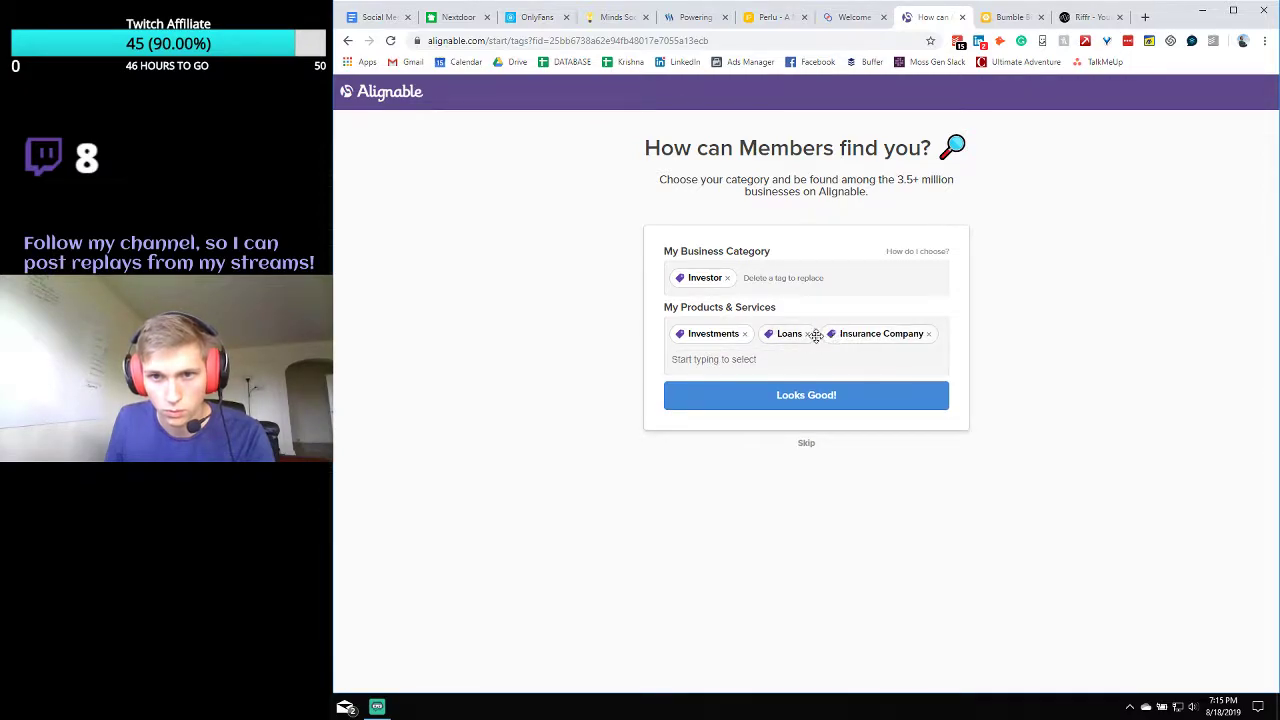
pyautogui.click(807, 335)
pyautogui.click(866, 334)
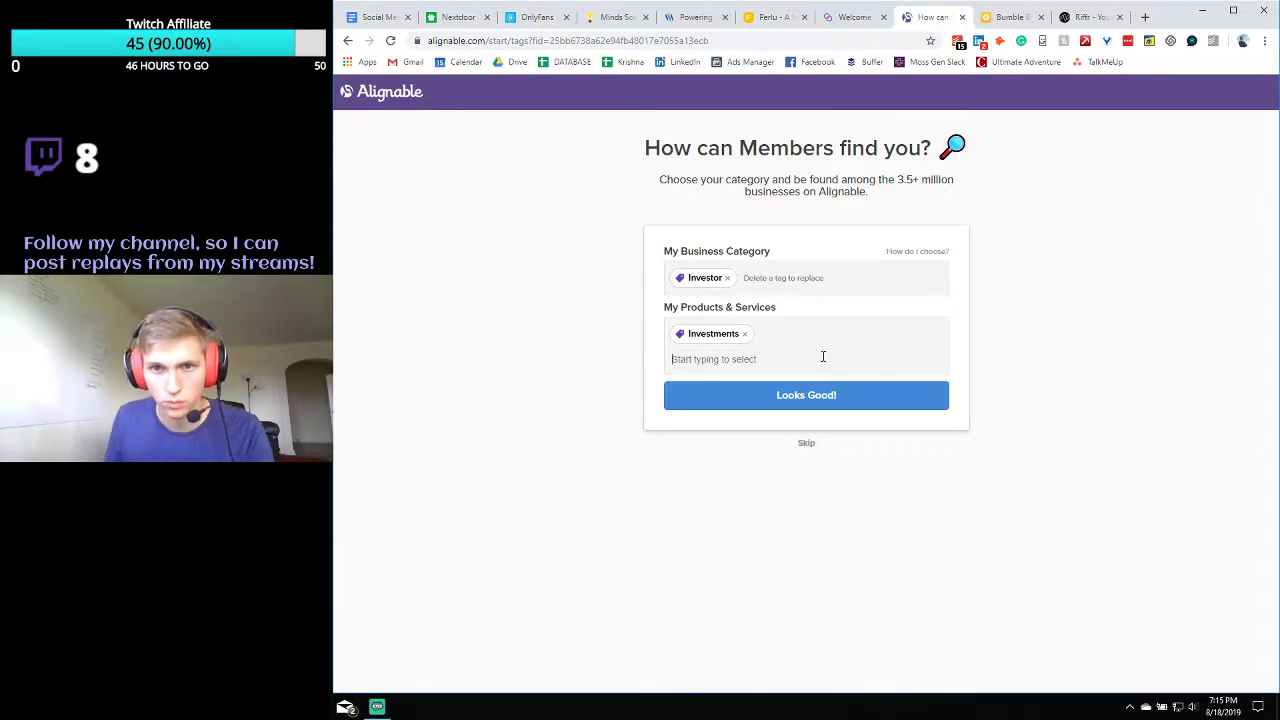
# - Add Network Marketing, Startup and Start-Up as product and service tags
pyautogui.write('network')
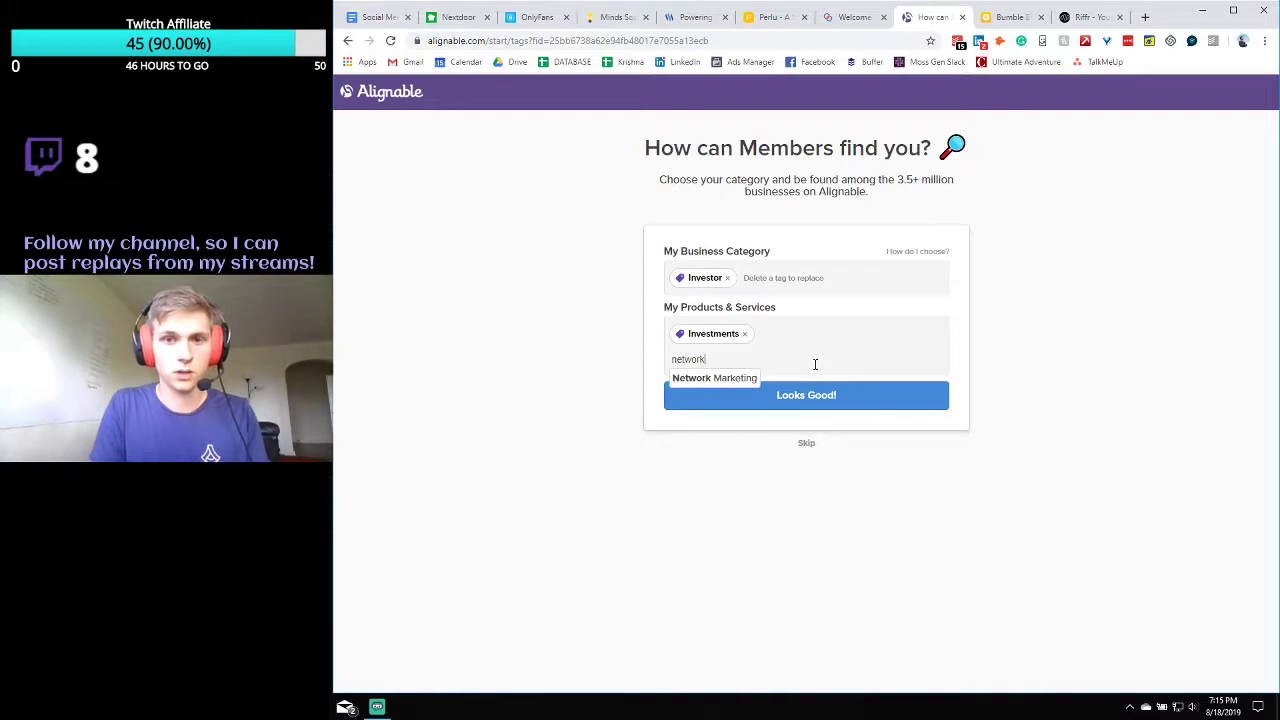
pyautogui.press('Down')
pyautogui.press('Return')
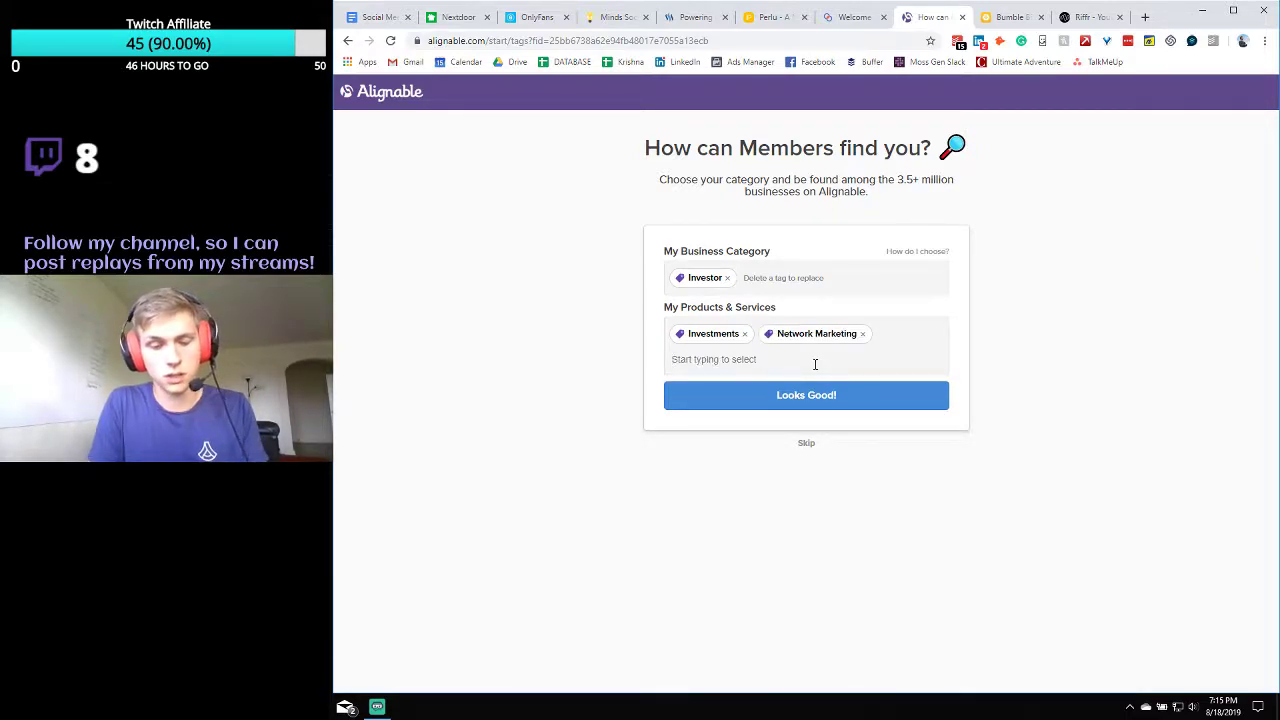
pyautogui.write('Startup')
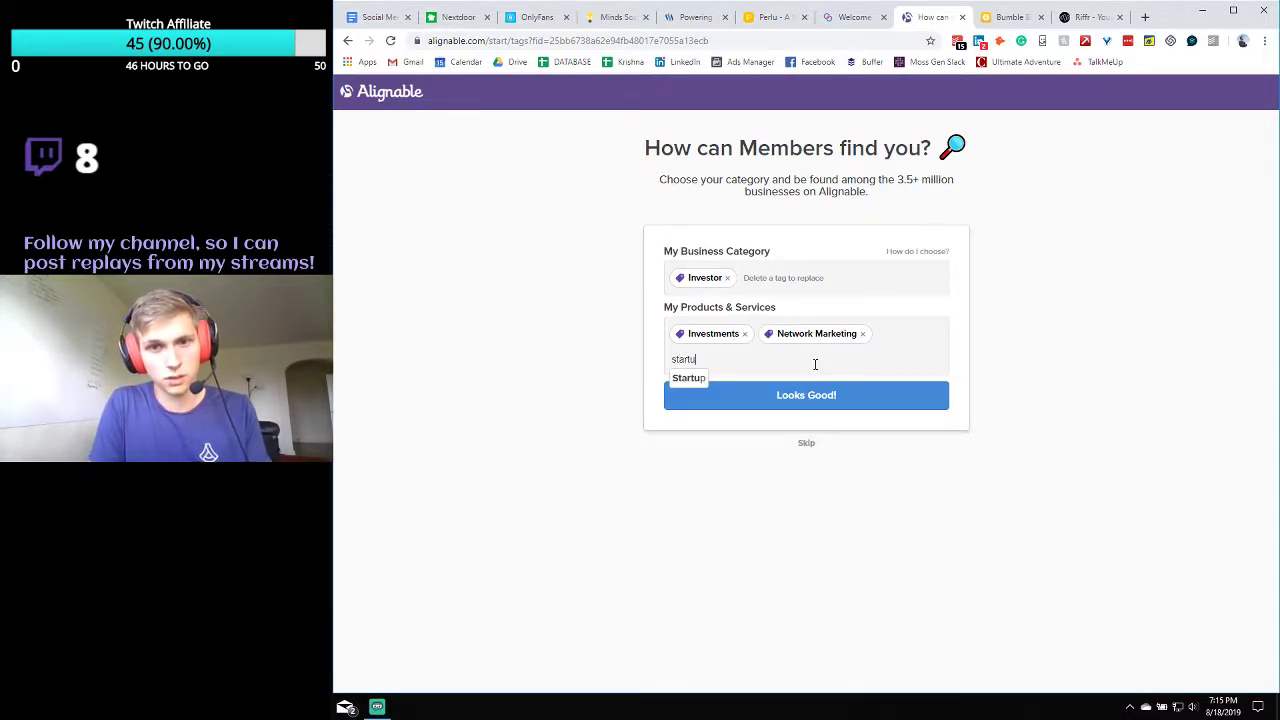
pyautogui.press('Return')
pyautogui.write('start-up')
pyautogui.press('Down')
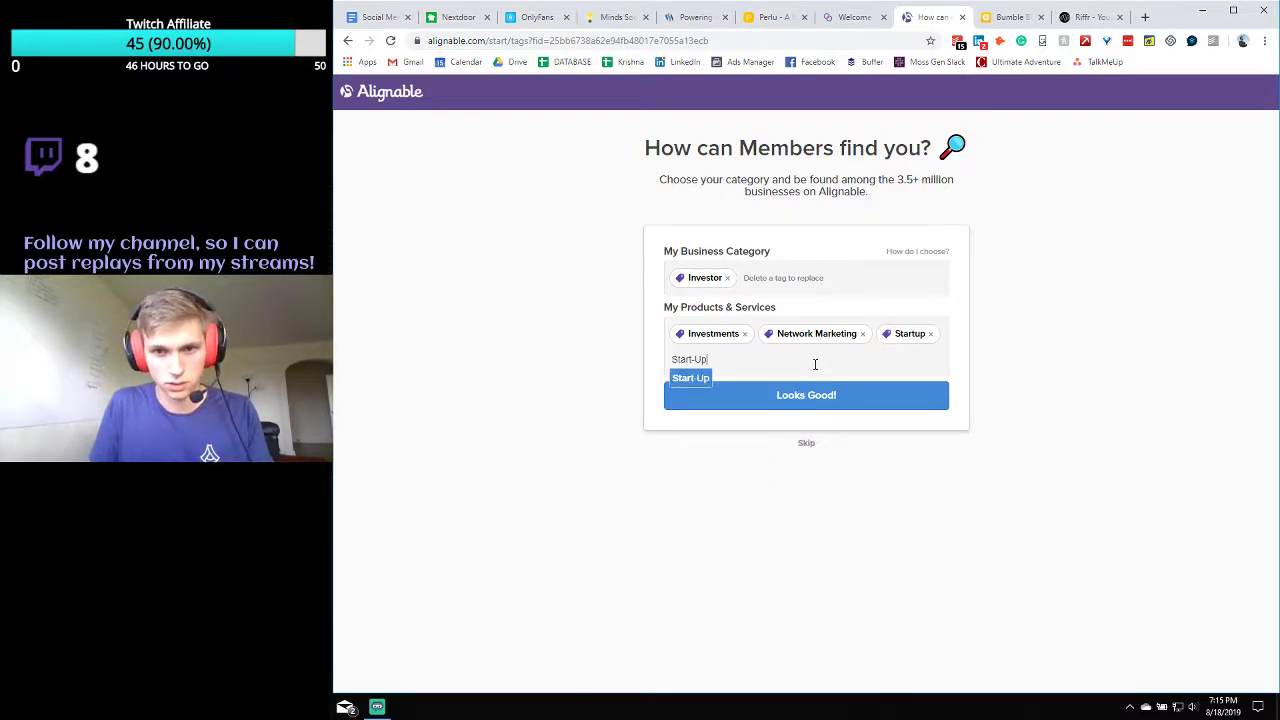
pyautogui.press('Return')
# - Add Community as a tag and submit the category and products with Looks Good!
pyautogui.write('incubat')
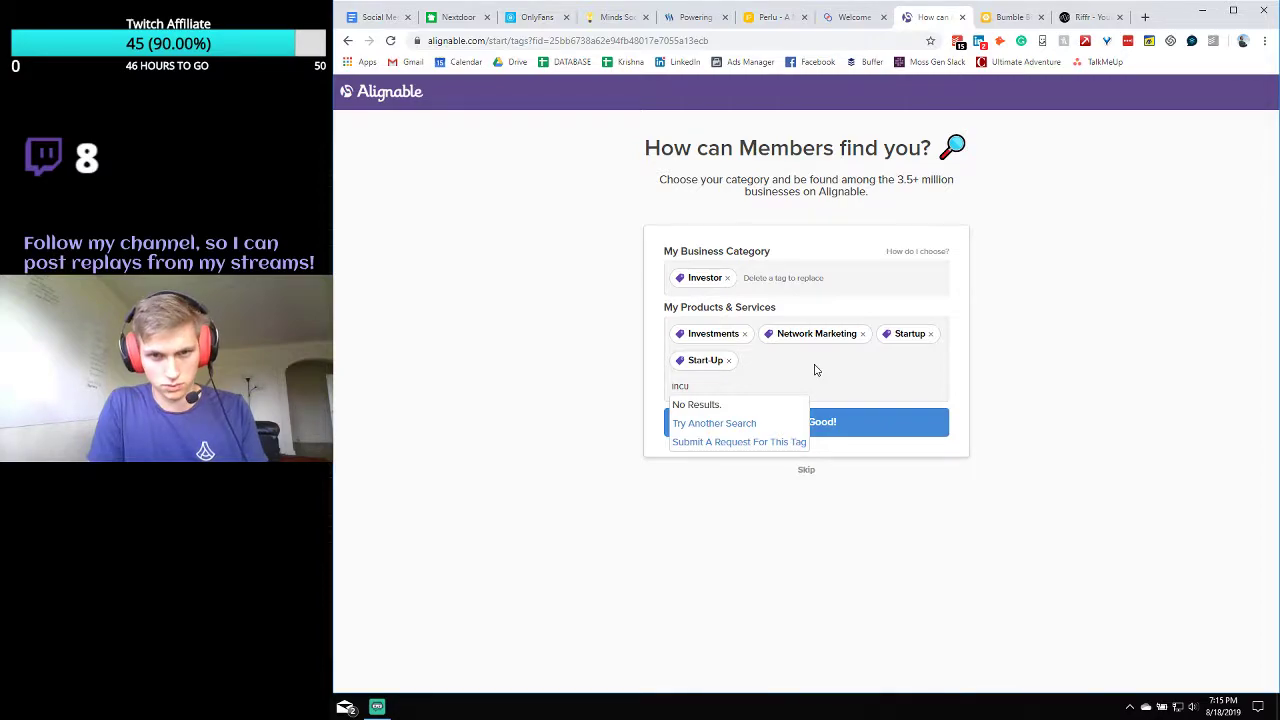
pyautogui.press('BackSpace')
pyautogui.press('BackSpace')
pyautogui.press('BackSpace')
pyautogui.press('BackSpace')
pyautogui.write('comm')
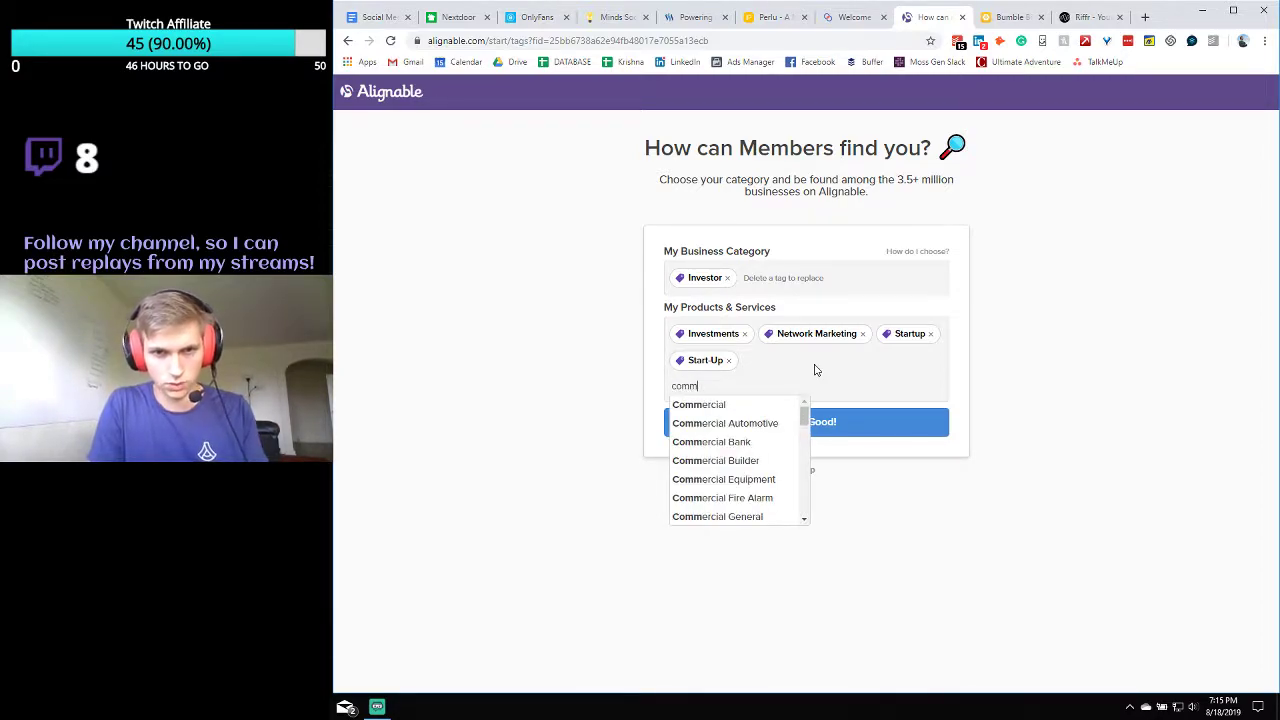
pyautogui.write('uni')
pyautogui.press('Down')
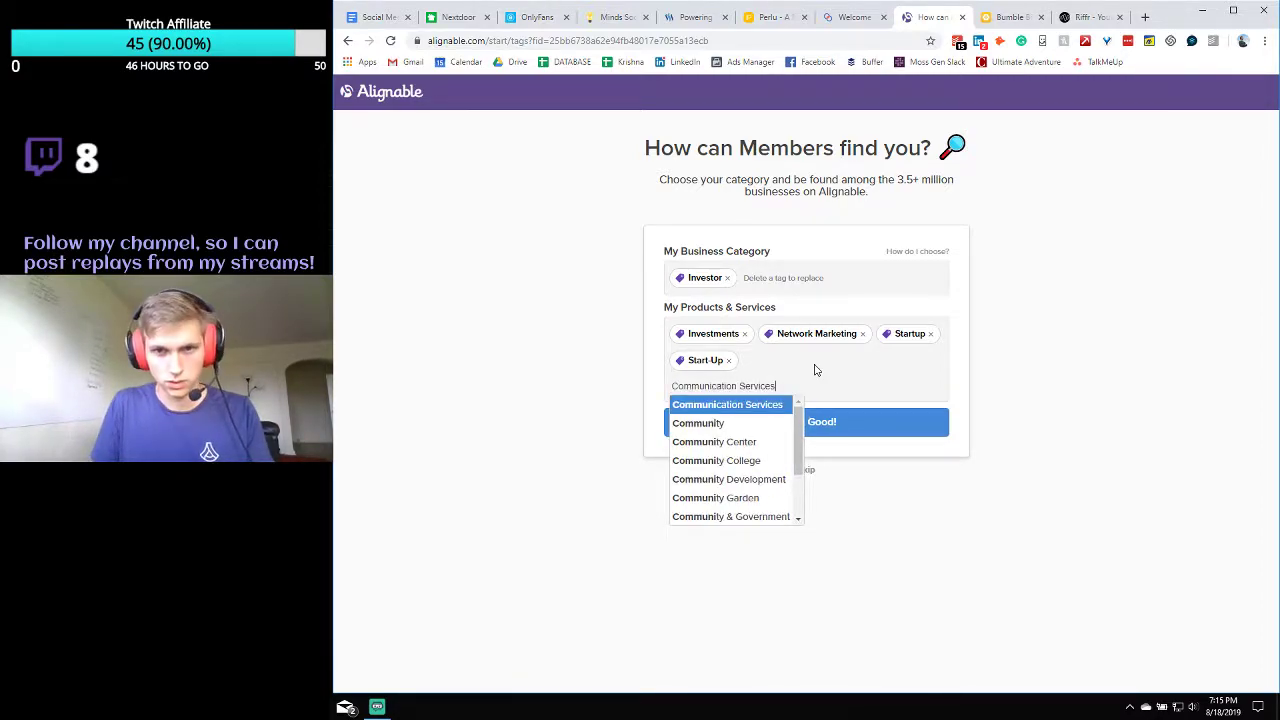
pyautogui.press('Down')
pyautogui.press('Return')
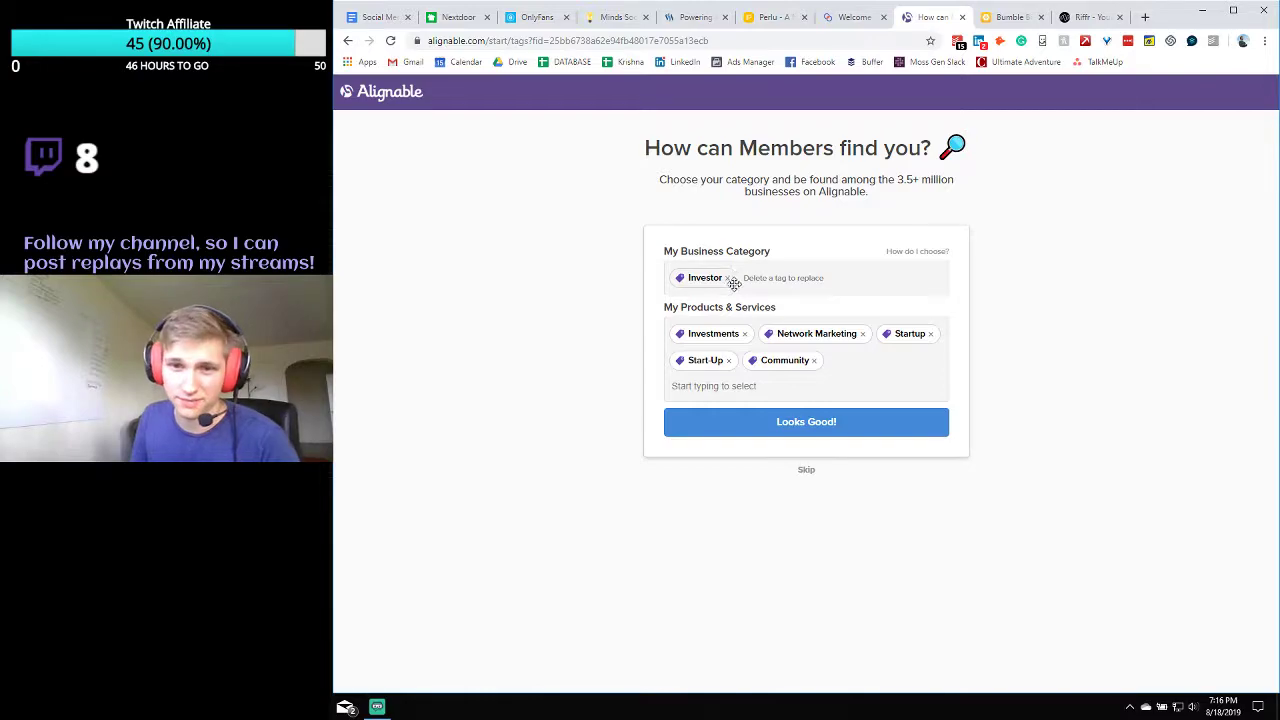
pyautogui.click(779, 424)
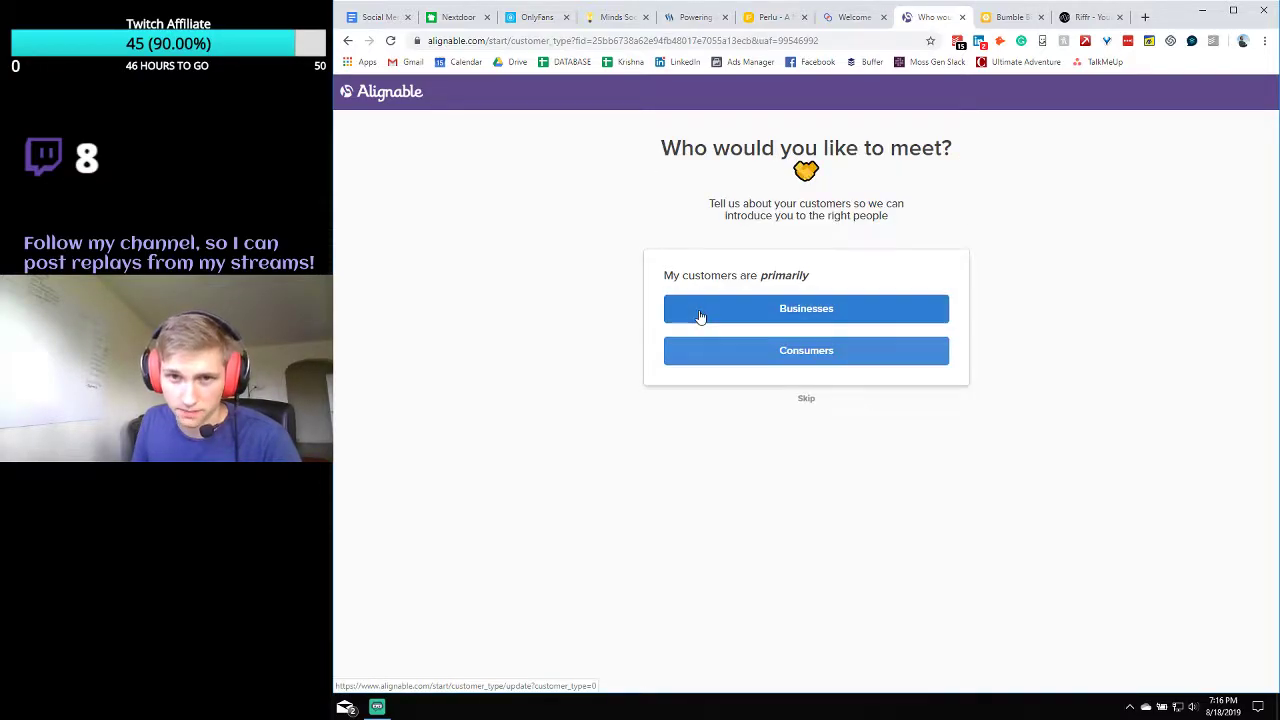
# - Say customers are primarily businesses found nationally, and begin finding people known through email
pyautogui.click(788, 311)
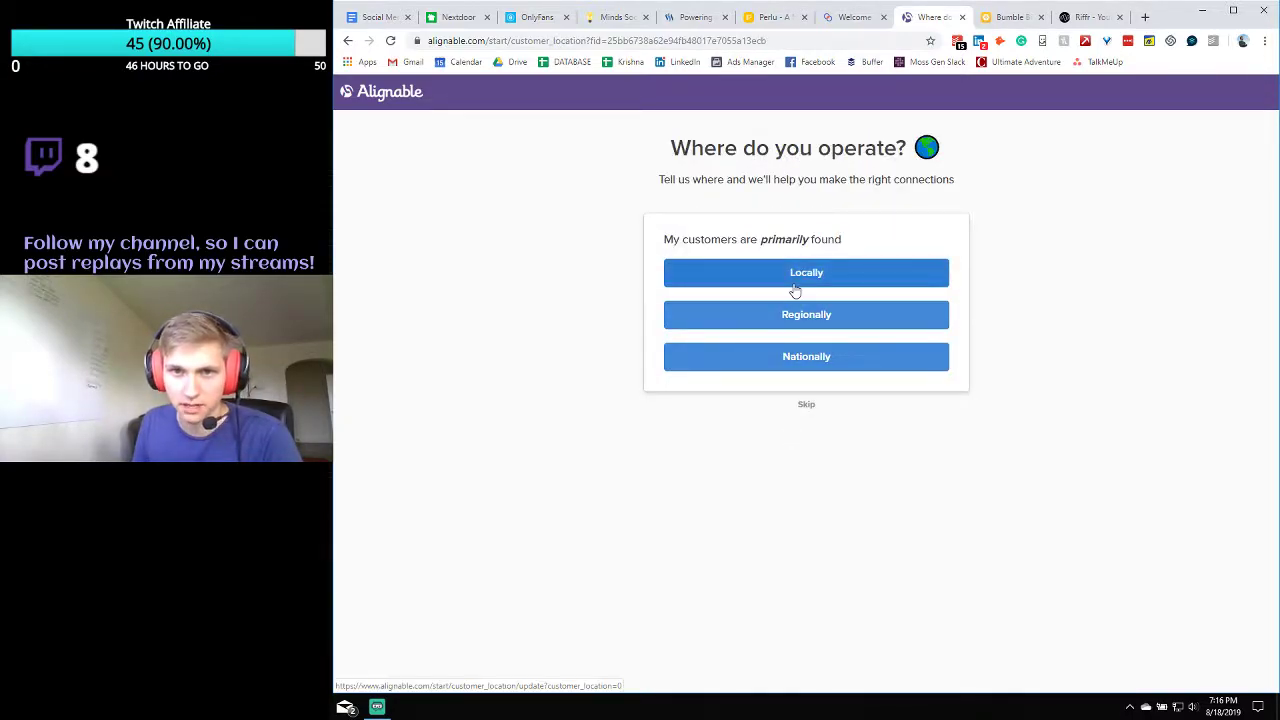
pyautogui.click(810, 365)
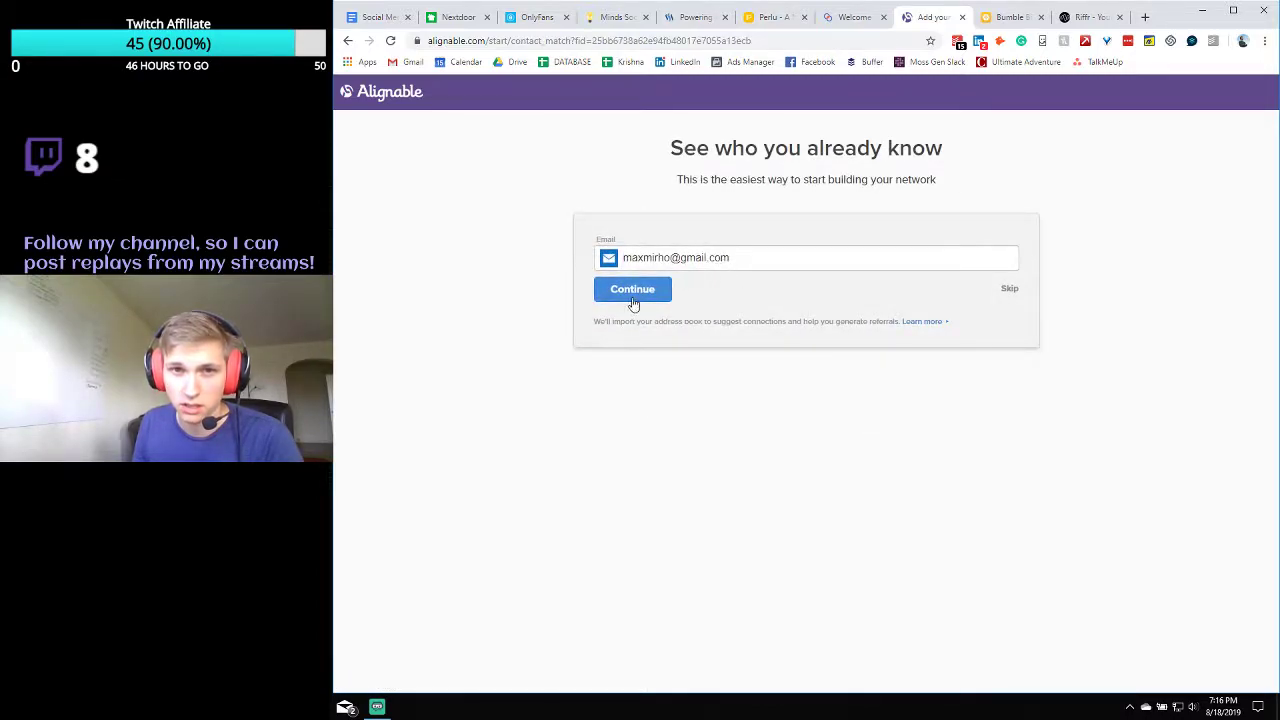
pyautogui.click(634, 299)
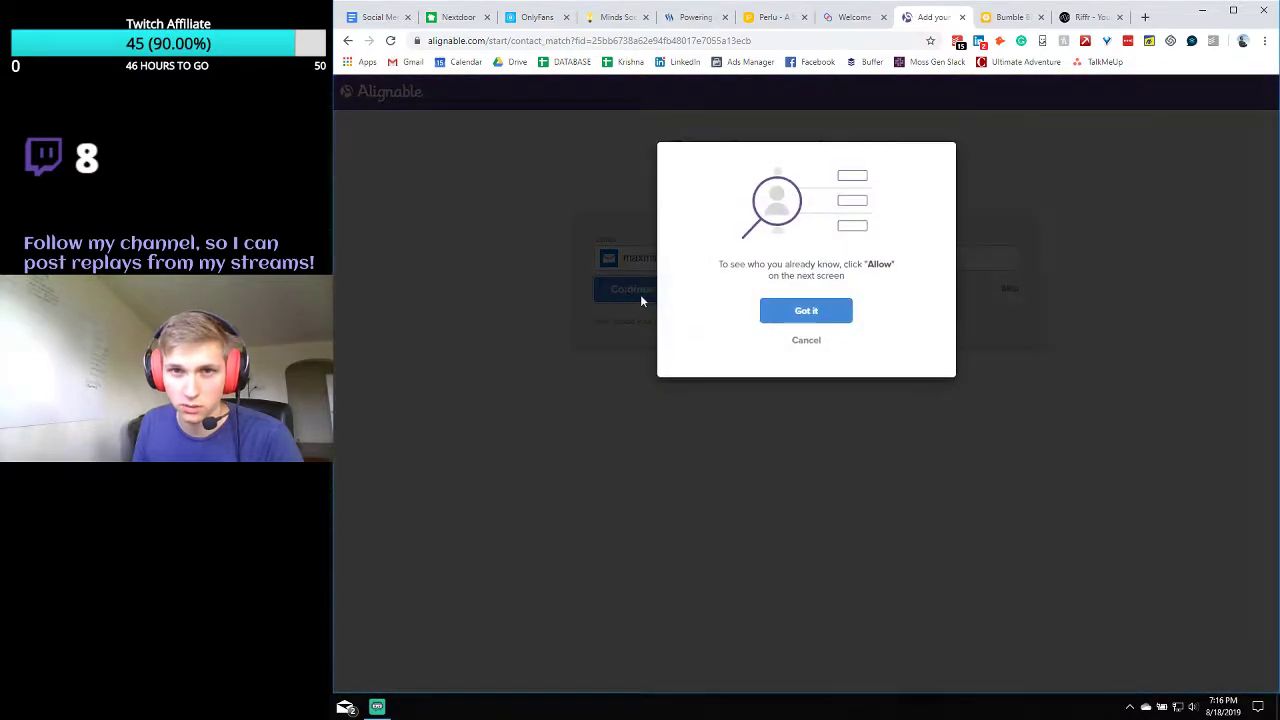
pyautogui.click(806, 310)
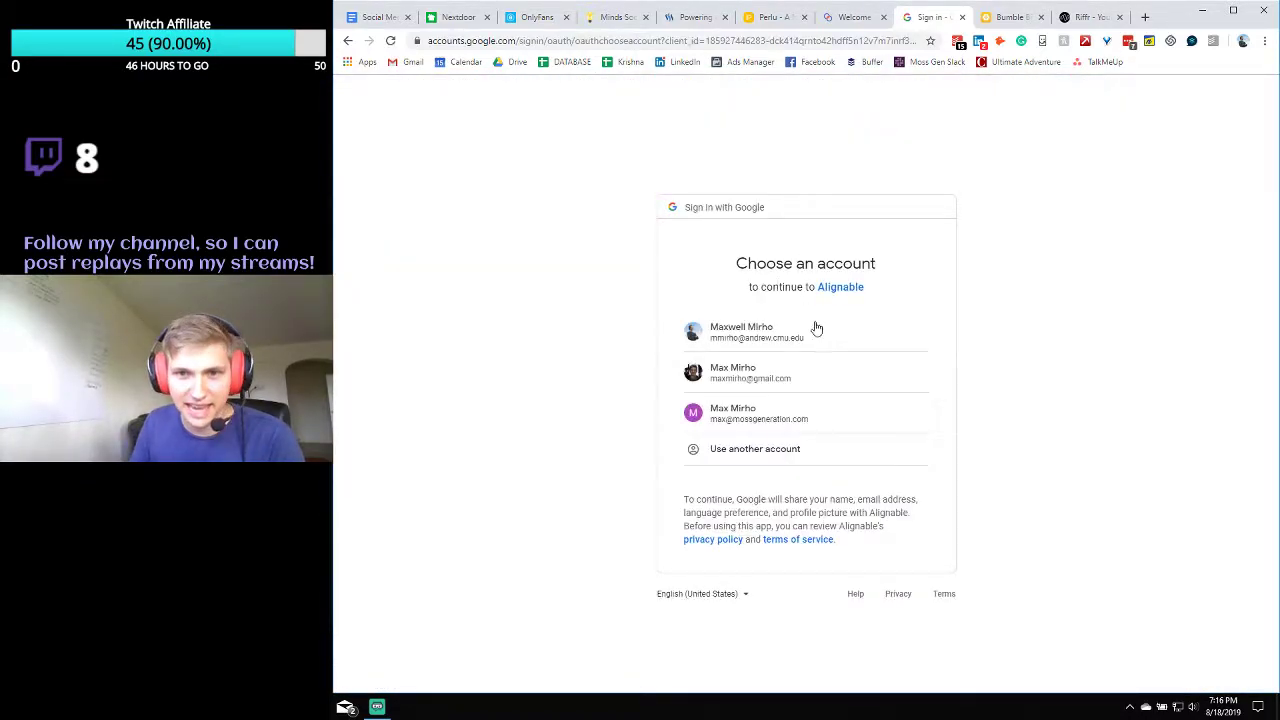
# - Import the Google account's contacts, connect with all 42 known people, and skip inviting businesses
pyautogui.click(811, 370)
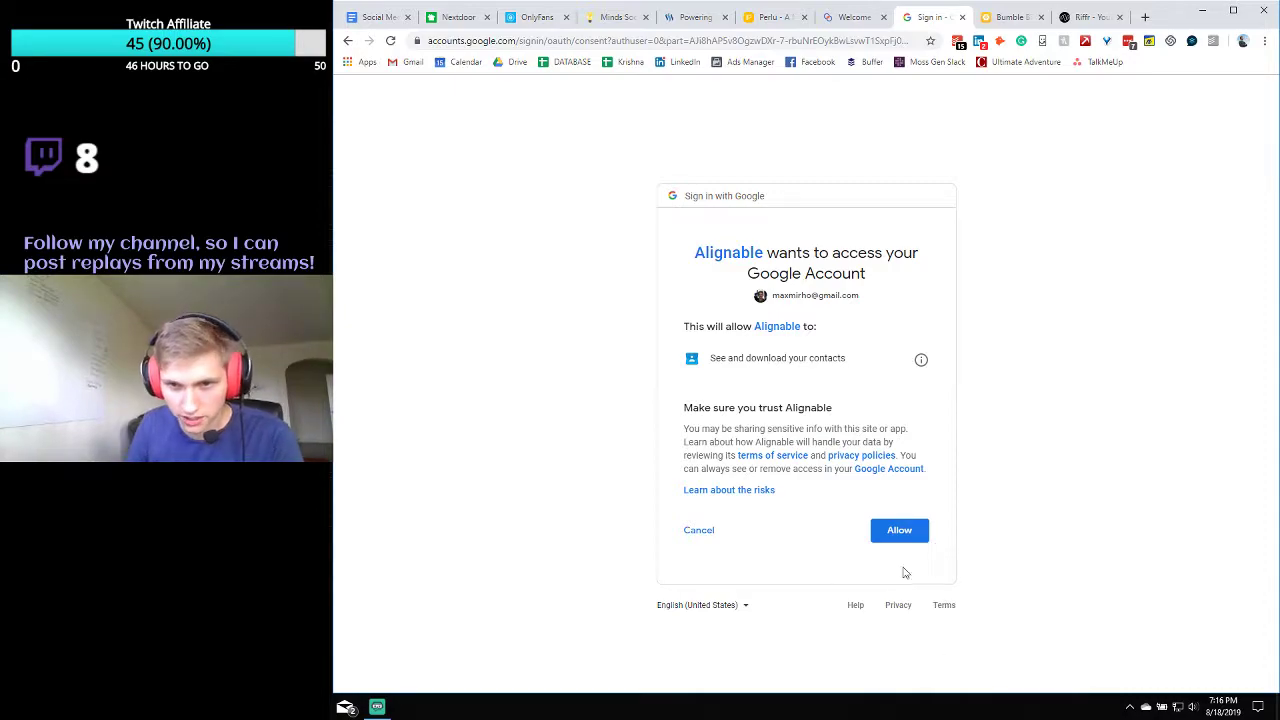
pyautogui.click(895, 538)
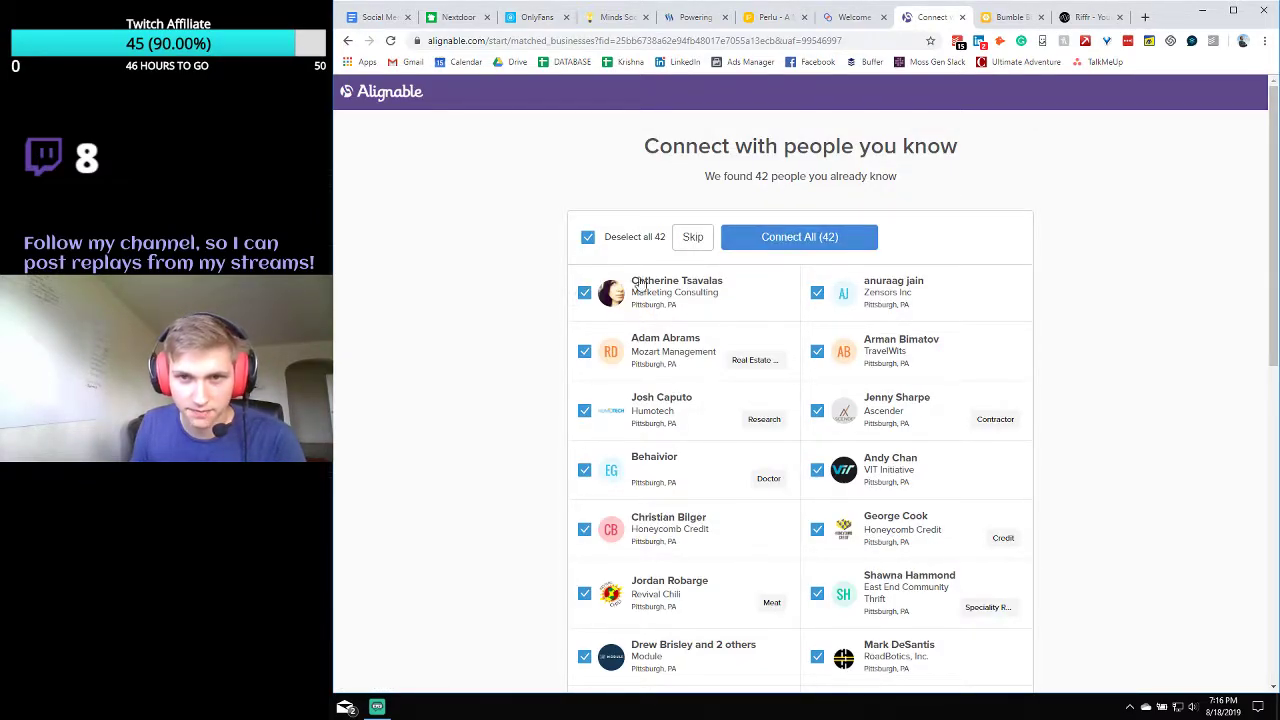
pyautogui.click(801, 241)
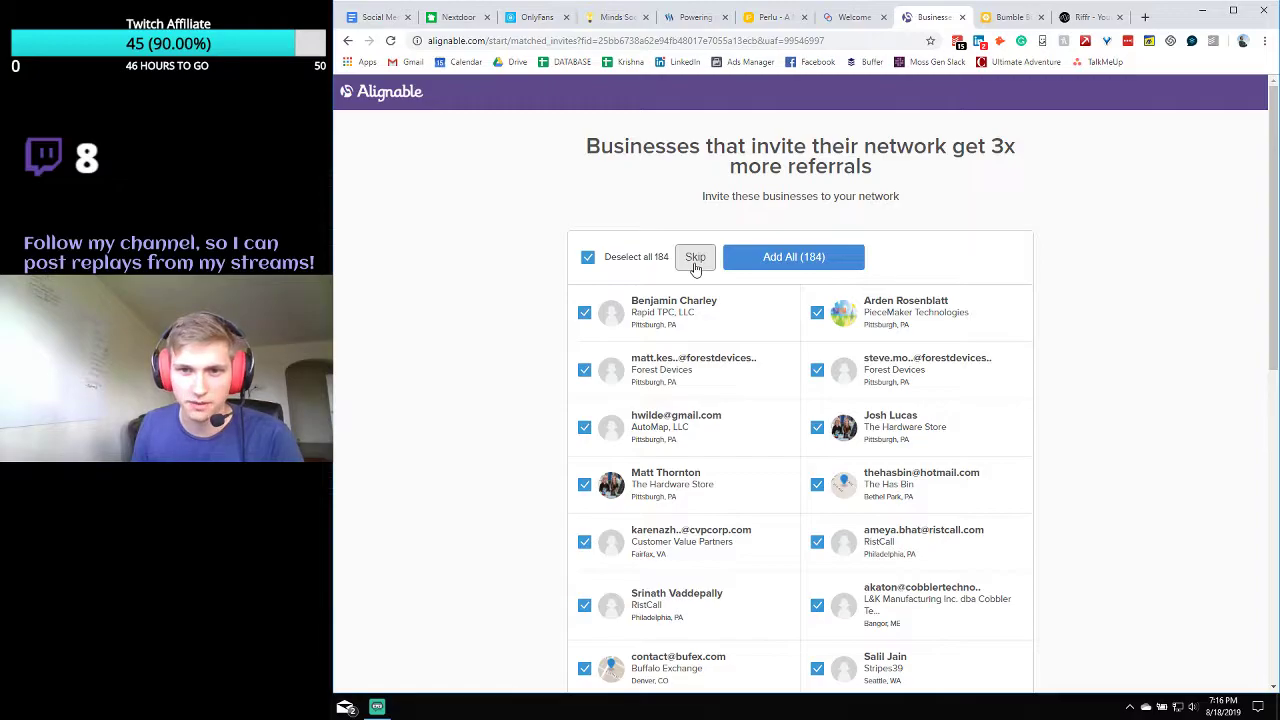
pyautogui.click(695, 259)
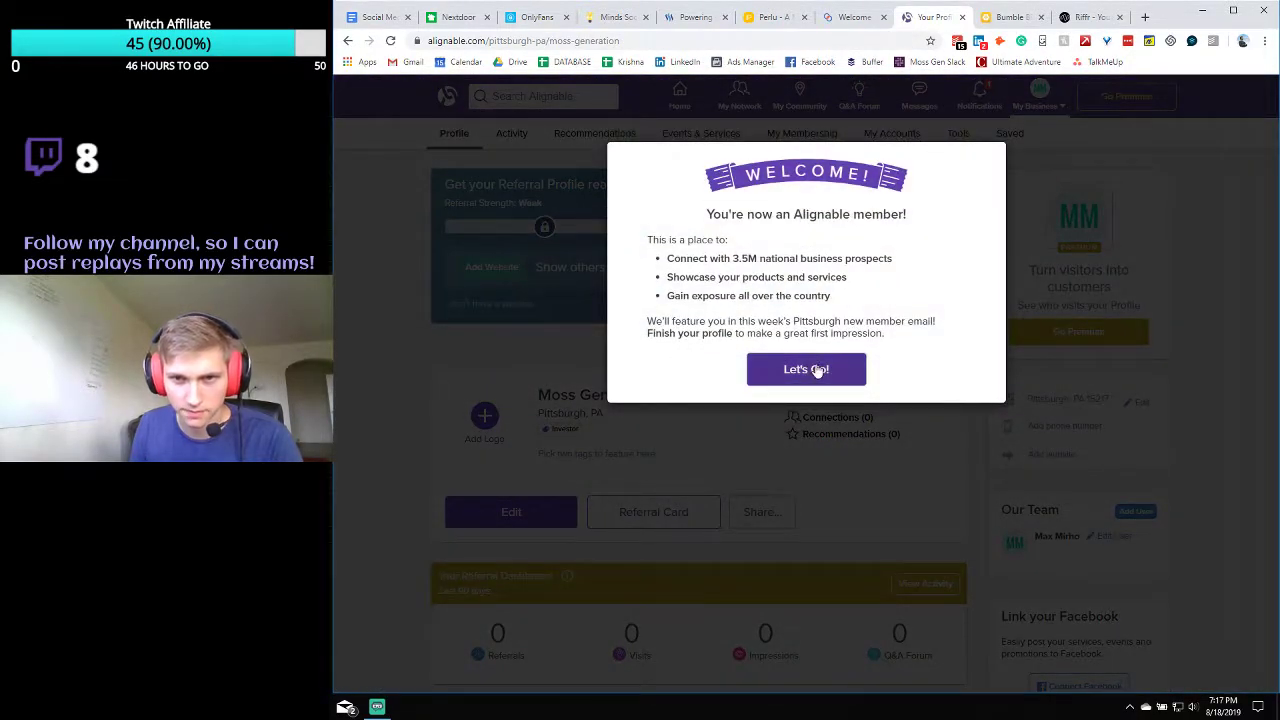
# - Dismiss the welcome message, browse the Pittsburgh My Community page, then return Home
pyautogui.click(812, 370)
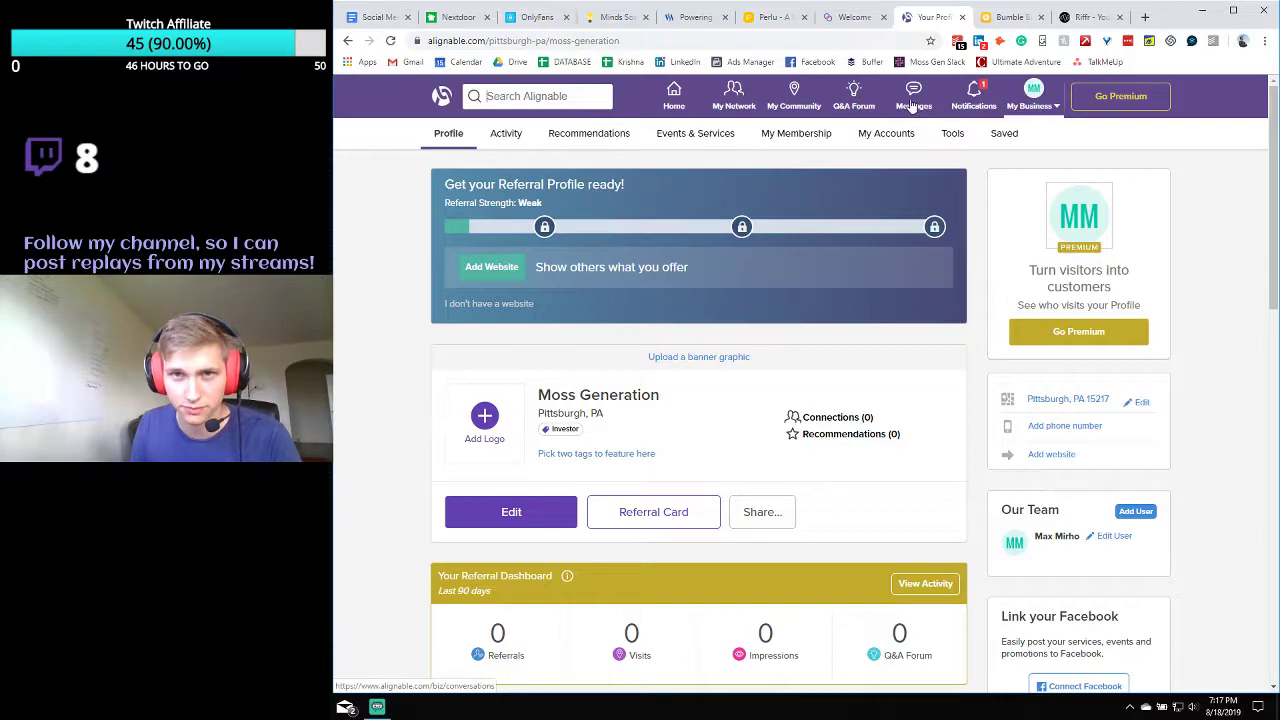
pyautogui.click(797, 108)
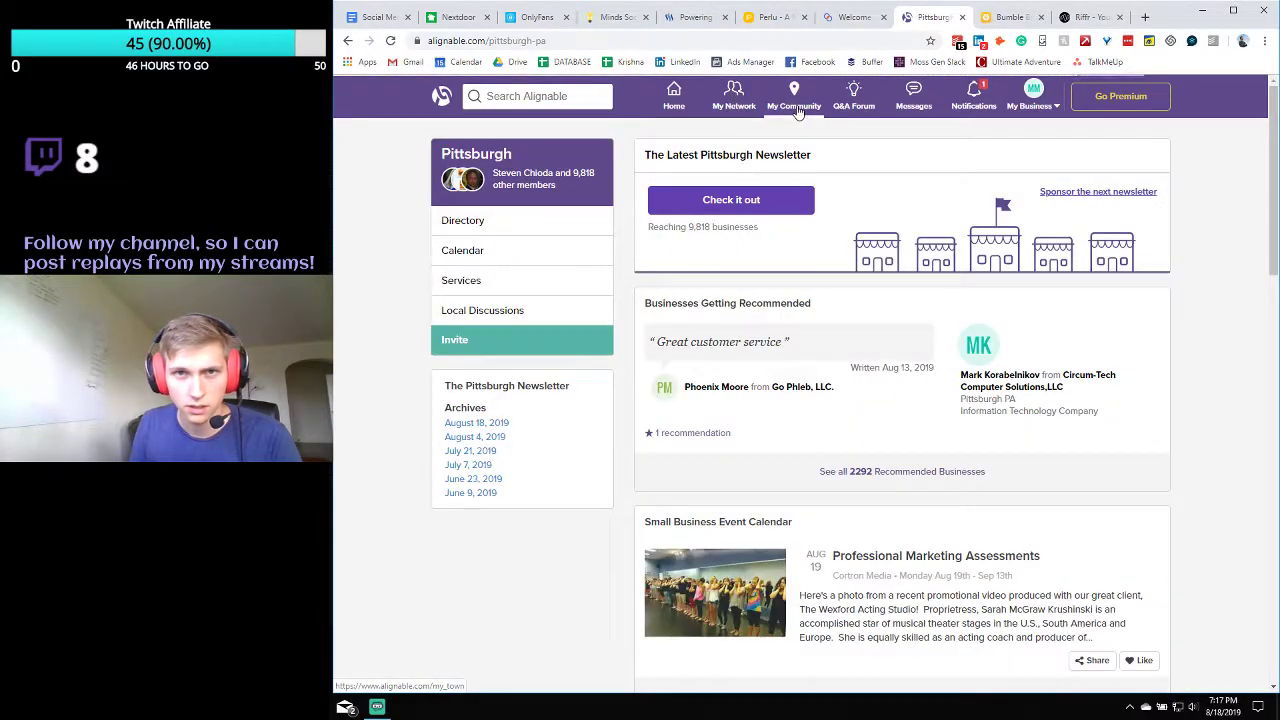
pyautogui.scroll(-5, 771, 408)
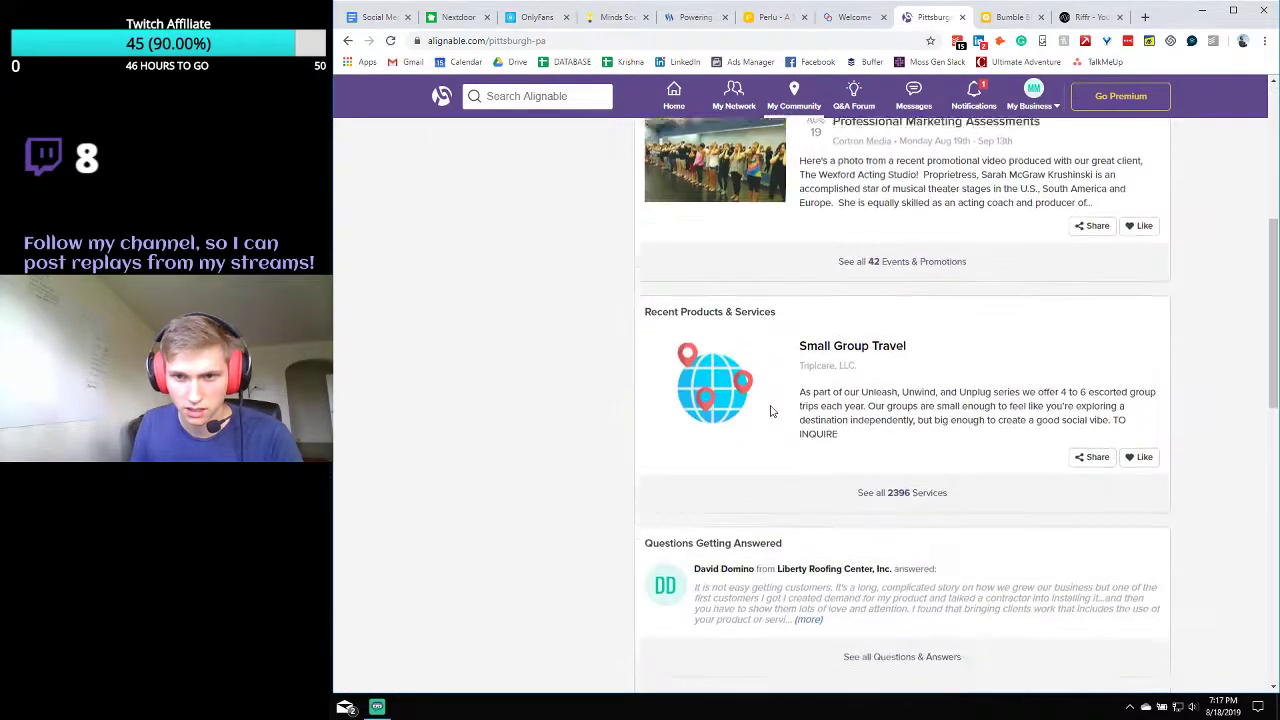
pyautogui.scroll(5, 771, 410)
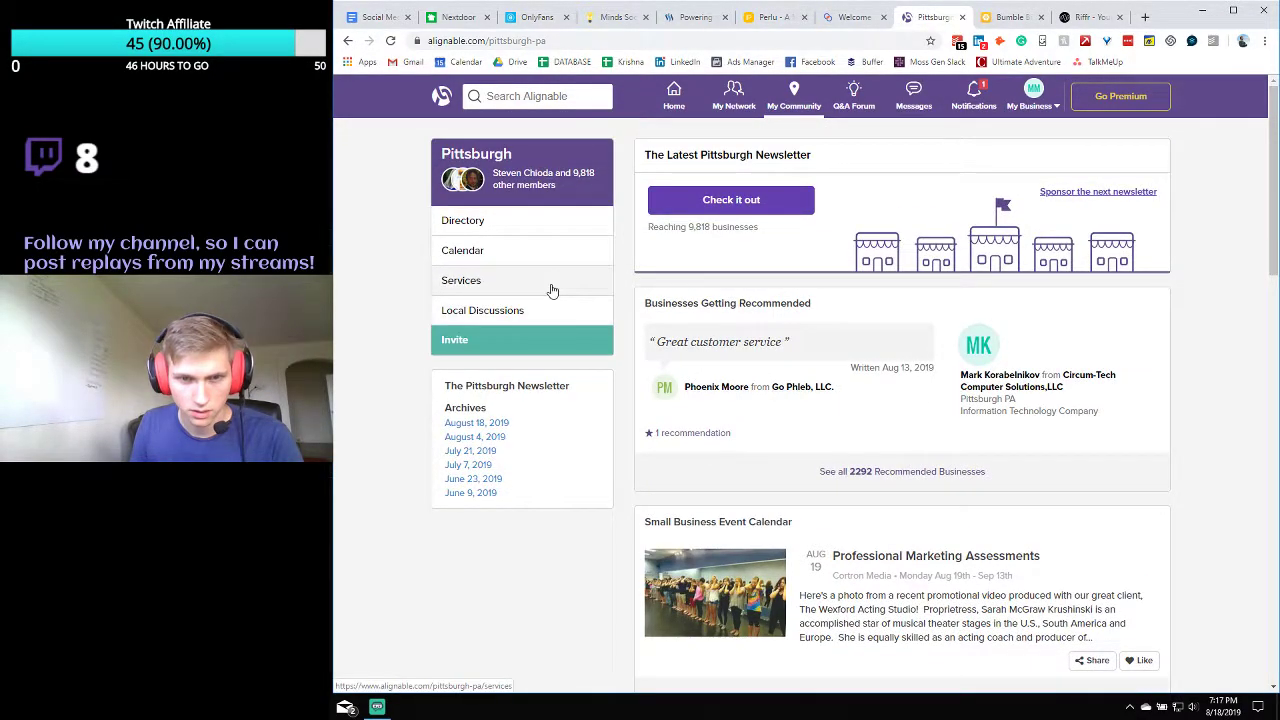
pyautogui.click(674, 97)
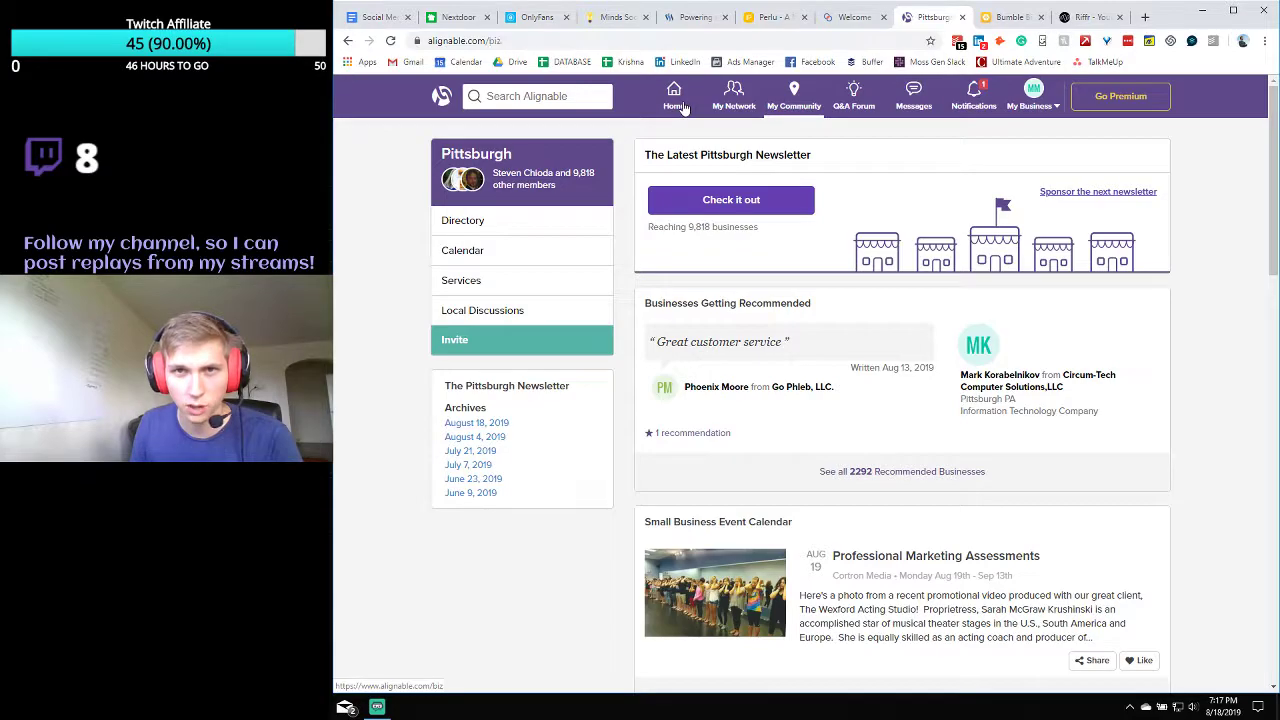
# - Search Alignable businesses for 'investors'
pyautogui.click(533, 95)
pyautogui.write('investors')
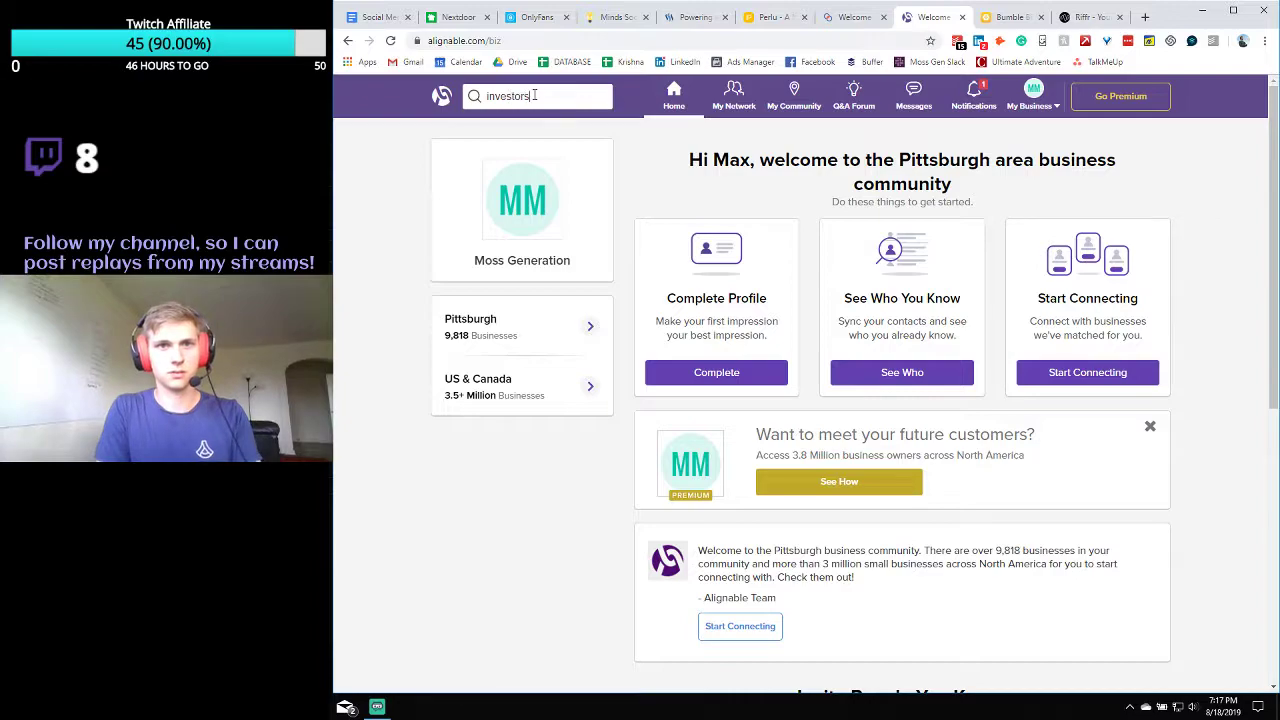
pyautogui.press('Return')
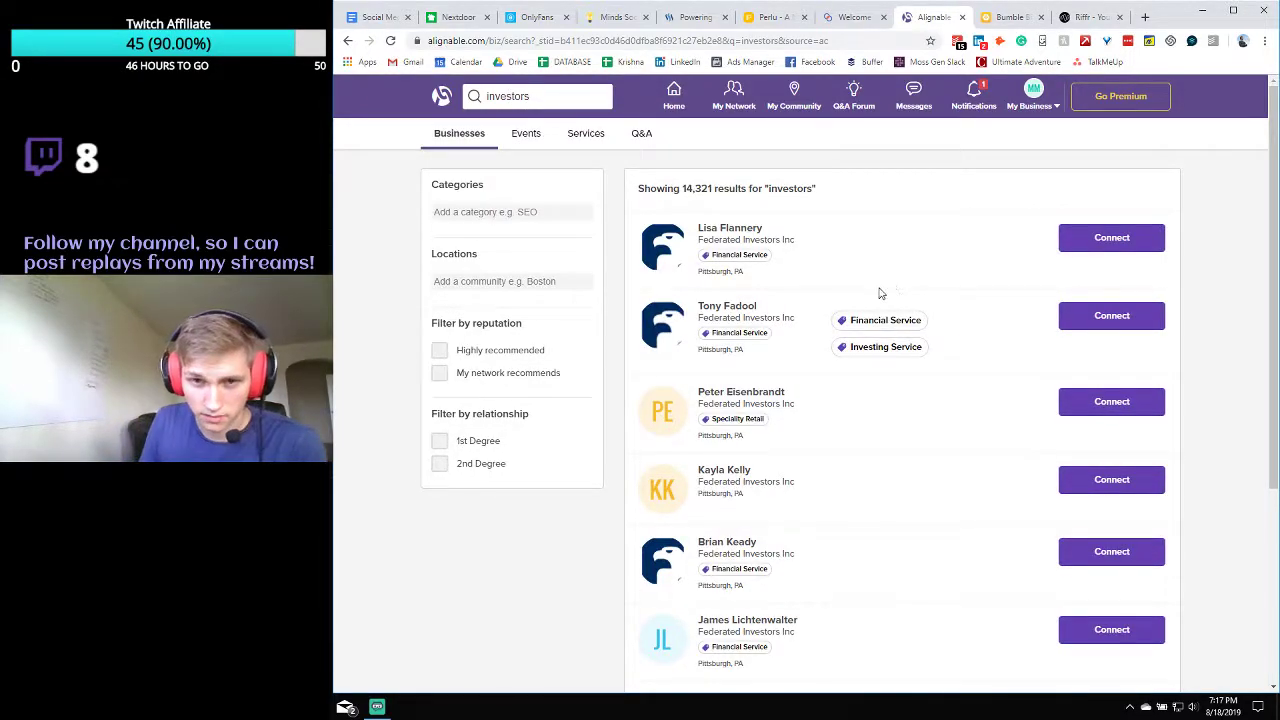
pyautogui.scroll(-3, 829, 449)
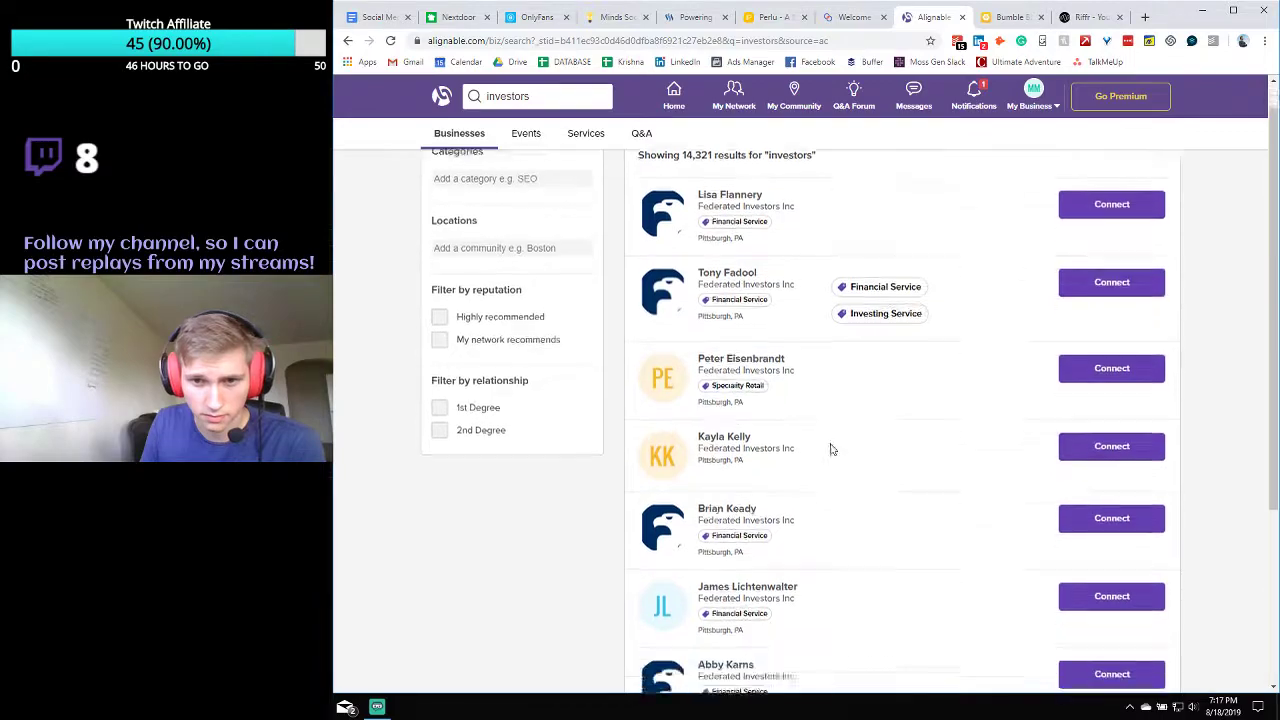
pyautogui.scroll(3, 700, 449)
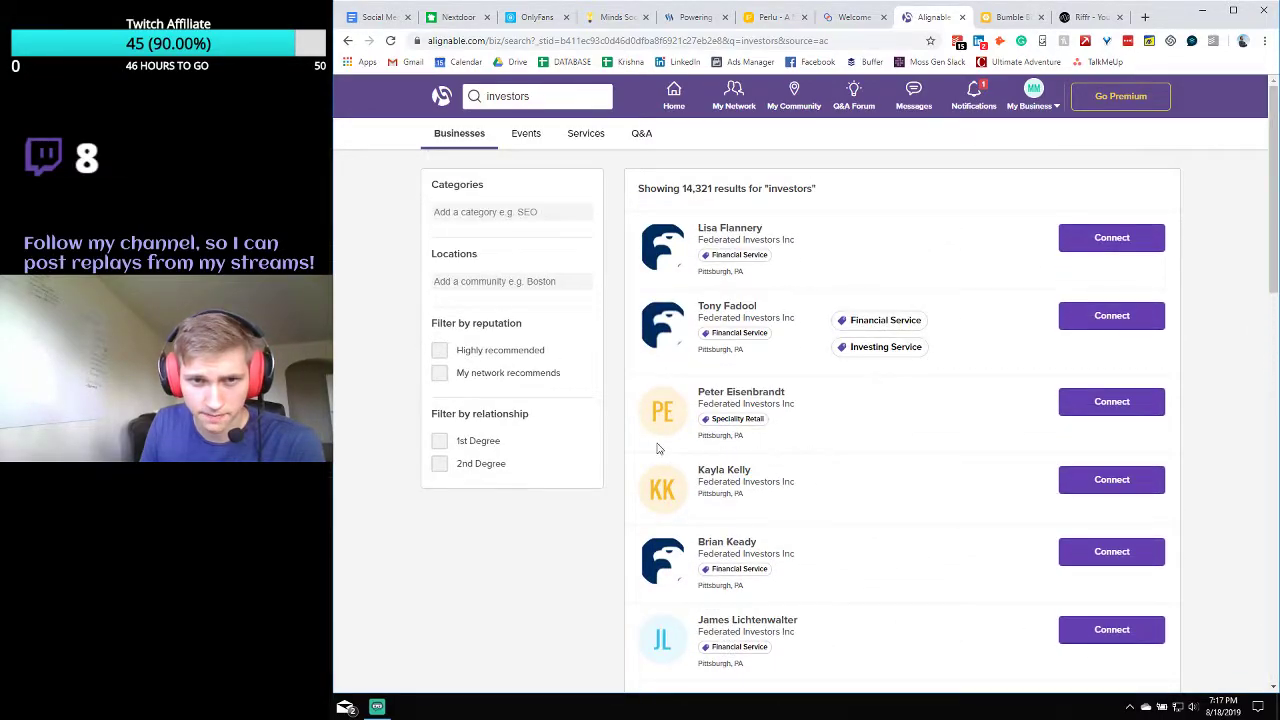
# - Filter results to Highly recommended members, trying the 1st and 2nd Degree options
pyautogui.click(438, 352)
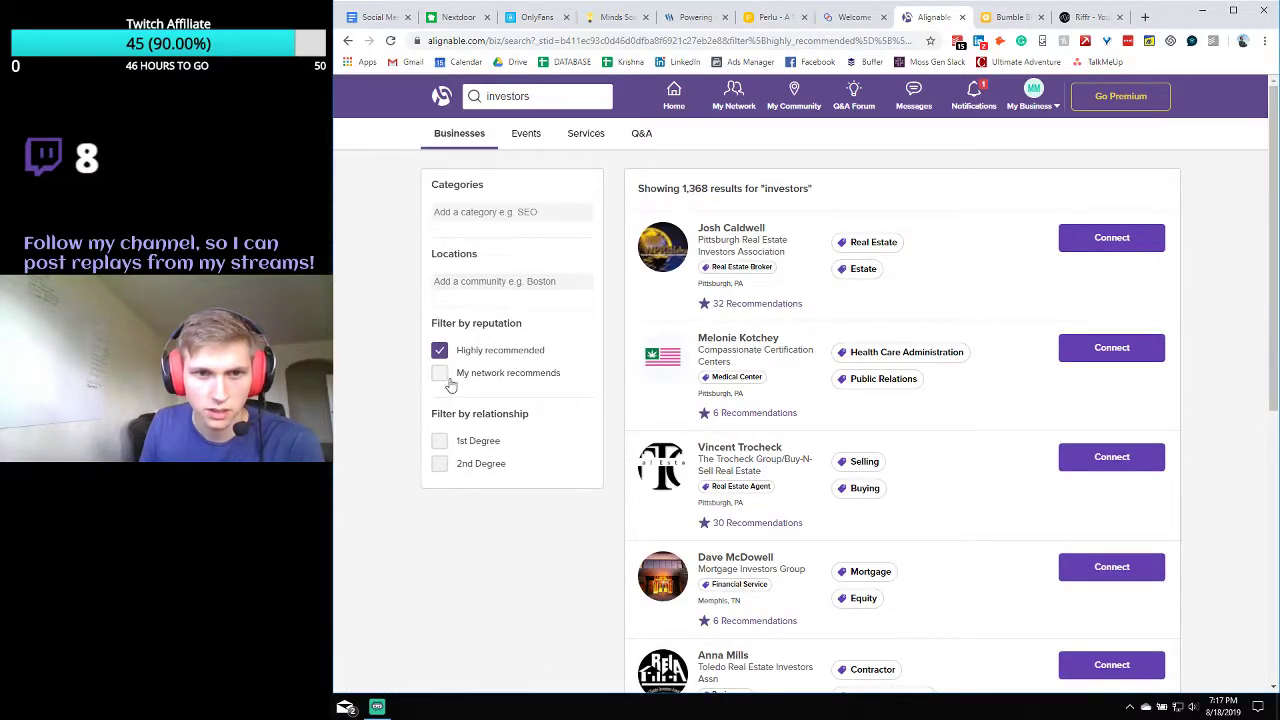
pyautogui.click(440, 442)
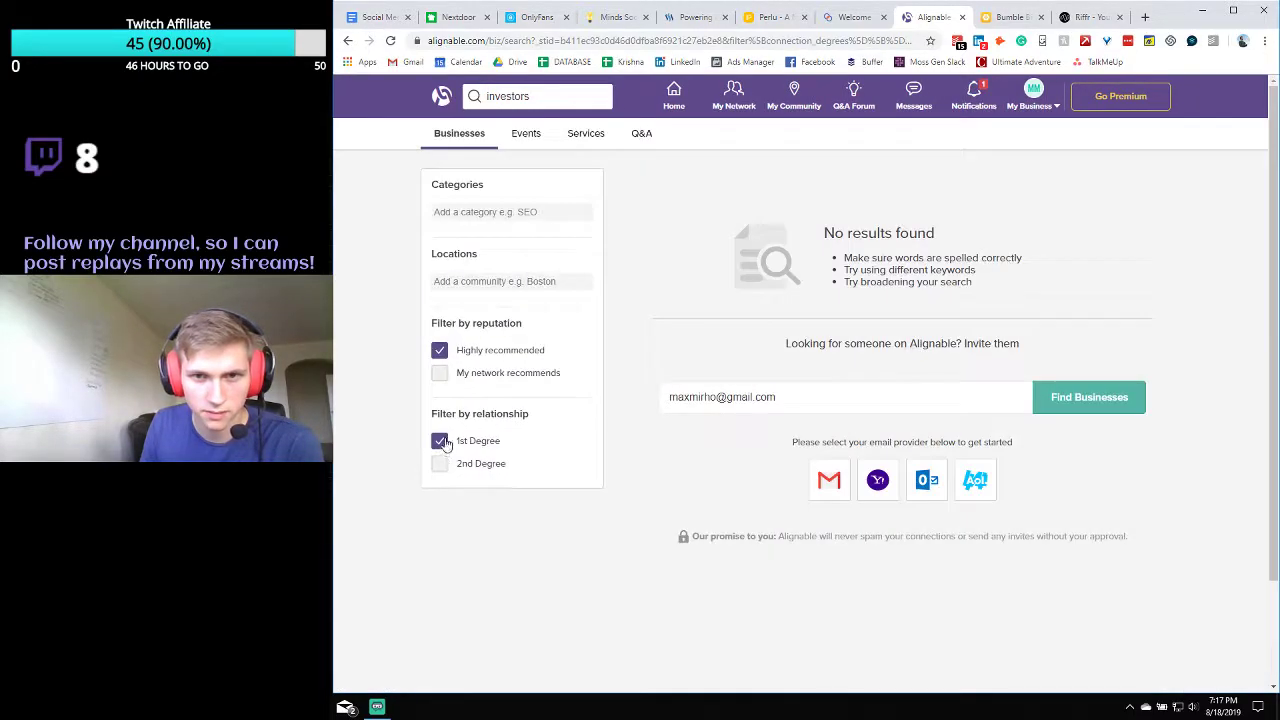
pyautogui.click(443, 456)
pyautogui.click(444, 464)
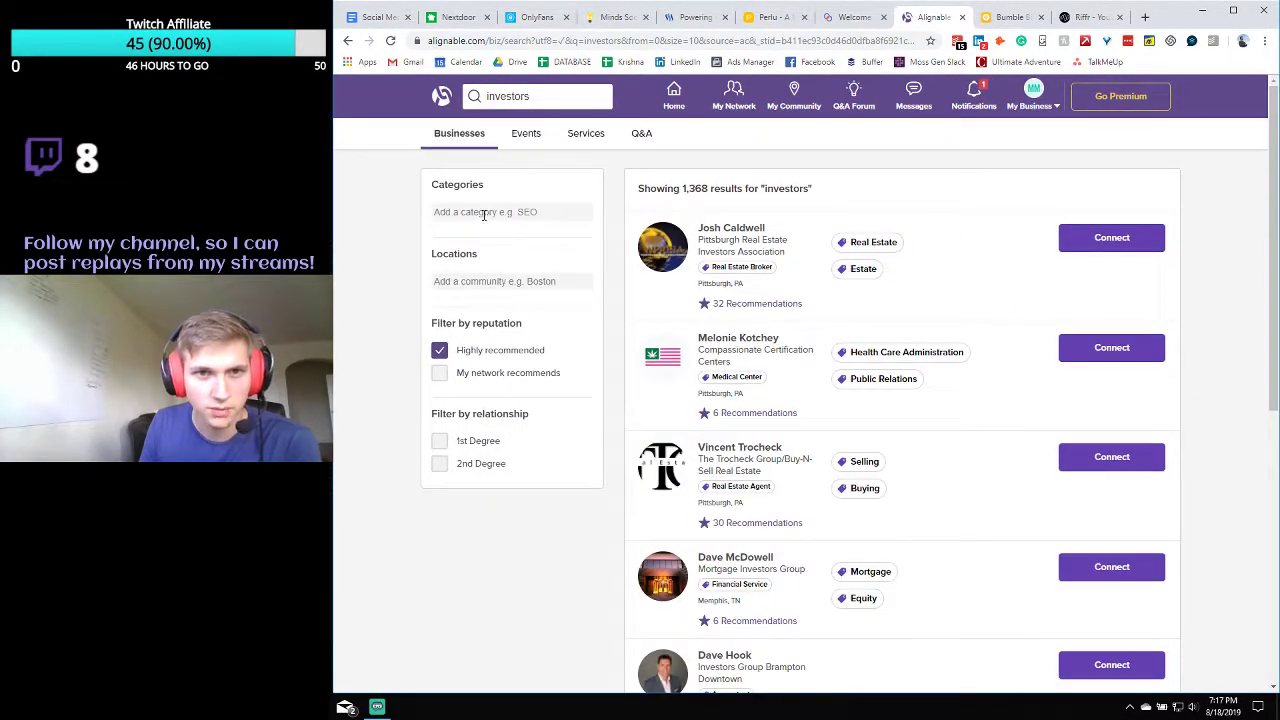
pyautogui.click(497, 212)
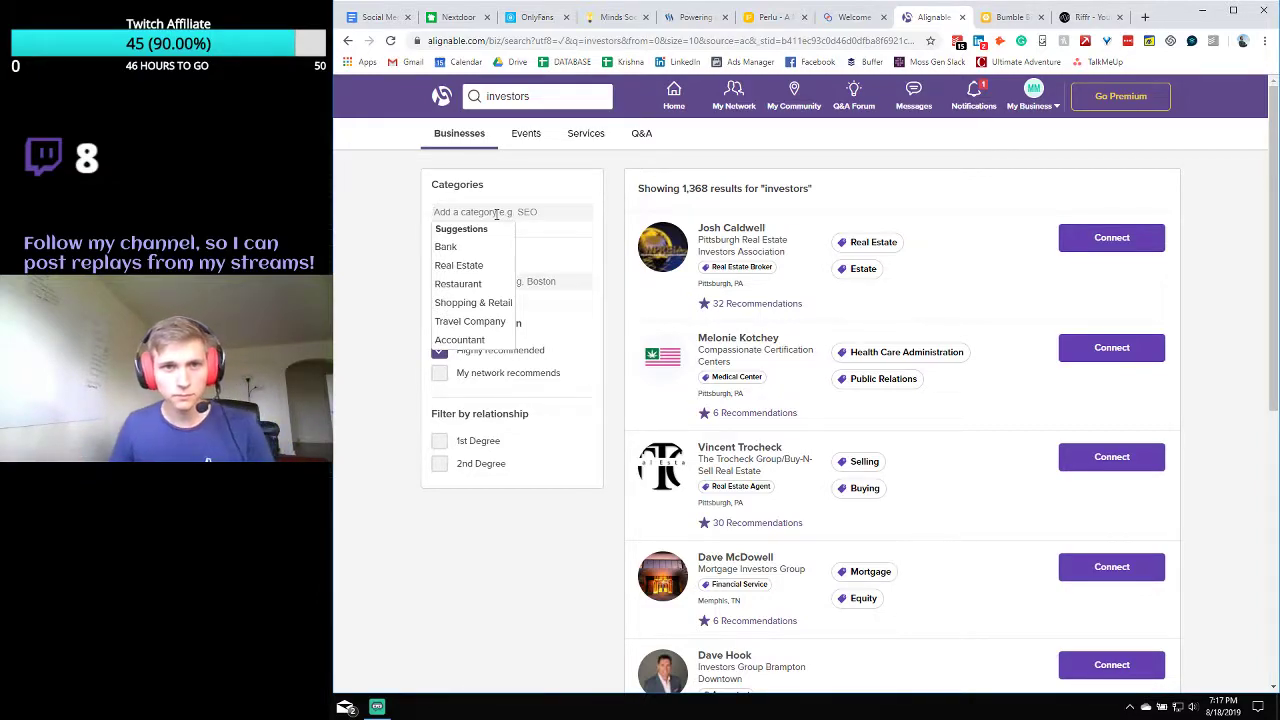
pyautogui.write('startu')
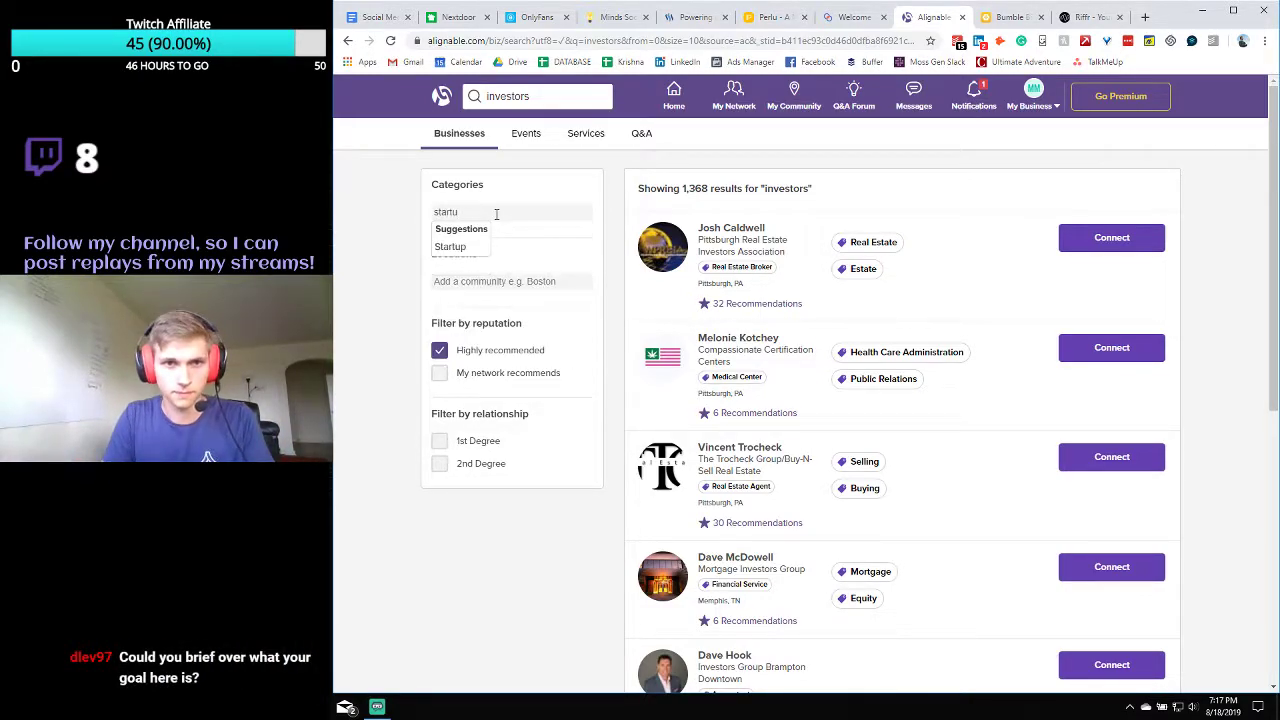
pyautogui.press('Down')
pyautogui.press('Return')
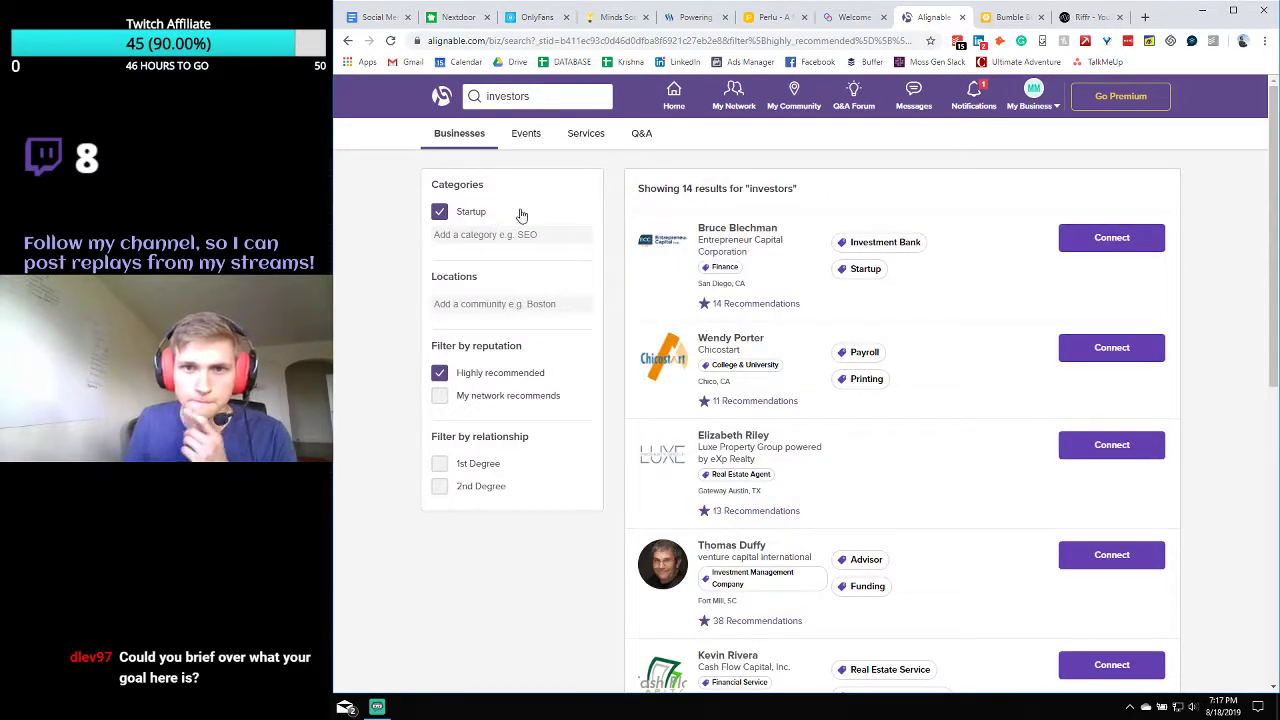
pyautogui.moveTo(745, 250)
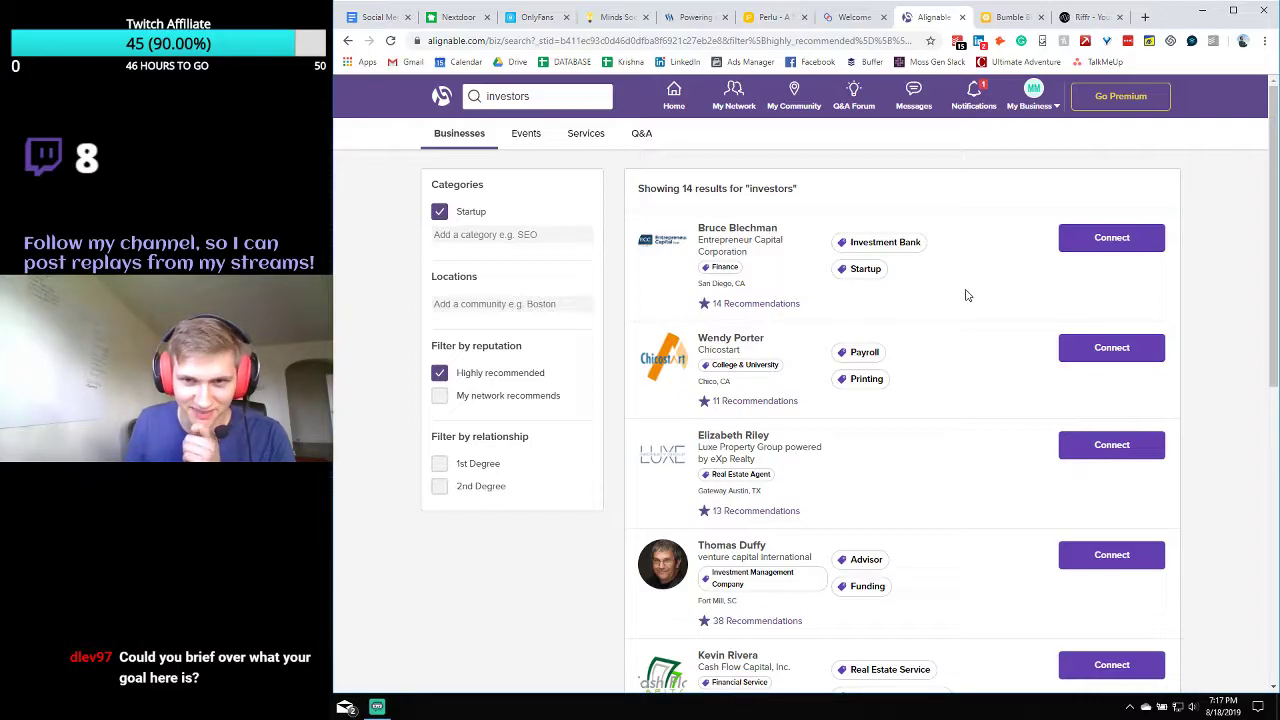
pyautogui.scroll(-10, 975, 302)
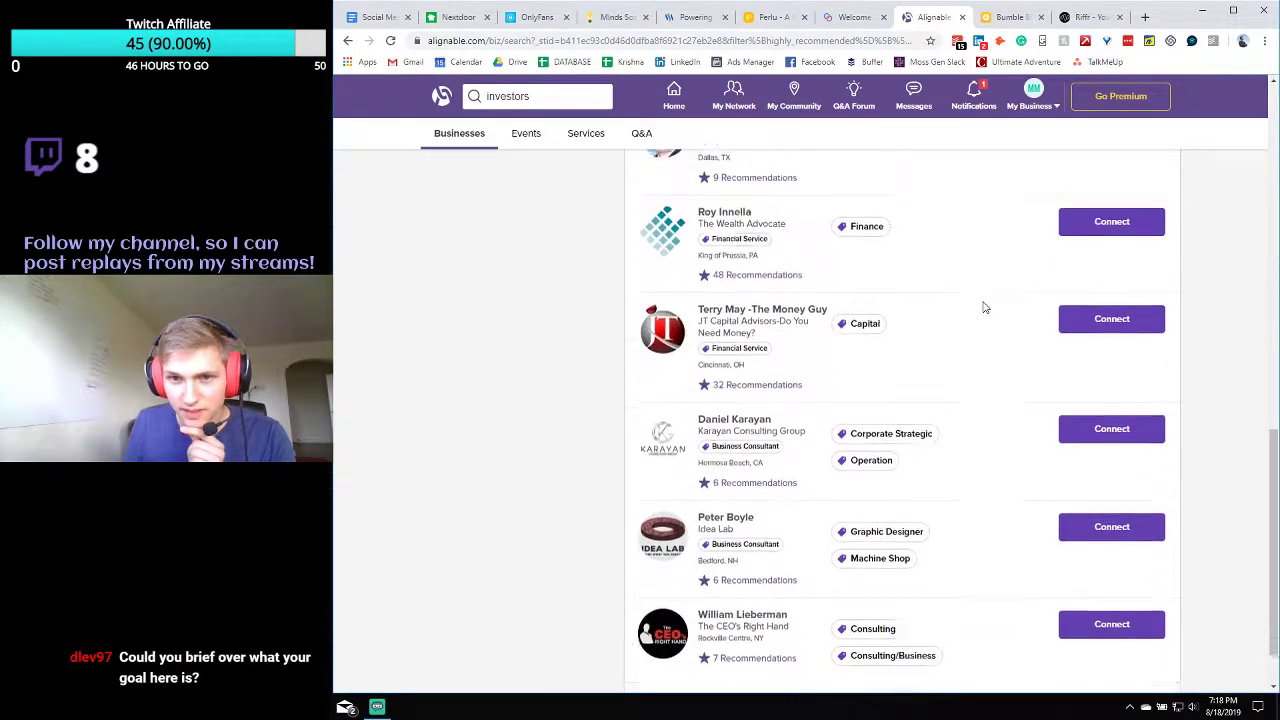
pyautogui.scroll(10, 983, 312)
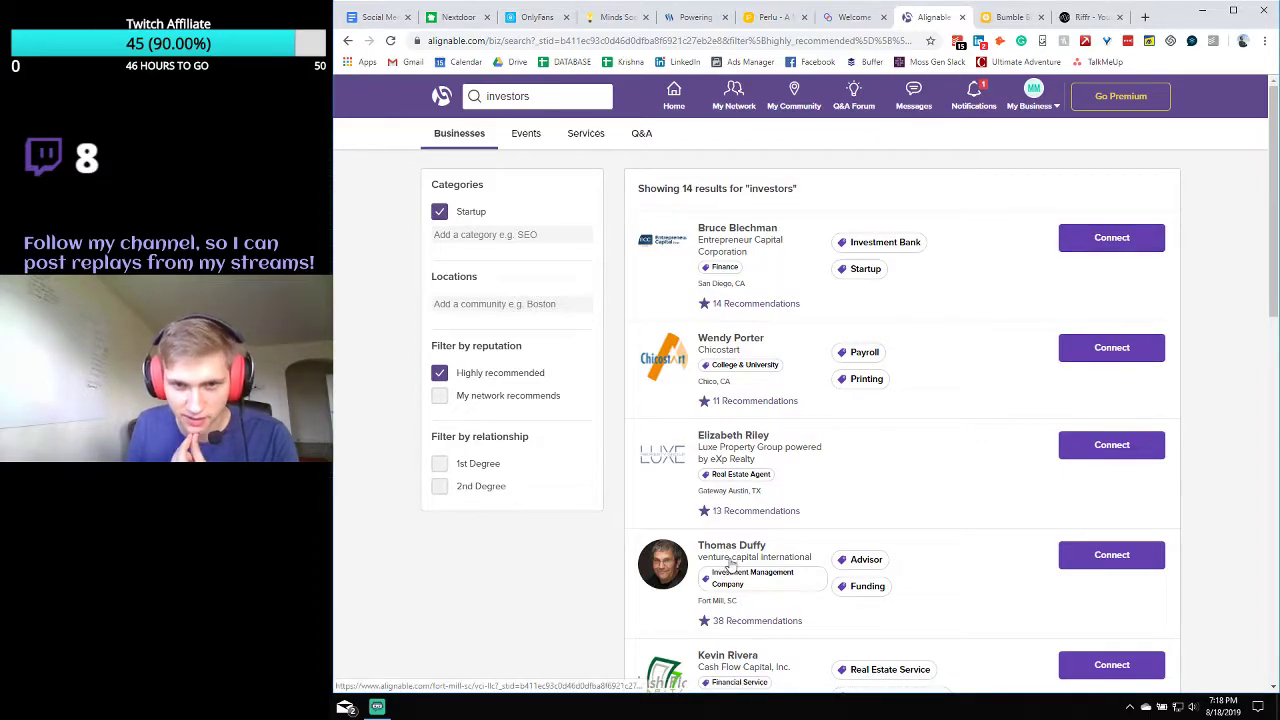
pyautogui.scroll(-4, 938, 604)
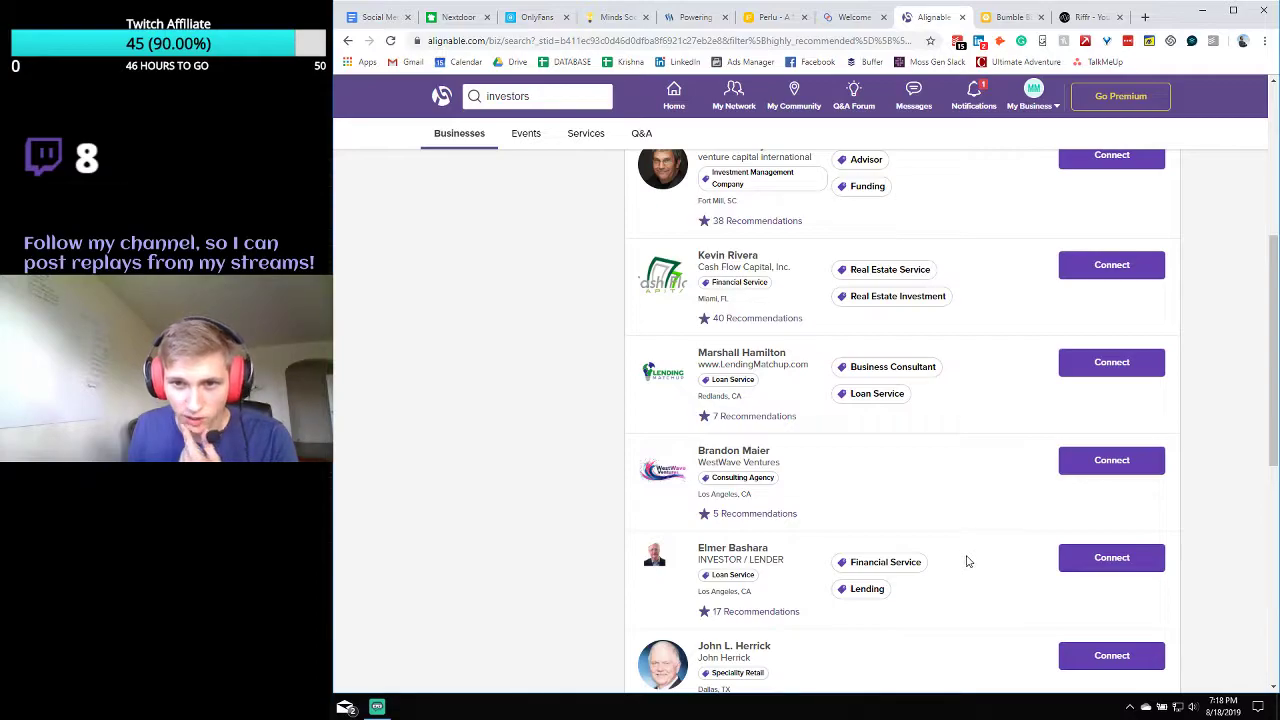
pyautogui.scroll(-5, 800, 550)
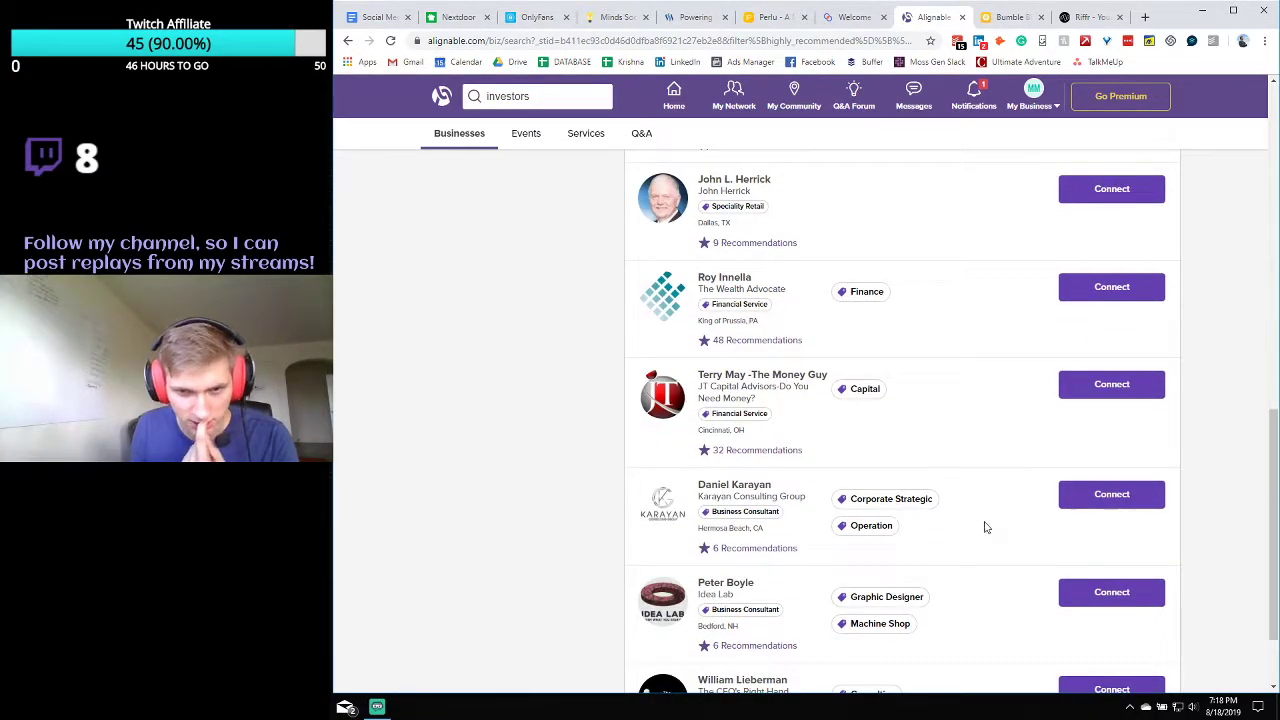
pyautogui.scroll(10, 971, 583)
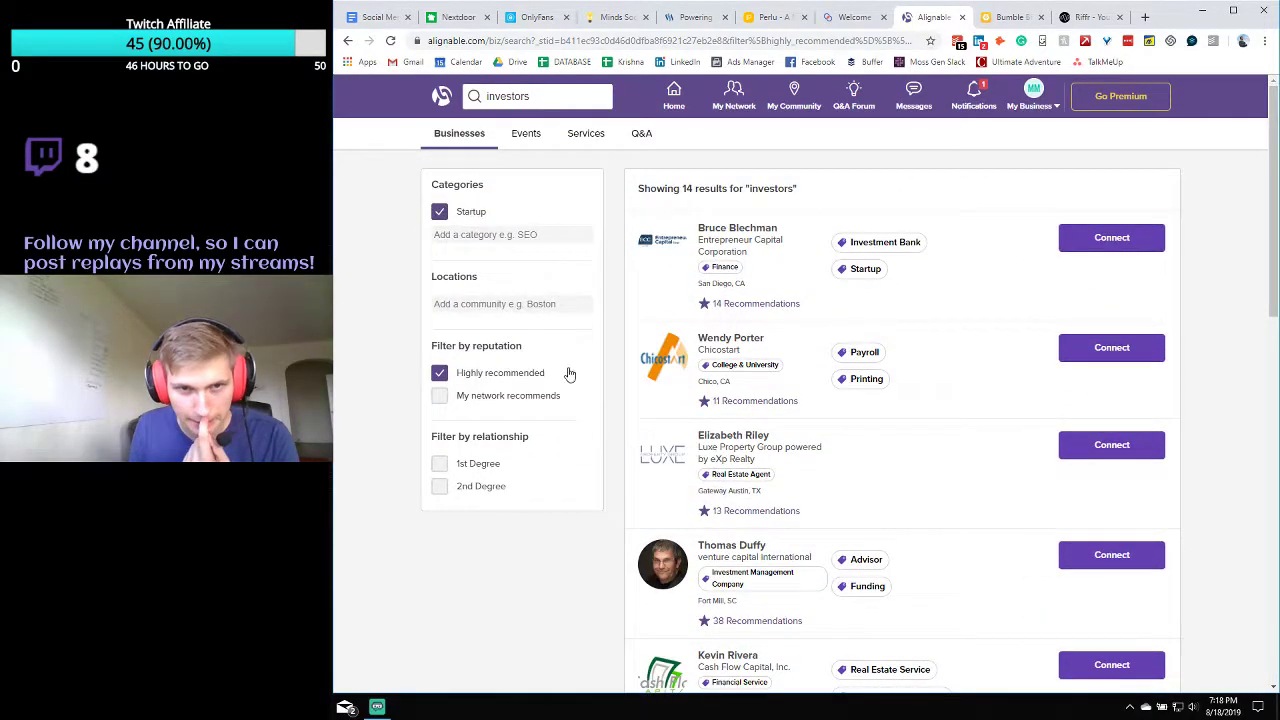
pyautogui.click(497, 307)
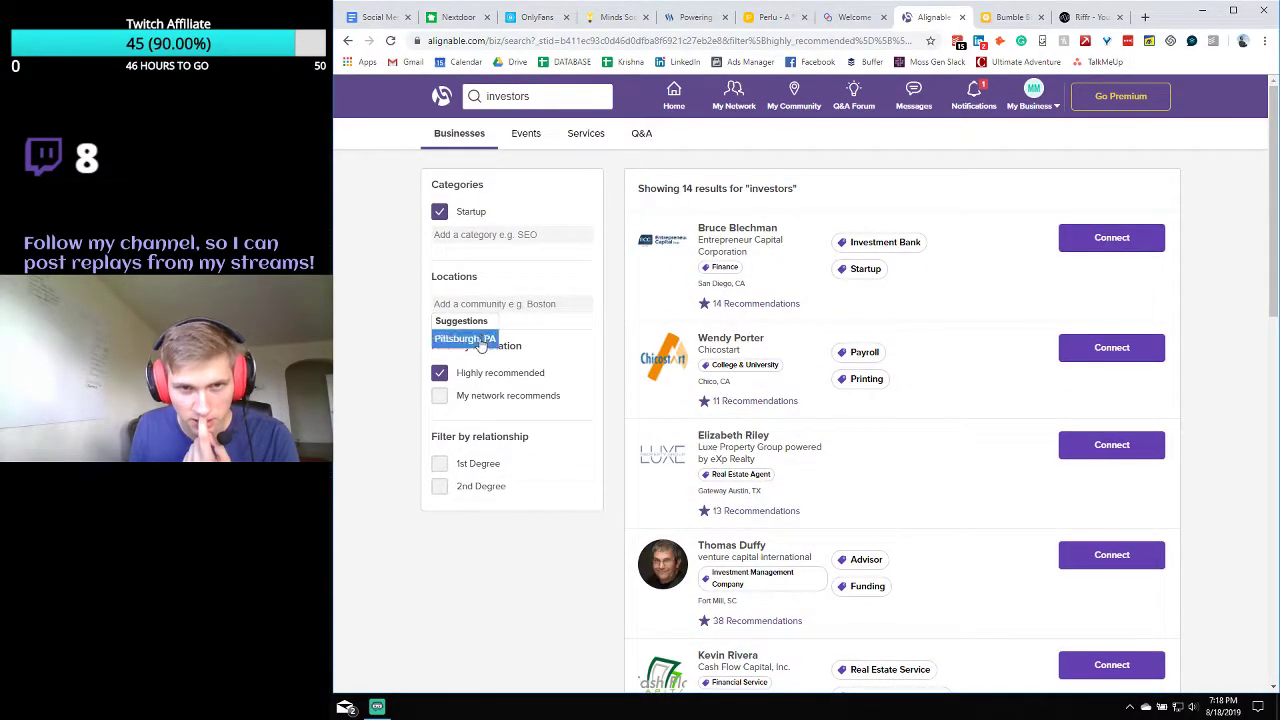
pyautogui.click(490, 338)
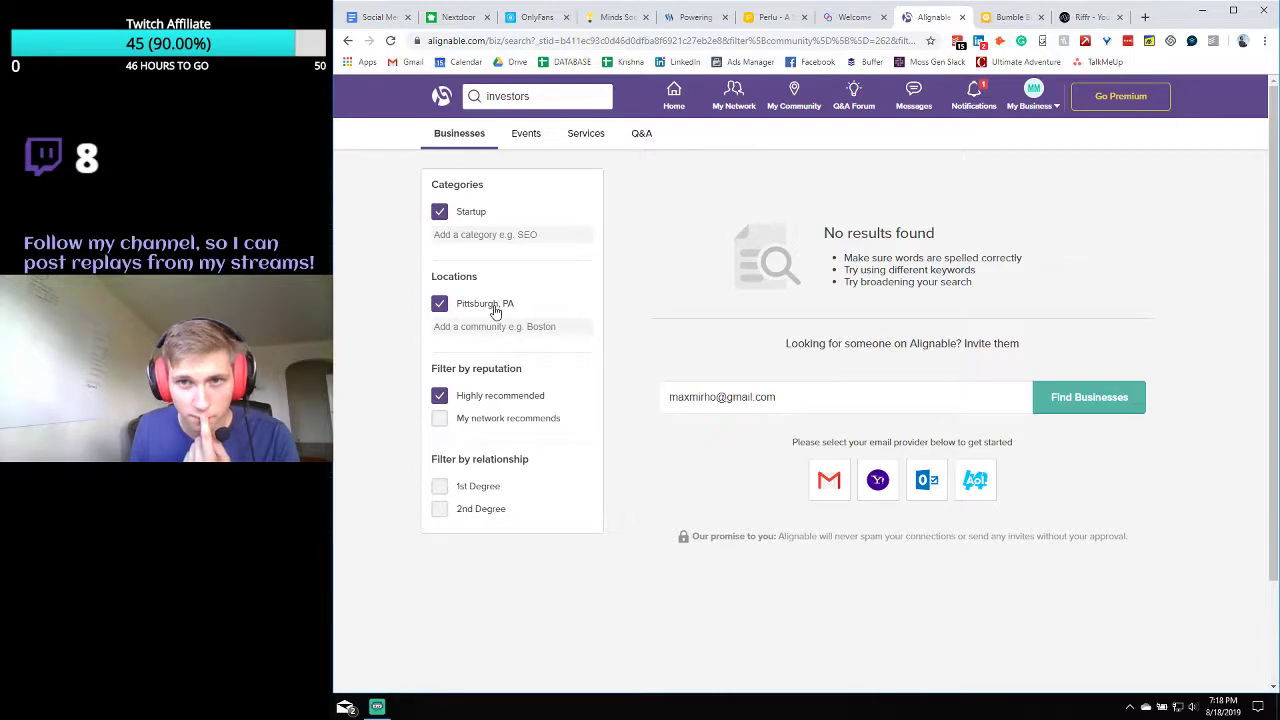
pyautogui.click(493, 398)
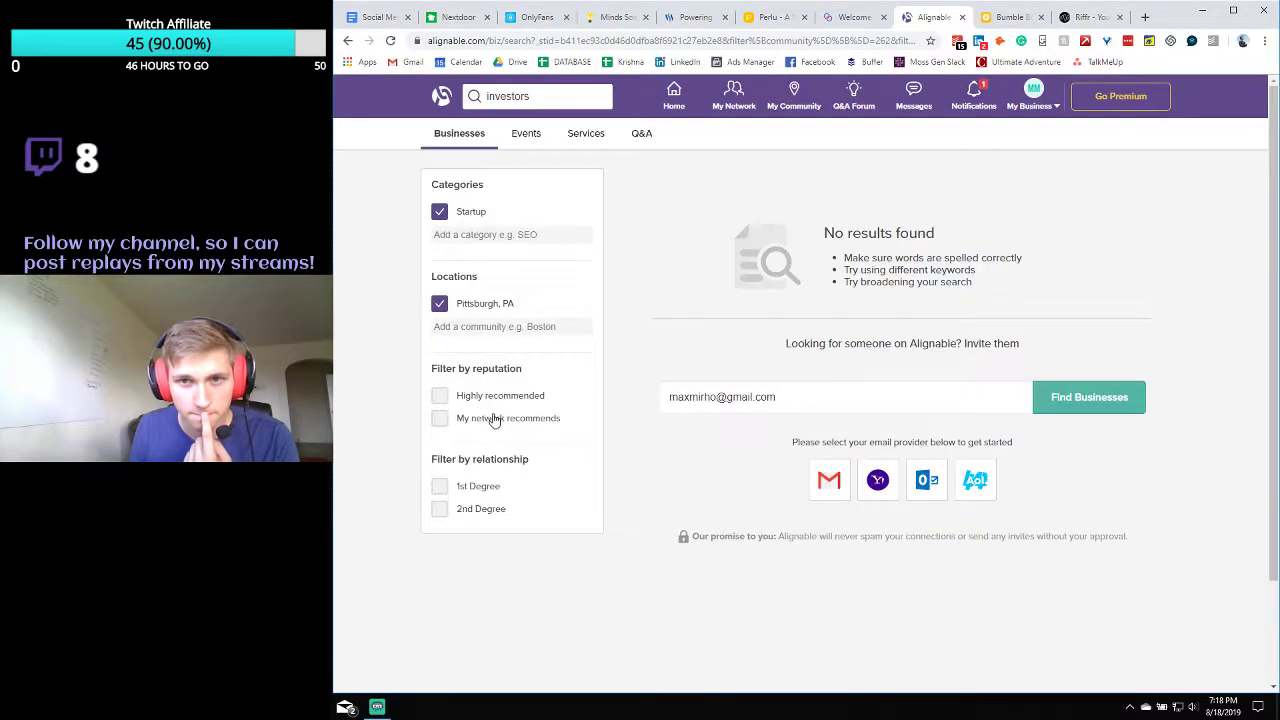
pyautogui.click(440, 304)
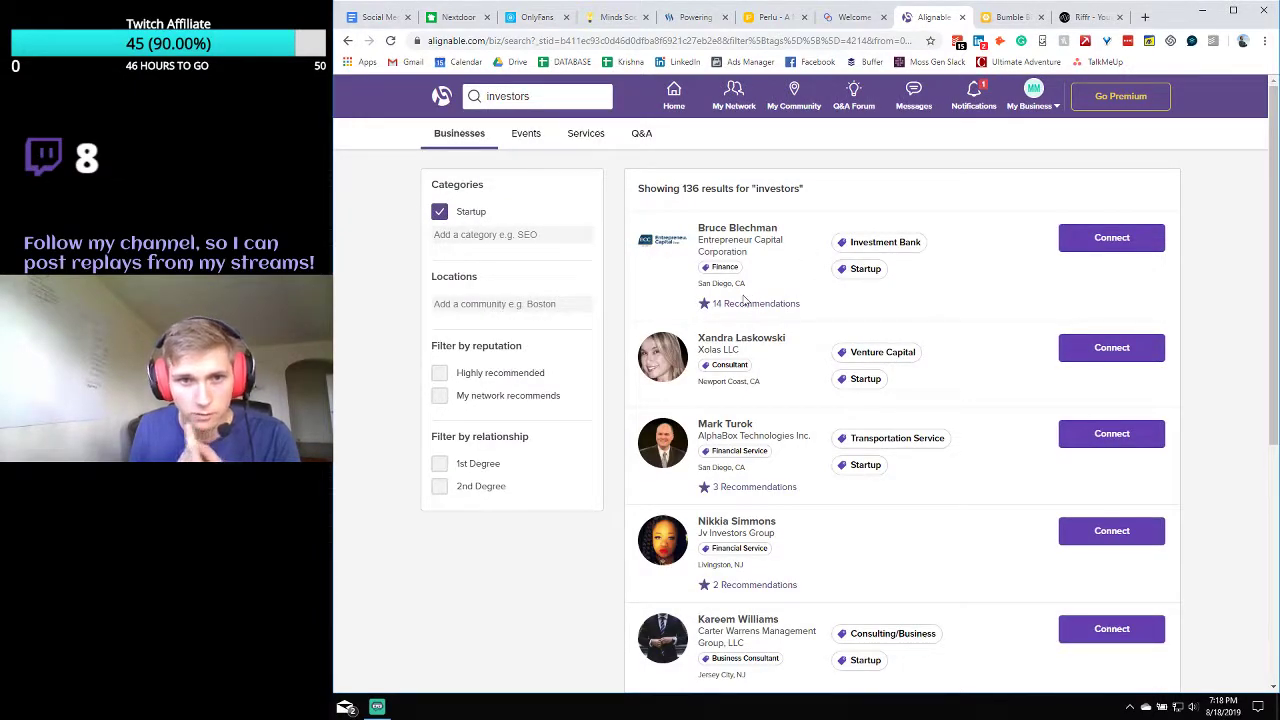
pyautogui.click(462, 374)
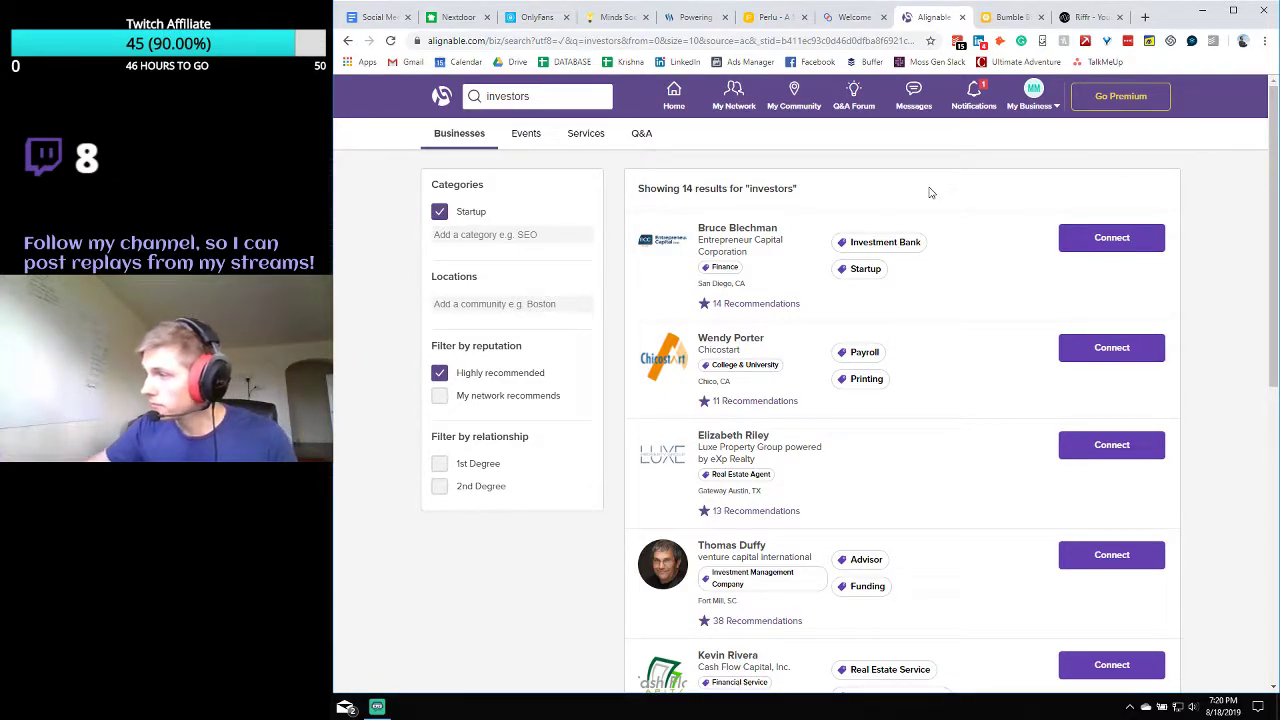
# - Try connecting with the venture capital member, view the premium plans, and return to results
pyautogui.click(1104, 563)
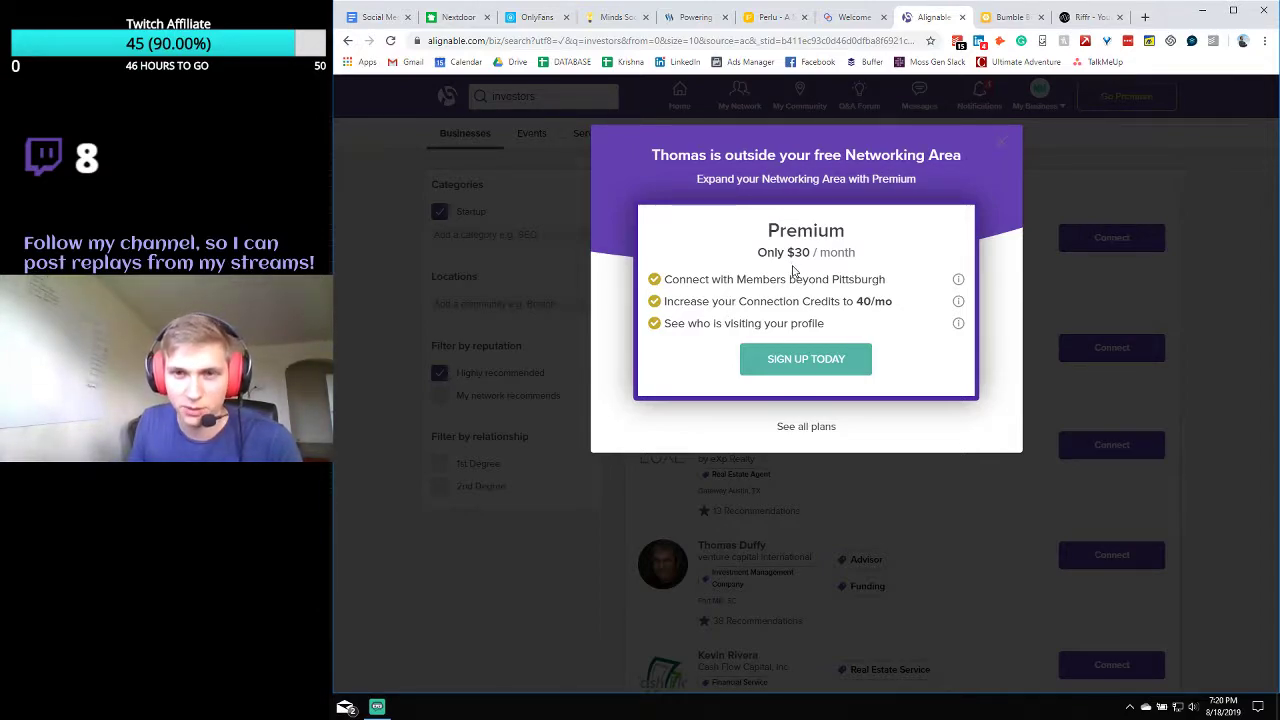
pyautogui.click(806, 430)
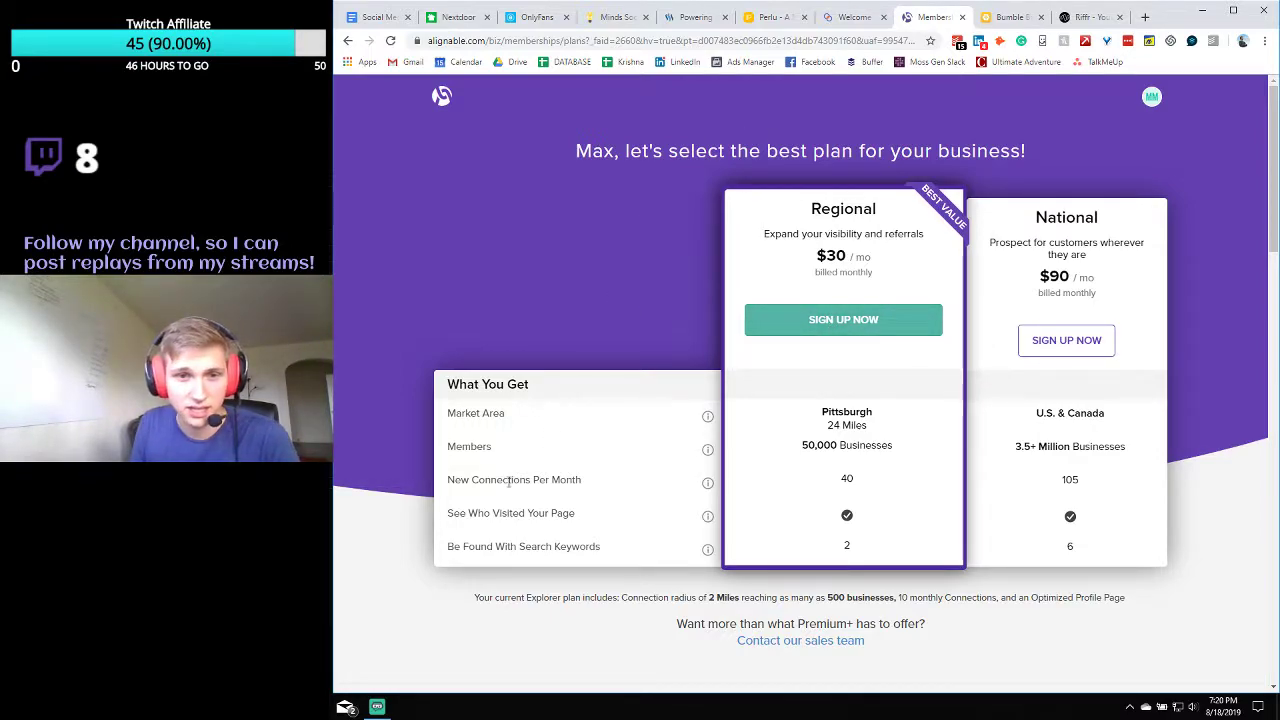
pyautogui.click(347, 40)
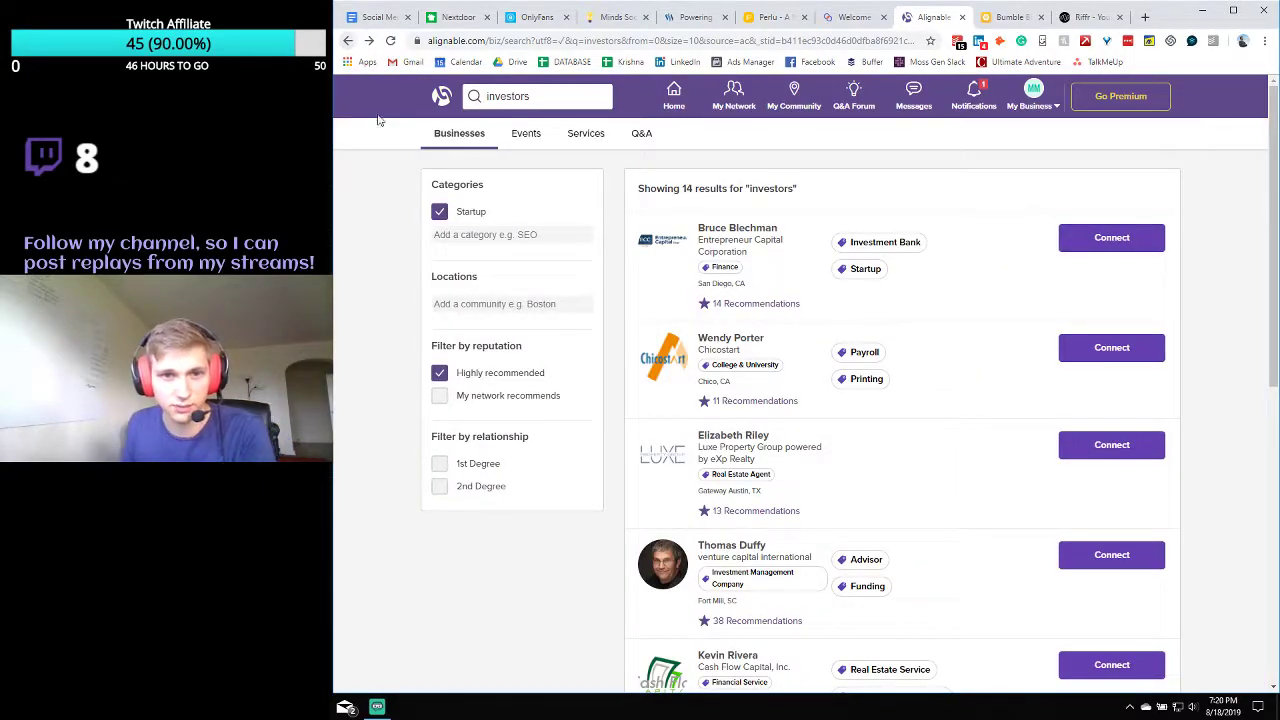
# - Remove the Highly recommended and Startup filters and limit locations to Pittsburgh, PA
pyautogui.click(467, 372)
pyautogui.click(459, 215)
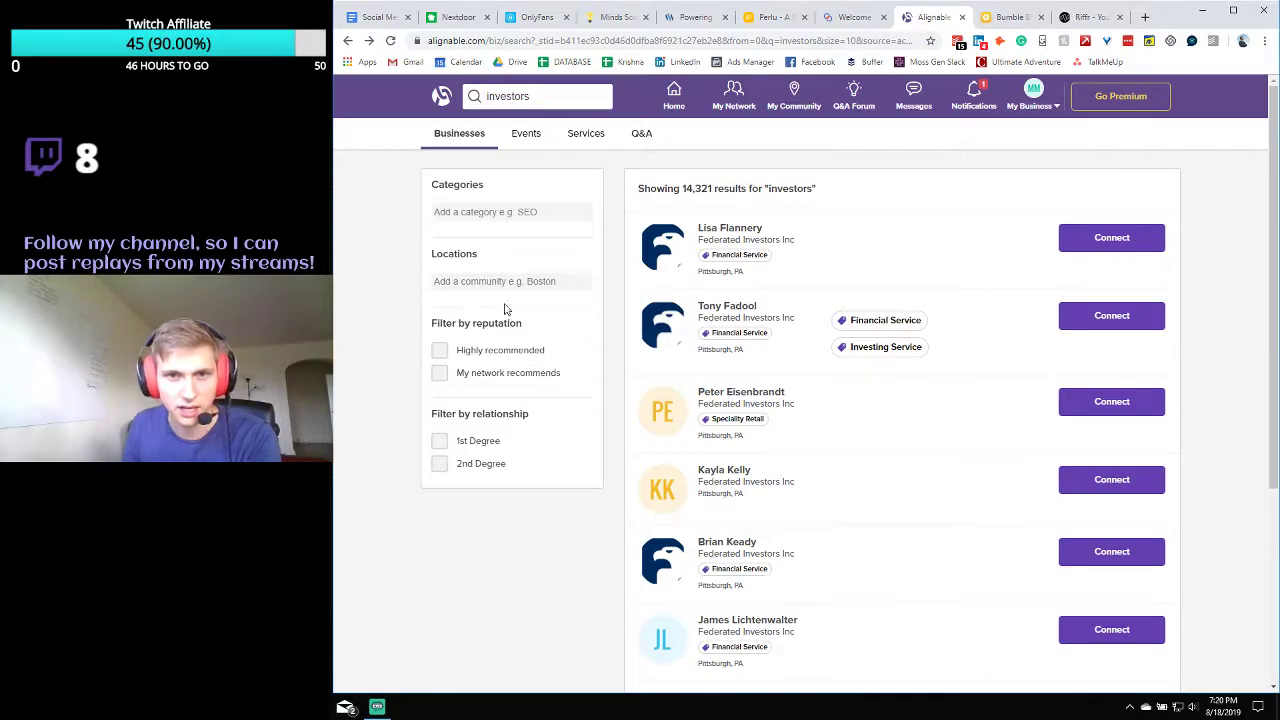
pyautogui.click(490, 281)
pyautogui.click(472, 314)
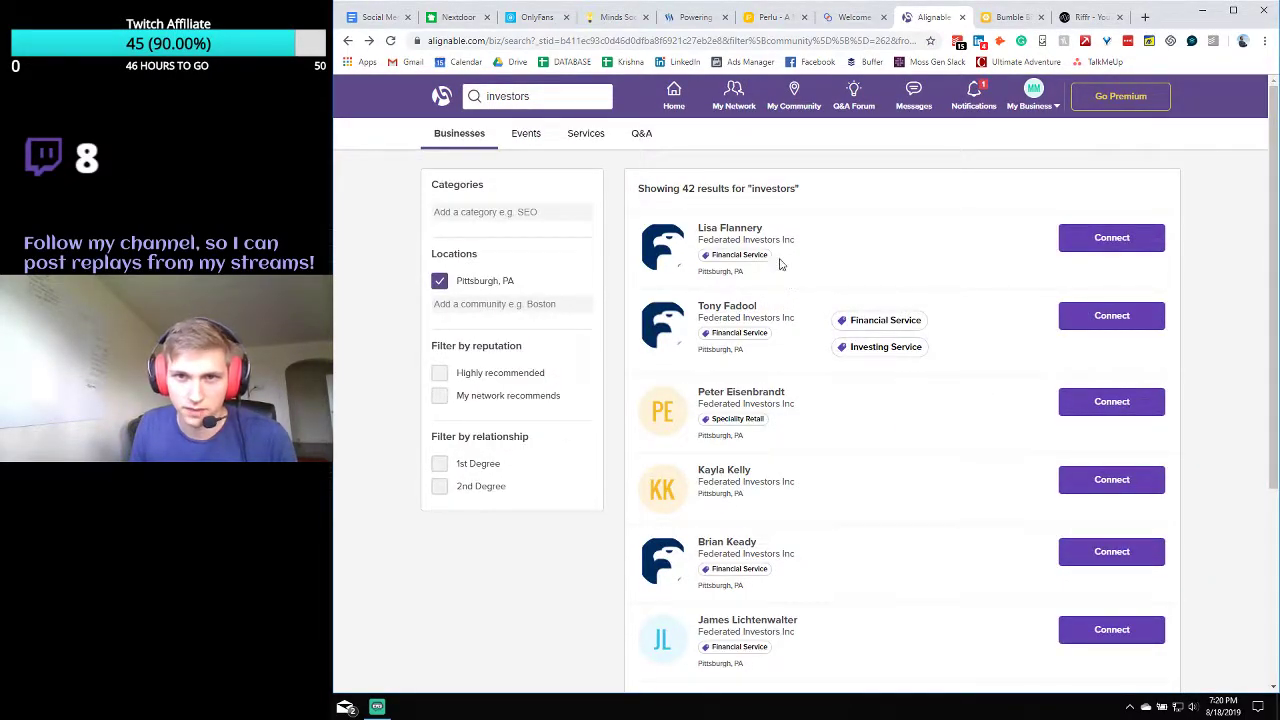
pyautogui.scroll(-6, 781, 264)
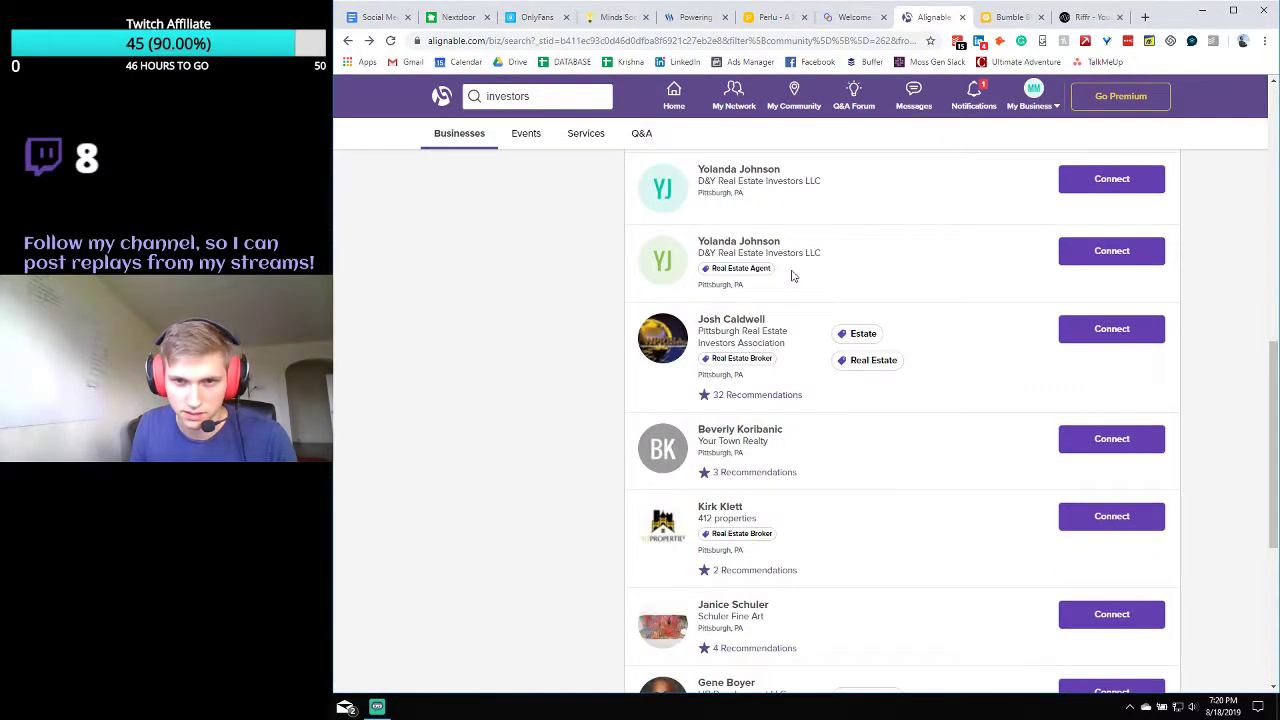
pyautogui.scroll(-1, 792, 276)
# - Try connecting with the real estate investors member, view plans, and go back to results
pyautogui.moveTo(788, 273)
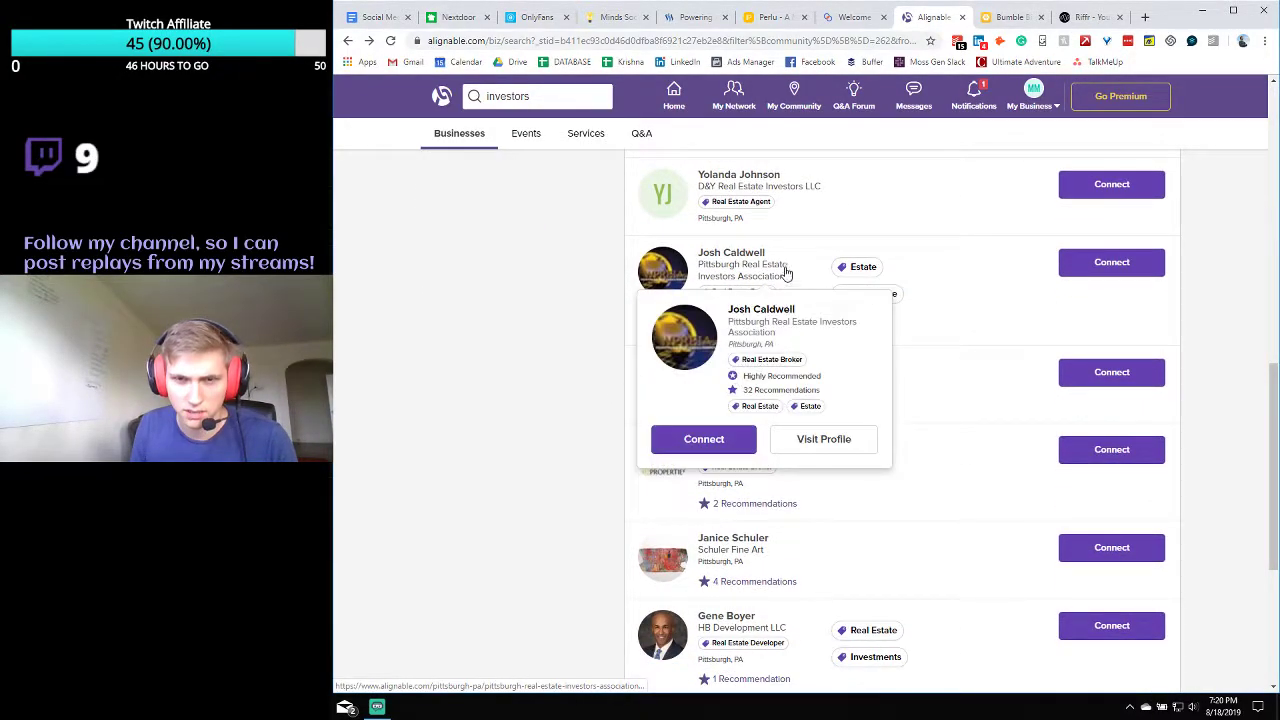
pyautogui.click(1100, 262)
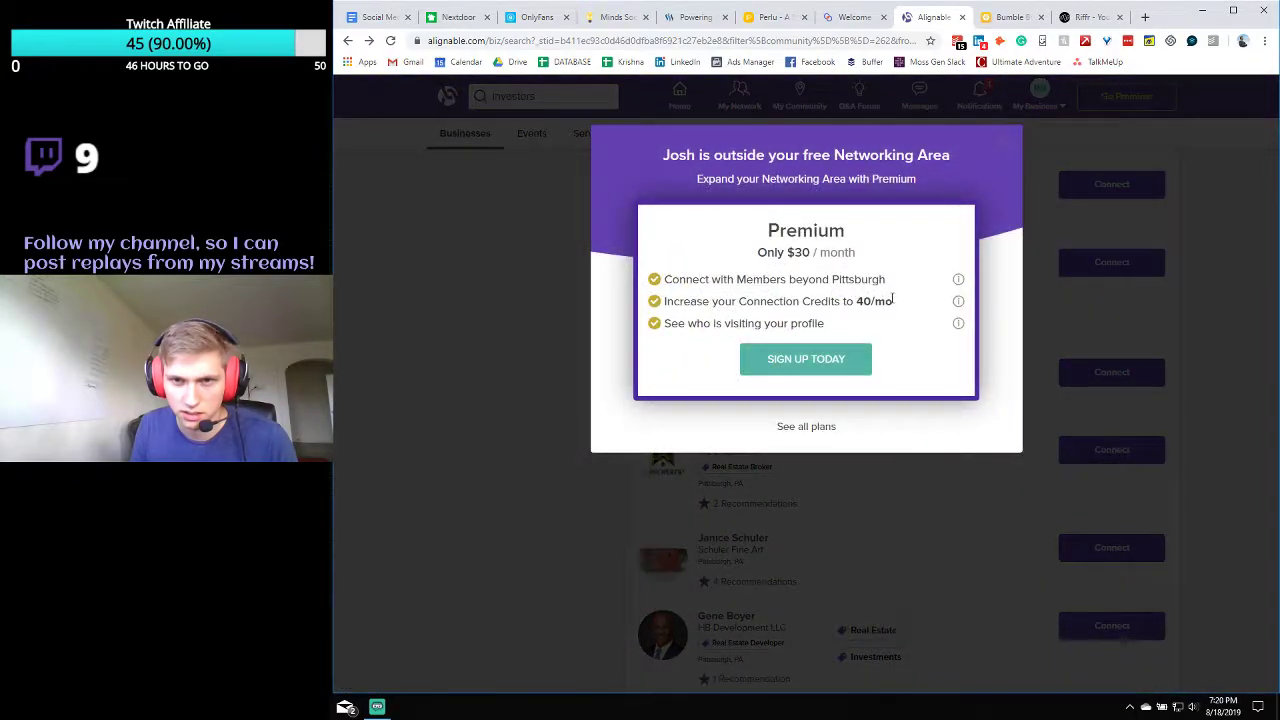
pyautogui.click(805, 426)
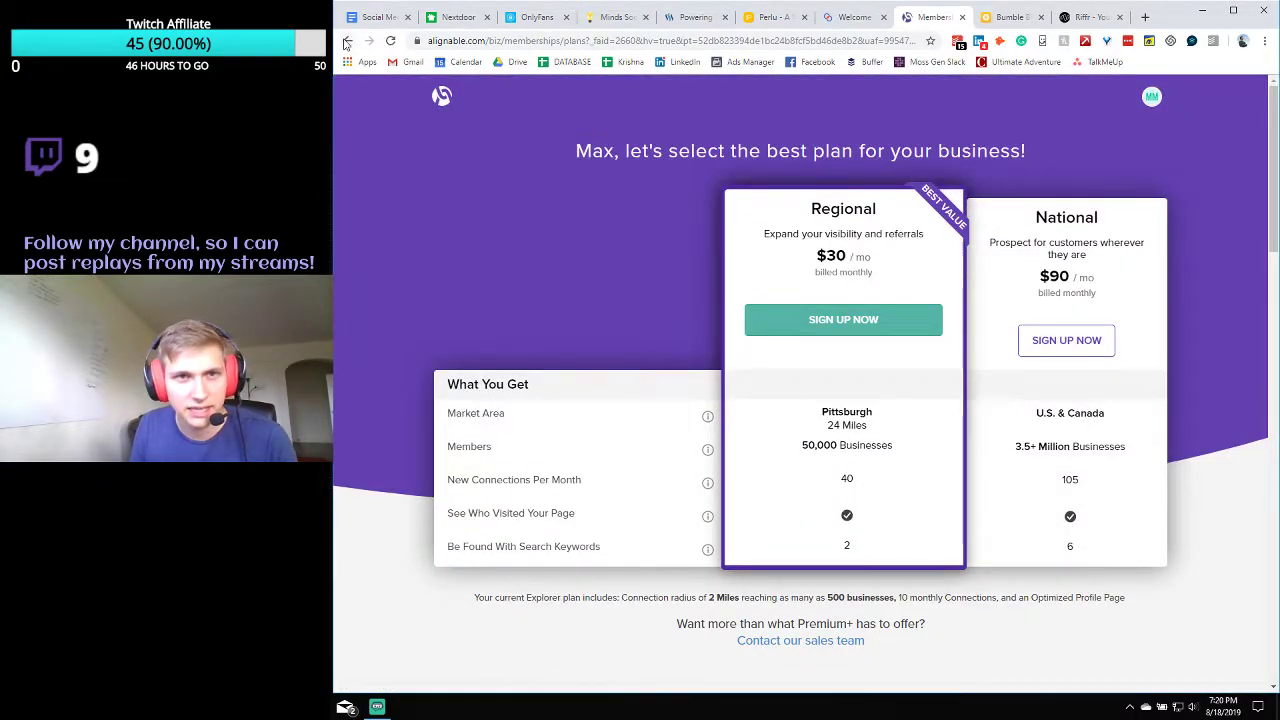
pyautogui.click(347, 41)
pyautogui.scroll(10, 523, 271)
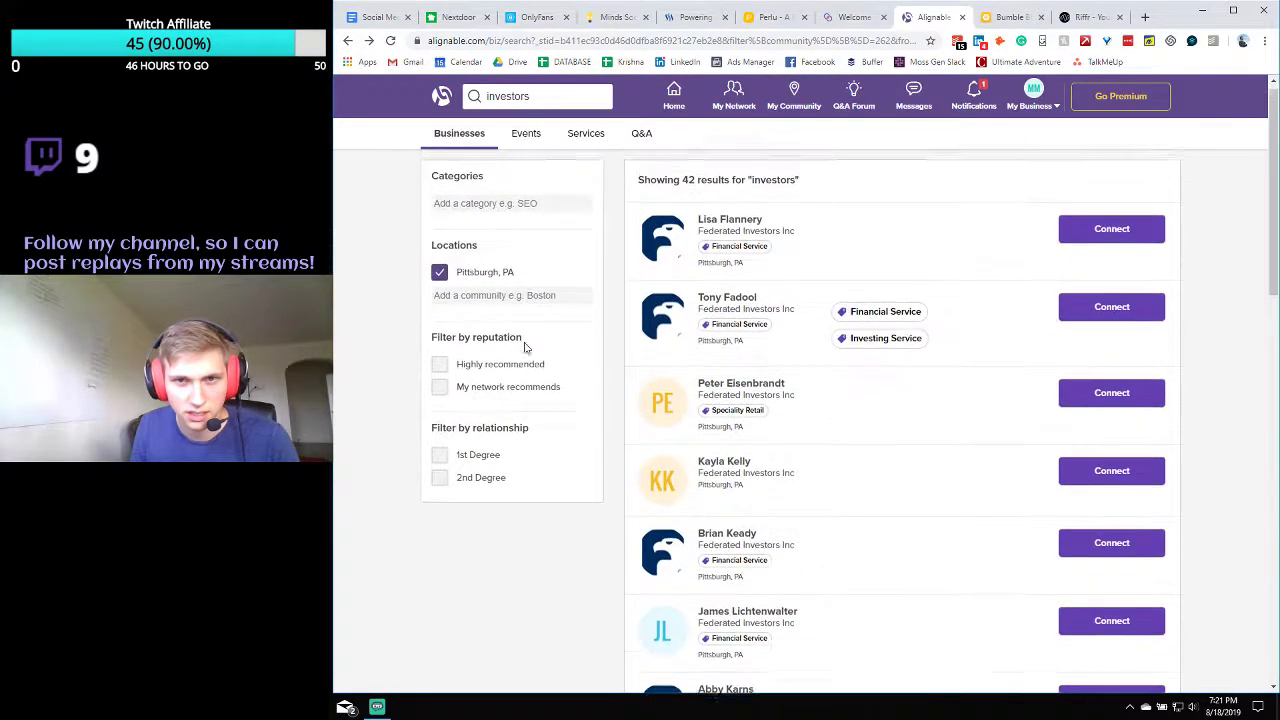
# - Remove and re-apply the Pittsburgh, PA location filter
pyautogui.click(439, 277)
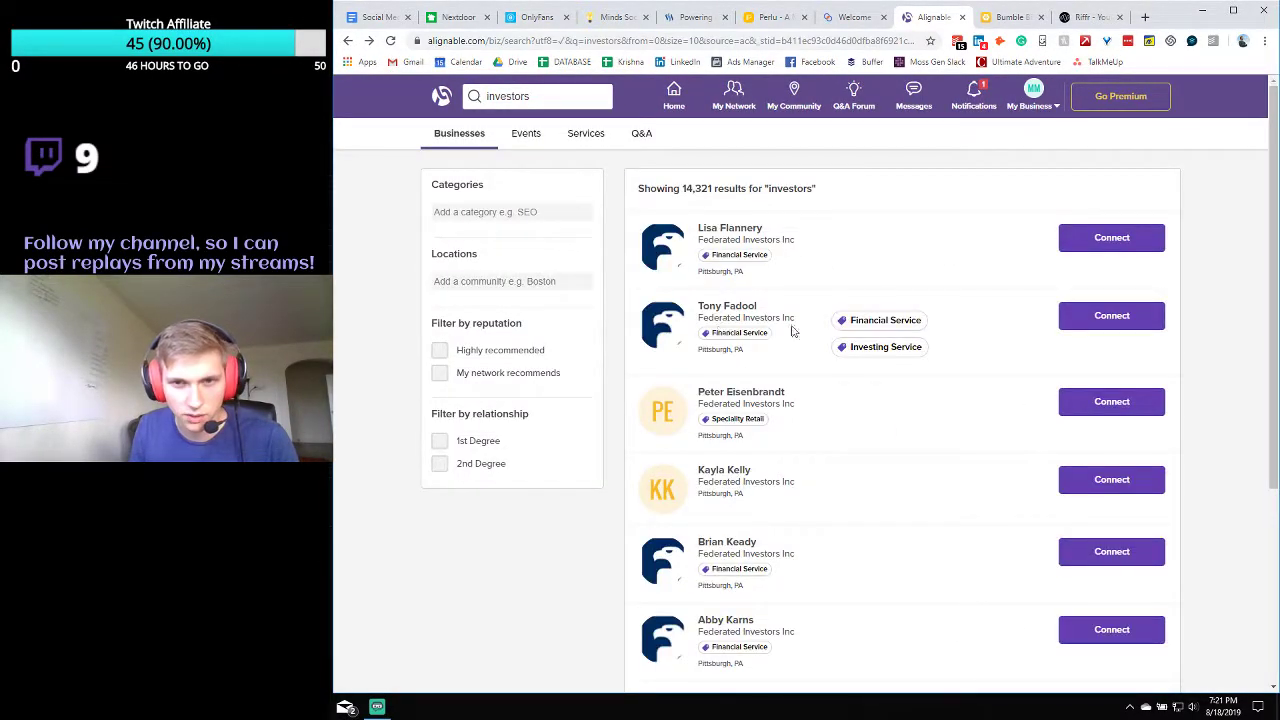
pyautogui.click(500, 284)
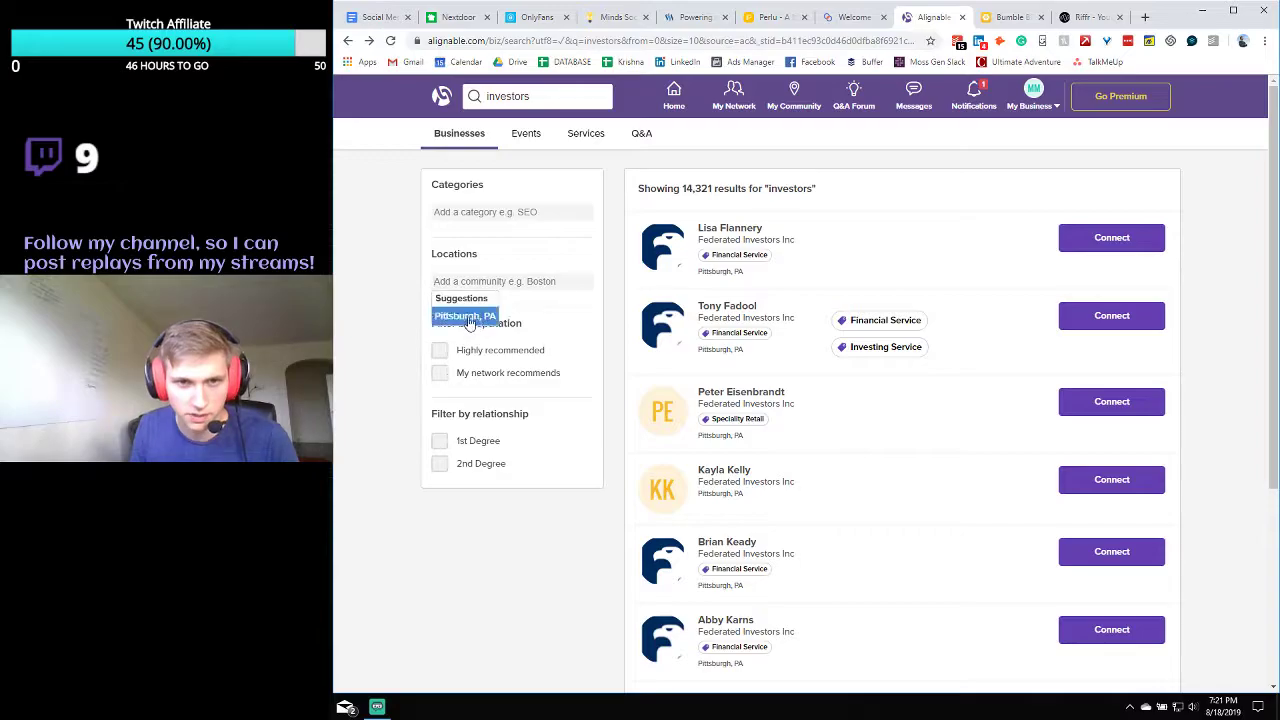
pyautogui.click(455, 316)
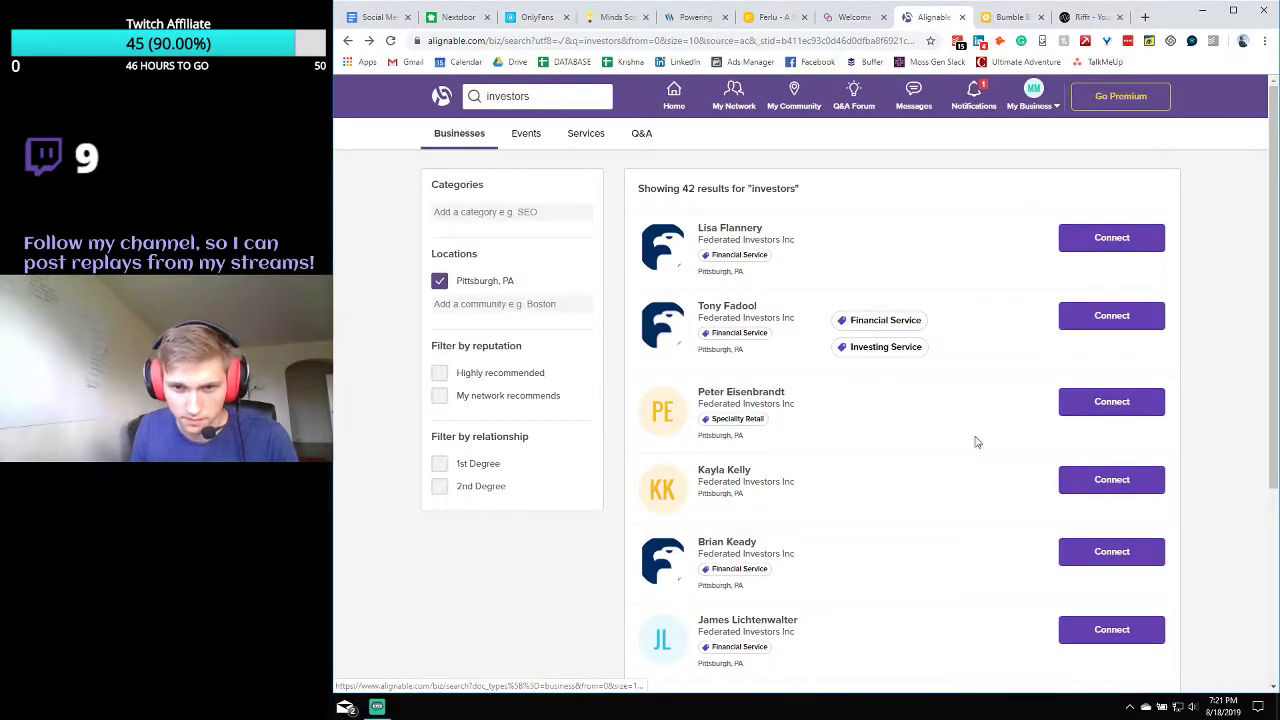
# - Try connecting with the Federated Investors and Boss Lady Grind members, declining the premium upgrade
pyautogui.click(1104, 478)
pyautogui.click(901, 458)
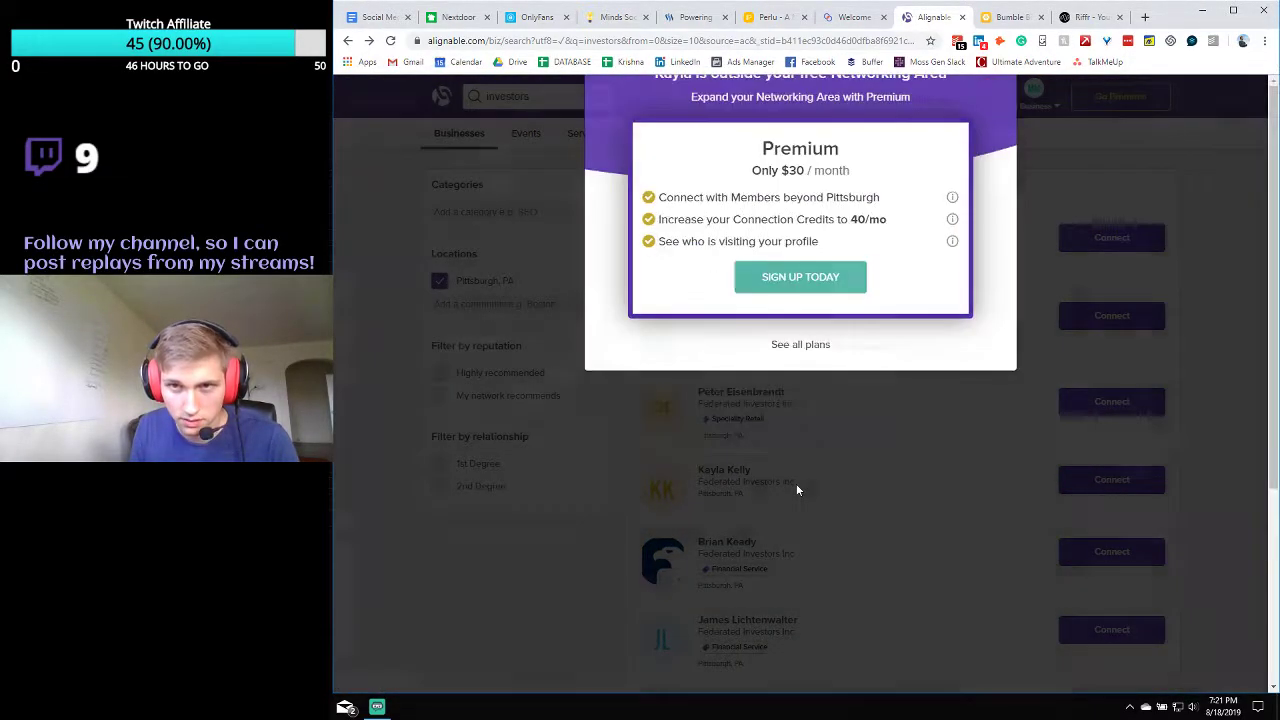
pyautogui.scroll(-9, 1097, 570)
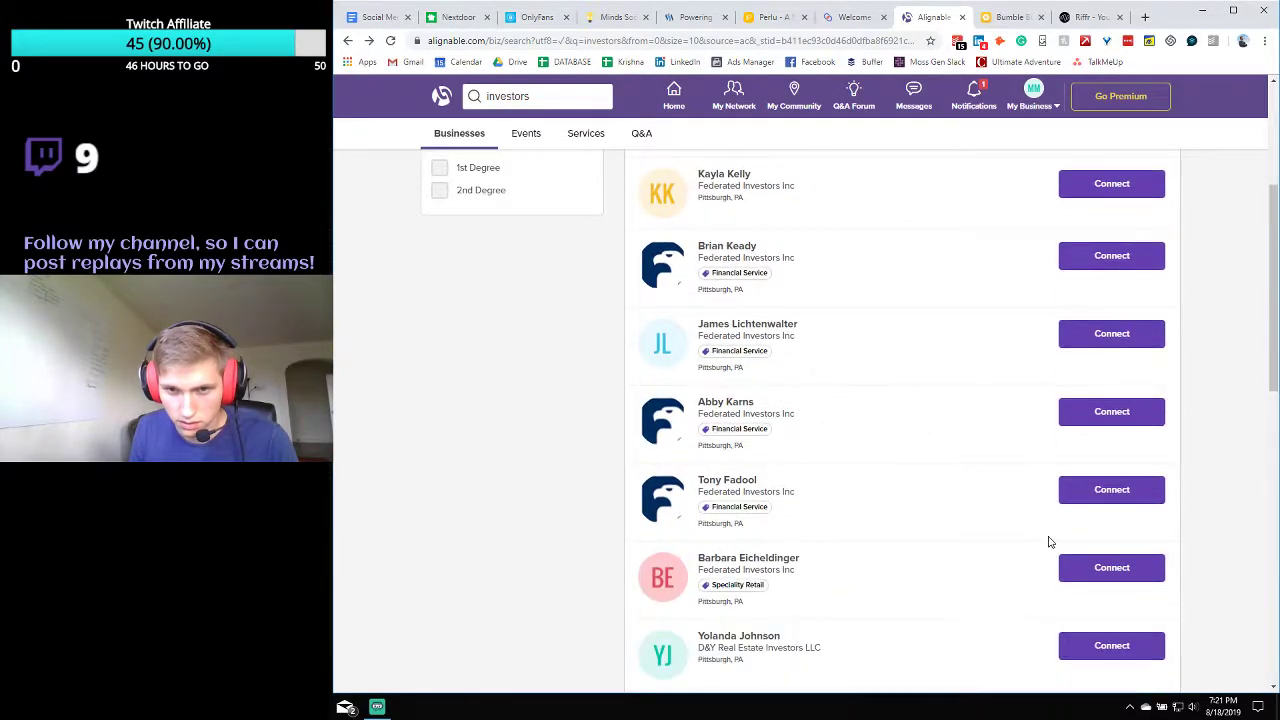
pyautogui.scroll(-3, 1125, 536)
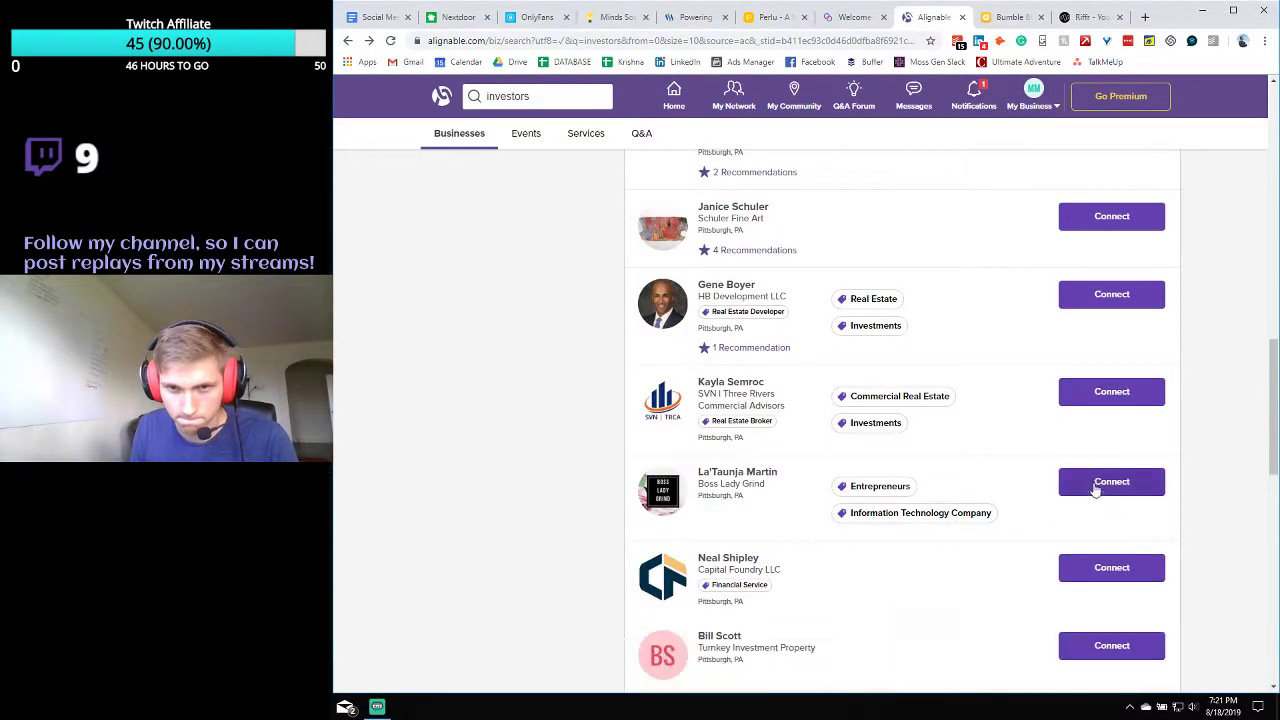
pyautogui.click(1135, 495)
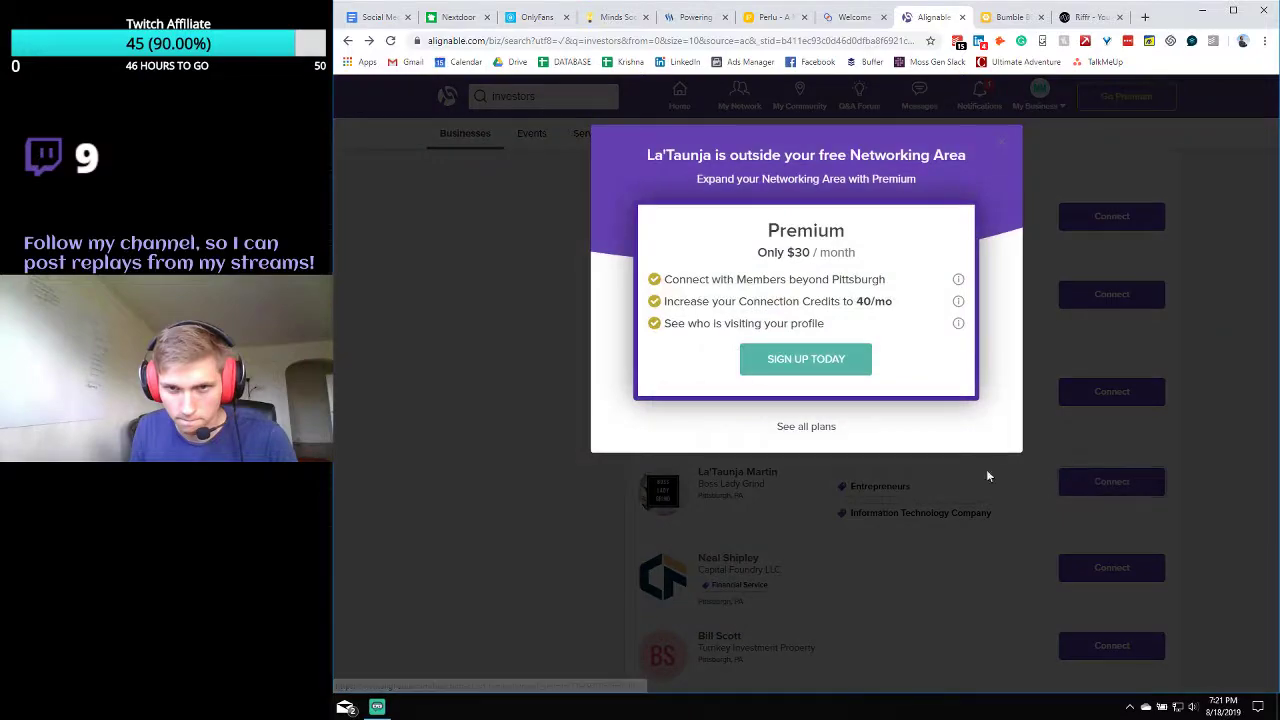
pyautogui.click(818, 427)
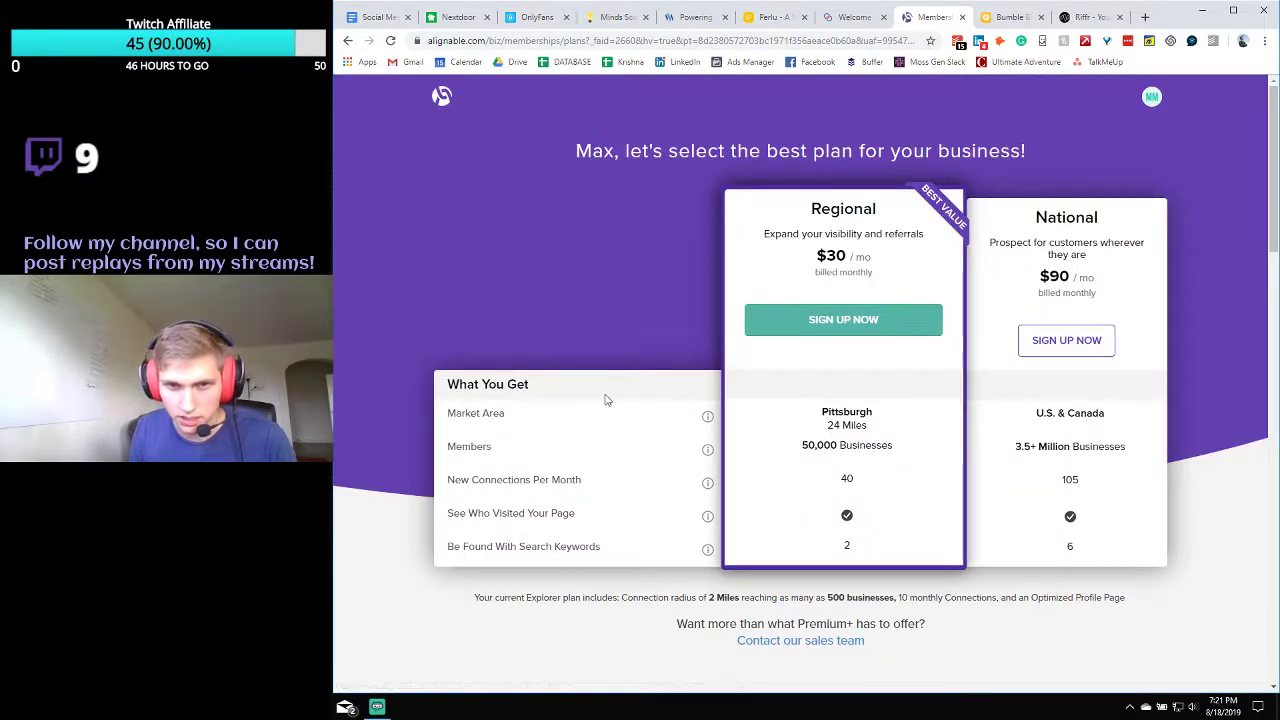
pyautogui.click(347, 41)
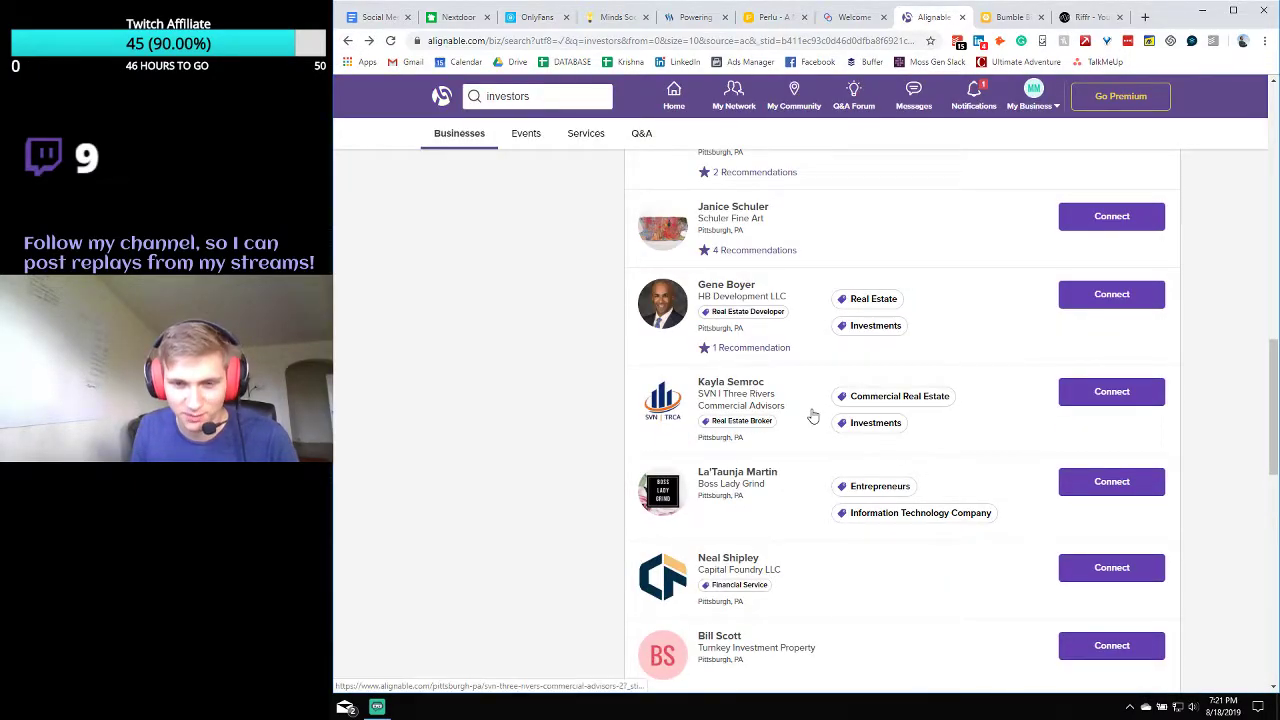
# - Scroll through the 42 Pittsburgh results and switch to event results for investors
pyautogui.scroll(-1, 814, 417)
pyautogui.scroll(-5, 812, 414)
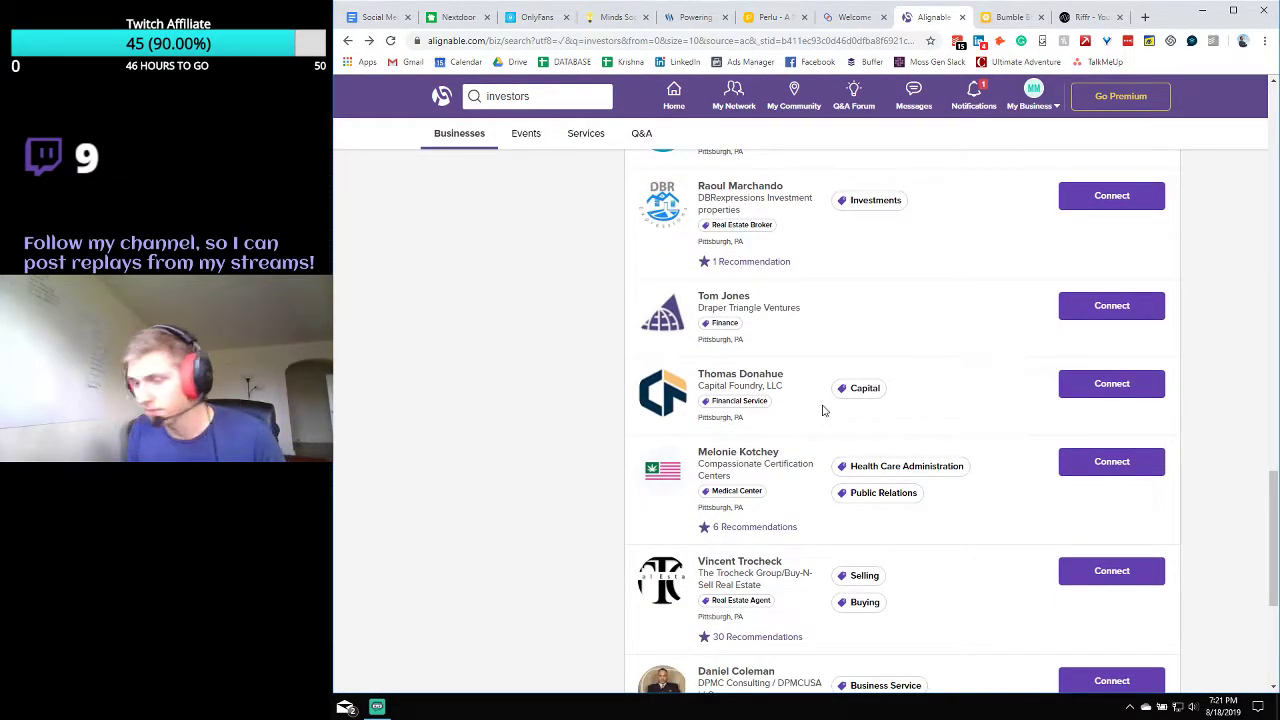
pyautogui.scroll(-3, 823, 410)
pyautogui.scroll(-3, 823, 410)
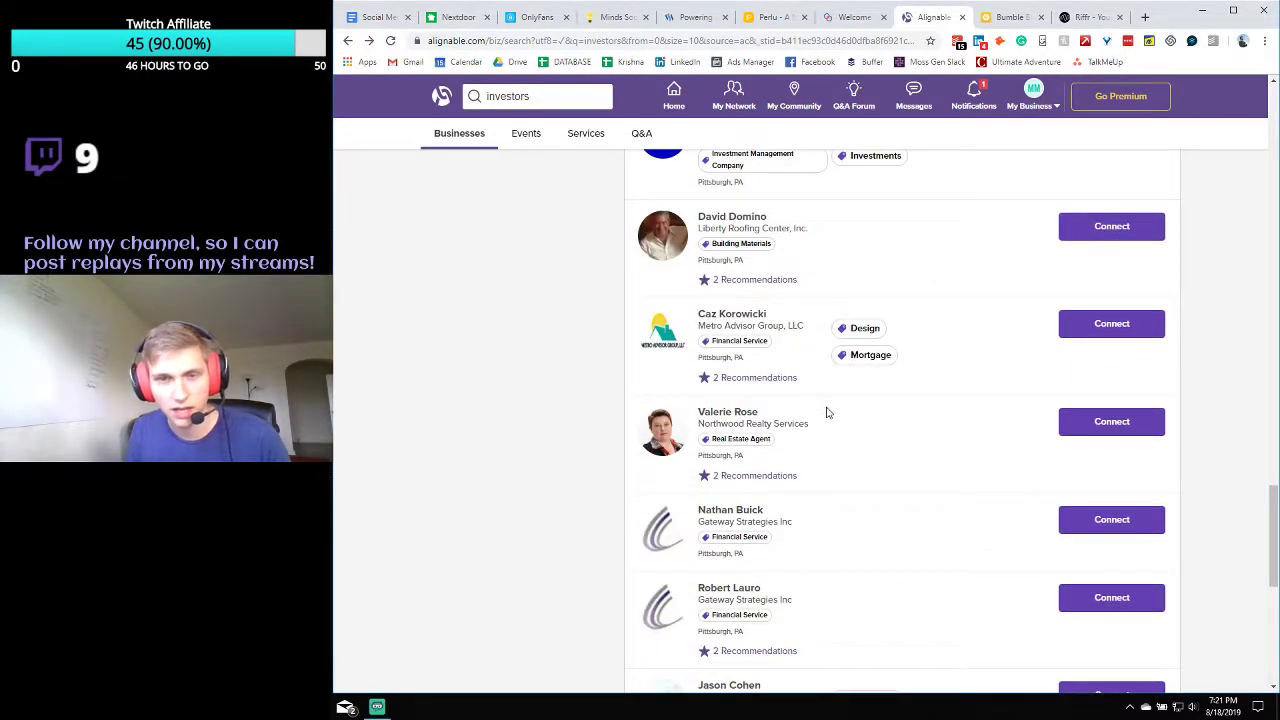
pyautogui.scroll(15, 800, 415)
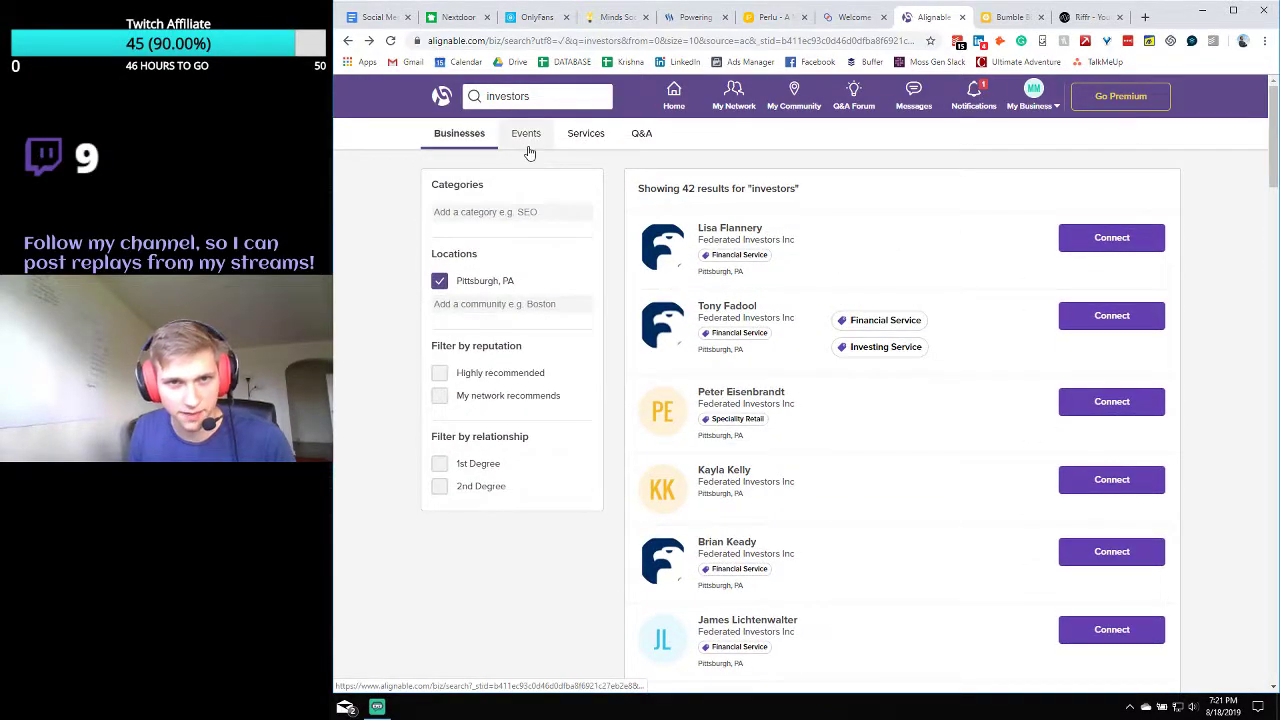
pyautogui.click(528, 146)
# - Ask 'What are the best ways for a startup to reach out to investors outside their city?' in the Q&A Forum and post it
pyautogui.click(641, 137)
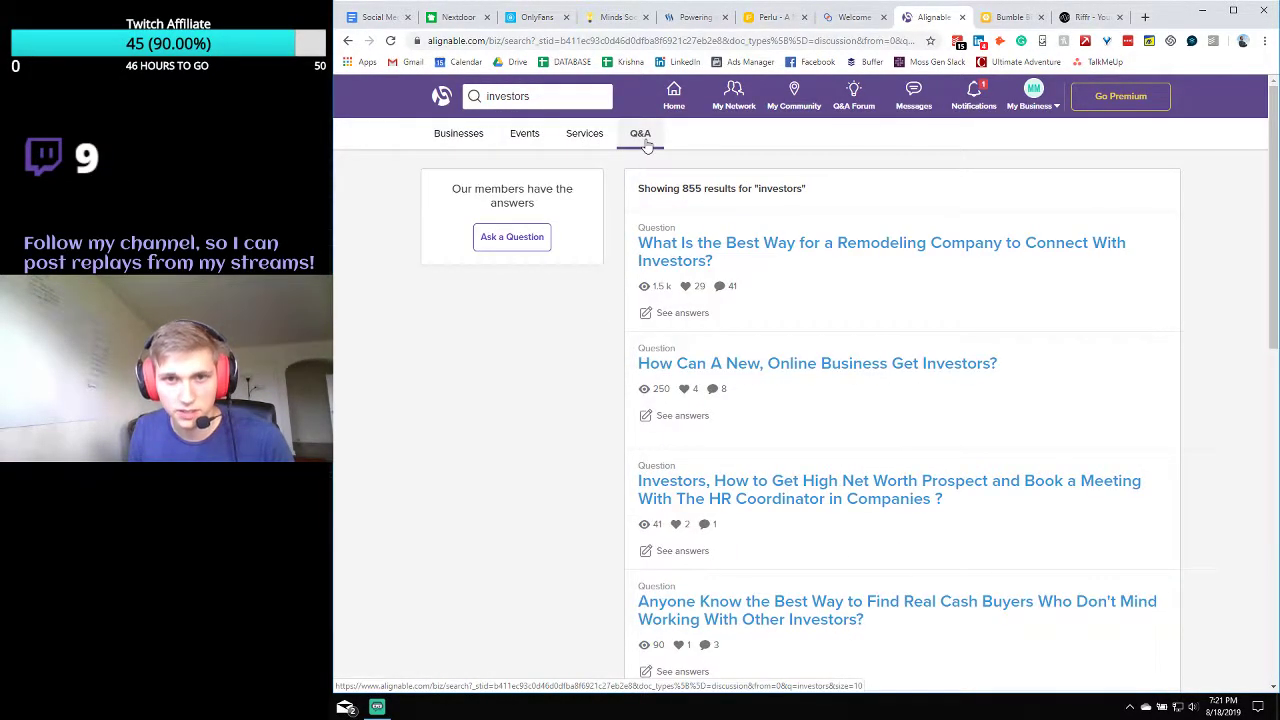
pyautogui.click(520, 242)
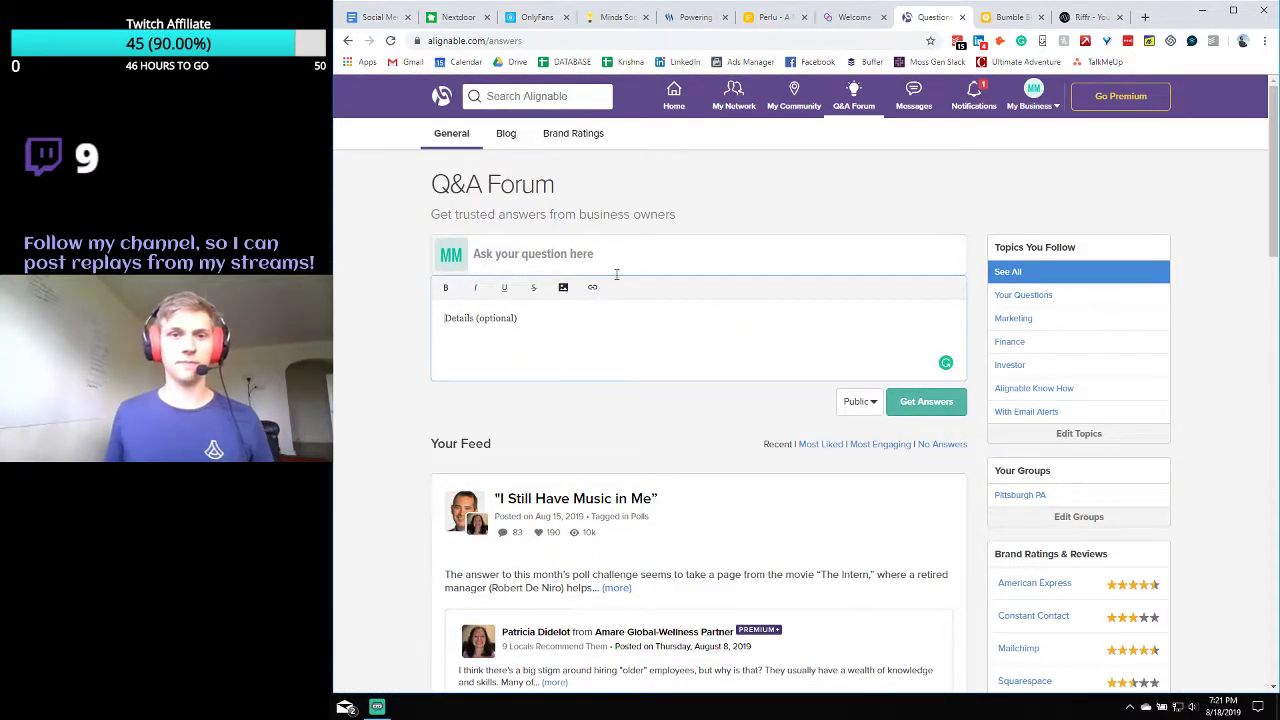
pyautogui.click(616, 274)
pyautogui.write('What')
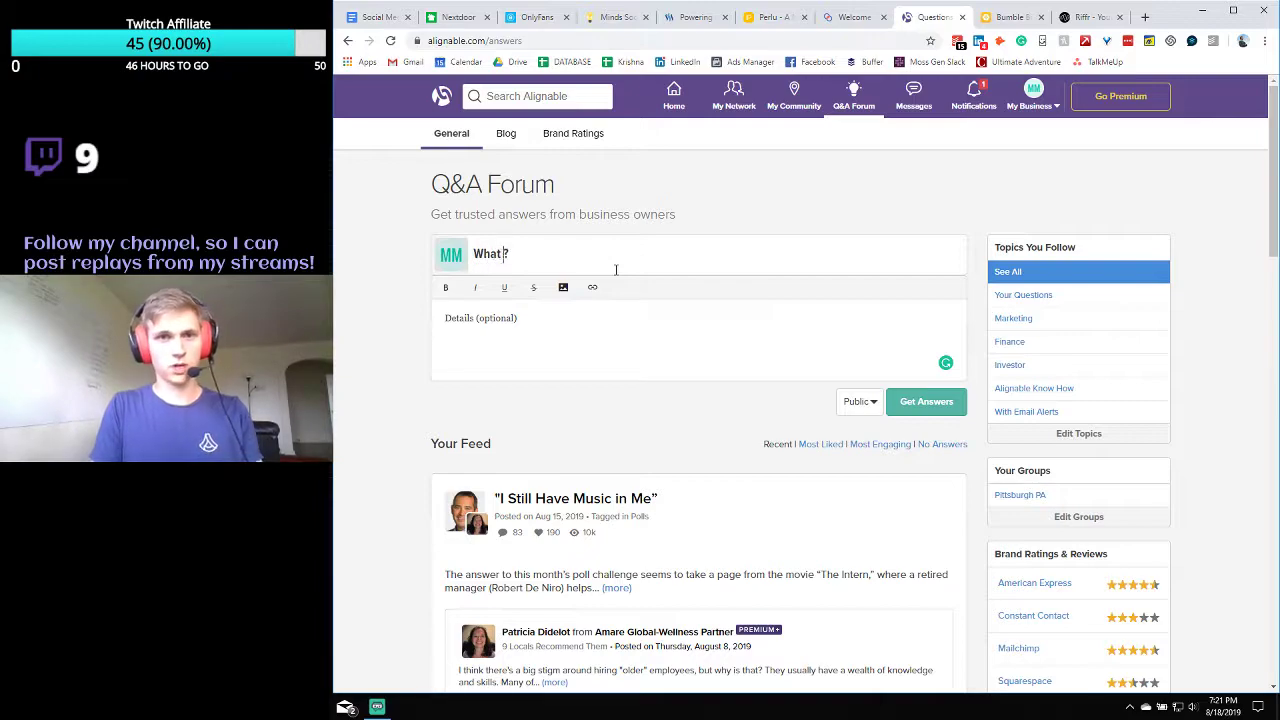
pyautogui.write(' are the best ways for ')
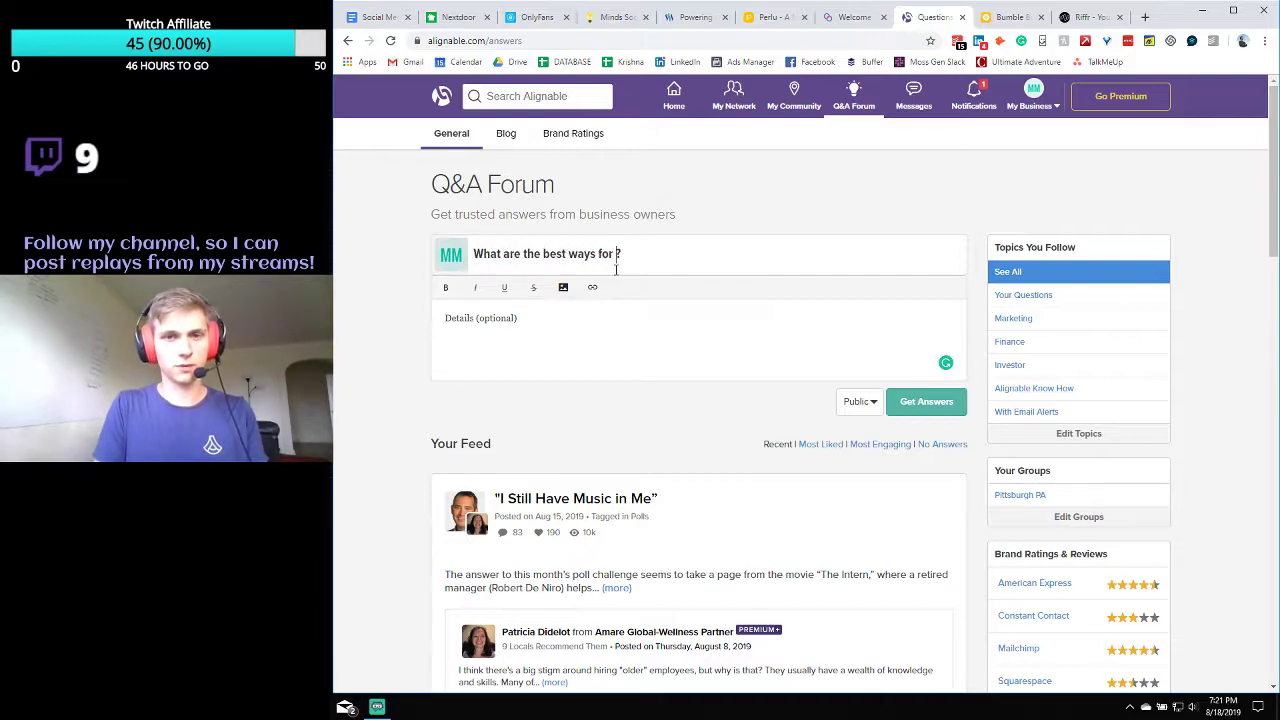
pyautogui.write('a startup to reach out')
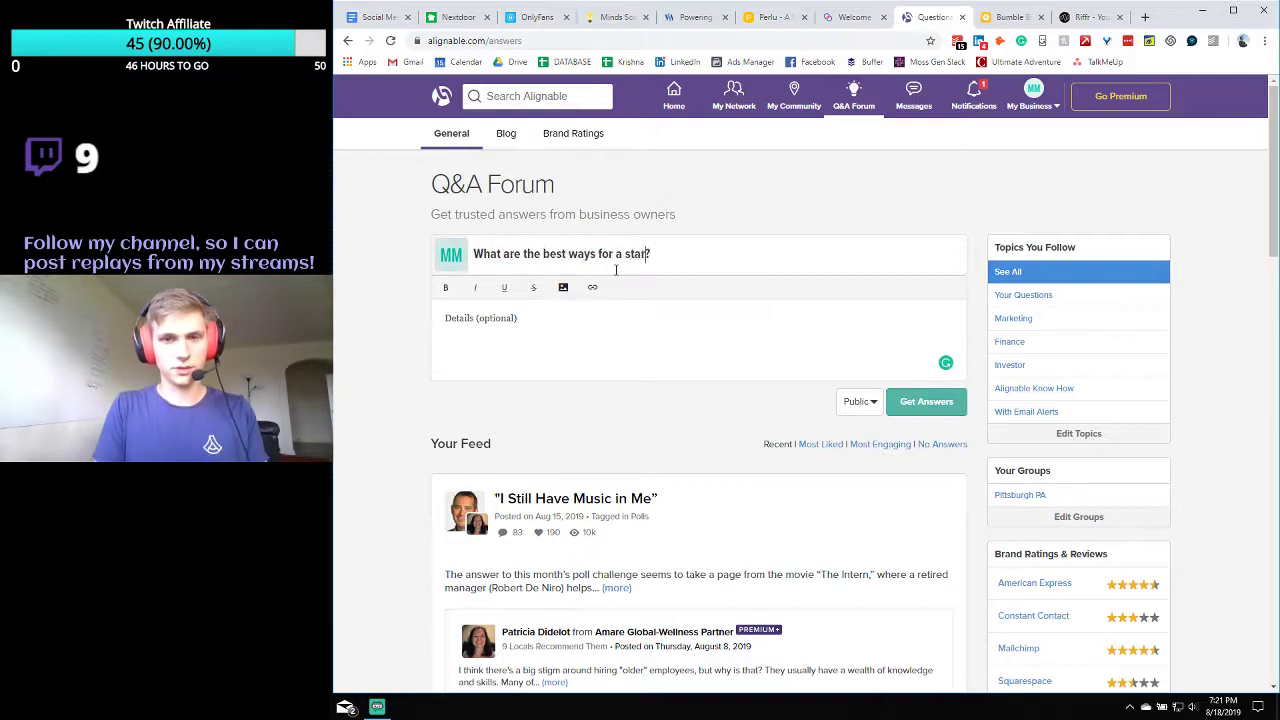
pyautogui.write(' to outside')
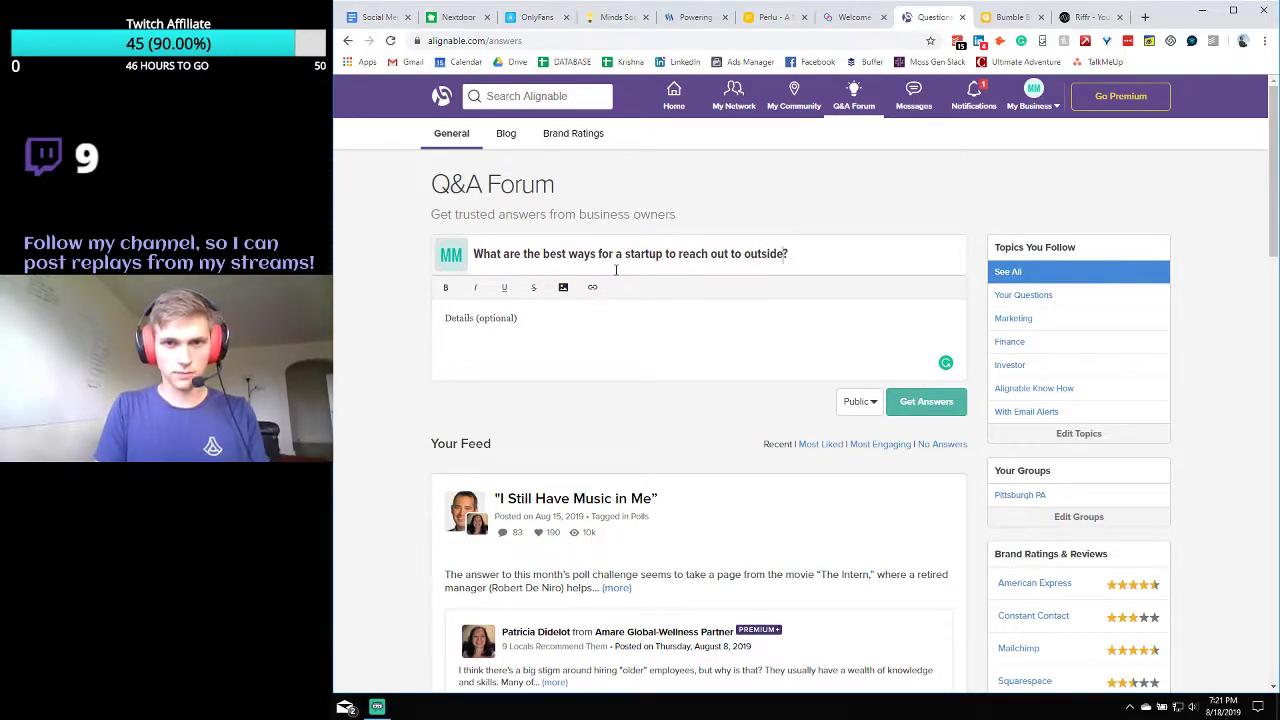
pyautogui.press('BackSpace')
pyautogui.press('BackSpace')
pyautogui.press('BackSpace')
pyautogui.press('BackSpace')
pyautogui.write('investors outside ')
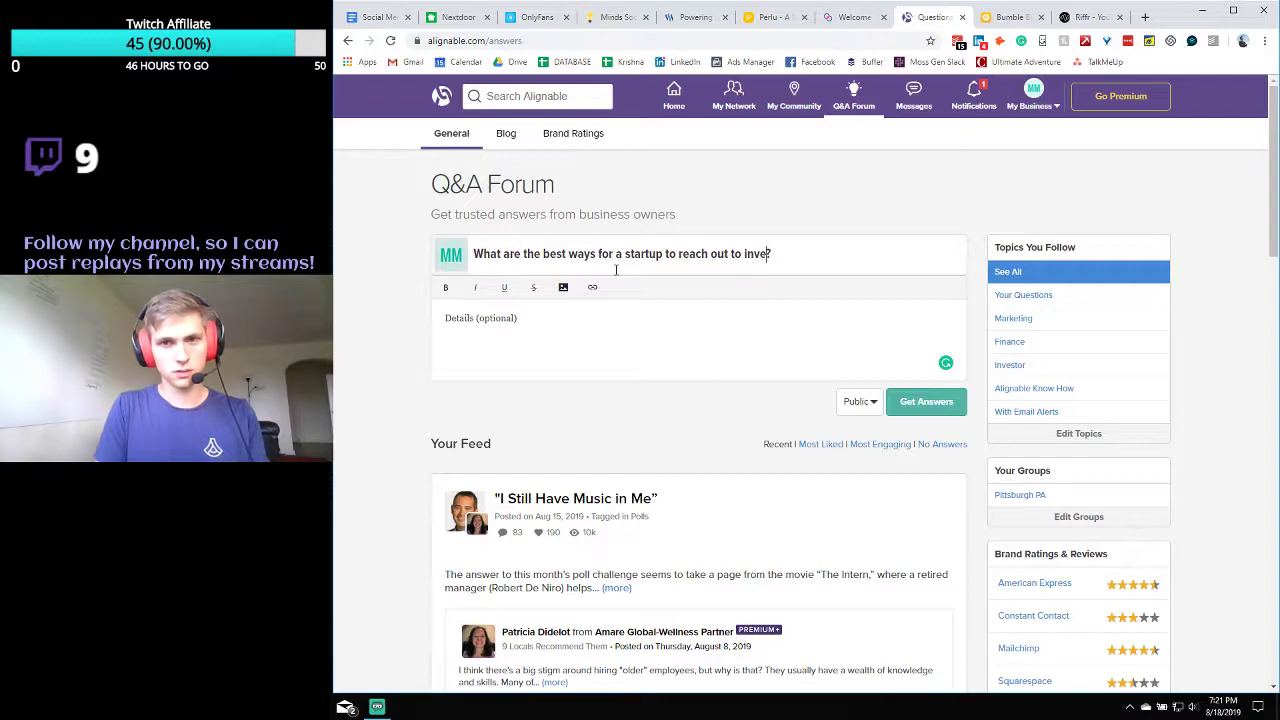
pyautogui.write('their city')
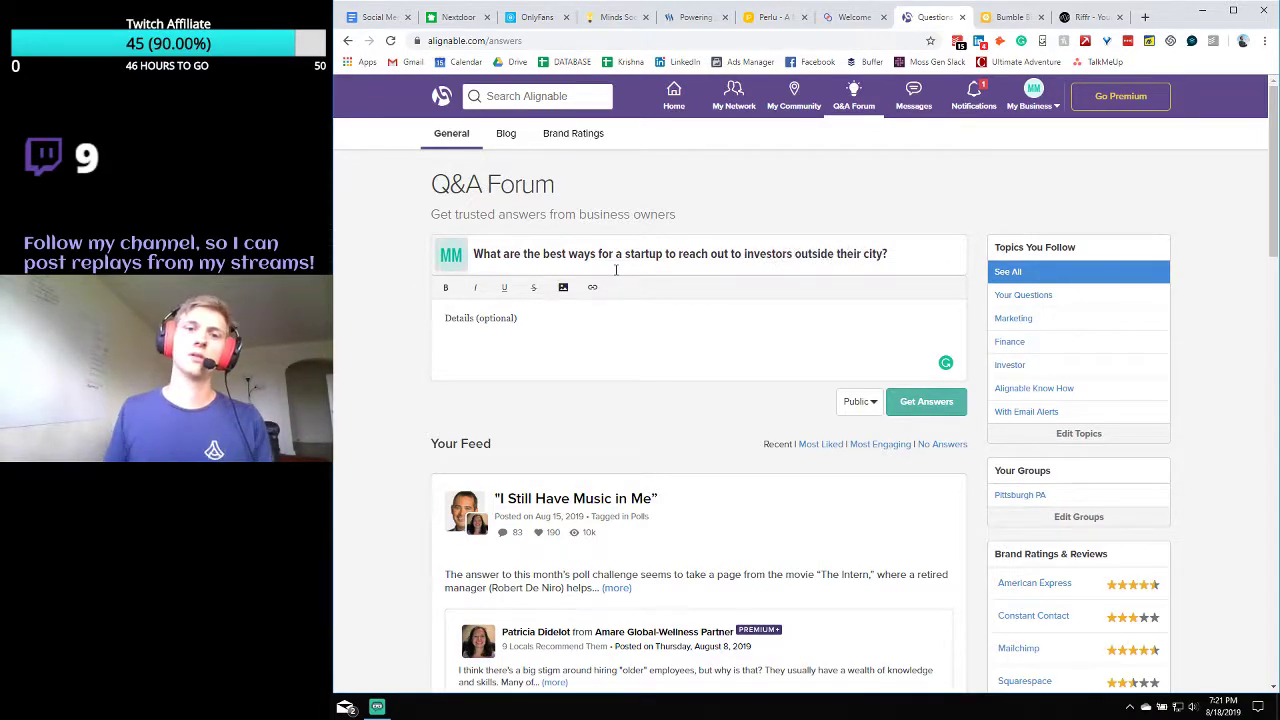
pyautogui.click(590, 316)
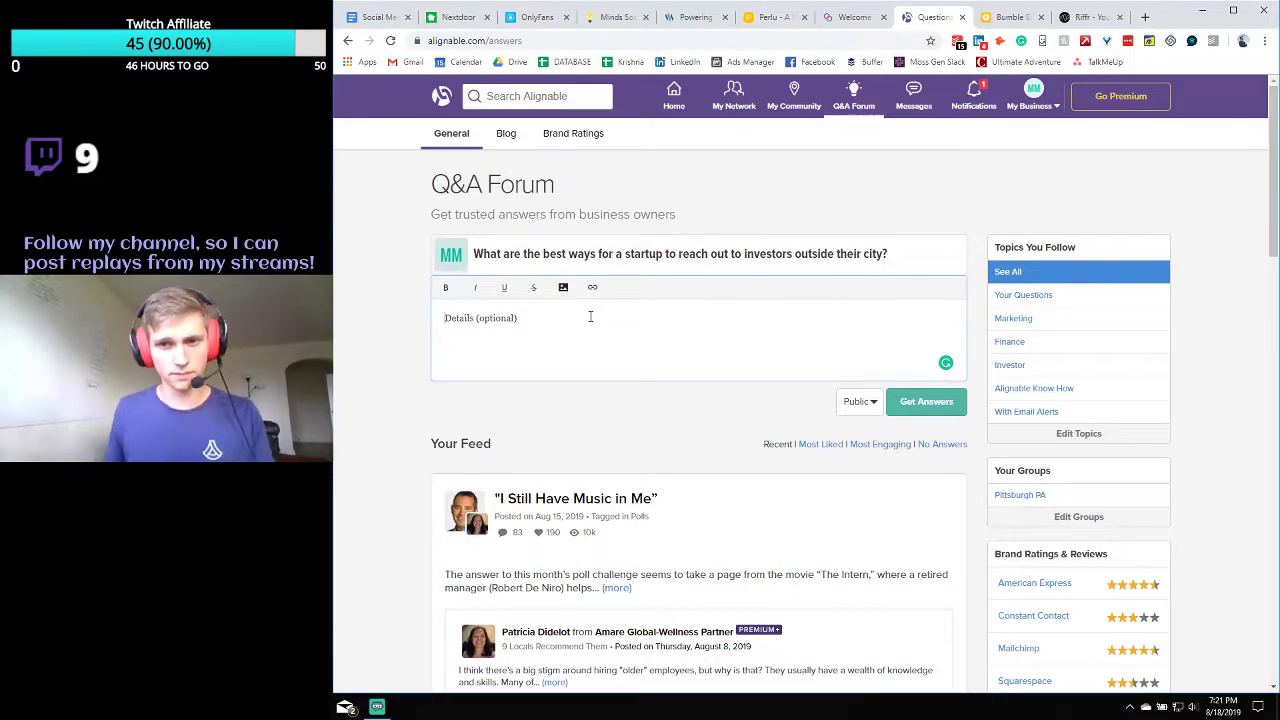
pyautogui.click(936, 403)
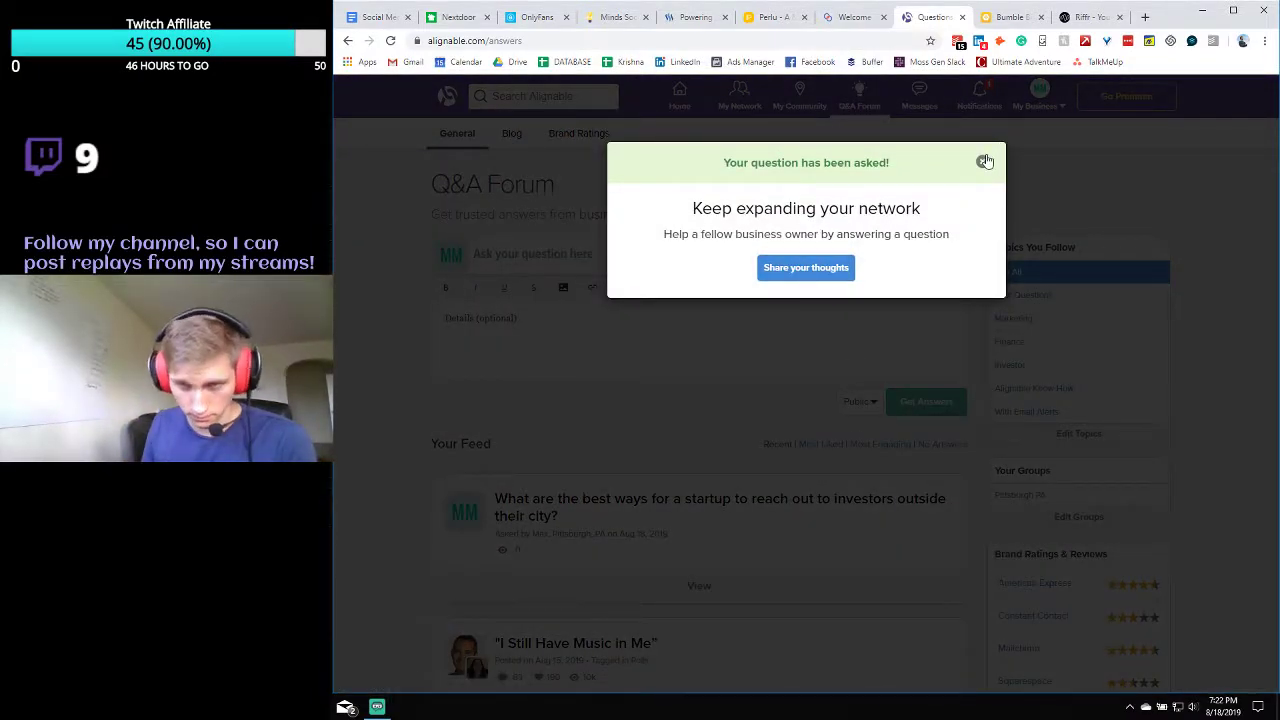
pyautogui.click(812, 268)
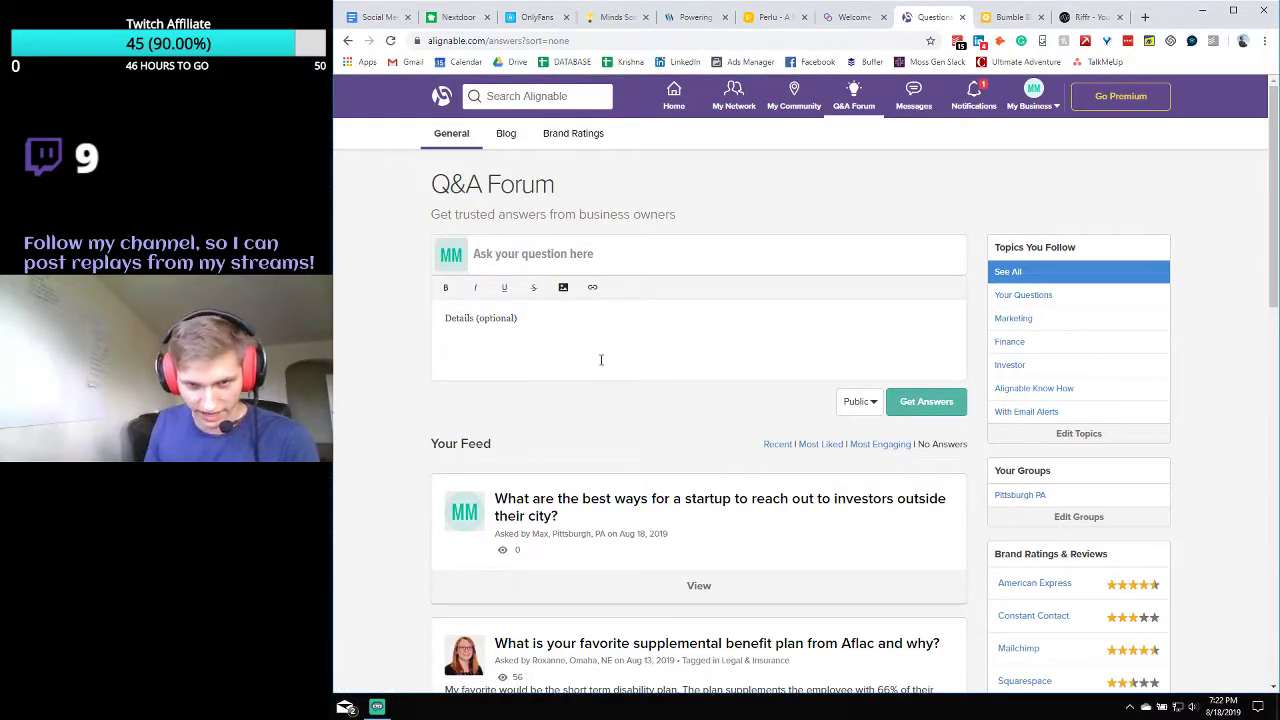
# - Filter the Q&A Forum to the followed Investor topic and browse its questions, such as angel investors
pyautogui.scroll(-3, 601, 434)
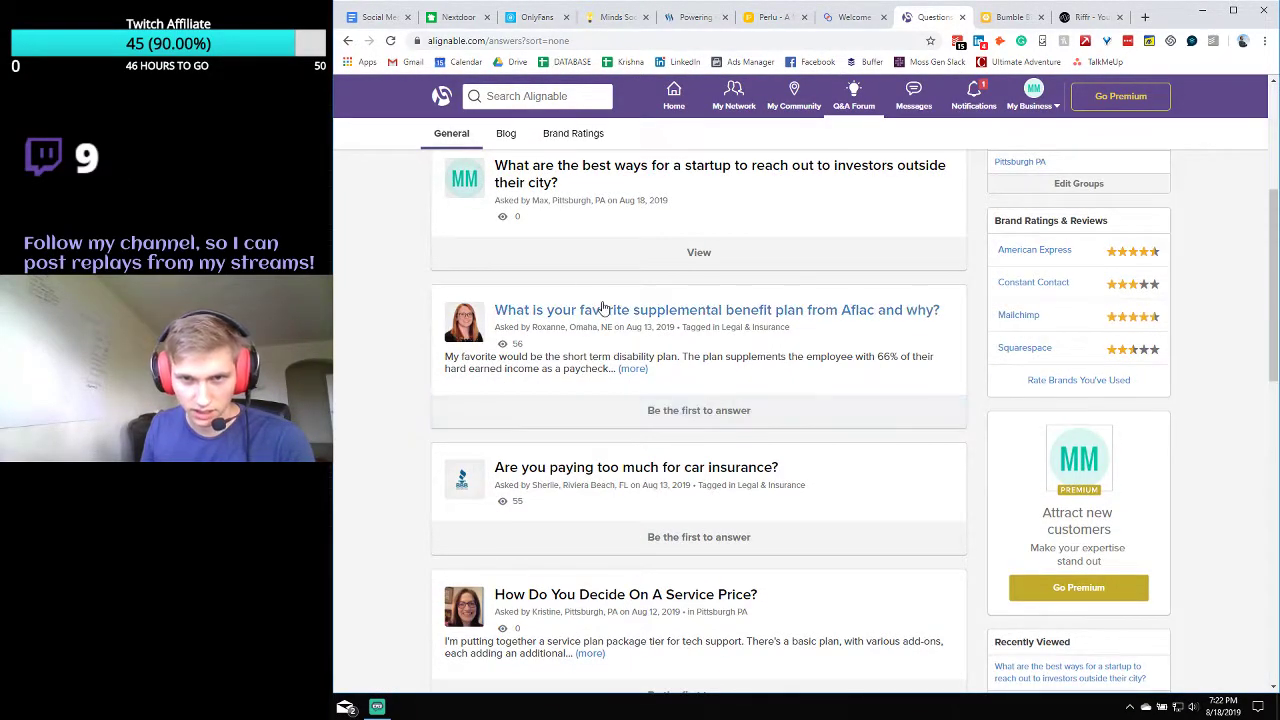
pyautogui.scroll(-2, 680, 372)
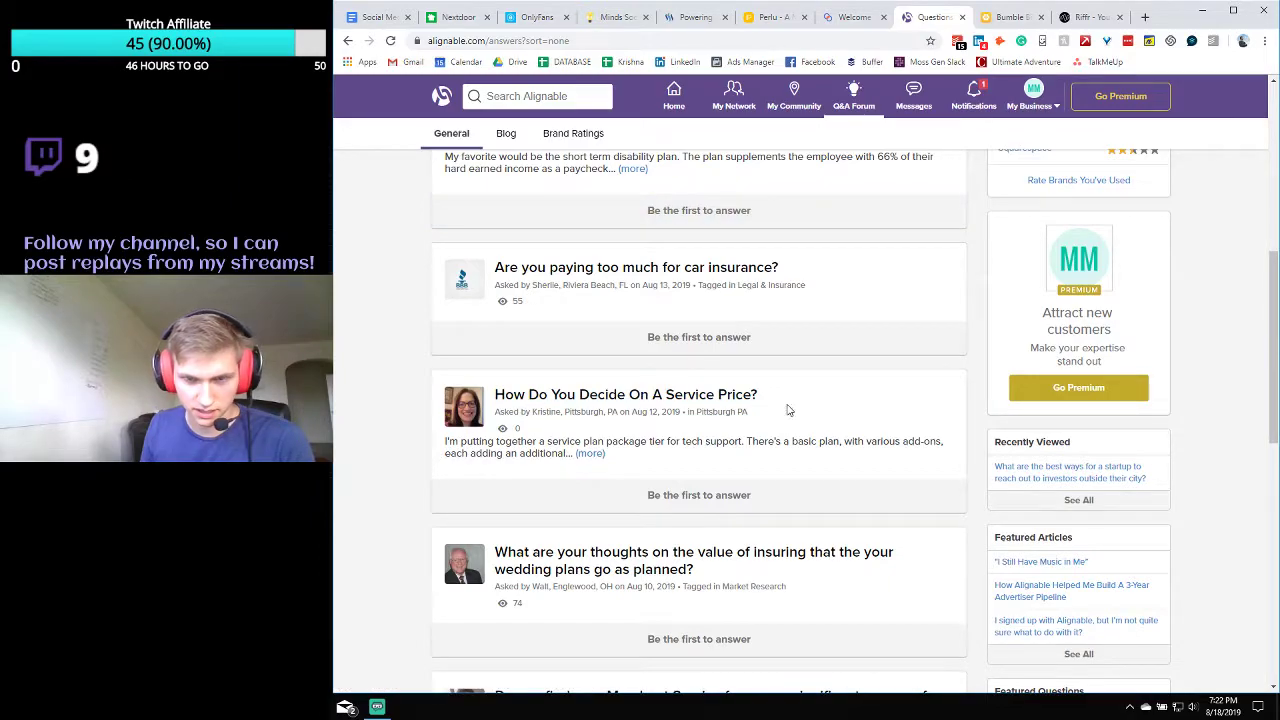
pyautogui.scroll(5, 786, 411)
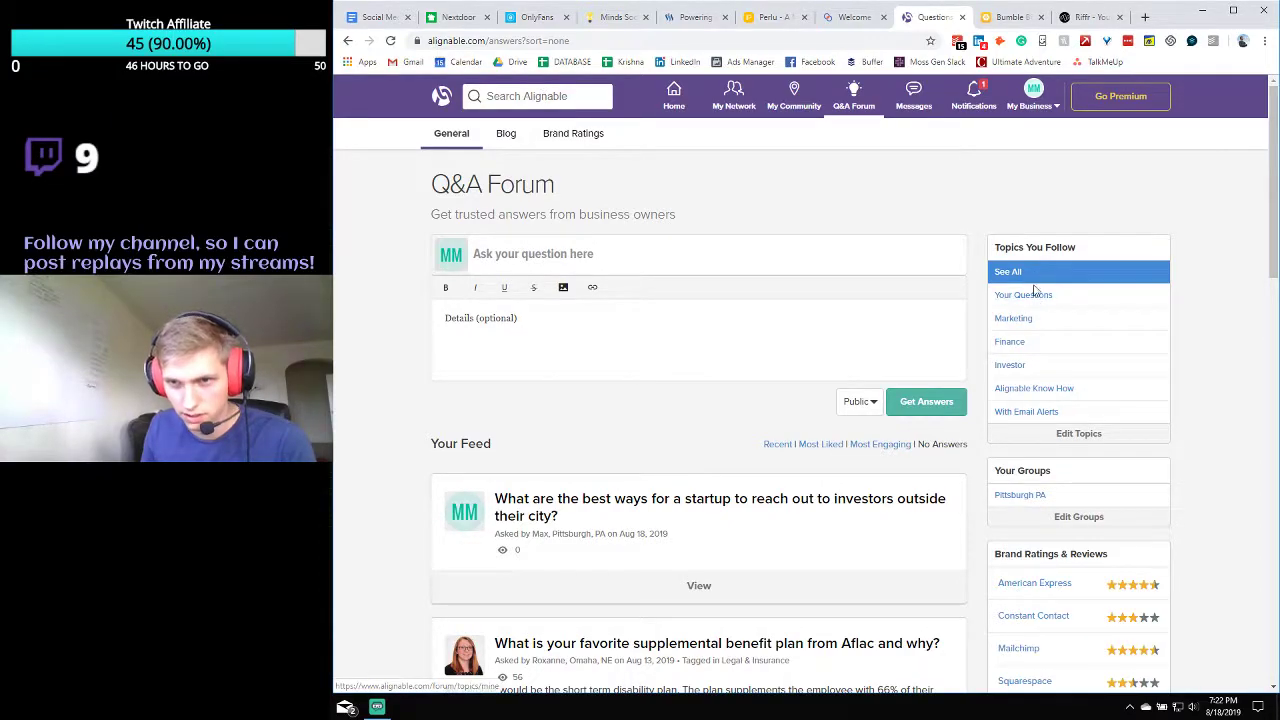
pyautogui.click(1012, 366)
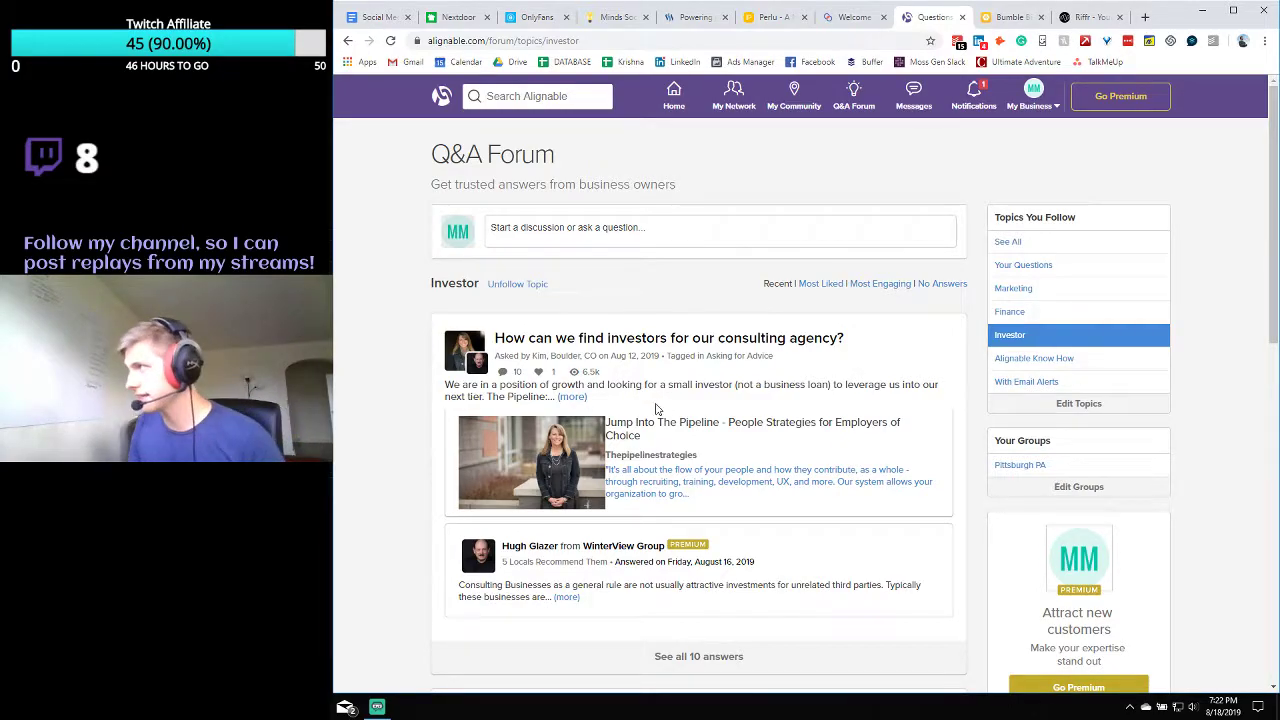
pyautogui.scroll(-2, 600, 450)
pyautogui.scroll(-1, 600, 450)
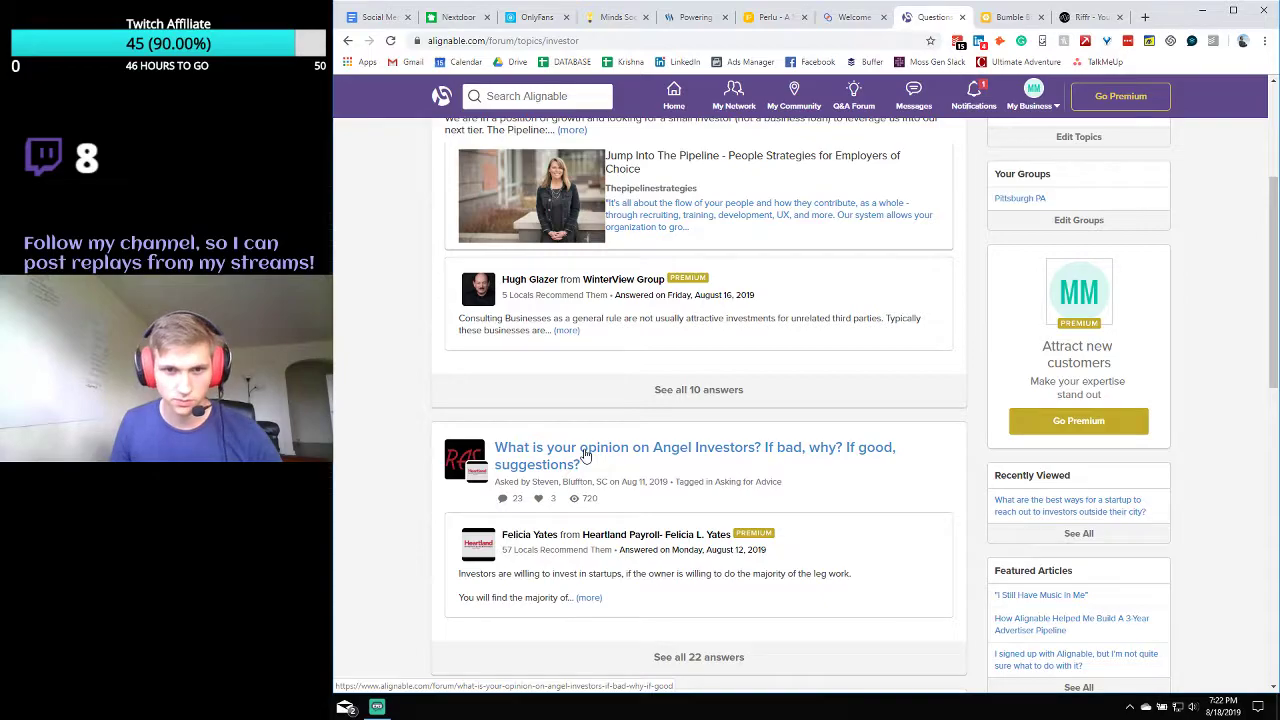
pyautogui.scroll(-2, 585, 455)
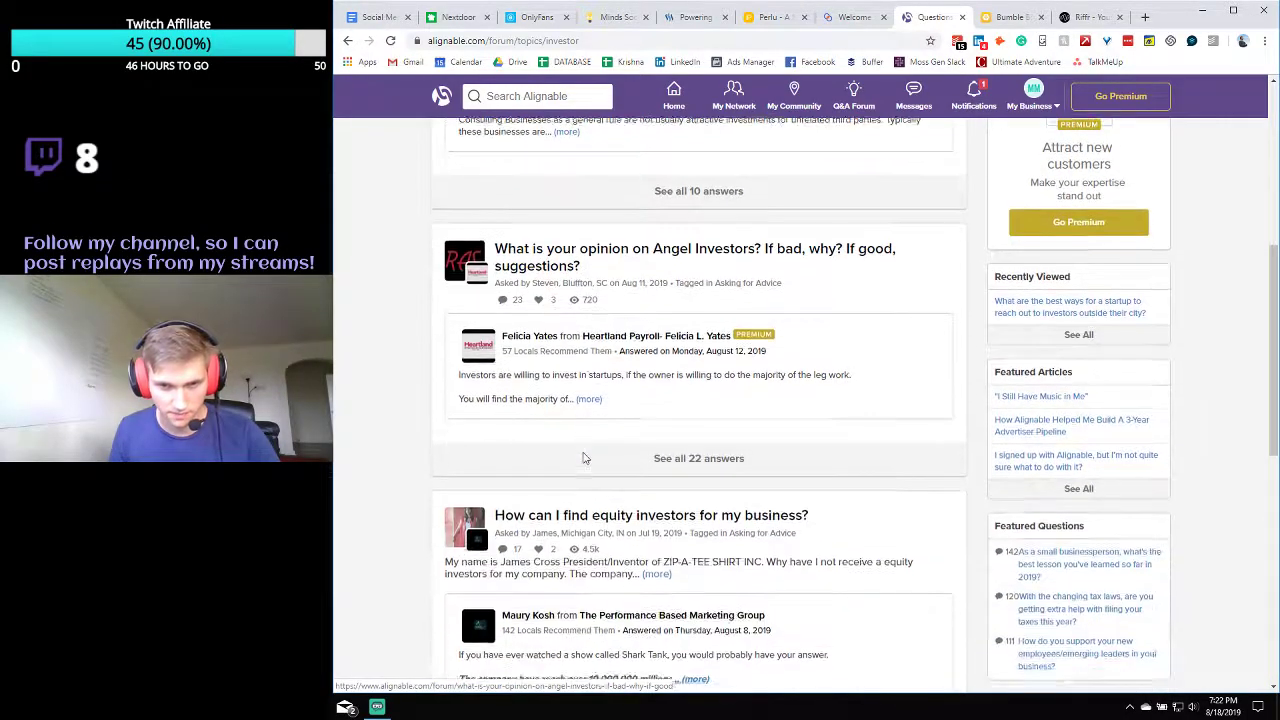
# - Type the draft answer 'I think they're great' on the Angel Investors question, then go to the Social Media Platform Notes doc
pyautogui.click(675, 457)
pyautogui.click(597, 414)
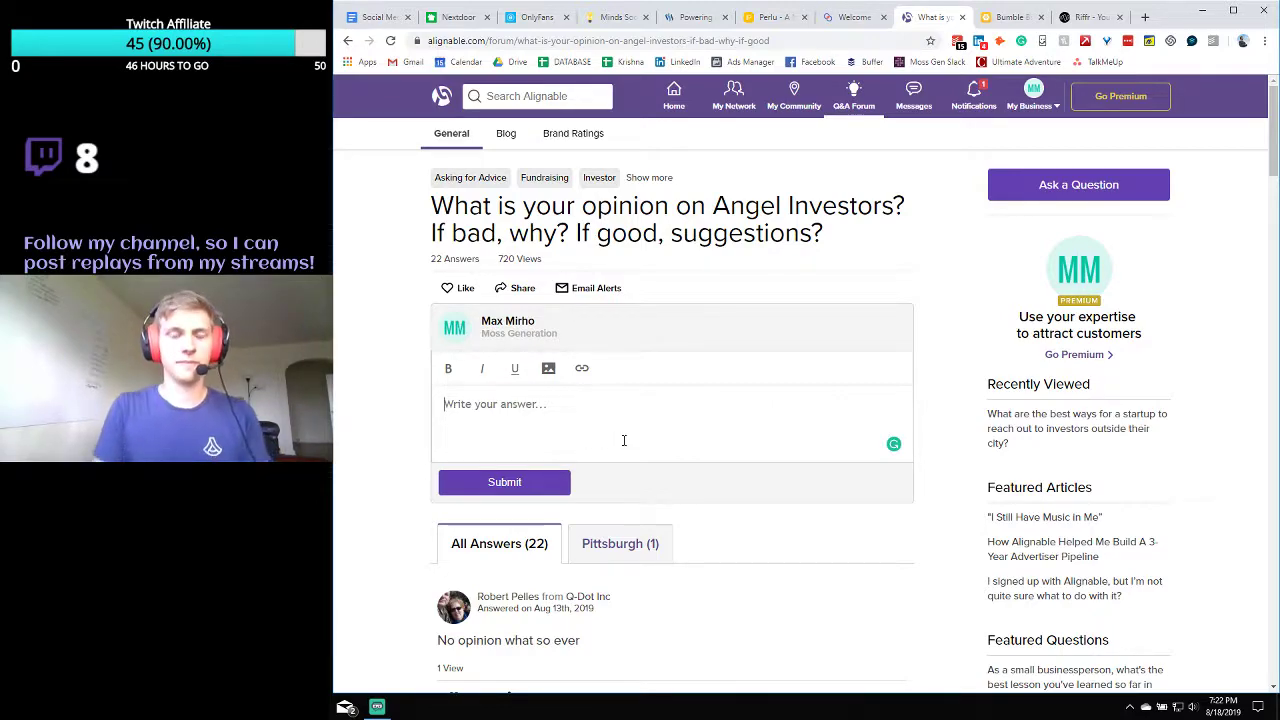
pyautogui.write('I think y')
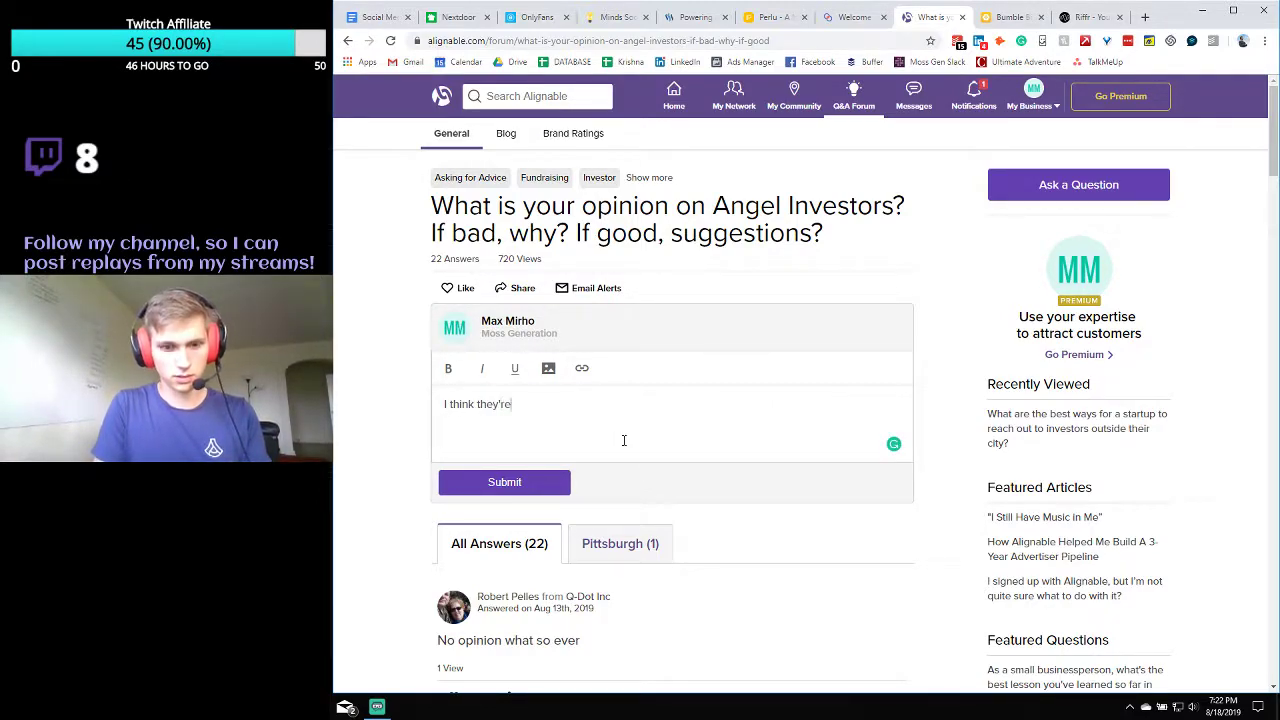
pyautogui.write("hey're great")
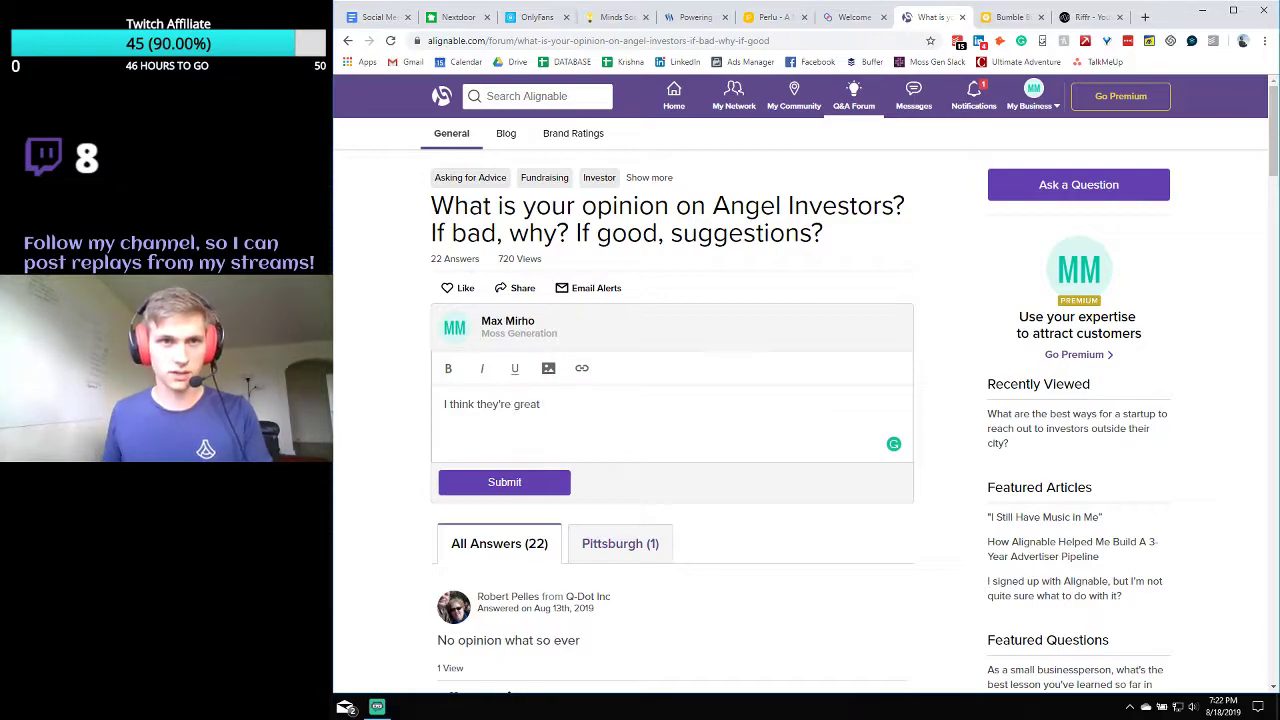
pyautogui.click(372, 27)
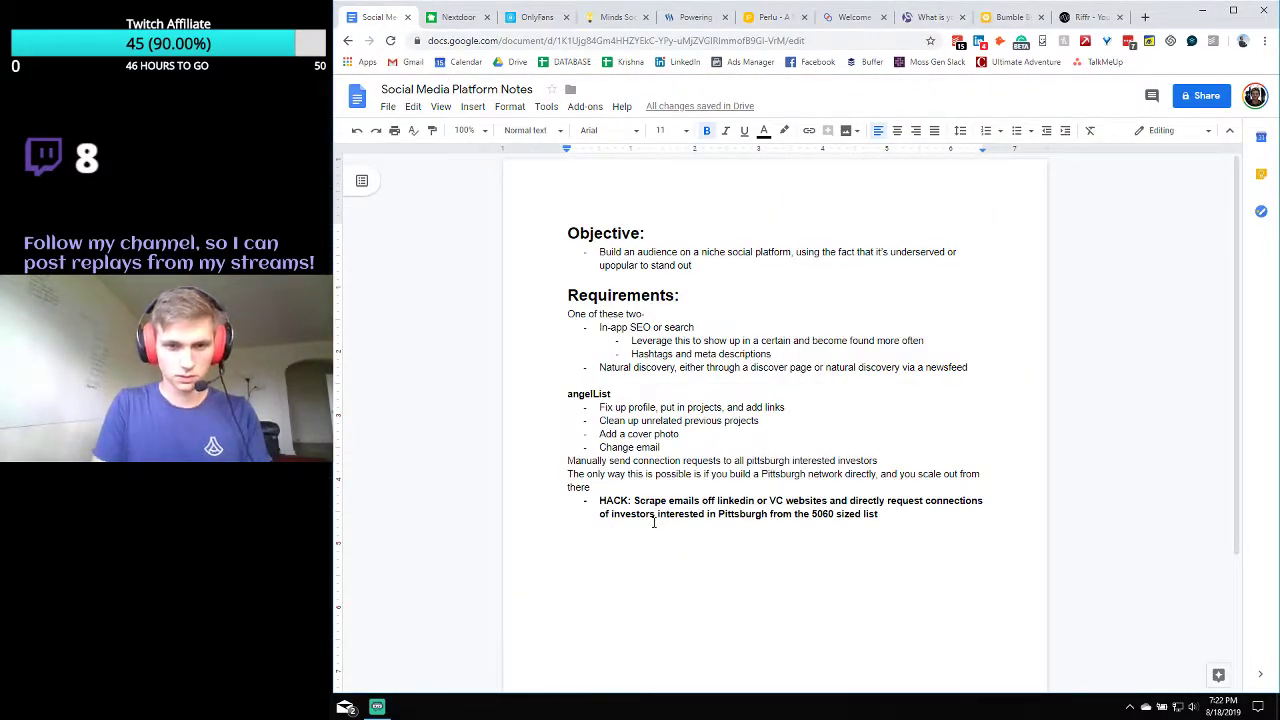
# - Add an 'Alignable' heading below the HACK note and begin the bullet '- Fix up my profile to make it n…'
pyautogui.write('Think')
pyautogui.press('BackSpace')
pyautogui.write('alignable')
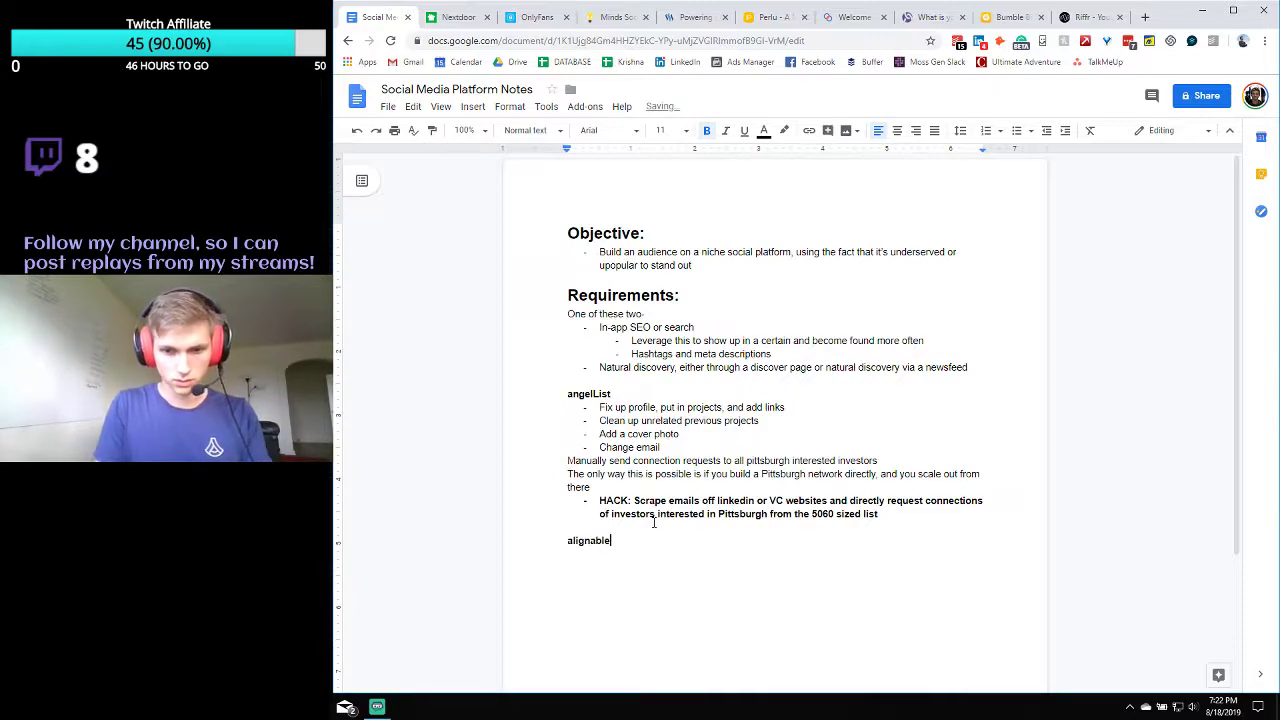
pyautogui.press('Return')
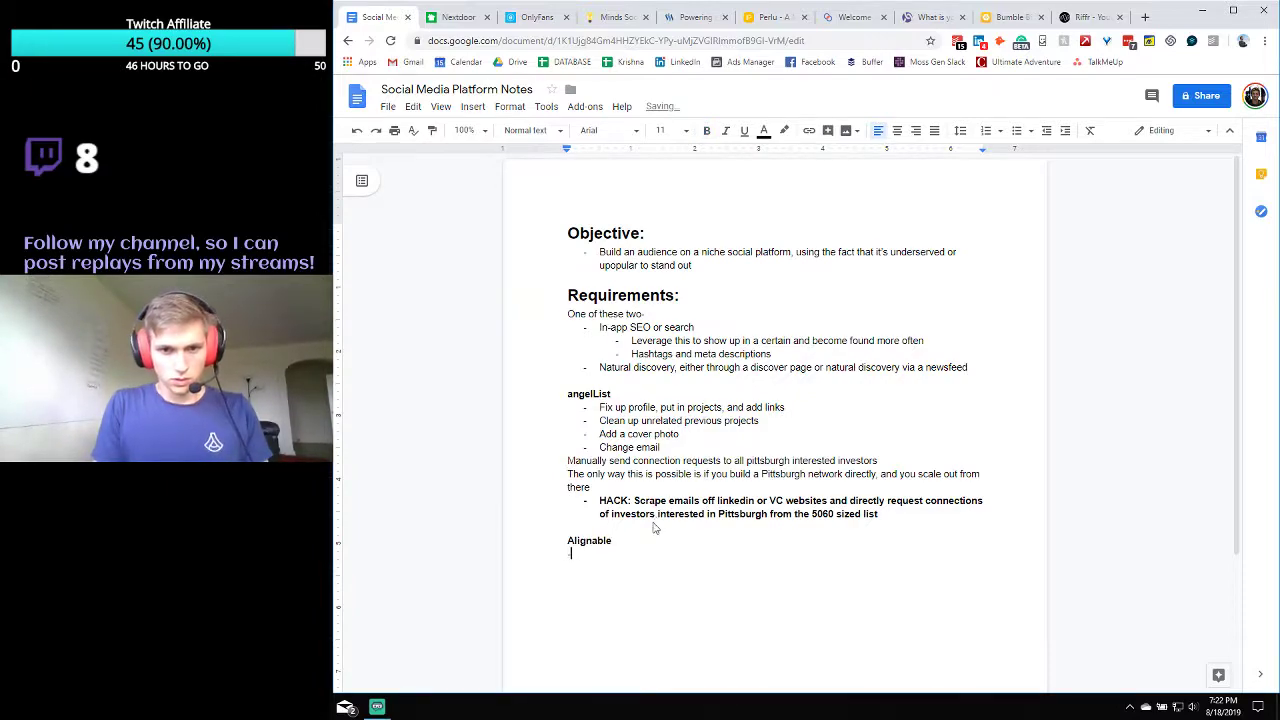
pyautogui.write('- ')
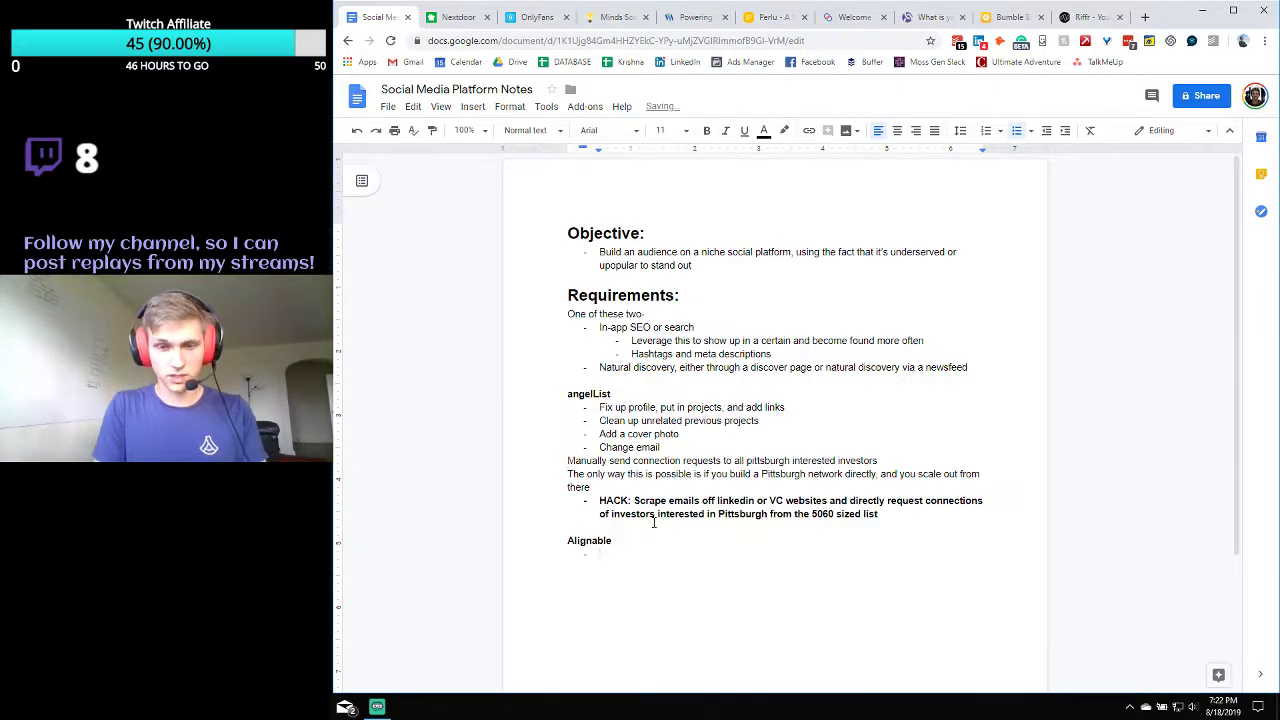
pyautogui.write('Fix up my')
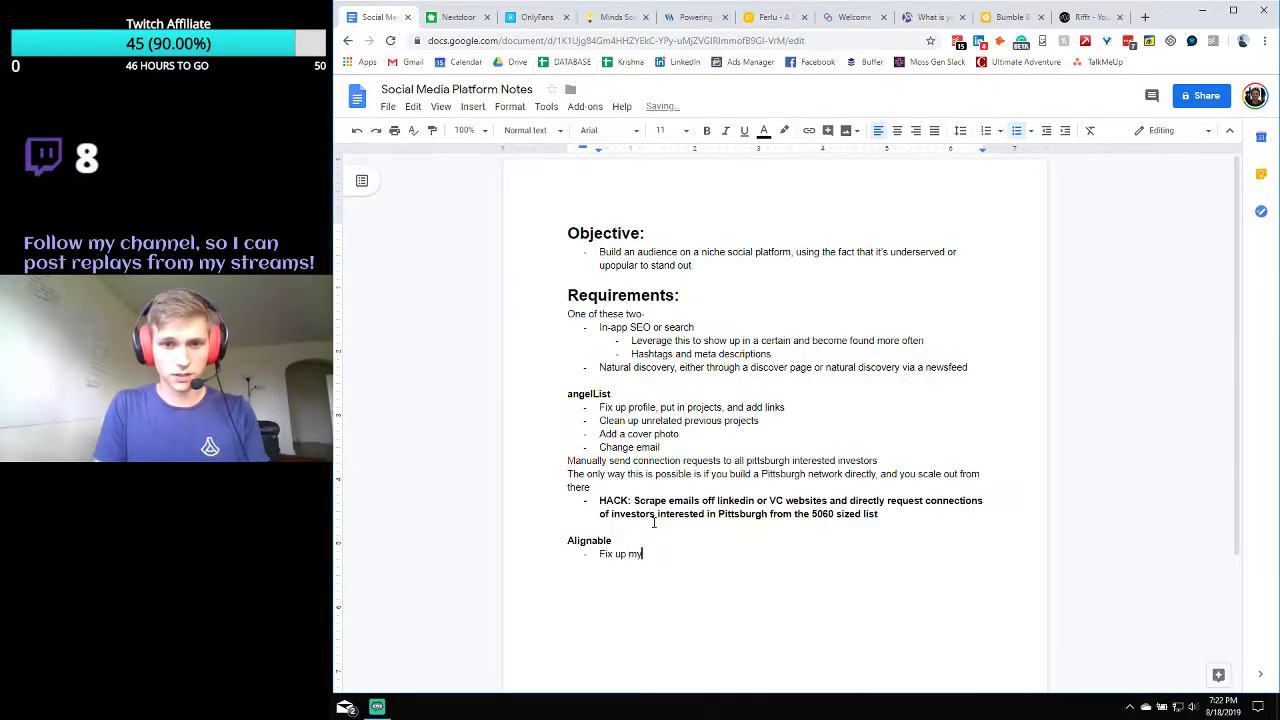
pyautogui.write(' profile to make it nie nad')
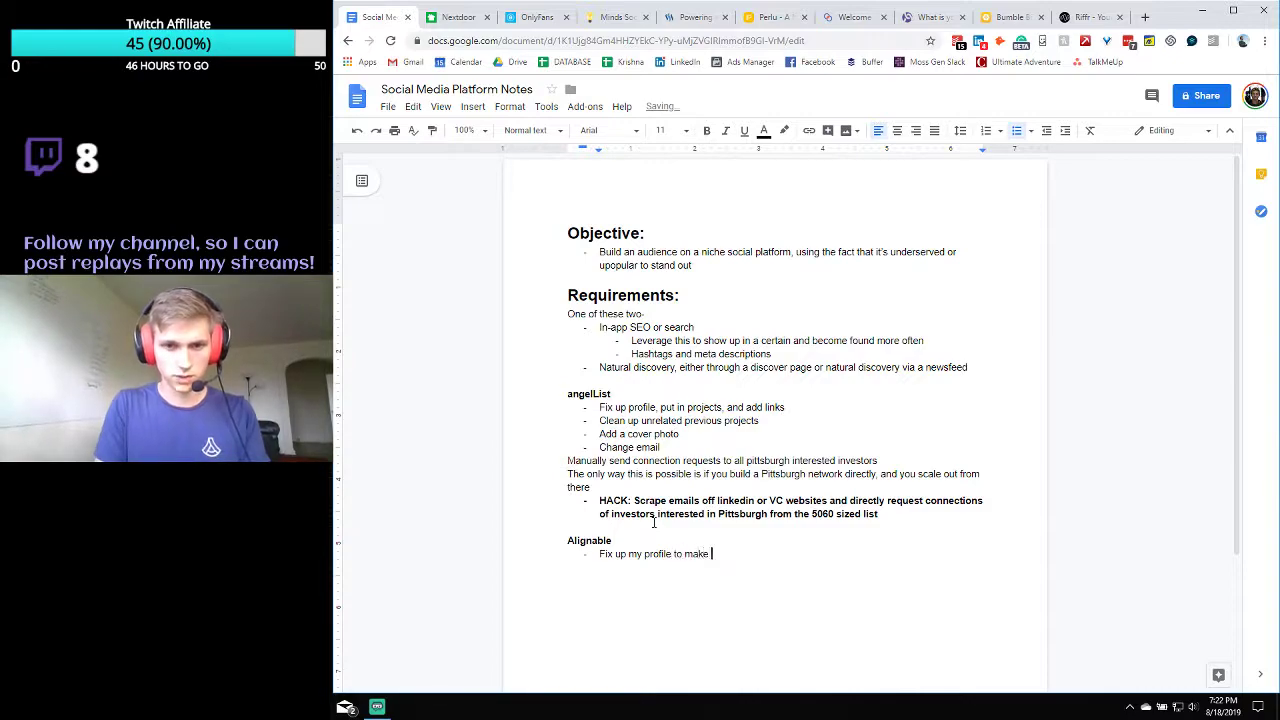
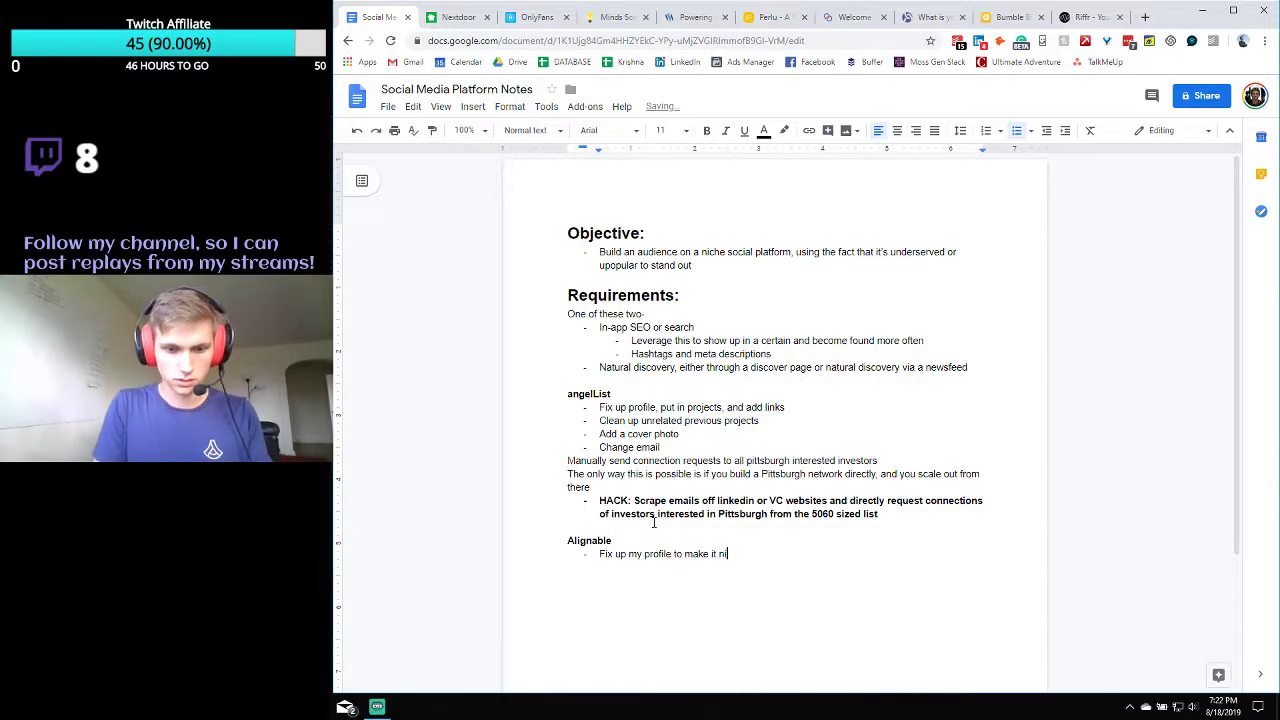
# - Finish the 'nice and pretty' bullet and add an 'Add a profile picture' bullet
pyautogui.press('BackSpace')
pyautogui.press('BackSpace')
pyautogui.press('BackSpace')
pyautogui.press('BackSpace')
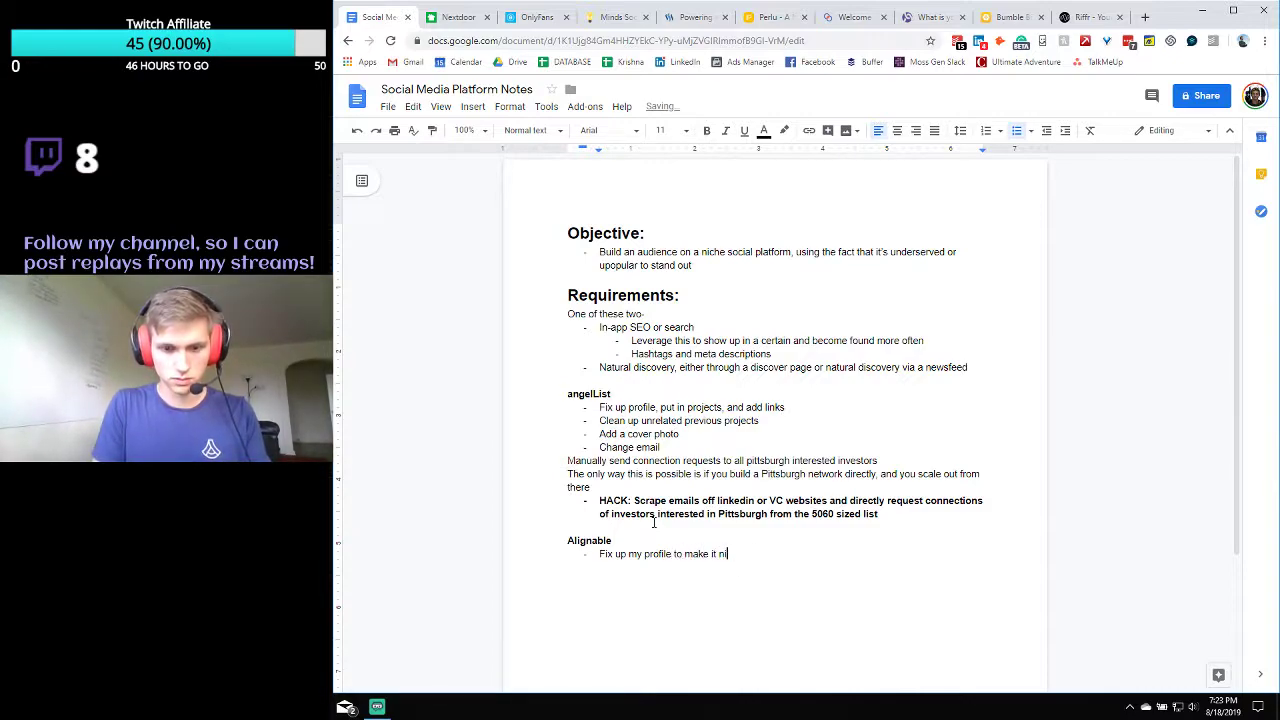
pyautogui.write('ce and pretty')
pyautogui.press('Return')
pyautogui.write('Add a')
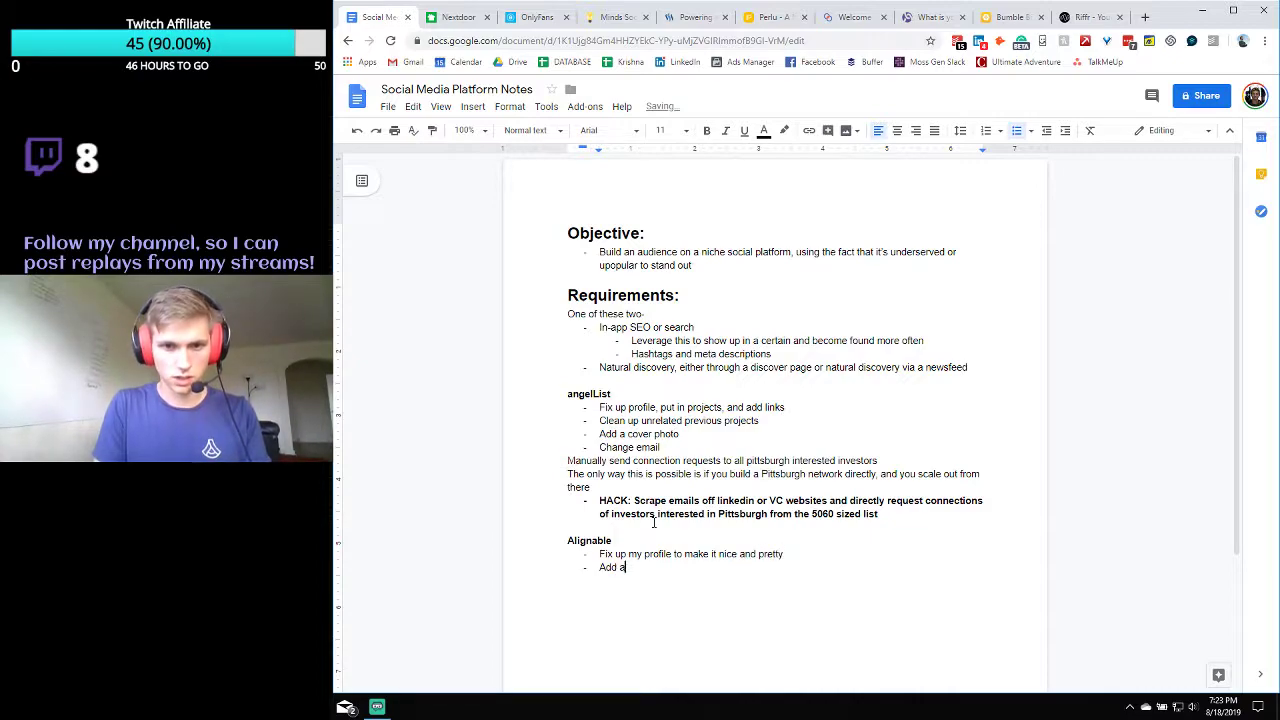
pyautogui.write(' profile p')
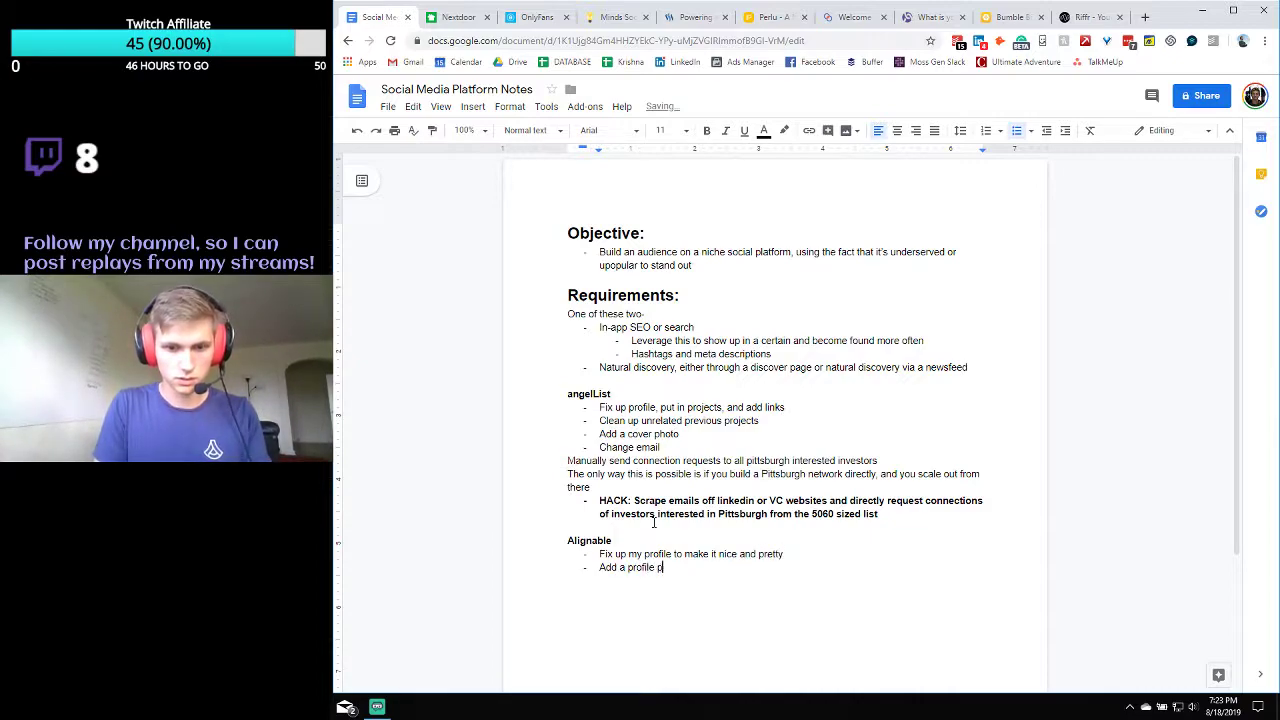
pyautogui.write('rictur')
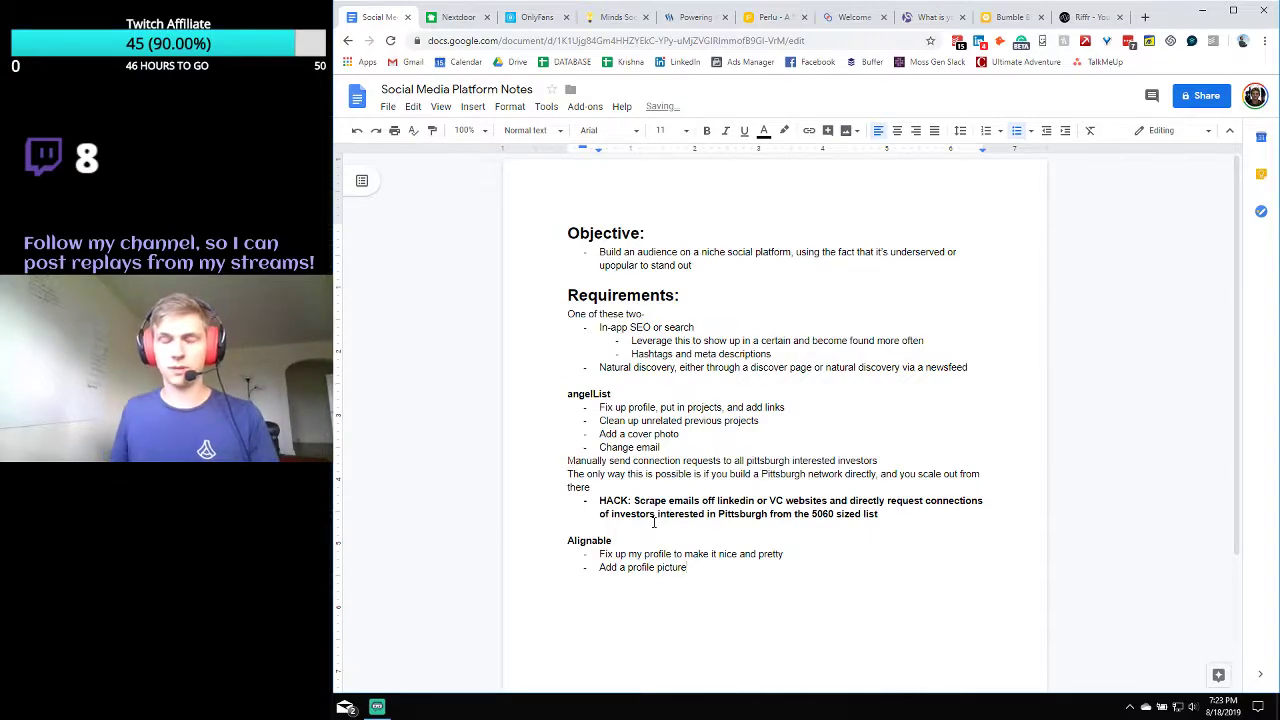
pyautogui.write('e')
# - Add a 'More description on Moss Gen' bullet, end the list, and switch to the Riffr tab
pyautogui.press('Return')
pyautogui.write('M')
pyautogui.write('des')
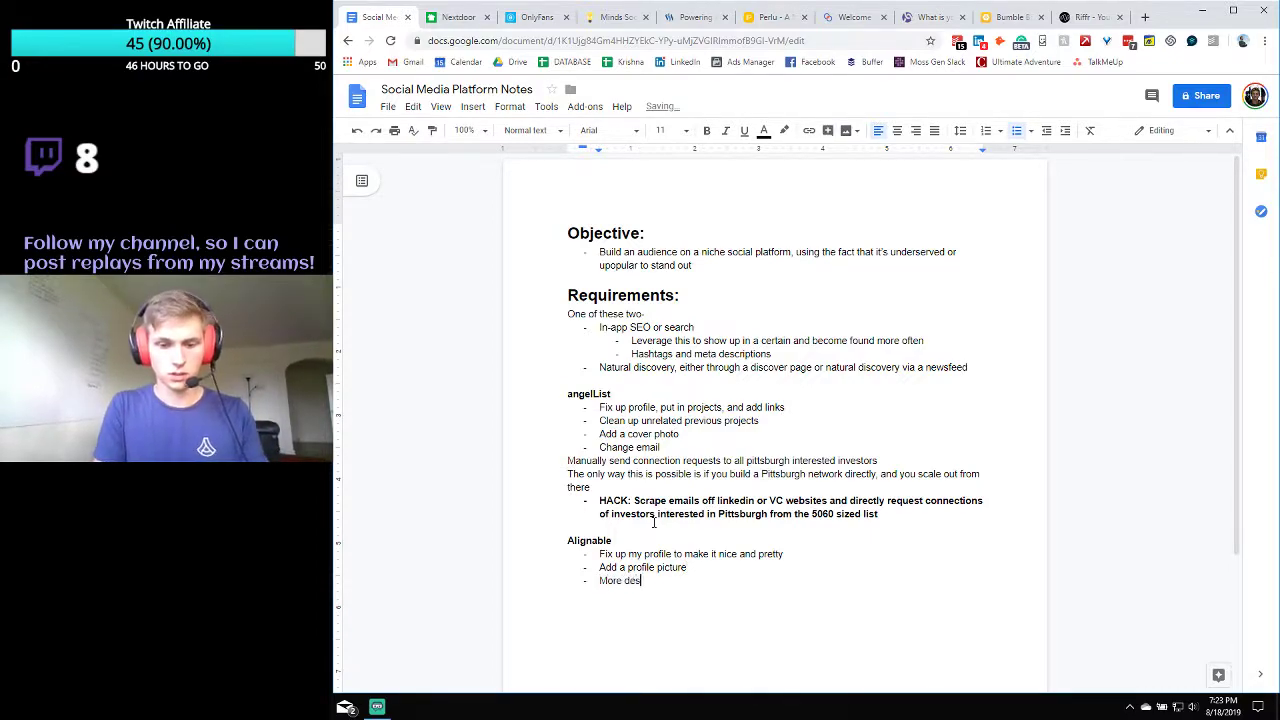
pyautogui.write('cription on <pss')
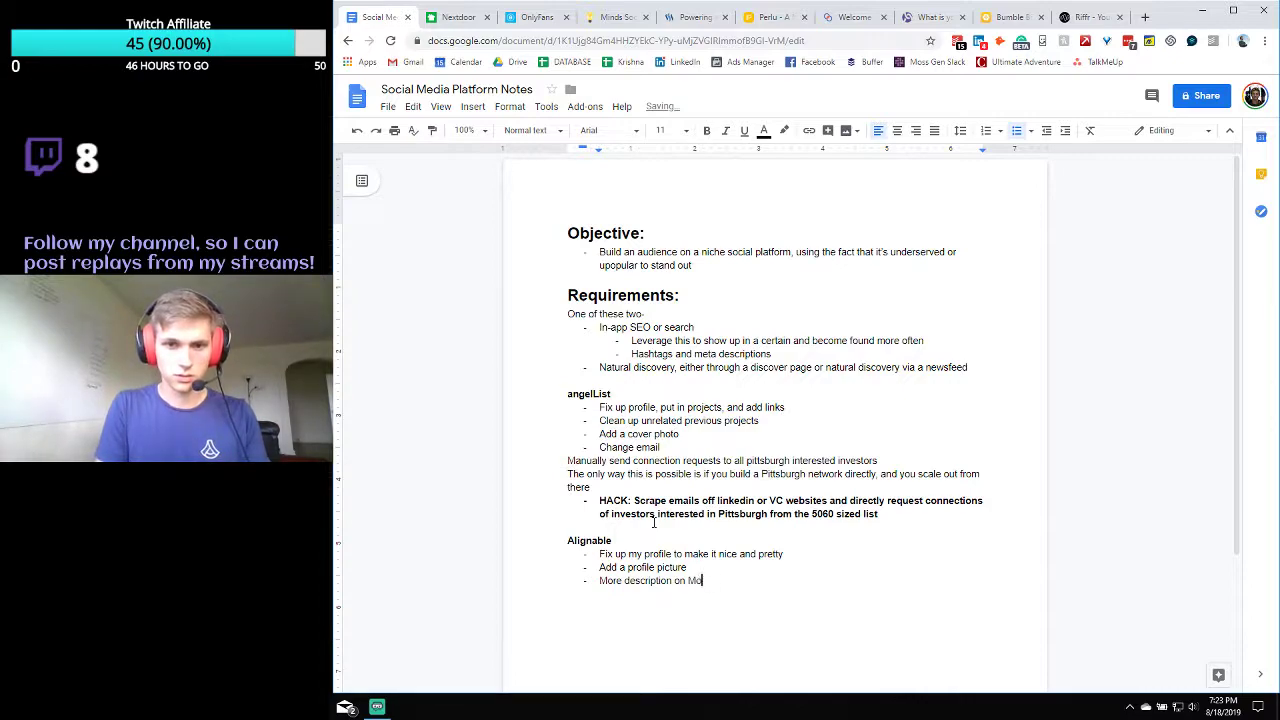
pyautogui.write(' Gen')
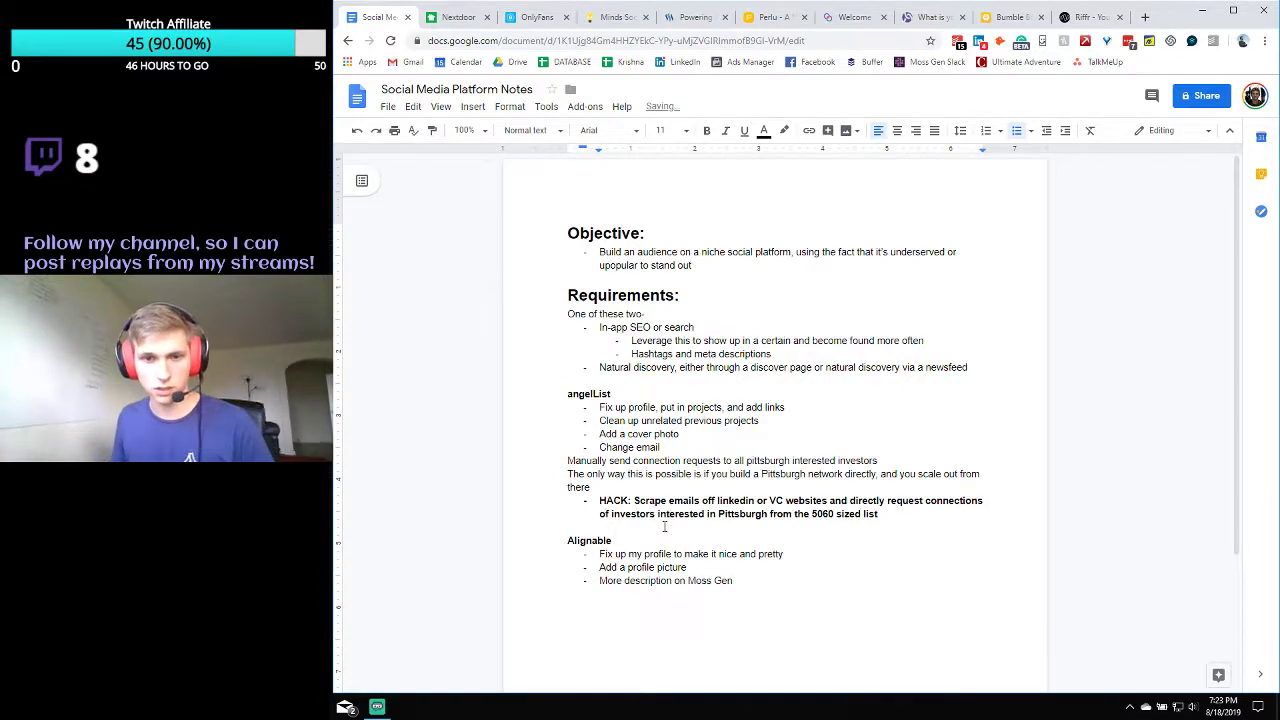
pyautogui.press('Return')
pyautogui.press('Return')
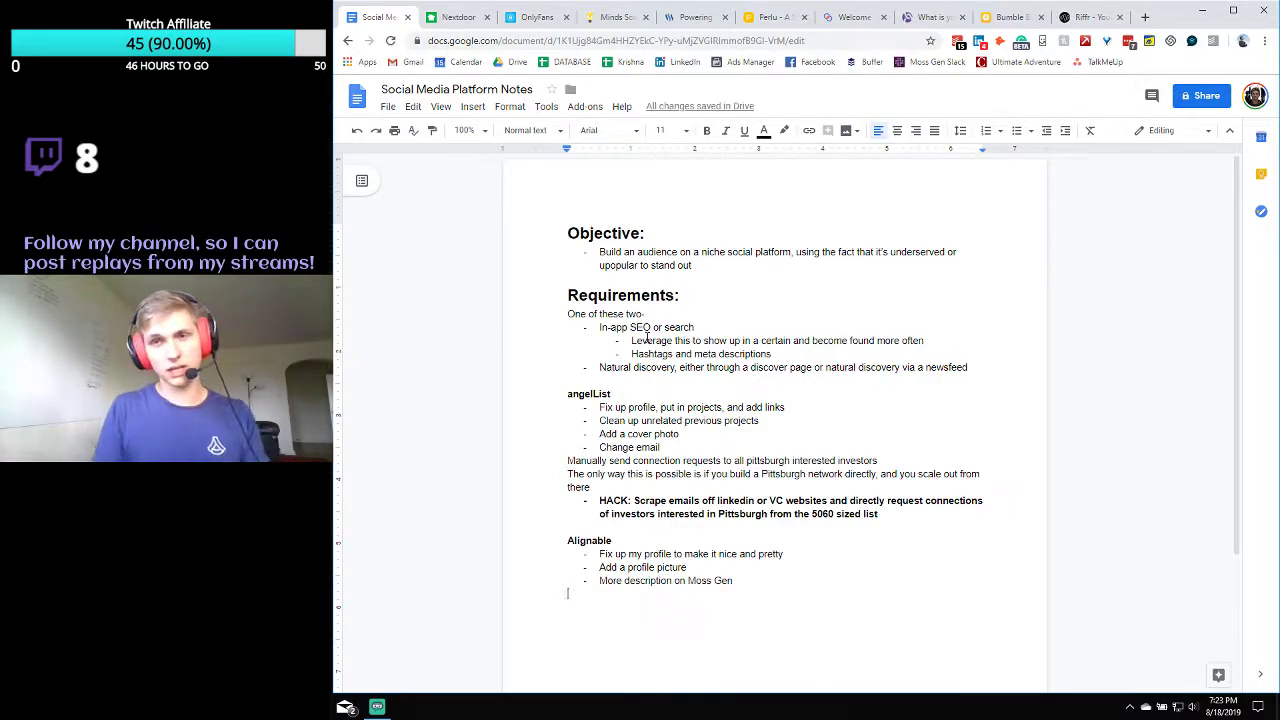
pyautogui.click(1090, 17)
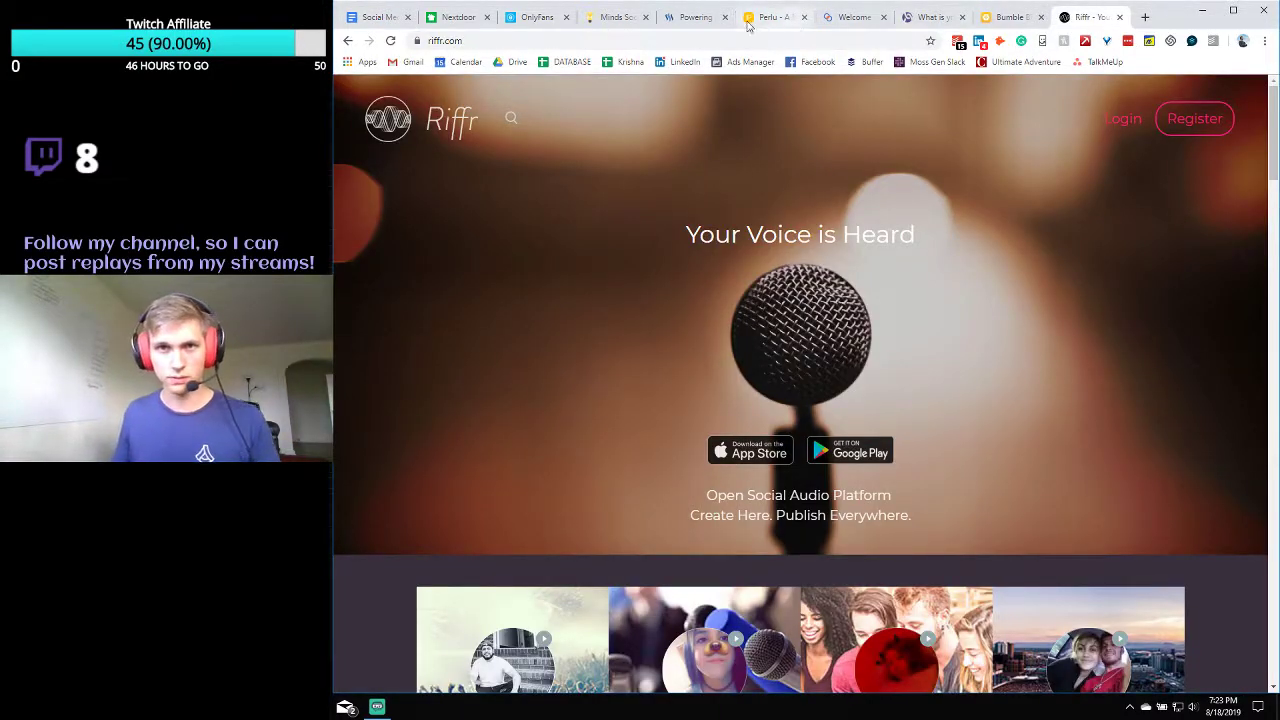
# - Like the first answer, the 'never heard of angel investors' answer, and the 'partners' answer
pyautogui.click(910, 18)
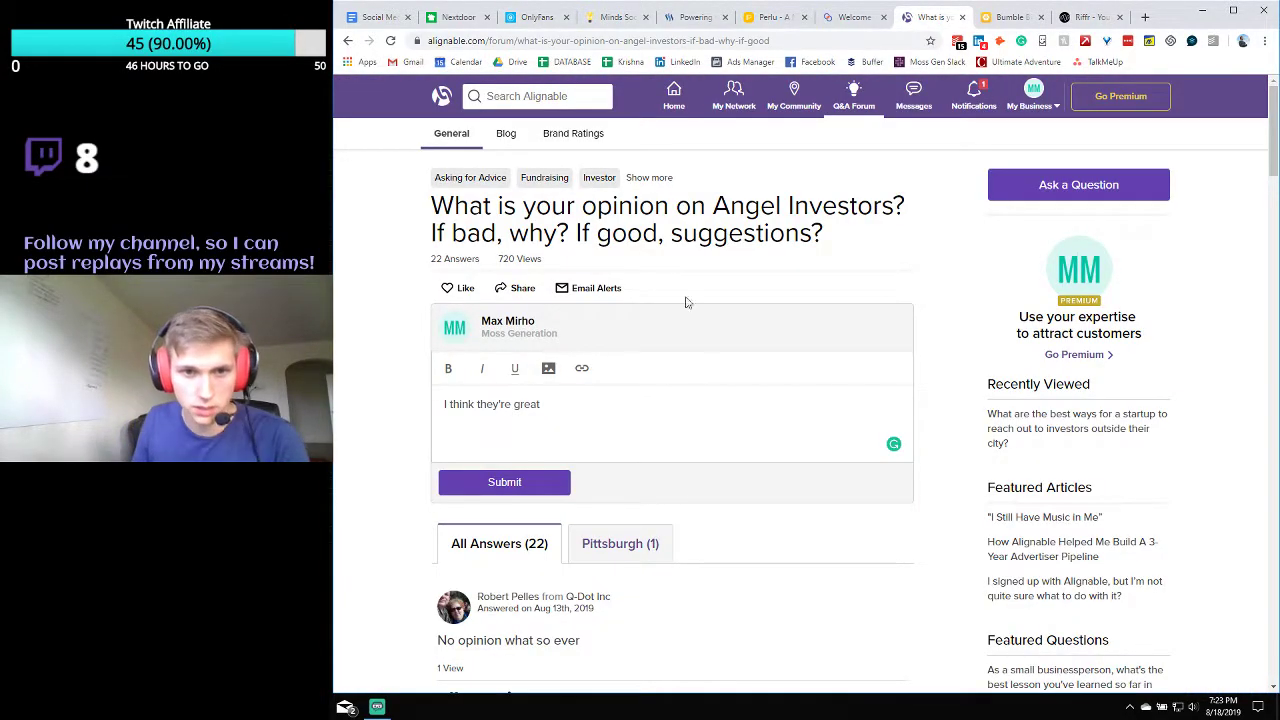
pyautogui.scroll(-1, 505, 515)
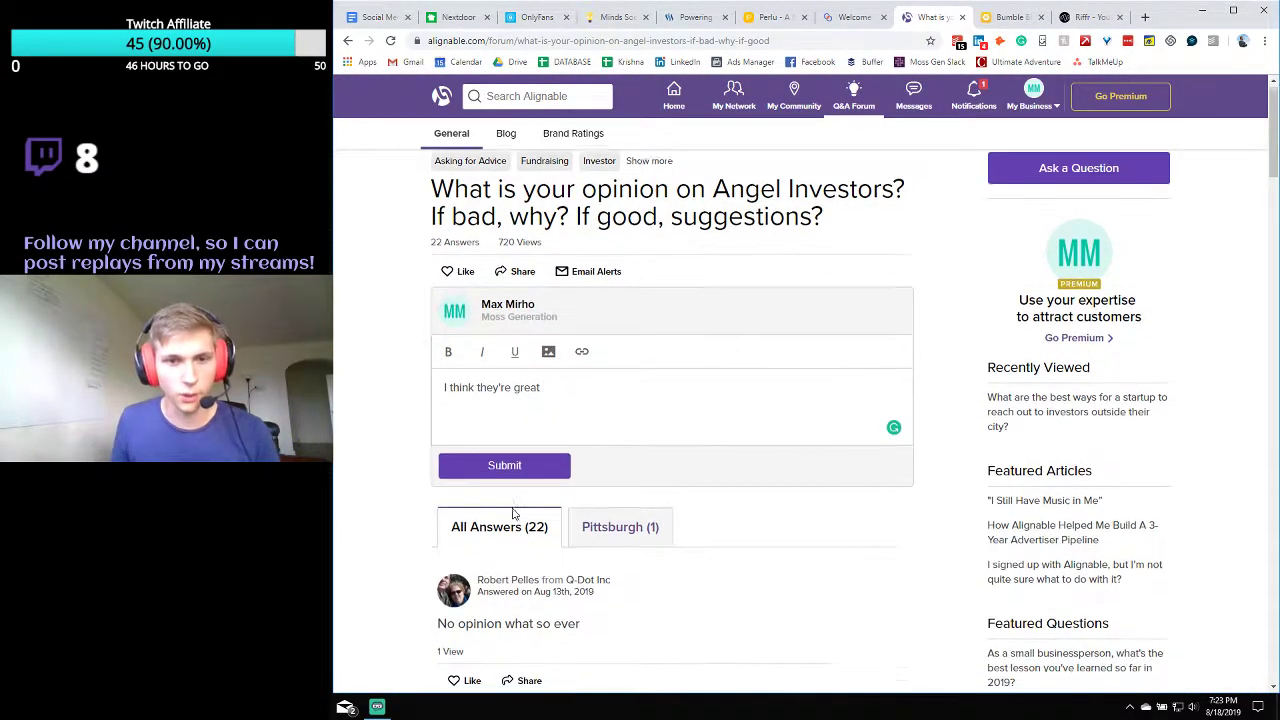
pyautogui.scroll(-2, 526, 513)
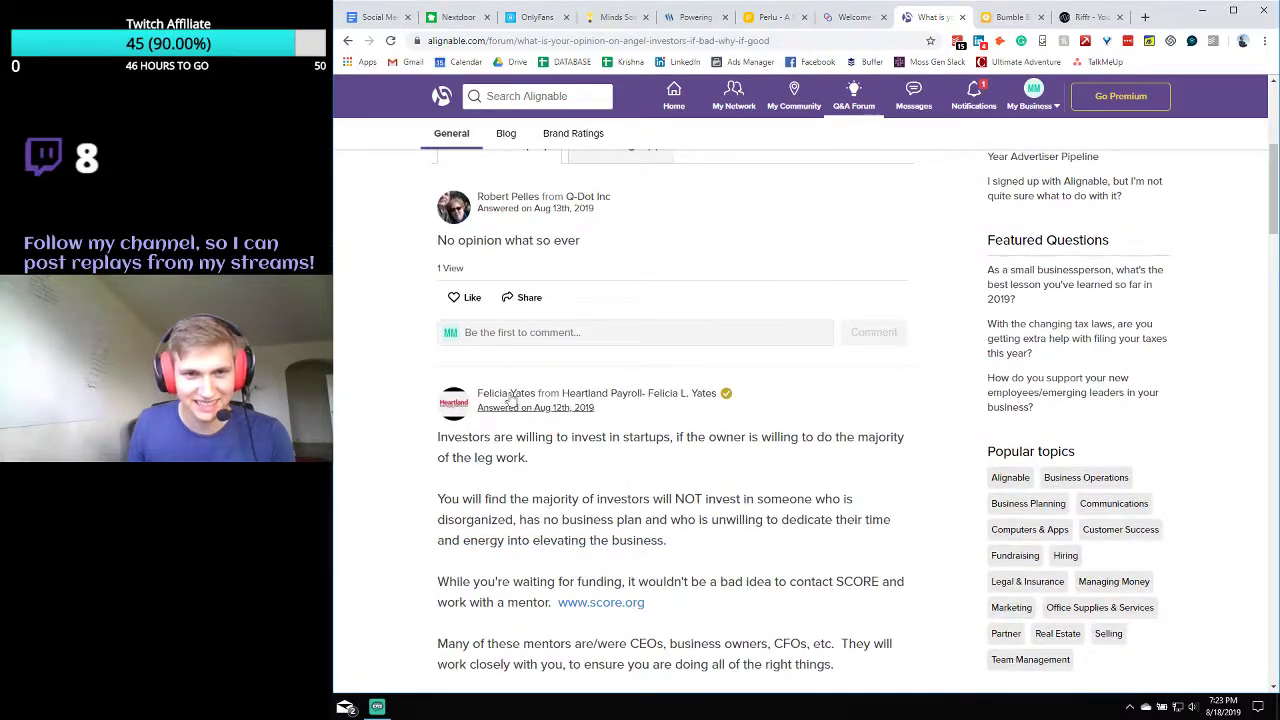
pyautogui.click(466, 297)
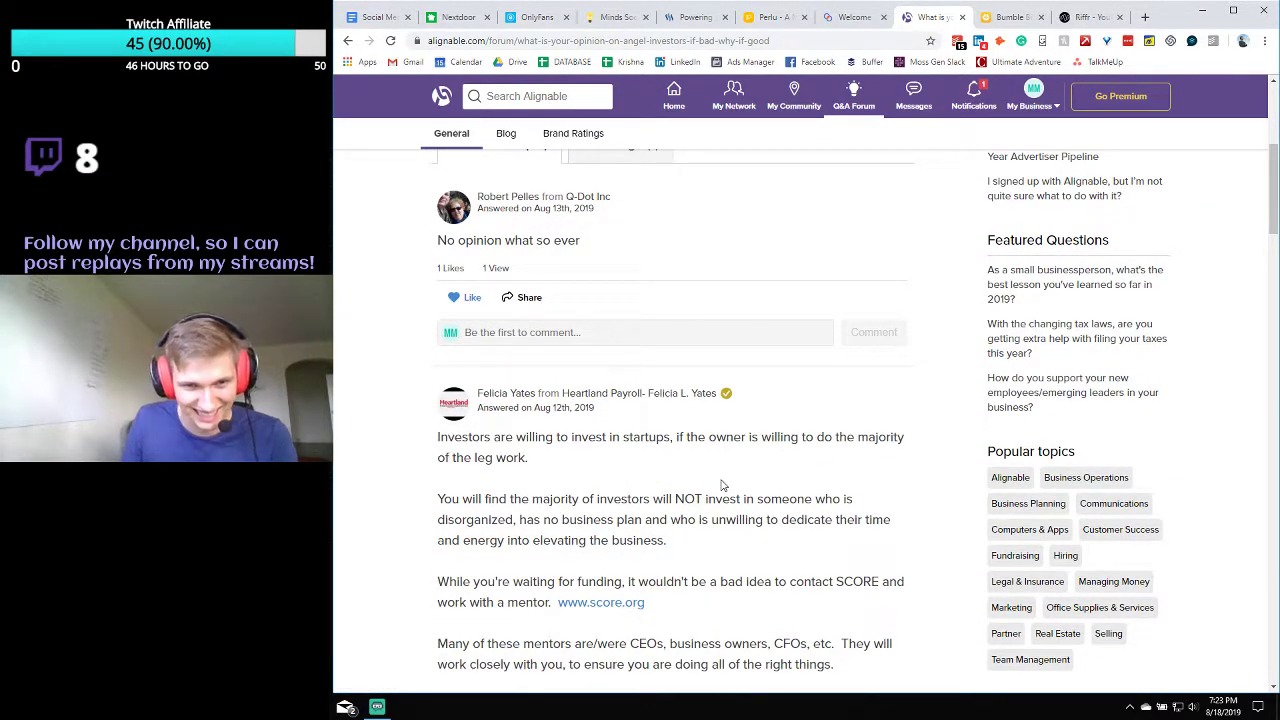
pyautogui.scroll(-4, 722, 485)
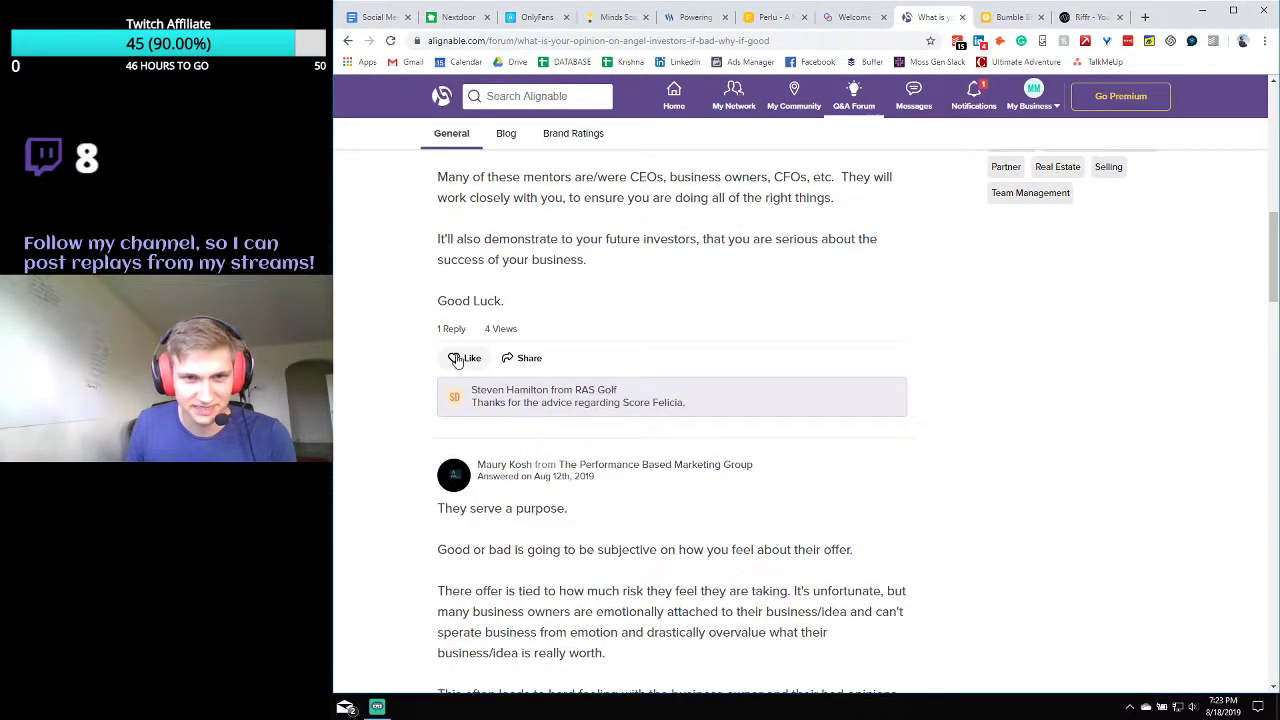
pyautogui.scroll(-6, 750, 497)
pyautogui.click(466, 425)
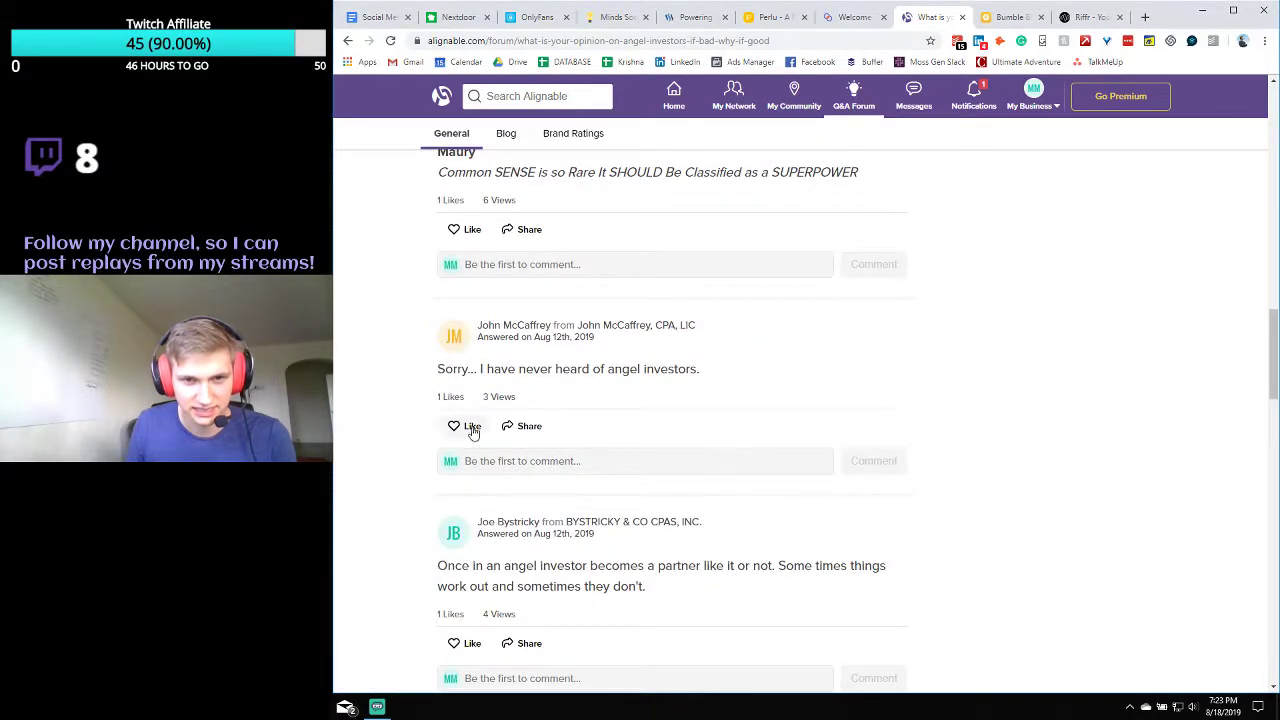
pyautogui.scroll(-3, 612, 449)
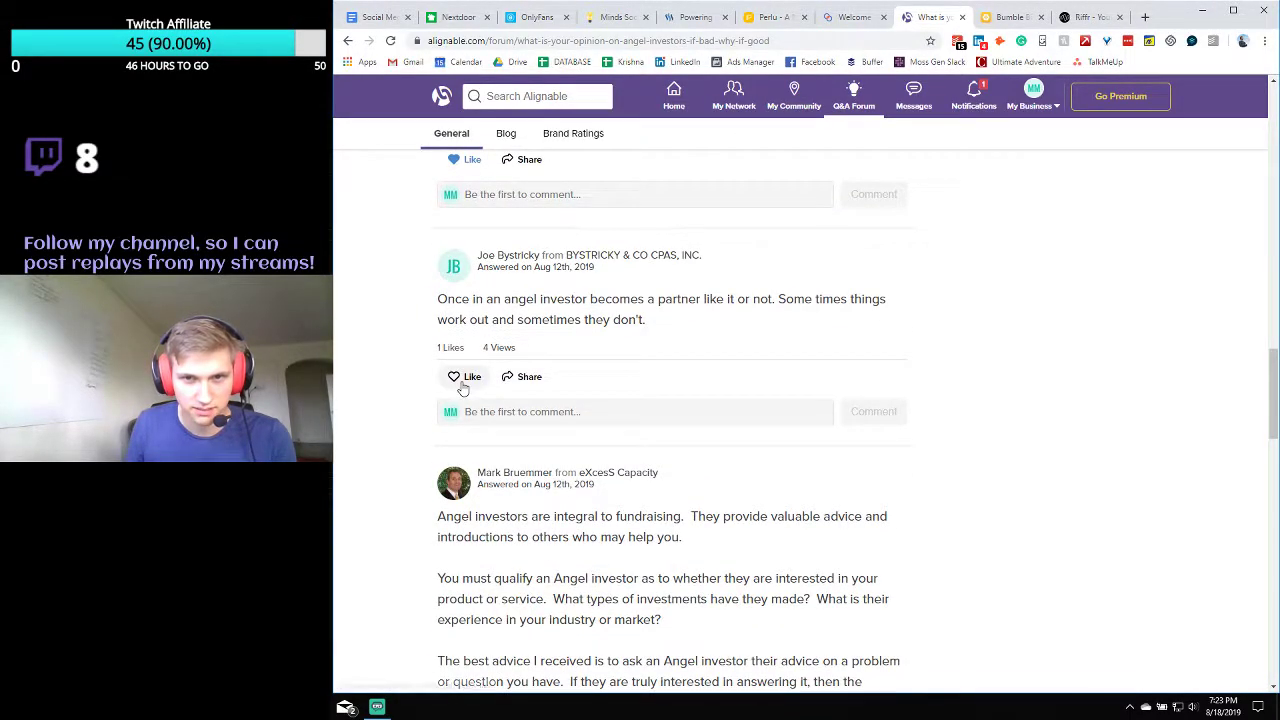
pyautogui.click(463, 388)
pyautogui.scroll(15, 651, 388)
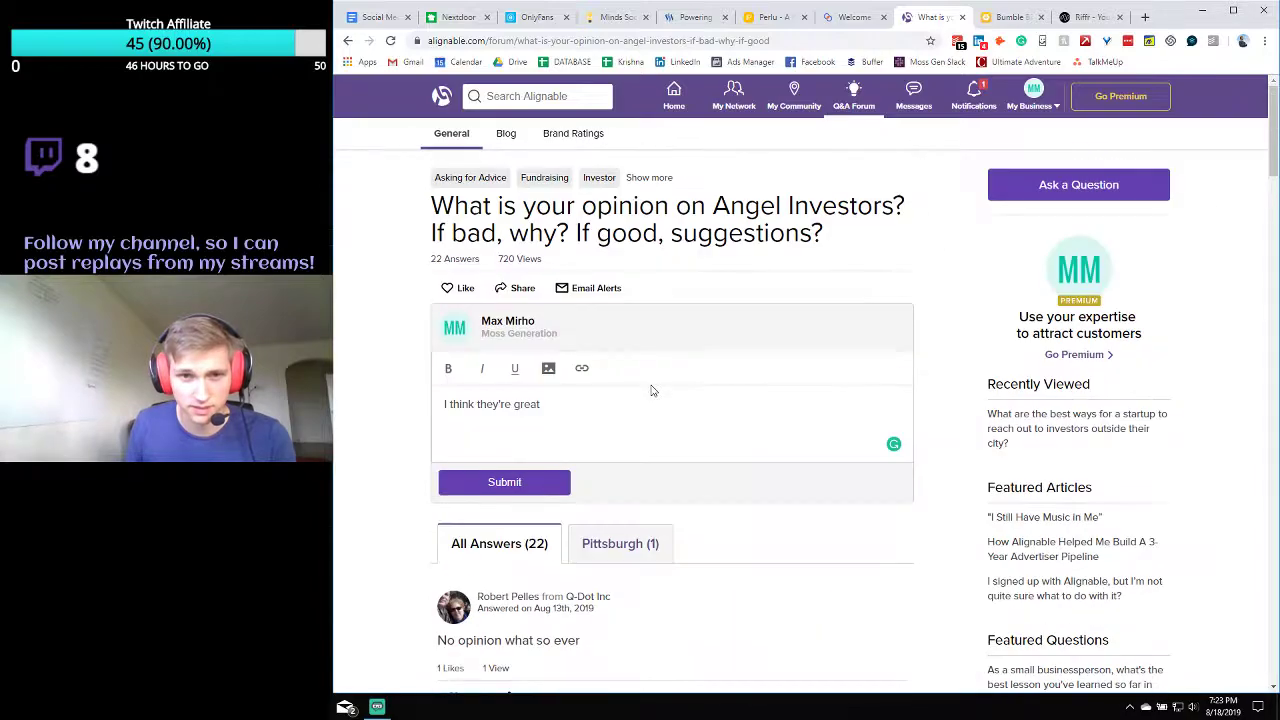
# - Replace the draft with an opening about early-stage companies thriving because of their angel investors' capital
pyautogui.hotkey('ctrl', 'shift', 'Left')
pyautogui.hotkey('ctrl', 'shift', 'Left')
pyautogui.hotkey('ctrl', 'shift', 'Left')
pyautogui.hotkey('ctrl', 'shift', 'Left')
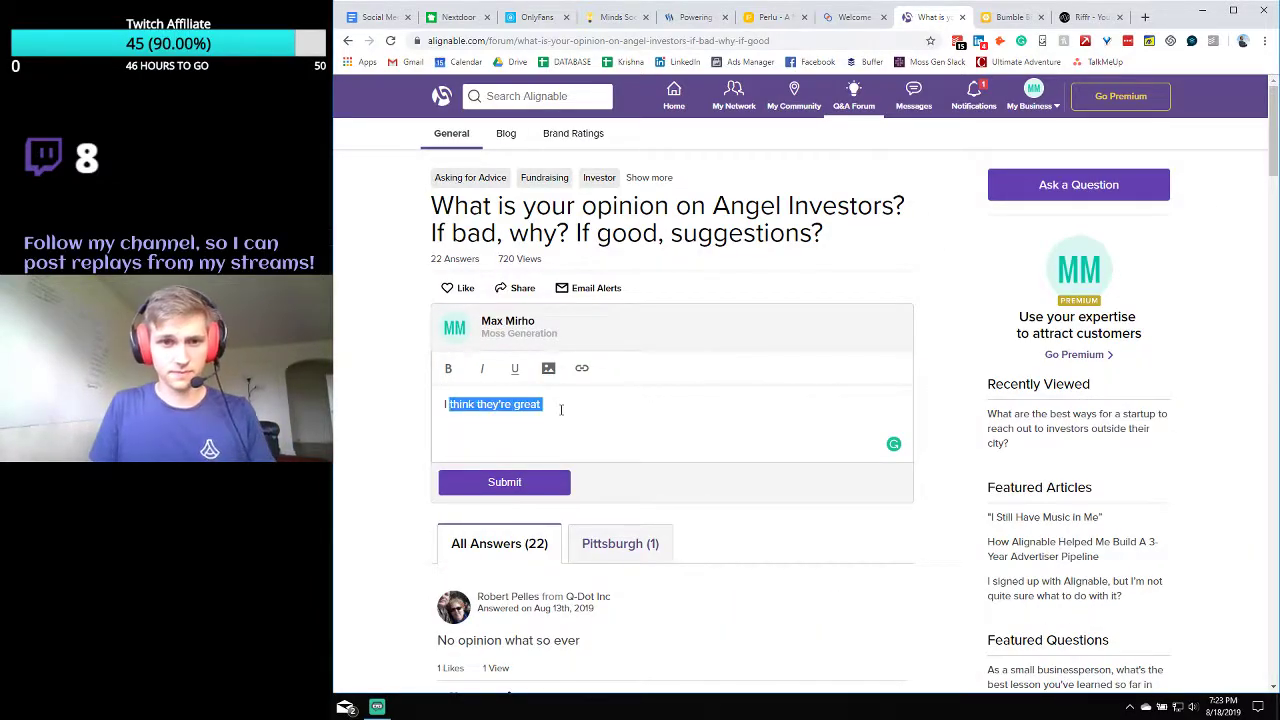
pyautogui.press('BackSpace')
pyautogui.write('I know ')
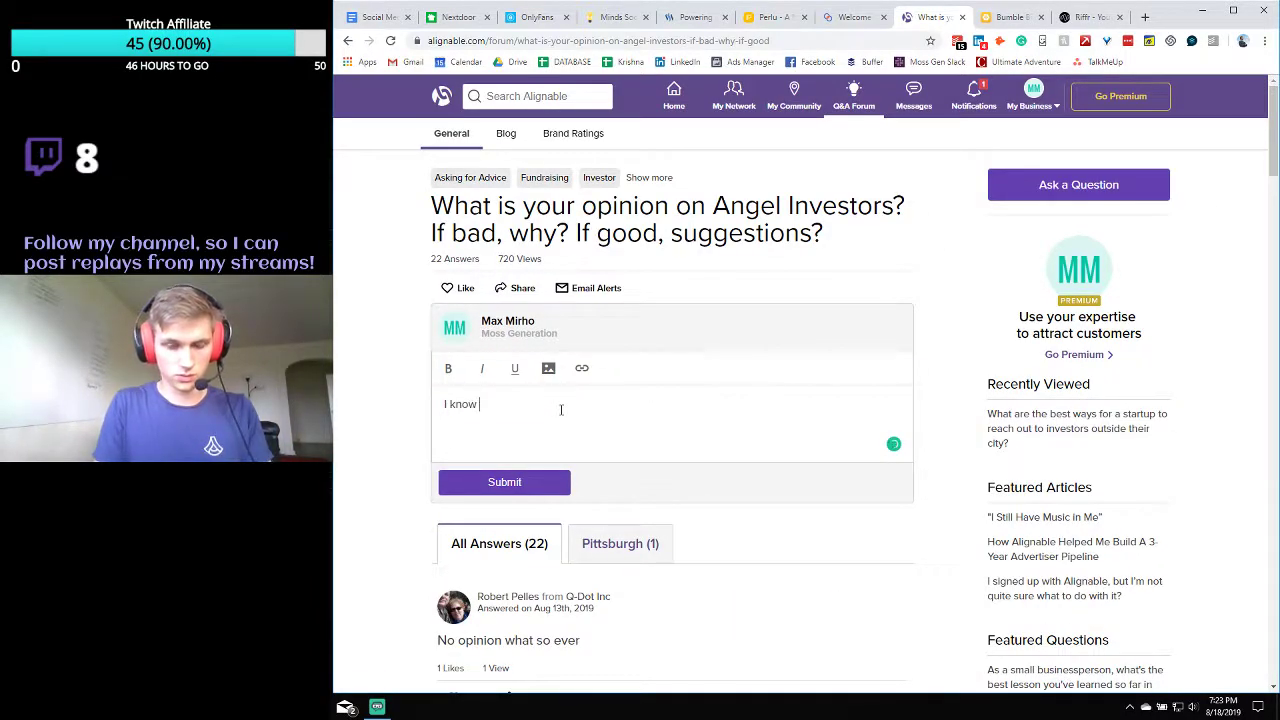
pyautogui.write('a to')
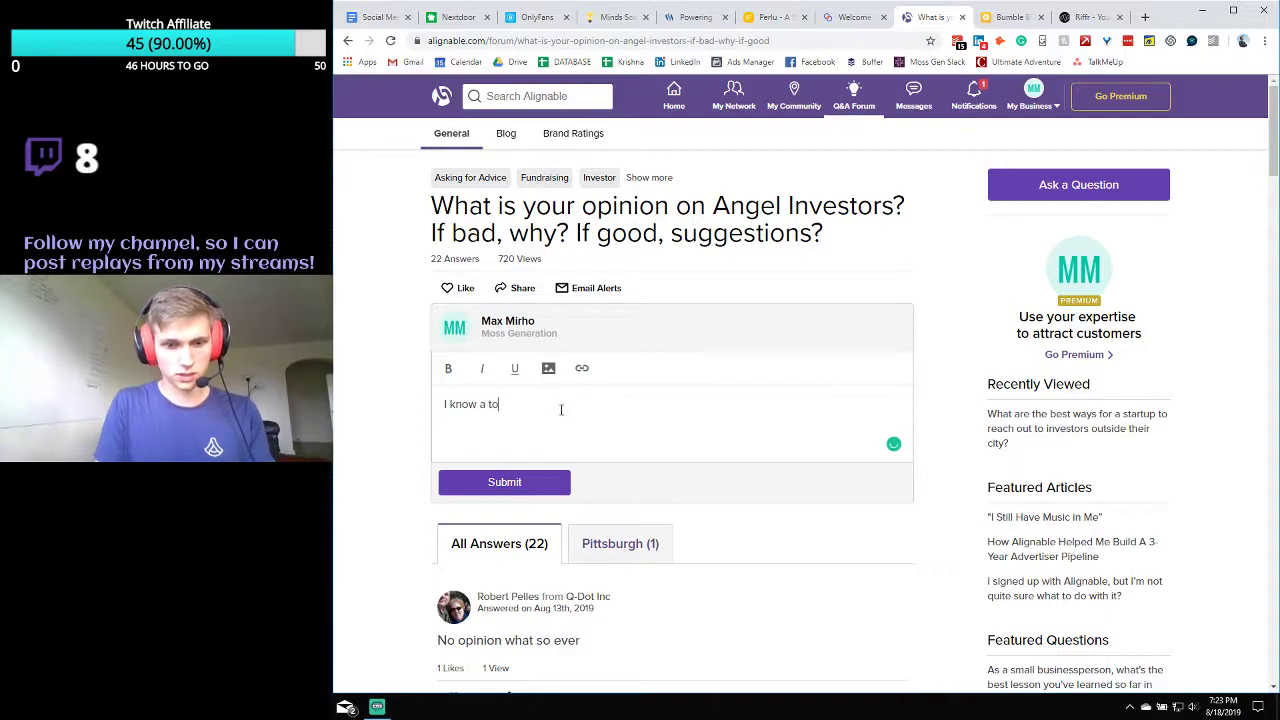
pyautogui.write('n of early-stage')
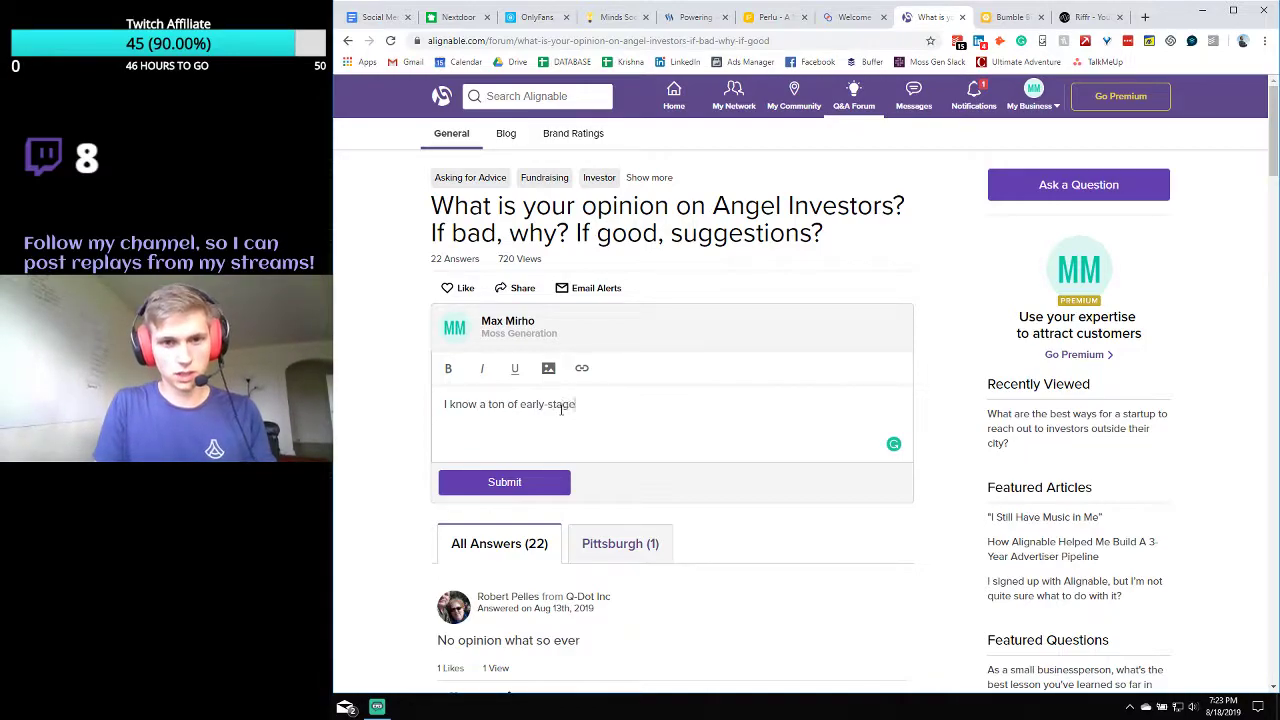
pyautogui.write(' companies that thriv')
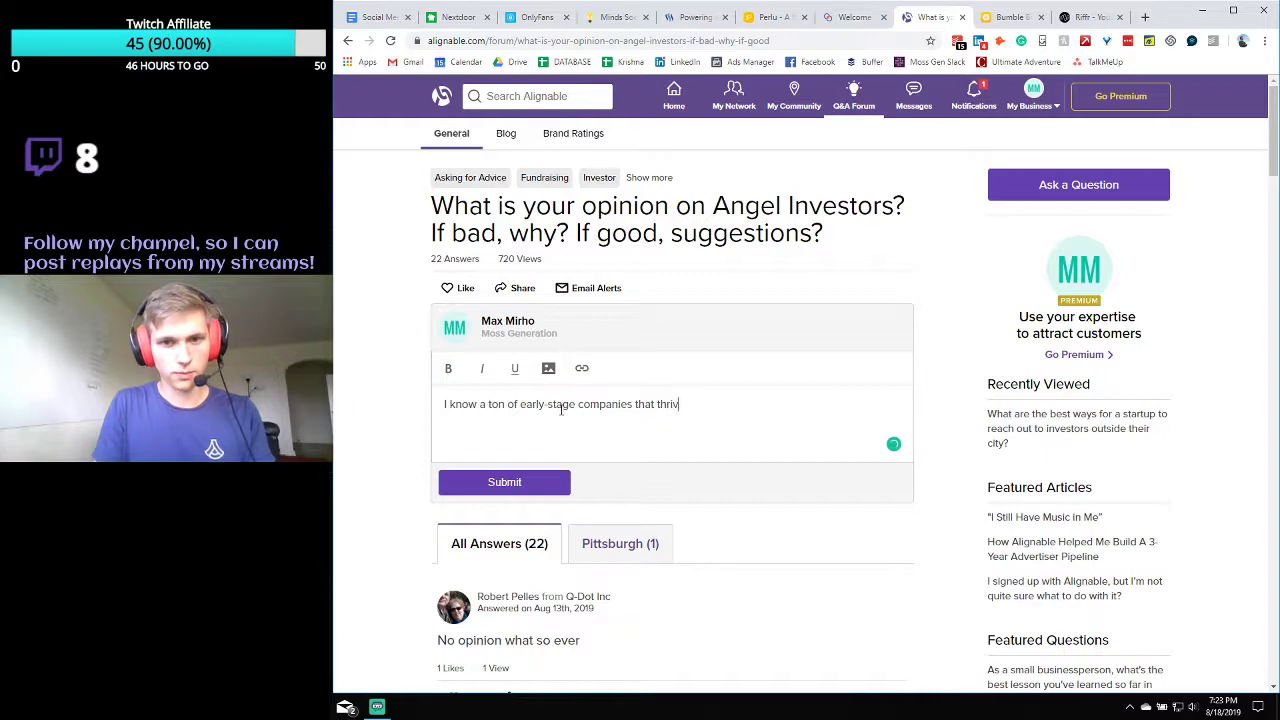
pyautogui.write('e only becuase of th')
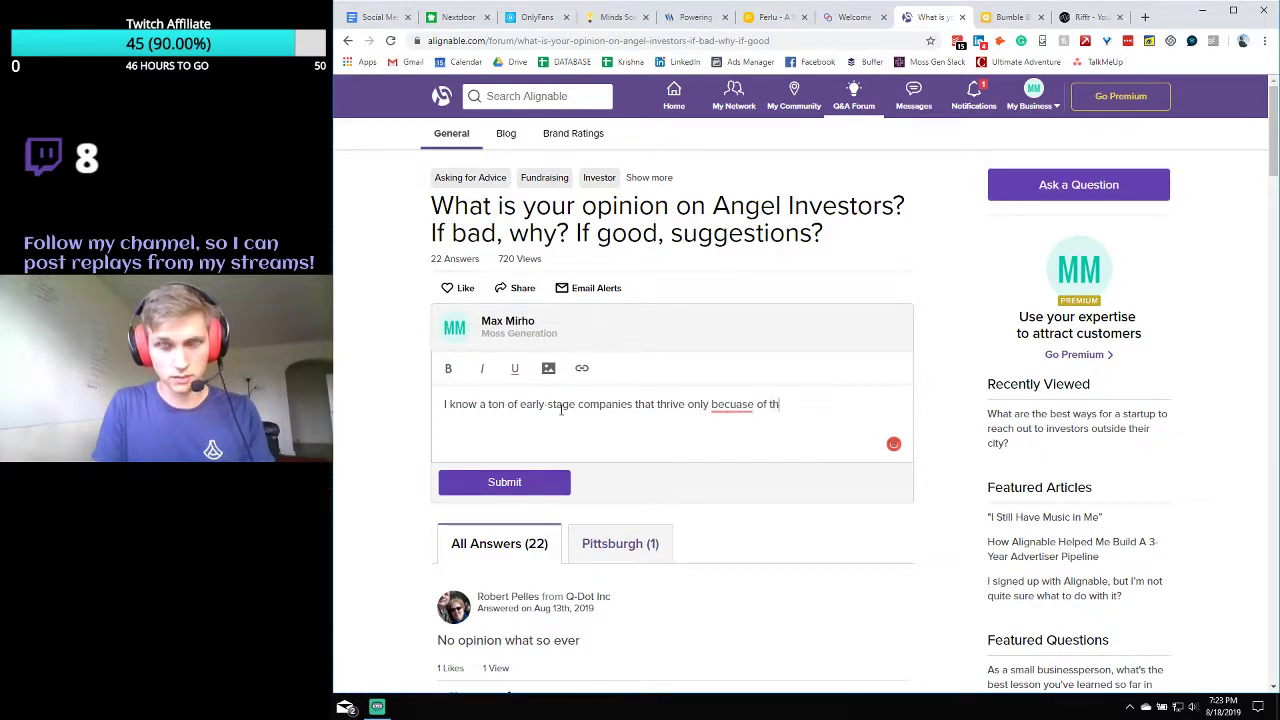
pyautogui.press('BackSpace')
pyautogui.press('BackSpace')
pyautogui.press('BackSpace')
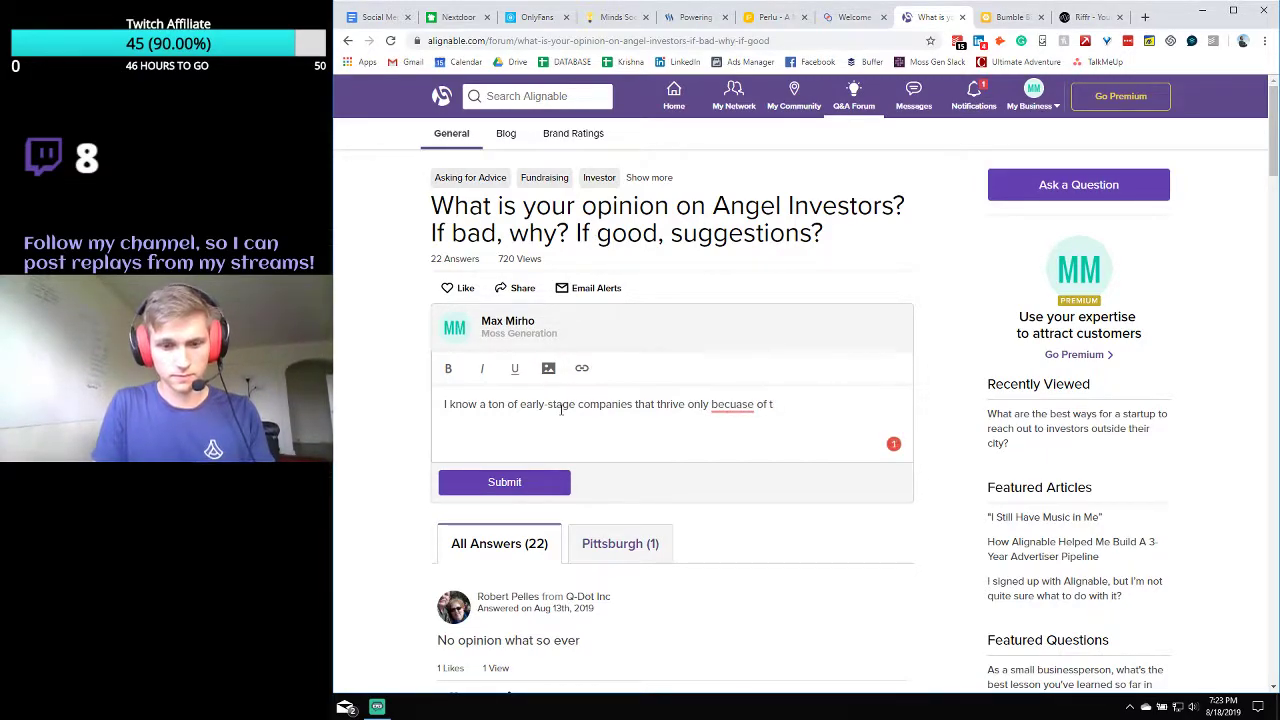
pyautogui.write('their angel inv')
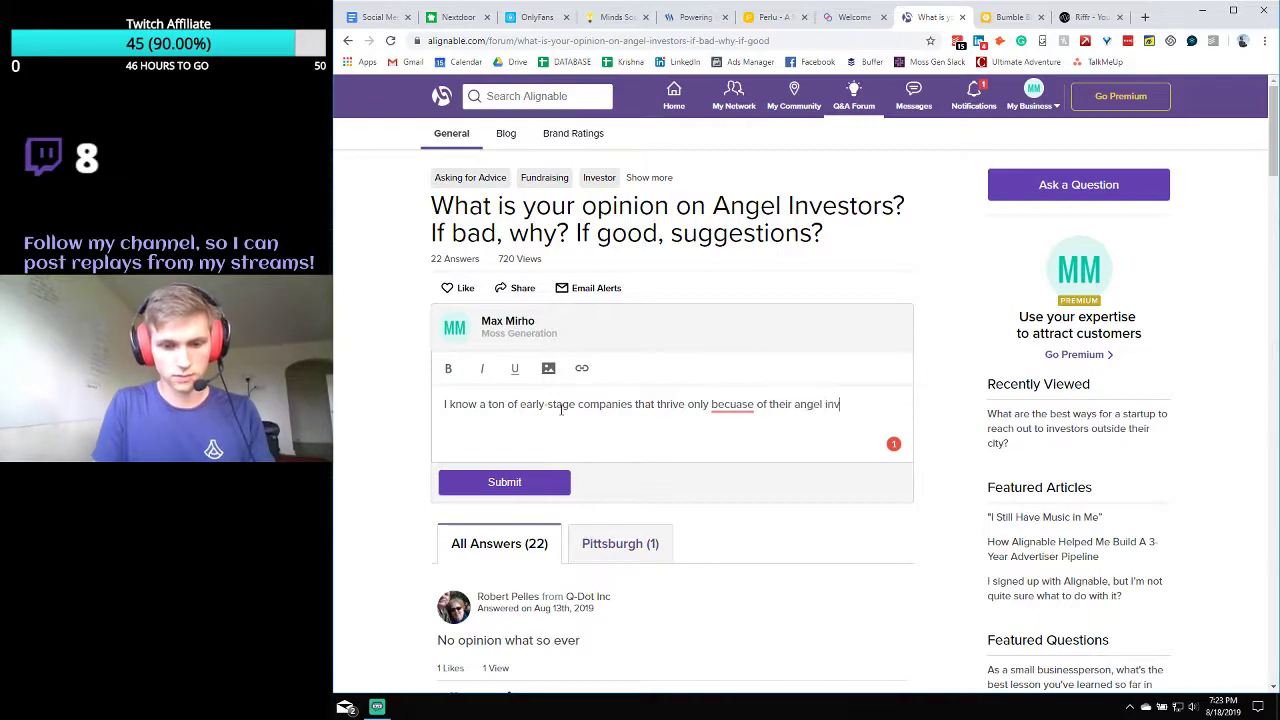
pyautogui.write("estors. There's ")
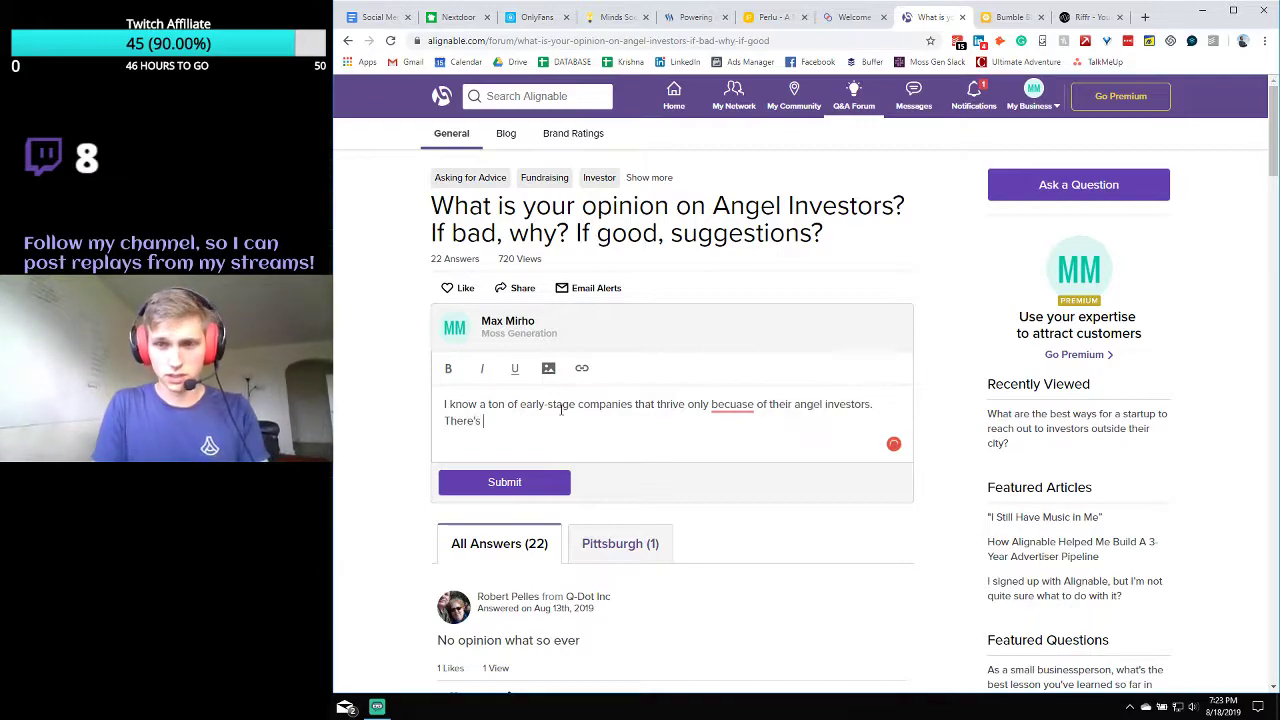
pyautogui.write('a lot of ba')
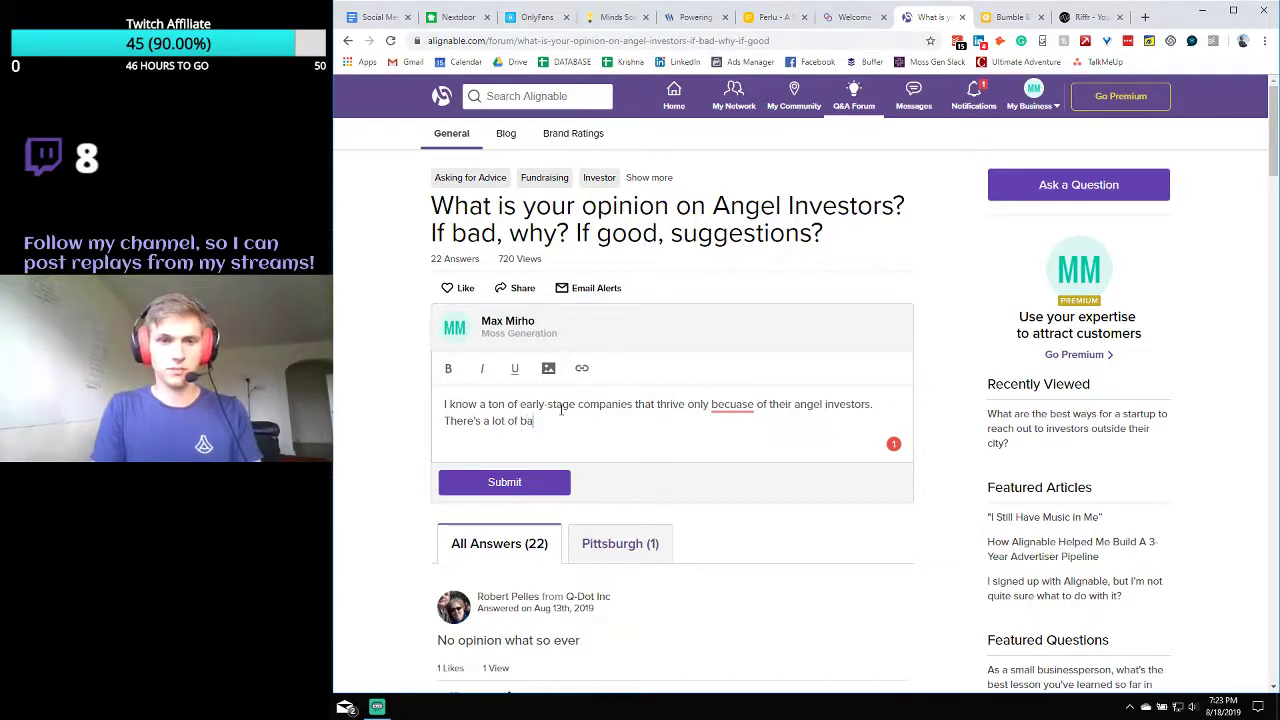
pyautogui.write('d stig')
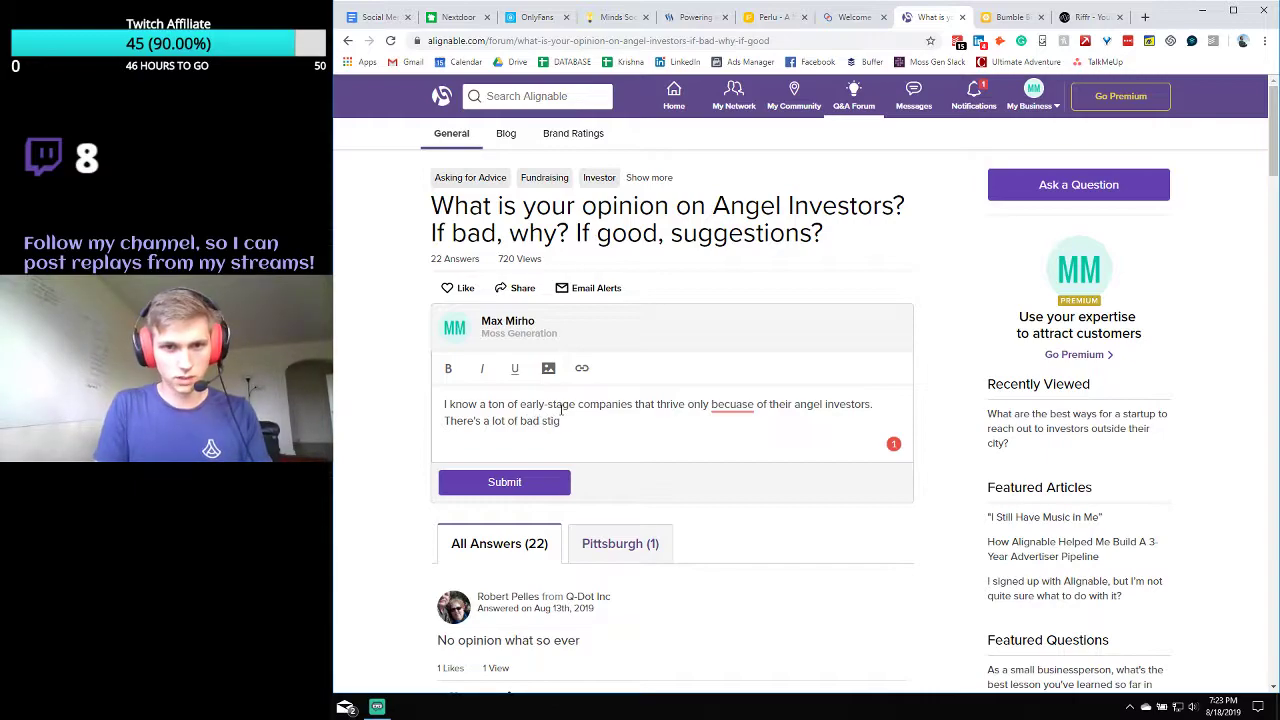
pyautogui.write('nma around them, but th')
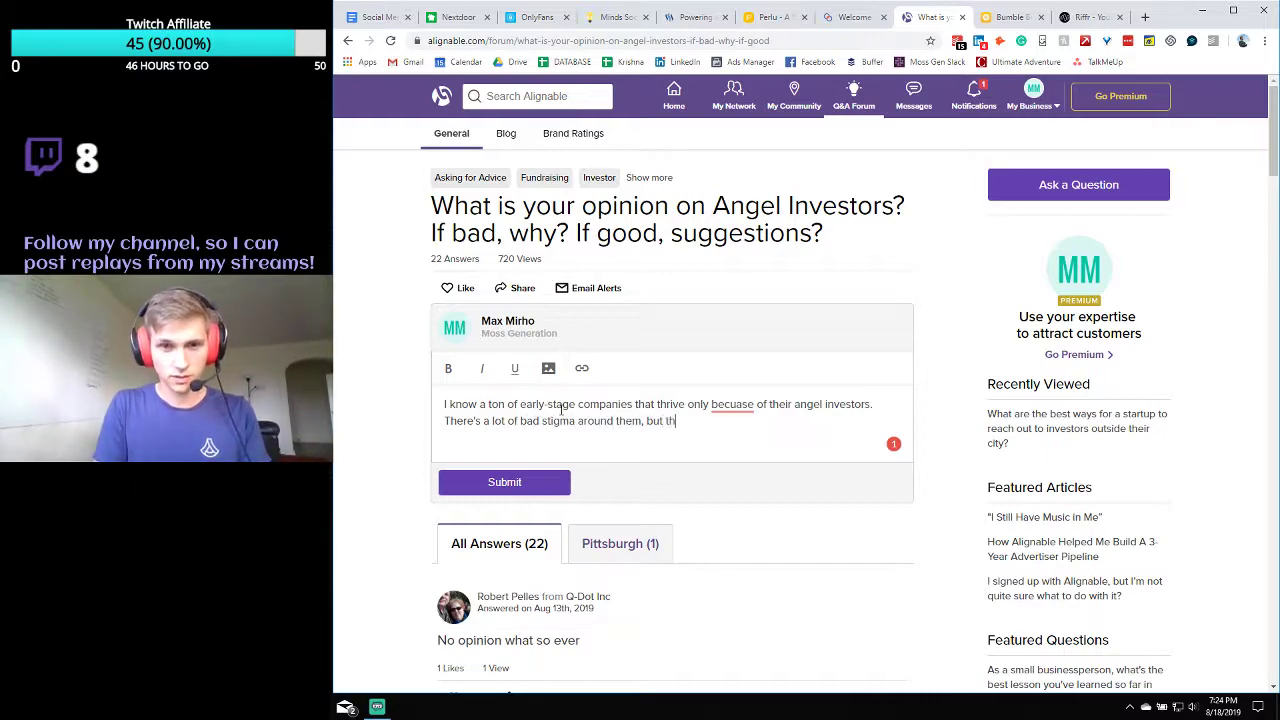
pyautogui.write('e reality is, ther')
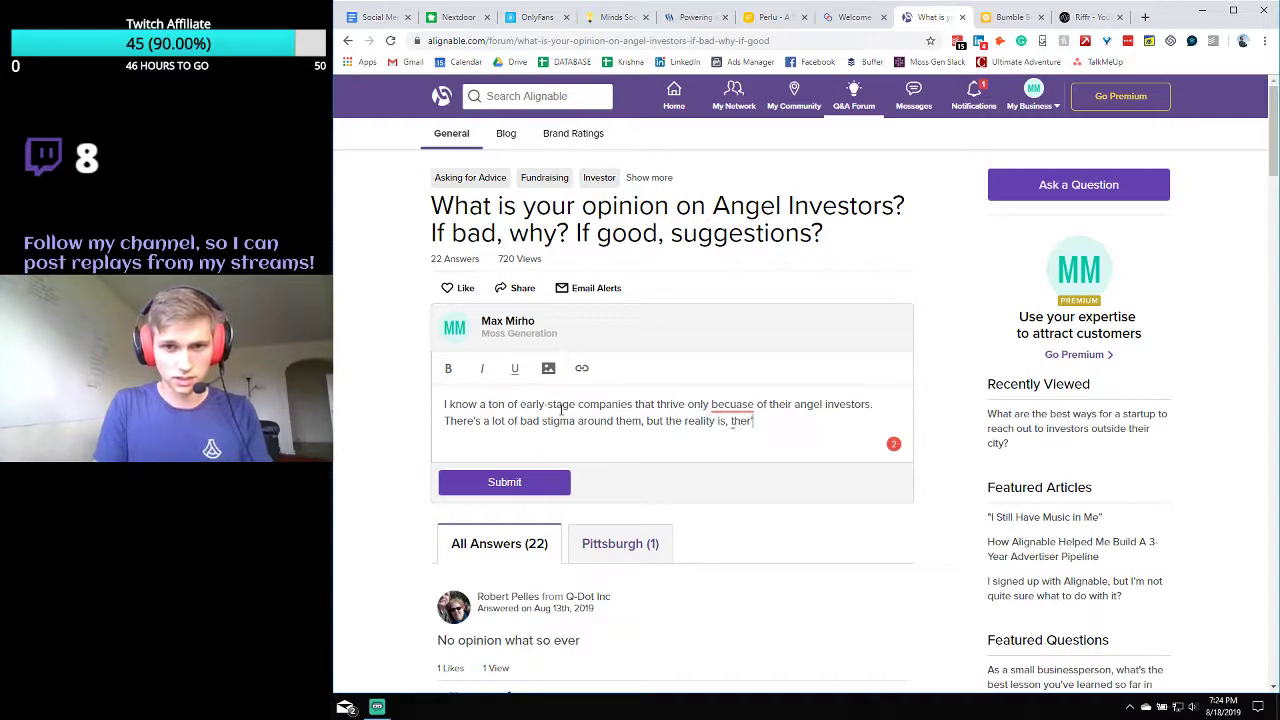
pyautogui.write("e's almost no ")
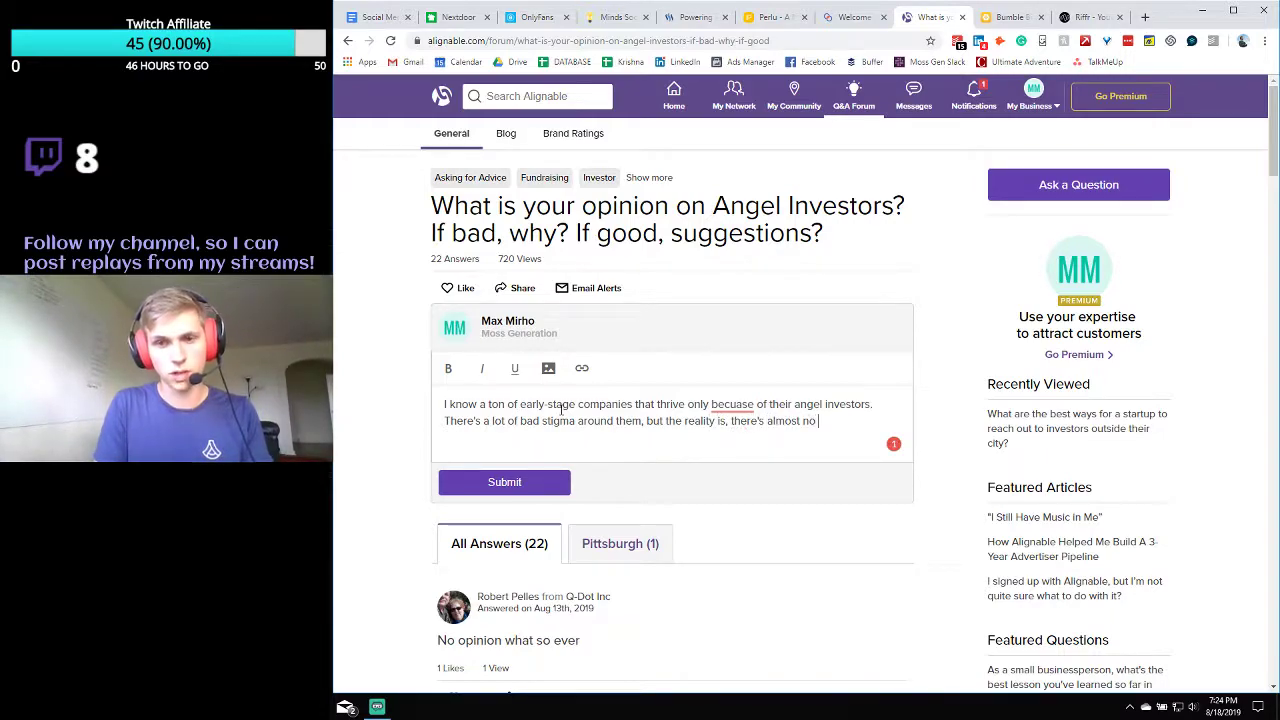
pyautogui.write('other place to fin')
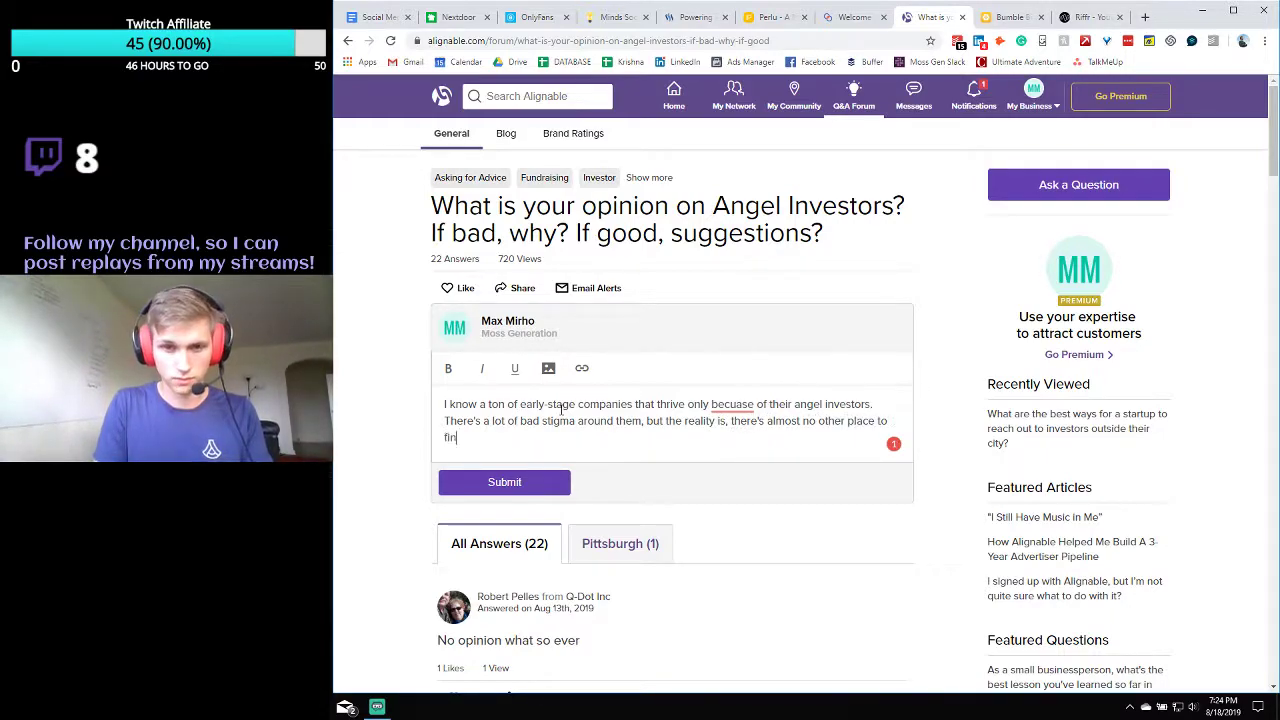
pyautogui.write('d tha')
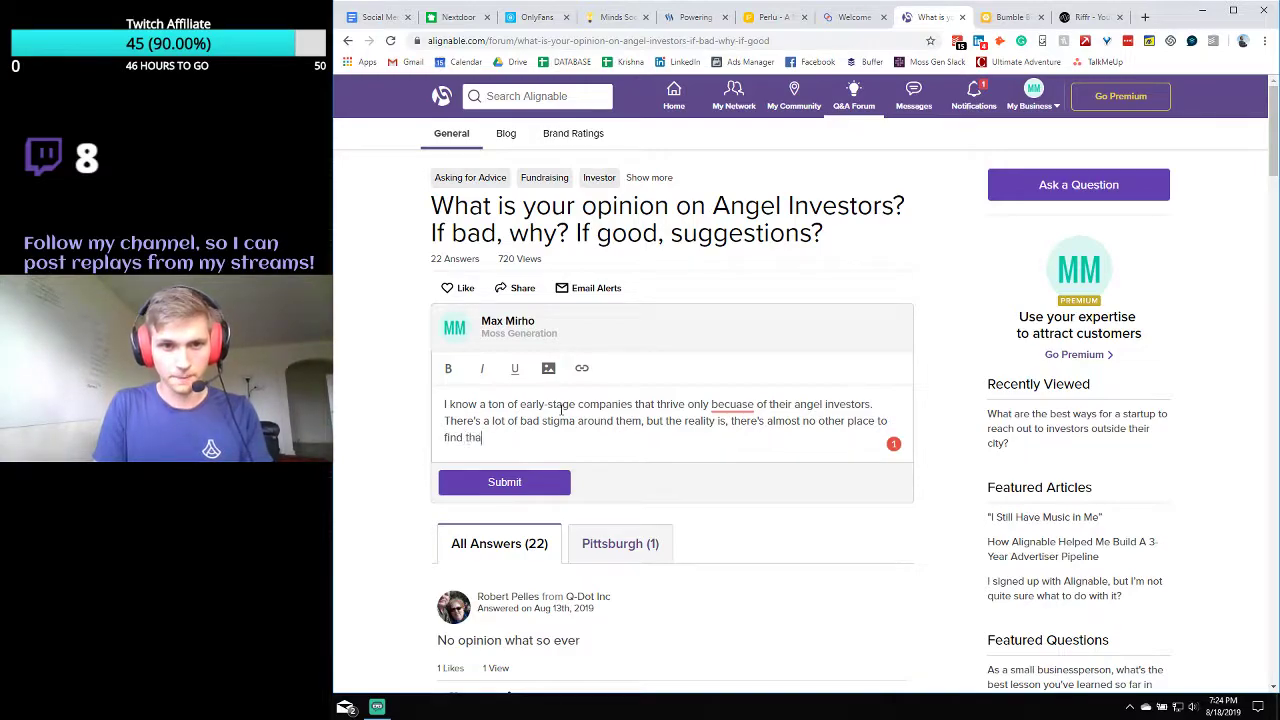
pyautogui.write('t early-stag')
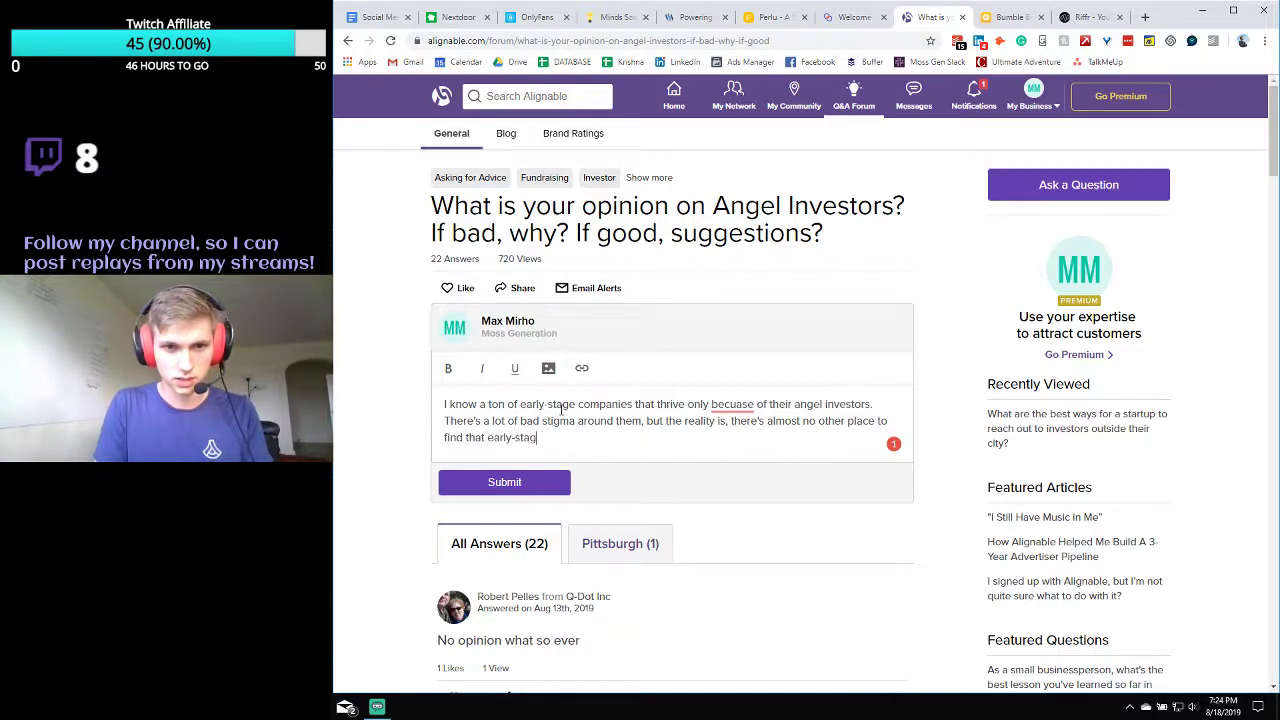
pyautogui.press('BackSpace')
pyautogui.press('BackSpace')
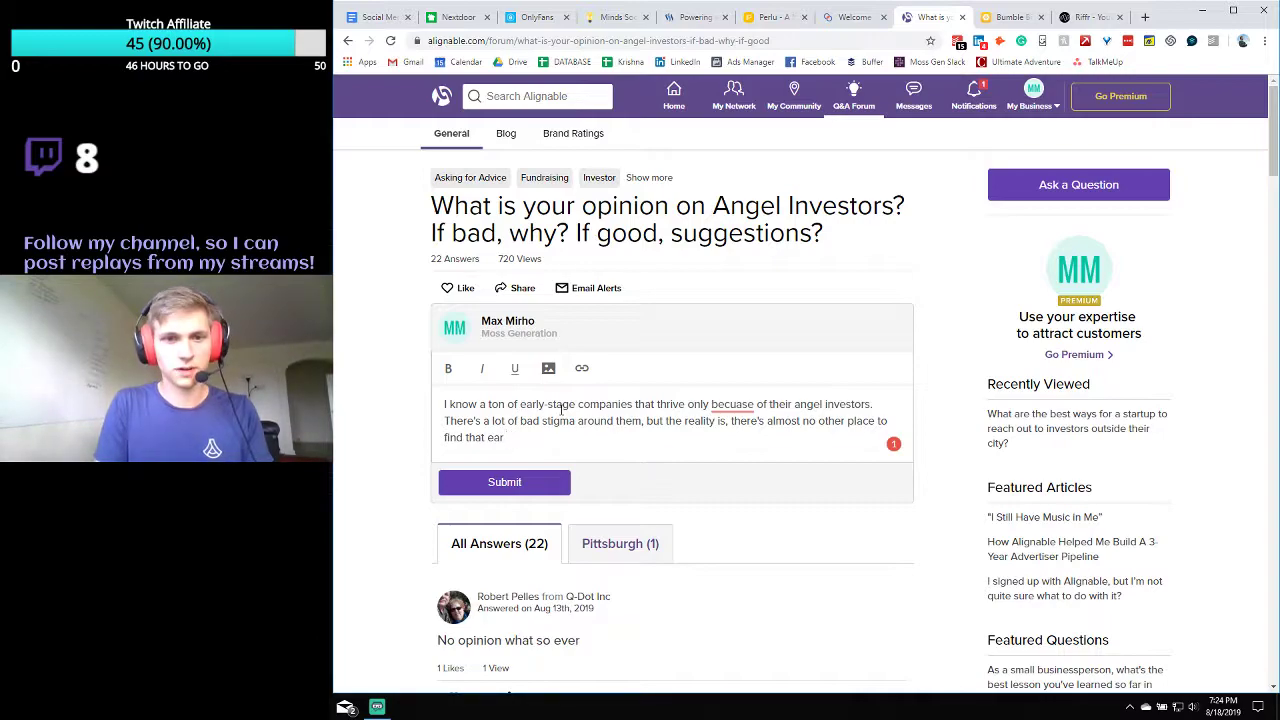
pyautogui.press('BackSpace')
pyautogui.press('BackSpace')
pyautogui.press('BackSpace')
pyautogui.press('BackSpace')
pyautogui.write('capt')
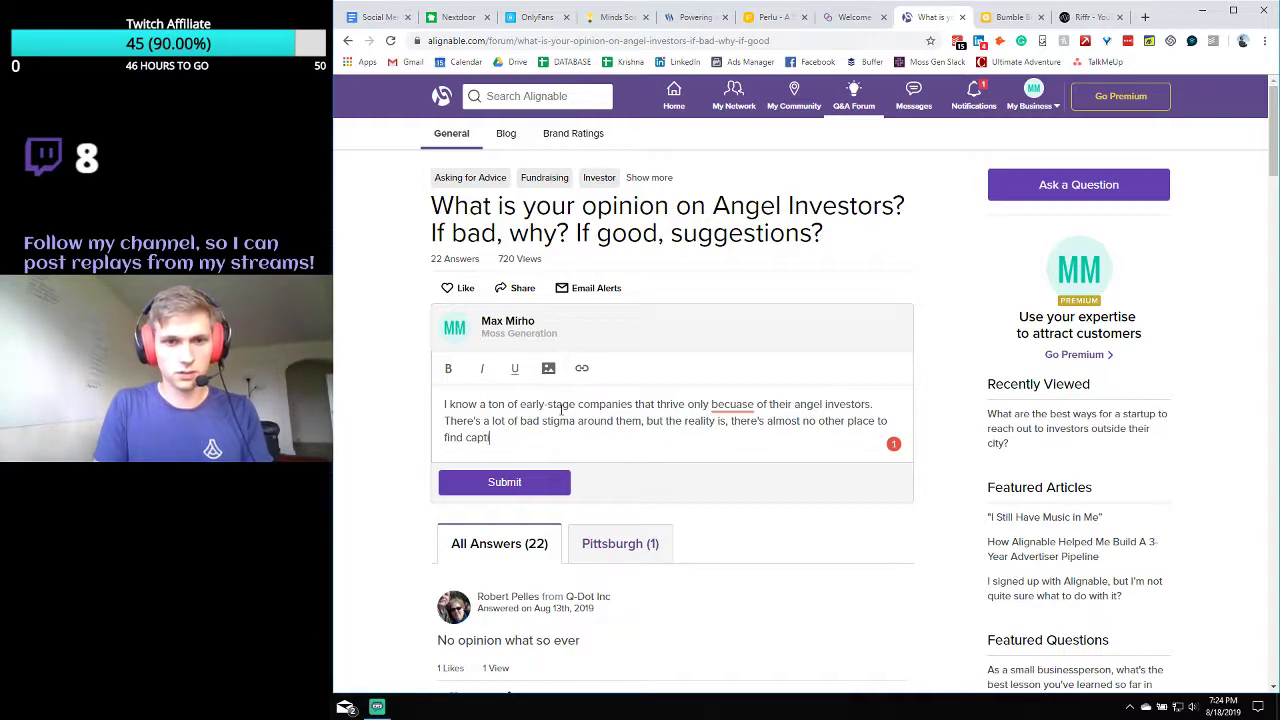
pyautogui.write("ial when you're ")
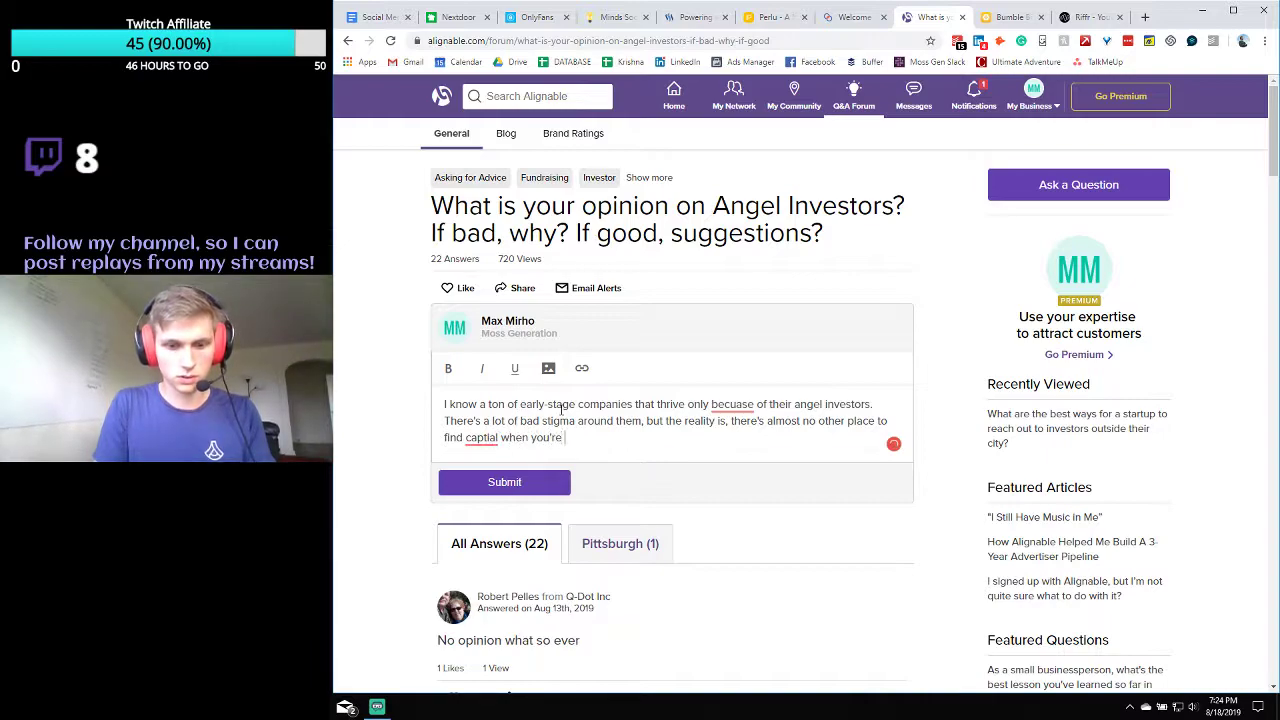
pyautogui.write('so early stage.')
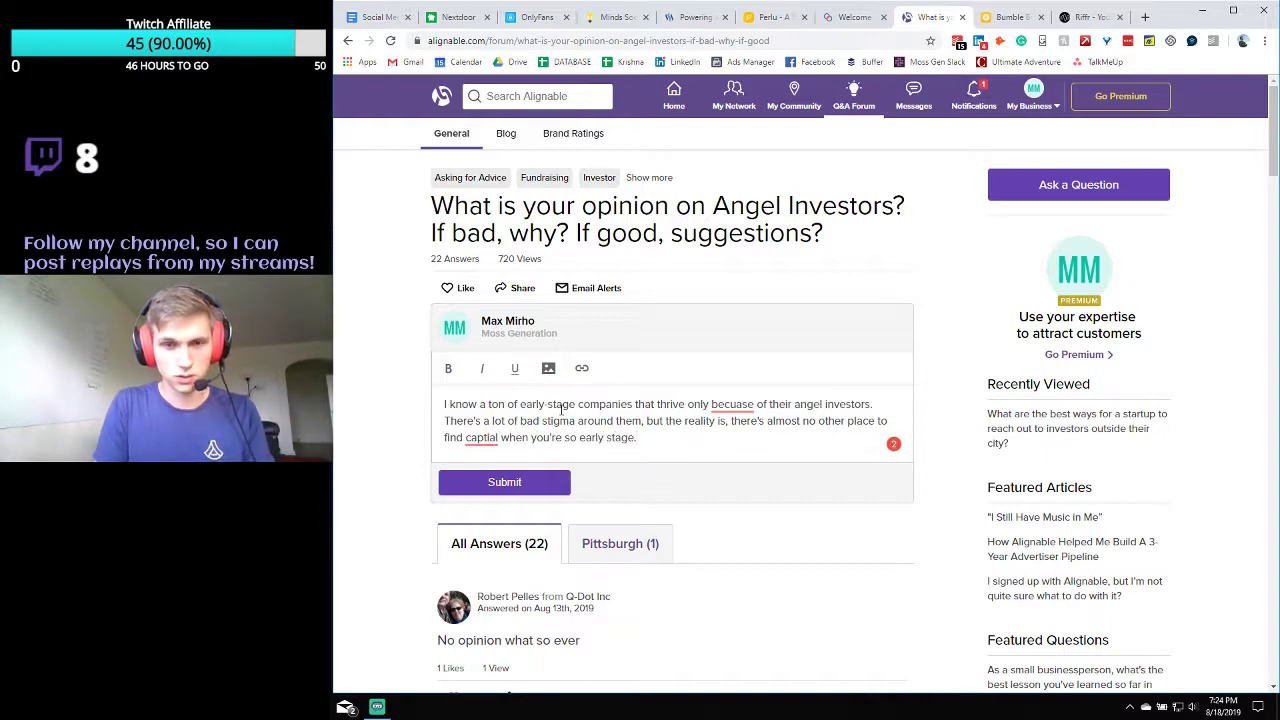
pyautogui.write(' A')
pyautogui.press('BackSpace')
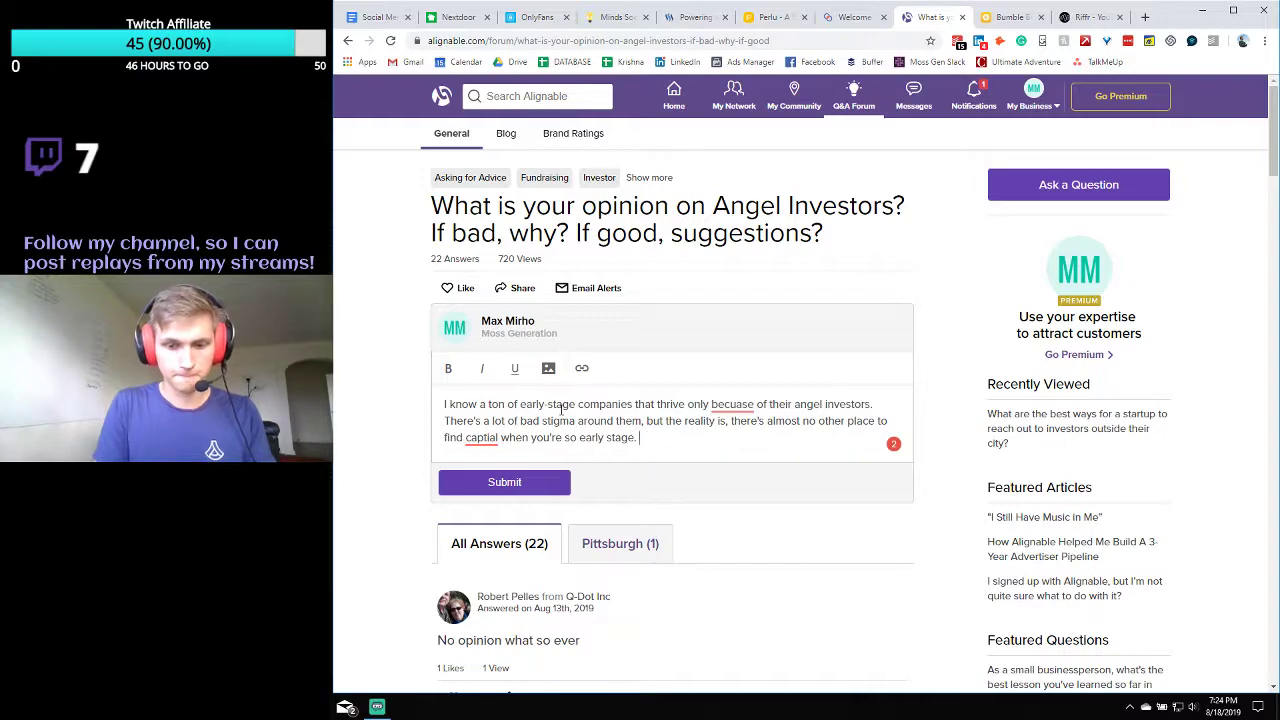
# - Add 'You should choose them carefully, and if their prior experience is…' and correct experience, capital and because
pyautogui.write('Pou should choo')
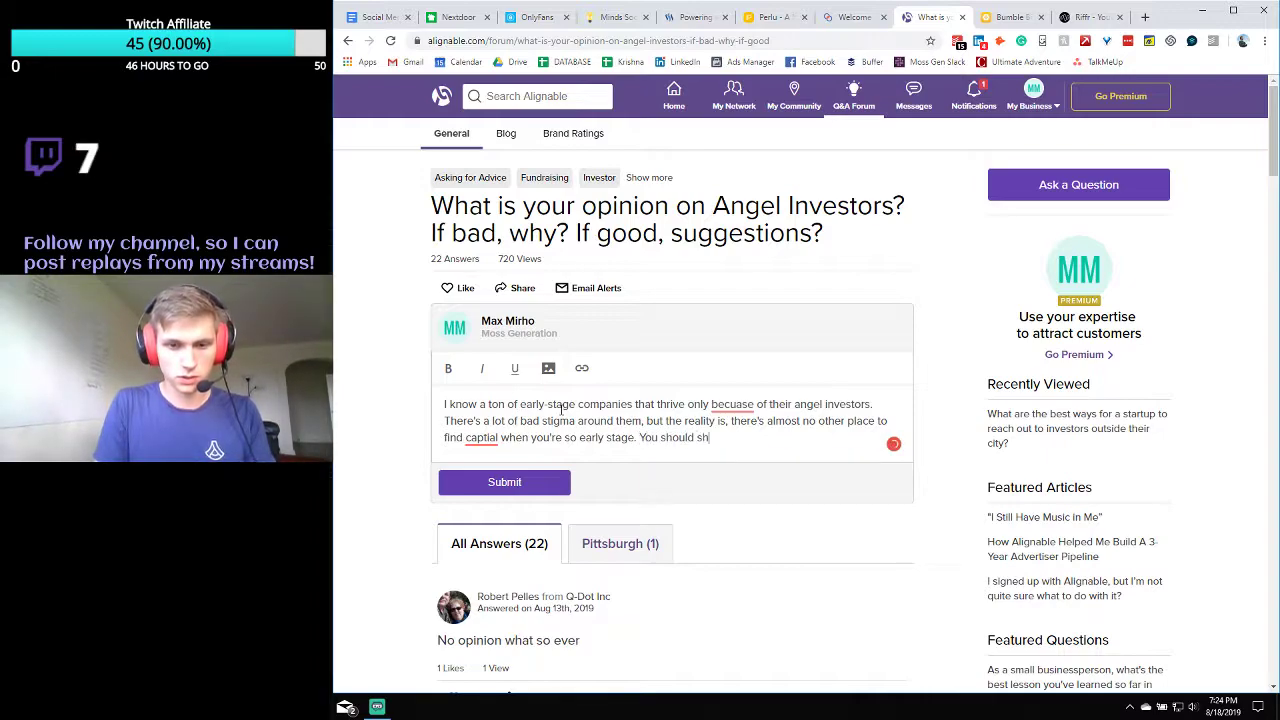
pyautogui.write('se them')
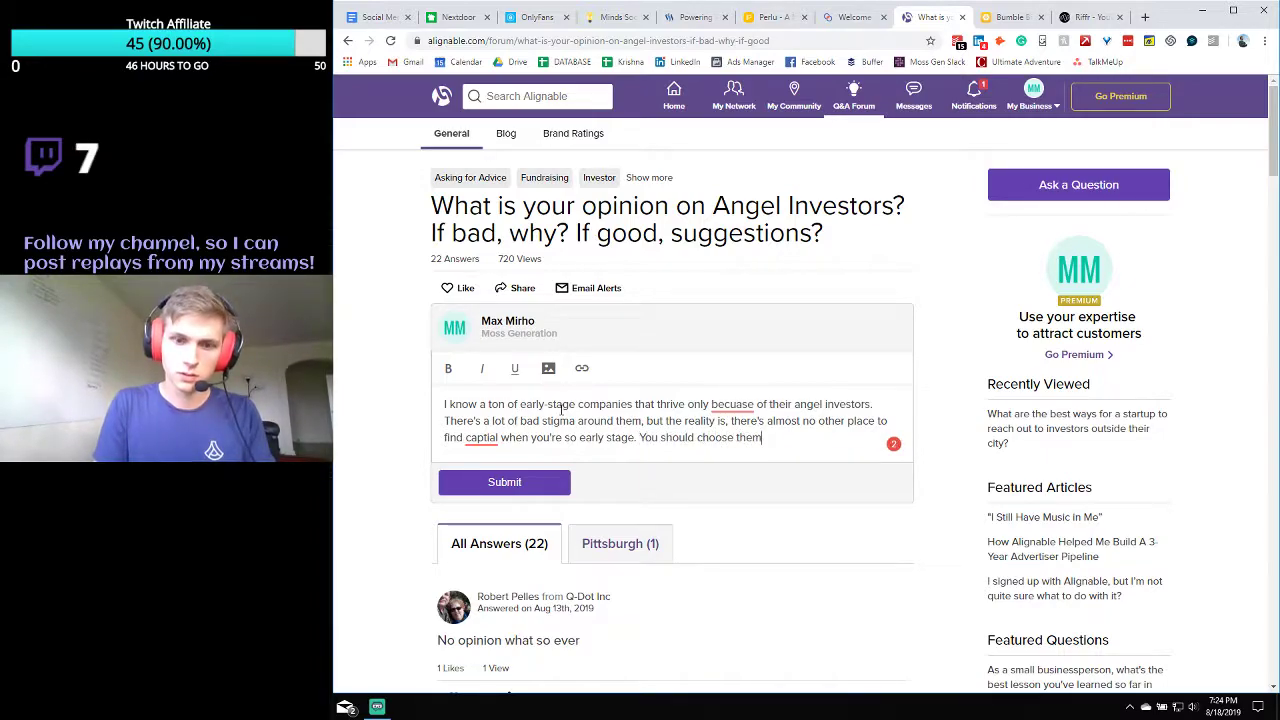
pyautogui.write(' carefully, and thei')
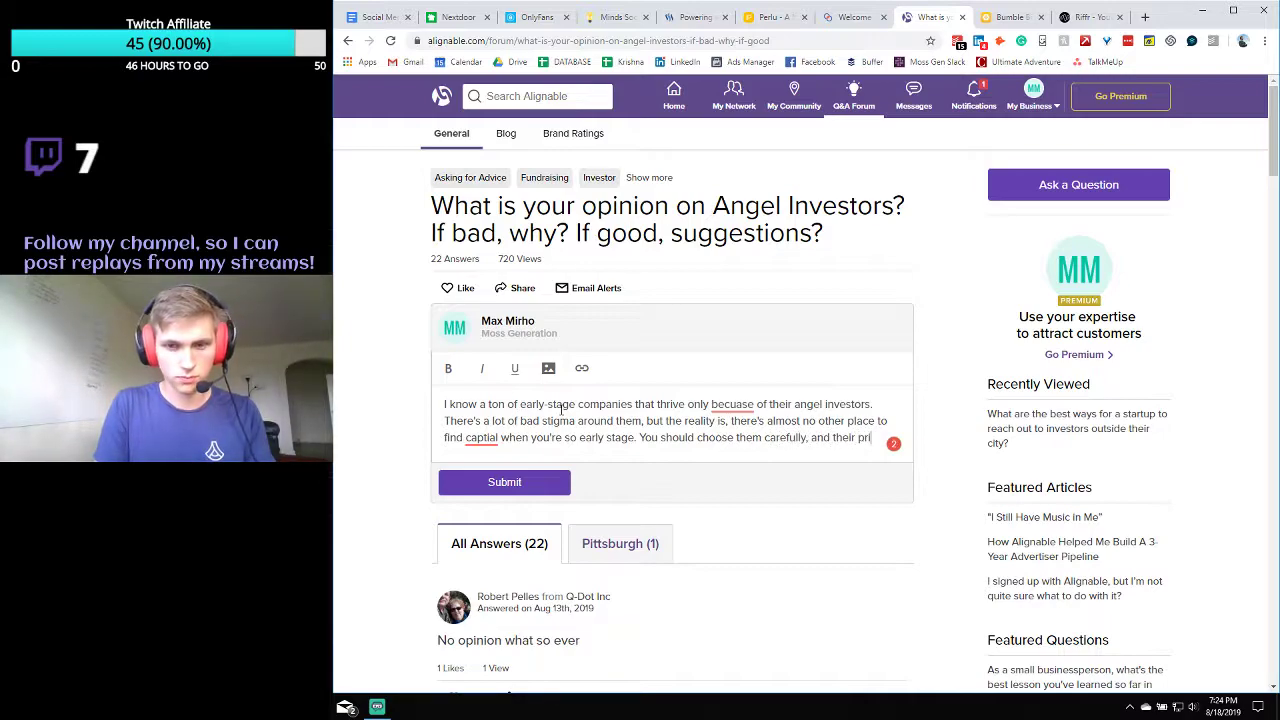
pyautogui.write('r prio')
pyautogui.press('BackSpace')
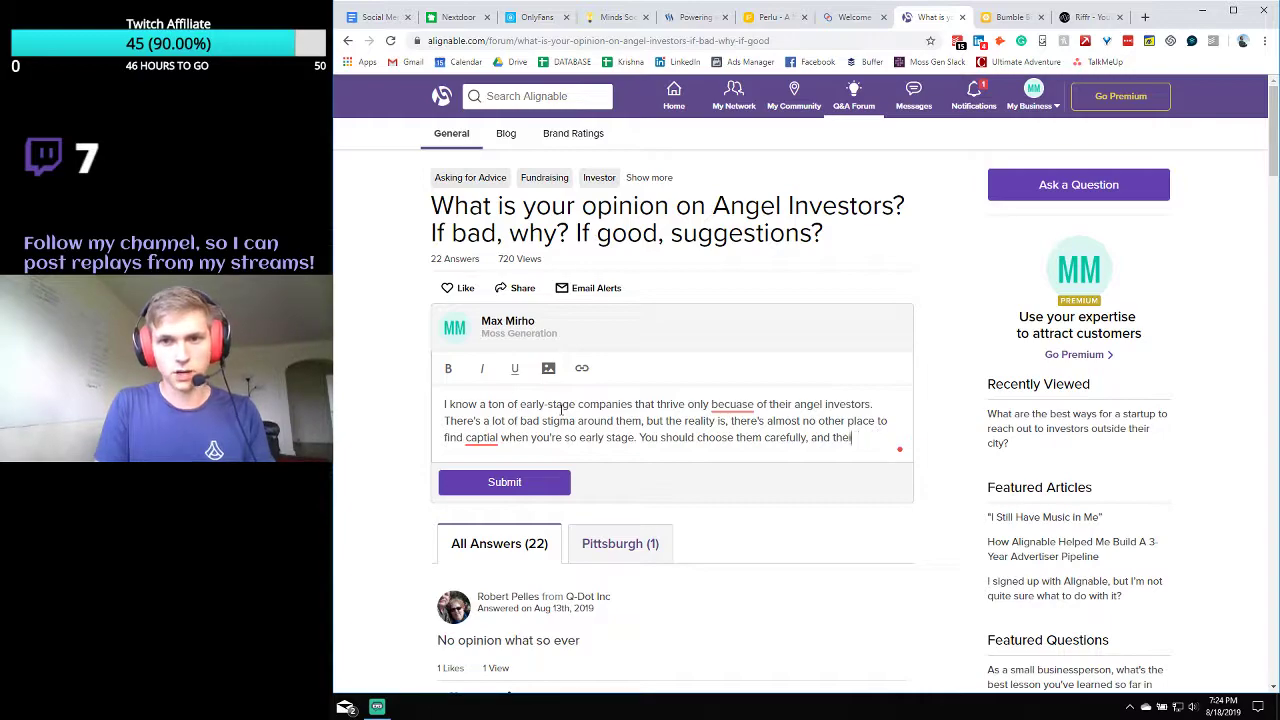
pyautogui.press('BackSpace')
pyautogui.press('BackSpace')
pyautogui.press('BackSpace')
pyautogui.press('BackSpace')
pyautogui.write('if tha')
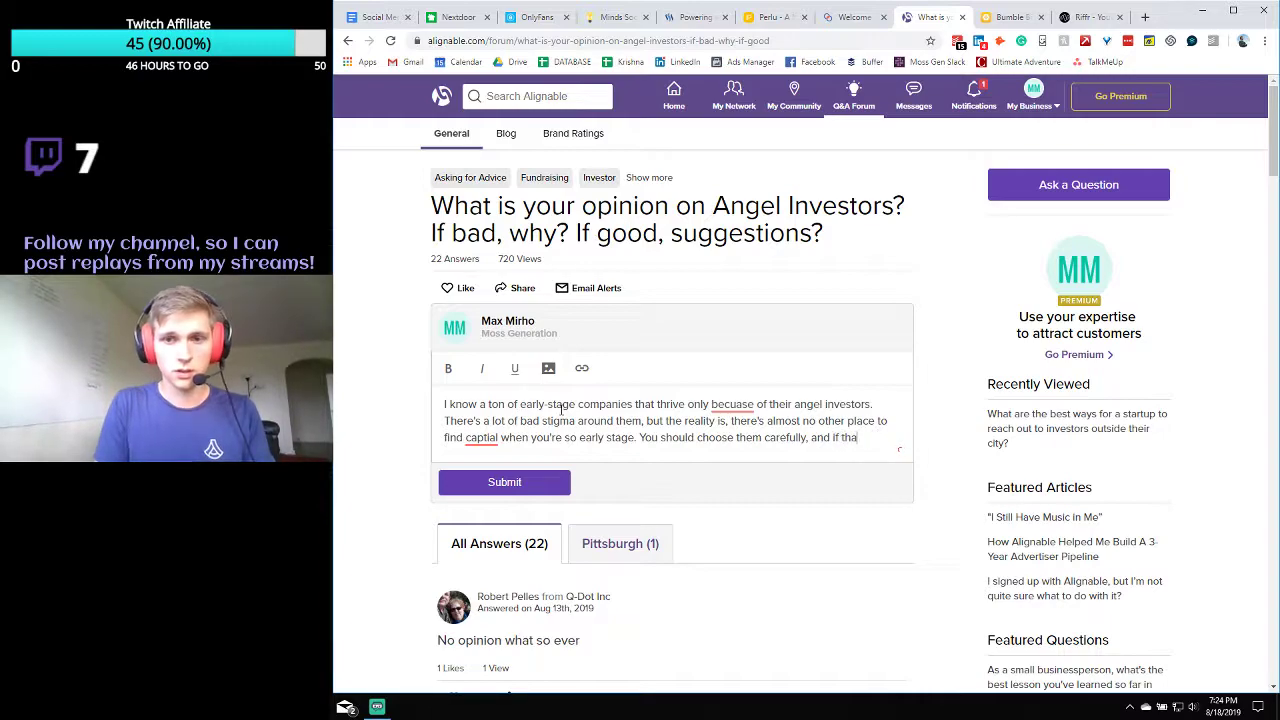
pyautogui.press('BackSpace')
pyautogui.write('eir priot')
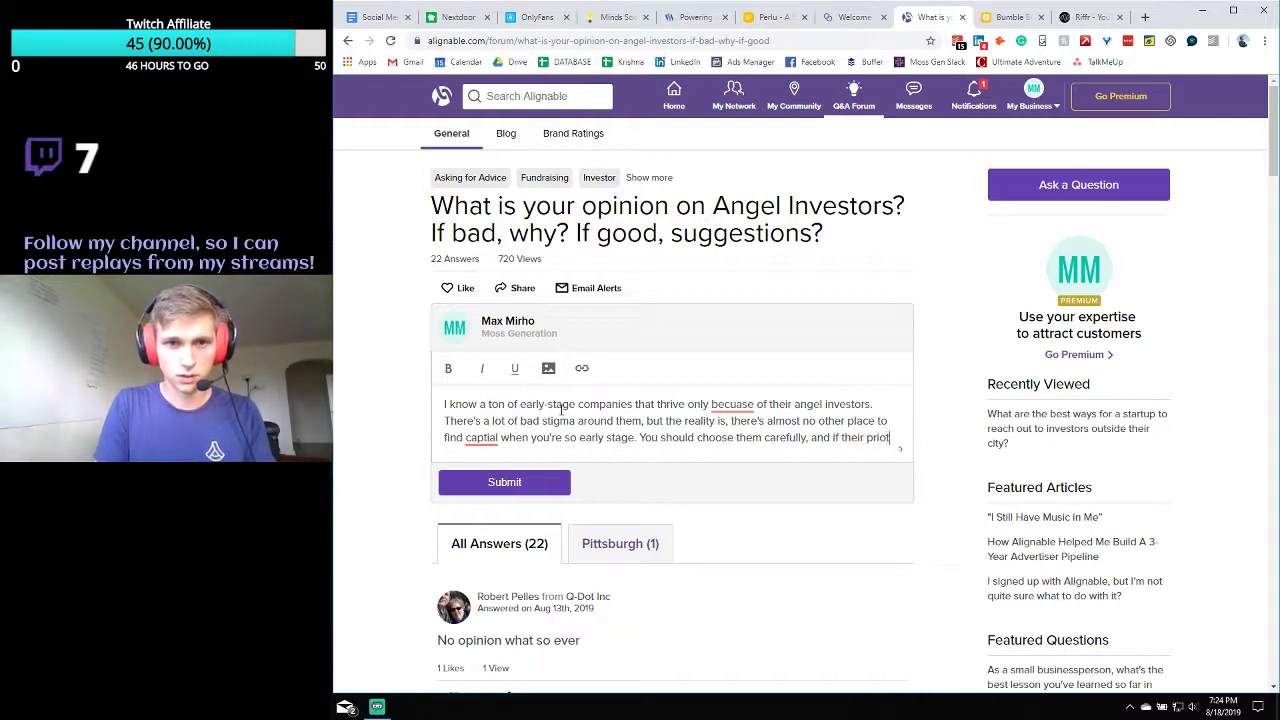
pyautogui.write(' ex')
pyautogui.press('BackSpace')
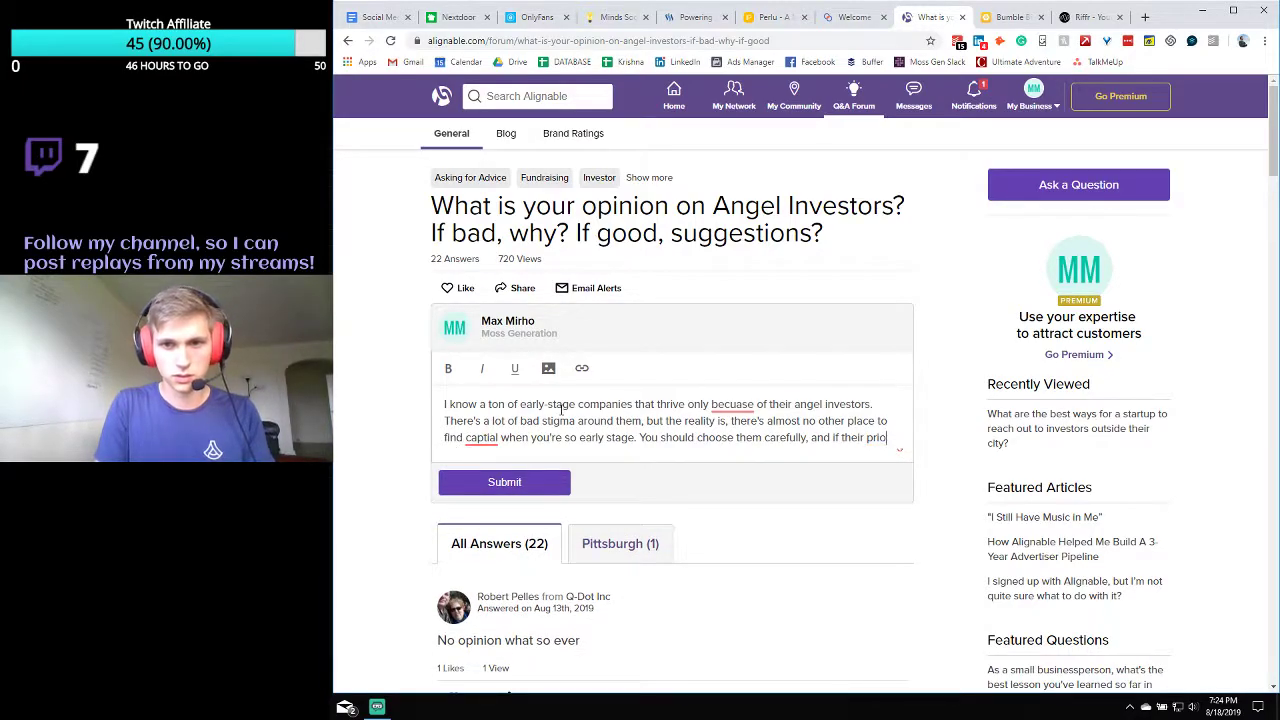
pyautogui.write('or expeirence')
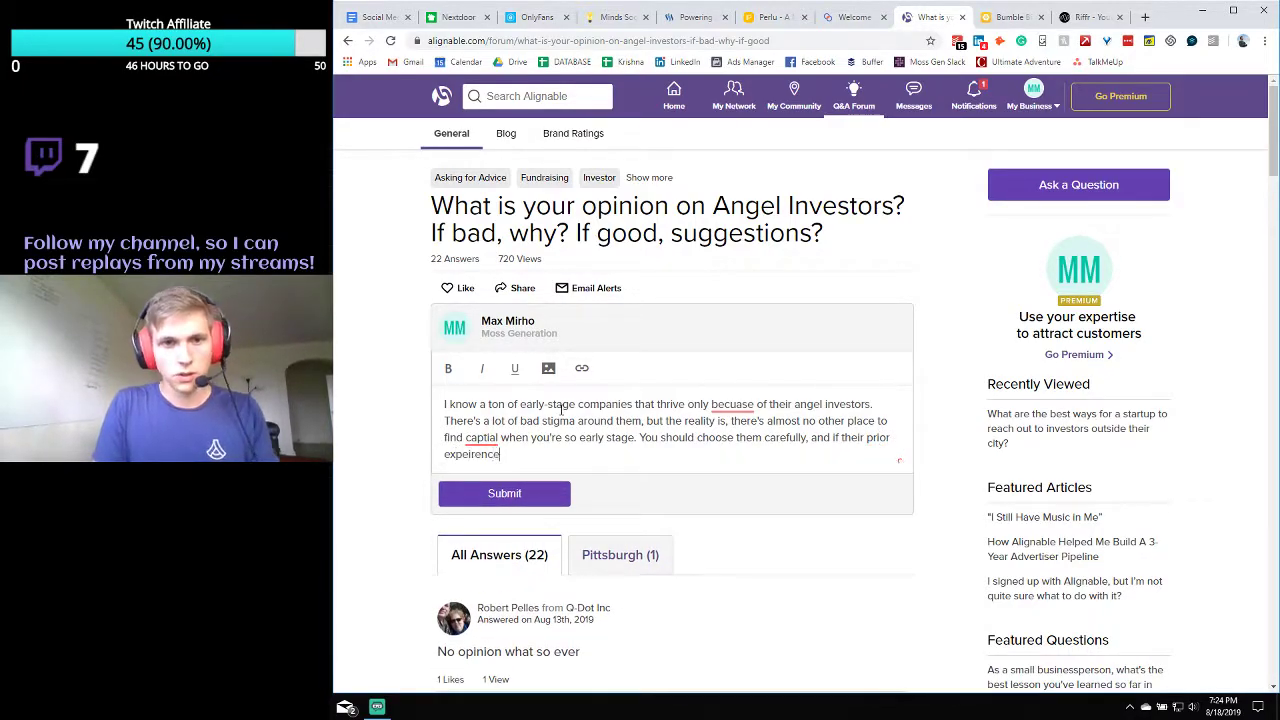
pyautogui.write(' iss')
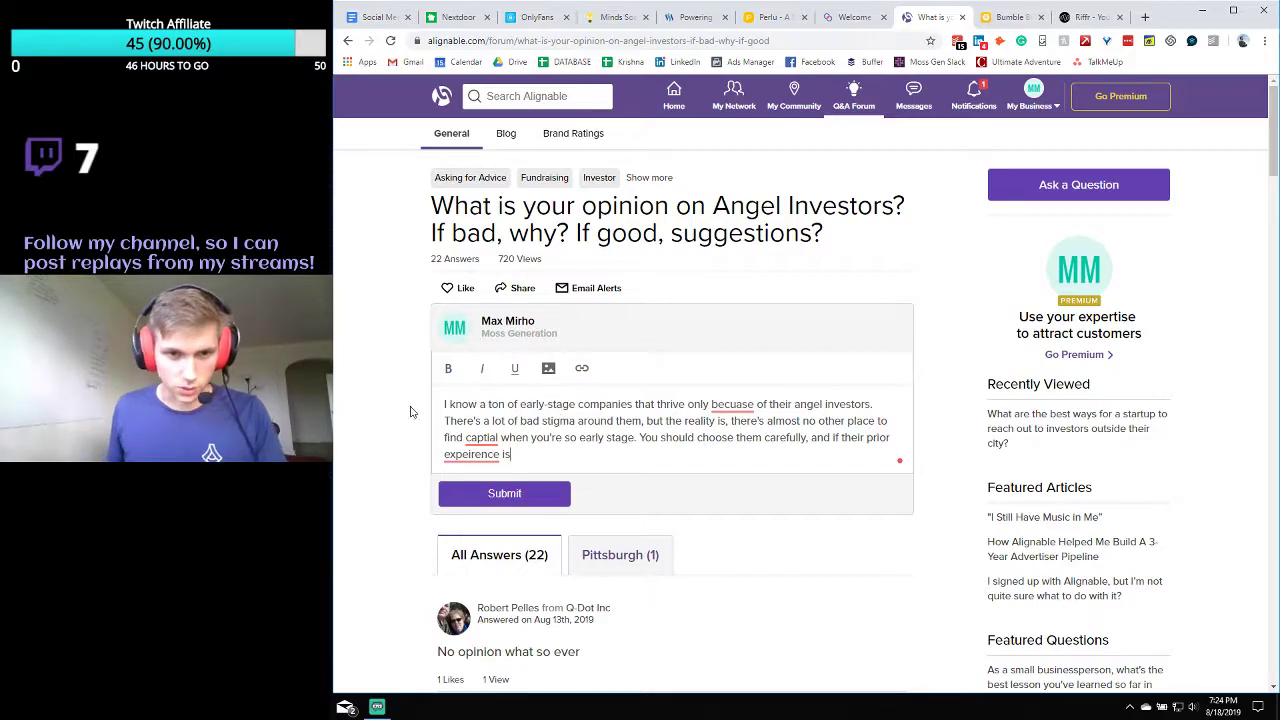
pyautogui.rightClick(470, 455)
pyautogui.click(476, 481)
pyautogui.click(480, 440)
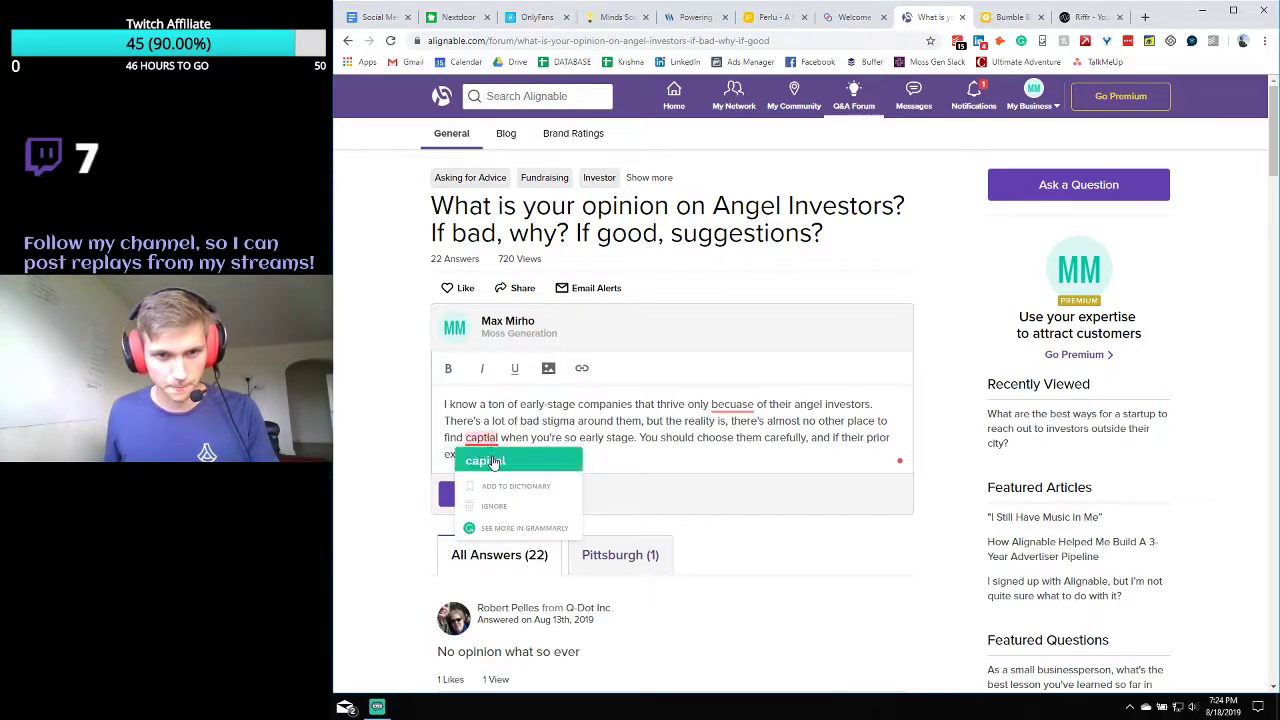
pyautogui.click(478, 459)
pyautogui.click(732, 405)
pyautogui.click(731, 427)
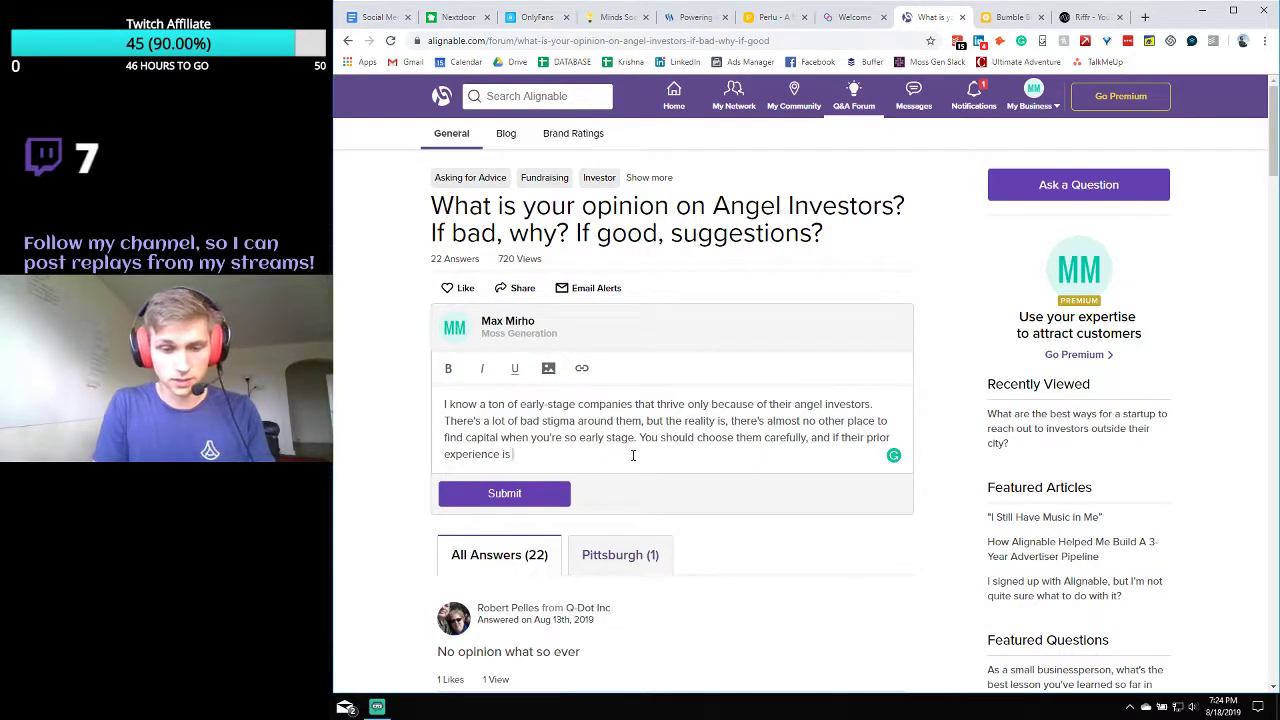
# - Continue that entrepreneurial investors leverage their networks to boost what you're building exponentially
pyautogui.write('thatentre')
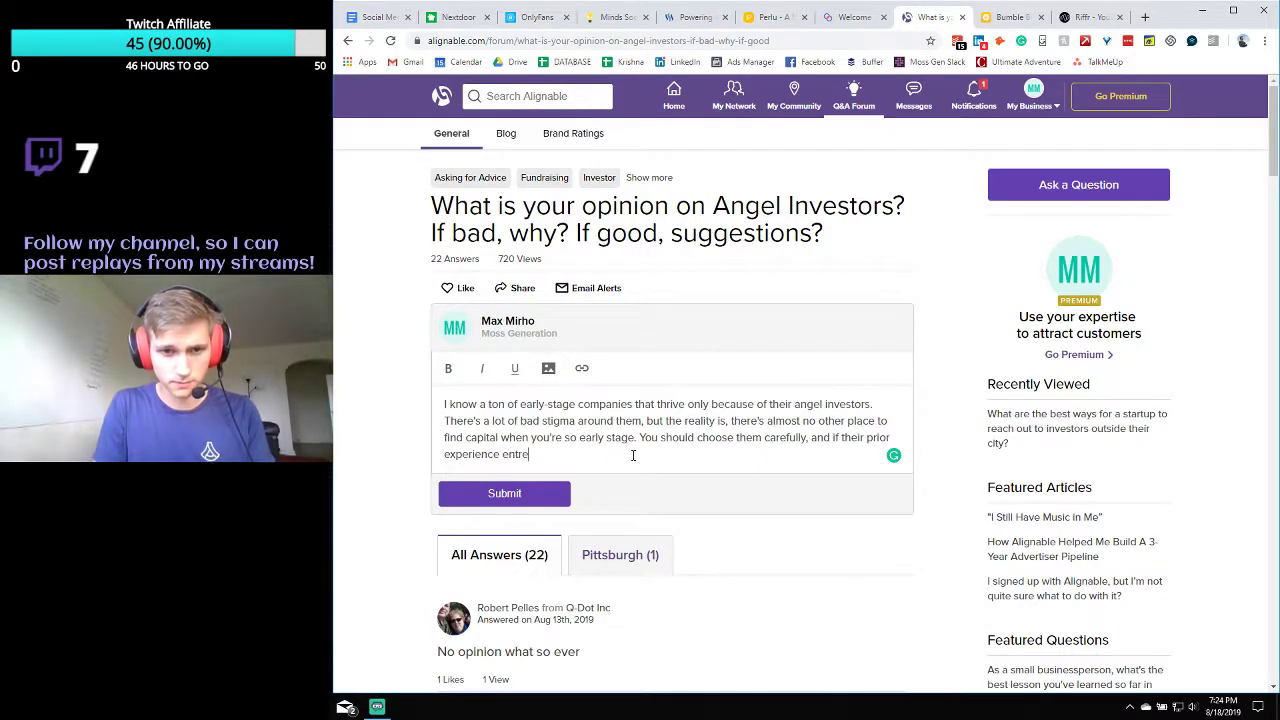
pyautogui.write('preneurial, they can')
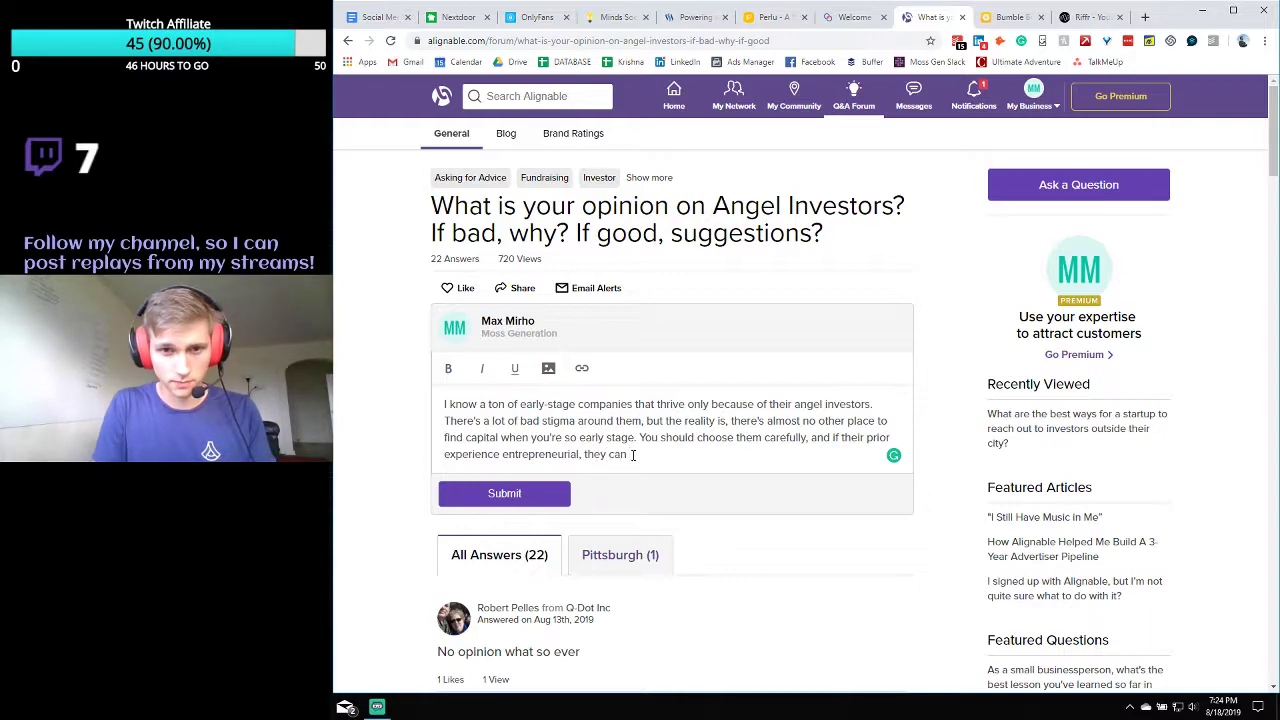
pyautogui.write(' help your bu')
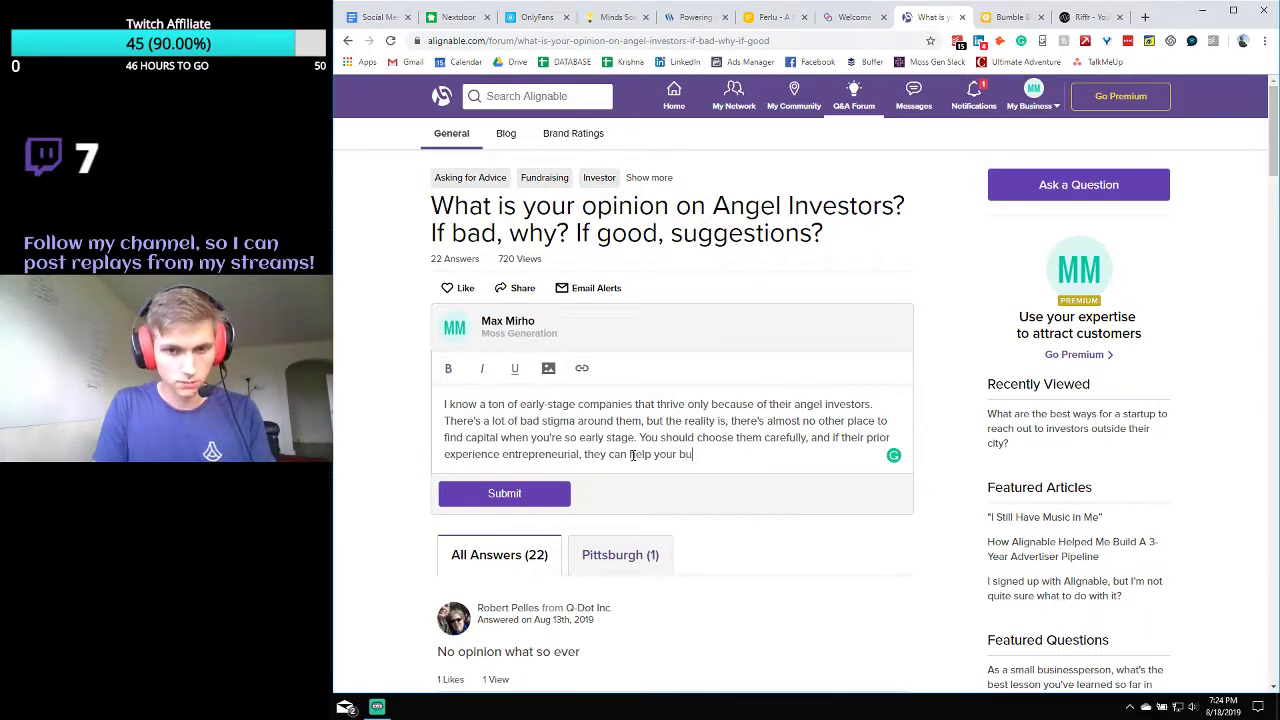
pyautogui.write('siness and levea')
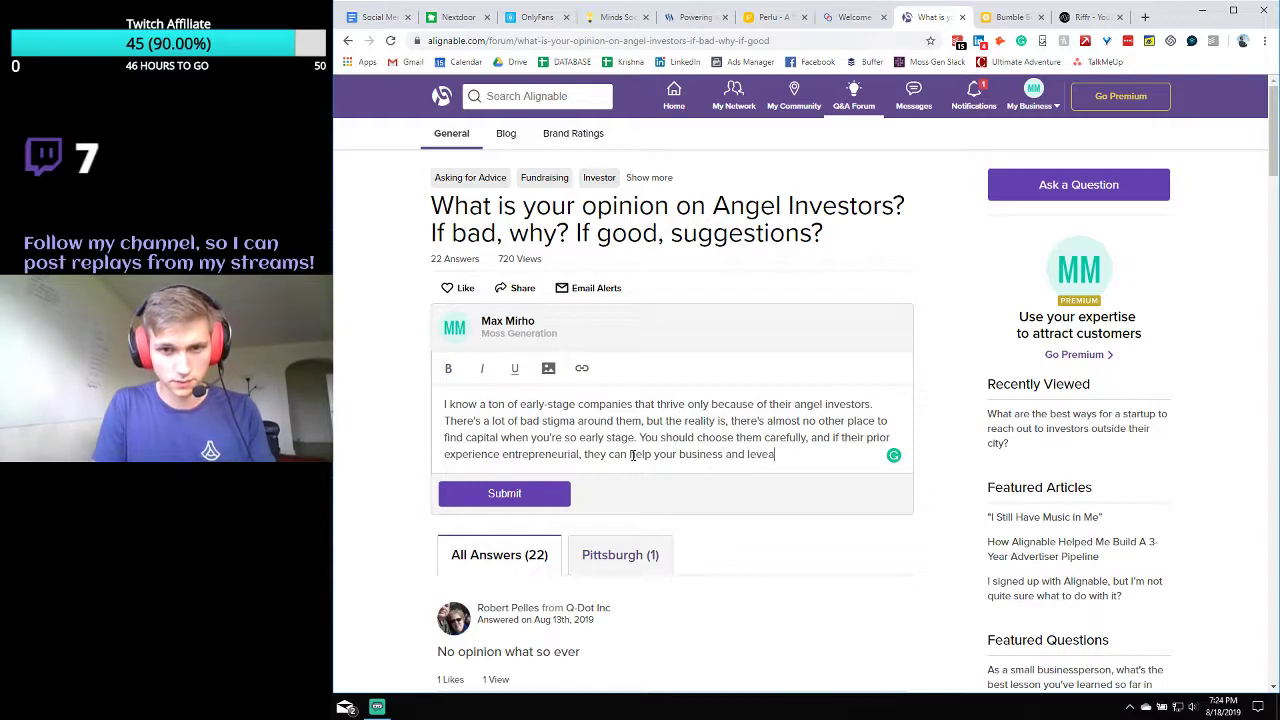
pyautogui.press('BackSpace')
pyautogui.write('r')
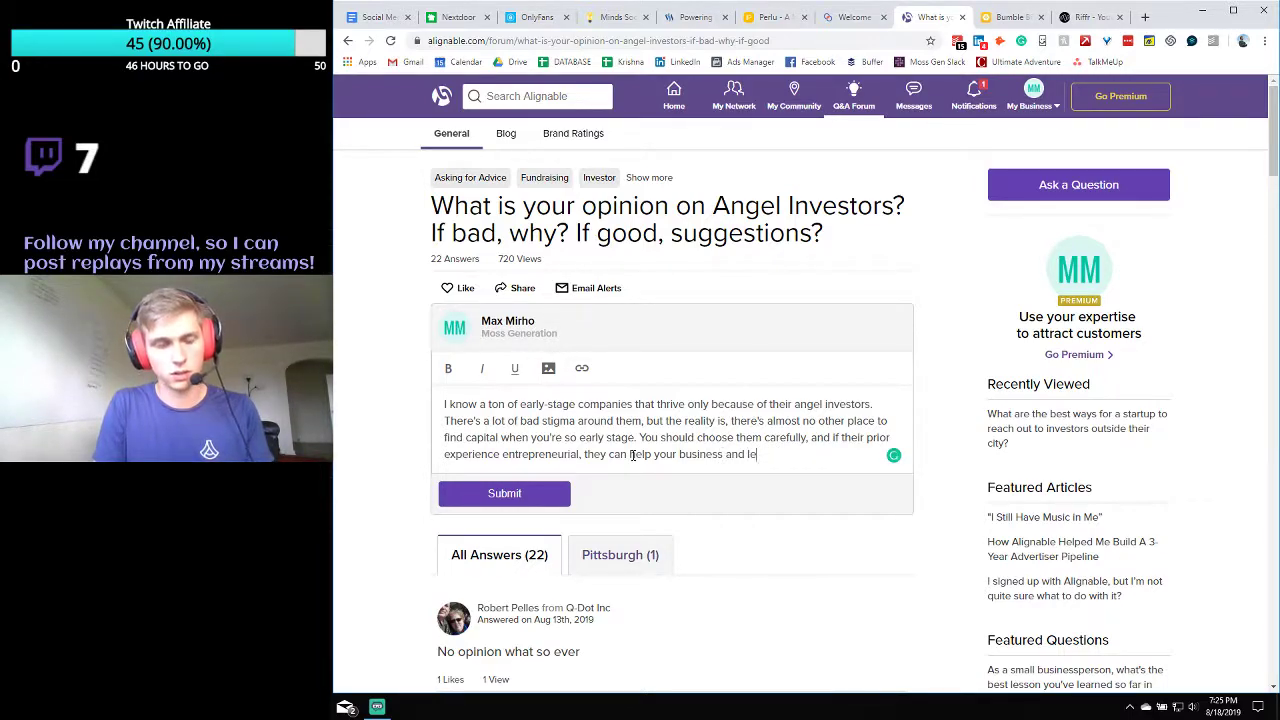
pyautogui.write('age their networks to')
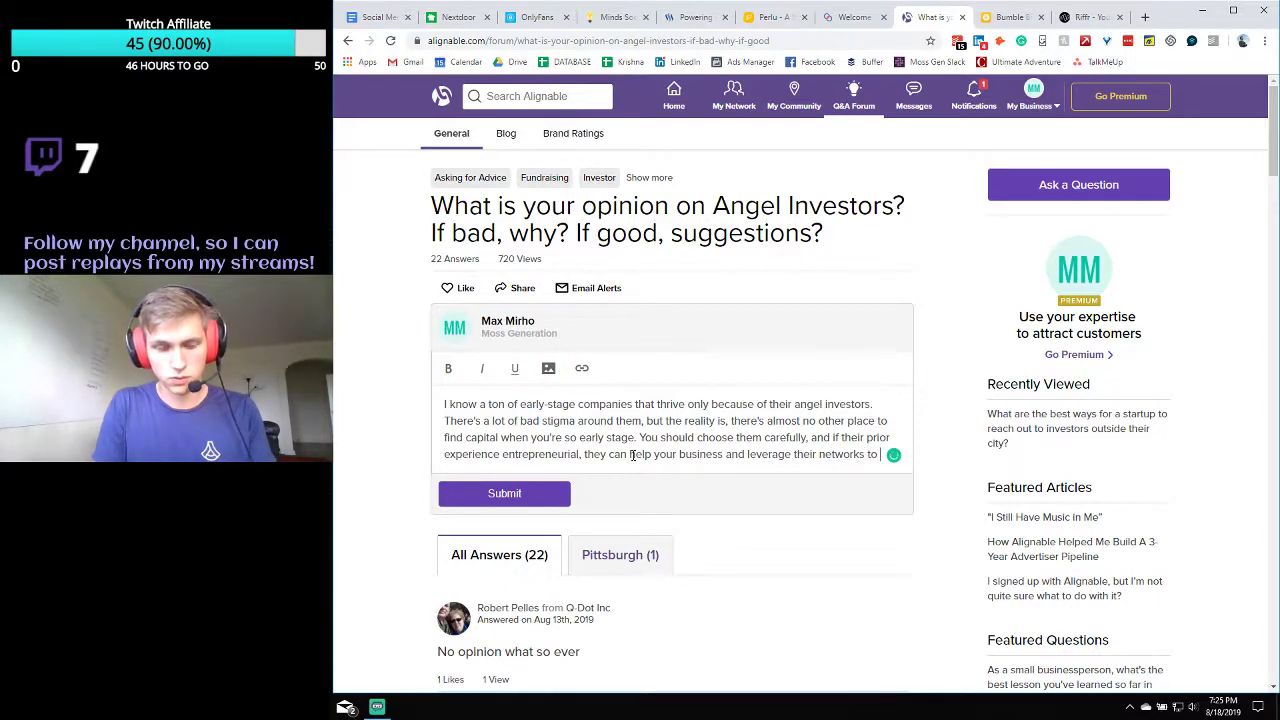
pyautogui.write(' boost')
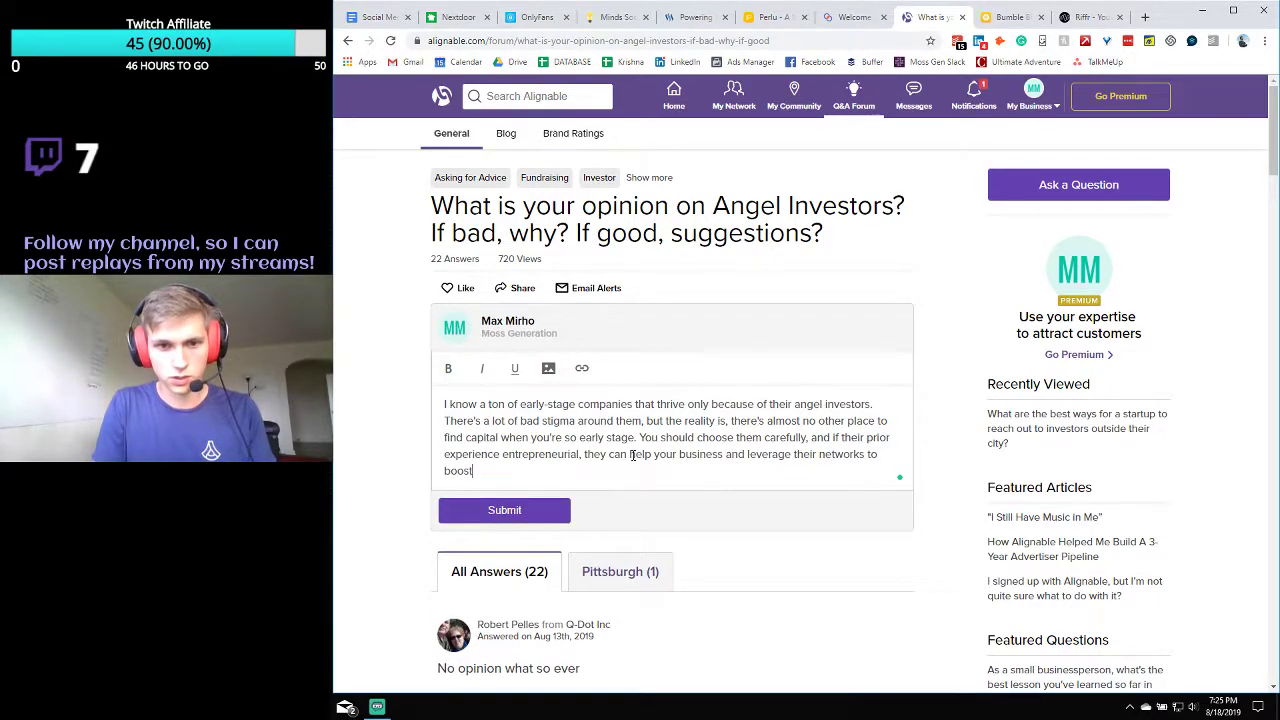
pyautogui.write(" what you're building ")
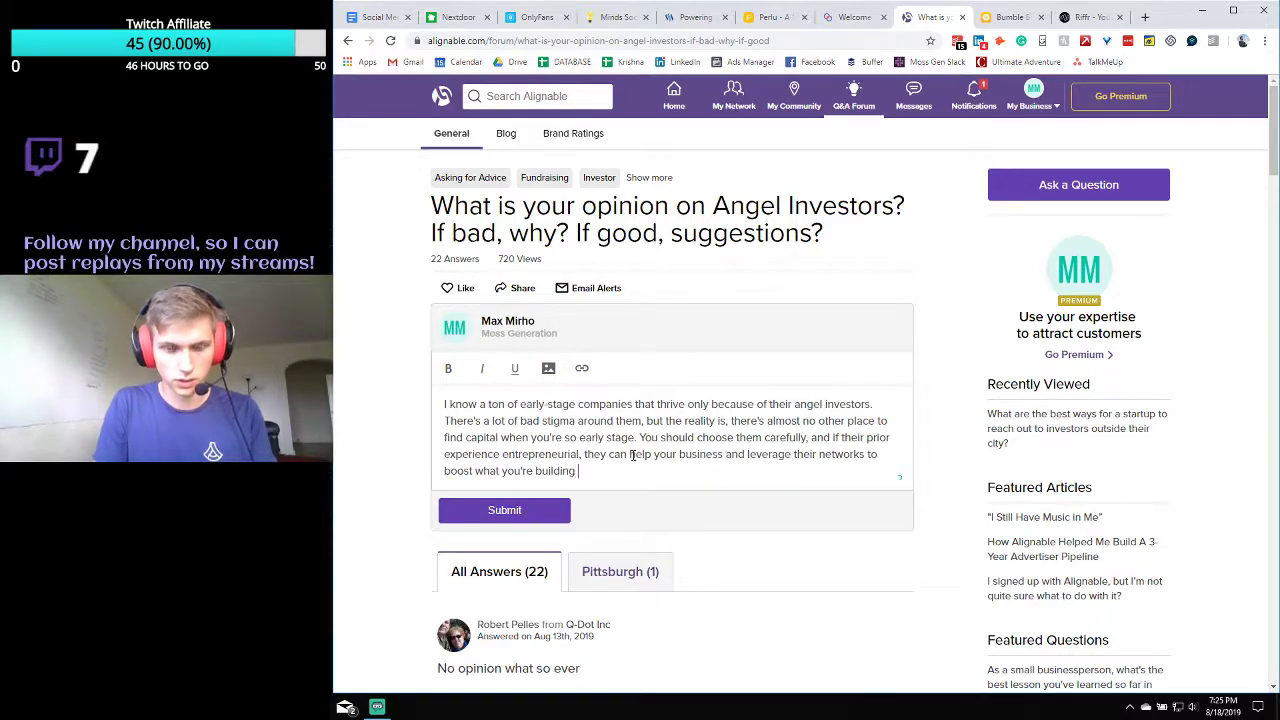
pyautogui.write('exponentially. I love')
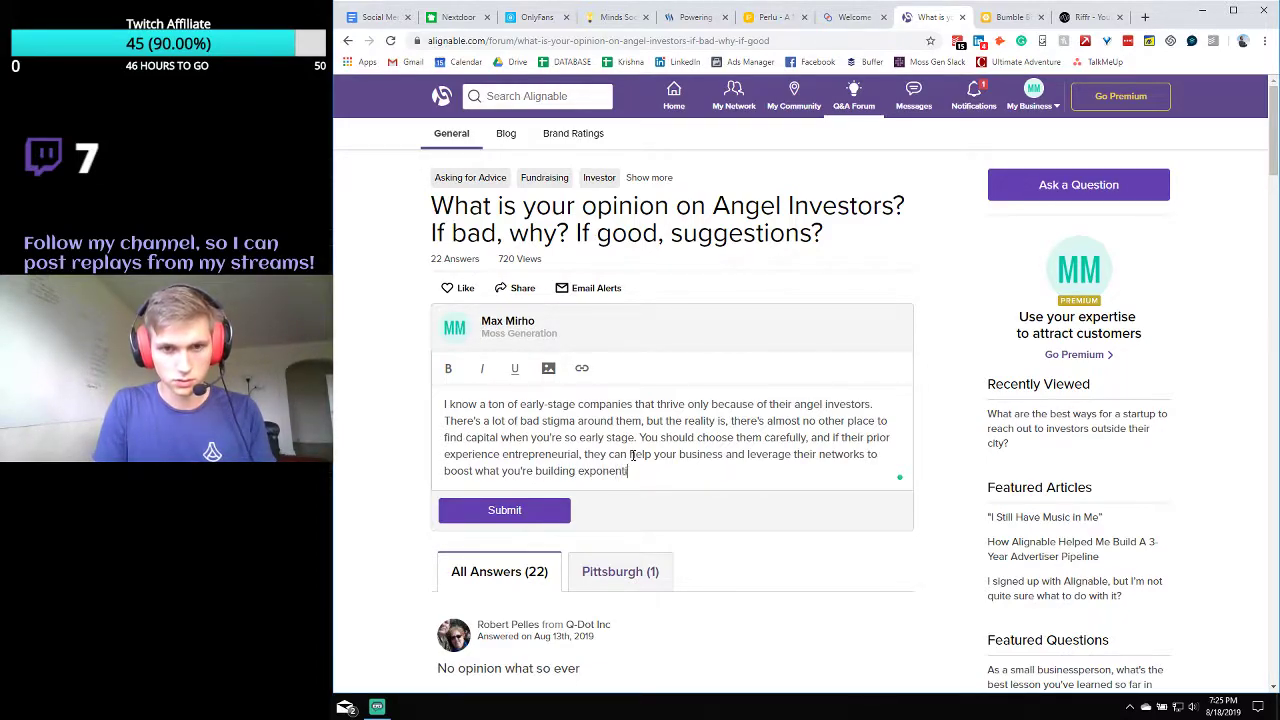
pyautogui.press('BackSpace')
pyautogui.press('BackSpace')
pyautogui.press('BackSpace')
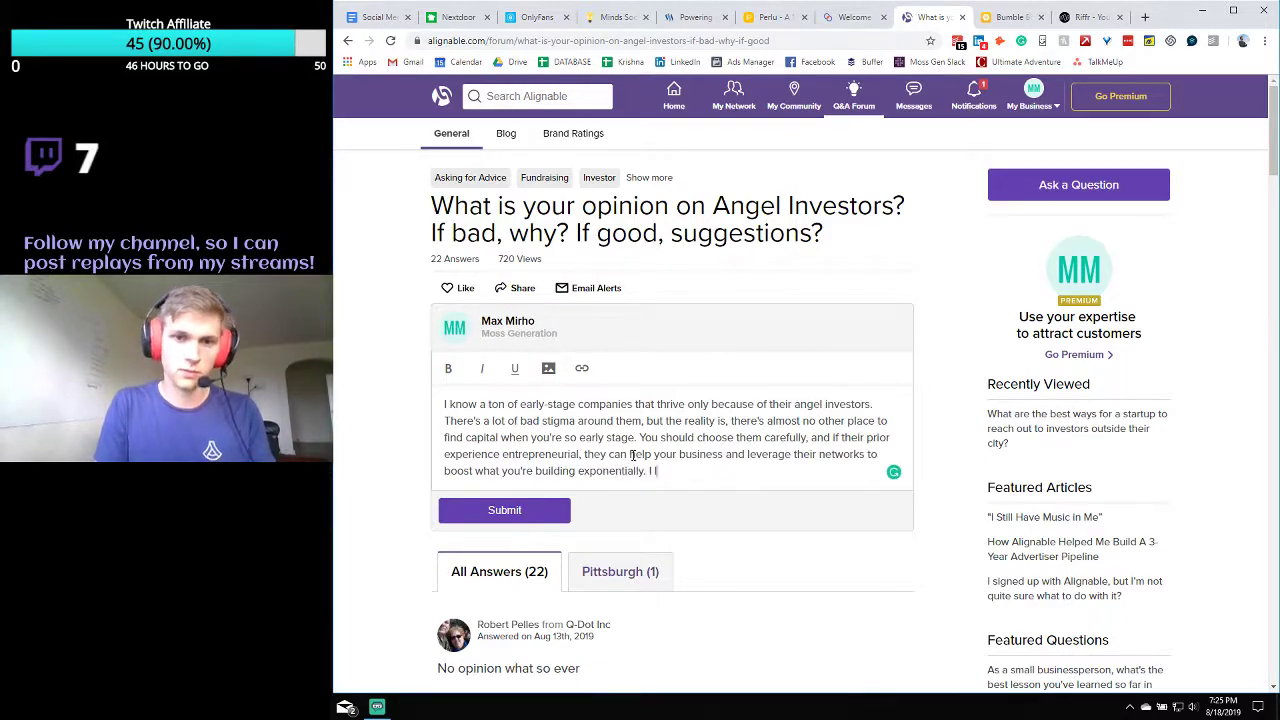
# - Close with 'Long story short, they're something everyone should take advantage of if building a tech startup.'
pyautogui.write('Lon')
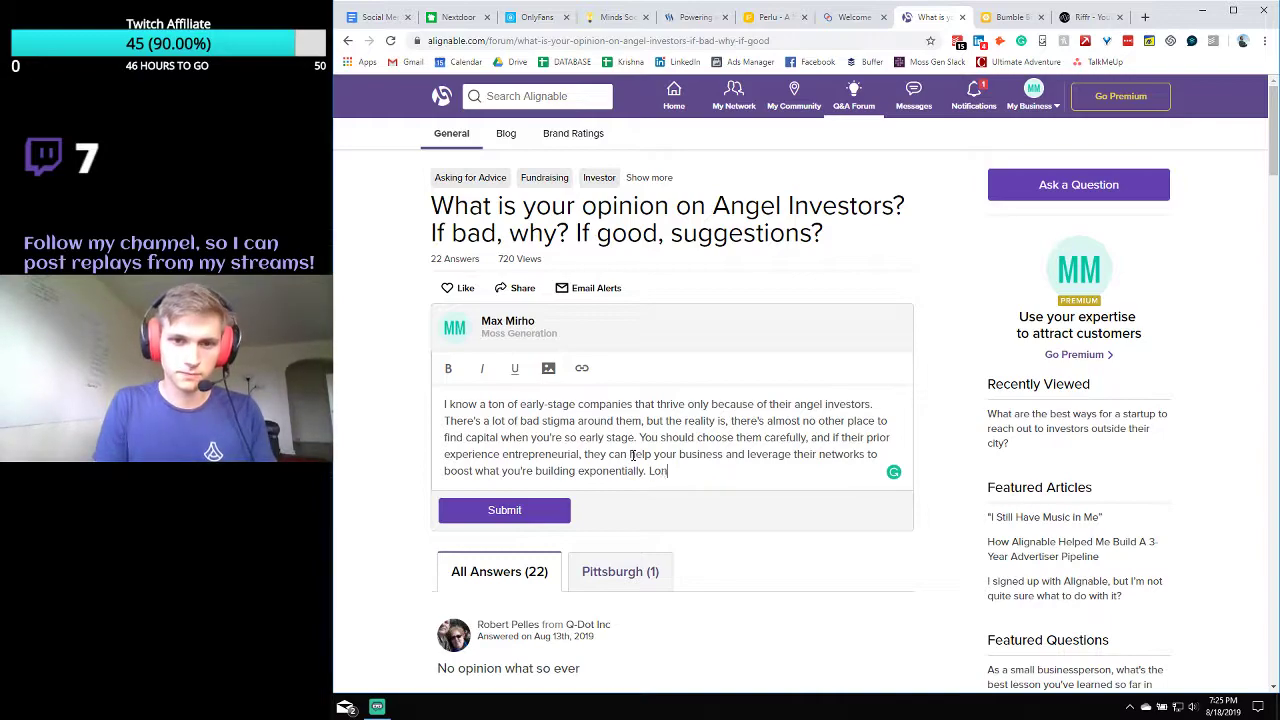
pyautogui.write('g story short.')
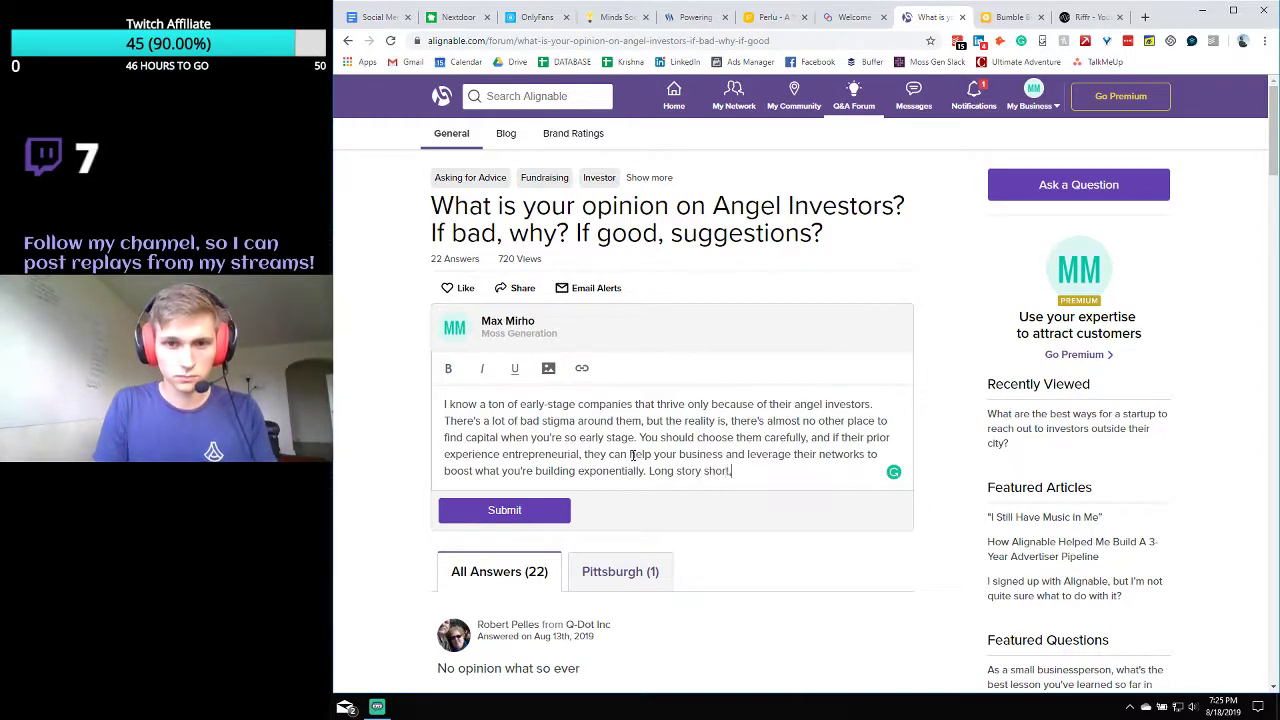
pyautogui.write(' I think you')
pyautogui.press('BackSpace')
pyautogui.press('BackSpace')
pyautogui.press('BackSpace')
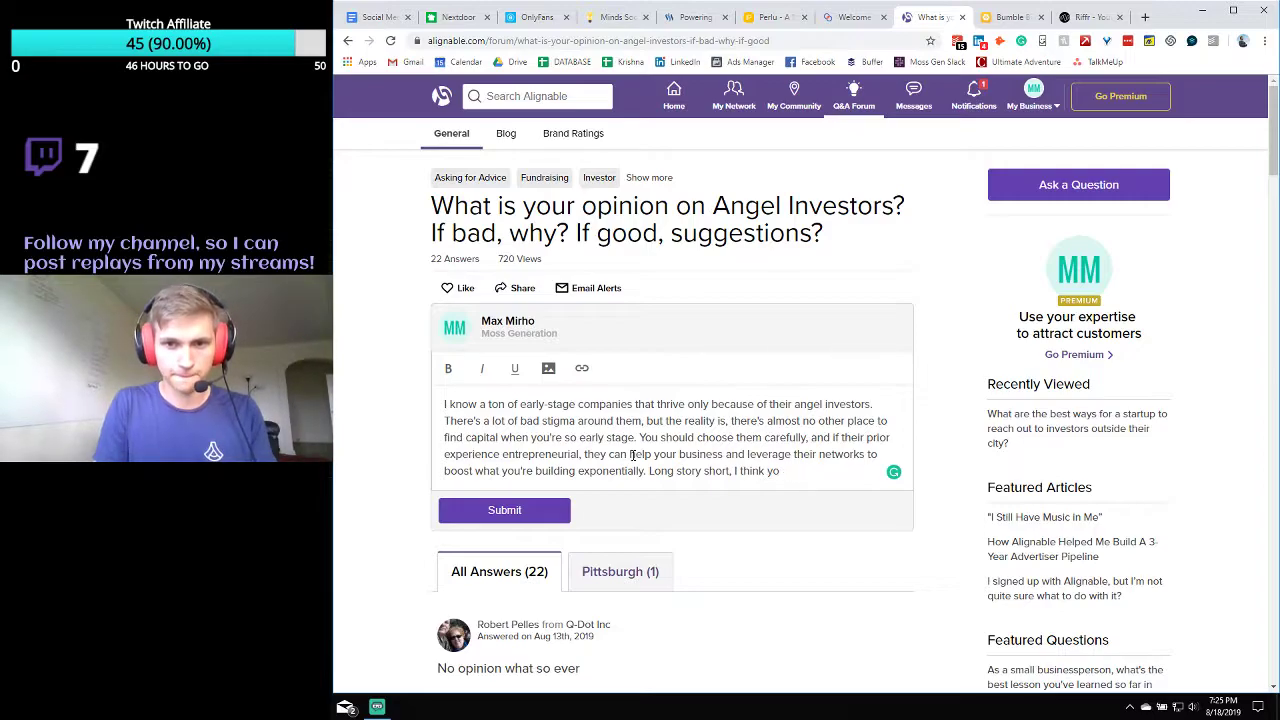
pyautogui.write("they're someone")
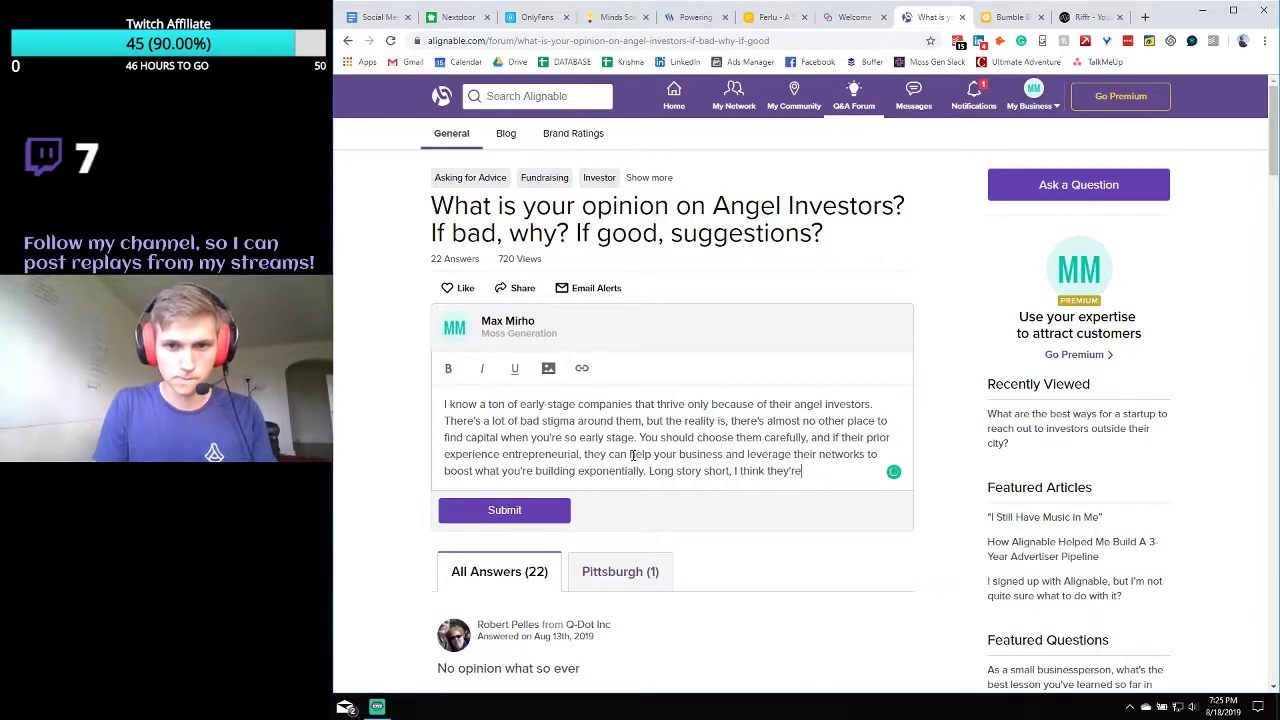
pyautogui.press('BackSpace')
pyautogui.press('BackSpace')
pyautogui.press('BackSpace')
pyautogui.press('BackSpace')
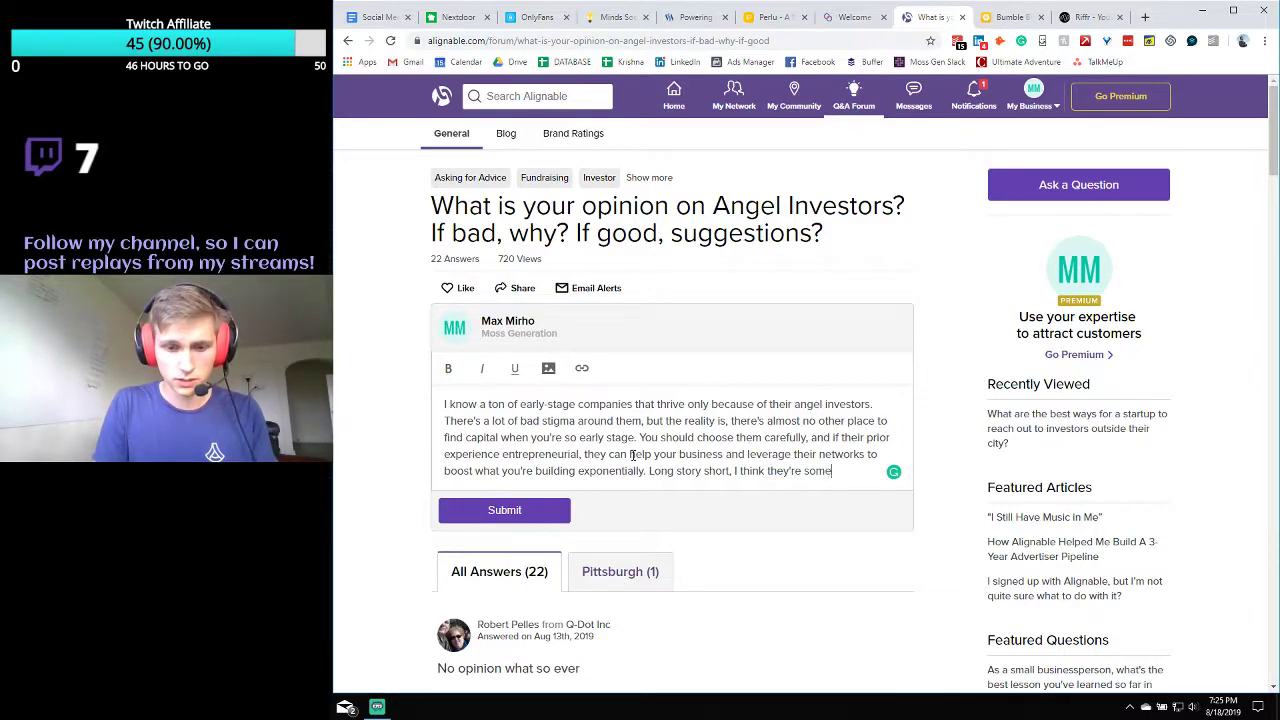
pyautogui.write('thing everyone shold')
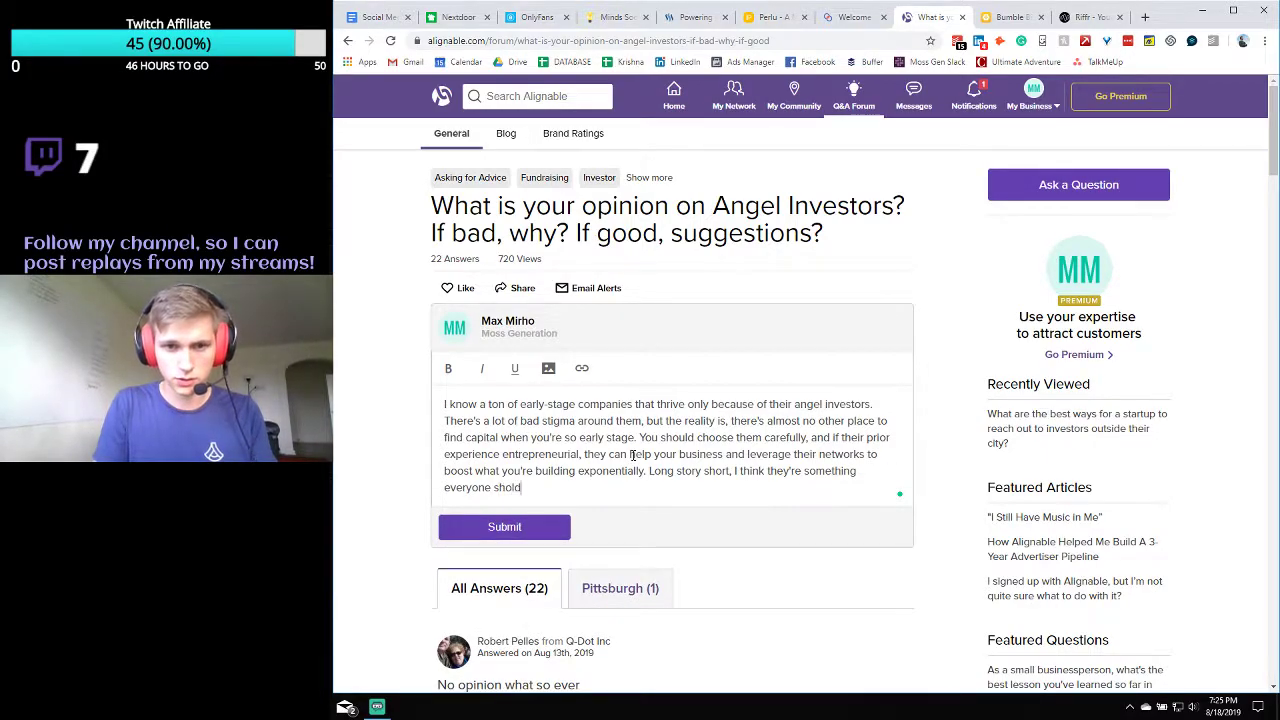
pyautogui.press('BackSpace')
pyautogui.press('BackSpace')
pyautogui.write('udl')
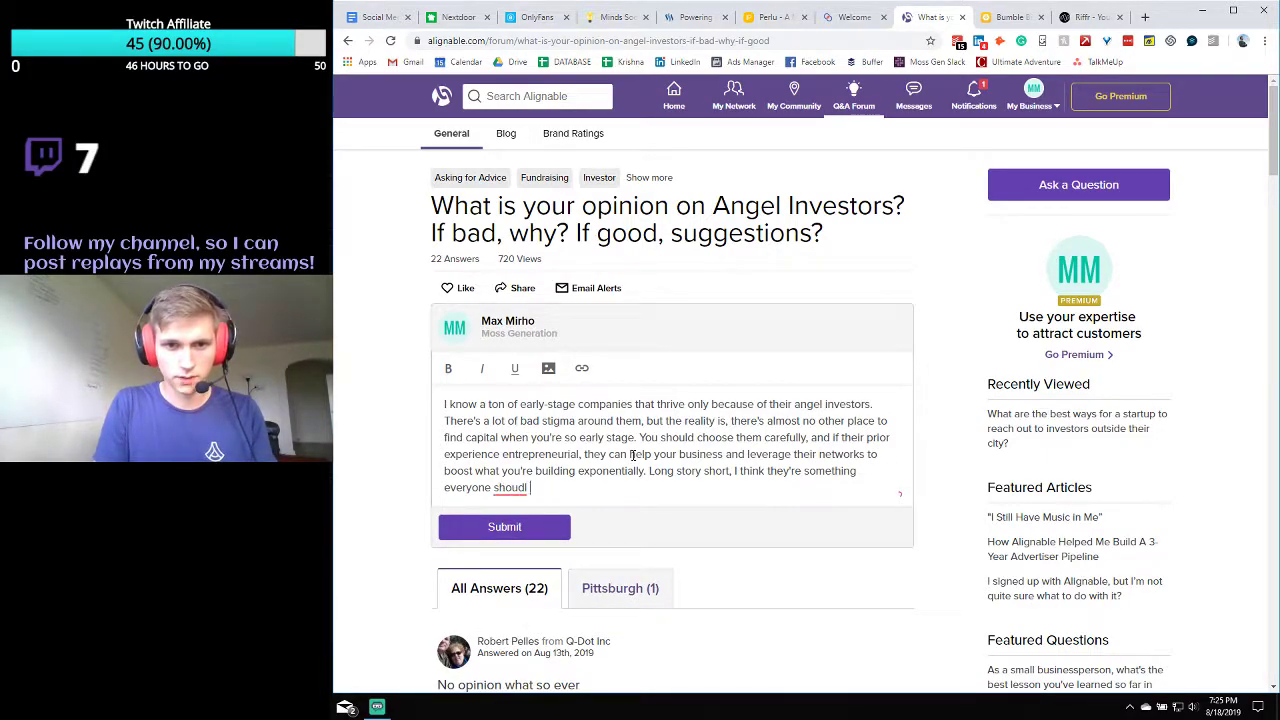
pyautogui.press('BackSpace')
pyautogui.press('BackSpace')
pyautogui.press('BackSpace')
pyautogui.write('ld take ad')
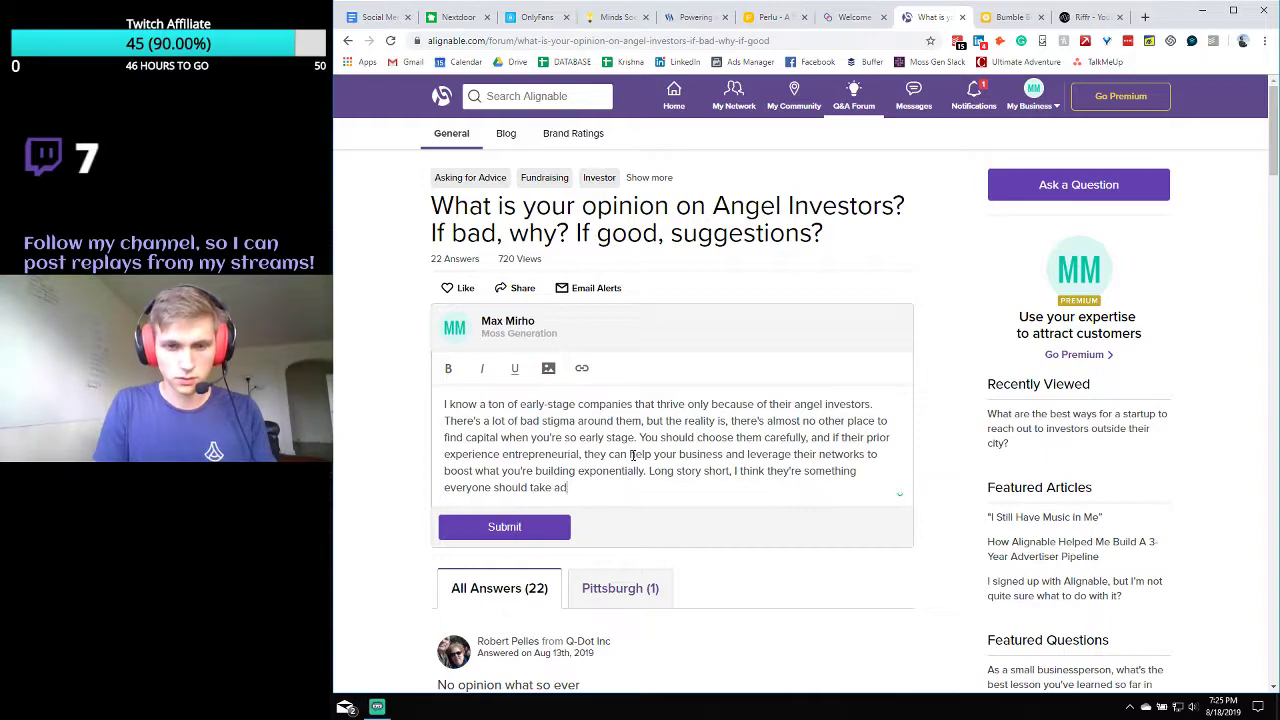
pyautogui.write('vantage of if')
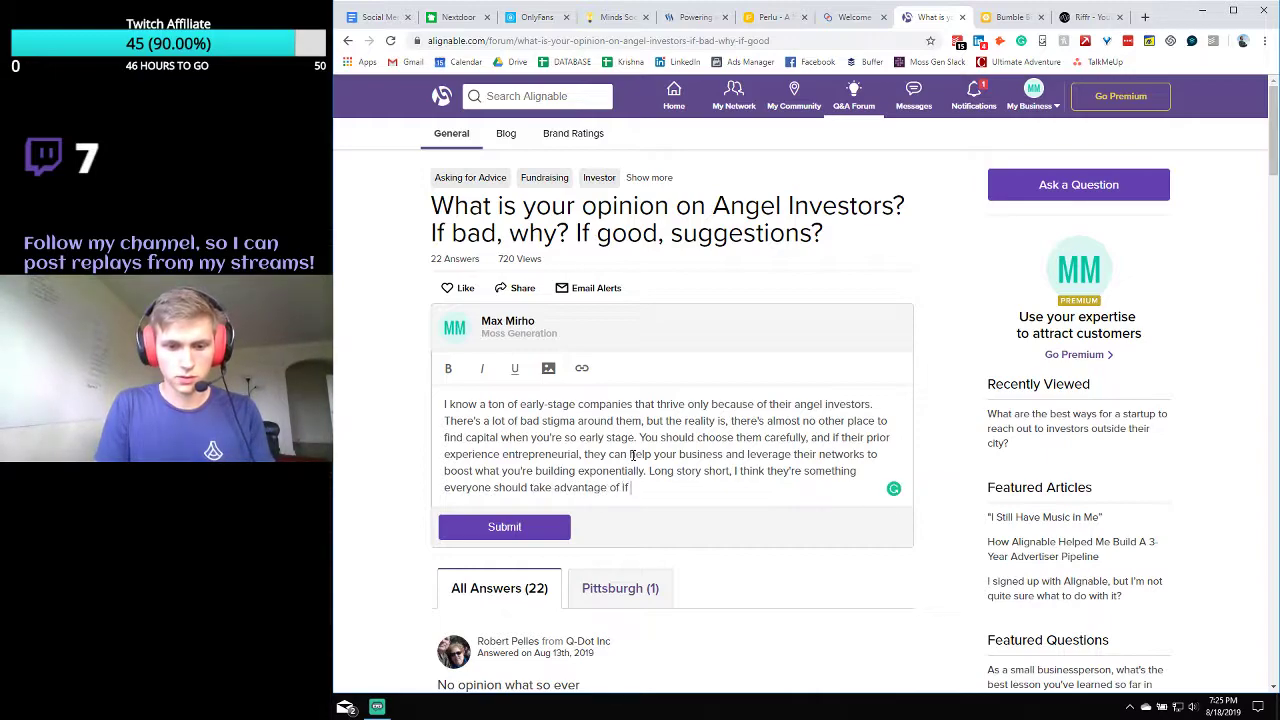
pyautogui.write(" they're building s")
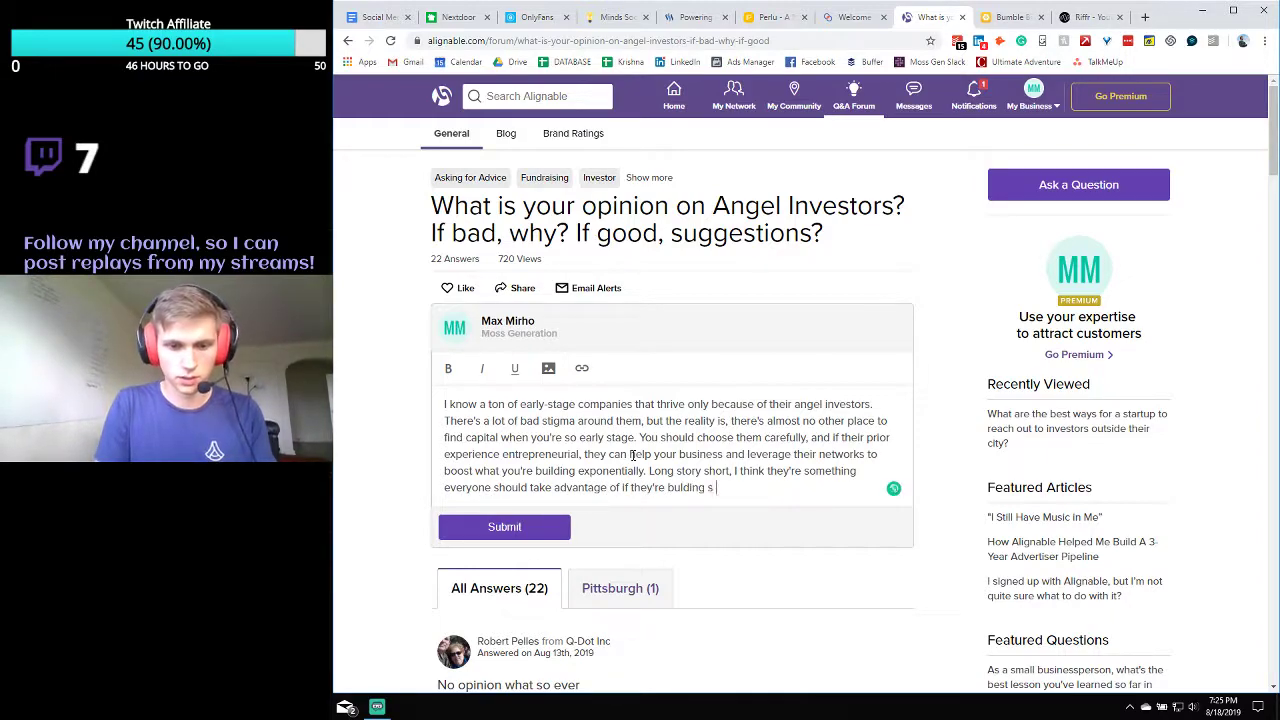
pyautogui.write(' tech startup.')
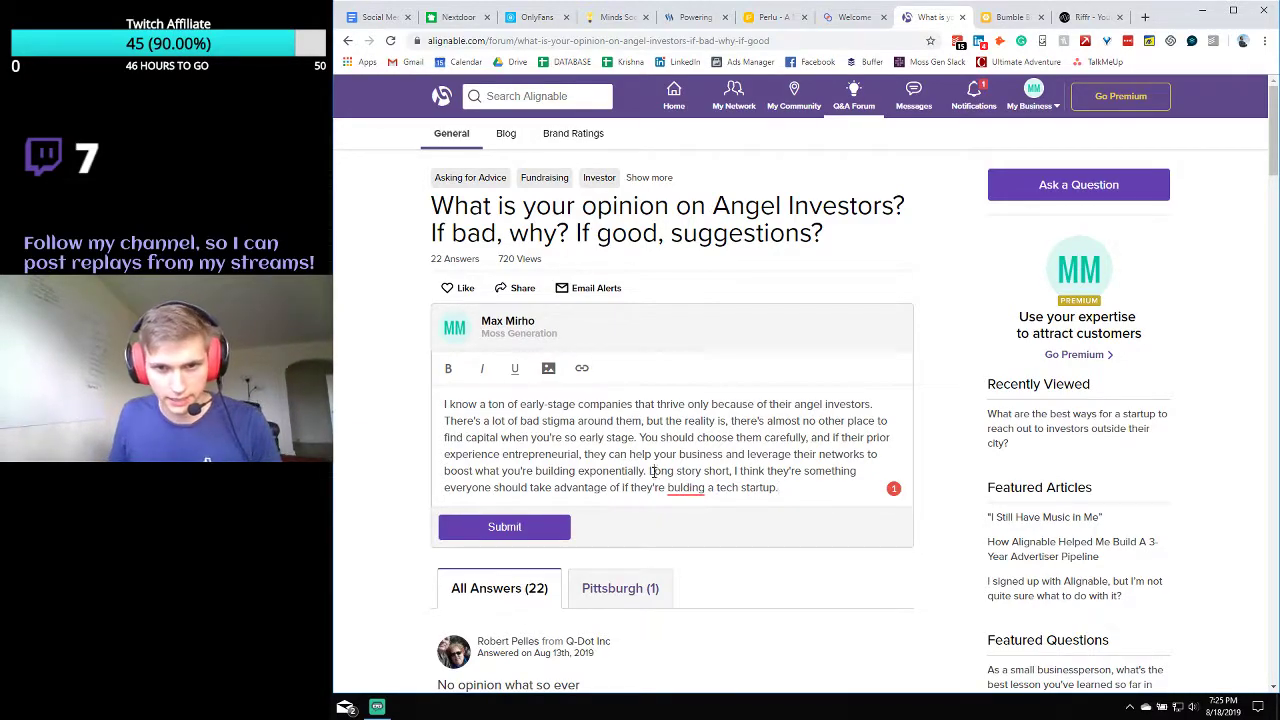
# - Break the answer into three paragraphs, correct 'bulding' to 'building', and submit it
pyautogui.doubleClick(656, 471)
pyautogui.press('Left')
pyautogui.press('Return')
pyautogui.press('Return')
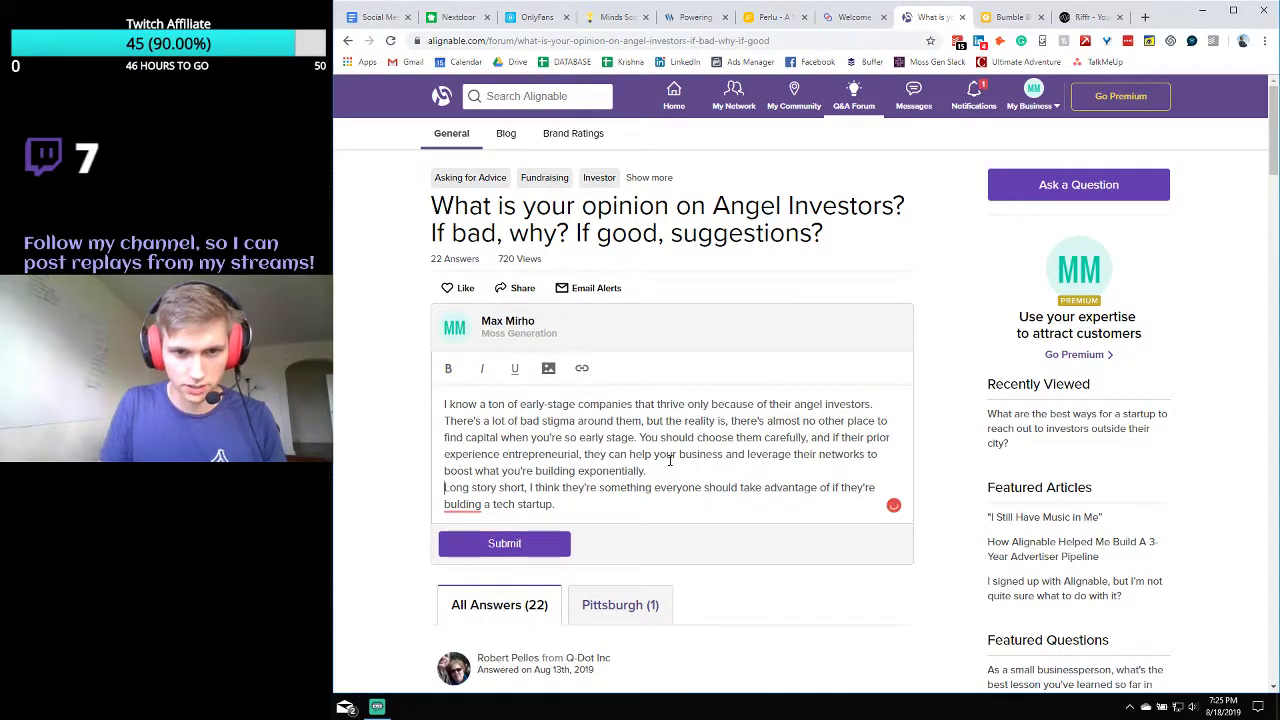
pyautogui.rightClick(481, 519)
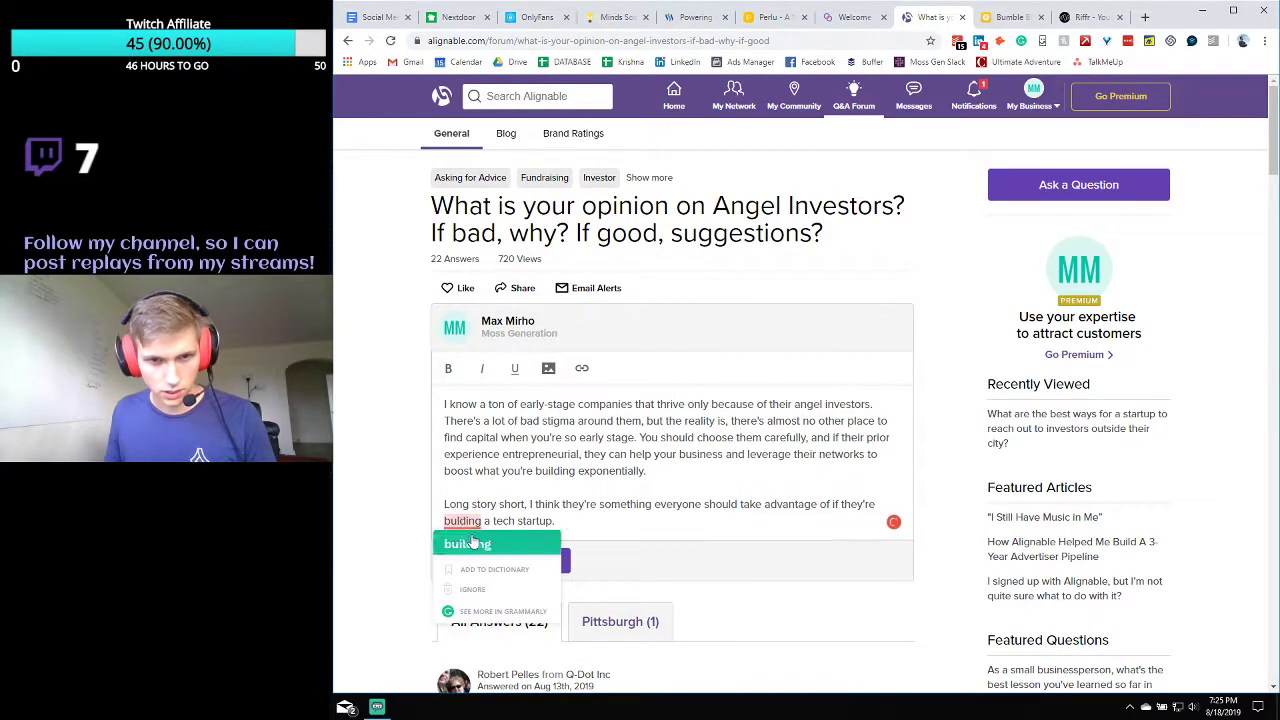
pyautogui.click(465, 542)
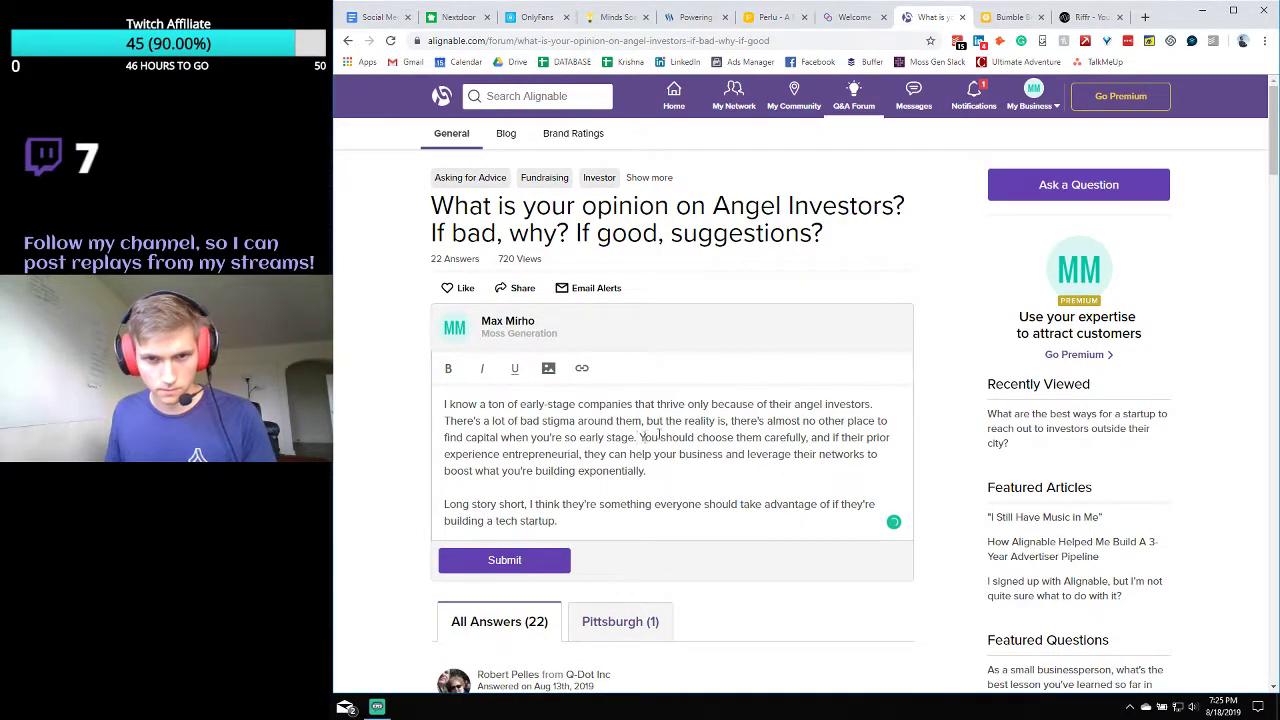
pyautogui.press('Return')
pyautogui.press('Return')
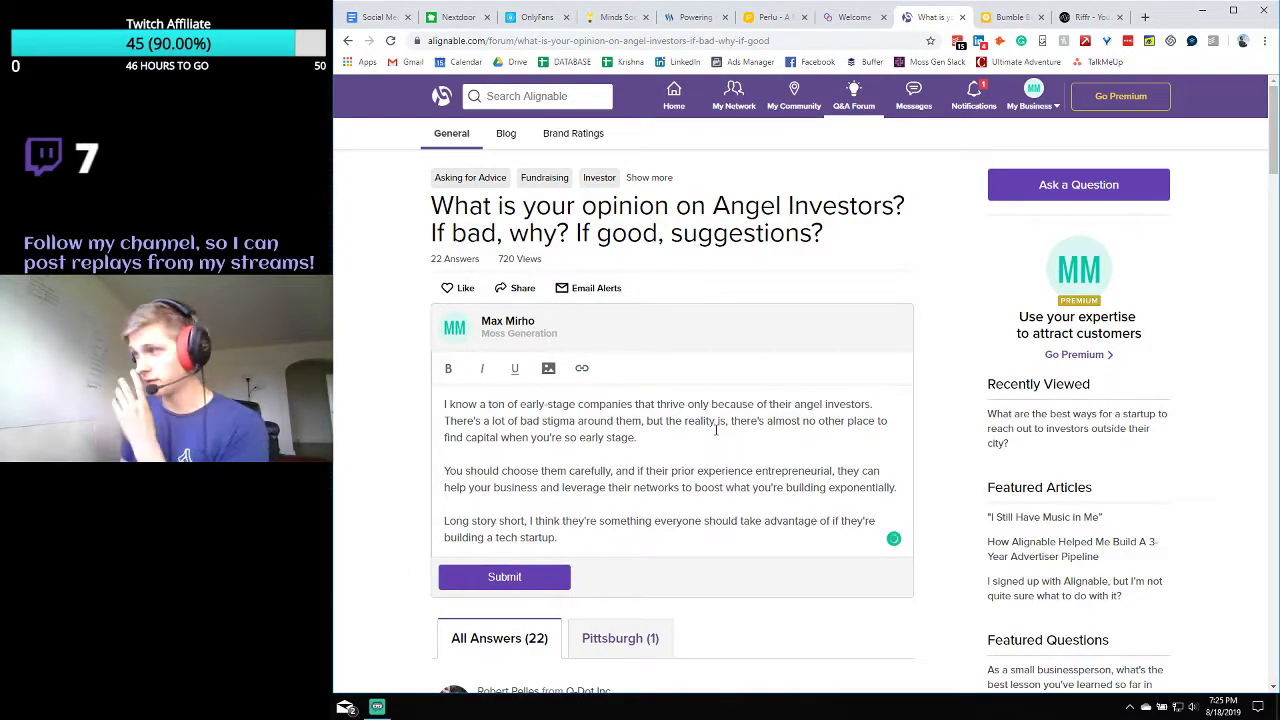
pyautogui.click(527, 585)
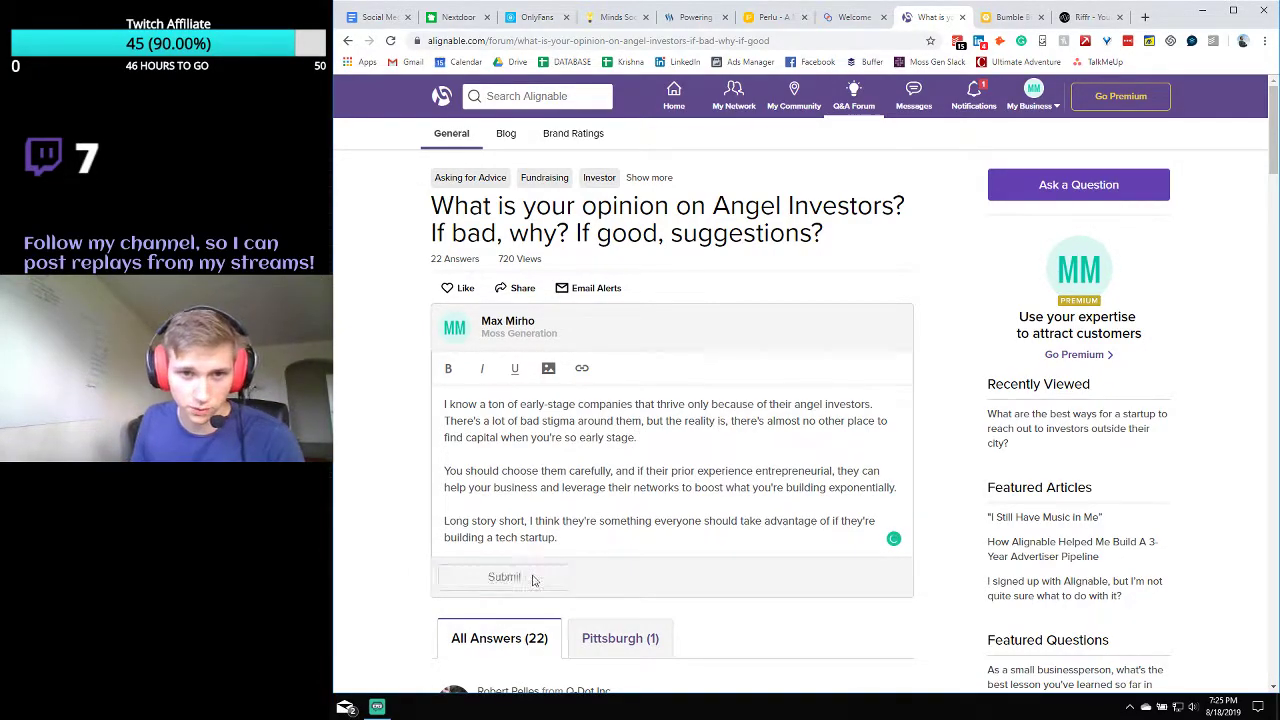
# - Browse the other angel investor answers and open the eXcesS Capacity author's business profile
pyautogui.scroll(-4, 592, 392)
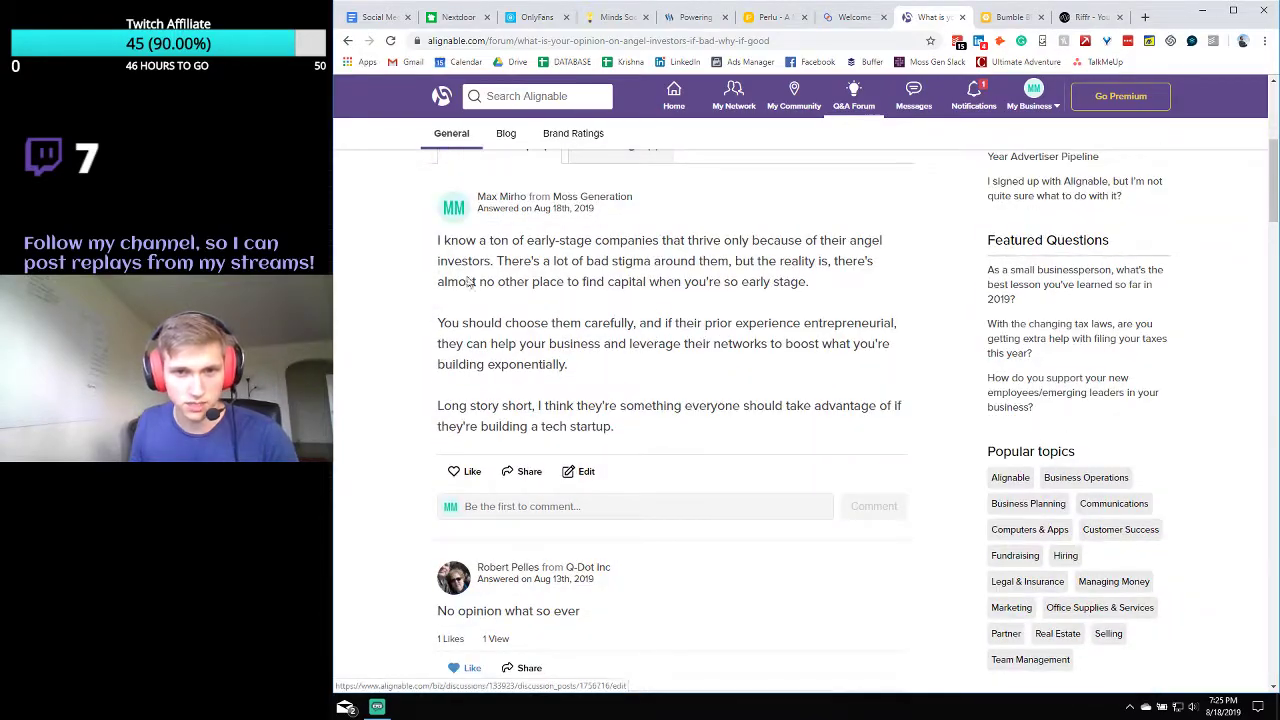
pyautogui.scroll(-10, 722, 478)
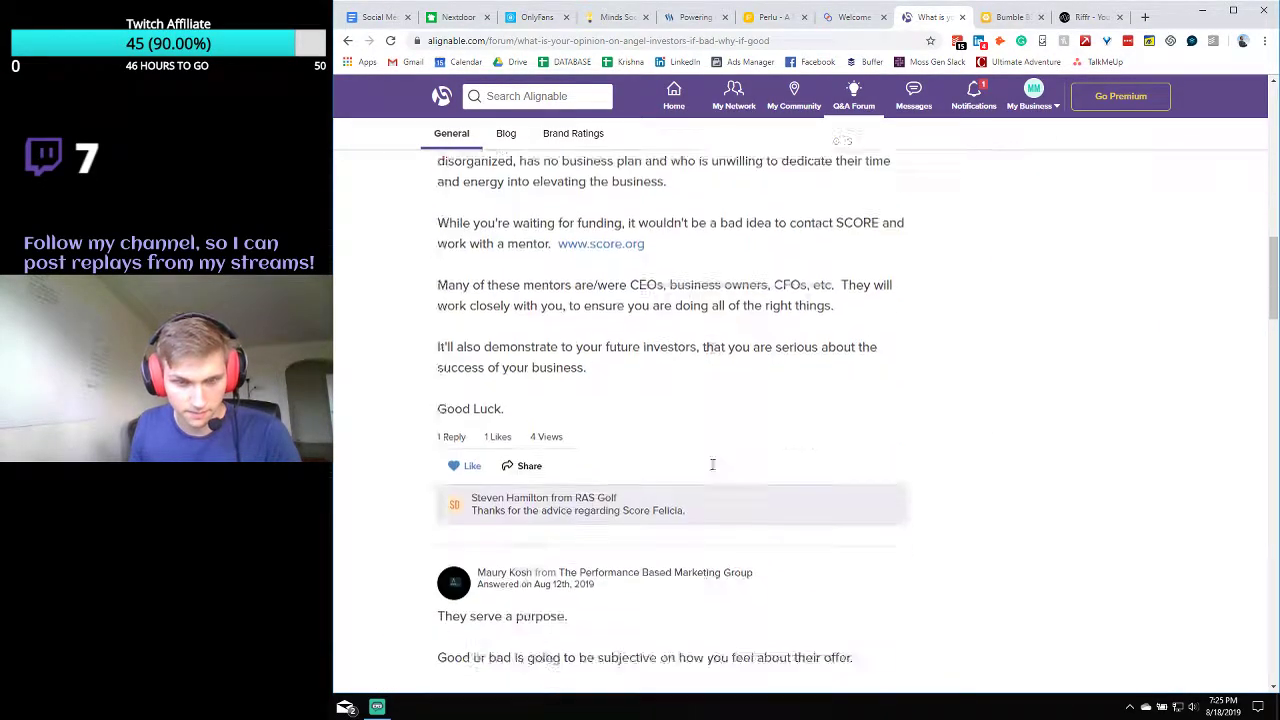
pyautogui.scroll(-6, 712, 466)
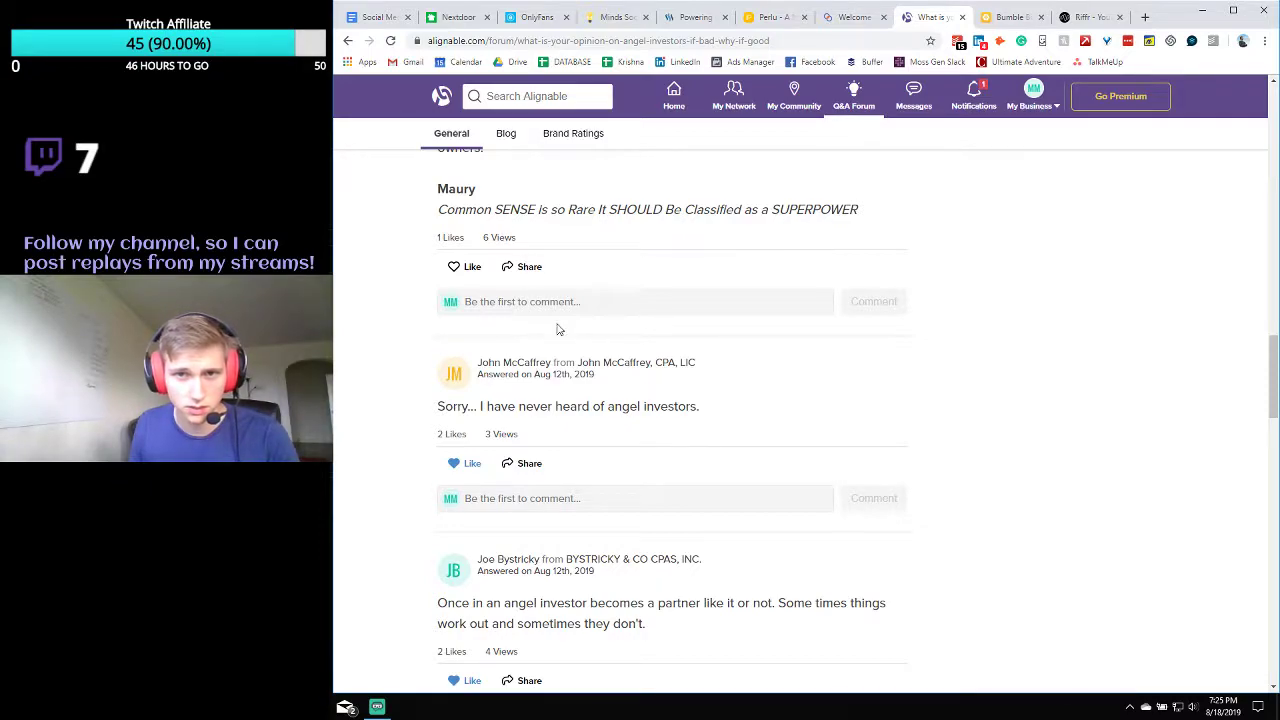
pyautogui.scroll(3, 557, 329)
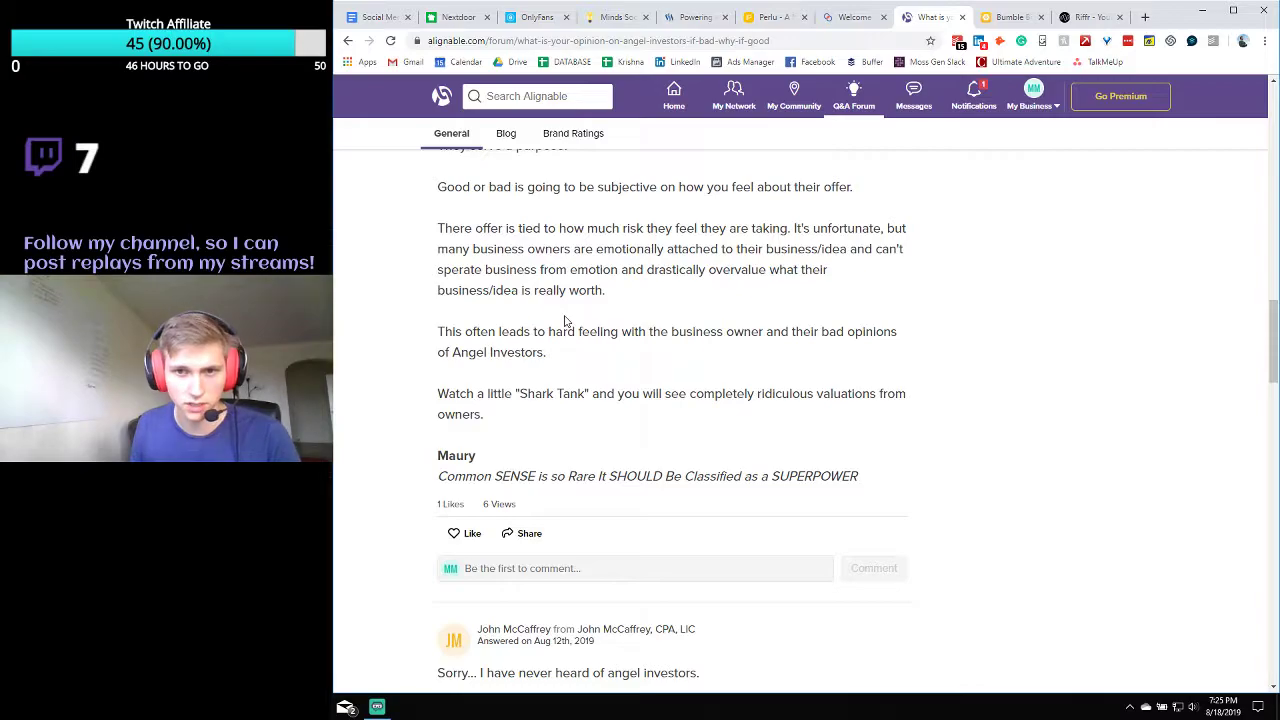
pyautogui.scroll(-5, 564, 320)
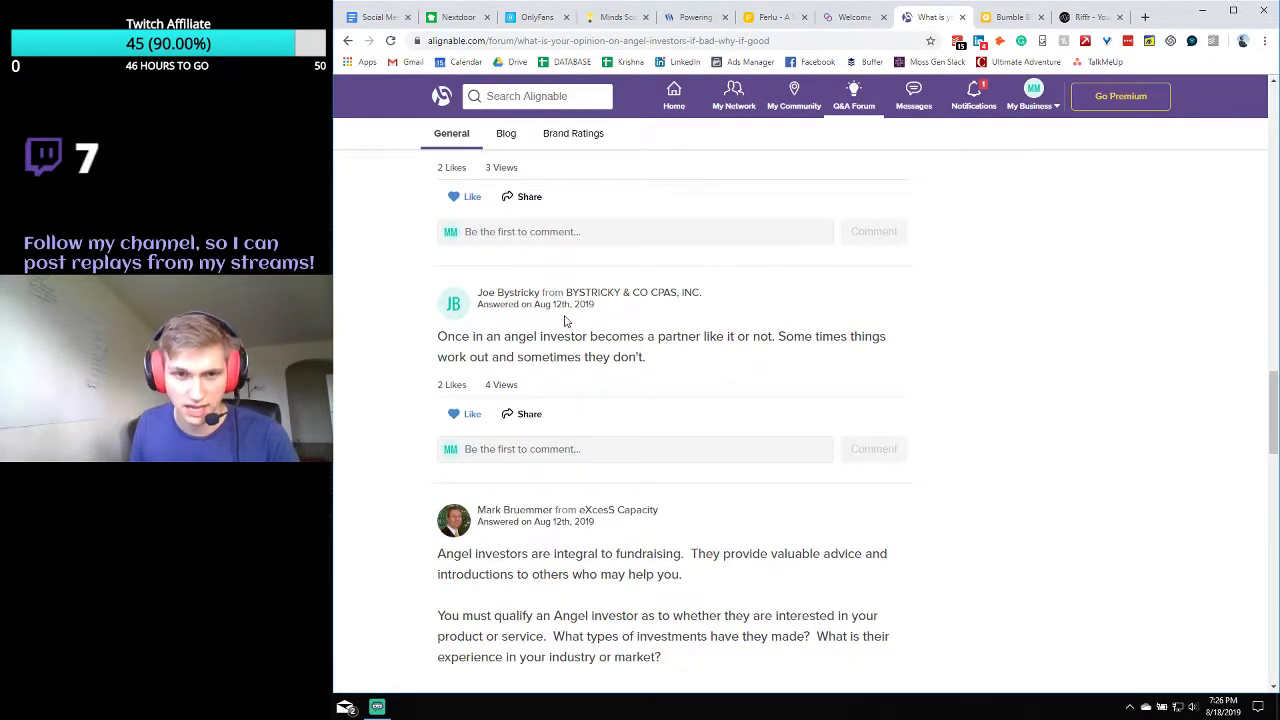
pyautogui.scroll(-2, 529, 452)
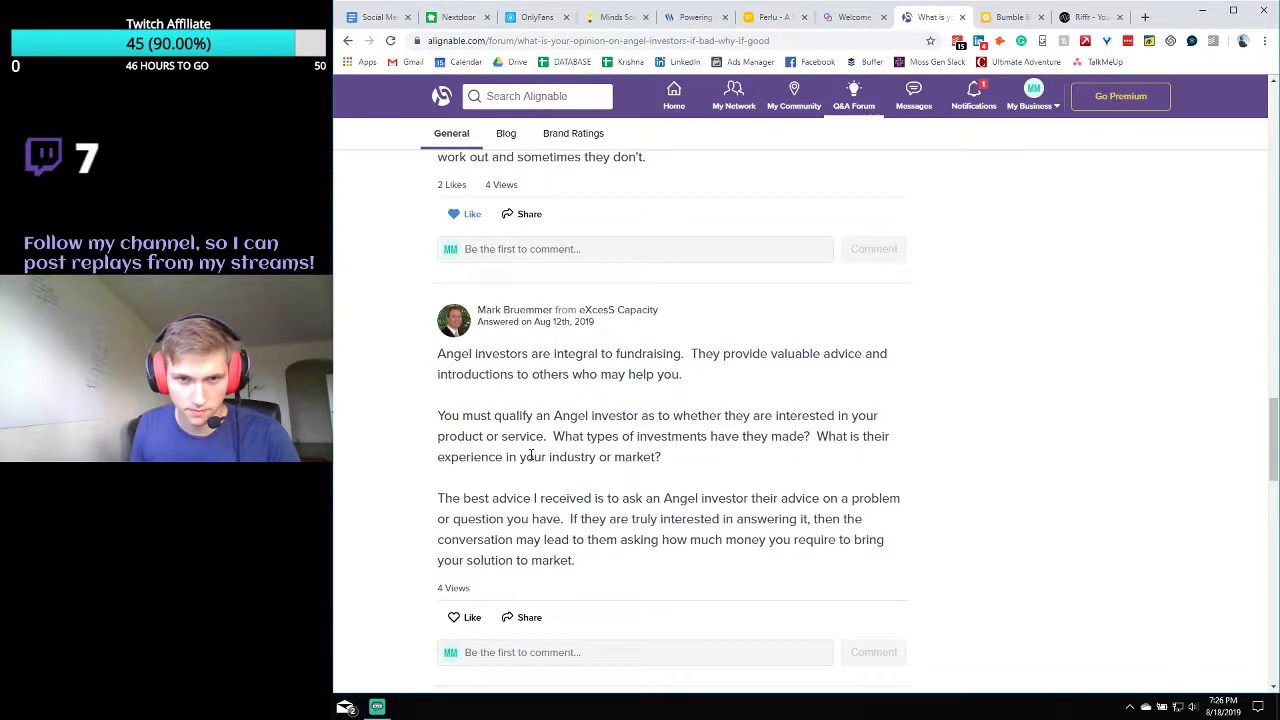
pyautogui.moveTo(500, 366); pyautogui.dragTo(671, 399)
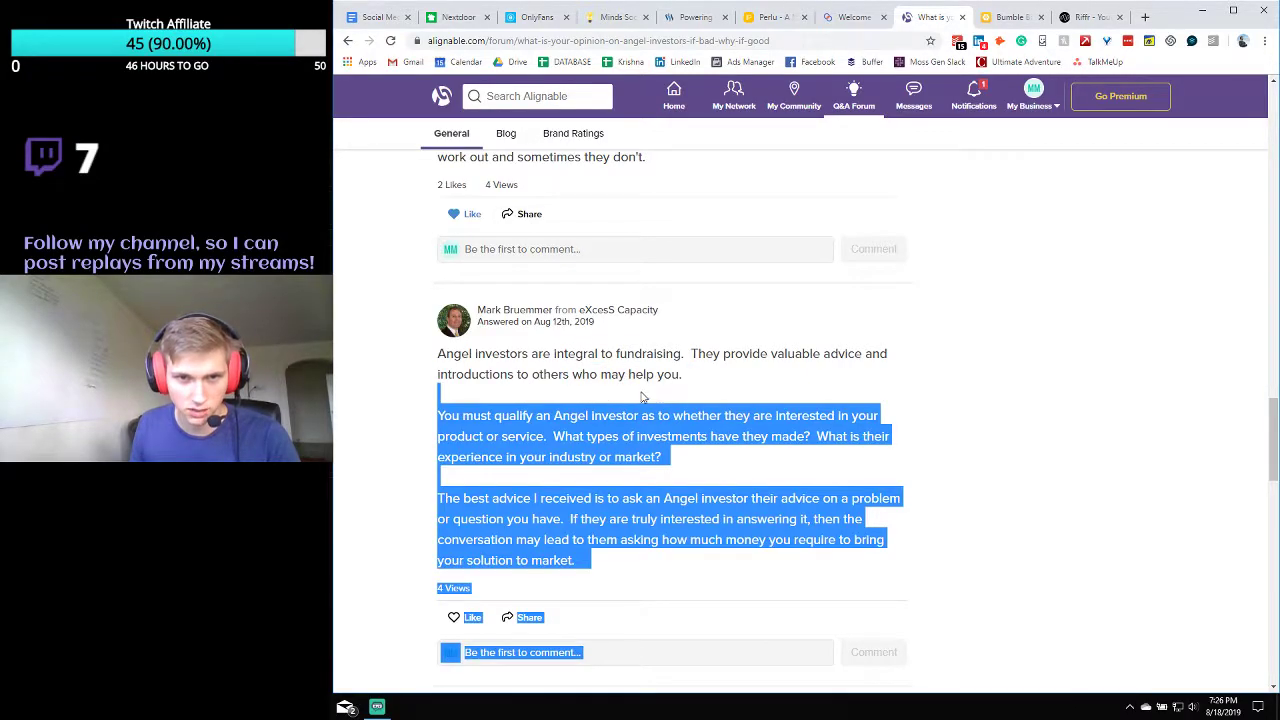
pyautogui.click(500, 314)
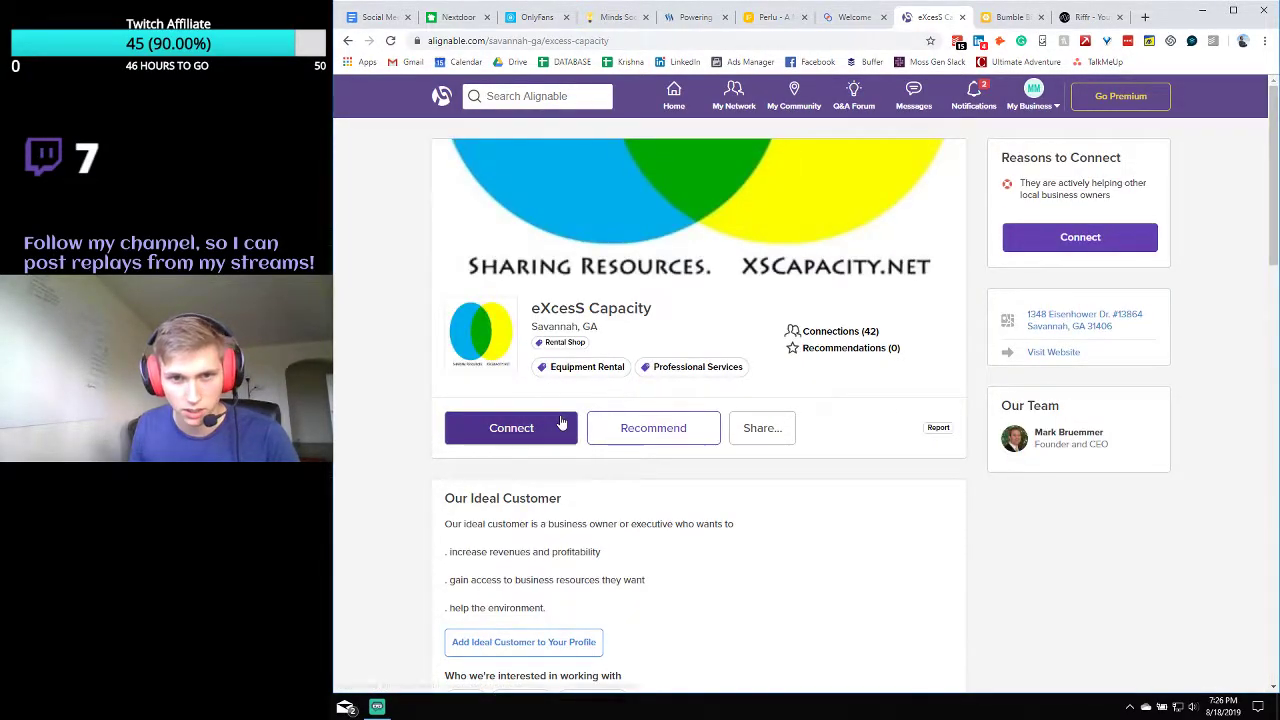
# - Try connecting with eXcesS Capacity twice, dismissing the Premium upgrade popup each time
pyautogui.click(559, 430)
pyautogui.click(614, 521)
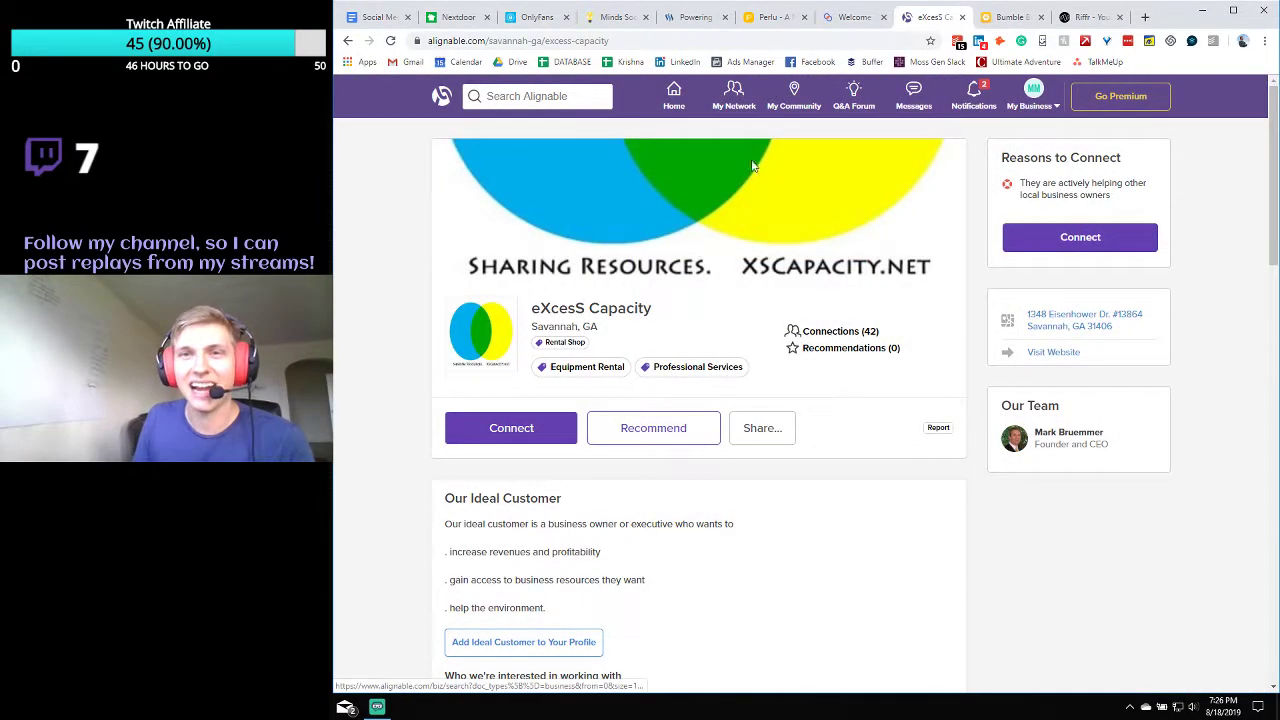
pyautogui.click(1080, 238)
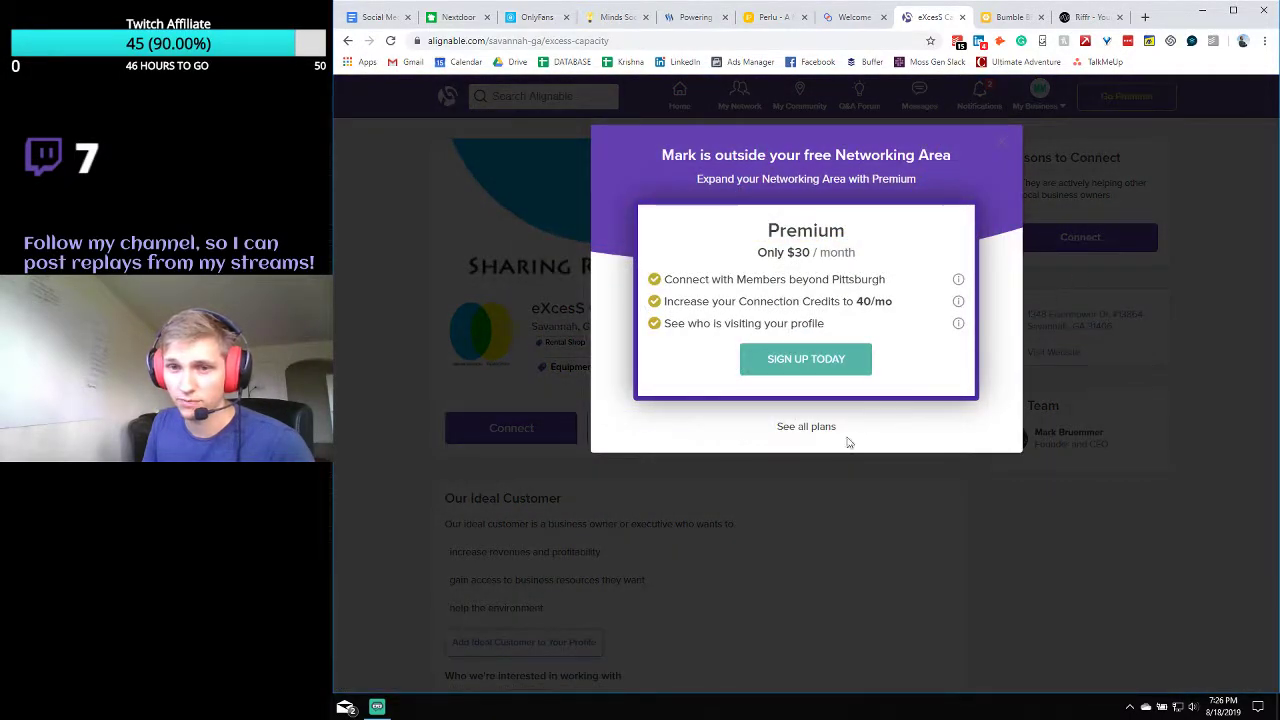
pyautogui.click(817, 503)
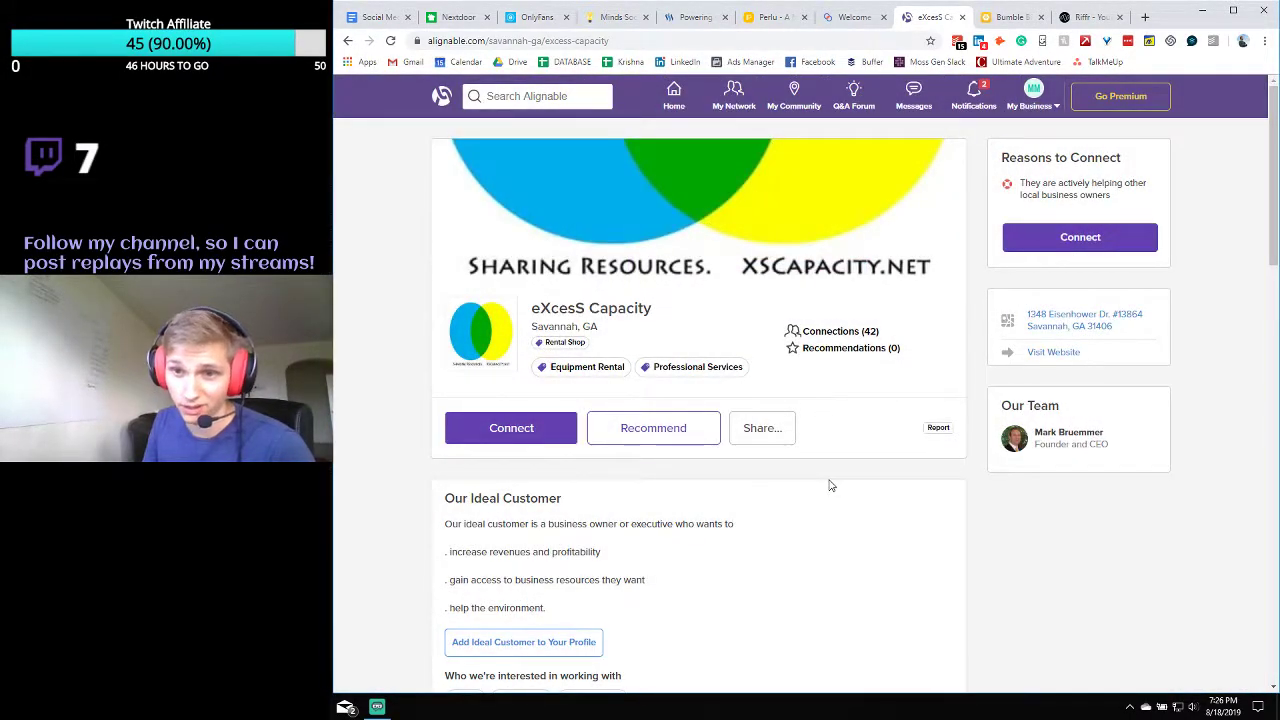
# - Look over the eXcesS Capacity profile, then close its browser tab
pyautogui.scroll(-3, 829, 485)
pyautogui.scroll(3, 829, 485)
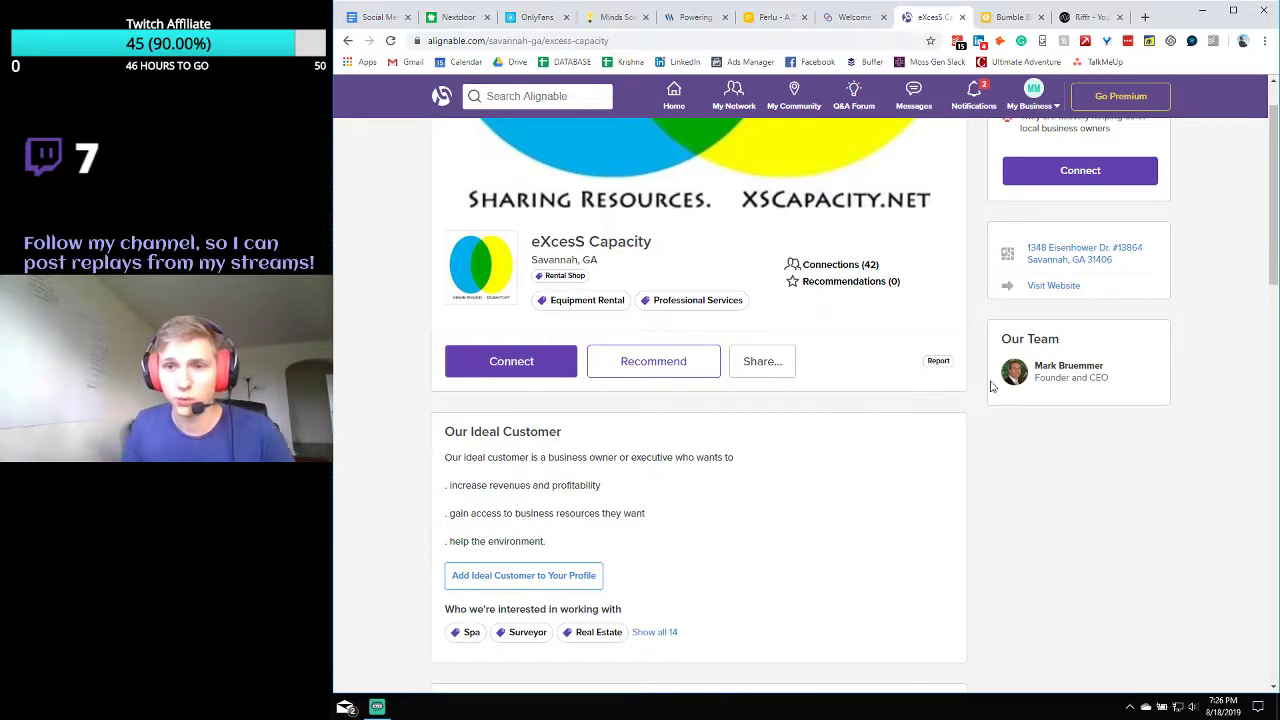
pyautogui.scroll(1, 903, 490)
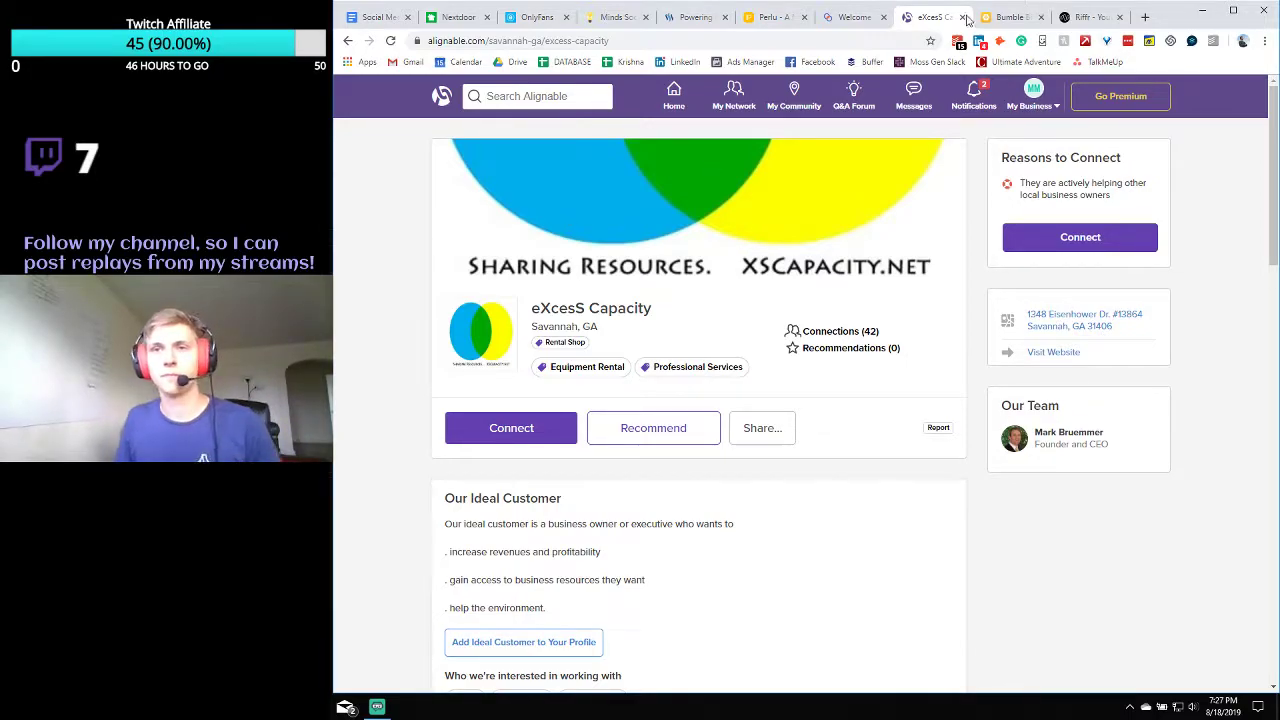
pyautogui.click(963, 18)
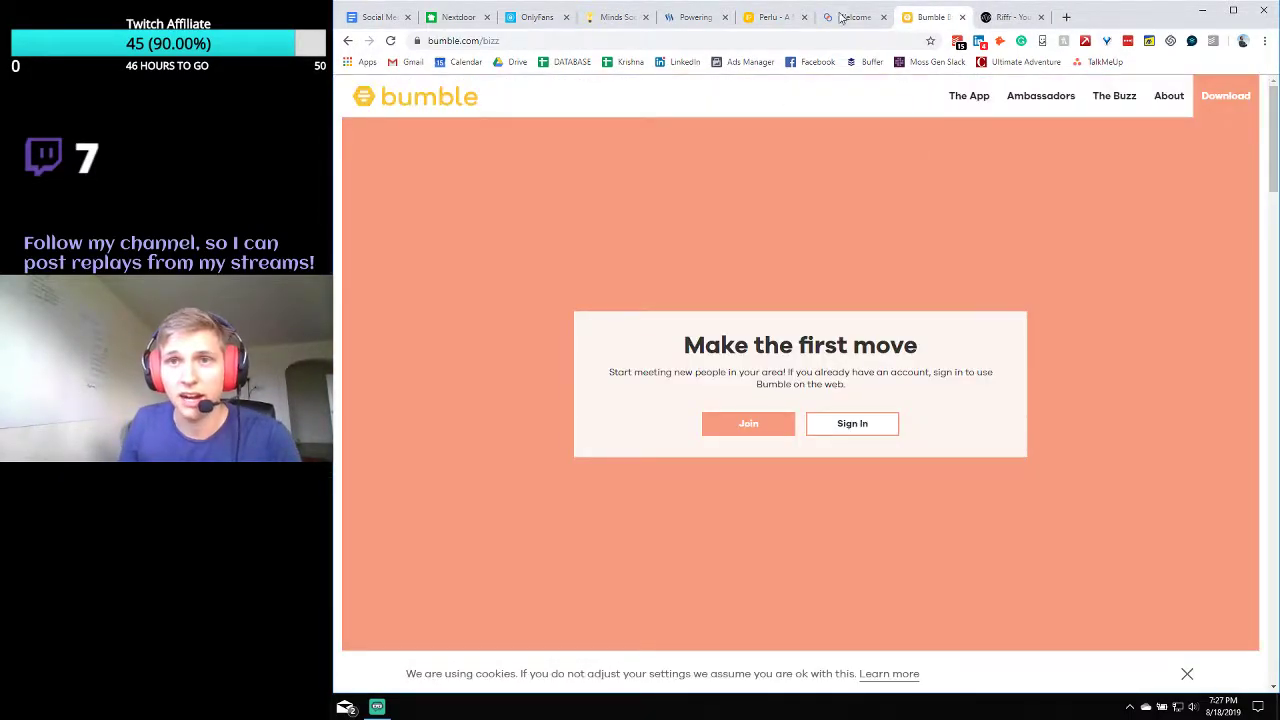
# - Switch to the Perlu tab and scroll through its community packs and ways to work together
pyautogui.click(840, 18)
pyautogui.click(786, 17)
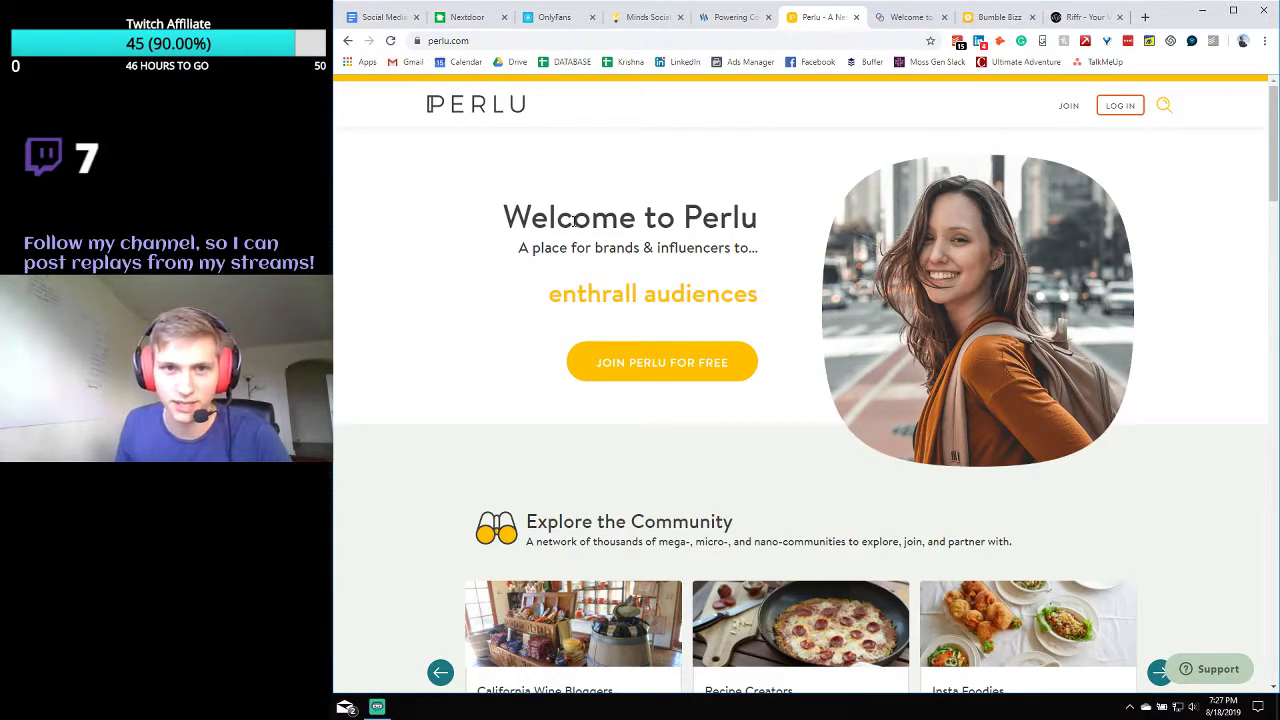
pyautogui.scroll(-4, 590, 232)
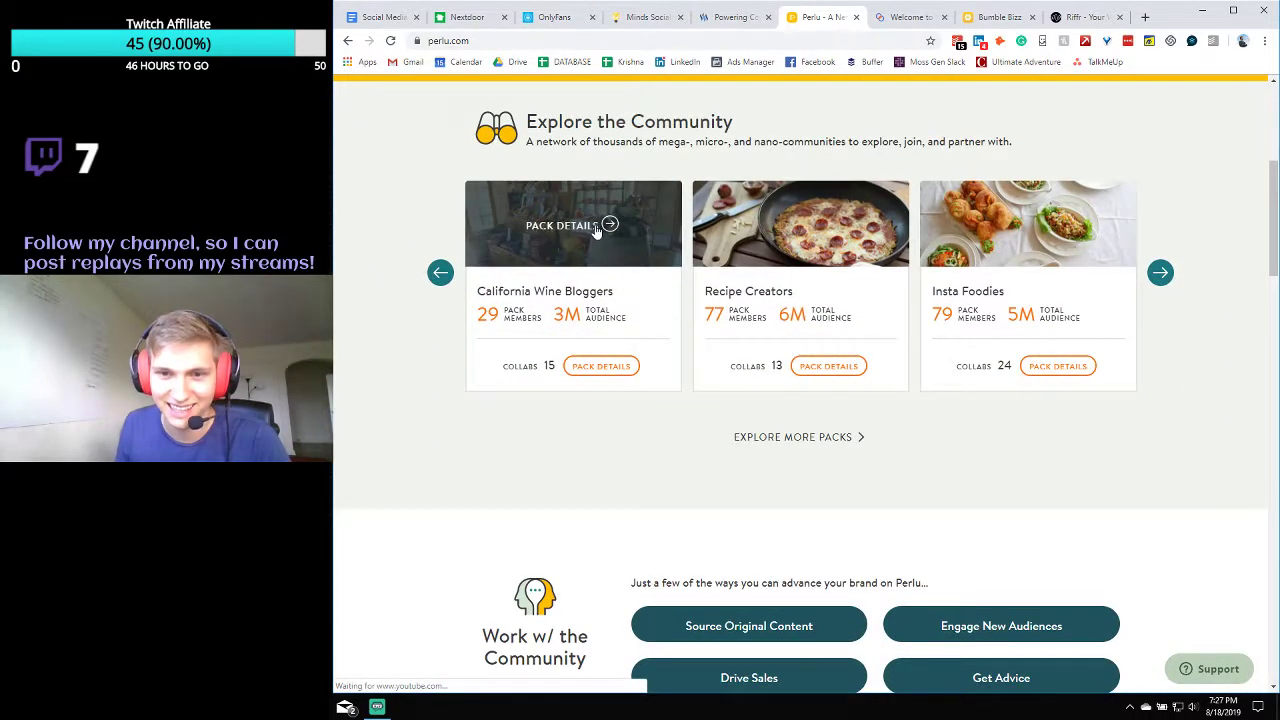
pyautogui.scroll(-5, 592, 227)
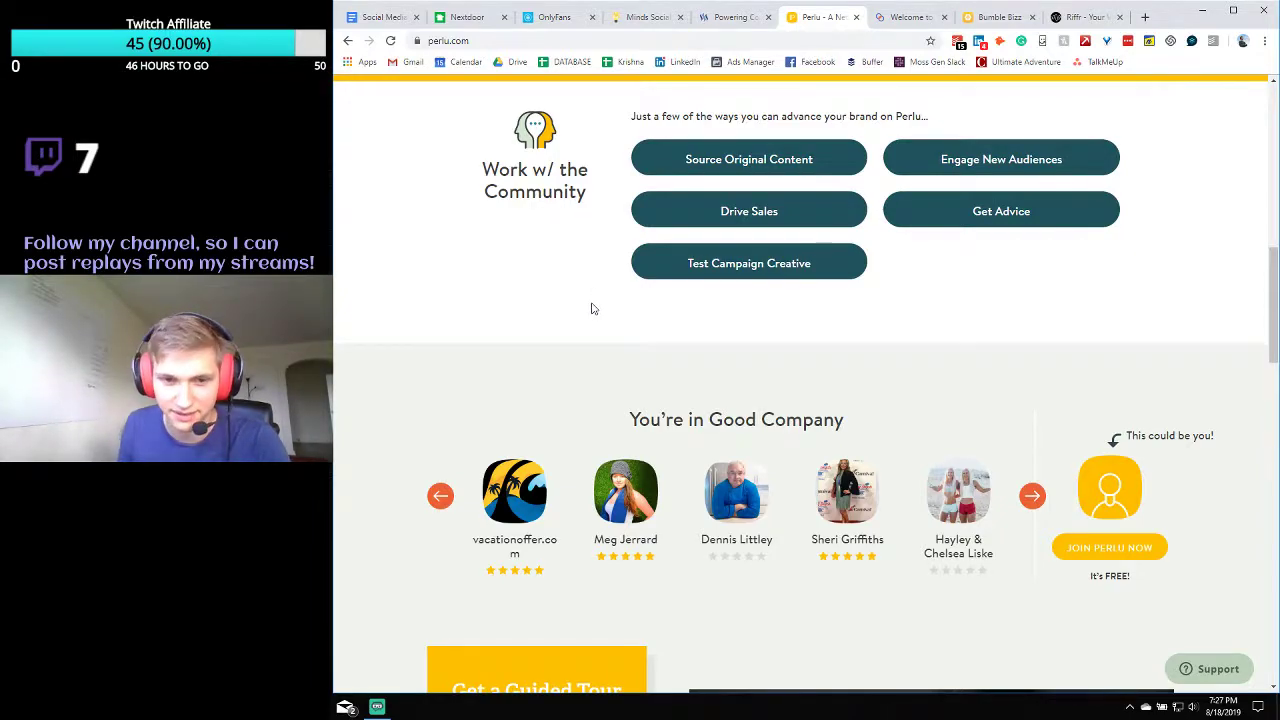
pyautogui.scroll(-3, 591, 306)
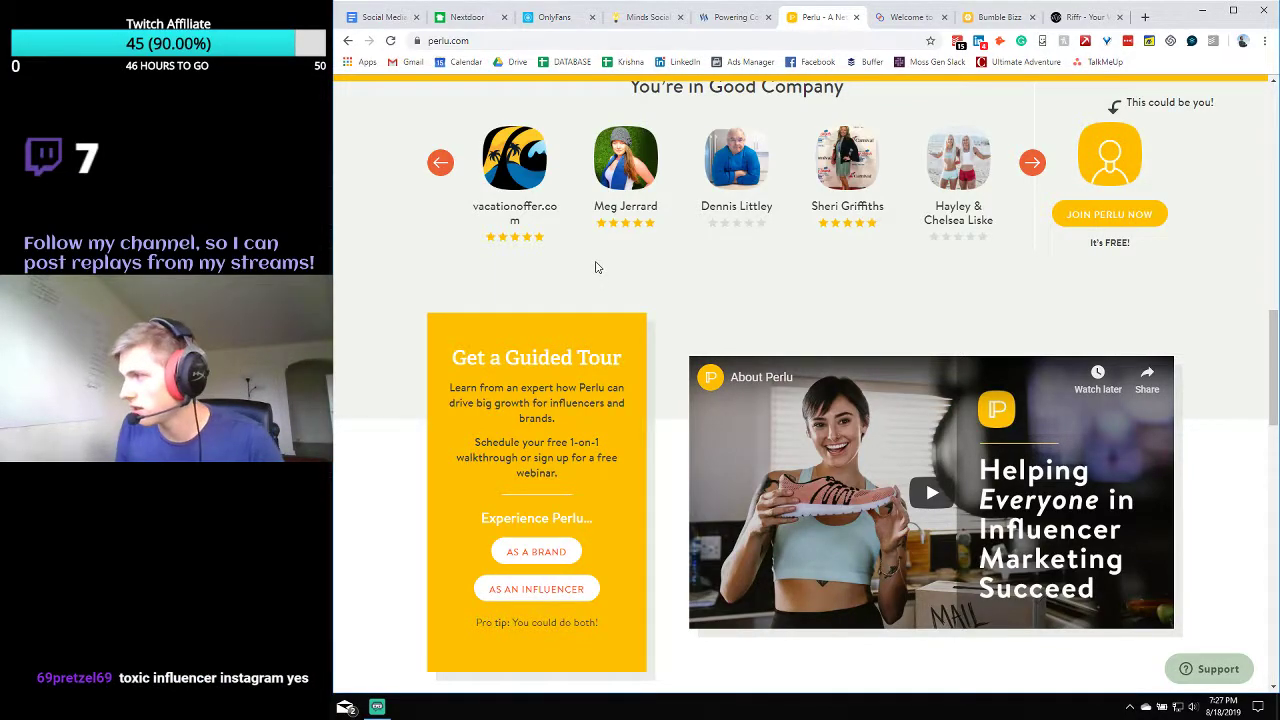
pyautogui.scroll(4, 838, 330)
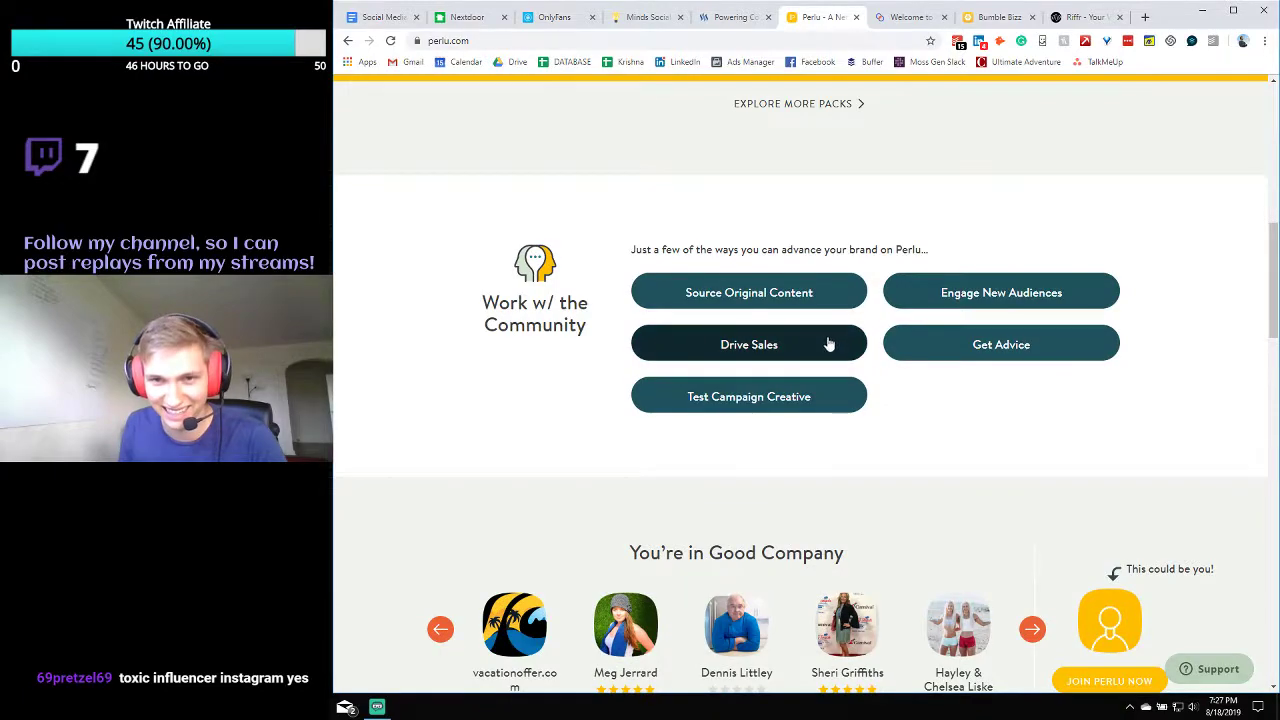
pyautogui.scroll(6, 828, 344)
# - Open the free Join Perlu form and autofill the email and name from saved details
pyautogui.click(646, 360)
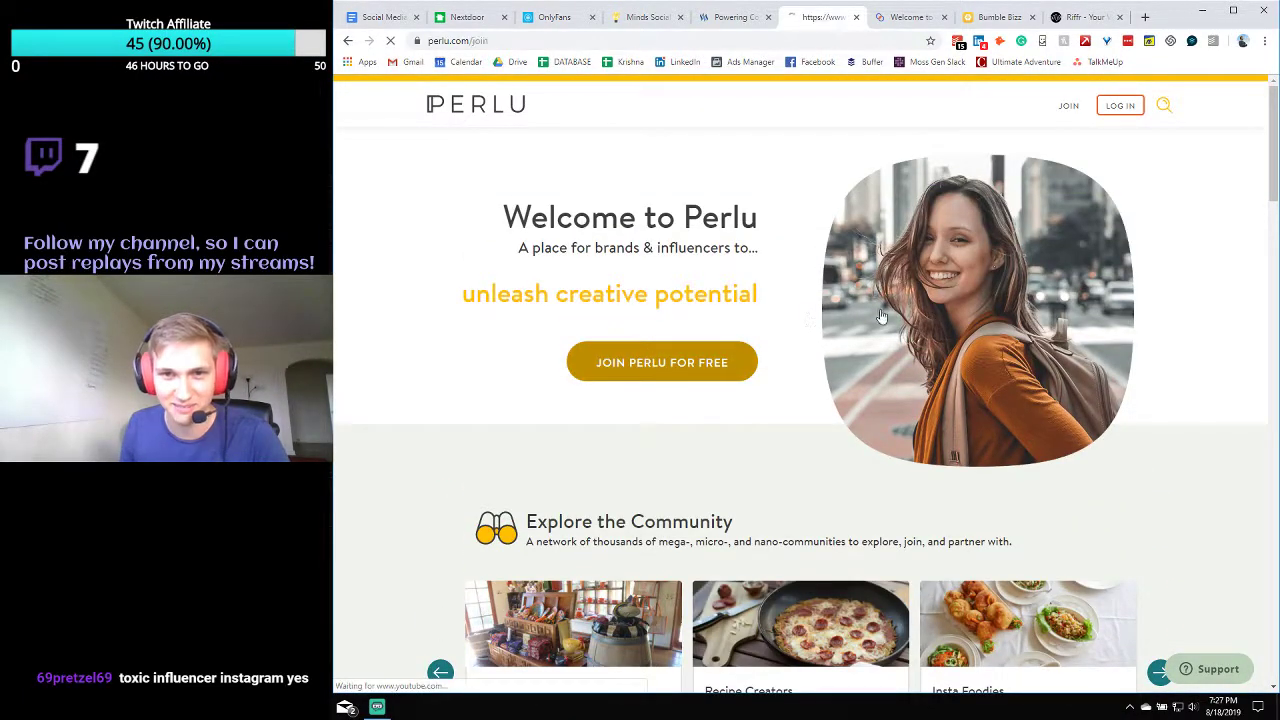
pyautogui.click(905, 329)
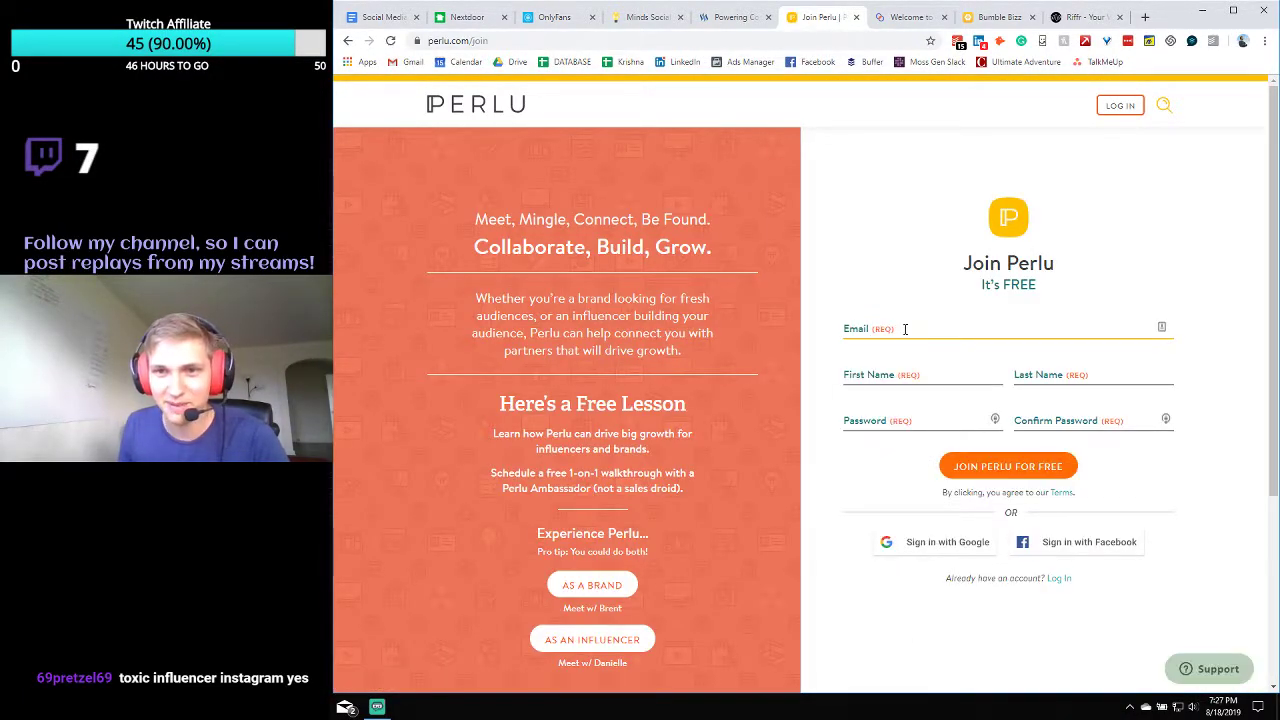
pyautogui.click(890, 352)
pyautogui.click(918, 424)
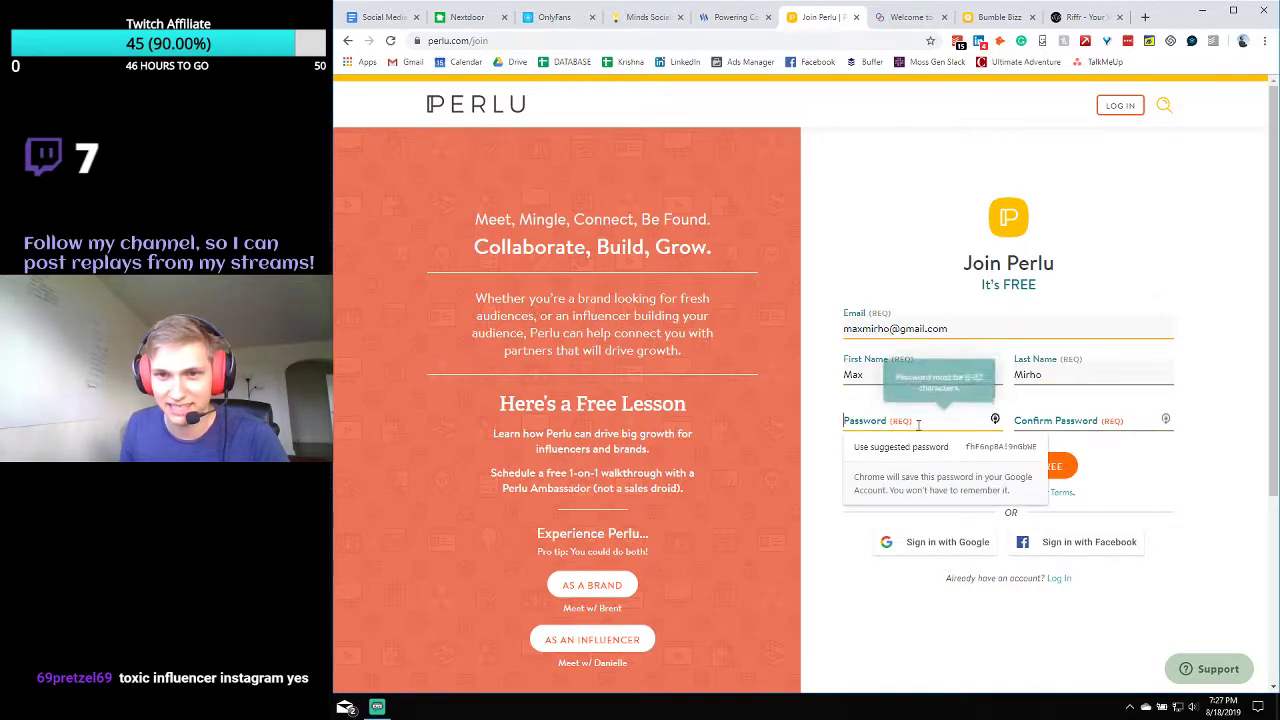
pyautogui.click(835, 567)
pyautogui.click(897, 420)
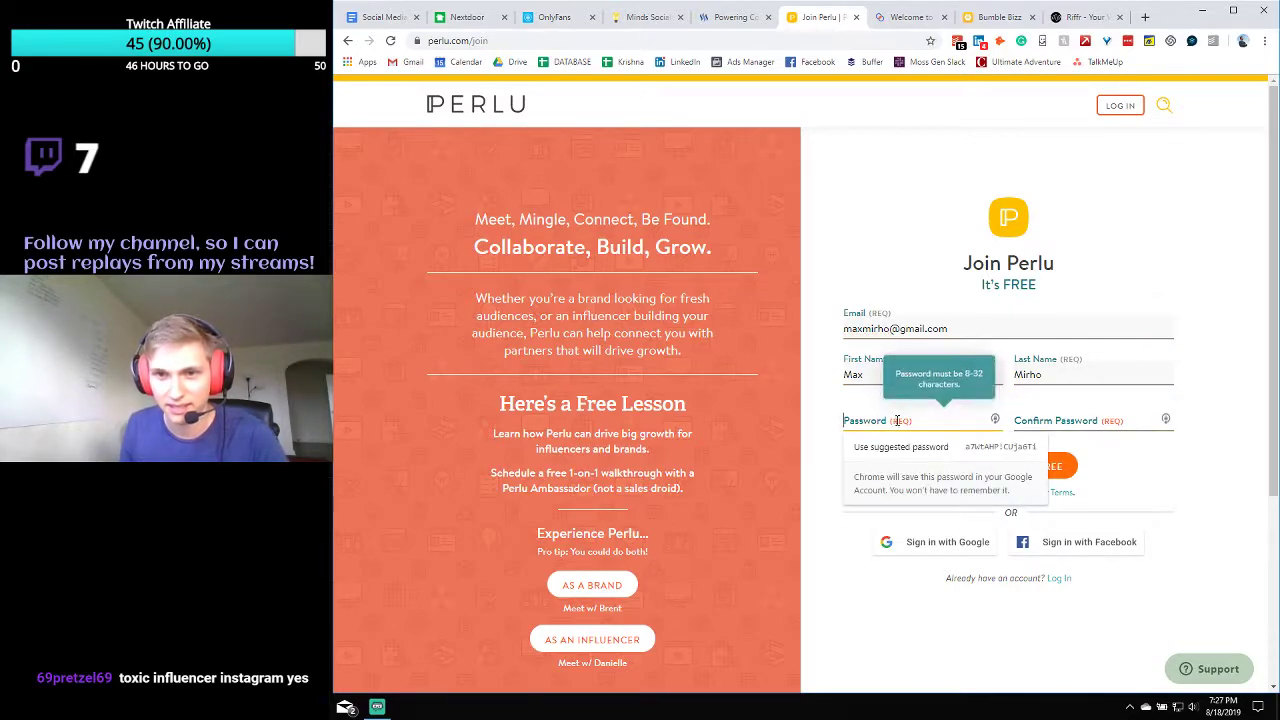
# - Enter and confirm the account password, then submit the Join Perlu for Free form
pyautogui.write('**********')
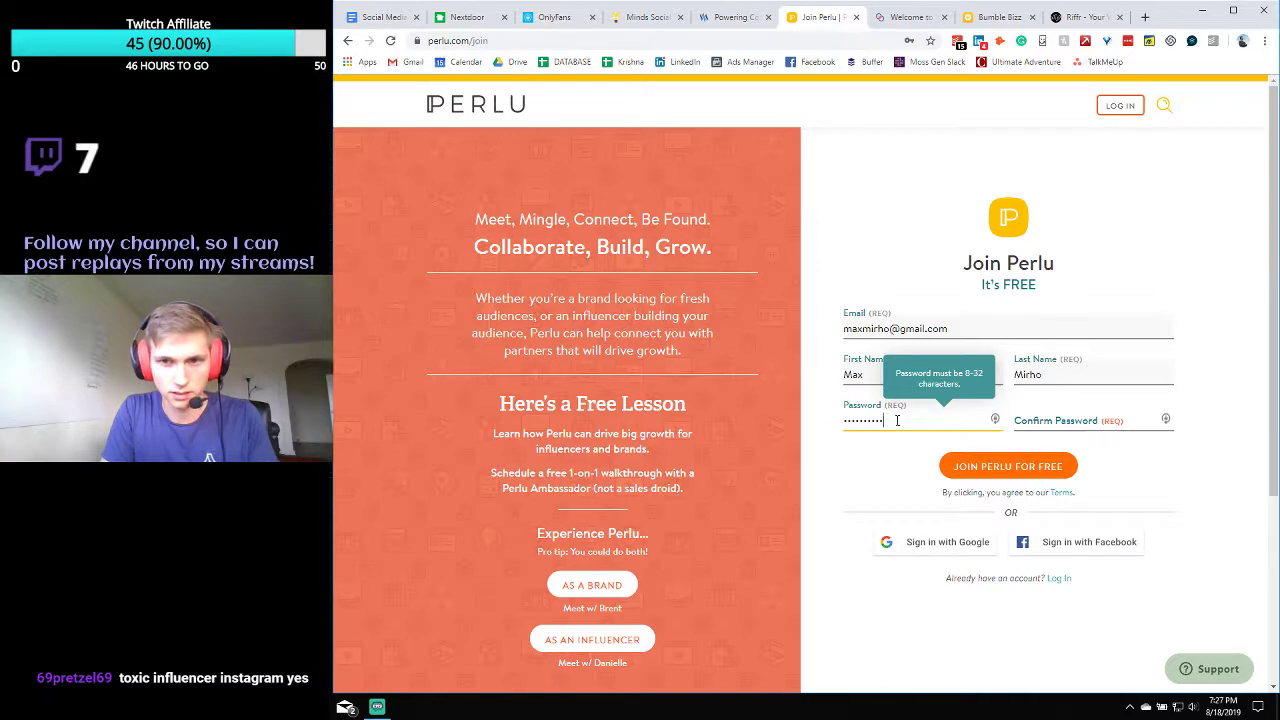
pyautogui.write('***')
pyautogui.hotkey('ctrl', 'a')
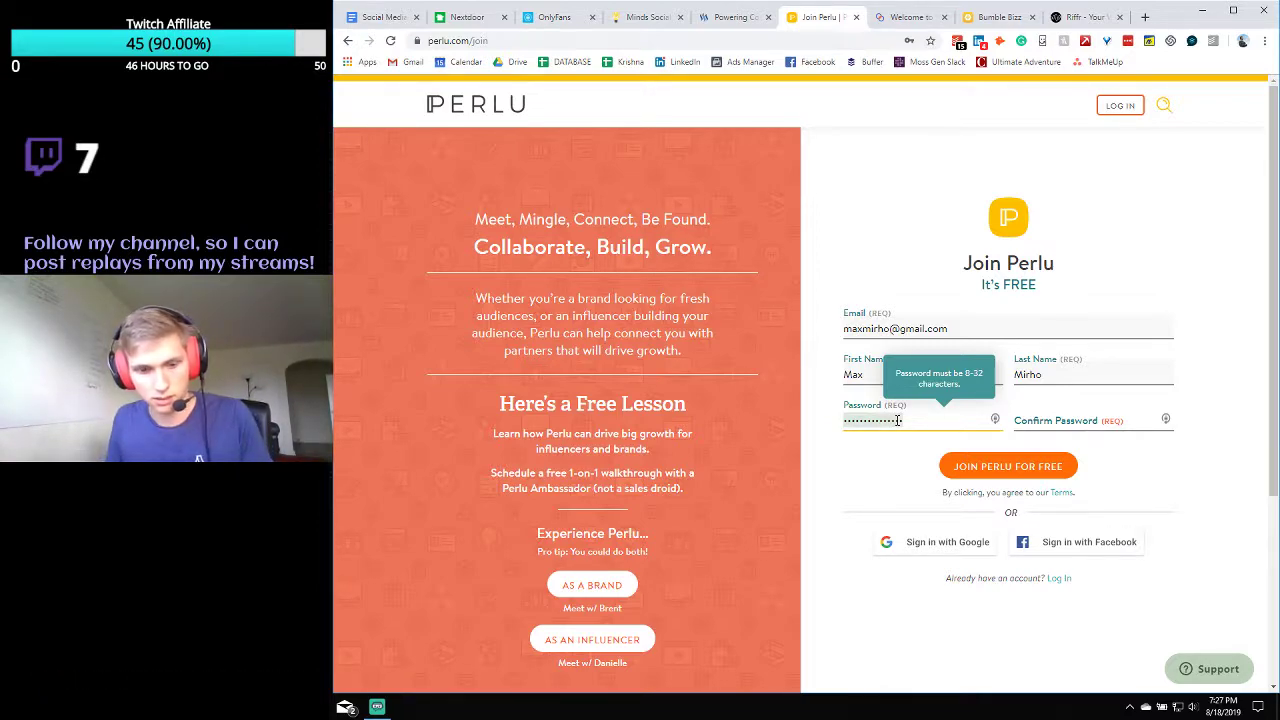
pyautogui.click(1044, 420)
pyautogui.hotkey('ctrl', 'v')
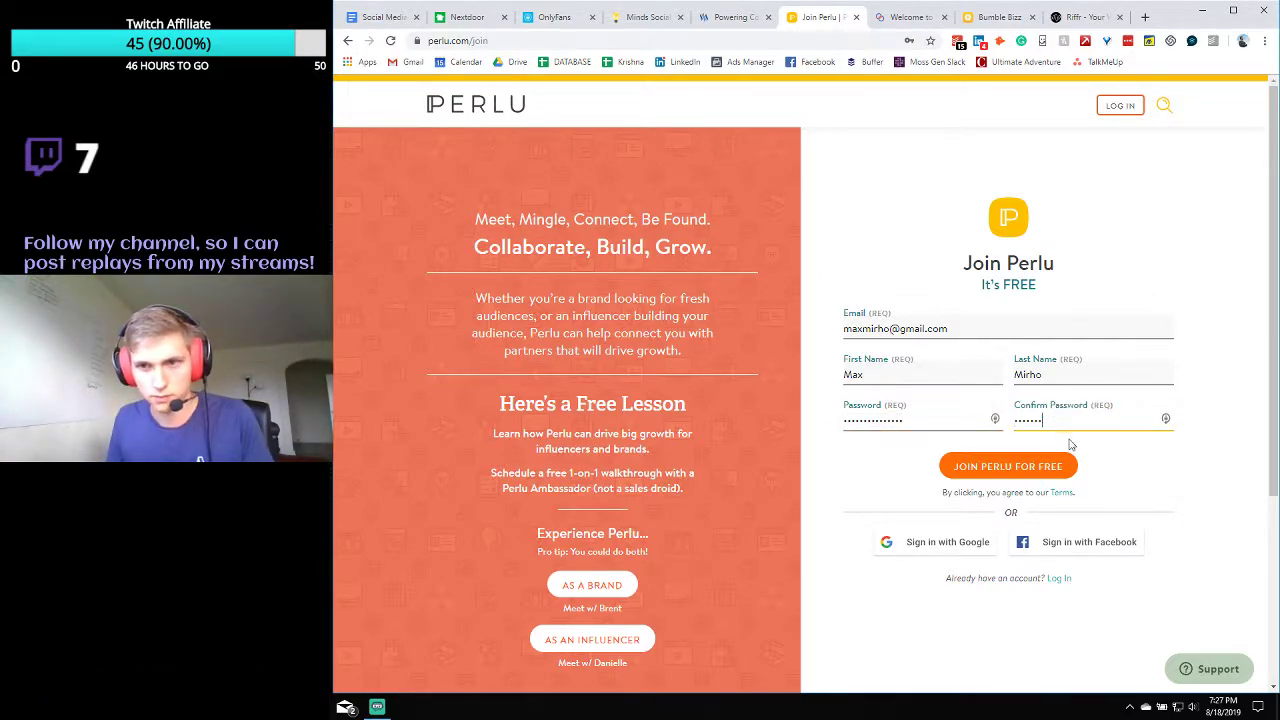
pyautogui.click(1025, 422)
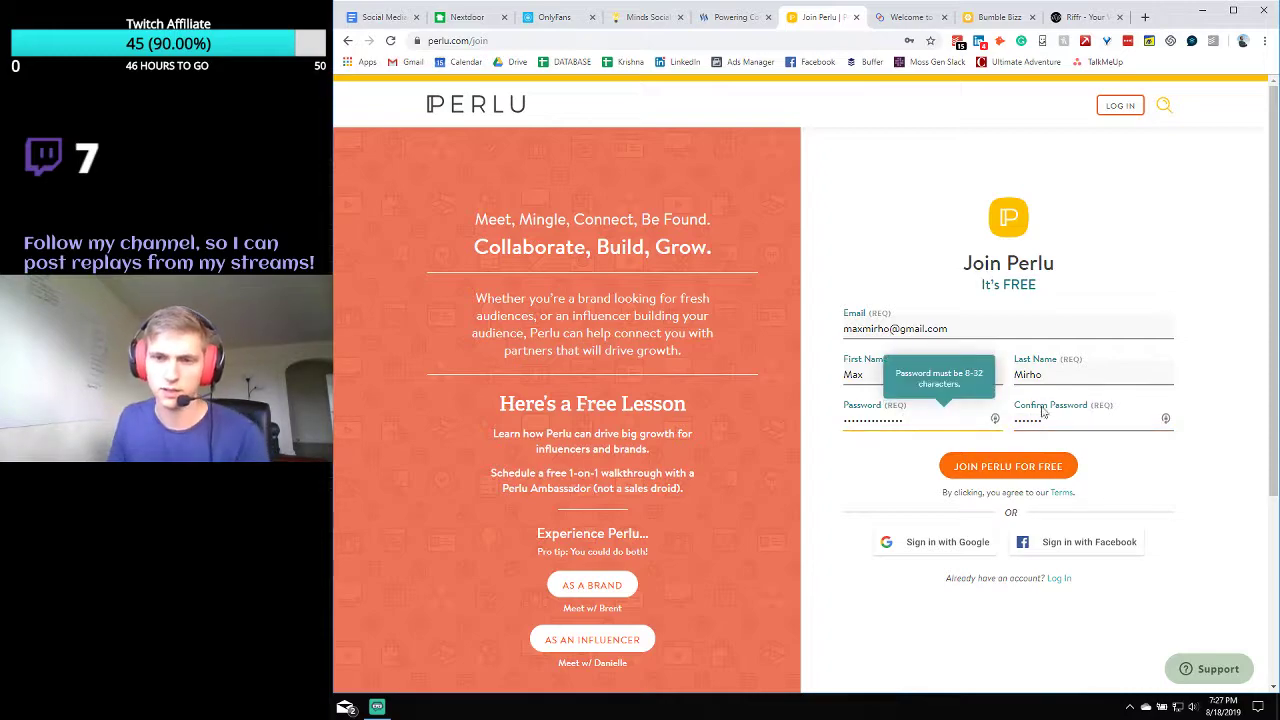
pyautogui.hotkey('shift', 'Tab')
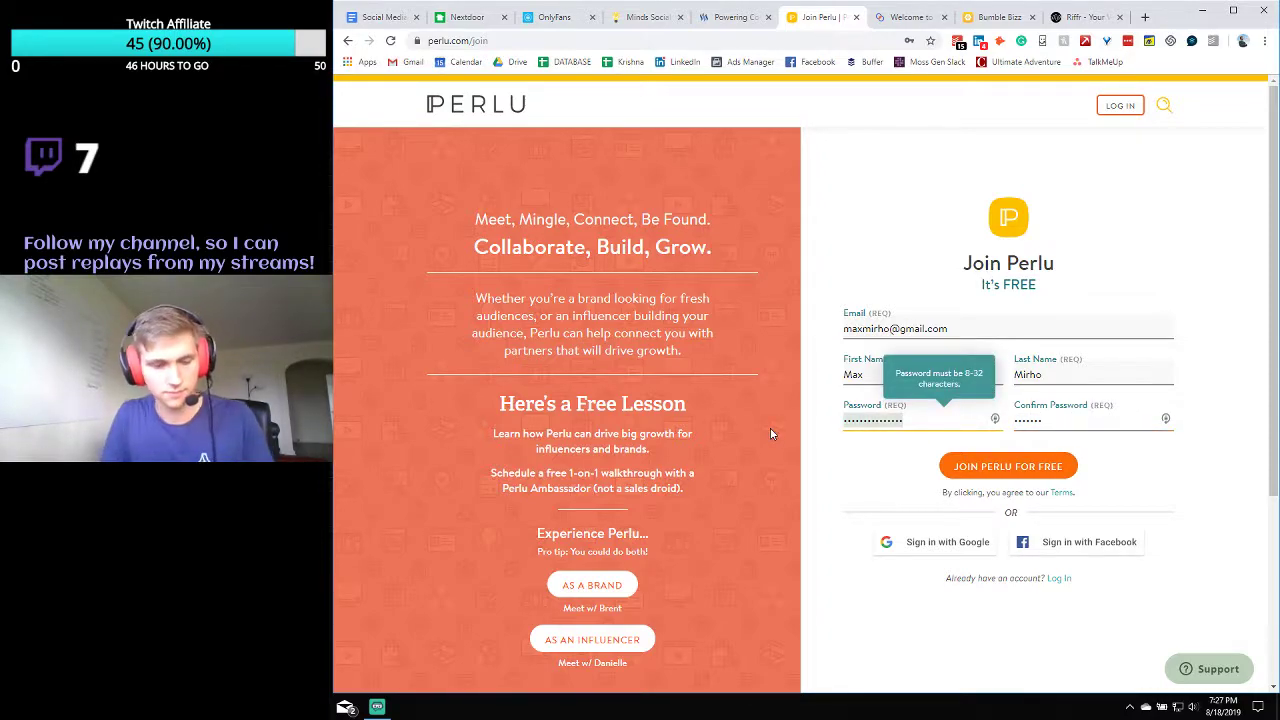
pyautogui.write('•••••••••••')
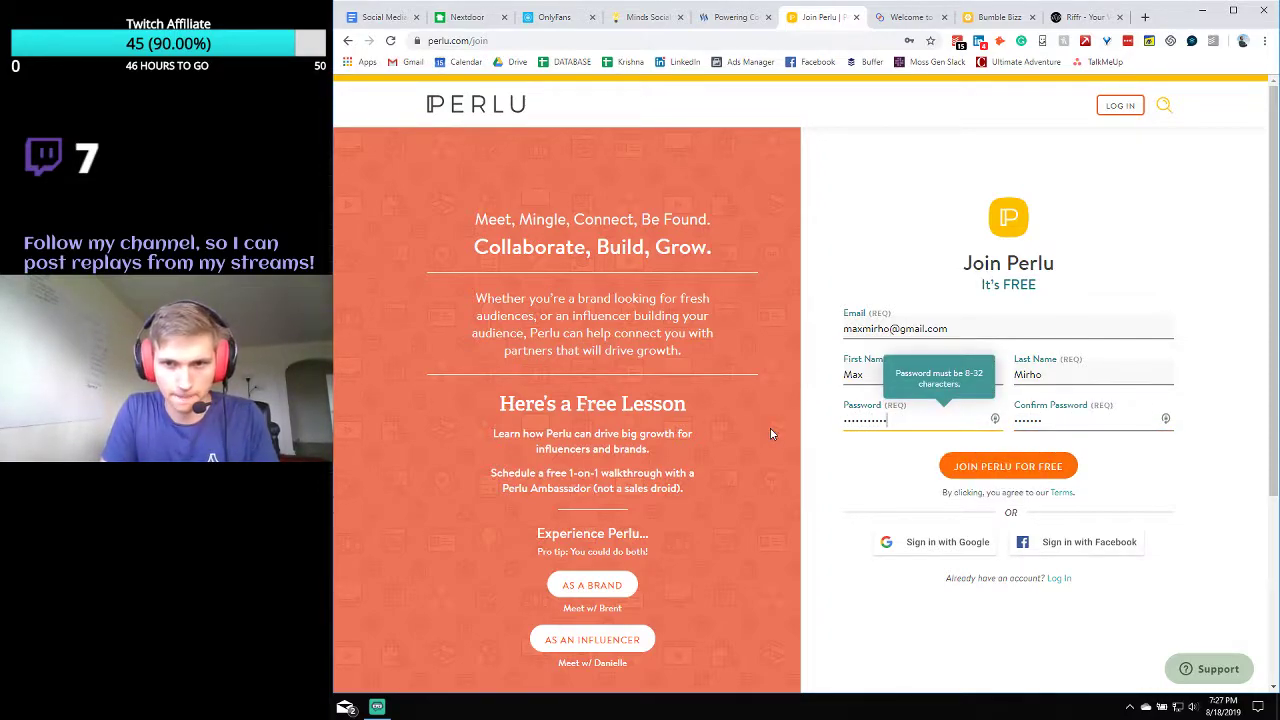
pyautogui.write('••••')
pyautogui.press('Tab')
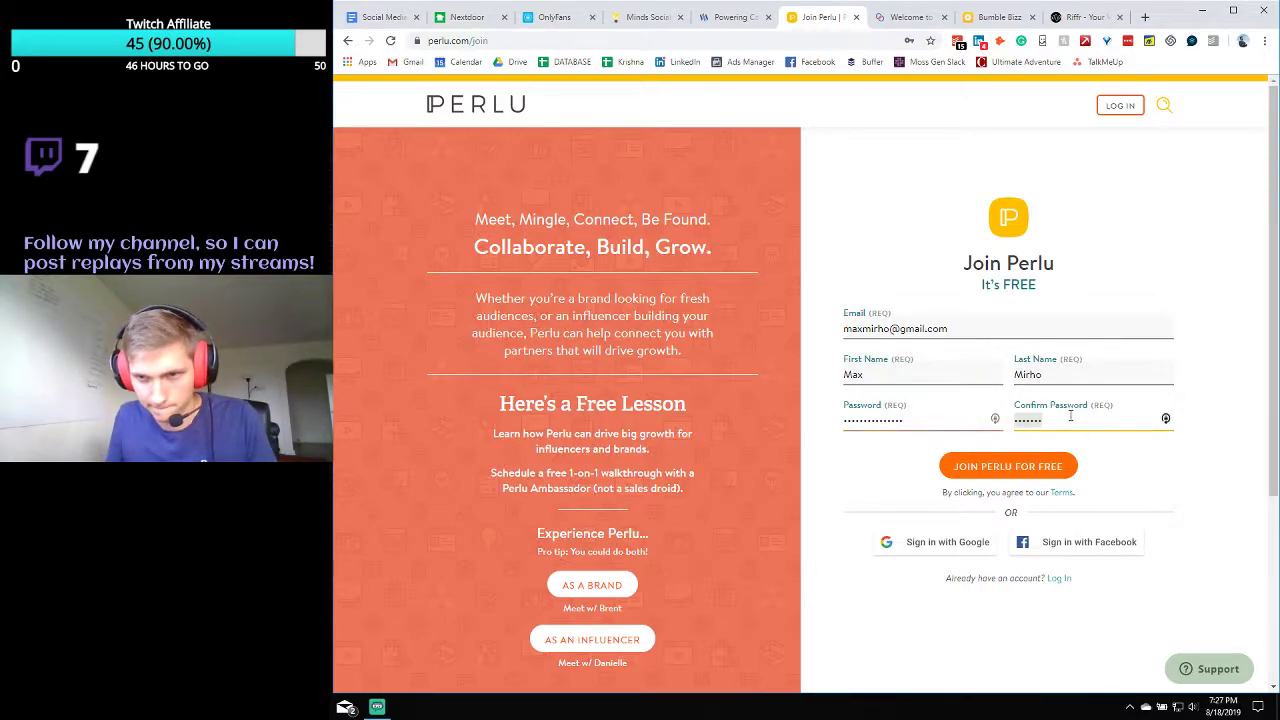
pyautogui.write('•')
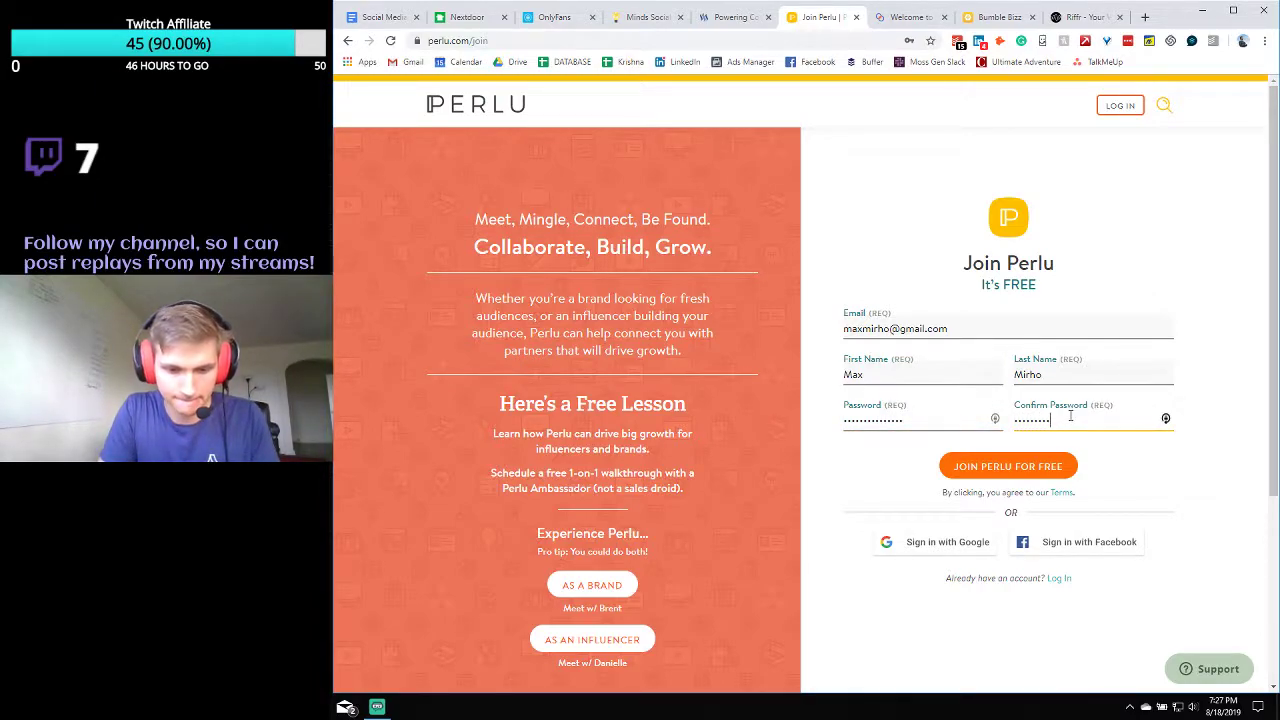
pyautogui.click(1052, 472)
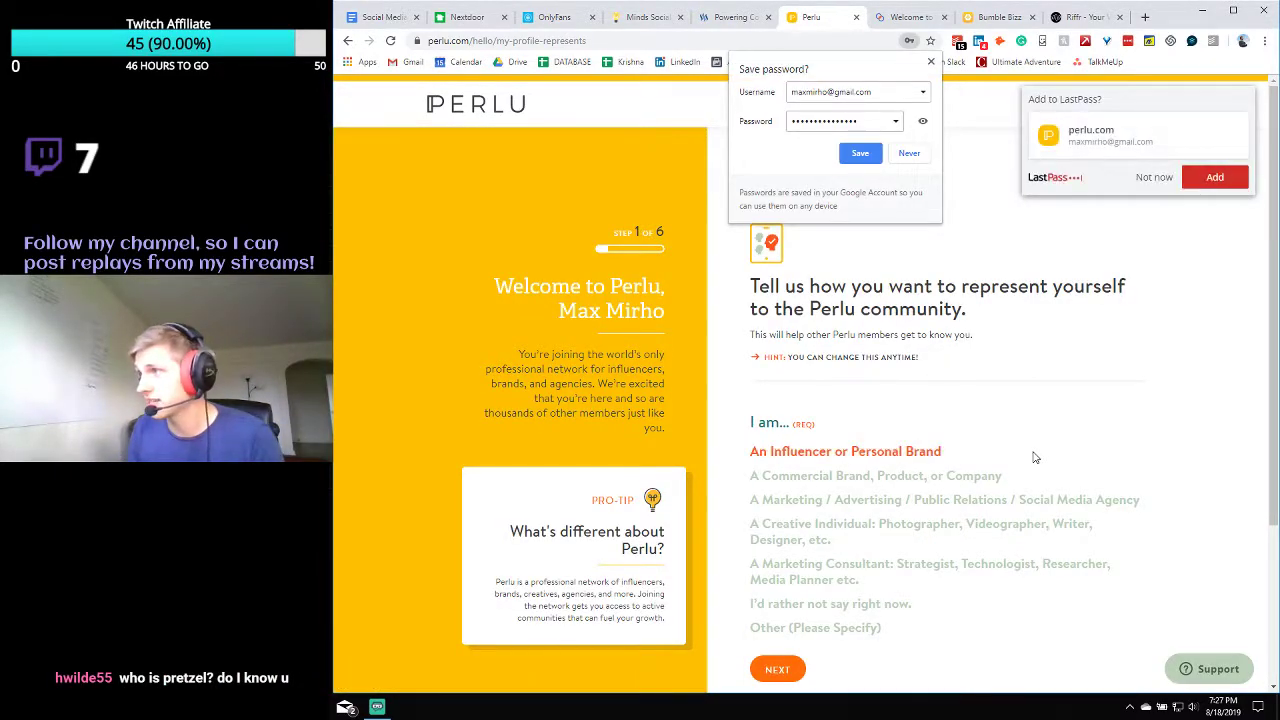
# - Save the login to LastPass, choose 'An Influencer or Personal Brand', and go to the next step
pyautogui.click(1216, 179)
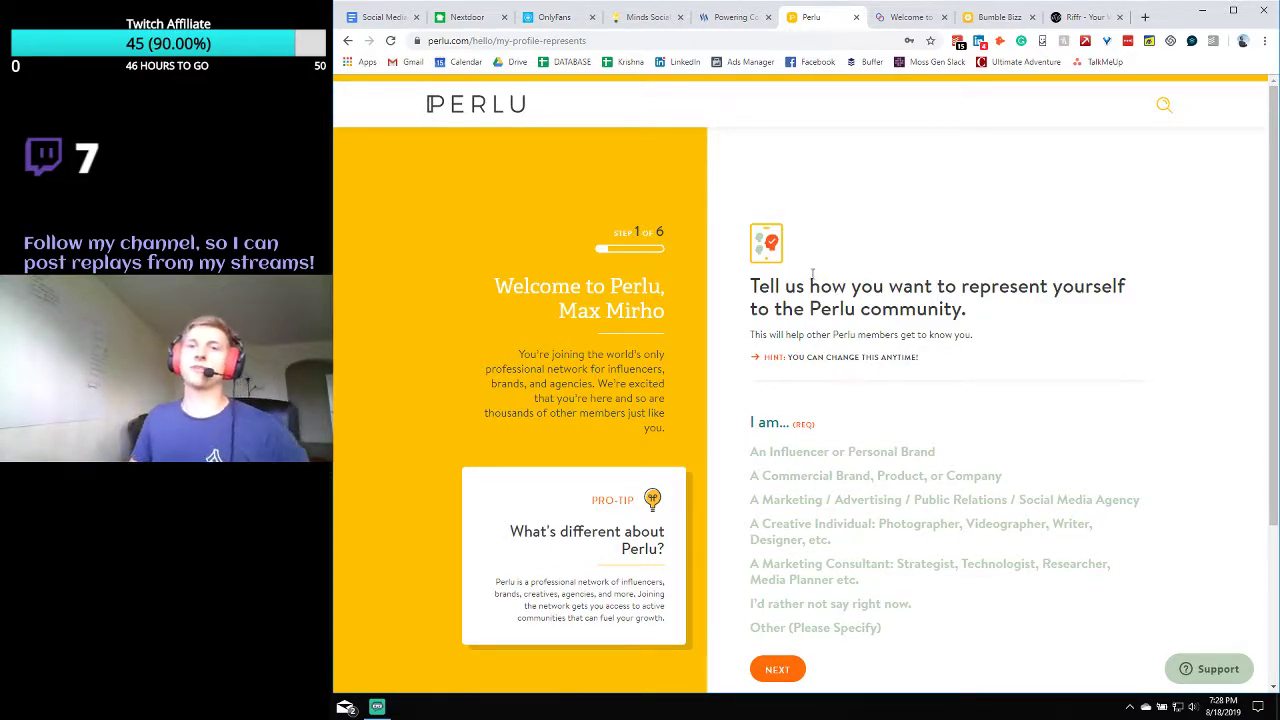
pyautogui.click(853, 452)
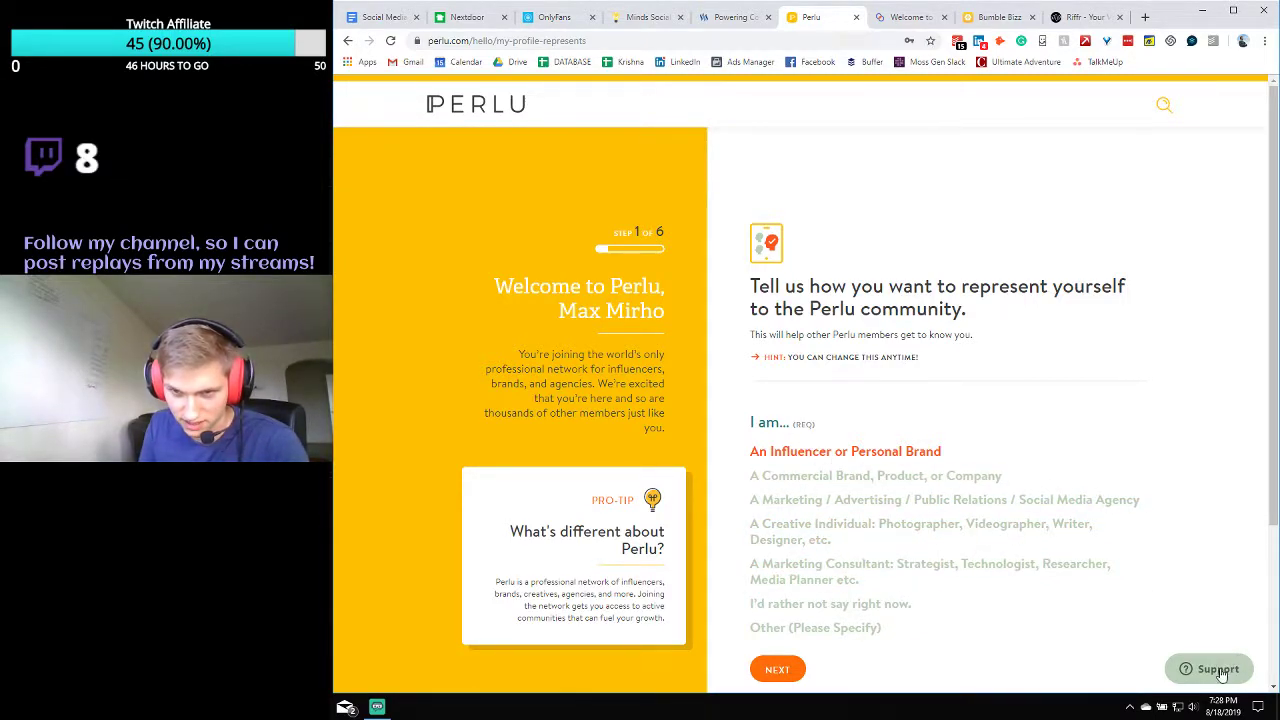
pyautogui.click(786, 671)
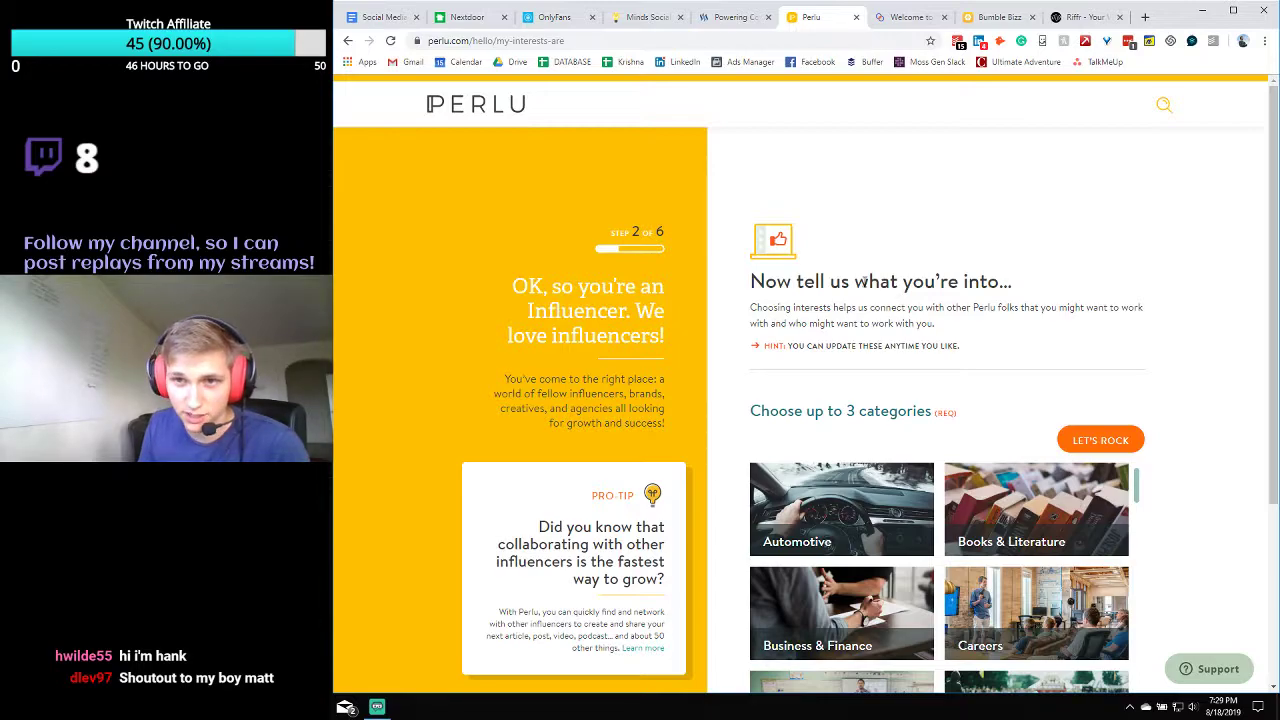
# - Pick Business & Finance, Education, and Technology & Computing interests and confirm with LET'S ROCK
pyautogui.scroll(-3, 863, 500)
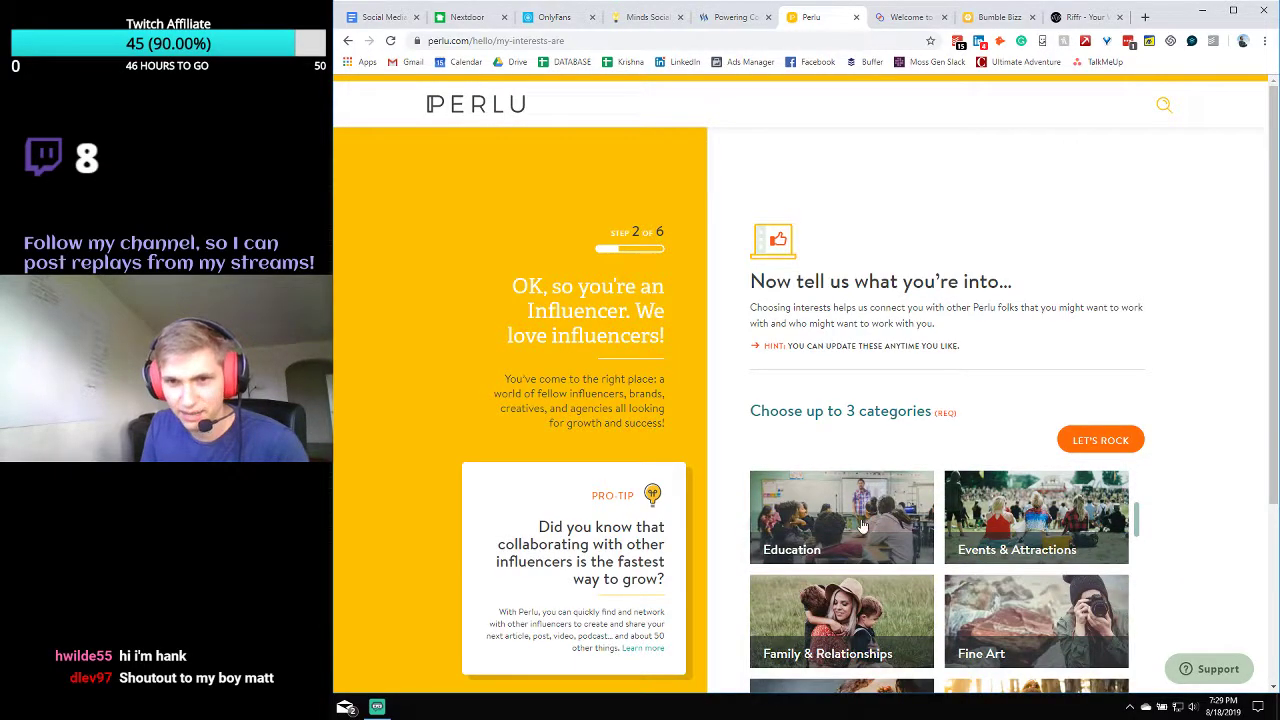
pyautogui.scroll(1, 863, 520)
pyautogui.click(863, 520)
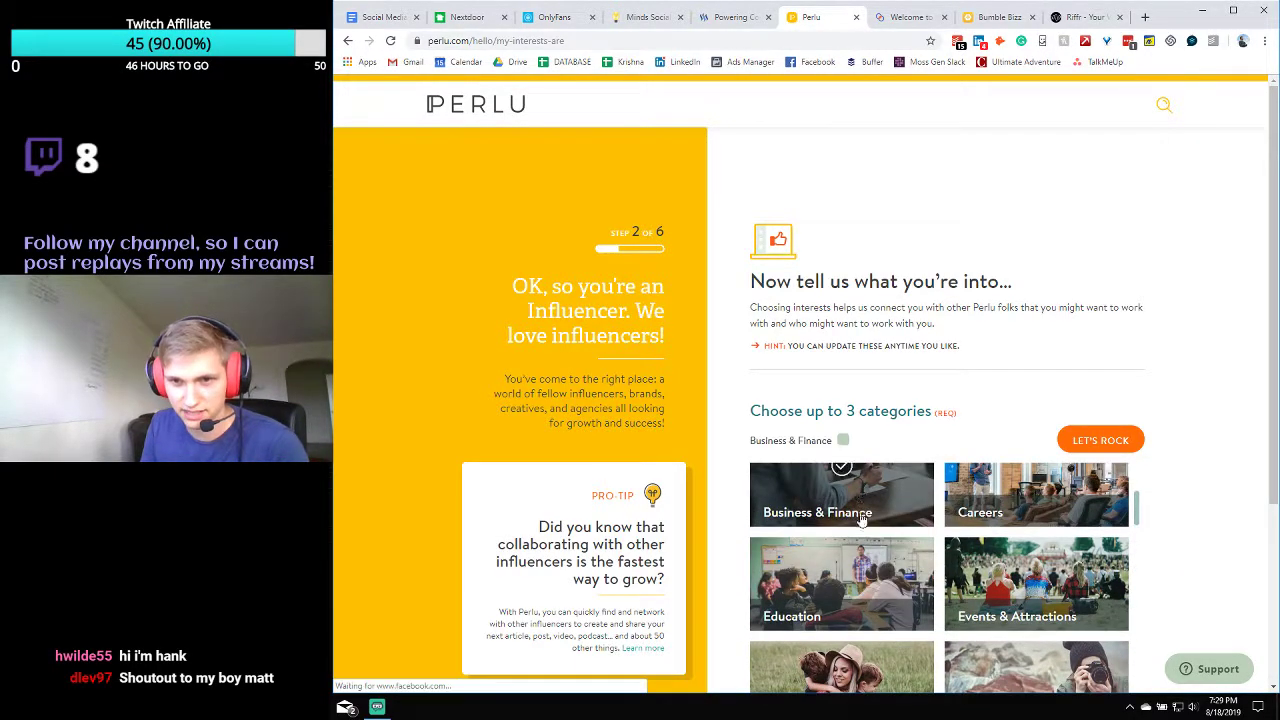
pyautogui.click(915, 595)
pyautogui.scroll(-1, 970, 595)
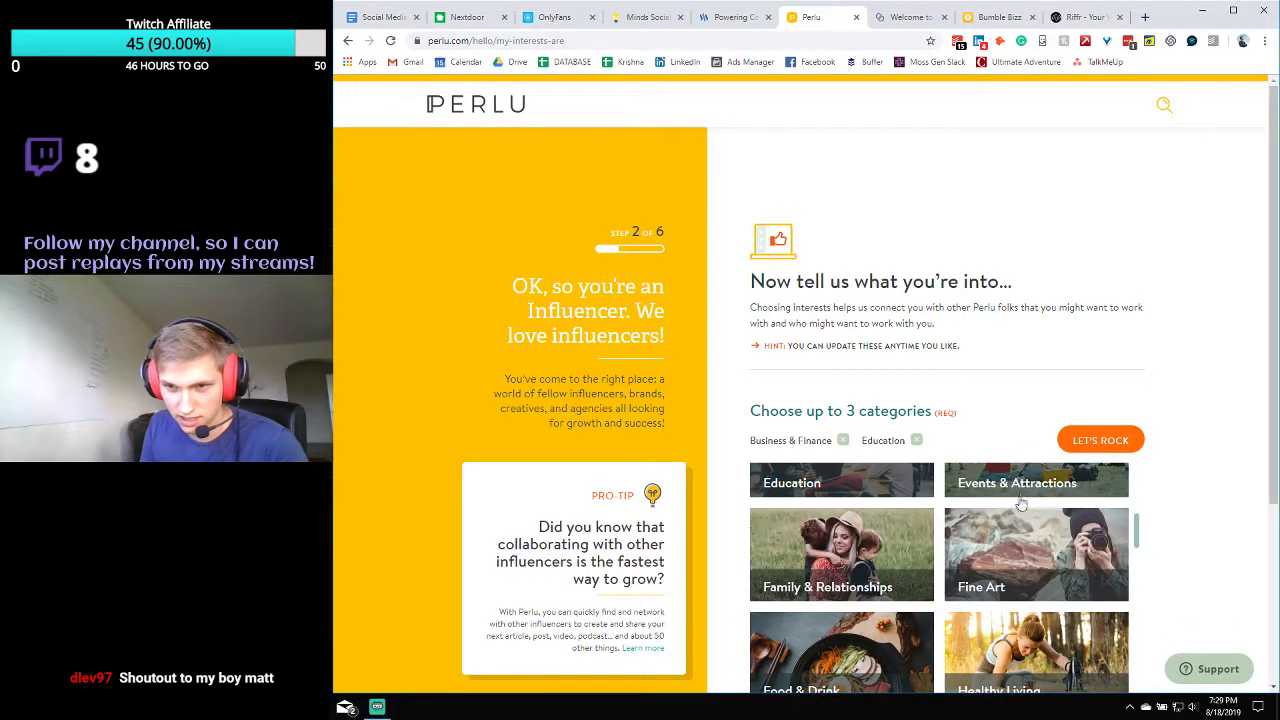
pyautogui.scroll(-1, 1010, 538)
pyautogui.scroll(-3, 1010, 538)
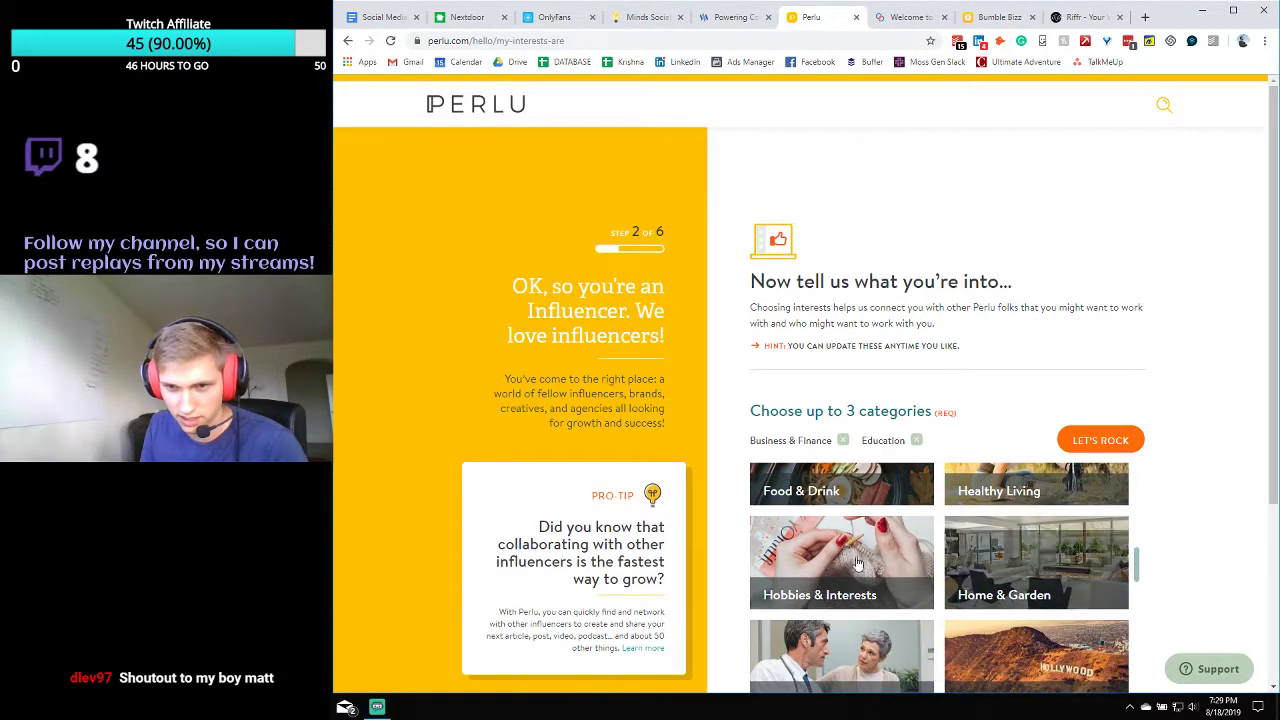
pyautogui.scroll(-1, 968, 540)
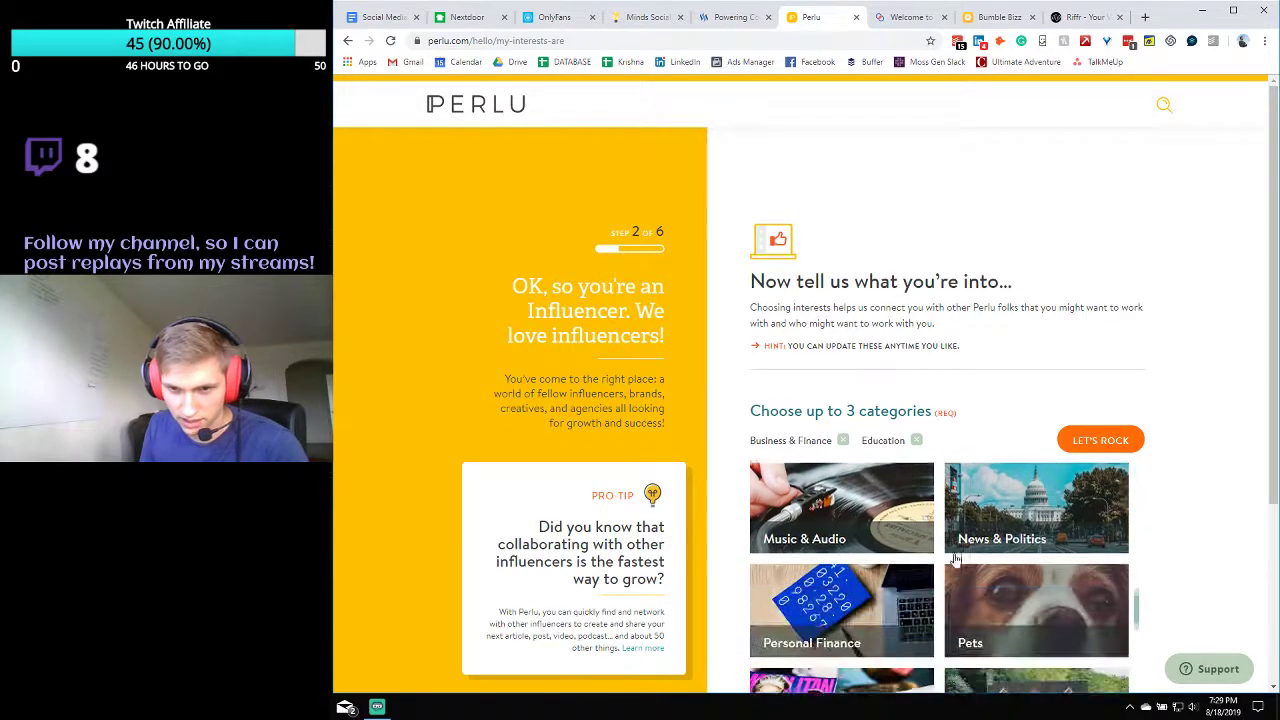
pyautogui.scroll(-1, 968, 505)
pyautogui.scroll(-2, 900, 545)
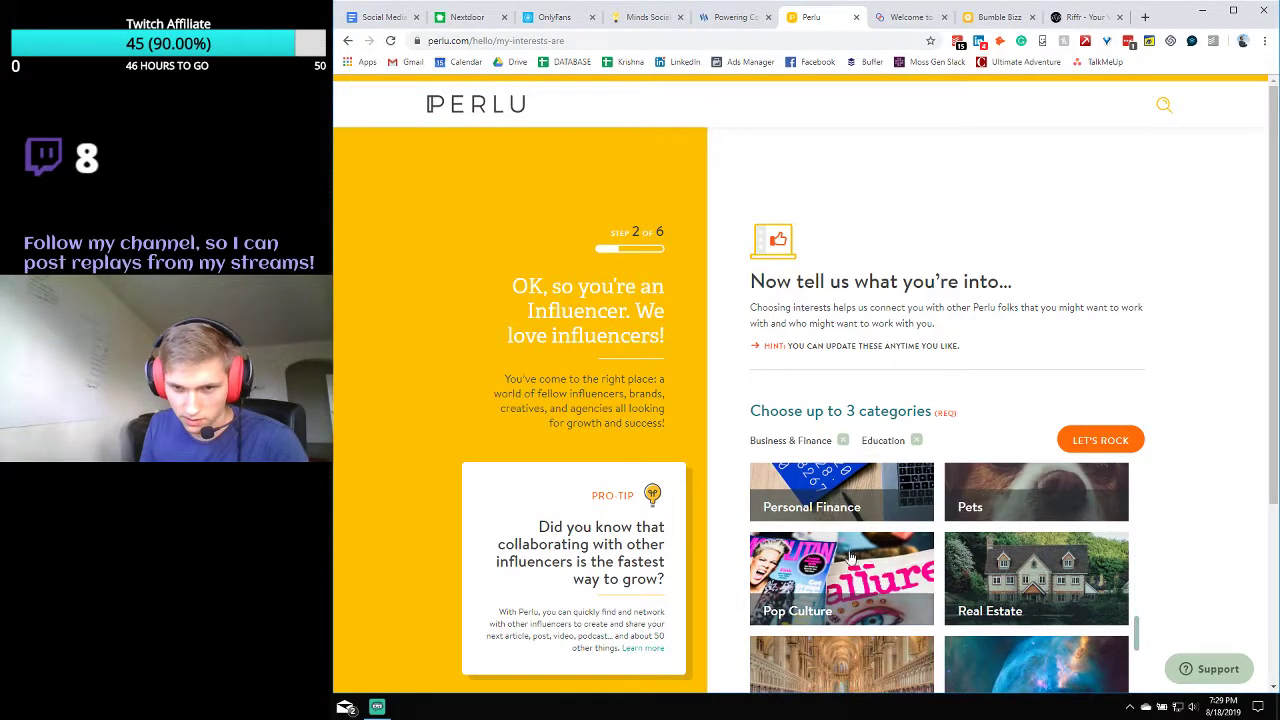
pyautogui.scroll(-1, 848, 558)
pyautogui.scroll(-1, 812, 568)
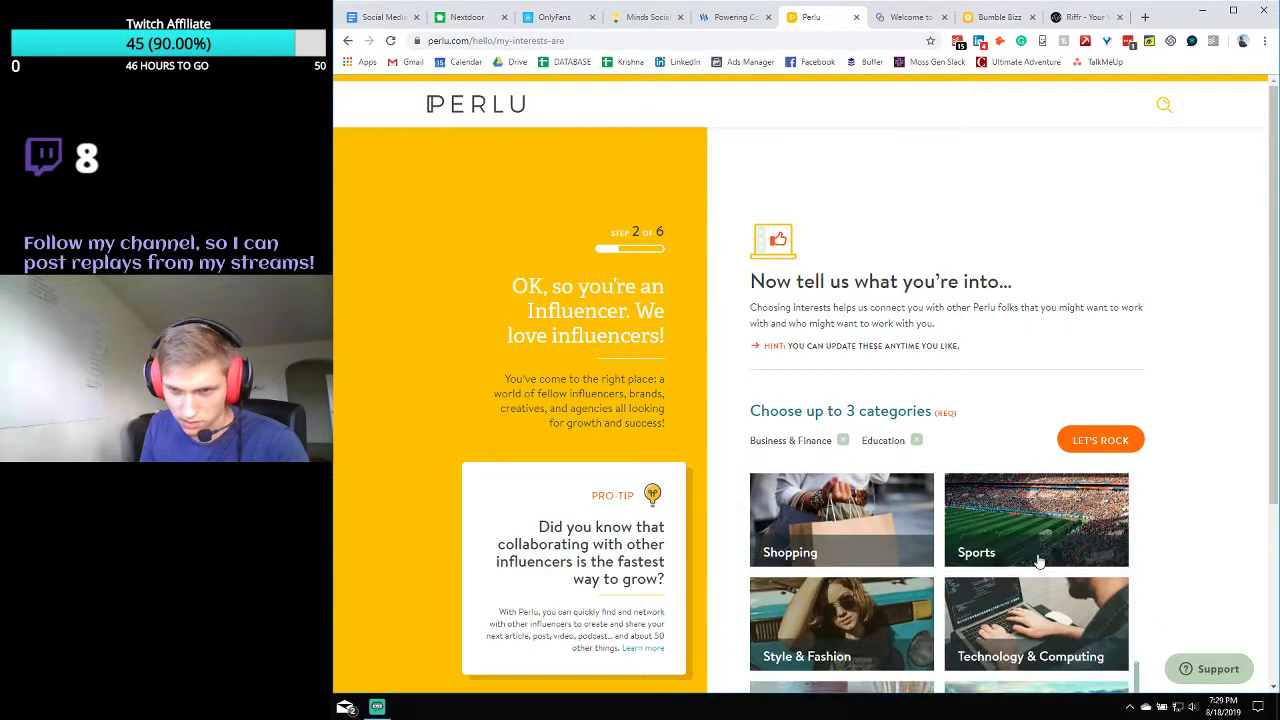
pyautogui.scroll(-1, 812, 568)
pyautogui.click(1035, 585)
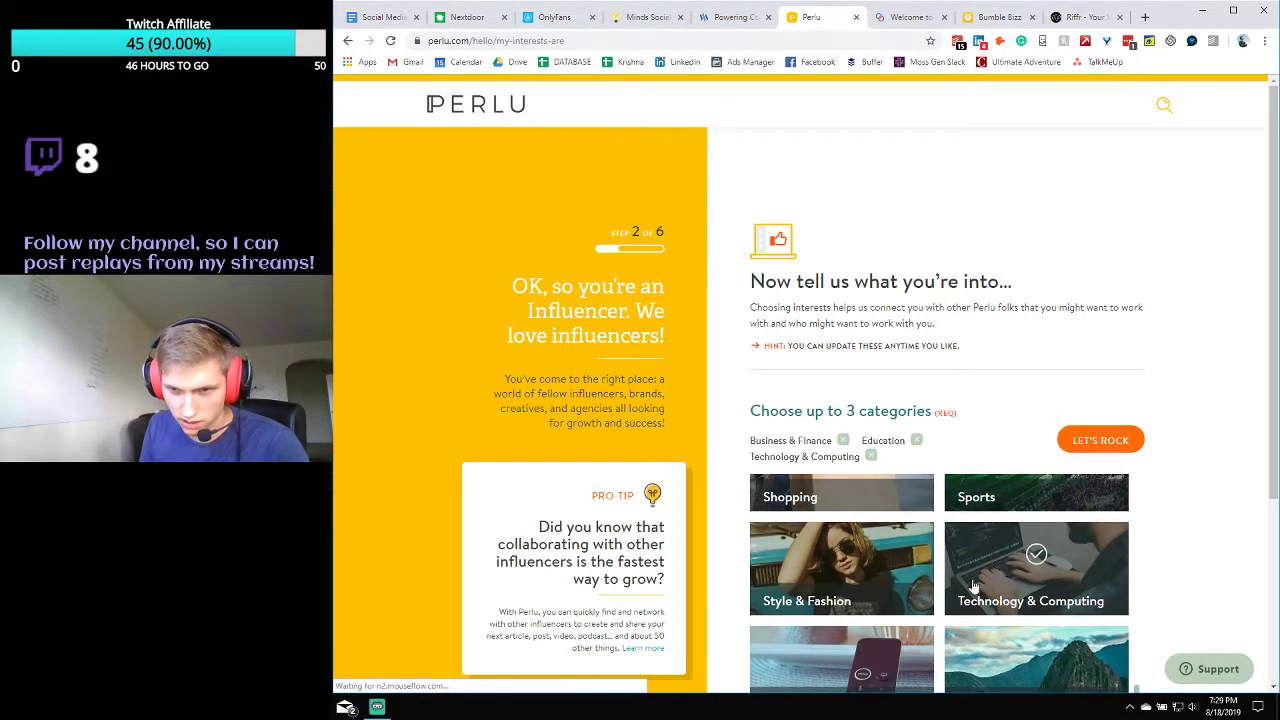
pyautogui.scroll(-1, 922, 603)
pyautogui.scroll(-2, 886, 586)
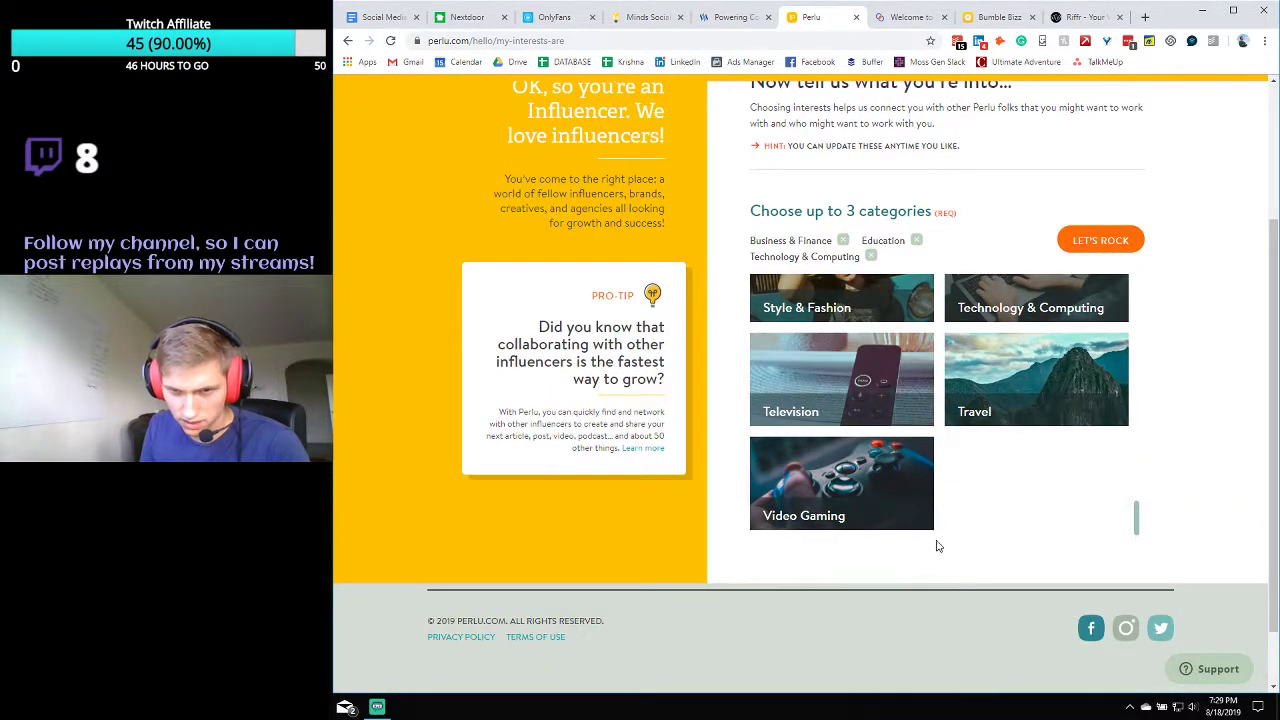
pyautogui.scroll(3, 1010, 538)
pyautogui.scroll(2, 1212, 482)
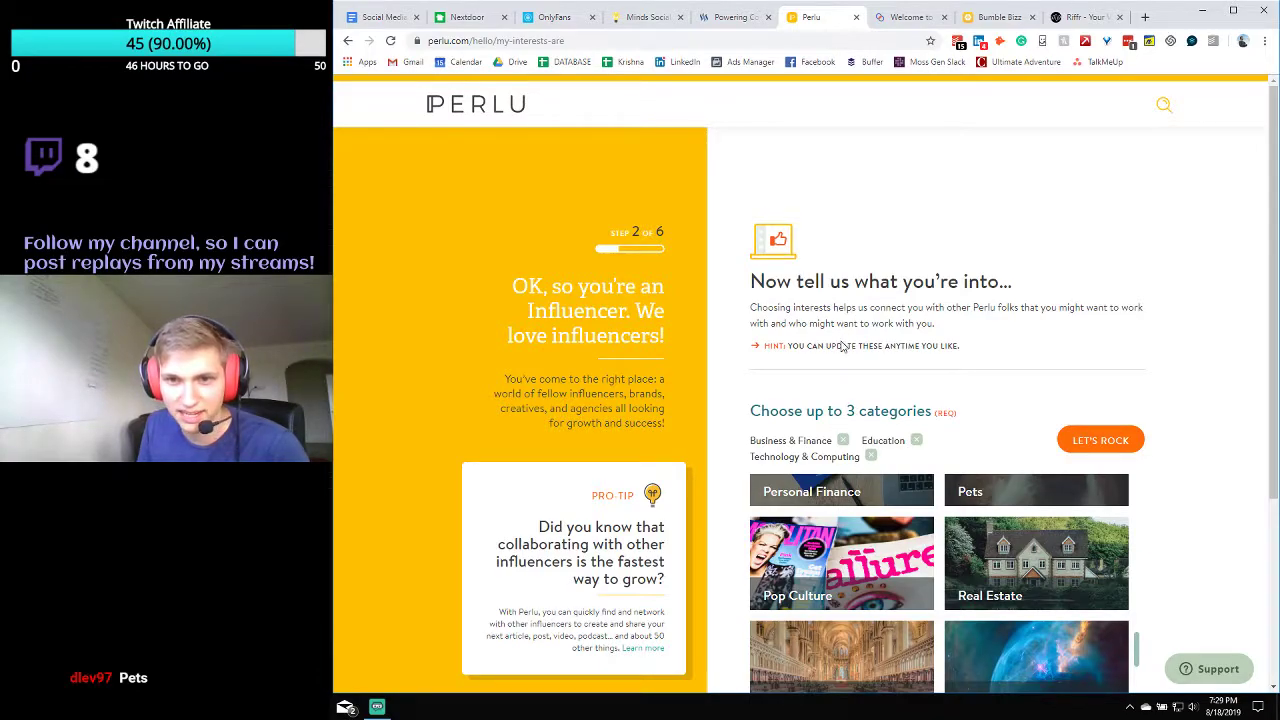
pyautogui.click(1076, 453)
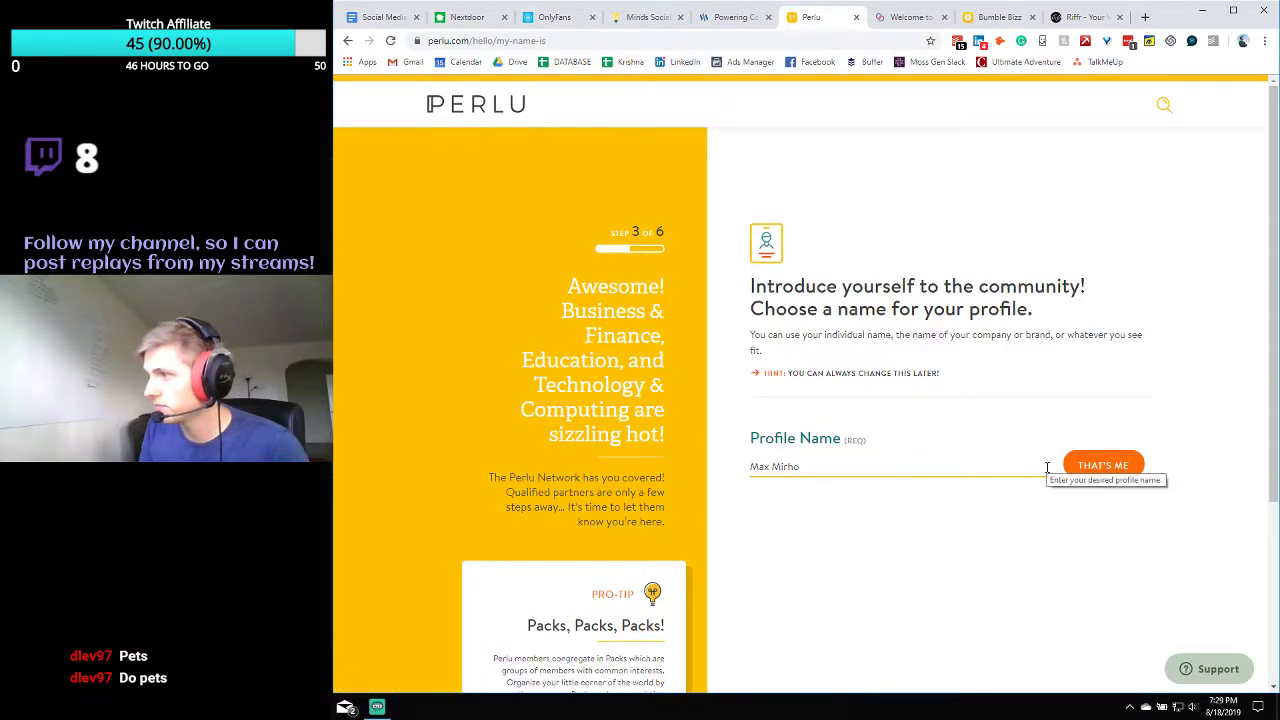
# - Keep the prefilled profile name and continue to the connect-accounts page
pyautogui.click(856, 465)
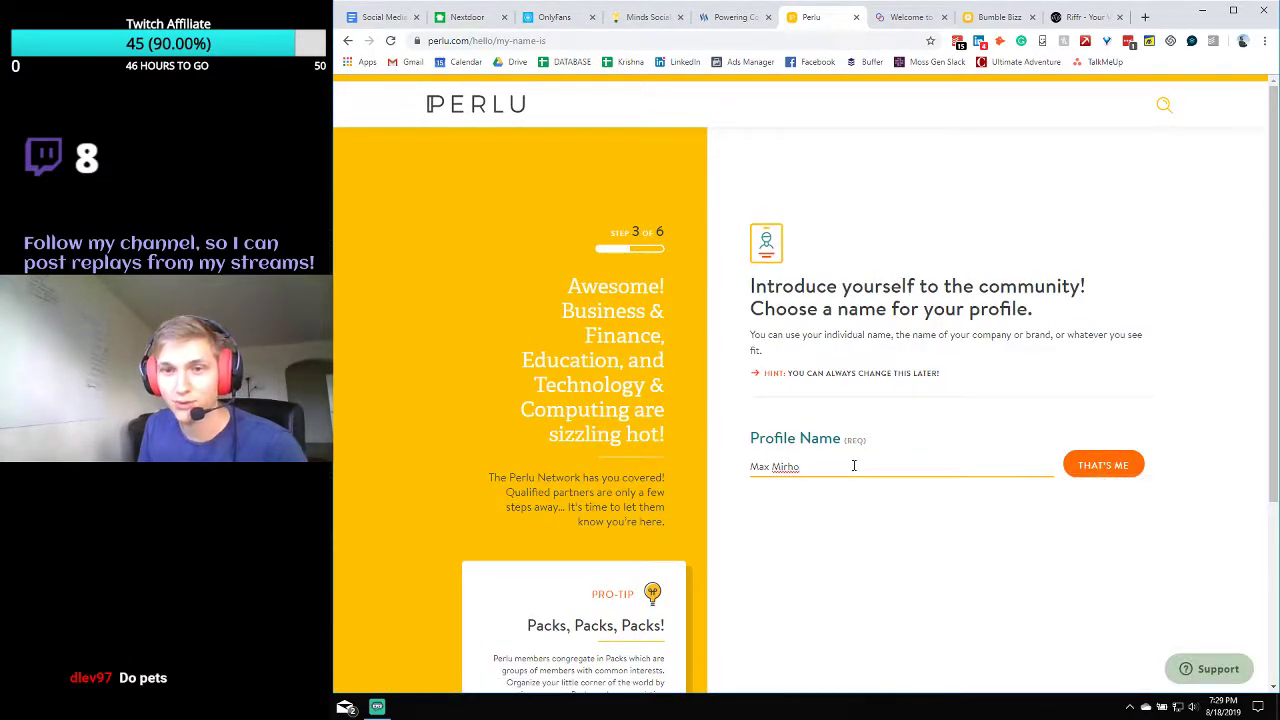
pyautogui.press('Return')
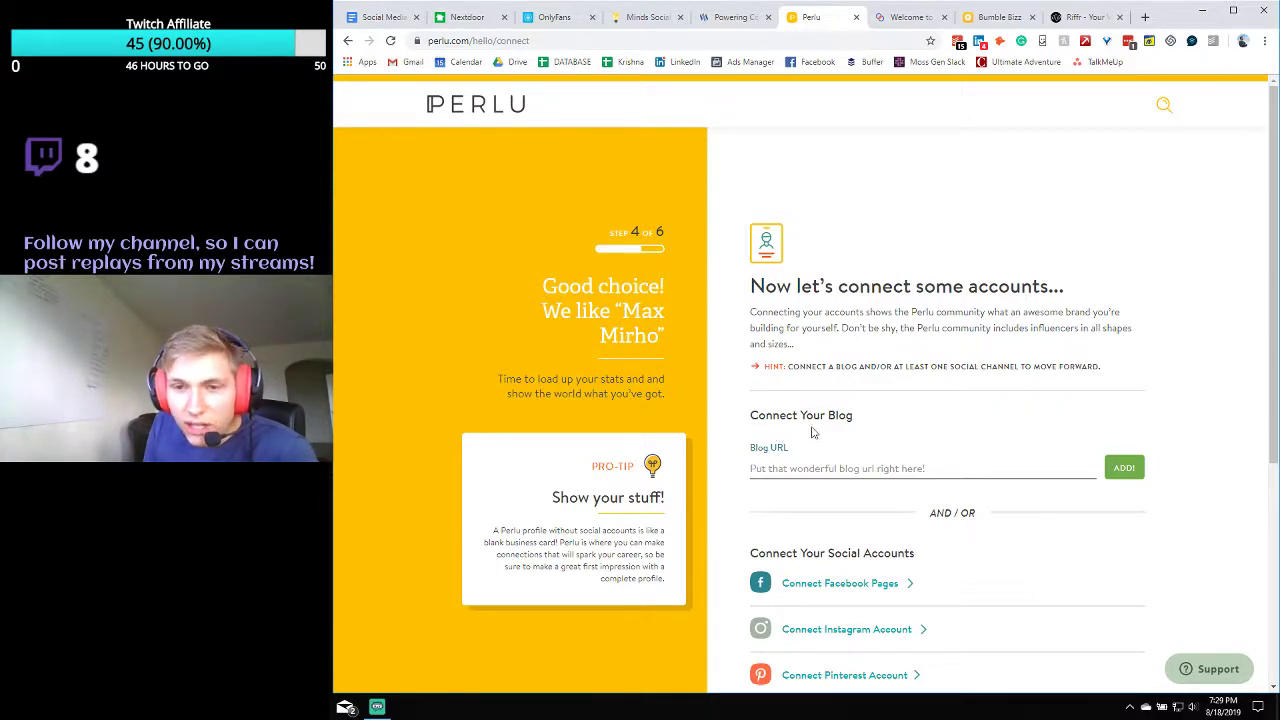
pyautogui.scroll(-4, 562, 237)
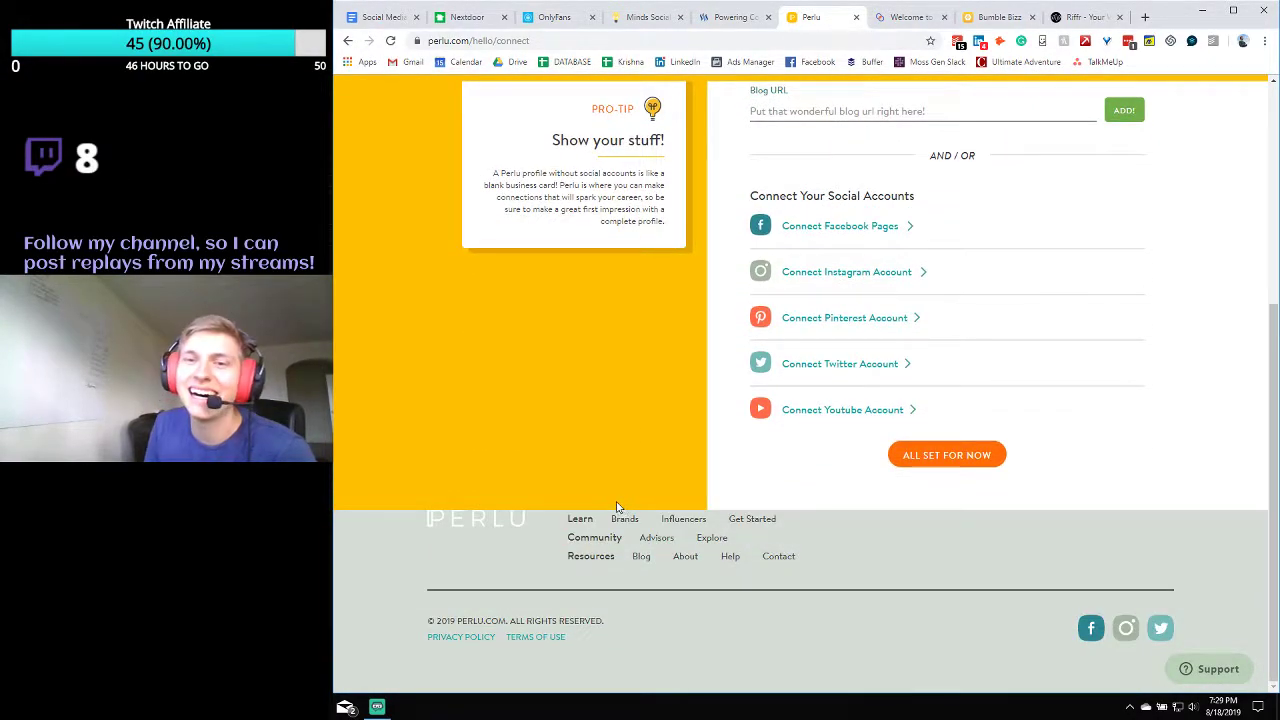
pyautogui.scroll(1, 618, 505)
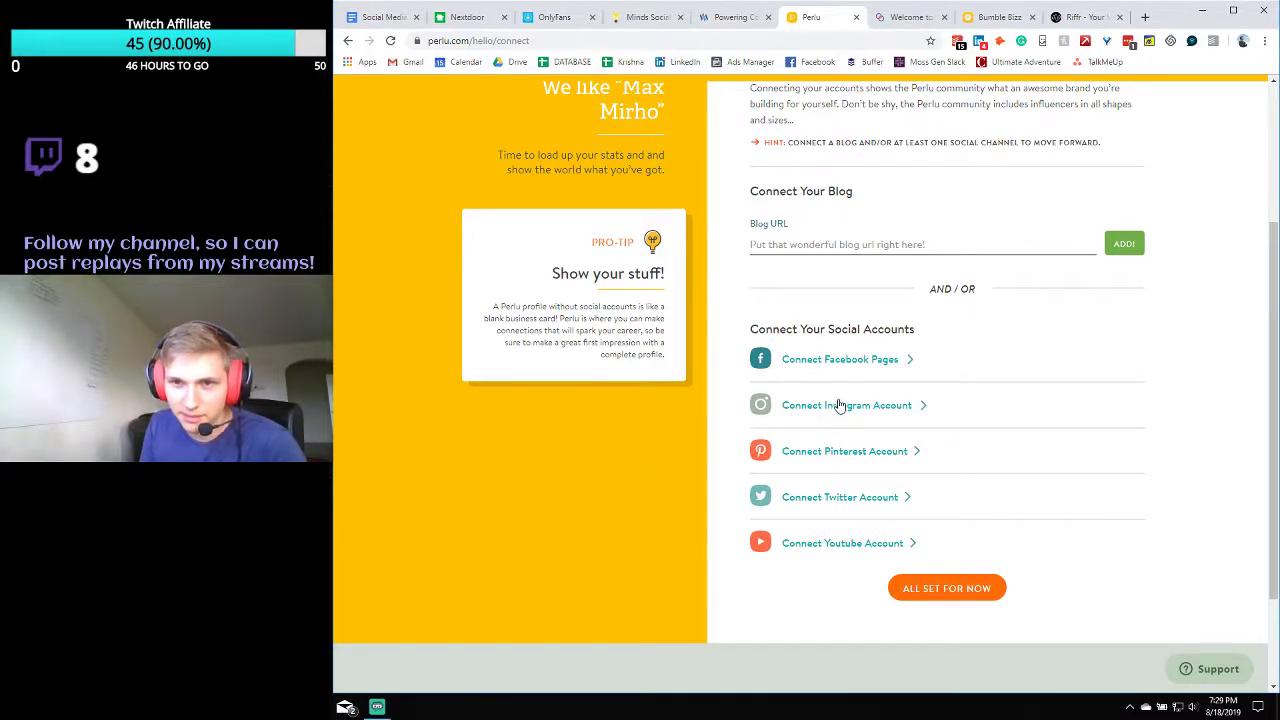
pyautogui.scroll(1, 775, 436)
pyautogui.scroll(1, 771, 437)
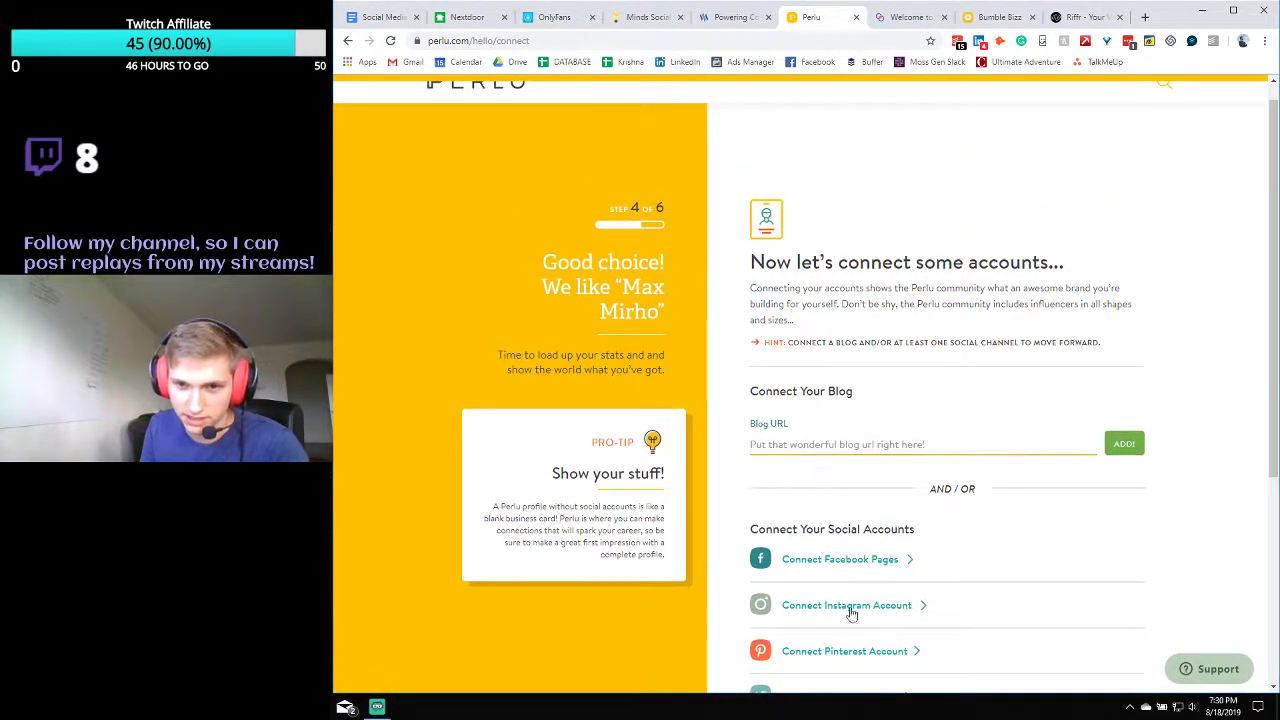
# - Connect a business Instagram account through Facebook, then dismiss the no-business-pages error
pyautogui.click(845, 606)
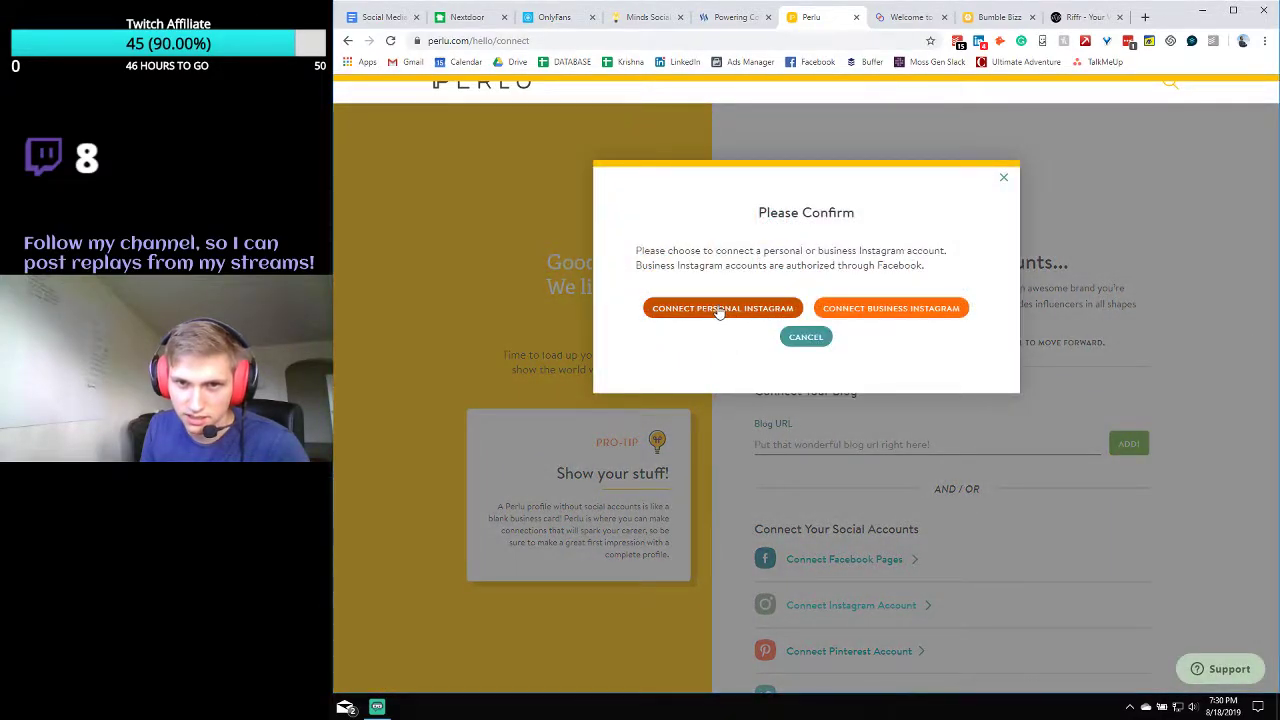
pyautogui.click(852, 311)
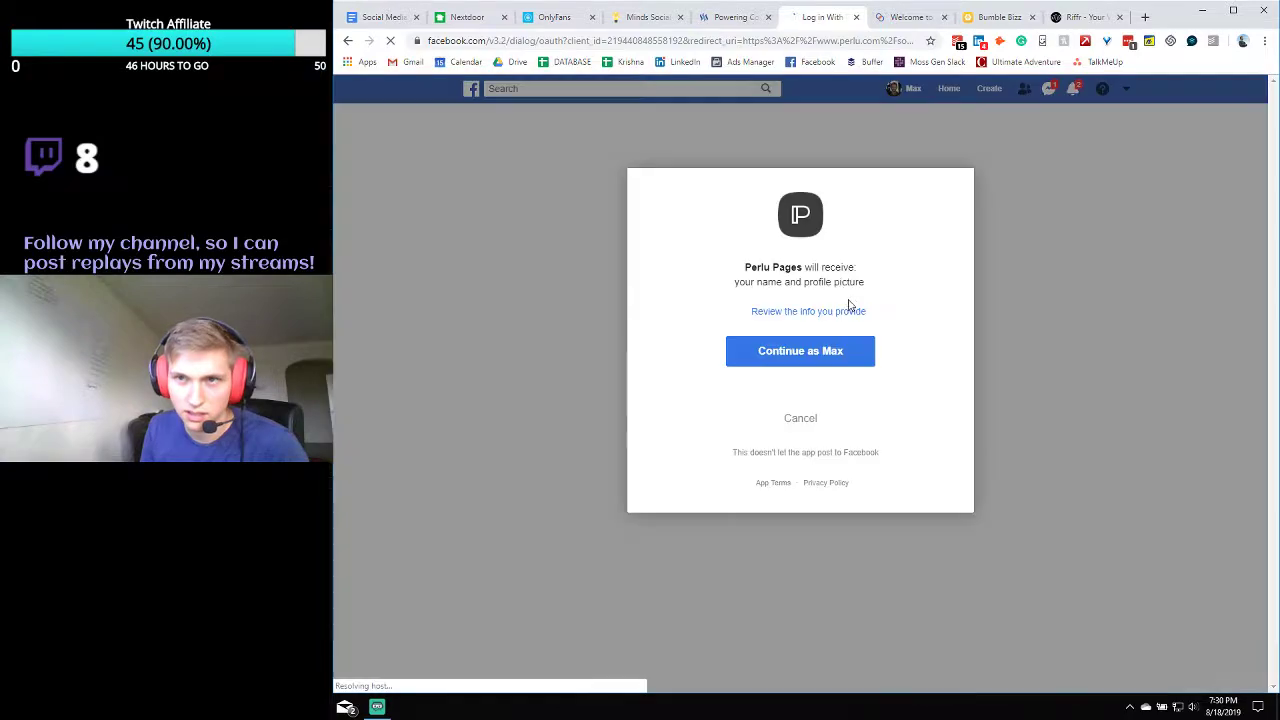
pyautogui.click(803, 362)
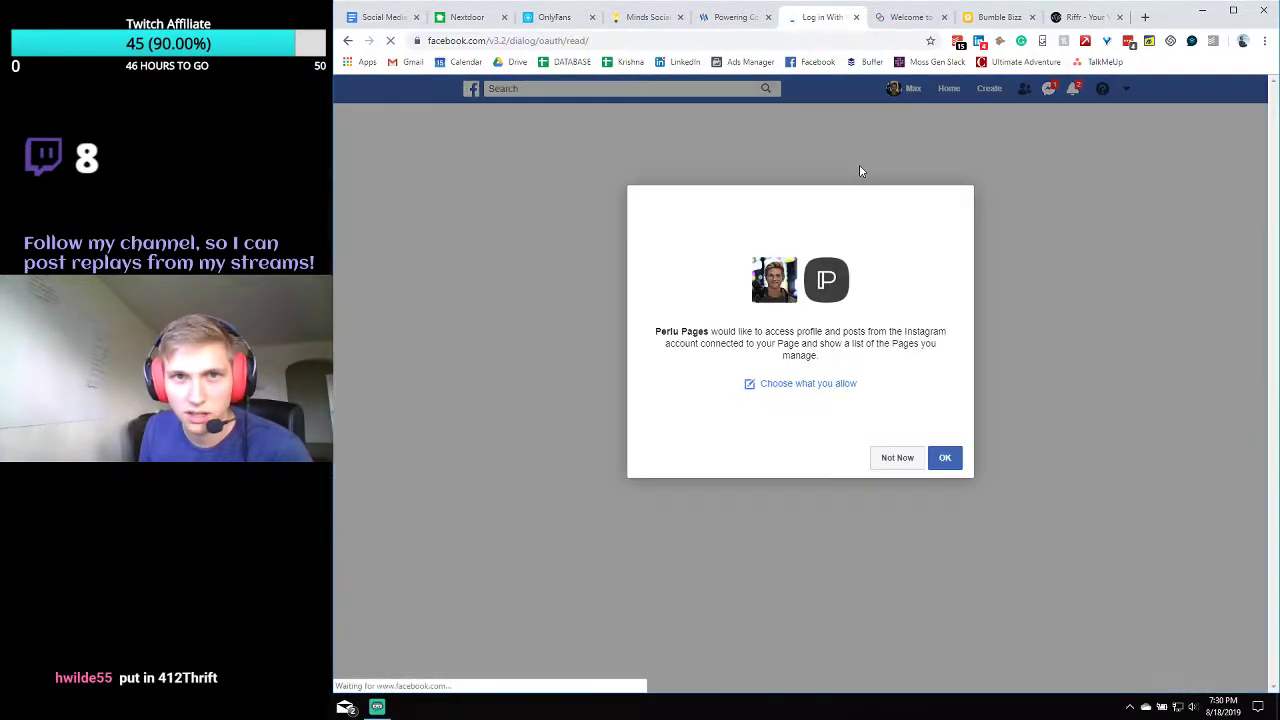
pyautogui.click(951, 463)
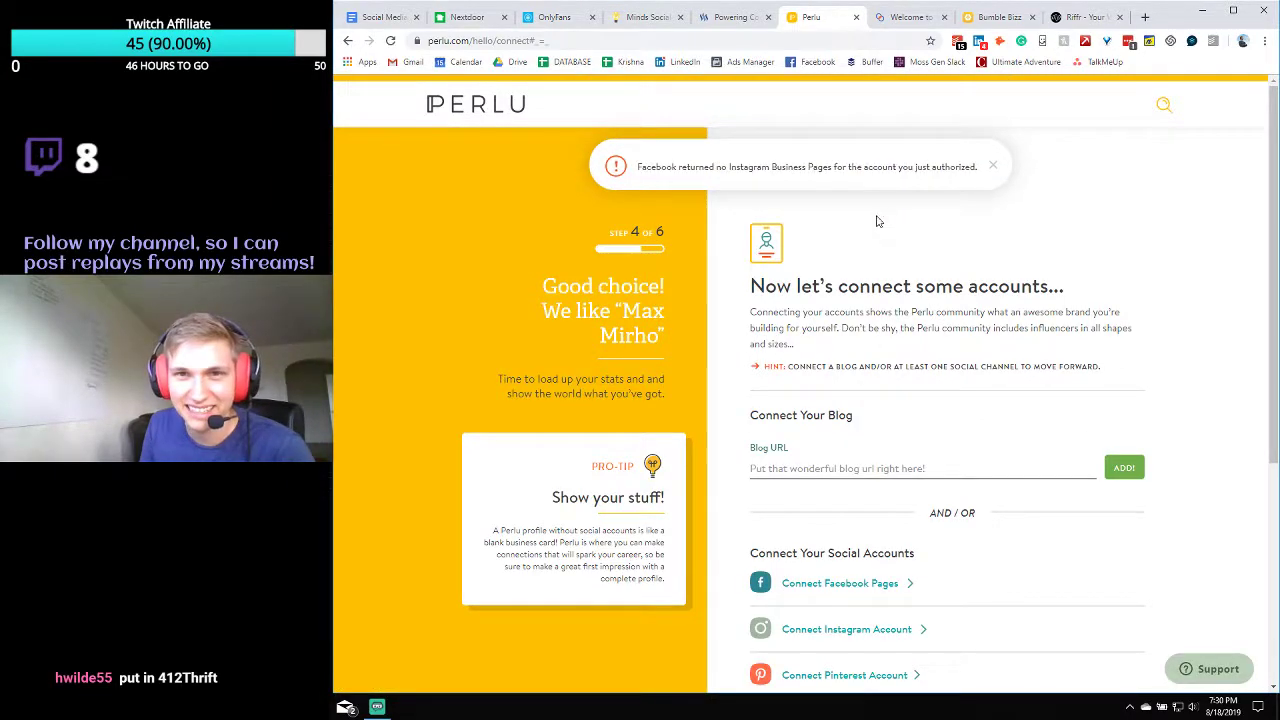
pyautogui.click(993, 166)
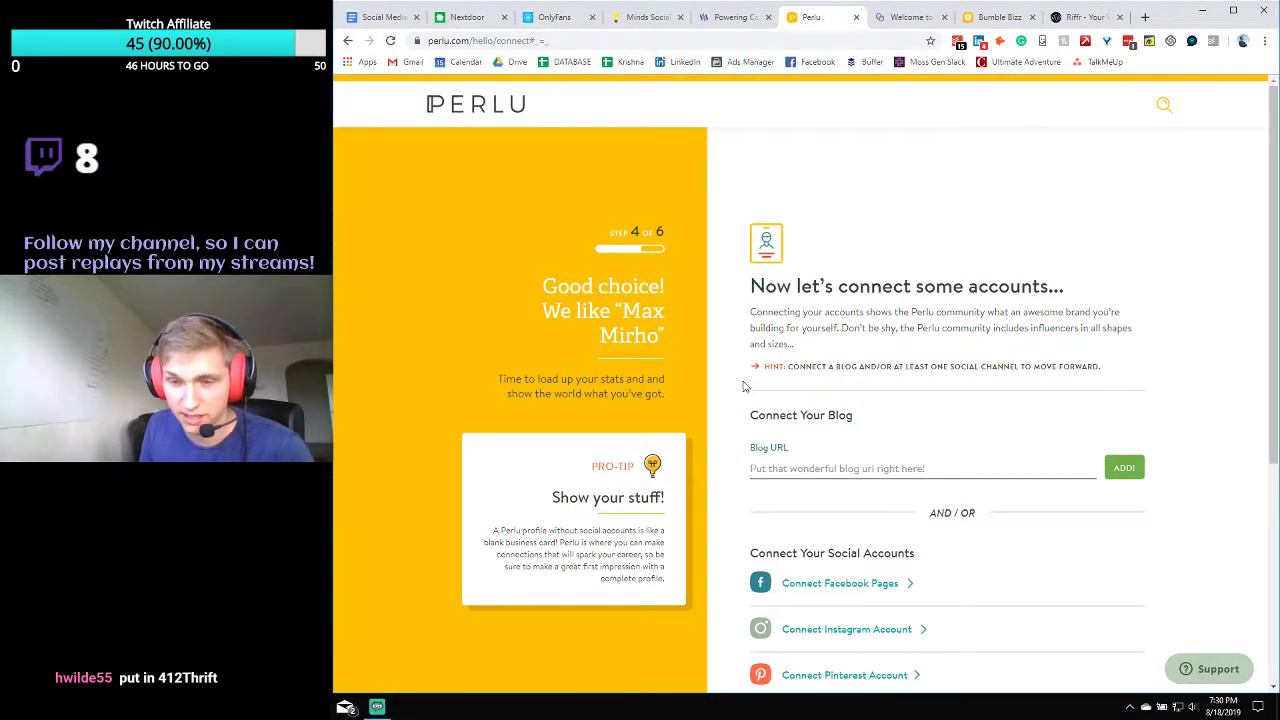
pyautogui.scroll(-2, 740, 381)
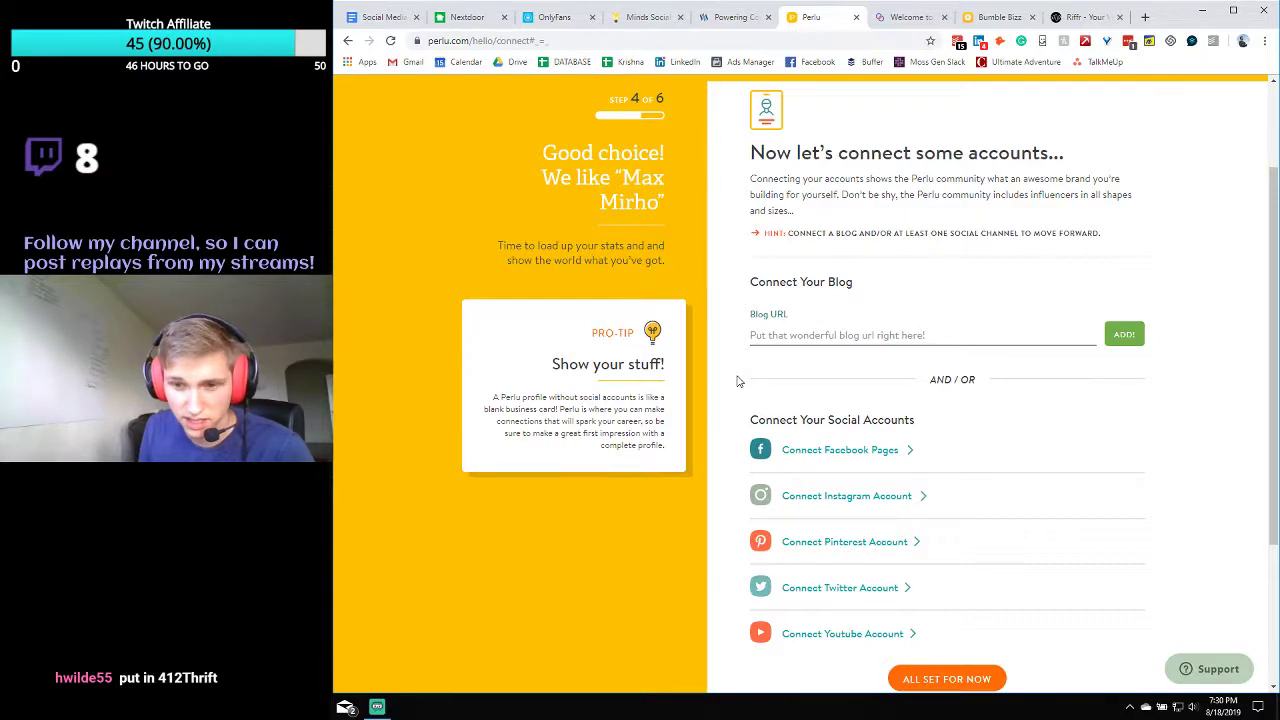
pyautogui.scroll(2, 738, 381)
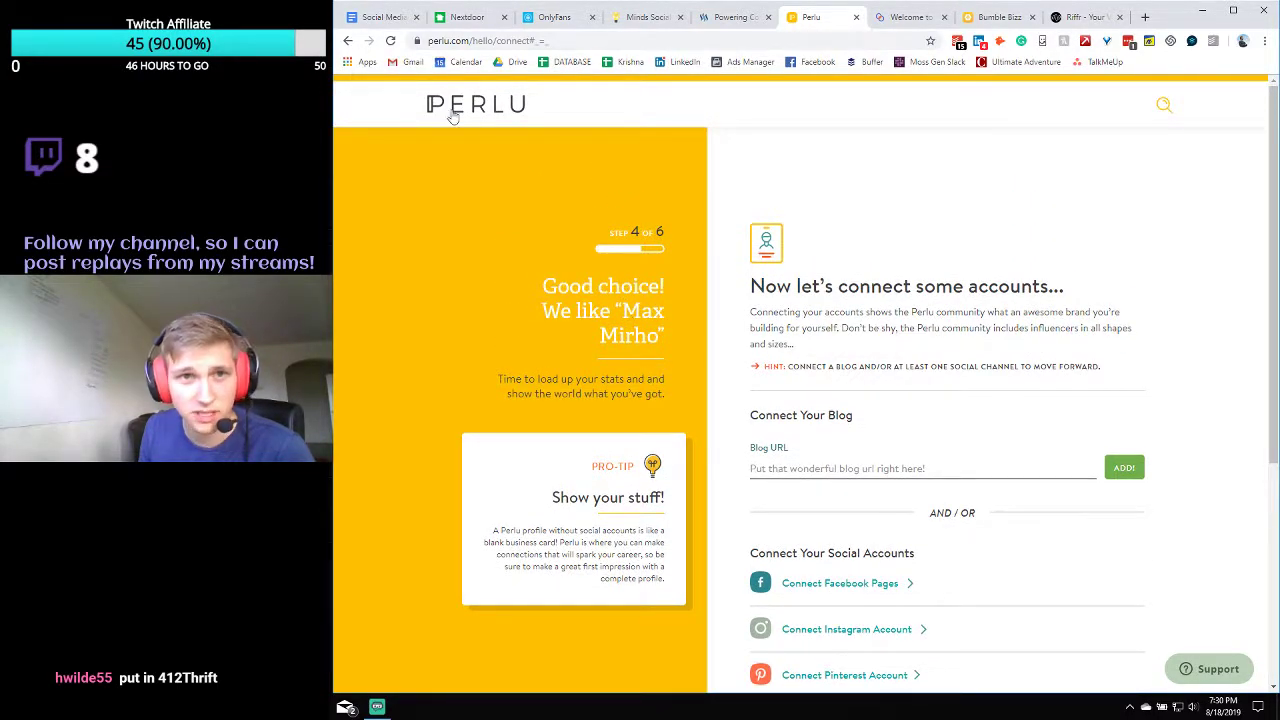
pyautogui.click(347, 41)
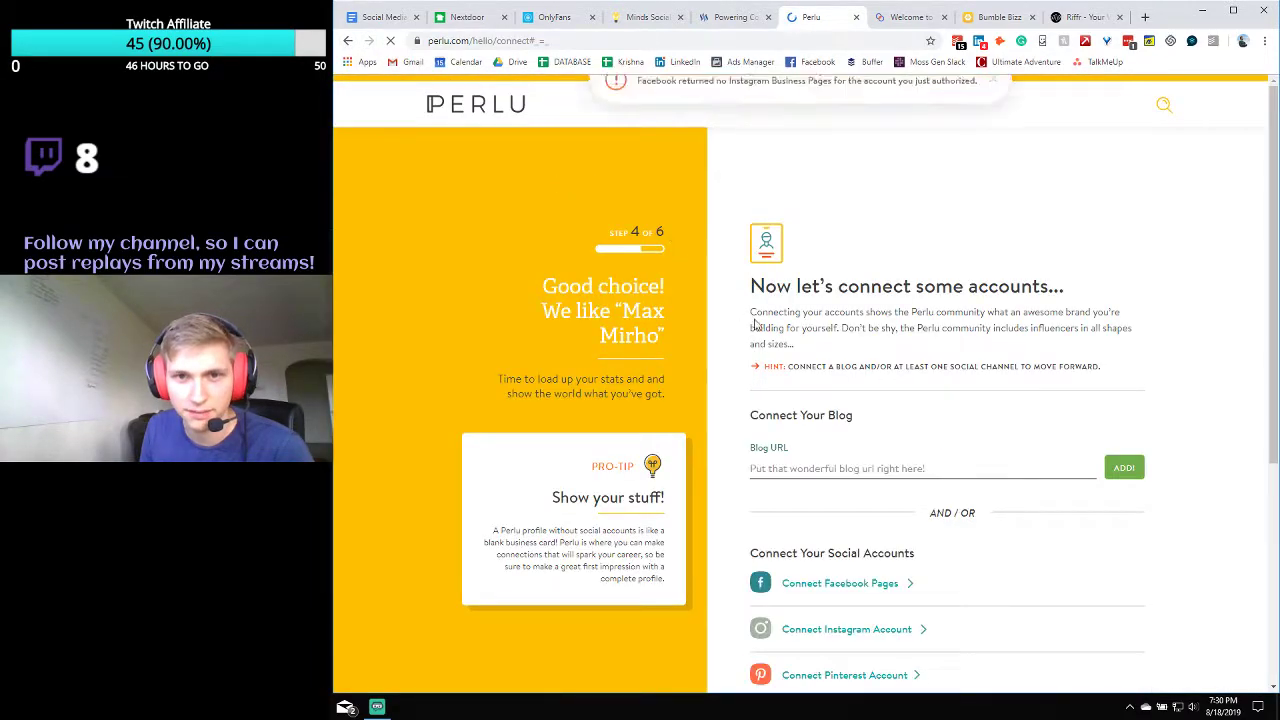
pyautogui.click(992, 168)
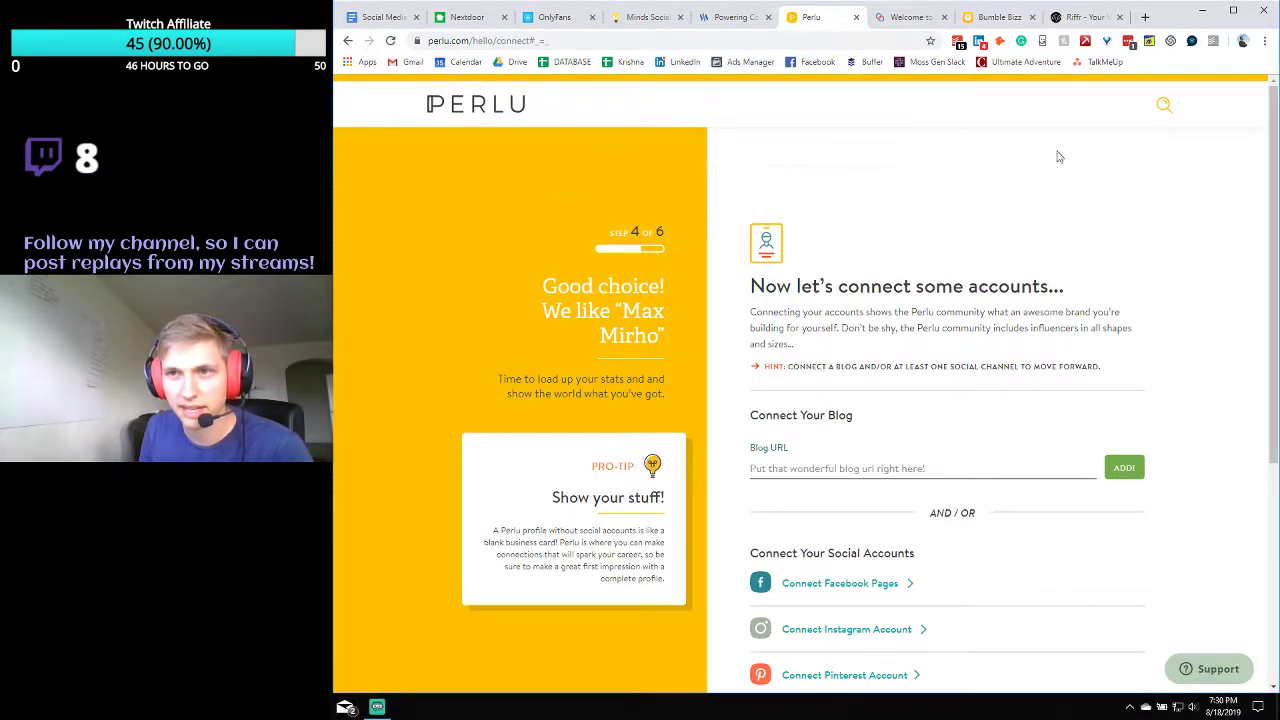
pyautogui.click(914, 470)
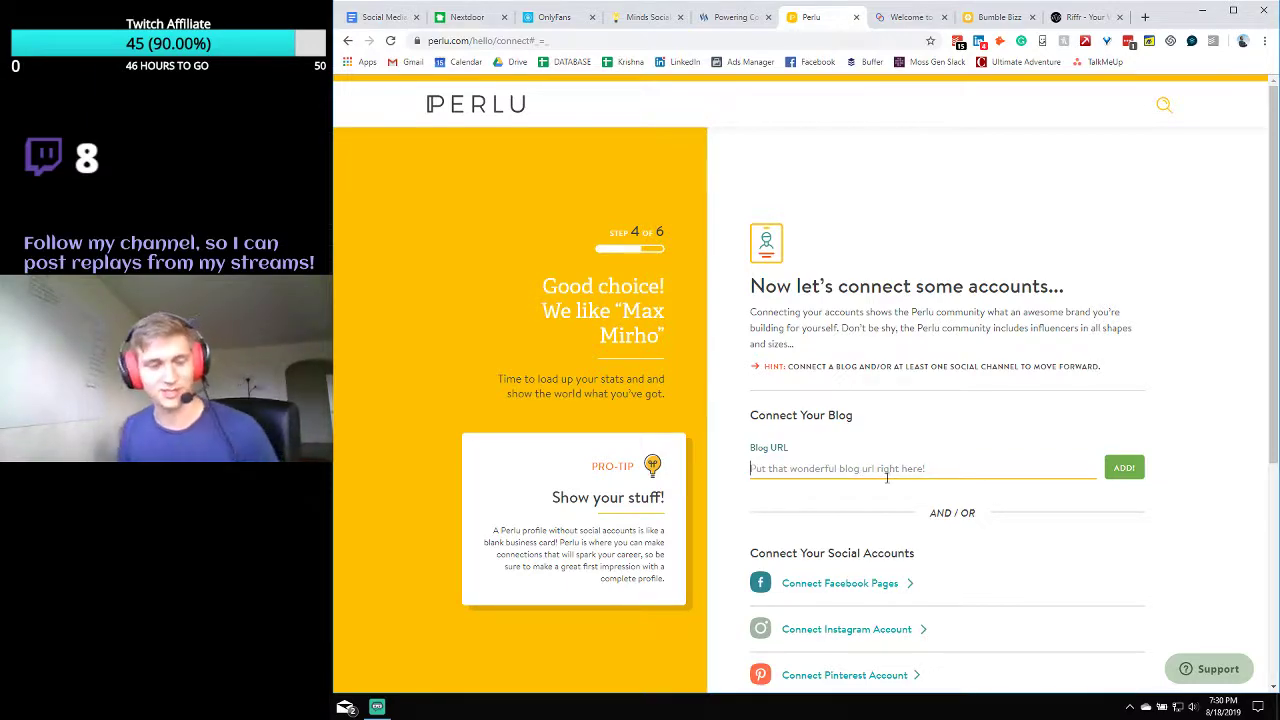
pyautogui.click(1145, 17)
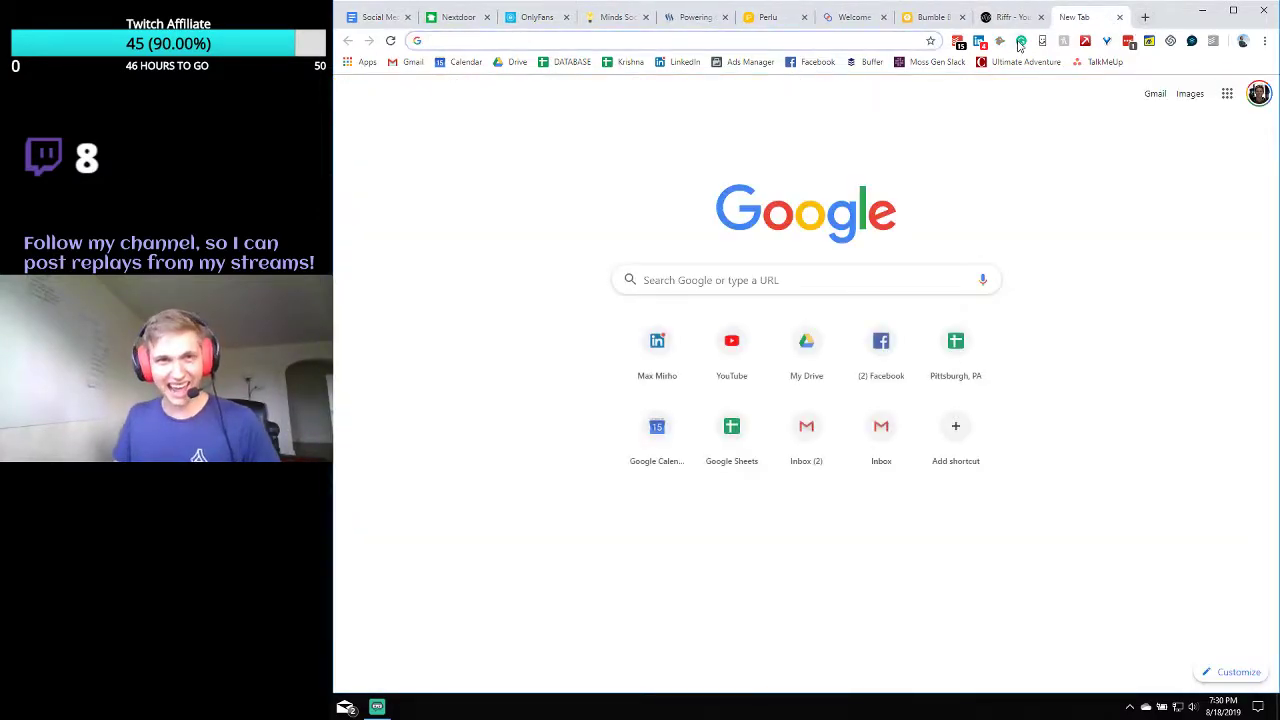
pyautogui.write('linke')
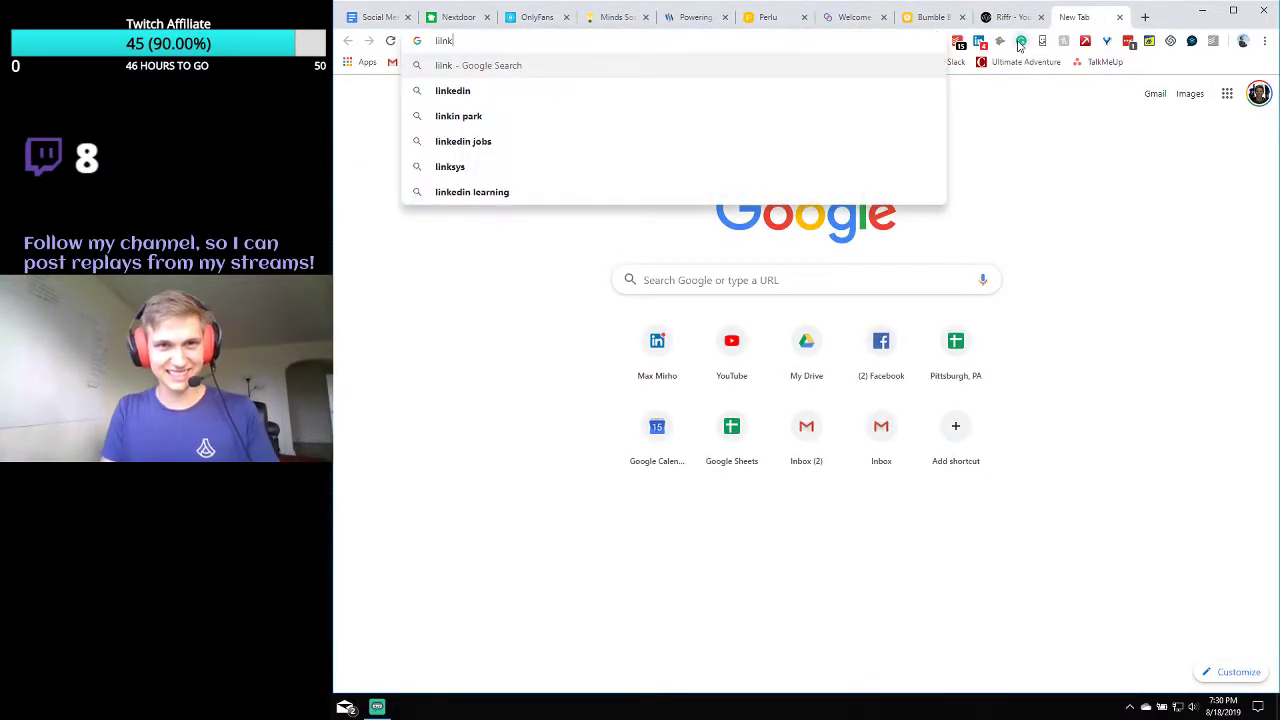
pyautogui.press('BackSpace')
pyautogui.press('BackSpace')
pyautogui.press('BackSpace')
pyautogui.press('Down')
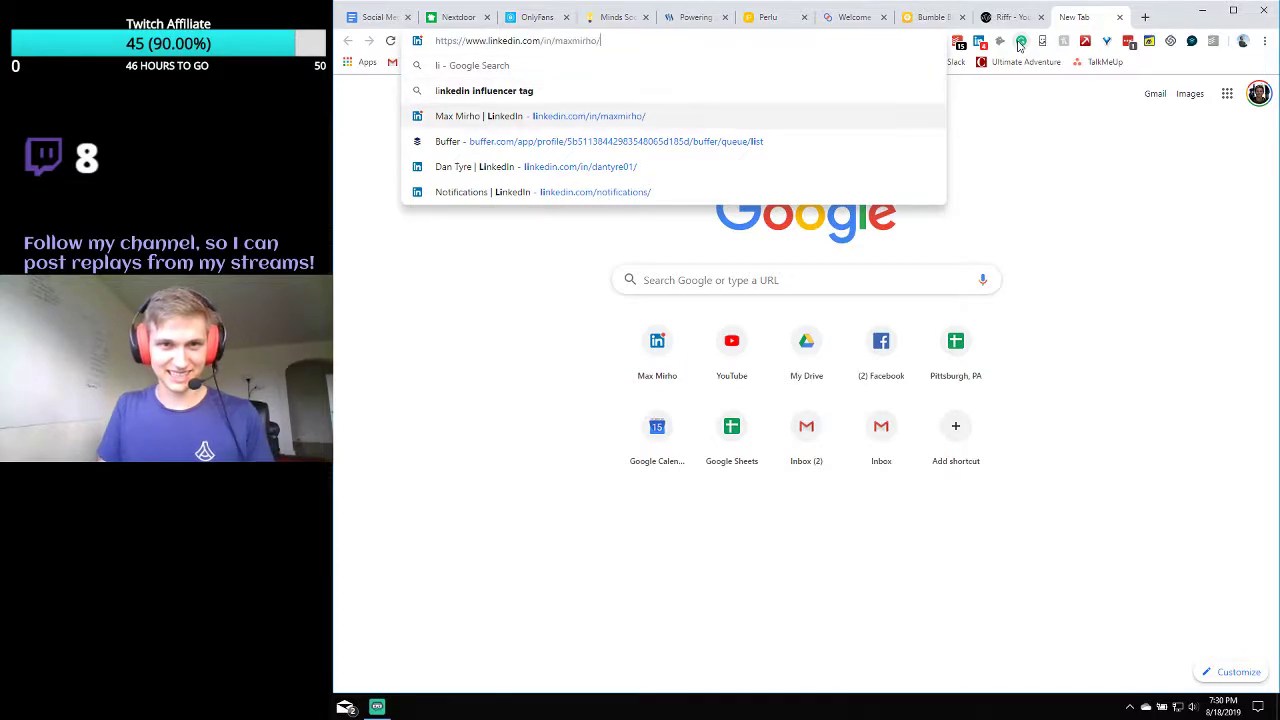
pyautogui.hotkey('ctrl', 'a')
pyautogui.hotkey('ctrl', 'c')
pyautogui.press('BackSpace')
pyautogui.click(1119, 17)
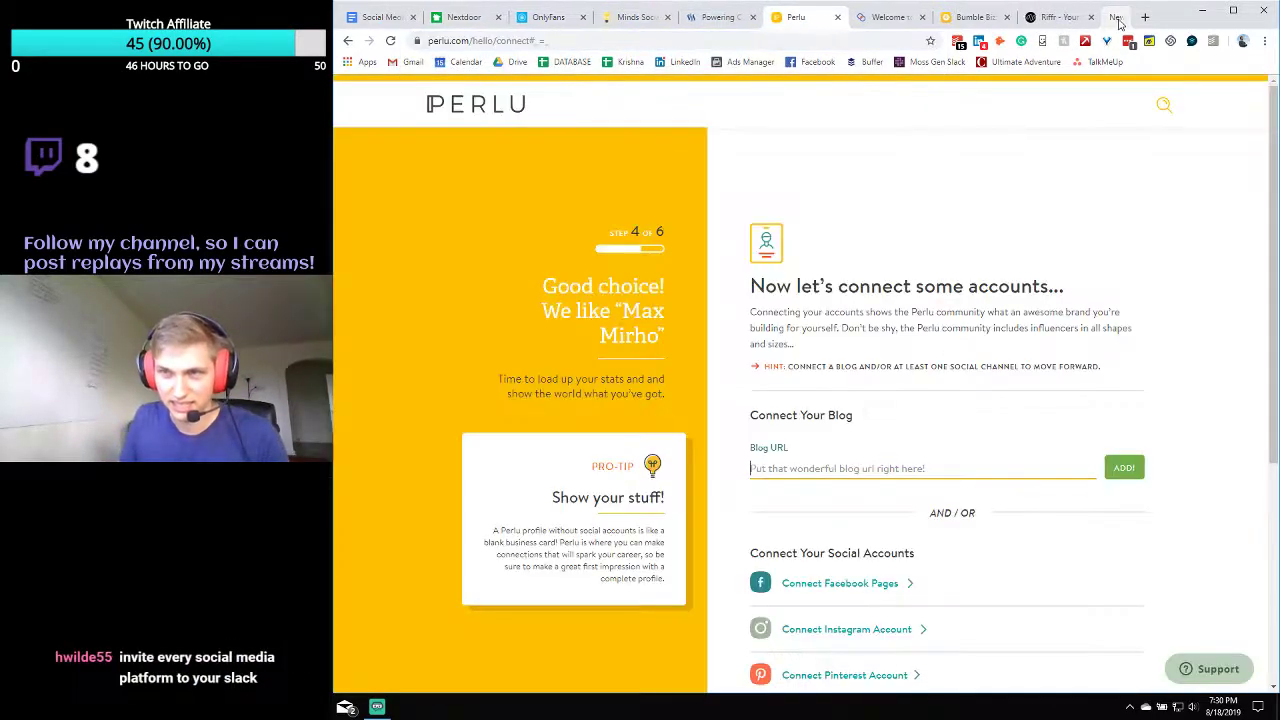
pyautogui.click(858, 469)
pyautogui.hotkey('ctrl', 'v')
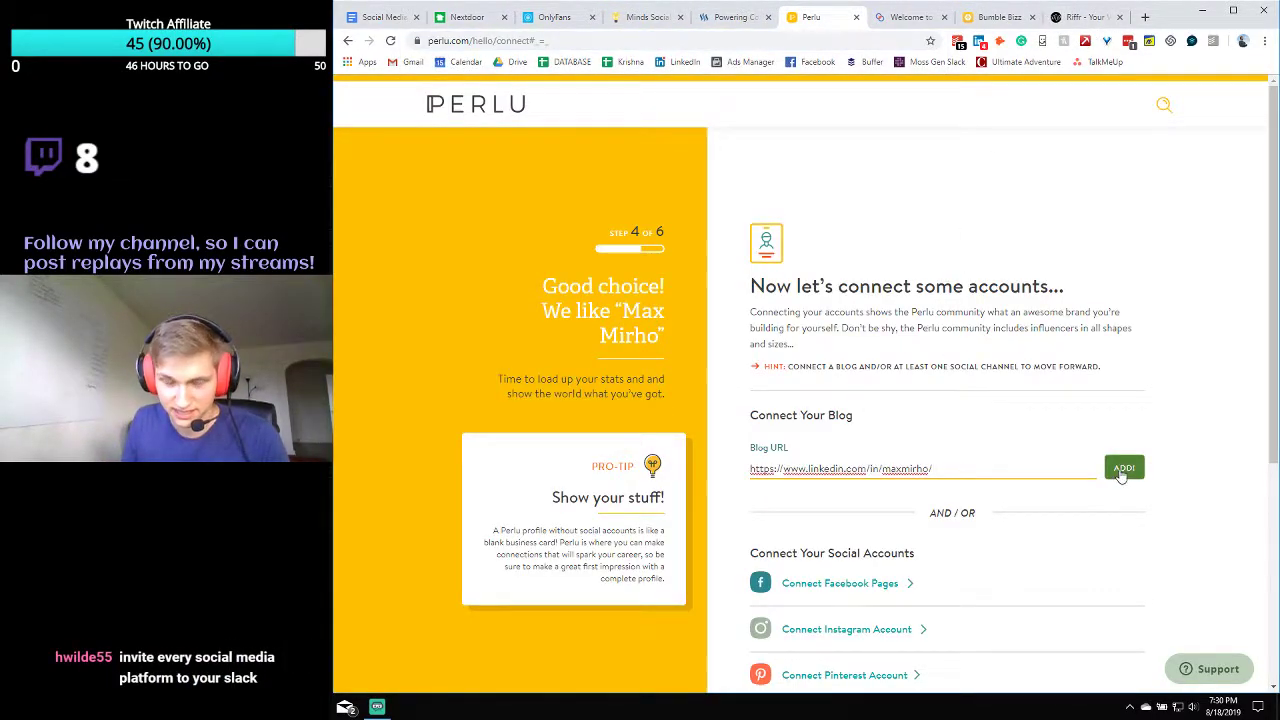
pyautogui.click(1124, 469)
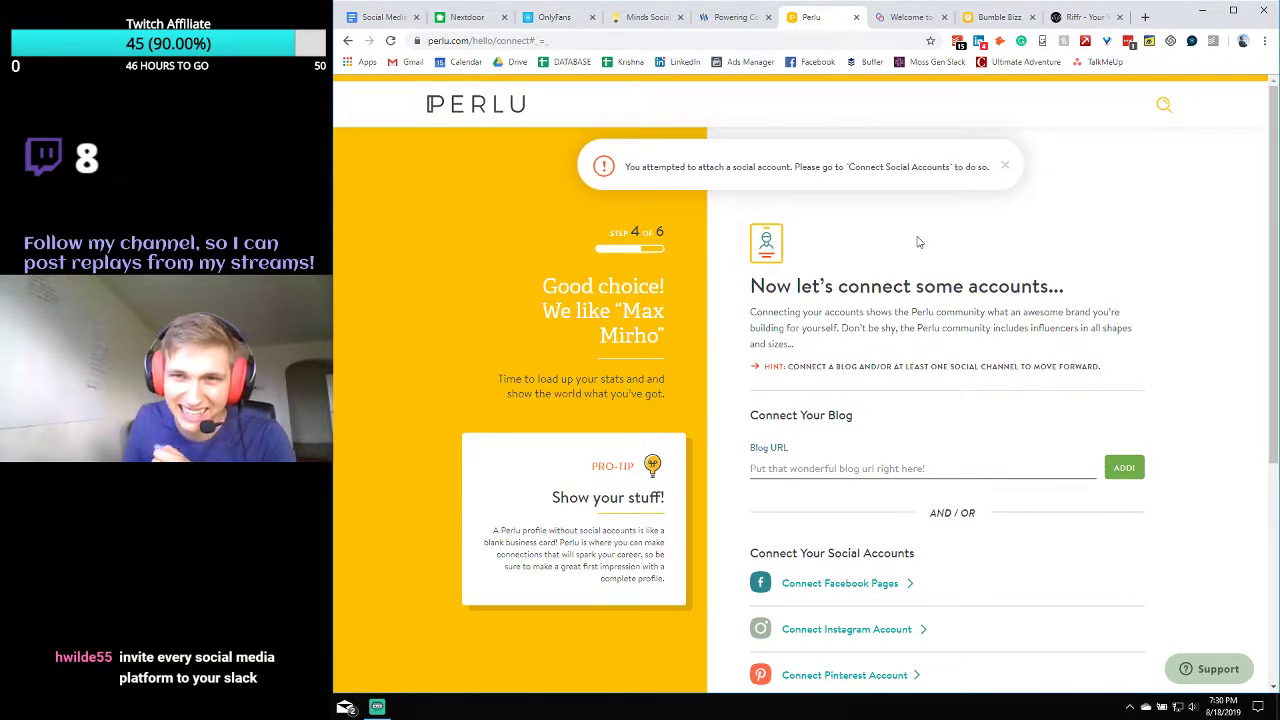
pyautogui.click(1004, 167)
pyautogui.click(891, 467)
pyautogui.click(917, 434)
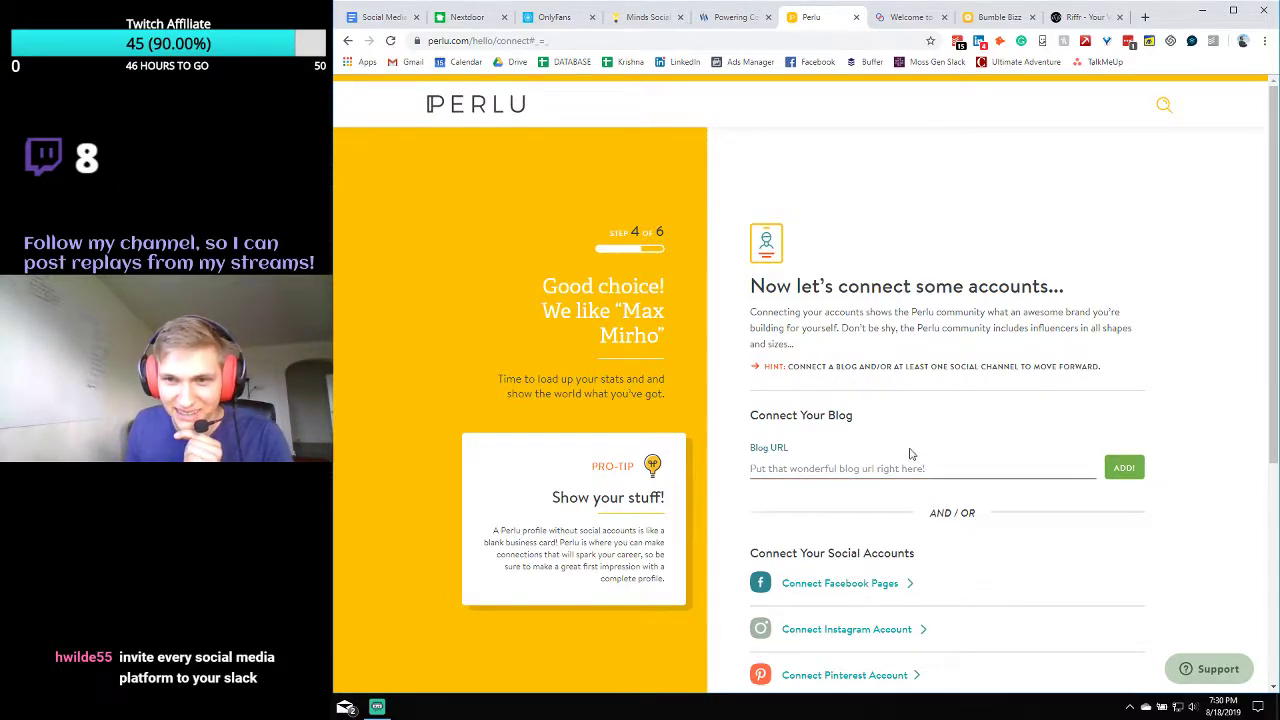
pyautogui.scroll(-2, 887, 477)
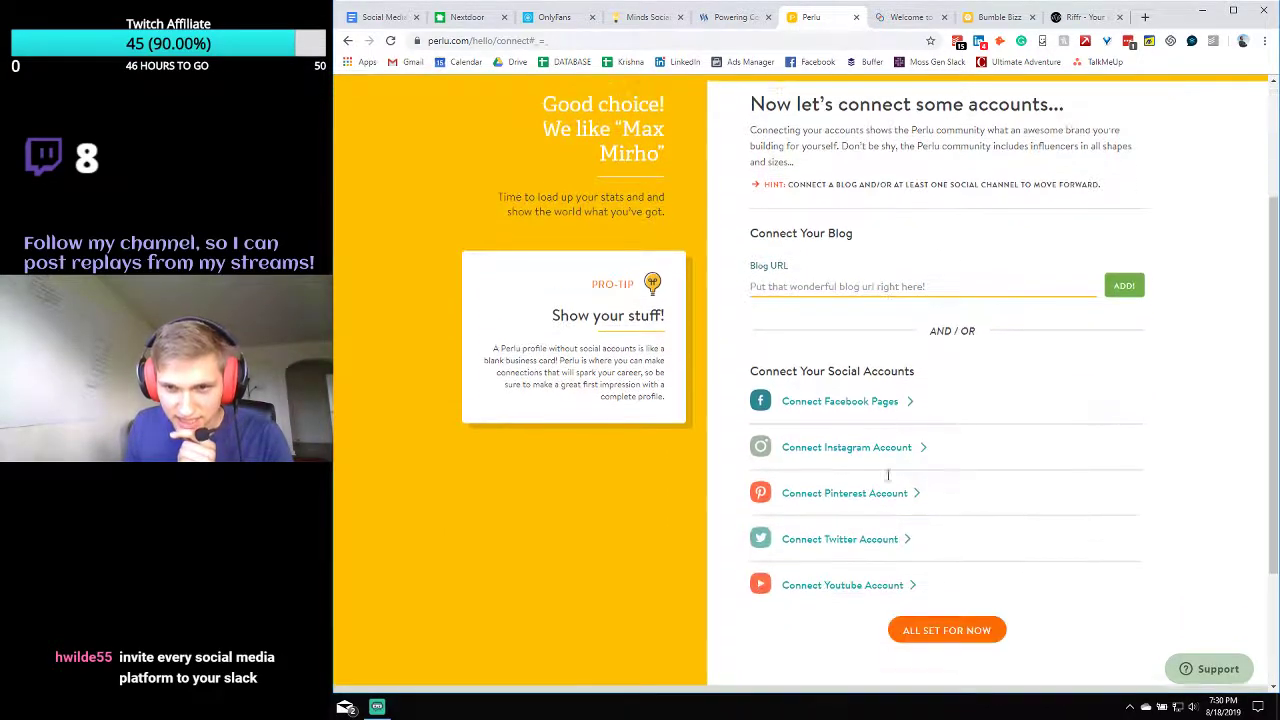
# - Try to finish the connect-accounts step and dismiss the must-connect-a-blog alert
pyautogui.click(957, 622)
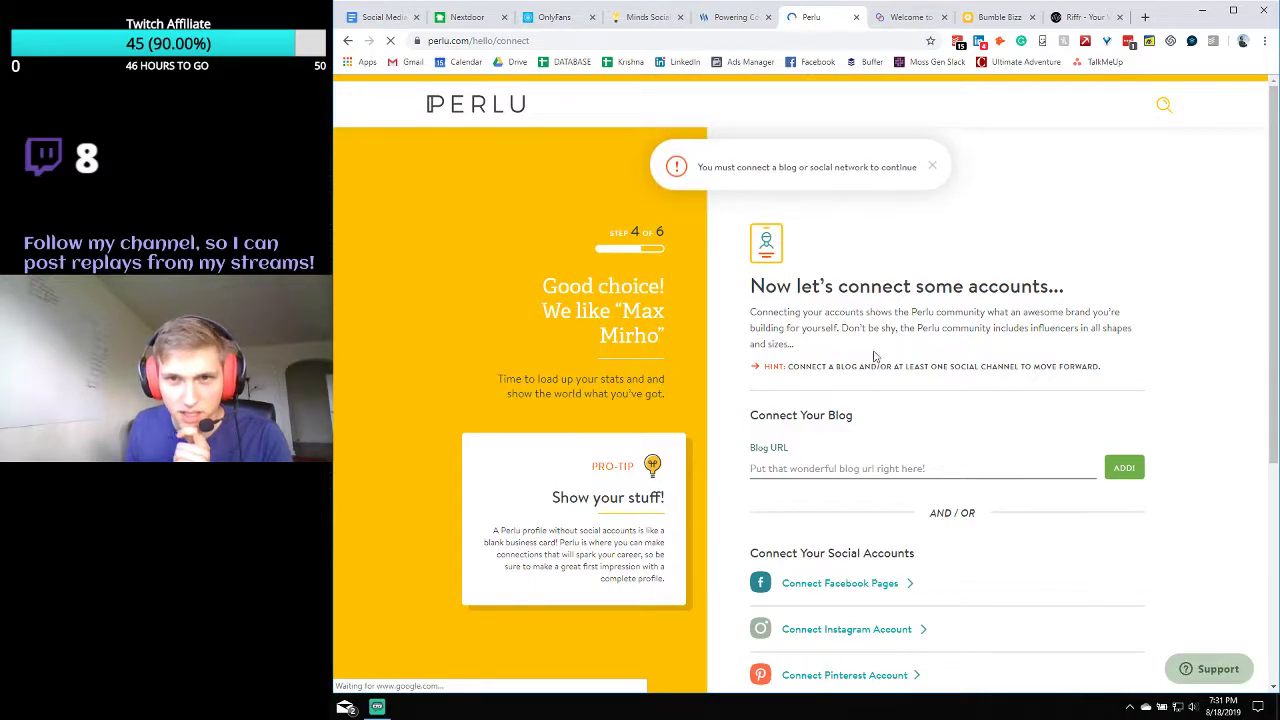
pyautogui.click(931, 166)
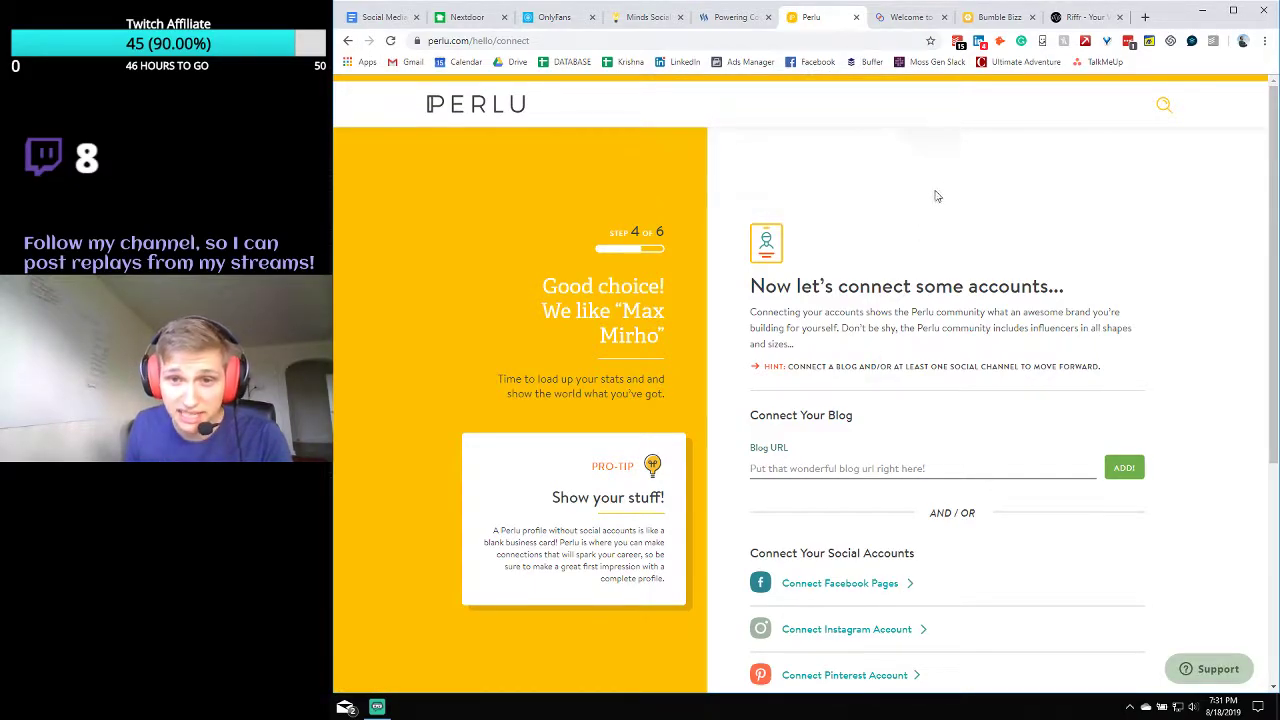
pyautogui.click(891, 468)
pyautogui.click(923, 415)
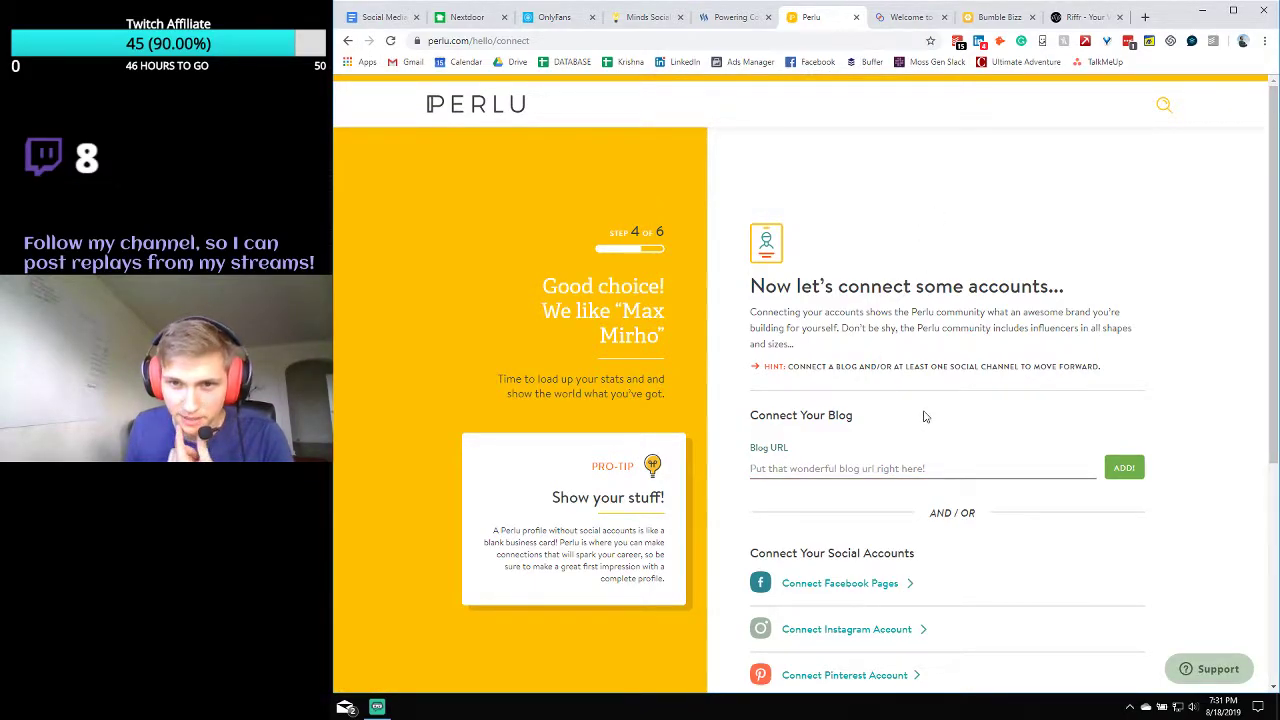
pyautogui.scroll(-3, 914, 420)
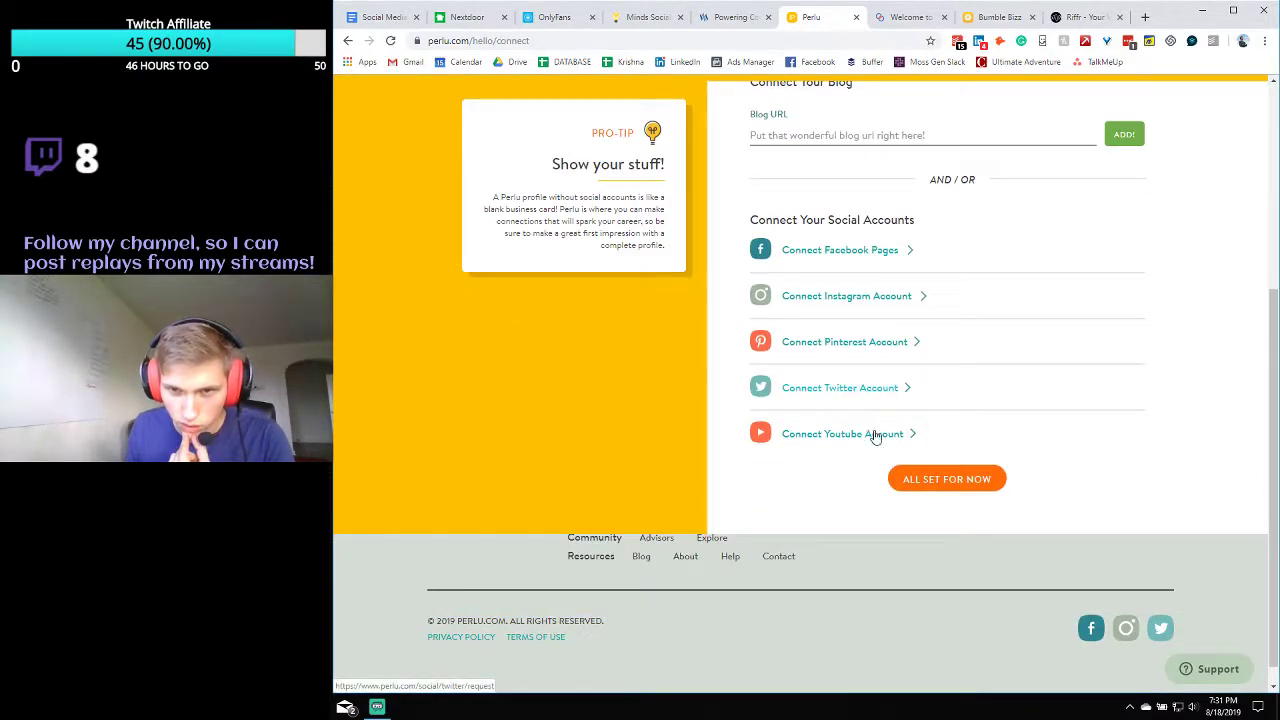
# - Connect YouTube with the personal Google account instead of the brand account and allow access
pyautogui.click(874, 435)
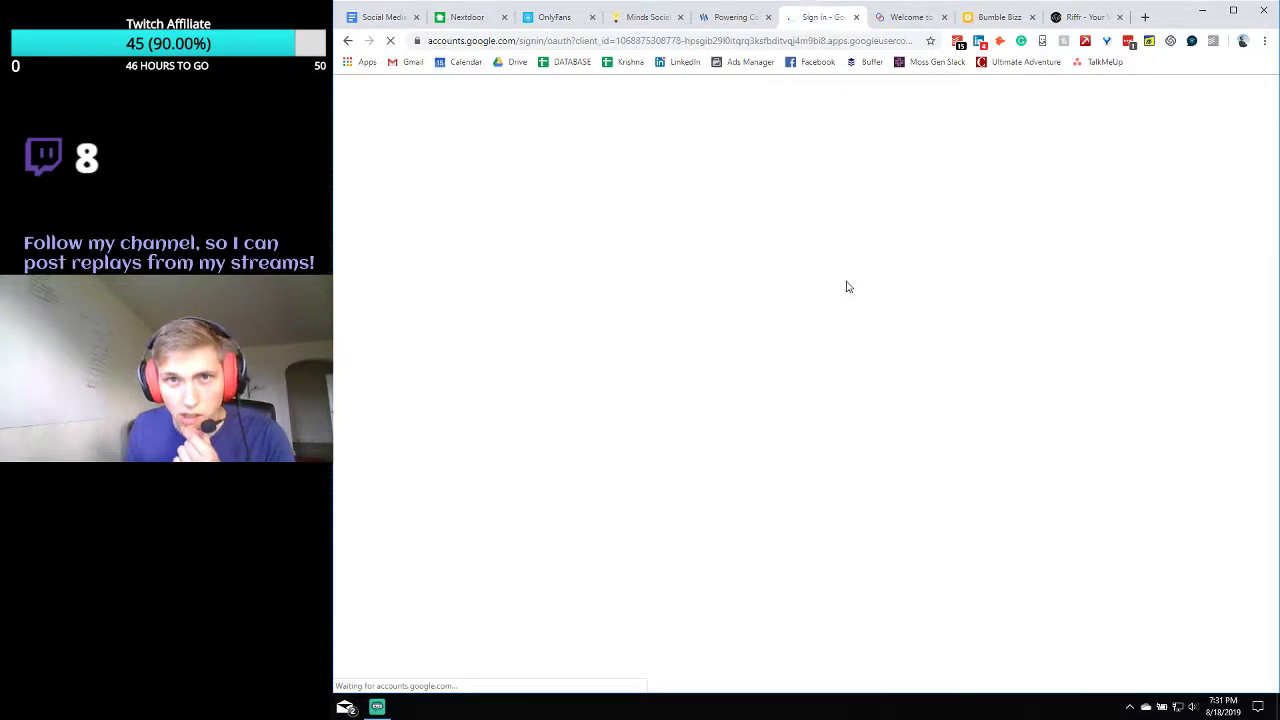
pyautogui.click(753, 424)
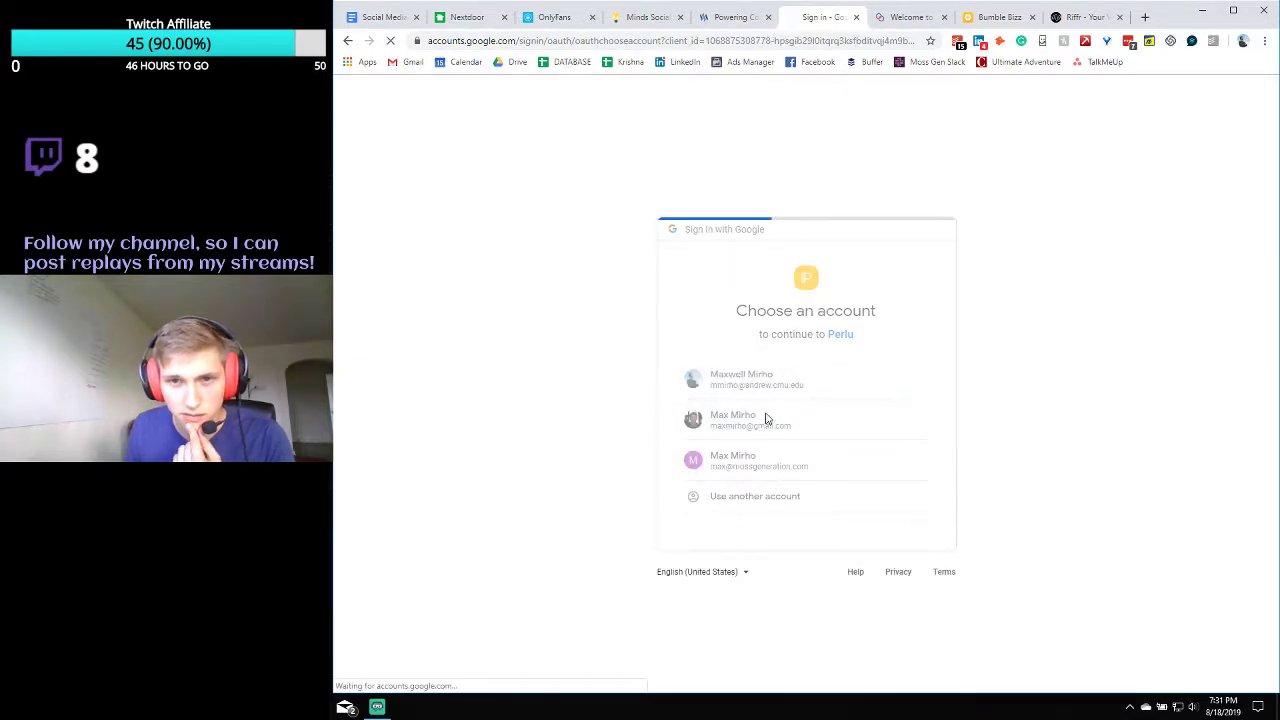
pyautogui.click(805, 401)
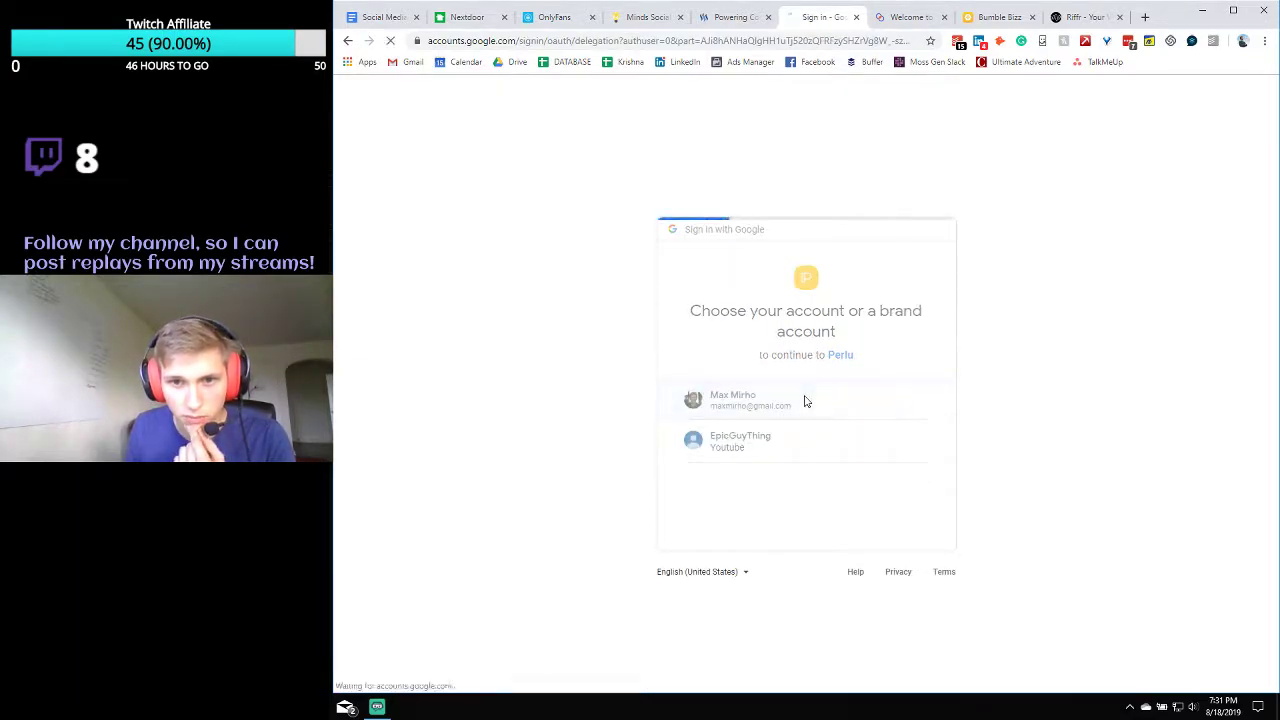
pyautogui.click(899, 555)
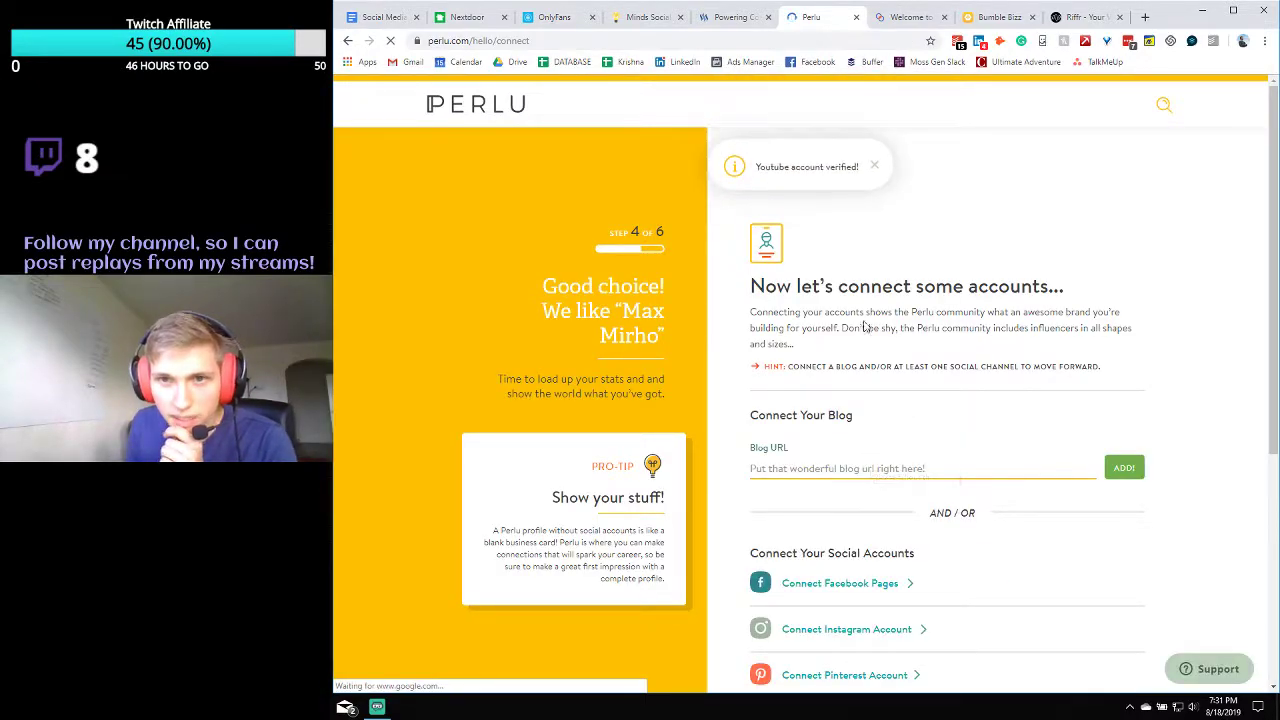
pyautogui.click(873, 179)
pyautogui.scroll(-3, 980, 351)
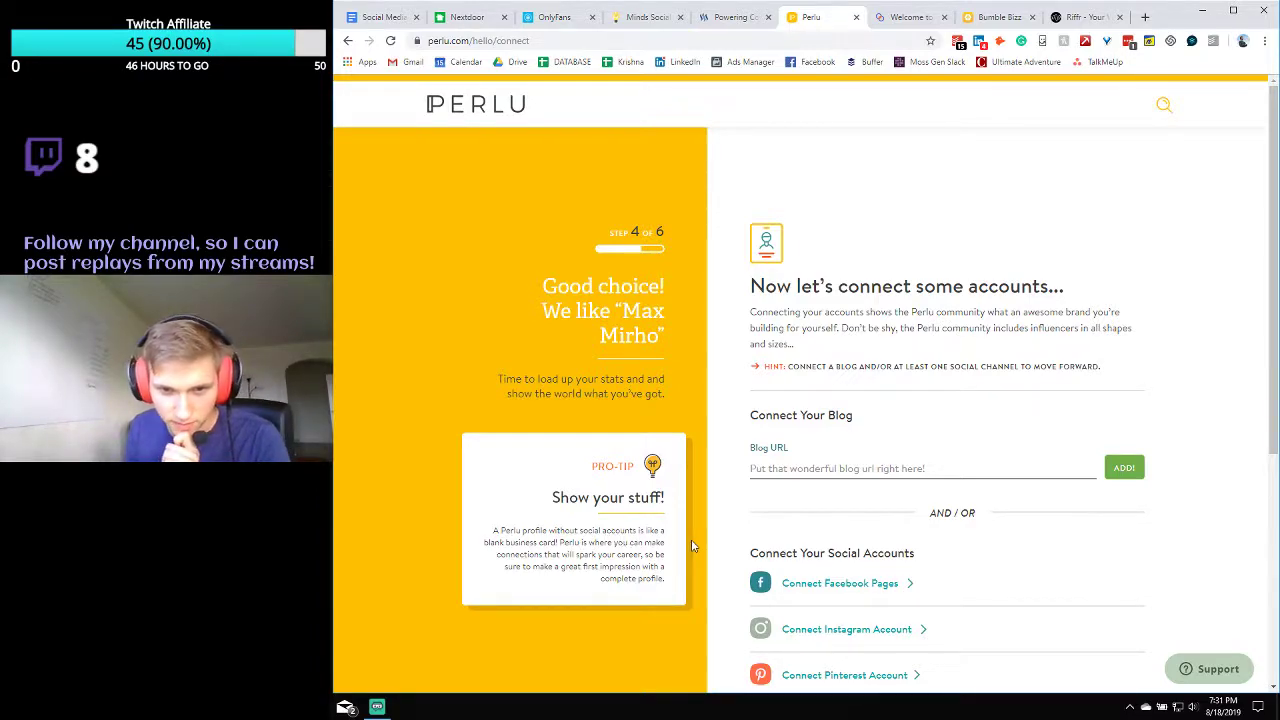
# - Authorize the personal Instagram account, then choose All Set For Now to continue
pyautogui.scroll(-1, 886, 563)
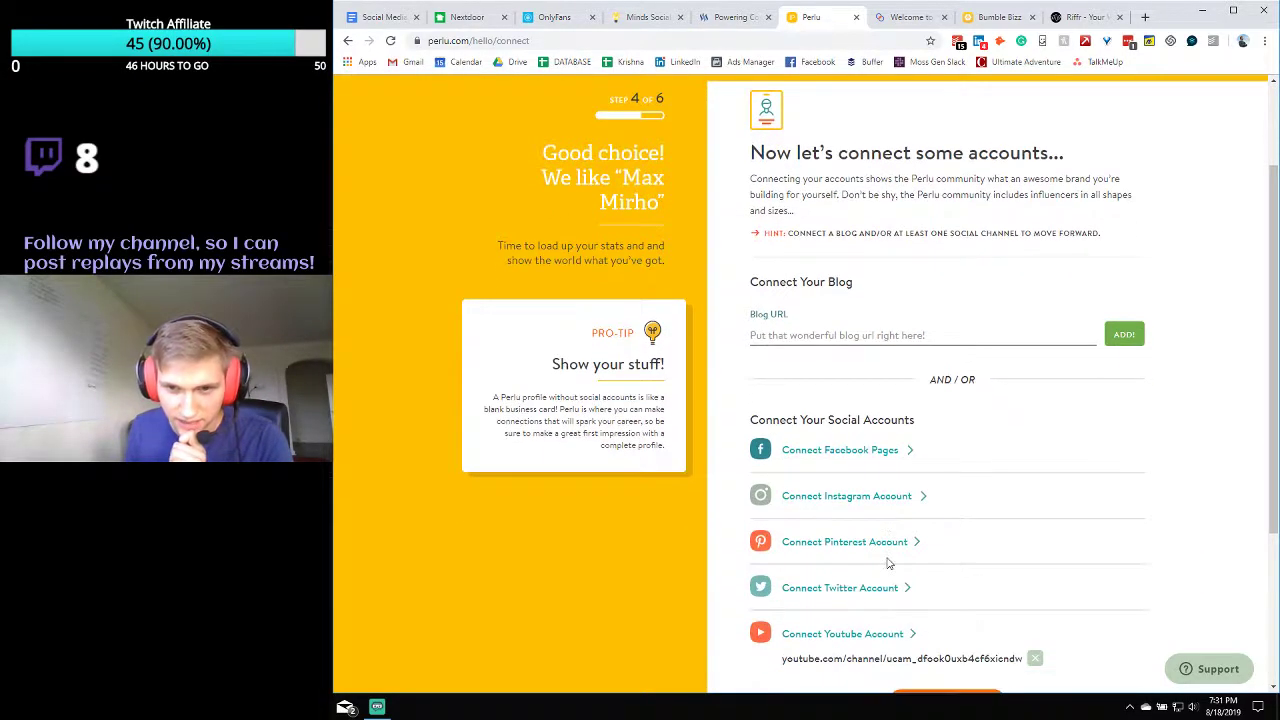
pyautogui.click(866, 500)
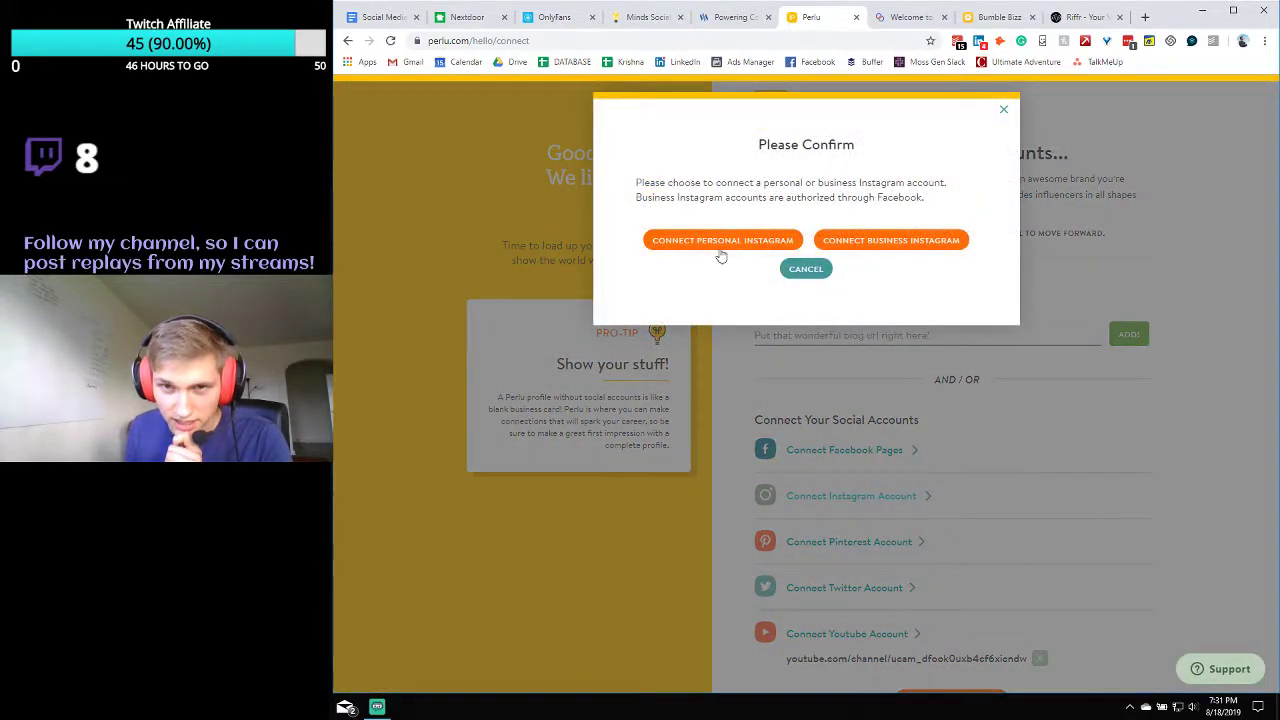
pyautogui.click(720, 242)
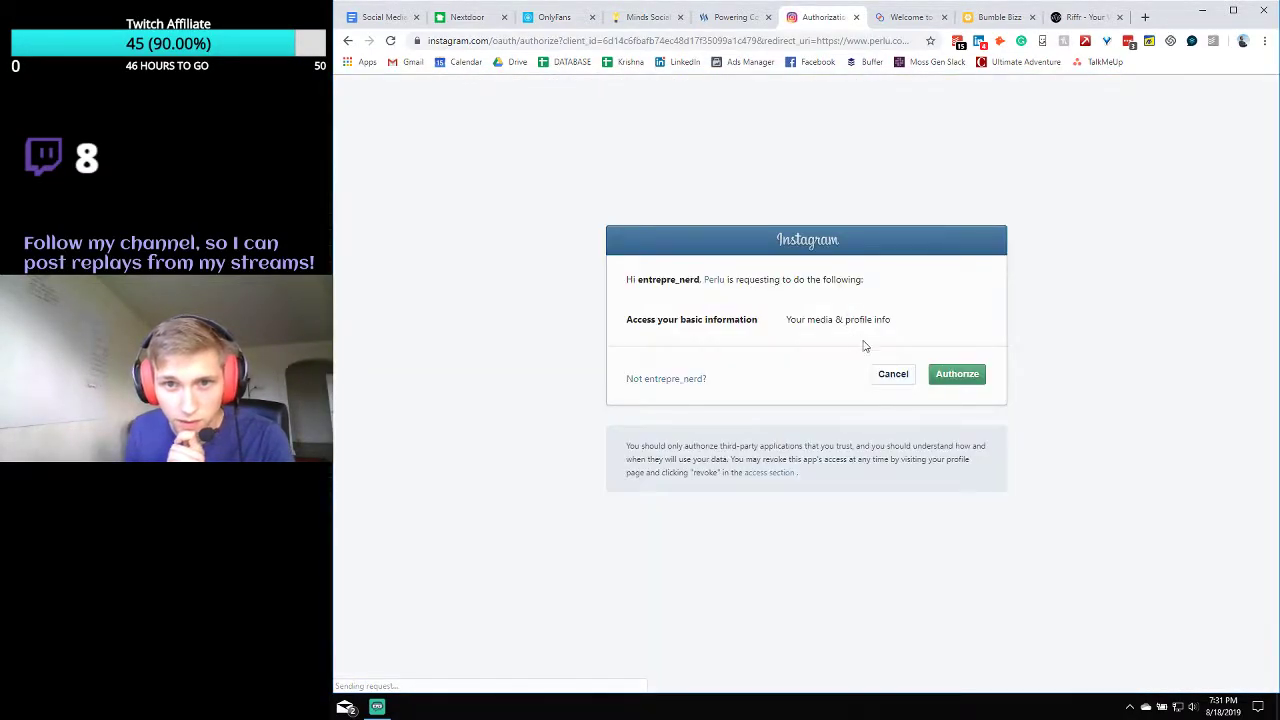
pyautogui.click(958, 376)
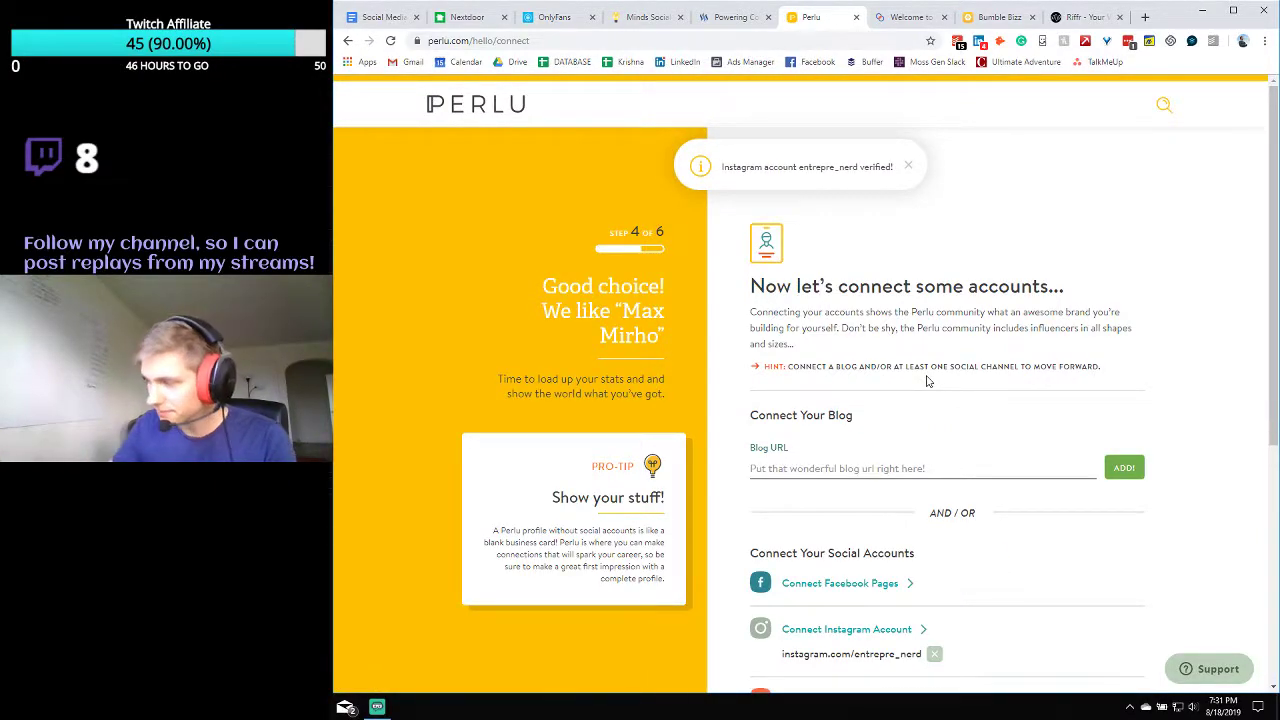
pyautogui.scroll(-4, 529, 506)
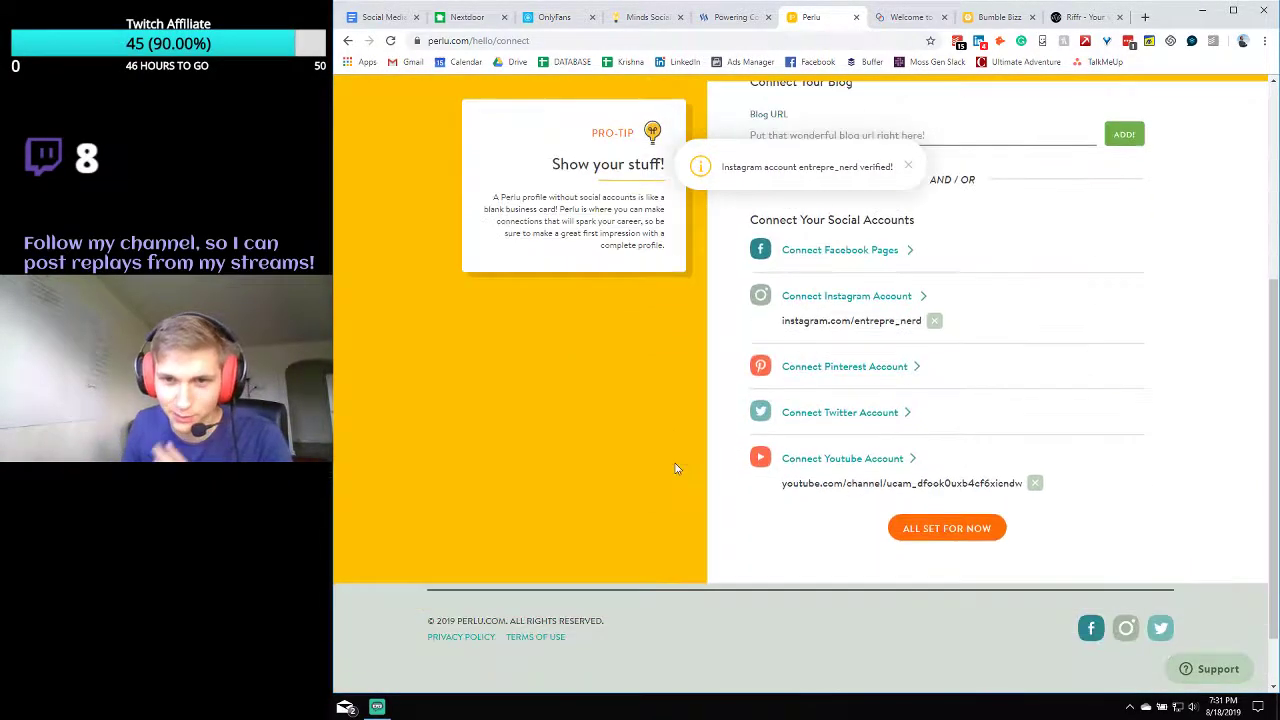
pyautogui.click(948, 530)
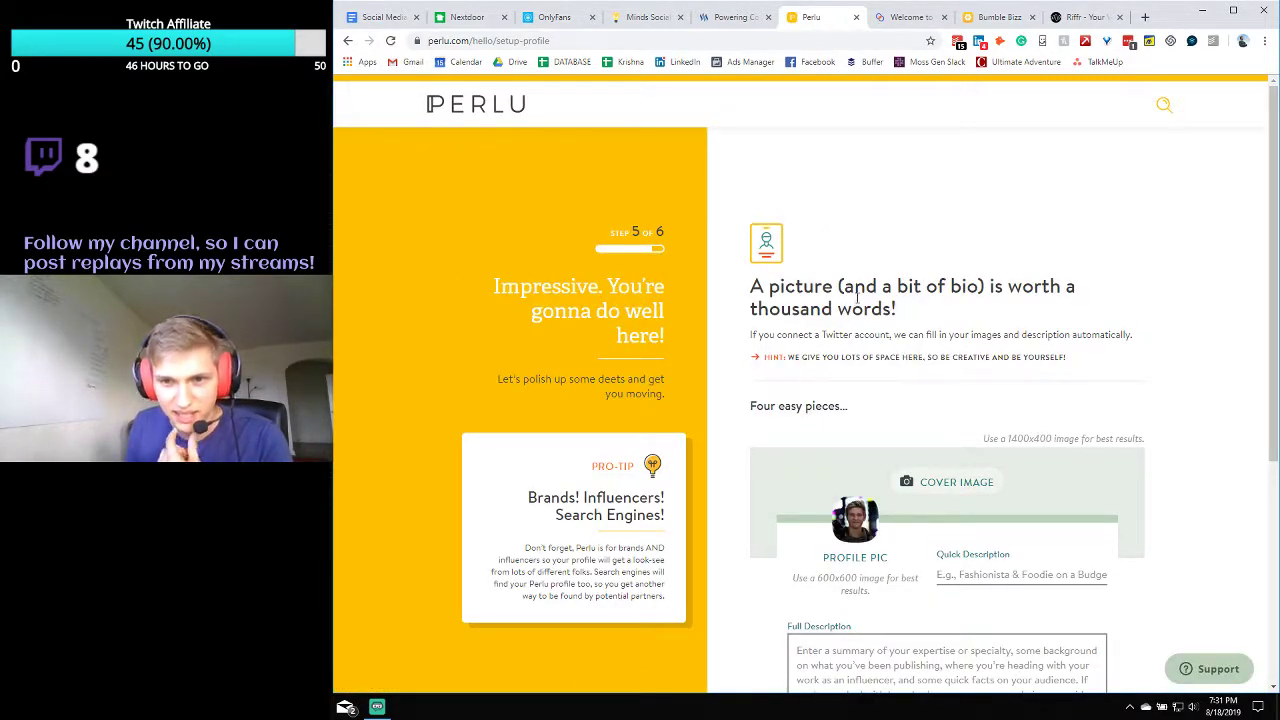
# - Enter 'Entrepreneurial Educator and Founder' as the quick description and move to the Full Description box
pyautogui.scroll(-2, 870, 450)
pyautogui.click(988, 440)
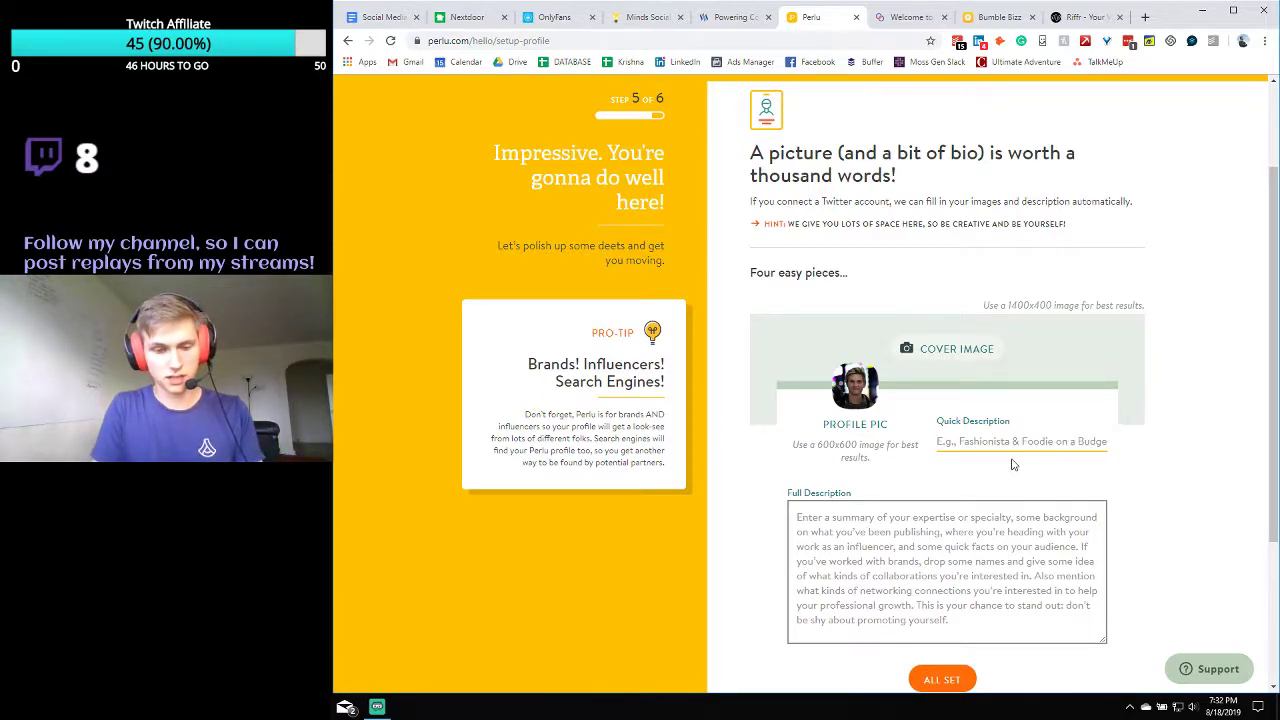
pyautogui.write('Entrepreneur')
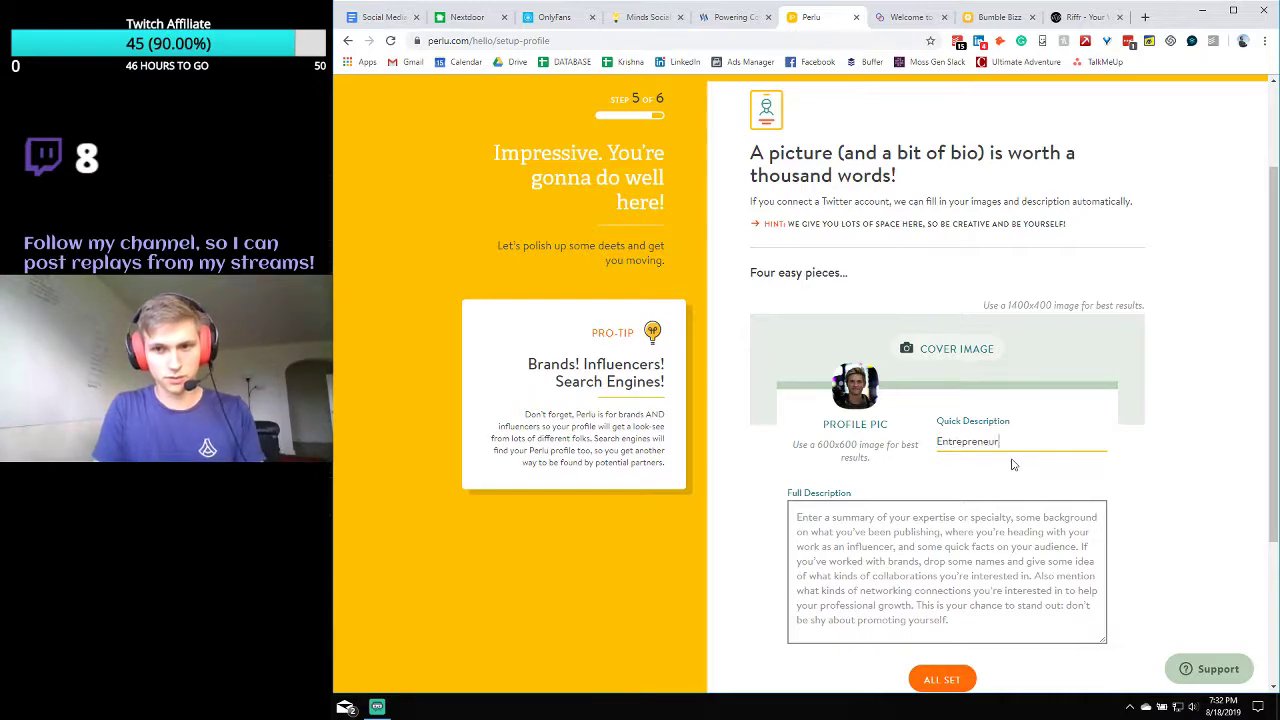
pyautogui.write('ial Educator')
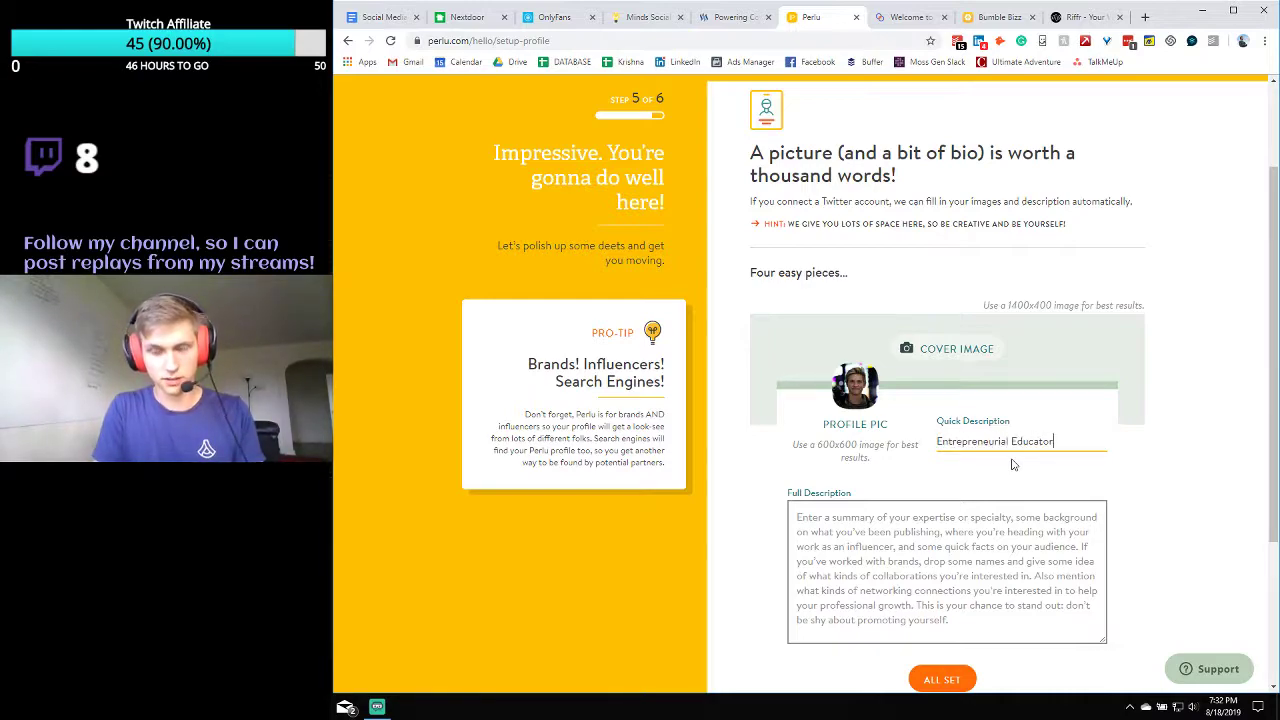
pyautogui.write(' and ')
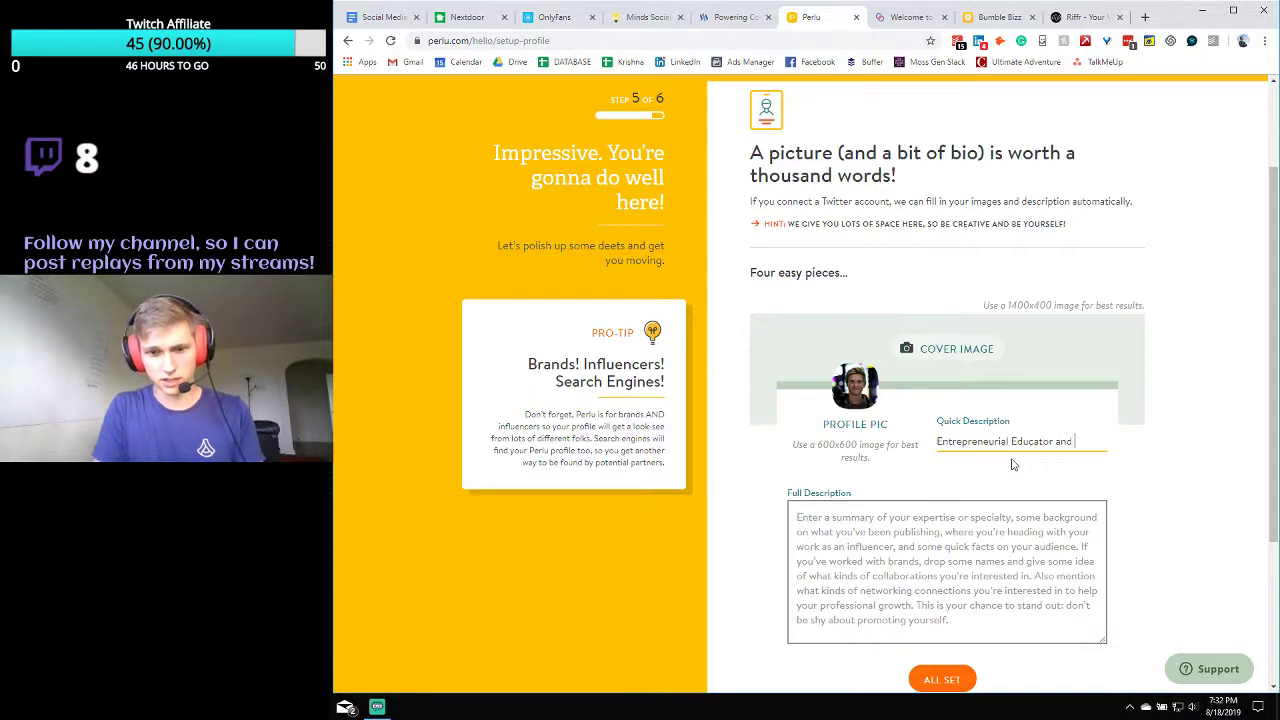
pyautogui.write('F')
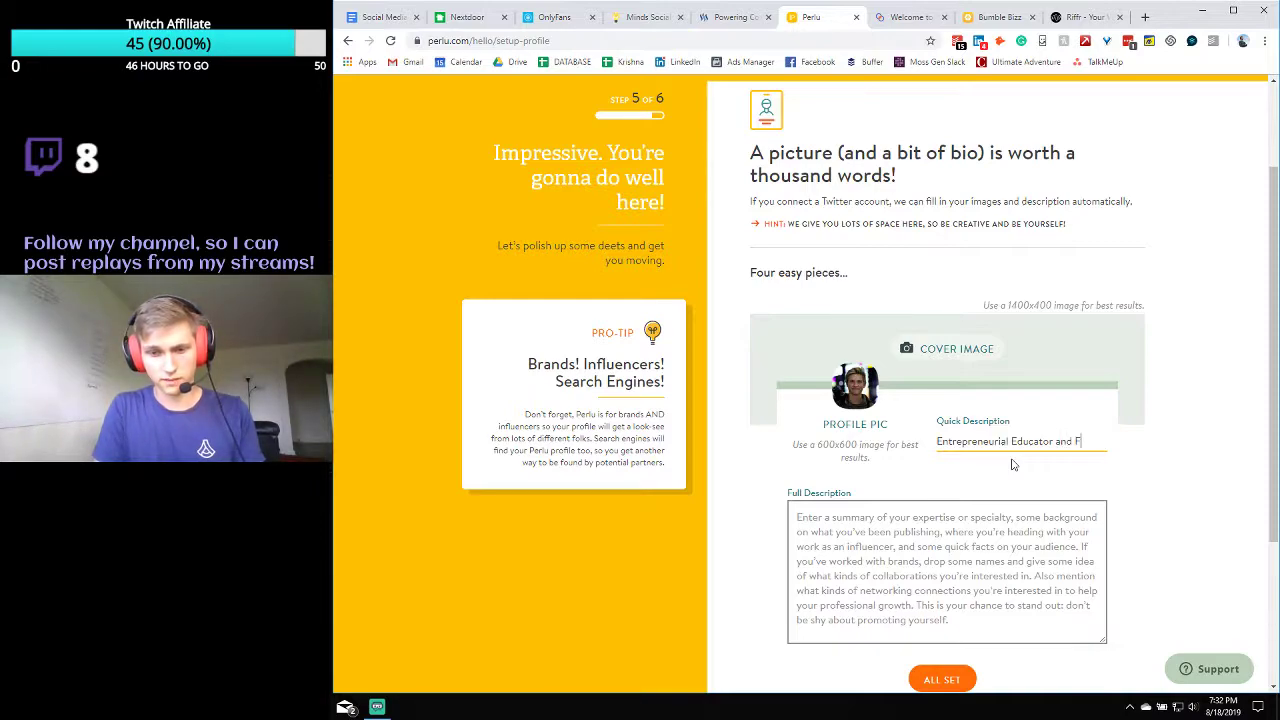
pyautogui.write('ounder')
pyautogui.click(1145, 467)
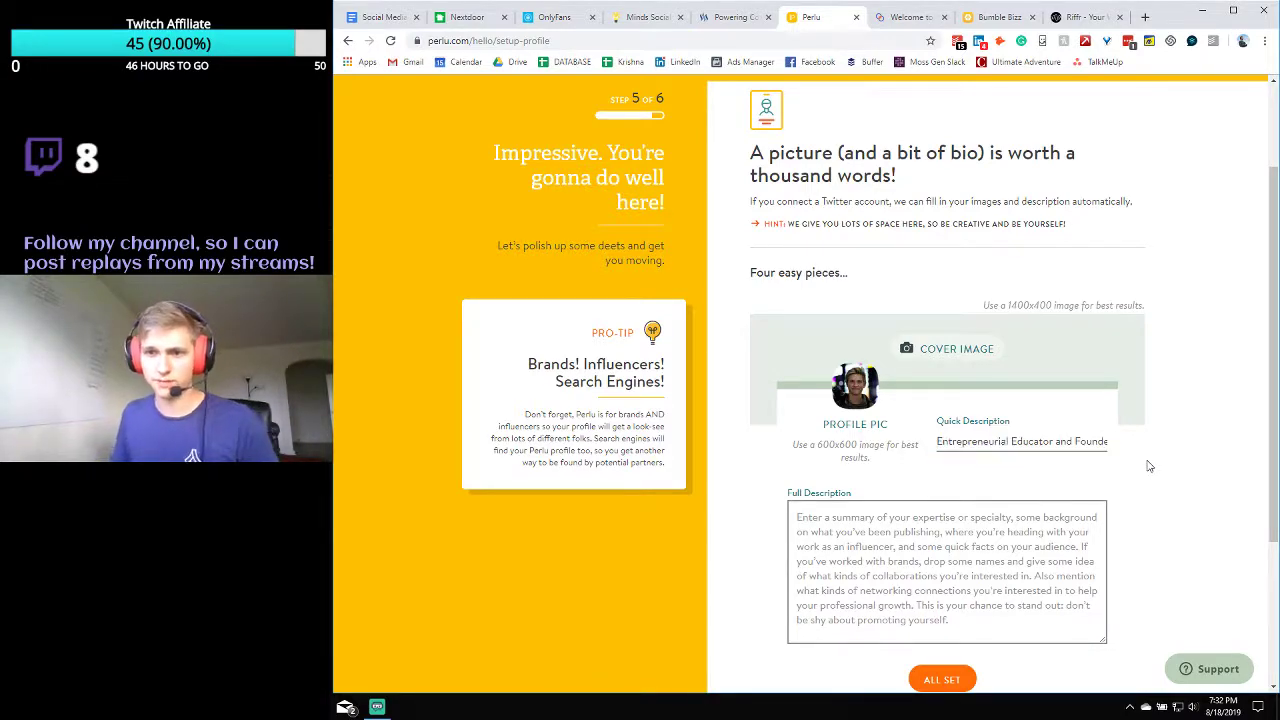
pyautogui.click(900, 532)
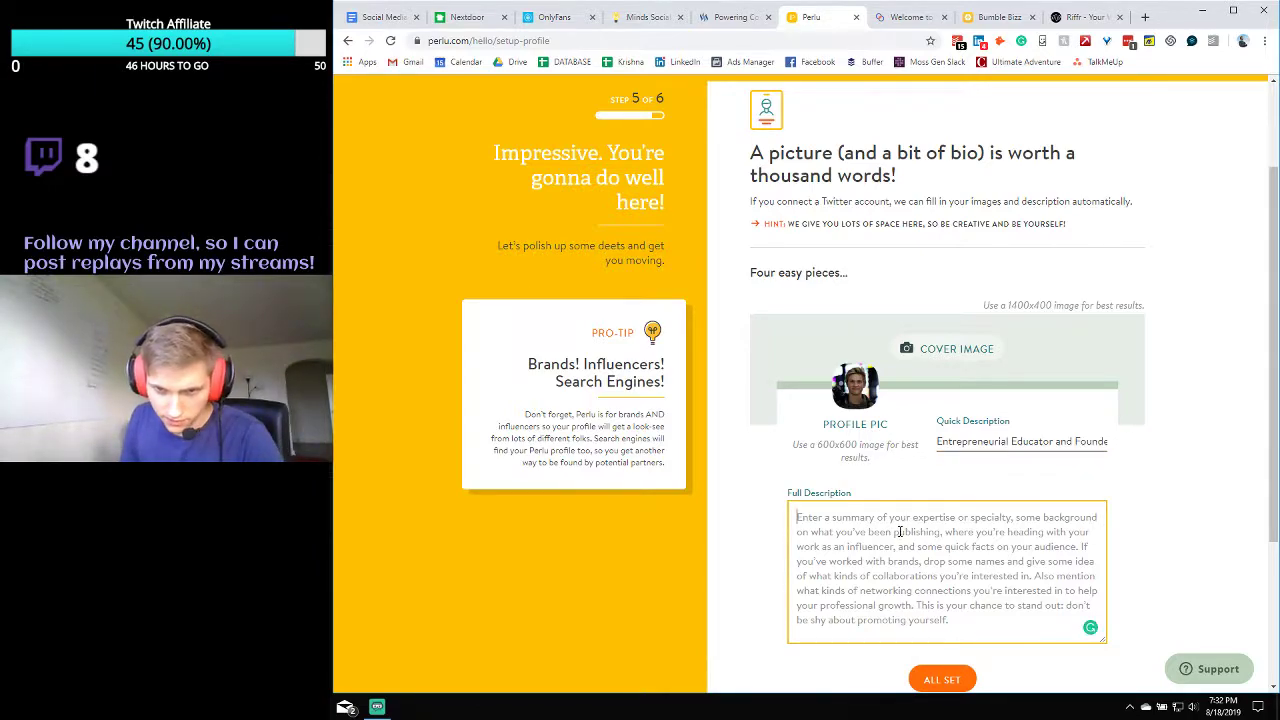
pyautogui.scroll(-2, 930, 520)
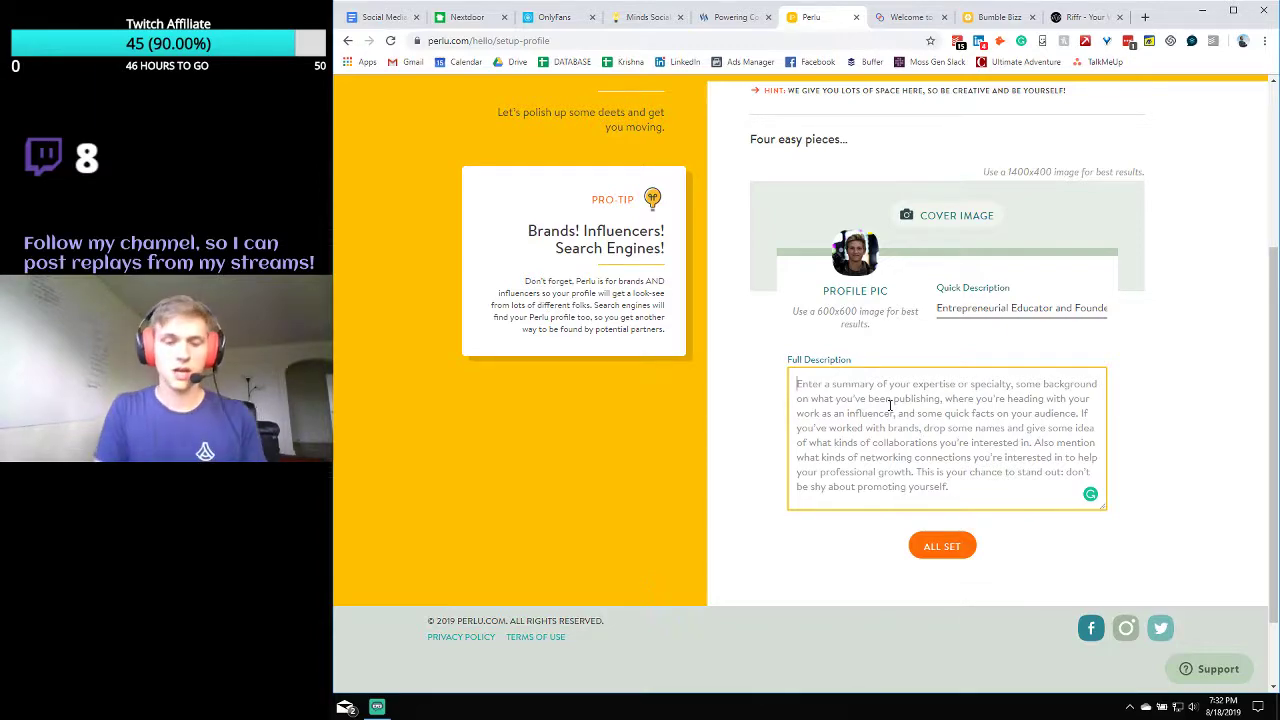
# - Begin the full description with 'I run a online live show called EntrepreNERD, where I', then open File Explorer
pyautogui.write('I r')
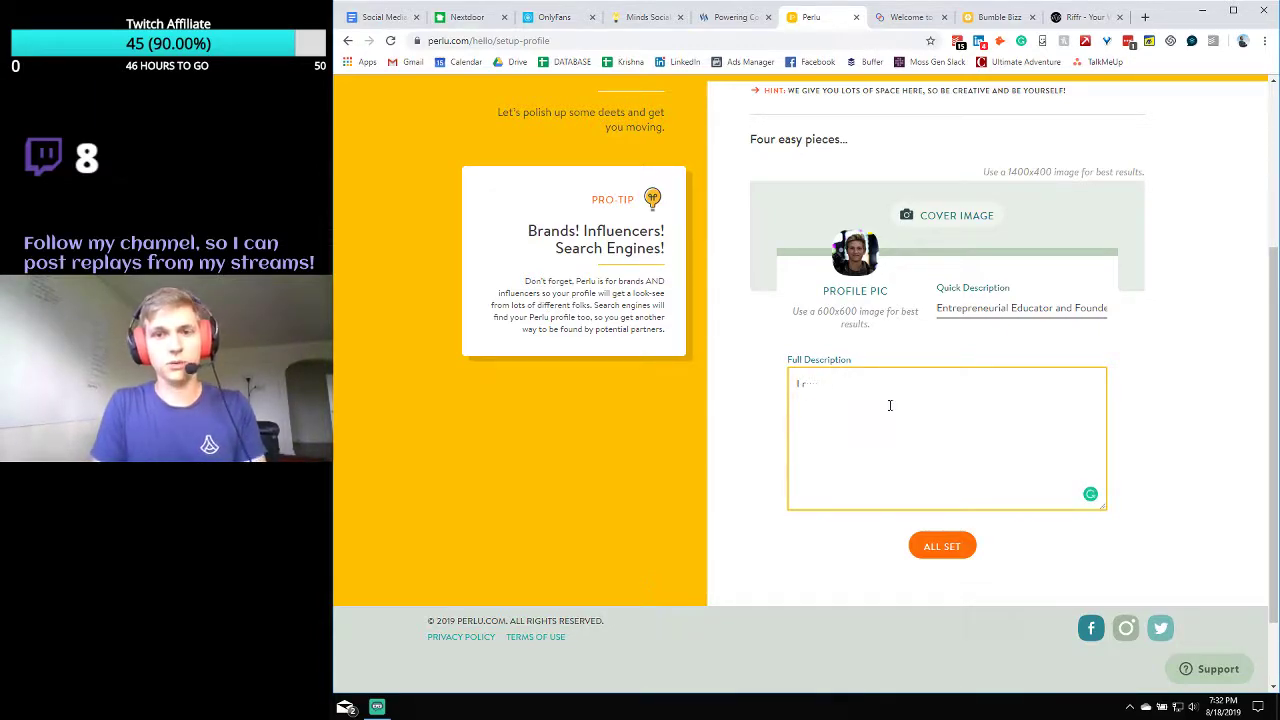
pyautogui.write('un a online')
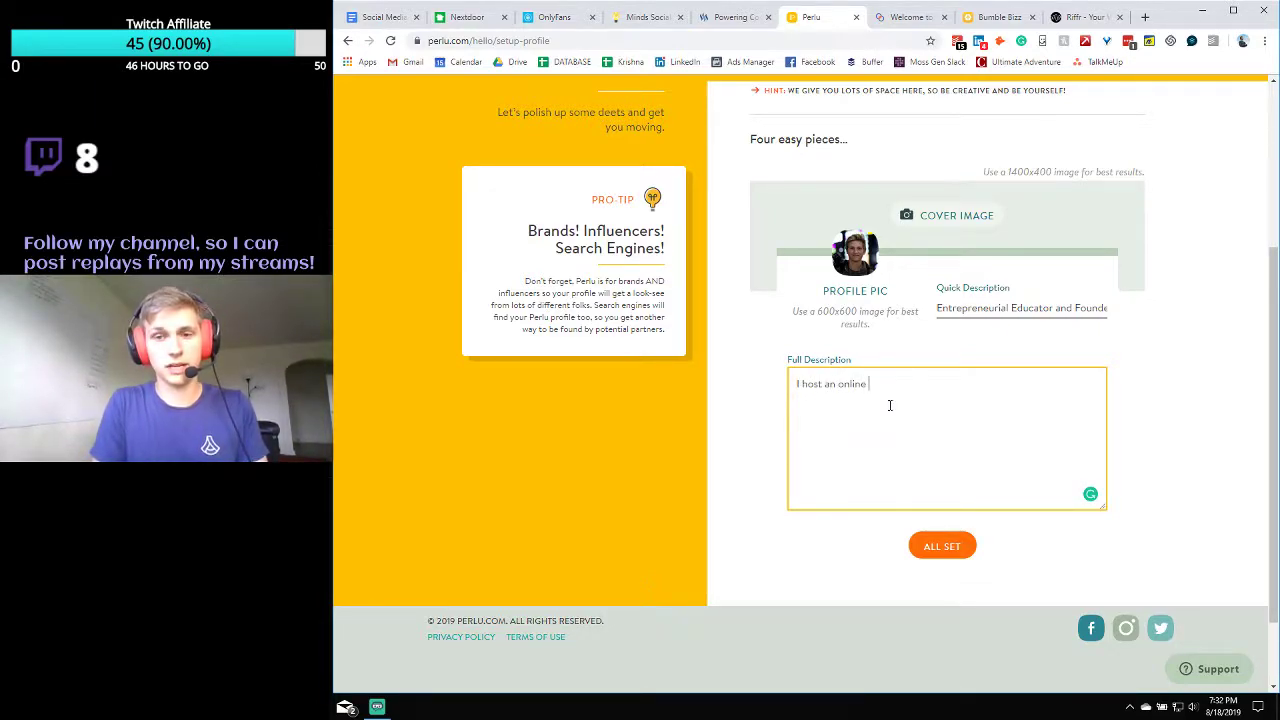
pyautogui.write(' live show c')
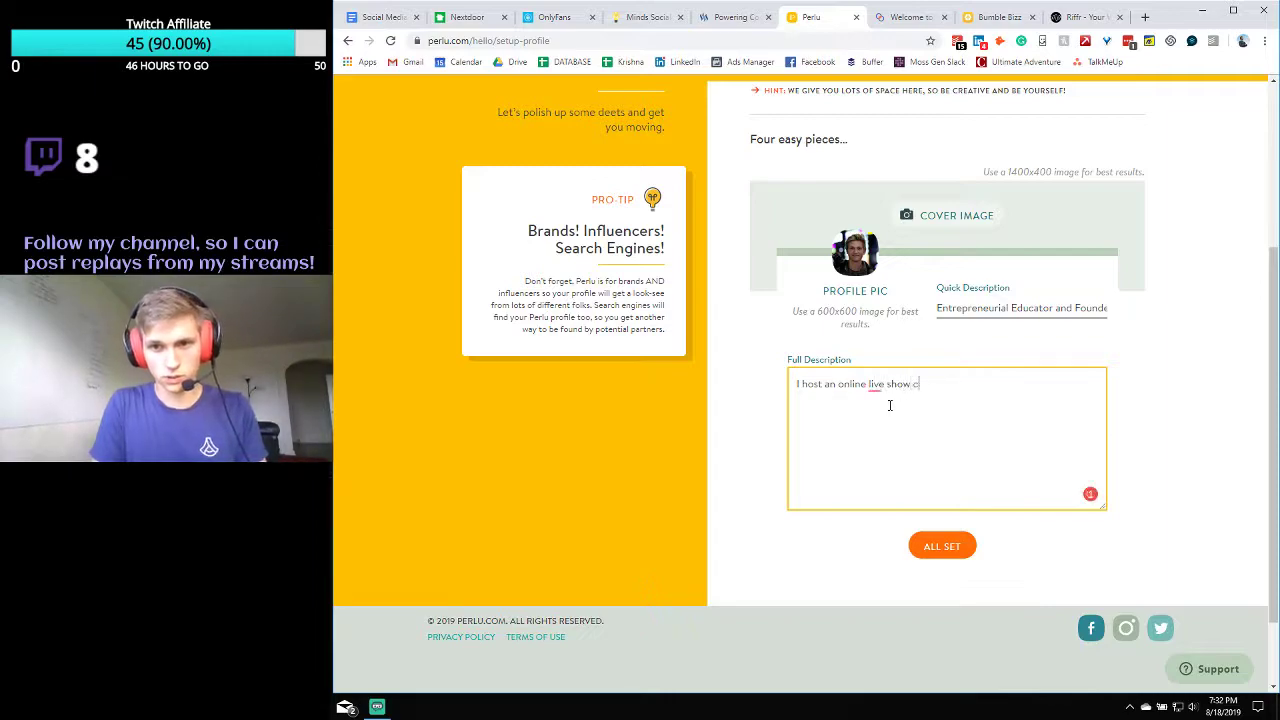
pyautogui.write('alled Entrep')
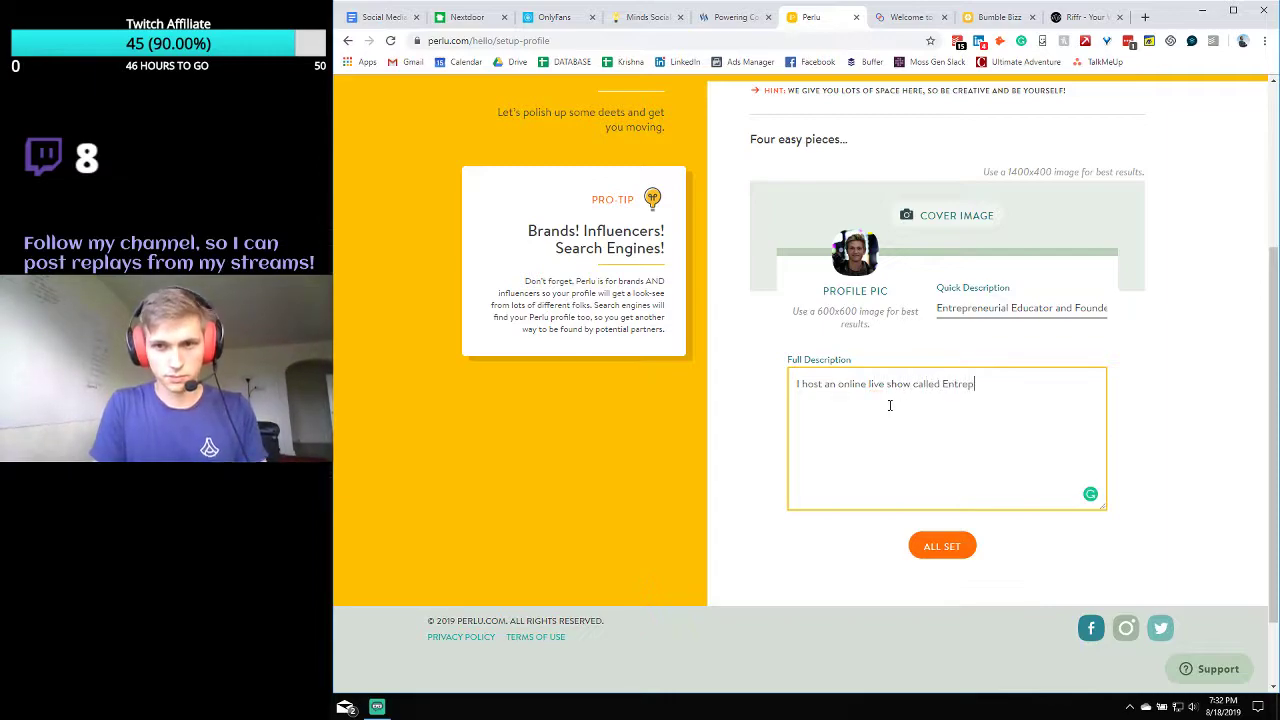
pyautogui.write('reNERD, where I tea')
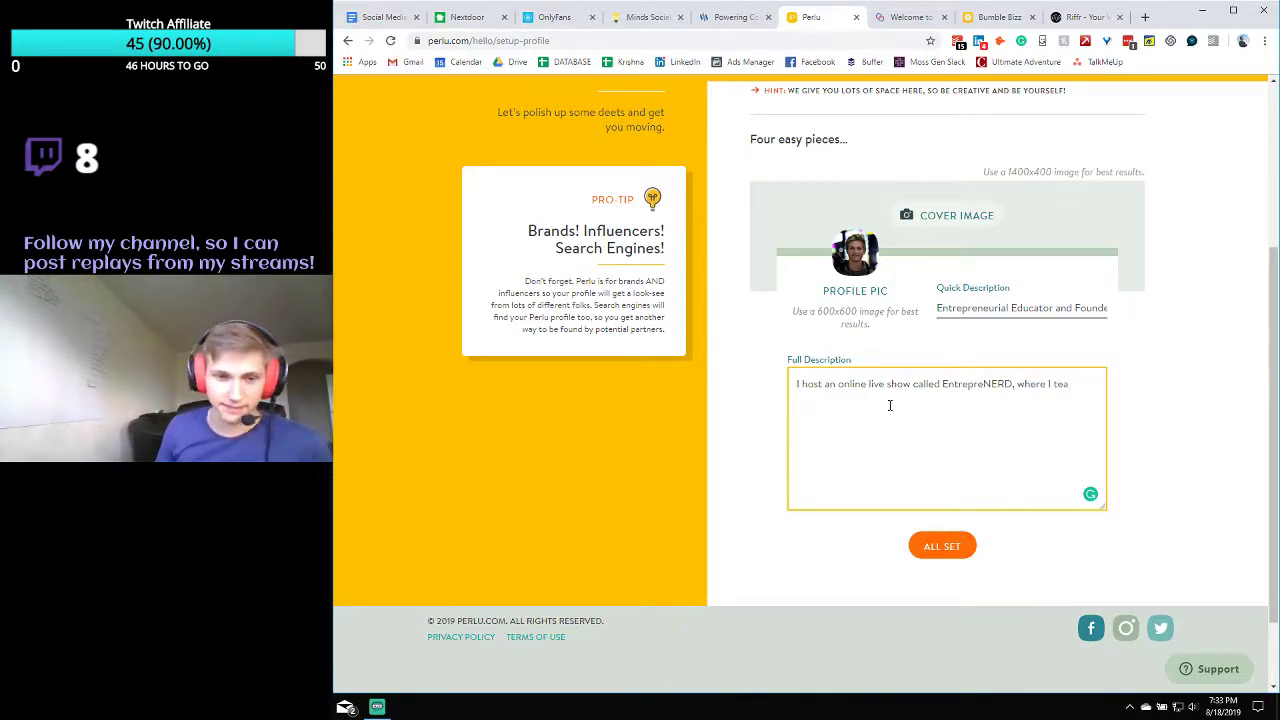
pyautogui.press('super+e')
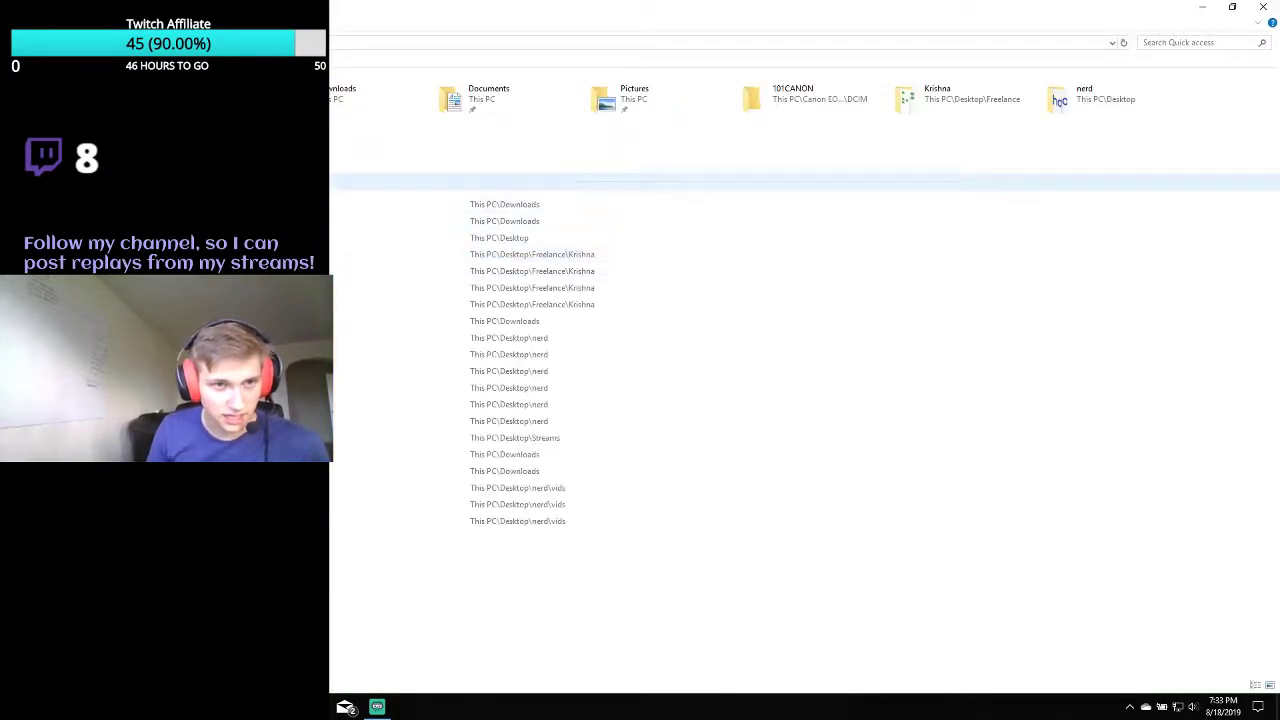
# - View the recent 12THRIFT image in Photos, then close Photos and File Explorer
pyautogui.press('Return')
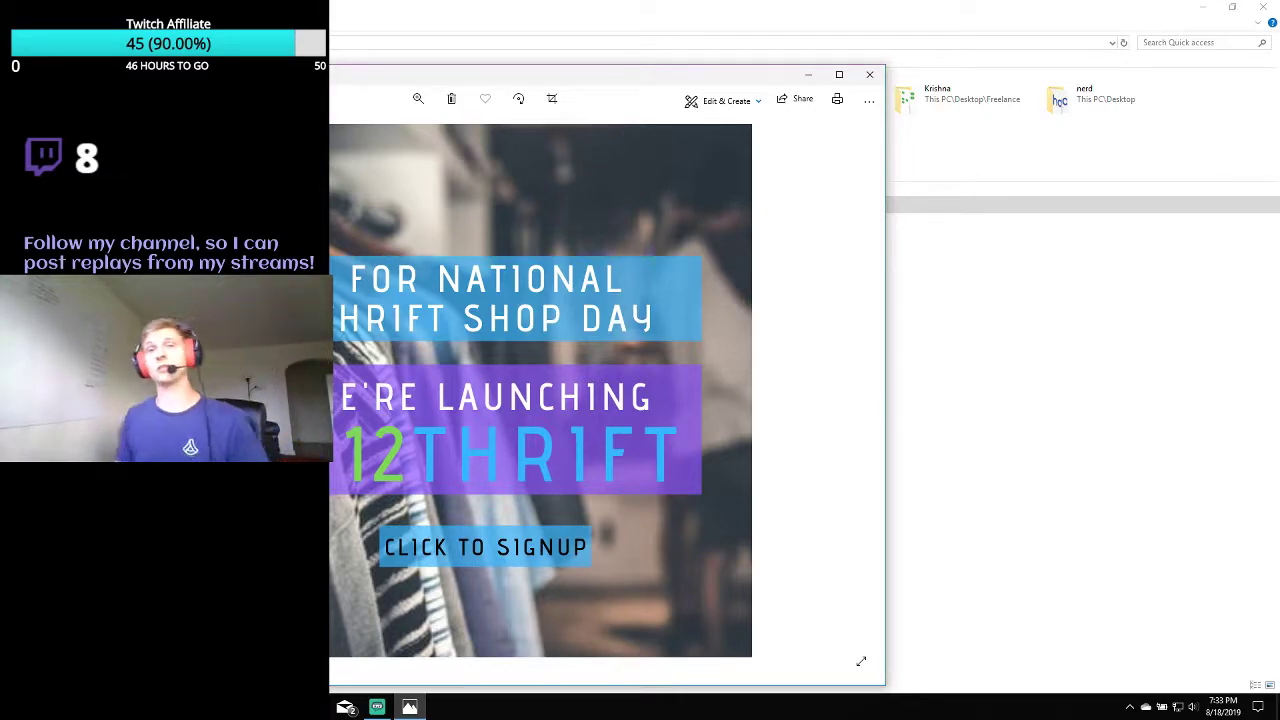
pyautogui.click(867, 74)
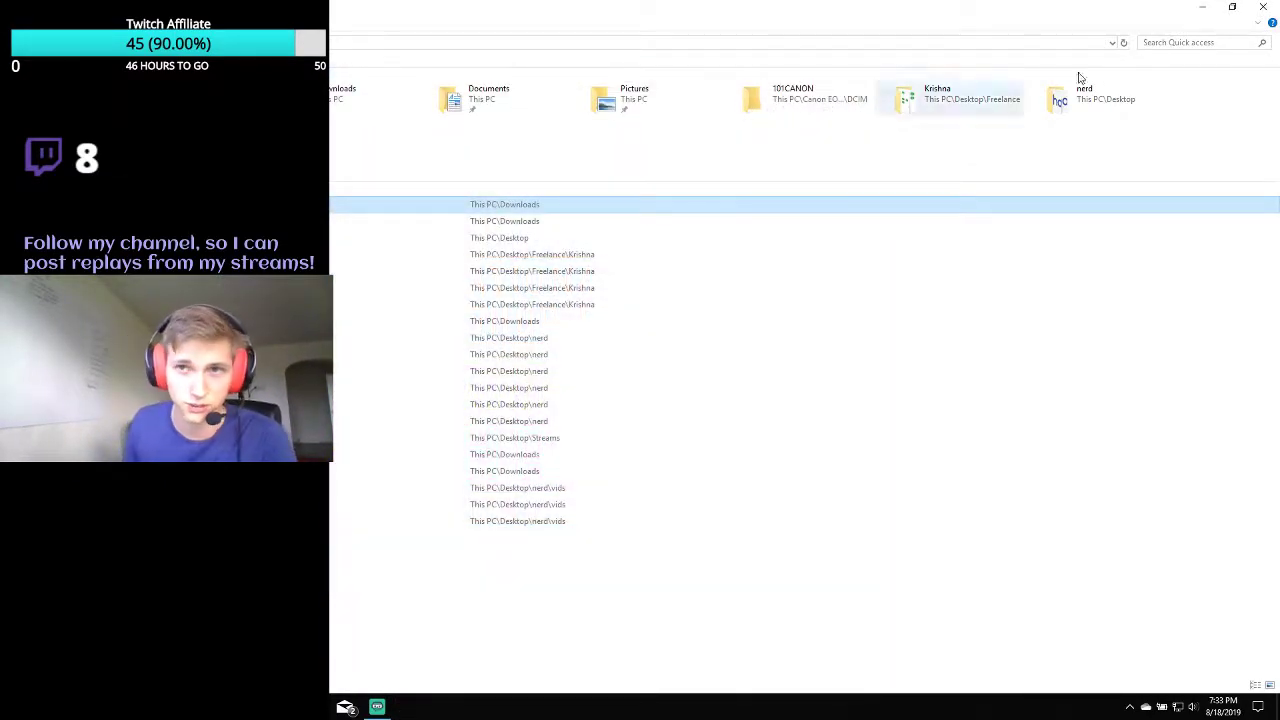
pyautogui.click(1263, 7)
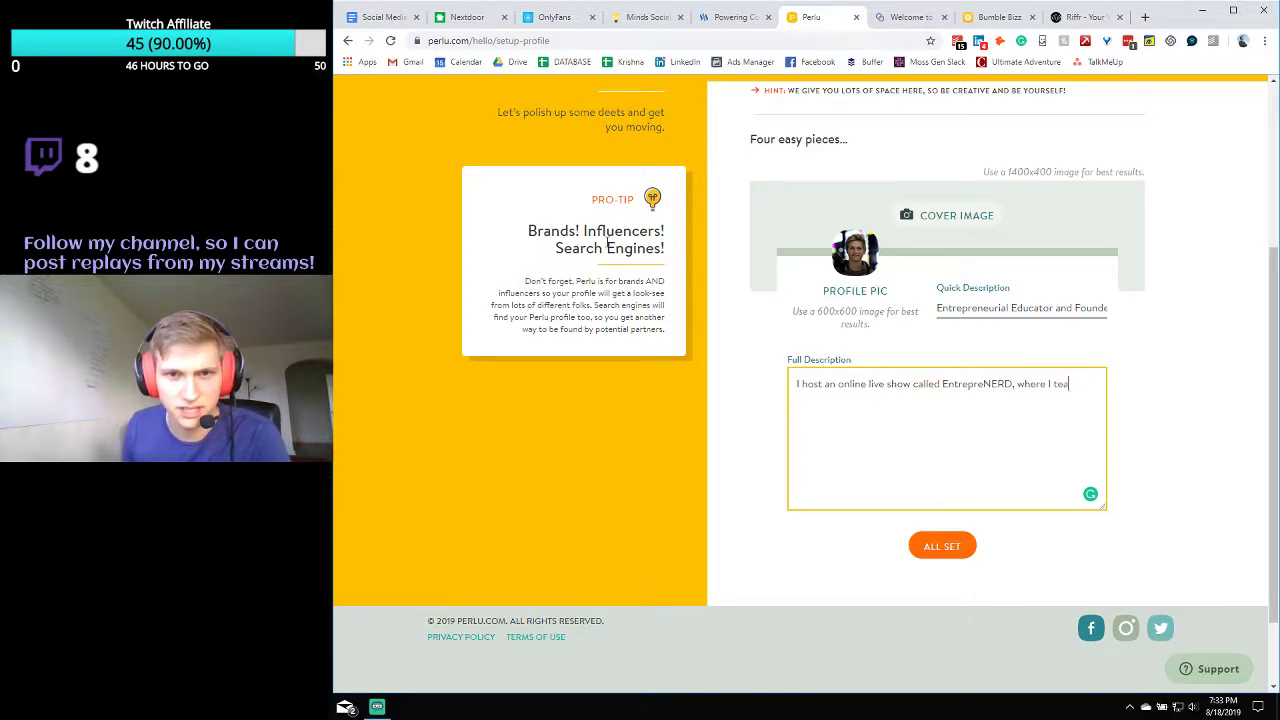
# - Continue the description with 'teach the ins and outs of building a business from scratch'
pyautogui.moveTo(560, 252); pyautogui.dragTo(665, 252)
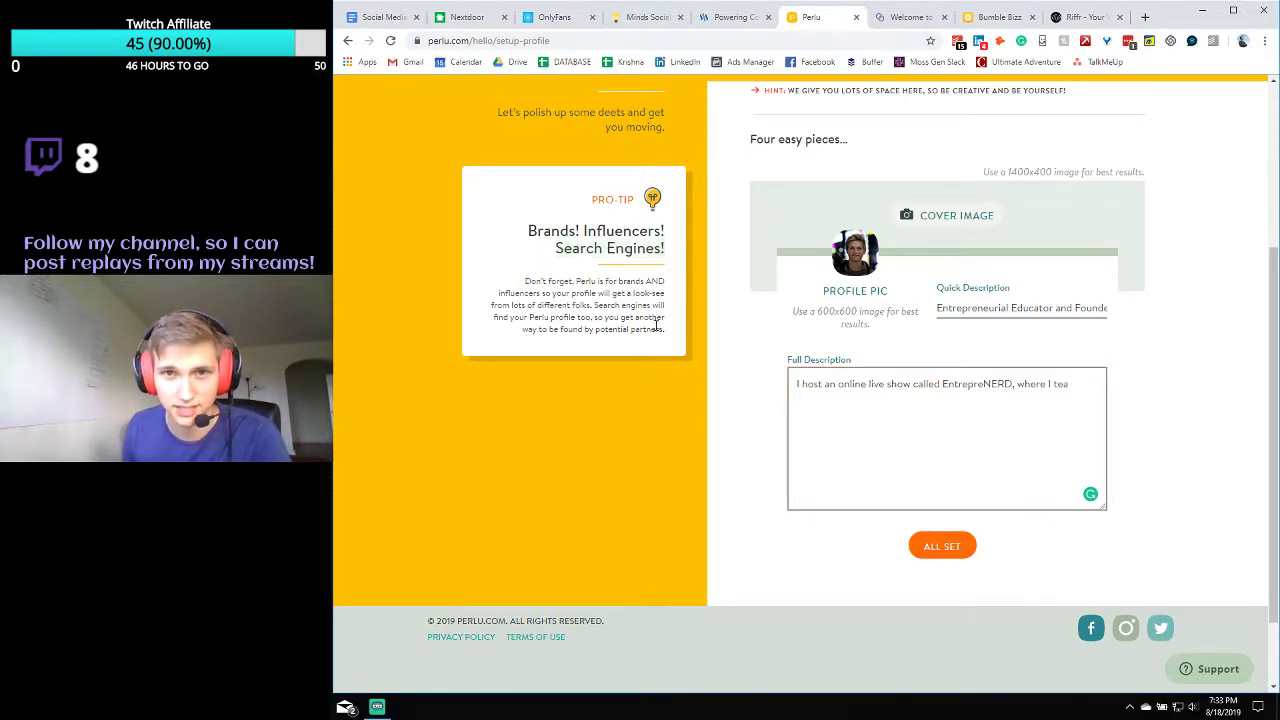
pyautogui.click(951, 406)
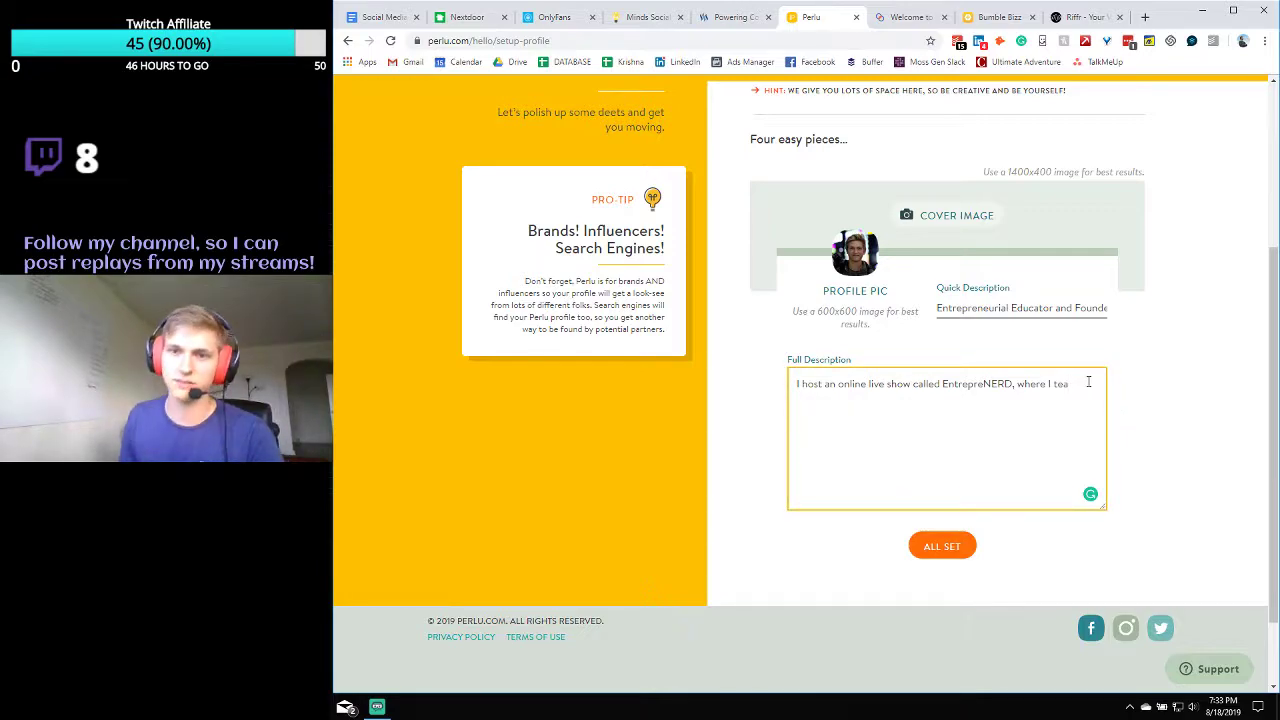
pyautogui.write('ch')
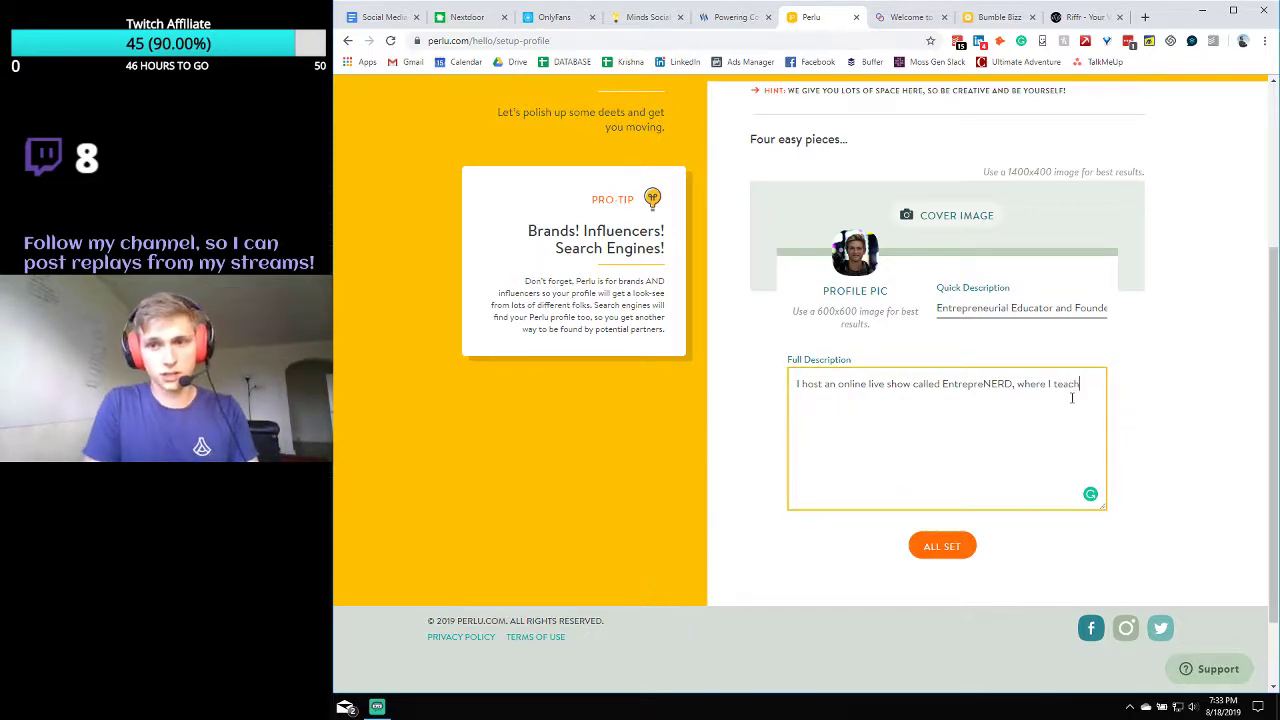
pyautogui.write(' the in')
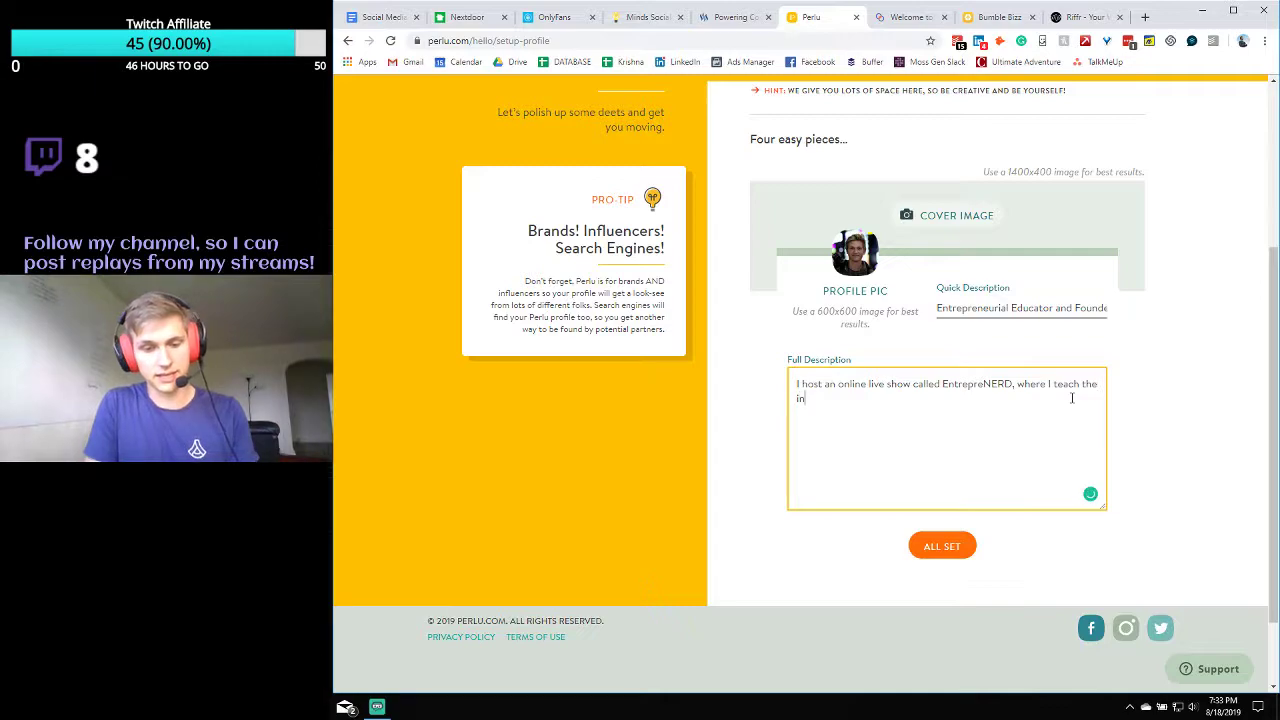
pyautogui.write('s and outs of buil')
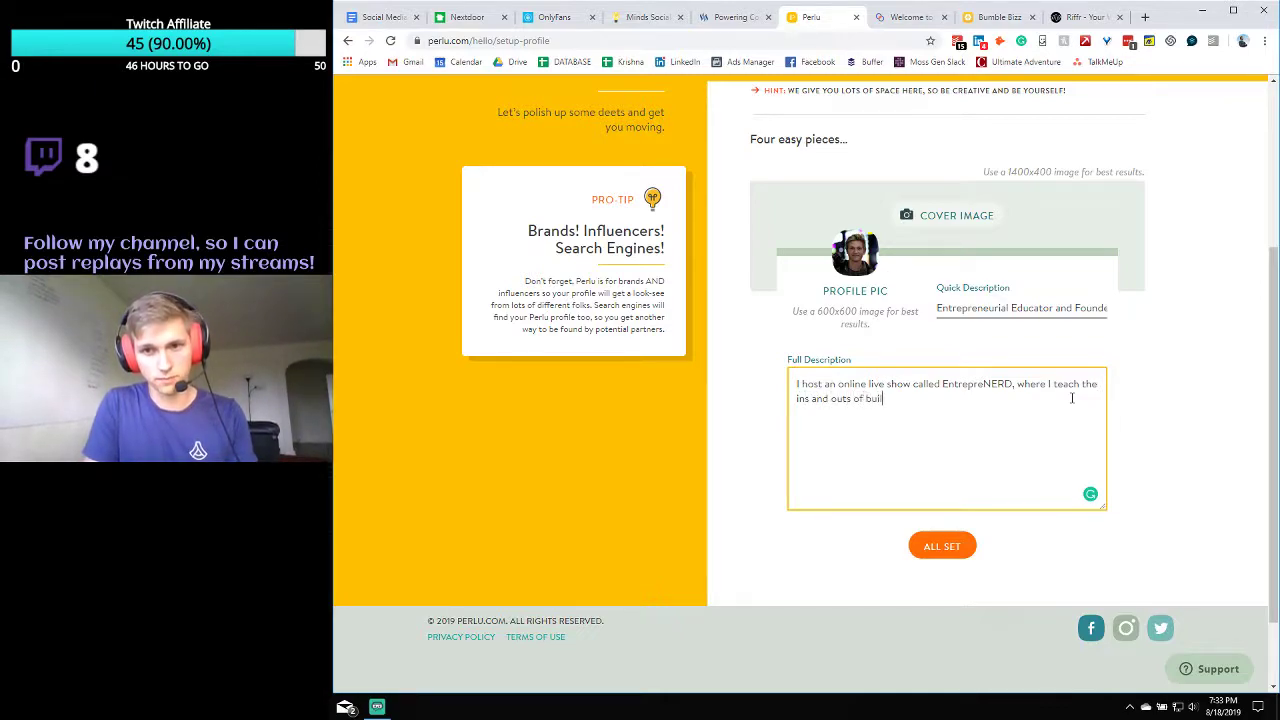
pyautogui.write('ding a busines')
pyautogui.press('BackSpace')
pyautogui.press('BackSpace')
pyautogui.press('BackSpace')
pyautogui.press('BackSpace')
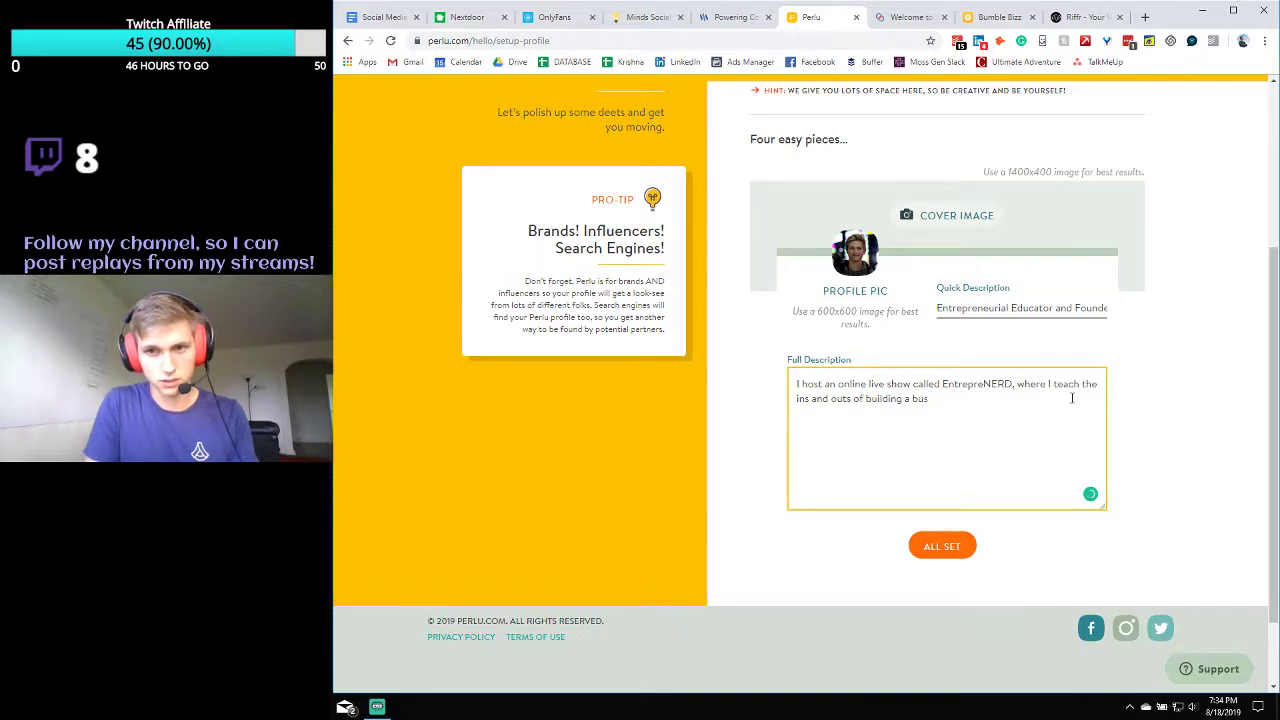
pyautogui.write('iness from scratch')
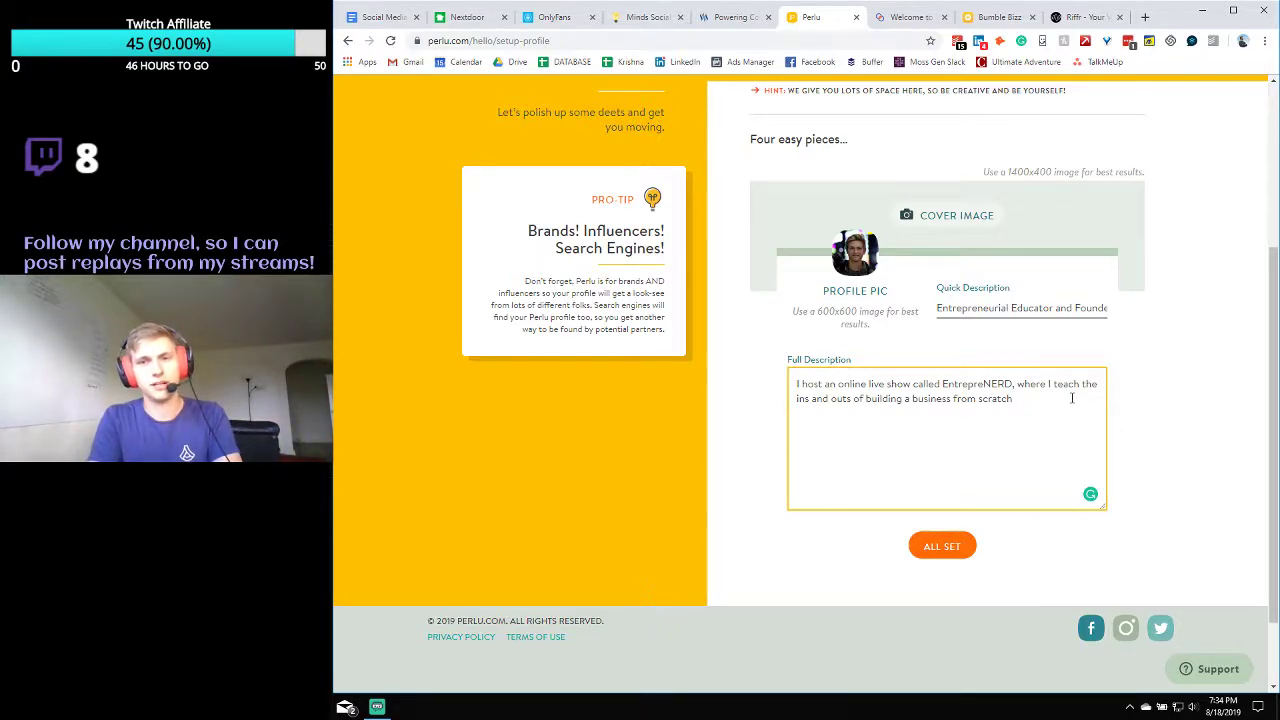
# - Add 'I post almost all my content on LinkedIn, and you can go check out my profile here:'
pyautogui.write('. ')
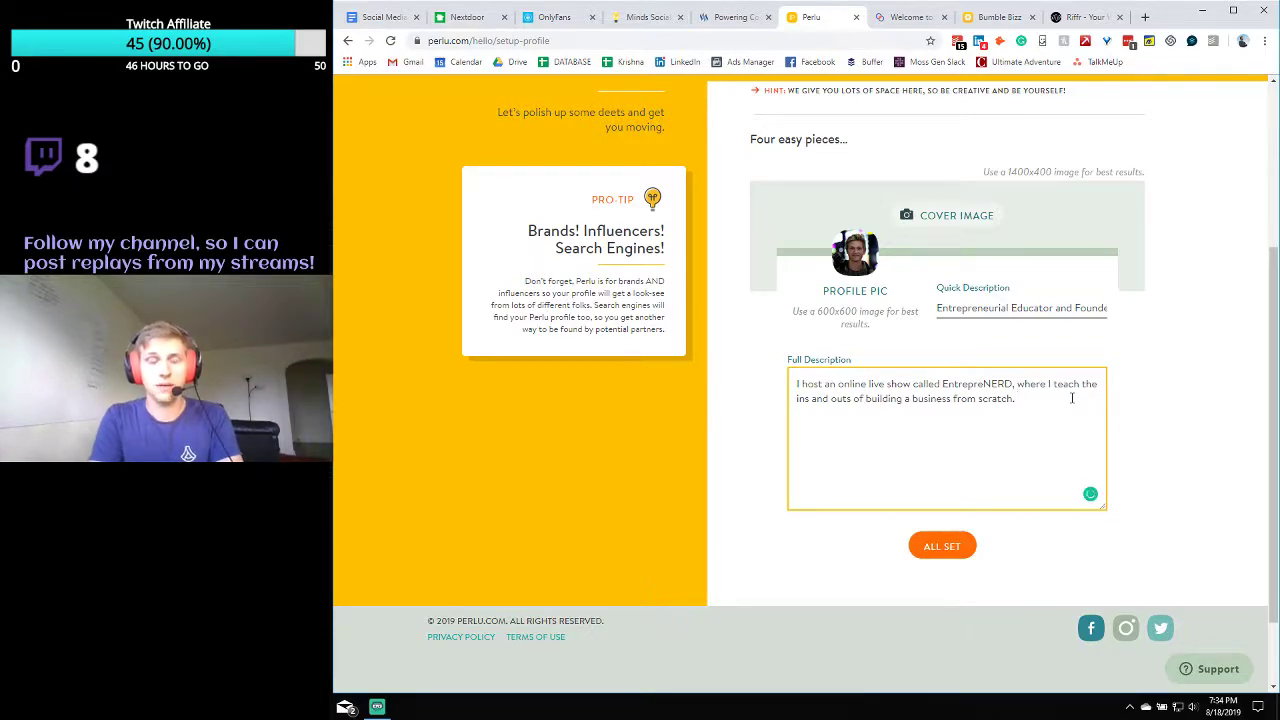
pyautogui.write('I do')
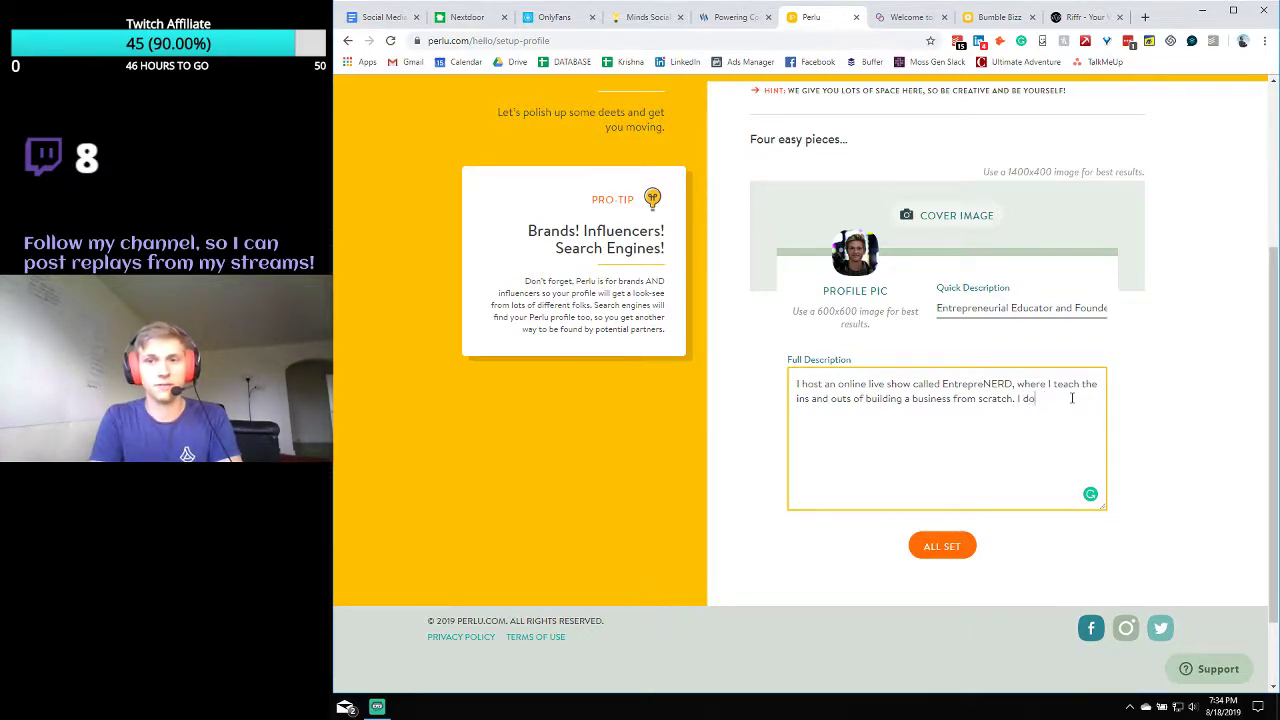
pyautogui.write(' this')
pyautogui.press('BackSpace')
pyautogui.press('BackSpace')
pyautogui.press('BackSpace')
pyautogui.press('BackSpace')
pyautogui.press('BackSpace')
pyautogui.press('BackSpace')
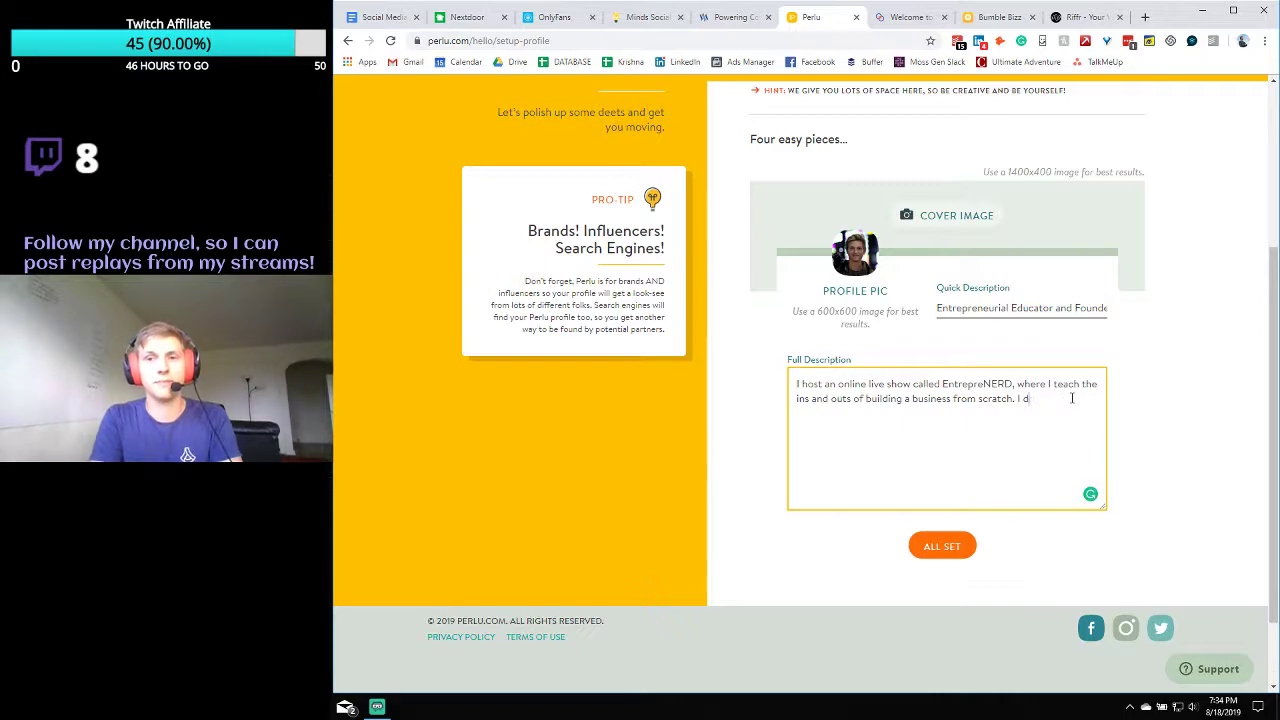
pyautogui.press('BackSpace')
pyautogui.write('post all')
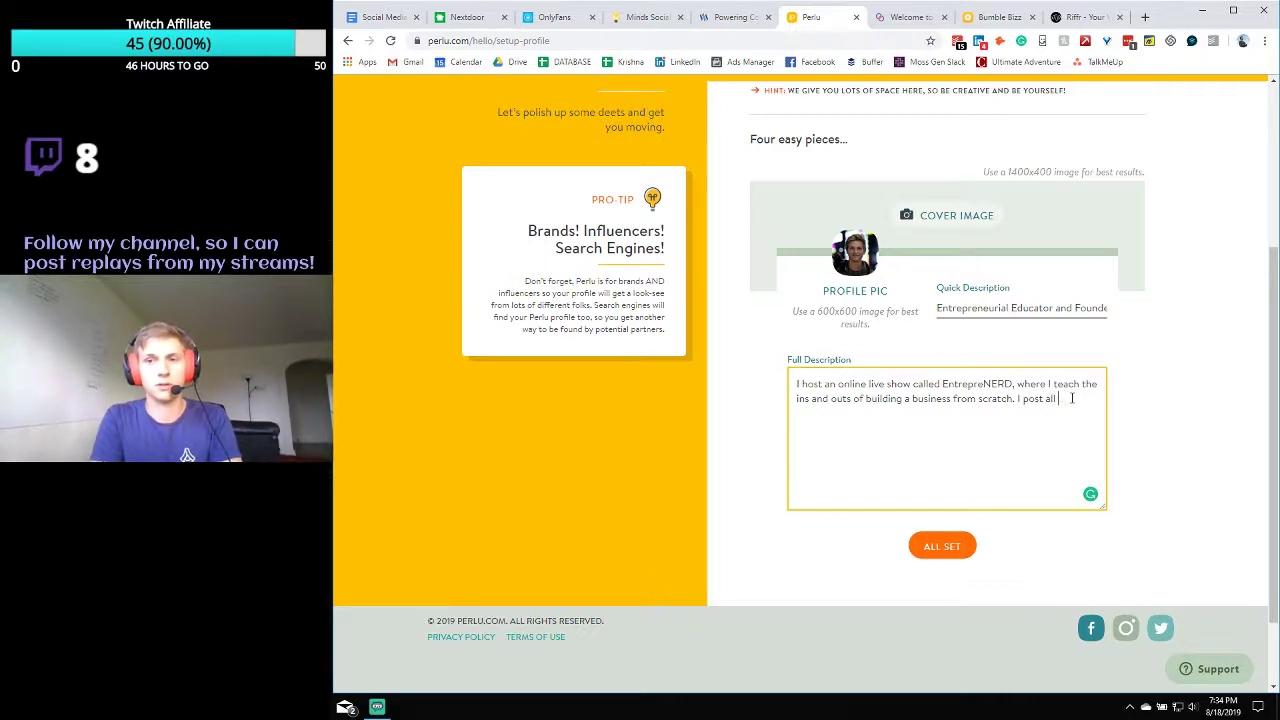
pyautogui.press('BackSpace')
pyautogui.press('BackSpace')
pyautogui.press('BackSpace')
pyautogui.press('BackSpace')
pyautogui.write('almost all')
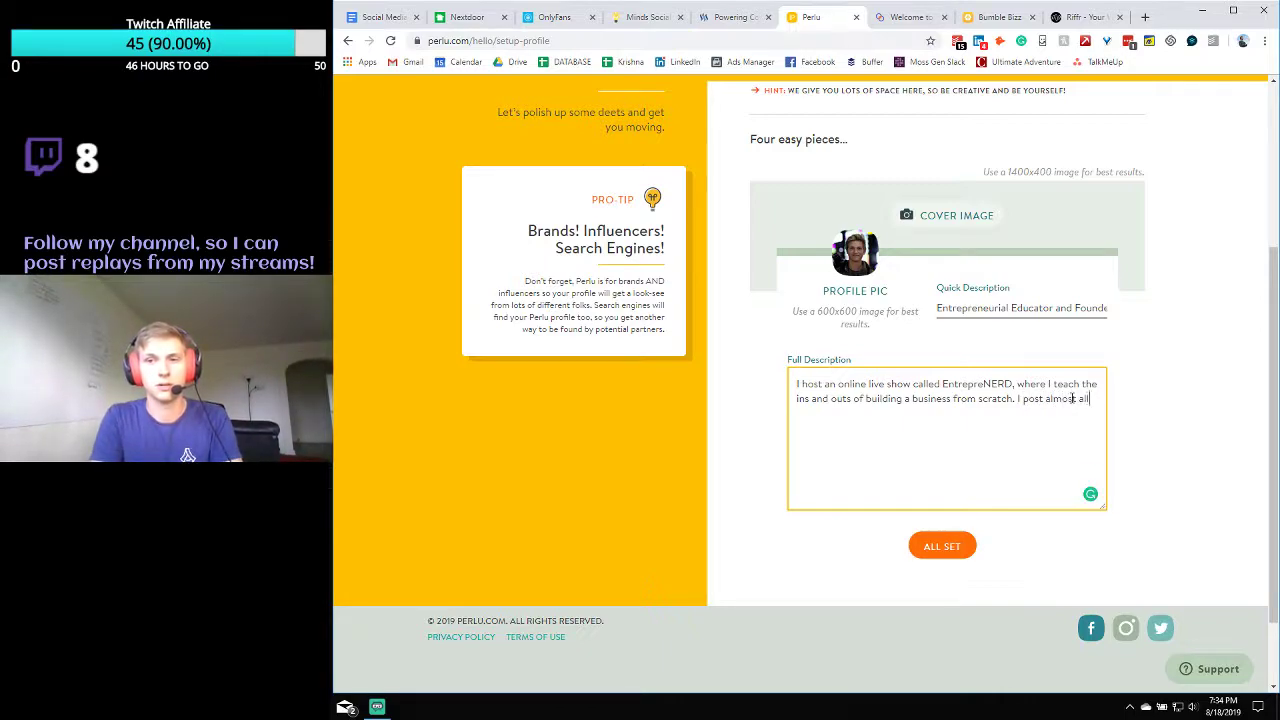
pyautogui.write(' my content on ')
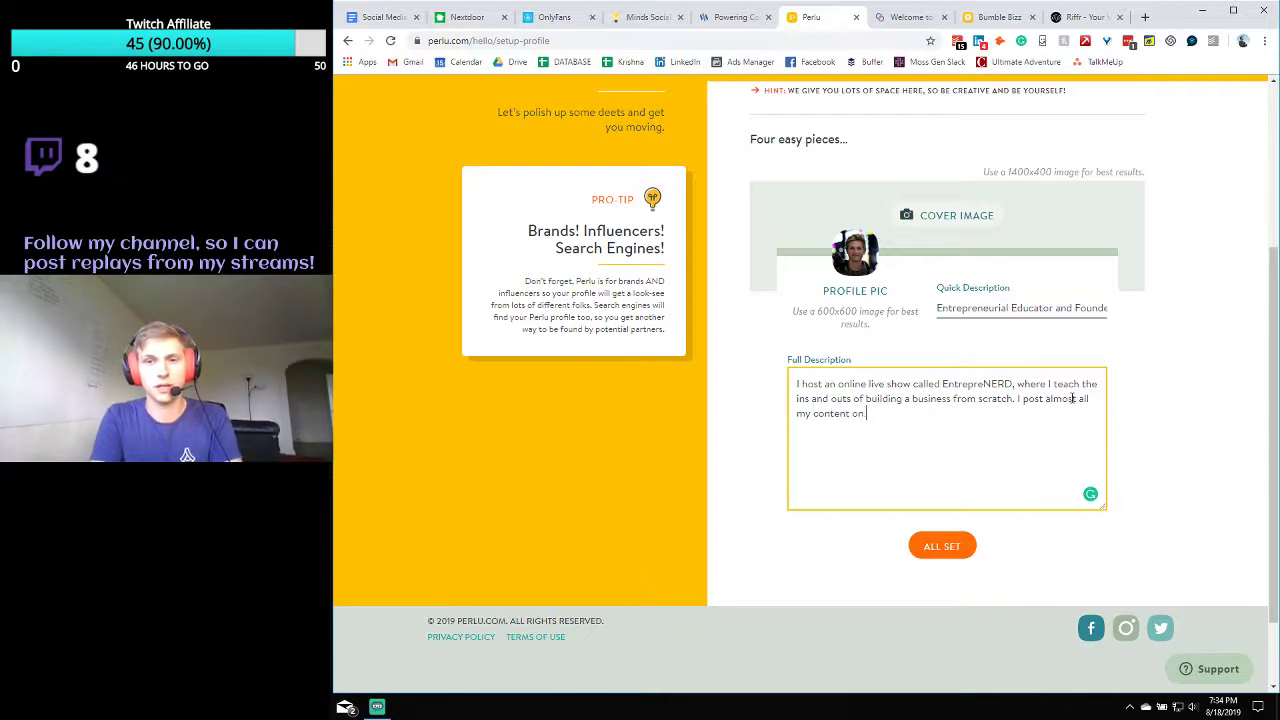
pyautogui.write('my LinkedI')
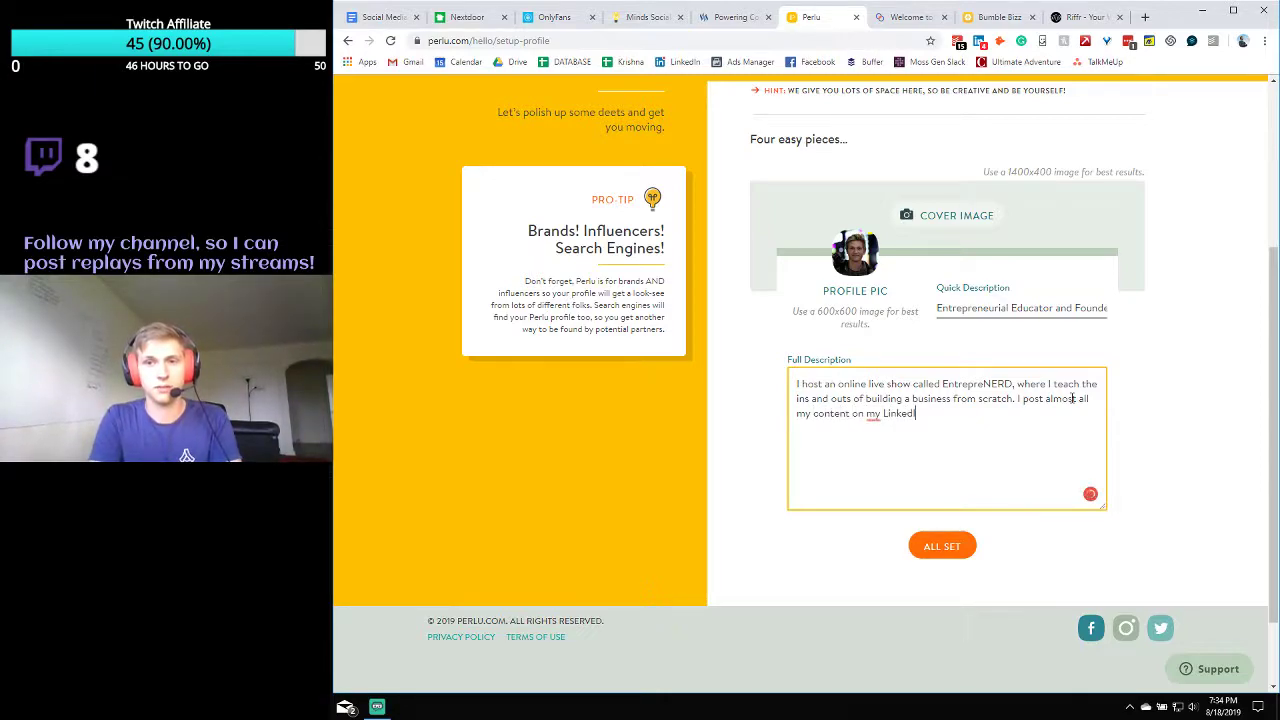
pyautogui.write('n pa')
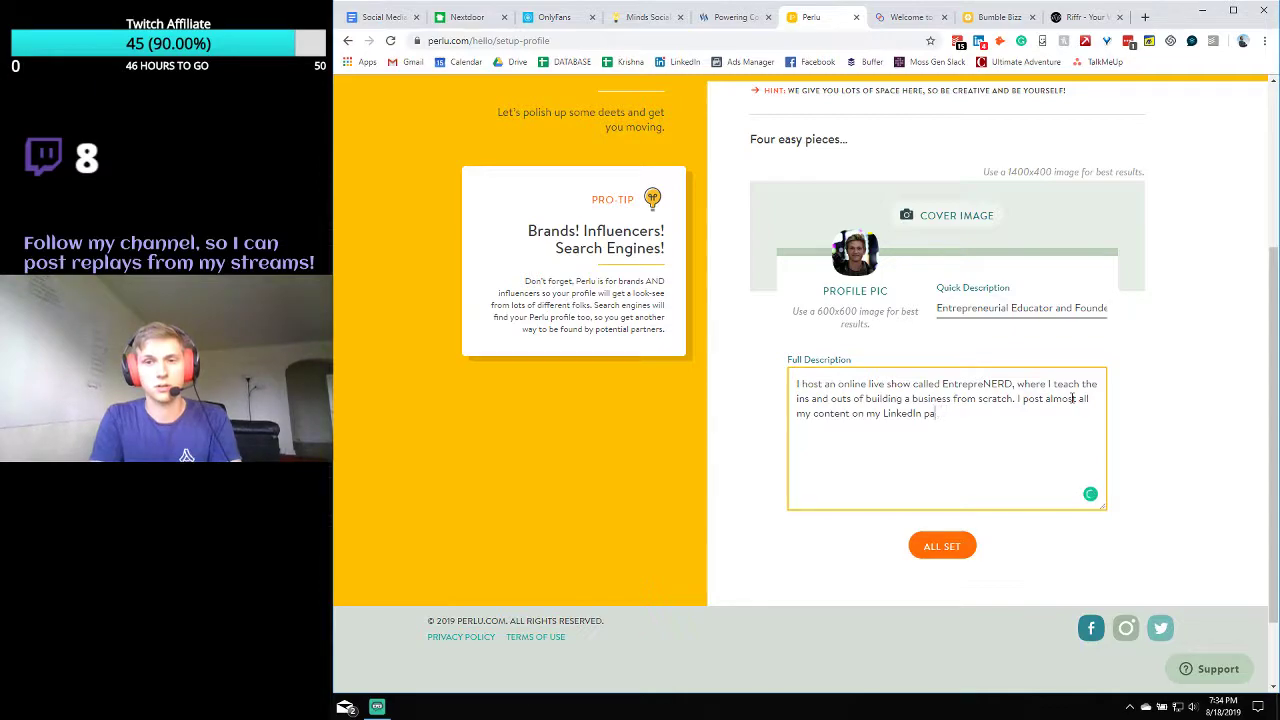
pyautogui.press('BackSpace')
pyautogui.press('BackSpace')
pyautogui.press('BackSpace')
pyautogui.press('BackSpace')
pyautogui.press('BackSpace')
pyautogui.press('BackSpace')
pyautogui.press('BackSpace')
pyautogui.press('BackSpace')
pyautogui.press('BackSpace')
pyautogui.press('BackSpace')
pyautogui.press('BackSpace')
pyautogui.press('BackSpace')
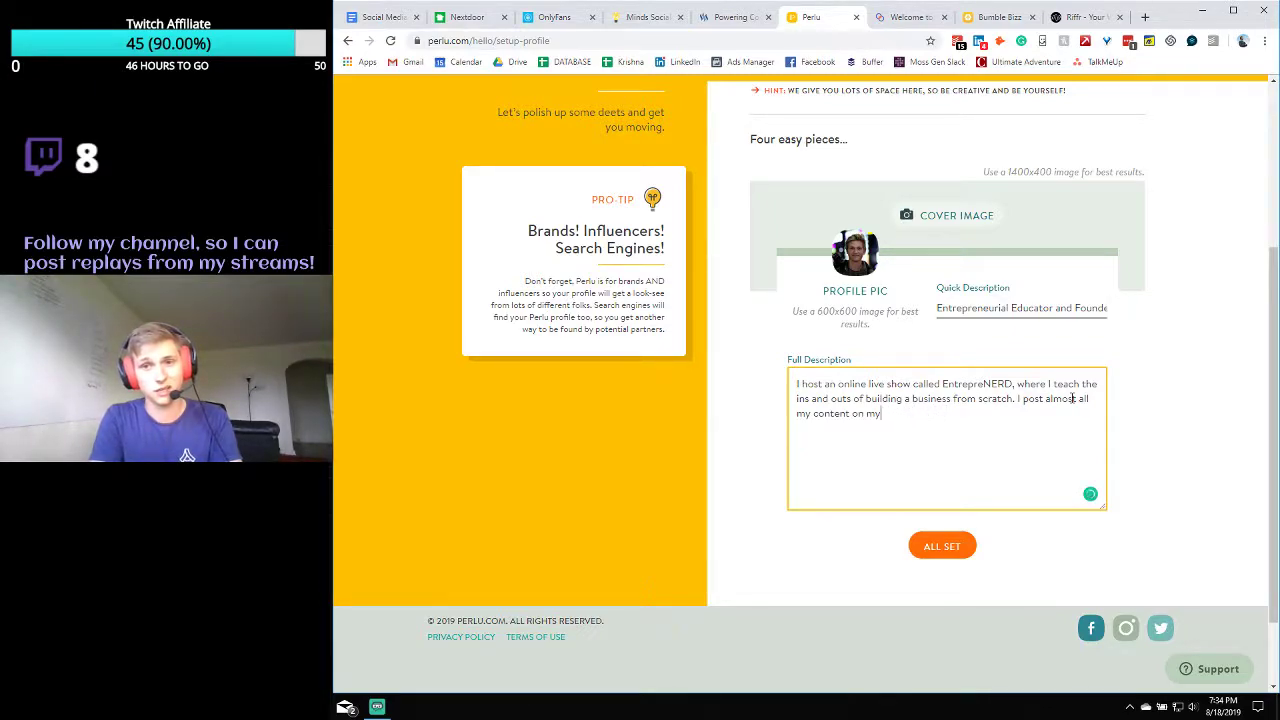
pyautogui.press('BackSpace')
pyautogui.press('BackSpace')
pyautogui.write('LinkedIn, and')
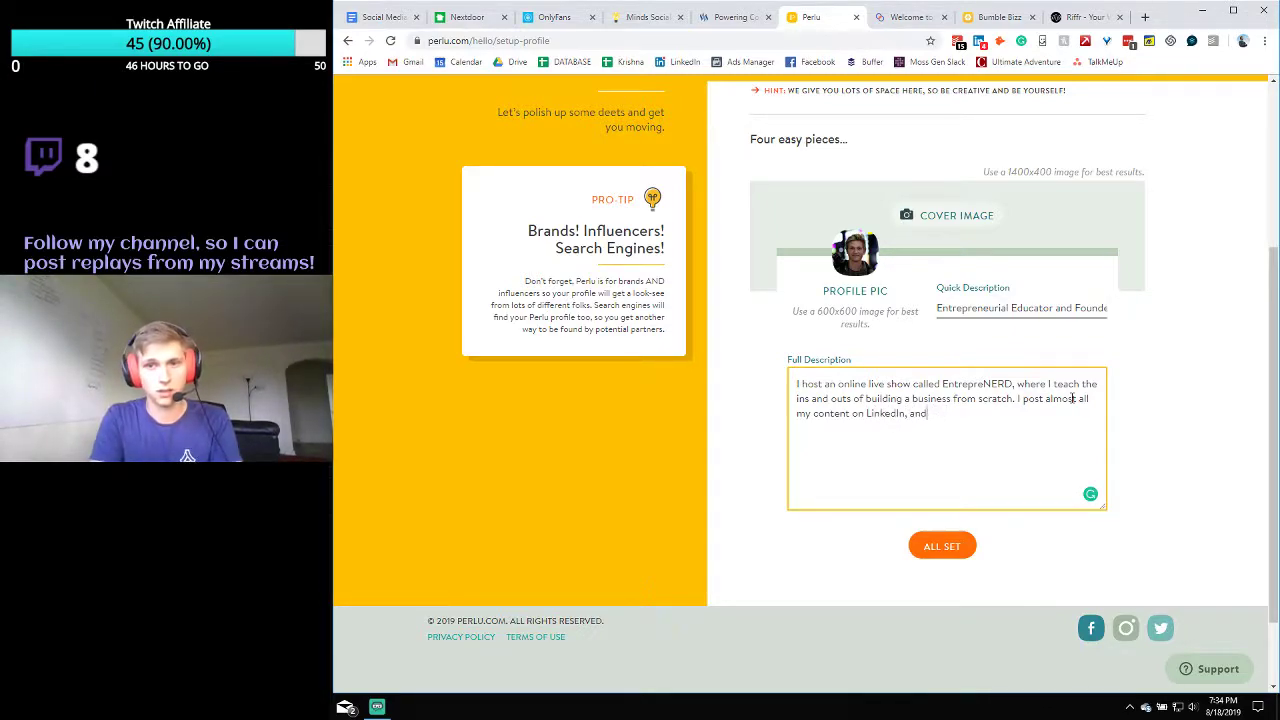
pyautogui.write(' you can go check')
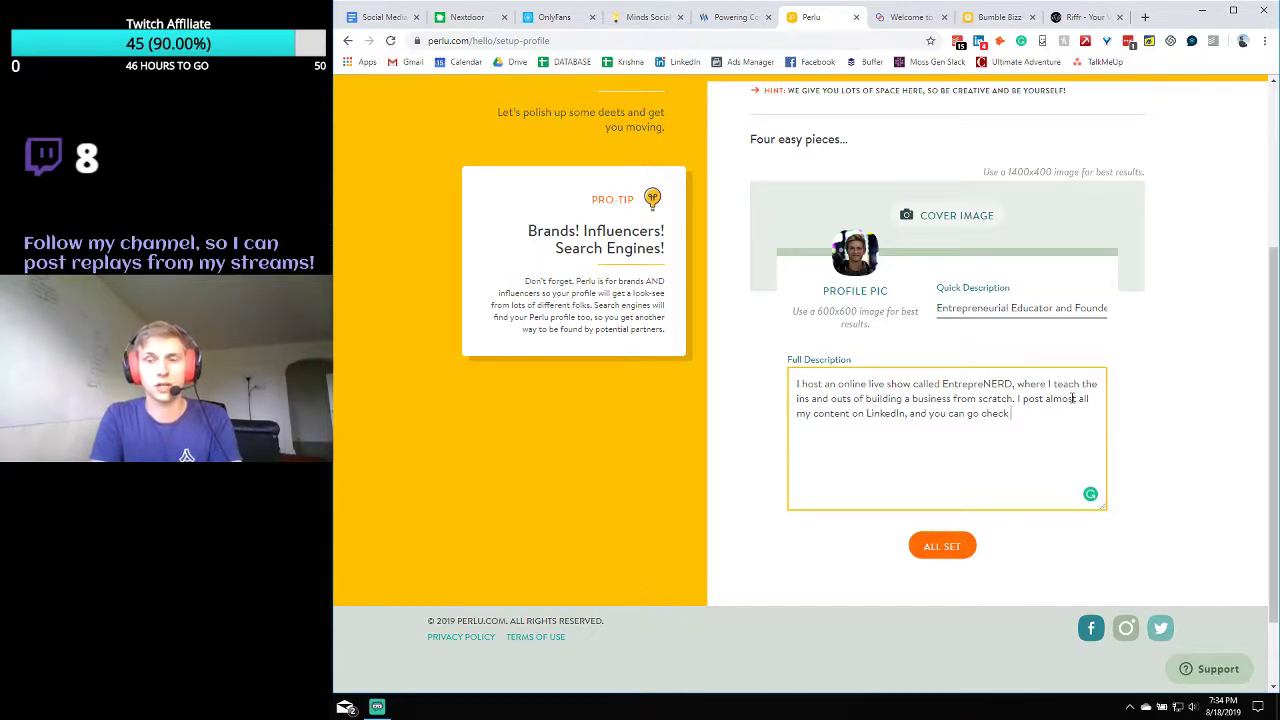
pyautogui.write(' out my p')
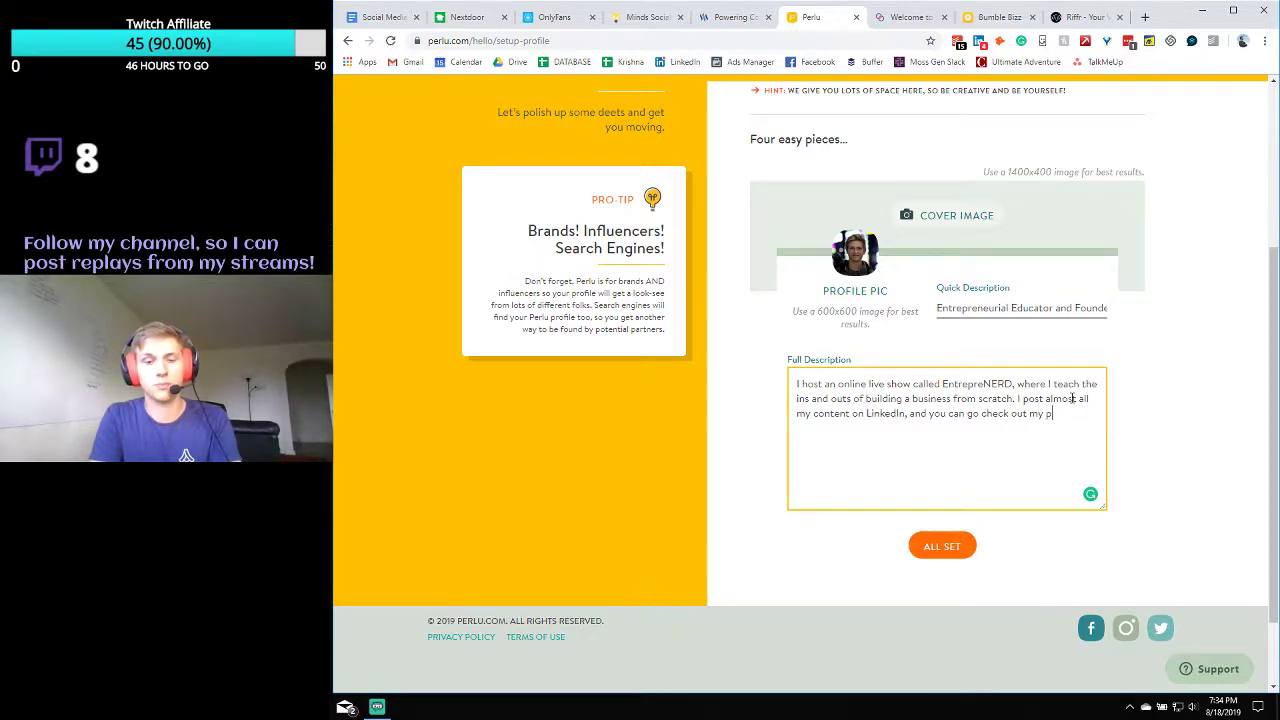
pyautogui.write('rofile here')
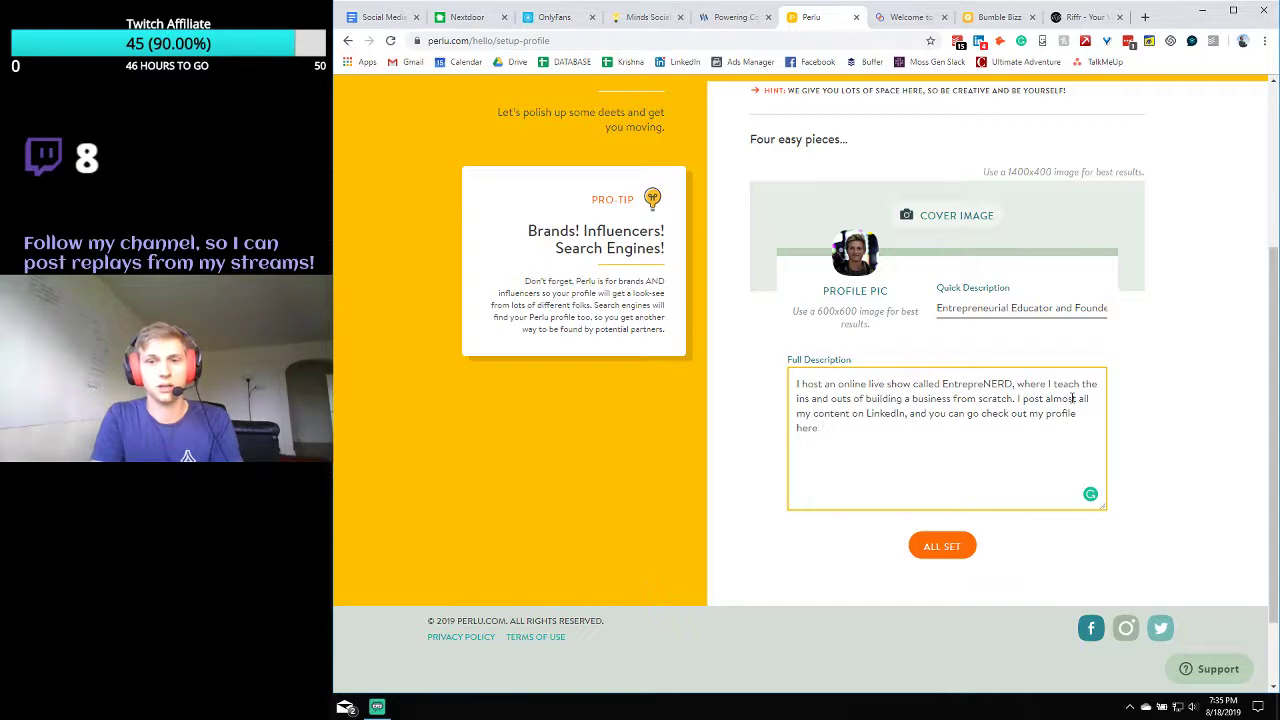
pyautogui.write(':')
# - Paste the LinkedIn profile URL on a new line, then add 'I do my live streams once or twice a week'
pyautogui.press('Return')
pyautogui.write('https://www.linkedin.com/in/maxmirho/')
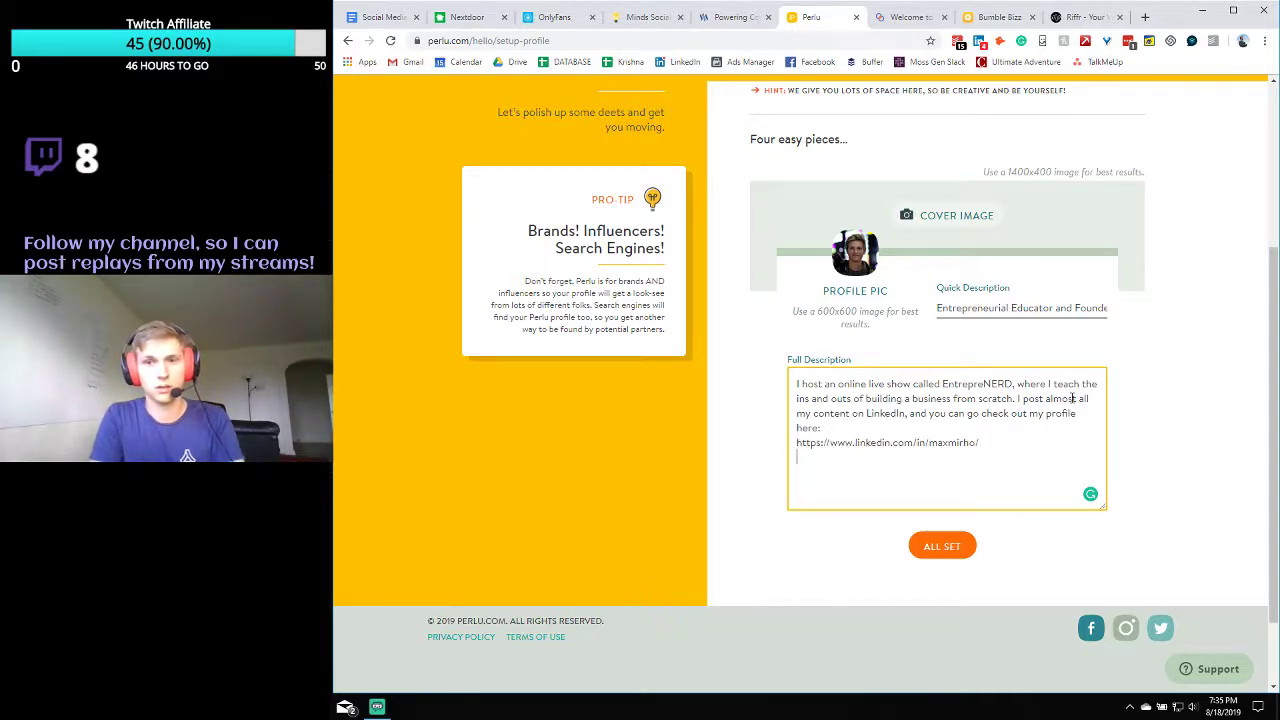
pyautogui.press('Return')
pyautogui.write('I do my ')
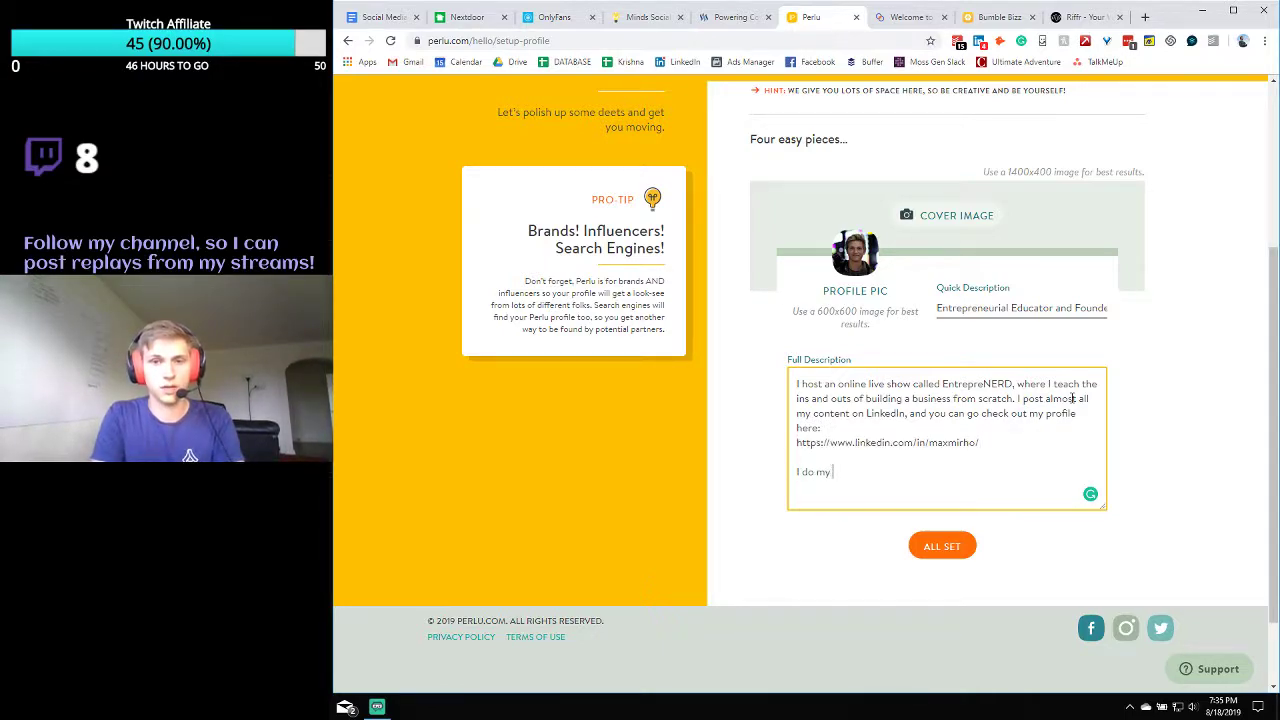
pyautogui.write('livestreams ')
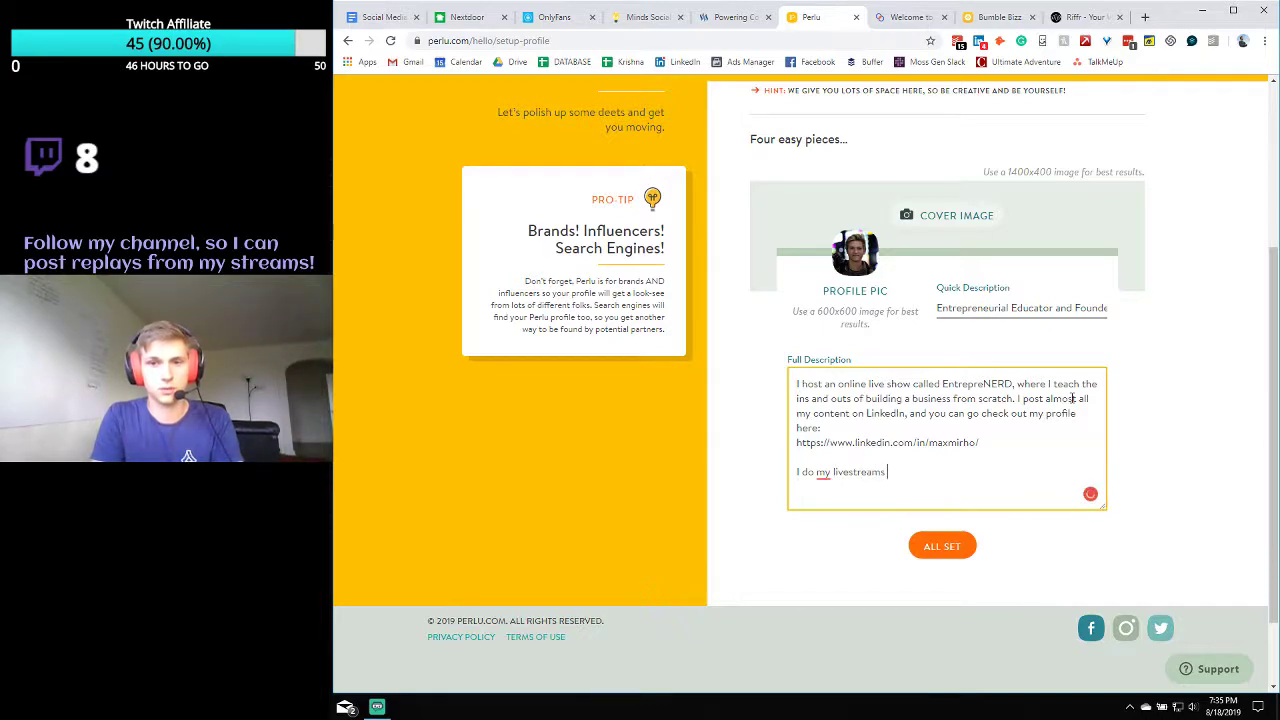
pyautogui.write('once or twice a week')
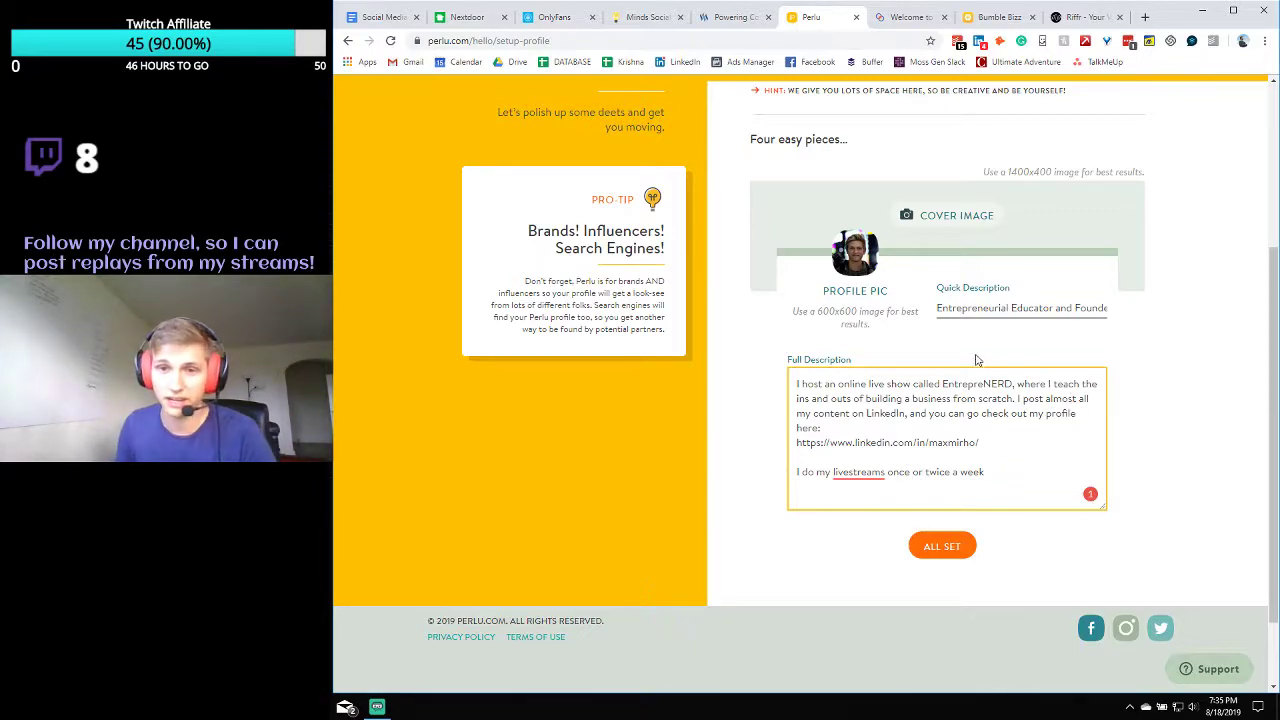
pyautogui.click(851, 471)
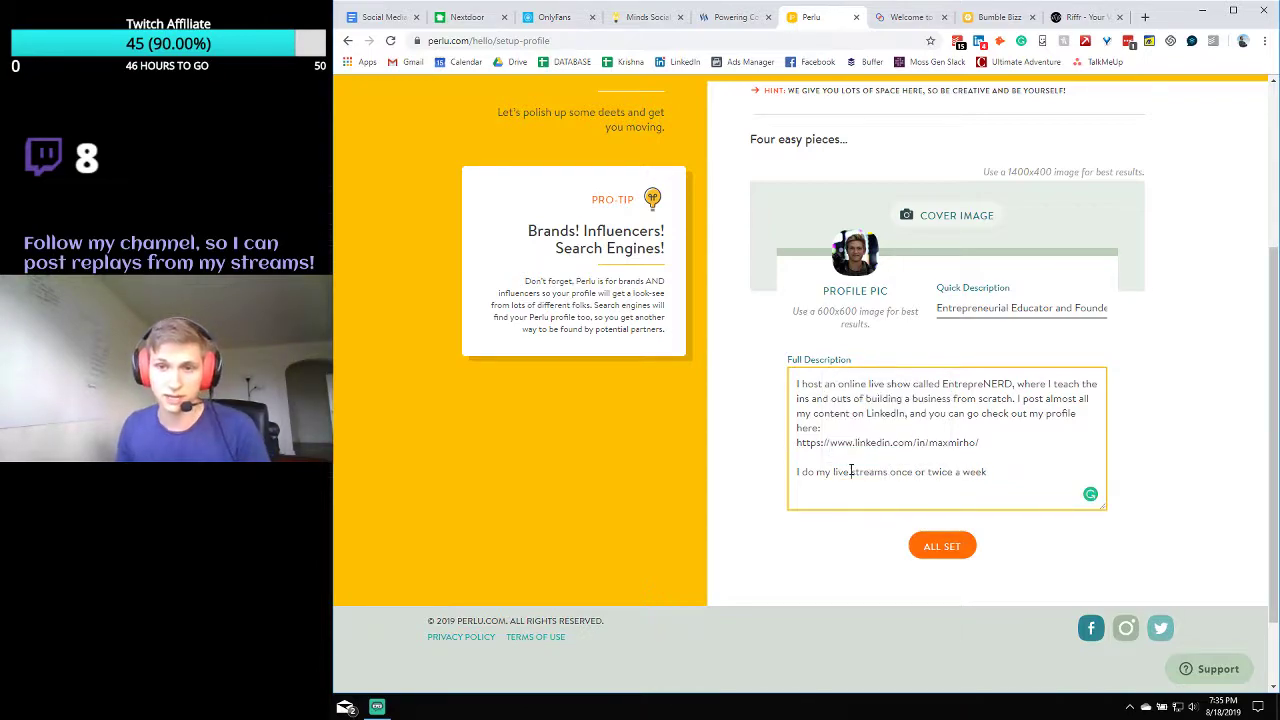
pyautogui.click(1015, 482)
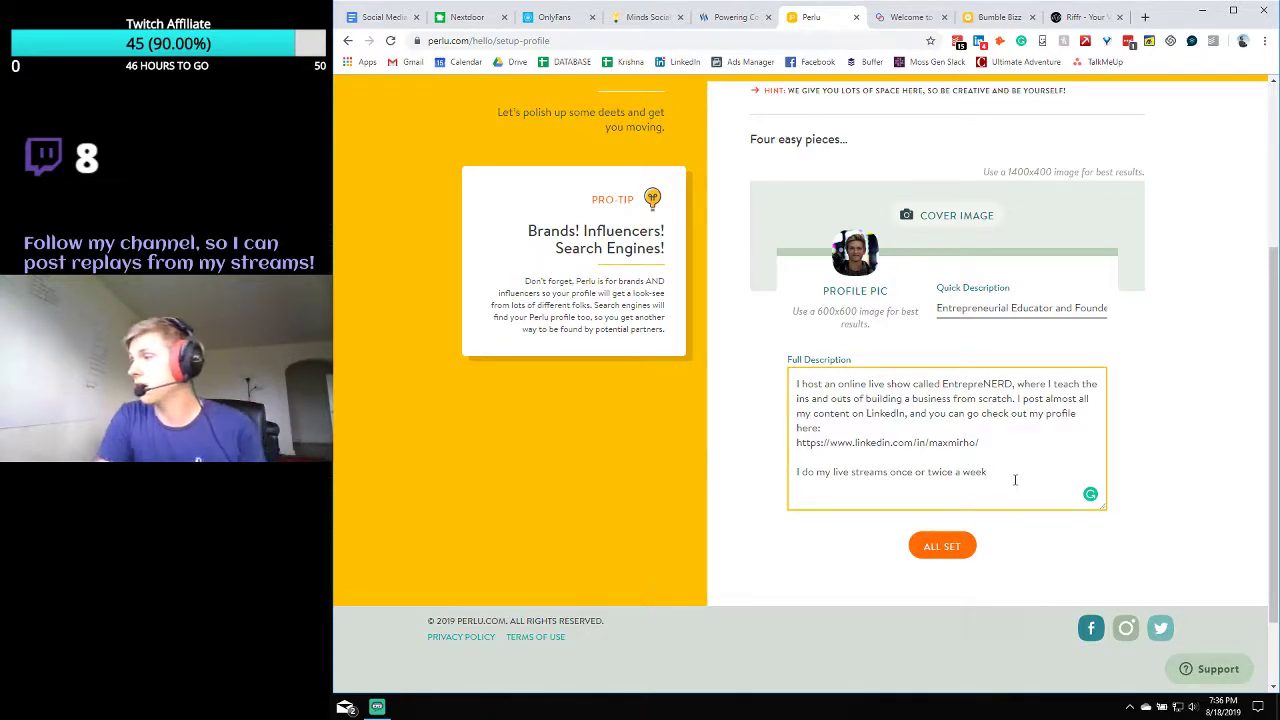
# - Add 'on my Twitch channel, where I build small businesses live, and you can go check that out here:'
pyautogui.write('on my T')
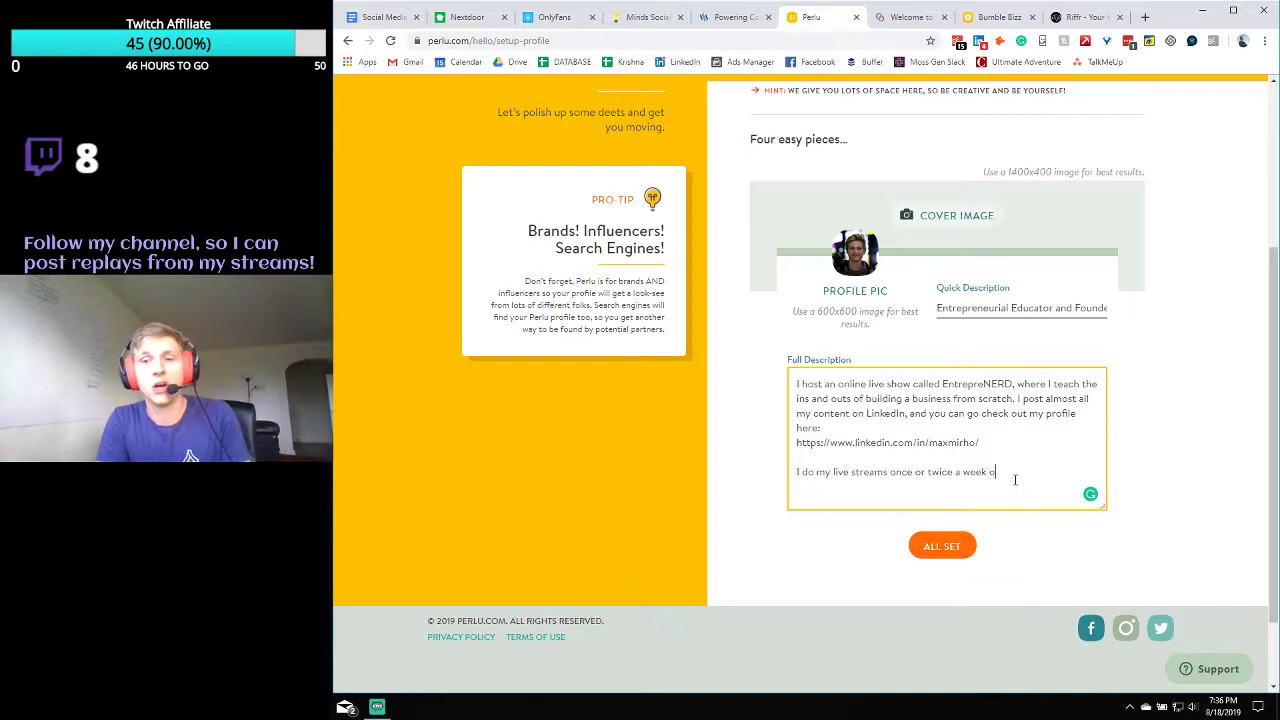
pyautogui.write('cha')
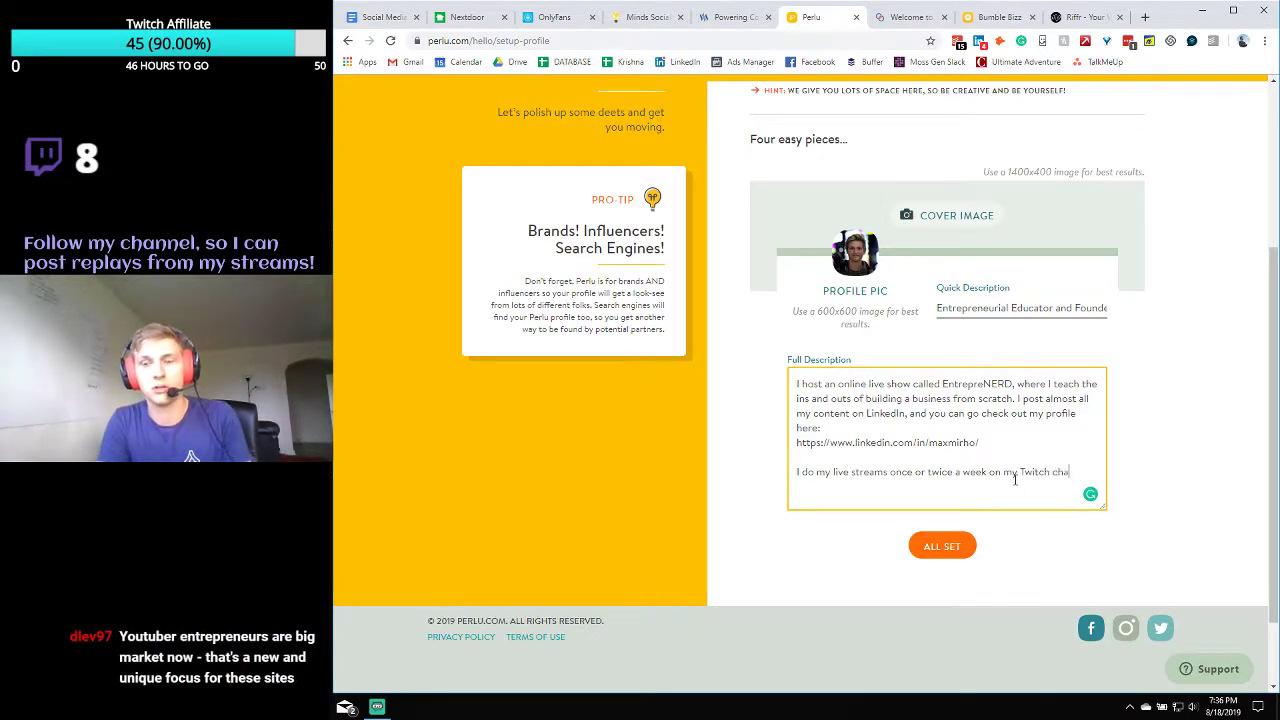
pyautogui.write('nnel, where')
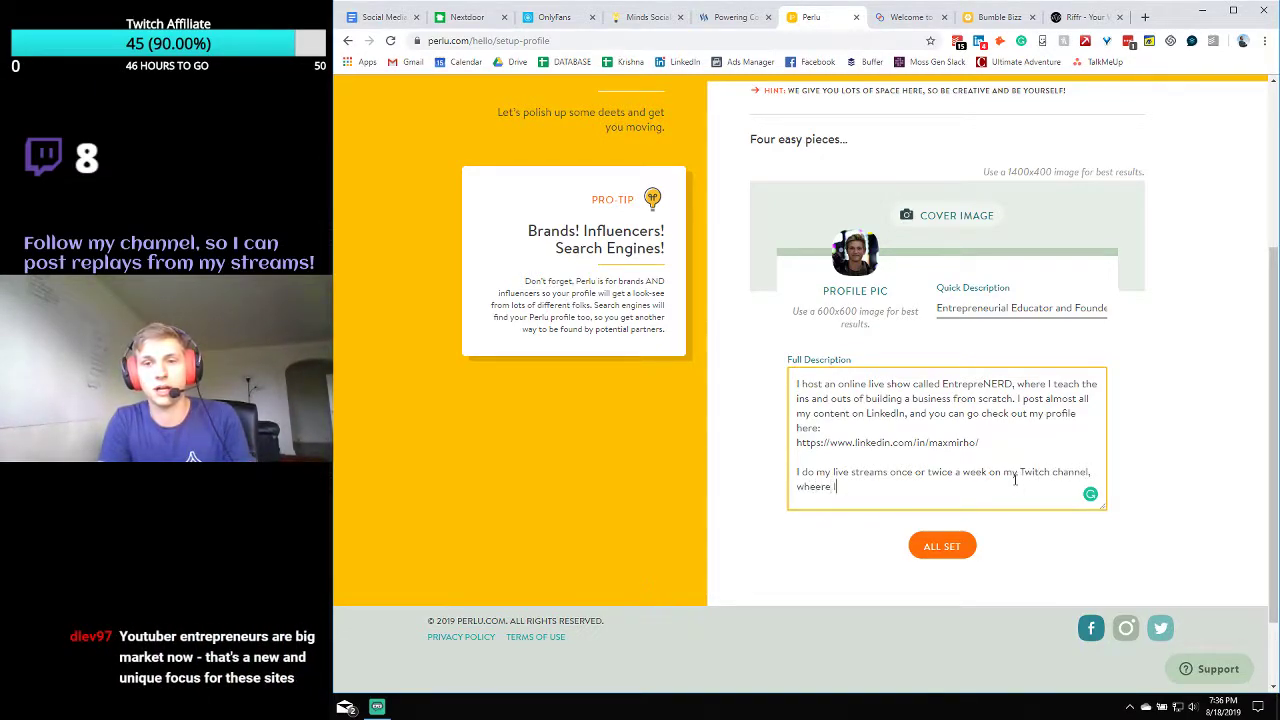
pyautogui.press('BackSpace')
pyautogui.press('BackSpace')
pyautogui.write('I build ')
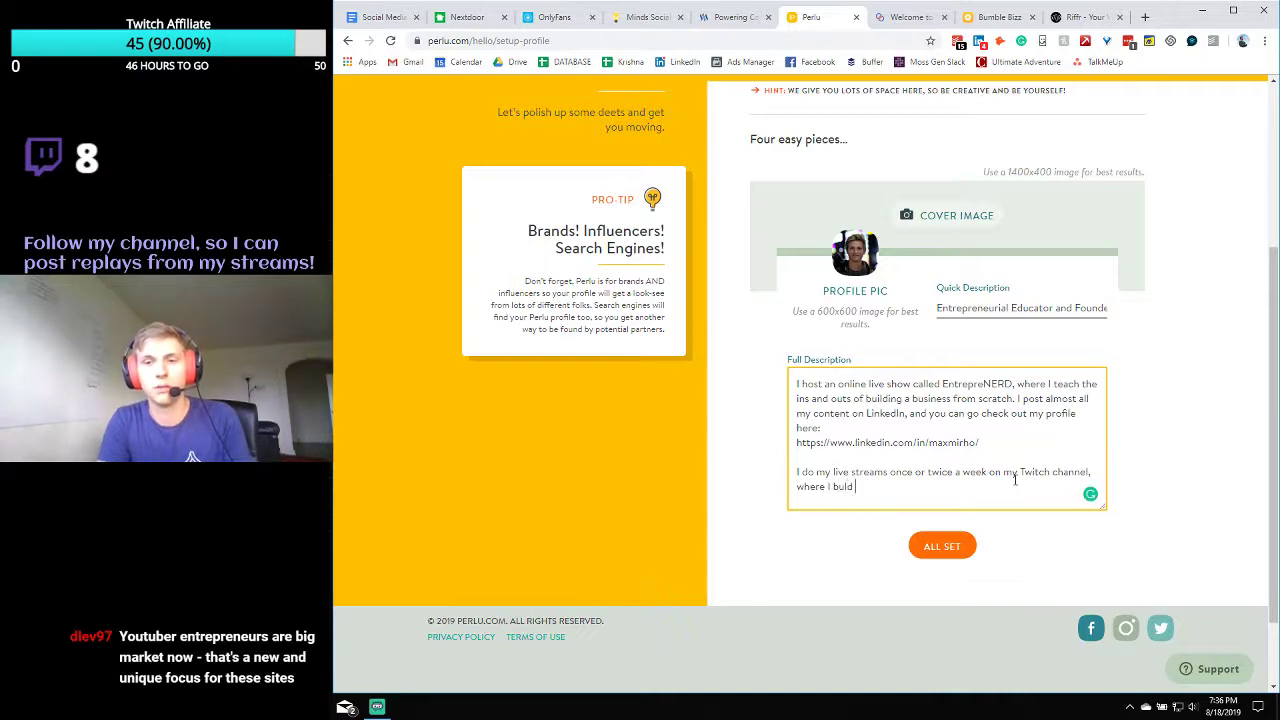
pyautogui.write('bu')
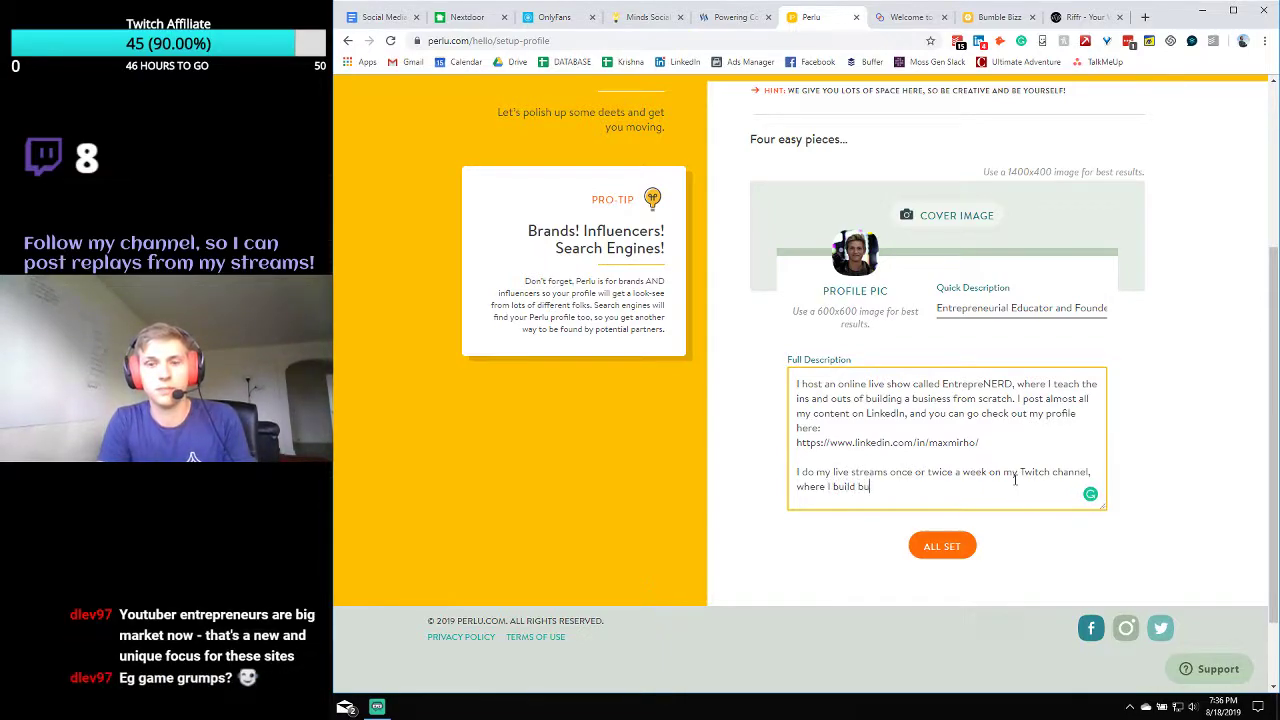
pyautogui.write('siness live')
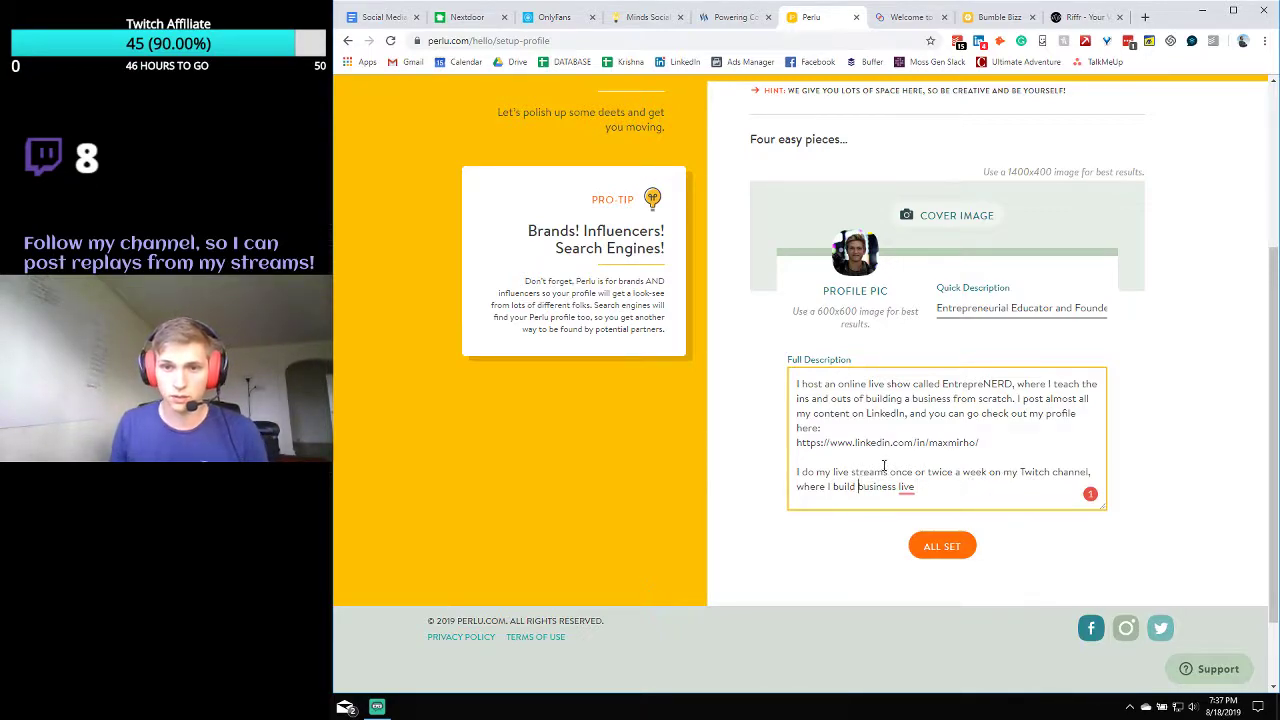
pyautogui.write('ssmal')
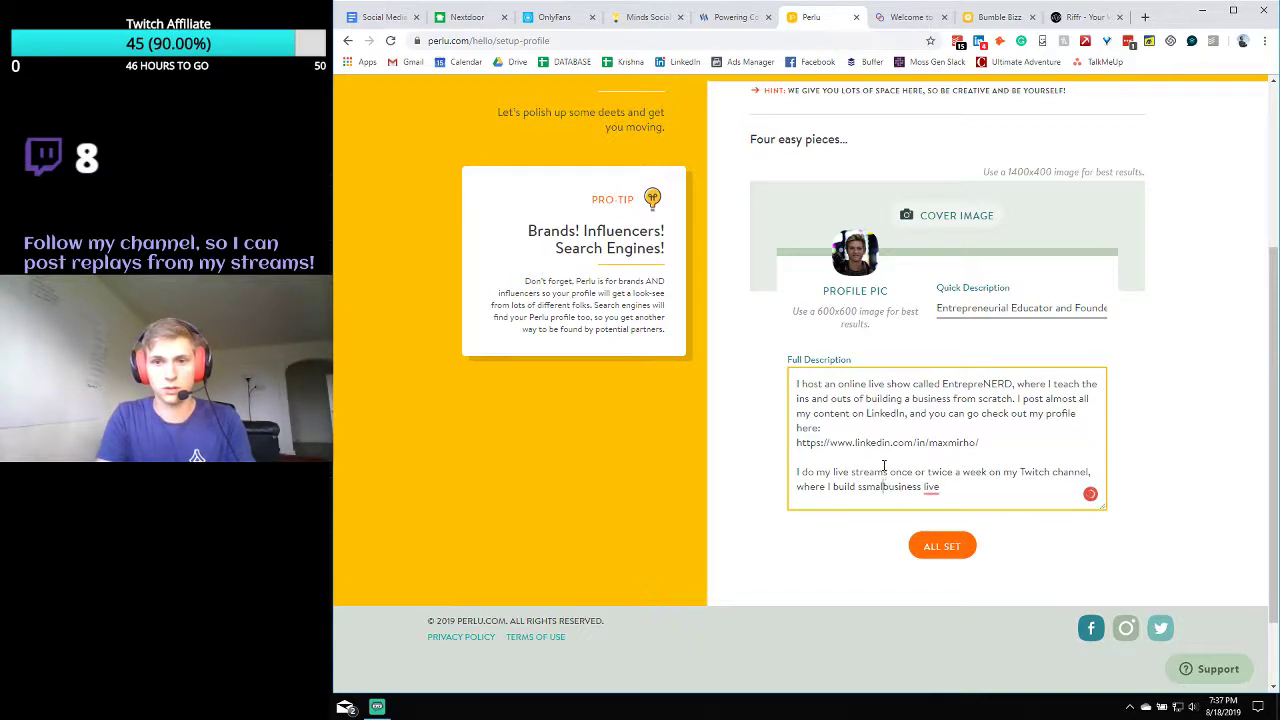
pyautogui.press('BackSpace')
pyautogui.press('BackSpace')
pyautogui.press('BackSpace')
pyautogui.press('BackSpace')
pyautogui.press('BackSpace')
pyautogui.write('small busin')
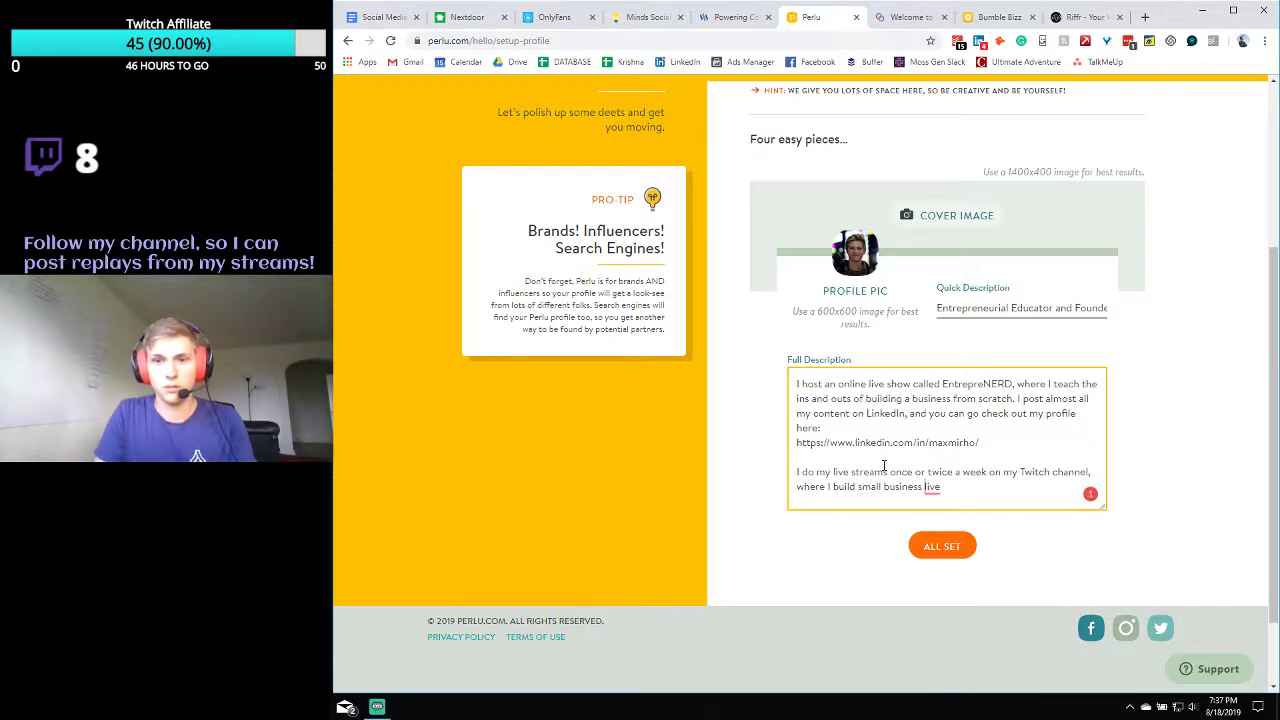
pyautogui.write('esses live')
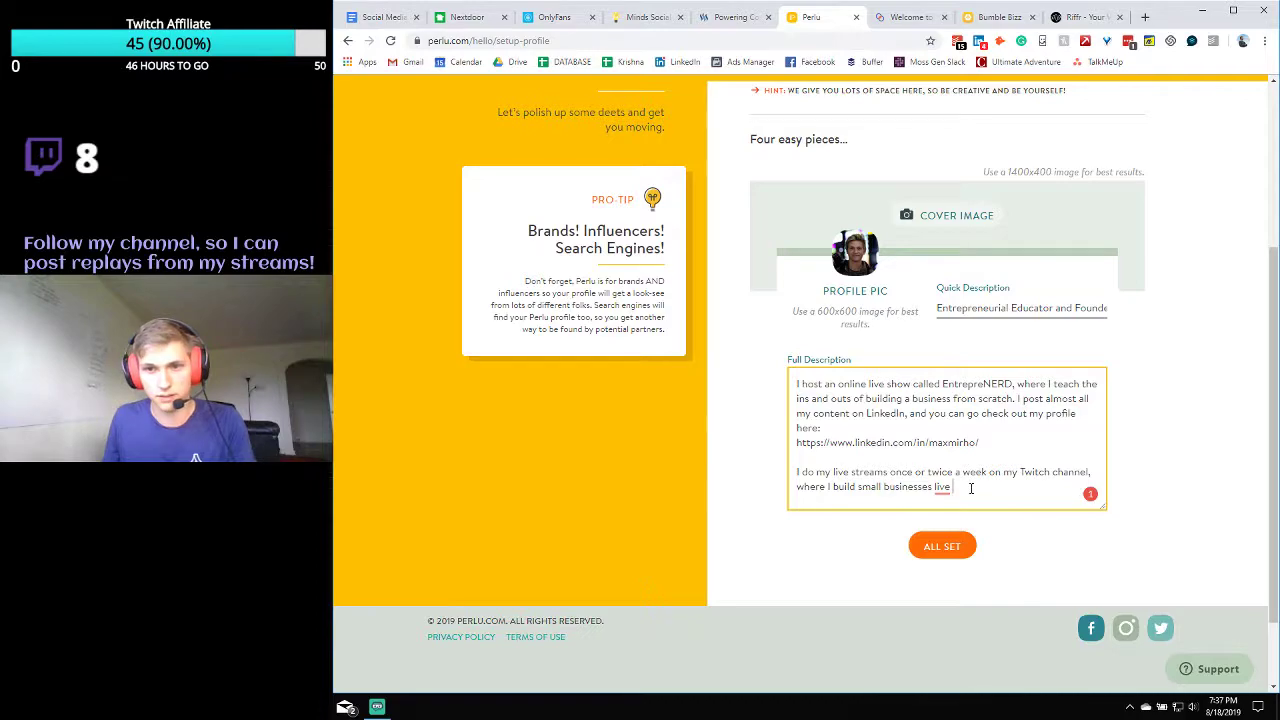
pyautogui.write(', and y')
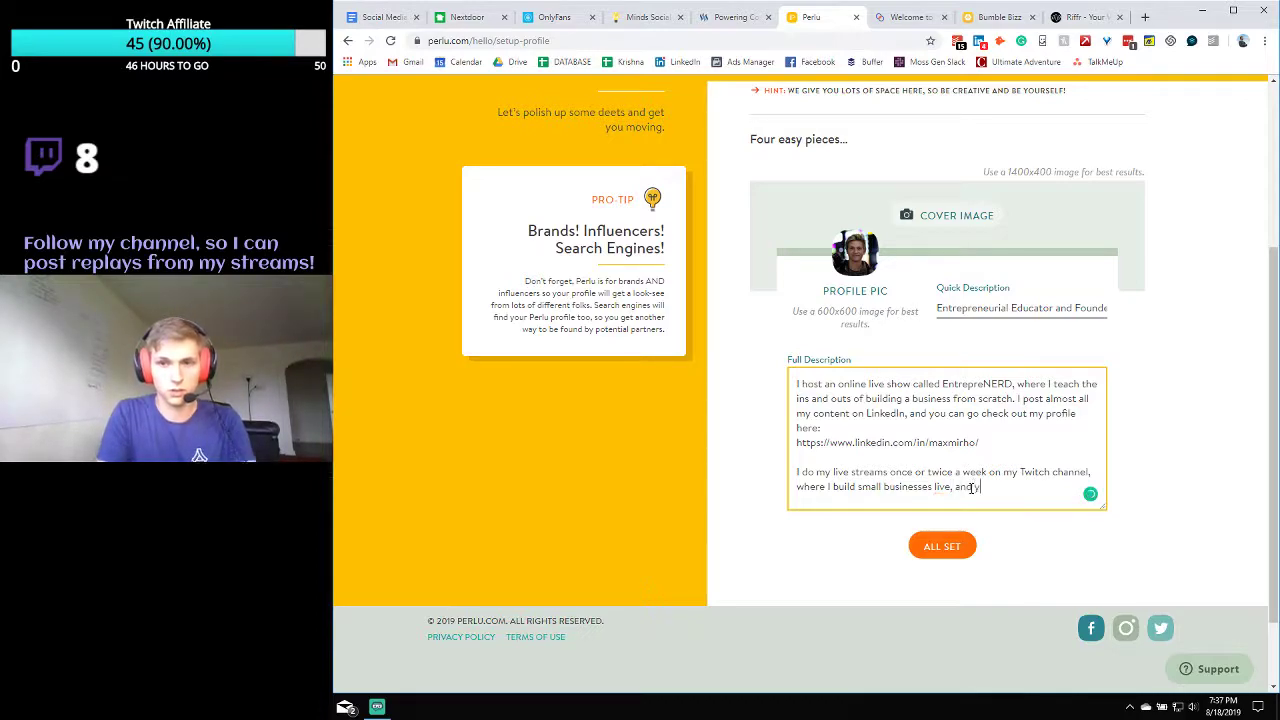
pyautogui.write('ou can go check that ')
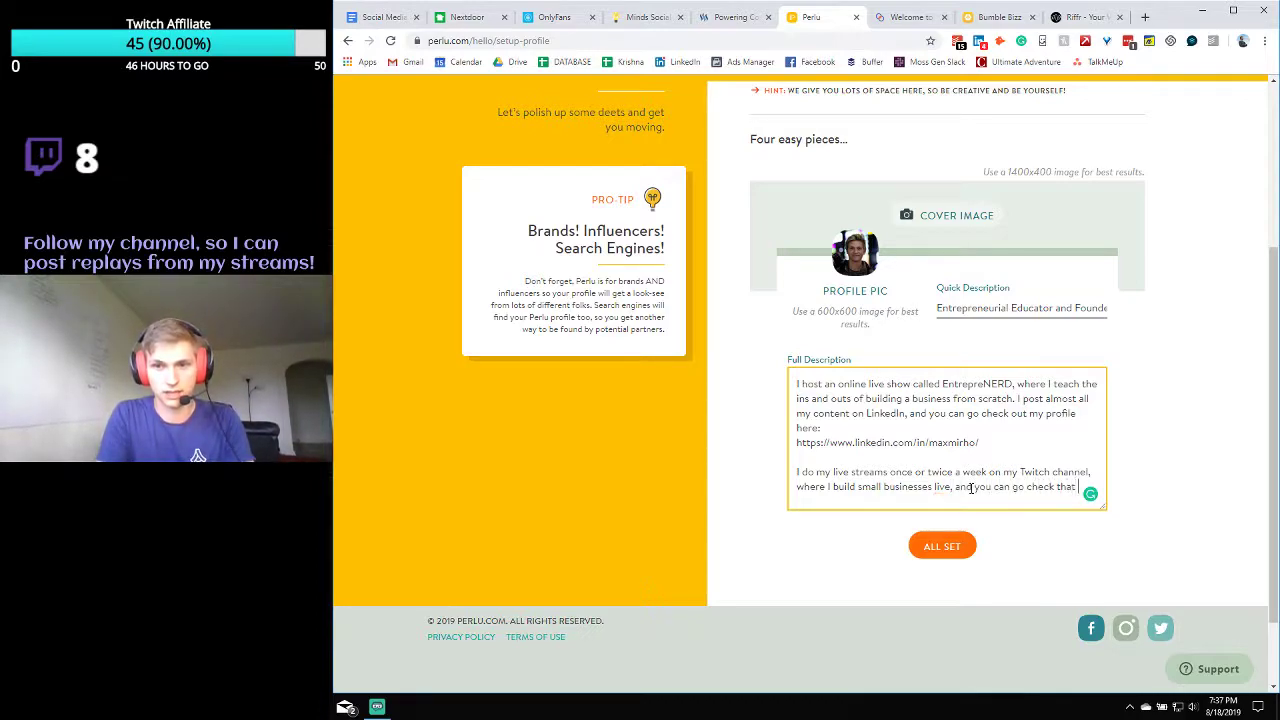
pyautogui.write('out here:')
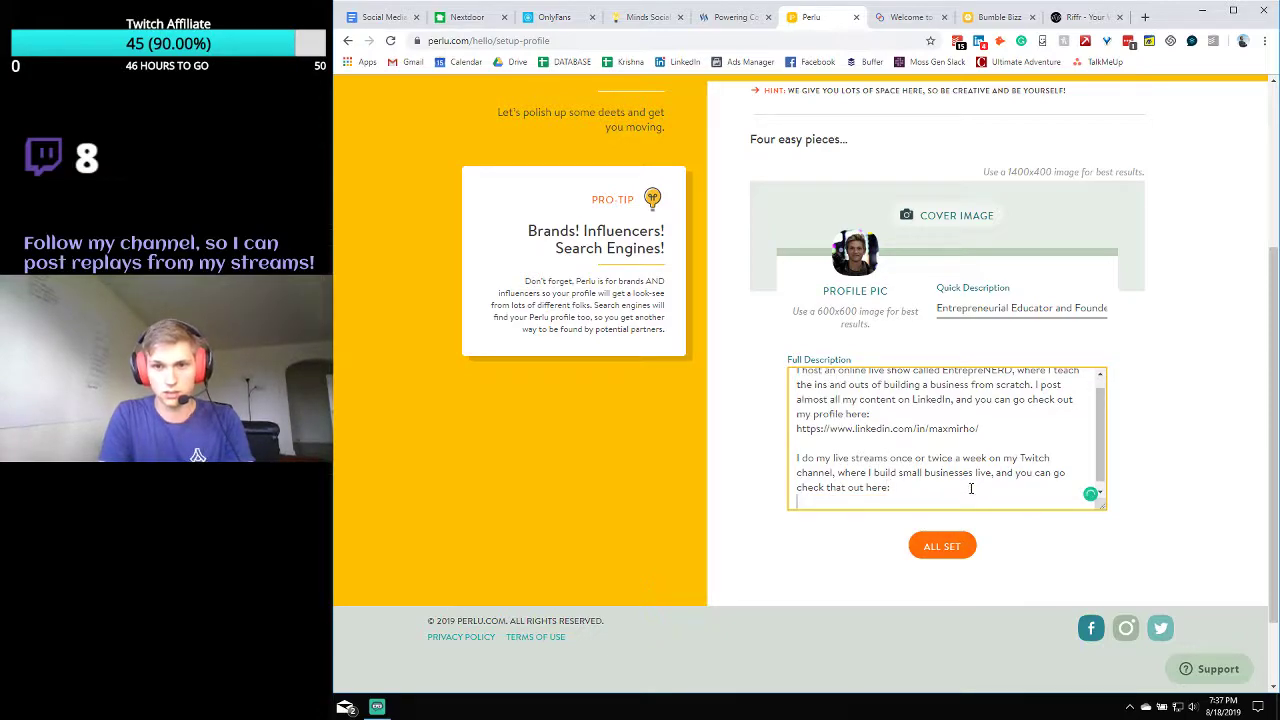
pyautogui.press('Return')
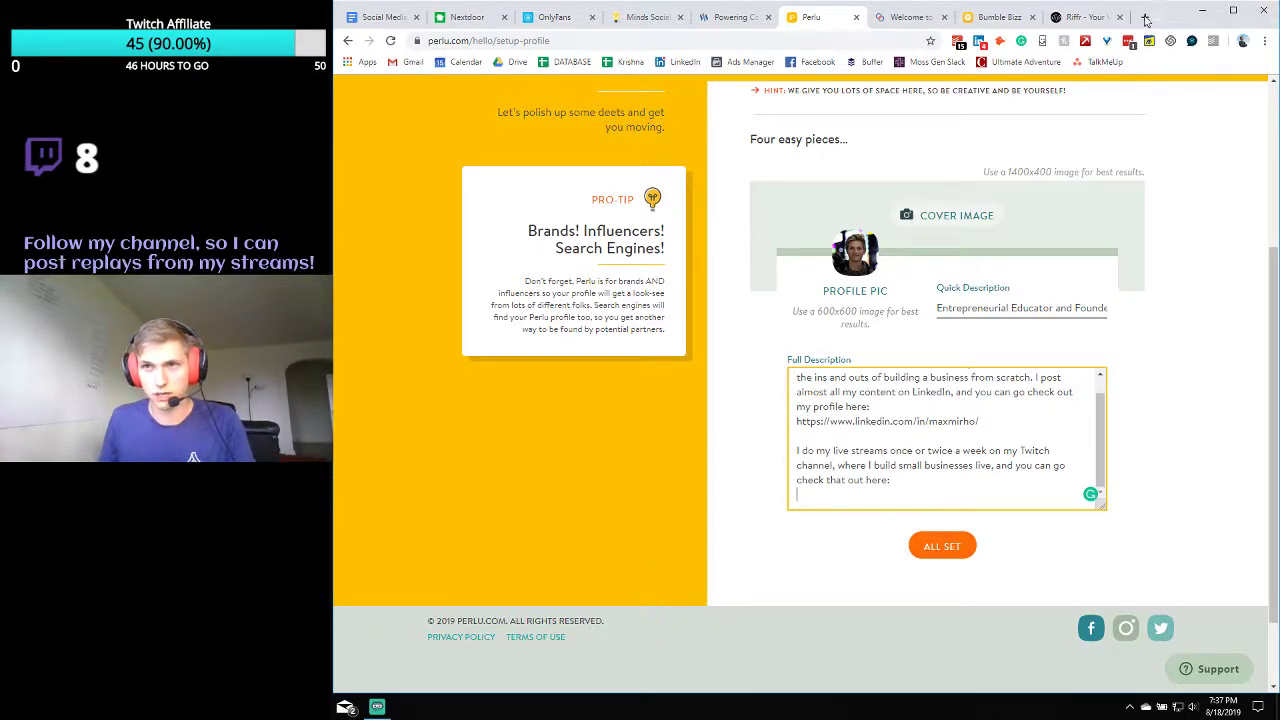
# - Copy the Entrepre_NERD Twitch channel URL from a new tab and paste it into the description
pyautogui.click(1145, 17)
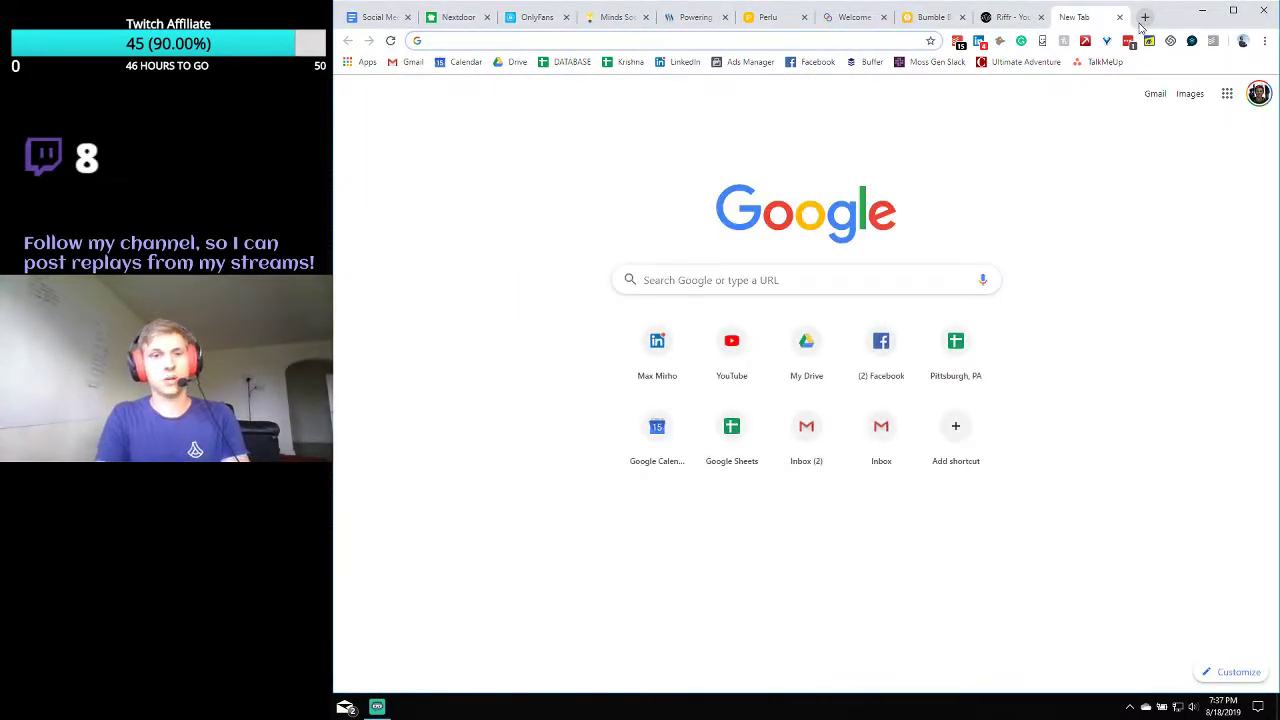
pyautogui.write('twitch')
pyautogui.press('Down')
pyautogui.press('Down')
pyautogui.press('Down')
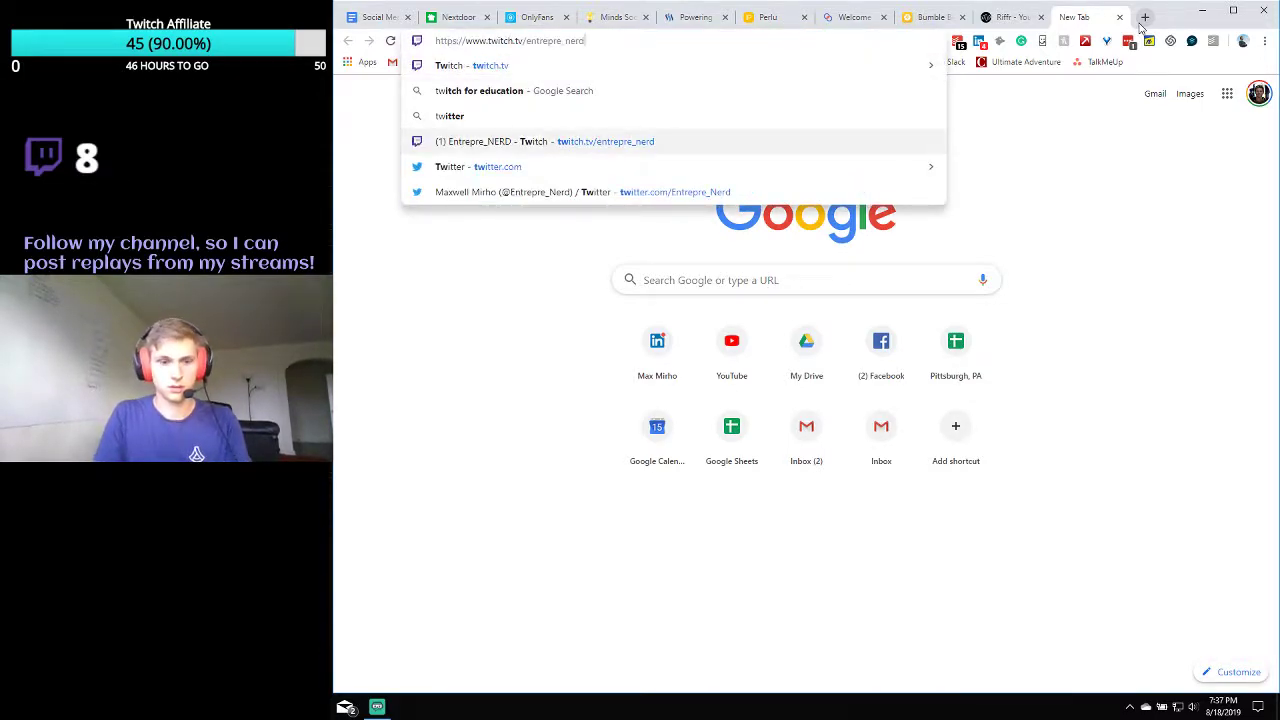
pyautogui.press('Escape')
pyautogui.press('Escape')
pyautogui.click(1119, 17)
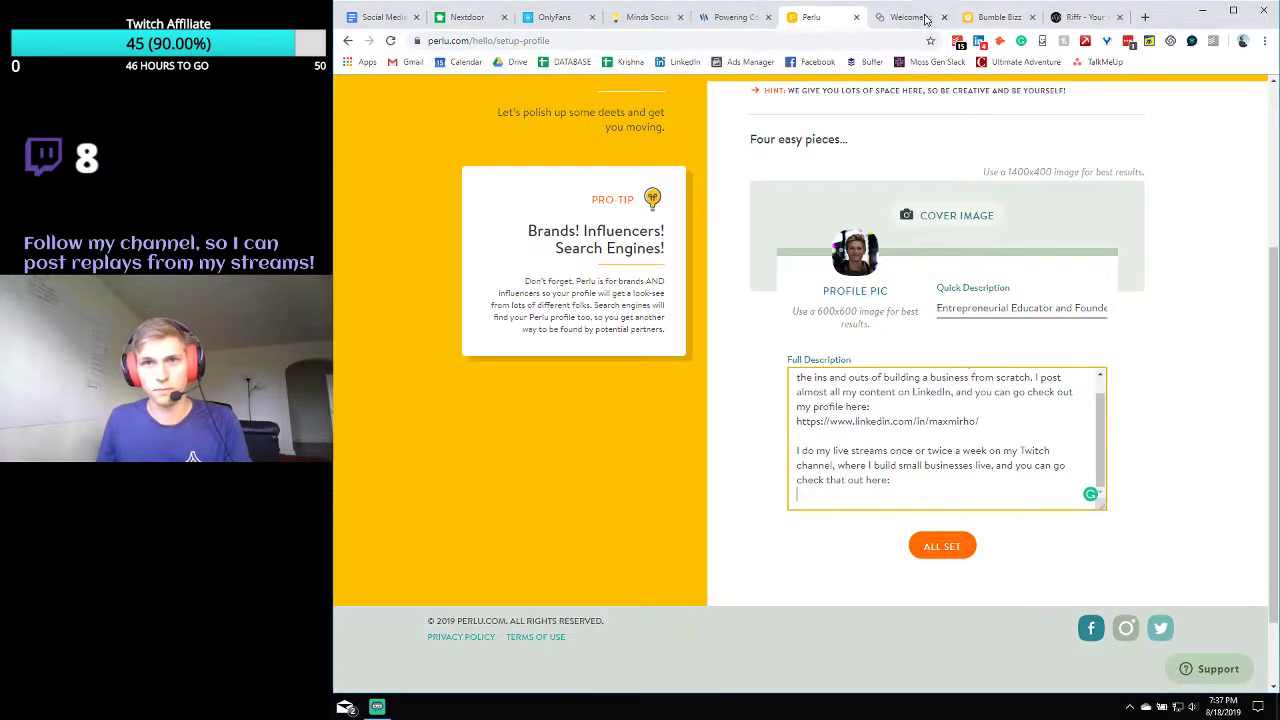
pyautogui.write('https://www.twitch.tv/entrepre_nerd')
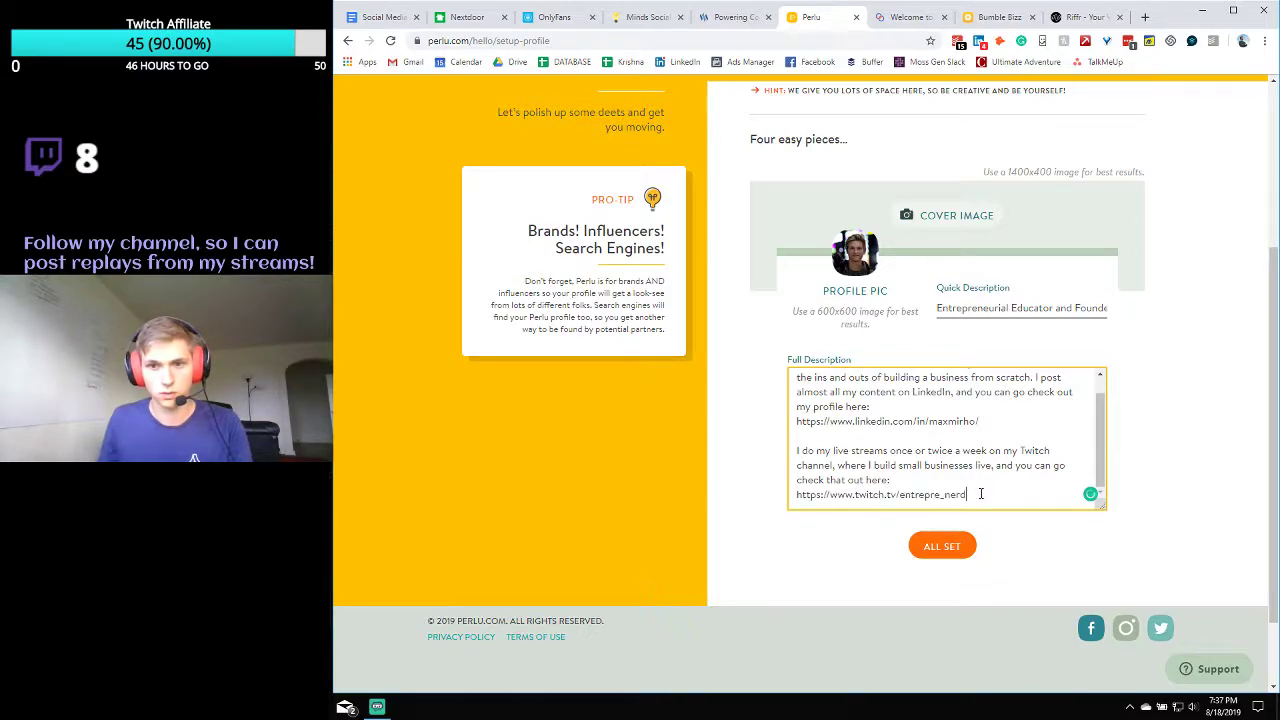
# - Submit the finished profile, open Gmail in a new tab, and switch to the personal account
pyautogui.click(950, 552)
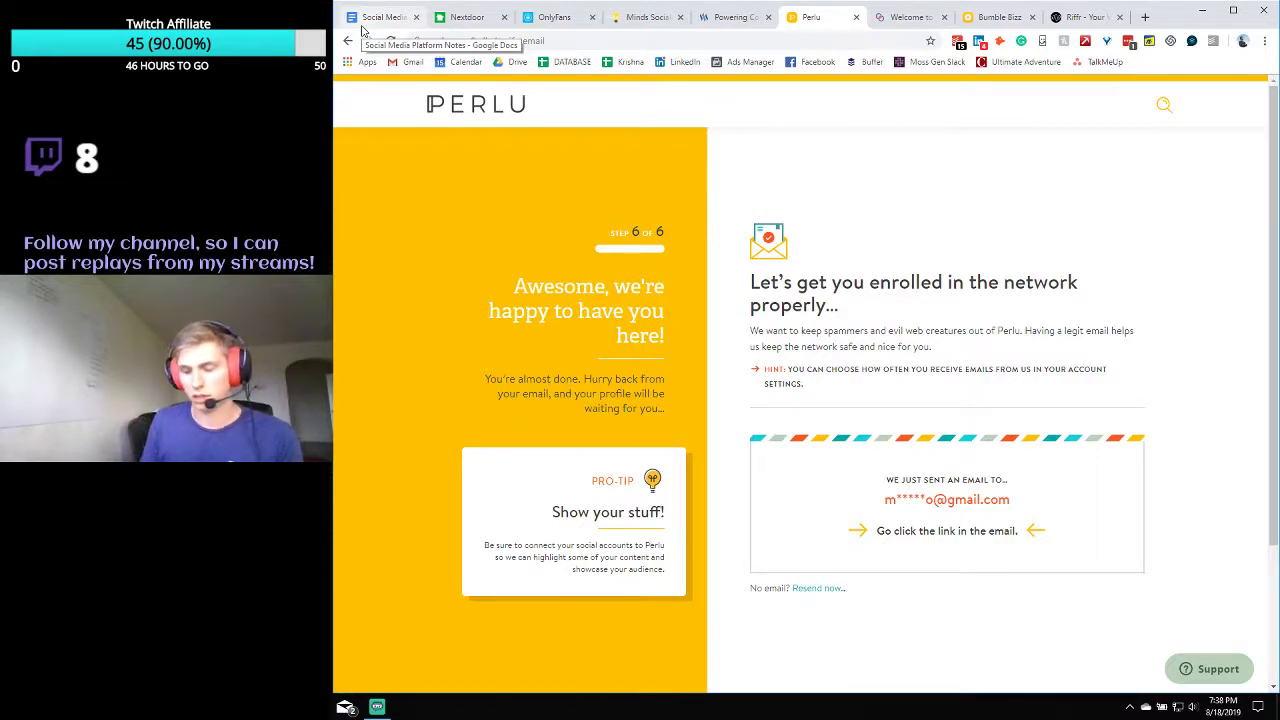
pyautogui.click(1145, 17)
pyautogui.click(412, 62)
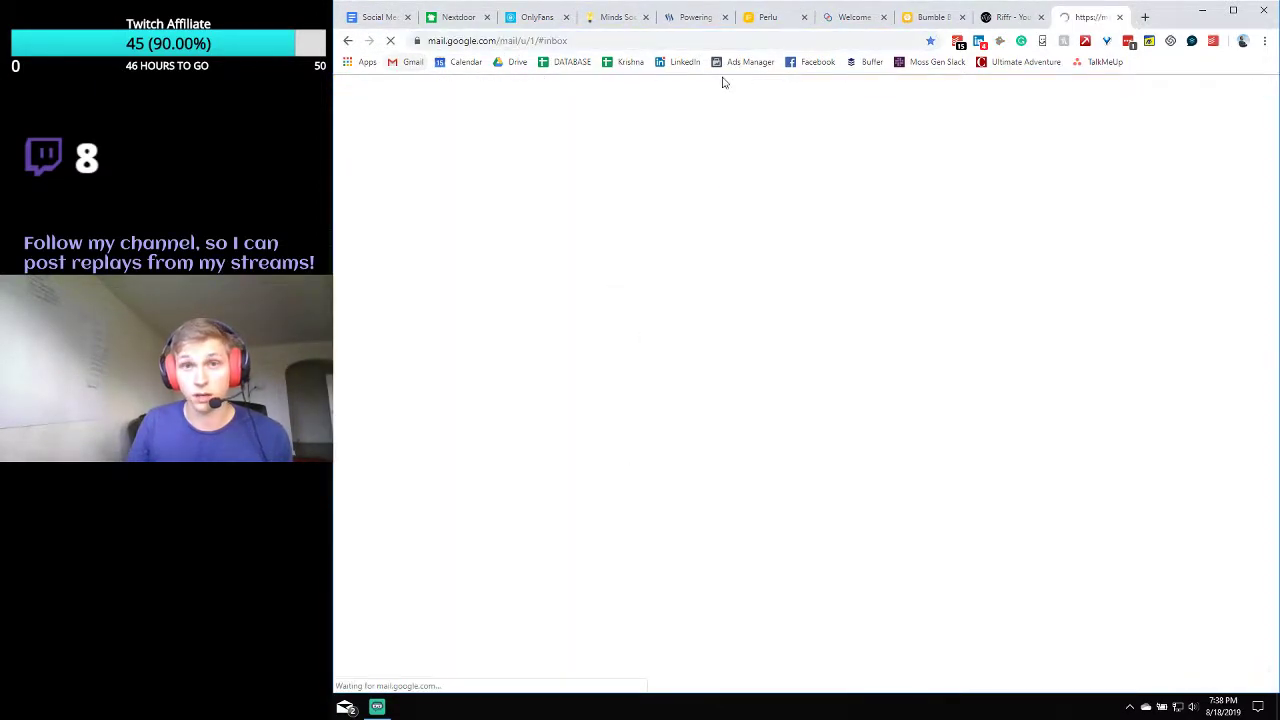
pyautogui.click(1247, 96)
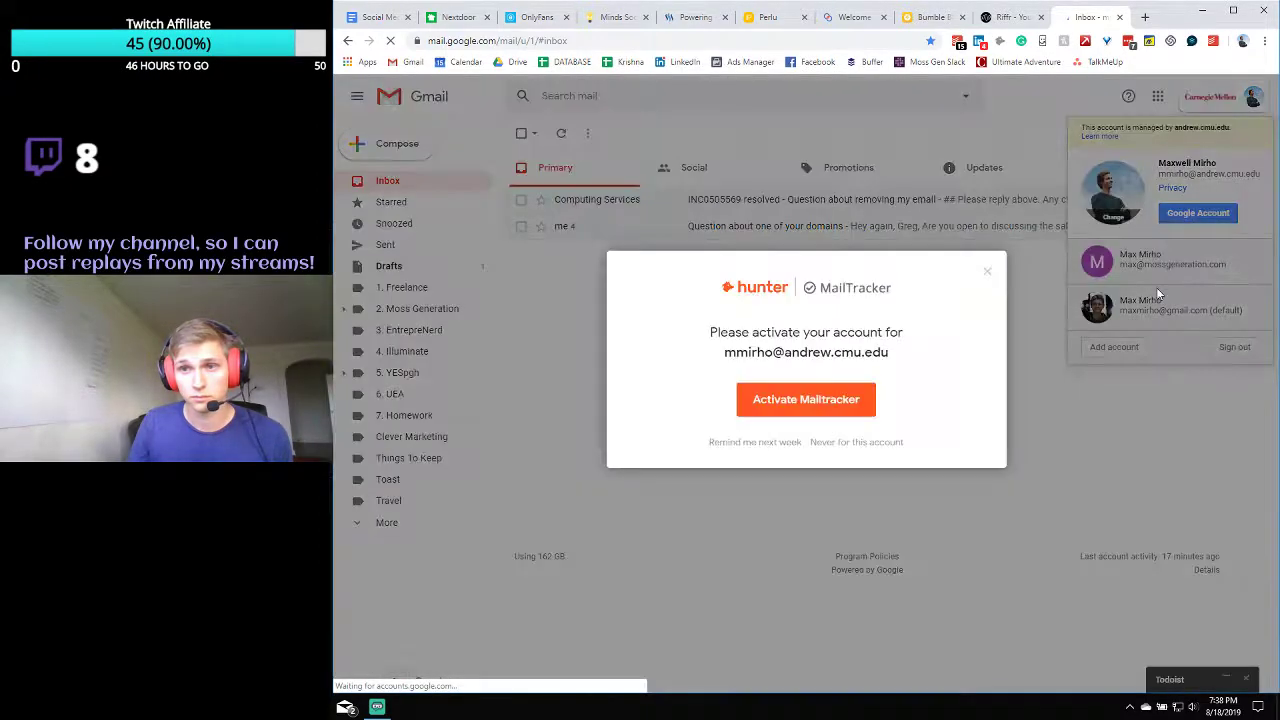
pyautogui.click(978, 285)
pyautogui.click(987, 277)
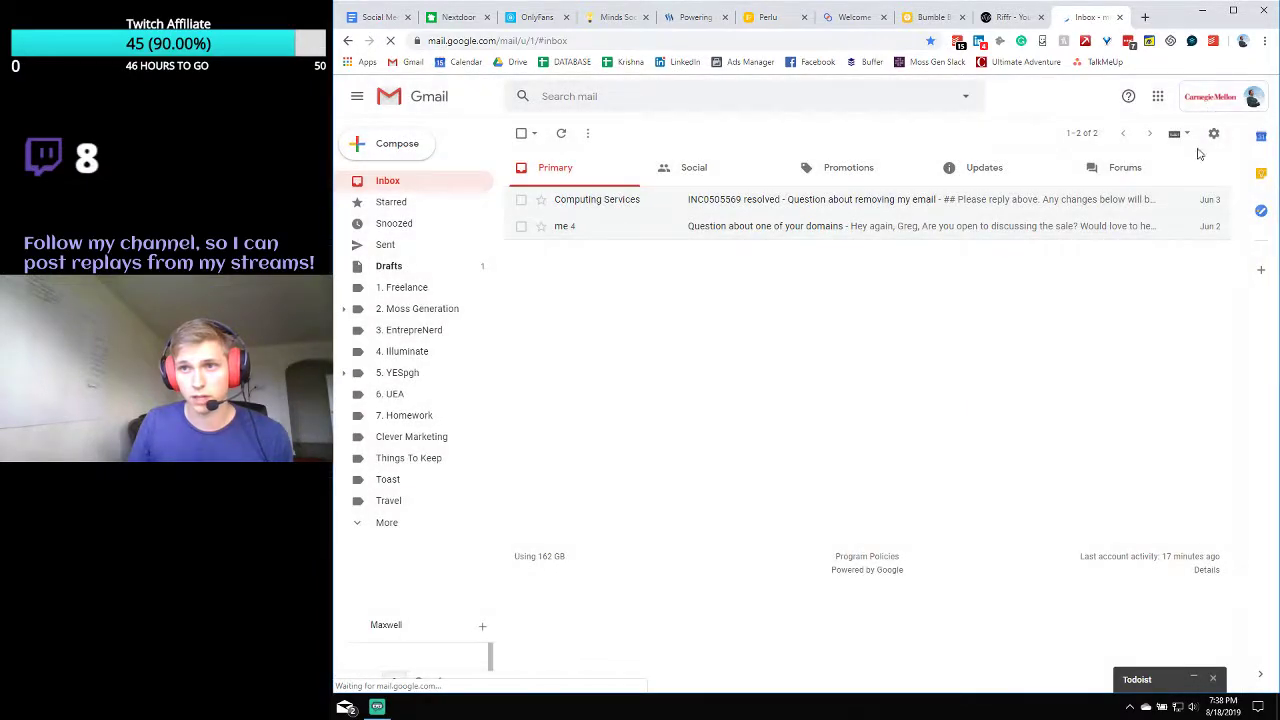
pyautogui.click(1216, 96)
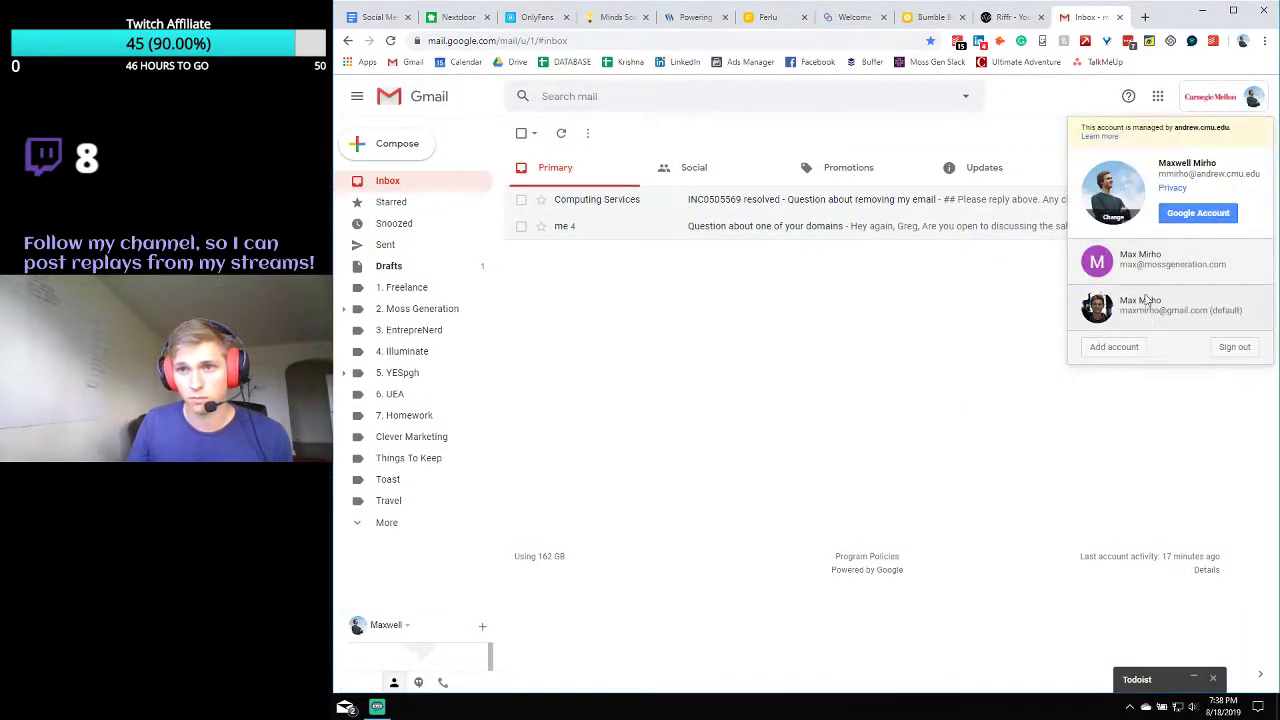
pyautogui.click(1140, 305)
pyautogui.click(1047, 18)
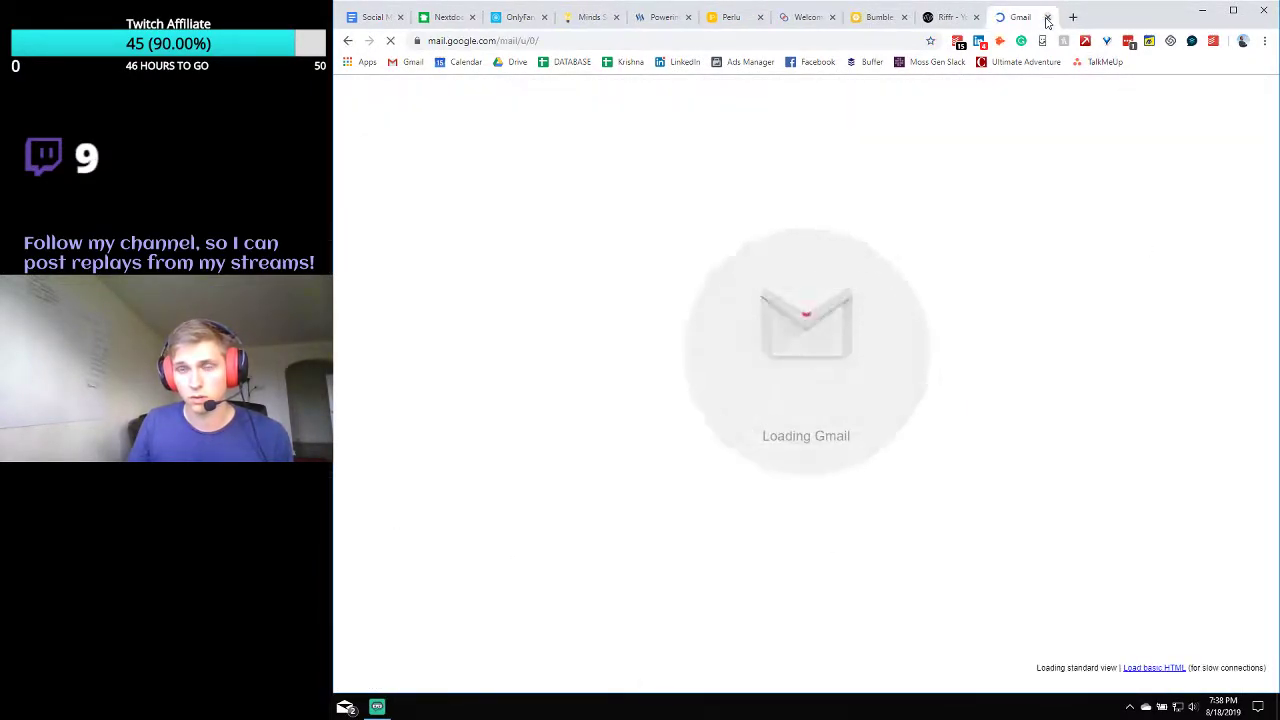
# - Remove the outdated Gmail bookmark and switch to the personal Gmail inbox again
pyautogui.click(410, 62)
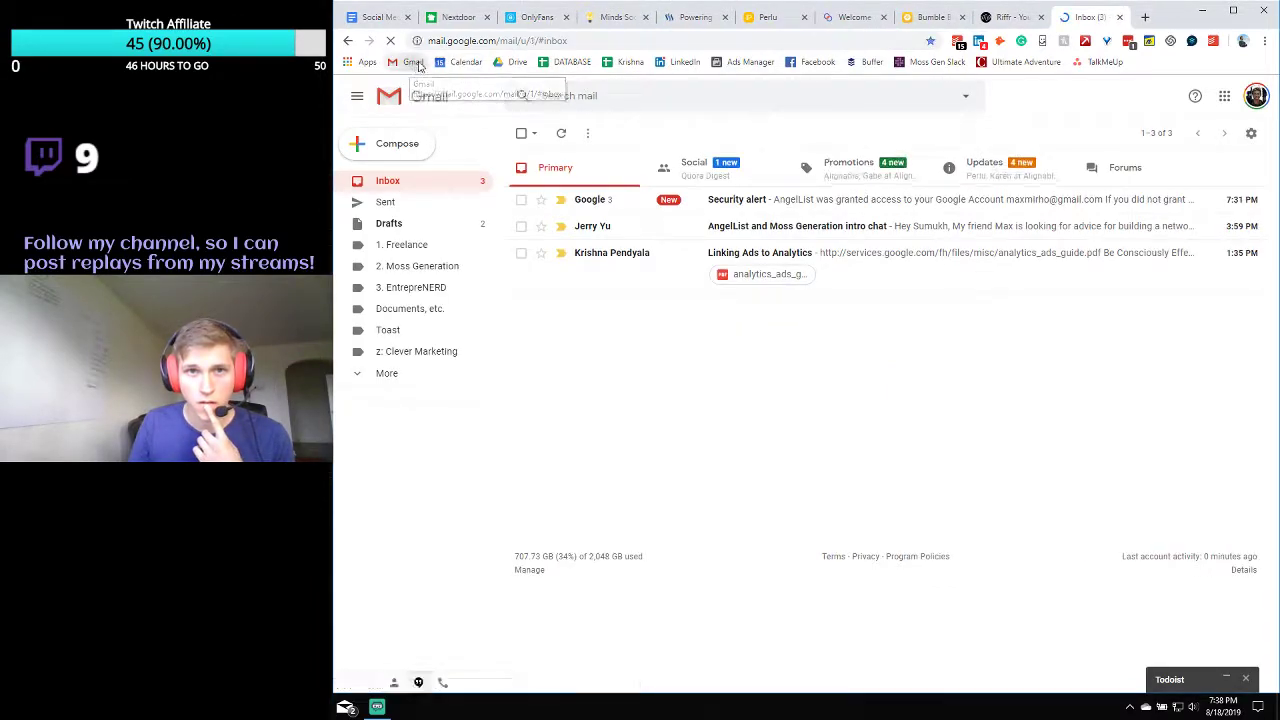
pyautogui.click(930, 41)
pyautogui.click(903, 164)
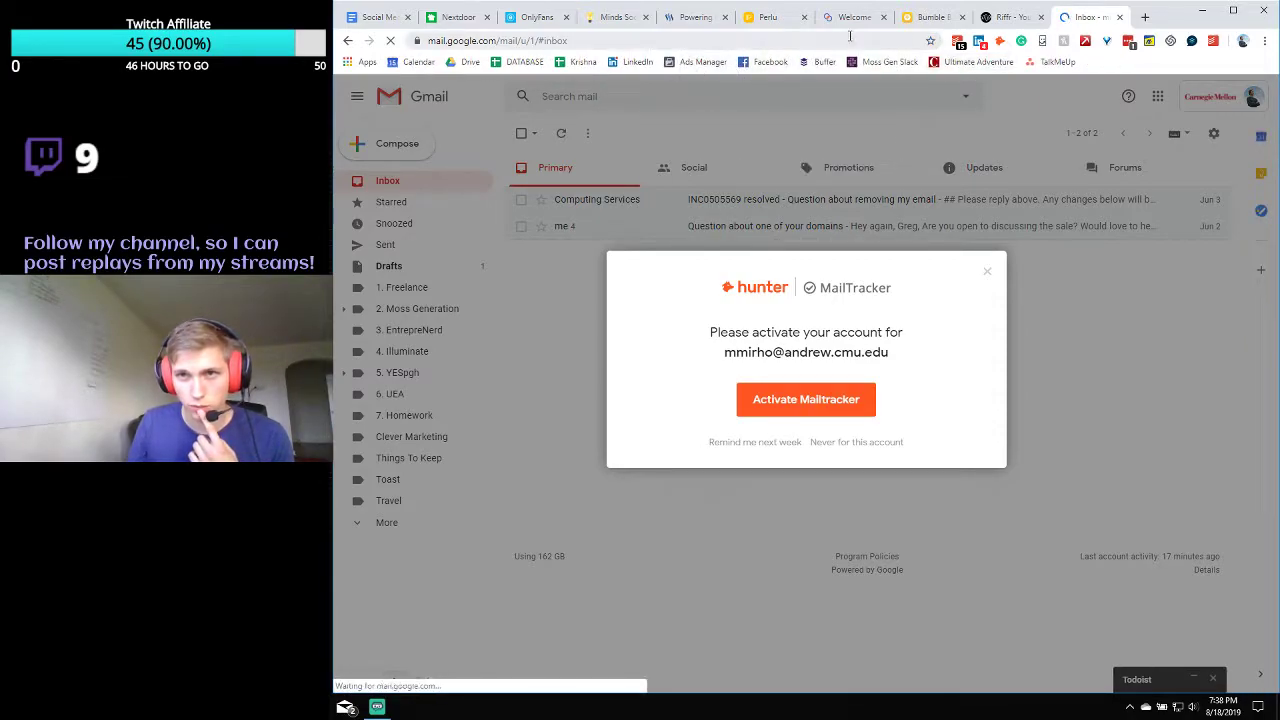
pyautogui.click(987, 271)
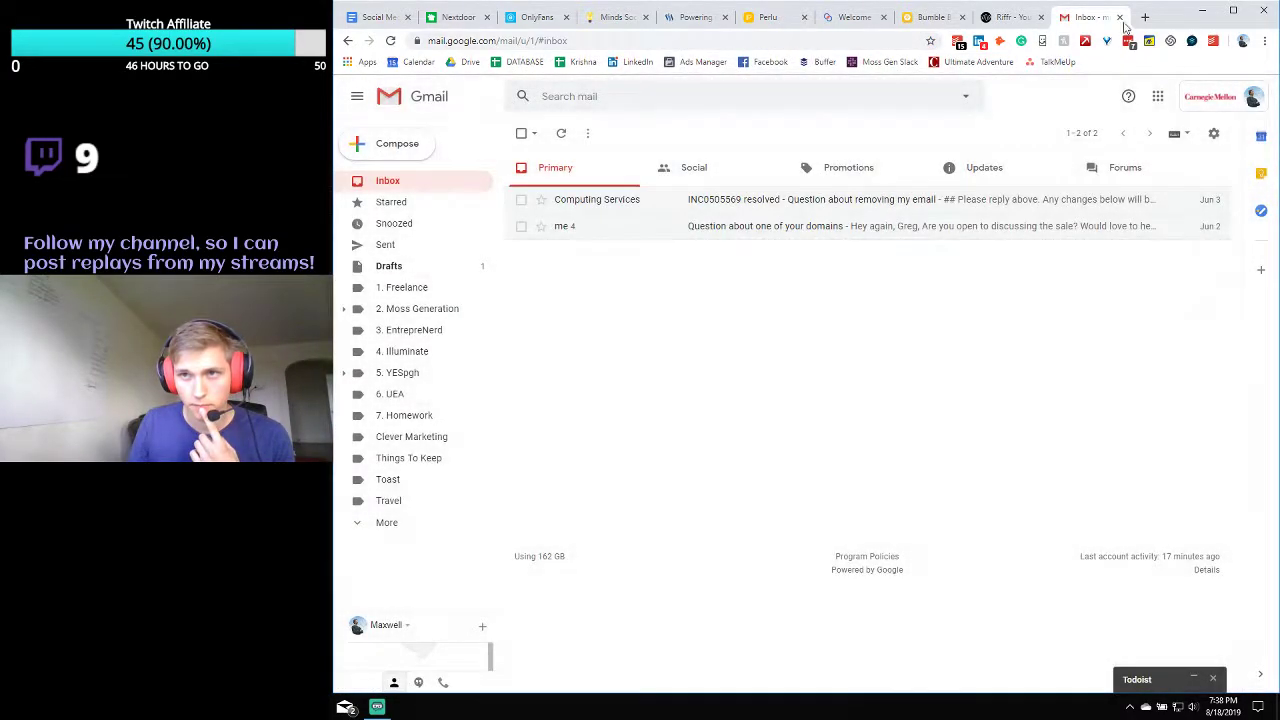
pyautogui.click(1238, 104)
pyautogui.click(1155, 312)
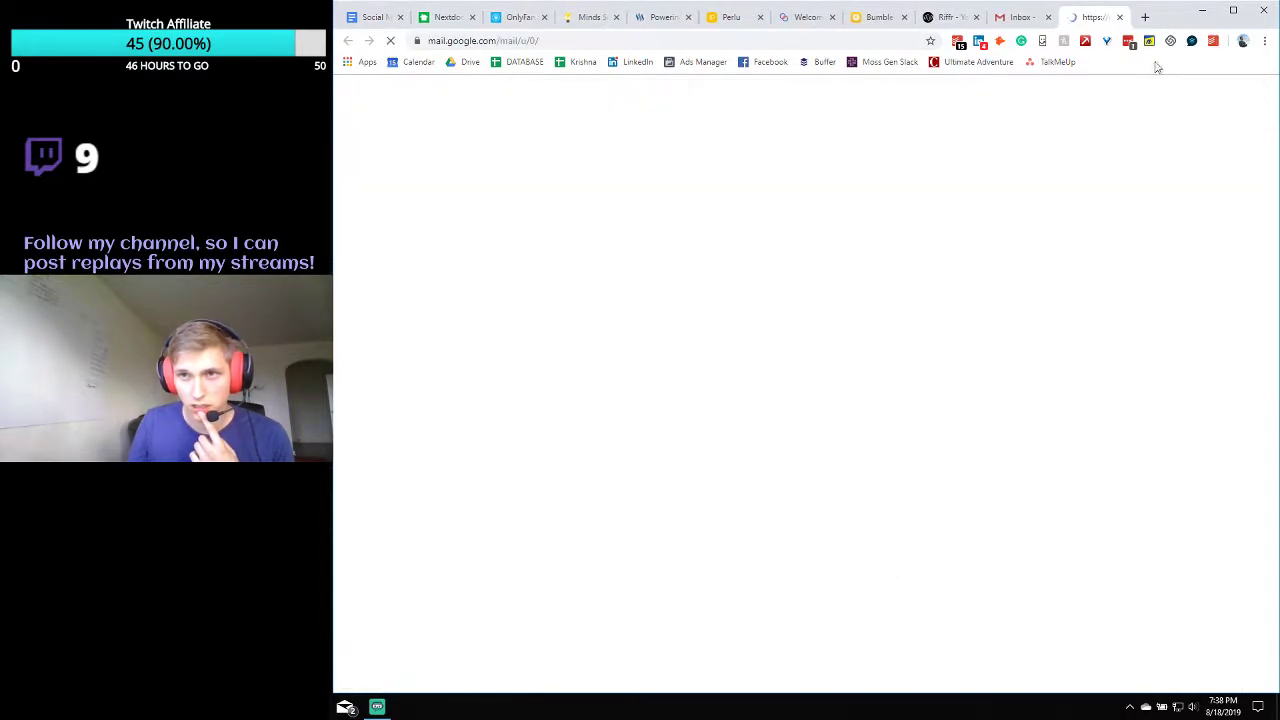
pyautogui.click(1046, 17)
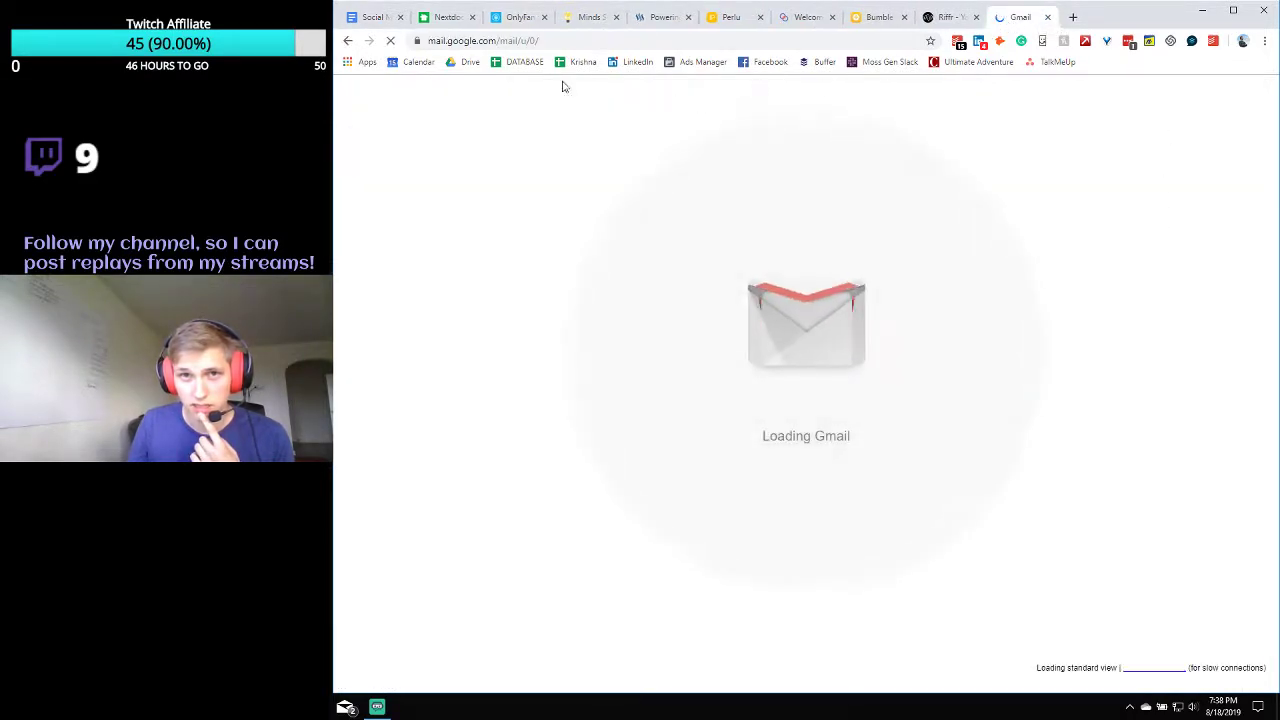
# - Bookmark the personal inbox as 'Gmail' and move the bookmark toward the start of the bar
pyautogui.click(930, 40)
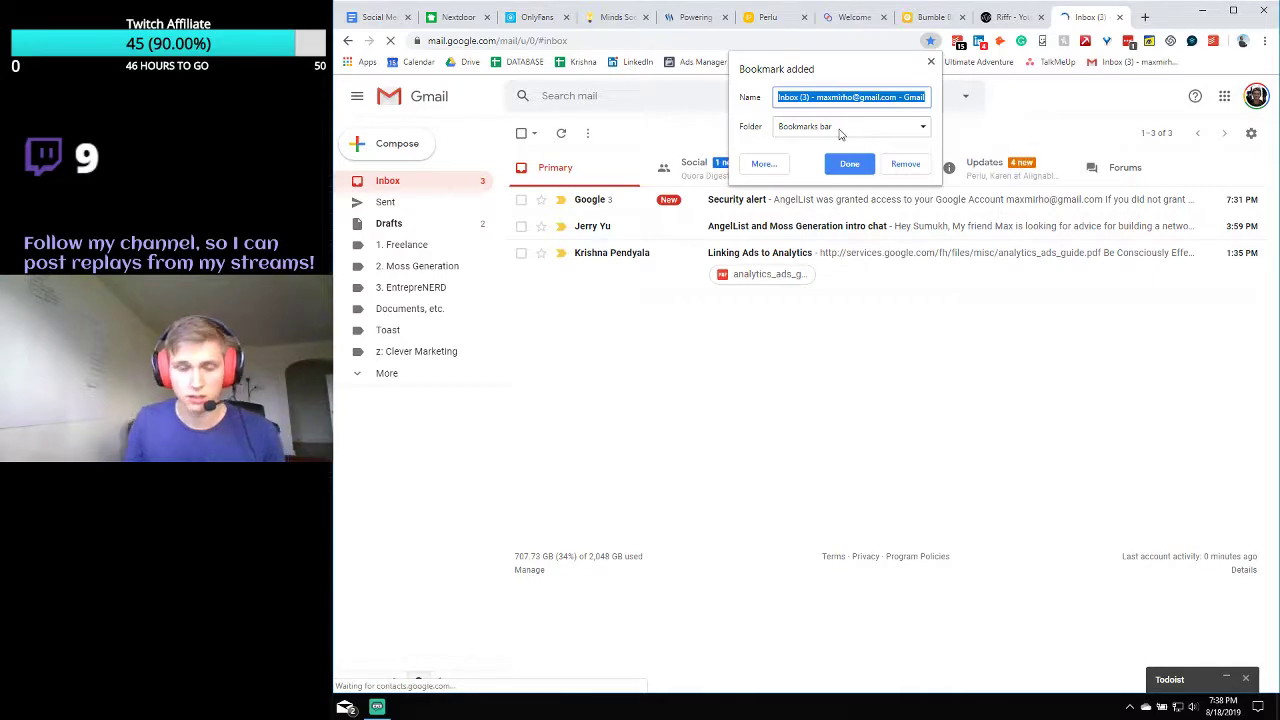
pyautogui.write('Gmail')
pyautogui.click(853, 163)
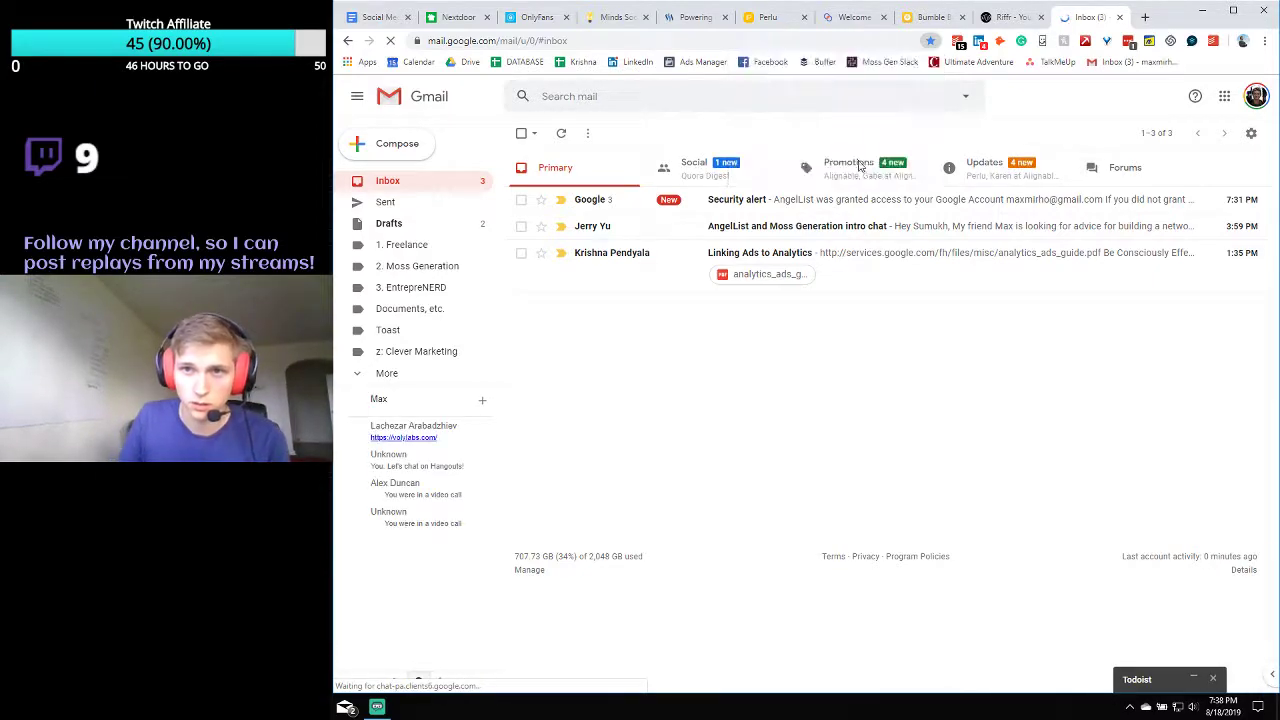
pyautogui.moveTo(1108, 64); pyautogui.dragTo(395, 64)
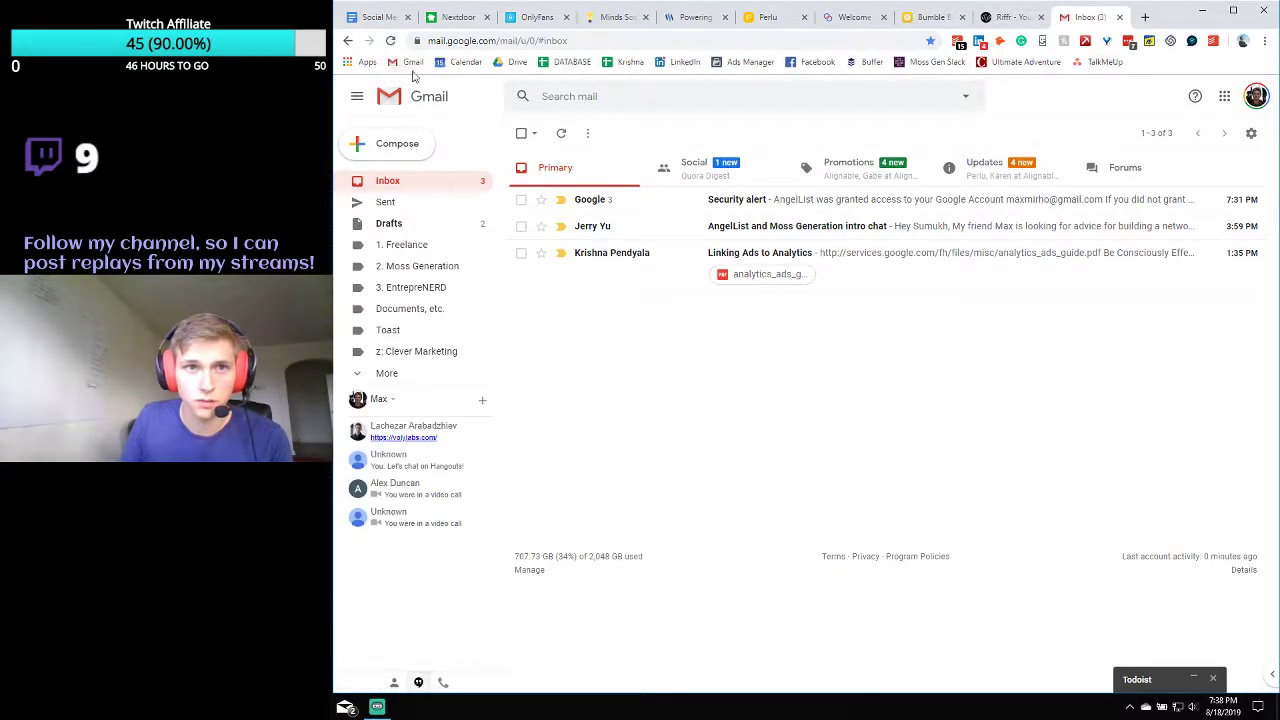
# - Archive the Google Security alert email and show the Updates category
pyautogui.click(640, 201)
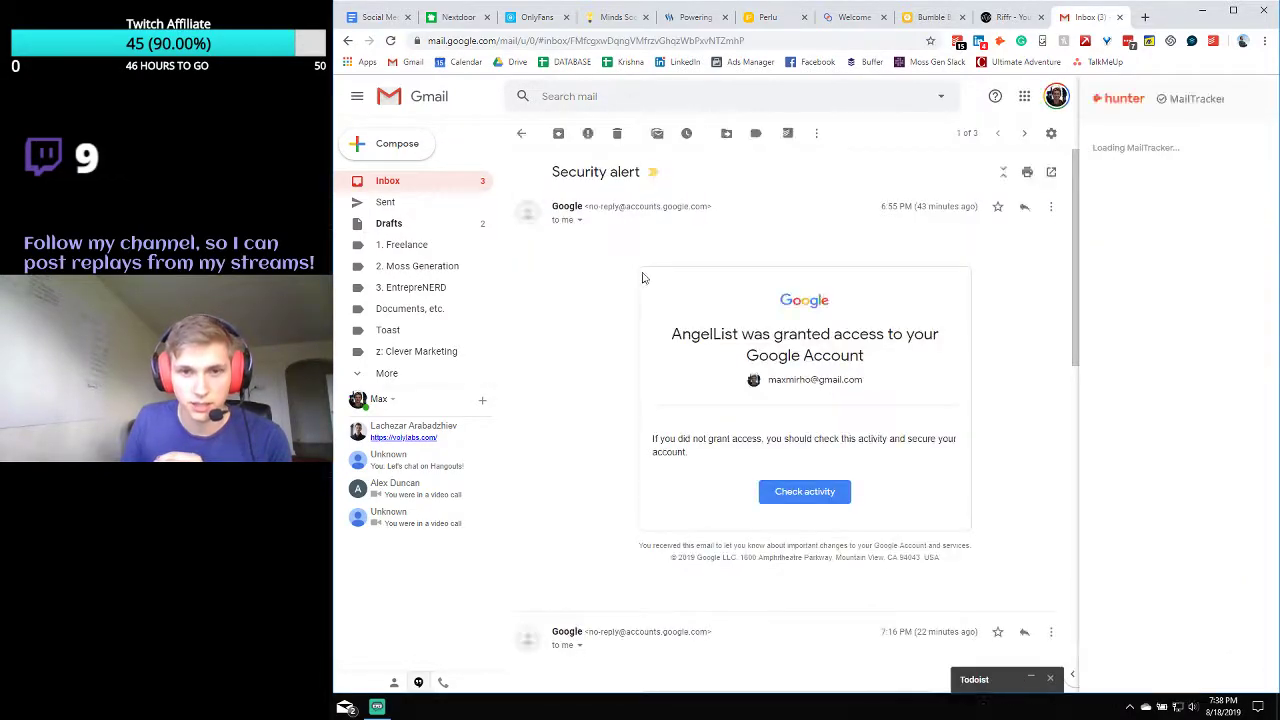
pyautogui.click(521, 133)
pyautogui.click(521, 200)
pyautogui.click(553, 133)
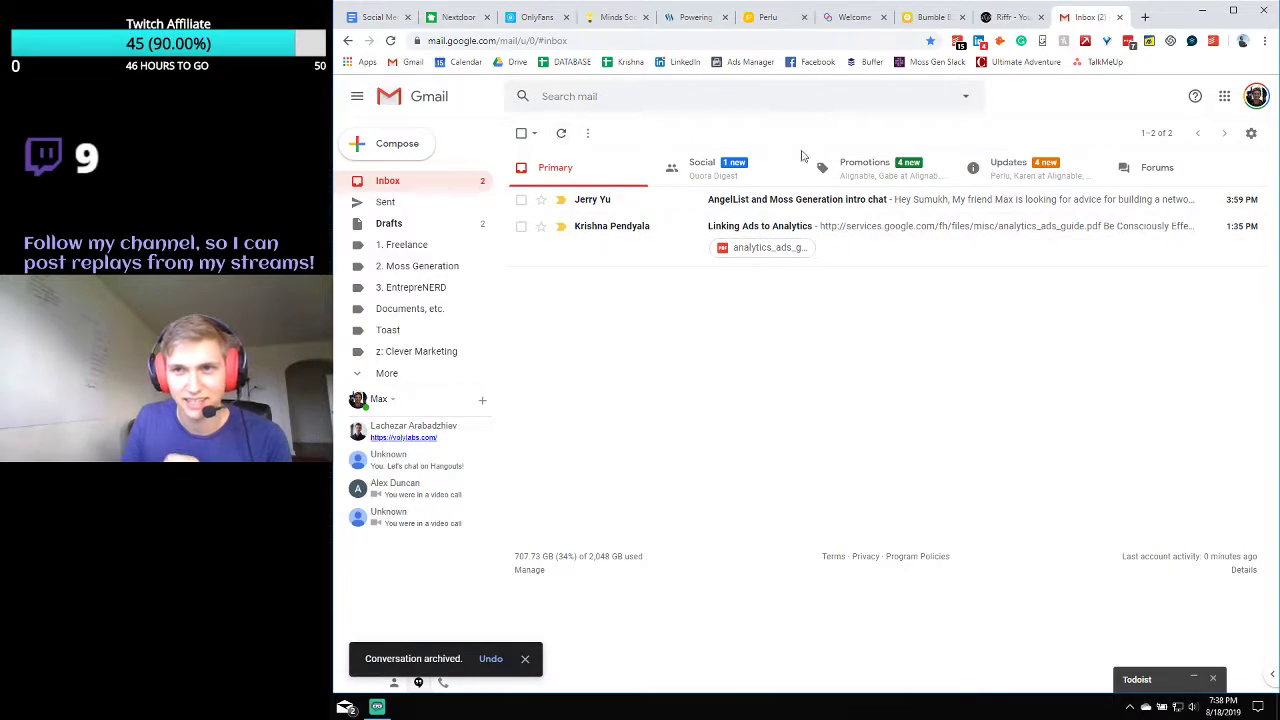
pyautogui.click(1000, 170)
pyautogui.click(660, 205)
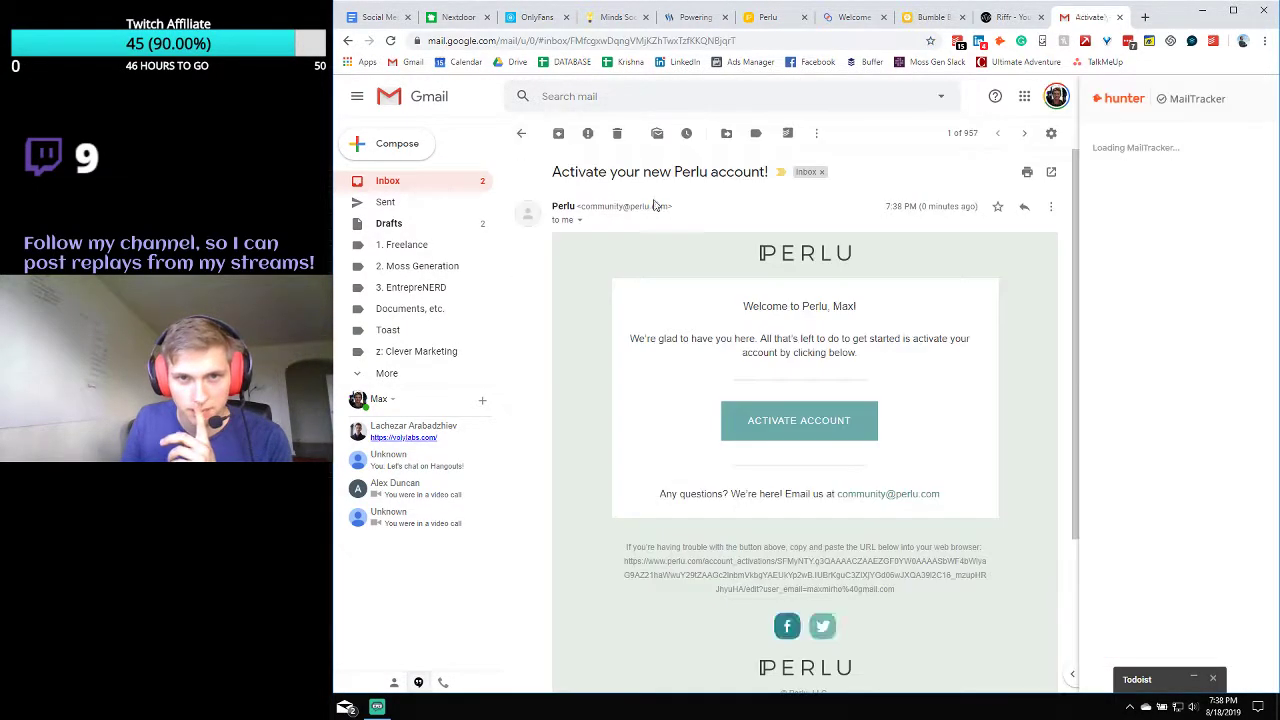
pyautogui.click(803, 420)
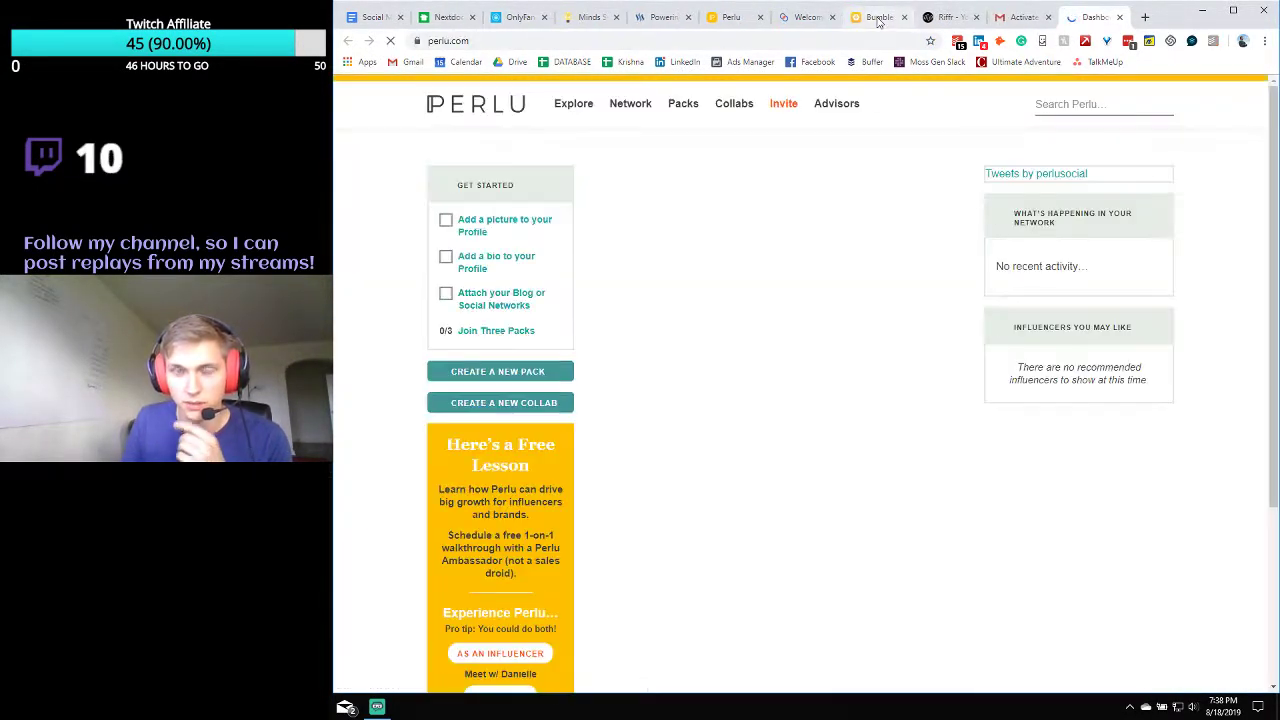
pyautogui.click(731, 17)
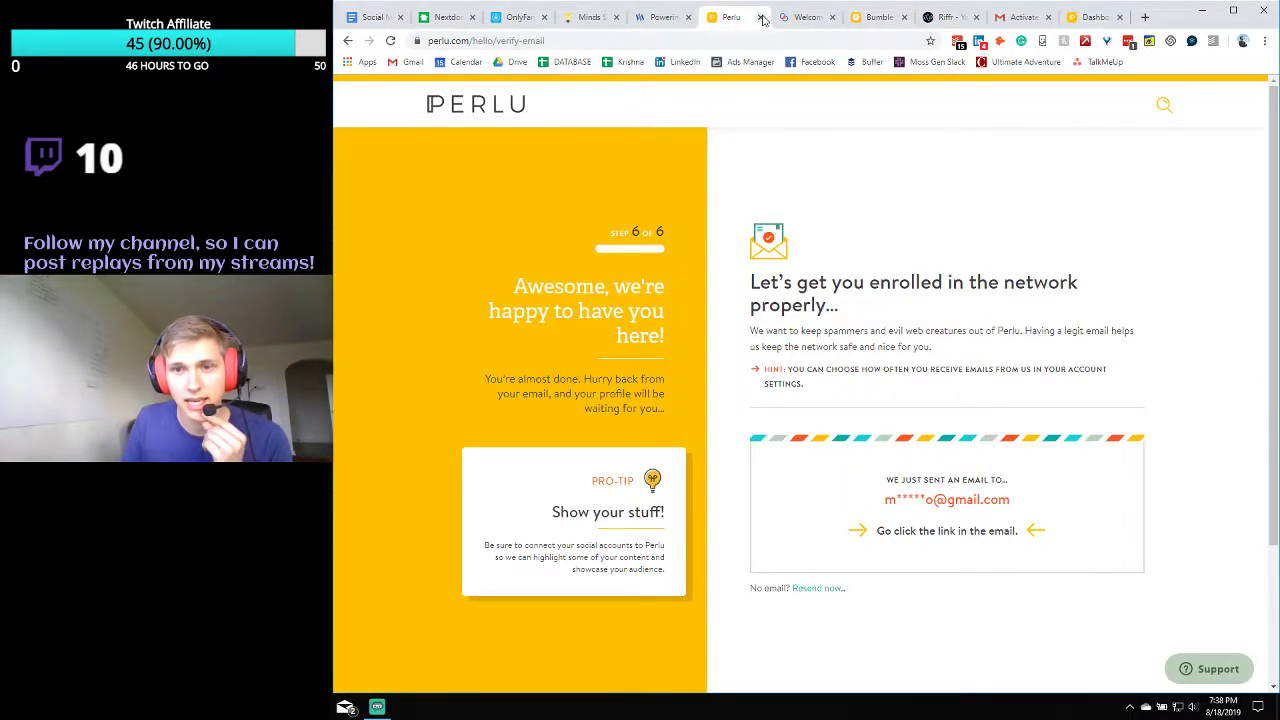
pyautogui.click(767, 17)
pyautogui.click(1012, 17)
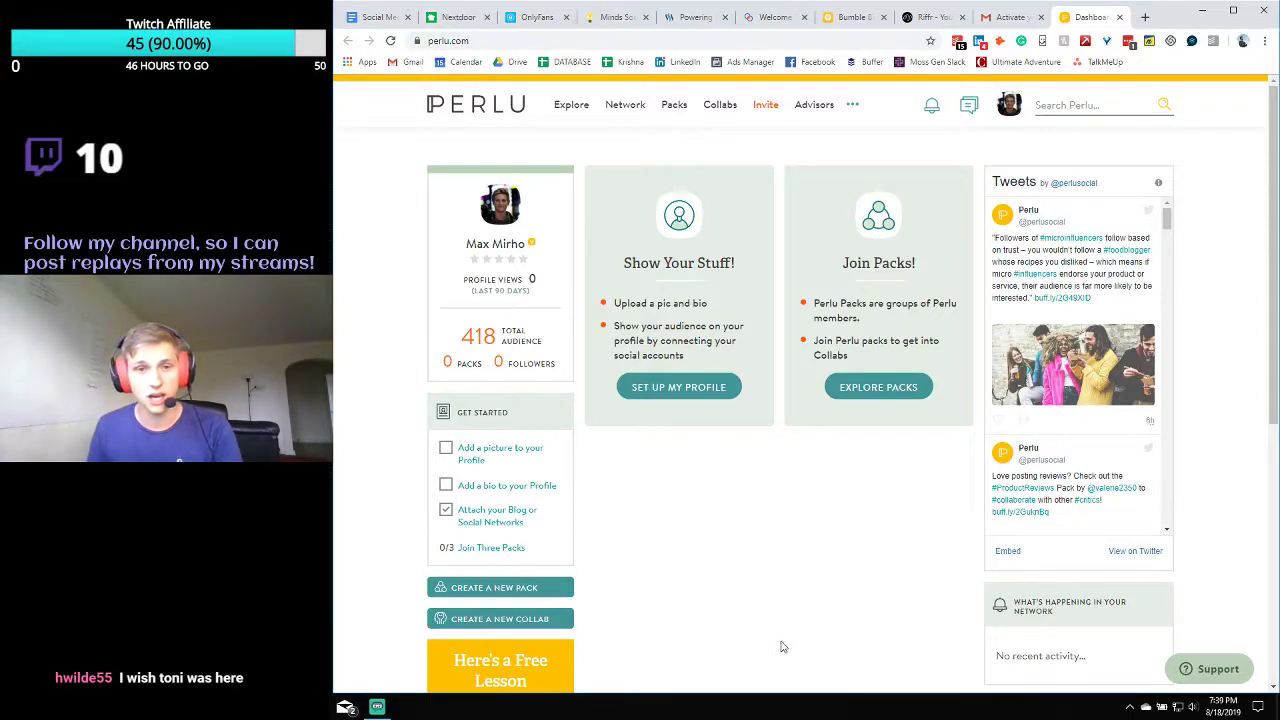
pyautogui.scroll(-2, 594, 471)
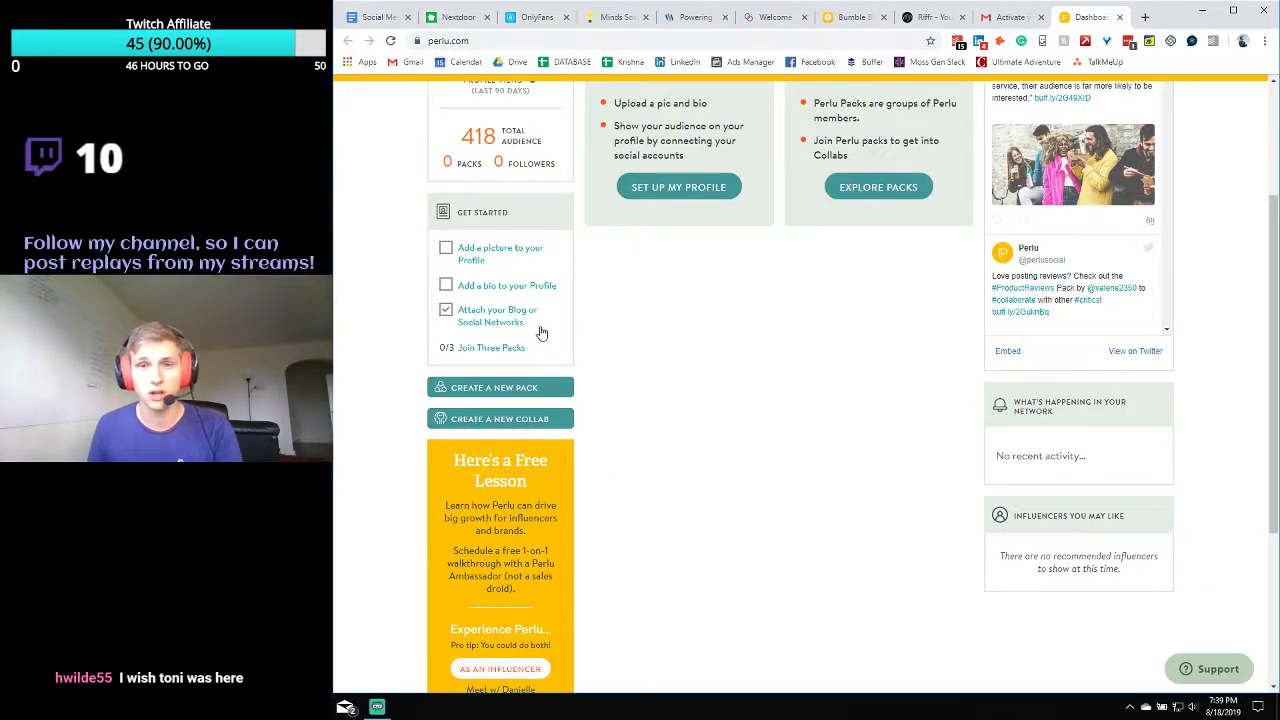
pyautogui.scroll(2, 500, 280)
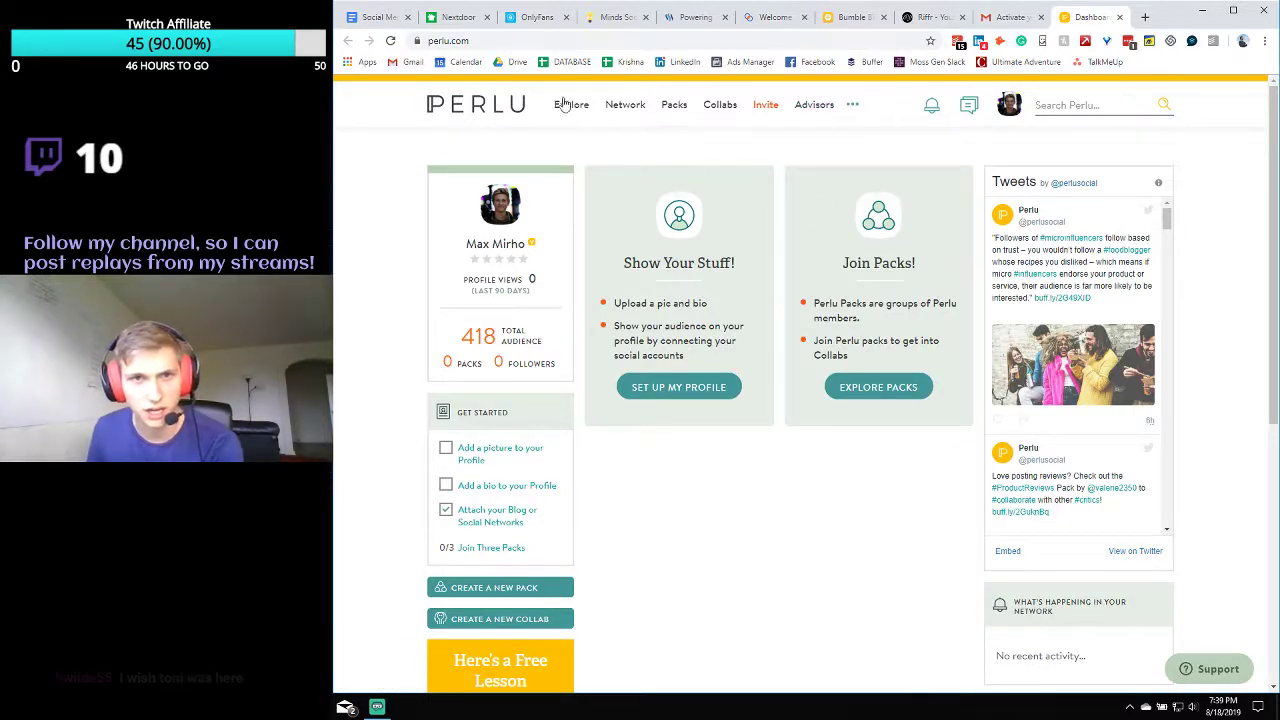
# - Go from Network and Invite to My Profile, Edit Profile, and the profile links settings
pyautogui.click(622, 108)
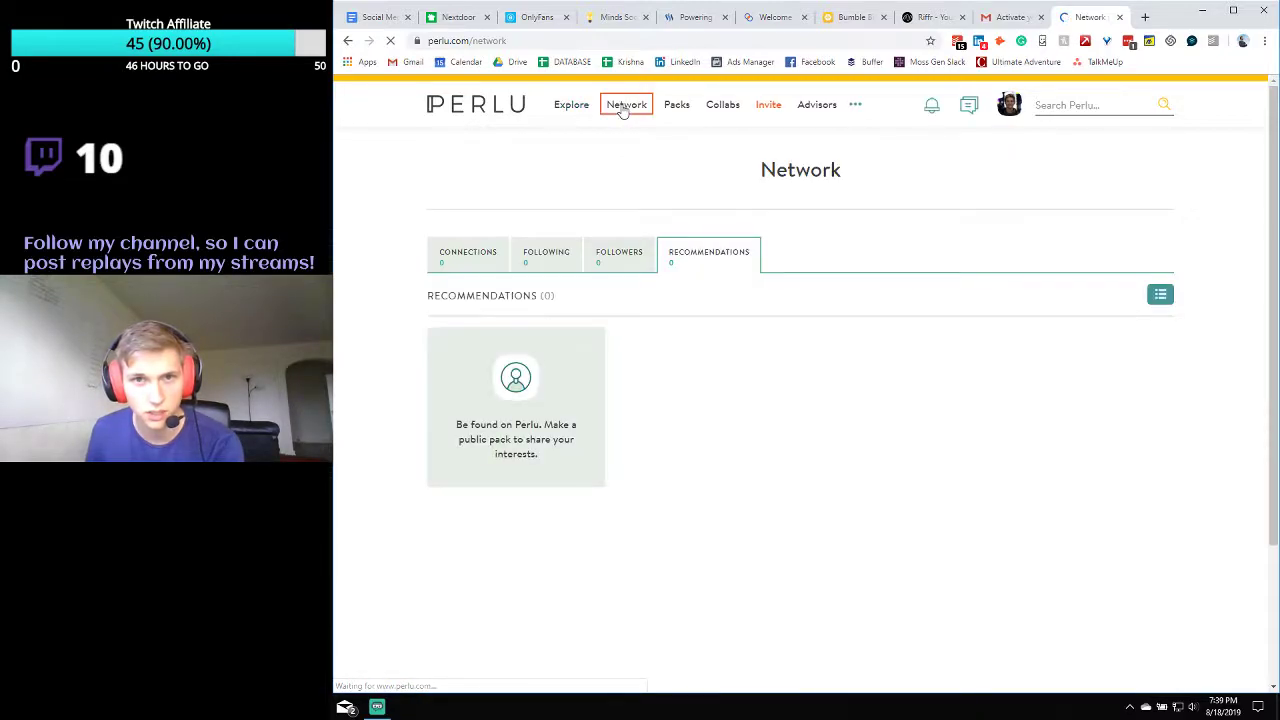
pyautogui.click(767, 106)
pyautogui.moveTo(1015, 108)
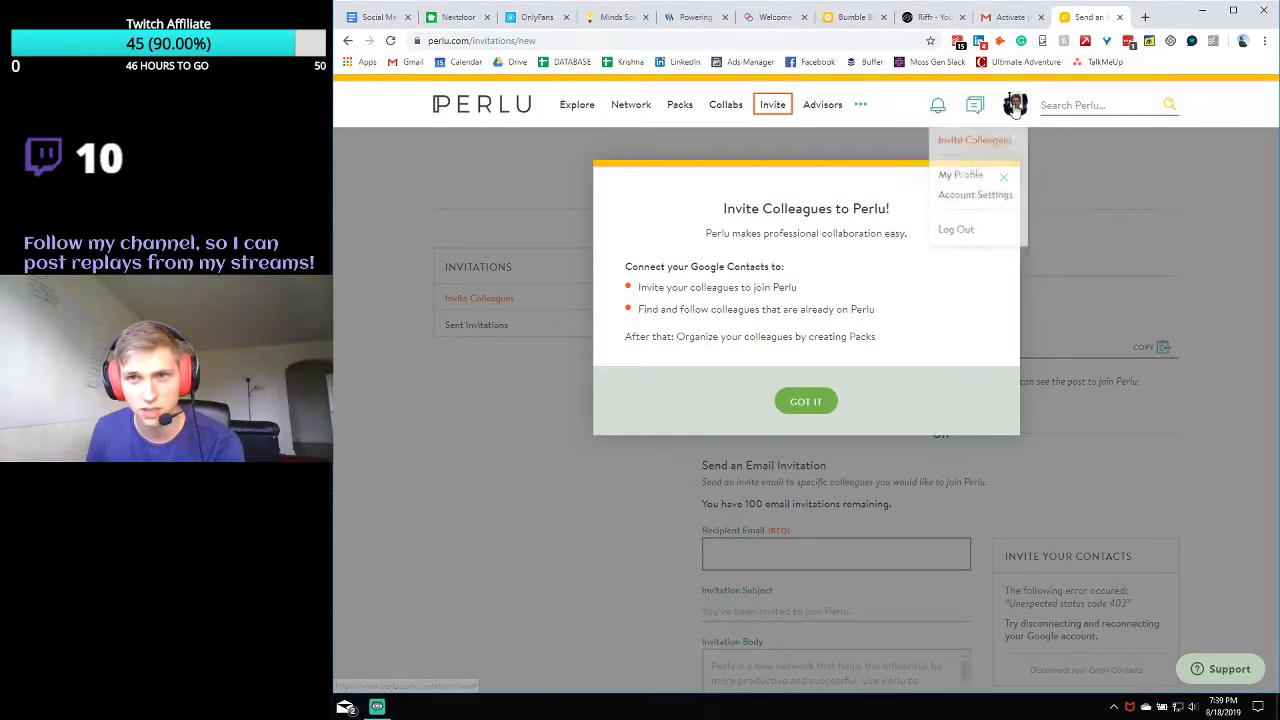
pyautogui.click(975, 180)
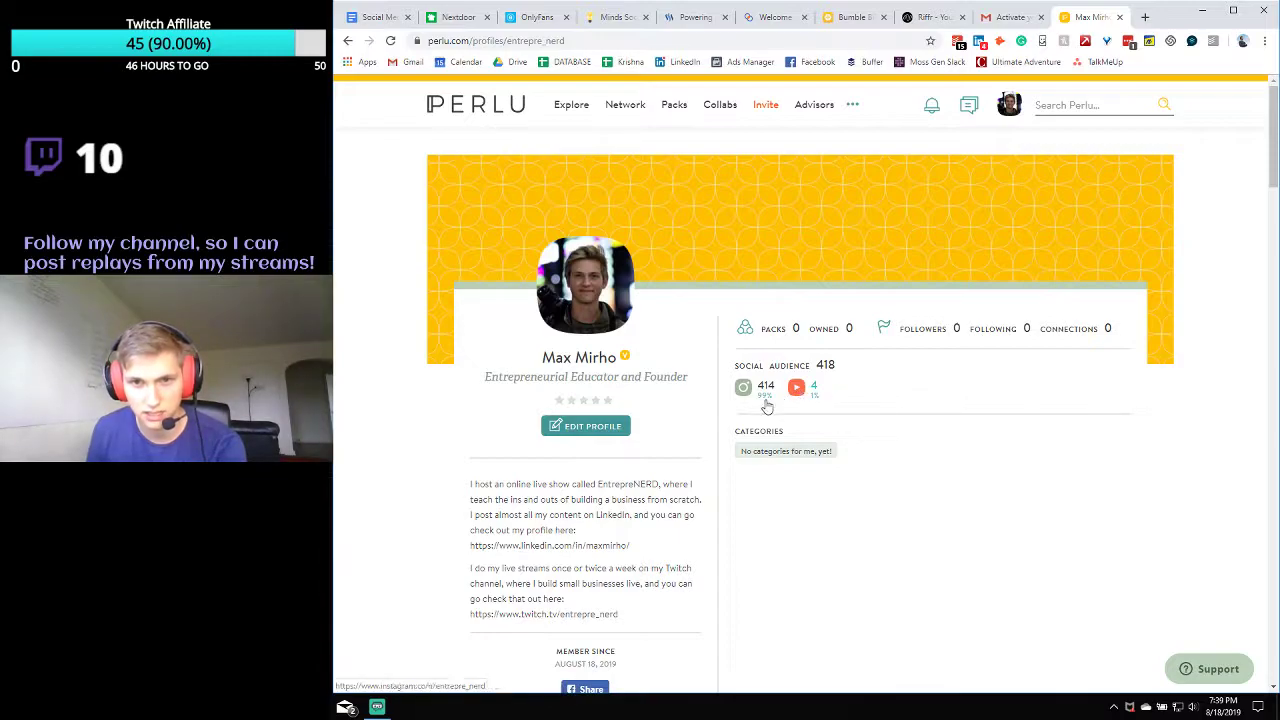
pyautogui.click(594, 431)
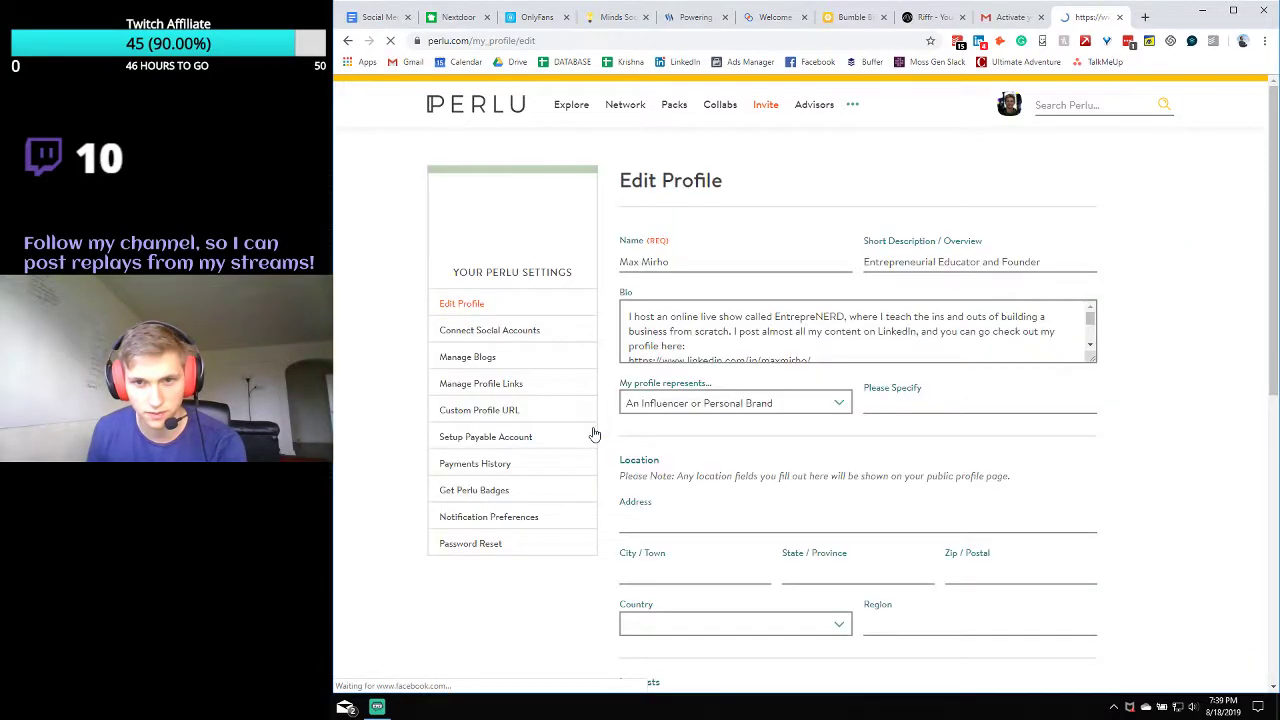
pyautogui.click(512, 333)
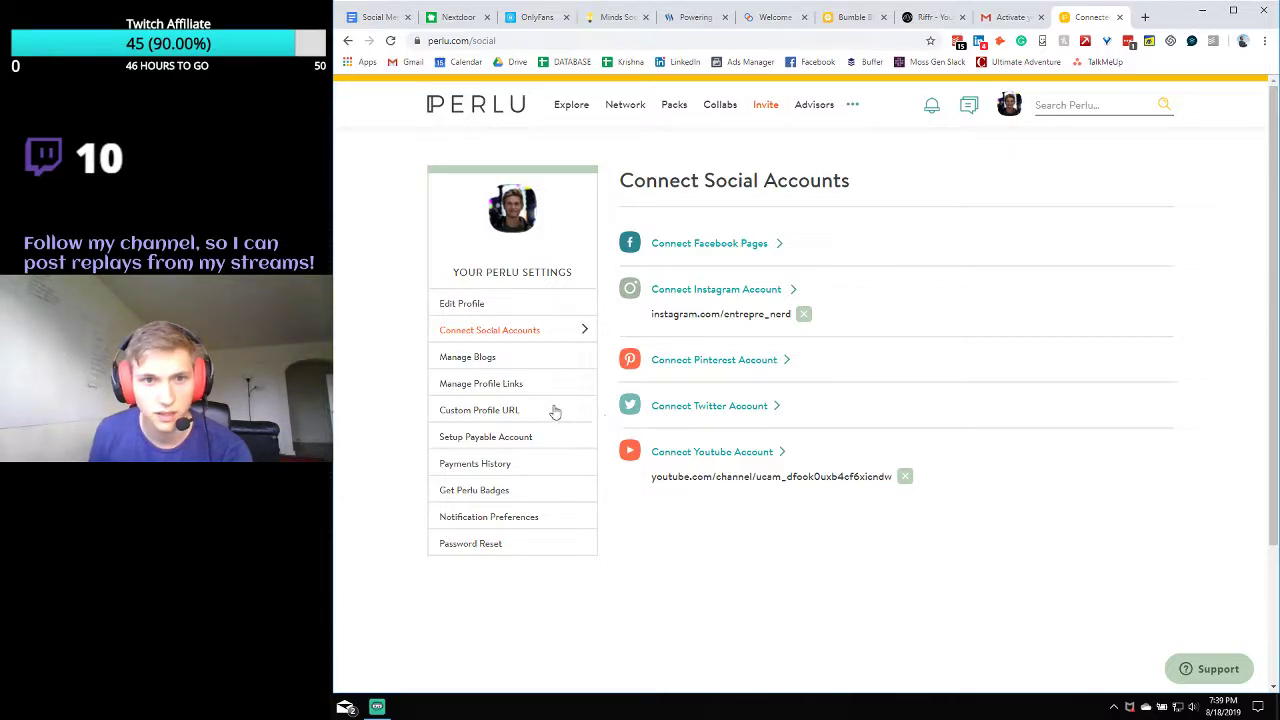
pyautogui.click(499, 387)
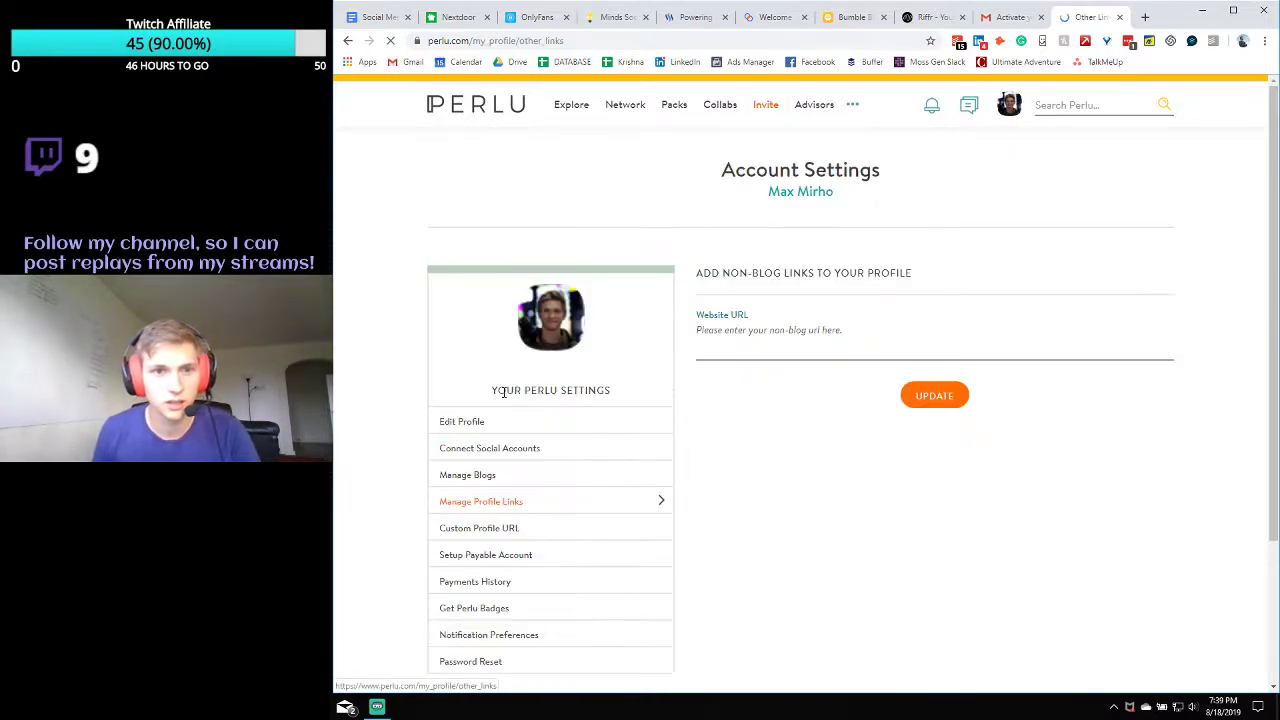
# - Clear the pasted Twitch link from Website URL and load the LinkedIn profile in the Gmail tab
pyautogui.click(842, 346)
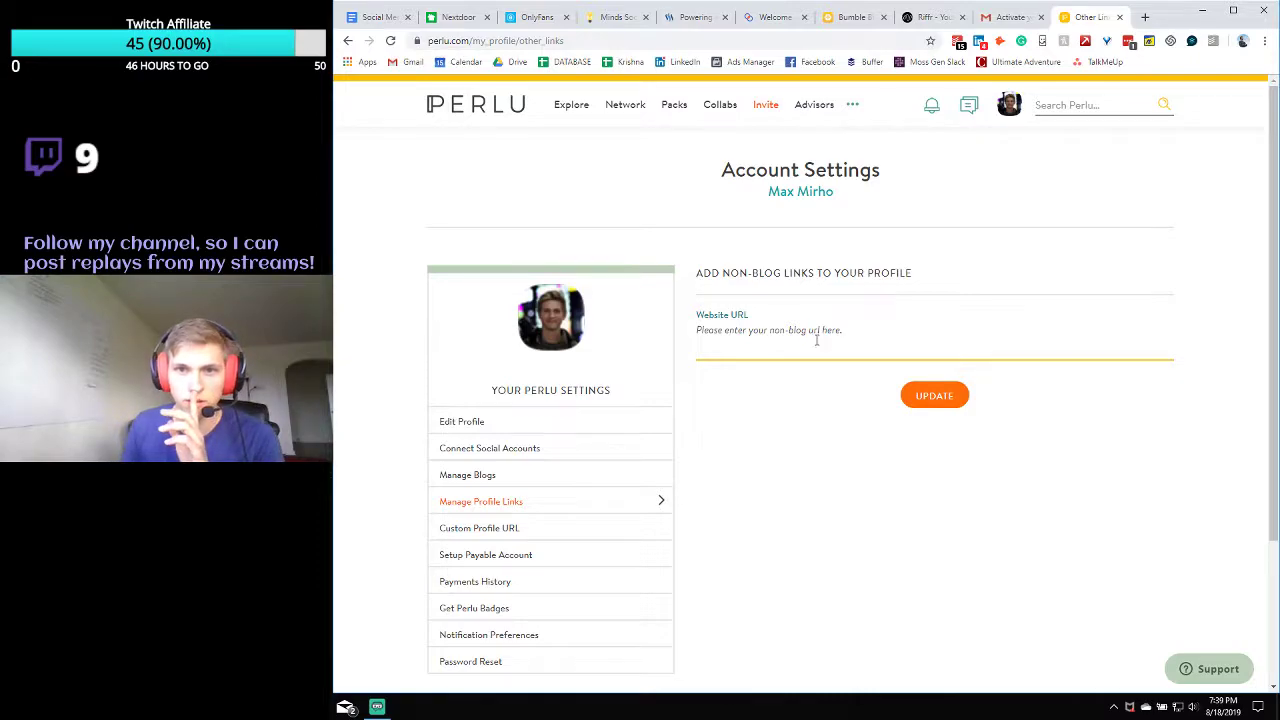
pyautogui.click(766, 342)
pyautogui.write('https://www.twitch.tv/entrepre_nerd')
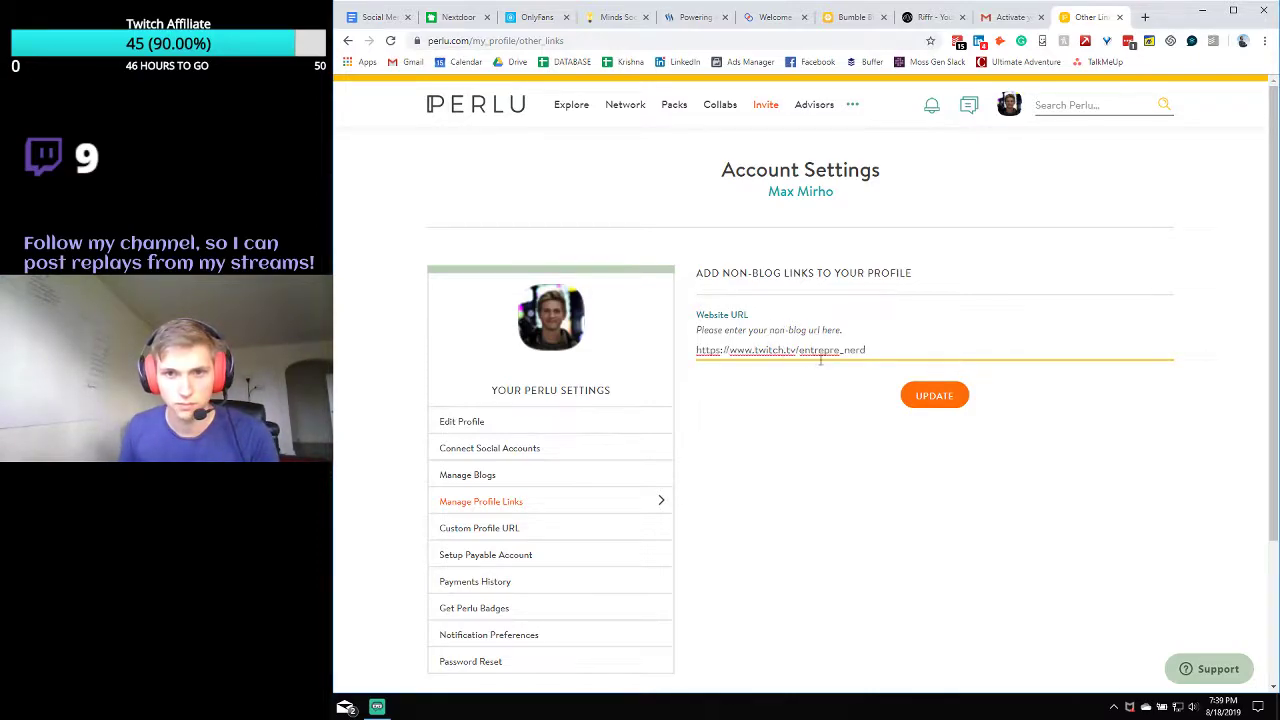
pyautogui.moveTo(866, 350); pyautogui.dragTo(589, 351)
pyautogui.press('BackSpace')
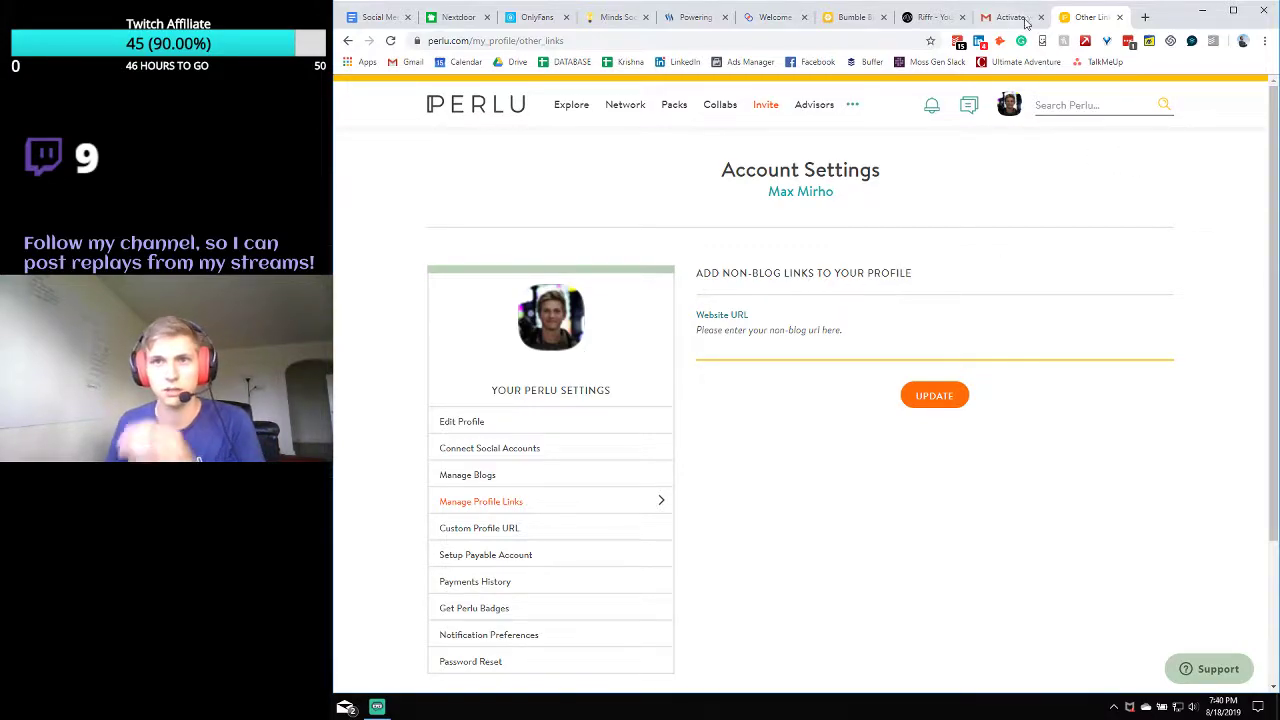
pyautogui.click(1012, 17)
pyautogui.click(684, 62)
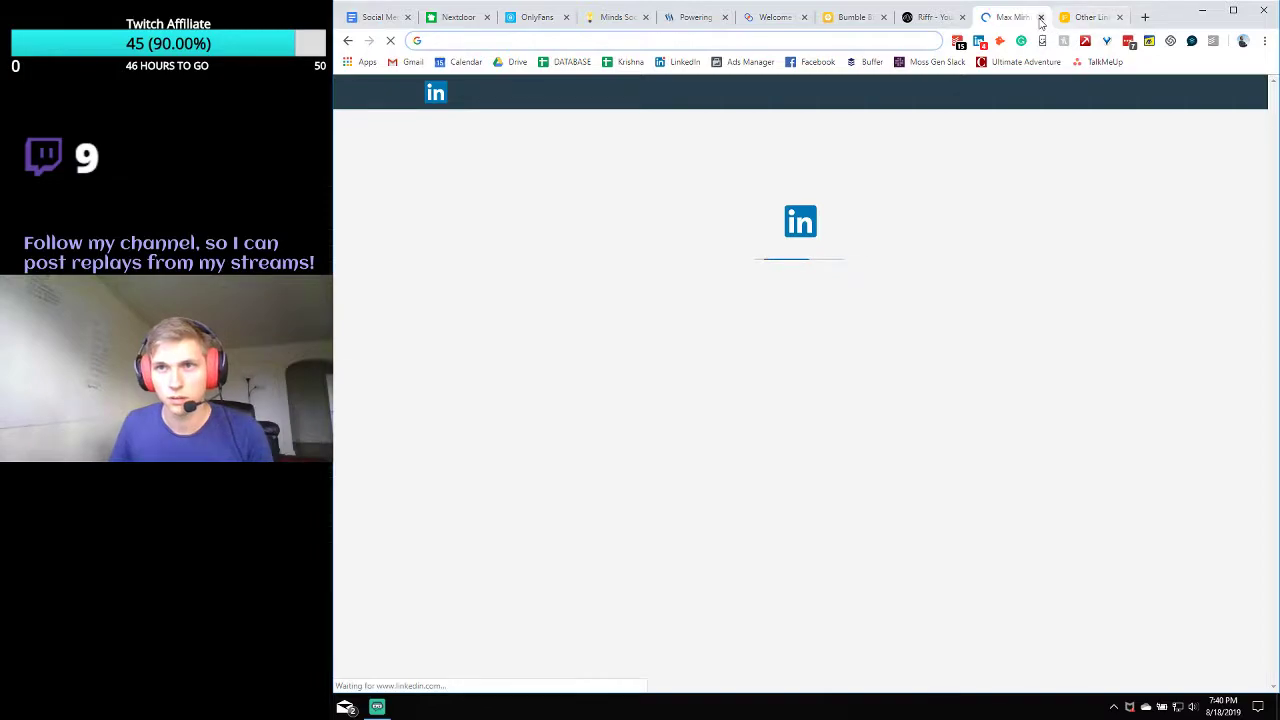
# - Paste the LinkedIn profile URL into Website URL and save the profile links
pyautogui.click(1040, 18)
pyautogui.write('https://www.linkedin.com/in/maxmirho/')
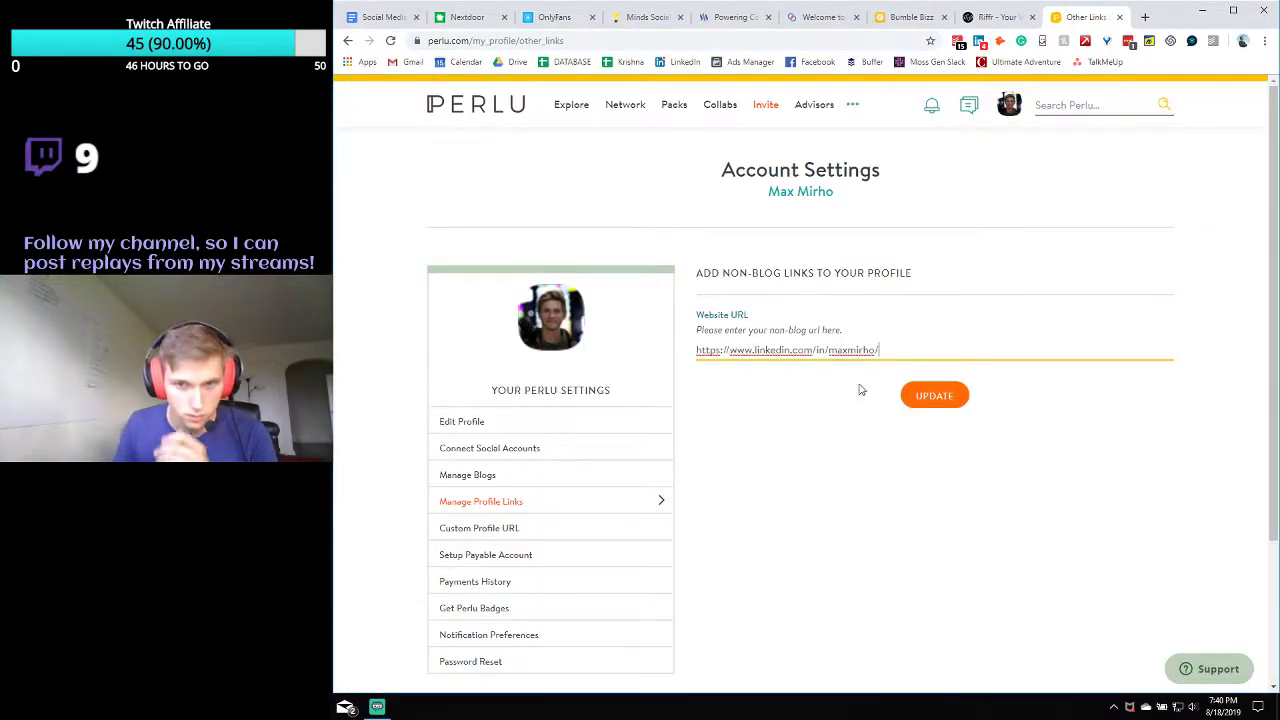
pyautogui.click(934, 395)
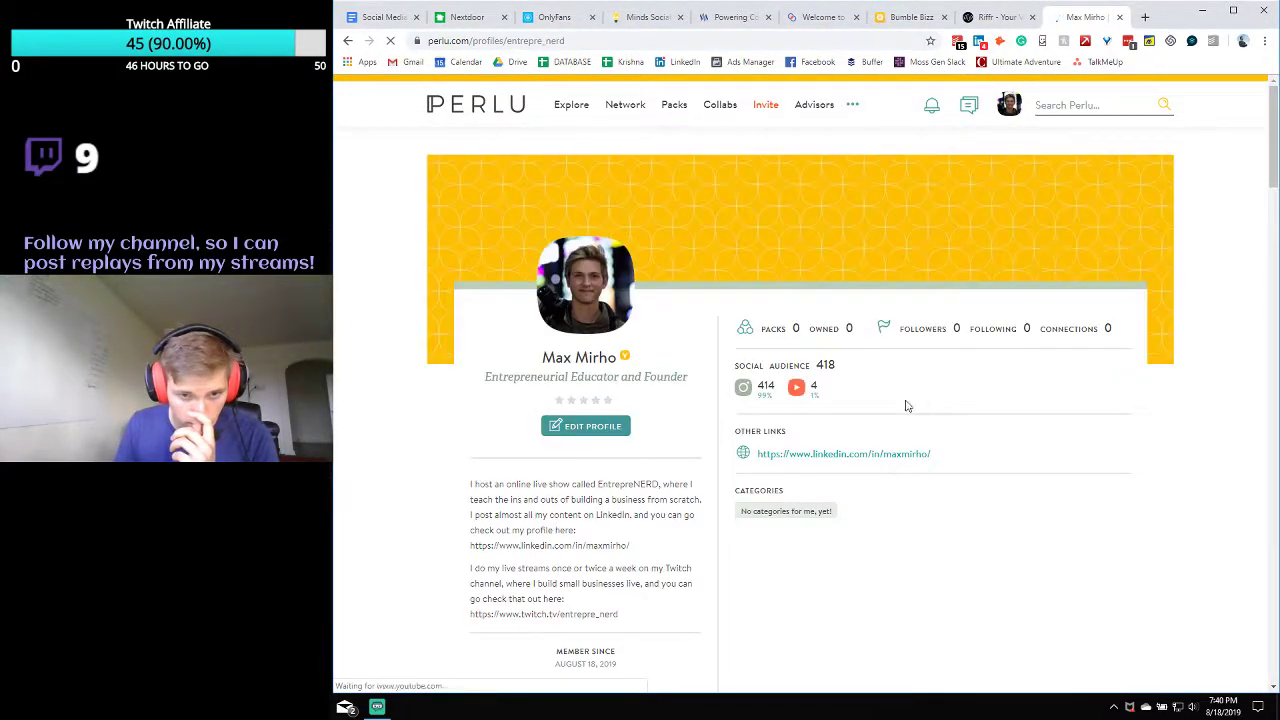
# - Scroll the profile page to check the LinkedIn link under Other Links
pyautogui.scroll(-4, 906, 403)
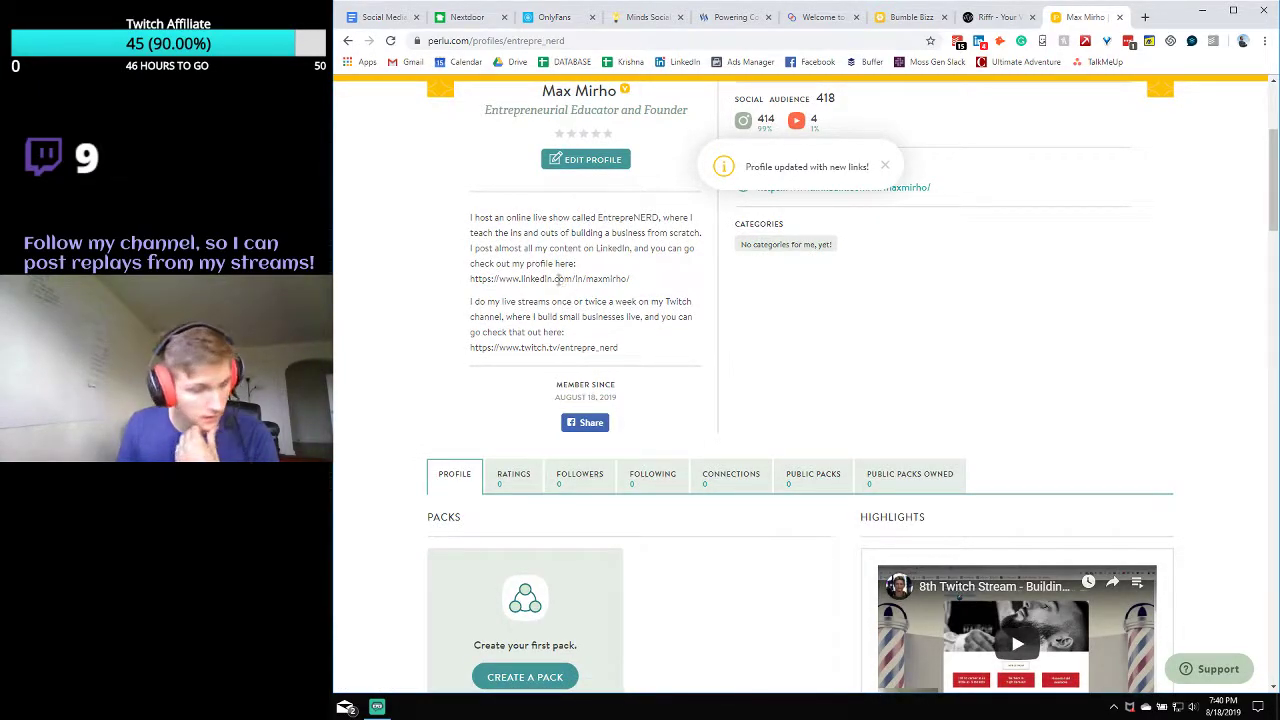
pyautogui.scroll(-3, 723, 302)
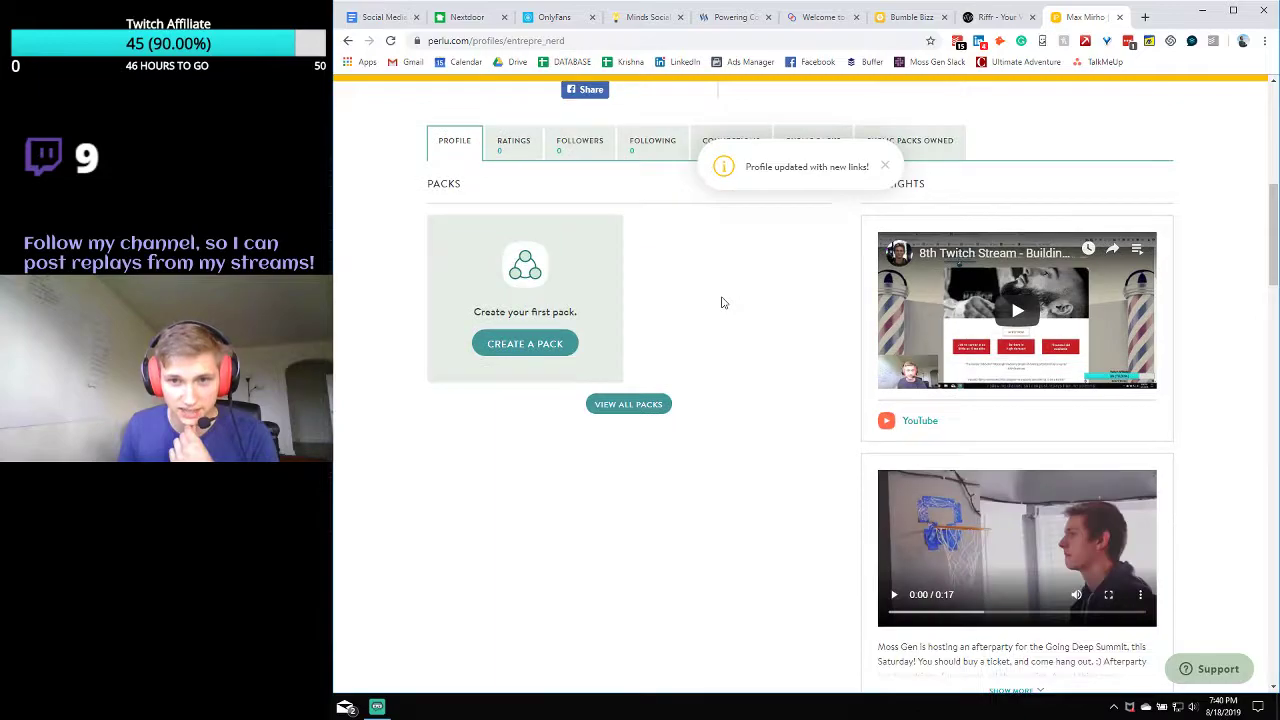
pyautogui.scroll(-2, 723, 302)
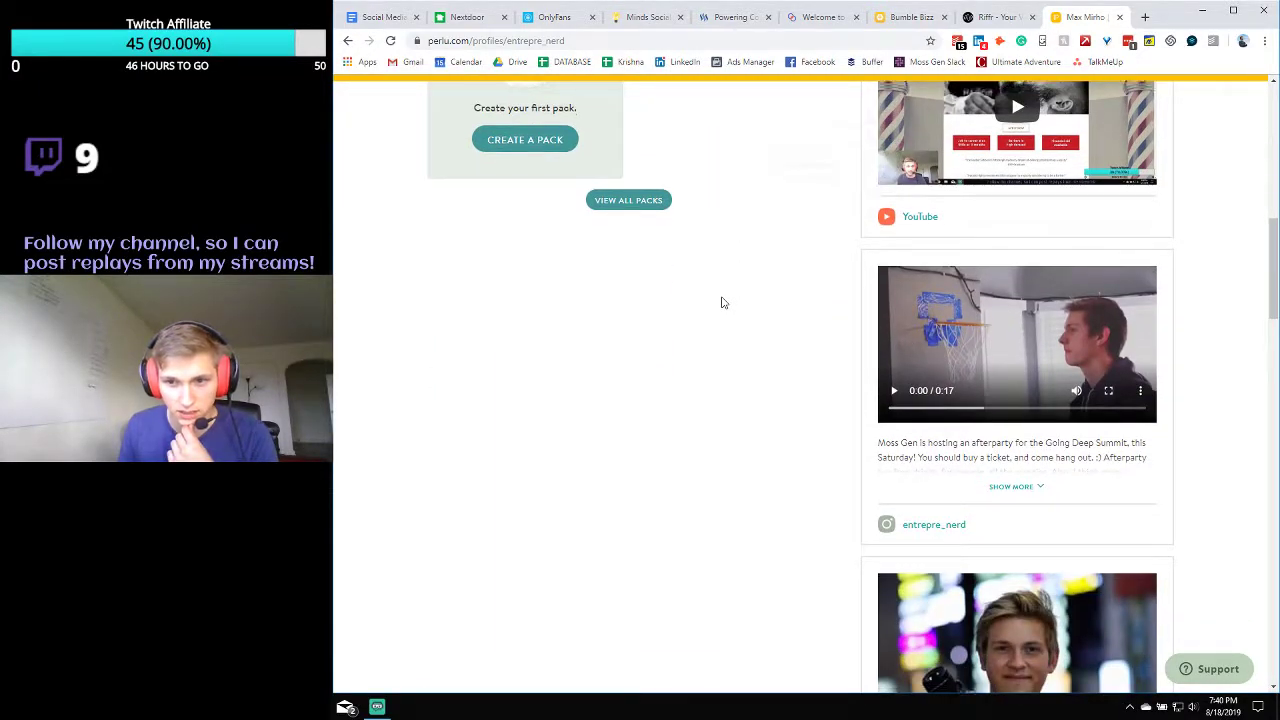
pyautogui.scroll(-9, 723, 302)
pyautogui.scroll(-5, 723, 302)
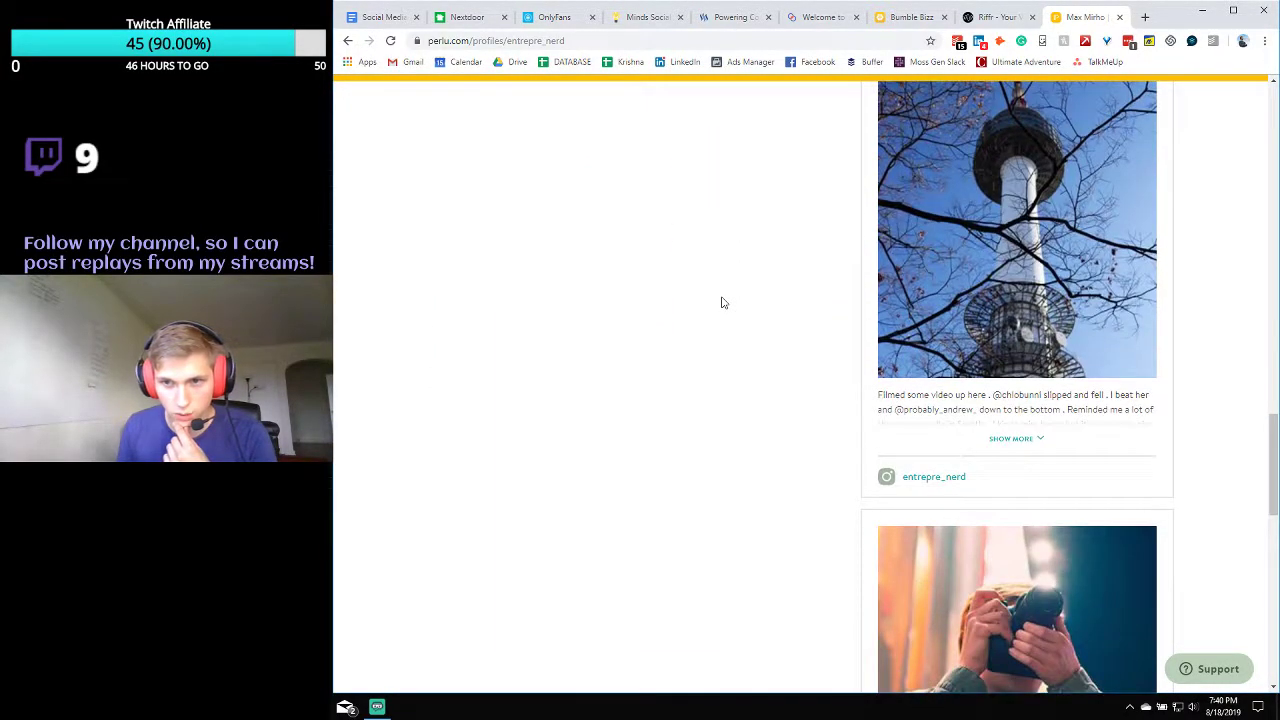
pyautogui.scroll(10, 709, 431)
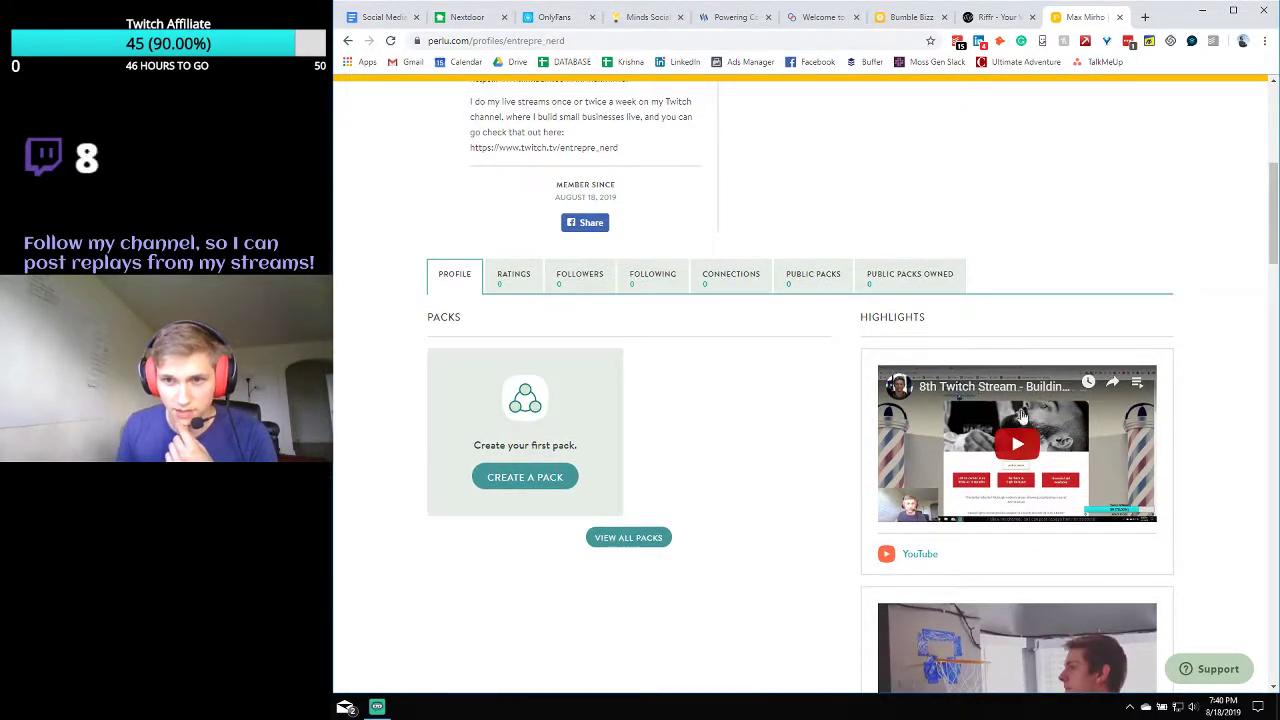
pyautogui.scroll(3, 757, 386)
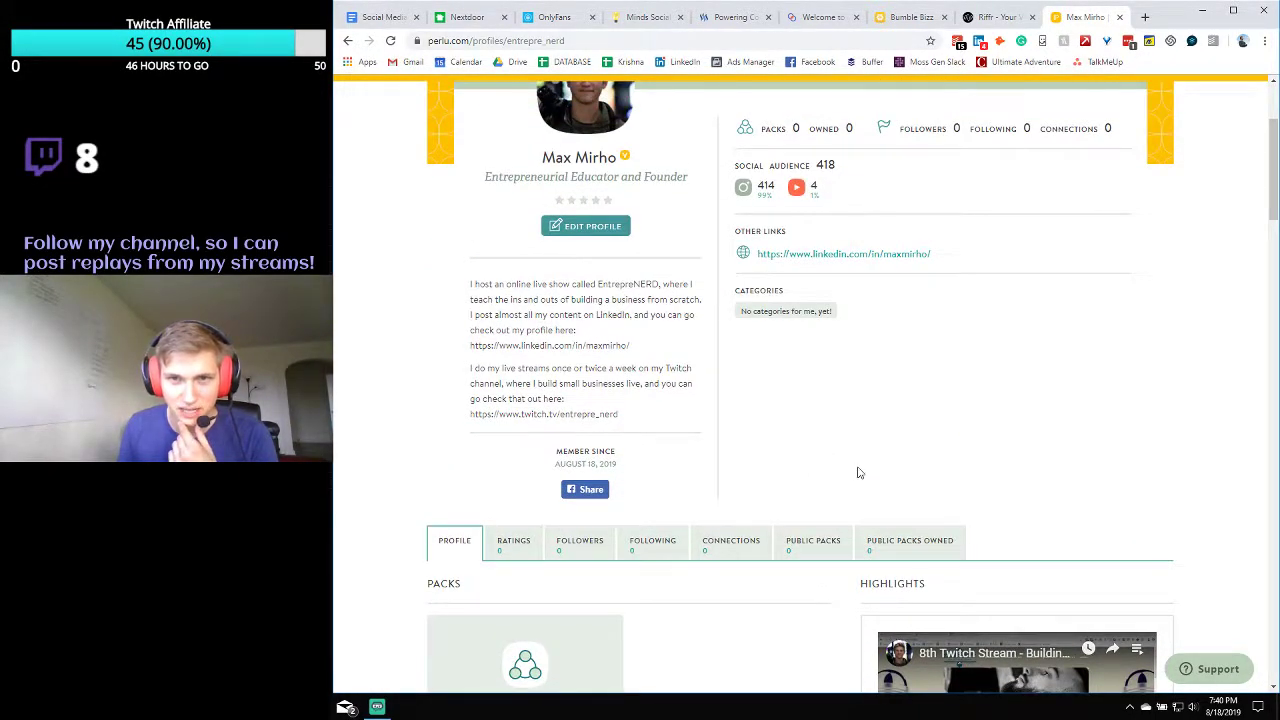
pyautogui.scroll(2, 857, 472)
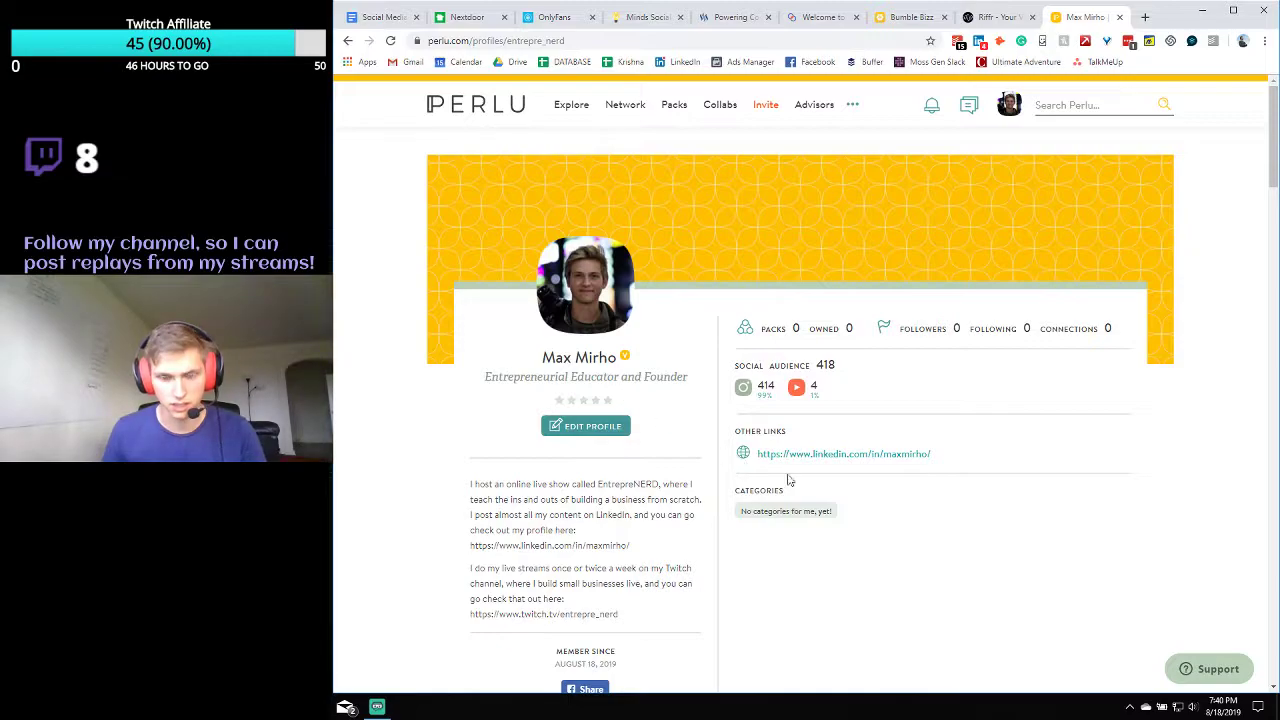
# - Look through Edit Profile, Get Perlu Badges and Custom Profile URL, ending on Connect Social Accounts
pyautogui.click(582, 426)
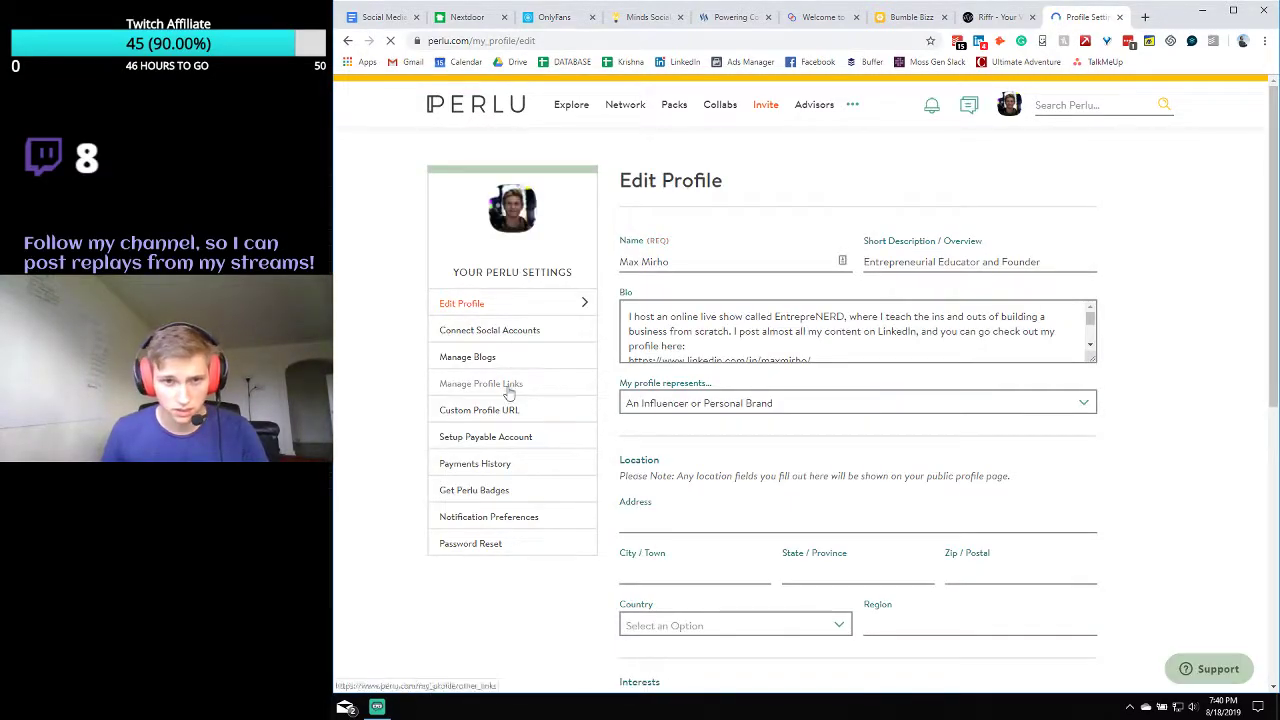
pyautogui.click(488, 491)
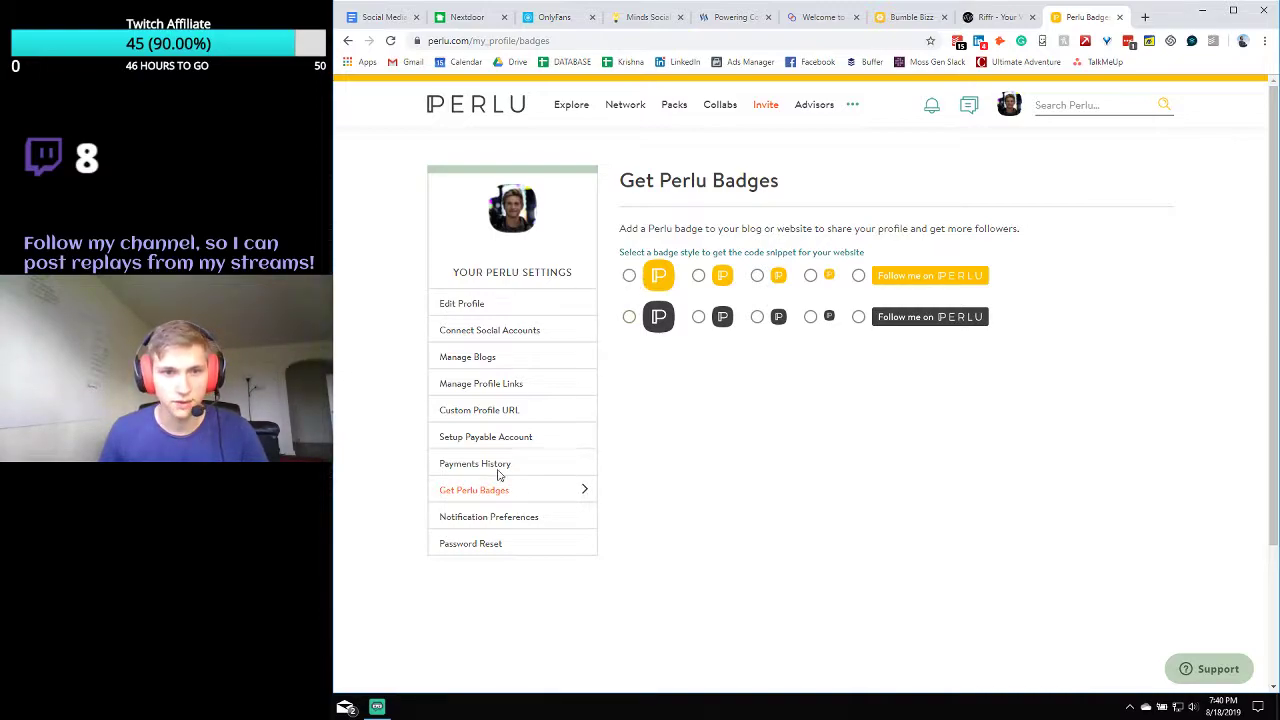
pyautogui.click(488, 418)
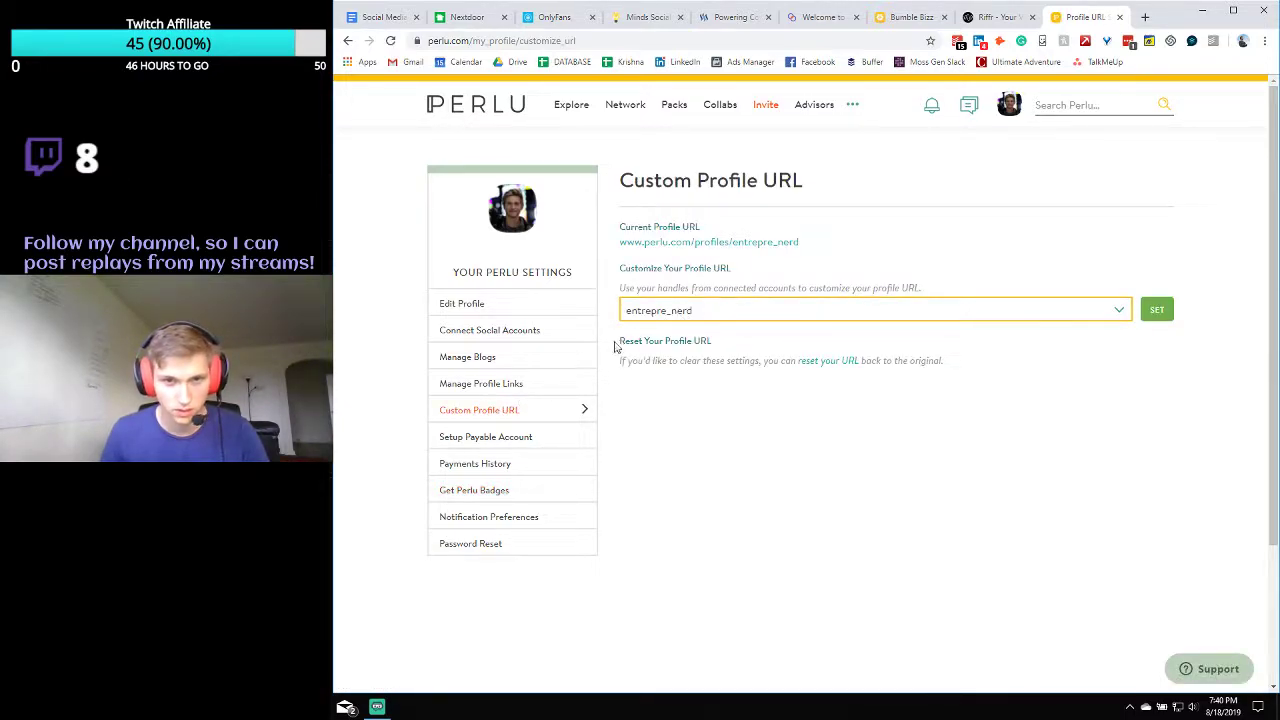
pyautogui.click(474, 310)
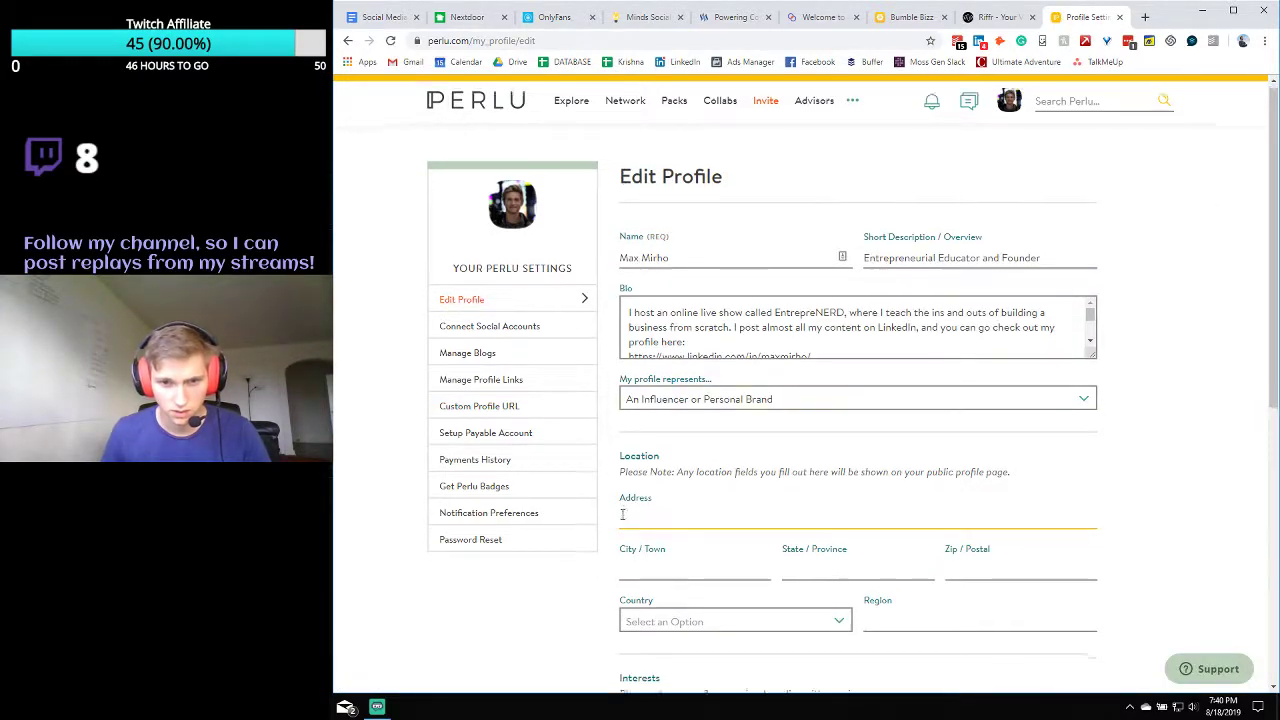
pyautogui.scroll(-5, 640, 500)
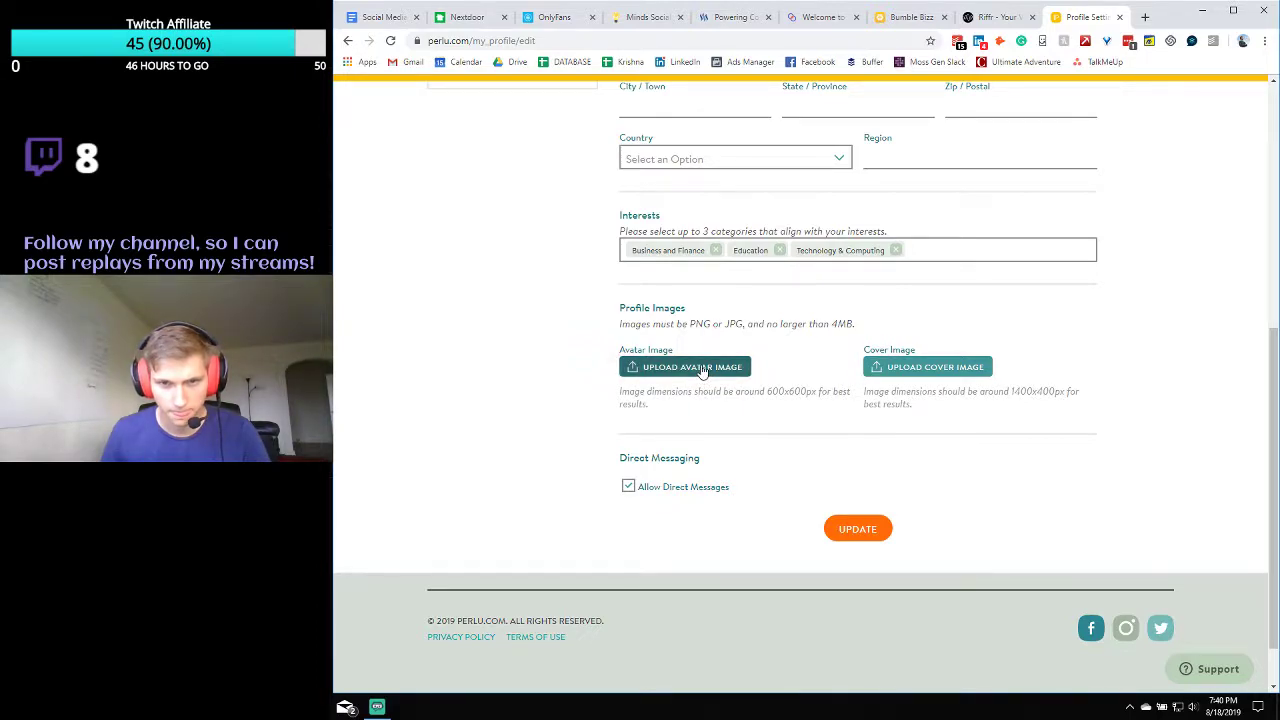
pyautogui.scroll(5, 846, 408)
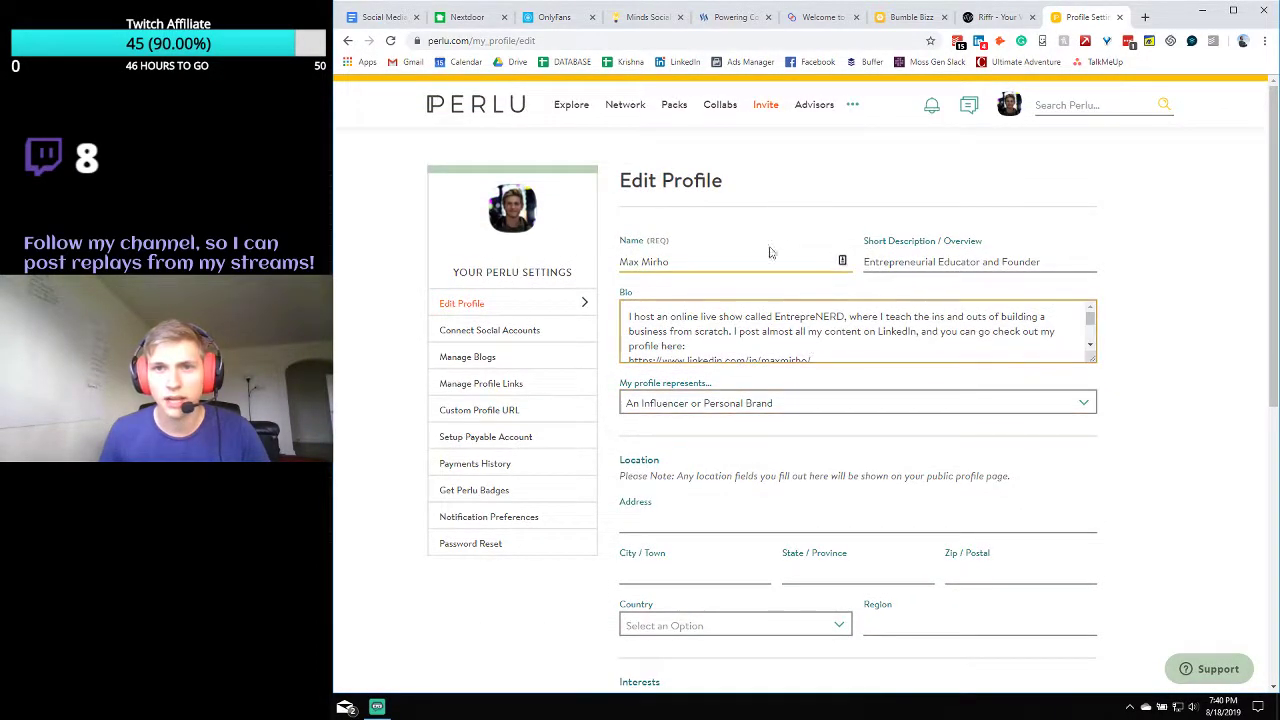
pyautogui.click(543, 334)
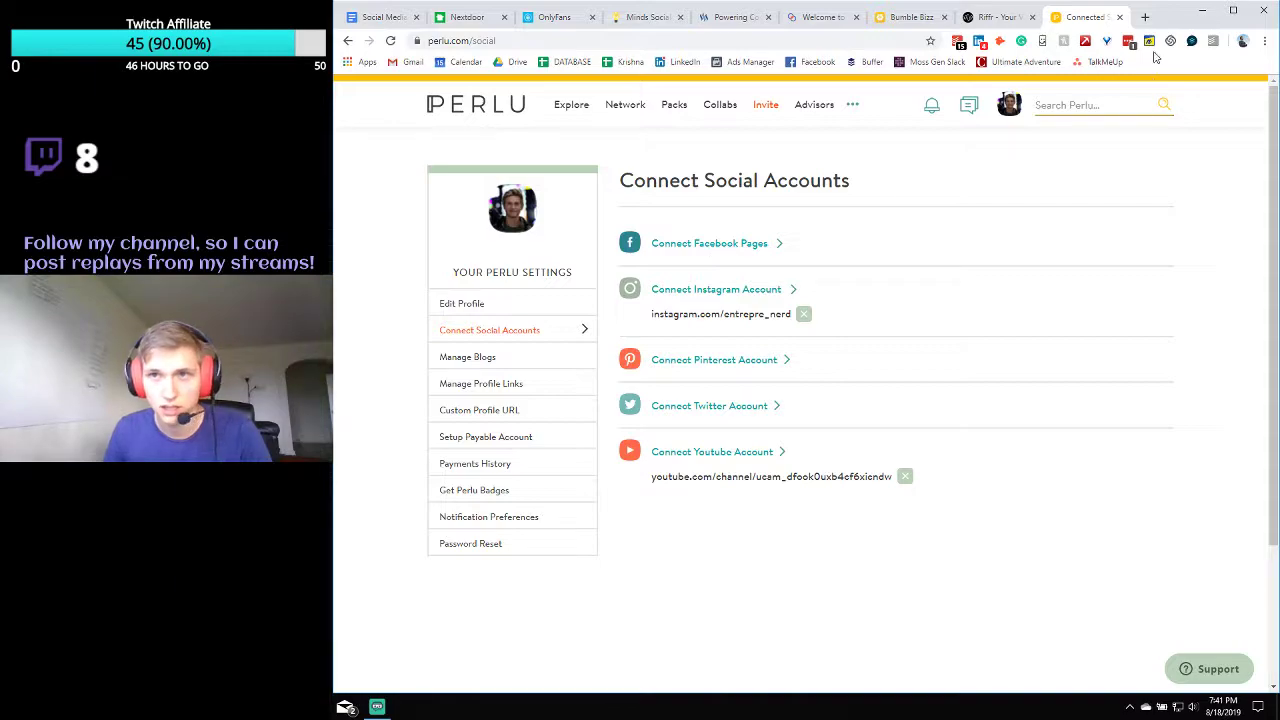
# - Google 'add a linkedin account to perlu', skim the results, then close that tab
pyautogui.click(1145, 17)
pyautogui.write('a')
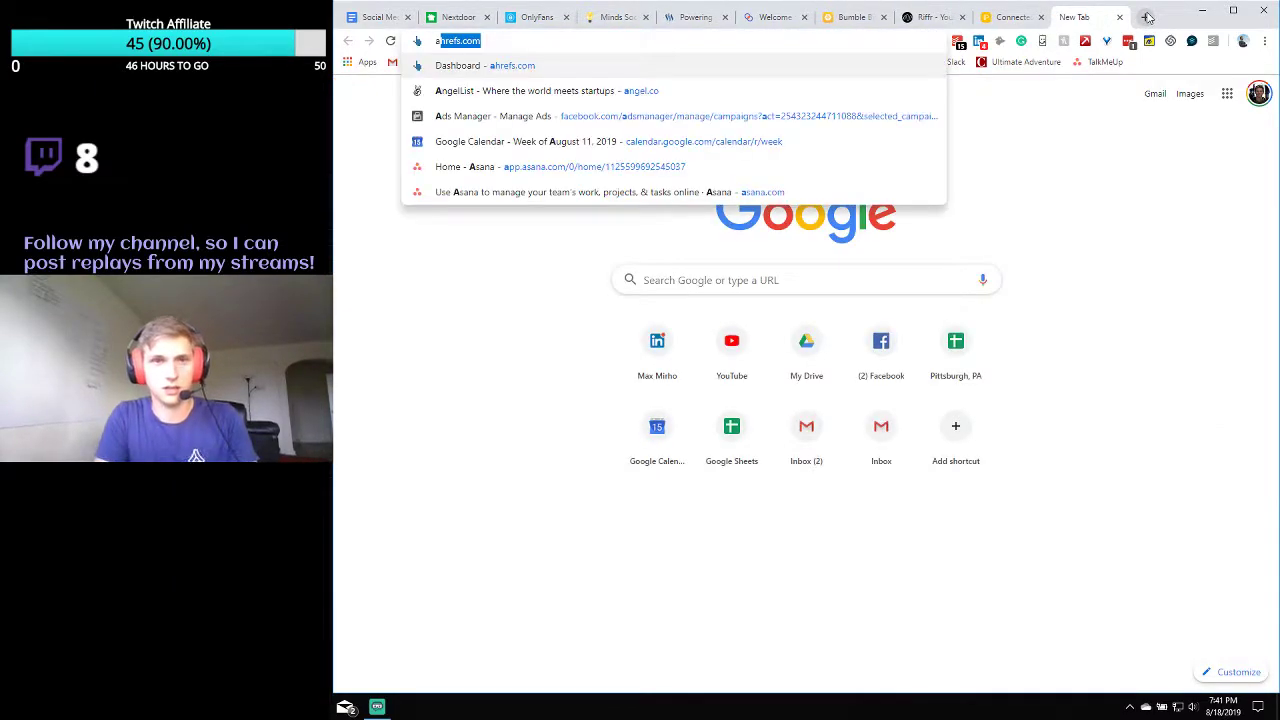
pyautogui.write('dd a linke')
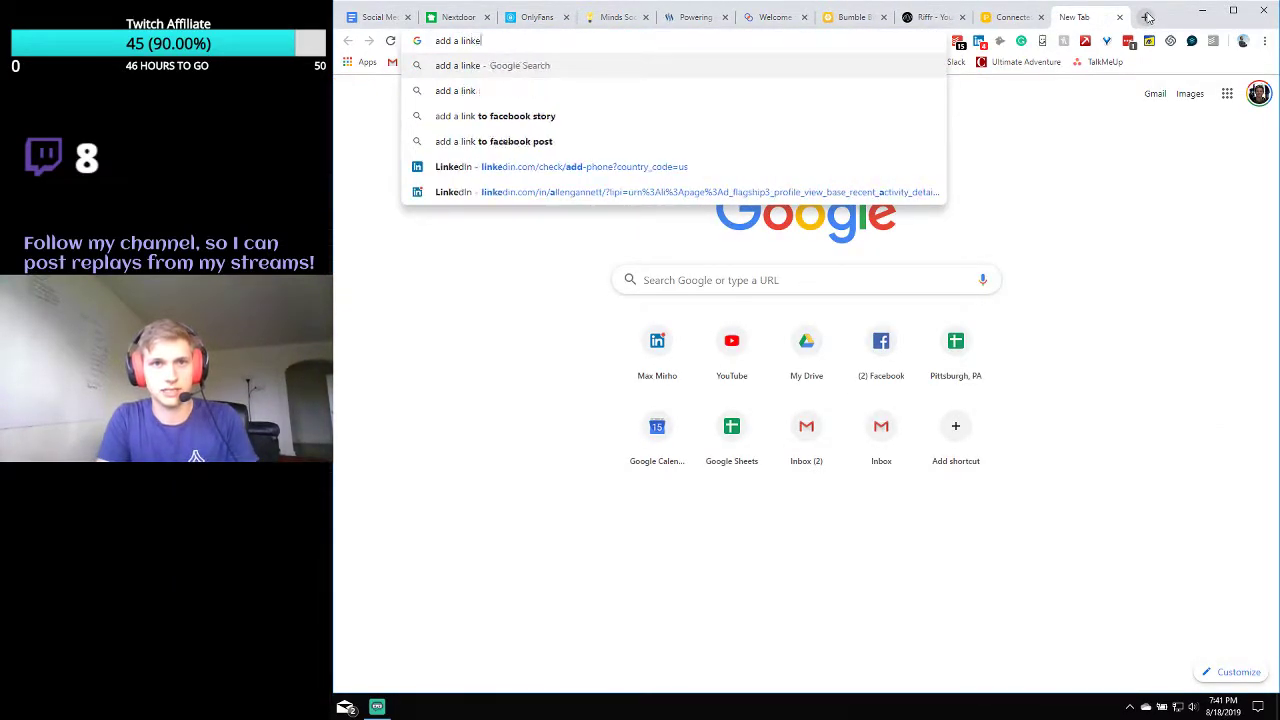
pyautogui.write('din account to perlu')
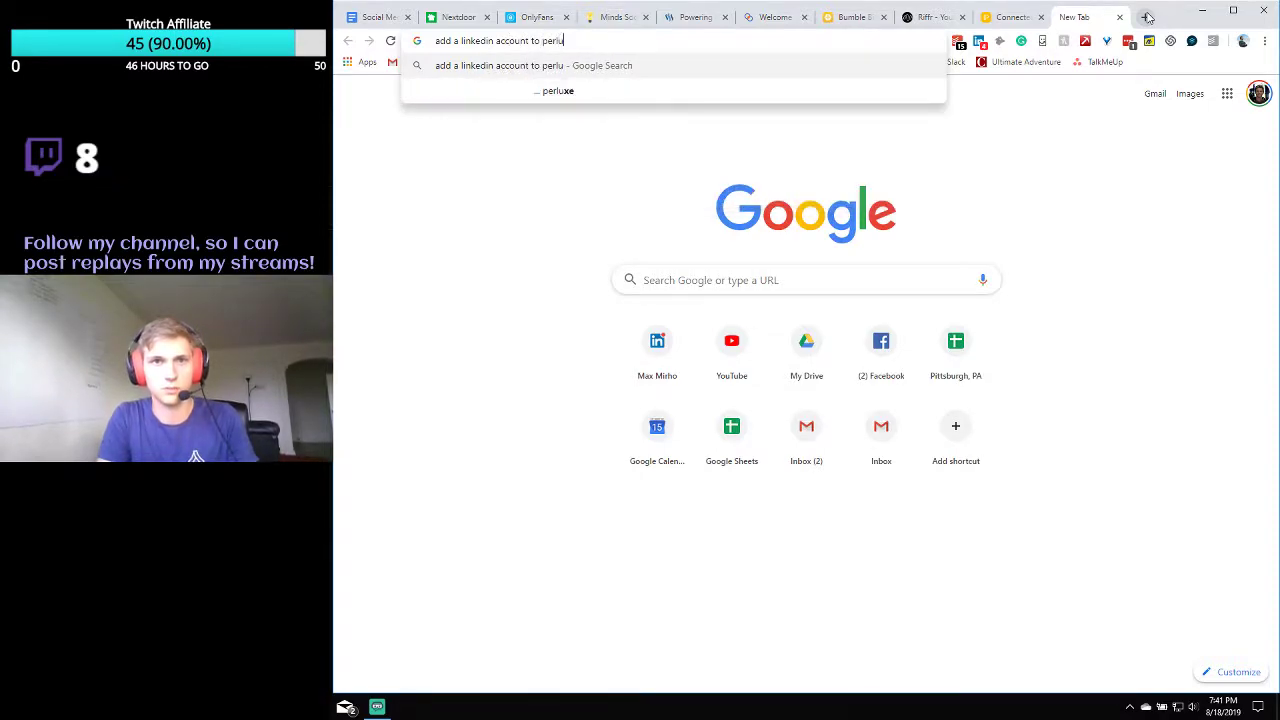
pyautogui.press('Return')
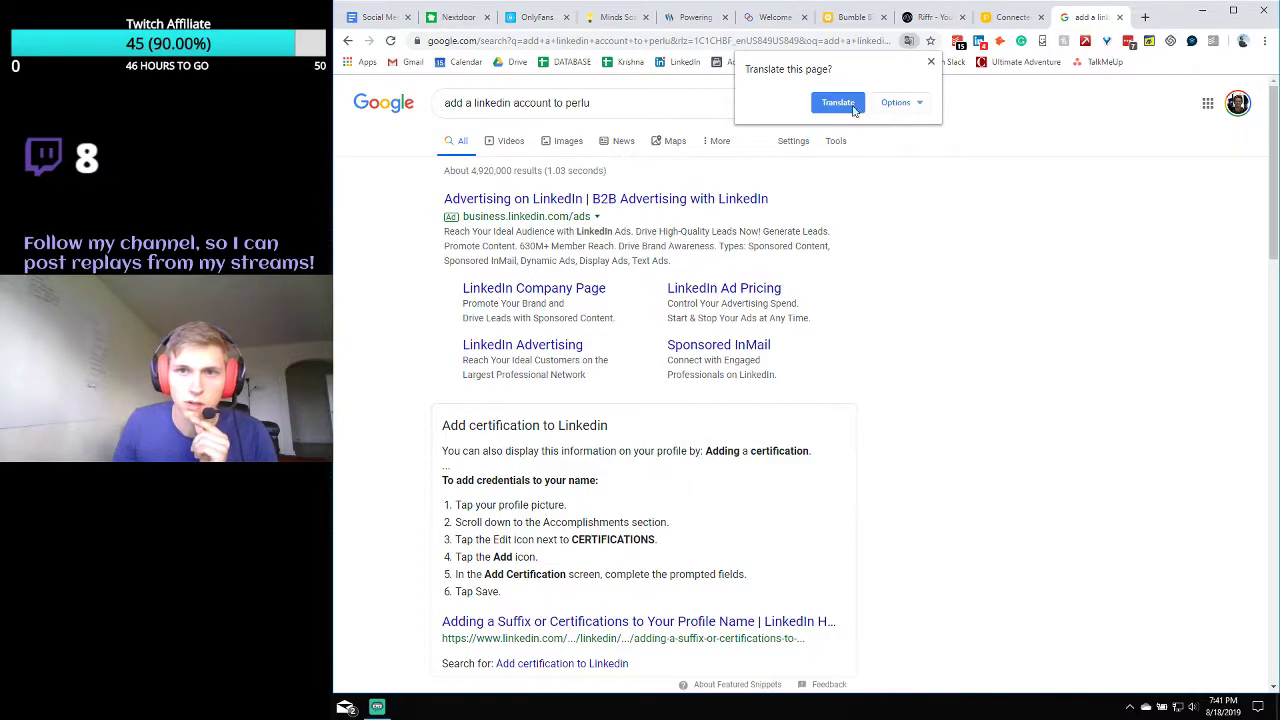
pyautogui.click(931, 63)
pyautogui.scroll(-5, 812, 308)
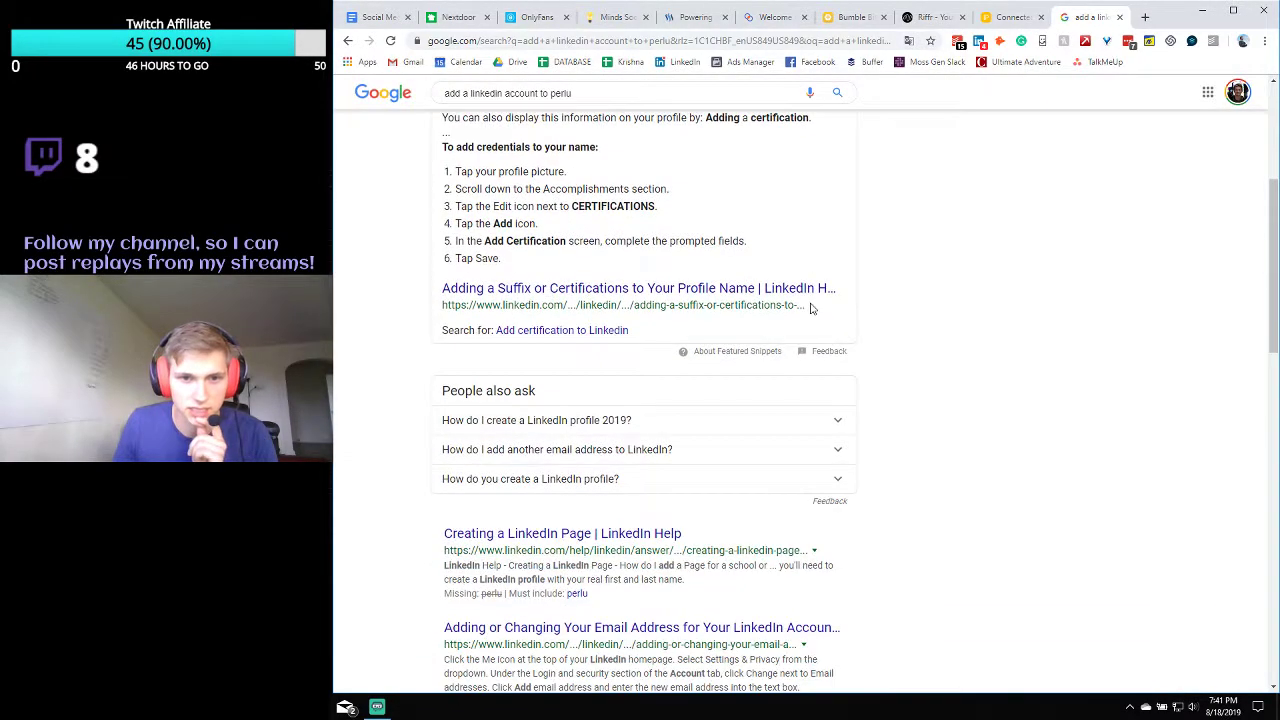
pyautogui.scroll(-5, 783, 340)
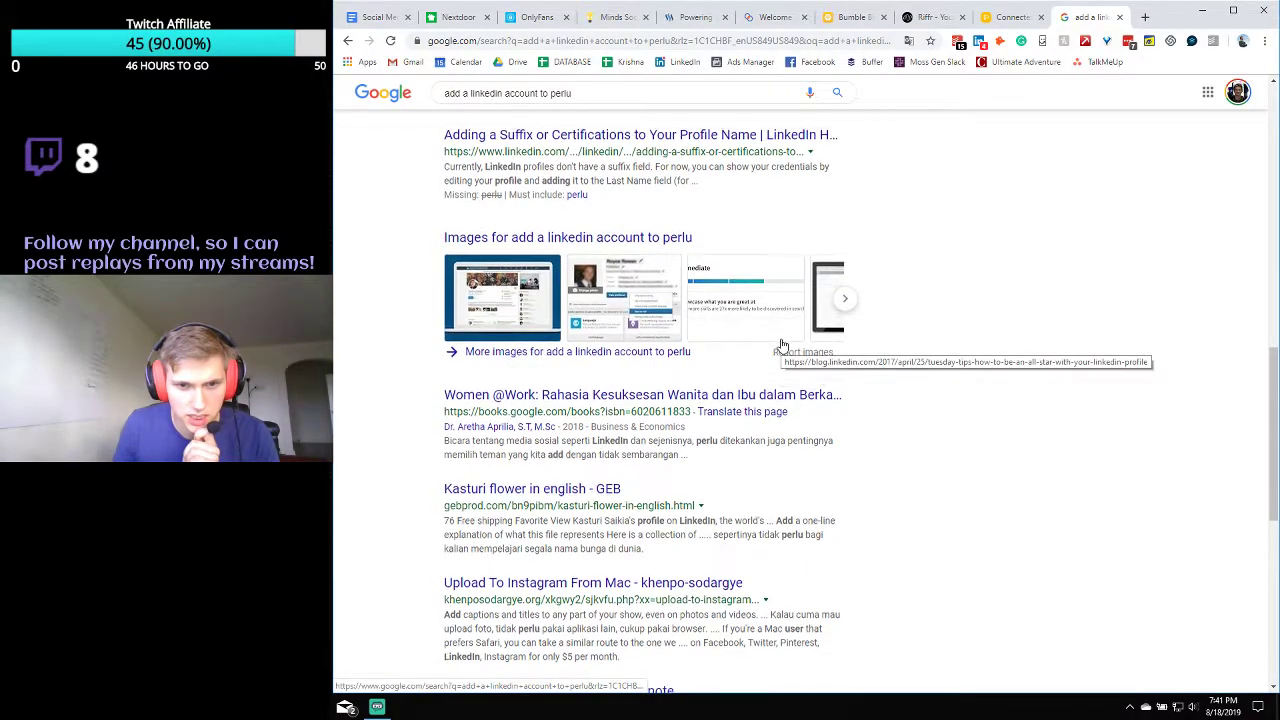
pyautogui.scroll(-4, 783, 343)
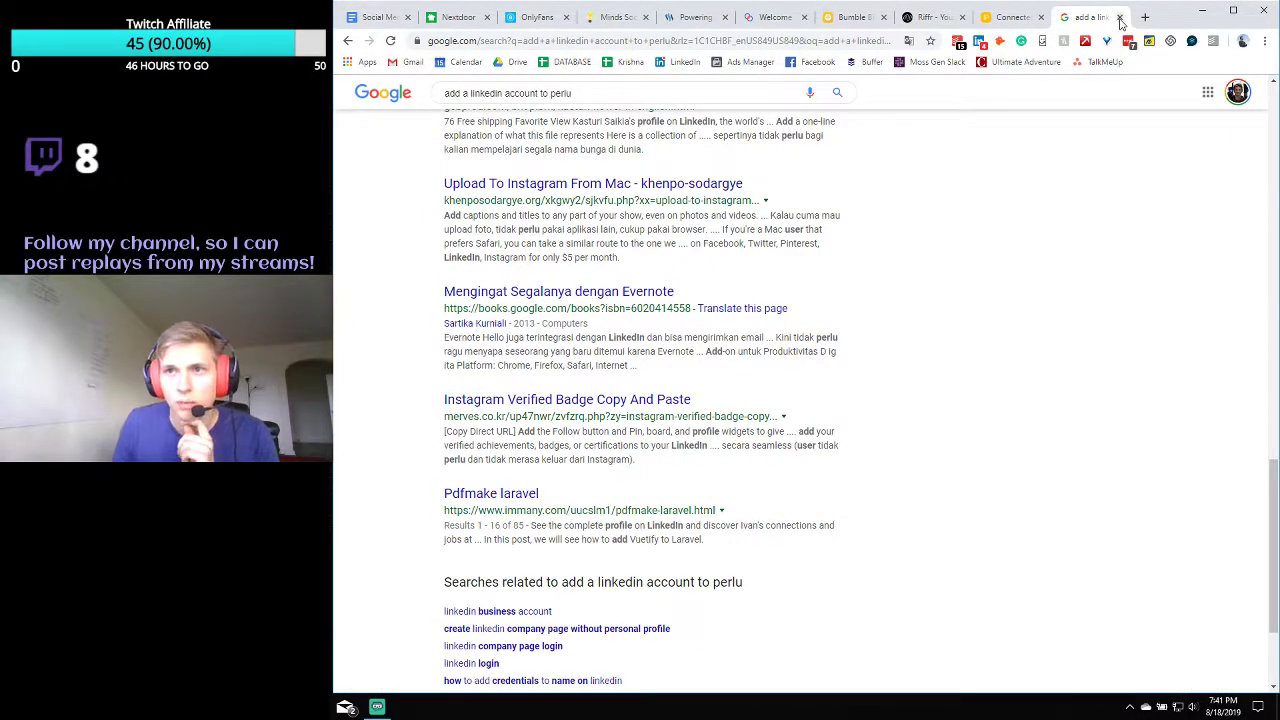
pyautogui.click(1120, 18)
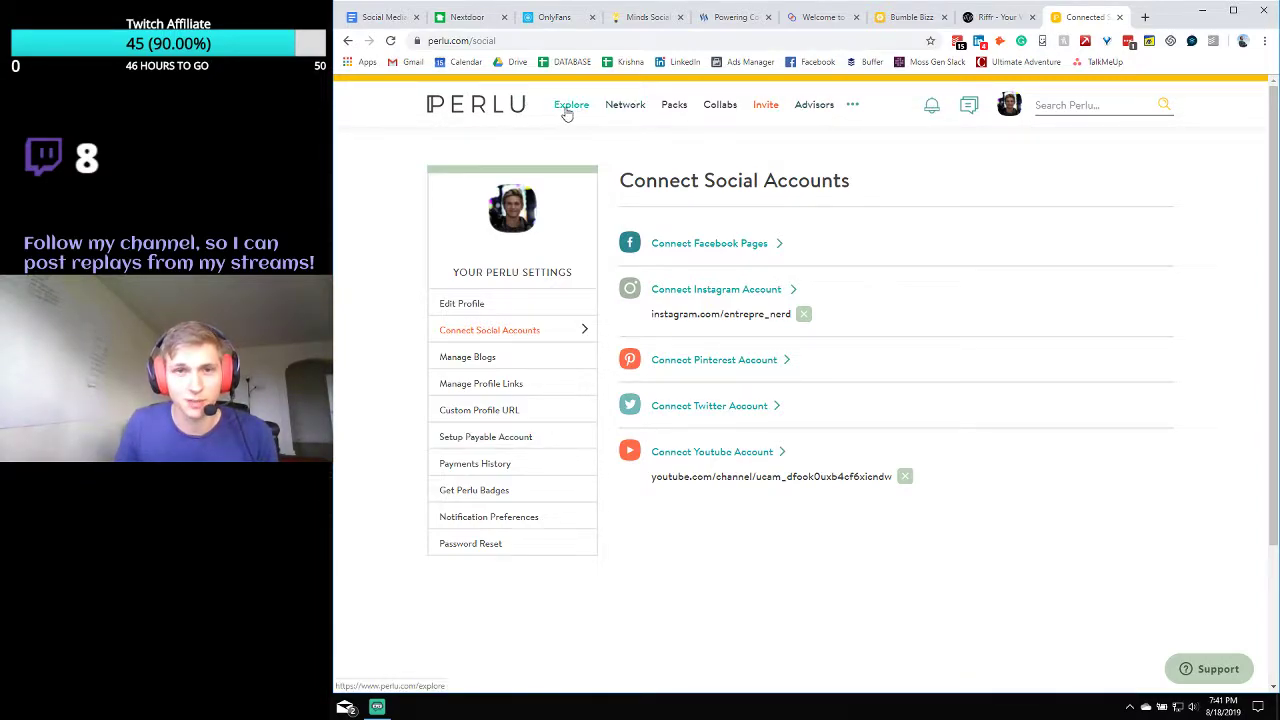
# - From the Dashboard's Explore Packs, request to join Business Blogs and Teaching Industry
pyautogui.click(460, 108)
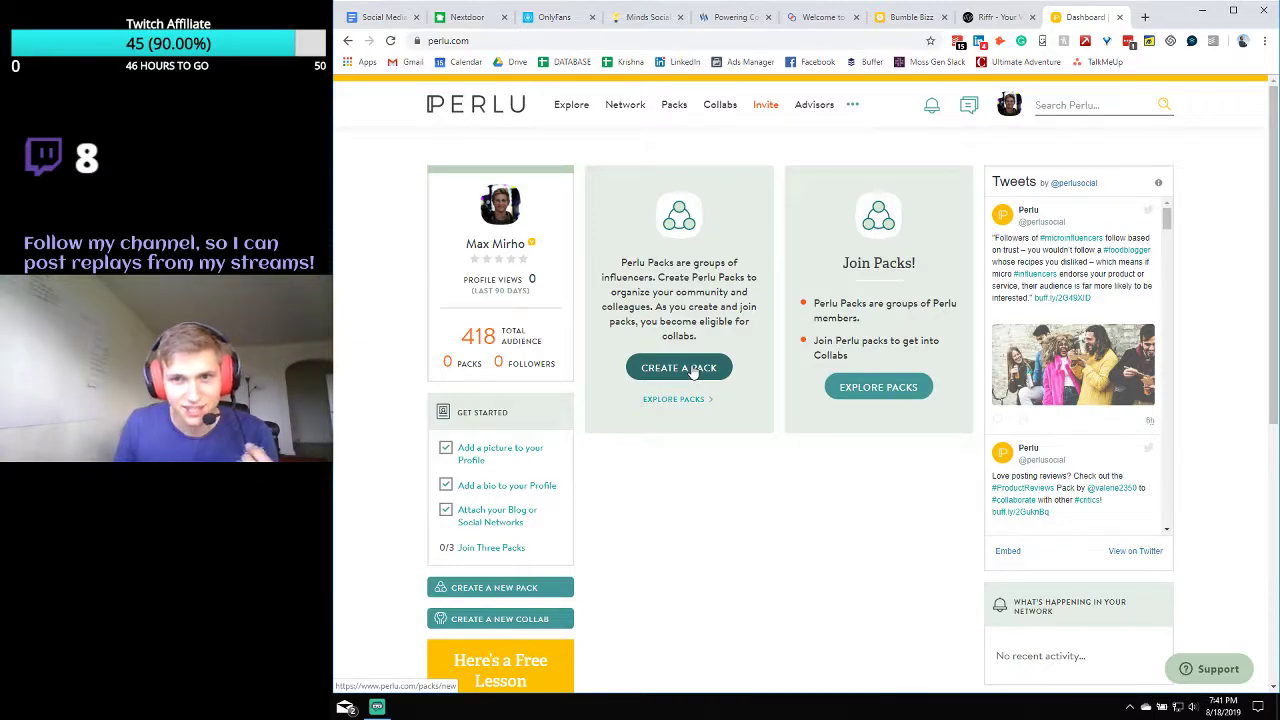
pyautogui.click(886, 393)
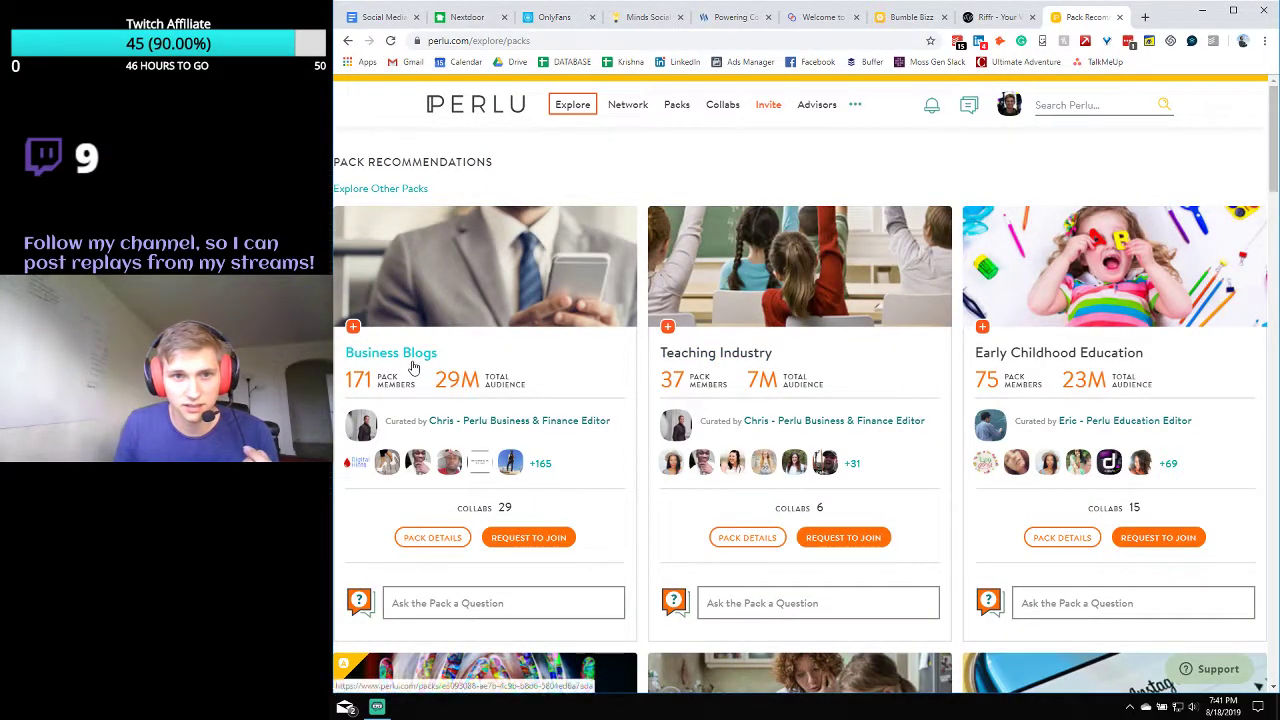
pyautogui.click(517, 541)
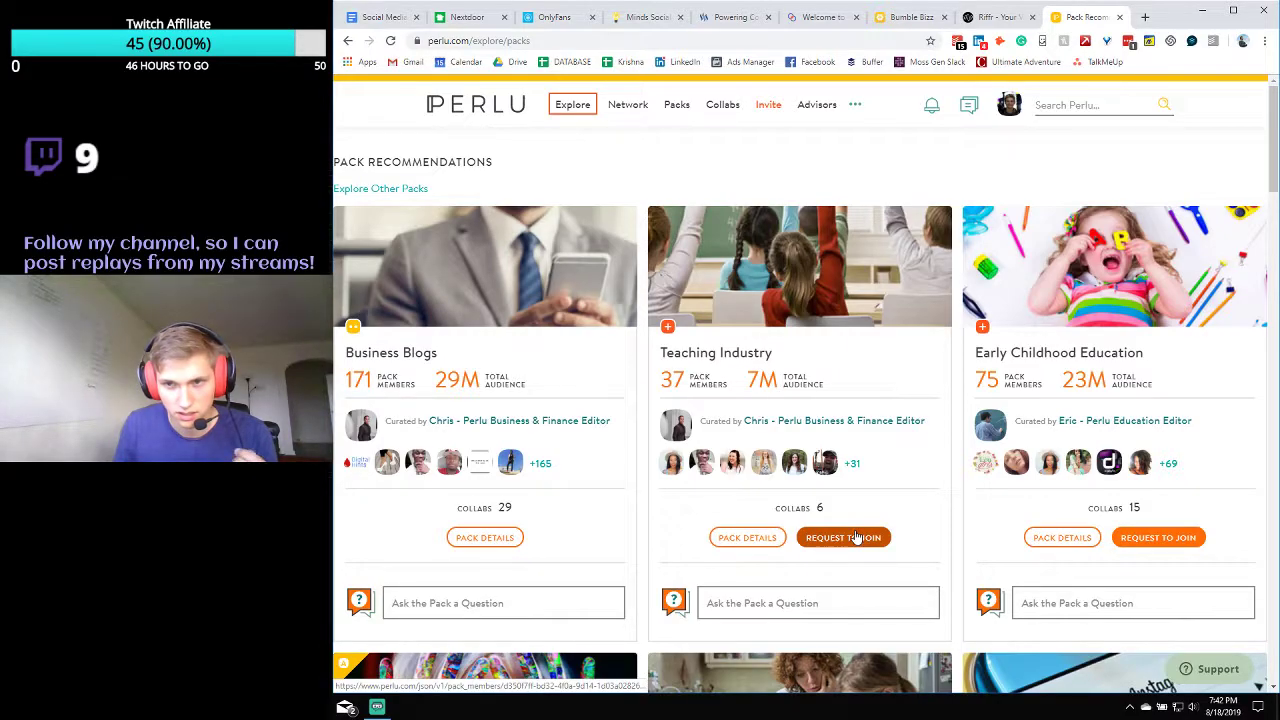
pyautogui.click(855, 538)
# - Join the Education Bloggers pack
pyautogui.scroll(-4, 700, 383)
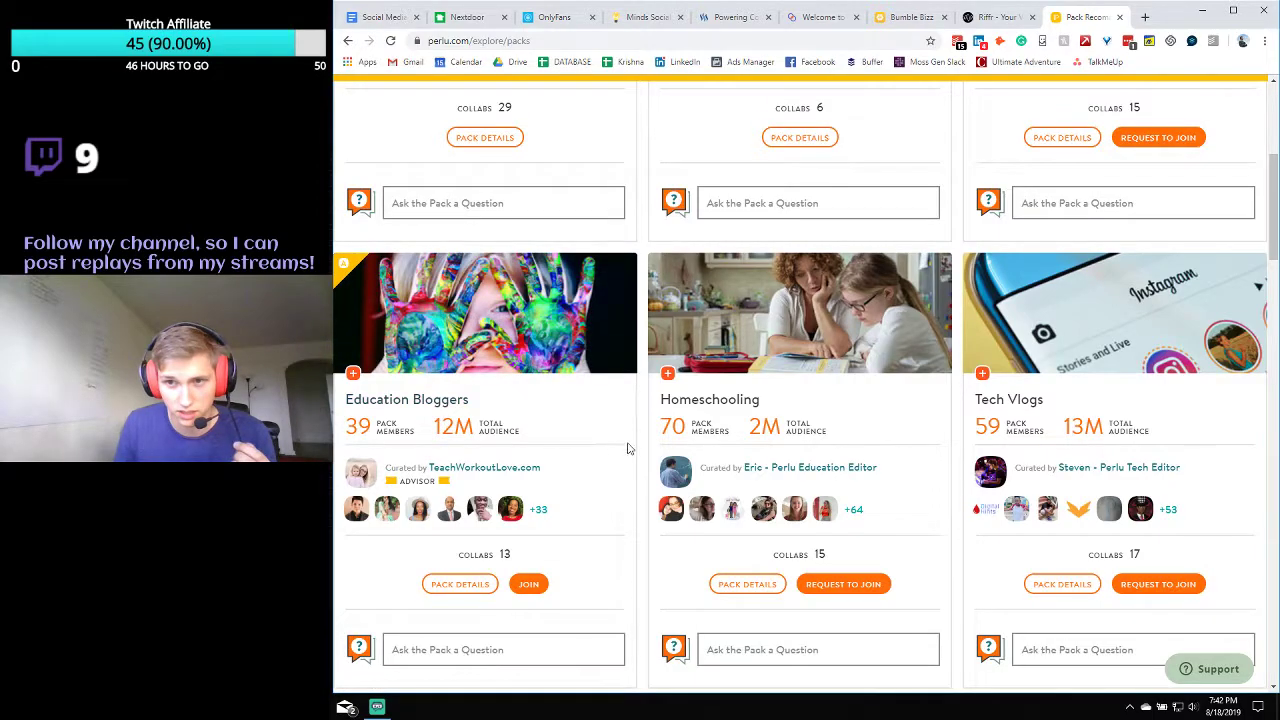
pyautogui.scroll(-1, 628, 446)
pyautogui.click(530, 451)
# - Request to join Tech Blogs and Marketing, Advertising and PR Agencies packs
pyautogui.scroll(-3, 651, 449)
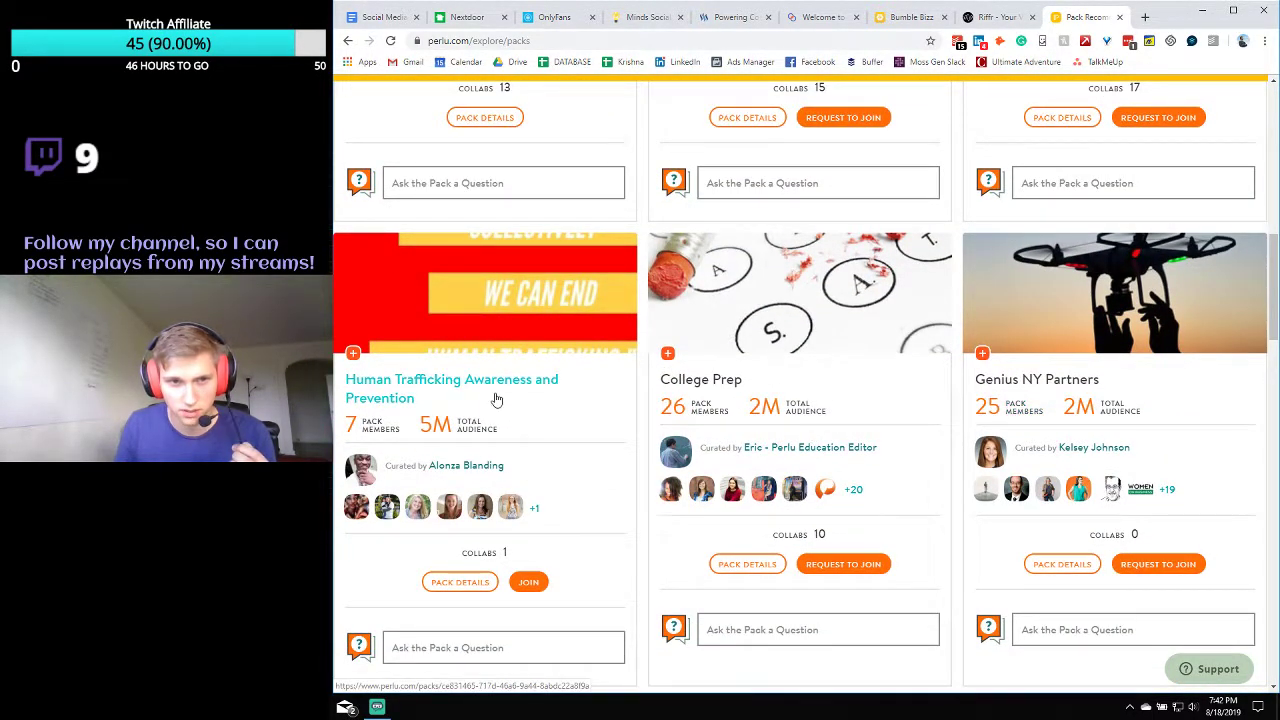
pyautogui.scroll(-1, 603, 426)
pyautogui.scroll(-4, 603, 426)
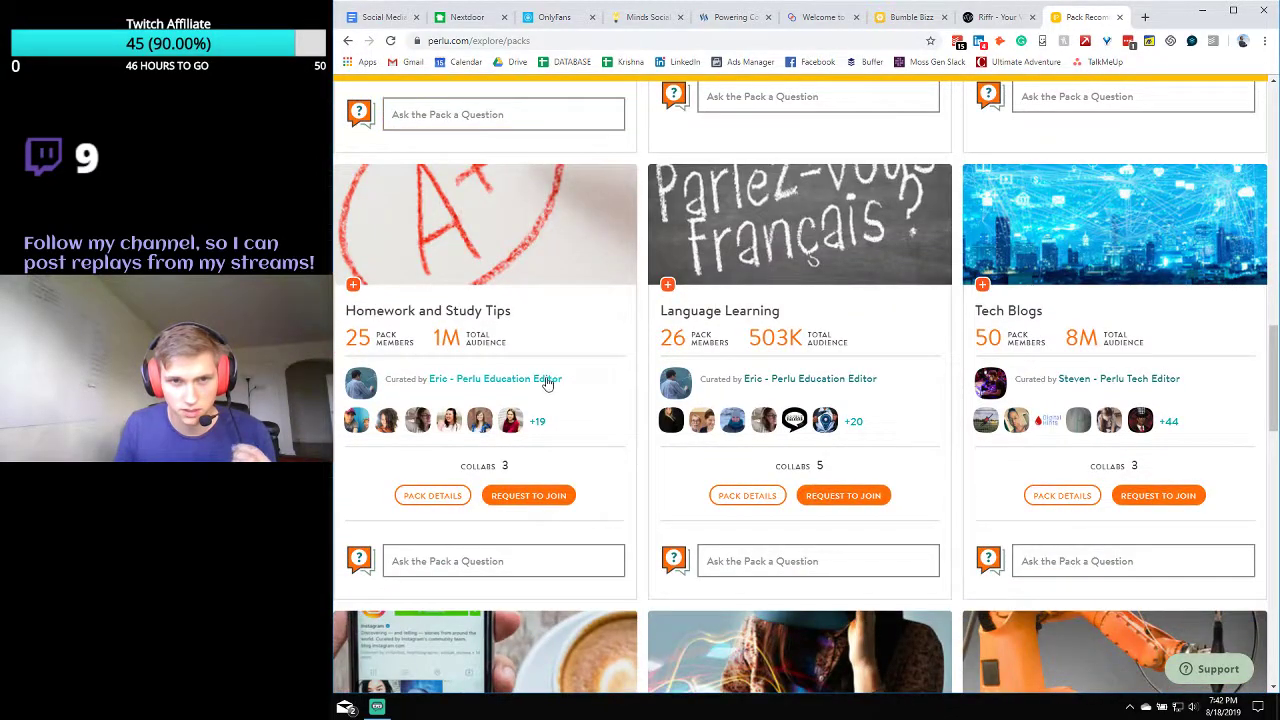
pyautogui.click(1160, 496)
pyautogui.scroll(-4, 855, 454)
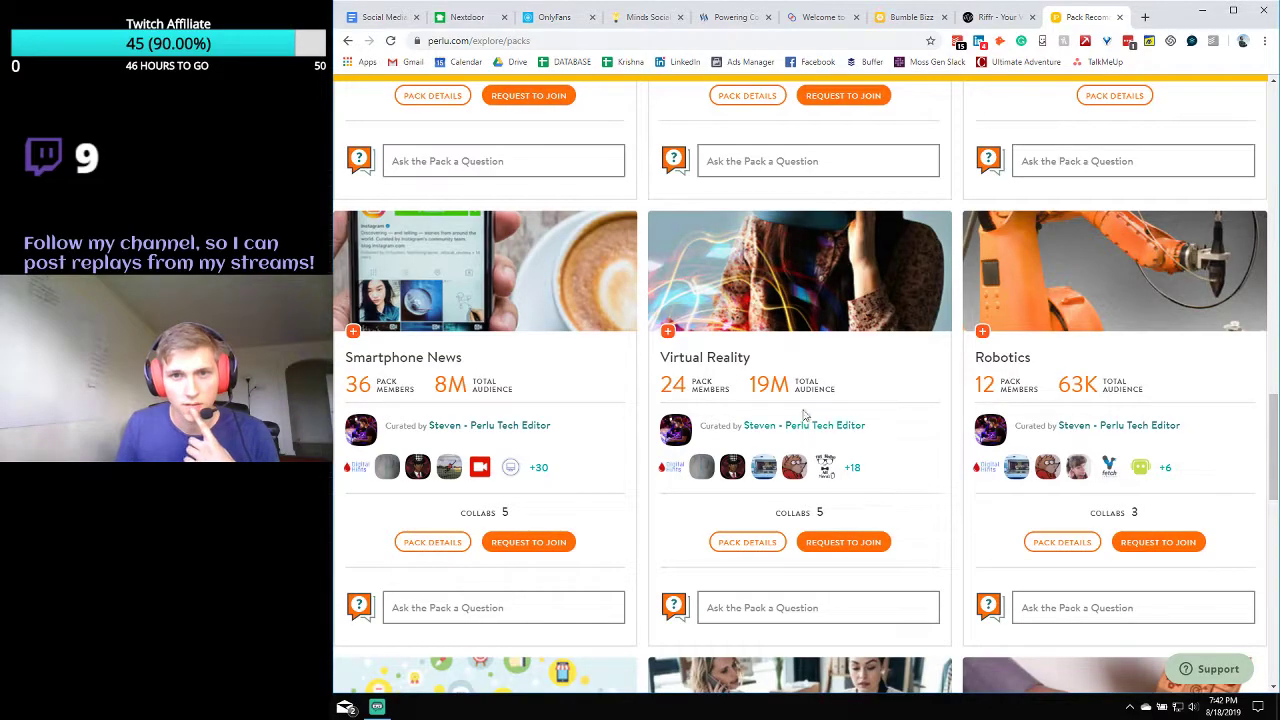
pyautogui.scroll(-3, 805, 414)
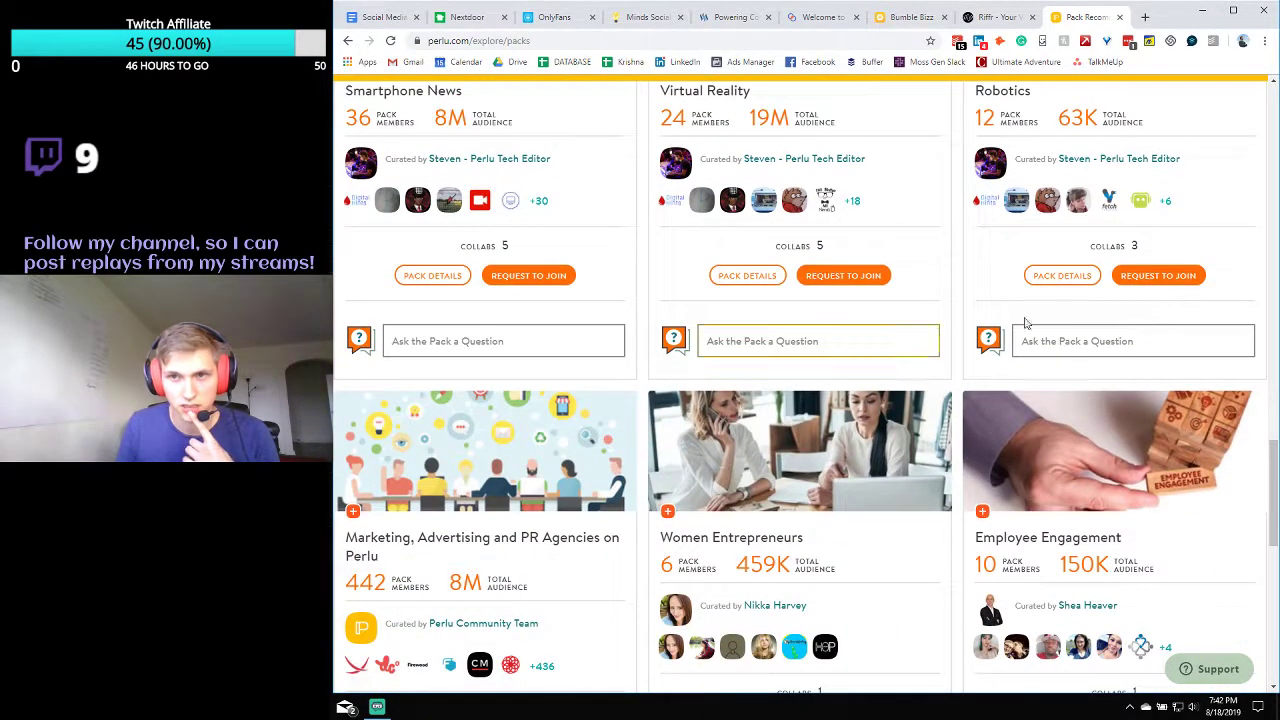
pyautogui.scroll(-2, 848, 592)
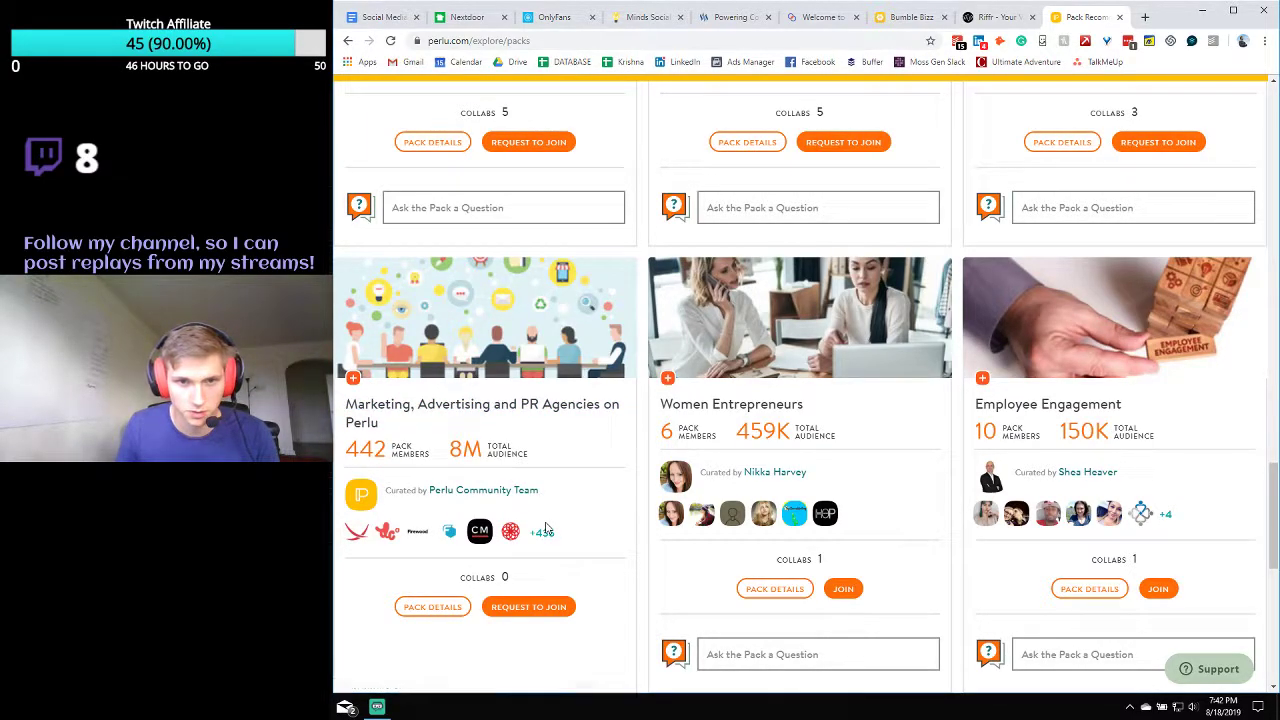
pyautogui.click(534, 607)
pyautogui.scroll(-5, 1030, 472)
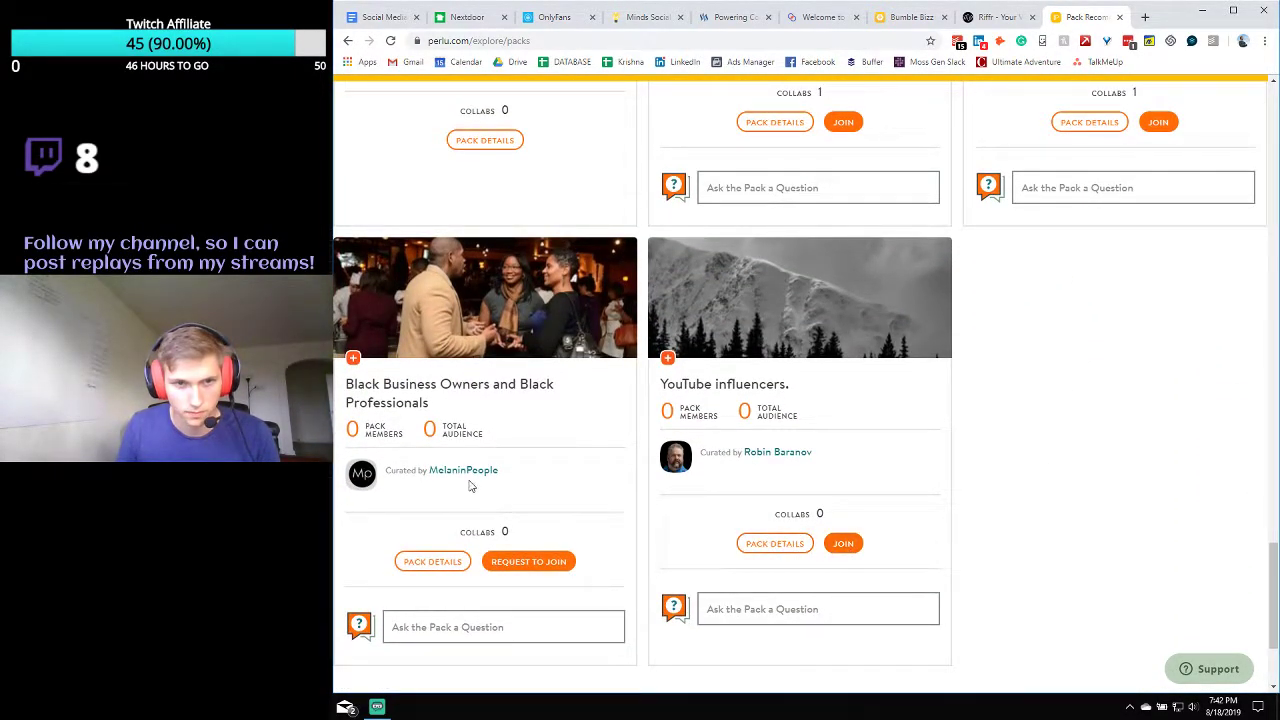
pyautogui.scroll(10, 600, 434)
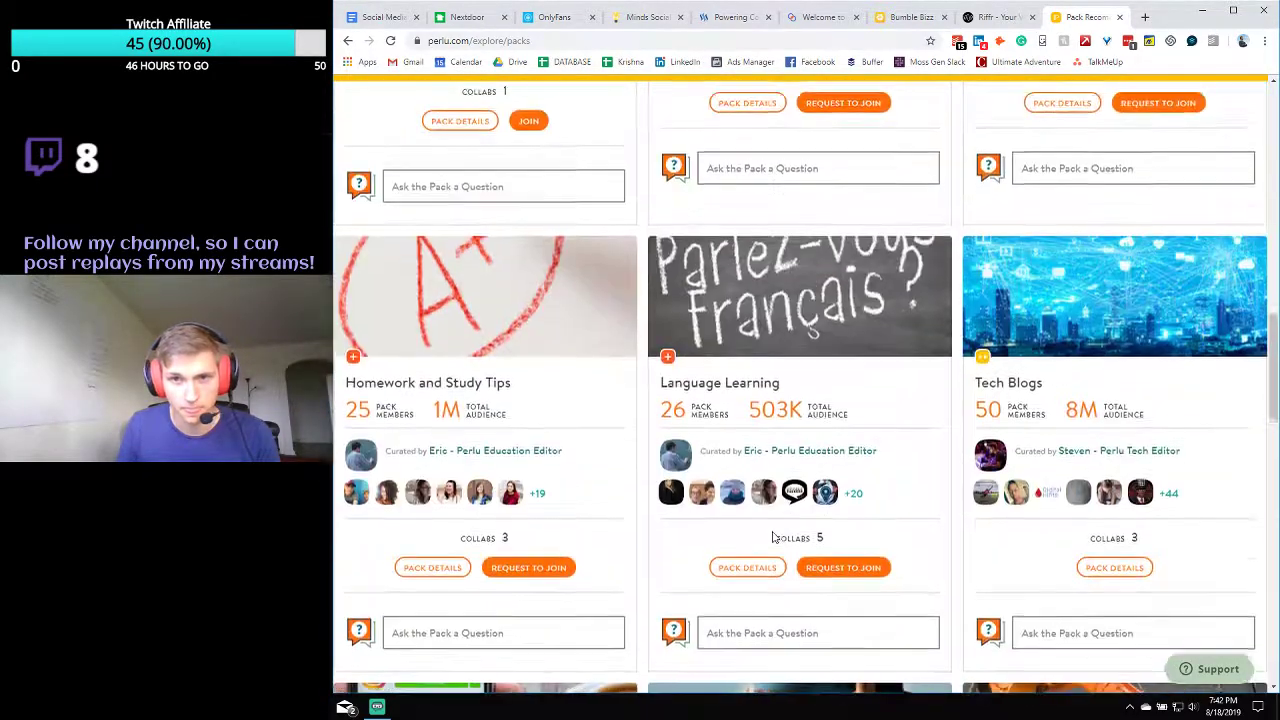
pyautogui.scroll(8, 772, 537)
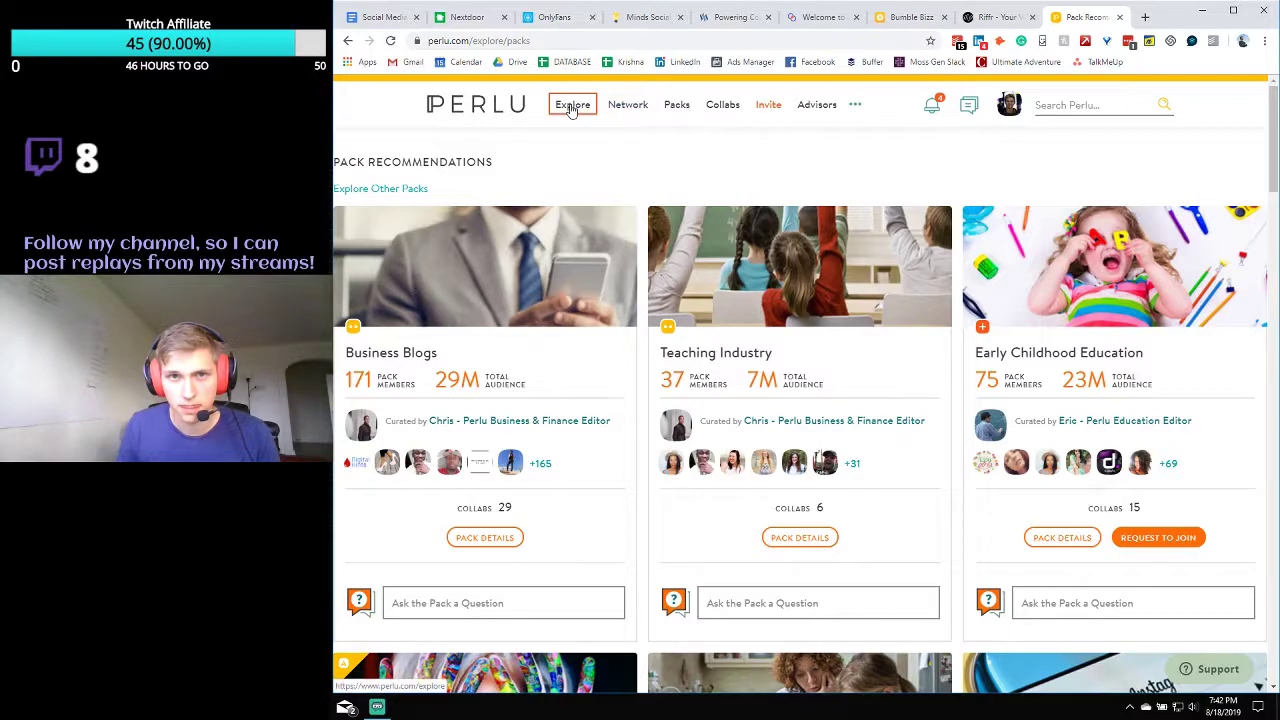
# - On the Packs page, dismiss the welcome and start a new pack named 'Entre'
pyautogui.click(672, 106)
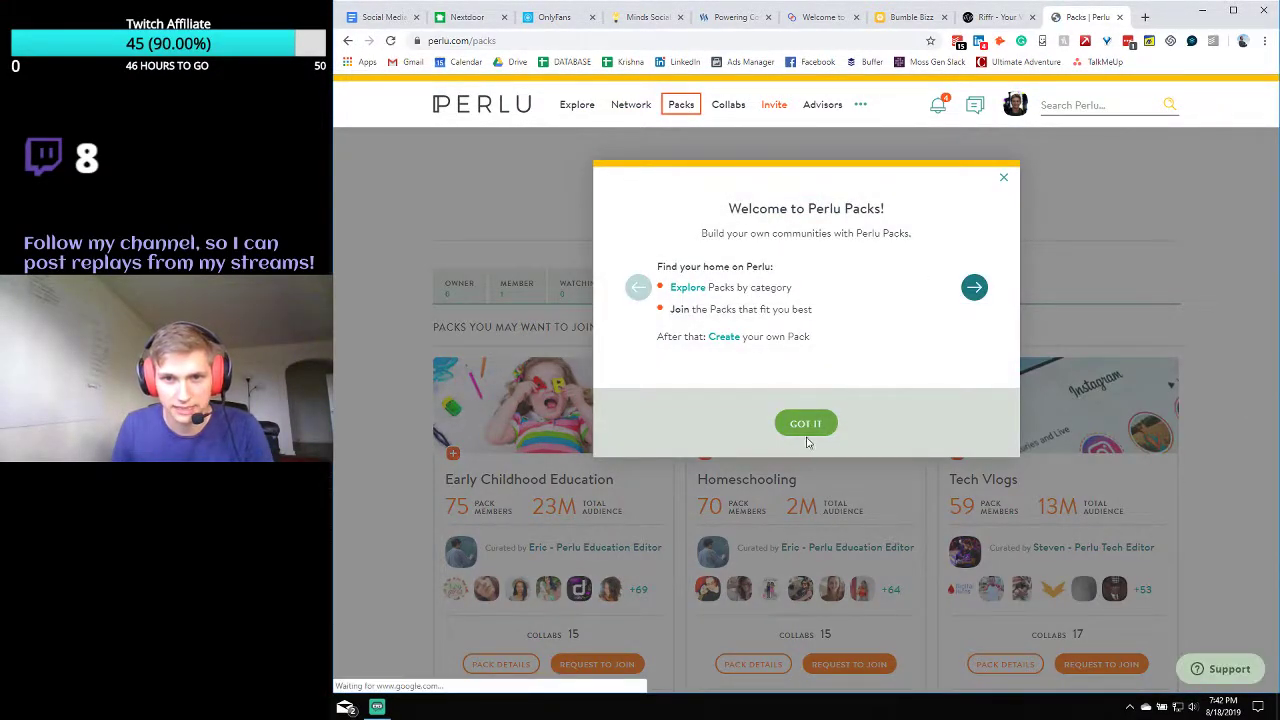
pyautogui.click(808, 425)
pyautogui.click(788, 207)
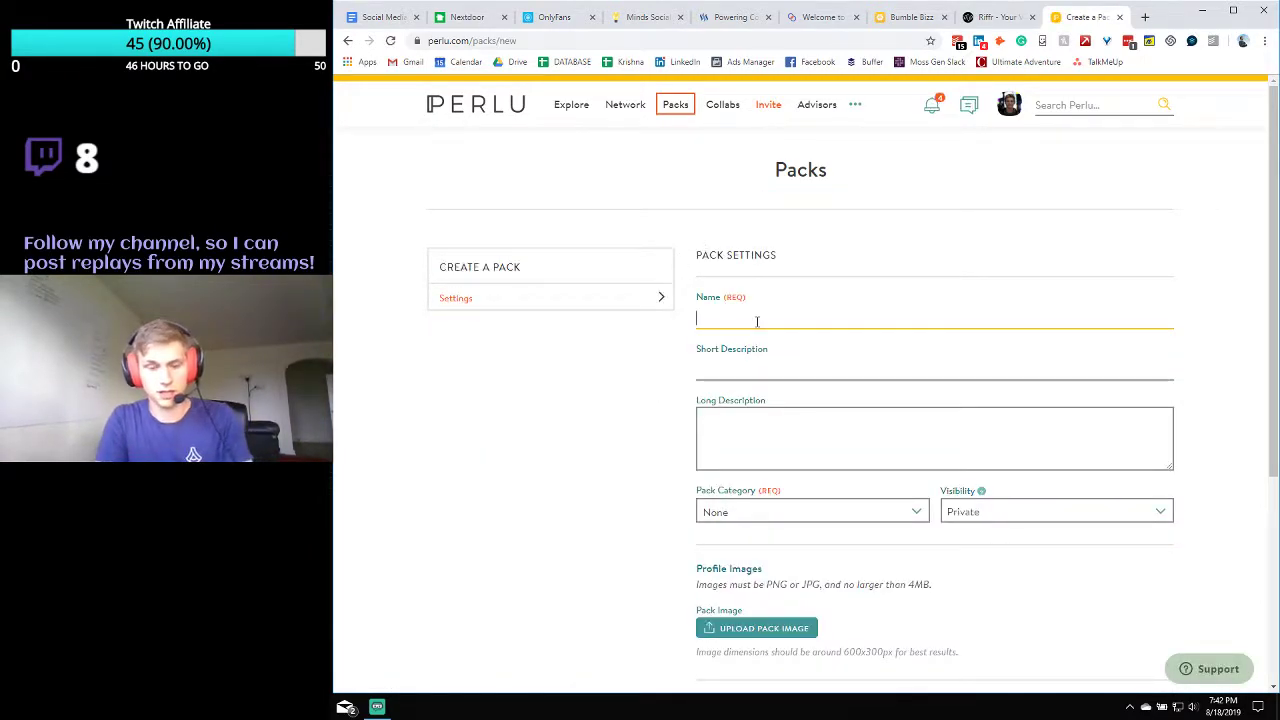
pyautogui.press('BackSpace')
pyautogui.press('BackSpace')
pyautogui.press('BackSpace')
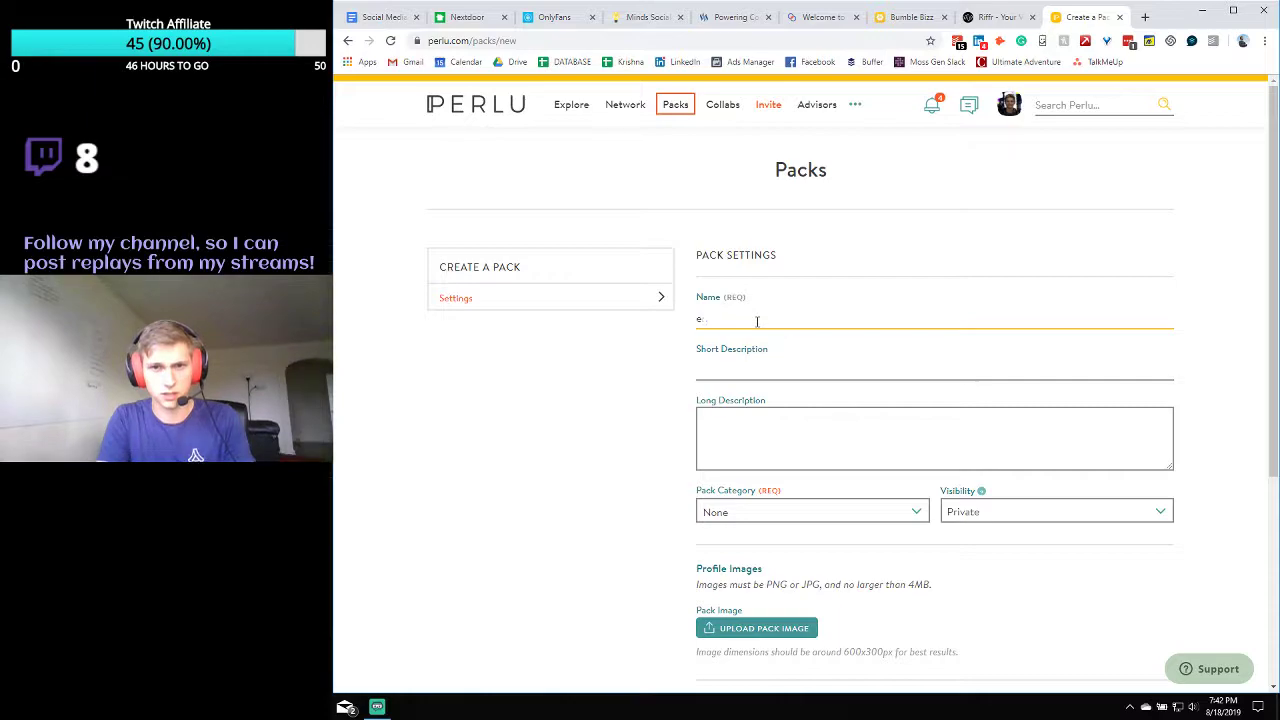
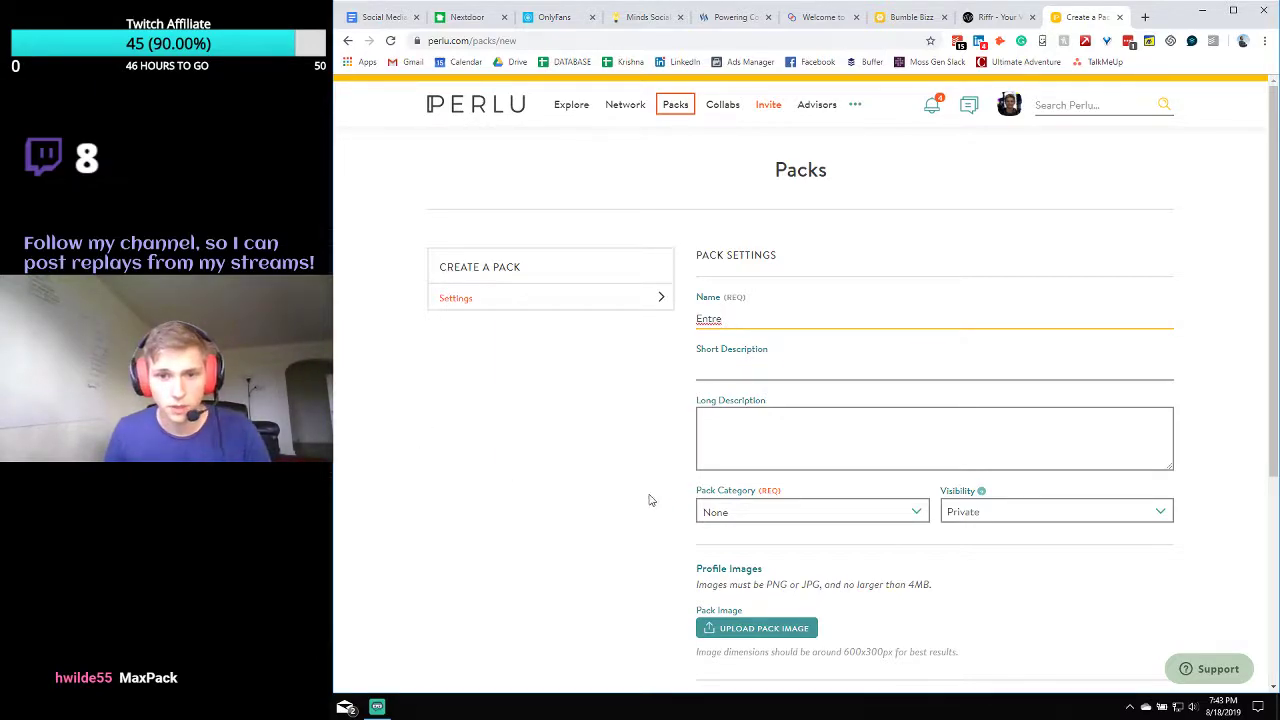
# - Set the new pack's category to Business and Finance
pyautogui.click(751, 516)
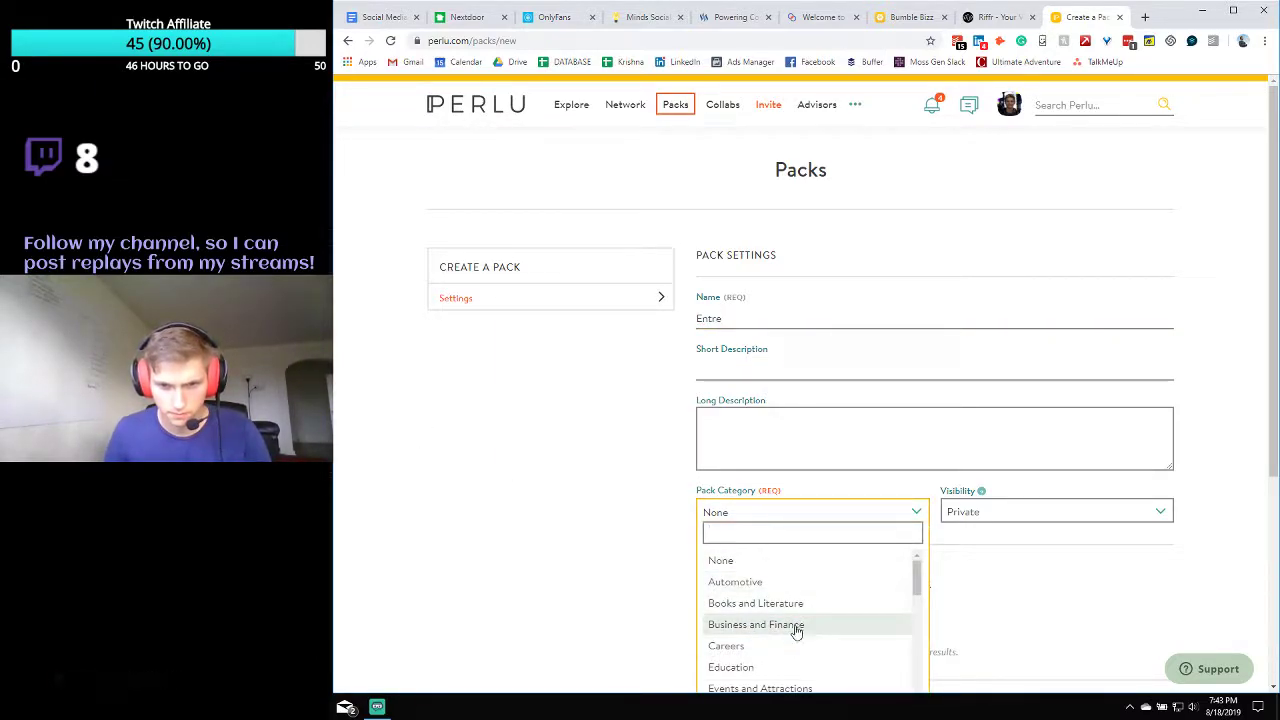
pyautogui.click(797, 624)
pyautogui.click(786, 514)
pyautogui.moveTo(912, 568)
pyautogui.mouseDown()
pyautogui.moveTo(913, 690)
pyautogui.moveTo(916, 570)
pyautogui.mouseUp()
pyautogui.rightClick(920, 597)
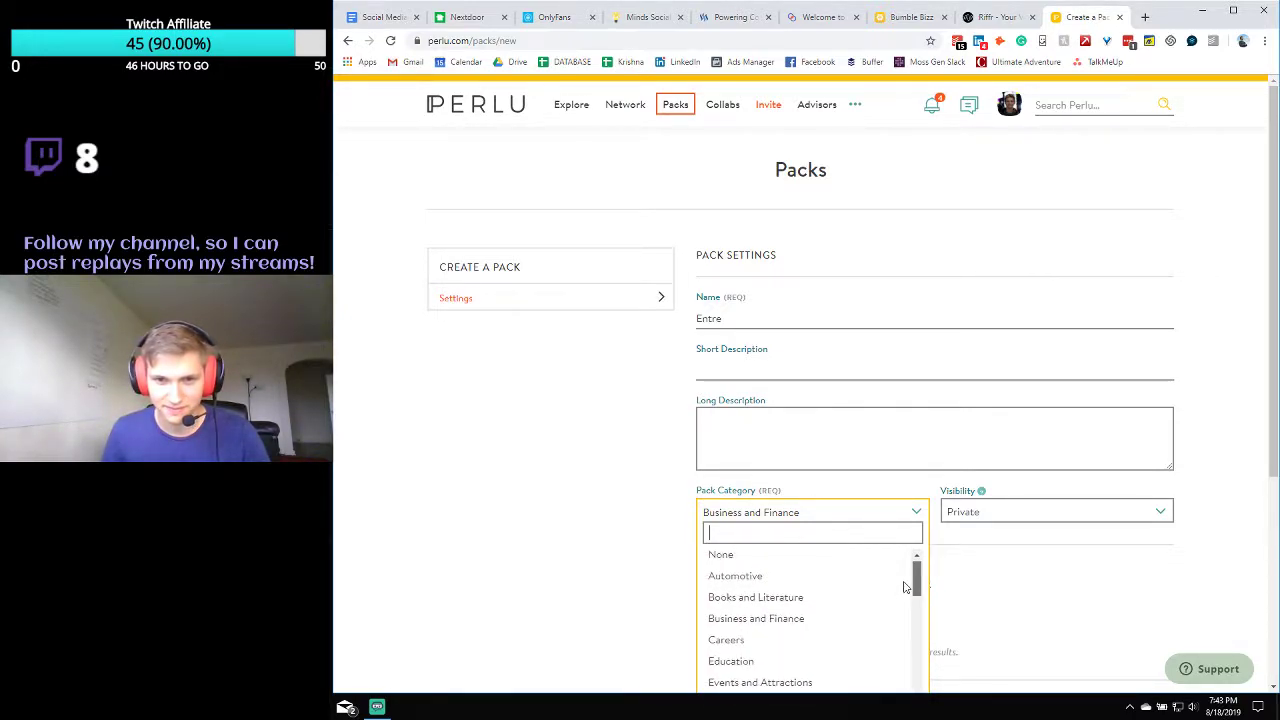
pyautogui.click(830, 618)
# - Change the pack's visibility from Private to Public
pyautogui.click(1000, 514)
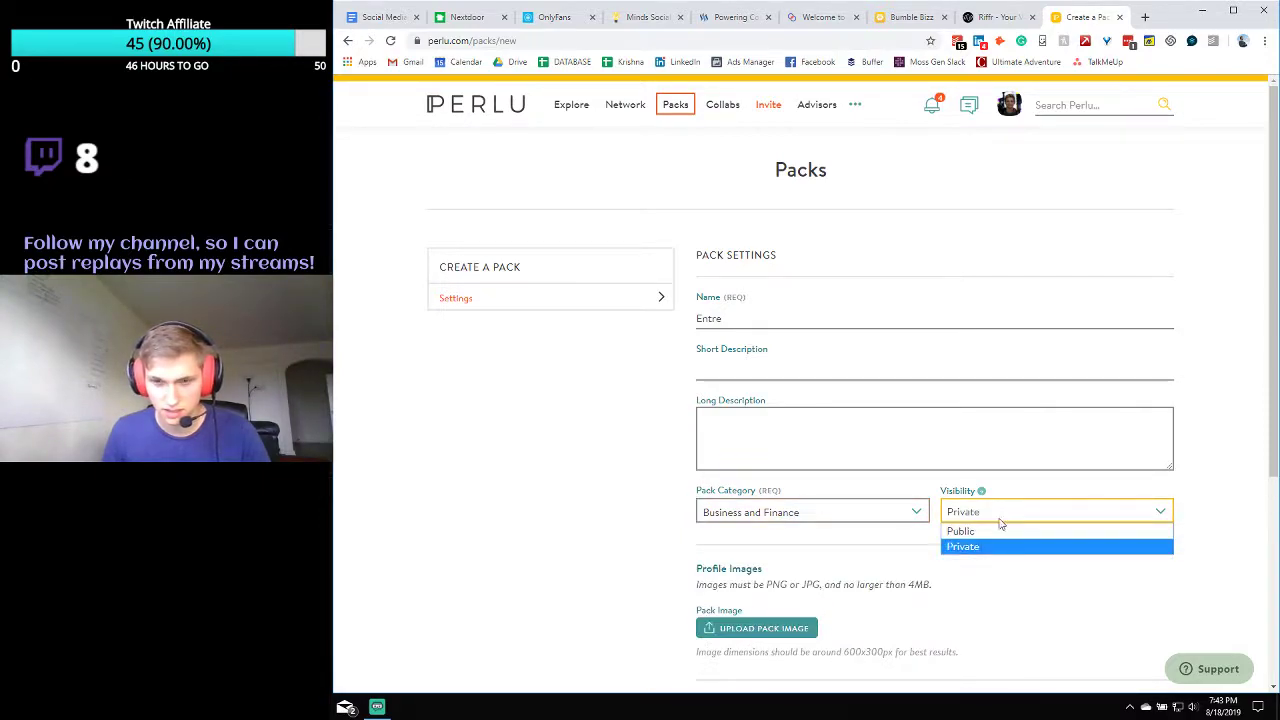
pyautogui.click(990, 531)
pyautogui.click(788, 444)
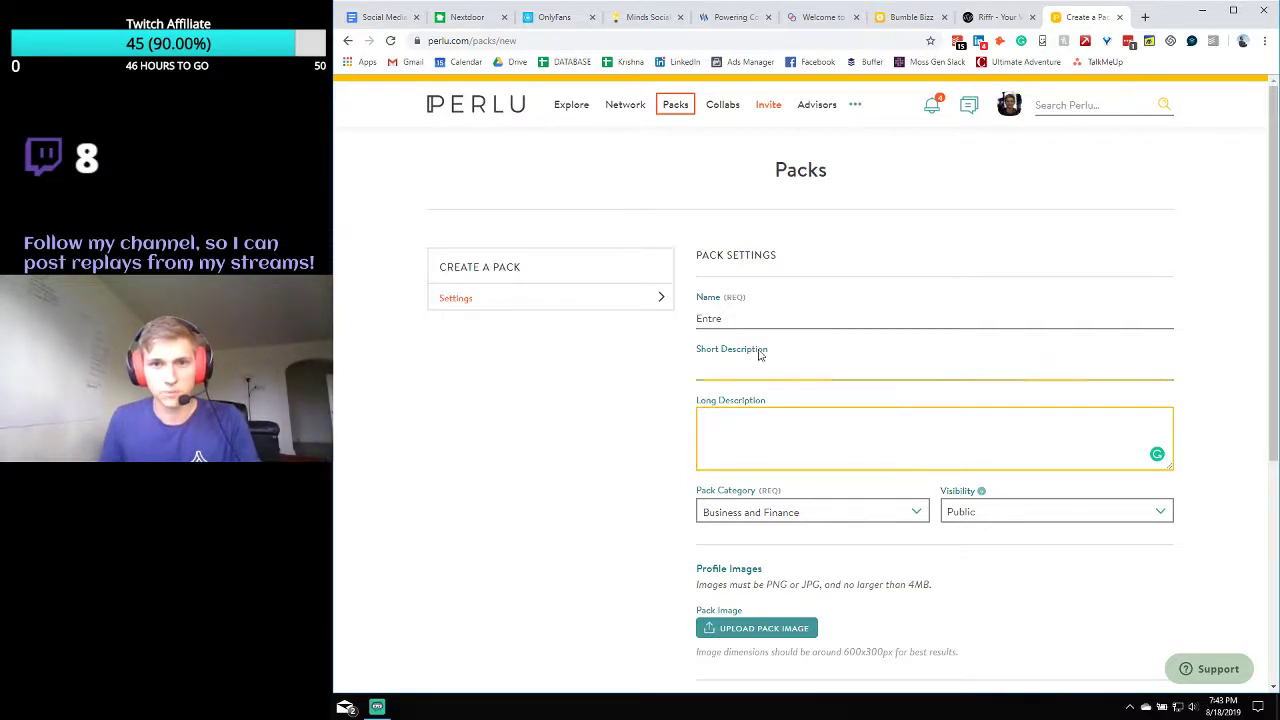
pyautogui.click(712, 318)
# - Rename the pack 'LinkedIn Influencers' and describe it as influencers with big LinkedIn followings seeking collaborators
pyautogui.hotkey('ctrl', 'a')
pyautogui.write('Linke')
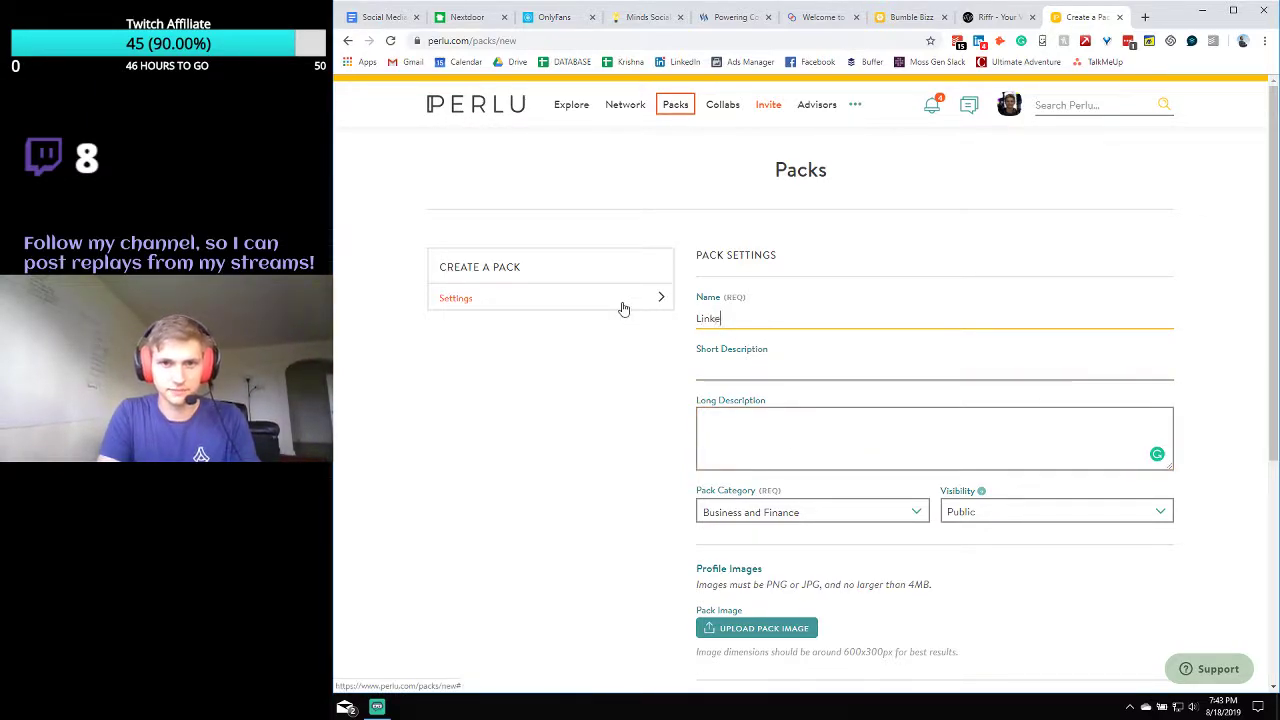
pyautogui.write('dIn Influencers')
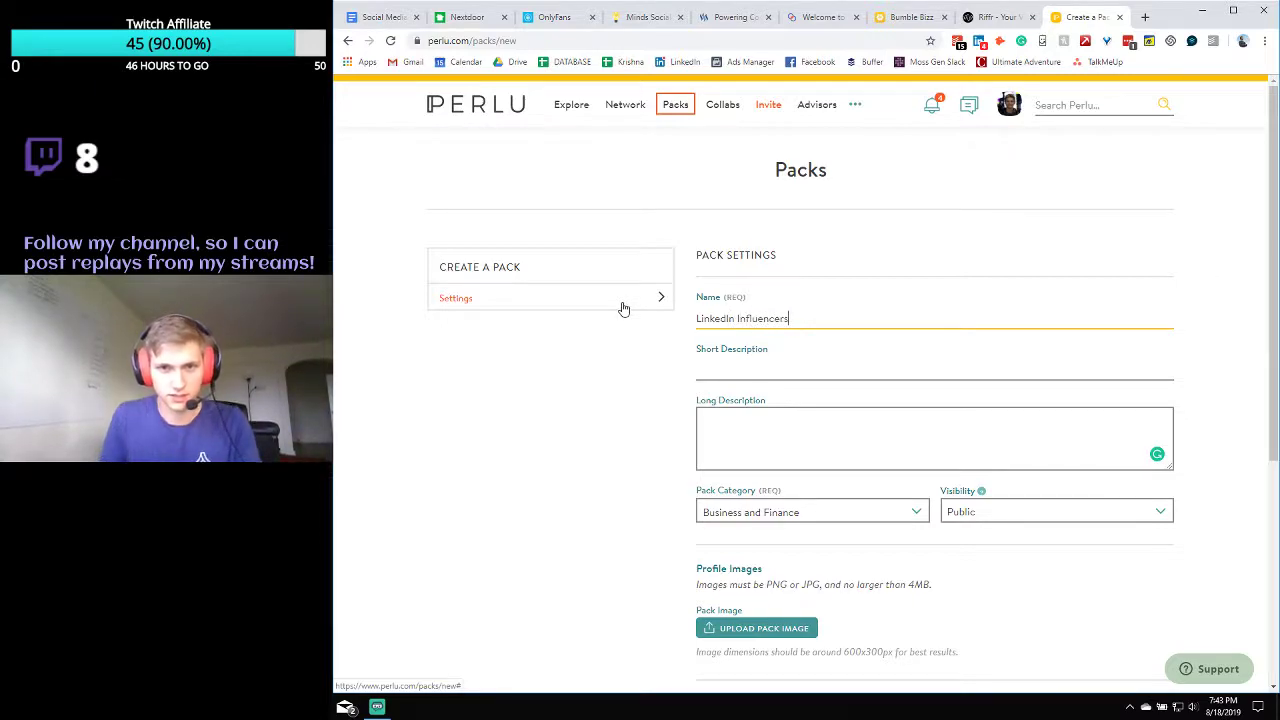
pyautogui.click(737, 368)
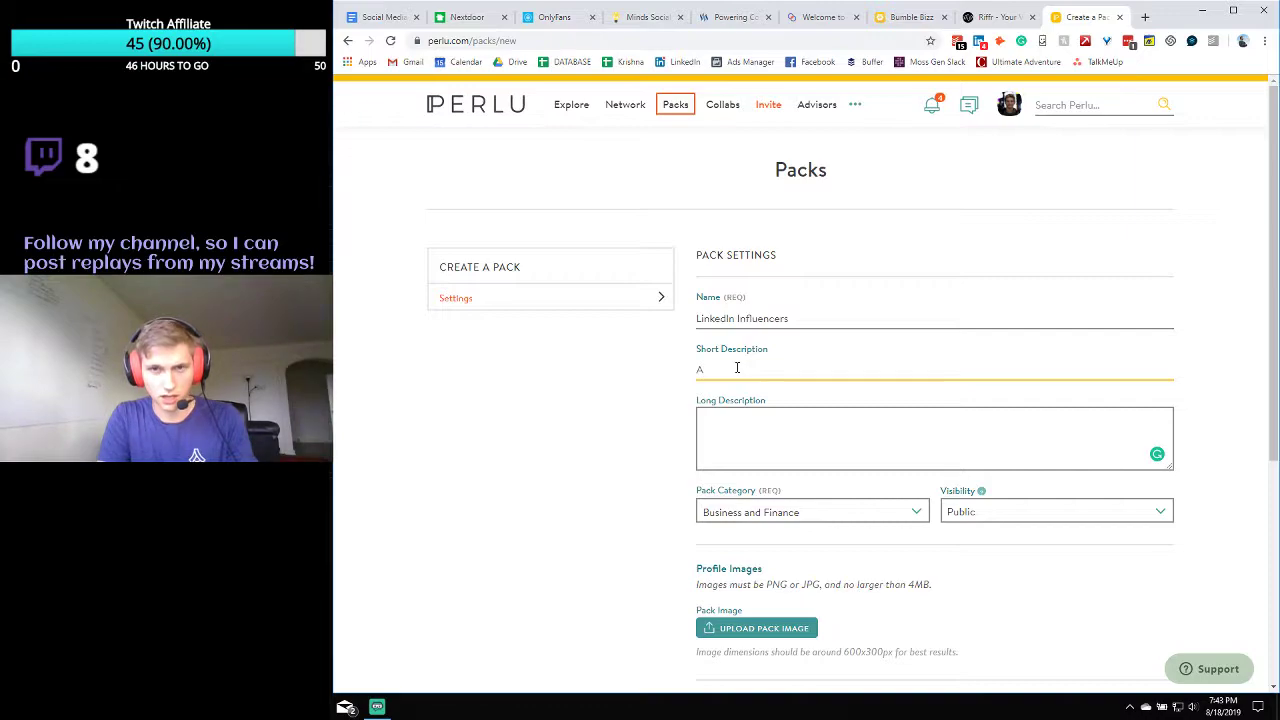
pyautogui.write('A pack ')
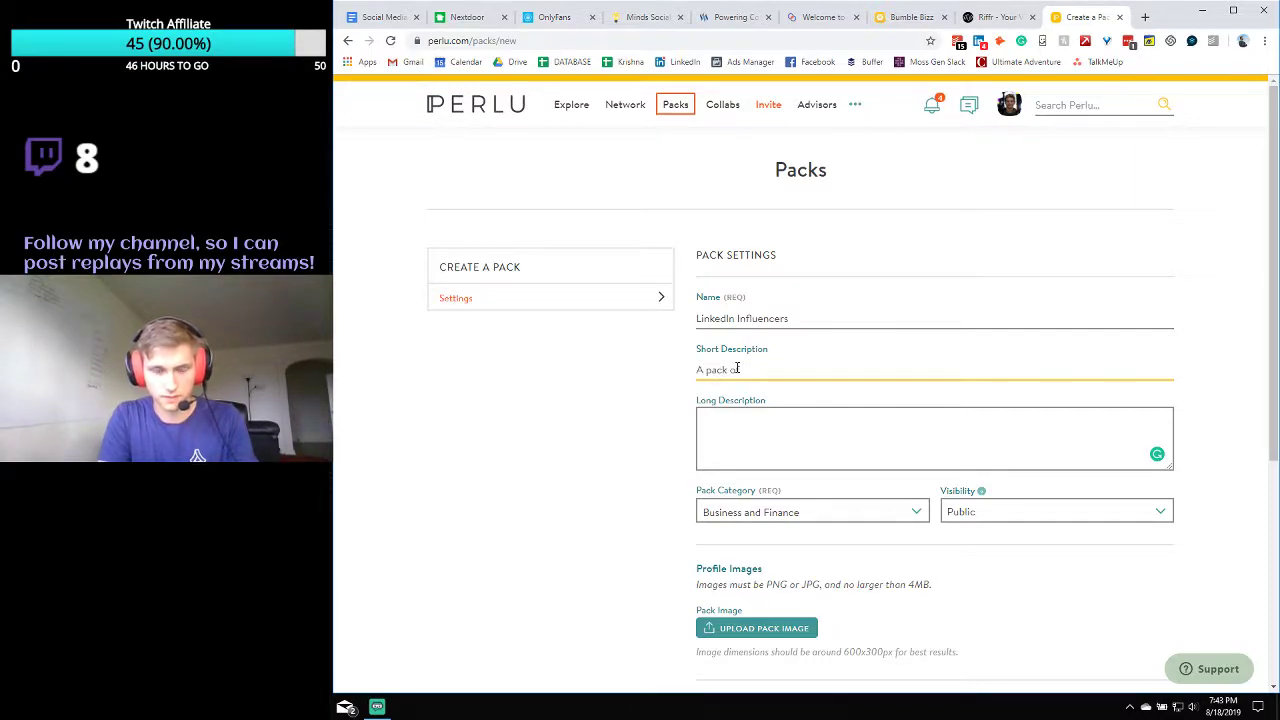
pyautogui.write('of influencers that')
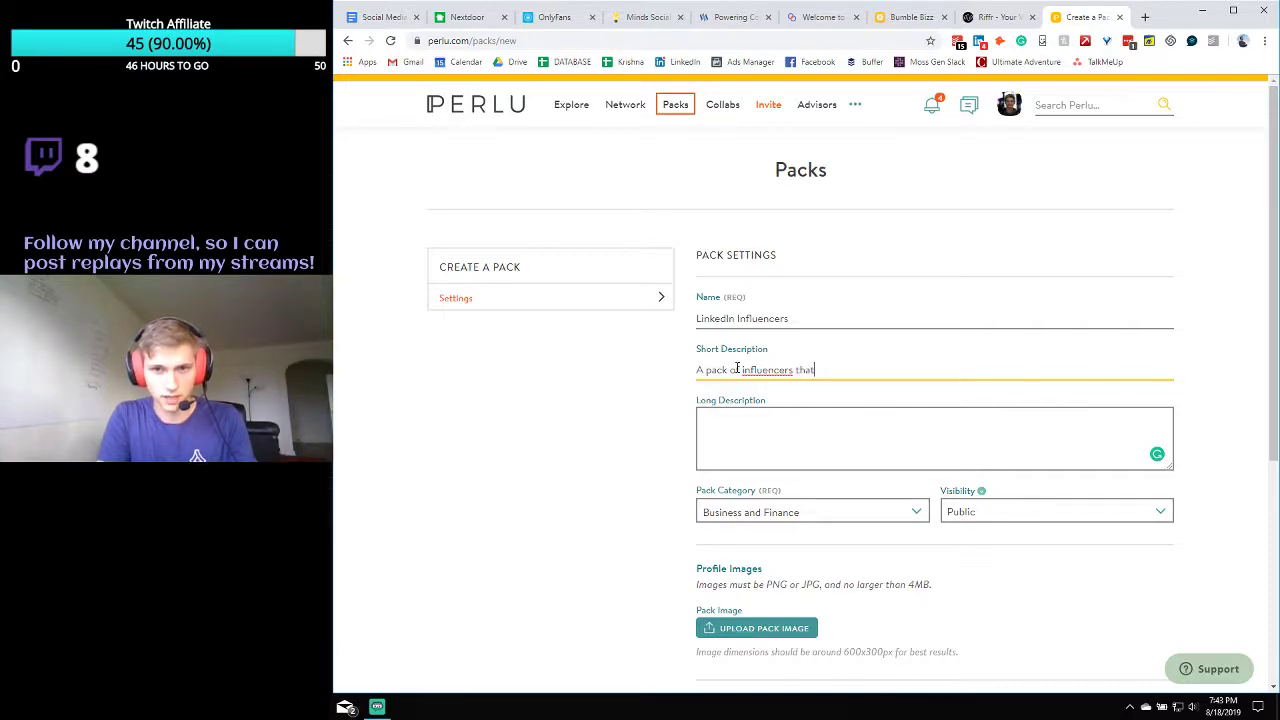
pyautogui.write(' have ')
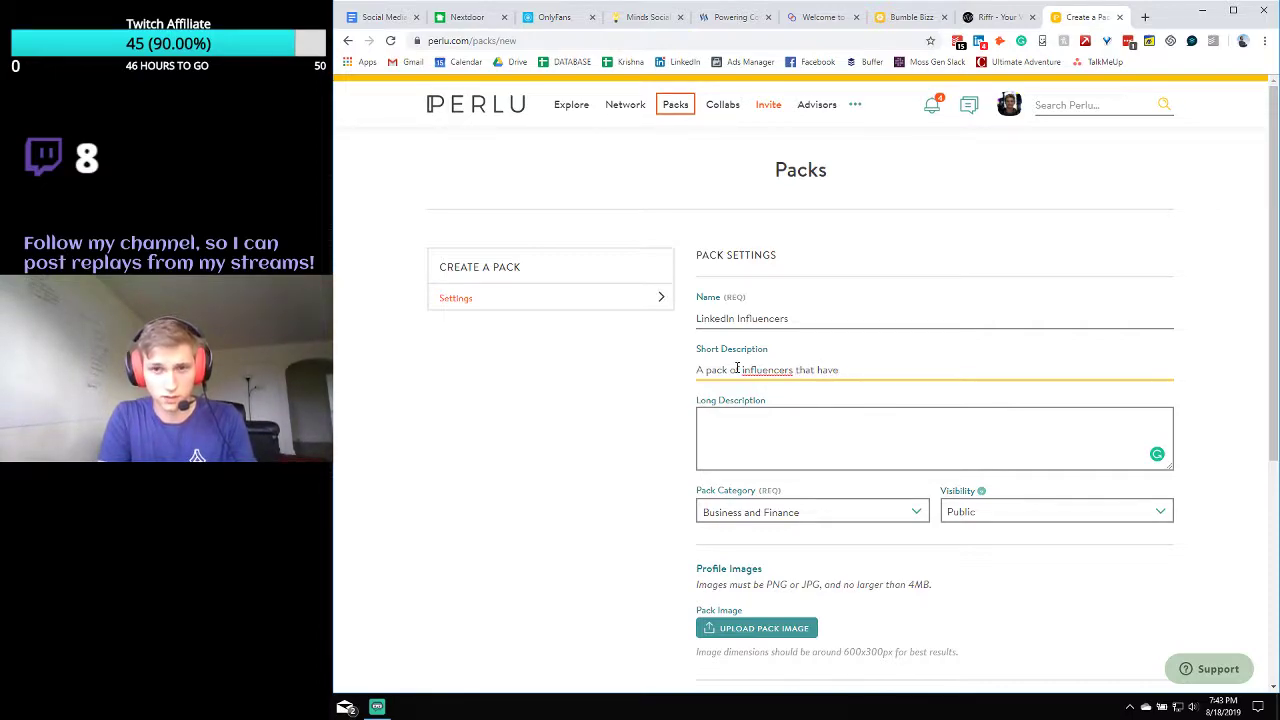
pyautogui.write('a significant')
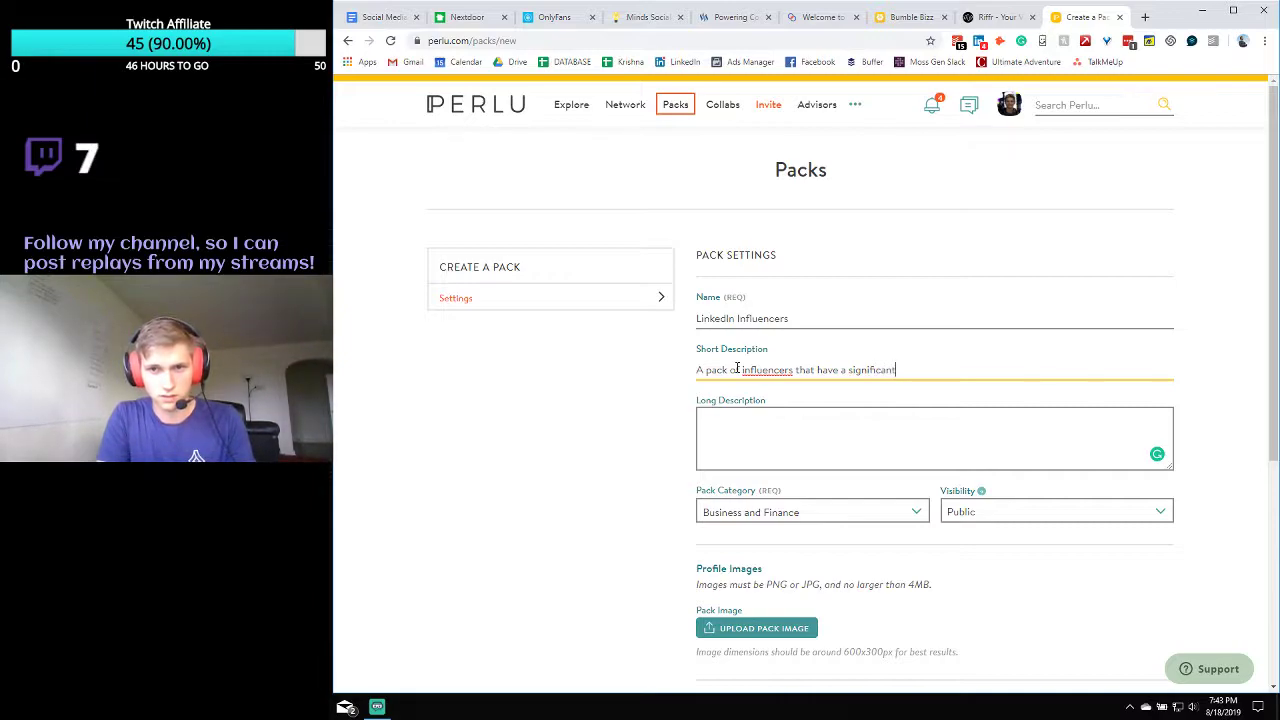
pyautogui.write(' following on Link')
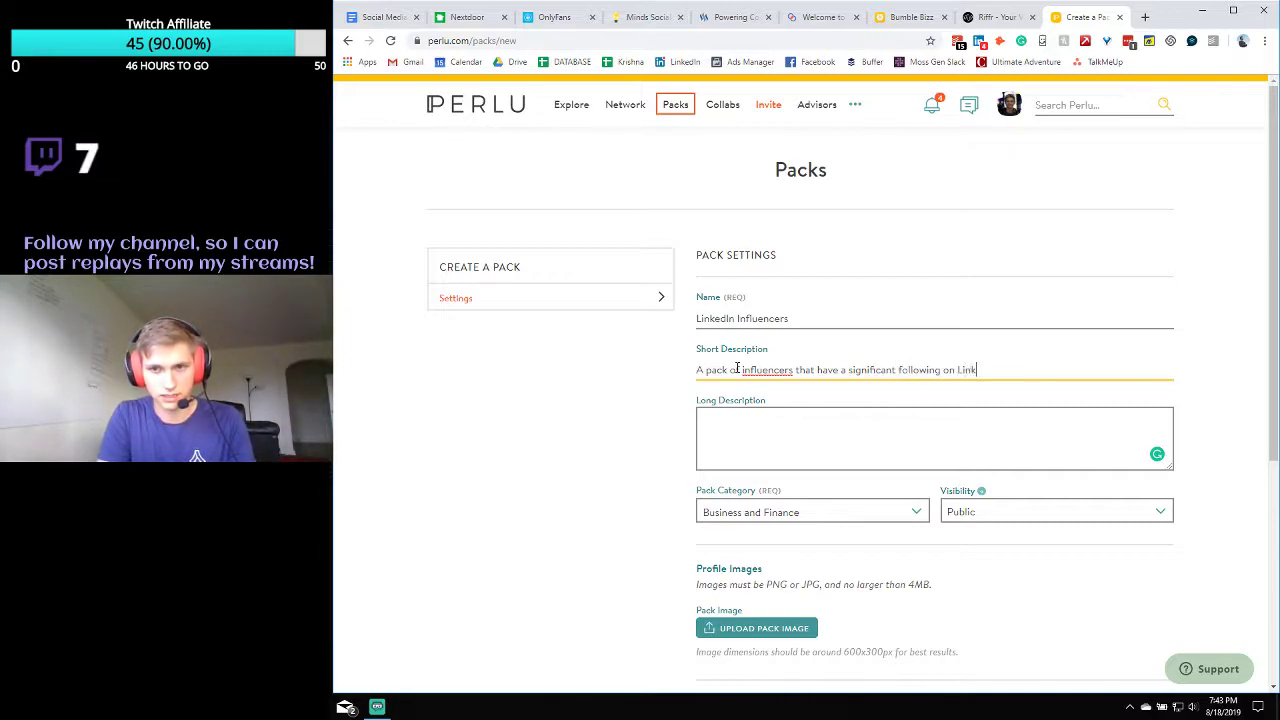
pyautogui.write('edIn, an')
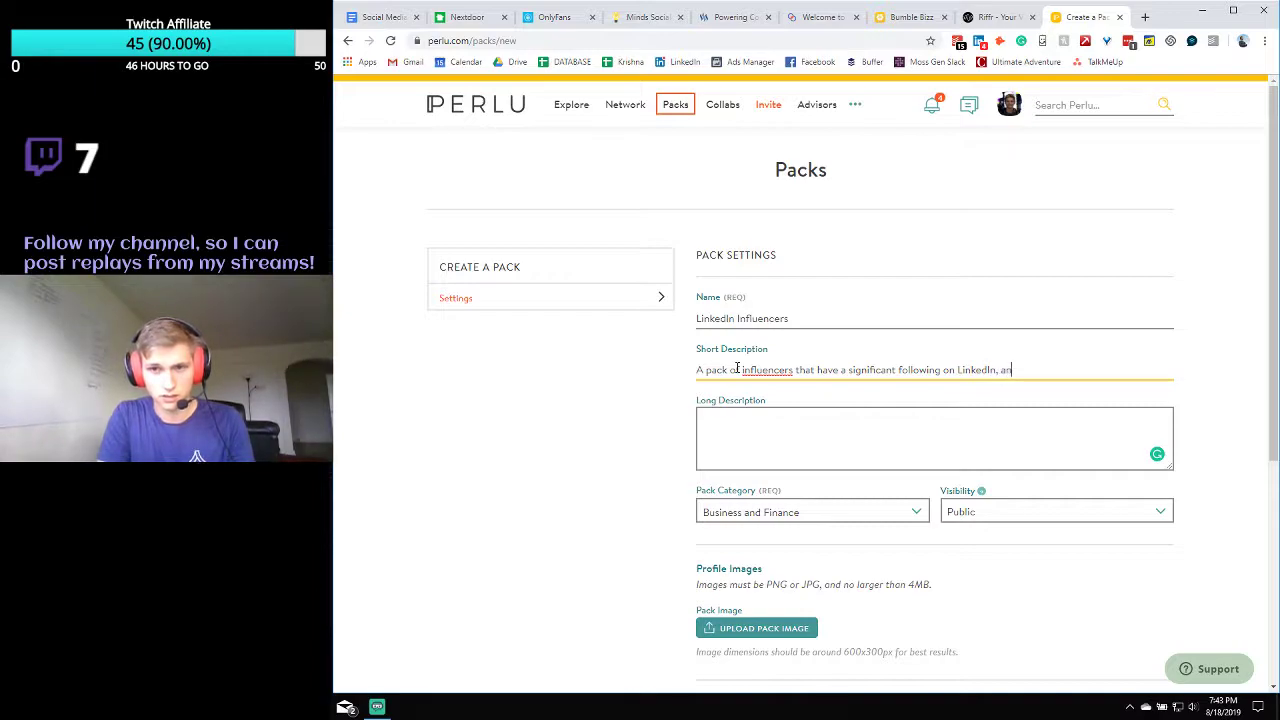
pyautogui.write('d want to find other in')
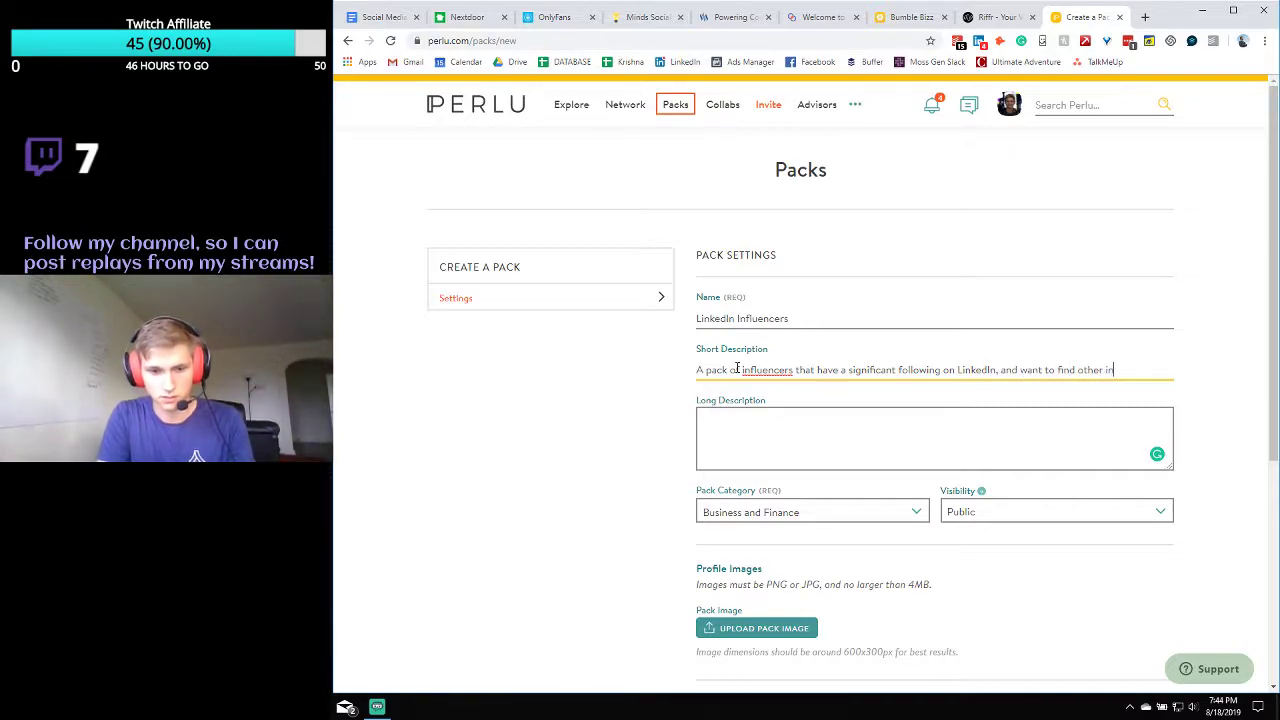
pyautogui.write('fluencers to colla')
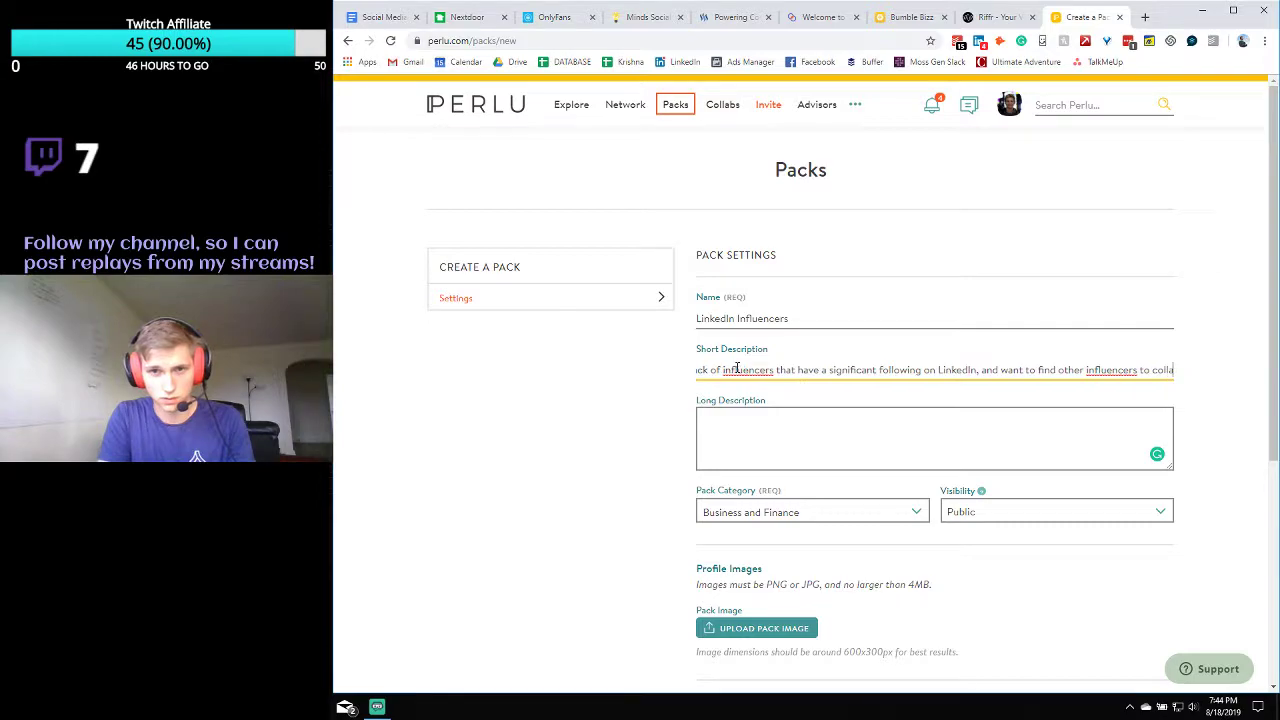
pyautogui.write('borate with')
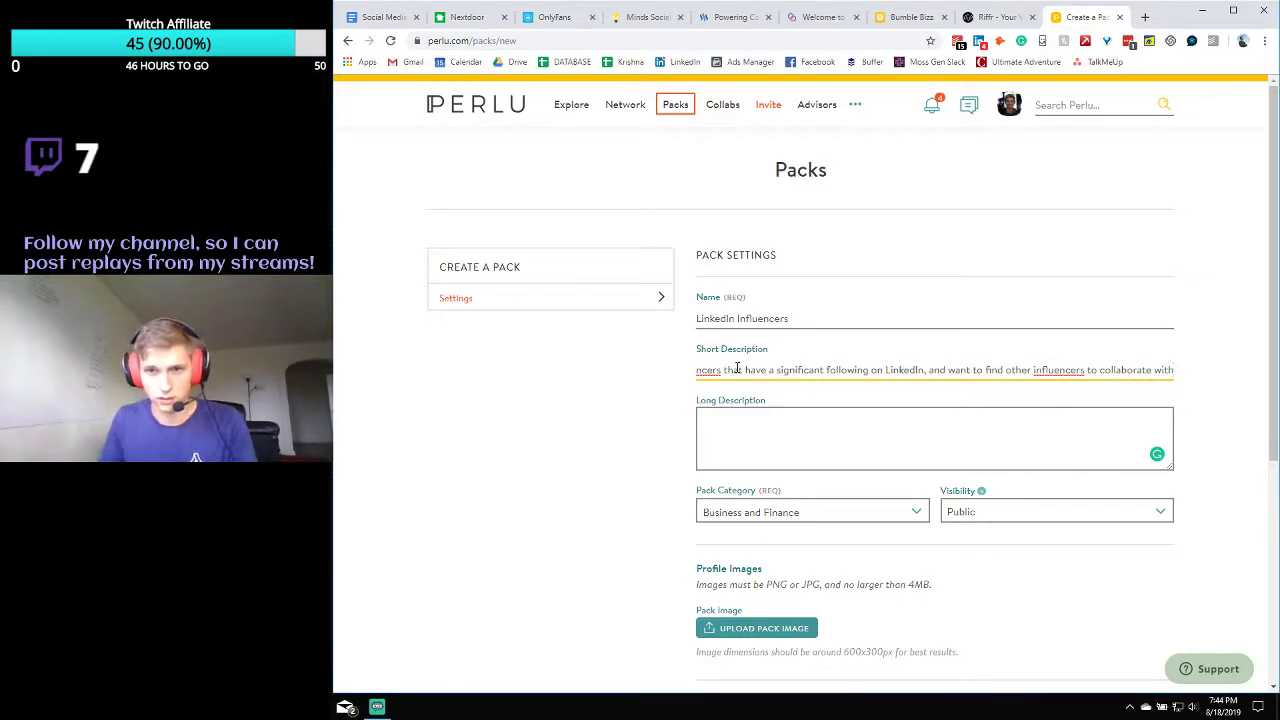
pyautogui.click(826, 437)
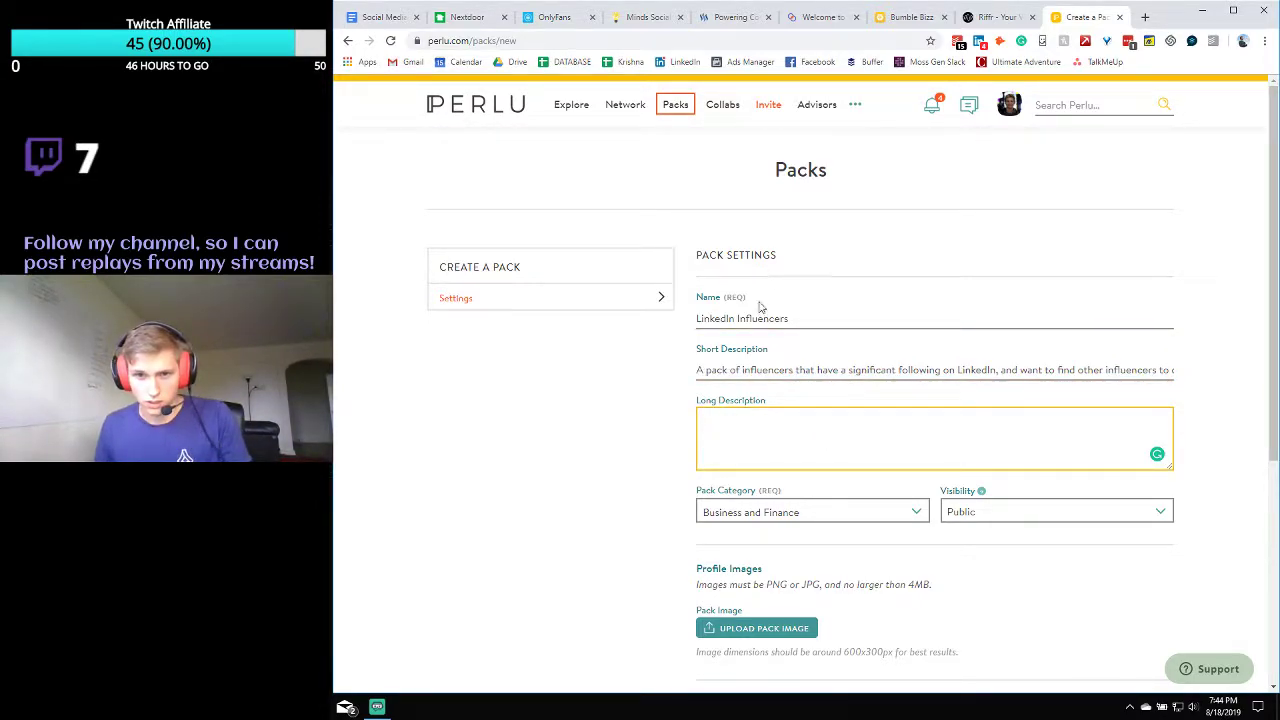
# - Start uploading a pack image, then cancel the file picker
pyautogui.scroll(-1, 912, 541)
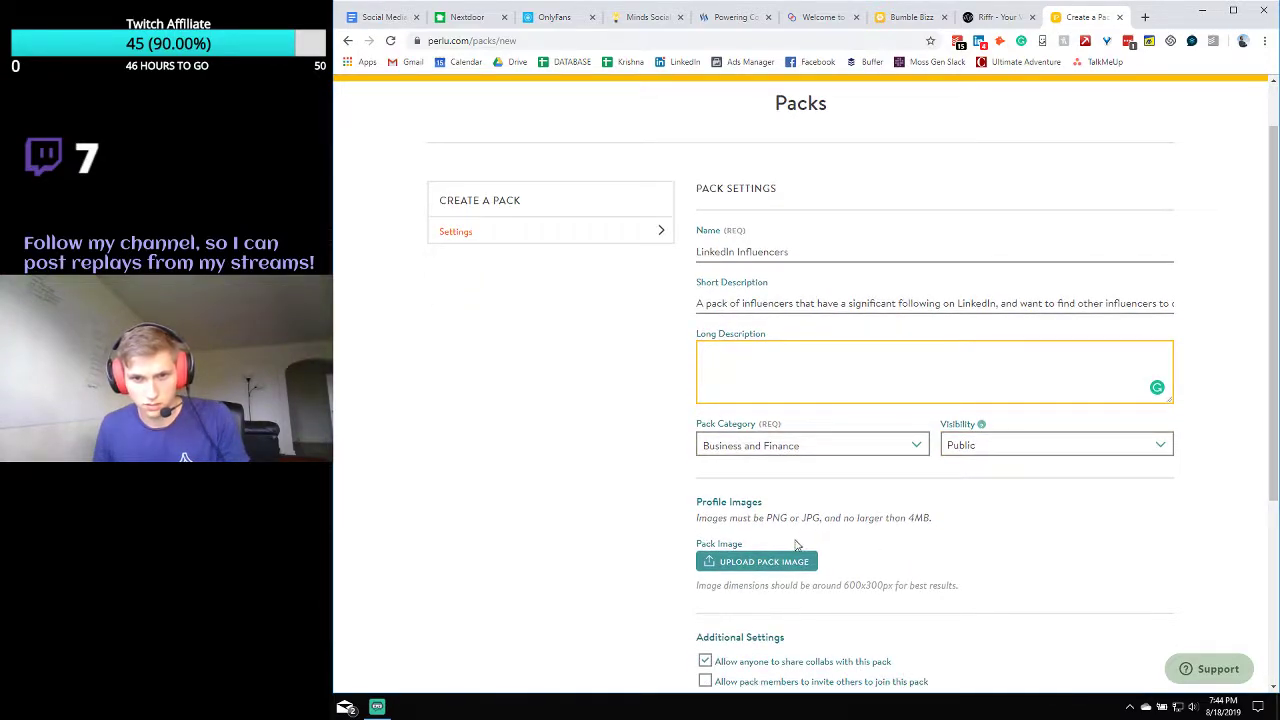
pyautogui.click(775, 568)
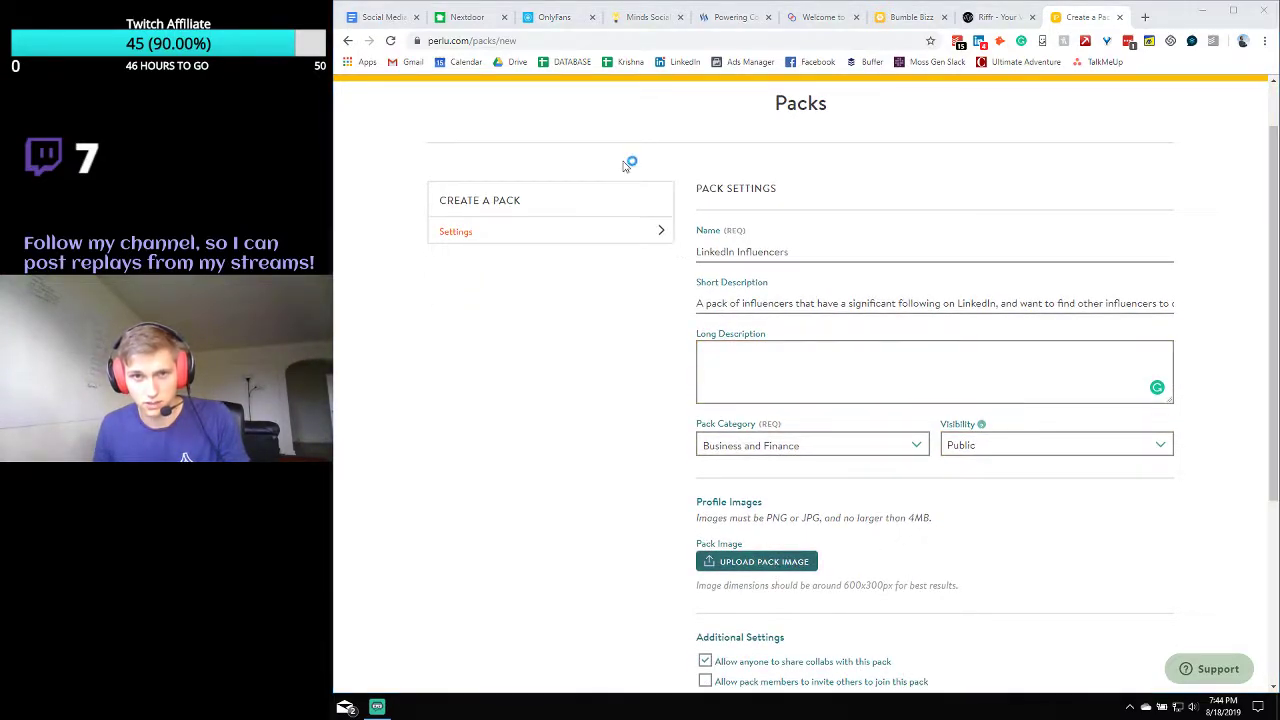
pyautogui.press('Escape')
# - Search Google for 'linkedin logo' in a new tab and show image results
pyautogui.click(1147, 17)
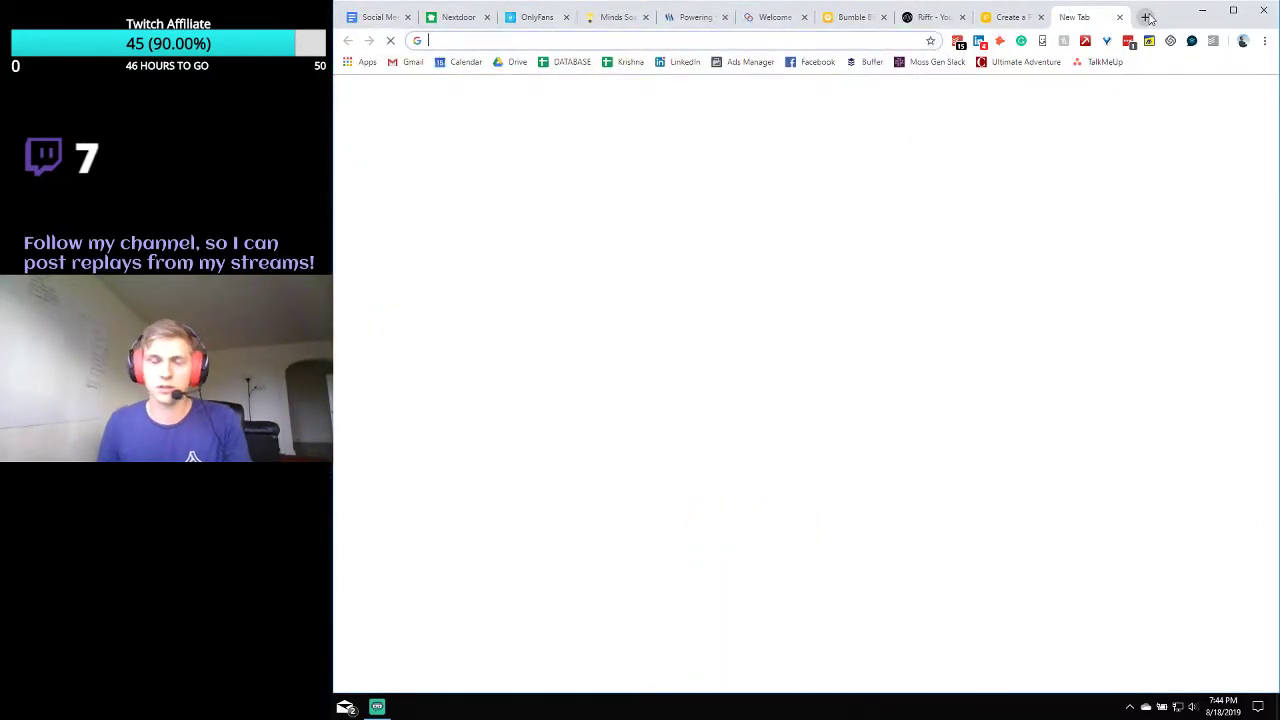
pyautogui.write('linkin')
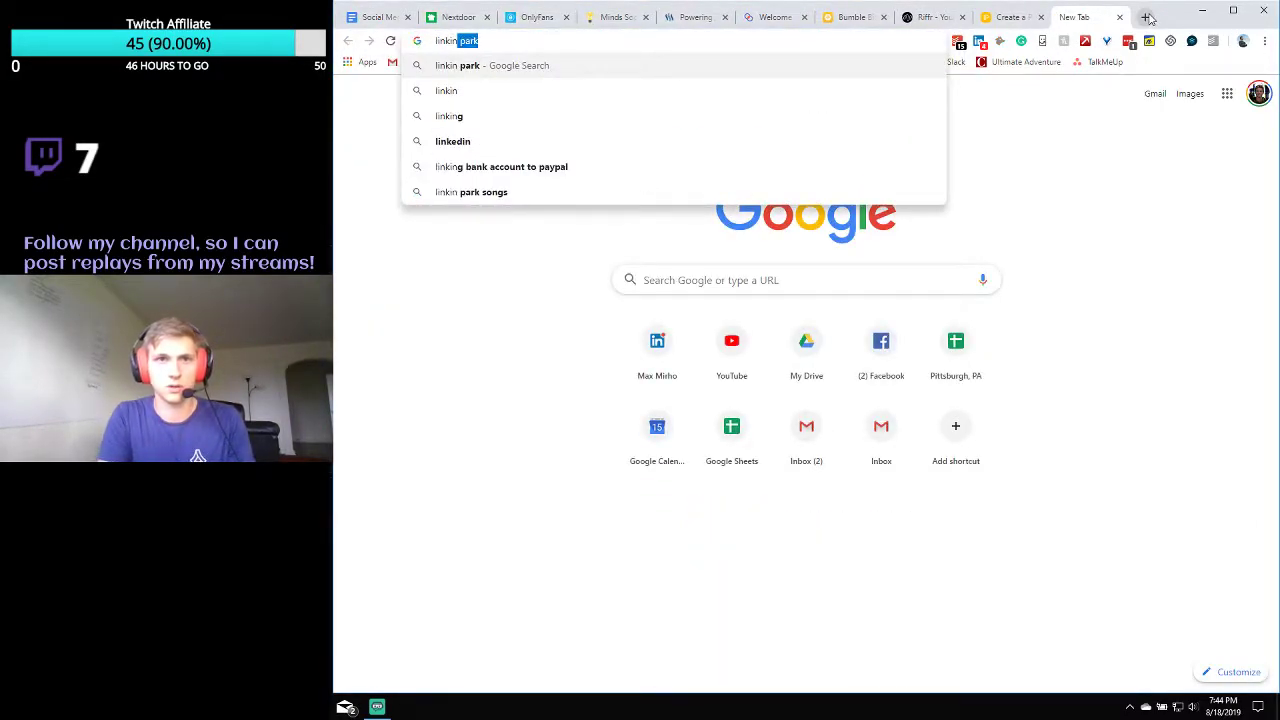
pyautogui.press('BackSpace')
pyautogui.press('BackSpace')
pyautogui.press('BackSpace')
pyautogui.press('BackSpace')
pyautogui.press('BackSpace')
pyautogui.press('BackSpace')
pyautogui.press('BackSpace')
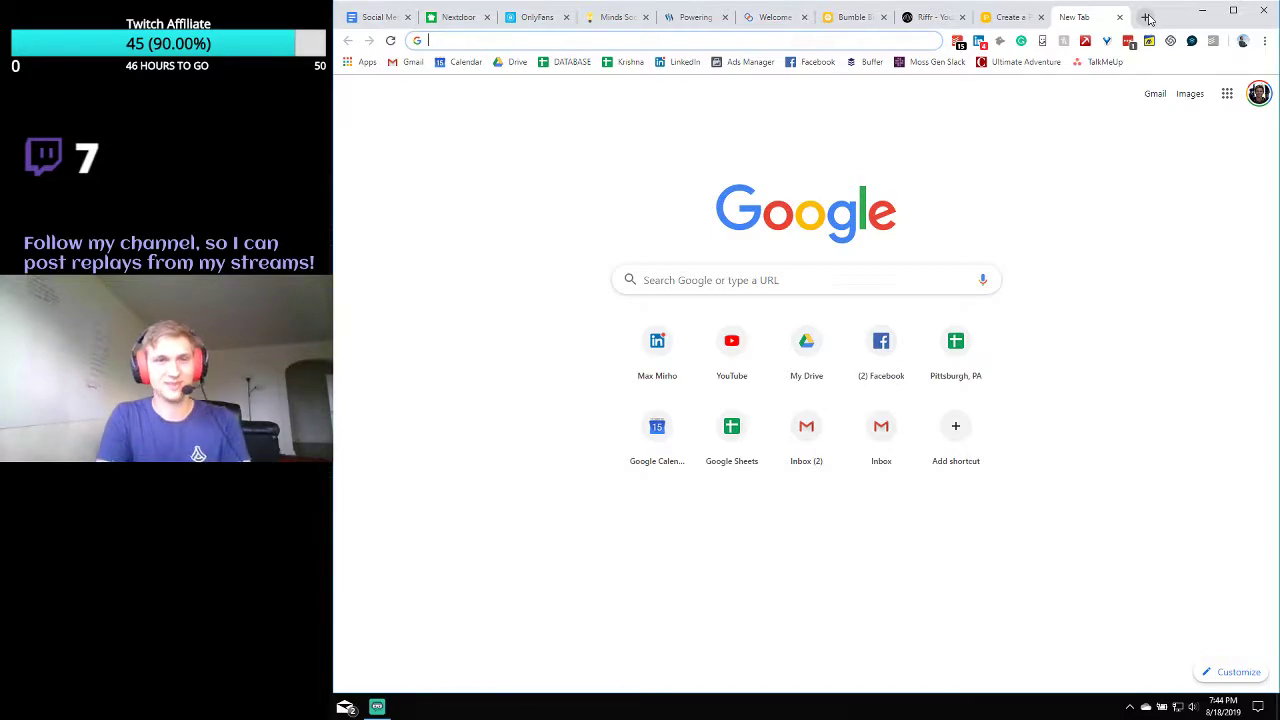
pyautogui.write('linkedin logo')
pyautogui.press('Return')
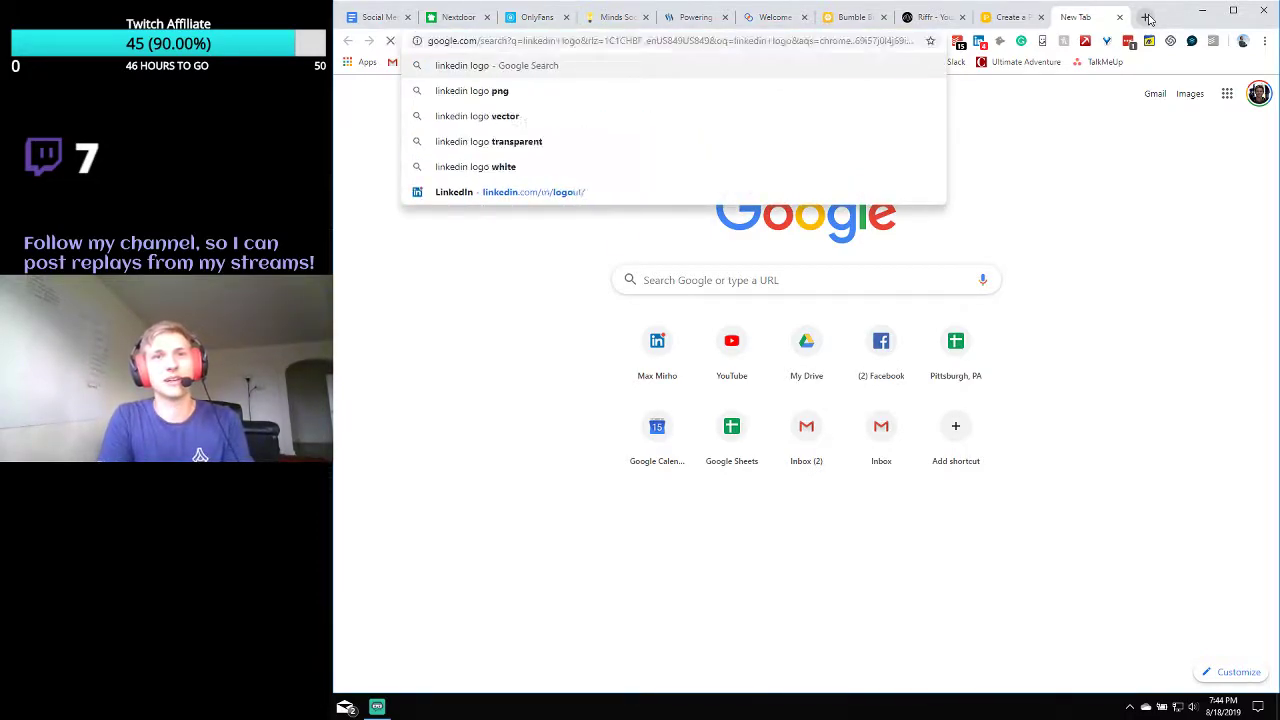
pyautogui.click(511, 140)
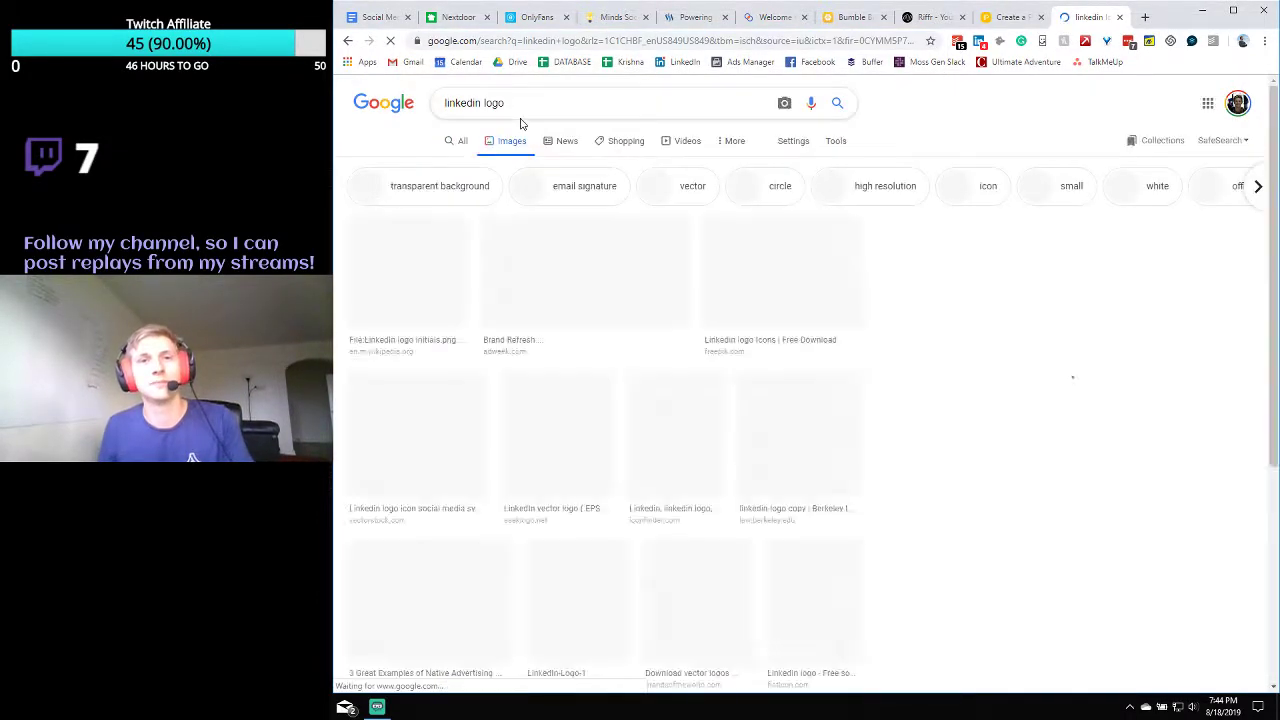
# - Save the first LinkedIn logo image to the Desktop as download.png and close the tab
pyautogui.click(410, 275)
pyautogui.rightClick(381, 277)
pyautogui.click(420, 391)
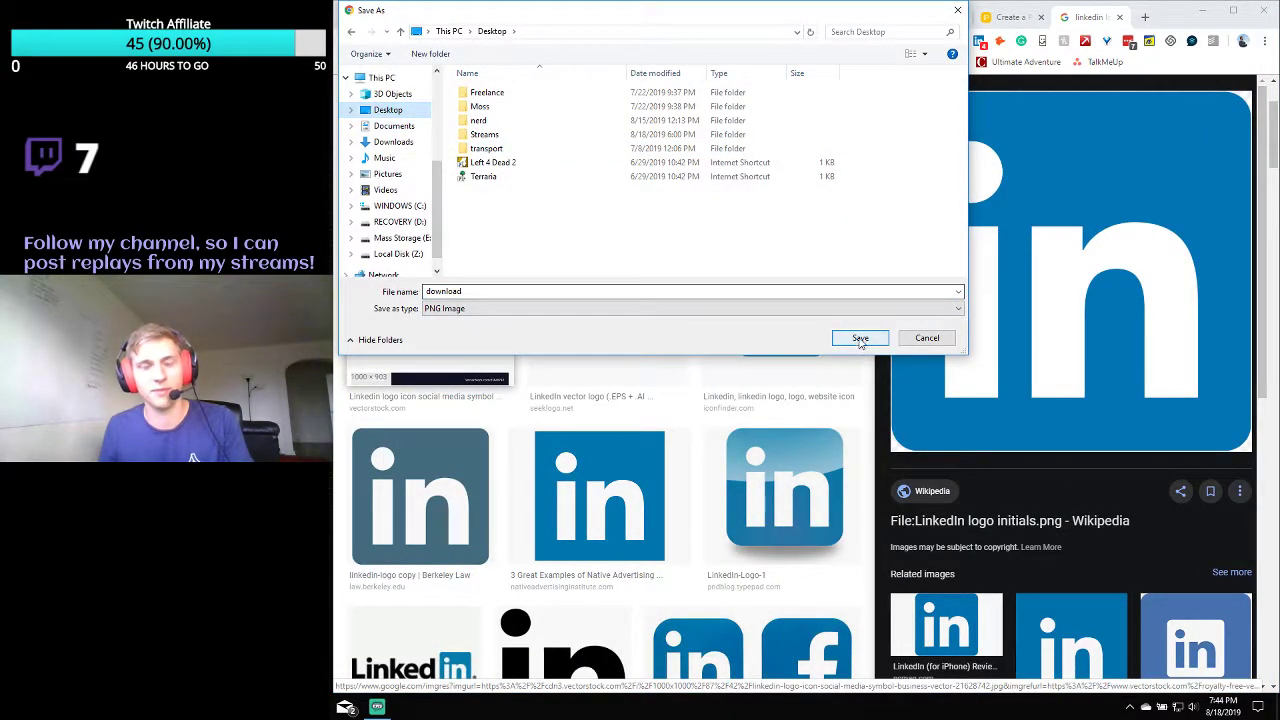
pyautogui.click(860, 338)
pyautogui.click(1119, 17)
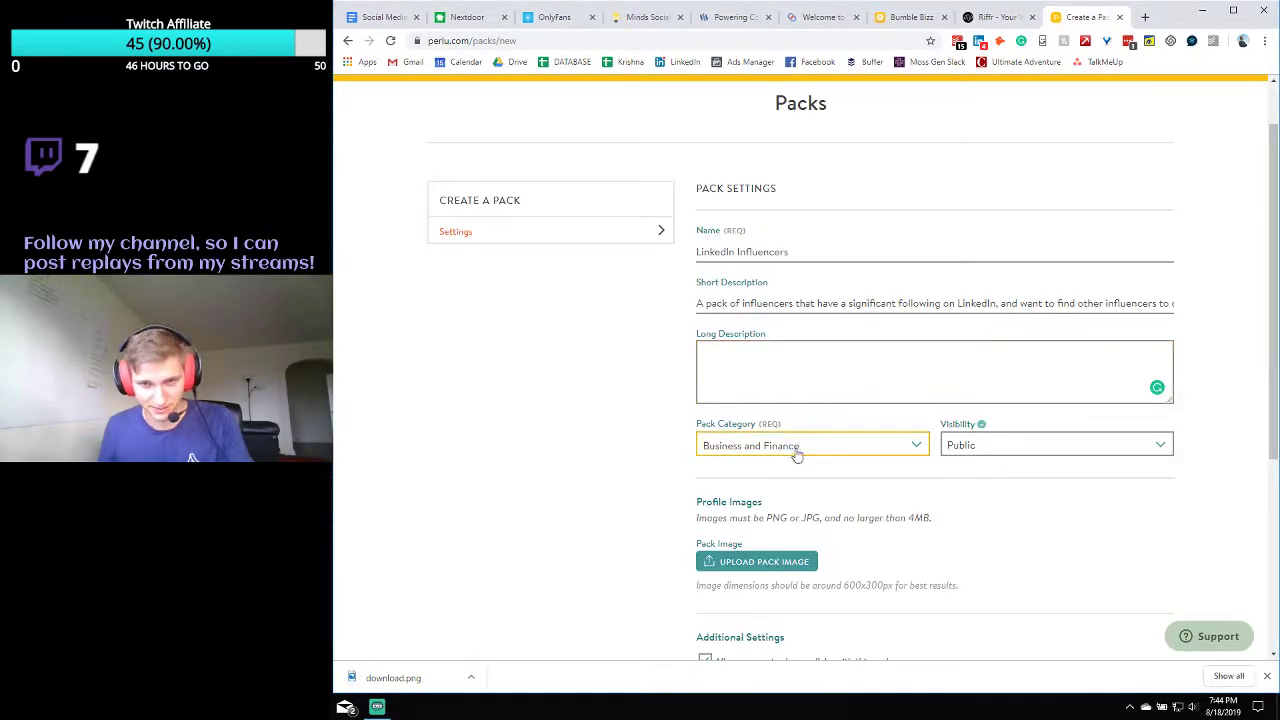
# - Upload download.png from the Desktop as the pack image
pyautogui.click(757, 561)
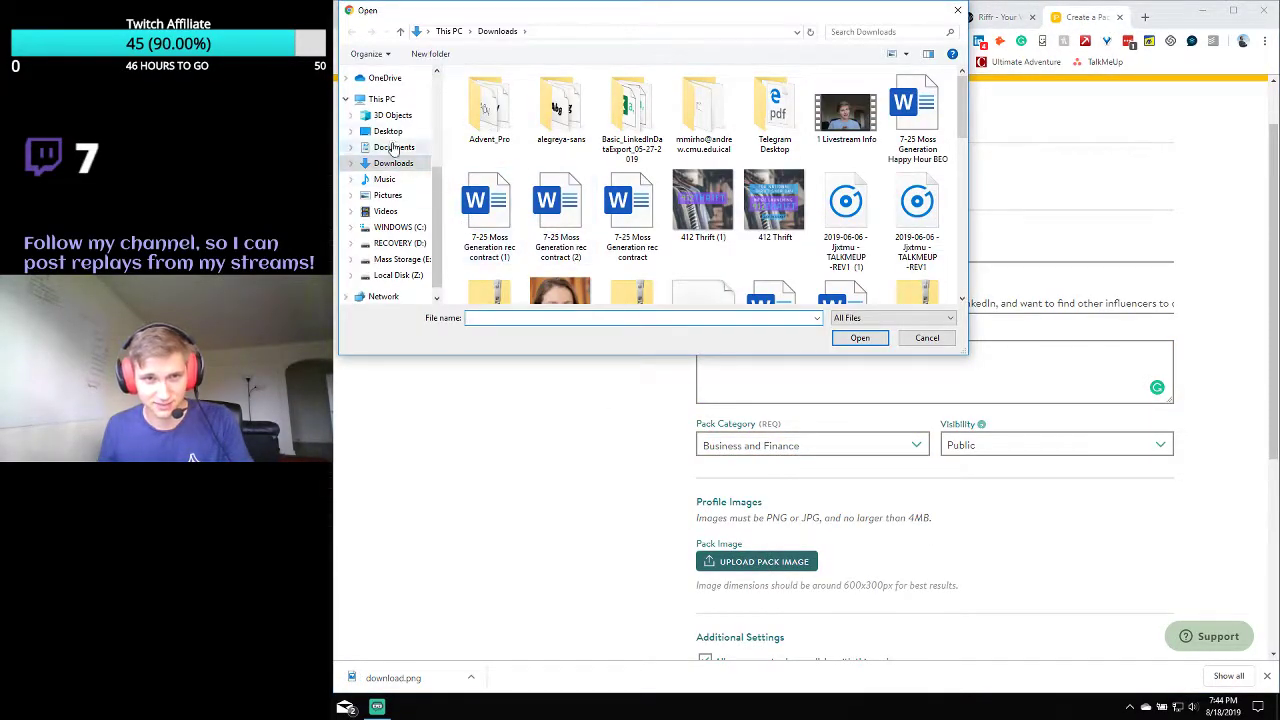
pyautogui.click(388, 131)
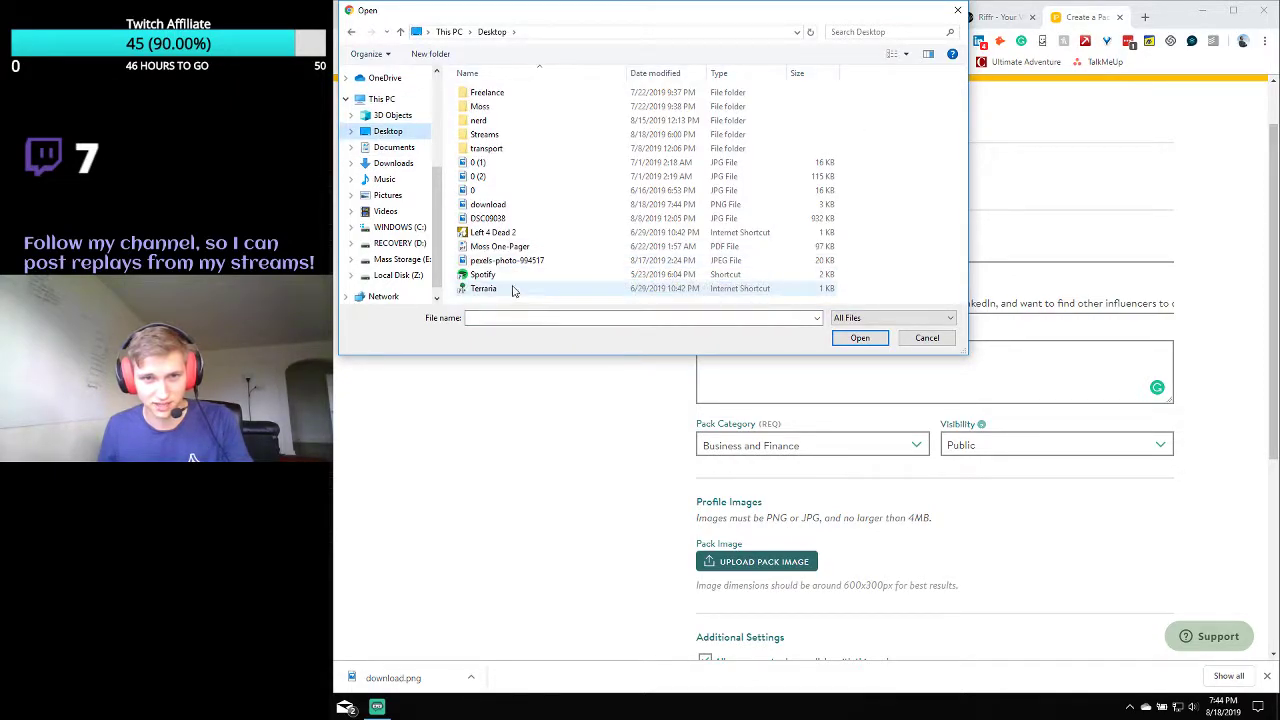
pyautogui.click(490, 204)
pyautogui.click(850, 337)
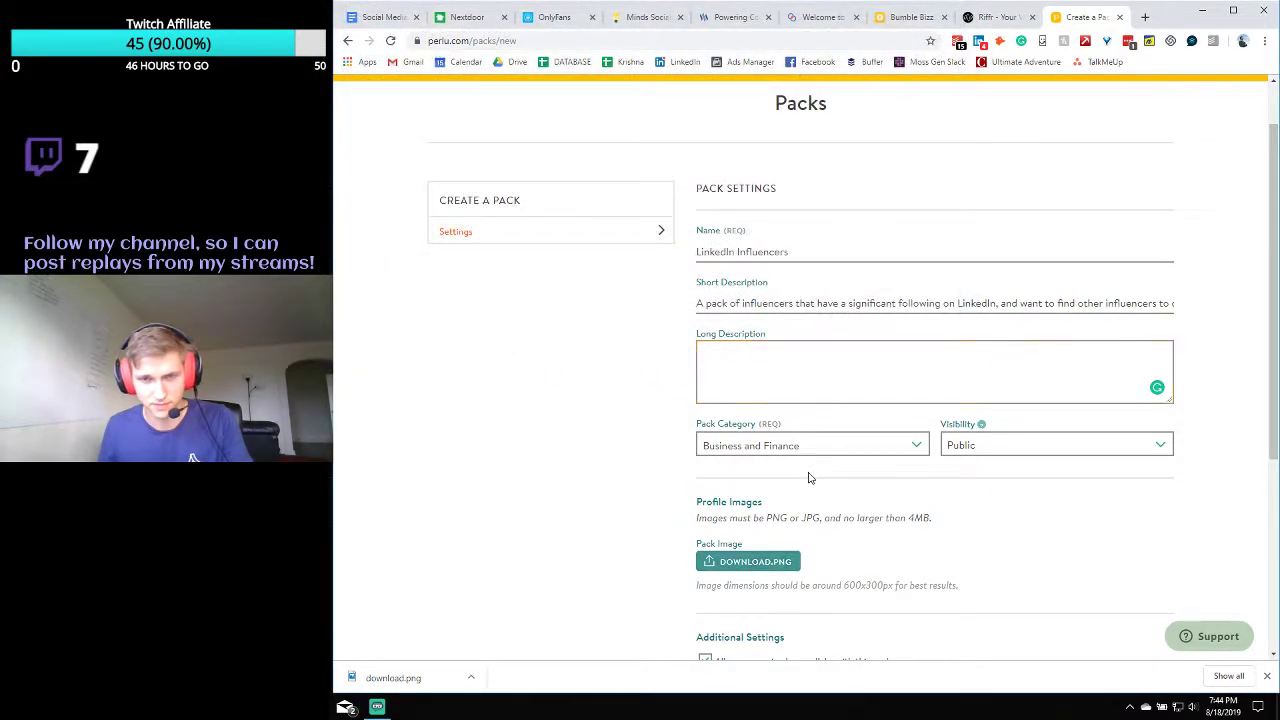
pyautogui.scroll(-2, 1008, 594)
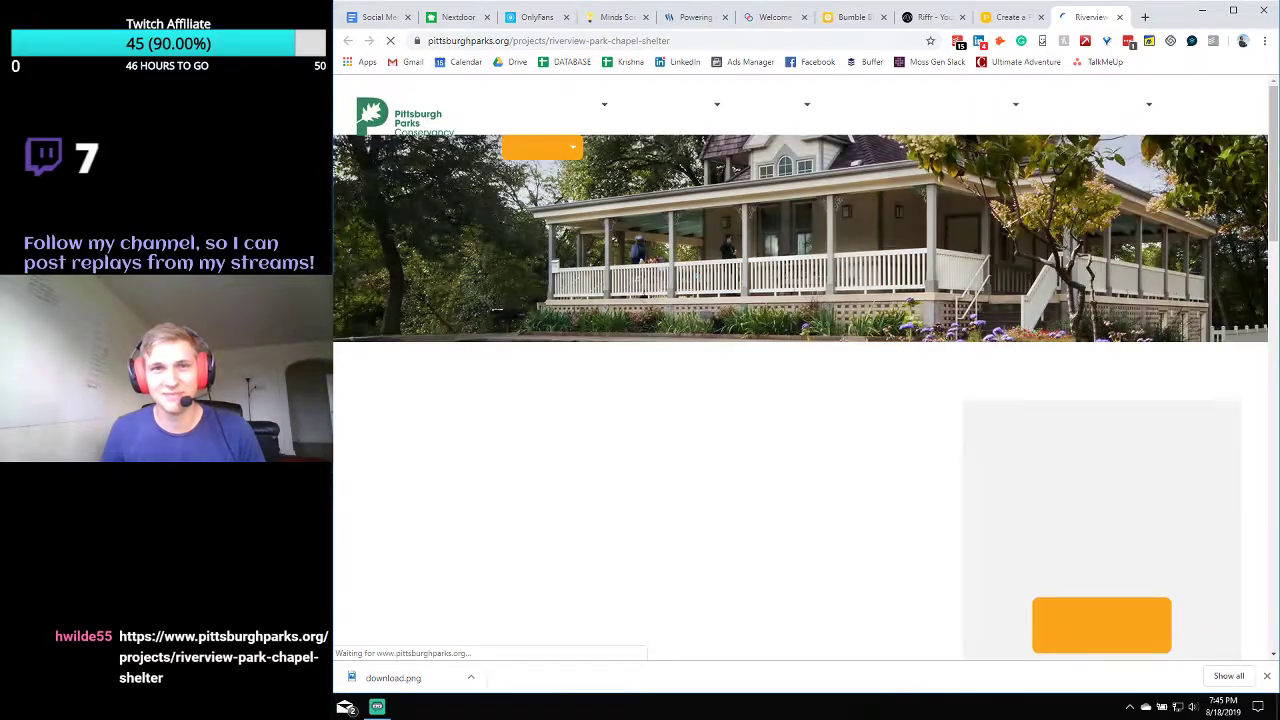
# - Scroll through the Riverview Park page, then close its tab to return to Perlu
pyautogui.scroll(-7, 765, 372)
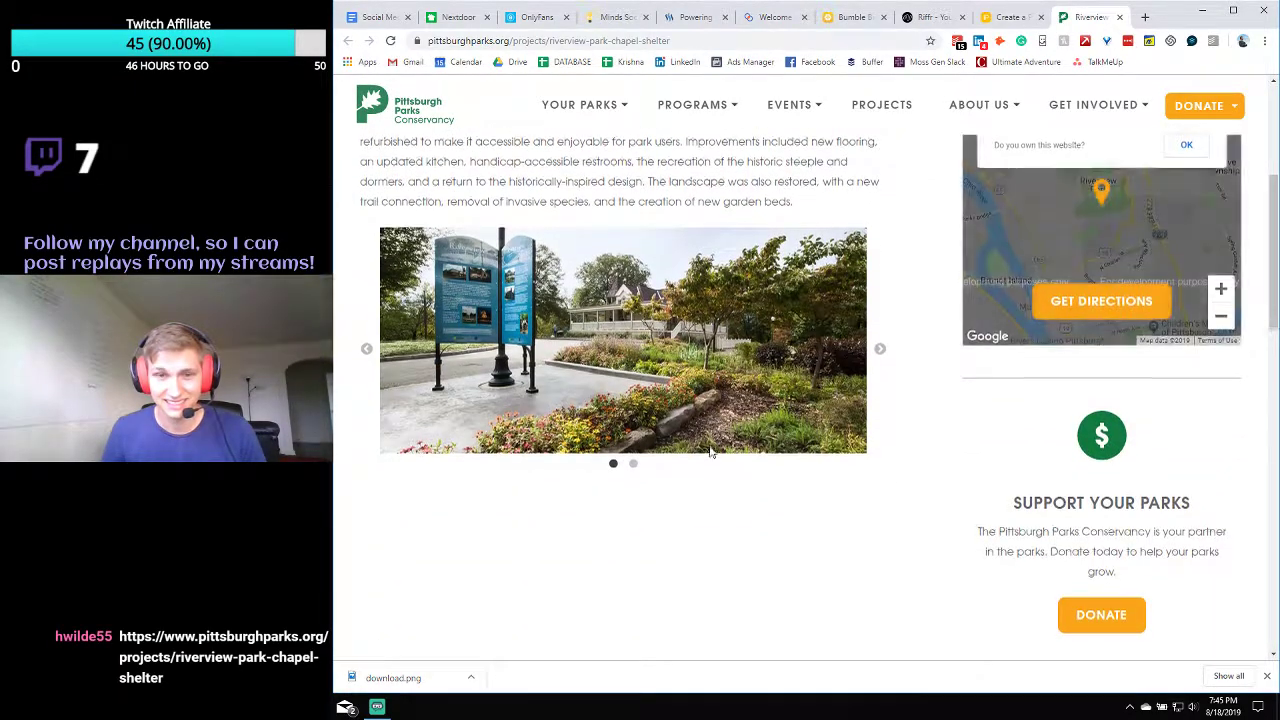
pyautogui.scroll(-4, 709, 452)
pyautogui.scroll(-5, 709, 452)
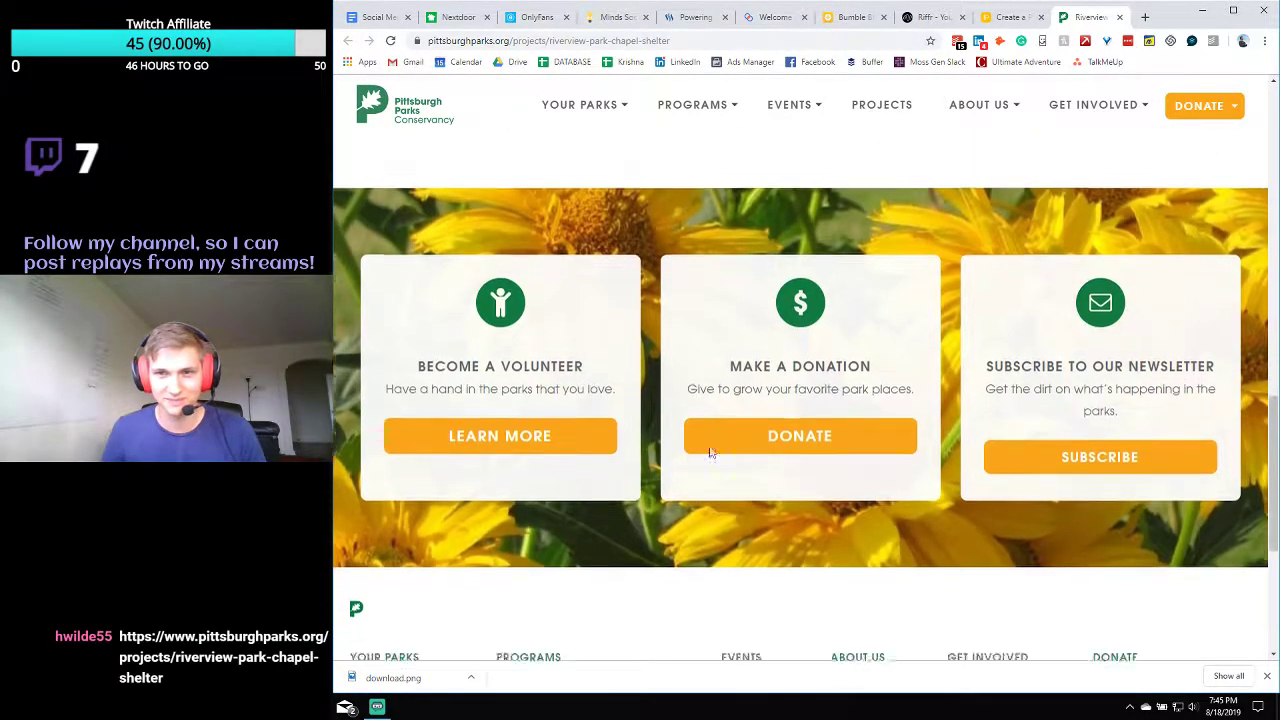
pyautogui.click(1121, 18)
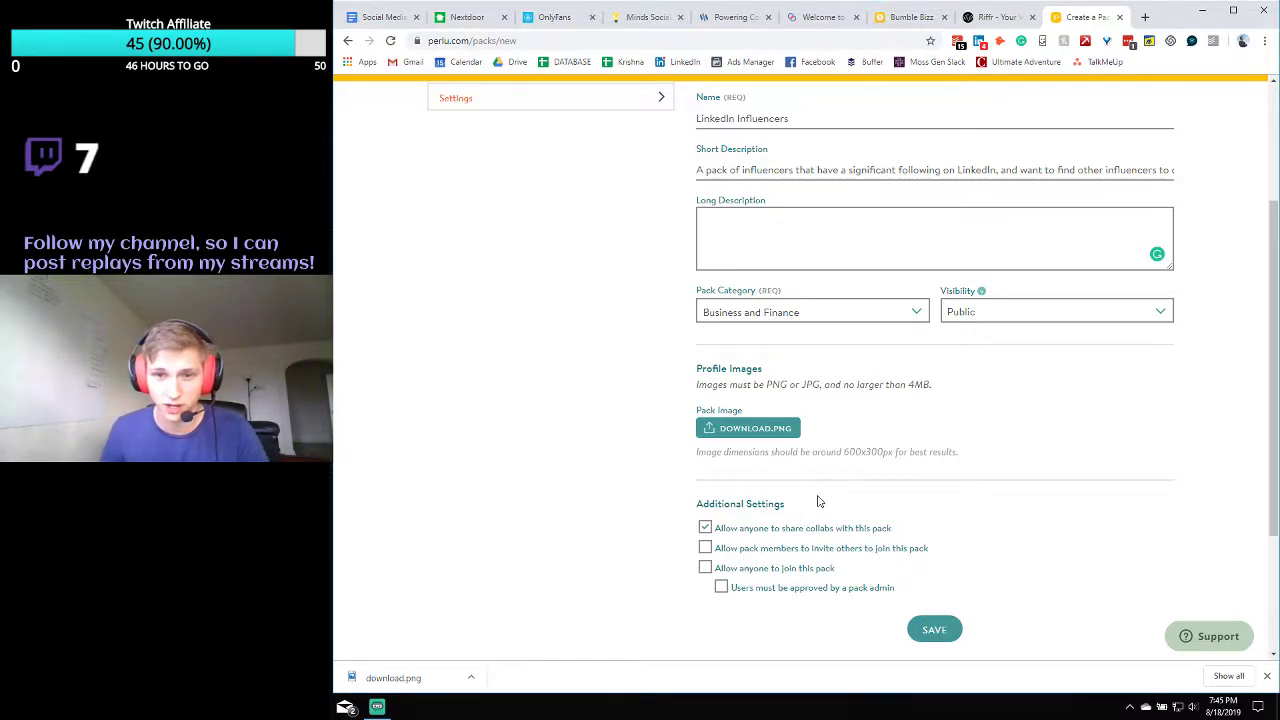
# - Let members invite others and anyone join, requiring admin approval for new members
pyautogui.click(705, 548)
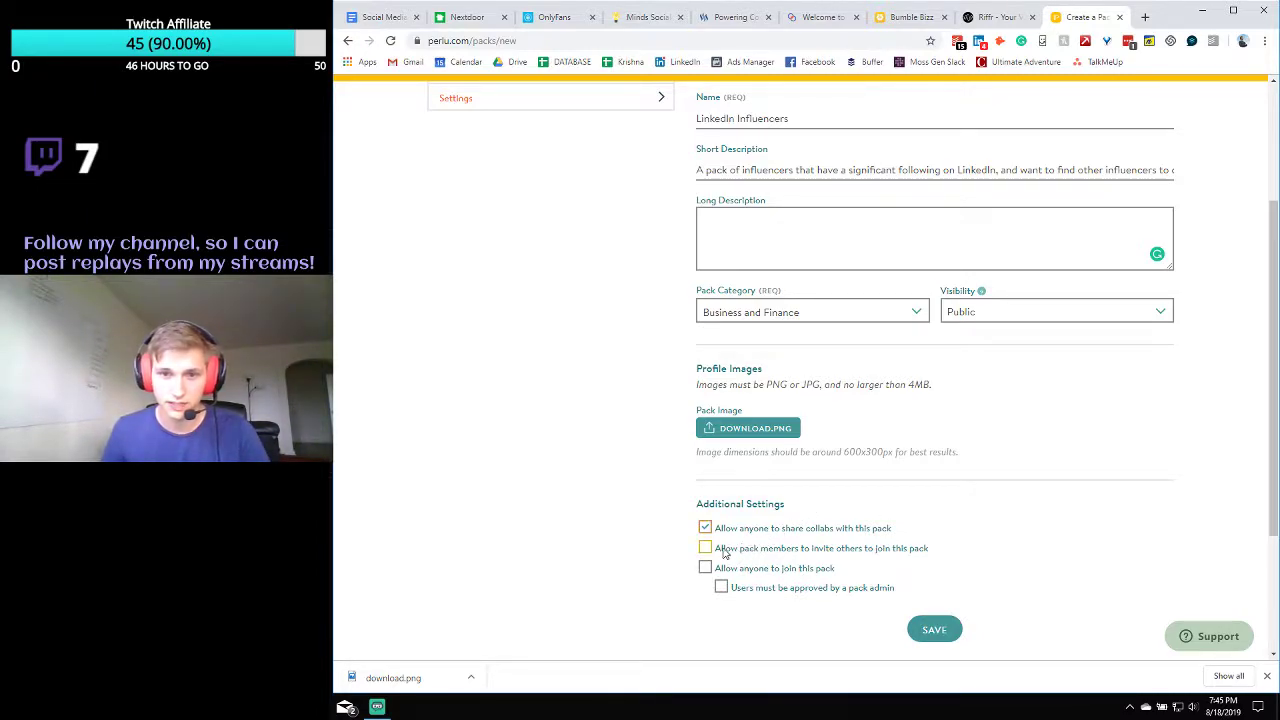
pyautogui.click(704, 569)
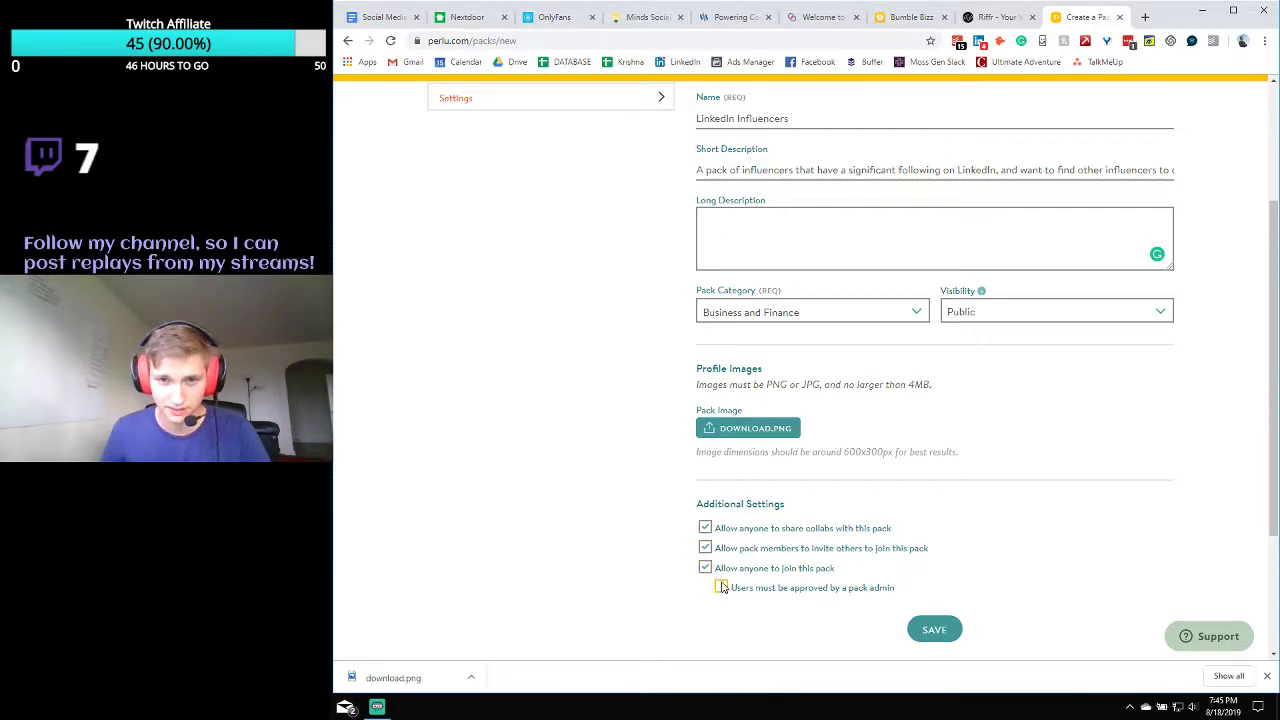
pyautogui.click(722, 588)
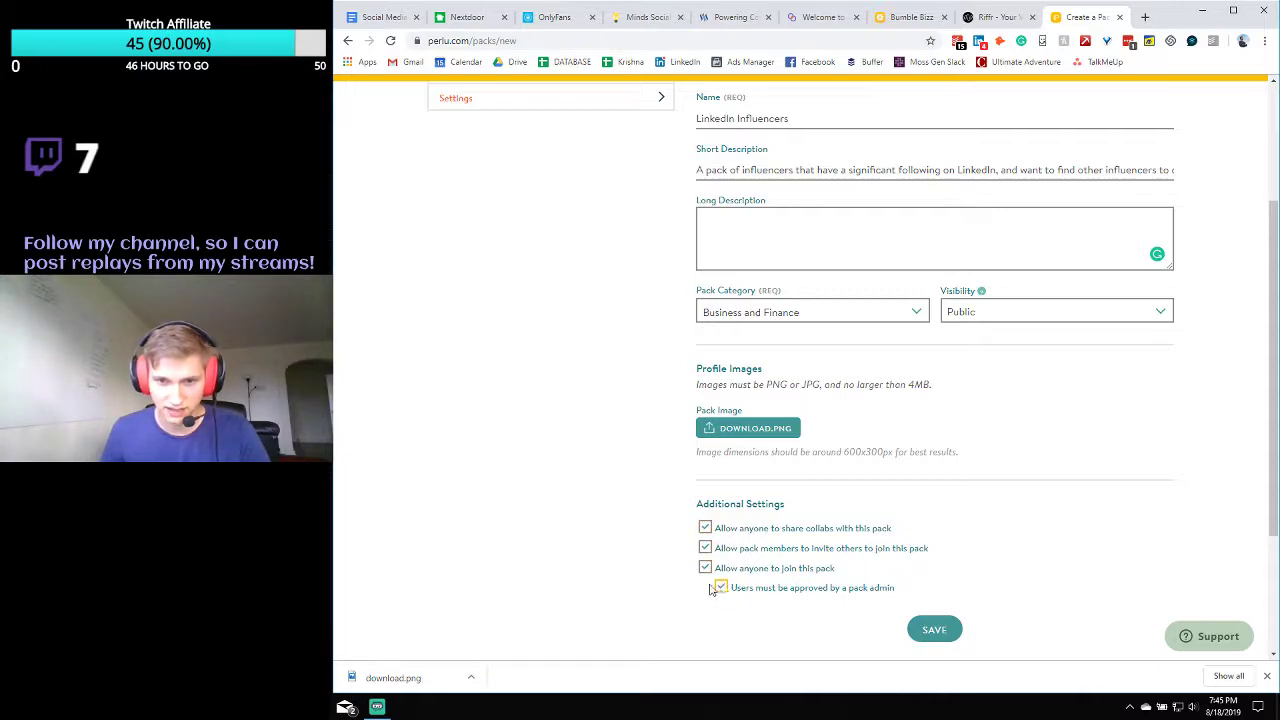
# - Dismiss the download notice and save the LinkedIn Influencers pack
pyautogui.click(1267, 677)
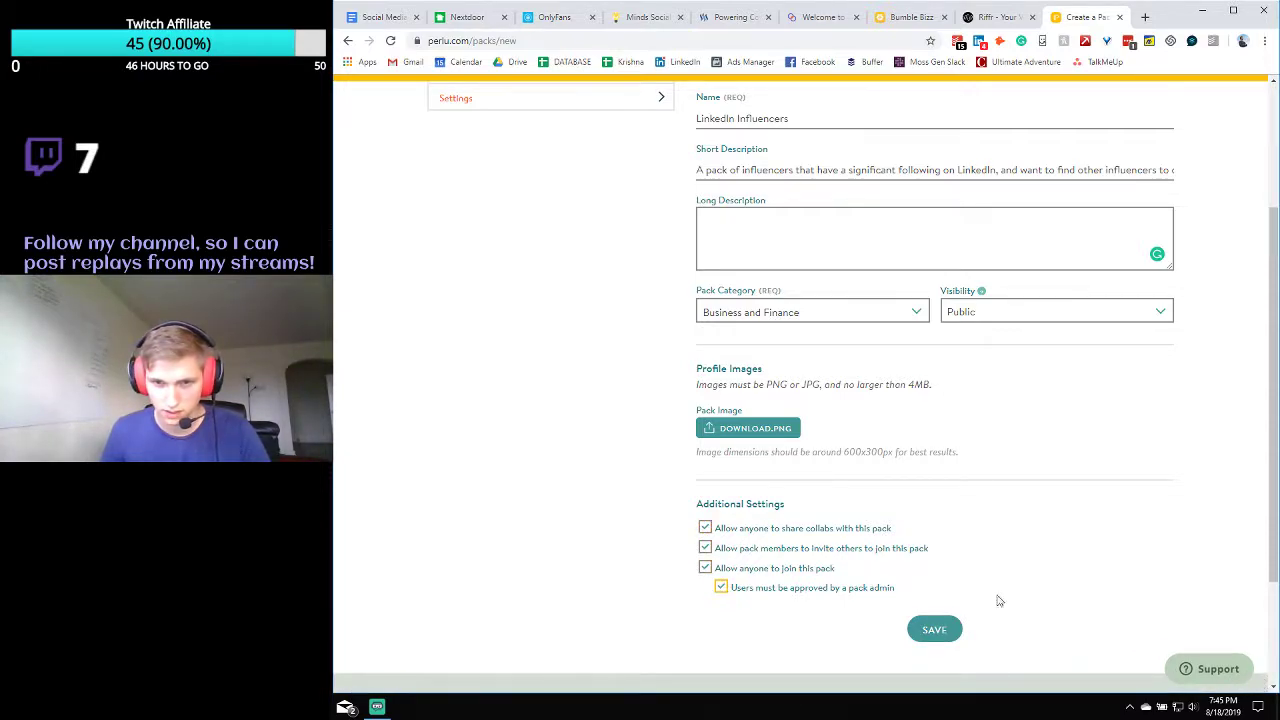
pyautogui.click(935, 630)
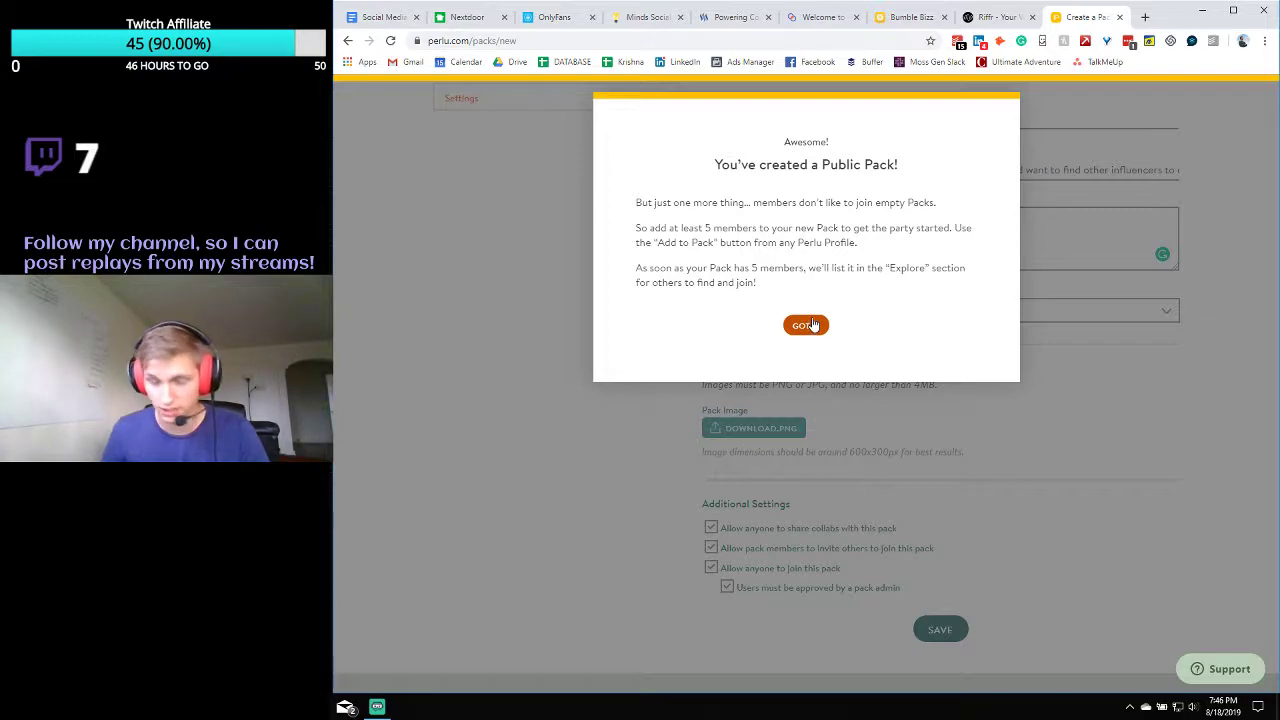
pyautogui.click(398, 20)
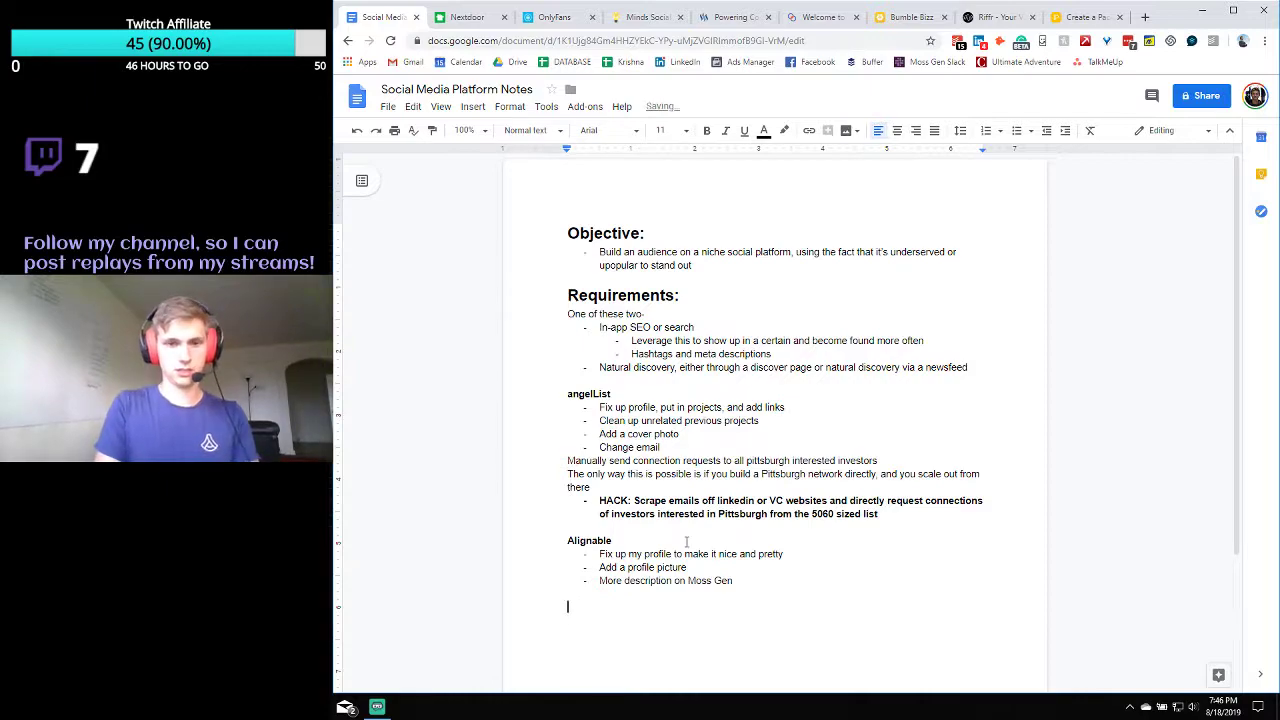
# - Add a Perlu heading with to-dos: fix profile, email founders for a LinkedIn link, add people
pyautogui.write('Per')
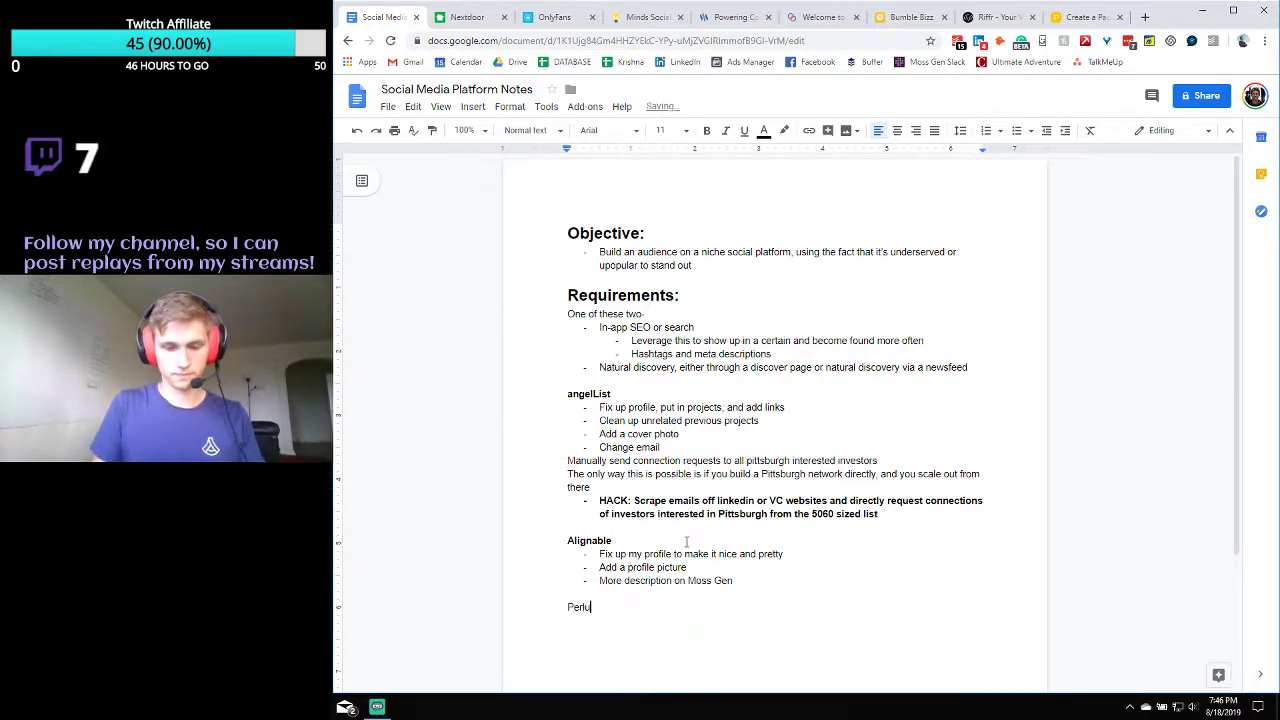
pyautogui.write('lu')
pyautogui.press('Return')
pyautogui.write('- ')
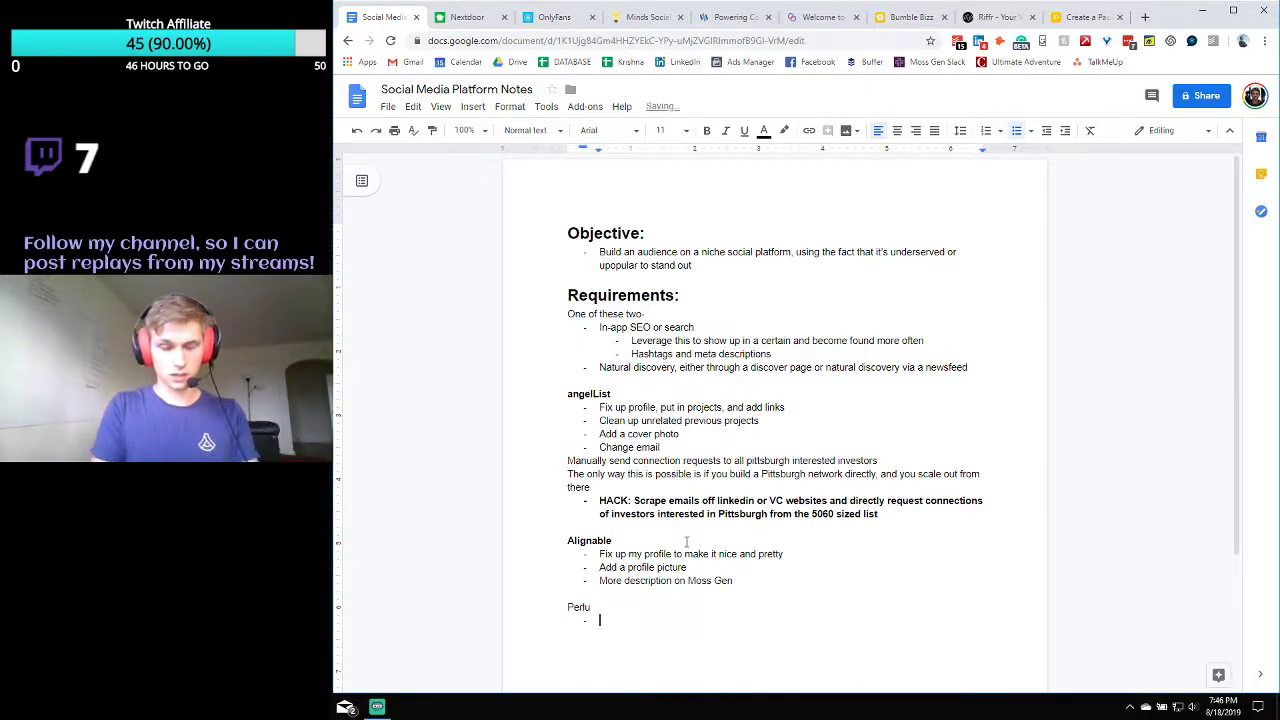
pyautogui.write('Fix up your profile')
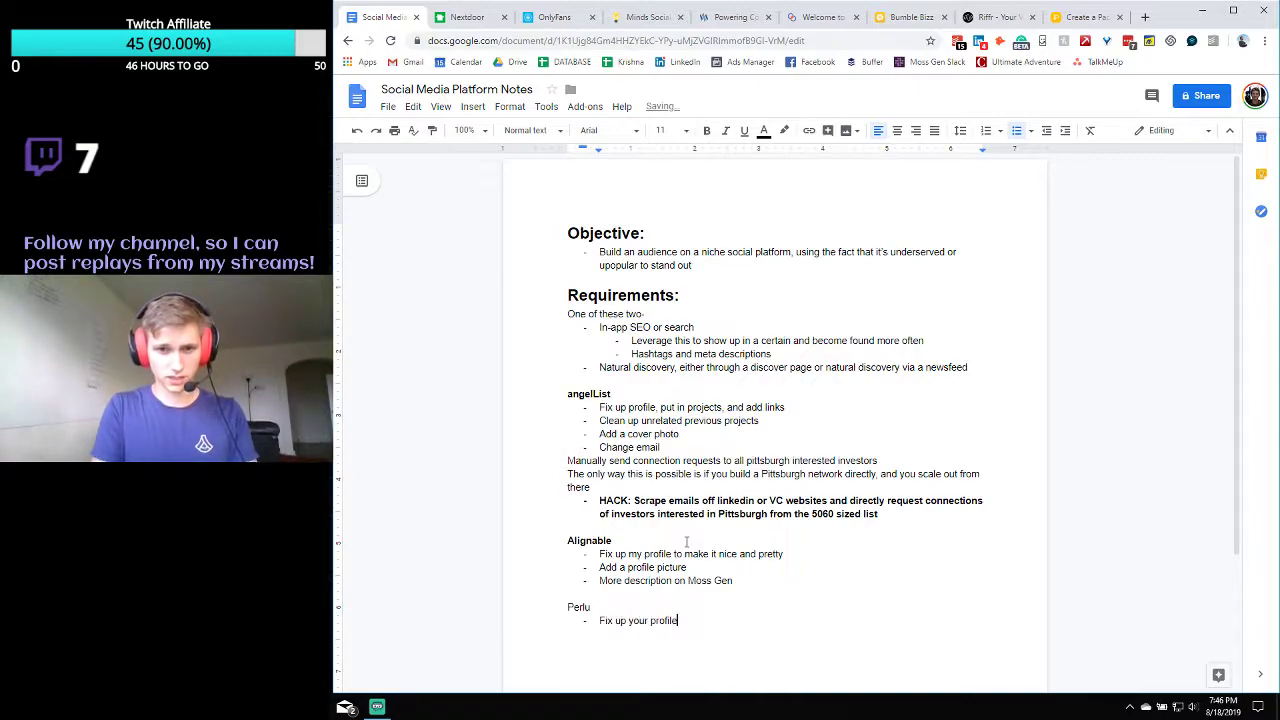
pyautogui.press('Return')
pyautogui.write('Email ')
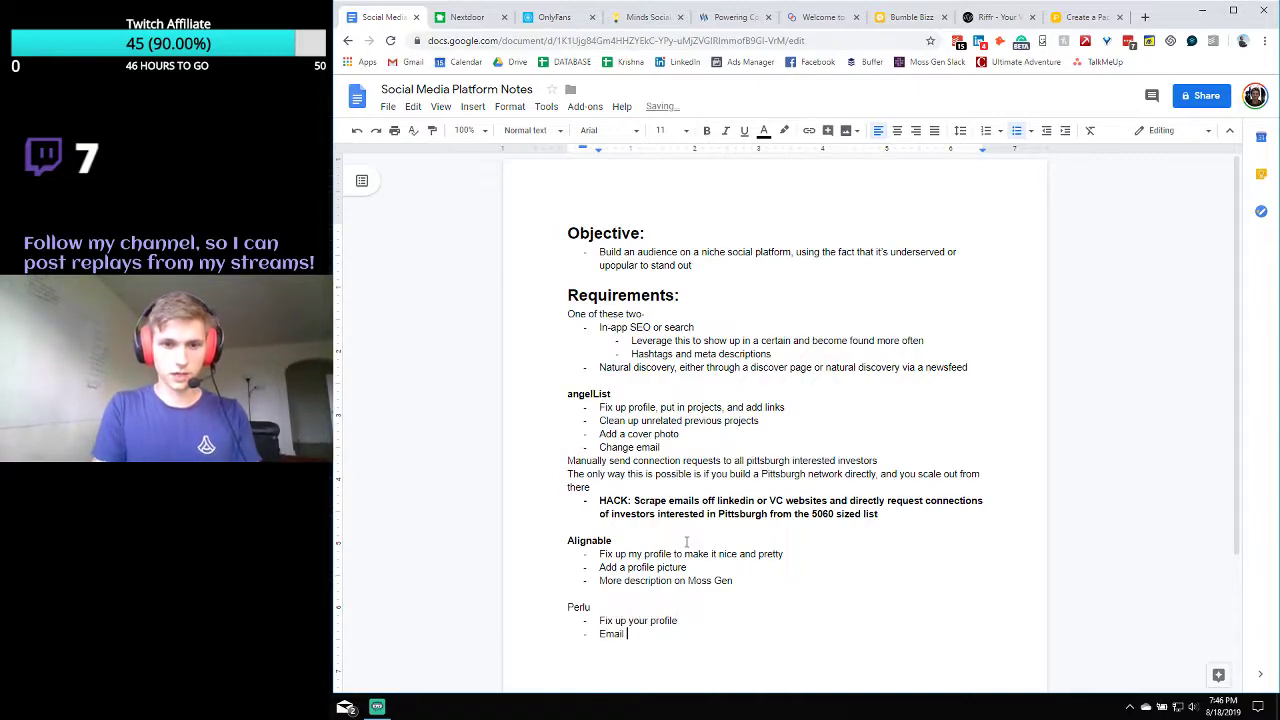
pyautogui.write('the ')
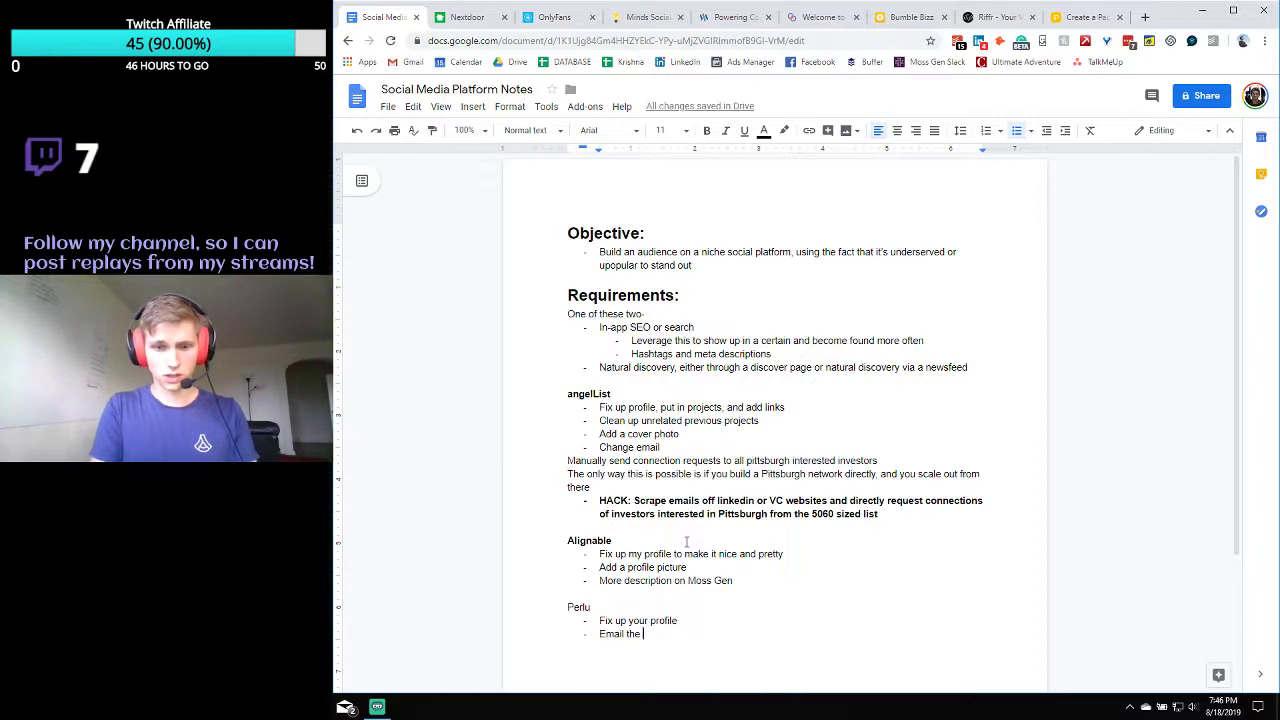
pyautogui.write('founders of the ')
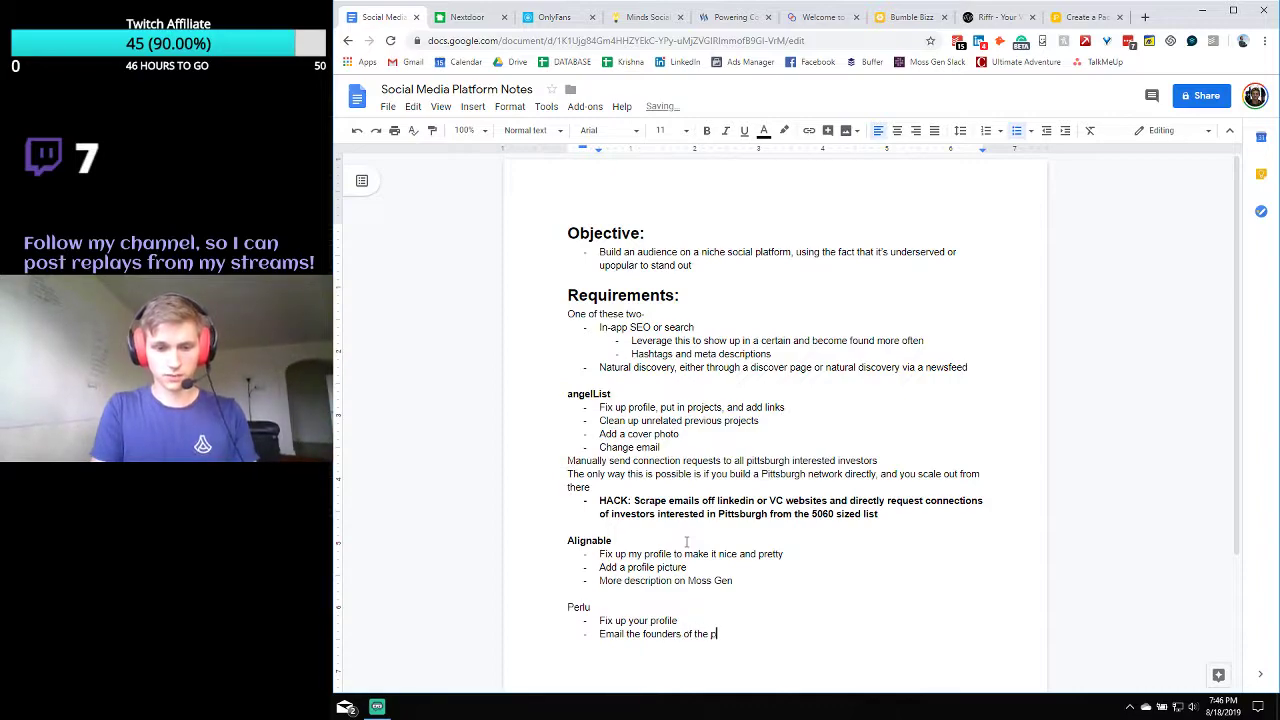
pyautogui.write('platform and ask them')
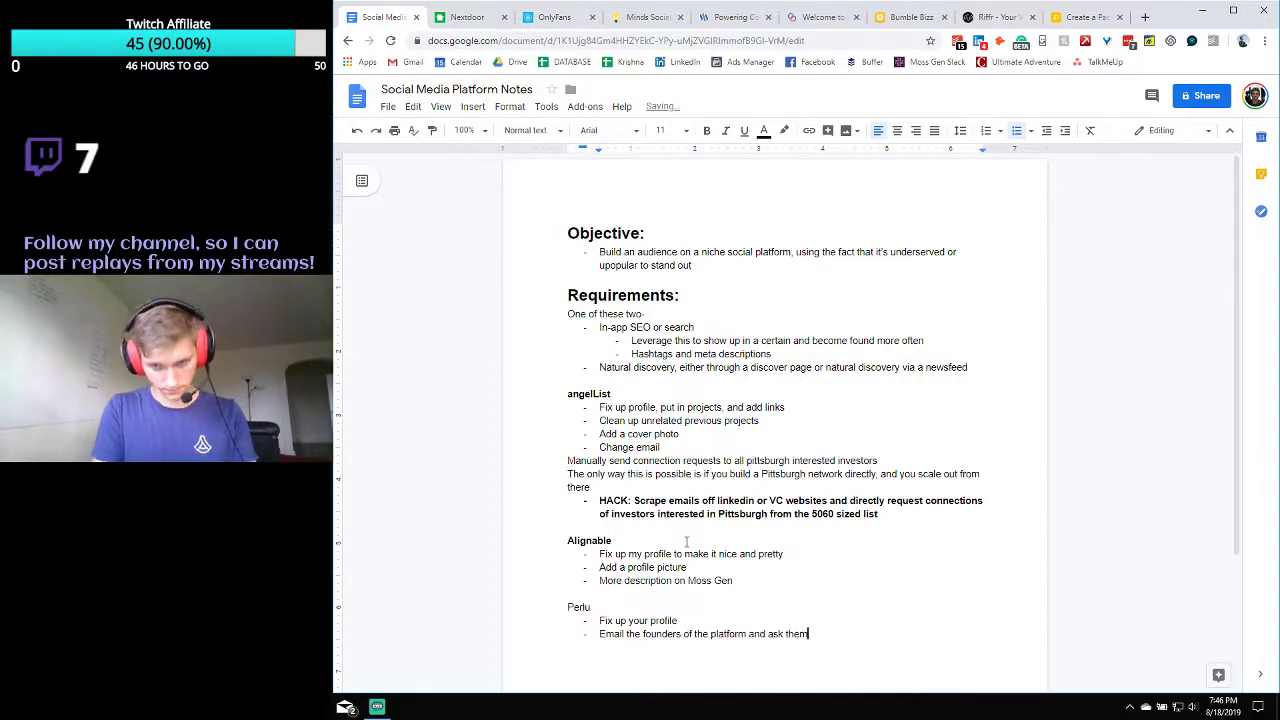
pyautogui.write(' to add a LinkedIn li')
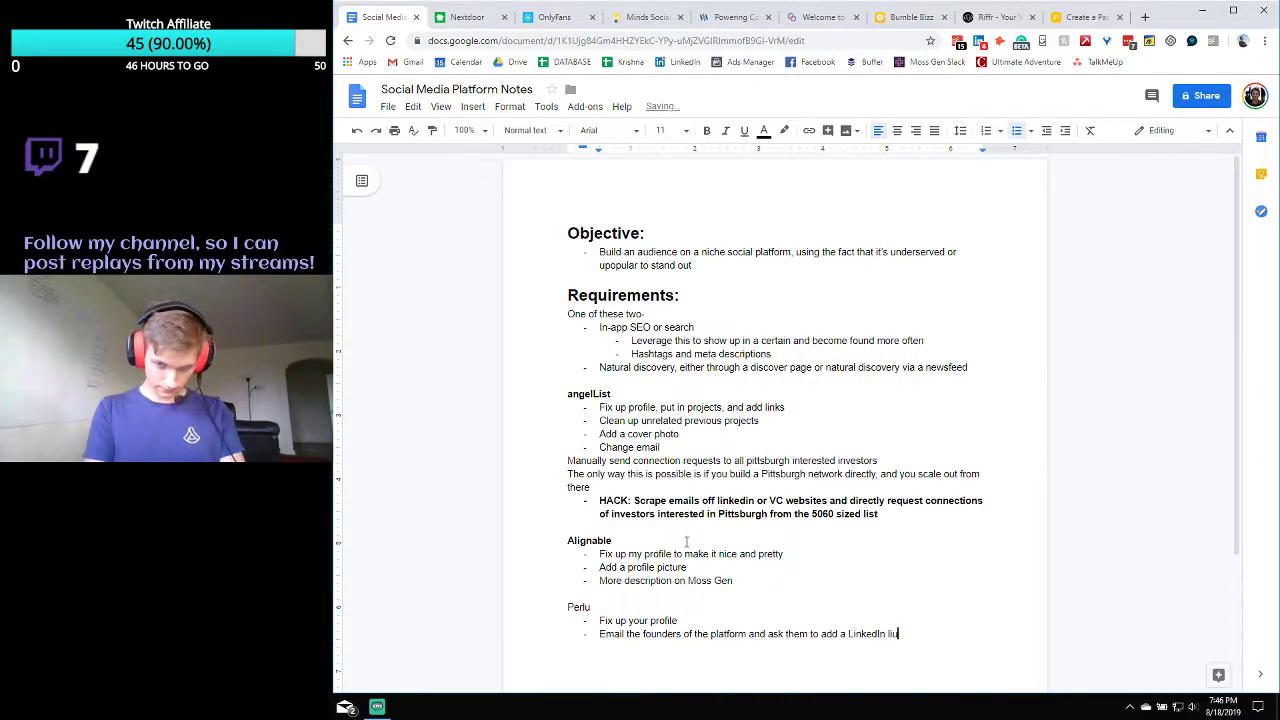
pyautogui.write('nk for influencers like me')
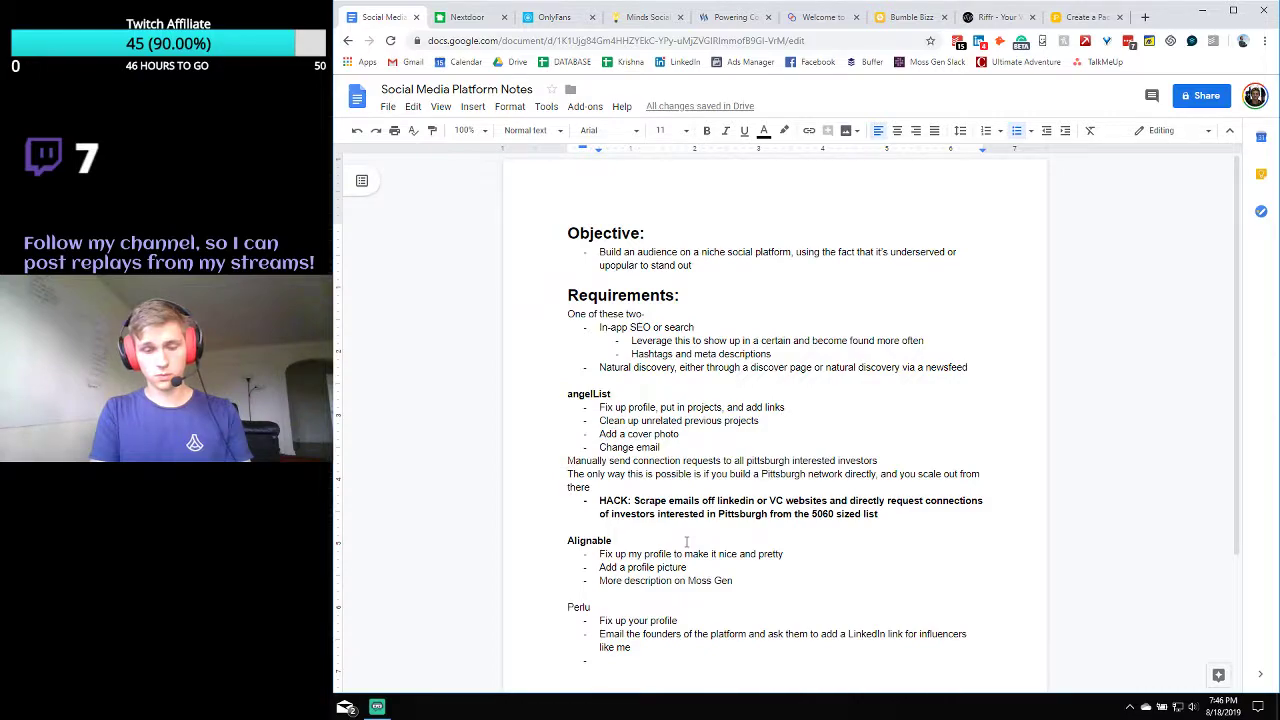
pyautogui.write('Add')
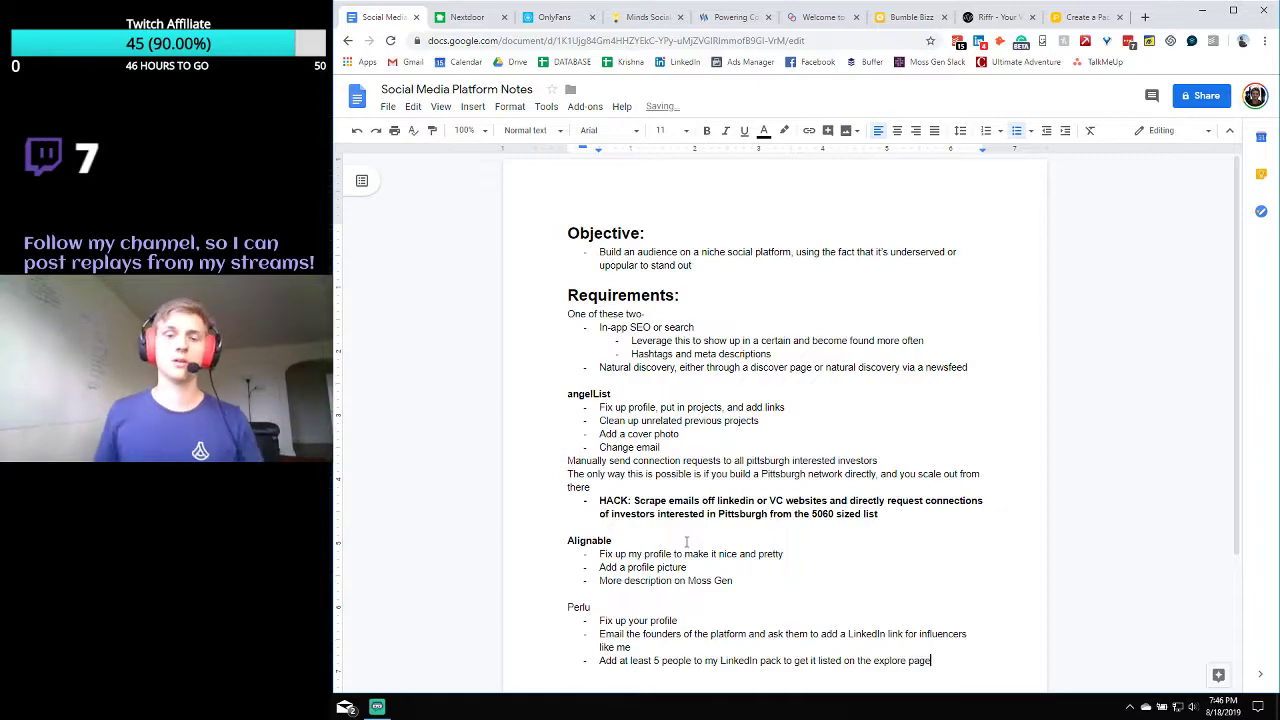
pyautogui.click(1085, 17)
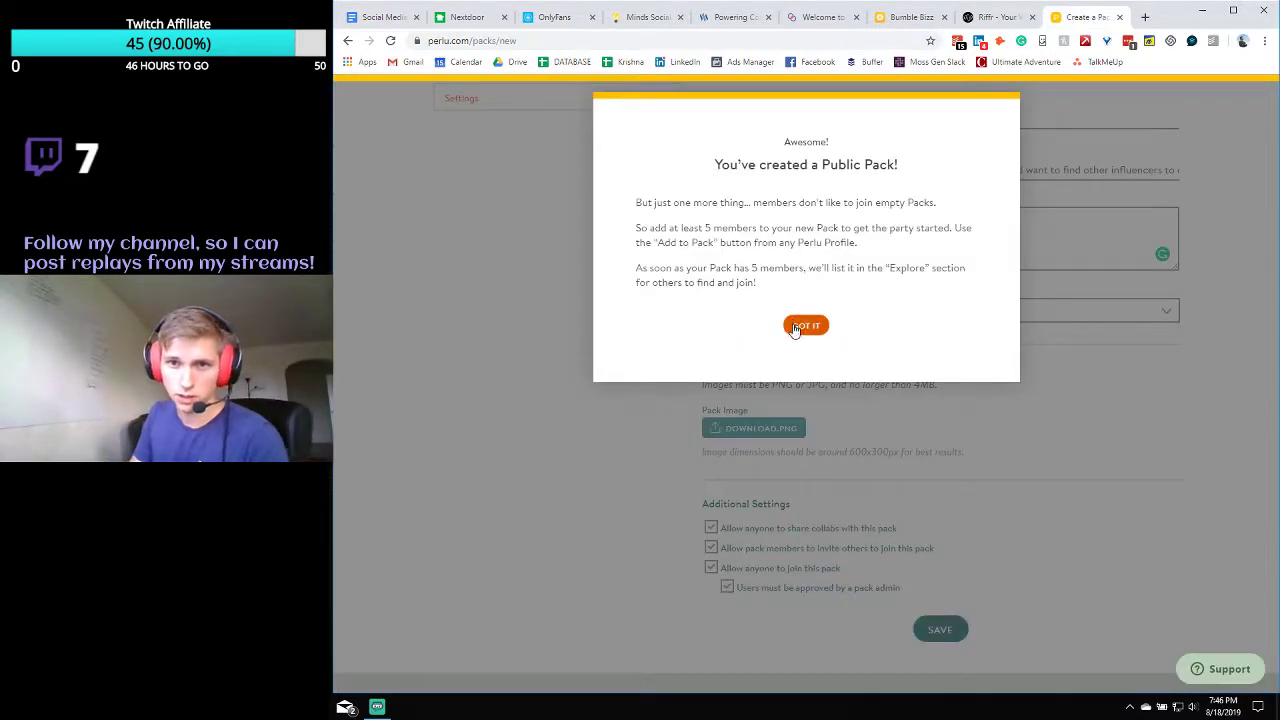
# - Dismiss the pack-created notice and check owned packs, where LinkedIn Influencers has 0 members
pyautogui.click(806, 325)
pyautogui.click(946, 632)
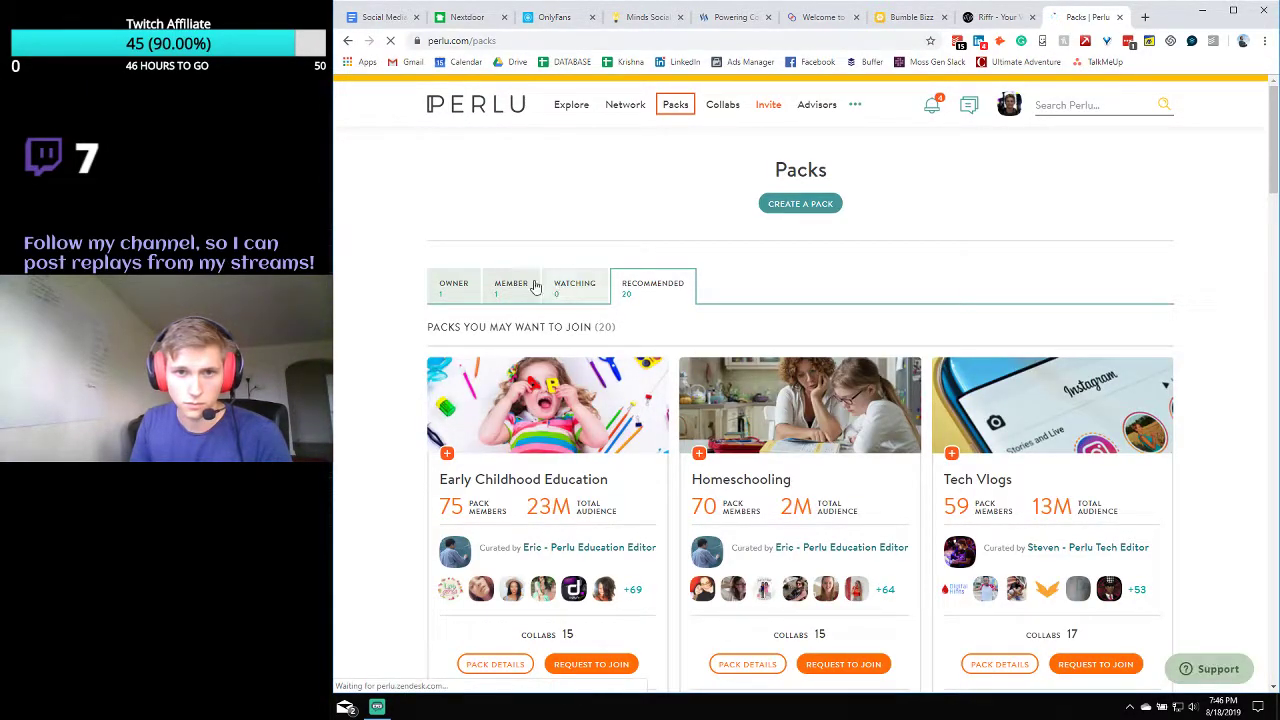
pyautogui.click(512, 288)
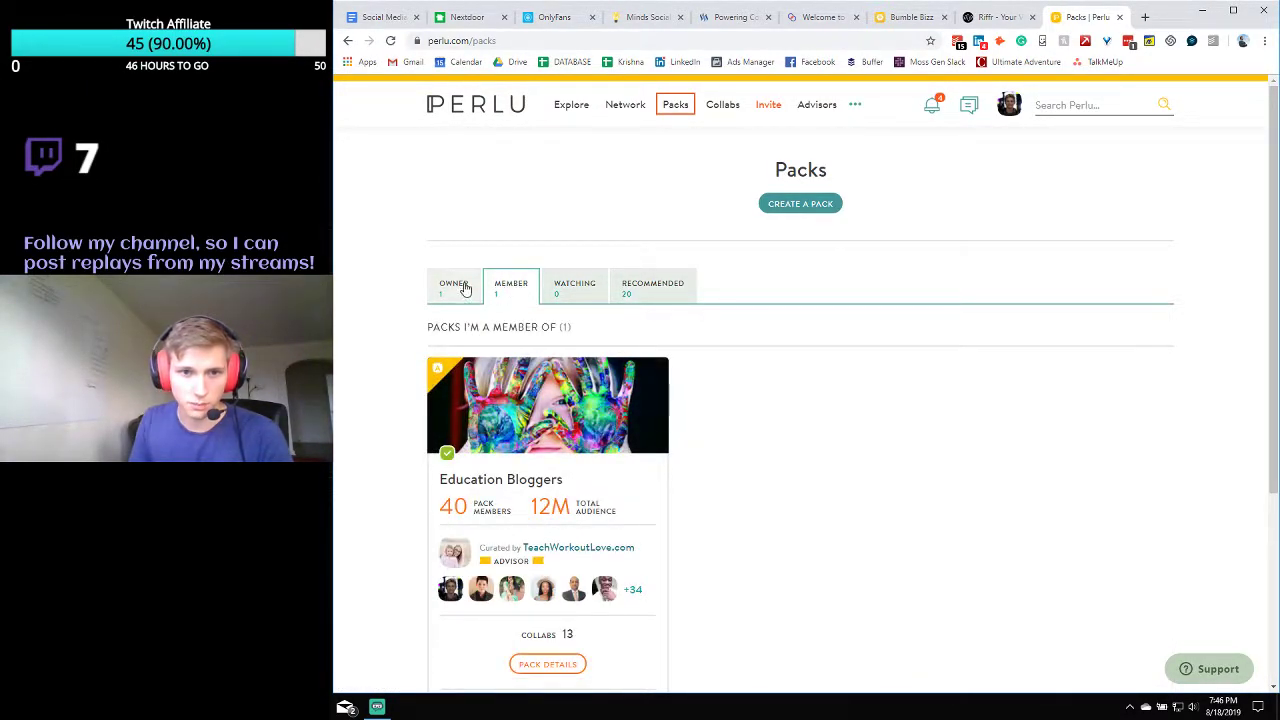
pyautogui.click(466, 289)
pyautogui.moveTo(526, 405)
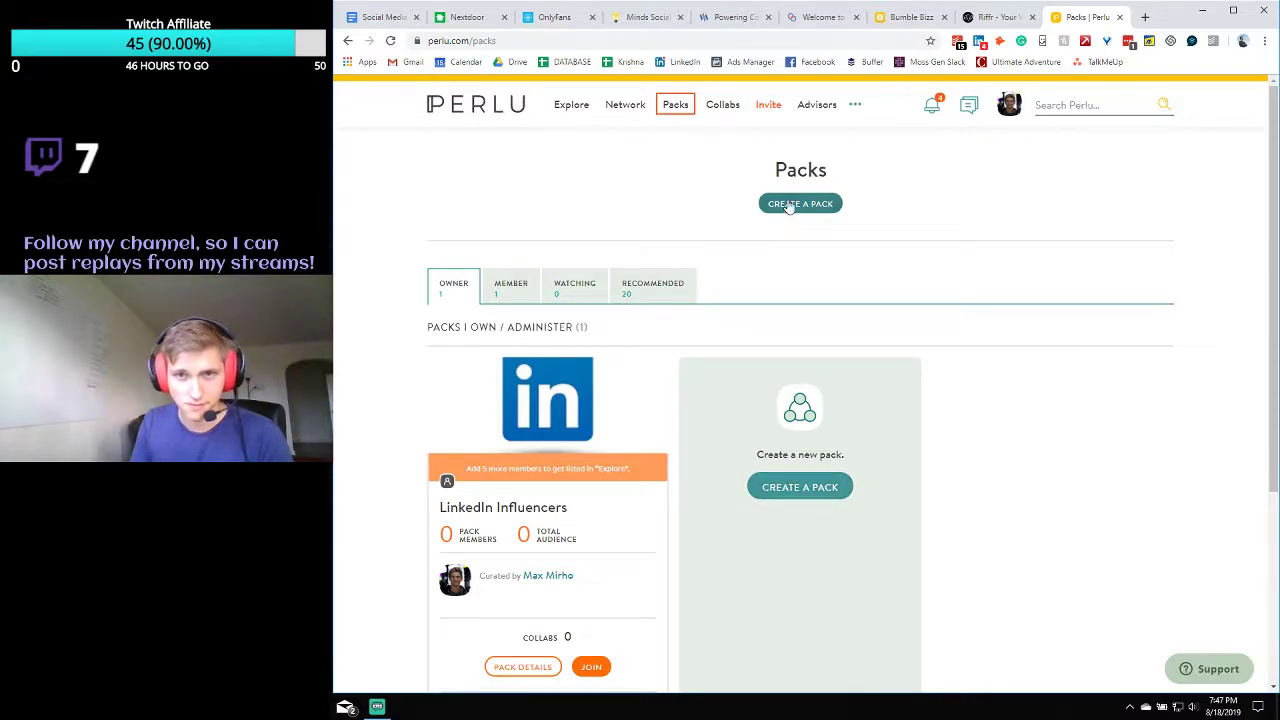
pyautogui.click(723, 106)
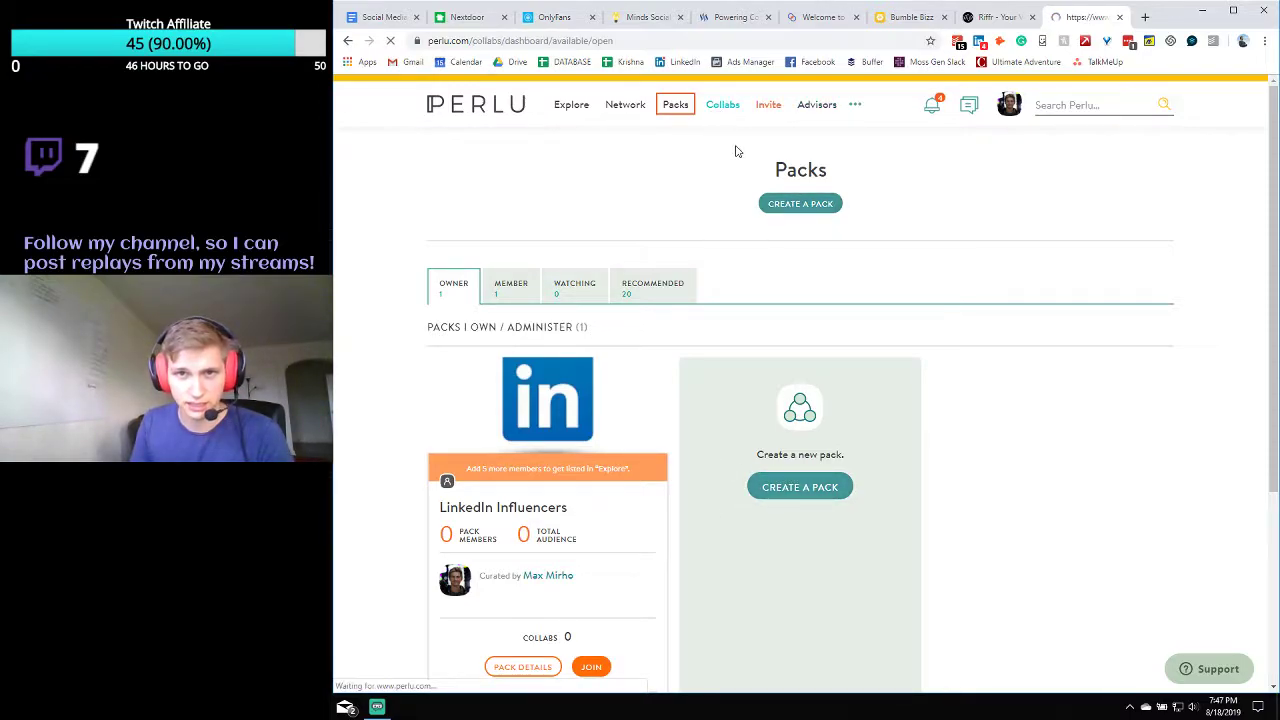
pyautogui.click(624, 106)
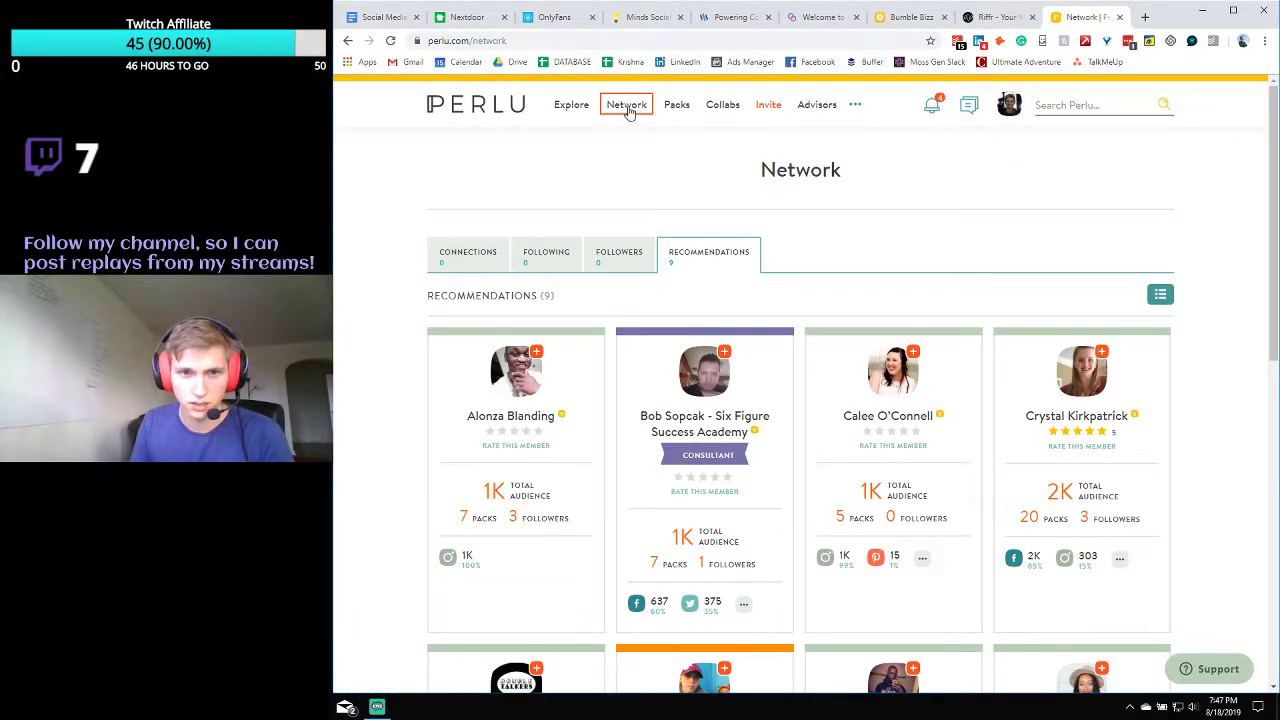
pyautogui.click(619, 108)
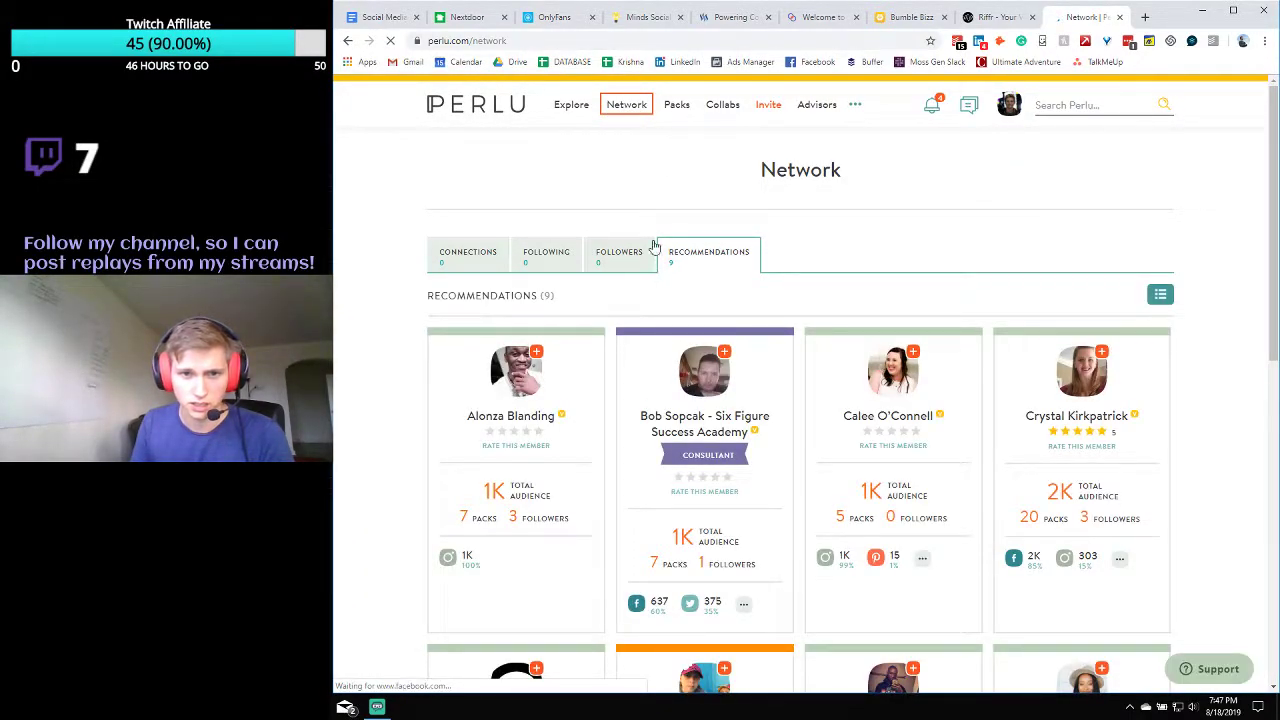
pyautogui.click(574, 109)
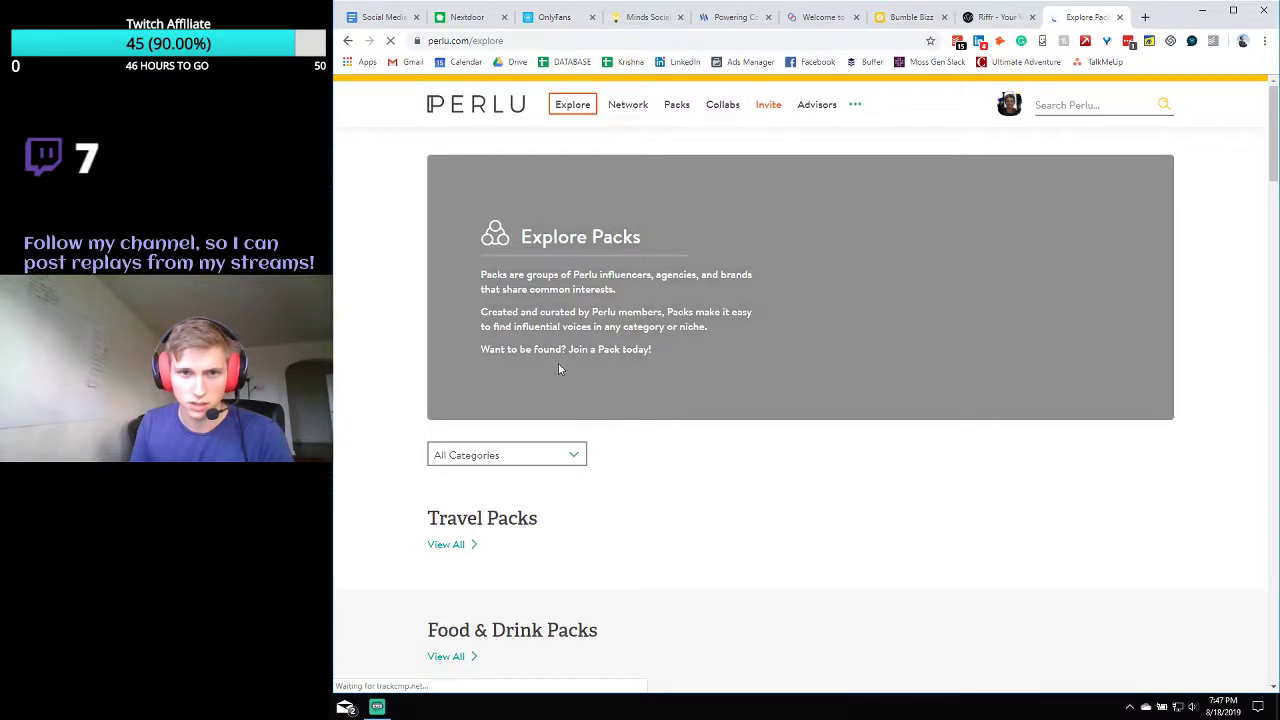
pyautogui.scroll(-3, 637, 351)
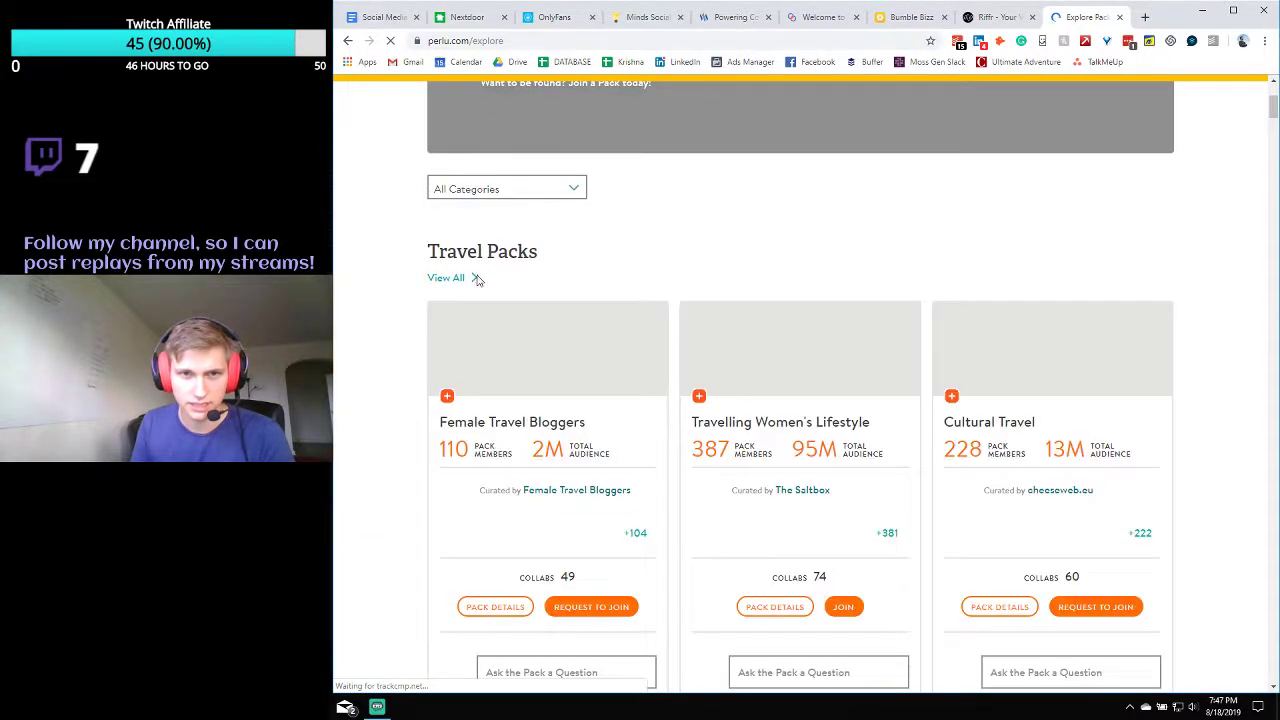
pyautogui.scroll(-8, 606, 369)
pyautogui.scroll(5, 560, 360)
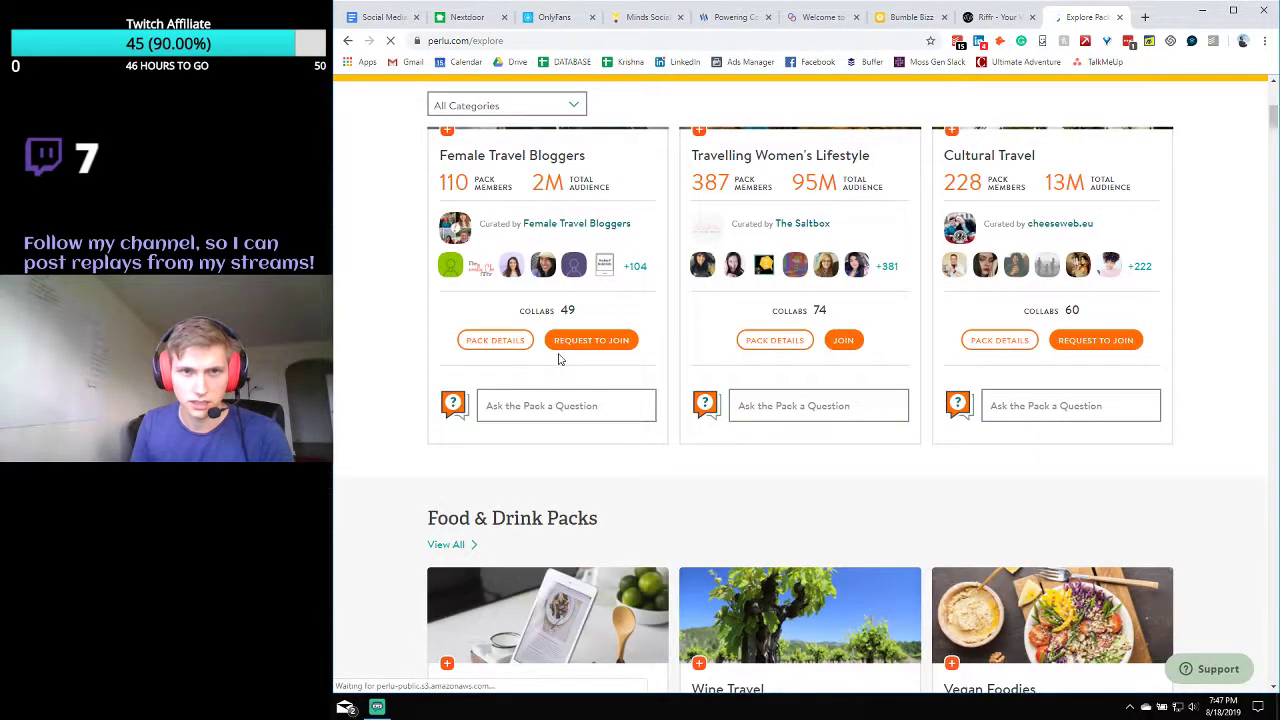
pyautogui.scroll(3, 560, 360)
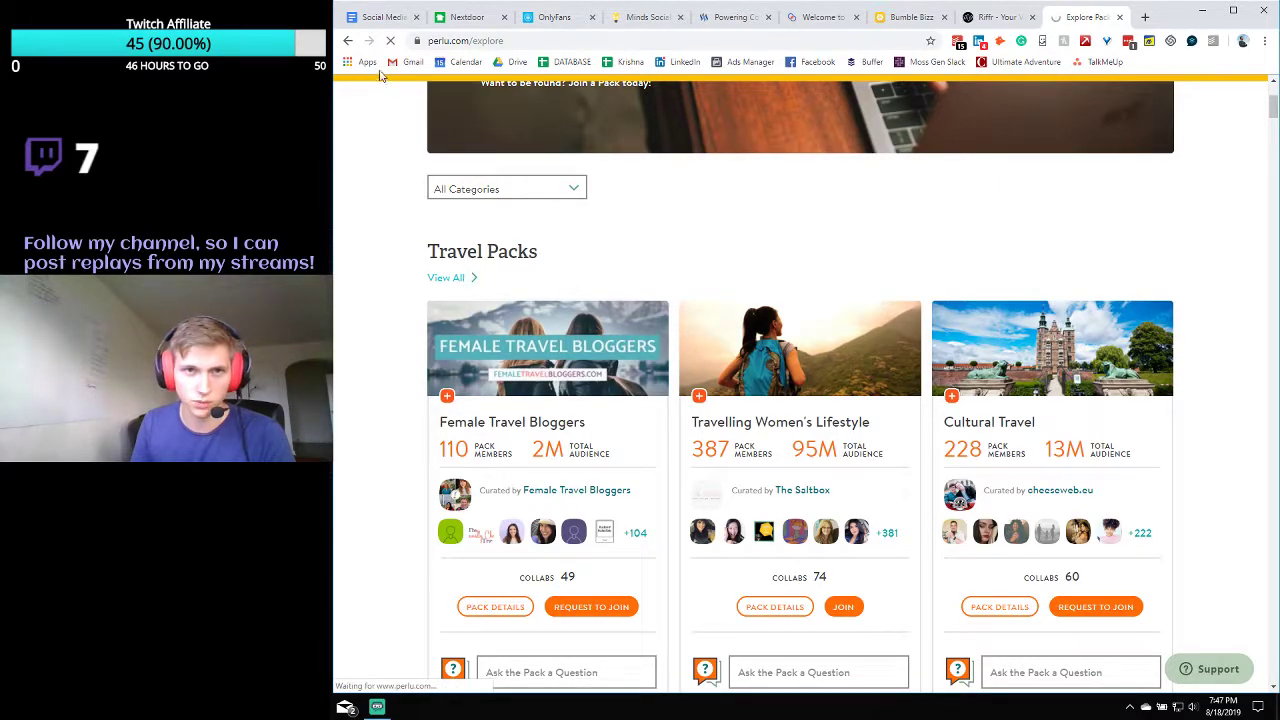
pyautogui.scroll(-6, 440, 260)
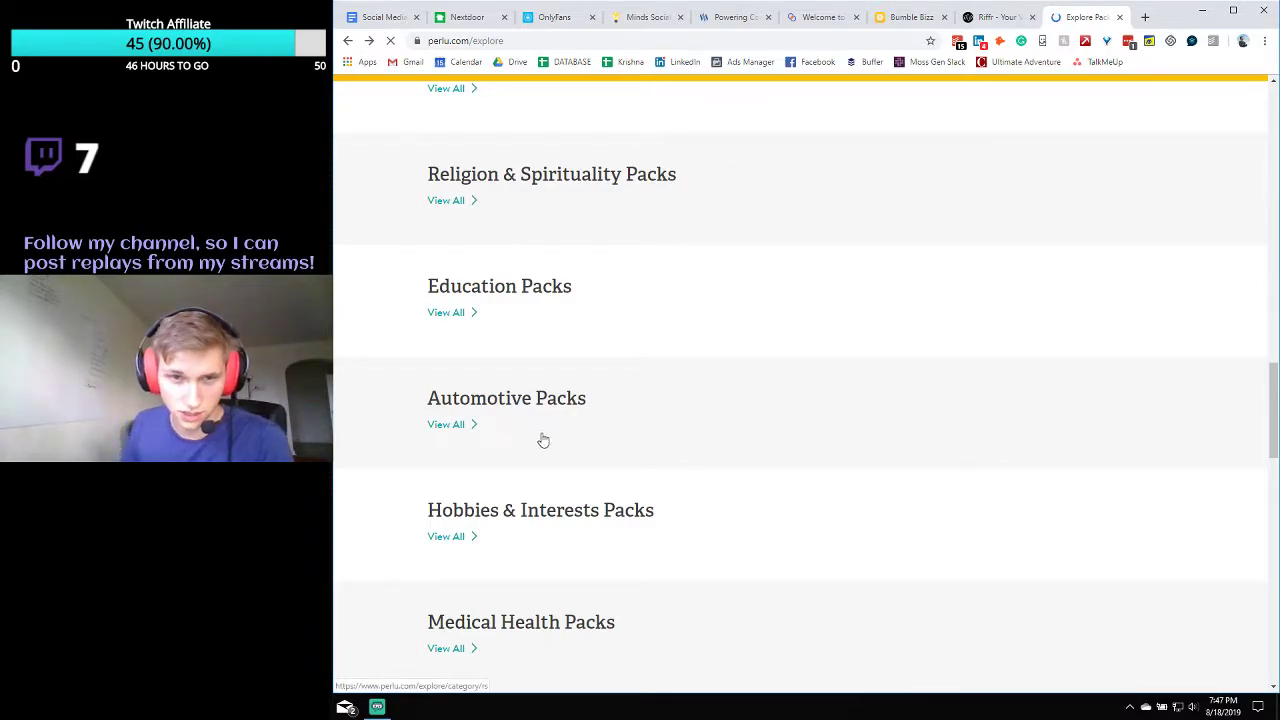
pyautogui.scroll(-7, 550, 440)
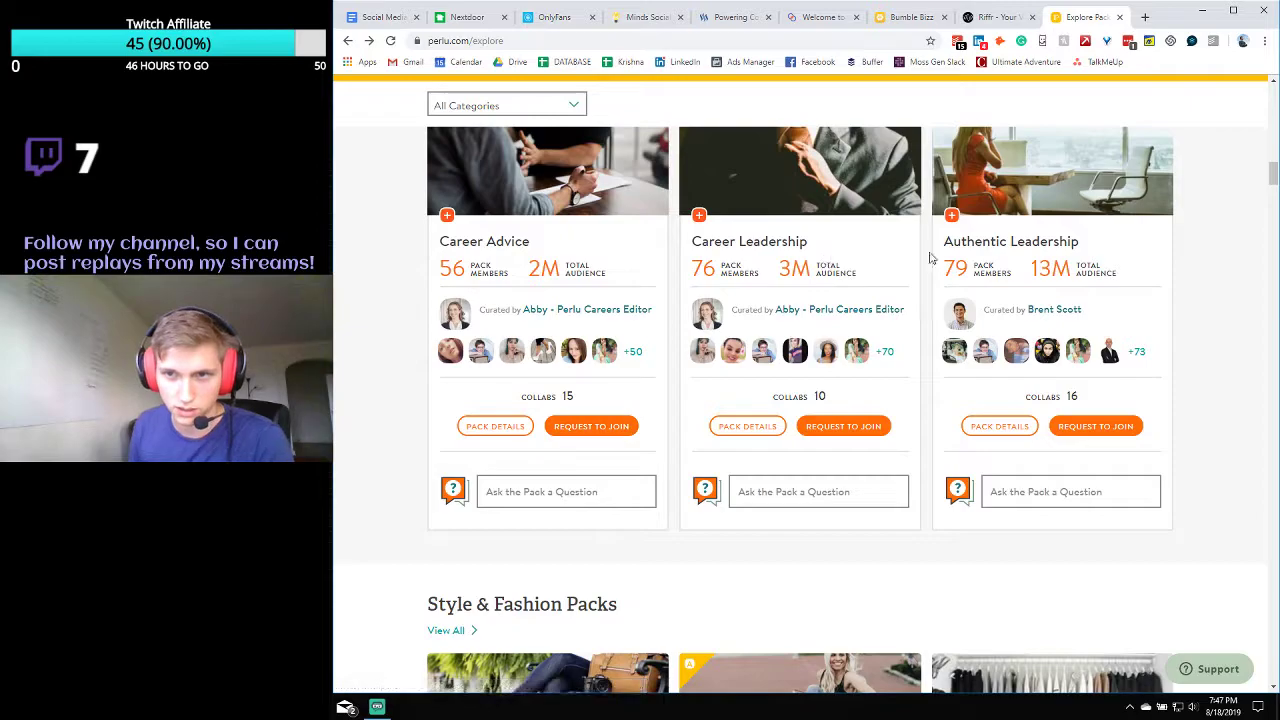
pyautogui.scroll(1, 1097, 328)
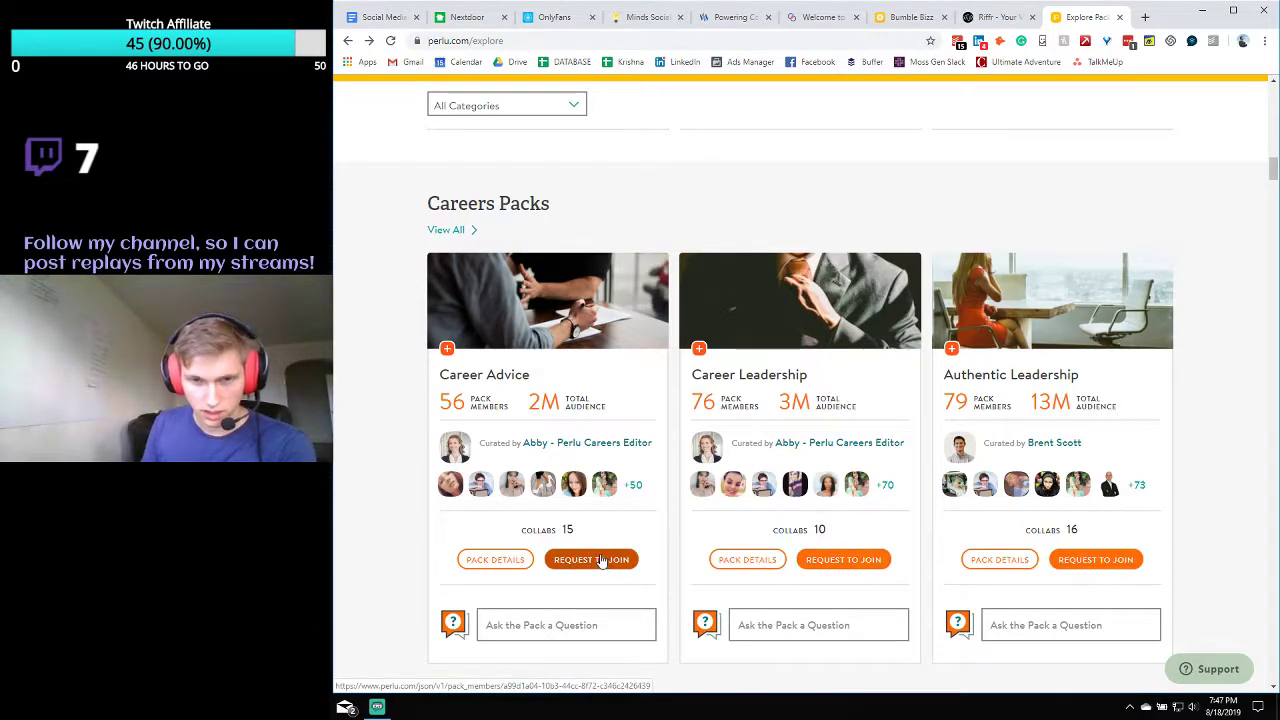
pyautogui.scroll(-4, 786, 480)
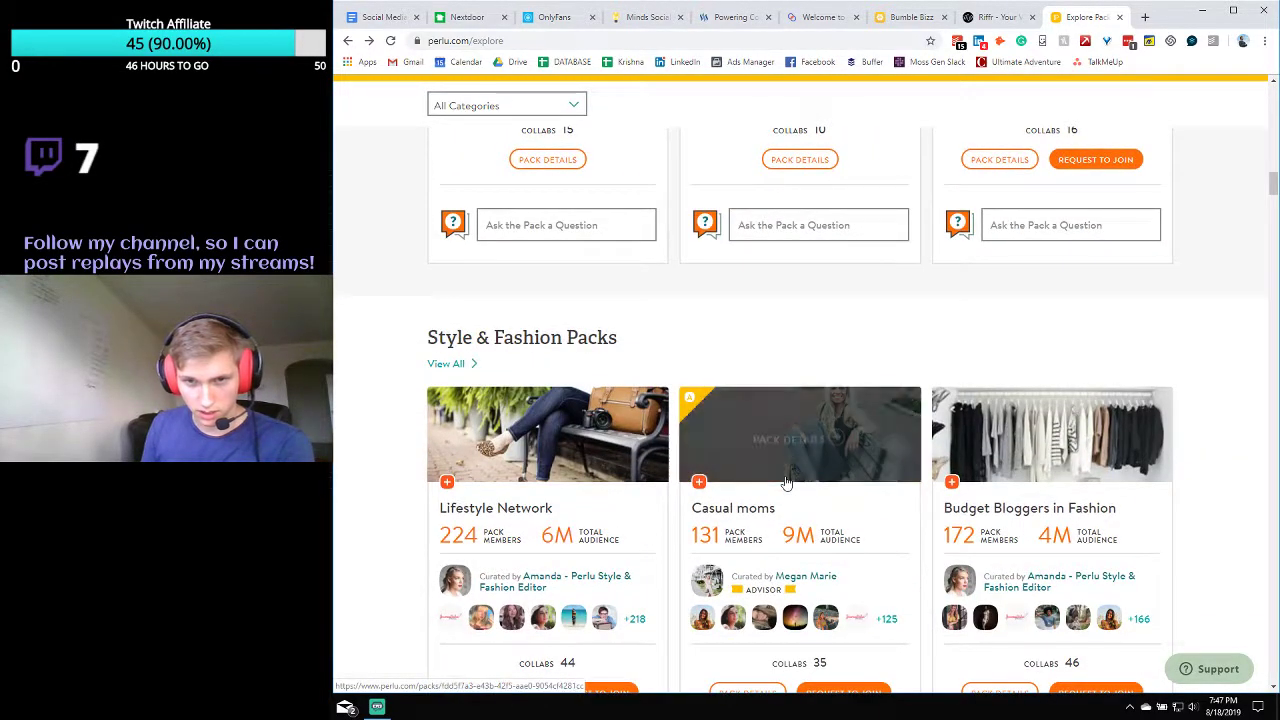
pyautogui.scroll(-3, 786, 482)
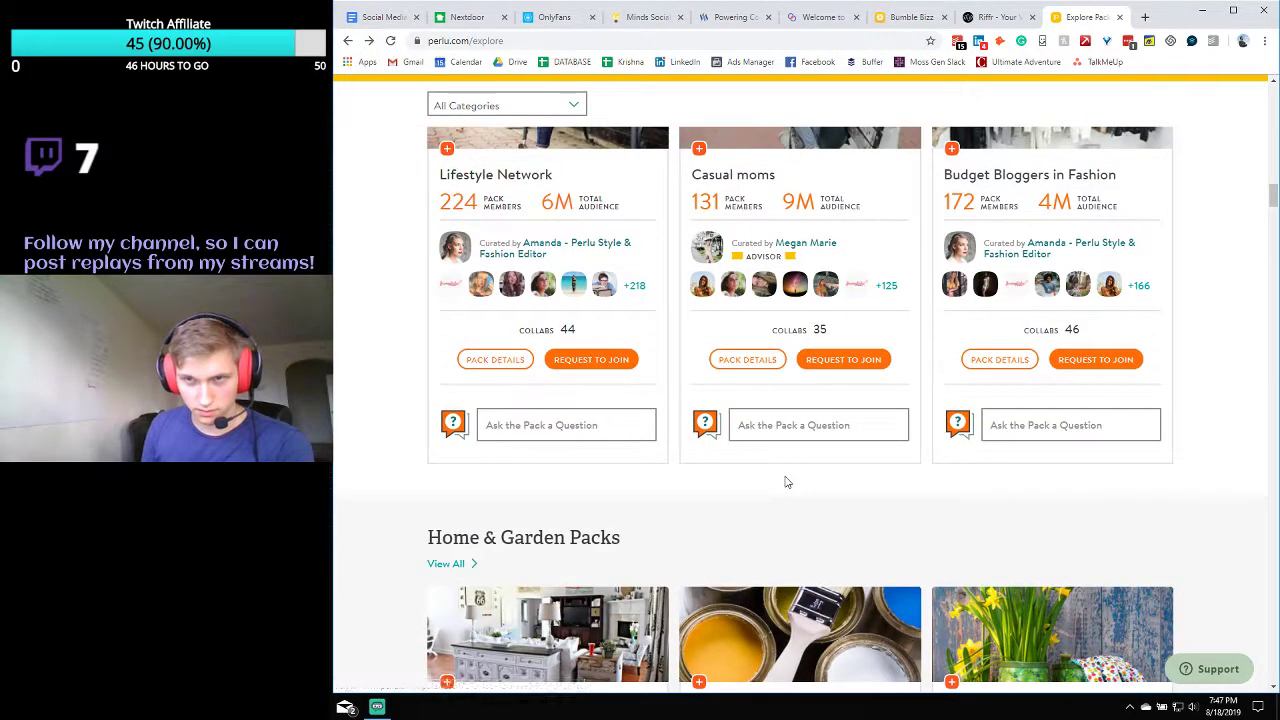
pyautogui.scroll(-3, 786, 482)
pyautogui.scroll(9, 786, 482)
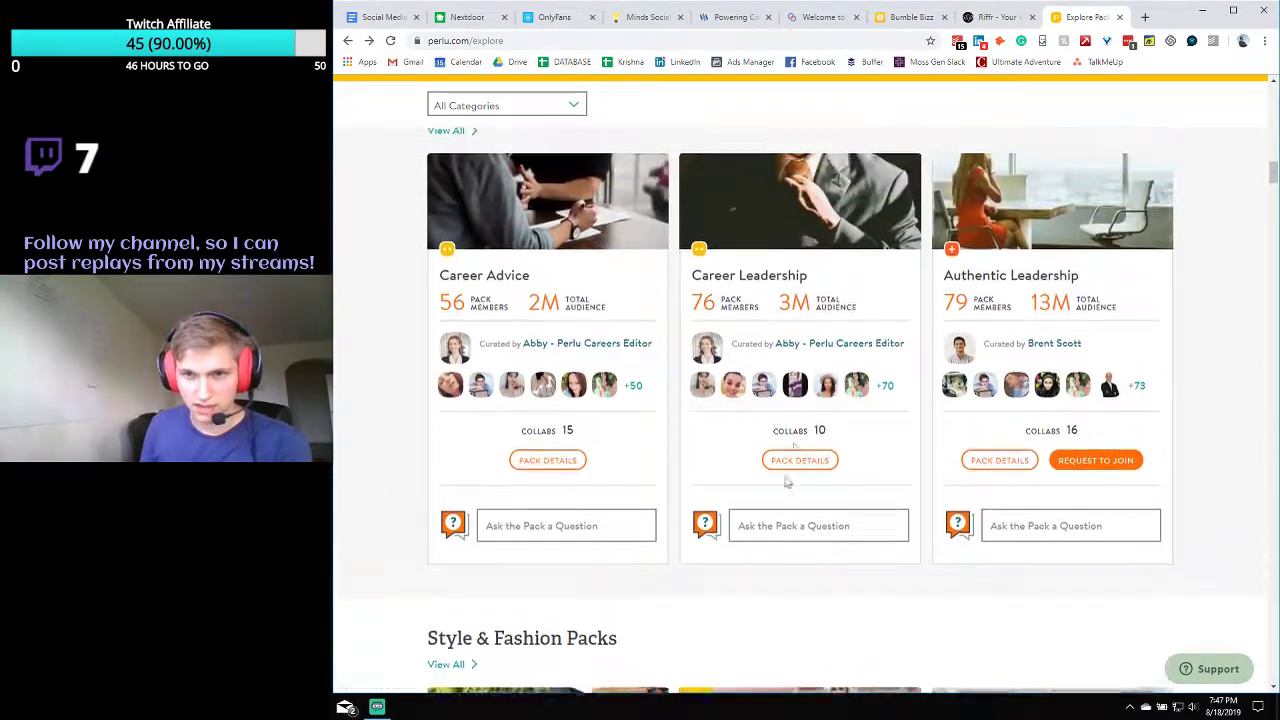
pyautogui.scroll(10, 737, 400)
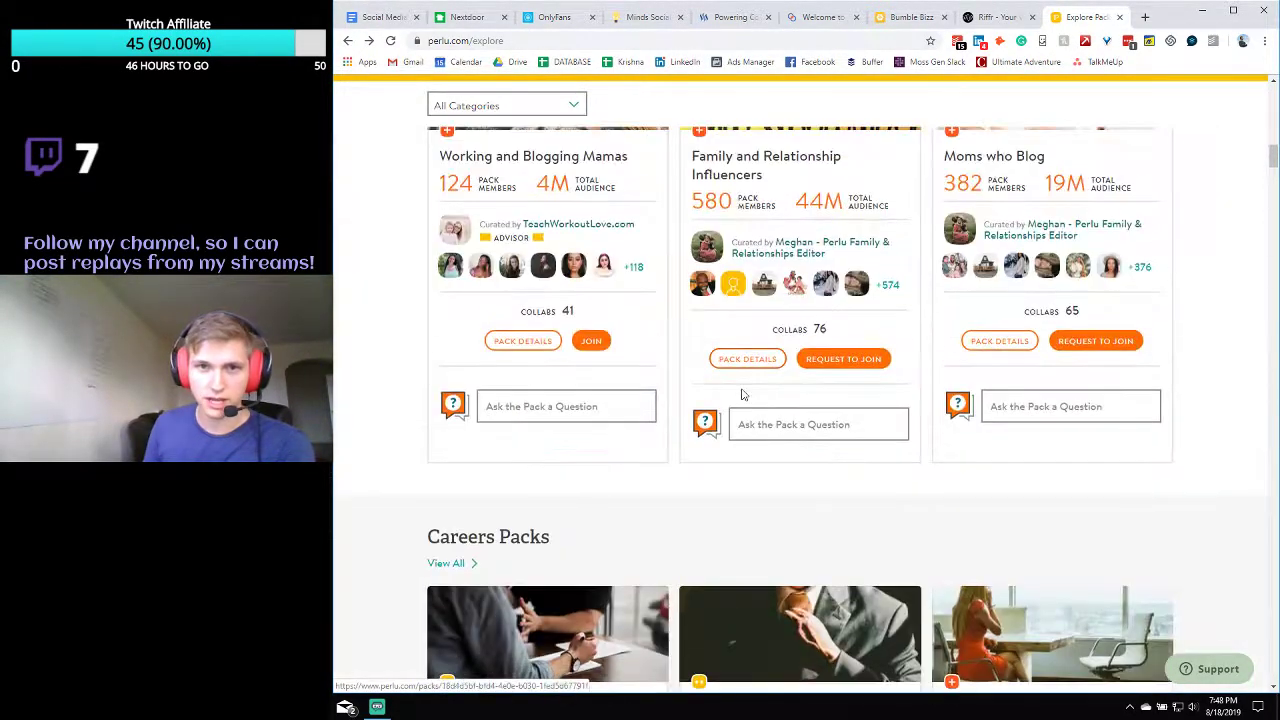
pyautogui.scroll(8, 737, 400)
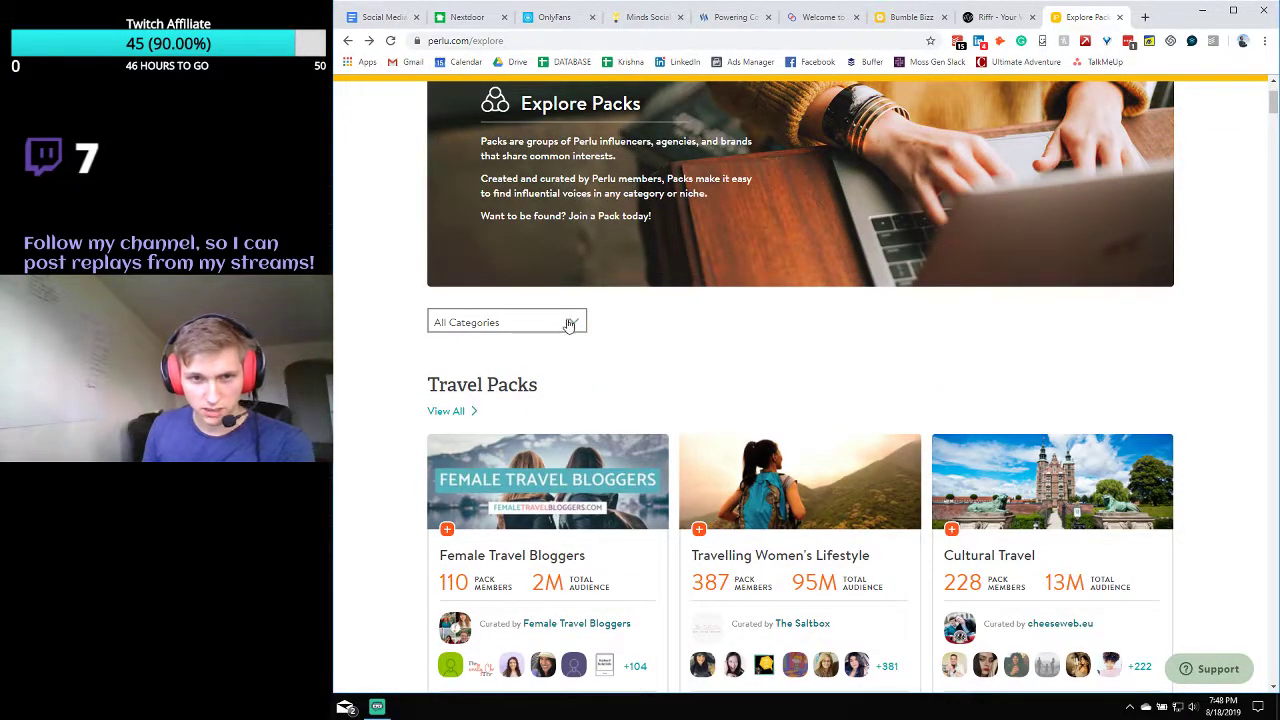
# - Filter Explore Packs to Business and Finance and scroll through the resulting packs
pyautogui.click(568, 324)
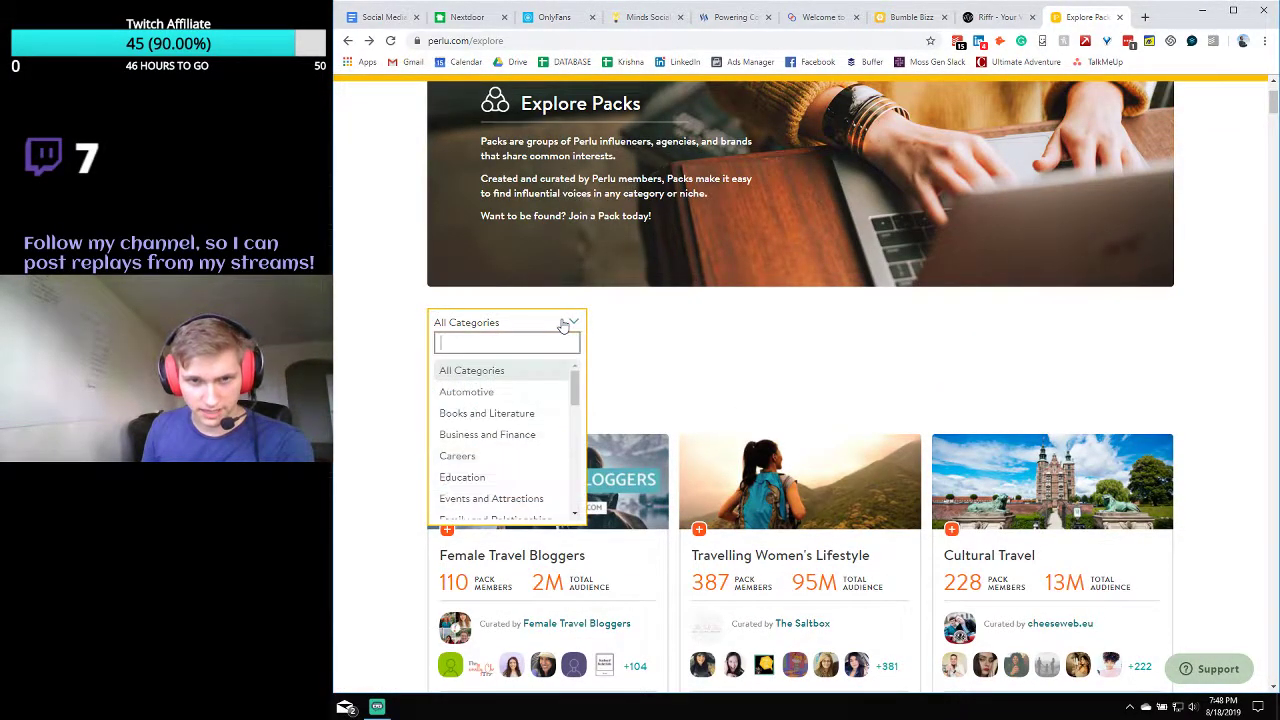
pyautogui.click(515, 431)
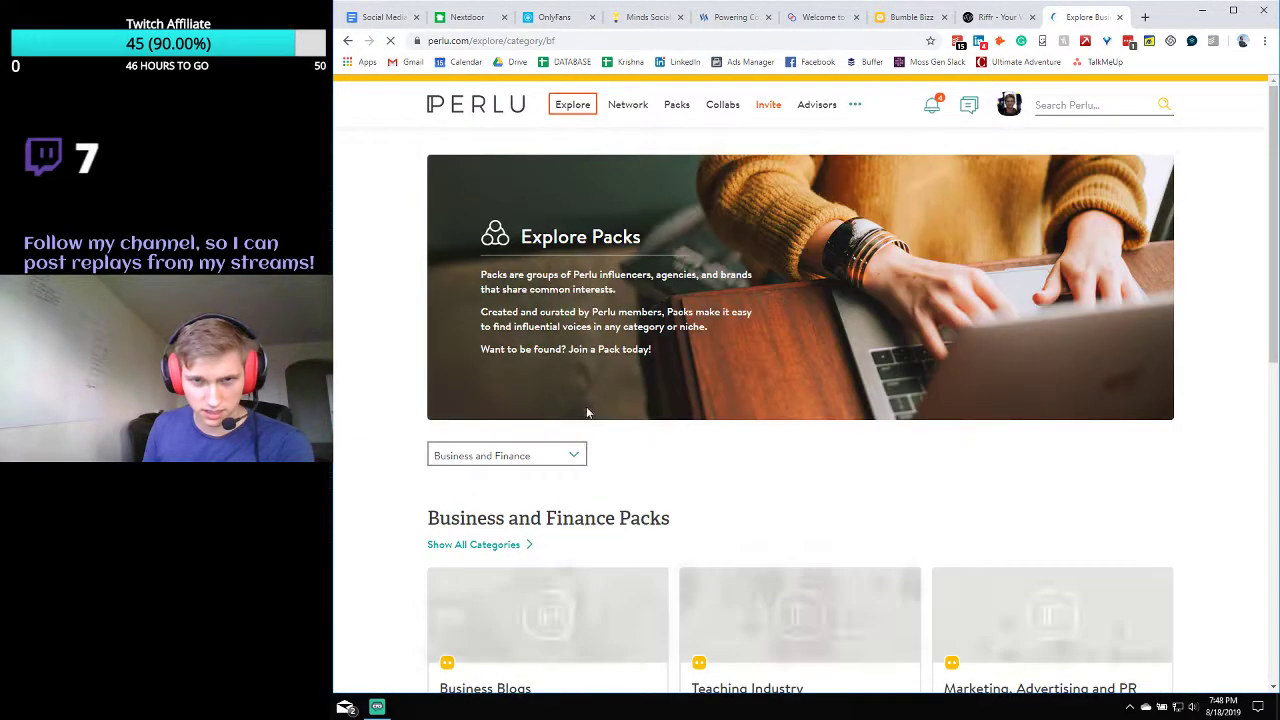
pyautogui.scroll(-4, 617, 437)
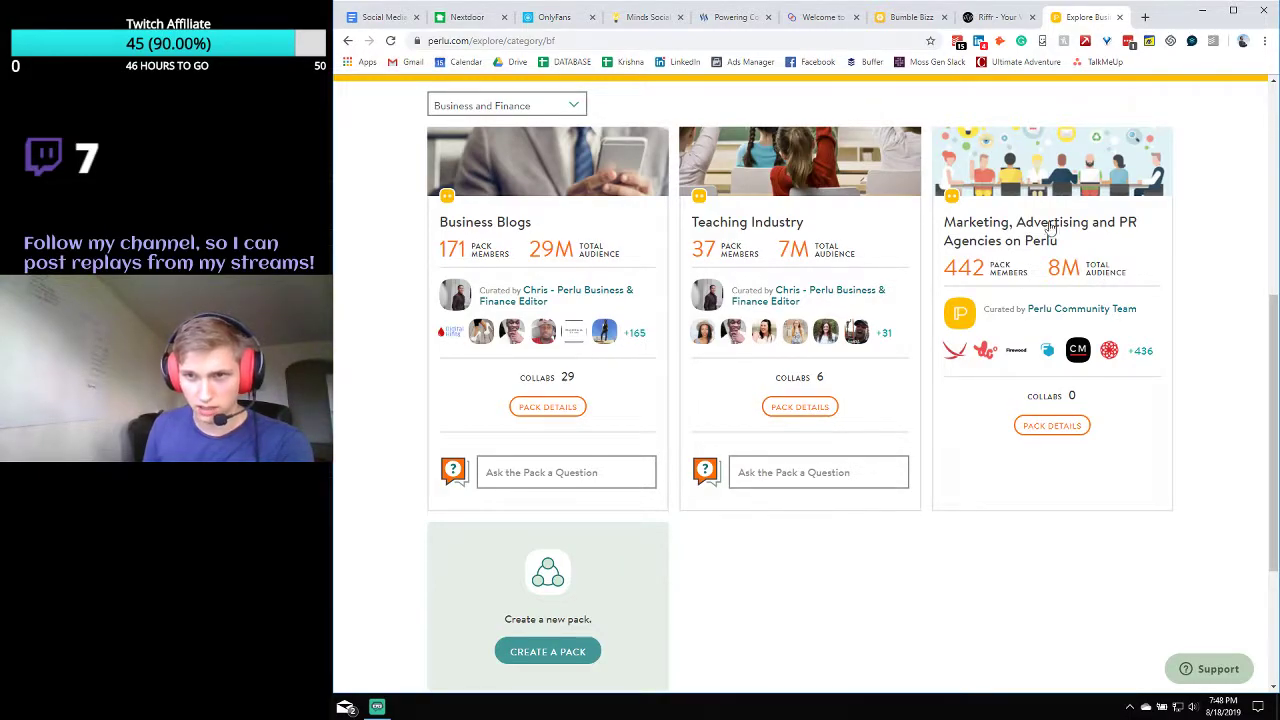
pyautogui.scroll(-3, 758, 392)
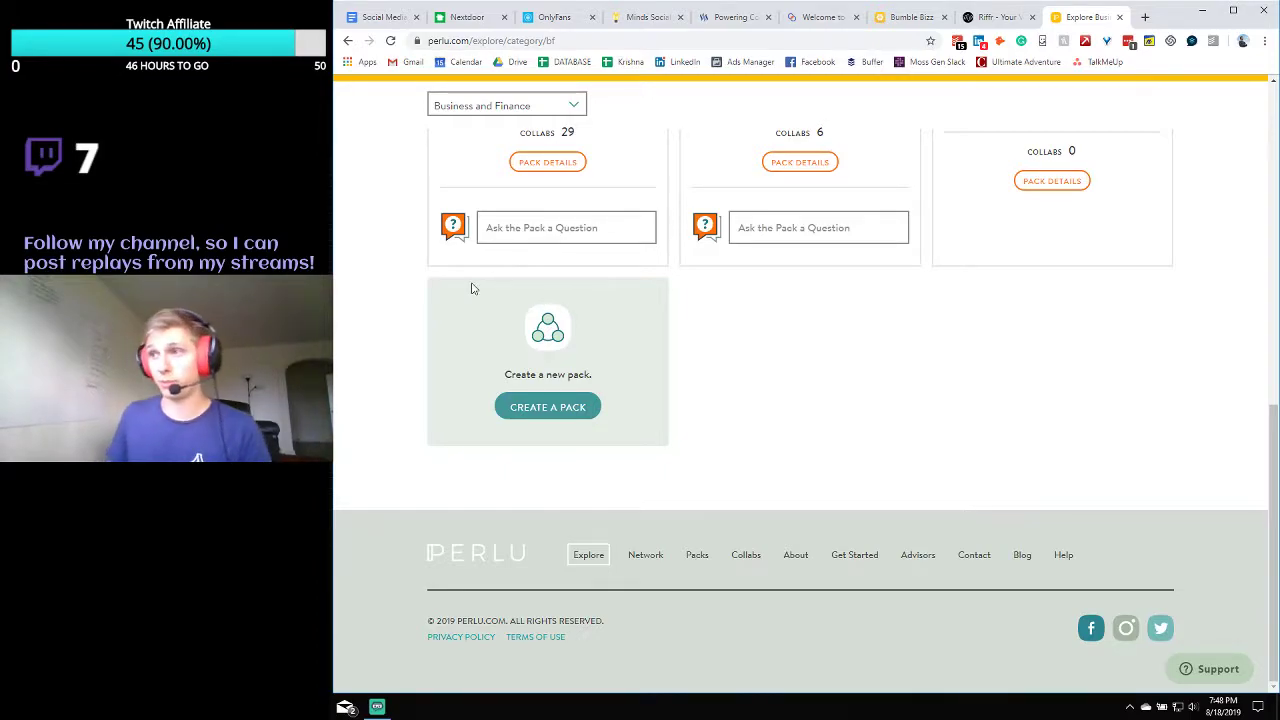
pyautogui.scroll(7, 843, 357)
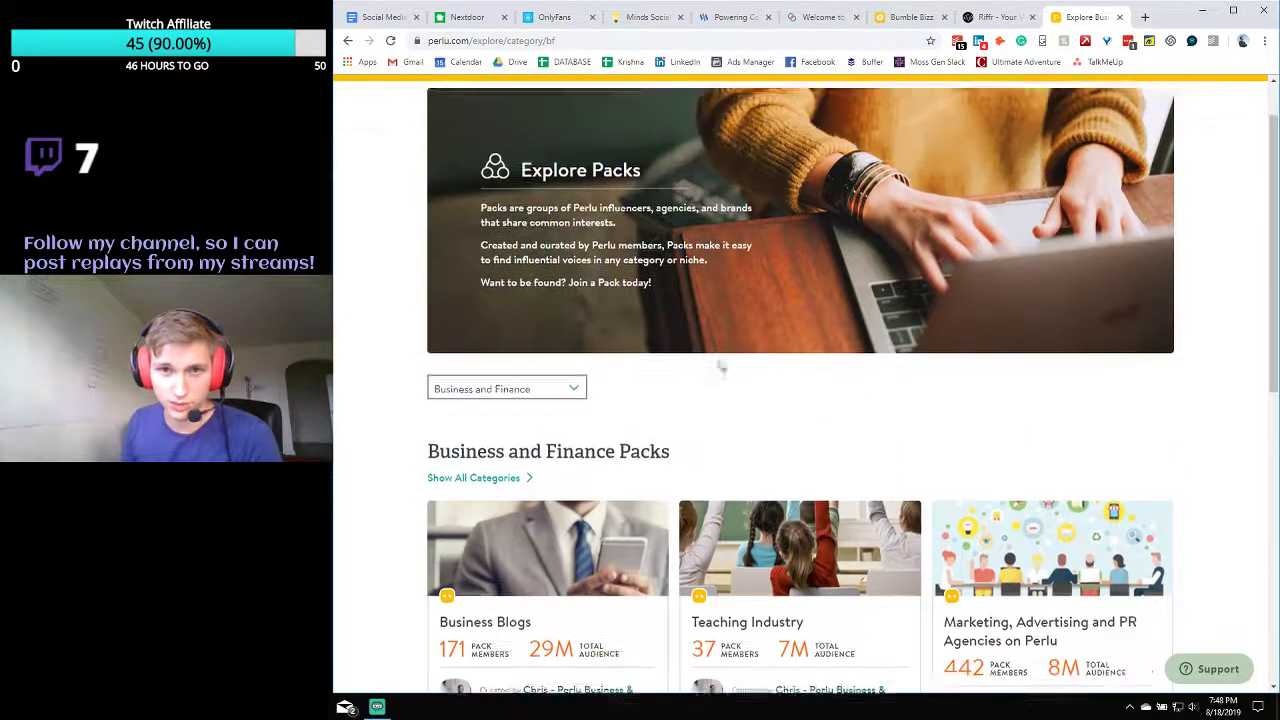
pyautogui.scroll(1, 721, 368)
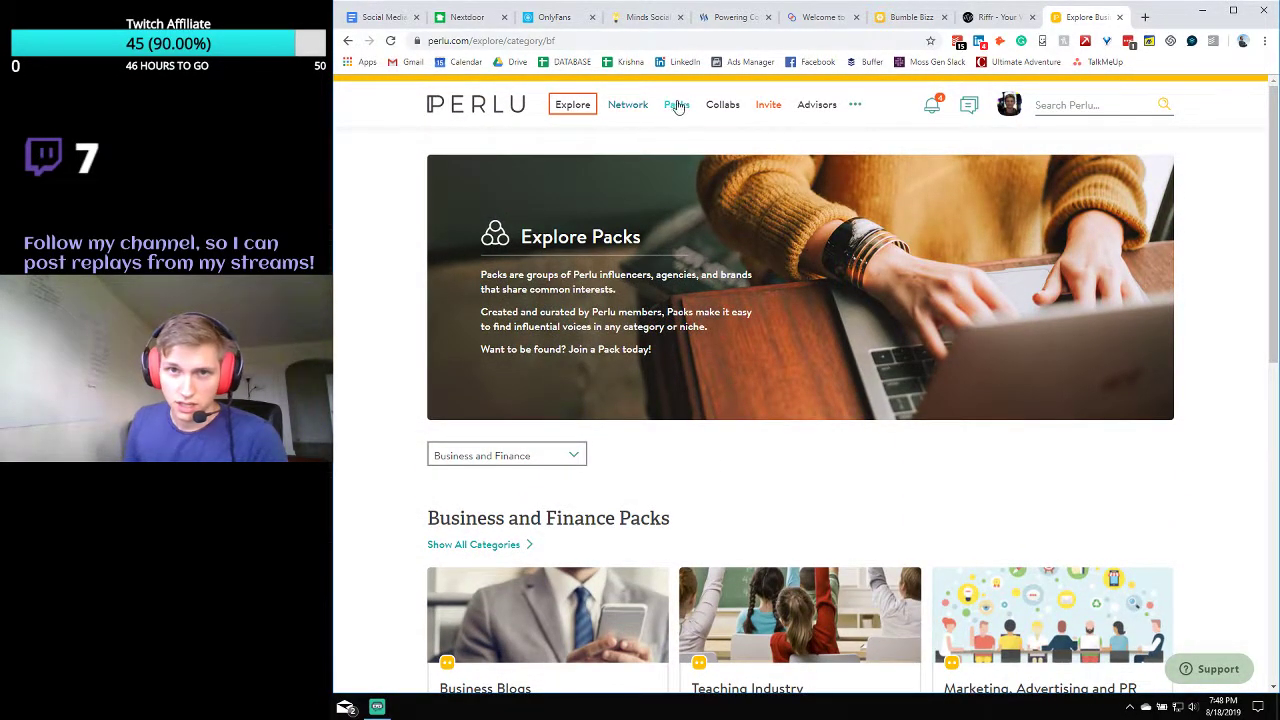
# - Visit the Invite colleagues page, dismiss its introduction, then browse Explore and search
pyautogui.click(765, 108)
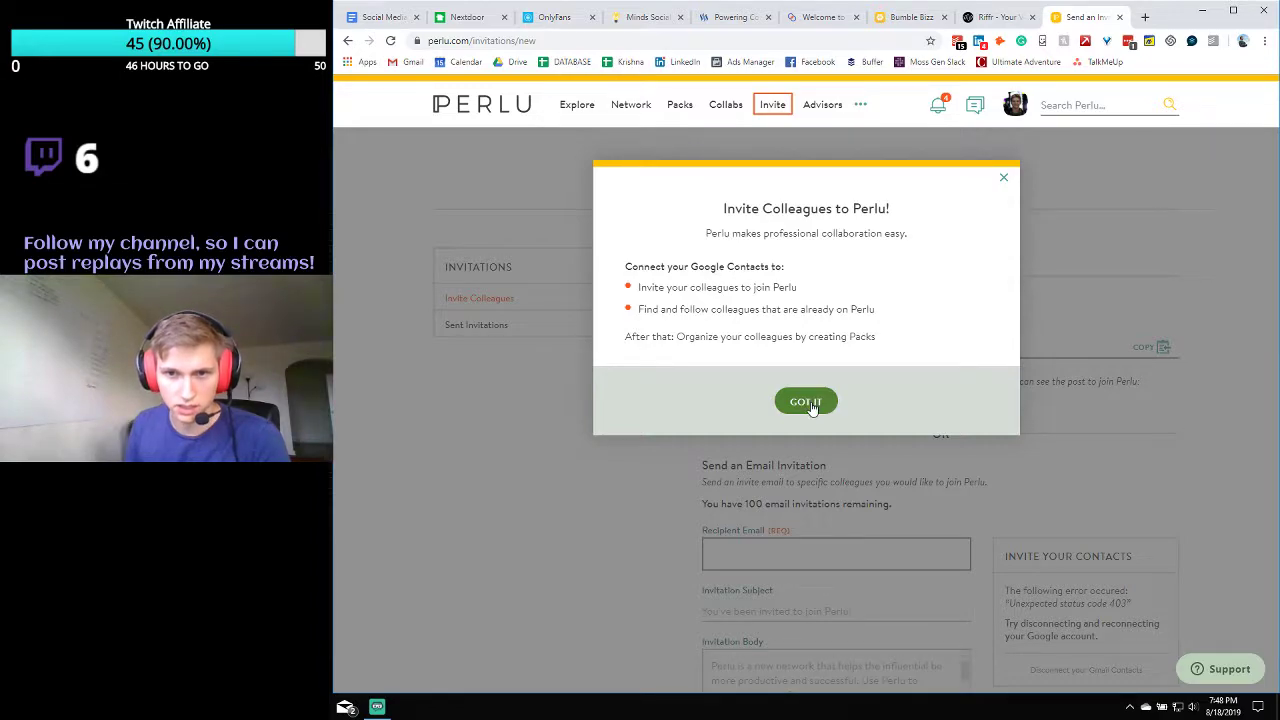
pyautogui.click(806, 402)
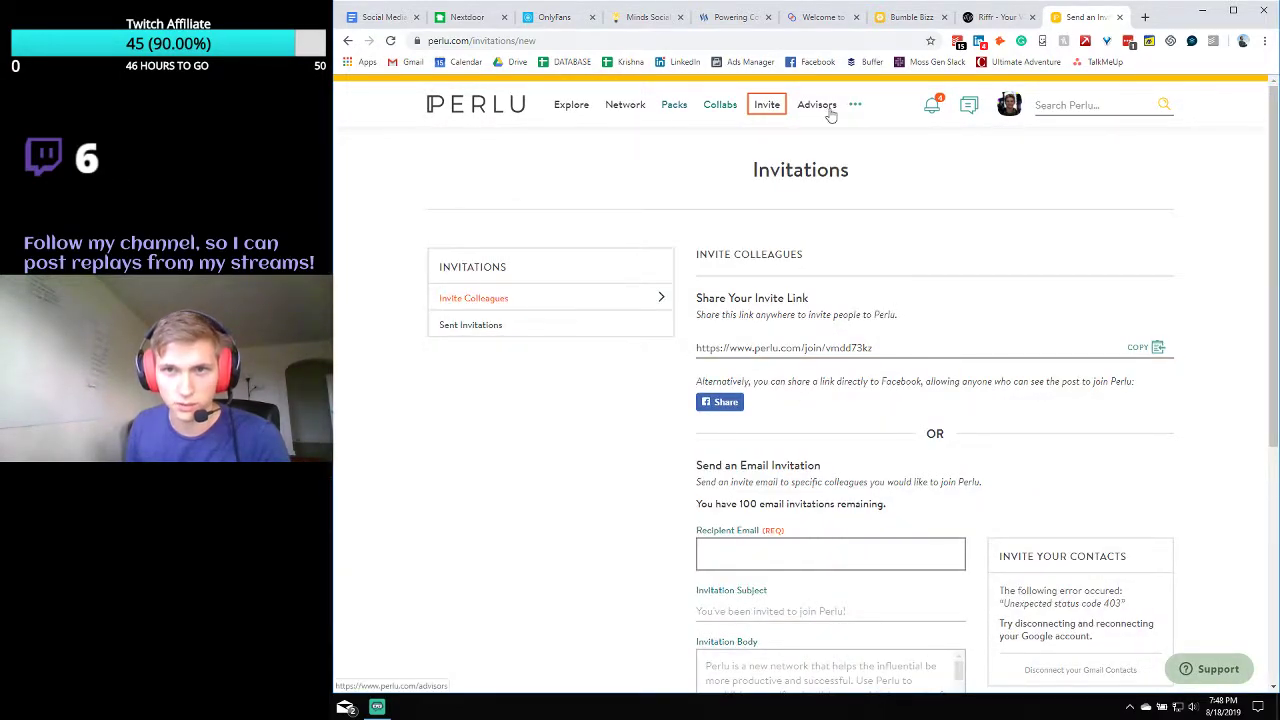
pyautogui.click(571, 106)
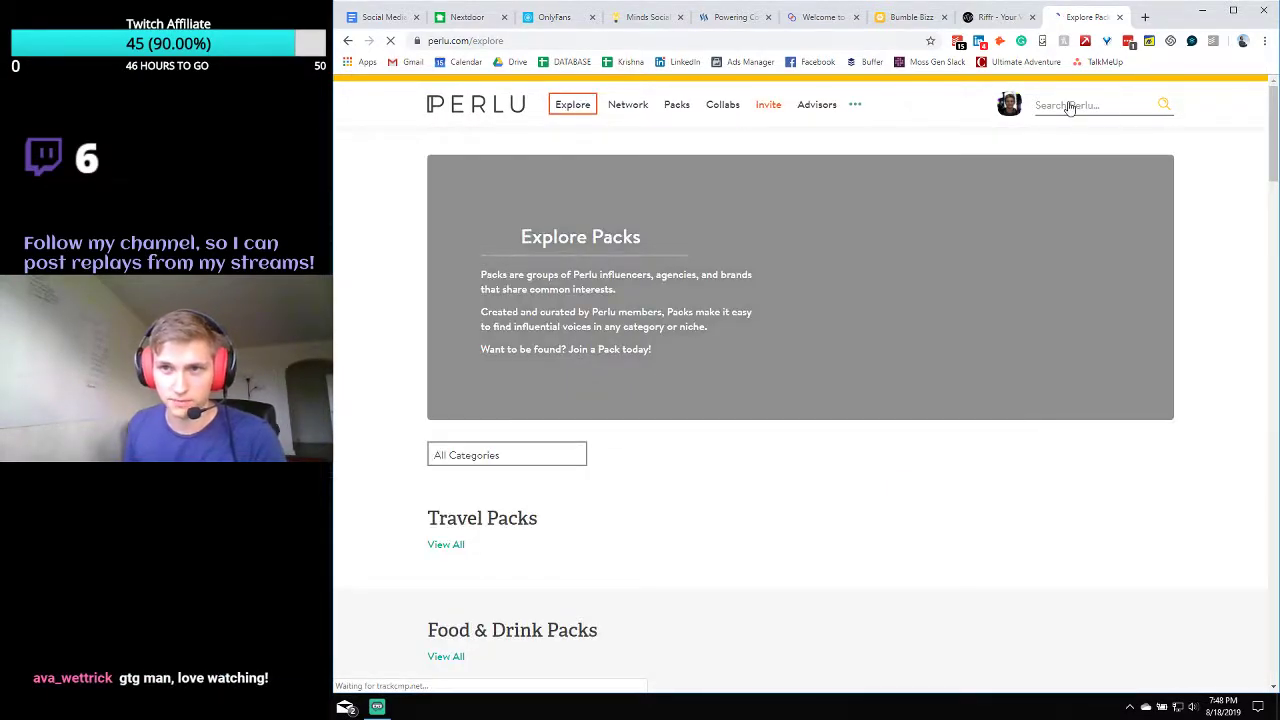
pyautogui.click(1068, 105)
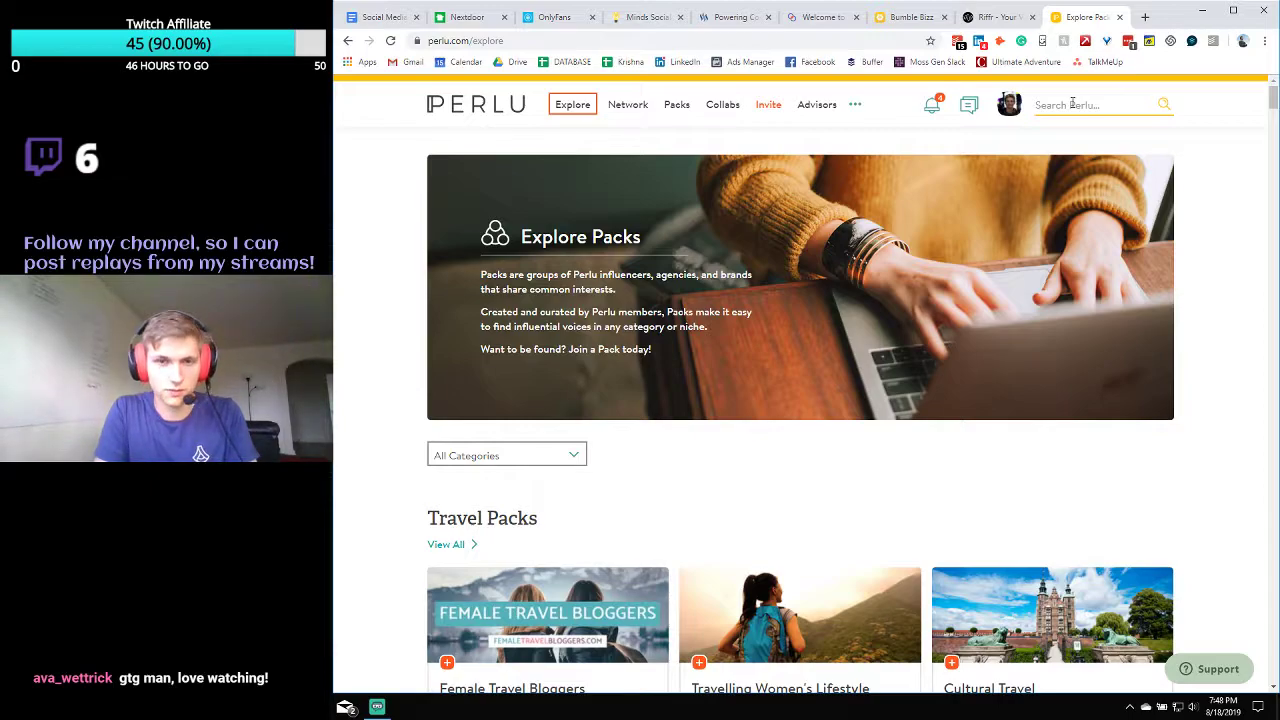
pyautogui.scroll(-3, 983, 460)
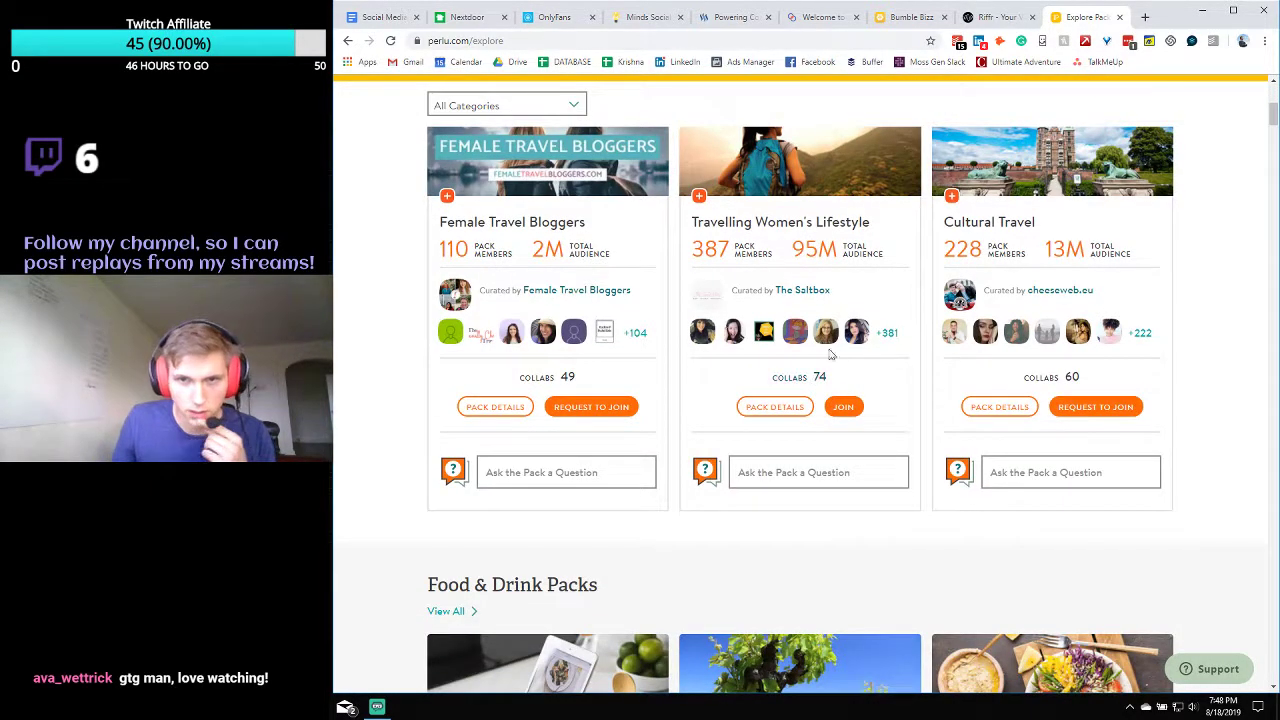
pyautogui.click(546, 106)
pyautogui.click(624, 110)
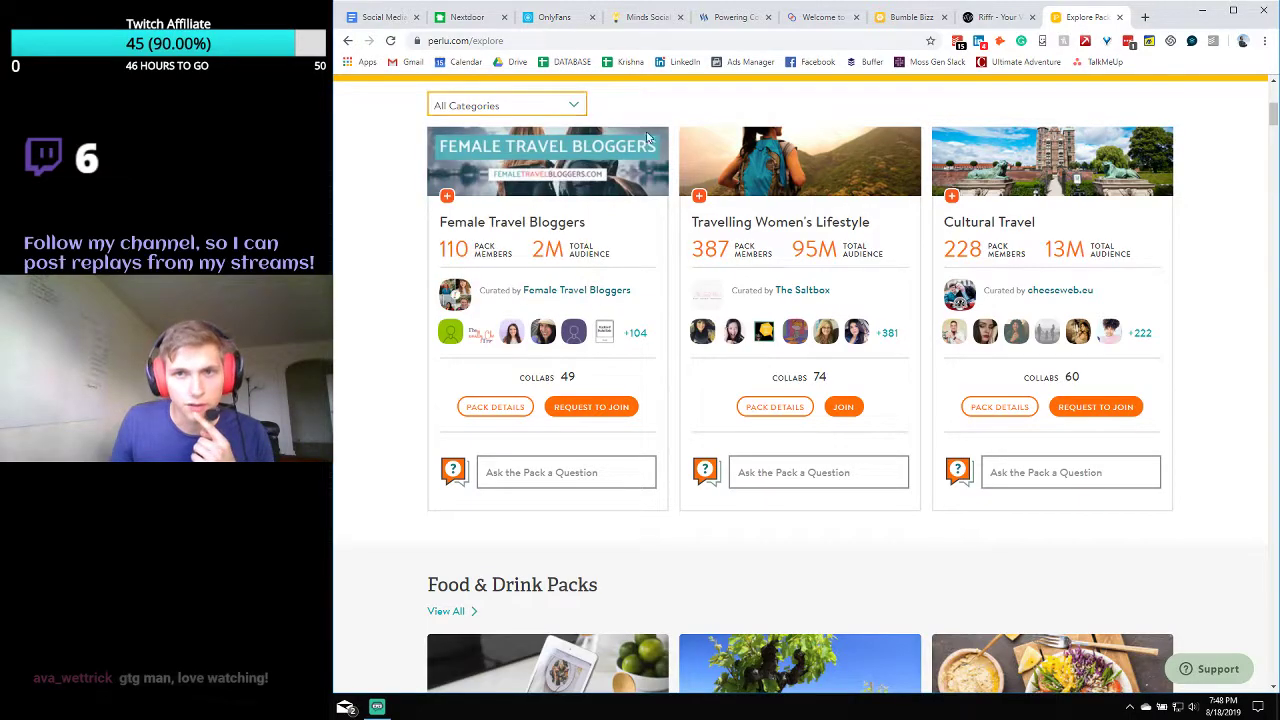
pyautogui.scroll(2, 624, 112)
pyautogui.scroll(2, 600, 111)
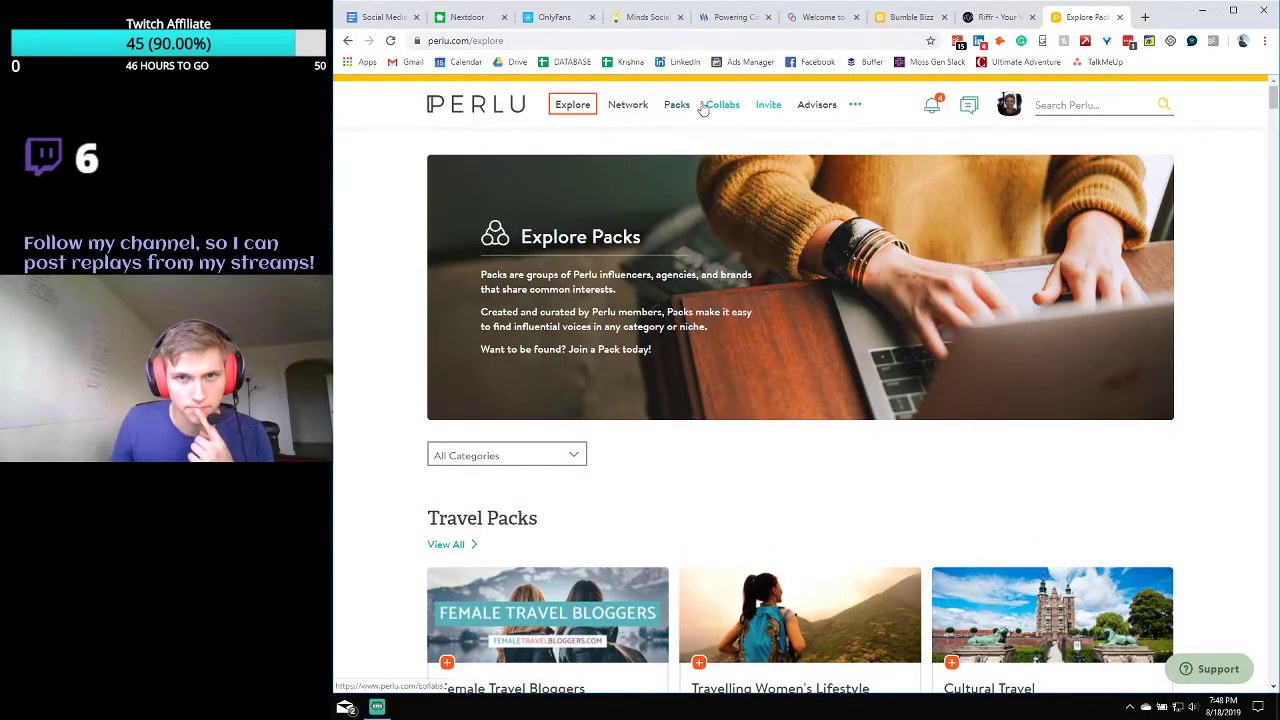
# - Open the Education Bloggers pack details from the Packs page's Member tab
pyautogui.click(677, 105)
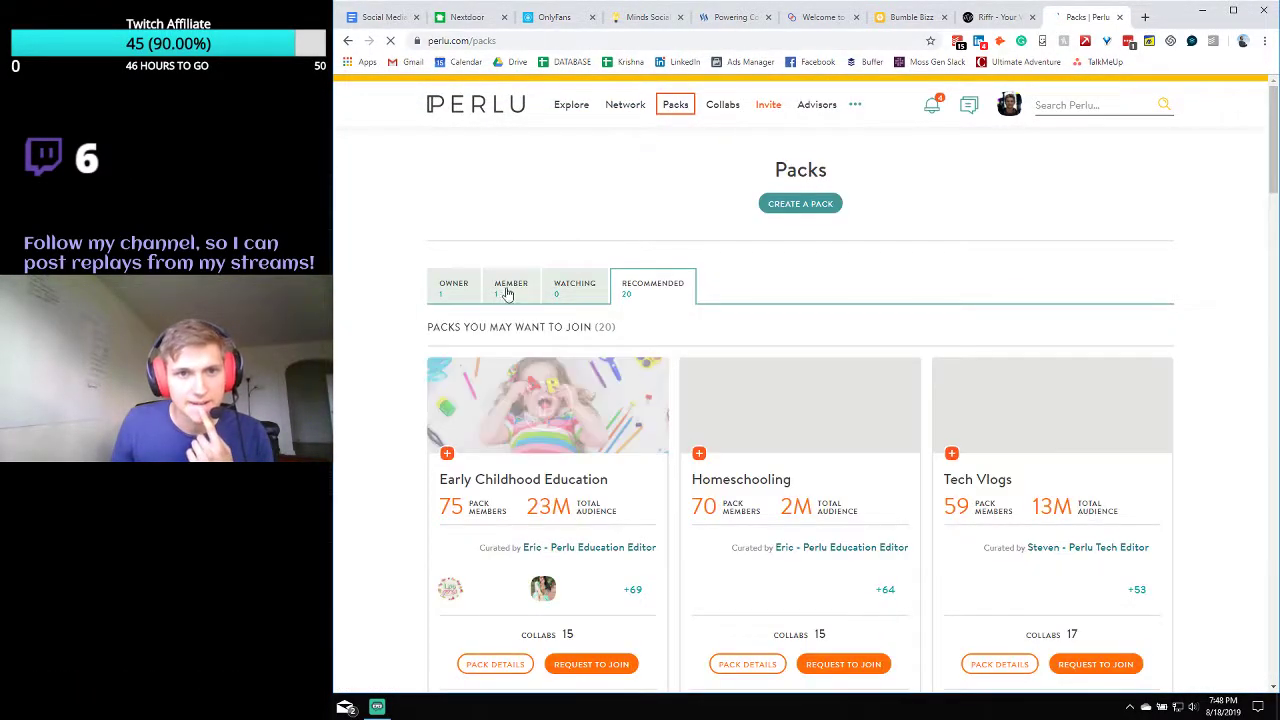
pyautogui.click(468, 283)
pyautogui.click(512, 292)
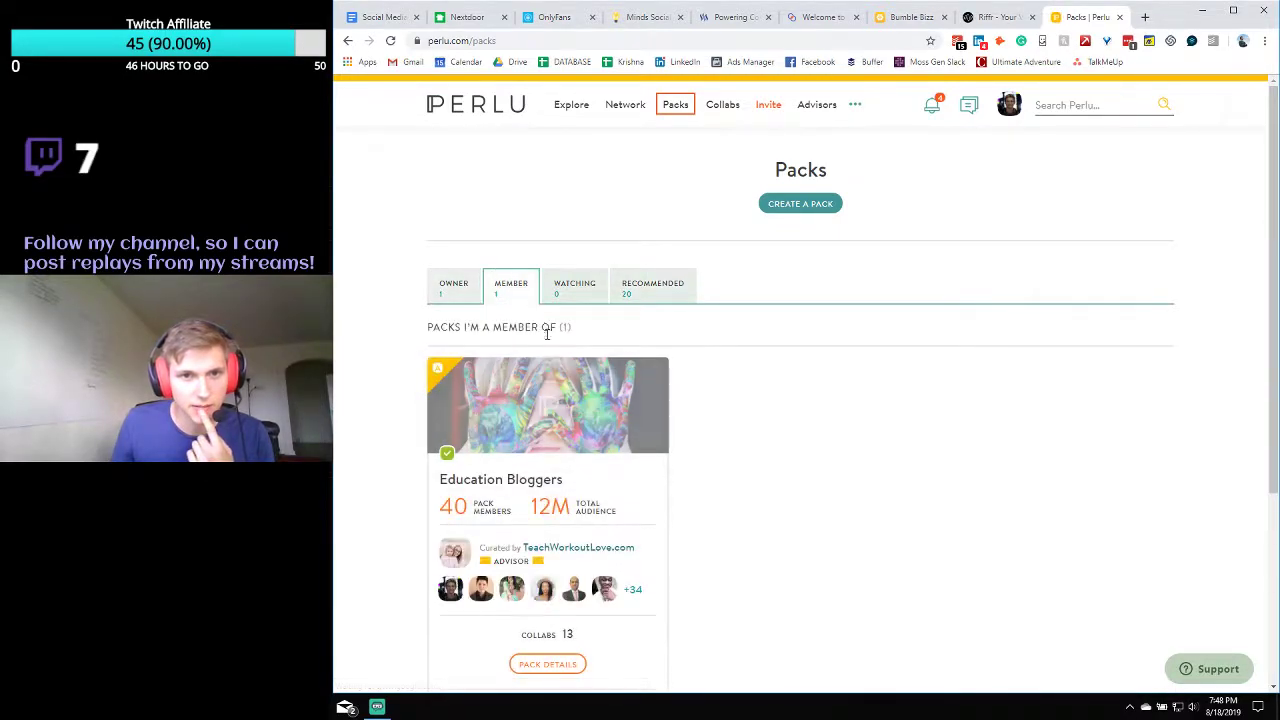
pyautogui.click(567, 419)
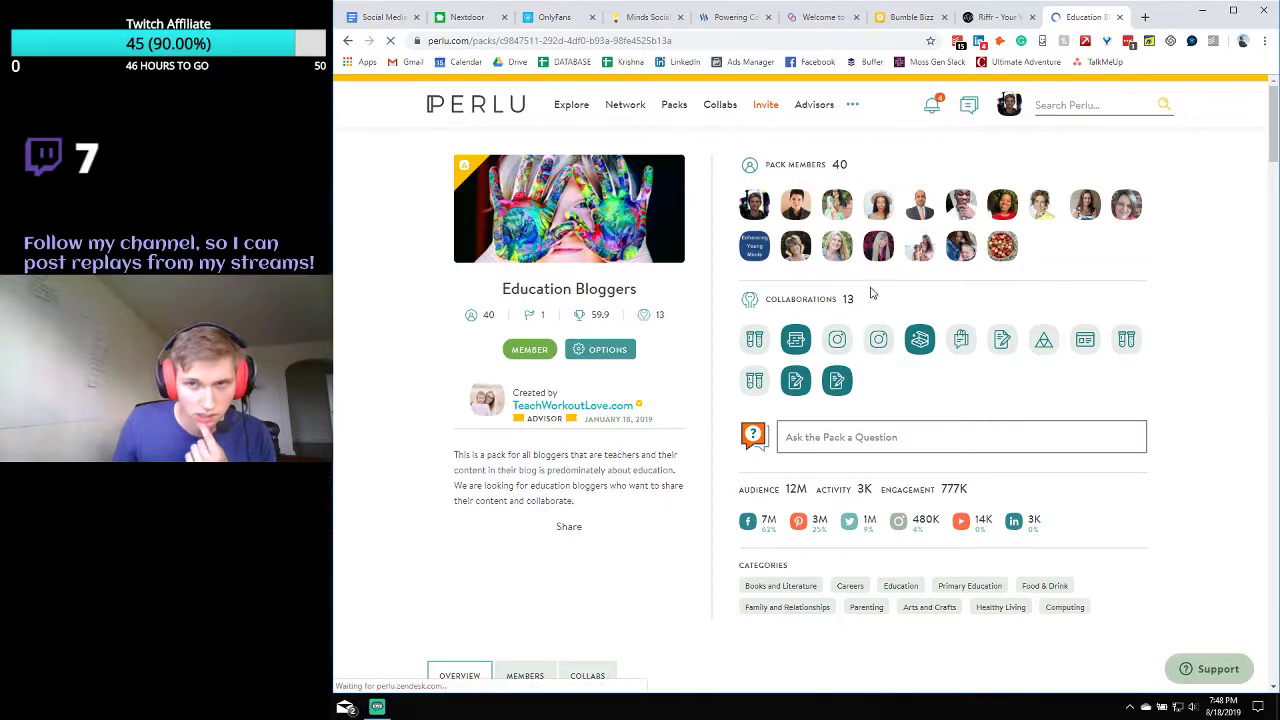
# - View two Education Bloggers pack members' profiles, returning to the pack after each
pyautogui.click(796, 210)
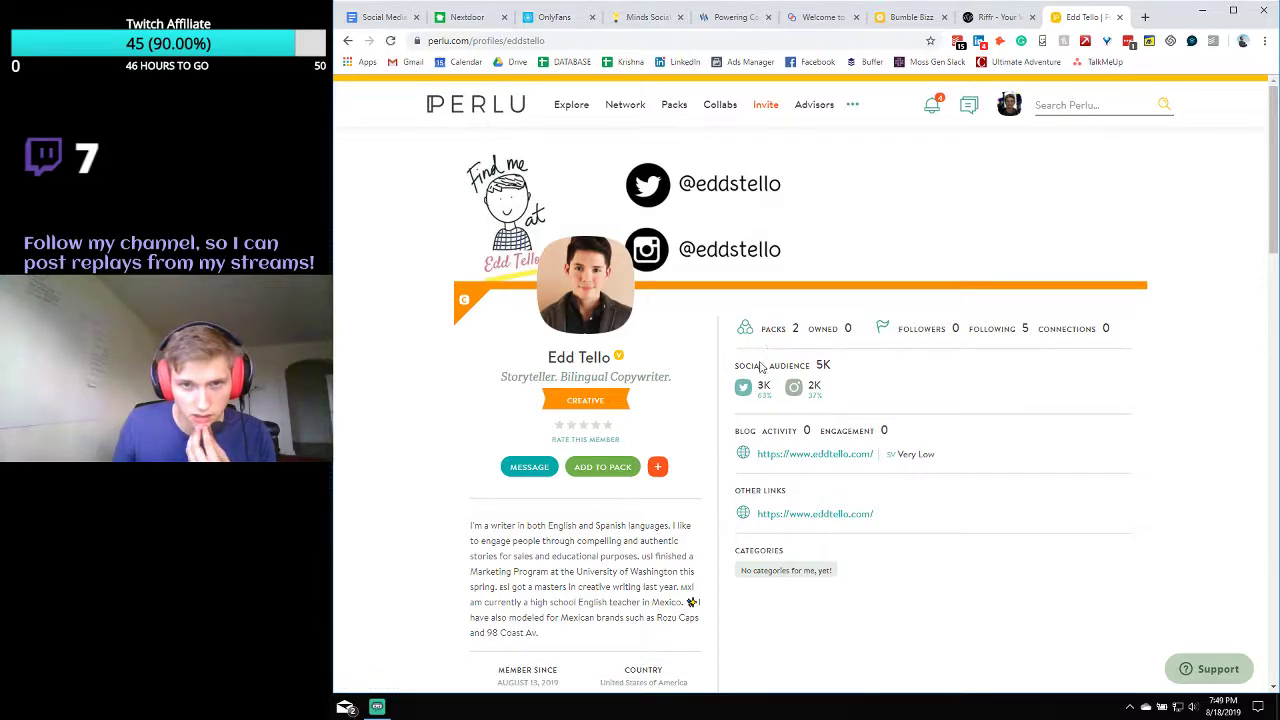
pyautogui.click(348, 41)
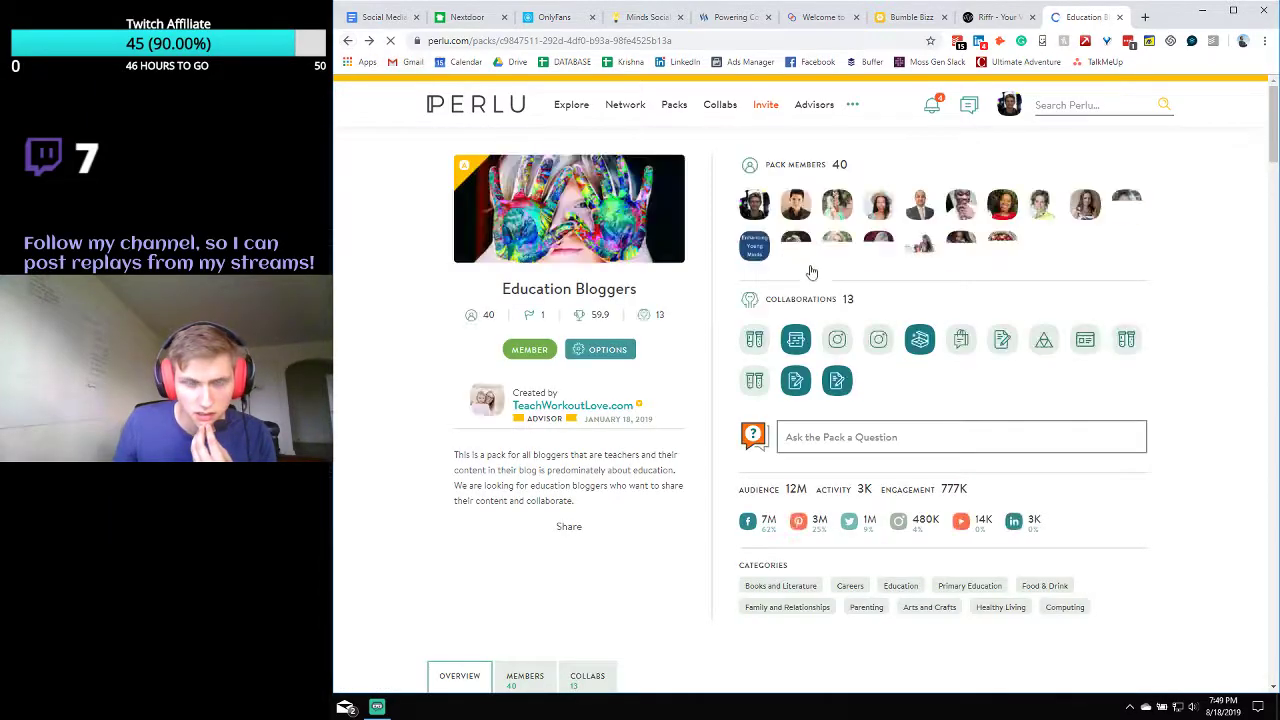
pyautogui.click(848, 206)
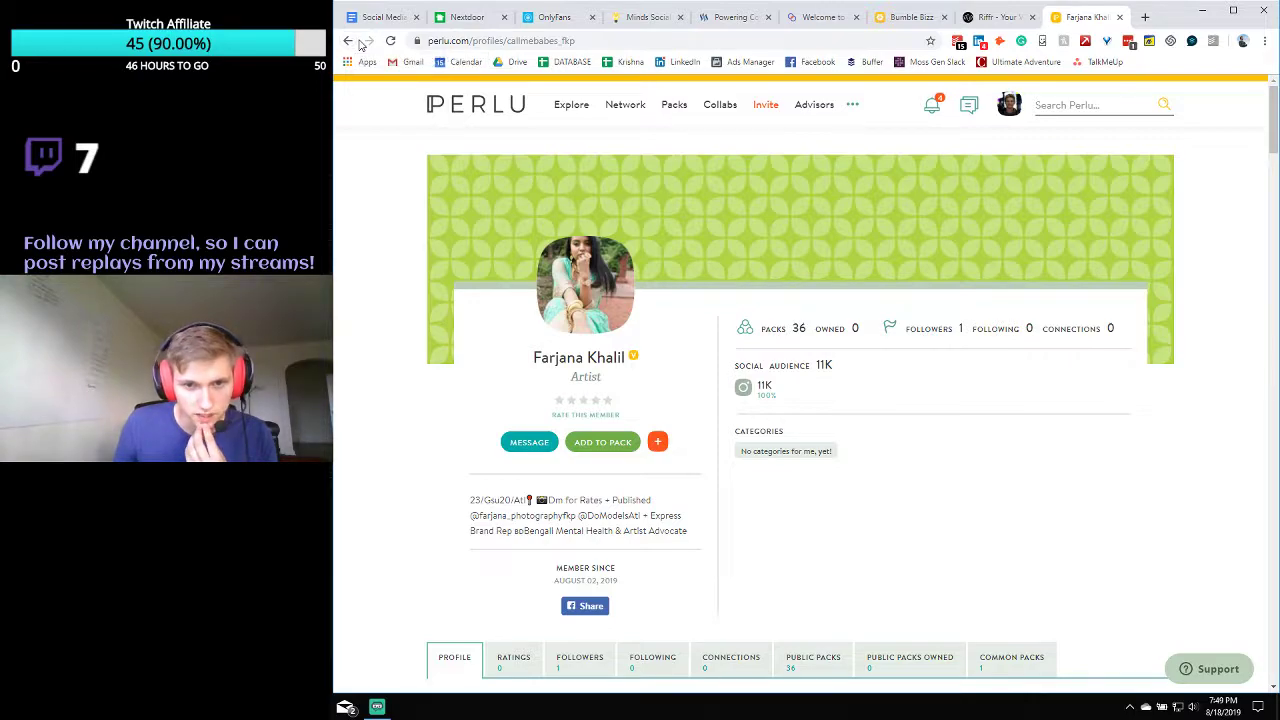
pyautogui.click(351, 44)
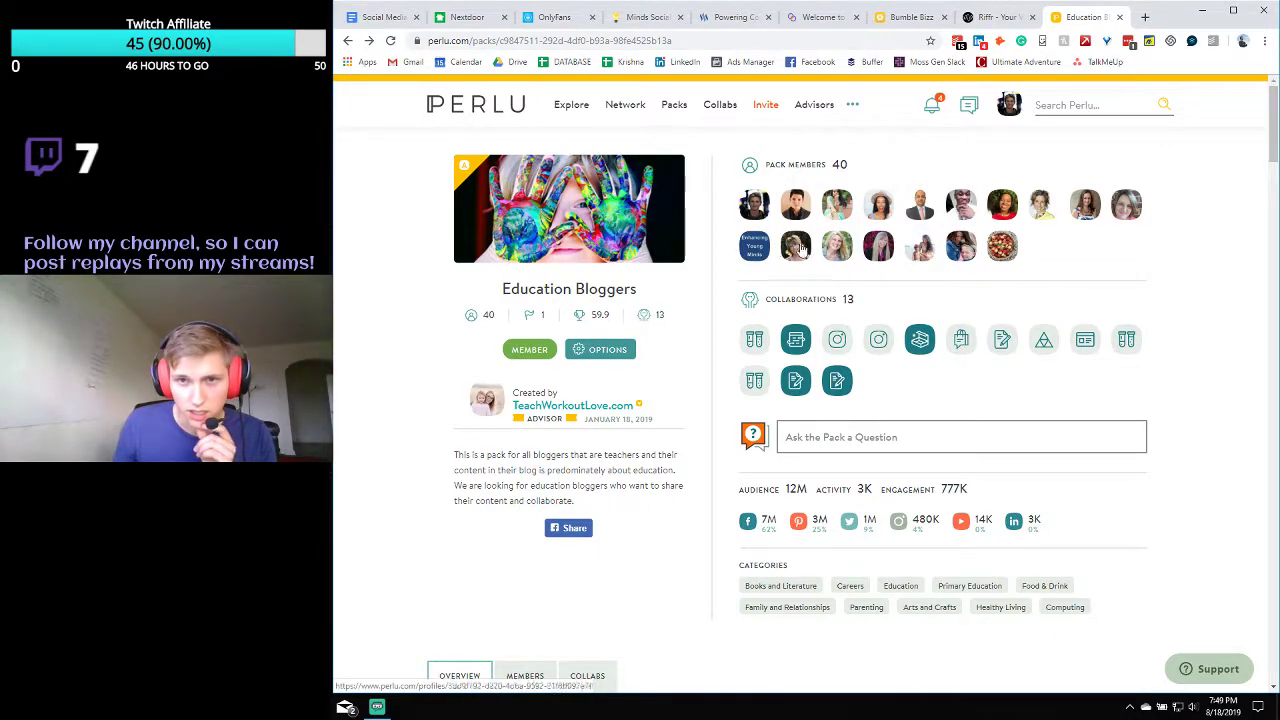
# - Open the profile of the first member on the pack leaderboard
pyautogui.scroll(-3, 575, 445)
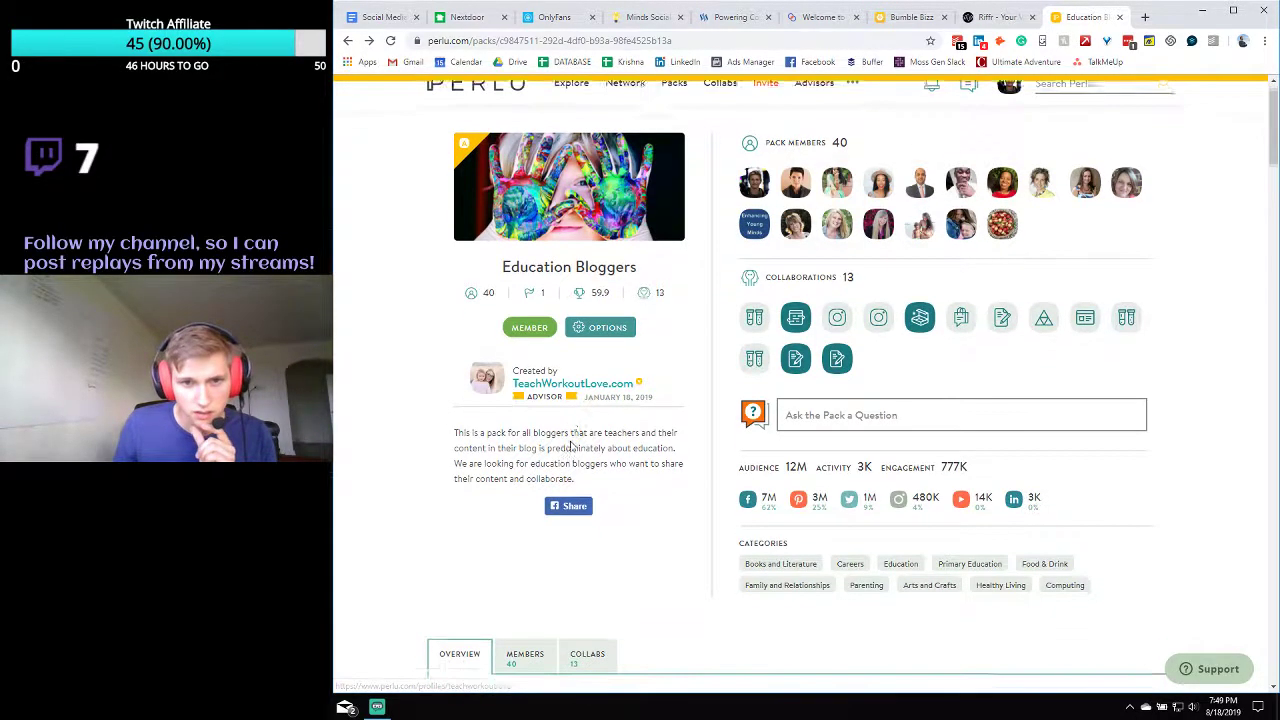
pyautogui.scroll(-2, 584, 435)
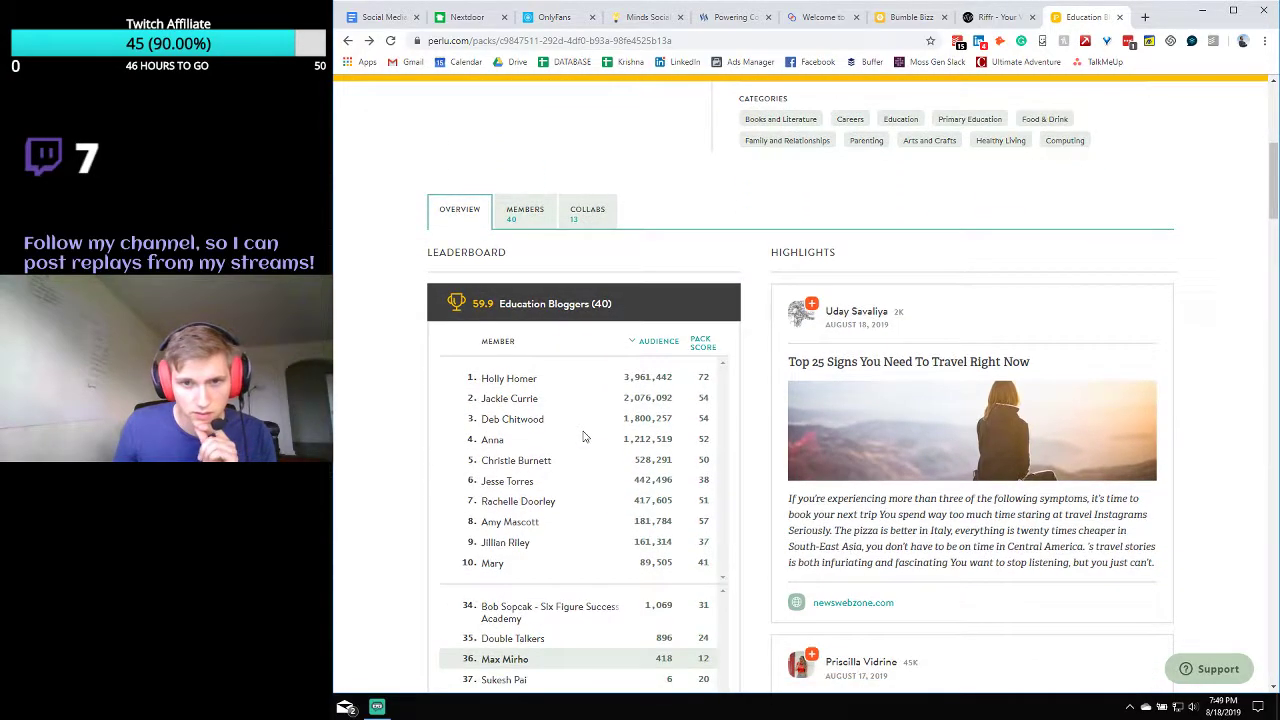
pyautogui.scroll(5, 590, 380)
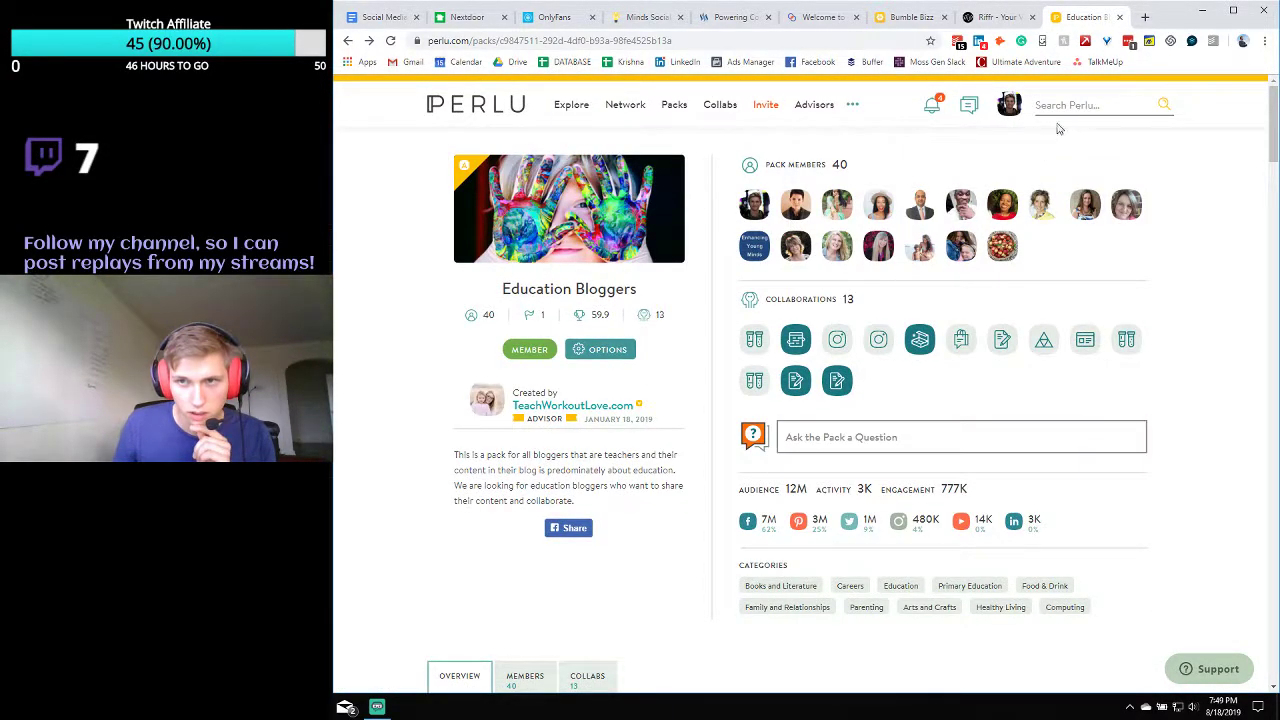
pyautogui.scroll(-4, 622, 369)
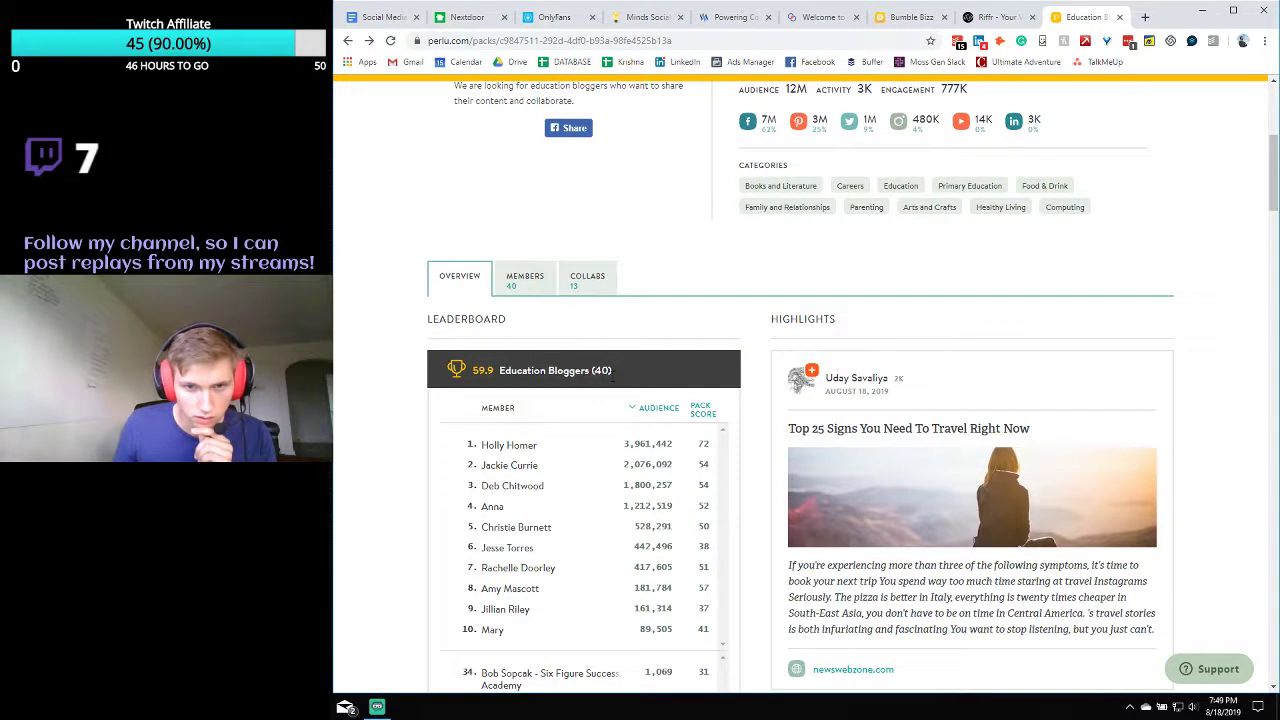
pyautogui.click(508, 446)
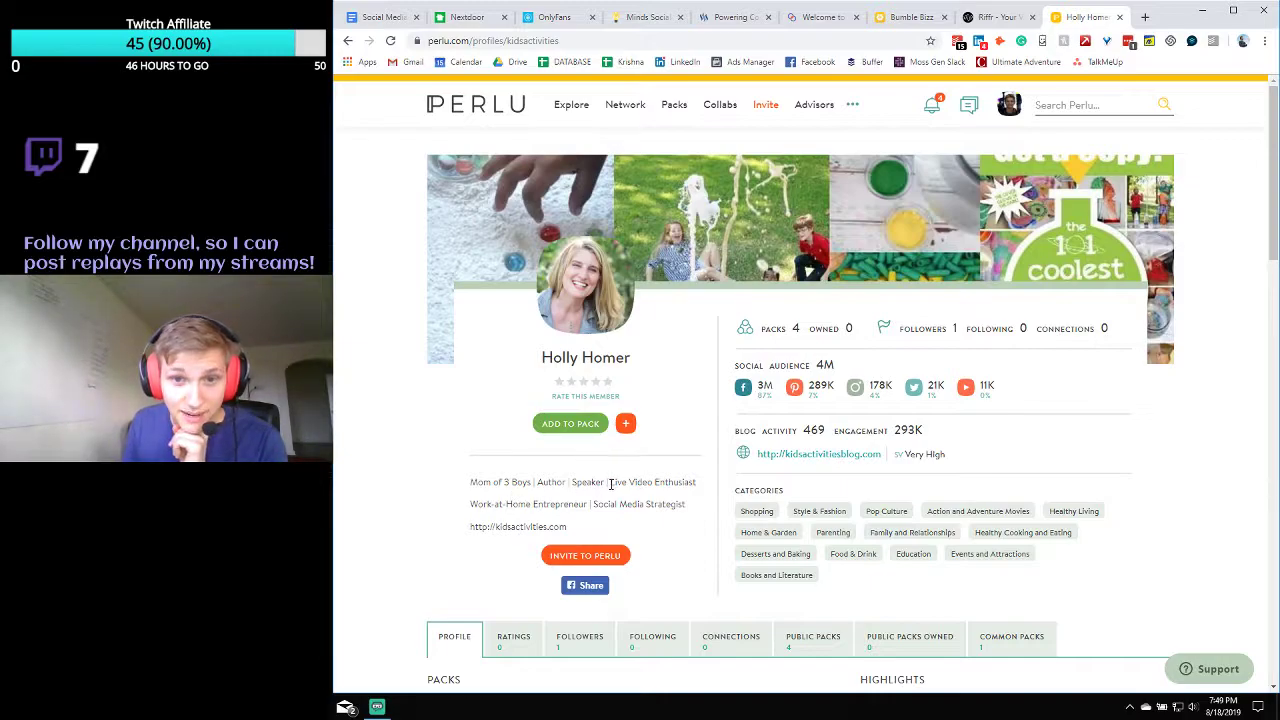
# - Look over the Kids Activities blogger's profile and bring up her 'Invite to Perlu' form
pyautogui.moveTo(610, 483); pyautogui.dragTo(688, 481)
pyautogui.click(693, 502)
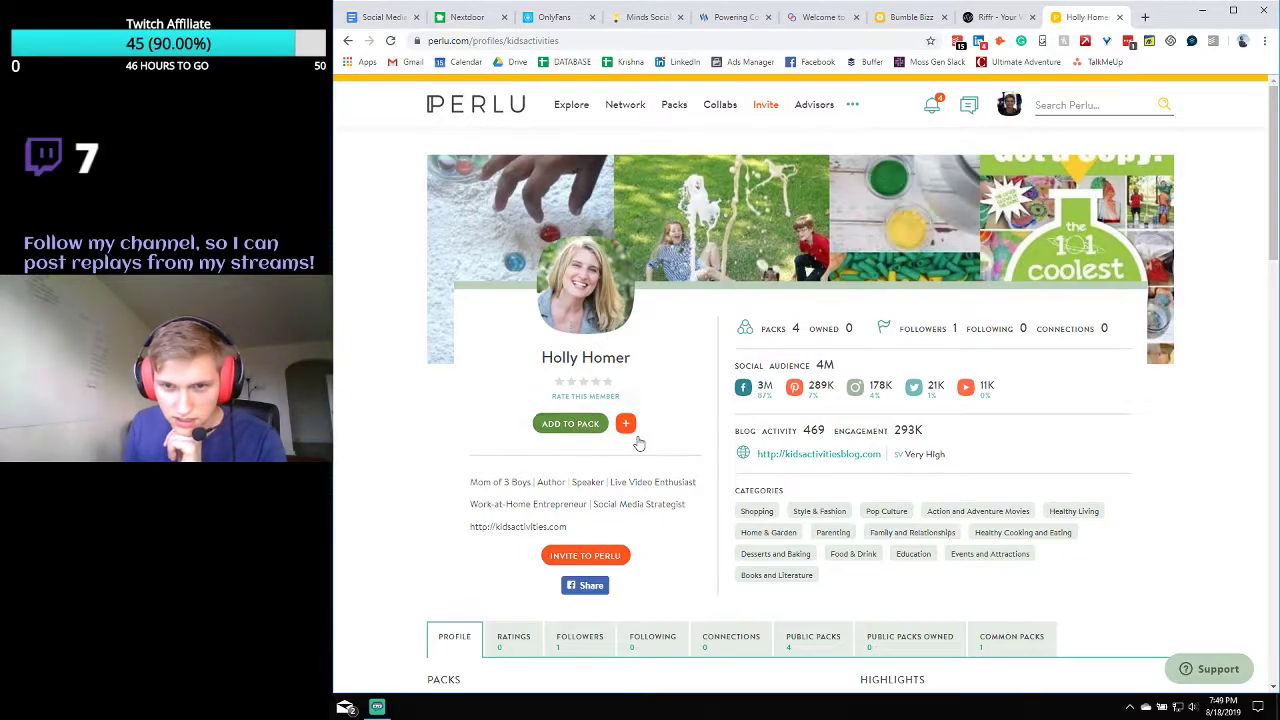
pyautogui.scroll(-3, 652, 520)
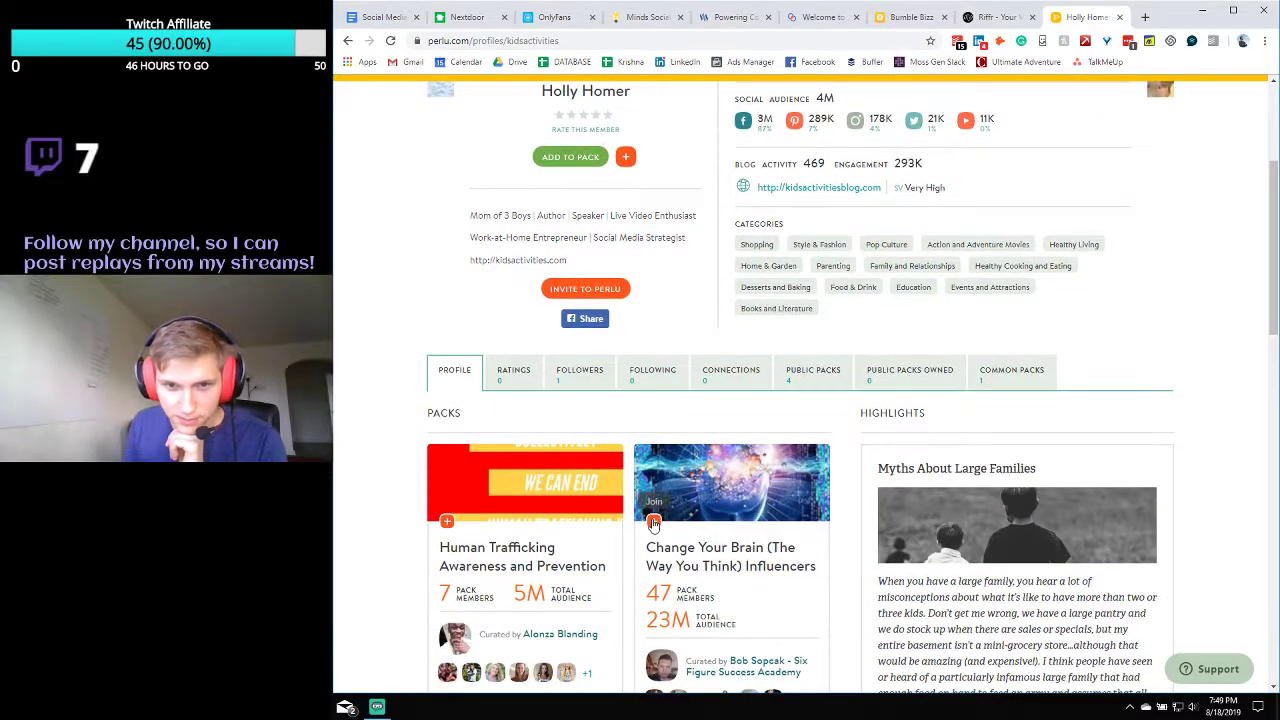
pyautogui.scroll(-2, 652, 520)
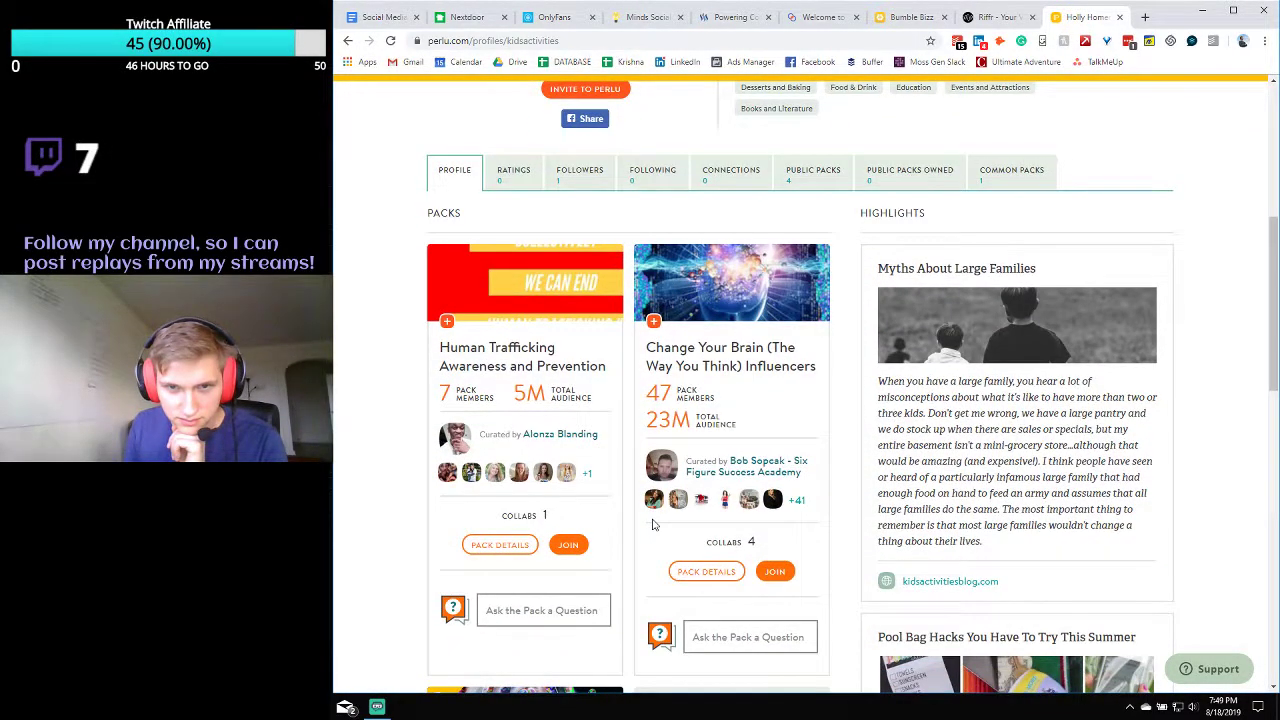
pyautogui.scroll(4, 658, 522)
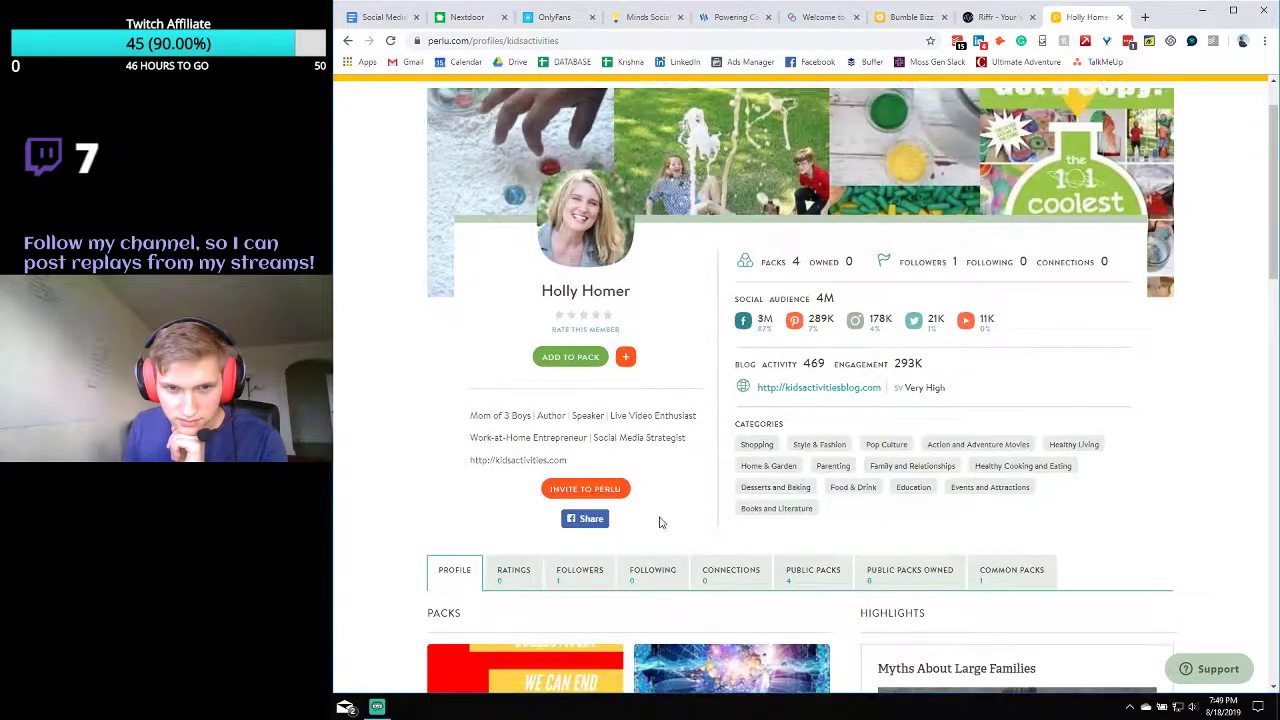
pyautogui.click(582, 490)
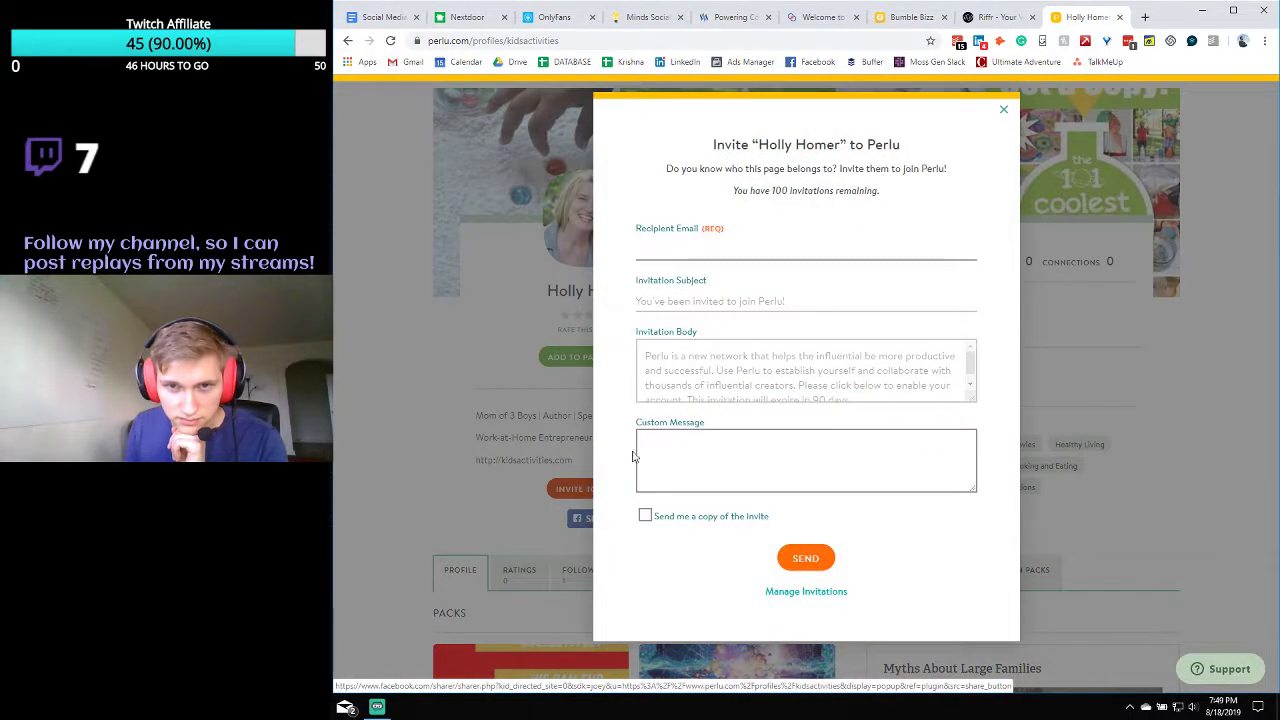
# - Check the Recipient Email autofill suggestions, then close the invite form unsent
pyautogui.click(737, 258)
pyautogui.click(737, 258)
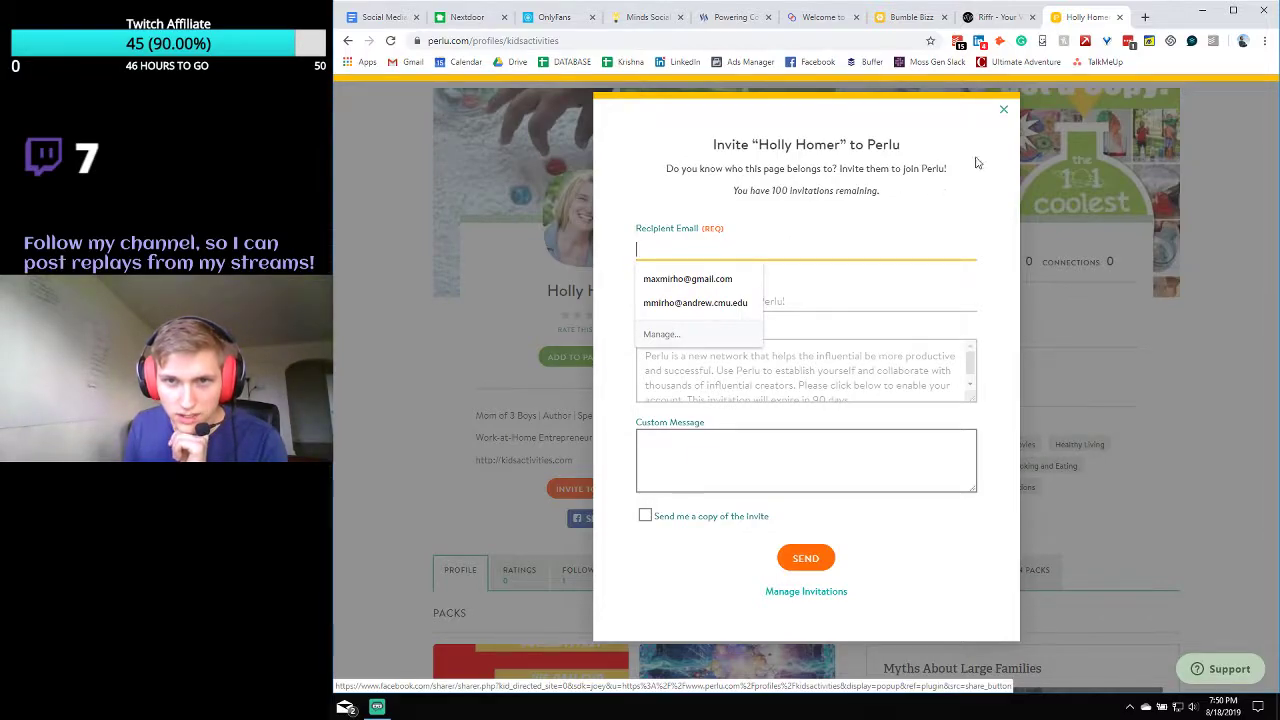
pyautogui.click(1004, 110)
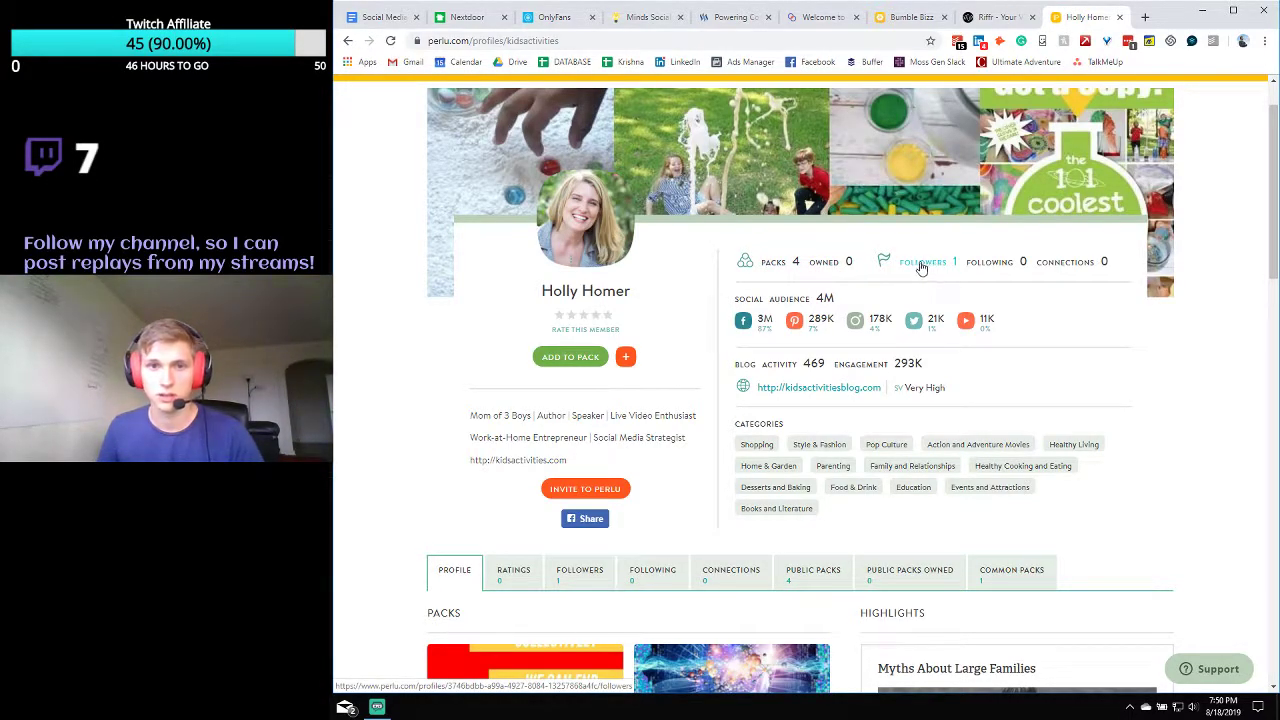
# - Request a connection with the Kids Activities blogger, check it's pending, and open kidsactivitiesblog.com
pyautogui.click(625, 357)
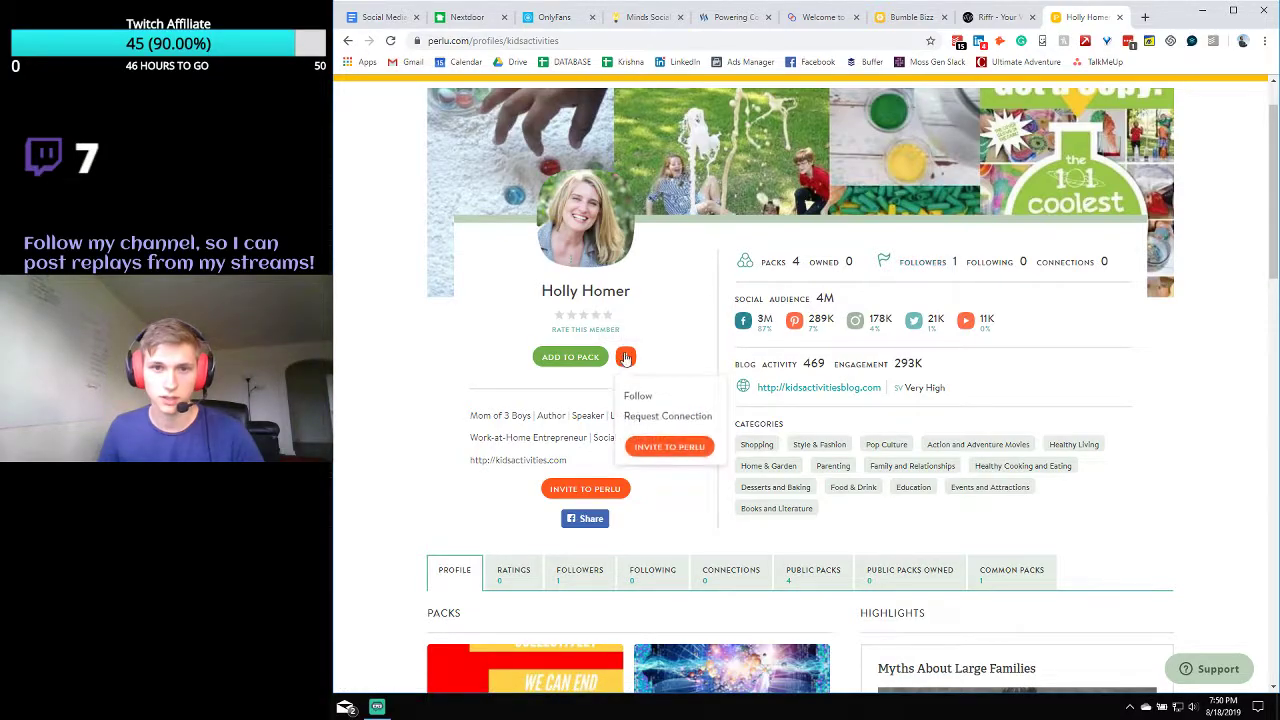
pyautogui.click(652, 414)
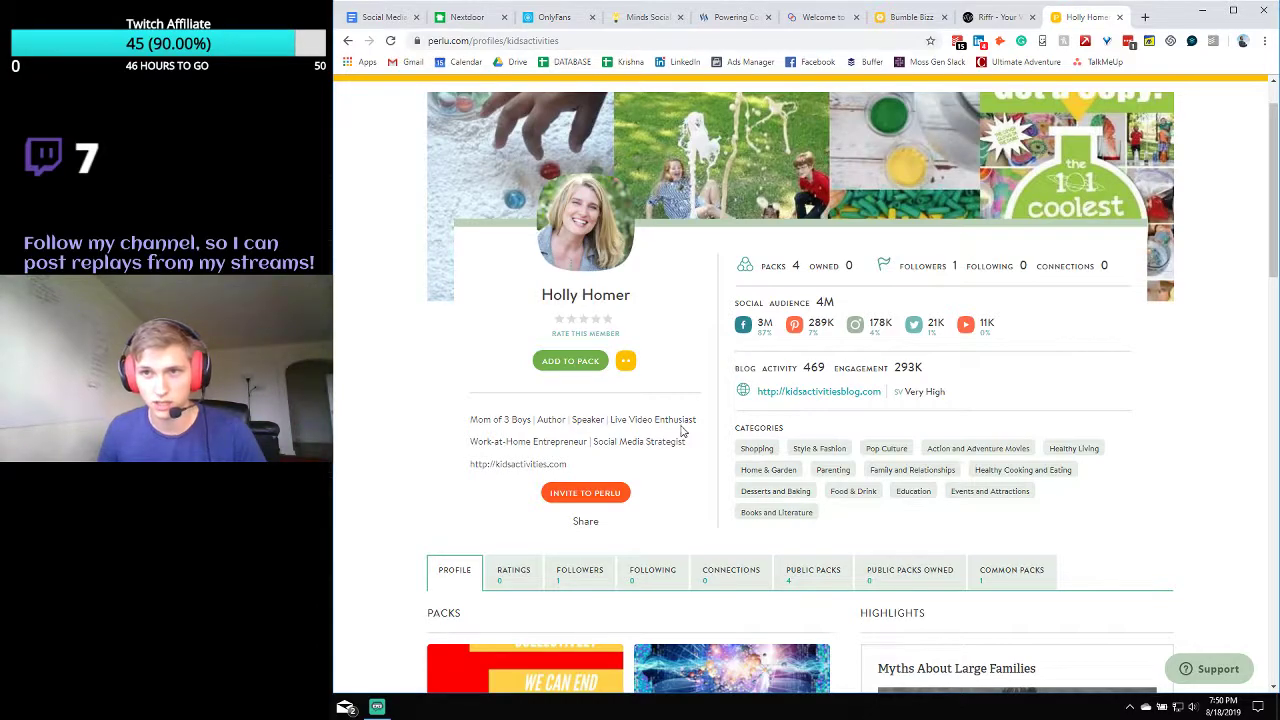
pyautogui.scroll(1, 932, 428)
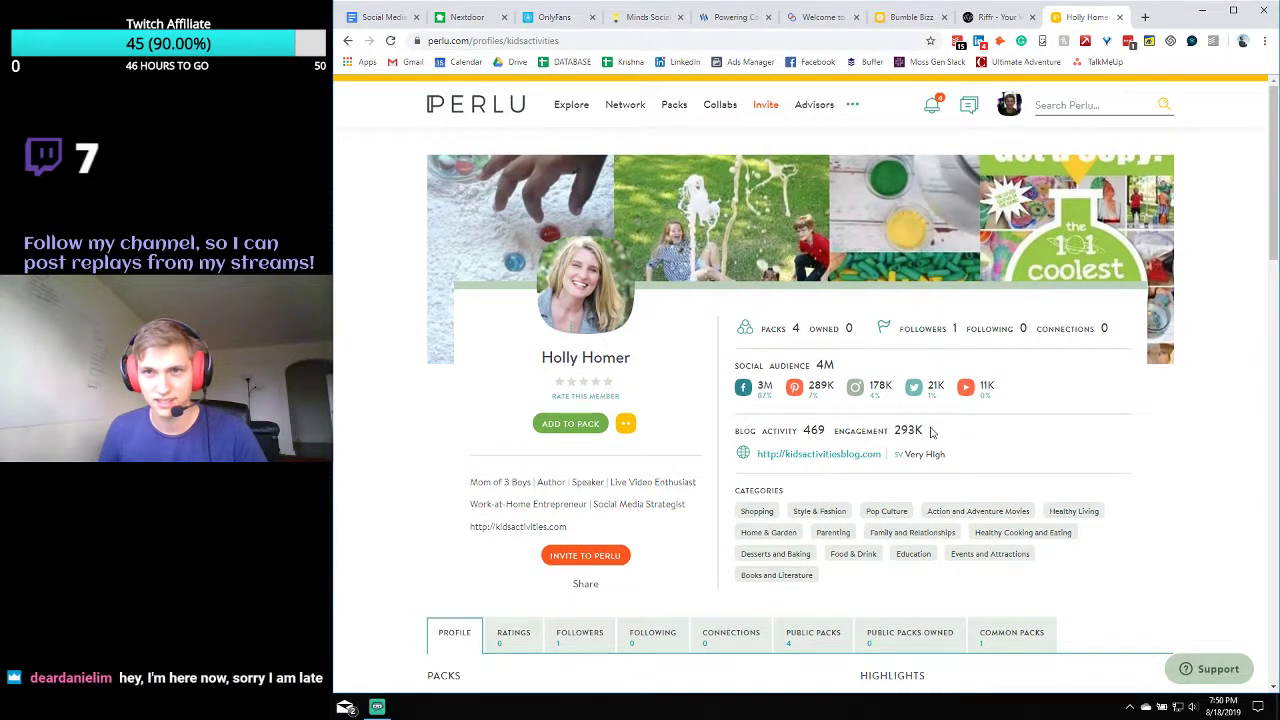
pyautogui.scroll(-3, 930, 435)
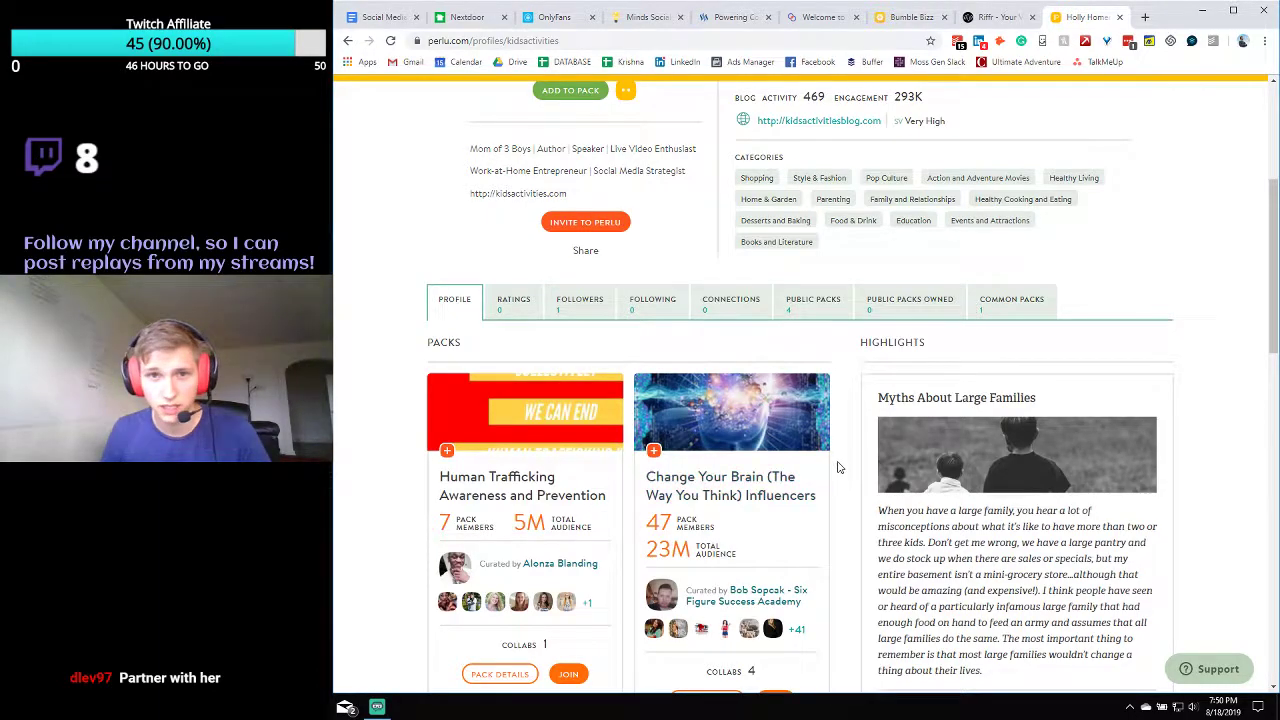
pyautogui.scroll(3, 727, 470)
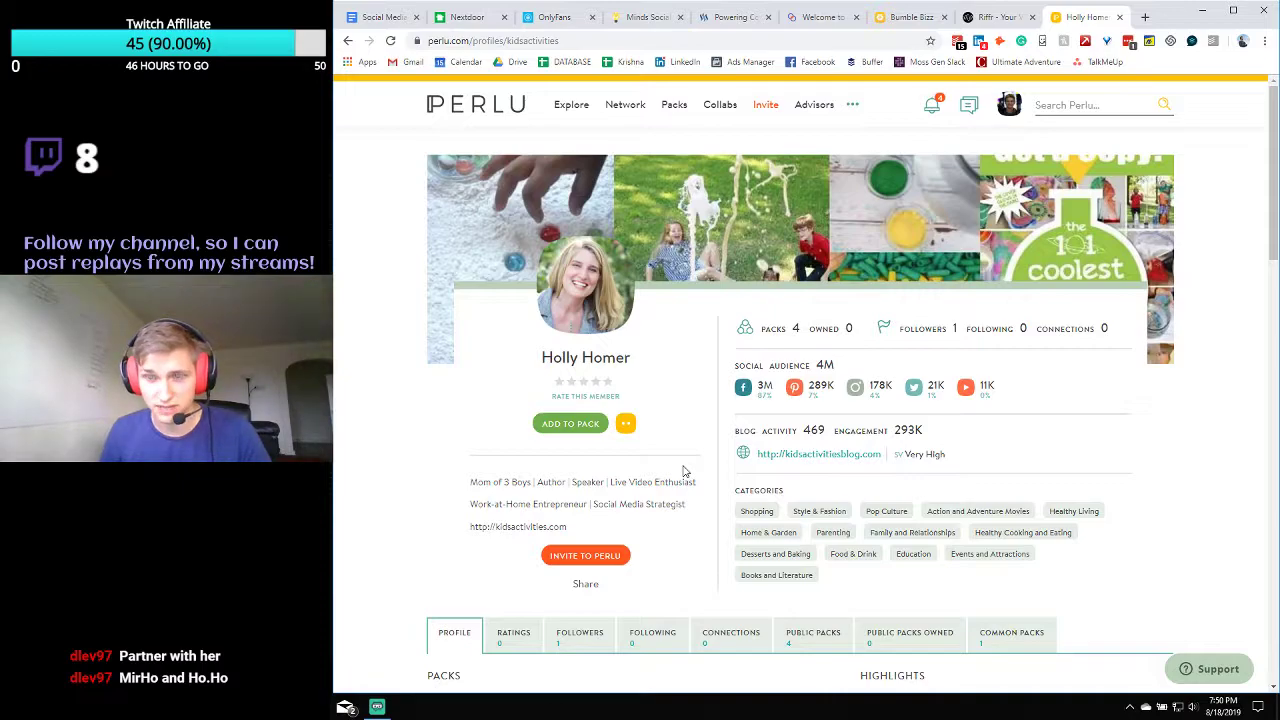
pyautogui.click(631, 428)
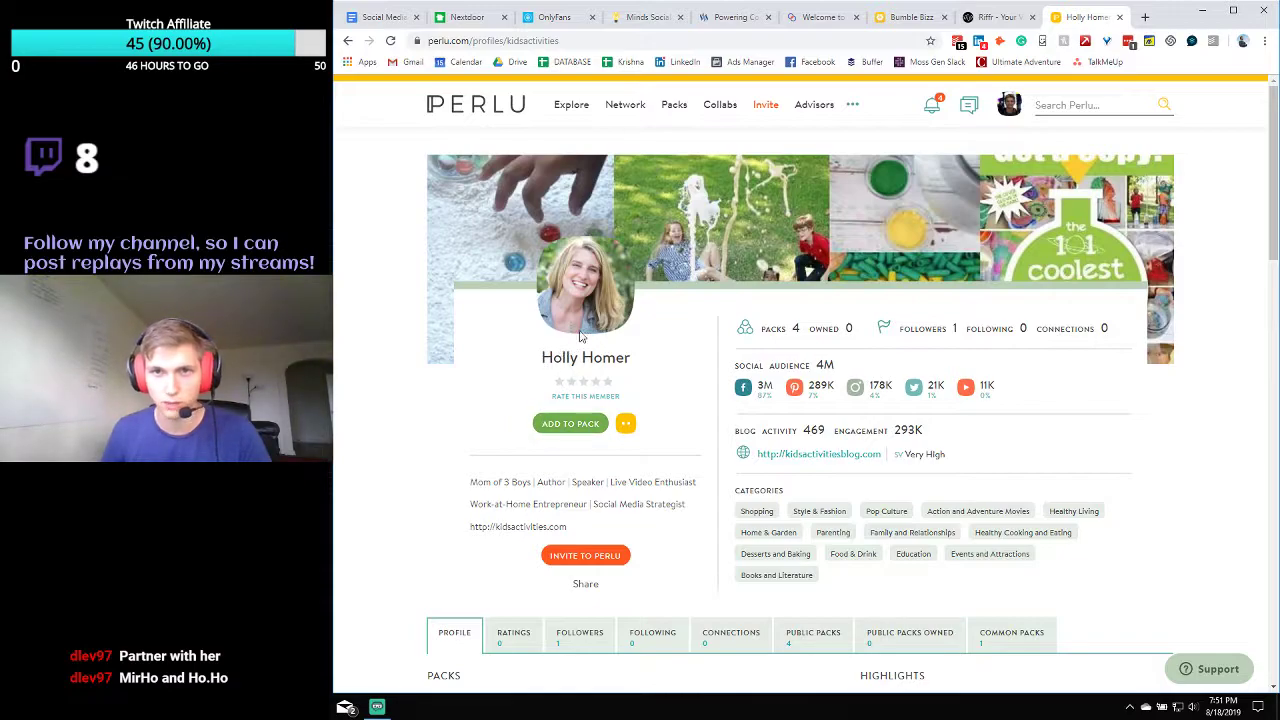
pyautogui.click(805, 454)
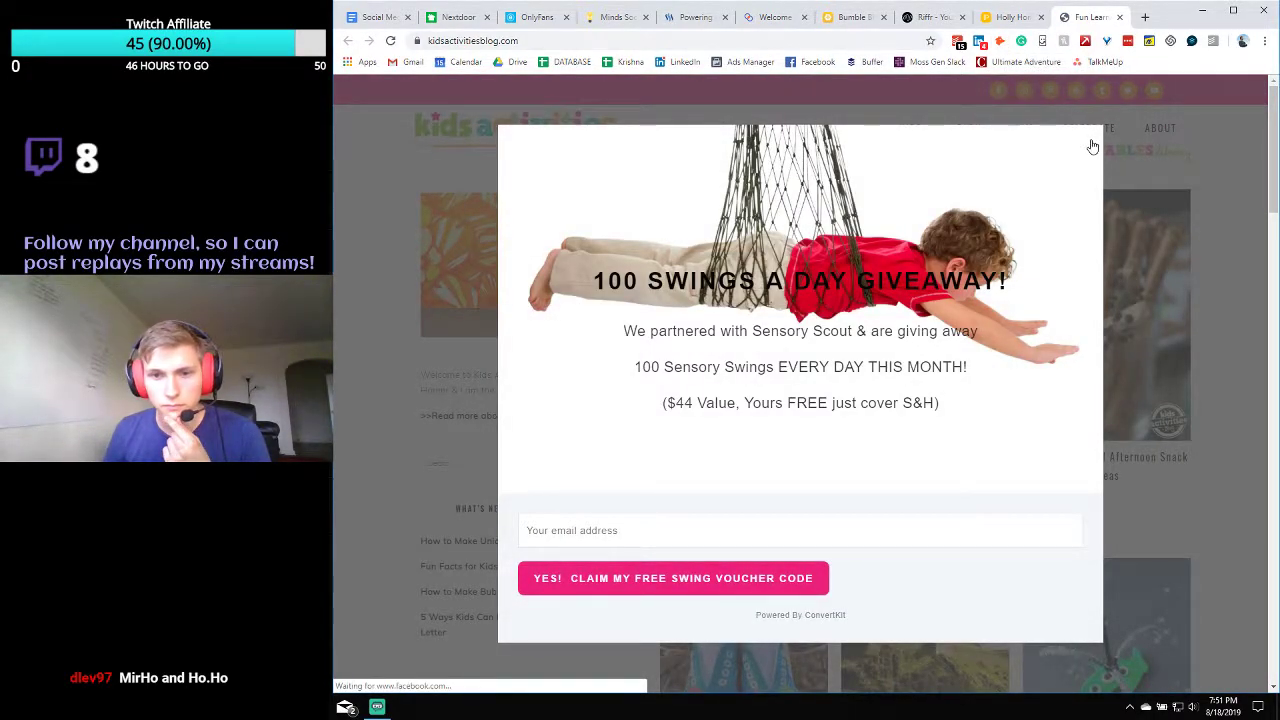
# - Dismiss the giveaway and notification popups and look up the site's e-mails with Hunter
pyautogui.click(1084, 143)
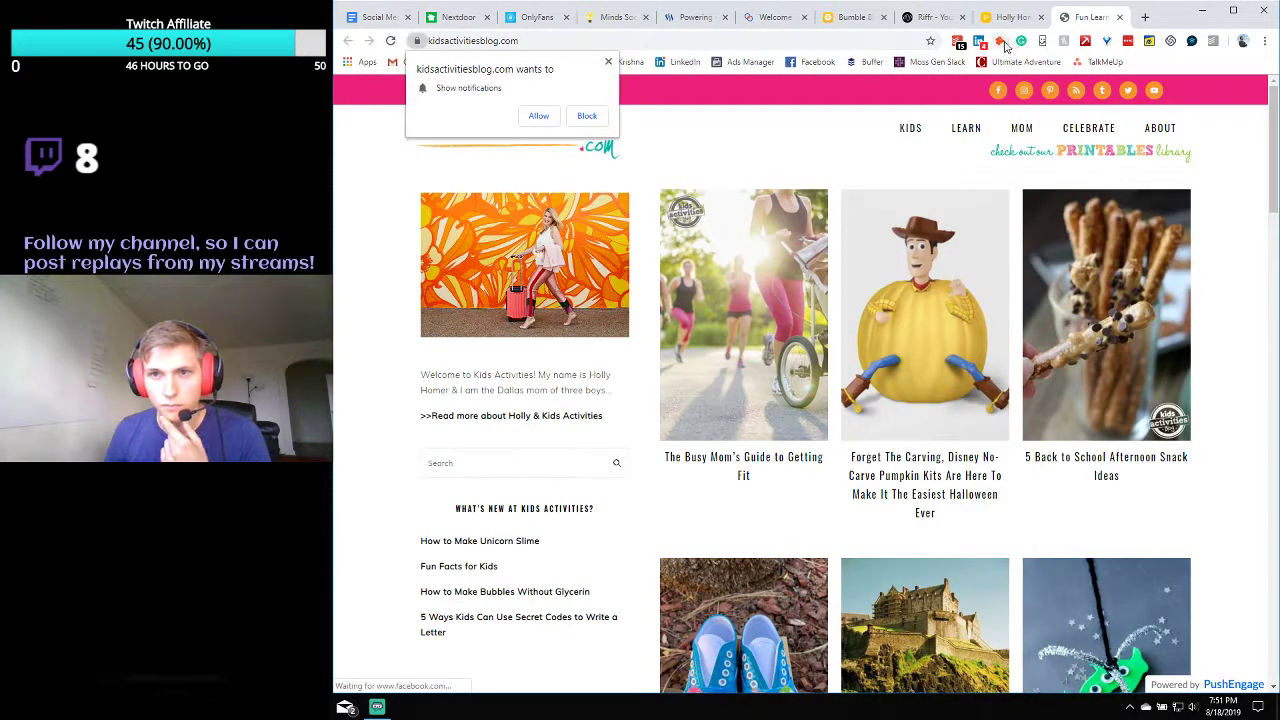
pyautogui.click(608, 64)
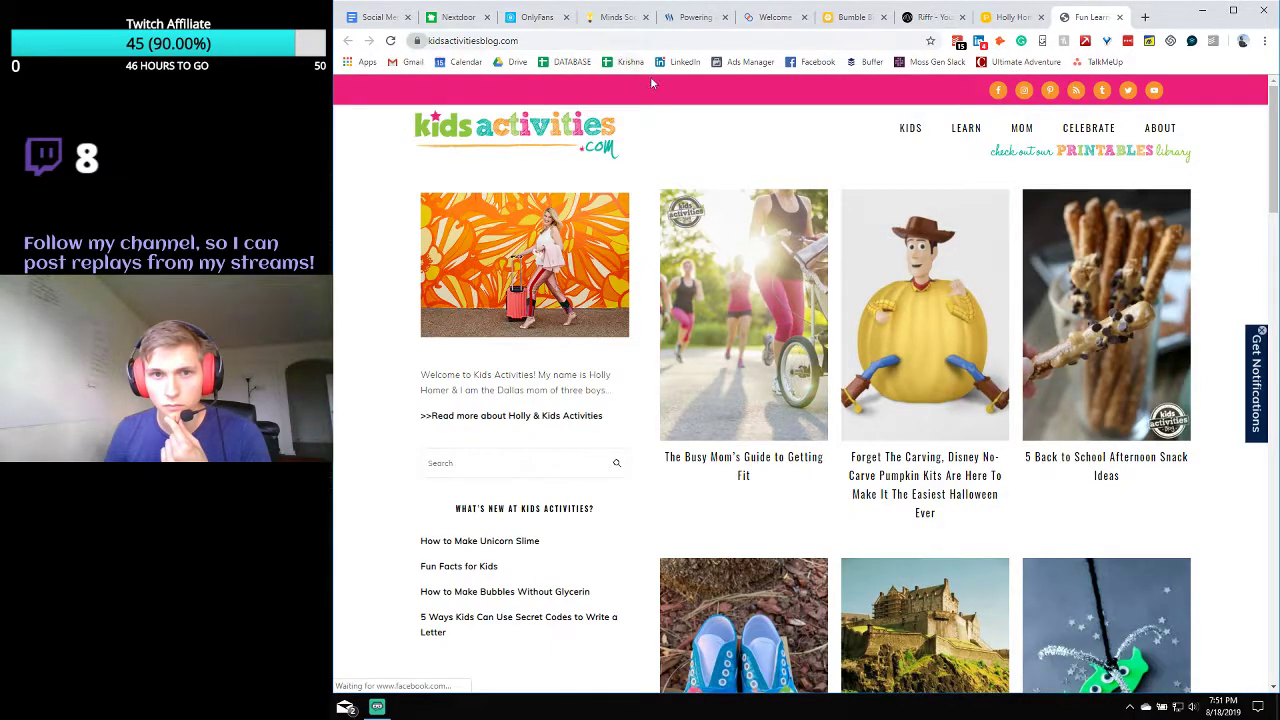
pyautogui.click(999, 41)
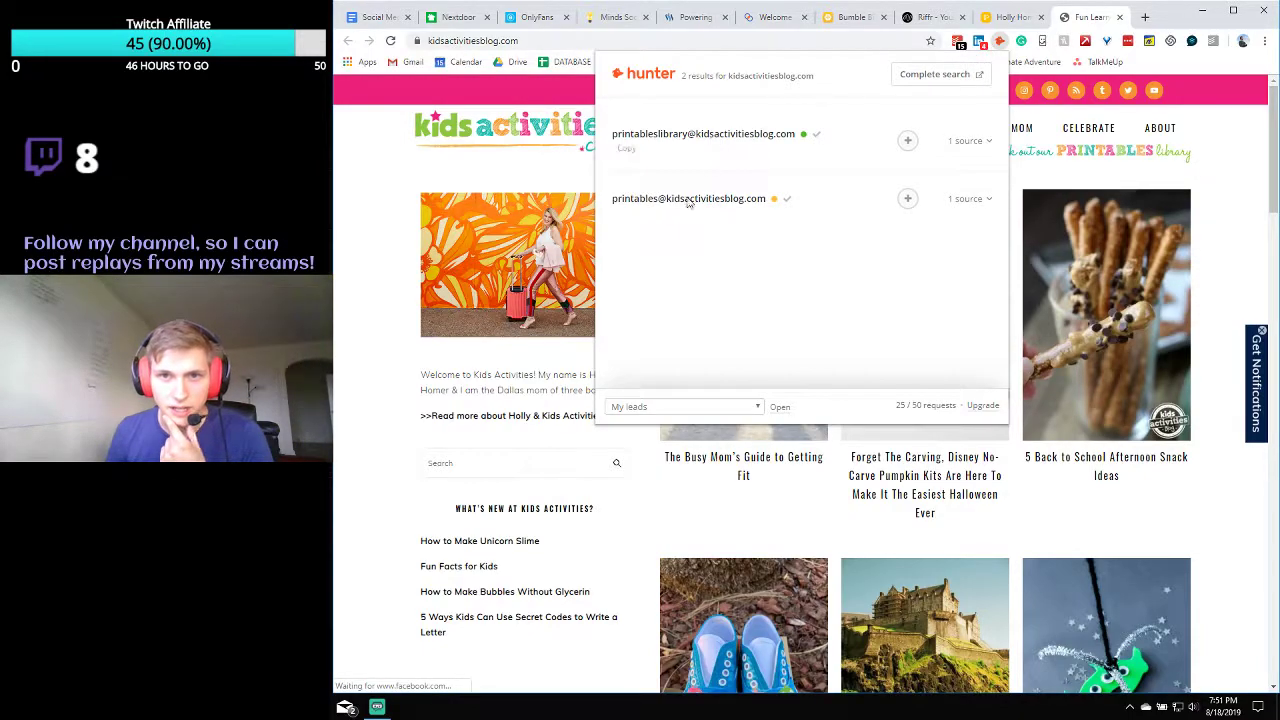
pyautogui.click(371, 234)
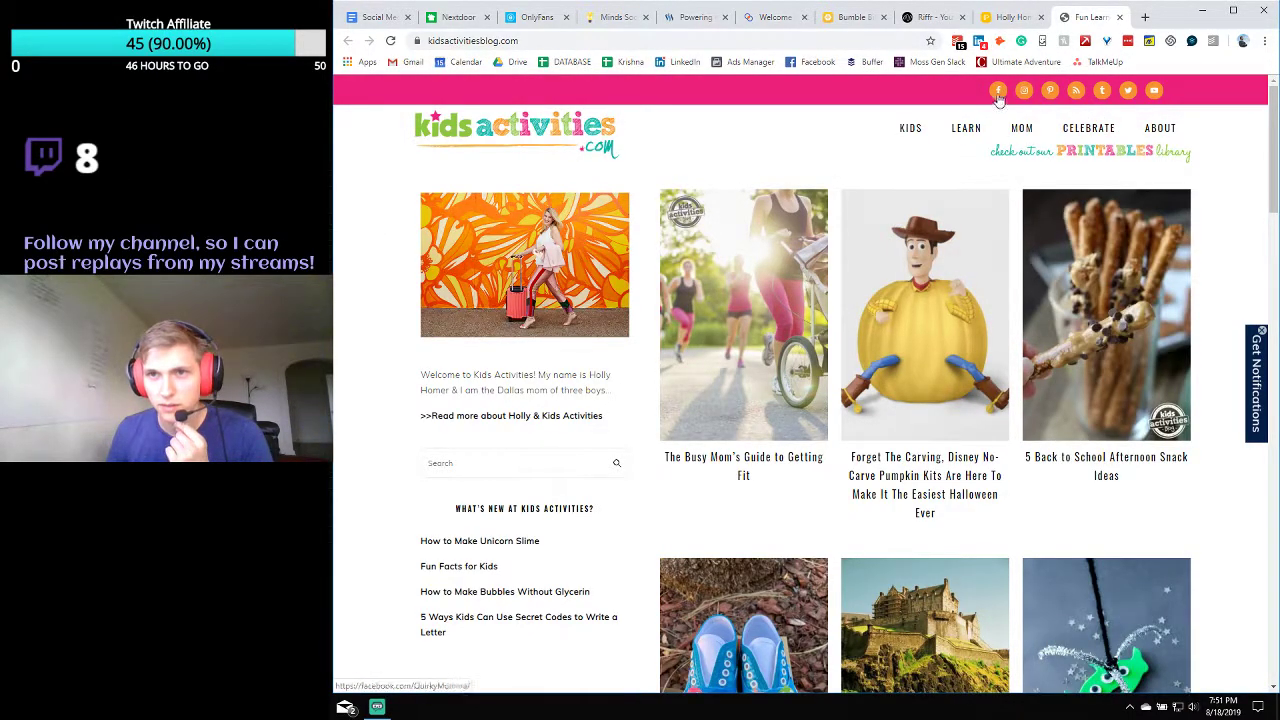
# - Open the blog's Facebook and YouTube pages from the header icons
pyautogui.click(997, 93)
pyautogui.click(1028, 16)
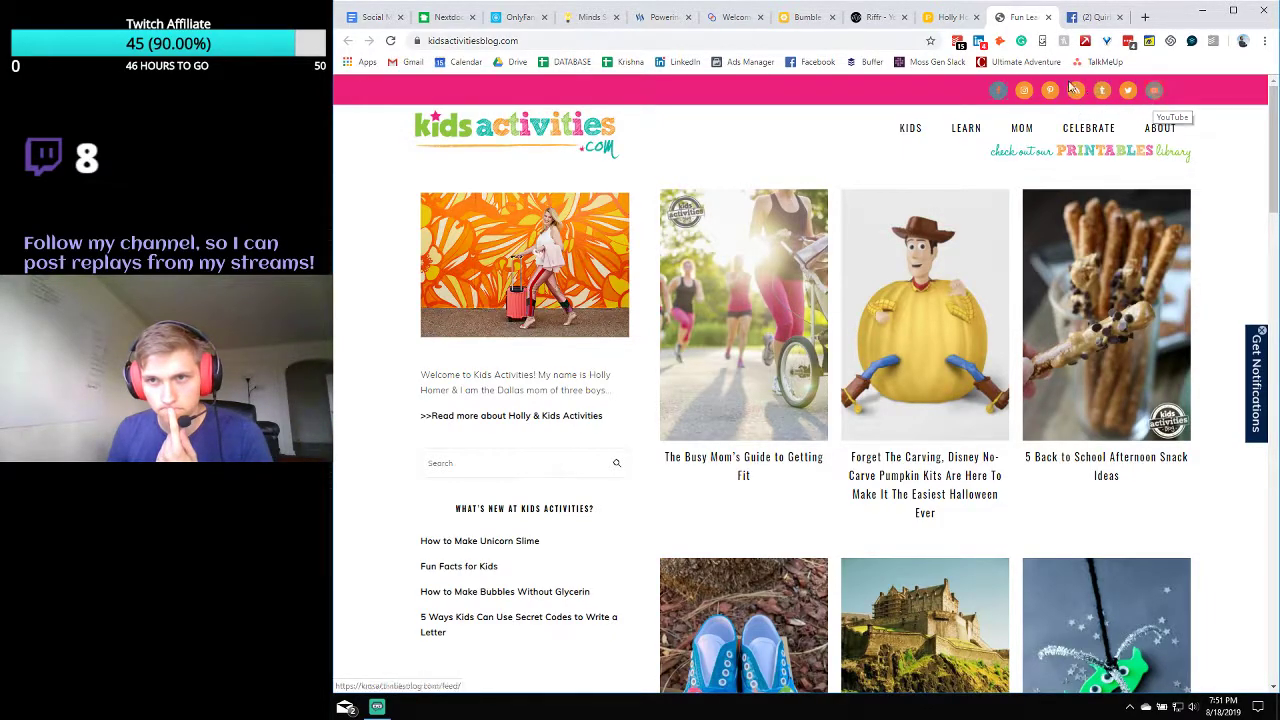
pyautogui.click(1155, 93)
pyautogui.click(1092, 20)
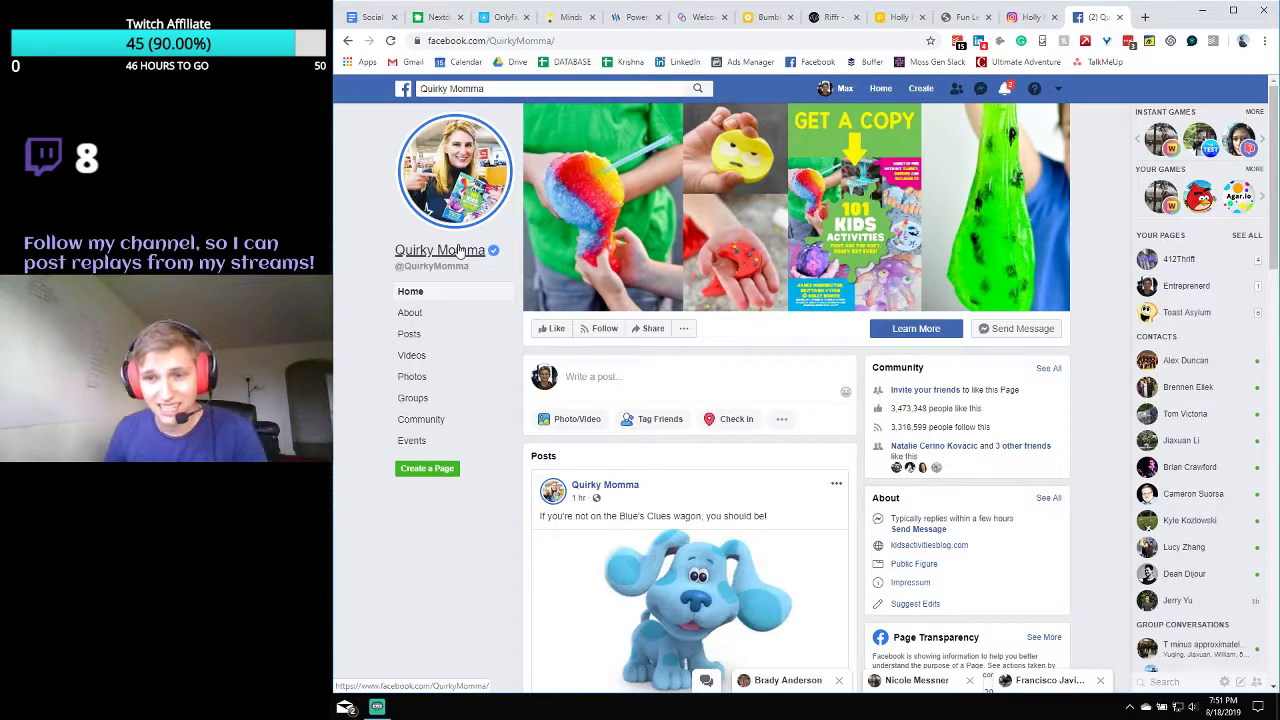
# - Browse the blog's Instagram grid, then return to the Kids Activities home page
pyautogui.click(1030, 18)
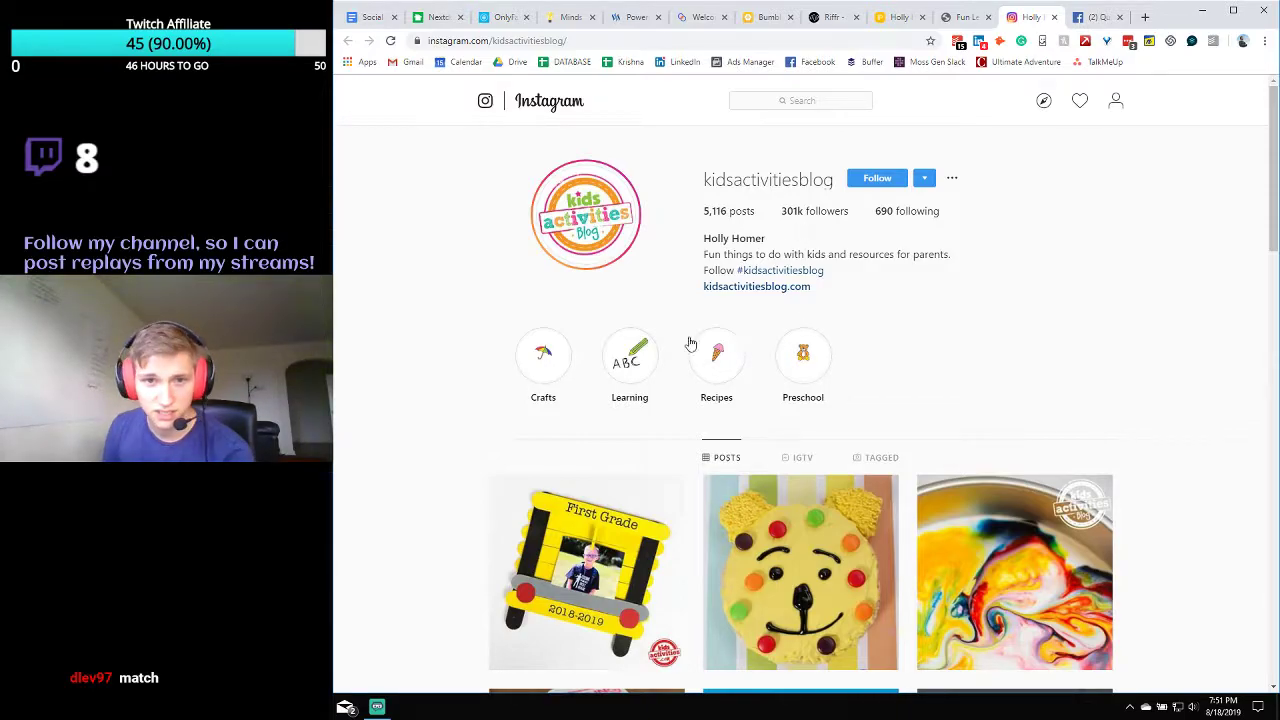
pyautogui.scroll(-7, 378, 355)
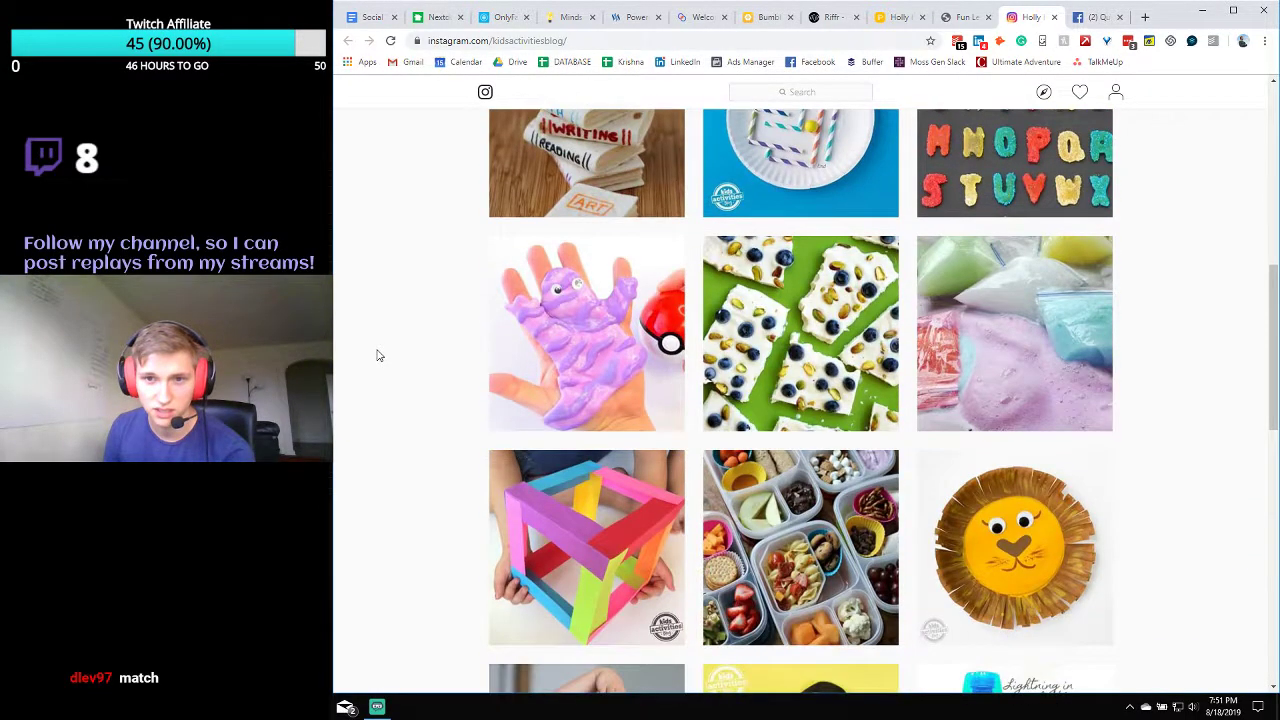
pyautogui.scroll(8, 378, 355)
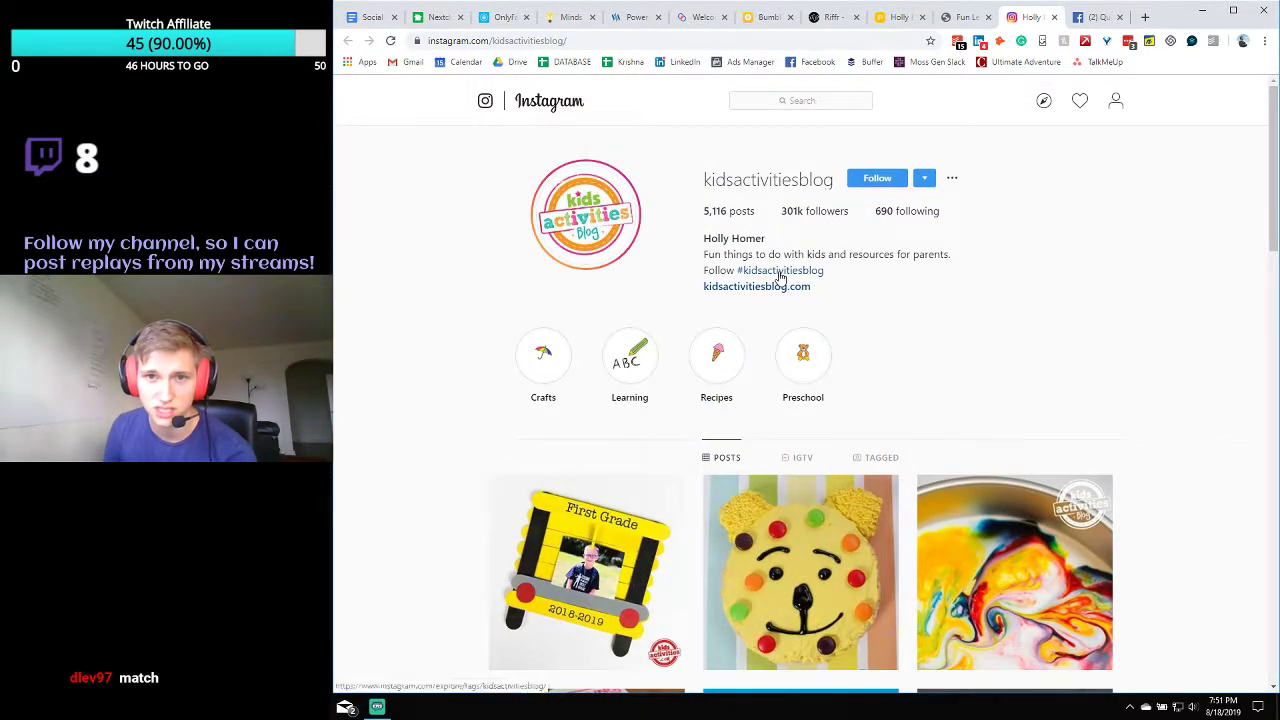
pyautogui.click(968, 17)
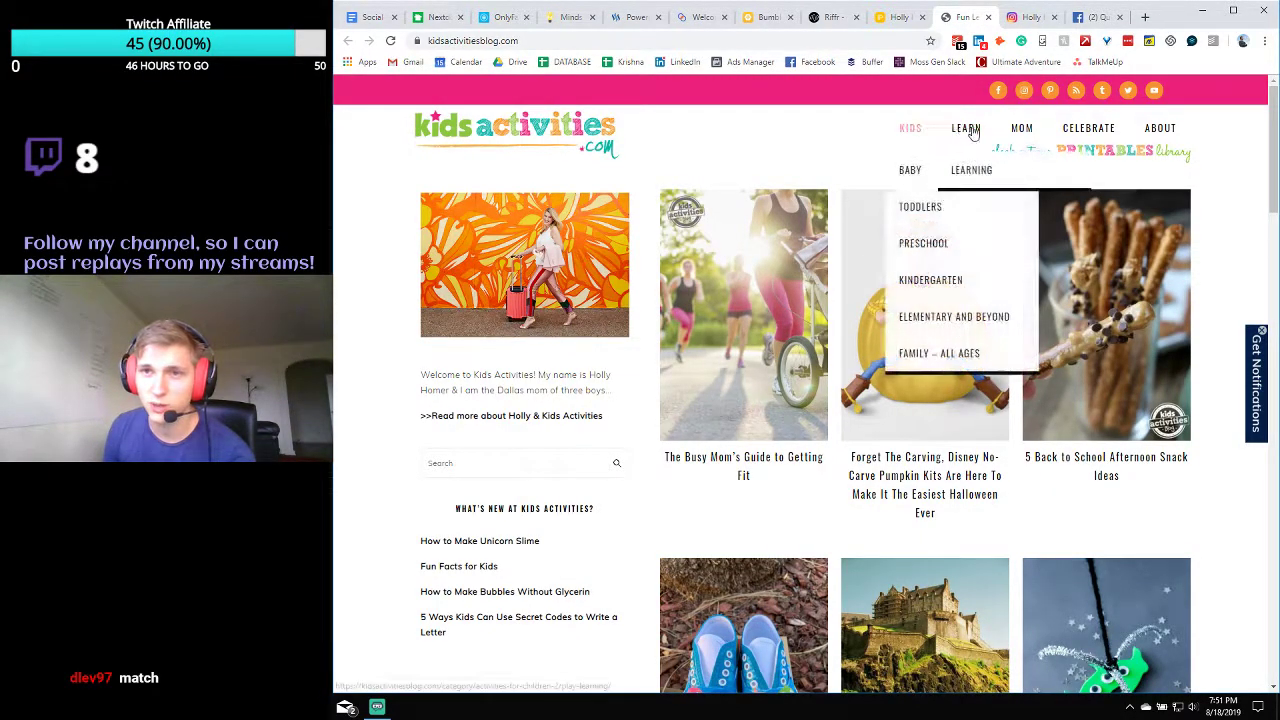
# - Read the About page's author bio and books, then follow the 'via LinkedIn' link
pyautogui.click(1158, 130)
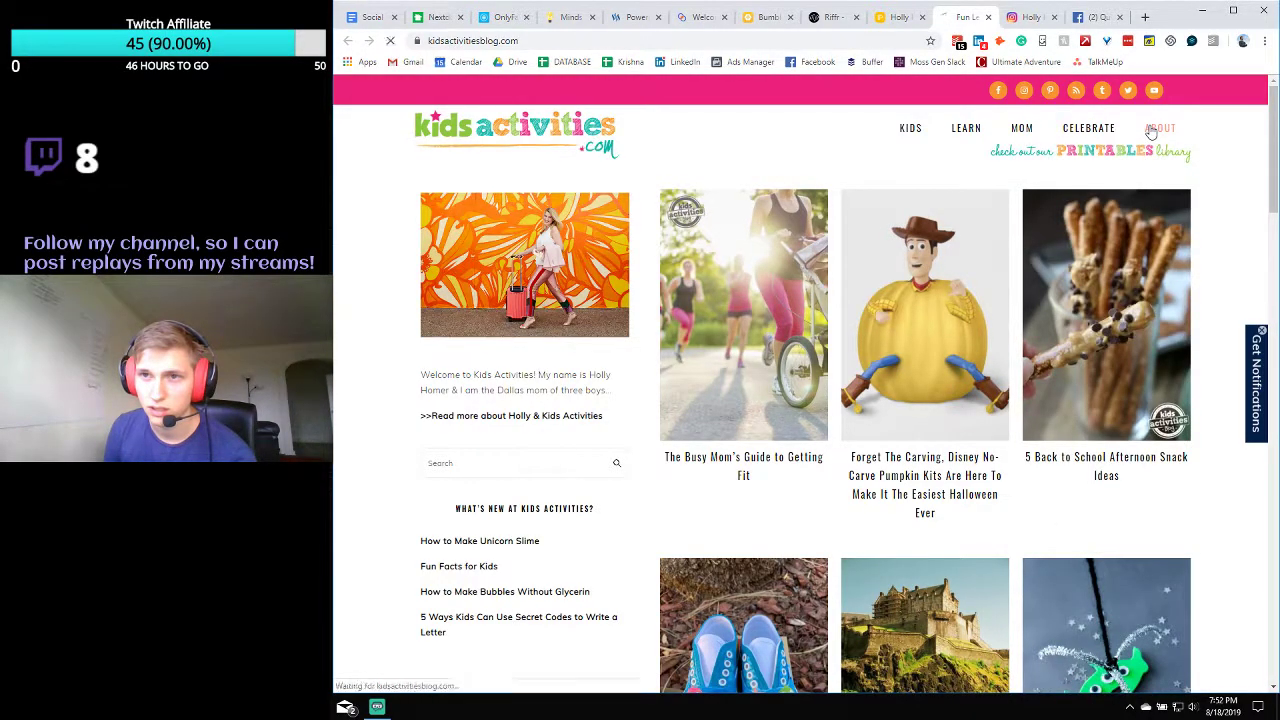
pyautogui.scroll(-2, 860, 354)
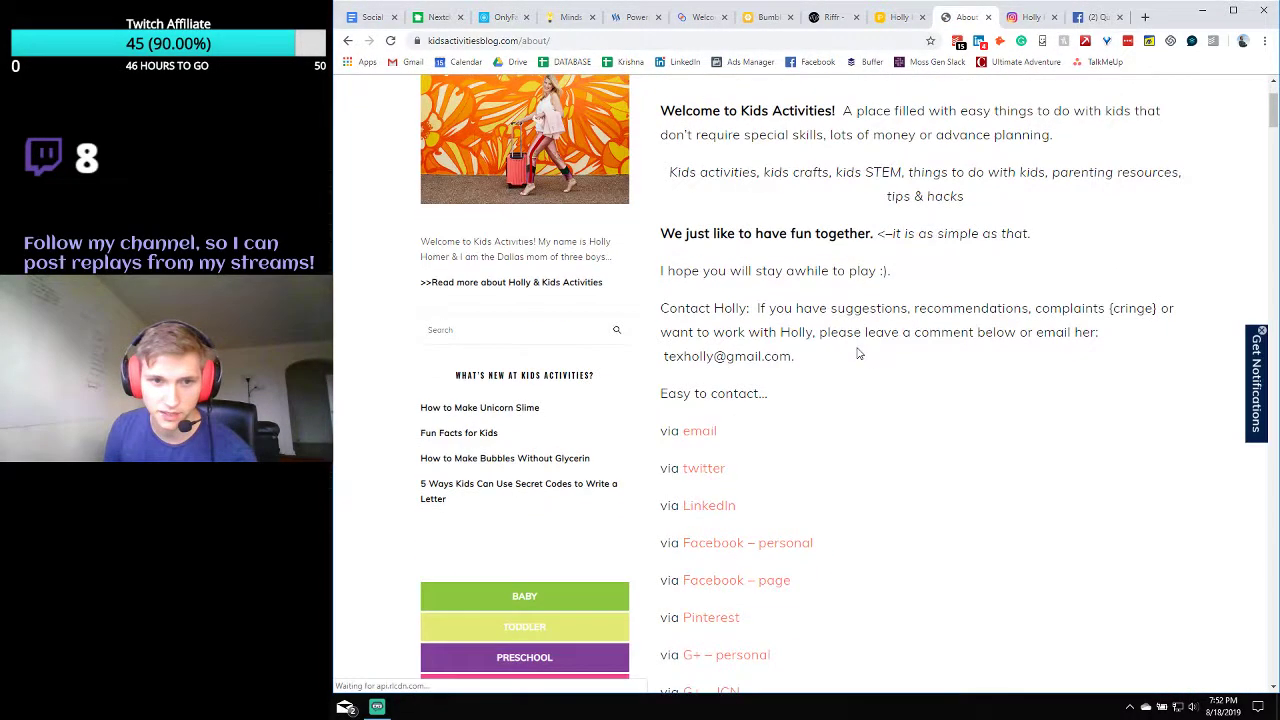
pyautogui.scroll(-5, 858, 353)
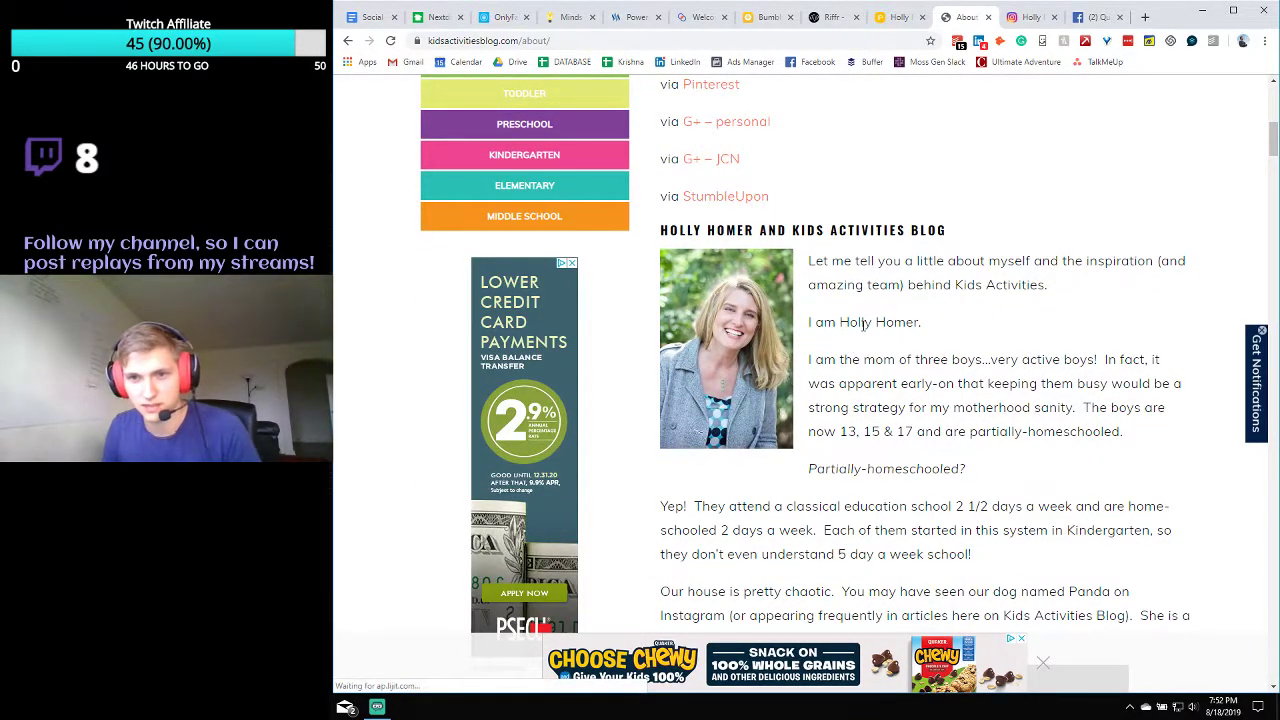
pyautogui.scroll(-10, 863, 325)
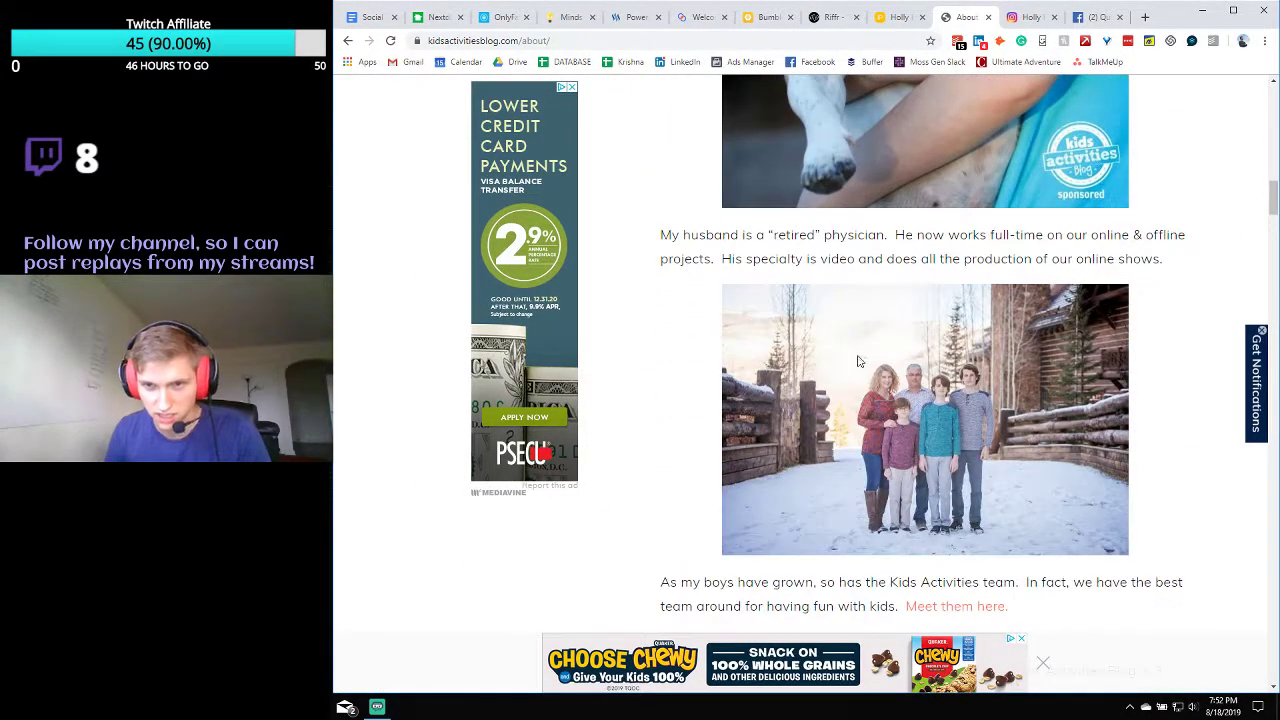
pyautogui.scroll(3, 865, 350)
pyautogui.scroll(5, 866, 192)
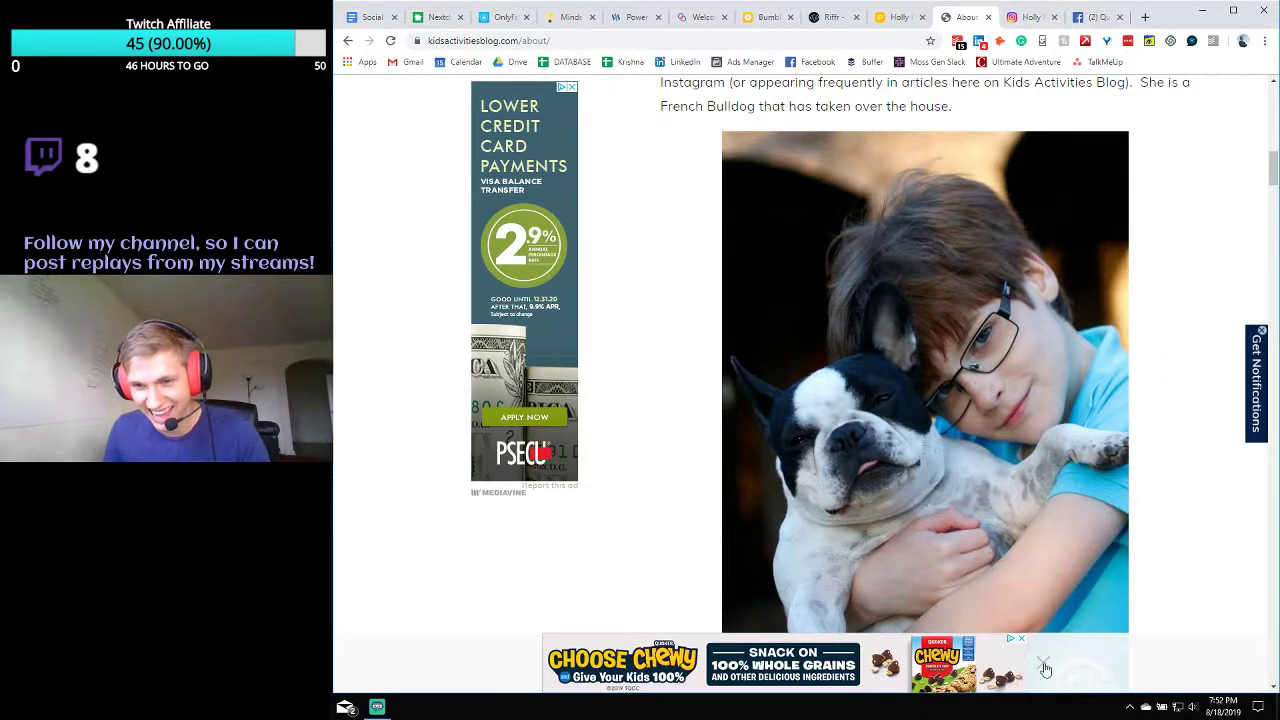
pyautogui.scroll(-8, 714, 450)
pyautogui.scroll(-10, 714, 447)
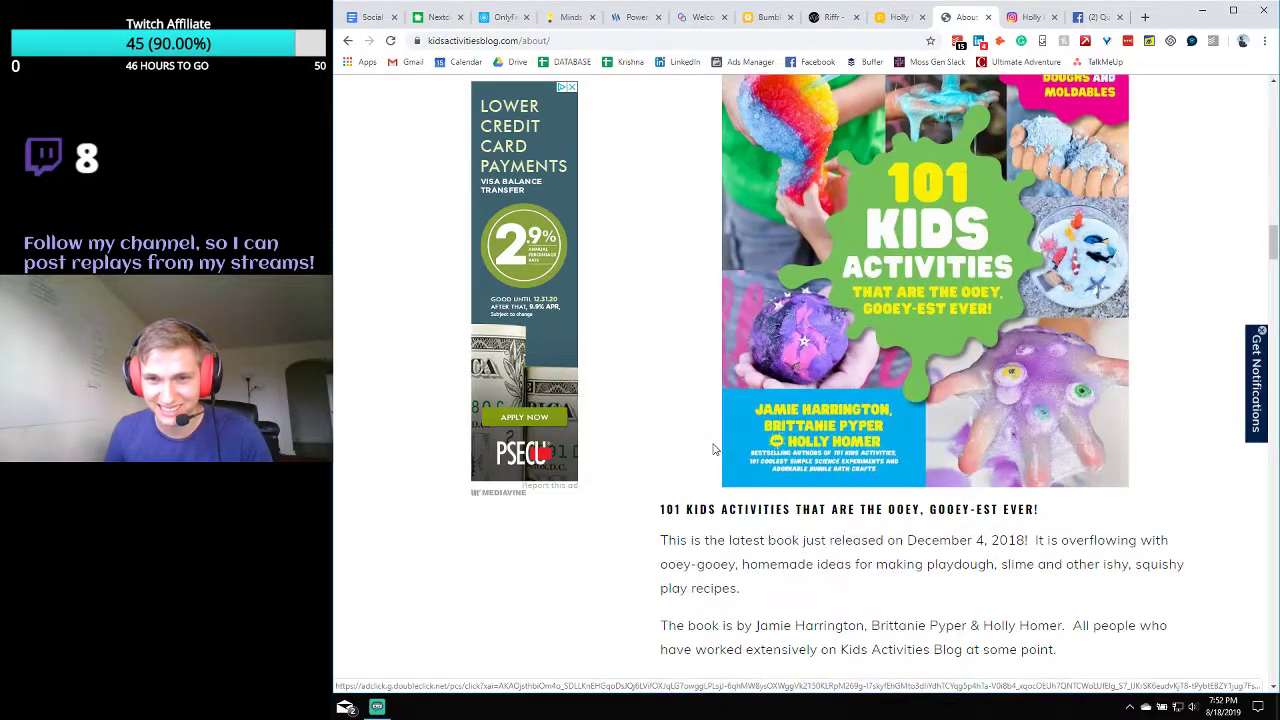
pyautogui.scroll(-10, 712, 452)
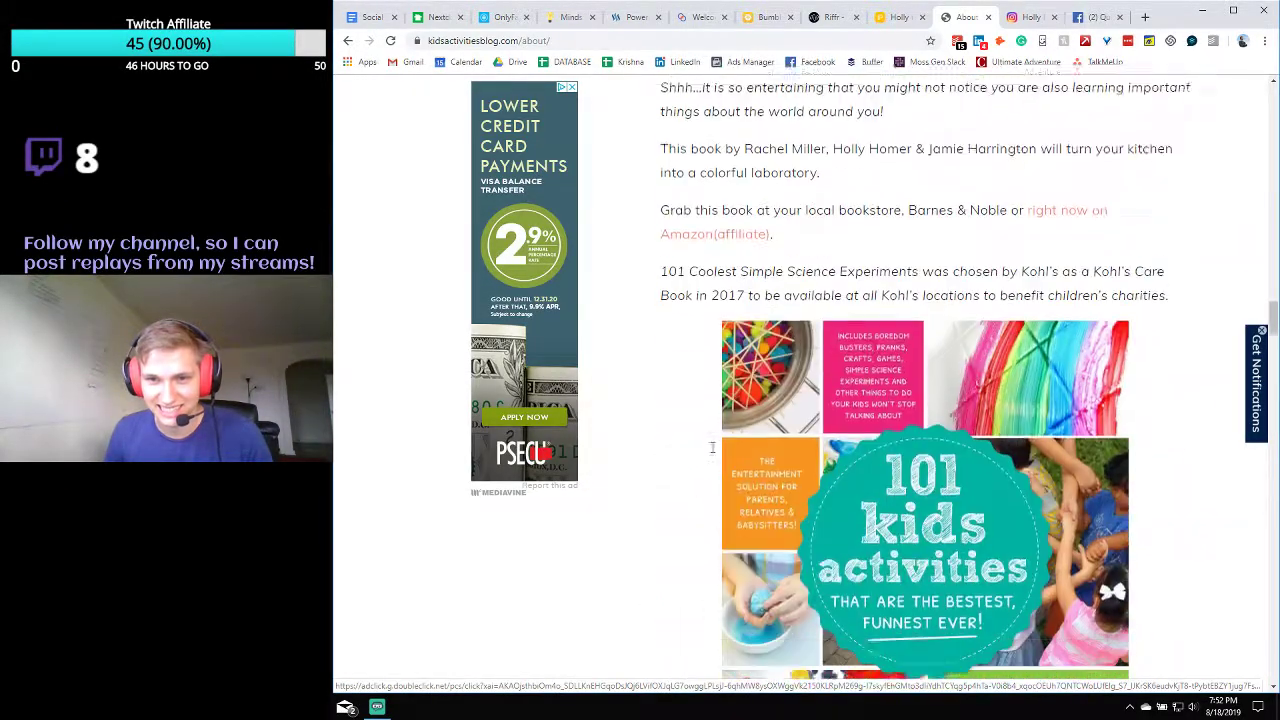
pyautogui.scroll(10, 708, 458)
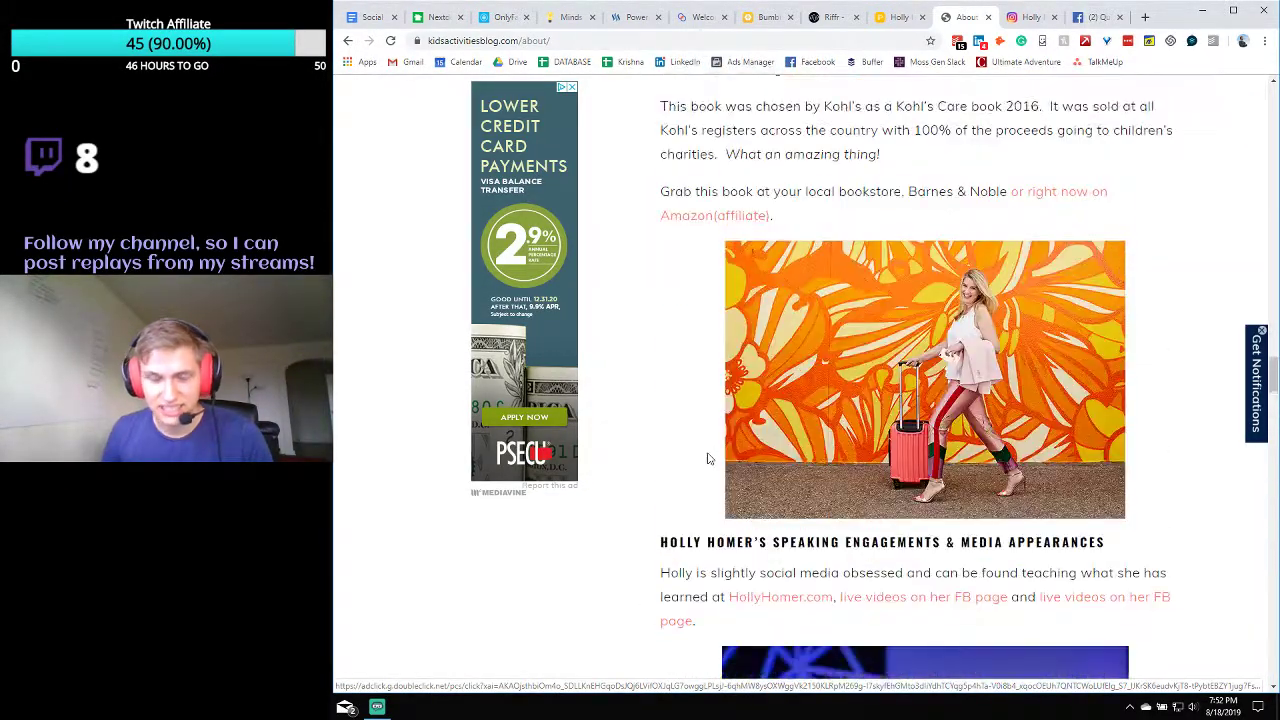
pyautogui.scroll(15, 708, 458)
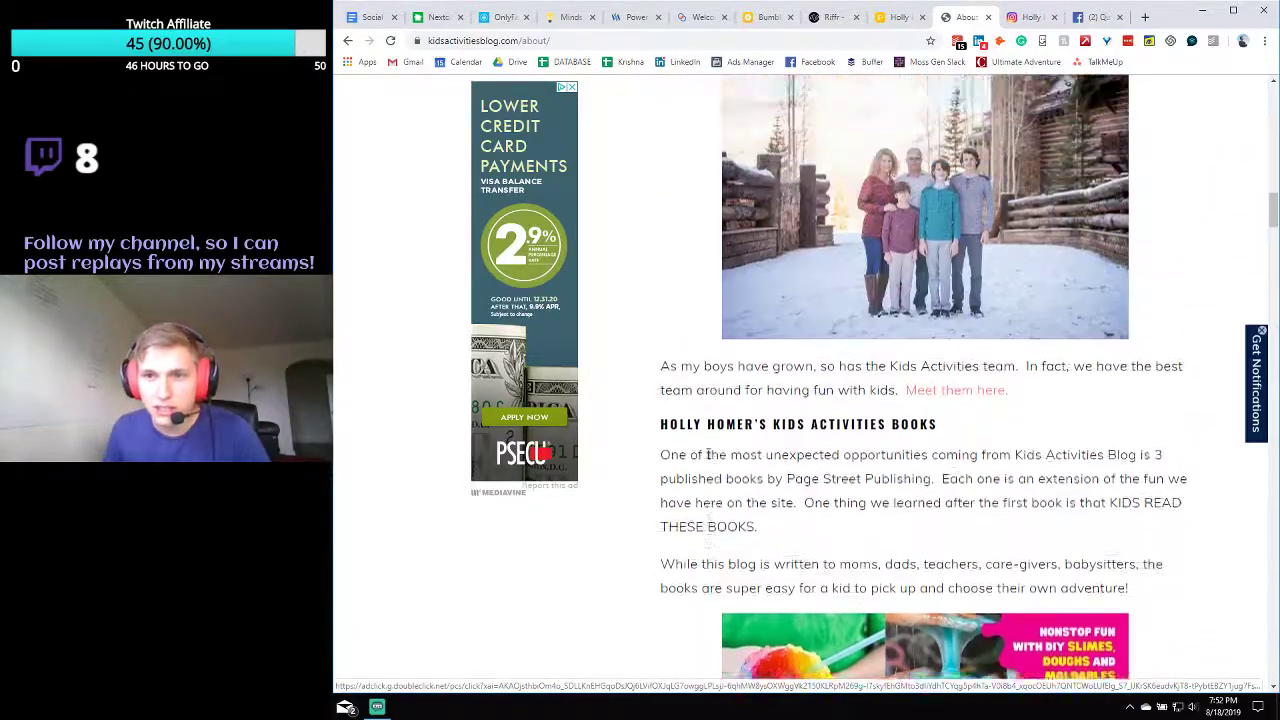
pyautogui.scroll(-3, 708, 458)
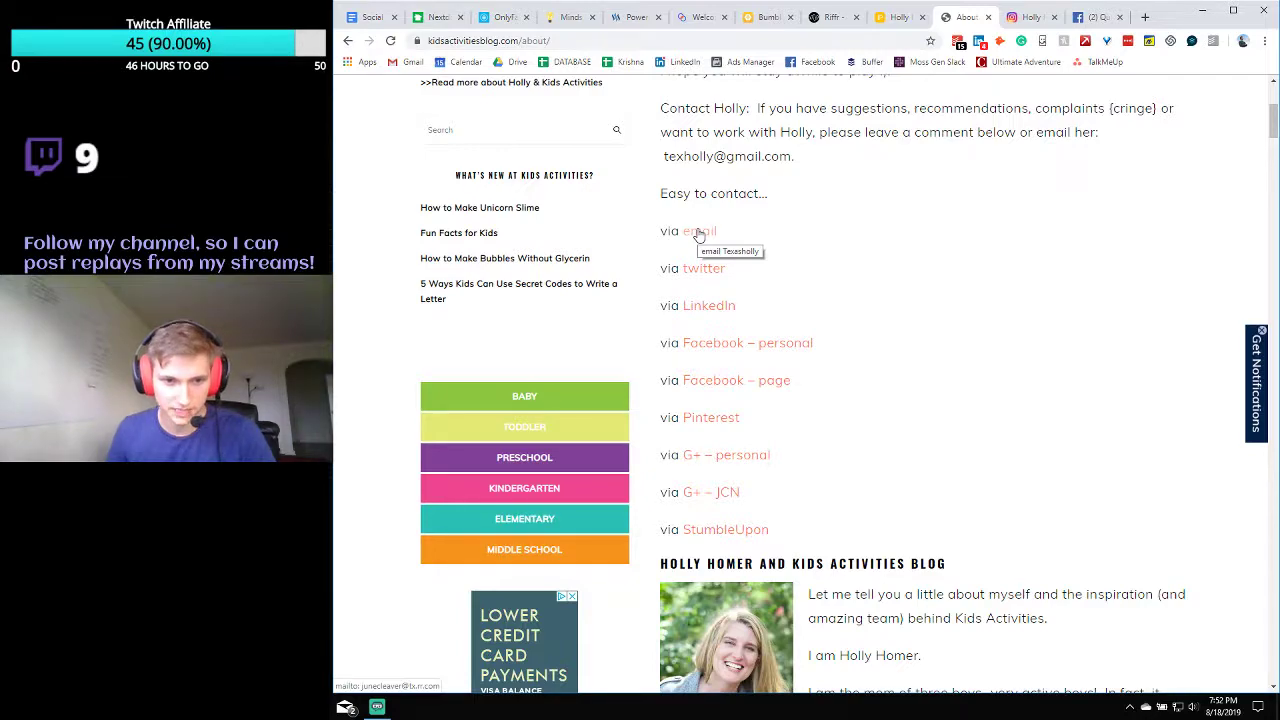
pyautogui.click(712, 304)
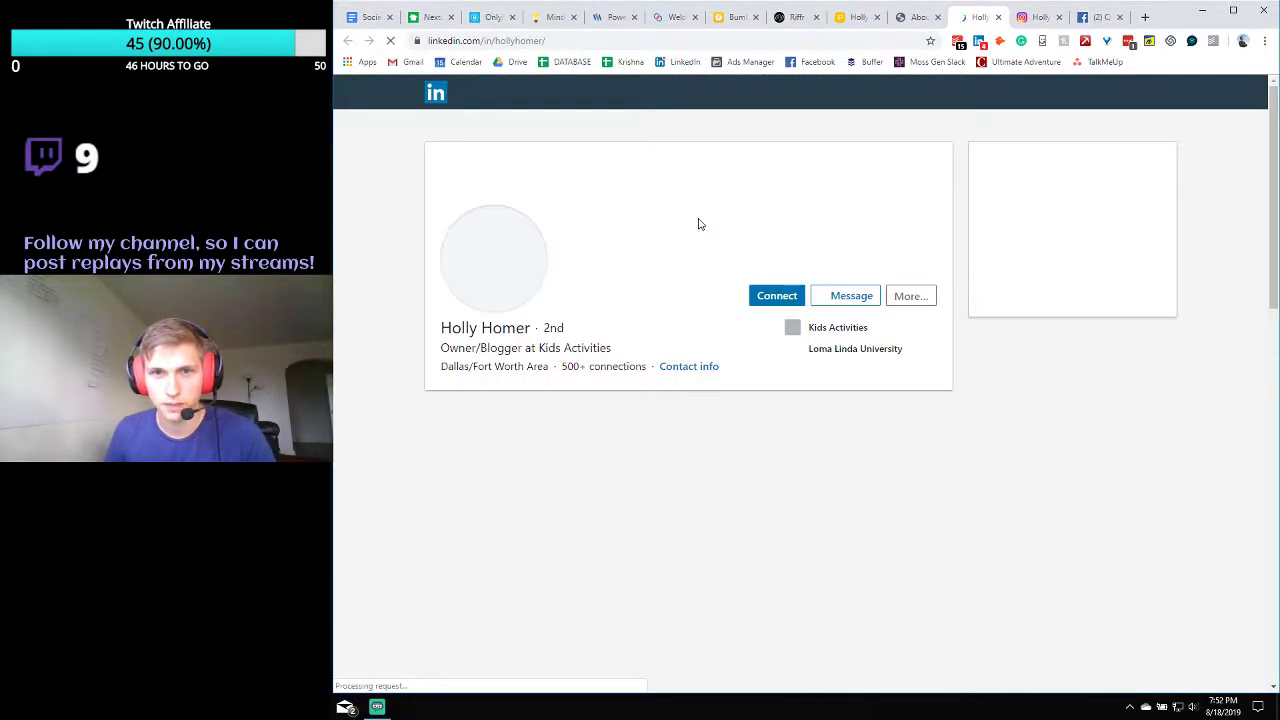
# - Scroll through the blogger's LinkedIn profile and check her Contact info
pyautogui.scroll(-10, 625, 340)
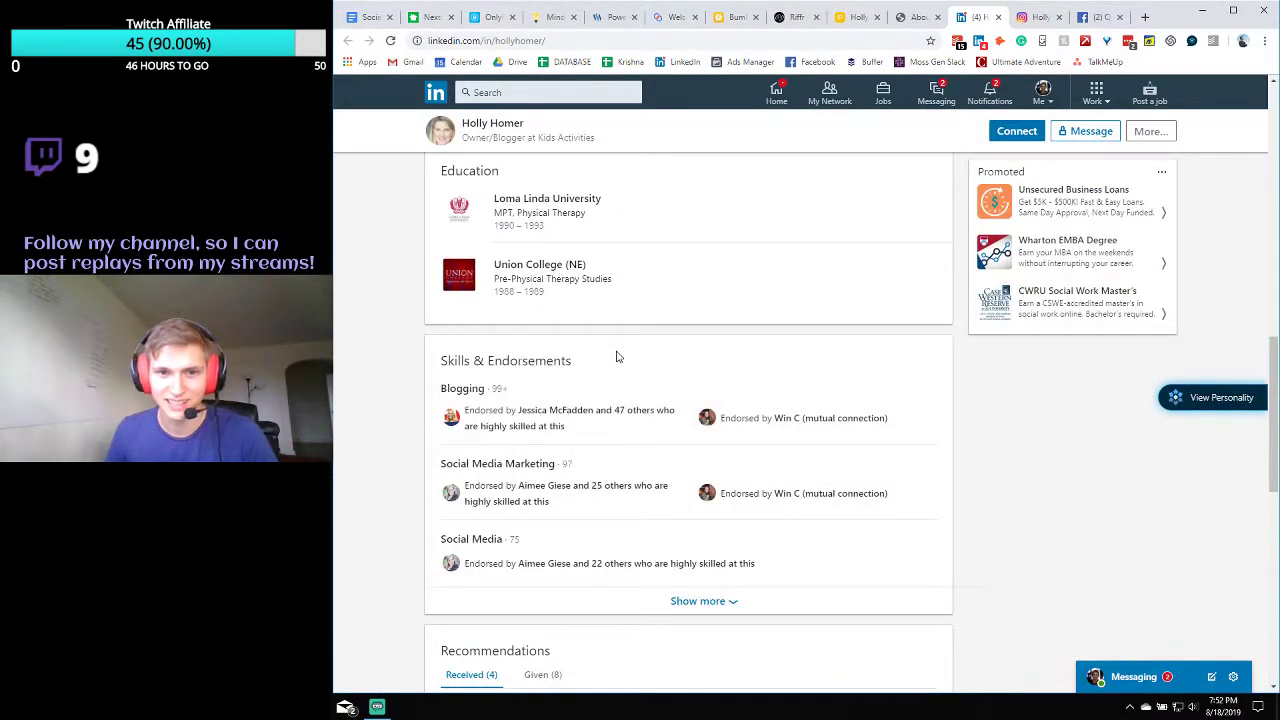
pyautogui.scroll(-3, 480, 405)
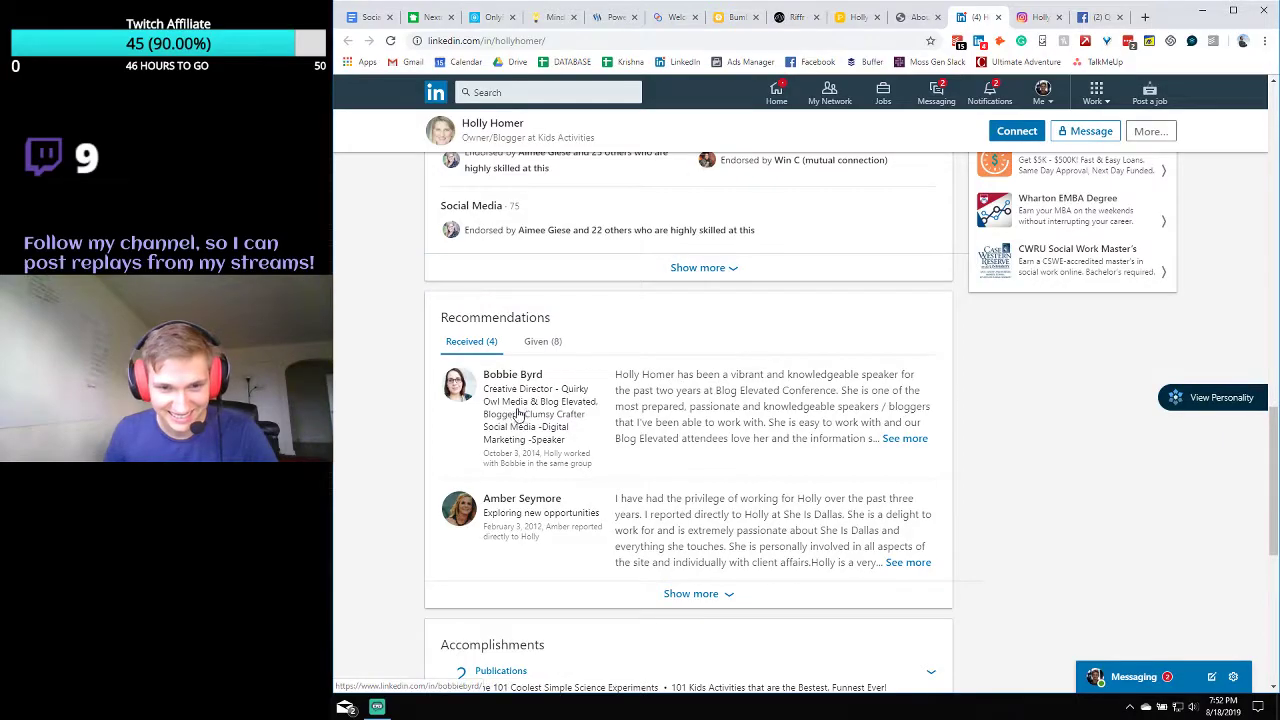
pyautogui.scroll(5, 518, 428)
pyautogui.scroll(10, 518, 428)
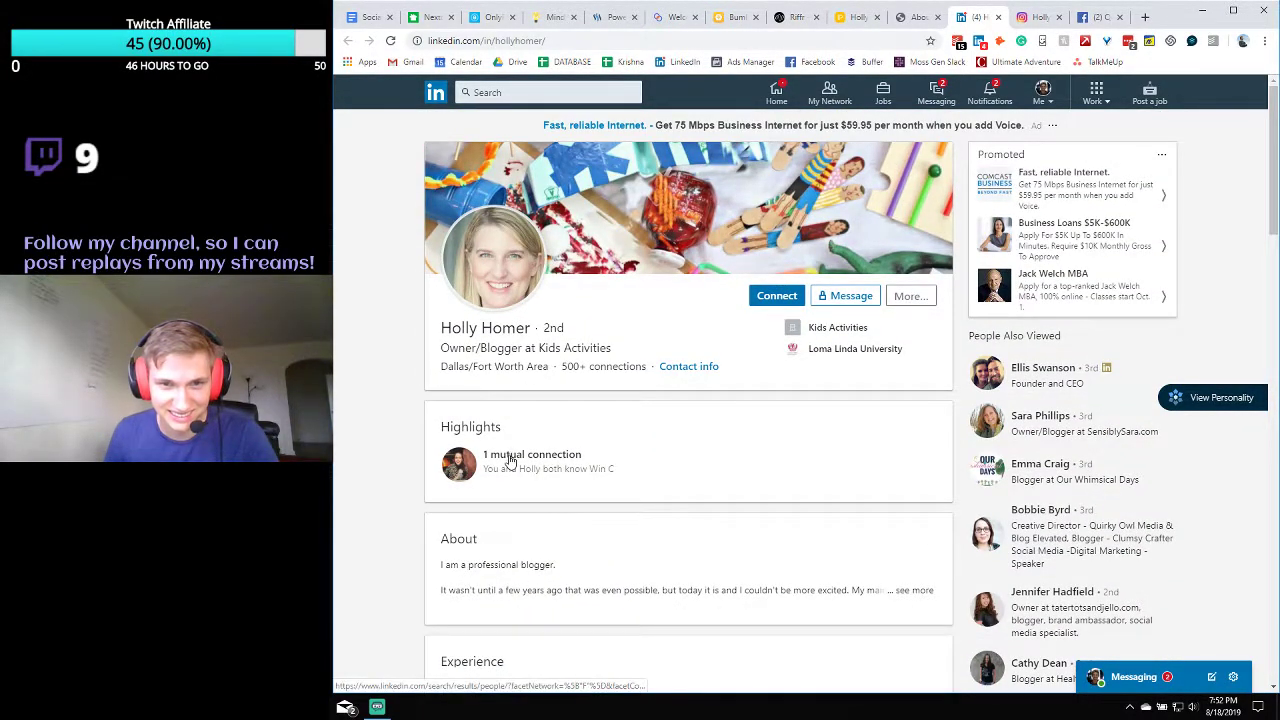
pyautogui.scroll(-12, 525, 435)
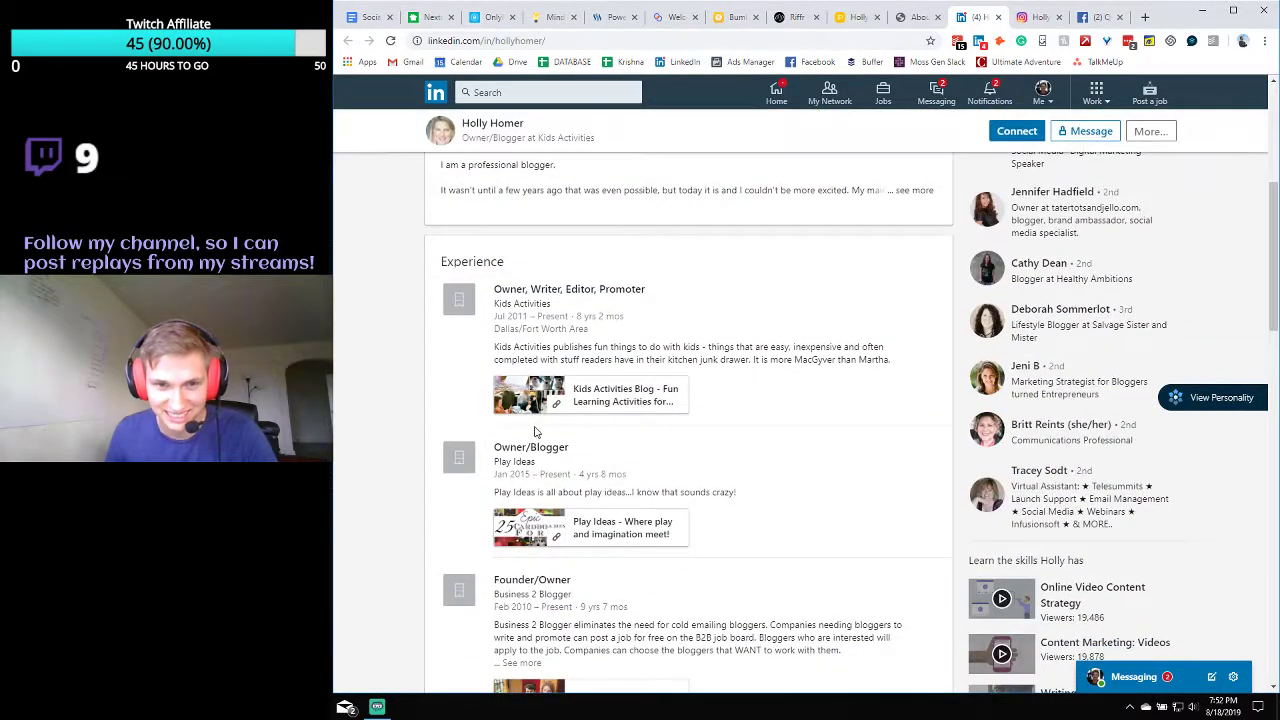
pyautogui.scroll(-10, 537, 428)
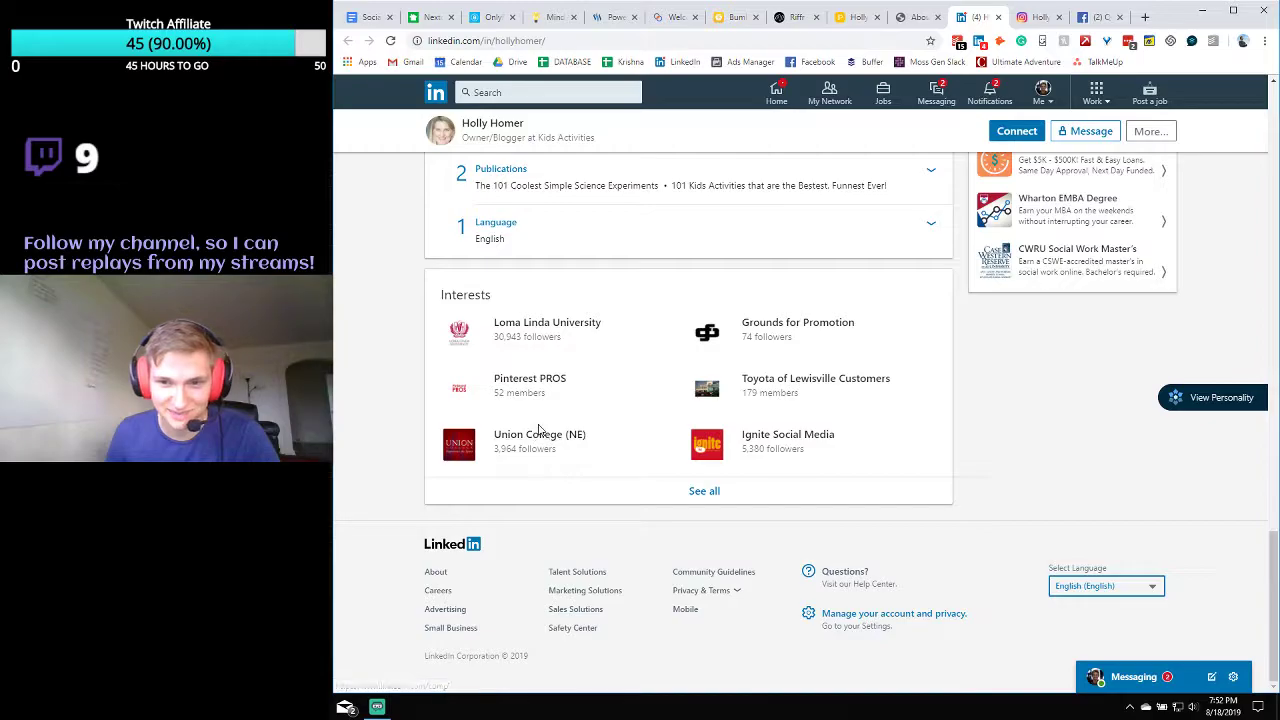
pyautogui.scroll(18, 603, 400)
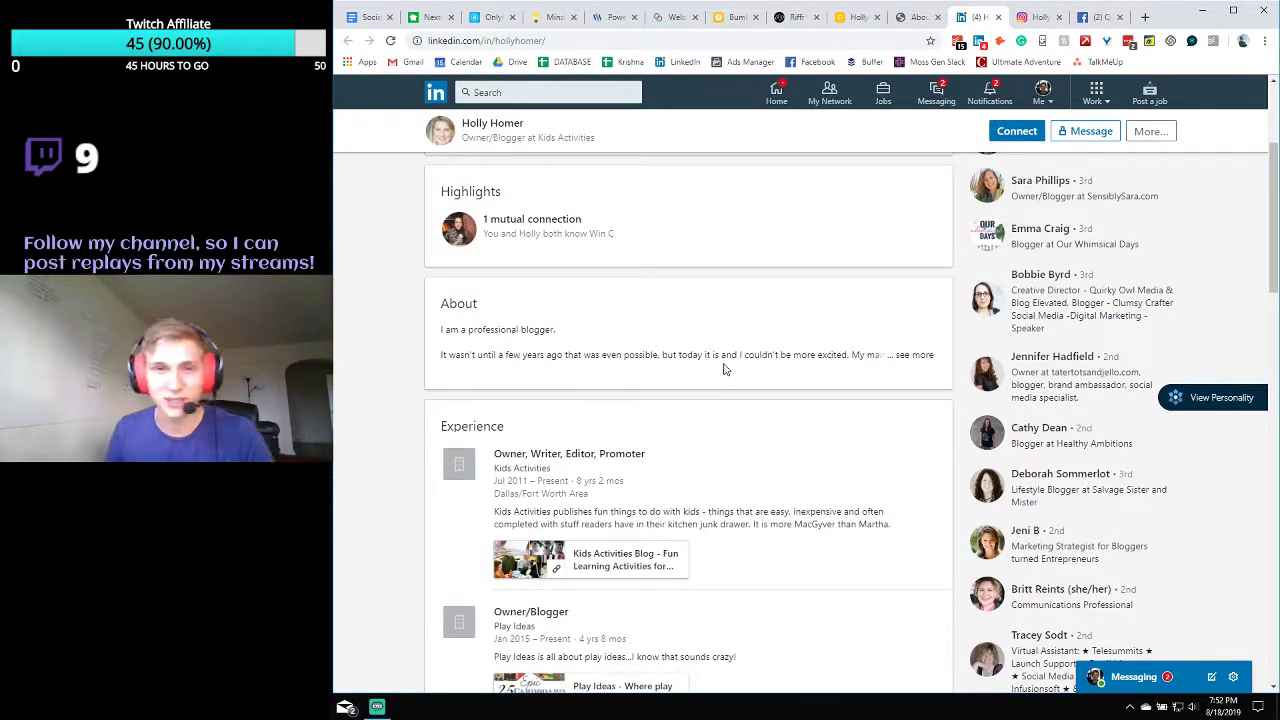
pyautogui.scroll(3, 723, 366)
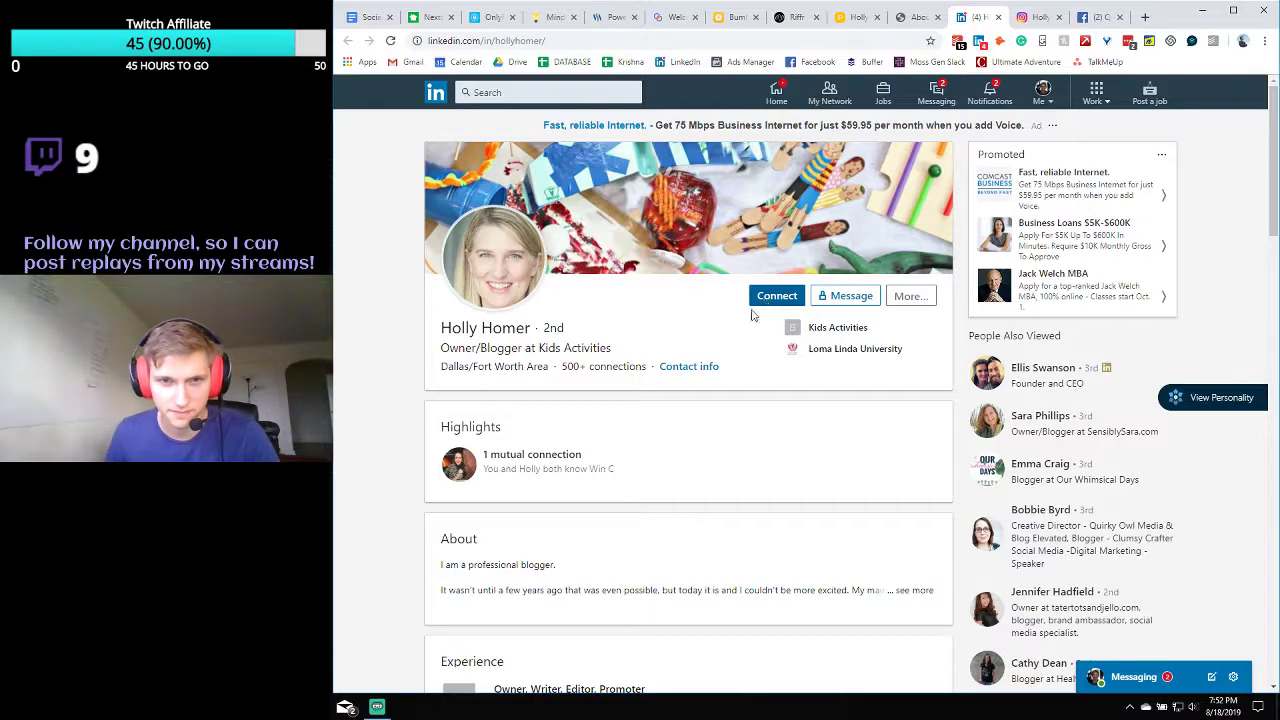
pyautogui.click(689, 366)
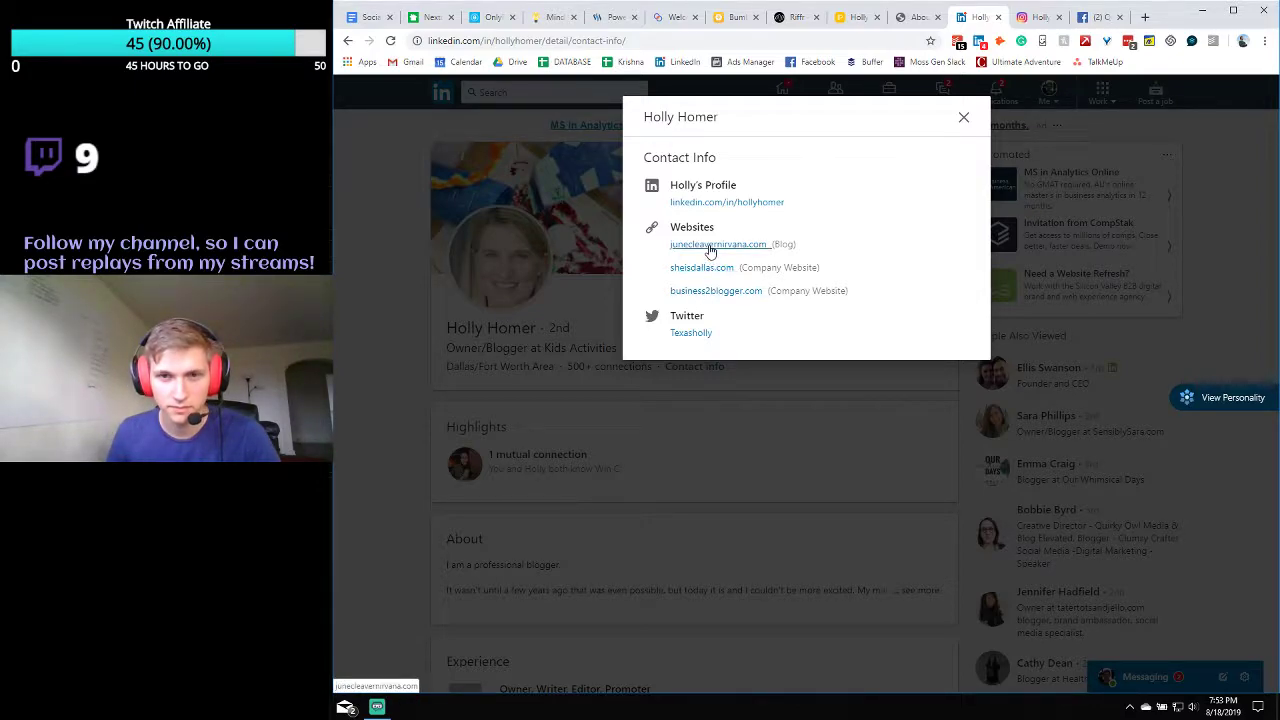
pyautogui.click(380, 330)
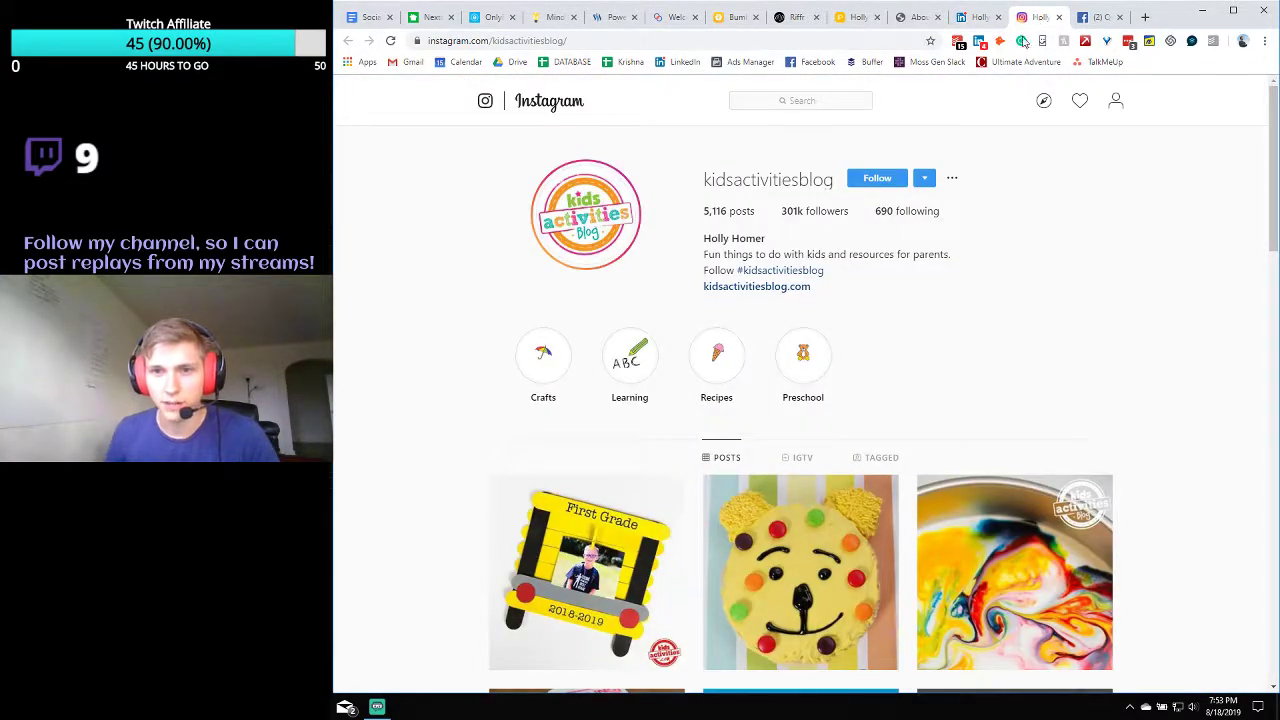
# - Close the Instagram and Facebook tabs, copy the About page's email link, and return to Perlu
pyautogui.click(1058, 17)
pyautogui.click(1058, 17)
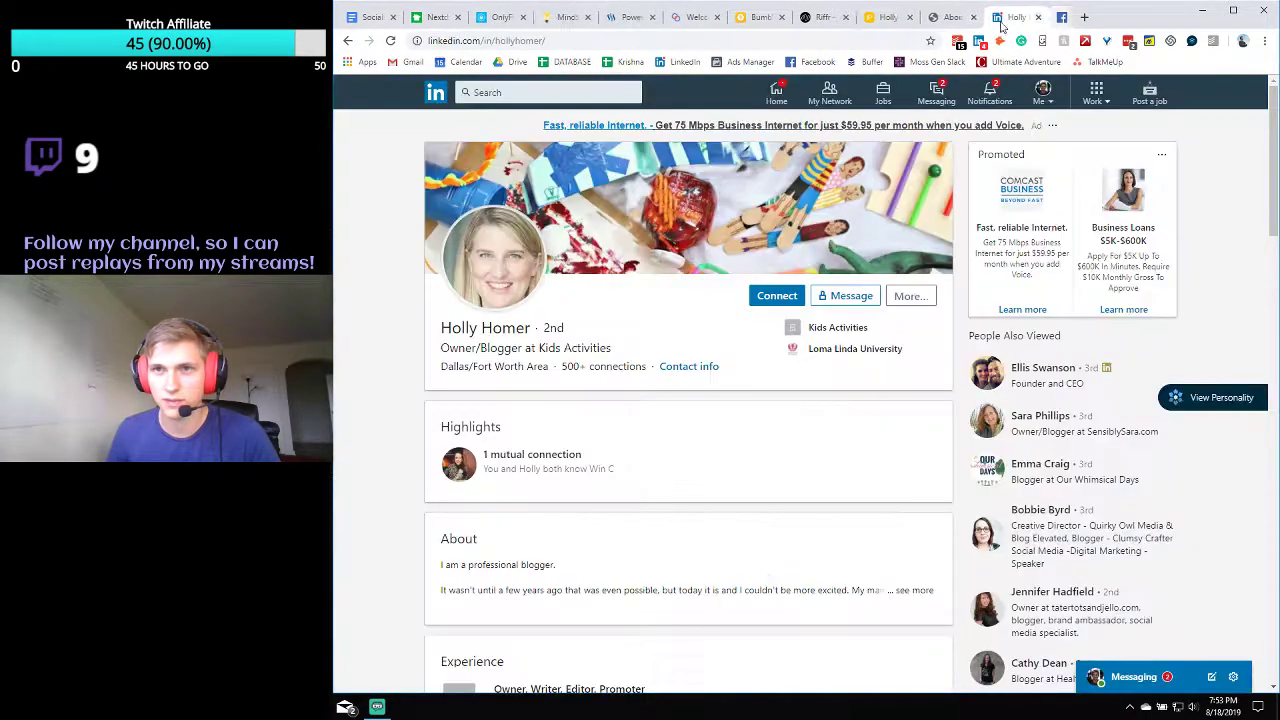
pyautogui.click(955, 20)
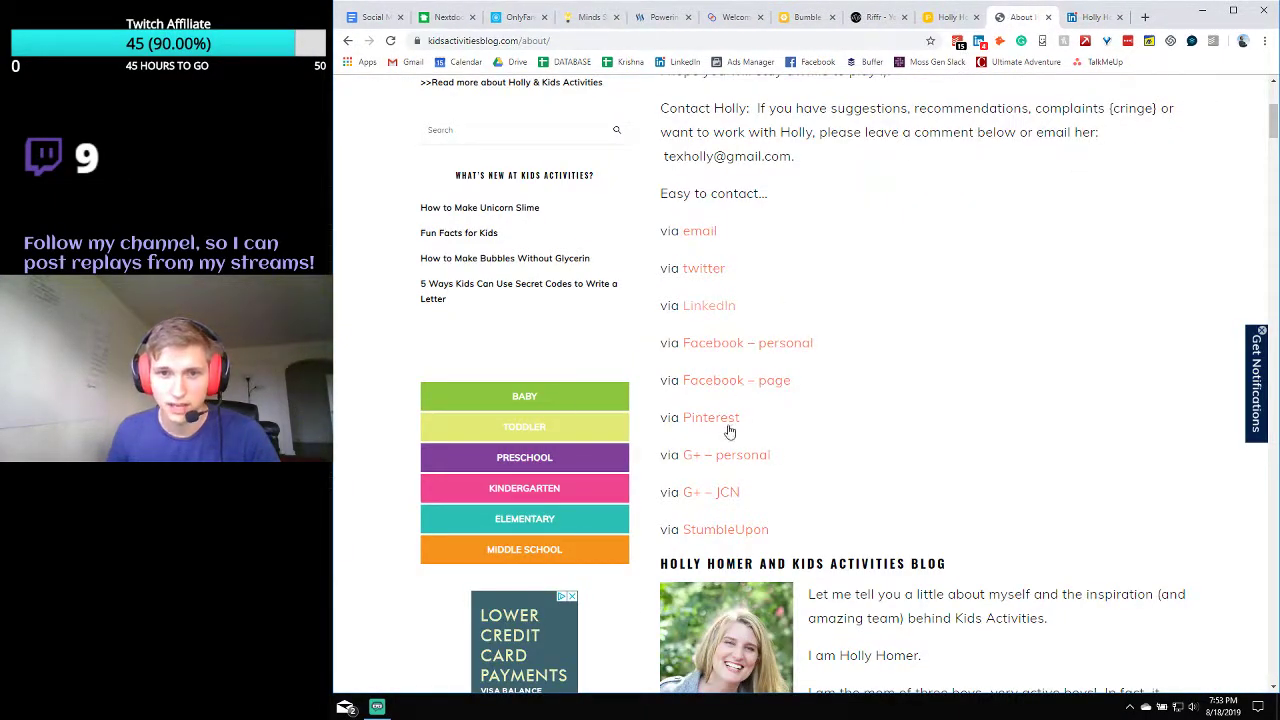
pyautogui.rightClick(701, 236)
pyautogui.click(759, 316)
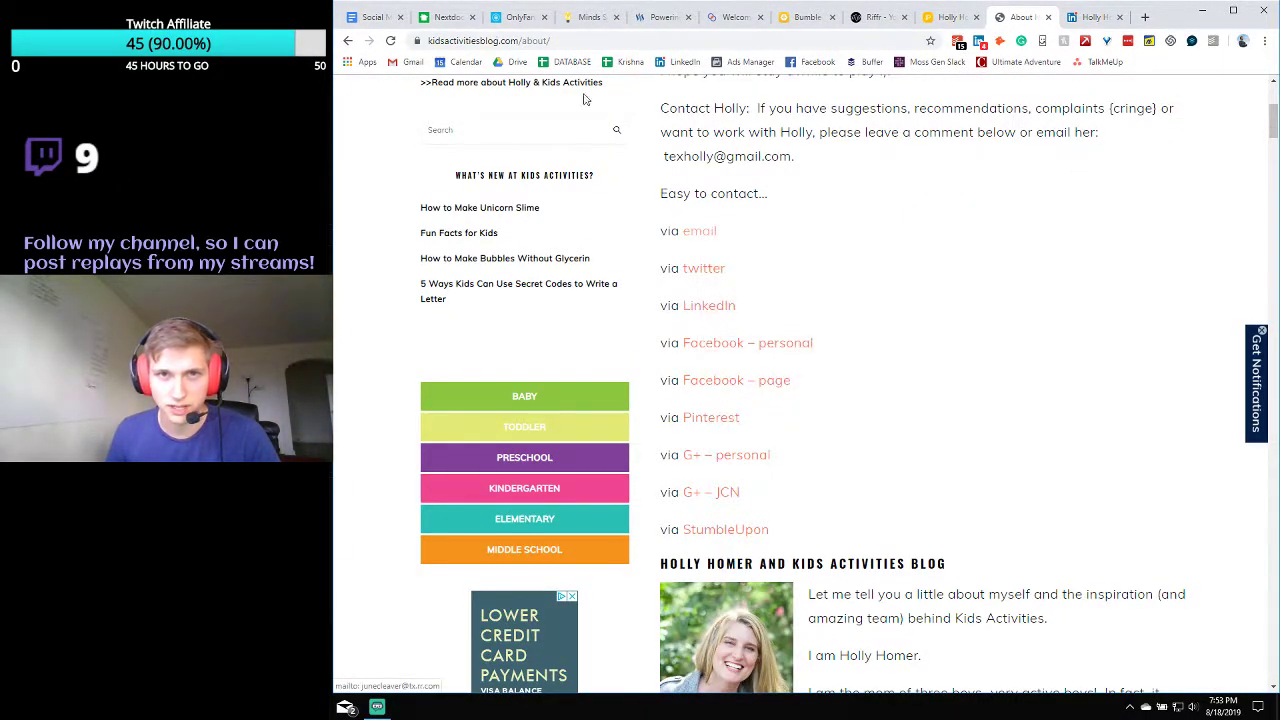
pyautogui.click(943, 19)
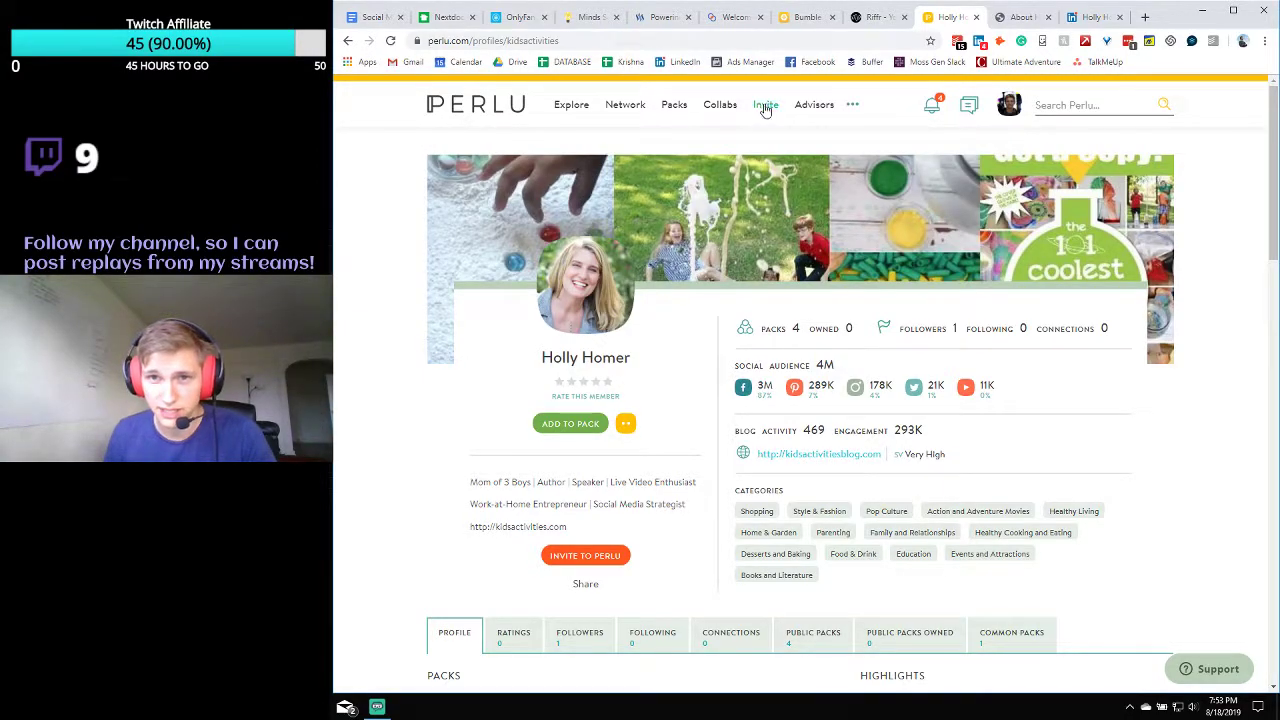
# - Scroll the Perlu Advisors grid down to the footer and back to the top
pyautogui.click(810, 106)
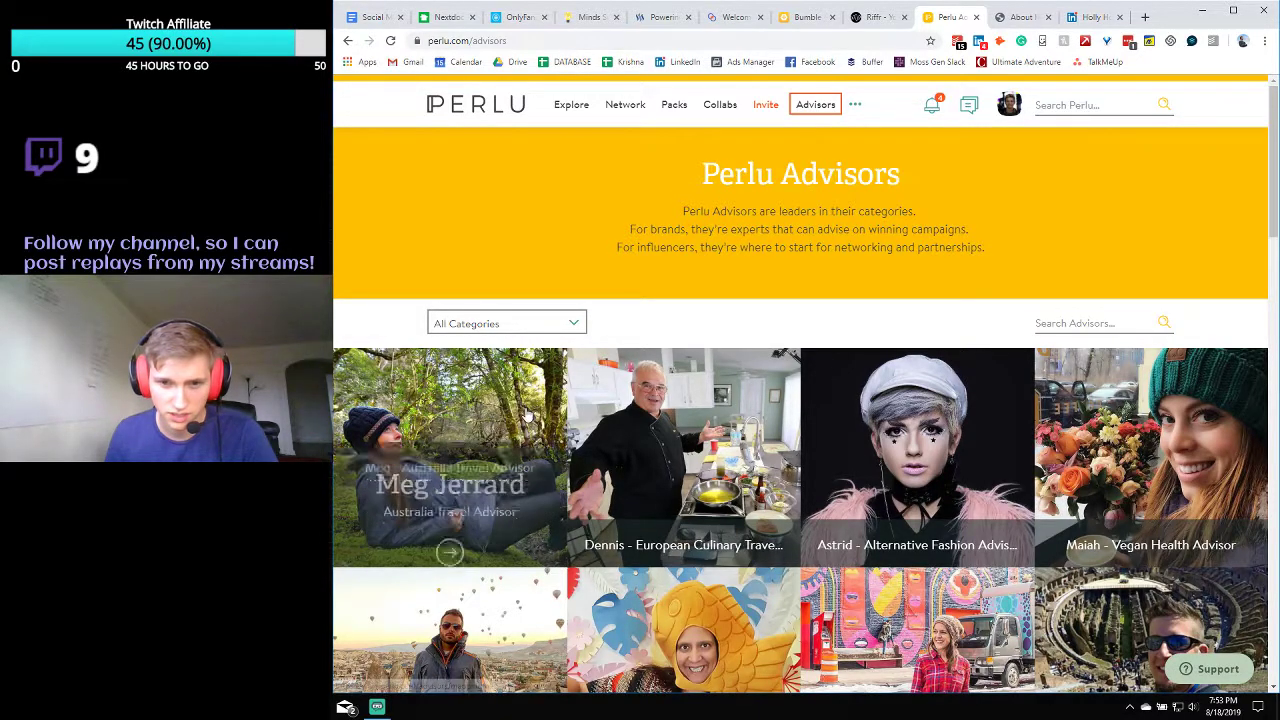
pyautogui.scroll(-4, 500, 450)
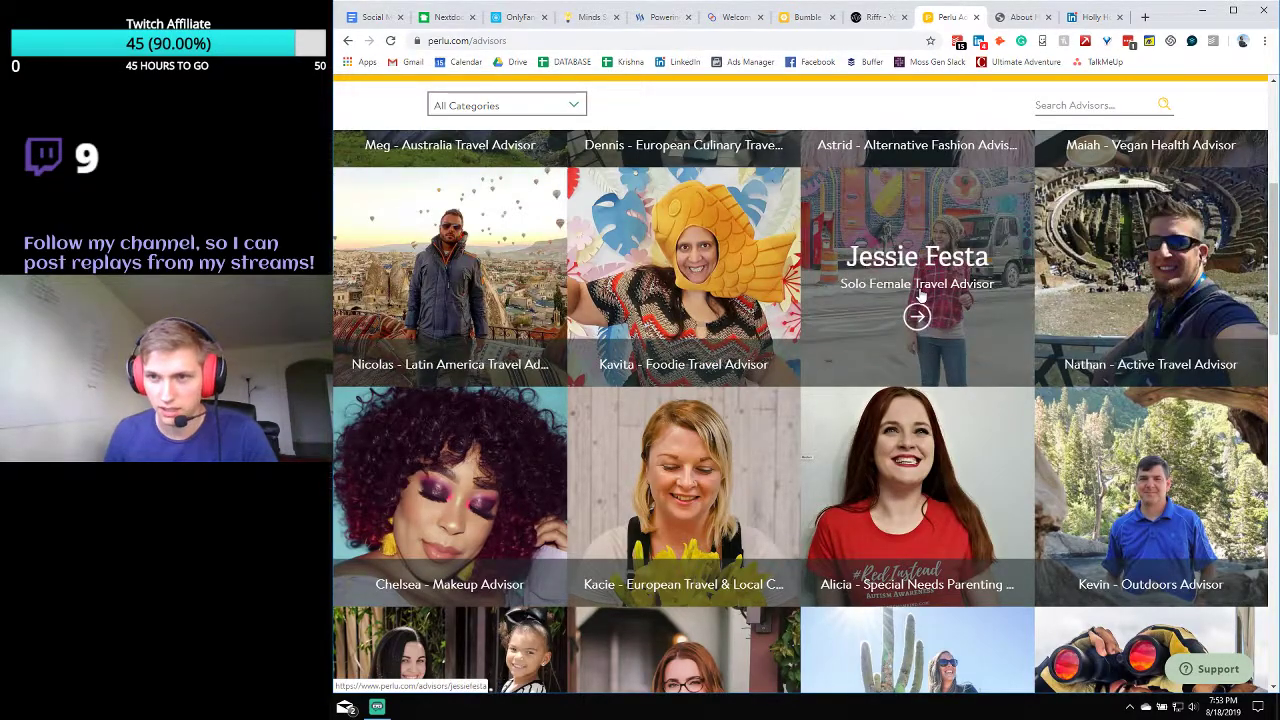
pyautogui.scroll(-4, 920, 292)
pyautogui.scroll(-5, 915, 300)
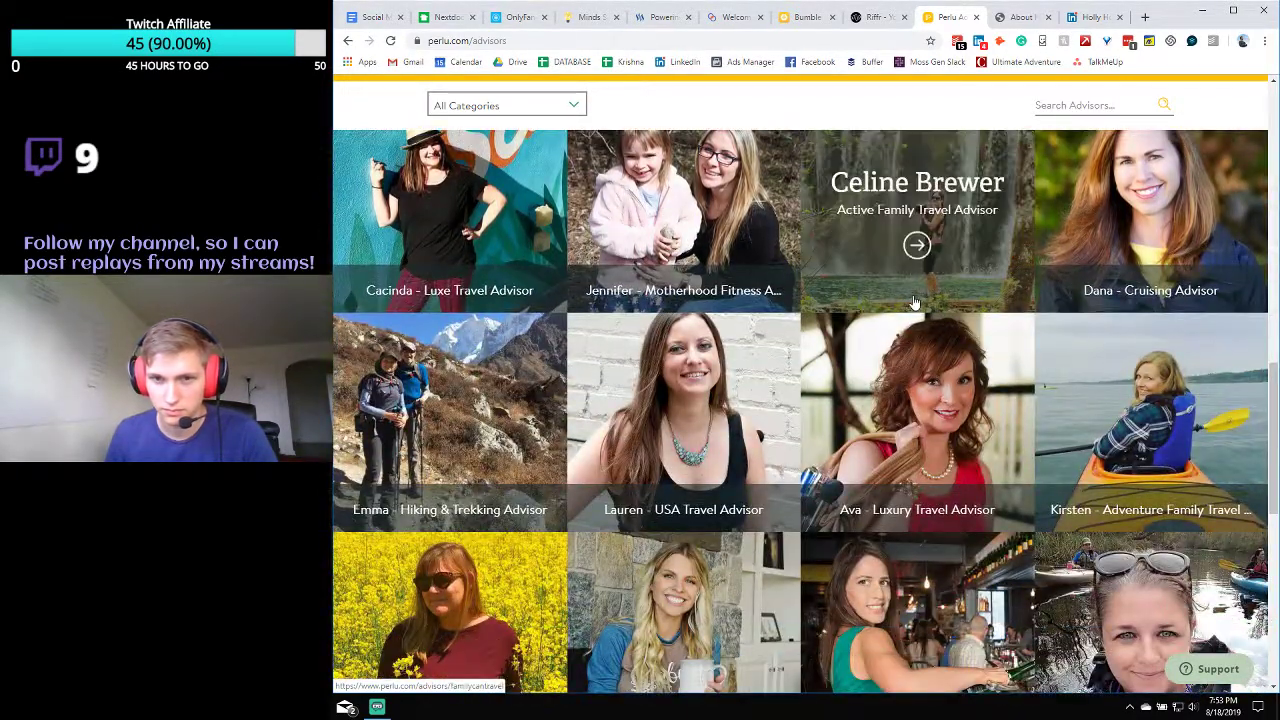
pyautogui.scroll(-3, 913, 302)
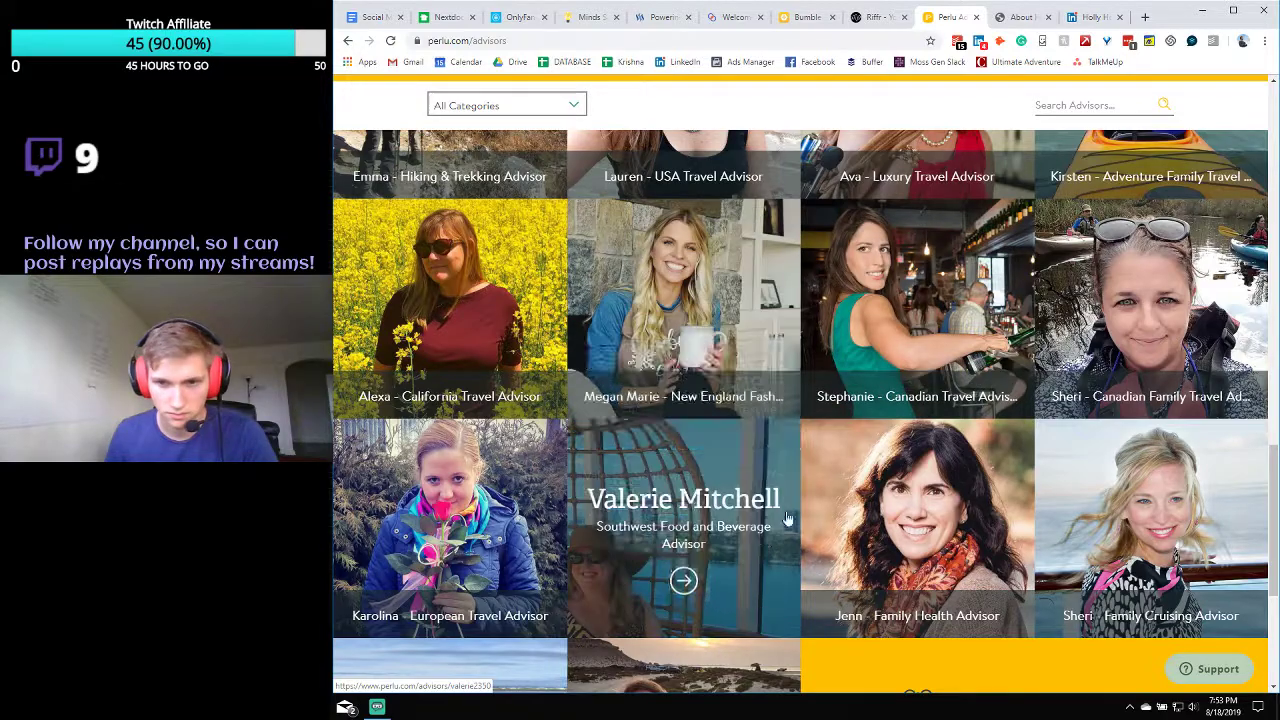
pyautogui.scroll(-3, 787, 518)
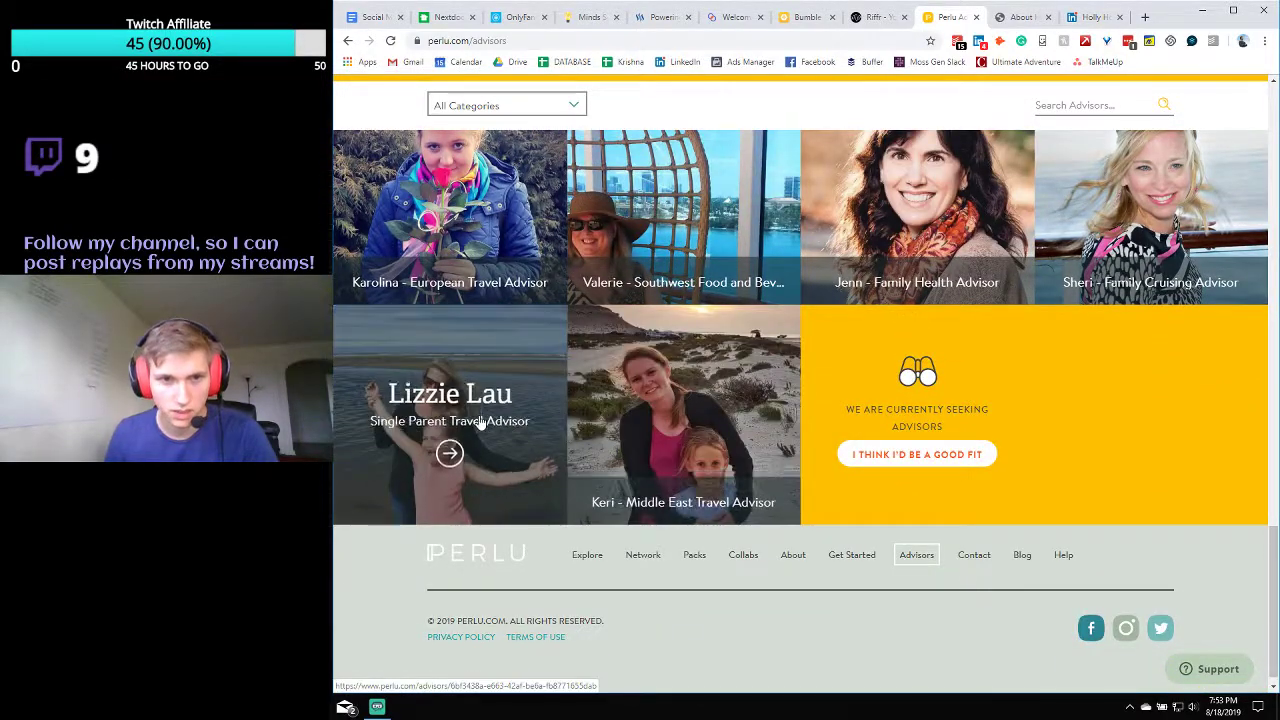
pyautogui.scroll(3, 485, 410)
pyautogui.scroll(4, 510, 360)
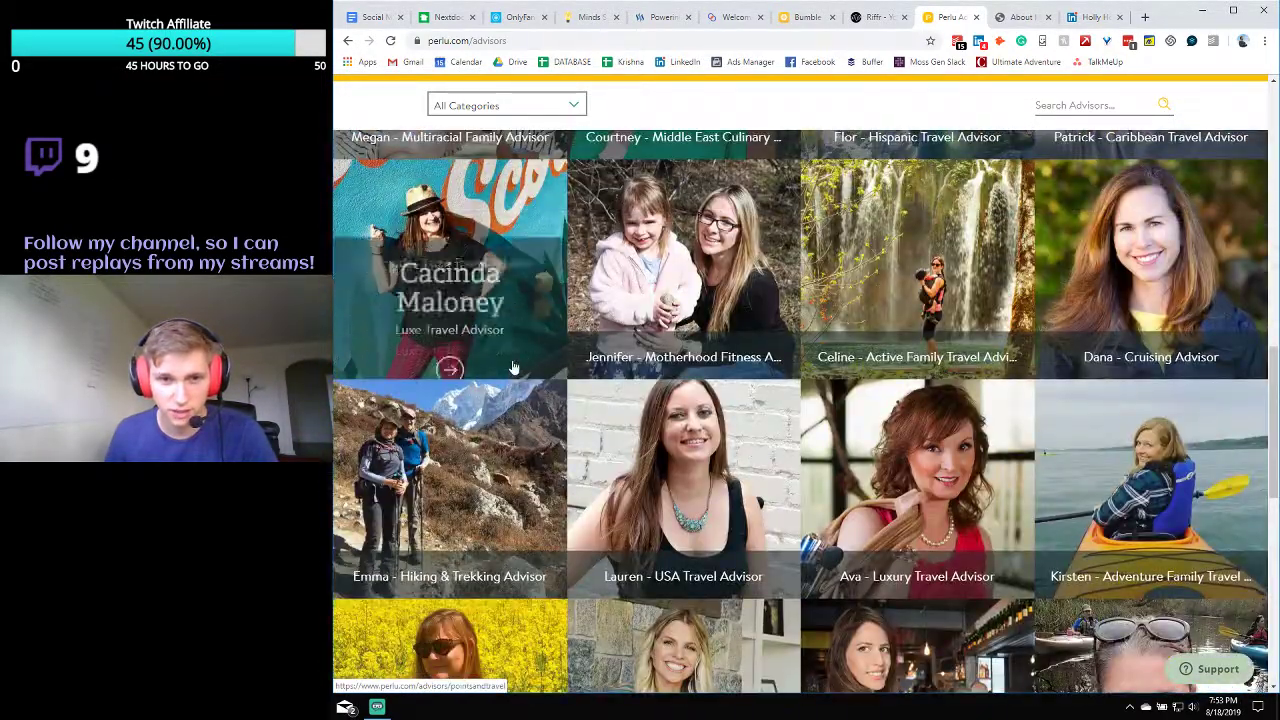
pyautogui.scroll(2, 510, 470)
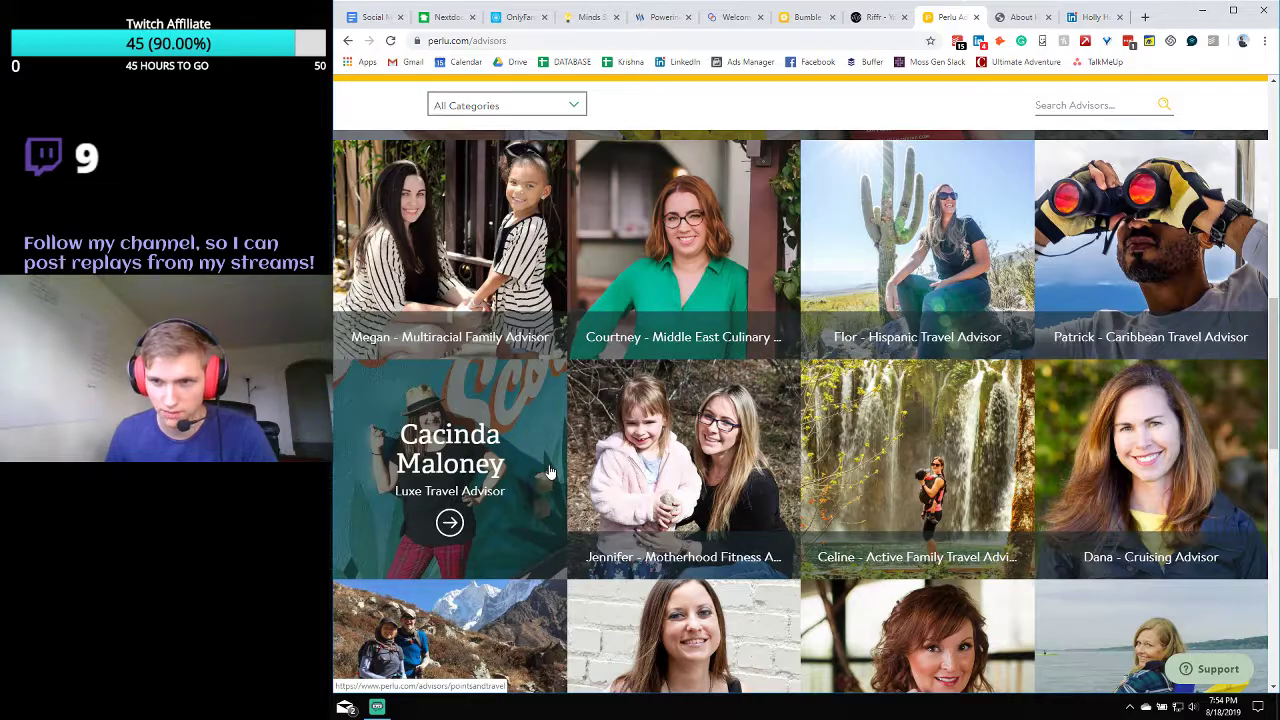
pyautogui.scroll(5, 549, 471)
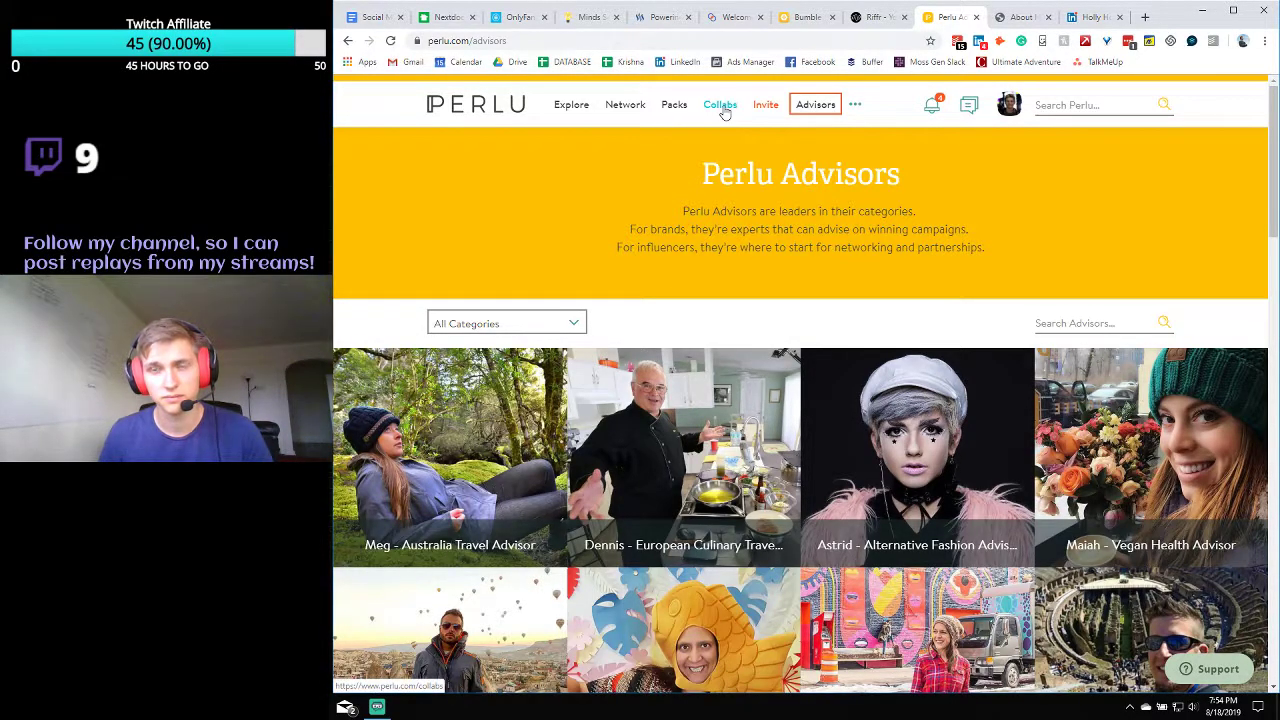
pyautogui.click(855, 104)
# - Open the full Perlu messages page and confirm the inbox is empty
pyautogui.click(968, 108)
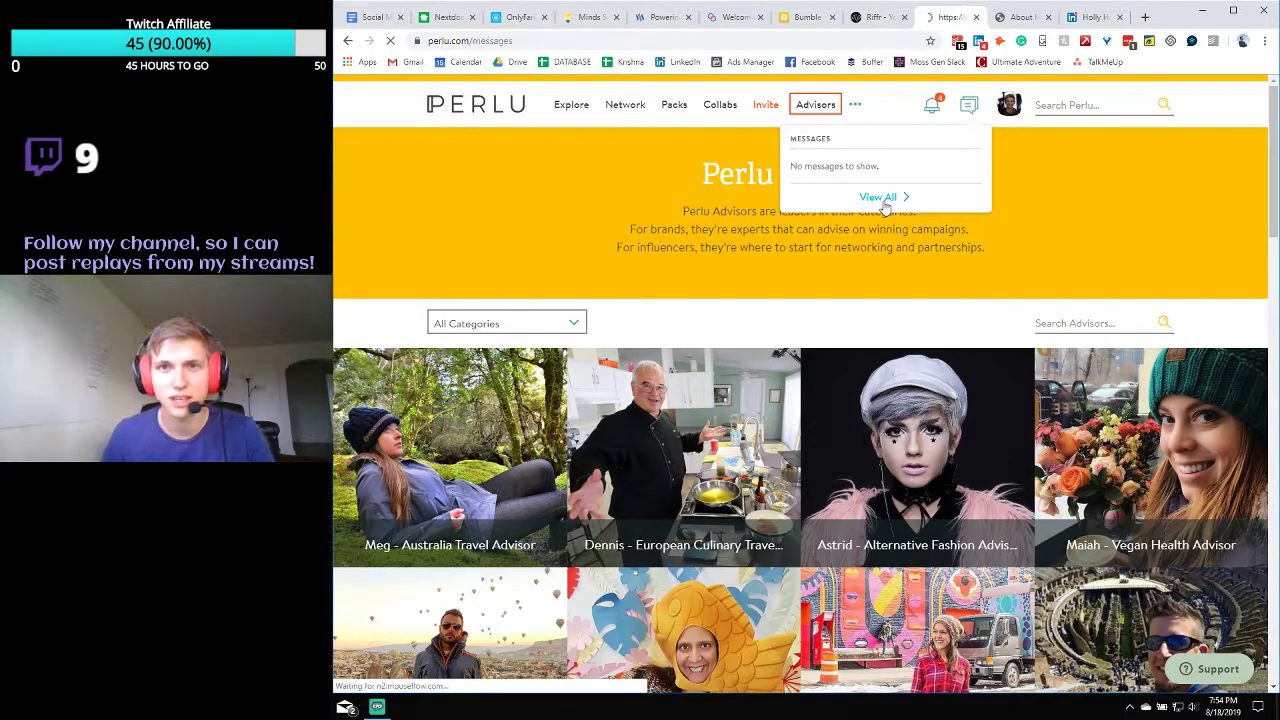
pyautogui.click(884, 200)
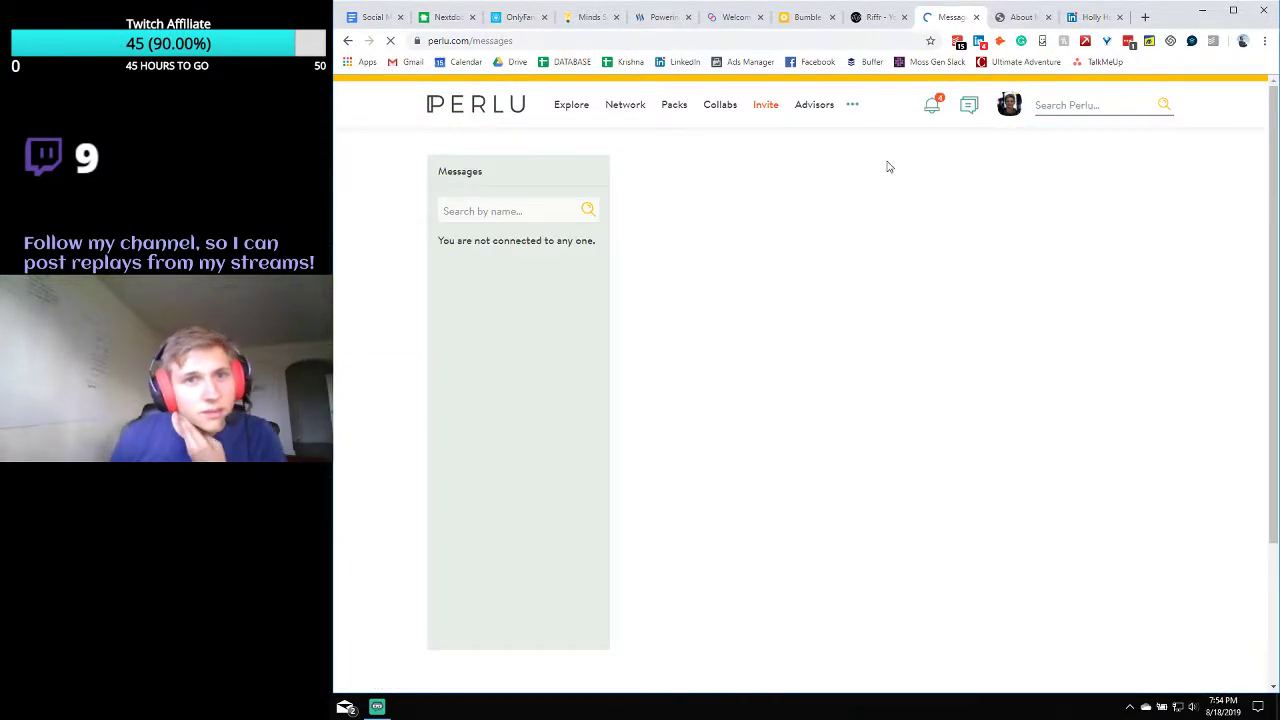
pyautogui.click(522, 199)
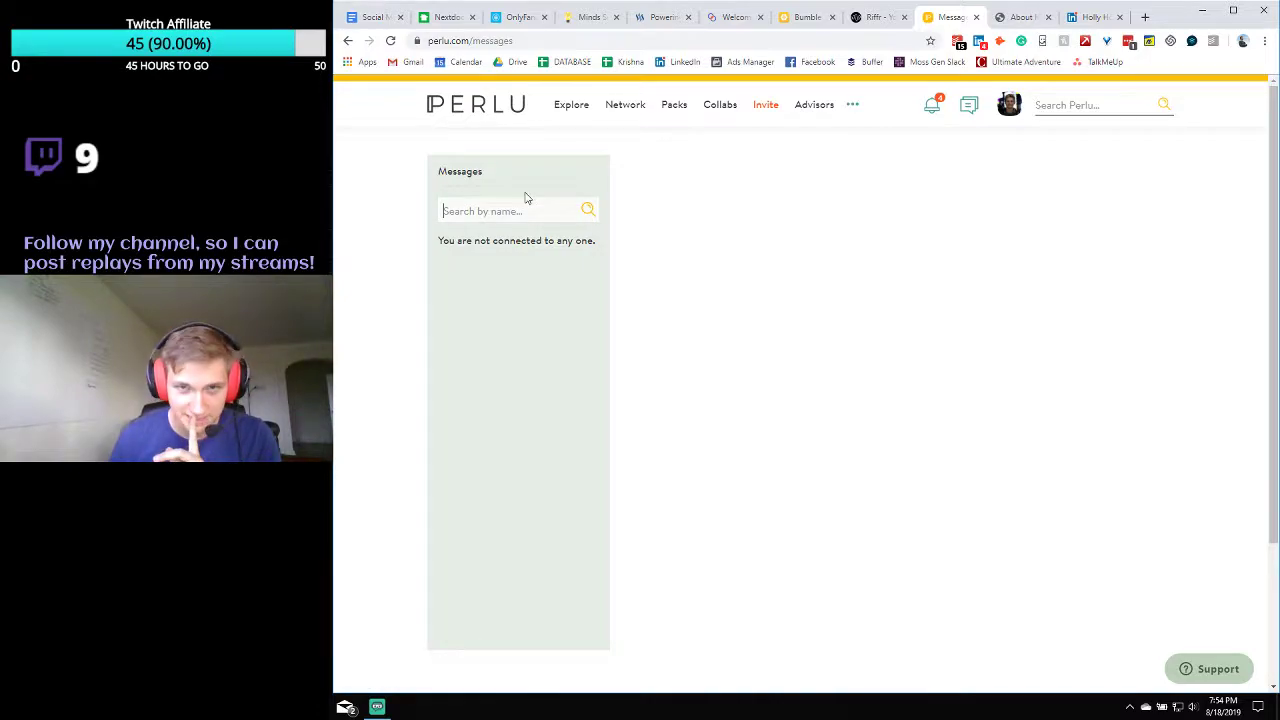
# - Filter the Explore packs page to the Business and Finance category
pyautogui.click(568, 112)
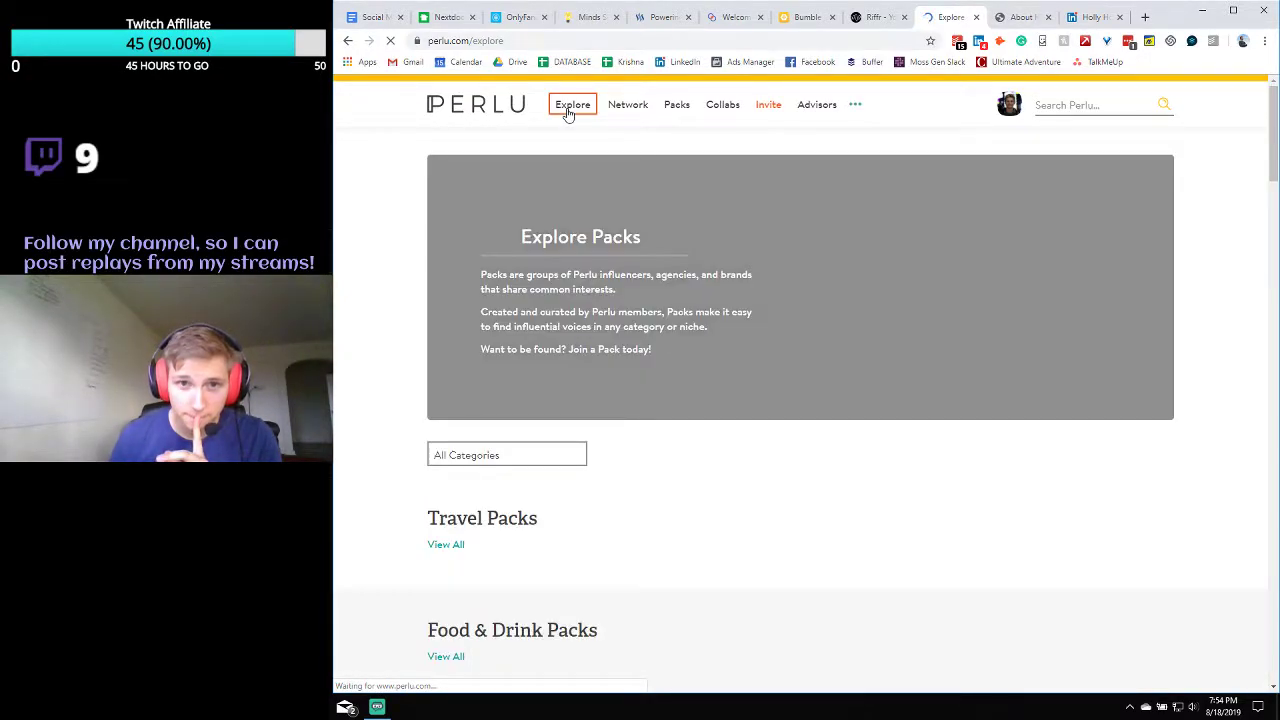
pyautogui.scroll(-3, 640, 300)
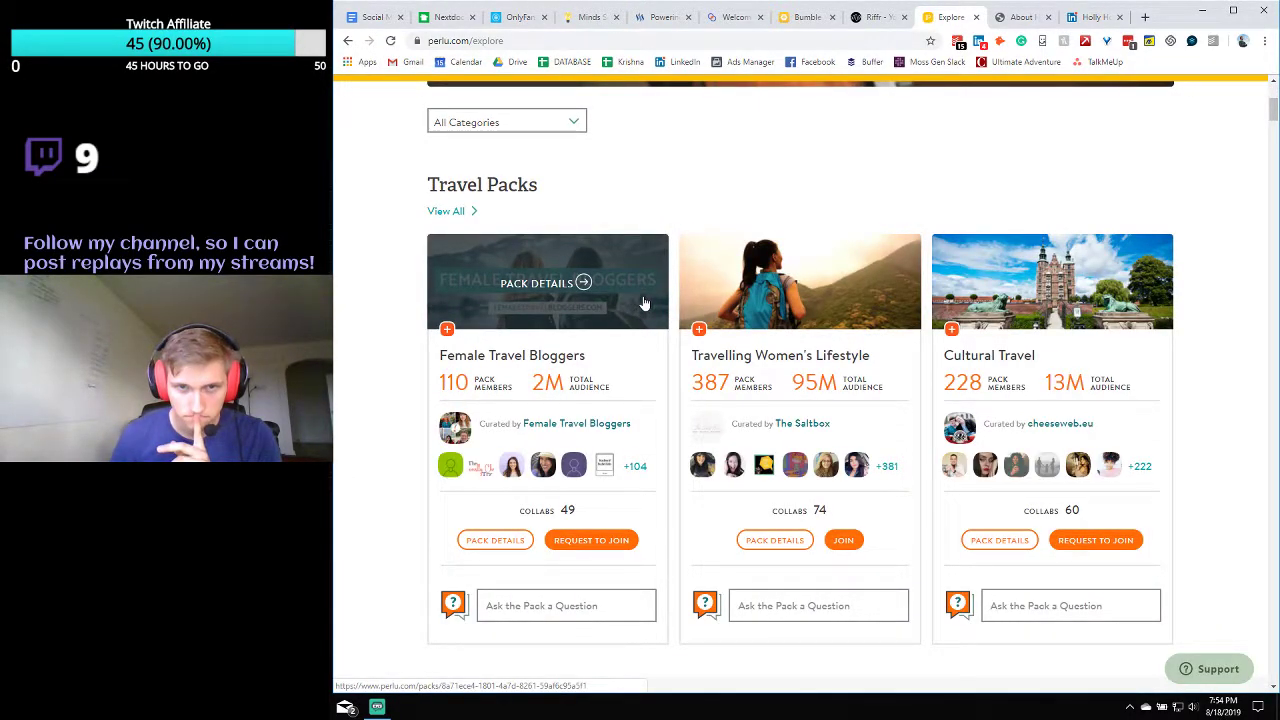
pyautogui.click(535, 122)
pyautogui.click(516, 240)
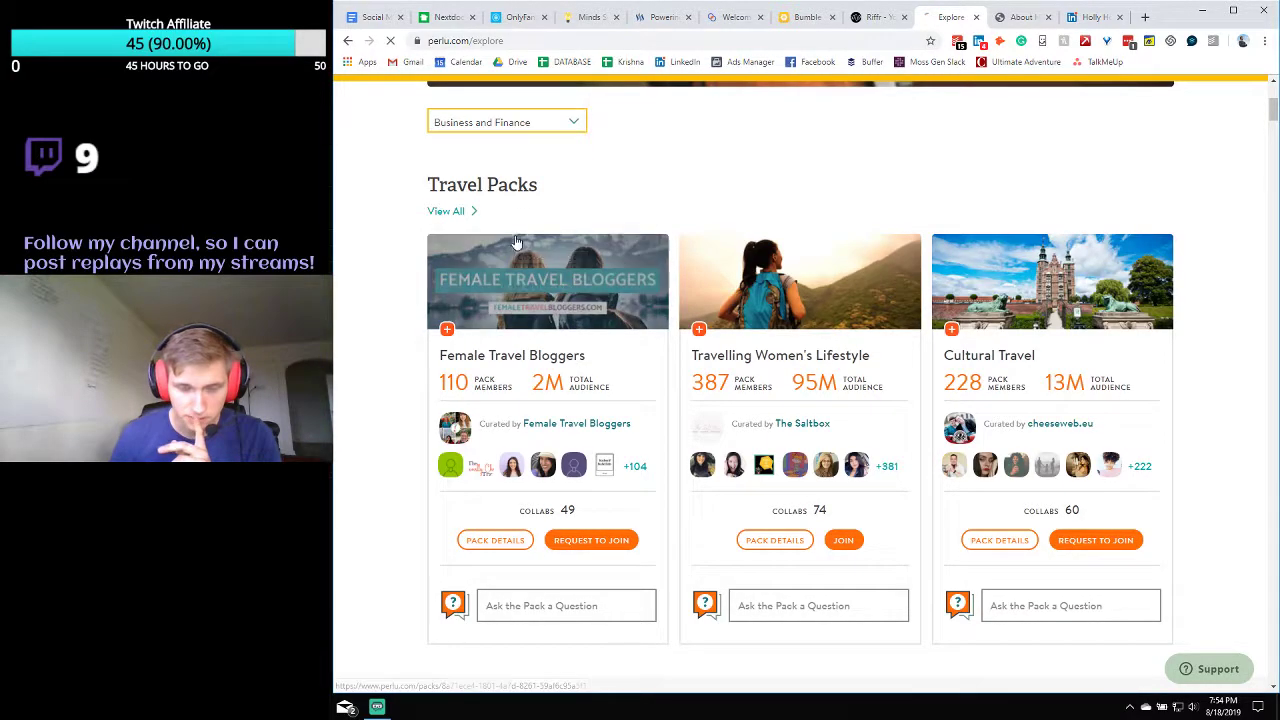
pyautogui.scroll(-7, 553, 343)
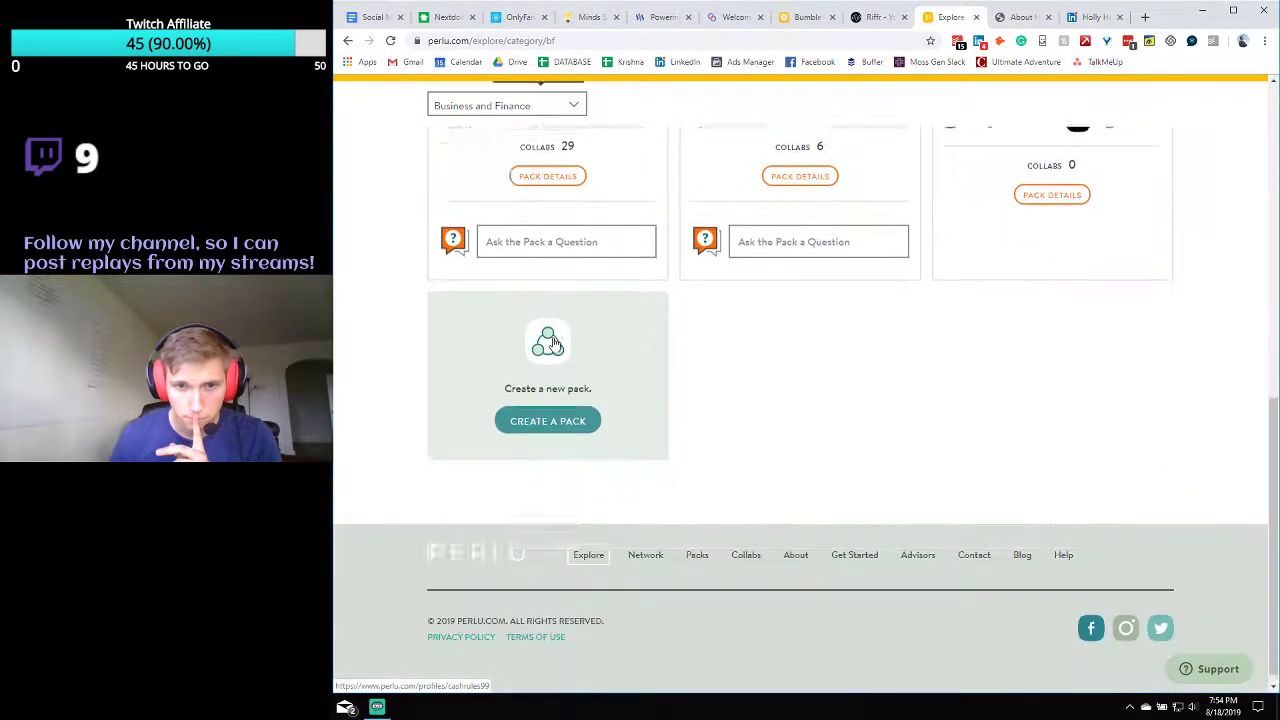
pyautogui.scroll(4, 553, 343)
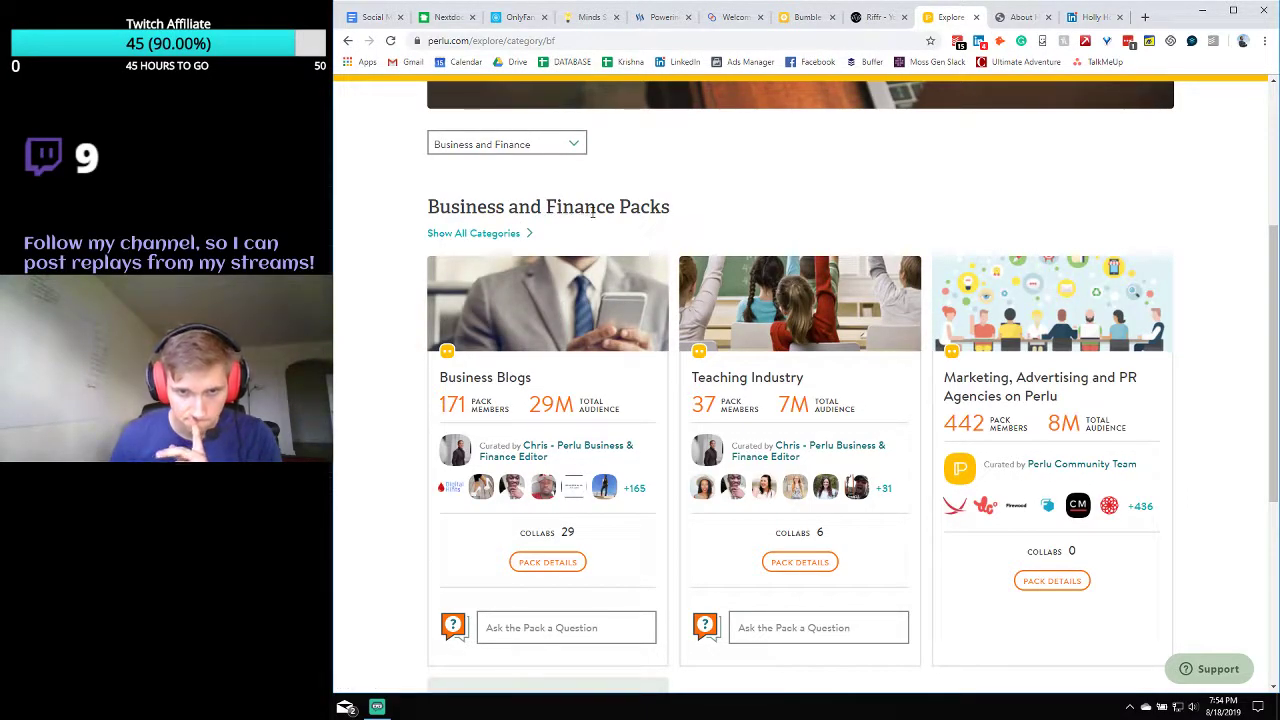
# - Open the Business Blogs pack and scroll through its 171 members and 29 collaborations
pyautogui.click(553, 563)
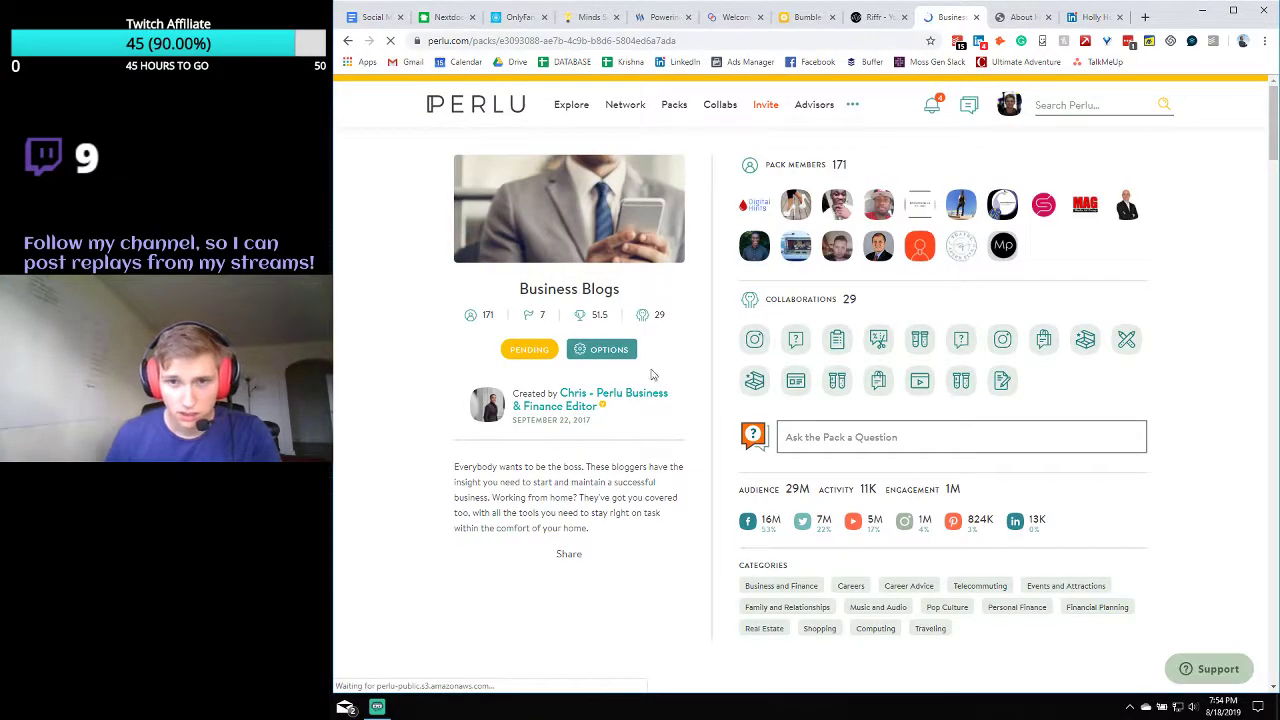
pyautogui.scroll(-4, 651, 374)
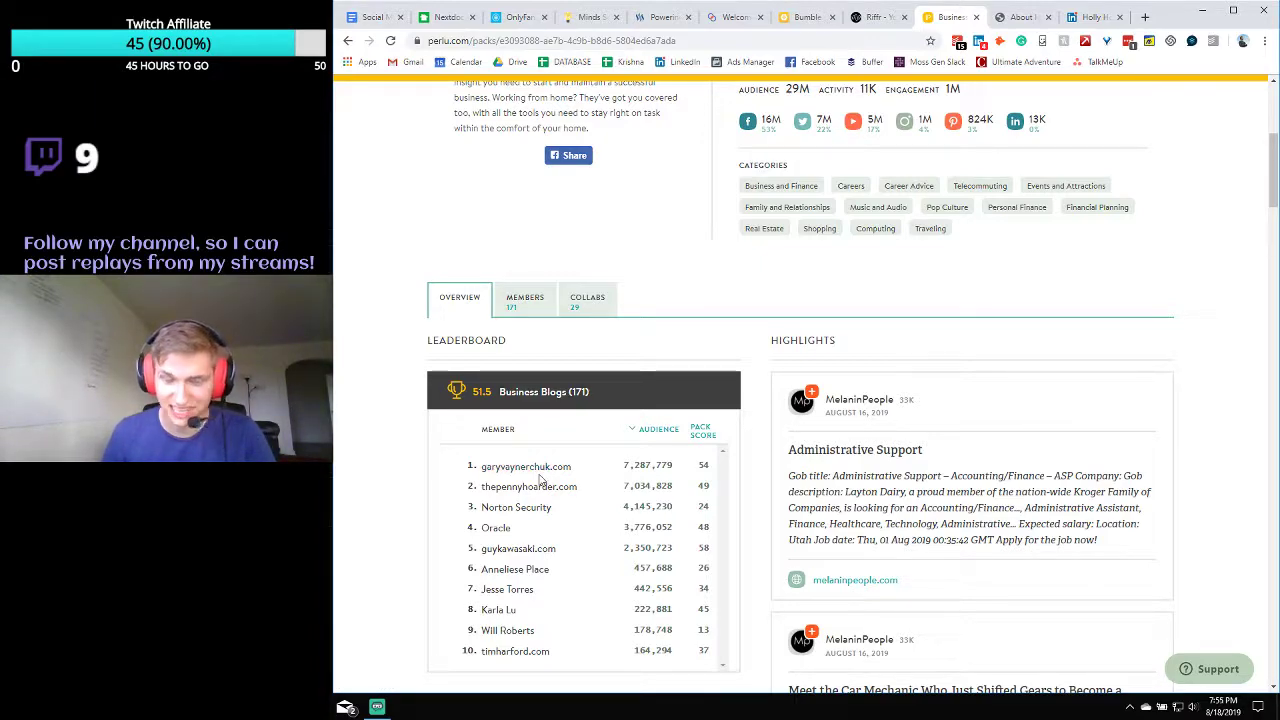
pyautogui.scroll(4, 714, 496)
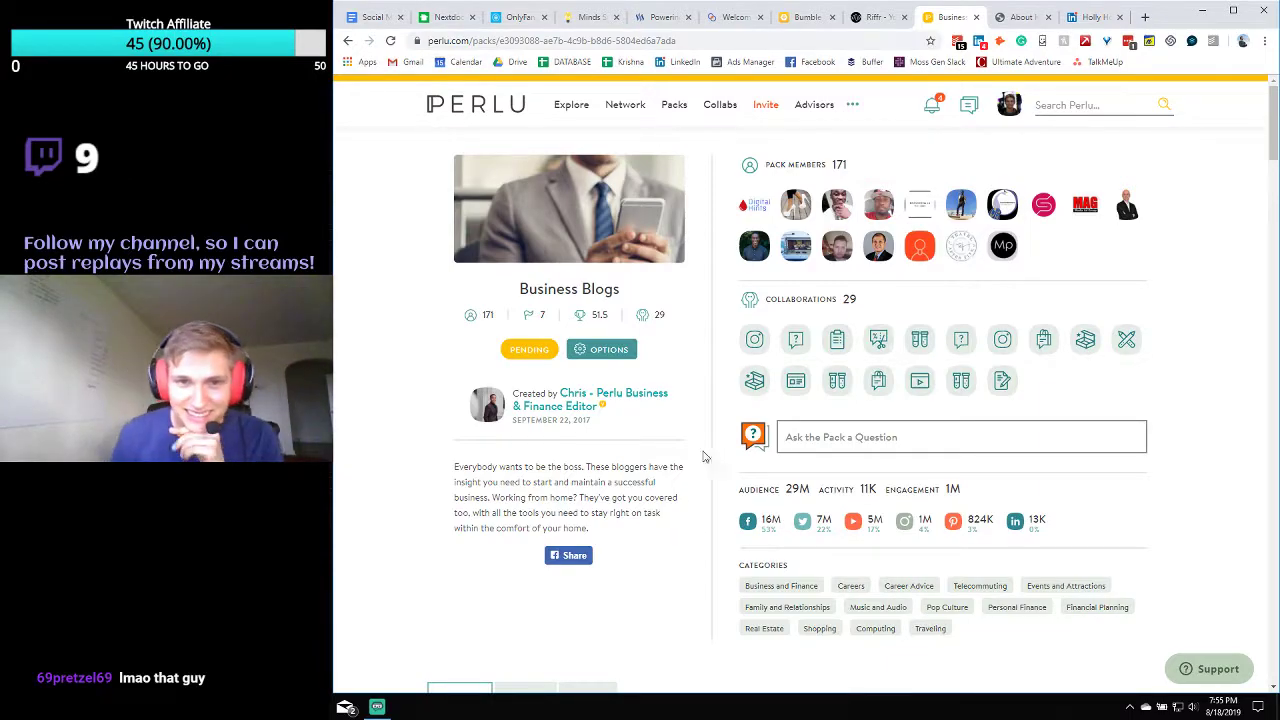
pyautogui.scroll(-5, 690, 455)
# - Open a Business Blogs member's profile and list the people following her
pyautogui.click(513, 399)
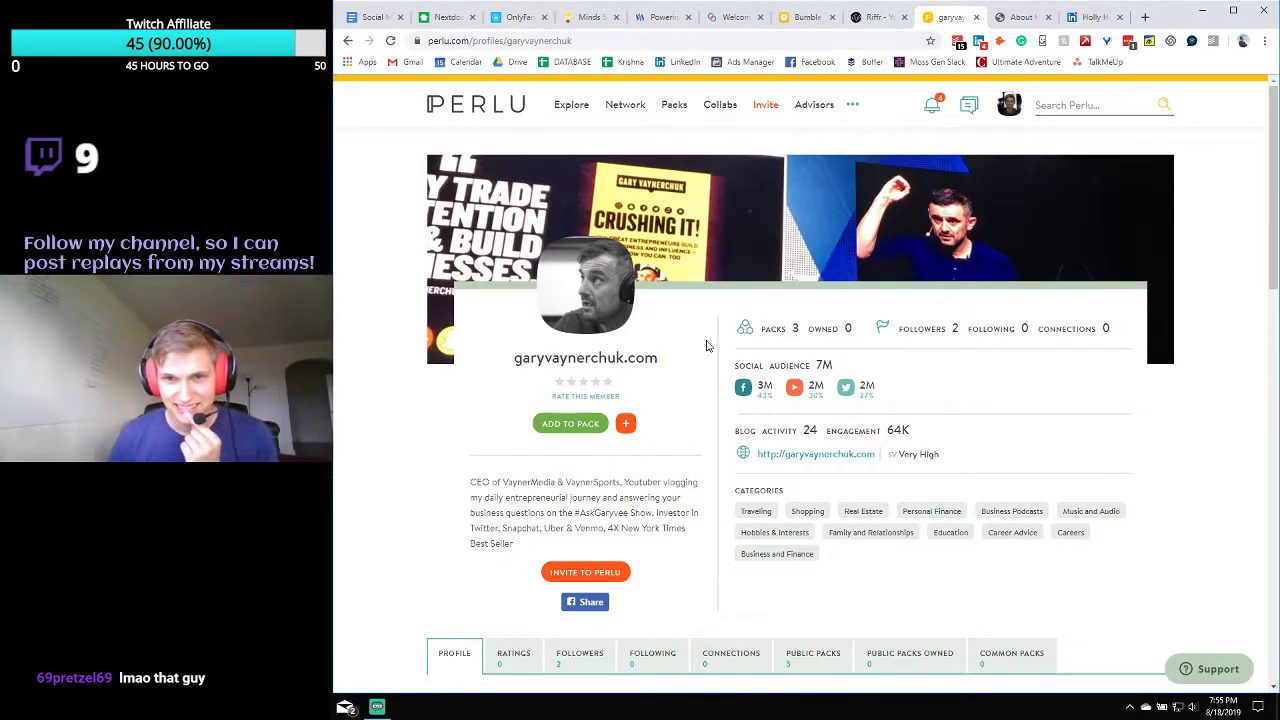
pyautogui.scroll(-5, 668, 470)
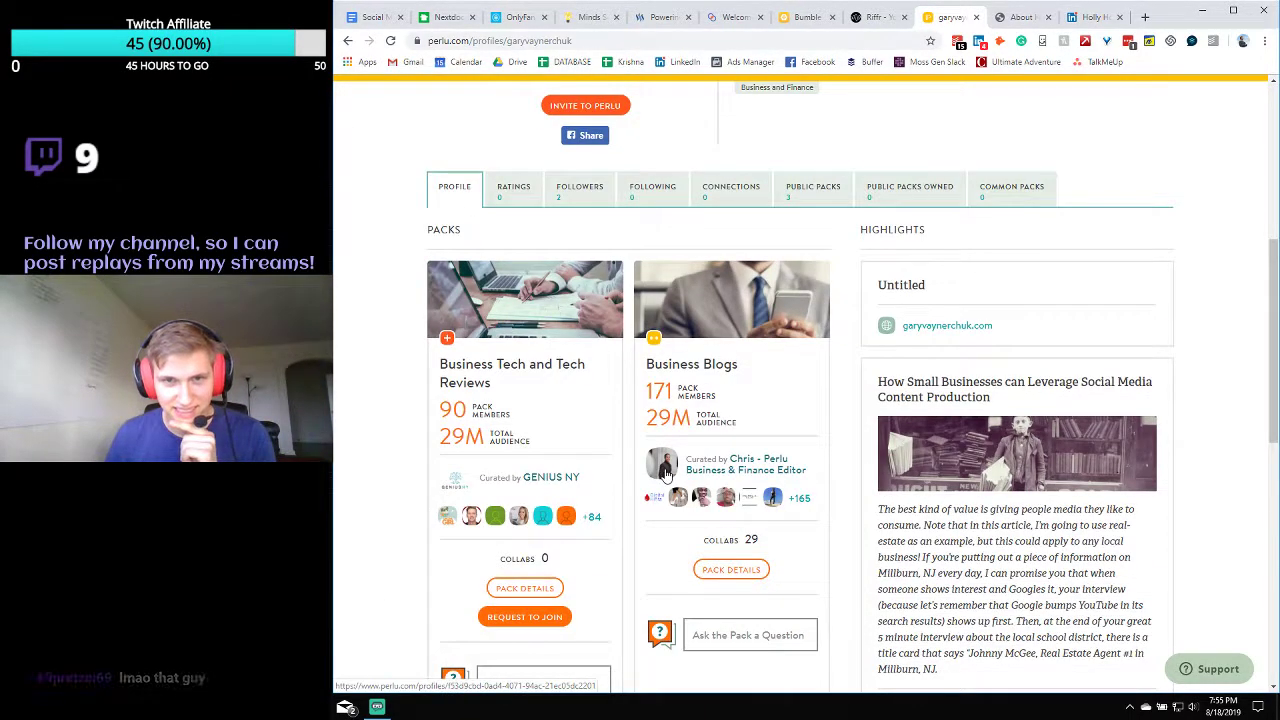
pyautogui.click(573, 205)
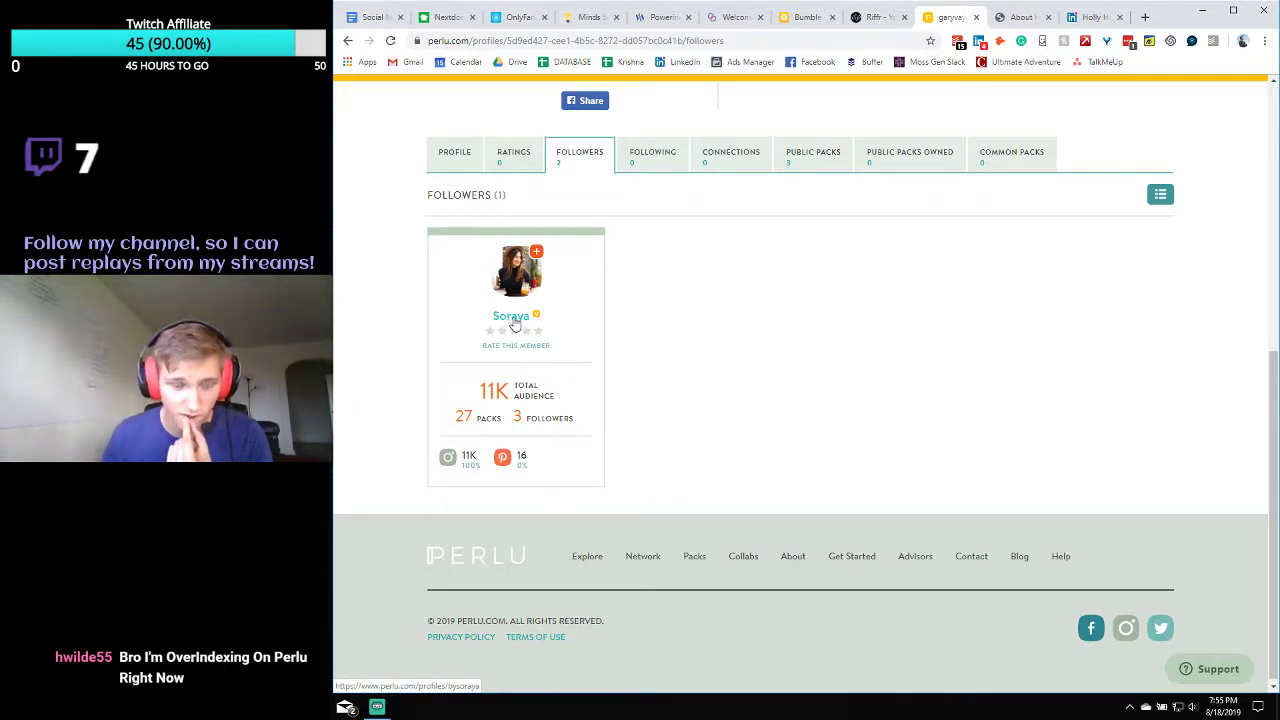
pyautogui.scroll(2, 651, 334)
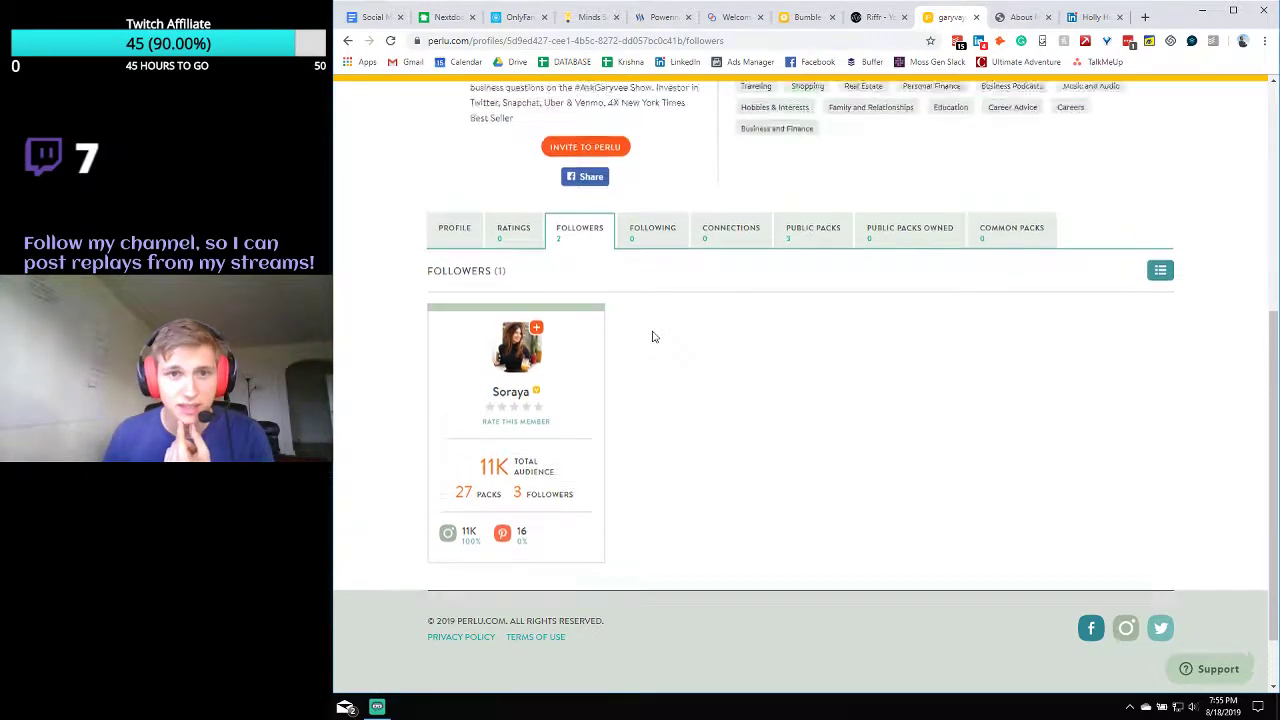
# - Open the follower's Viajeras Nómadas Digitales profile, dismiss the translation offer, and browse her 27 packs
pyautogui.click(513, 516)
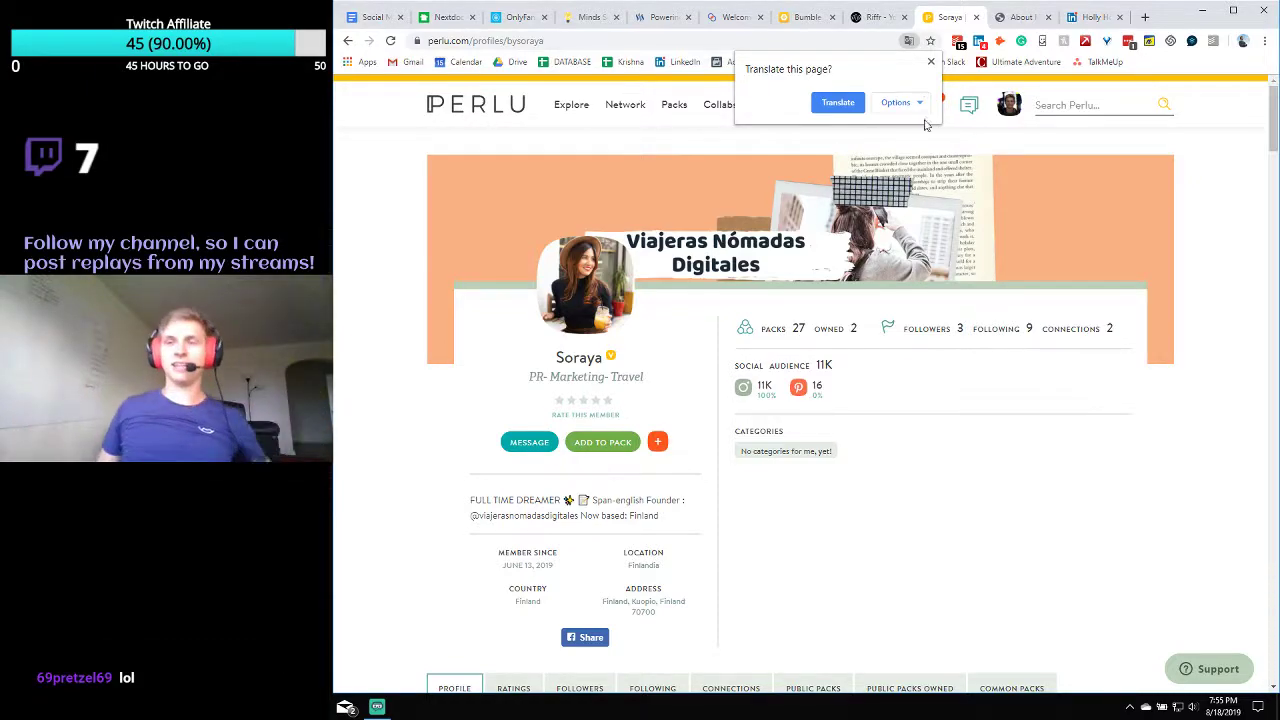
pyautogui.click(929, 63)
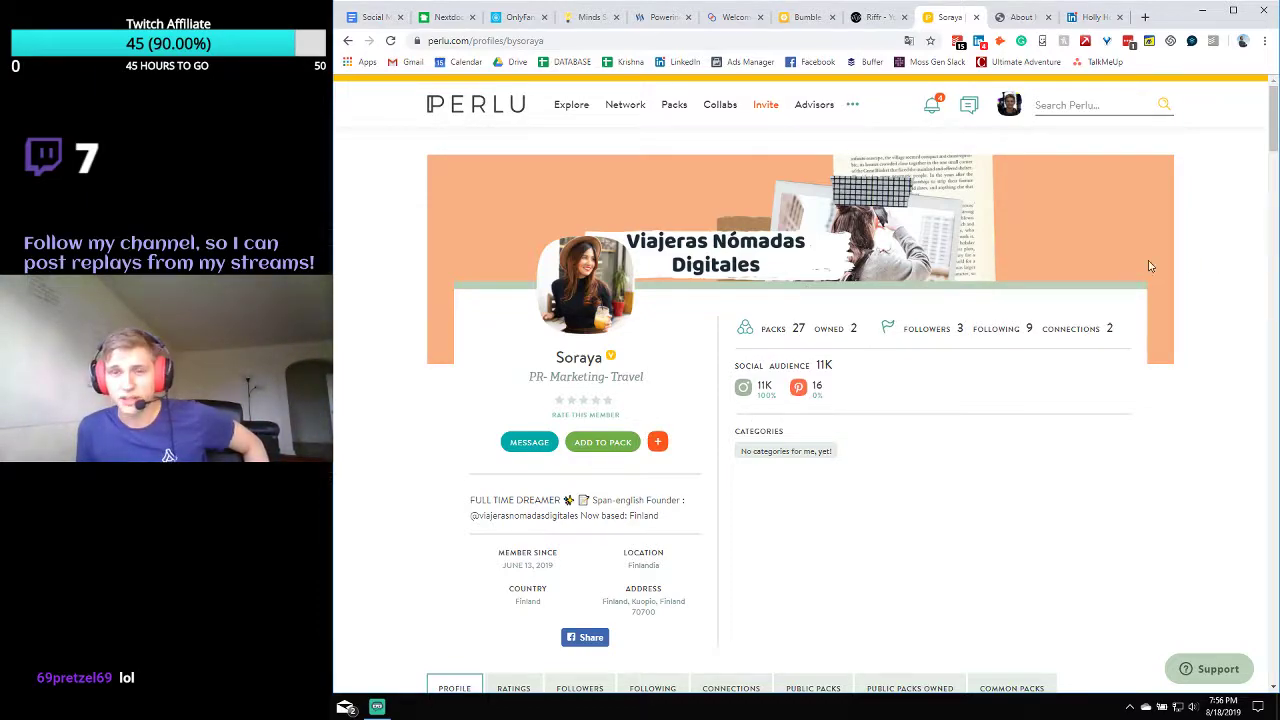
pyautogui.scroll(-5, 380, 237)
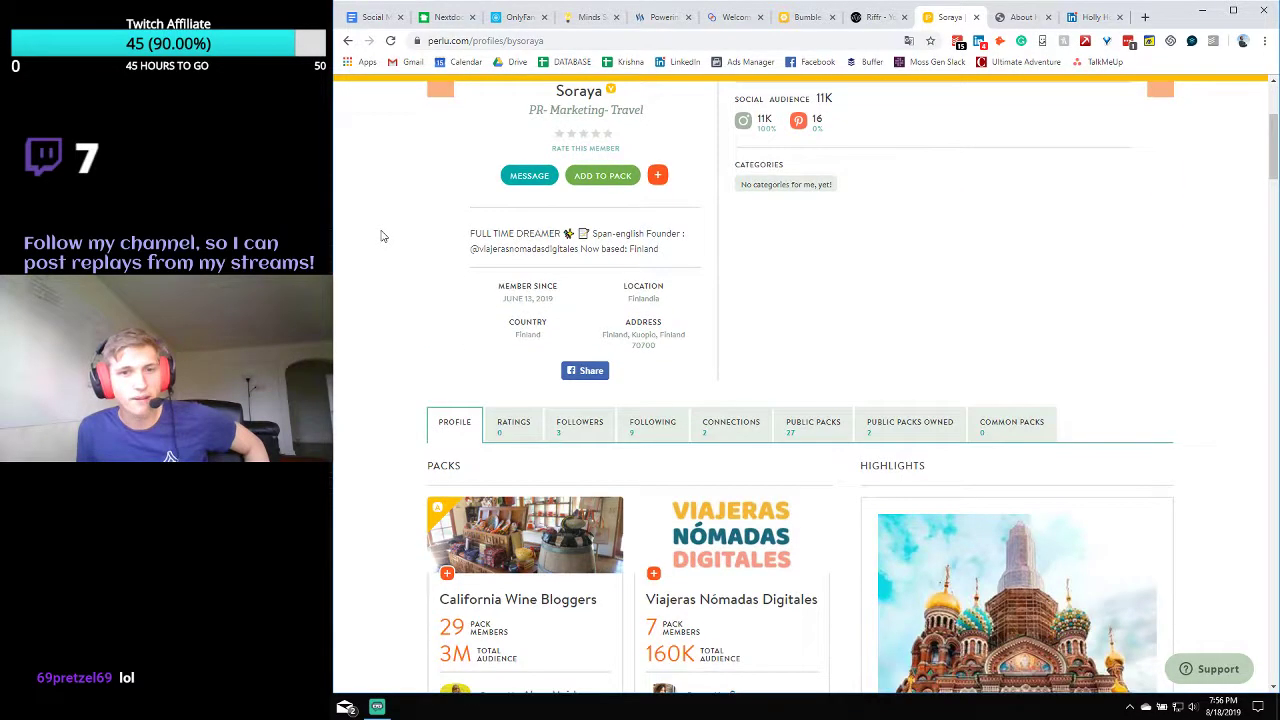
pyautogui.scroll(-4, 690, 400)
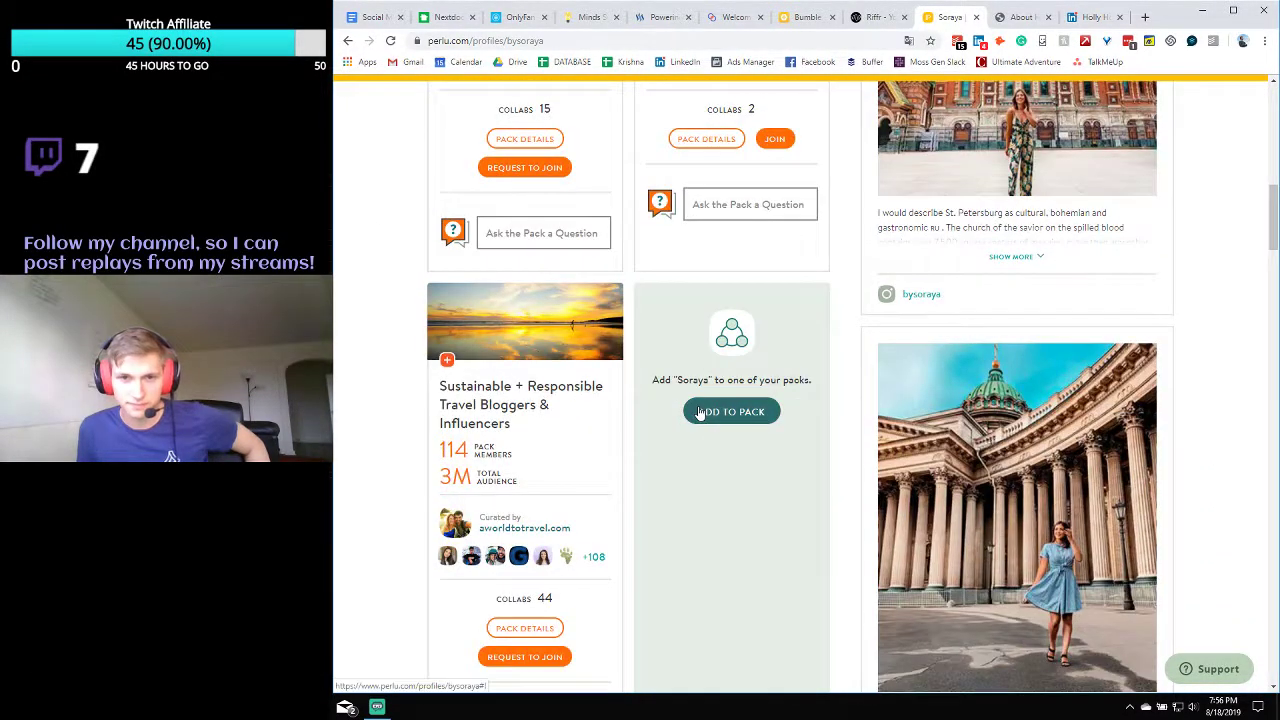
pyautogui.scroll(9, 629, 420)
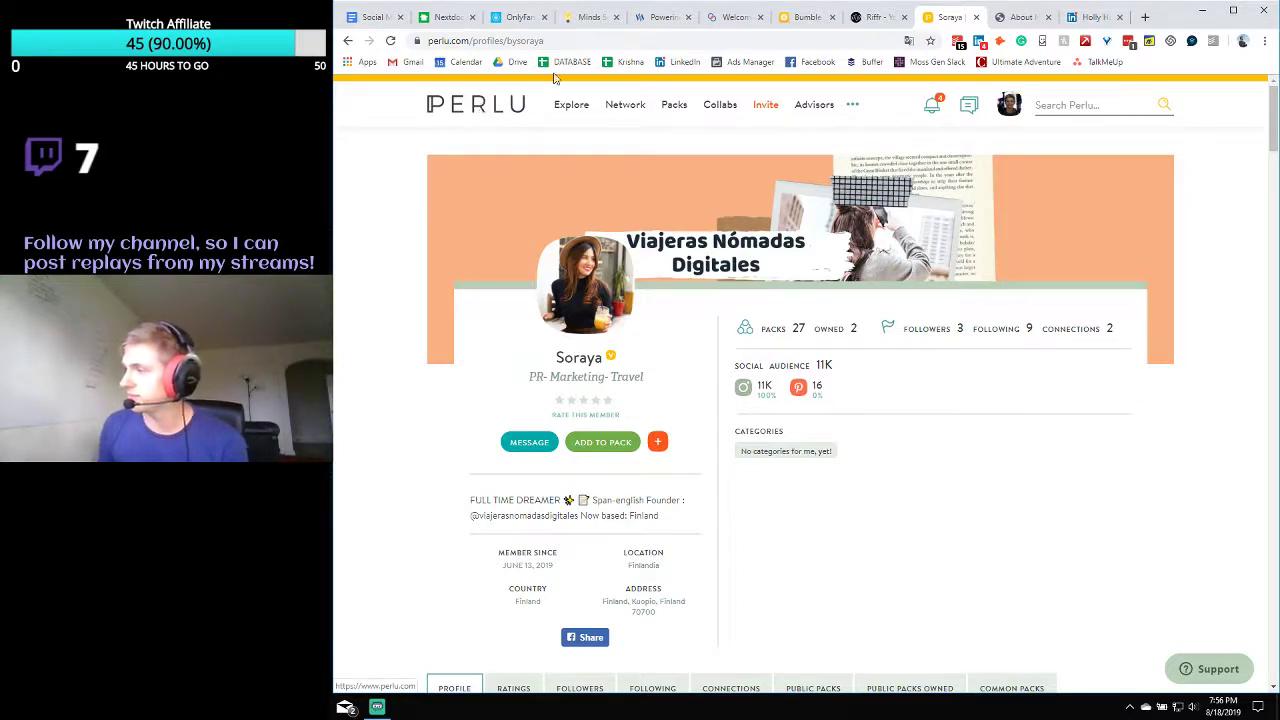
# - Check the online course book review collab notification, then browse the recommended packs
pyautogui.click(931, 105)
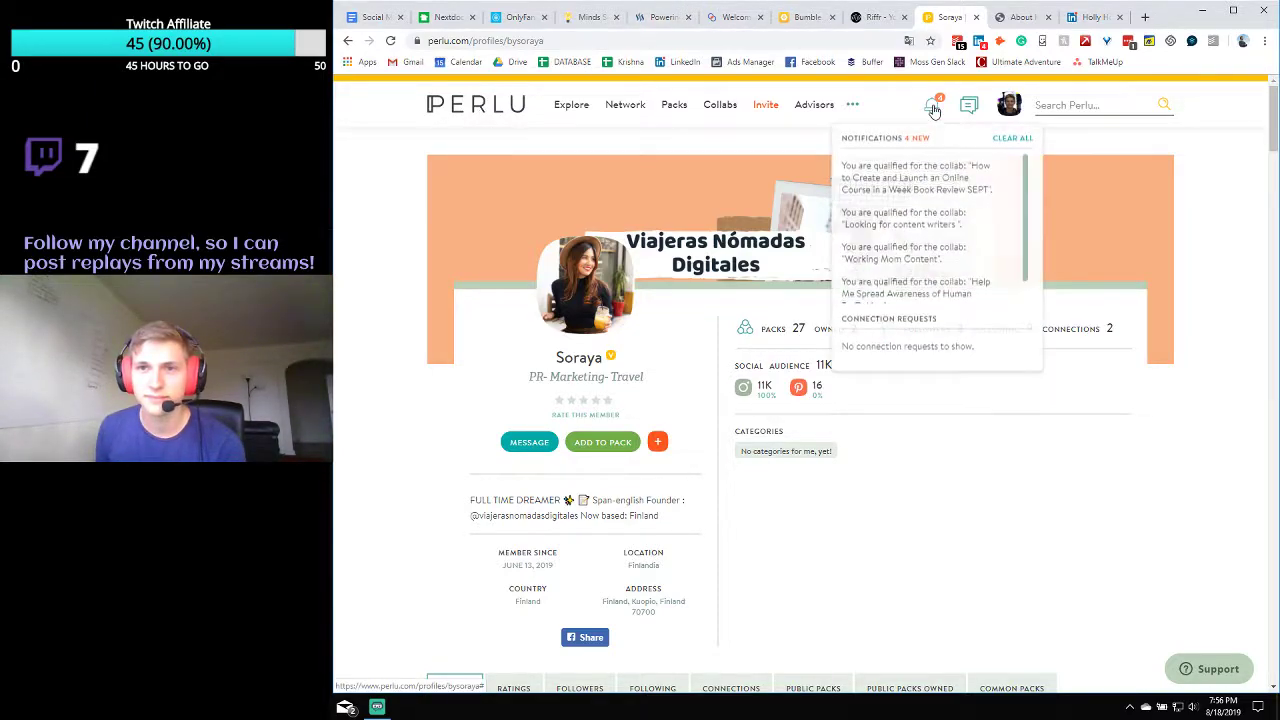
pyautogui.click(925, 180)
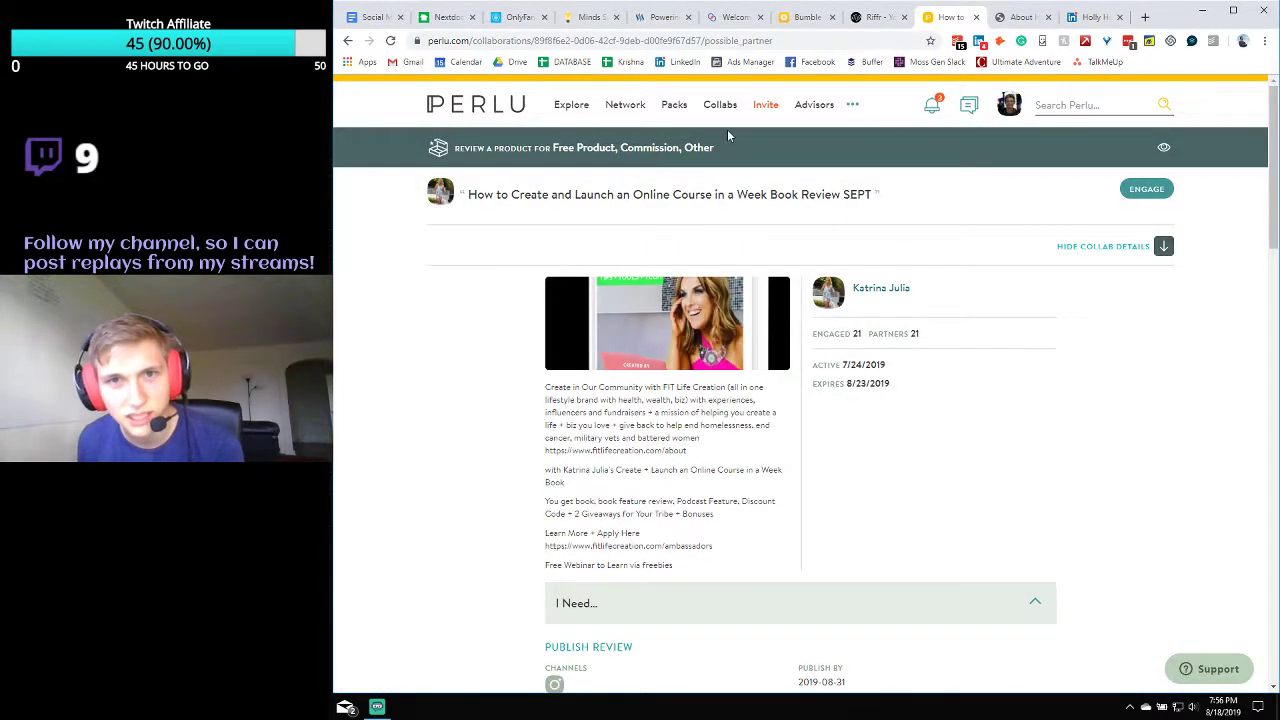
pyautogui.click(673, 110)
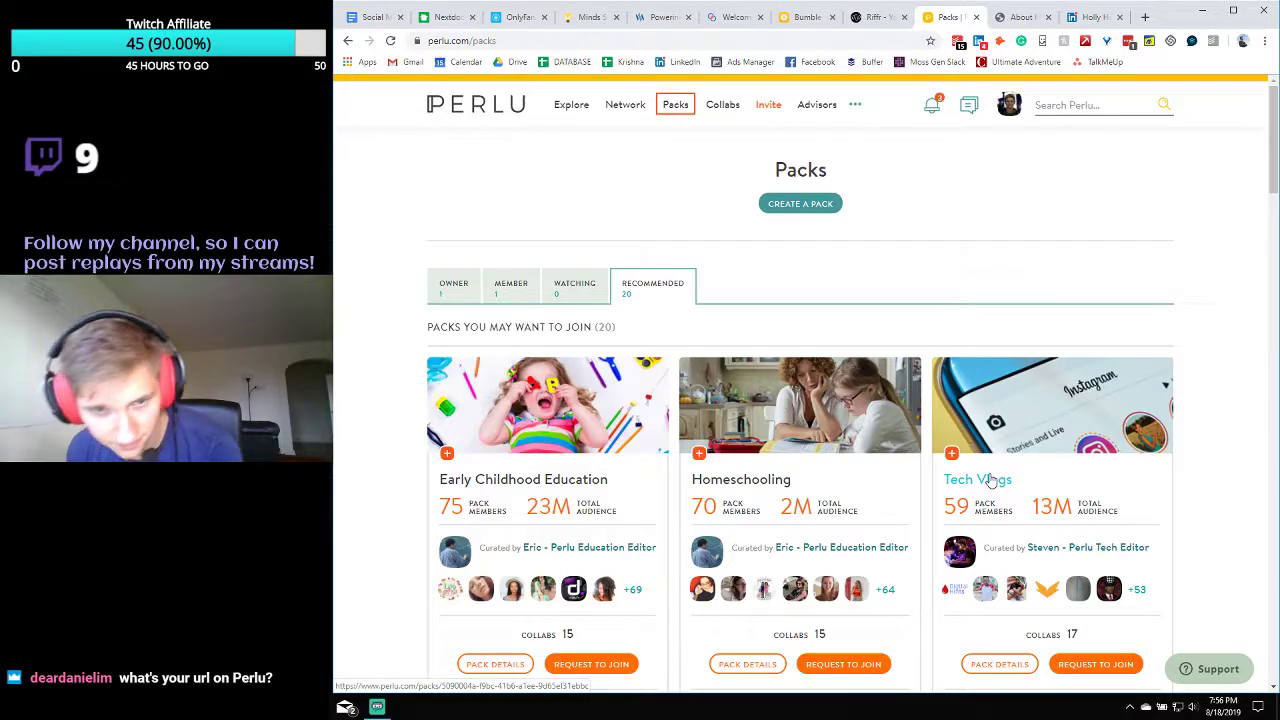
pyautogui.scroll(-7, 990, 480)
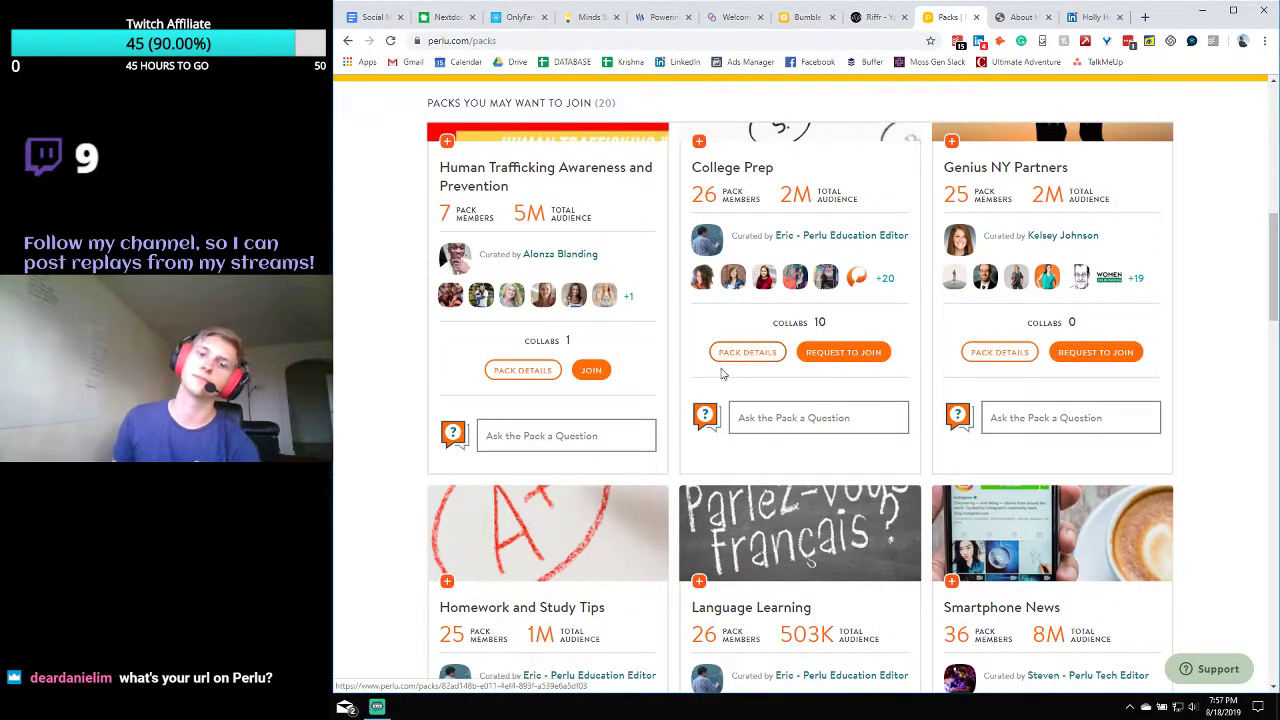
pyautogui.scroll(7, 715, 365)
# - Open your owned LinkedIn Influencers pack from the Owner list, still at 0 members
pyautogui.click(504, 286)
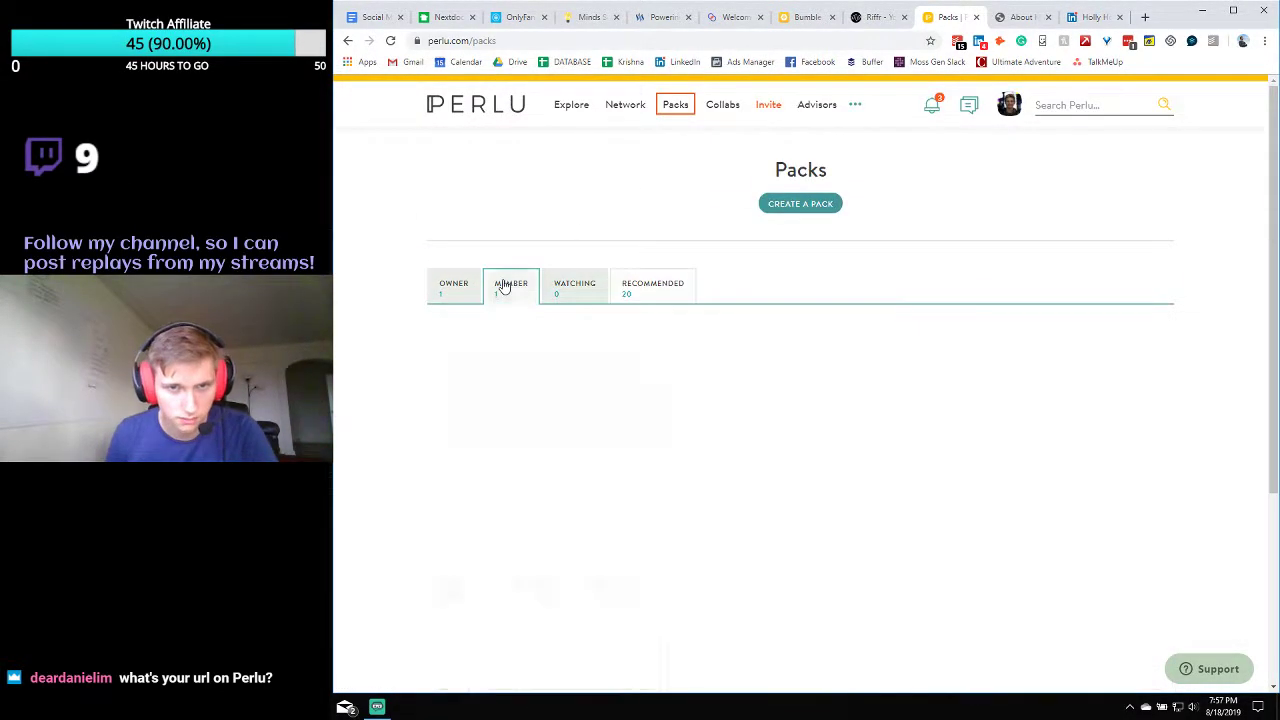
pyautogui.click(450, 297)
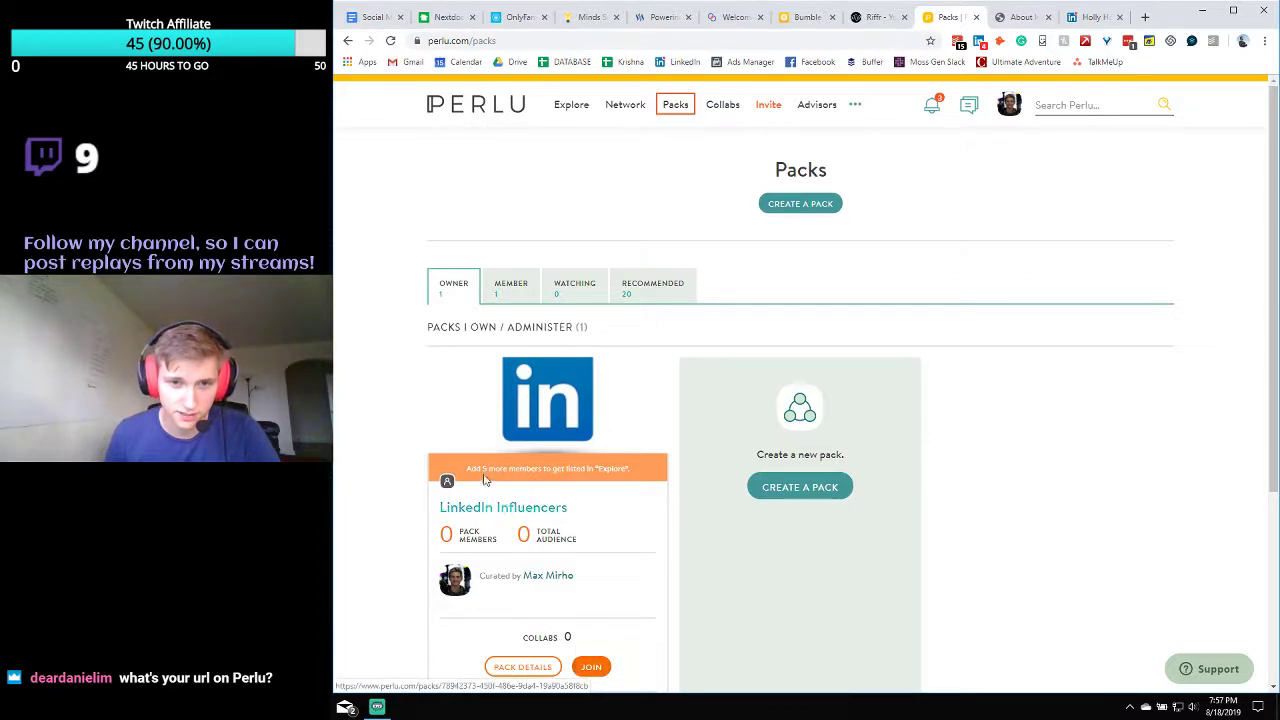
pyautogui.click(545, 395)
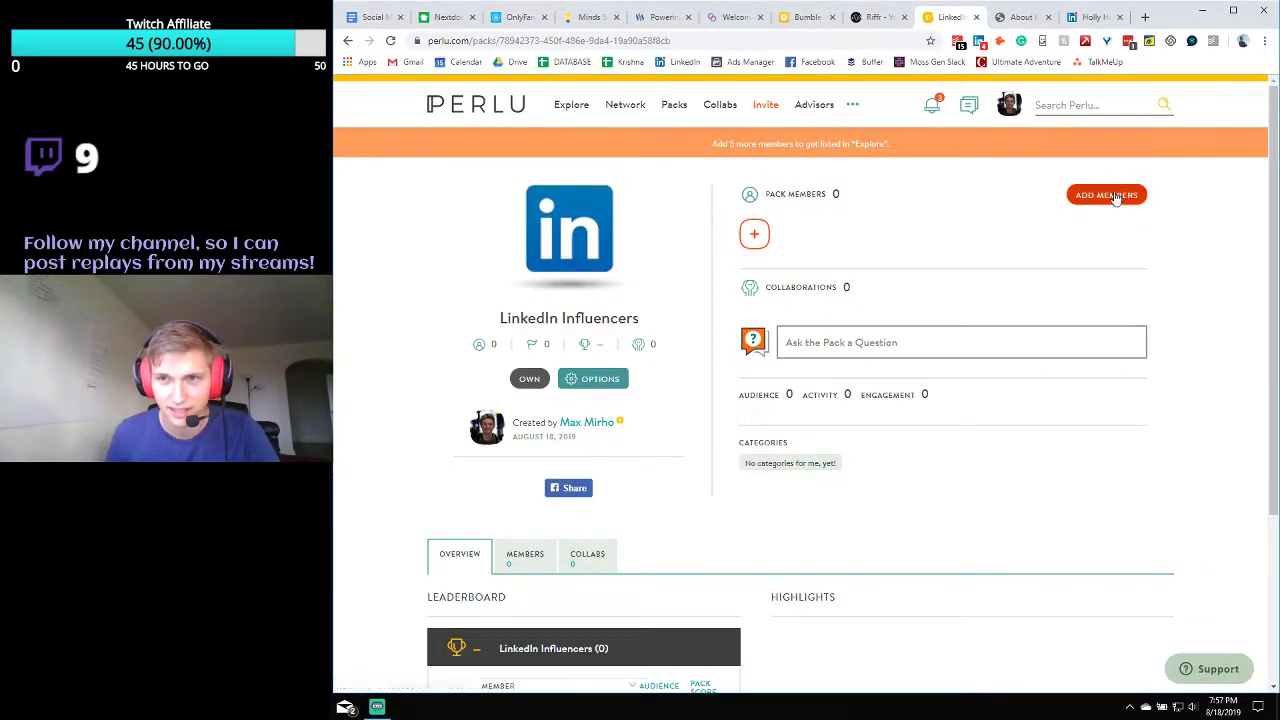
# - Review the LinkedIn Influencers add-member options, then open My Profile and select its URL
pyautogui.click(1107, 195)
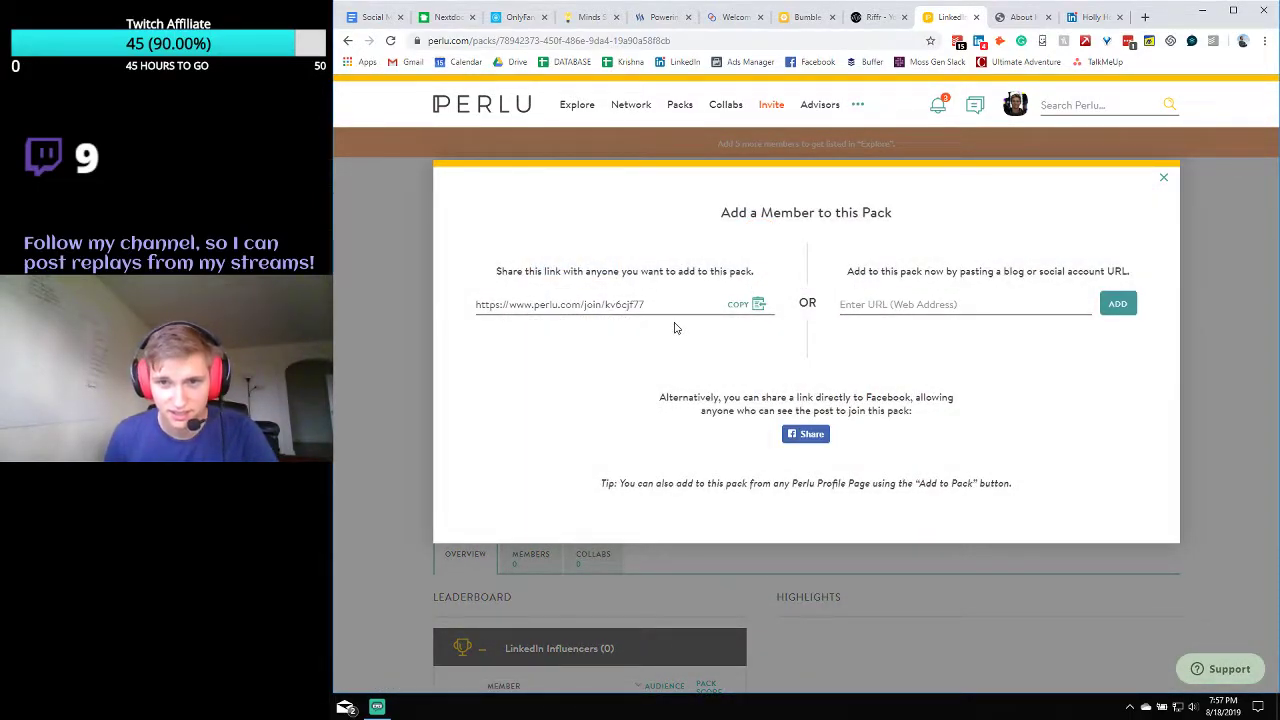
pyautogui.click(1164, 177)
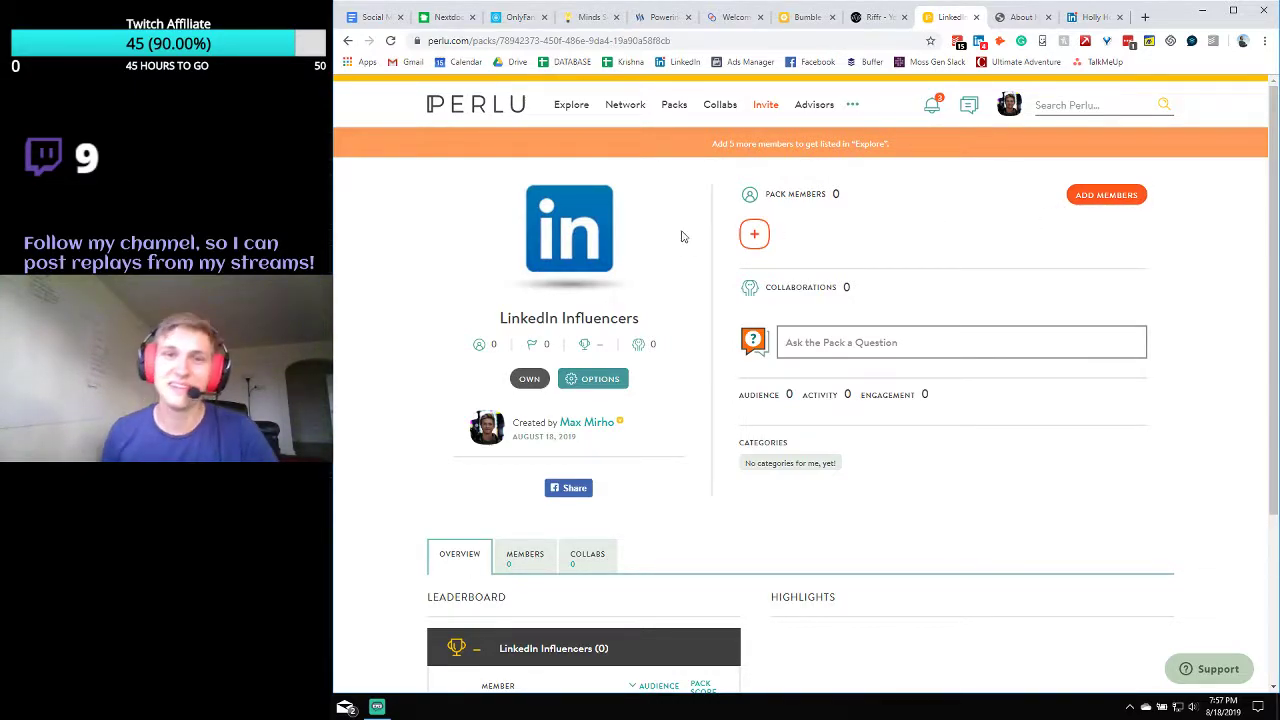
pyautogui.click(1008, 105)
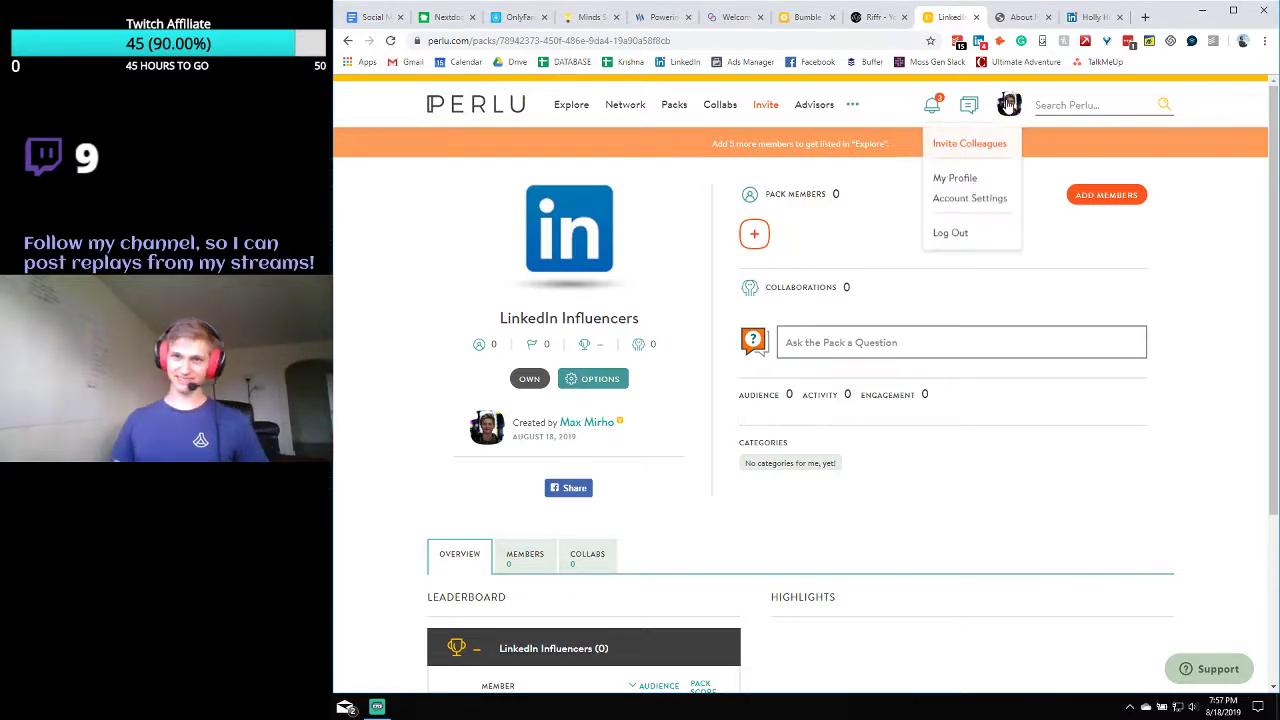
pyautogui.click(955, 179)
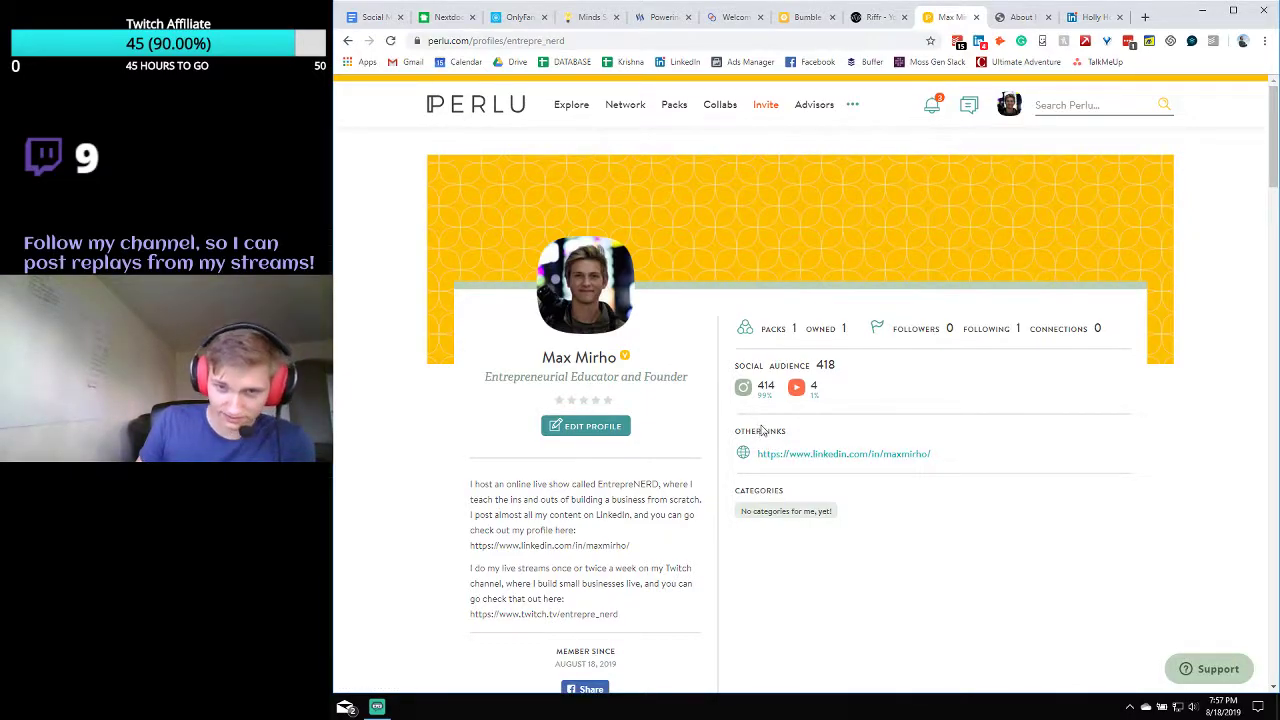
pyautogui.click(501, 42)
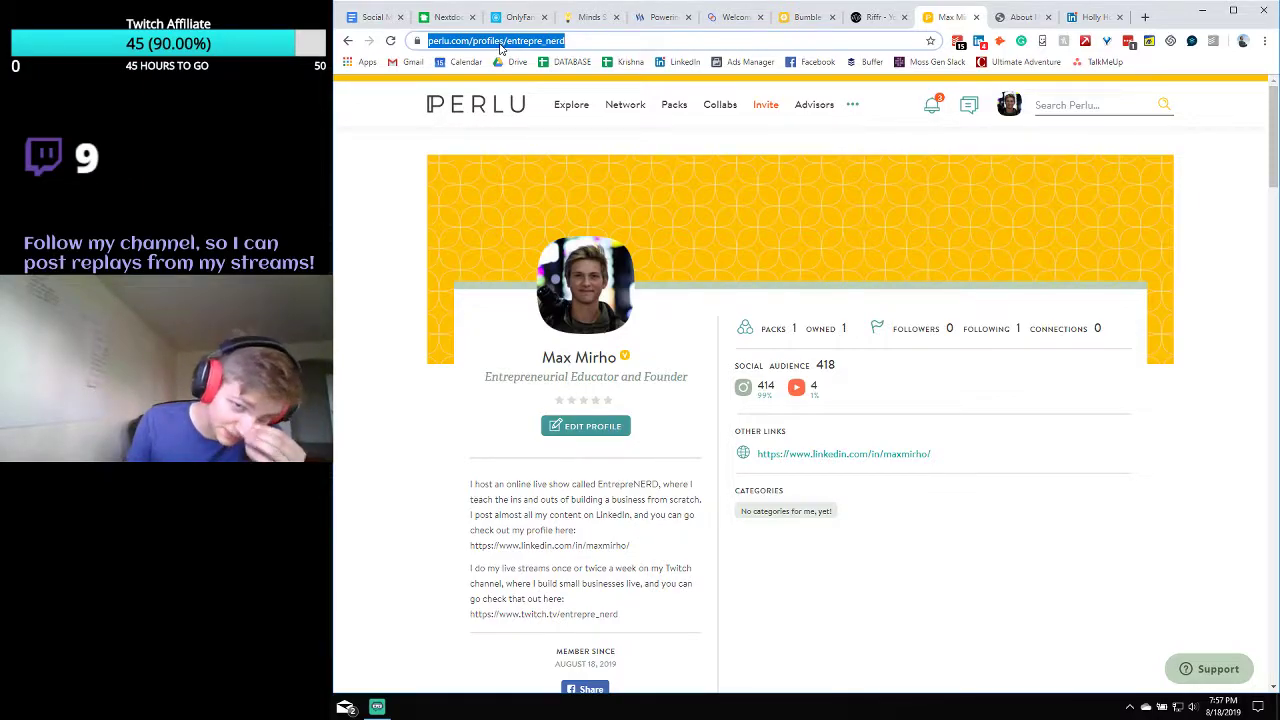
pyautogui.click(398, 184)
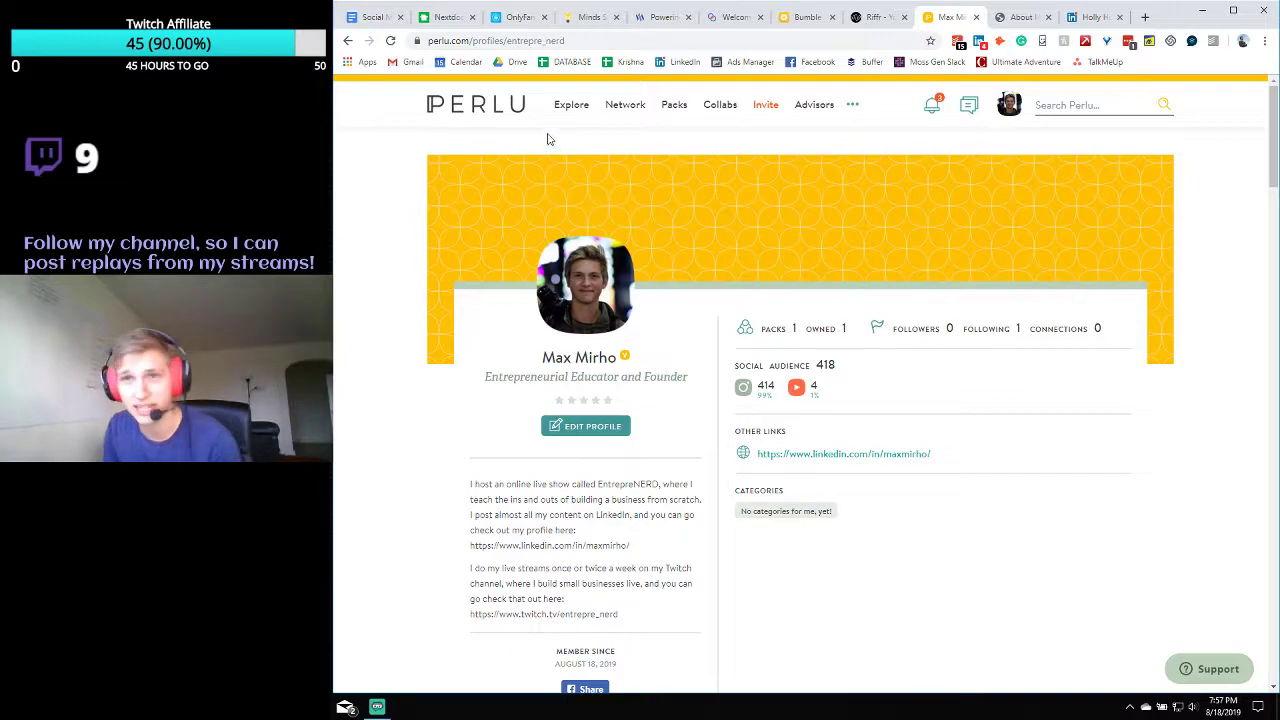
# - Glance at the Social Media Platform Notes document, return to Perlu's Packs list, and close the tab
pyautogui.click(366, 20)
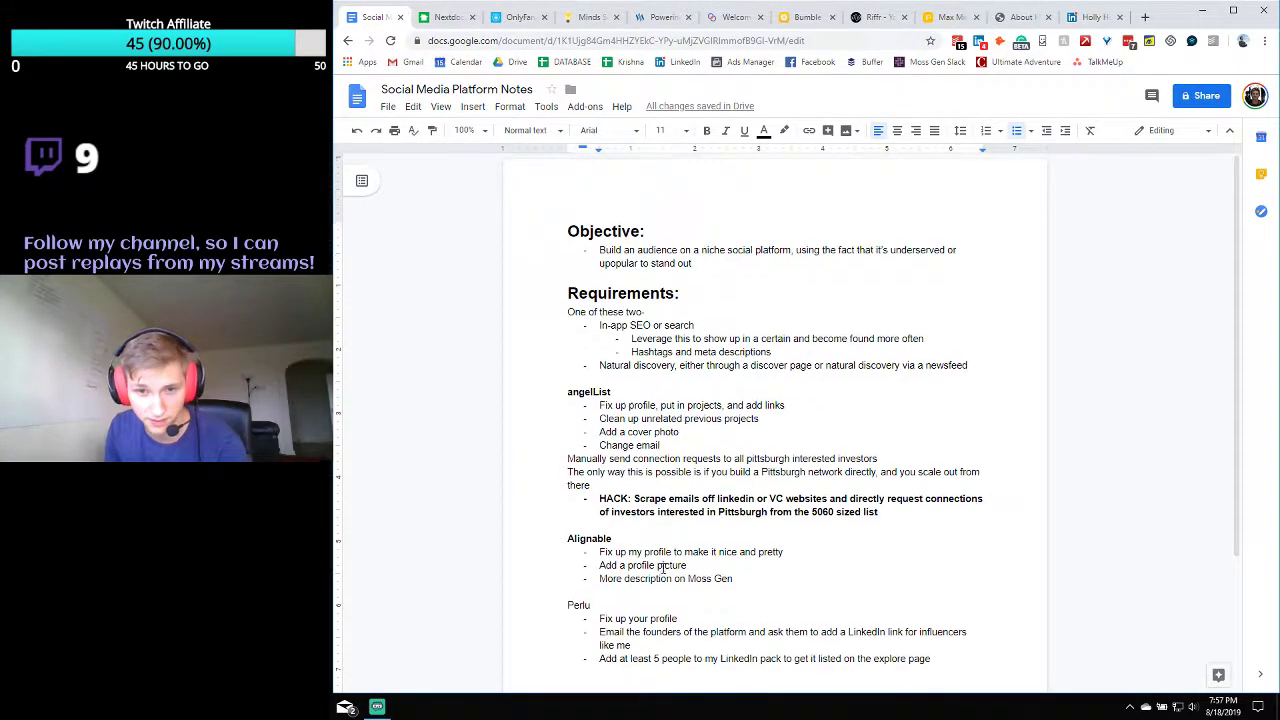
pyautogui.scroll(-3, 662, 568)
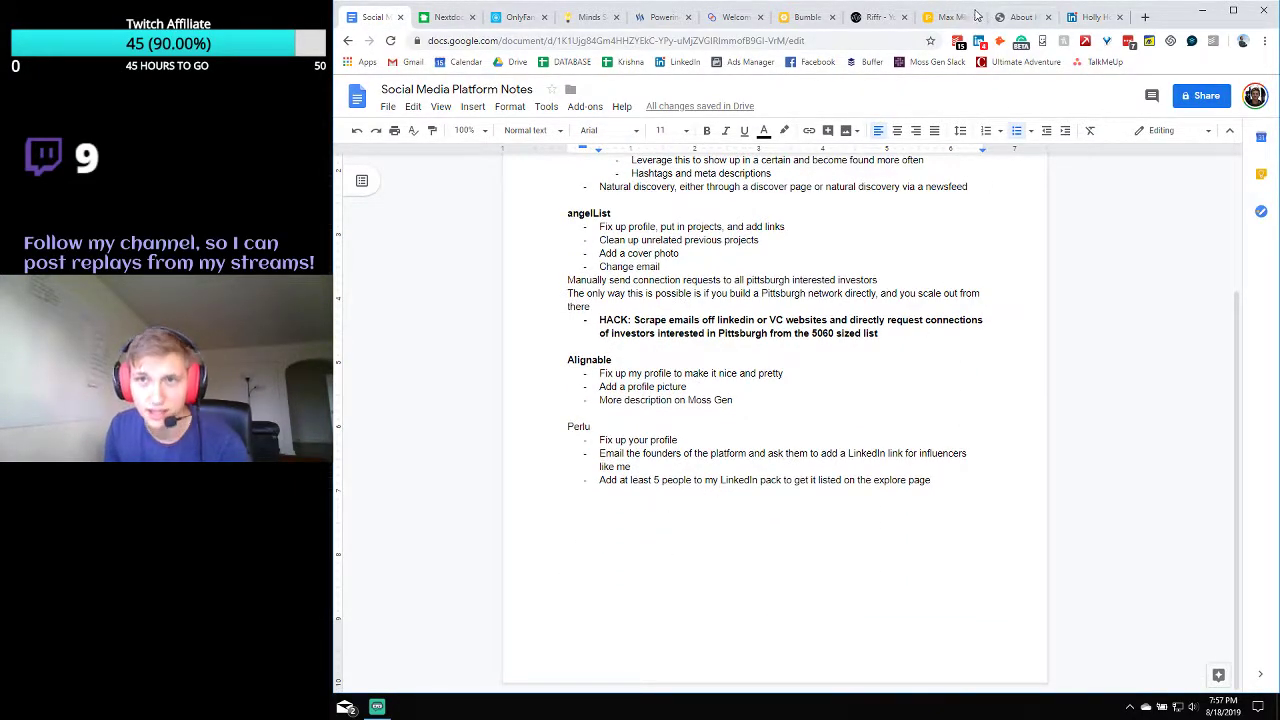
pyautogui.click(950, 17)
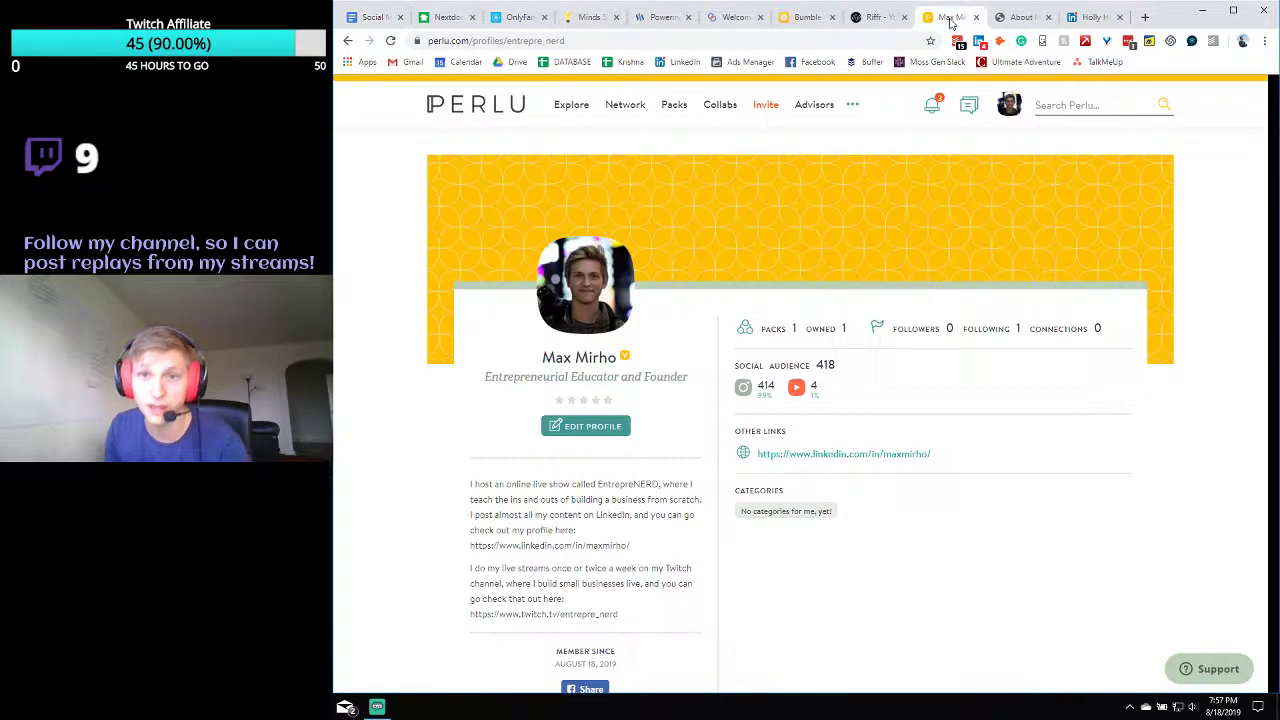
pyautogui.click(674, 104)
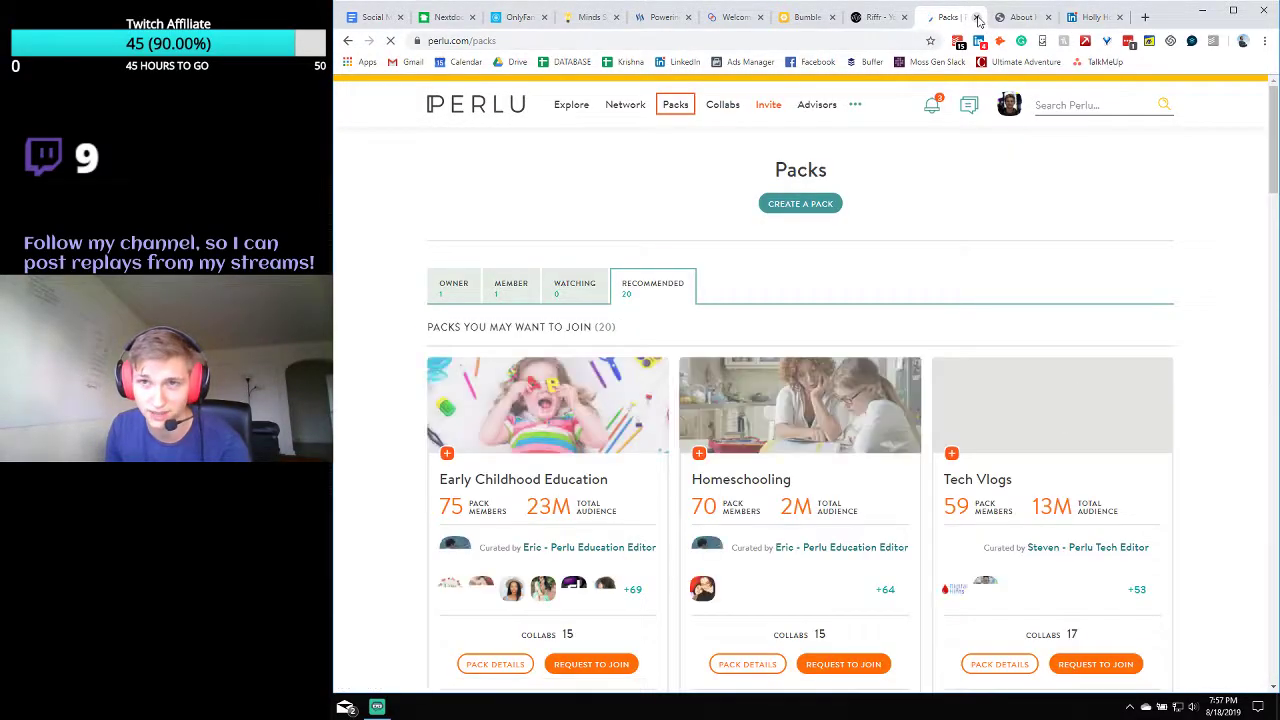
pyautogui.click(977, 18)
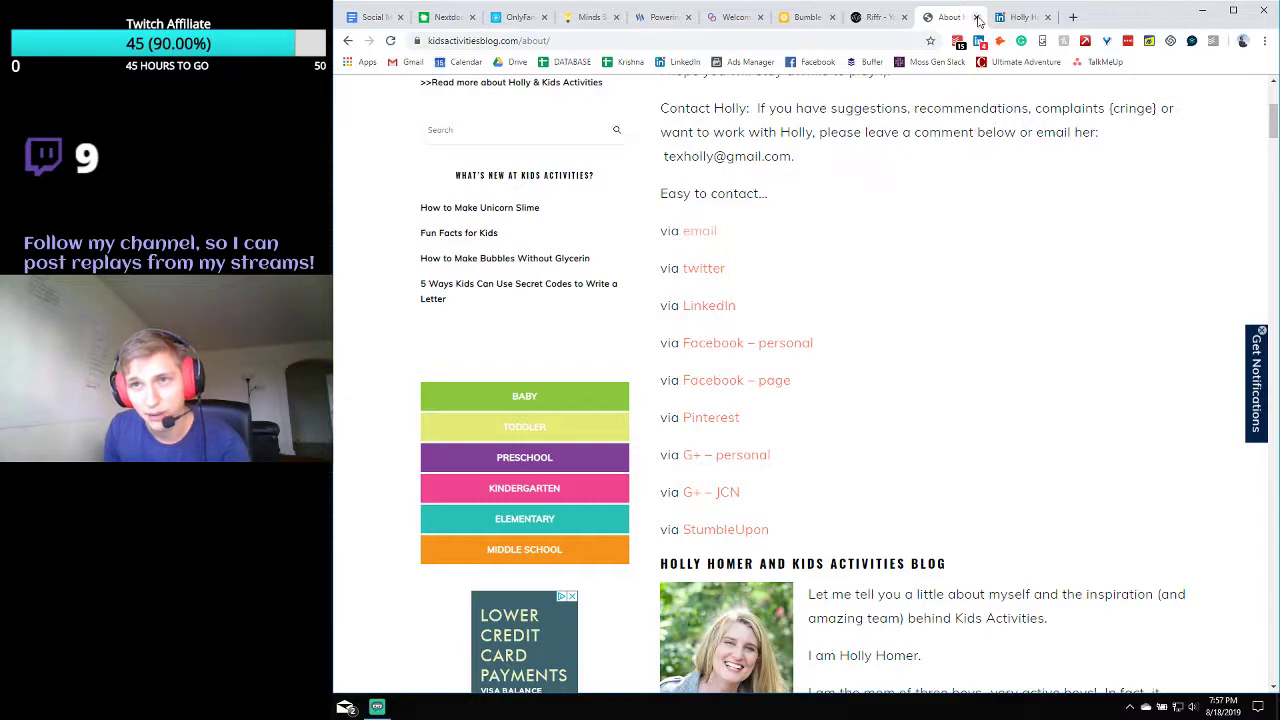
# - Copy the email address from the Kids Activities Blog About page and switch to the blogger's LinkedIn profile
pyautogui.rightClick(702, 234)
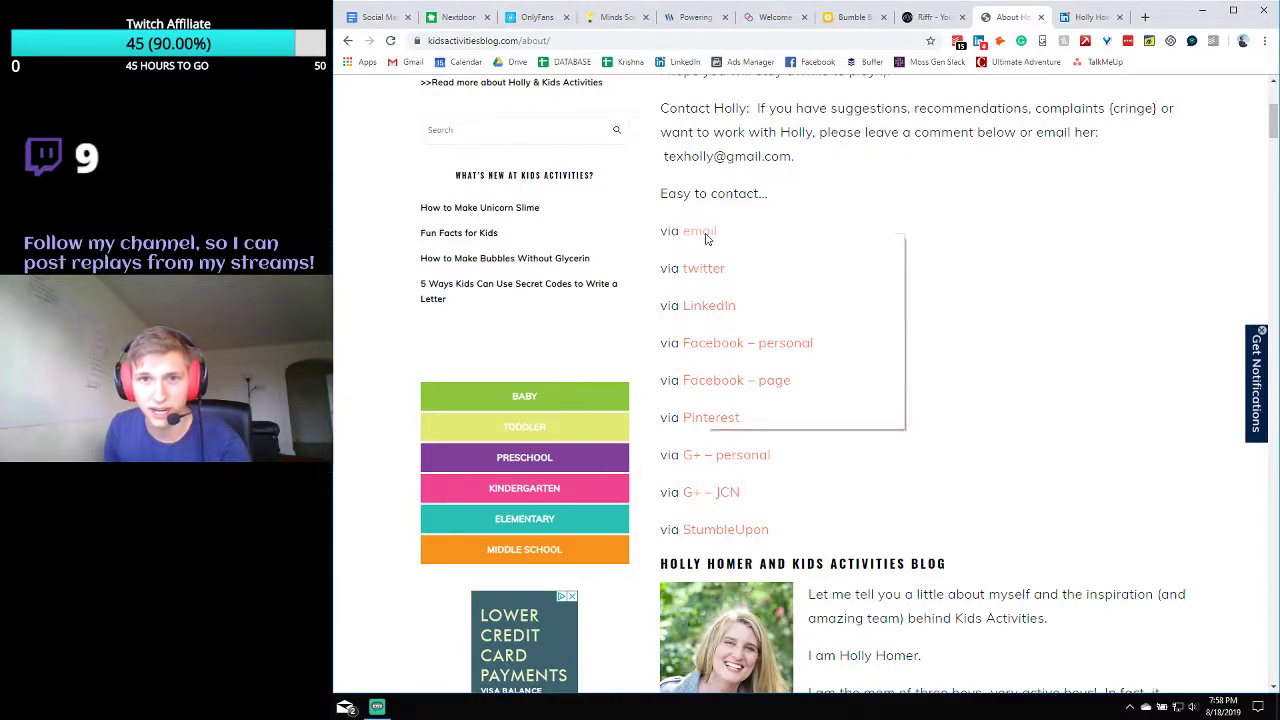
pyautogui.click(762, 313)
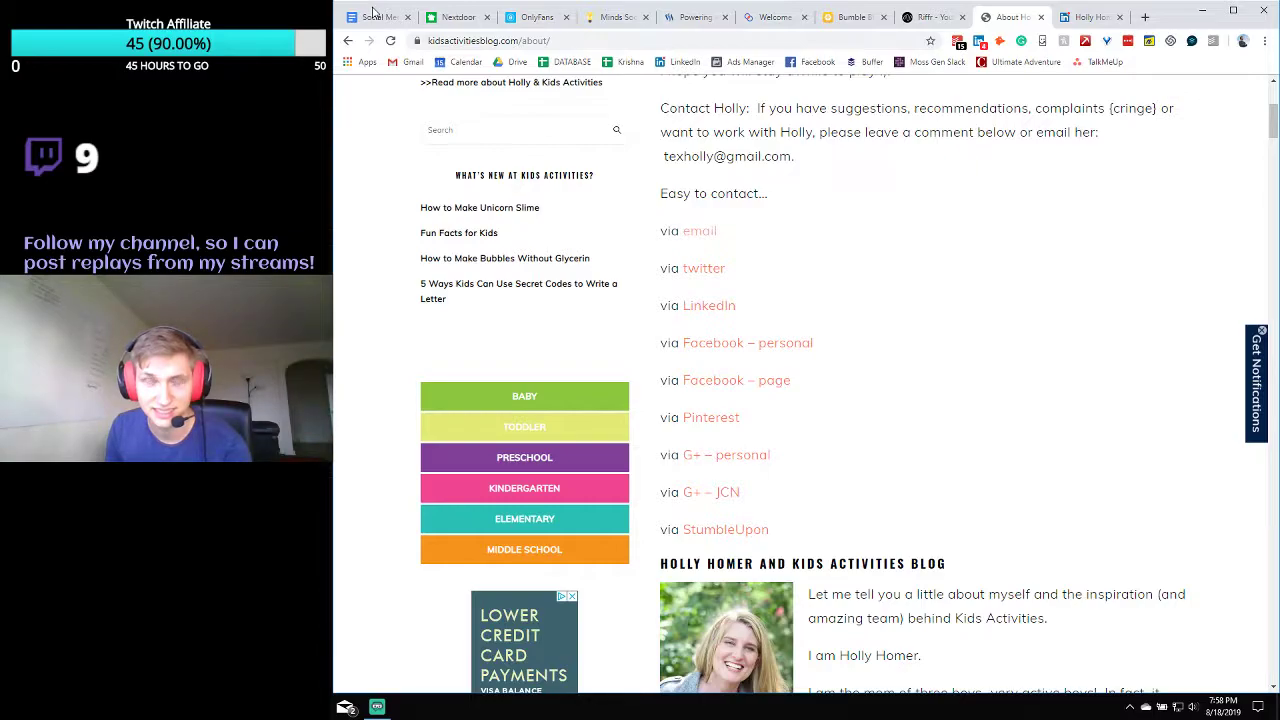
pyautogui.click(1095, 17)
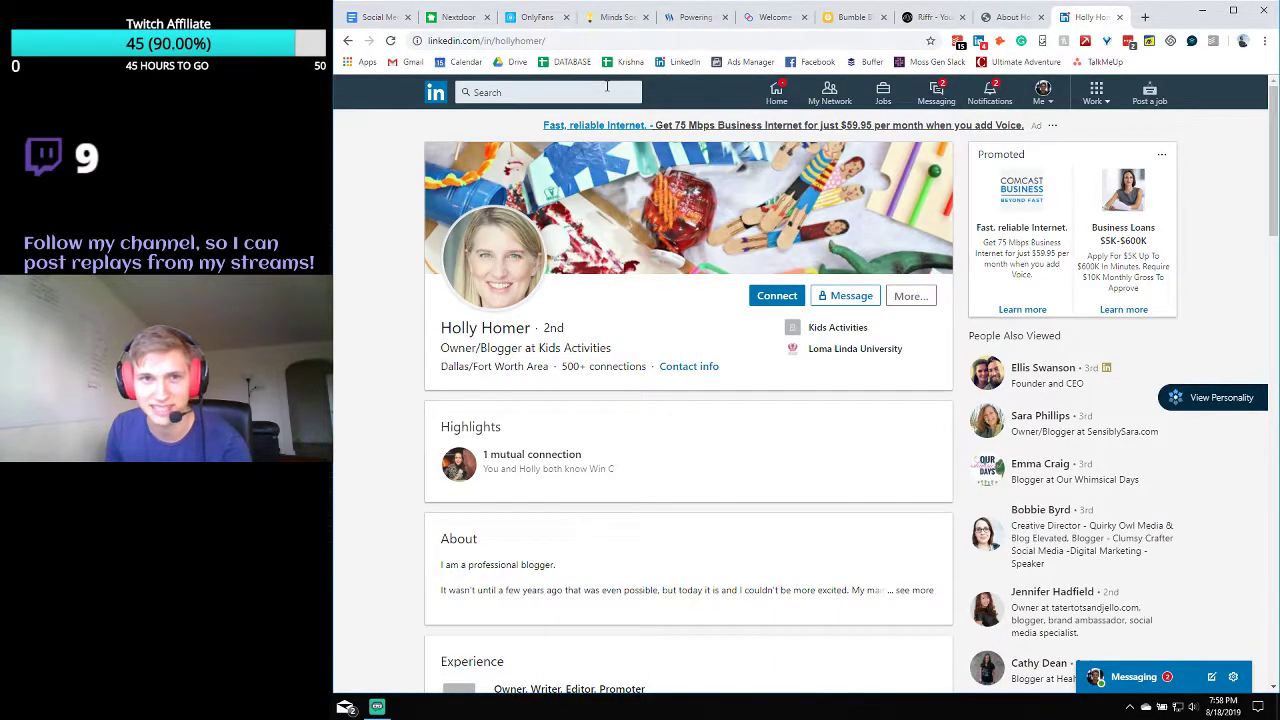
# - Start a connection invitation with a note greeting the blogger and praising her early-education work and massive network
pyautogui.click(777, 296)
pyautogui.click(862, 432)
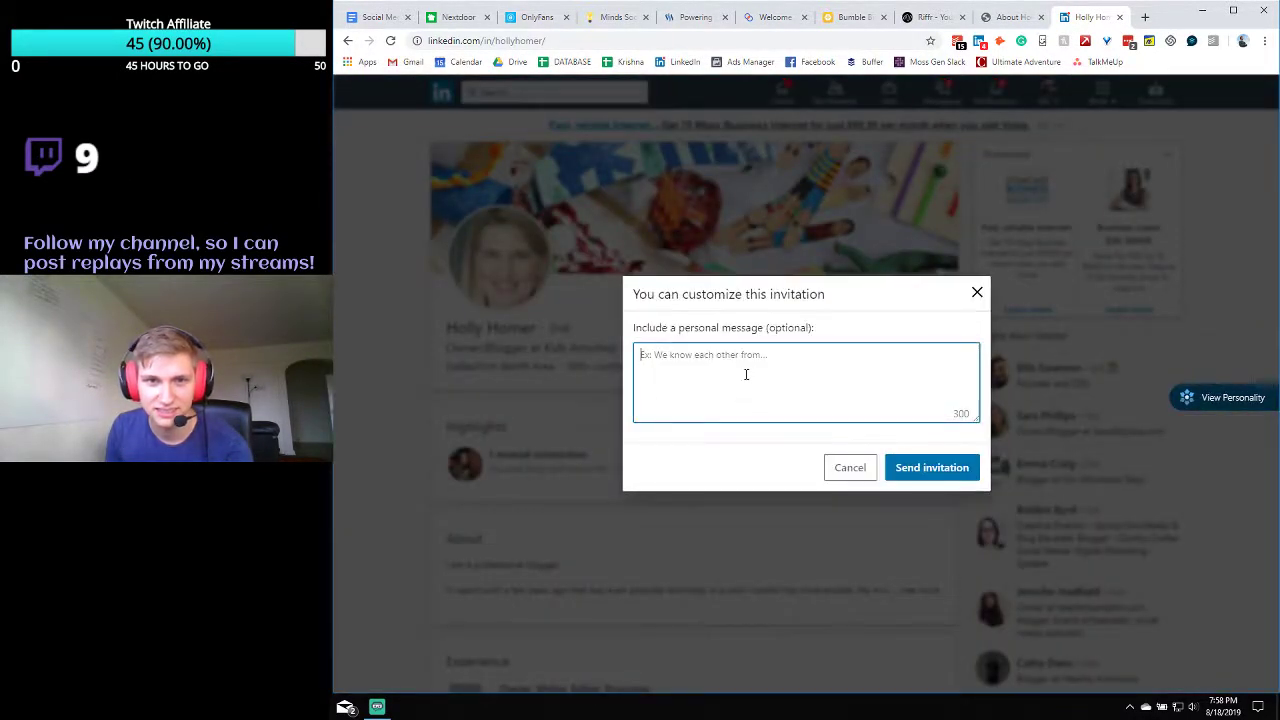
pyautogui.write('Hey')
pyautogui.press('BackSpace')
pyautogui.press('BackSpace')
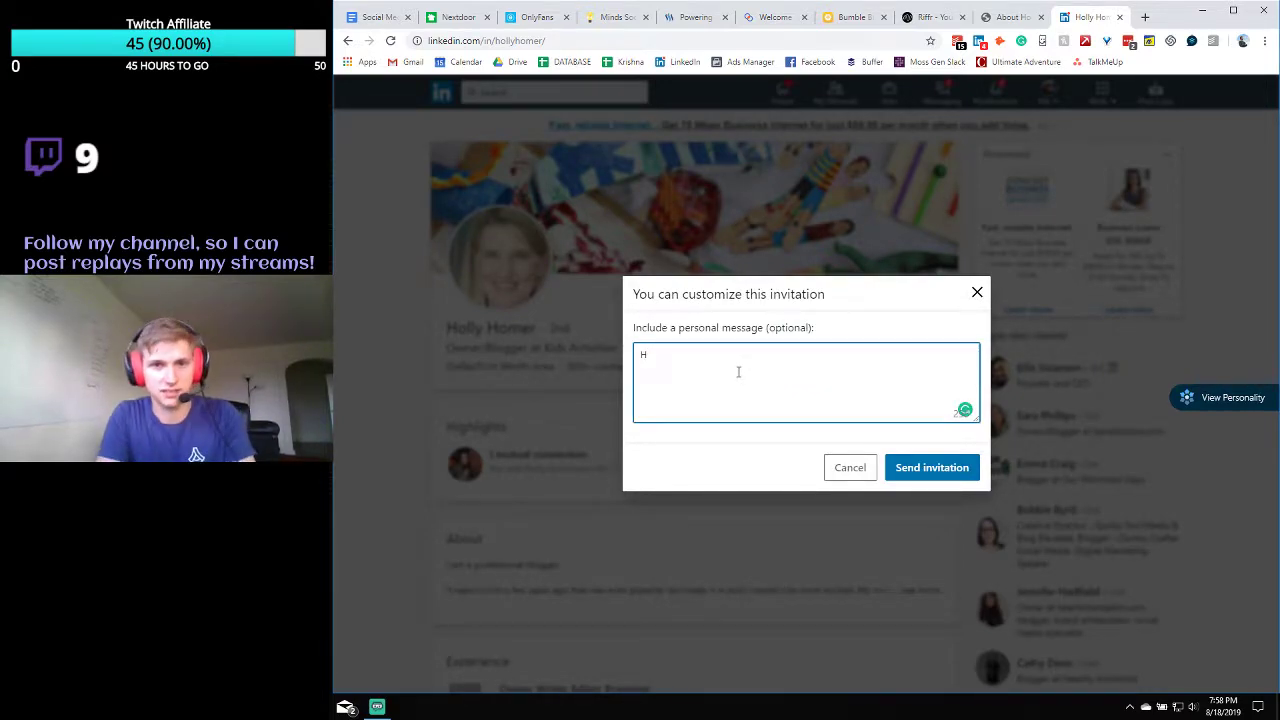
pyautogui.write('ey Holly, ')
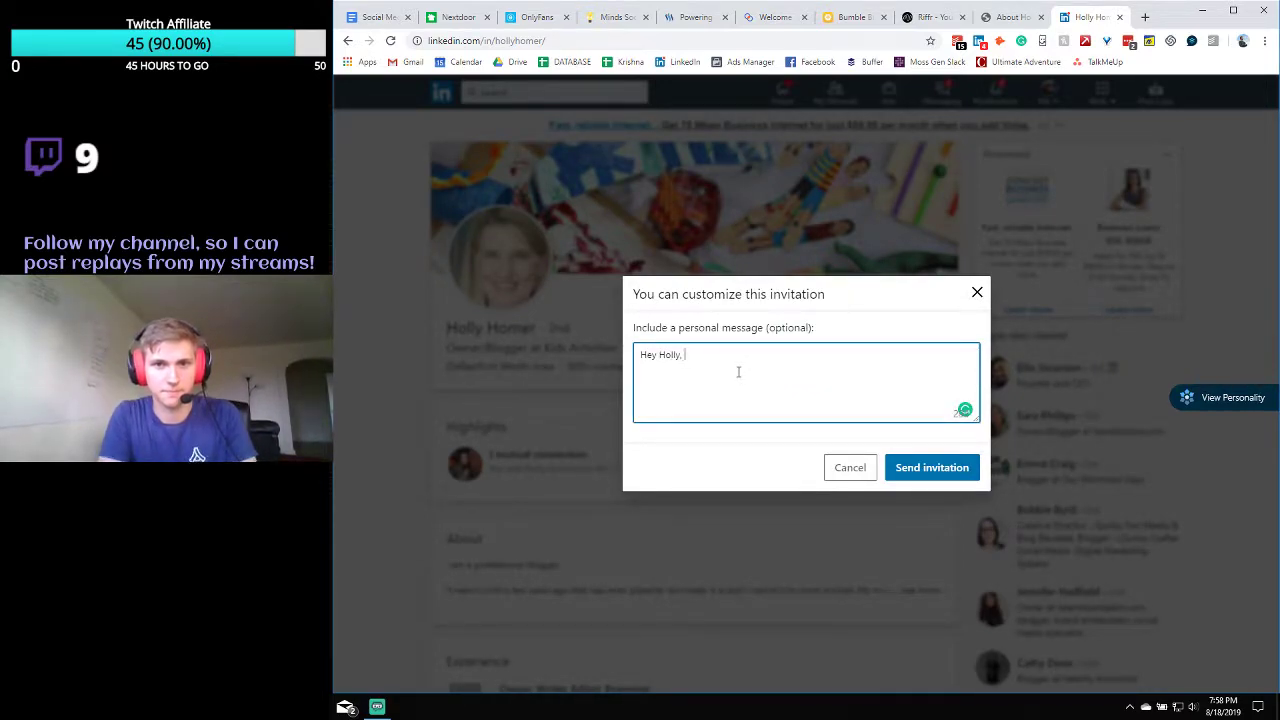
pyautogui.write('fascinat')
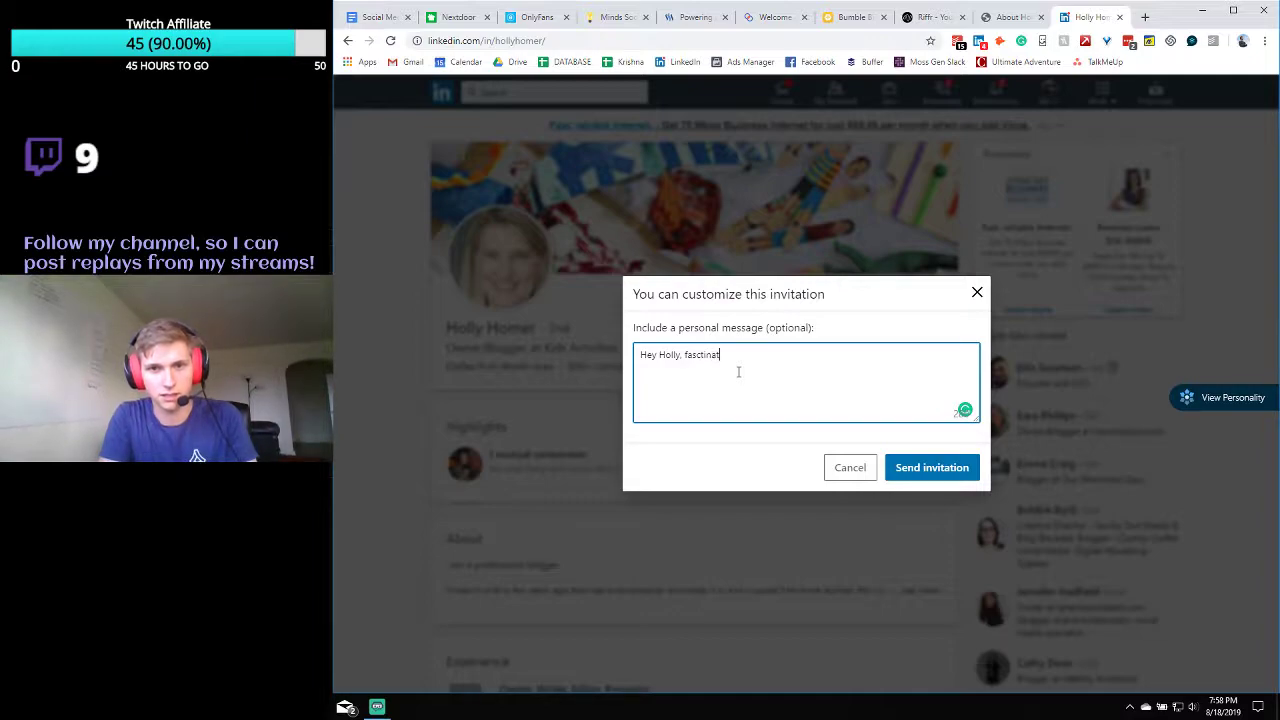
pyautogui.press('BackSpace')
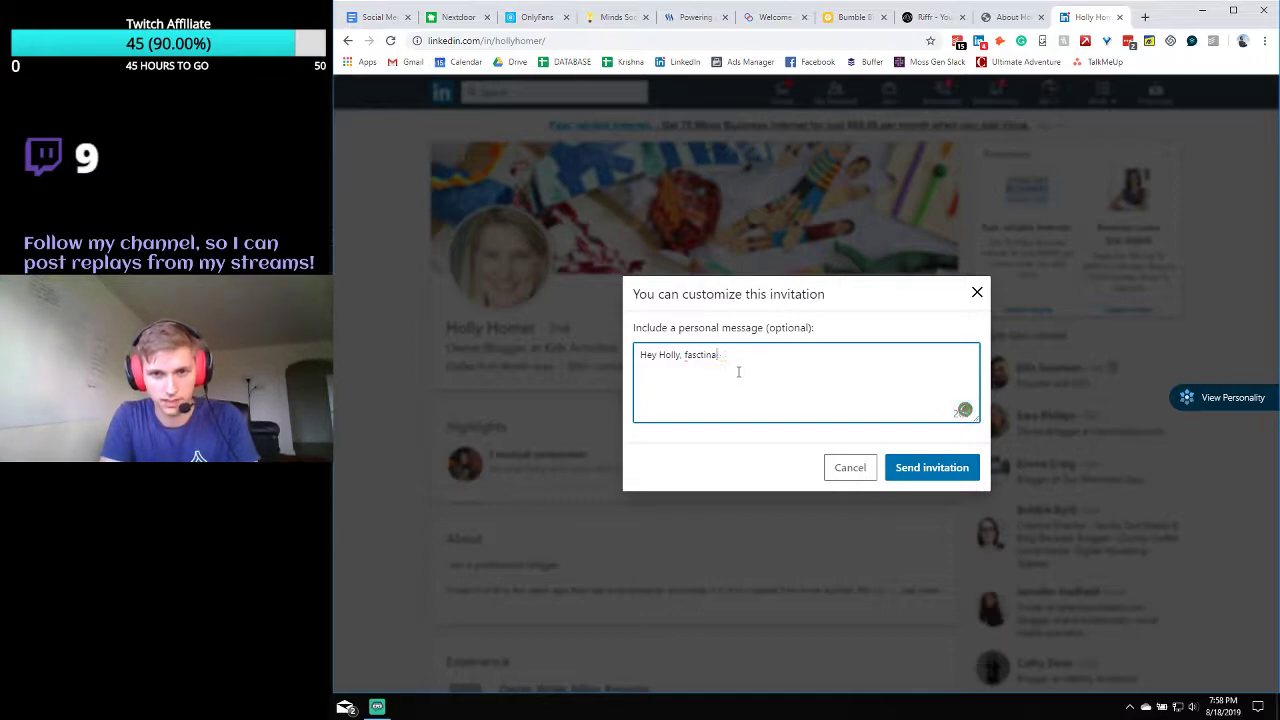
pyautogui.press('BackSpace')
pyautogui.press('BackSpace')
pyautogui.press('BackSpace')
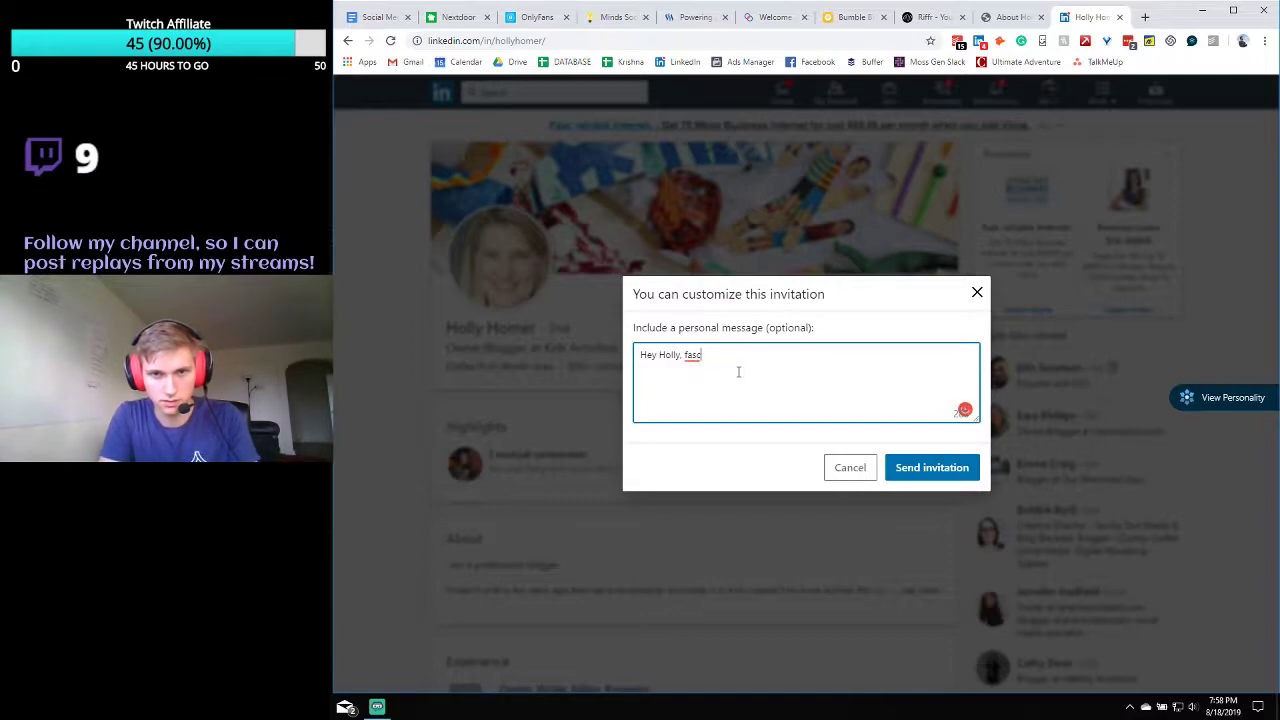
pyautogui.write('inated with what you')
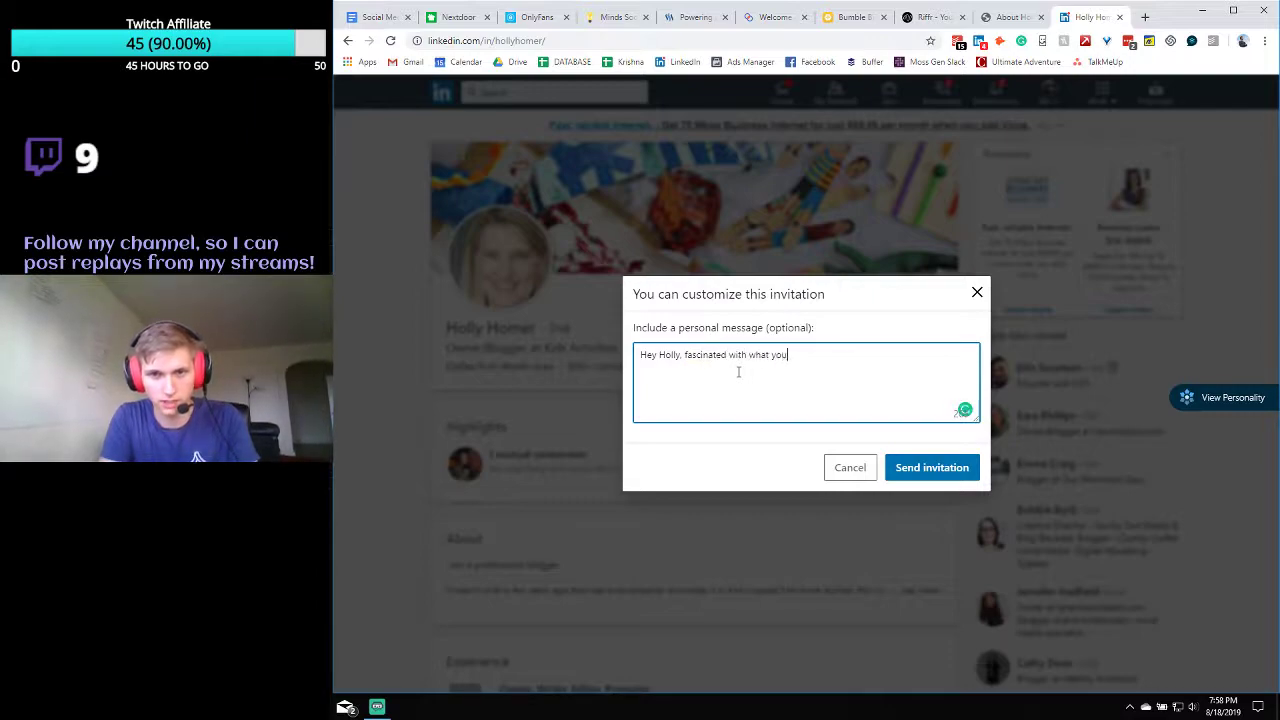
pyautogui.write("'re")
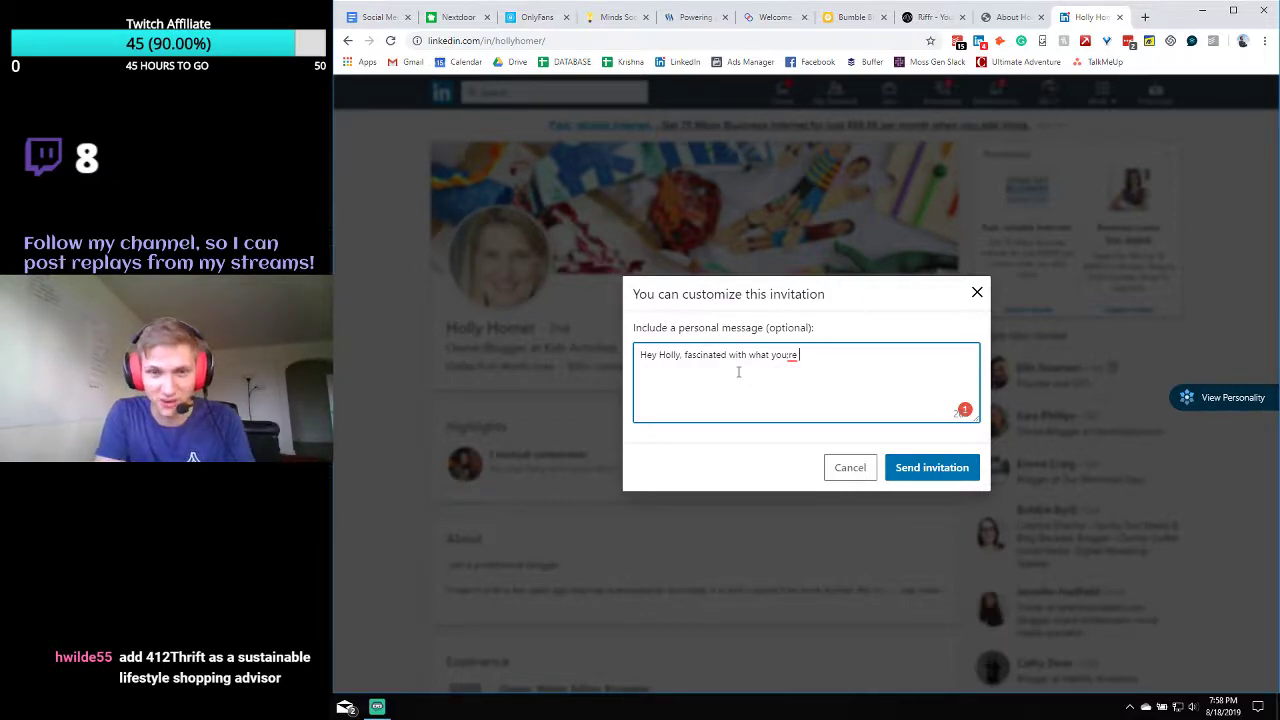
pyautogui.press('BackSpace')
pyautogui.press('BackSpace')
pyautogui.write("'r")
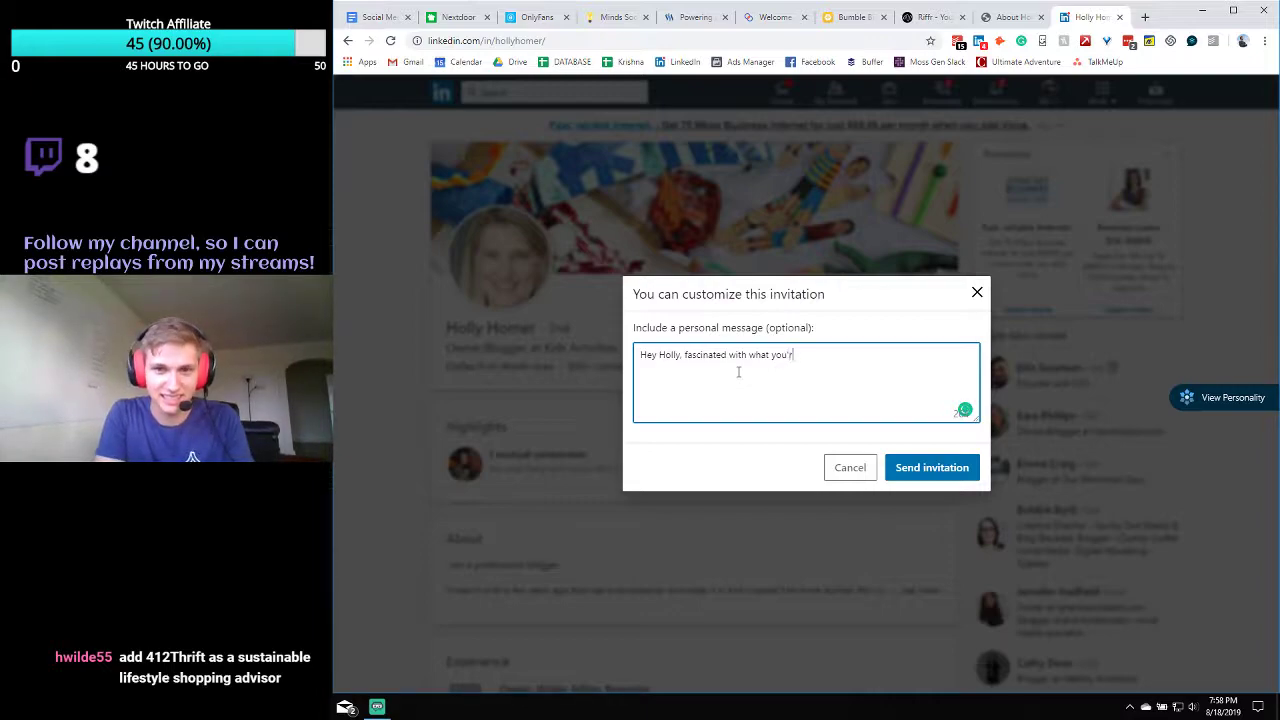
pyautogui.write('e doing ')
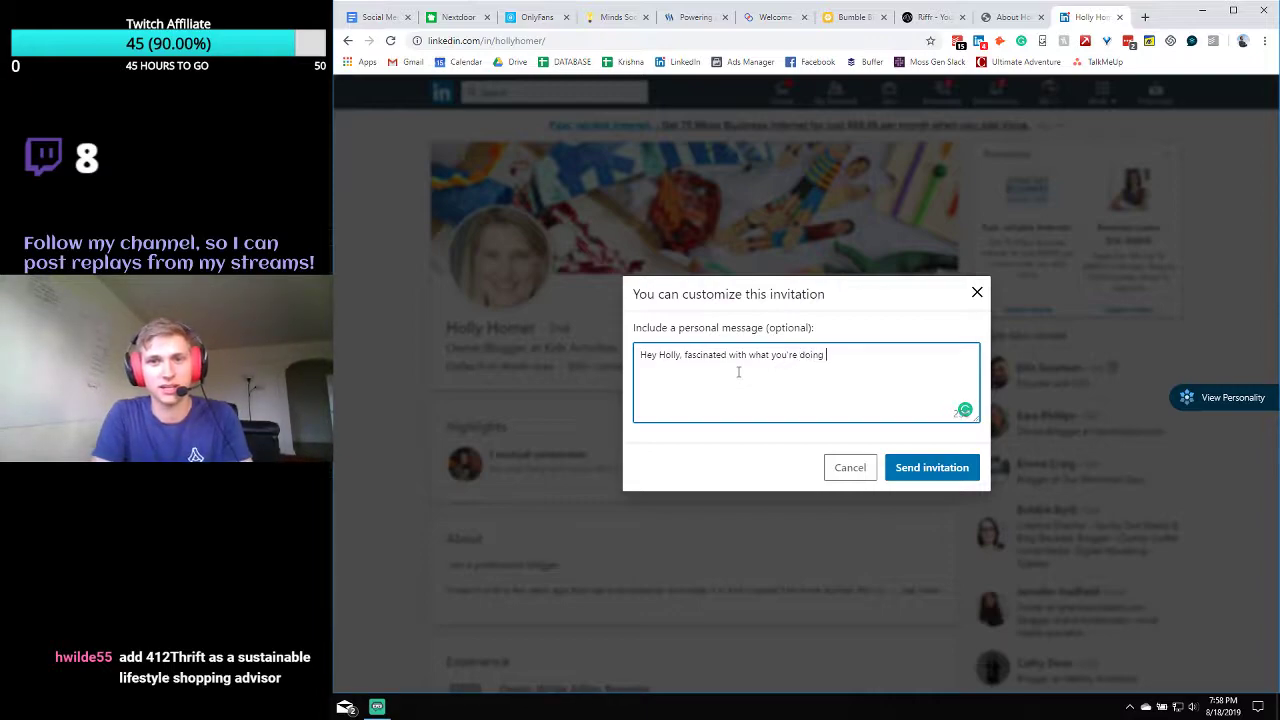
pyautogui.write('with ear')
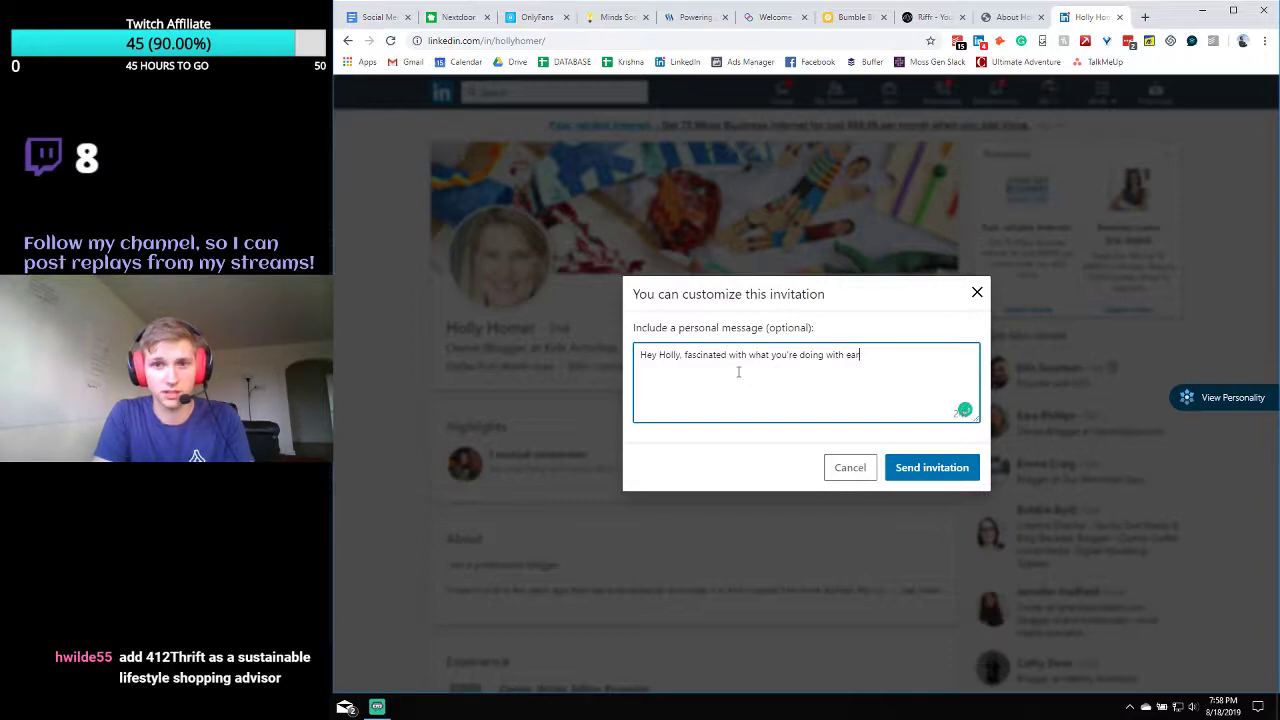
pyautogui.write('ly education')
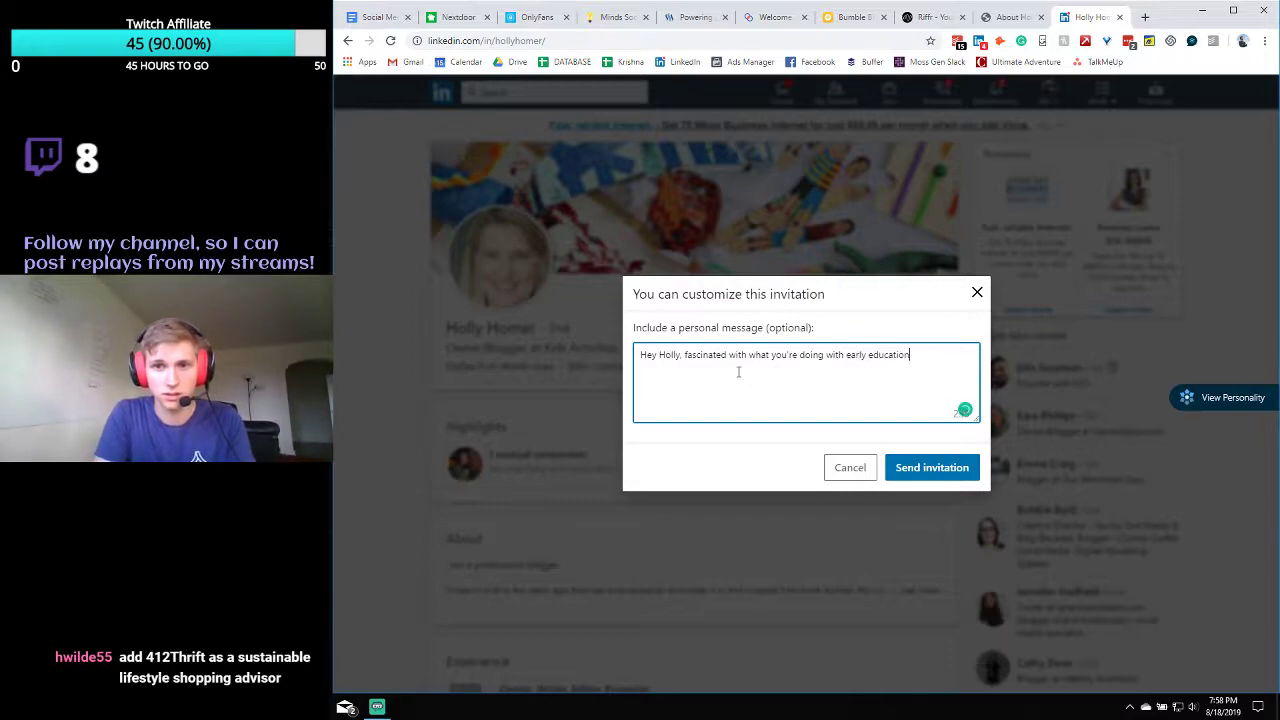
pyautogui.write(", and I've see")
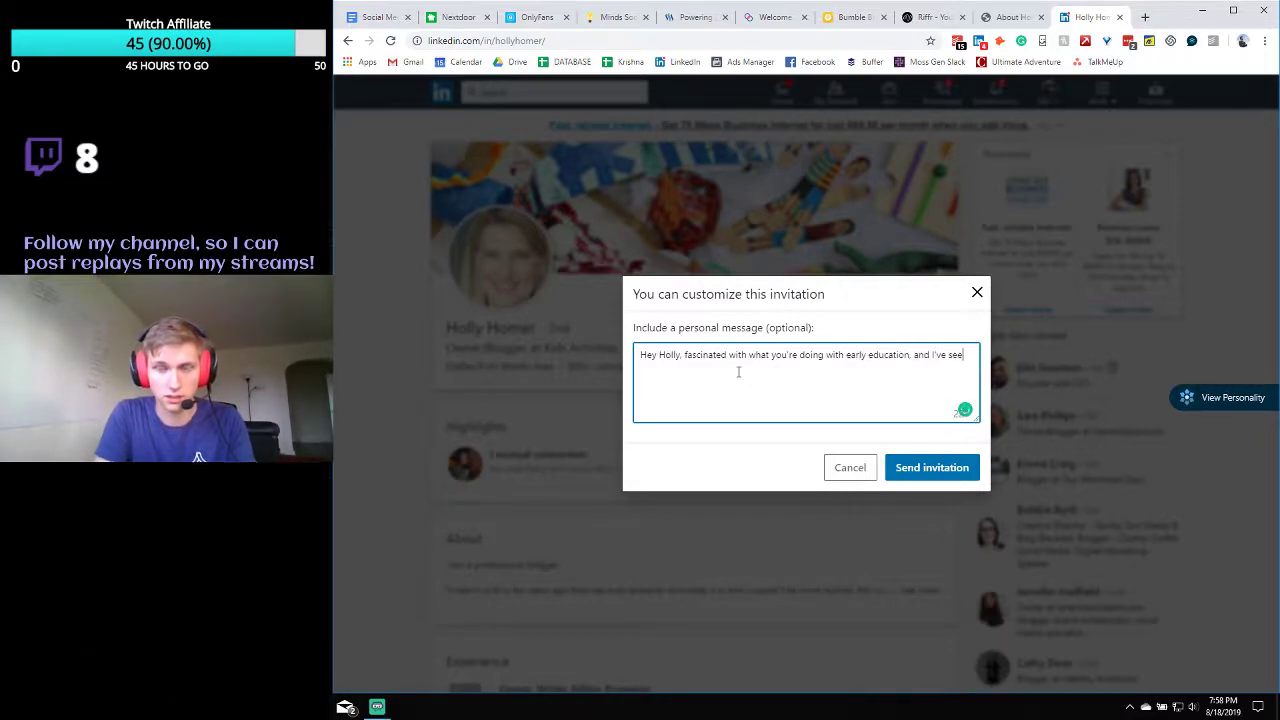
pyautogui.write("n you've build qu")
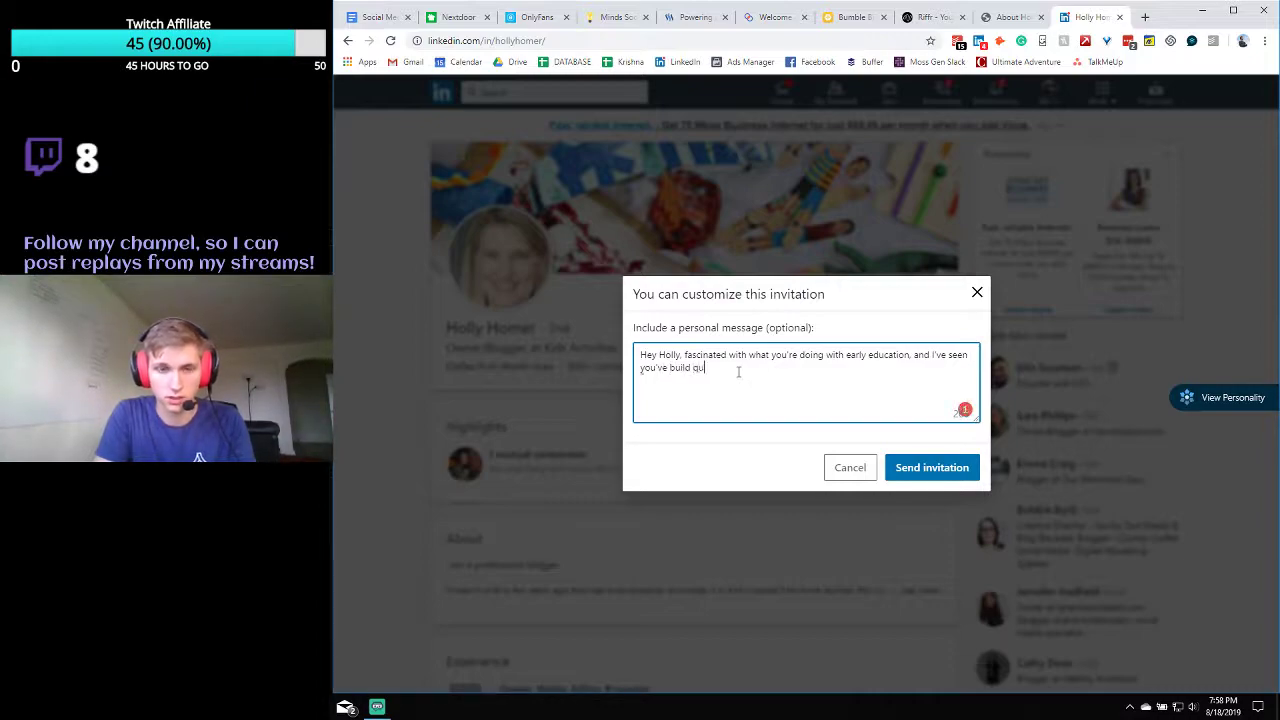
pyautogui.write('ite a massive netwo')
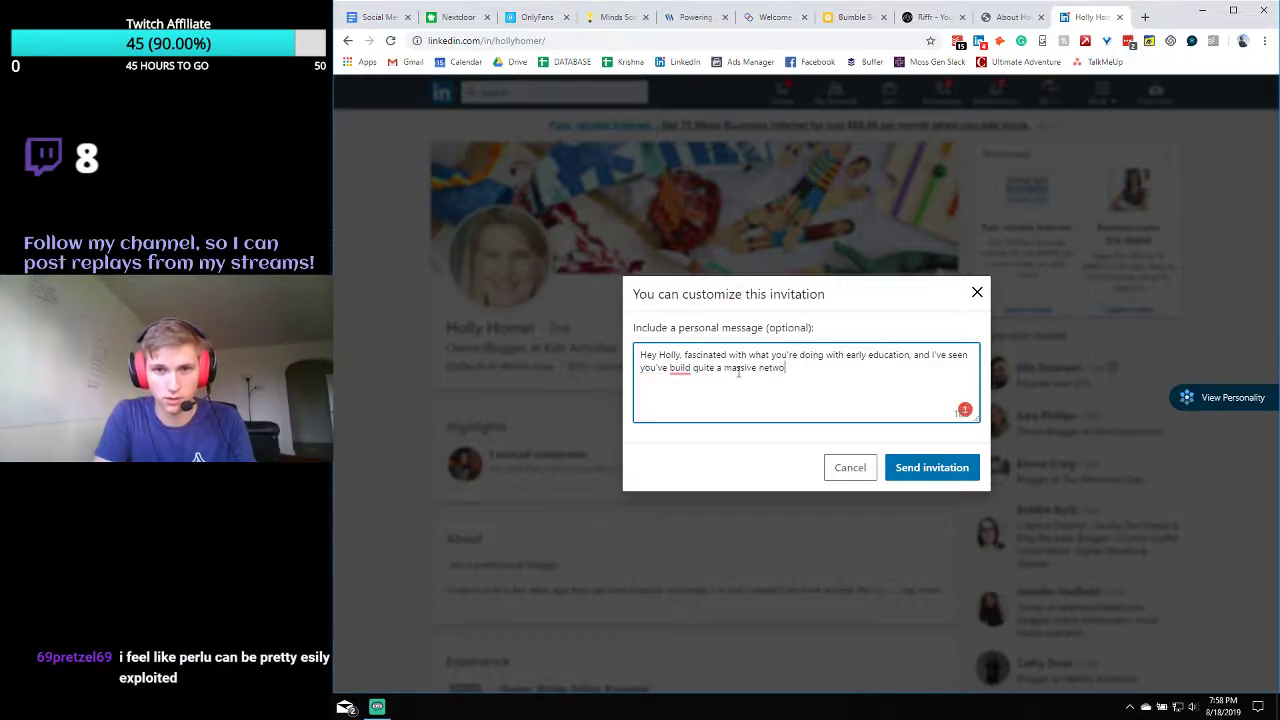
pyautogui.write('rk on other social')
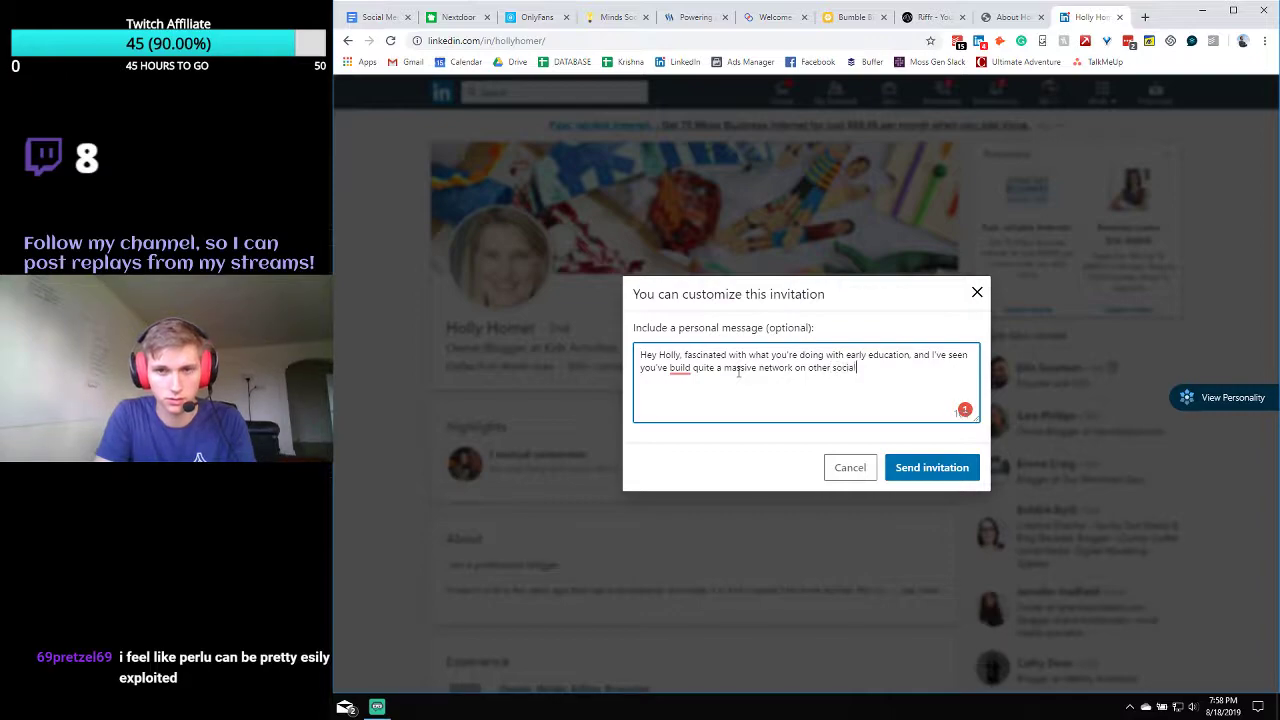
pyautogui.write(' platforms!')
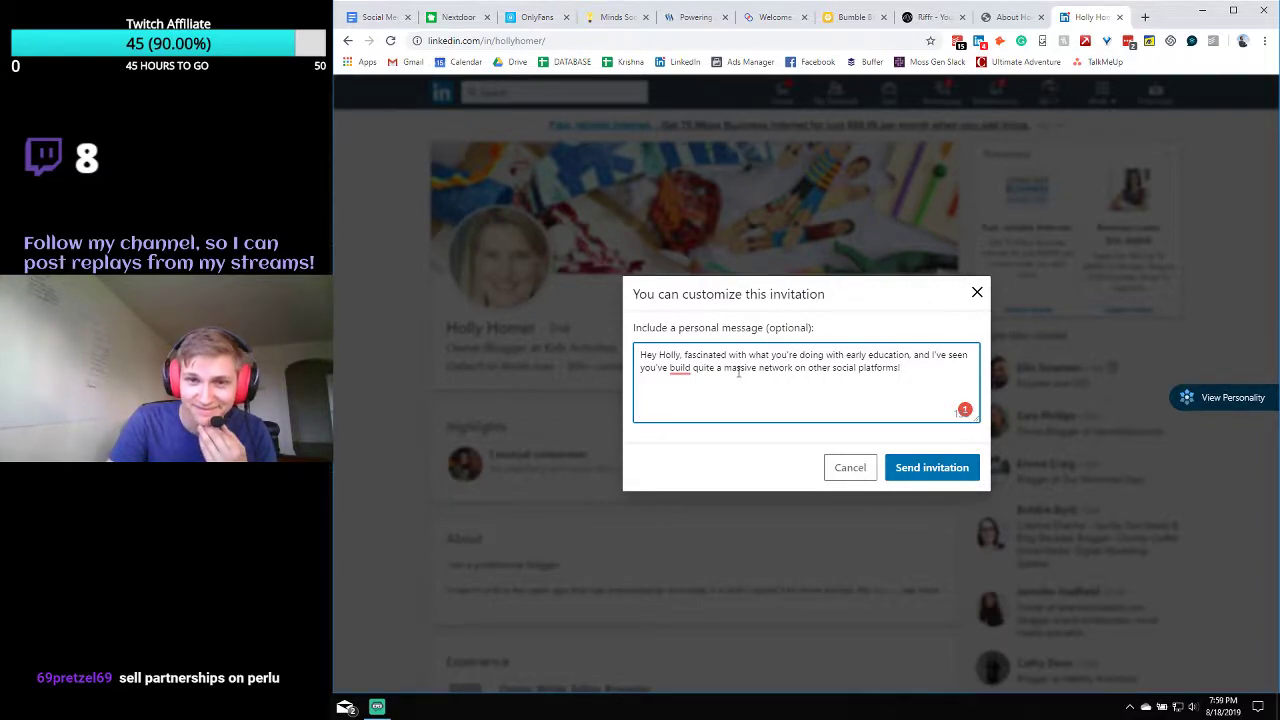
# - Correct 'build' to 'built' and finish the note about the email and live show, ending 'Thanks!'
pyautogui.moveTo(680, 368)
pyautogui.click(680, 406)
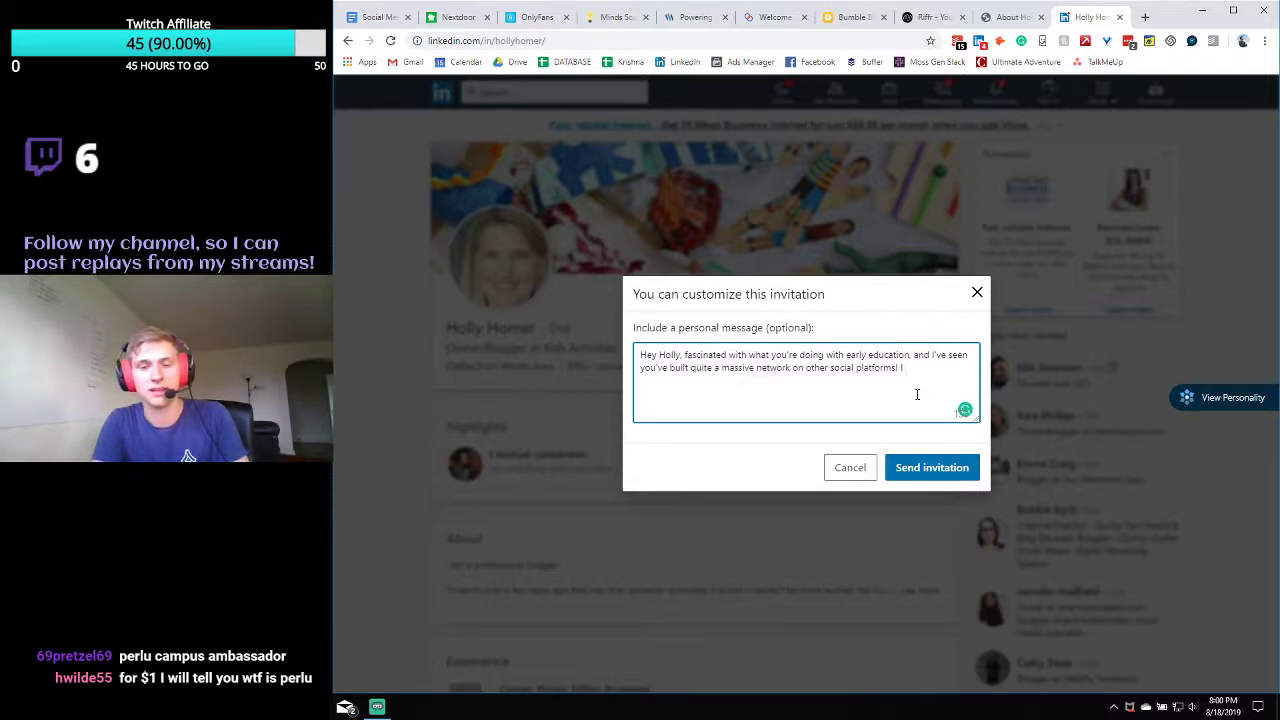
pyautogui.write('sent you ')
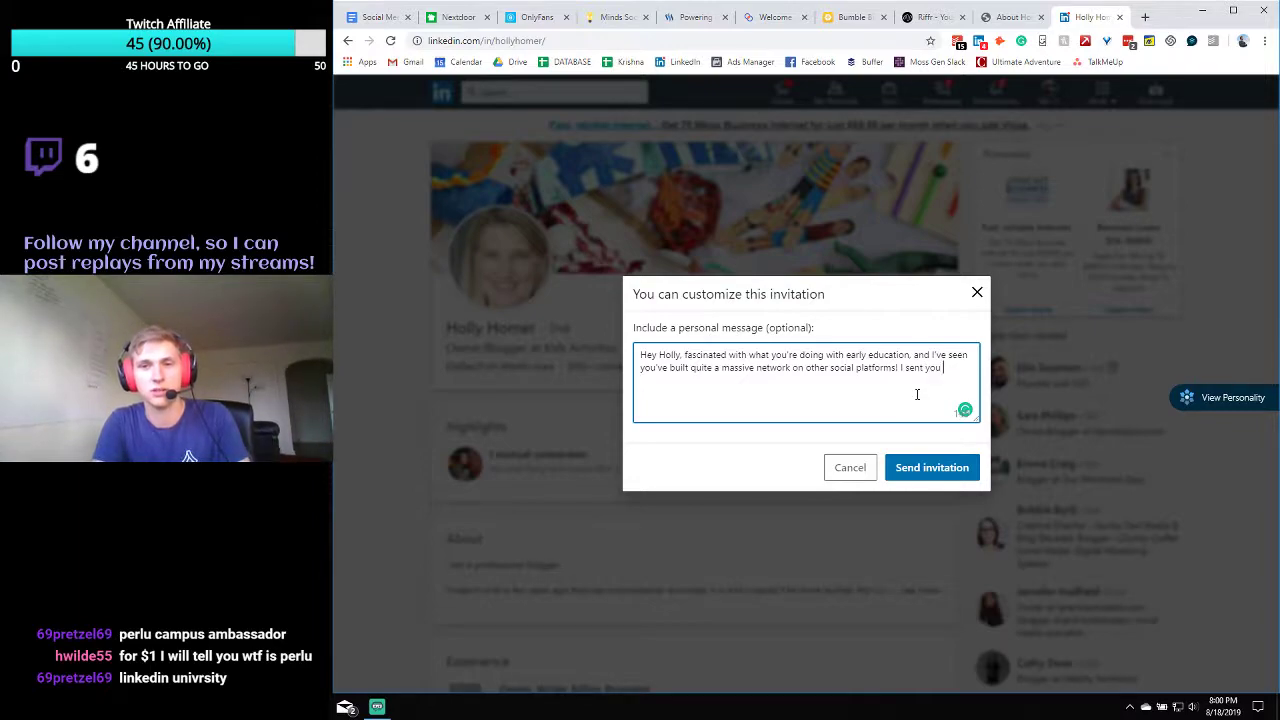
pyautogui.write('an email to ask')
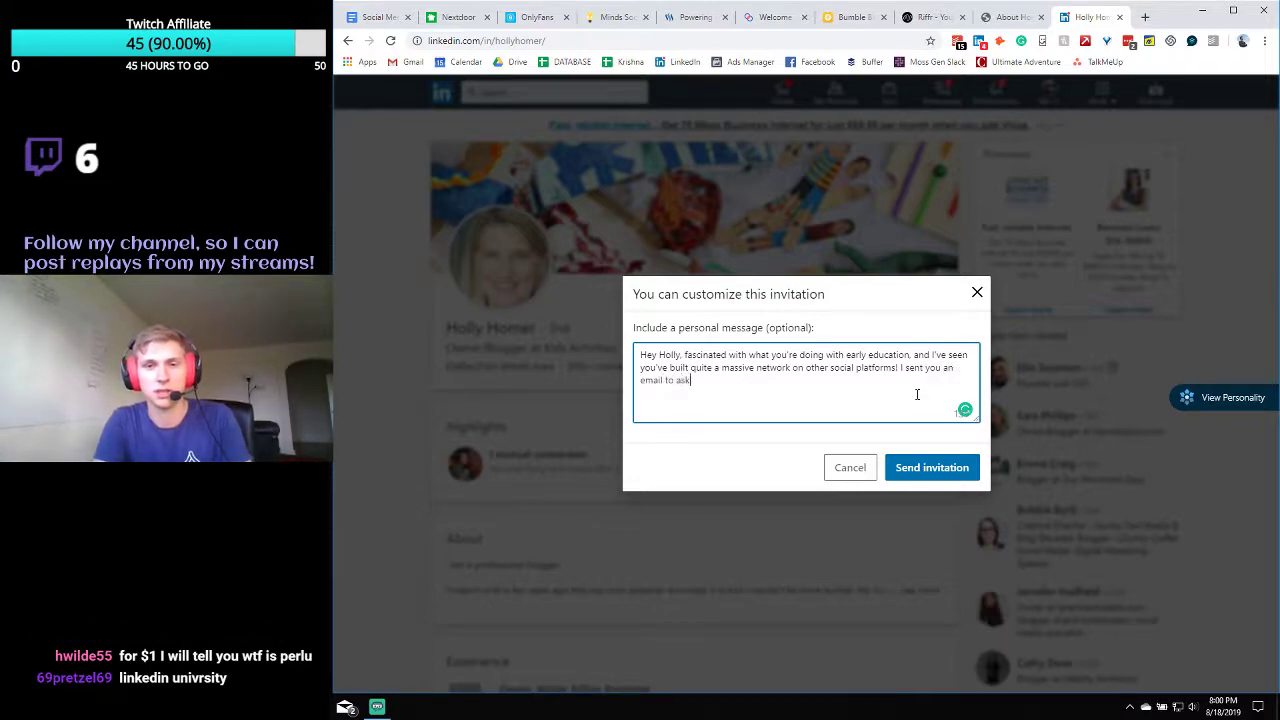
pyautogui.write(' if you would be itneres')
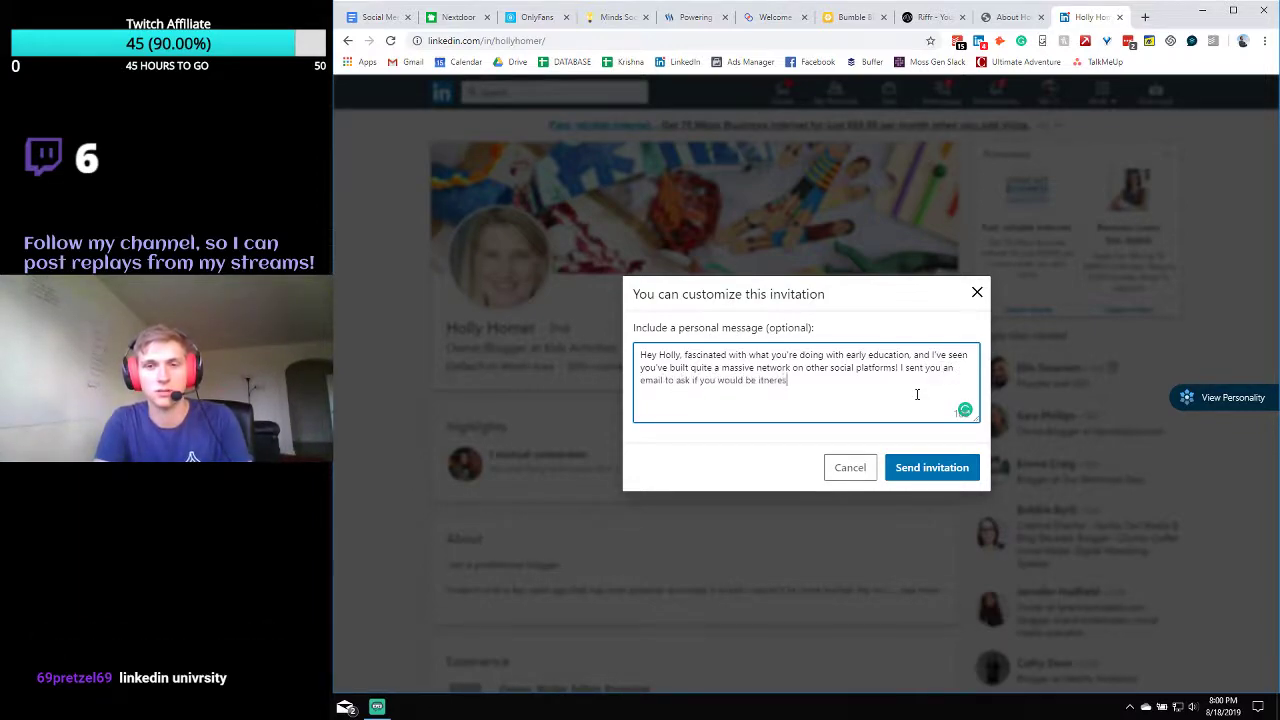
pyautogui.press('BackSpace')
pyautogui.press('BackSpace')
pyautogui.press('BackSpace')
pyautogui.press('BackSpace')
pyautogui.press('BackSpace')
pyautogui.press('BackSpace')
pyautogui.write('ntere')
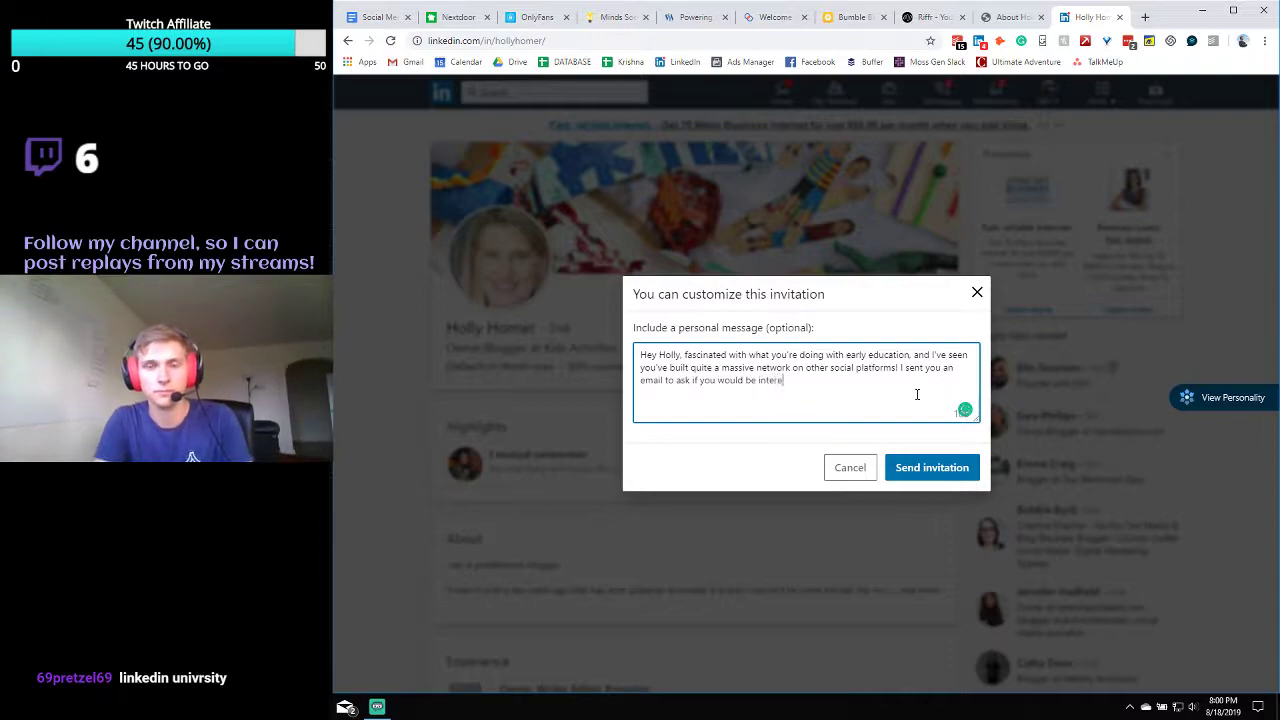
pyautogui.write('sted in doing a ')
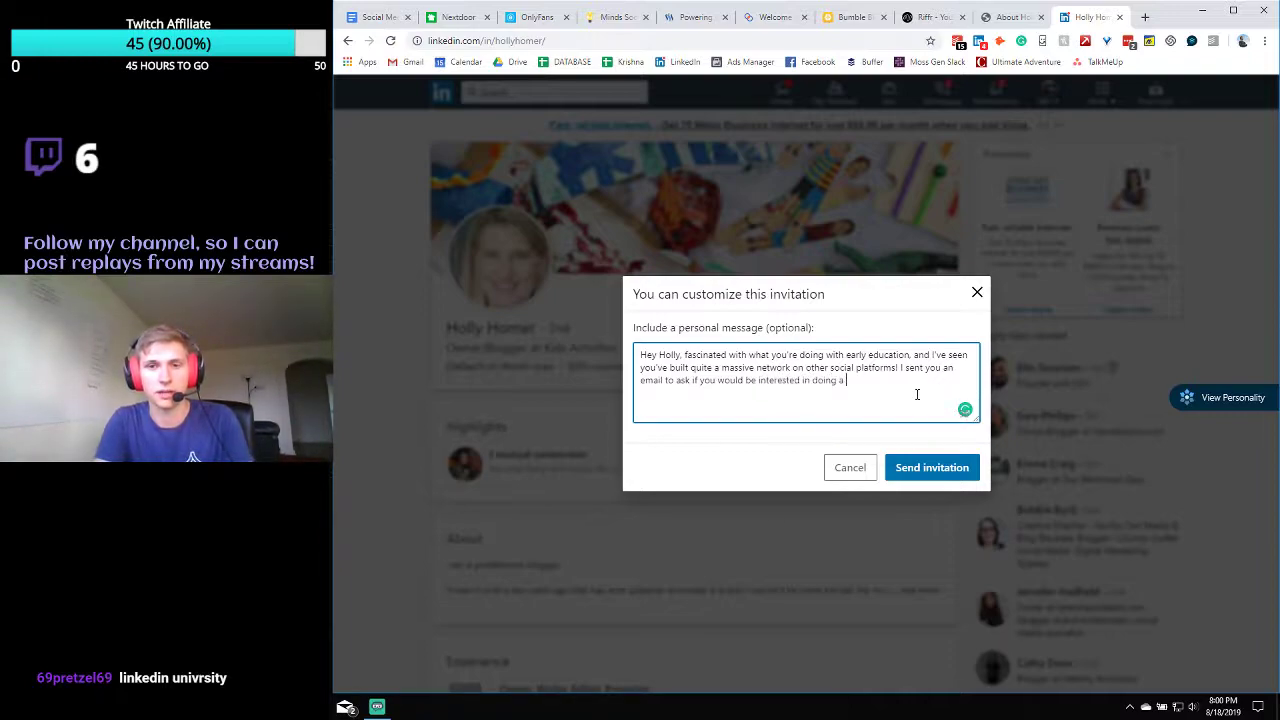
pyautogui.write('live show with')
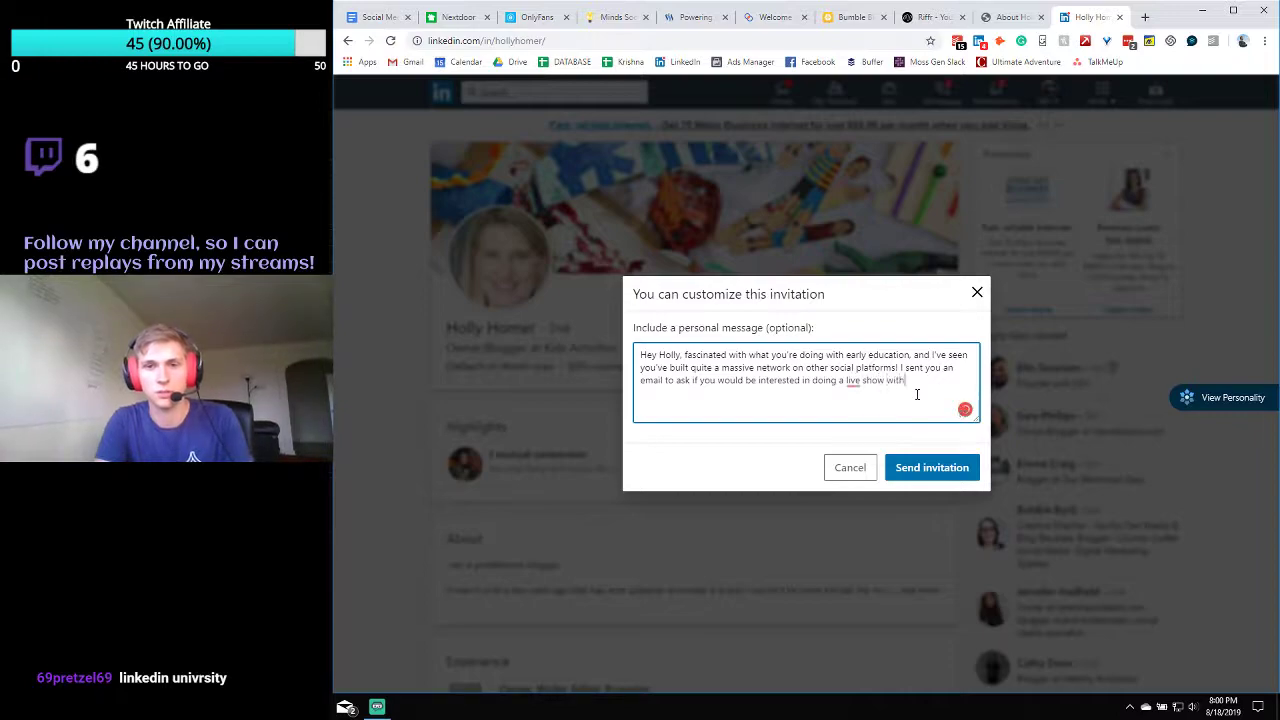
pyautogui.write(' me. since I')
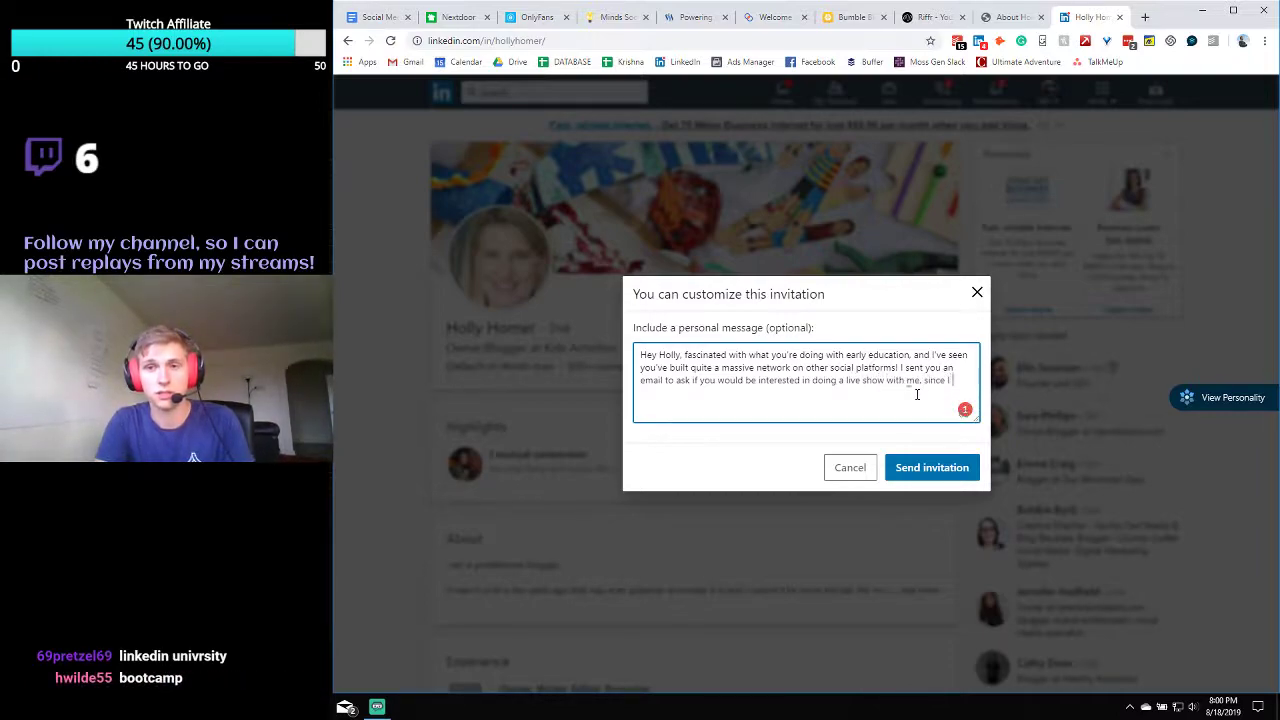
pyautogui.write(" noticed you're")
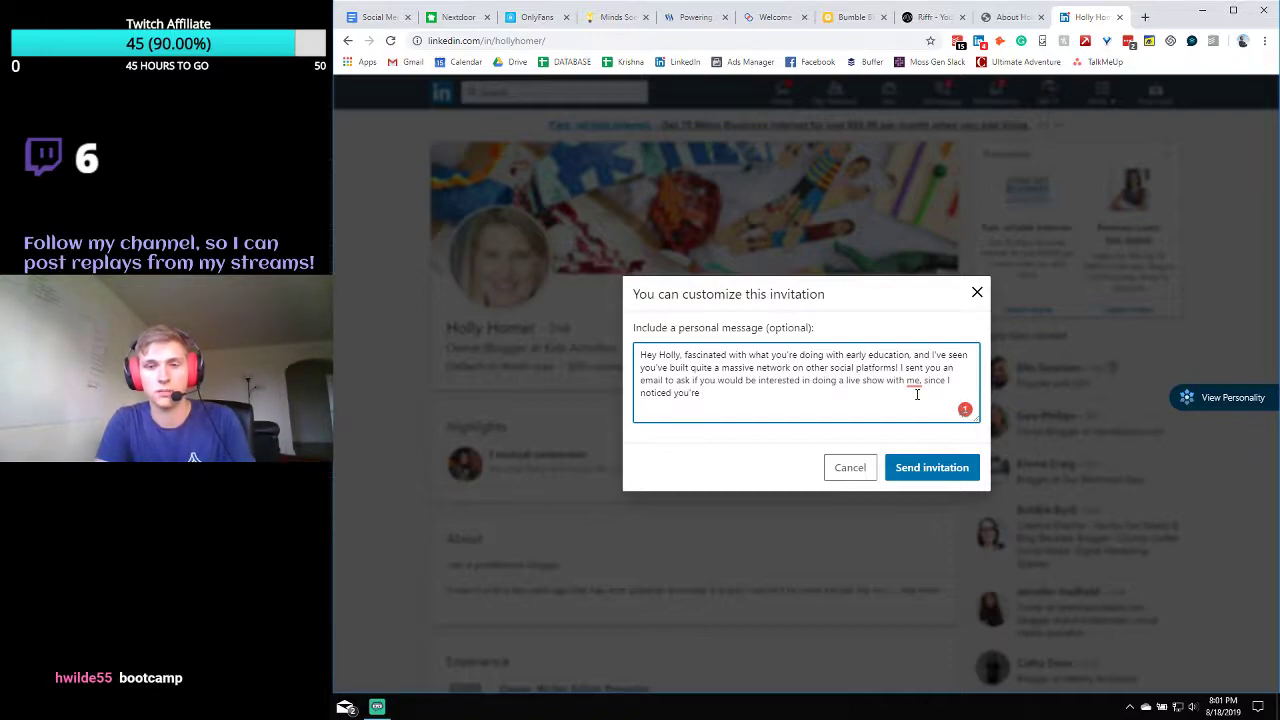
pyautogui.write(' interested in that ')
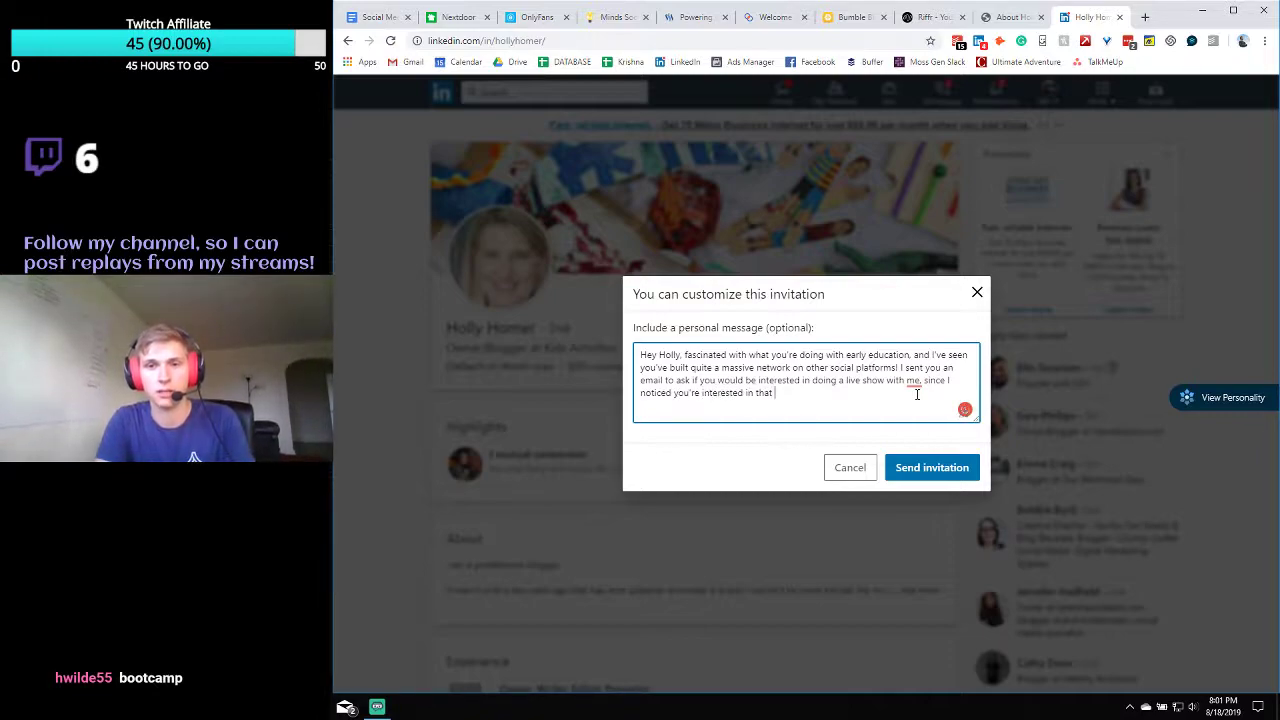
pyautogui.write('type of cotnen')
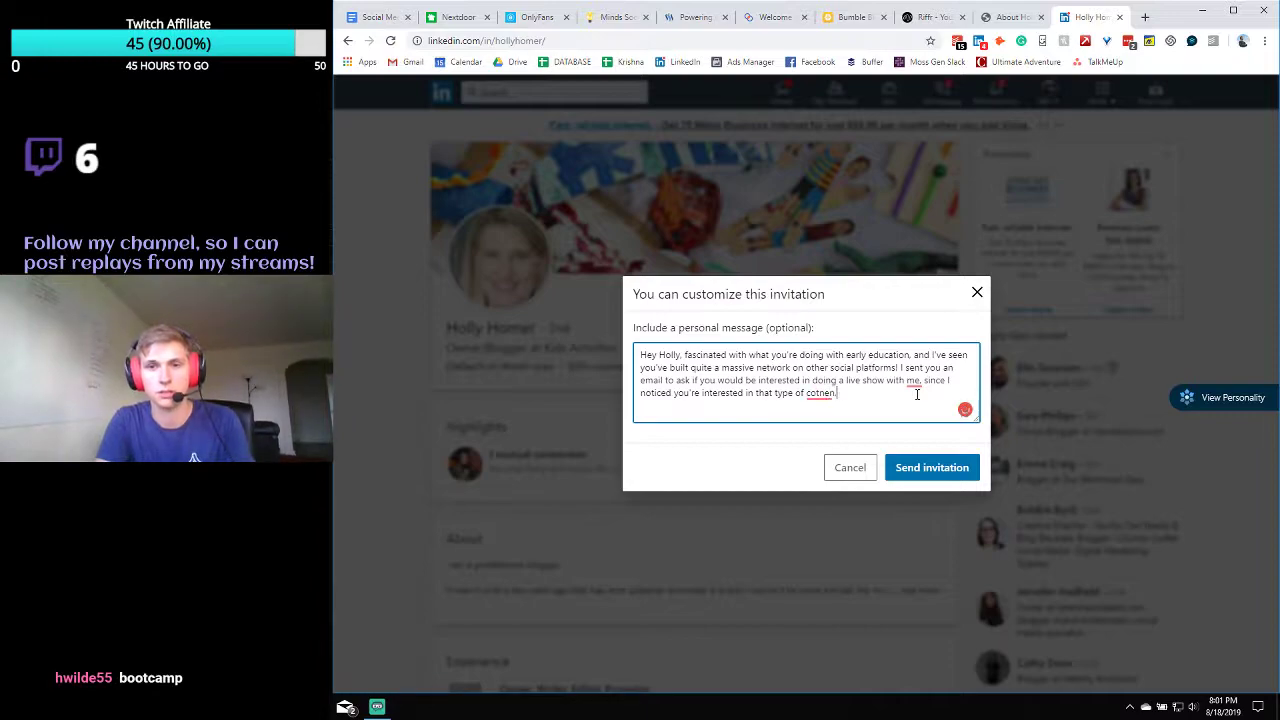
pyautogui.press('BackSpace')
pyautogui.press('BackSpace')
pyautogui.press('BackSpace')
pyautogui.press('BackSpace')
pyautogui.write('ntent.')
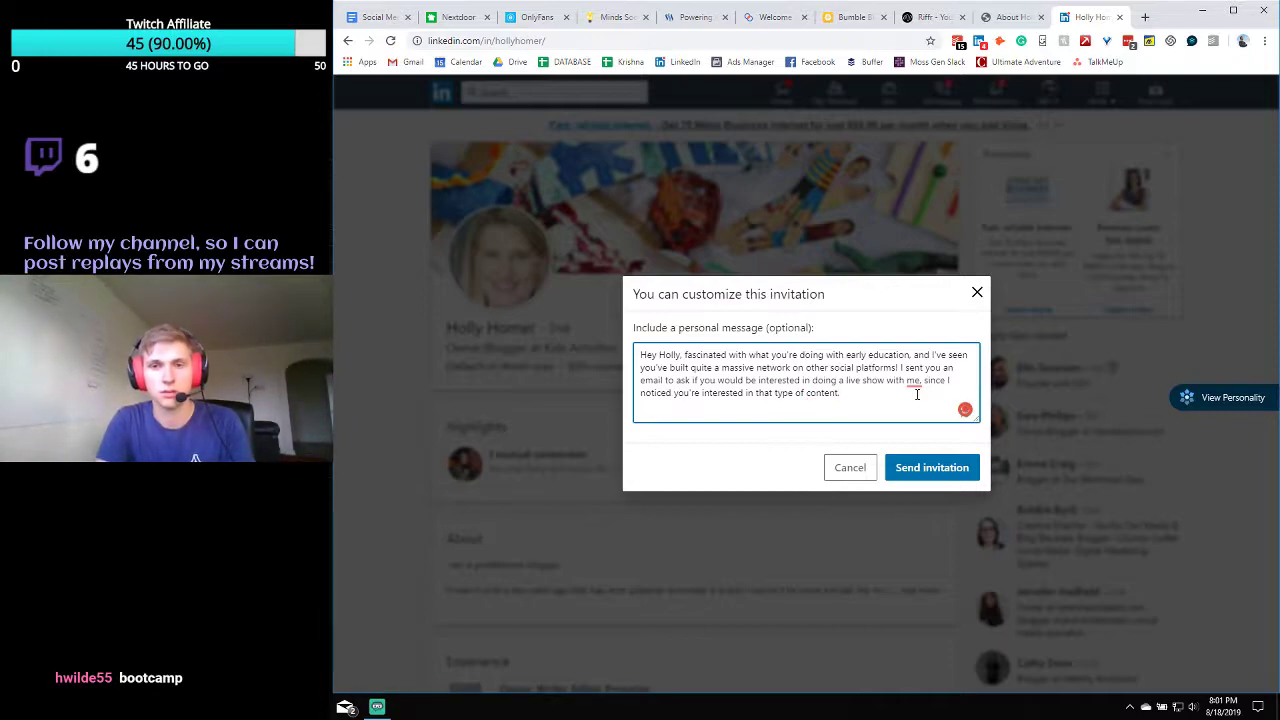
pyautogui.write(' Thanks!')
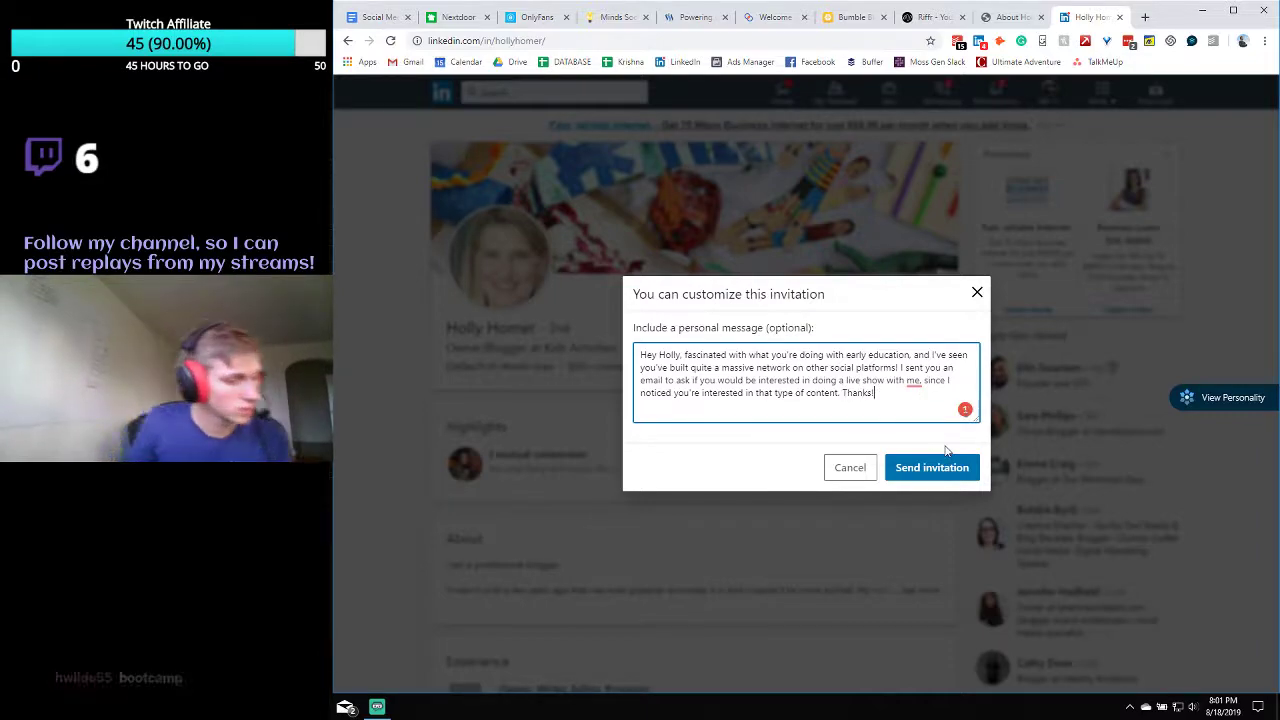
# - Send the LinkedIn invitation with its note, close the profile, and go to Gmail
pyautogui.click(935, 468)
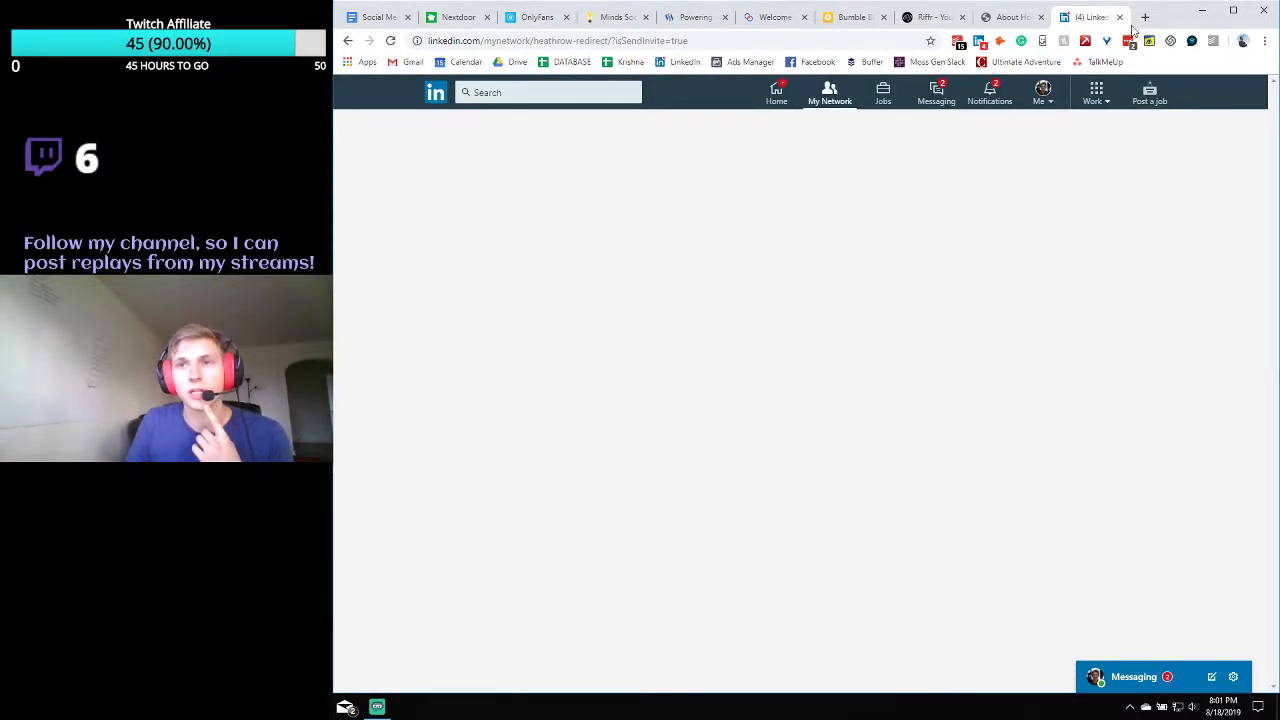
pyautogui.click(1119, 17)
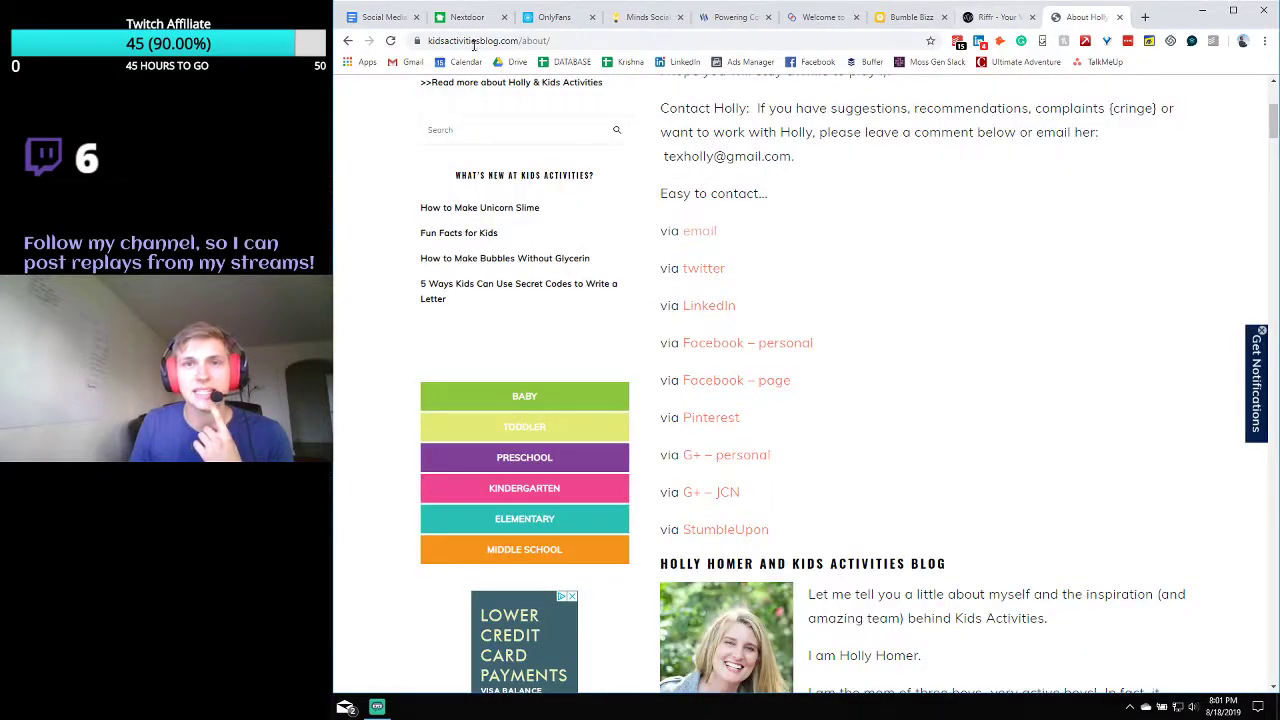
pyautogui.click(1145, 17)
pyautogui.click(410, 62)
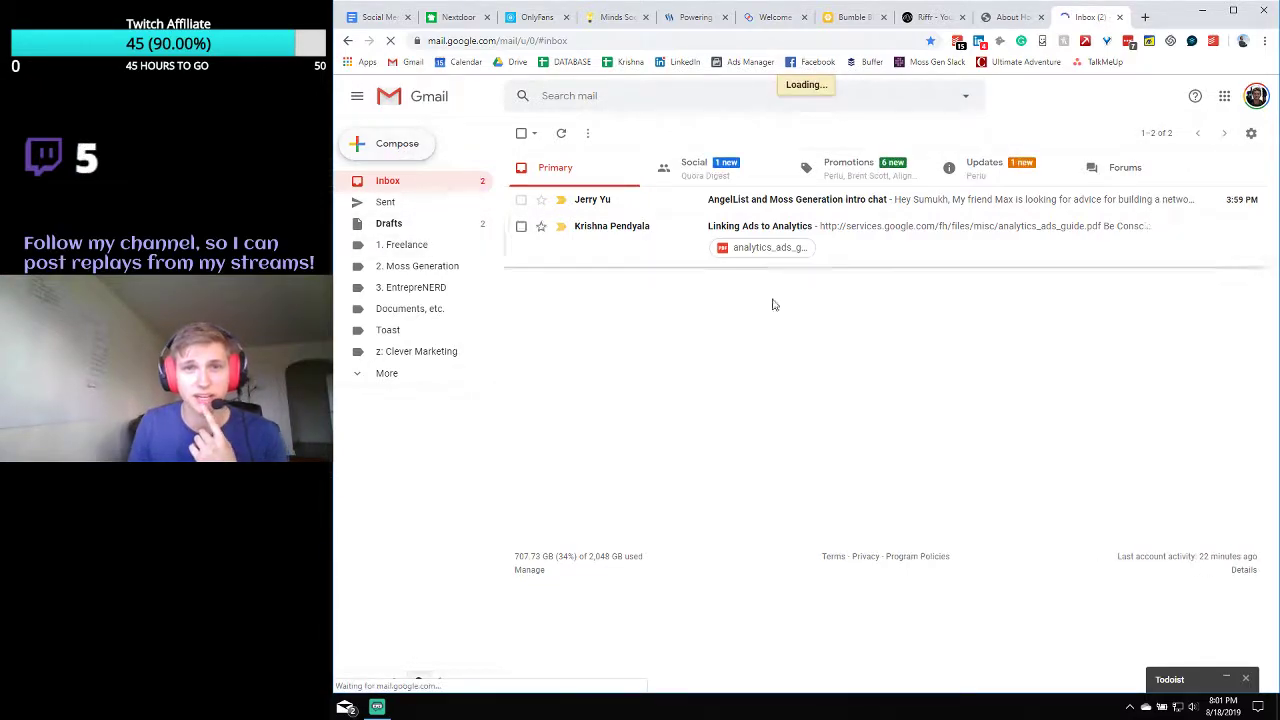
# - Compose a new email to the pasted blogger address, removing the stray %20 prefix
pyautogui.click(397, 143)
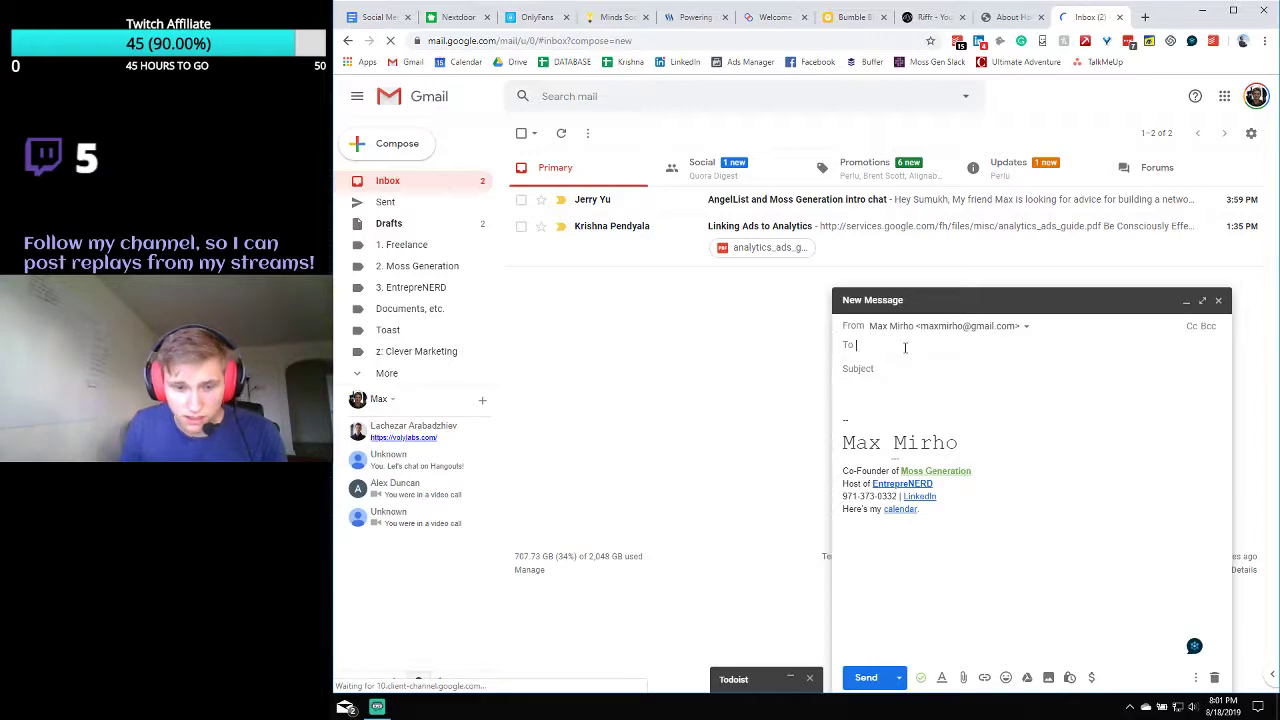
pyautogui.hotkey('ctrl', 'v')
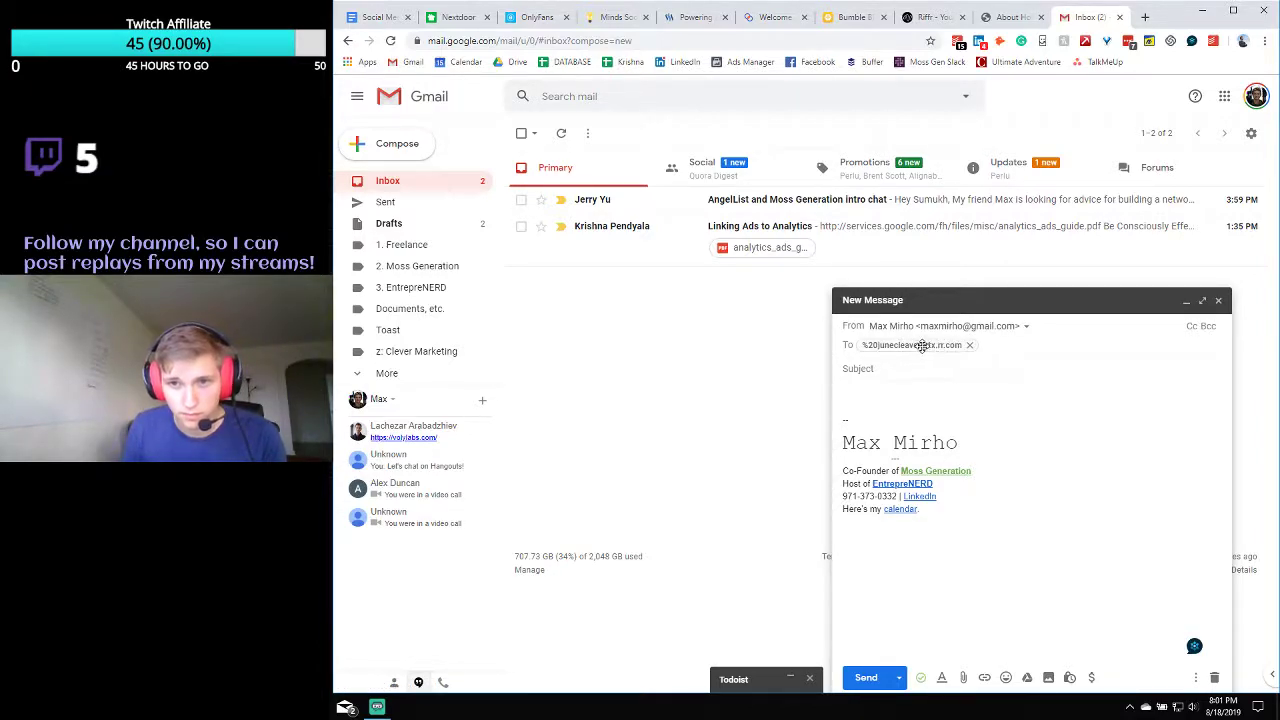
pyautogui.click(903, 369)
pyautogui.click(905, 325)
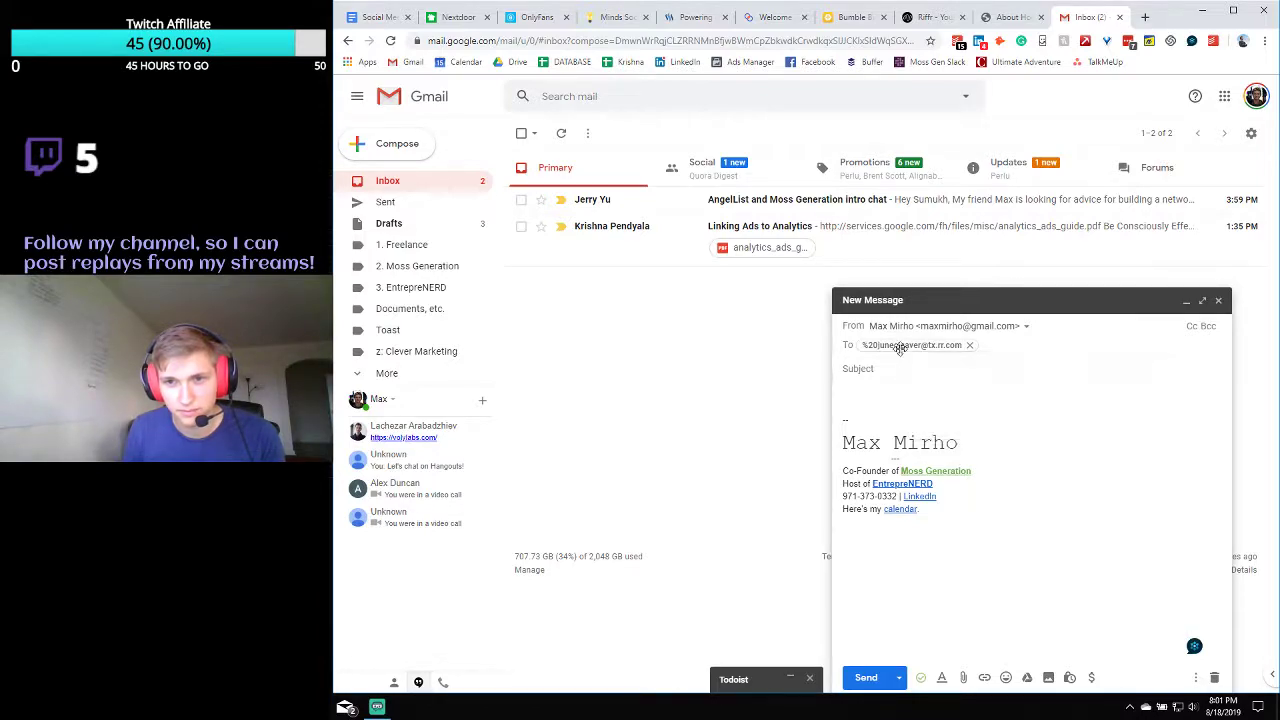
pyautogui.doubleClick(895, 345)
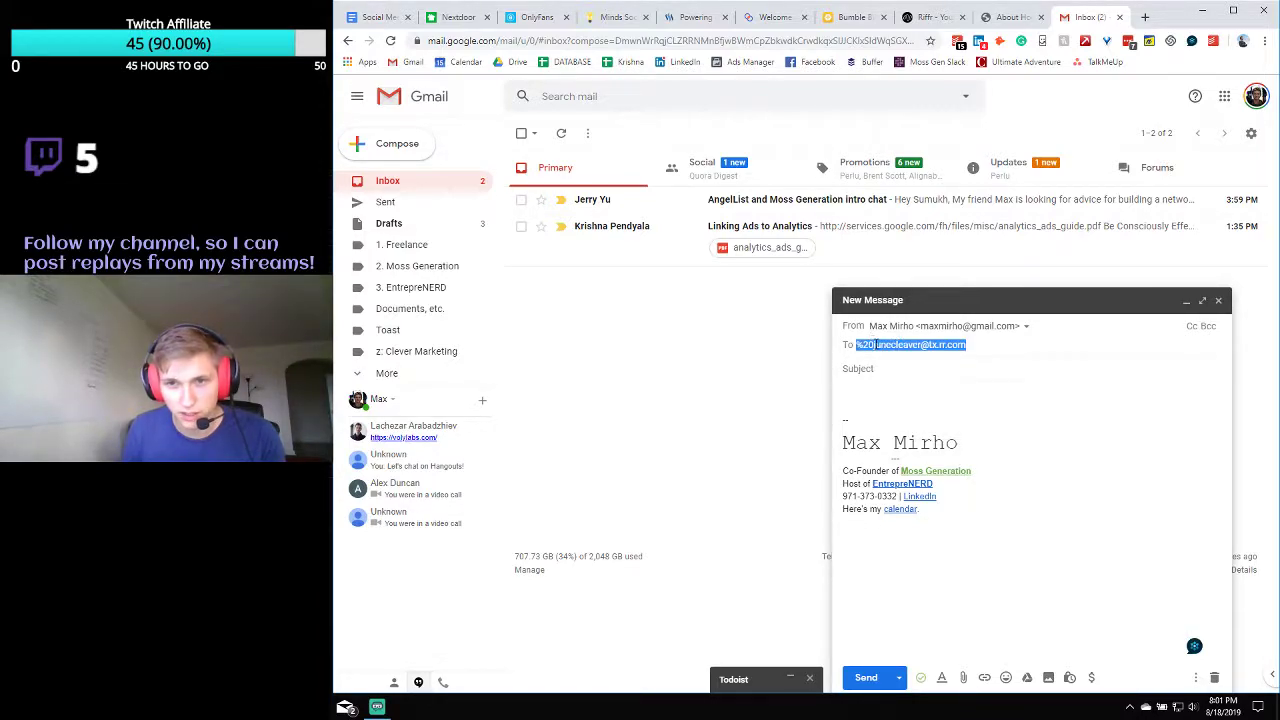
pyautogui.moveTo(878, 345); pyautogui.dragTo(843, 350)
pyautogui.press('BackSpace')
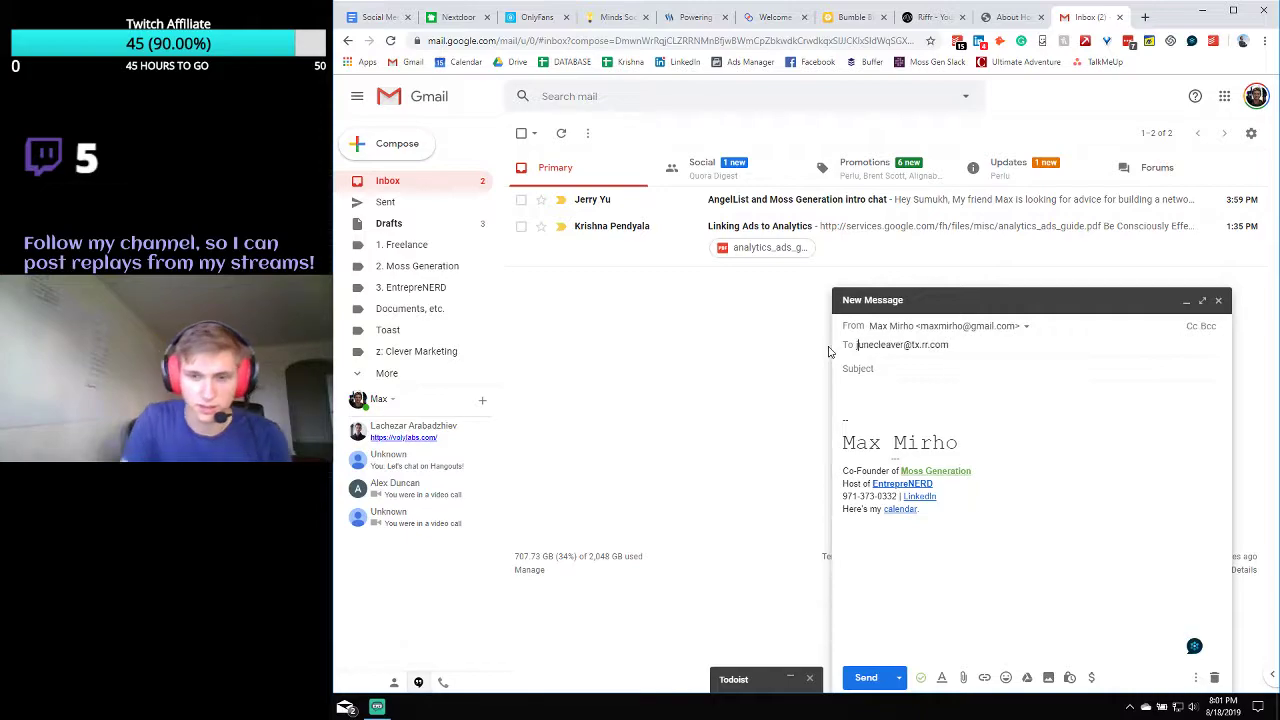
pyautogui.click(911, 369)
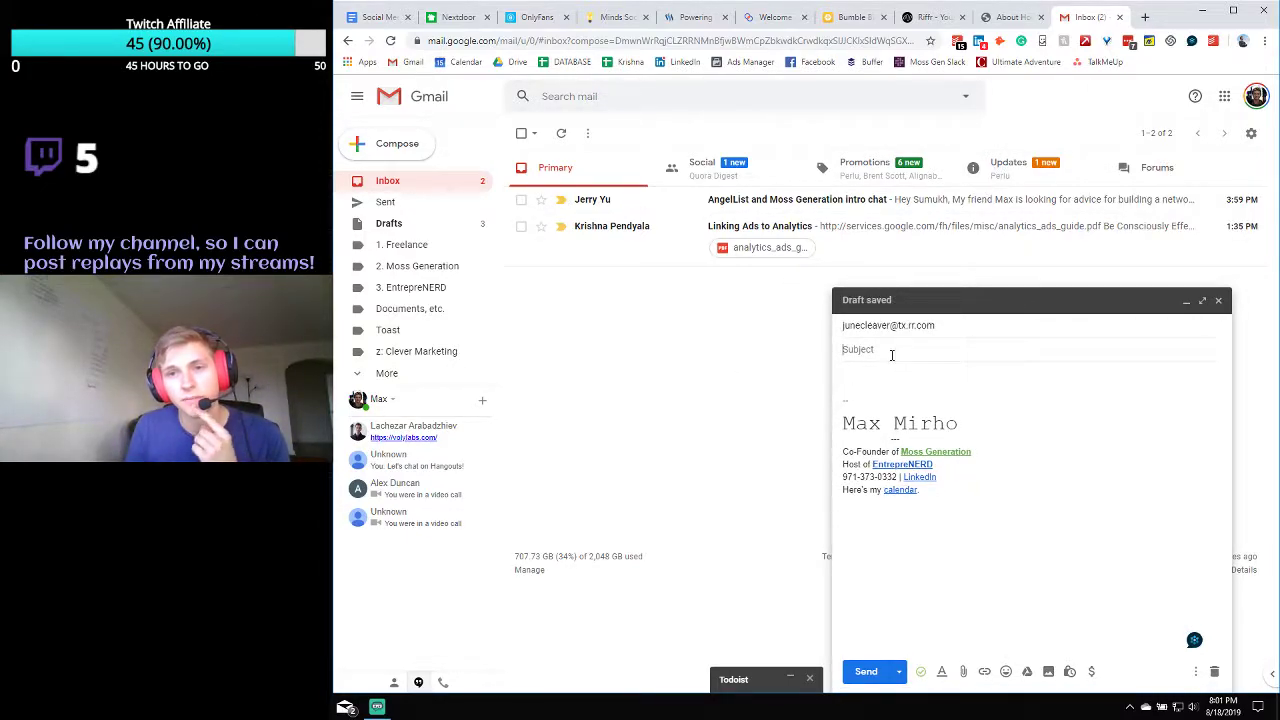
# - Enter the subject 'Question about possible invite on my livestream!' and begin the body with a greeting to the blogger
pyautogui.write('Q')
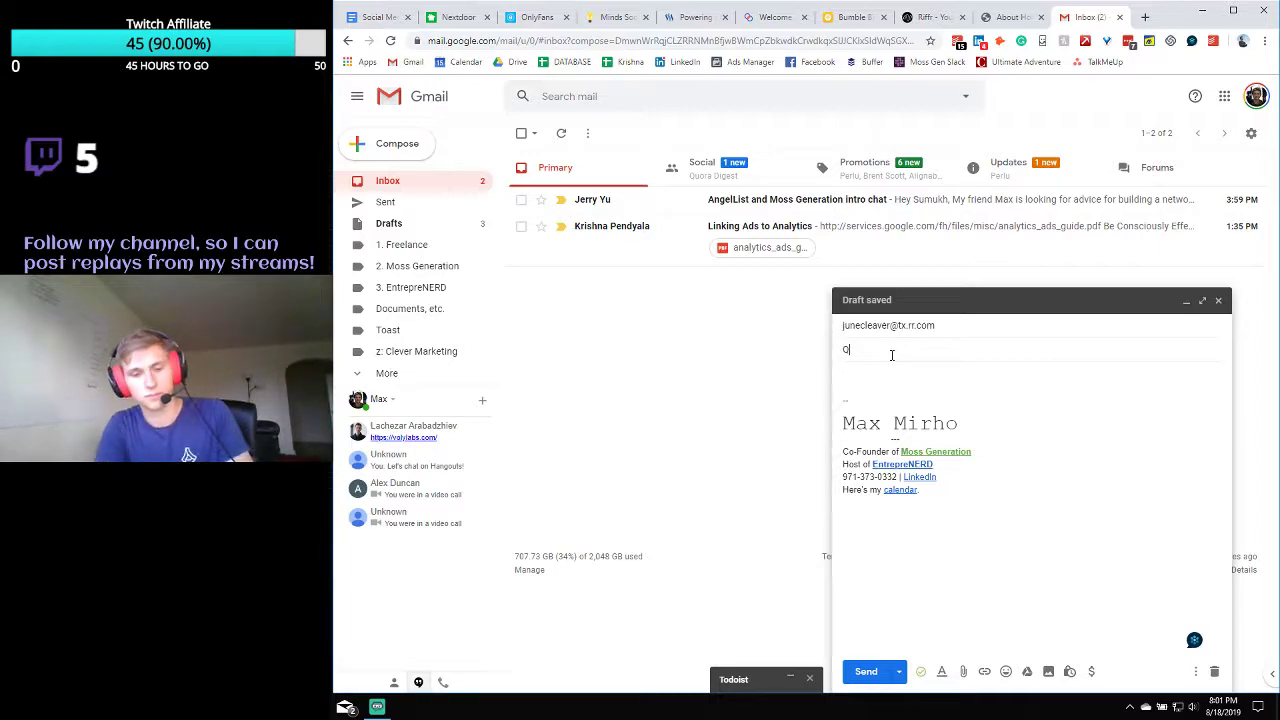
pyautogui.write('uestion about possi')
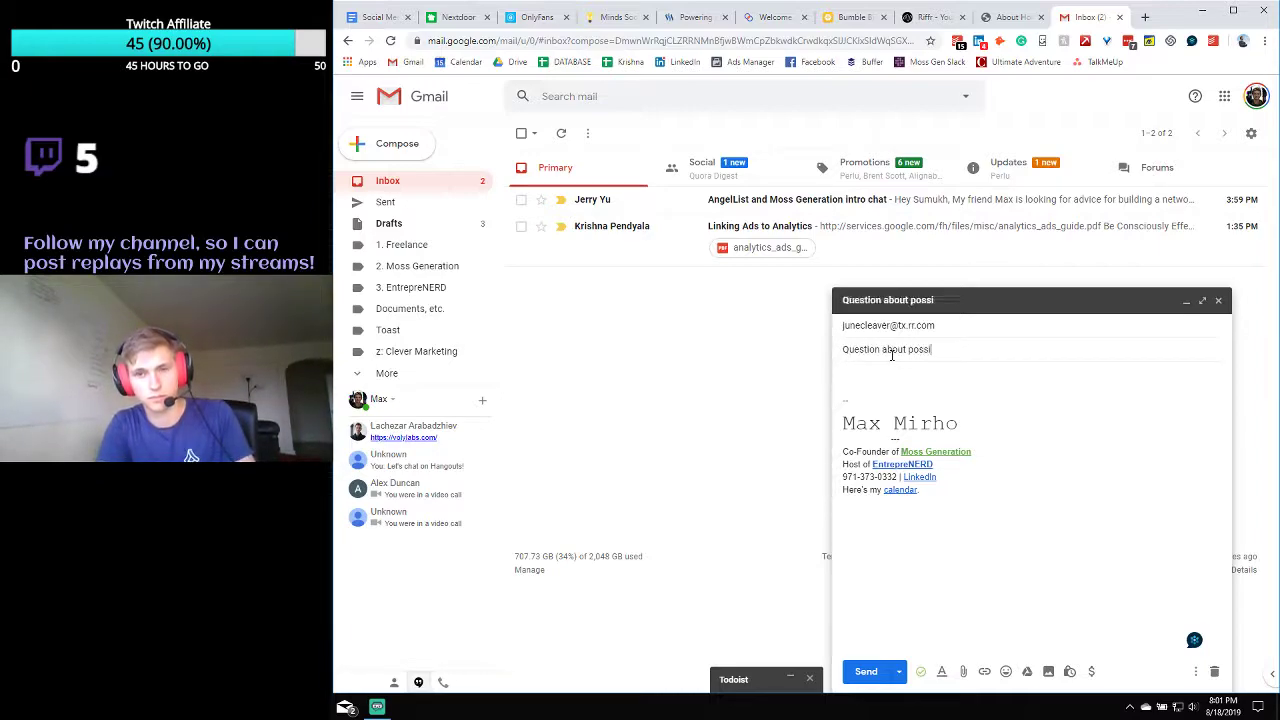
pyautogui.write('ble invite on')
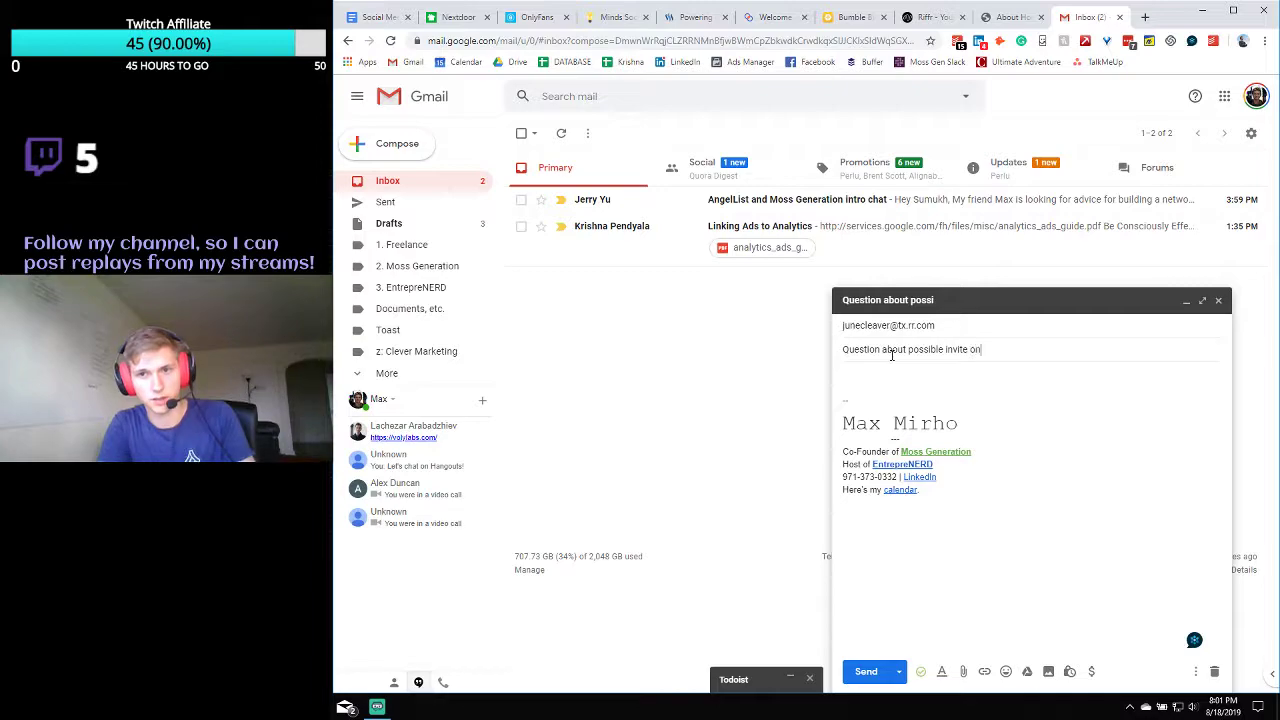
pyautogui.write(' my livestream!')
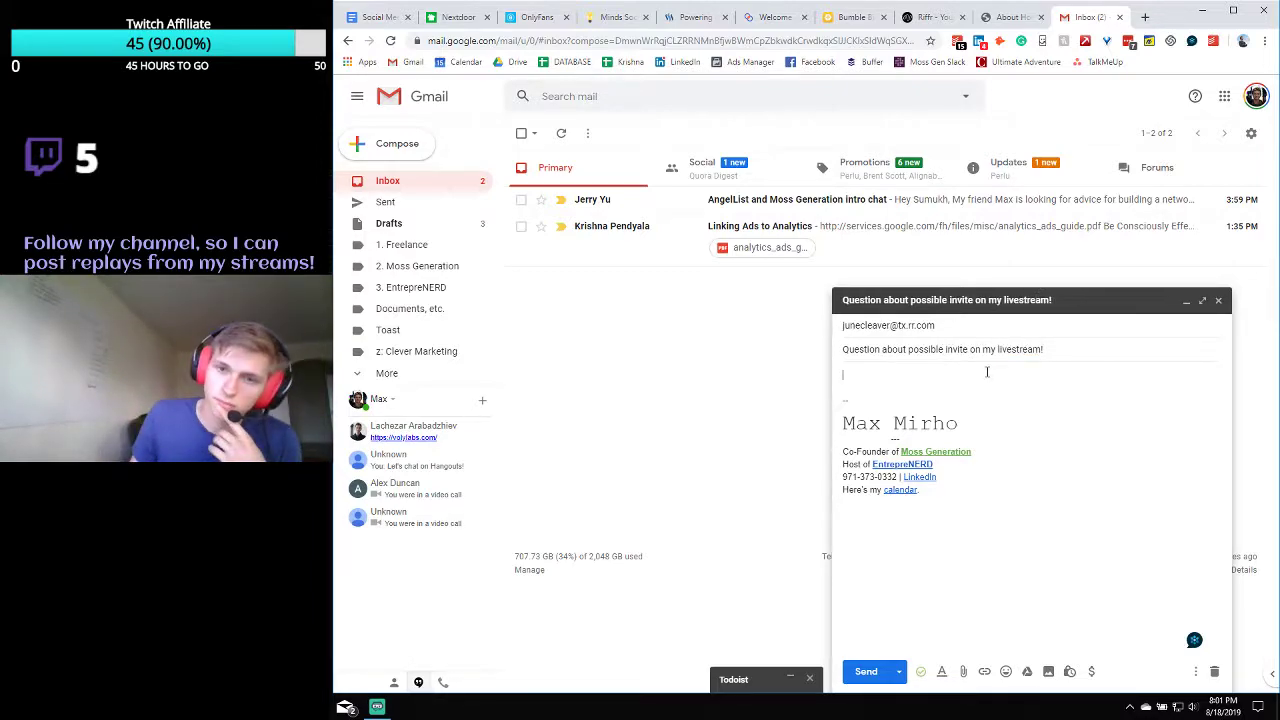
pyautogui.write('Hey Holy')
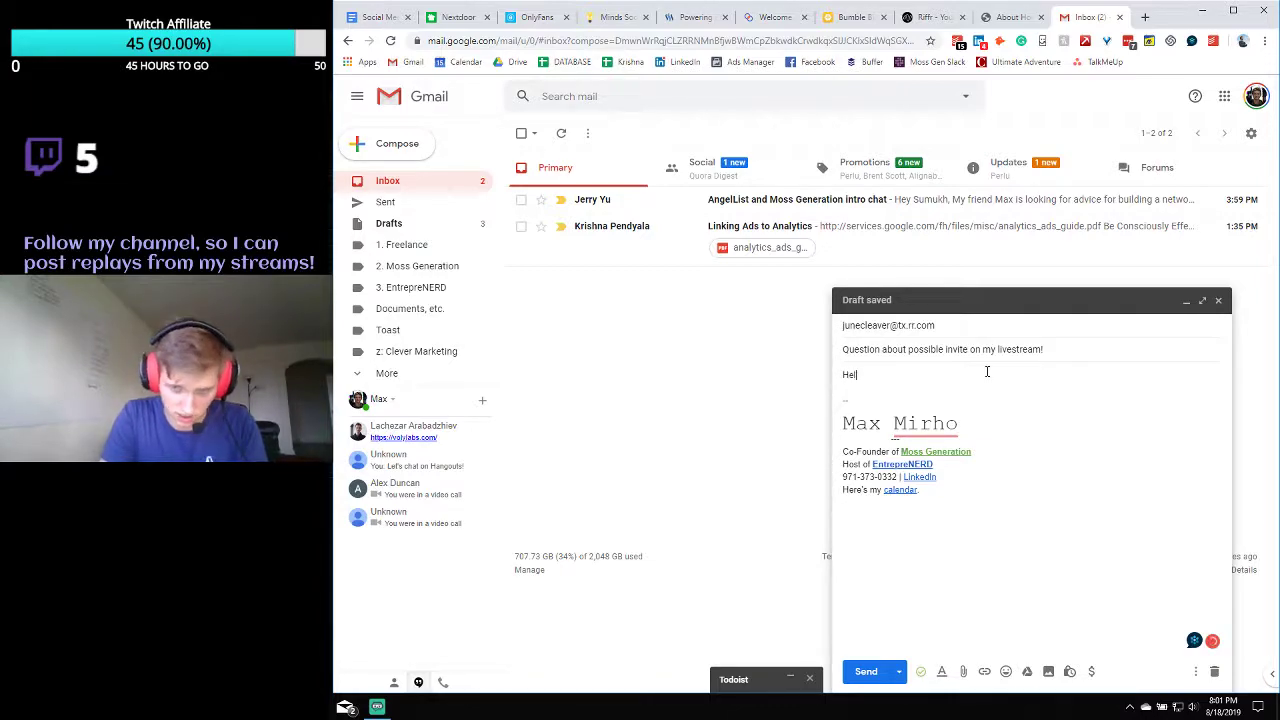
pyautogui.click(1022, 17)
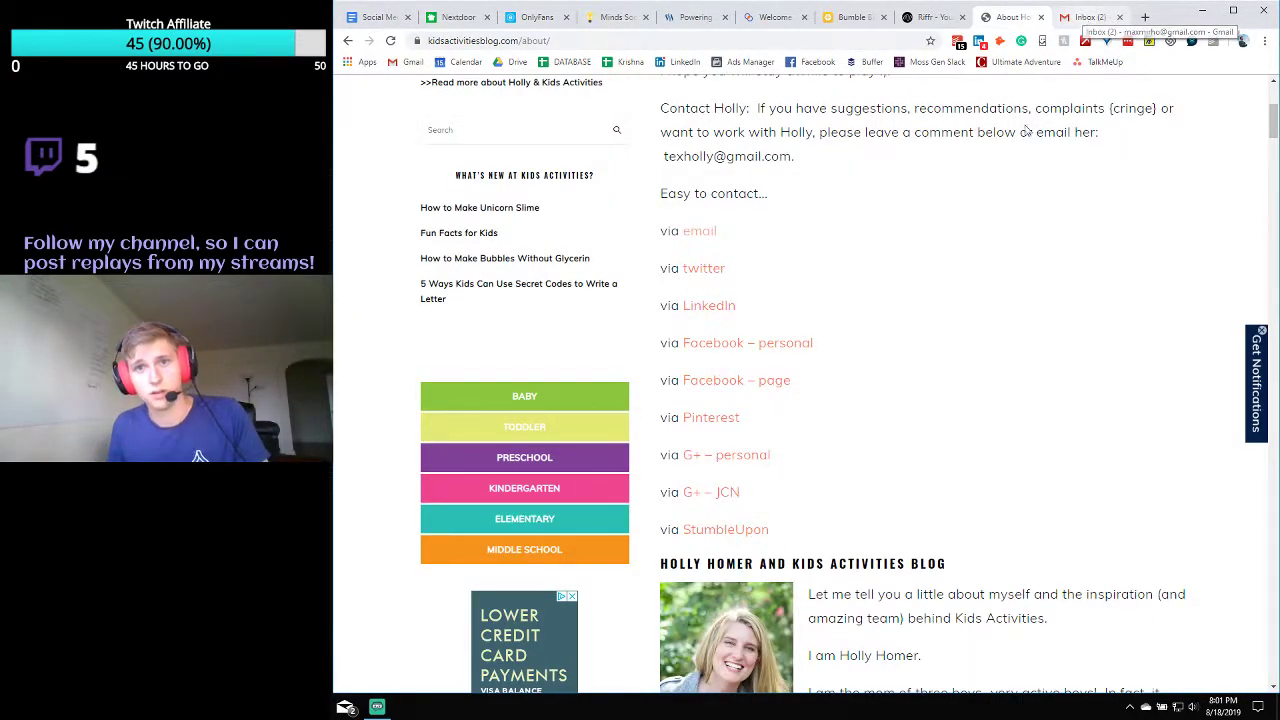
pyautogui.scroll(5, 845, 262)
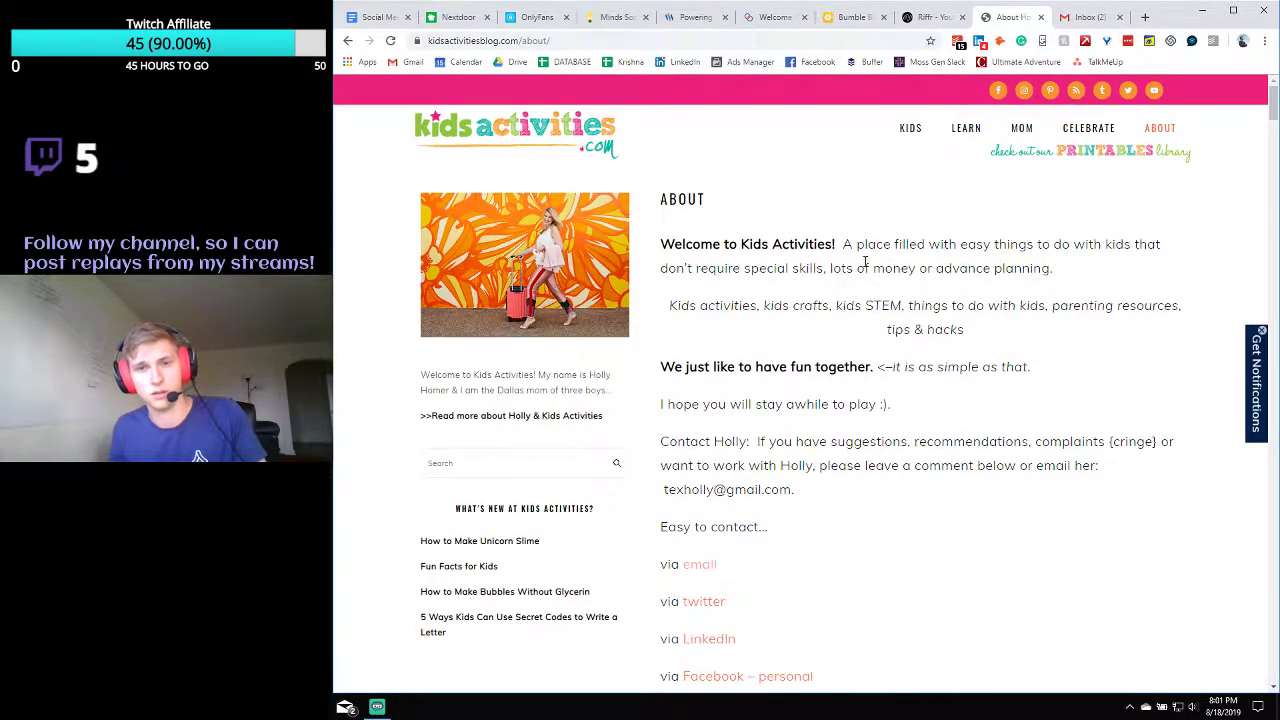
pyautogui.scroll(-5, 860, 261)
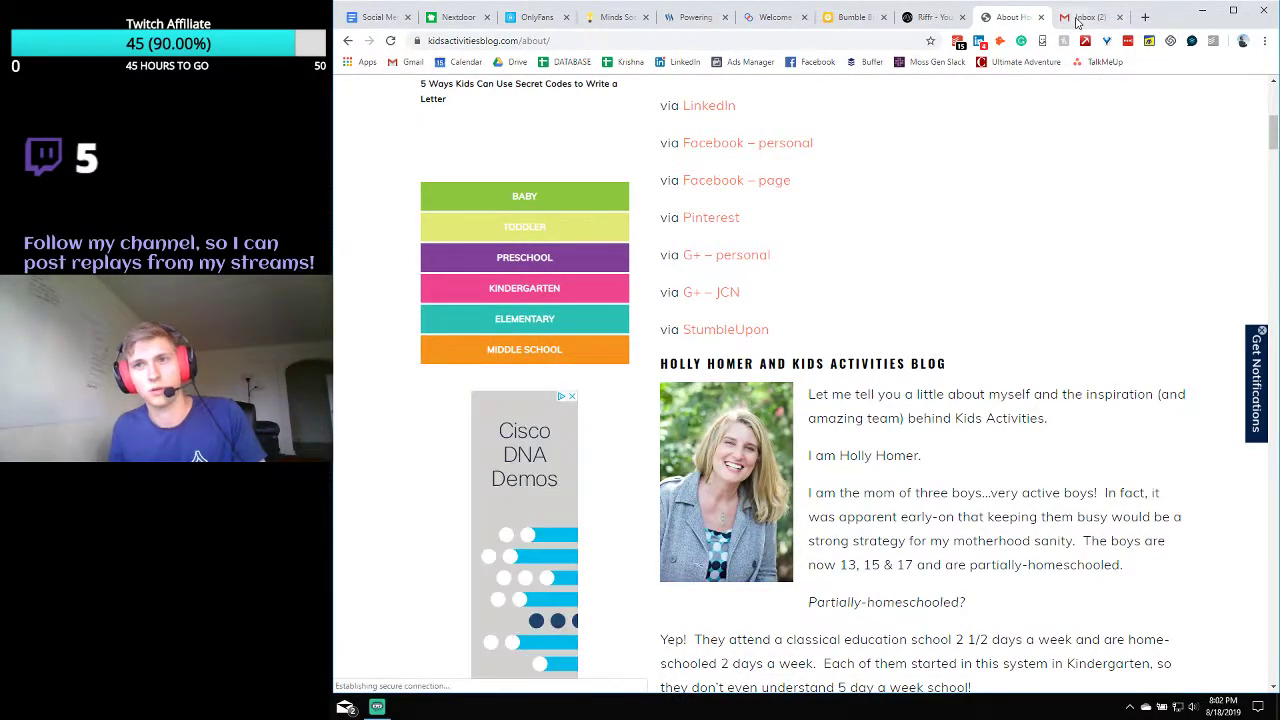
pyautogui.hotkey('ctrl', 'Tab')
pyautogui.press('BackSpace')
pyautogui.press('BackSpace')
pyautogui.write('ll')
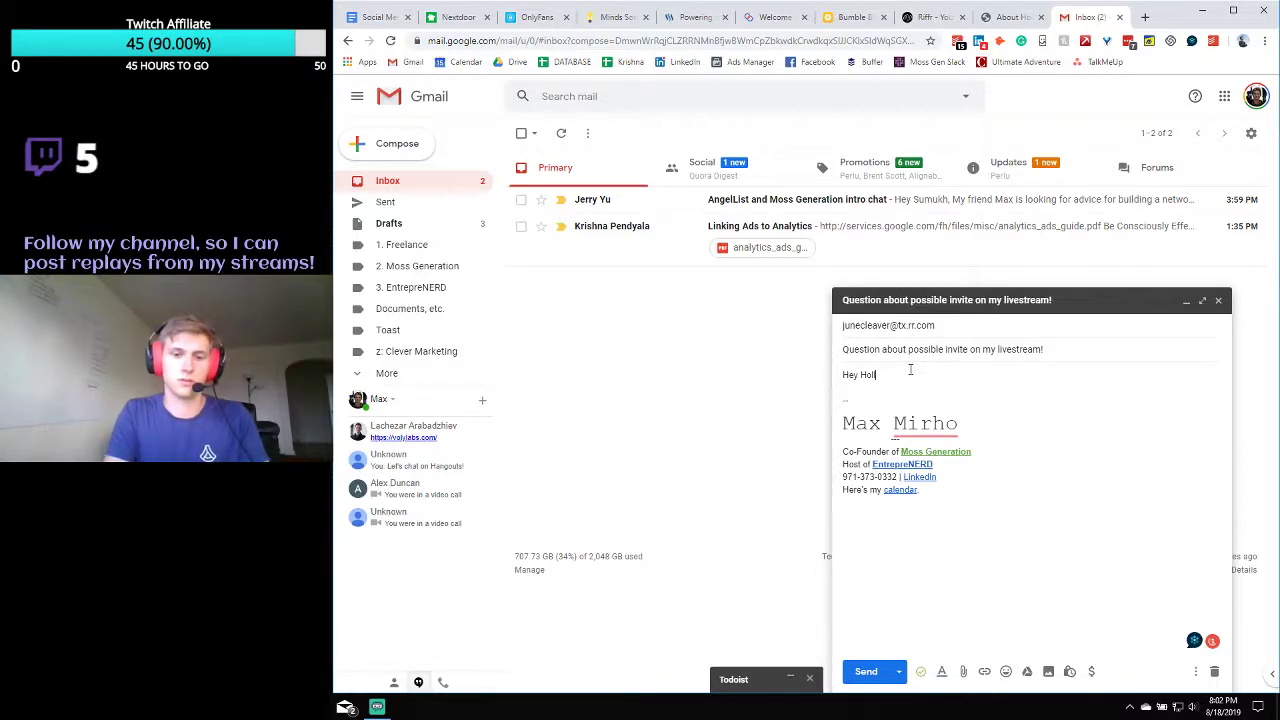
pyautogui.write('y,')
pyautogui.press('Return')
pyautogui.press('Return')
pyautogui.write('Saw')
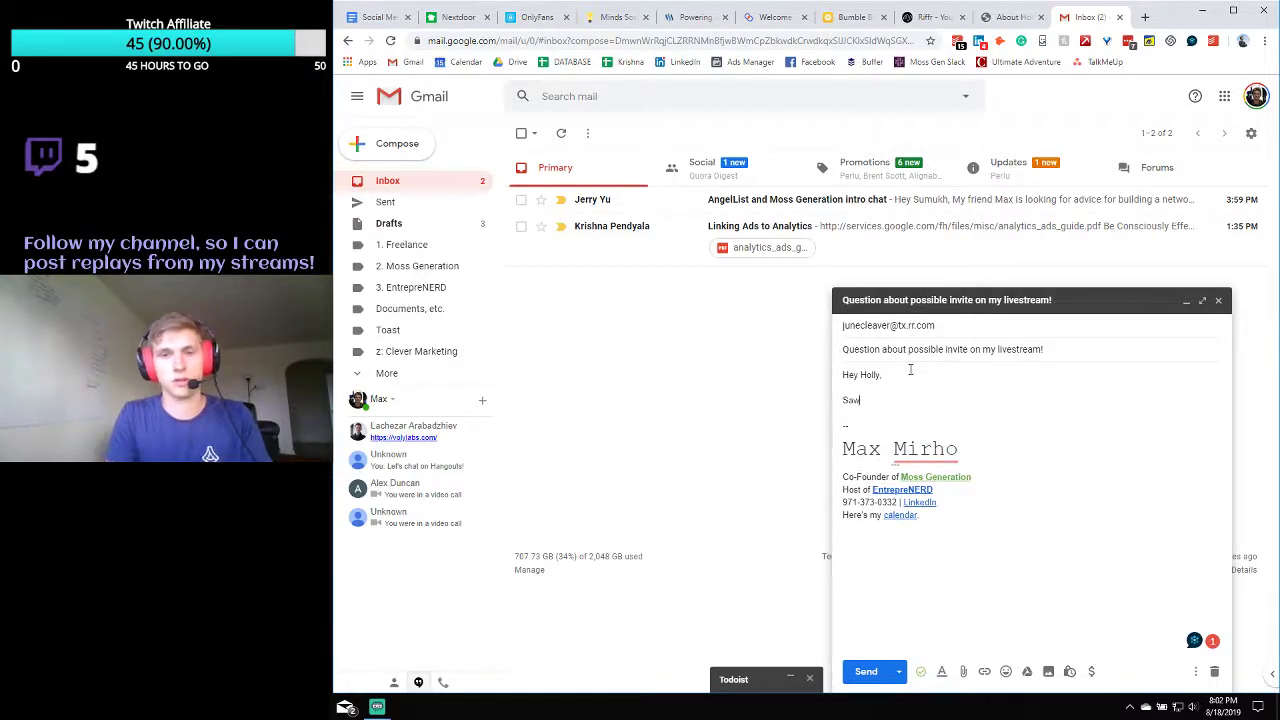
pyautogui.click(1040, 17)
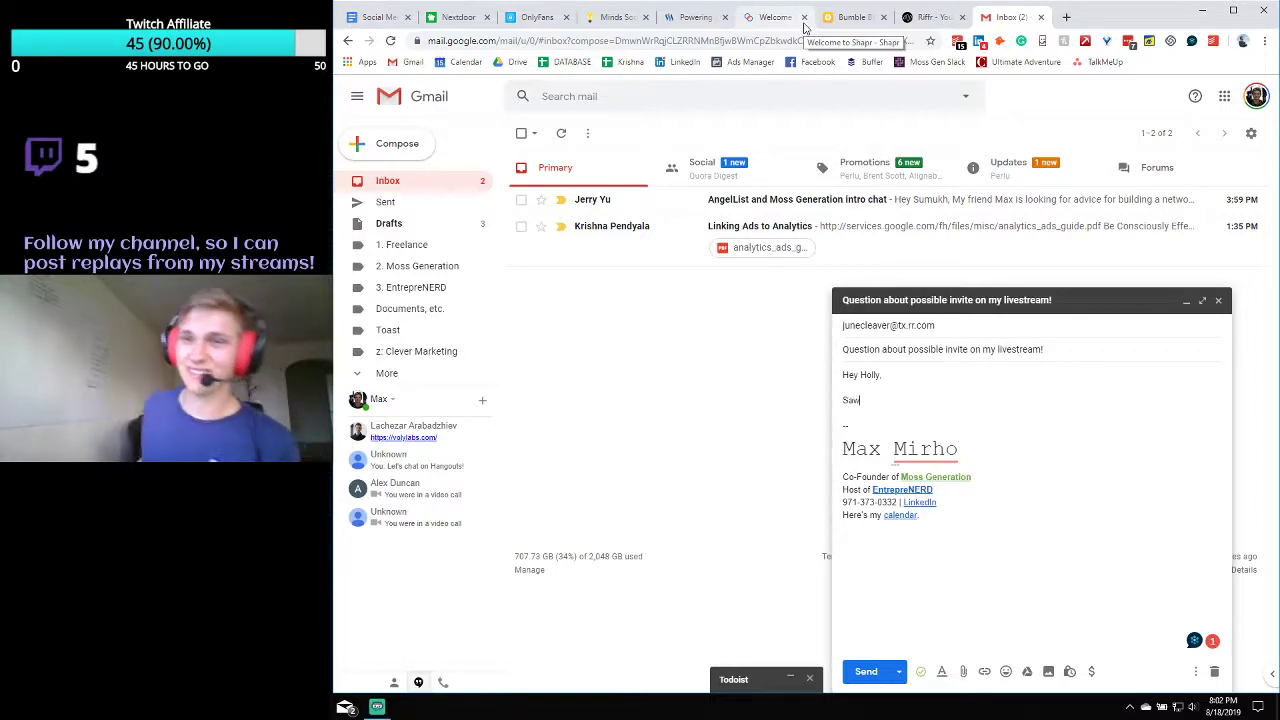
# - Read the Perlu direct-message email in Updates, minimize the draft, and close Gmail
pyautogui.click(1010, 170)
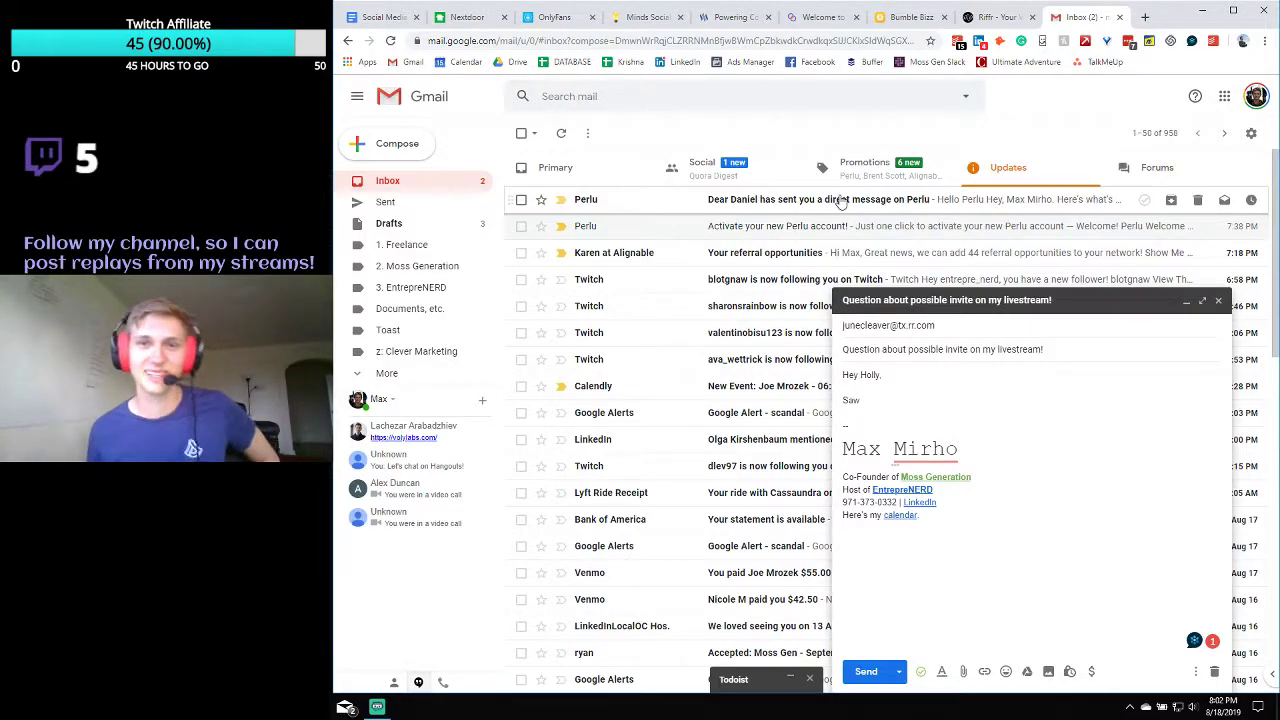
pyautogui.click(842, 201)
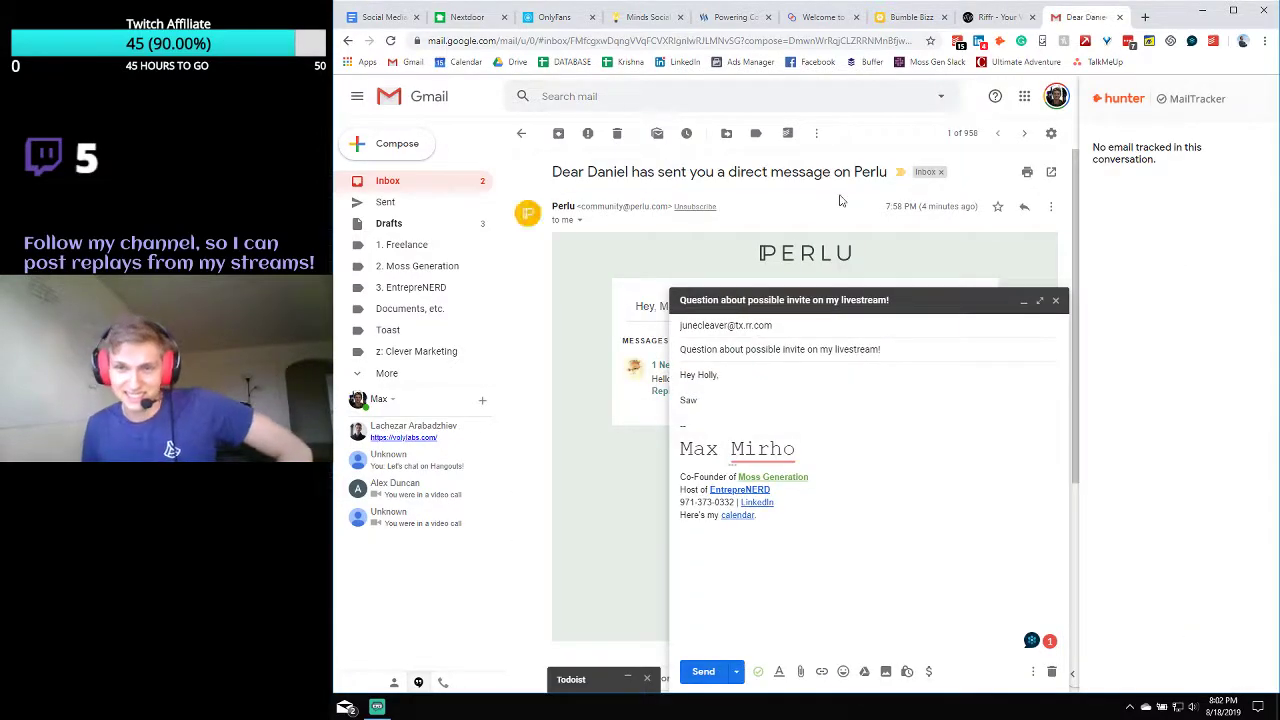
pyautogui.click(906, 302)
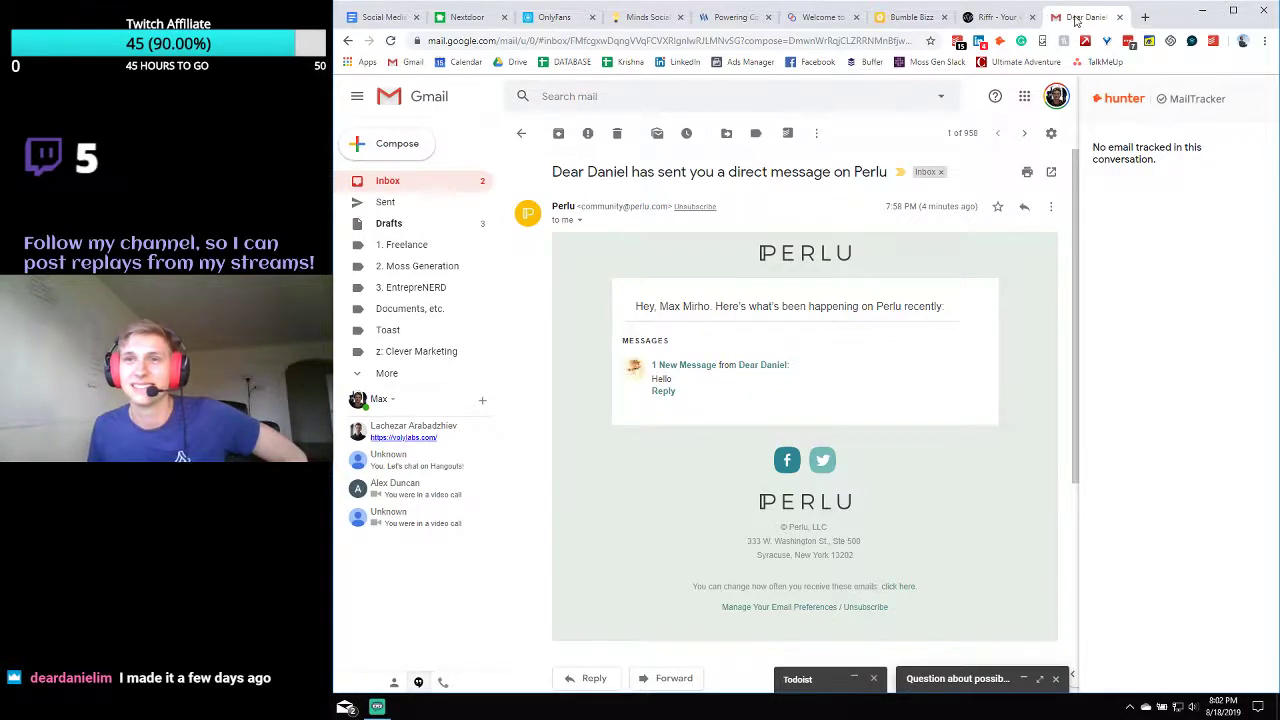
pyautogui.click(1121, 18)
# - Open Shapr's sign-up page and choose Sign Up With LinkedIn to reach LinkedIn's authorization
pyautogui.click(970, 18)
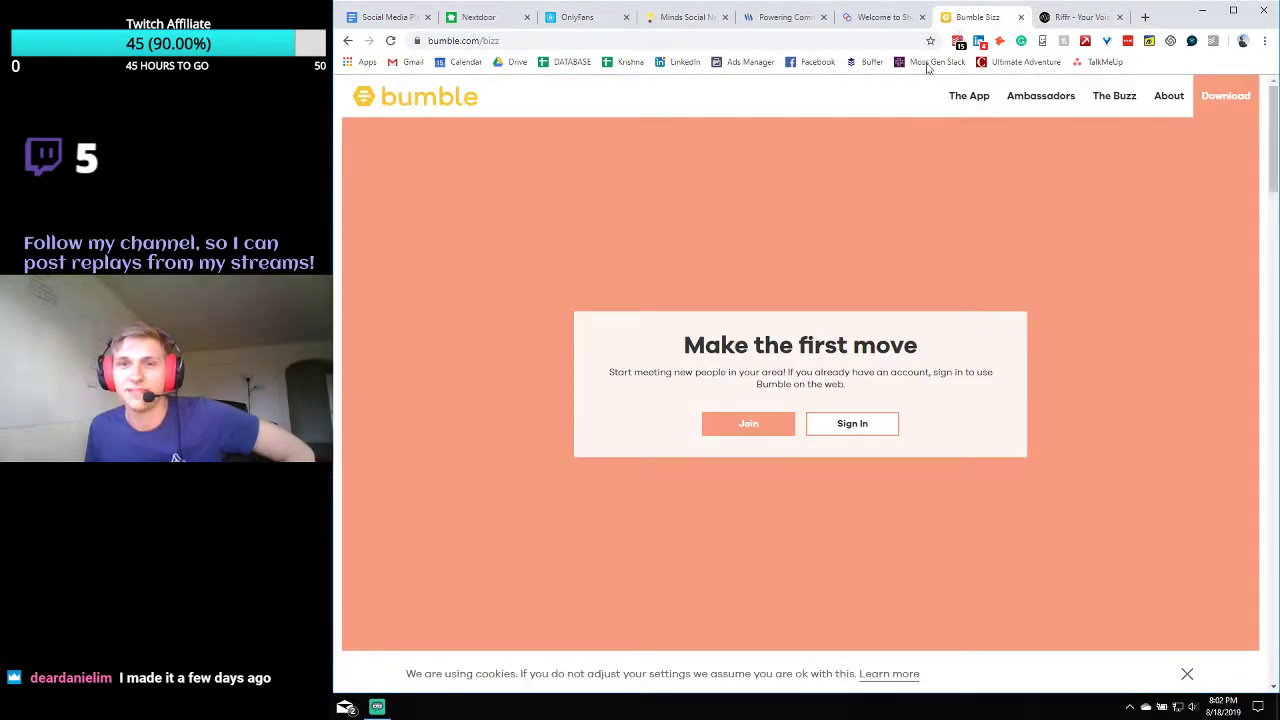
pyautogui.click(864, 18)
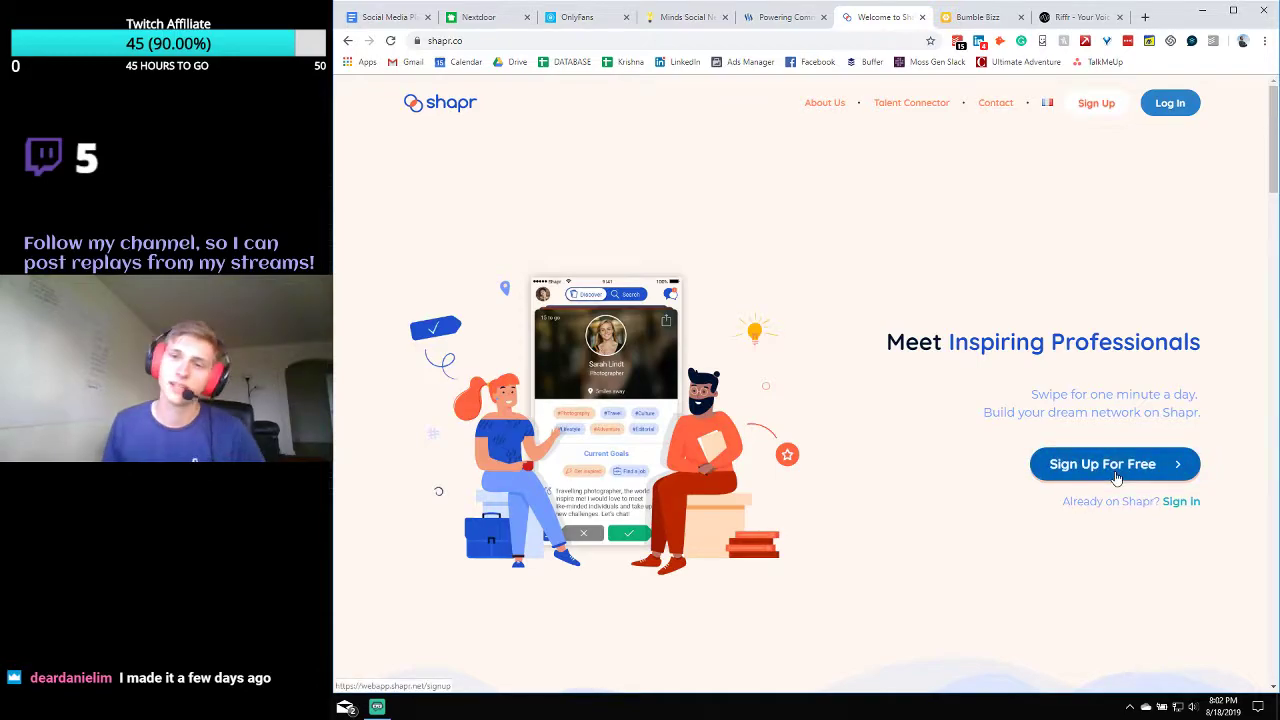
pyautogui.click(1172, 105)
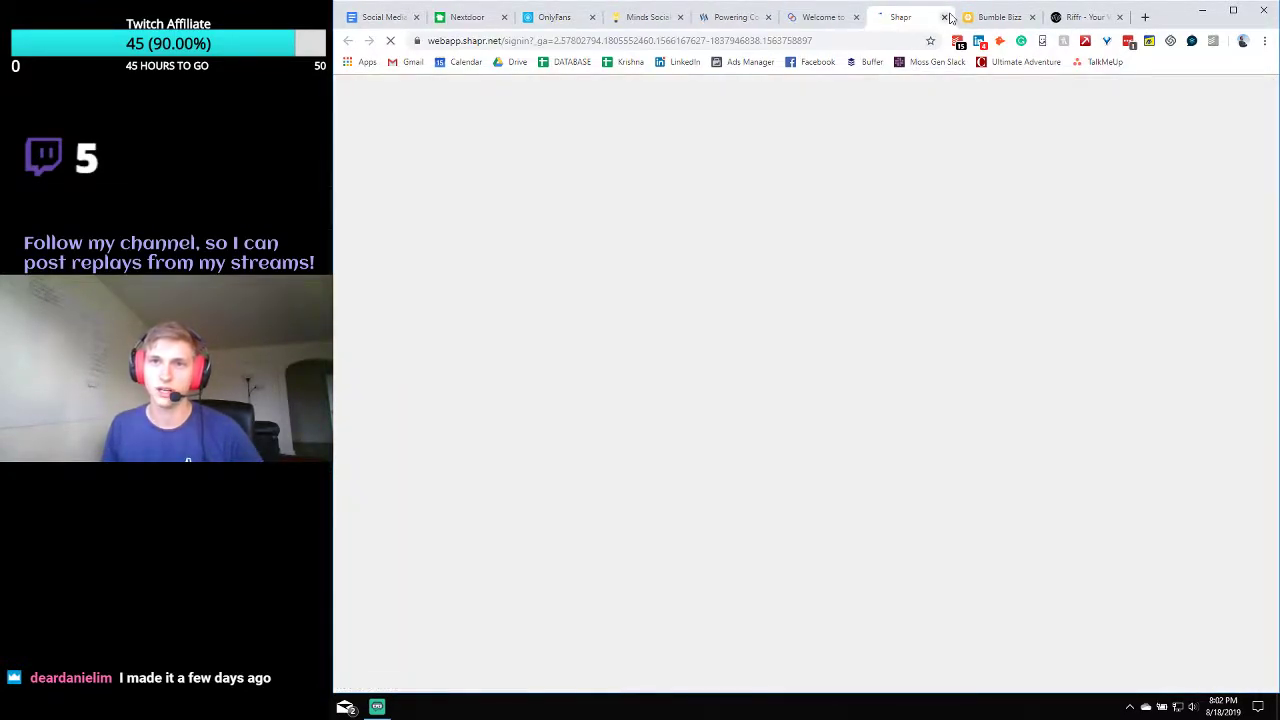
pyautogui.middleClick(913, 22)
pyautogui.click(822, 19)
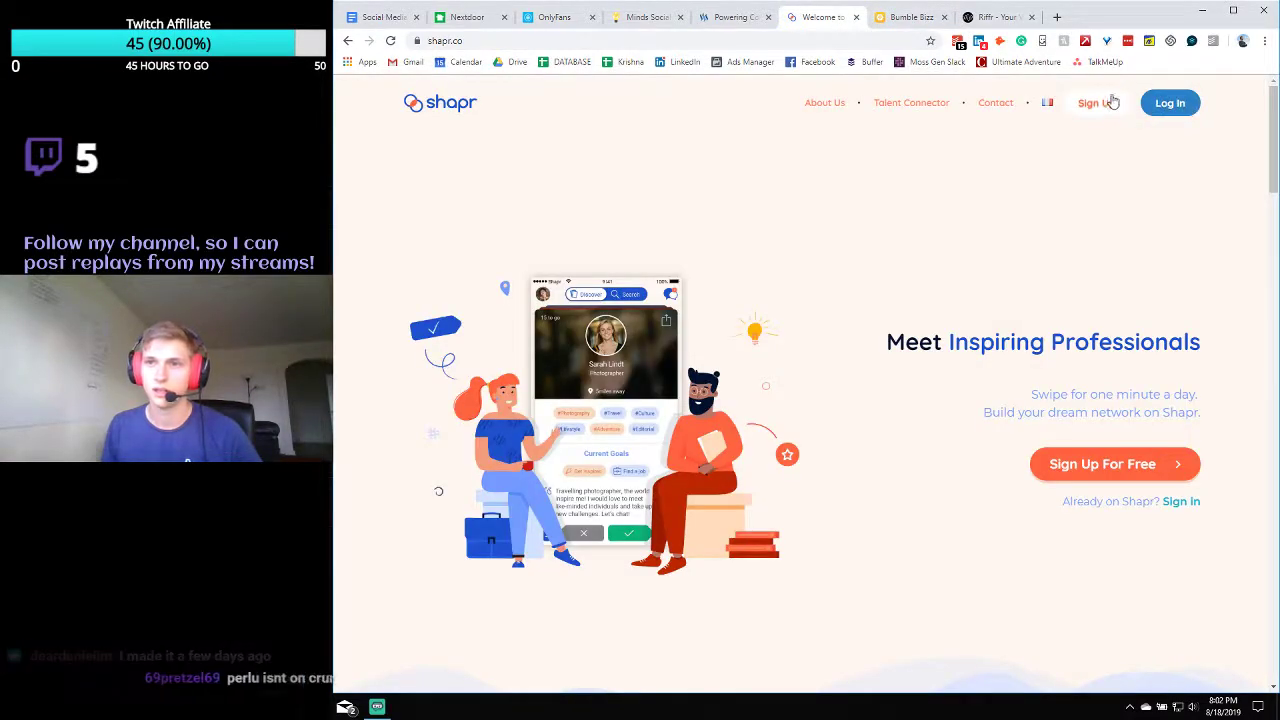
pyautogui.click(1108, 103)
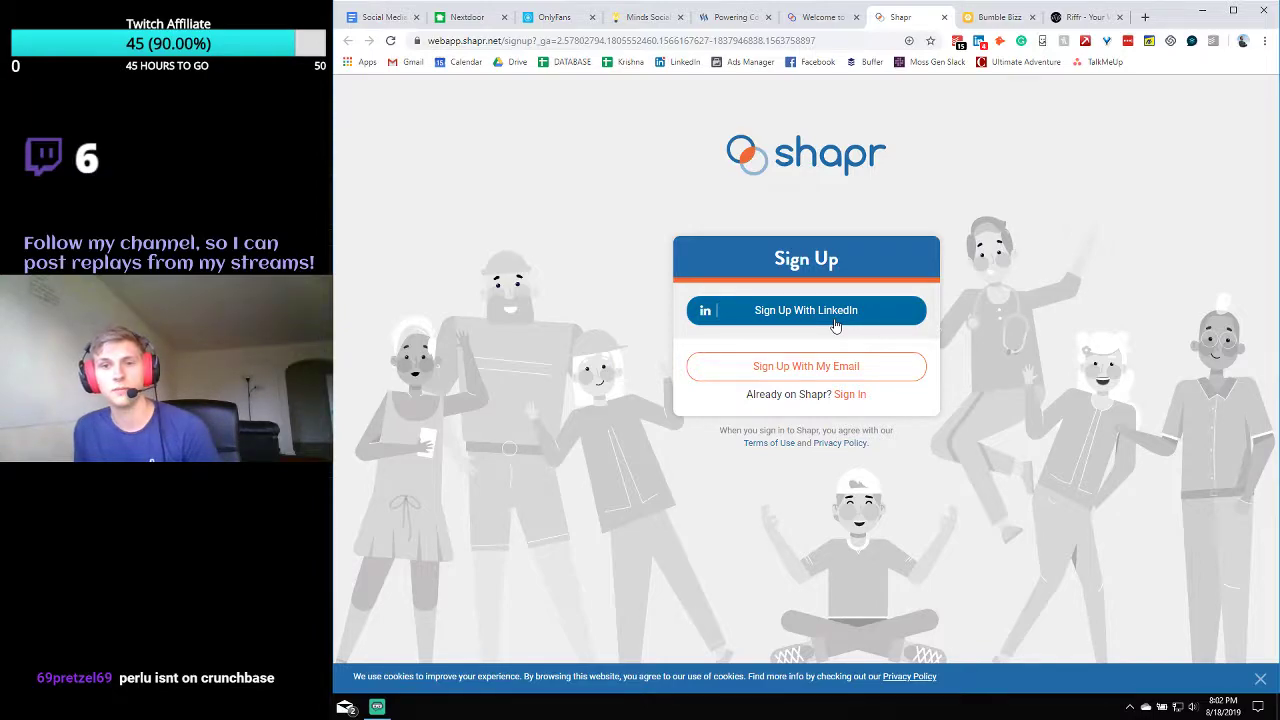
pyautogui.click(820, 313)
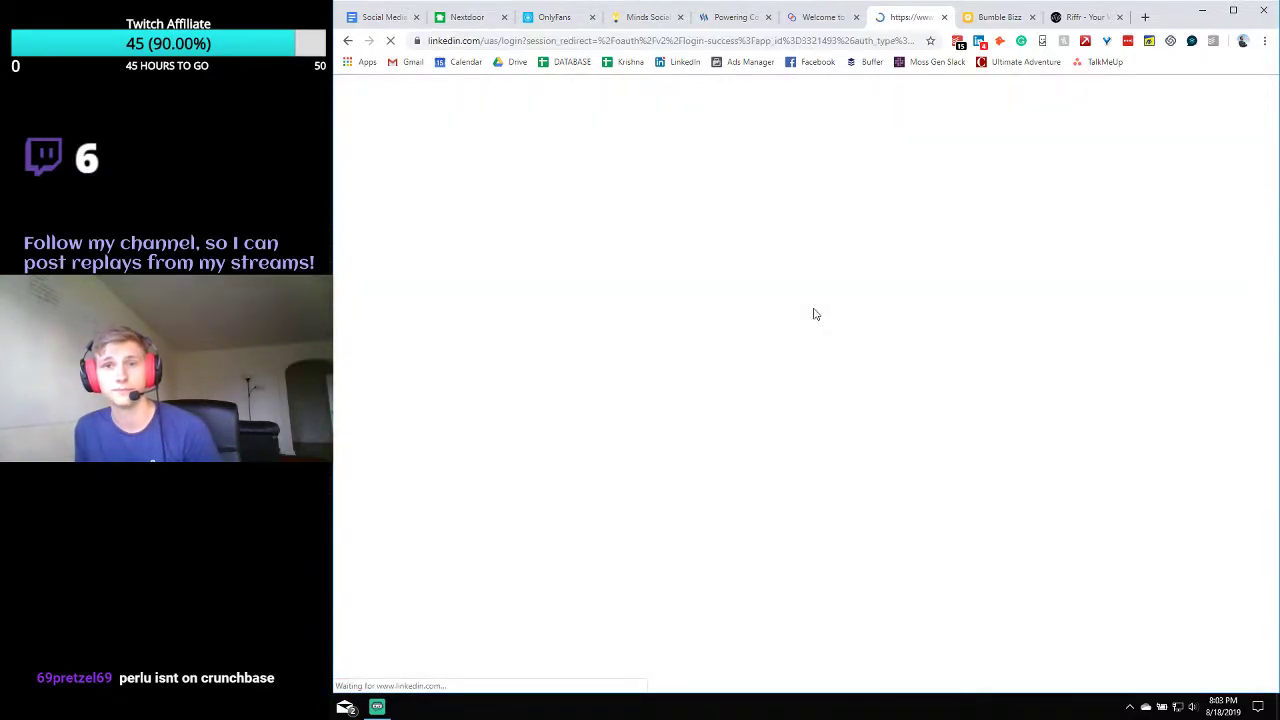
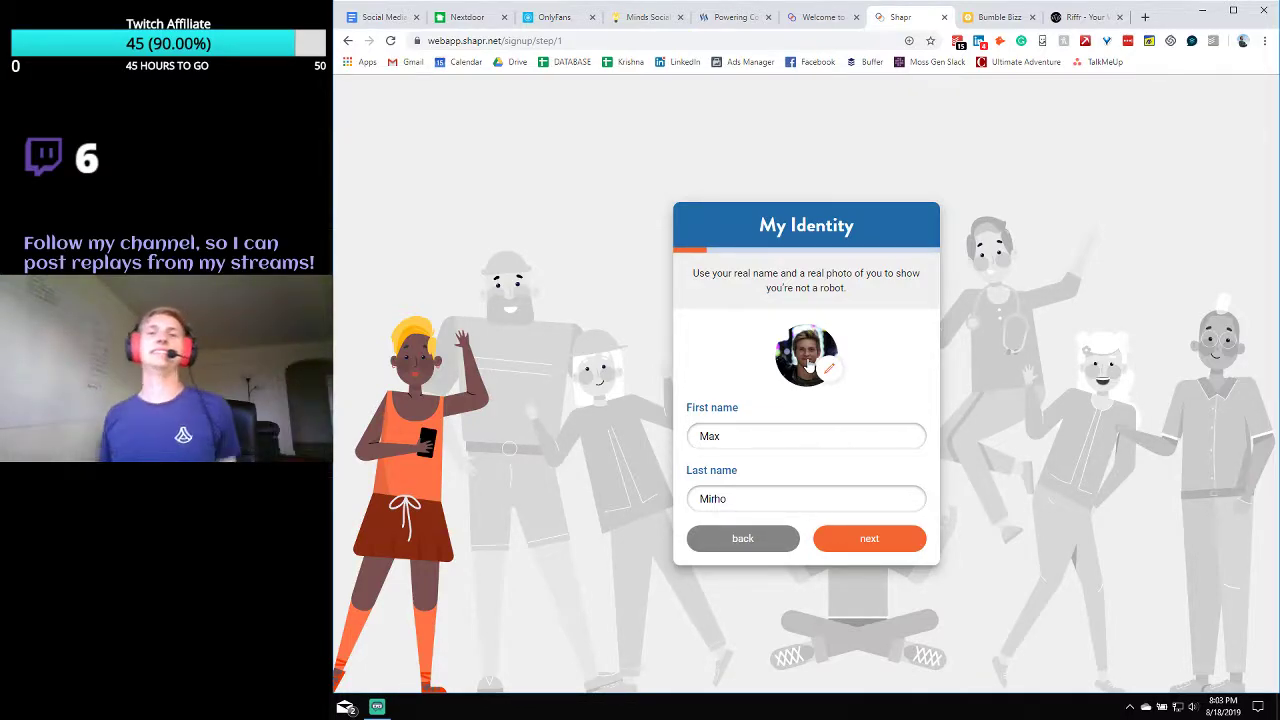
# - Set the job title to 'Founder of' at the organization 'Moss Generation'
pyautogui.click(863, 540)
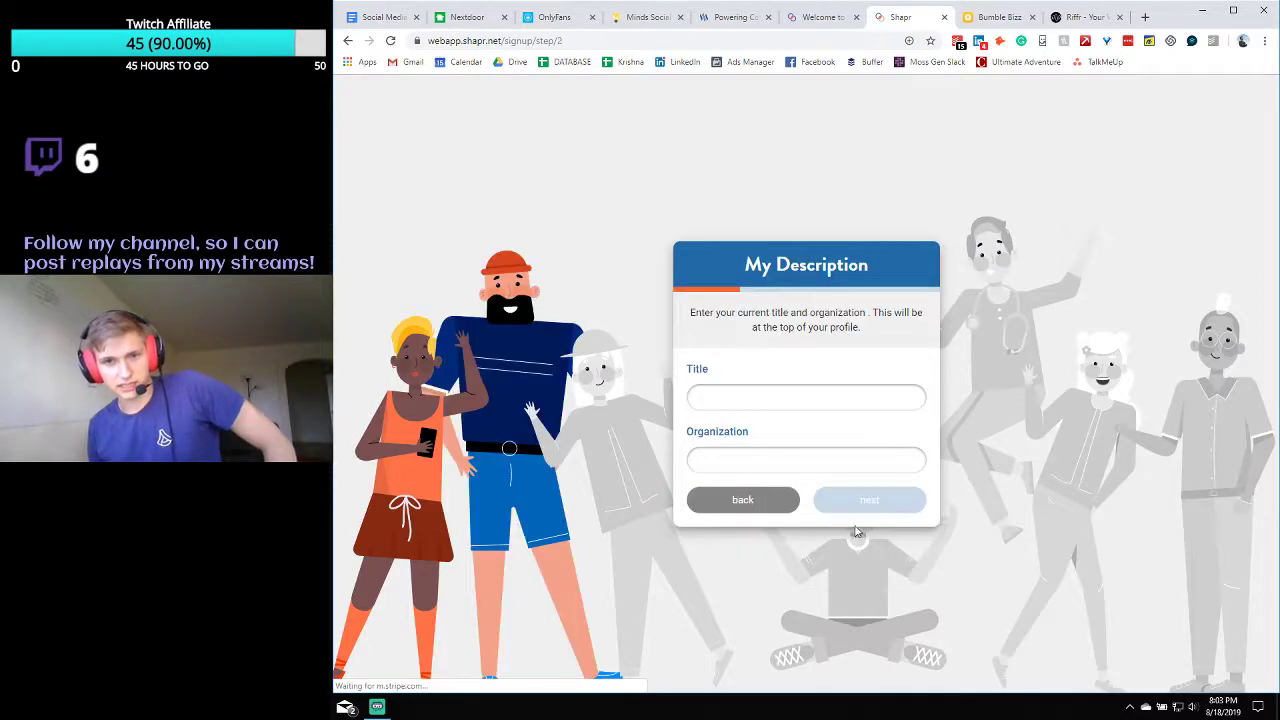
pyautogui.click(776, 397)
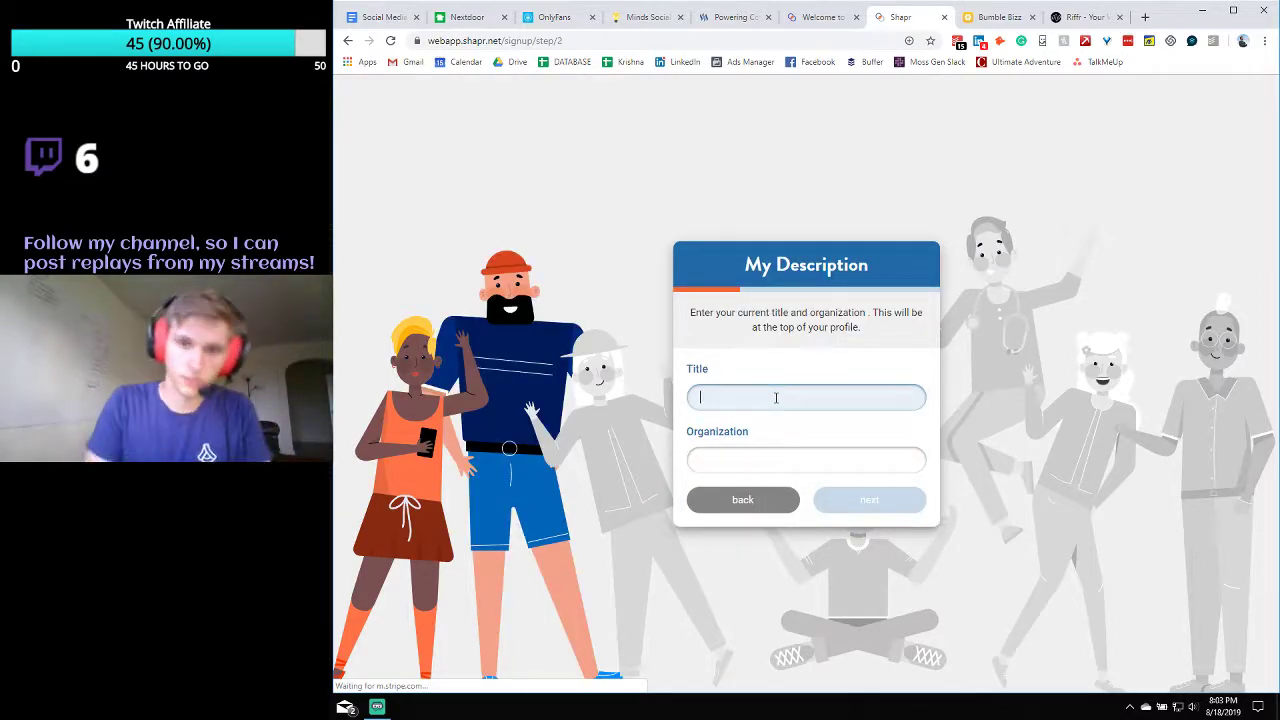
pyautogui.write('Founder')
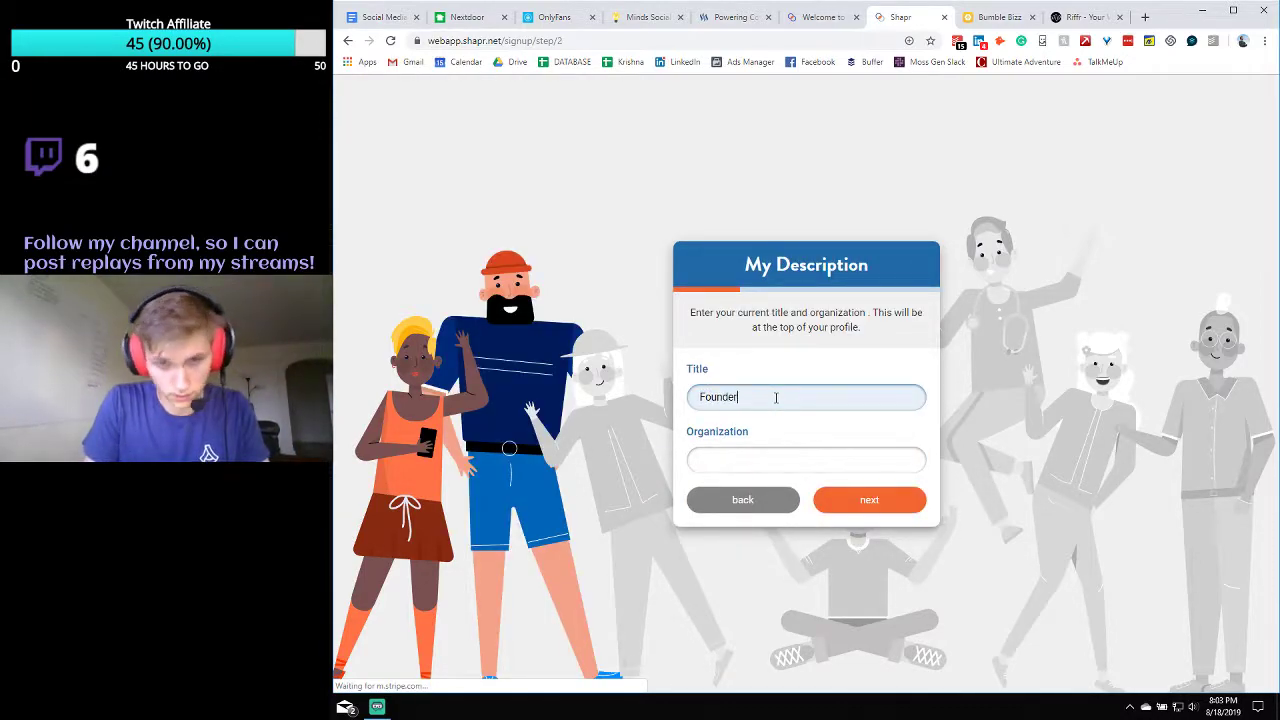
pyautogui.write(' of')
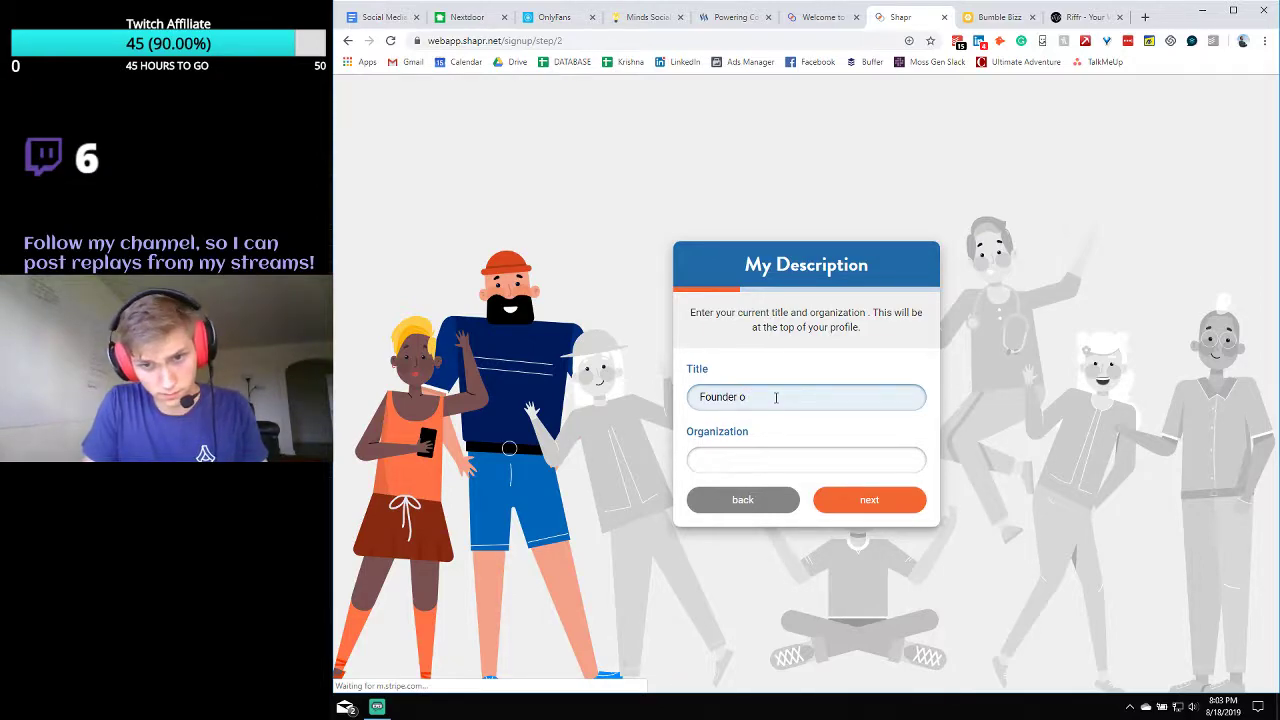
pyautogui.click(726, 461)
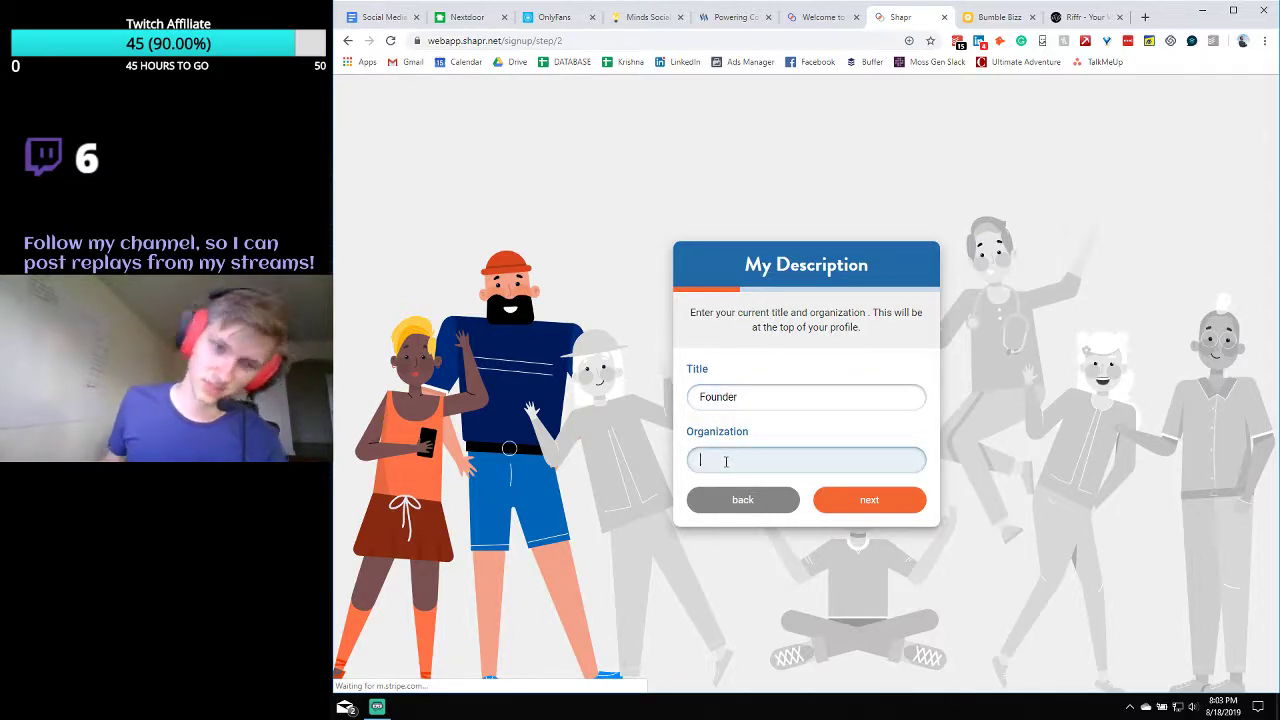
pyautogui.write('Moss')
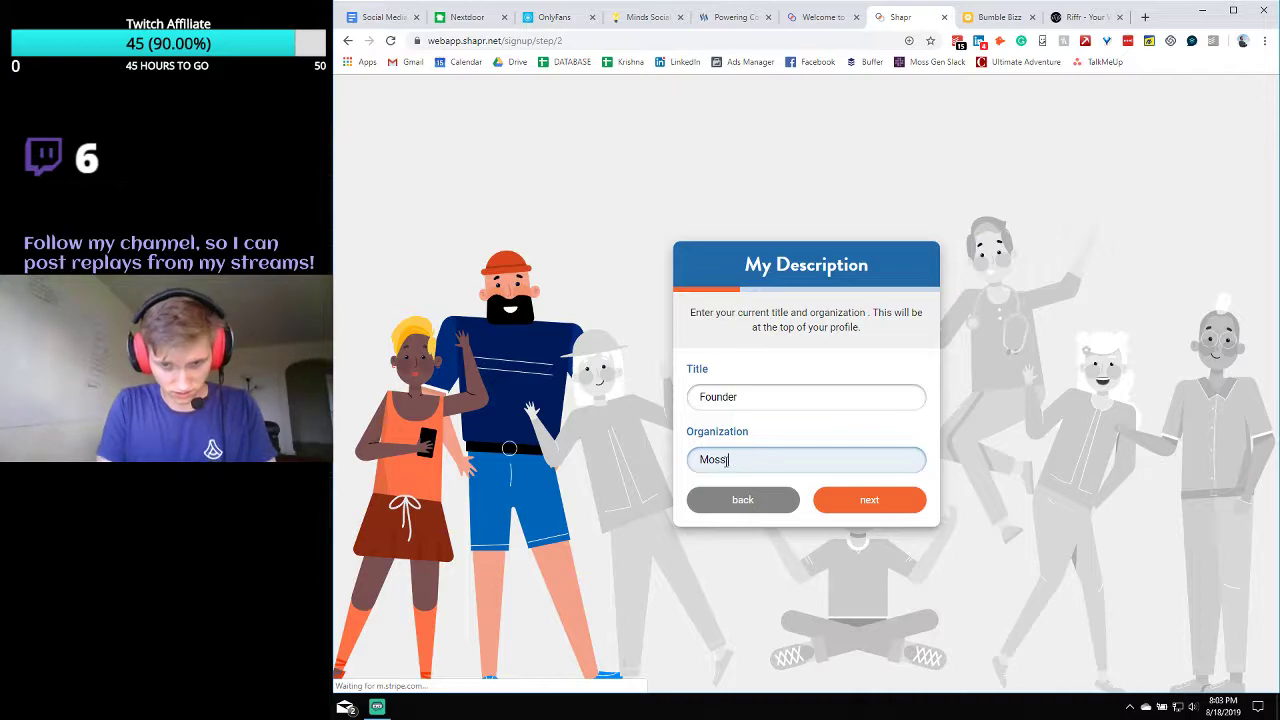
pyautogui.write(' Generation')
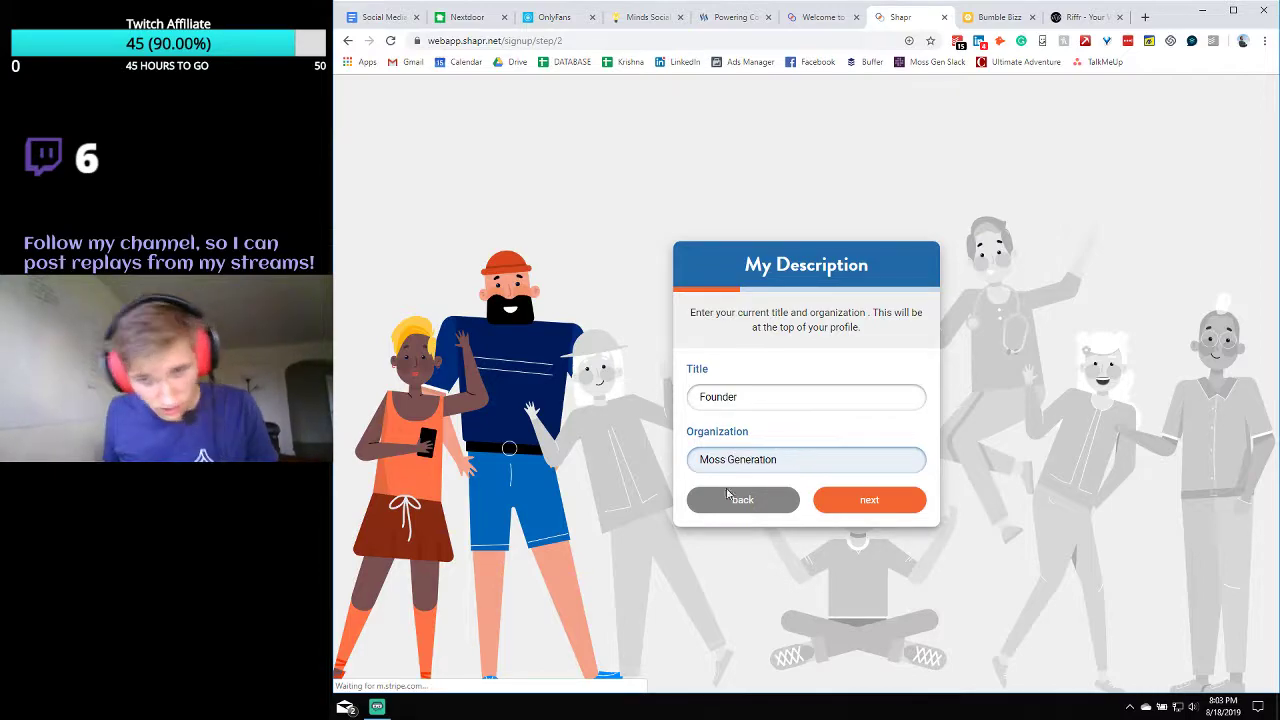
pyautogui.click(842, 505)
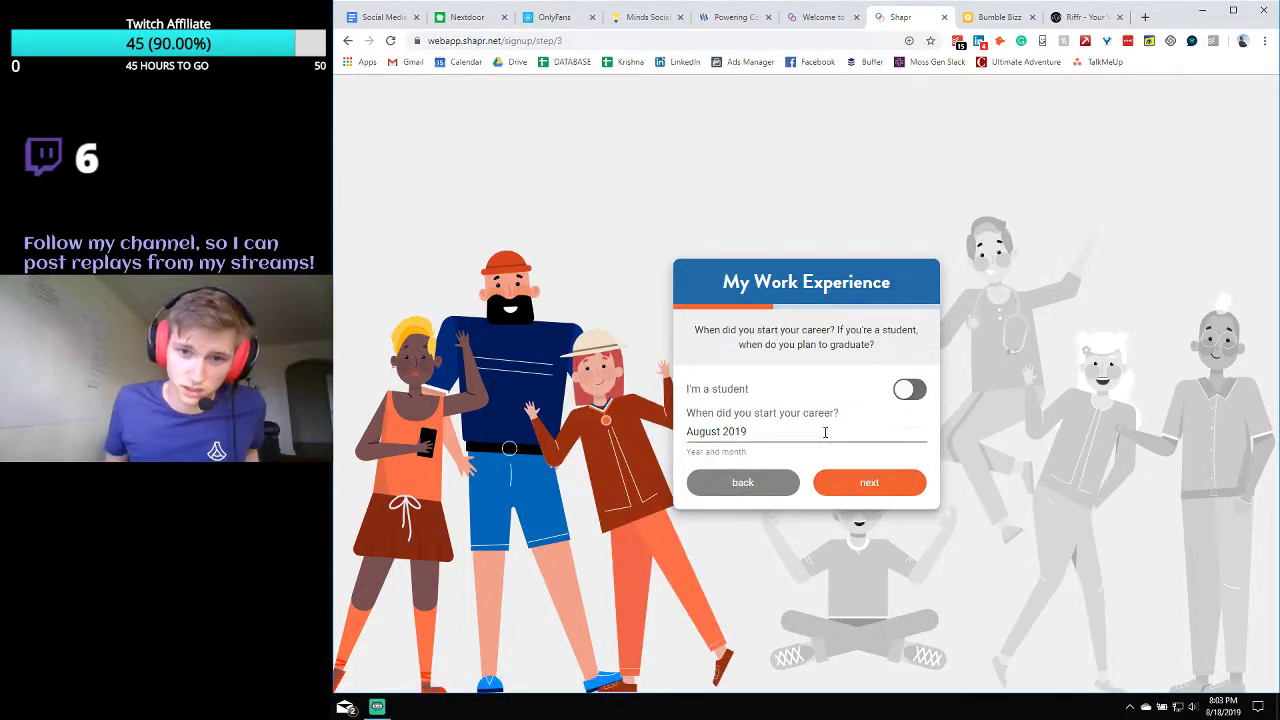
# - Keep the career start date at August 2019, leaving the student option off
pyautogui.click(910, 389)
pyautogui.click(910, 389)
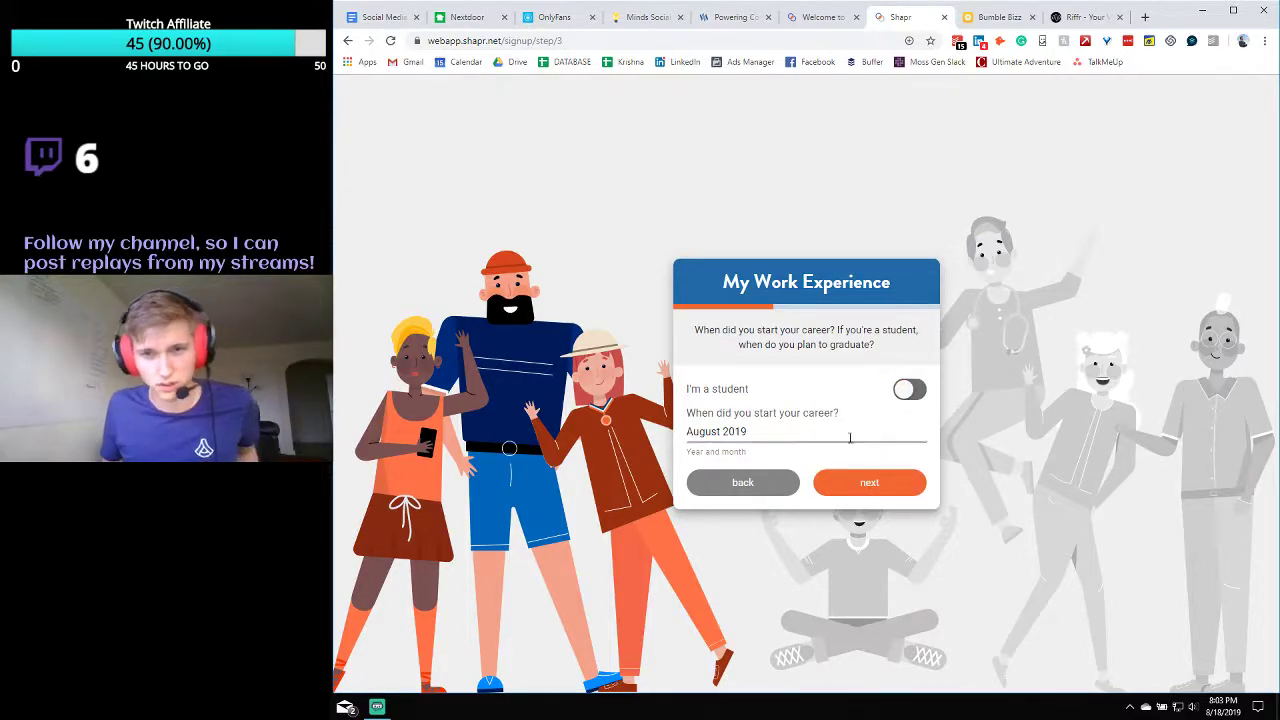
pyautogui.click(841, 433)
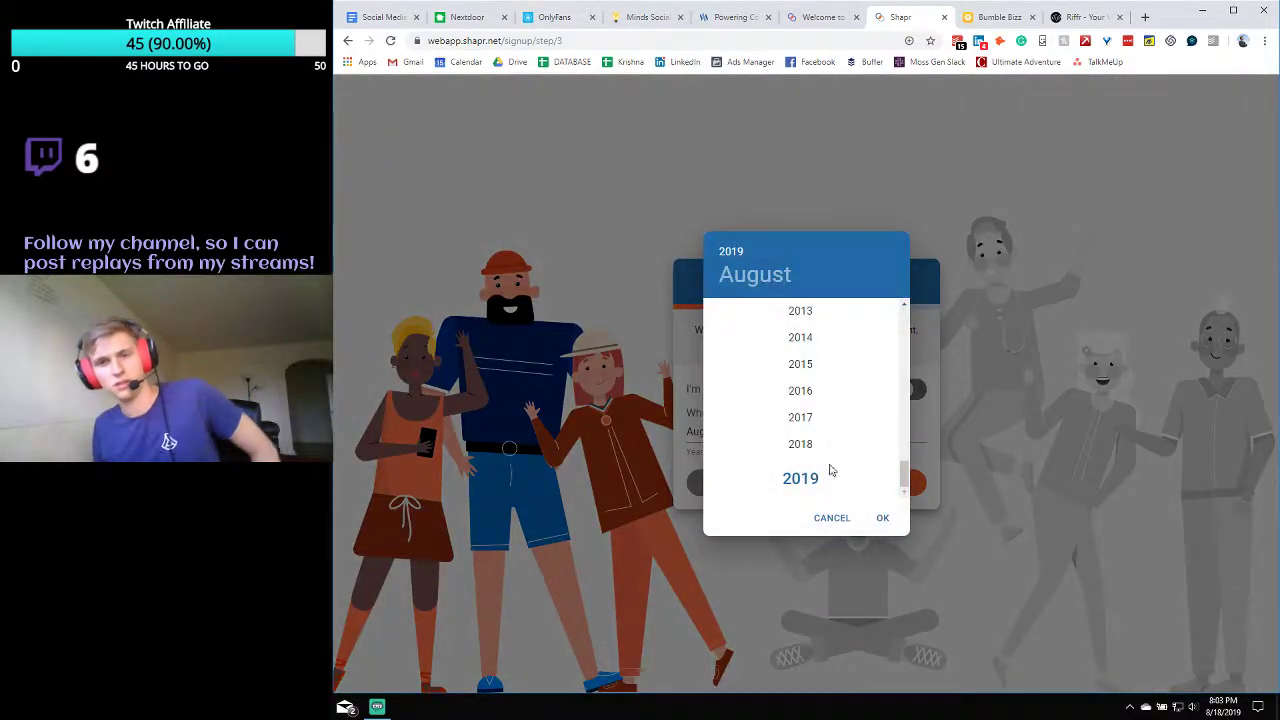
pyautogui.click(879, 518)
pyautogui.click(881, 492)
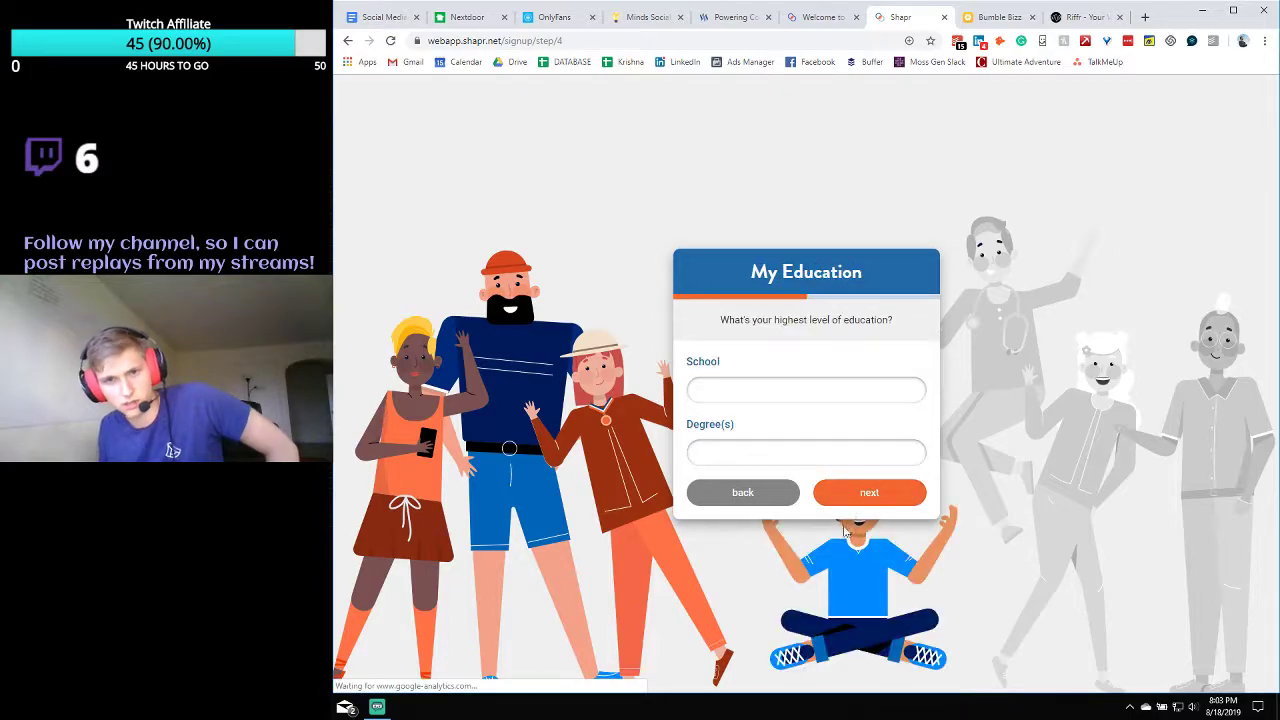
# - Add Carnegie Mellon University with a Bachelor degree as education
pyautogui.write('Ca')
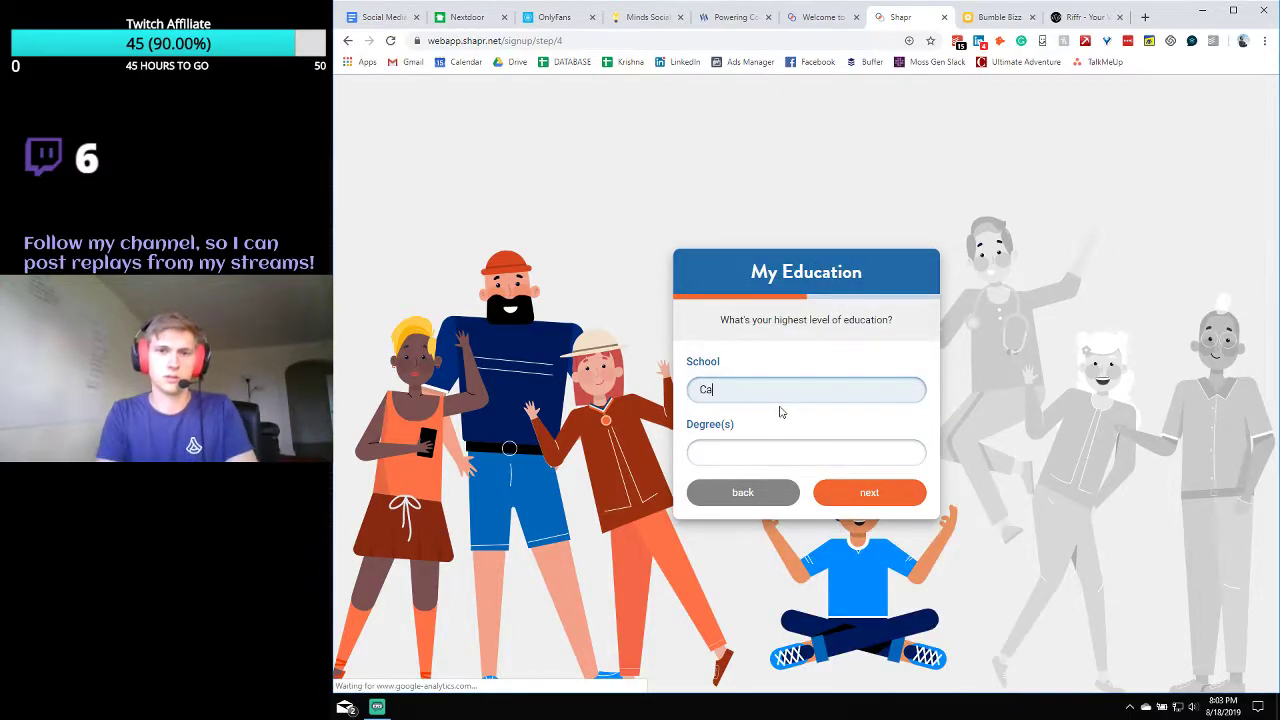
pyautogui.write('rnegie Mellon')
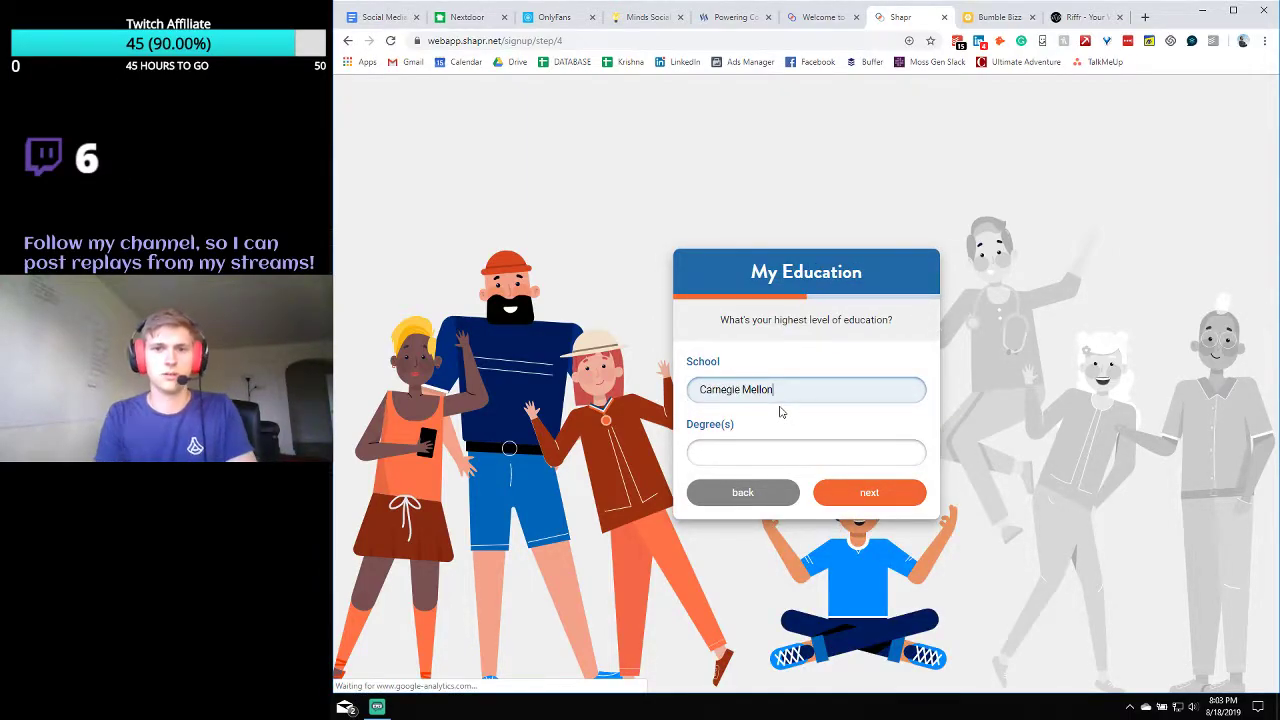
pyautogui.write(' Unie')
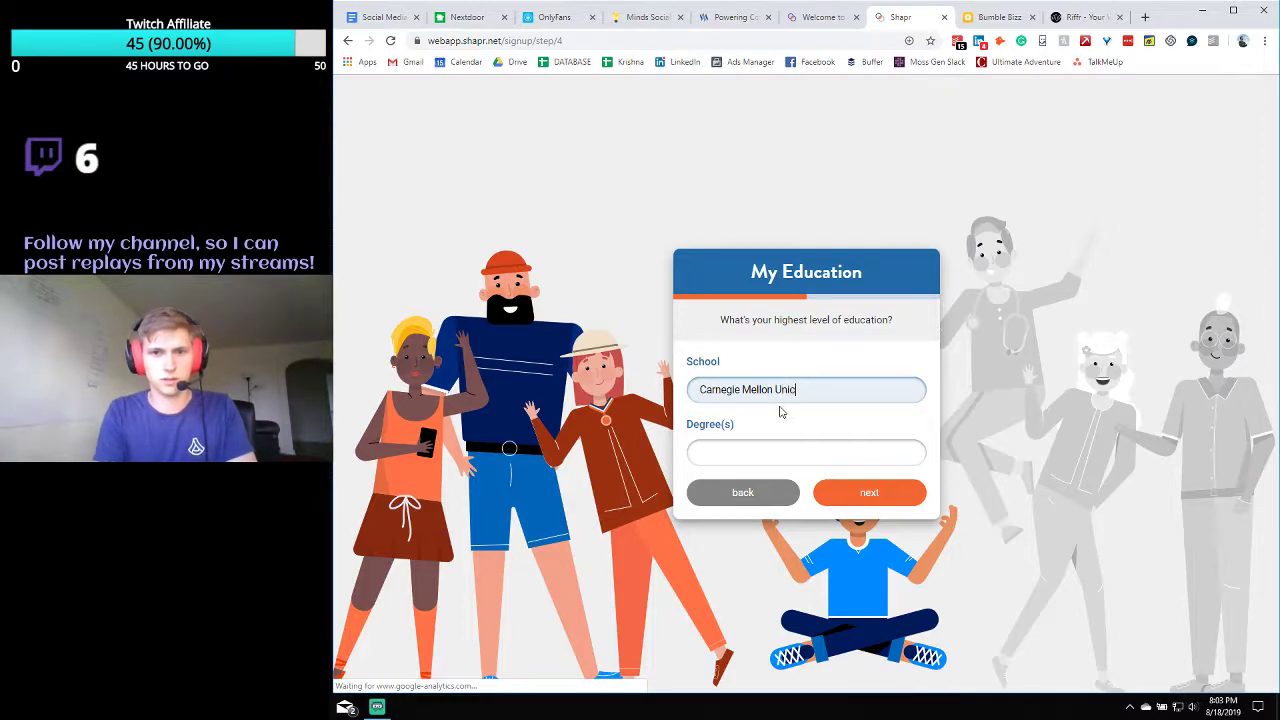
pyautogui.write('e')
pyautogui.write('versity')
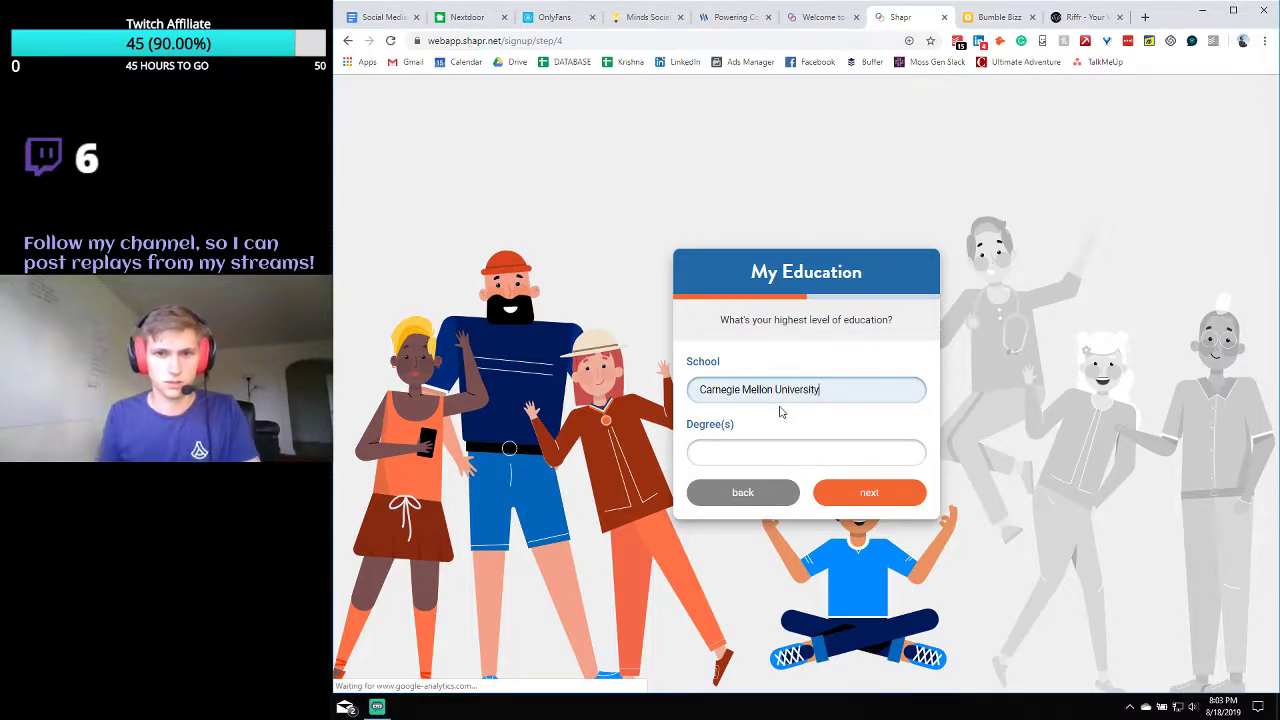
pyautogui.click(797, 449)
pyautogui.write('Bachelors')
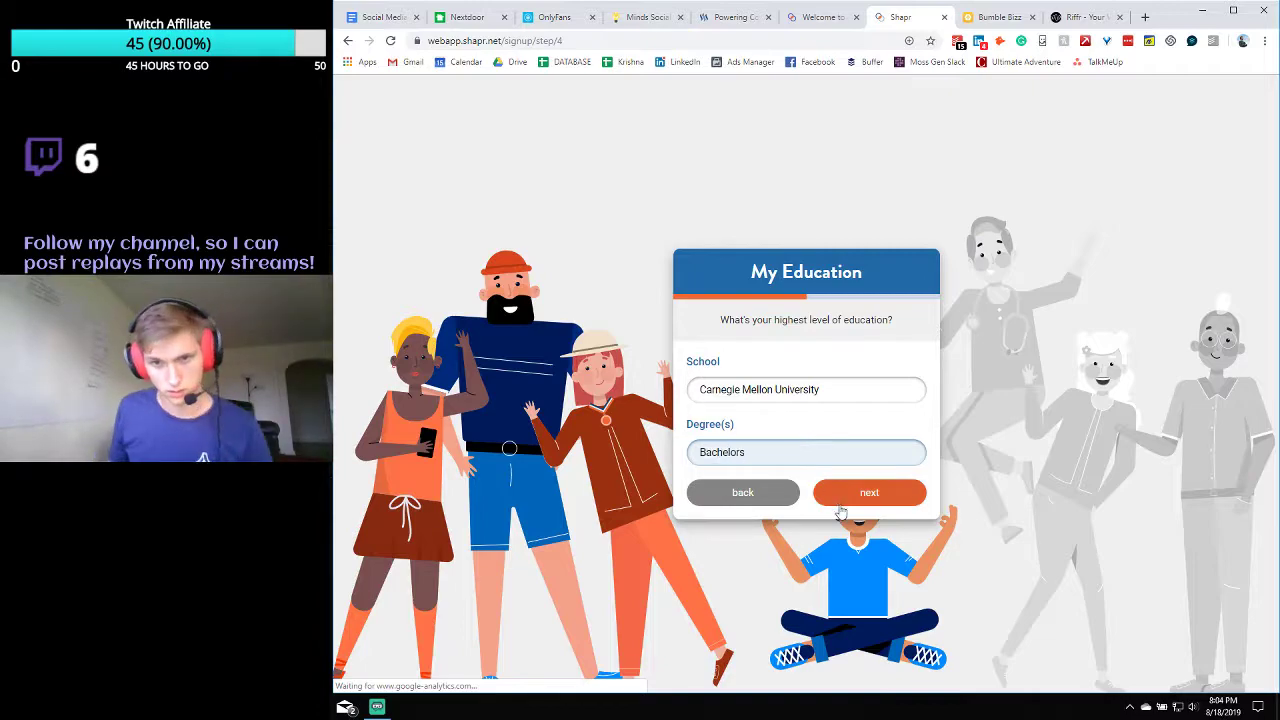
pyautogui.click(850, 490)
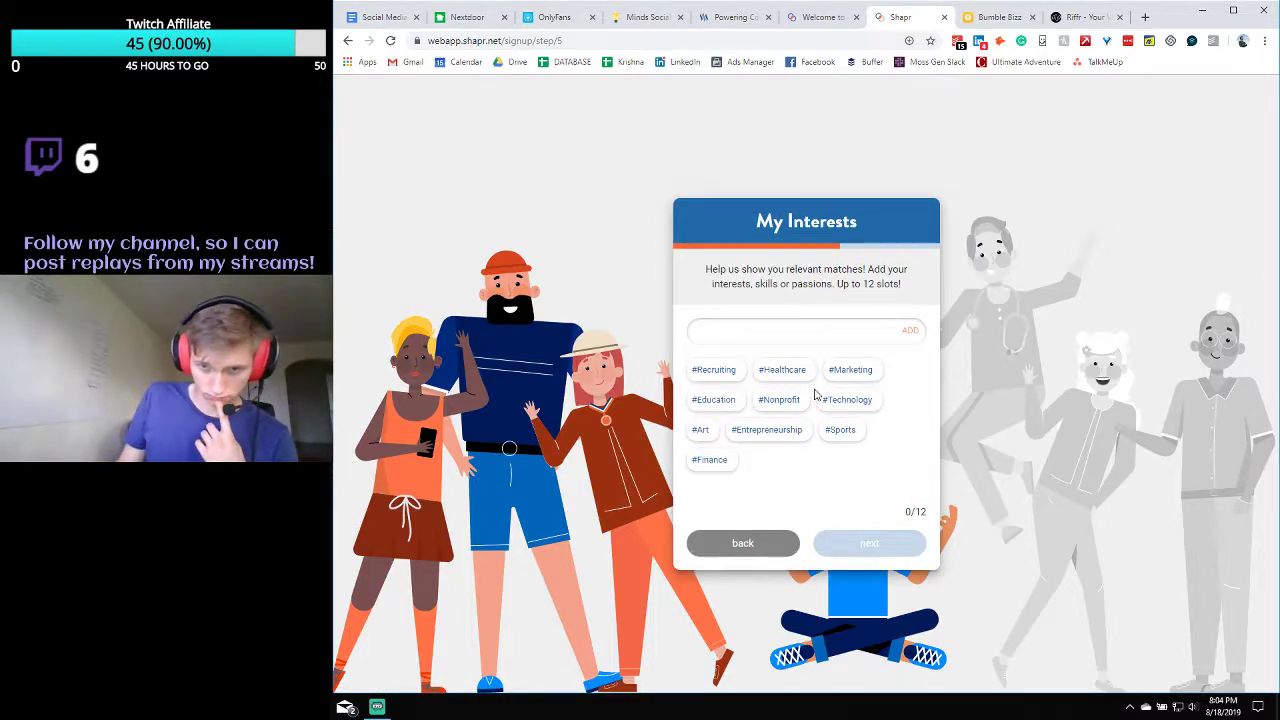
# - Add the suggested interests Entrepreneurship, TechEntrepreneur, Consulting and Networking
pyautogui.click(762, 431)
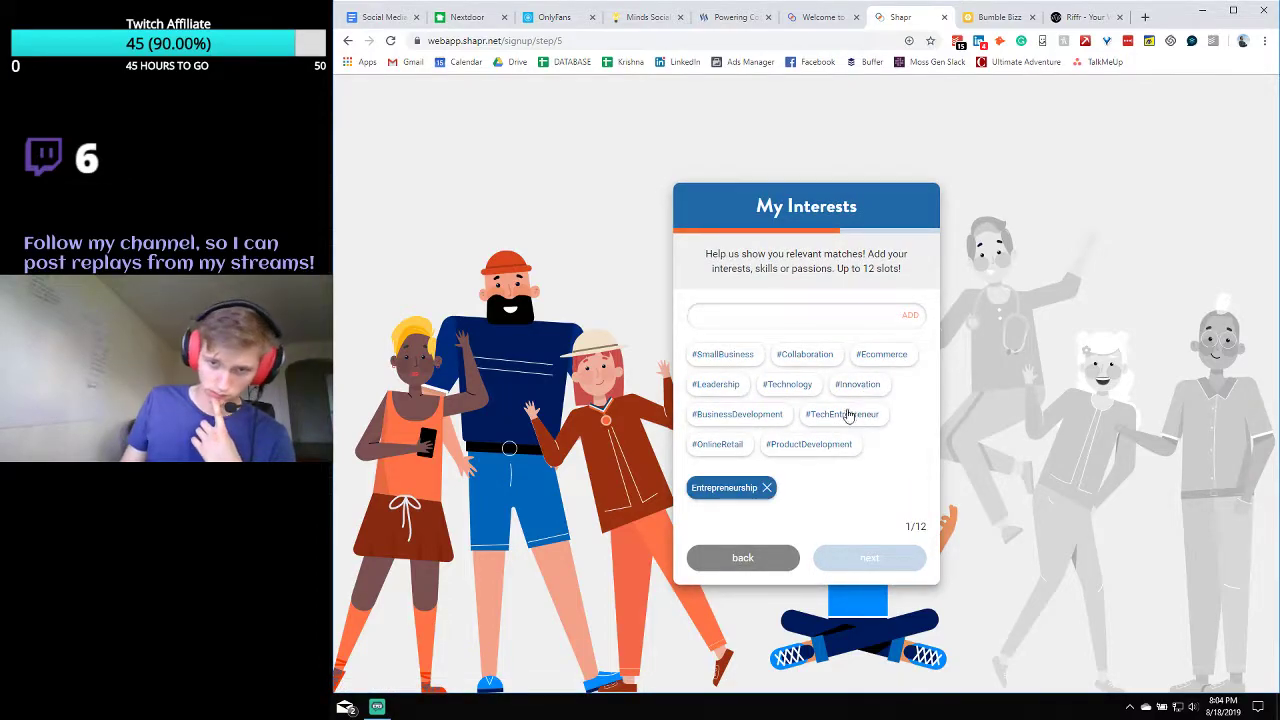
pyautogui.click(848, 416)
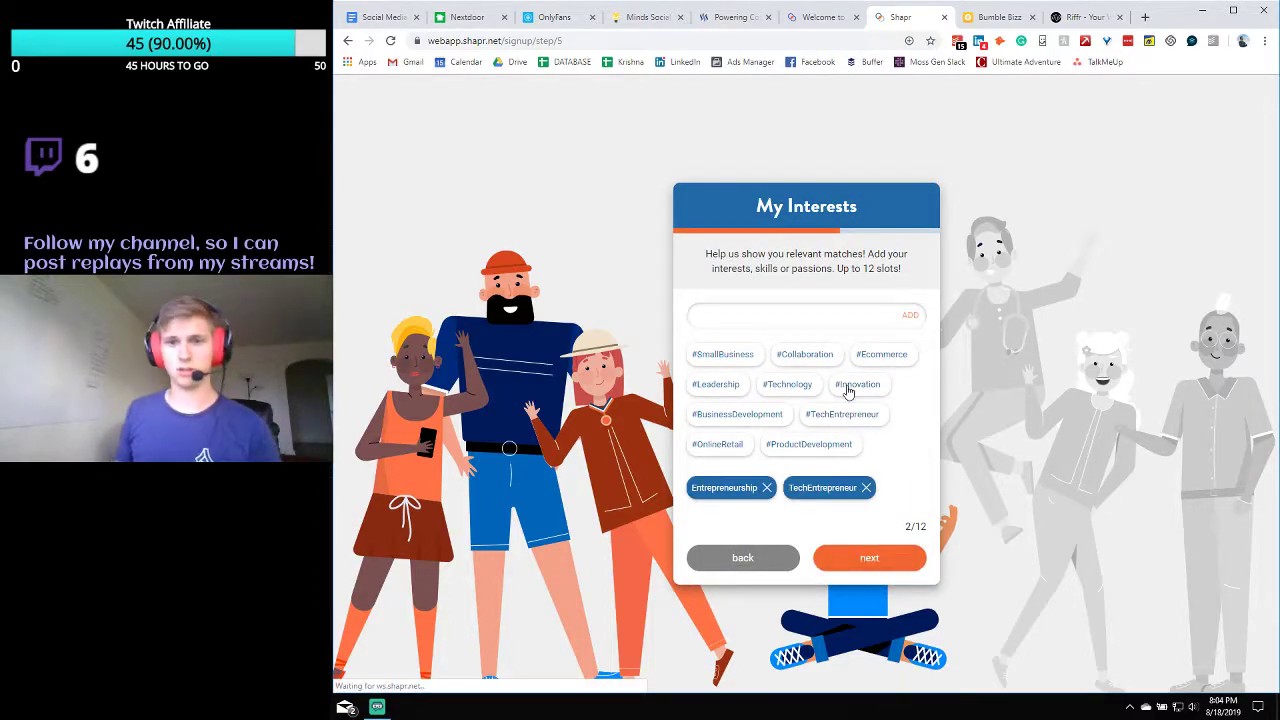
pyautogui.click(800, 440)
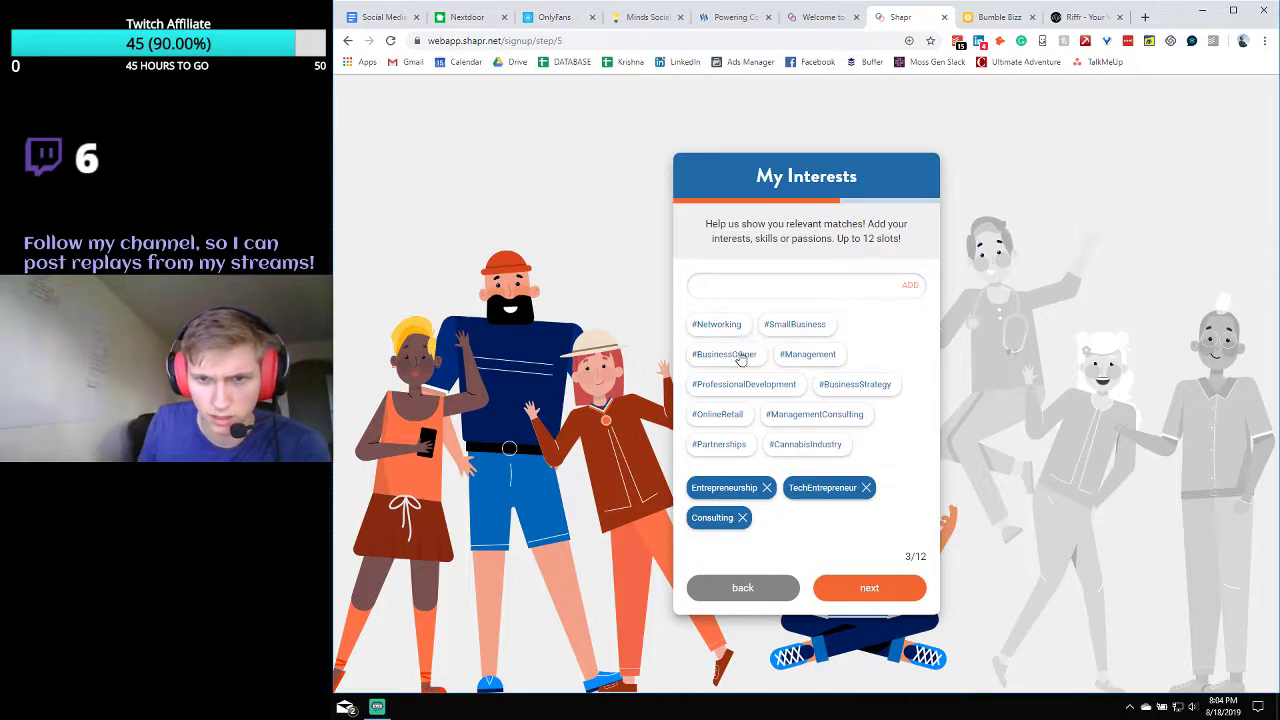
pyautogui.click(726, 330)
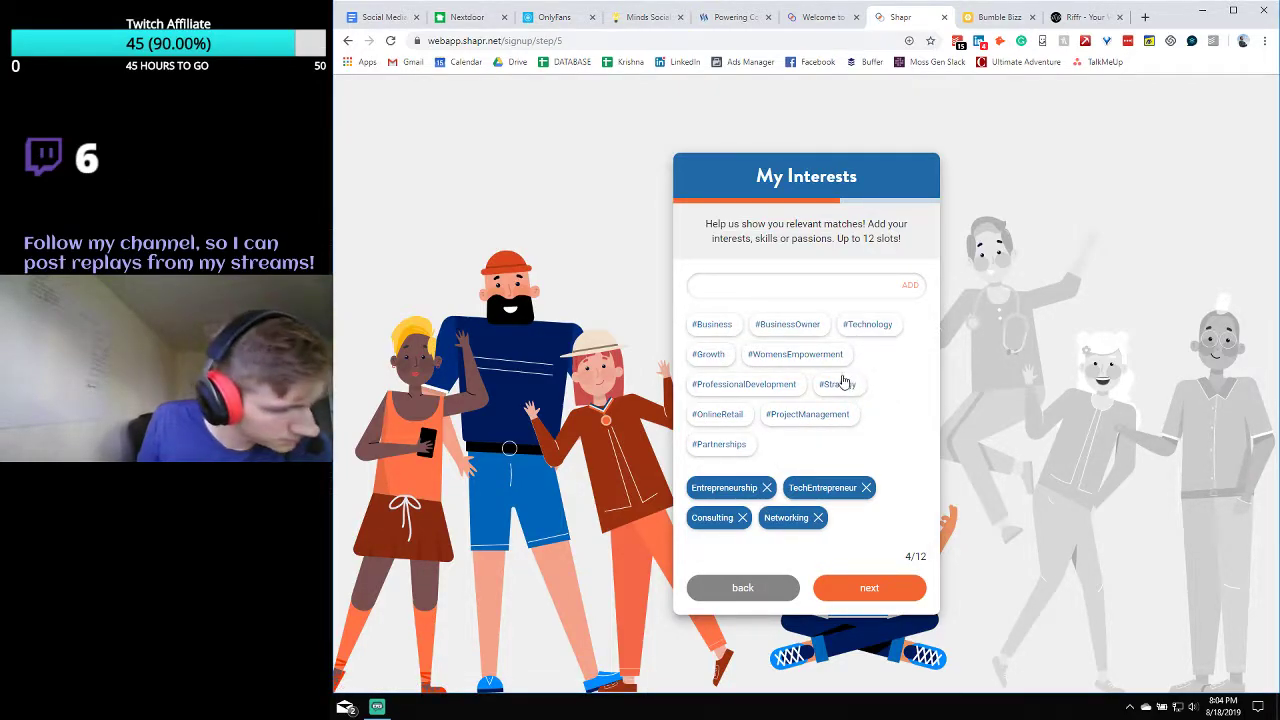
# - Search for and add Investing, Startups and VentureCapital as interests
pyautogui.click(755, 286)
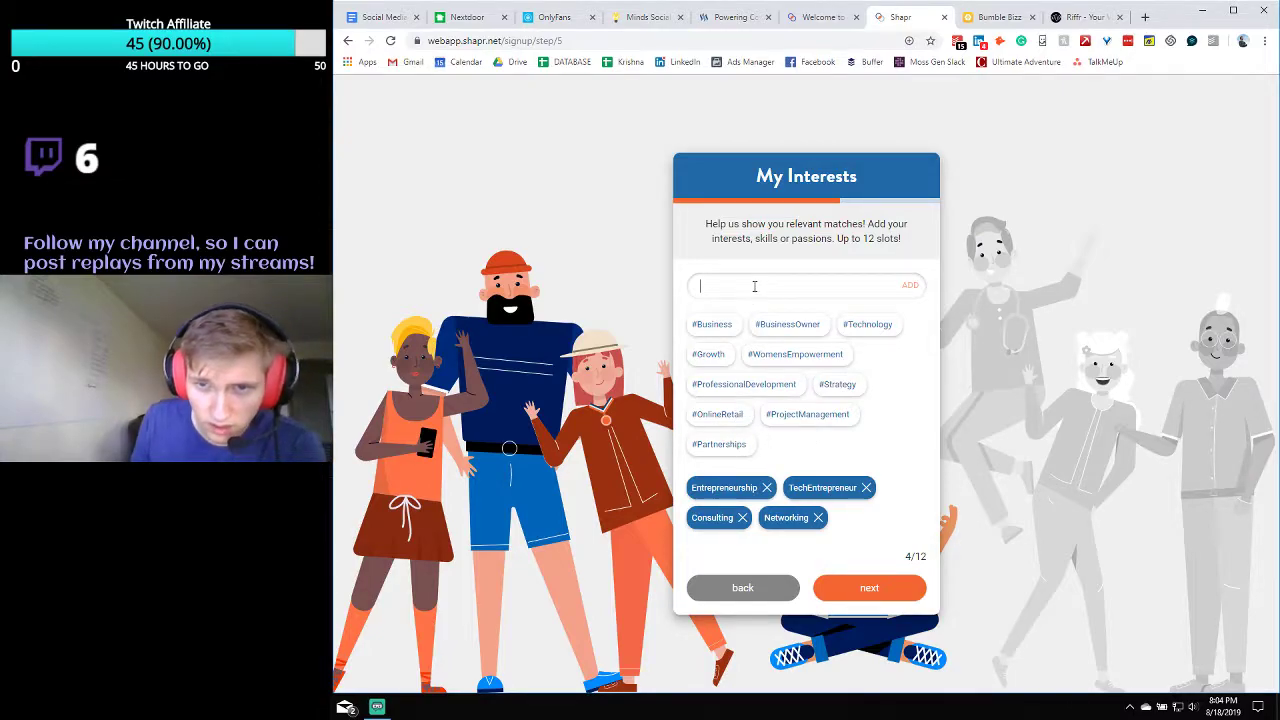
pyautogui.write('i')
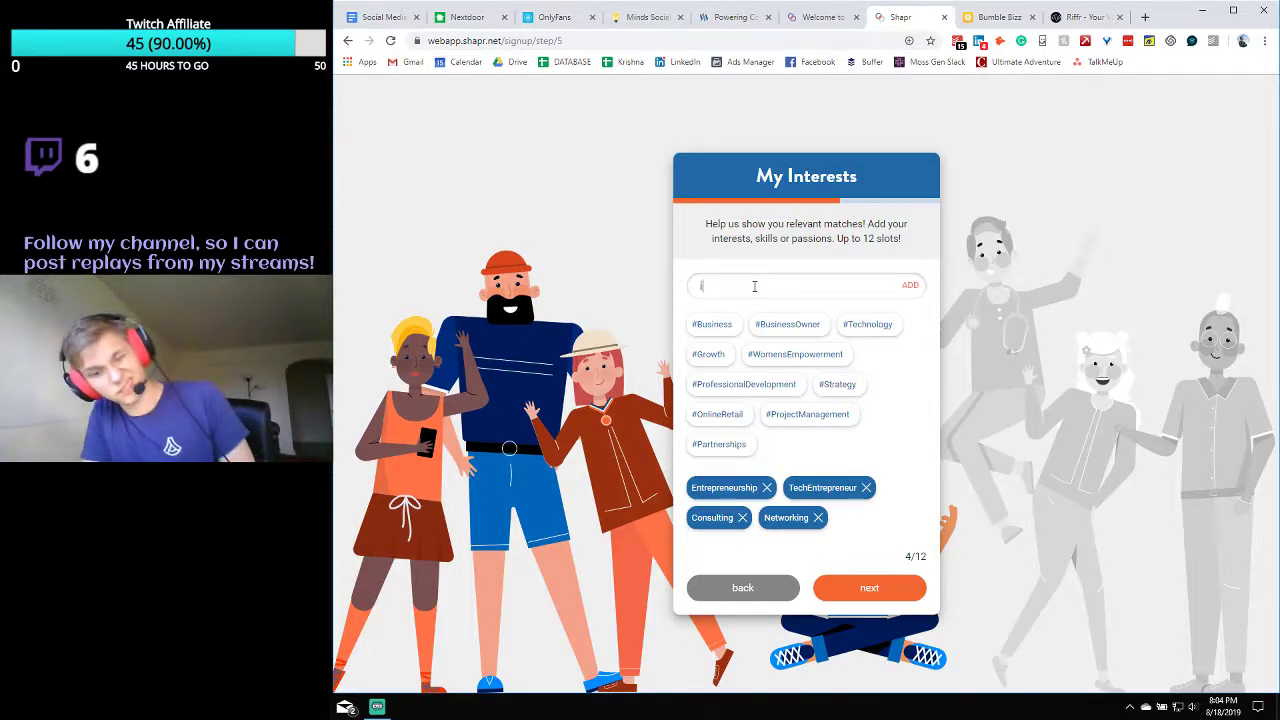
pyautogui.write('nvestm')
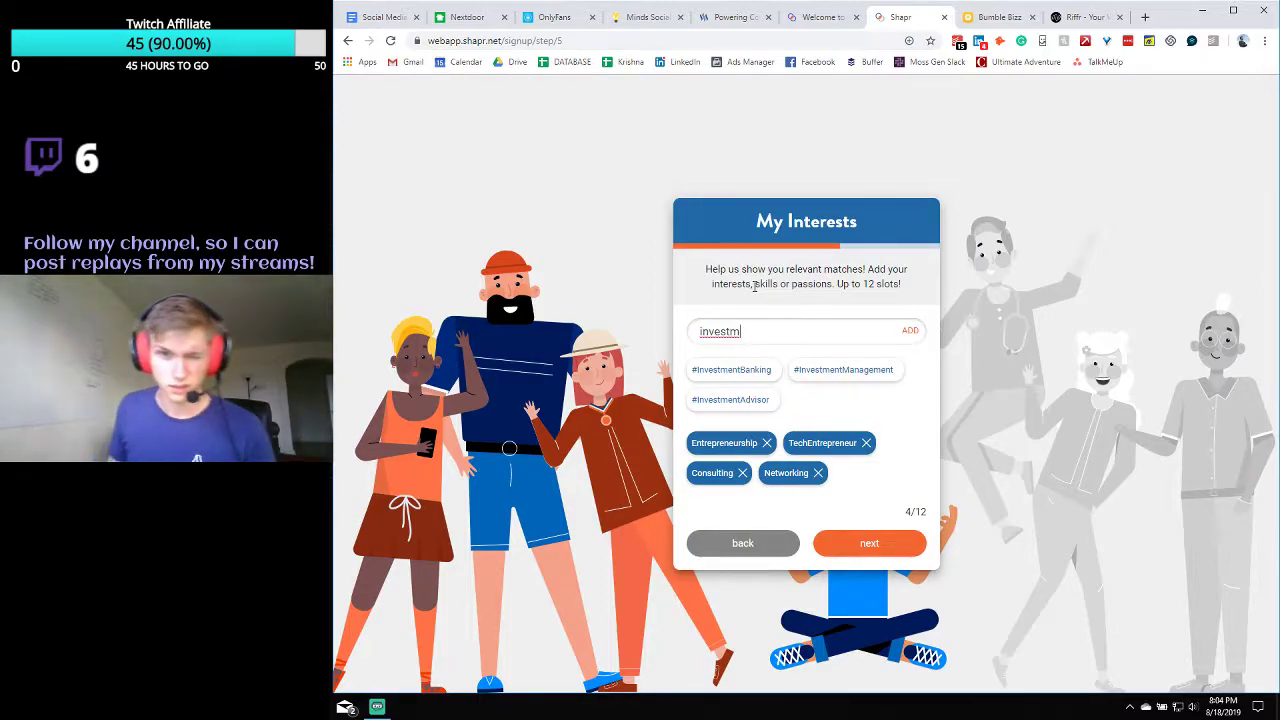
pyautogui.press('BackSpace')
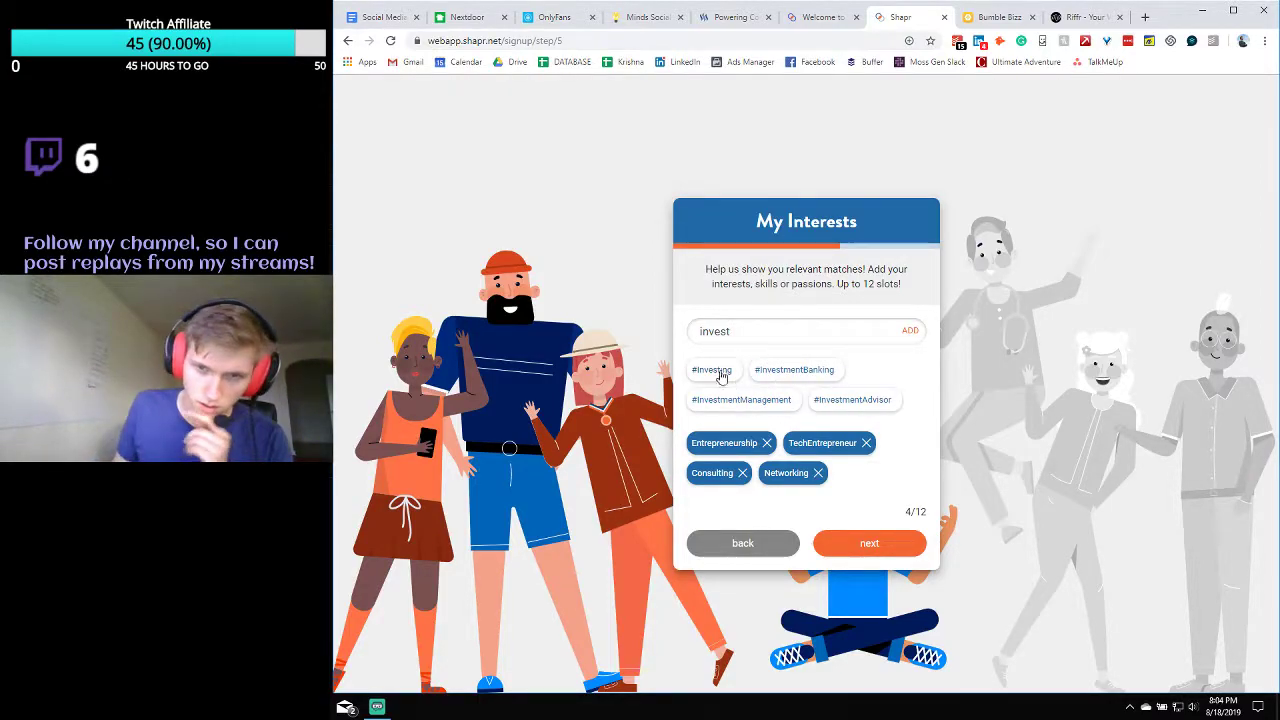
pyautogui.click(714, 370)
pyautogui.doubleClick(748, 338)
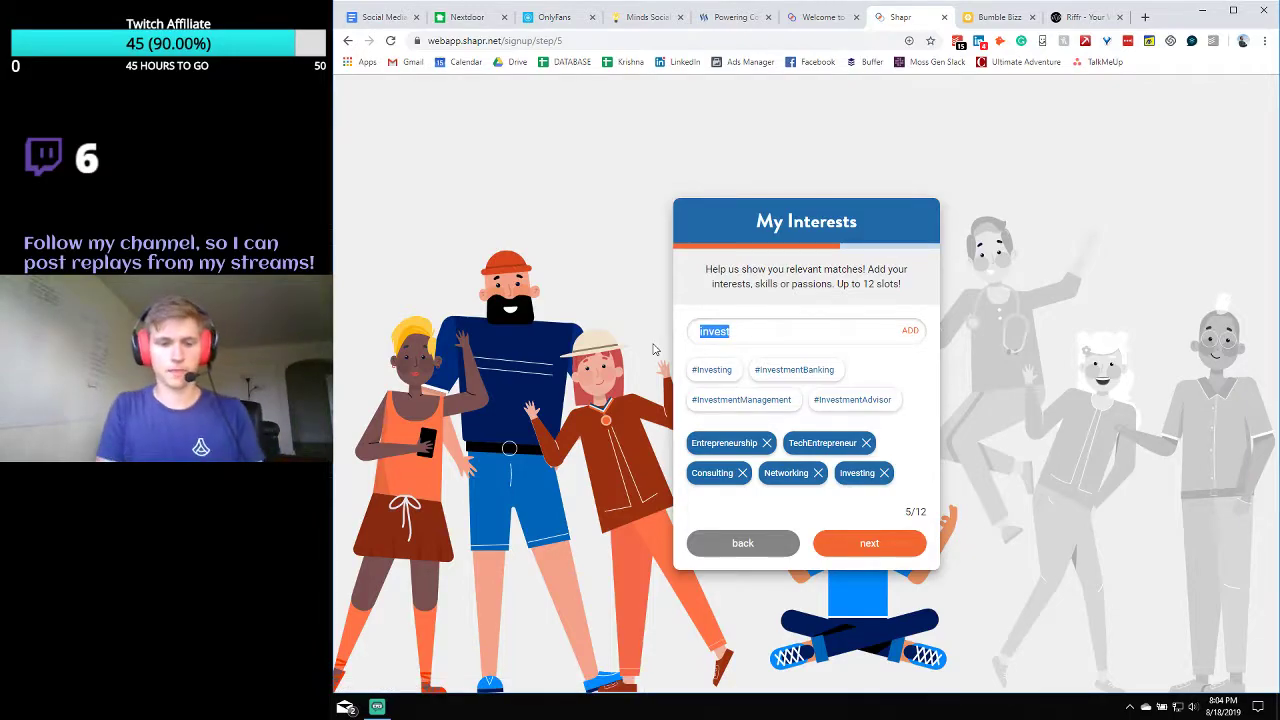
pyautogui.write('stattups')
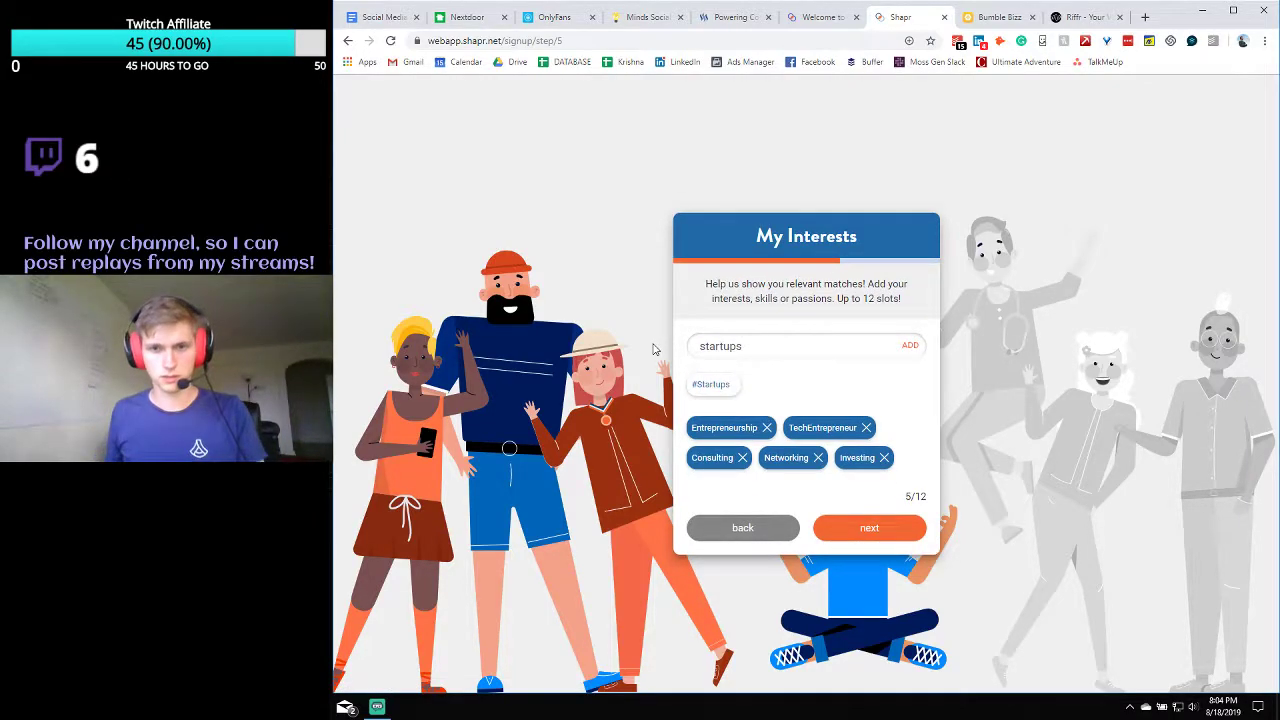
pyautogui.click(710, 370)
pyautogui.doubleClick(759, 328)
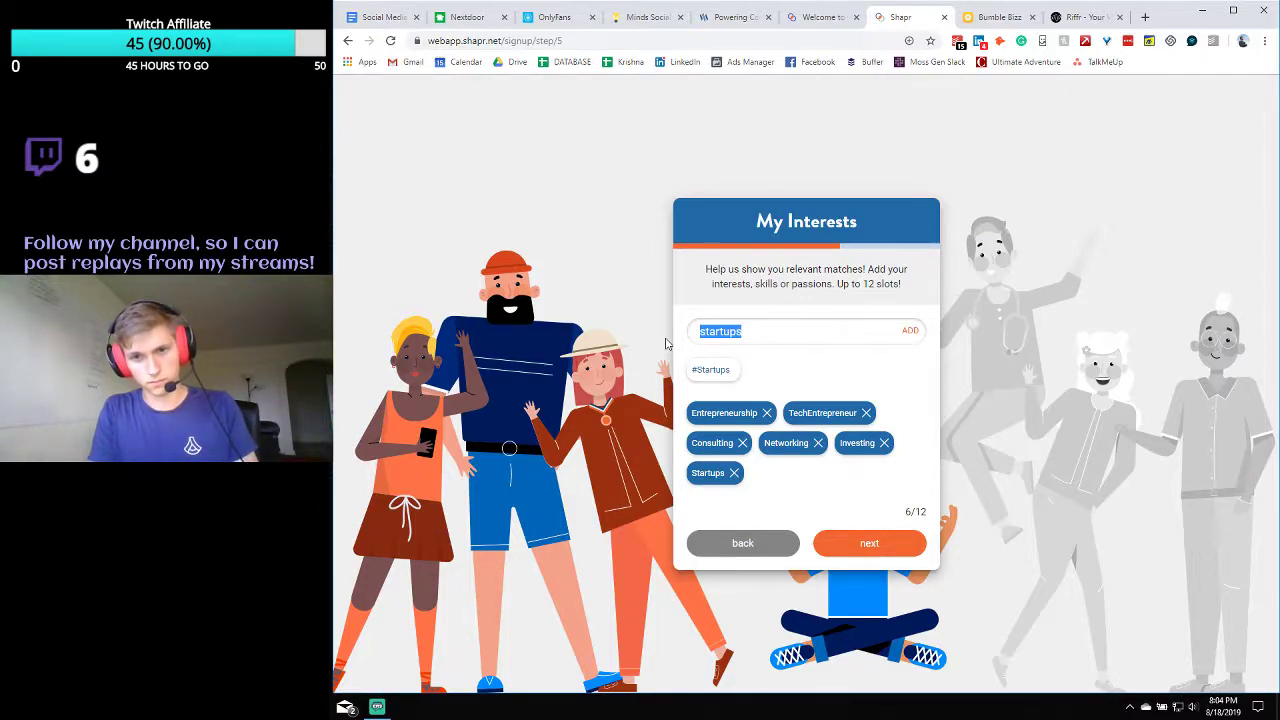
pyautogui.write('venture')
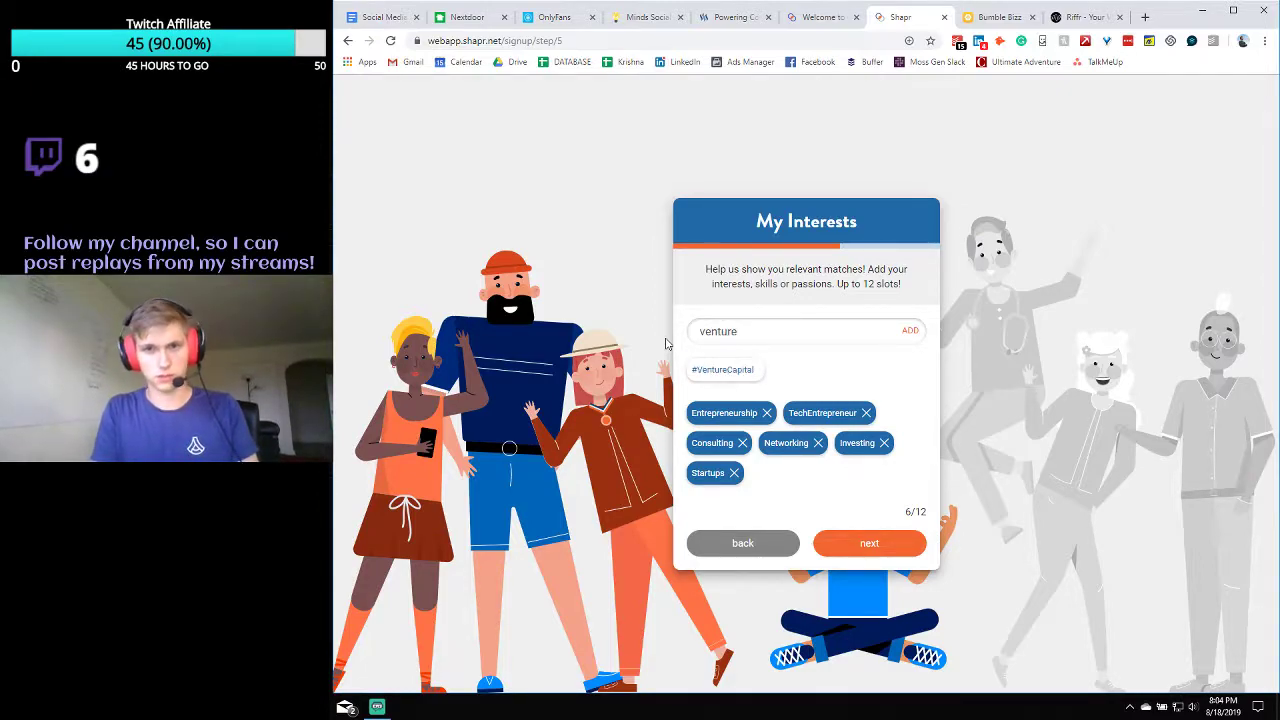
pyautogui.click(726, 369)
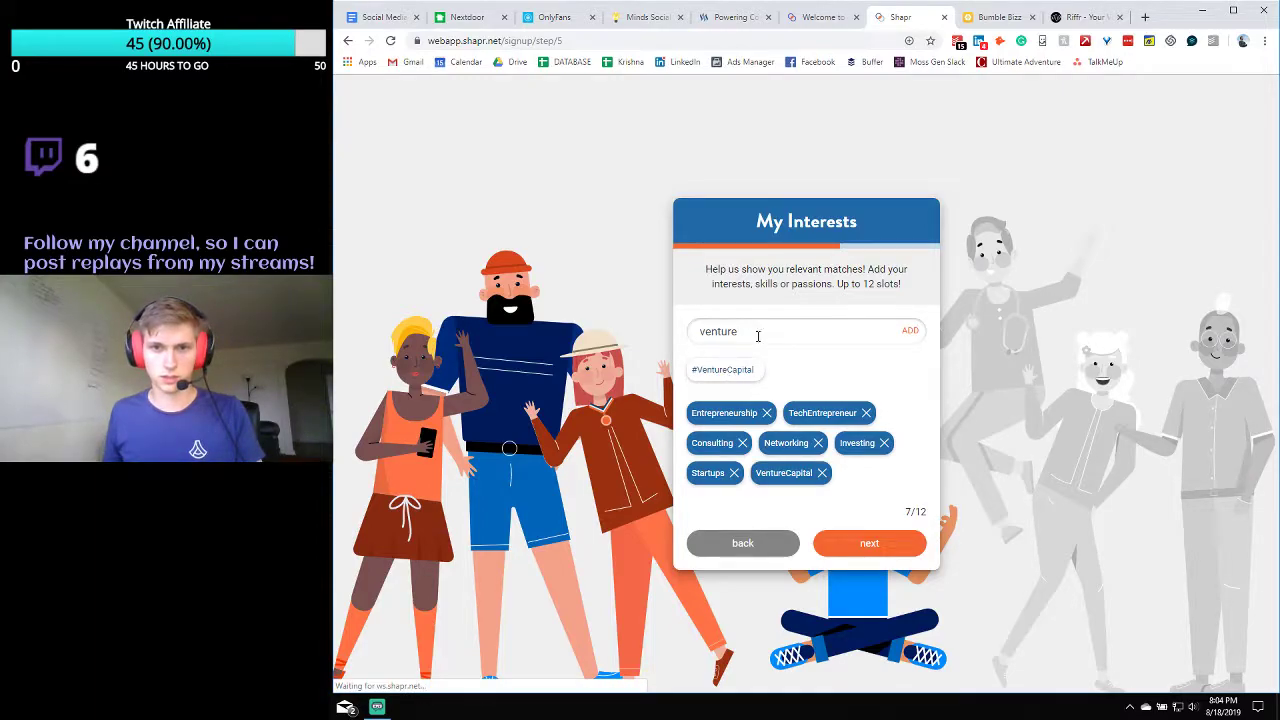
# - Add Innovation as the eighth interest and continue
pyautogui.doubleClick(758, 333)
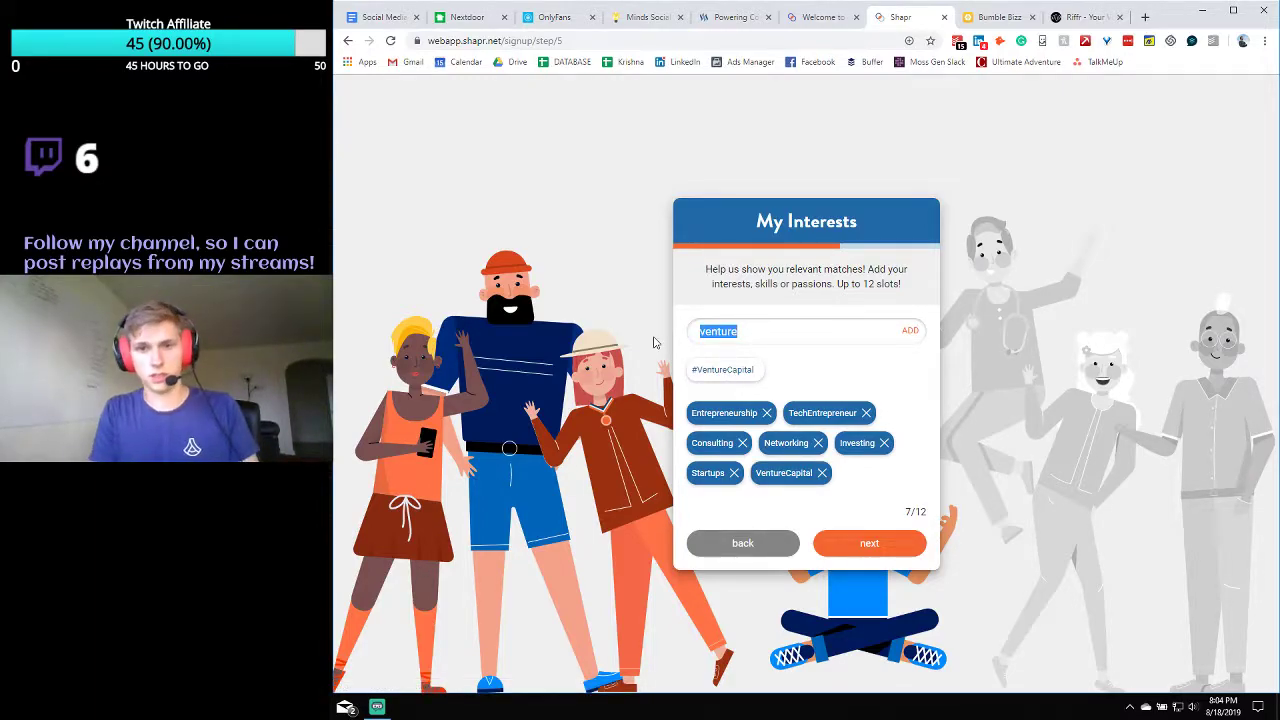
pyautogui.press('BackSpace')
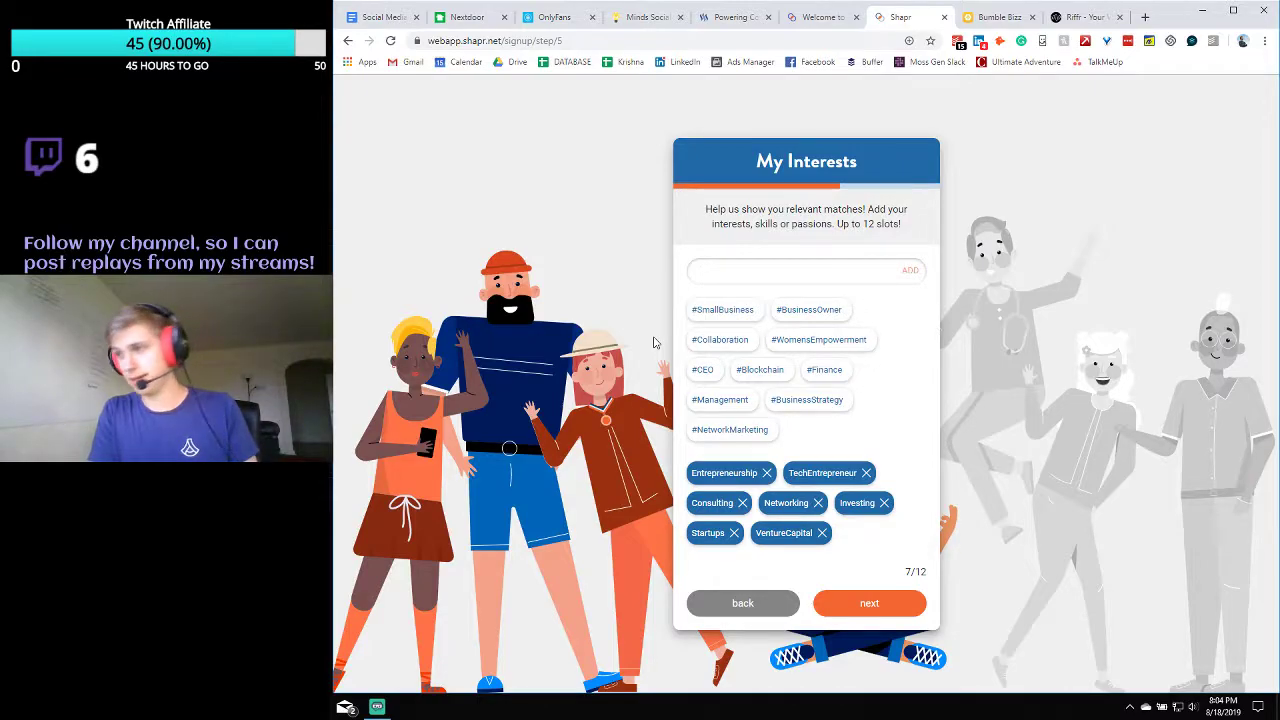
pyautogui.write('seed')
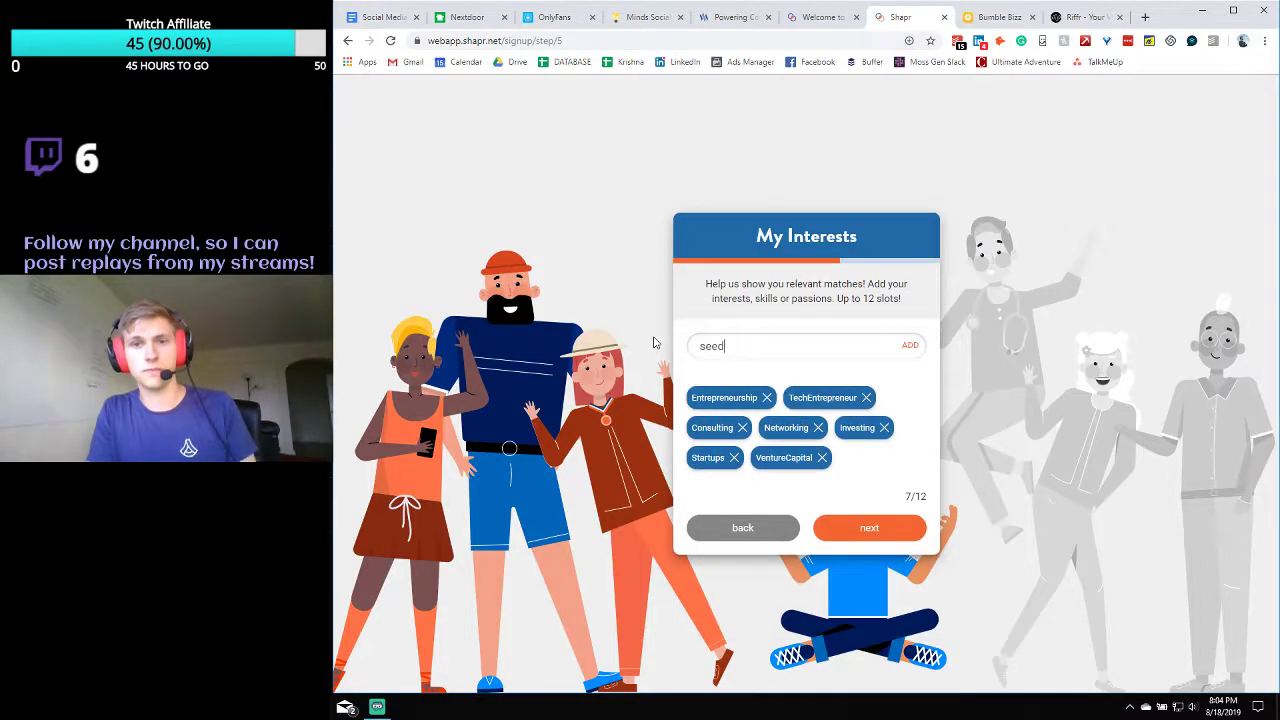
pyautogui.press('BackSpace')
pyautogui.press('BackSpace')
pyautogui.press('BackSpace')
pyautogui.press('BackSpace')
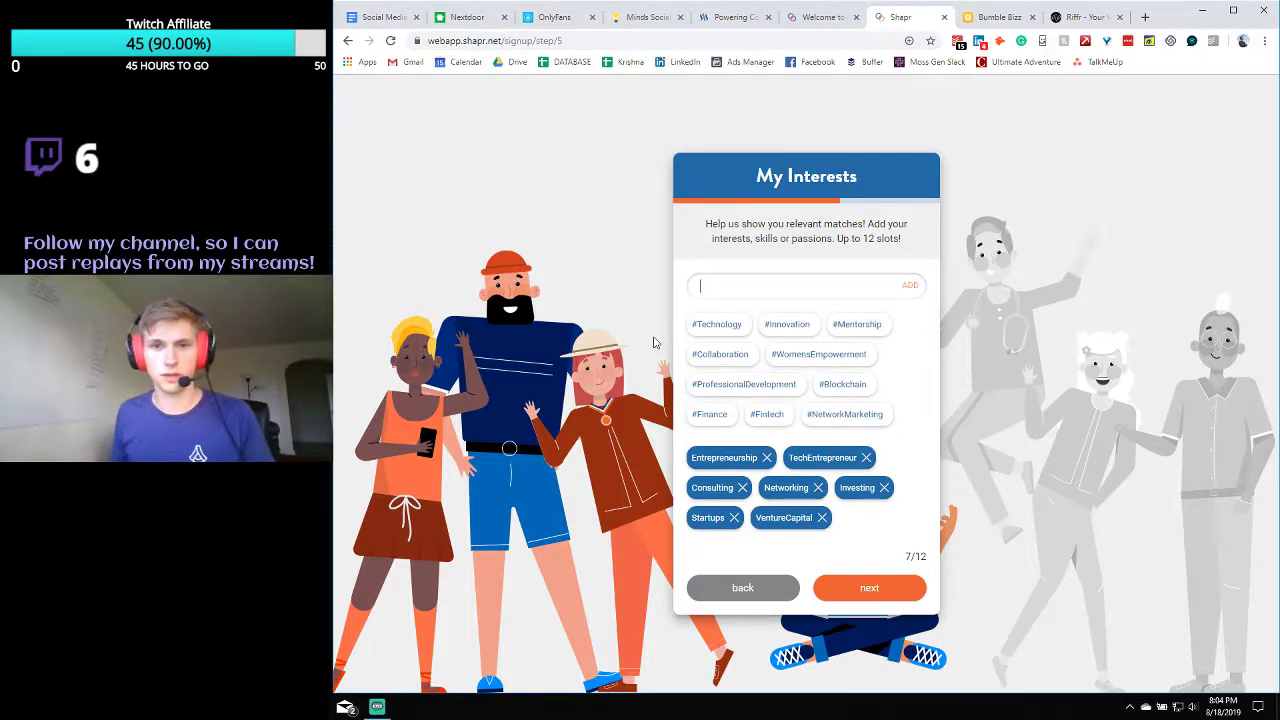
pyautogui.click(800, 328)
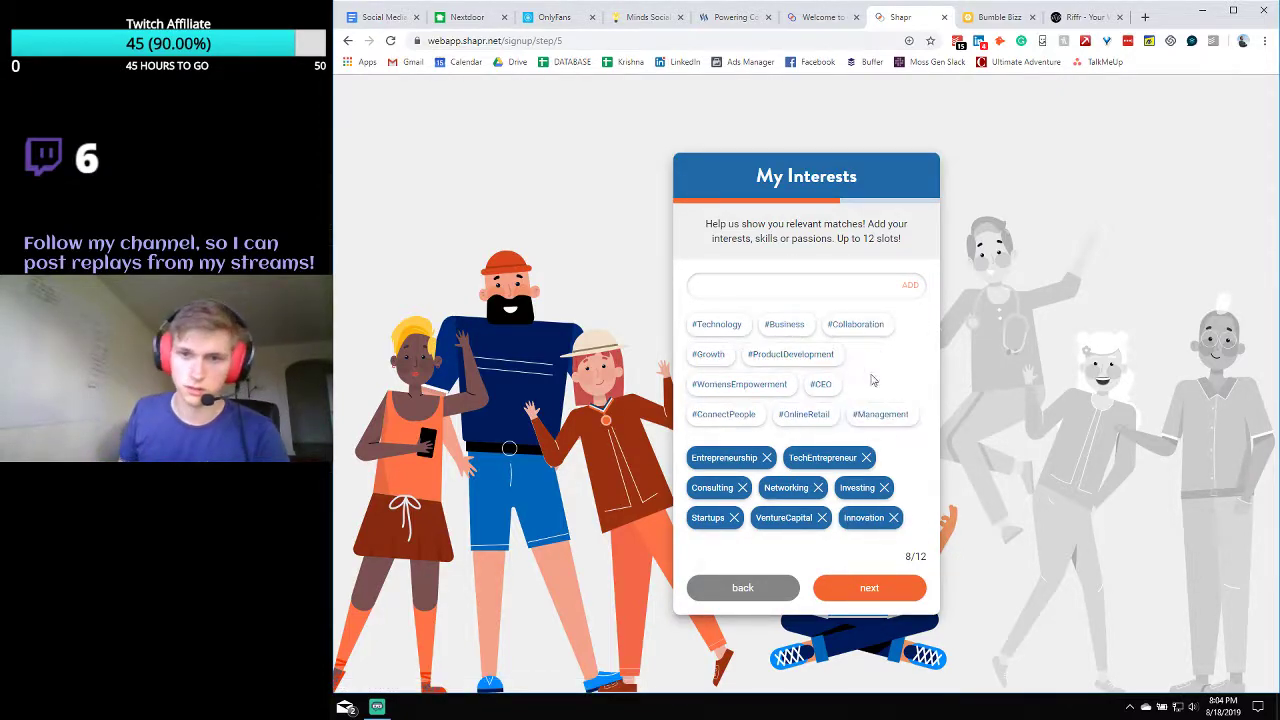
pyautogui.click(870, 589)
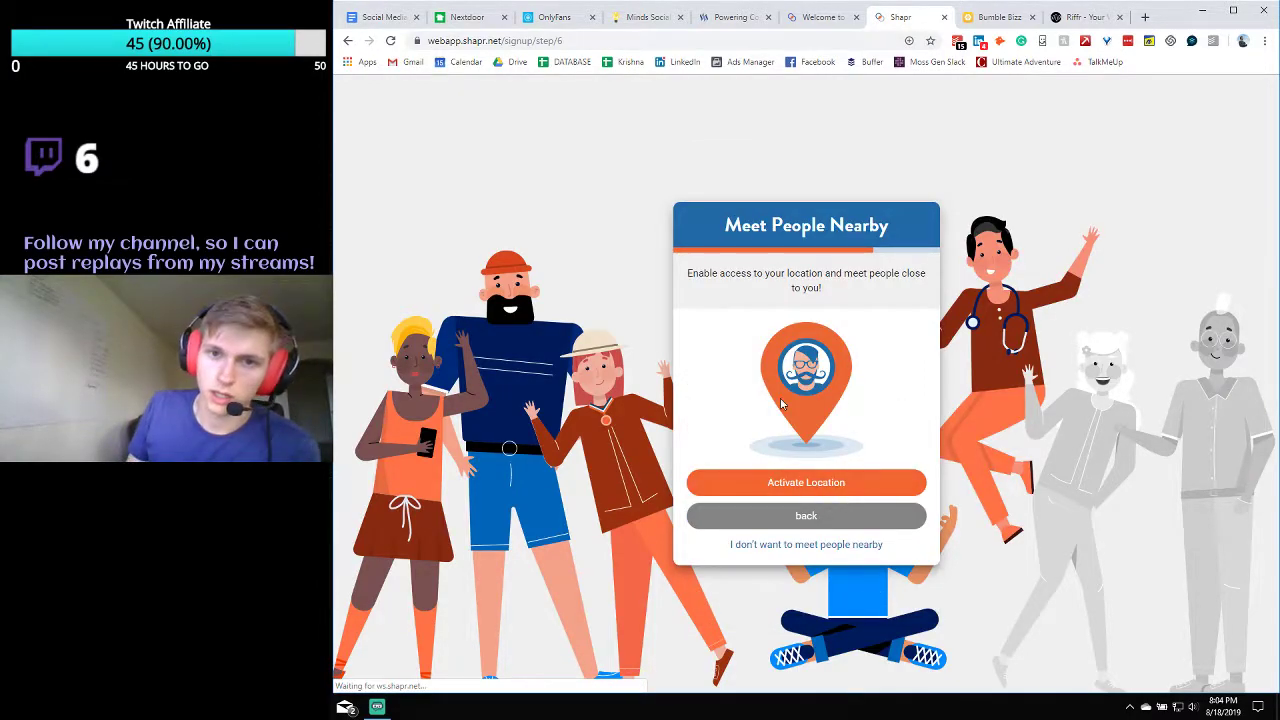
# - Allow location sharing and choose Find investors, Find mentors and Grow my business as goals
pyautogui.click(806, 482)
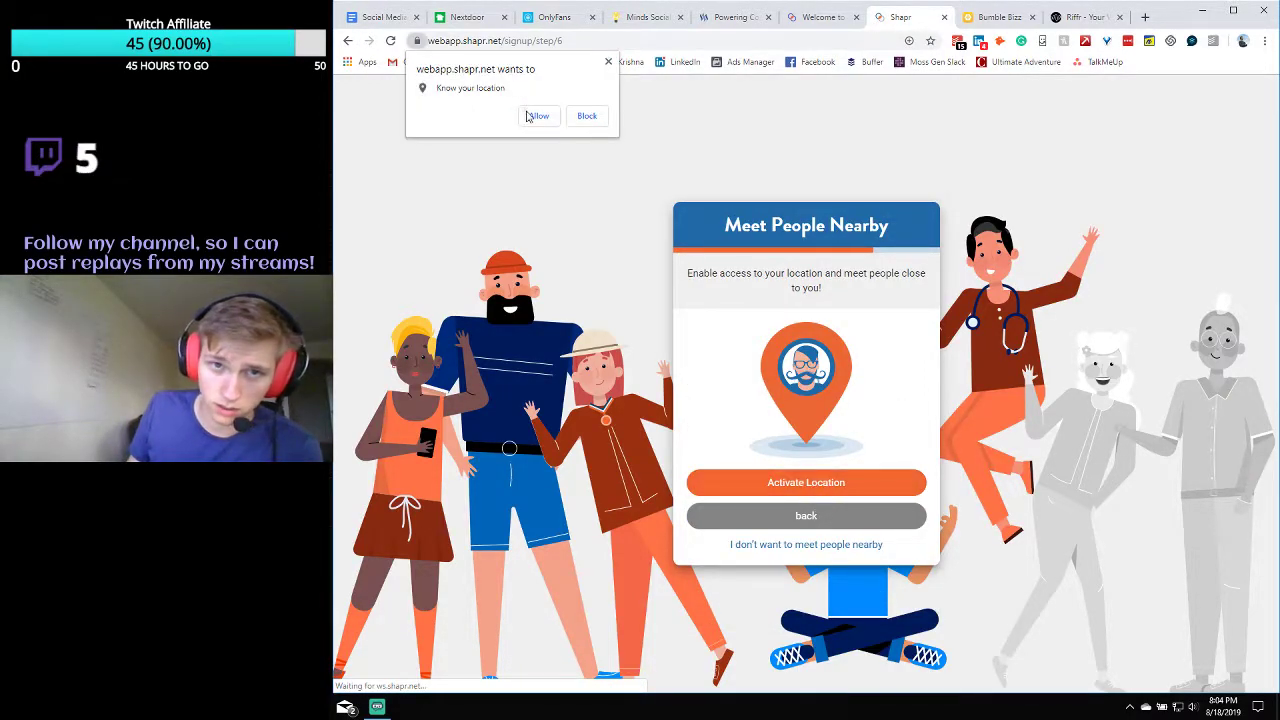
pyautogui.click(537, 114)
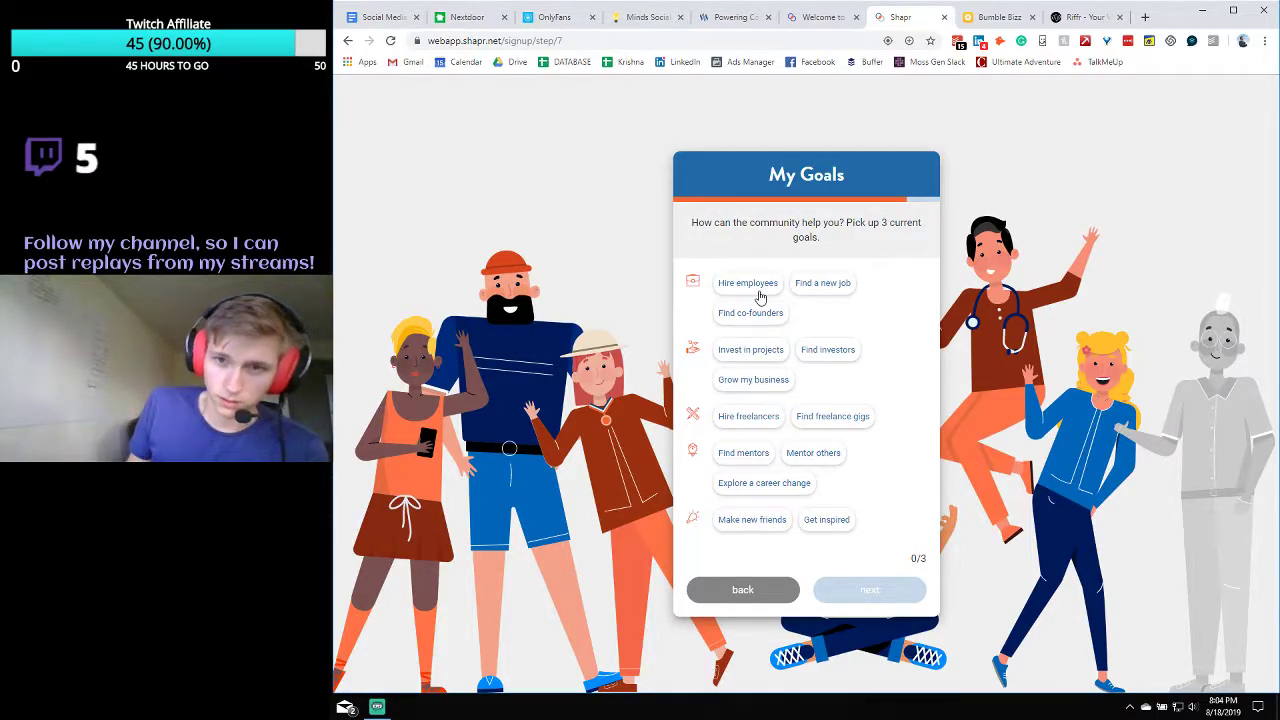
pyautogui.click(836, 357)
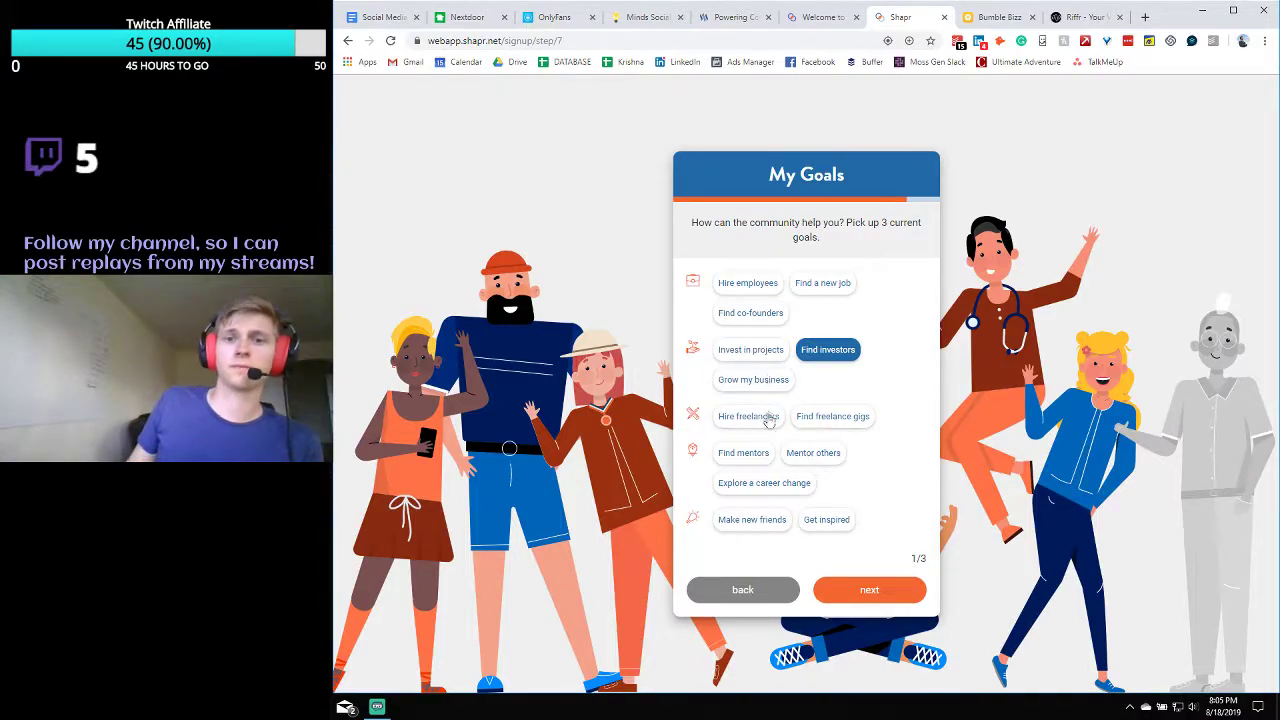
pyautogui.click(753, 456)
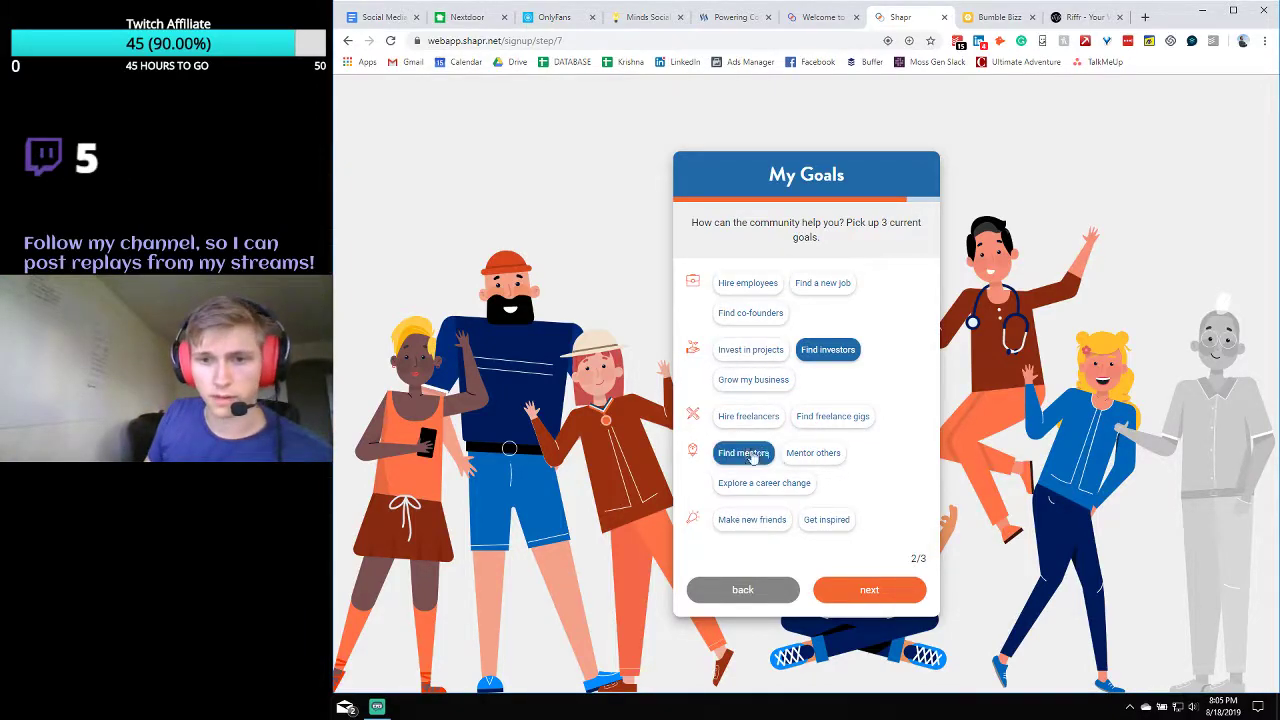
pyautogui.click(802, 460)
pyautogui.click(802, 460)
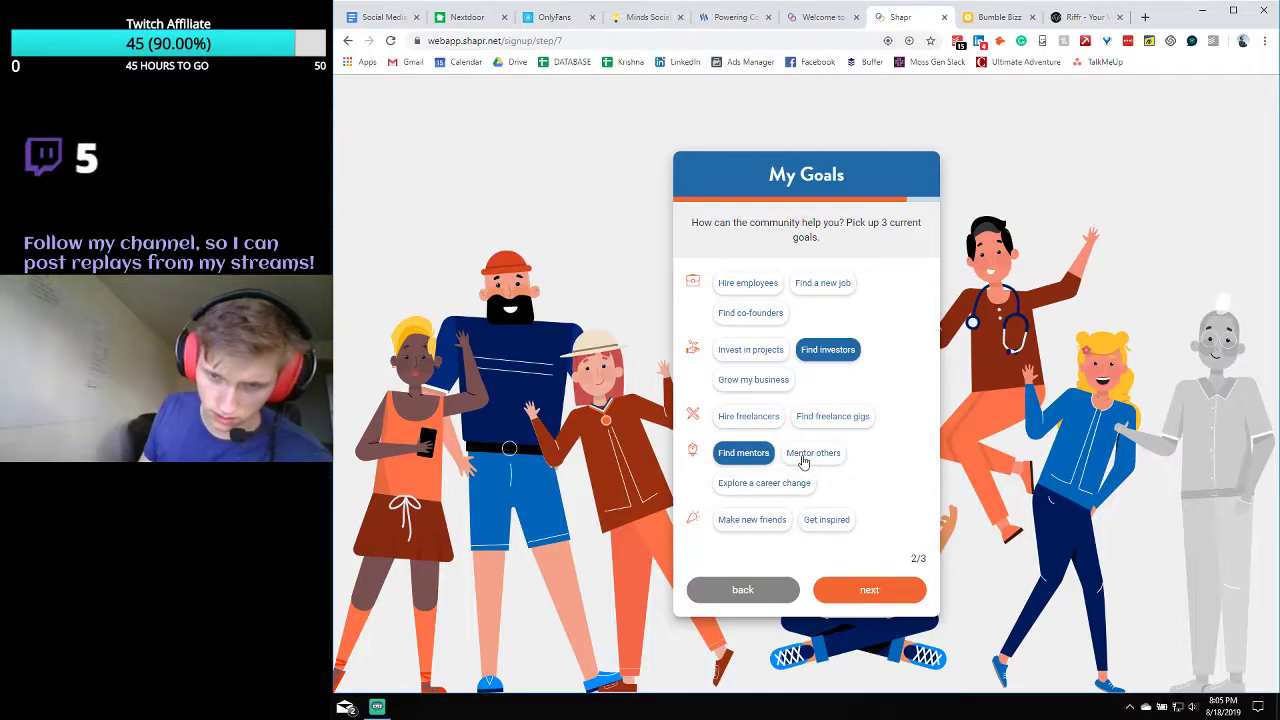
pyautogui.click(753, 388)
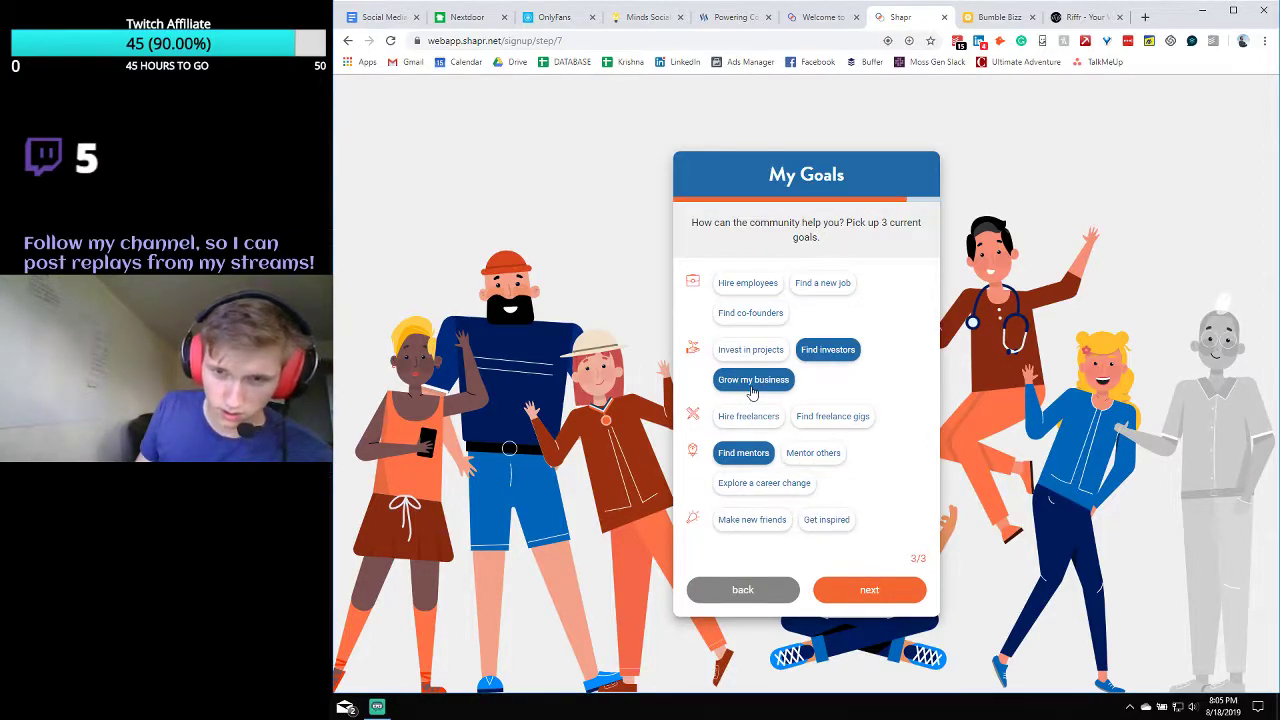
pyautogui.click(869, 590)
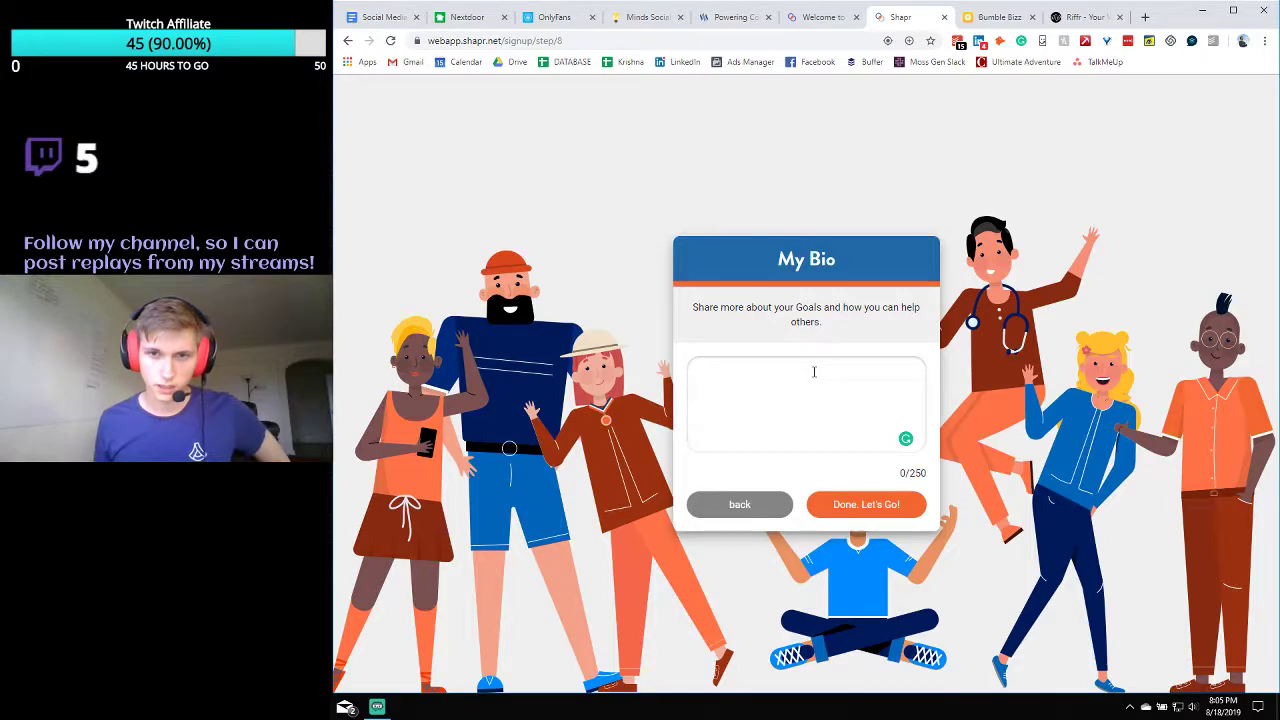
# - Complete the bio about building a network of investable U.S. tech startups and submit it
pyautogui.write('aim')
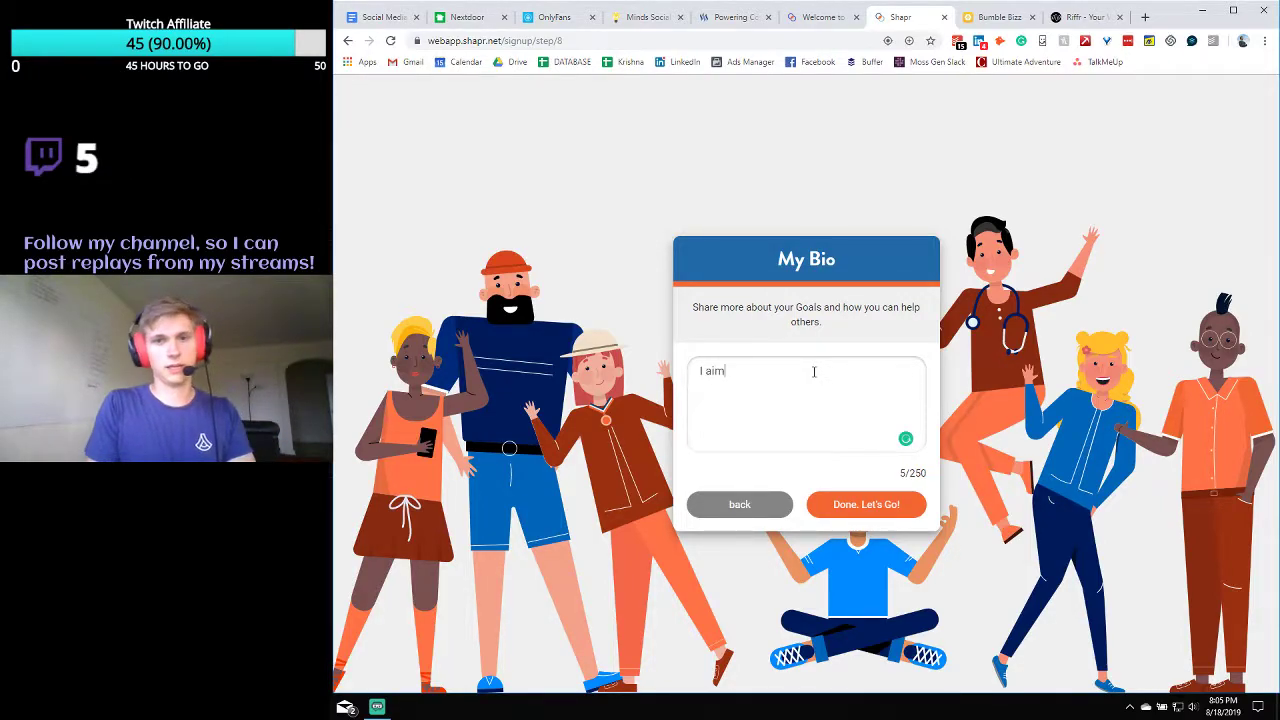
pyautogui.write(' to b')
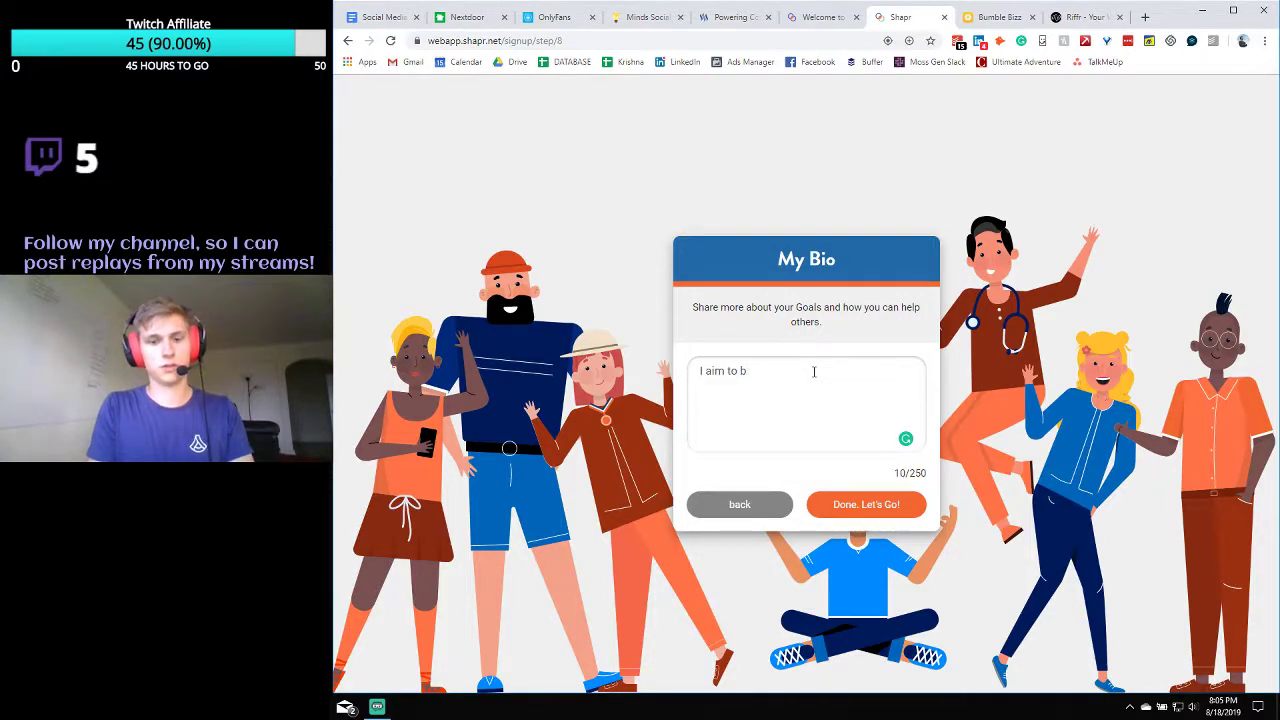
pyautogui.write('uild a larger ')
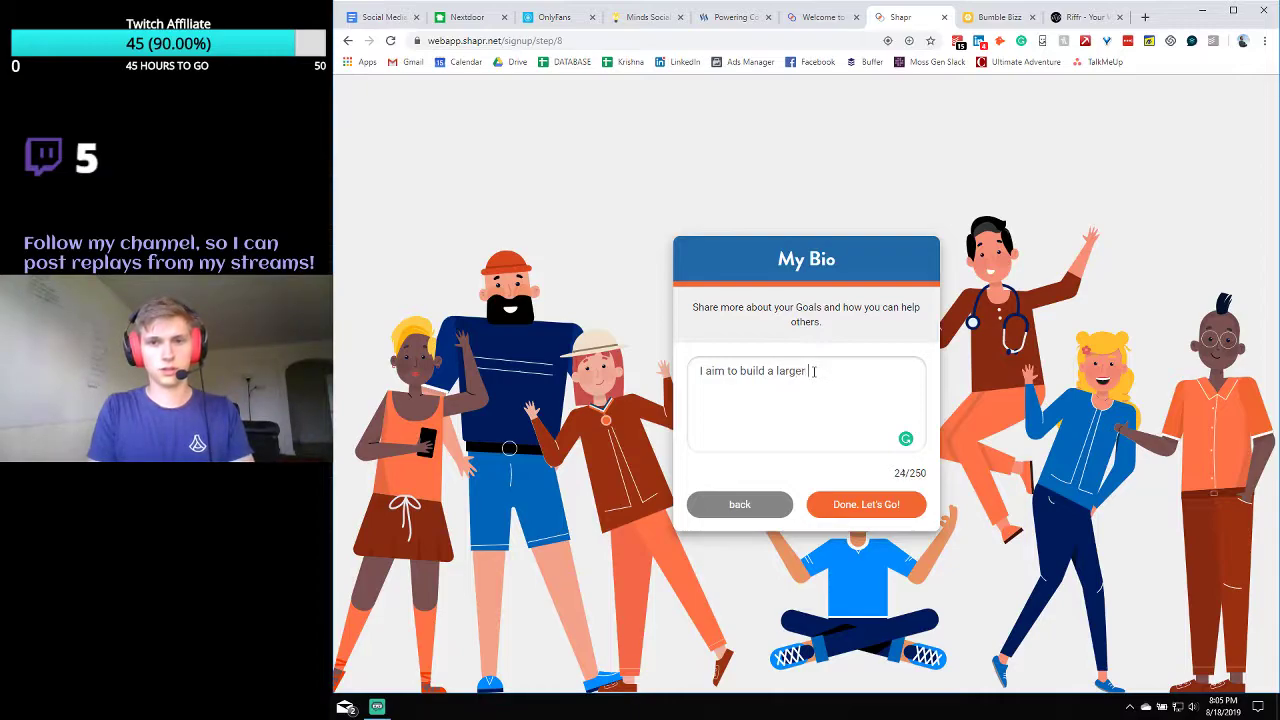
pyautogui.write('network of investor')
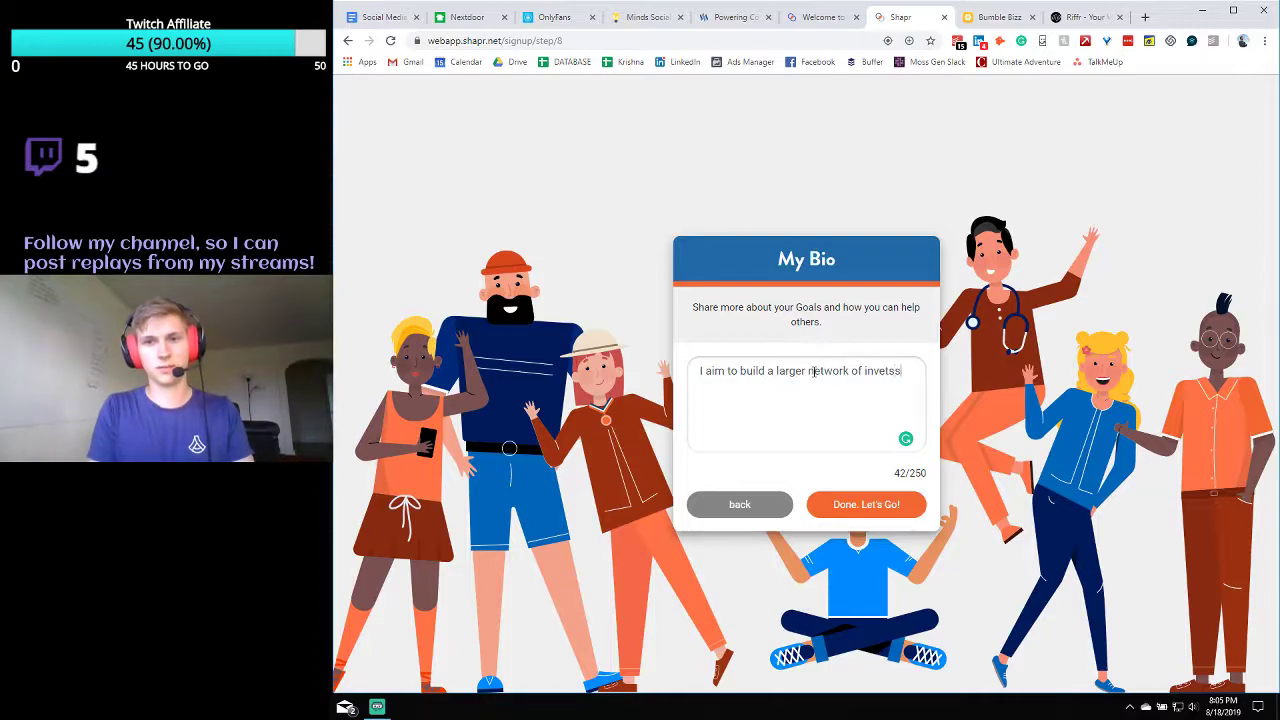
pyautogui.press('BackSpace')
pyautogui.press('BackSpace')
pyautogui.press('BackSpace')
pyautogui.press('BackSpace')
pyautogui.press('BackSpace')
pyautogui.write('estable tech ')
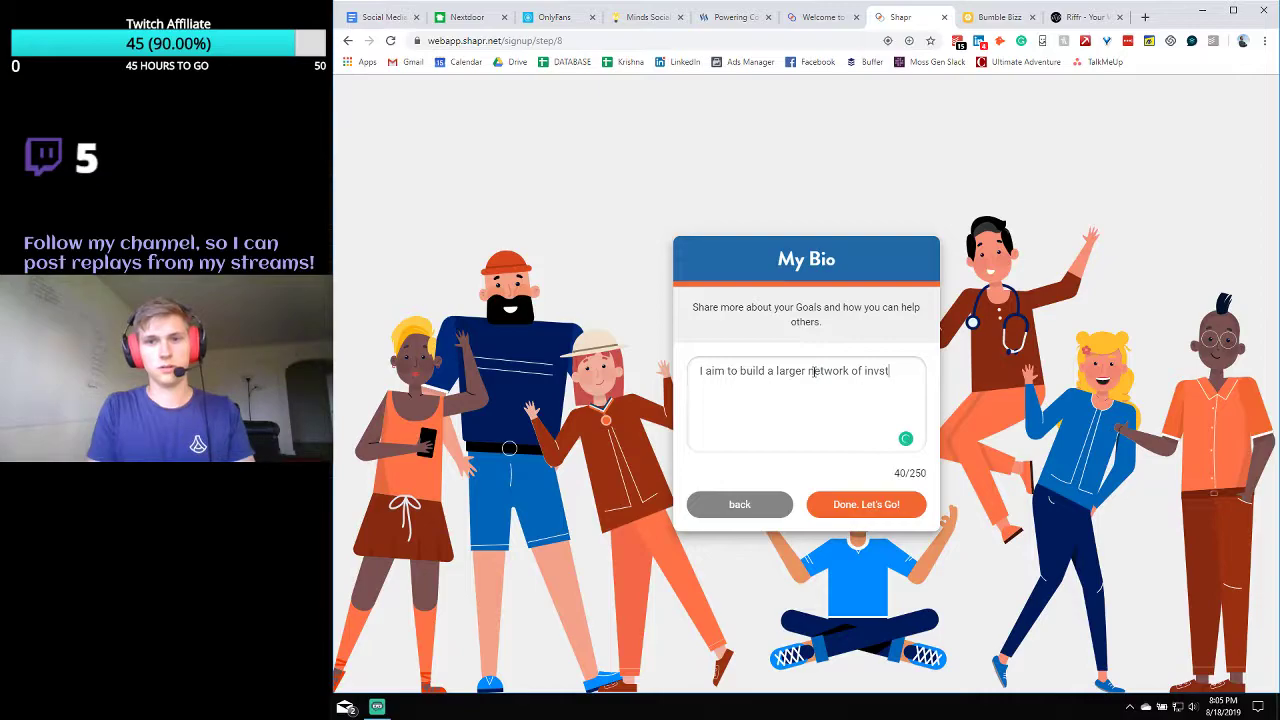
pyautogui.write('startups')
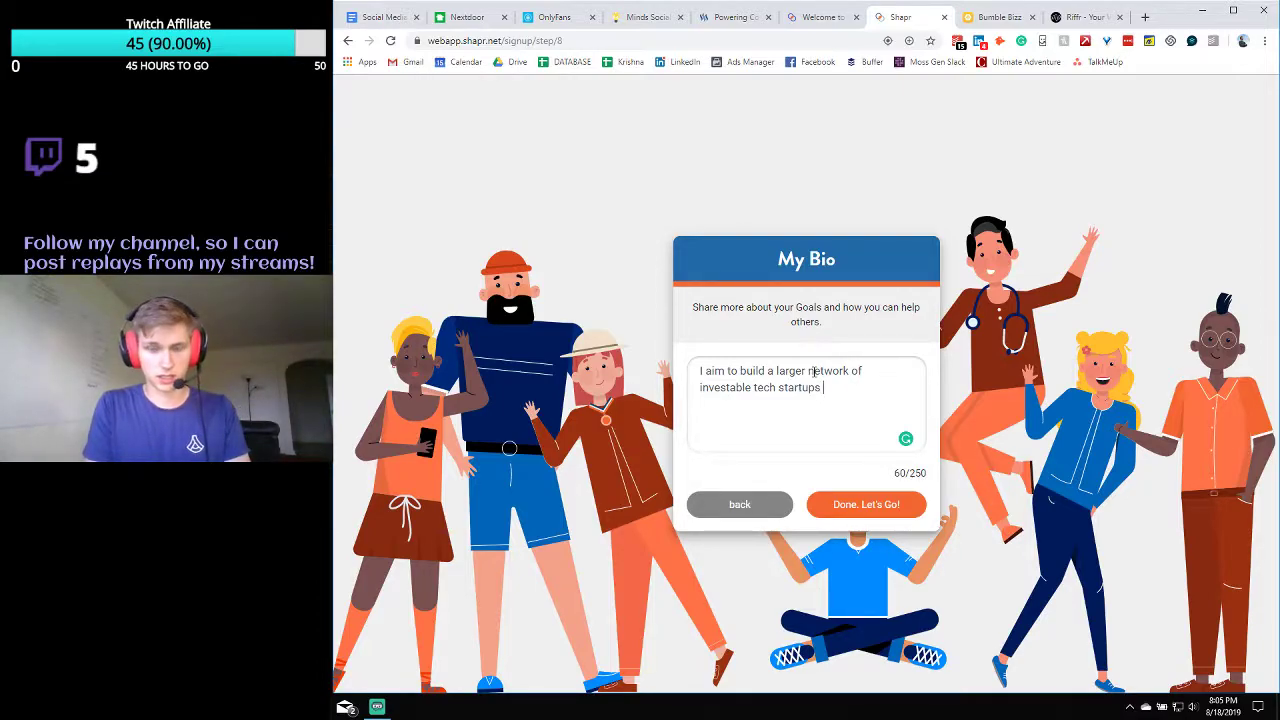
pyautogui.write('in the US')
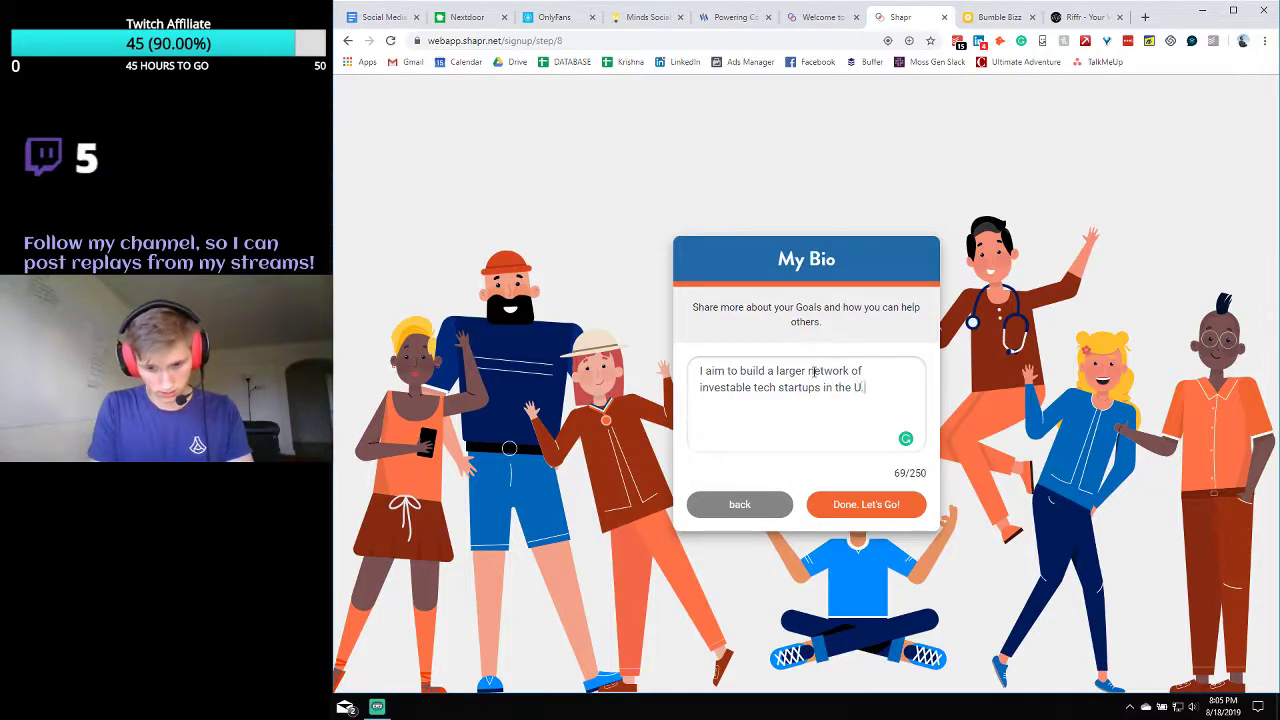
pyautogui.write('S')
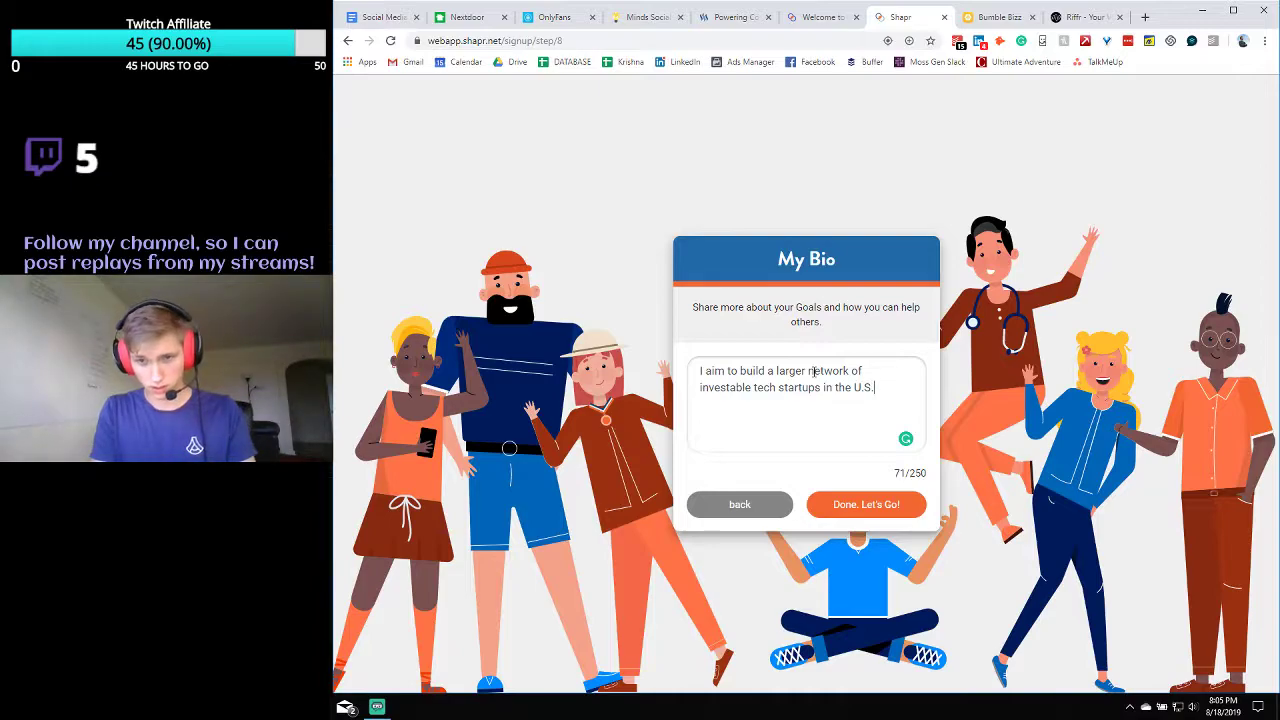
pyautogui.write('. to ma')
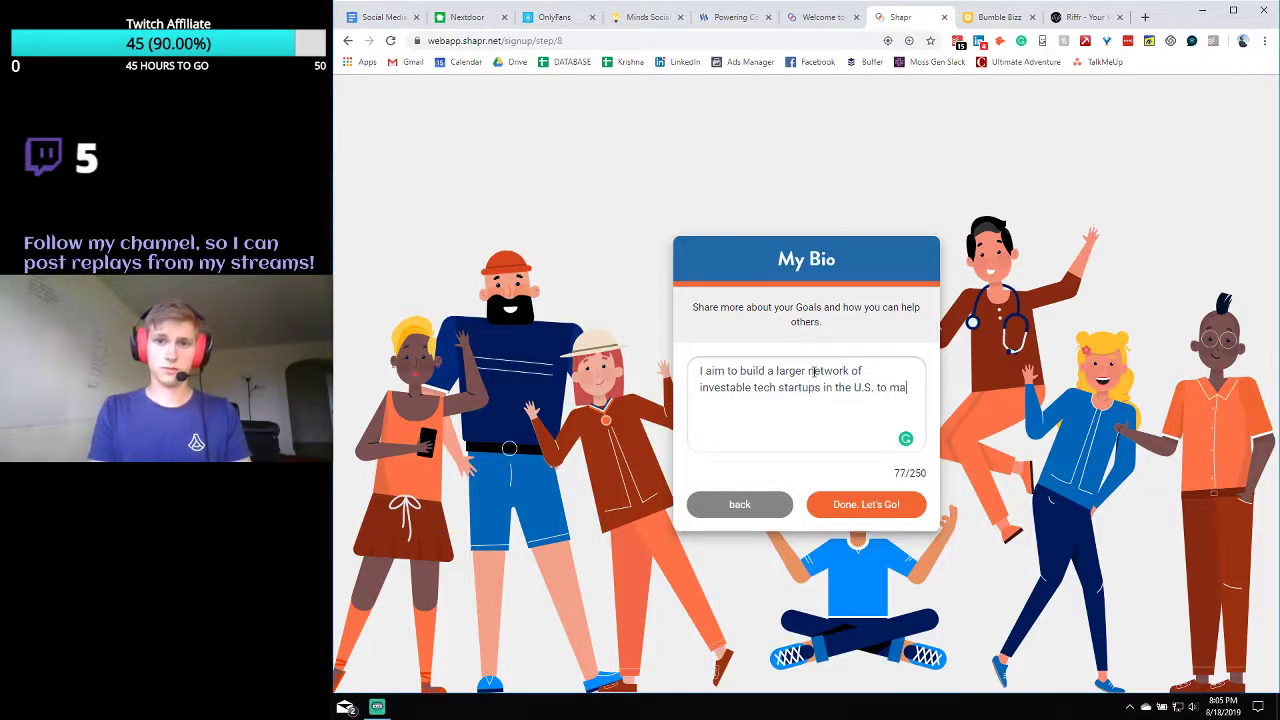
pyautogui.write('ke it easier for ')
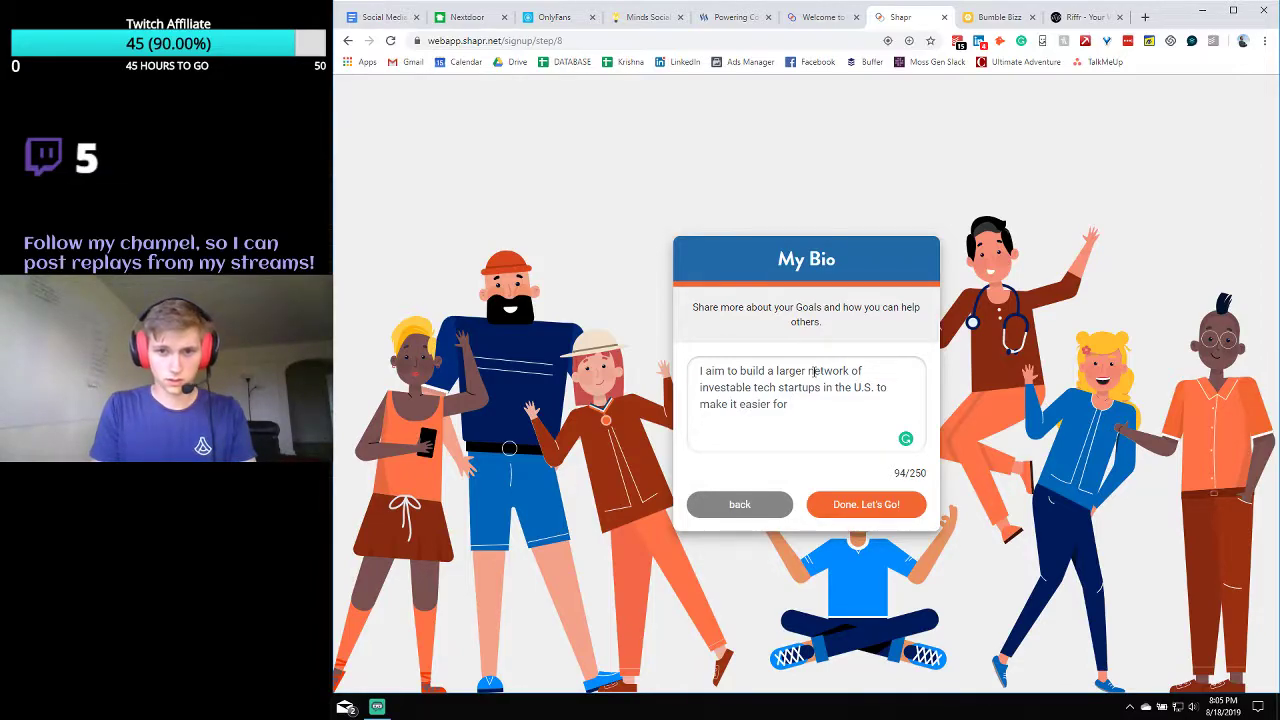
pyautogui.write('investors to ')
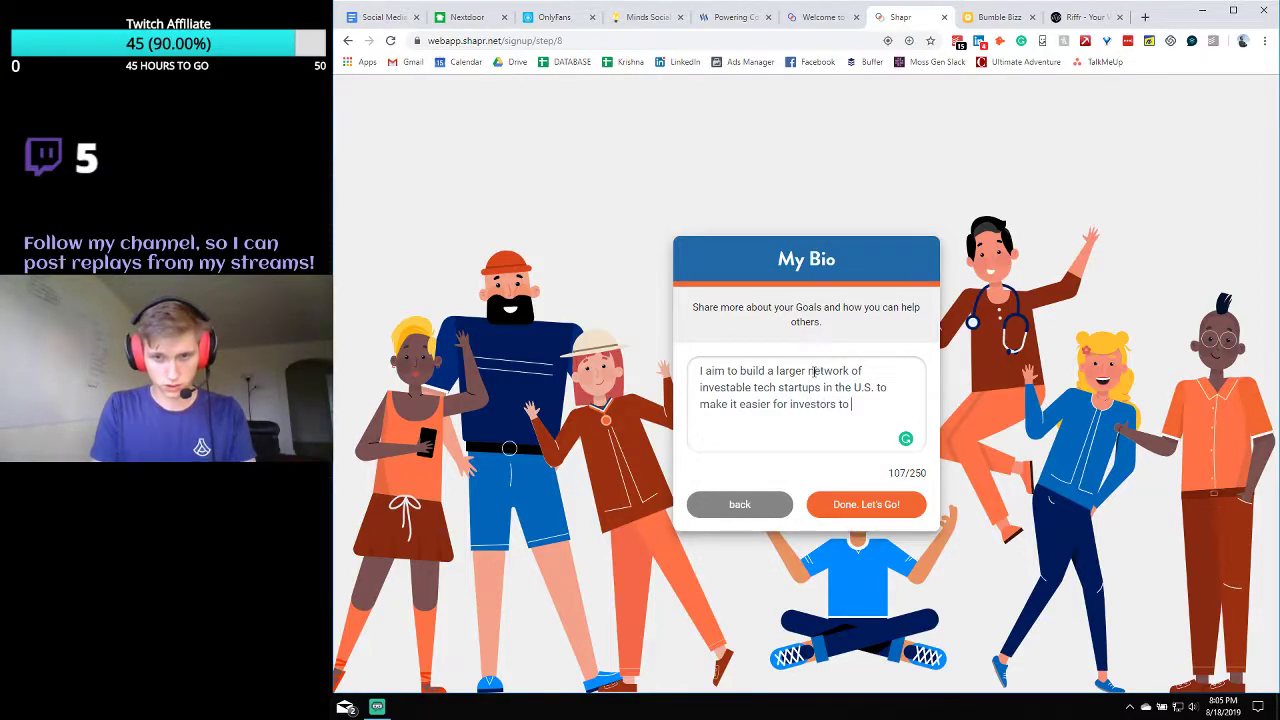
pyautogui.write('find the rig')
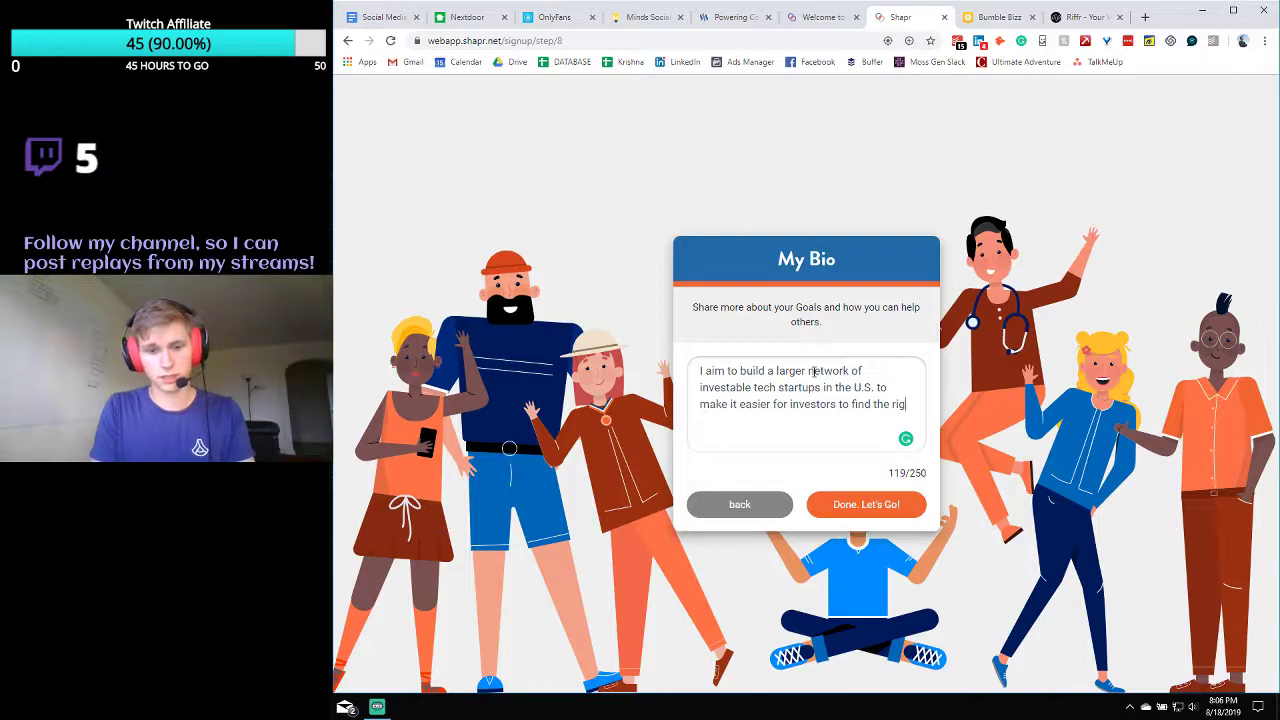
pyautogui.write('ht compane')
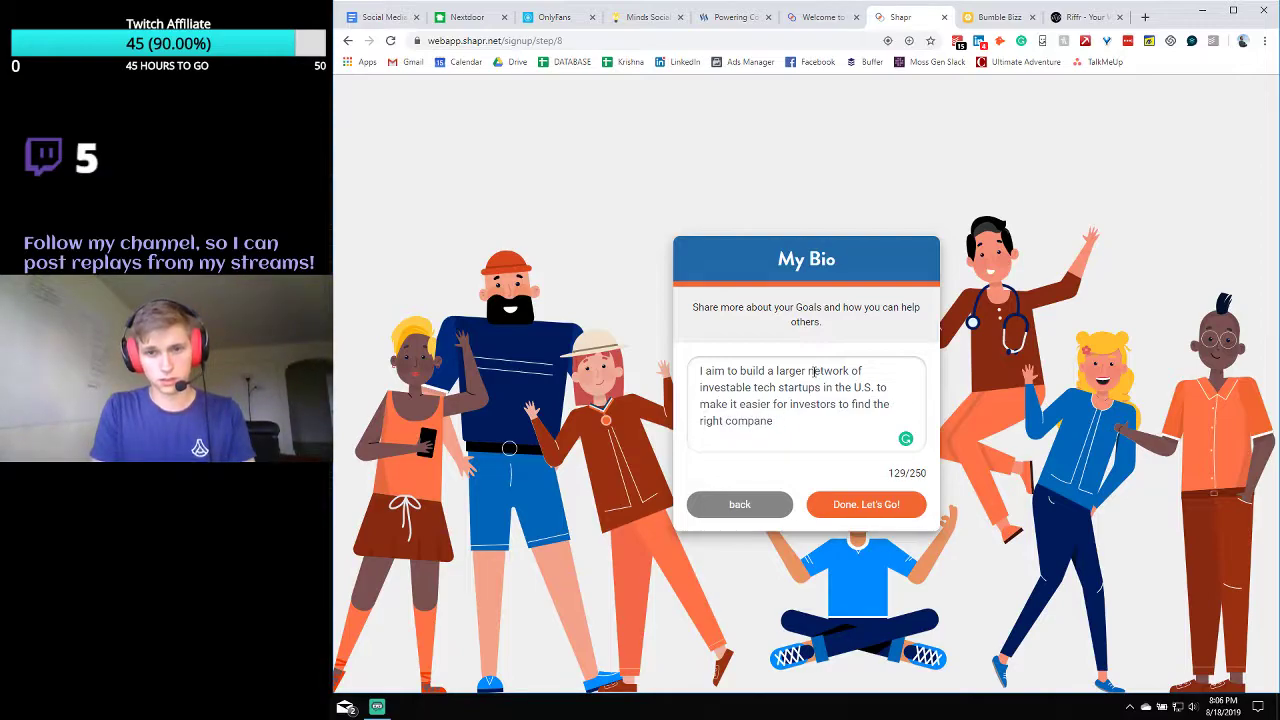
pyautogui.press('BackSpace')
pyautogui.press('BackSpace')
pyautogui.write('nies.')
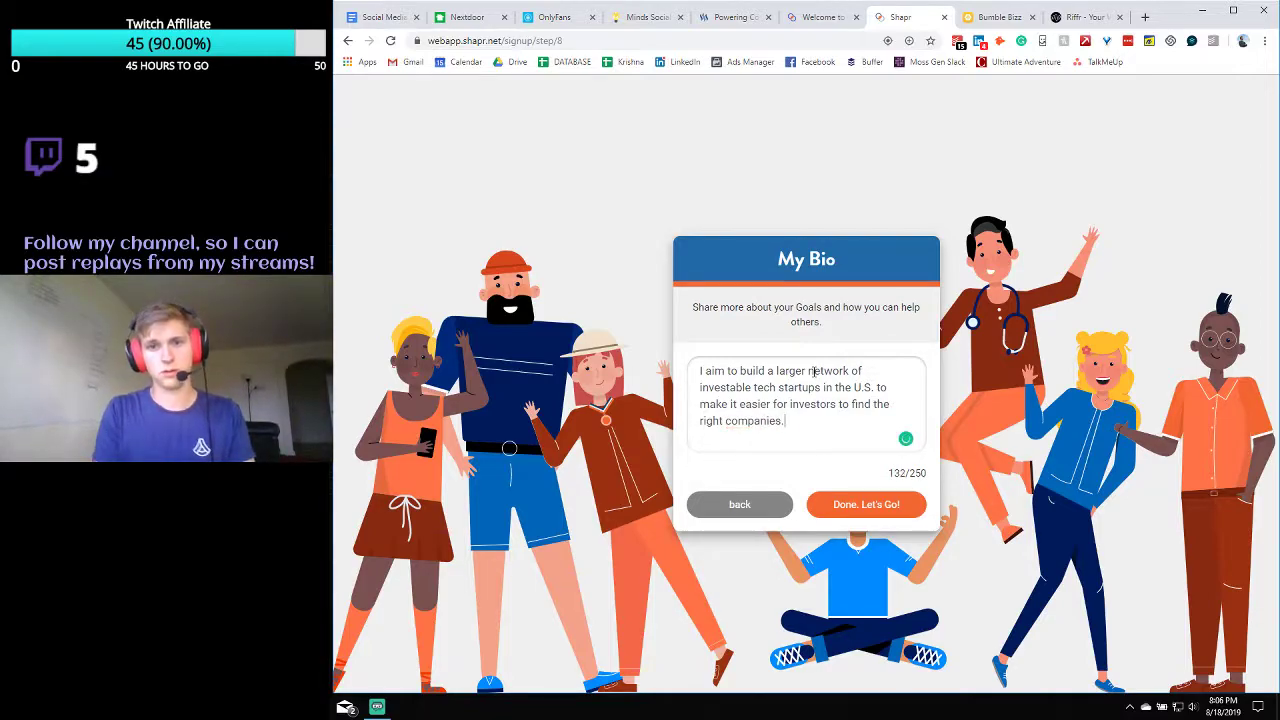
pyautogui.click(848, 503)
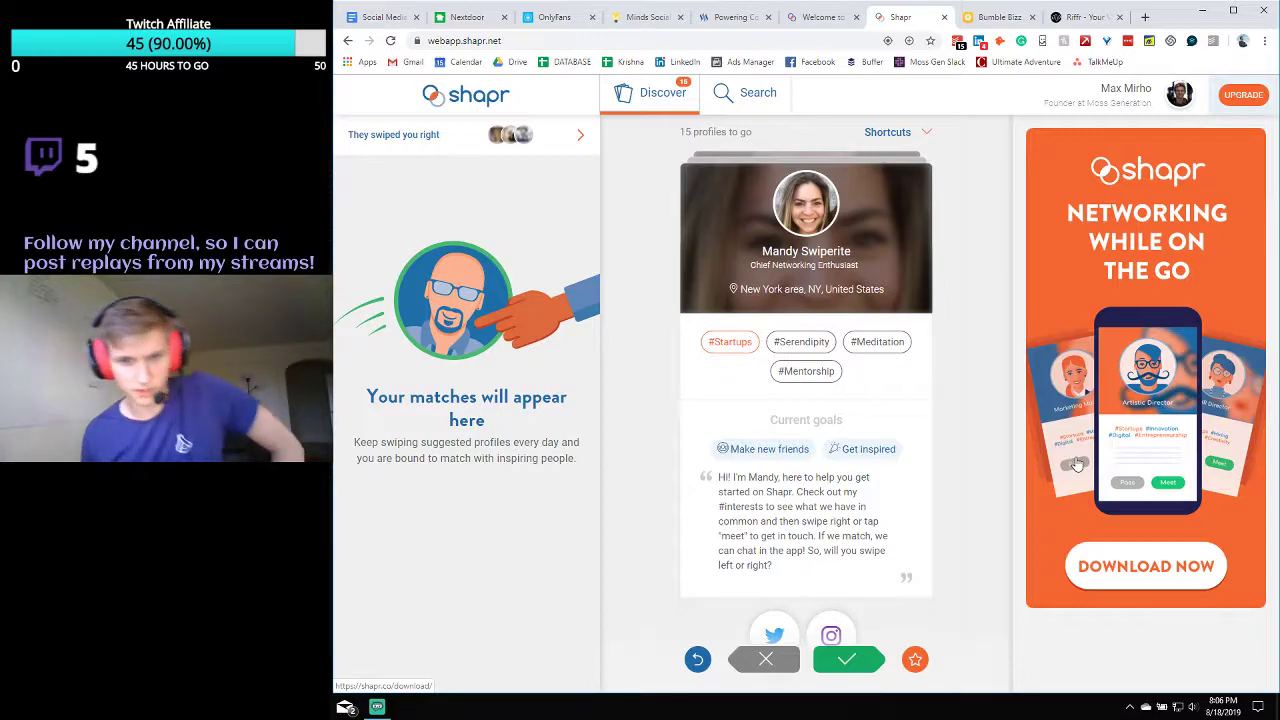
# - Meet the first profile for a match, dismiss the match overlay, and swipe the next profiles
pyautogui.click(843, 660)
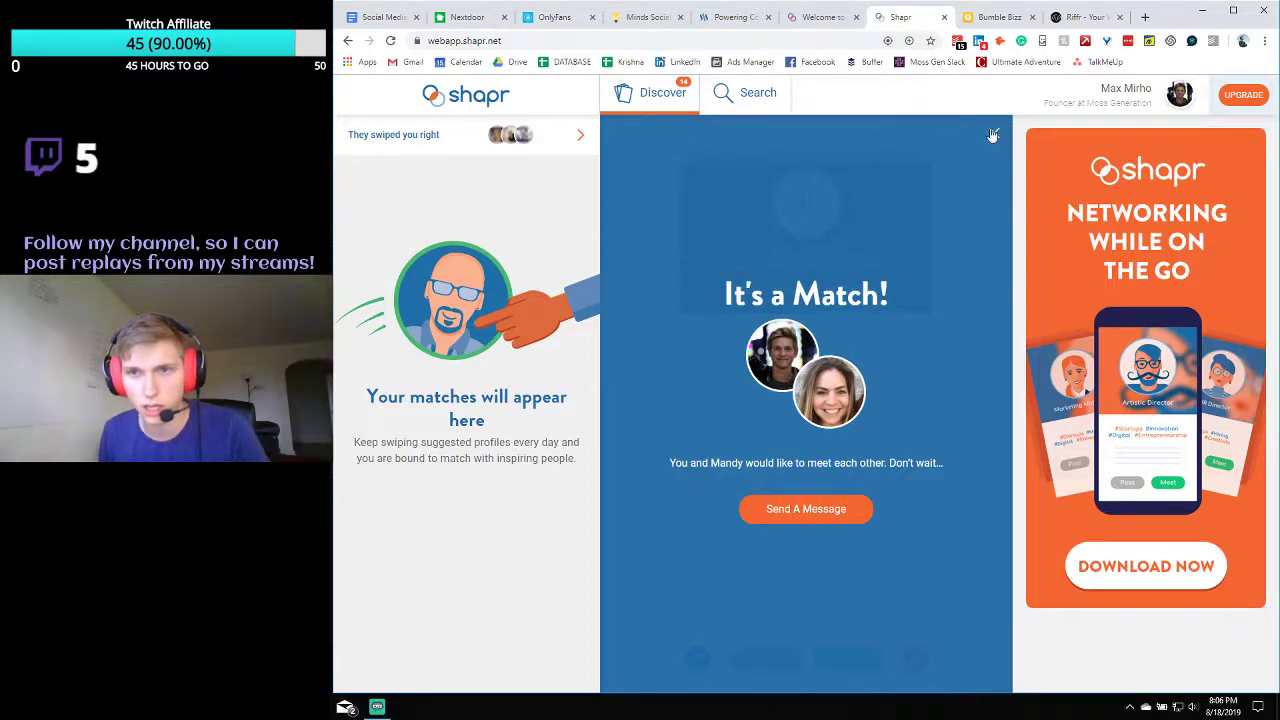
pyautogui.click(994, 133)
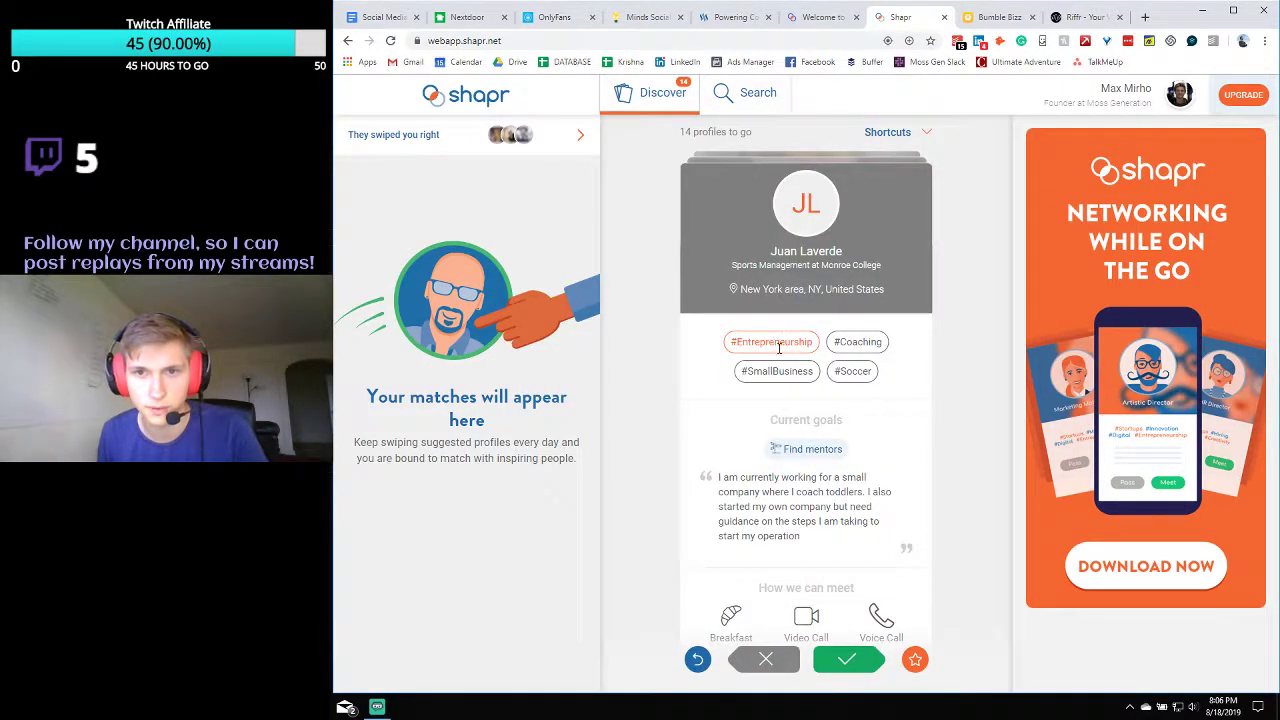
pyautogui.click(779, 661)
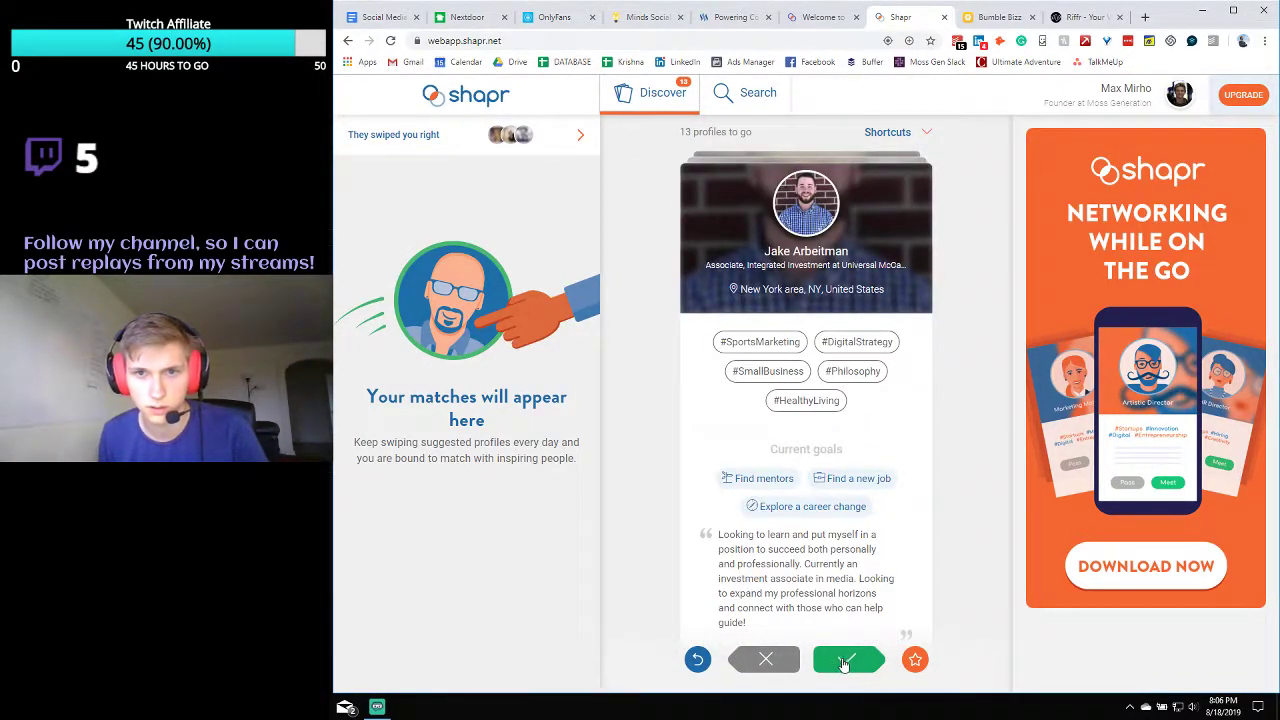
pyautogui.click(770, 661)
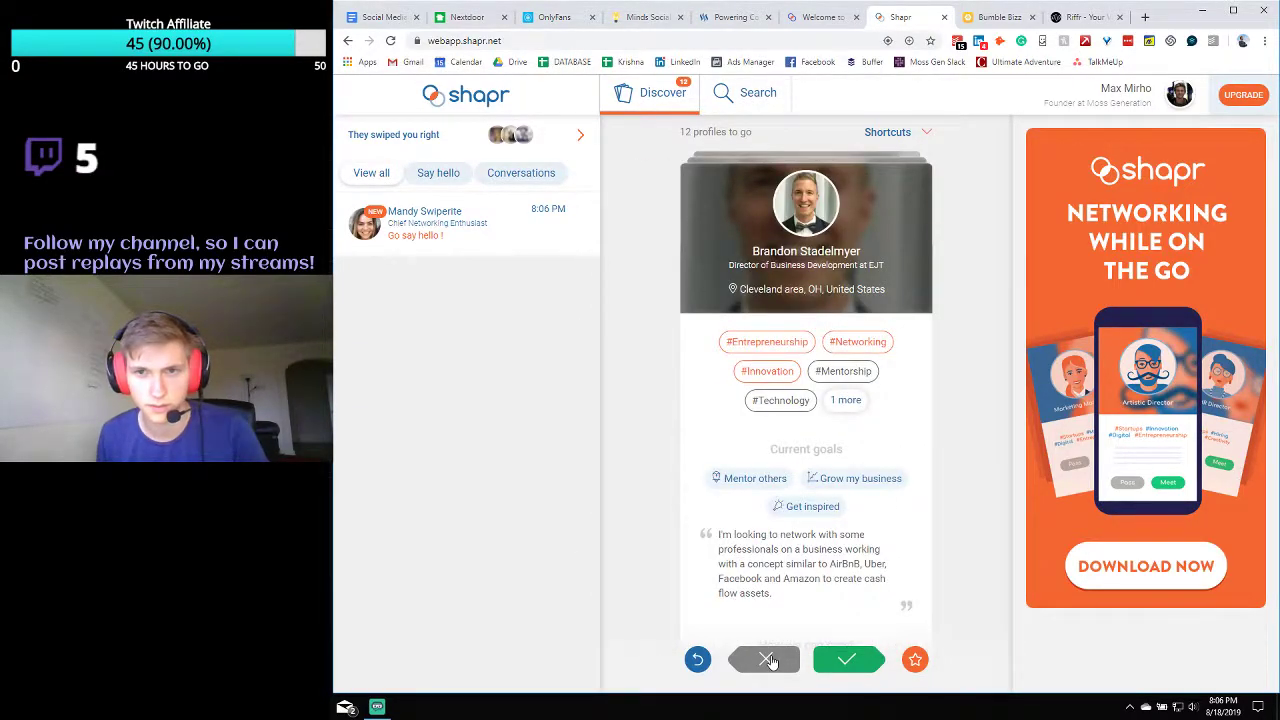
pyautogui.click(770, 661)
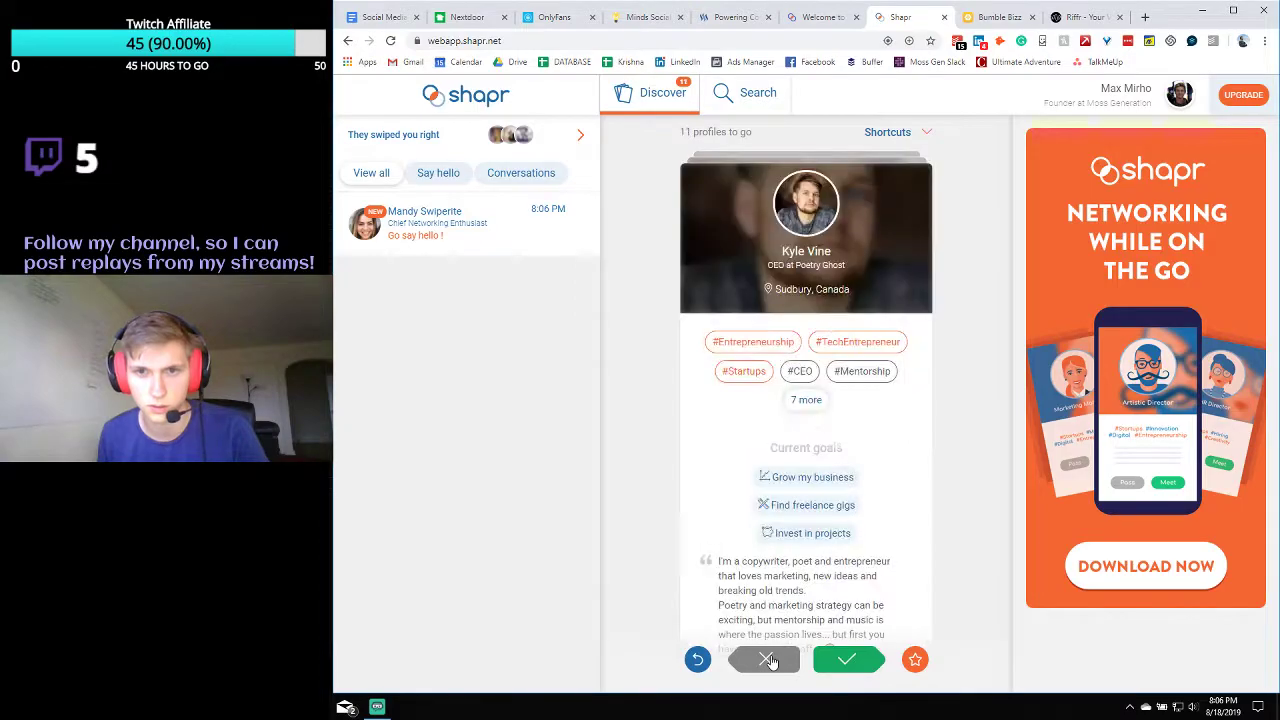
pyautogui.click(843, 661)
pyautogui.click(835, 664)
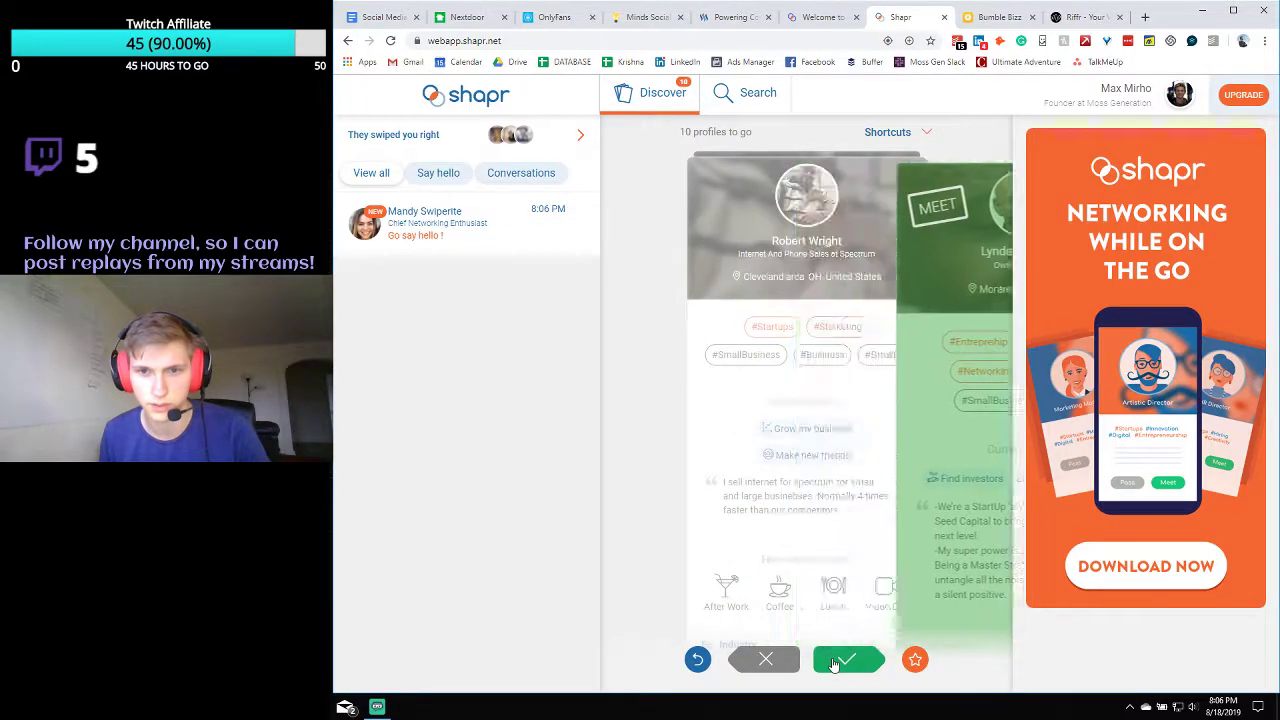
pyautogui.click(757, 668)
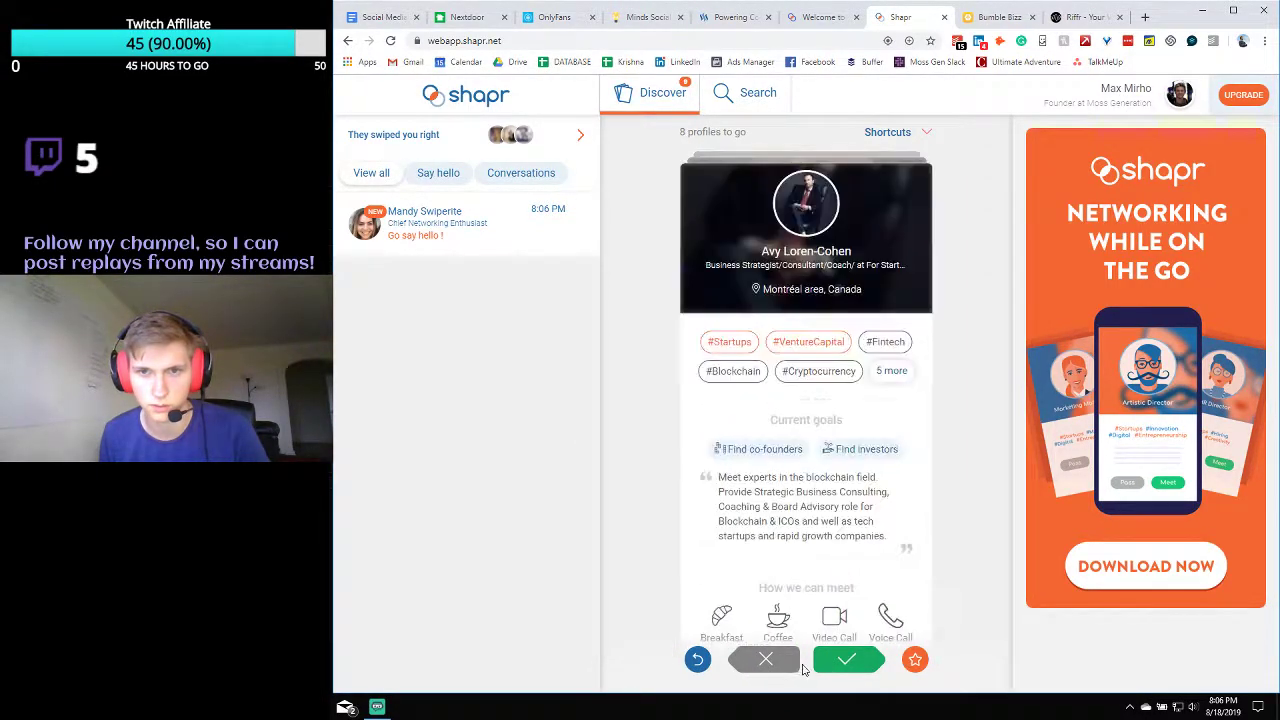
# - Swipe the remaining profiles, meeting the last four, until the Discover stack is empty
pyautogui.click(767, 672)
pyautogui.click(768, 670)
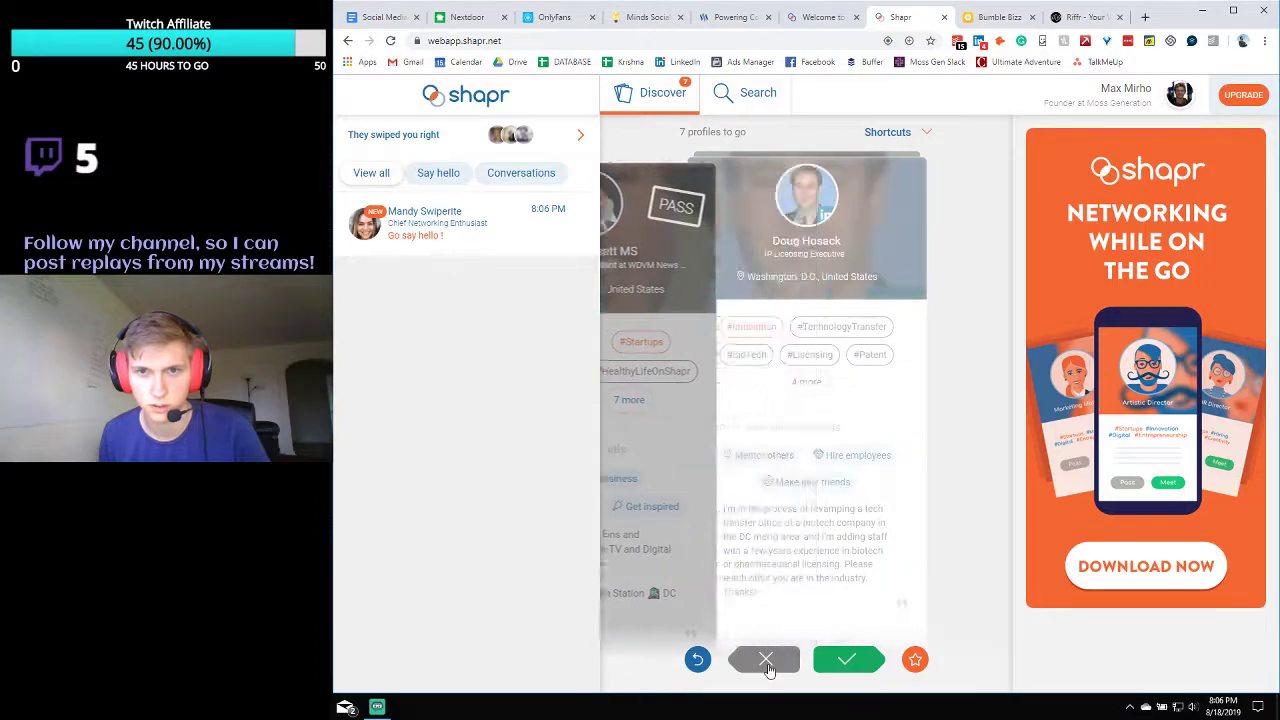
pyautogui.click(836, 664)
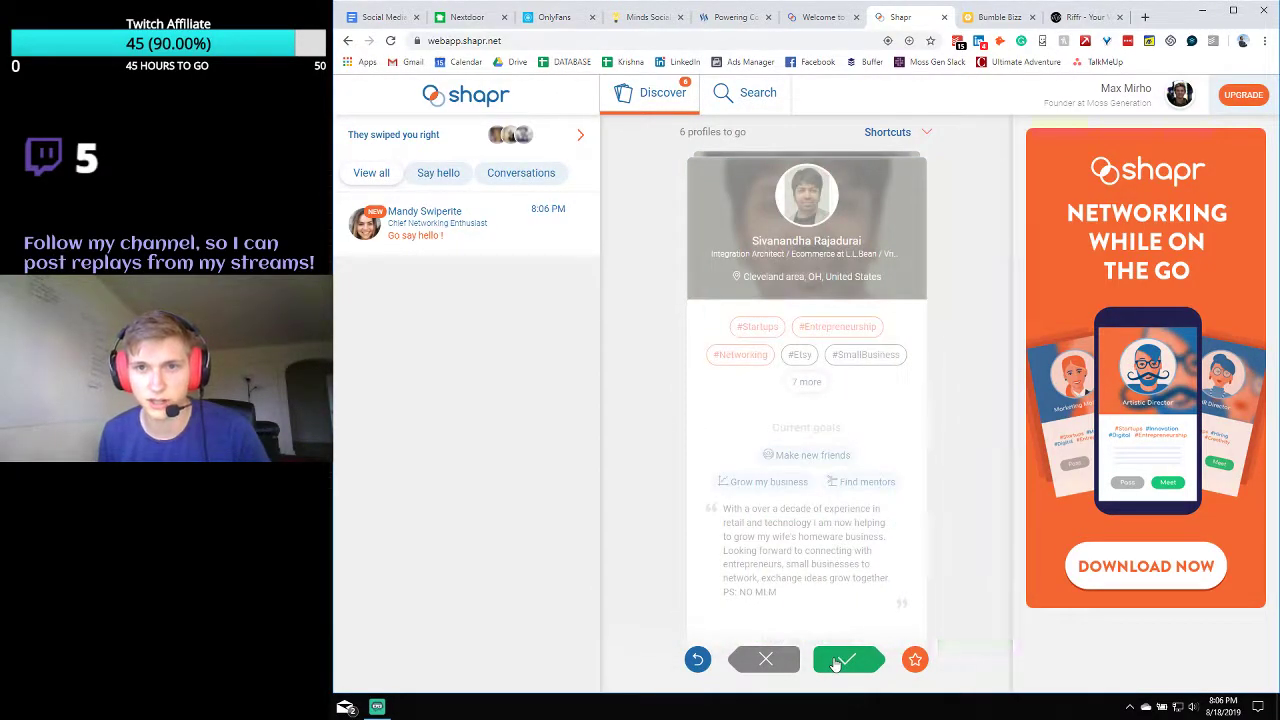
pyautogui.click(779, 668)
pyautogui.click(825, 673)
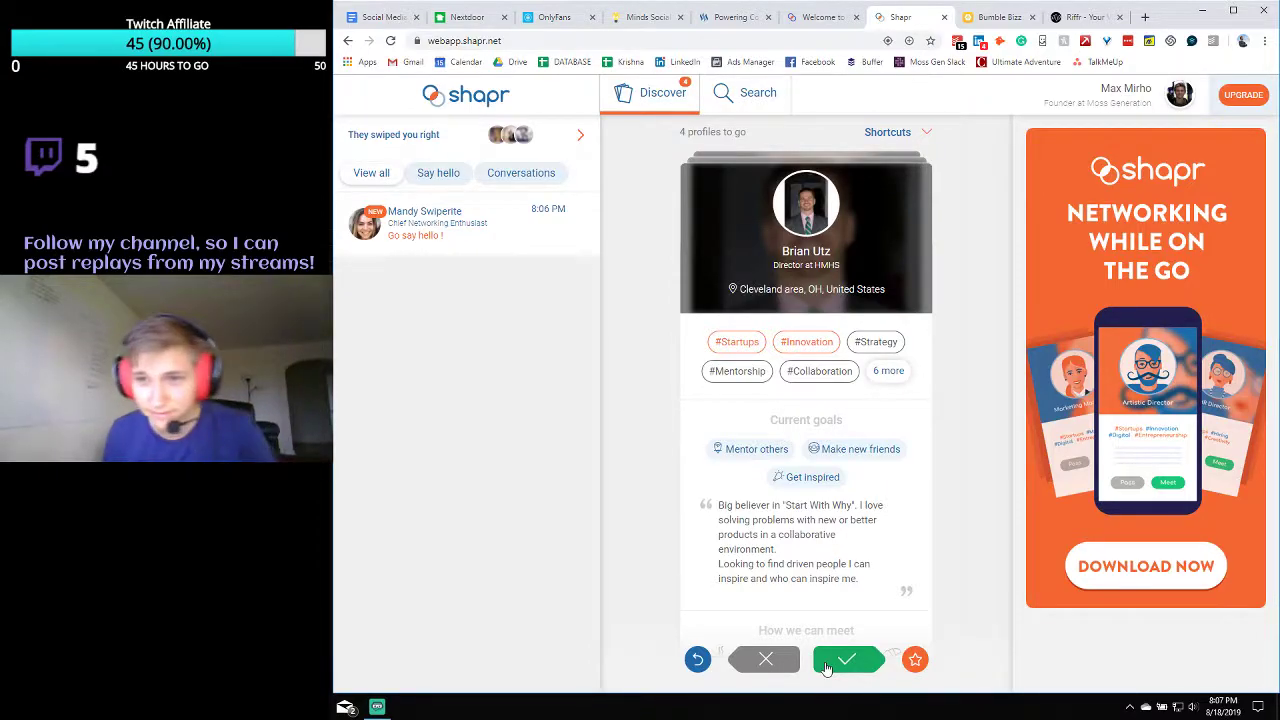
pyautogui.click(842, 662)
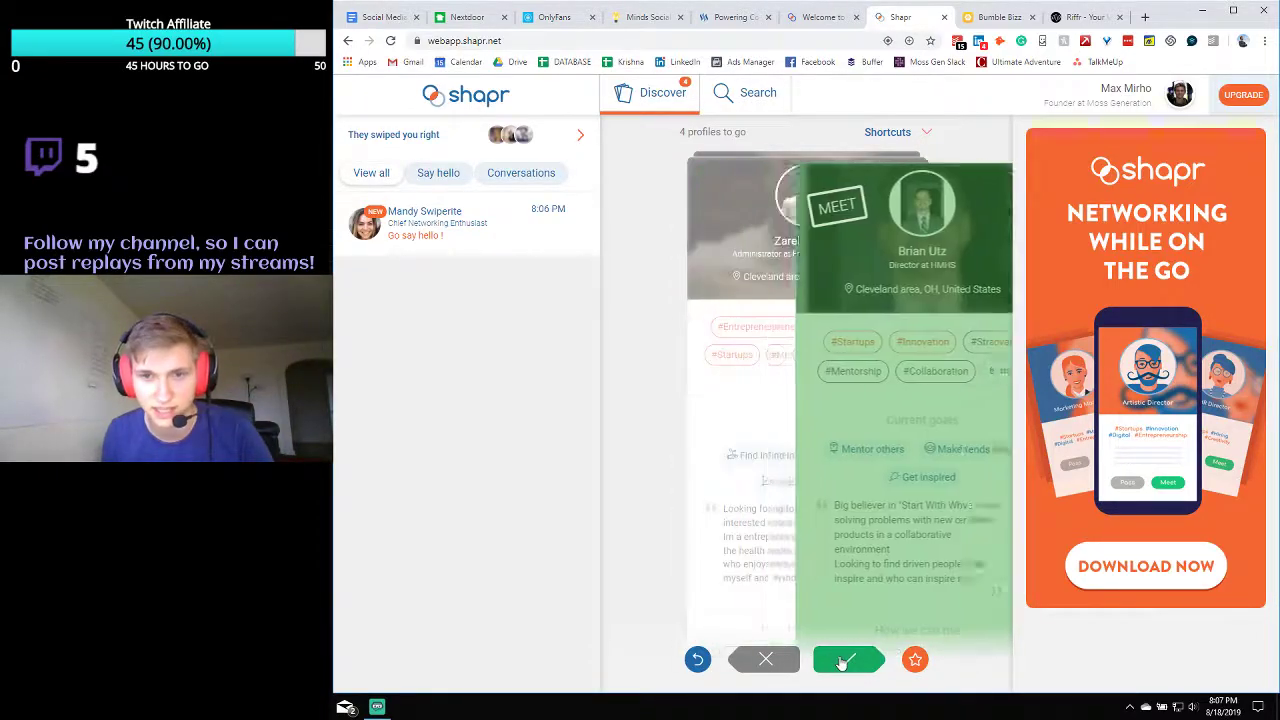
pyautogui.click(845, 662)
pyautogui.click(847, 662)
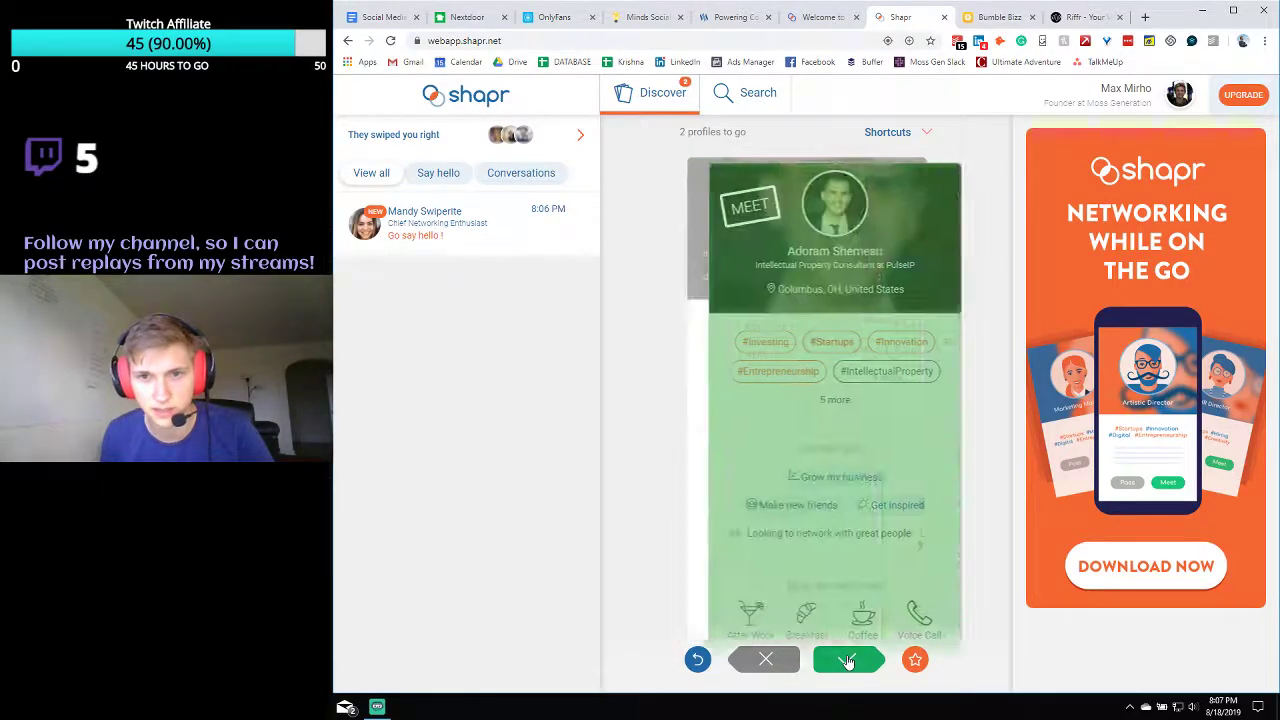
pyautogui.click(846, 662)
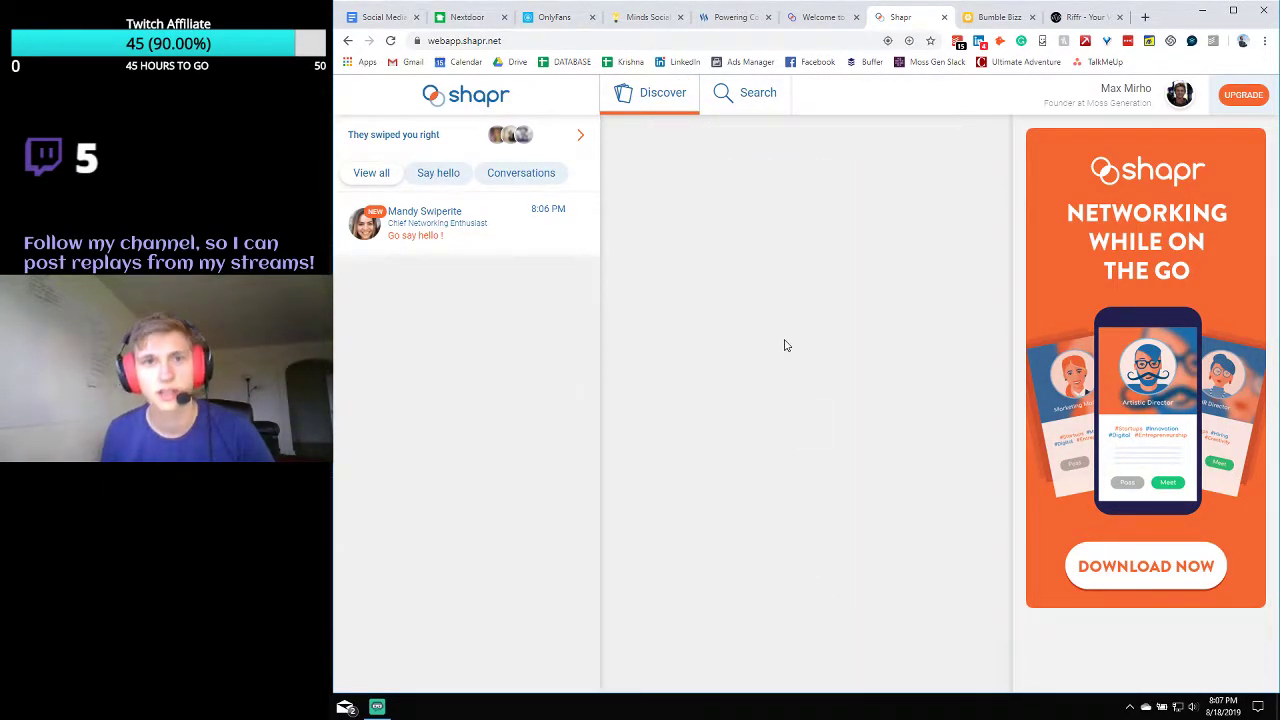